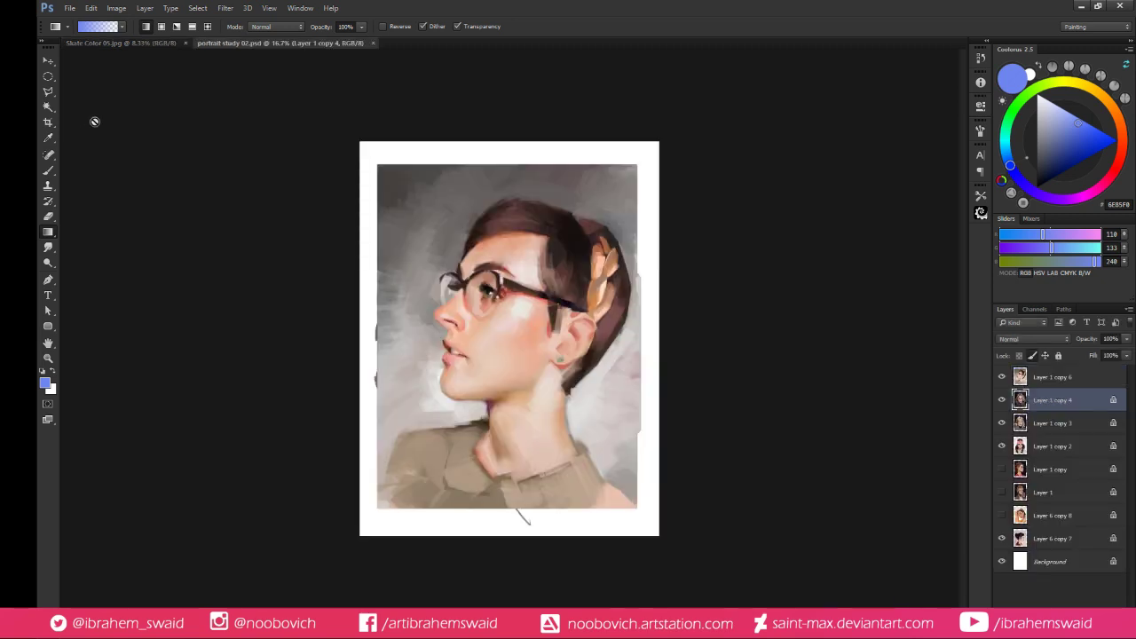
Close the other open JPG document and hide the Layer 1 copy 6 portrait
{"action": "left_click", "coordinate": [186, 42]}
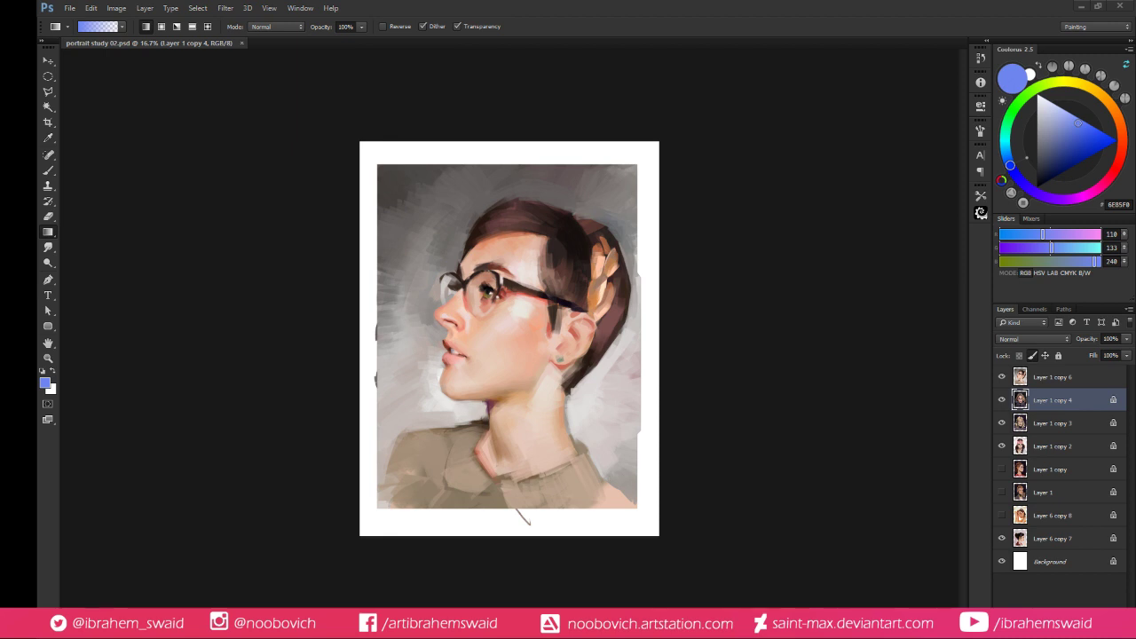
{"action": "left_click", "coordinate": [1002, 377]}
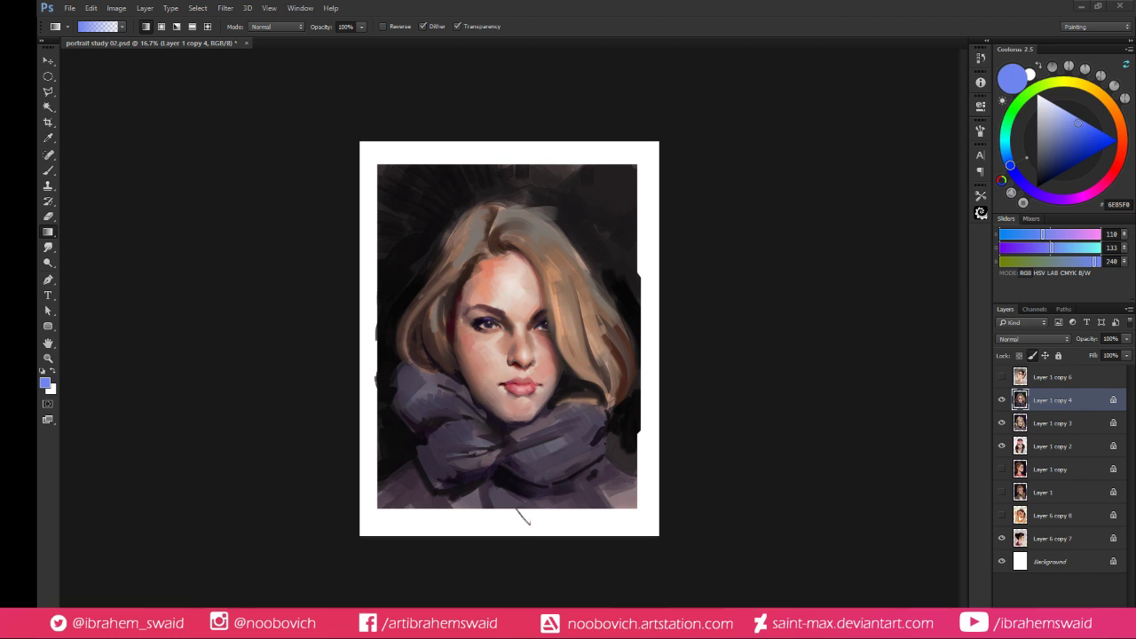
Add a new layer above Layer 1 copy 6 and make the Layer 1 copy 6 portrait visible again
{"action": "left_click", "coordinate": [457, 28]}
{"action": "key", "text": "ctrl+shift+alt+n"}
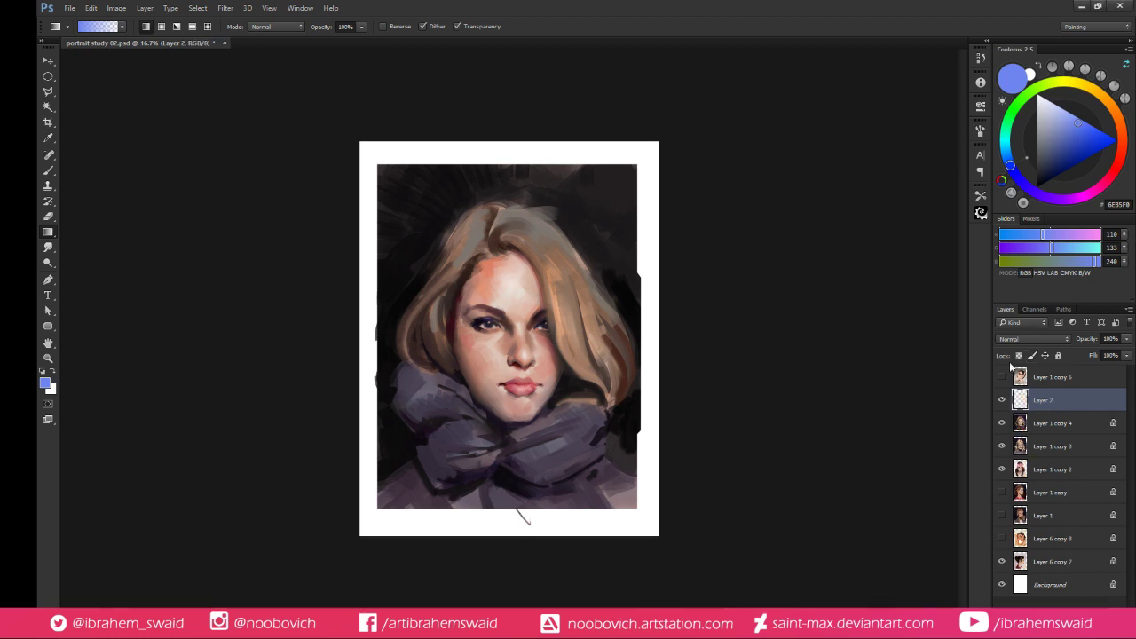
{"action": "left_click_drag", "start_coordinate": [1037, 401], "coordinate": [1045, 371]}
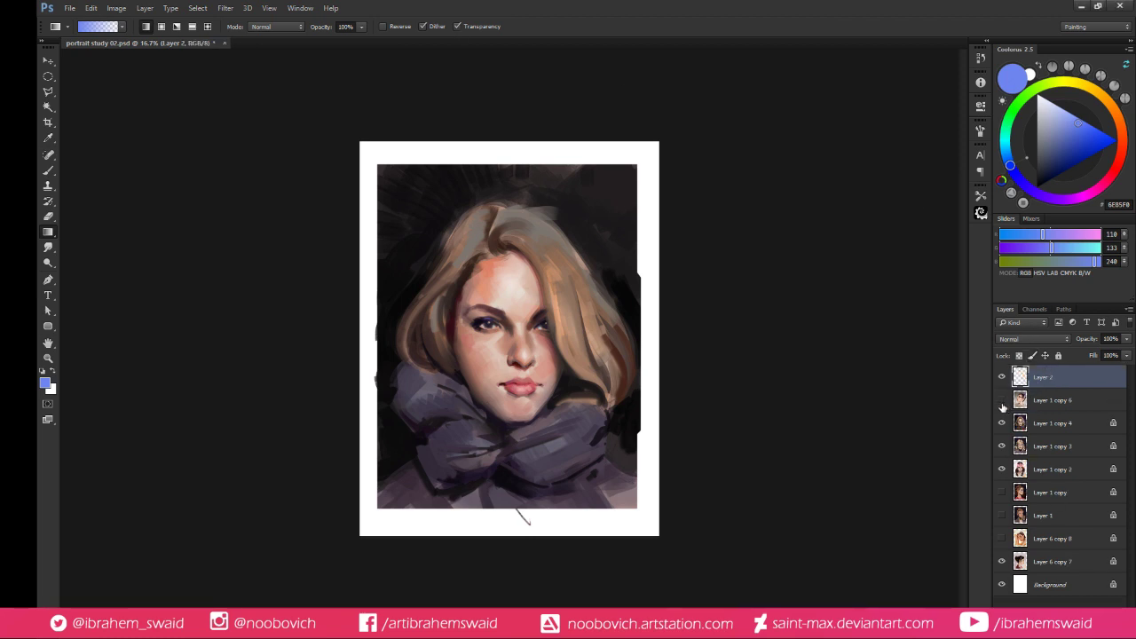
{"action": "left_click", "coordinate": [1002, 400]}
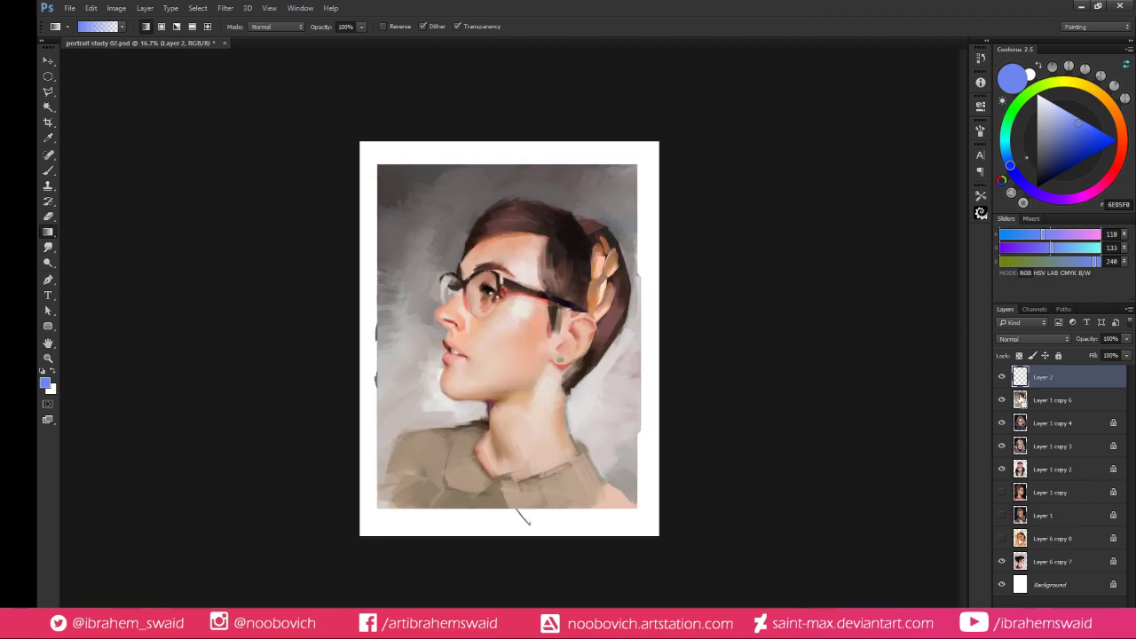
Fill the outline of the Layer 1 copy 6 artwork with light blue 919CD1 on the new empty layer, leaving nothing selected
{"action": "left_click", "coordinate": [1020, 400], "text": "ctrl"}
{"action": "left_click", "coordinate": [1062, 136]}
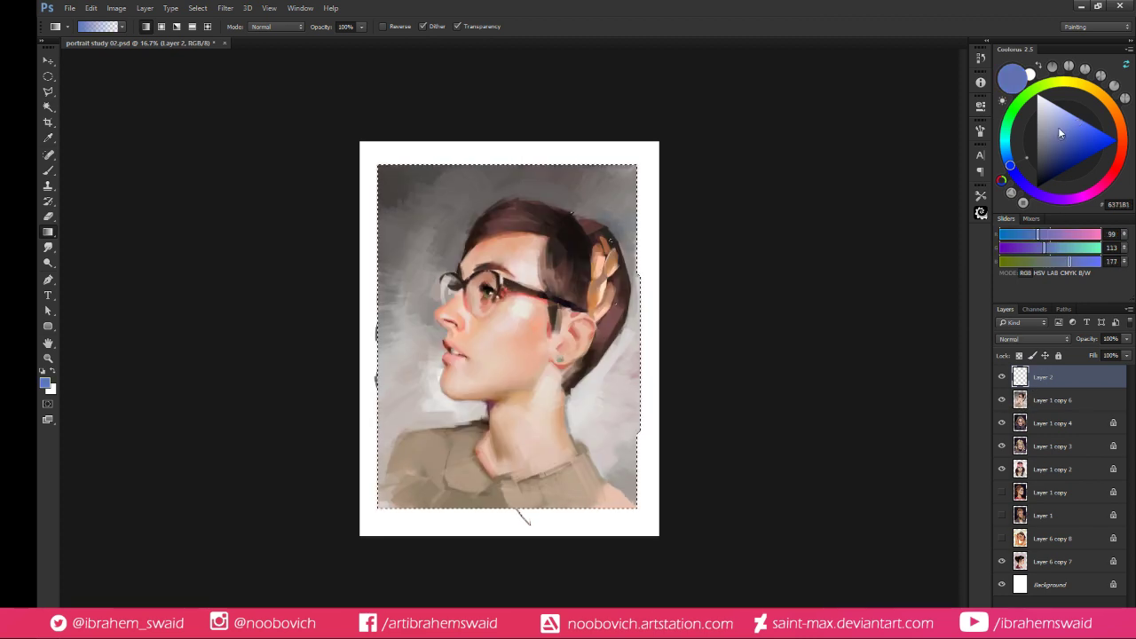
{"action": "left_click", "coordinate": [1058, 121]}
{"action": "key", "text": "alt+BackSpace"}
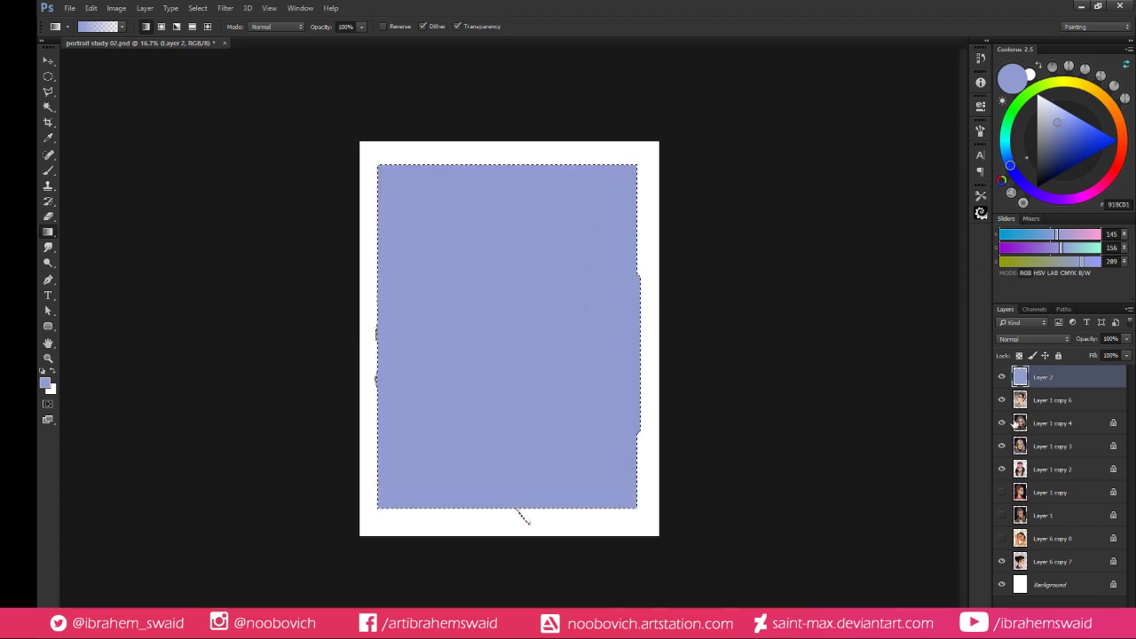
{"action": "key", "text": "ctrl+d"}
{"action": "key", "text": "m"}
{"action": "left_click_drag", "start_coordinate": [318, 571], "coordinate": [708, 526]}
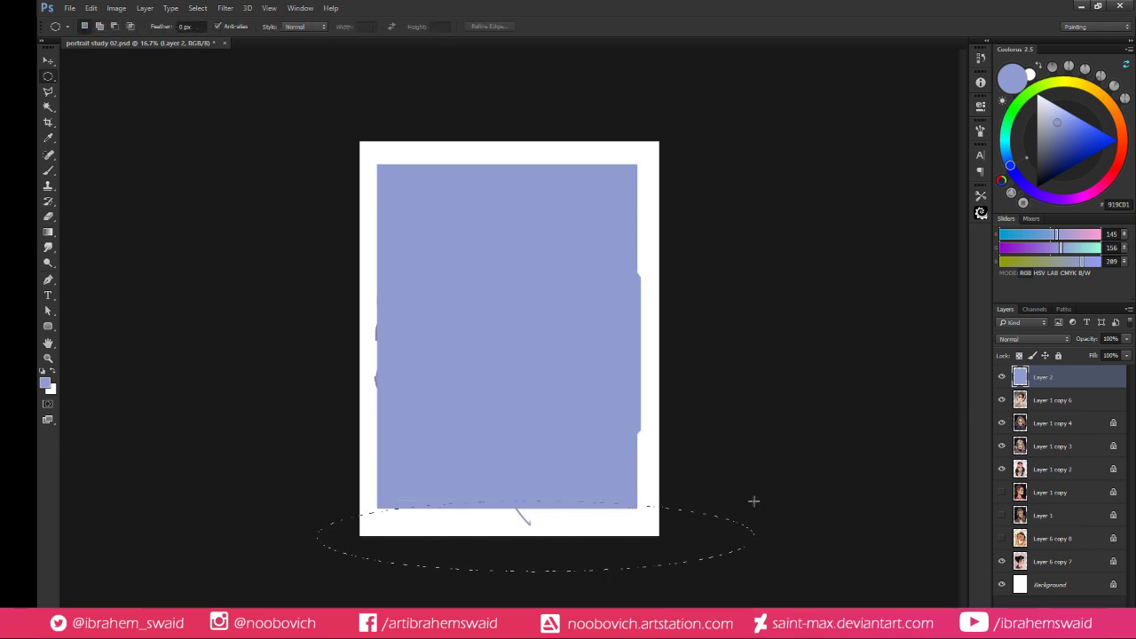
{"action": "key", "text": "ctrl+d"}
{"action": "key", "text": "shift+m"}
{"action": "left_click_drag", "start_coordinate": [363, 572], "coordinate": [739, 506]}
{"action": "key", "text": "shift+Down"}
{"action": "key", "text": "shift+Down"}
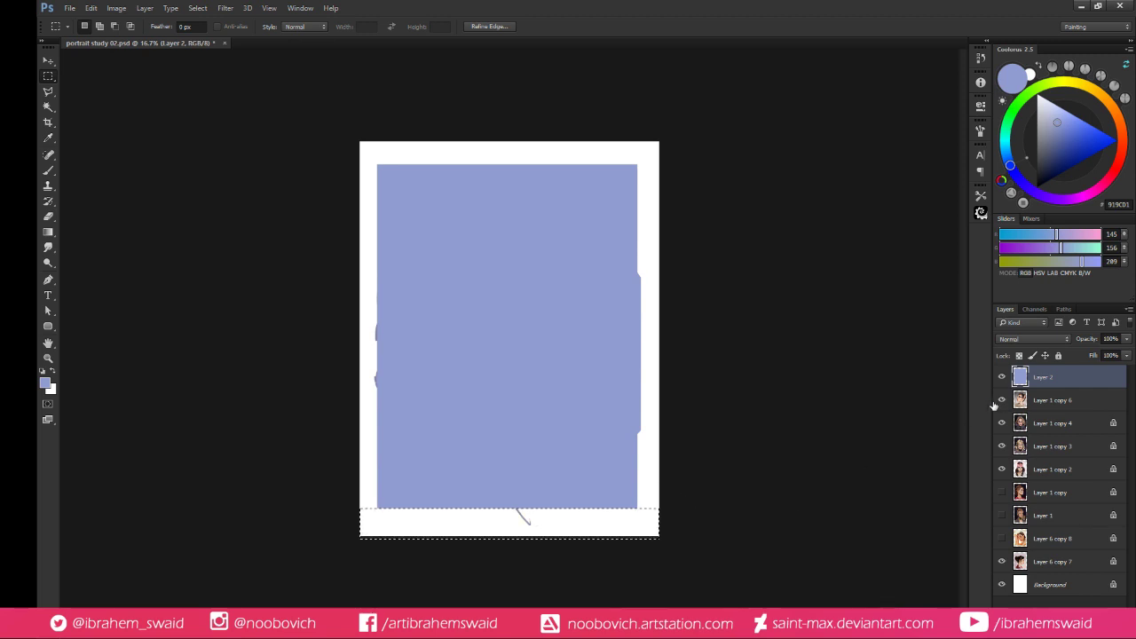
{"action": "key", "text": "ctrl+d"}
Hide the blue Layer 2 and the portrait layers Layer 1 copy 6, Layer 1 copy 4 and Layer 1 copy 3
{"action": "left_click", "coordinate": [1001, 424]}
{"action": "left_click", "coordinate": [1001, 401]}
{"action": "left_click", "coordinate": [1002, 377]}
{"action": "left_click", "coordinate": [1003, 446]}
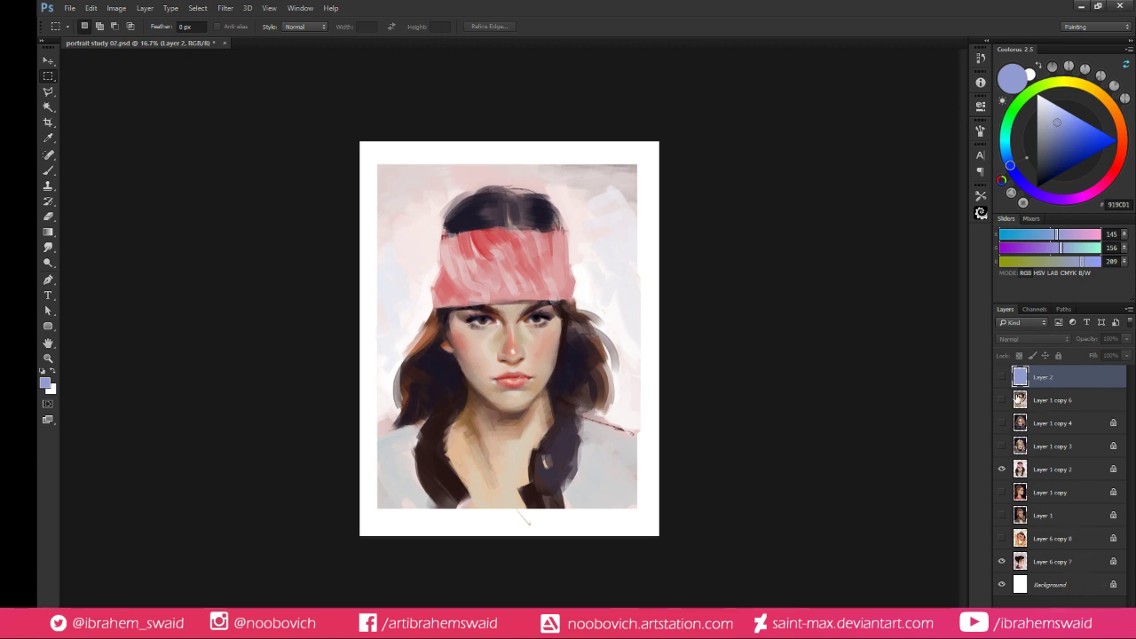
Make the blue Layer 2 visible again and lock its transparent pixels
{"action": "left_click", "coordinate": [1001, 377]}
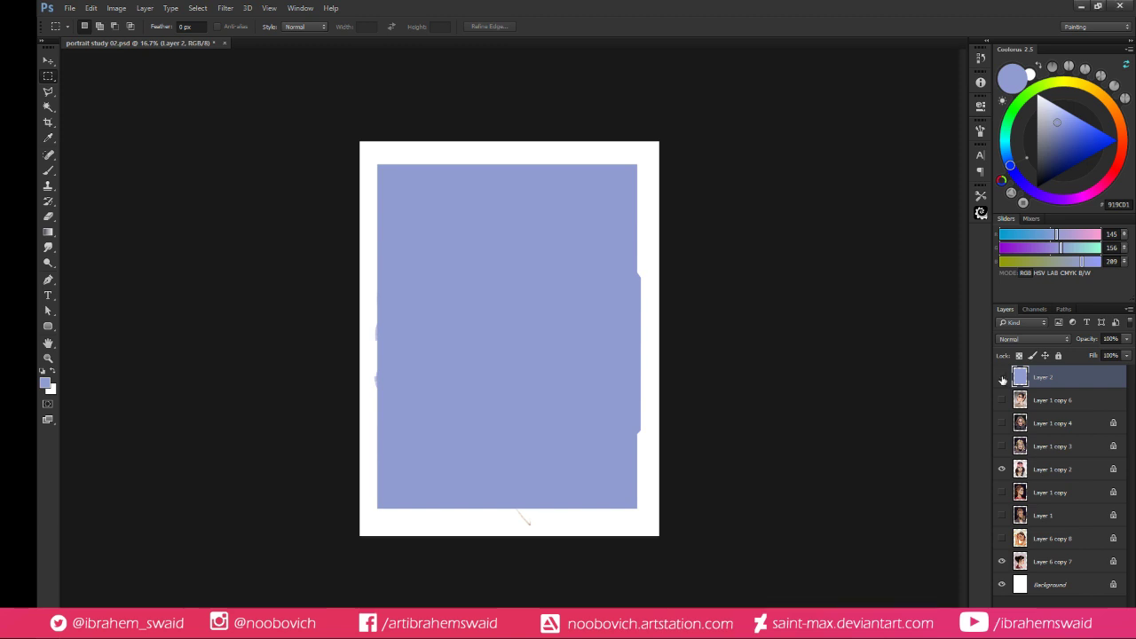
{"action": "left_click", "coordinate": [1003, 377]}
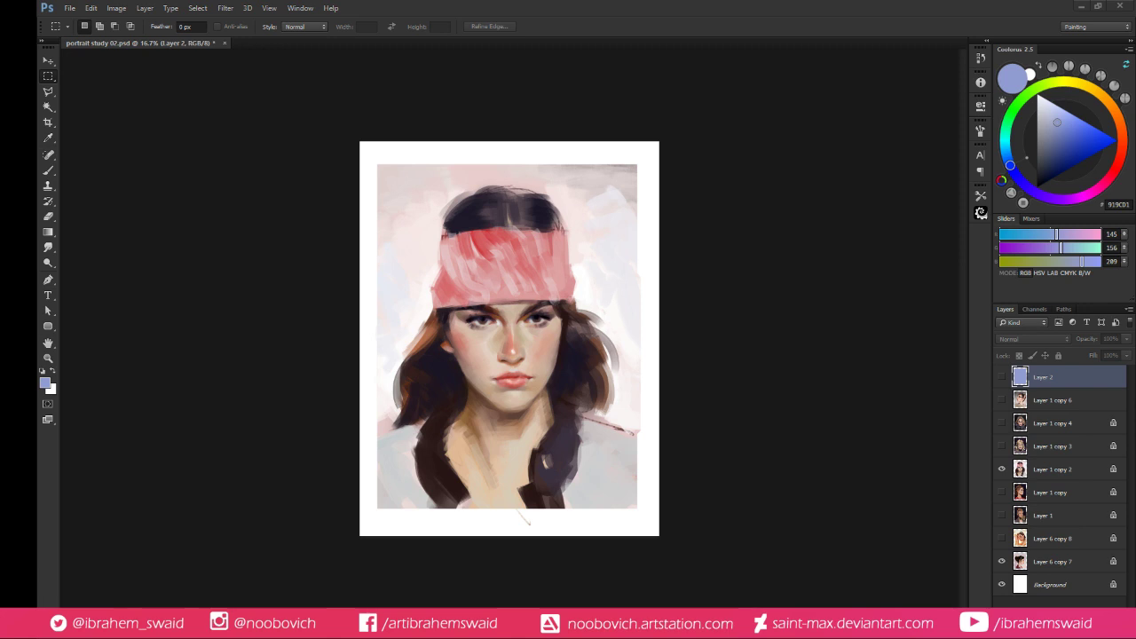
{"action": "left_click", "coordinate": [1002, 377]}
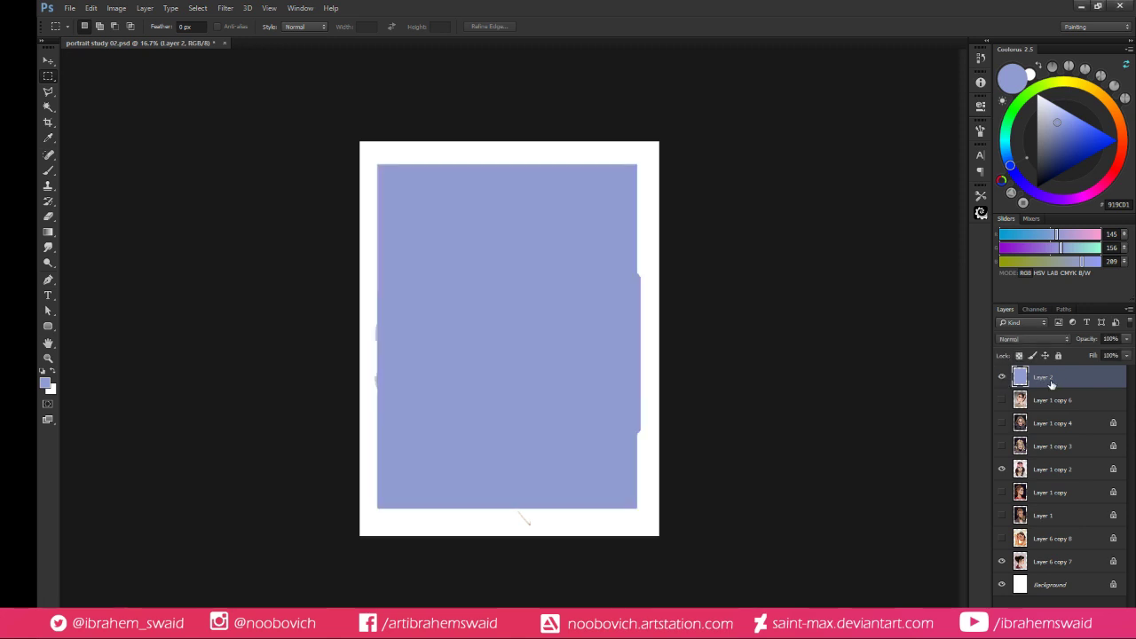
{"action": "left_click", "coordinate": [1021, 357]}
Add a new layer above Layer 2 and ready the Brush tool with dark navy 121936
{"action": "key", "text": "ctrl+shift+alt+n"}
{"action": "key", "text": "b"}
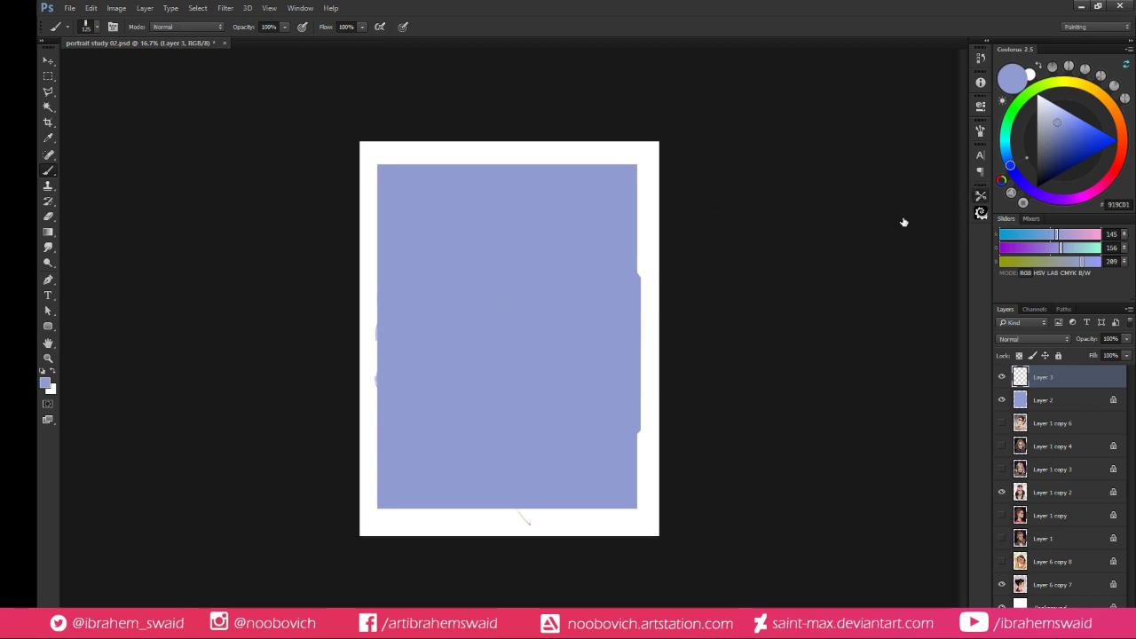
{"action": "left_click", "coordinate": [1049, 175]}
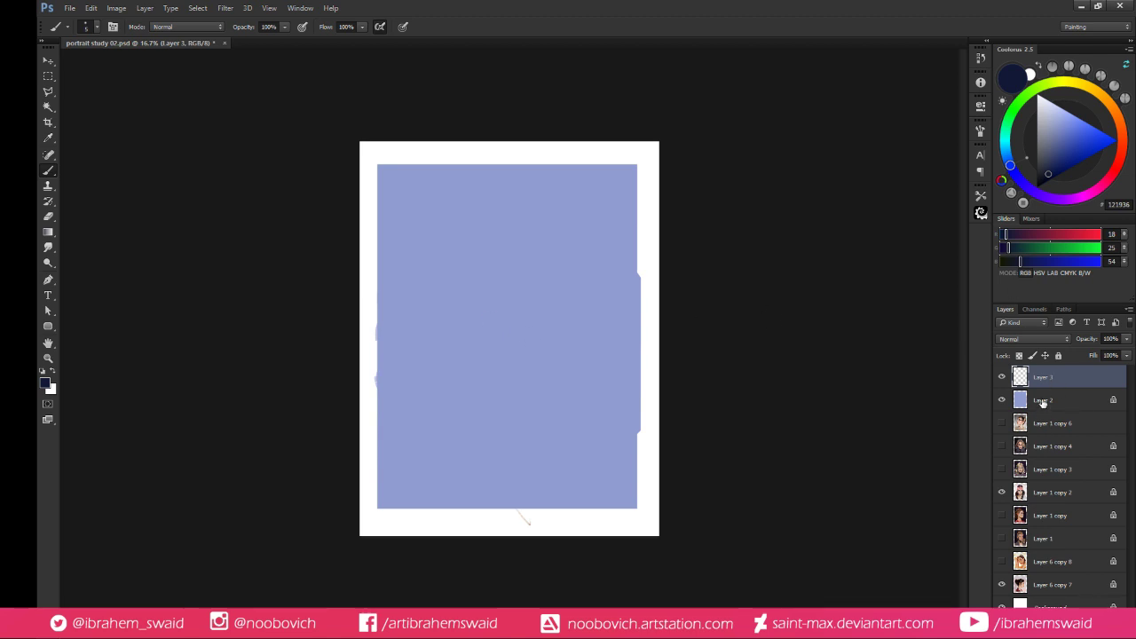
Refill the blue Layer 2 with greyish blue A1A6C1
{"action": "key", "text": "alt+bracketleft"}
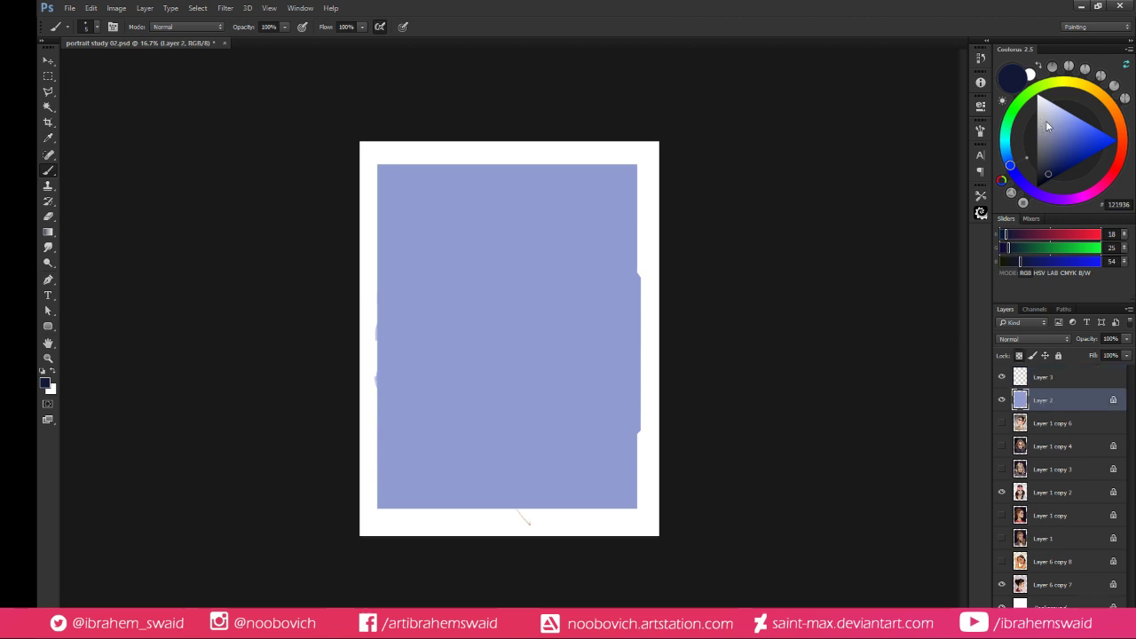
{"action": "left_click", "coordinate": [1047, 122]}
{"action": "key", "text": "alt+BackSpace"}
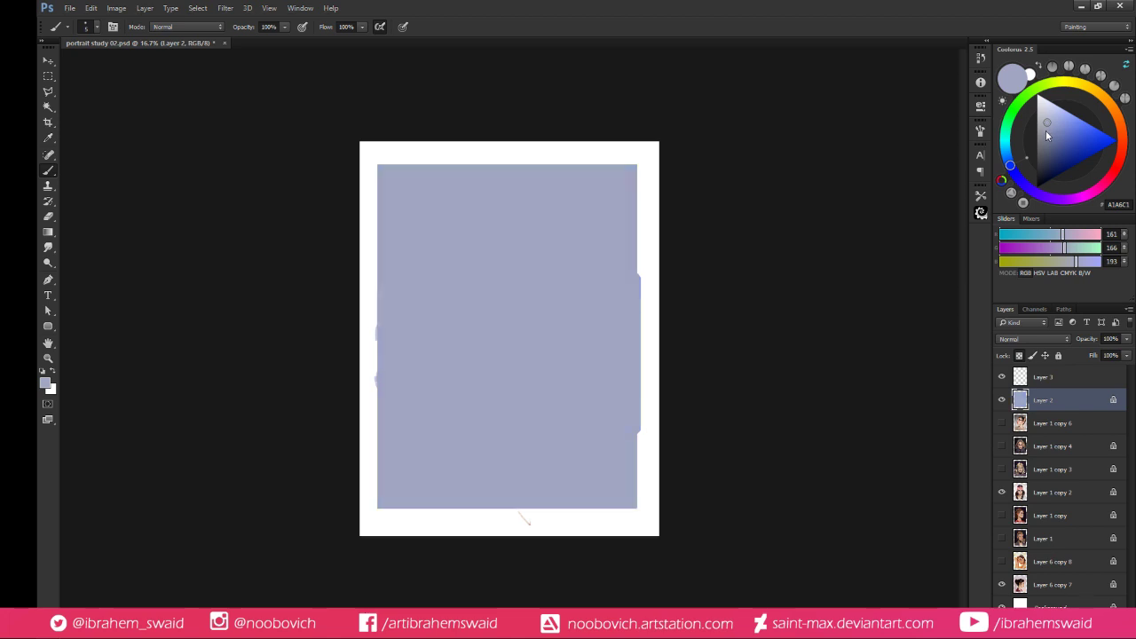
On Layer 3, sketch loose overlapping ovals for the head with a size 20 brush in dark 1F212D
{"action": "key", "text": "alt+bracketright"}
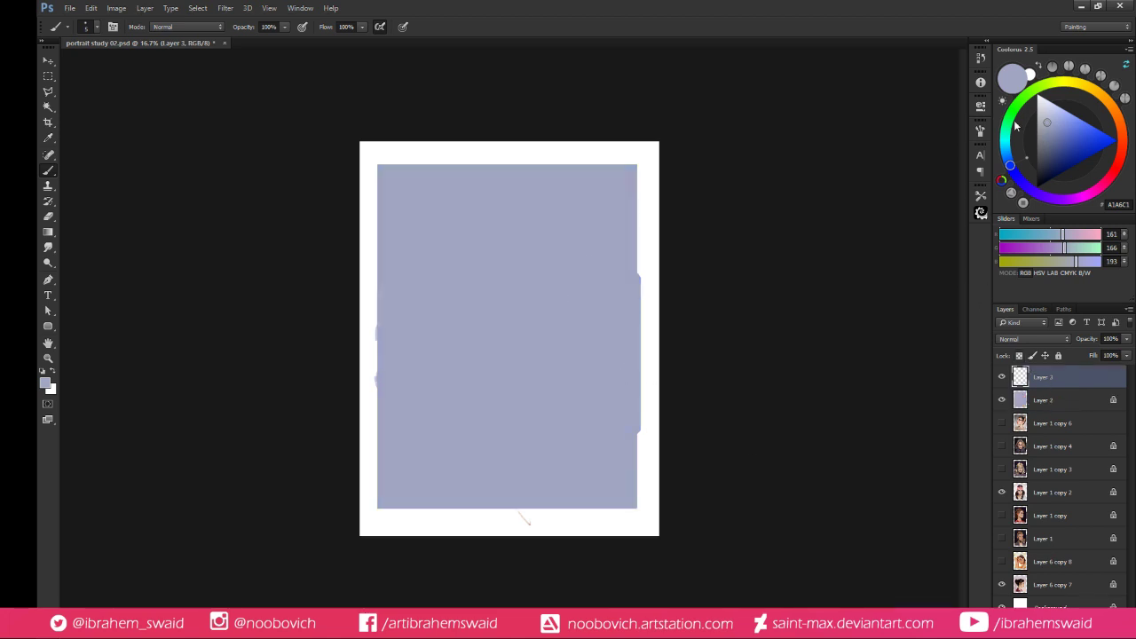
{"action": "left_click", "coordinate": [1041, 175]}
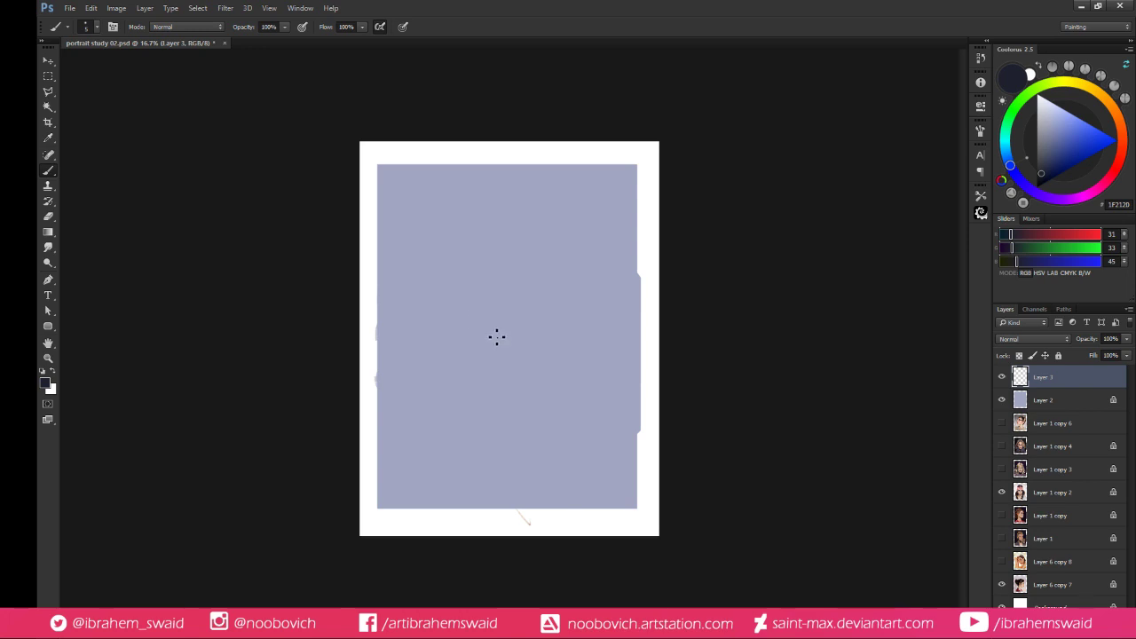
{"action": "key", "text": "ctrl+plus"}
{"action": "key", "text": "ctrl+plus"}
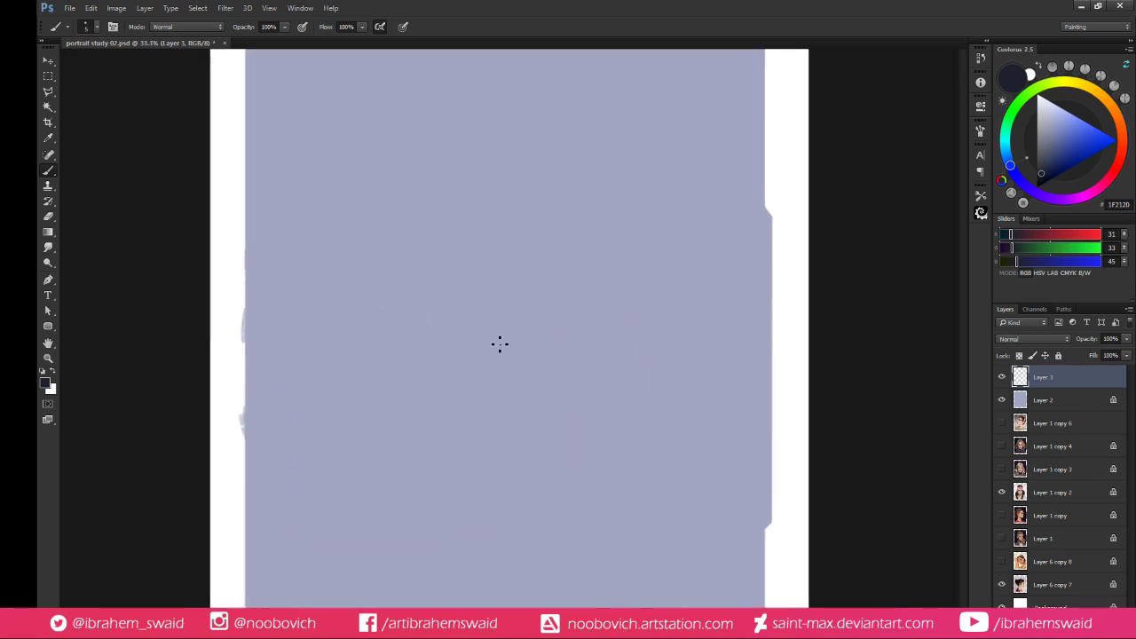
{"action": "key", "text": "ctrl+minus"}
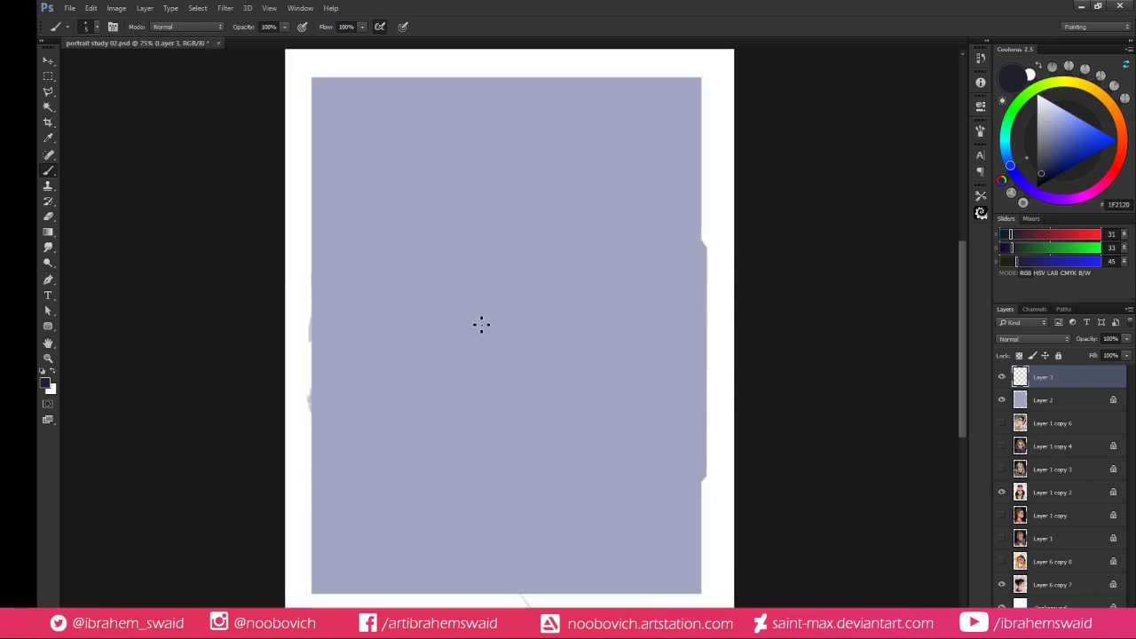
{"action": "key", "text": "]"}
{"action": "key", "text": "]"}
{"action": "key", "text": "]"}
{"action": "key", "text": "]"}
{"action": "key", "text": "]"}
{"action": "key", "text": "]"}
{"action": "key", "text": "]"}
{"action": "key", "text": "]"}
{"action": "key", "text": "["}
{"action": "key", "text": "["}
{"action": "key", "text": "bracketright"}
{"action": "mouse_move", "coordinate": [526, 213]}
{"action": "left_mouse_down"}
{"action": "mouse_move", "coordinate": [453, 345]}
{"action": "mouse_move", "coordinate": [454, 428]}
{"action": "mouse_move", "coordinate": [616, 408]}
{"action": "mouse_move", "coordinate": [601, 200]}
{"action": "mouse_move", "coordinate": [426, 221]}
{"action": "mouse_move", "coordinate": [427, 424]}
{"action": "left_mouse_up"}
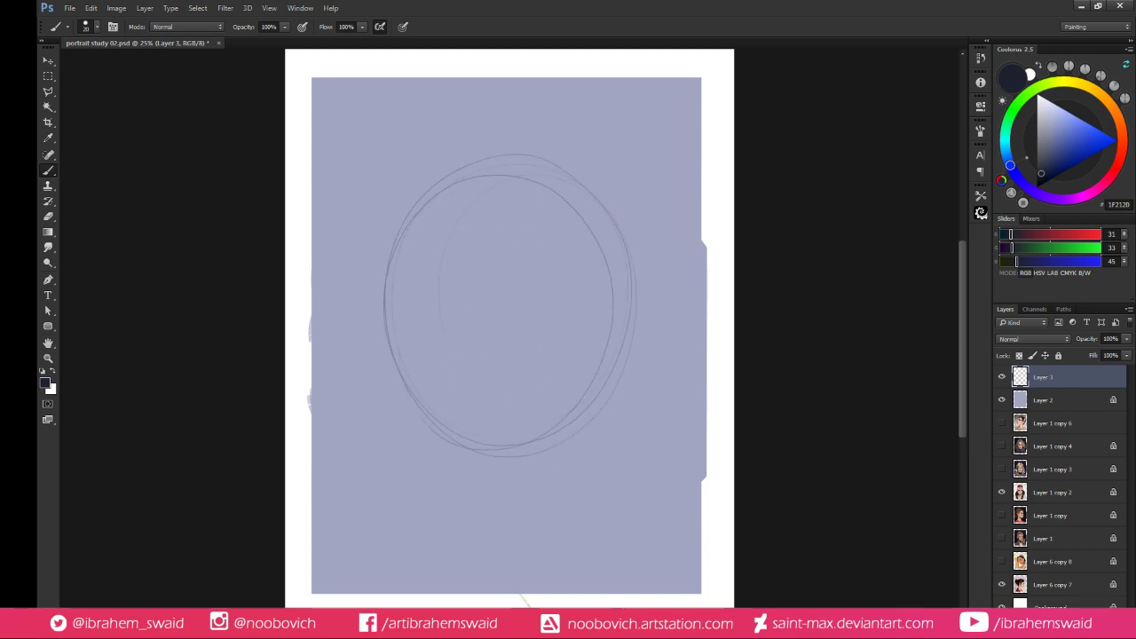
Sketch the face contour over the oval, with cheeks, angular jaw, chin and a jagged hairline
{"action": "left_click_drag", "start_coordinate": [387, 293], "coordinate": [432, 433]}
{"action": "mouse_move", "coordinate": [401, 365]}
{"action": "left_mouse_down"}
{"action": "mouse_move", "coordinate": [439, 451]}
{"action": "mouse_move", "coordinate": [430, 446]}
{"action": "mouse_move", "coordinate": [530, 502]}
{"action": "mouse_move", "coordinate": [513, 493]}
{"action": "mouse_move", "coordinate": [551, 488]}
{"action": "mouse_move", "coordinate": [604, 440]}
{"action": "mouse_move", "coordinate": [619, 266]}
{"action": "left_mouse_up"}
{"action": "left_click_drag", "start_coordinate": [614, 283], "coordinate": [596, 451]}
{"action": "mouse_move", "coordinate": [398, 331]}
{"action": "left_mouse_down"}
{"action": "mouse_move", "coordinate": [391, 302]}
{"action": "mouse_move", "coordinate": [394, 209]}
{"action": "left_mouse_up"}
{"action": "mouse_move", "coordinate": [390, 280]}
{"action": "left_mouse_down"}
{"action": "mouse_move", "coordinate": [482, 185]}
{"action": "mouse_move", "coordinate": [563, 206]}
{"action": "mouse_move", "coordinate": [589, 254]}
{"action": "mouse_move", "coordinate": [613, 284]}
{"action": "left_mouse_up"}
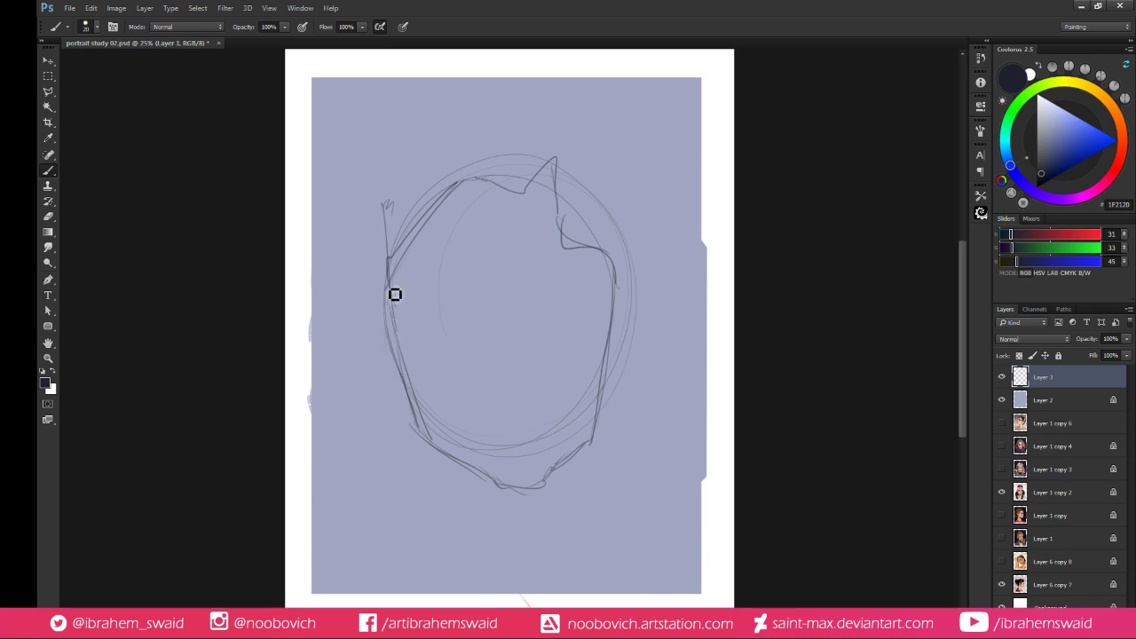
Lighten the left cheek lines with the Eraser and redraw that side of the face slightly further in
{"action": "key", "text": "e"}
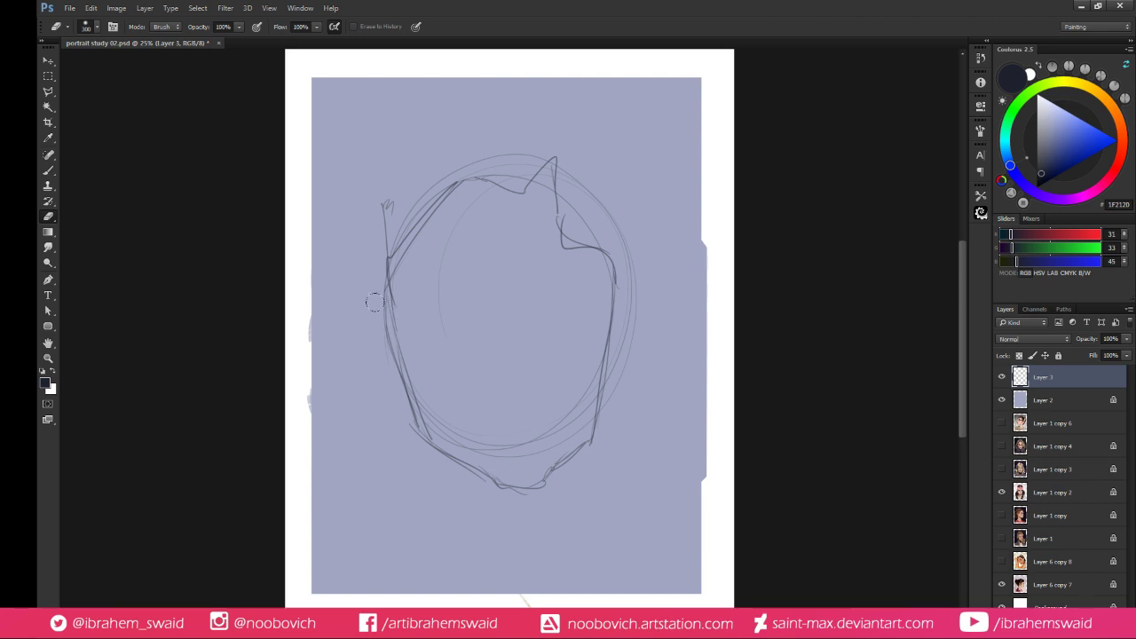
{"action": "left_click_drag", "start_coordinate": [388, 262], "coordinate": [407, 419]}
{"action": "key", "text": "b"}
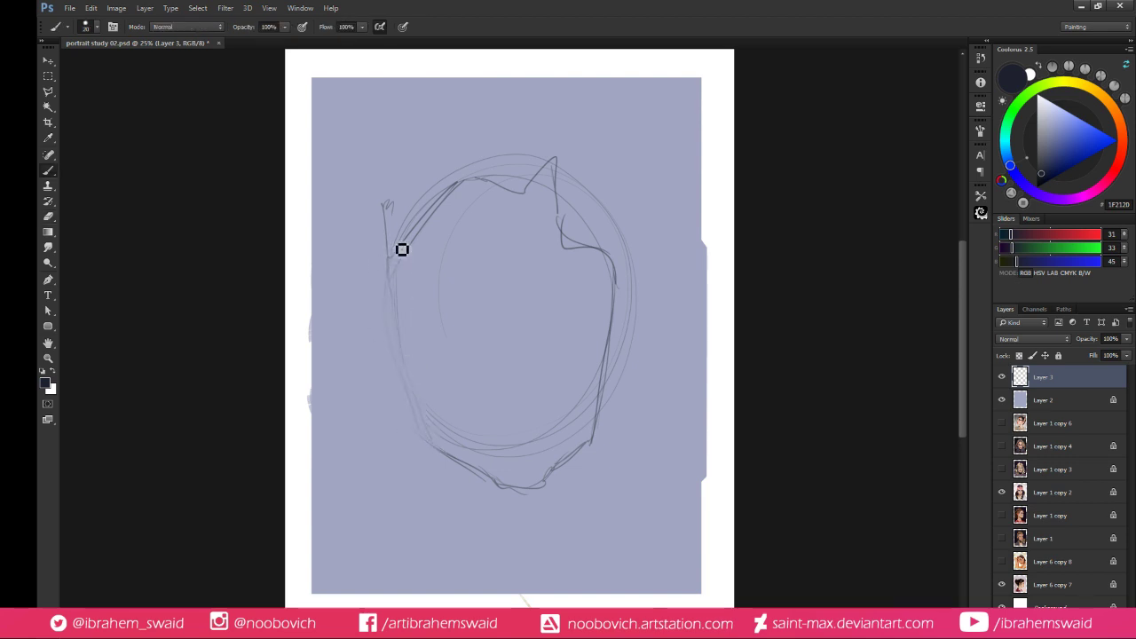
{"action": "left_click_drag", "start_coordinate": [398, 257], "coordinate": [441, 449]}
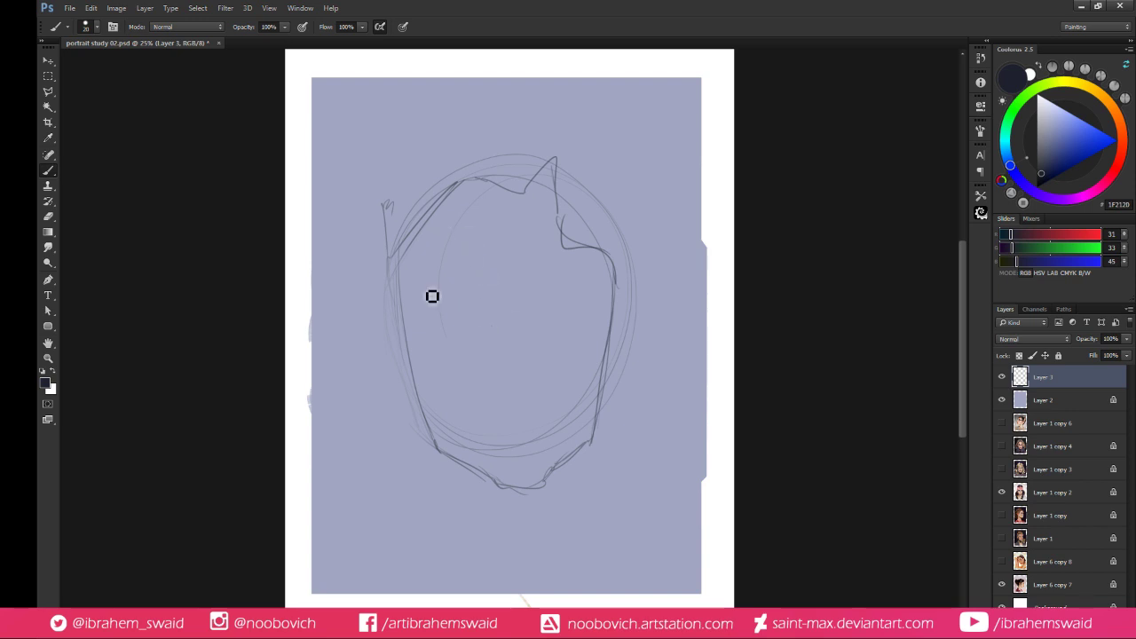
Sketch the outer hair silhouette over the head, with long strands falling down both sides
{"action": "left_click_drag", "start_coordinate": [307, 359], "coordinate": [417, 149]}
{"action": "mouse_move", "coordinate": [355, 253]}
{"action": "left_mouse_down"}
{"action": "mouse_move", "coordinate": [437, 128]}
{"action": "mouse_move", "coordinate": [502, 105]}
{"action": "mouse_move", "coordinate": [578, 104]}
{"action": "mouse_move", "coordinate": [608, 142]}
{"action": "mouse_move", "coordinate": [710, 495]}
{"action": "left_mouse_up"}
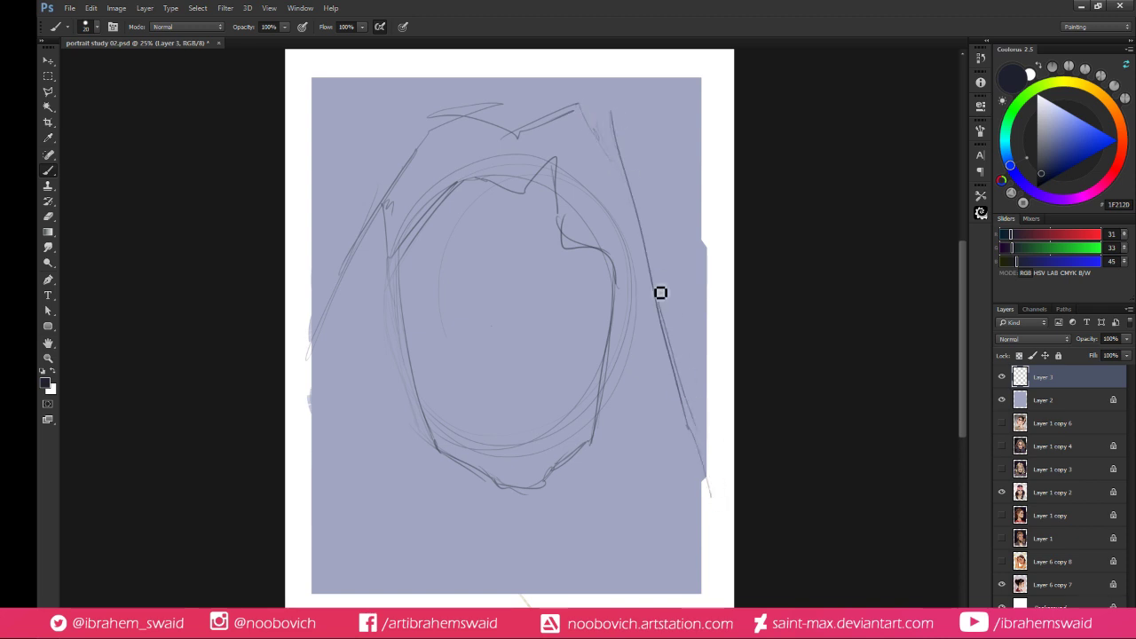
{"action": "mouse_move", "coordinate": [607, 142]}
{"action": "left_mouse_down"}
{"action": "mouse_move", "coordinate": [703, 358]}
{"action": "mouse_move", "coordinate": [723, 457]}
{"action": "left_mouse_up"}
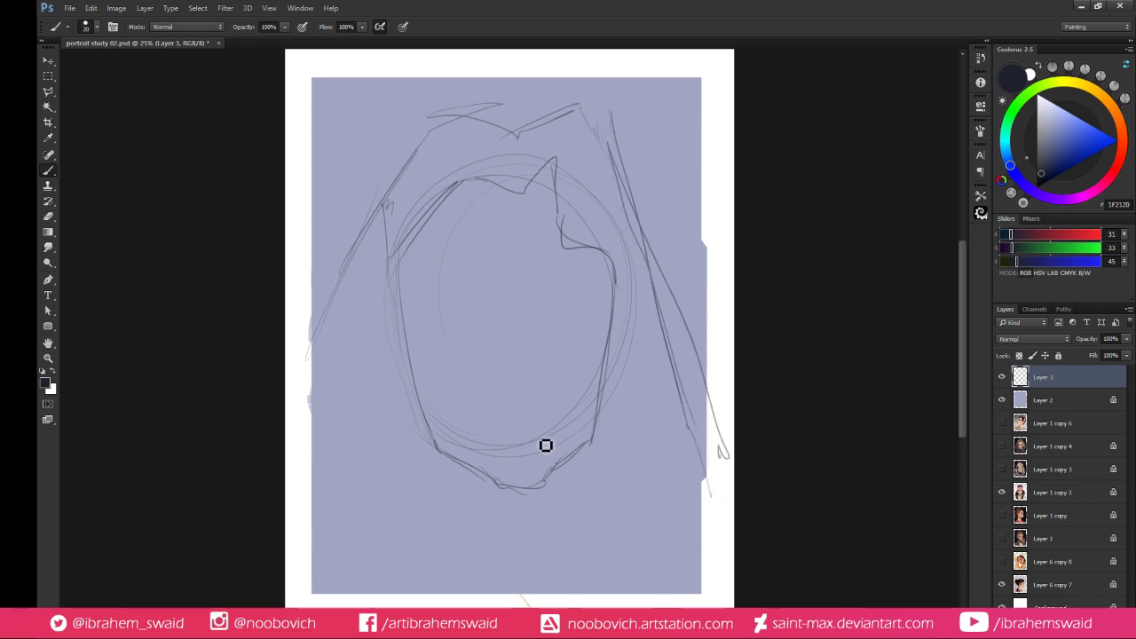
Sketch both sides of the neck from the jaw down to the lower edge of the blue area
{"action": "left_click_drag", "start_coordinate": [578, 451], "coordinate": [533, 561]}
{"action": "left_click_drag", "start_coordinate": [575, 470], "coordinate": [555, 588]}
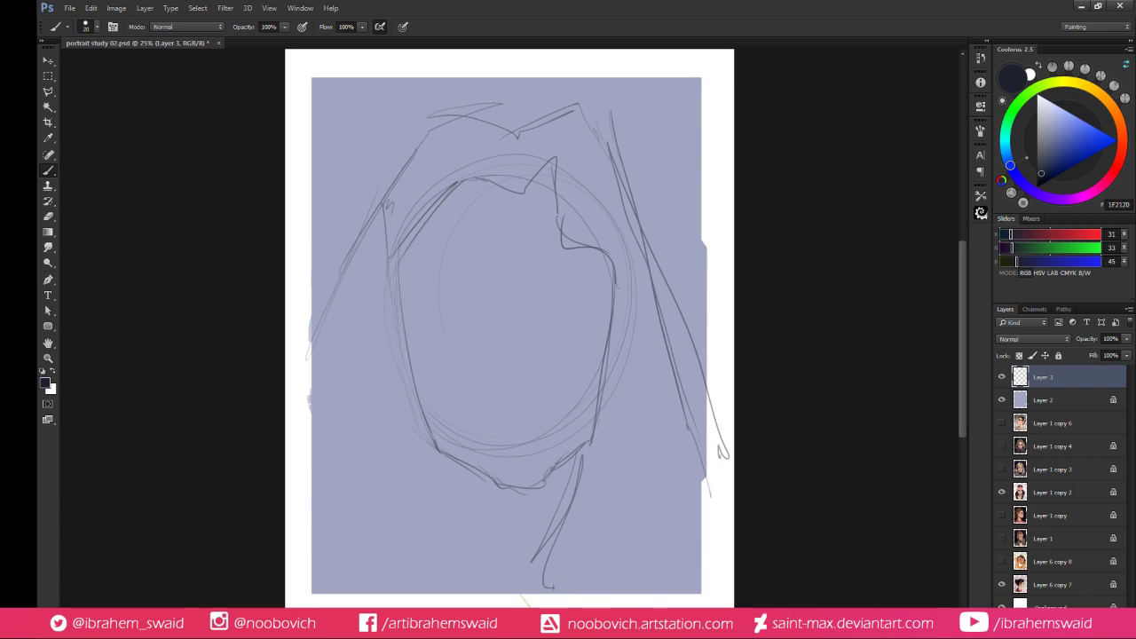
{"action": "mouse_move", "coordinate": [448, 460]}
{"action": "left_mouse_down"}
{"action": "mouse_move", "coordinate": [520, 553]}
{"action": "mouse_move", "coordinate": [500, 605]}
{"action": "left_mouse_up"}
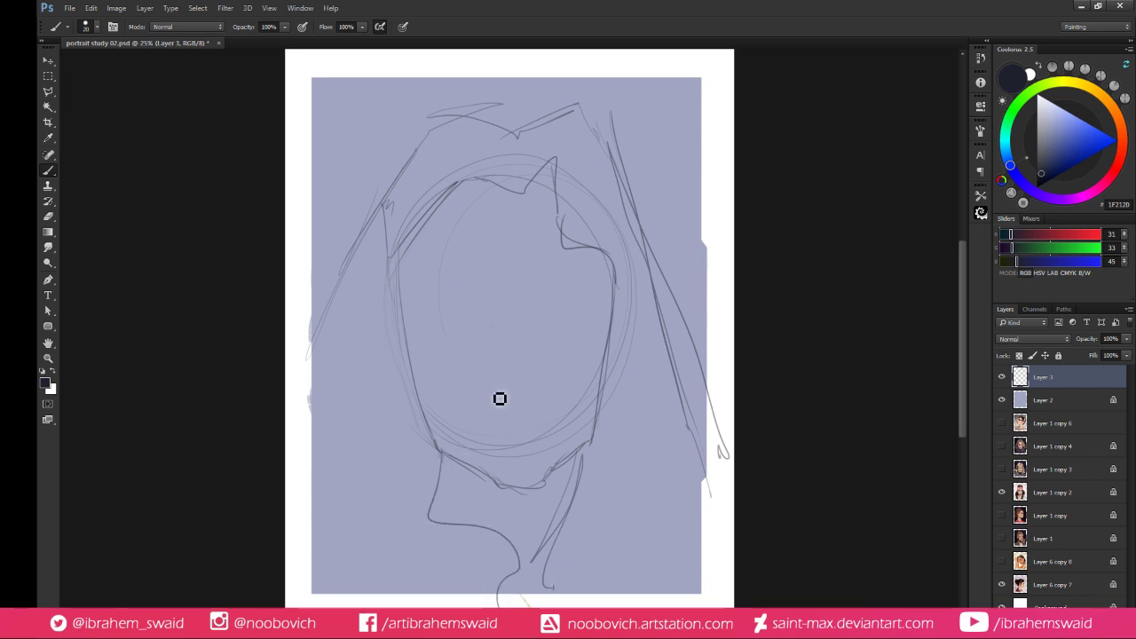
Sketch the nose in the middle of the face and both arched eyebrows above it
{"action": "mouse_move", "coordinate": [493, 389]}
{"action": "left_mouse_down"}
{"action": "mouse_move", "coordinate": [525, 344]}
{"action": "mouse_move", "coordinate": [545, 378]}
{"action": "left_mouse_up"}
{"action": "mouse_move", "coordinate": [523, 338]}
{"action": "left_mouse_down"}
{"action": "mouse_move", "coordinate": [544, 386]}
{"action": "mouse_move", "coordinate": [502, 389]}
{"action": "mouse_move", "coordinate": [536, 391]}
{"action": "mouse_move", "coordinate": [524, 399]}
{"action": "left_mouse_up"}
{"action": "mouse_move", "coordinate": [530, 304]}
{"action": "left_mouse_down"}
{"action": "mouse_move", "coordinate": [530, 335]}
{"action": "mouse_move", "coordinate": [529, 297]}
{"action": "mouse_move", "coordinate": [583, 278]}
{"action": "mouse_move", "coordinate": [612, 297]}
{"action": "left_mouse_up"}
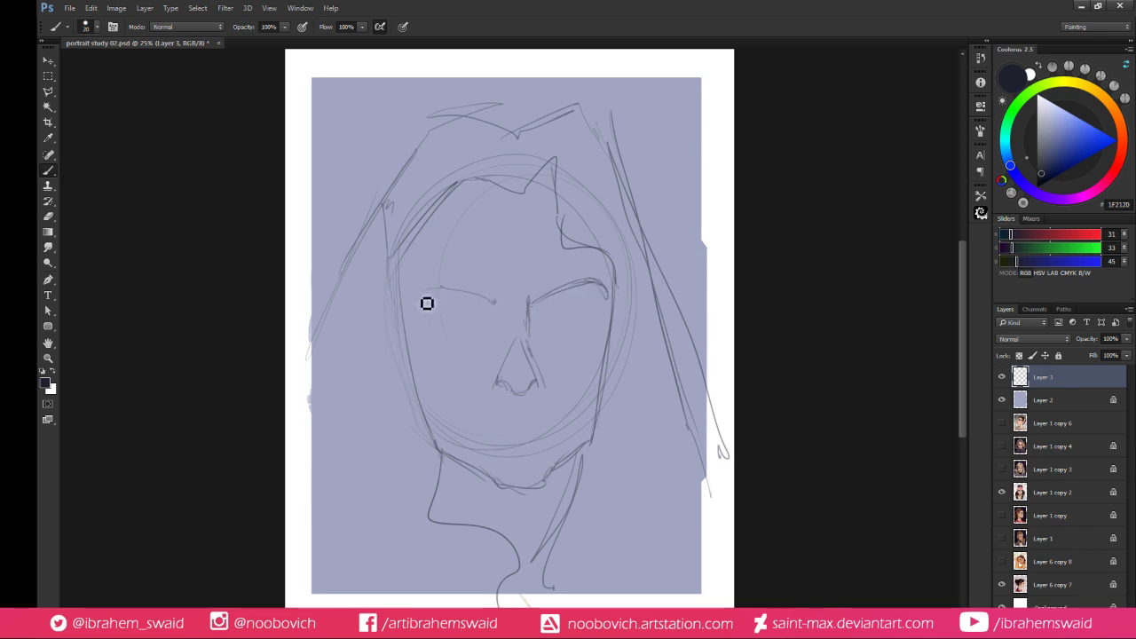
{"action": "mouse_move", "coordinate": [413, 296]}
{"action": "left_mouse_down"}
{"action": "mouse_move", "coordinate": [448, 292]}
{"action": "mouse_move", "coordinate": [480, 291]}
{"action": "left_mouse_up"}
{"action": "left_click_drag", "start_coordinate": [532, 304], "coordinate": [606, 286]}
{"action": "left_click_drag", "start_coordinate": [495, 300], "coordinate": [418, 290]}
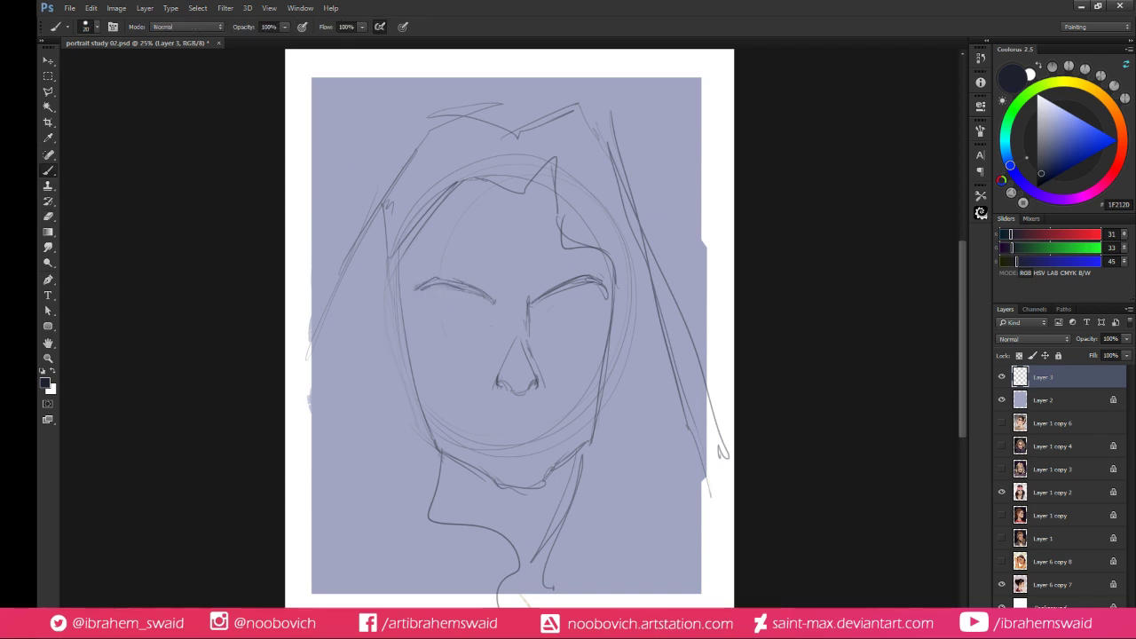
Sketch both eyes with upper lids and irises beneath the eyebrows
{"action": "left_click_drag", "start_coordinate": [431, 315], "coordinate": [460, 305]}
{"action": "left_click_drag", "start_coordinate": [460, 319], "coordinate": [473, 311]}
{"action": "mouse_move", "coordinate": [546, 317]}
{"action": "left_mouse_down"}
{"action": "mouse_move", "coordinate": [557, 307]}
{"action": "mouse_move", "coordinate": [592, 317]}
{"action": "left_mouse_up"}
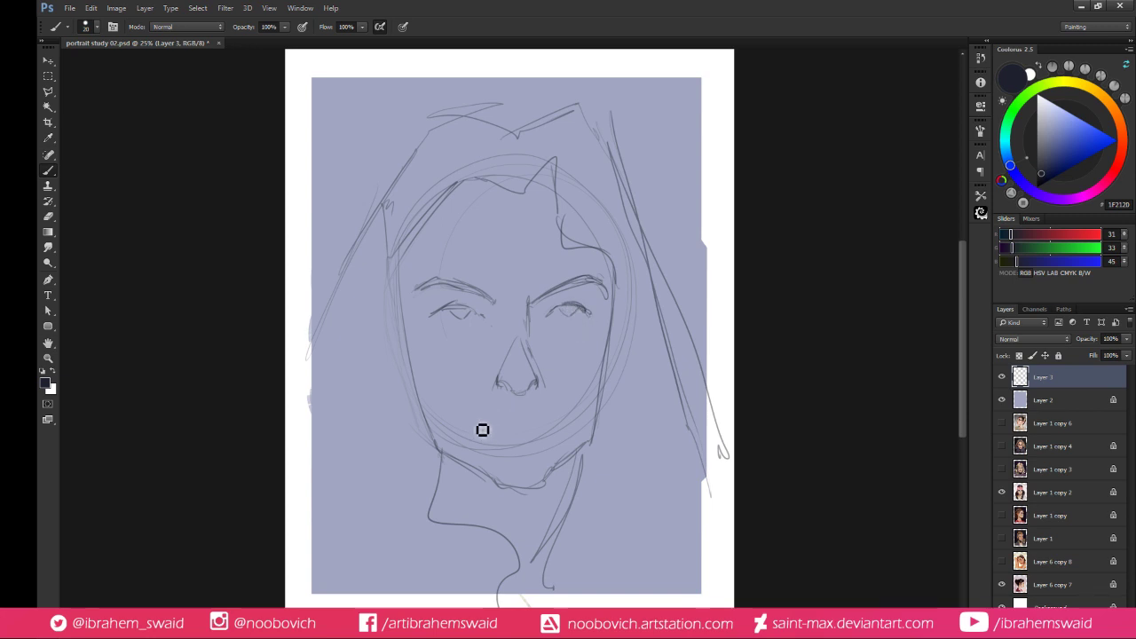
Mark the mouth corners and sketch the centre of the lips beneath the nose
{"action": "left_click_drag", "start_coordinate": [474, 420], "coordinate": [482, 418]}
{"action": "left_click_drag", "start_coordinate": [559, 421], "coordinate": [566, 420]}
{"action": "left_click_drag", "start_coordinate": [534, 435], "coordinate": [511, 436]}
{"action": "left_click_drag", "start_coordinate": [474, 419], "coordinate": [481, 419]}
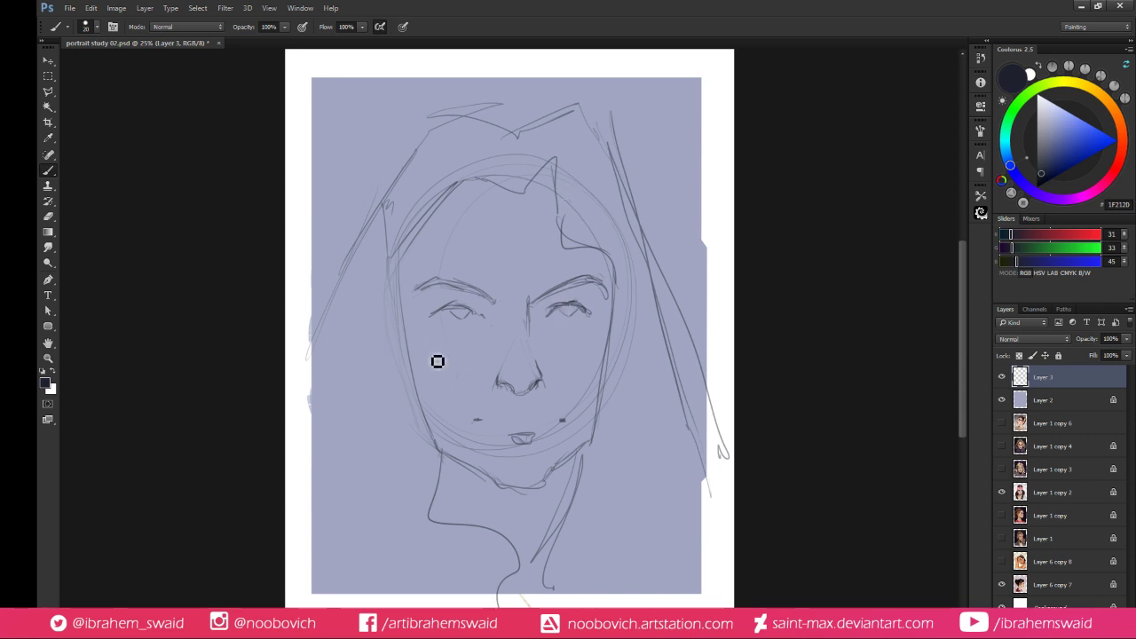
Sketch the hair edge beside the left cheek, then erase the right jaw contour and redraw it rounder down to the chin
{"action": "mouse_move", "coordinate": [387, 331]}
{"action": "left_mouse_down"}
{"action": "mouse_move", "coordinate": [399, 373]}
{"action": "mouse_move", "coordinate": [419, 384]}
{"action": "mouse_move", "coordinate": [391, 379]}
{"action": "mouse_move", "coordinate": [398, 435]}
{"action": "mouse_move", "coordinate": [433, 467]}
{"action": "left_mouse_up"}
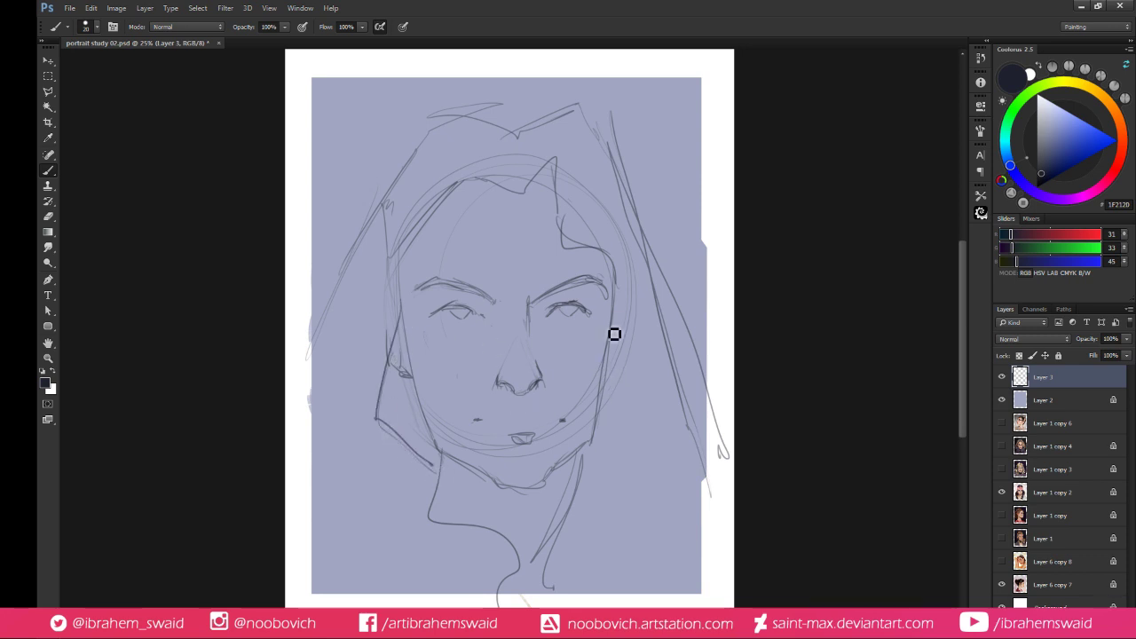
{"action": "key", "text": "e"}
{"action": "mouse_move", "coordinate": [613, 318]}
{"action": "left_mouse_down"}
{"action": "mouse_move", "coordinate": [588, 432]}
{"action": "mouse_move", "coordinate": [598, 415]}
{"action": "left_mouse_up"}
{"action": "key", "text": "b"}
{"action": "key", "text": "e"}
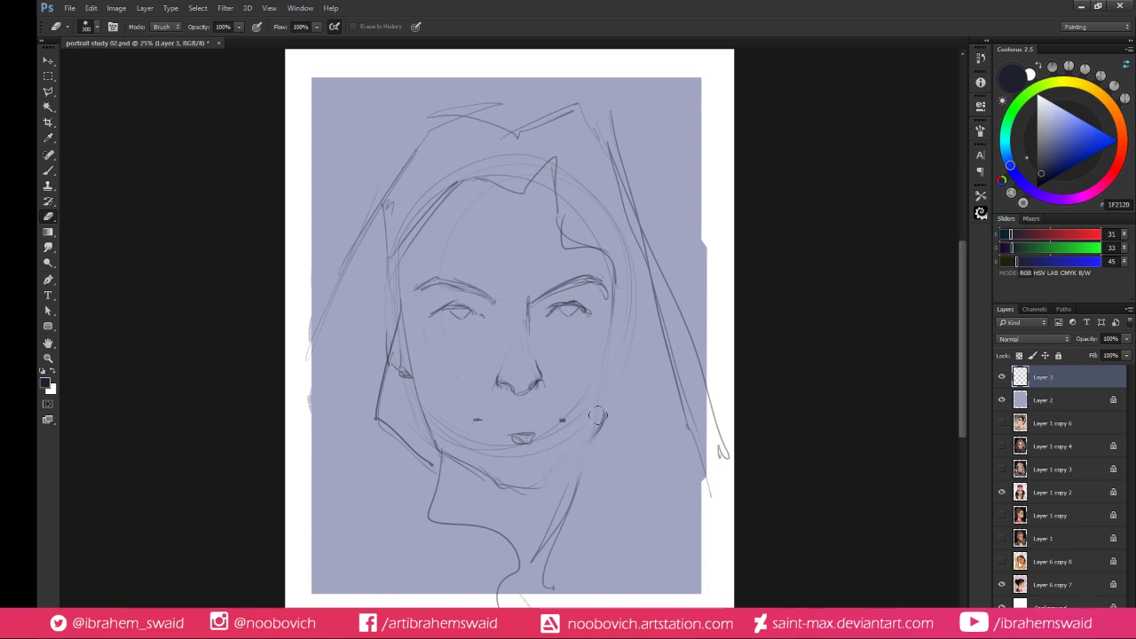
{"action": "key", "text": "b"}
{"action": "mouse_move", "coordinate": [537, 502]}
{"action": "left_mouse_down"}
{"action": "mouse_move", "coordinate": [598, 452]}
{"action": "mouse_move", "coordinate": [620, 406]}
{"action": "mouse_move", "coordinate": [568, 451]}
{"action": "mouse_move", "coordinate": [575, 475]}
{"action": "mouse_move", "coordinate": [607, 440]}
{"action": "mouse_move", "coordinate": [620, 385]}
{"action": "left_mouse_up"}
Rework the face contours at both temples and cheeks and erase the stray construction line inside the right cheek
{"action": "key", "text": "e"}
{"action": "key", "text": "b"}
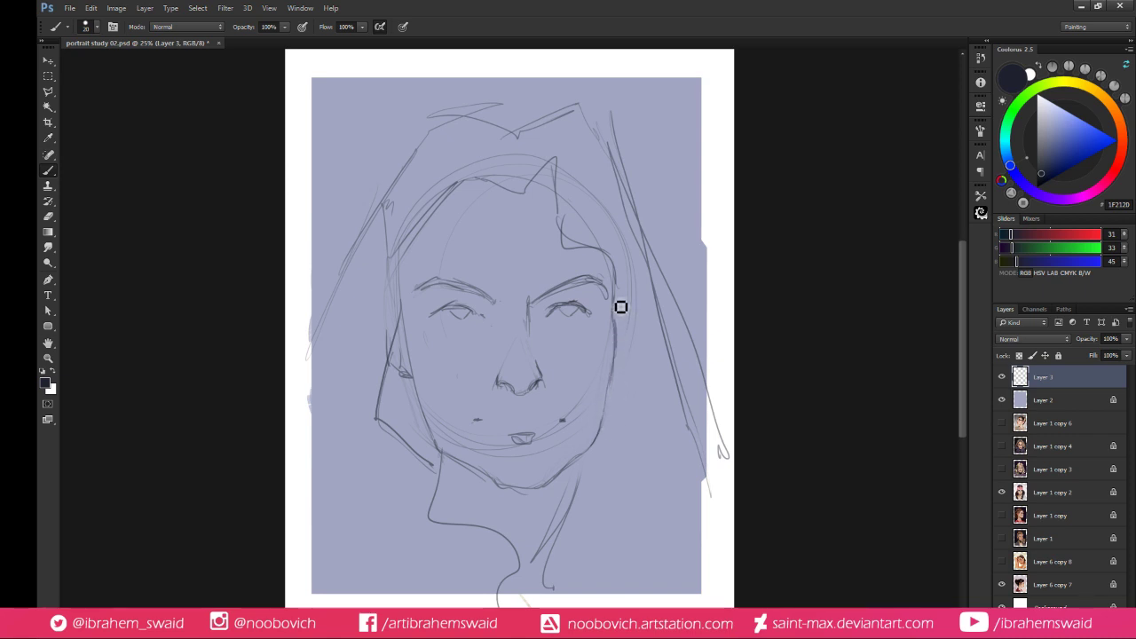
{"action": "key", "text": "e"}
{"action": "key", "text": "b"}
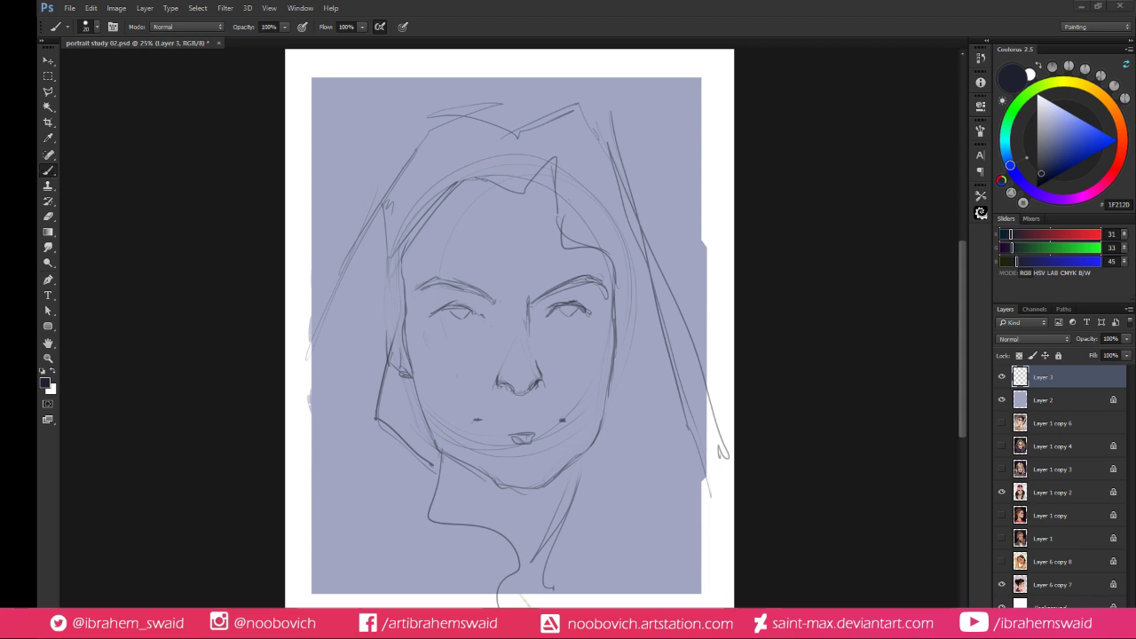
{"action": "key", "text": "e"}
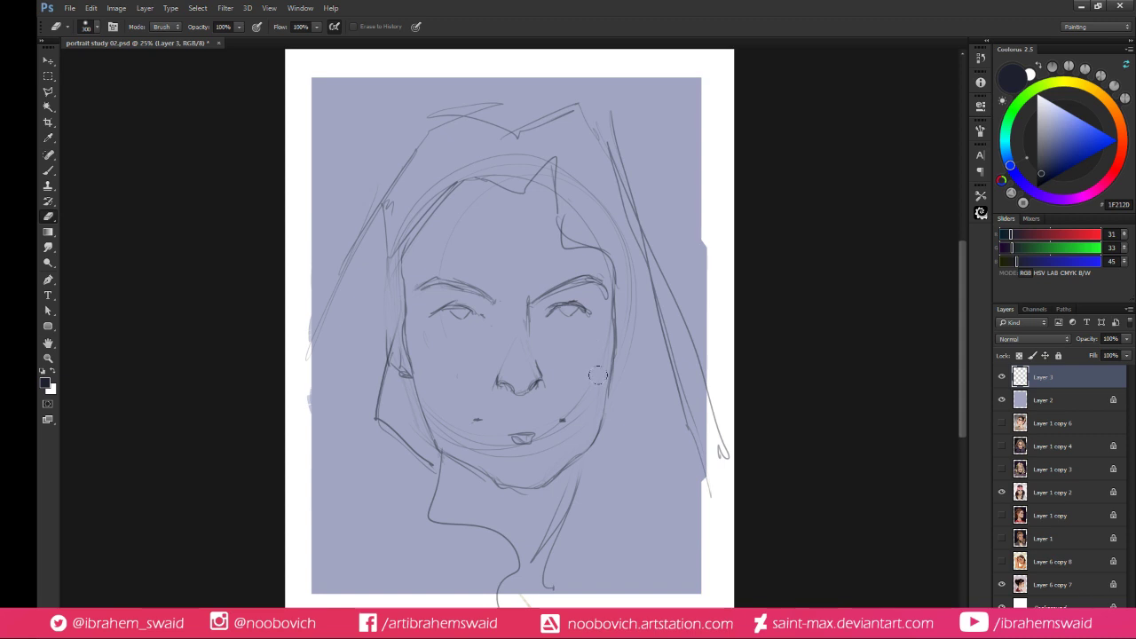
{"action": "key", "text": "b"}
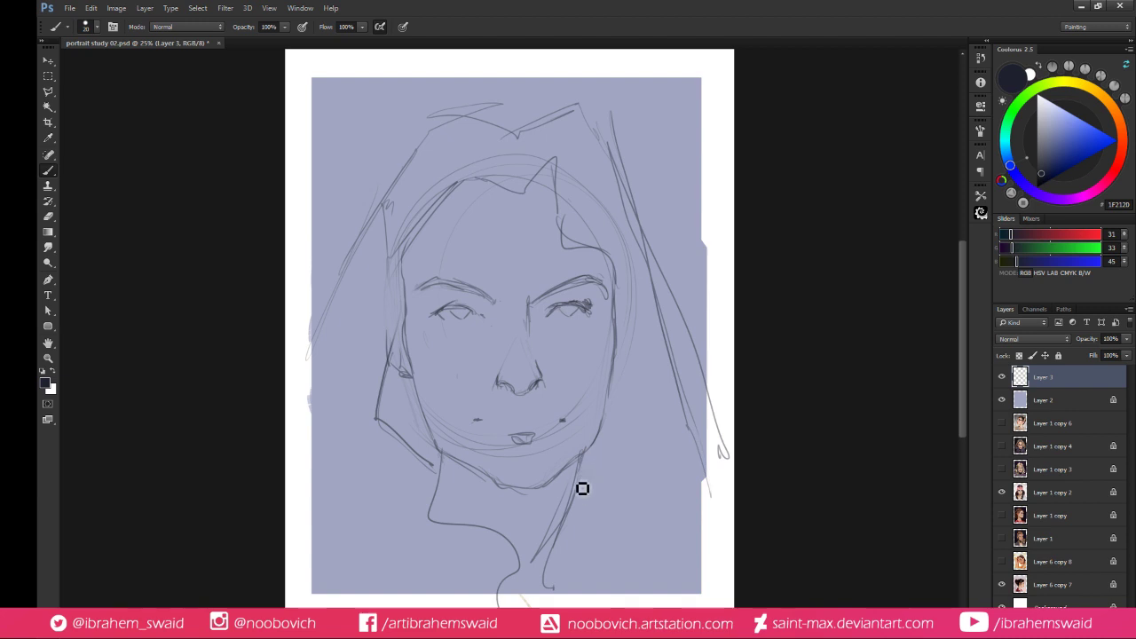
Sketch the collar on the right side of the neck and the shoulder lines sloping out past the blue area's edge
{"action": "mouse_move", "coordinate": [576, 536]}
{"action": "left_mouse_down"}
{"action": "mouse_move", "coordinate": [579, 572]}
{"action": "mouse_move", "coordinate": [533, 601]}
{"action": "mouse_move", "coordinate": [576, 553]}
{"action": "left_mouse_up"}
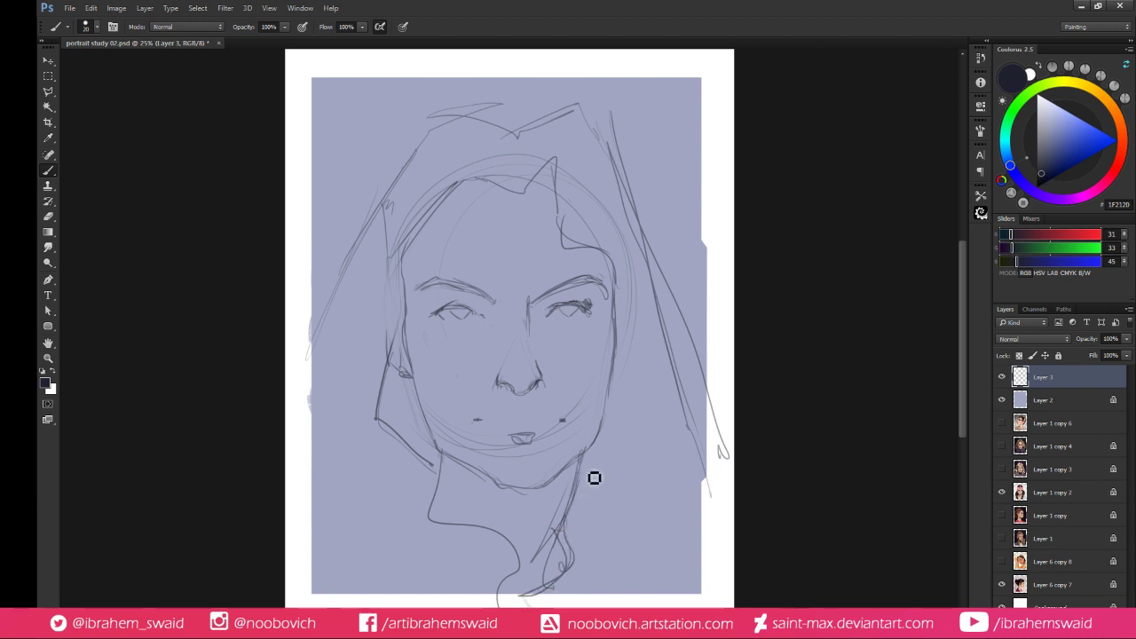
{"action": "left_click_drag", "start_coordinate": [590, 463], "coordinate": [730, 536]}
{"action": "left_click_drag", "start_coordinate": [595, 482], "coordinate": [713, 551]}
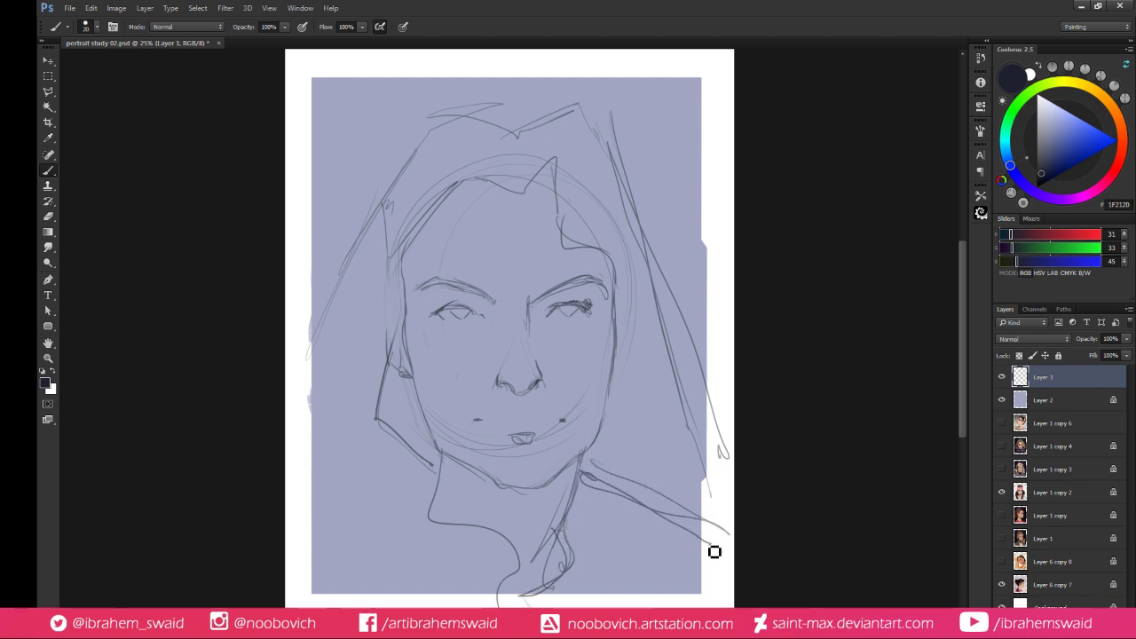
{"action": "left_click_drag", "start_coordinate": [572, 515], "coordinate": [609, 588]}
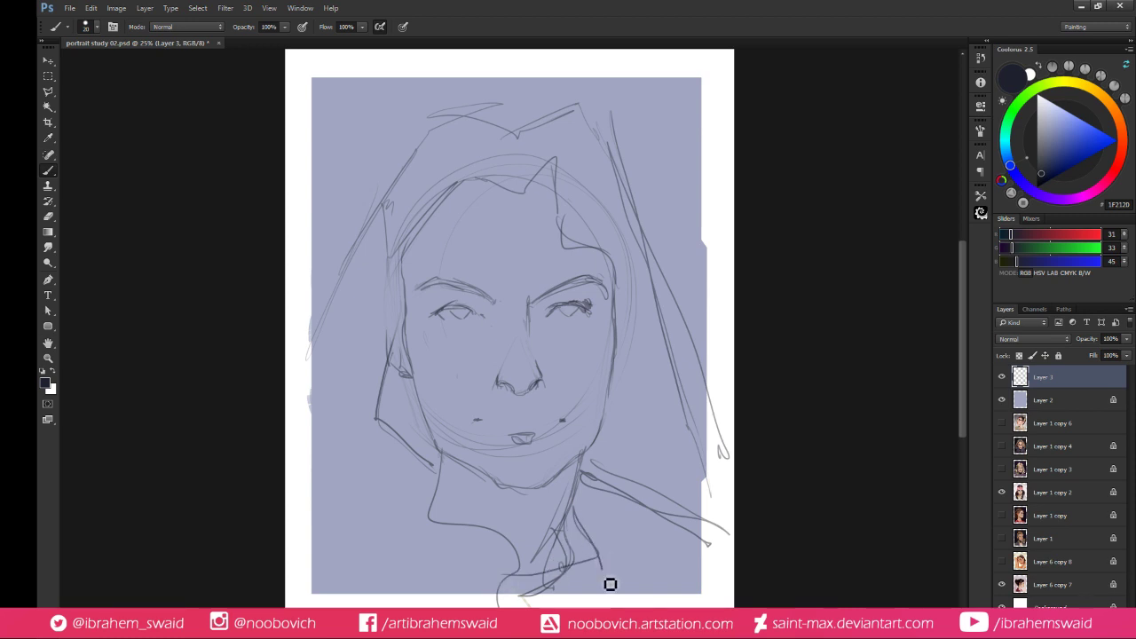
Sketch the looping collar folds on the left side of the neck and the left shoulder line above them
{"action": "left_click_drag", "start_coordinate": [383, 513], "coordinate": [411, 602]}
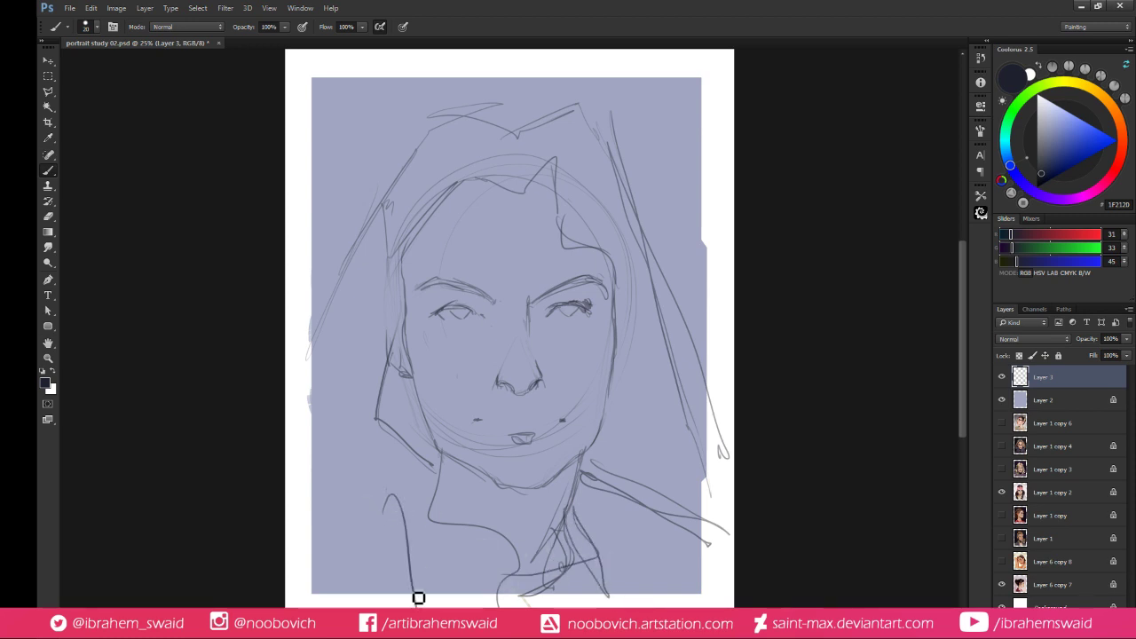
{"action": "left_click_drag", "start_coordinate": [404, 495], "coordinate": [455, 604]}
{"action": "left_click_drag", "start_coordinate": [378, 543], "coordinate": [414, 511]}
{"action": "left_click_drag", "start_coordinate": [311, 491], "coordinate": [432, 464]}
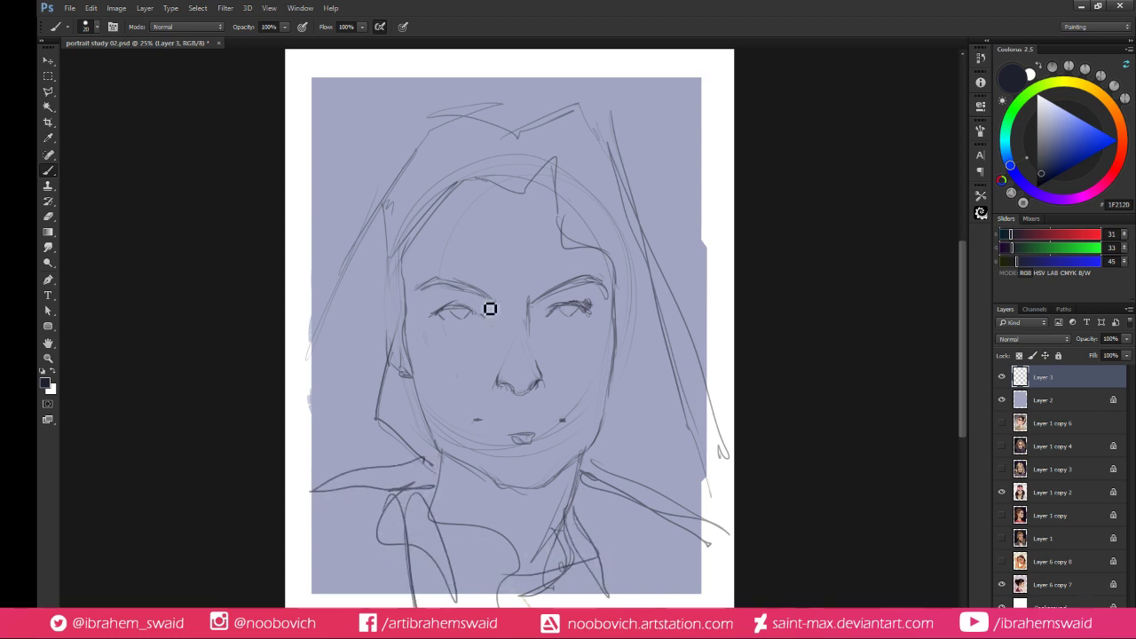
Erase the irises of both eyes and redraw them so the gaze shifts toward the left of the picture
{"action": "key", "text": "e"}
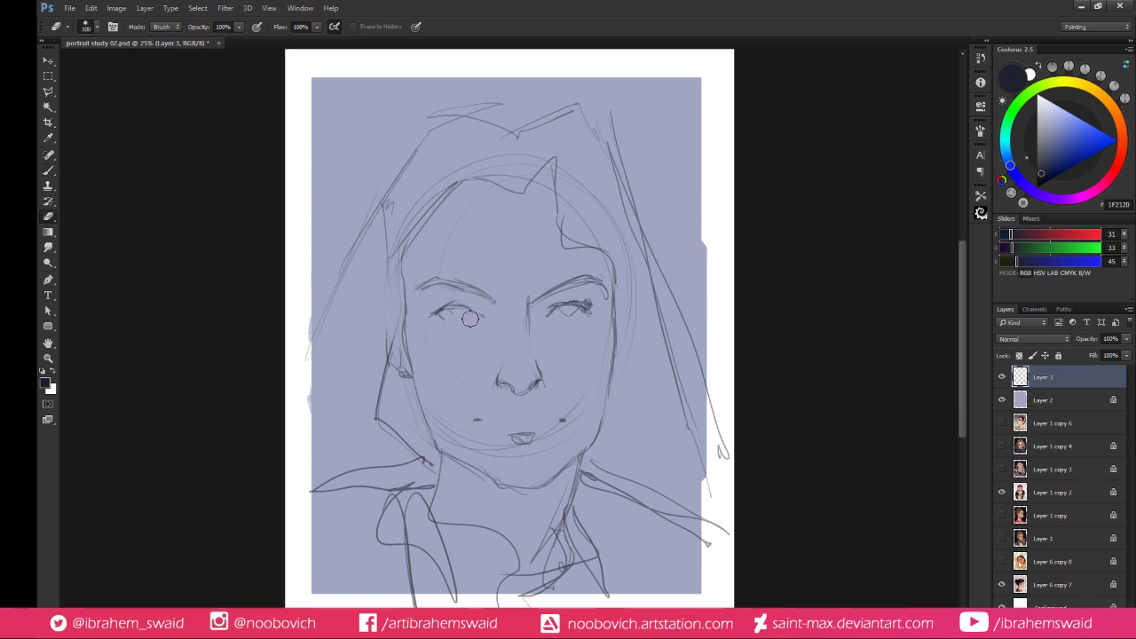
{"action": "key", "text": "b"}
{"action": "left_click_drag", "start_coordinate": [466, 313], "coordinate": [456, 317]}
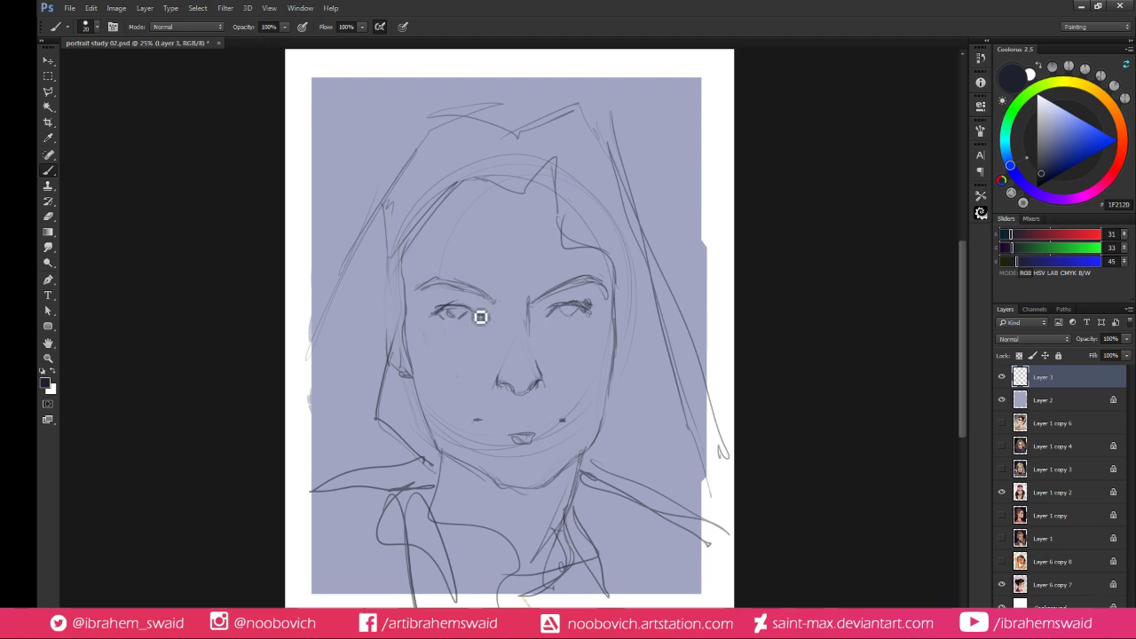
{"action": "key", "text": "e"}
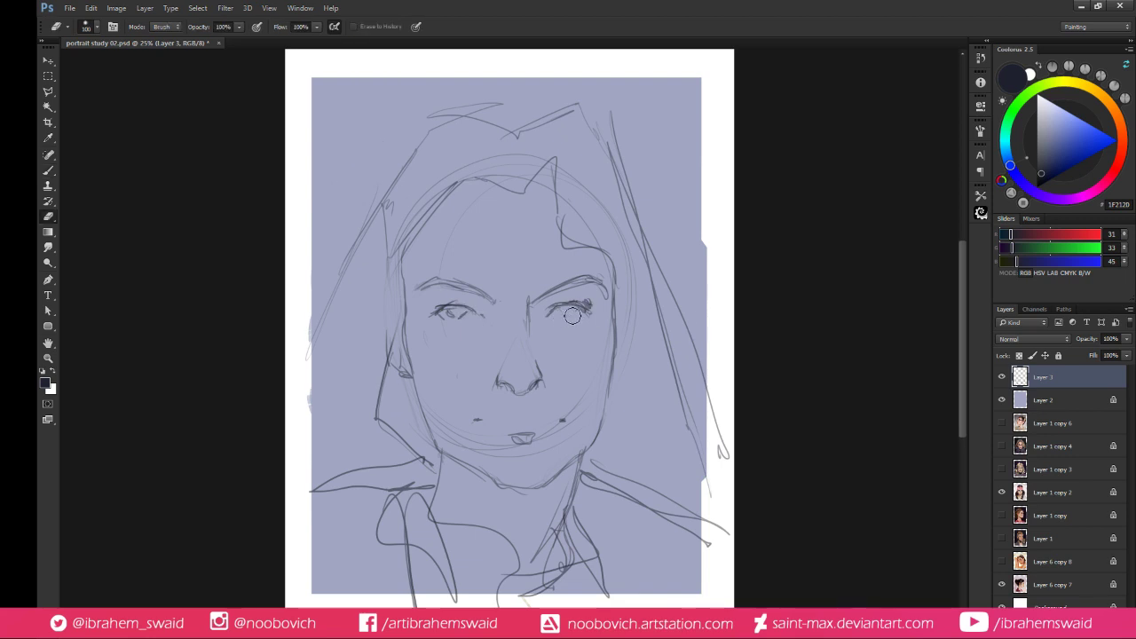
{"action": "key", "text": "b"}
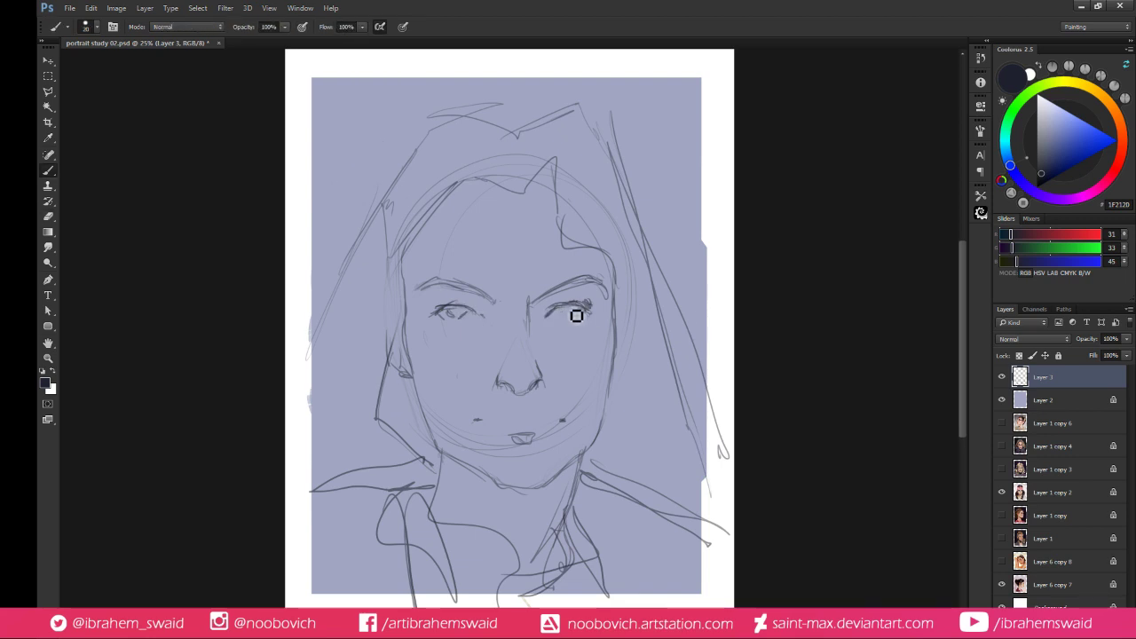
{"action": "mouse_move", "coordinate": [576, 315]}
{"action": "left_mouse_down"}
{"action": "mouse_move", "coordinate": [566, 323]}
{"action": "mouse_move", "coordinate": [587, 306]}
{"action": "left_mouse_up"}
Lasso the left eye, move it slightly toward the nose, and clear the selection
{"action": "key", "text": "l"}
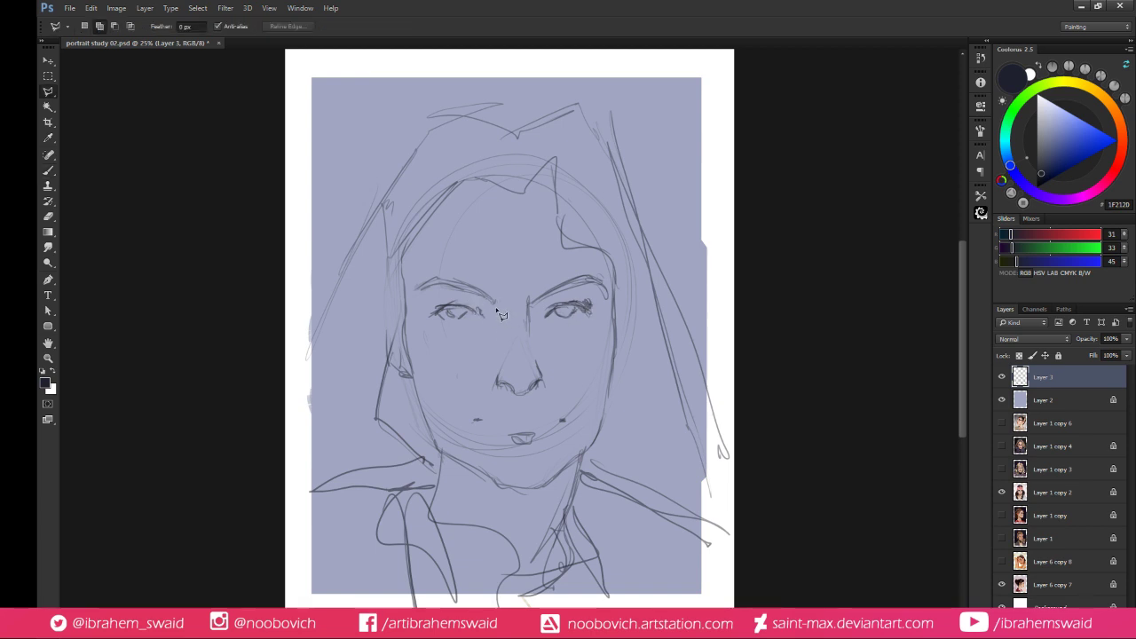
{"action": "mouse_move", "coordinate": [495, 316]}
{"action": "left_mouse_down"}
{"action": "mouse_move", "coordinate": [427, 292]}
{"action": "mouse_move", "coordinate": [463, 346]}
{"action": "mouse_move", "coordinate": [486, 336]}
{"action": "mouse_move", "coordinate": [476, 310]}
{"action": "left_mouse_up"}
{"action": "key", "text": "v"}
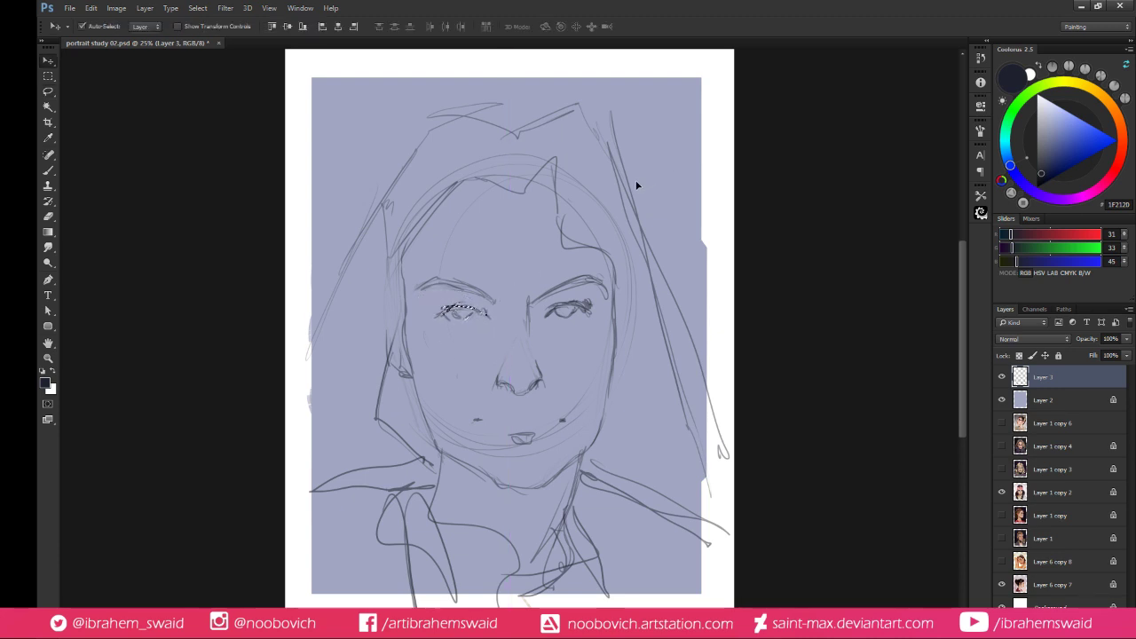
{"action": "key", "text": "ctrl+d"}
{"action": "key", "text": "b"}
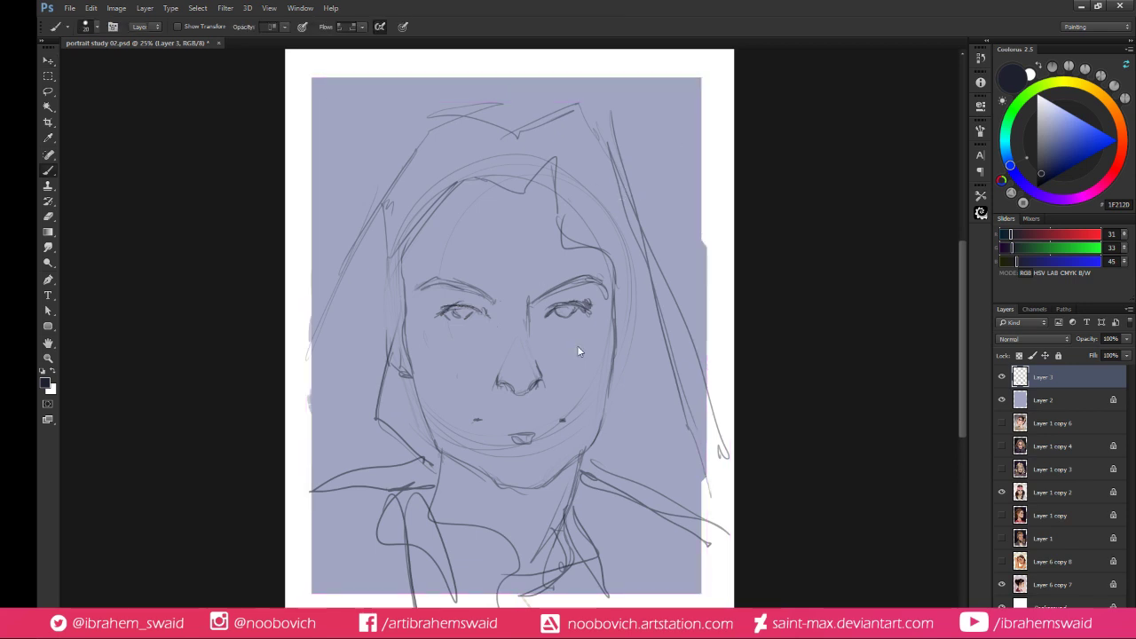
Erase the line at the bridge of the nose and redraw the inner ends of both eyebrows curving toward the nose
{"action": "key", "text": "e"}
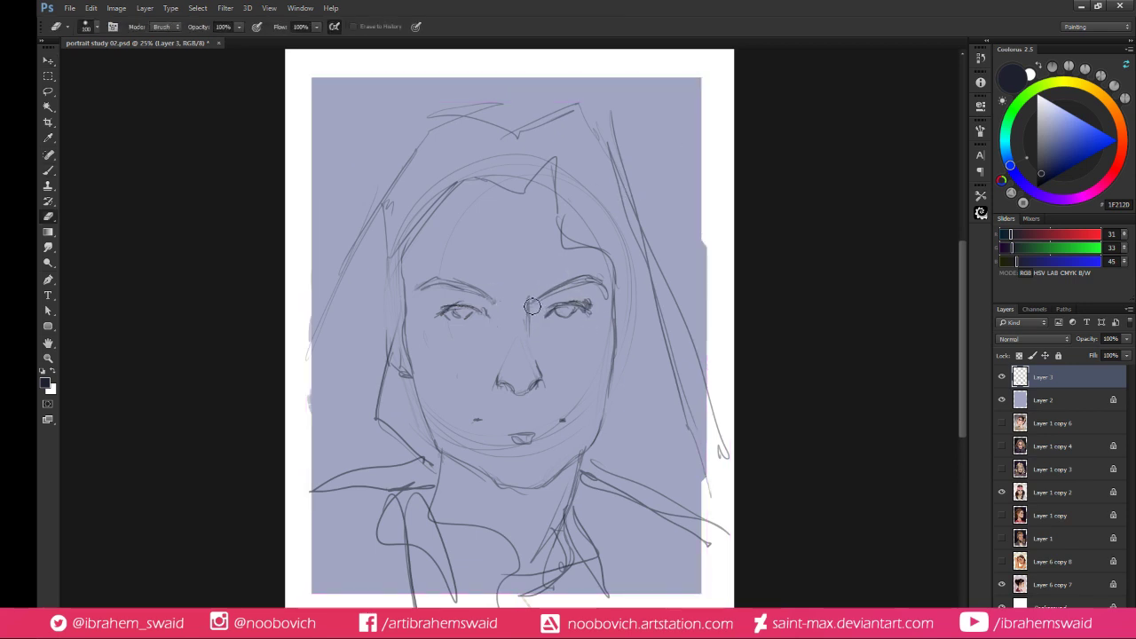
{"action": "key", "text": "b"}
{"action": "left_click_drag", "start_coordinate": [534, 331], "coordinate": [559, 302]}
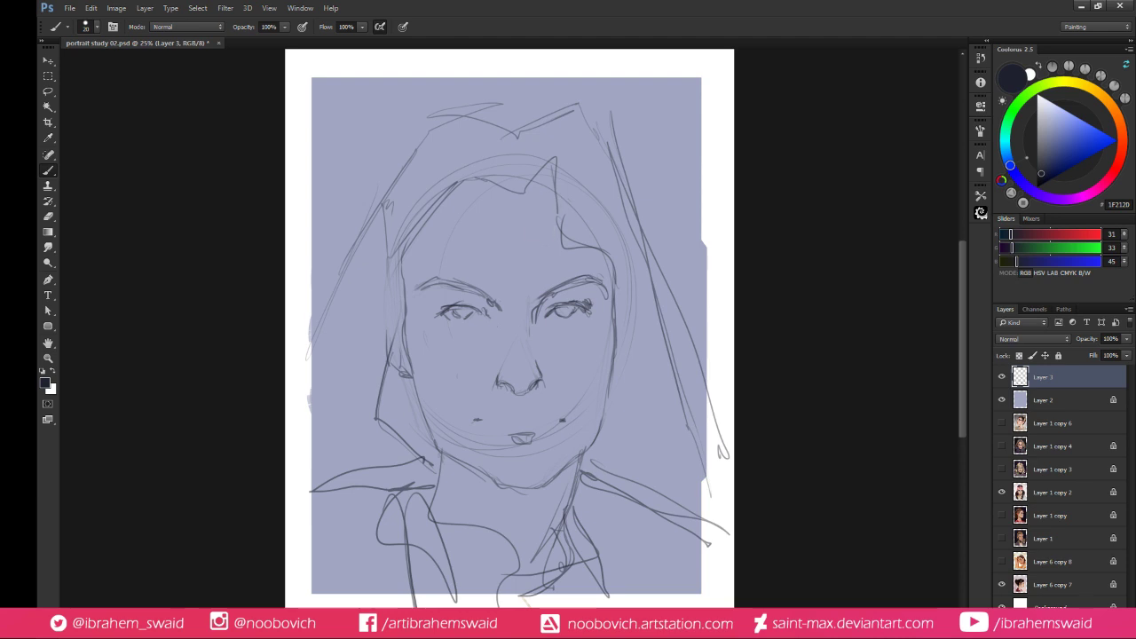
Redraw the angular hairline across the forehead and add long strands and a wavy lock on the right side of the hair
{"action": "key", "text": "e"}
{"action": "left_click_drag", "start_coordinate": [477, 189], "coordinate": [435, 210]}
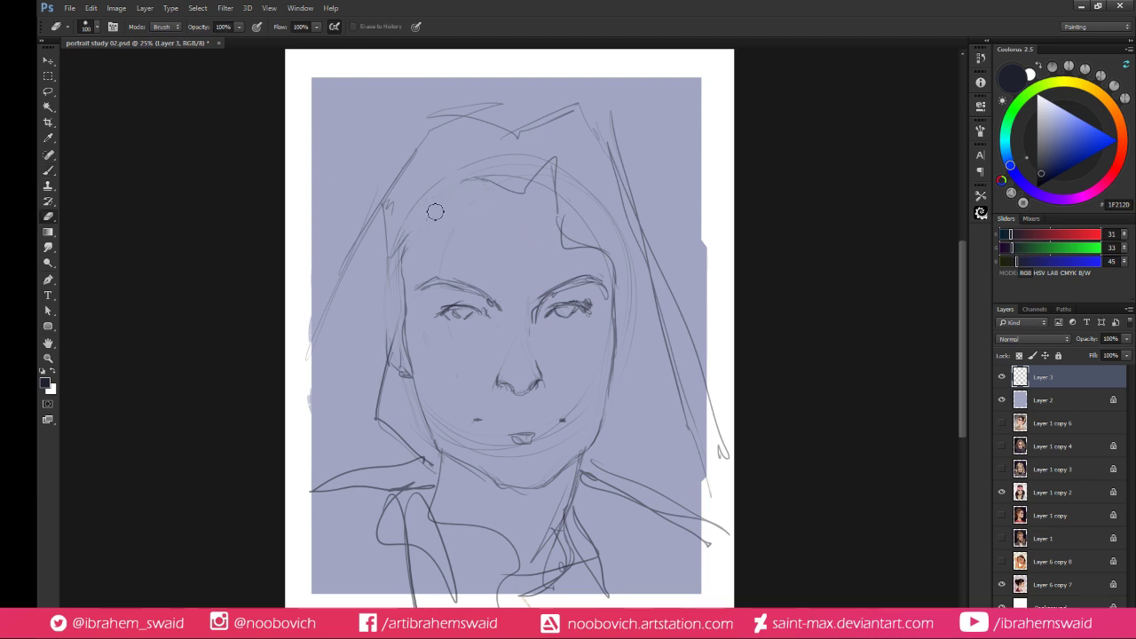
{"action": "key", "text": "b"}
{"action": "mouse_move", "coordinate": [412, 257]}
{"action": "left_mouse_down"}
{"action": "mouse_move", "coordinate": [466, 186]}
{"action": "mouse_move", "coordinate": [525, 196]}
{"action": "mouse_move", "coordinate": [540, 186]}
{"action": "mouse_move", "coordinate": [567, 224]}
{"action": "left_mouse_up"}
{"action": "key", "text": "e"}
{"action": "key", "text": "b"}
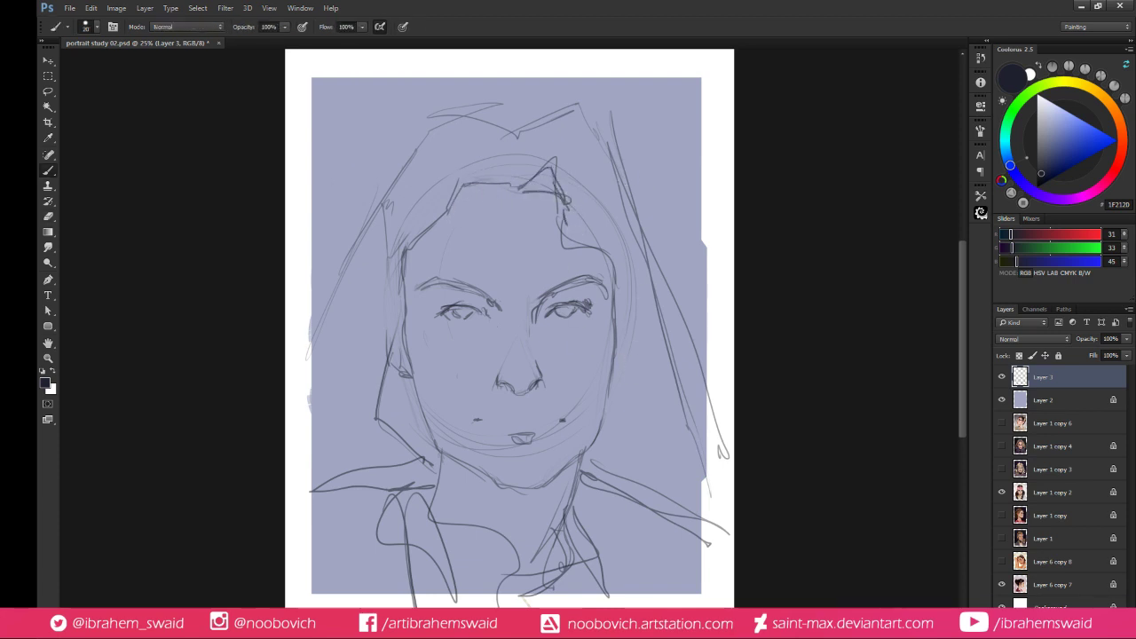
{"action": "left_click_drag", "start_coordinate": [625, 141], "coordinate": [713, 480]}
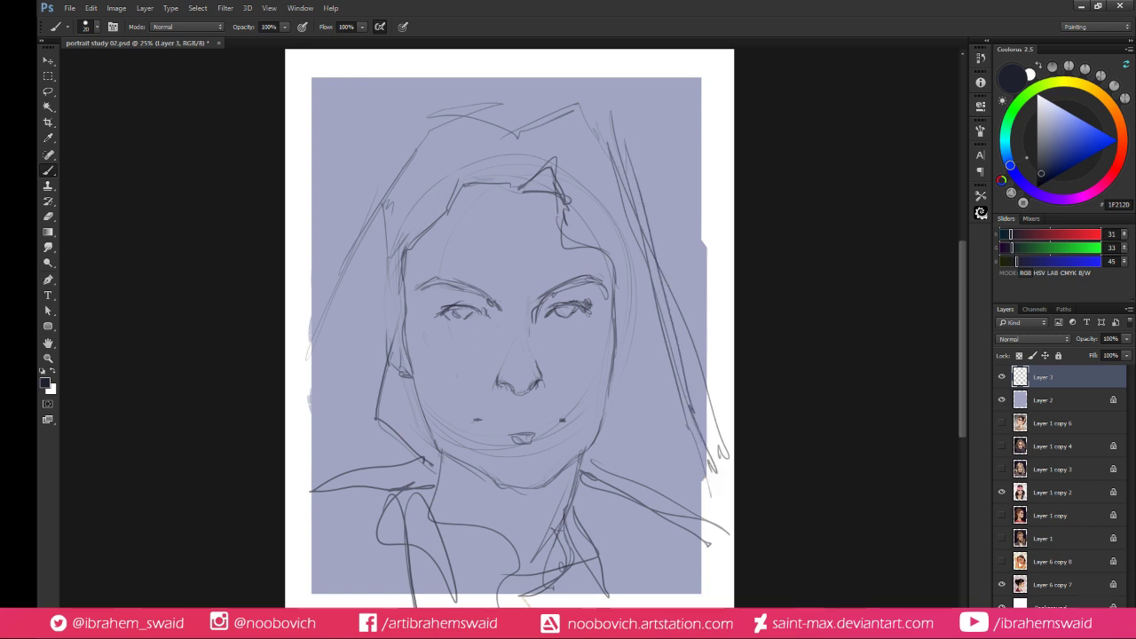
{"action": "left_click_drag", "start_coordinate": [612, 263], "coordinate": [661, 440]}
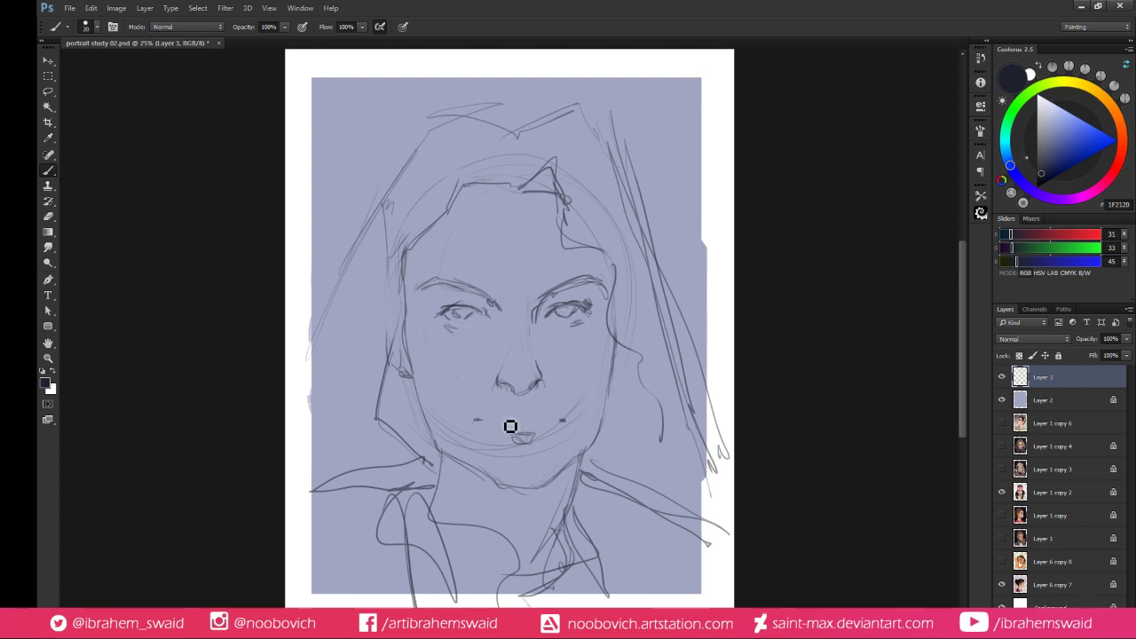
Draw the line between the lips from one mouth corner to the other and erase the construction circle across the lower face
{"action": "left_click_drag", "start_coordinate": [479, 421], "coordinate": [565, 421]}
{"action": "key", "text": "e"}
{"action": "mouse_move", "coordinate": [441, 417]}
{"action": "left_mouse_down"}
{"action": "mouse_move", "coordinate": [460, 418]}
{"action": "mouse_move", "coordinate": [531, 472]}
{"action": "mouse_move", "coordinate": [559, 456]}
{"action": "mouse_move", "coordinate": [576, 398]}
{"action": "left_mouse_up"}
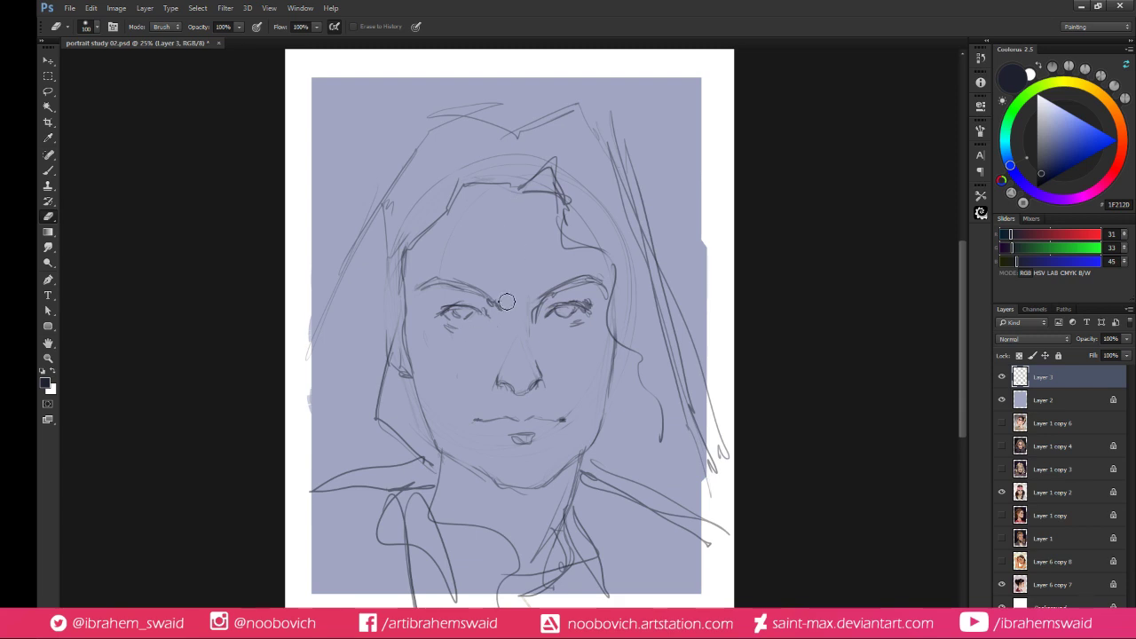
Erase and redraw the left jawline down to the chin, and sketch the shadow edge on the neck beneath it
{"action": "key", "text": "b"}
{"action": "key", "text": "e"}
{"action": "key", "text": "b"}
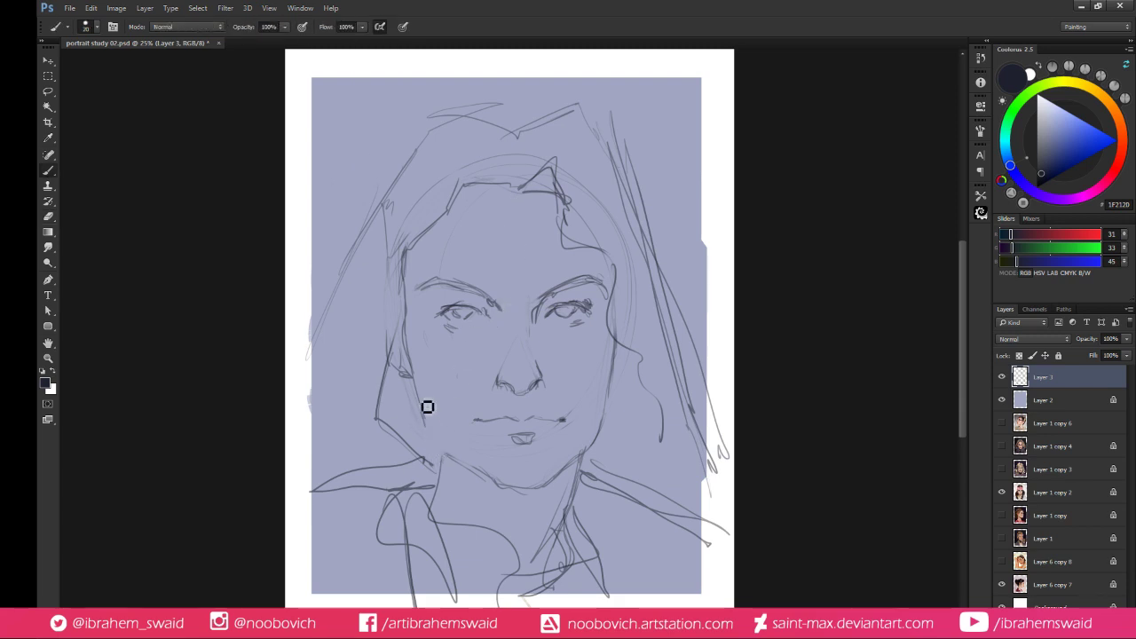
{"action": "key", "text": "e"}
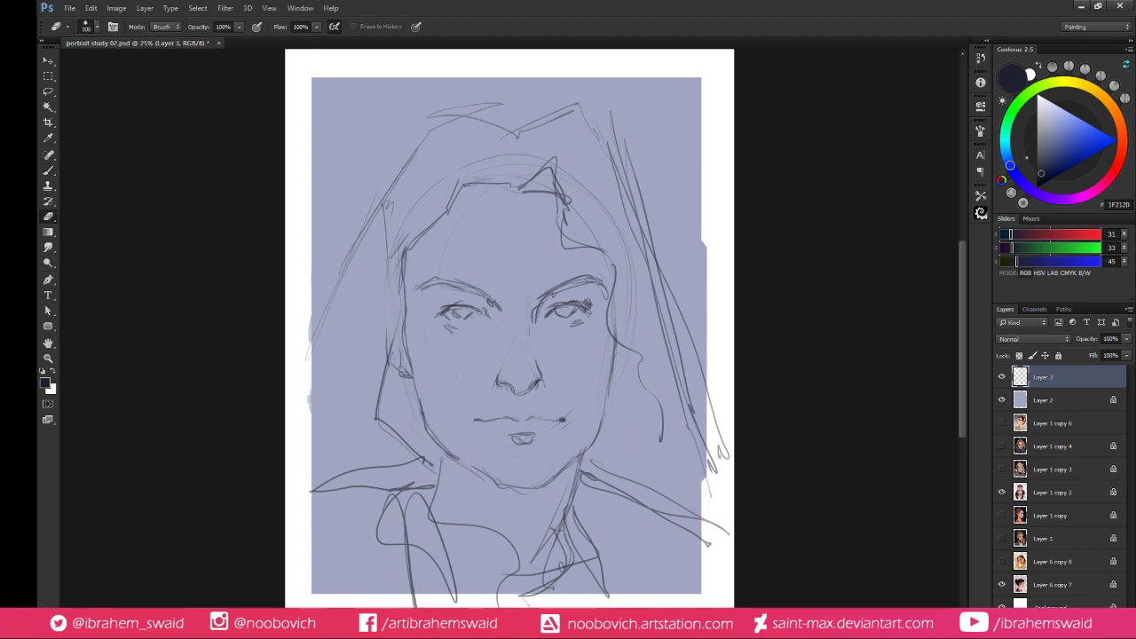
{"action": "key", "text": "b"}
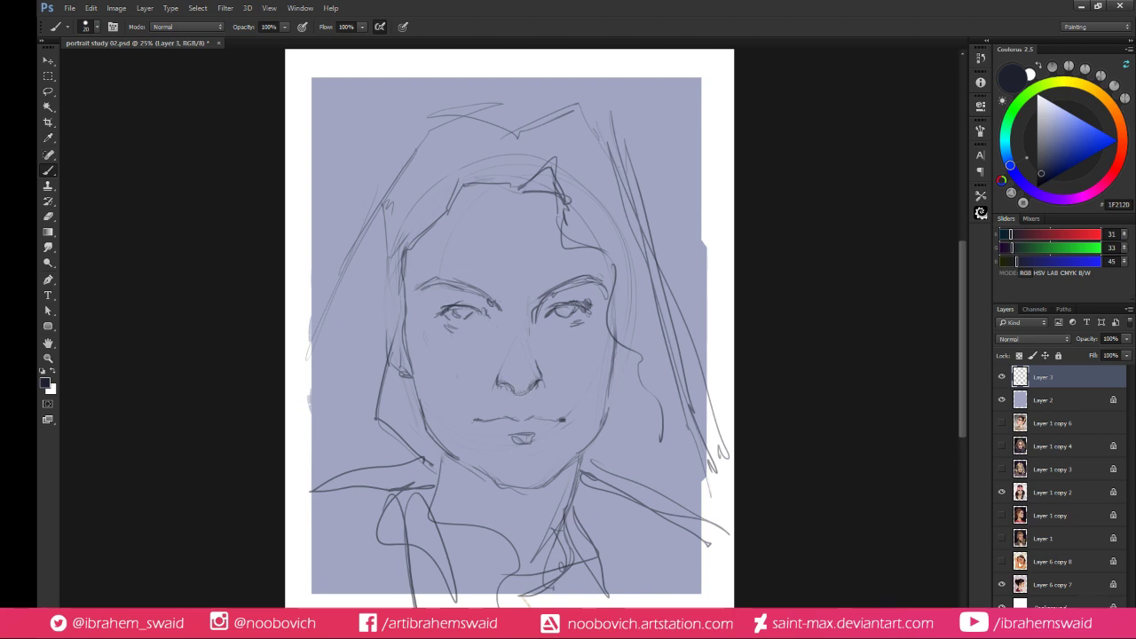
{"action": "key", "text": "e"}
{"action": "key", "text": "b"}
{"action": "left_click_drag", "start_coordinate": [437, 447], "coordinate": [520, 547]}
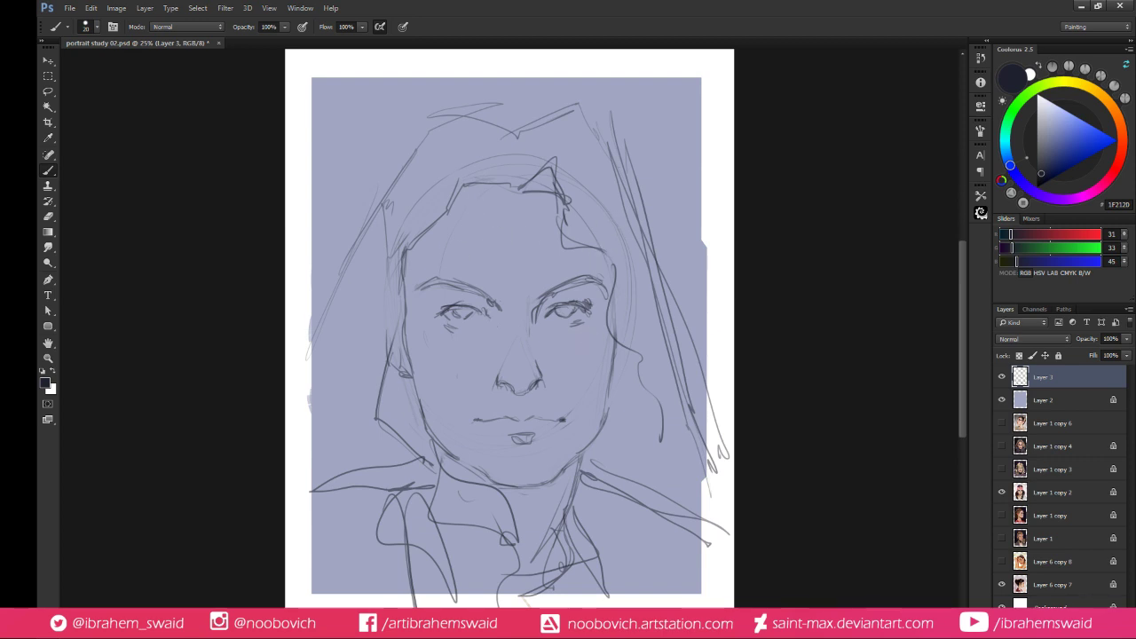
Clean up and redraw the left temple contour from the hairline to the cheek, and mark the left eye's inner corner
{"action": "key", "text": "e"}
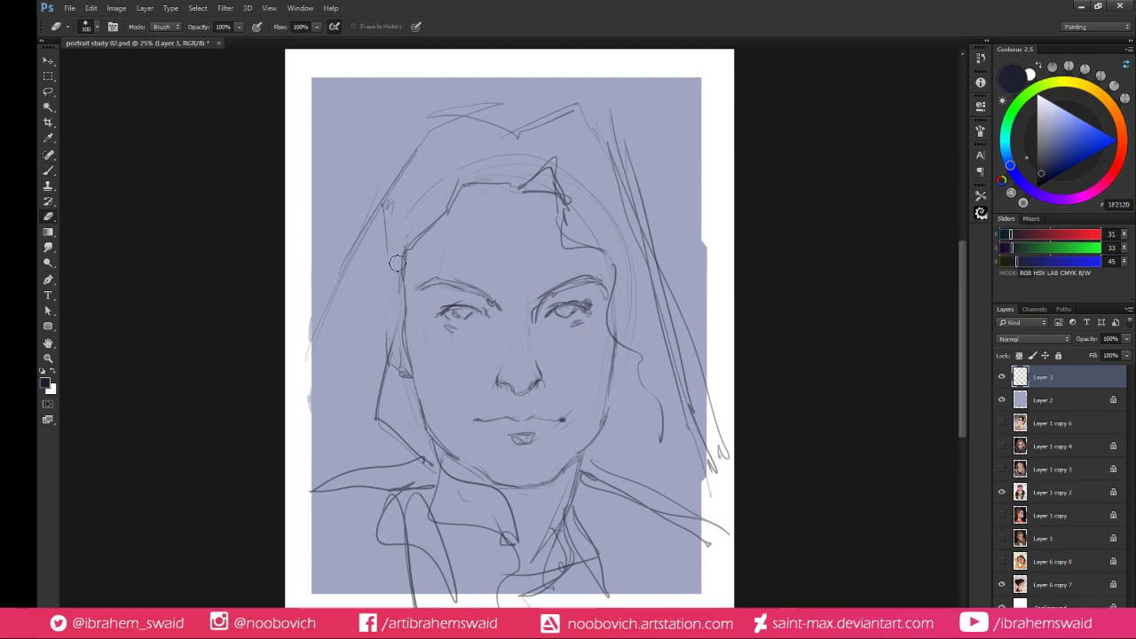
{"action": "key", "text": "b"}
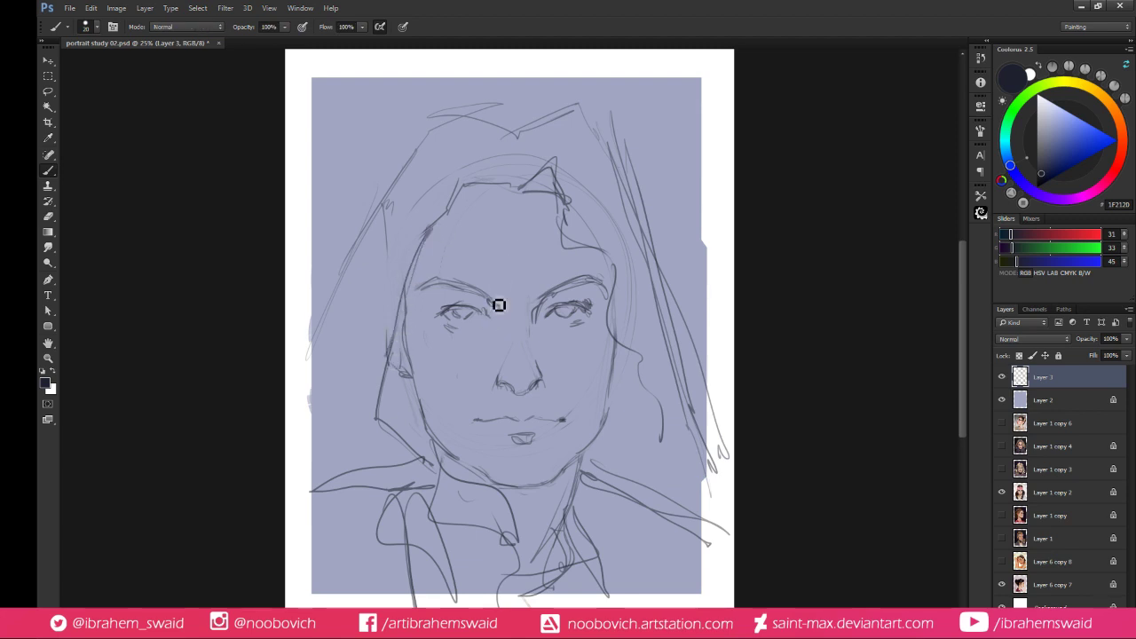
{"action": "left_click_drag", "start_coordinate": [501, 315], "coordinate": [497, 326]}
Erase and redraw the base of the nose, refining both nostrils and the underside of the tip
{"action": "key", "text": "e"}
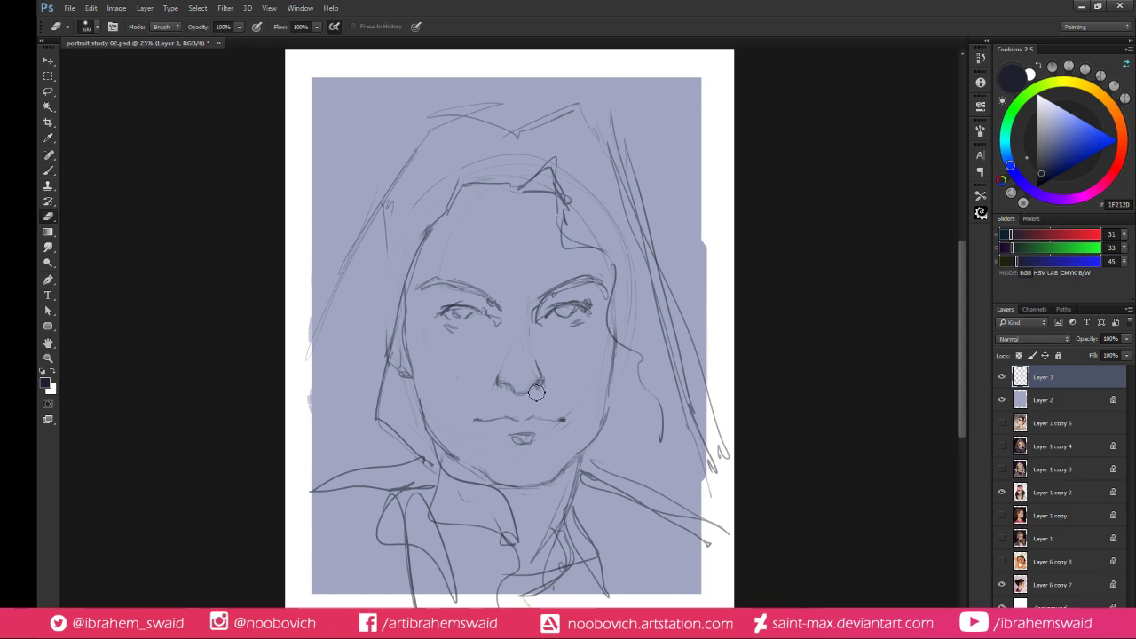
{"action": "key", "text": "b"}
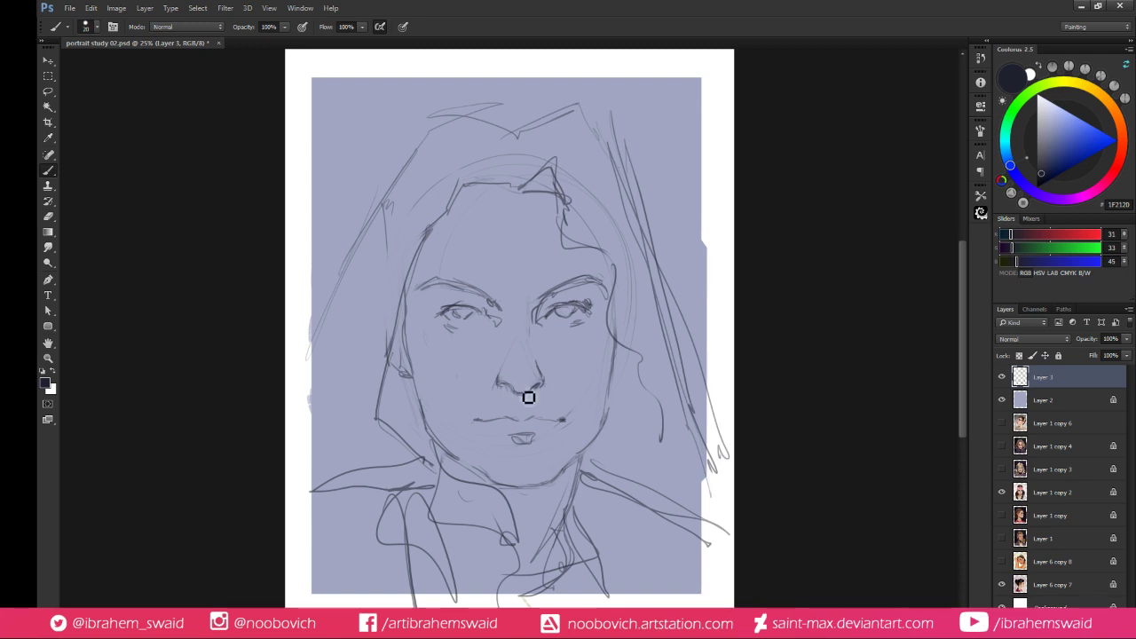
{"action": "key", "text": "e"}
{"action": "left_click_drag", "start_coordinate": [538, 387], "coordinate": [533, 383]}
{"action": "key", "text": "b"}
{"action": "key", "text": "e"}
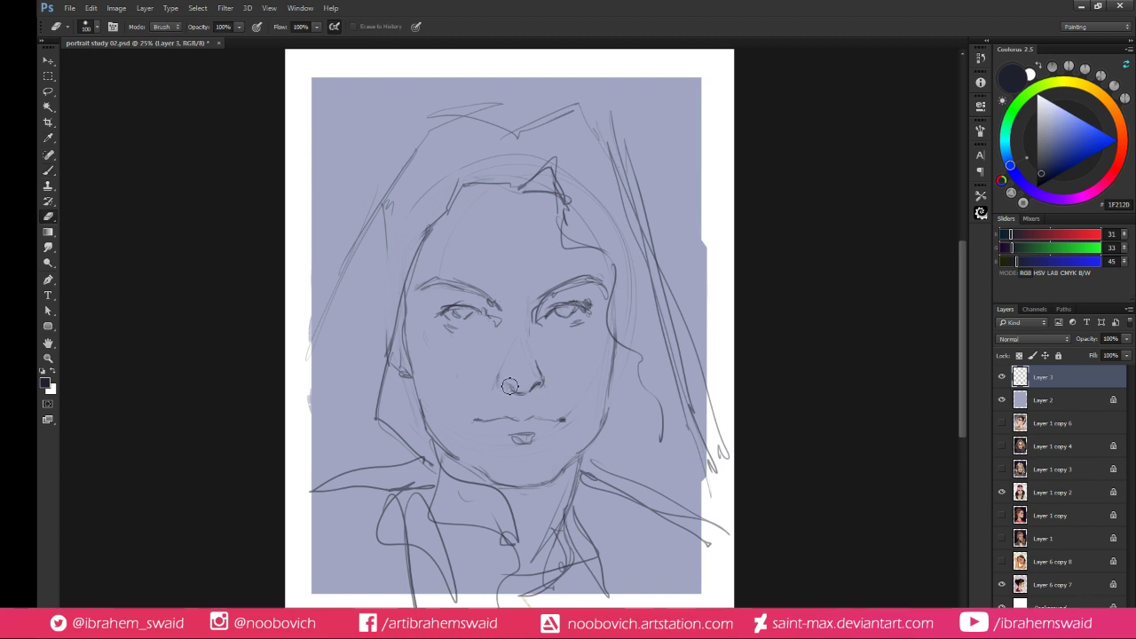
{"action": "key", "text": "b"}
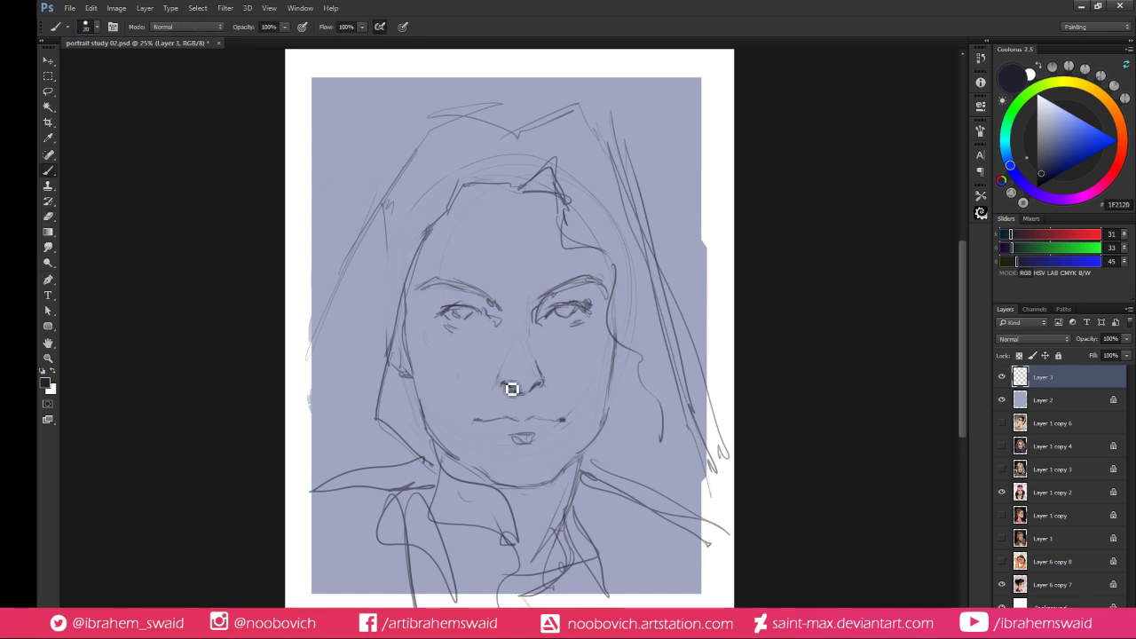
{"action": "key", "text": "e"}
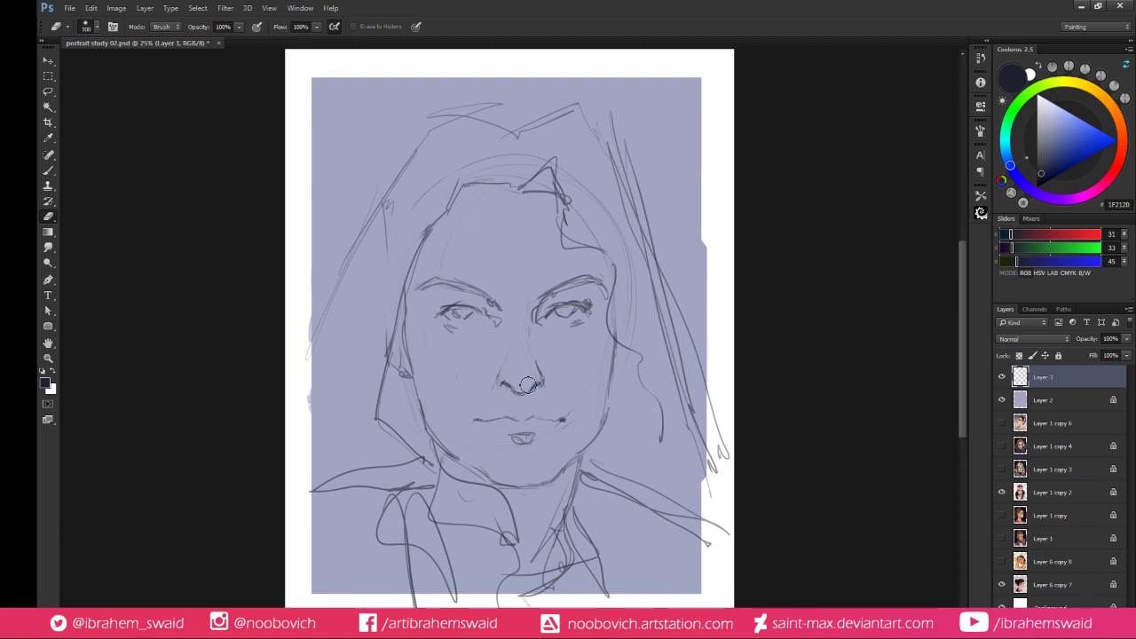
{"action": "key", "text": "b"}
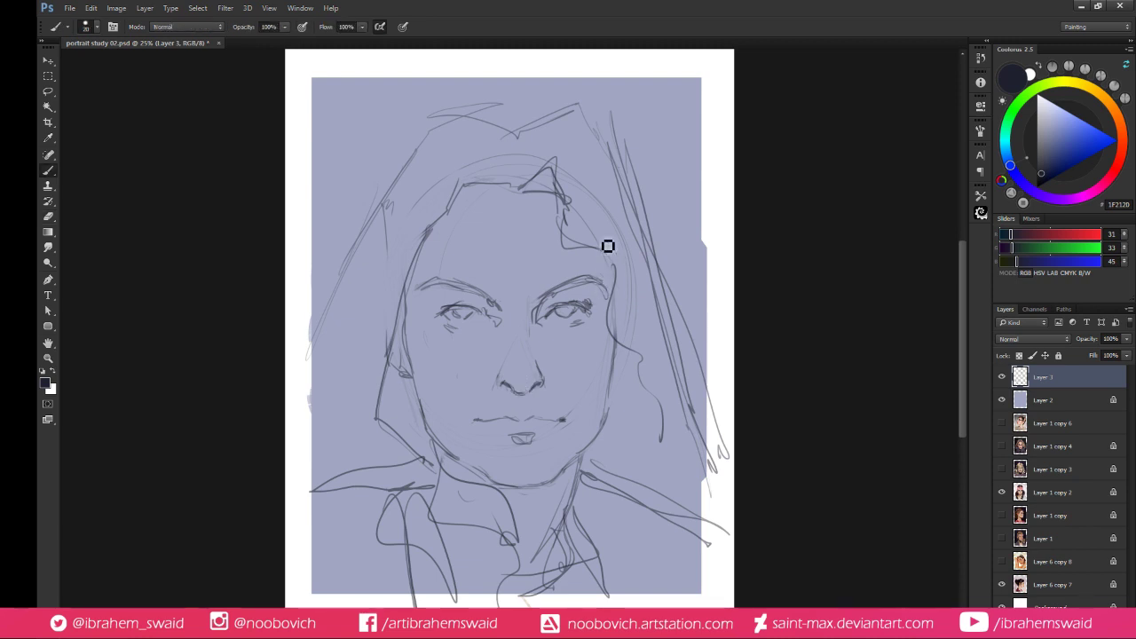
Clip the sketch layer to Layer 2 and thicken both eyebrows with dark strokes
{"action": "left_click", "coordinate": [1044, 382], "text": "alt"}
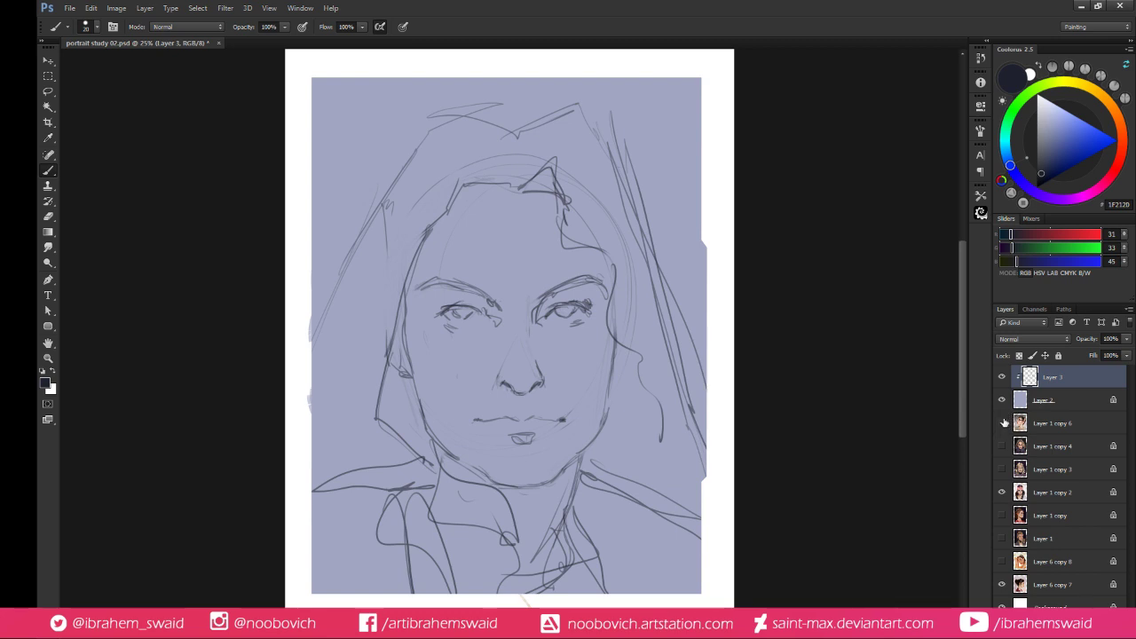
{"action": "left_click_drag", "start_coordinate": [556, 310], "coordinate": [599, 289]}
{"action": "mouse_move", "coordinate": [472, 295]}
{"action": "left_mouse_down"}
{"action": "mouse_move", "coordinate": [459, 292]}
{"action": "mouse_move", "coordinate": [487, 307]}
{"action": "mouse_move", "coordinate": [457, 294]}
{"action": "mouse_move", "coordinate": [496, 306]}
{"action": "left_mouse_up"}
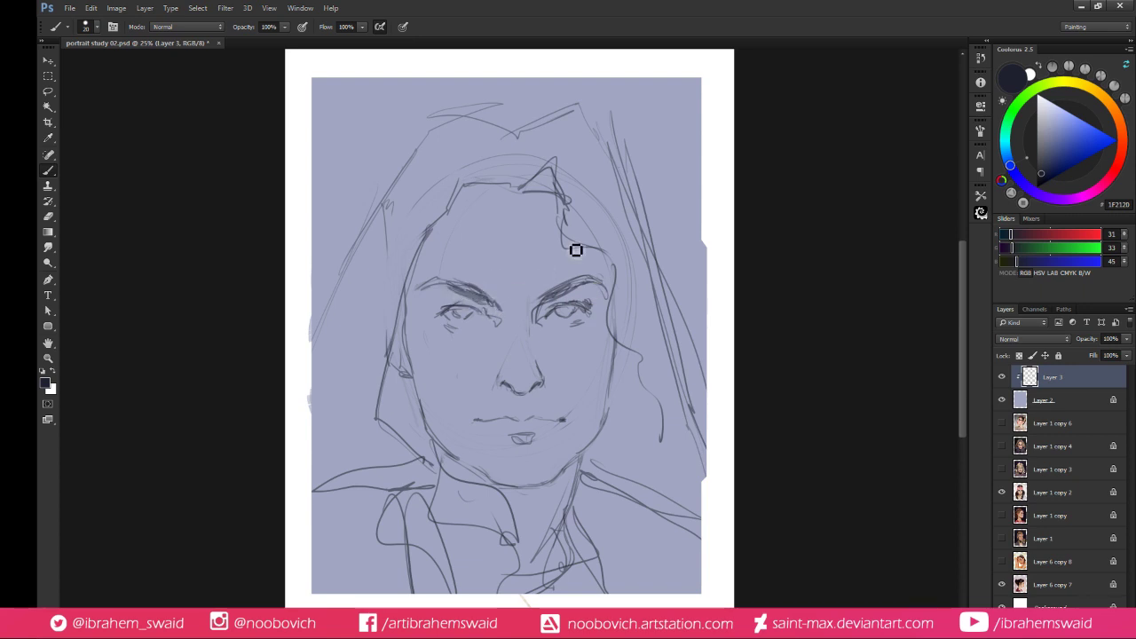
{"action": "left_click_drag", "start_coordinate": [576, 250], "coordinate": [615, 256]}
Try to merge the clipped sketch layer into Layer 2
{"action": "key", "text": "ctrl+e"}
{"action": "key", "text": "ctrl+z"}
{"action": "key", "text": "Delete"}
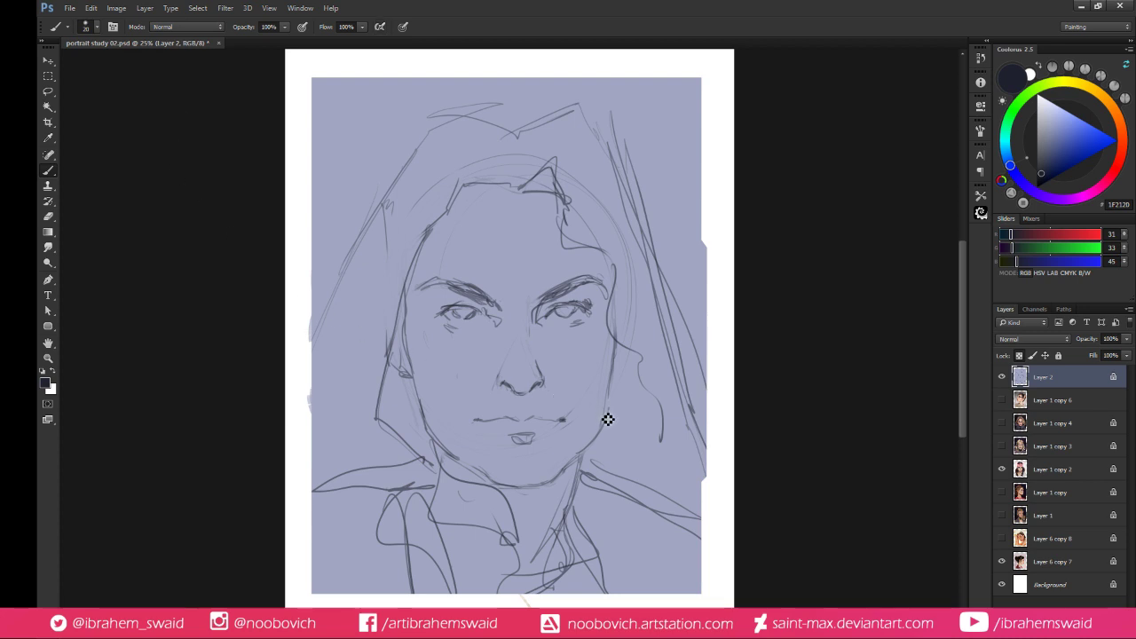
Enlarge the brush to size 500 and undo the merge to restore the separate sketch layer clipped to Layer 2
{"action": "key", "text": "bracketright"}
{"action": "key", "text": "bracketright"}
{"action": "key", "text": "bracketright"}
{"action": "key", "text": "bracketright"}
{"action": "key", "text": "bracketright"}
{"action": "key", "text": "bracketright"}
{"action": "key", "text": "bracketright"}
{"action": "key", "text": "bracketright"}
{"action": "key", "text": "bracketright"}
{"action": "key", "text": "bracketright"}
{"action": "key", "text": "bracketright"}
{"action": "key", "text": "ctrl+shift+alt+n"}
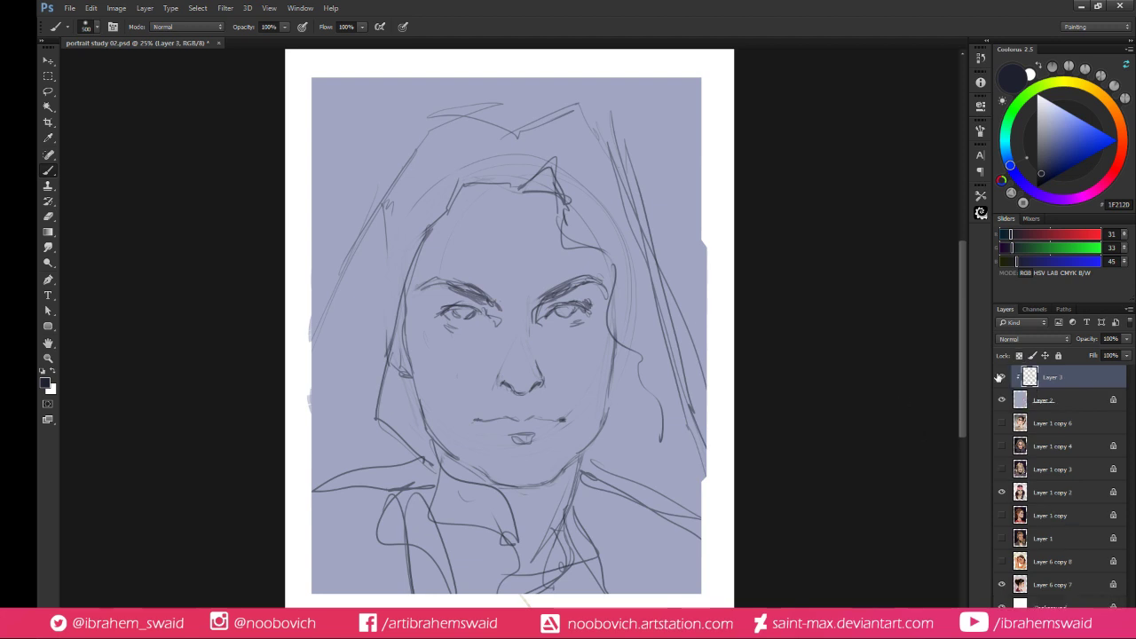
Select Layer 2 and replace its blue-grey fill with the warm beige E2CAA3
{"action": "left_click", "coordinate": [1048, 401]}
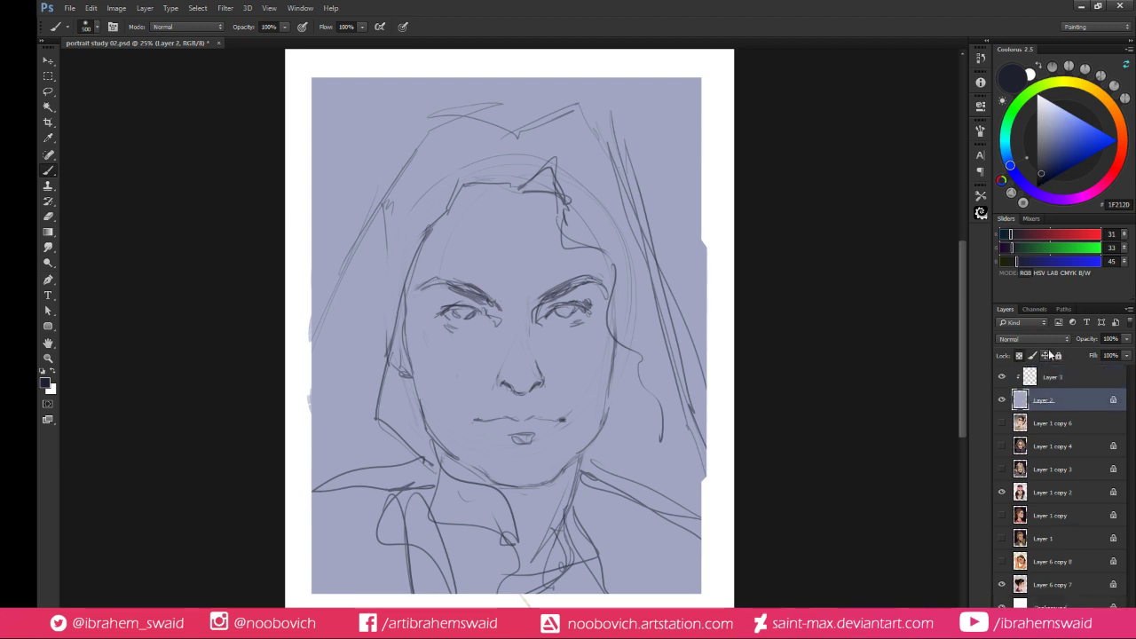
{"action": "left_click", "coordinate": [1001, 400], "text": "alt"}
{"action": "left_click", "coordinate": [1001, 399], "text": "alt"}
{"action": "left_click", "coordinate": [1105, 100]}
{"action": "left_click", "coordinate": [1059, 126]}
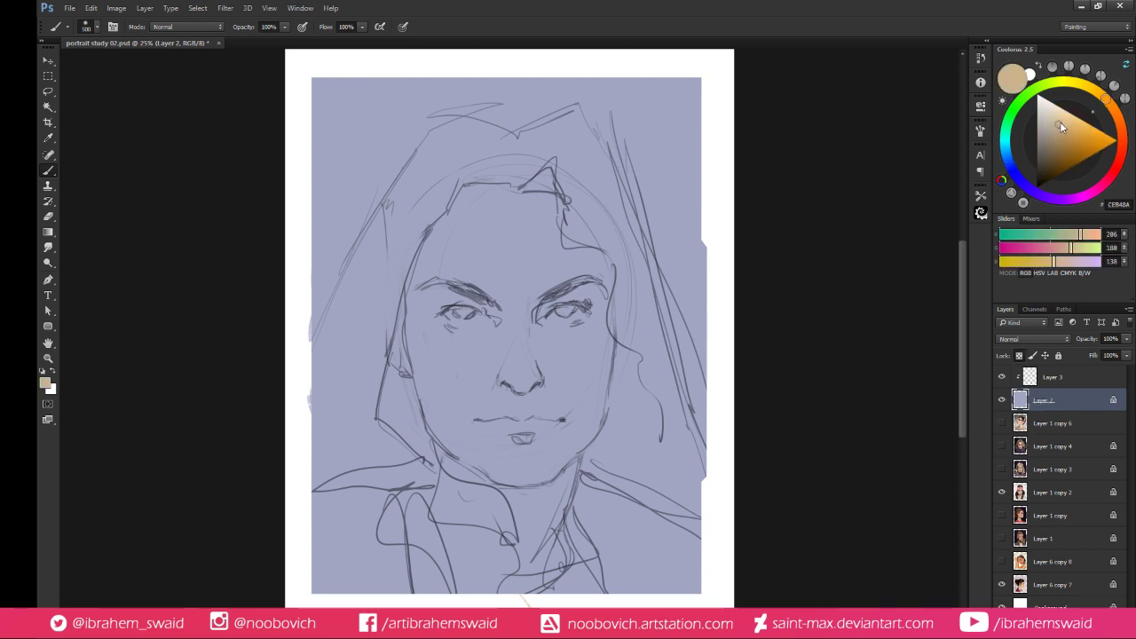
{"action": "left_click", "coordinate": [1056, 117]}
{"action": "key", "text": "alt+BackSpace"}
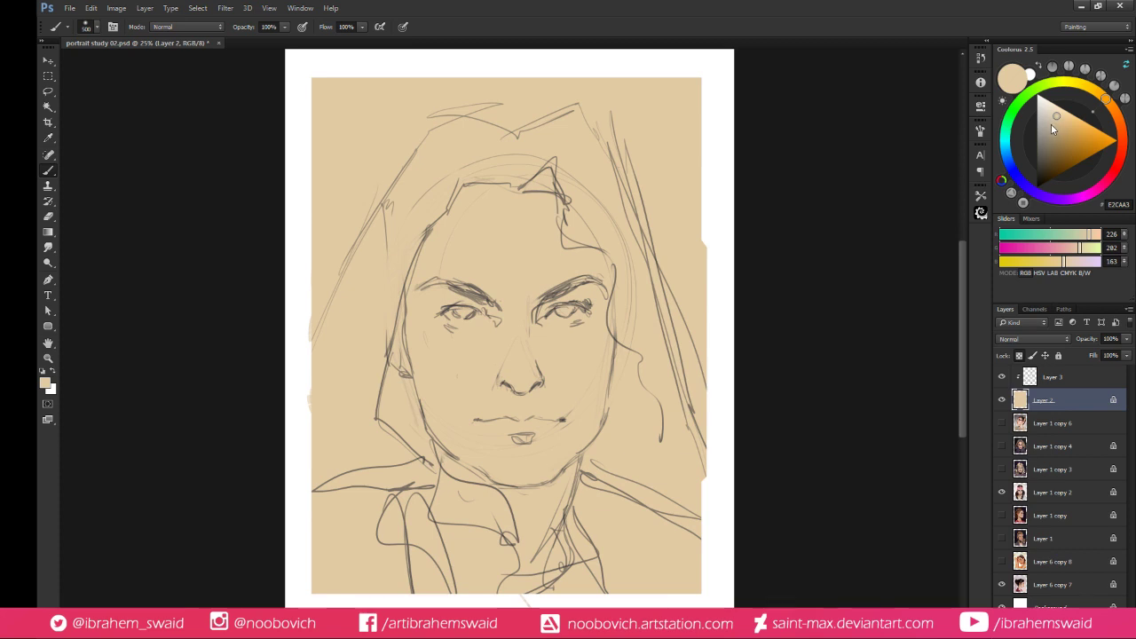
Try refilling Layer 2 with the duller beige tones C2B399 and D6C5A9
{"action": "left_click", "coordinate": [1049, 124]}
{"action": "key", "text": "alt+BackSpace"}
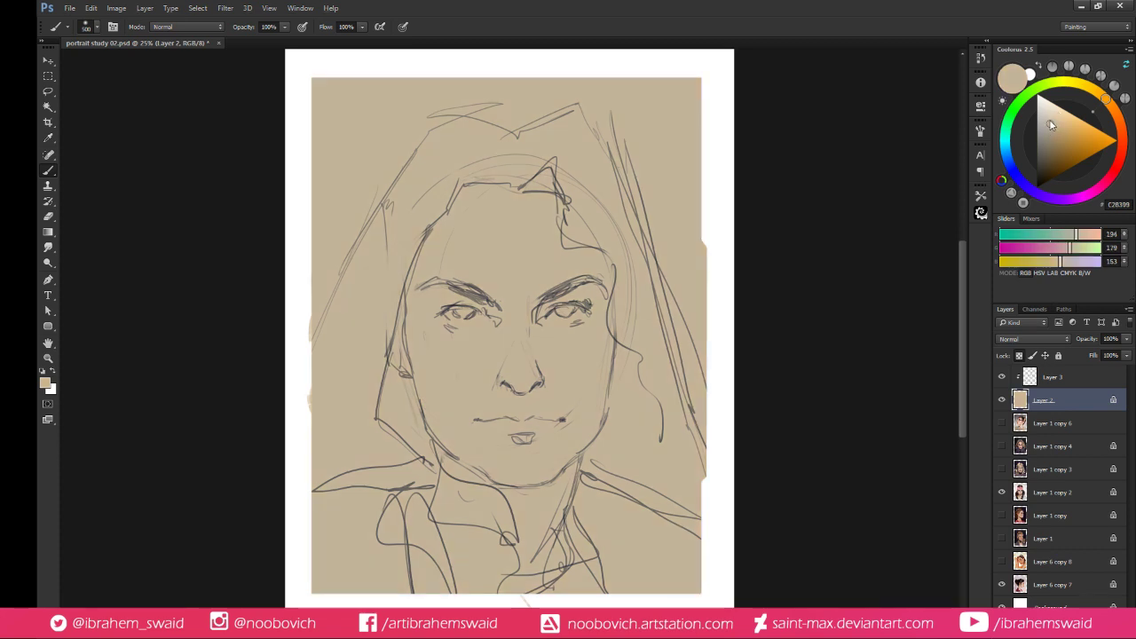
{"action": "left_click", "coordinate": [1051, 117]}
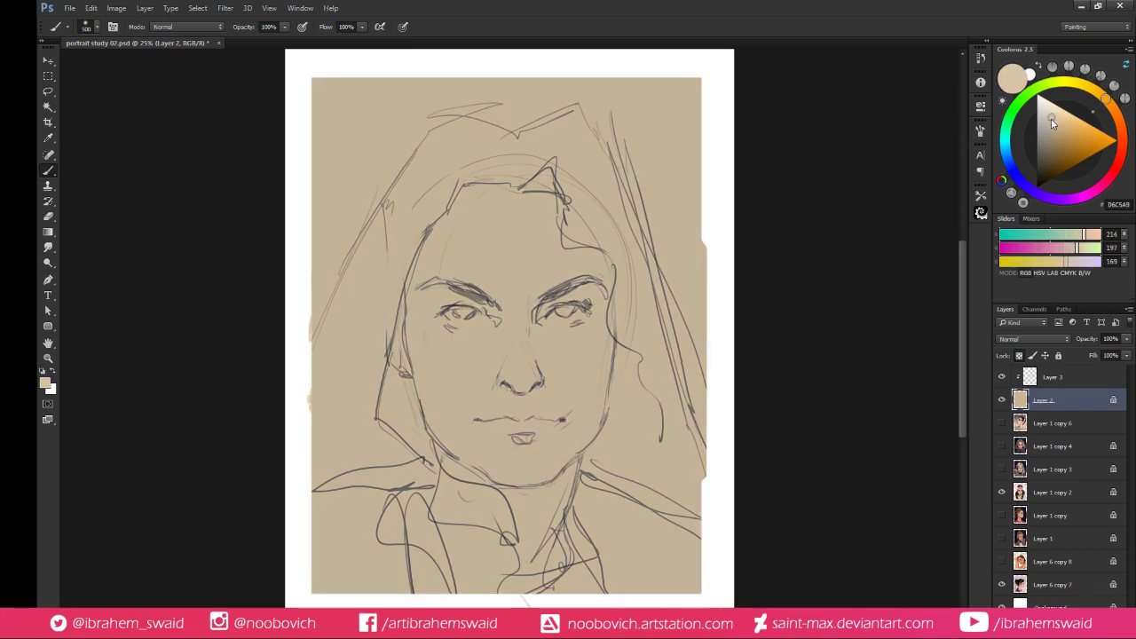
{"action": "key", "text": "alt+BackSpace"}
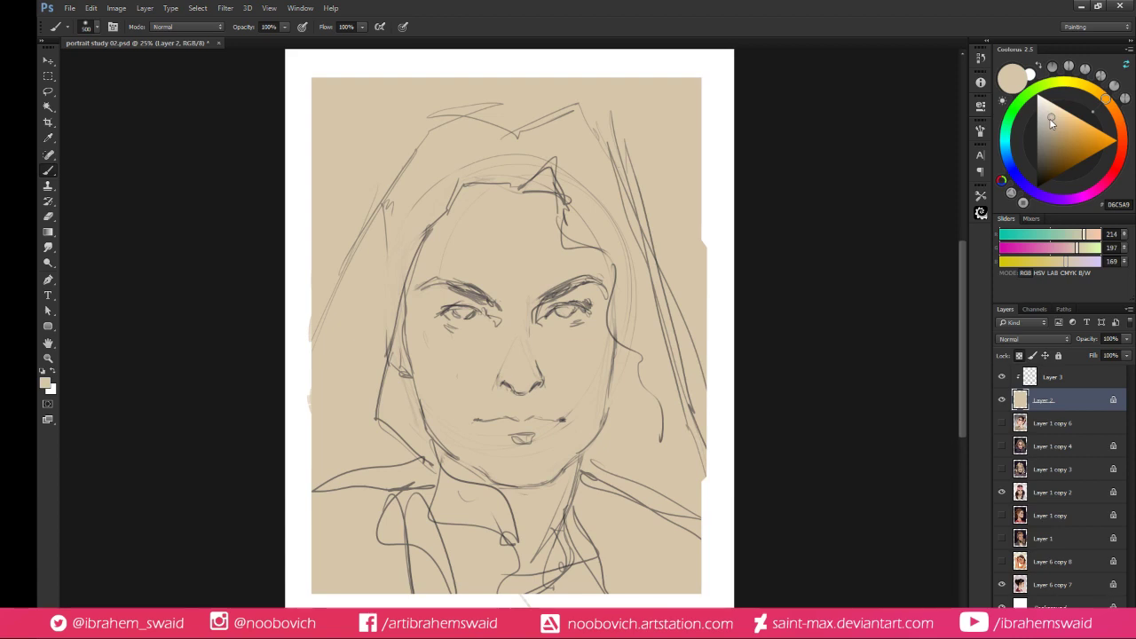
Shift the Layer 2 fill to the pinkish skin tone D3BBAC and merge the sketch layer down into it
{"action": "left_click_drag", "start_coordinate": [1077, 248], "coordinate": [1073, 248]}
{"action": "left_click", "coordinate": [1068, 262]}
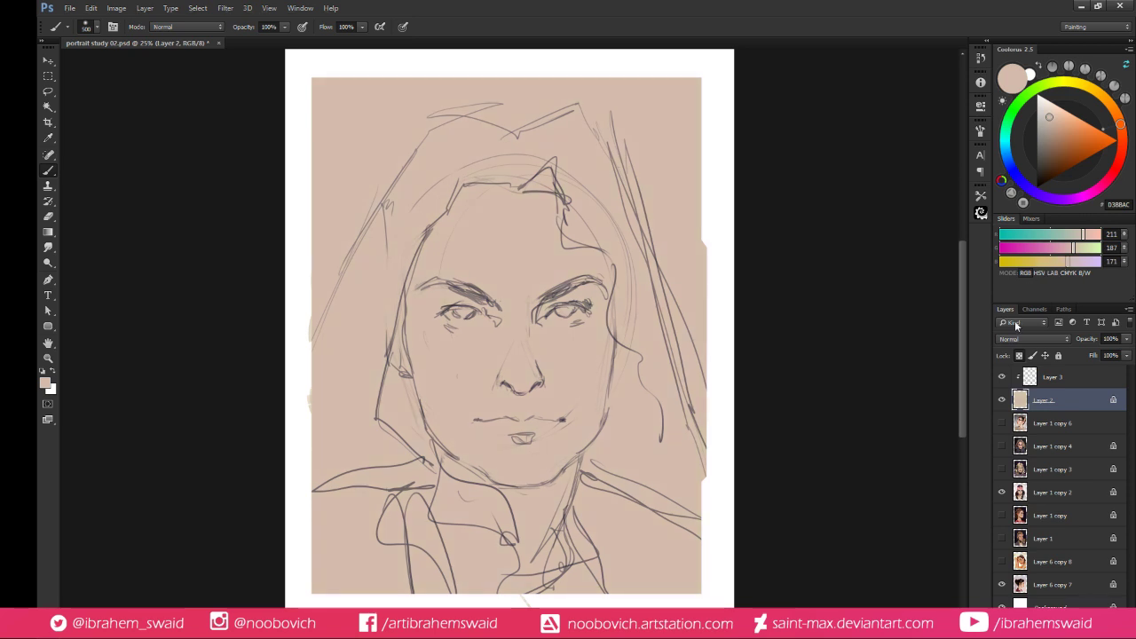
{"action": "left_click", "coordinate": [1057, 384]}
{"action": "key", "text": "ctrl+e"}
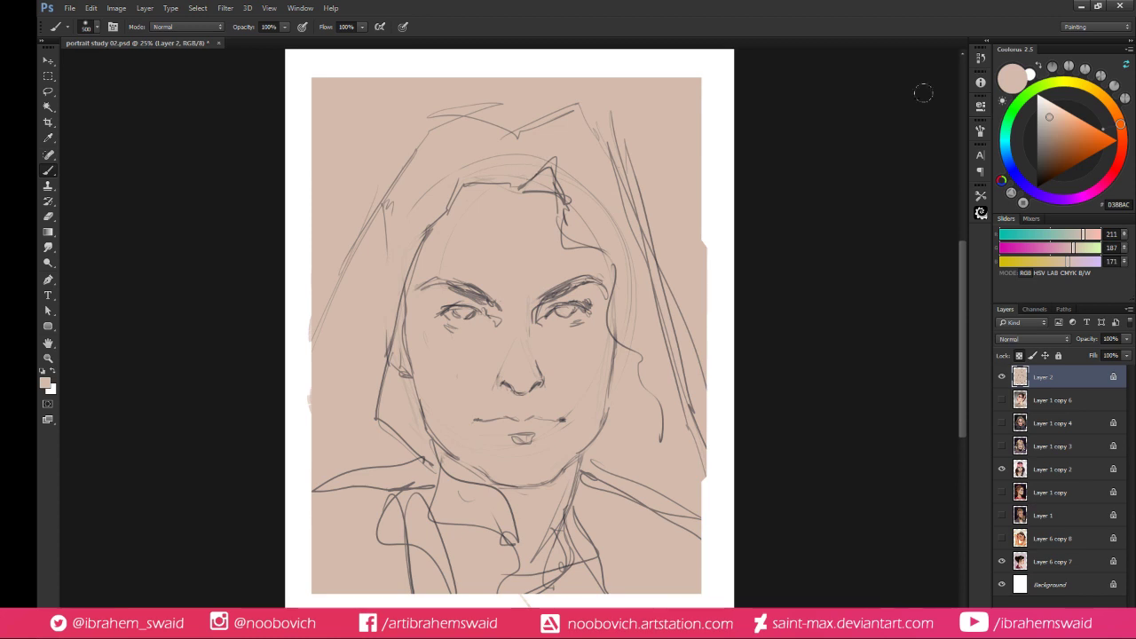
Paint the background around the head with soft neutral grey 9A9A9A on both sides of the hair
{"action": "left_click", "coordinate": [1038, 130]}
{"action": "mouse_move", "coordinate": [664, 145]}
{"action": "left_mouse_down"}
{"action": "mouse_move", "coordinate": [686, 296]}
{"action": "mouse_move", "coordinate": [600, 61]}
{"action": "mouse_move", "coordinate": [644, 77]}
{"action": "mouse_move", "coordinate": [629, 58]}
{"action": "mouse_move", "coordinate": [601, 67]}
{"action": "mouse_move", "coordinate": [698, 417]}
{"action": "left_mouse_up"}
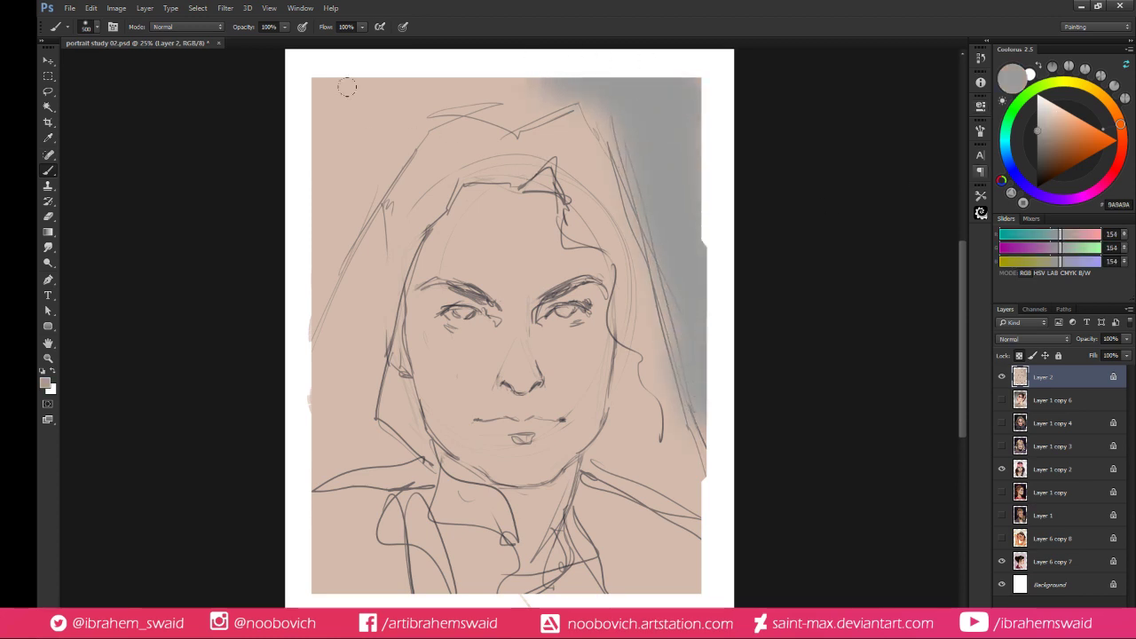
{"action": "mouse_move", "coordinate": [347, 87]}
{"action": "left_mouse_down"}
{"action": "mouse_move", "coordinate": [262, 276]}
{"action": "mouse_move", "coordinate": [340, 101]}
{"action": "mouse_move", "coordinate": [290, 255]}
{"action": "mouse_move", "coordinate": [329, 79]}
{"action": "mouse_move", "coordinate": [402, 67]}
{"action": "mouse_move", "coordinate": [270, 287]}
{"action": "mouse_move", "coordinate": [417, 66]}
{"action": "mouse_move", "coordinate": [473, 84]}
{"action": "mouse_move", "coordinate": [407, 105]}
{"action": "mouse_move", "coordinate": [299, 253]}
{"action": "mouse_move", "coordinate": [491, 209]}
{"action": "mouse_move", "coordinate": [373, 240]}
{"action": "mouse_move", "coordinate": [299, 460]}
{"action": "mouse_move", "coordinate": [371, 349]}
{"action": "mouse_move", "coordinate": [365, 390]}
{"action": "mouse_move", "coordinate": [388, 309]}
{"action": "mouse_move", "coordinate": [379, 421]}
{"action": "mouse_move", "coordinate": [359, 409]}
{"action": "mouse_move", "coordinate": [434, 210]}
{"action": "mouse_move", "coordinate": [415, 235]}
{"action": "mouse_move", "coordinate": [404, 222]}
{"action": "mouse_move", "coordinate": [440, 187]}
{"action": "mouse_move", "coordinate": [434, 201]}
{"action": "mouse_move", "coordinate": [449, 206]}
{"action": "mouse_move", "coordinate": [439, 172]}
{"action": "mouse_move", "coordinate": [393, 192]}
{"action": "mouse_move", "coordinate": [514, 157]}
{"action": "mouse_move", "coordinate": [472, 143]}
{"action": "mouse_move", "coordinate": [555, 159]}
{"action": "mouse_move", "coordinate": [584, 216]}
{"action": "mouse_move", "coordinate": [577, 142]}
{"action": "mouse_move", "coordinate": [551, 217]}
{"action": "mouse_move", "coordinate": [571, 207]}
{"action": "mouse_move", "coordinate": [611, 264]}
{"action": "mouse_move", "coordinate": [626, 342]}
{"action": "mouse_move", "coordinate": [617, 242]}
{"action": "mouse_move", "coordinate": [651, 405]}
{"action": "mouse_move", "coordinate": [636, 411]}
{"action": "mouse_move", "coordinate": [616, 389]}
{"action": "mouse_move", "coordinate": [614, 402]}
{"action": "mouse_move", "coordinate": [649, 439]}
{"action": "mouse_move", "coordinate": [639, 296]}
{"action": "mouse_move", "coordinate": [679, 483]}
{"action": "mouse_move", "coordinate": [638, 430]}
{"action": "mouse_move", "coordinate": [608, 434]}
{"action": "mouse_move", "coordinate": [601, 470]}
{"action": "mouse_move", "coordinate": [686, 523]}
{"action": "mouse_move", "coordinate": [656, 383]}
{"action": "mouse_move", "coordinate": [662, 488]}
{"action": "mouse_move", "coordinate": [626, 443]}
{"action": "mouse_move", "coordinate": [586, 457]}
{"action": "left_mouse_up"}
Block in the hair with dark brown and add orange C58056 along its outer right side, using a size 300 brush at 50% opacity
{"action": "left_click", "coordinate": [1048, 164]}
{"action": "key", "text": "bracketright"}
{"action": "key", "text": "bracketright"}
{"action": "left_click", "coordinate": [1072, 135]}
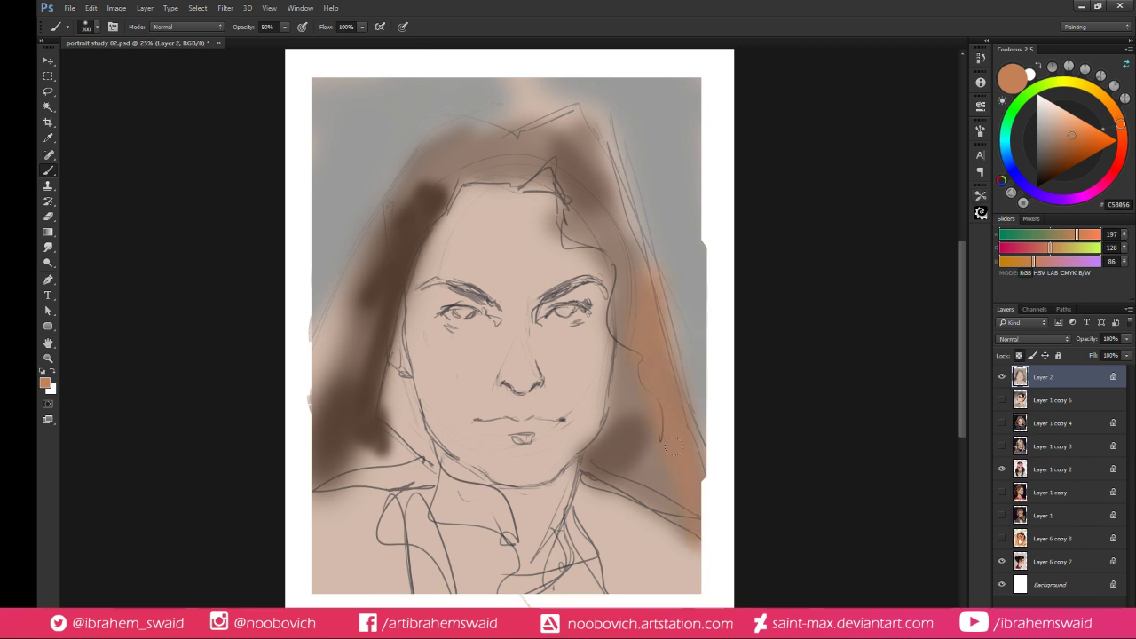
Glaze golden blonde D5BF86 over the crown and the hair lengths on both sides, down to the collar
{"action": "left_click", "coordinate": [1062, 123]}
{"action": "left_click", "coordinate": [1097, 92]}
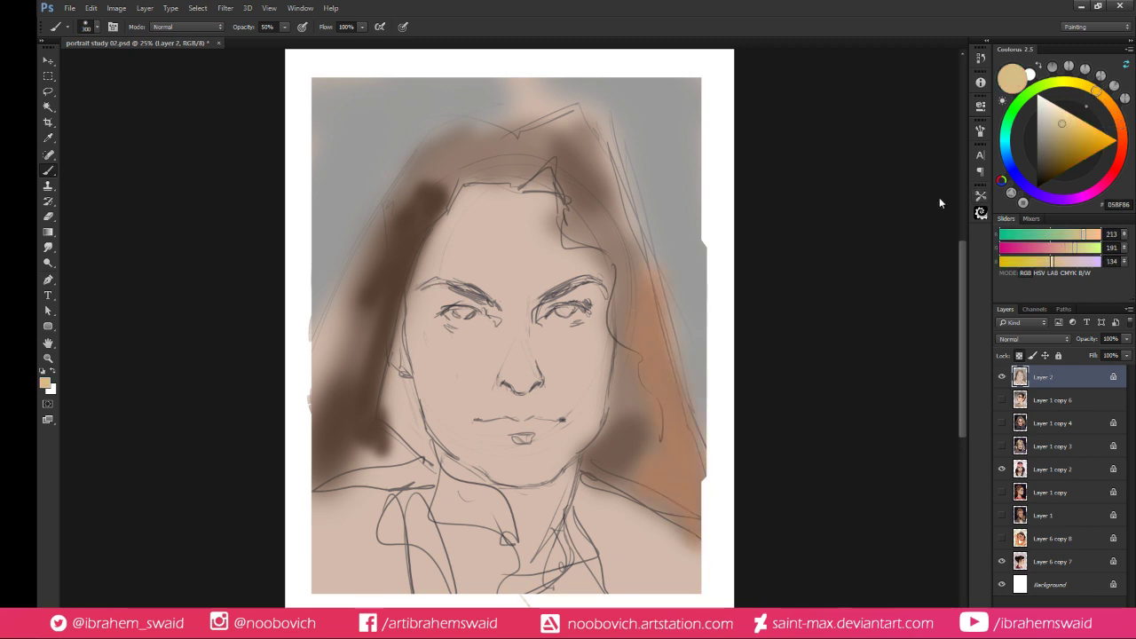
{"action": "left_click_drag", "start_coordinate": [641, 310], "coordinate": [684, 493]}
{"action": "mouse_move", "coordinate": [647, 238]}
{"action": "left_mouse_down"}
{"action": "mouse_move", "coordinate": [646, 444]}
{"action": "mouse_move", "coordinate": [685, 430]}
{"action": "left_mouse_up"}
{"action": "mouse_move", "coordinate": [503, 131]}
{"action": "left_mouse_down"}
{"action": "mouse_move", "coordinate": [445, 122]}
{"action": "mouse_move", "coordinate": [482, 160]}
{"action": "mouse_move", "coordinate": [532, 142]}
{"action": "mouse_move", "coordinate": [421, 157]}
{"action": "mouse_move", "coordinate": [457, 152]}
{"action": "mouse_move", "coordinate": [421, 173]}
{"action": "left_mouse_up"}
{"action": "mouse_move", "coordinate": [329, 410]}
{"action": "left_mouse_down"}
{"action": "mouse_move", "coordinate": [333, 440]}
{"action": "mouse_move", "coordinate": [379, 452]}
{"action": "mouse_move", "coordinate": [361, 438]}
{"action": "mouse_move", "coordinate": [400, 427]}
{"action": "mouse_move", "coordinate": [501, 538]}
{"action": "left_mouse_up"}
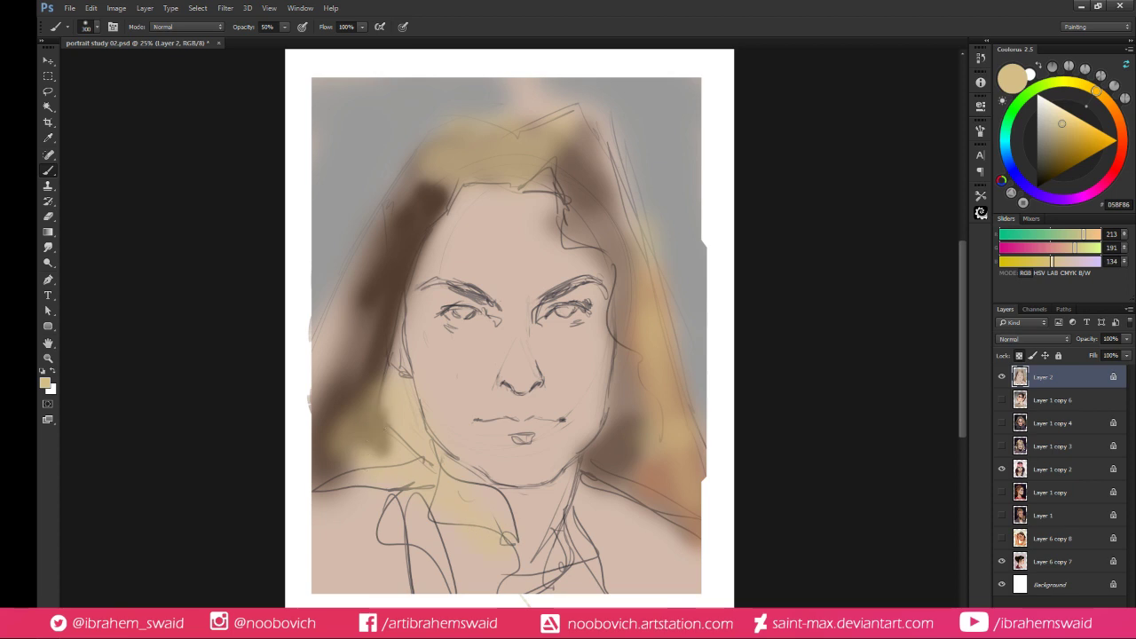
{"action": "mouse_move", "coordinate": [390, 399]}
{"action": "left_mouse_down"}
{"action": "mouse_move", "coordinate": [407, 470]}
{"action": "mouse_move", "coordinate": [378, 406]}
{"action": "mouse_move", "coordinate": [357, 440]}
{"action": "left_mouse_up"}
{"action": "mouse_move", "coordinate": [327, 366]}
{"action": "left_mouse_down"}
{"action": "mouse_move", "coordinate": [300, 412]}
{"action": "mouse_move", "coordinate": [382, 194]}
{"action": "mouse_move", "coordinate": [358, 237]}
{"action": "mouse_move", "coordinate": [324, 443]}
{"action": "mouse_move", "coordinate": [341, 462]}
{"action": "mouse_move", "coordinate": [396, 474]}
{"action": "left_mouse_up"}
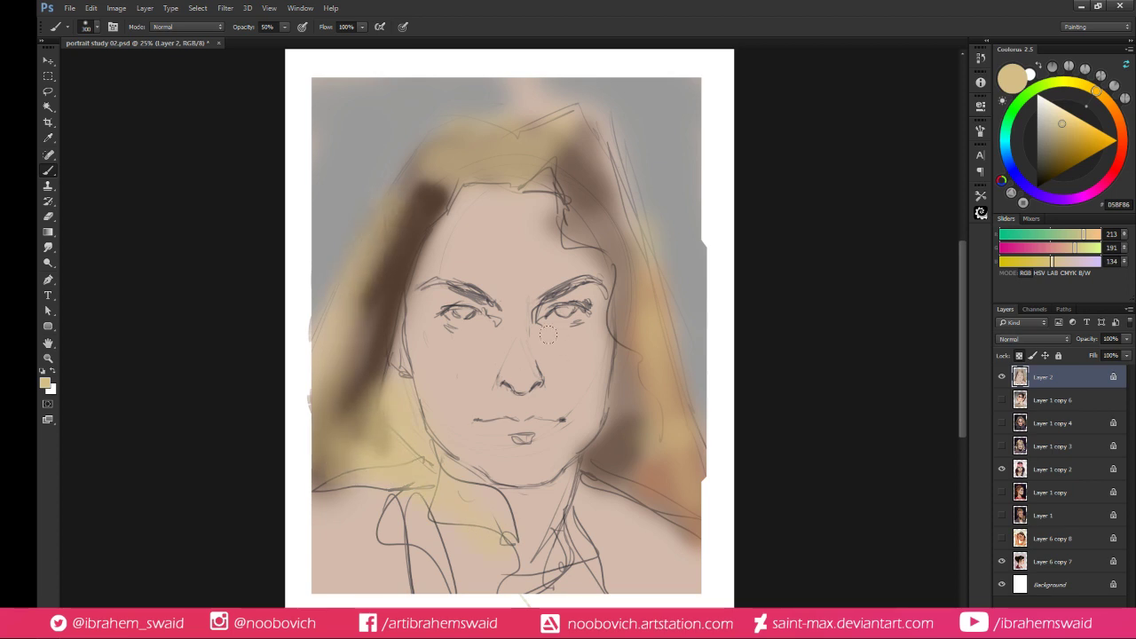
Mix the pink D56C7F and brush a soft blush onto both cheeks and the nose
{"action": "left_click", "coordinate": [1064, 139]}
{"action": "left_click", "coordinate": [1115, 116]}
{"action": "left_click", "coordinate": [1055, 138]}
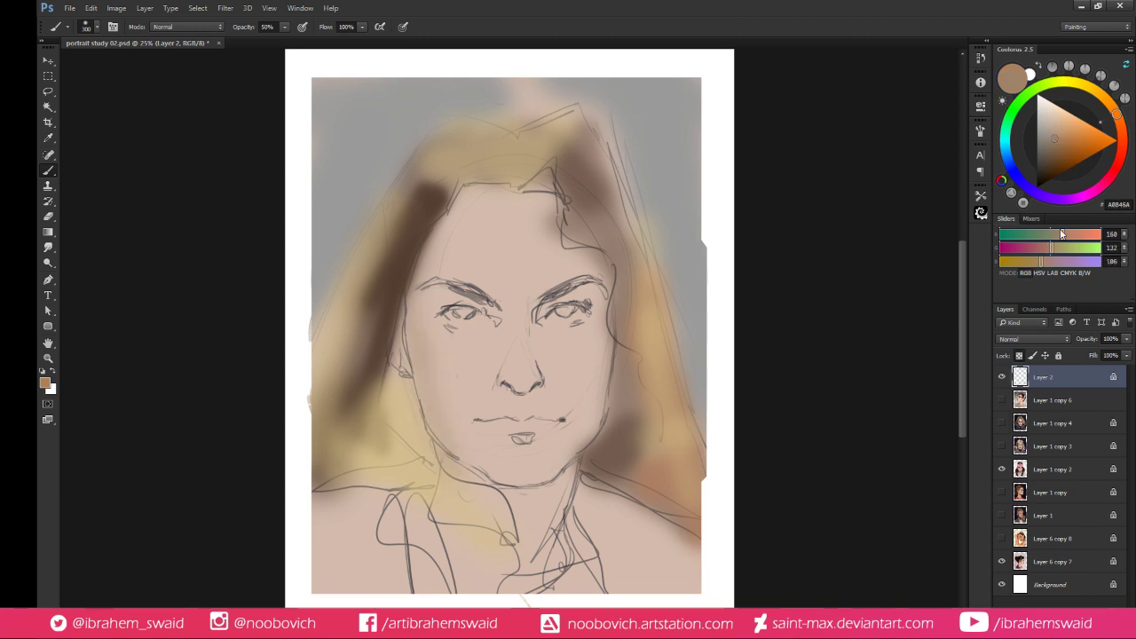
{"action": "left_click", "coordinate": [1035, 247]}
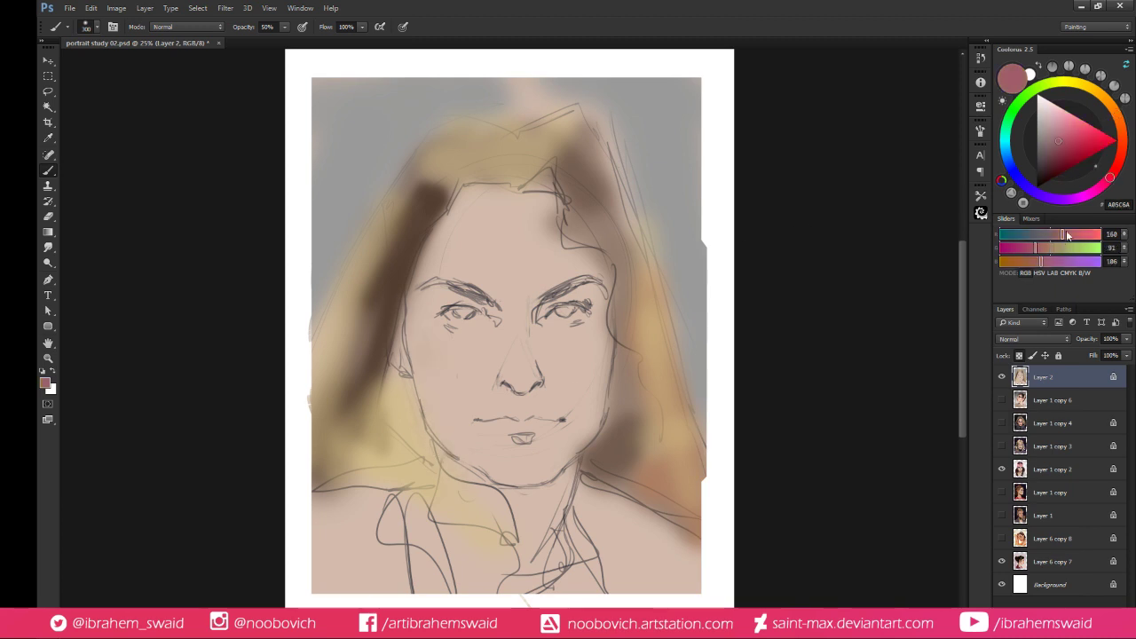
{"action": "left_click", "coordinate": [1070, 129]}
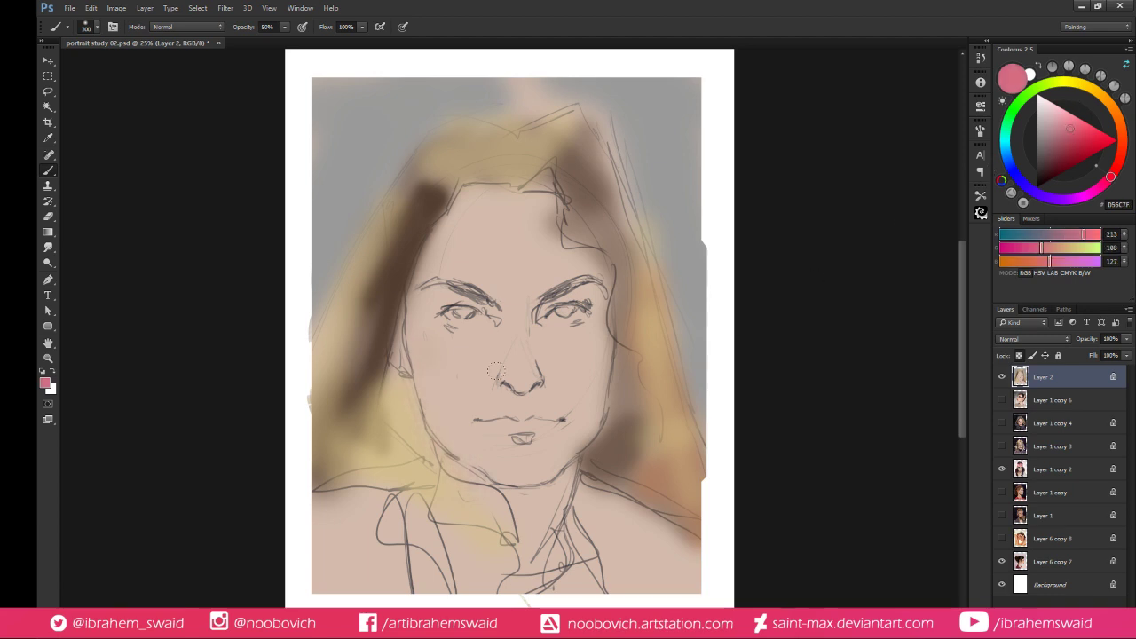
{"action": "left_click_drag", "start_coordinate": [419, 362], "coordinate": [426, 413]}
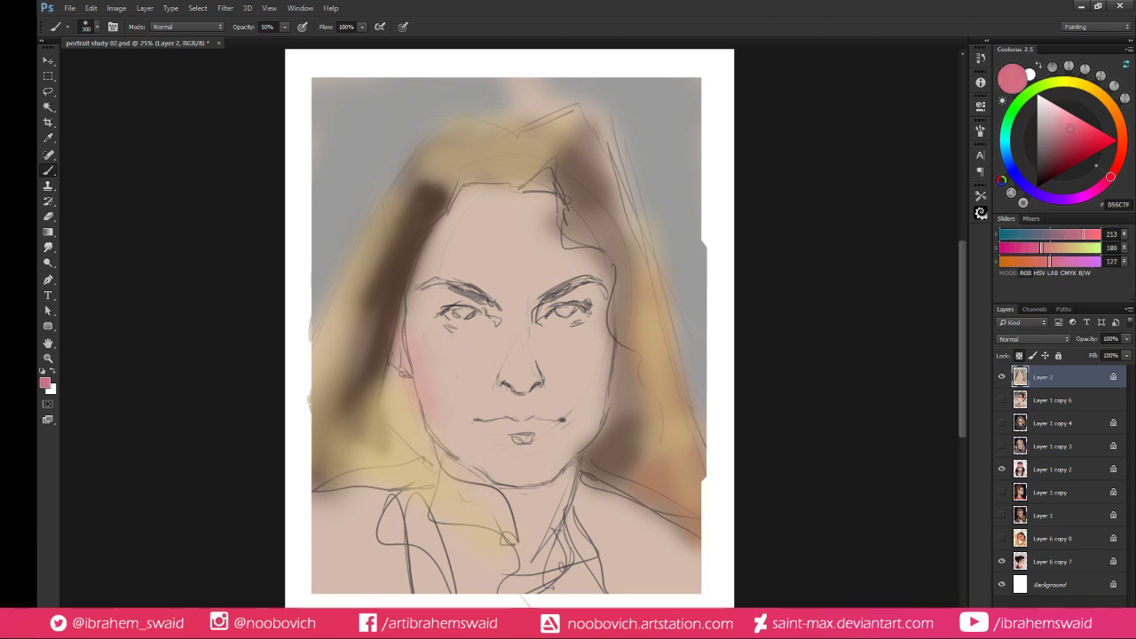
{"action": "left_click_drag", "start_coordinate": [598, 359], "coordinate": [596, 410]}
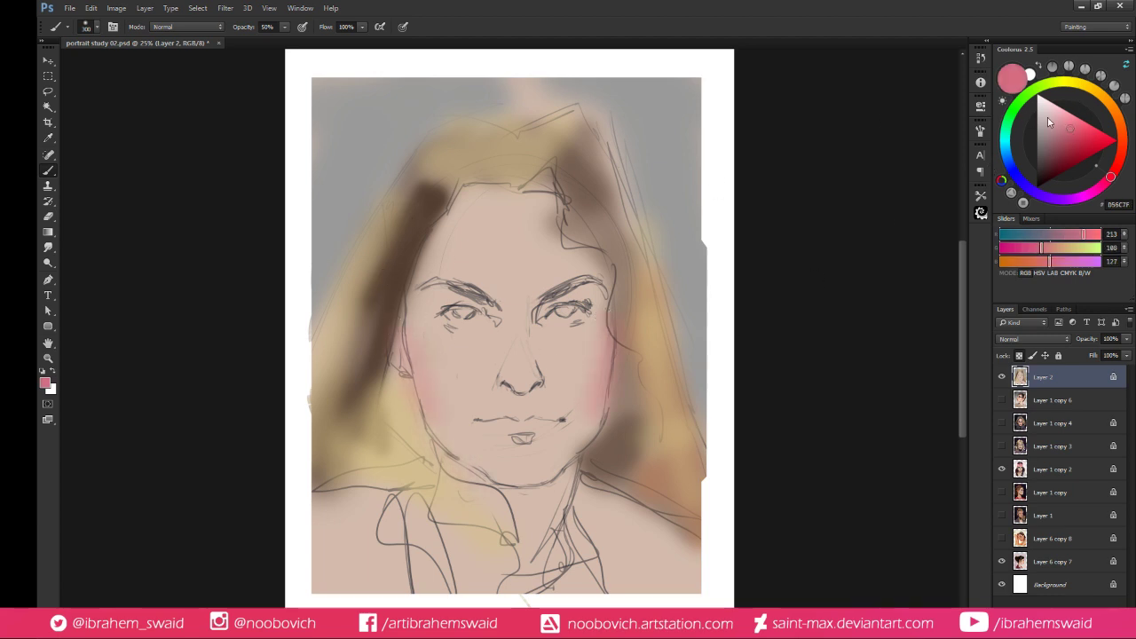
{"action": "left_click_drag", "start_coordinate": [518, 372], "coordinate": [527, 380]}
Tint both eyelids with mauve A86F7A and glaze the forehead, cheeks and chin with muted tans BBAB97 and C4AA87
{"action": "left_click", "coordinate": [1054, 135]}
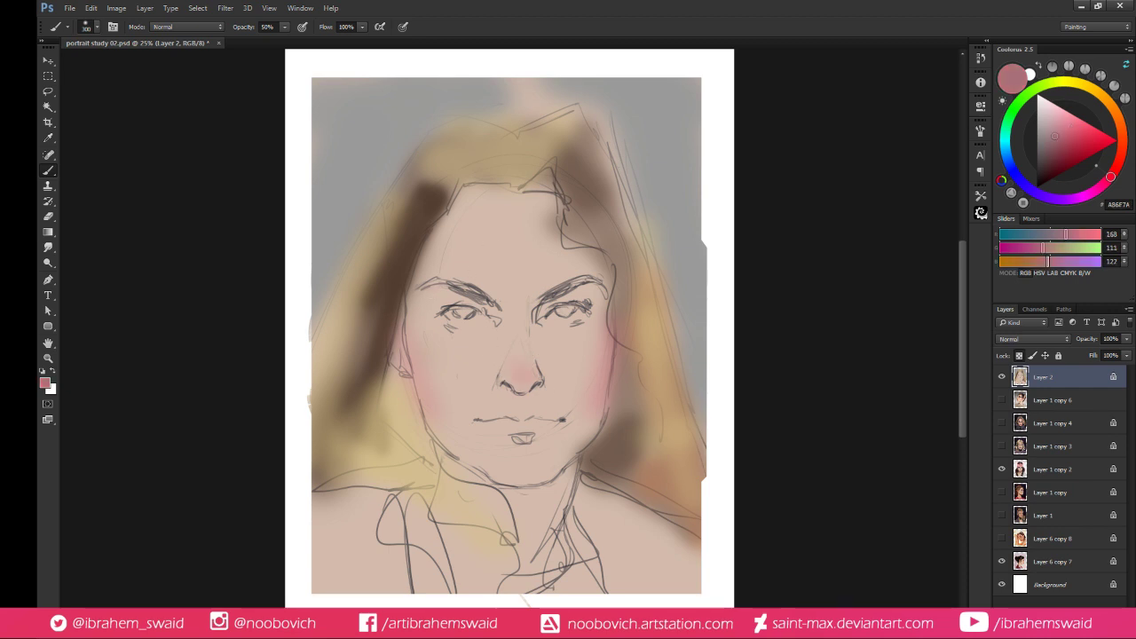
{"action": "mouse_move", "coordinate": [466, 300]}
{"action": "left_mouse_down"}
{"action": "mouse_move", "coordinate": [428, 307]}
{"action": "mouse_move", "coordinate": [596, 303]}
{"action": "left_mouse_up"}
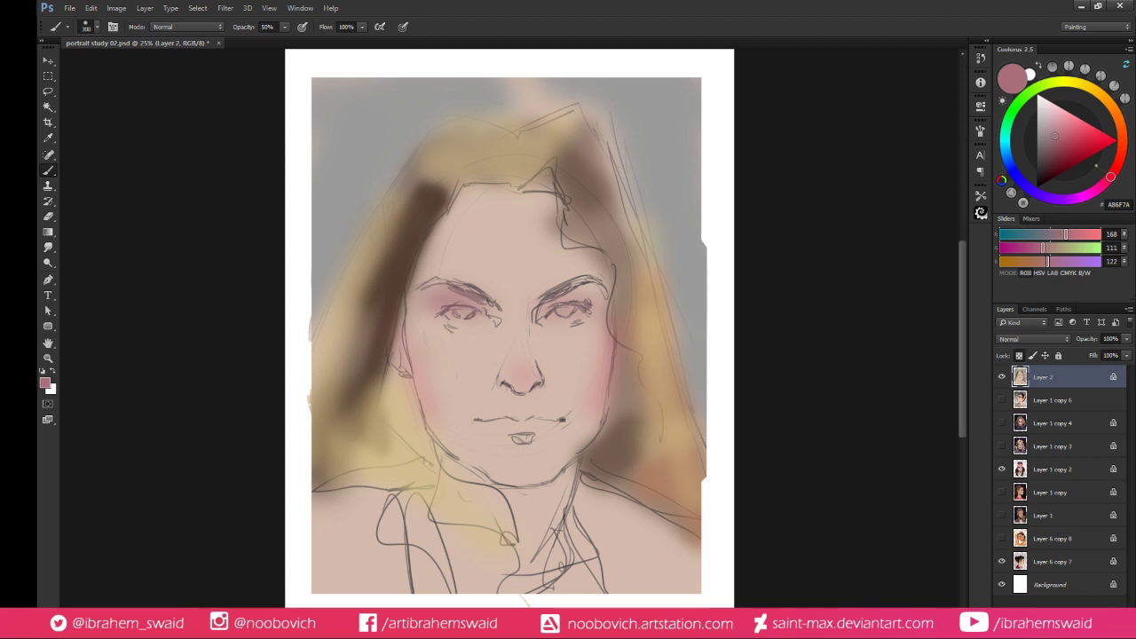
{"action": "left_click", "coordinate": [1048, 125]}
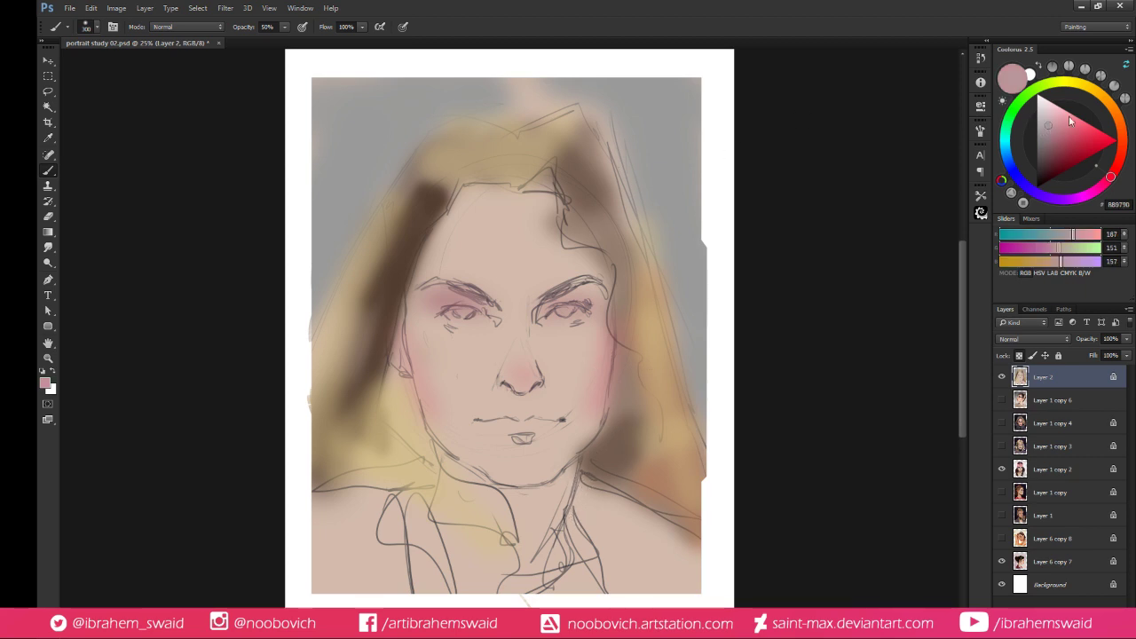
{"action": "left_click", "coordinate": [1109, 111]}
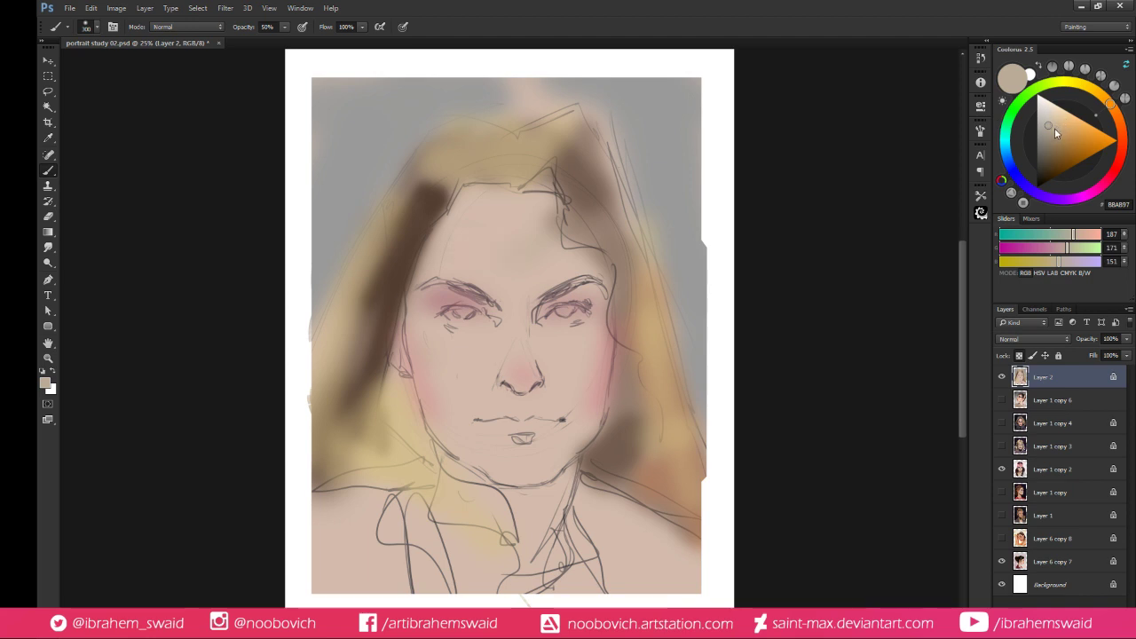
{"action": "left_click", "coordinate": [1056, 127]}
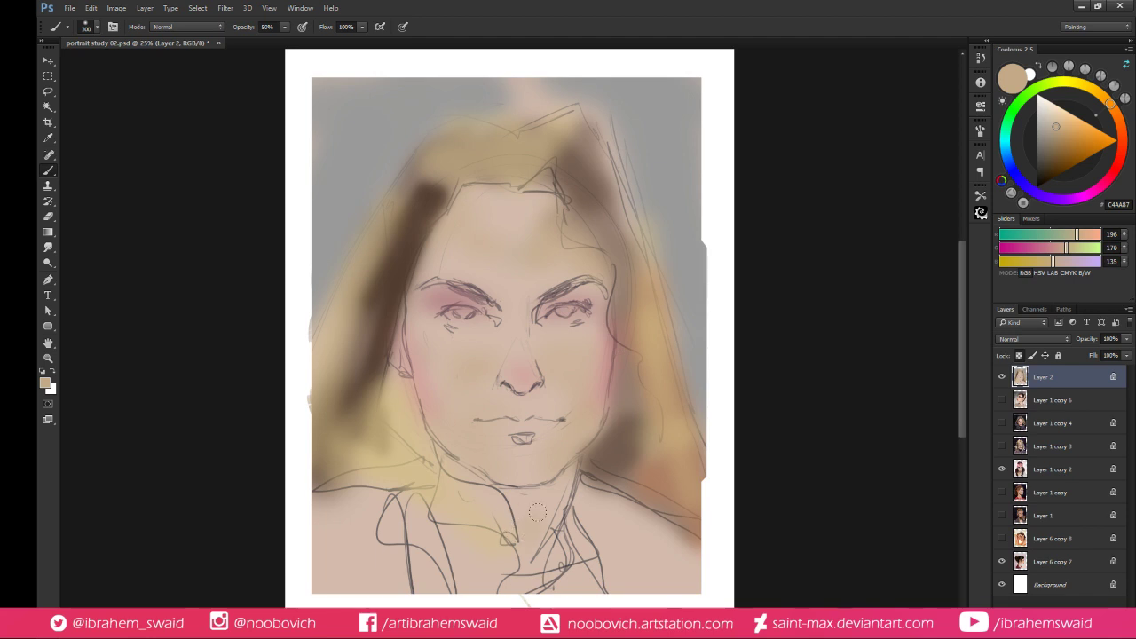
Shade the neck under the jaw and the inside of the collar with dark brown 665640
{"action": "left_click", "coordinate": [1049, 157]}
{"action": "mouse_move", "coordinate": [426, 462]}
{"action": "left_mouse_down"}
{"action": "mouse_move", "coordinate": [519, 508]}
{"action": "mouse_move", "coordinate": [582, 441]}
{"action": "left_mouse_up"}
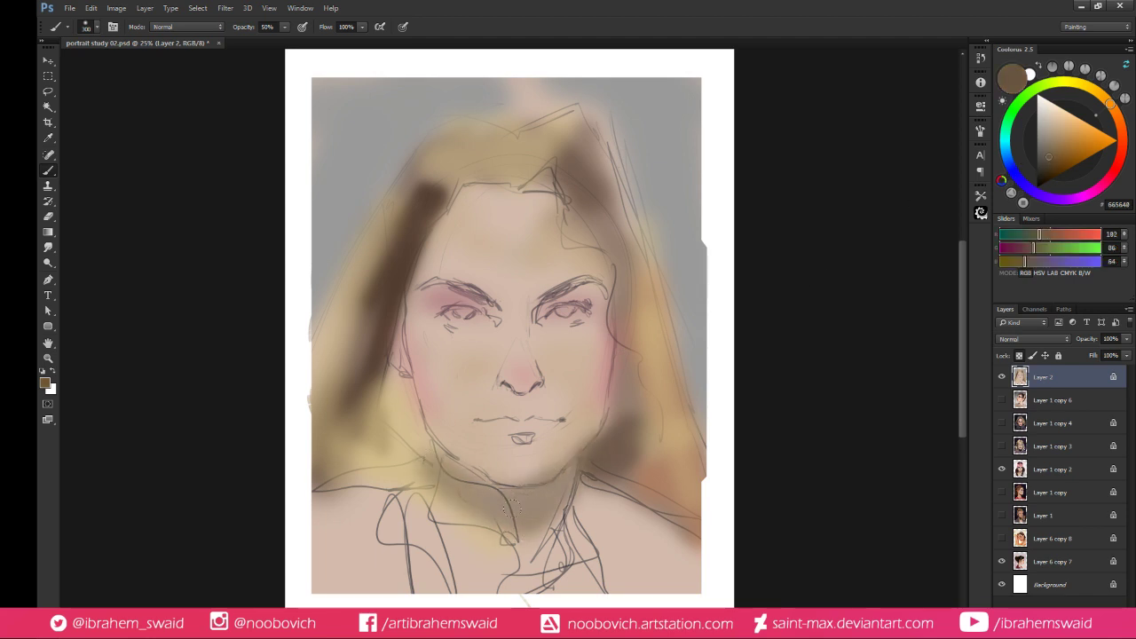
{"action": "mouse_move", "coordinate": [497, 532]}
{"action": "left_mouse_down"}
{"action": "mouse_move", "coordinate": [503, 569]}
{"action": "mouse_move", "coordinate": [515, 562]}
{"action": "mouse_move", "coordinate": [543, 581]}
{"action": "mouse_move", "coordinate": [542, 541]}
{"action": "mouse_move", "coordinate": [558, 527]}
{"action": "mouse_move", "coordinate": [583, 589]}
{"action": "mouse_move", "coordinate": [564, 539]}
{"action": "mouse_move", "coordinate": [413, 526]}
{"action": "mouse_move", "coordinate": [447, 554]}
{"action": "mouse_move", "coordinate": [431, 474]}
{"action": "mouse_move", "coordinate": [450, 509]}
{"action": "left_mouse_up"}
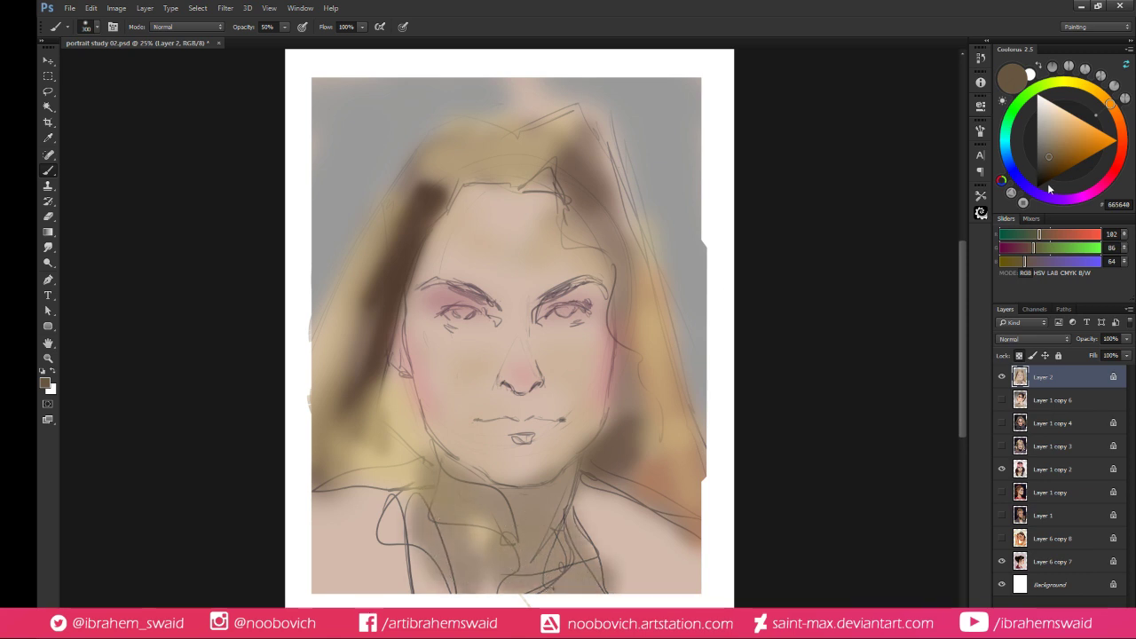
Block in the clothing across both shoulders and the lower collar with muted purple 4B4066
{"action": "left_click", "coordinate": [1035, 192]}
{"action": "mouse_move", "coordinate": [488, 590]}
{"action": "left_mouse_down"}
{"action": "mouse_move", "coordinate": [529, 563]}
{"action": "mouse_move", "coordinate": [551, 561]}
{"action": "mouse_move", "coordinate": [576, 582]}
{"action": "mouse_move", "coordinate": [508, 597]}
{"action": "mouse_move", "coordinate": [568, 551]}
{"action": "mouse_move", "coordinate": [608, 575]}
{"action": "mouse_move", "coordinate": [616, 534]}
{"action": "mouse_move", "coordinate": [579, 500]}
{"action": "mouse_move", "coordinate": [679, 552]}
{"action": "mouse_move", "coordinate": [666, 589]}
{"action": "left_mouse_up"}
{"action": "mouse_move", "coordinate": [390, 569]}
{"action": "left_mouse_down"}
{"action": "mouse_move", "coordinate": [415, 519]}
{"action": "mouse_move", "coordinate": [337, 541]}
{"action": "mouse_move", "coordinate": [321, 568]}
{"action": "left_mouse_up"}
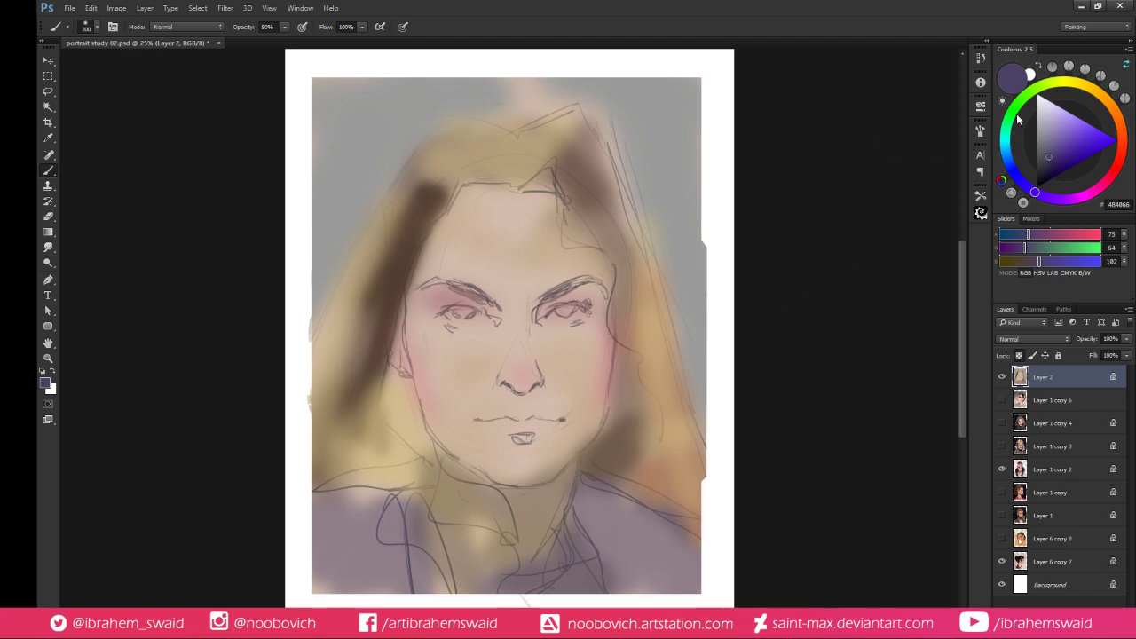
Mix the pale tan D0C0A1 and glaze it softly around the mouth and along the jawline
{"action": "left_click", "coordinate": [1046, 130]}
{"action": "left_click", "coordinate": [1104, 97]}
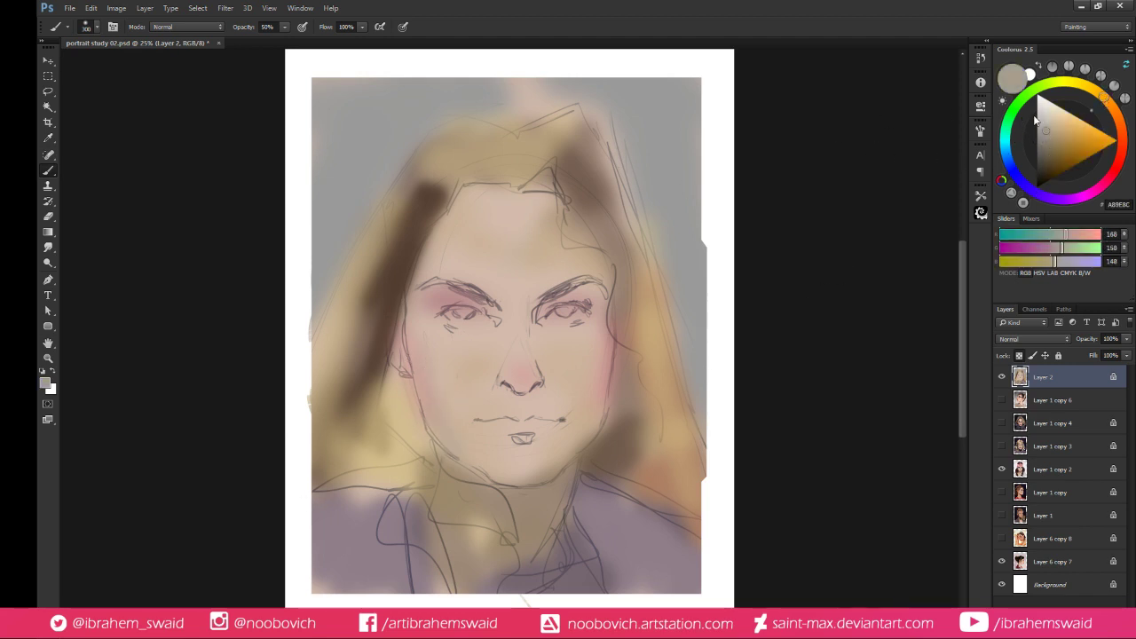
{"action": "left_click", "coordinate": [1052, 118]}
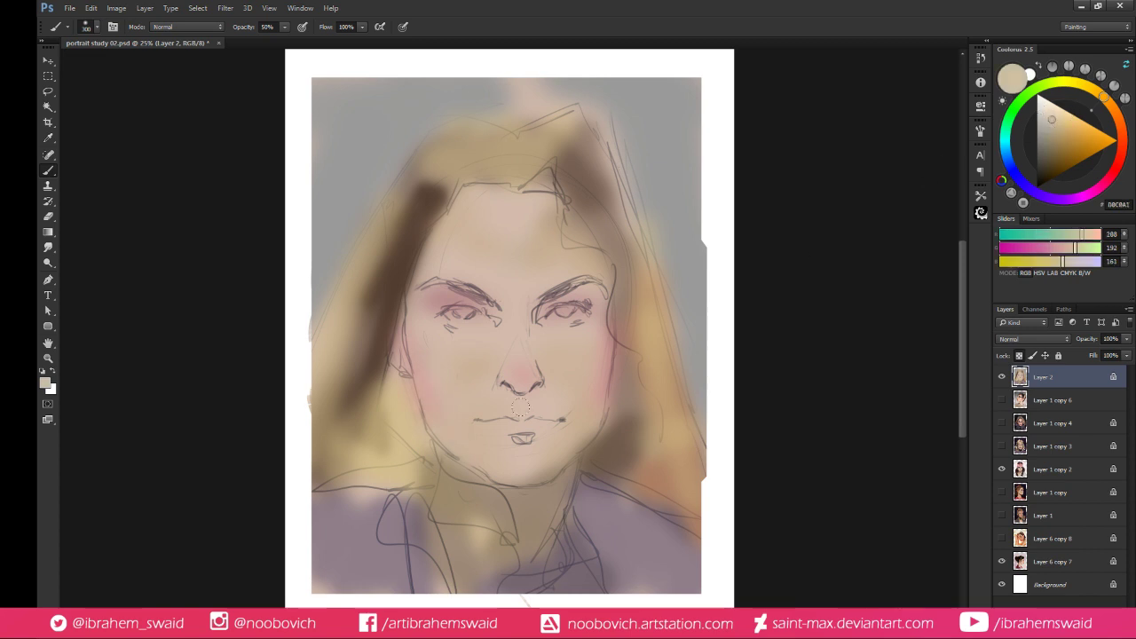
{"action": "left_click_drag", "start_coordinate": [440, 447], "coordinate": [471, 471]}
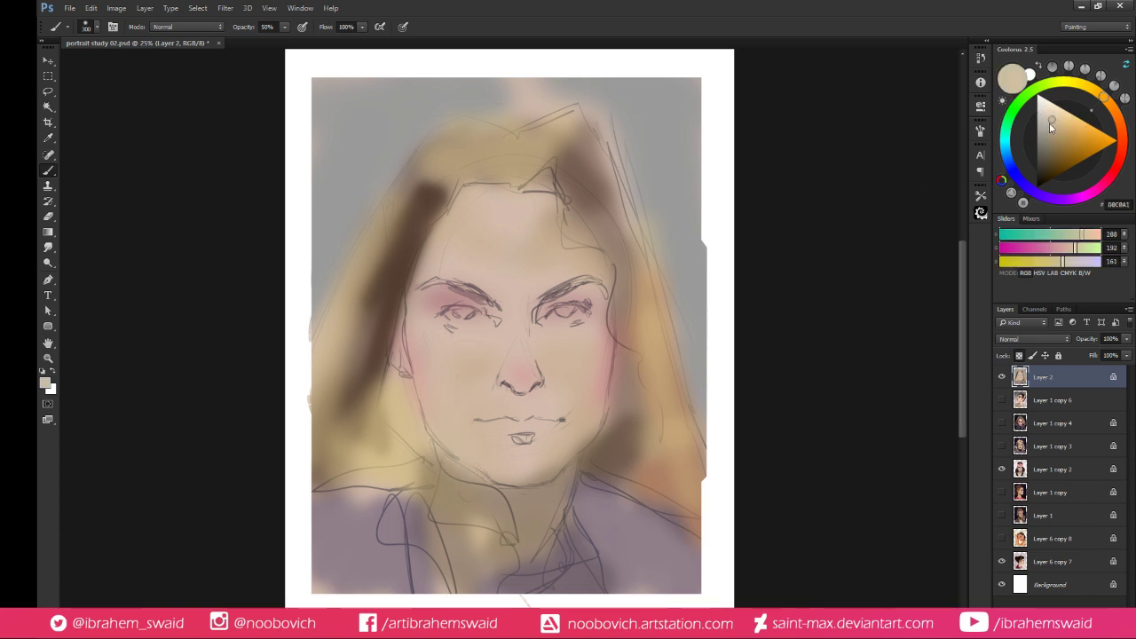
Shade both eye sockets from the inner corners to below the eyes with greyish purples 746E77 and 635868
{"action": "left_click", "coordinate": [1106, 101]}
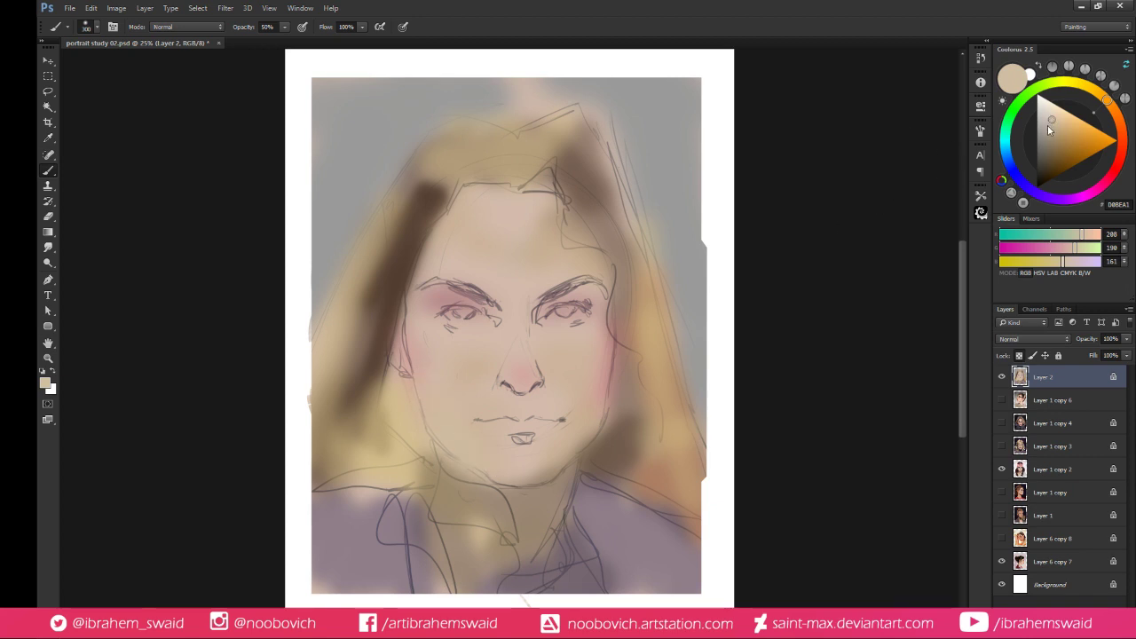
{"action": "left_click", "coordinate": [1047, 125]}
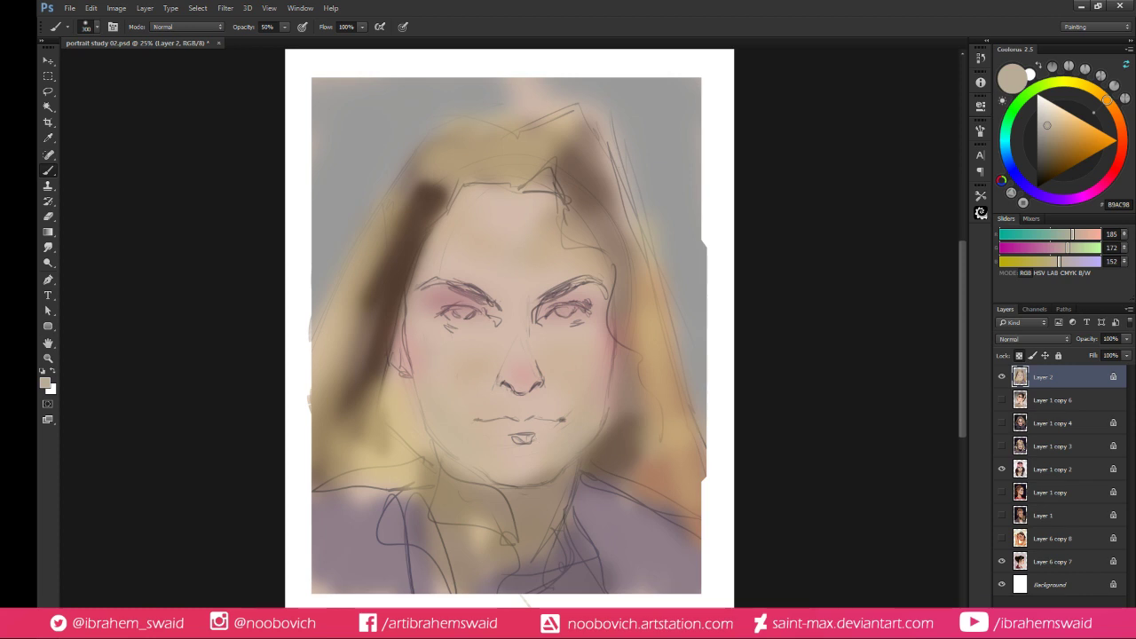
{"action": "left_click", "coordinate": [1048, 153]}
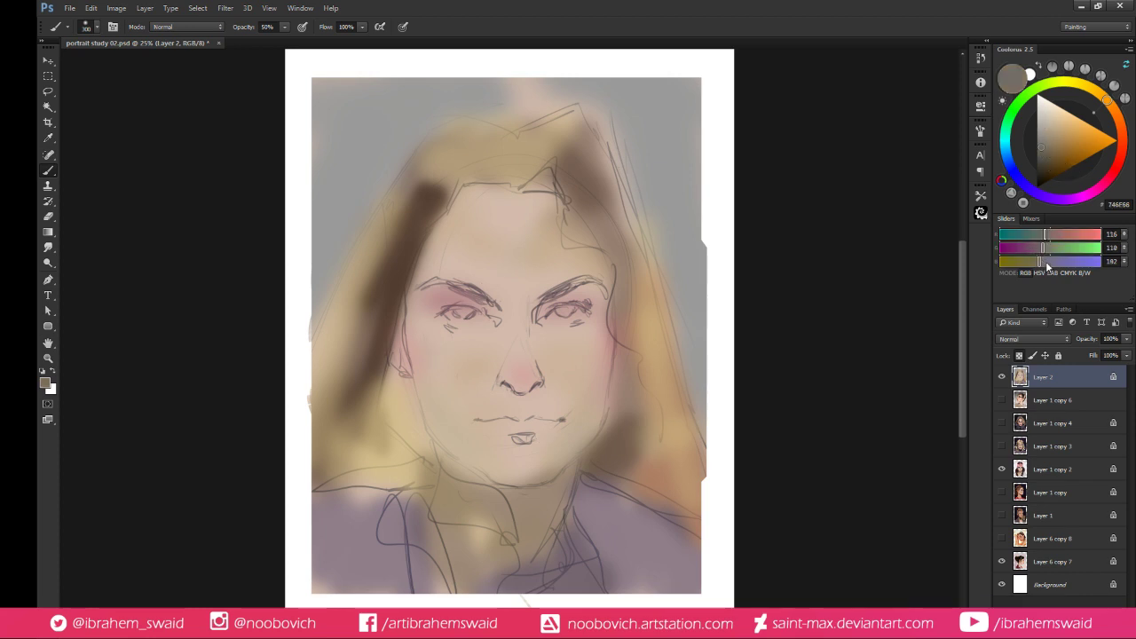
{"action": "left_click", "coordinate": [1046, 261]}
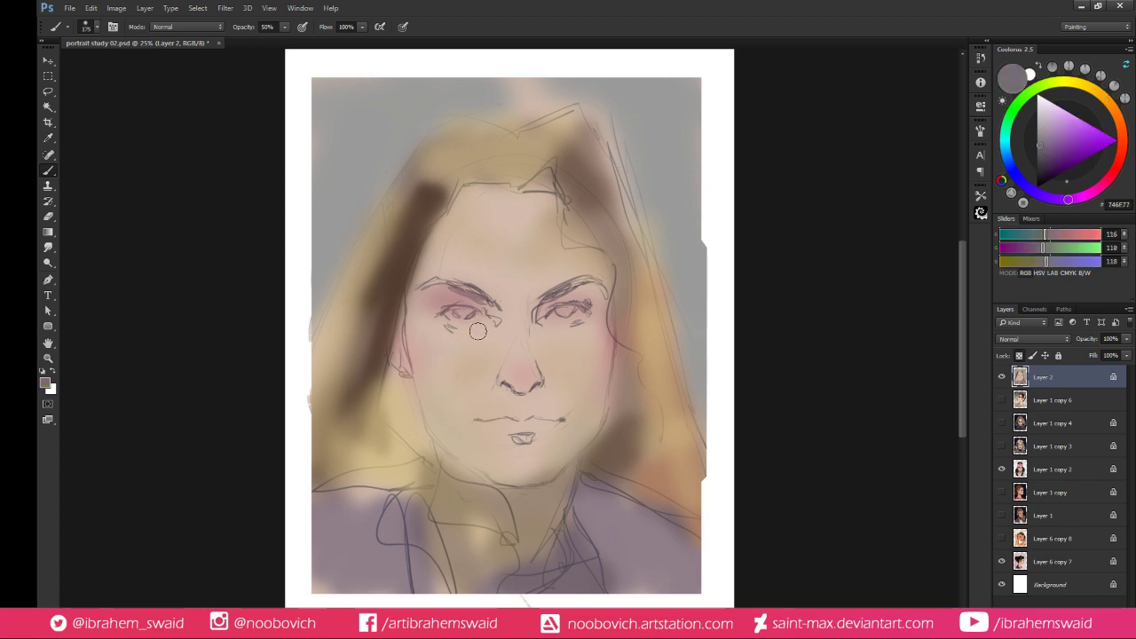
{"action": "left_click_drag", "start_coordinate": [468, 298], "coordinate": [494, 314]}
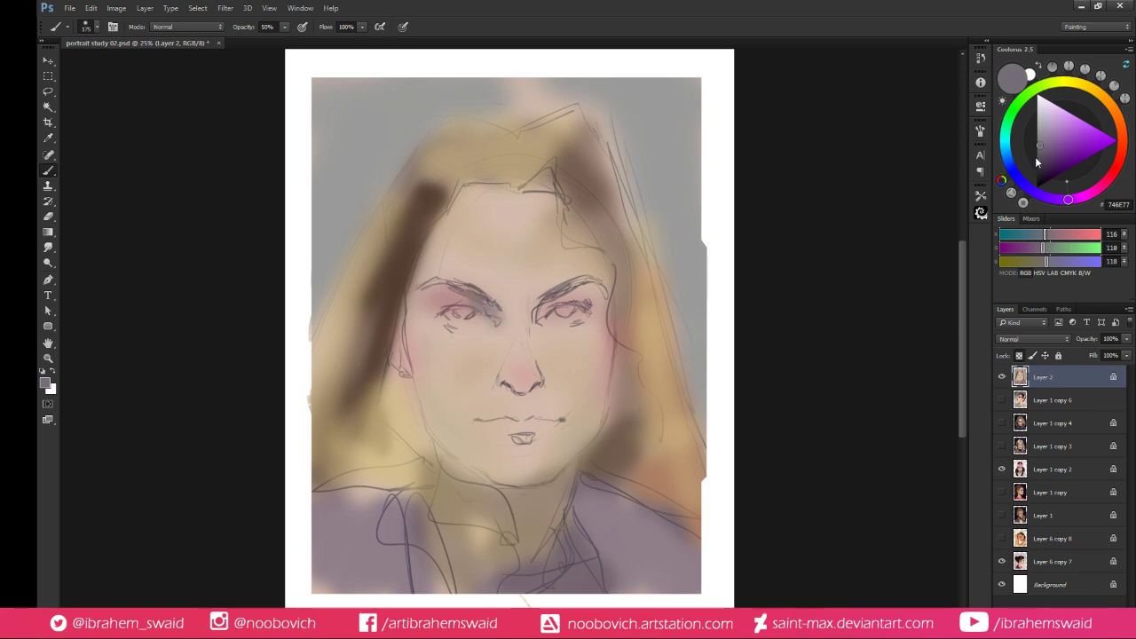
{"action": "left_click", "coordinate": [1042, 151]}
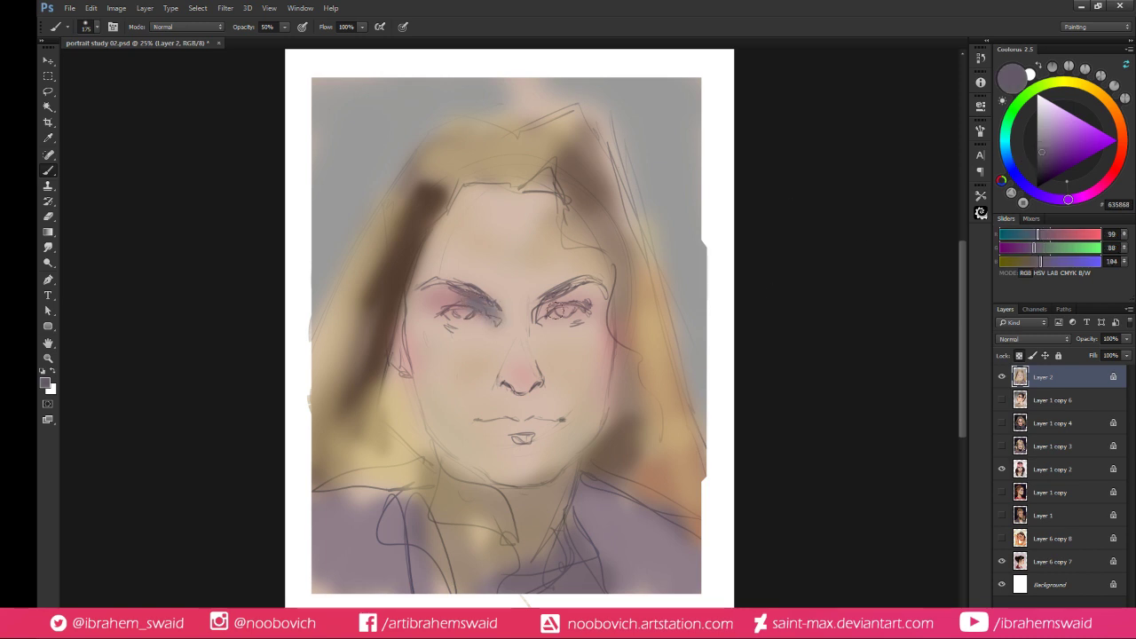
{"action": "left_click_drag", "start_coordinate": [539, 315], "coordinate": [582, 289]}
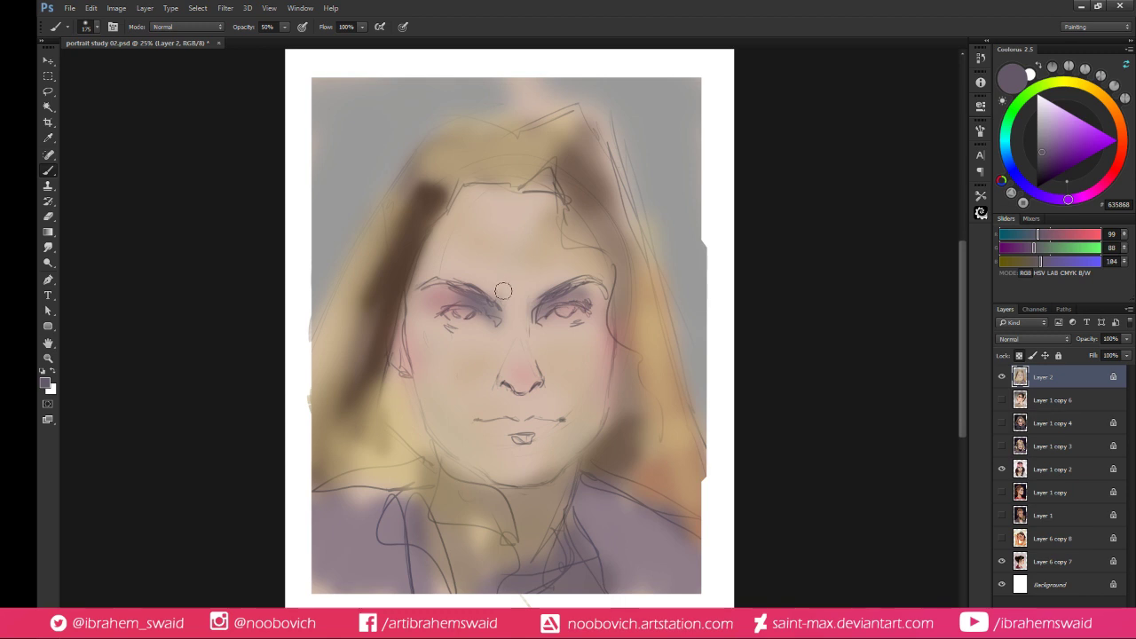
{"action": "mouse_move", "coordinate": [466, 334]}
{"action": "left_mouse_down"}
{"action": "mouse_move", "coordinate": [525, 313]}
{"action": "mouse_move", "coordinate": [561, 330]}
{"action": "left_mouse_up"}
Mix the dusty rose 9C7872 and warm the shading around the eyes
{"action": "left_click", "coordinate": [1051, 138]}
{"action": "left_click", "coordinate": [1121, 154]}
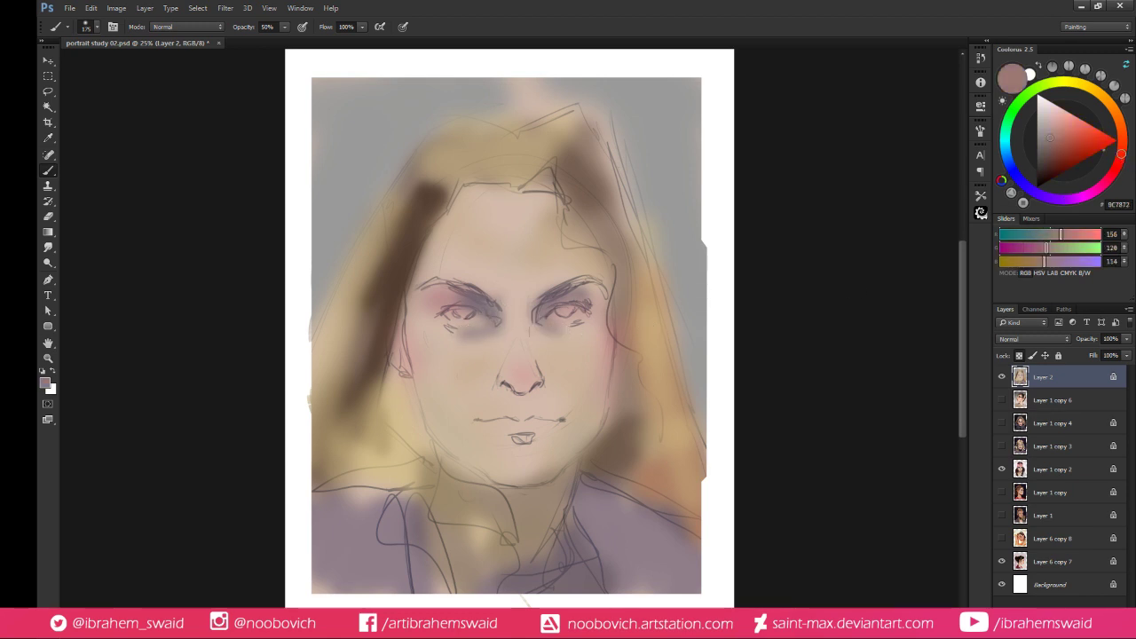
{"action": "left_click_drag", "start_coordinate": [543, 330], "coordinate": [563, 336]}
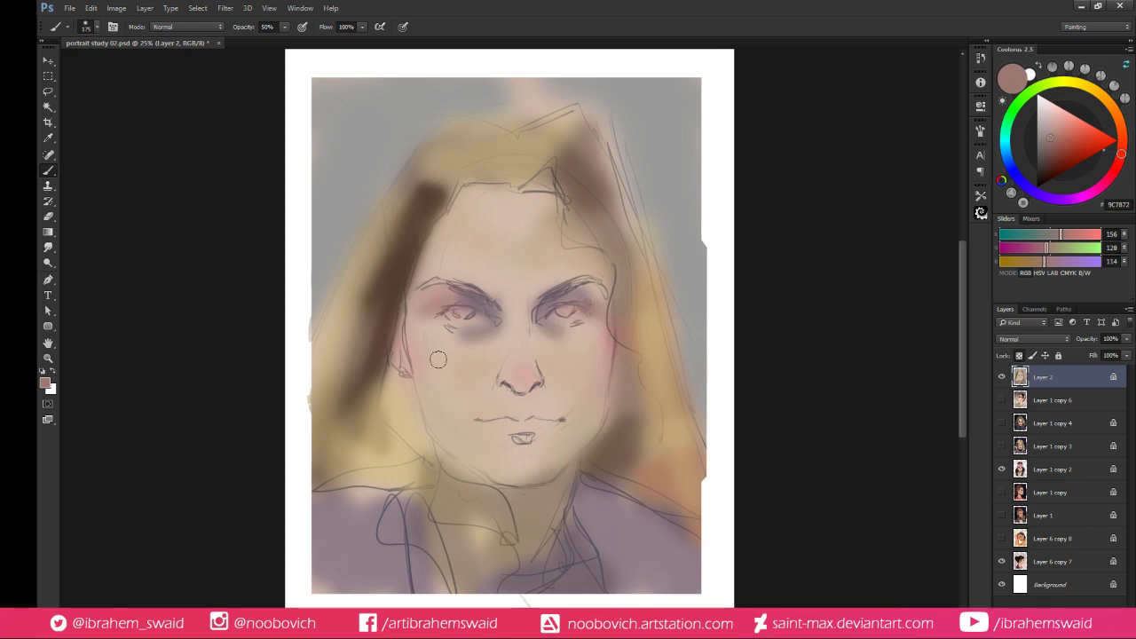
Brush a broad reddish blush B26B5F onto both cheeks with a 500-size brush
{"action": "key", "text": "["}
{"action": "key", "text": "["}
{"action": "key", "text": "["}
{"action": "left_click", "coordinate": [1063, 138]}
{"action": "left_click_drag", "start_coordinate": [382, 345], "coordinate": [462, 417]}
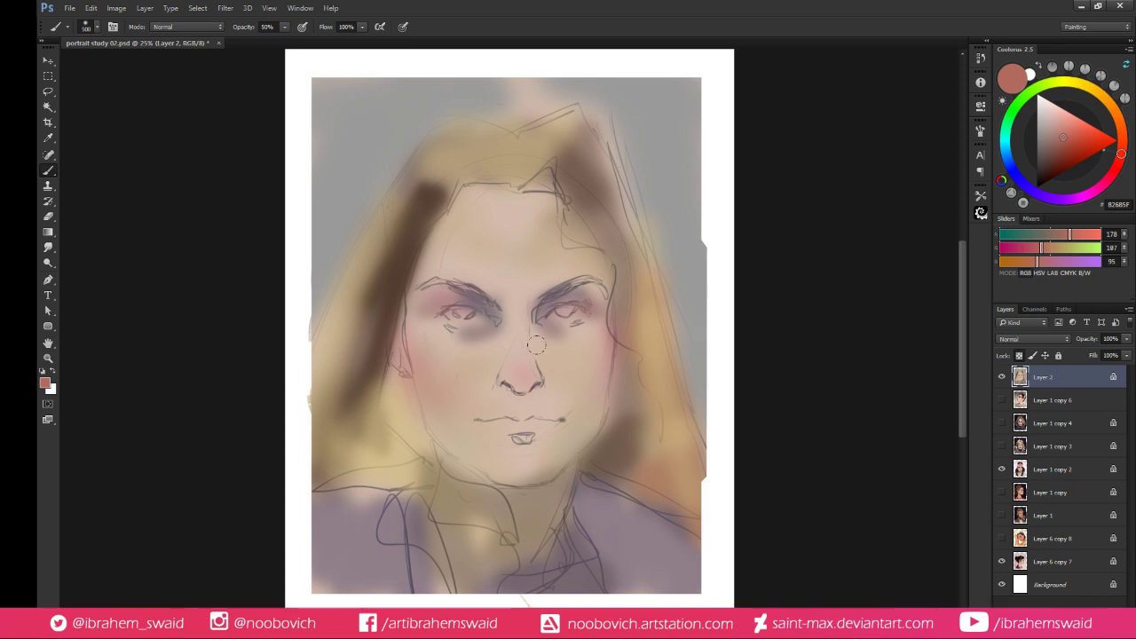
{"action": "left_click_drag", "start_coordinate": [597, 360], "coordinate": [576, 407]}
{"action": "left_click_drag", "start_coordinate": [559, 369], "coordinate": [577, 419]}
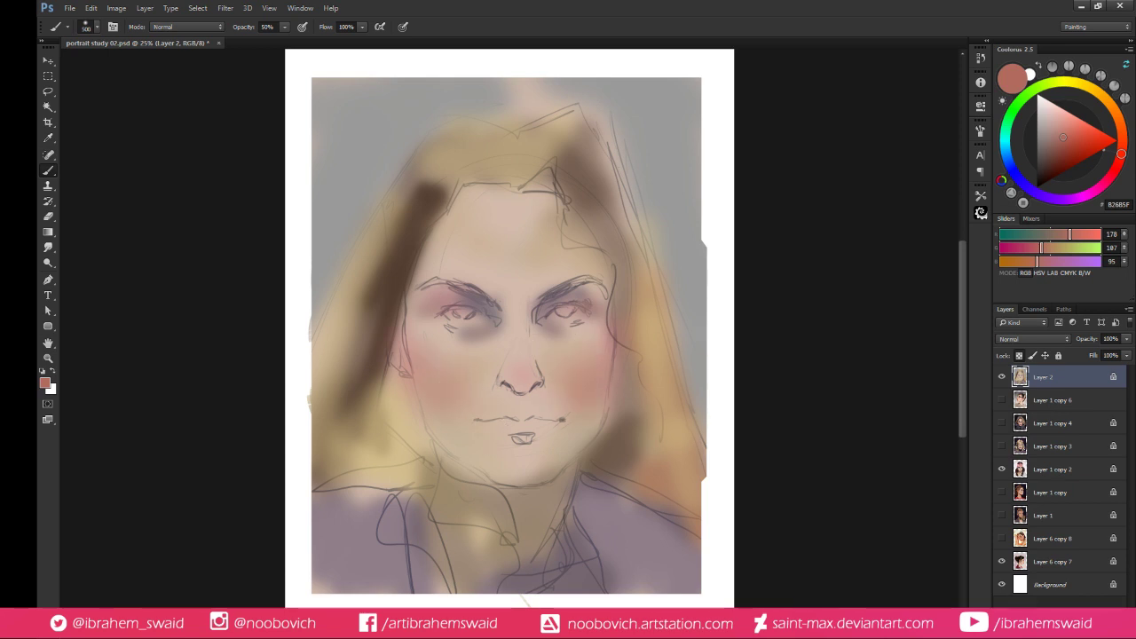
Shade below the lower lip and along the side of the jaw with olive grey 847E63
{"action": "left_click_drag", "start_coordinate": [1062, 151], "coordinate": [1068, 152]}
{"action": "left_click_drag", "start_coordinate": [1099, 98], "coordinate": [1084, 84]}
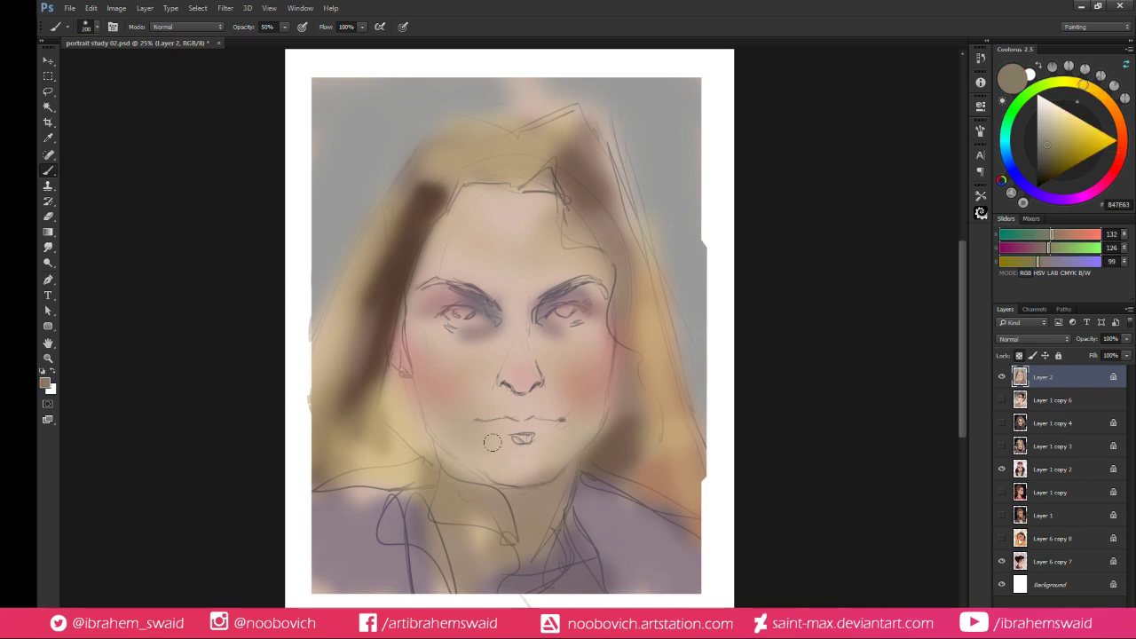
{"action": "key", "text": "bracketleft"}
{"action": "key", "text": "bracketleft"}
{"action": "left_click_drag", "start_coordinate": [475, 444], "coordinate": [538, 443]}
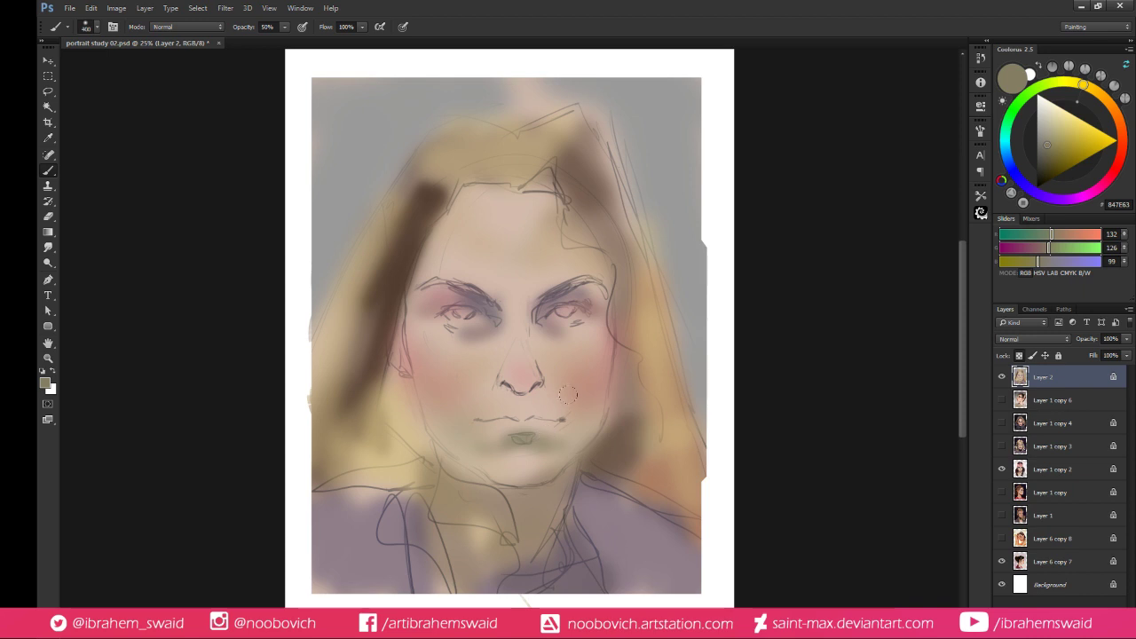
{"action": "left_click_drag", "start_coordinate": [555, 446], "coordinate": [607, 383]}
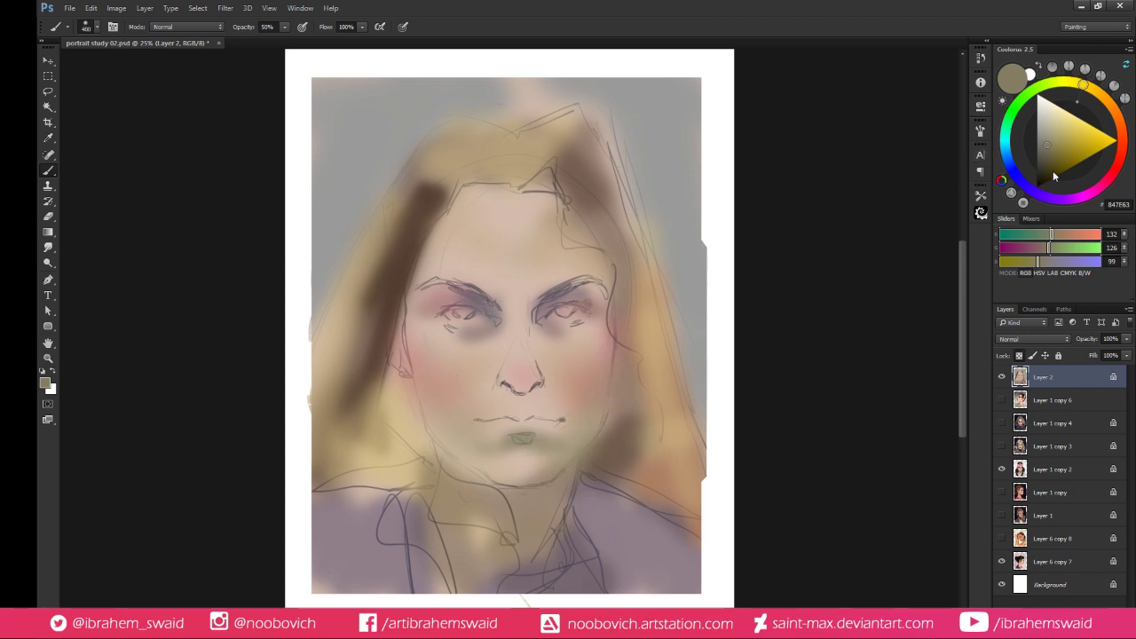
Darken the hair beside the face and the shadow under the jaw on both sides with near-black 2A2322
{"action": "left_click", "coordinate": [1041, 176]}
{"action": "left_click", "coordinate": [1119, 162]}
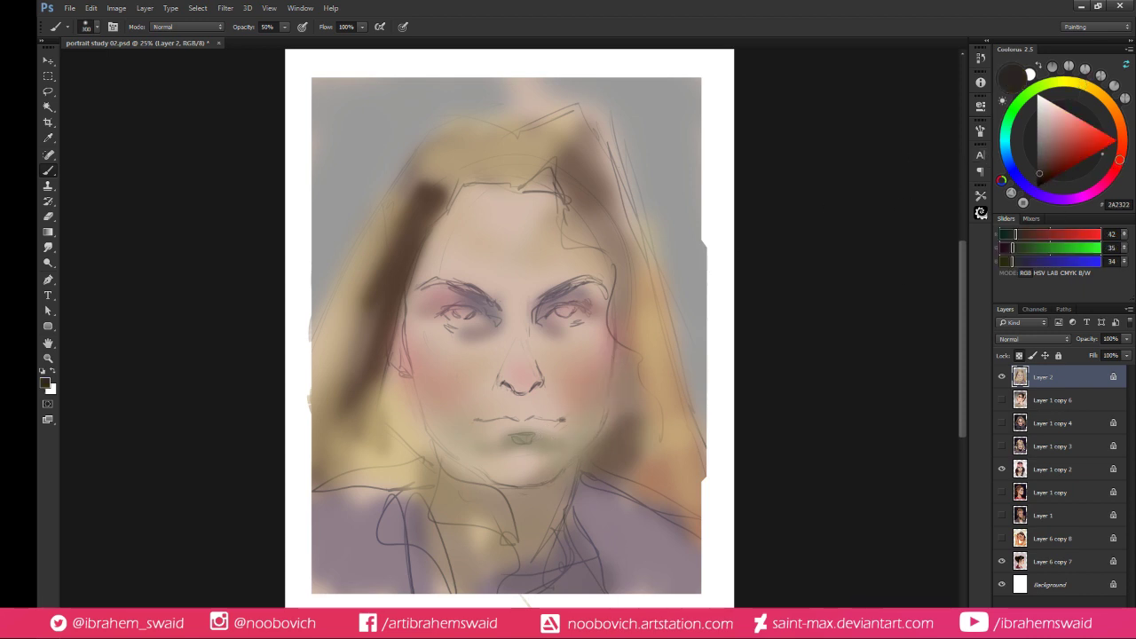
{"action": "key", "text": "bracketleft"}
{"action": "key", "text": "bracketleft"}
{"action": "key", "text": "bracketleft"}
{"action": "mouse_move", "coordinate": [582, 489]}
{"action": "left_mouse_down"}
{"action": "mouse_move", "coordinate": [612, 425]}
{"action": "mouse_move", "coordinate": [591, 477]}
{"action": "mouse_move", "coordinate": [624, 451]}
{"action": "mouse_move", "coordinate": [608, 403]}
{"action": "mouse_move", "coordinate": [613, 413]}
{"action": "mouse_move", "coordinate": [615, 392]}
{"action": "mouse_move", "coordinate": [609, 443]}
{"action": "mouse_move", "coordinate": [625, 340]}
{"action": "mouse_move", "coordinate": [616, 439]}
{"action": "mouse_move", "coordinate": [600, 518]}
{"action": "left_mouse_up"}
{"action": "key", "text": "bracketright"}
{"action": "key", "text": "bracketright"}
{"action": "key", "text": "bracketright"}
{"action": "key", "text": "bracketright"}
{"action": "mouse_move", "coordinate": [377, 387]}
{"action": "left_mouse_down"}
{"action": "mouse_move", "coordinate": [398, 421]}
{"action": "mouse_move", "coordinate": [401, 378]}
{"action": "mouse_move", "coordinate": [419, 452]}
{"action": "mouse_move", "coordinate": [388, 380]}
{"action": "mouse_move", "coordinate": [434, 468]}
{"action": "left_mouse_up"}
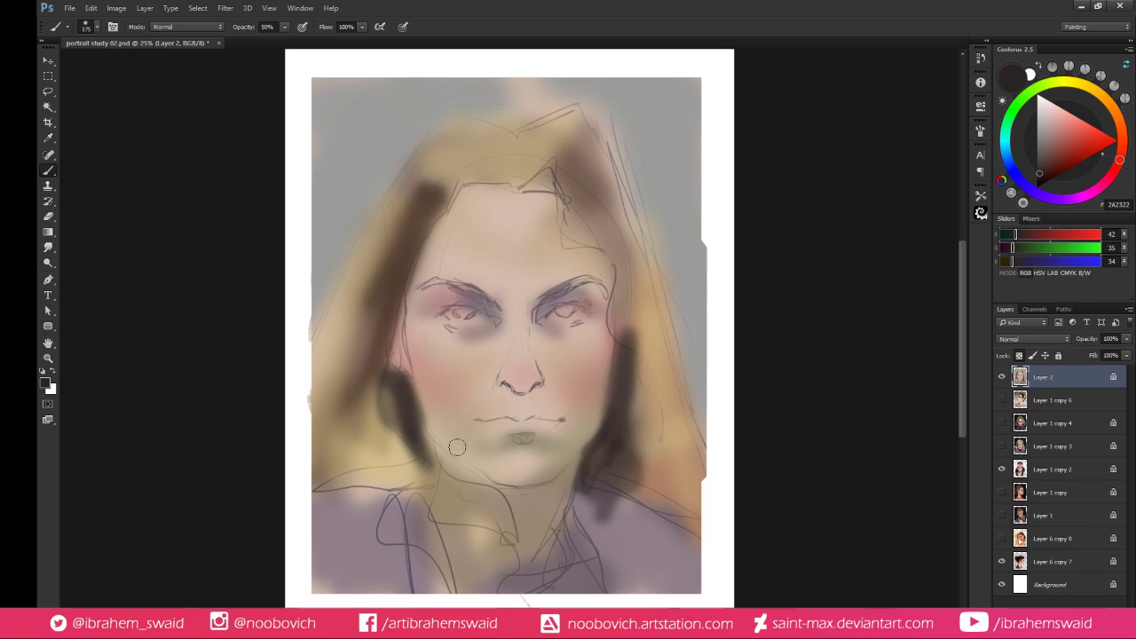
{"action": "left_click_drag", "start_coordinate": [415, 410], "coordinate": [488, 493]}
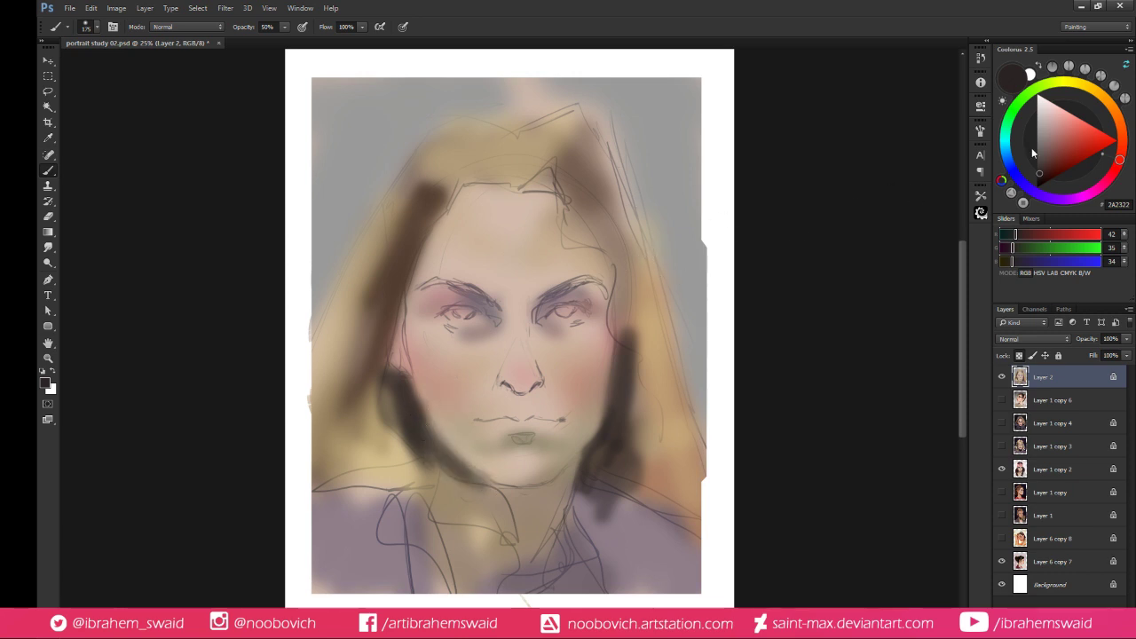
Fill in the irises of both eyes with the dark blue-grey 23222A
{"action": "left_click", "coordinate": [1025, 185]}
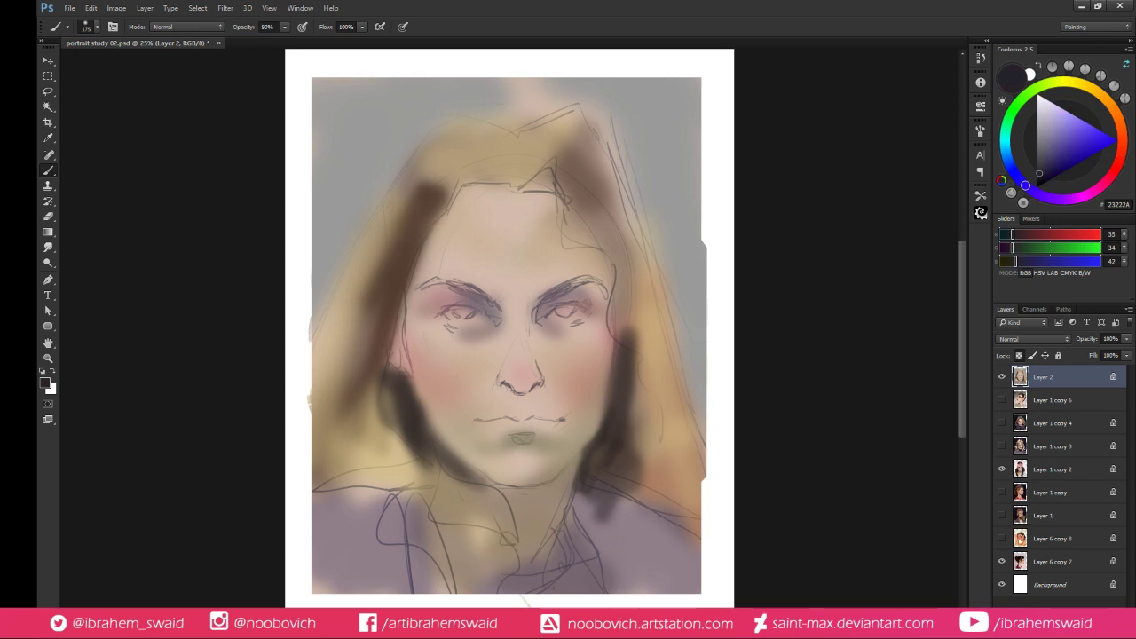
{"action": "left_click_drag", "start_coordinate": [554, 309], "coordinate": [581, 314]}
{"action": "left_click_drag", "start_coordinate": [470, 308], "coordinate": [467, 315]}
{"action": "left_click_drag", "start_coordinate": [566, 311], "coordinate": [572, 314]}
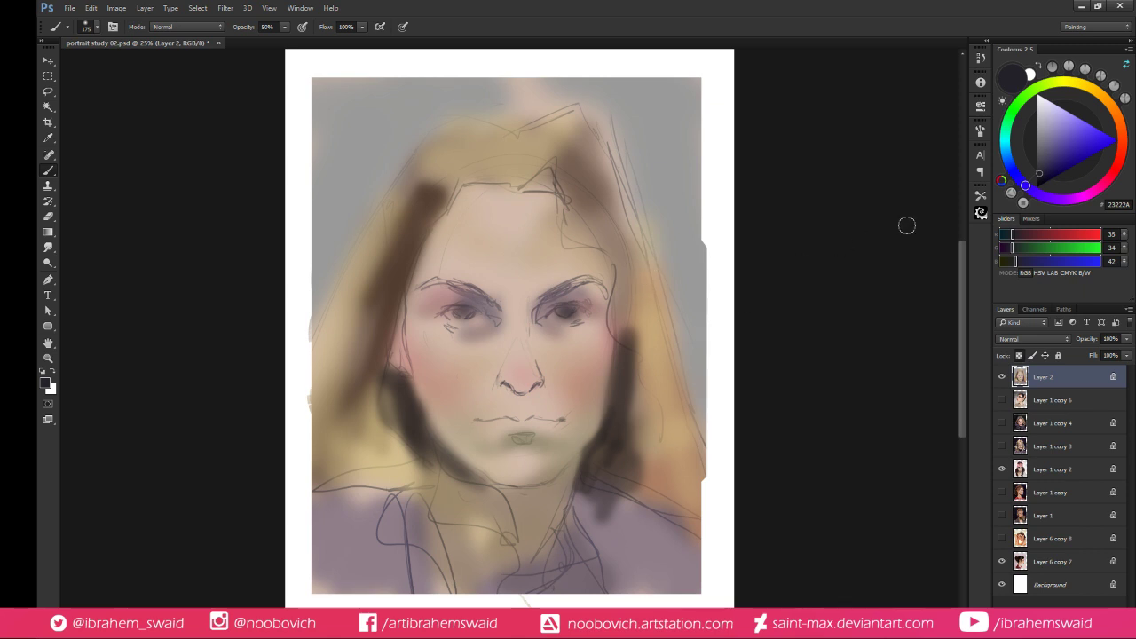
Shade the underside of the nose and the nostrils with dark reddish brown 533C3C
{"action": "left_click", "coordinate": [1110, 173]}
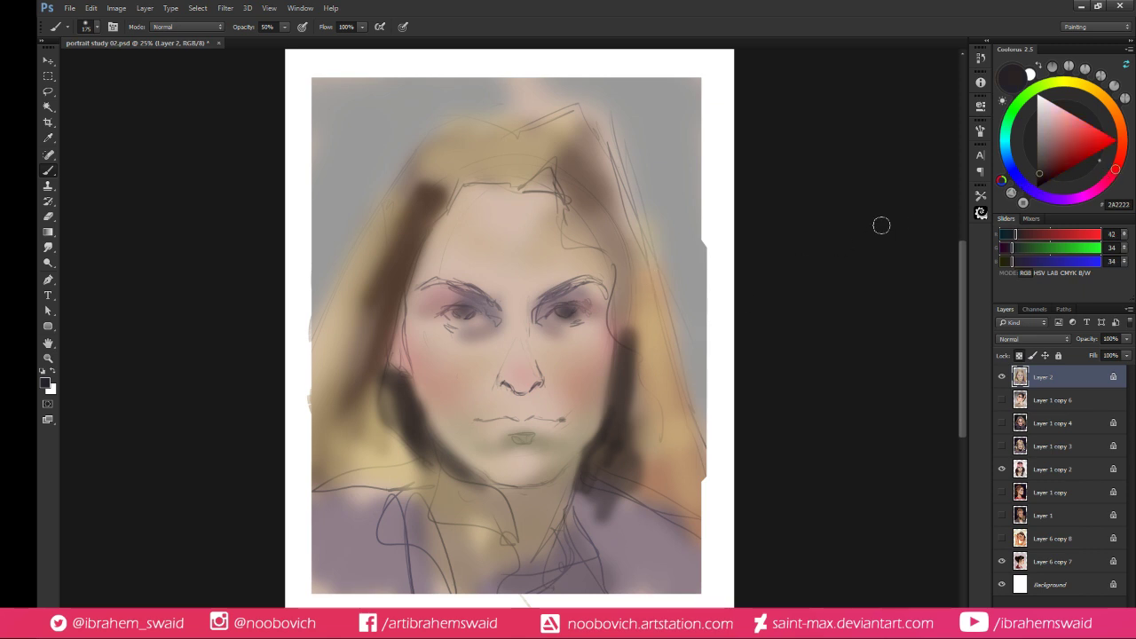
{"action": "left_click", "coordinate": [1044, 161]}
{"action": "left_click_drag", "start_coordinate": [497, 395], "coordinate": [543, 395]}
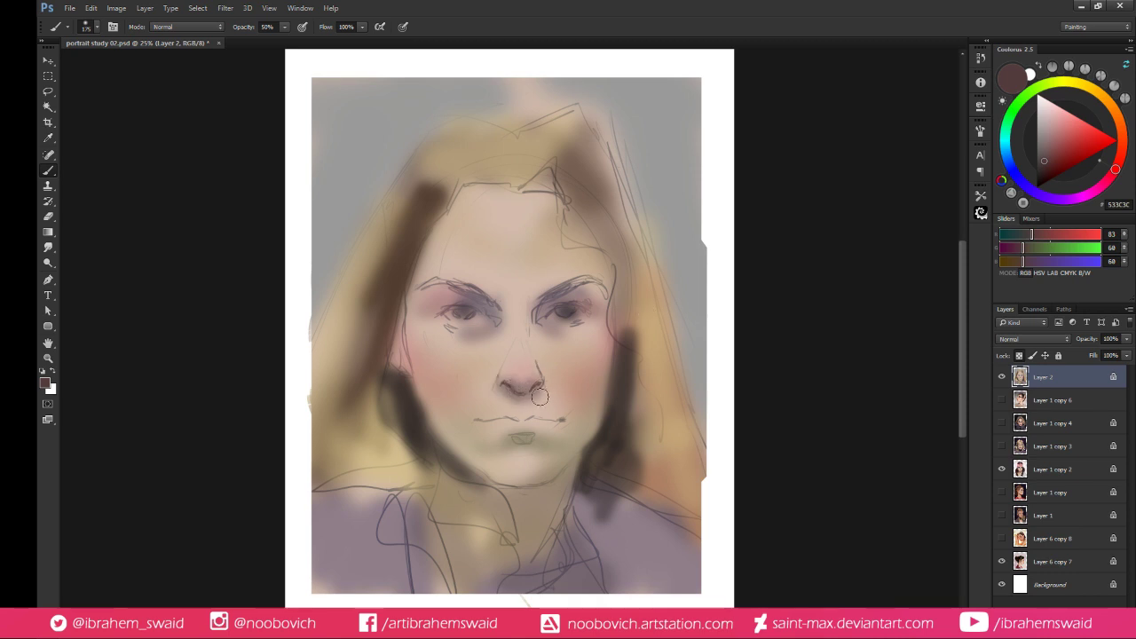
Paint the mouth line and upper lip in deep red 631312 with a 125-size brush
{"action": "left_click", "coordinate": [1063, 166]}
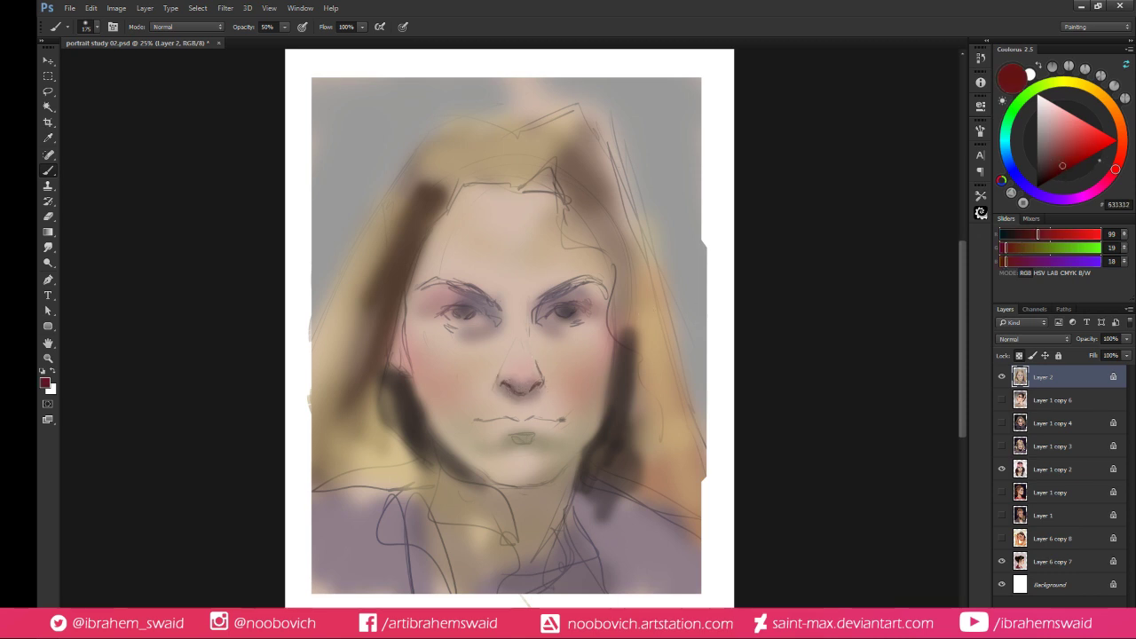
{"action": "key", "text": "bracketleft"}
{"action": "key", "text": "bracketleft"}
{"action": "mouse_move", "coordinate": [482, 420]}
{"action": "left_mouse_down"}
{"action": "mouse_move", "coordinate": [561, 419]}
{"action": "mouse_move", "coordinate": [532, 423]}
{"action": "left_mouse_up"}
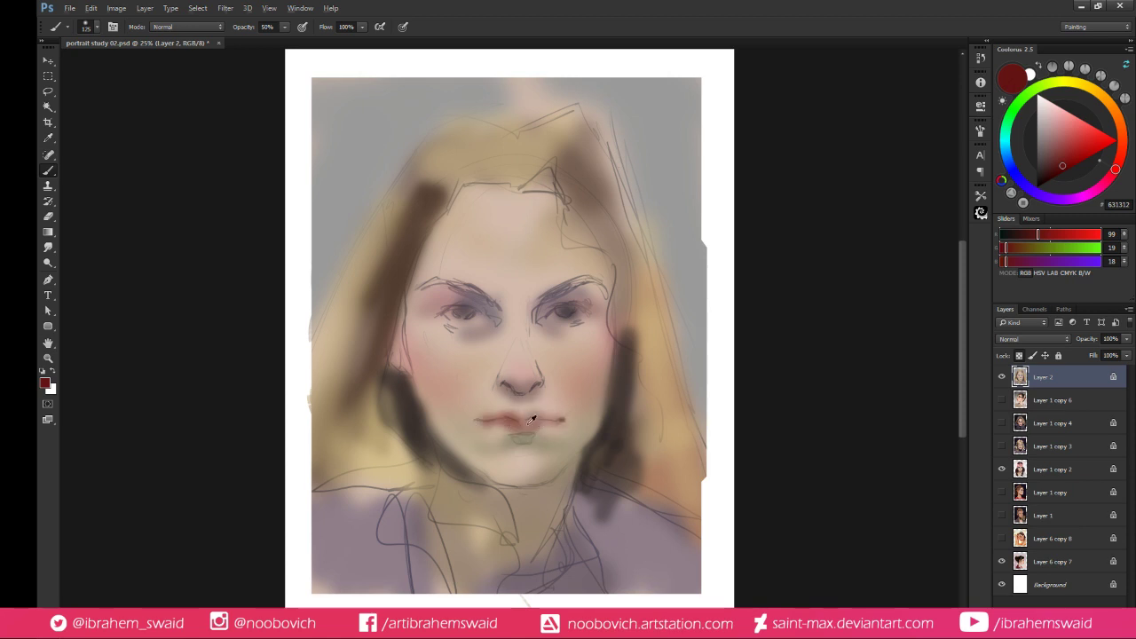
Build up the lower lip with sampled lip tones and the darker brown 5B3224
{"action": "left_click", "coordinate": [510, 423], "text": "alt"}
{"action": "left_click", "coordinate": [500, 417], "text": "alt"}
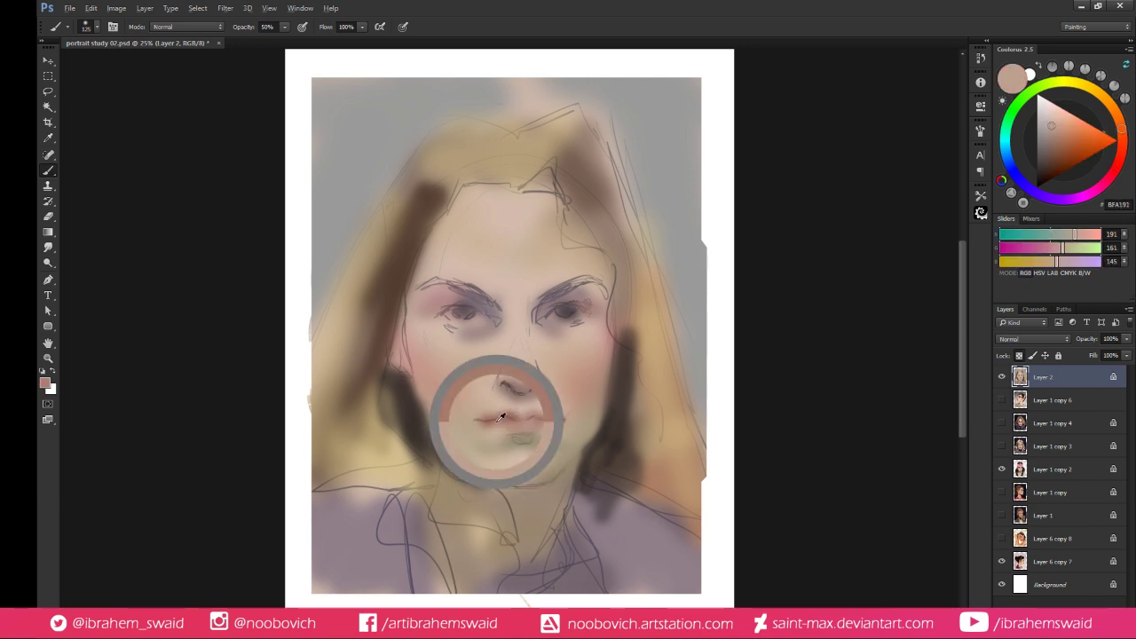
{"action": "left_click", "coordinate": [1060, 164]}
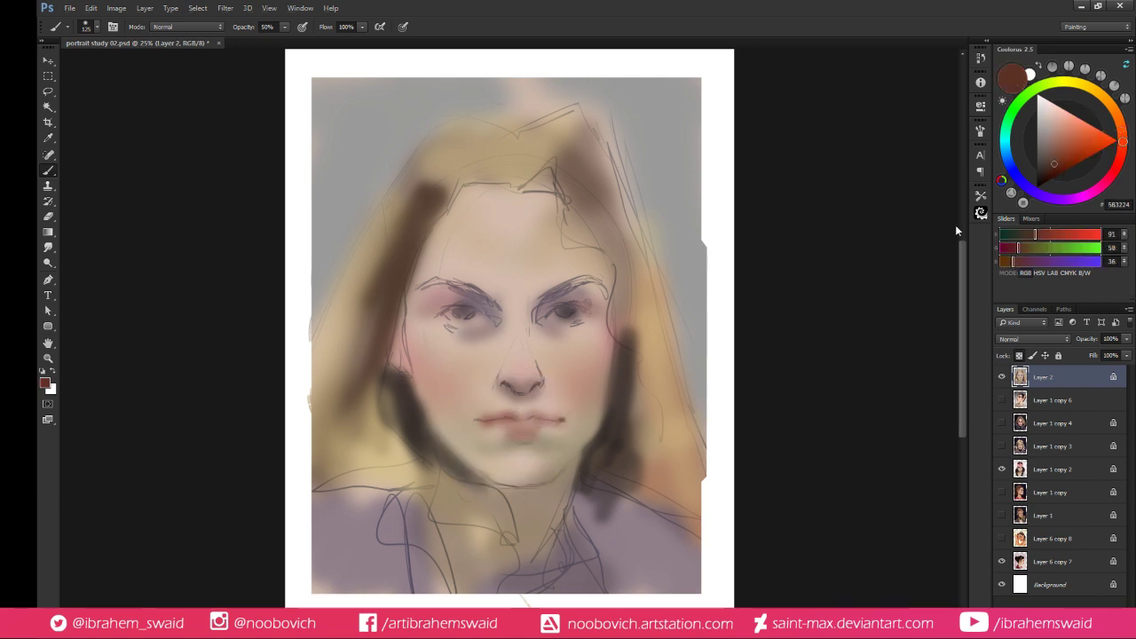
{"action": "left_click_drag", "start_coordinate": [515, 433], "coordinate": [535, 437]}
{"action": "left_click", "coordinate": [520, 425], "text": "alt"}
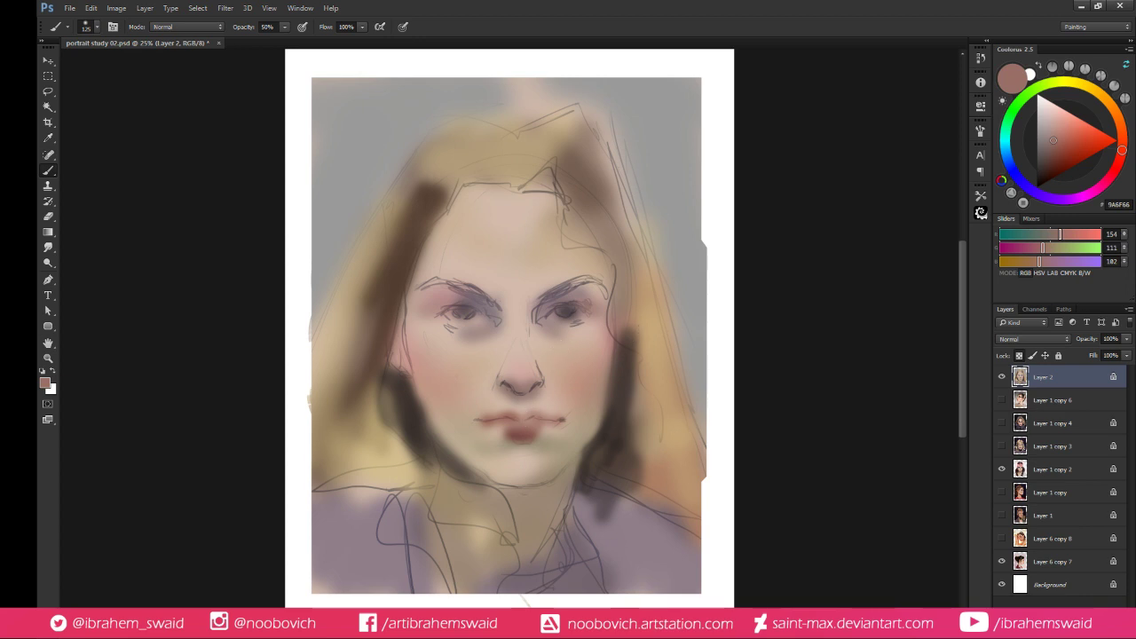
Lighten the skin around the upper lip and mouth corners with peach E9C2A3 and cream E7D5B8
{"action": "left_click", "coordinate": [499, 399], "text": "alt"}
{"action": "left_click_drag", "start_coordinate": [1056, 120], "coordinate": [1059, 116]}
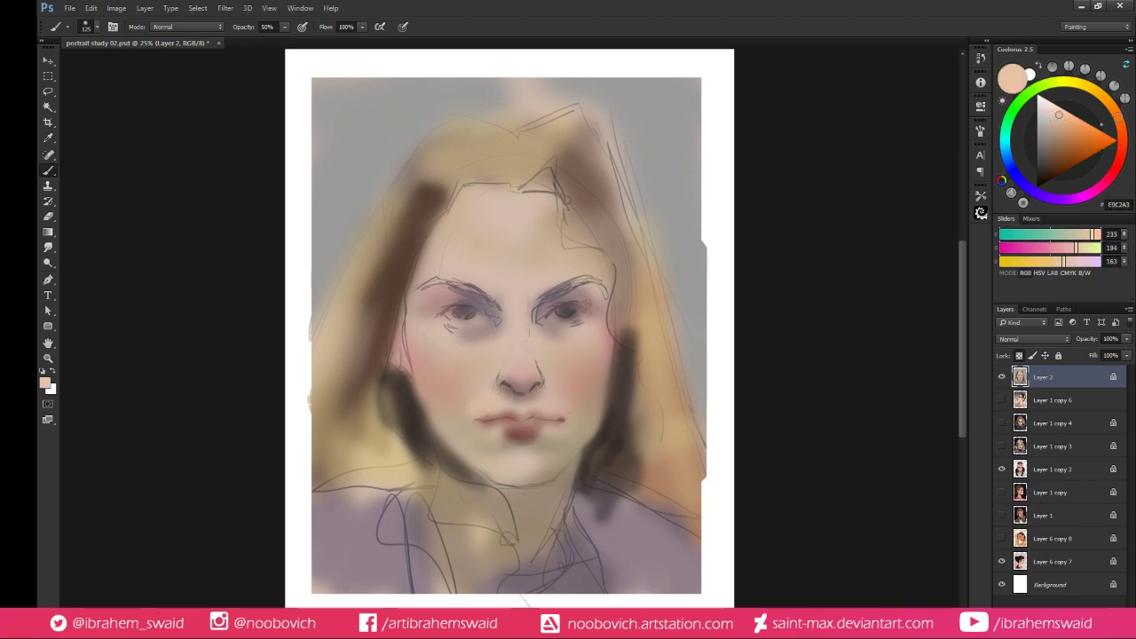
{"action": "left_click", "coordinate": [1052, 112]}
{"action": "left_click_drag", "start_coordinate": [1118, 116], "coordinate": [1107, 100]}
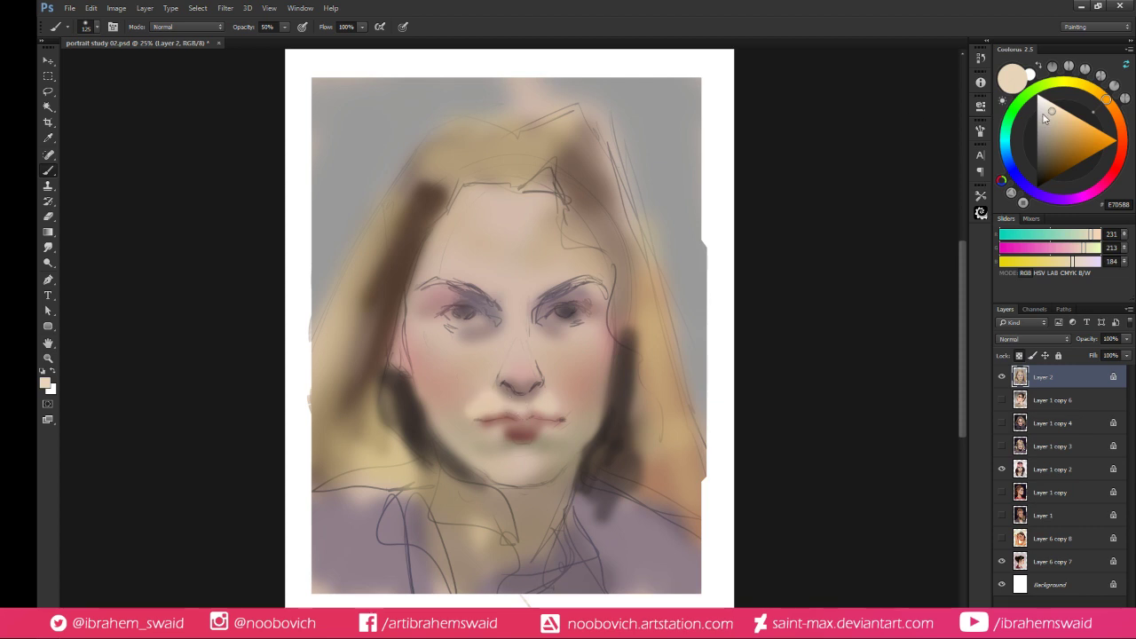
Highlight the upper cheeks beneath both eyes with pale blue BFD3D6, blending it using sampled skin tones
{"action": "left_click", "coordinate": [1006, 146]}
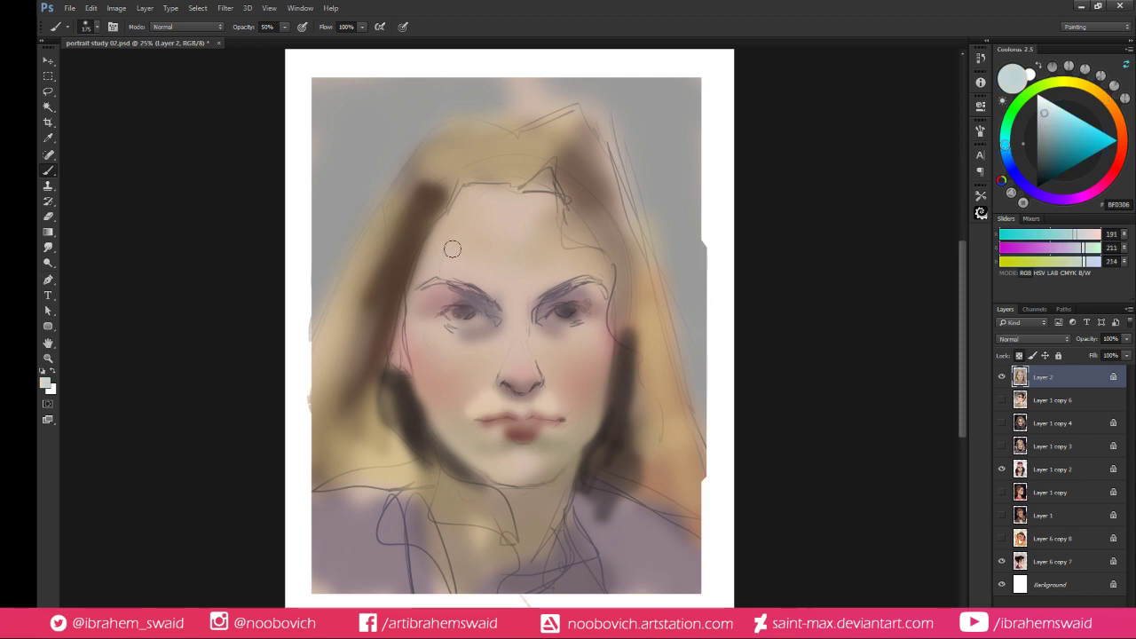
{"action": "left_click_drag", "start_coordinate": [440, 347], "coordinate": [425, 337]}
{"action": "left_click", "coordinate": [438, 340], "text": "alt"}
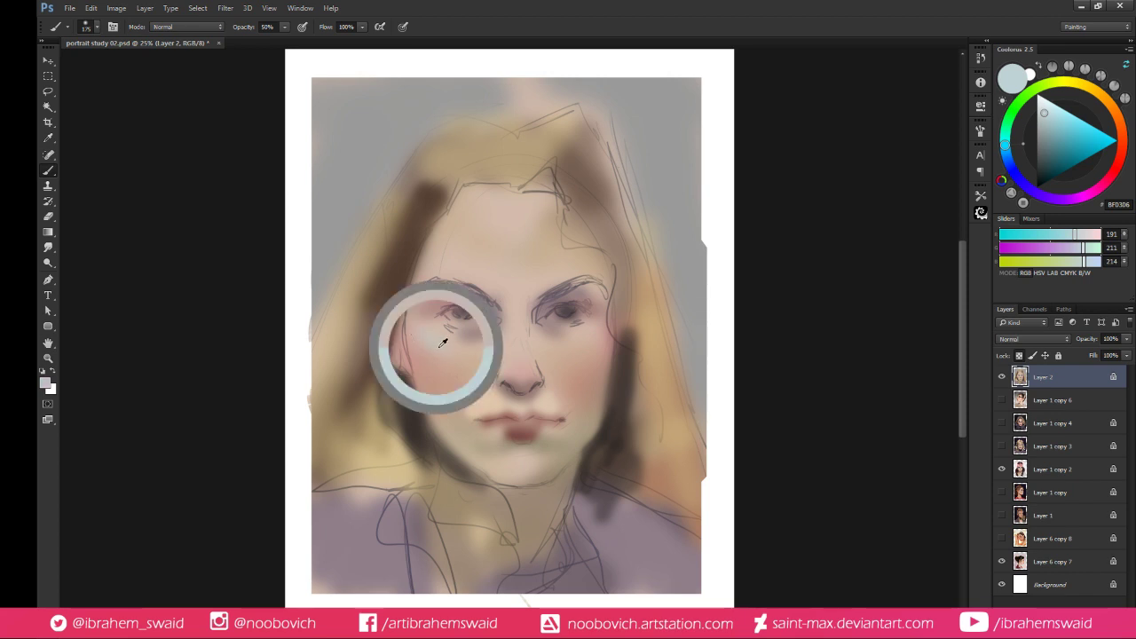
{"action": "left_click_drag", "start_coordinate": [501, 335], "coordinate": [468, 345]}
{"action": "left_click_drag", "start_coordinate": [565, 346], "coordinate": [566, 351]}
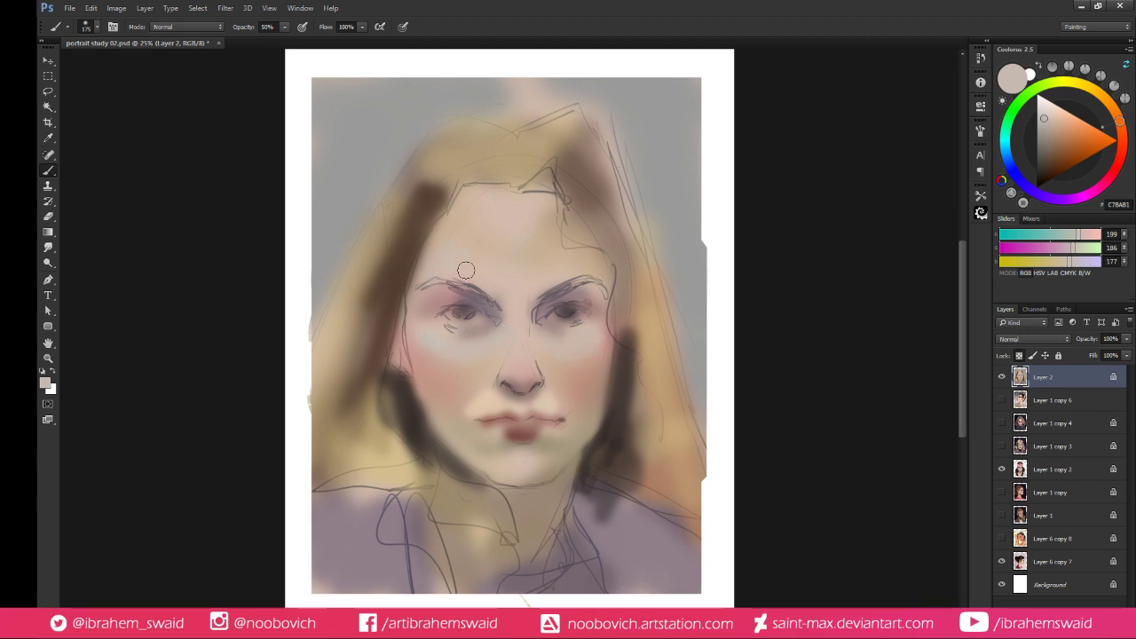
Soften the forehead and the skin around the nose and mouth corners with sampled skin tones
{"action": "left_click_drag", "start_coordinate": [505, 207], "coordinate": [459, 234]}
{"action": "left_click_drag", "start_coordinate": [527, 228], "coordinate": [533, 214]}
{"action": "left_click", "coordinate": [559, 408], "text": "alt"}
{"action": "left_click", "coordinate": [476, 403], "text": "alt"}
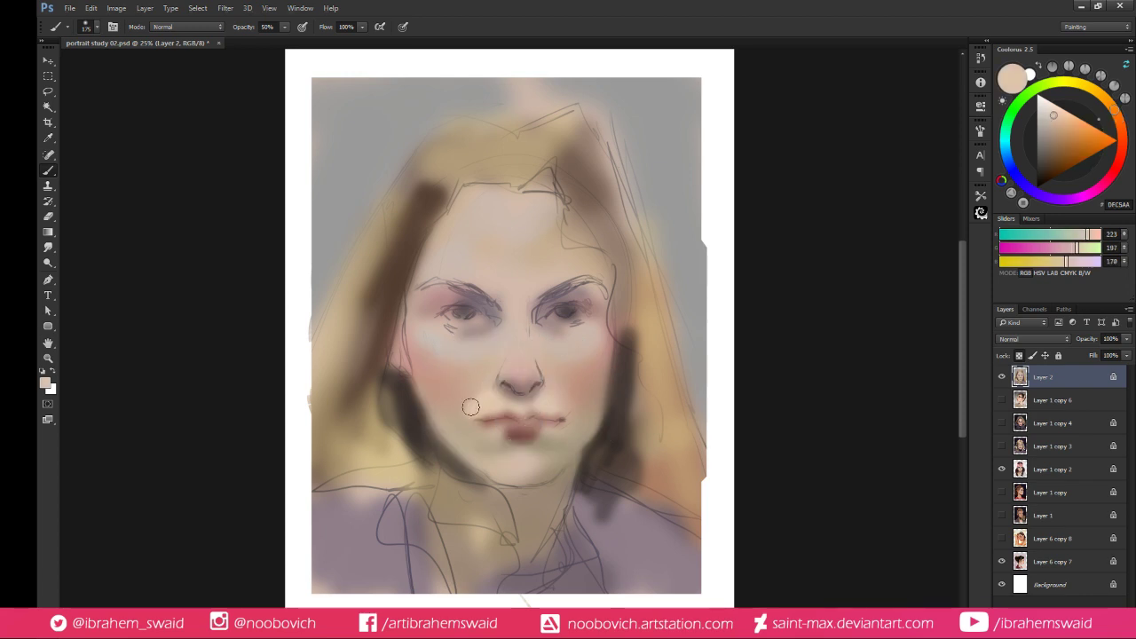
{"action": "left_click", "coordinate": [494, 380], "text": "alt"}
{"action": "left_click", "coordinate": [488, 401], "text": "alt"}
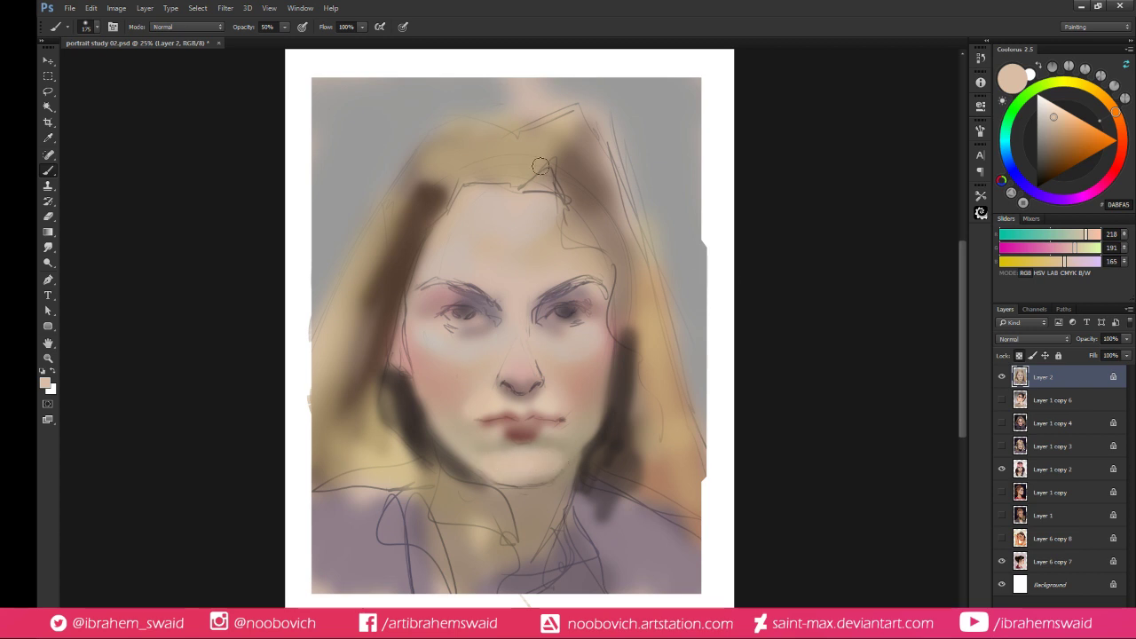
Paint the hairline and the wavy hair edge along the forehead's right side in browns AD8B71 and 896041 and dark brown 291303
{"action": "left_click", "coordinate": [540, 267], "text": "alt"}
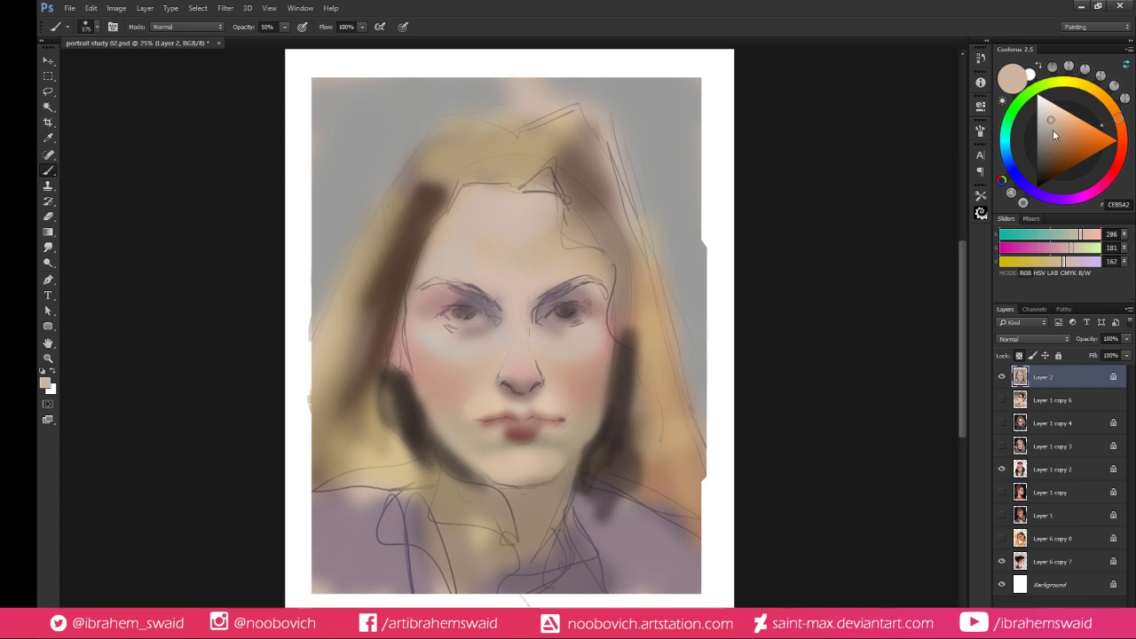
{"action": "left_click", "coordinate": [1056, 134]}
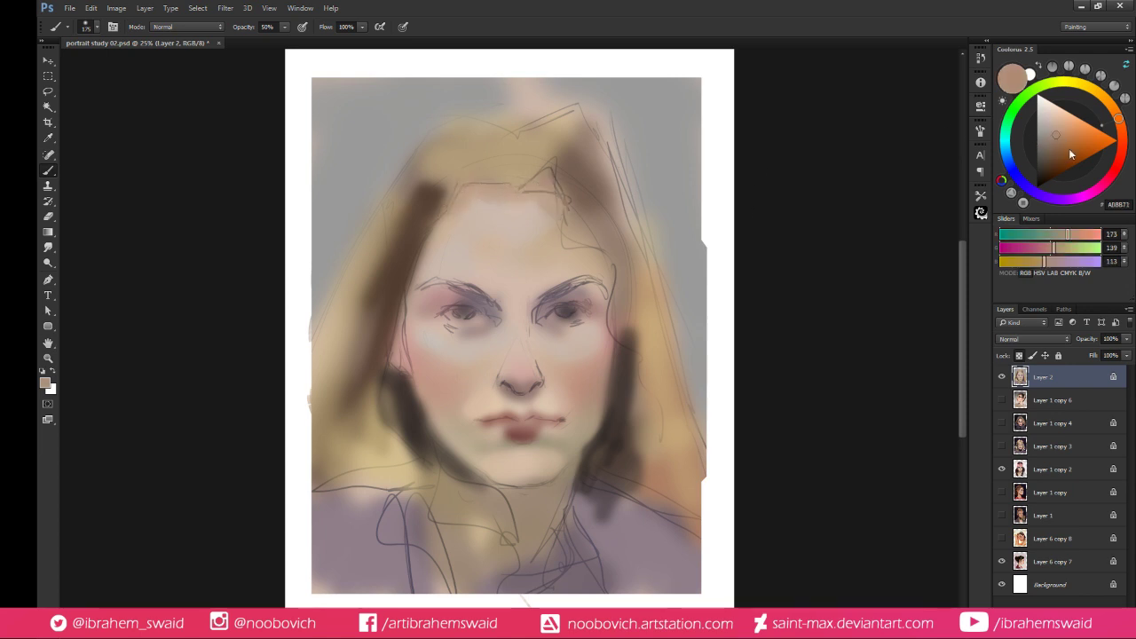
{"action": "left_click", "coordinate": [1059, 150]}
{"action": "mouse_move", "coordinate": [543, 188]}
{"action": "left_mouse_down"}
{"action": "mouse_move", "coordinate": [568, 257]}
{"action": "mouse_move", "coordinate": [585, 251]}
{"action": "mouse_move", "coordinate": [578, 242]}
{"action": "mouse_move", "coordinate": [599, 273]}
{"action": "mouse_move", "coordinate": [583, 253]}
{"action": "mouse_move", "coordinate": [611, 364]}
{"action": "left_mouse_up"}
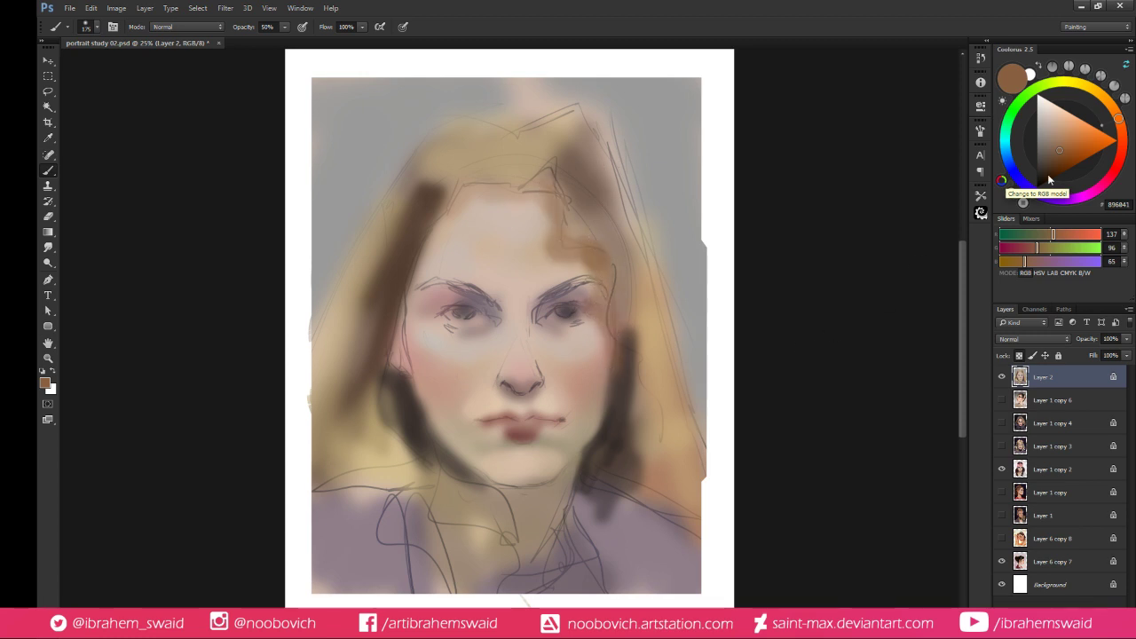
{"action": "left_click", "coordinate": [1048, 179]}
{"action": "mouse_move", "coordinate": [546, 170]}
{"action": "left_mouse_down"}
{"action": "mouse_move", "coordinate": [613, 293]}
{"action": "mouse_move", "coordinate": [625, 351]}
{"action": "left_mouse_up"}
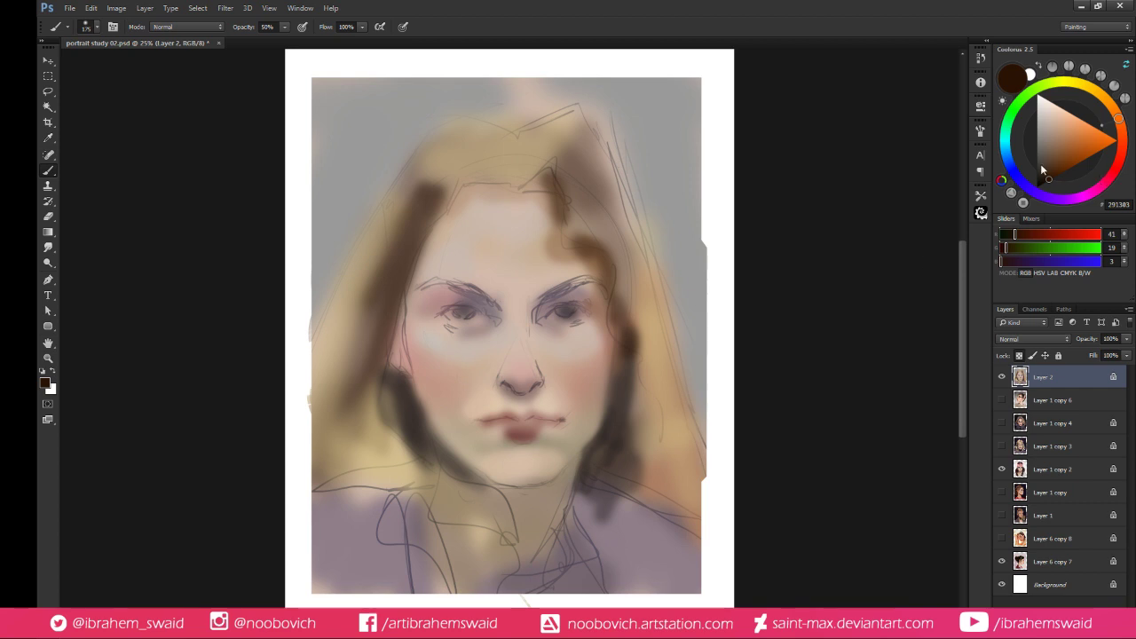
Block in the lower neckline clothing with dark teal 2D3939, teal 56ADAE and blue 86A4CF, covering its upper edge with a sampled skin tone
{"action": "left_click", "coordinate": [1002, 140]}
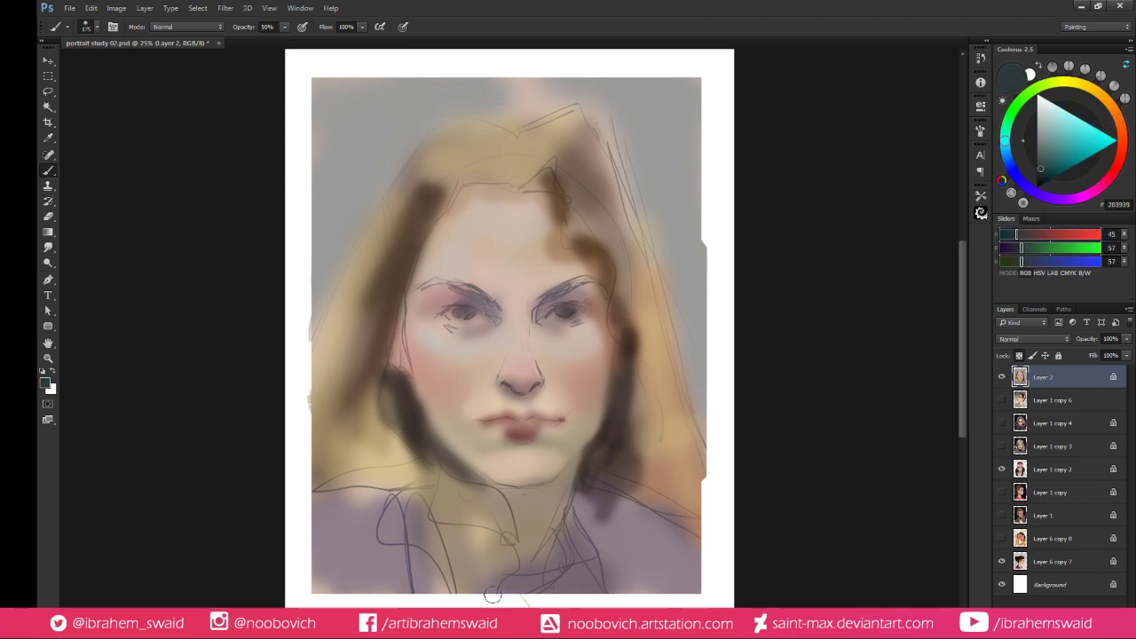
{"action": "mouse_move", "coordinate": [492, 595]}
{"action": "left_mouse_down"}
{"action": "mouse_move", "coordinate": [586, 555]}
{"action": "mouse_move", "coordinate": [611, 563]}
{"action": "left_mouse_up"}
{"action": "left_click", "coordinate": [1065, 140]}
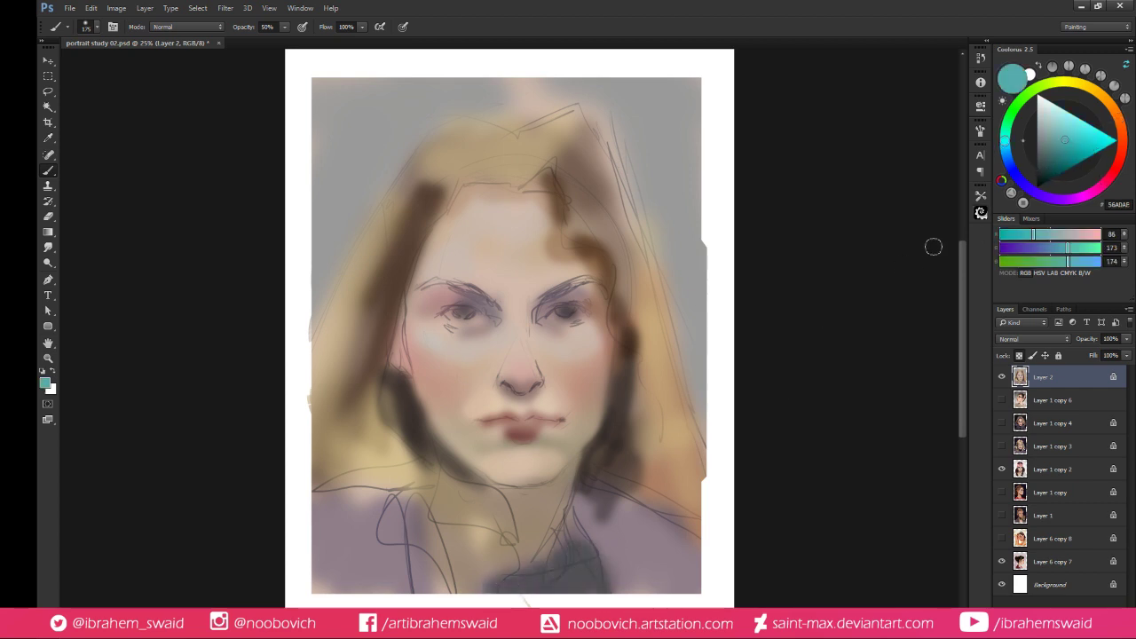
{"action": "mouse_move", "coordinate": [537, 588]}
{"action": "left_mouse_down"}
{"action": "mouse_move", "coordinate": [581, 569]}
{"action": "mouse_move", "coordinate": [592, 603]}
{"action": "mouse_move", "coordinate": [549, 590]}
{"action": "left_mouse_up"}
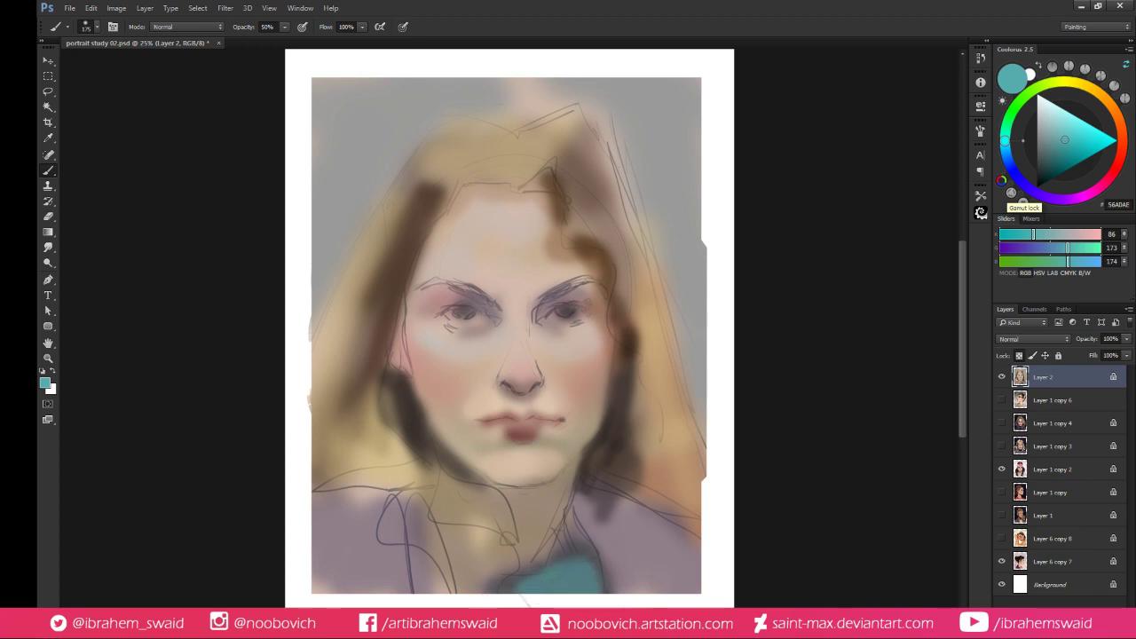
{"action": "left_click", "coordinate": [1007, 158]}
{"action": "left_click", "coordinate": [1061, 130]}
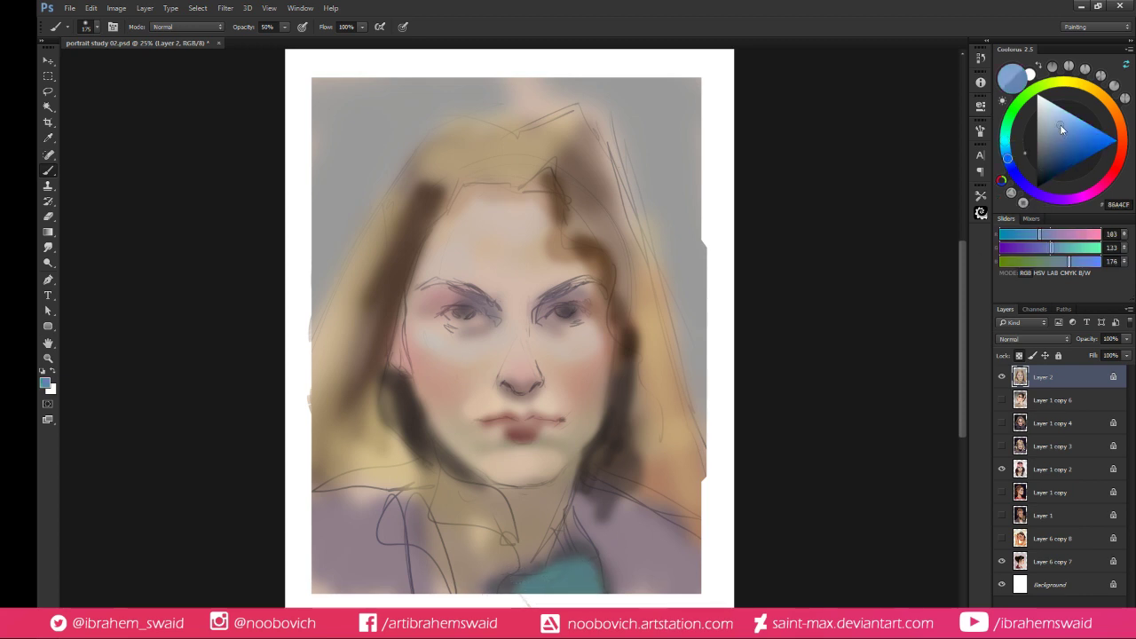
{"action": "left_click", "coordinate": [1060, 124]}
{"action": "mouse_move", "coordinate": [546, 581]}
{"action": "left_mouse_down"}
{"action": "mouse_move", "coordinate": [497, 588]}
{"action": "mouse_move", "coordinate": [539, 552]}
{"action": "mouse_move", "coordinate": [485, 592]}
{"action": "mouse_move", "coordinate": [514, 571]}
{"action": "mouse_move", "coordinate": [557, 566]}
{"action": "mouse_move", "coordinate": [543, 557]}
{"action": "mouse_move", "coordinate": [507, 588]}
{"action": "mouse_move", "coordinate": [557, 561]}
{"action": "mouse_move", "coordinate": [568, 574]}
{"action": "mouse_move", "coordinate": [627, 542]}
{"action": "left_mouse_up"}
{"action": "left_click", "coordinate": [535, 468], "text": "alt"}
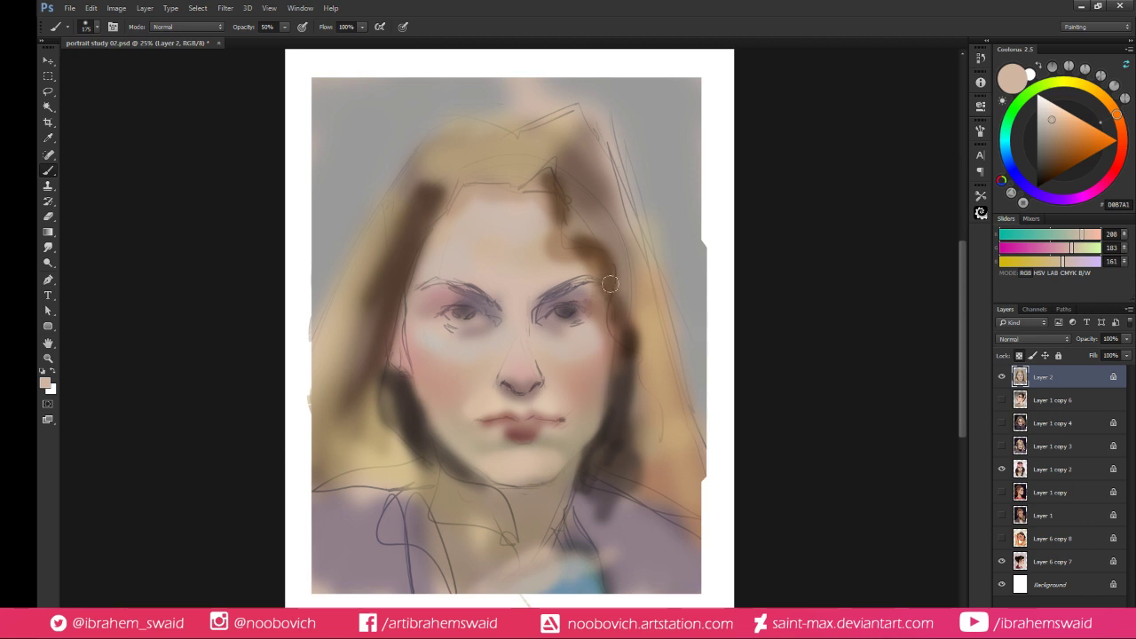
Darken both eyebrows with dark brown 352C24 using a 100-size brush
{"action": "left_click", "coordinate": [1042, 172]}
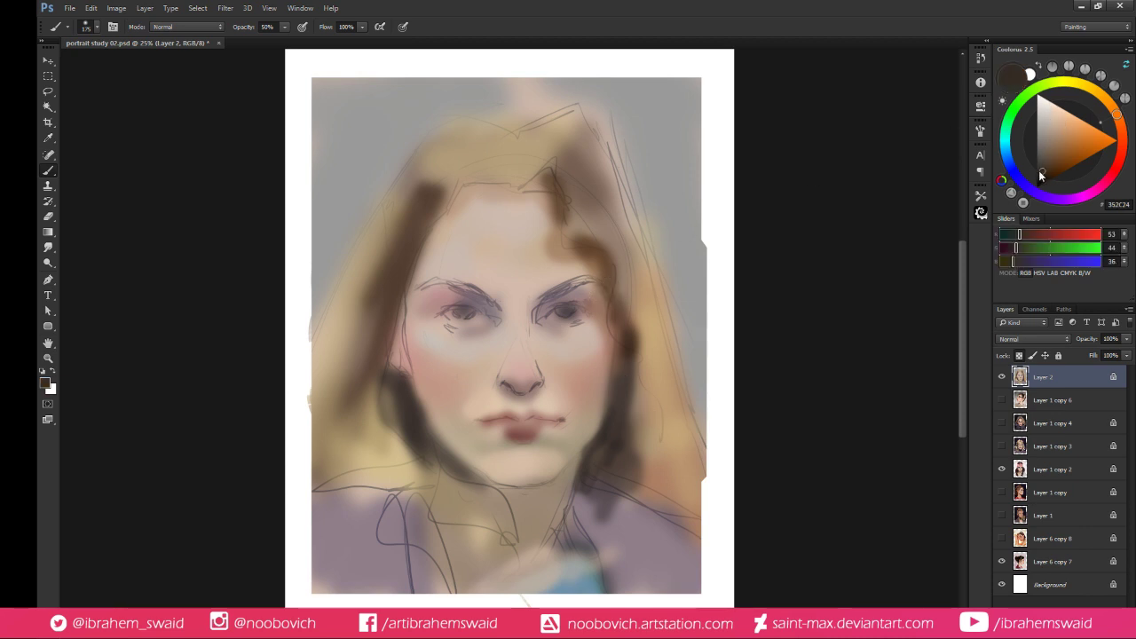
{"action": "key", "text": "bracketleft"}
{"action": "key", "text": "bracketleft"}
{"action": "key", "text": "bracketleft"}
{"action": "left_click_drag", "start_coordinate": [546, 302], "coordinate": [589, 281]}
{"action": "left_click_drag", "start_coordinate": [455, 289], "coordinate": [494, 301]}
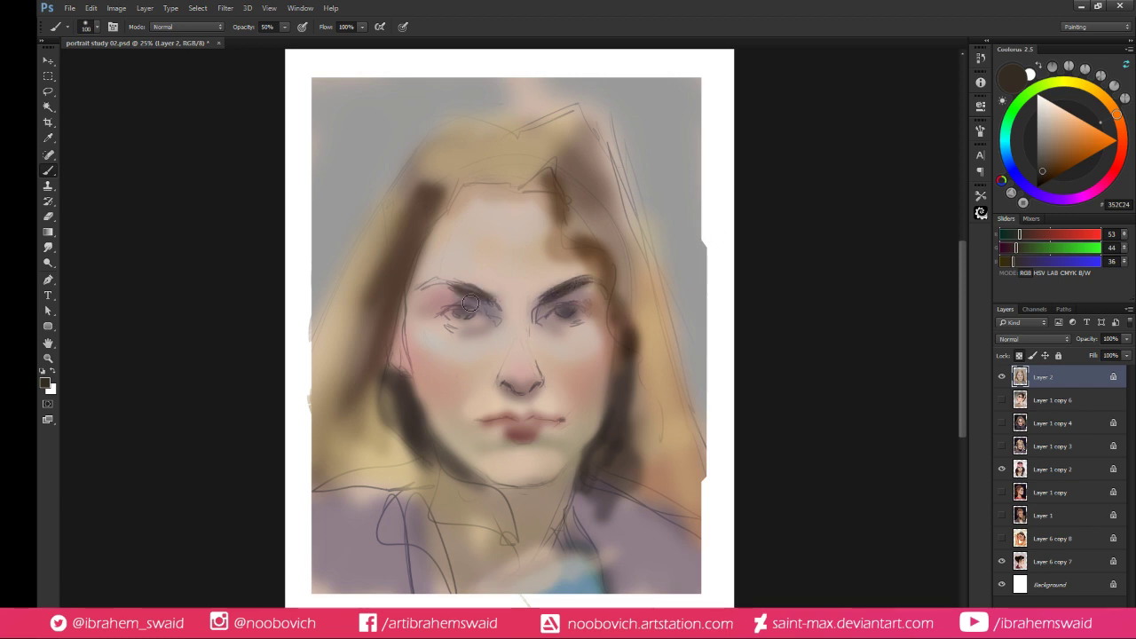
Blend the skin between the eyes and shade the nose's right side with sampled tones, finishing with B89A7F and a 175-size brush
{"action": "left_click", "coordinate": [439, 341], "text": "alt"}
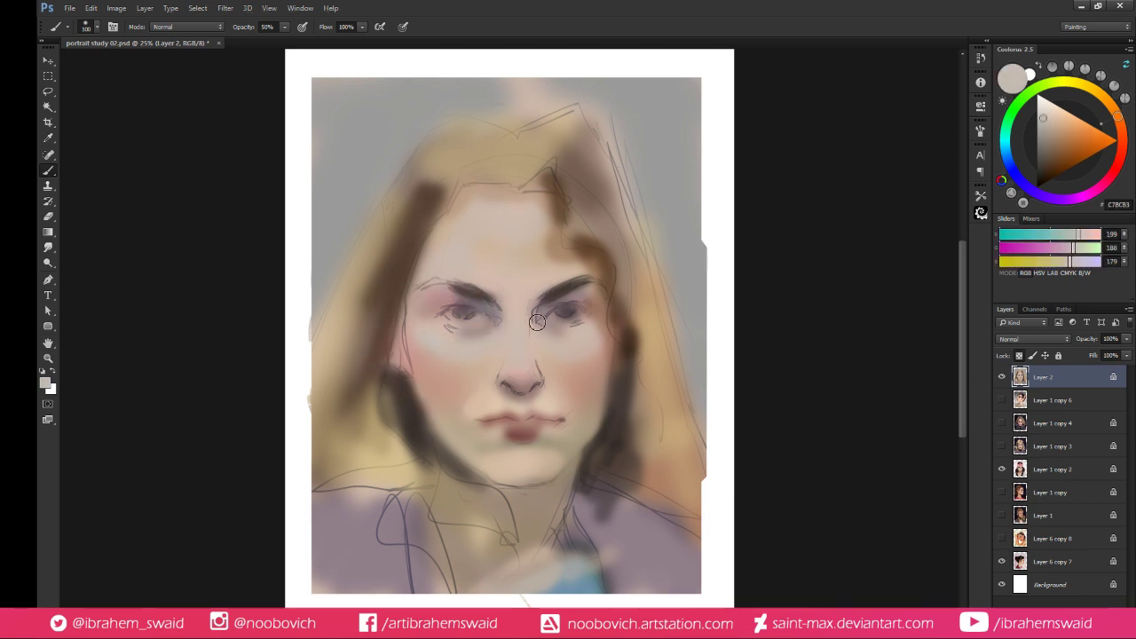
{"action": "left_click", "coordinate": [583, 372], "text": "alt"}
{"action": "left_click", "coordinate": [522, 311], "text": "alt"}
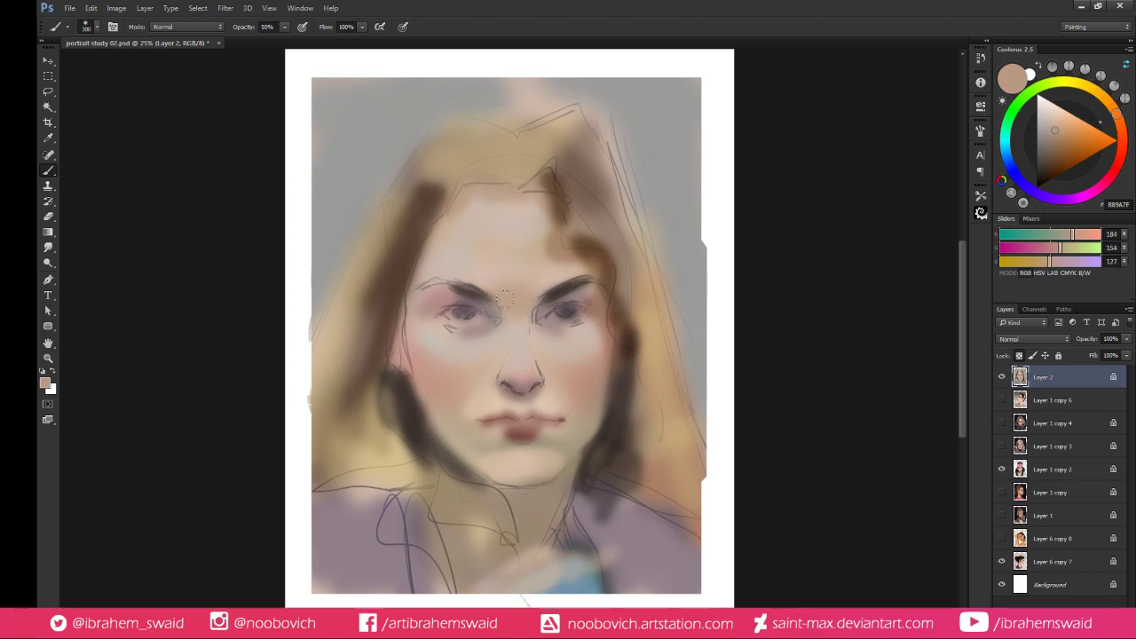
{"action": "key", "text": "bracketleft"}
{"action": "key", "text": "bracketleft"}
{"action": "key", "text": "bracketleft"}
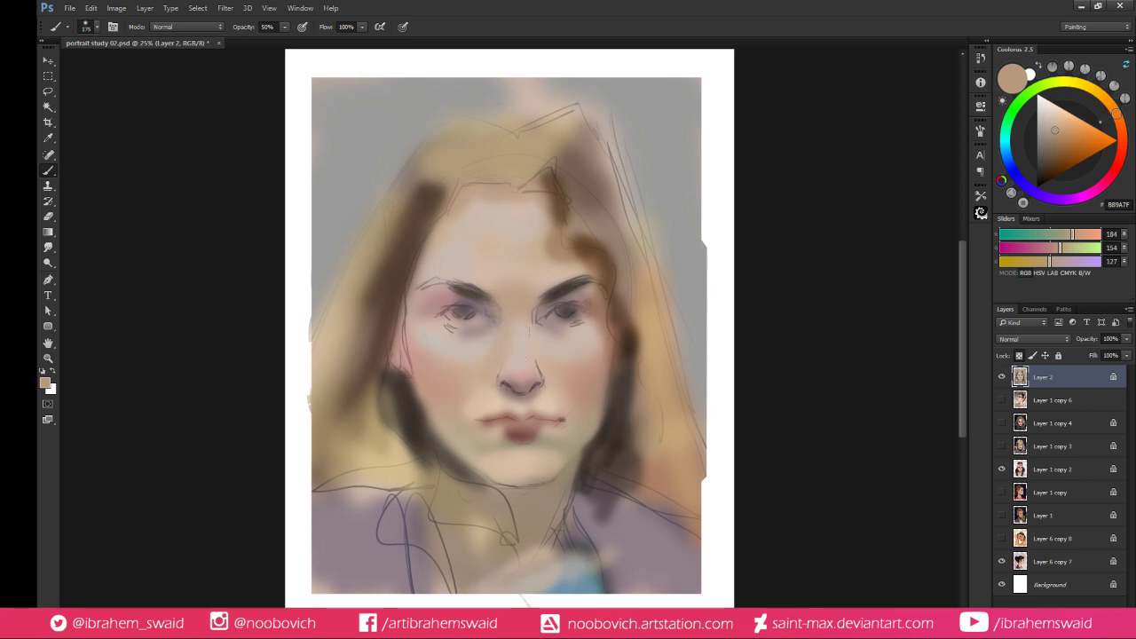
{"action": "left_click_drag", "start_coordinate": [533, 344], "coordinate": [538, 371]}
{"action": "left_click", "coordinate": [1059, 148]}
{"action": "left_click_drag", "start_coordinate": [534, 332], "coordinate": [542, 356]}
{"action": "key", "text": "ctrl+z"}
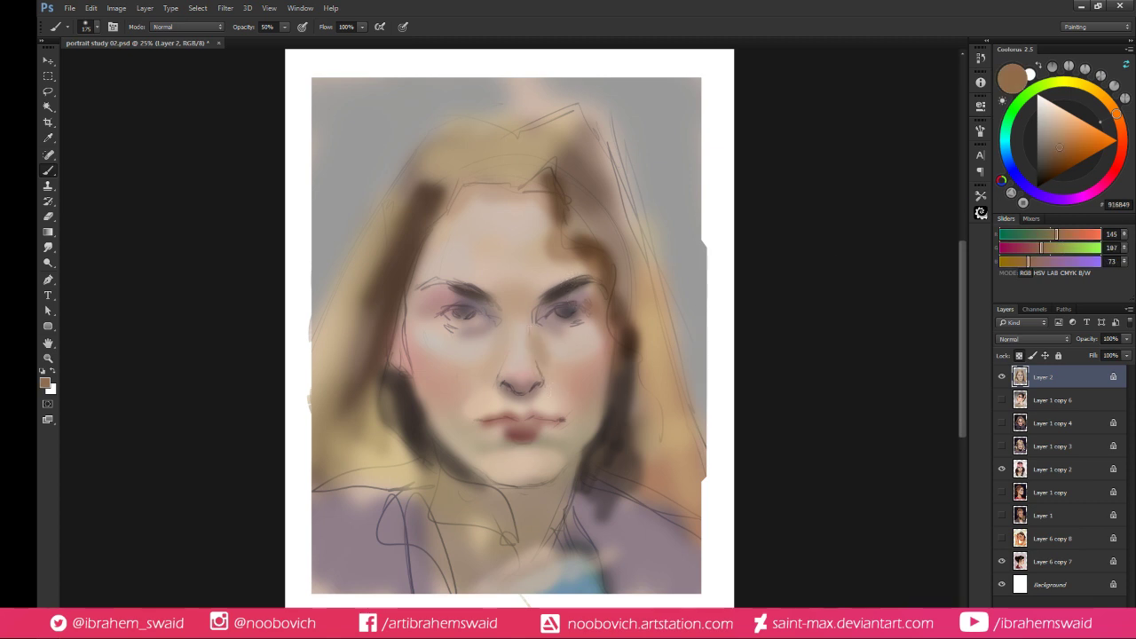
Deepen the shadows at the inner eye corners beside the nose bridge with reddish brown 4F2A21
{"action": "left_click", "coordinate": [1055, 168]}
{"action": "left_click", "coordinate": [1012, 262]}
{"action": "left_click", "coordinate": [1016, 249]}
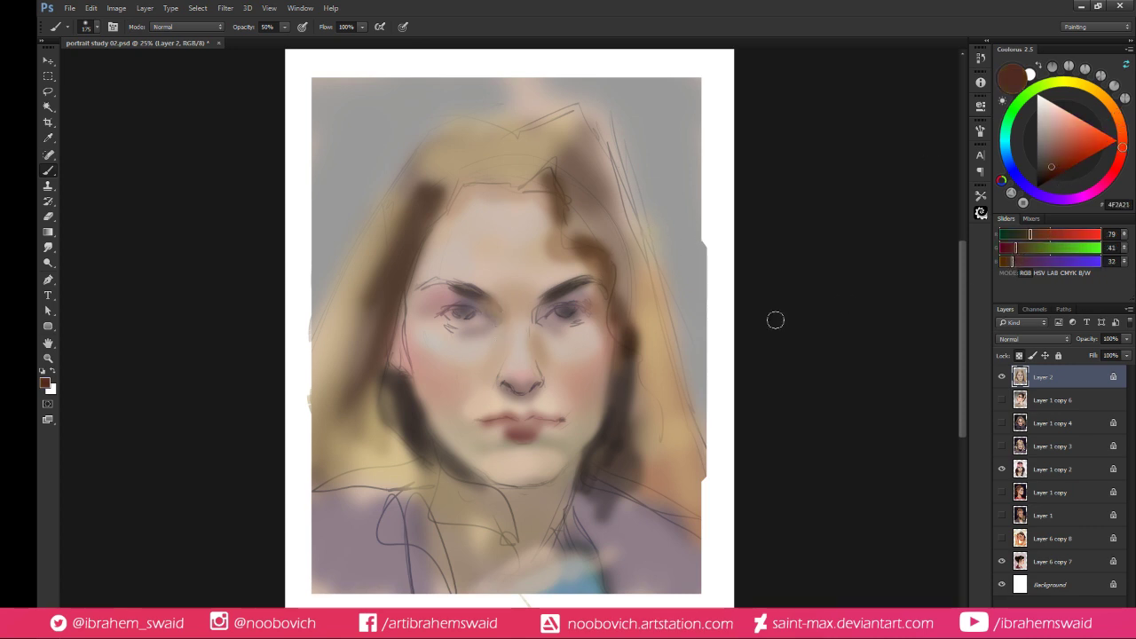
{"action": "left_click_drag", "start_coordinate": [538, 320], "coordinate": [556, 307]}
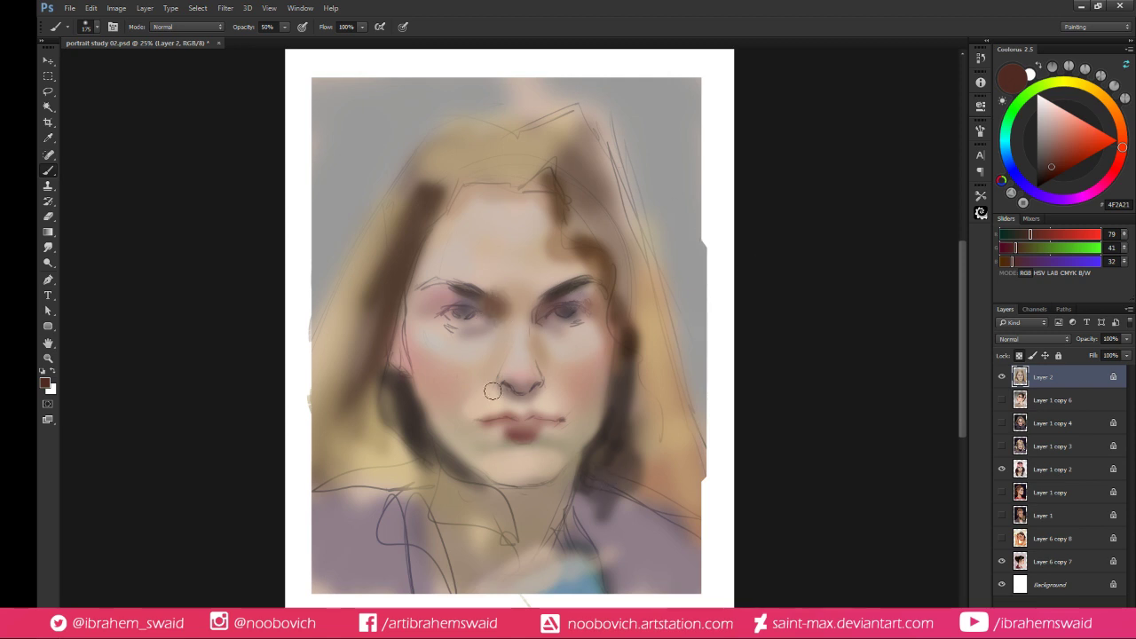
Cool the skin around the left eyebrow's outer end with pale blue-grey B5C7C9
{"action": "left_click", "coordinate": [446, 336], "text": "alt"}
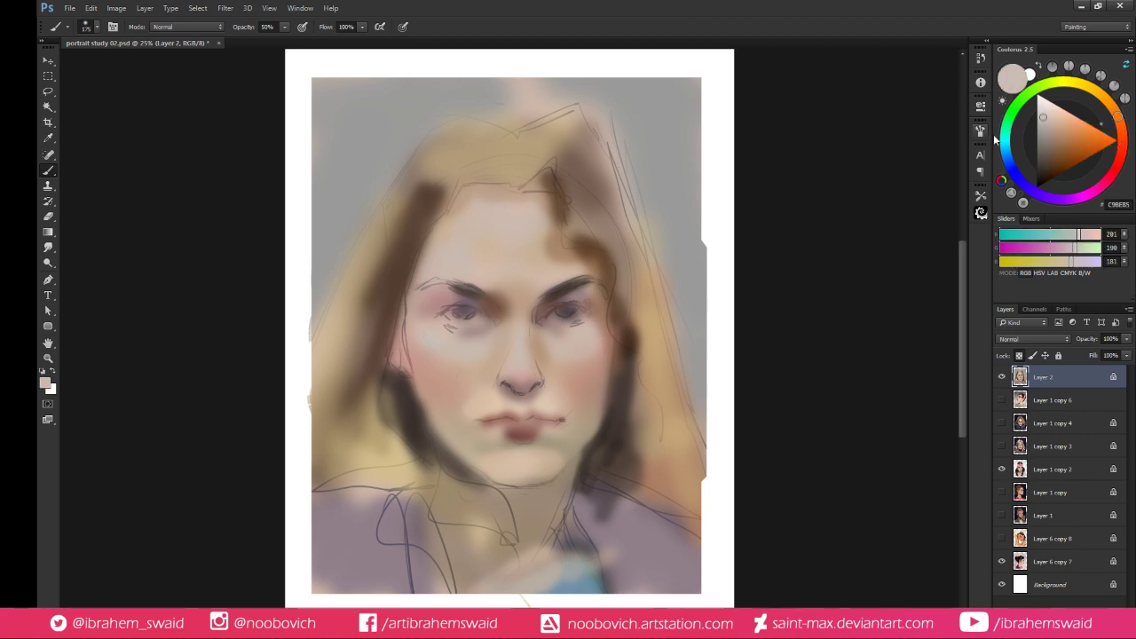
{"action": "left_click", "coordinate": [1020, 142]}
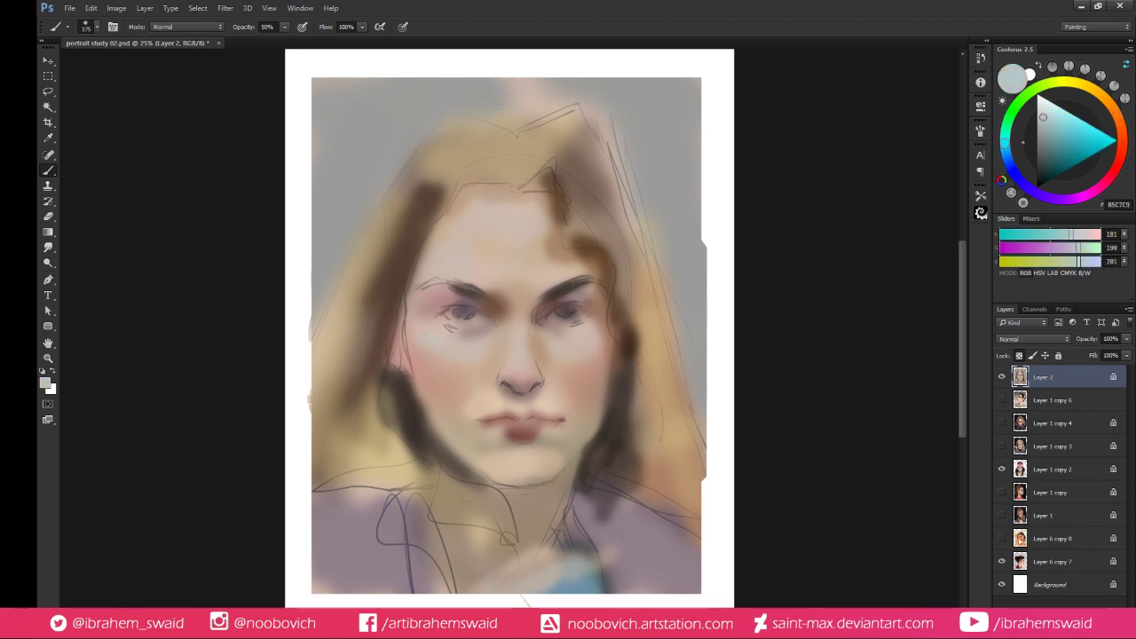
{"action": "mouse_move", "coordinate": [411, 286]}
{"action": "left_mouse_down"}
{"action": "mouse_move", "coordinate": [410, 315]}
{"action": "mouse_move", "coordinate": [434, 285]}
{"action": "left_mouse_up"}
Highlight the left temple, upper forehead and left cheekbone with lilac C799C9 and pale lilac F2E0F3
{"action": "left_click", "coordinate": [1080, 198]}
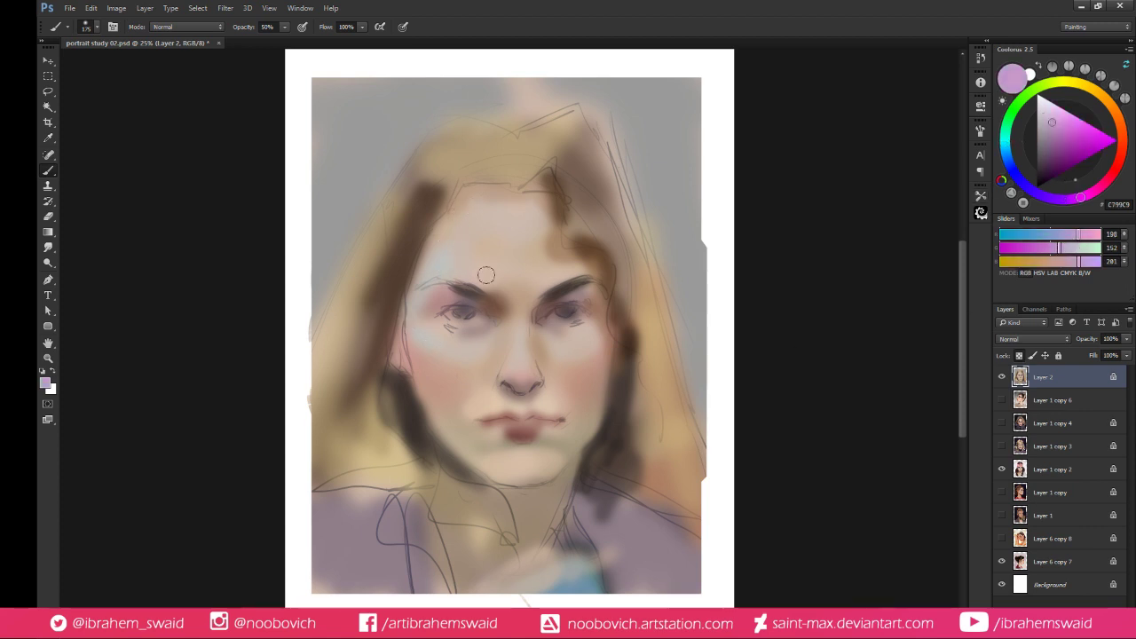
{"action": "left_click", "coordinate": [1049, 104]}
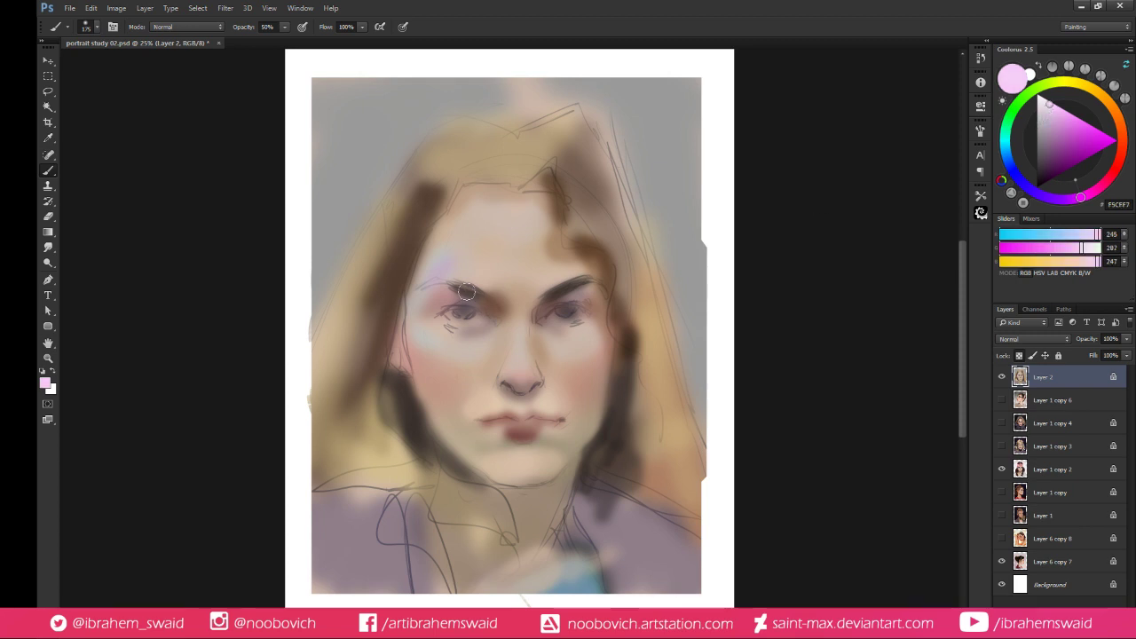
{"action": "left_click", "coordinate": [1044, 100]}
{"action": "mouse_move", "coordinate": [441, 276]}
{"action": "left_mouse_down"}
{"action": "mouse_move", "coordinate": [464, 236]}
{"action": "mouse_move", "coordinate": [555, 215]}
{"action": "left_mouse_up"}
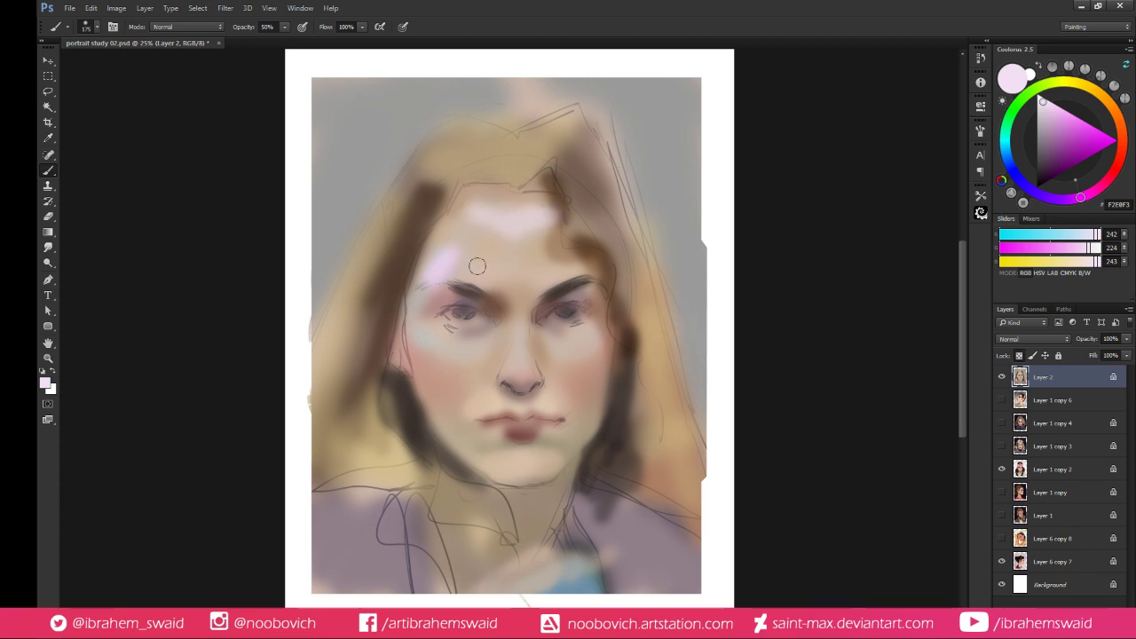
{"action": "left_click_drag", "start_coordinate": [418, 334], "coordinate": [449, 345]}
Shade the underside of the jaw and chin with dark brown sampled from the hair, and save the document
{"action": "left_click", "coordinate": [613, 456], "text": "alt"}
{"action": "mouse_move", "coordinate": [479, 486]}
{"action": "left_mouse_down"}
{"action": "mouse_move", "coordinate": [545, 486]}
{"action": "mouse_move", "coordinate": [500, 484]}
{"action": "mouse_move", "coordinate": [573, 451]}
{"action": "mouse_move", "coordinate": [534, 494]}
{"action": "mouse_move", "coordinate": [470, 495]}
{"action": "mouse_move", "coordinate": [506, 516]}
{"action": "left_mouse_up"}
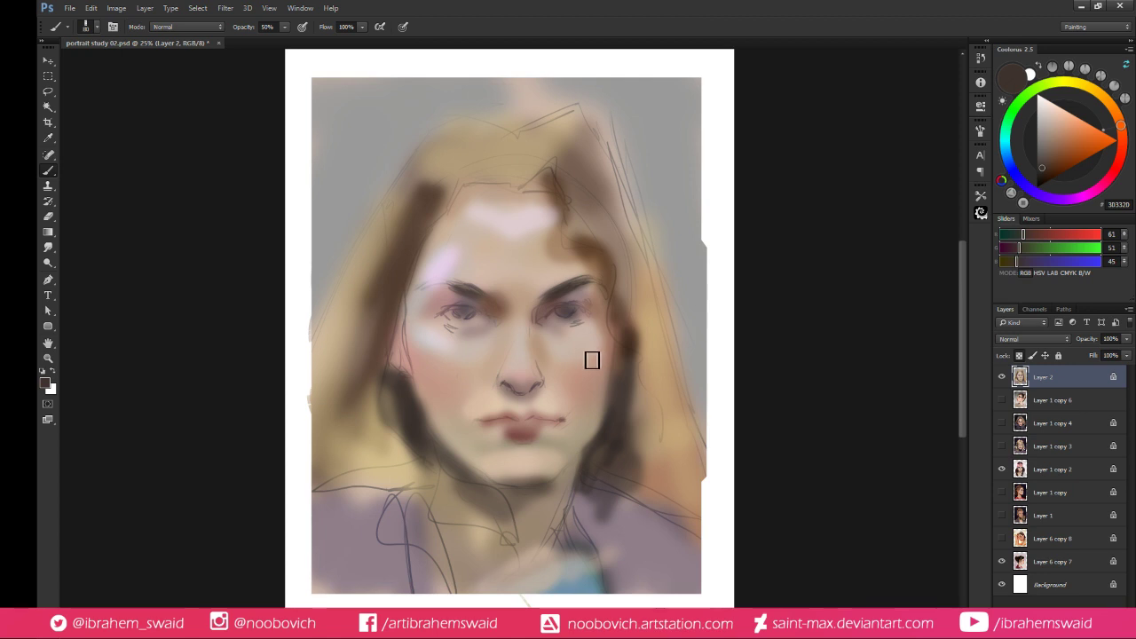
{"action": "key", "text": "ctrl+s"}
Refine the skin beside the left mouth corner and lower cheek with sampled peach tones and a 100-size square brush
{"action": "left_click", "coordinate": [470, 402], "text": "alt"}
{"action": "left_click", "coordinate": [469, 400], "text": "alt"}
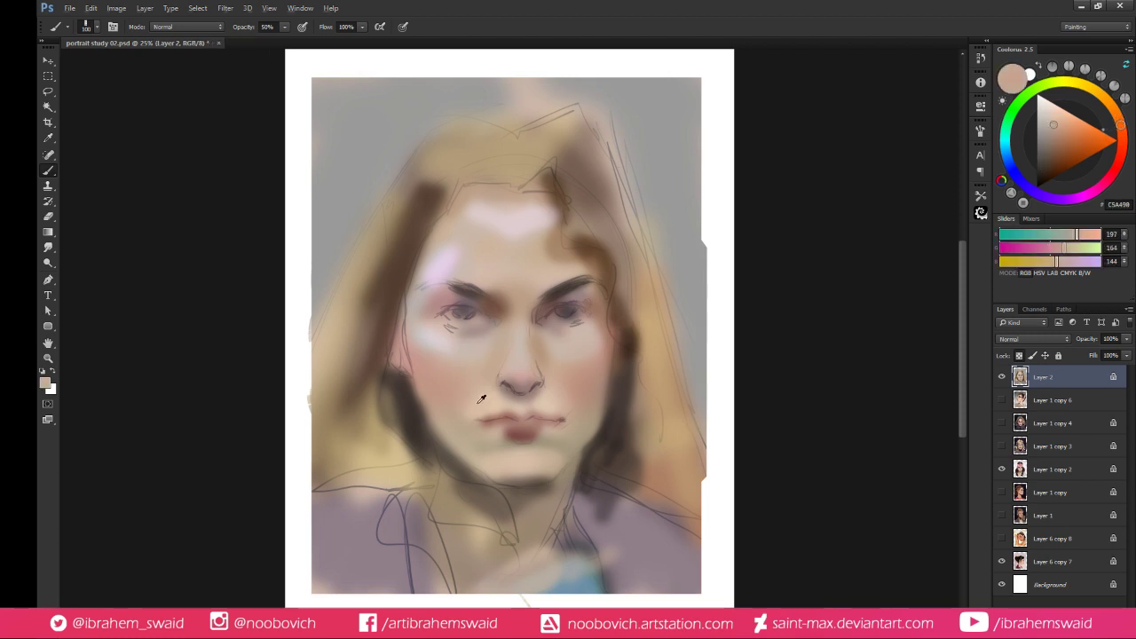
{"action": "left_click", "coordinate": [472, 399], "text": "alt"}
{"action": "left_click", "coordinate": [469, 394], "text": "alt"}
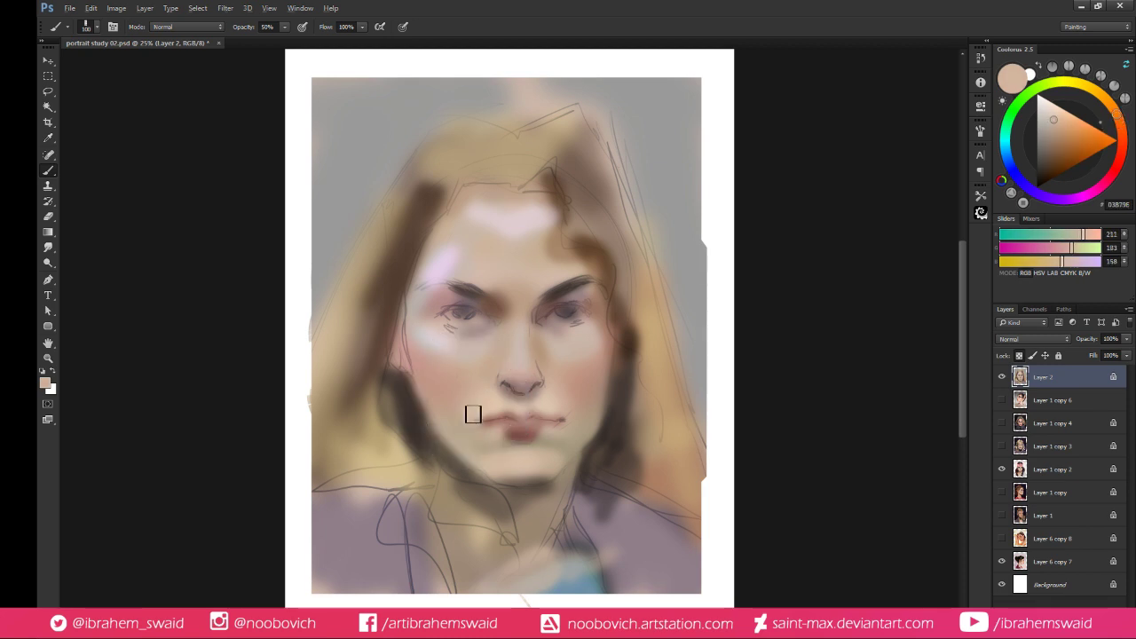
{"action": "left_click", "coordinate": [473, 409], "text": "alt"}
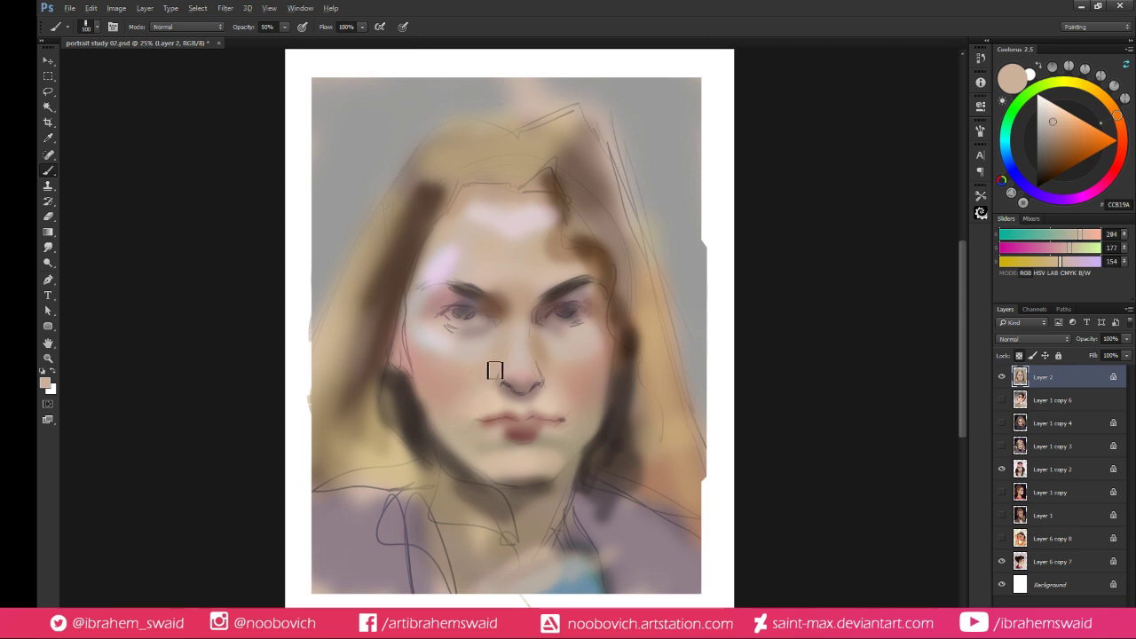
{"action": "left_click", "coordinate": [459, 402], "text": "alt"}
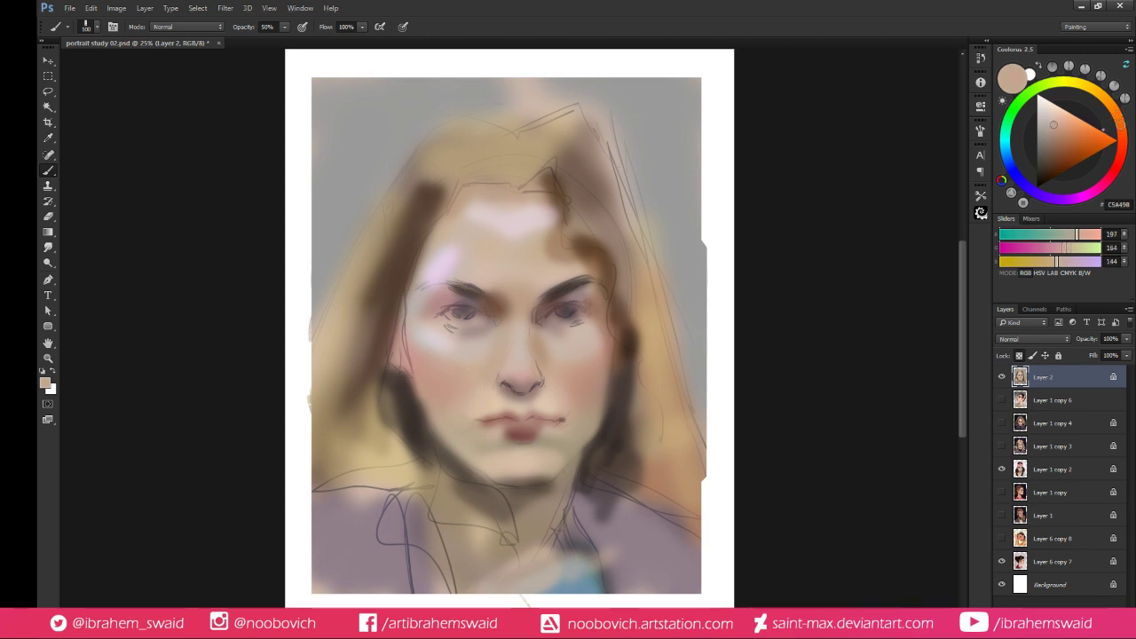
Darken the hair edge along the left cheek and temple with sampled browns, and trim the cheek contour with sampled skin tones
{"action": "left_click", "coordinate": [404, 391], "text": "alt"}
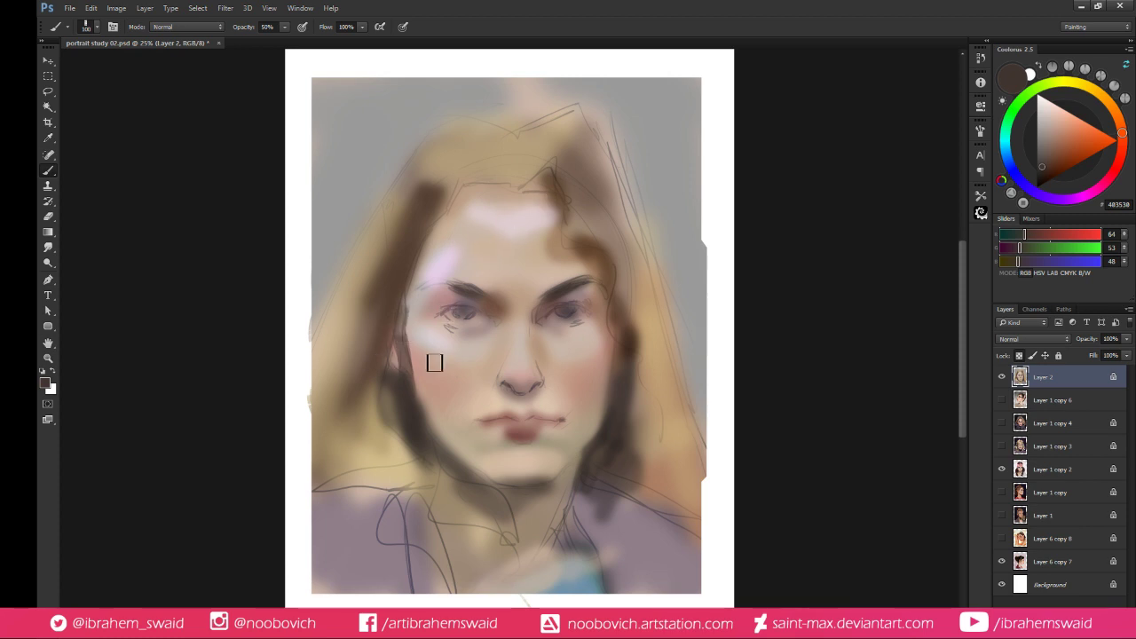
{"action": "left_click", "coordinate": [405, 306], "text": "alt"}
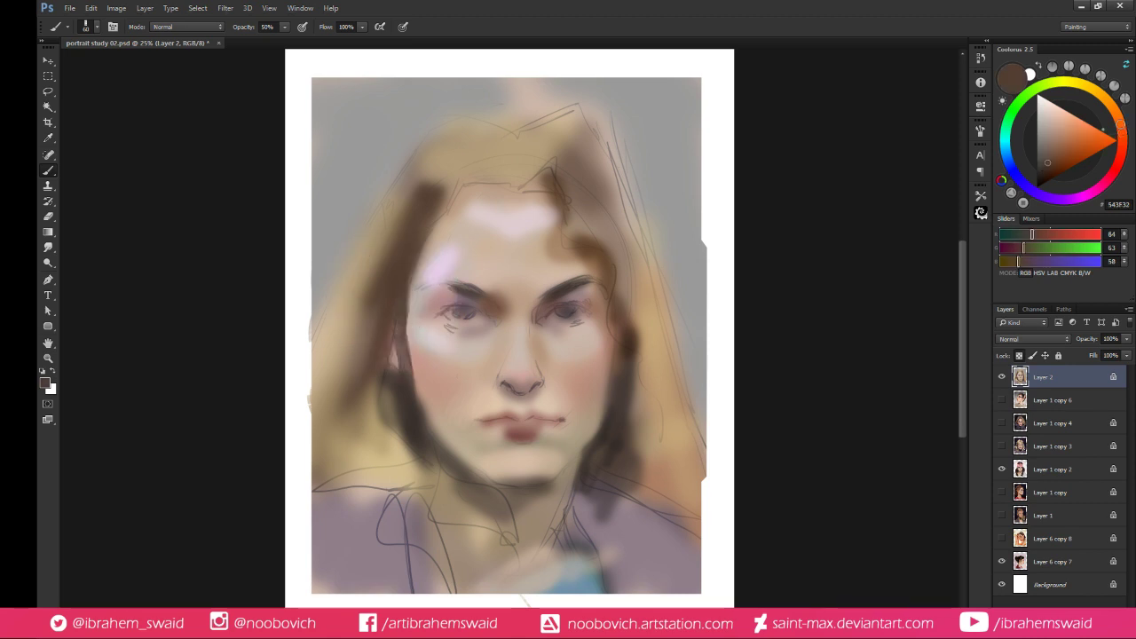
{"action": "left_click", "coordinate": [448, 357], "text": "alt"}
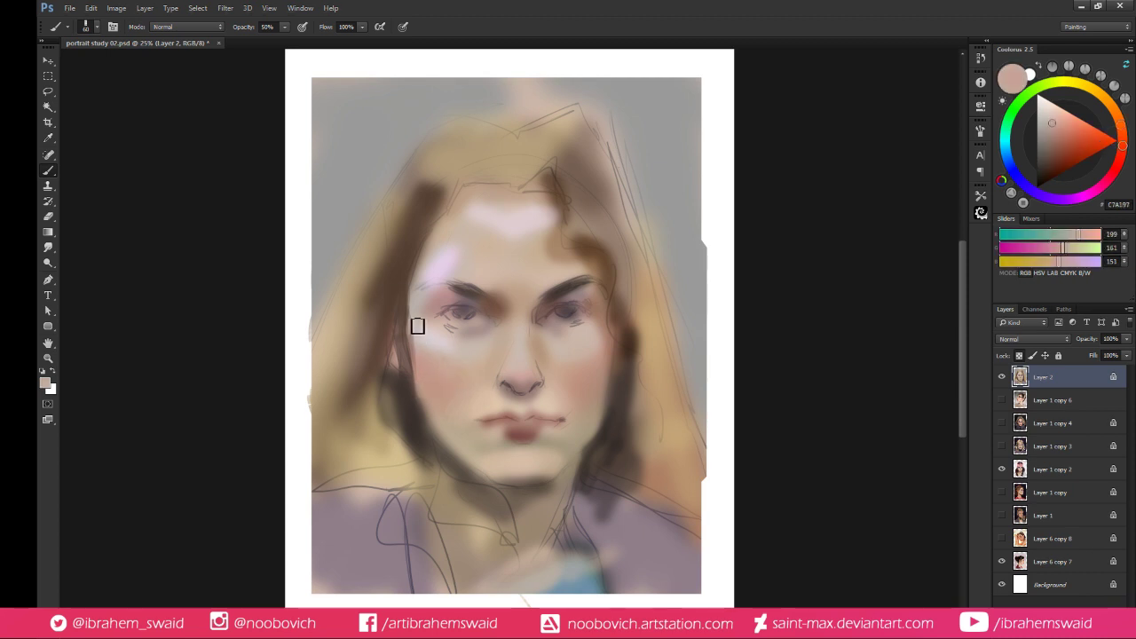
{"action": "left_click", "coordinate": [414, 327], "text": "alt"}
Redefine the hair edge along the left cheek and temple with sampled browns and skin tones, adding an orange E98648 accent
{"action": "left_click", "coordinate": [408, 388], "text": "alt"}
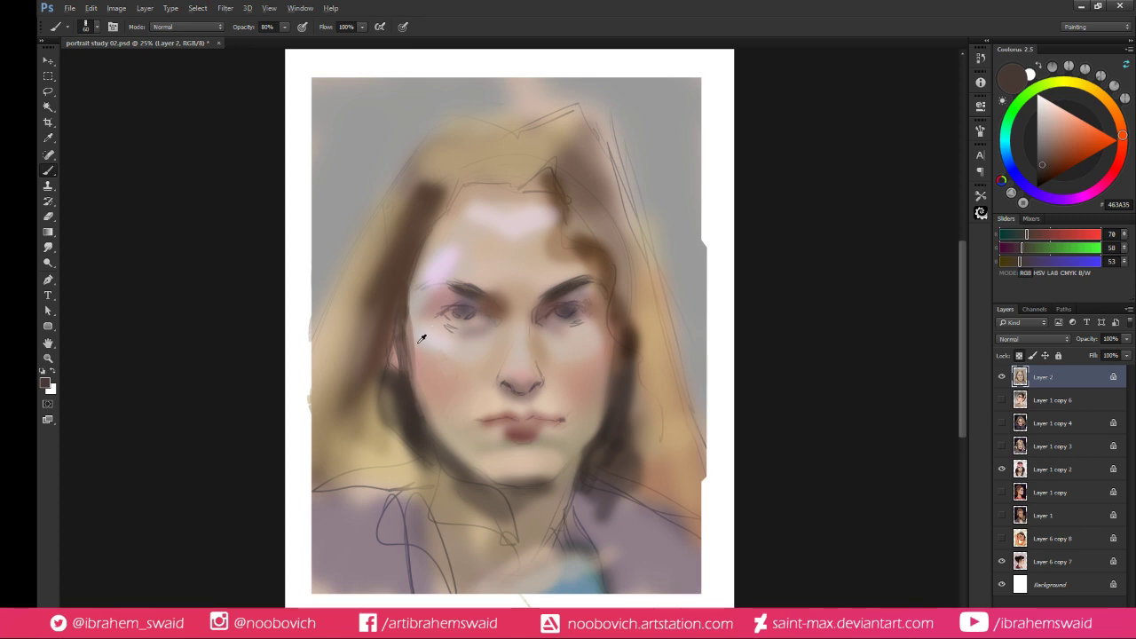
{"action": "left_click", "coordinate": [422, 337], "text": "alt"}
{"action": "left_click", "coordinate": [416, 327], "text": "alt"}
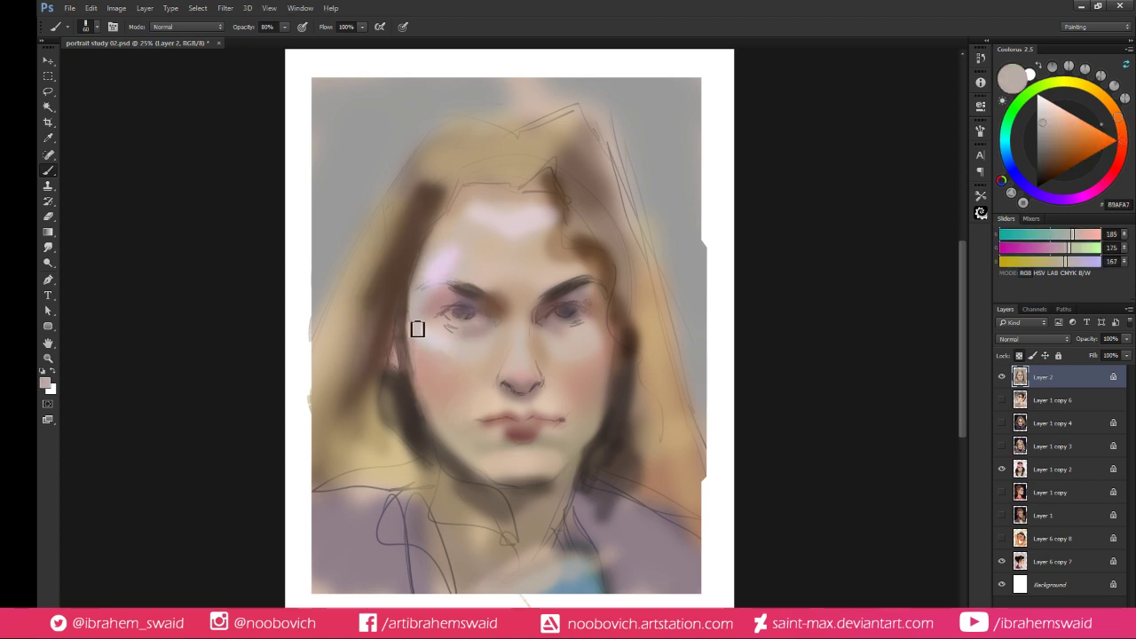
{"action": "left_click", "coordinate": [412, 318], "text": "alt"}
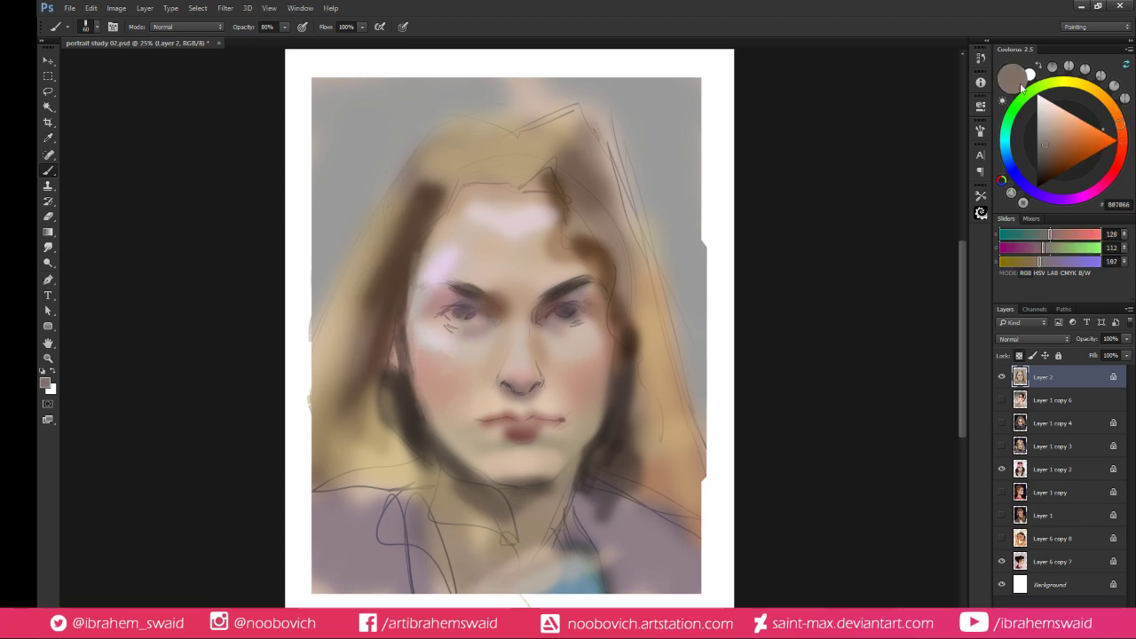
{"action": "left_click", "coordinate": [1088, 132]}
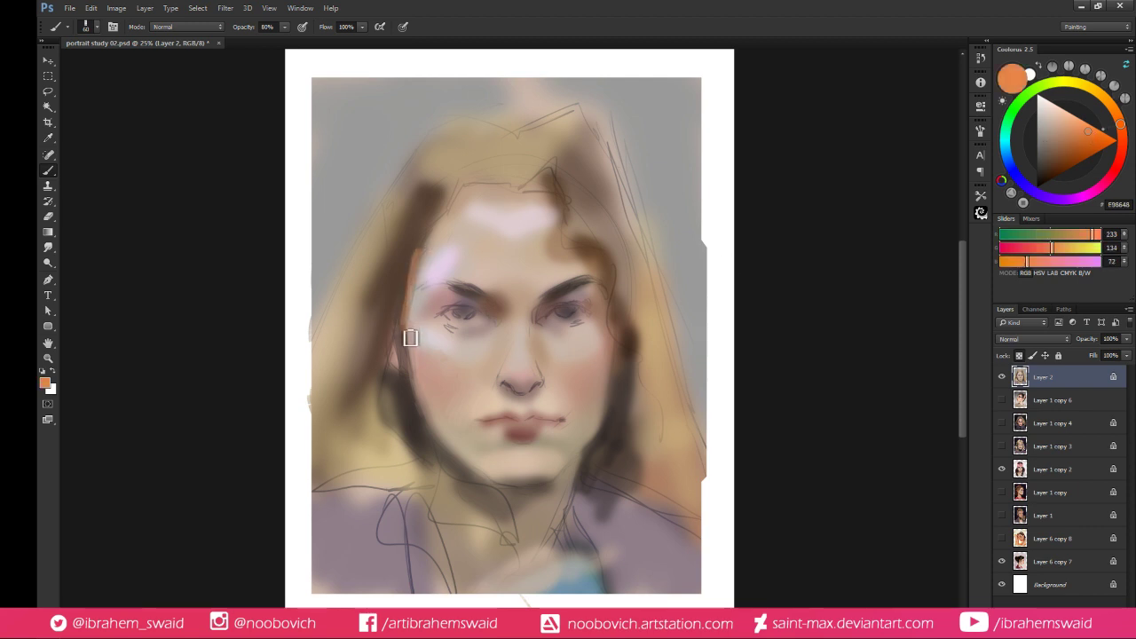
{"action": "left_click", "coordinate": [421, 249], "text": "alt"}
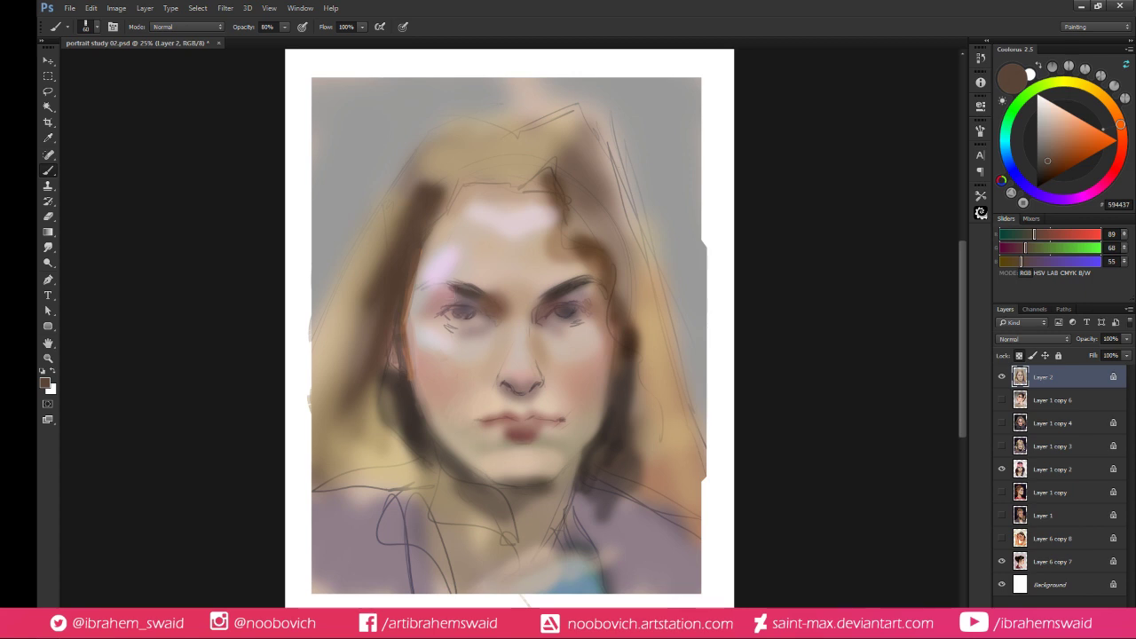
Smooth the skin around the outer corner of the left eye and upper cheekbone with sampled greyish pink tones
{"action": "left_click", "coordinate": [436, 300], "text": "alt"}
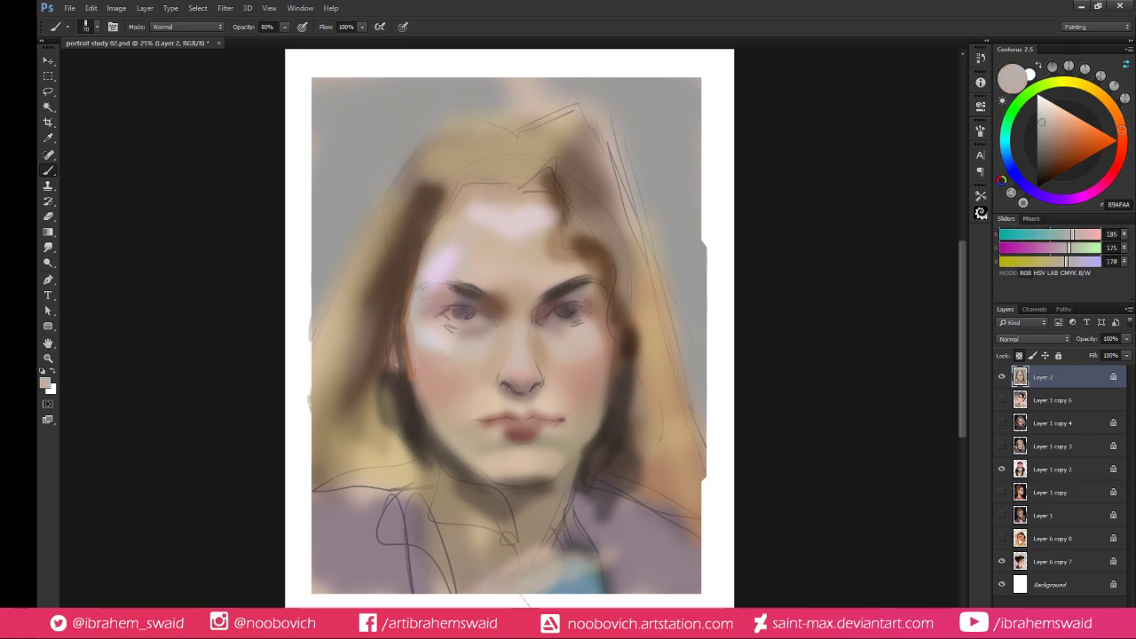
{"action": "left_click", "coordinate": [429, 309], "text": "alt"}
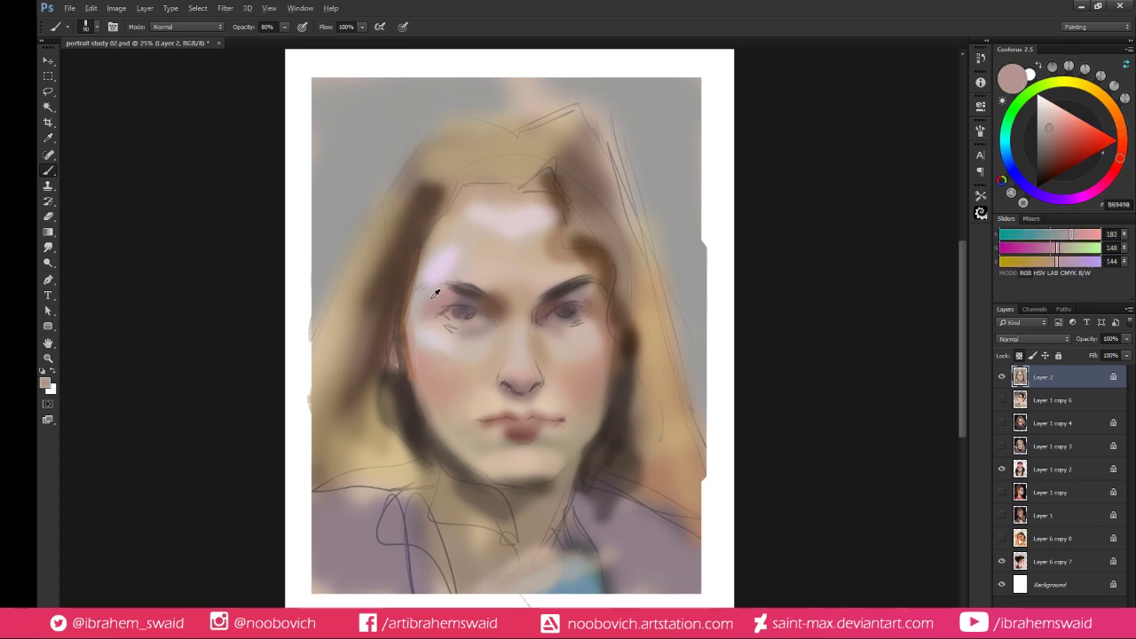
{"action": "left_click", "coordinate": [431, 324], "text": "alt"}
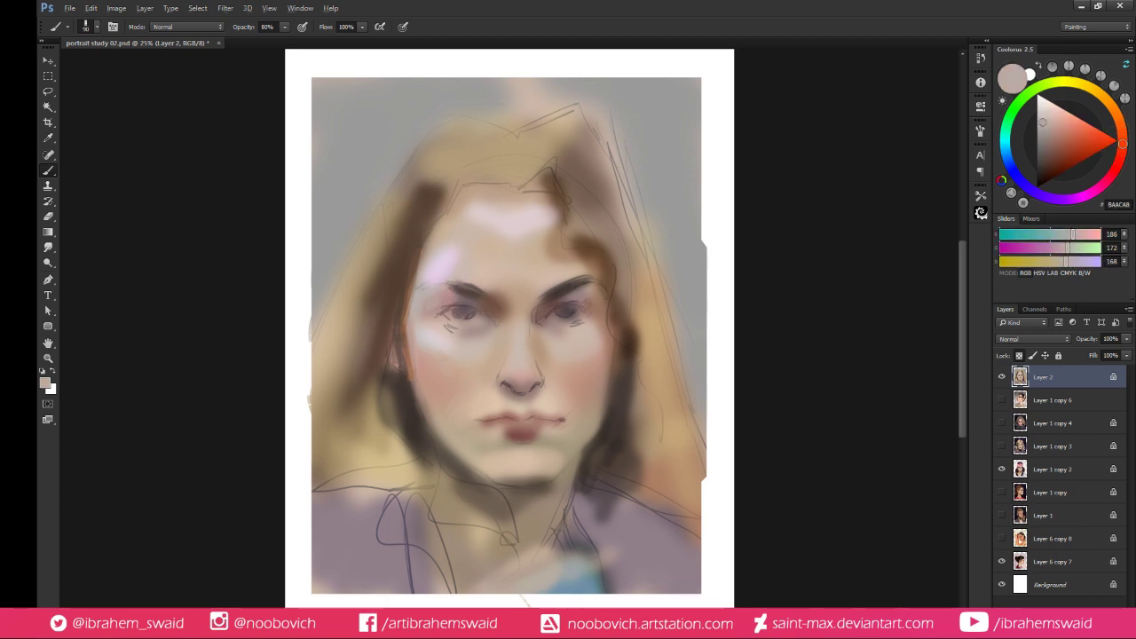
{"action": "left_click", "coordinate": [422, 342], "text": "alt"}
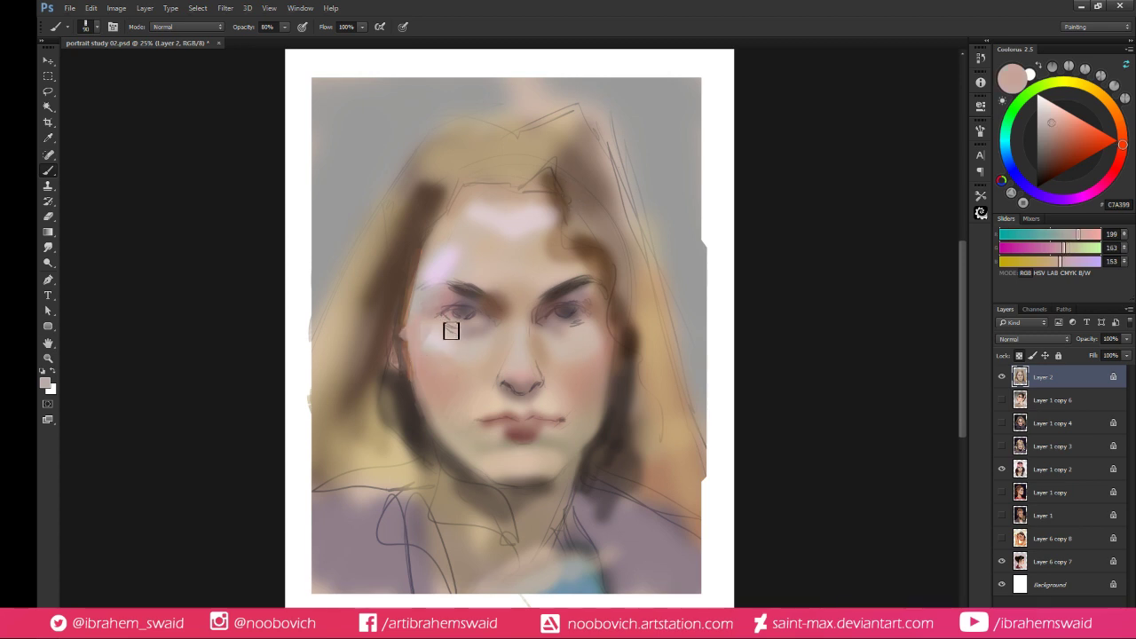
Paint soft shadows beneath both eyes with sampled brownish tones, blending the left one into the cheek
{"action": "left_click", "coordinate": [486, 298], "text": "alt"}
{"action": "left_click_drag", "start_coordinate": [449, 334], "coordinate": [479, 338]}
{"action": "left_click", "coordinate": [457, 345], "text": "alt"}
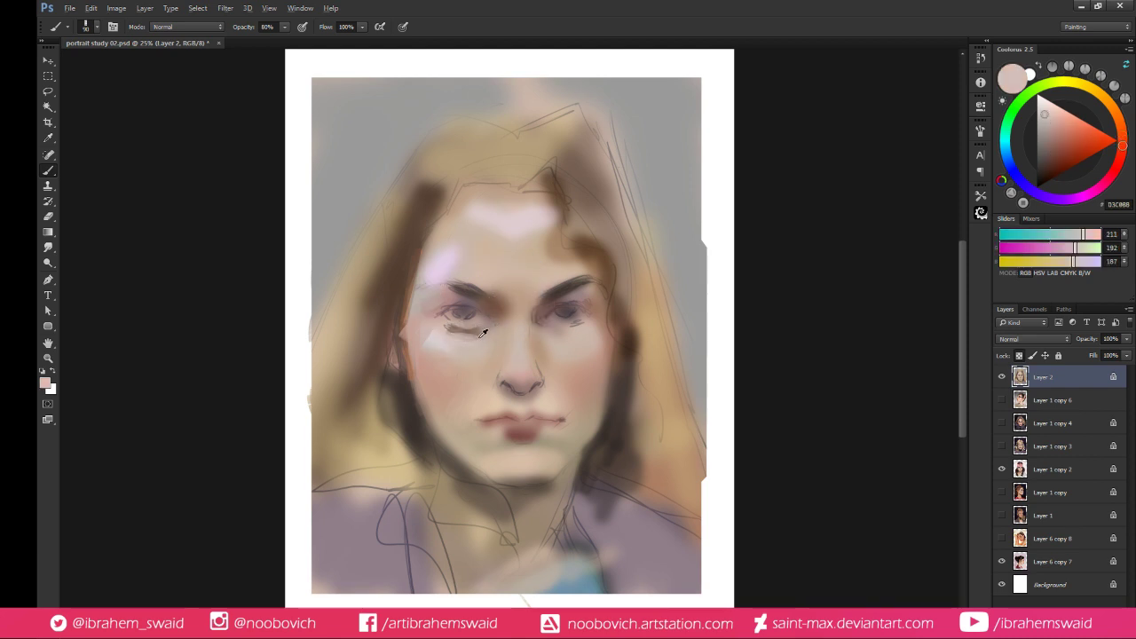
{"action": "left_click", "coordinate": [480, 336], "text": "alt"}
{"action": "left_click", "coordinate": [464, 329], "text": "alt"}
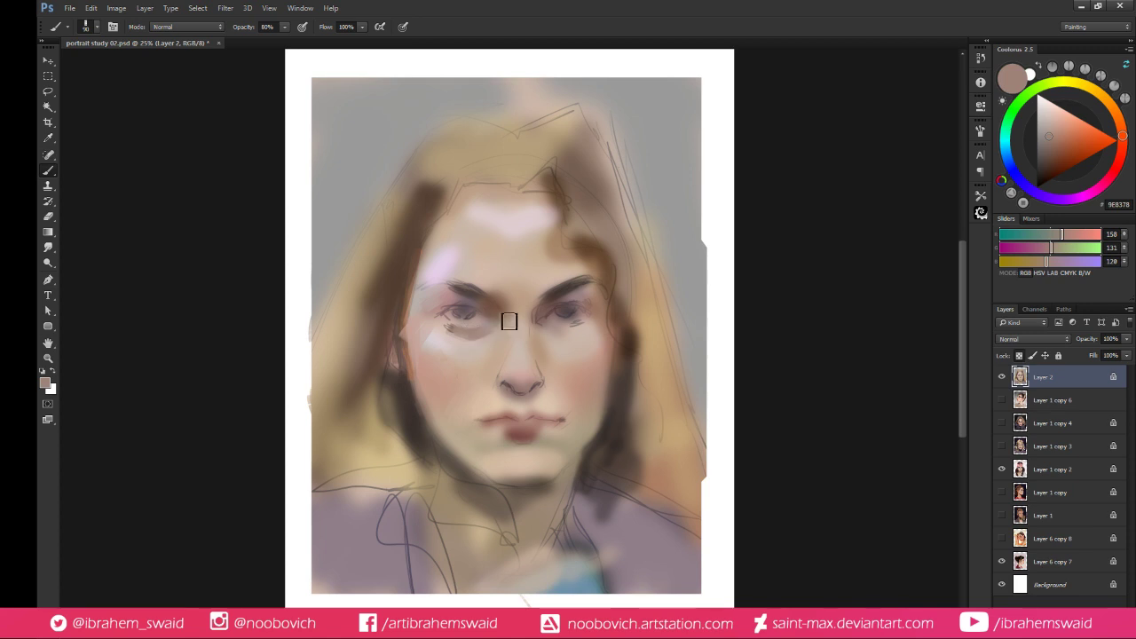
{"action": "left_click_drag", "start_coordinate": [576, 333], "coordinate": [572, 331]}
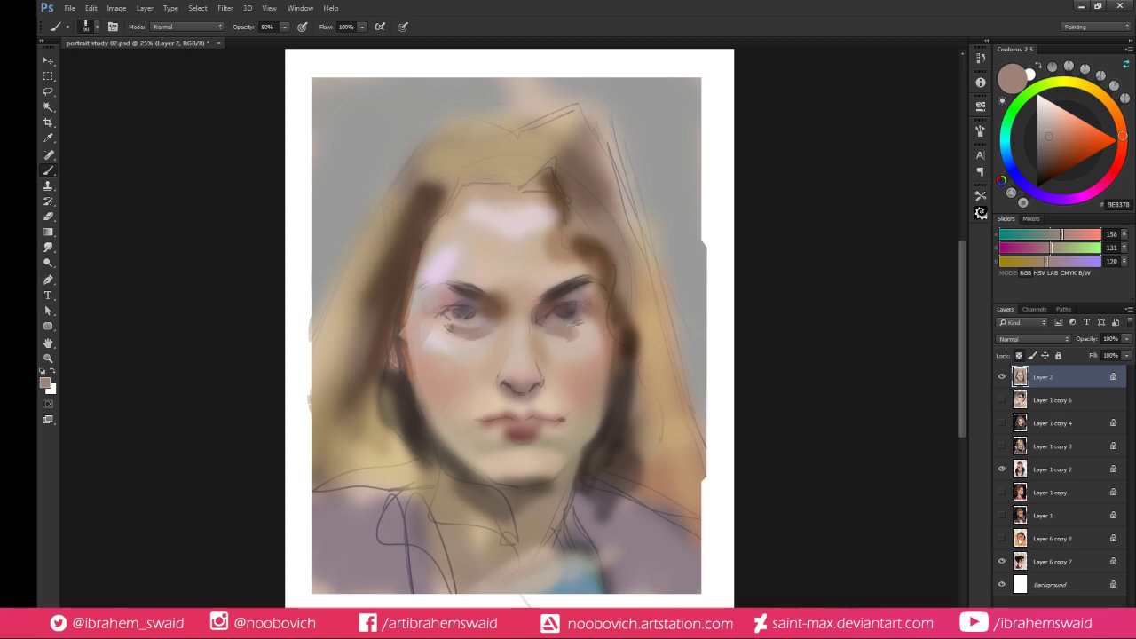
Darken the upper lash lines and irises of both eyes with near-black 2A2830 and a smaller brush
{"action": "left_click", "coordinate": [472, 282], "text": "alt"}
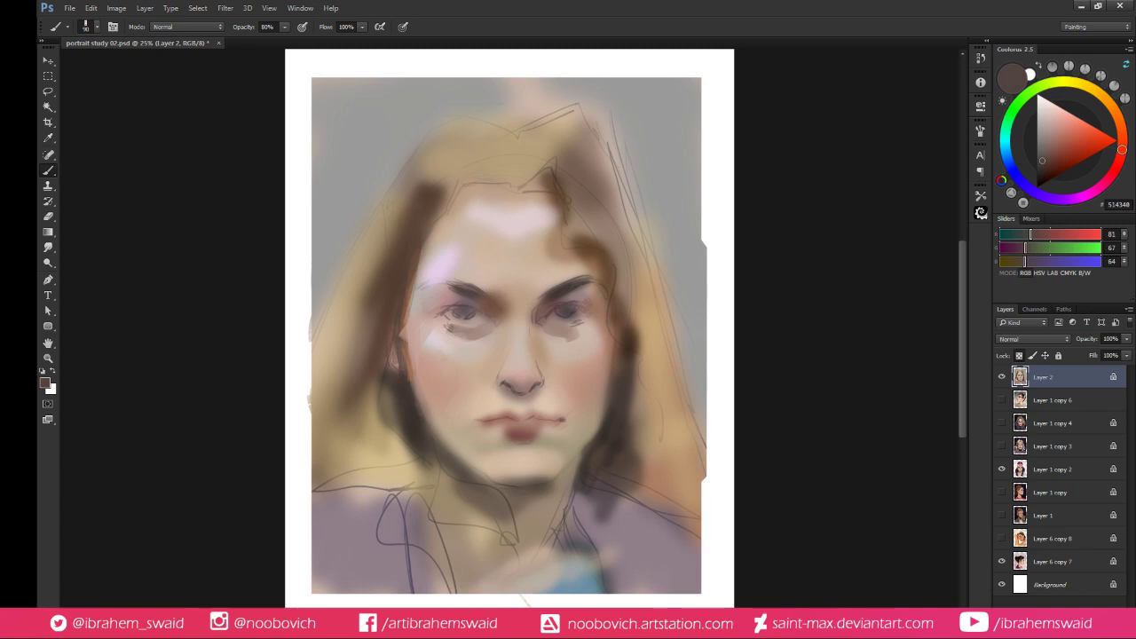
{"action": "left_click", "coordinate": [1041, 182]}
{"action": "left_click", "coordinate": [1030, 188]}
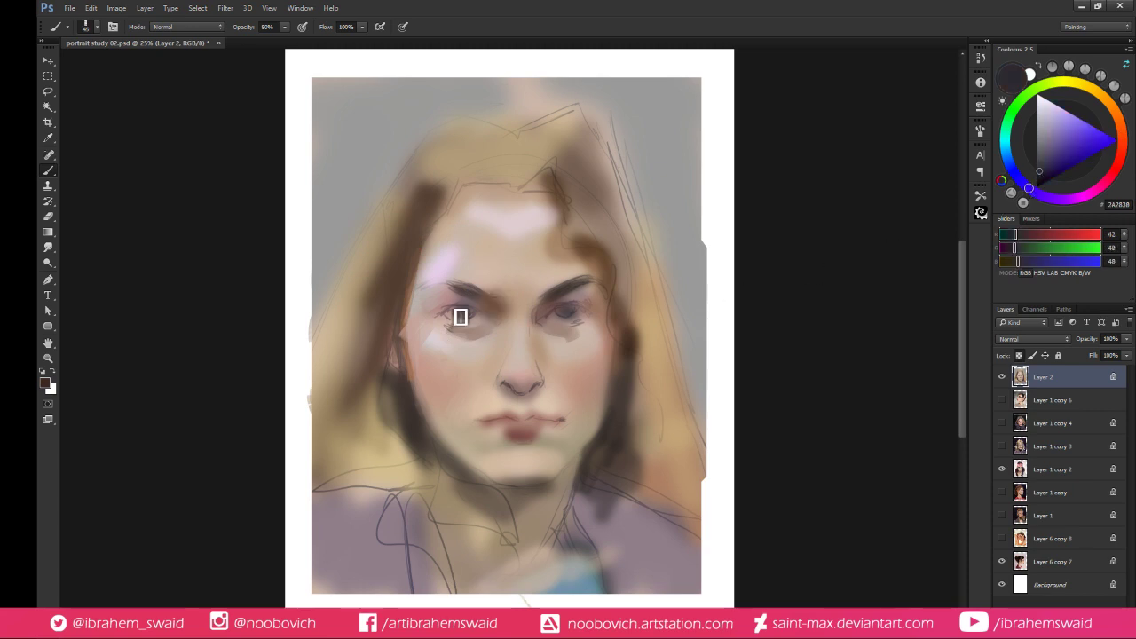
{"action": "mouse_move", "coordinate": [459, 319]}
{"action": "left_mouse_down"}
{"action": "mouse_move", "coordinate": [467, 310]}
{"action": "mouse_move", "coordinate": [493, 327]}
{"action": "left_mouse_up"}
{"action": "left_click_drag", "start_coordinate": [475, 325], "coordinate": [479, 322]}
{"action": "mouse_move", "coordinate": [578, 317]}
{"action": "left_mouse_down"}
{"action": "mouse_move", "coordinate": [599, 319]}
{"action": "mouse_move", "coordinate": [568, 322]}
{"action": "mouse_move", "coordinate": [581, 314]}
{"action": "mouse_move", "coordinate": [570, 310]}
{"action": "mouse_move", "coordinate": [578, 322]}
{"action": "left_mouse_up"}
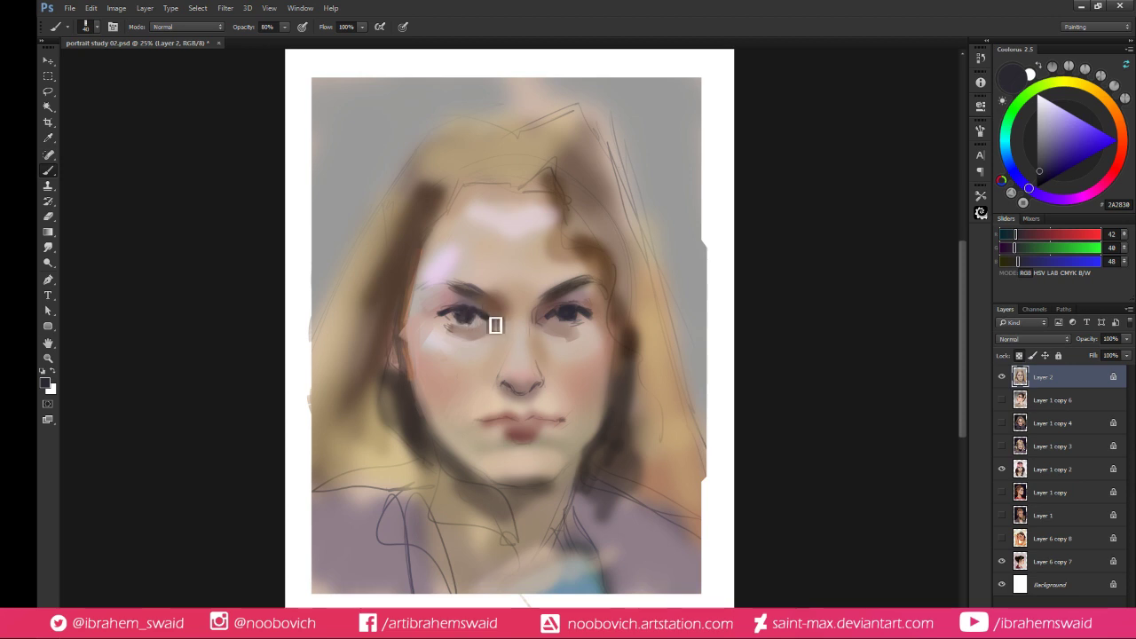
Refine the lower eyelids and under-eye shadows of both eyes with sampled light and mid skin tones
{"action": "left_click", "coordinate": [442, 321], "text": "alt"}
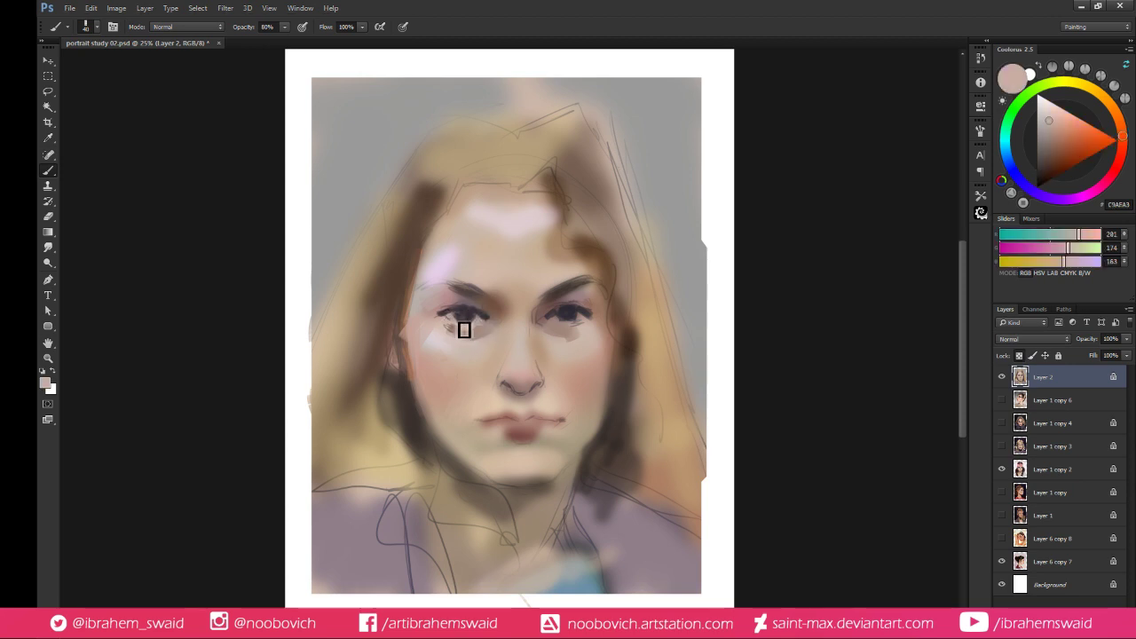
{"action": "left_click", "coordinate": [473, 332], "text": "alt"}
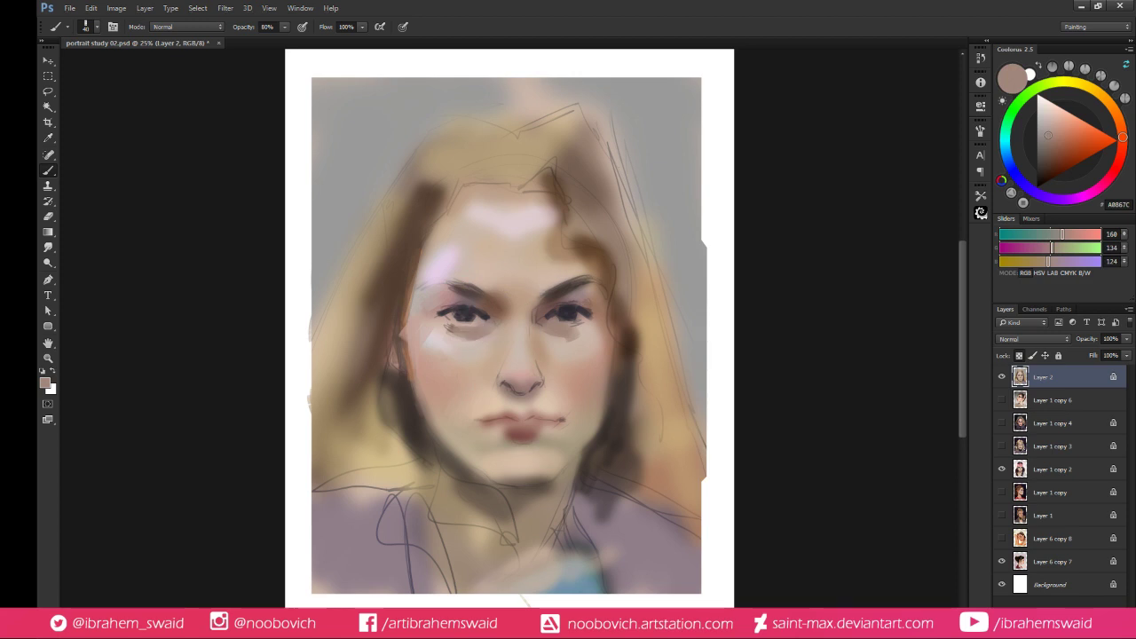
{"action": "left_click", "coordinate": [575, 299], "text": "alt"}
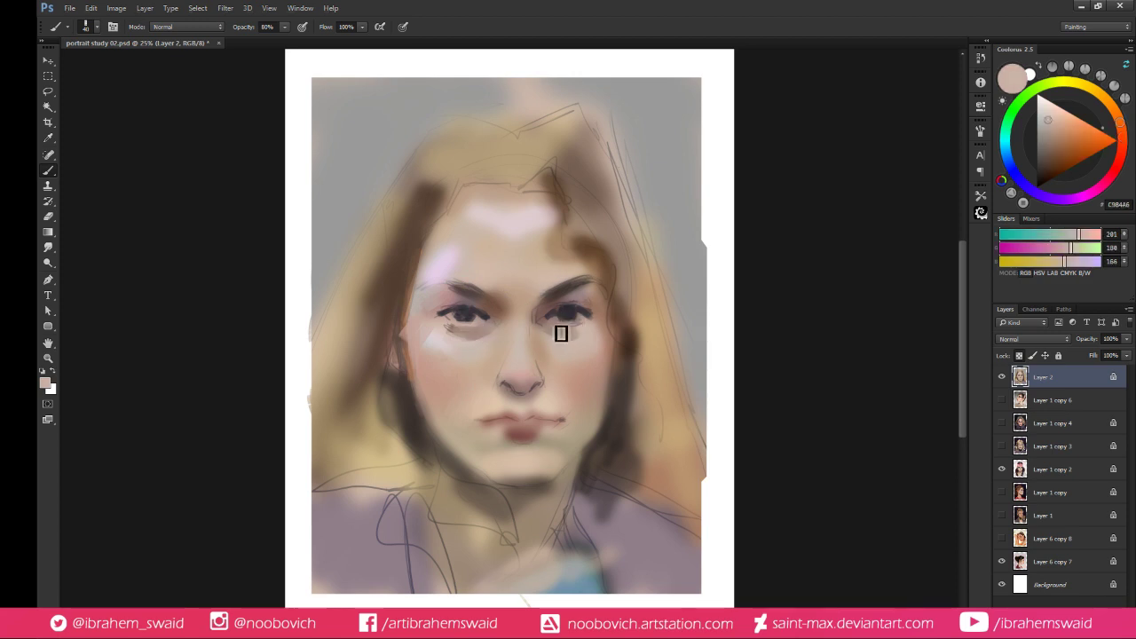
{"action": "left_click", "coordinate": [574, 331], "text": "alt"}
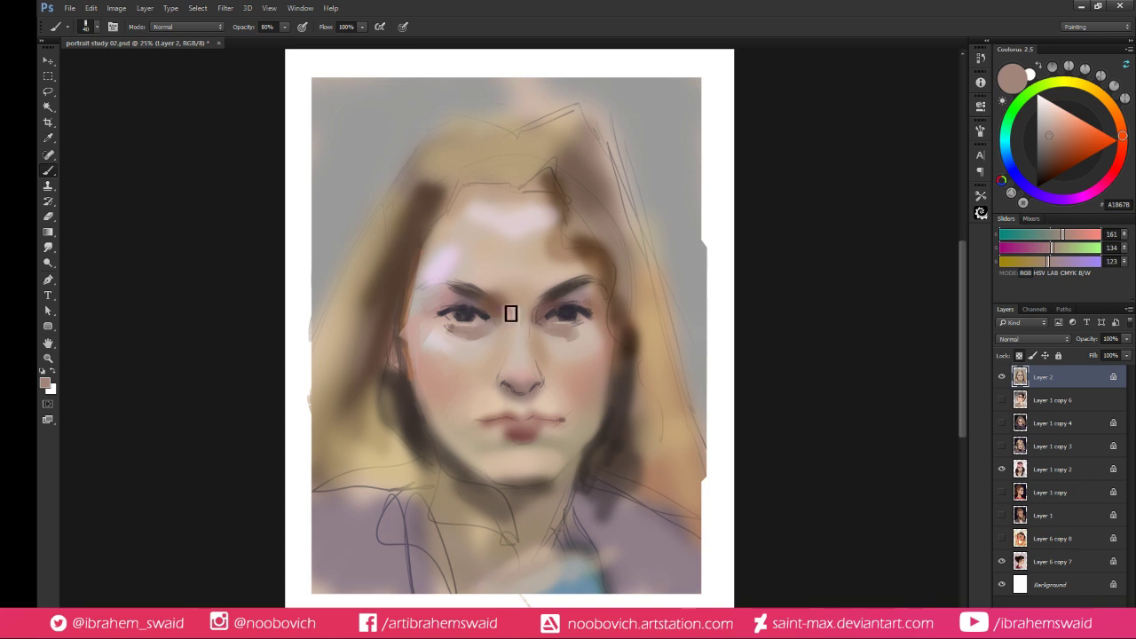
Highlight the left side of the nose bridge with pale pink DBCDCF at brush size 60, and blend both sides of the nose with sampled skin tones
{"action": "left_click", "coordinate": [445, 335], "text": "alt"}
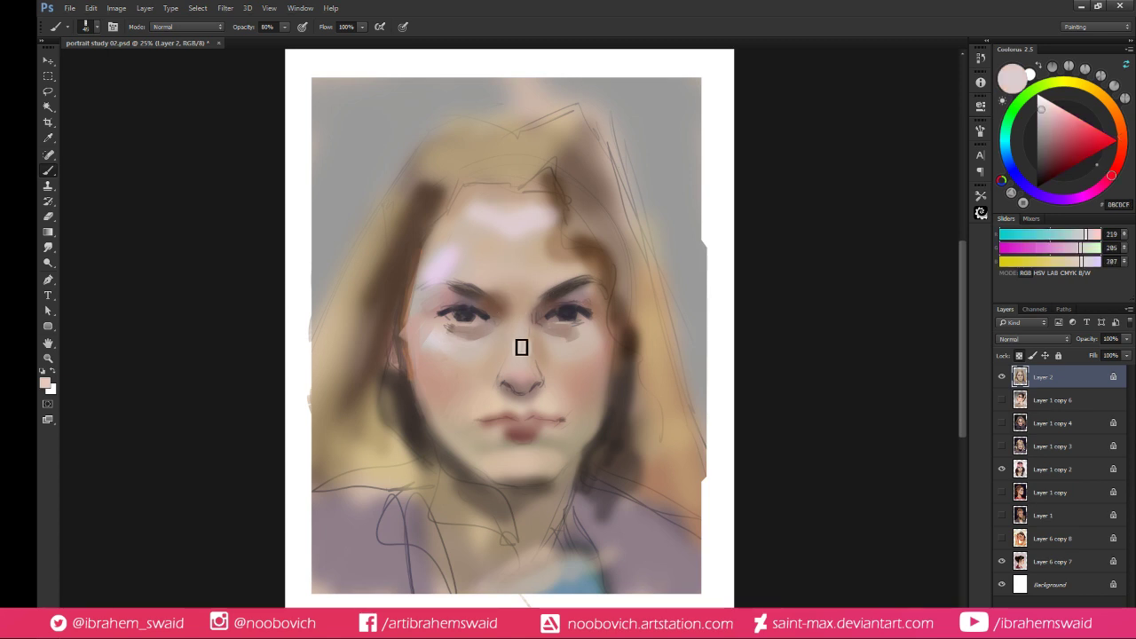
{"action": "key", "text": "]"}
{"action": "key", "text": "]"}
{"action": "left_click_drag", "start_coordinate": [497, 334], "coordinate": [502, 326]}
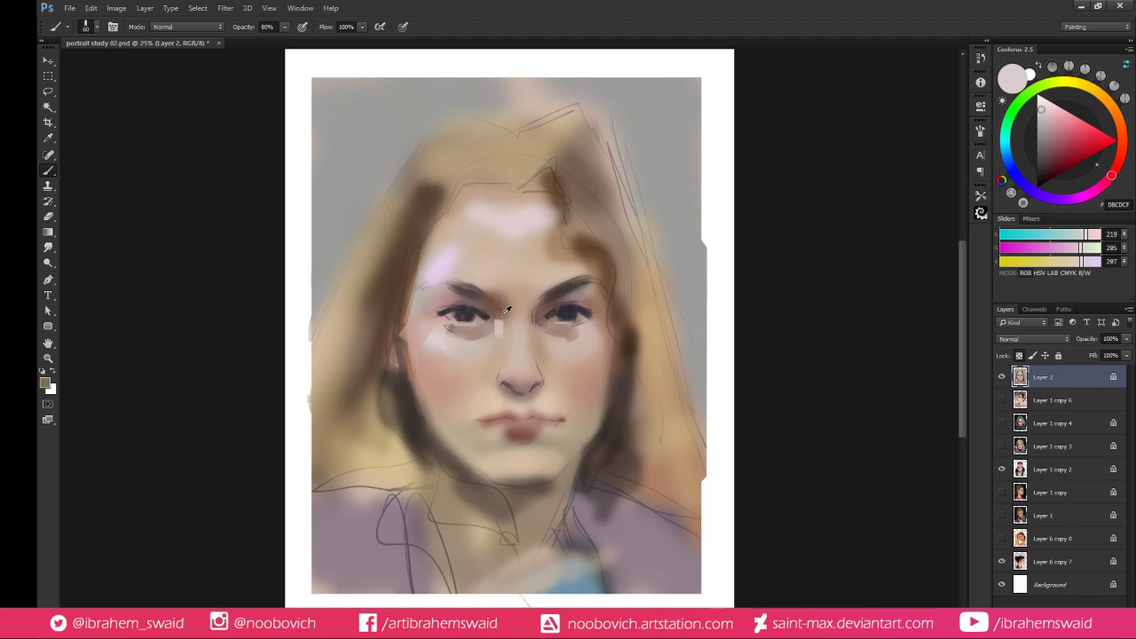
{"action": "left_click", "coordinate": [506, 309], "text": "alt"}
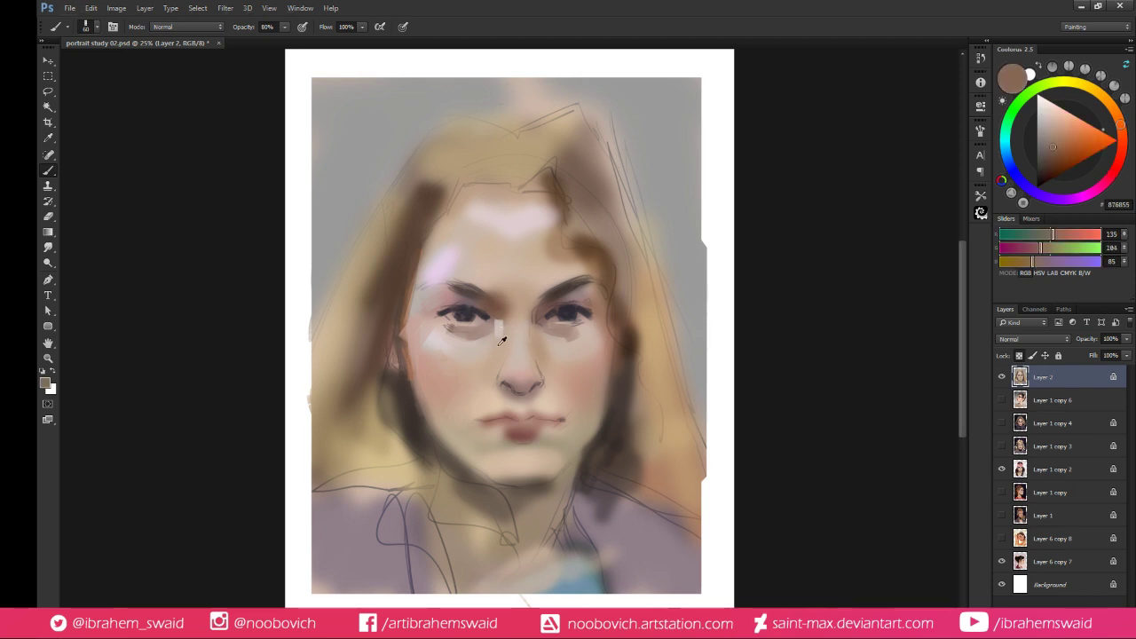
{"action": "left_click", "coordinate": [504, 330], "text": "alt"}
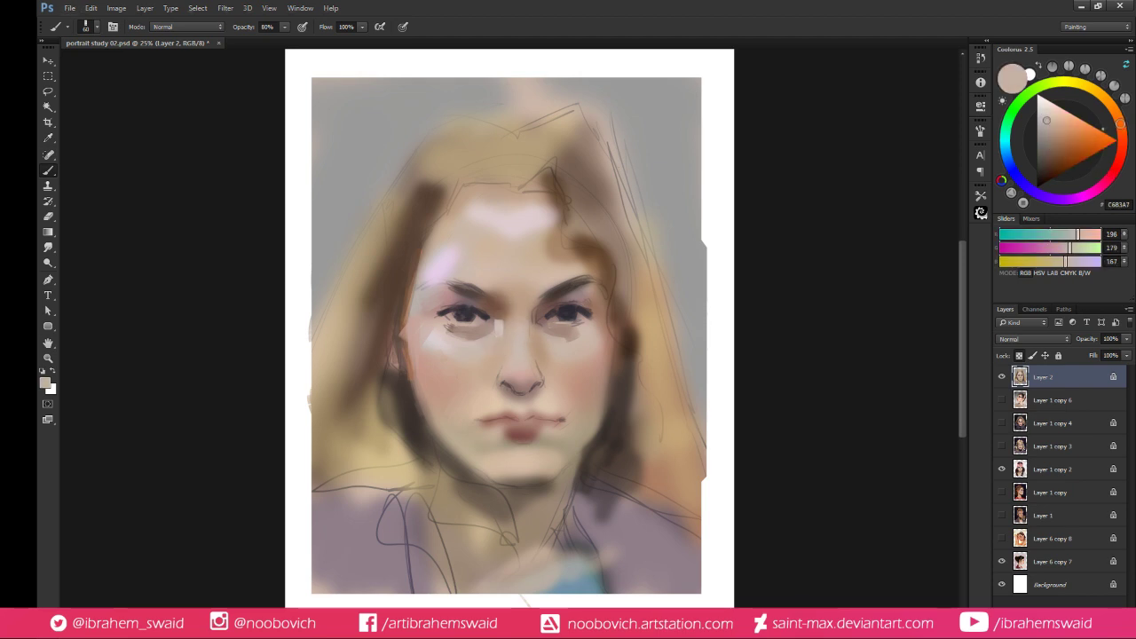
{"action": "left_click", "coordinate": [496, 341], "text": "alt"}
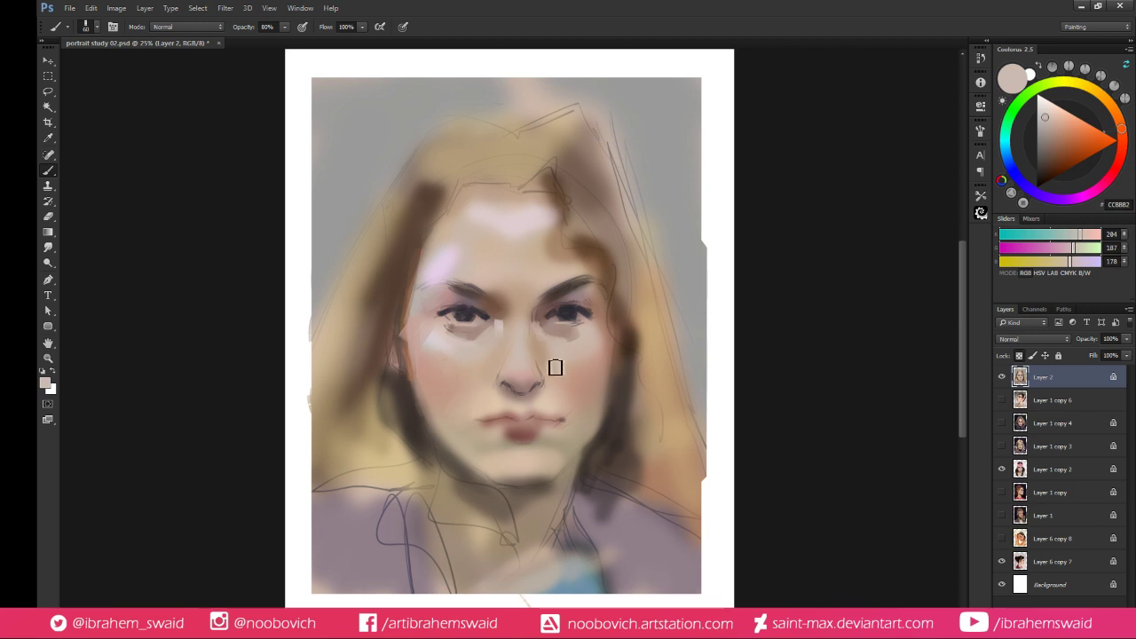
{"action": "left_click", "coordinate": [555, 343], "text": "alt"}
{"action": "left_click", "coordinate": [547, 363], "text": "alt"}
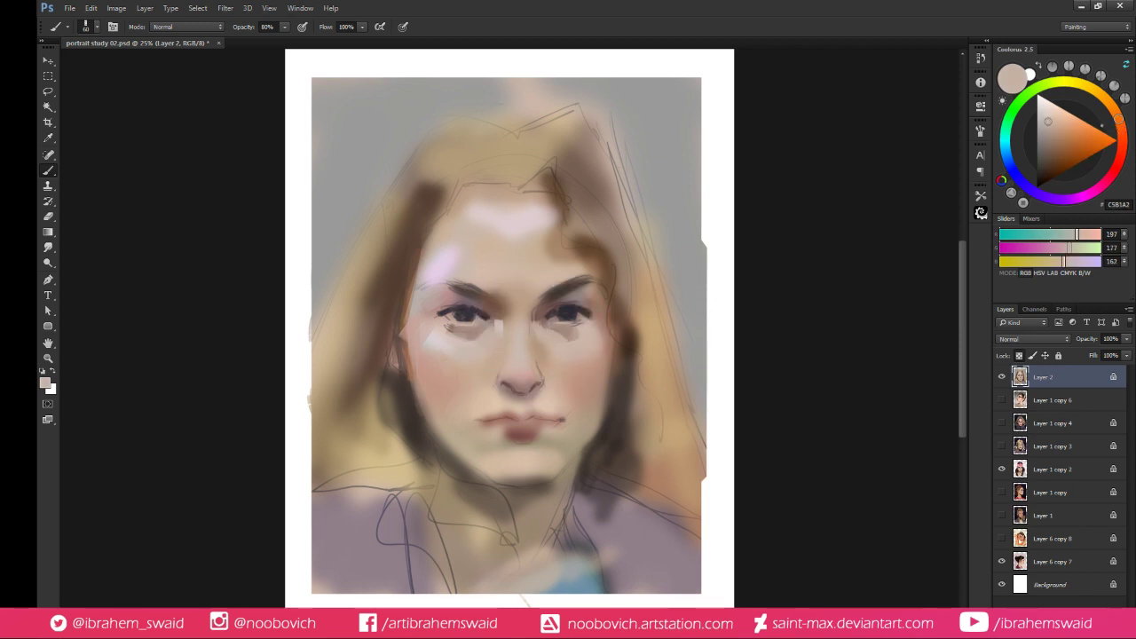
Paint the lower lip with a more saturated red, 9F4E45
{"action": "left_click", "coordinate": [520, 434], "text": "alt"}
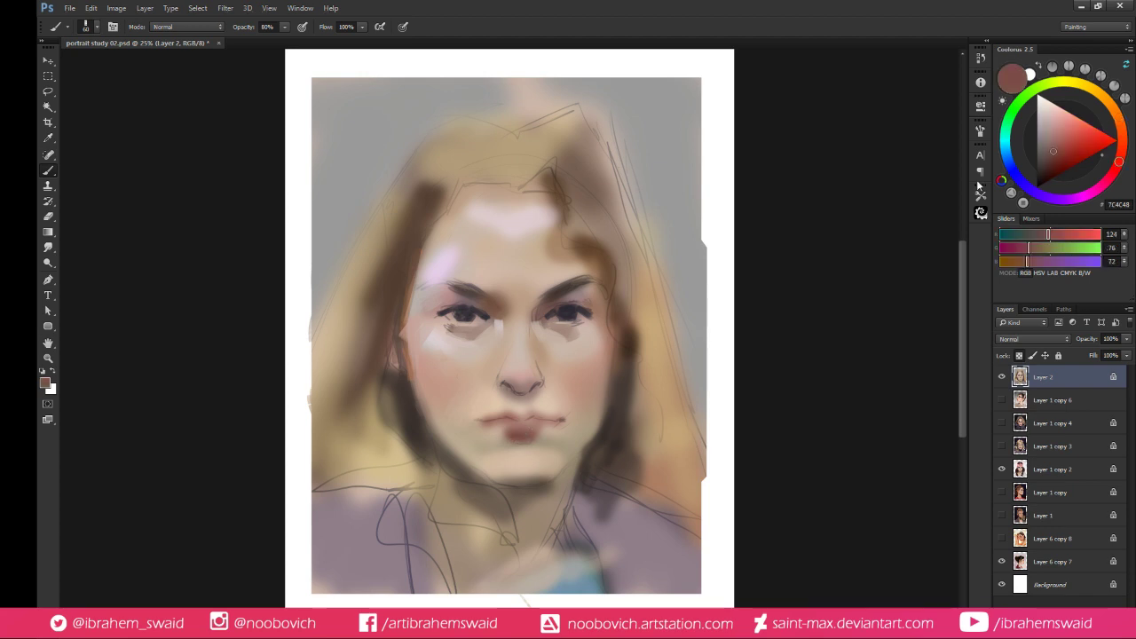
{"action": "left_click", "coordinate": [1072, 149]}
{"action": "left_click", "coordinate": [514, 426], "text": "alt"}
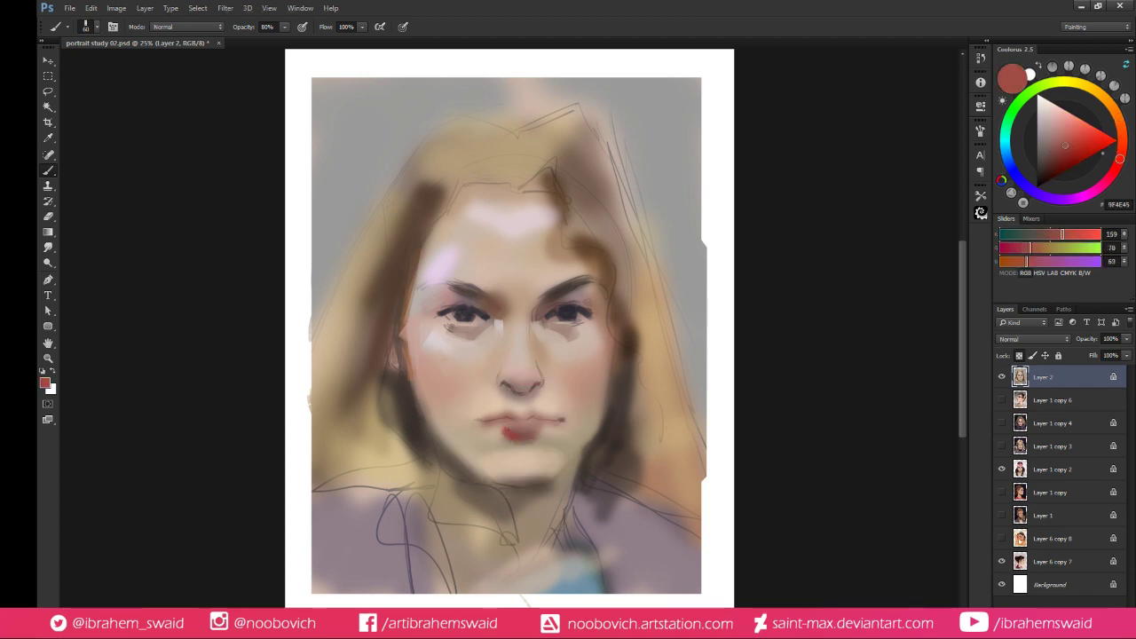
{"action": "mouse_move", "coordinate": [502, 435]}
{"action": "left_mouse_down"}
{"action": "mouse_move", "coordinate": [540, 443]}
{"action": "mouse_move", "coordinate": [553, 432]}
{"action": "mouse_move", "coordinate": [543, 441]}
{"action": "left_mouse_up"}
Mark both mouth corners and draw the line between the lips in dark red 4B0E07 with a smaller brush
{"action": "left_click_drag", "start_coordinate": [1070, 147], "coordinate": [1058, 171]}
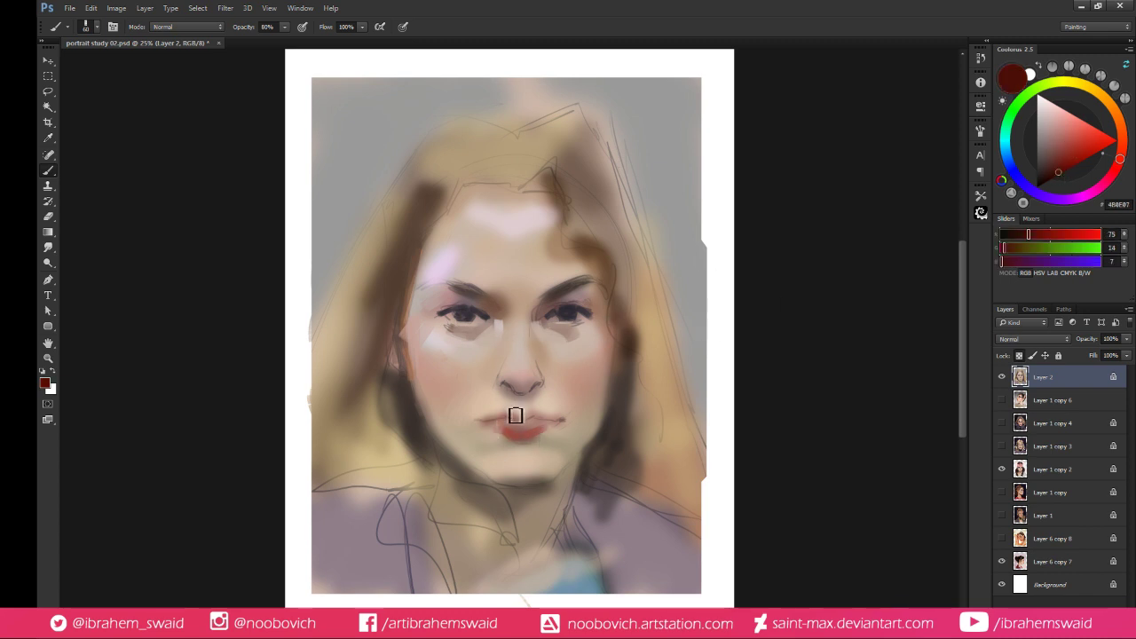
{"action": "left_click", "coordinate": [481, 420]}
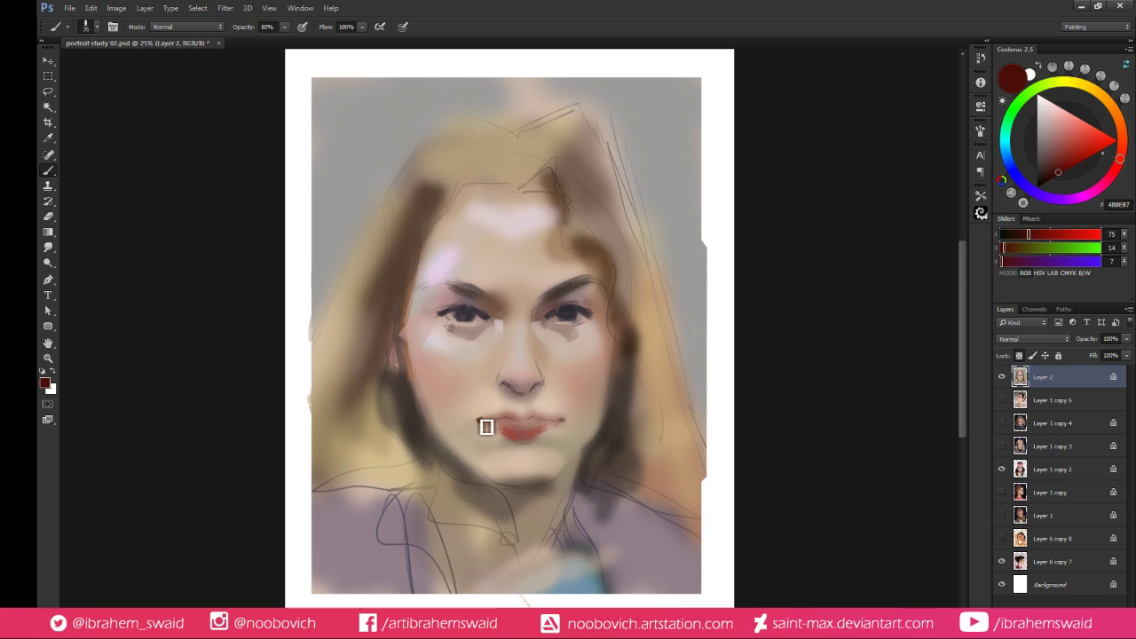
{"action": "left_click", "coordinate": [562, 419]}
{"action": "left_click_drag", "start_coordinate": [482, 420], "coordinate": [520, 421]}
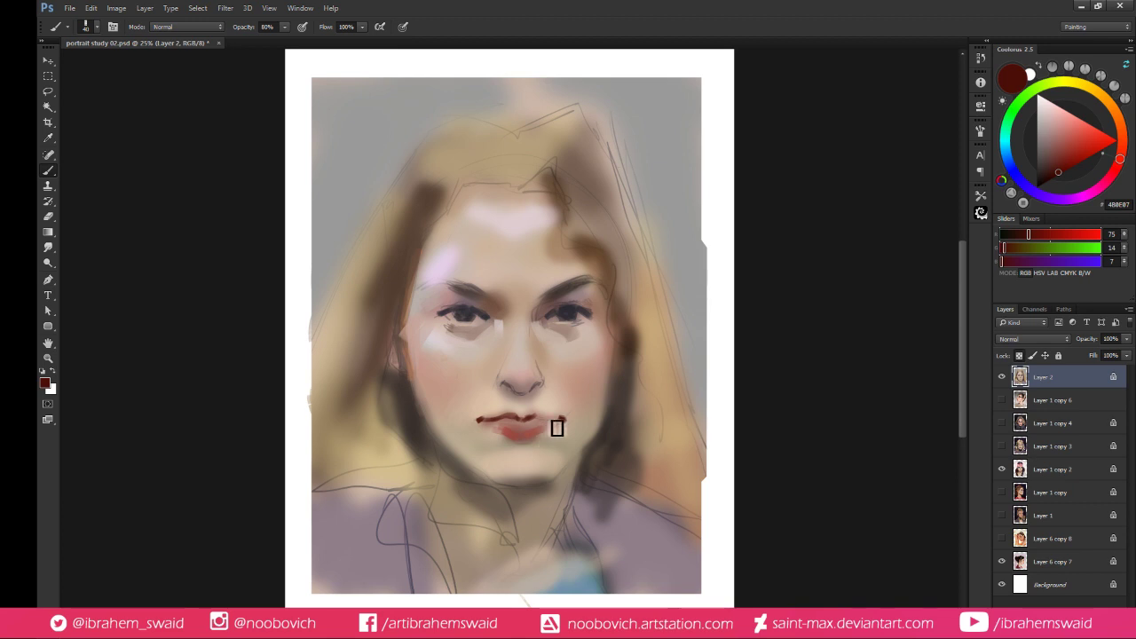
Paint the upper lip across to the right mouth corner with sampled lip reds
{"action": "left_click", "coordinate": [507, 432], "text": "alt"}
{"action": "left_click_drag", "start_coordinate": [496, 422], "coordinate": [561, 421]}
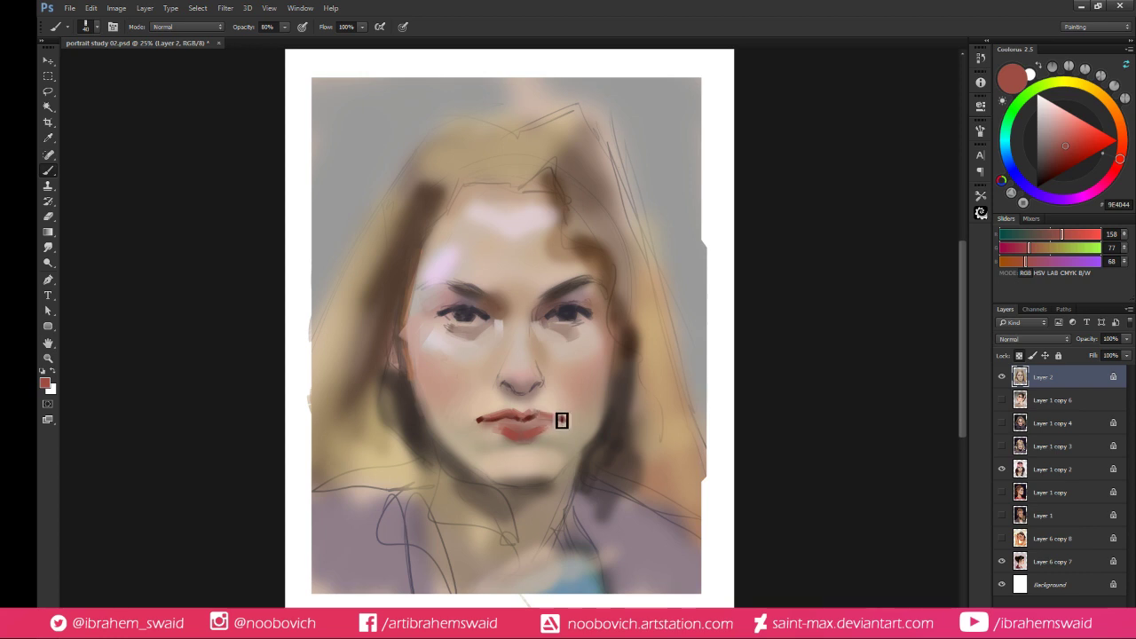
{"action": "left_click", "coordinate": [535, 418], "text": "alt"}
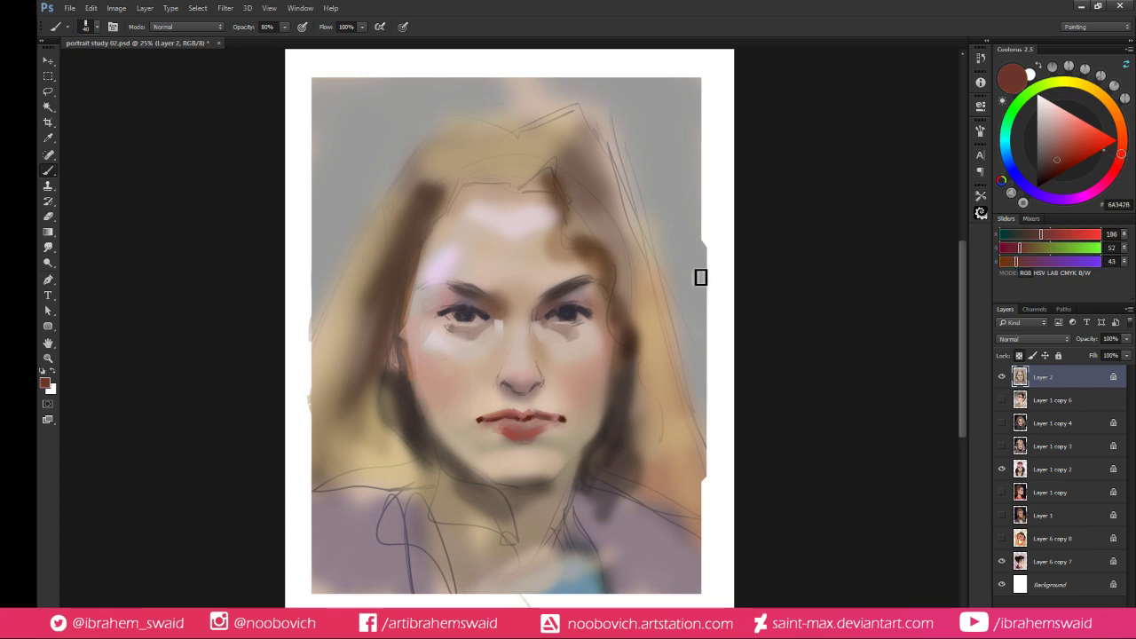
Tint the nose tip with warm pink CE8476 and shade the nose bridge with sampled tan B4967C using a larger brush
{"action": "left_click", "coordinate": [525, 373], "text": "alt"}
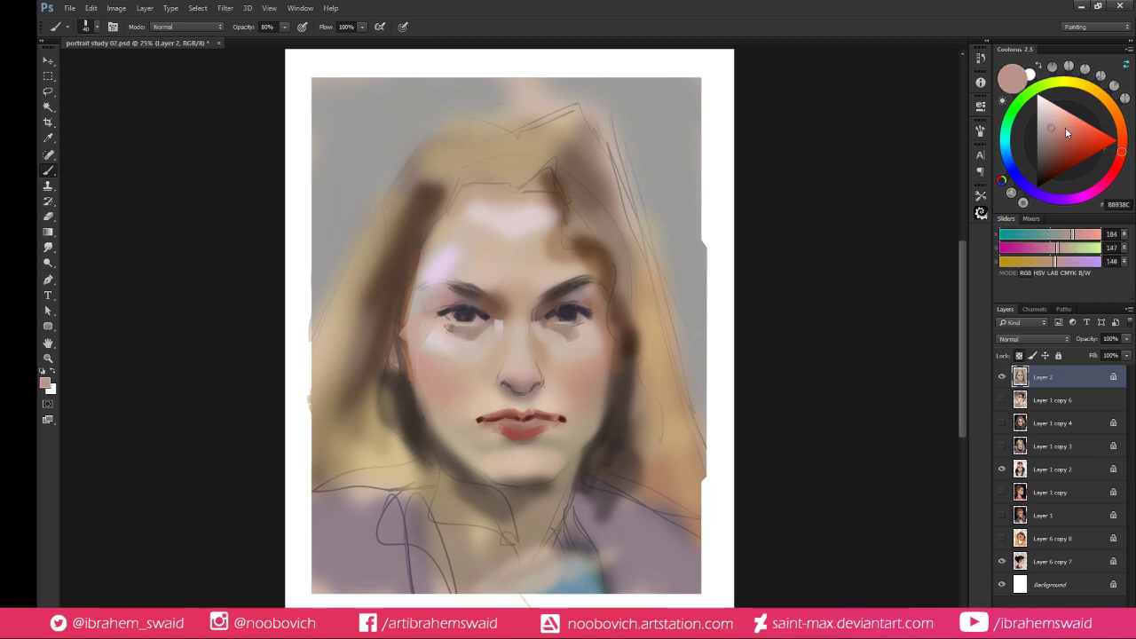
{"action": "left_click", "coordinate": [1065, 128]}
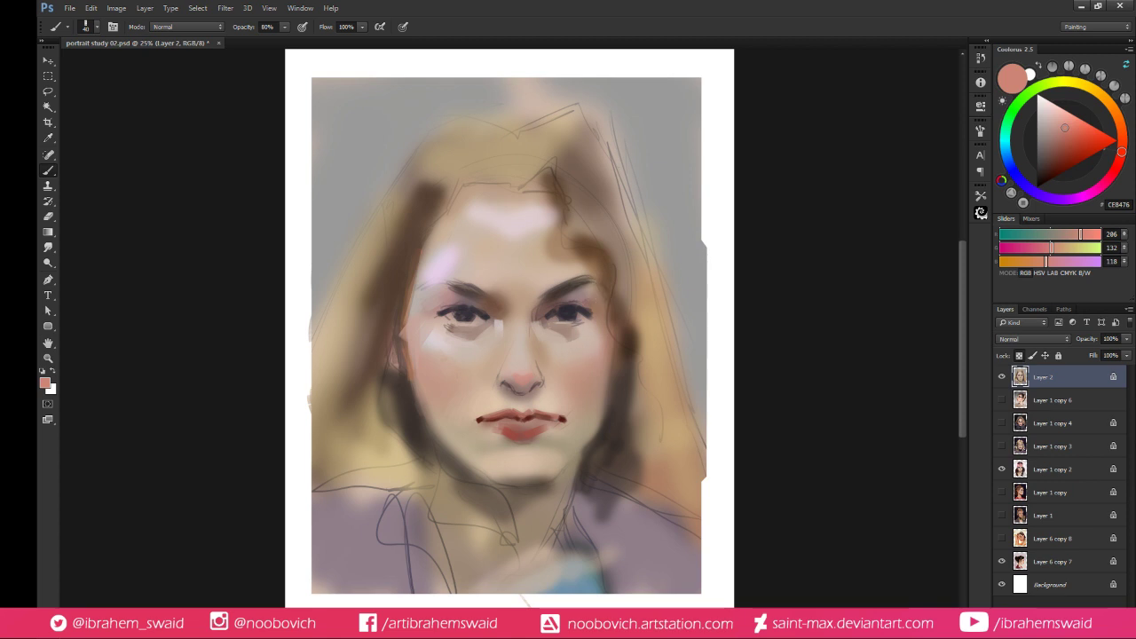
{"action": "left_click", "coordinate": [539, 348], "text": "alt"}
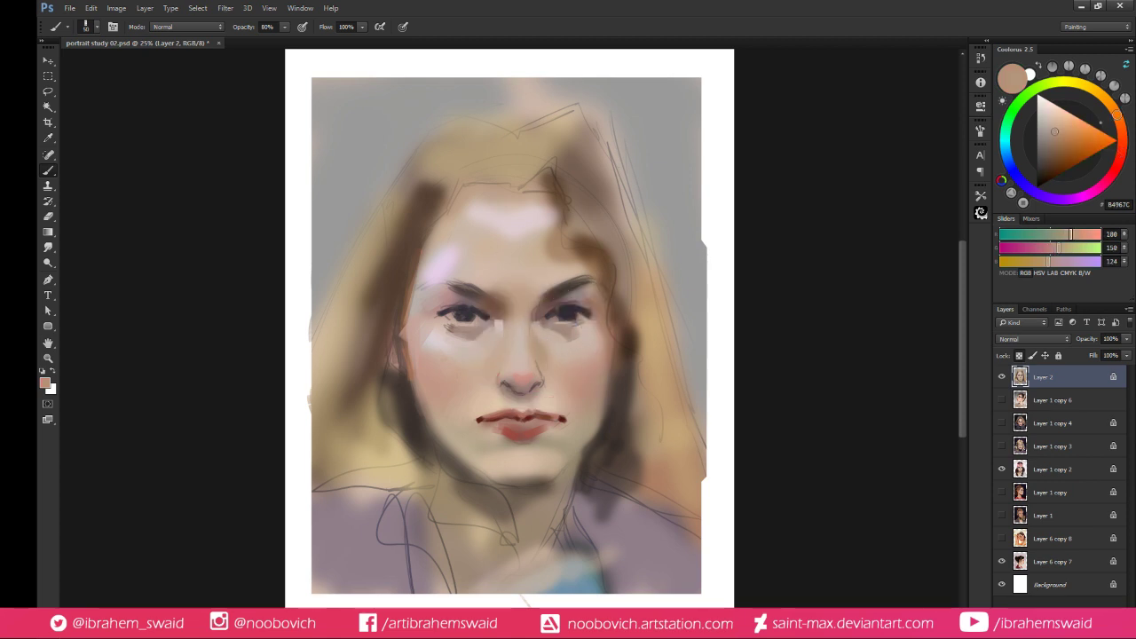
{"action": "key", "text": "]"}
{"action": "key", "text": "]"}
{"action": "left_click_drag", "start_coordinate": [508, 343], "coordinate": [513, 349]}
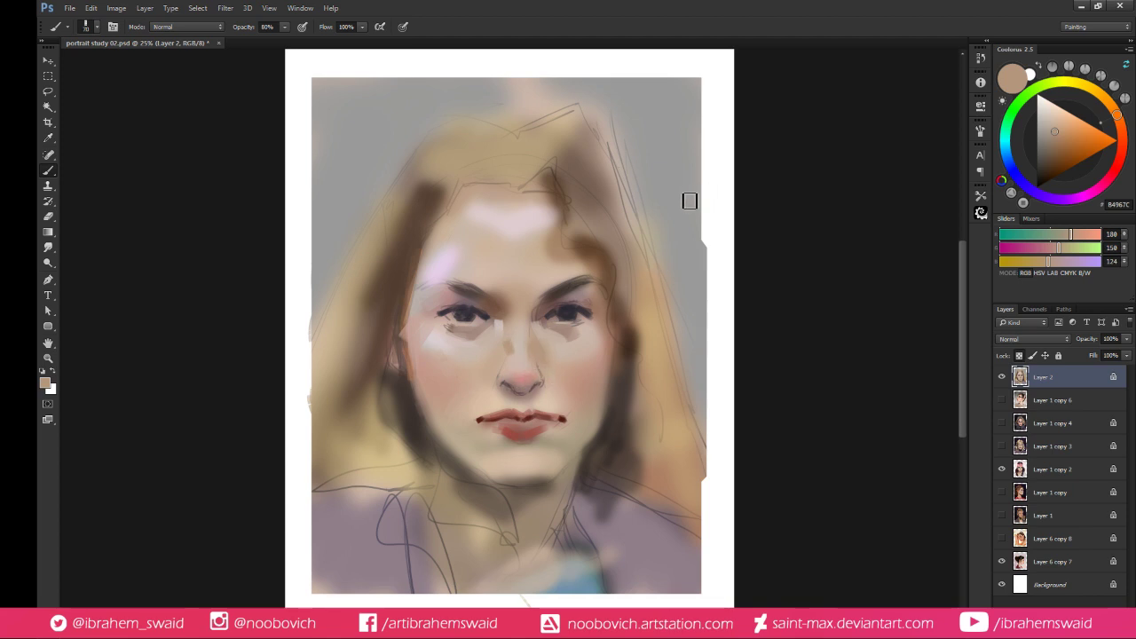
Model the forehead above the eyebrows with sampled tan skin tones, enlarging the brush to 150
{"action": "left_click", "coordinate": [465, 255], "text": "alt"}
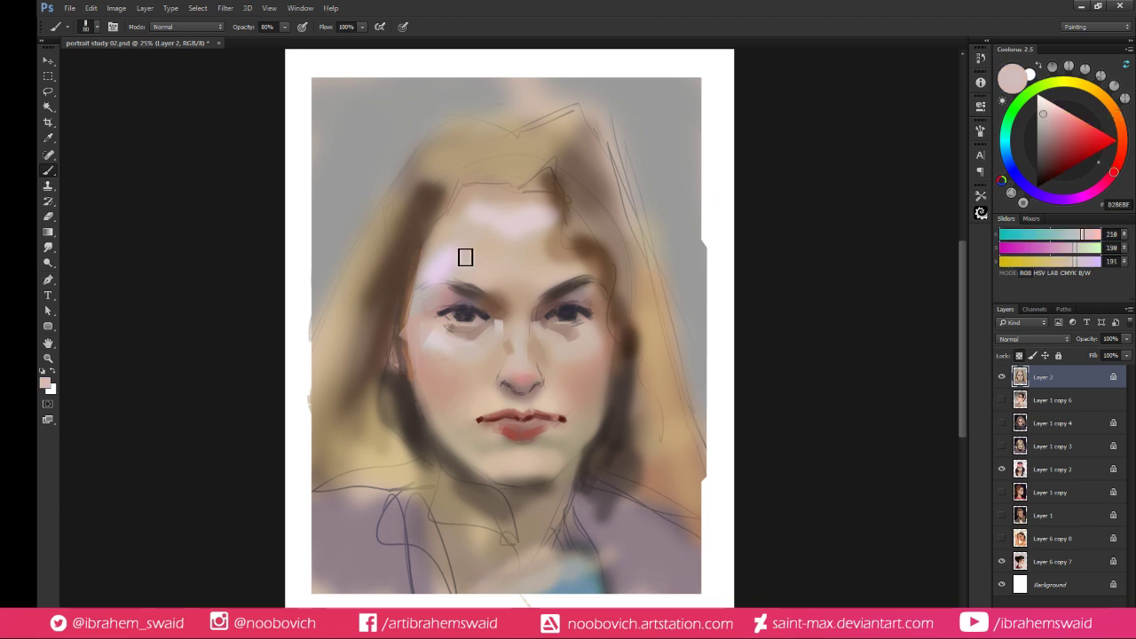
{"action": "left_click", "coordinate": [473, 241], "text": "alt"}
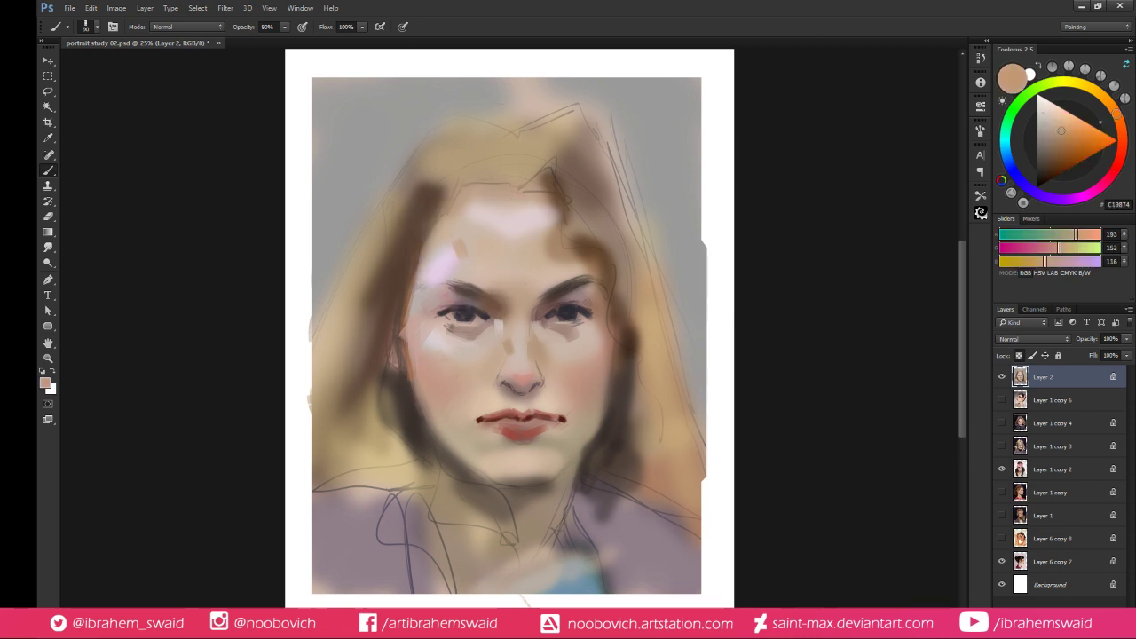
{"action": "left_click_drag", "start_coordinate": [465, 239], "coordinate": [478, 253]}
{"action": "key", "text": "]"}
{"action": "key", "text": "]"}
{"action": "key", "text": "]"}
{"action": "left_click", "coordinate": [463, 239], "text": "alt"}
{"action": "left_click", "coordinate": [469, 238], "text": "alt"}
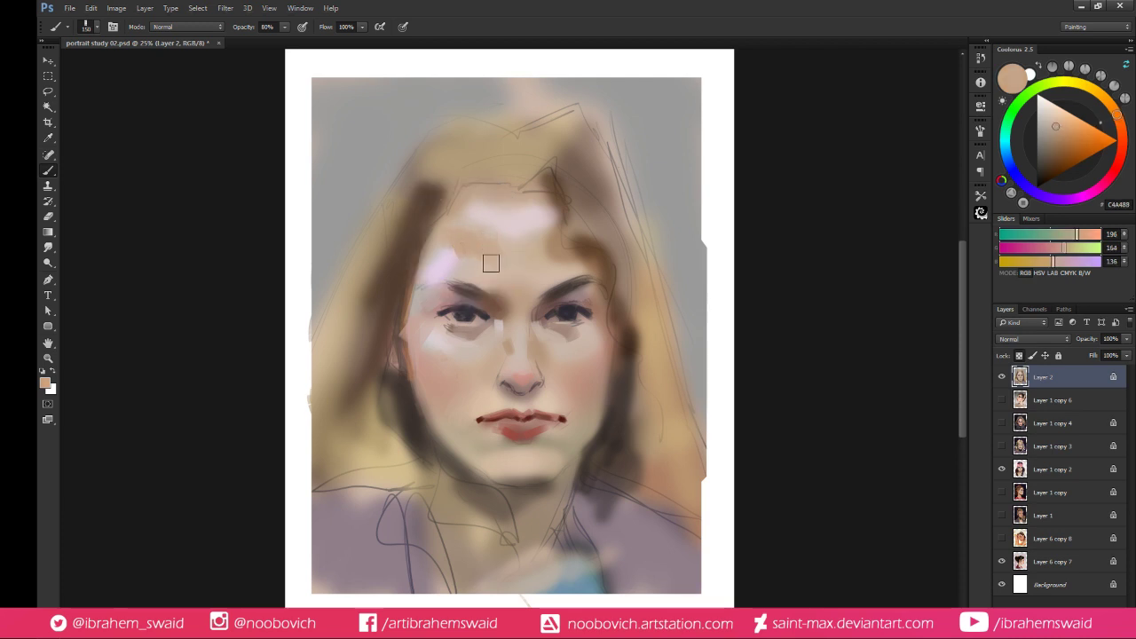
{"action": "left_click", "coordinate": [487, 266], "text": "alt"}
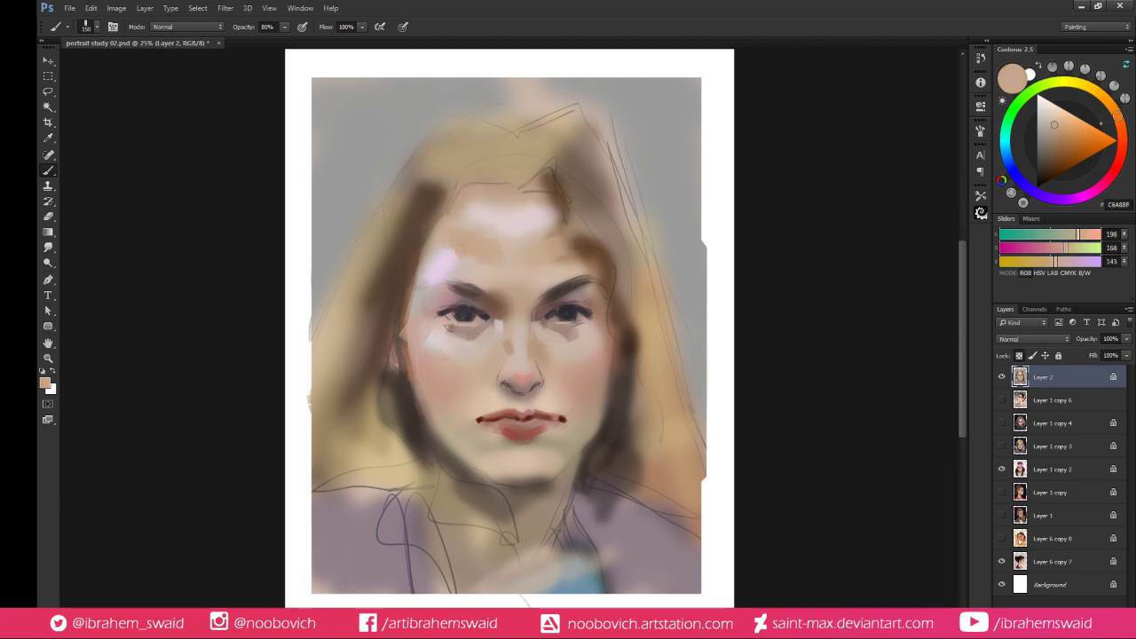
Blend both upper cheeks with skin tones sampled from the face at brush size 150
{"action": "left_click", "coordinate": [480, 349], "text": "alt"}
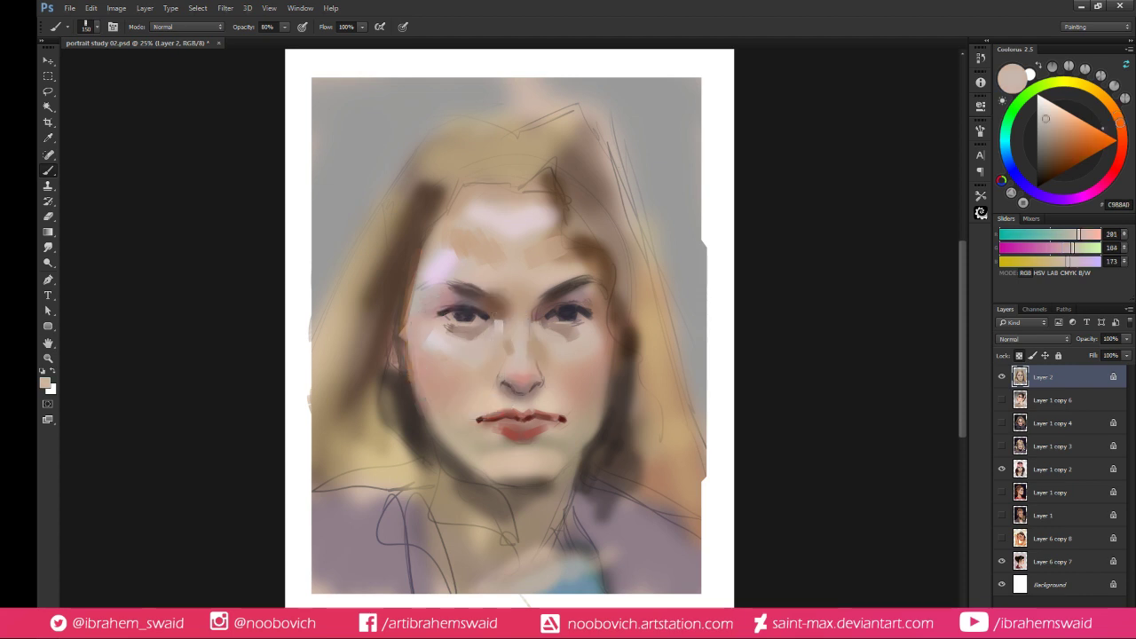
{"action": "left_click", "coordinate": [438, 364], "text": "alt"}
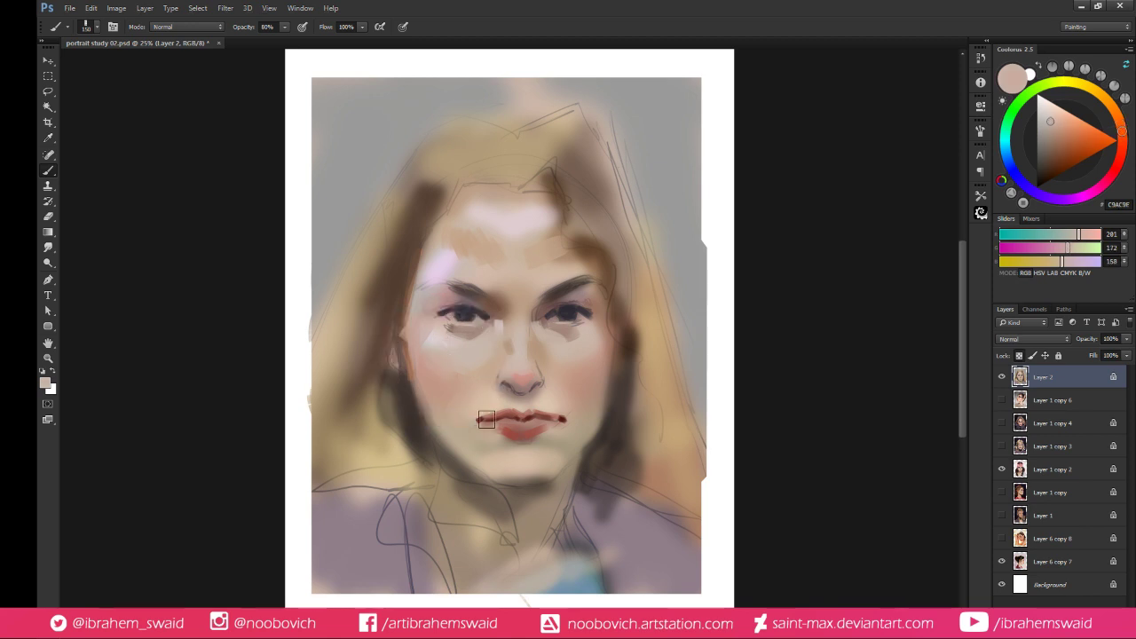
{"action": "left_click", "coordinate": [429, 369], "text": "alt"}
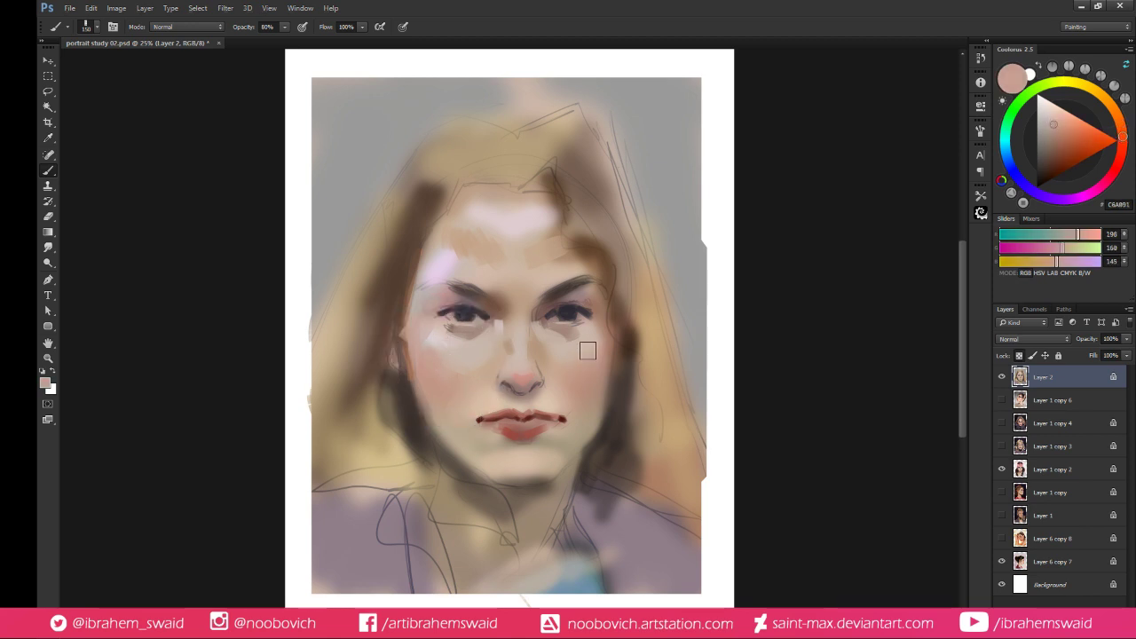
{"action": "left_click", "coordinate": [581, 358], "text": "alt"}
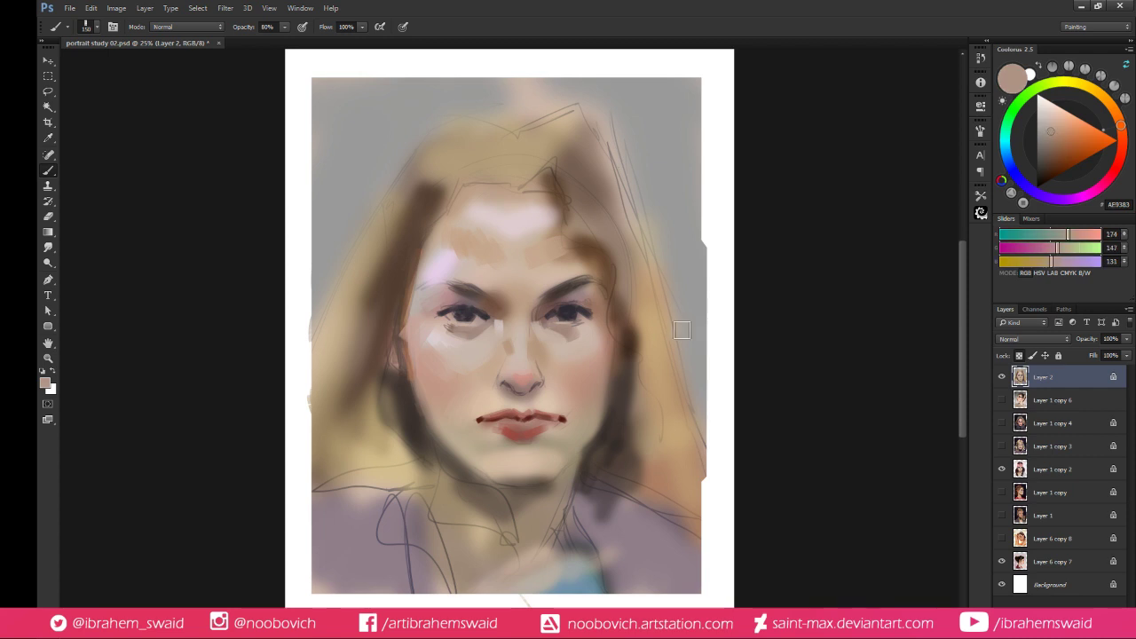
{"action": "left_click", "coordinate": [583, 357], "text": "alt"}
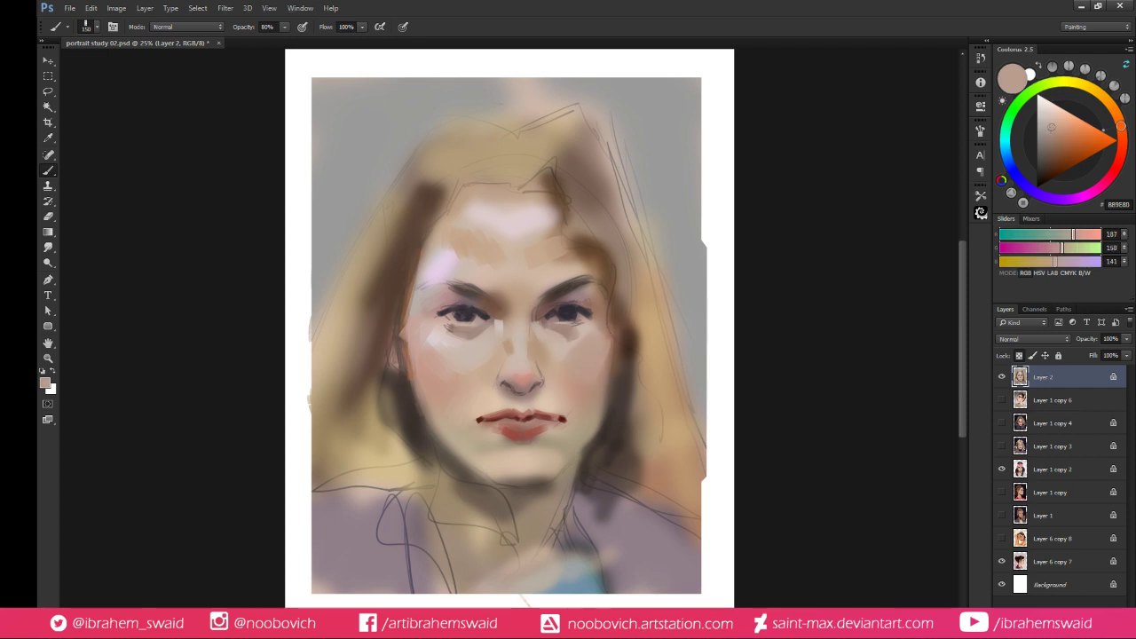
Shade the outer right cheek with reddish brown 784832 and blend it down toward the mouth corner with sampled skin tones
{"action": "left_click", "coordinate": [607, 373], "text": "alt"}
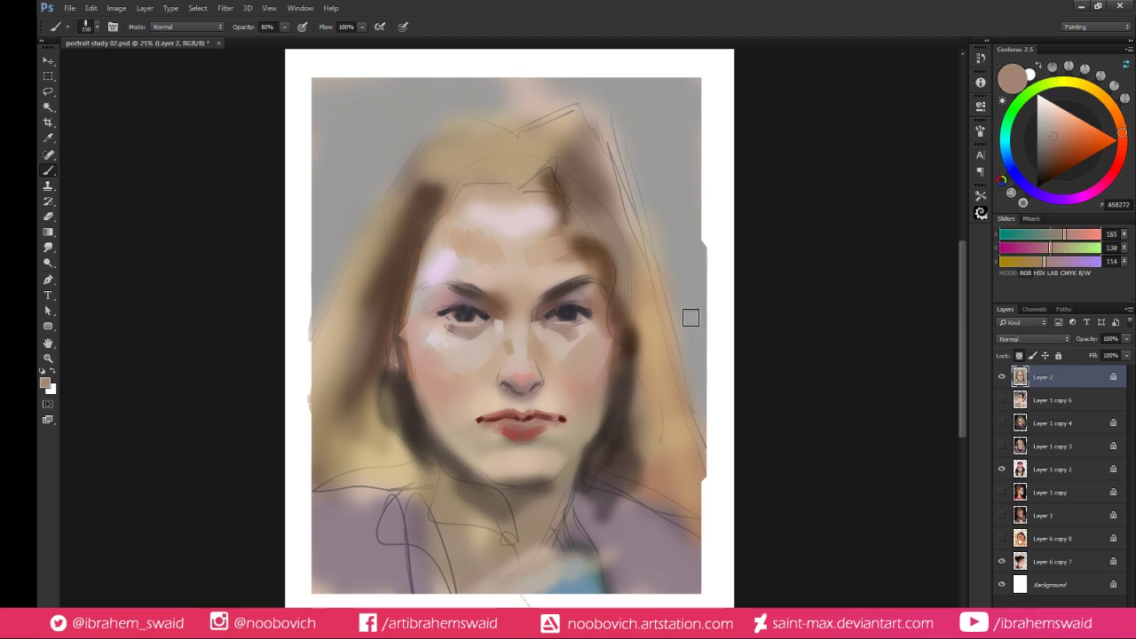
{"action": "left_click", "coordinate": [1059, 158]}
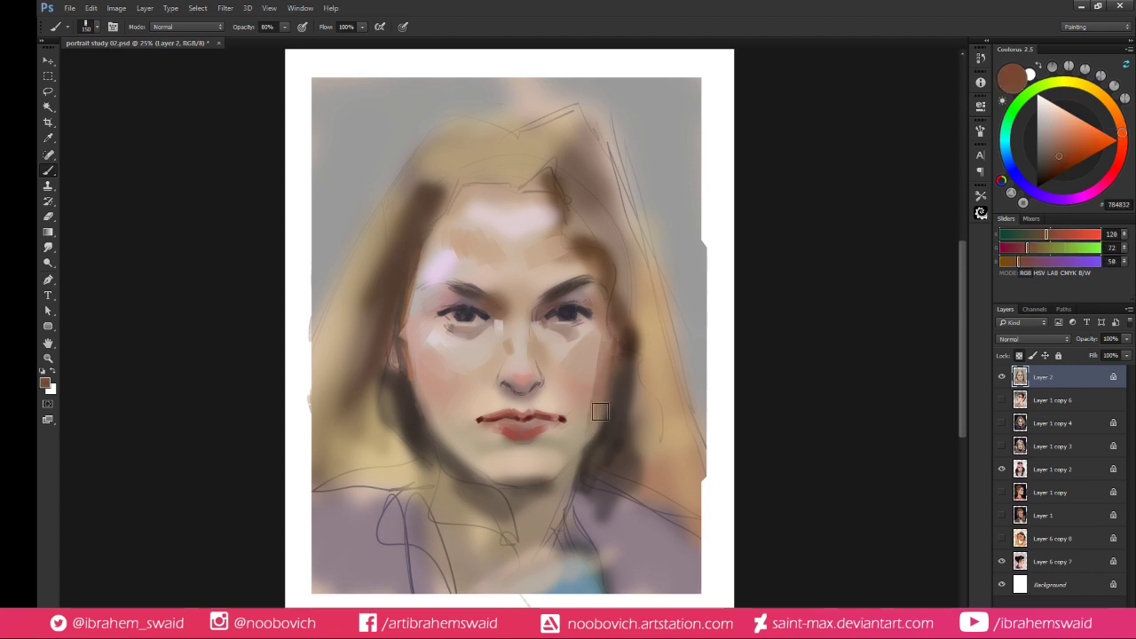
{"action": "left_click_drag", "start_coordinate": [595, 401], "coordinate": [618, 344]}
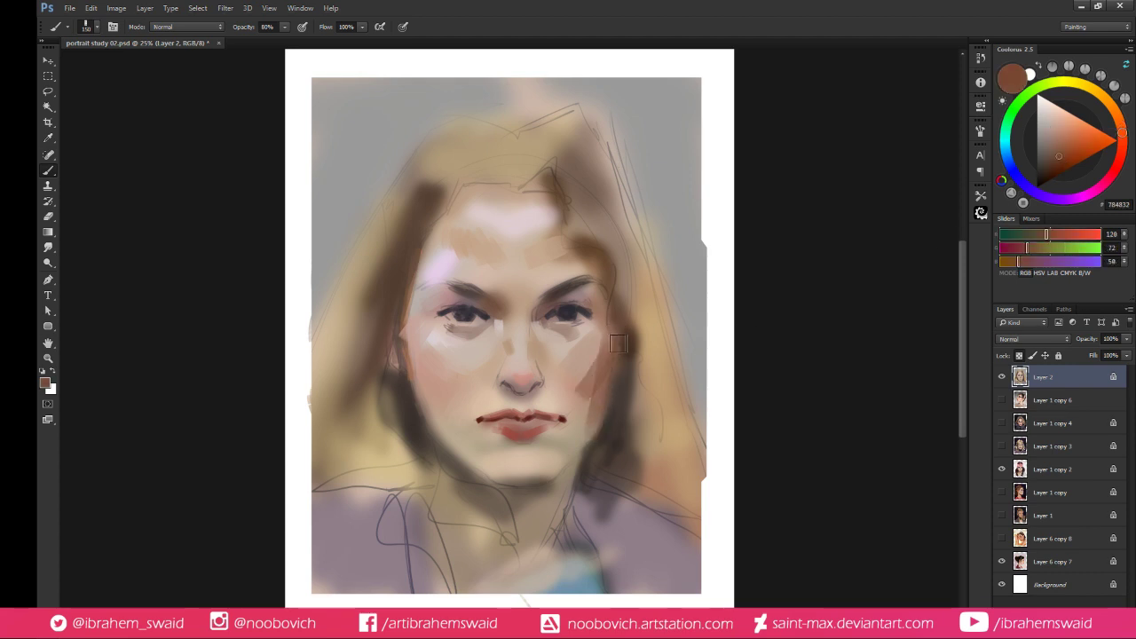
{"action": "left_click", "coordinate": [580, 383], "text": "alt"}
{"action": "left_click_drag", "start_coordinate": [581, 386], "coordinate": [606, 353]}
{"action": "left_click", "coordinate": [589, 362], "text": "alt"}
{"action": "left_click", "coordinate": [591, 385], "text": "alt"}
{"action": "mouse_move", "coordinate": [581, 412]}
{"action": "left_mouse_down"}
{"action": "mouse_move", "coordinate": [600, 377]}
{"action": "mouse_move", "coordinate": [575, 421]}
{"action": "left_mouse_up"}
{"action": "left_click", "coordinate": [571, 392], "text": "alt"}
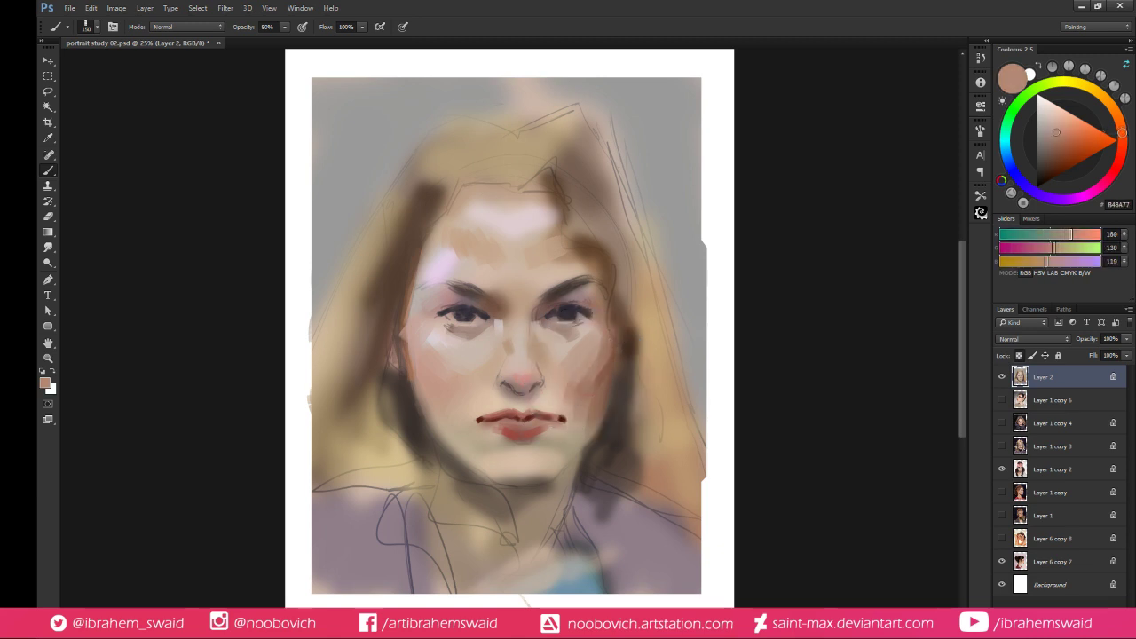
{"action": "left_click", "coordinate": [578, 420], "text": "alt"}
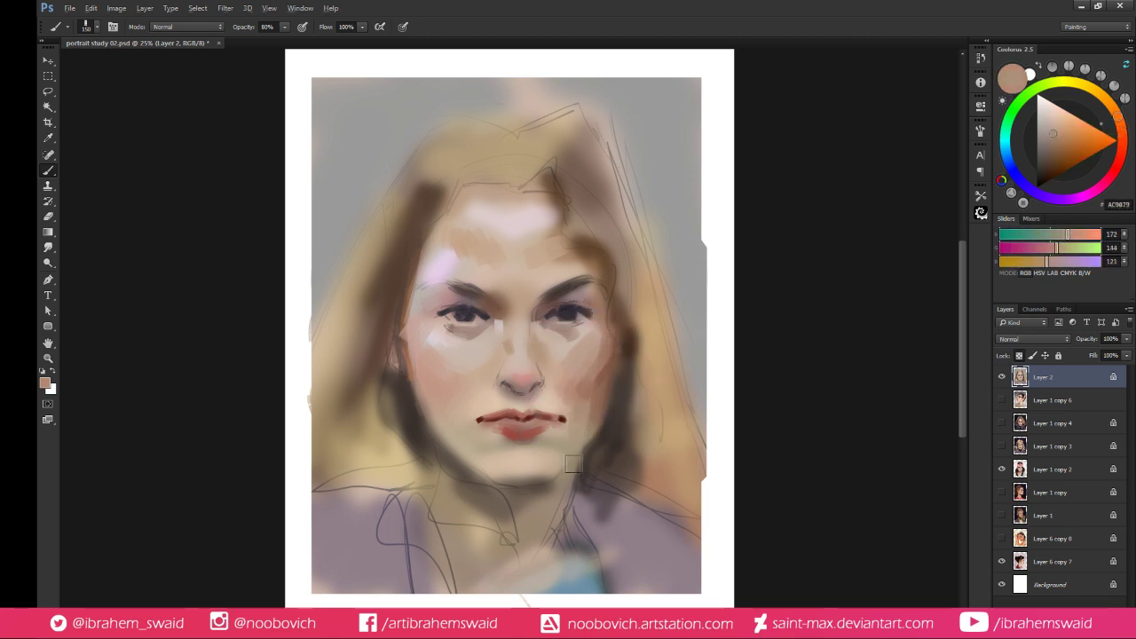
Paint the dark hair edges along both sides of the face in dark brown 271815 at brush size 90
{"action": "left_click", "coordinate": [632, 387], "text": "alt"}
{"action": "left_click", "coordinate": [1043, 176]}
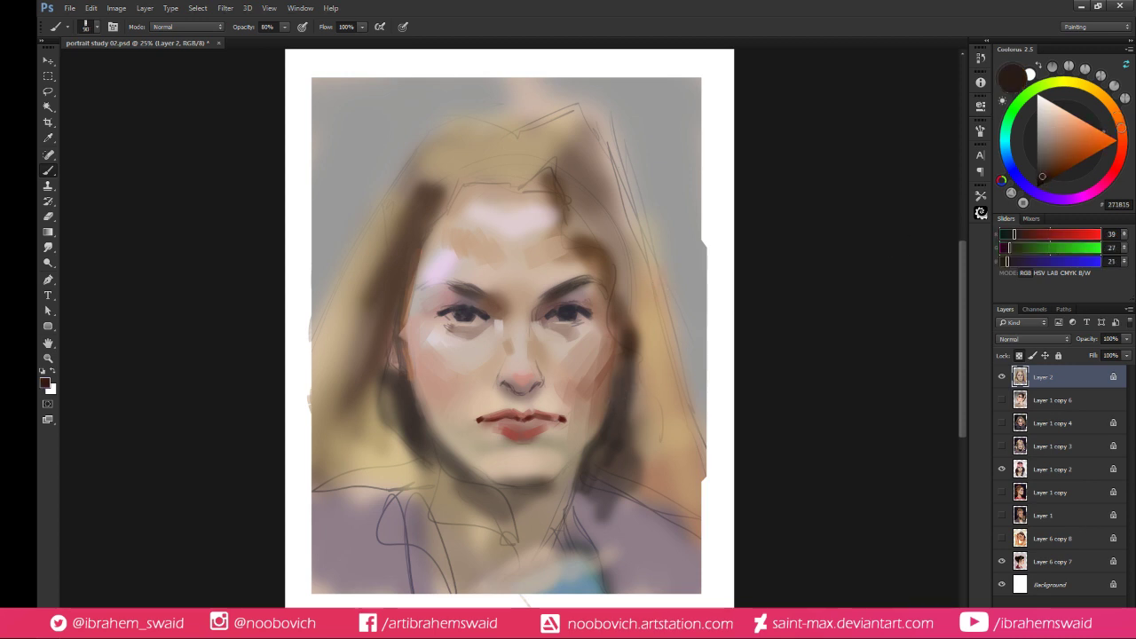
{"action": "mouse_move", "coordinate": [621, 418]}
{"action": "left_mouse_down"}
{"action": "mouse_move", "coordinate": [619, 408]}
{"action": "mouse_move", "coordinate": [620, 425]}
{"action": "left_mouse_up"}
{"action": "left_click_drag", "start_coordinate": [408, 379], "coordinate": [425, 434]}
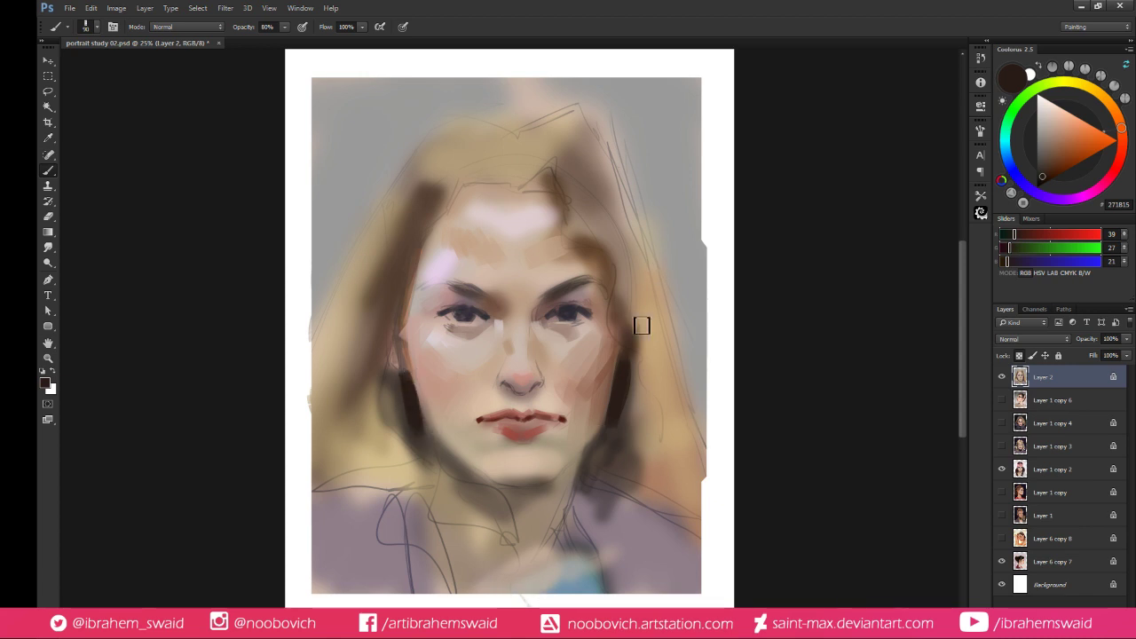
{"action": "mouse_move", "coordinate": [617, 312]}
{"action": "left_mouse_down"}
{"action": "mouse_move", "coordinate": [630, 363]}
{"action": "mouse_move", "coordinate": [623, 318]}
{"action": "mouse_move", "coordinate": [619, 417]}
{"action": "left_mouse_up"}
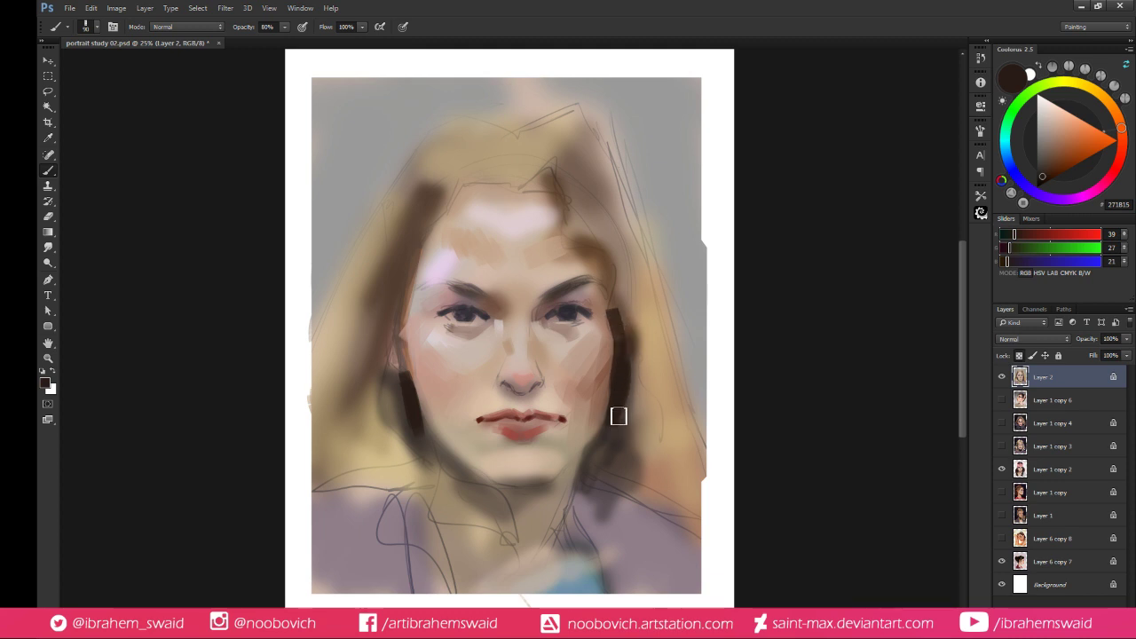
{"action": "left_click_drag", "start_coordinate": [619, 301], "coordinate": [613, 430]}
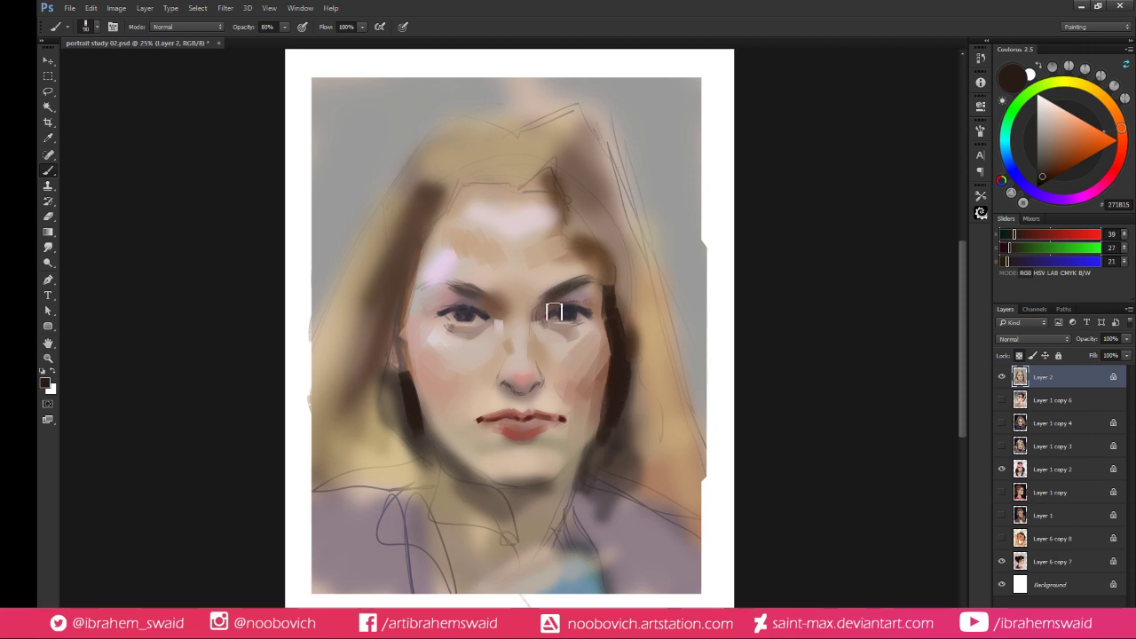
{"action": "mouse_move", "coordinate": [413, 339]}
{"action": "left_mouse_down"}
{"action": "mouse_move", "coordinate": [411, 274]}
{"action": "mouse_move", "coordinate": [403, 373]}
{"action": "mouse_move", "coordinate": [418, 398]}
{"action": "mouse_move", "coordinate": [412, 383]}
{"action": "left_mouse_up"}
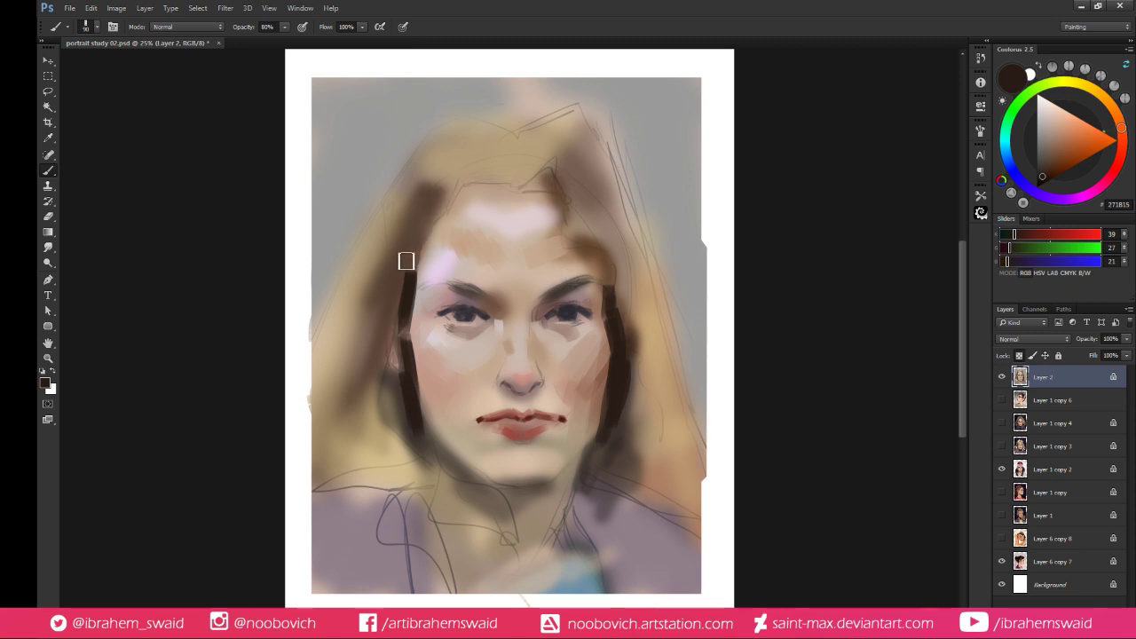
Extend the dark brown hair from the left hairline down the outer left side, enlarging the brush to 150
{"action": "mouse_move", "coordinate": [406, 261]}
{"action": "left_mouse_down"}
{"action": "mouse_move", "coordinate": [418, 264]}
{"action": "mouse_move", "coordinate": [472, 193]}
{"action": "left_mouse_up"}
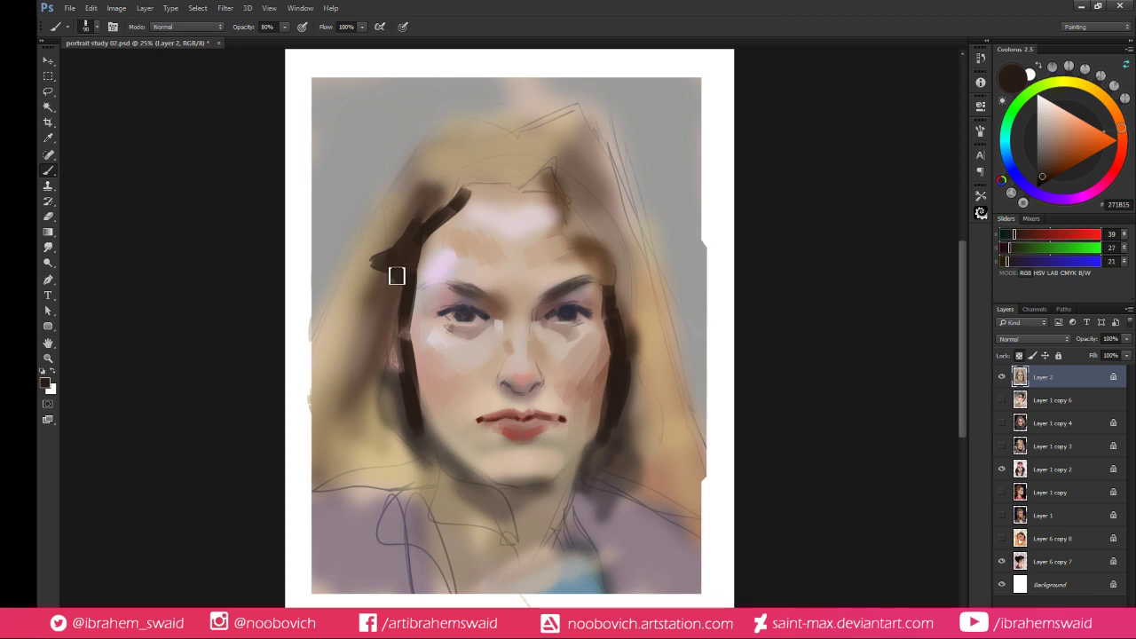
{"action": "mouse_move", "coordinate": [376, 272]}
{"action": "left_mouse_down"}
{"action": "mouse_move", "coordinate": [398, 320]}
{"action": "mouse_move", "coordinate": [369, 339]}
{"action": "mouse_move", "coordinate": [407, 325]}
{"action": "left_mouse_up"}
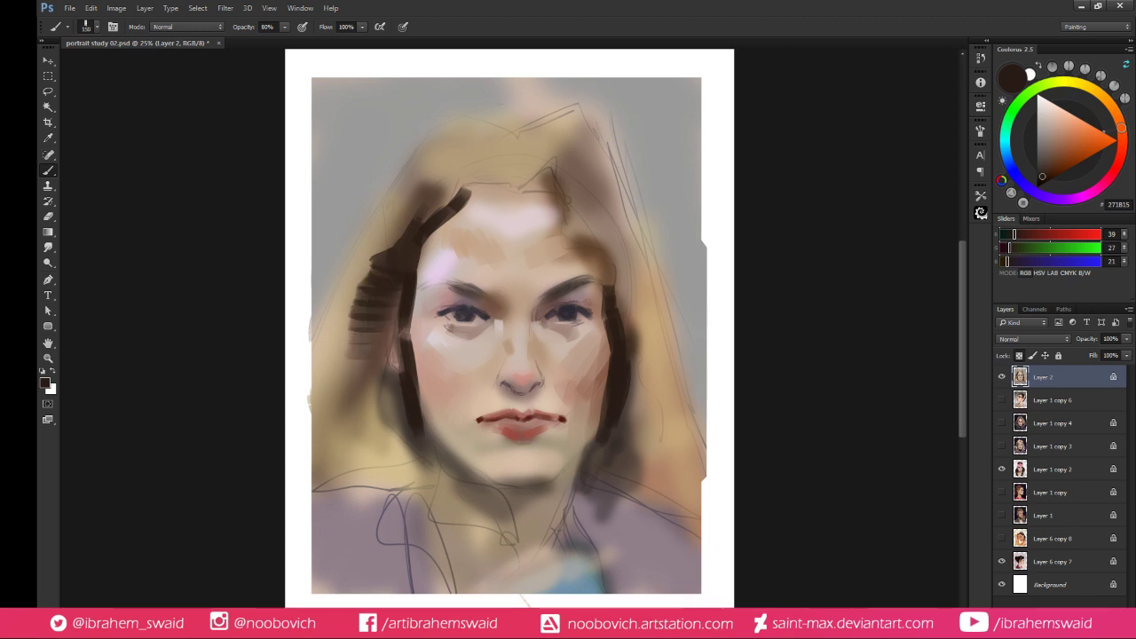
{"action": "left_click_drag", "start_coordinate": [376, 267], "coordinate": [329, 444]}
{"action": "mouse_move", "coordinate": [382, 293]}
{"action": "left_mouse_down"}
{"action": "mouse_move", "coordinate": [356, 358]}
{"action": "mouse_move", "coordinate": [371, 305]}
{"action": "left_mouse_up"}
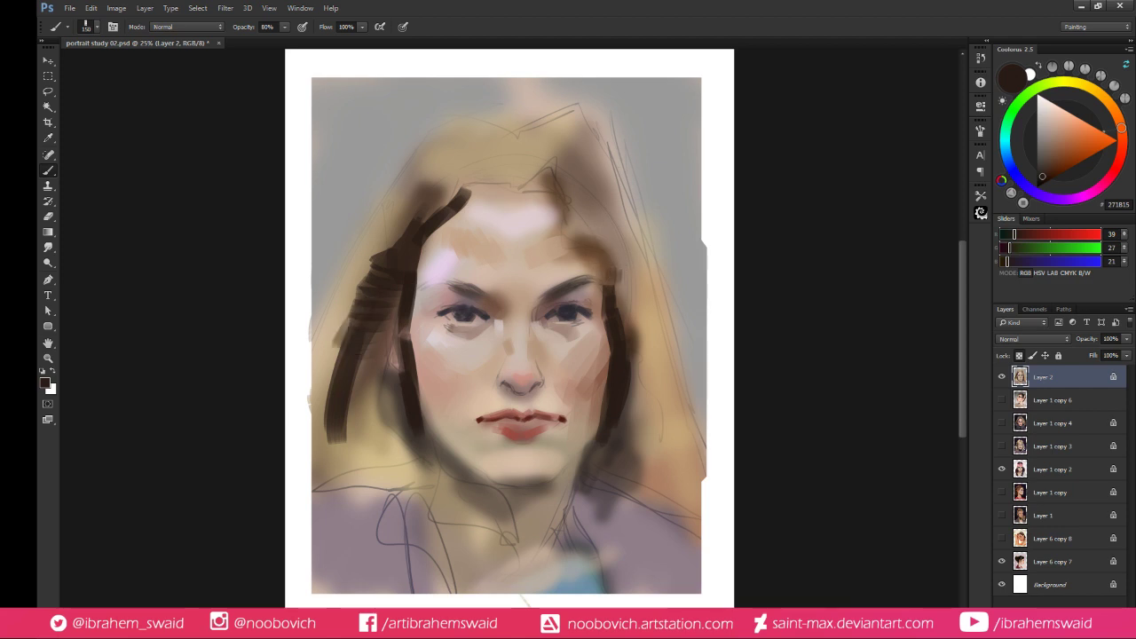
Outline the upper right hairline in dark brown and fill the hair beside it with sampled grey-browns such as 978174
{"action": "mouse_move", "coordinate": [582, 209]}
{"action": "left_mouse_down"}
{"action": "mouse_move", "coordinate": [570, 250]}
{"action": "mouse_move", "coordinate": [620, 271]}
{"action": "mouse_move", "coordinate": [579, 245]}
{"action": "left_mouse_up"}
{"action": "left_click", "coordinate": [592, 192], "text": "alt"}
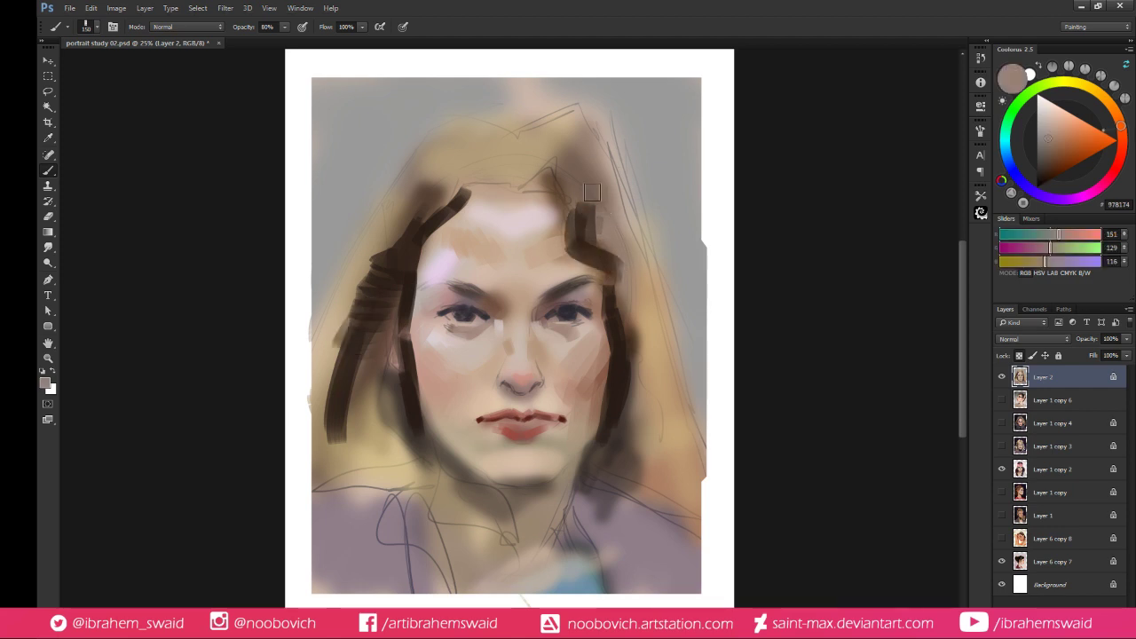
{"action": "mouse_move", "coordinate": [592, 192]}
{"action": "left_mouse_down"}
{"action": "mouse_move", "coordinate": [589, 239]}
{"action": "mouse_move", "coordinate": [632, 271]}
{"action": "left_mouse_up"}
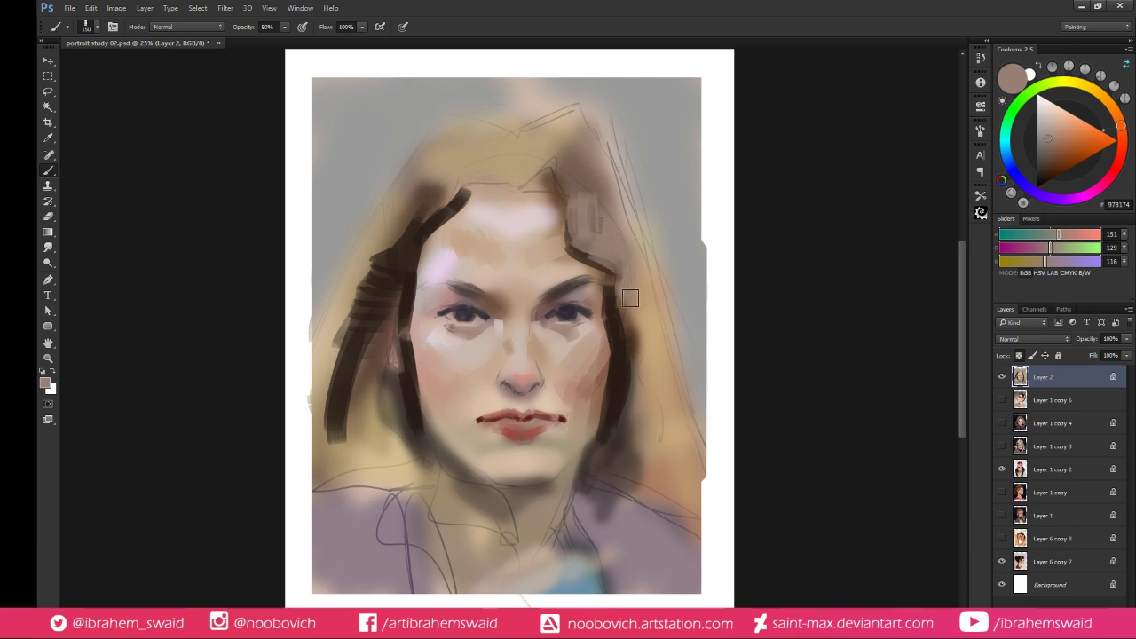
{"action": "left_click", "coordinate": [599, 252], "text": "alt"}
{"action": "mouse_move", "coordinate": [576, 187]}
{"action": "left_mouse_down"}
{"action": "mouse_move", "coordinate": [601, 267]}
{"action": "mouse_move", "coordinate": [591, 219]}
{"action": "left_mouse_up"}
{"action": "left_click", "coordinate": [590, 210], "text": "alt"}
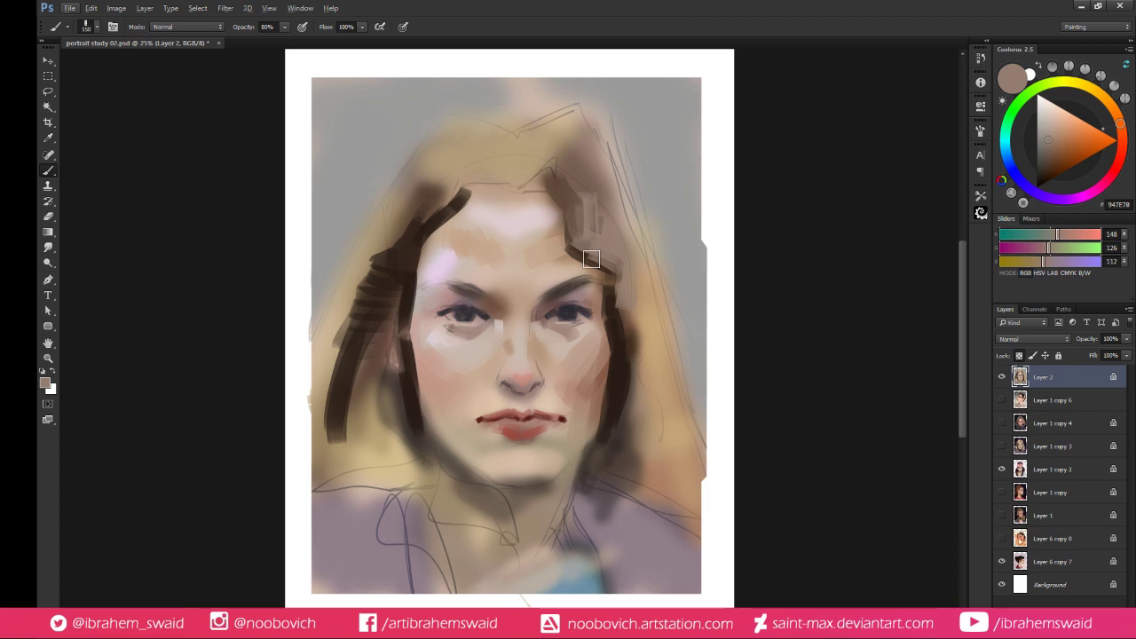
{"action": "key", "text": "alt+Tab"}
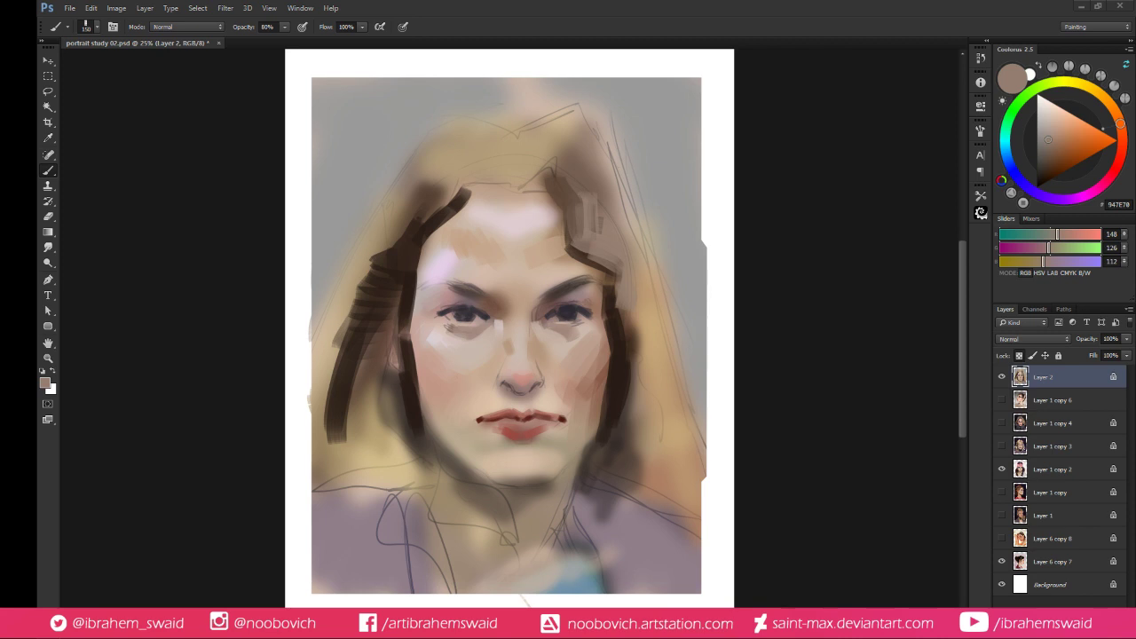
Soften the nose area with sampled skin tones at brush size 70 and deepen the shadows under both eyes with brown 765546
{"action": "left_click", "coordinate": [511, 351], "text": "alt"}
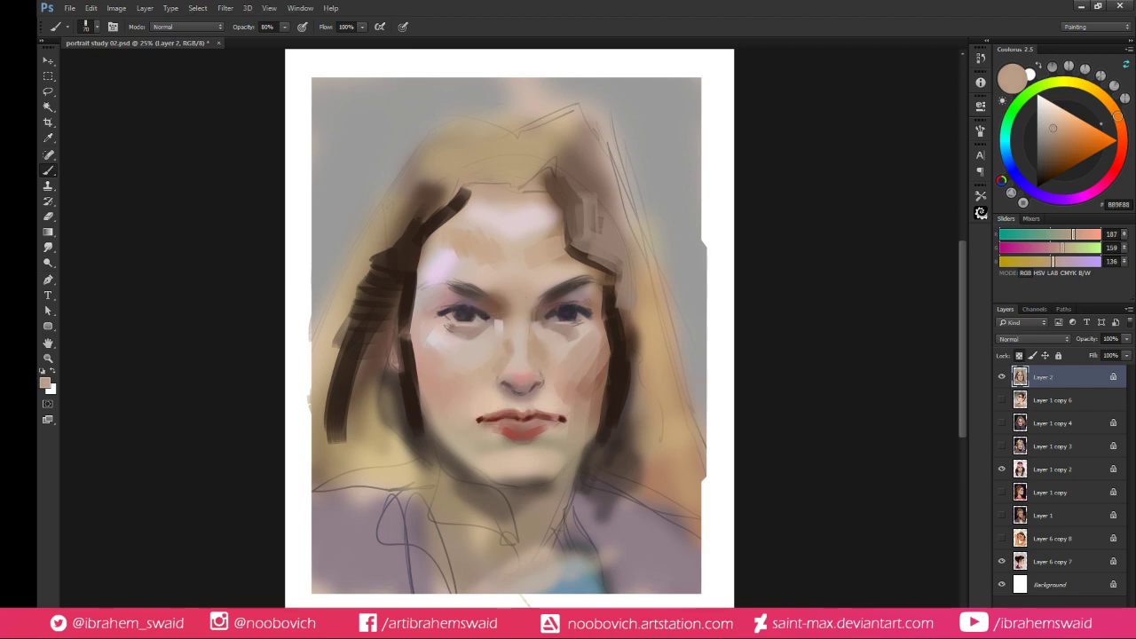
{"action": "left_click", "coordinate": [526, 376], "text": "alt"}
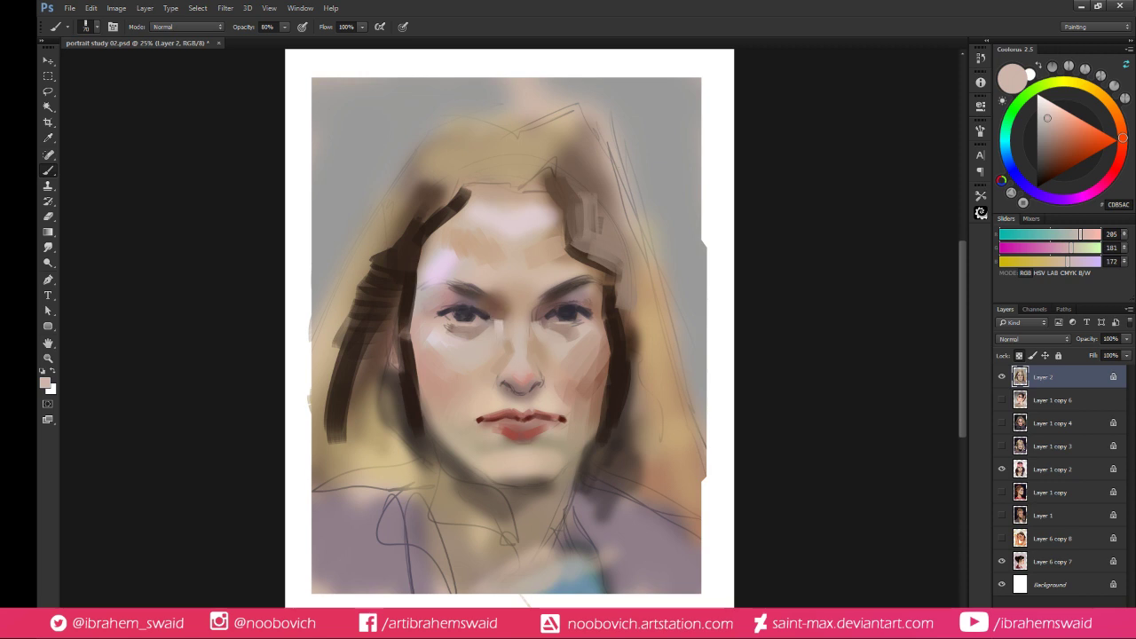
{"action": "left_click", "coordinate": [482, 331], "text": "alt"}
{"action": "left_click", "coordinate": [547, 304], "text": "alt"}
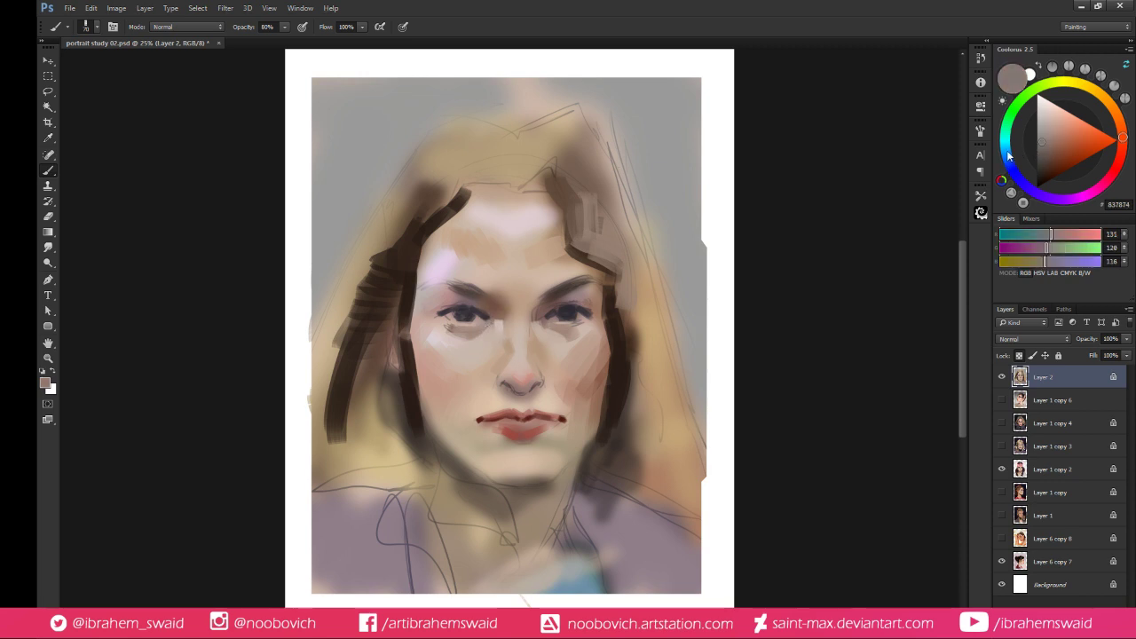
{"action": "left_click", "coordinate": [475, 333], "text": "alt"}
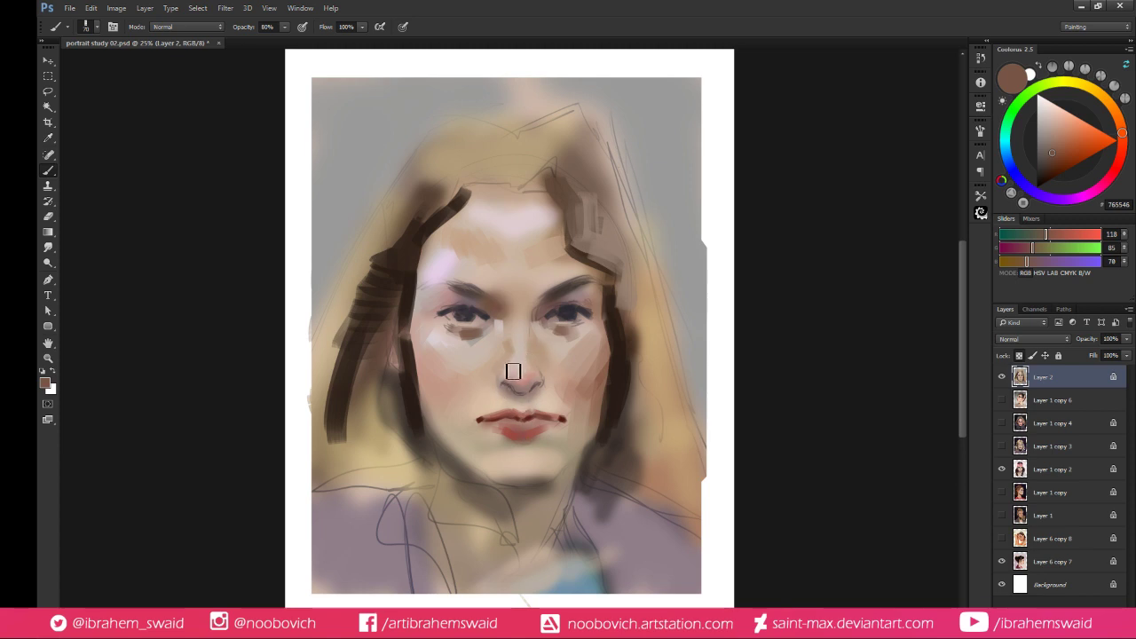
Extend the left eye's outer lid line and soften its lid shadow with sampled purples such as 413841 and 6A5459
{"action": "left_click", "coordinate": [451, 308], "text": "alt"}
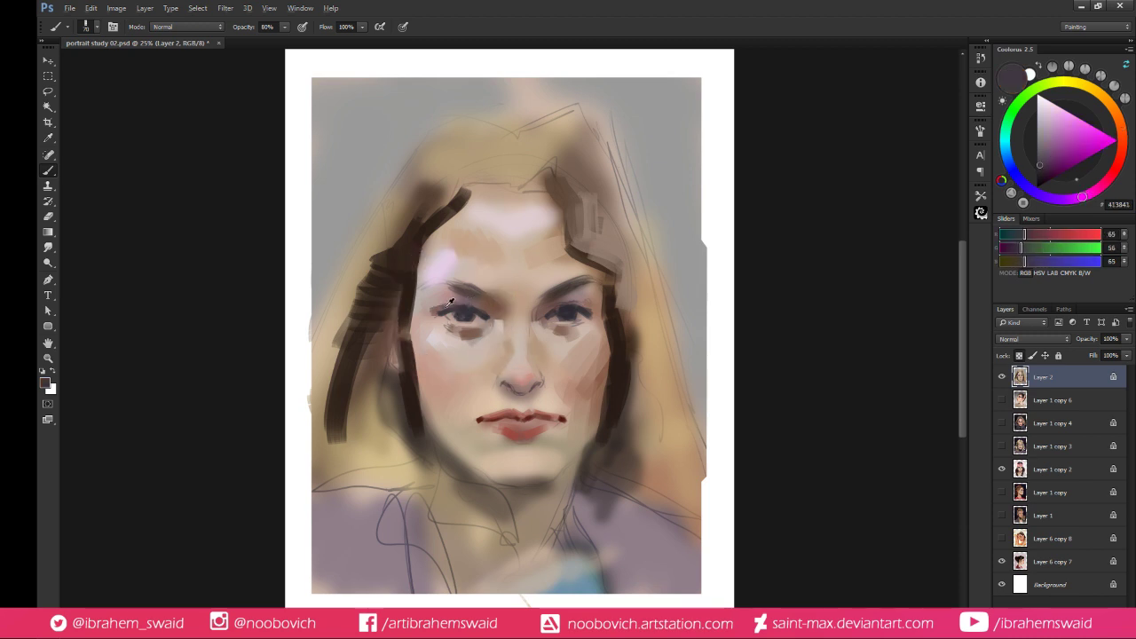
{"action": "left_click", "coordinate": [443, 307], "text": "alt"}
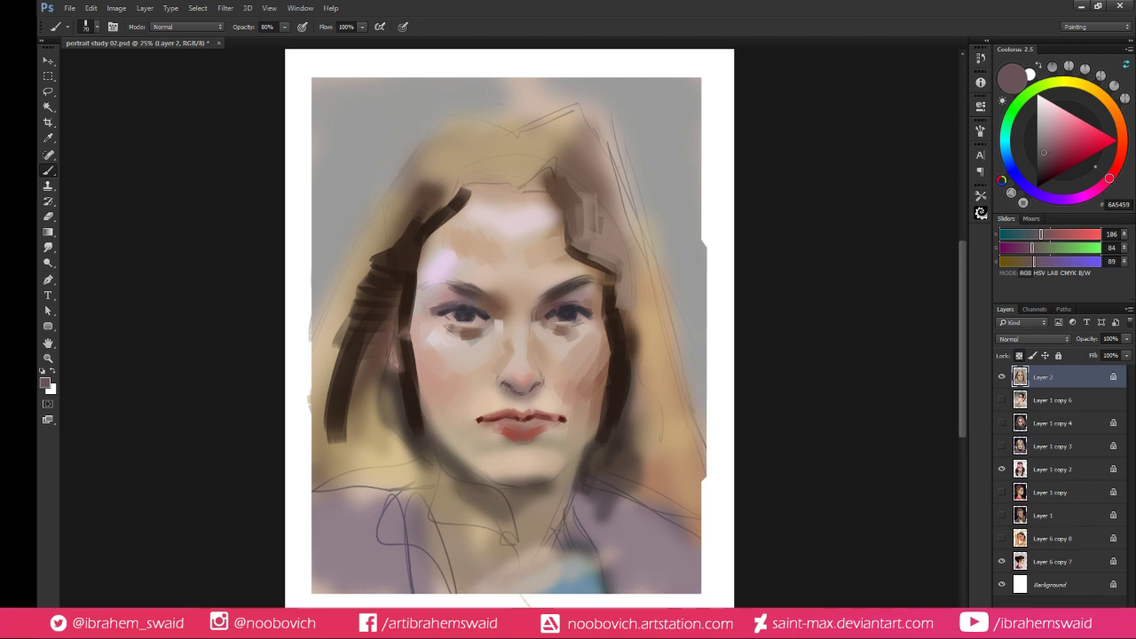
{"action": "left_click", "coordinate": [484, 307], "text": "alt"}
{"action": "left_click", "coordinate": [469, 300], "text": "alt"}
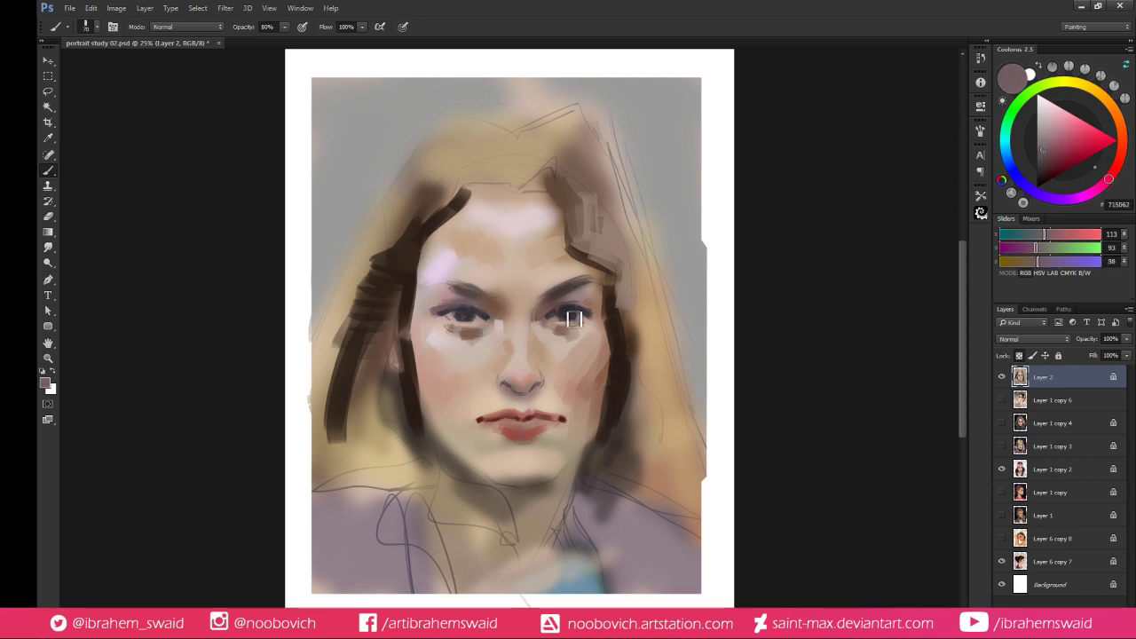
Refine the outer end of the right eyebrow with sampled brow and skin tones such as 5D5047 and CEB5A2
{"action": "left_click", "coordinate": [575, 289], "text": "alt"}
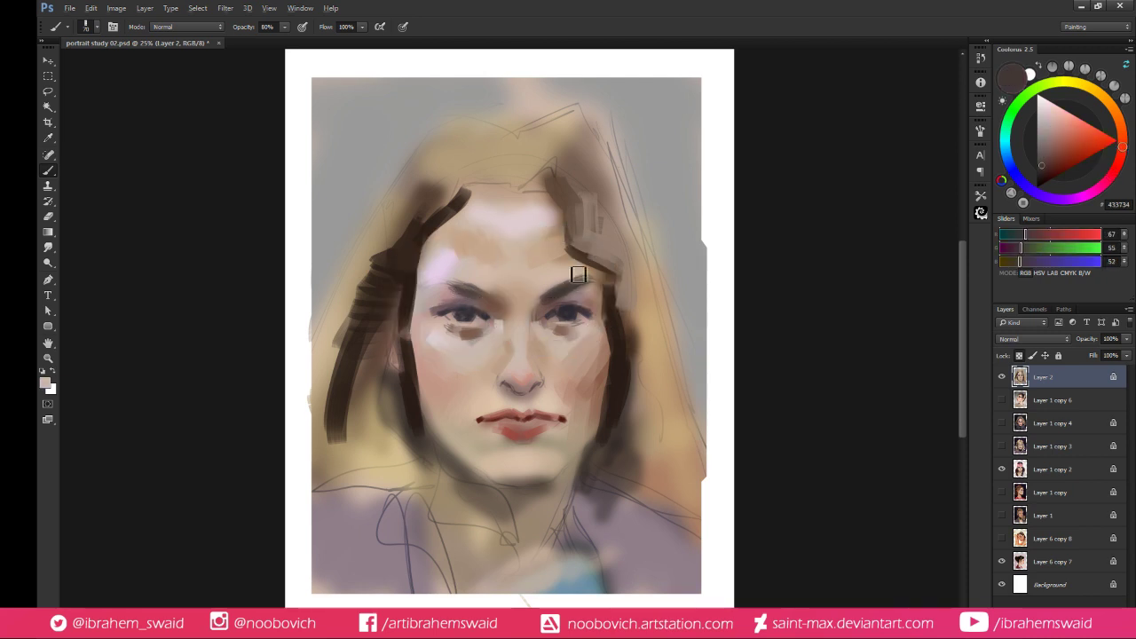
{"action": "left_click", "coordinate": [572, 279], "text": "alt"}
{"action": "left_click_drag", "start_coordinate": [600, 281], "coordinate": [618, 271]}
{"action": "left_click", "coordinate": [580, 284], "text": "alt"}
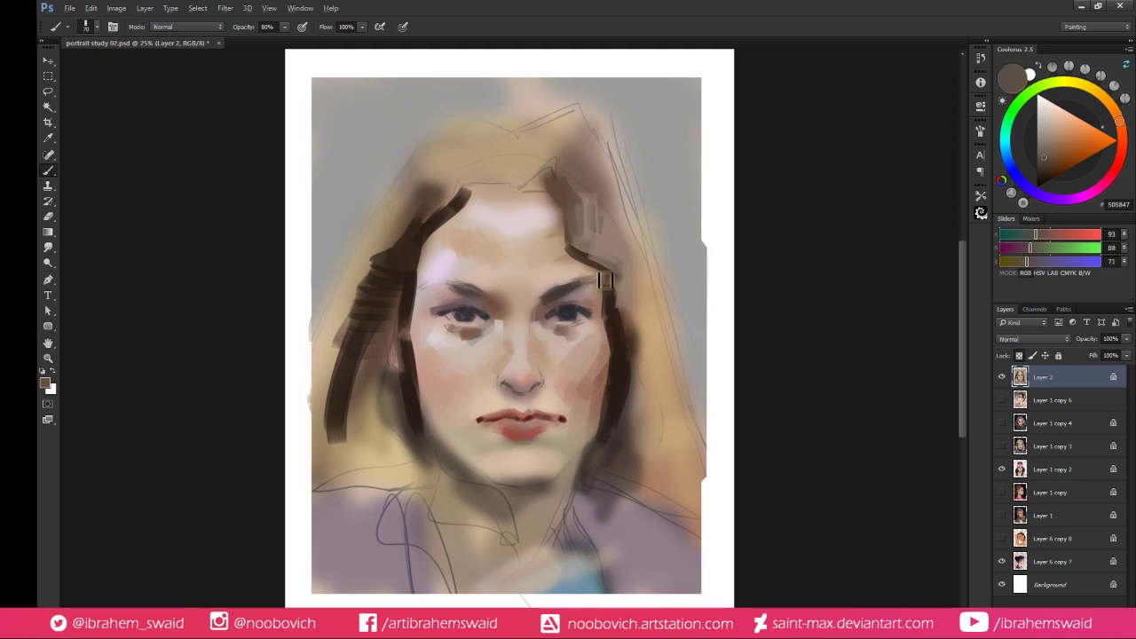
{"action": "left_click", "coordinate": [592, 284], "text": "alt"}
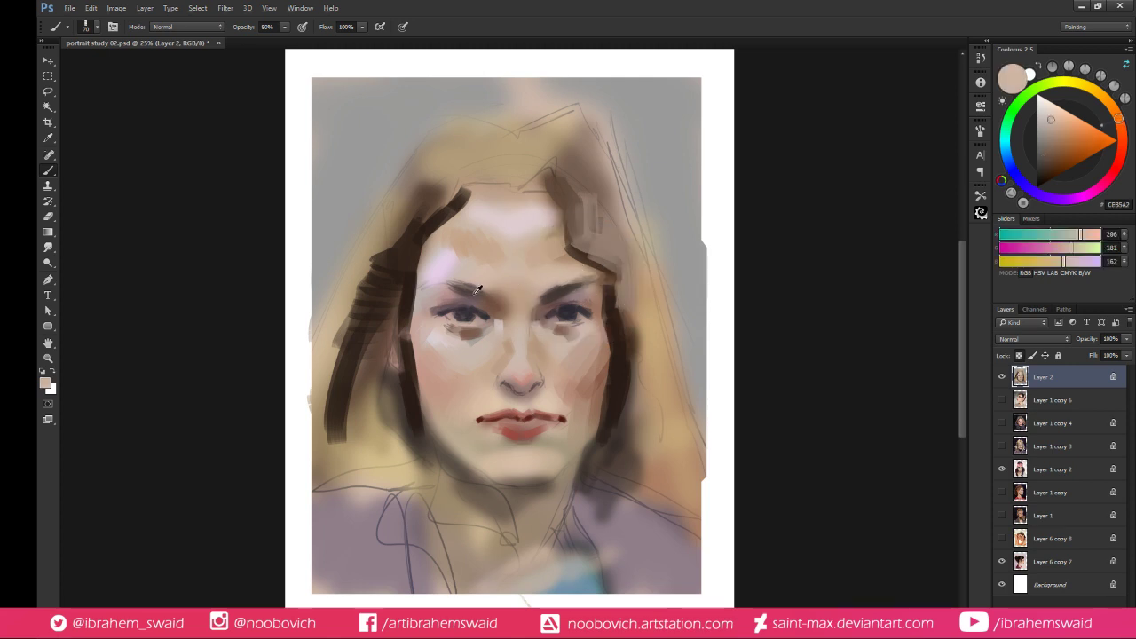
Darken and thicken the inner parts of both eyebrows with dark brown 2E2019
{"action": "left_click", "coordinate": [477, 290], "text": "alt"}
{"action": "left_click", "coordinate": [617, 301], "text": "alt"}
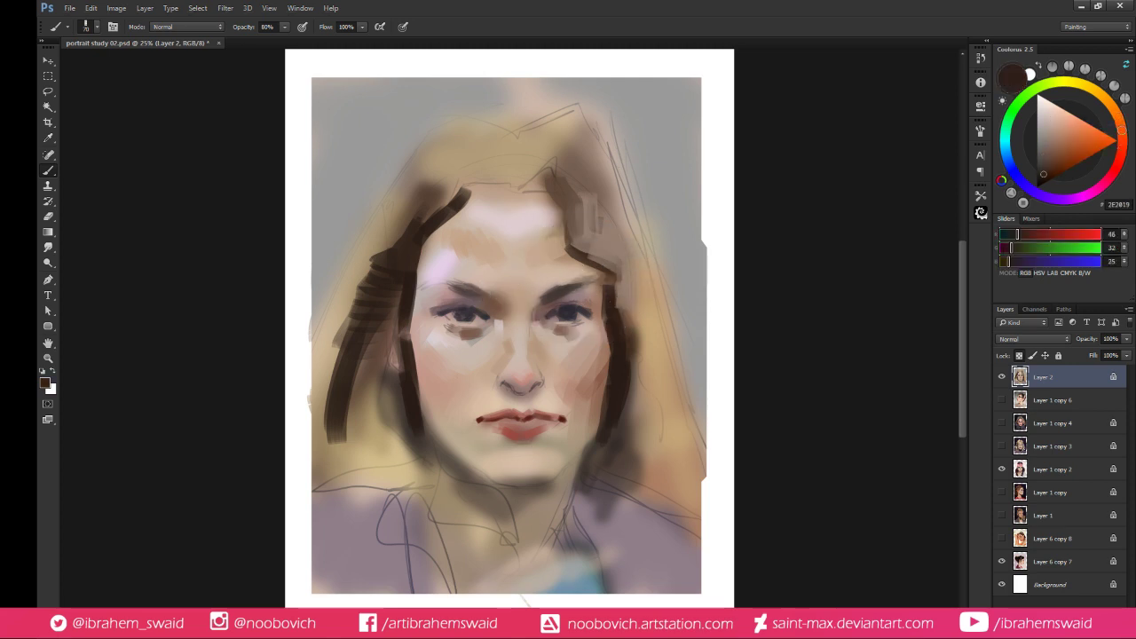
{"action": "mouse_move", "coordinate": [494, 299]}
{"action": "left_mouse_down"}
{"action": "mouse_move", "coordinate": [477, 293]}
{"action": "mouse_move", "coordinate": [513, 307]}
{"action": "mouse_move", "coordinate": [587, 291]}
{"action": "left_mouse_up"}
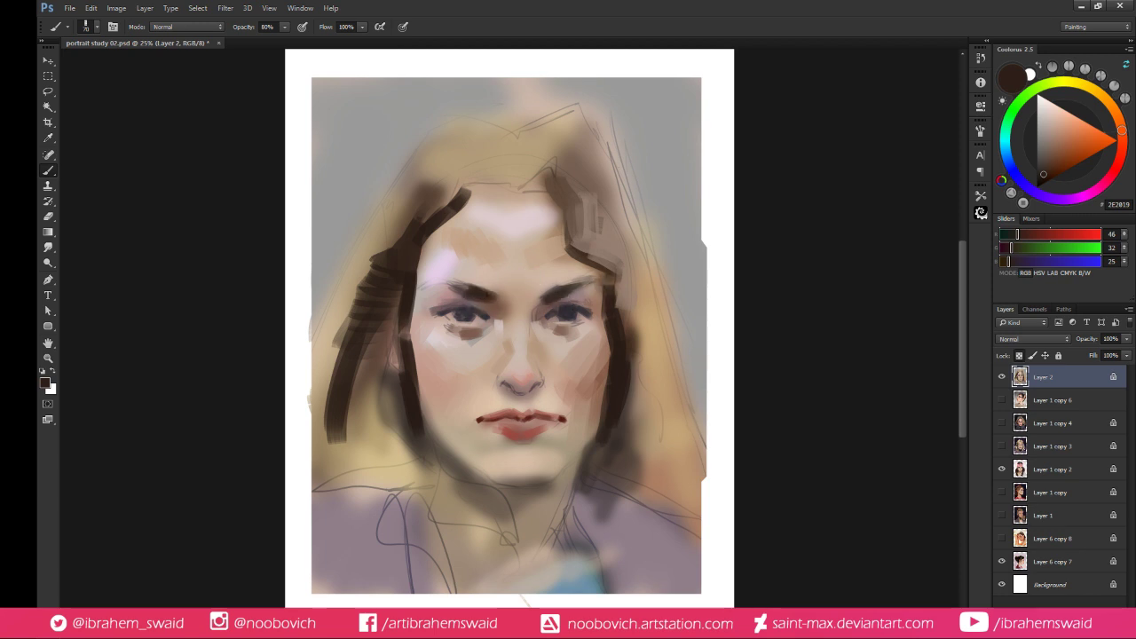
{"action": "left_click_drag", "start_coordinate": [508, 307], "coordinate": [529, 299]}
Blend the nose bridge and its sides with sampled skin tones such as BEA38C and CEB2A7
{"action": "left_click", "coordinate": [516, 364], "text": "alt"}
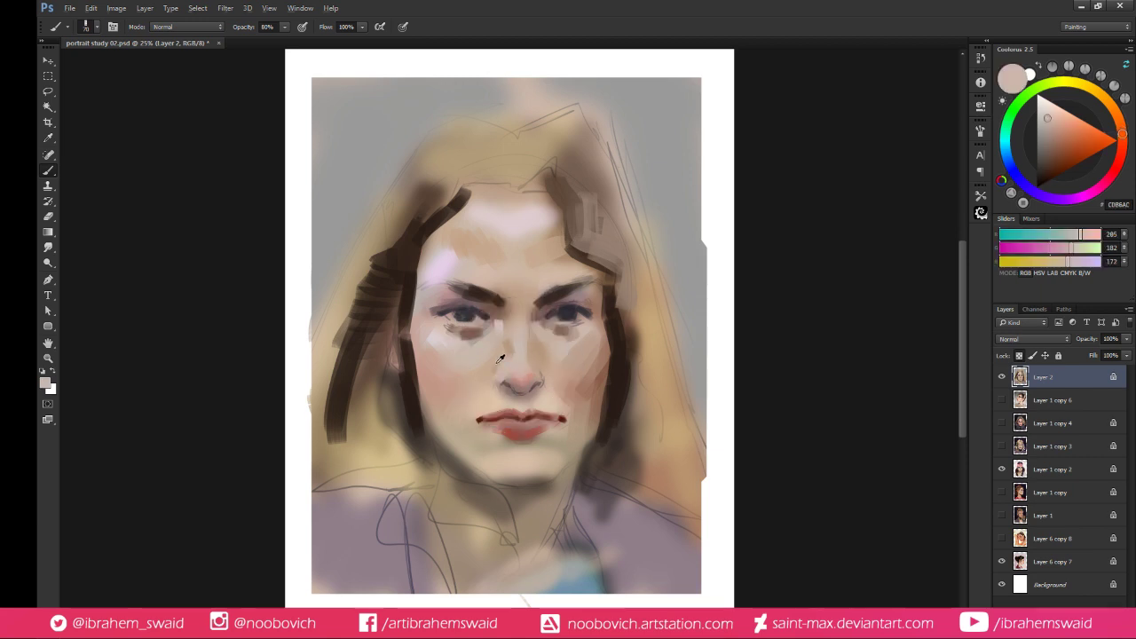
{"action": "left_click", "coordinate": [500, 358], "text": "alt"}
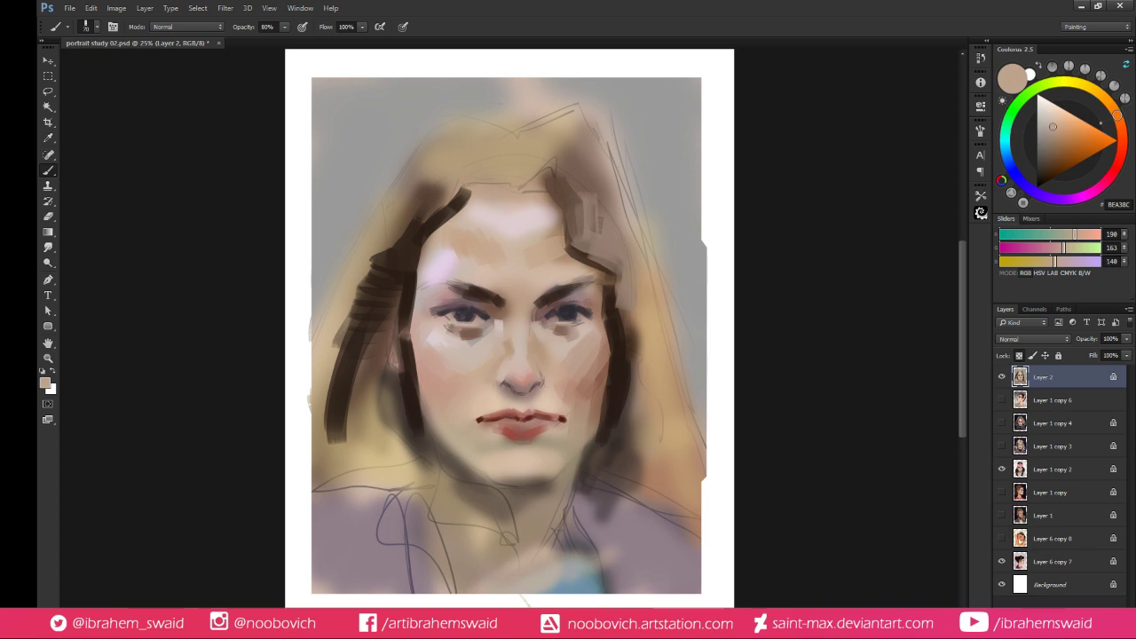
{"action": "left_click", "coordinate": [514, 375], "text": "alt"}
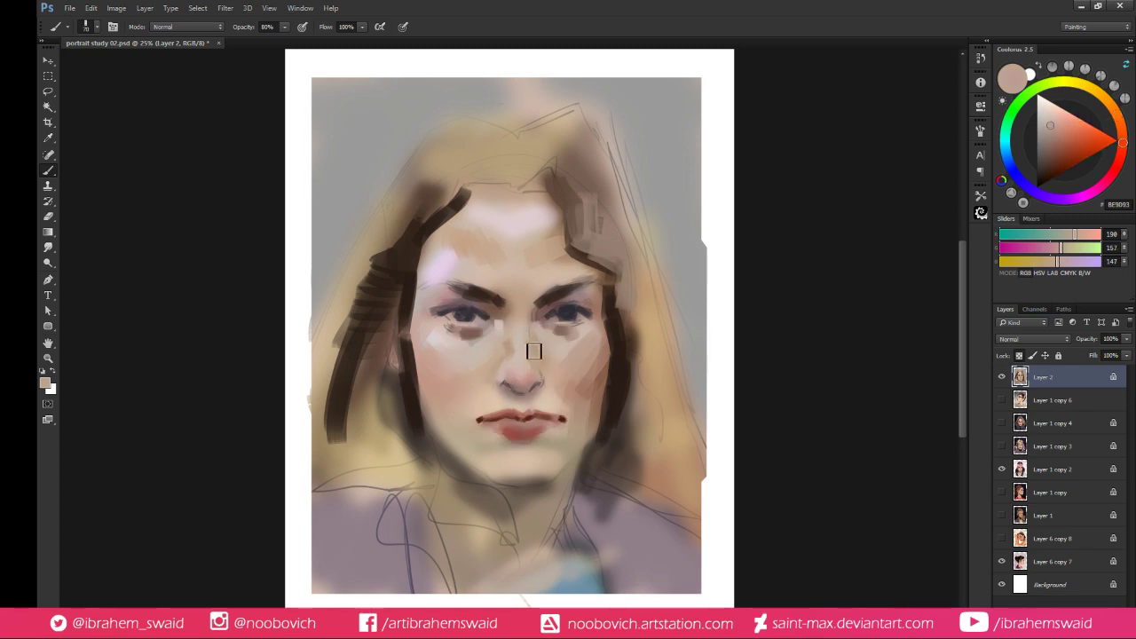
{"action": "left_click", "coordinate": [529, 364], "text": "alt"}
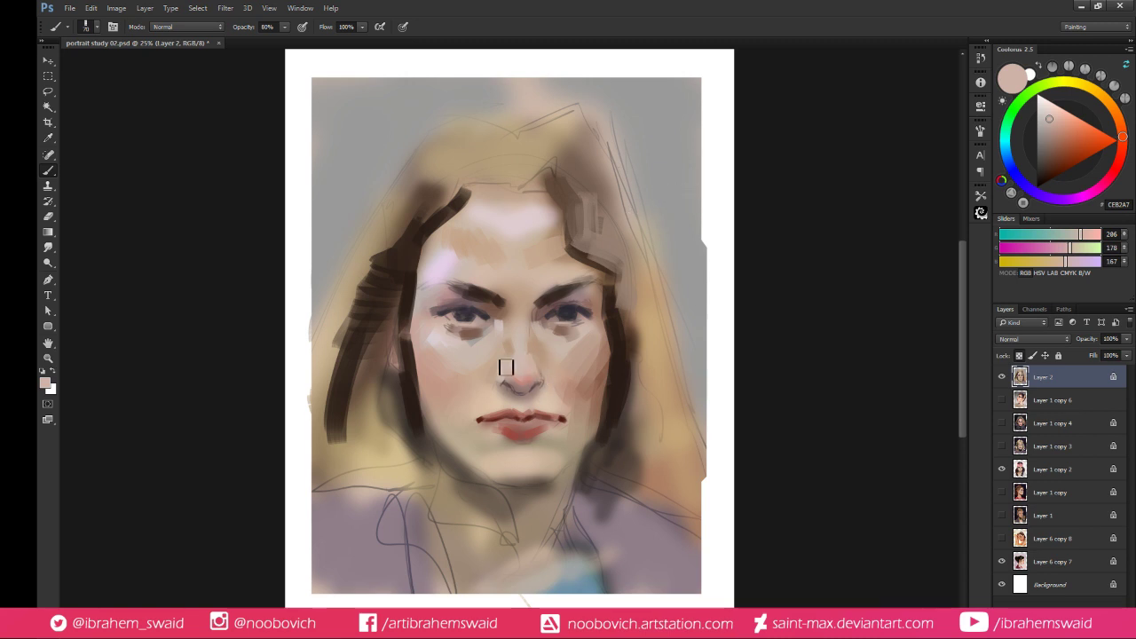
{"action": "left_click", "coordinate": [511, 351], "text": "alt"}
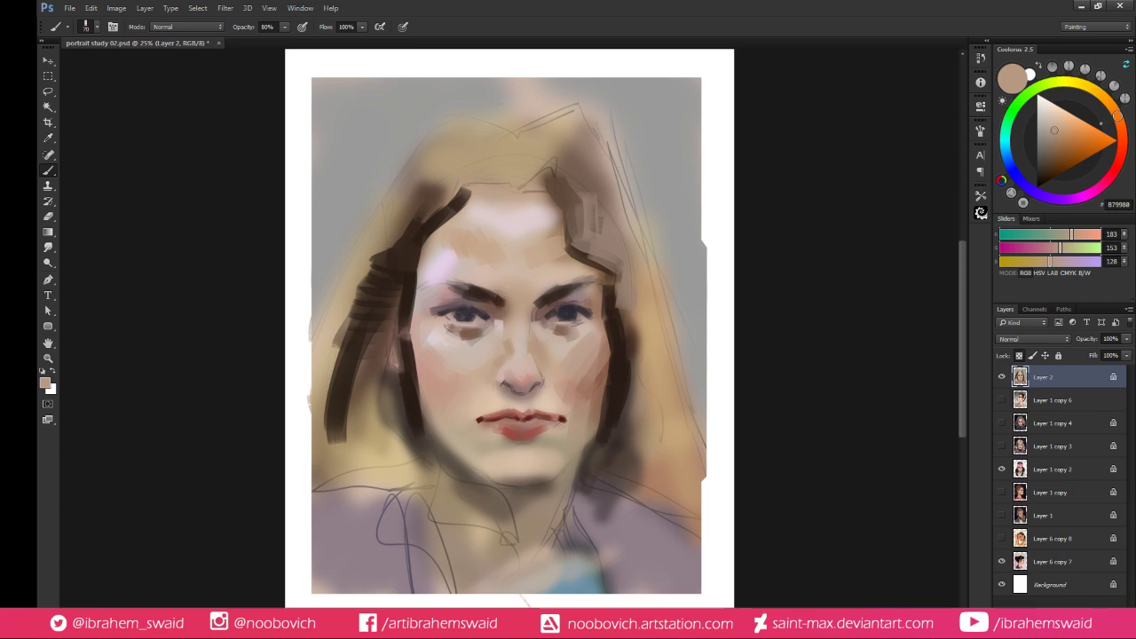
Soften the lower edge of the shadow under the left eye with sampled skin tones AF9D8F and BEACA1
{"action": "left_click", "coordinate": [479, 342], "text": "alt"}
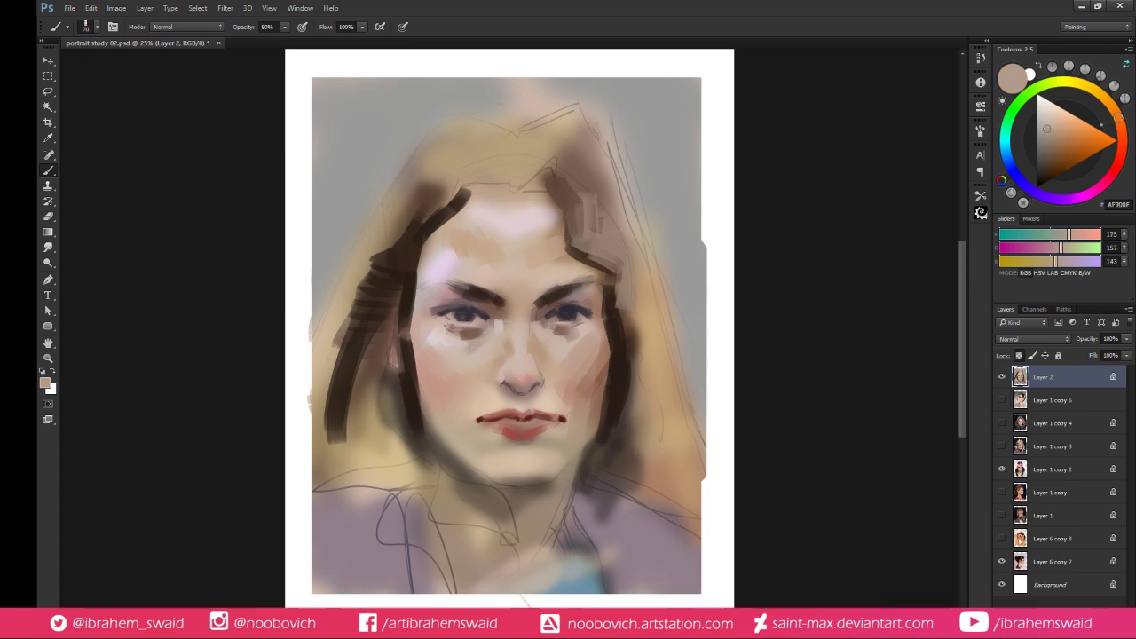
{"action": "left_click", "coordinate": [470, 345], "text": "alt"}
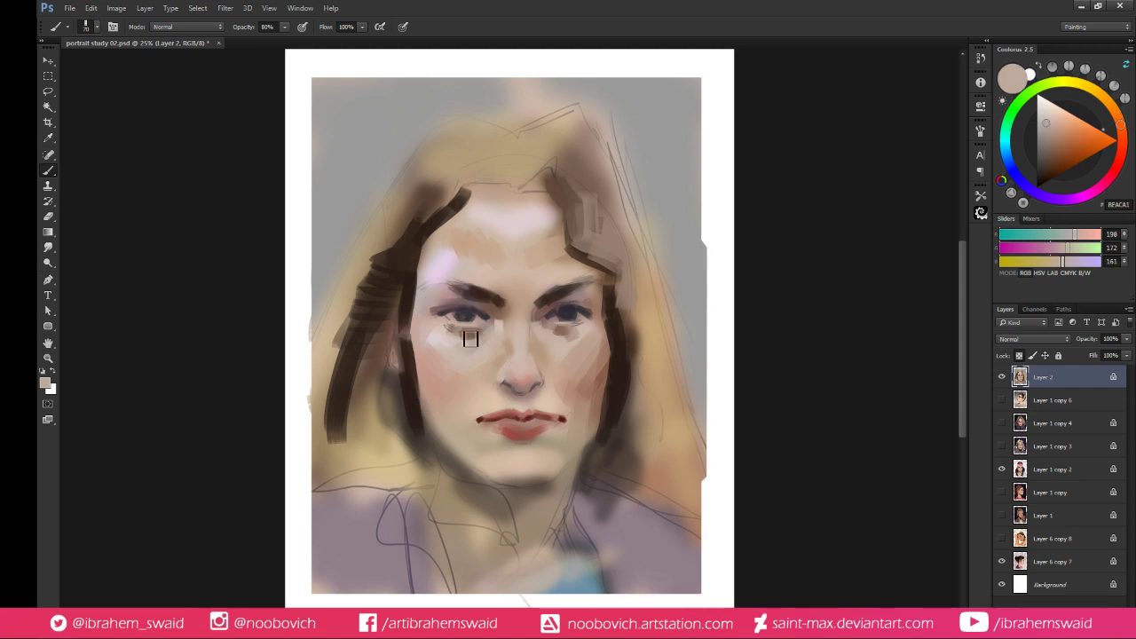
{"action": "left_click", "coordinate": [491, 326], "text": "alt"}
Warm the shadows under both eyes with reddish brown AF5E3B and blend them using sampled neighbouring tones
{"action": "left_click", "coordinate": [1074, 145]}
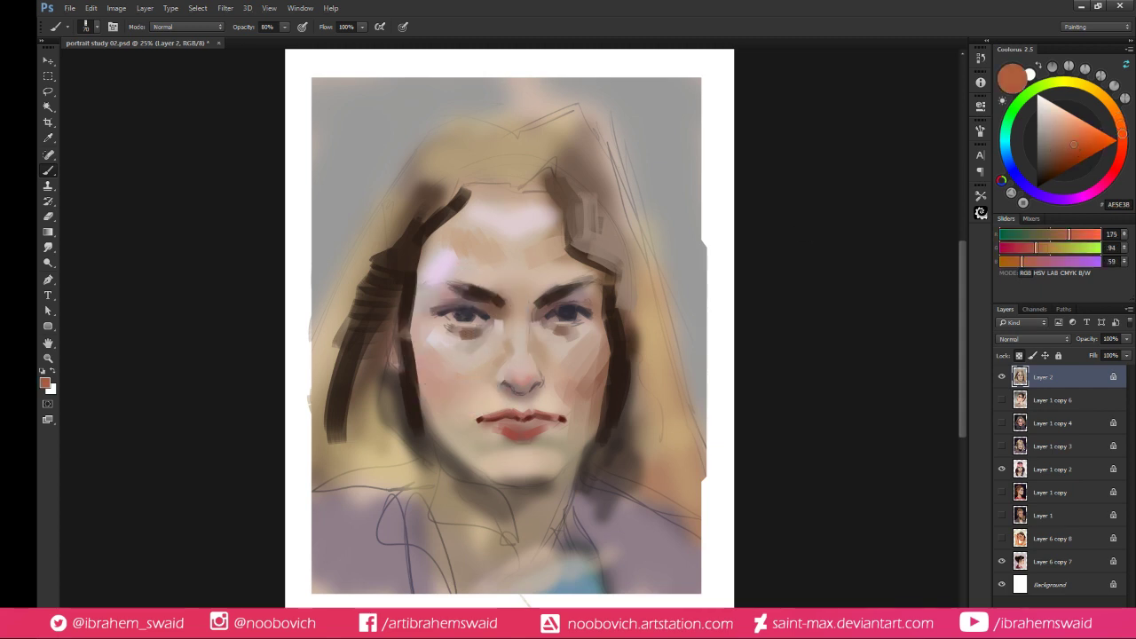
{"action": "left_click_drag", "start_coordinate": [471, 334], "coordinate": [451, 330]}
{"action": "left_click", "coordinate": [444, 323], "text": "alt"}
{"action": "left_click", "coordinate": [456, 328], "text": "alt"}
{"action": "left_click", "coordinate": [478, 333], "text": "alt"}
{"action": "left_click", "coordinate": [493, 330], "text": "alt"}
{"action": "mouse_move", "coordinate": [572, 325]}
{"action": "left_mouse_down"}
{"action": "mouse_move", "coordinate": [553, 332]}
{"action": "mouse_move", "coordinate": [597, 329]}
{"action": "left_mouse_up"}
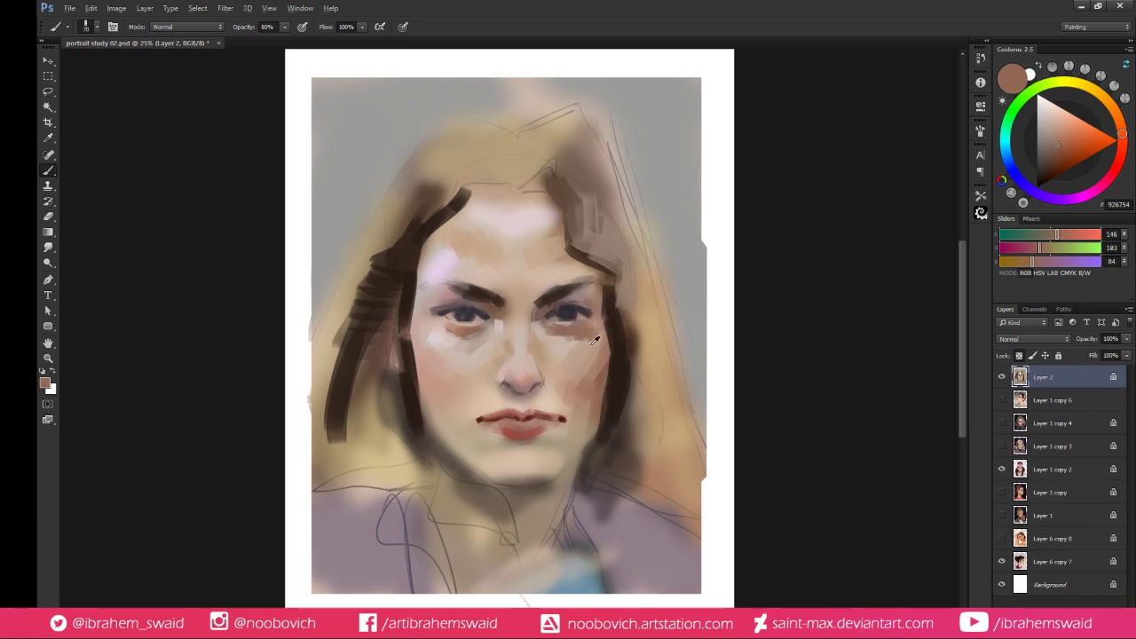
Blend the outer edge of the right cheek below the eye with sampled browns such as 9D7461
{"action": "left_click", "coordinate": [592, 344], "text": "alt"}
{"action": "left_click", "coordinate": [606, 346], "text": "alt"}
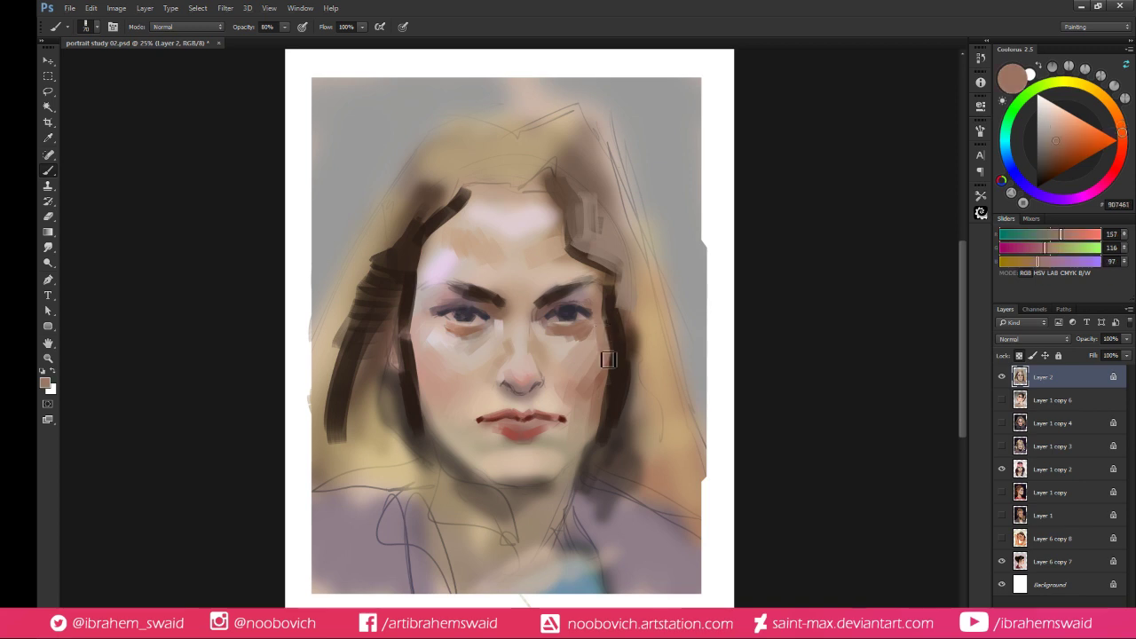
{"action": "left_click", "coordinate": [604, 330], "text": "alt"}
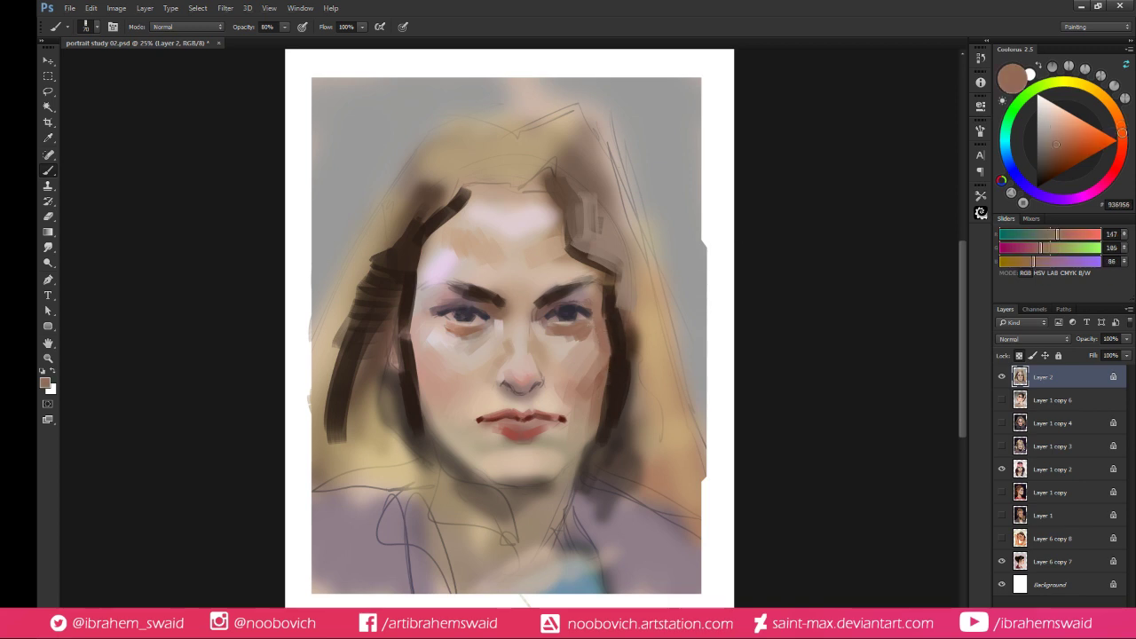
Shade the outer socket and upper lid of the right eye with brown 6E4939 and purplish brown 4F3C41
{"action": "left_click", "coordinate": [1054, 157]}
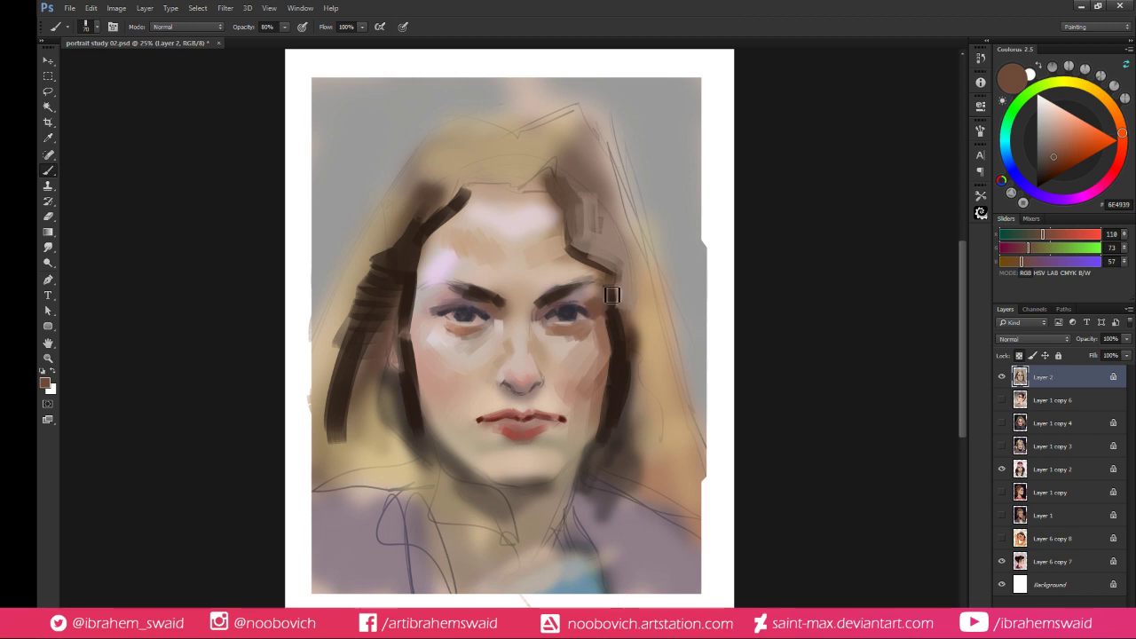
{"action": "left_click", "coordinate": [1044, 163]}
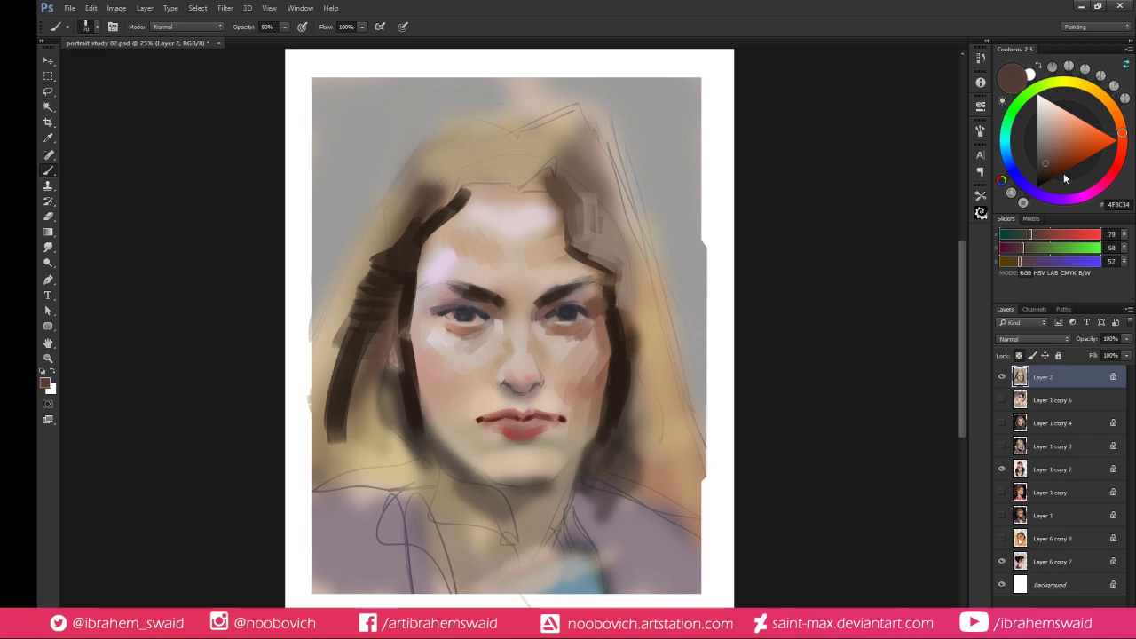
{"action": "left_click", "coordinate": [1026, 261]}
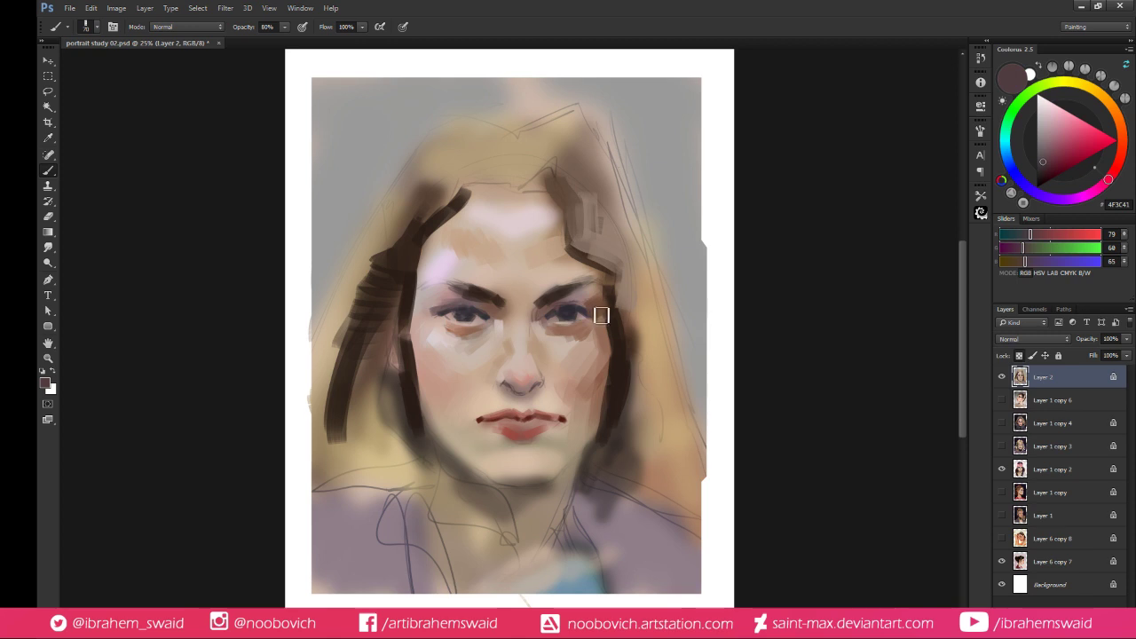
{"action": "left_click_drag", "start_coordinate": [609, 313], "coordinate": [591, 312]}
{"action": "left_click_drag", "start_coordinate": [601, 305], "coordinate": [579, 302]}
{"action": "left_click", "coordinate": [562, 302], "text": "alt"}
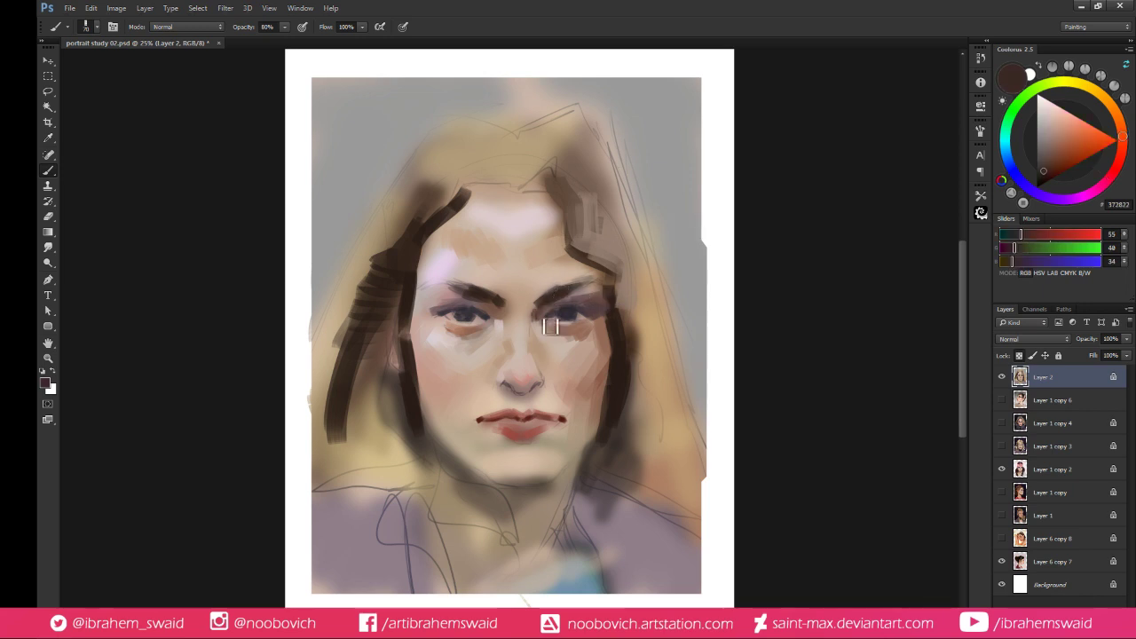
Refine the inner eye corners beside the nose bridge with sampled skin tones and browns such as BFA693 and 735446
{"action": "left_click", "coordinate": [540, 317], "text": "alt"}
{"action": "left_click", "coordinate": [543, 327], "text": "alt"}
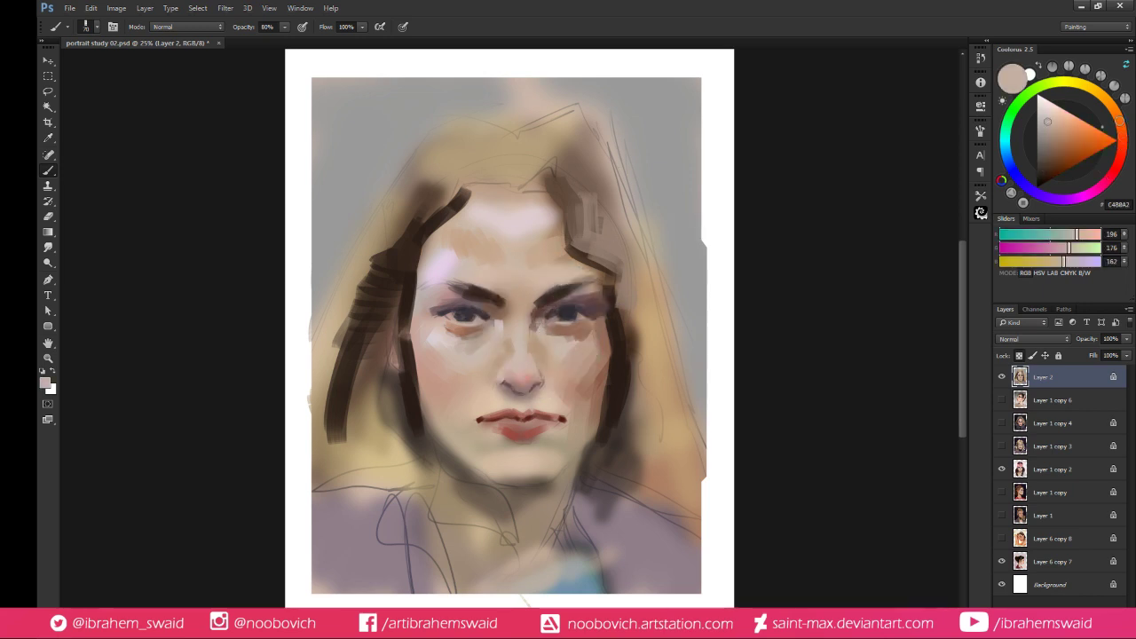
{"action": "left_click", "coordinate": [538, 315], "text": "alt"}
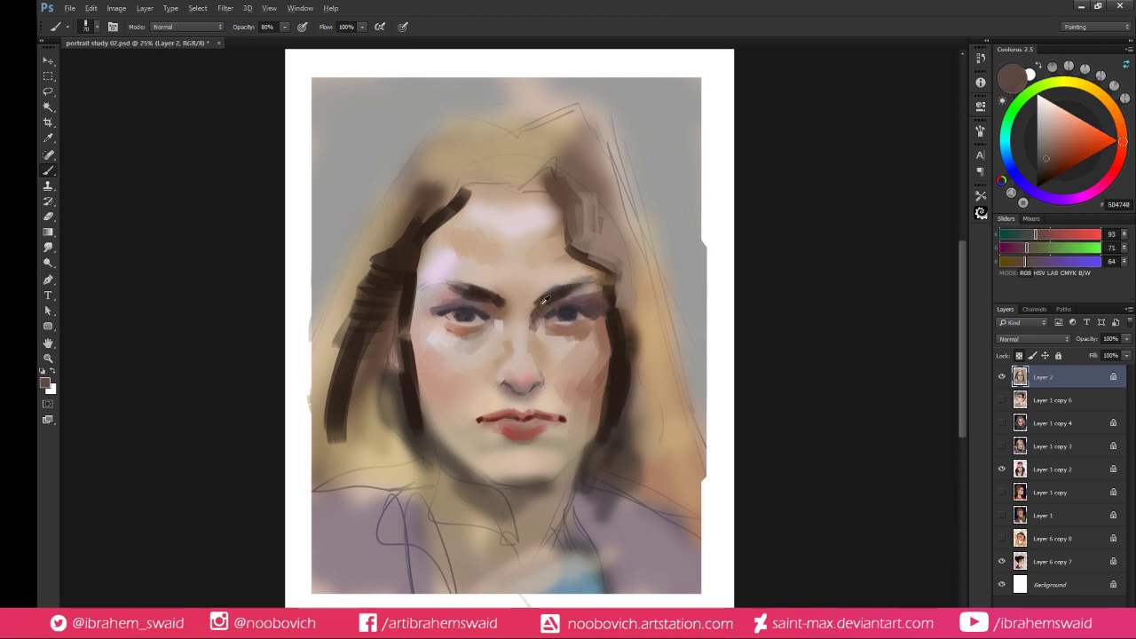
{"action": "left_click", "coordinate": [537, 317], "text": "alt"}
{"action": "left_click", "coordinate": [535, 331], "text": "alt"}
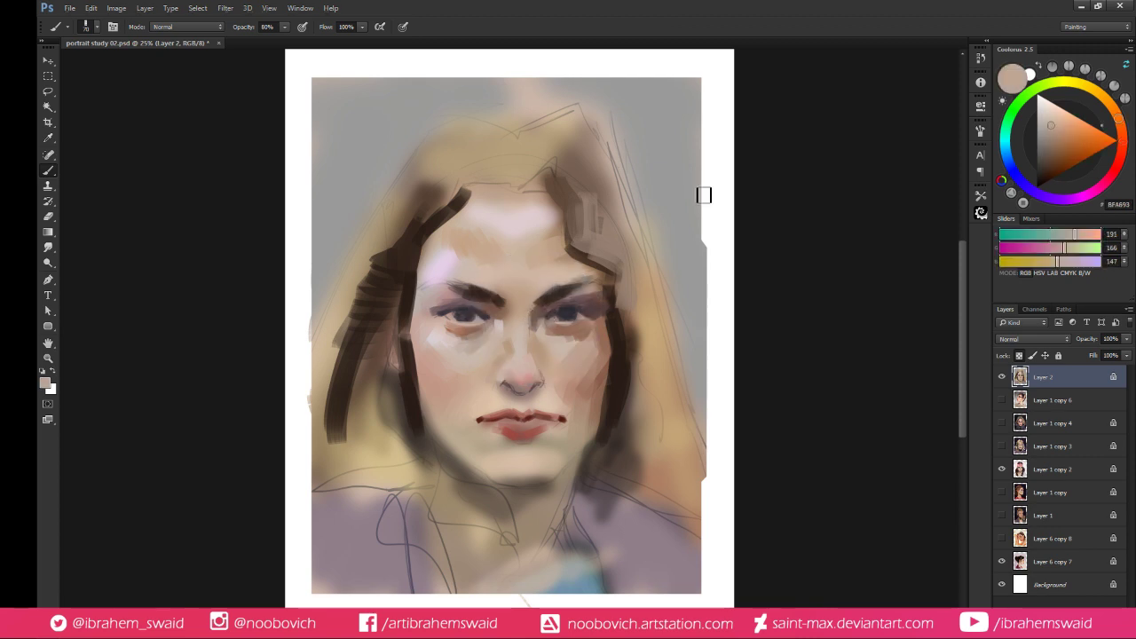
{"action": "left_click", "coordinate": [511, 317], "text": "alt"}
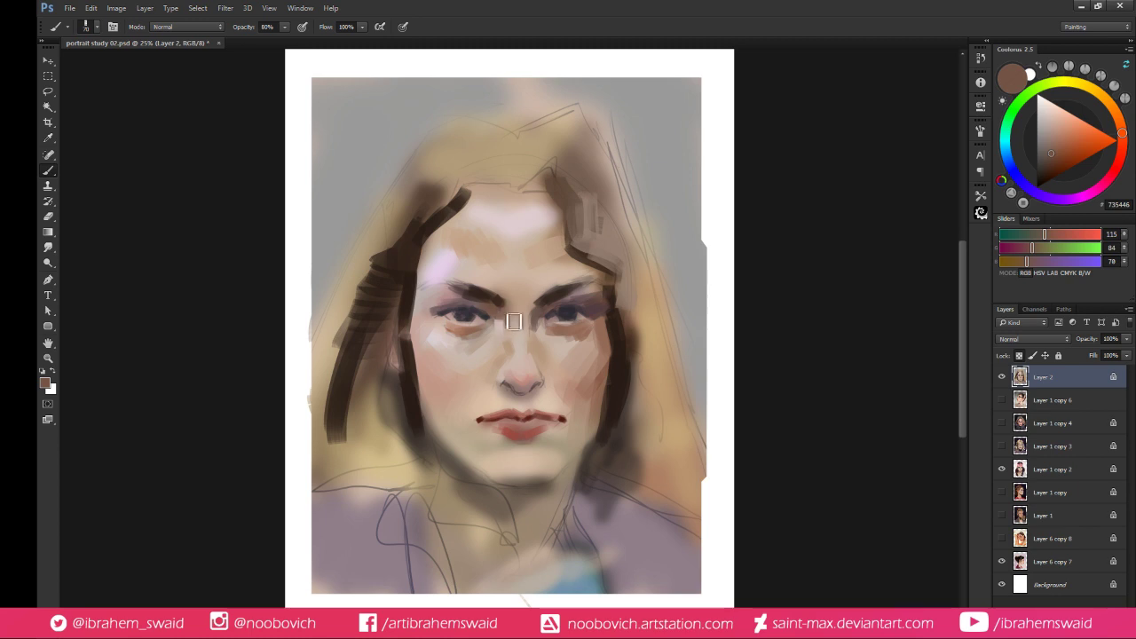
{"action": "left_click", "coordinate": [548, 308], "text": "alt"}
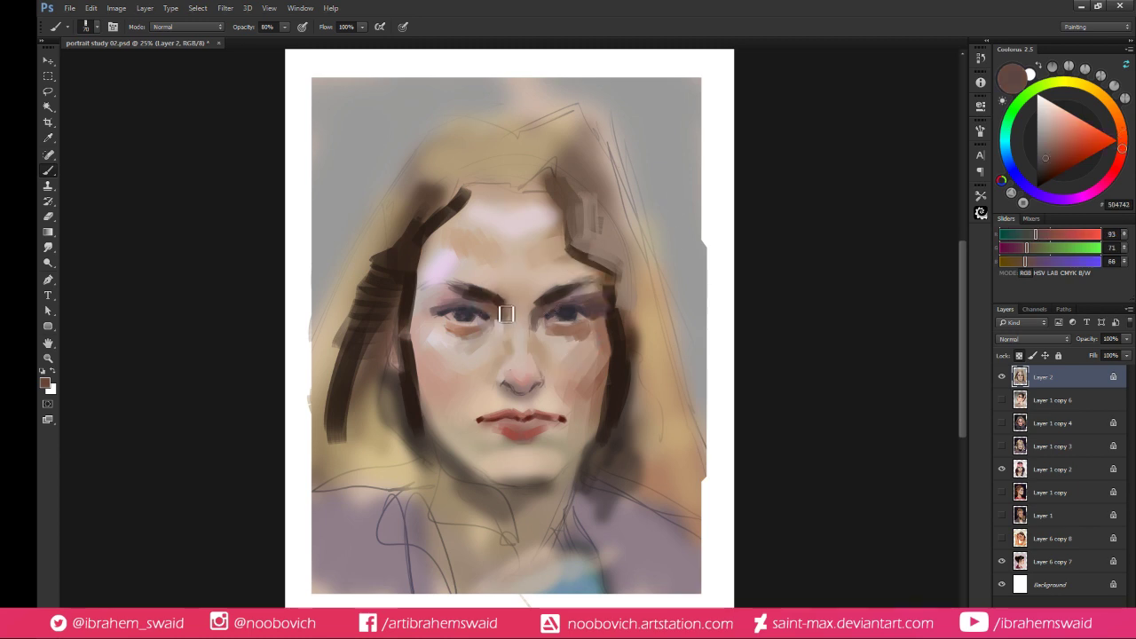
Model the right side of the nose with sampled skin tones such as CDB5AB and shade it with brown 926956
{"action": "left_click", "coordinate": [562, 355], "text": "alt"}
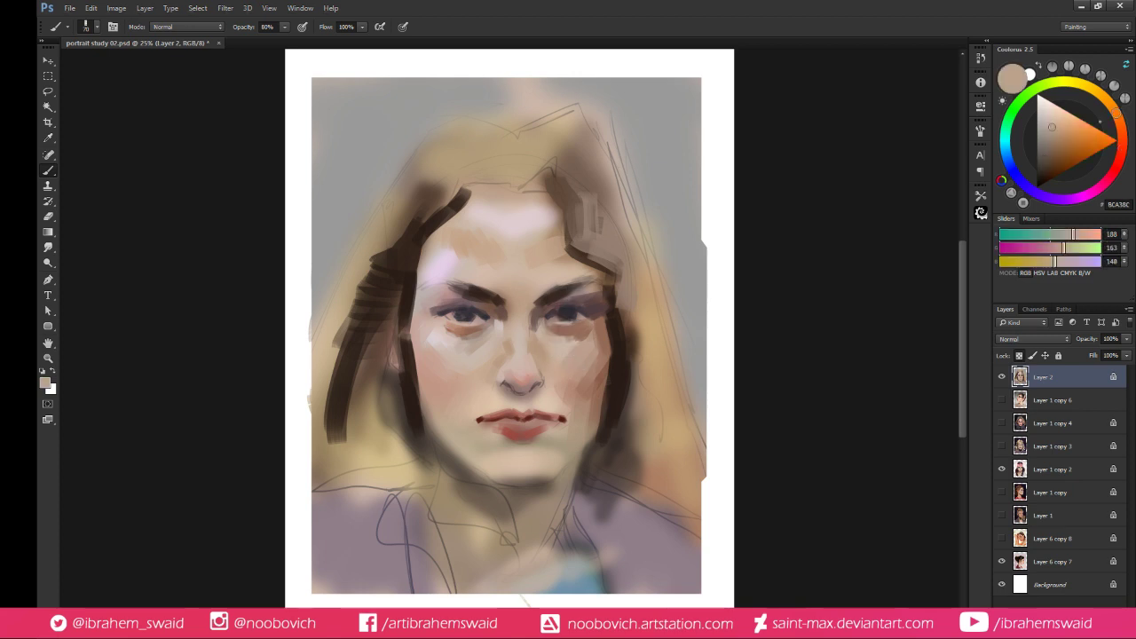
{"action": "left_click", "coordinate": [539, 363], "text": "alt"}
{"action": "left_click", "coordinate": [533, 367], "text": "alt"}
{"action": "left_click", "coordinate": [537, 362], "text": "alt"}
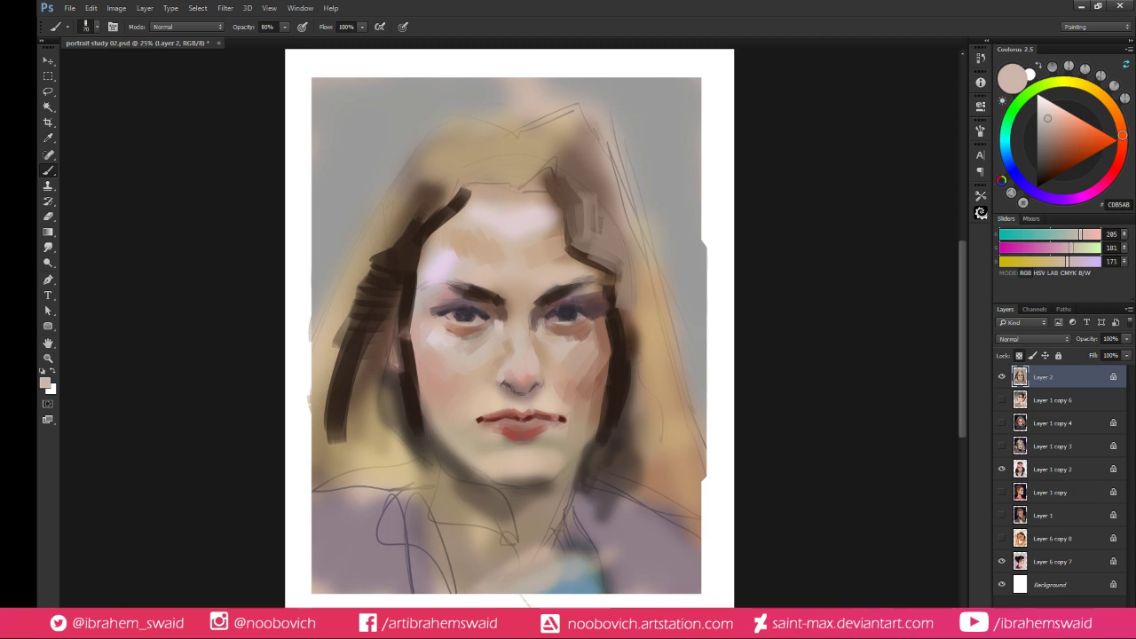
{"action": "left_click", "coordinate": [543, 352], "text": "alt"}
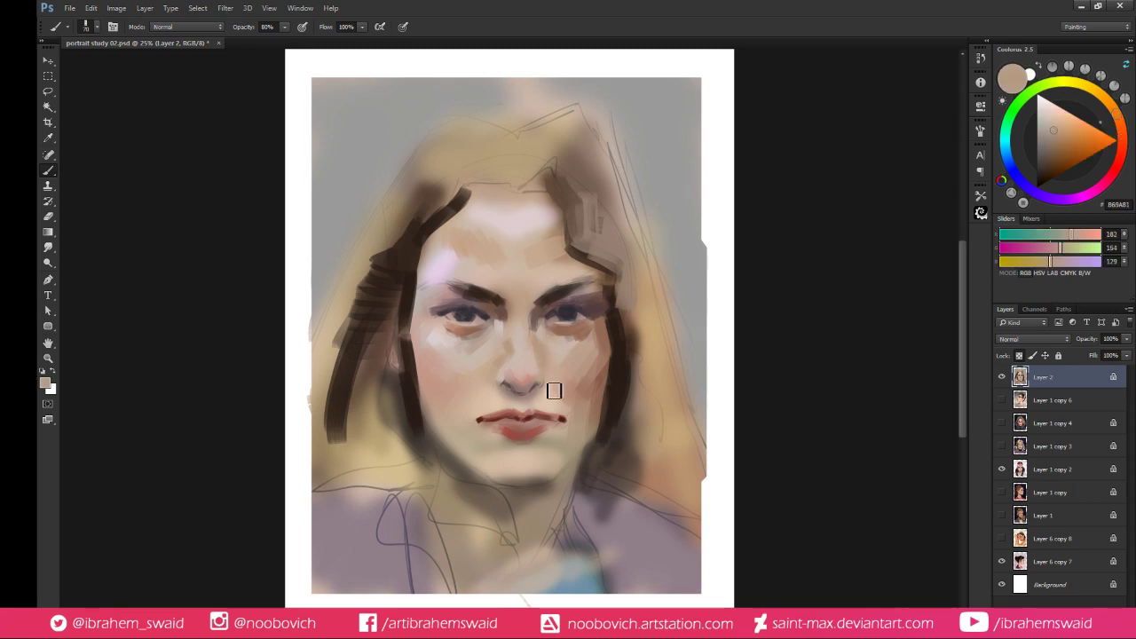
{"action": "left_click", "coordinate": [544, 363], "text": "alt"}
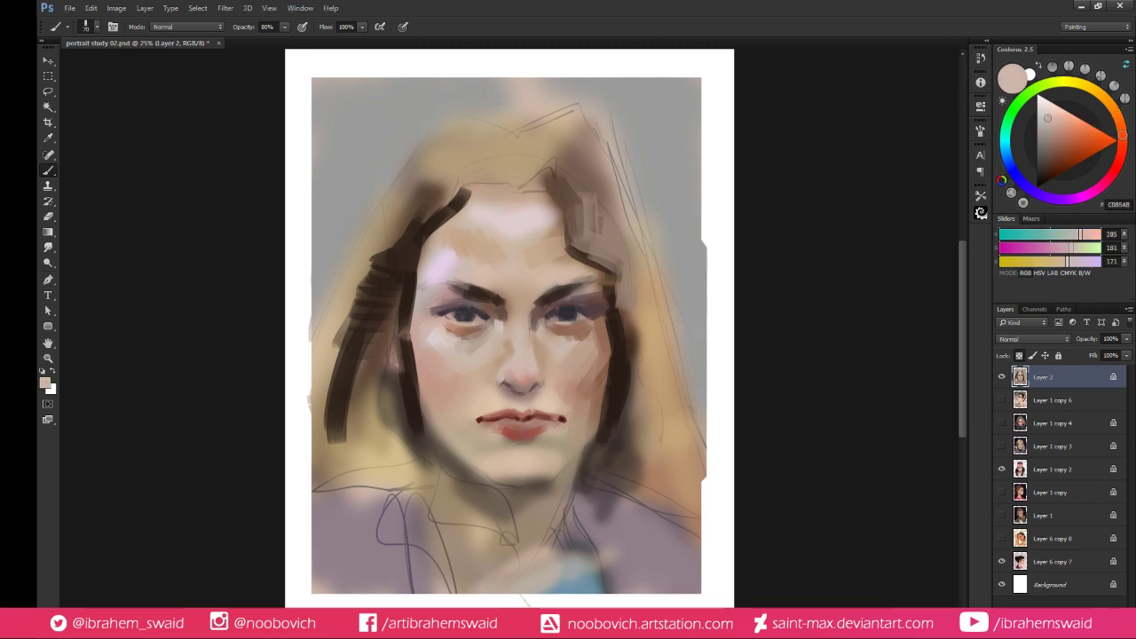
{"action": "left_click", "coordinate": [570, 339], "text": "alt"}
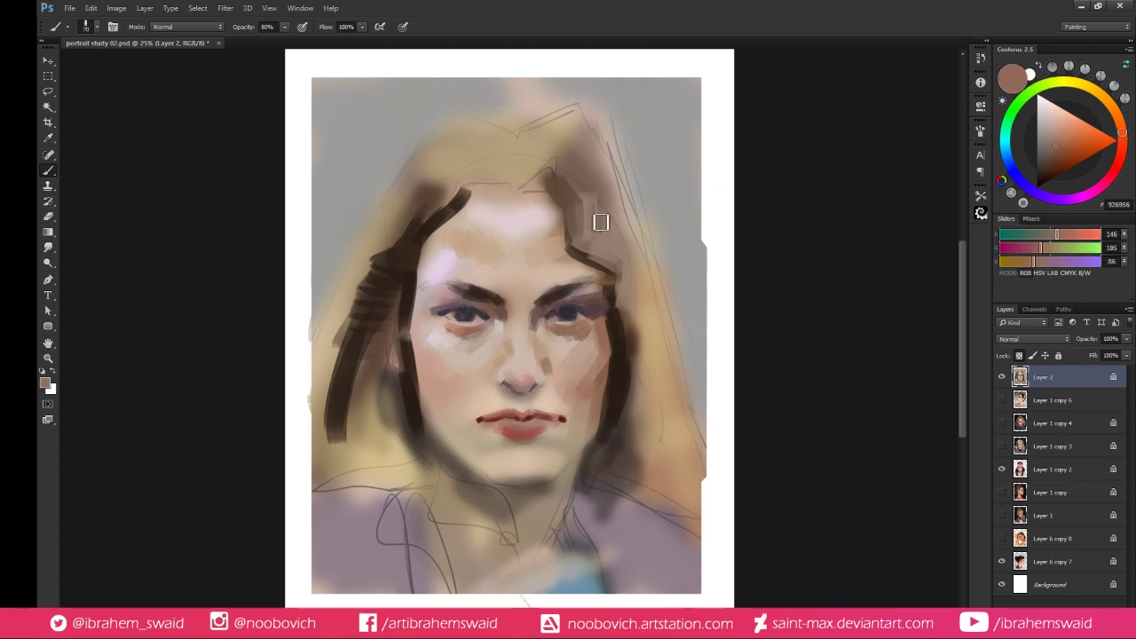
{"action": "left_click_drag", "start_coordinate": [601, 222], "coordinate": [572, 277]}
Warm the outer left cheek with reddish brown A8705F and tint the underside of the nose tip with 91543F
{"action": "left_click", "coordinate": [425, 340], "text": "alt"}
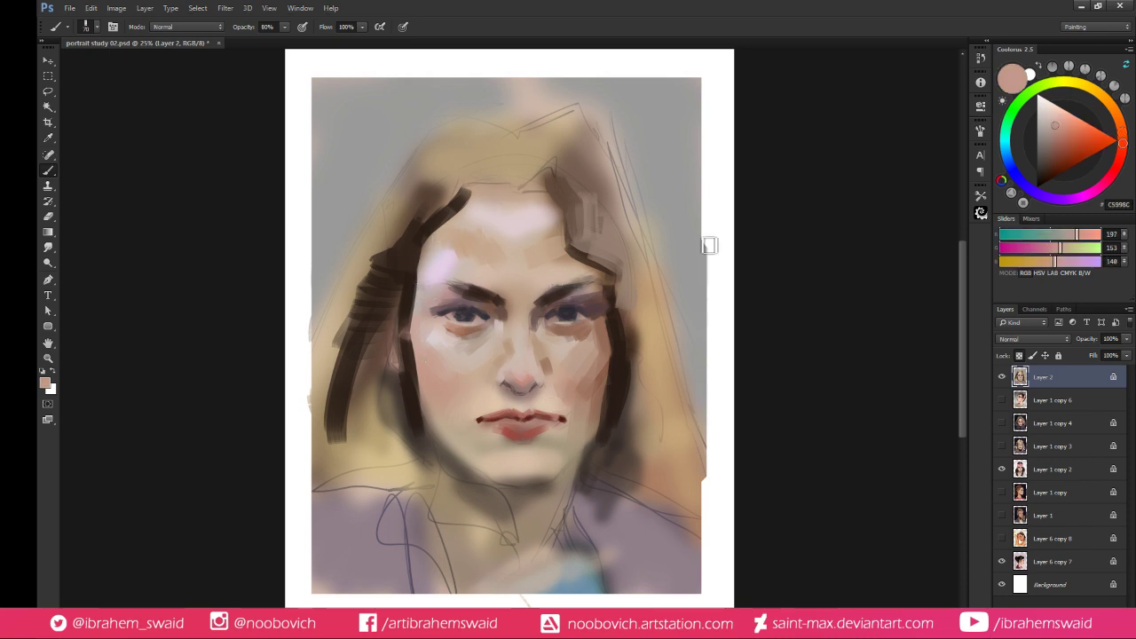
{"action": "left_click", "coordinate": [1060, 139]}
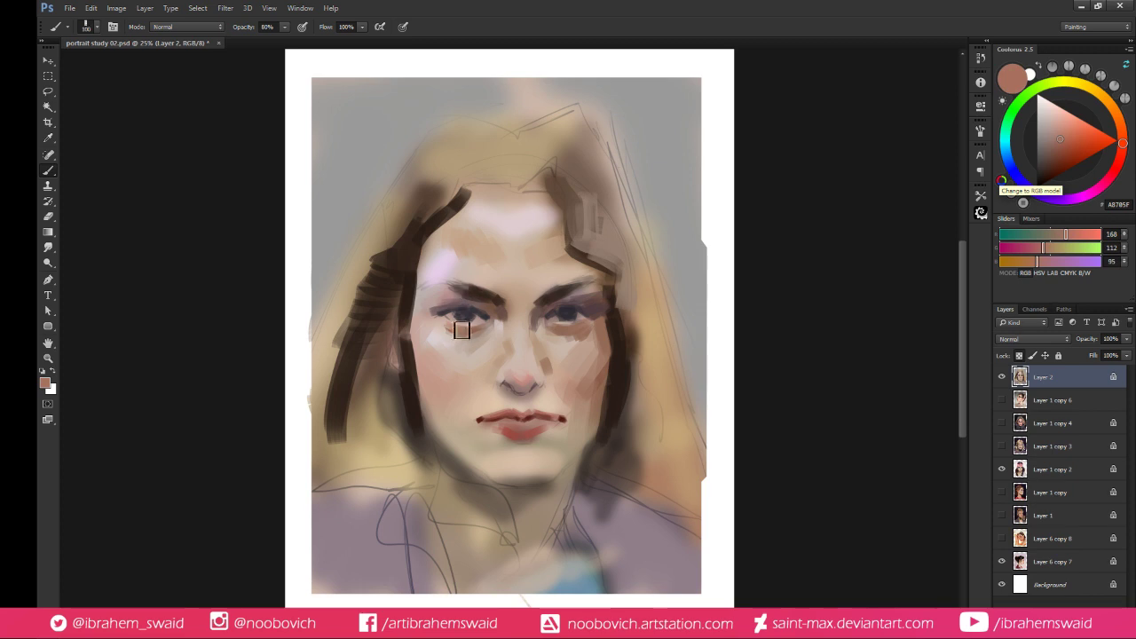
{"action": "left_click", "coordinate": [432, 337], "text": "alt"}
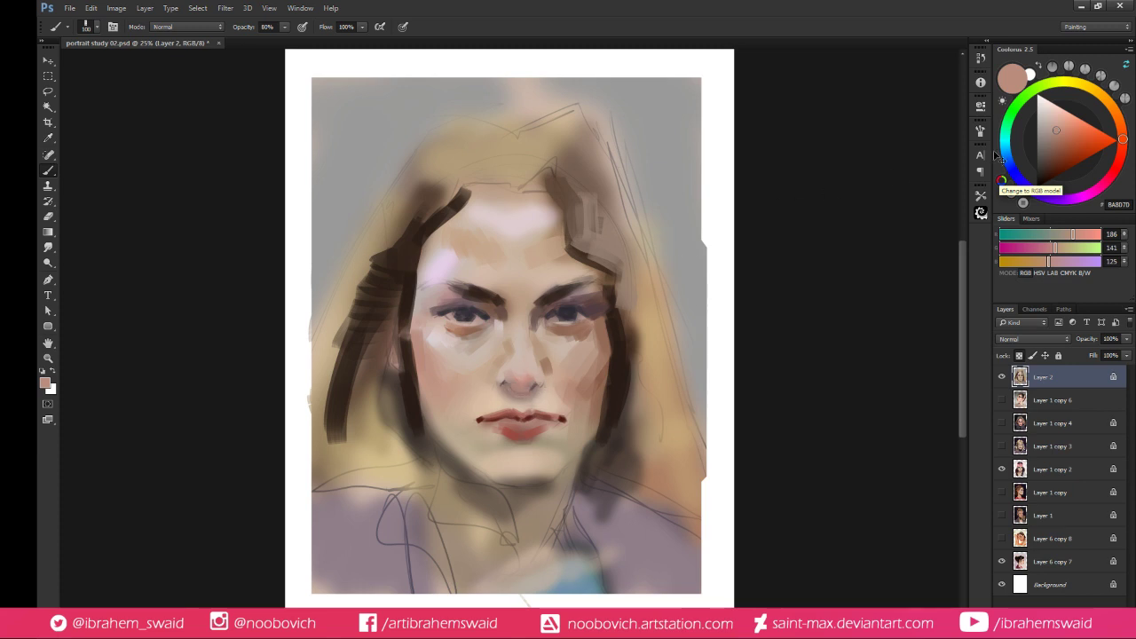
{"action": "left_click", "coordinate": [1064, 149]}
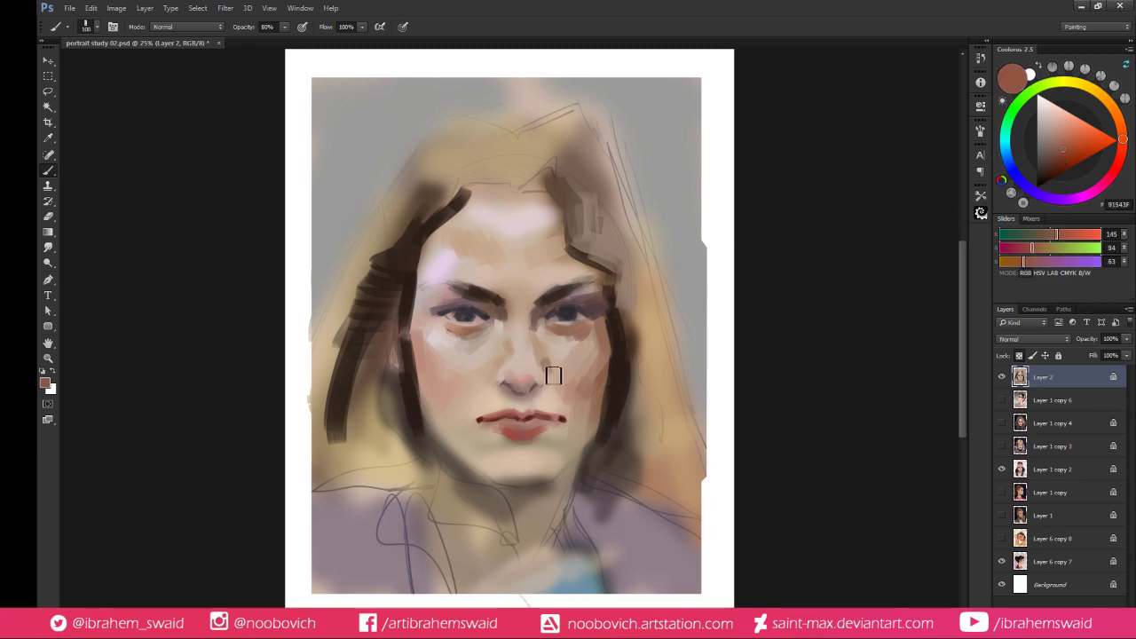
{"action": "left_click_drag", "start_coordinate": [516, 383], "coordinate": [531, 382]}
Paint a long light stroke in F6D39F along the outer left edge of the hair
{"action": "key", "text": "alt"}
{"action": "left_click", "coordinate": [1064, 112]}
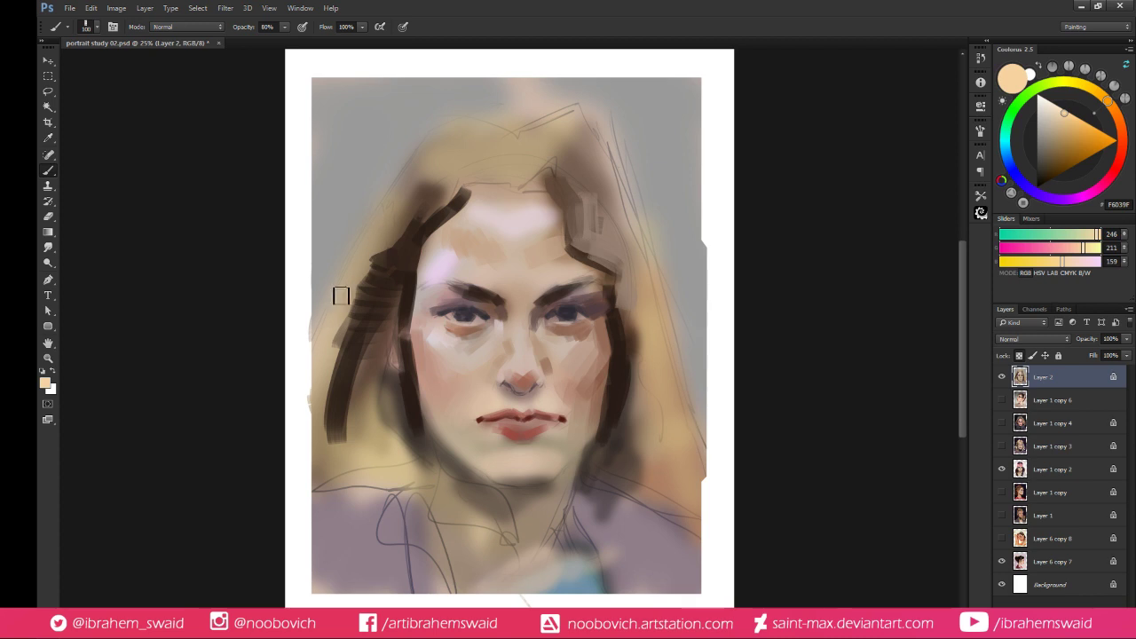
{"action": "left_click_drag", "start_coordinate": [307, 368], "coordinate": [399, 178]}
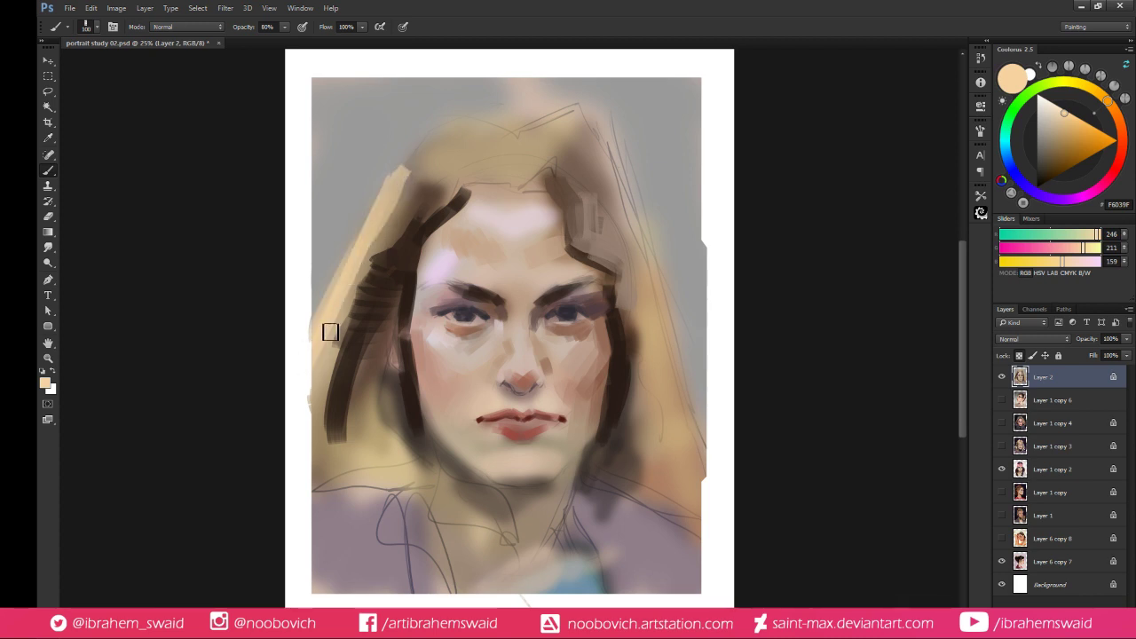
Model the nose tip with sampled tones C19487 and CAABA2, and shade its right wing with brown 936A5E
{"action": "left_click", "coordinate": [516, 374], "text": "alt"}
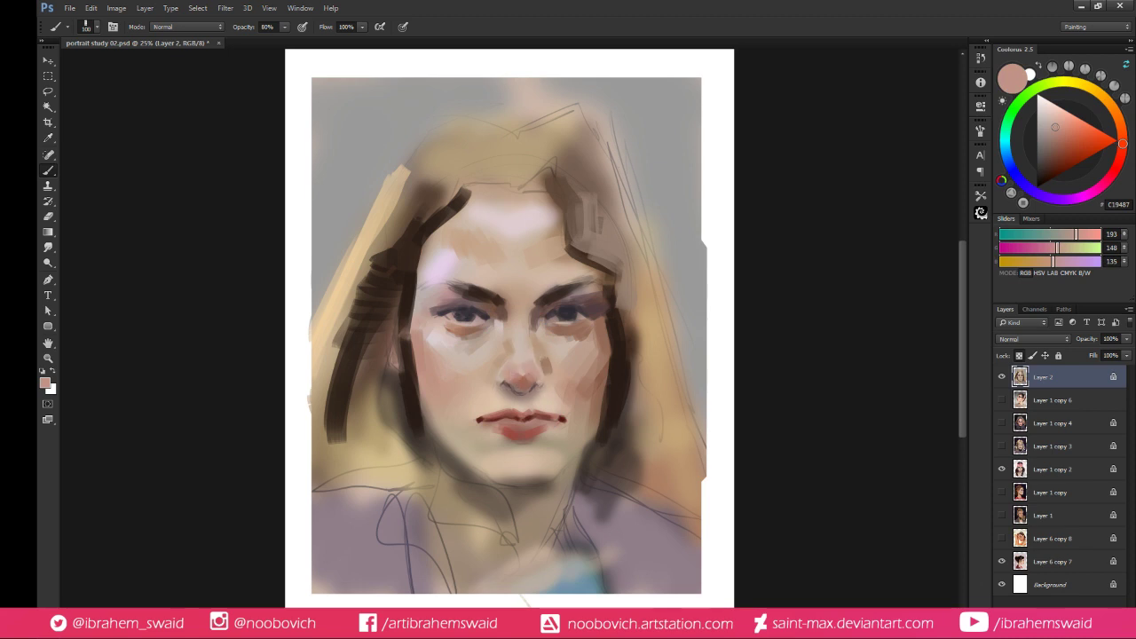
{"action": "left_click", "coordinate": [524, 368], "text": "alt"}
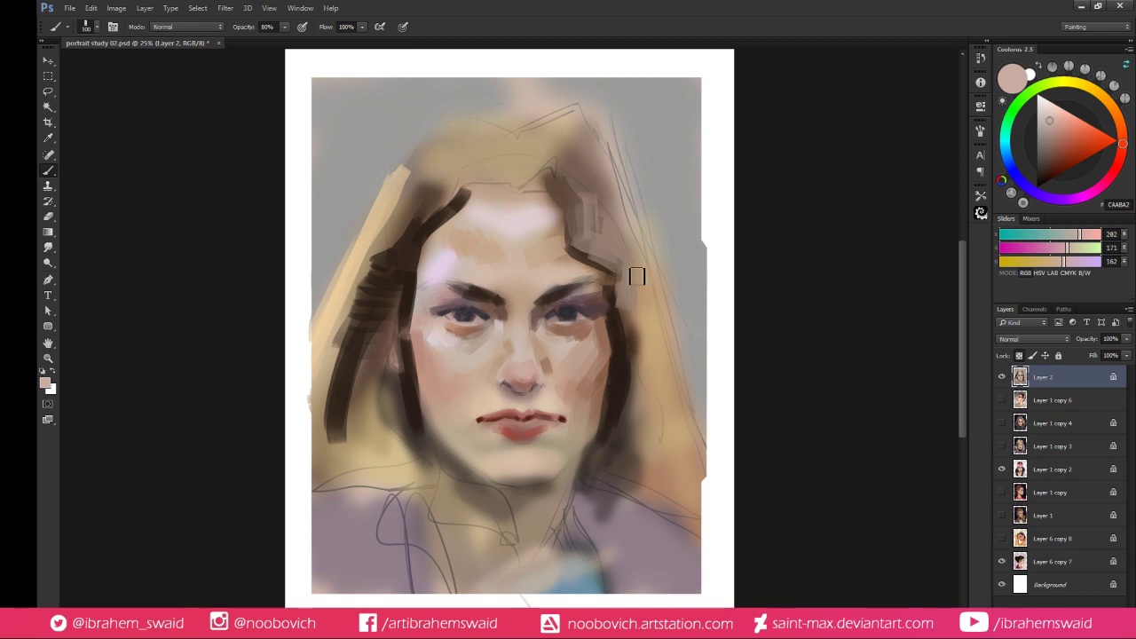
{"action": "left_click", "coordinate": [534, 385], "text": "alt"}
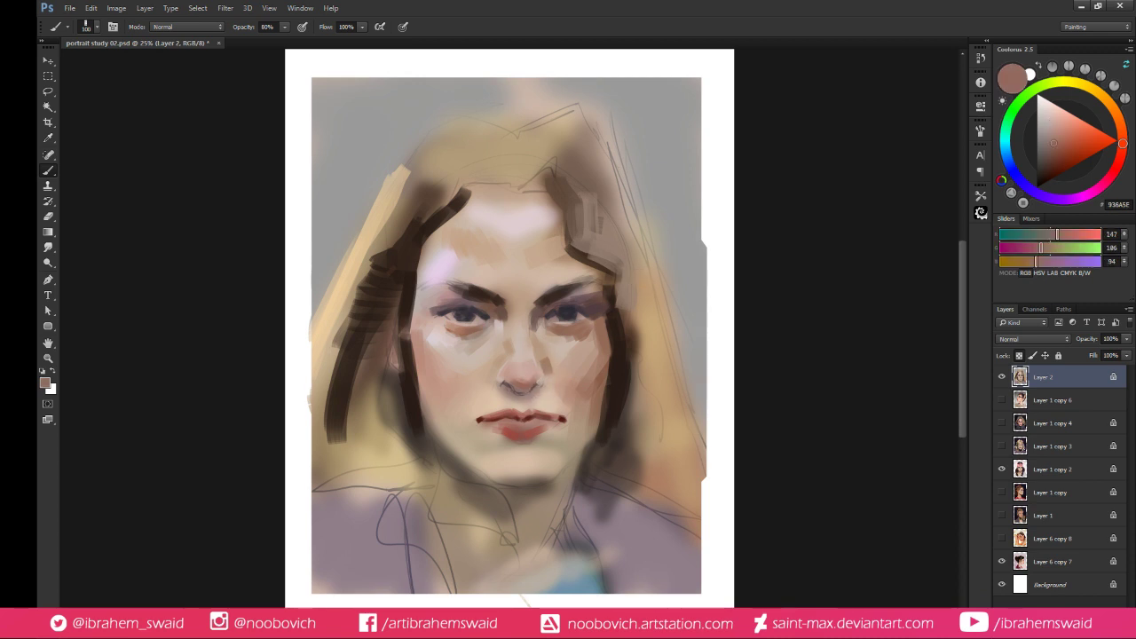
{"action": "left_click_drag", "start_coordinate": [547, 381], "coordinate": [543, 367]}
Warm the skin between nose and upper lip with CFA275 and blend it with sampled skin tones such as DAC3AD and D2AC88
{"action": "left_click", "coordinate": [499, 394], "text": "alt"}
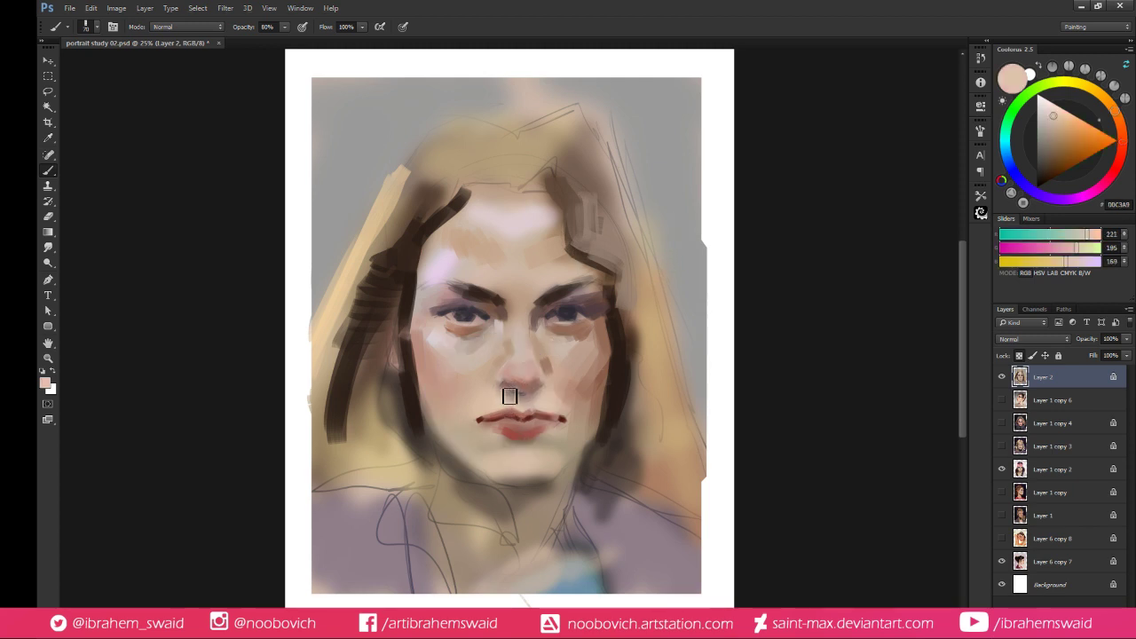
{"action": "left_click", "coordinate": [1066, 127]}
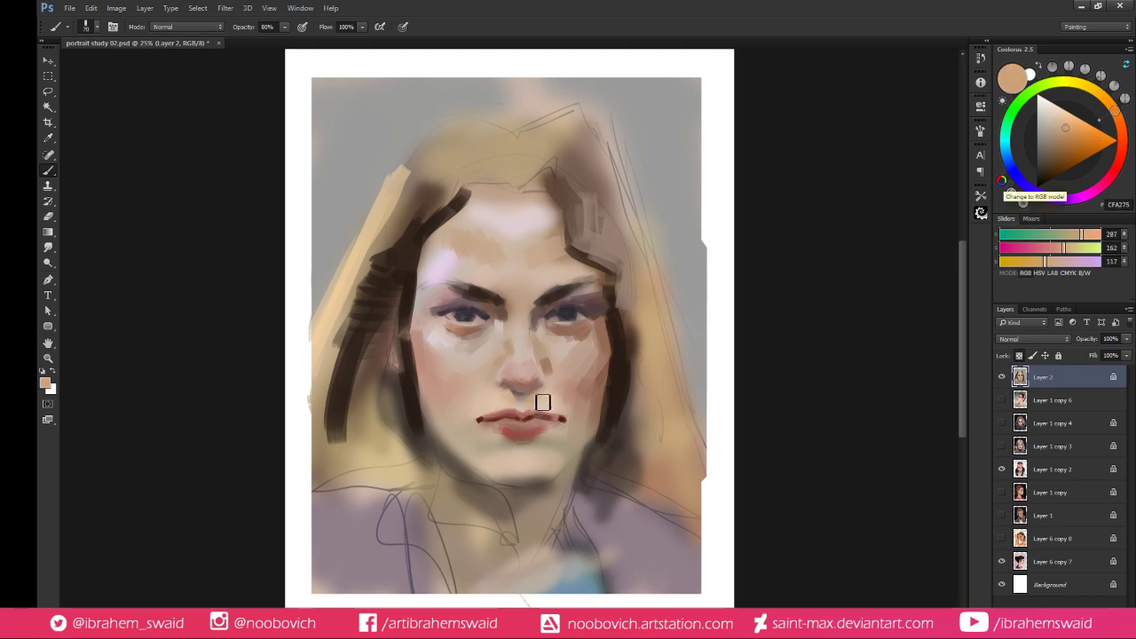
{"action": "left_click_drag", "start_coordinate": [538, 400], "coordinate": [529, 393]}
{"action": "left_click", "coordinate": [522, 396], "text": "alt"}
{"action": "left_click", "coordinate": [549, 406], "text": "alt"}
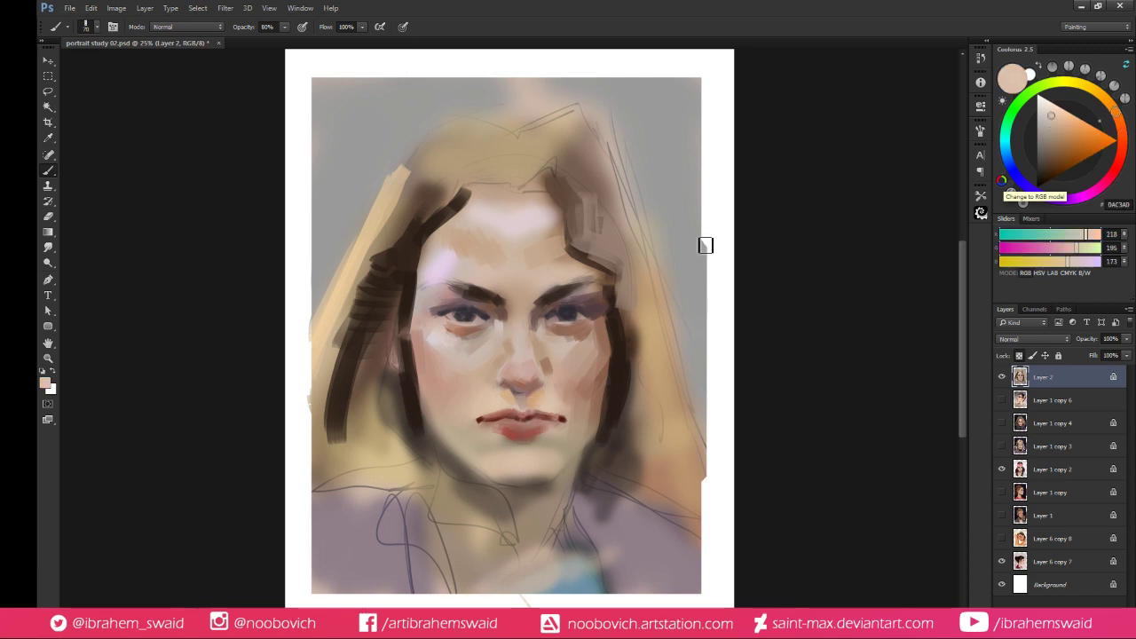
{"action": "left_click", "coordinate": [522, 395], "text": "alt"}
{"action": "left_click", "coordinate": [527, 421], "text": "alt"}
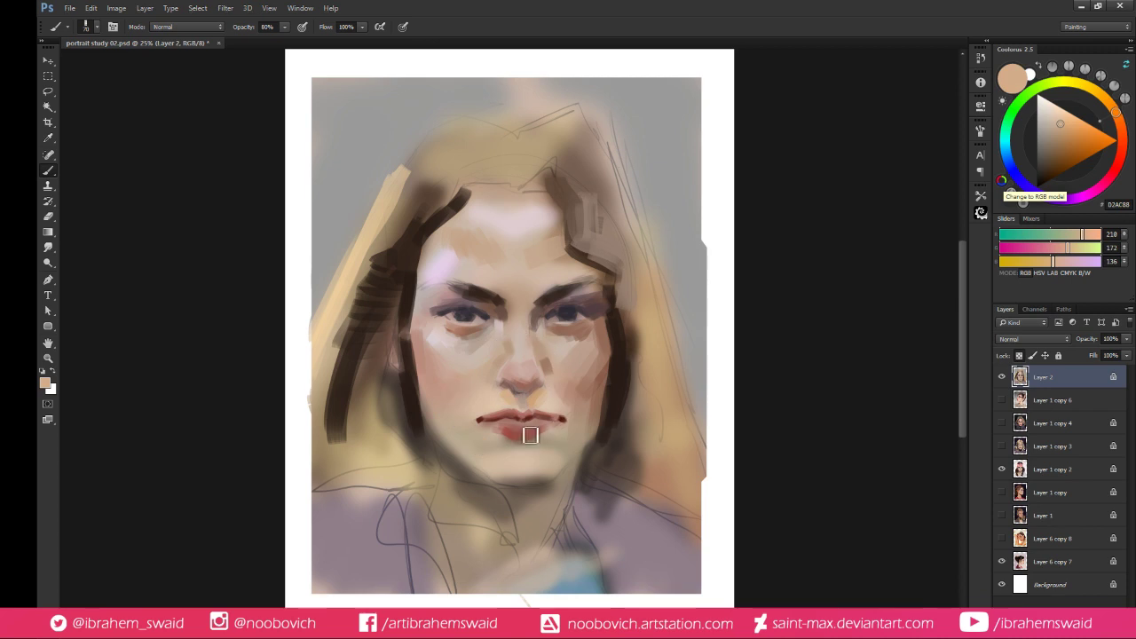
Shade the left wing of the nose with brown 966A5E and soften the skin around it with sampled C6A397 and D8BCA4
{"action": "left_click", "coordinate": [513, 381], "text": "alt"}
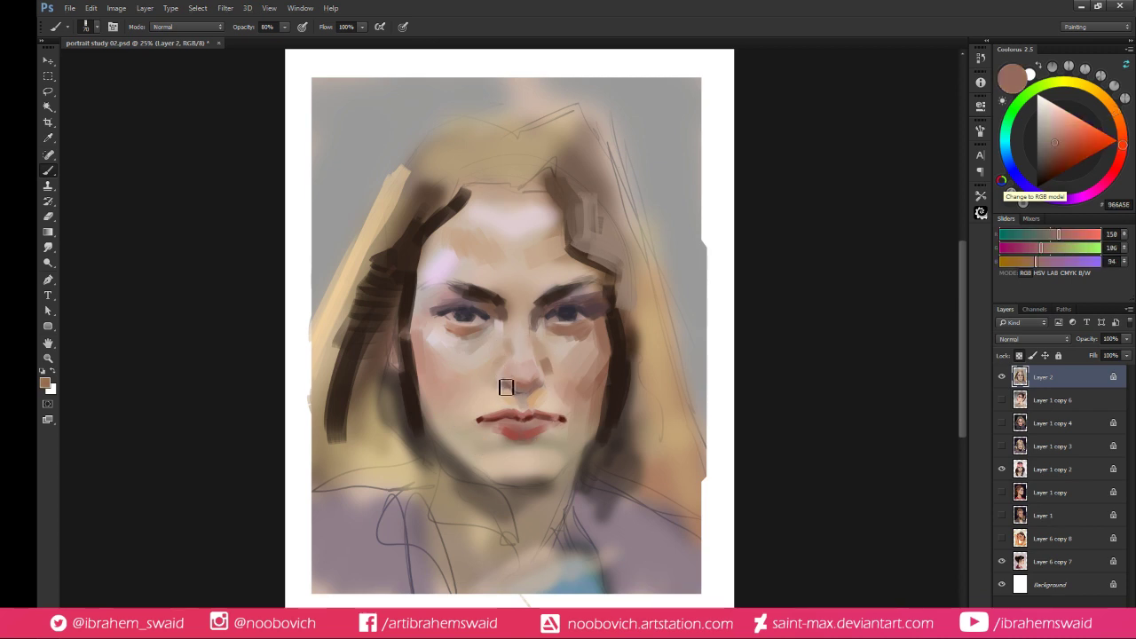
{"action": "left_click", "coordinate": [509, 389], "text": "alt"}
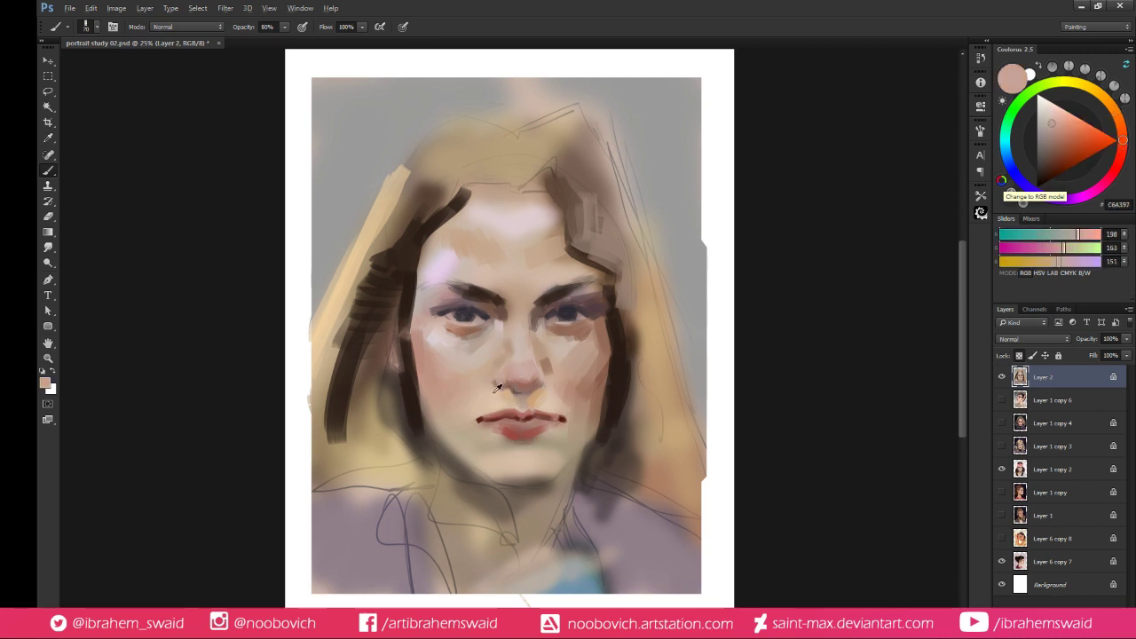
{"action": "left_click", "coordinate": [504, 415], "text": "alt"}
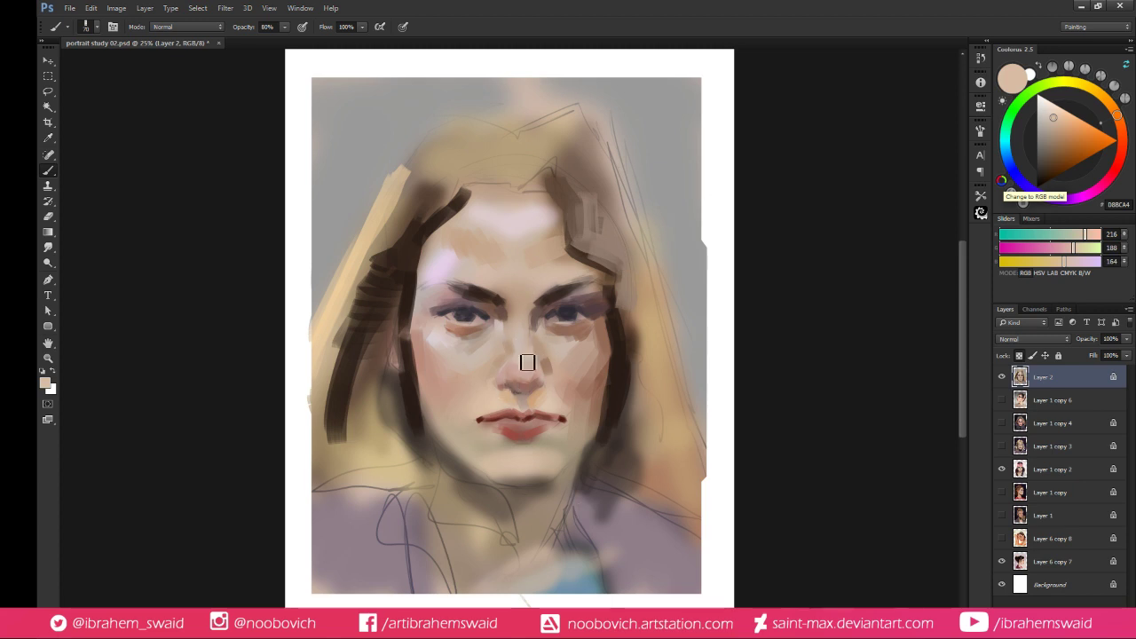
{"action": "left_click", "coordinate": [502, 404], "text": "alt"}
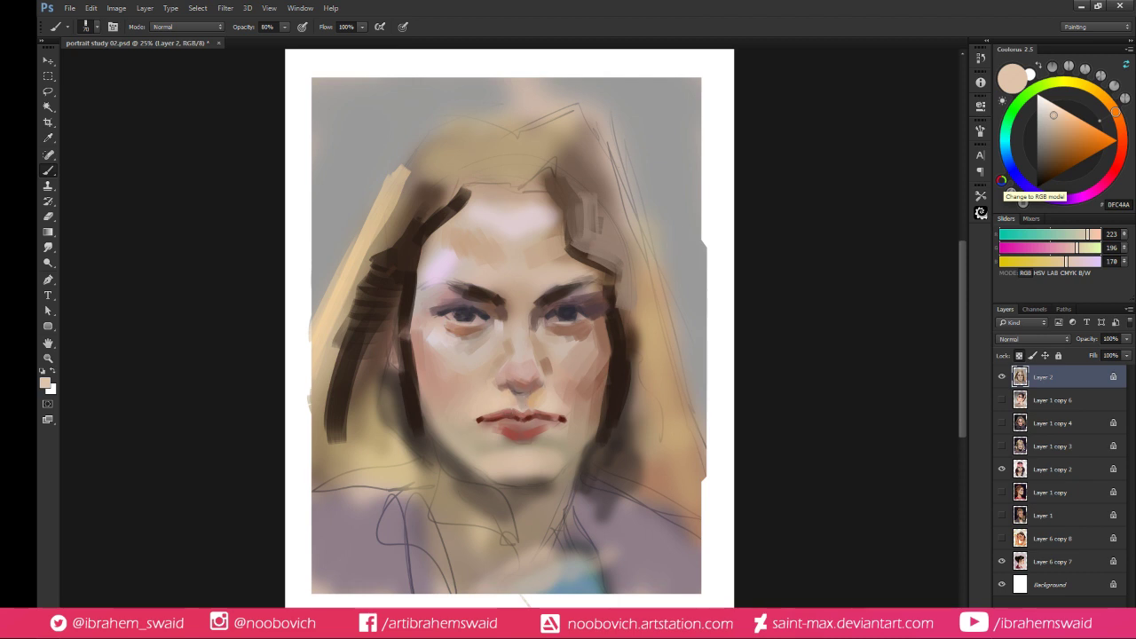
Refine the skin around the left side of the lower lip with sampled tones CAA077, D3BBA2 and CDB093
{"action": "left_click", "coordinate": [534, 405], "text": "alt"}
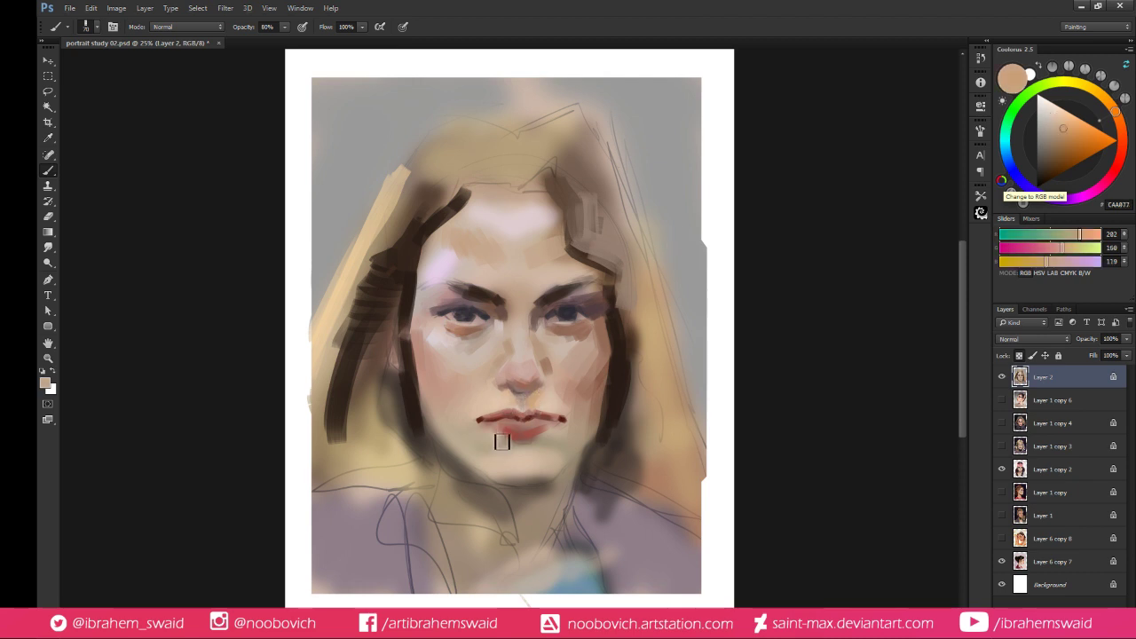
{"action": "left_click", "coordinate": [500, 457], "text": "alt"}
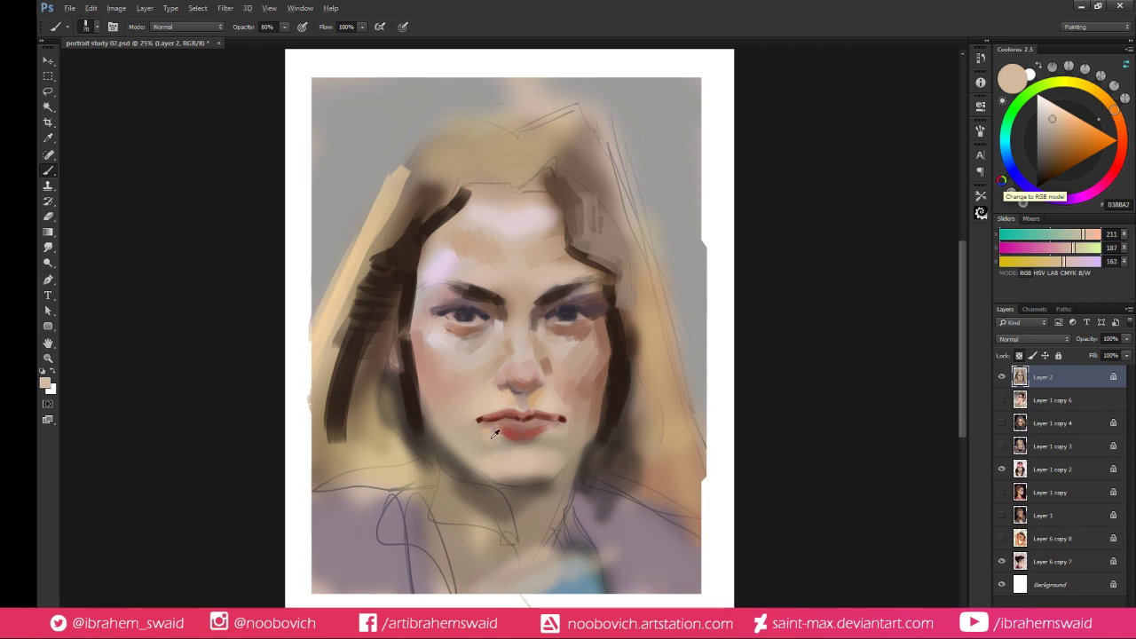
{"action": "left_click", "coordinate": [497, 442], "text": "alt"}
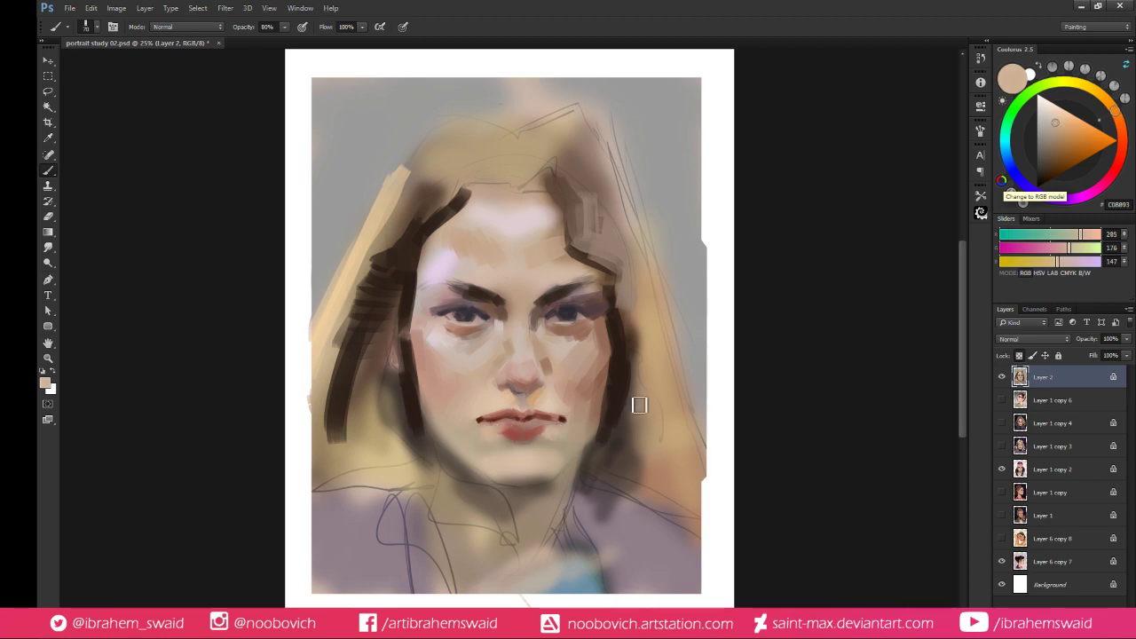
Lighten the lower lip with pale pink DFCCCF sampled from the forehead and blend it with D0B5AC
{"action": "left_click", "coordinate": [512, 225], "text": "alt"}
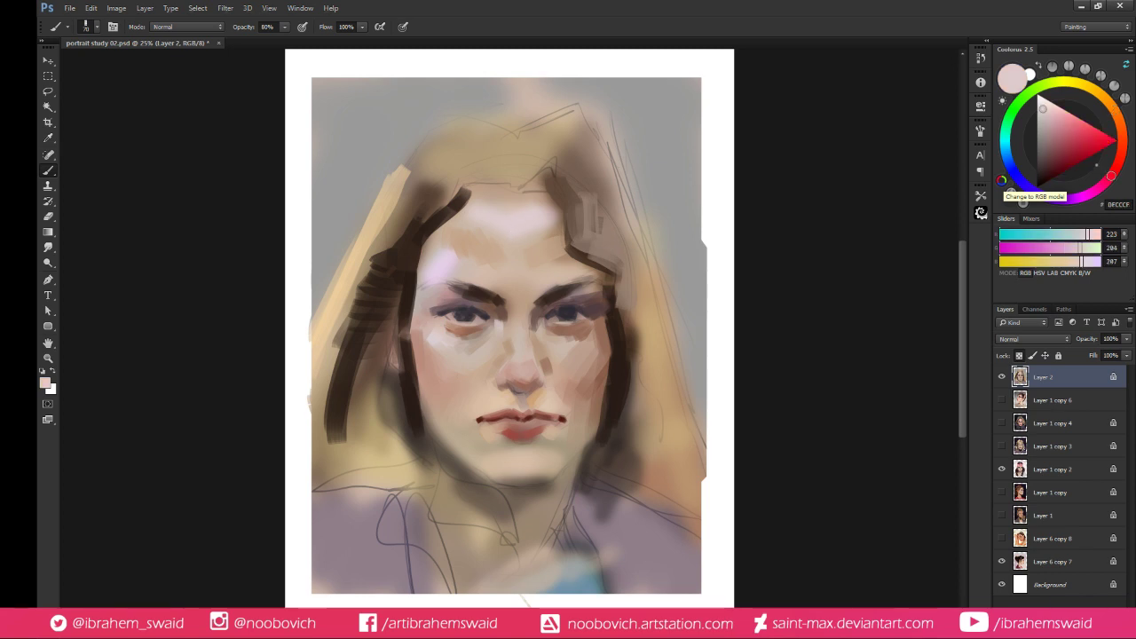
{"action": "mouse_move", "coordinate": [532, 430]}
{"action": "left_mouse_down"}
{"action": "mouse_move", "coordinate": [510, 428]}
{"action": "mouse_move", "coordinate": [533, 433]}
{"action": "left_mouse_up"}
{"action": "left_click", "coordinate": [508, 421], "text": "alt"}
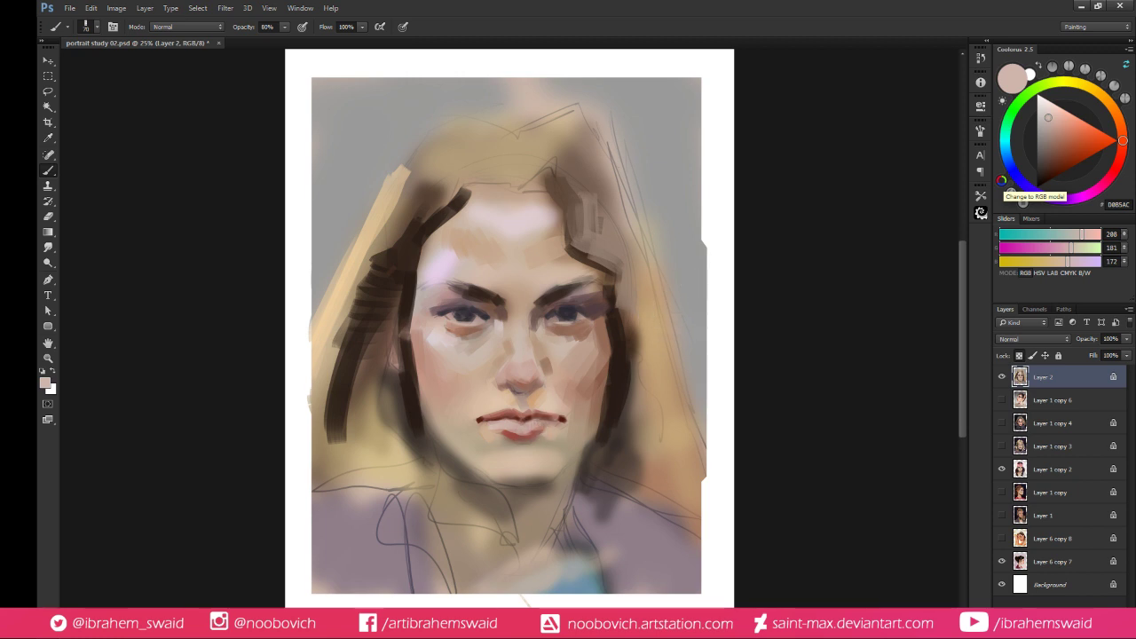
Block in the shadow beneath the lower lip with dark brown 3D2C23 and reddish brown 7A2A00
{"action": "left_click", "coordinate": [480, 302], "text": "alt"}
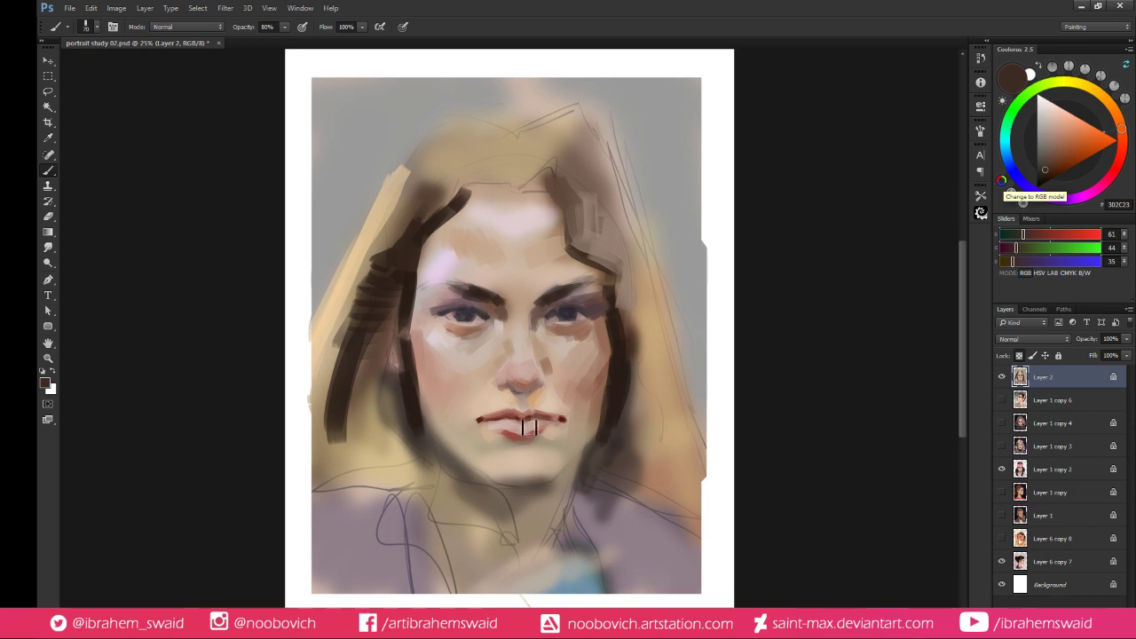
{"action": "left_click_drag", "start_coordinate": [514, 444], "coordinate": [536, 445]}
{"action": "left_click", "coordinate": [1075, 164]}
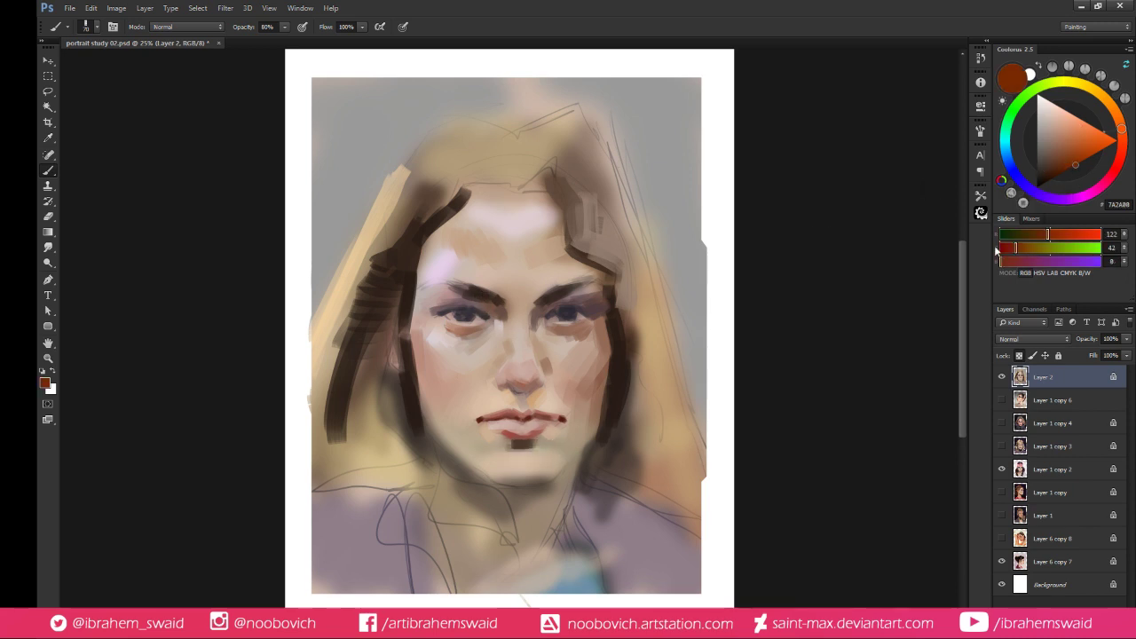
{"action": "left_click_drag", "start_coordinate": [506, 451], "coordinate": [546, 452]}
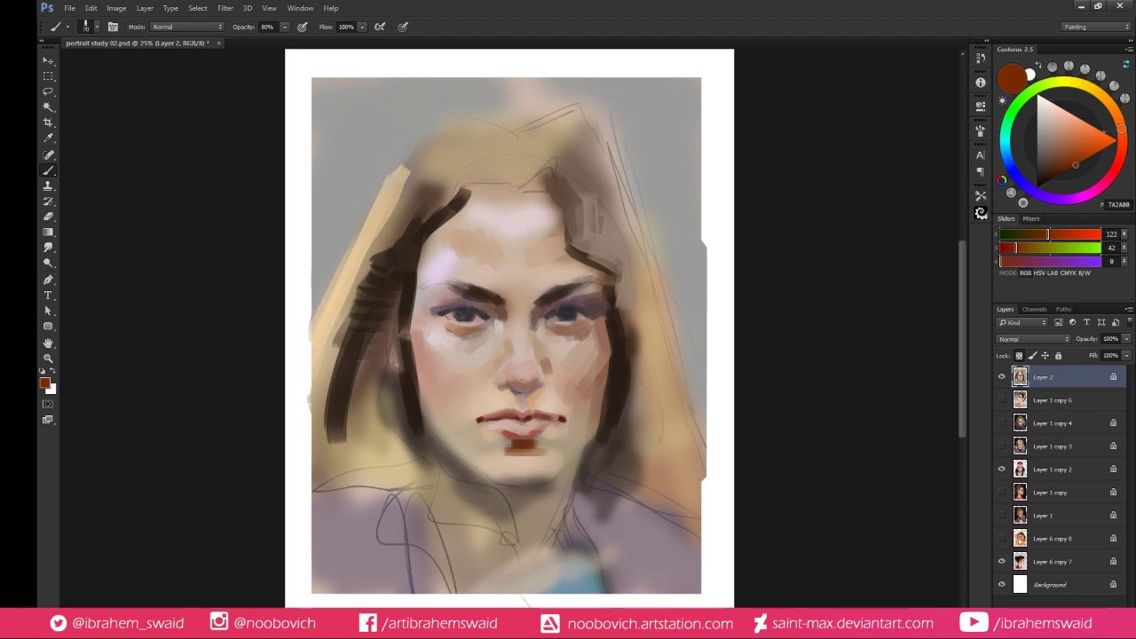
Trim and soften the edges of the shadow under the lower lip with sampled D7BEA7, 815B42 and 846046
{"action": "left_click", "coordinate": [517, 458], "text": "alt"}
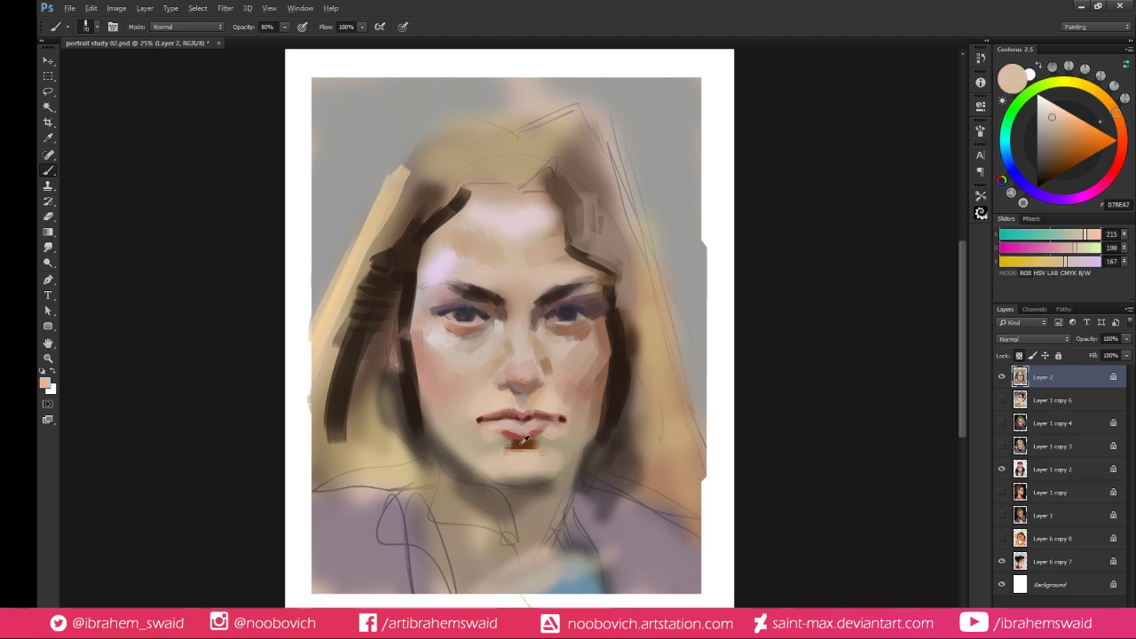
{"action": "left_click", "coordinate": [522, 443], "text": "alt"}
{"action": "left_click_drag", "start_coordinate": [507, 447], "coordinate": [534, 446]}
{"action": "left_click", "coordinate": [502, 446], "text": "alt"}
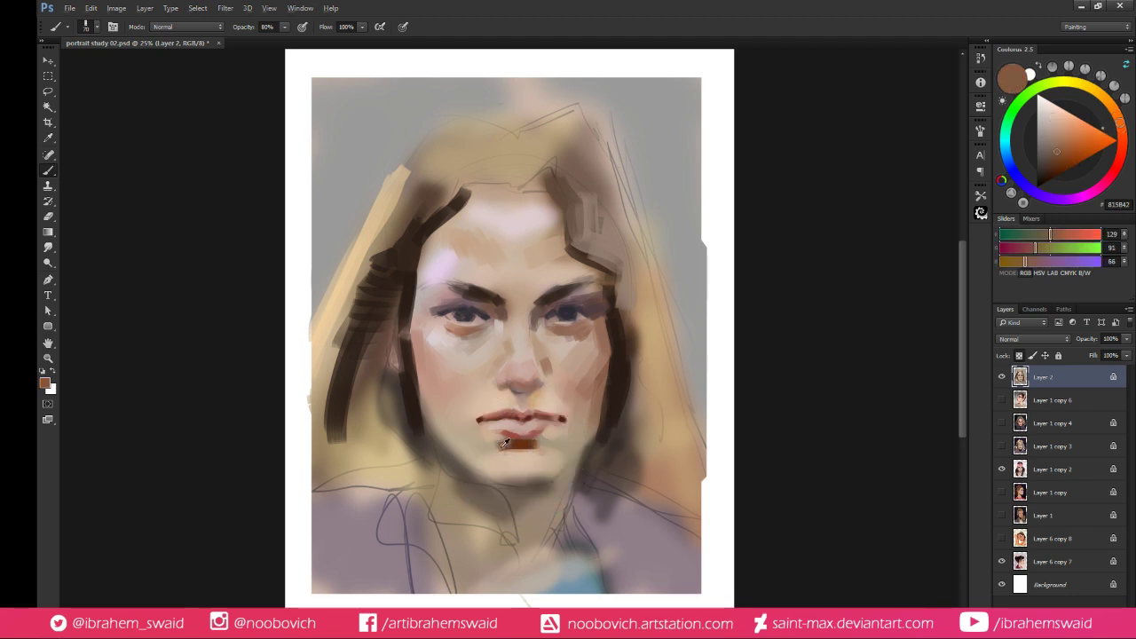
{"action": "left_click", "coordinate": [498, 446], "text": "alt"}
{"action": "left_click", "coordinate": [537, 445], "text": "alt"}
{"action": "left_click", "coordinate": [538, 441], "text": "alt"}
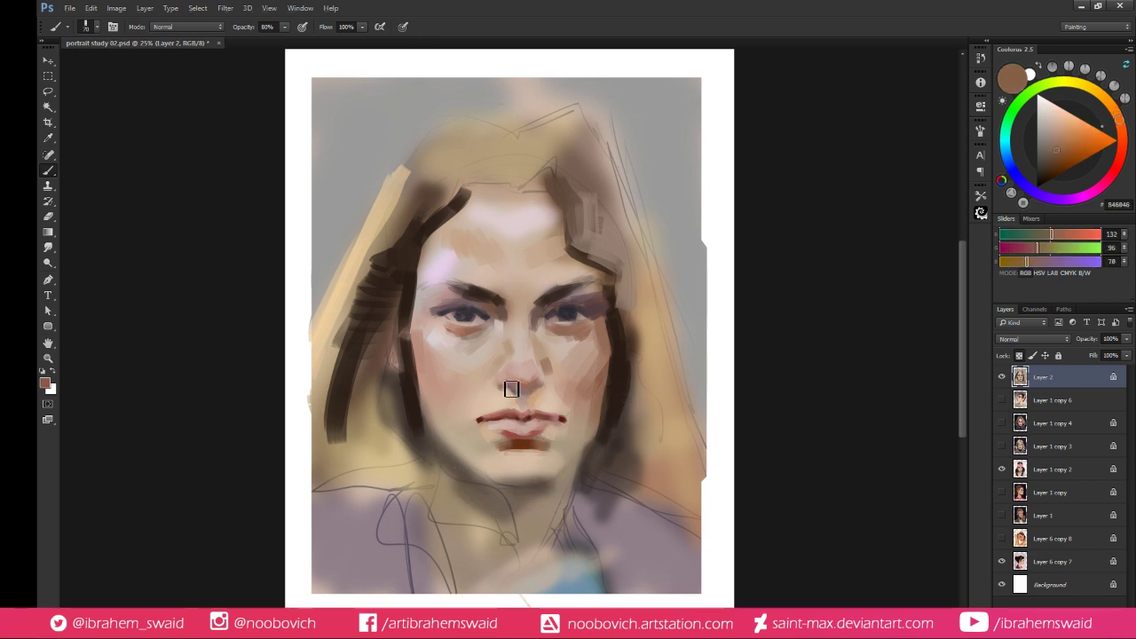
Define the nostrils with dark browns 652F12 and 3B1908, and refine the base of the nose with sampled 7A4A36 at brush size 45
{"action": "left_click", "coordinate": [522, 444], "text": "alt"}
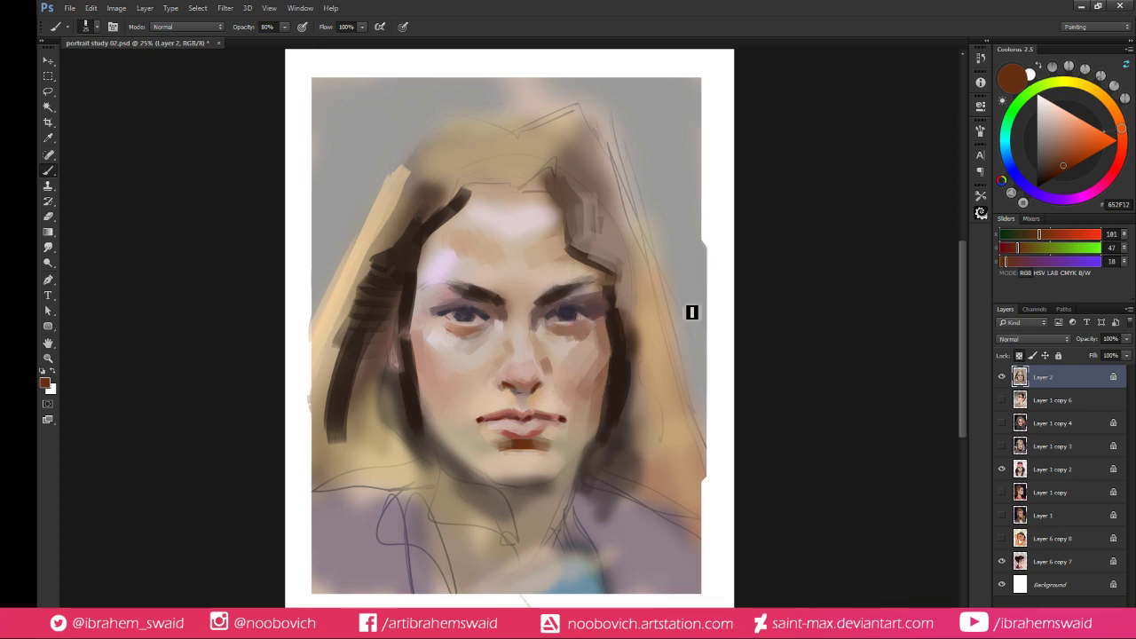
{"action": "left_click", "coordinate": [1054, 174]}
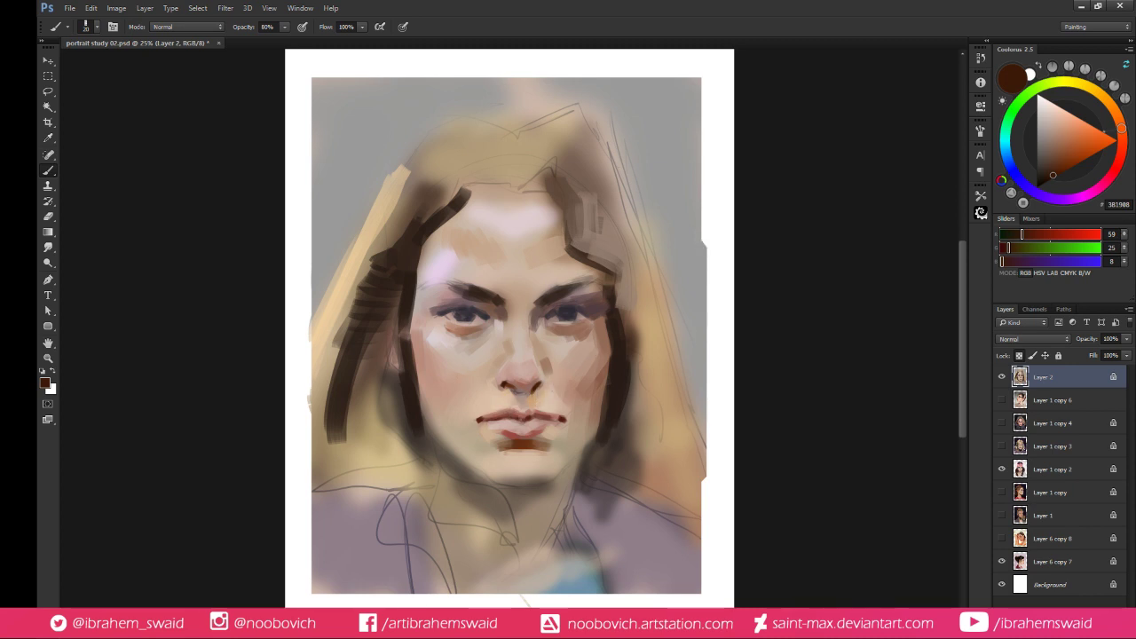
{"action": "key", "text": "]"}
{"action": "key", "text": "]"}
{"action": "key", "text": "]"}
{"action": "key", "text": "]"}
{"action": "key", "text": "]"}
{"action": "left_click", "coordinate": [536, 387], "text": "alt"}
{"action": "left_click", "coordinate": [525, 399], "text": "alt"}
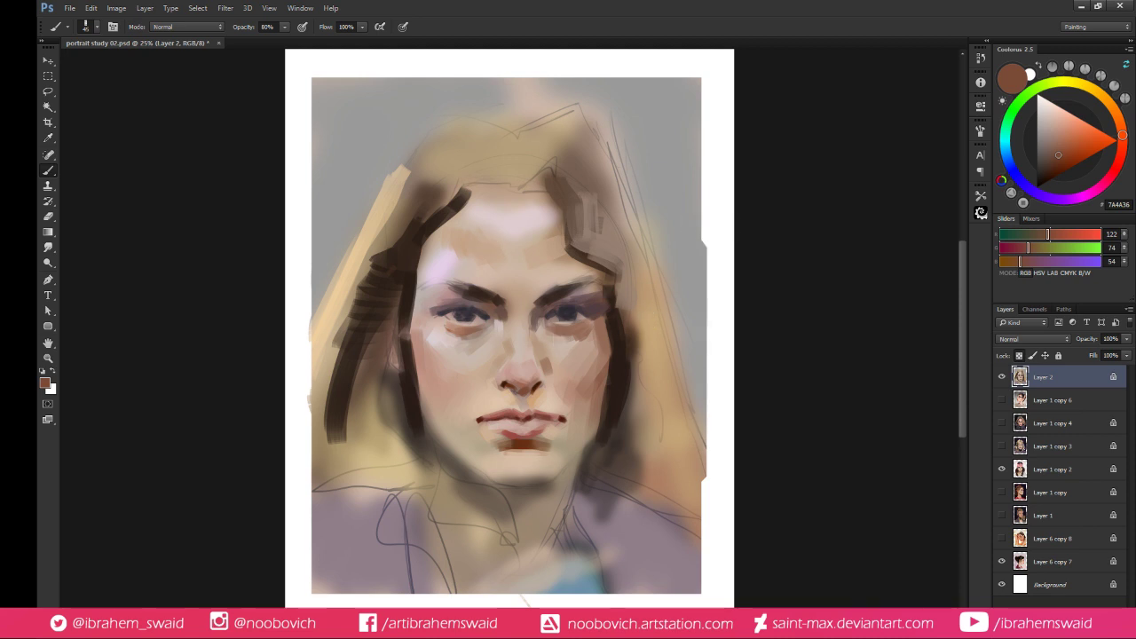
Darken the upper lash lines with near-black violet 141117 and refine the lids with sampled B58E8D and 161319
{"action": "left_click", "coordinate": [1059, 196]}
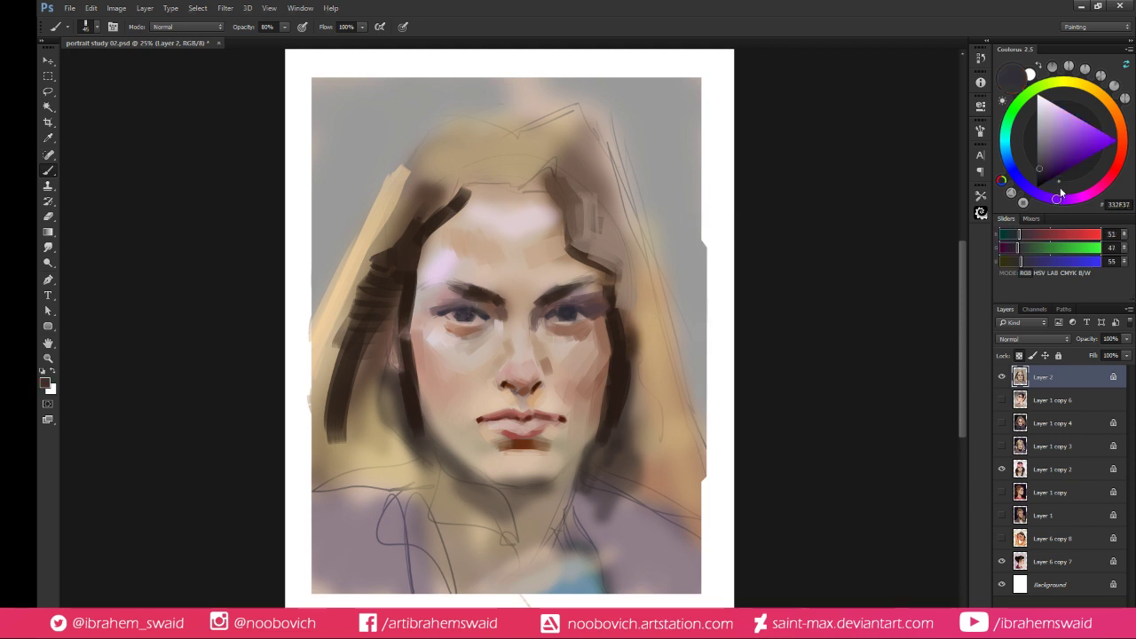
{"action": "left_click", "coordinate": [1039, 180]}
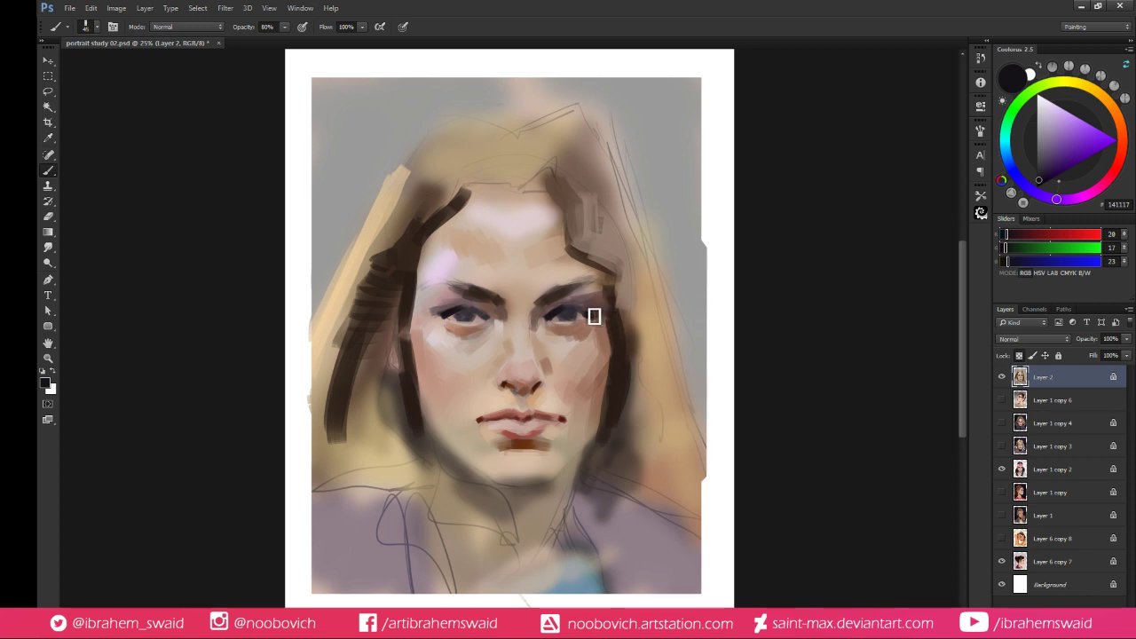
{"action": "left_click", "coordinate": [447, 293], "text": "alt"}
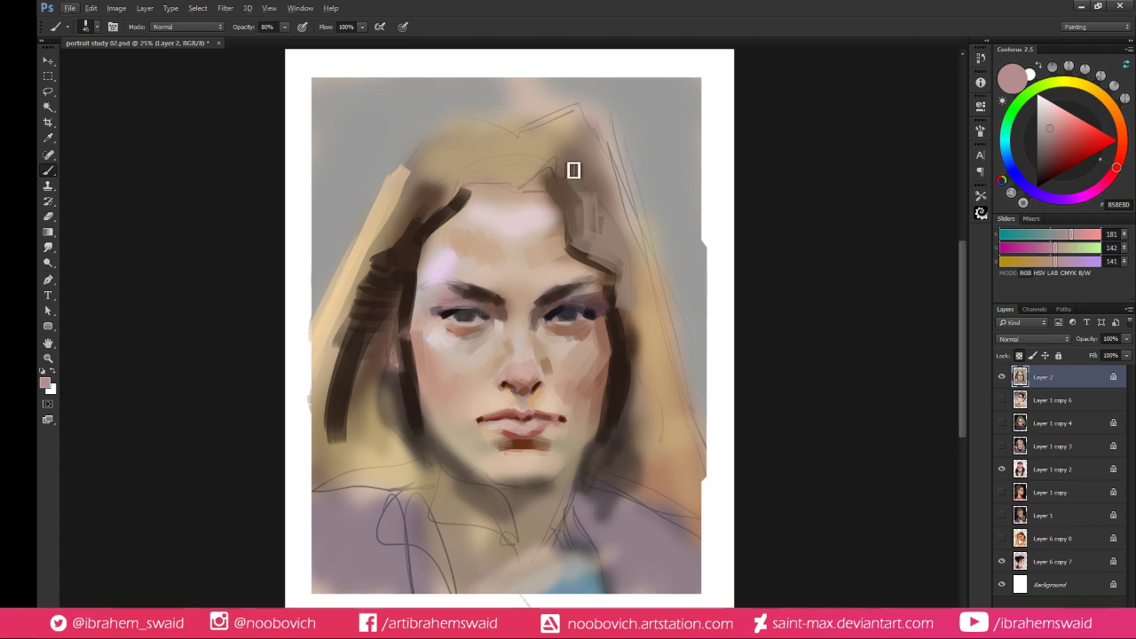
{"action": "left_click", "coordinate": [456, 309], "text": "alt"}
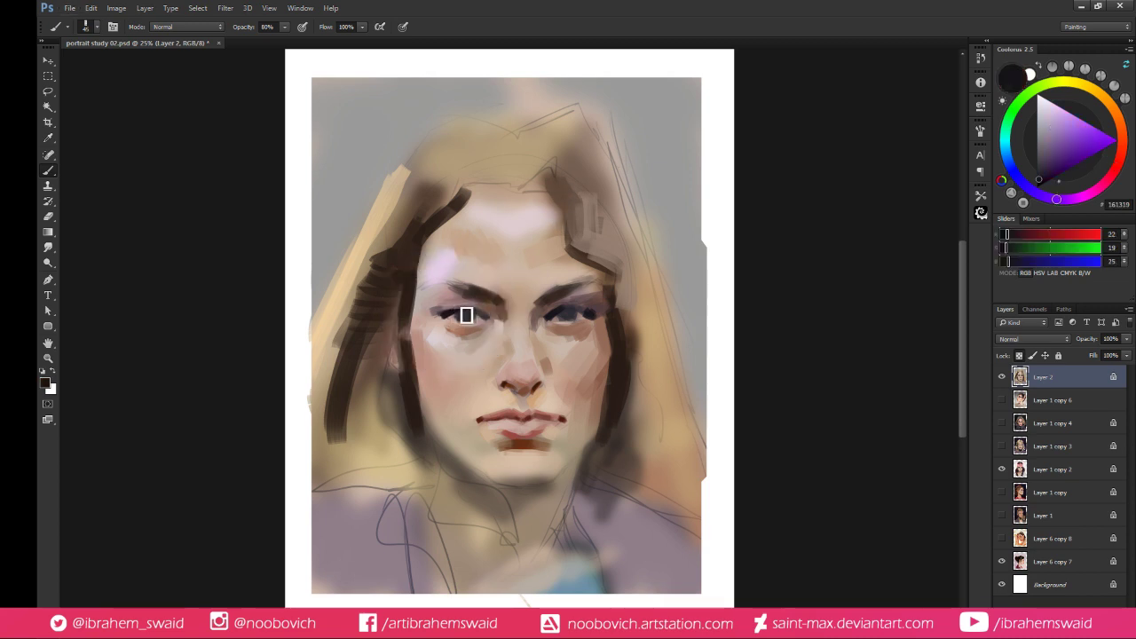
{"action": "left_click", "coordinate": [464, 313], "text": "alt"}
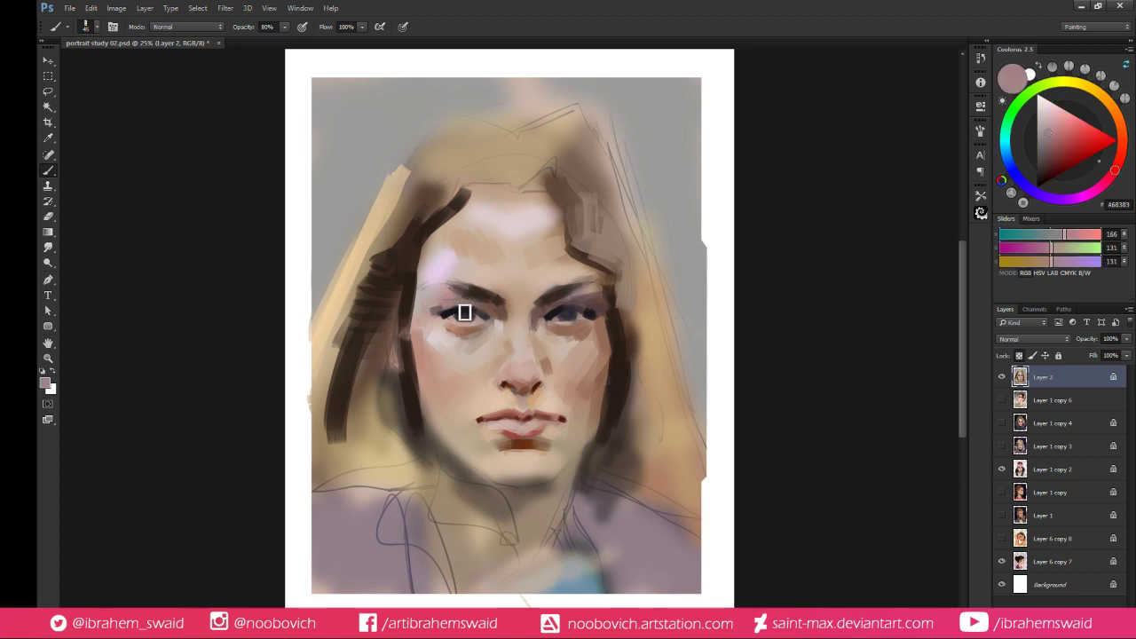
Sharpen the eyelid creases and outer lash corners of both eyes with sampled 161218 and A78383, starting at brush size 20
{"action": "left_click", "coordinate": [469, 313], "text": "alt"}
{"action": "left_click", "coordinate": [449, 306], "text": "alt"}
{"action": "left_click", "coordinate": [460, 310], "text": "alt"}
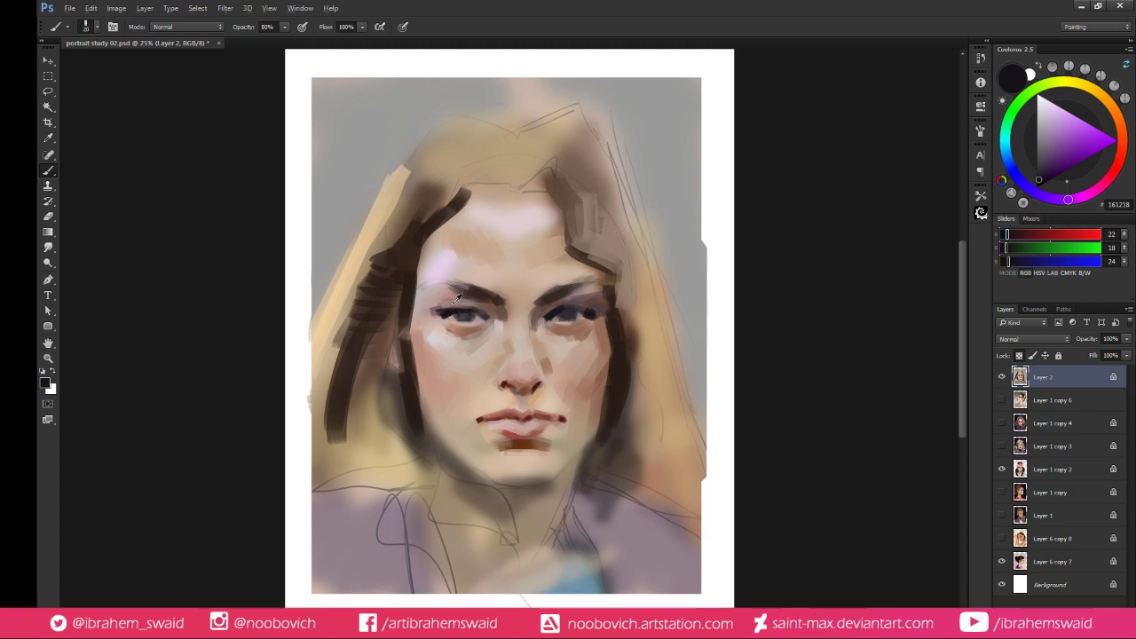
{"action": "left_click", "coordinate": [451, 307], "text": "alt"}
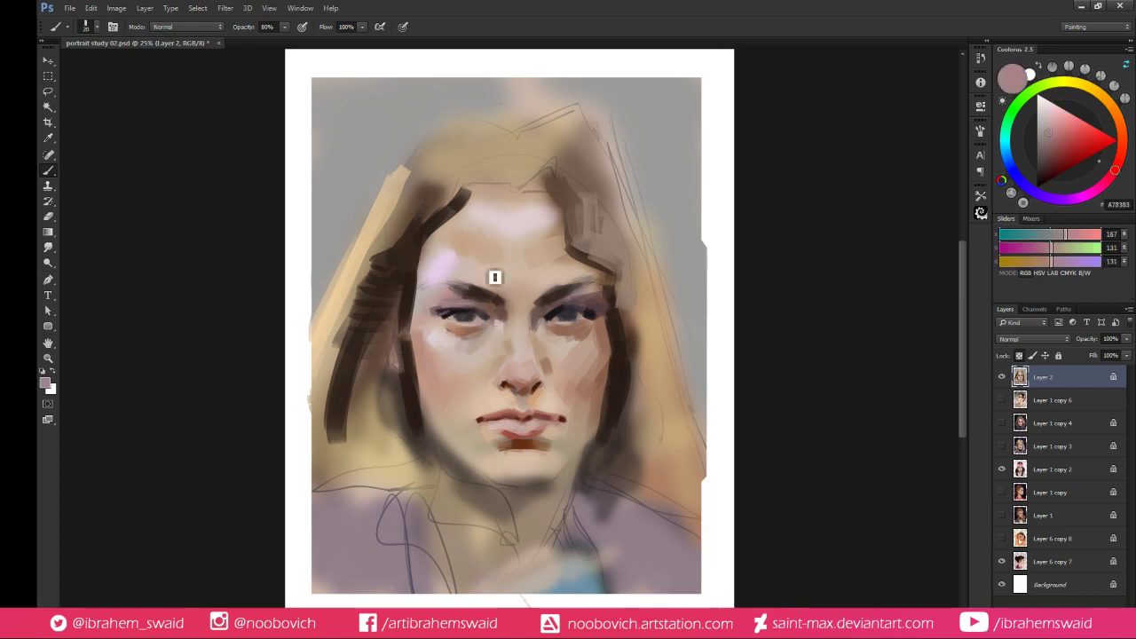
{"action": "left_click", "coordinate": [591, 313], "text": "alt"}
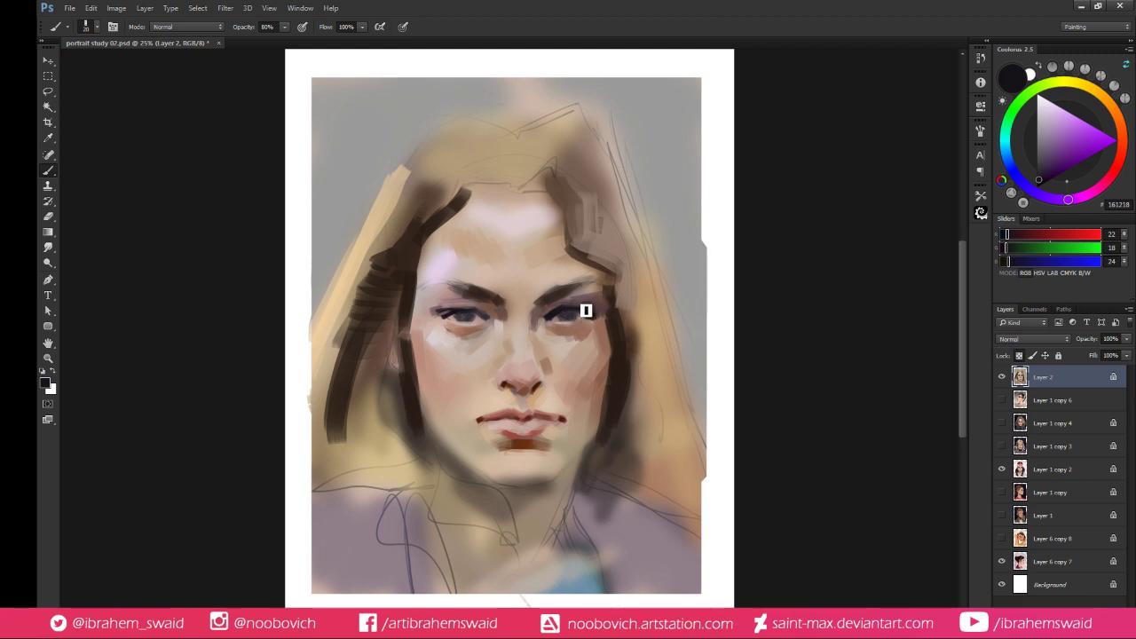
{"action": "left_click_drag", "start_coordinate": [593, 313], "coordinate": [606, 321]}
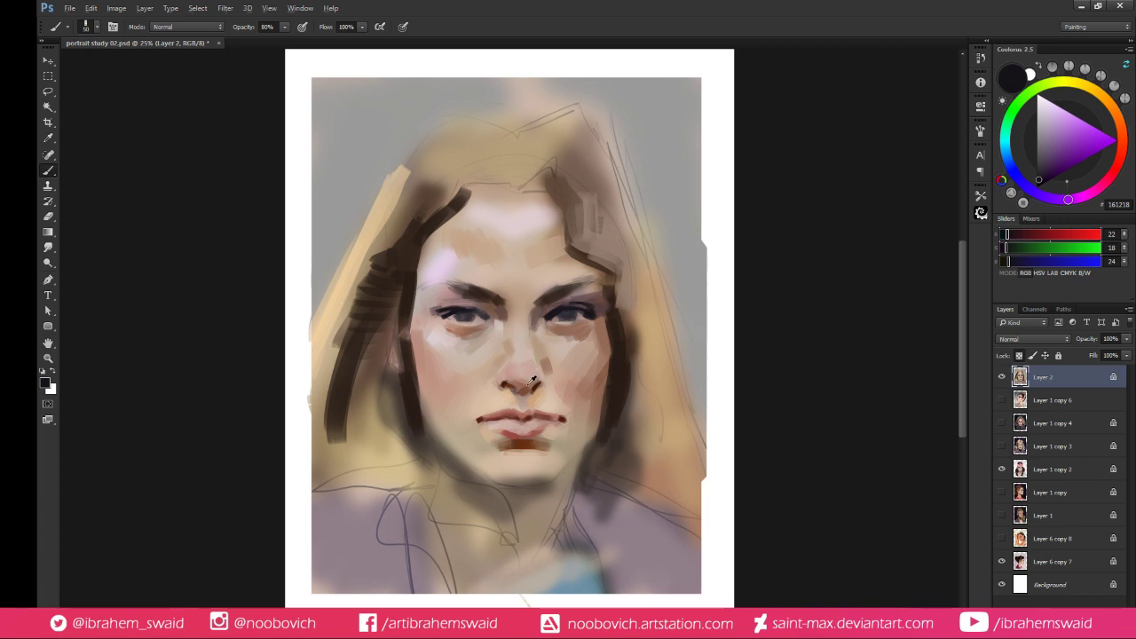
Redden the tip of the nose with BA7C6A and refine the brow and inner eye shading with browns 654C44 and 4A3833
{"action": "left_click", "coordinate": [527, 379], "text": "alt"}
{"action": "left_click", "coordinate": [1062, 134]}
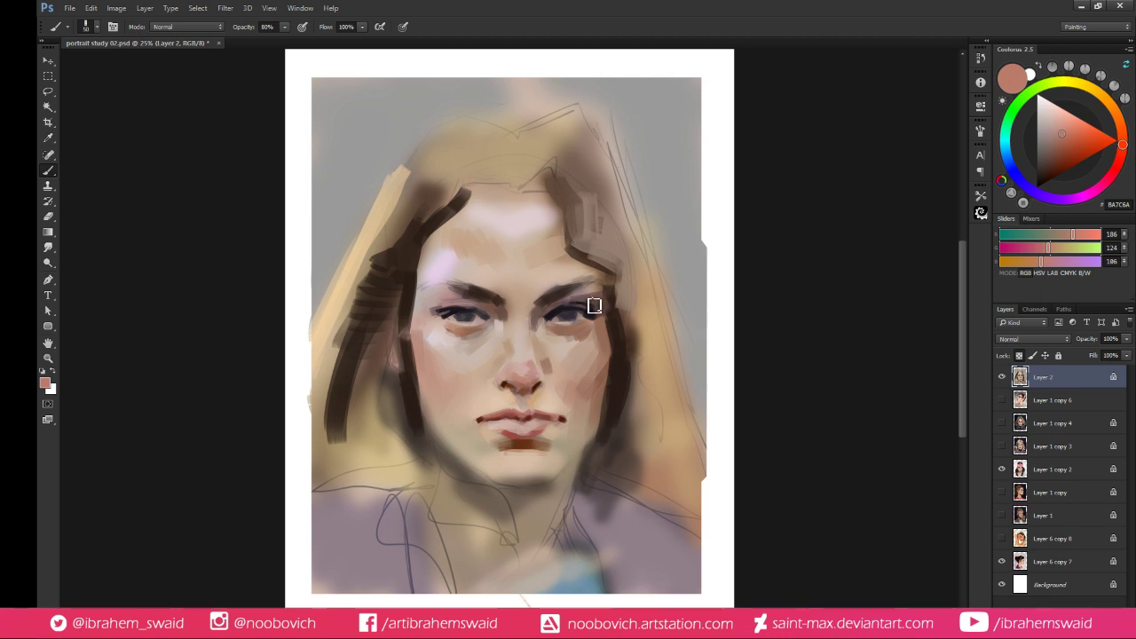
{"action": "left_click", "coordinate": [498, 305], "text": "alt"}
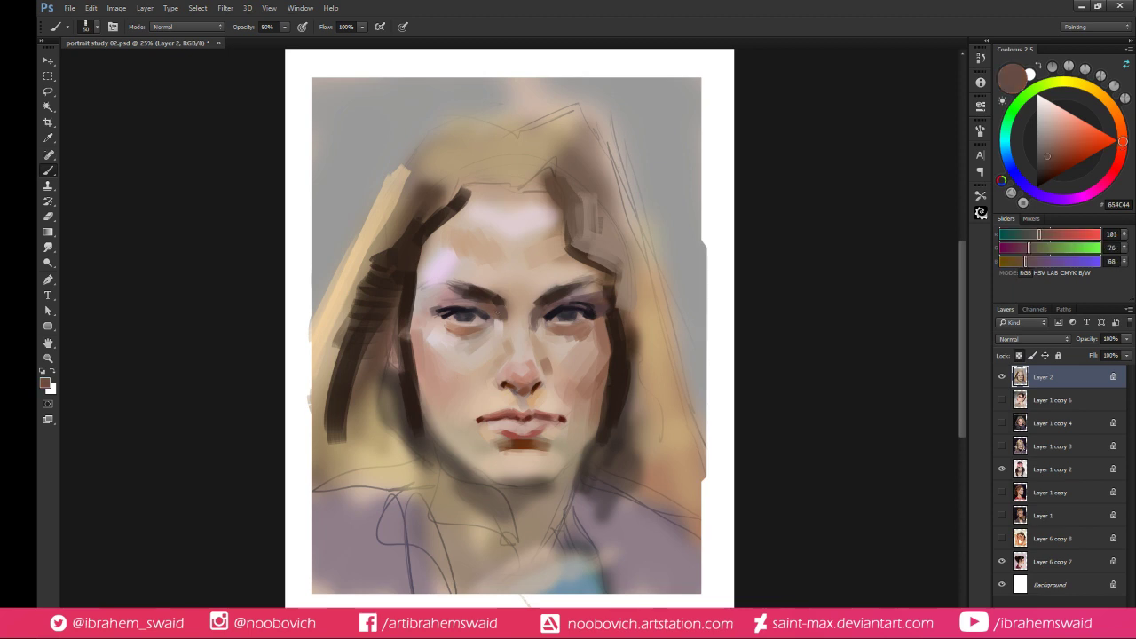
{"action": "left_click", "coordinate": [1046, 167]}
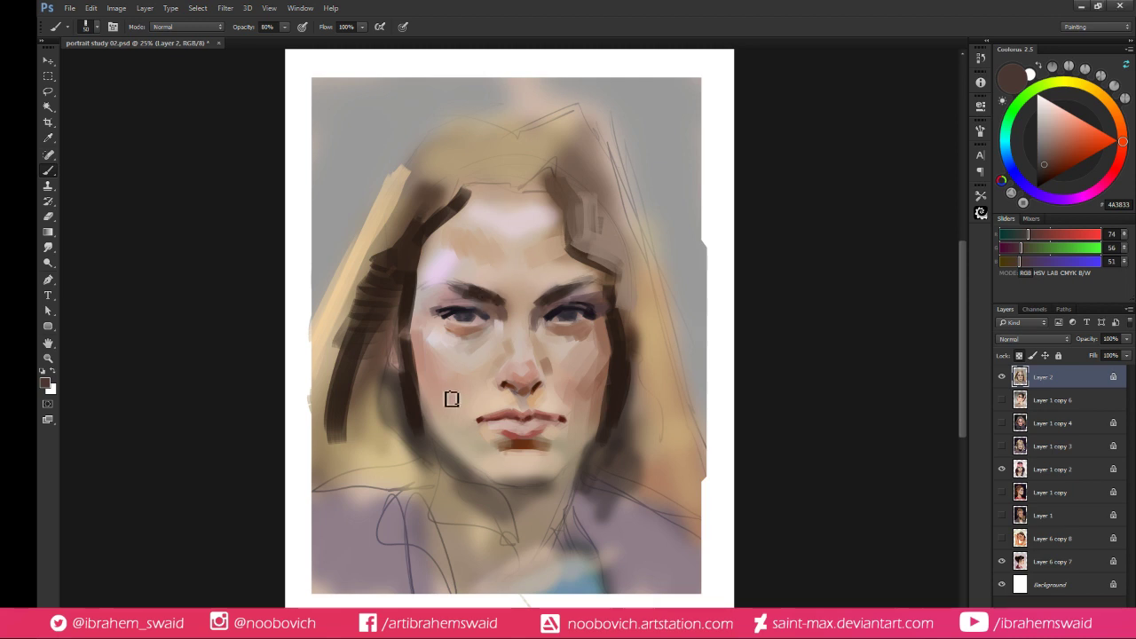
Outline the left-hand jawline down to the chin with dark brown 281C16 sampled from the hair
{"action": "left_click", "coordinate": [421, 411], "text": "alt"}
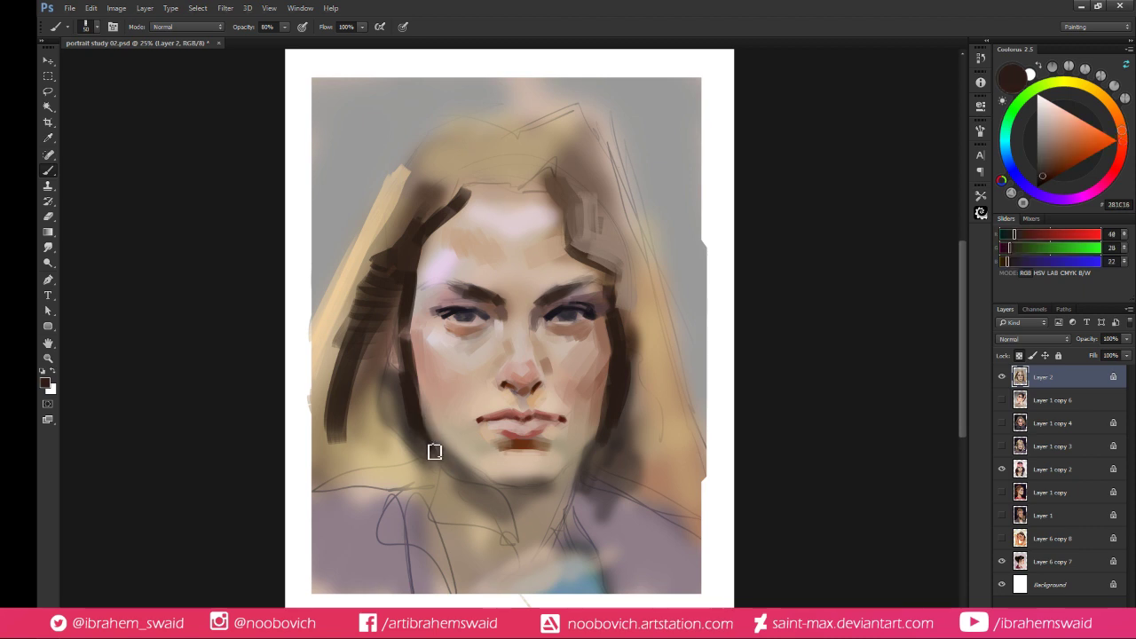
{"action": "left_click_drag", "start_coordinate": [438, 448], "coordinate": [502, 501]}
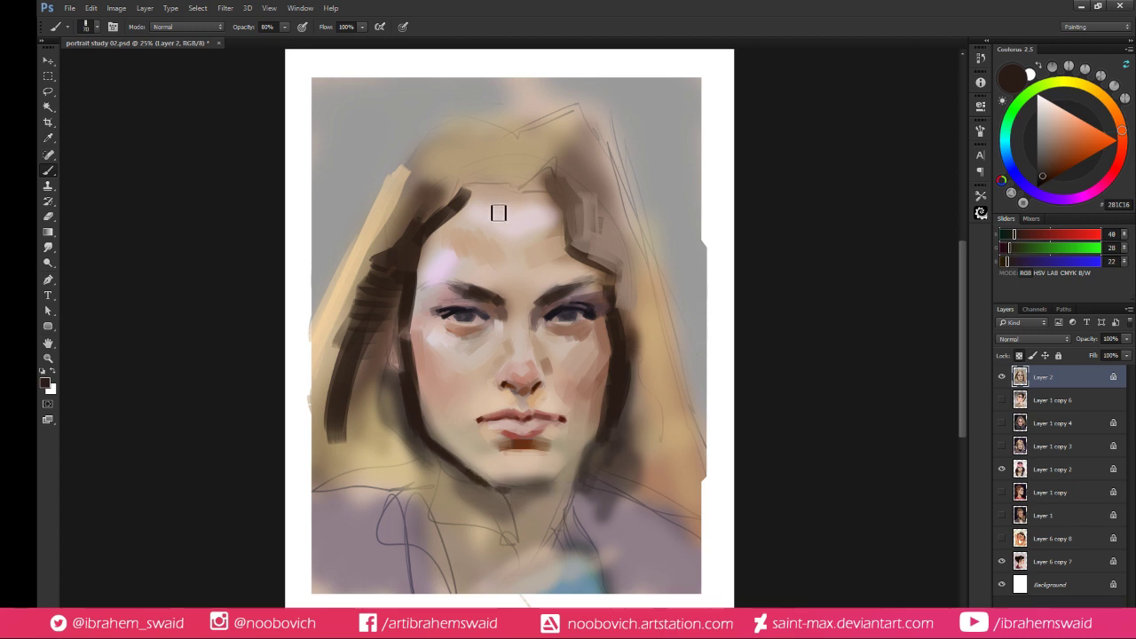
Block in orange C67E44 along the hairline and the hair above the forehead at brush size 125
{"action": "key", "text": "bracketright"}
{"action": "key", "text": "bracketright"}
{"action": "key", "text": "bracketright"}
{"action": "key", "text": "bracketright"}
{"action": "left_click", "coordinate": [494, 189], "text": "alt"}
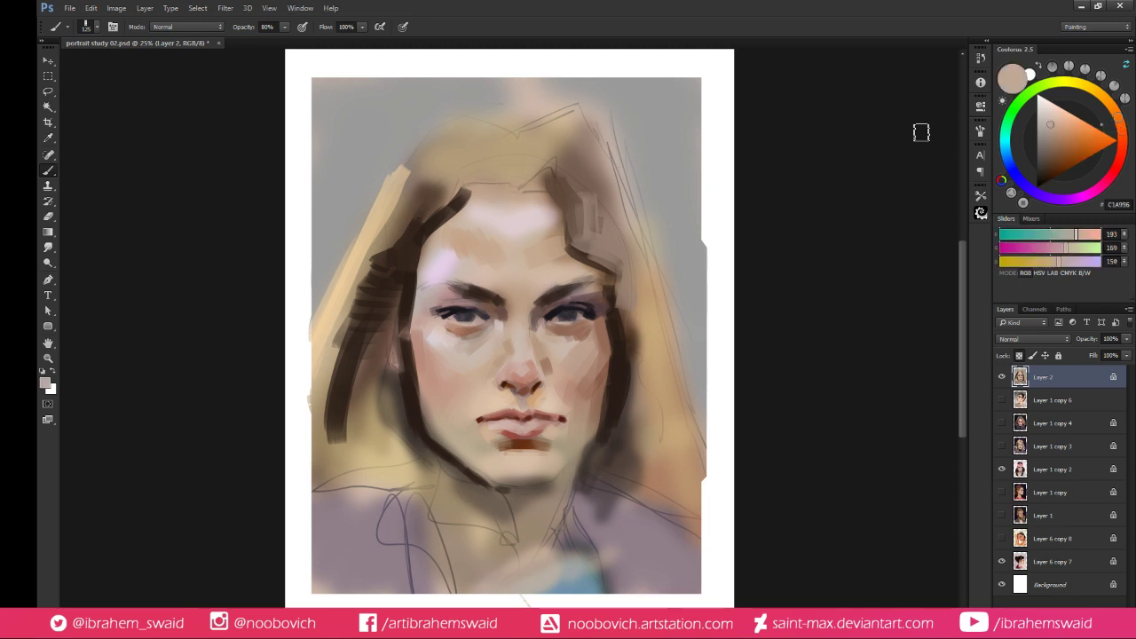
{"action": "left_click", "coordinate": [1078, 139]}
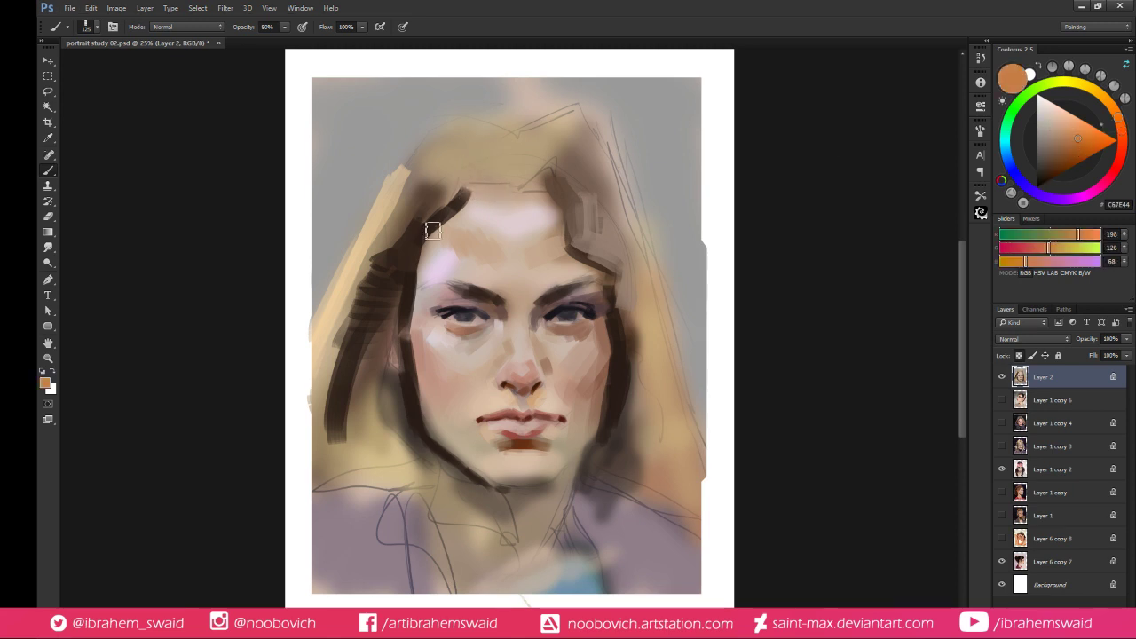
{"action": "left_click_drag", "start_coordinate": [458, 189], "coordinate": [551, 196]}
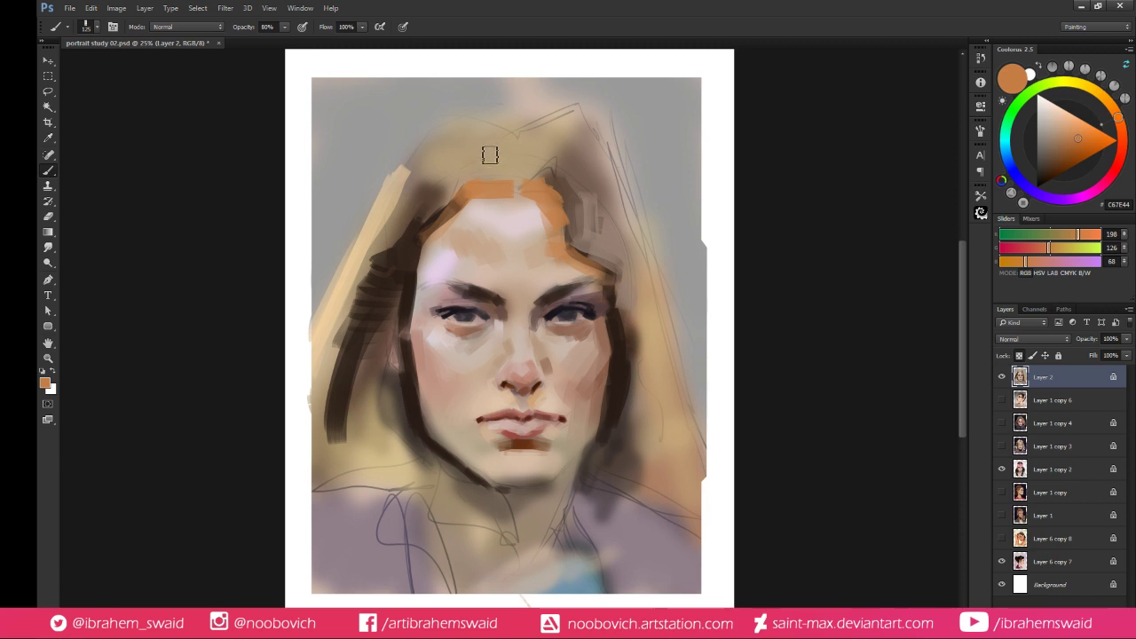
{"action": "mouse_move", "coordinate": [490, 156]}
{"action": "left_mouse_down"}
{"action": "mouse_move", "coordinate": [474, 172]}
{"action": "mouse_move", "coordinate": [516, 160]}
{"action": "left_mouse_up"}
Paint dark hair roots along the hairline with 2F231B and 31241C, blending into the orange with brown 755033
{"action": "left_click", "coordinate": [435, 216], "text": "alt"}
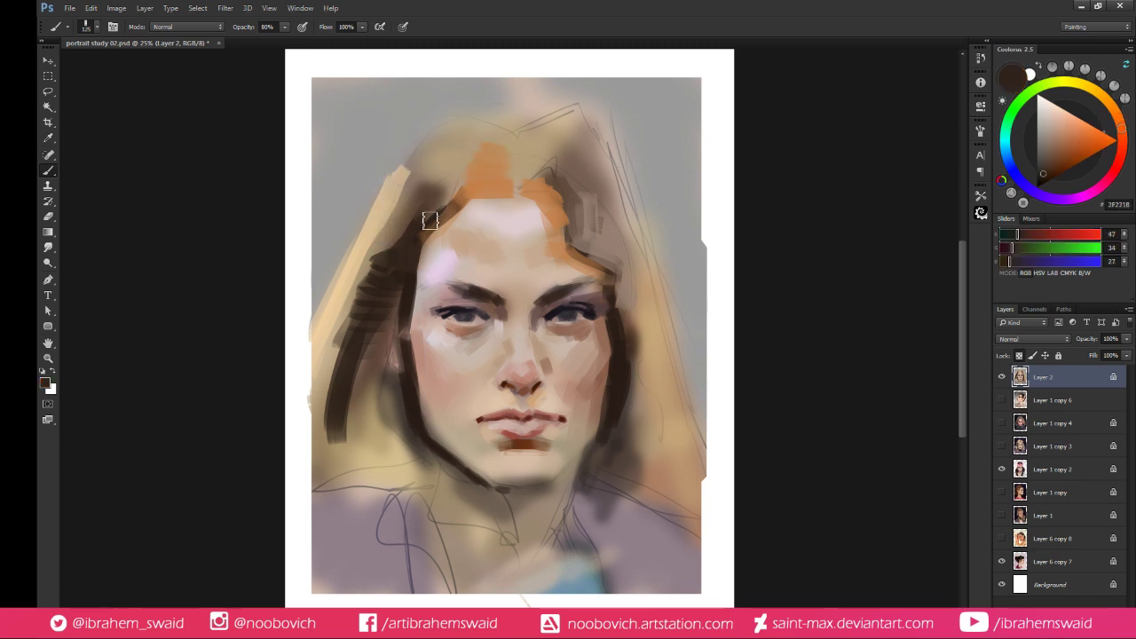
{"action": "mouse_move", "coordinate": [423, 231]}
{"action": "left_mouse_down"}
{"action": "mouse_move", "coordinate": [497, 189]}
{"action": "mouse_move", "coordinate": [484, 163]}
{"action": "mouse_move", "coordinate": [499, 155]}
{"action": "mouse_move", "coordinate": [562, 206]}
{"action": "left_mouse_up"}
{"action": "left_click", "coordinate": [494, 186], "text": "alt"}
{"action": "left_click", "coordinate": [484, 183], "text": "alt"}
{"action": "left_click", "coordinate": [481, 177], "text": "alt"}
{"action": "left_click", "coordinate": [474, 180], "text": "alt"}
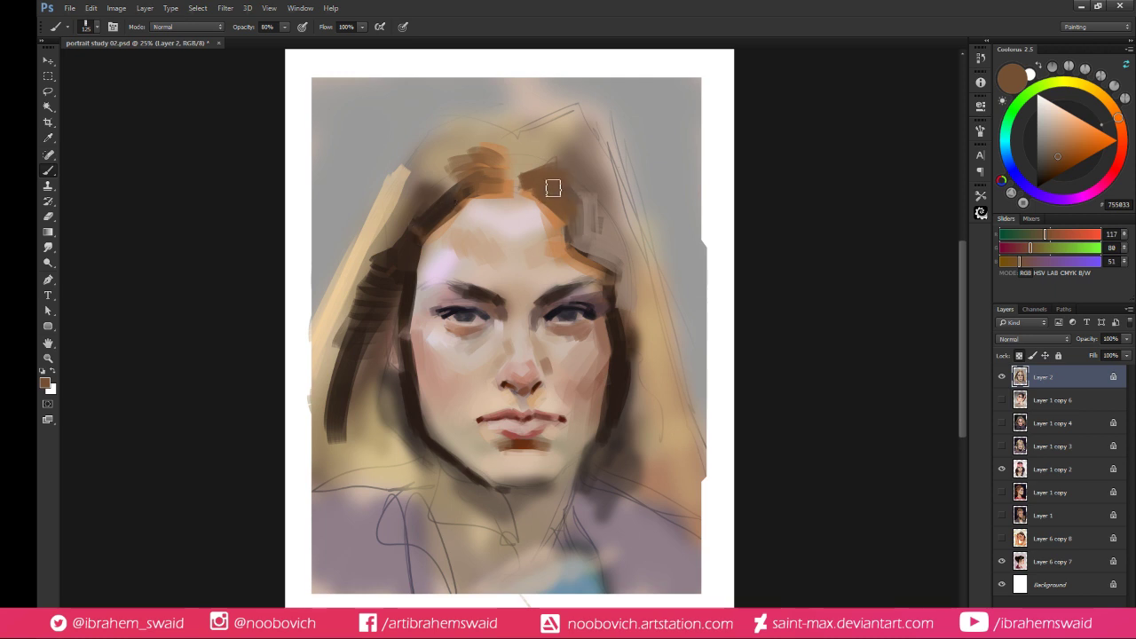
{"action": "left_click", "coordinate": [441, 222], "text": "alt"}
{"action": "mouse_move", "coordinate": [553, 181]}
{"action": "left_mouse_down"}
{"action": "mouse_move", "coordinate": [573, 200]}
{"action": "mouse_move", "coordinate": [568, 213]}
{"action": "left_mouse_up"}
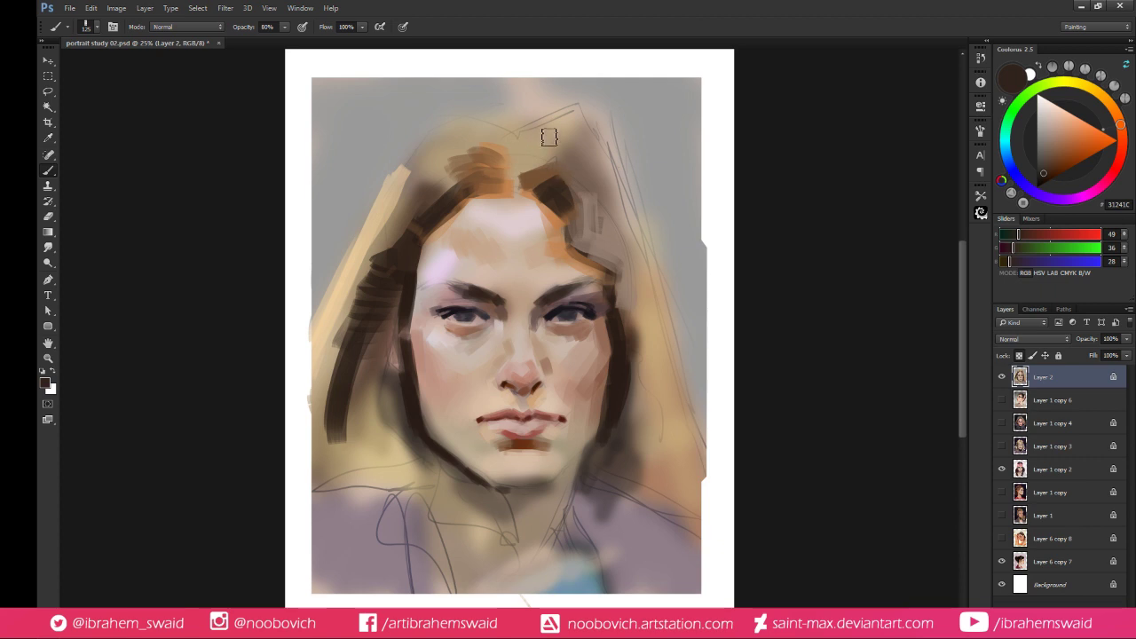
Blend the hair beside the parting with brown 765133 and cover the crown edge with sampled tan AE9876
{"action": "left_click", "coordinate": [552, 171], "text": "alt"}
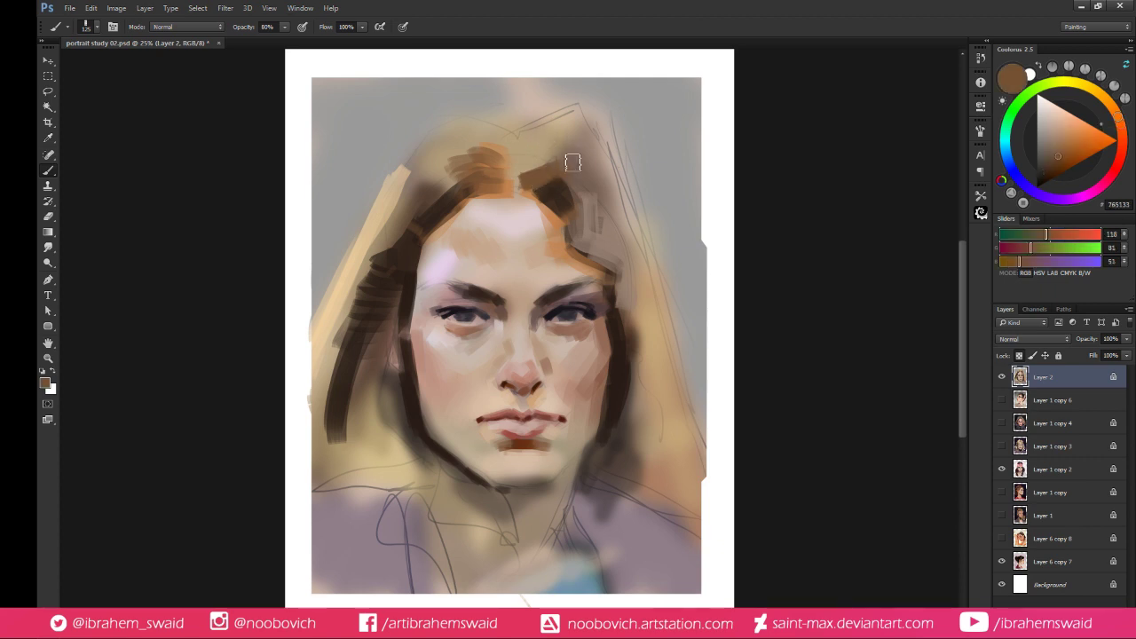
{"action": "left_click_drag", "start_coordinate": [568, 185], "coordinate": [577, 207]}
{"action": "left_click", "coordinate": [561, 152], "text": "alt"}
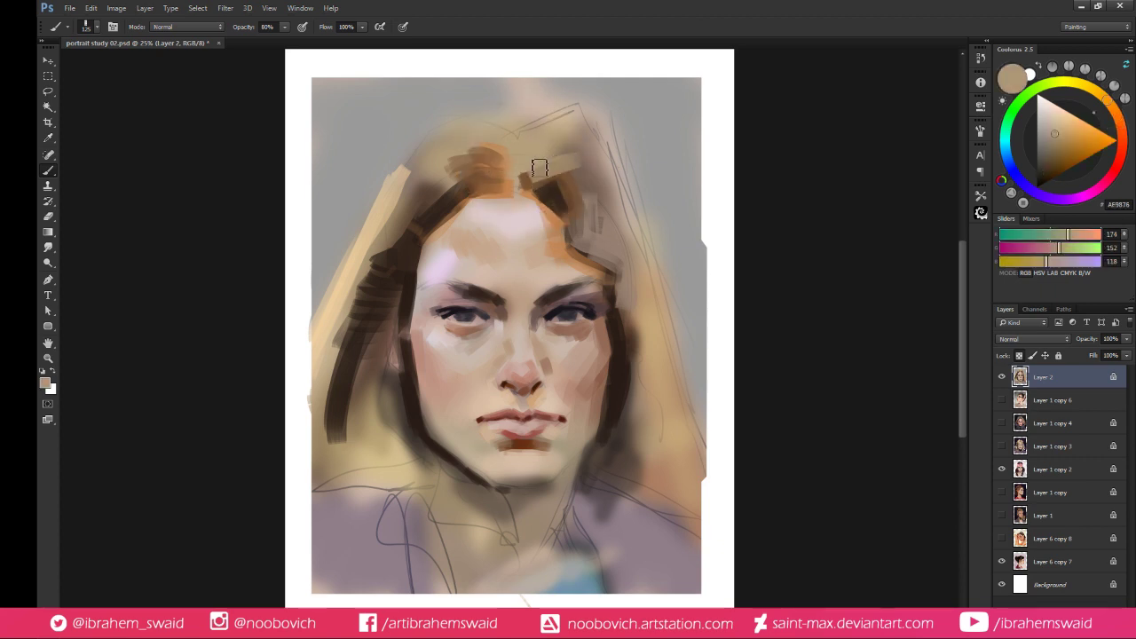
{"action": "left_click_drag", "start_coordinate": [535, 173], "coordinate": [600, 142]}
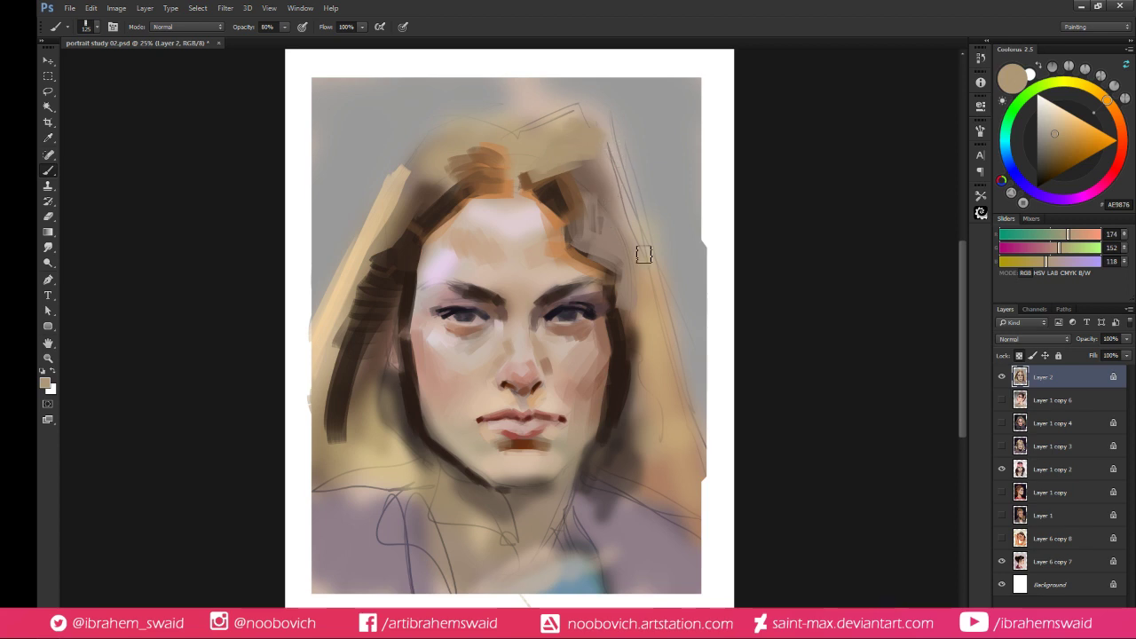
Darken the hair edge beside the right-hand temple with 36271E and paint a light C09F75 strand down its outer side
{"action": "left_click", "coordinate": [564, 196], "text": "alt"}
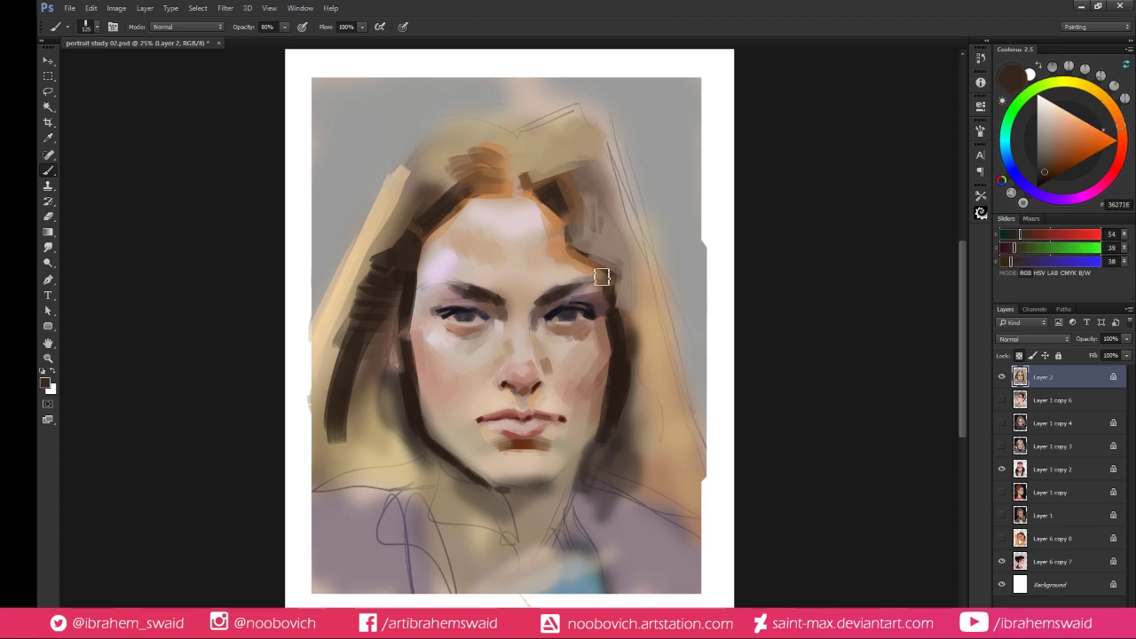
{"action": "mouse_move", "coordinate": [602, 277]}
{"action": "left_mouse_down"}
{"action": "mouse_move", "coordinate": [592, 254]}
{"action": "mouse_move", "coordinate": [615, 270]}
{"action": "left_mouse_up"}
{"action": "left_click", "coordinate": [622, 249], "text": "alt"}
{"action": "mouse_move", "coordinate": [604, 253]}
{"action": "left_mouse_down"}
{"action": "mouse_move", "coordinate": [631, 286]}
{"action": "mouse_move", "coordinate": [636, 366]}
{"action": "left_mouse_up"}
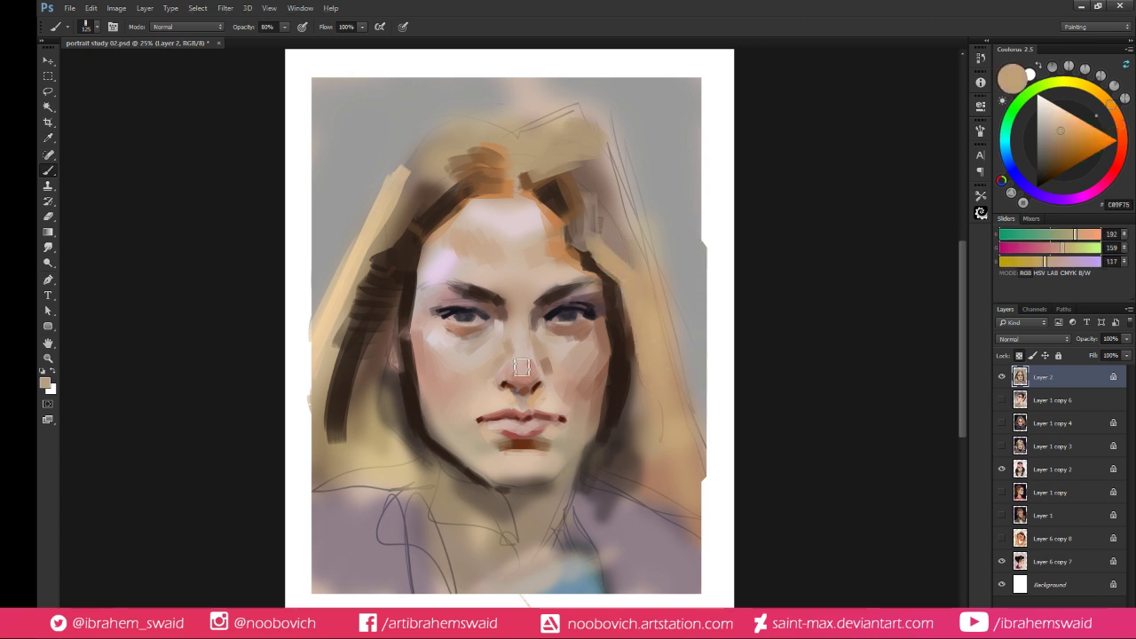
Smooth the cheeks and the skin beside the left-hand eye with sampled skin tones C1A098 and pink B98E81
{"action": "left_click", "coordinate": [579, 346], "text": "alt"}
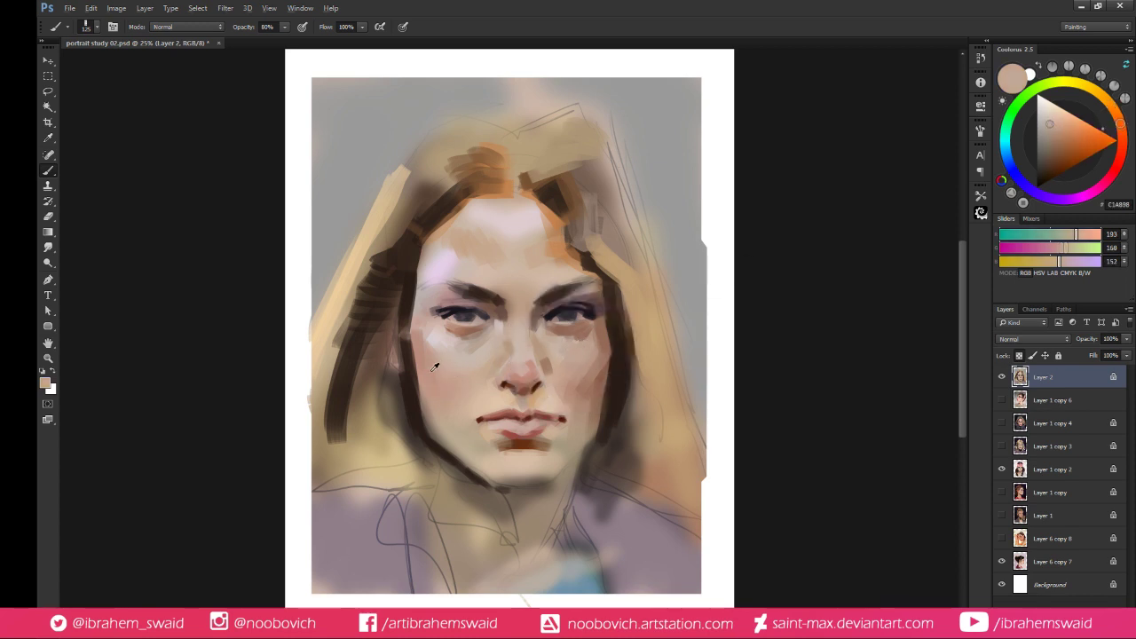
{"action": "left_click", "coordinate": [421, 328], "text": "alt"}
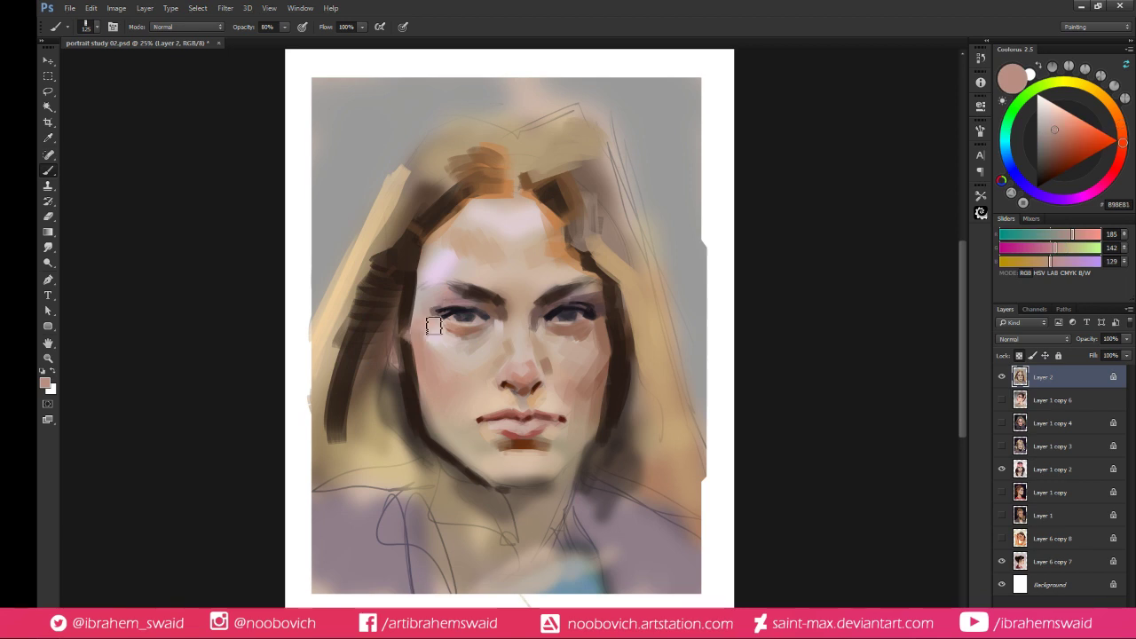
Soften and extend both corners of the mouth with reddish brown 844A41
{"action": "left_click", "coordinate": [562, 409], "text": "alt"}
{"action": "left_click", "coordinate": [561, 413], "text": "alt"}
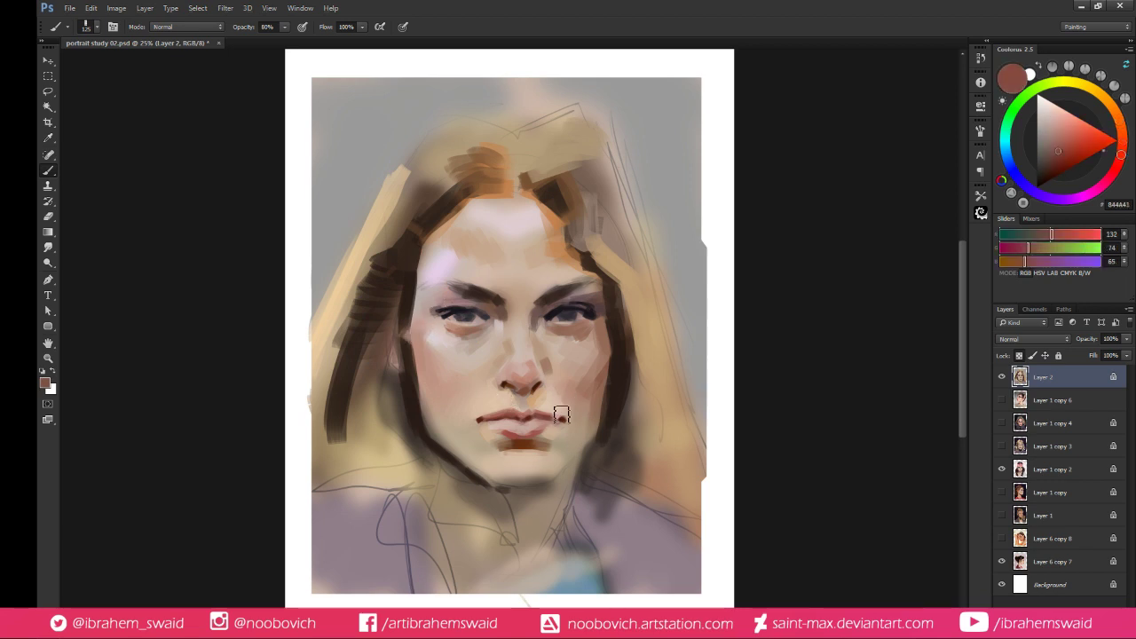
{"action": "left_click_drag", "start_coordinate": [570, 419], "coordinate": [563, 418]}
{"action": "left_click_drag", "start_coordinate": [473, 422], "coordinate": [478, 418]}
Refine the eyes and lower lids with pale DACED2, brown 564041 and near-black 171319, reducing the brush to size 45
{"action": "left_click", "coordinate": [453, 322], "text": "alt"}
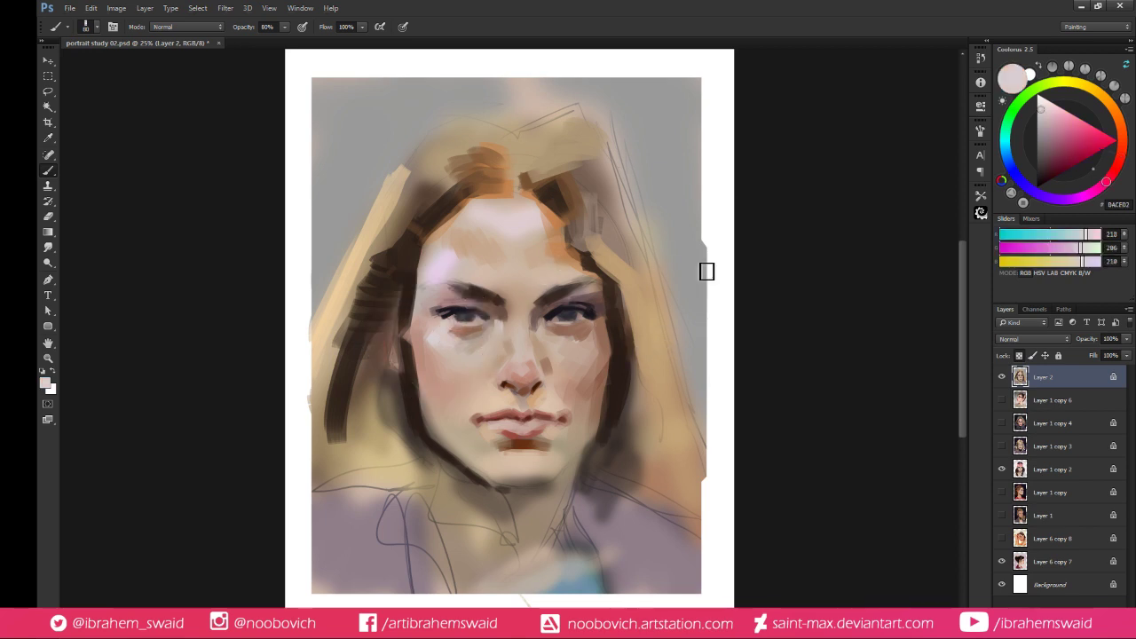
{"action": "left_click", "coordinate": [600, 312], "text": "alt"}
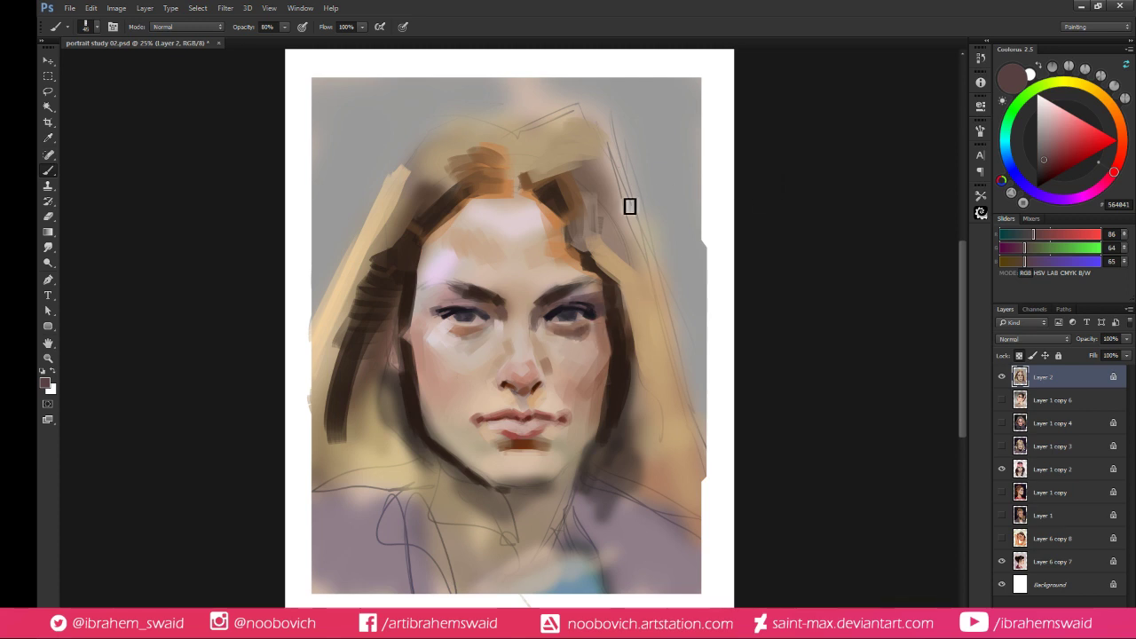
{"action": "left_click", "coordinate": [592, 316], "text": "alt"}
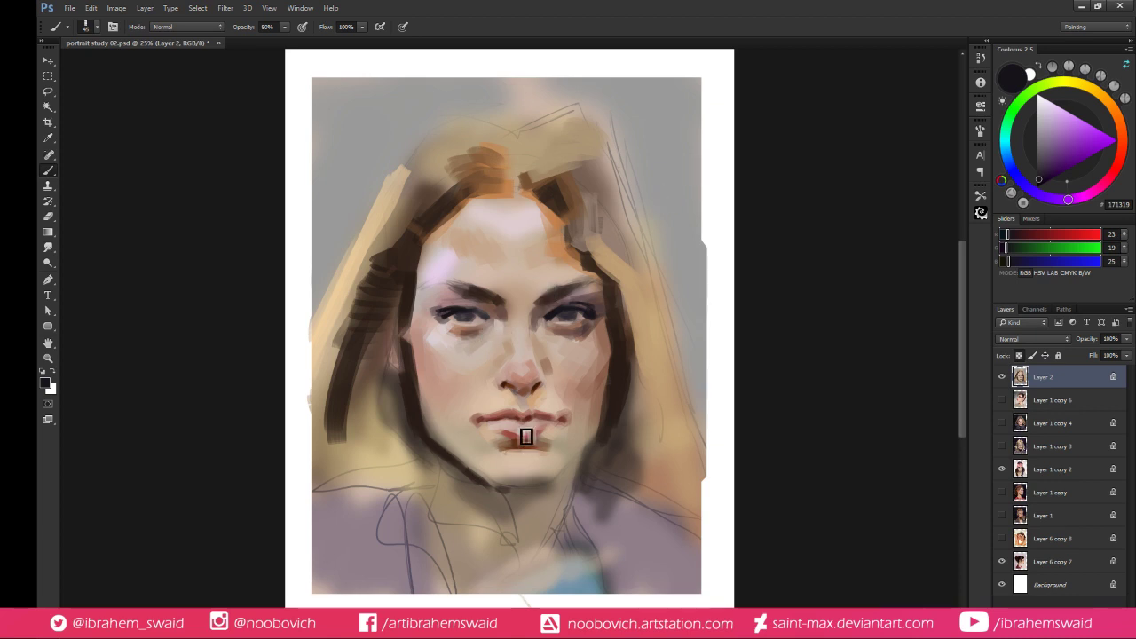
Reshape the lower lip edge and shade below the left-hand mouth corner with 825C43, blending with sampled 9F836B and B5A48B
{"action": "left_click_drag", "start_coordinate": [527, 437], "coordinate": [494, 428]}
{"action": "left_click", "coordinate": [508, 441], "text": "alt"}
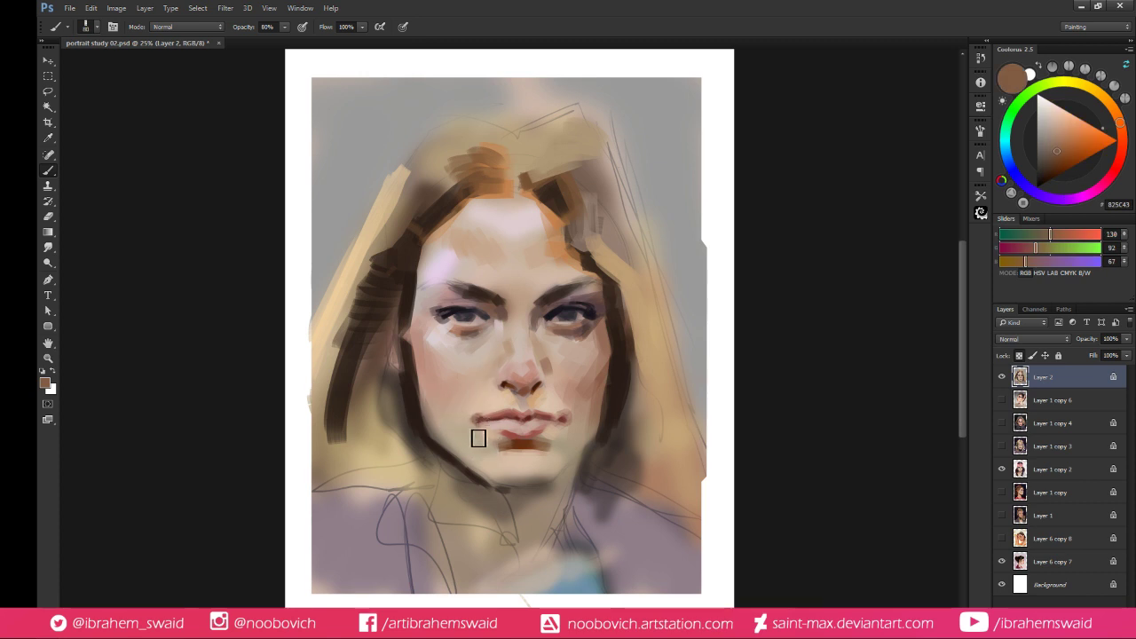
{"action": "left_click", "coordinate": [474, 466], "text": "alt"}
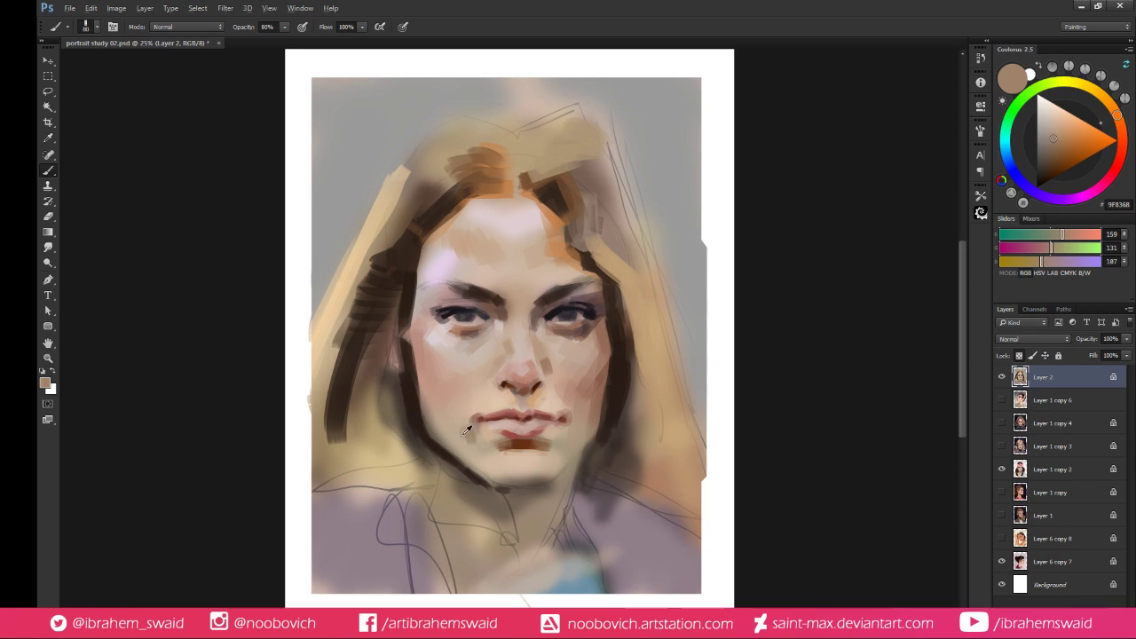
{"action": "left_click", "coordinate": [487, 453], "text": "alt"}
{"action": "left_click", "coordinate": [465, 439], "text": "alt"}
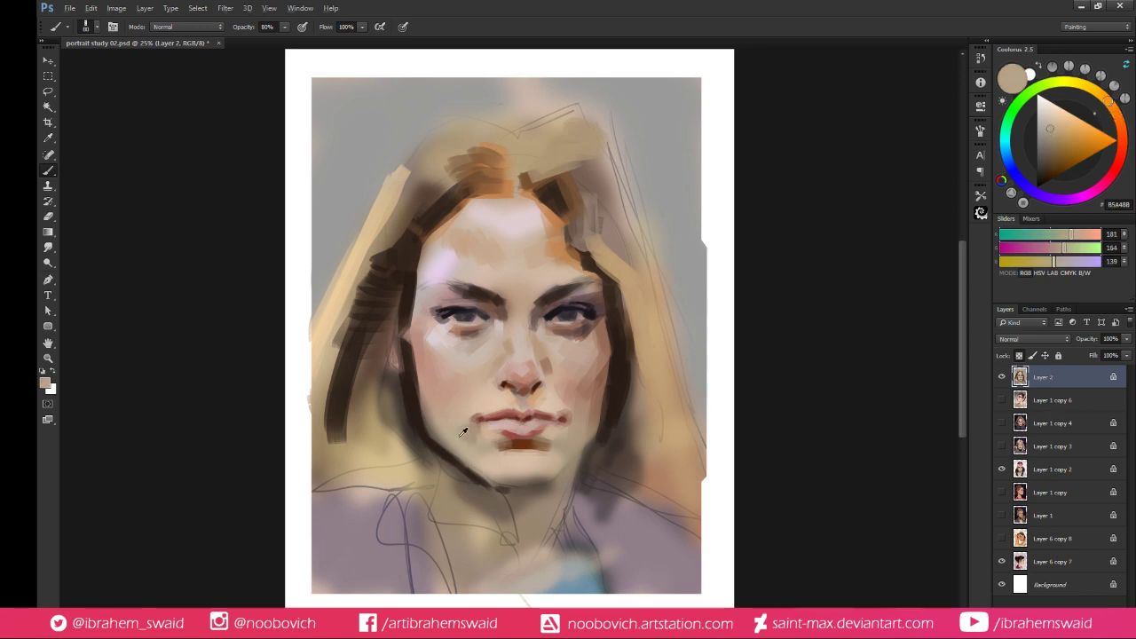
{"action": "left_click", "coordinate": [468, 435], "text": "alt"}
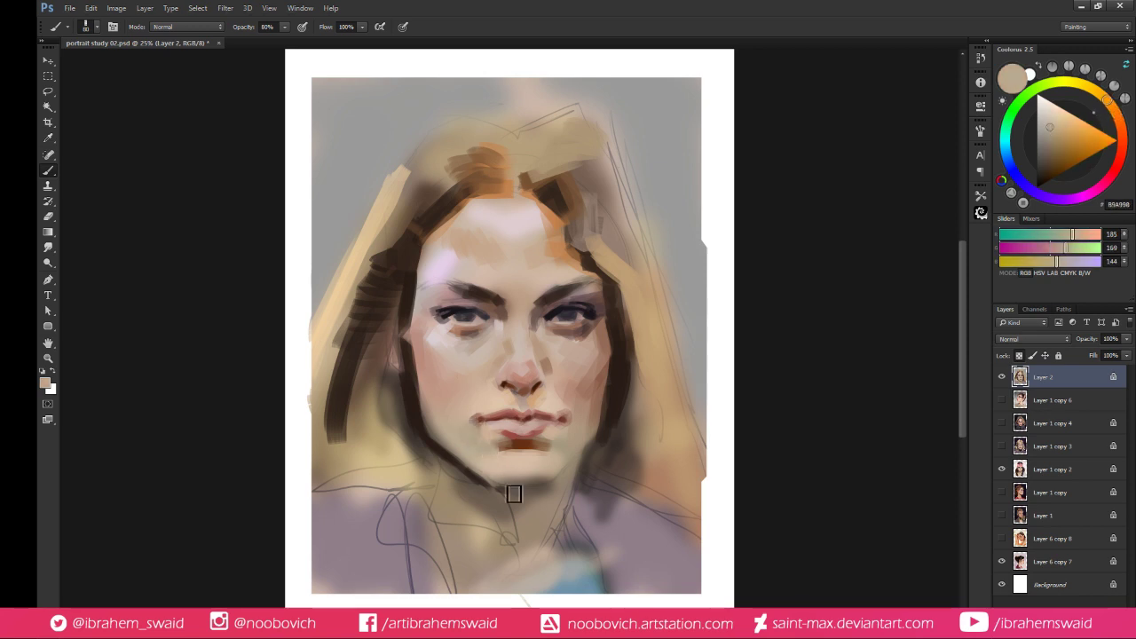
Smooth the left-hand jaw between the mouth corner and chin with sampled skin tones D1B9A3, A2937F and A69782
{"action": "left_click", "coordinate": [489, 456], "text": "alt"}
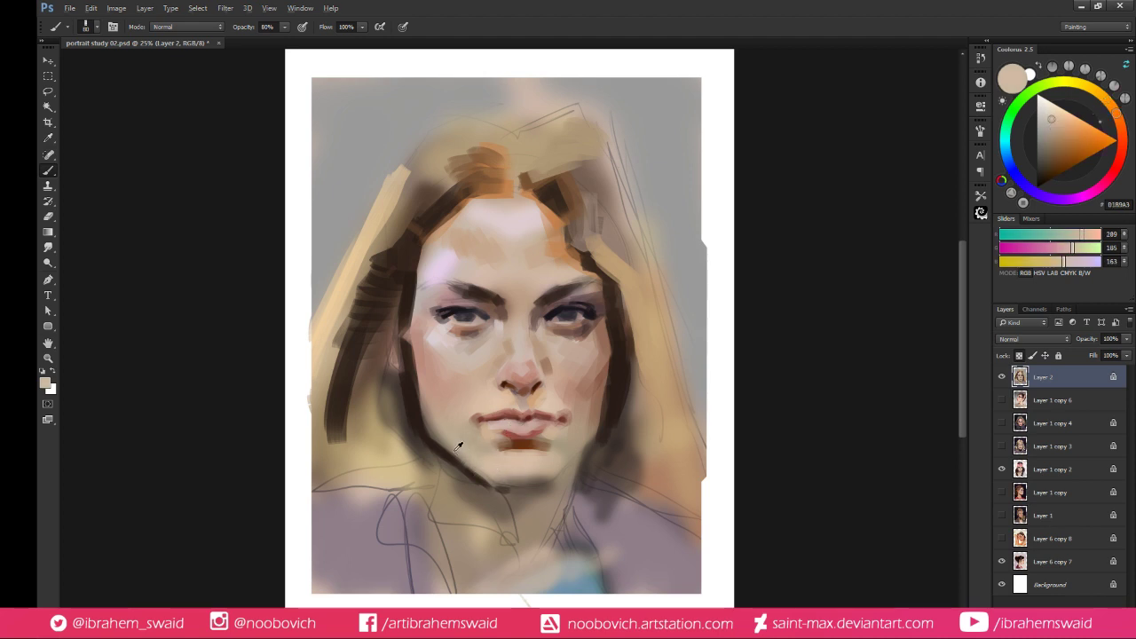
{"action": "left_click", "coordinate": [461, 452], "text": "alt"}
{"action": "left_click", "coordinate": [467, 446], "text": "alt"}
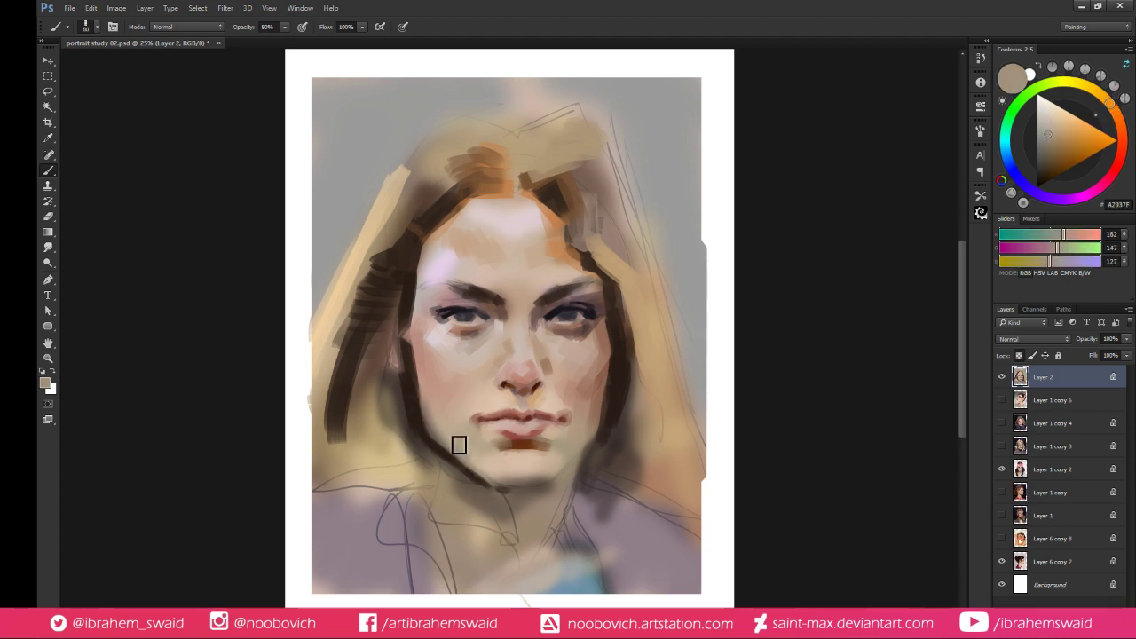
{"action": "left_click", "coordinate": [471, 451], "text": "alt"}
{"action": "left_click", "coordinate": [475, 455], "text": "alt"}
{"action": "left_click", "coordinate": [465, 440], "text": "alt"}
{"action": "left_click", "coordinate": [461, 403], "text": "alt"}
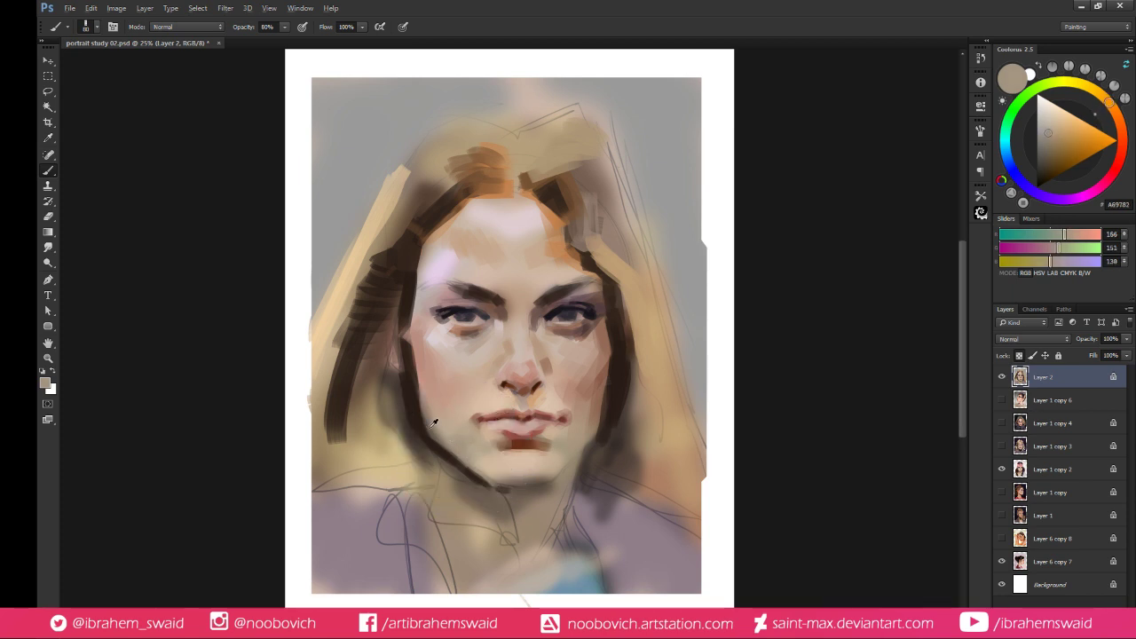
Refine the left-hand cheek and jaw contour with sampled CBB7AC and A7958B, restating the dark edge with 3D3430
{"action": "left_click", "coordinate": [431, 426], "text": "alt"}
{"action": "left_click", "coordinate": [444, 348], "text": "alt"}
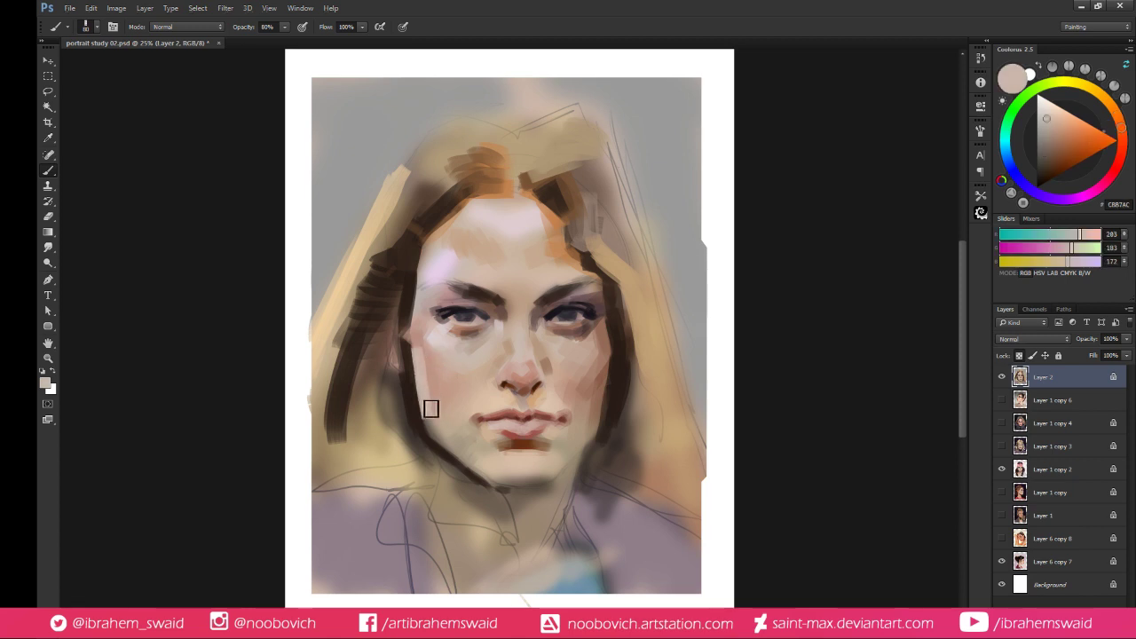
{"action": "left_click", "coordinate": [430, 380], "text": "alt"}
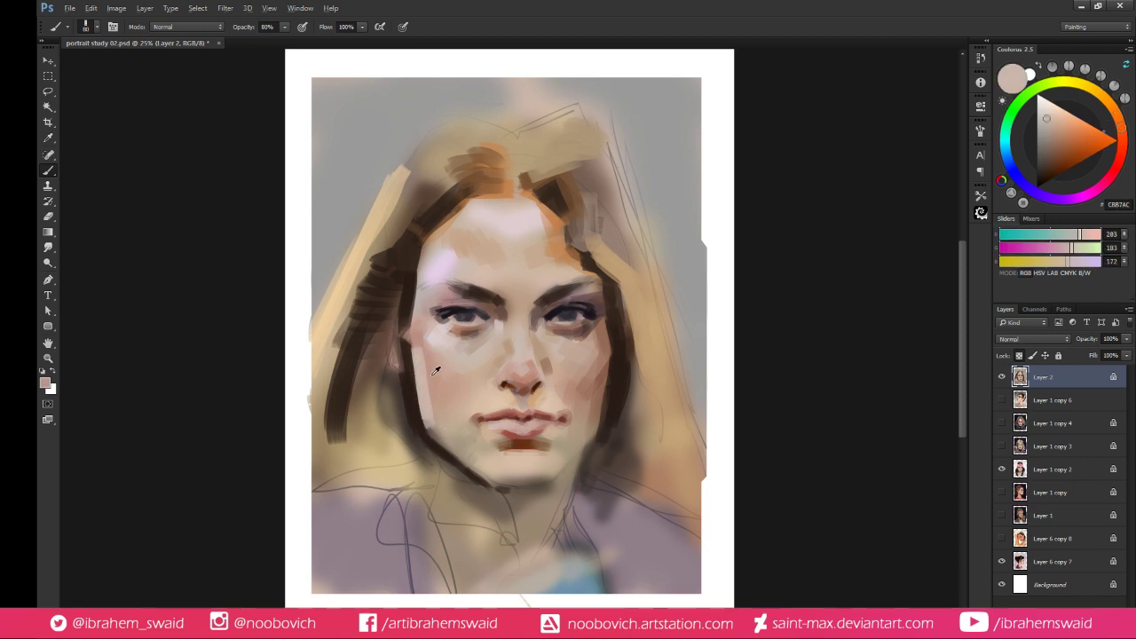
{"action": "left_click", "coordinate": [429, 418], "text": "alt"}
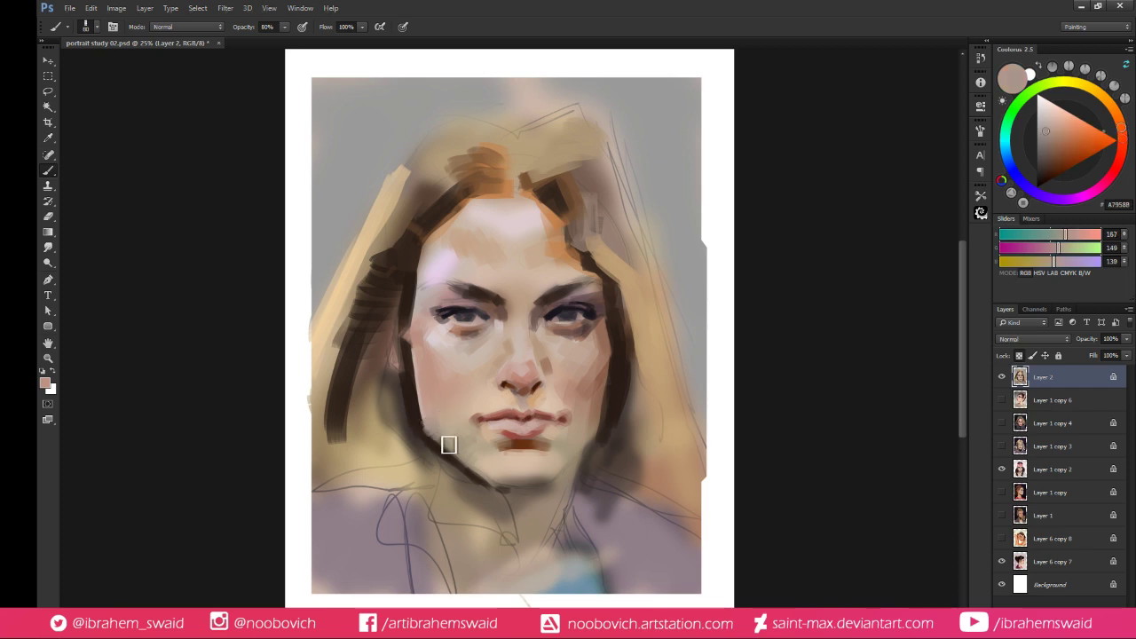
{"action": "left_click", "coordinate": [422, 433], "text": "alt"}
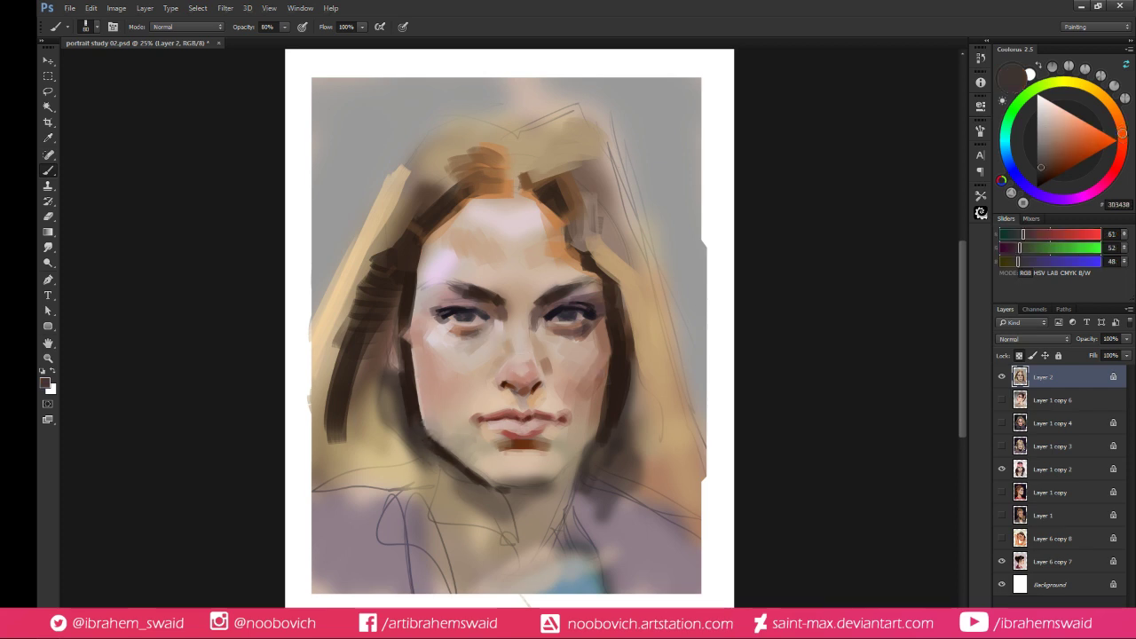
Blend the nose bridge and tip with sampled pale pinks CBAEA5 and CAACA3 and light skin tone CBBBB1
{"action": "left_click", "coordinate": [526, 361], "text": "alt"}
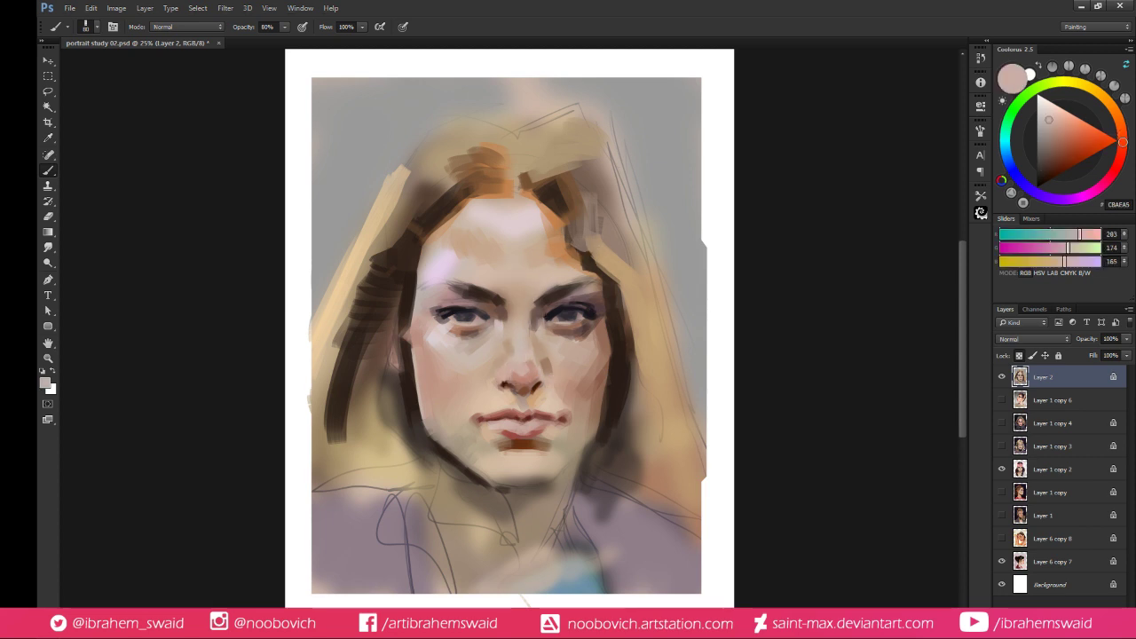
{"action": "left_click", "coordinate": [524, 368], "text": "alt"}
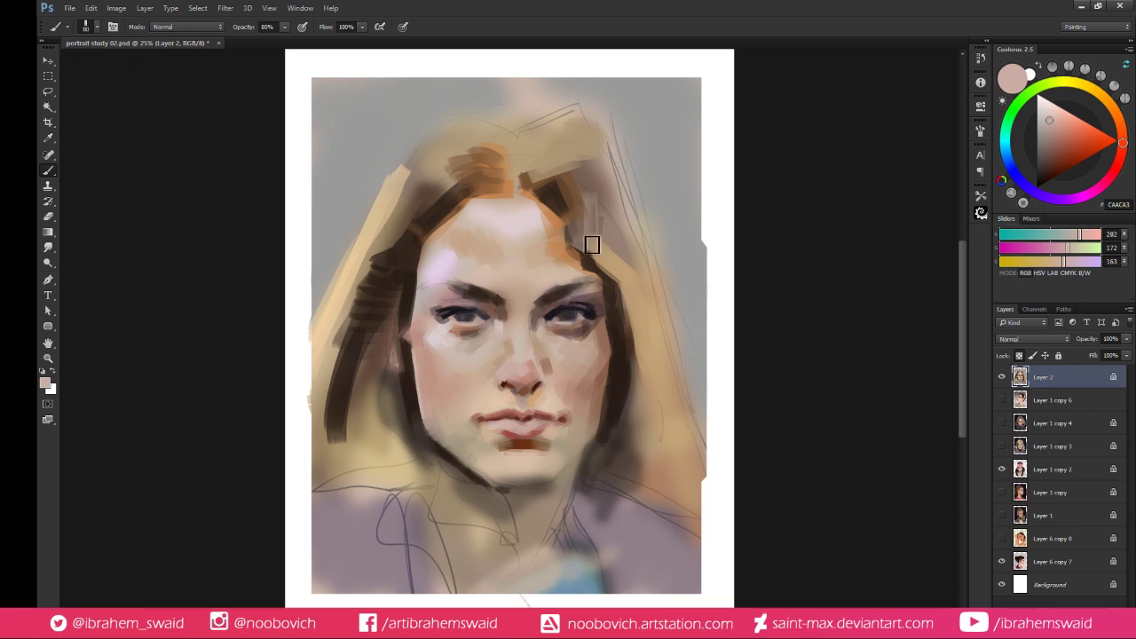
{"action": "left_click", "coordinate": [524, 353], "text": "alt"}
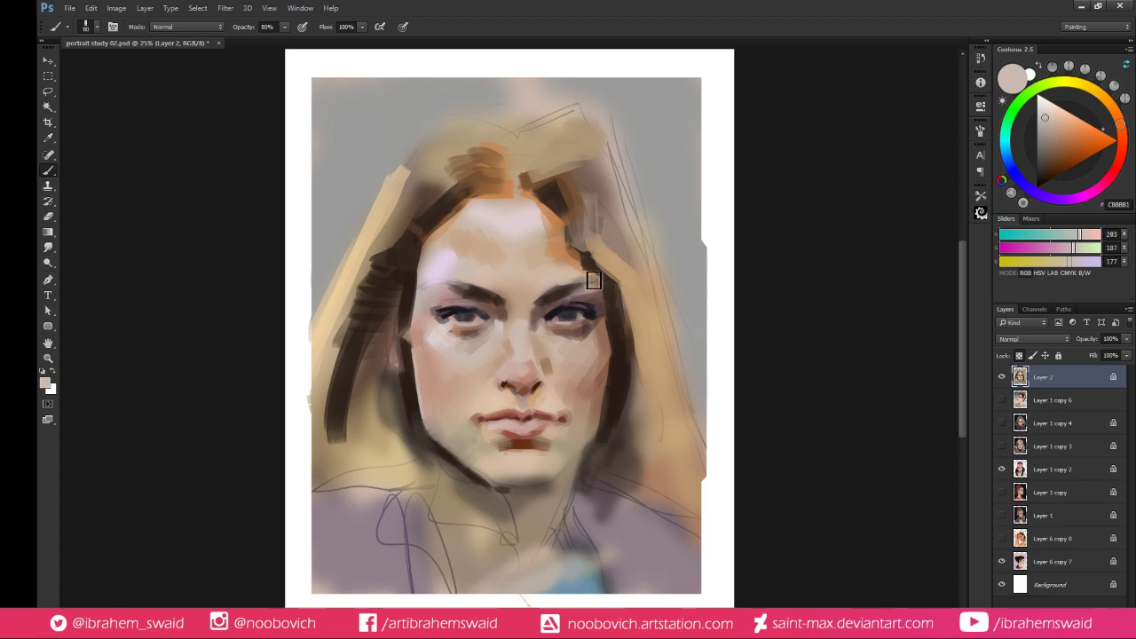
Even out the lower and left-hand forehead with sampled lilac E4CDE3, pink D8BFBF and warm beige C4A58A
{"action": "left_click", "coordinate": [435, 267], "text": "alt"}
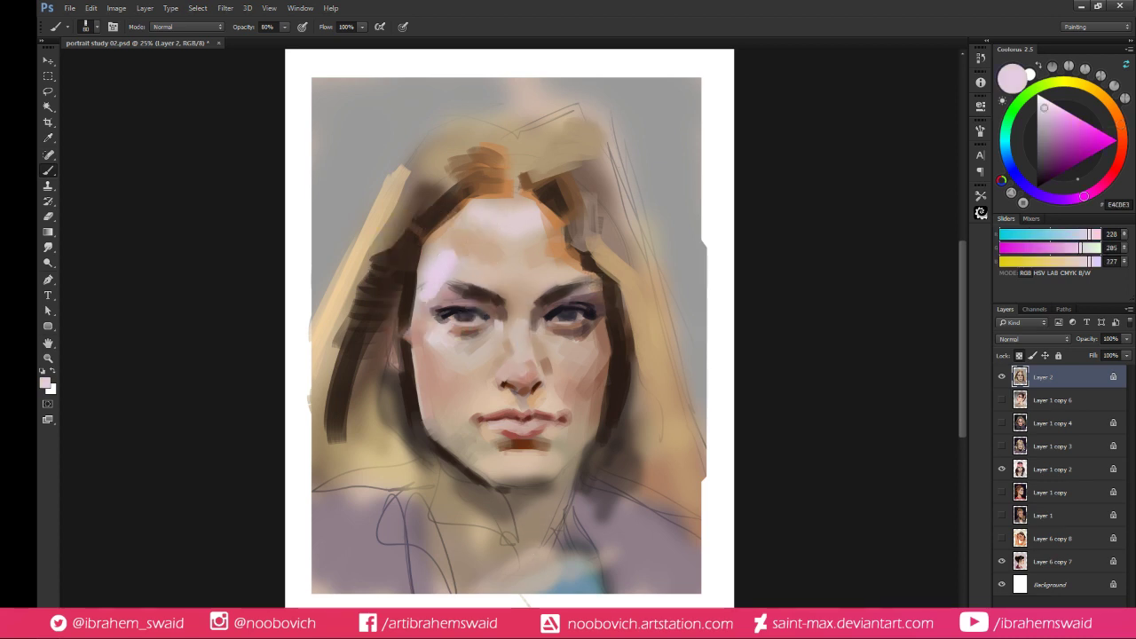
{"action": "left_click", "coordinate": [504, 269], "text": "alt"}
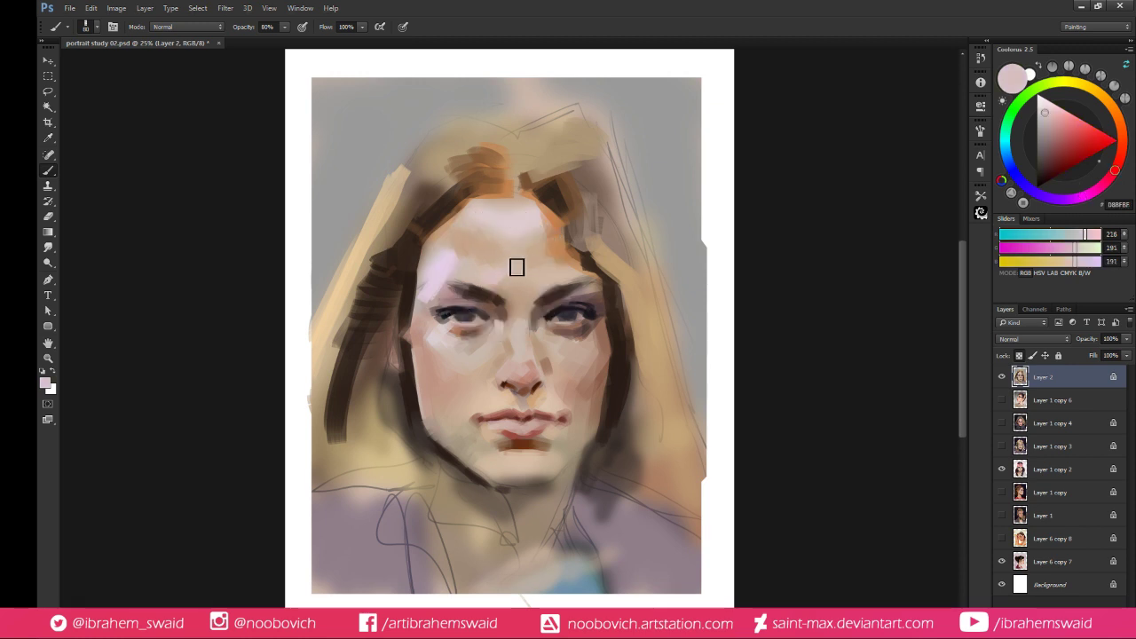
{"action": "left_click", "coordinate": [480, 252], "text": "alt"}
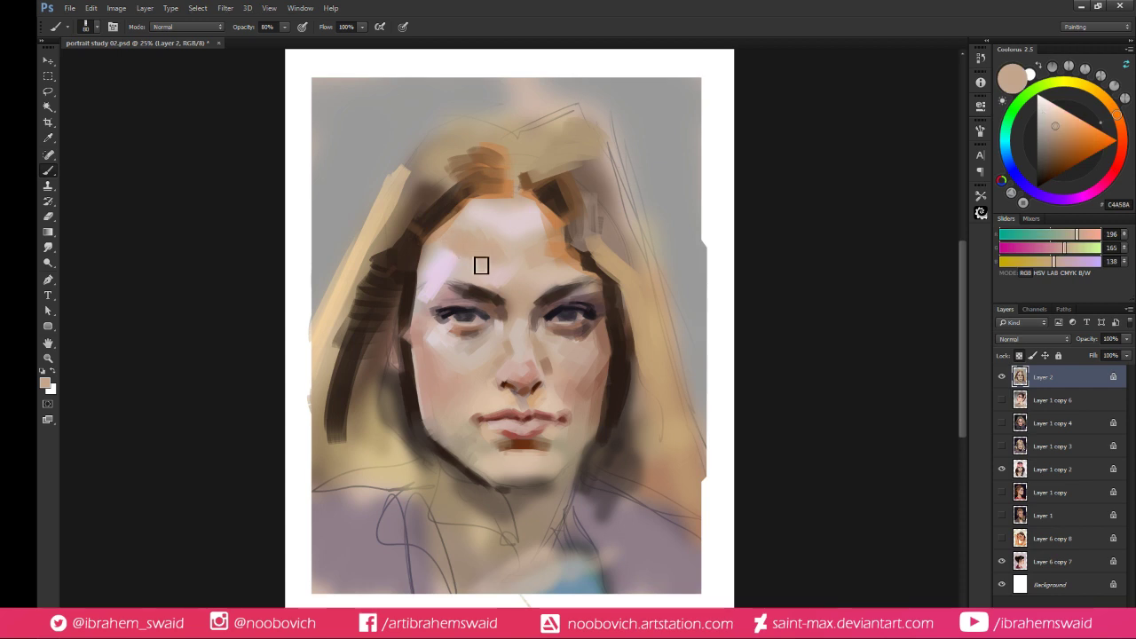
{"action": "left_click", "coordinate": [444, 228], "text": "alt"}
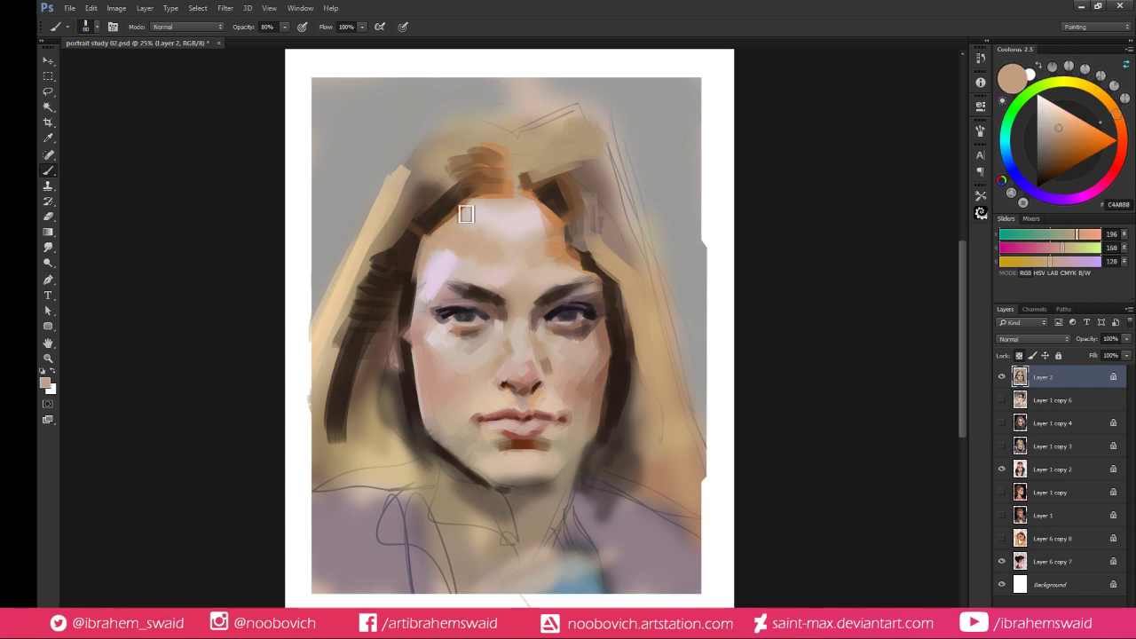
Reshape the hairline along the left-hand side of the forehead with skin tone C1A996, dark brown 32241C and mid brown 83664E
{"action": "left_click", "coordinate": [482, 189], "text": "alt"}
{"action": "mouse_move", "coordinate": [421, 266]}
{"action": "left_mouse_down"}
{"action": "mouse_move", "coordinate": [426, 246]}
{"action": "mouse_move", "coordinate": [415, 297]}
{"action": "left_mouse_up"}
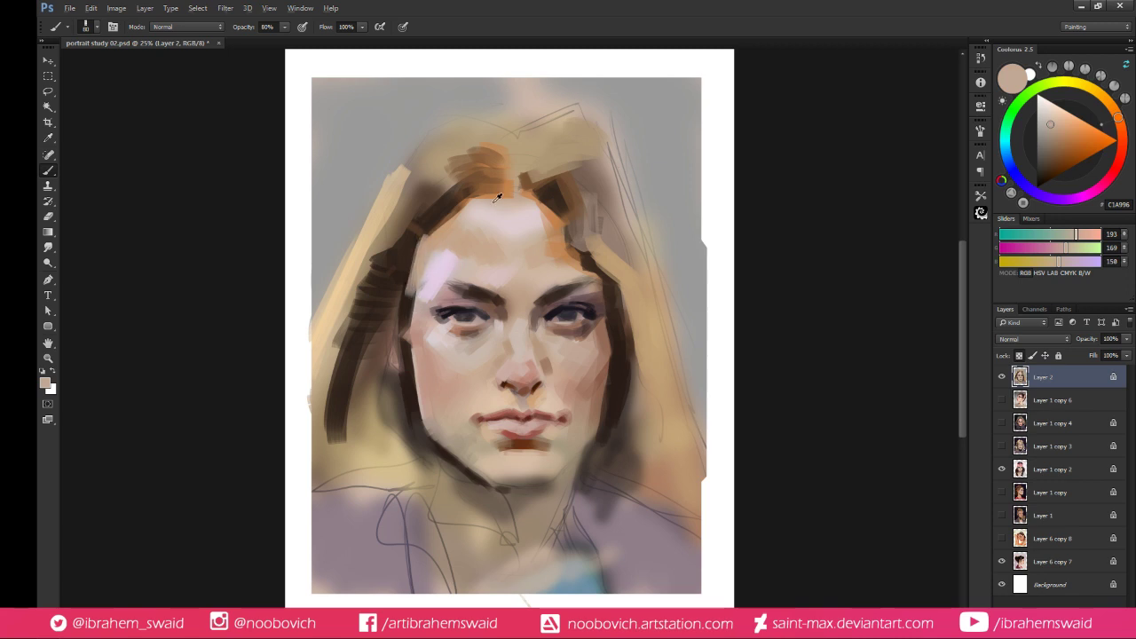
{"action": "left_click", "coordinate": [515, 190], "text": "alt"}
{"action": "mouse_move", "coordinate": [443, 227]}
{"action": "left_mouse_down"}
{"action": "mouse_move", "coordinate": [415, 292]}
{"action": "mouse_move", "coordinate": [454, 217]}
{"action": "left_mouse_up"}
{"action": "left_click", "coordinate": [426, 238], "text": "alt"}
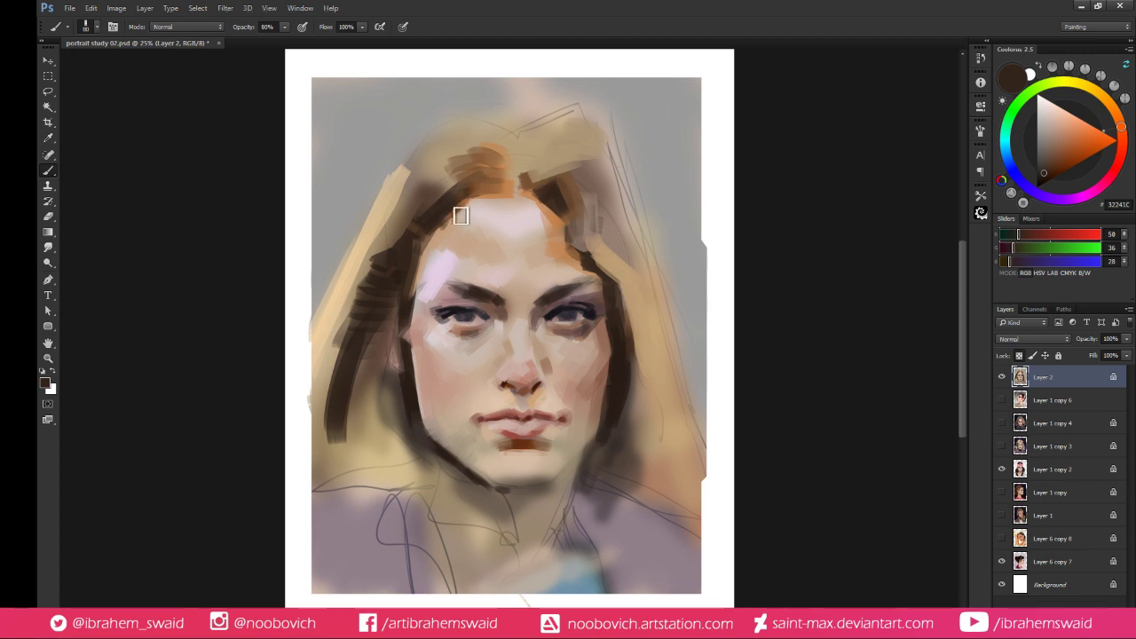
{"action": "left_click", "coordinate": [435, 236], "text": "alt"}
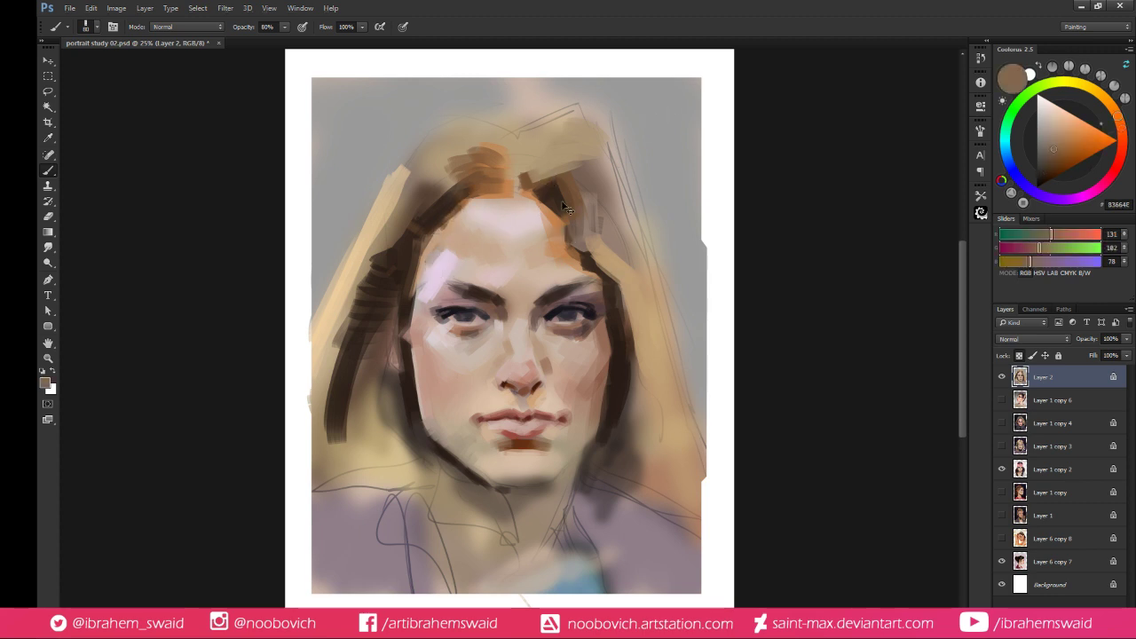
Blend the right-hand forehead with sampled C18F66, C5A990 and C28E64, and soften the skin below the right-hand eye with C1A898
{"action": "left_click", "coordinate": [554, 256], "text": "alt"}
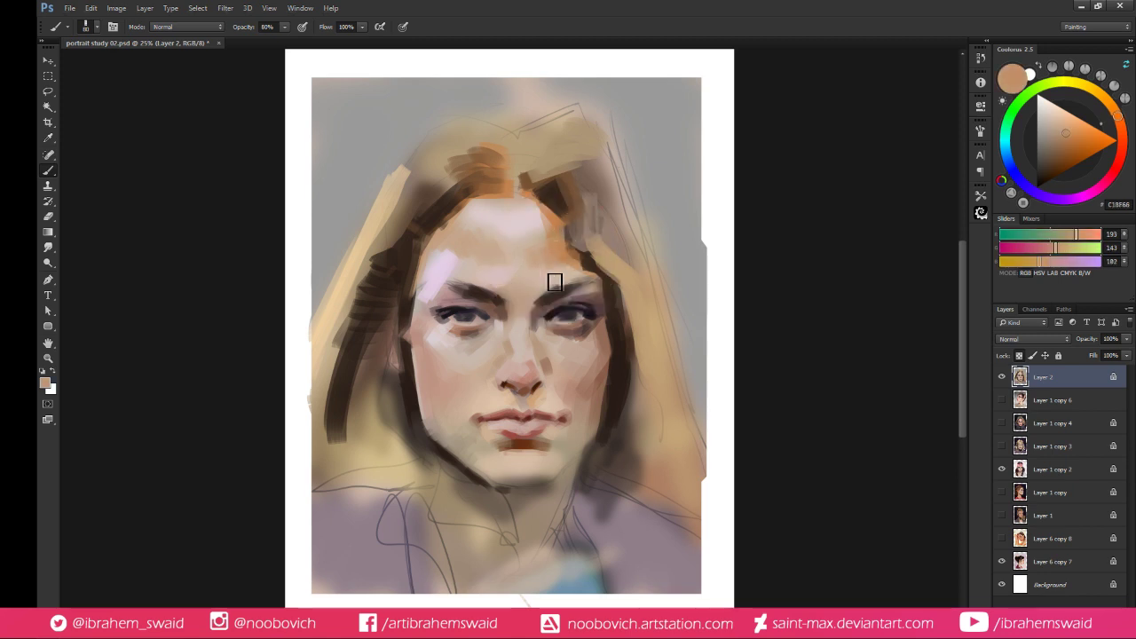
{"action": "left_click", "coordinate": [530, 269], "text": "alt"}
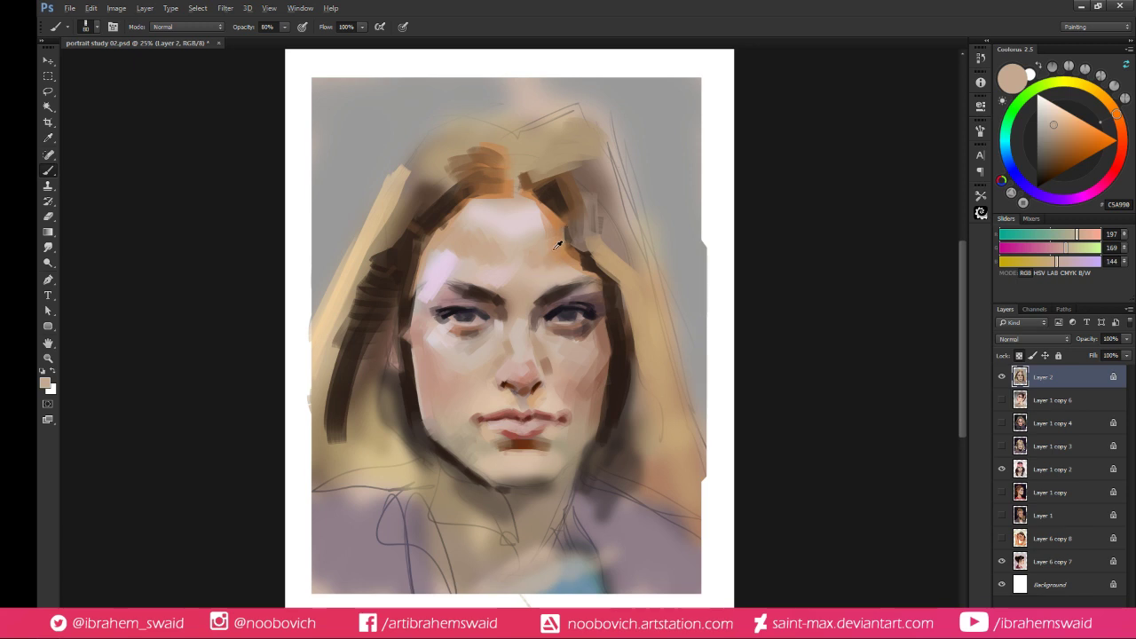
{"action": "left_click", "coordinate": [561, 237], "text": "alt"}
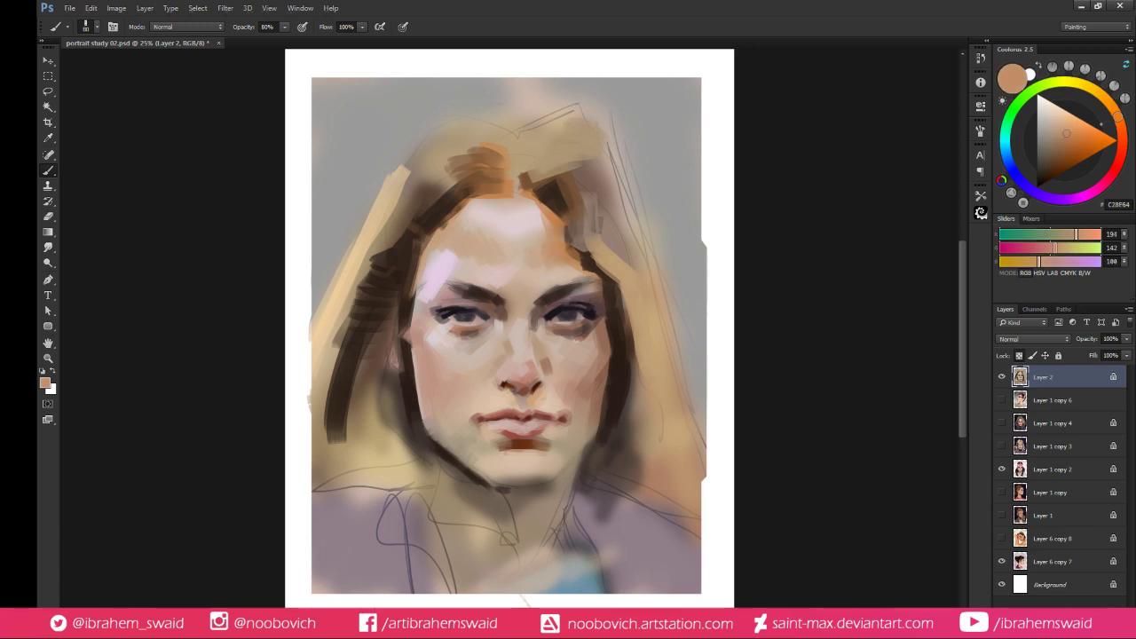
{"action": "left_click", "coordinate": [562, 332], "text": "alt"}
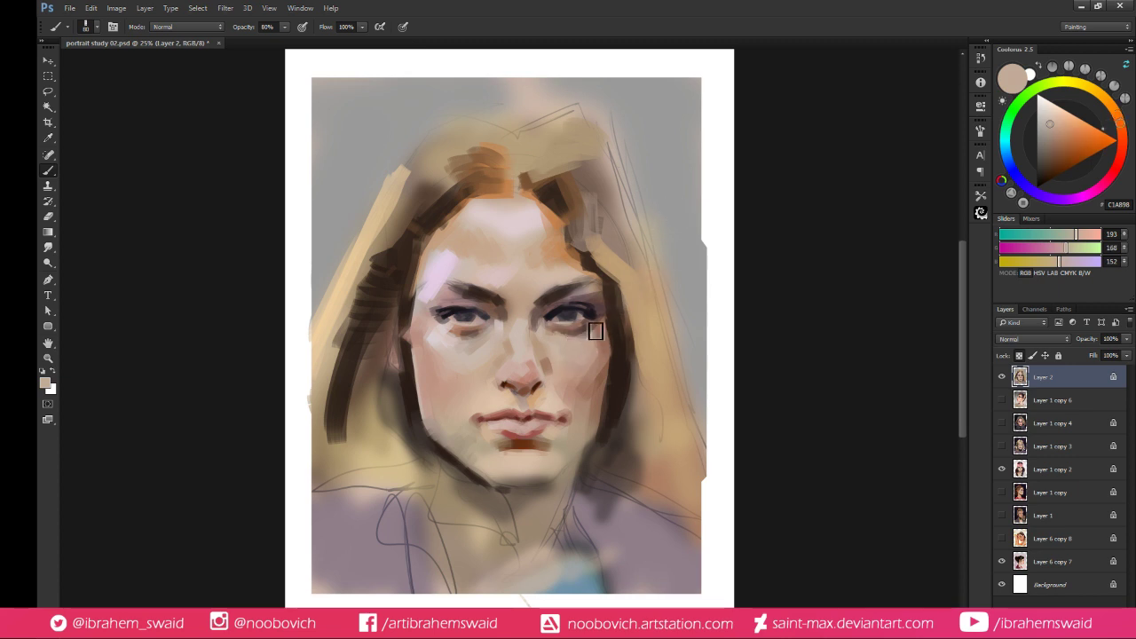
Reshape the nose tip and underside at brush size 40 with sampled pink CAABA2, reddish brown 8D5C4B and B48071
{"action": "left_click", "coordinate": [520, 367], "text": "alt"}
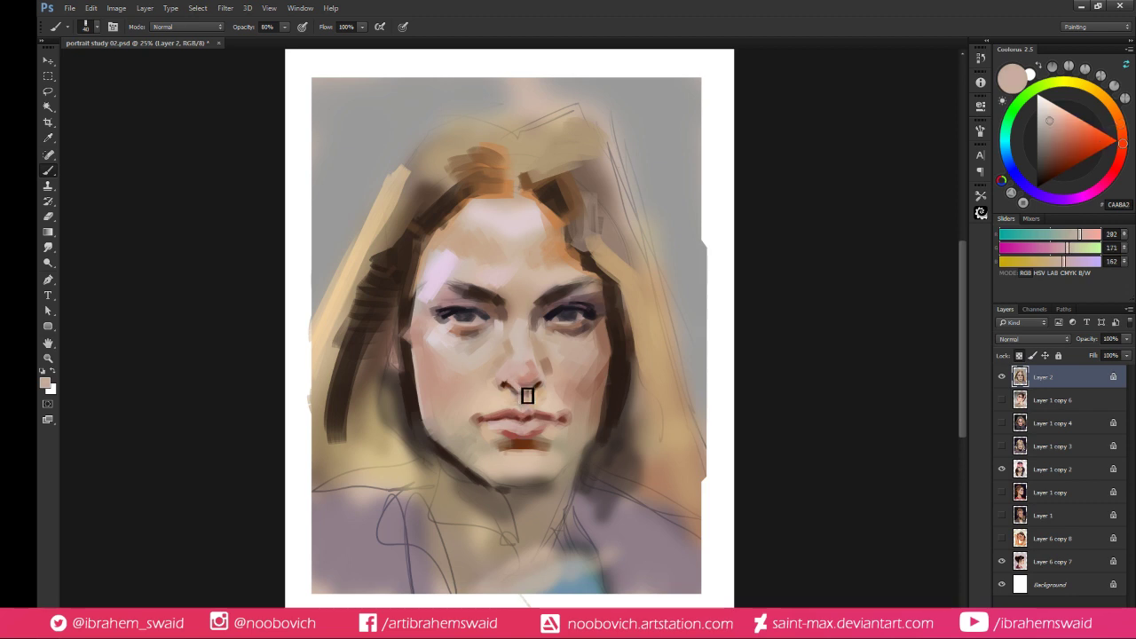
{"action": "left_click", "coordinate": [519, 384], "text": "alt"}
{"action": "left_click_drag", "start_coordinate": [515, 384], "coordinate": [529, 387]}
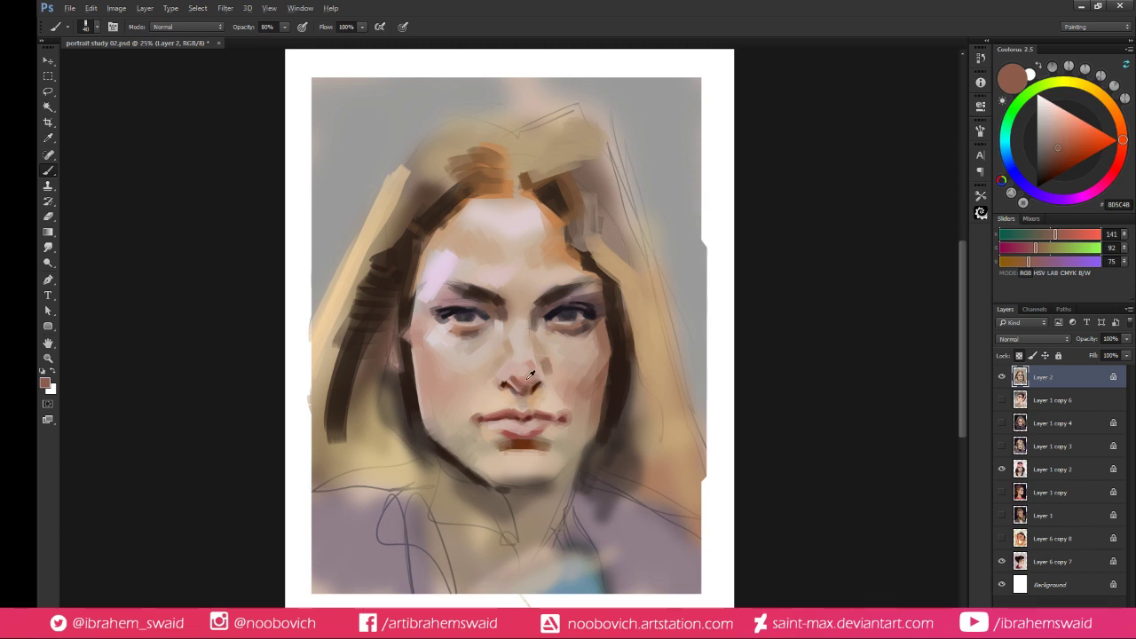
{"action": "left_click", "coordinate": [527, 378], "text": "alt"}
{"action": "left_click", "coordinate": [519, 381], "text": "alt"}
{"action": "mouse_move", "coordinate": [531, 390]}
{"action": "left_mouse_down"}
{"action": "mouse_move", "coordinate": [520, 376]}
{"action": "mouse_move", "coordinate": [511, 386]}
{"action": "left_mouse_up"}
{"action": "left_click", "coordinate": [523, 380], "text": "alt"}
{"action": "left_click", "coordinate": [517, 364], "text": "alt"}
{"action": "left_click", "coordinate": [519, 374], "text": "alt"}
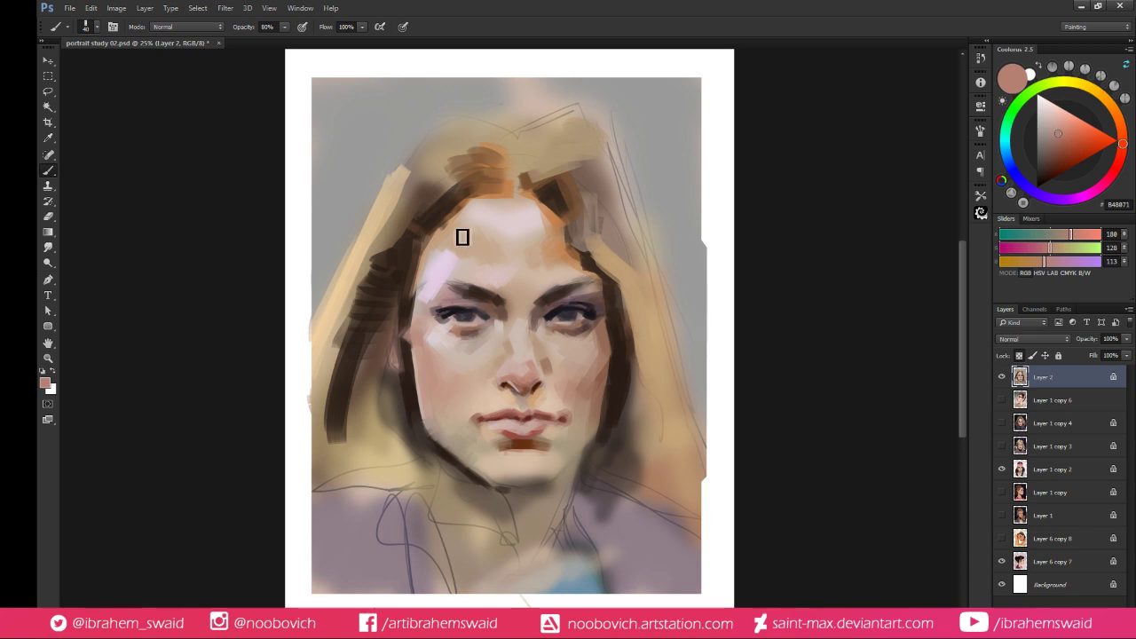
Deepen the inner eye corners beside the nose with reddish brown 613525 and dark purple 29153D, enlarging the brush to size 60
{"action": "left_click", "coordinate": [496, 312], "text": "alt"}
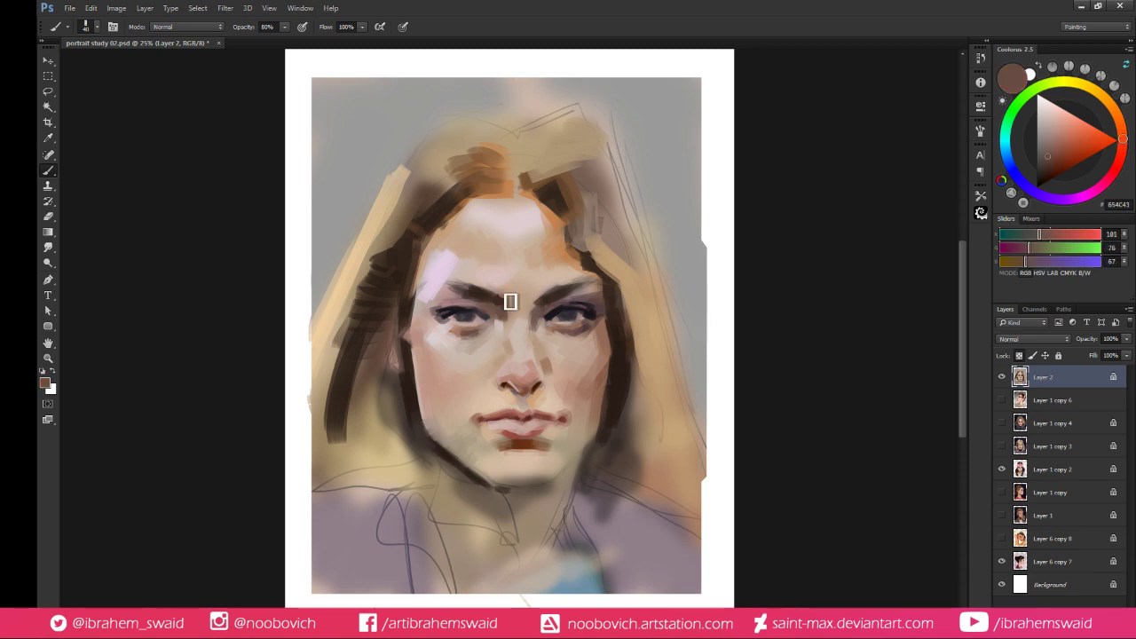
{"action": "left_click", "coordinate": [1056, 162]}
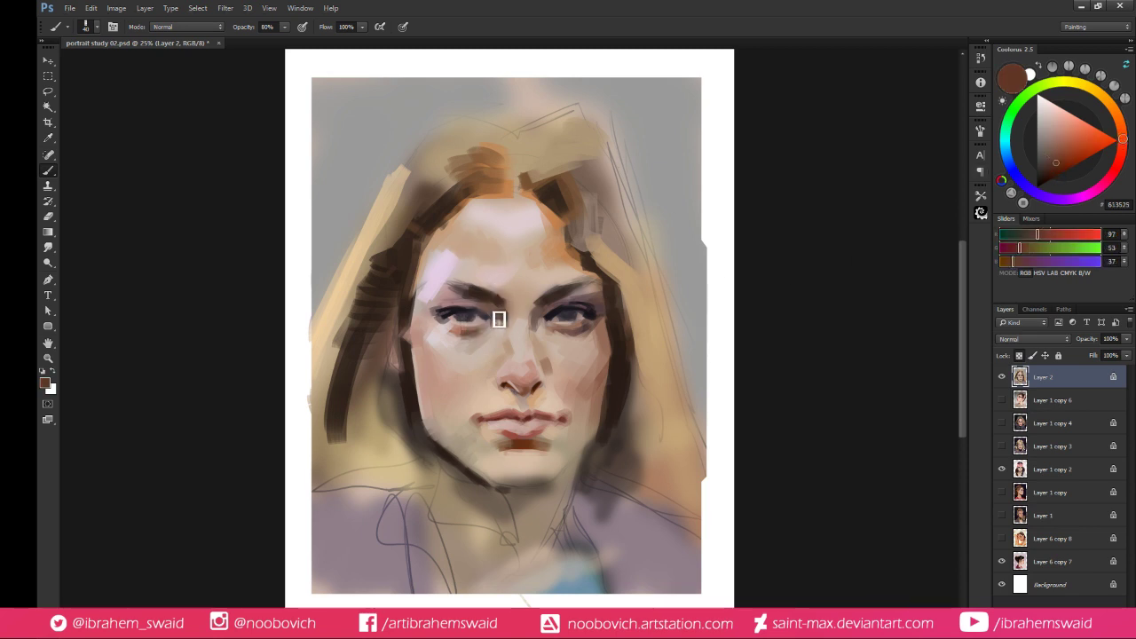
{"action": "left_click", "coordinate": [1049, 173]}
{"action": "left_click", "coordinate": [1056, 199]}
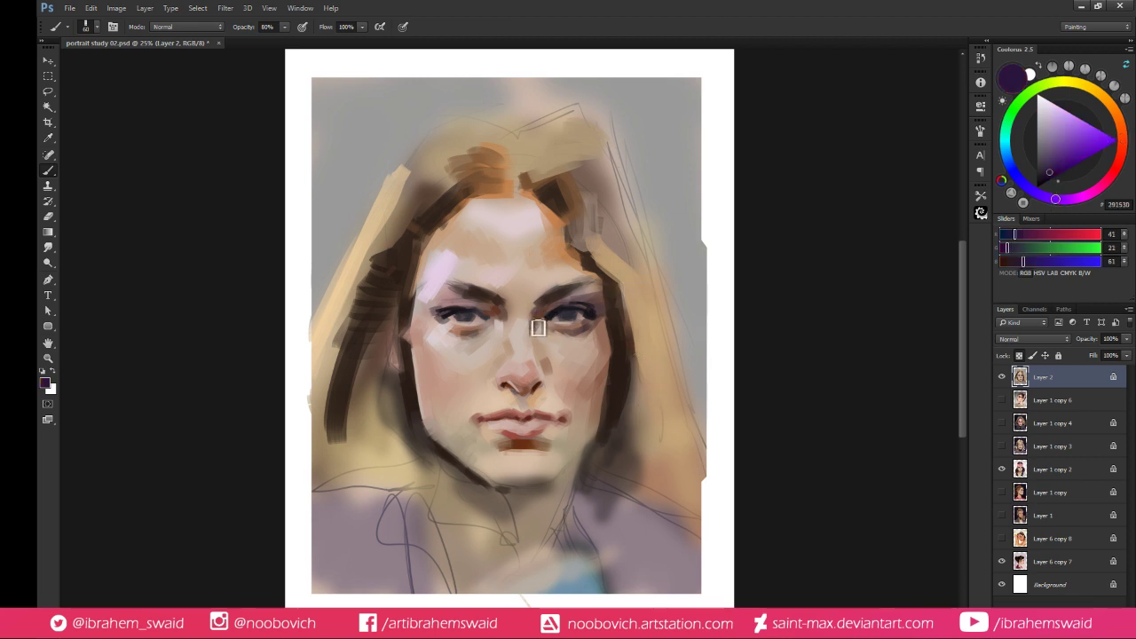
{"action": "left_click_drag", "start_coordinate": [538, 327], "coordinate": [552, 315]}
Refine the right-hand nostril and the area below the nose at brush size 25 with sampled D3B08D, BF9977, 9F6D5F and B79276
{"action": "left_click", "coordinate": [532, 408], "text": "alt"}
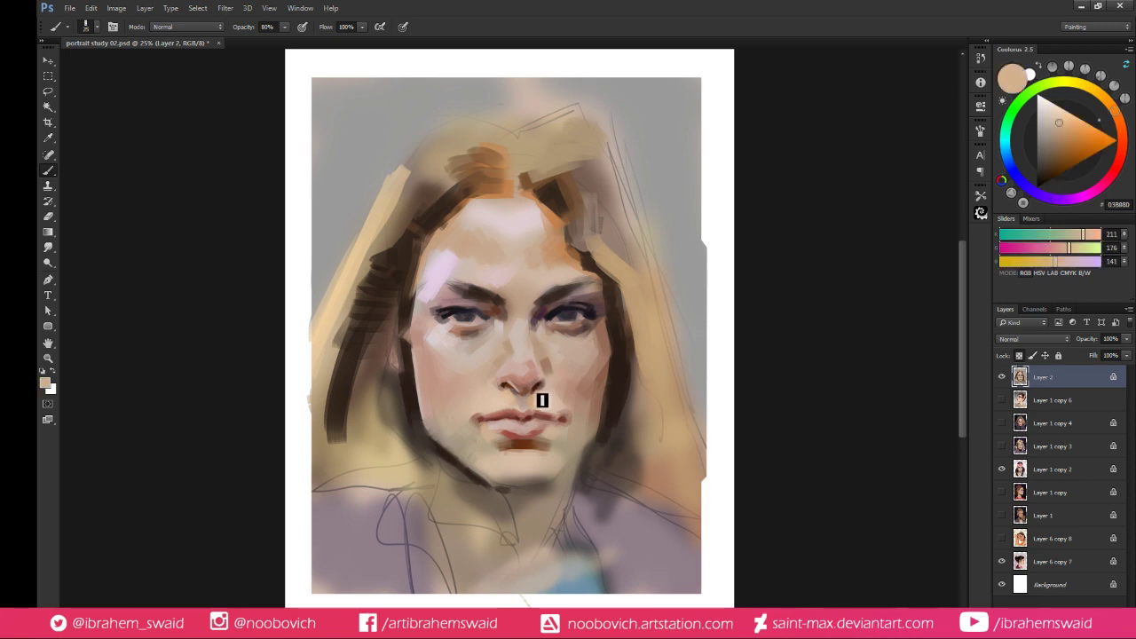
{"action": "left_click", "coordinate": [543, 391], "text": "alt"}
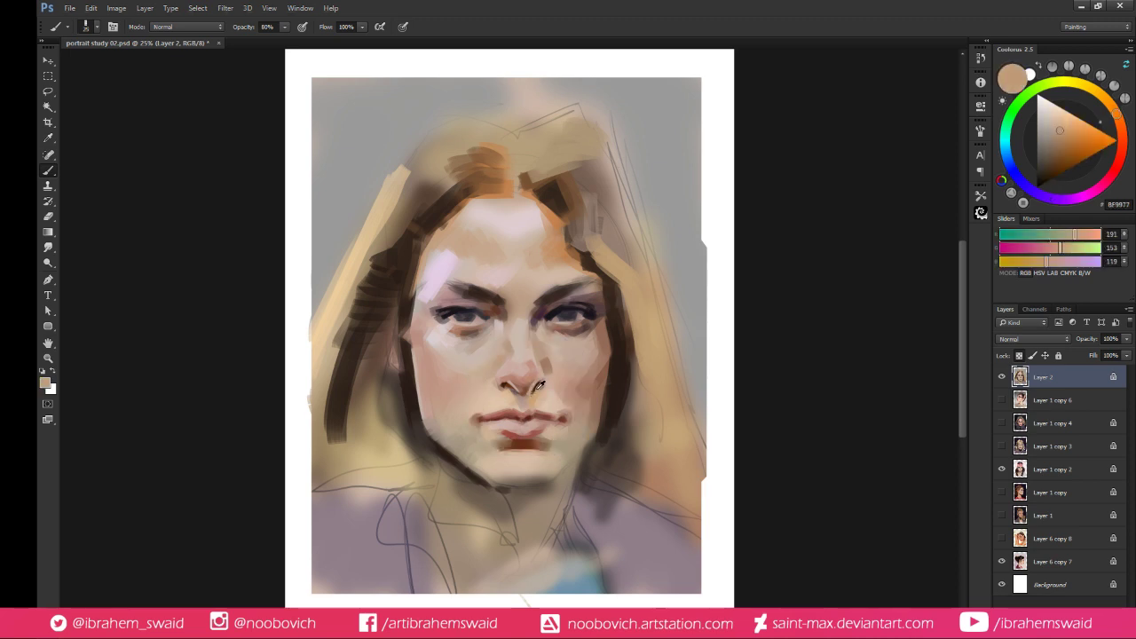
{"action": "left_click", "coordinate": [543, 389], "text": "alt"}
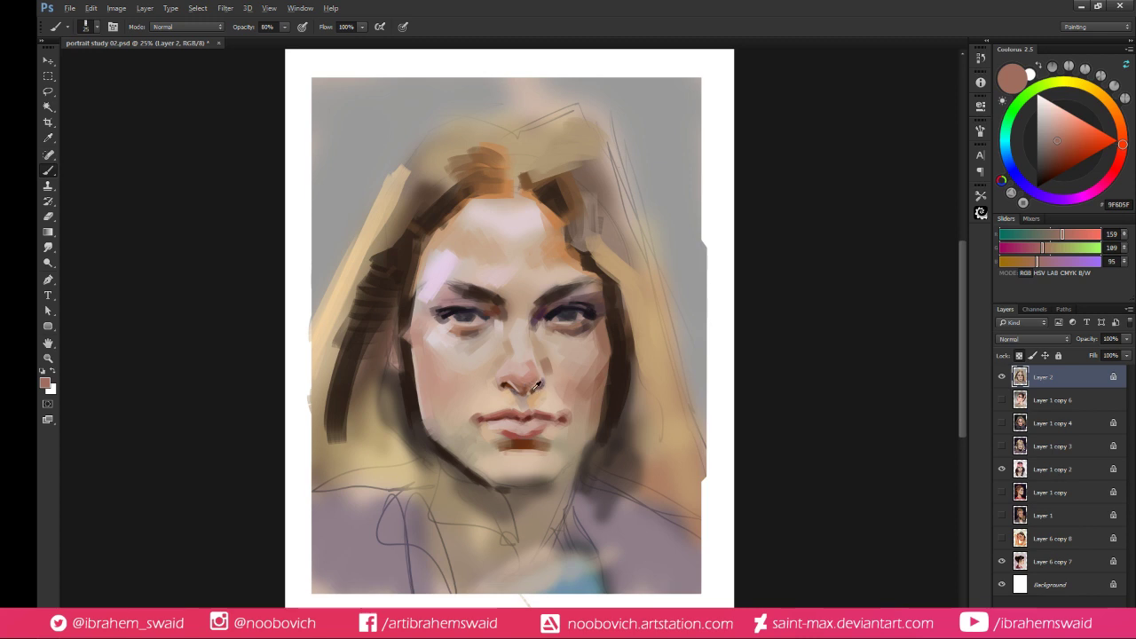
{"action": "left_click", "coordinate": [525, 394], "text": "alt"}
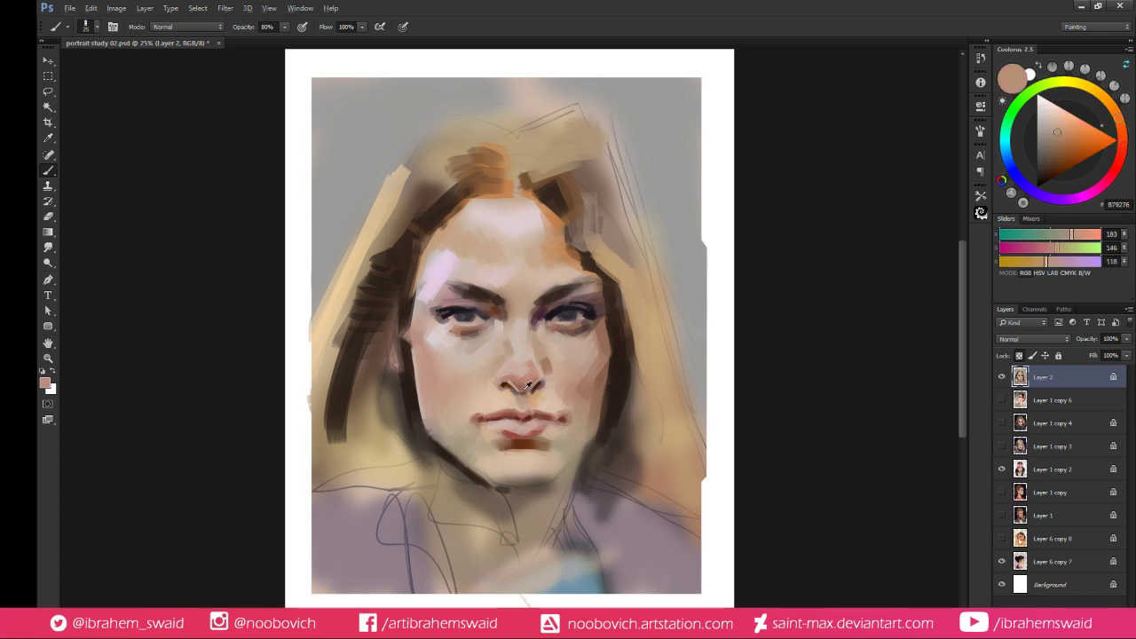
{"action": "left_click", "coordinate": [528, 386], "text": "alt"}
{"action": "left_click", "coordinate": [540, 384], "text": "alt"}
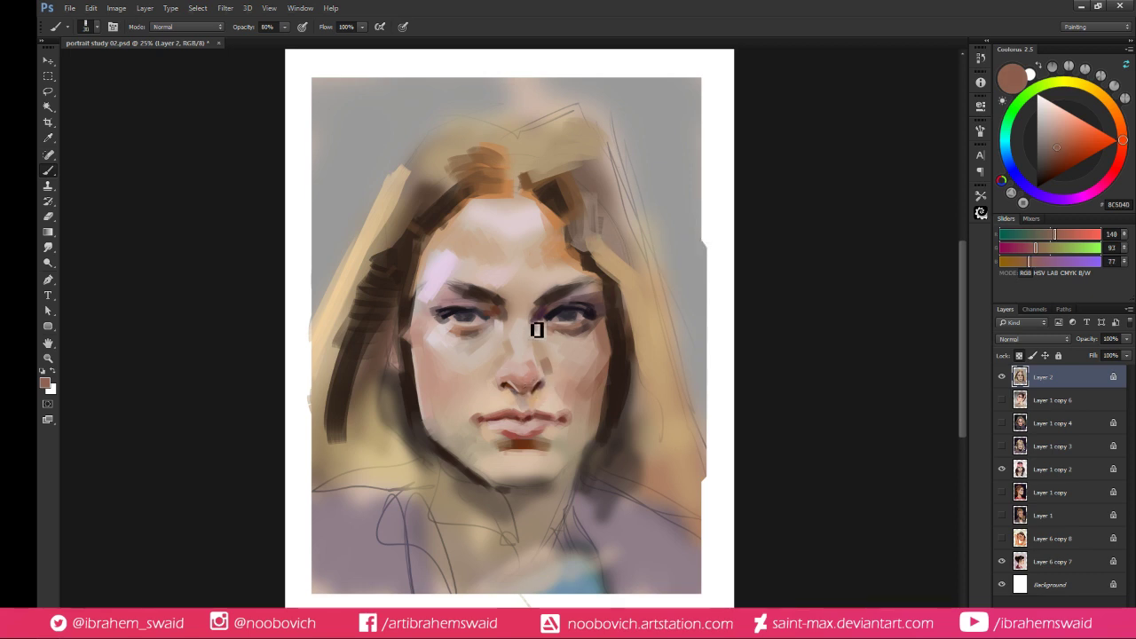
Touch up the left-hand eye with near-black 18141A and pale pink BFA39B, and start darkening the lip line with deep red 300B05
{"action": "left_click", "coordinate": [453, 311], "text": "alt"}
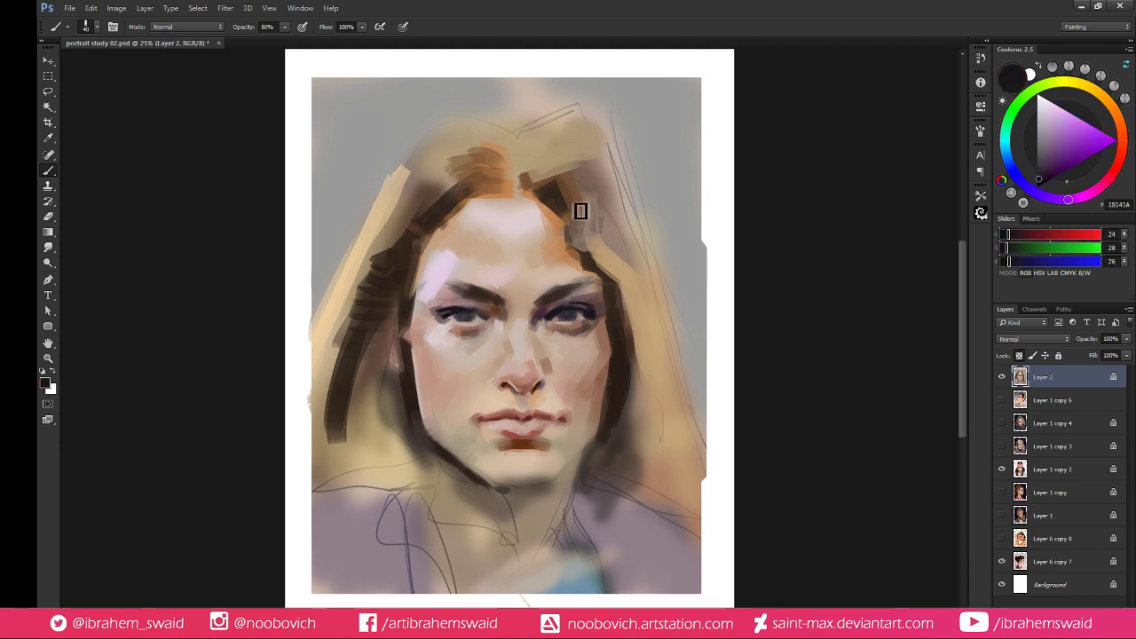
{"action": "left_click", "coordinate": [453, 318], "text": "alt"}
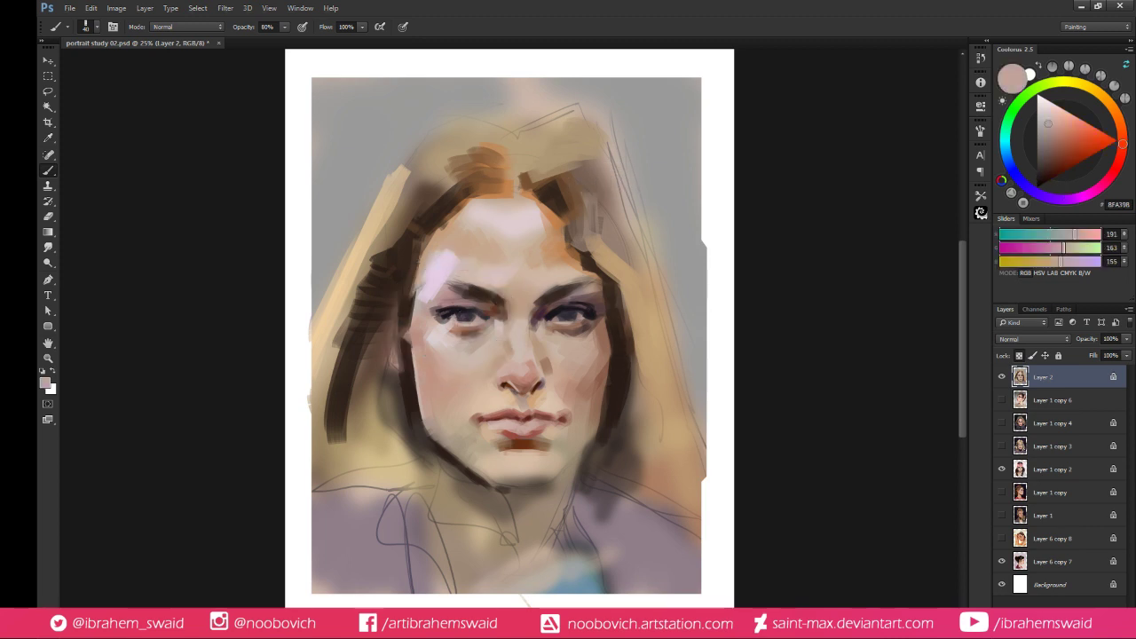
{"action": "left_click", "coordinate": [518, 414], "text": "alt"}
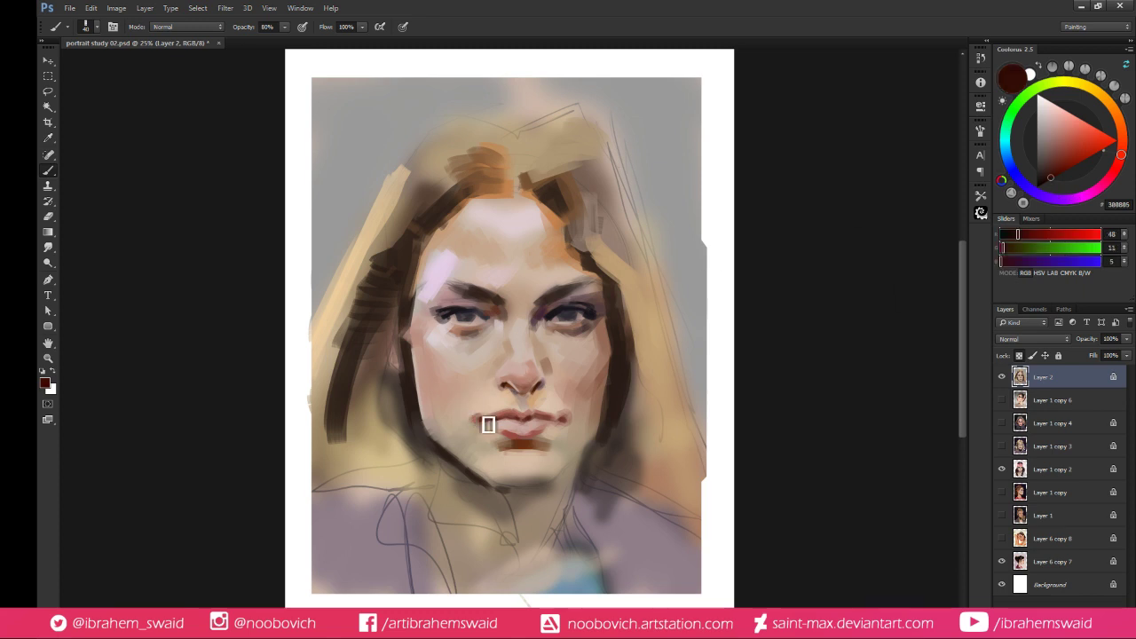
Paint a dark line between the lips, then colour the upper lip with saturated red #A51B1B and sampled lip tones
{"action": "left_click_drag", "start_coordinate": [482, 421], "coordinate": [529, 424]}
{"action": "left_click", "coordinate": [521, 409], "text": "alt"}
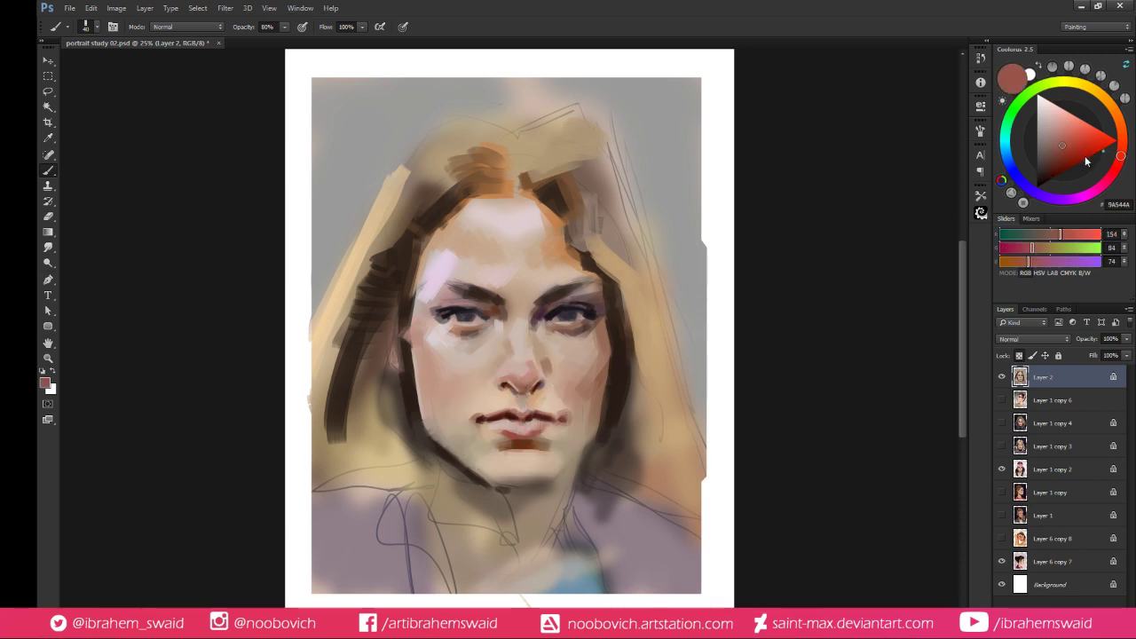
{"action": "left_click", "coordinate": [1081, 151]}
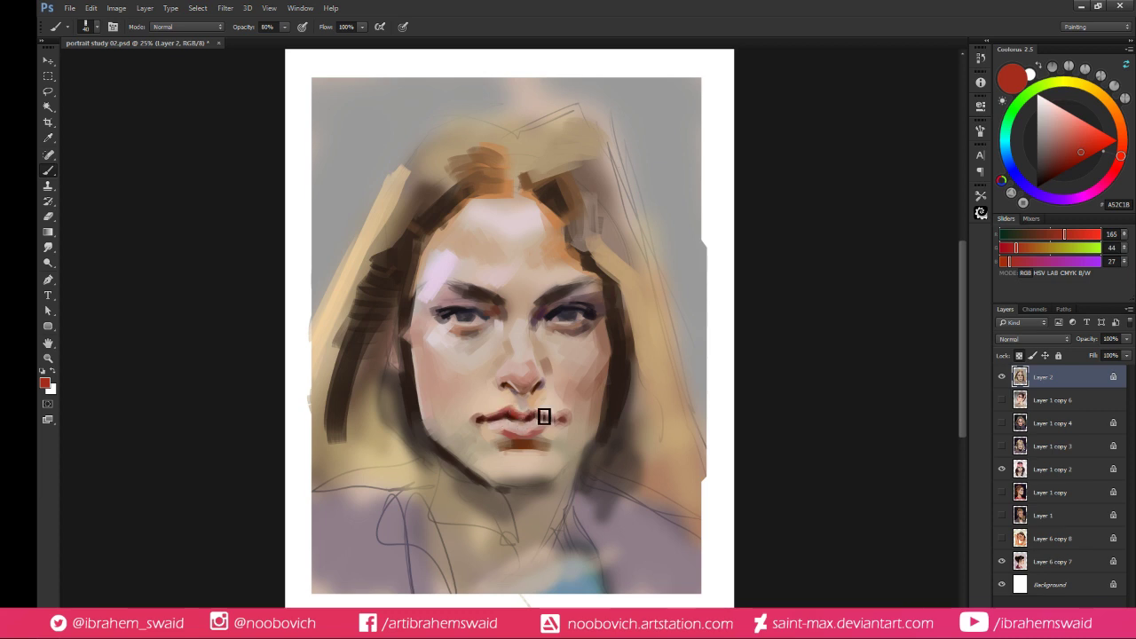
{"action": "left_click", "coordinate": [1115, 172]}
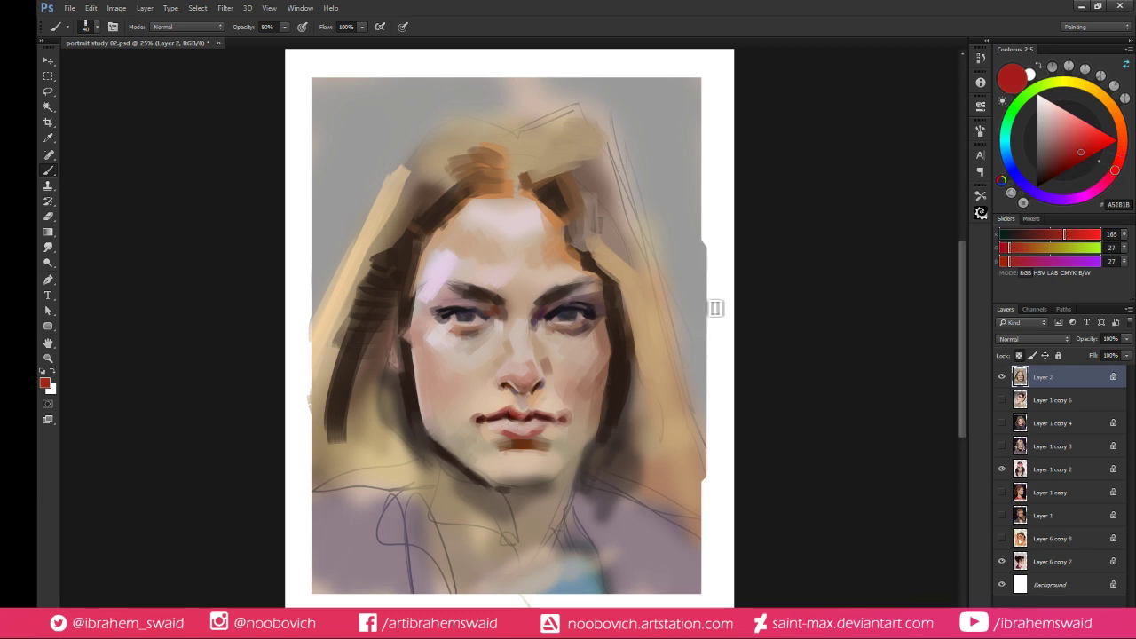
{"action": "left_click", "coordinate": [512, 404], "text": "alt"}
{"action": "left_click", "coordinate": [510, 410], "text": "alt"}
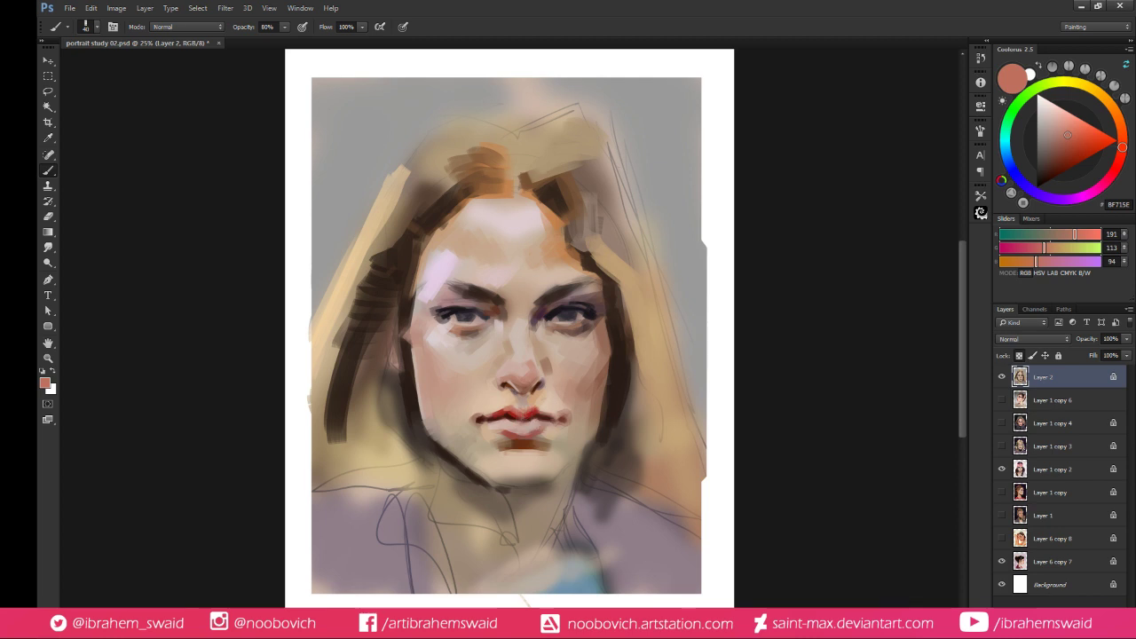
{"action": "left_click", "coordinate": [539, 405], "text": "alt"}
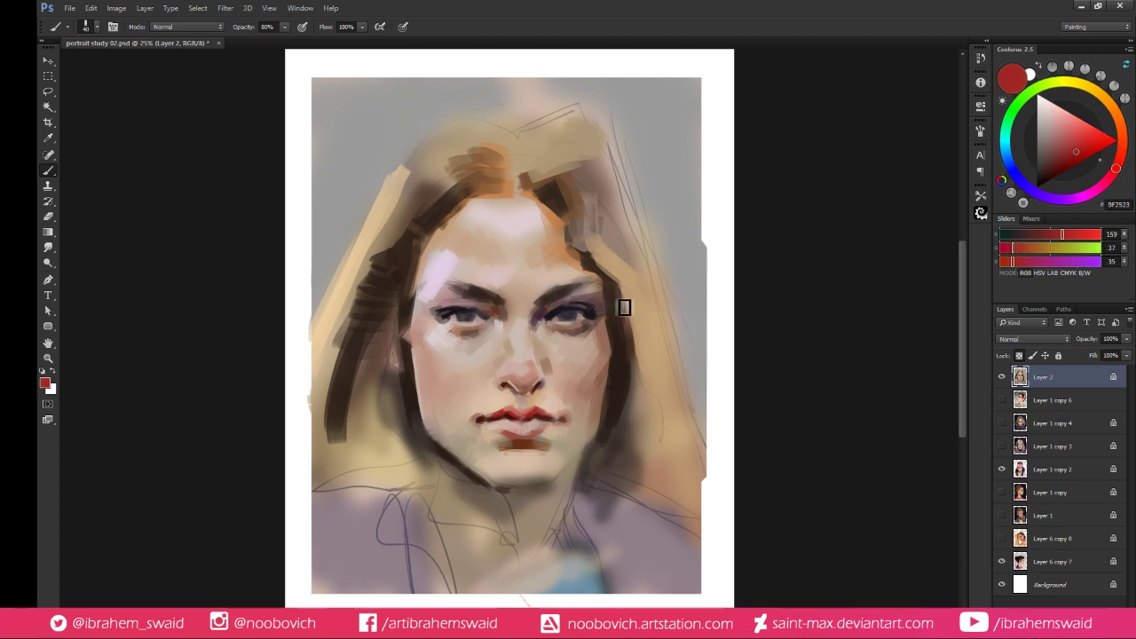
Paint red strokes on the lower lip and blend them with pinks sampled from the mouth
{"action": "left_click_drag", "start_coordinate": [499, 442], "coordinate": [545, 441]}
{"action": "left_click", "coordinate": [510, 431], "text": "alt"}
{"action": "mouse_move", "coordinate": [515, 433]}
{"action": "left_mouse_down"}
{"action": "mouse_move", "coordinate": [524, 441]}
{"action": "mouse_move", "coordinate": [520, 431]}
{"action": "left_mouse_up"}
{"action": "left_click", "coordinate": [522, 436], "text": "alt"}
{"action": "left_click", "coordinate": [504, 430], "text": "alt"}
{"action": "left_click", "coordinate": [507, 425], "text": "alt"}
{"action": "left_click", "coordinate": [505, 424], "text": "alt"}
{"action": "left_click", "coordinate": [499, 427], "text": "alt"}
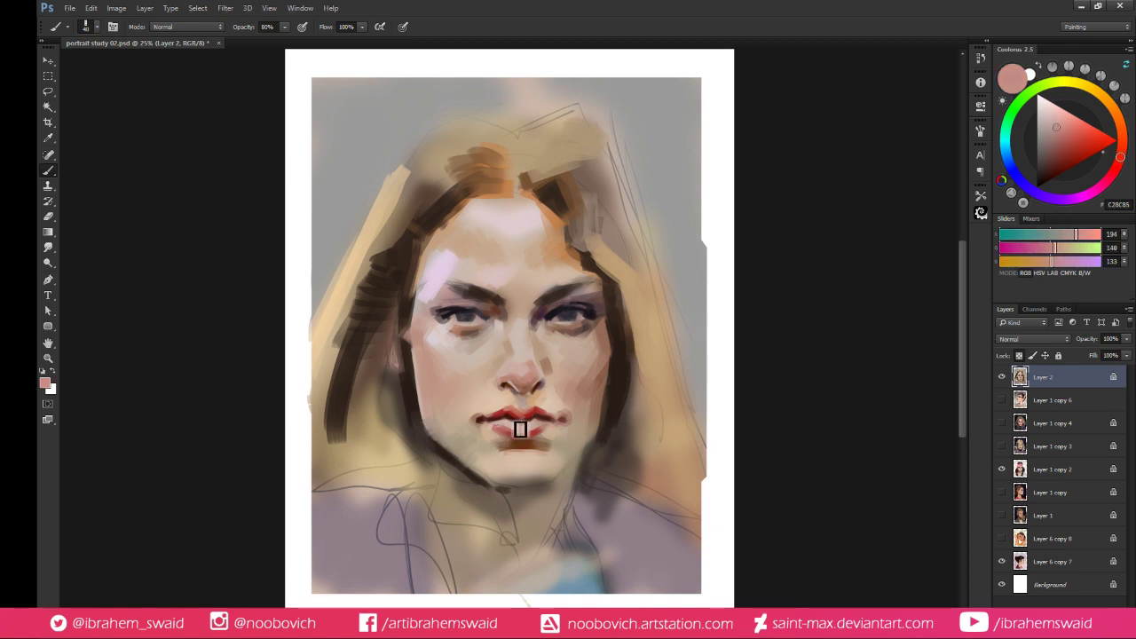
{"action": "left_click", "coordinate": [497, 429], "text": "alt"}
{"action": "left_click", "coordinate": [506, 431], "text": "alt"}
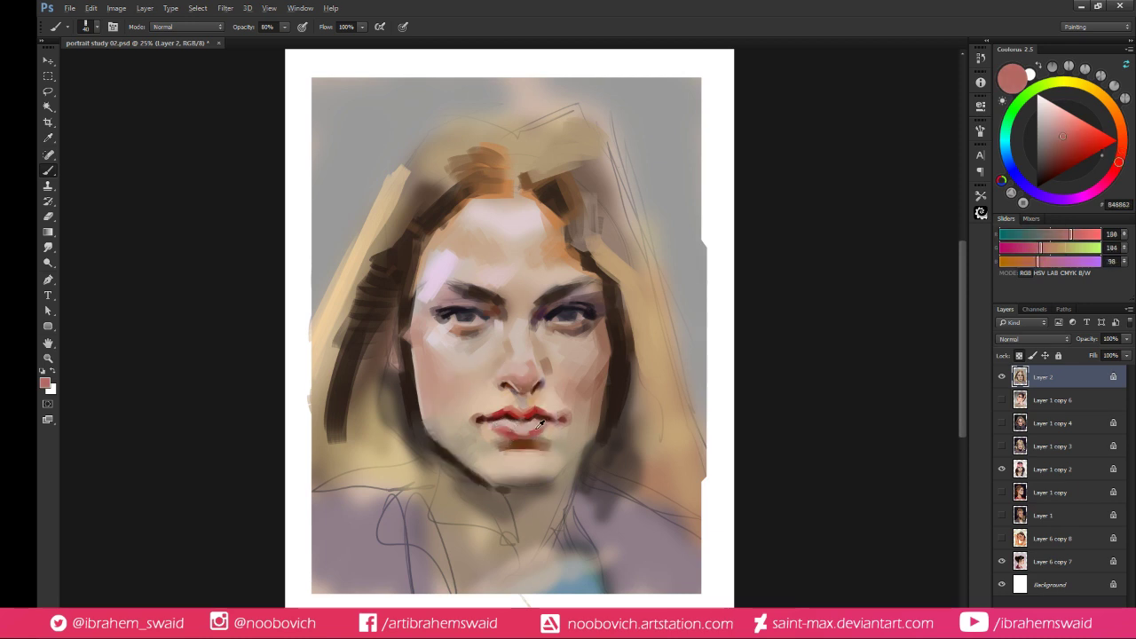
{"action": "left_click", "coordinate": [531, 432], "text": "alt"}
Add reddish accents in #B14B42 along the lower lids beneath both eyes
{"action": "left_click", "coordinate": [574, 325], "text": "alt"}
{"action": "left_click", "coordinate": [1073, 142]}
{"action": "left_click", "coordinate": [1119, 163]}
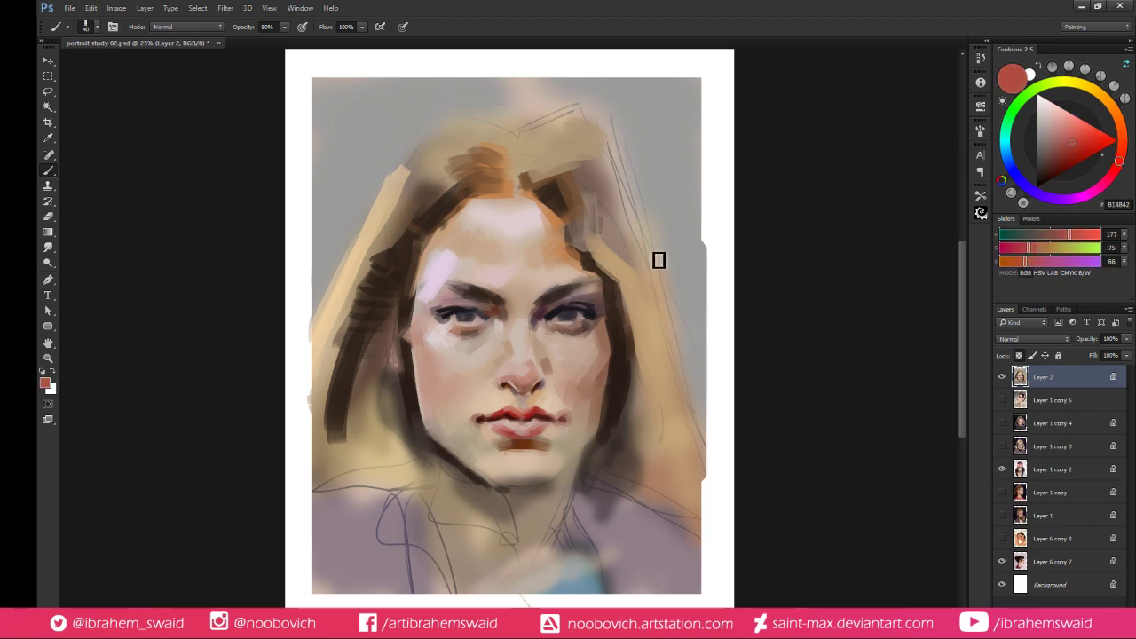
{"action": "left_click_drag", "start_coordinate": [576, 332], "coordinate": [586, 329]}
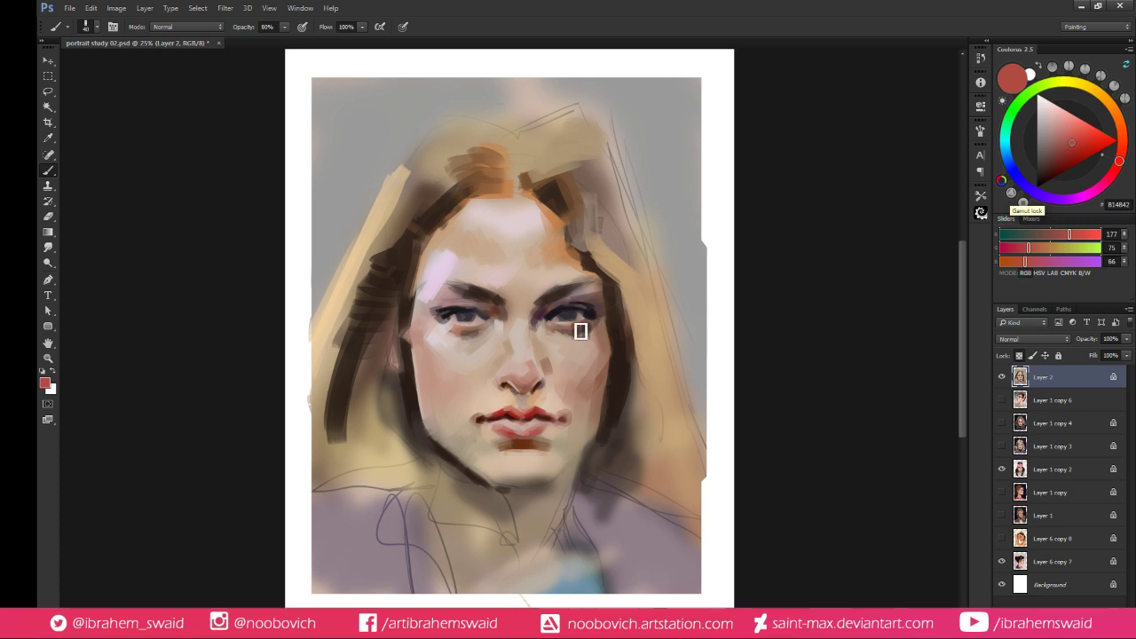
{"action": "mouse_move", "coordinate": [482, 330]}
{"action": "left_mouse_down"}
{"action": "mouse_move", "coordinate": [468, 325]}
{"action": "mouse_move", "coordinate": [502, 328]}
{"action": "left_mouse_up"}
Extend the dark hair strands on both sides of the face with sampled brown #271815 and a size 90 brush
{"action": "left_click", "coordinate": [417, 405], "text": "alt"}
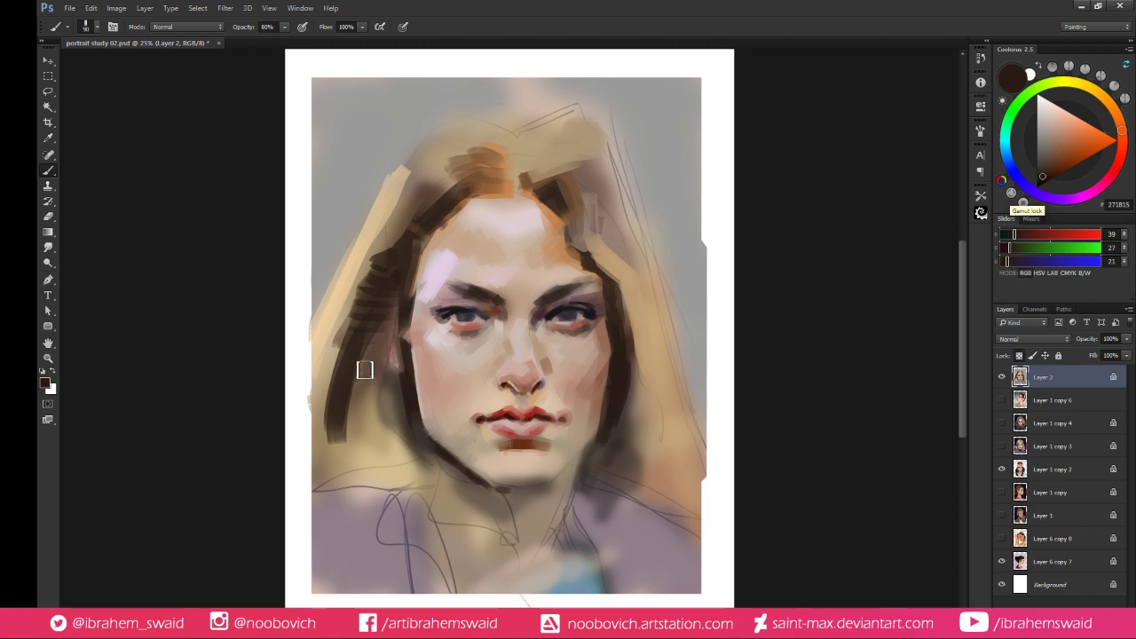
{"action": "mouse_move", "coordinate": [362, 374]}
{"action": "left_mouse_down"}
{"action": "mouse_move", "coordinate": [388, 428]}
{"action": "mouse_move", "coordinate": [383, 405]}
{"action": "left_mouse_up"}
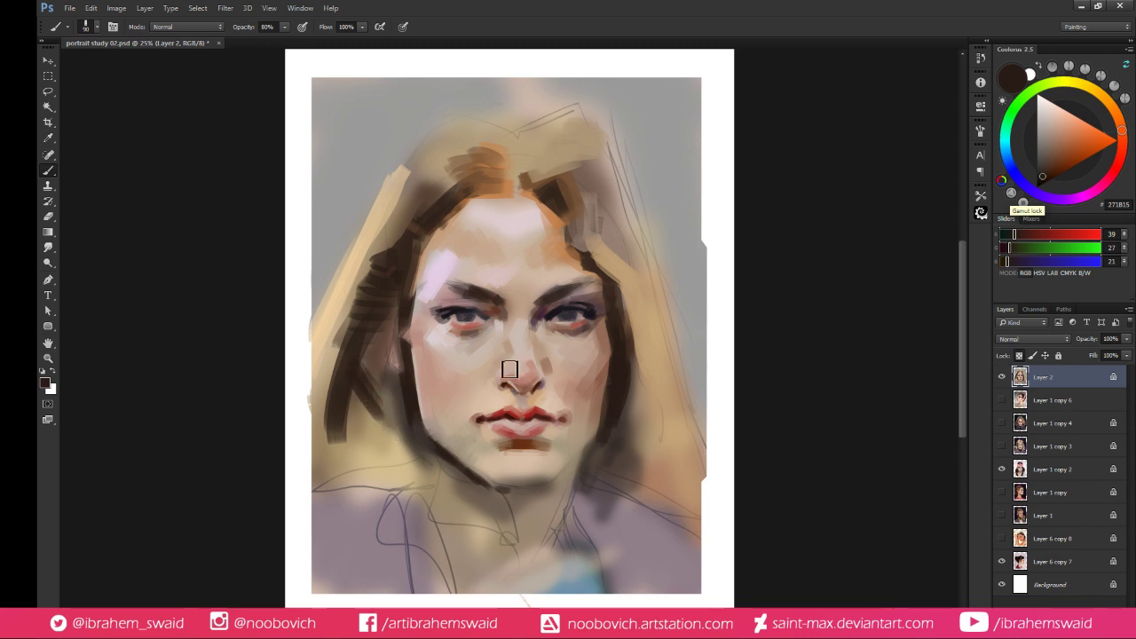
{"action": "left_click_drag", "start_coordinate": [619, 414], "coordinate": [609, 494]}
Block in a long ochre hair strand right of the face with #7E4400 at brush size 200, blending its upper end
{"action": "left_click", "coordinate": [661, 402], "text": "alt"}
{"action": "left_click", "coordinate": [1077, 164]}
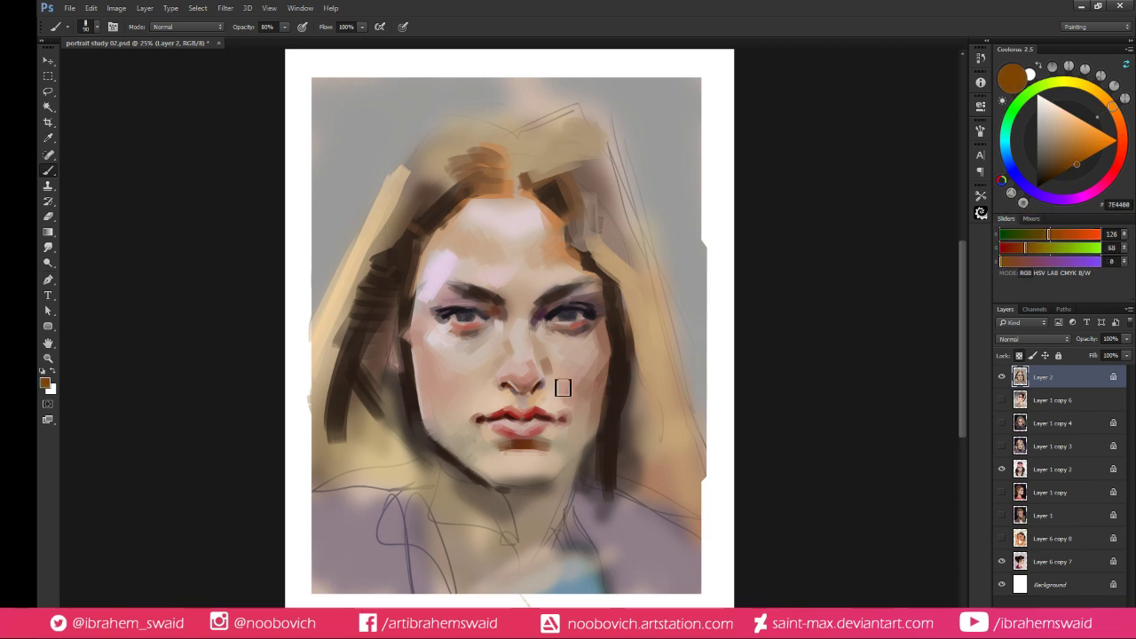
{"action": "key", "text": "bracketright"}
{"action": "key", "text": "bracketright"}
{"action": "key", "text": "bracketright"}
{"action": "mouse_move", "coordinate": [631, 330]}
{"action": "left_mouse_down"}
{"action": "mouse_move", "coordinate": [663, 495]}
{"action": "mouse_move", "coordinate": [678, 499]}
{"action": "mouse_move", "coordinate": [672, 528]}
{"action": "left_mouse_up"}
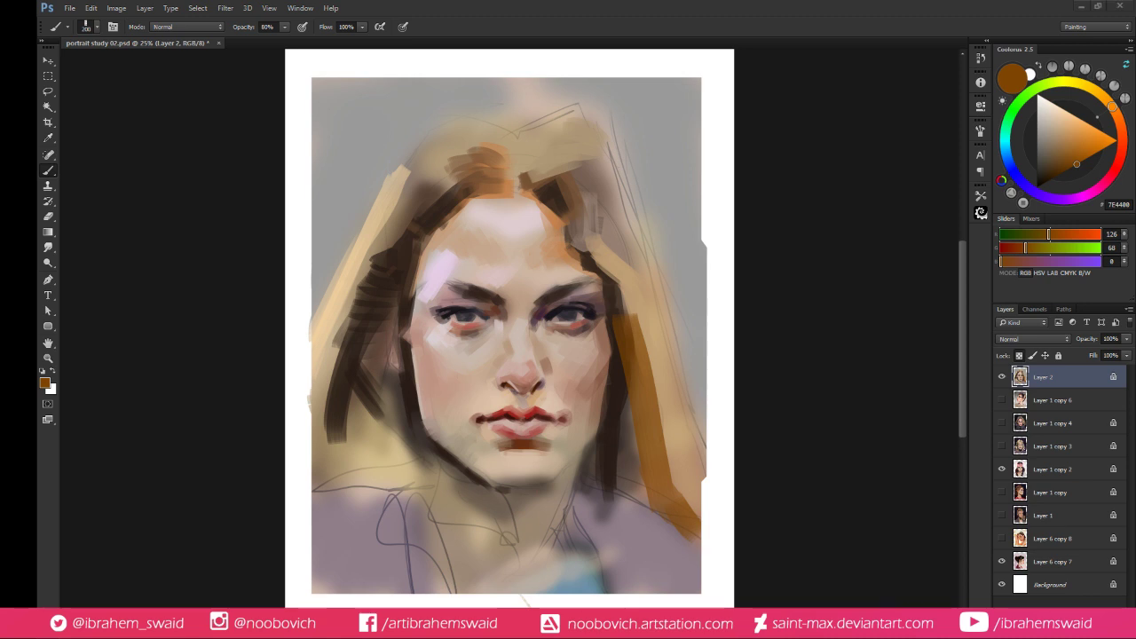
{"action": "left_click", "coordinate": [640, 321], "text": "alt"}
{"action": "left_click_drag", "start_coordinate": [636, 323], "coordinate": [637, 276]}
{"action": "left_click", "coordinate": [640, 273], "text": "alt"}
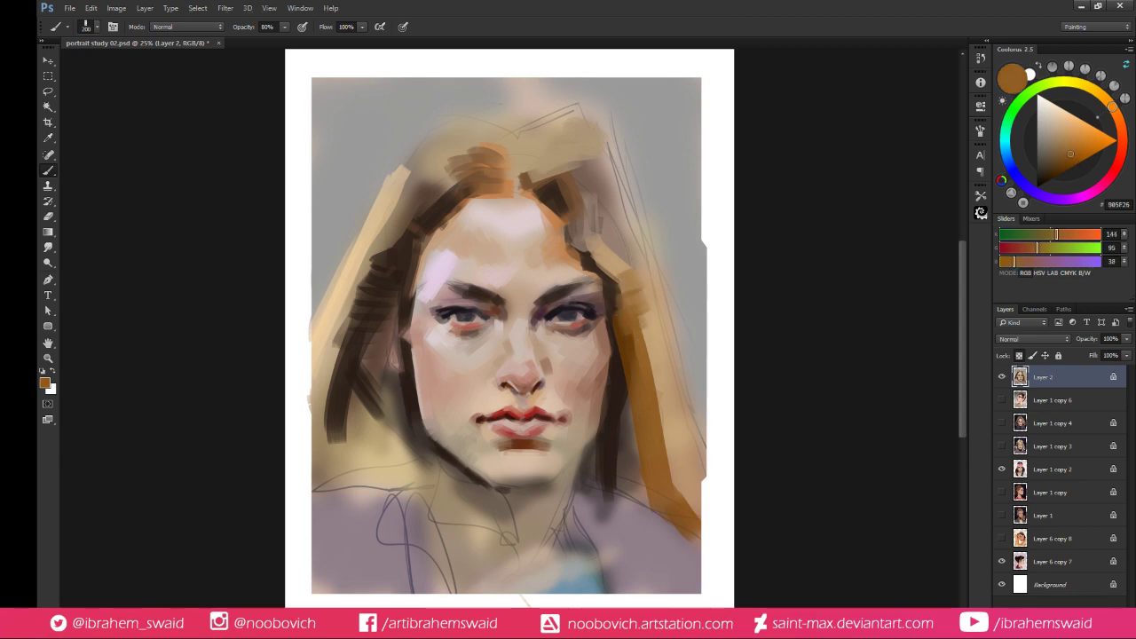
Paint ochre and light tan hair locks left of the jaw, sweeping down across the shoulder to the canvas's lower edge
{"action": "left_click", "coordinate": [414, 455], "text": "alt"}
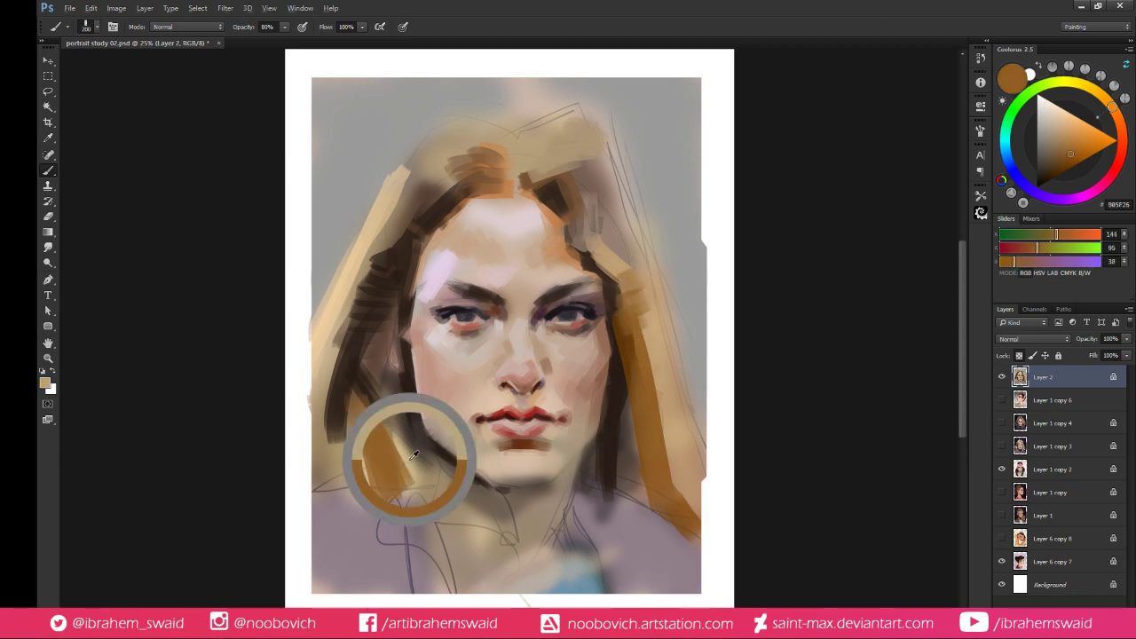
{"action": "mouse_move", "coordinate": [385, 426]}
{"action": "left_mouse_down"}
{"action": "mouse_move", "coordinate": [396, 490]}
{"action": "mouse_move", "coordinate": [451, 520]}
{"action": "mouse_move", "coordinate": [499, 601]}
{"action": "left_mouse_up"}
{"action": "left_click", "coordinate": [373, 453], "text": "alt"}
{"action": "left_click_drag", "start_coordinate": [435, 533], "coordinate": [495, 602]}
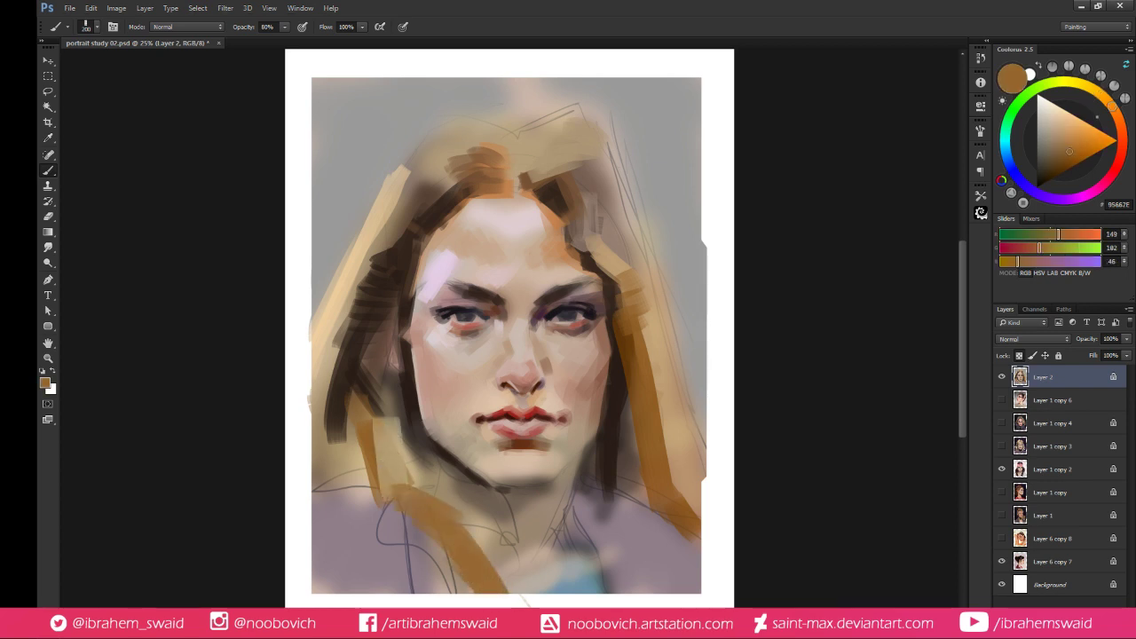
Block in the neck shadow below the left jaw with grey-brown #625549 and warm brown #6E4015
{"action": "left_click", "coordinate": [483, 494], "text": "alt"}
{"action": "left_click_drag", "start_coordinate": [470, 498], "coordinate": [471, 518]}
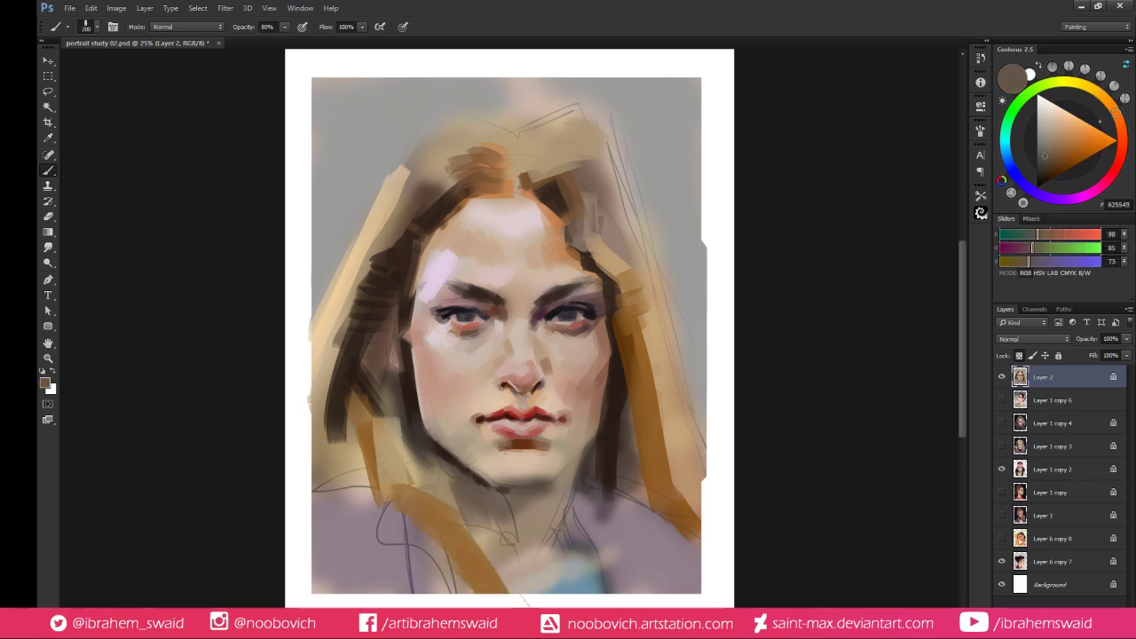
{"action": "left_click_drag", "start_coordinate": [435, 455], "coordinate": [517, 577]}
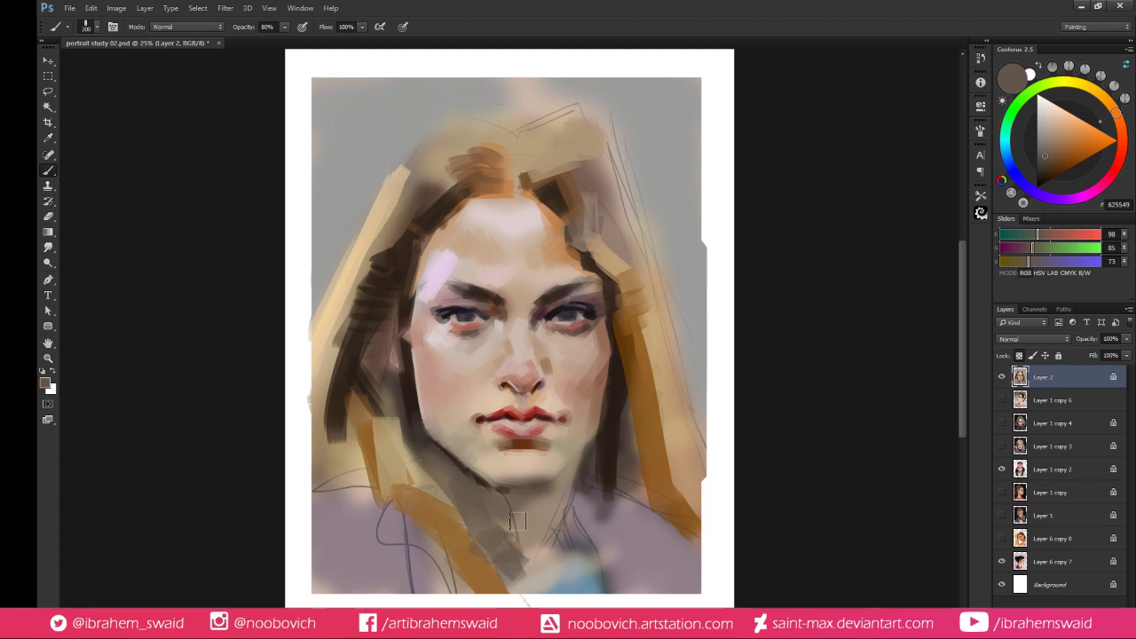
{"action": "left_click", "coordinate": [1066, 163]}
{"action": "left_click_drag", "start_coordinate": [497, 502], "coordinate": [529, 559]}
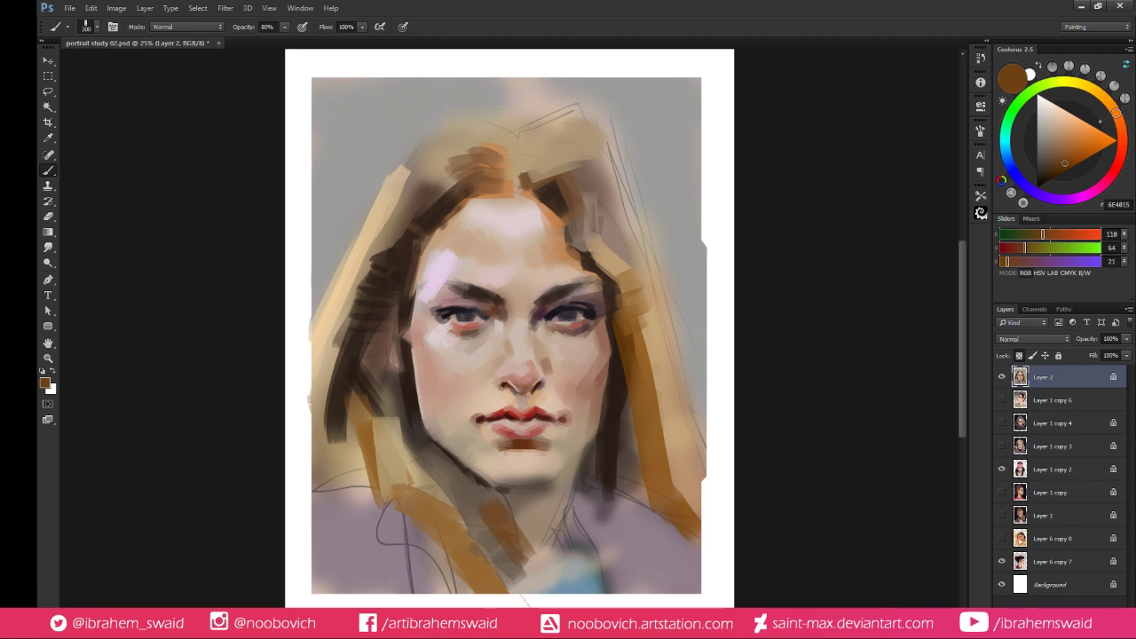
{"action": "mouse_move", "coordinate": [485, 488]}
{"action": "left_mouse_down"}
{"action": "mouse_move", "coordinate": [535, 498]}
{"action": "mouse_move", "coordinate": [569, 483]}
{"action": "mouse_move", "coordinate": [543, 527]}
{"action": "mouse_move", "coordinate": [532, 495]}
{"action": "mouse_move", "coordinate": [509, 509]}
{"action": "mouse_move", "coordinate": [530, 510]}
{"action": "mouse_move", "coordinate": [518, 523]}
{"action": "mouse_move", "coordinate": [547, 516]}
{"action": "mouse_move", "coordinate": [524, 566]}
{"action": "left_mouse_up"}
Paint the lighter planes of the neck with sampled tans and blend them into the brown shadow
{"action": "left_click", "coordinate": [544, 528], "text": "alt"}
{"action": "left_click", "coordinate": [535, 498], "text": "alt"}
{"action": "left_click", "coordinate": [532, 510], "text": "alt"}
{"action": "left_click", "coordinate": [555, 531], "text": "alt"}
{"action": "left_click", "coordinate": [573, 471], "text": "alt"}
{"action": "left_click", "coordinate": [567, 449], "text": "alt"}
{"action": "left_click_drag", "start_coordinate": [555, 490], "coordinate": [522, 564]}
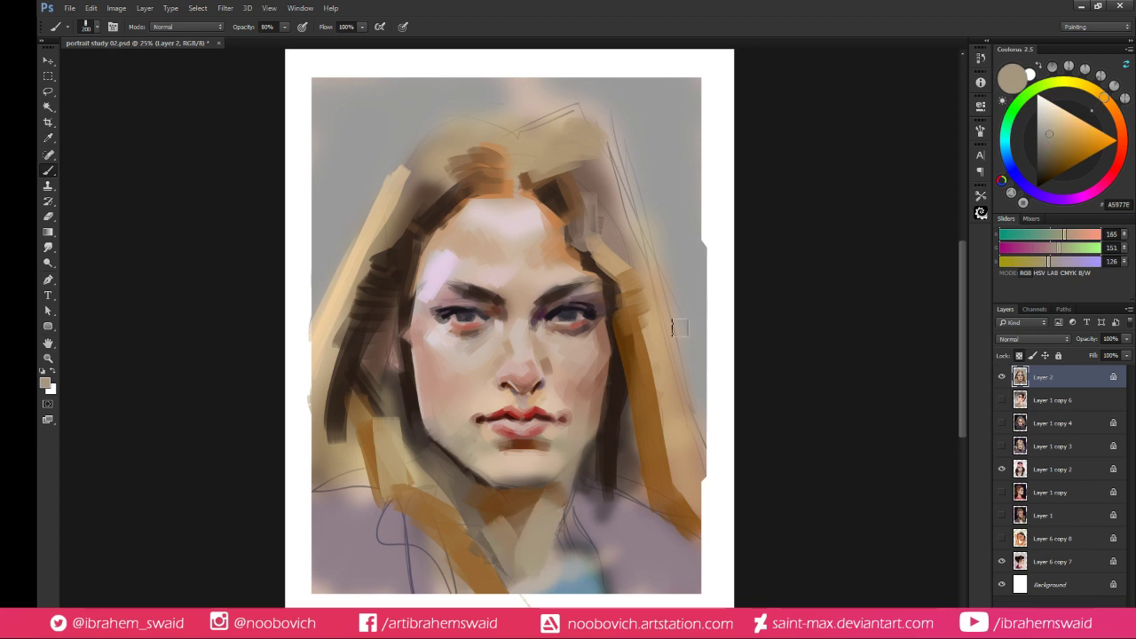
{"action": "left_click", "coordinate": [521, 529], "text": "alt"}
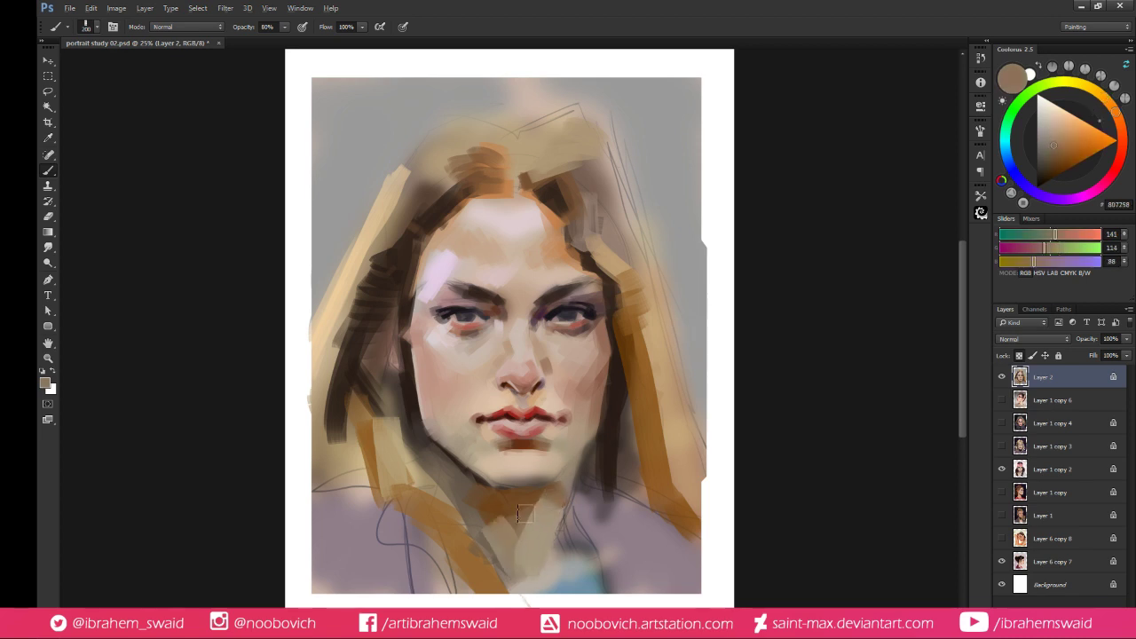
Rework the blue patch at the neckline and define the right jaw edge with dark brown and softer grey-brown strokes
{"action": "left_click", "coordinate": [586, 579], "text": "alt"}
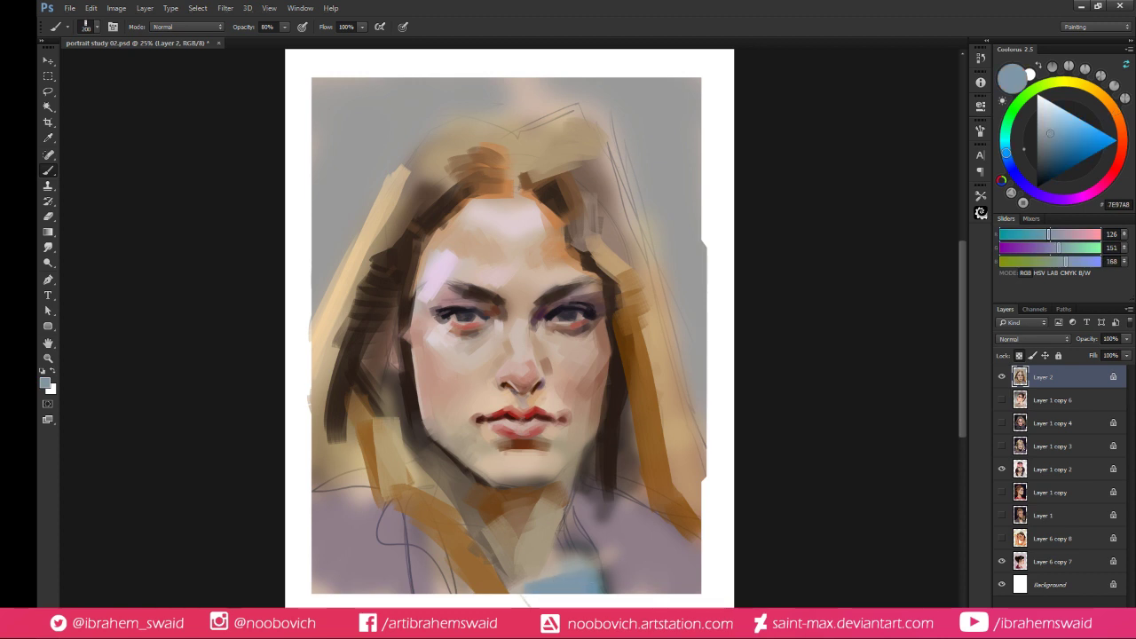
{"action": "left_click", "coordinate": [587, 460], "text": "alt"}
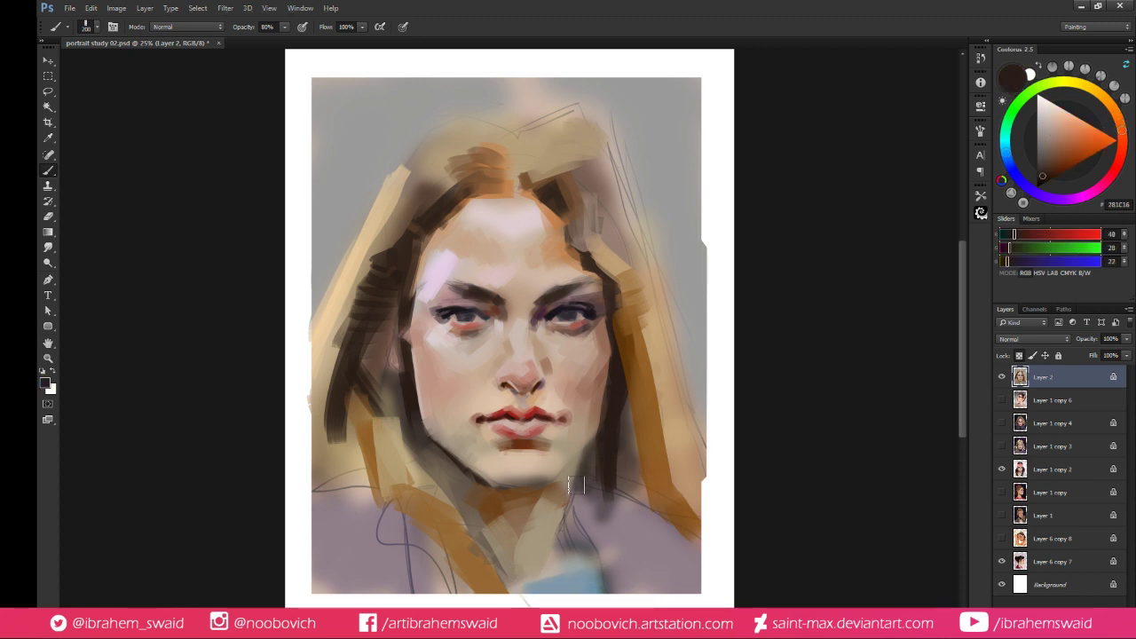
{"action": "left_click", "coordinate": [568, 486], "text": "alt"}
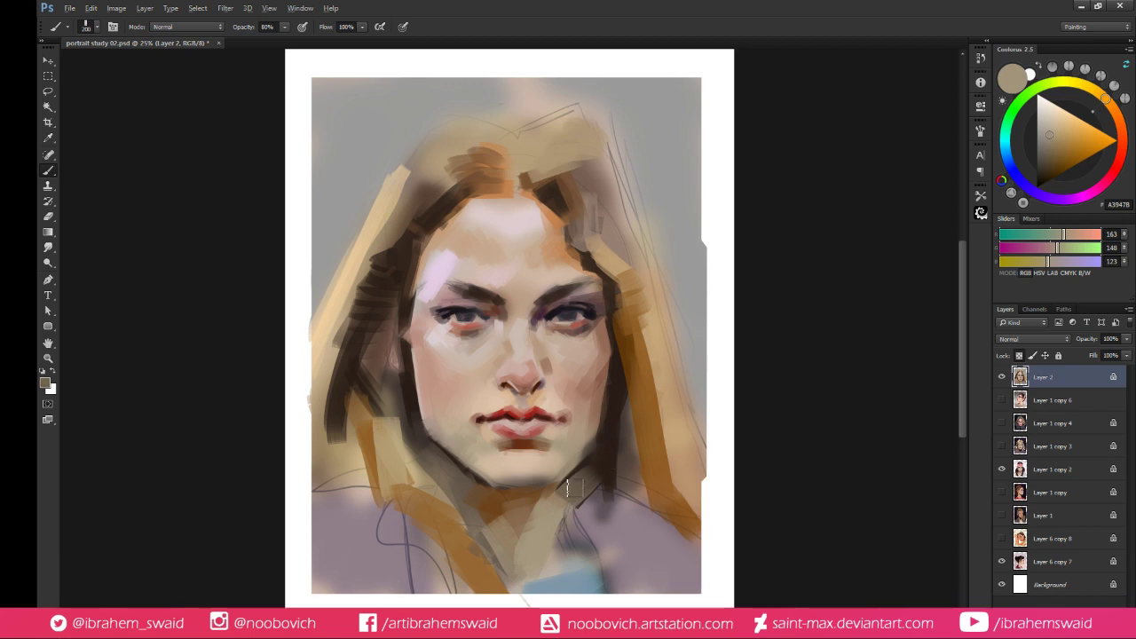
{"action": "left_click", "coordinate": [570, 484], "text": "alt"}
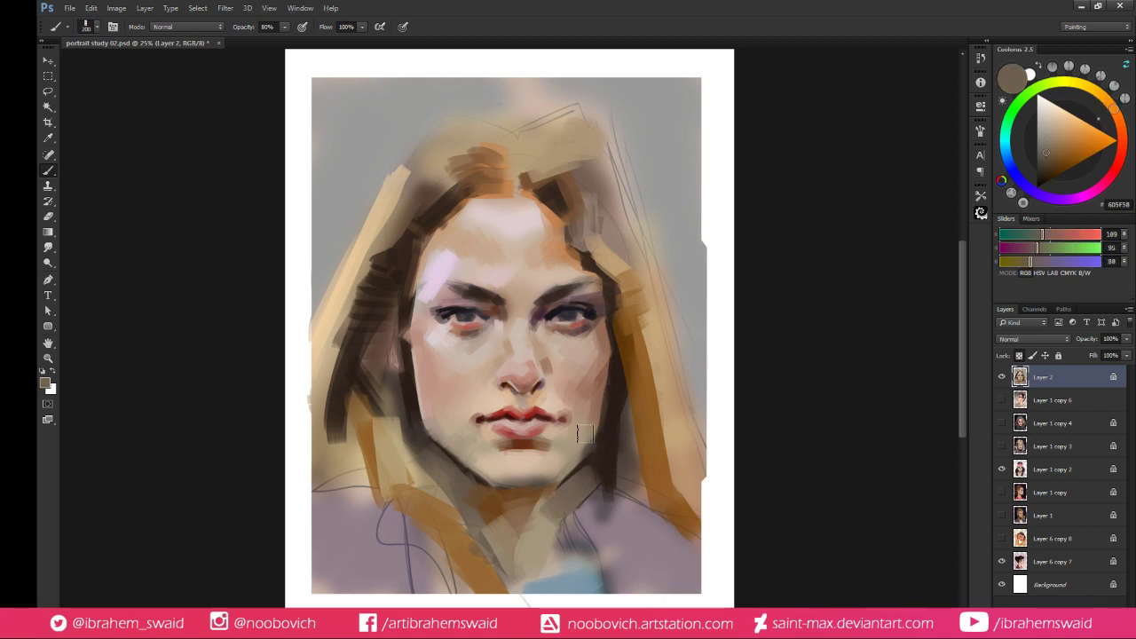
Paint a dark brown shadow under the chin with a size 100 brush and blend it using sampled neck browns
{"action": "left_click", "coordinate": [421, 405], "text": "alt"}
{"action": "mouse_move", "coordinate": [522, 502]}
{"action": "left_mouse_down"}
{"action": "mouse_move", "coordinate": [553, 500]}
{"action": "mouse_move", "coordinate": [510, 499]}
{"action": "mouse_move", "coordinate": [569, 498]}
{"action": "left_mouse_up"}
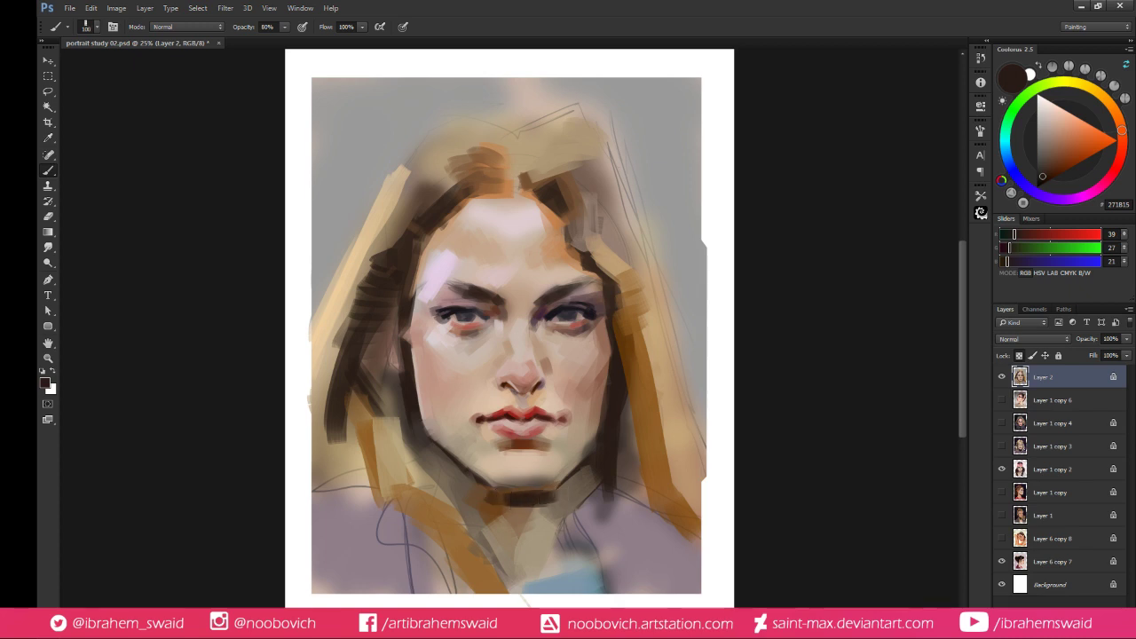
{"action": "left_click", "coordinate": [541, 509], "text": "alt"}
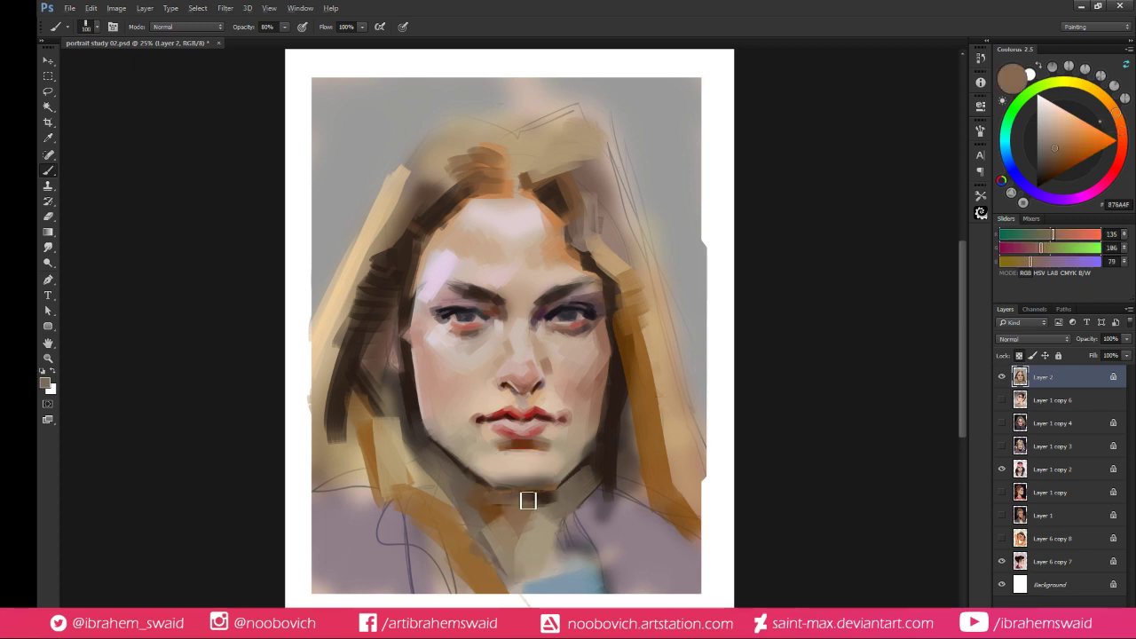
{"action": "left_click", "coordinate": [498, 498], "text": "alt"}
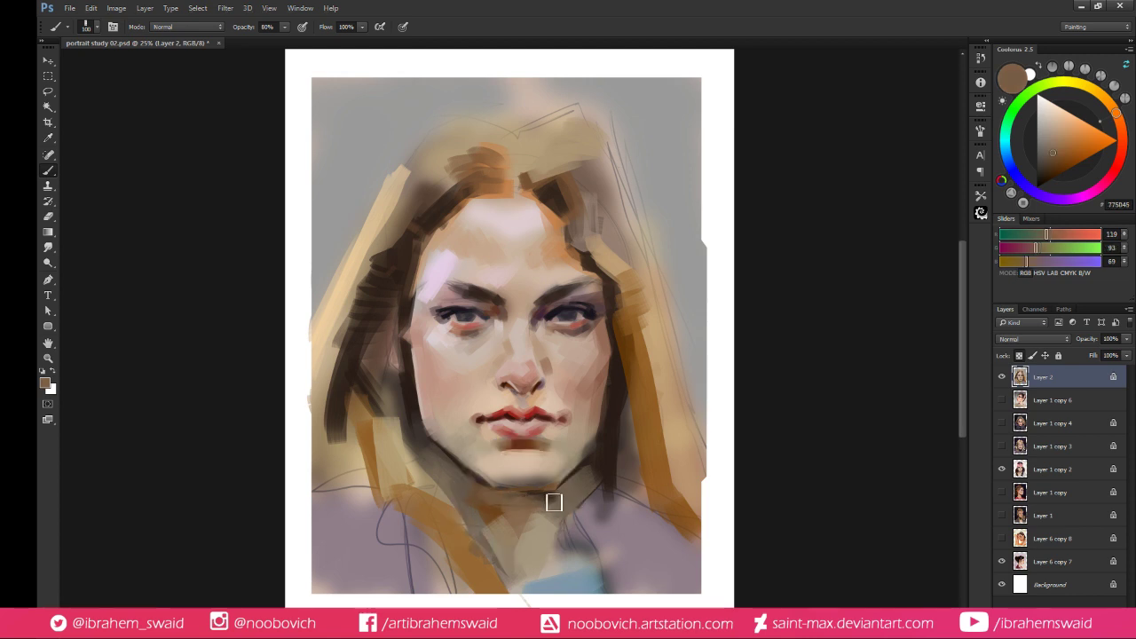
{"action": "left_click", "coordinate": [482, 497], "text": "alt"}
{"action": "left_click", "coordinate": [481, 474], "text": "alt"}
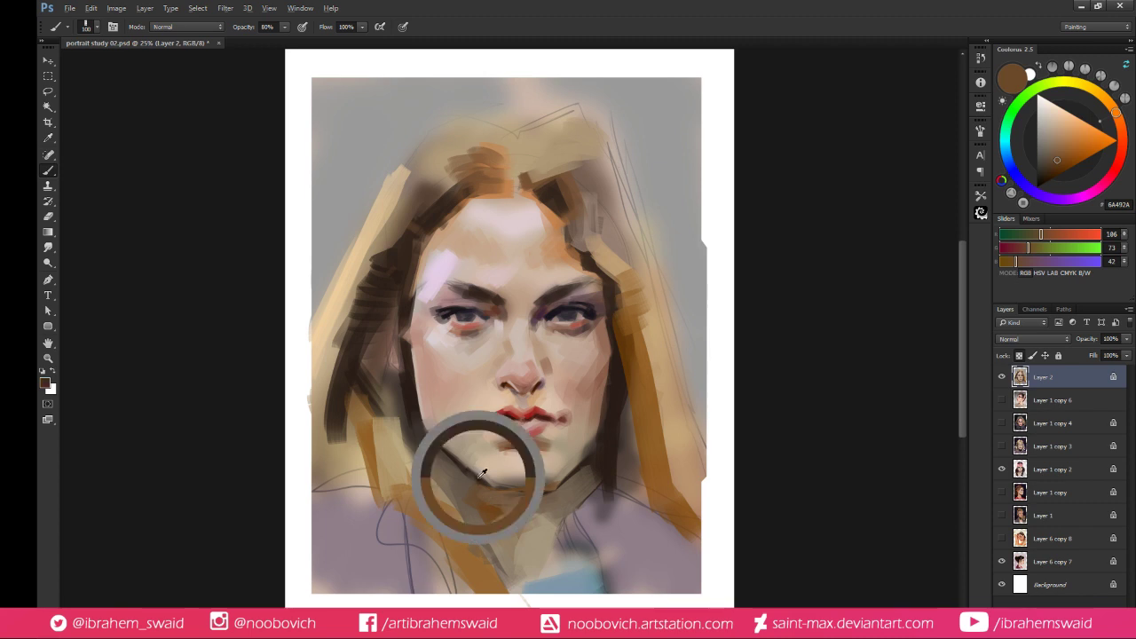
{"action": "left_click_drag", "start_coordinate": [479, 488], "coordinate": [501, 499]}
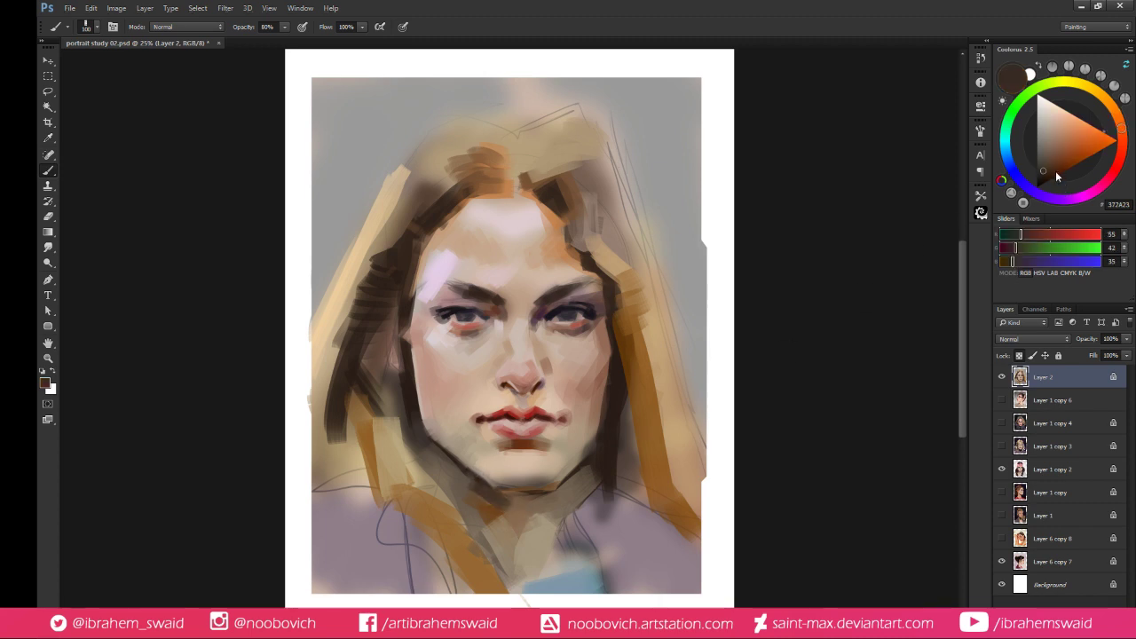
Block in the left shoulder's clothing with dark purple #1A1128
{"action": "left_click", "coordinate": [1059, 200]}
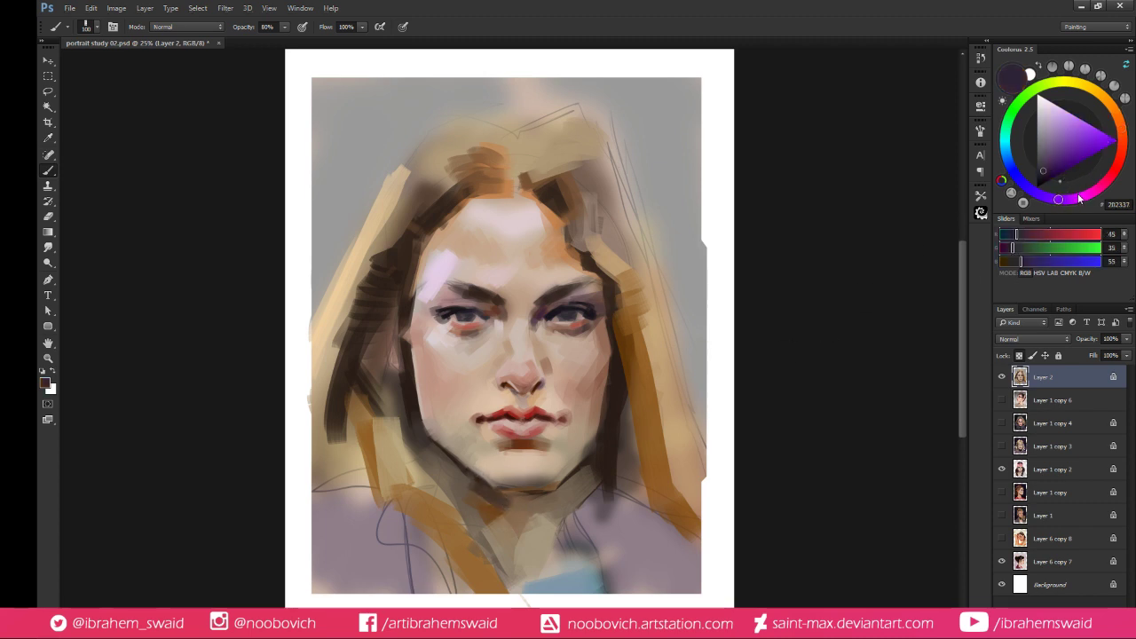
{"action": "left_click", "coordinate": [1080, 199]}
{"action": "left_click", "coordinate": [1103, 190]}
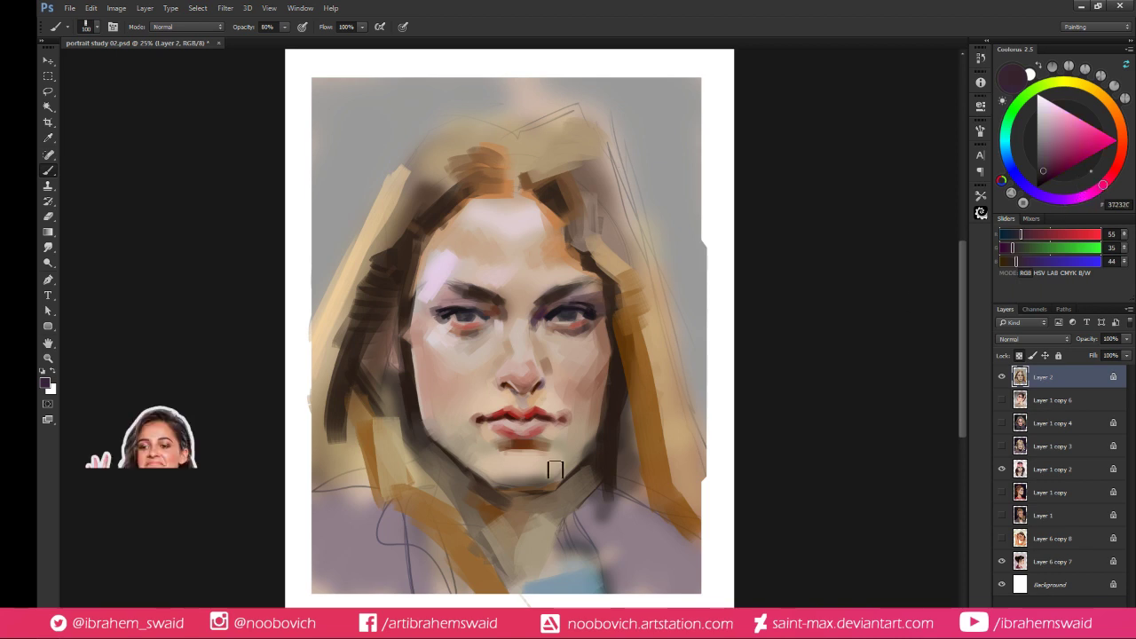
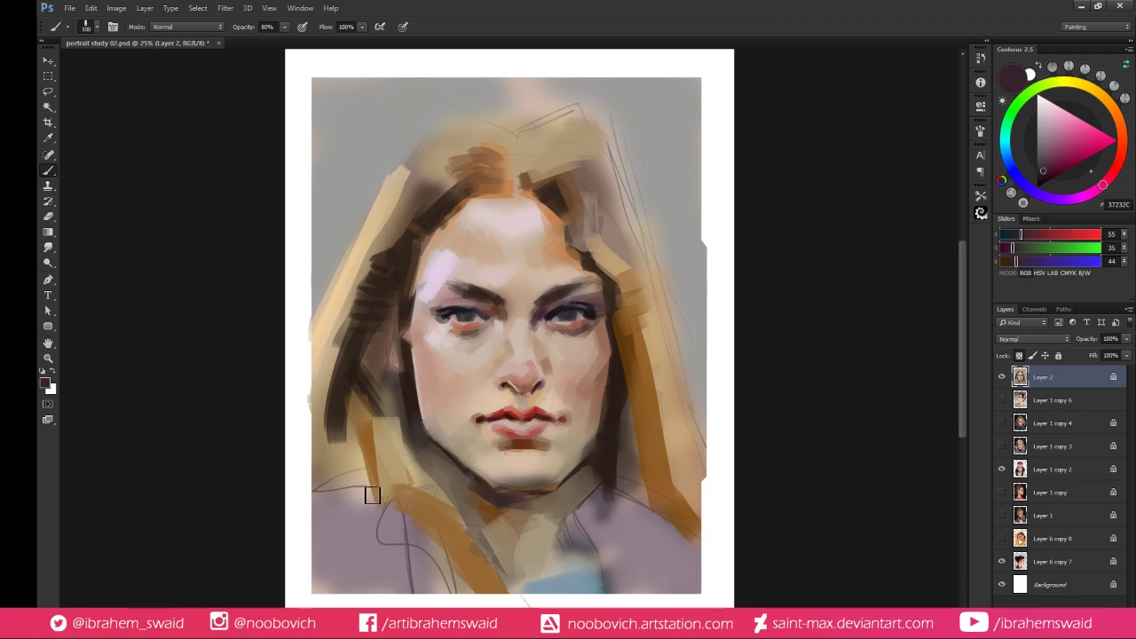
{"action": "left_click", "coordinate": [1048, 197]}
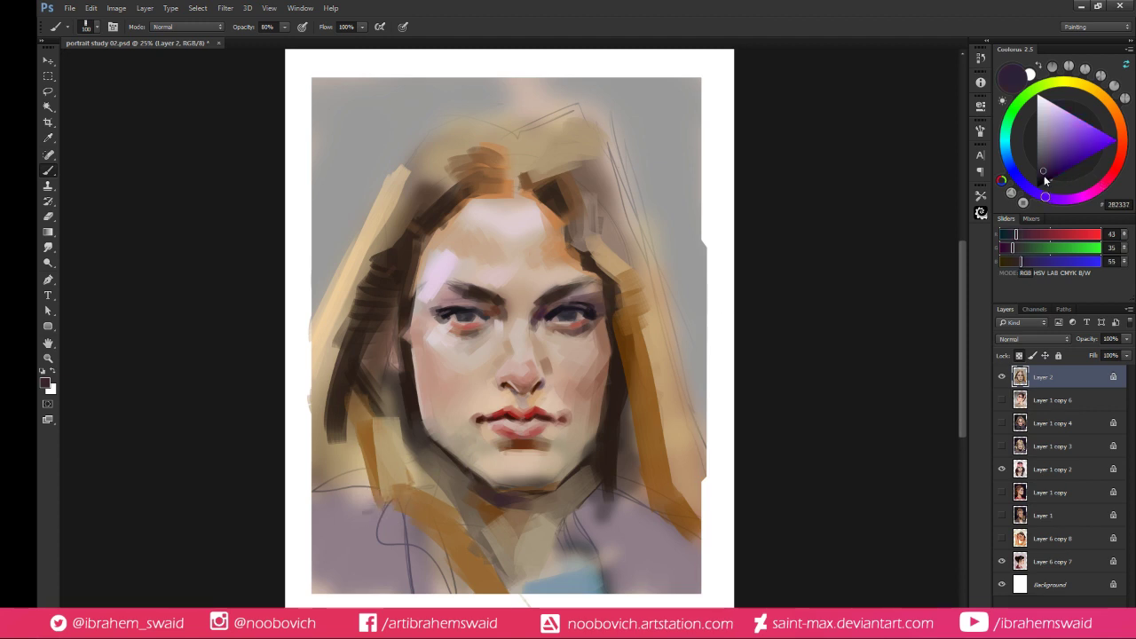
{"action": "mouse_move", "coordinate": [366, 533]}
{"action": "left_mouse_down"}
{"action": "mouse_move", "coordinate": [341, 602]}
{"action": "mouse_move", "coordinate": [364, 533]}
{"action": "mouse_move", "coordinate": [424, 600]}
{"action": "mouse_move", "coordinate": [400, 580]}
{"action": "mouse_move", "coordinate": [355, 594]}
{"action": "mouse_move", "coordinate": [311, 572]}
{"action": "mouse_move", "coordinate": [319, 597]}
{"action": "mouse_move", "coordinate": [318, 544]}
{"action": "mouse_move", "coordinate": [361, 522]}
{"action": "mouse_move", "coordinate": [360, 556]}
{"action": "mouse_move", "coordinate": [390, 533]}
{"action": "mouse_move", "coordinate": [393, 565]}
{"action": "mouse_move", "coordinate": [402, 552]}
{"action": "mouse_move", "coordinate": [422, 561]}
{"action": "mouse_move", "coordinate": [387, 507]}
{"action": "mouse_move", "coordinate": [427, 575]}
{"action": "mouse_move", "coordinate": [456, 597]}
{"action": "mouse_move", "coordinate": [409, 575]}
{"action": "mouse_move", "coordinate": [339, 579]}
{"action": "mouse_move", "coordinate": [345, 523]}
{"action": "left_mouse_up"}
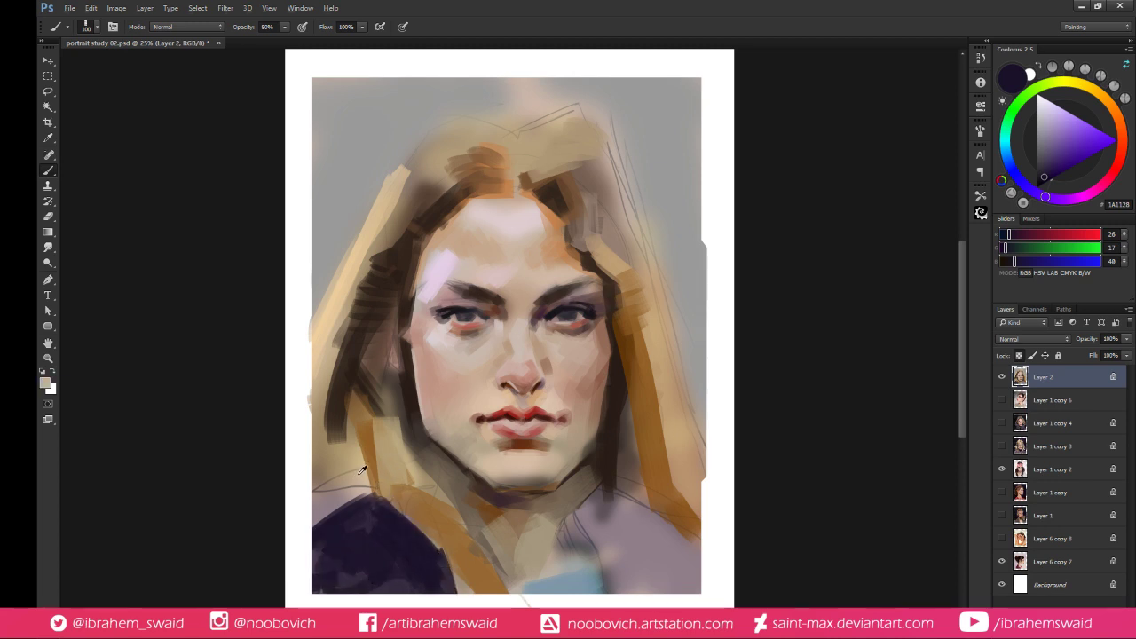
Refine the hair ends and the upper edge of the left shoulder with sampled tan and grey tones
{"action": "left_click", "coordinate": [362, 470], "text": "alt"}
{"action": "mouse_move", "coordinate": [362, 475]}
{"action": "left_mouse_down"}
{"action": "mouse_move", "coordinate": [317, 523]}
{"action": "mouse_move", "coordinate": [339, 513]}
{"action": "mouse_move", "coordinate": [356, 524]}
{"action": "mouse_move", "coordinate": [372, 503]}
{"action": "mouse_move", "coordinate": [317, 523]}
{"action": "mouse_move", "coordinate": [375, 482]}
{"action": "left_mouse_up"}
{"action": "left_click", "coordinate": [351, 528], "text": "alt"}
{"action": "left_click", "coordinate": [364, 494], "text": "alt"}
{"action": "left_click", "coordinate": [334, 498], "text": "alt"}
Paint a dark purple collar stripe to the right of the neck and a grey-brown shadow along the neck beside it
{"action": "left_click", "coordinate": [362, 531], "text": "alt"}
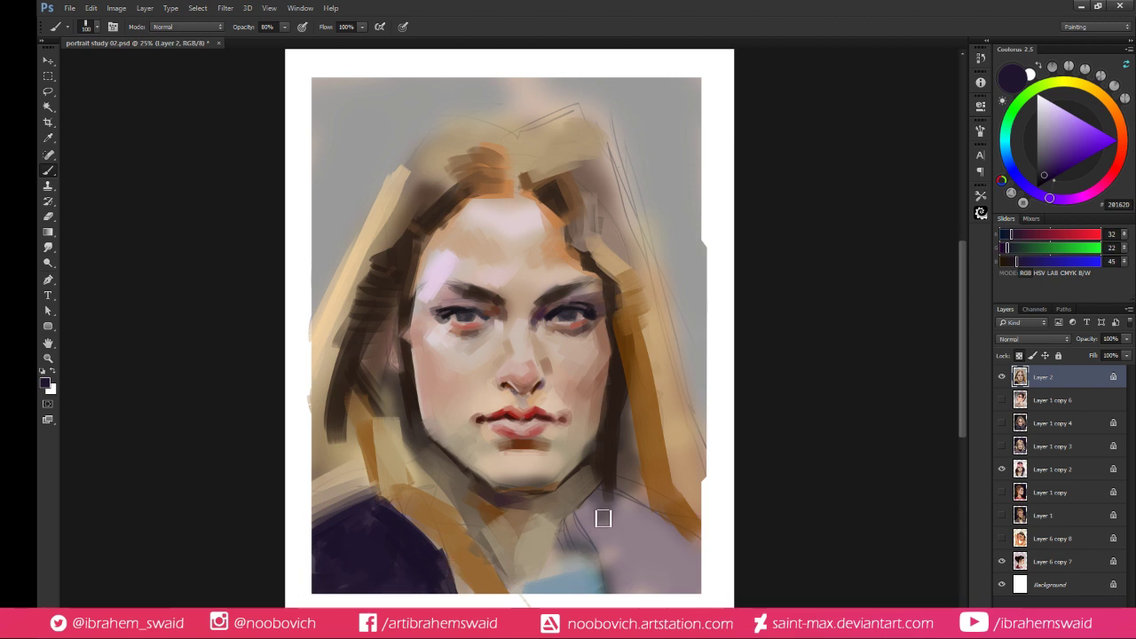
{"action": "mouse_move", "coordinate": [603, 518]}
{"action": "left_mouse_down"}
{"action": "mouse_move", "coordinate": [616, 586]}
{"action": "mouse_move", "coordinate": [601, 517]}
{"action": "mouse_move", "coordinate": [607, 469]}
{"action": "mouse_move", "coordinate": [615, 587]}
{"action": "left_mouse_up"}
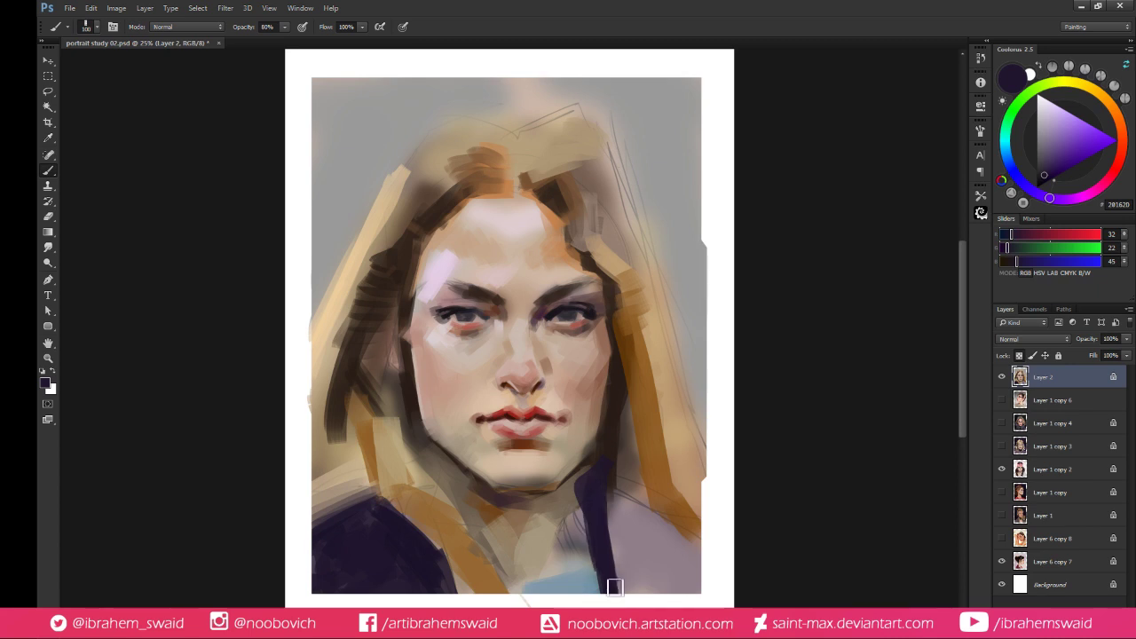
{"action": "left_click", "coordinate": [521, 501], "text": "alt"}
{"action": "mouse_move", "coordinate": [583, 473]}
{"action": "left_mouse_down"}
{"action": "mouse_move", "coordinate": [569, 554]}
{"action": "mouse_move", "coordinate": [582, 486]}
{"action": "mouse_move", "coordinate": [560, 521]}
{"action": "mouse_move", "coordinate": [565, 507]}
{"action": "mouse_move", "coordinate": [562, 557]}
{"action": "mouse_move", "coordinate": [578, 483]}
{"action": "mouse_move", "coordinate": [579, 570]}
{"action": "left_mouse_up"}
{"action": "left_click", "coordinate": [558, 521], "text": "alt"}
{"action": "left_click", "coordinate": [556, 524], "text": "alt"}
{"action": "left_click", "coordinate": [560, 557], "text": "alt"}
{"action": "left_click", "coordinate": [569, 534], "text": "alt"}
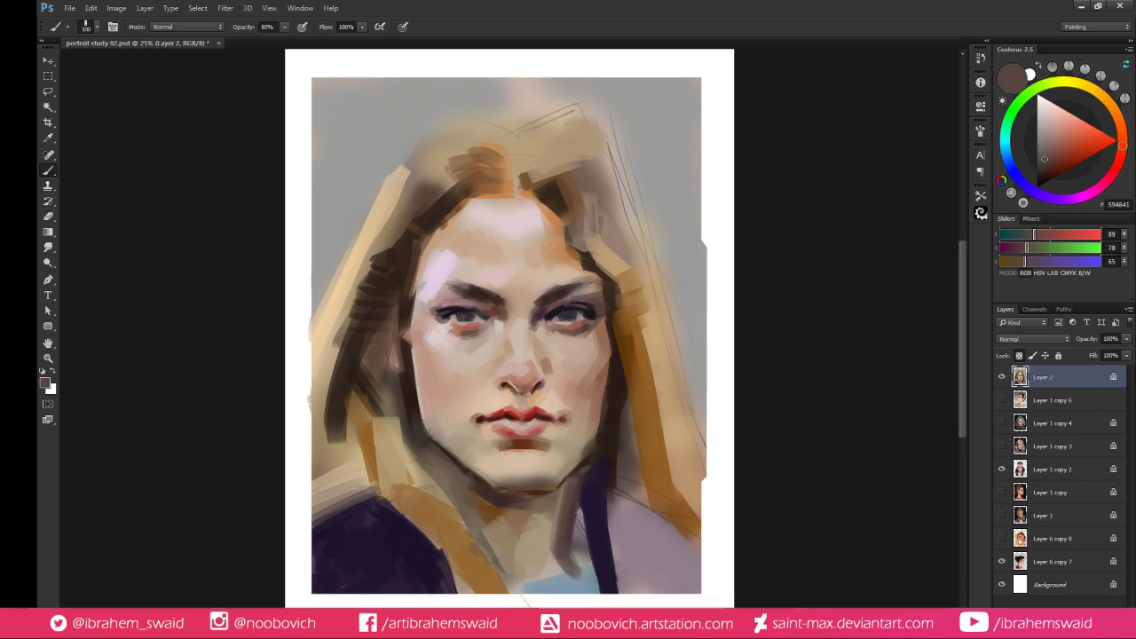
Soften the neck shadow above the blue patch with sampled browns and mark the right shoulder's contour in dark purple
{"action": "left_click", "coordinate": [561, 560], "text": "alt"}
{"action": "left_click_drag", "start_coordinate": [577, 524], "coordinate": [573, 542]}
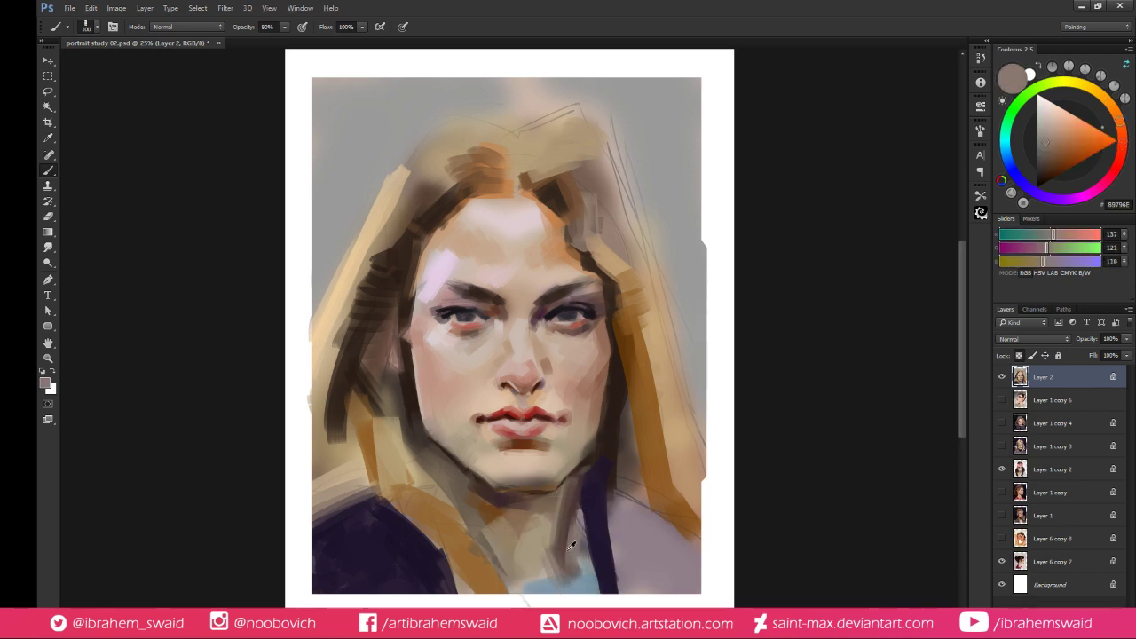
{"action": "left_click", "coordinate": [574, 542], "text": "alt"}
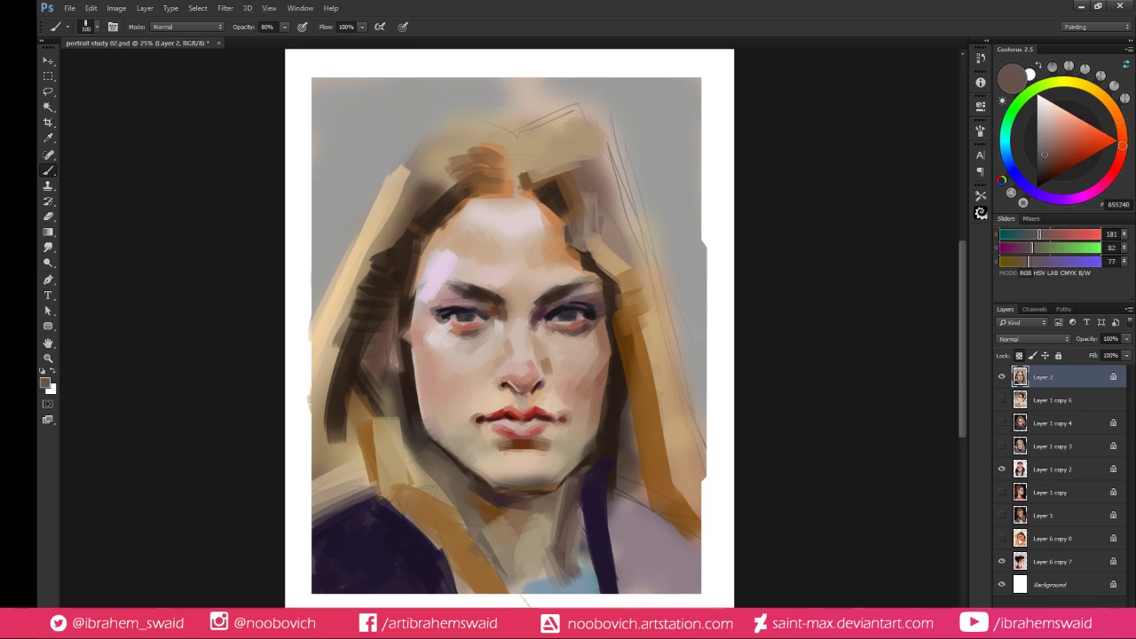
{"action": "left_click", "coordinate": [578, 499], "text": "alt"}
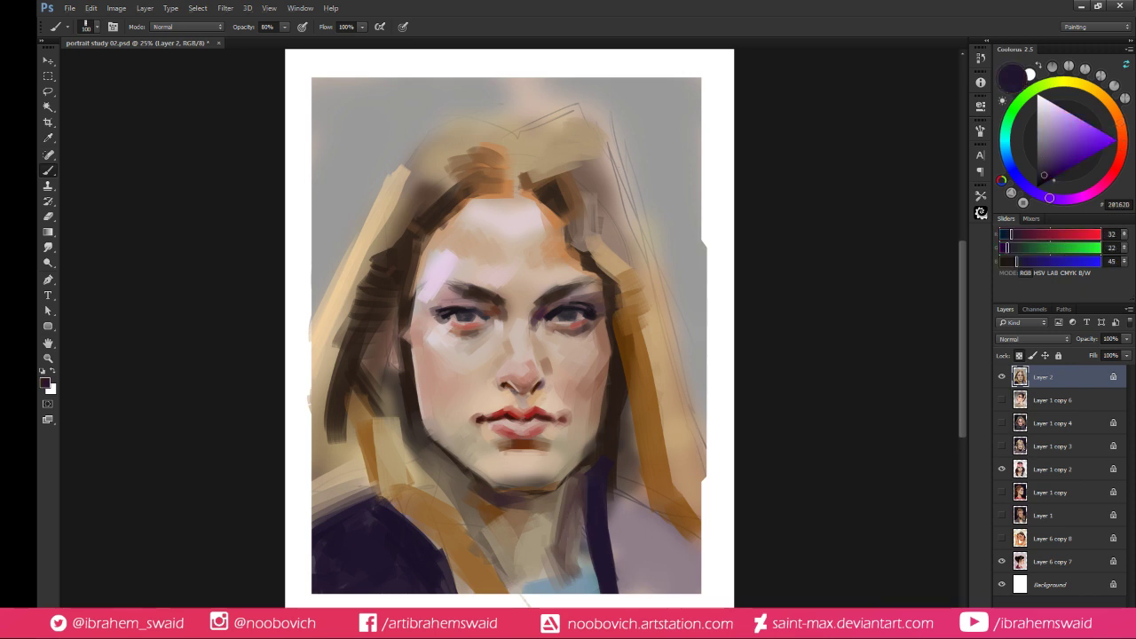
{"action": "left_click_drag", "start_coordinate": [622, 511], "coordinate": [724, 563]}
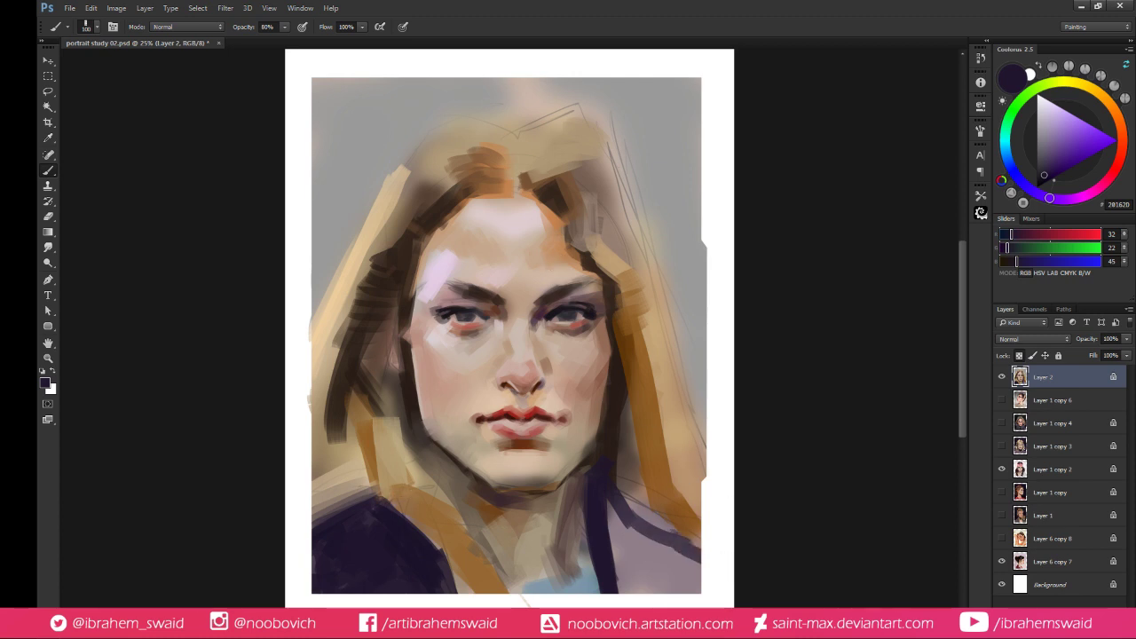
Paint a dark grey-brown strand from beside the left jaw down along the neck
{"action": "left_click", "coordinate": [417, 449], "text": "alt"}
{"action": "mouse_move", "coordinate": [412, 421]}
{"action": "left_mouse_down"}
{"action": "mouse_move", "coordinate": [420, 501]}
{"action": "mouse_move", "coordinate": [409, 411]}
{"action": "mouse_move", "coordinate": [417, 490]}
{"action": "mouse_move", "coordinate": [463, 532]}
{"action": "left_mouse_up"}
{"action": "left_click", "coordinate": [451, 515], "text": "alt"}
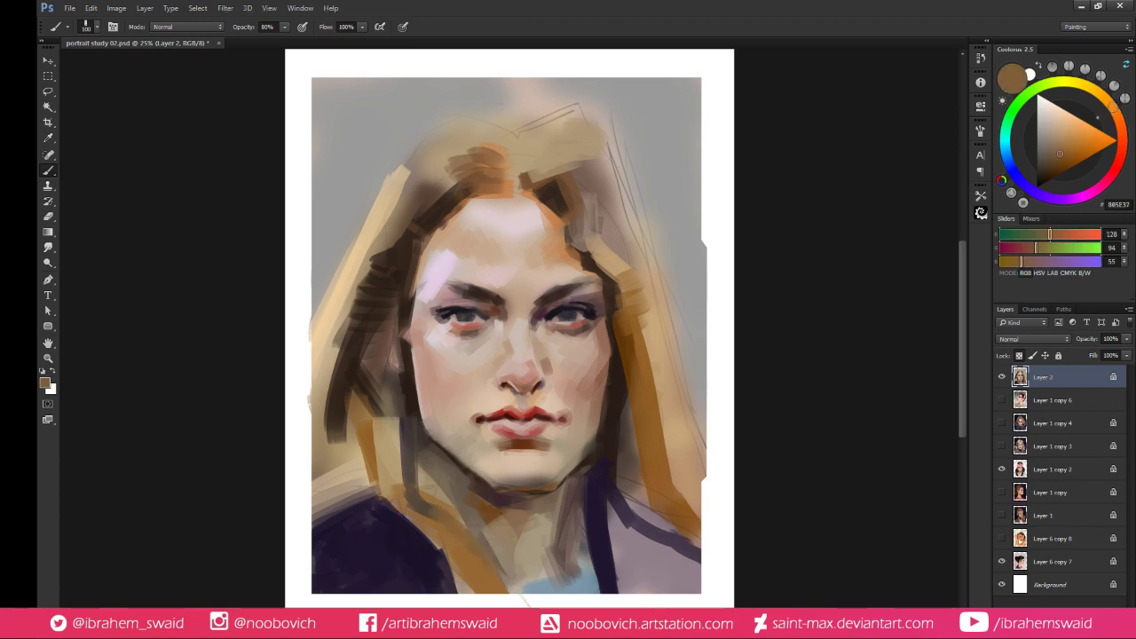
Shade the hair lock left of the neck with dark brown #5C3200 and blend it using sampled browns
{"action": "left_click", "coordinate": [454, 541], "text": "alt"}
{"action": "left_click", "coordinate": [1066, 170]}
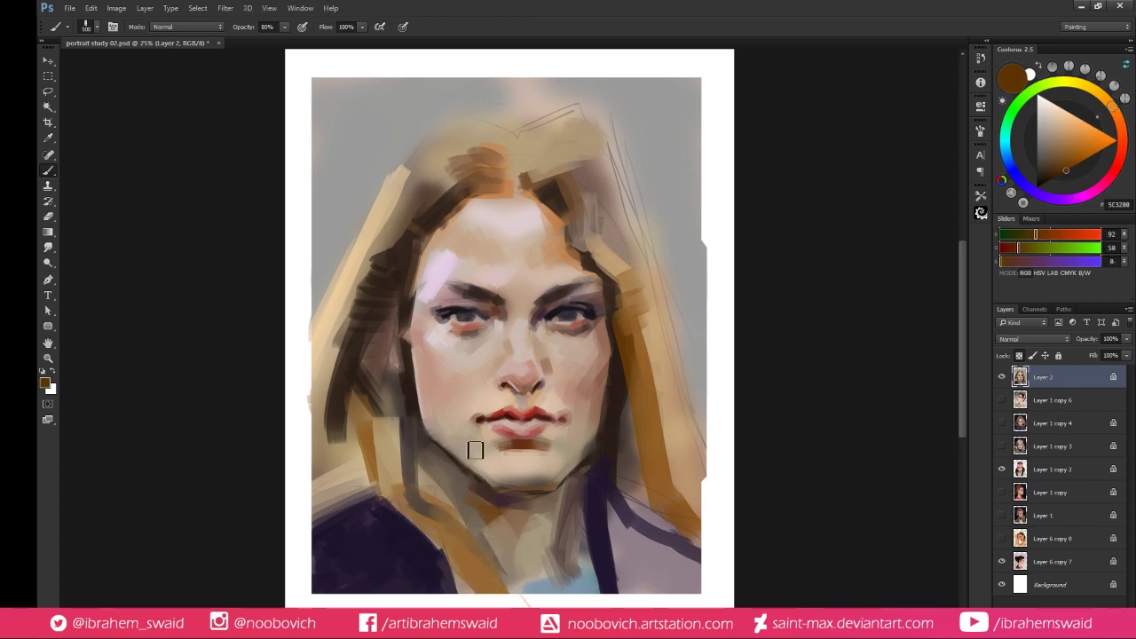
{"action": "left_click_drag", "start_coordinate": [396, 417], "coordinate": [401, 494]}
{"action": "mouse_move", "coordinate": [398, 449]}
{"action": "left_mouse_down"}
{"action": "mouse_move", "coordinate": [411, 505]}
{"action": "mouse_move", "coordinate": [452, 539]}
{"action": "left_mouse_up"}
{"action": "left_click", "coordinate": [399, 437], "text": "alt"}
{"action": "left_click", "coordinate": [400, 456], "text": "alt"}
{"action": "left_click", "coordinate": [398, 467], "text": "alt"}
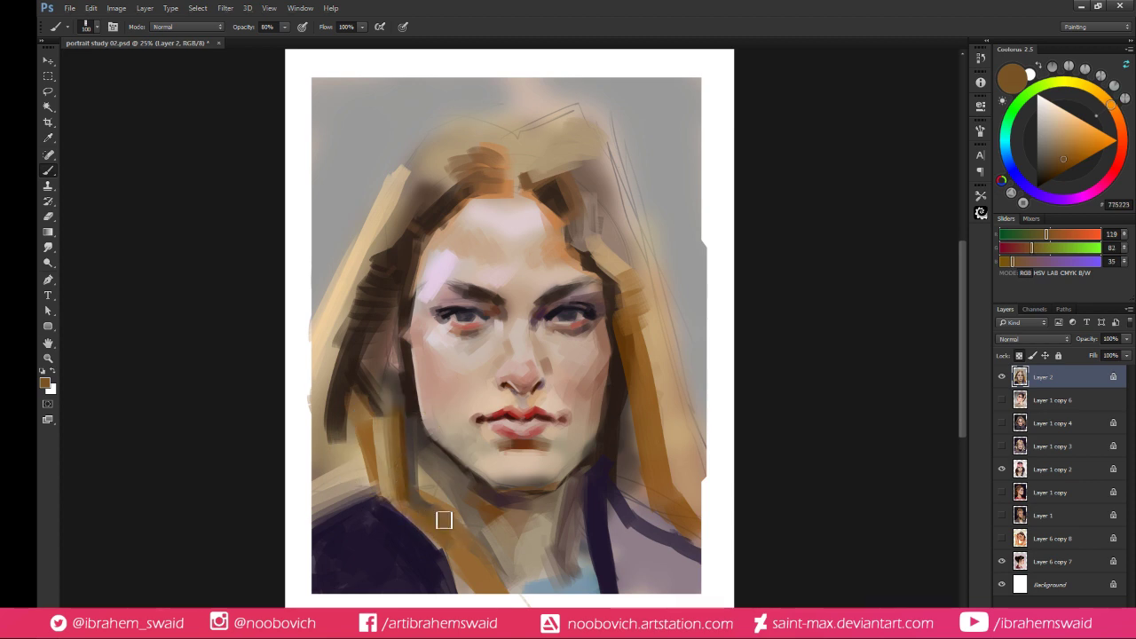
{"action": "left_click_drag", "start_coordinate": [424, 474], "coordinate": [440, 506]}
{"action": "left_click", "coordinate": [428, 472], "text": "alt"}
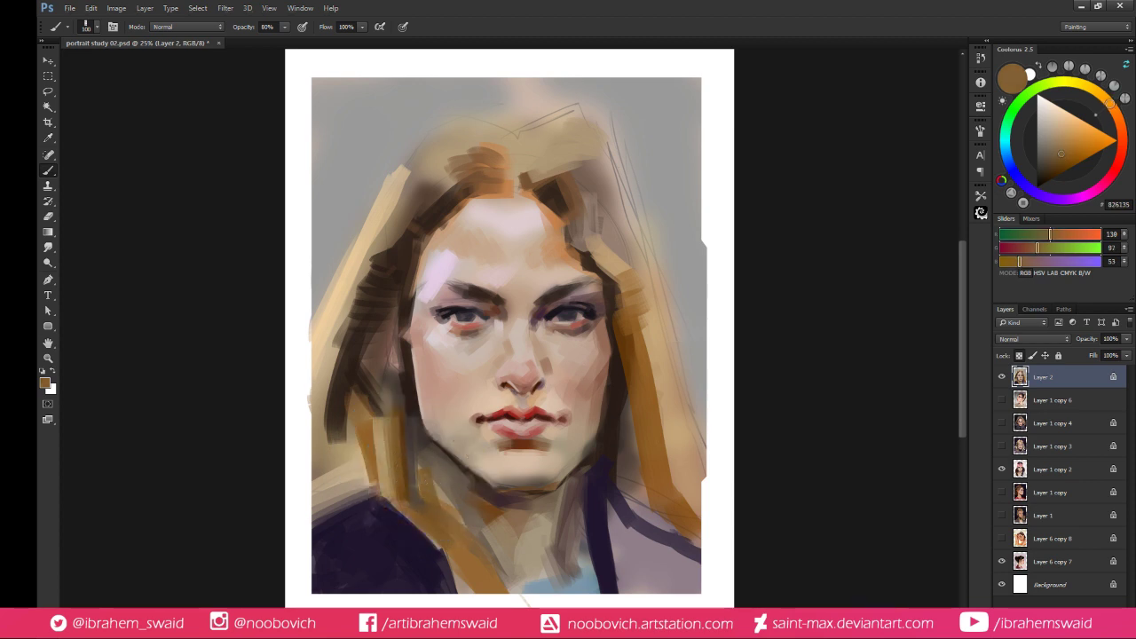
Add dark red #510D00 strokes to the hair lock between the left jaw and the shoulder
{"action": "left_click", "coordinate": [1060, 172]}
{"action": "left_click", "coordinate": [1122, 152]}
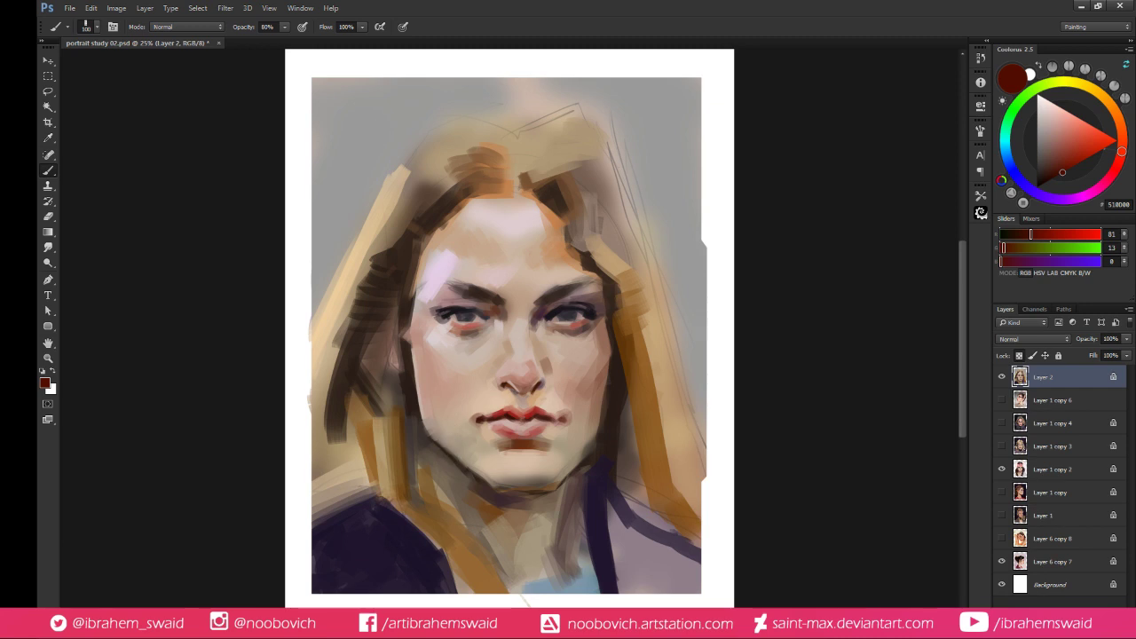
{"action": "mouse_move", "coordinate": [404, 419]}
{"action": "left_mouse_down"}
{"action": "mouse_move", "coordinate": [418, 500]}
{"action": "mouse_move", "coordinate": [434, 519]}
{"action": "left_mouse_up"}
{"action": "left_click_drag", "start_coordinate": [405, 449], "coordinate": [404, 391]}
{"action": "left_click_drag", "start_coordinate": [430, 519], "coordinate": [446, 544]}
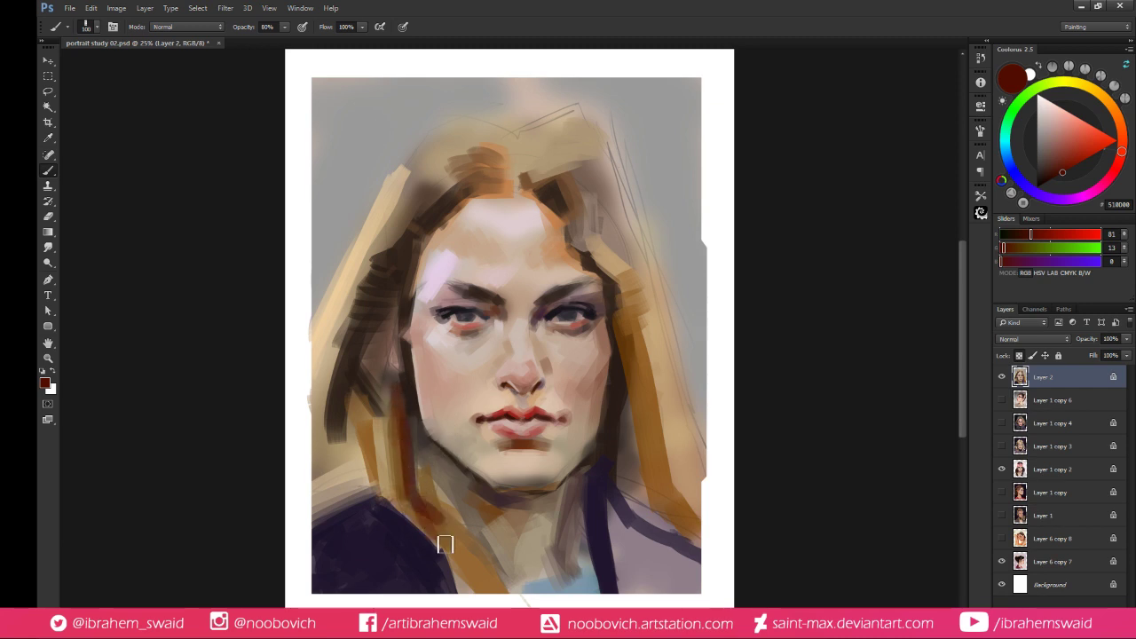
Paint dark red strands through the hair right of the face and blend them down over the right shoulder with sampled red-browns
{"action": "left_click_drag", "start_coordinate": [632, 373], "coordinate": [652, 489]}
{"action": "left_click_drag", "start_coordinate": [636, 400], "coordinate": [662, 505]}
{"action": "left_click", "coordinate": [656, 490], "text": "alt"}
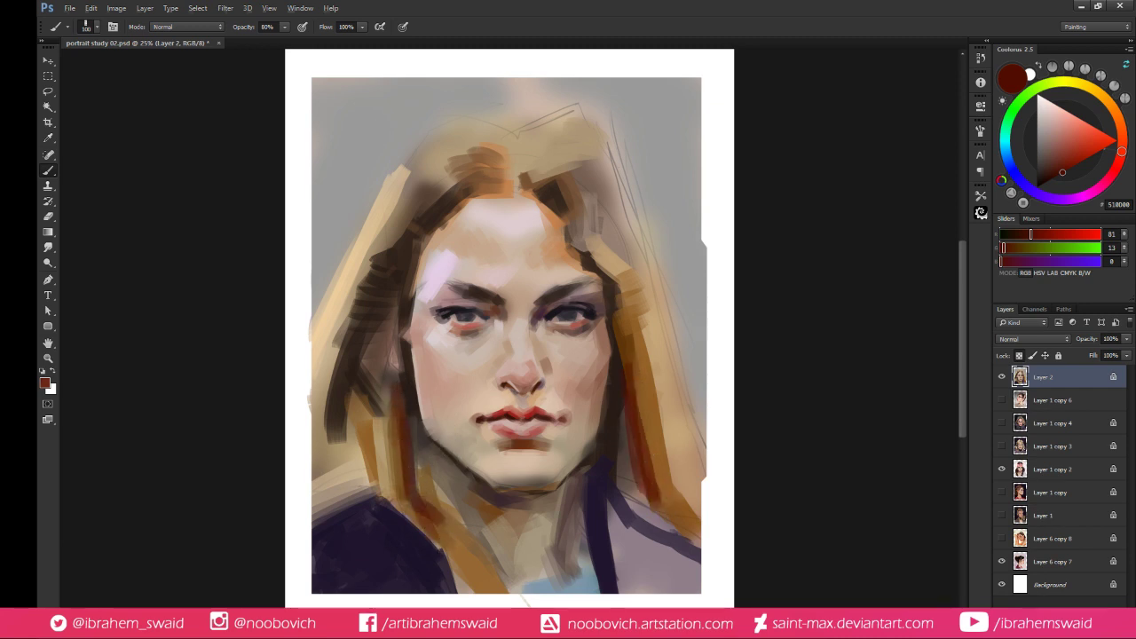
{"action": "left_click", "coordinate": [654, 457], "text": "alt"}
{"action": "left_click", "coordinate": [640, 449], "text": "alt"}
{"action": "mouse_move", "coordinate": [632, 449]}
{"action": "left_mouse_down"}
{"action": "mouse_move", "coordinate": [669, 518]}
{"action": "mouse_move", "coordinate": [631, 509]}
{"action": "mouse_move", "coordinate": [725, 582]}
{"action": "left_mouse_up"}
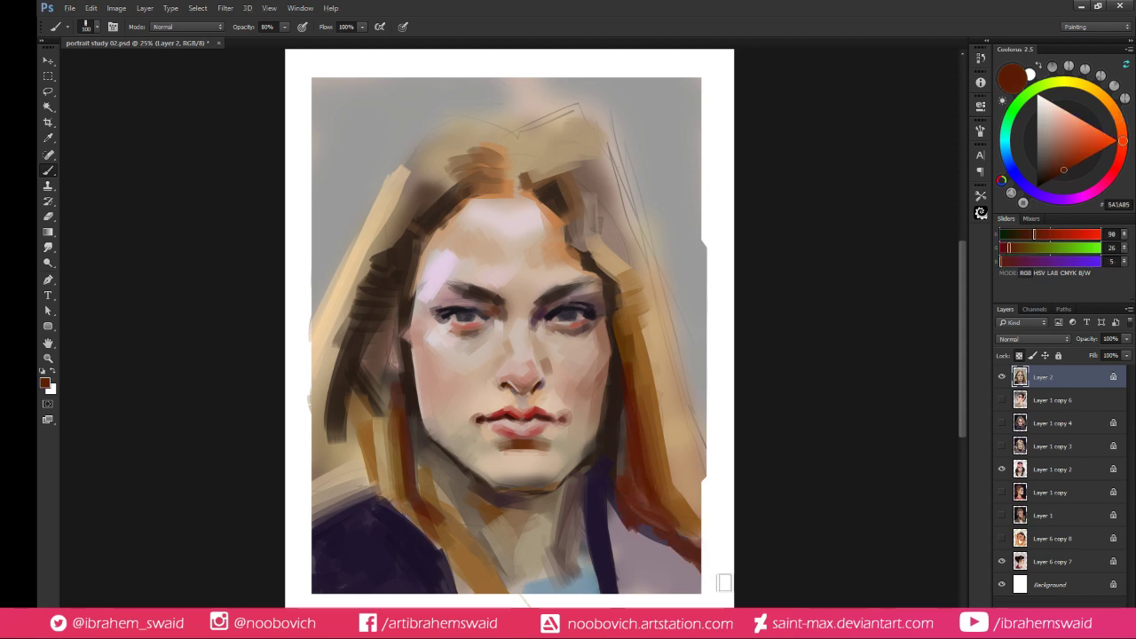
Add red-brown strands to the hair above the left shoulder and define its outer edge with sampled dark brown
{"action": "mouse_move", "coordinate": [358, 388]}
{"action": "left_mouse_down"}
{"action": "mouse_move", "coordinate": [382, 487]}
{"action": "mouse_move", "coordinate": [348, 391]}
{"action": "mouse_move", "coordinate": [370, 484]}
{"action": "left_mouse_up"}
{"action": "left_click", "coordinate": [347, 428], "text": "alt"}
{"action": "left_click_drag", "start_coordinate": [352, 414], "coordinate": [357, 484]}
{"action": "left_click", "coordinate": [345, 436], "text": "alt"}
{"action": "left_click", "coordinate": [360, 471], "text": "alt"}
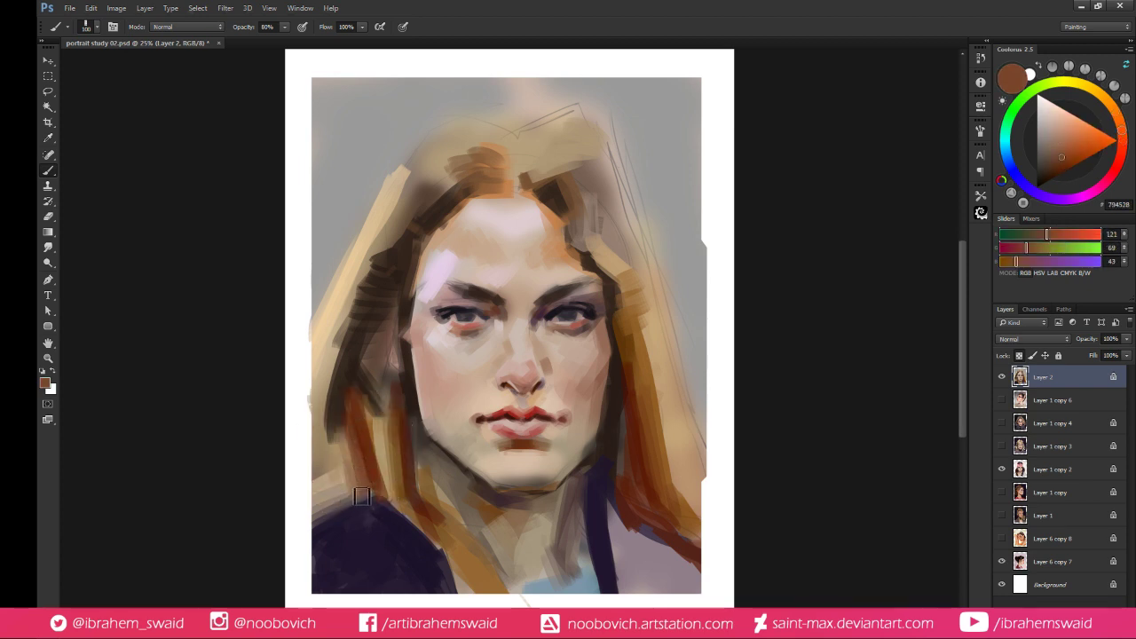
{"action": "left_click", "coordinate": [330, 439], "text": "alt"}
{"action": "left_click_drag", "start_coordinate": [334, 414], "coordinate": [342, 449]}
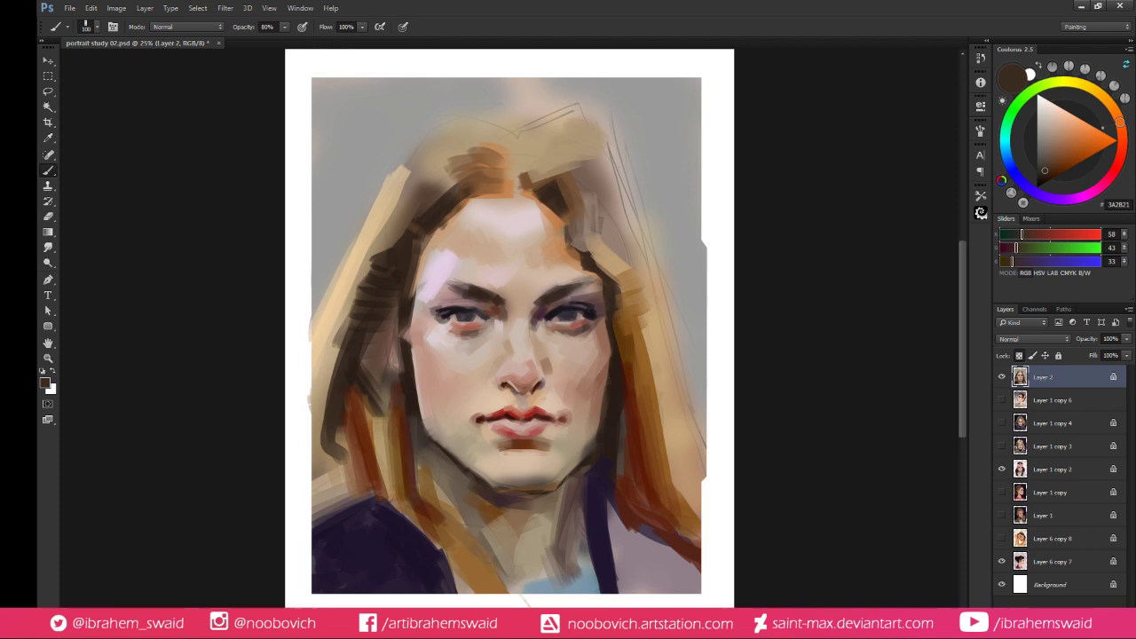
{"action": "left_click", "coordinate": [349, 424], "text": "alt"}
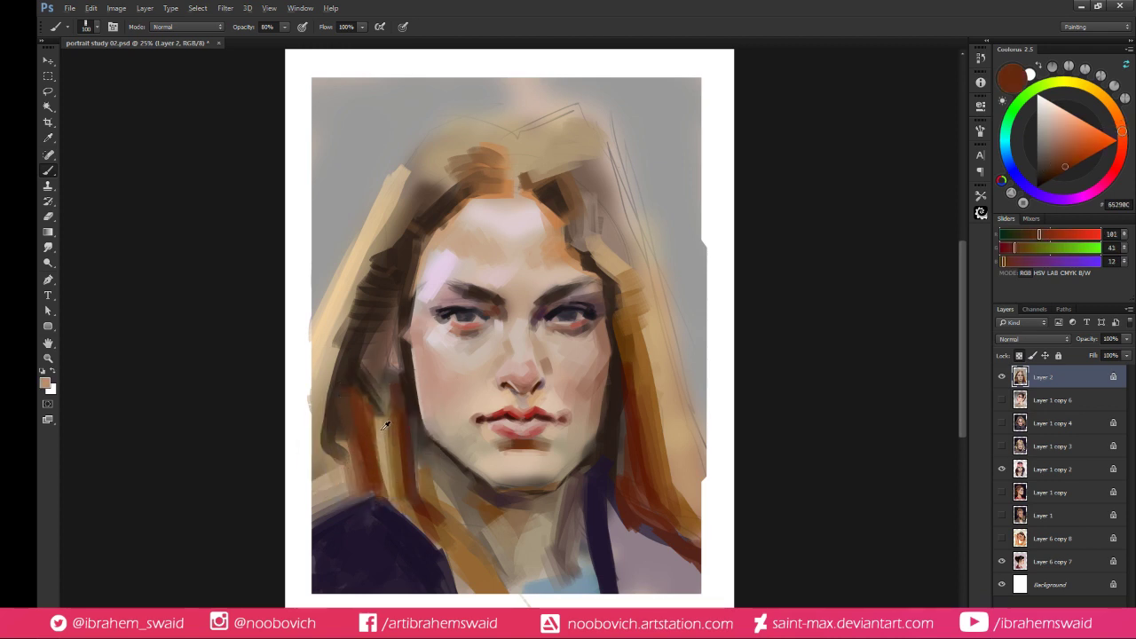
Paint the light tan lock below the left ear and blend its upper end with sampled hair browns
{"action": "left_click", "coordinate": [388, 404], "text": "alt"}
{"action": "left_click", "coordinate": [384, 390], "text": "alt"}
{"action": "left_click_drag", "start_coordinate": [388, 398], "coordinate": [385, 480]}
{"action": "left_click", "coordinate": [384, 481], "text": "alt"}
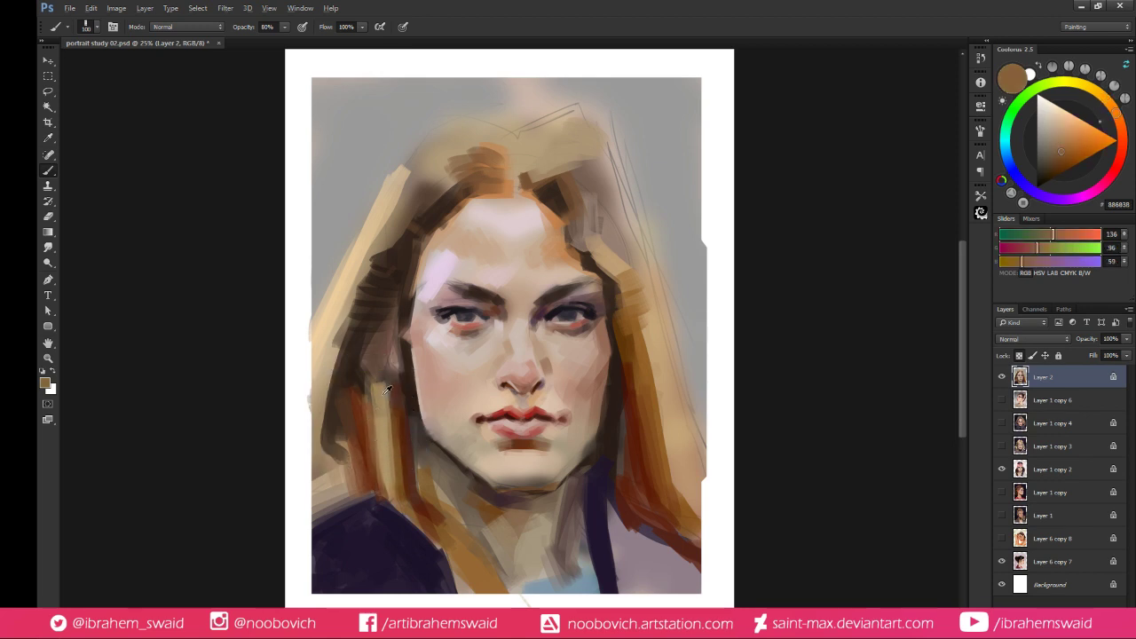
{"action": "left_click", "coordinate": [383, 394], "text": "alt"}
{"action": "left_click", "coordinate": [394, 355], "text": "alt"}
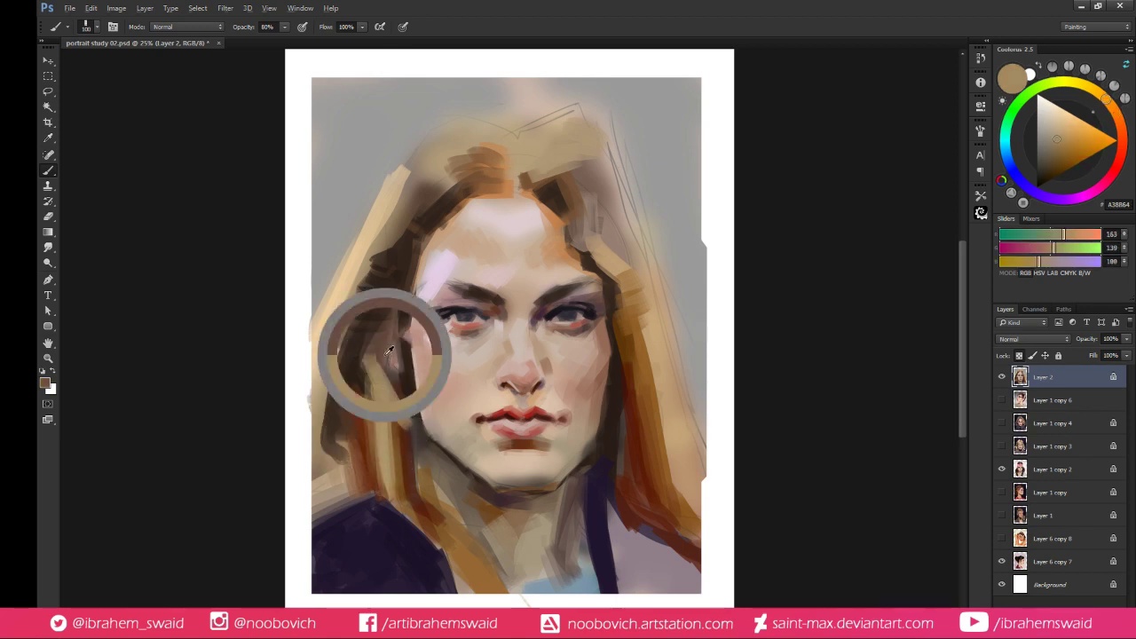
Deepen the hair shadow beside the left temple and cheek with near-black brown #110600
{"action": "left_click", "coordinate": [407, 341], "text": "alt"}
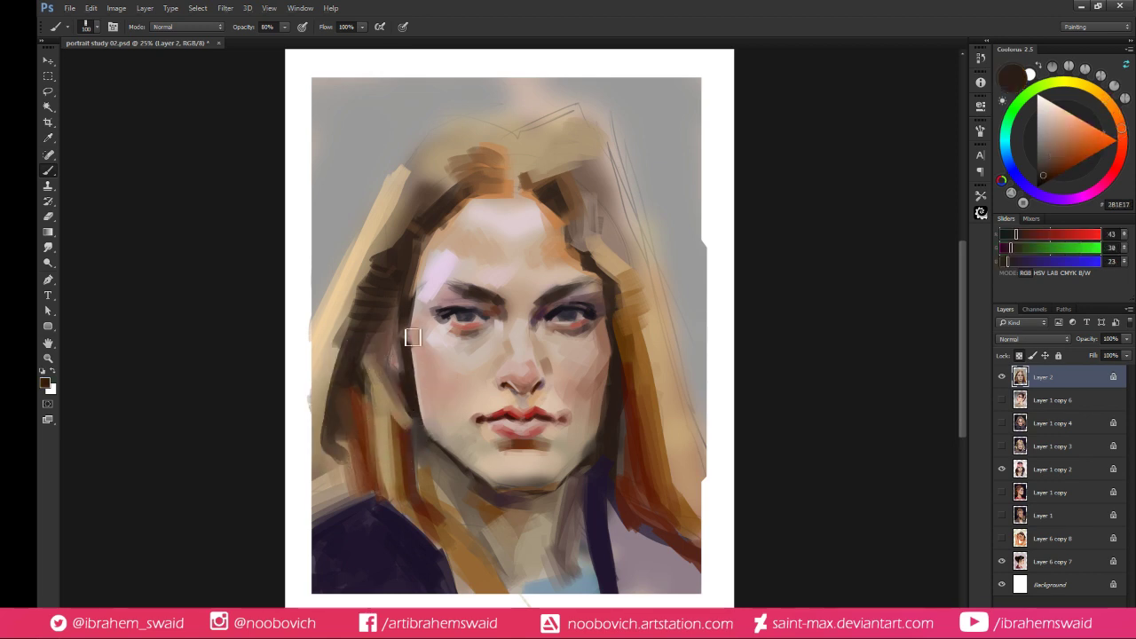
{"action": "left_click", "coordinate": [1042, 185]}
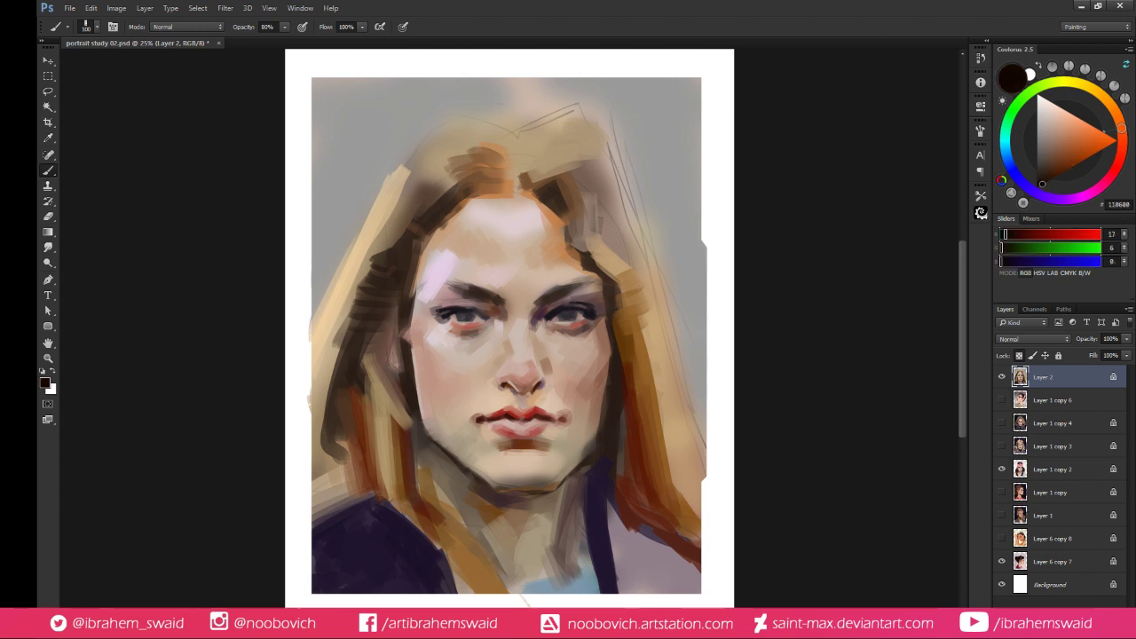
{"action": "mouse_move", "coordinate": [384, 293]}
{"action": "left_mouse_down"}
{"action": "mouse_move", "coordinate": [367, 337]}
{"action": "mouse_move", "coordinate": [390, 310]}
{"action": "mouse_move", "coordinate": [380, 335]}
{"action": "mouse_move", "coordinate": [401, 381]}
{"action": "mouse_move", "coordinate": [401, 297]}
{"action": "left_mouse_up"}
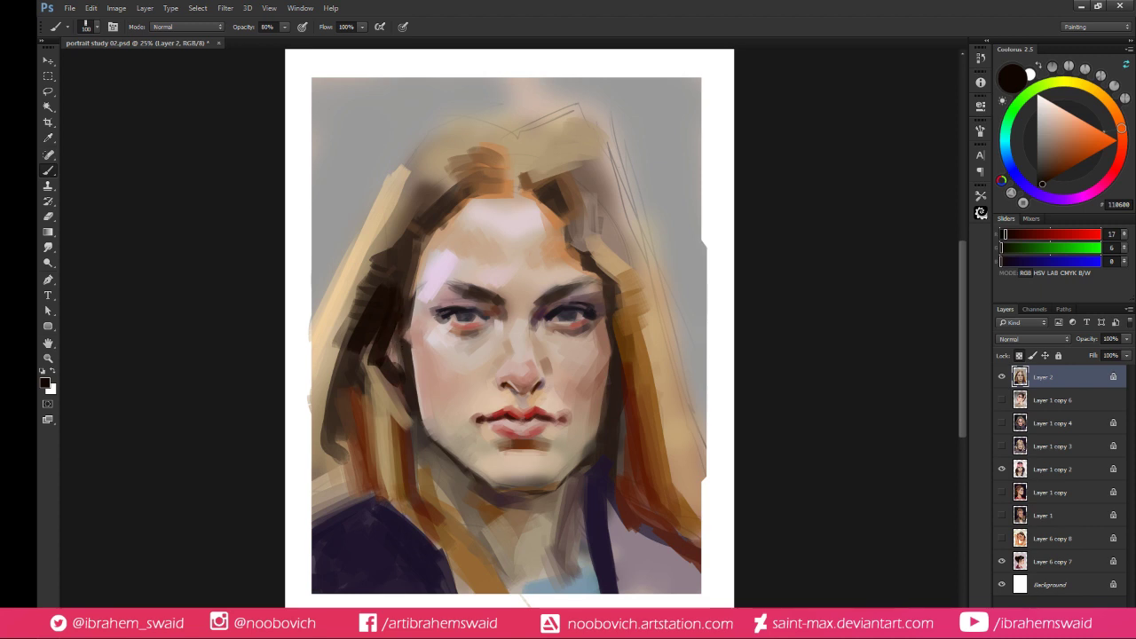
{"action": "left_click_drag", "start_coordinate": [412, 342], "coordinate": [421, 245]}
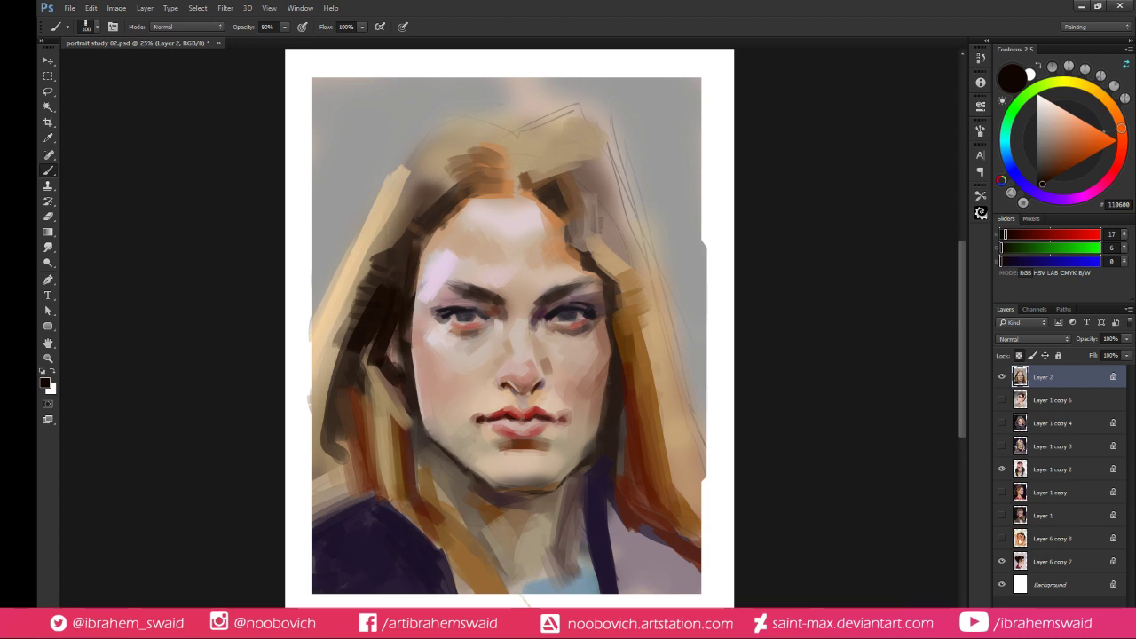
Soften the left hairline and upper forehead edge with sampled hair browns and beige skin tones
{"action": "left_click", "coordinate": [423, 255], "text": "alt"}
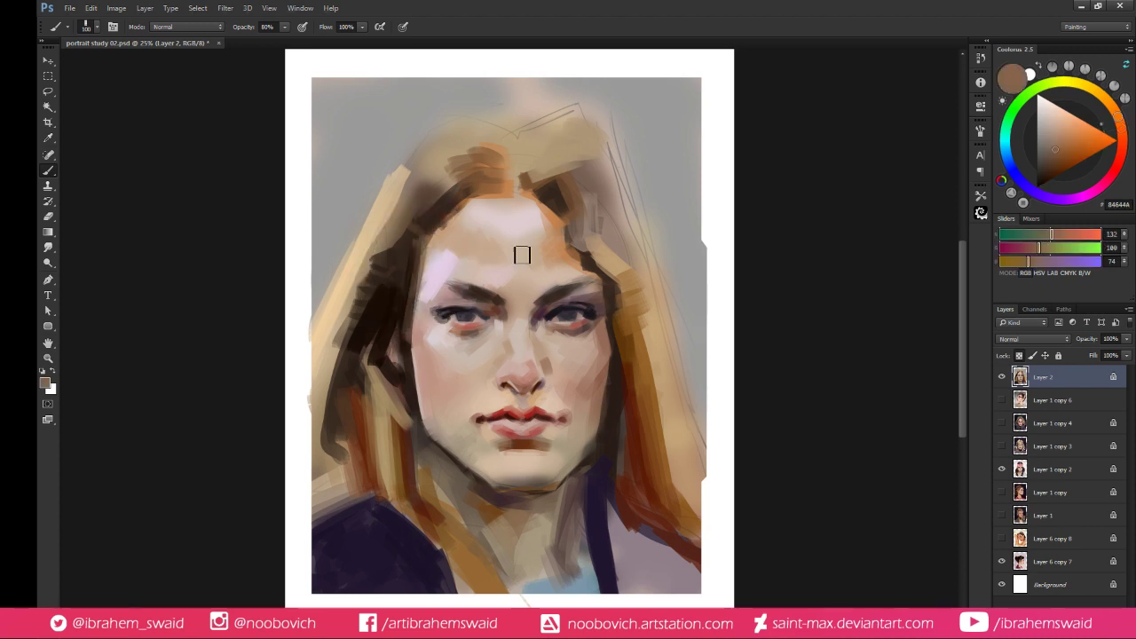
{"action": "left_click", "coordinate": [464, 206], "text": "alt"}
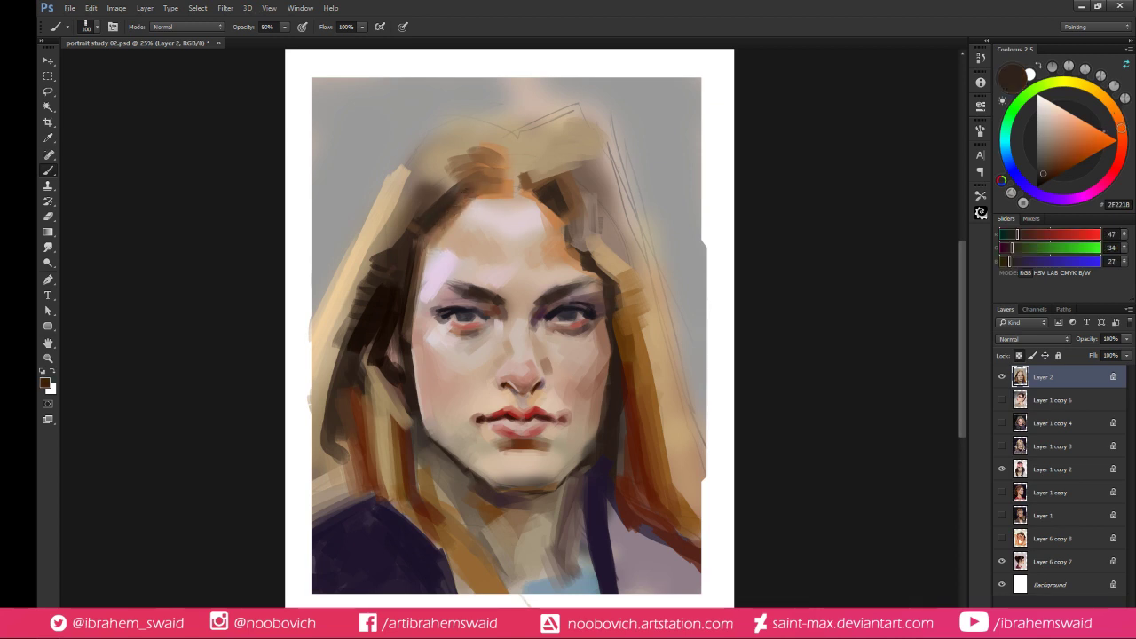
{"action": "left_click", "coordinate": [464, 232], "text": "alt"}
{"action": "left_click", "coordinate": [456, 224], "text": "alt"}
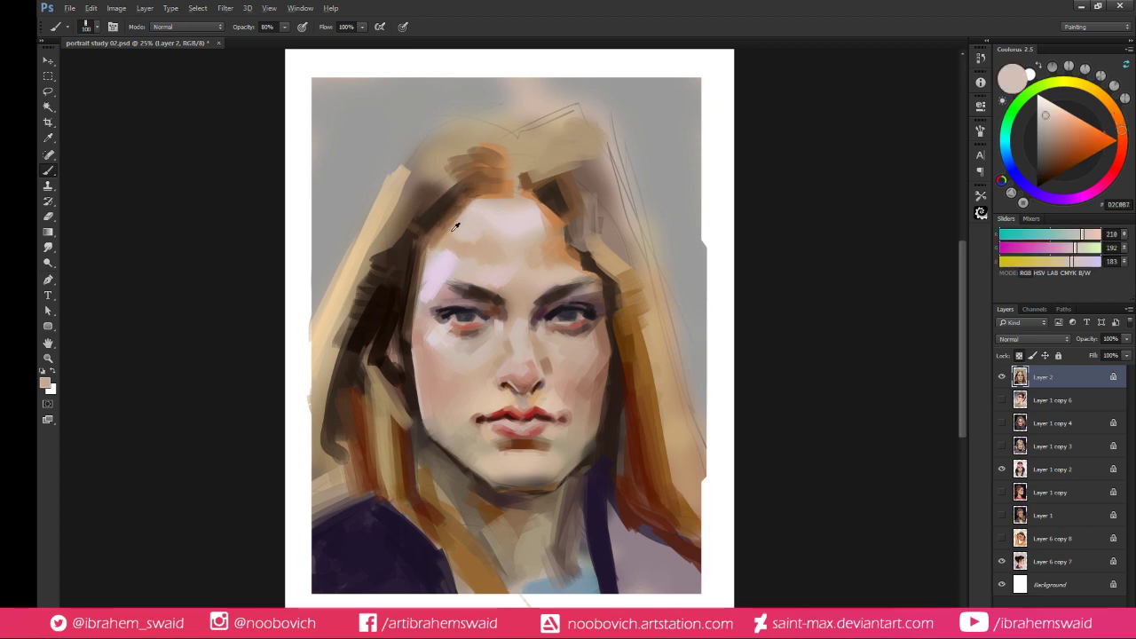
{"action": "left_click", "coordinate": [459, 218], "text": "alt"}
{"action": "left_click", "coordinate": [472, 208], "text": "alt"}
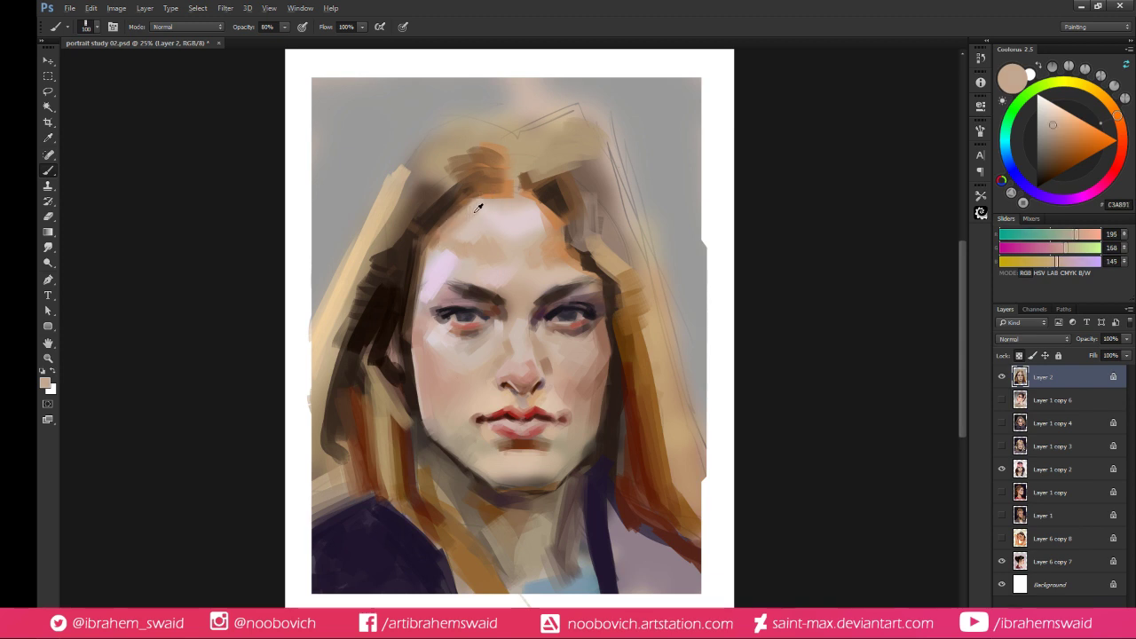
{"action": "left_click", "coordinate": [521, 209], "text": "alt"}
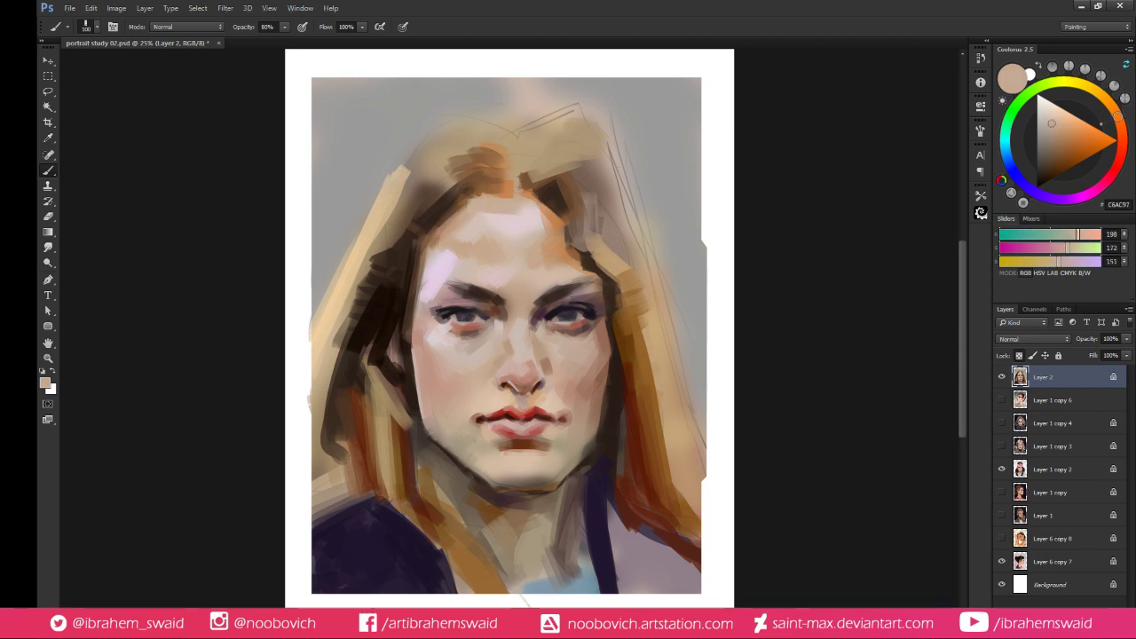
Blend the pale lilac highlight on the left temple into the forehead with sampled pinkish and beige skin tones
{"action": "left_click", "coordinate": [466, 277], "text": "alt"}
{"action": "left_click", "coordinate": [449, 272], "text": "alt"}
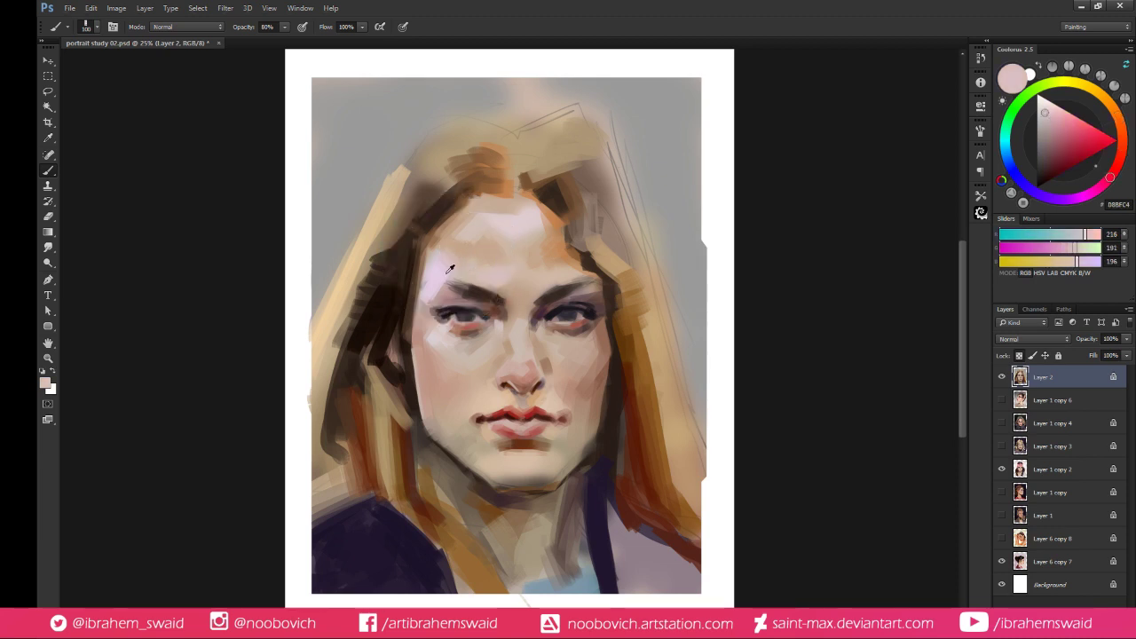
{"action": "left_click", "coordinate": [463, 262], "text": "alt"}
{"action": "left_click", "coordinate": [438, 270], "text": "alt"}
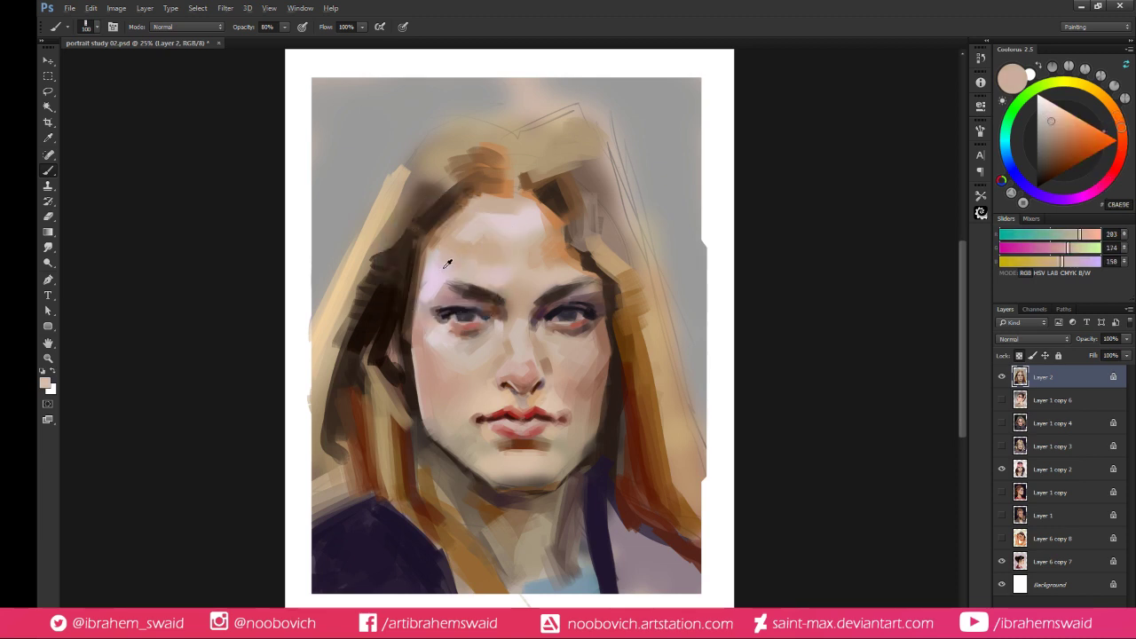
{"action": "left_click", "coordinate": [441, 289], "text": "alt"}
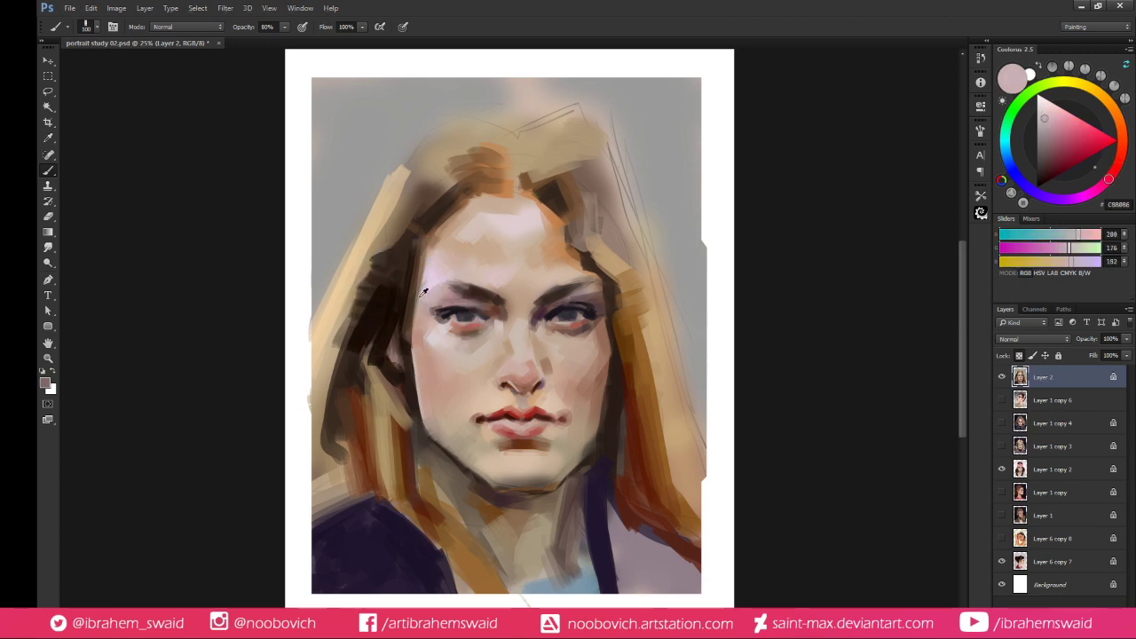
{"action": "left_click", "coordinate": [425, 291], "text": "alt"}
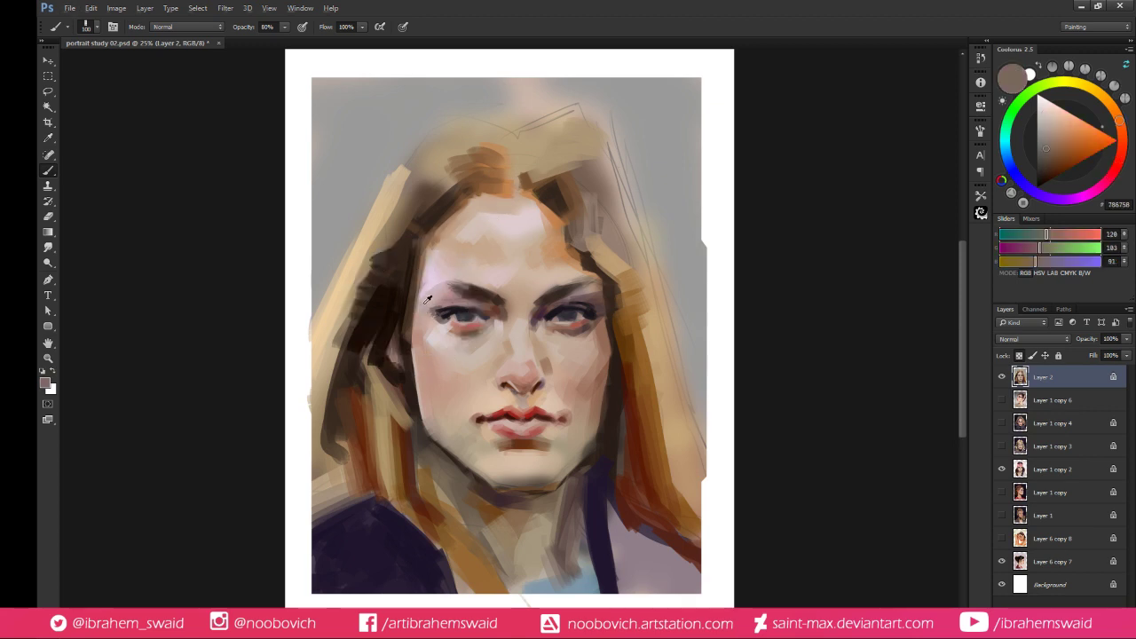
{"action": "left_click", "coordinate": [424, 302], "text": "alt"}
{"action": "left_click_drag", "start_coordinate": [425, 300], "coordinate": [428, 270]}
{"action": "left_click", "coordinate": [428, 276], "text": "alt"}
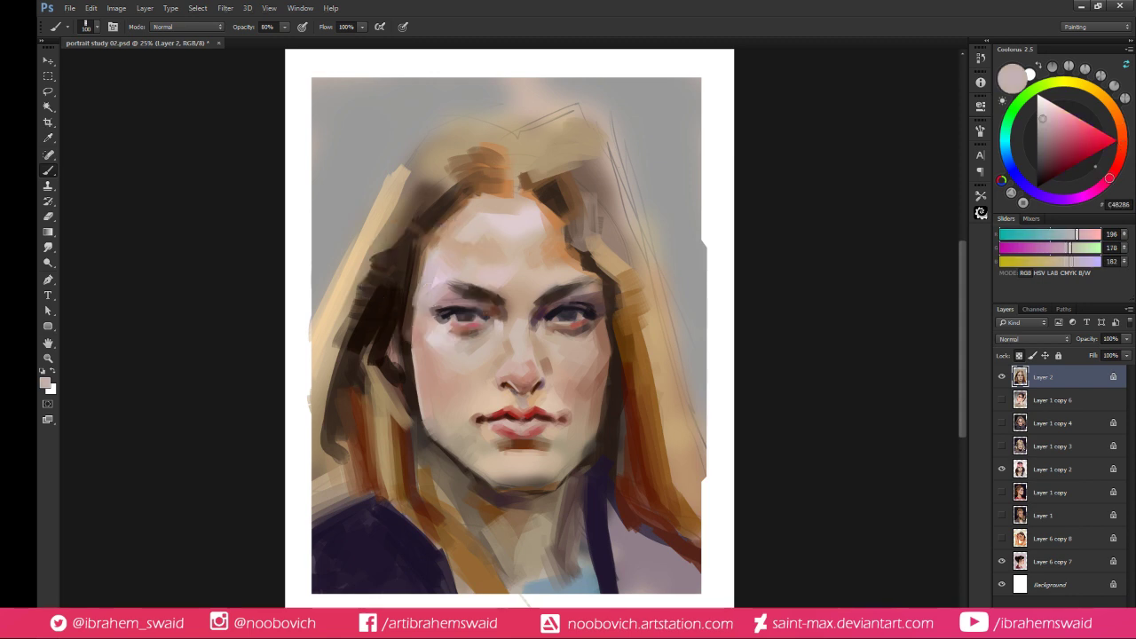
Blend the right cheek from below the eye down toward the mouth corner with sampled beige and pinkish-brown skin tones
{"action": "left_click", "coordinate": [587, 367], "text": "alt"}
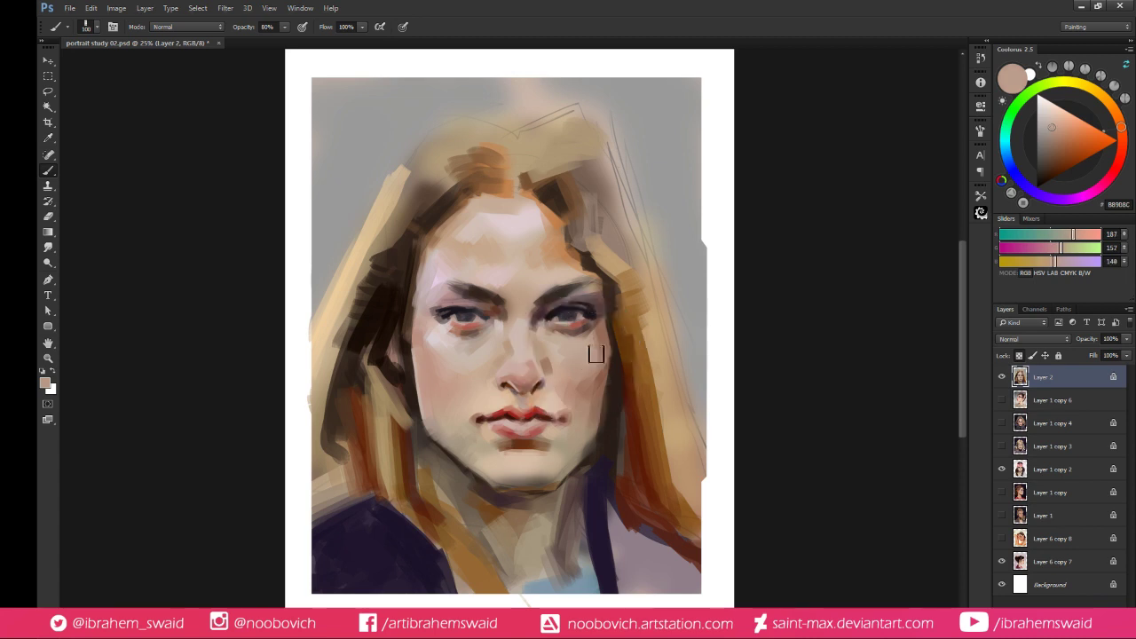
{"action": "left_click", "coordinate": [593, 355], "text": "alt"}
{"action": "left_click", "coordinate": [580, 383], "text": "alt"}
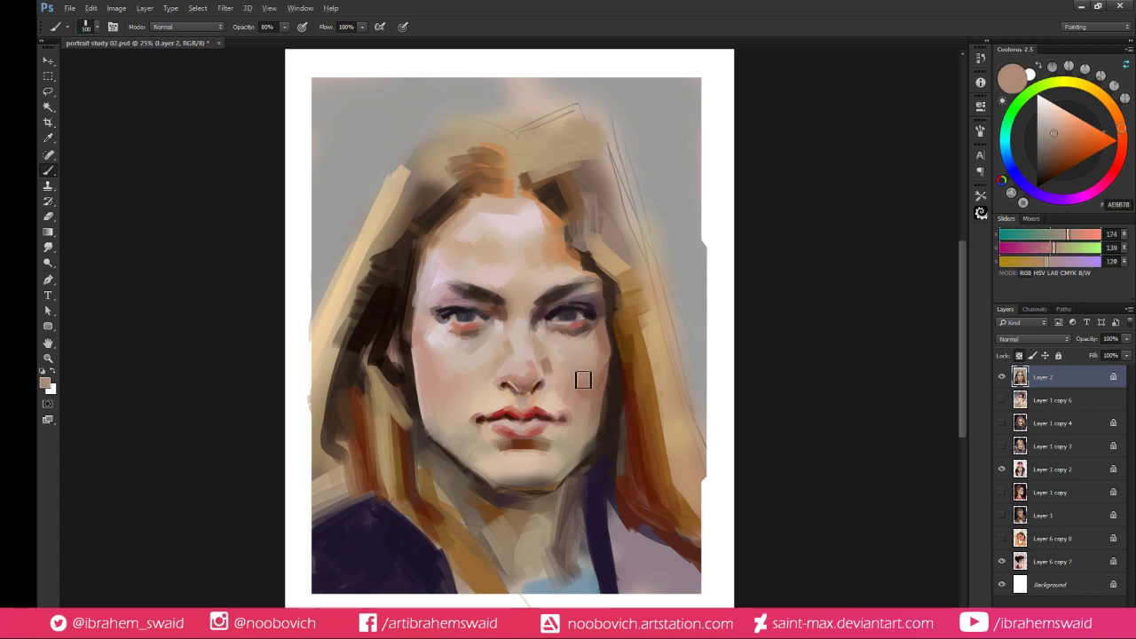
{"action": "left_click", "coordinate": [574, 386], "text": "alt"}
{"action": "left_click", "coordinate": [604, 366], "text": "alt"}
{"action": "left_click", "coordinate": [572, 399], "text": "alt"}
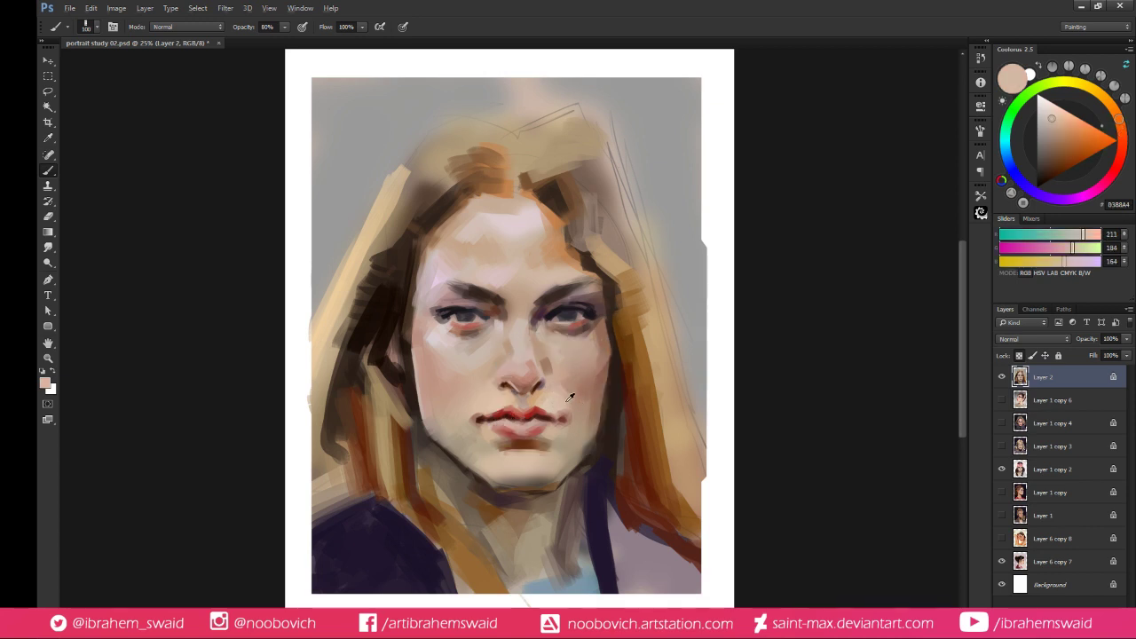
{"action": "left_click", "coordinate": [571, 395], "text": "alt"}
{"action": "left_click", "coordinate": [588, 429], "text": "alt"}
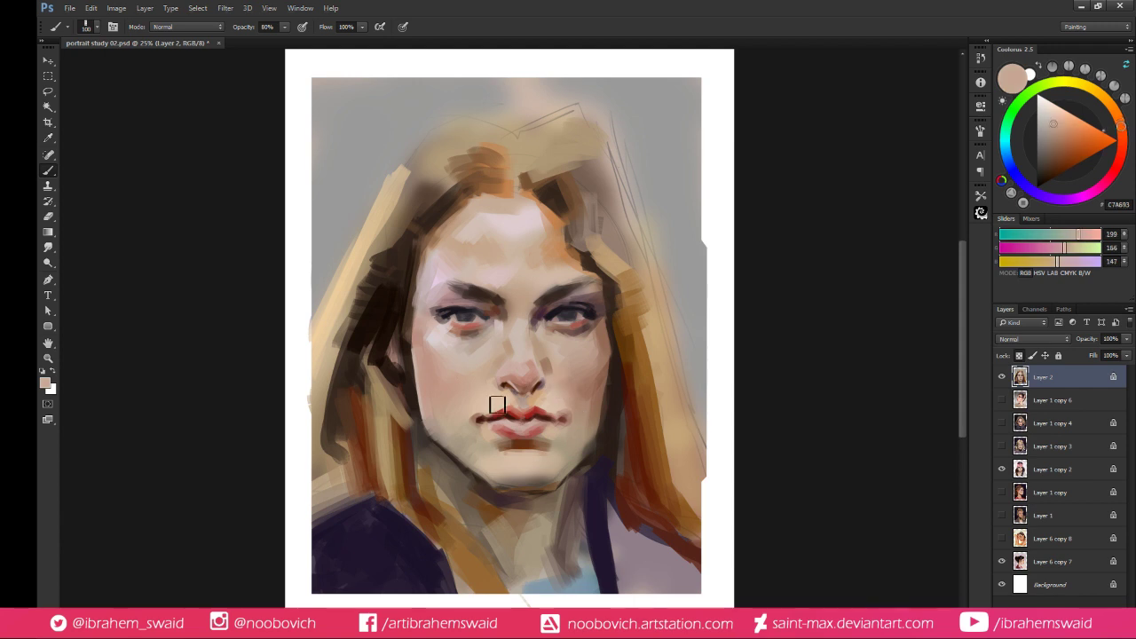
{"action": "left_click", "coordinate": [590, 390], "text": "alt"}
{"action": "left_click", "coordinate": [561, 358], "text": "alt"}
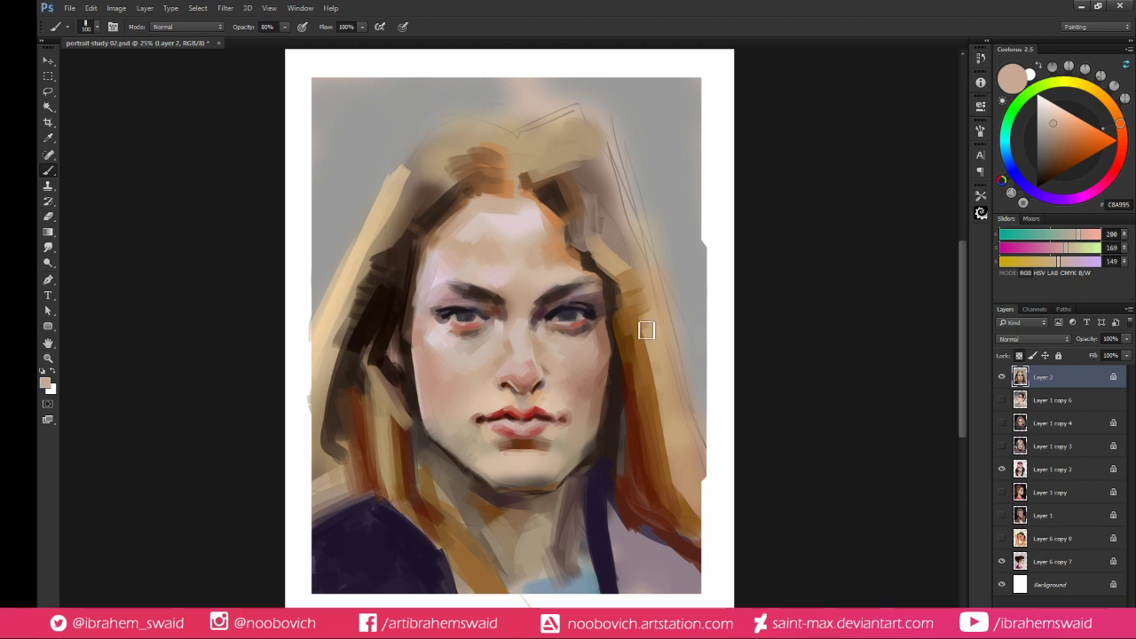
Reduce the brush size to 60 and refine the upper lip's edge with sampled light skin tones such as #DFC4AA
{"action": "left_click", "coordinate": [526, 399], "text": "alt"}
{"action": "key", "text": "bracketleft"}
{"action": "key", "text": "bracketleft"}
{"action": "key", "text": "bracketleft"}
{"action": "key", "text": "bracketleft"}
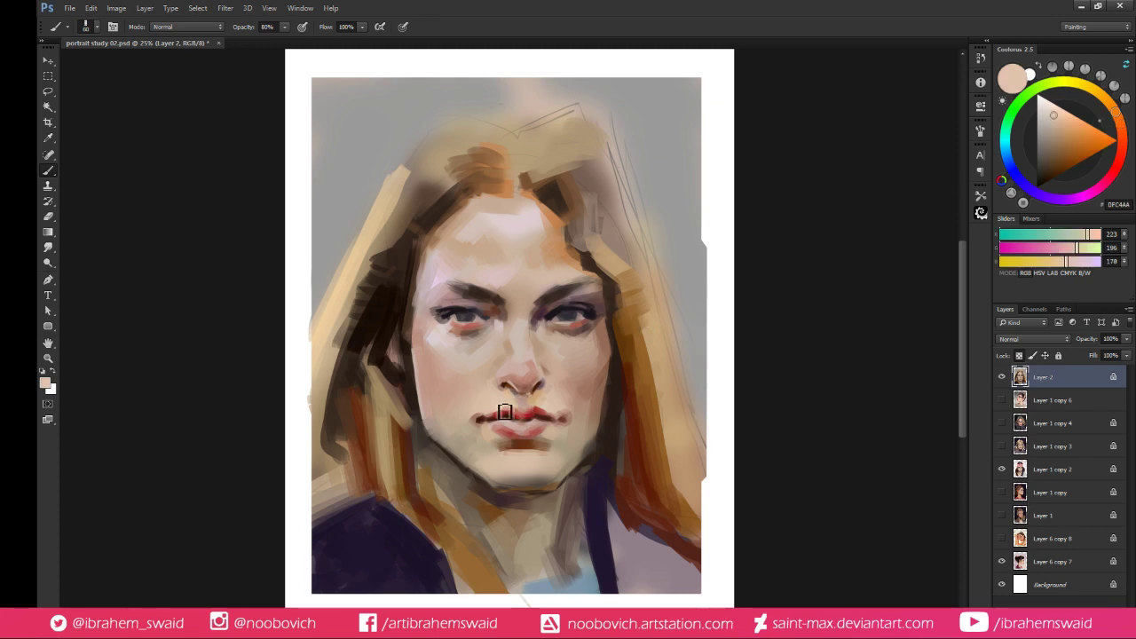
{"action": "left_click", "coordinate": [549, 411], "text": "alt"}
{"action": "left_click", "coordinate": [536, 419], "text": "alt"}
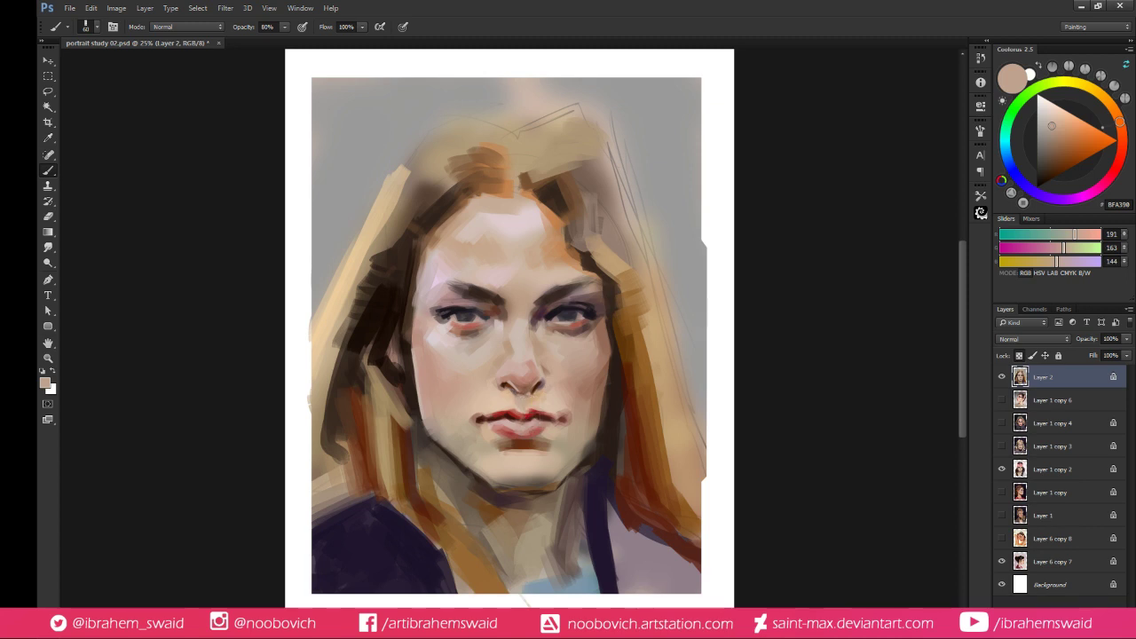
Rework the shadow under the nose with browns #A05624 and #644028, blending its edges with sampled tan skin tones
{"action": "left_click", "coordinate": [1077, 151]}
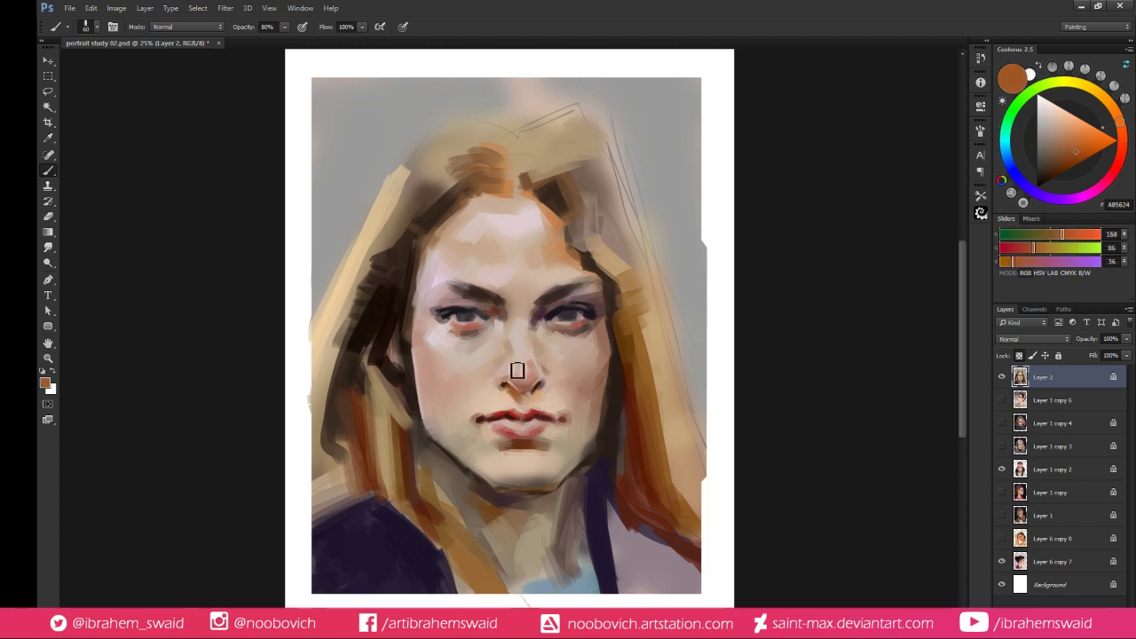
{"action": "left_click", "coordinate": [1057, 161]}
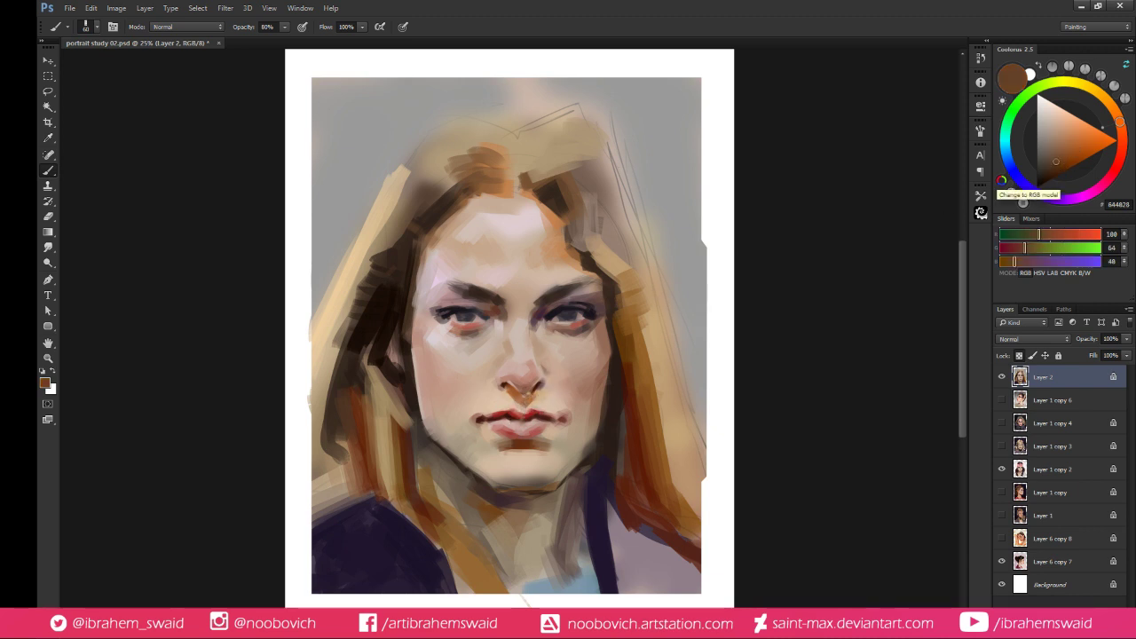
{"action": "left_click", "coordinate": [538, 393], "text": "alt"}
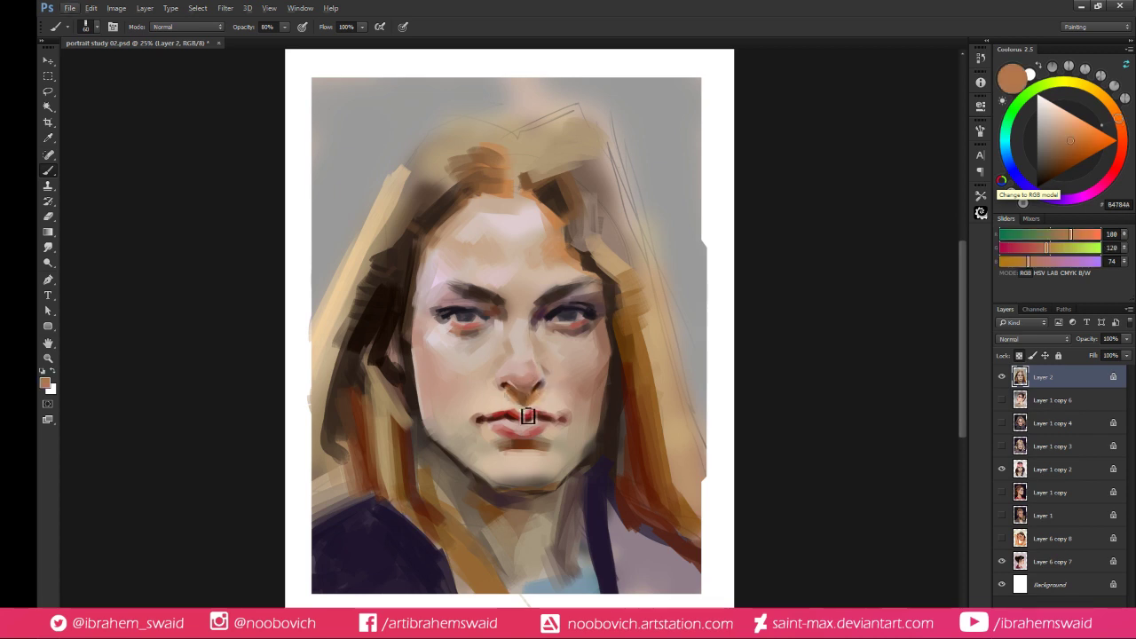
{"action": "left_click", "coordinate": [508, 396], "text": "alt"}
{"action": "left_click", "coordinate": [509, 390], "text": "alt"}
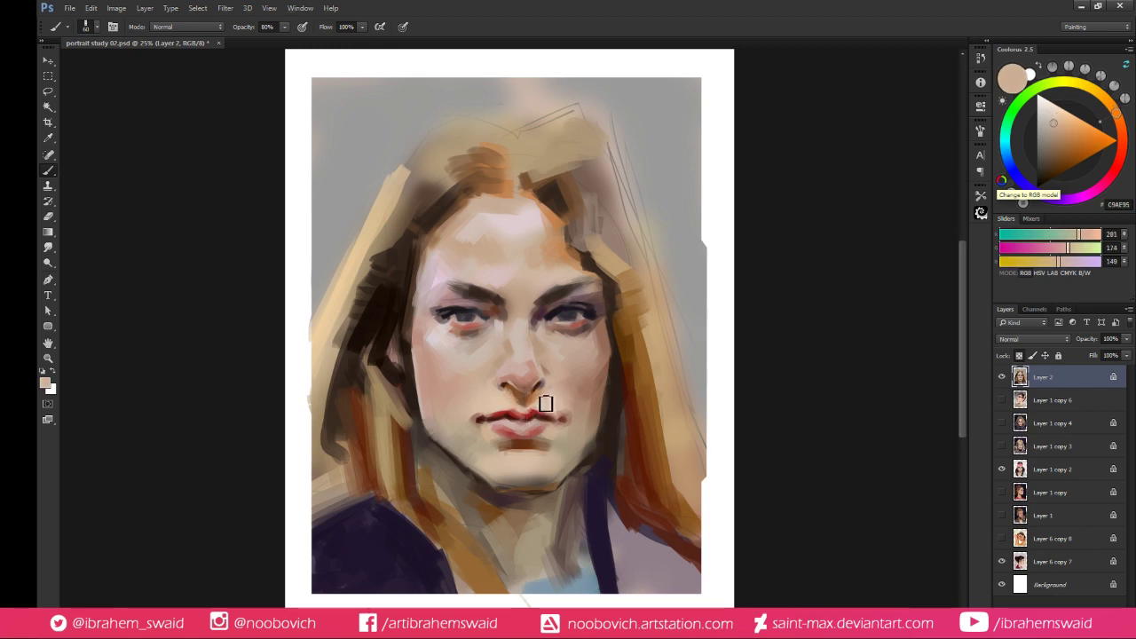
{"action": "left_click", "coordinate": [538, 392], "text": "alt"}
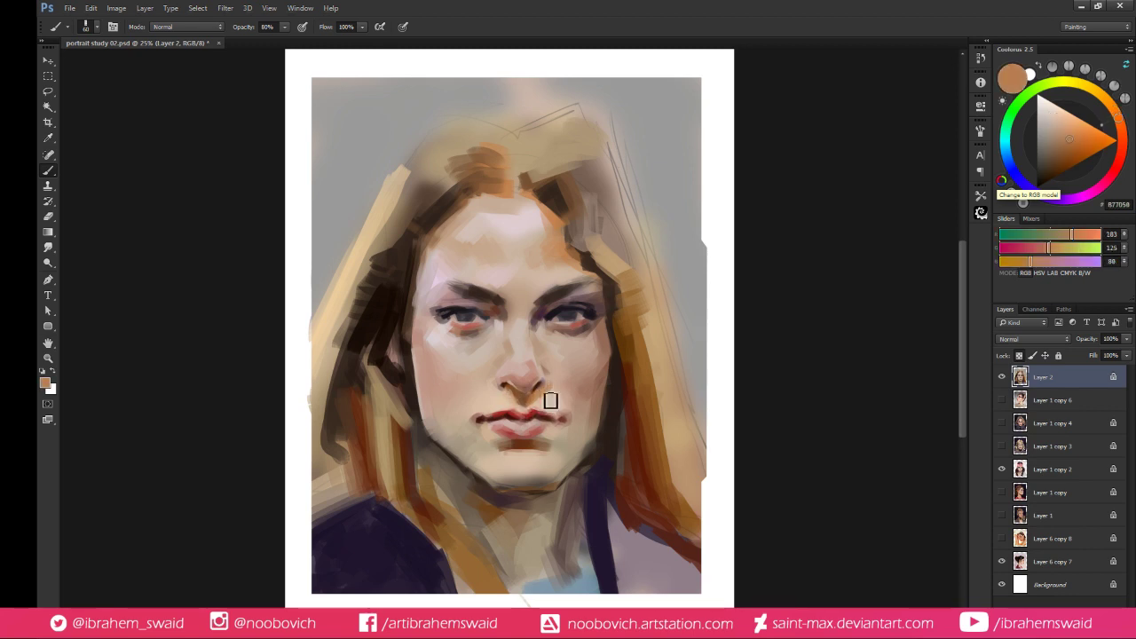
{"action": "left_click", "coordinate": [549, 401], "text": "alt"}
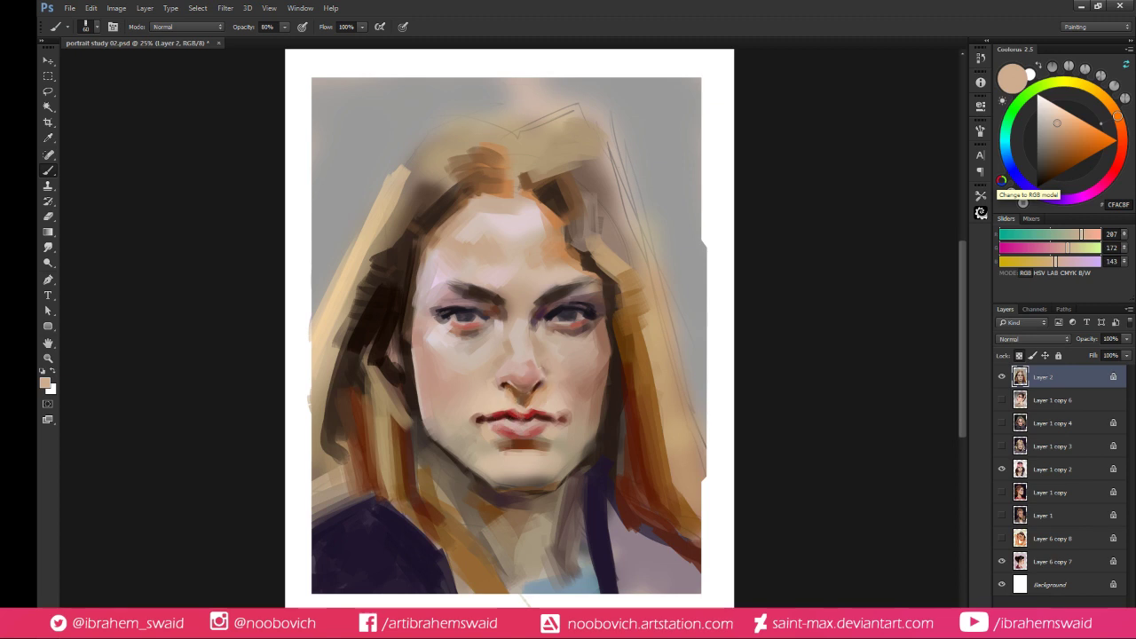
Soften the left side of the nose and its bridge with sampled light peach and beige skin tones
{"action": "left_click", "coordinate": [536, 411], "text": "alt"}
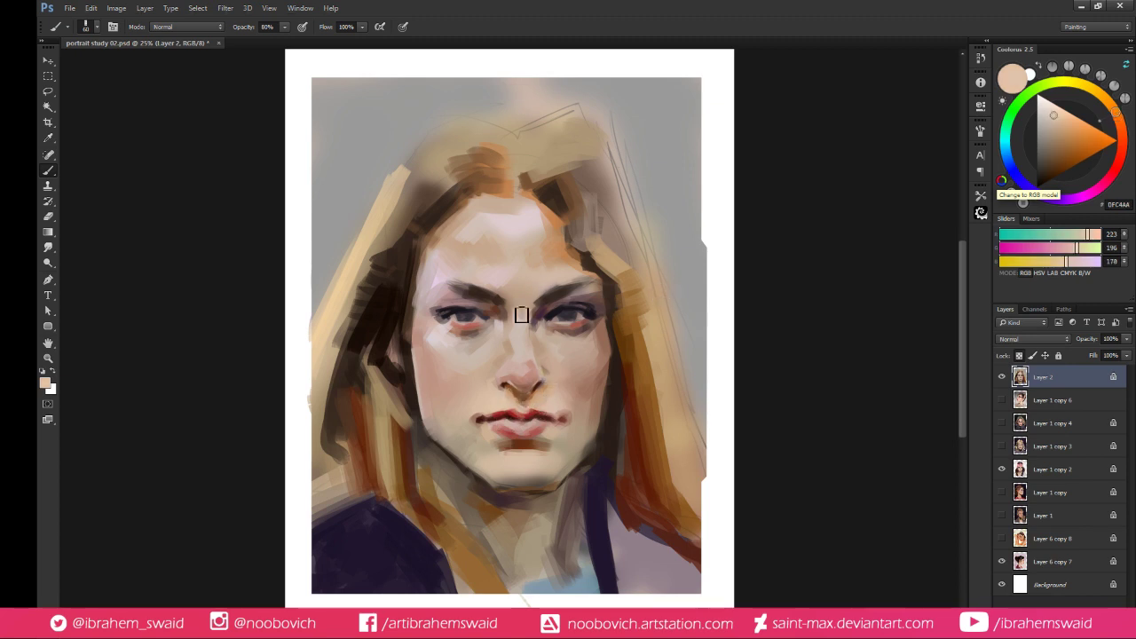
{"action": "left_click", "coordinate": [506, 357], "text": "alt"}
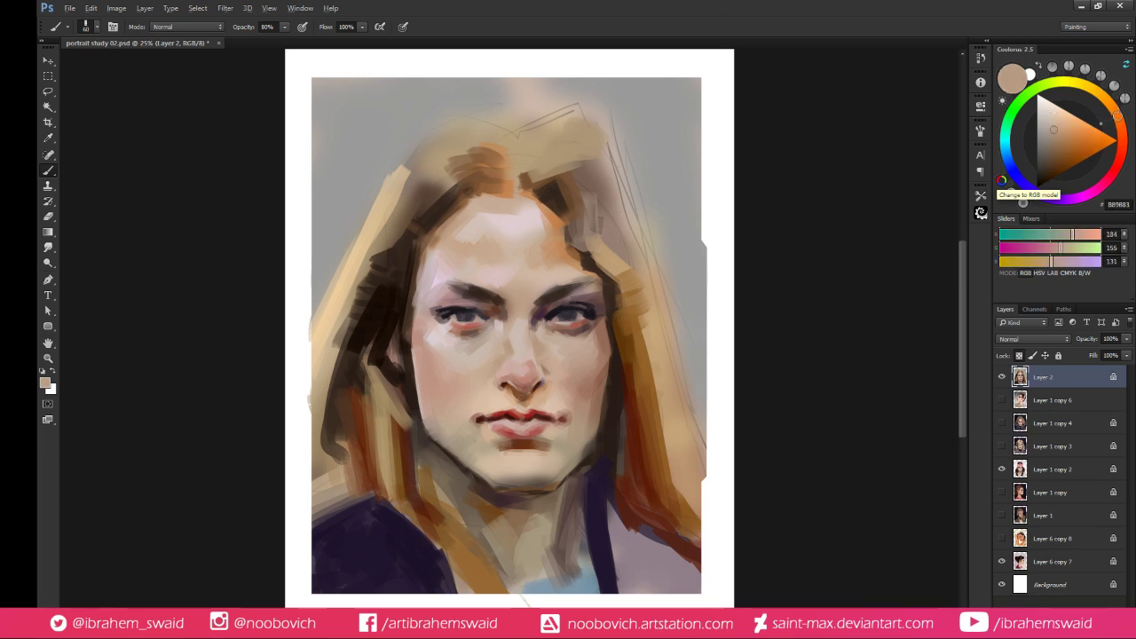
{"action": "left_click", "coordinate": [504, 359], "text": "alt"}
Accent the area along the lower eyelids with reddish browns #784632 and #9E4522 and dark red #762E34
{"action": "left_click", "coordinate": [470, 330], "text": "alt"}
{"action": "left_click", "coordinate": [1058, 157]}
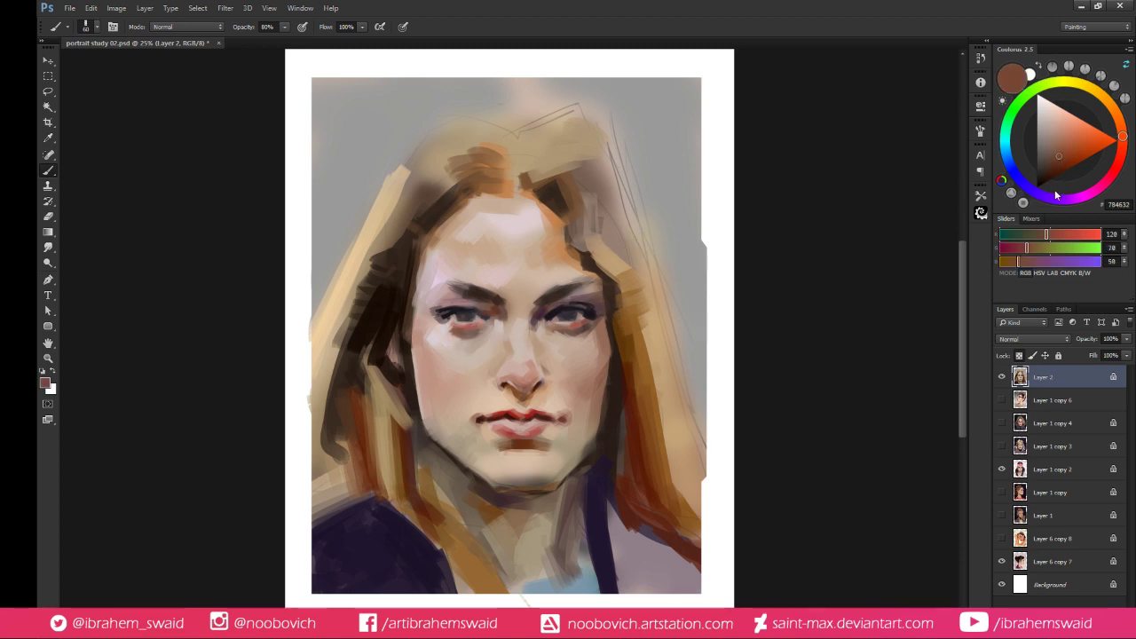
{"action": "left_click", "coordinate": [1076, 151]}
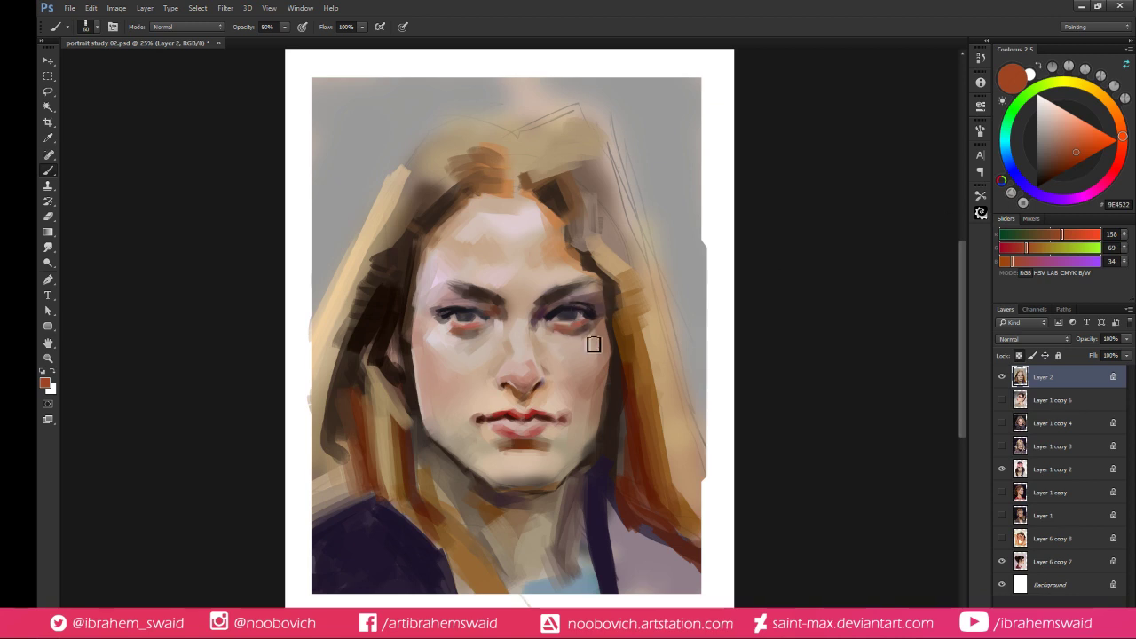
{"action": "left_click", "coordinate": [1065, 160]}
{"action": "left_click", "coordinate": [1020, 263]}
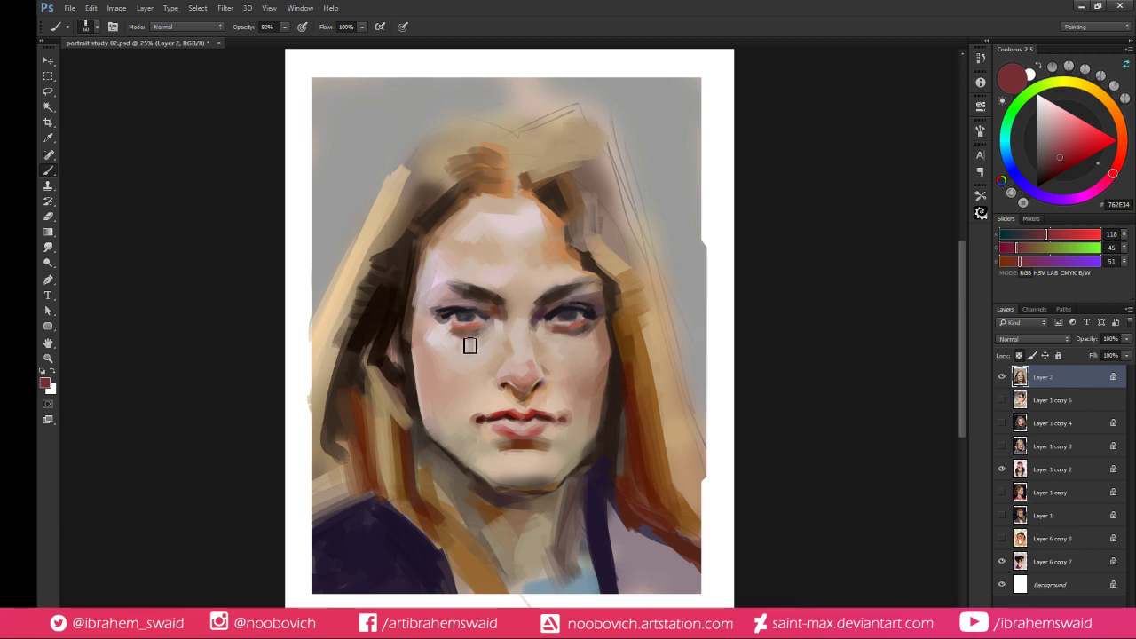
Smooth the tip, right side and bridge of the nose with sampled pink and beige skin tones
{"action": "left_click", "coordinate": [533, 378], "text": "alt"}
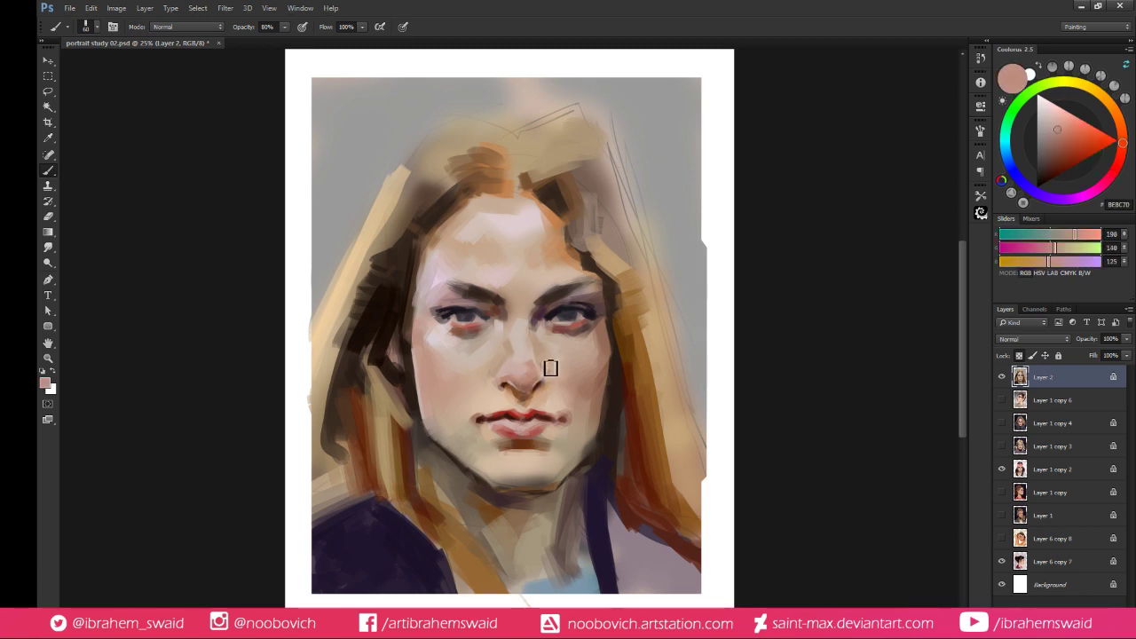
{"action": "left_click", "coordinate": [527, 375], "text": "alt"}
{"action": "left_click", "coordinate": [526, 364], "text": "alt"}
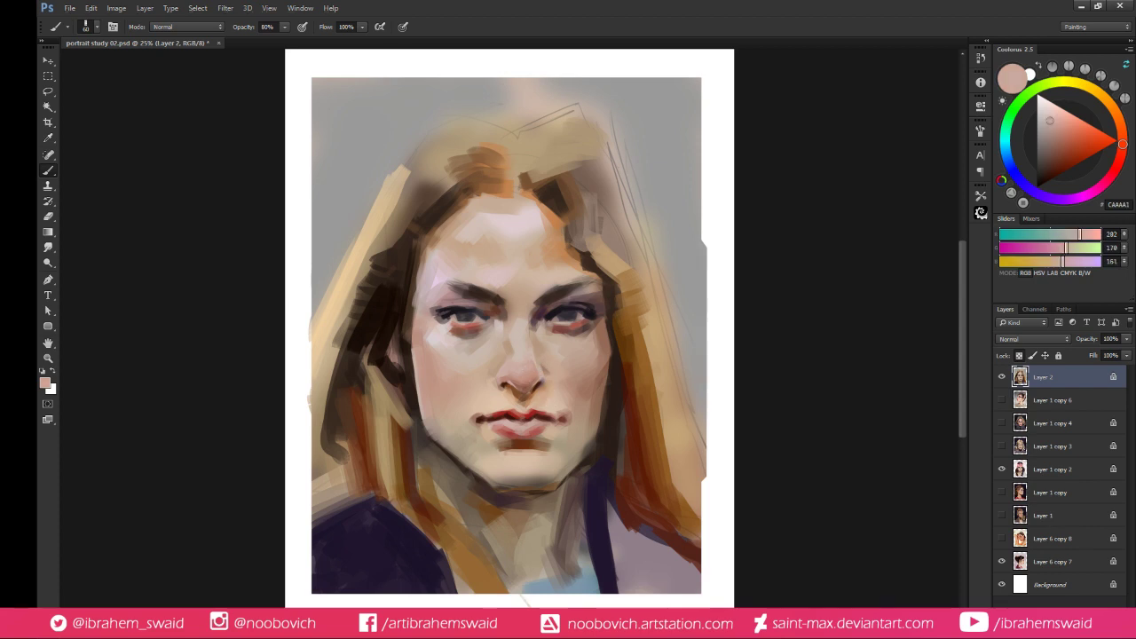
{"action": "left_click", "coordinate": [520, 342], "text": "alt"}
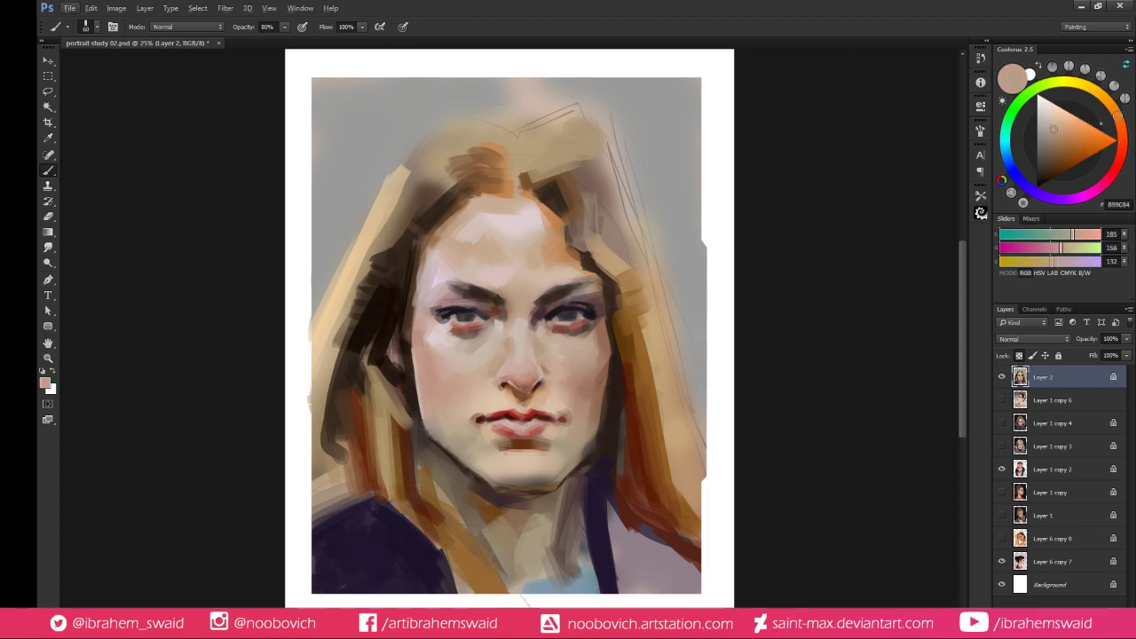
Try saturated blue #002DB4 on the left iris with a size 40 brush and undo the strokes
{"action": "left_click", "coordinate": [491, 309], "text": "alt"}
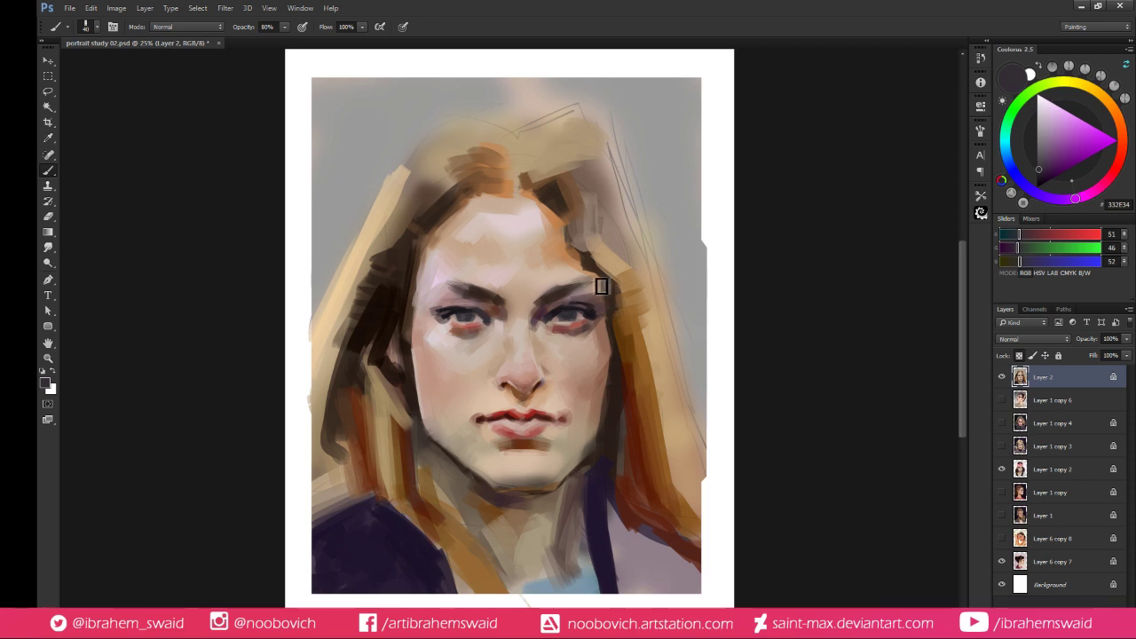
{"action": "left_click", "coordinate": [1009, 164]}
{"action": "left_click_drag", "start_coordinate": [1095, 191], "coordinate": [1099, 188]}
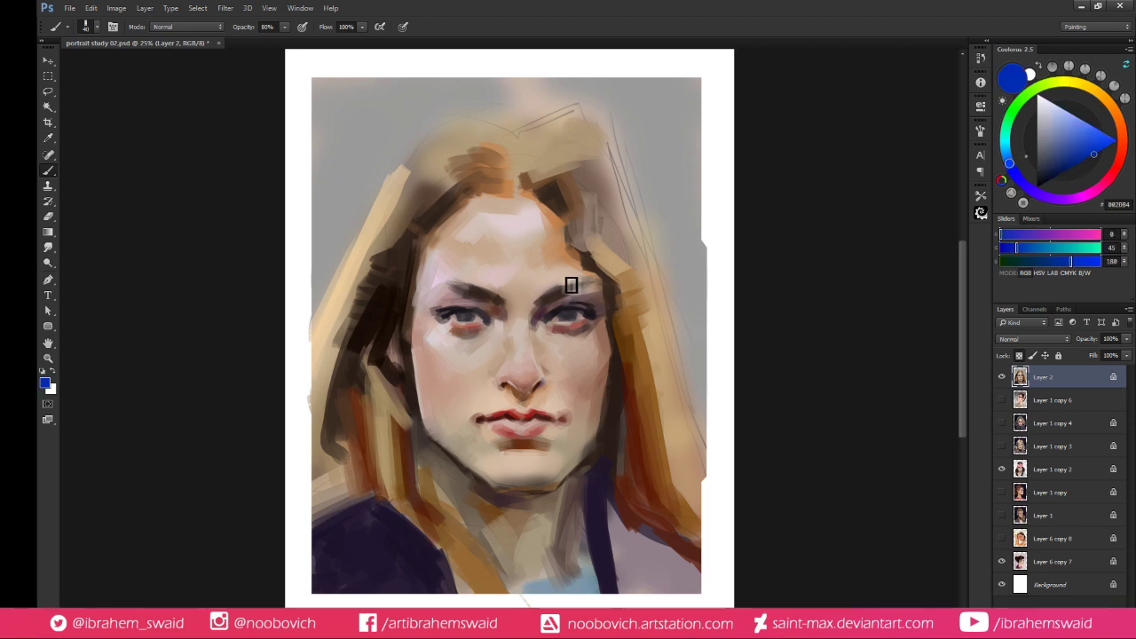
{"action": "left_click", "coordinate": [462, 317]}
{"action": "key", "text": "ctrl+alt+z"}
{"action": "key", "text": "ctrl+alt+z"}
Darken the pupils and irises of both eyes with near-black blue #060912
{"action": "left_click", "coordinate": [1040, 183]}
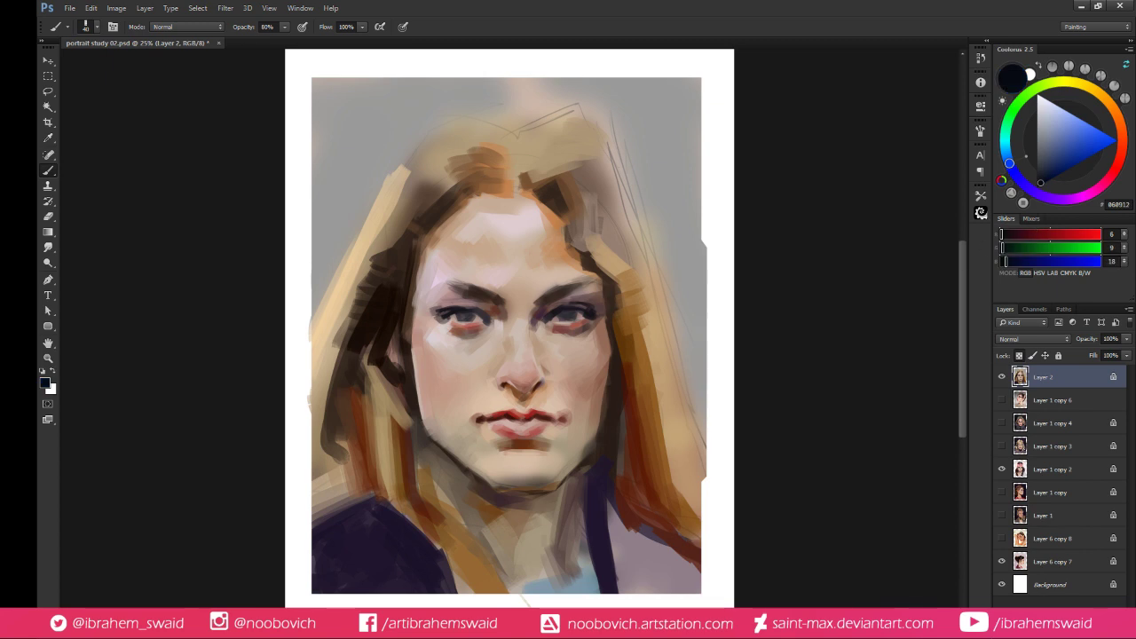
{"action": "mouse_move", "coordinate": [462, 325]}
{"action": "left_mouse_down"}
{"action": "mouse_move", "coordinate": [479, 321]}
{"action": "mouse_move", "coordinate": [465, 318]}
{"action": "left_mouse_up"}
{"action": "left_click_drag", "start_coordinate": [575, 319], "coordinate": [585, 318]}
Sharpen the left eye's inner corner with sampled dark greys and clean the surrounding skin with sampled light pinkish beiges
{"action": "left_click", "coordinate": [481, 313], "text": "alt"}
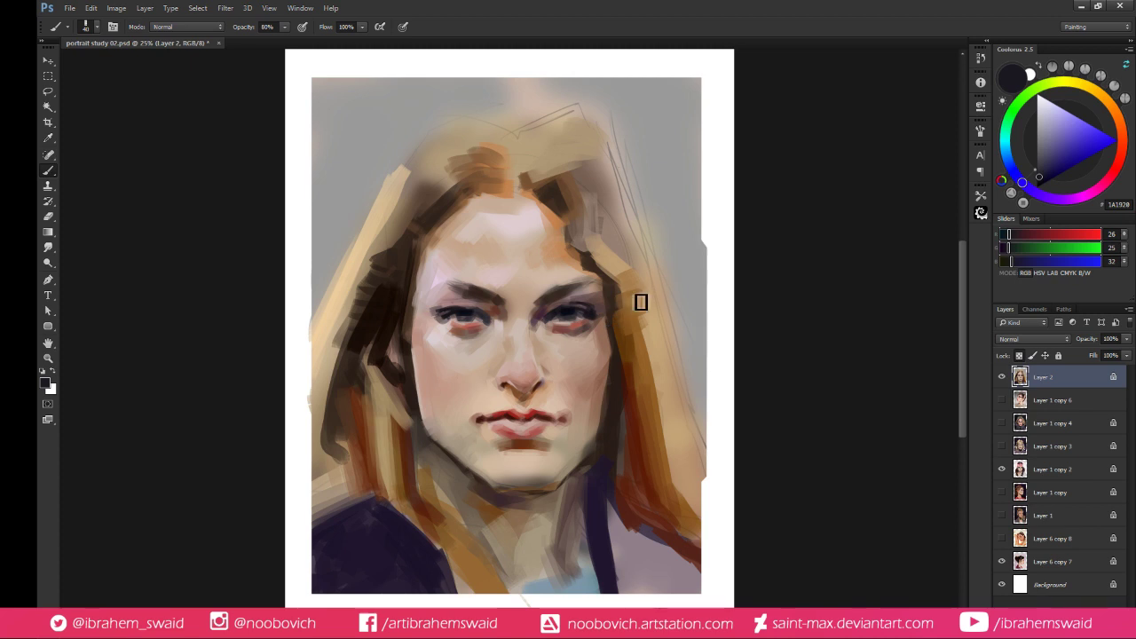
{"action": "left_click", "coordinate": [493, 325], "text": "alt"}
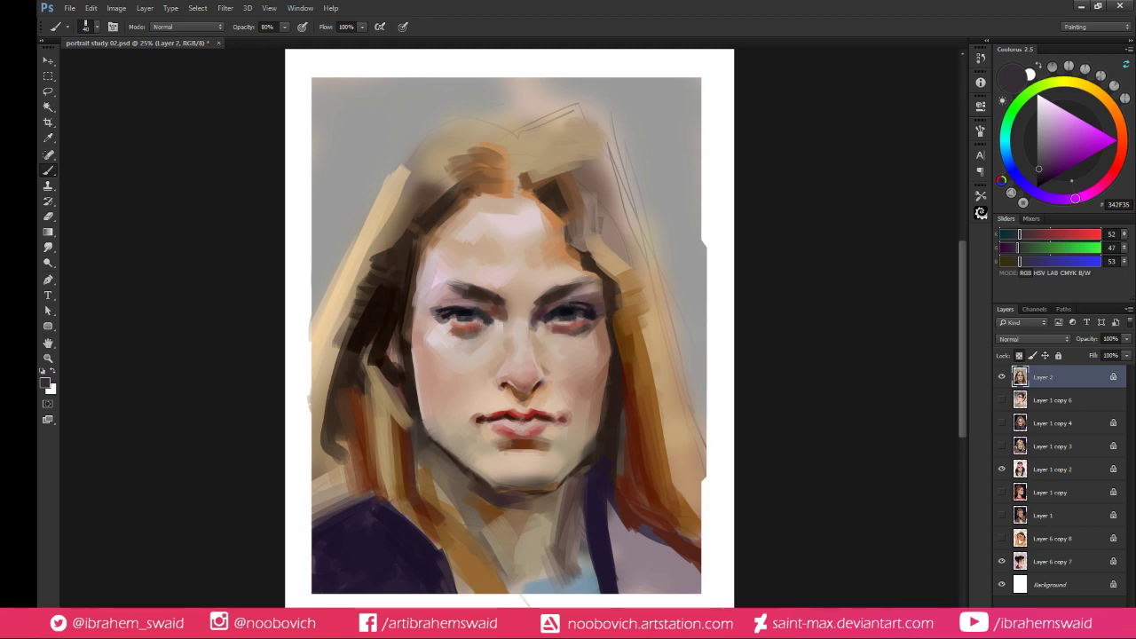
{"action": "left_click", "coordinate": [504, 332], "text": "alt"}
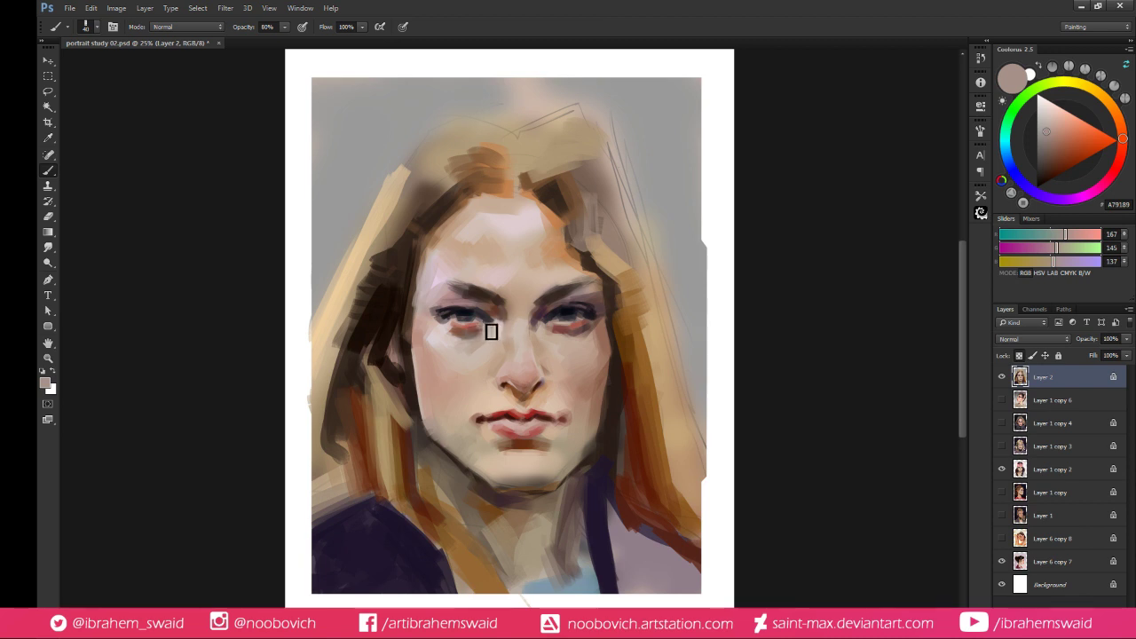
{"action": "left_click", "coordinate": [502, 320], "text": "alt"}
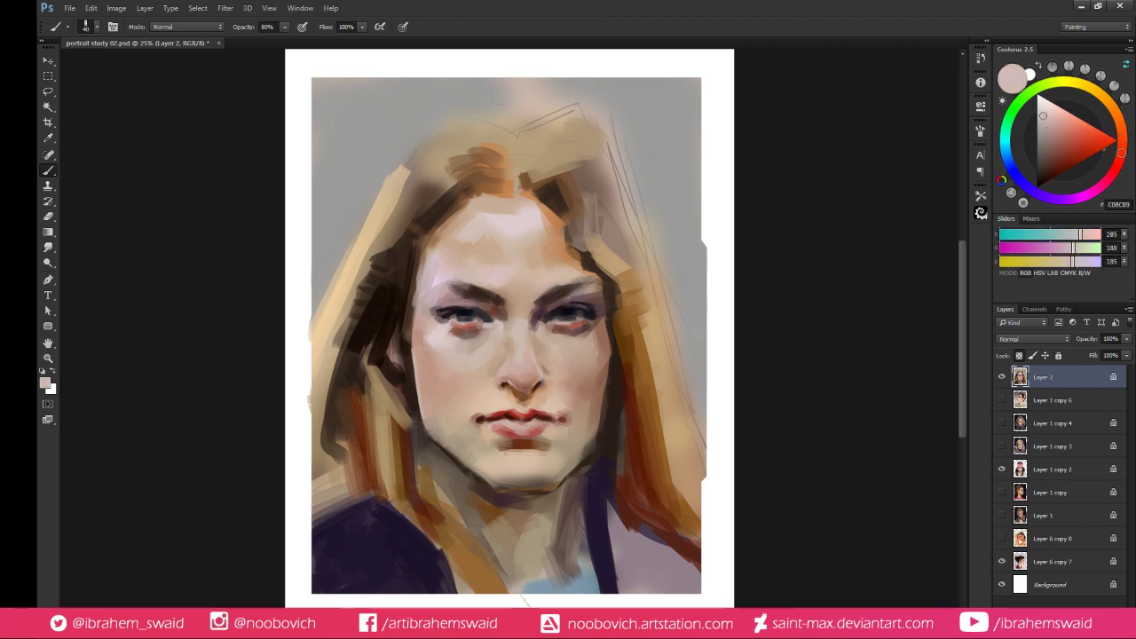
{"action": "left_click", "coordinate": [555, 316], "text": "alt"}
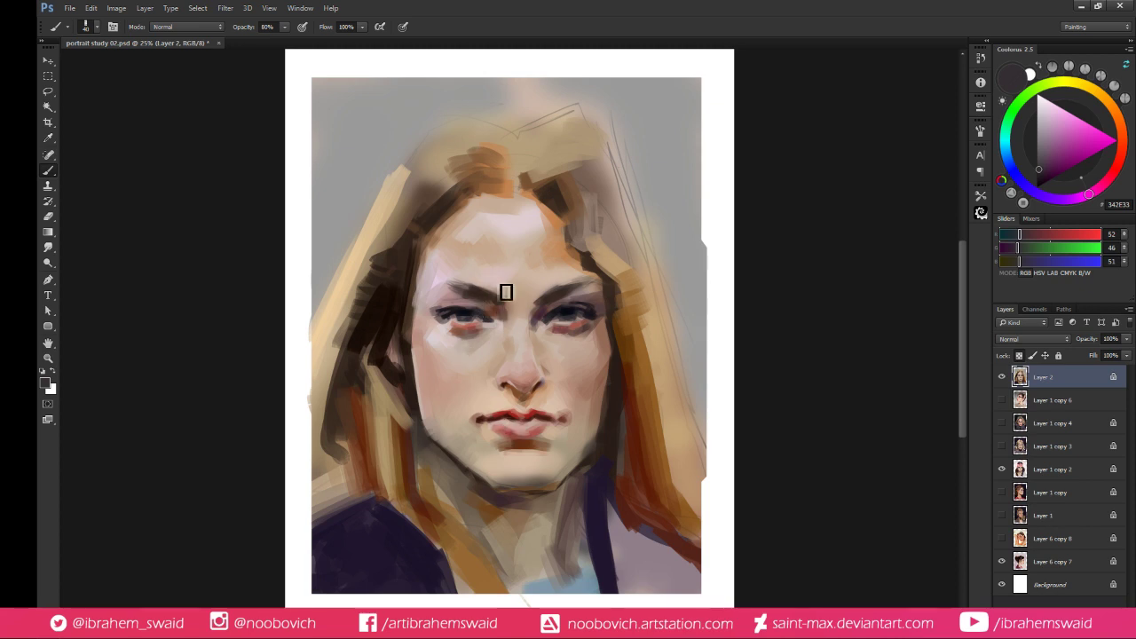
Blend the left upper eyelid and the outer end of its eyebrow with sampled dusty pink and beige skin tones
{"action": "left_click", "coordinate": [450, 288], "text": "alt"}
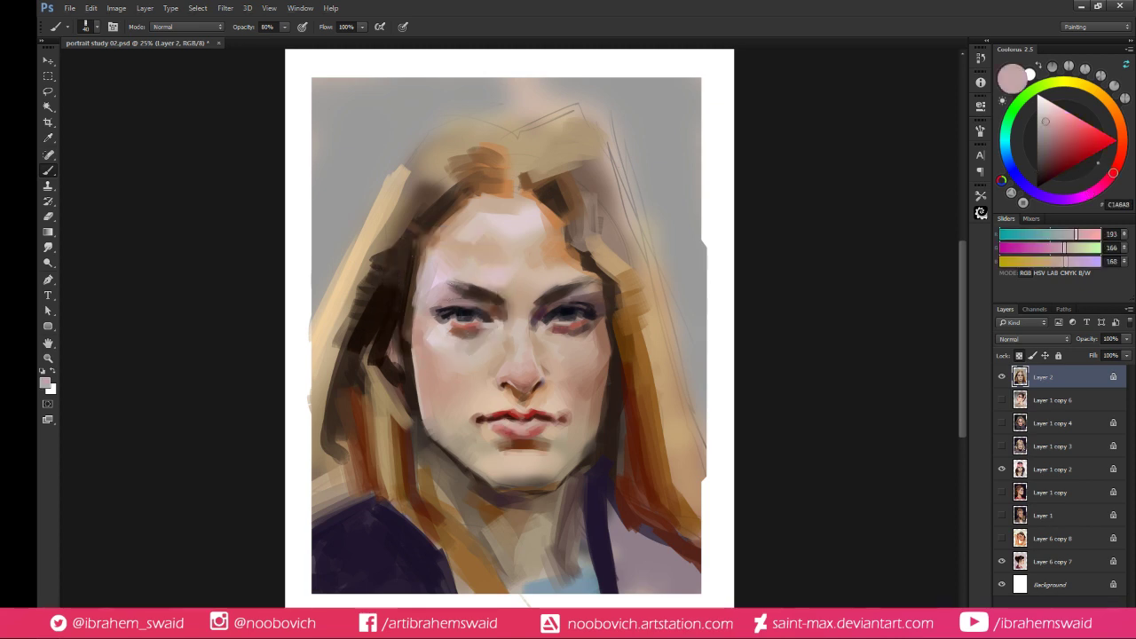
{"action": "left_click", "coordinate": [448, 309], "text": "alt"}
{"action": "left_click", "coordinate": [480, 310], "text": "alt"}
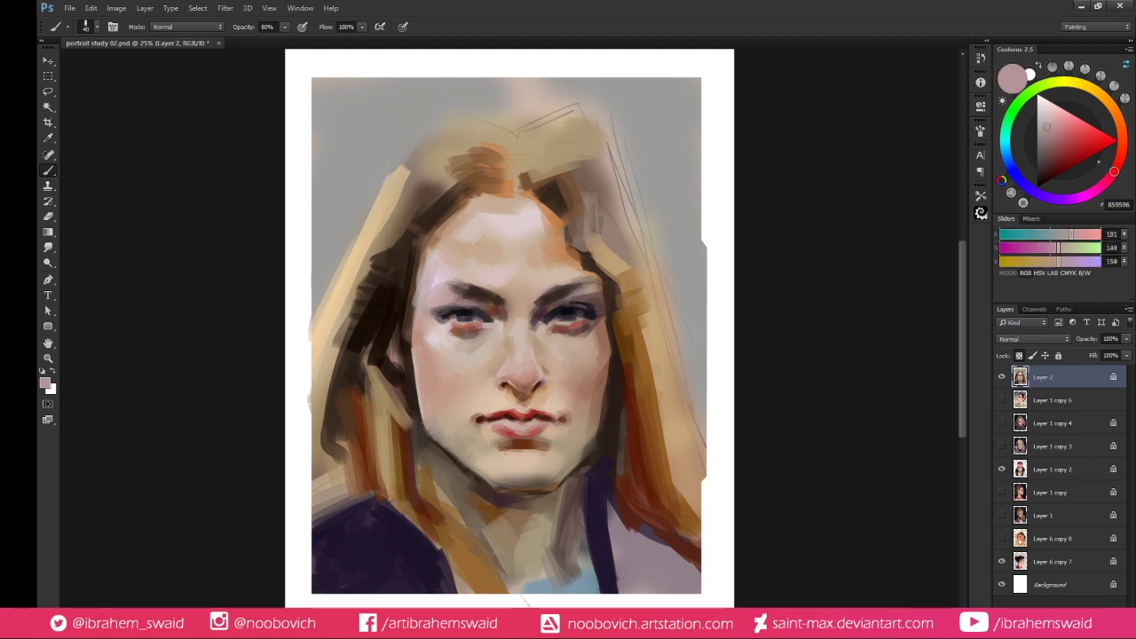
{"action": "left_click", "coordinate": [453, 294], "text": "alt"}
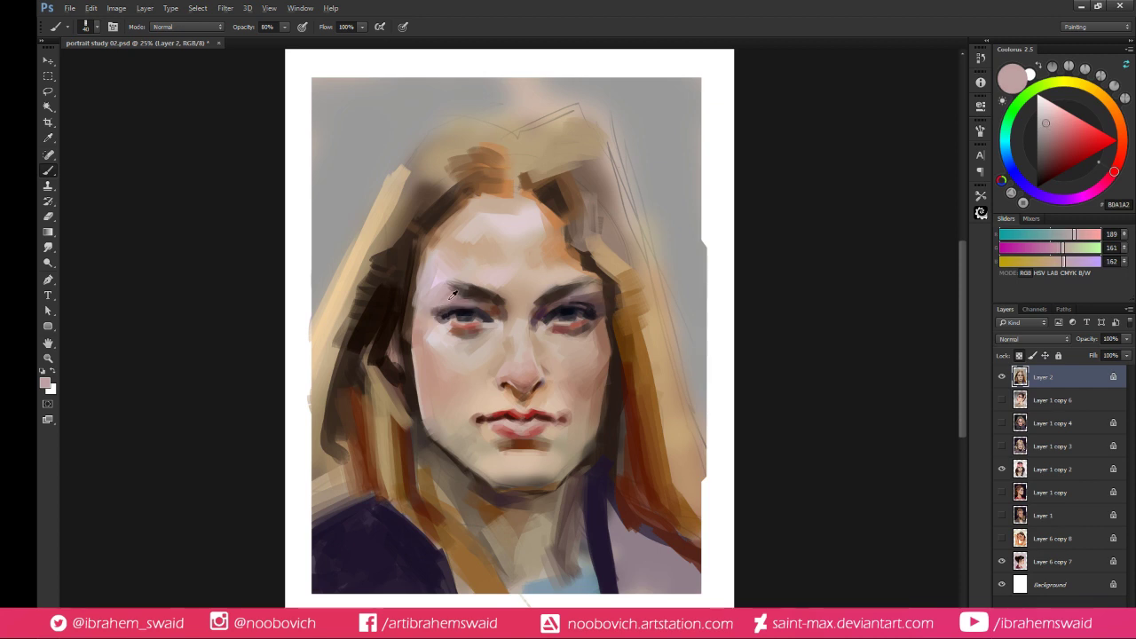
{"action": "left_click", "coordinate": [480, 252], "text": "alt"}
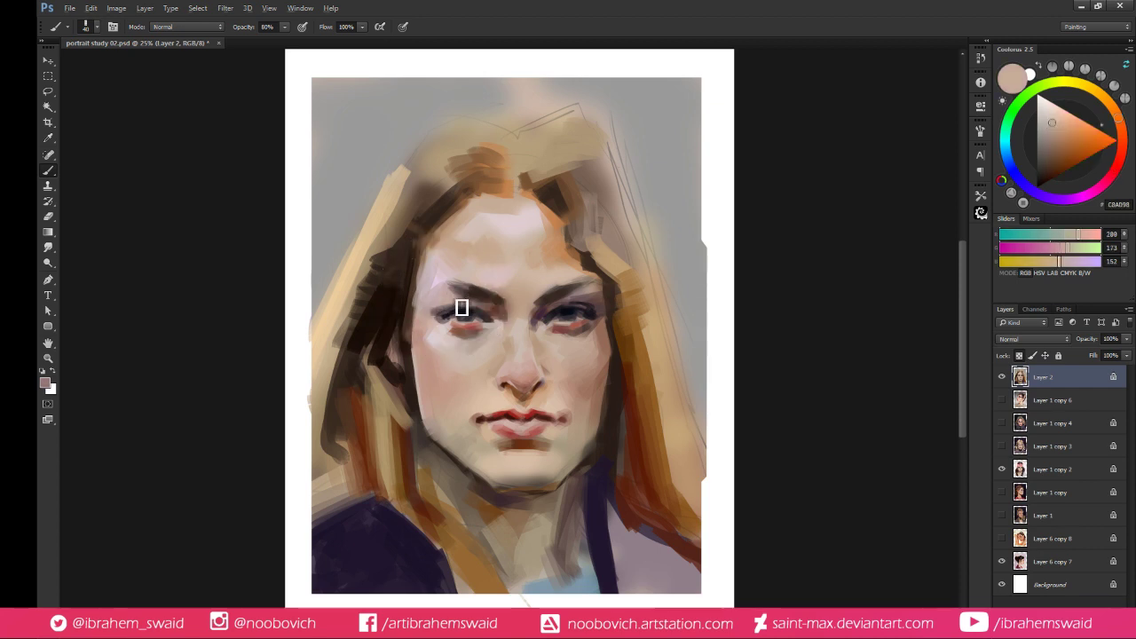
{"action": "left_click", "coordinate": [472, 306], "text": "alt"}
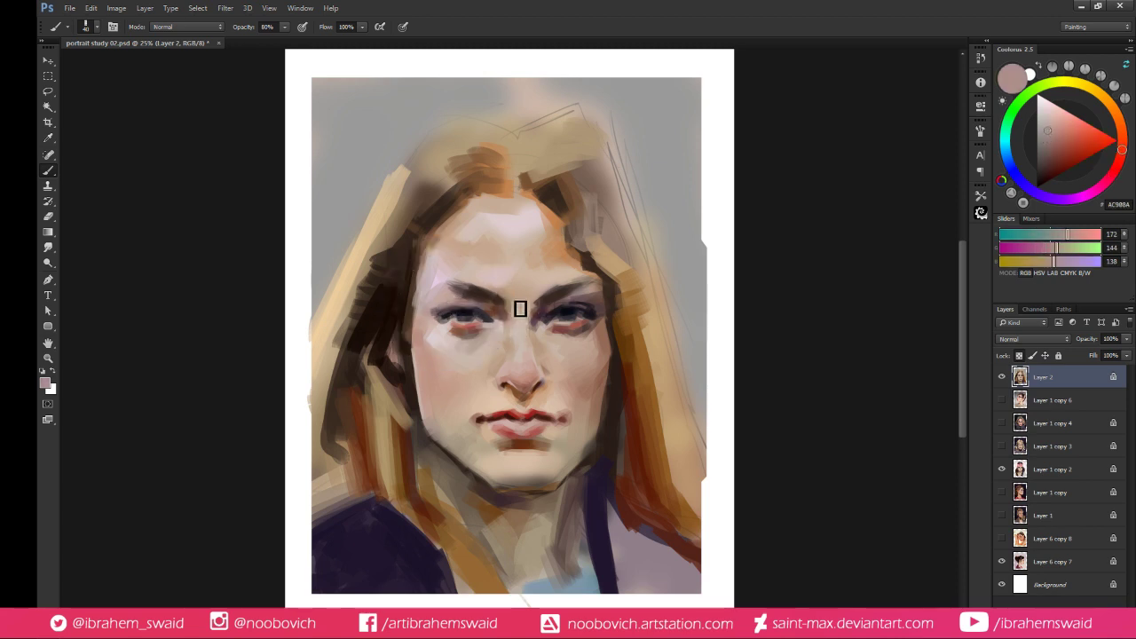
{"action": "left_click", "coordinate": [498, 313], "text": "alt"}
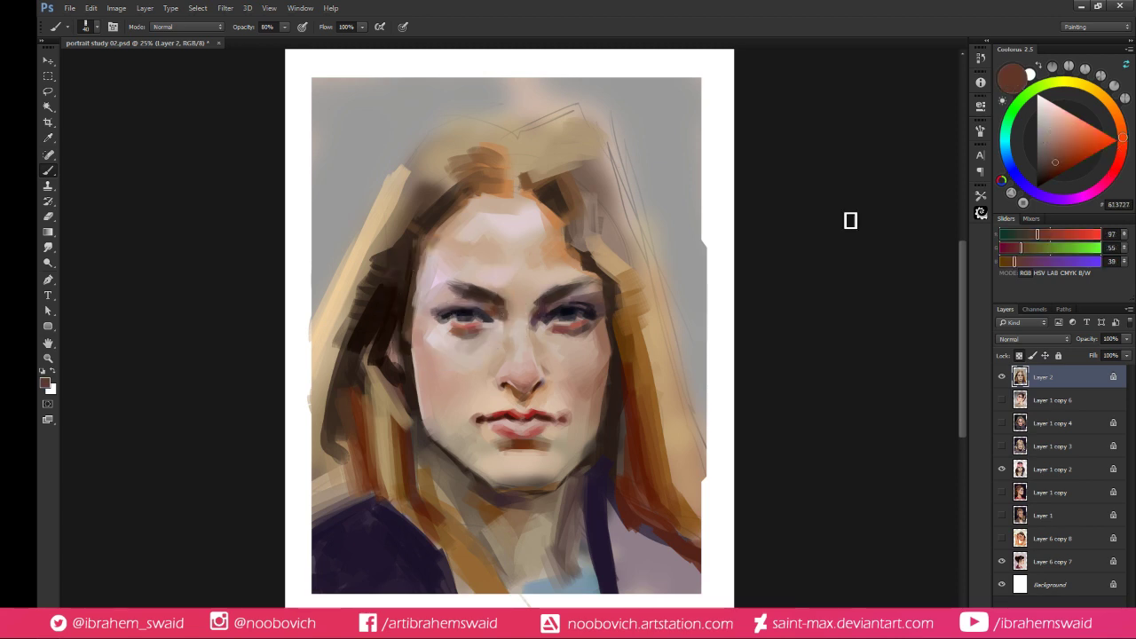
Warm the left eye's inner corner with crimson #872544 and a sampled muted red
{"action": "left_click", "coordinate": [1068, 155]}
{"action": "left_click", "coordinate": [1106, 180]}
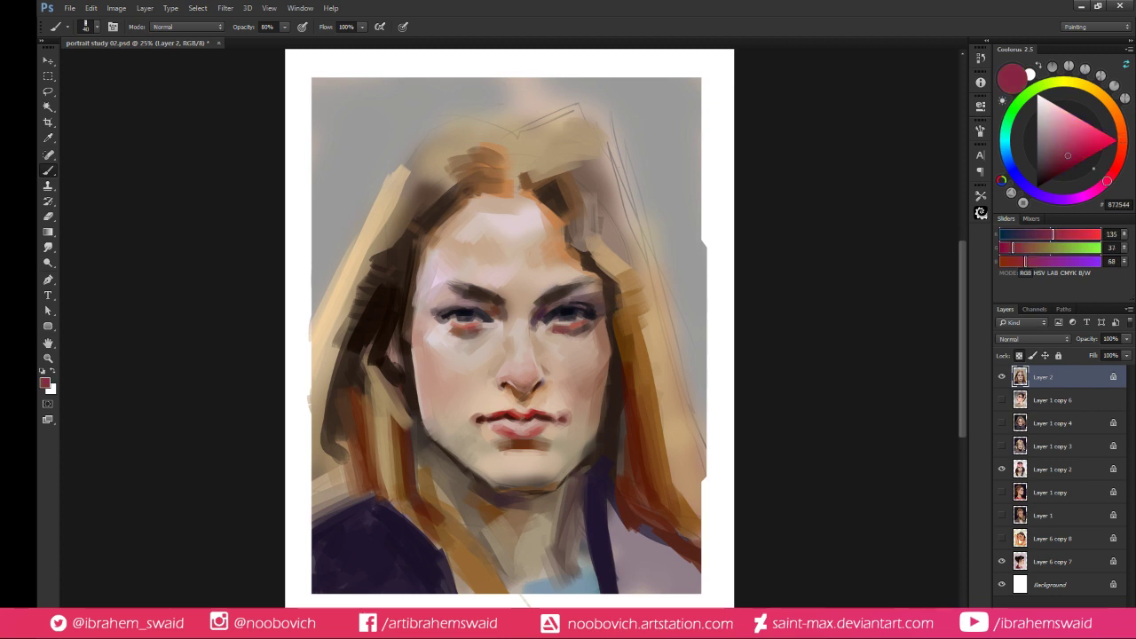
{"action": "left_click", "coordinate": [494, 303], "text": "alt"}
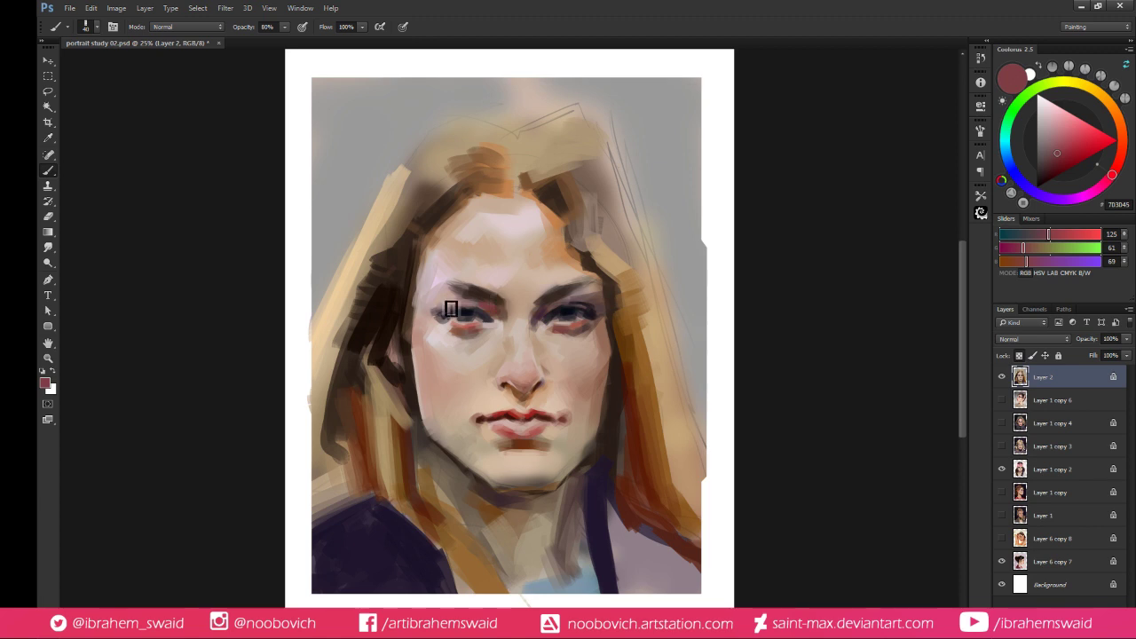
Refine the left eyebrow with sampled dark browns and soften its outer end with sampled greyish pinks
{"action": "left_click", "coordinate": [479, 295], "text": "alt"}
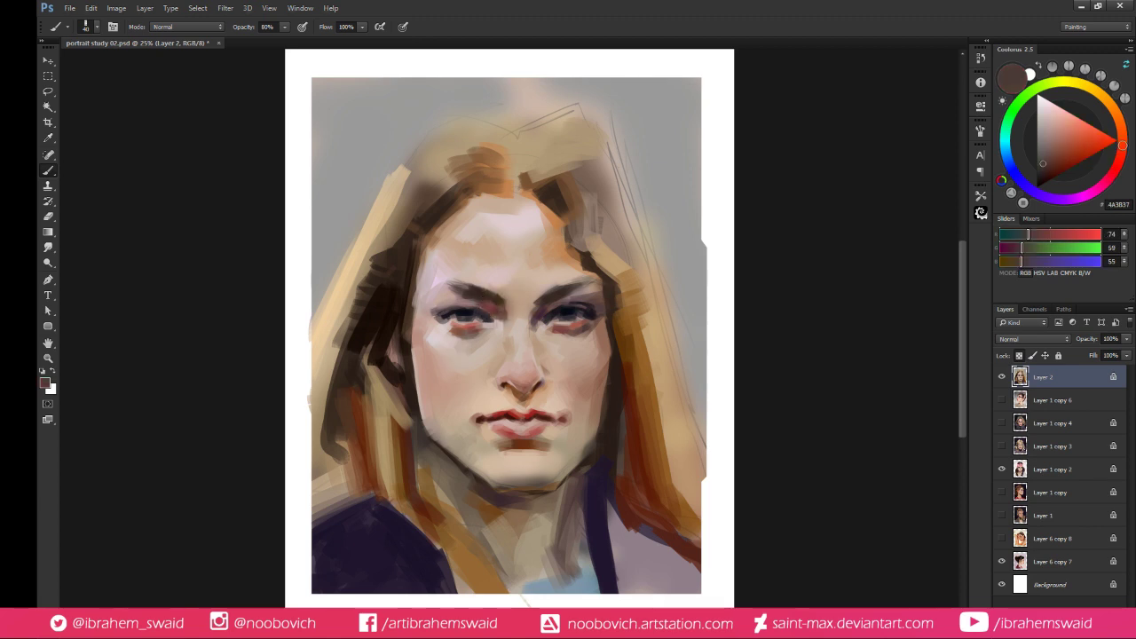
{"action": "left_click", "coordinate": [486, 293], "text": "alt"}
{"action": "left_click", "coordinate": [487, 289], "text": "alt"}
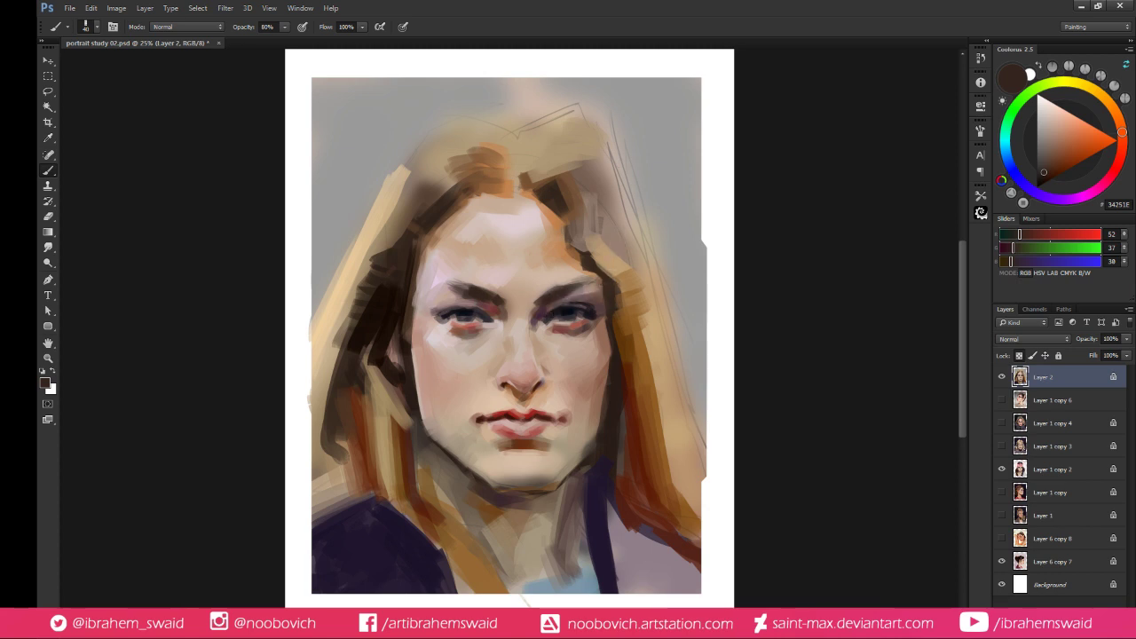
{"action": "left_click", "coordinate": [453, 290], "text": "alt"}
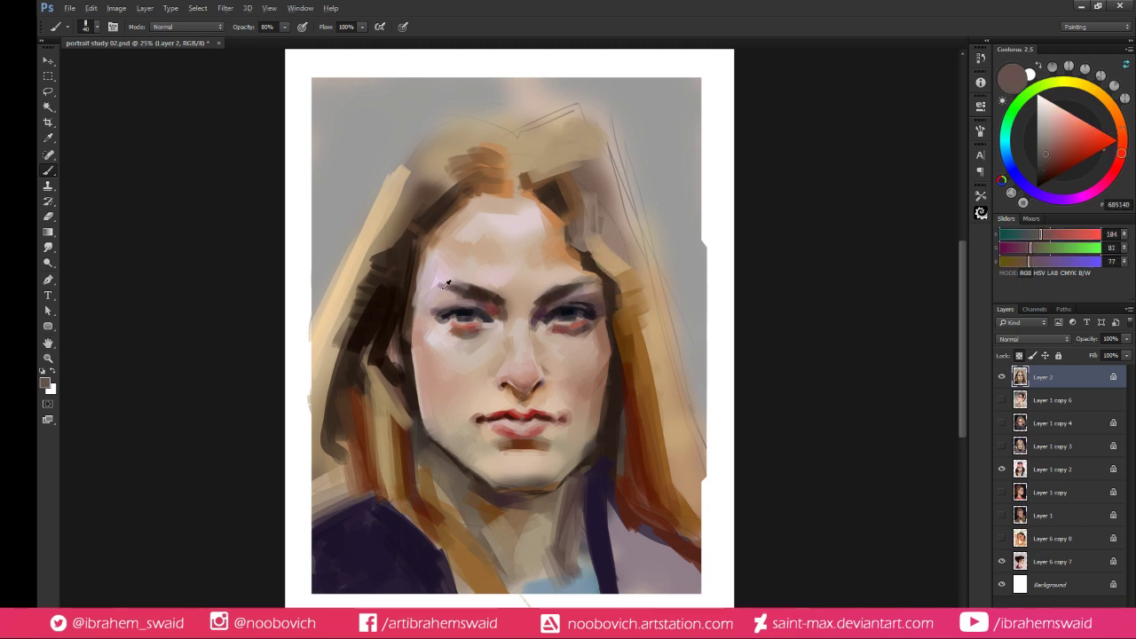
{"action": "left_click", "coordinate": [451, 289], "text": "alt"}
{"action": "left_click", "coordinate": [464, 302], "text": "alt"}
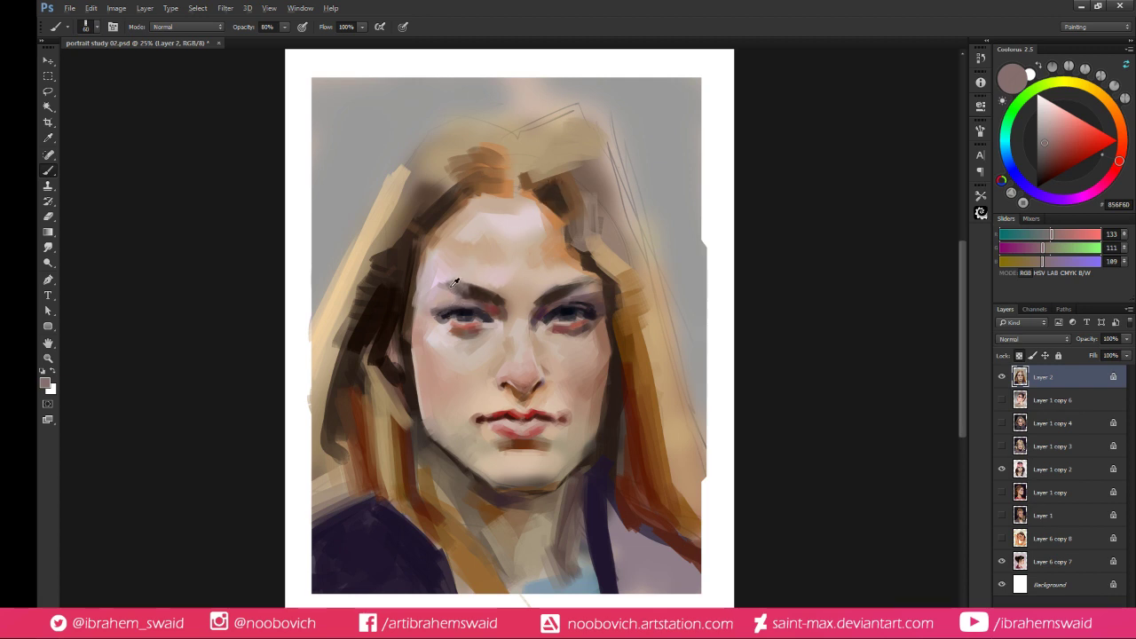
{"action": "left_click", "coordinate": [456, 282], "text": "alt"}
Darken the inner parts of both eyebrows with near-black #0E0A0A
{"action": "left_click", "coordinate": [1043, 173]}
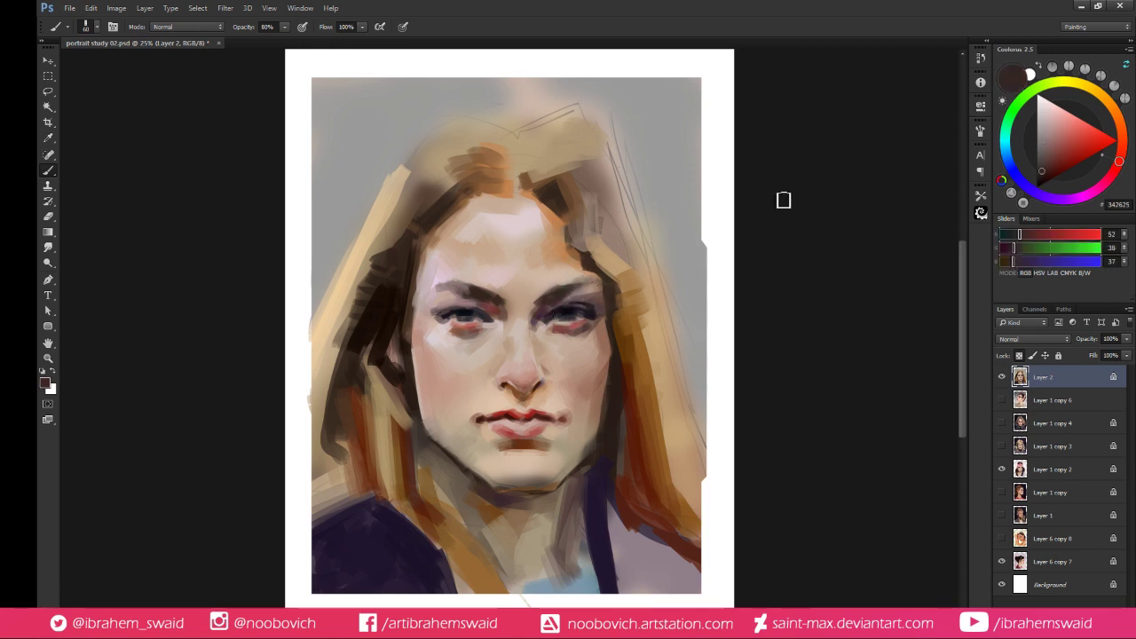
{"action": "left_click", "coordinate": [1038, 182]}
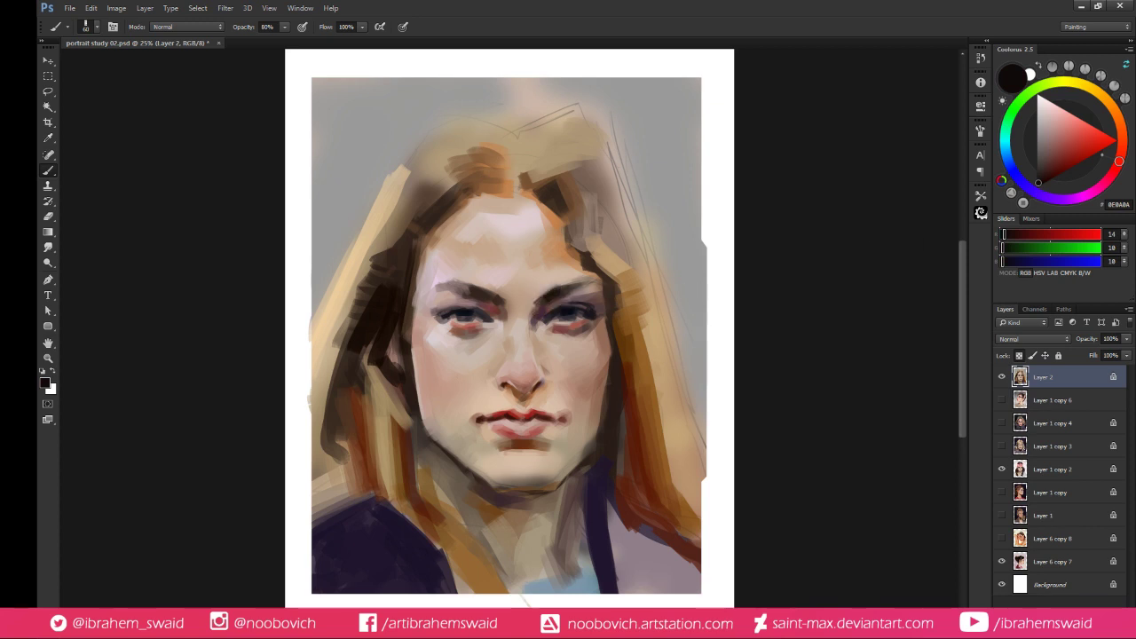
{"action": "left_click_drag", "start_coordinate": [475, 308], "coordinate": [490, 290]}
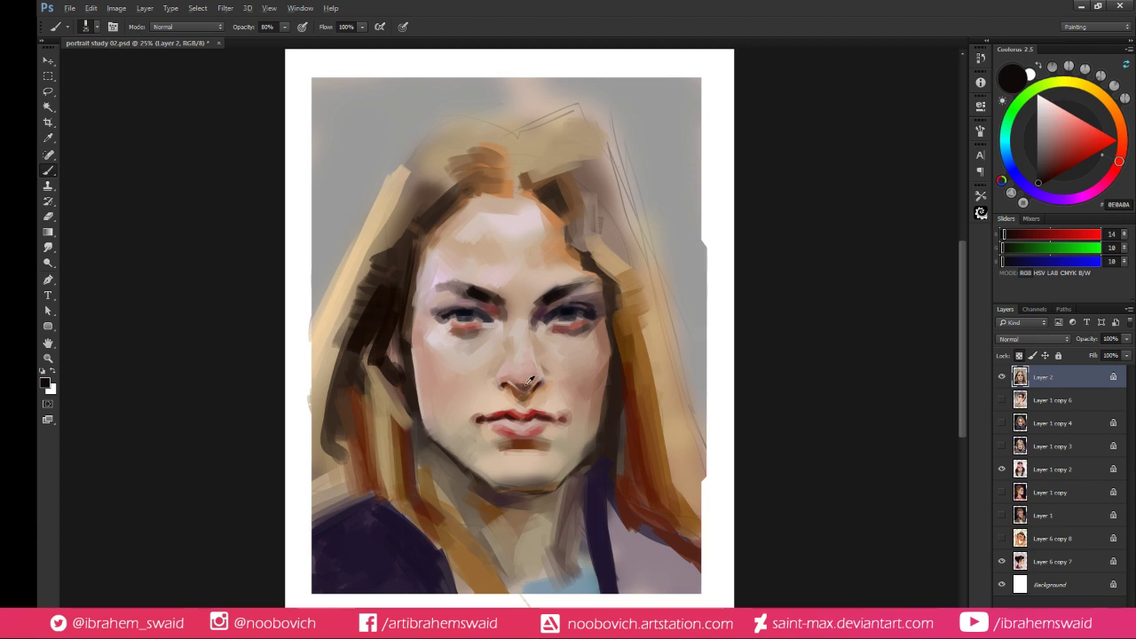
Reshape the nose's underside and right nostril with a size 40 brush in sampled reddish browns and dusty pinks
{"action": "left_click", "coordinate": [528, 383], "text": "alt"}
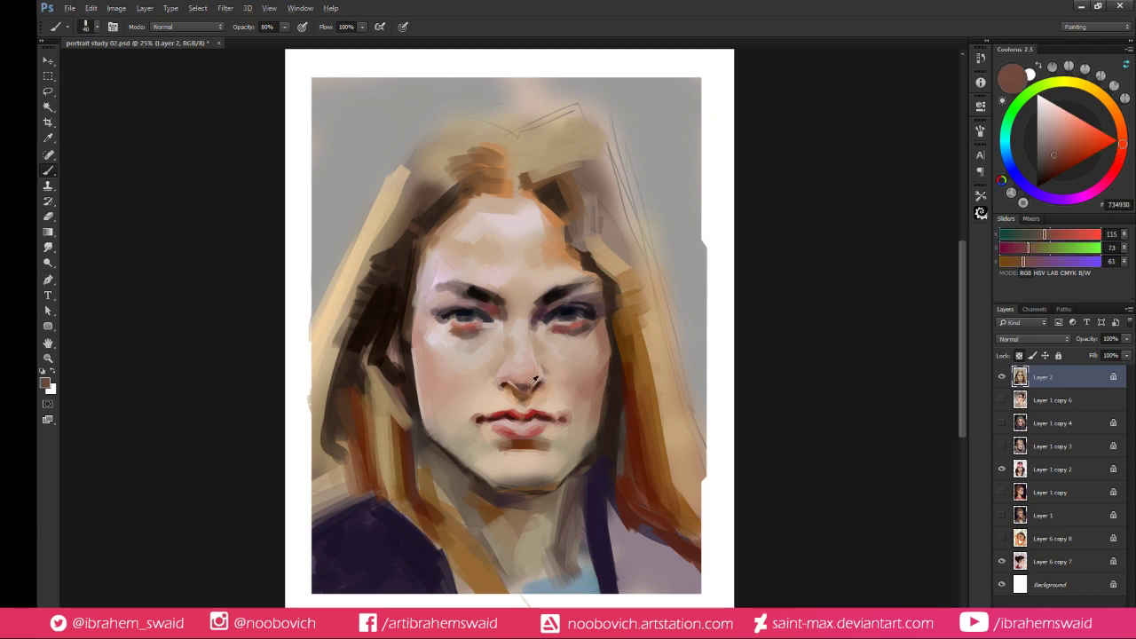
{"action": "left_click", "coordinate": [526, 384], "text": "alt"}
{"action": "left_click", "coordinate": [534, 380], "text": "alt"}
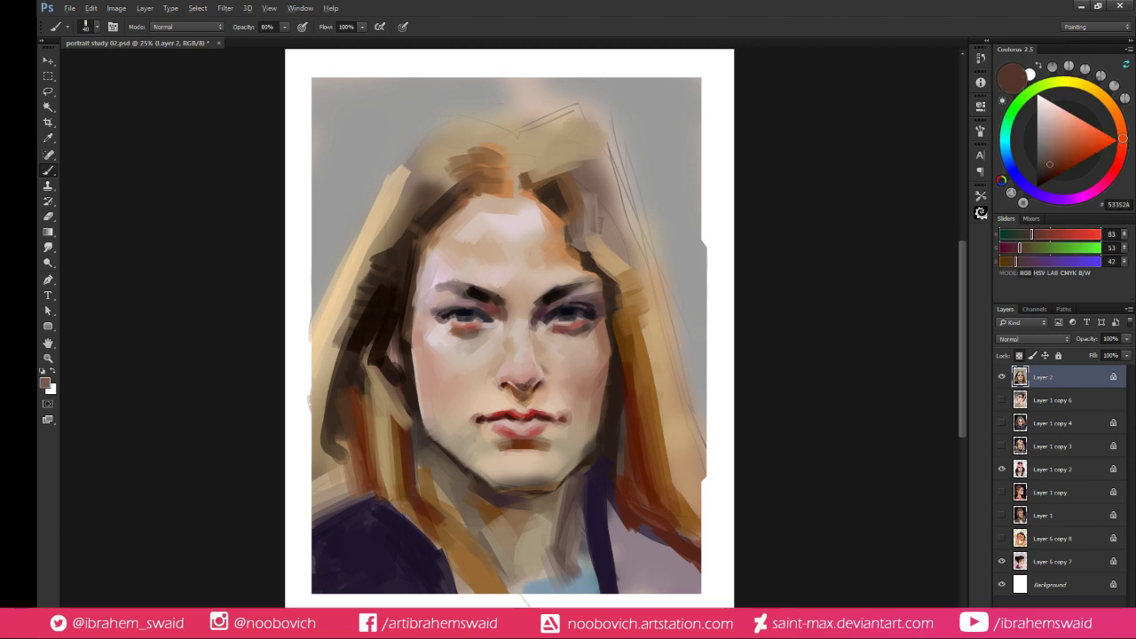
{"action": "left_click", "coordinate": [536, 378], "text": "alt"}
{"action": "left_click", "coordinate": [541, 376], "text": "alt"}
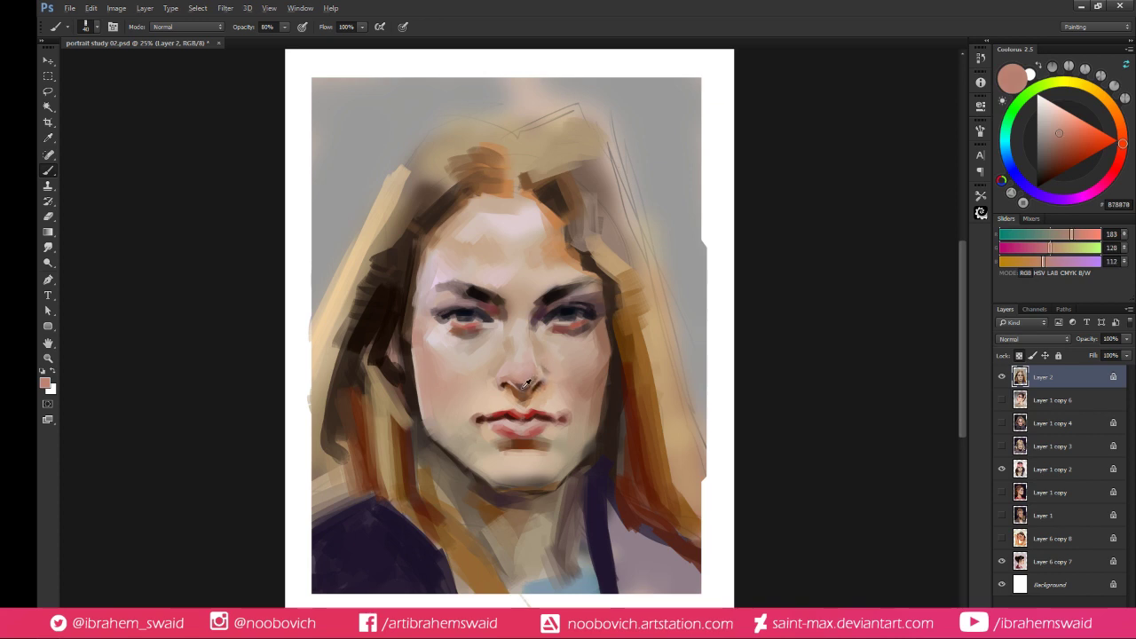
{"action": "left_click", "coordinate": [520, 385], "text": "alt"}
{"action": "left_click", "coordinate": [536, 393], "text": "alt"}
{"action": "left_click", "coordinate": [536, 390], "text": "alt"}
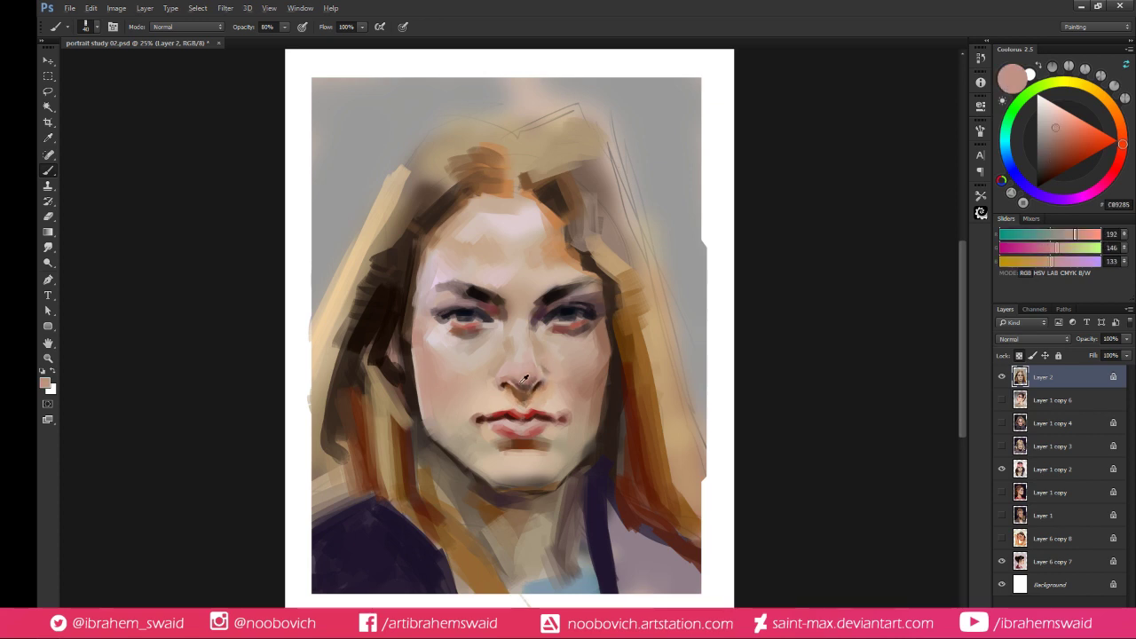
{"action": "left_click", "coordinate": [539, 392], "text": "alt"}
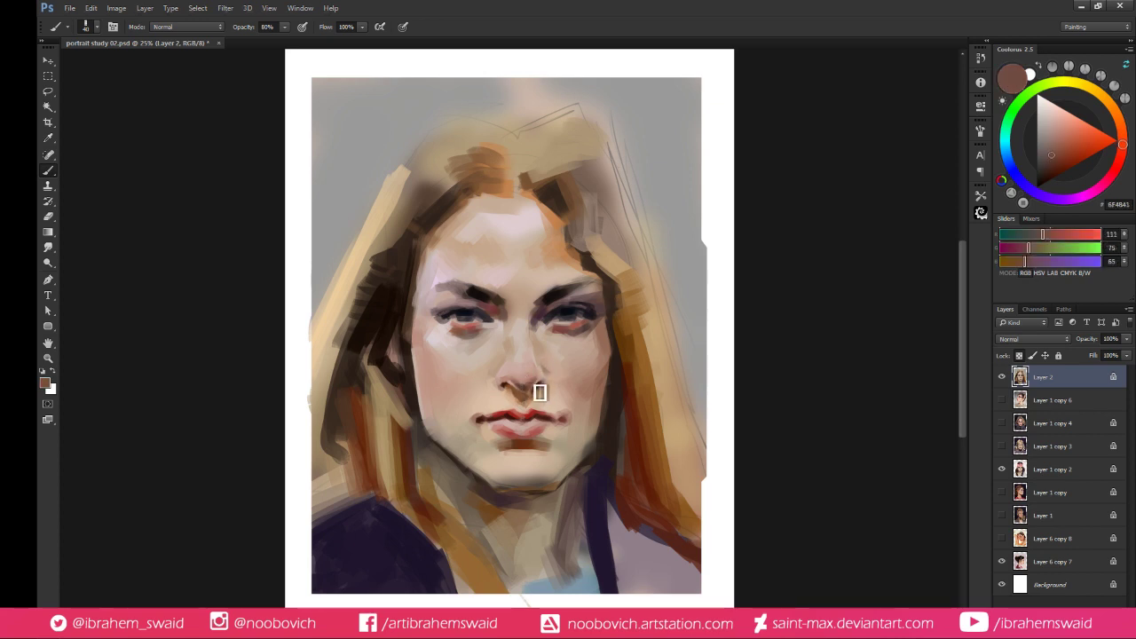
Work deep red and sampled reddish brown into the right nostril, and blend the skin below it with sampled tans
{"action": "left_click", "coordinate": [1077, 160]}
{"action": "left_click", "coordinate": [1115, 168]}
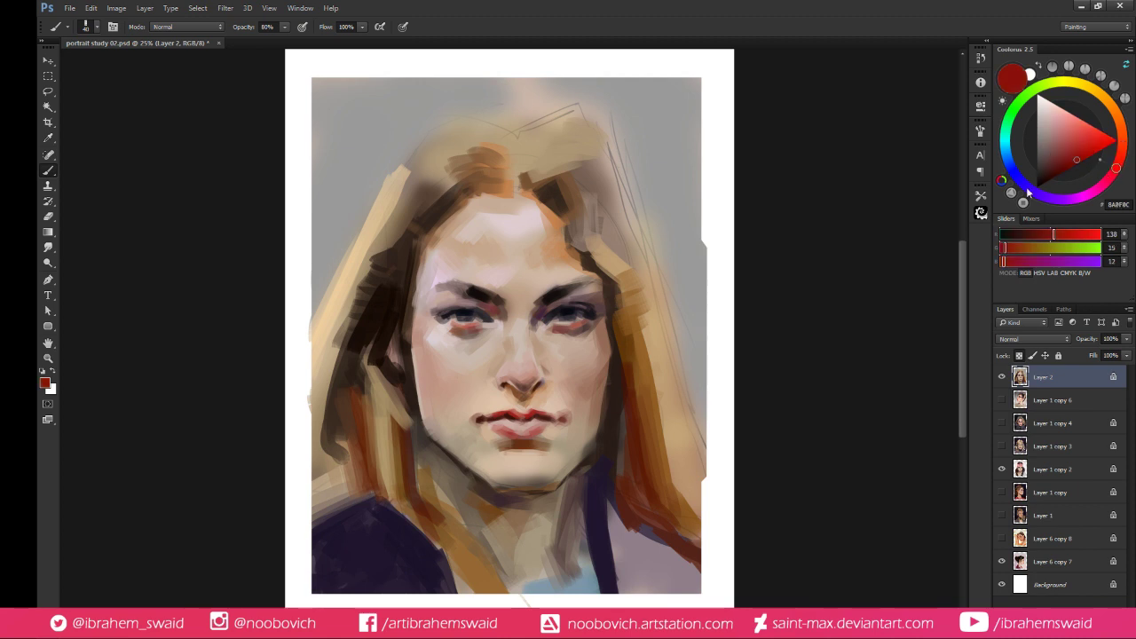
{"action": "left_click", "coordinate": [537, 376], "text": "alt"}
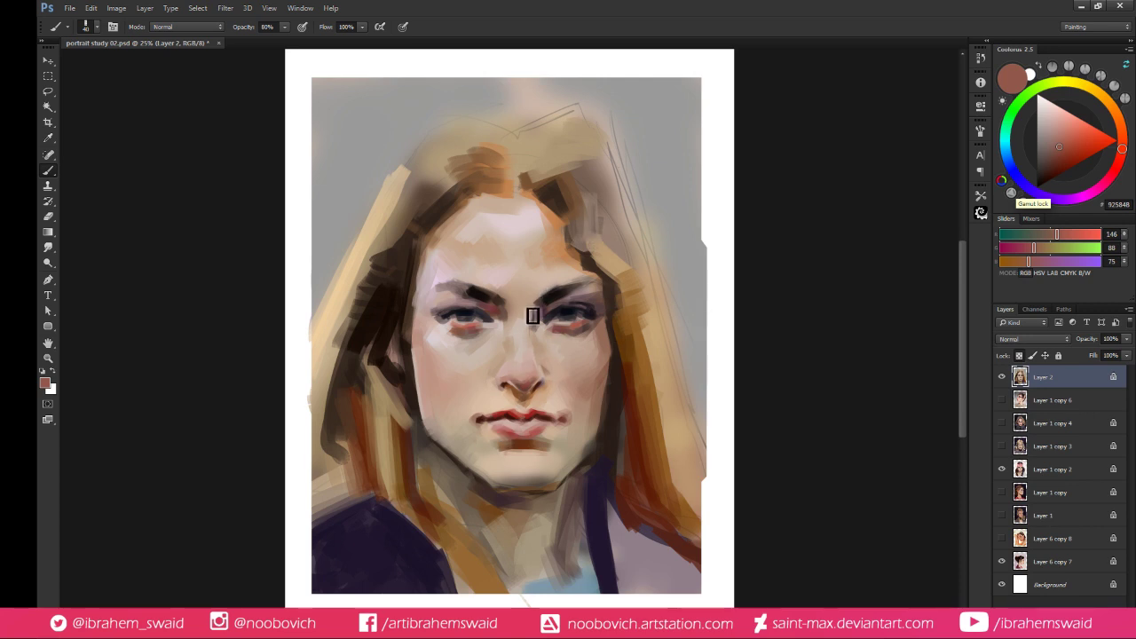
{"action": "left_click", "coordinate": [539, 401], "text": "alt"}
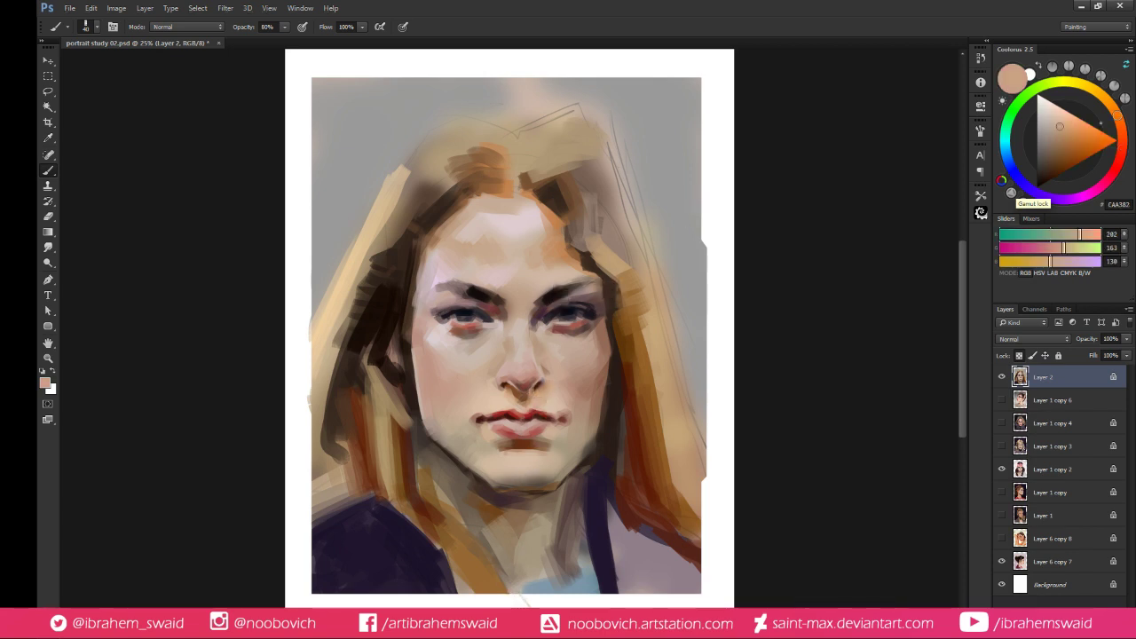
{"action": "left_click", "coordinate": [540, 390], "text": "alt"}
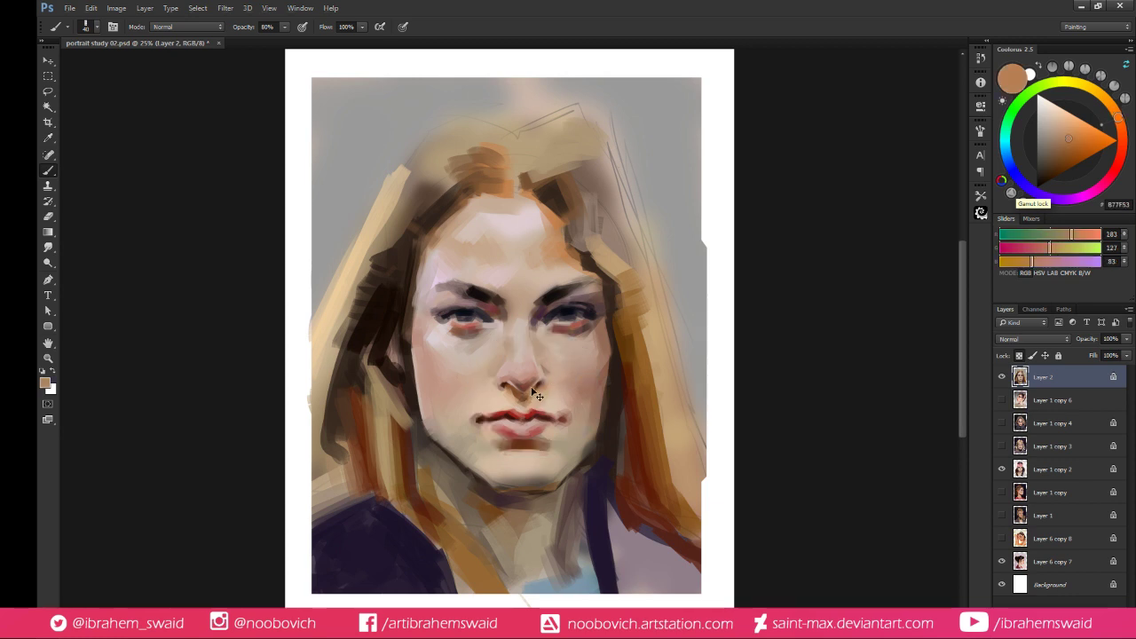
{"action": "left_click", "coordinate": [539, 393], "text": "alt"}
{"action": "left_click", "coordinate": [528, 403], "text": "alt"}
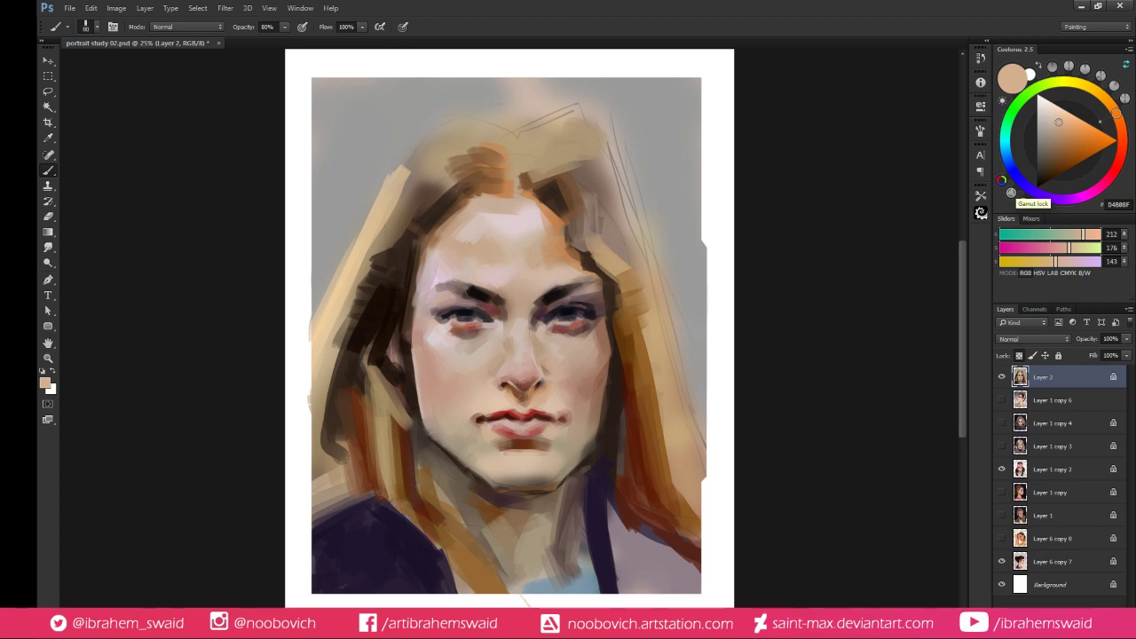
Blend the left eyebrow's inner end and the forehead above the right eyebrow with sampled dark brown and beige tones
{"action": "left_click", "coordinate": [497, 292], "text": "alt"}
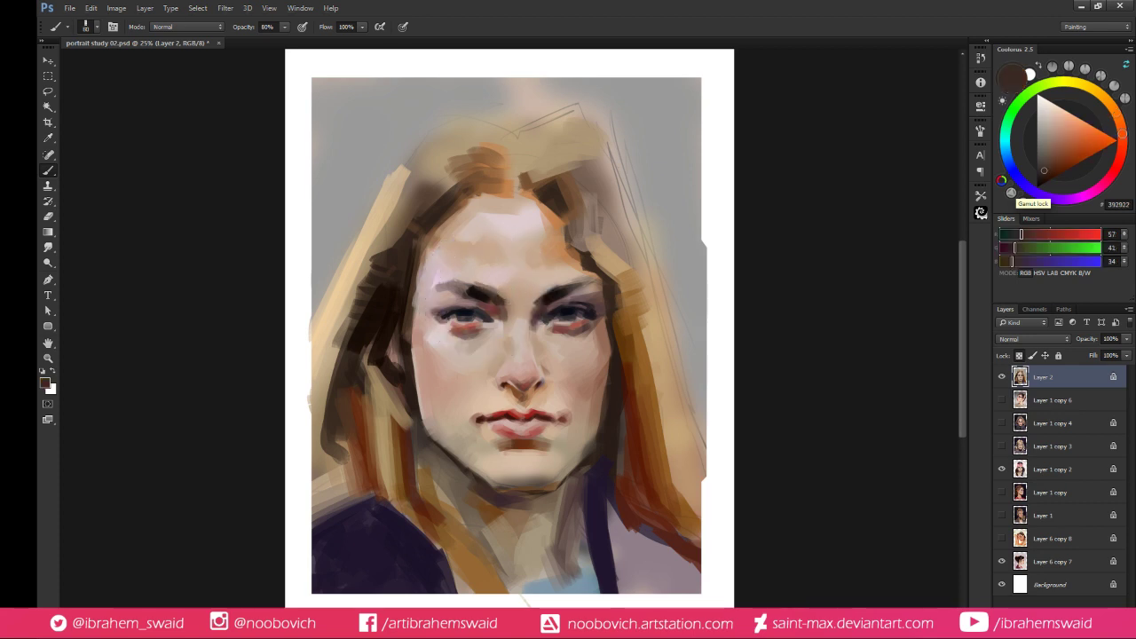
{"action": "left_click", "coordinate": [507, 284], "text": "alt"}
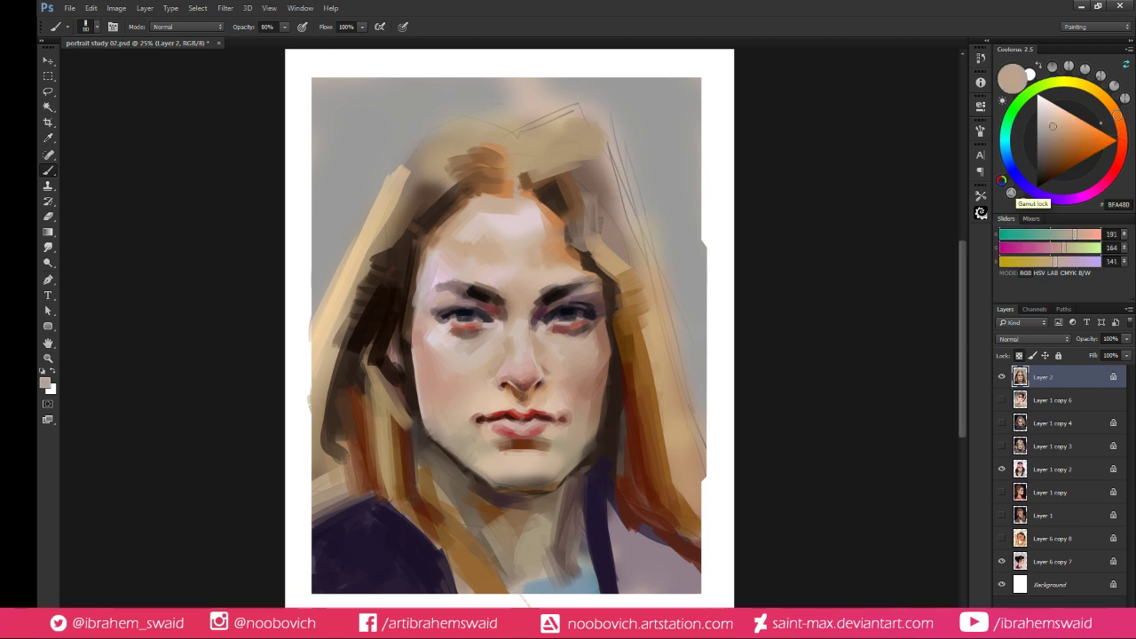
{"action": "left_click", "coordinate": [547, 258], "text": "alt"}
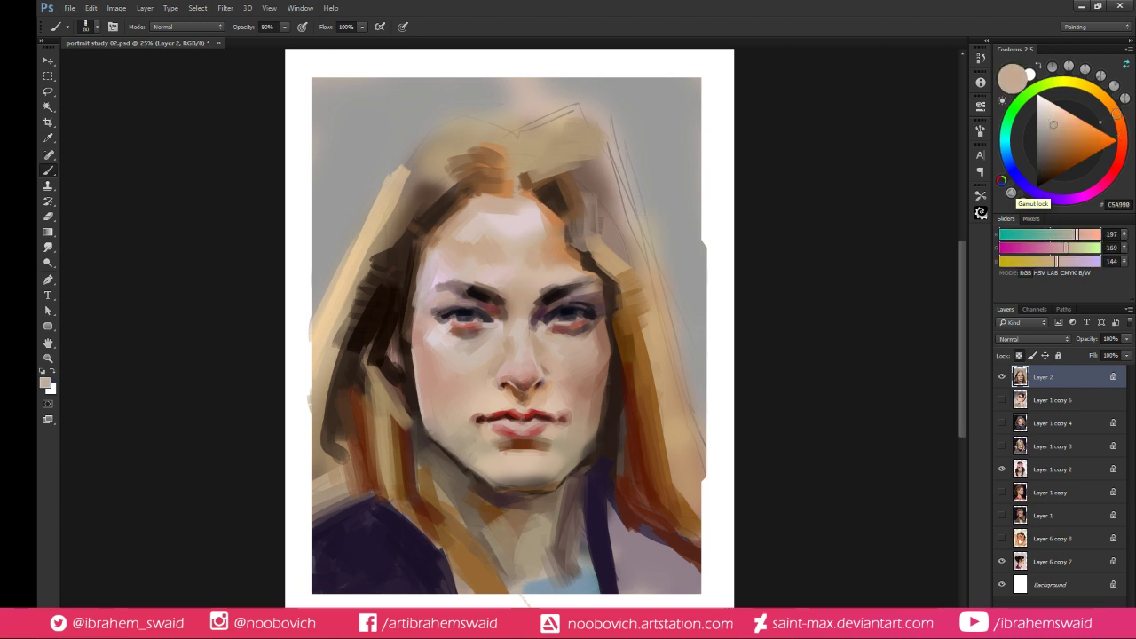
{"action": "left_click", "coordinate": [561, 243], "text": "alt"}
{"action": "left_click", "coordinate": [550, 256], "text": "alt"}
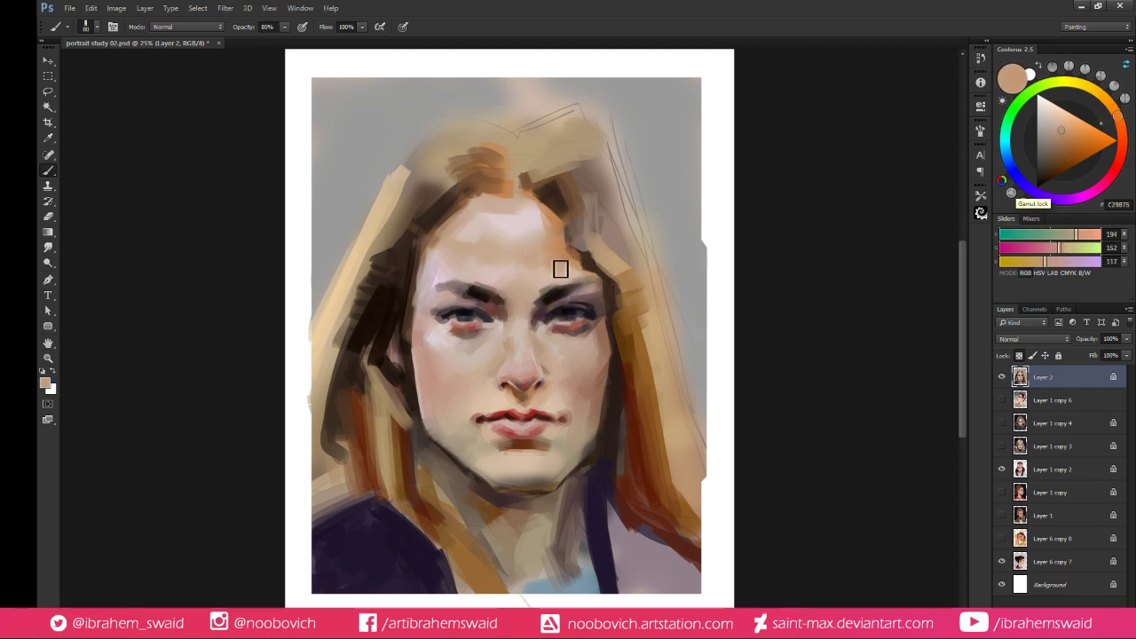
{"action": "left_click", "coordinate": [544, 273], "text": "alt"}
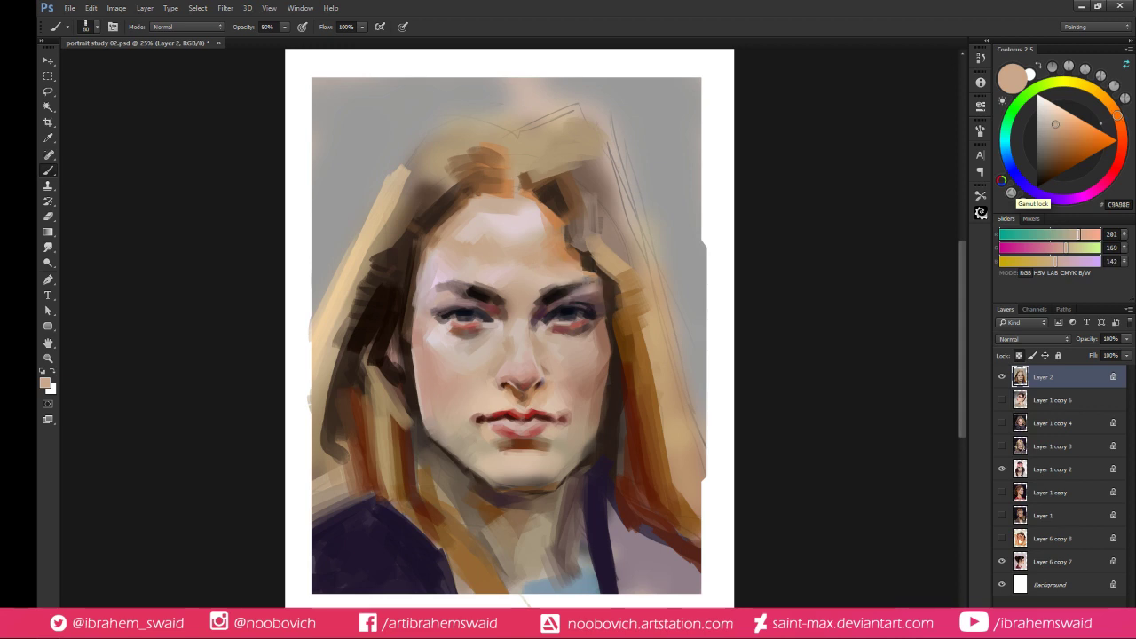
Clean up the hairline at the right temple with sampled dark browns and neighbouring skin tones
{"action": "left_click", "coordinate": [593, 274], "text": "alt"}
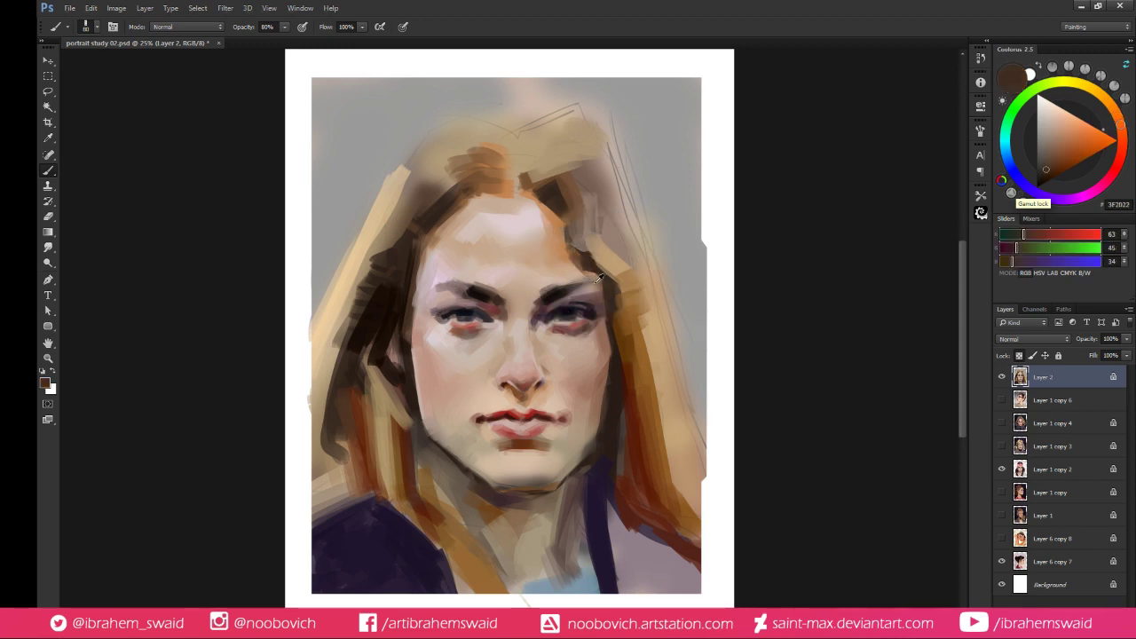
{"action": "left_click", "coordinate": [582, 265], "text": "alt"}
{"action": "left_click", "coordinate": [582, 269], "text": "alt"}
{"action": "left_click", "coordinate": [584, 264], "text": "alt"}
{"action": "left_click", "coordinate": [586, 262], "text": "alt"}
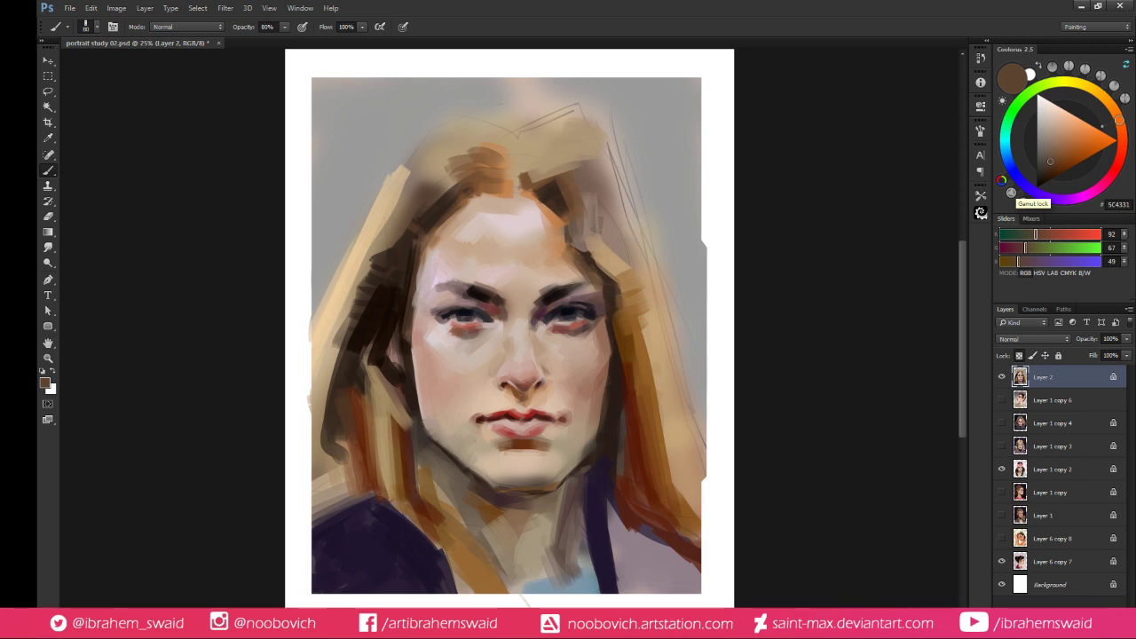
Smooth the highlight on the upper forehead and the nose bridge with sampled pale pinks and light beiges
{"action": "left_click", "coordinate": [521, 210], "text": "alt"}
{"action": "left_click", "coordinate": [494, 214], "text": "alt"}
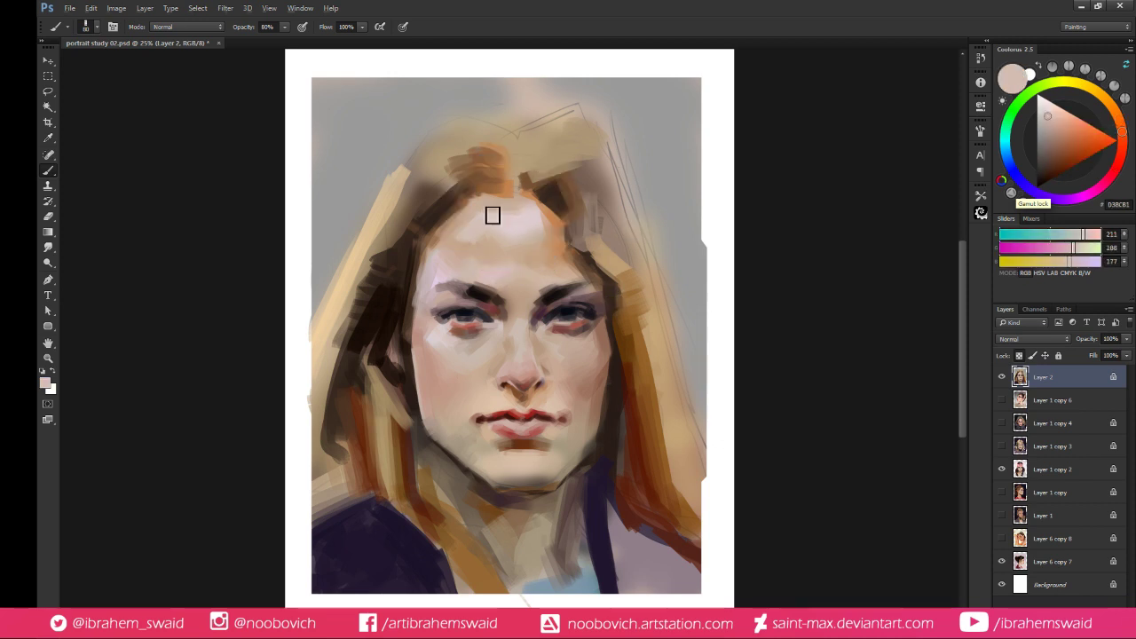
{"action": "left_click", "coordinate": [510, 206], "text": "alt"}
{"action": "left_click", "coordinate": [501, 213], "text": "alt"}
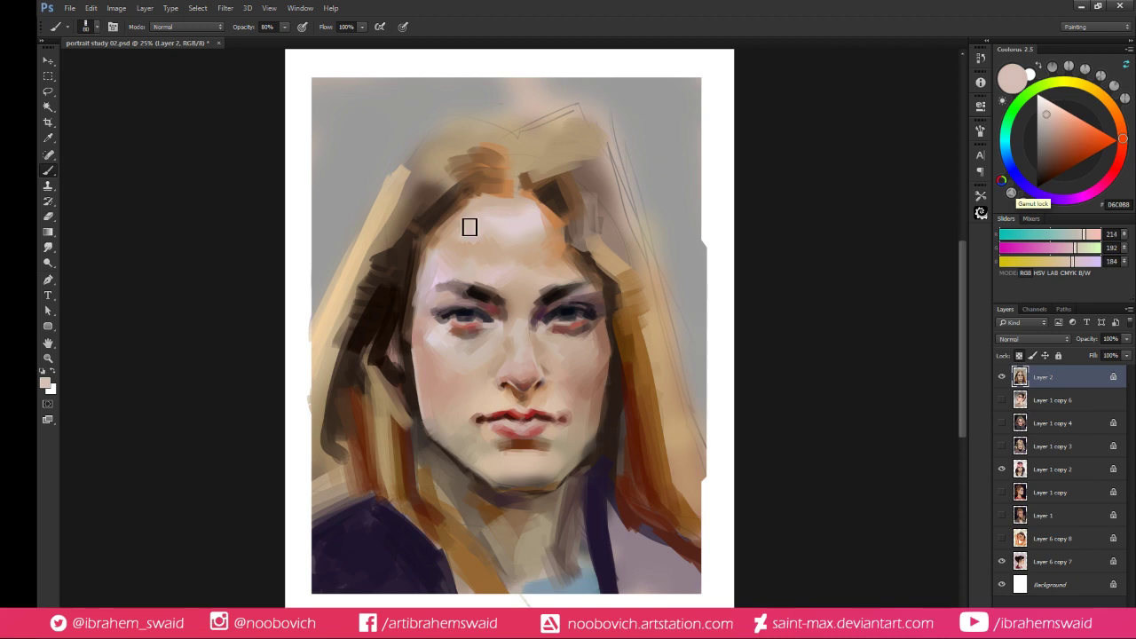
{"action": "left_click", "coordinate": [518, 329], "text": "alt"}
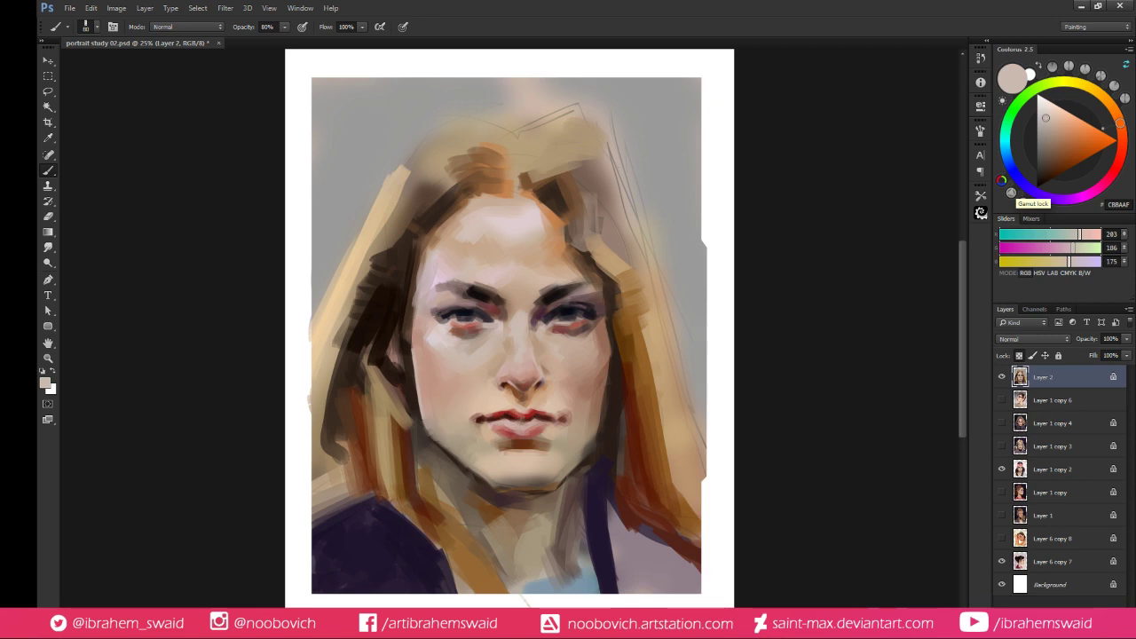
Redefine the left jawline and lower cheek edge with sampled greyish beige, dusty pink and dark brown strokes
{"action": "left_click", "coordinate": [436, 419], "text": "alt"}
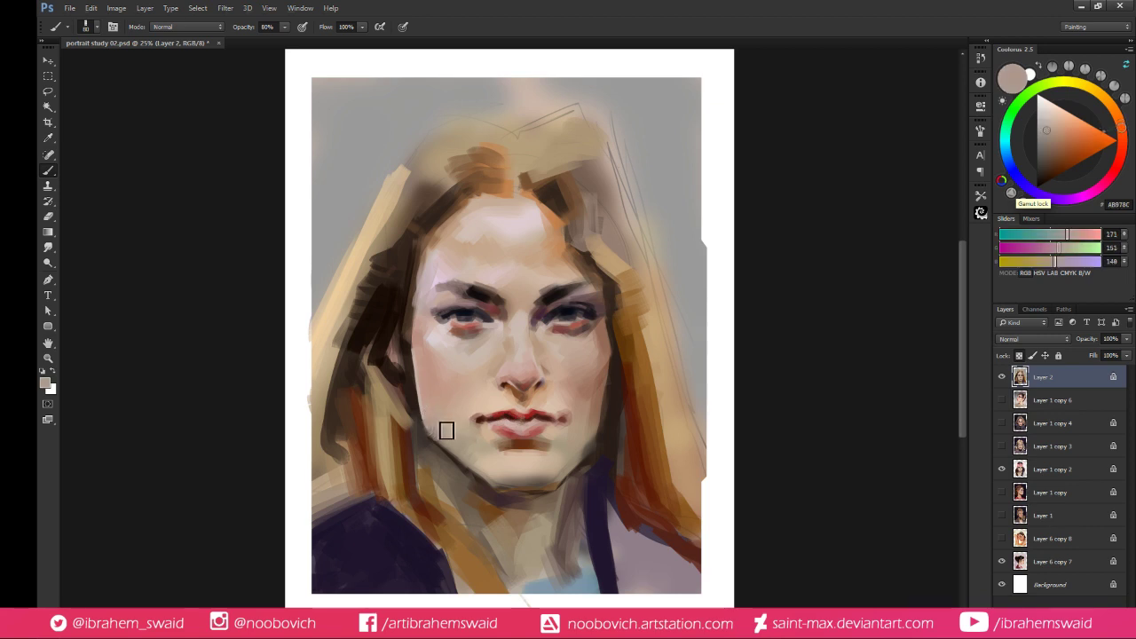
{"action": "left_click", "coordinate": [436, 413], "text": "alt"}
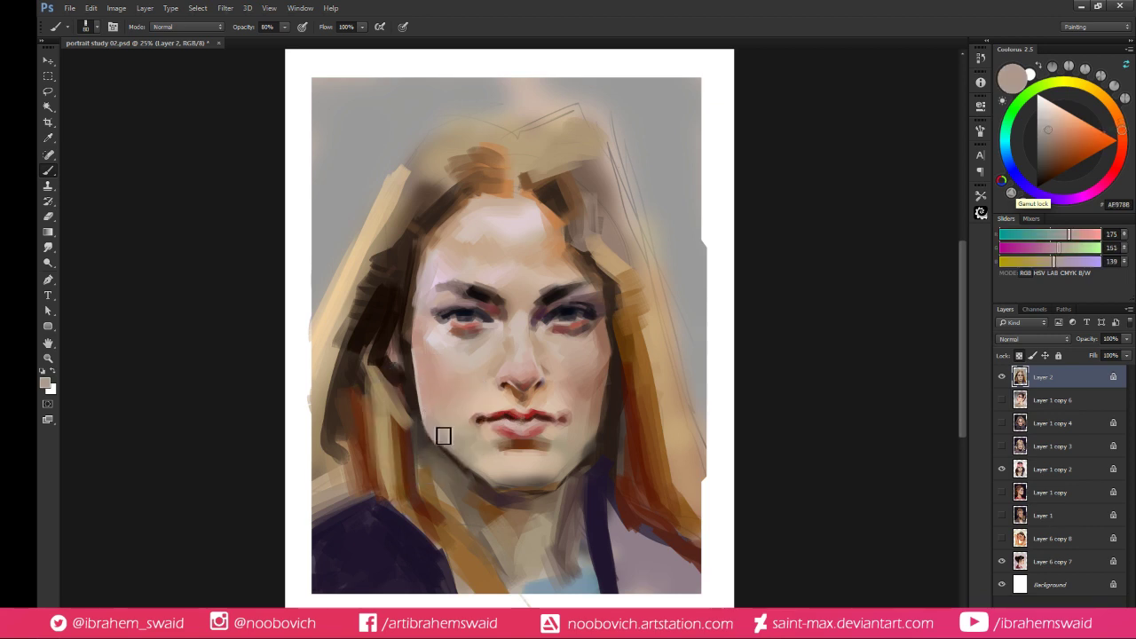
{"action": "left_click_drag", "start_coordinate": [442, 439], "coordinate": [469, 463]}
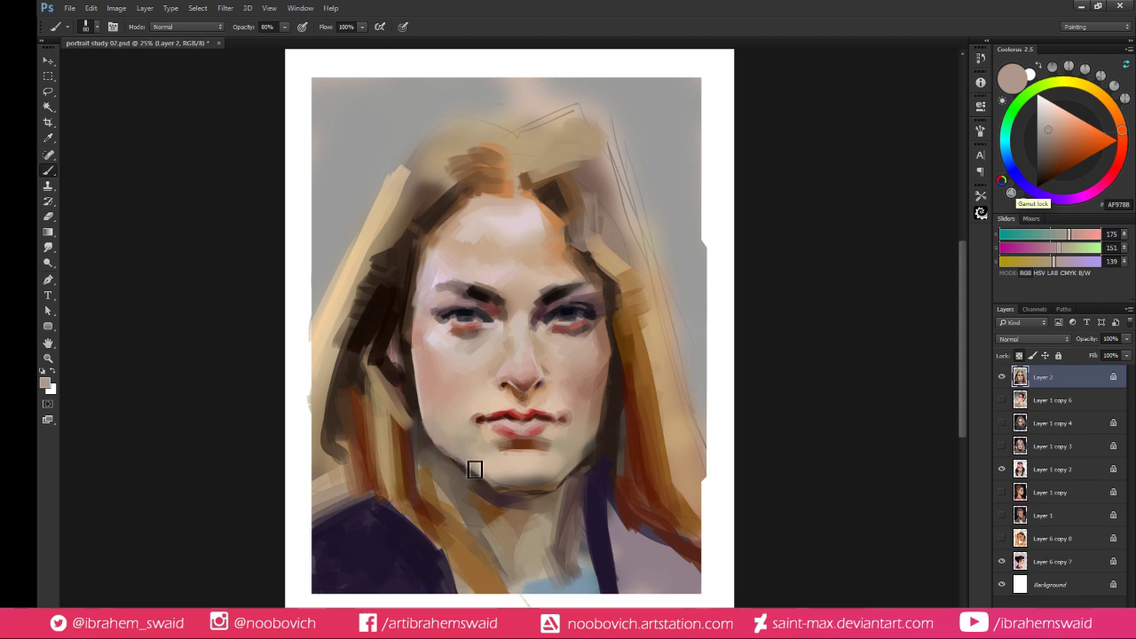
{"action": "left_click", "coordinate": [428, 426], "text": "alt"}
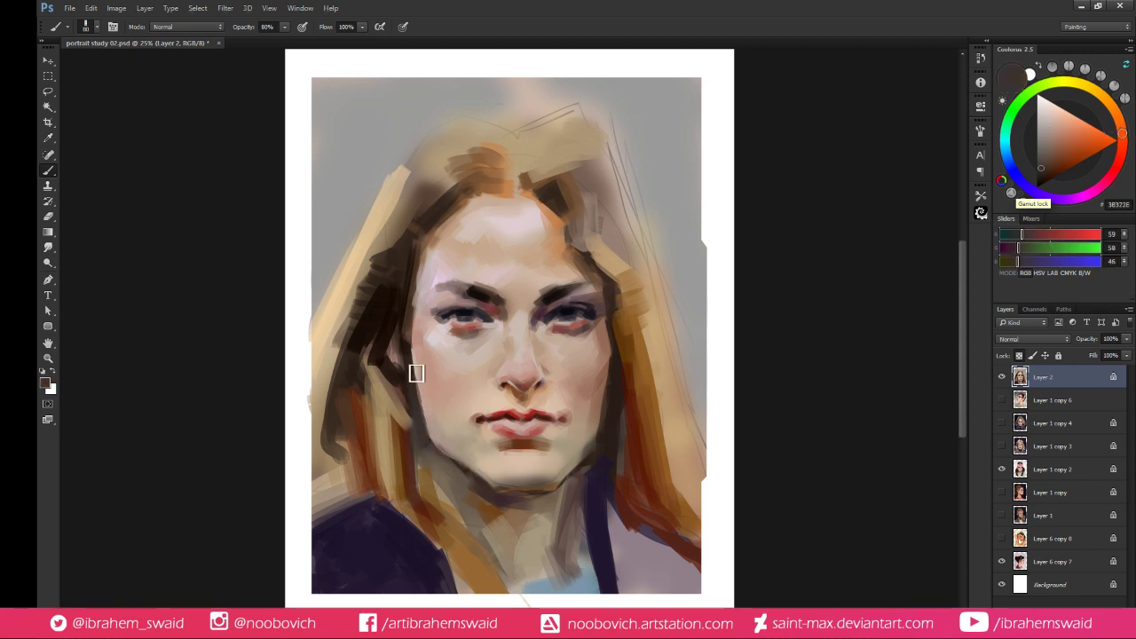
{"action": "left_click", "coordinate": [434, 406], "text": "alt"}
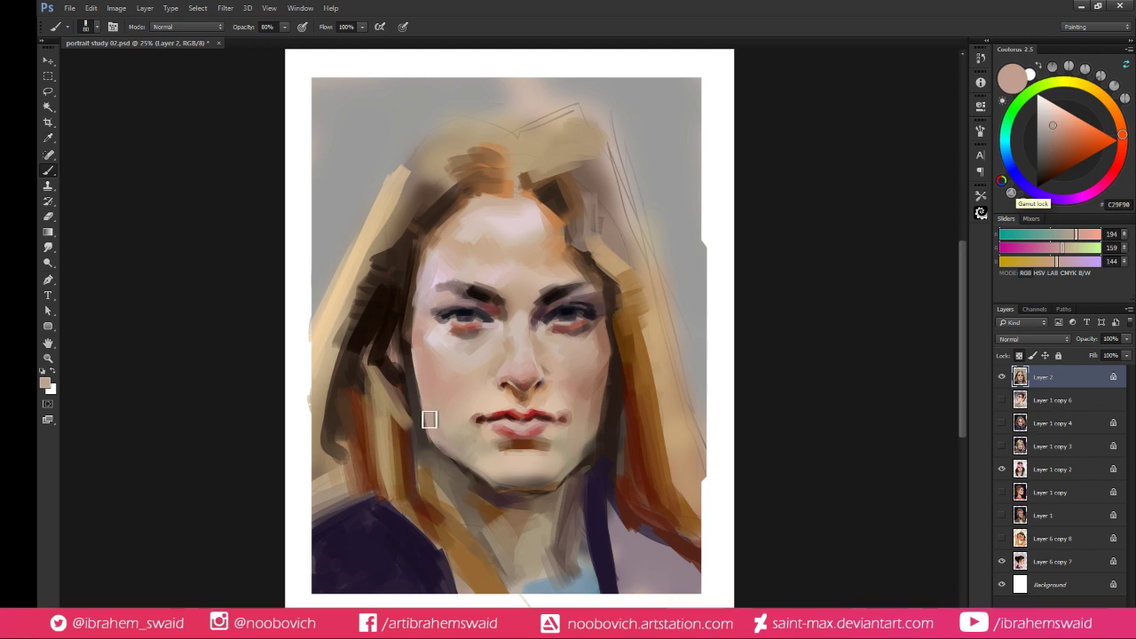
{"action": "left_click", "coordinate": [429, 443], "text": "alt"}
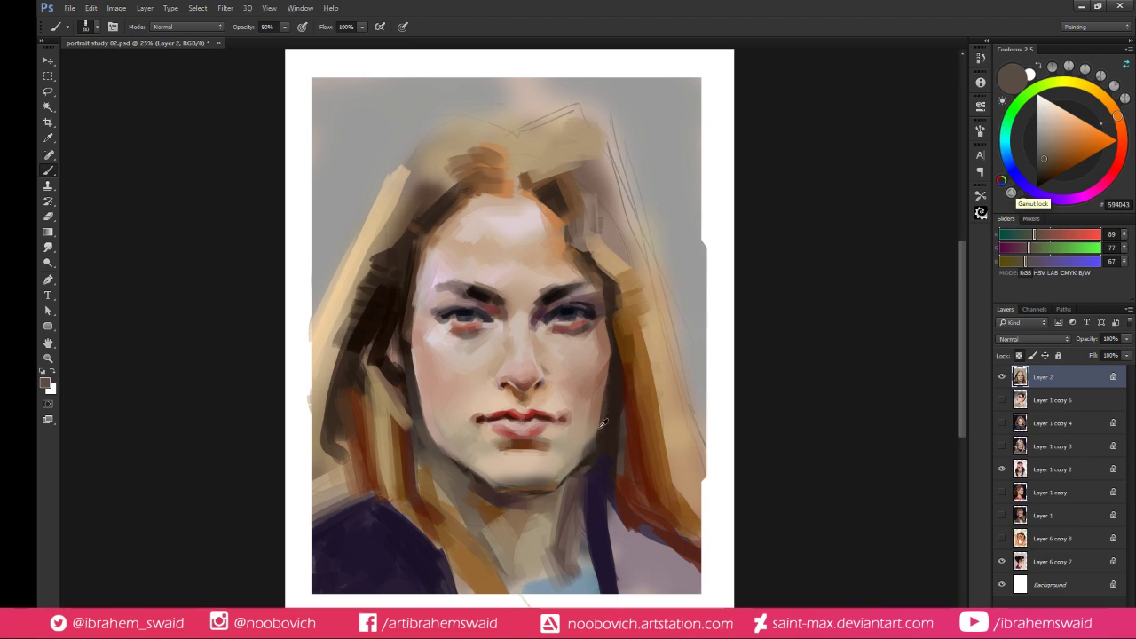
Refine the right jawline and lower cheek edge with sampled dusty browns and greyish beiges
{"action": "left_click", "coordinate": [595, 422], "text": "alt"}
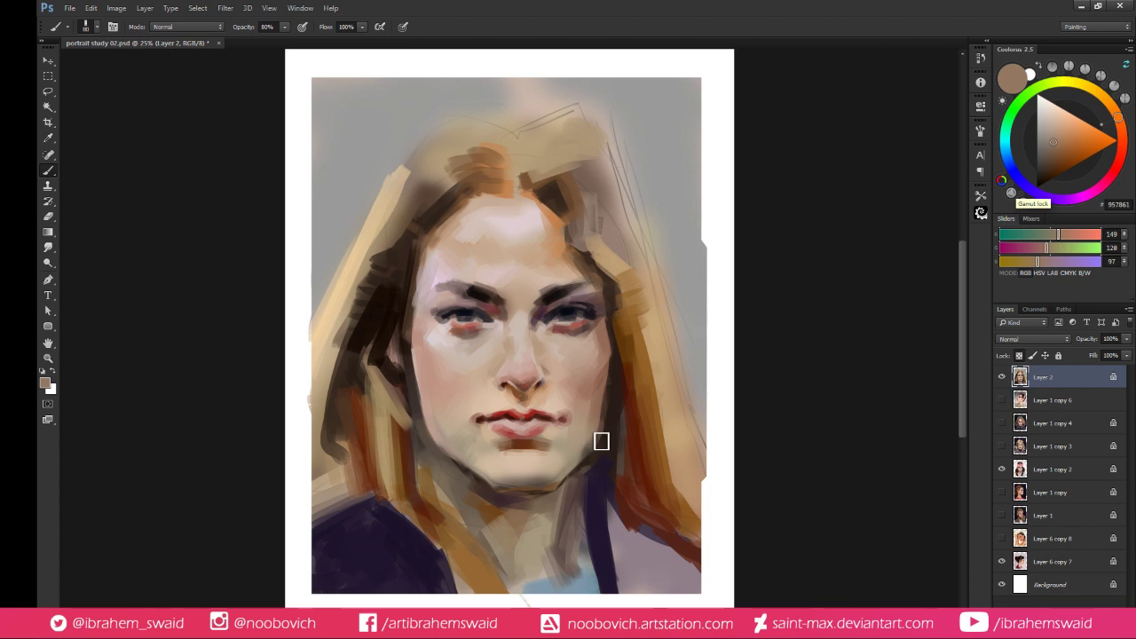
{"action": "left_click", "coordinate": [597, 442], "text": "alt"}
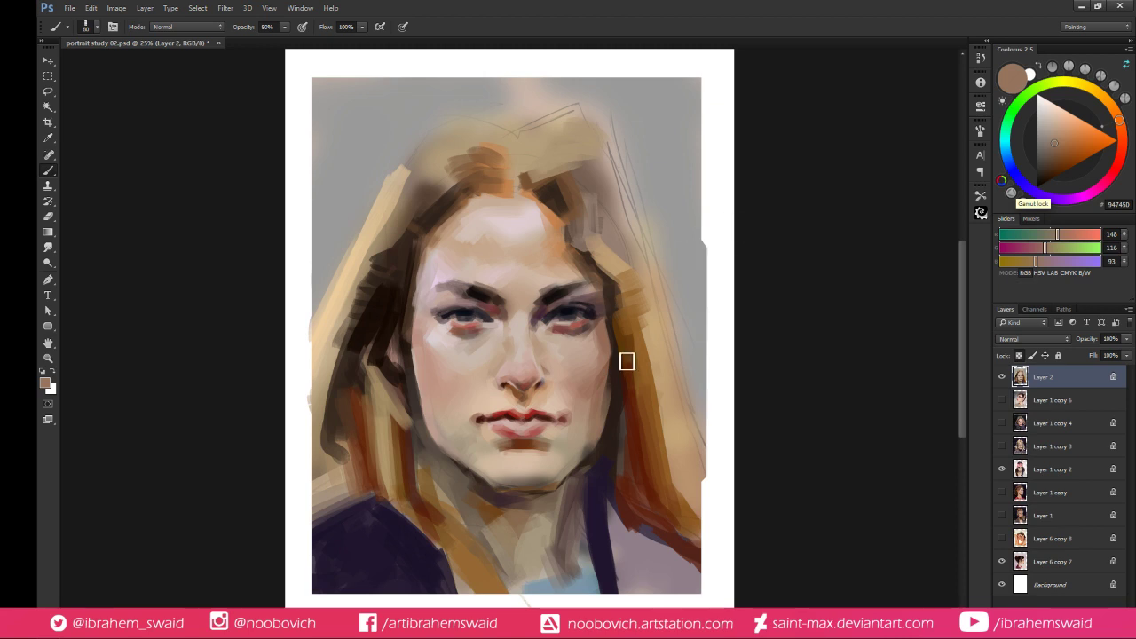
{"action": "left_click", "coordinate": [608, 404], "text": "alt"}
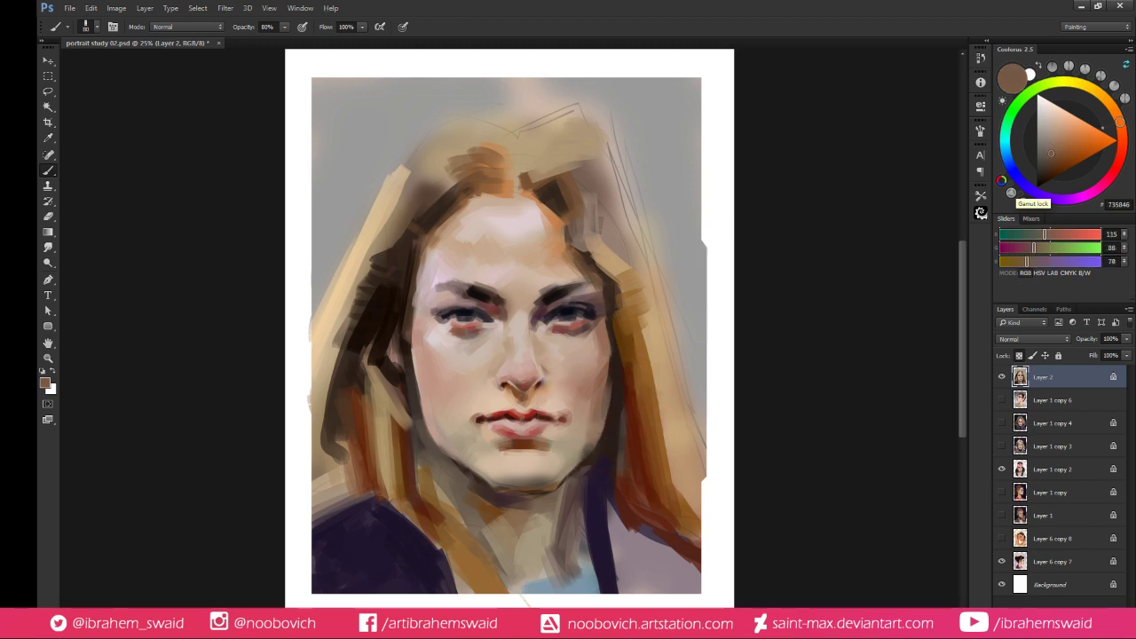
{"action": "left_click", "coordinate": [588, 443], "text": "alt"}
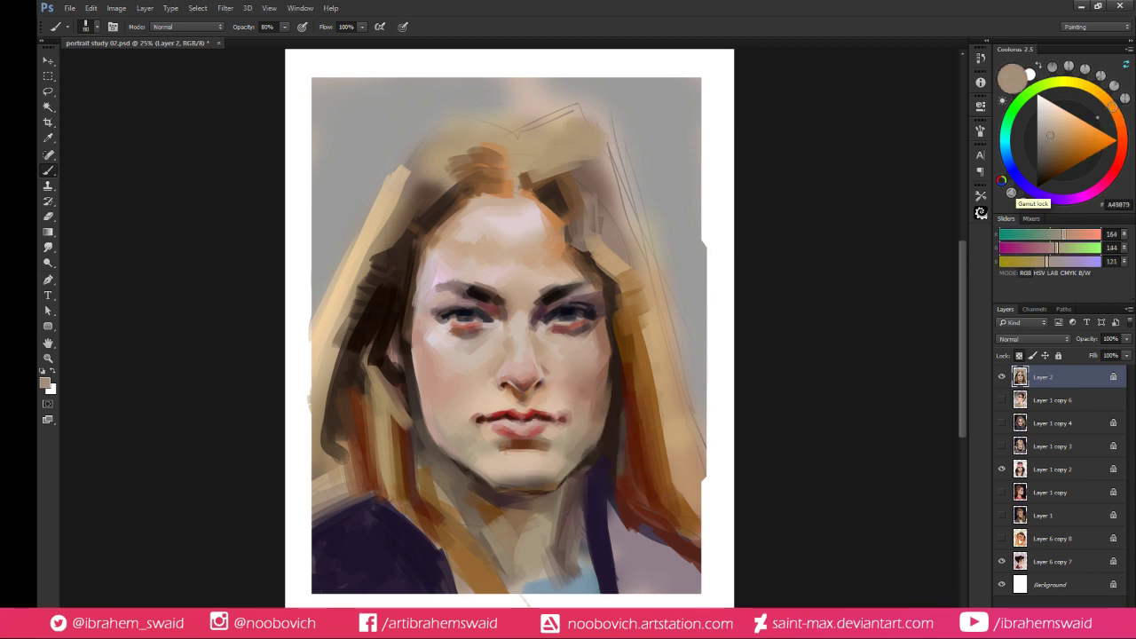
{"action": "left_click", "coordinate": [577, 452], "text": "alt"}
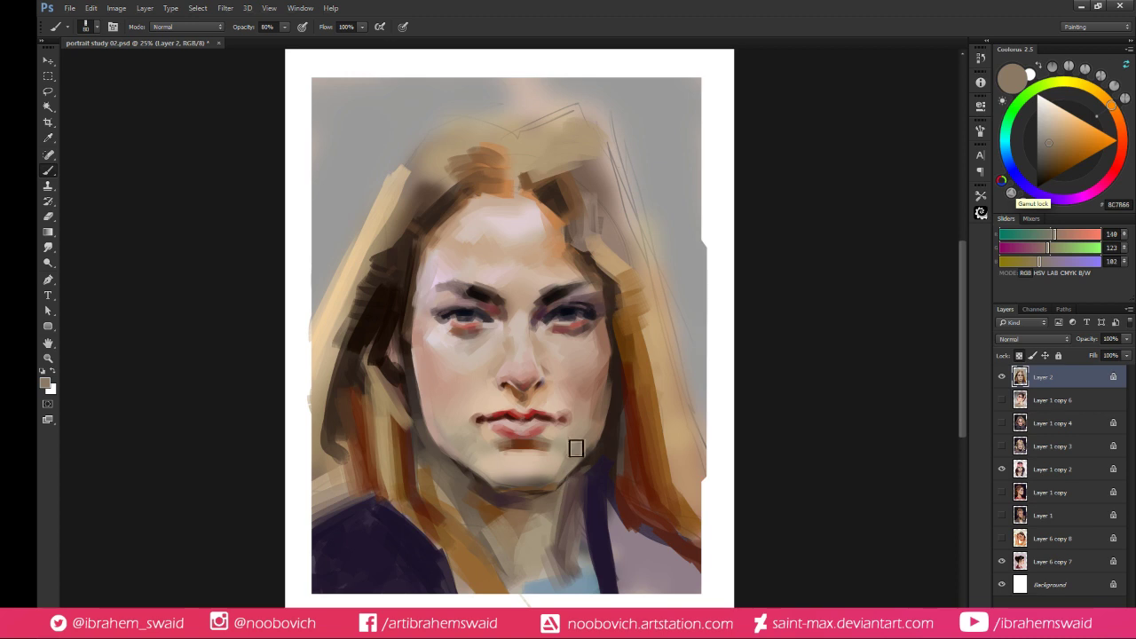
{"action": "left_click", "coordinate": [572, 455], "text": "alt"}
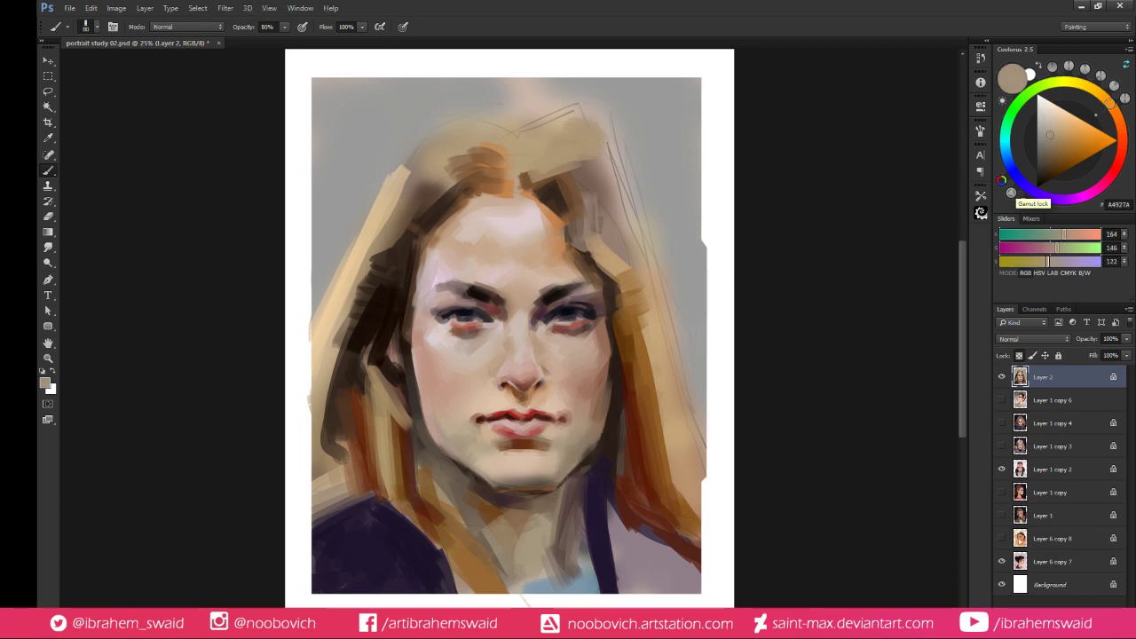
{"action": "left_click", "coordinate": [594, 435], "text": "alt"}
{"action": "left_click", "coordinate": [597, 437], "text": "alt"}
{"action": "left_click_drag", "start_coordinate": [586, 452], "coordinate": [593, 440]}
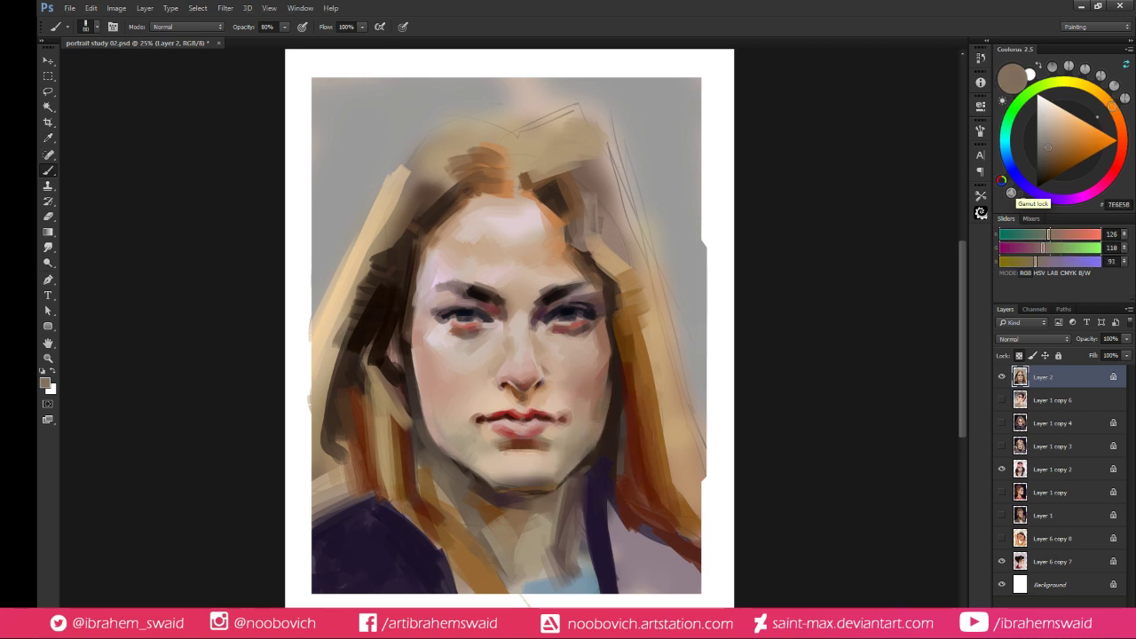
Soften the shading on the lower right cheek beside the mouth with sampled warm beige and rosy brown tones
{"action": "left_click", "coordinate": [586, 435], "text": "alt"}
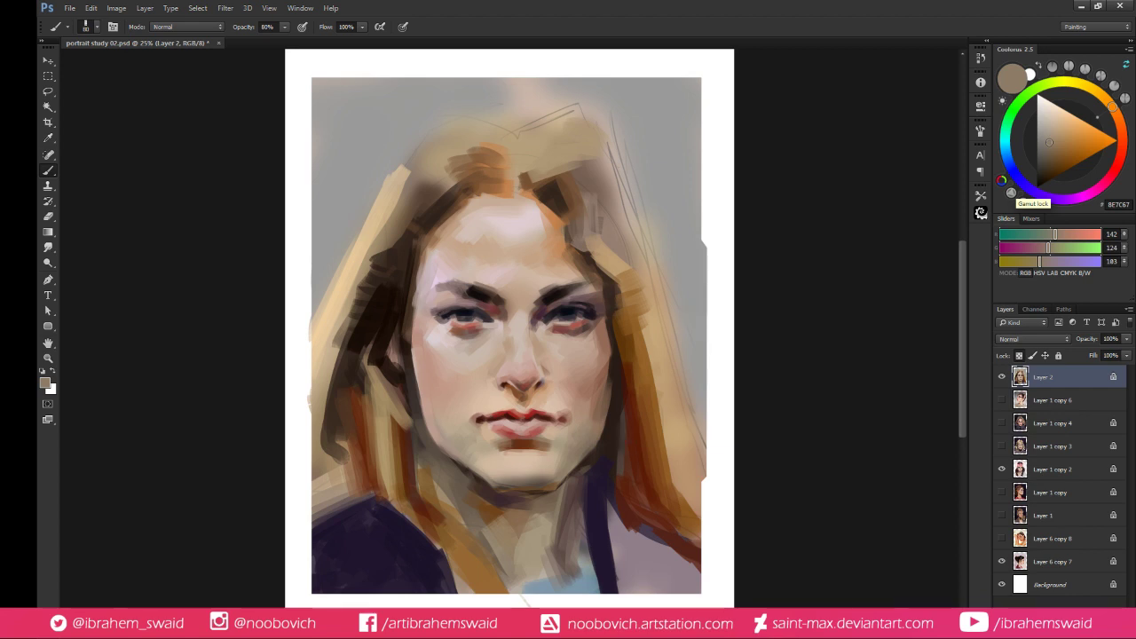
{"action": "left_click", "coordinate": [594, 425], "text": "alt"}
{"action": "left_click", "coordinate": [587, 422], "text": "alt"}
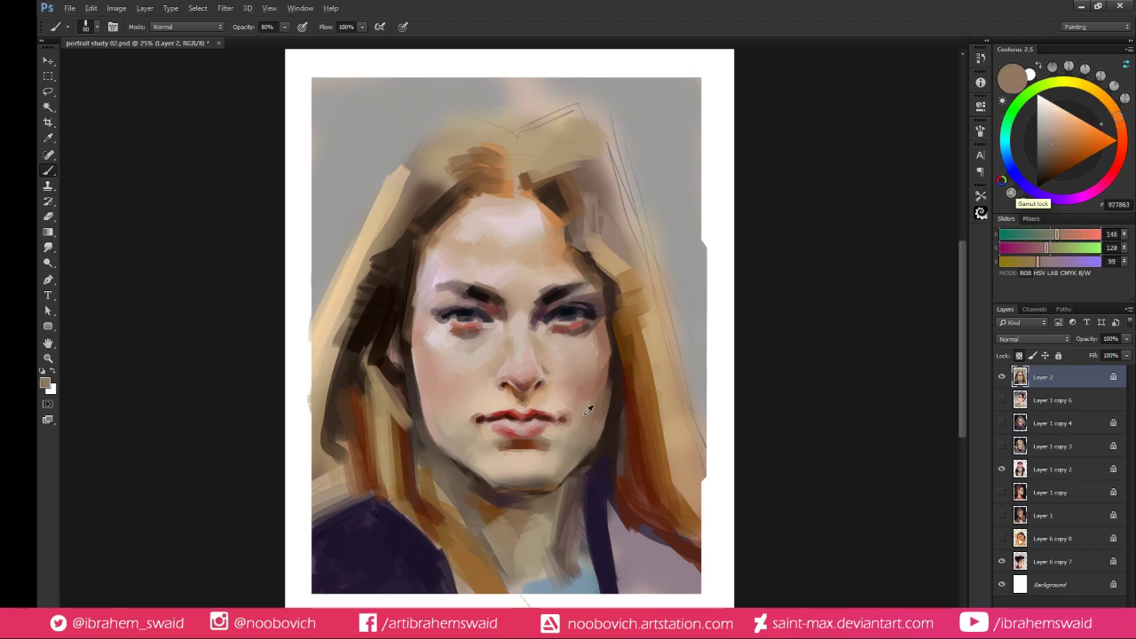
{"action": "left_click", "coordinate": [589, 412], "text": "alt"}
{"action": "left_click", "coordinate": [589, 416], "text": "alt"}
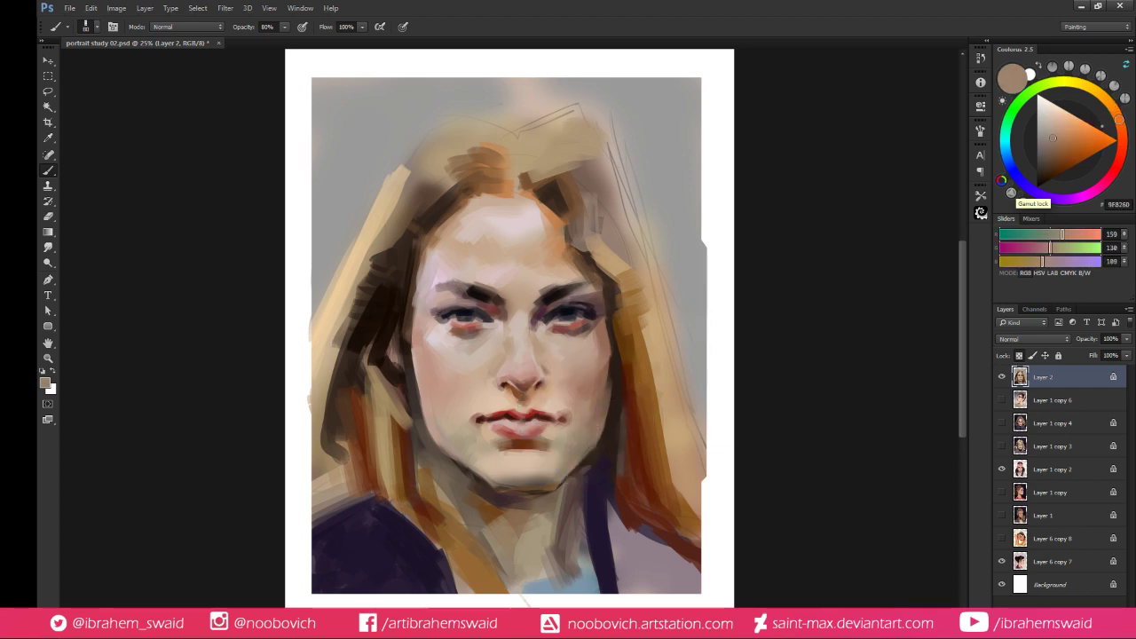
{"action": "left_click", "coordinate": [593, 410], "text": "alt"}
{"action": "left_click", "coordinate": [594, 406], "text": "alt"}
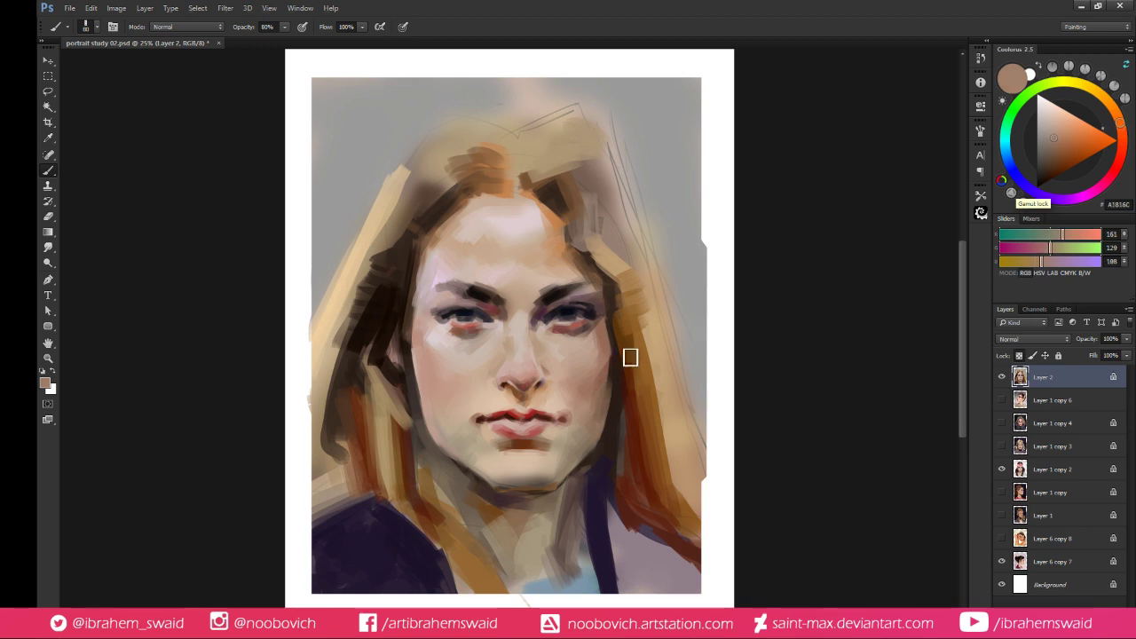
{"action": "left_click", "coordinate": [600, 414], "text": "alt"}
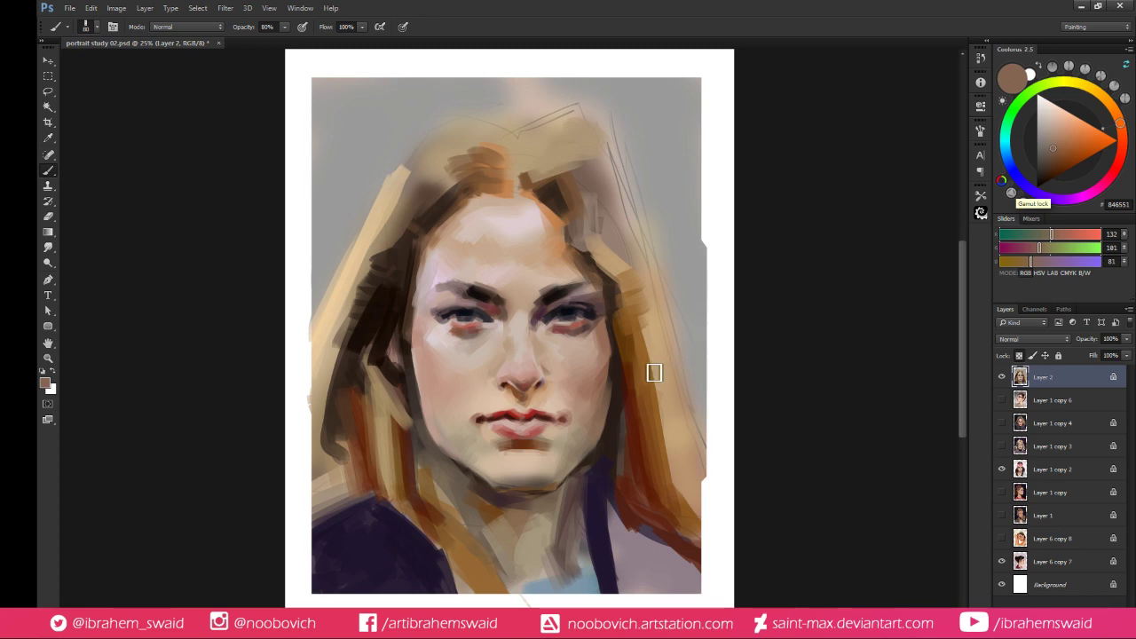
Rework the left cheek's outer edge and the adjoining hair with sampled very dark brown, tan and mid-brown strokes
{"action": "left_click", "coordinate": [418, 390], "text": "alt"}
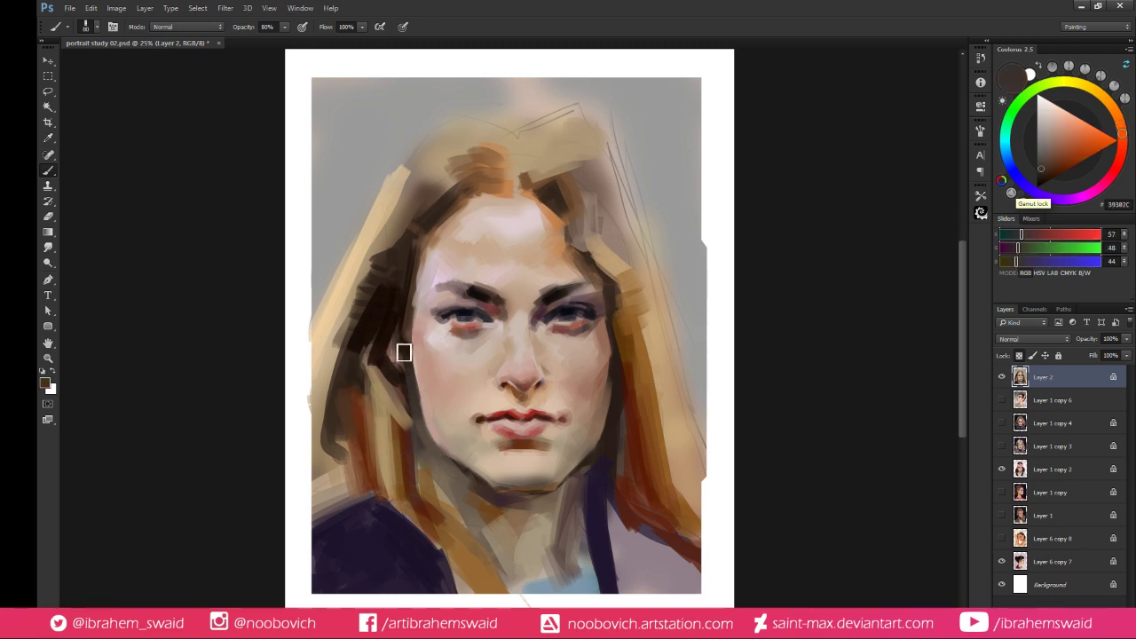
{"action": "left_click_drag", "start_coordinate": [403, 352], "coordinate": [432, 454]}
{"action": "left_click", "coordinate": [397, 364], "text": "alt"}
{"action": "left_click", "coordinate": [399, 412], "text": "alt"}
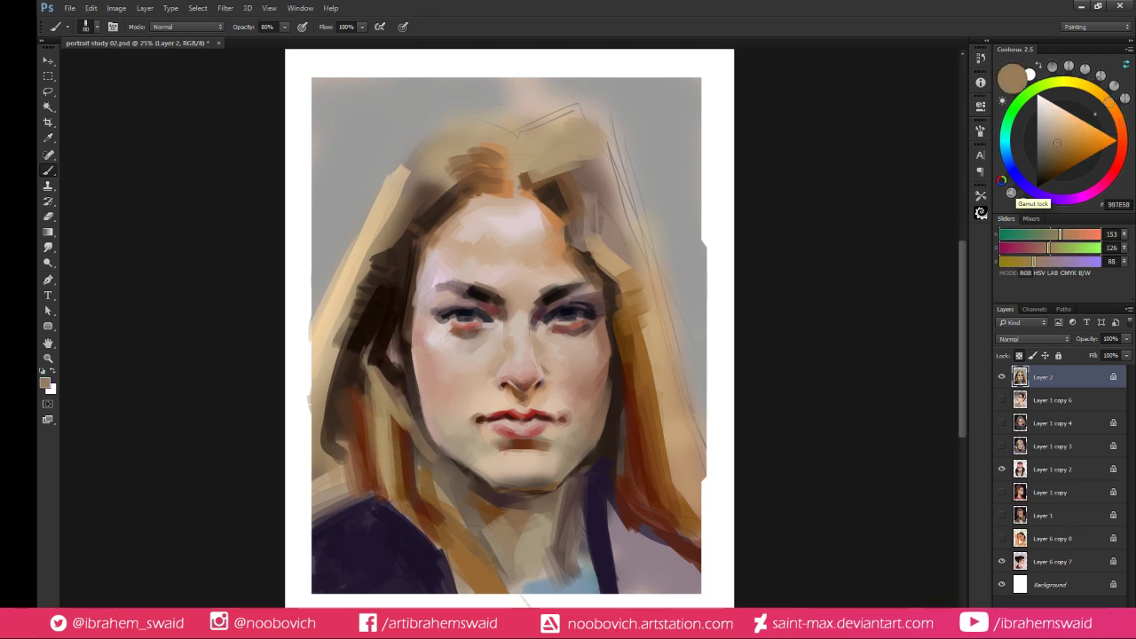
{"action": "left_click", "coordinate": [410, 421], "text": "alt"}
{"action": "left_click", "coordinate": [401, 408], "text": "alt"}
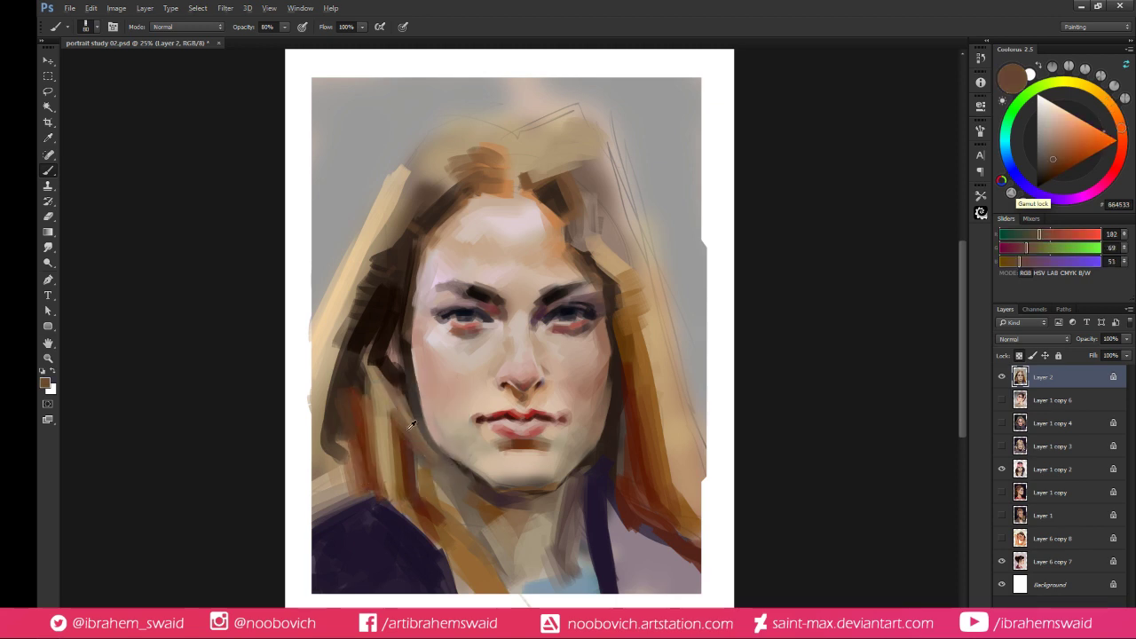
{"action": "left_click", "coordinate": [409, 428], "text": "alt"}
Paint separate strands in the hair left of the jaw and neck with sampled reddish brown and tan
{"action": "left_click", "coordinate": [357, 399], "text": "alt"}
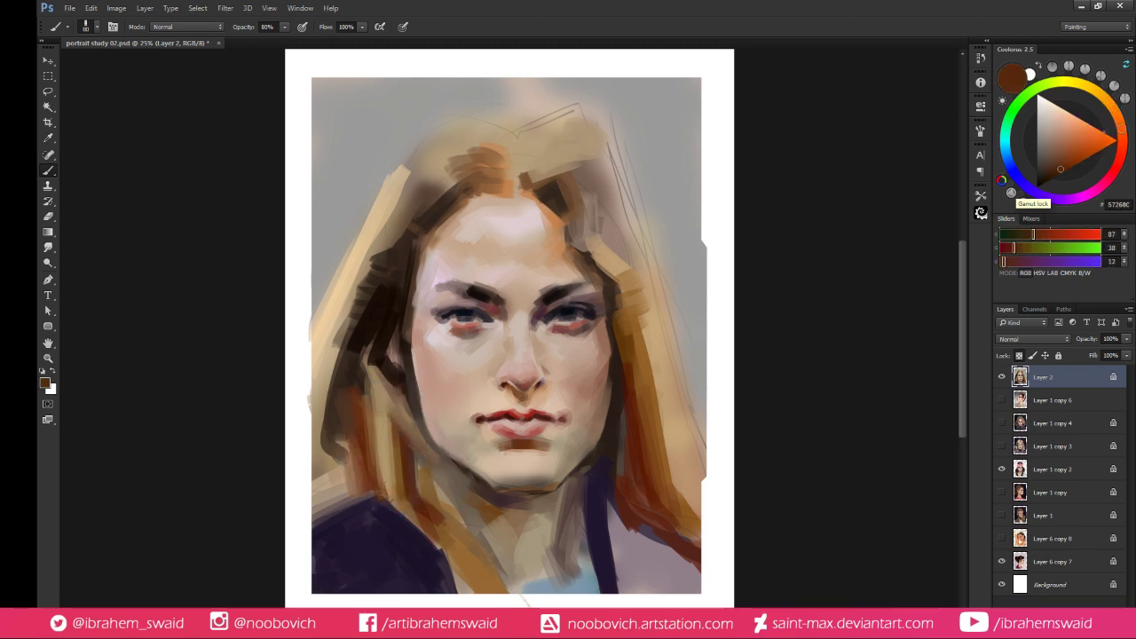
{"action": "left_click", "coordinate": [382, 402], "text": "alt"}
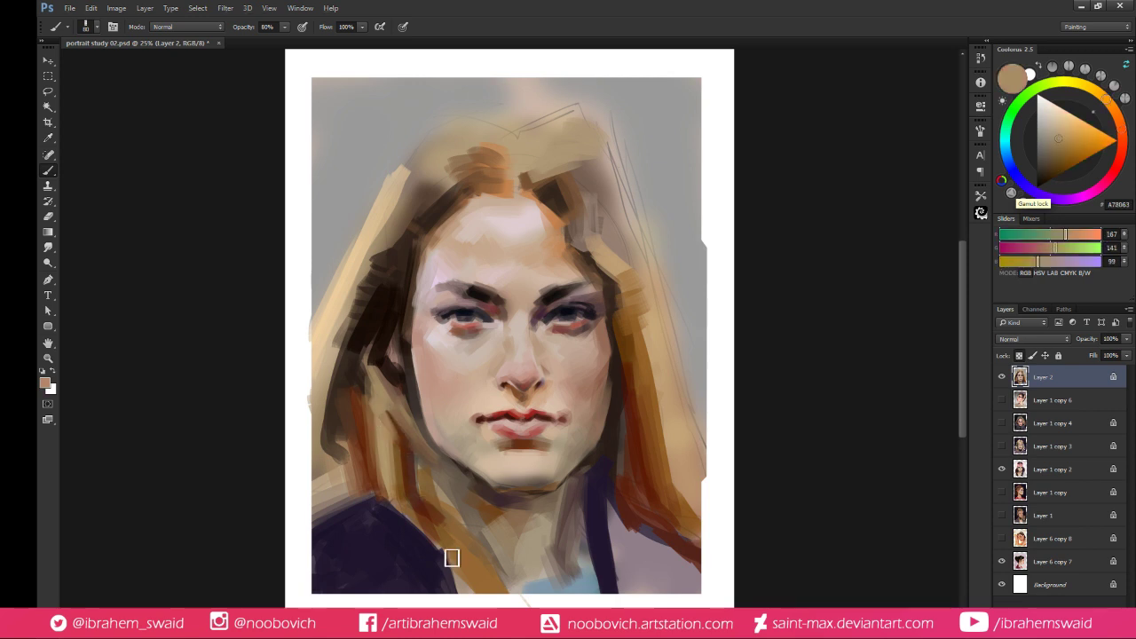
{"action": "left_click", "coordinate": [401, 413], "text": "alt"}
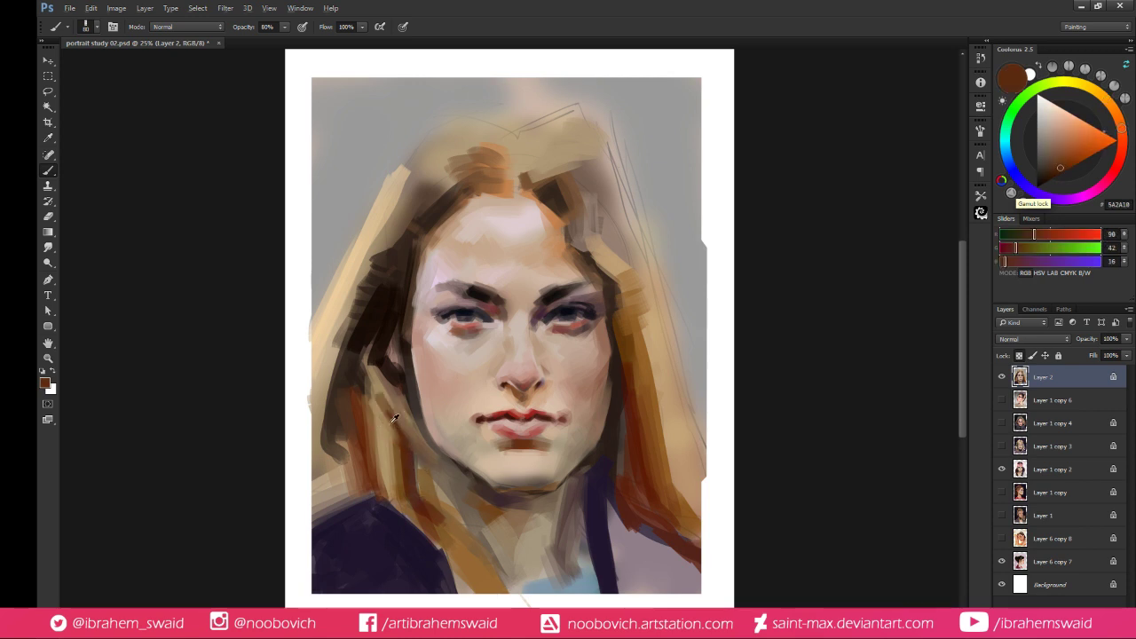
{"action": "left_click", "coordinate": [420, 441], "text": "alt"}
{"action": "left_click", "coordinate": [392, 403], "text": "alt"}
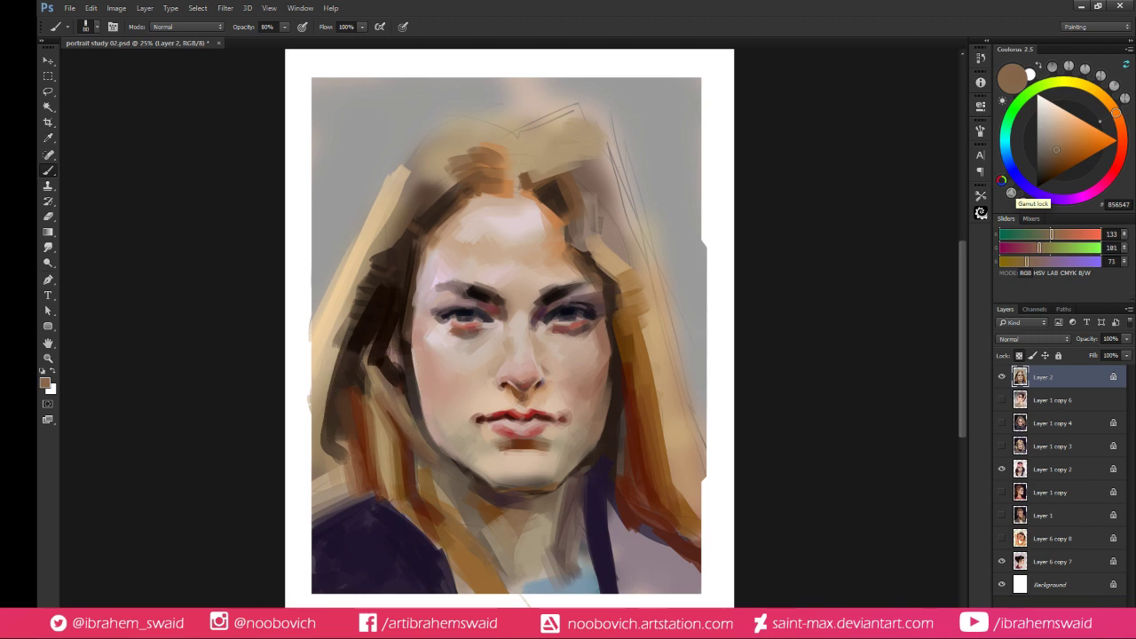
Add golden-brown strands down the length of the hair on the right side
{"action": "left_click", "coordinate": [666, 371], "text": "alt"}
{"action": "left_click", "coordinate": [647, 375], "text": "alt"}
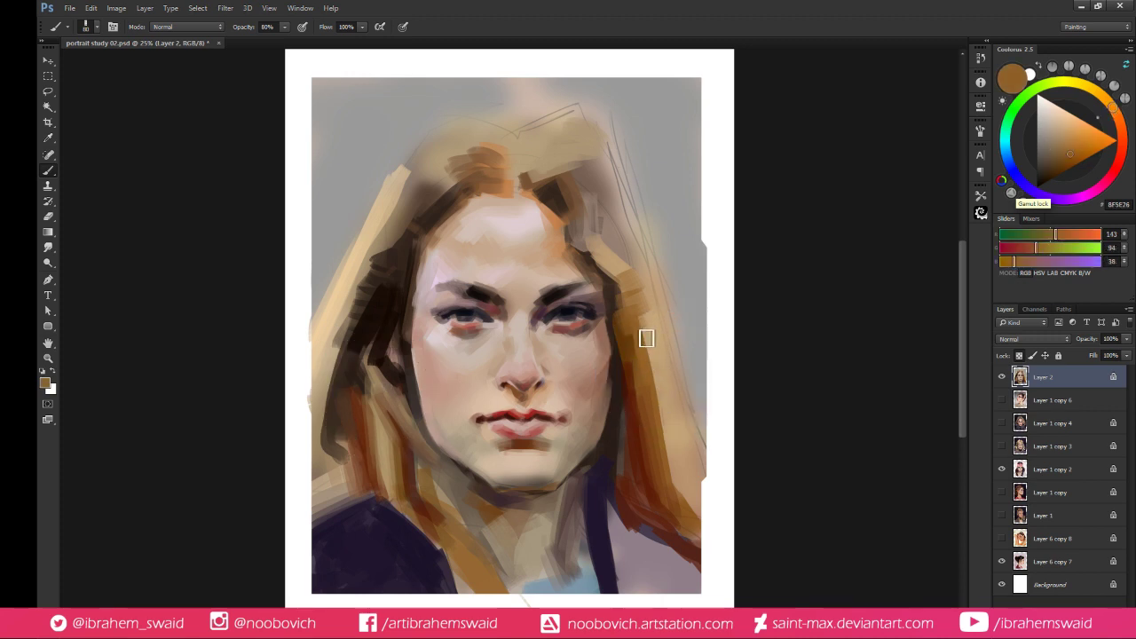
{"action": "left_click_drag", "start_coordinate": [664, 384], "coordinate": [698, 506]}
{"action": "left_click", "coordinate": [685, 444], "text": "alt"}
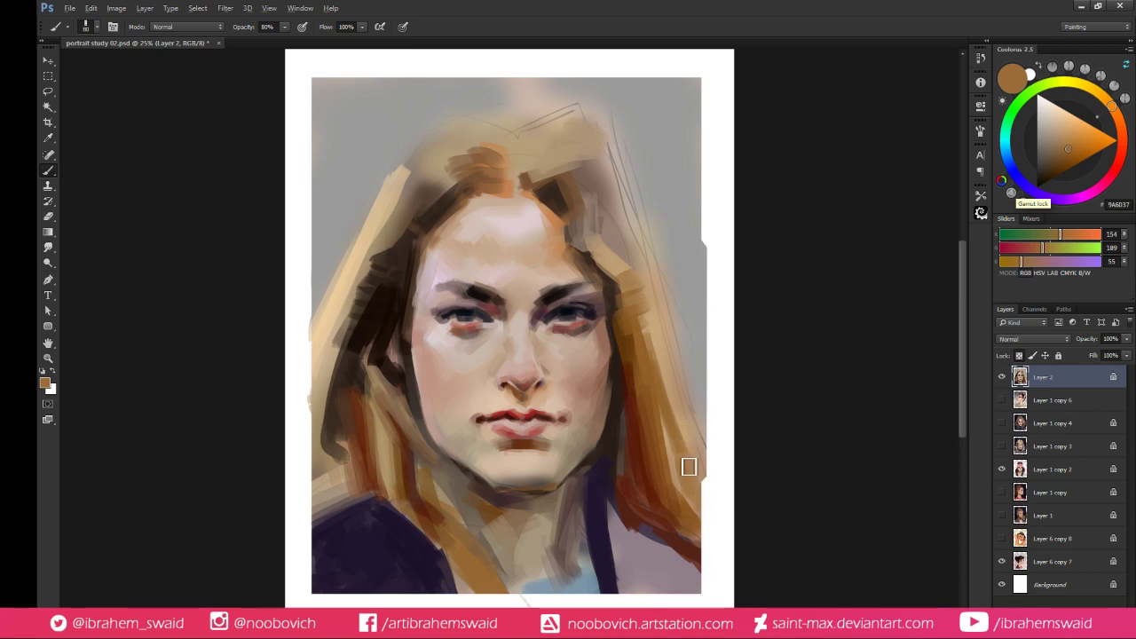
{"action": "left_click_drag", "start_coordinate": [645, 316], "coordinate": [651, 336]}
Enlarge the brush to 150 and block dark brown shadows into the upper right hair beside the temple
{"action": "left_click", "coordinate": [593, 258], "text": "alt"}
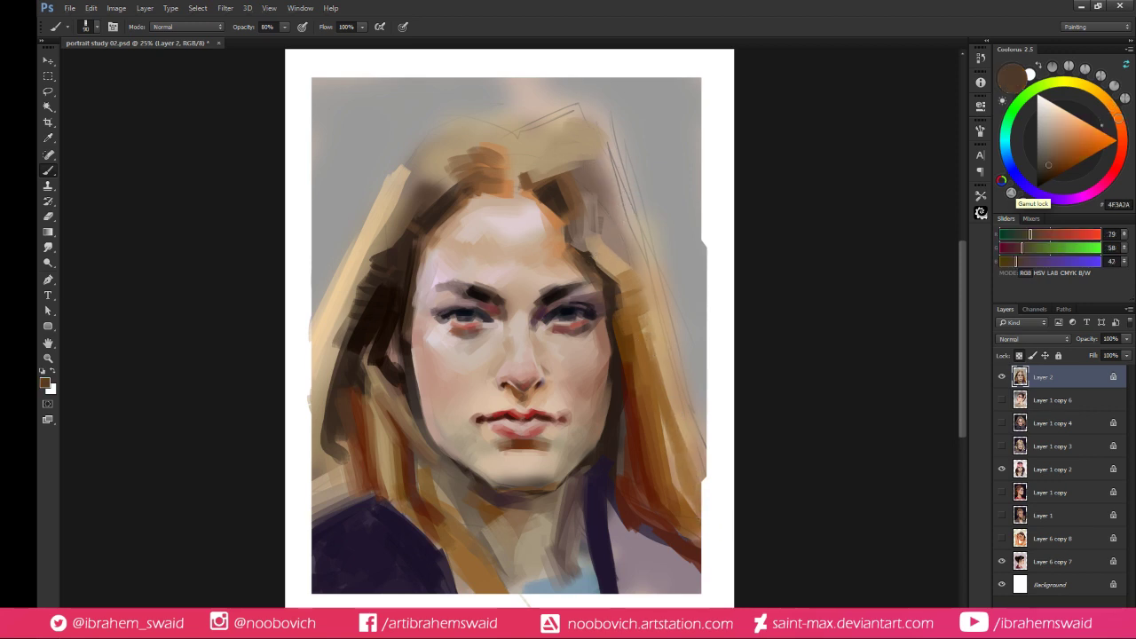
{"action": "key", "text": "]"}
{"action": "key", "text": "]"}
{"action": "key", "text": "]"}
{"action": "mouse_move", "coordinate": [606, 198]}
{"action": "left_mouse_down"}
{"action": "mouse_move", "coordinate": [589, 232]}
{"action": "mouse_move", "coordinate": [627, 243]}
{"action": "mouse_move", "coordinate": [639, 274]}
{"action": "left_mouse_up"}
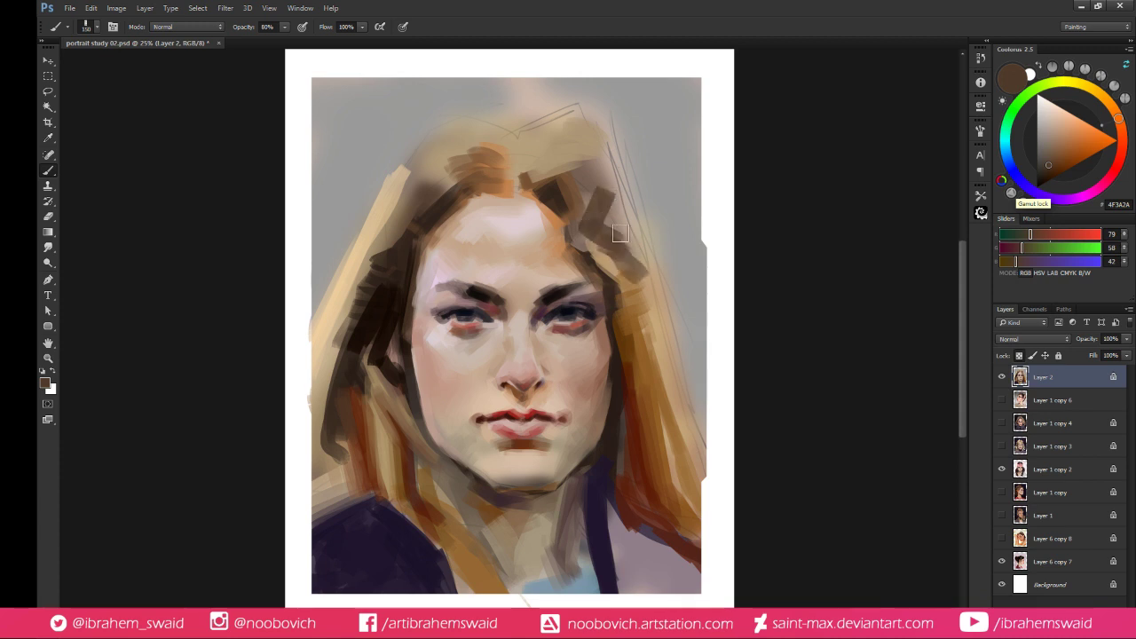
{"action": "mouse_move", "coordinate": [621, 233]}
{"action": "left_mouse_down"}
{"action": "mouse_move", "coordinate": [609, 168]}
{"action": "mouse_move", "coordinate": [623, 209]}
{"action": "left_mouse_up"}
{"action": "left_click", "coordinate": [624, 208], "text": "alt"}
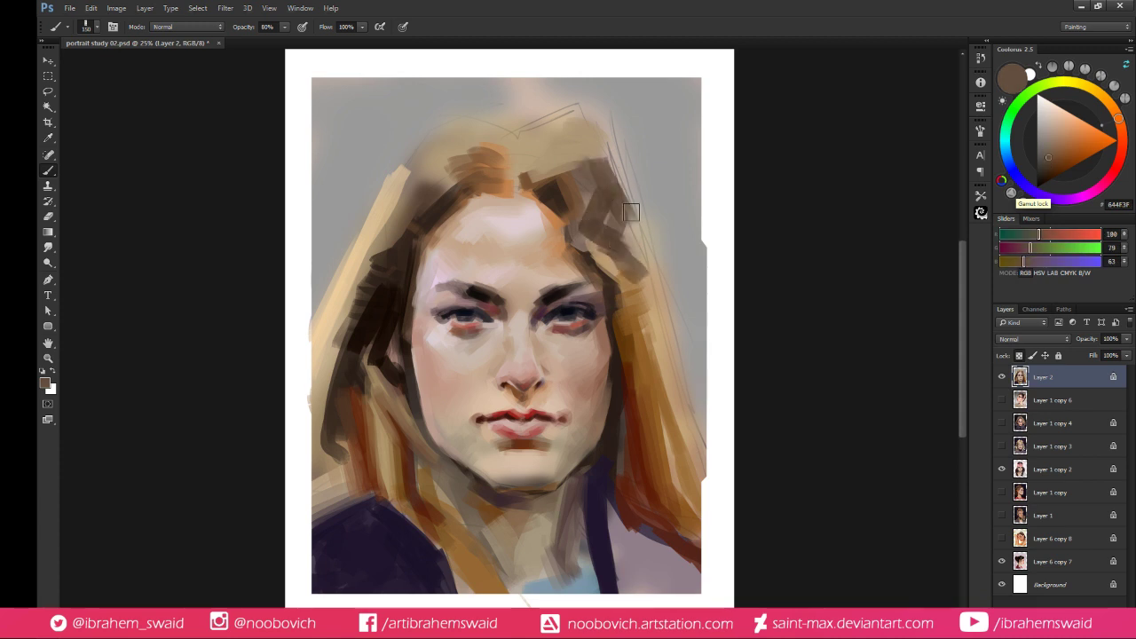
Extend the hair mass over the right crown and down its outer right edge with greyish-brown strokes
{"action": "left_click_drag", "start_coordinate": [575, 149], "coordinate": [590, 144]}
{"action": "left_click", "coordinate": [609, 184], "text": "alt"}
{"action": "left_click_drag", "start_coordinate": [622, 197], "coordinate": [684, 355]}
{"action": "mouse_move", "coordinate": [653, 313]}
{"action": "left_mouse_down"}
{"action": "mouse_move", "coordinate": [665, 364]}
{"action": "mouse_move", "coordinate": [675, 341]}
{"action": "left_mouse_up"}
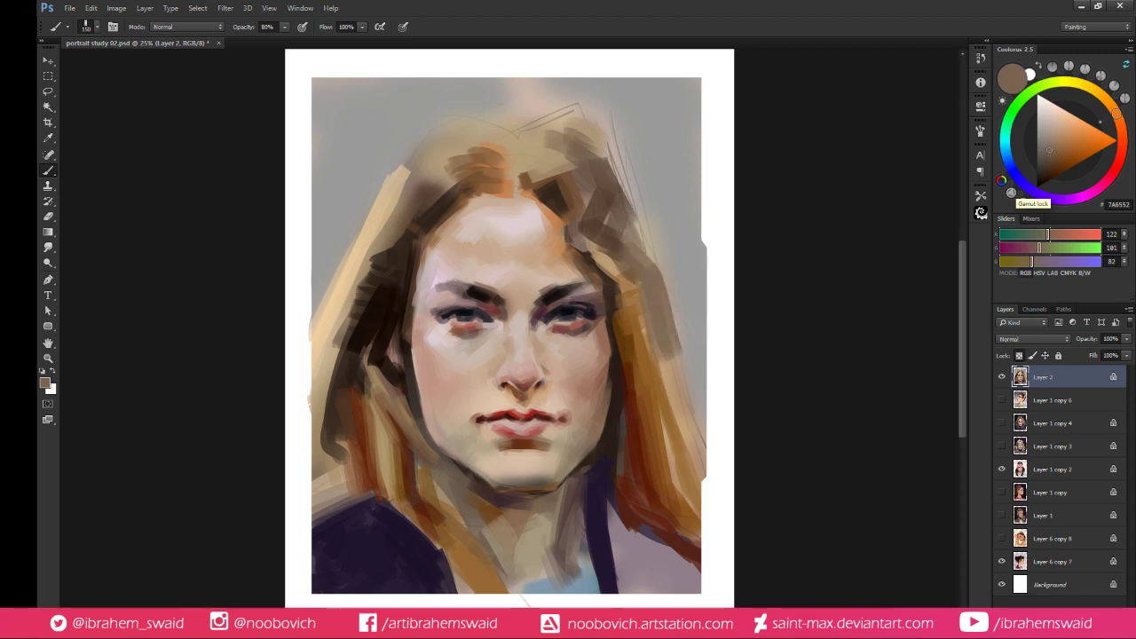
Cover the background right of the hair with light grey strokes, cleaning up the hair's outer contour
{"action": "left_click", "coordinate": [674, 273], "text": "alt"}
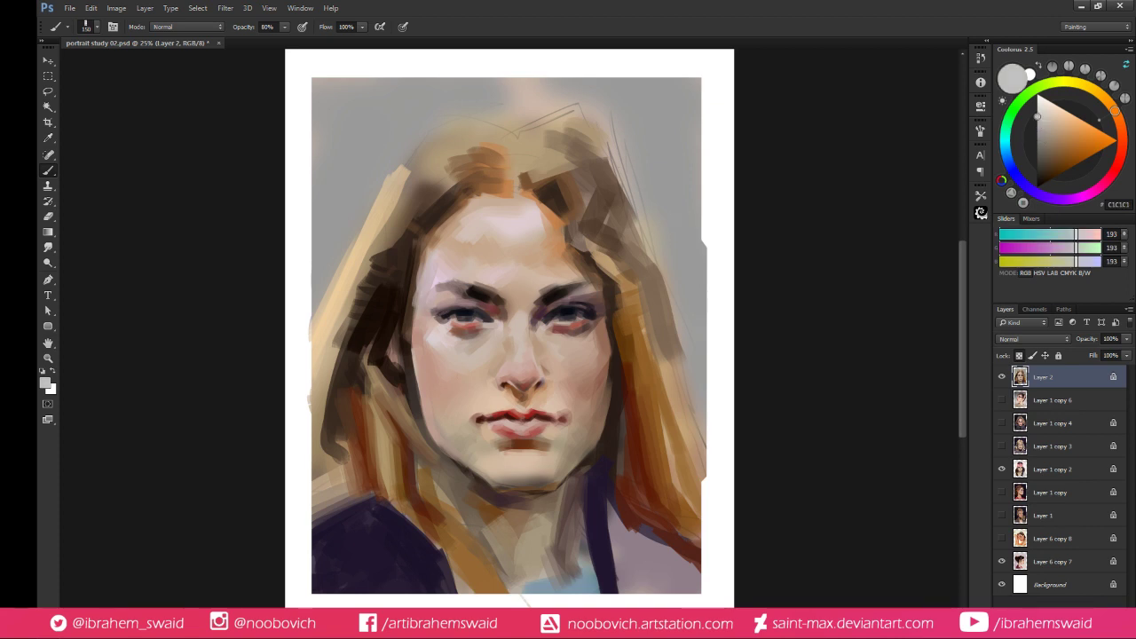
{"action": "mouse_move", "coordinate": [674, 245]}
{"action": "left_mouse_down"}
{"action": "mouse_move", "coordinate": [705, 344]}
{"action": "mouse_move", "coordinate": [697, 358]}
{"action": "mouse_move", "coordinate": [689, 351]}
{"action": "mouse_move", "coordinate": [689, 372]}
{"action": "mouse_move", "coordinate": [711, 477]}
{"action": "left_mouse_up"}
{"action": "left_click_drag", "start_coordinate": [709, 387], "coordinate": [693, 238]}
{"action": "mouse_move", "coordinate": [692, 183]}
{"action": "left_mouse_down"}
{"action": "mouse_move", "coordinate": [649, 219]}
{"action": "mouse_move", "coordinate": [721, 227]}
{"action": "mouse_move", "coordinate": [717, 271]}
{"action": "left_mouse_up"}
{"action": "mouse_move", "coordinate": [670, 163]}
{"action": "left_mouse_down"}
{"action": "mouse_move", "coordinate": [657, 216]}
{"action": "mouse_move", "coordinate": [624, 145]}
{"action": "mouse_move", "coordinate": [630, 217]}
{"action": "left_mouse_up"}
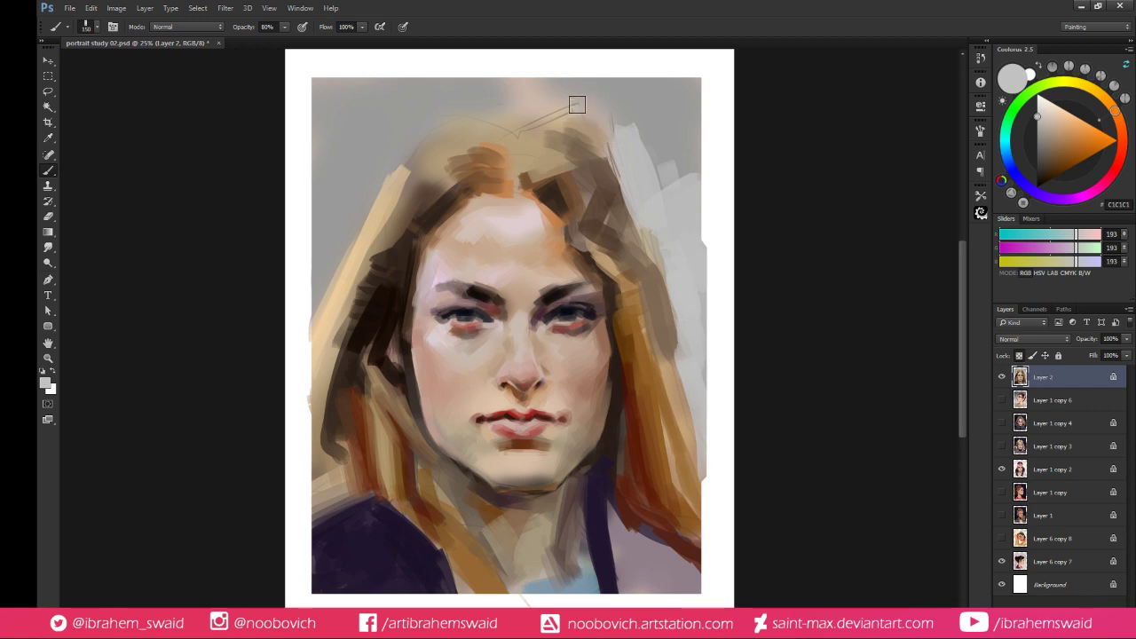
{"action": "mouse_move", "coordinate": [577, 105]}
{"action": "left_mouse_down"}
{"action": "mouse_move", "coordinate": [636, 198]}
{"action": "mouse_move", "coordinate": [574, 99]}
{"action": "mouse_move", "coordinate": [641, 90]}
{"action": "mouse_move", "coordinate": [638, 151]}
{"action": "mouse_move", "coordinate": [679, 120]}
{"action": "left_mouse_up"}
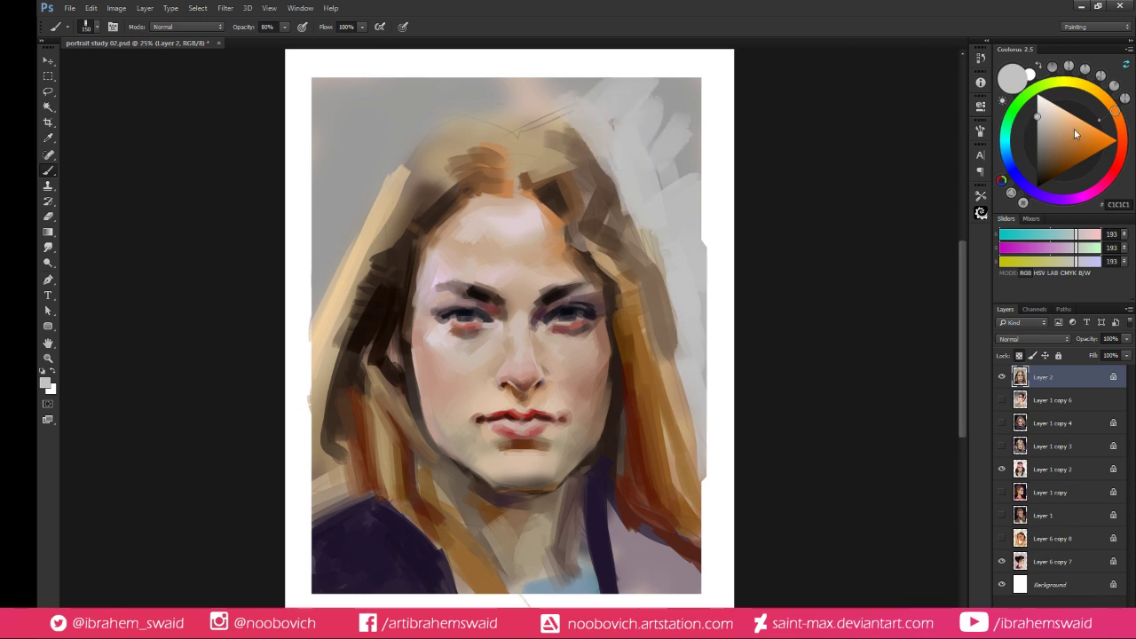
Add an orchid-purple accent to the upper right background and mute it with sampled light grey strokes
{"action": "left_click", "coordinate": [1075, 131]}
{"action": "left_click", "coordinate": [1076, 200]}
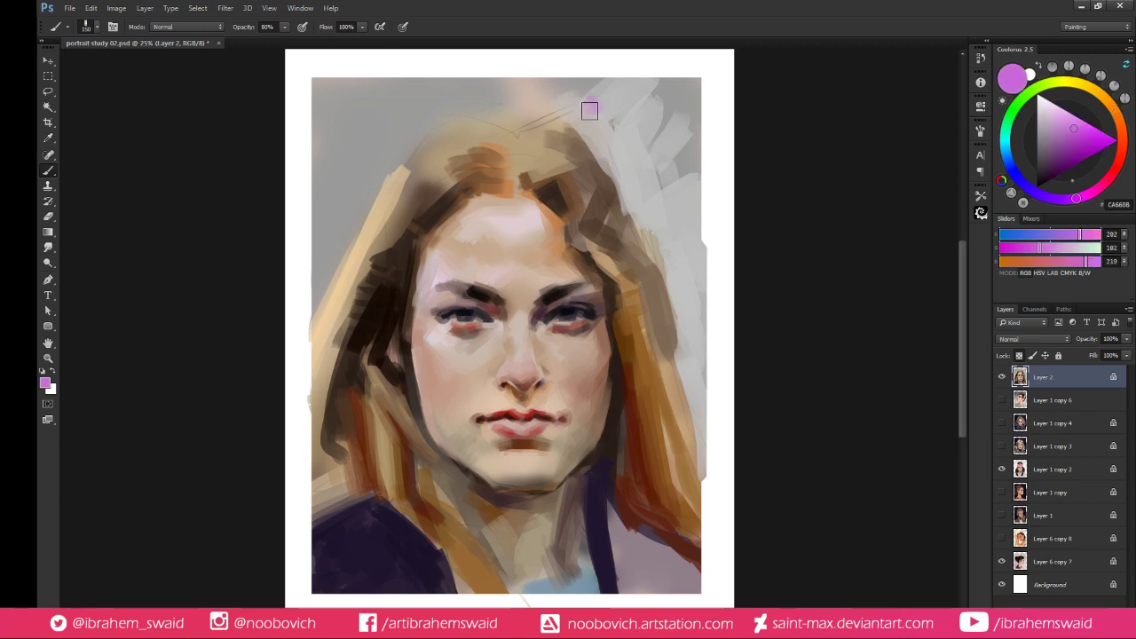
{"action": "mouse_move", "coordinate": [588, 109]}
{"action": "left_mouse_down"}
{"action": "mouse_move", "coordinate": [672, 91]}
{"action": "mouse_move", "coordinate": [660, 123]}
{"action": "mouse_move", "coordinate": [685, 76]}
{"action": "mouse_move", "coordinate": [675, 82]}
{"action": "left_mouse_up"}
{"action": "left_click", "coordinate": [651, 141], "text": "alt"}
{"action": "mouse_move", "coordinate": [682, 137]}
{"action": "left_mouse_down"}
{"action": "mouse_move", "coordinate": [657, 159]}
{"action": "mouse_move", "coordinate": [652, 190]}
{"action": "left_mouse_up"}
{"action": "left_click", "coordinate": [673, 165], "text": "alt"}
{"action": "left_click", "coordinate": [646, 162], "text": "alt"}
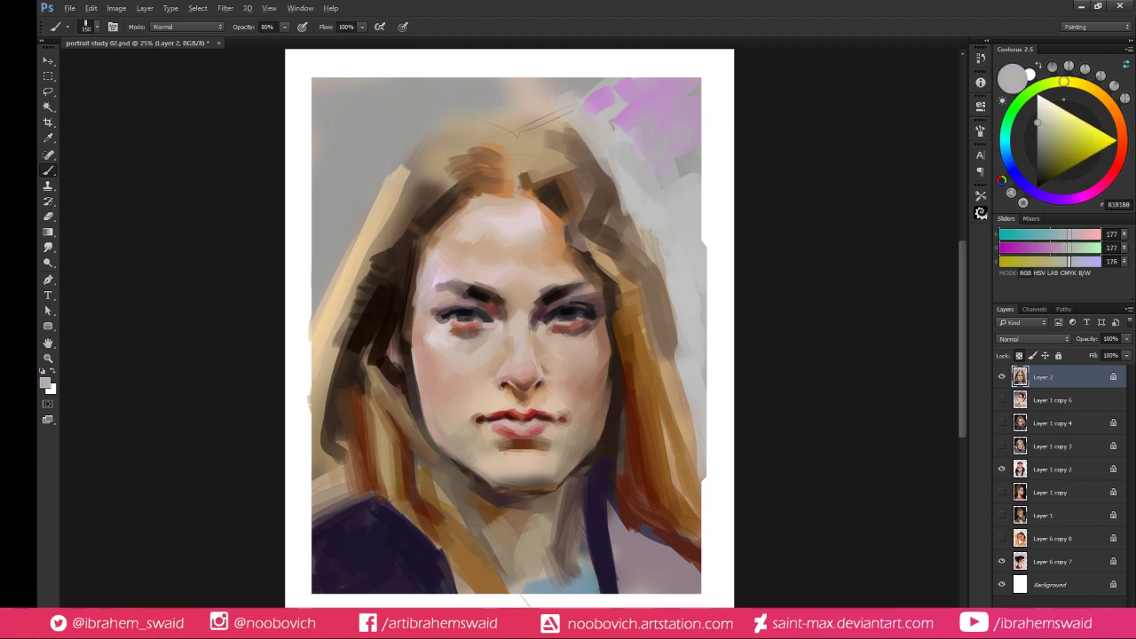
{"action": "mouse_move", "coordinate": [649, 119]}
{"action": "left_mouse_down"}
{"action": "mouse_move", "coordinate": [703, 111]}
{"action": "mouse_move", "coordinate": [726, 60]}
{"action": "mouse_move", "coordinate": [617, 122]}
{"action": "mouse_move", "coordinate": [611, 82]}
{"action": "mouse_move", "coordinate": [583, 77]}
{"action": "mouse_move", "coordinate": [584, 91]}
{"action": "mouse_move", "coordinate": [624, 100]}
{"action": "mouse_move", "coordinate": [642, 87]}
{"action": "mouse_move", "coordinate": [578, 104]}
{"action": "left_mouse_up"}
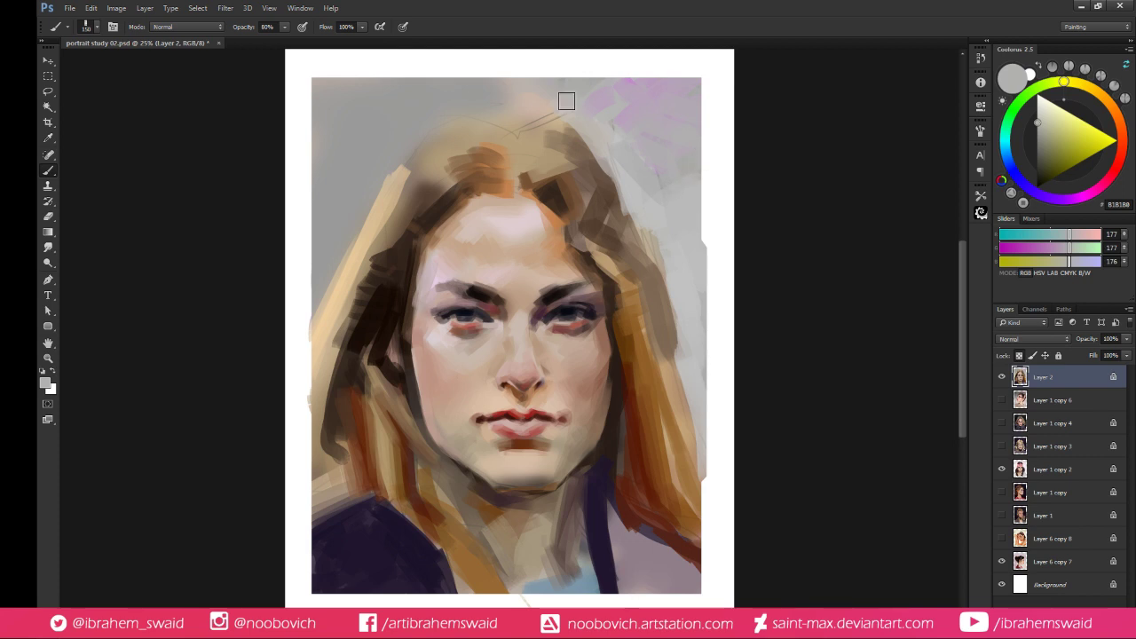
Block pale beige highlights over the crown on both sides of the hair parting, covering the sketch lines at its upper edge
{"action": "left_click", "coordinate": [562, 143], "text": "alt"}
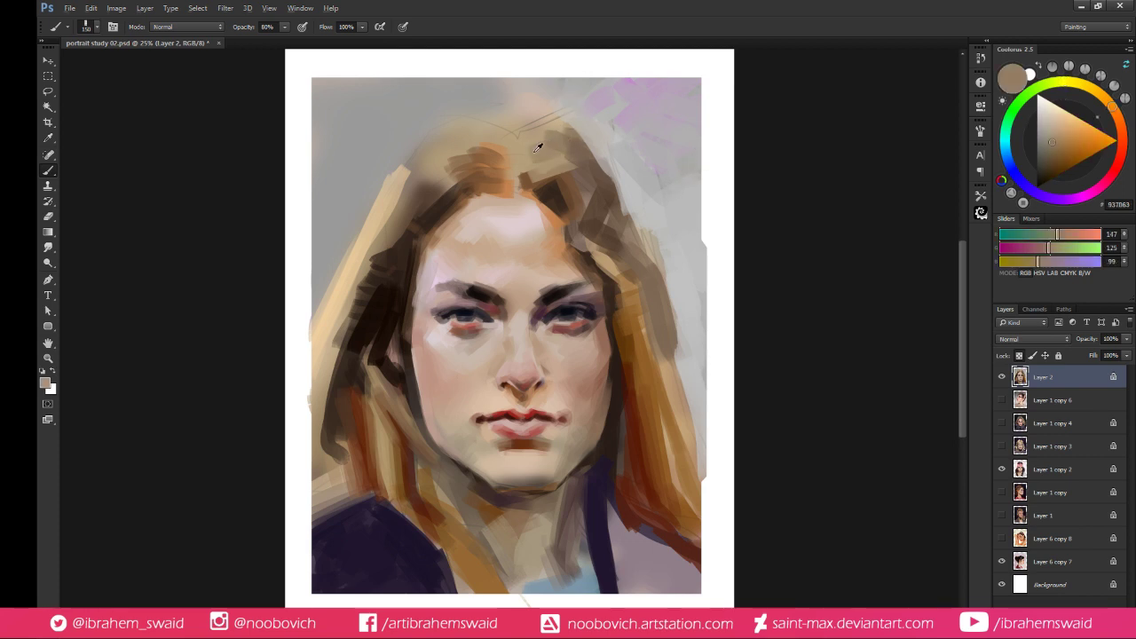
{"action": "left_click", "coordinate": [534, 152], "text": "alt"}
{"action": "left_click", "coordinate": [1050, 113]}
{"action": "mouse_move", "coordinate": [525, 168]}
{"action": "left_mouse_down"}
{"action": "mouse_move", "coordinate": [562, 126]}
{"action": "mouse_move", "coordinate": [563, 162]}
{"action": "left_mouse_up"}
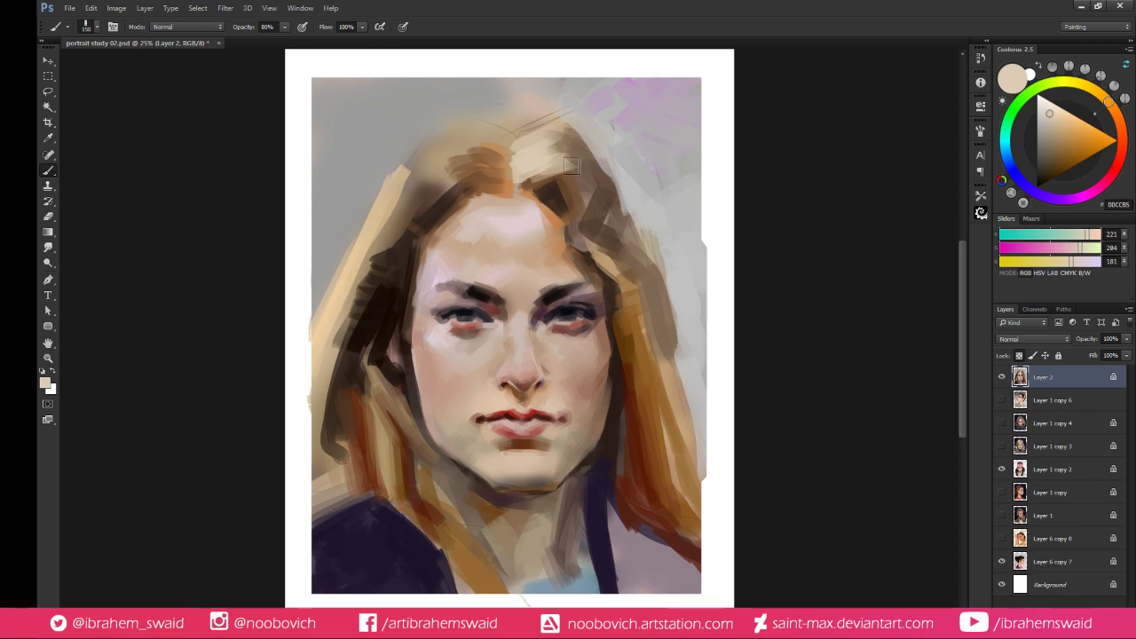
{"action": "left_click", "coordinate": [590, 193], "text": "alt"}
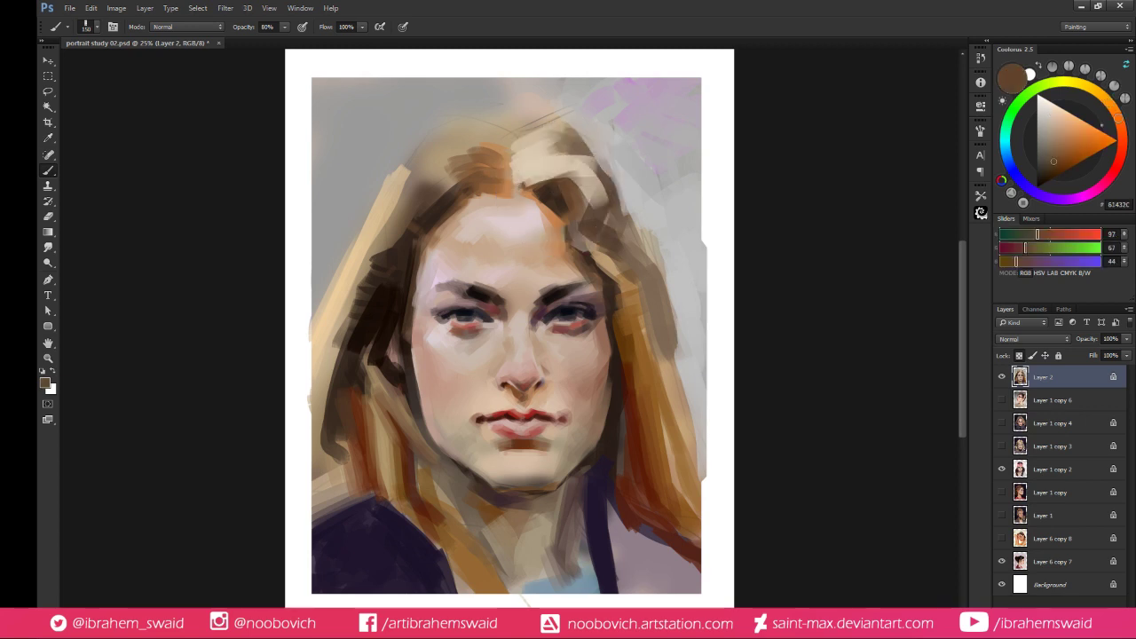
{"action": "left_click", "coordinate": [541, 152], "text": "alt"}
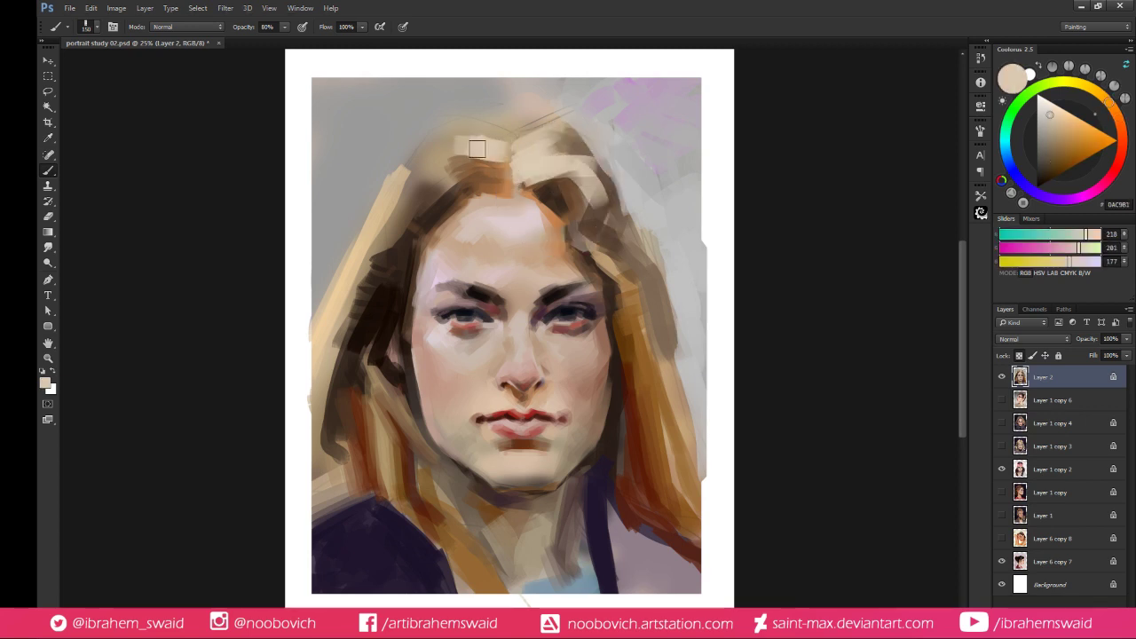
{"action": "mouse_move", "coordinate": [473, 137]}
{"action": "left_mouse_down"}
{"action": "mouse_move", "coordinate": [510, 127]}
{"action": "mouse_move", "coordinate": [522, 141]}
{"action": "mouse_move", "coordinate": [475, 167]}
{"action": "mouse_move", "coordinate": [435, 170]}
{"action": "left_mouse_up"}
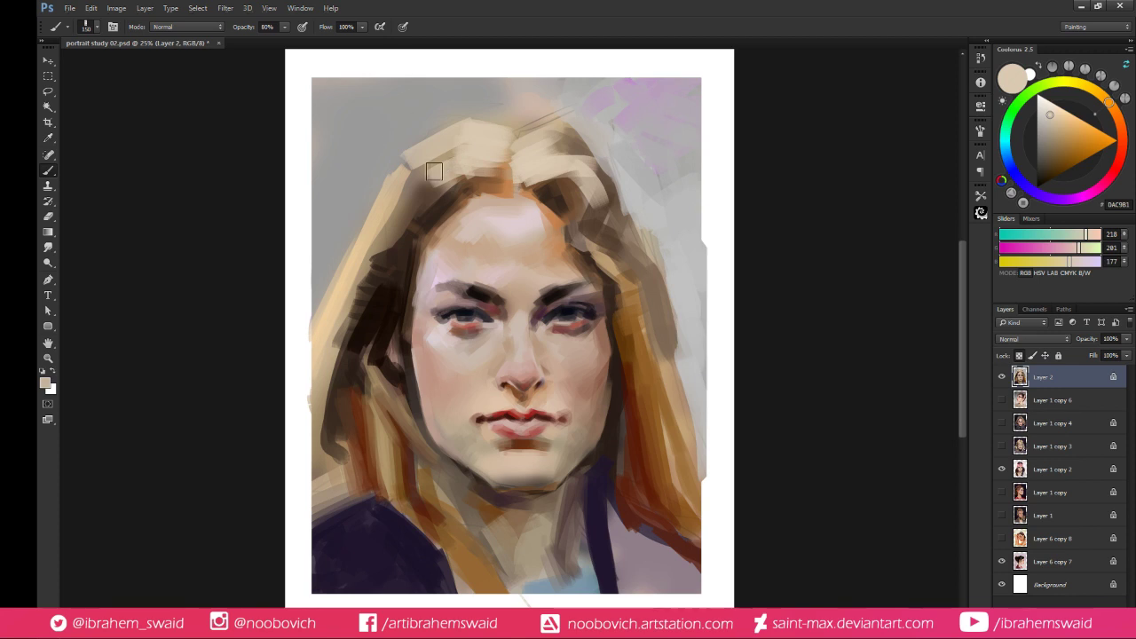
{"action": "left_click_drag", "start_coordinate": [525, 130], "coordinate": [561, 121]}
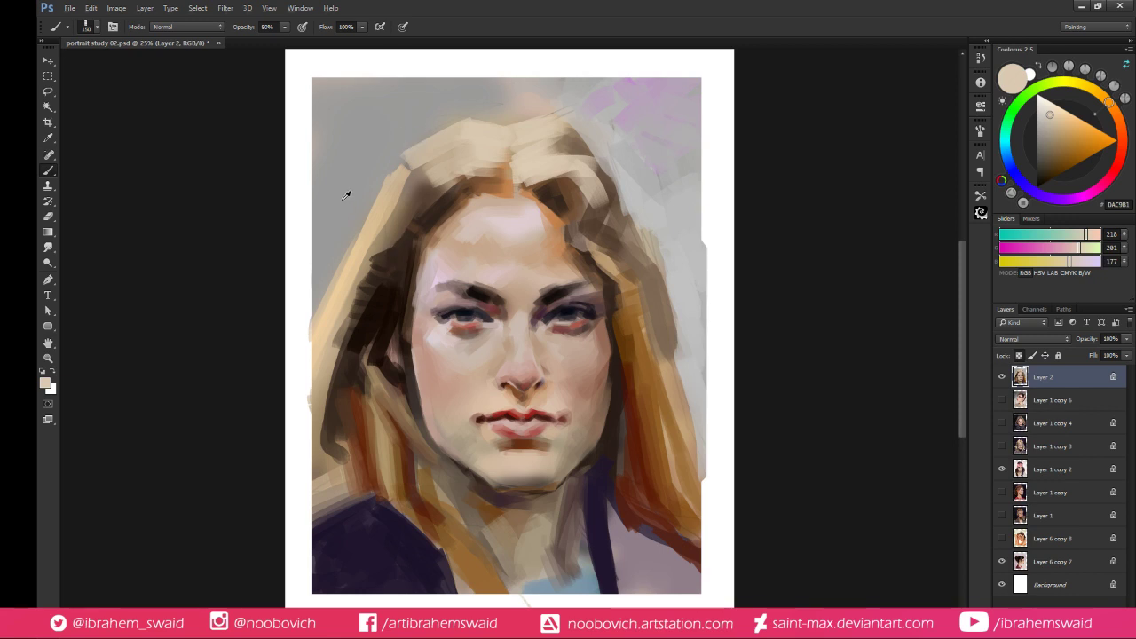
Darken the background left of the hair with muted grey-green strokes and soften them with sampled greys
{"action": "left_click", "coordinate": [347, 195], "text": "alt"}
{"action": "left_click", "coordinate": [1021, 147]}
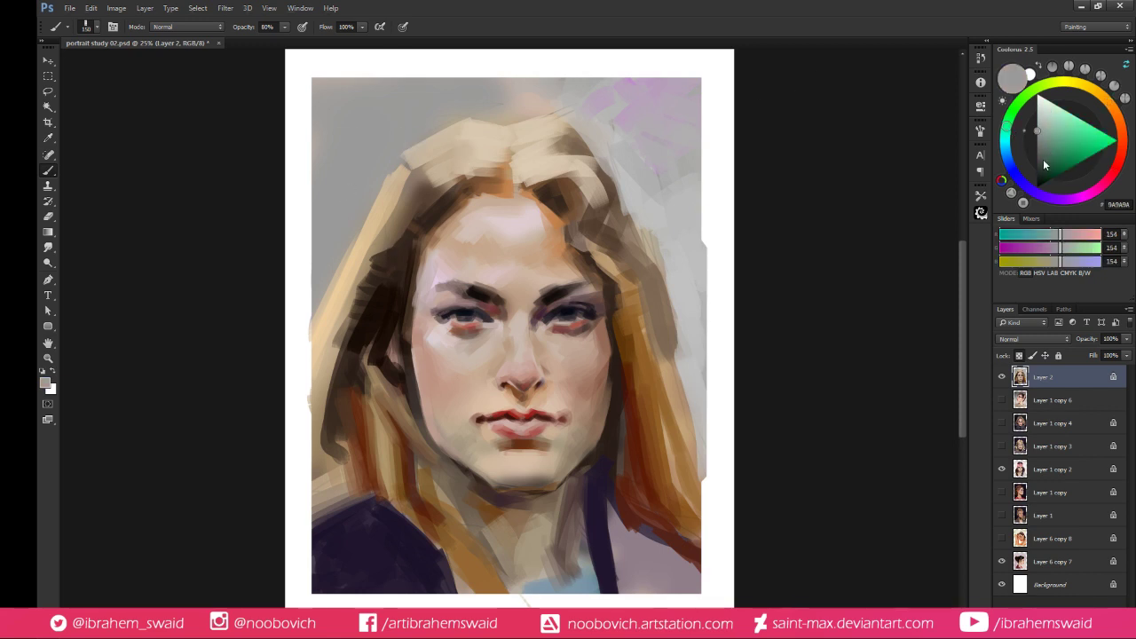
{"action": "left_click", "coordinate": [1043, 162]}
{"action": "mouse_move", "coordinate": [328, 224]}
{"action": "left_mouse_down"}
{"action": "mouse_move", "coordinate": [305, 346]}
{"action": "mouse_move", "coordinate": [361, 216]}
{"action": "mouse_move", "coordinate": [310, 360]}
{"action": "mouse_move", "coordinate": [364, 212]}
{"action": "mouse_move", "coordinate": [346, 233]}
{"action": "mouse_move", "coordinate": [353, 249]}
{"action": "mouse_move", "coordinate": [337, 214]}
{"action": "mouse_move", "coordinate": [364, 210]}
{"action": "mouse_move", "coordinate": [327, 140]}
{"action": "mouse_move", "coordinate": [351, 144]}
{"action": "mouse_move", "coordinate": [354, 112]}
{"action": "mouse_move", "coordinate": [382, 121]}
{"action": "mouse_move", "coordinate": [395, 110]}
{"action": "mouse_move", "coordinate": [304, 132]}
{"action": "mouse_move", "coordinate": [363, 119]}
{"action": "mouse_move", "coordinate": [374, 89]}
{"action": "mouse_move", "coordinate": [443, 89]}
{"action": "left_mouse_up"}
{"action": "left_click", "coordinate": [355, 176], "text": "alt"}
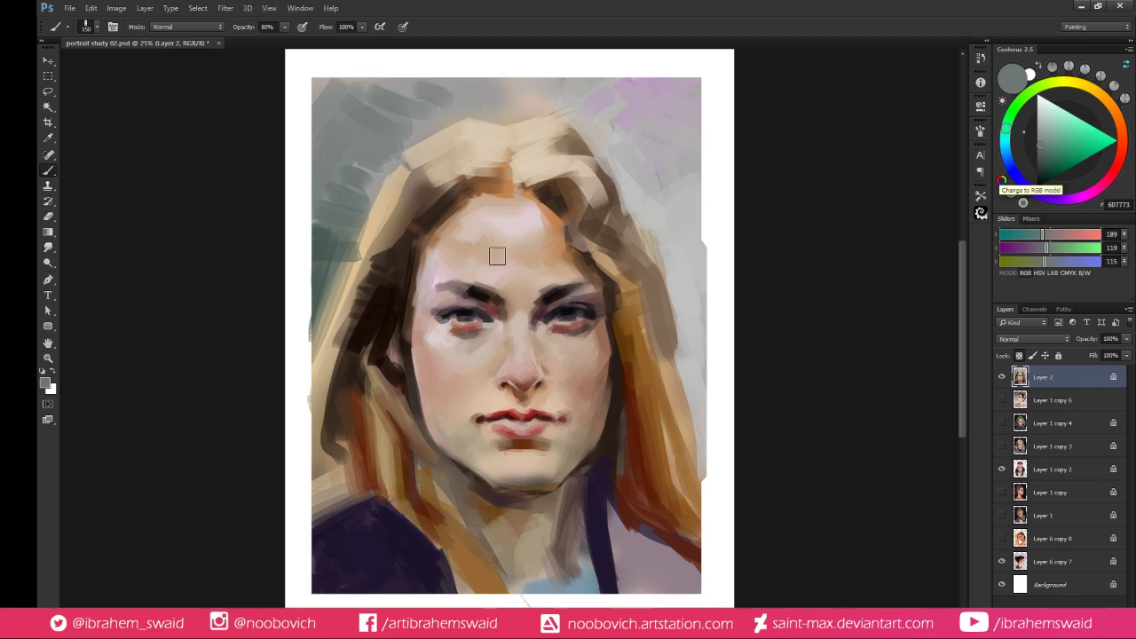
{"action": "left_click", "coordinate": [410, 129], "text": "alt"}
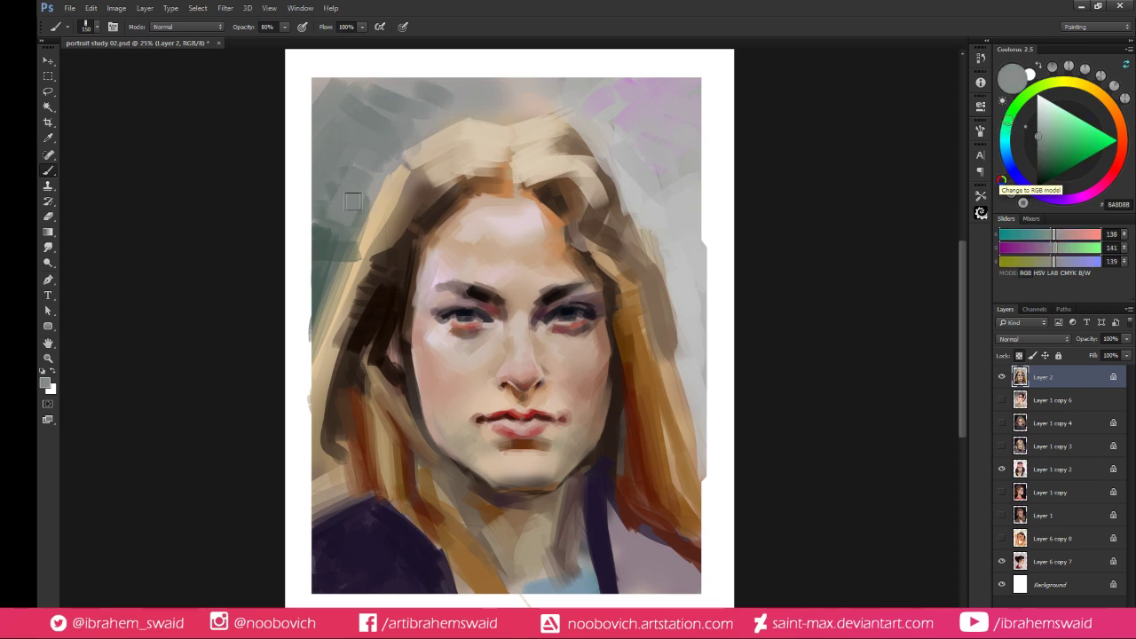
Soften the crown's upper edge and blend the hair around the parting with sampled beige and tan tones
{"action": "left_click", "coordinate": [466, 114], "text": "alt"}
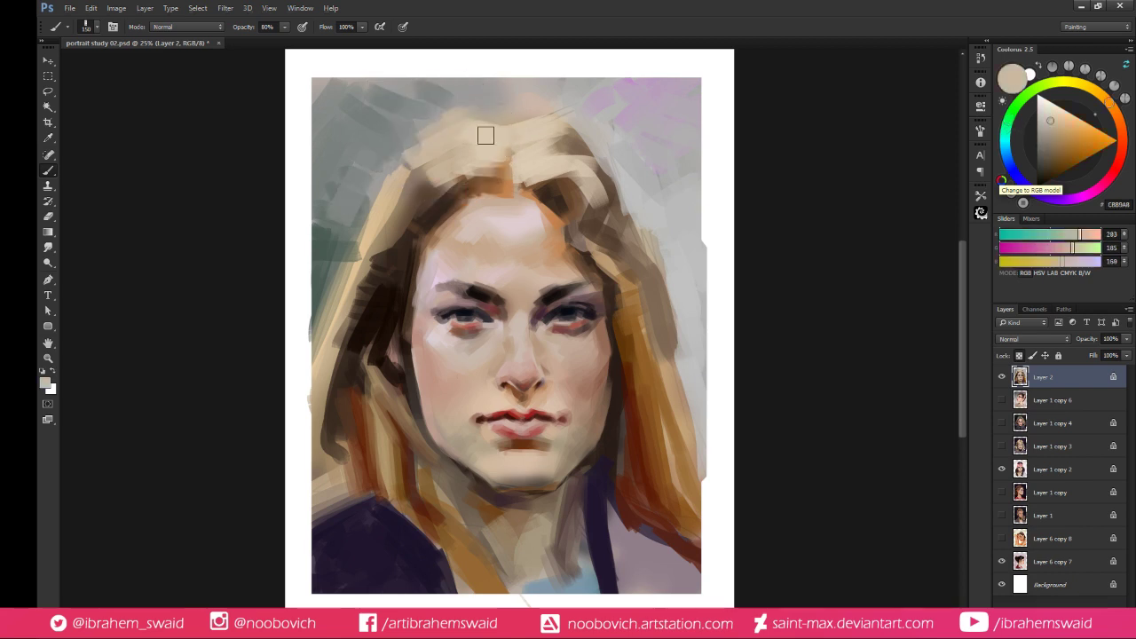
{"action": "left_click", "coordinate": [522, 158], "text": "alt"}
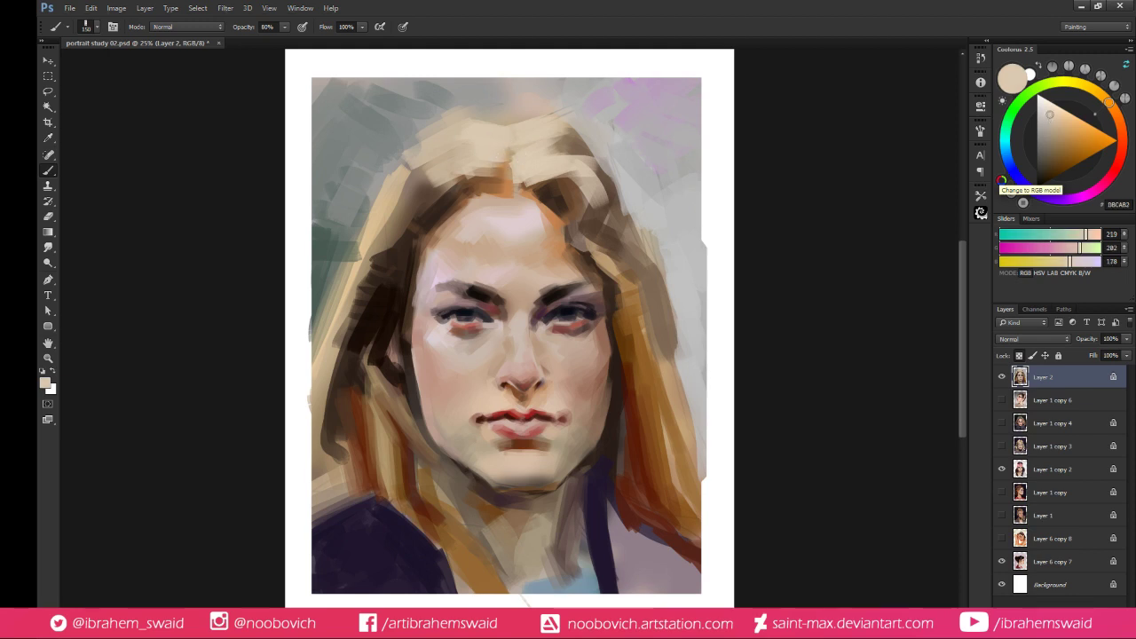
{"action": "left_click", "coordinate": [498, 168], "text": "alt"}
{"action": "left_click", "coordinate": [486, 151], "text": "alt"}
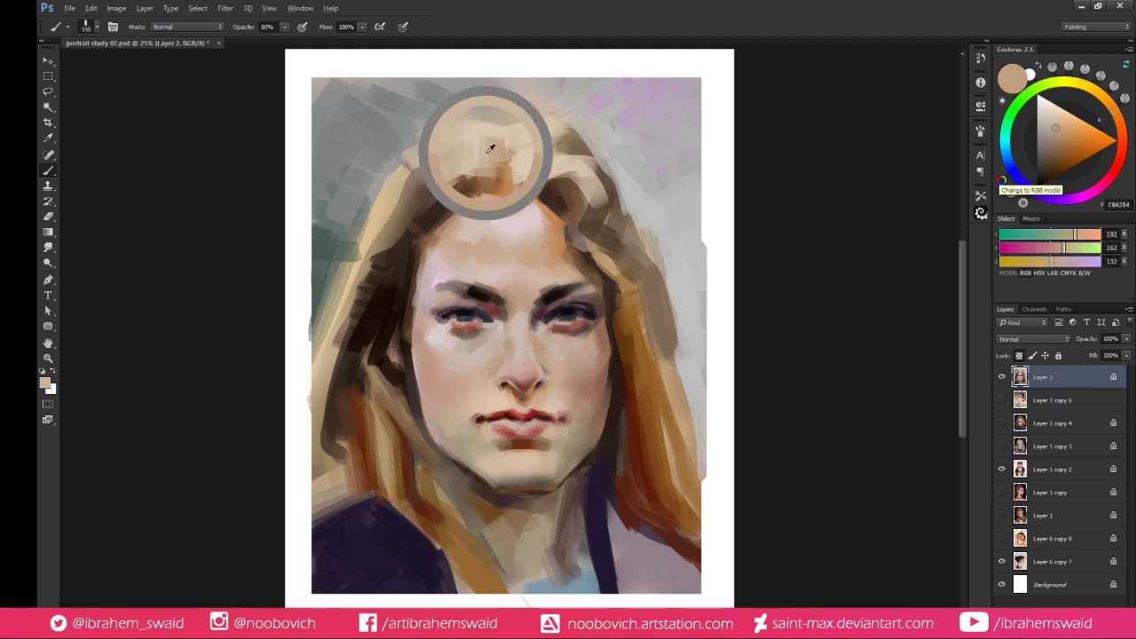
{"action": "mouse_move", "coordinate": [520, 152]}
{"action": "left_mouse_down"}
{"action": "mouse_move", "coordinate": [551, 142]}
{"action": "mouse_move", "coordinate": [530, 165]}
{"action": "left_mouse_up"}
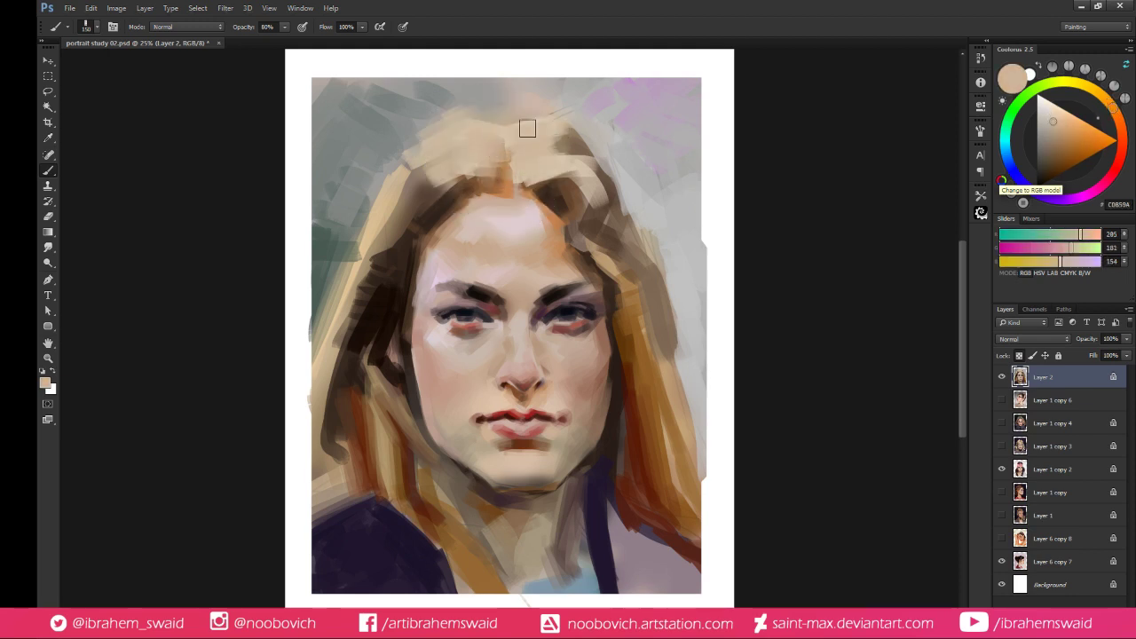
Reduce the brush to 70, paint a pale pink parting line above the forehead and narrow its lower end with orange-brown
{"action": "left_click", "coordinate": [535, 219], "text": "alt"}
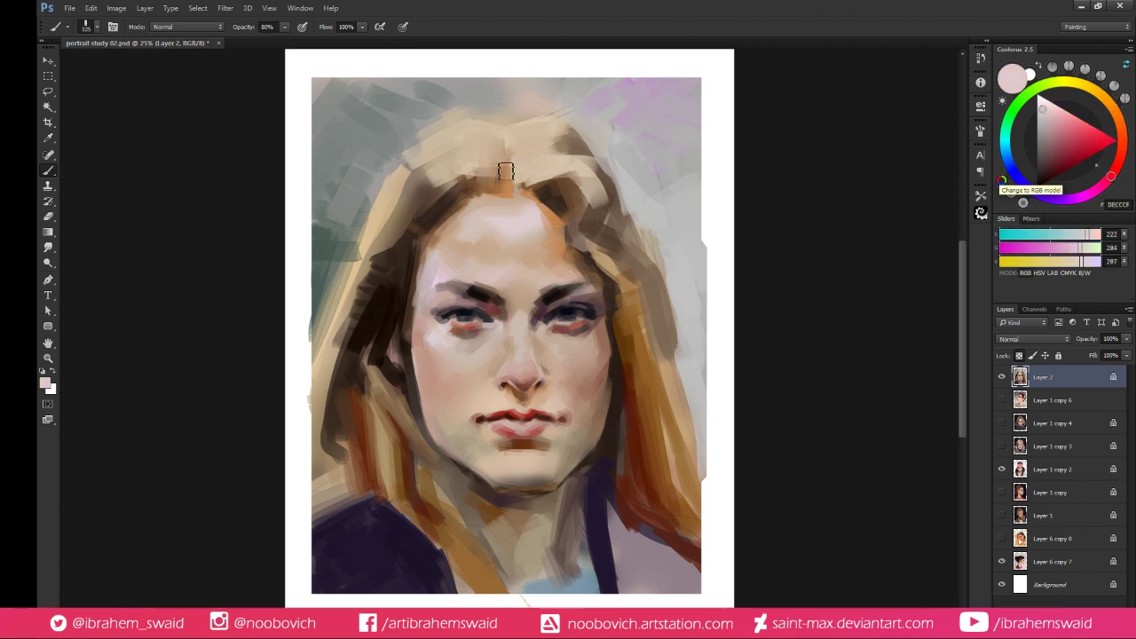
{"action": "key", "text": "bracketleft"}
{"action": "key", "text": "bracketleft"}
{"action": "left_click_drag", "start_coordinate": [517, 199], "coordinate": [509, 145]}
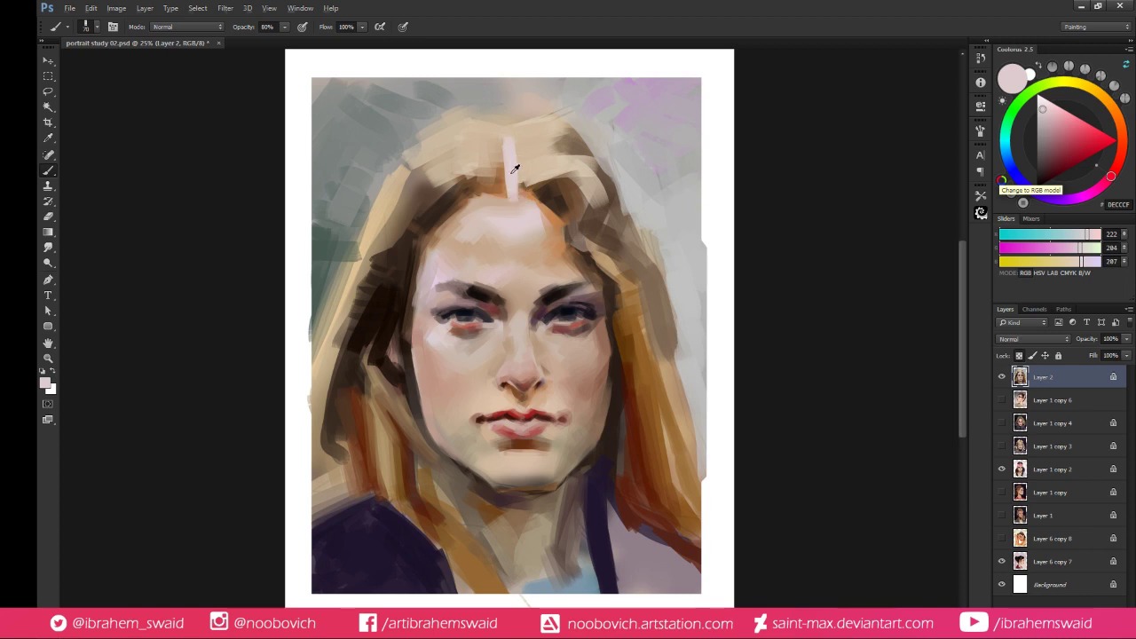
{"action": "left_click", "coordinate": [515, 170], "text": "alt"}
{"action": "left_click_drag", "start_coordinate": [515, 183], "coordinate": [521, 190]}
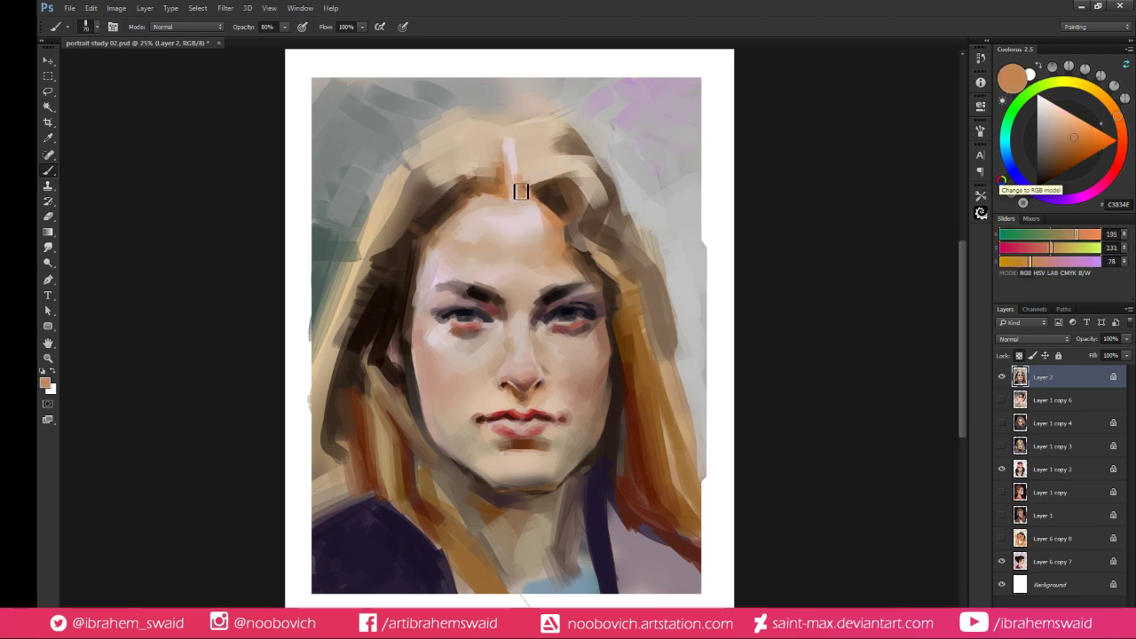
Refine the hair parting with sampled skin and brown tones, adding a thin brown edge along its left side and blending it
{"action": "left_click", "coordinate": [521, 216], "text": "alt"}
{"action": "left_click", "coordinate": [510, 203], "text": "alt"}
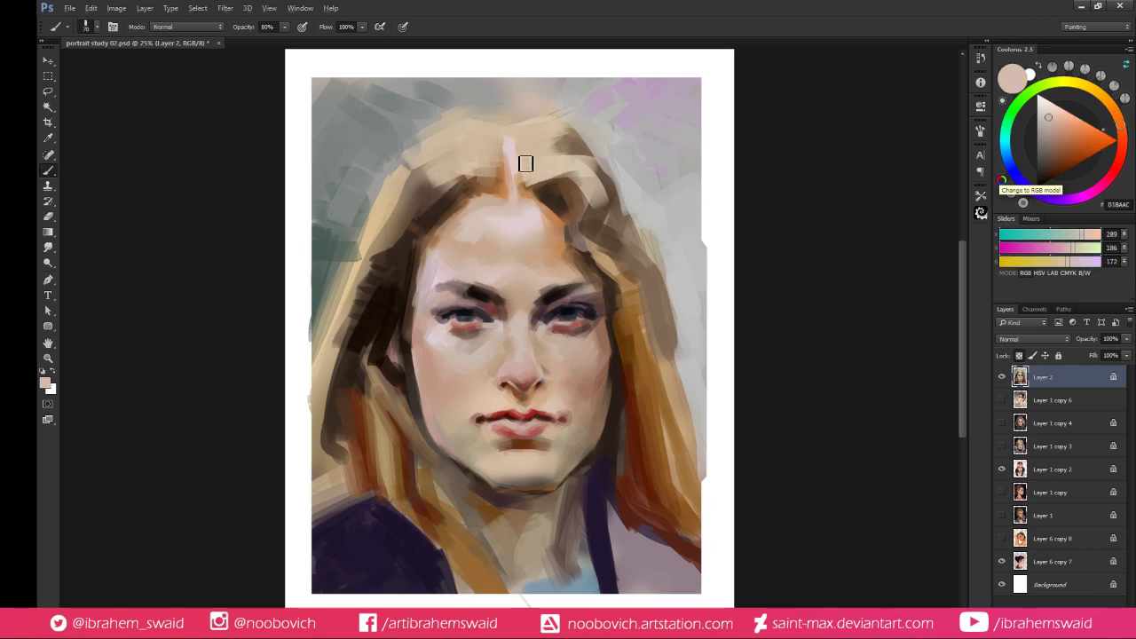
{"action": "left_click", "coordinate": [507, 174], "text": "alt"}
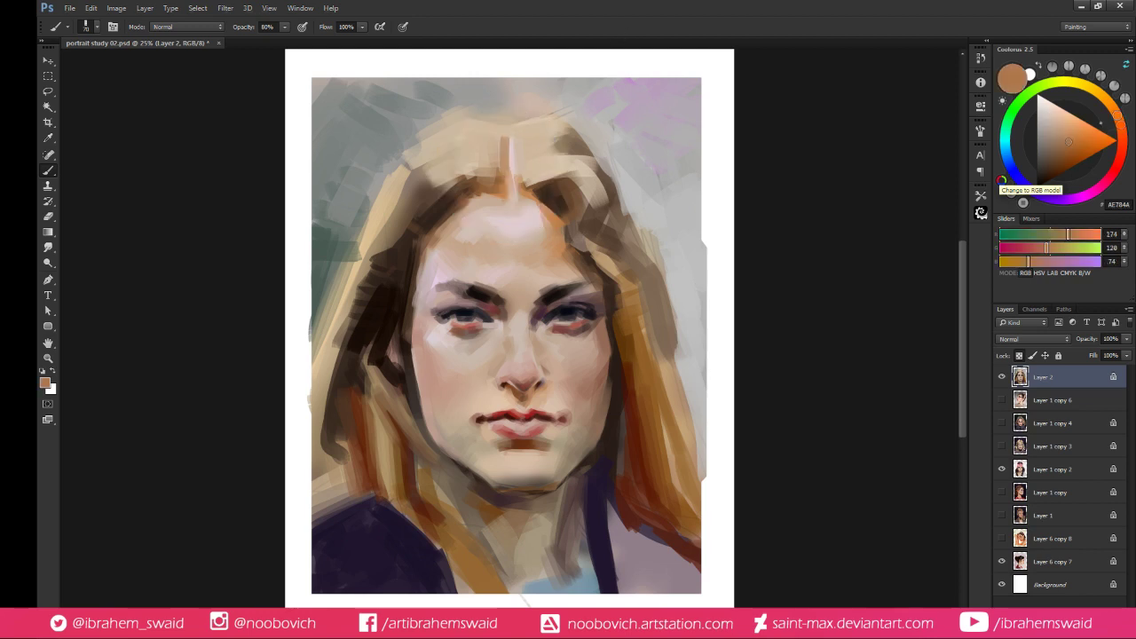
{"action": "left_click", "coordinate": [501, 150], "text": "alt"}
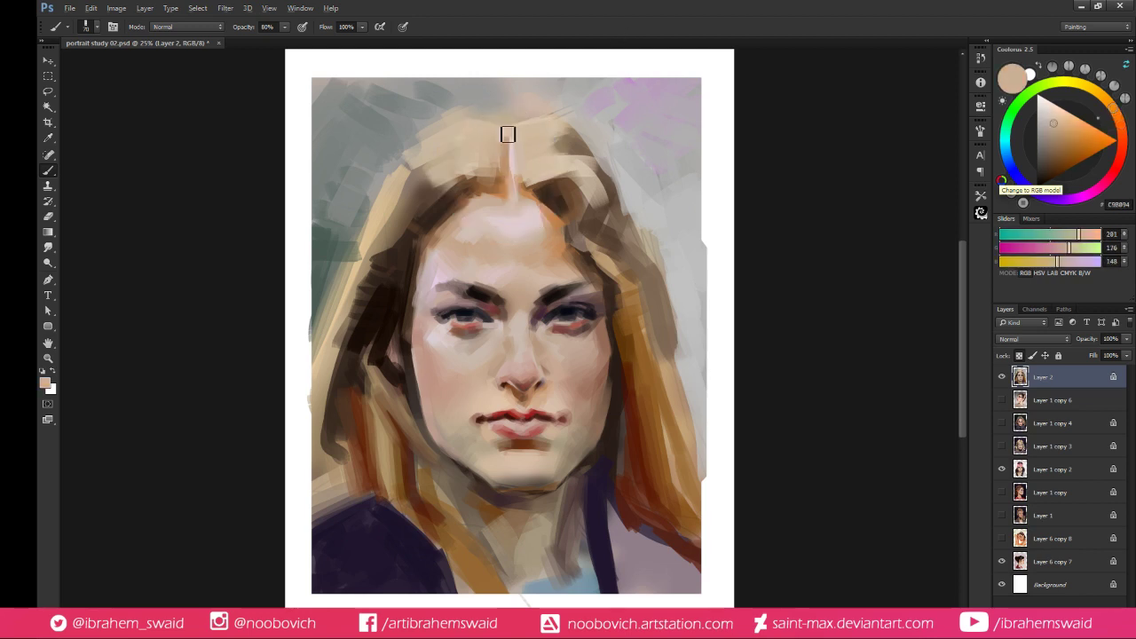
{"action": "left_click_drag", "start_coordinate": [507, 134], "coordinate": [508, 177]}
{"action": "left_click", "coordinate": [553, 123], "text": "alt"}
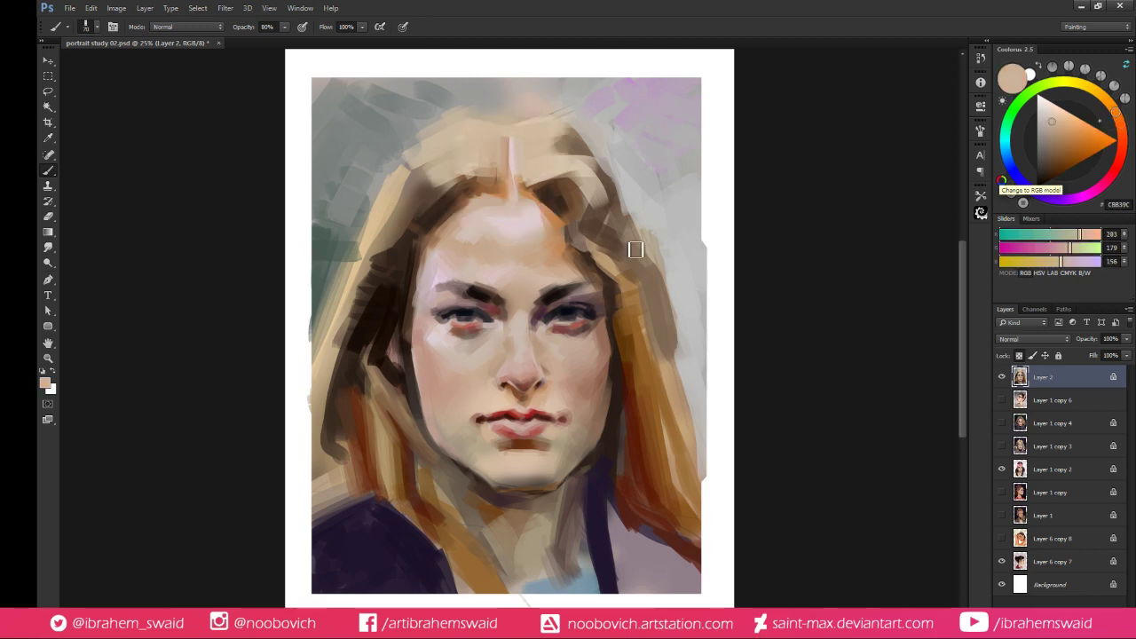
Reshape and soften the outer end of the left eyebrow with sampled pinkish skin and lavender tones
{"action": "left_click", "coordinate": [450, 288], "text": "alt"}
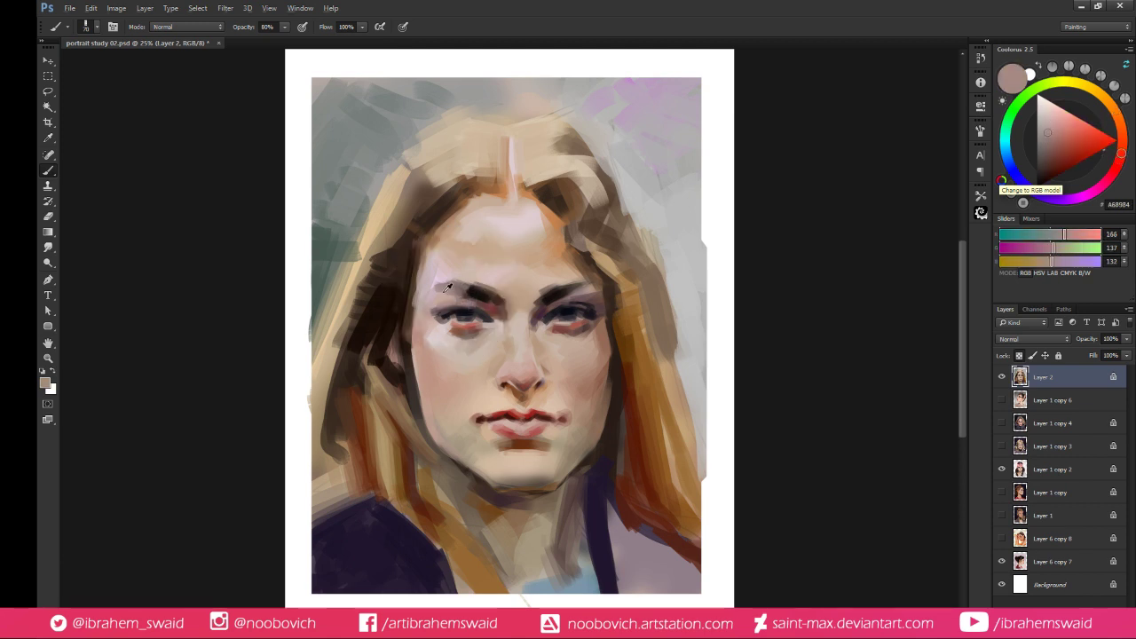
{"action": "left_click", "coordinate": [447, 297], "text": "alt"}
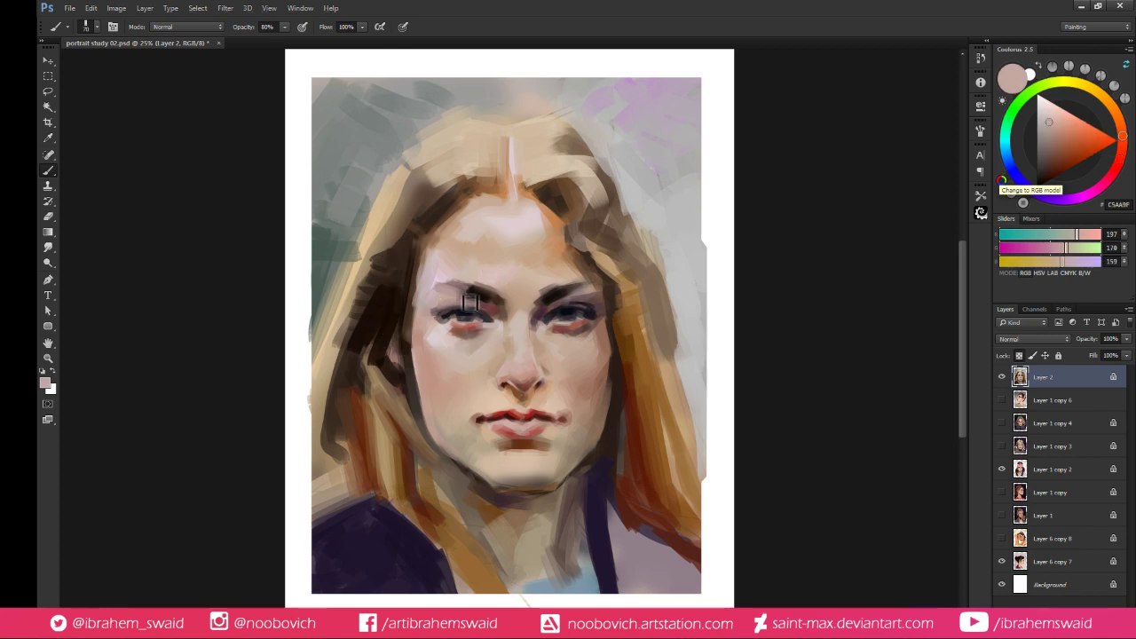
{"action": "left_click", "coordinate": [465, 289], "text": "alt"}
{"action": "left_click", "coordinate": [437, 287], "text": "alt"}
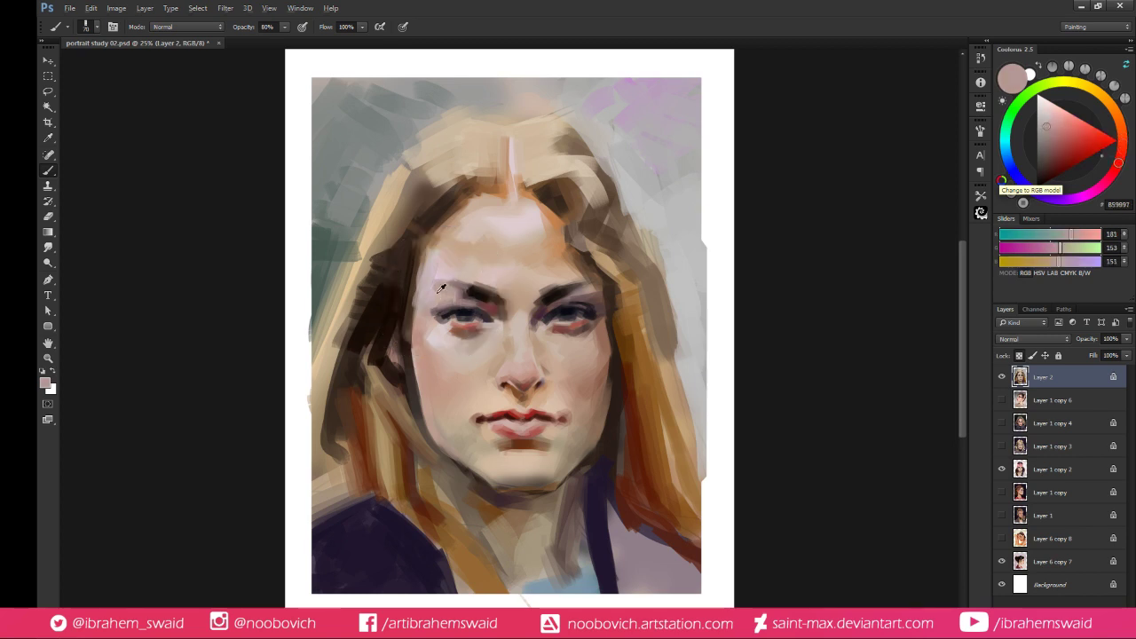
{"action": "left_click", "coordinate": [464, 263], "text": "alt"}
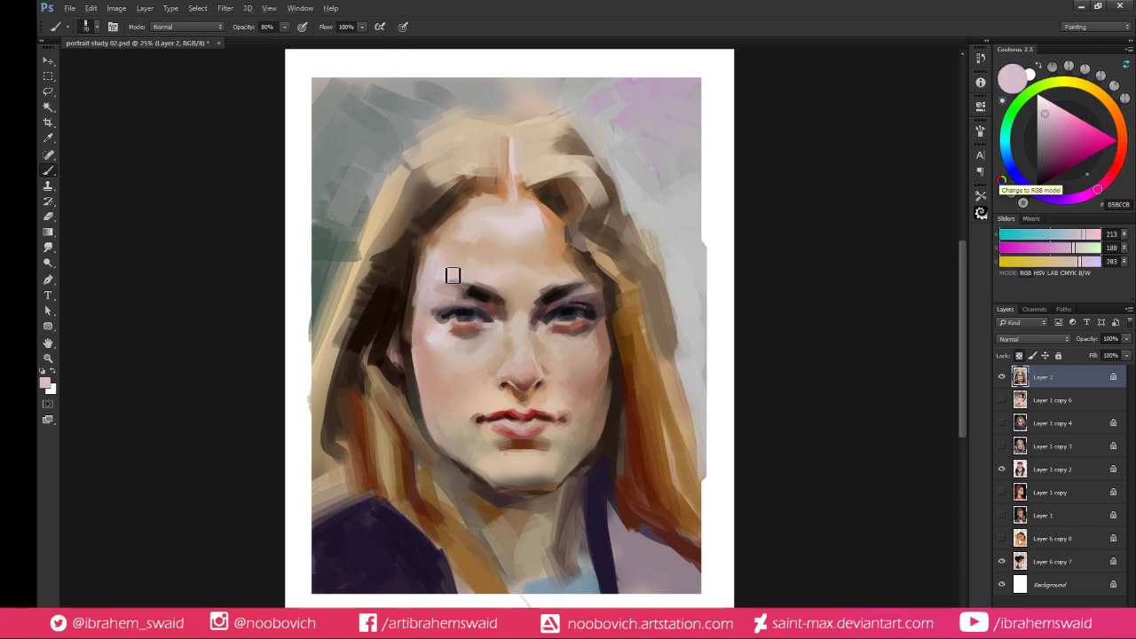
Lighten the nose tip with pale pink sampled from the forehead and blend it into the nose
{"action": "left_click", "coordinate": [528, 217], "text": "alt"}
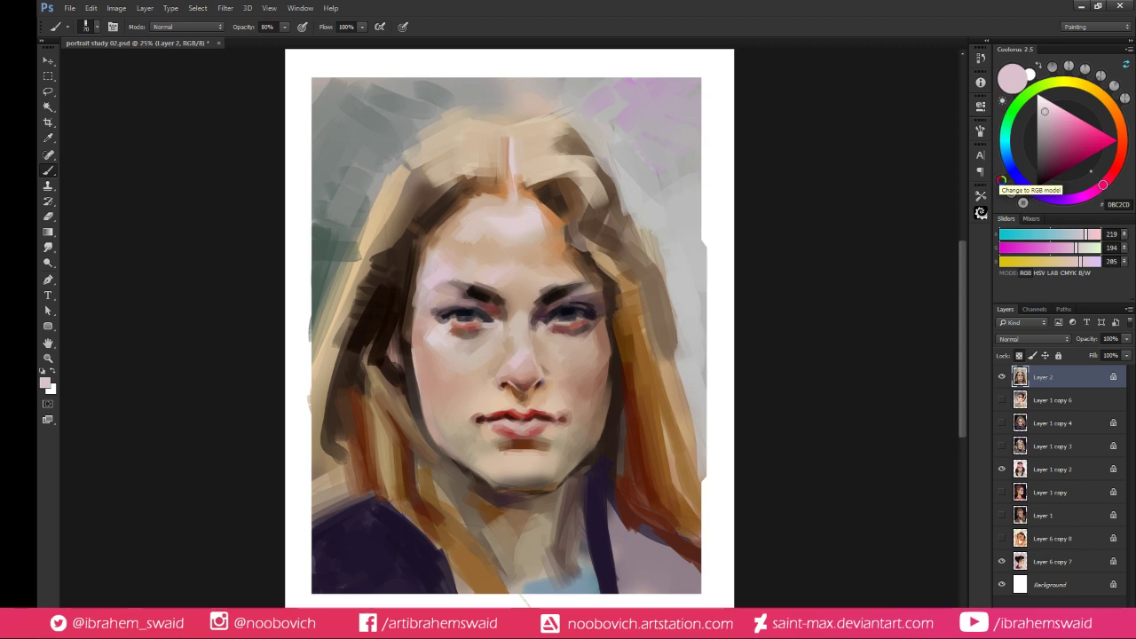
{"action": "left_click", "coordinate": [529, 364], "text": "alt"}
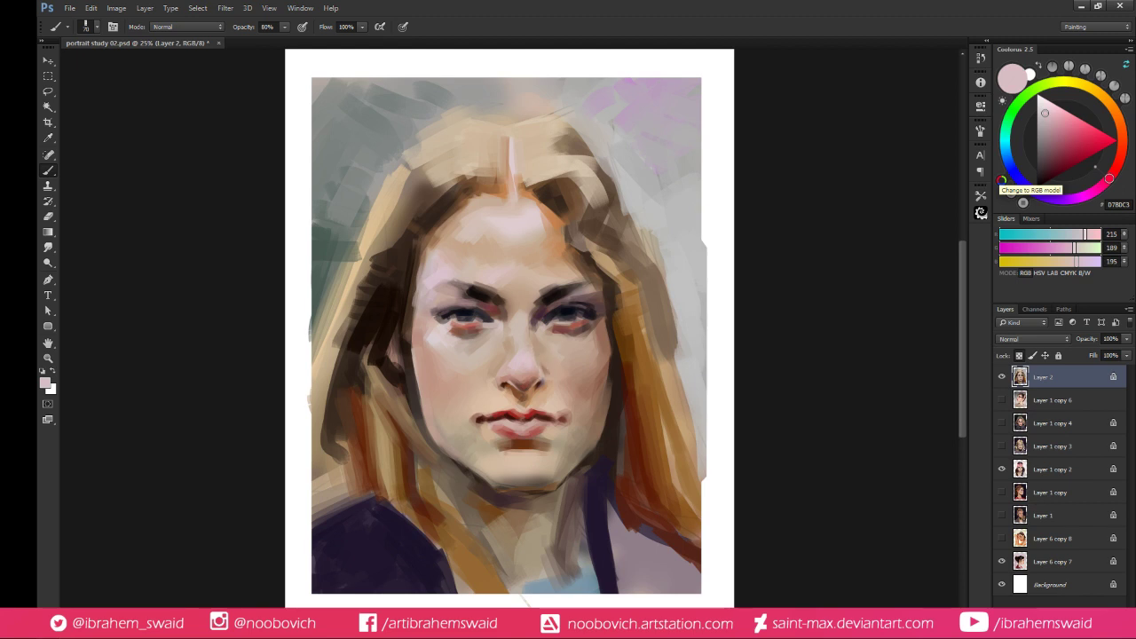
{"action": "left_click", "coordinate": [524, 359], "text": "alt"}
Add a muted grey-green accent to the skin under the right eye and blend it with sampled skin tones
{"action": "left_click", "coordinate": [566, 348], "text": "alt"}
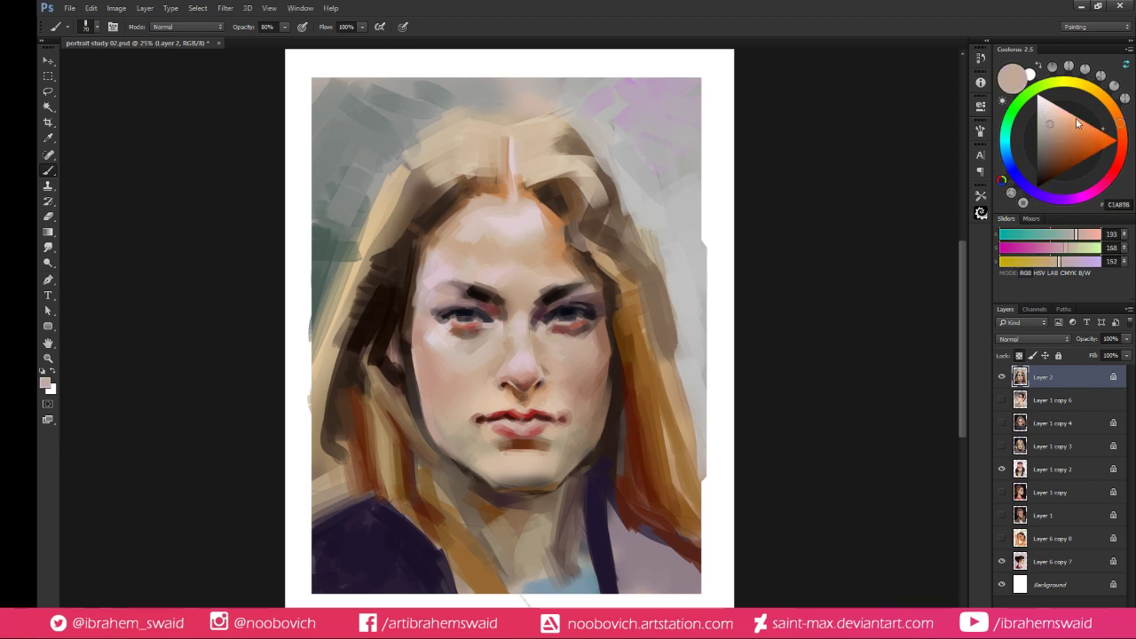
{"action": "left_click", "coordinate": [1011, 142]}
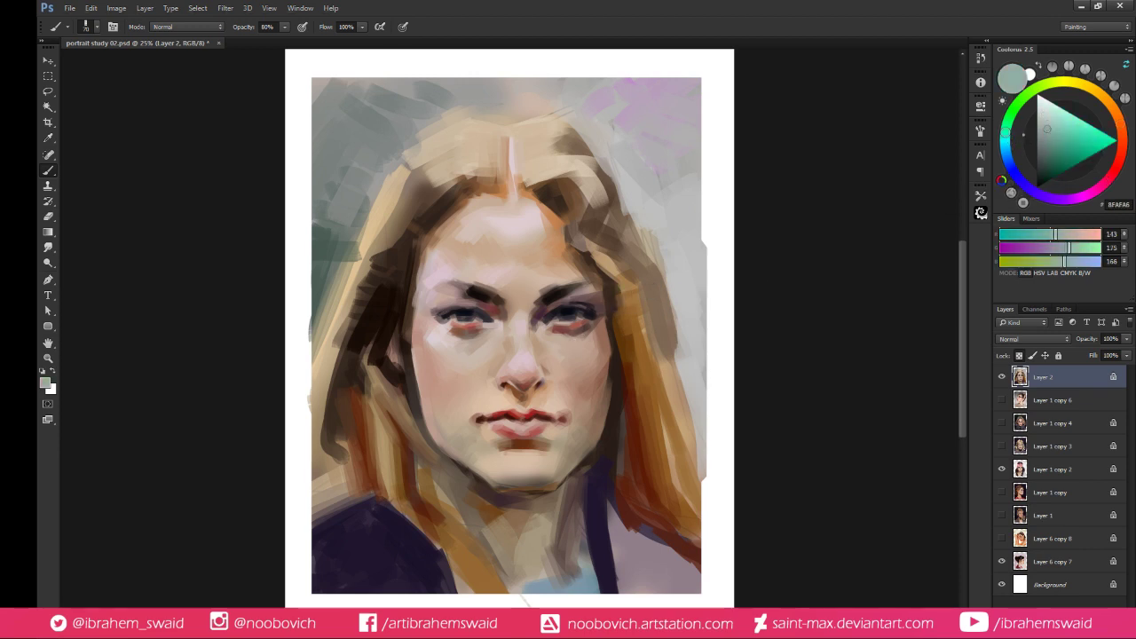
{"action": "left_click", "coordinate": [564, 343]}
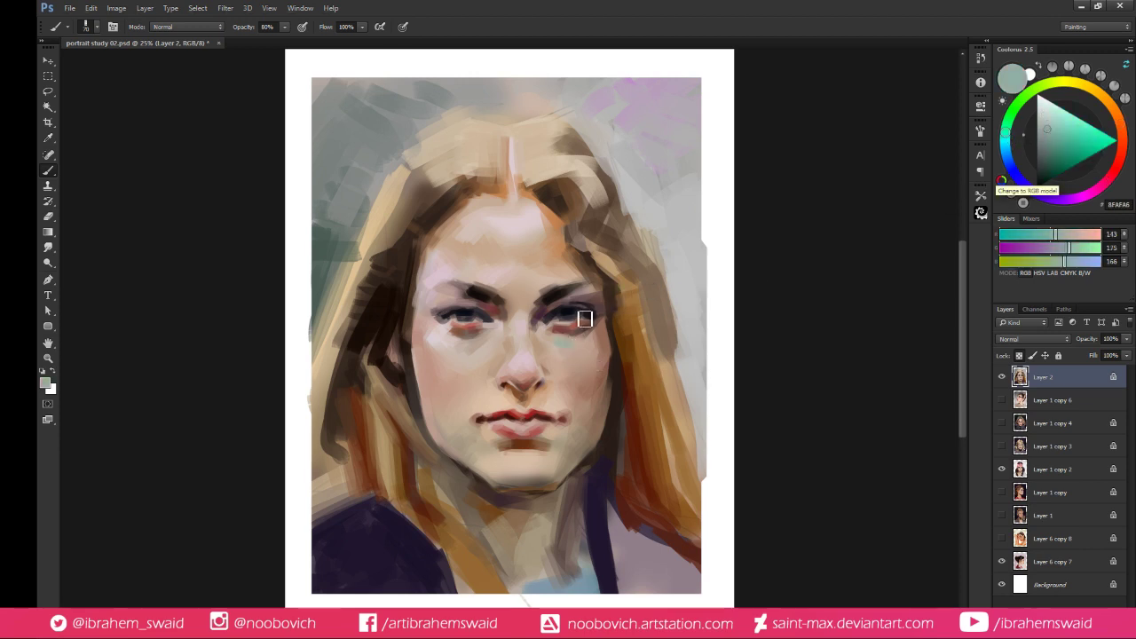
{"action": "left_click", "coordinate": [1043, 117]}
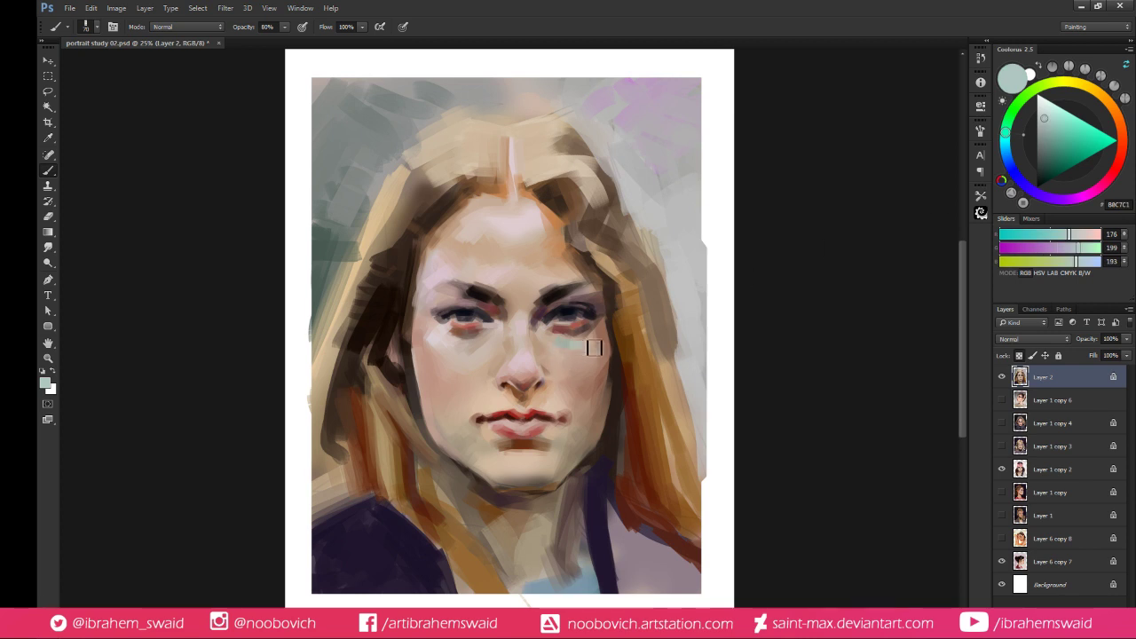
{"action": "left_click", "coordinate": [578, 347], "text": "alt"}
{"action": "left_click", "coordinate": [573, 348], "text": "alt"}
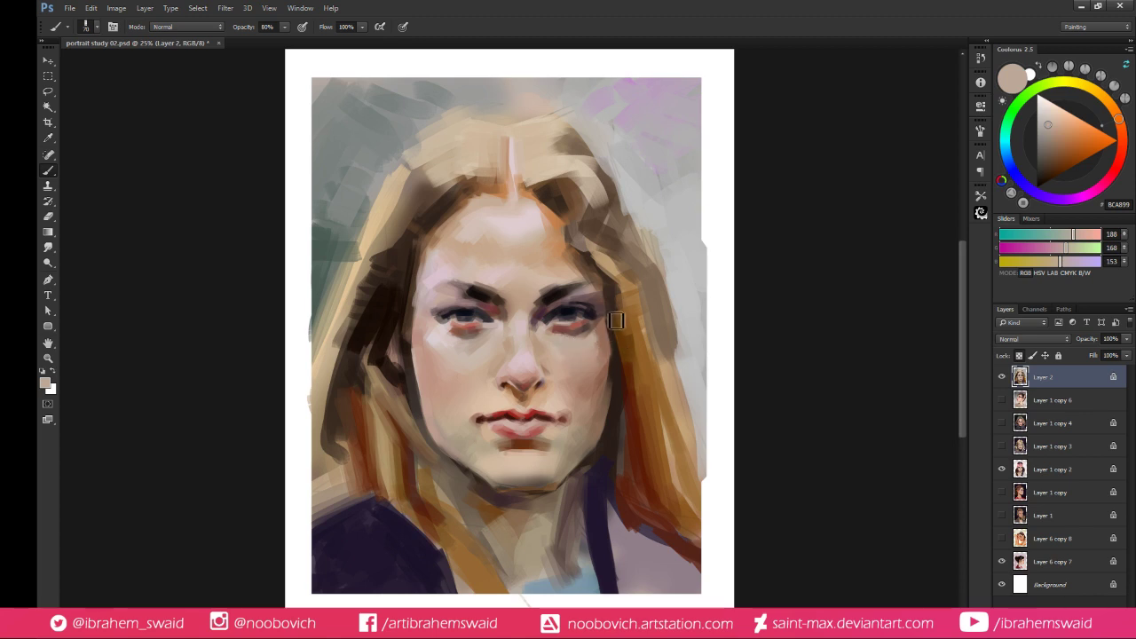
Deepen the outer edge of the right cheek with reddish-brown strokes and blend them using sampled cheek tones
{"action": "left_click", "coordinate": [592, 347], "text": "alt"}
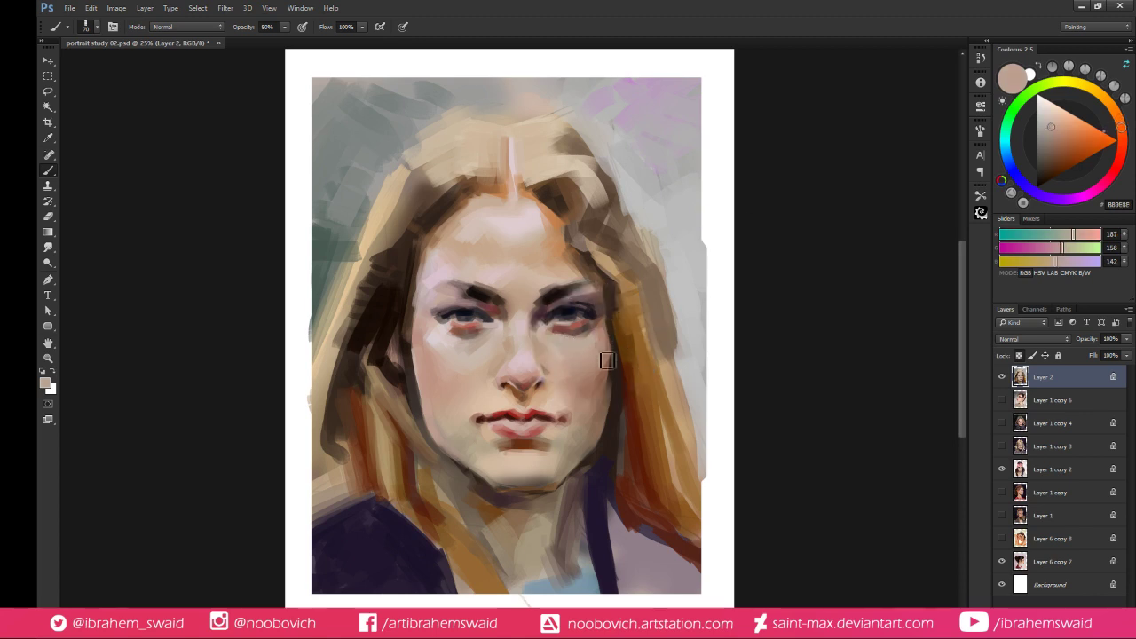
{"action": "left_click", "coordinate": [613, 356], "text": "alt"}
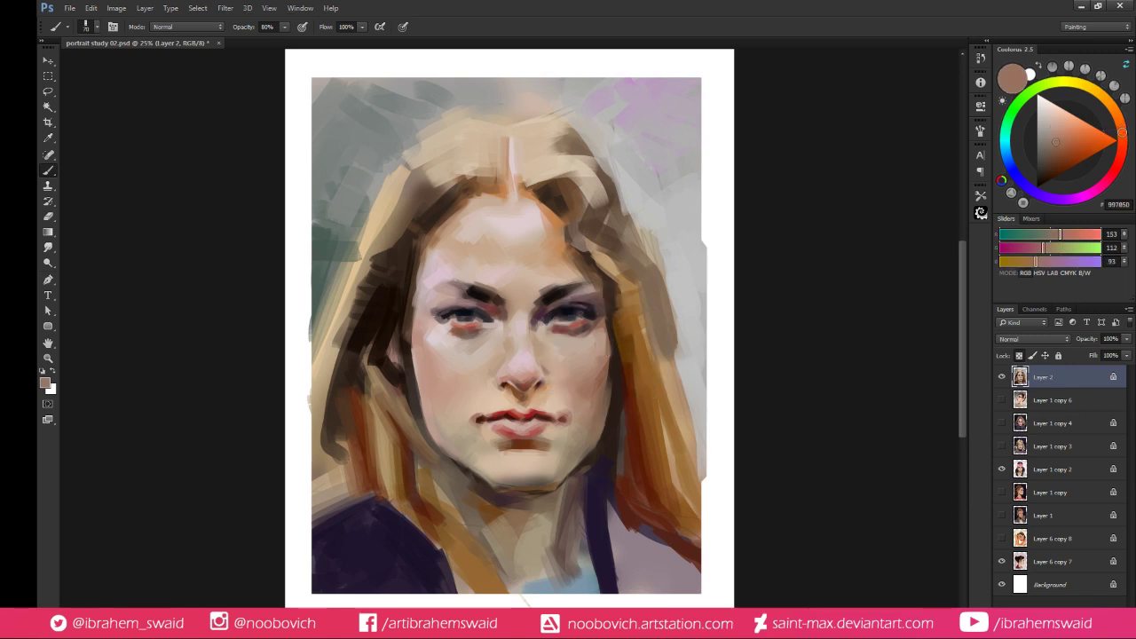
{"action": "left_click", "coordinate": [1057, 164]}
{"action": "left_click", "coordinate": [1120, 159]}
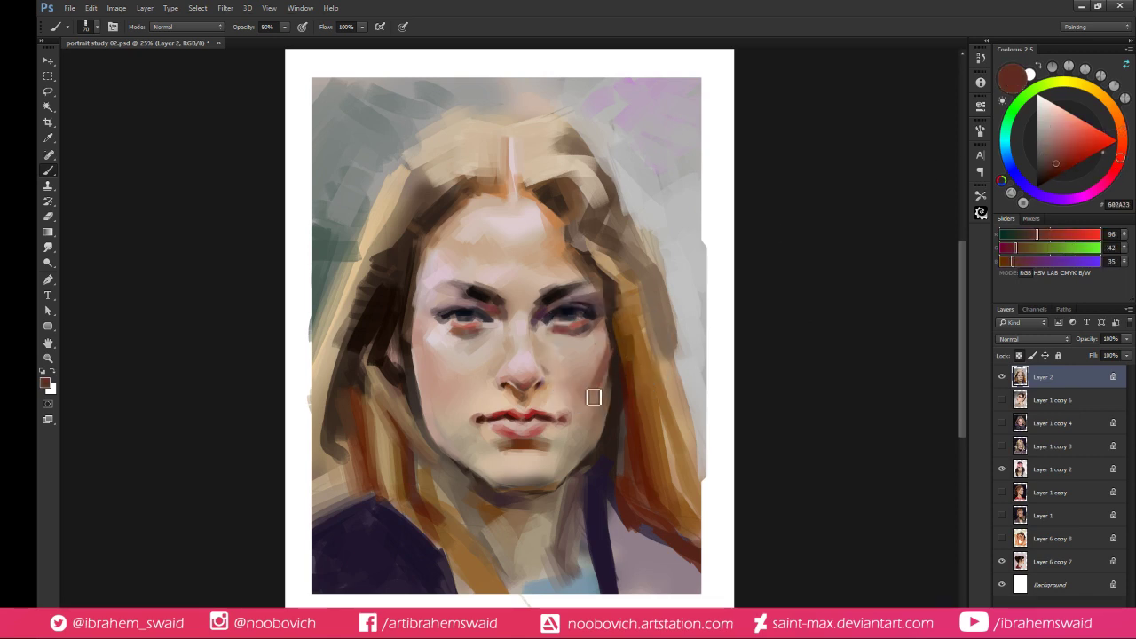
{"action": "left_click", "coordinate": [602, 362], "text": "alt"}
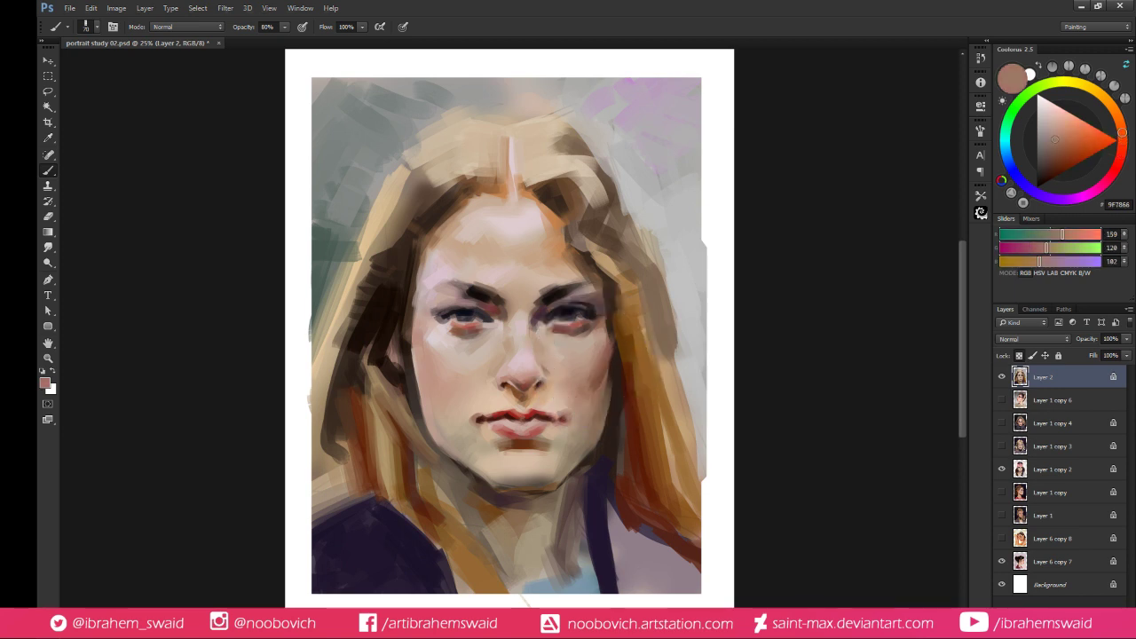
Intensify the outer edge of the right cheek with saturated reddish-brown and blend it using sampled cheek tones
{"action": "left_click", "coordinate": [608, 373], "text": "alt"}
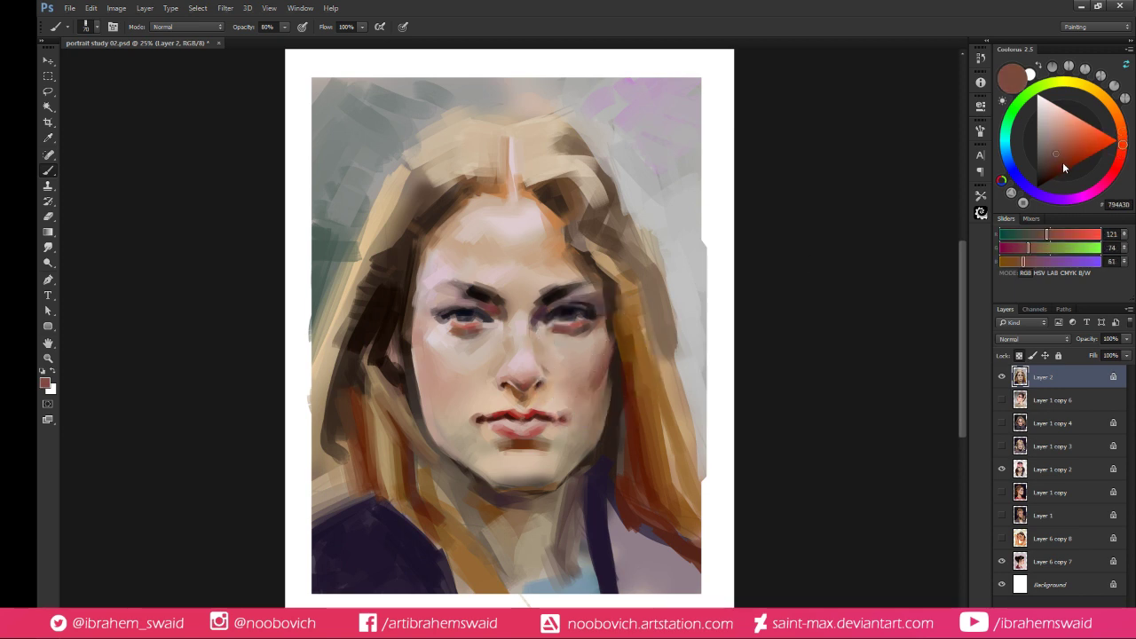
{"action": "left_click", "coordinate": [1061, 163]}
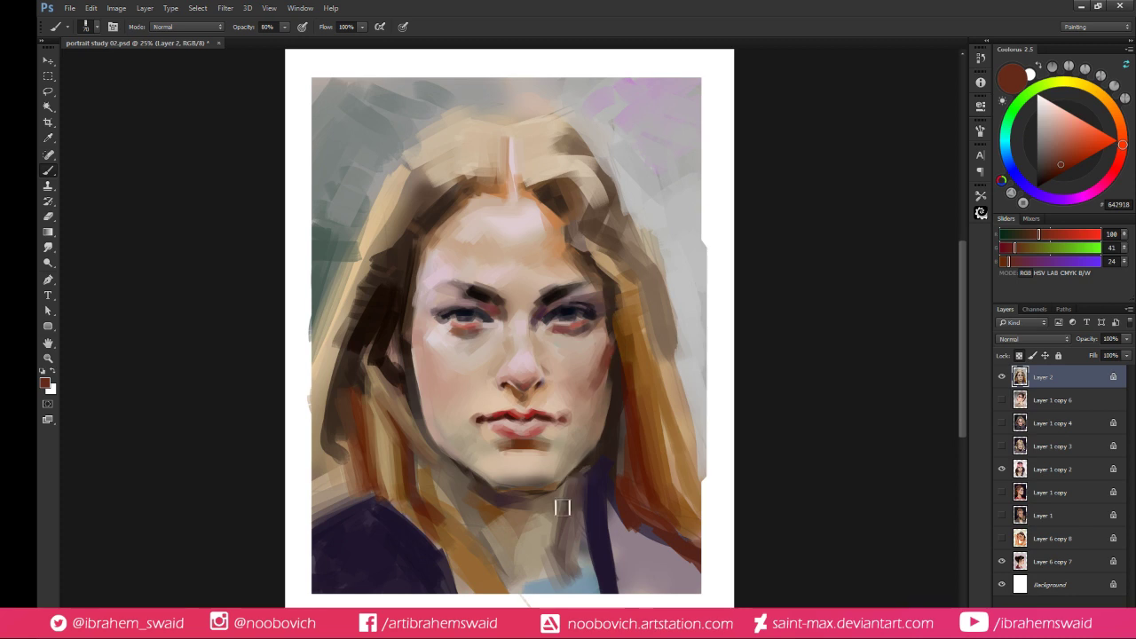
{"action": "left_click", "coordinate": [1076, 161]}
{"action": "left_click_drag", "start_coordinate": [613, 368], "coordinate": [607, 345]}
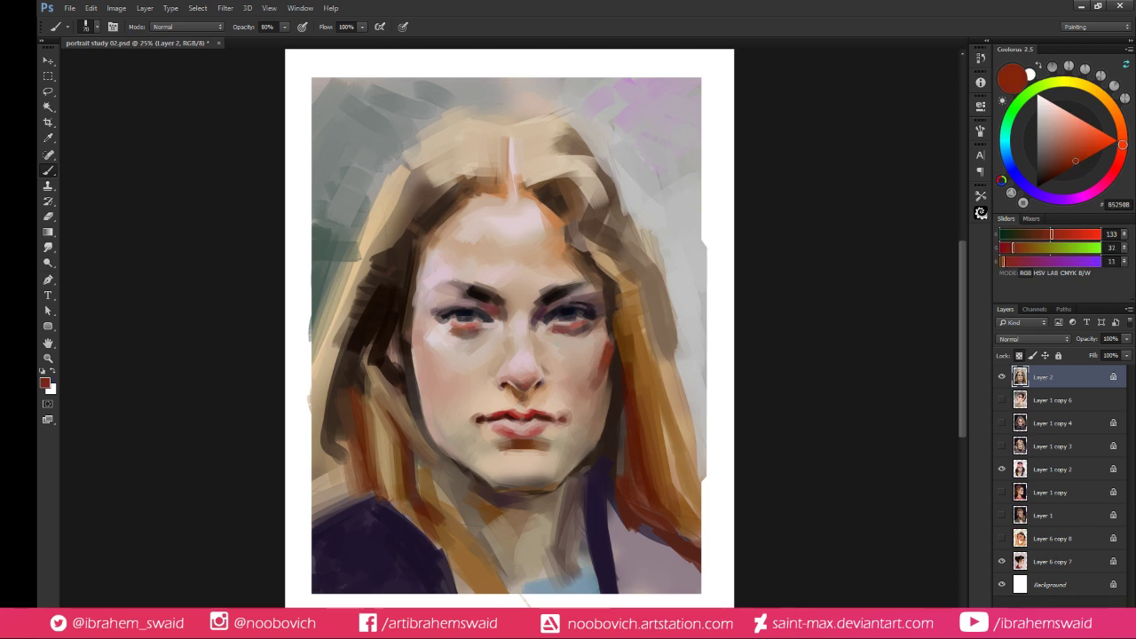
{"action": "left_click", "coordinate": [603, 351], "text": "alt"}
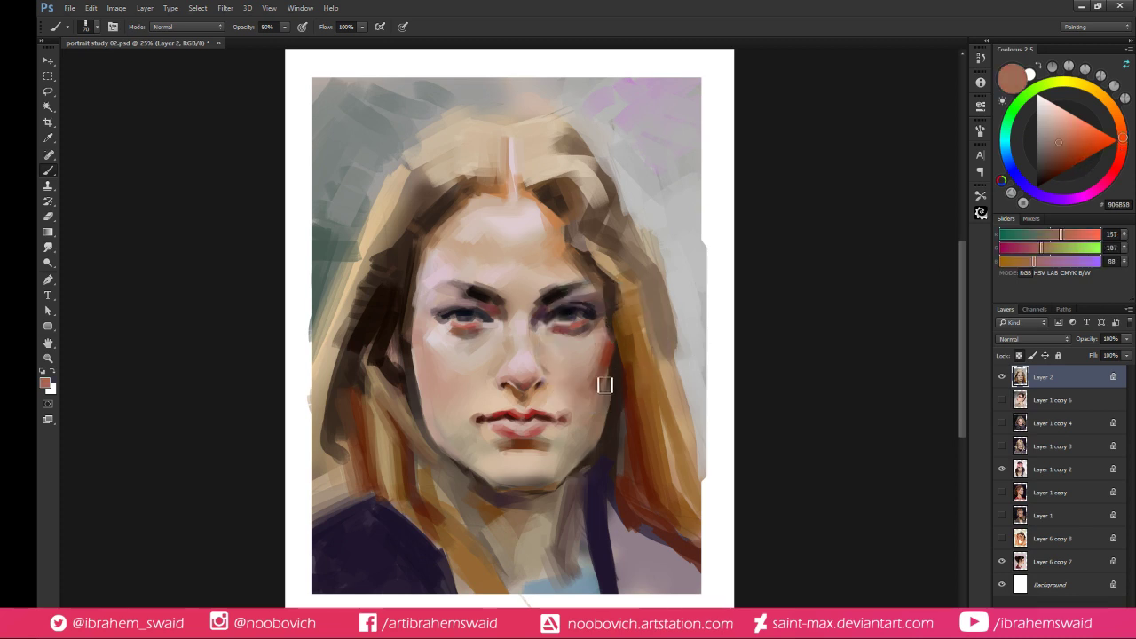
{"action": "left_click", "coordinate": [611, 378], "text": "alt"}
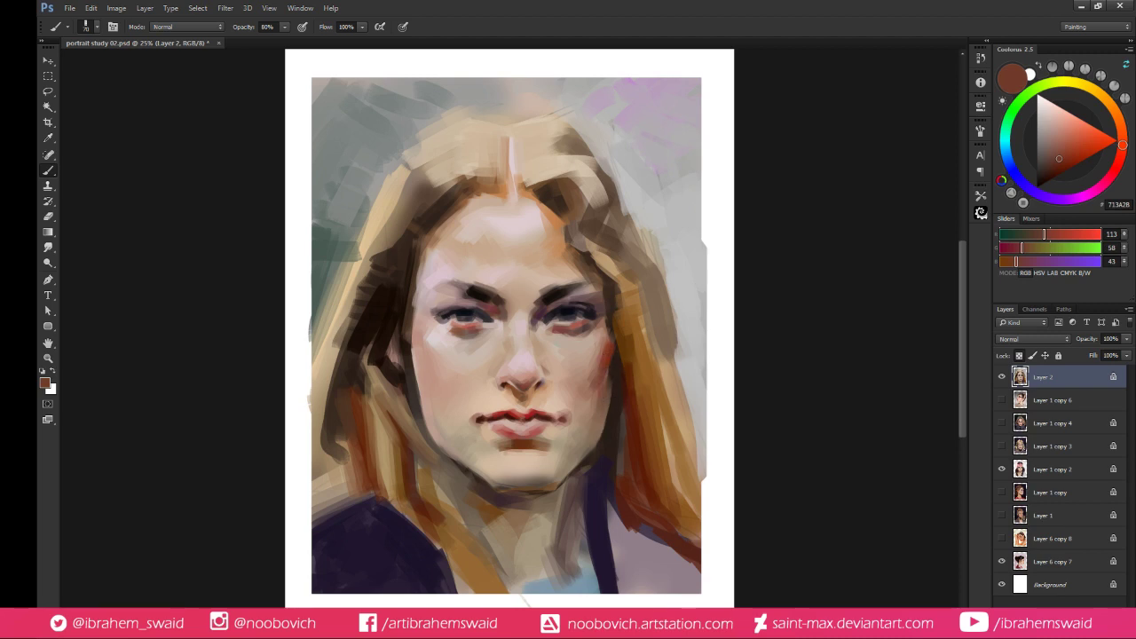
Define the boundary between the right cheek and hair with sampled dark brown, blending it using sampled reddish-browns
{"action": "left_click", "coordinate": [604, 403], "text": "alt"}
{"action": "left_click", "coordinate": [616, 403], "text": "alt"}
{"action": "left_click_drag", "start_coordinate": [615, 413], "coordinate": [616, 388]}
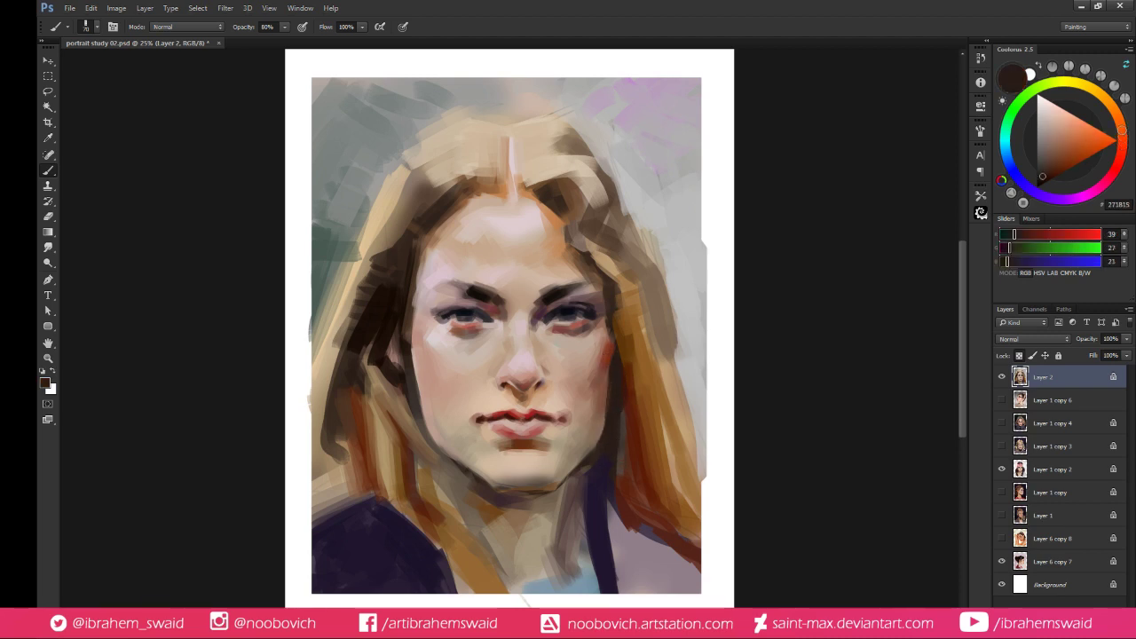
{"action": "left_click", "coordinate": [609, 364], "text": "alt"}
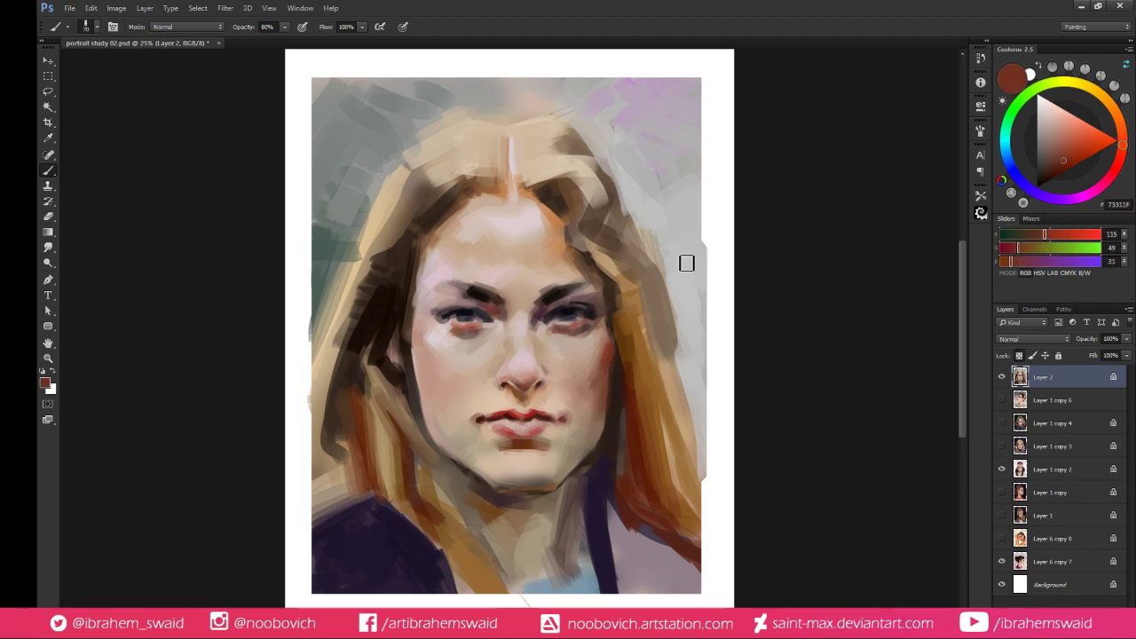
{"action": "left_click", "coordinate": [611, 340], "text": "alt"}
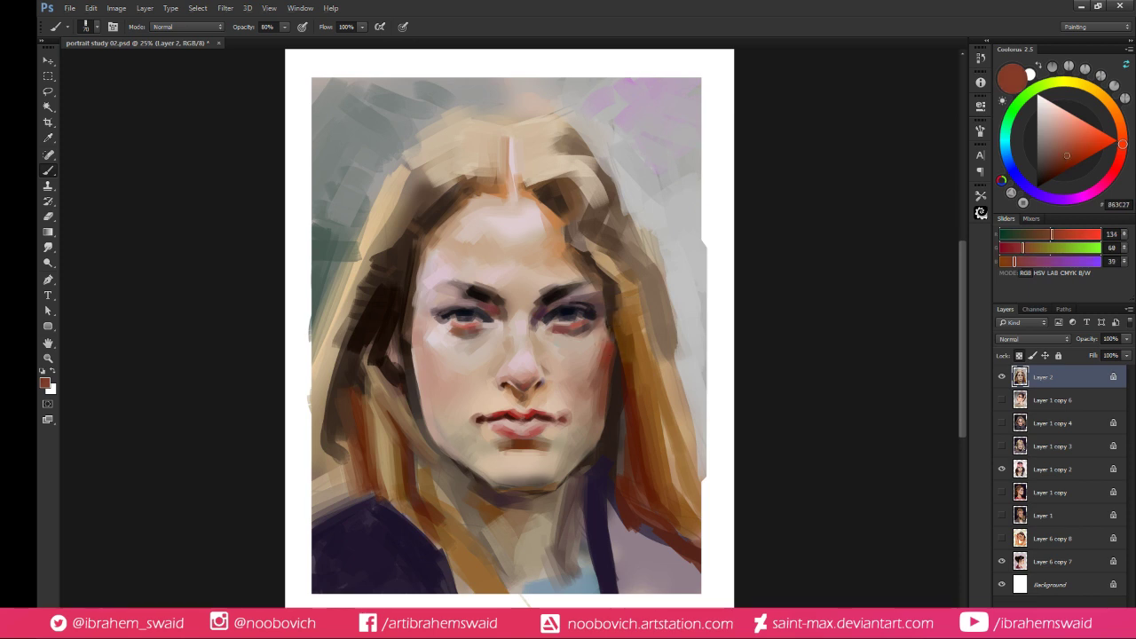
{"action": "left_click", "coordinate": [619, 365], "text": "alt"}
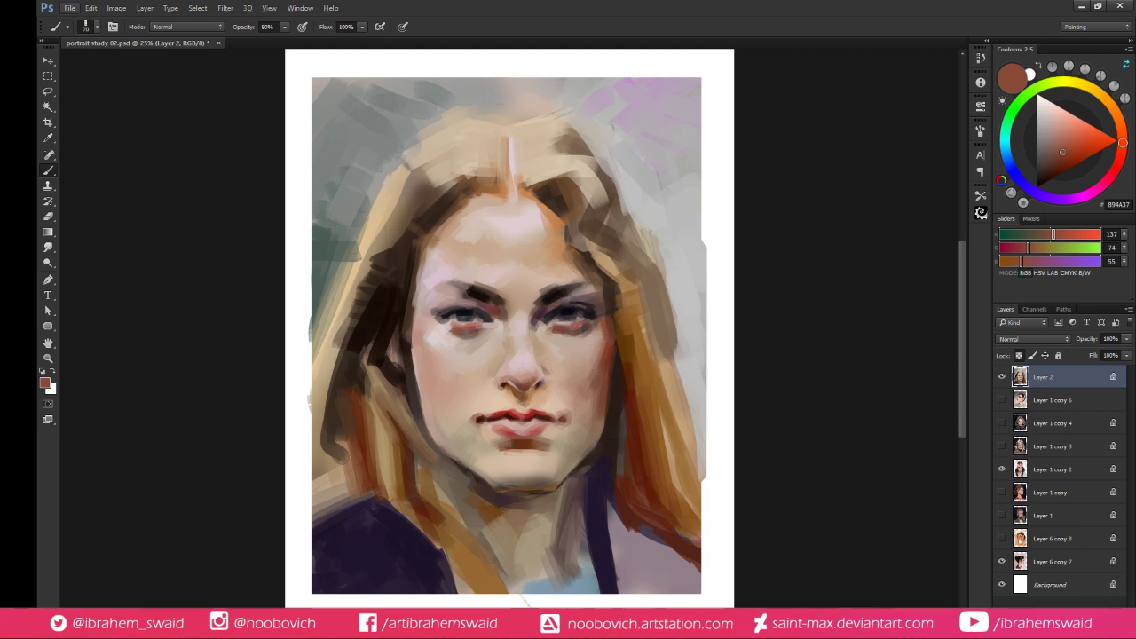
Soften the skin beneath the right eye with sampled muted red and pinkish-beige tones
{"action": "left_click", "coordinate": [557, 332], "text": "alt"}
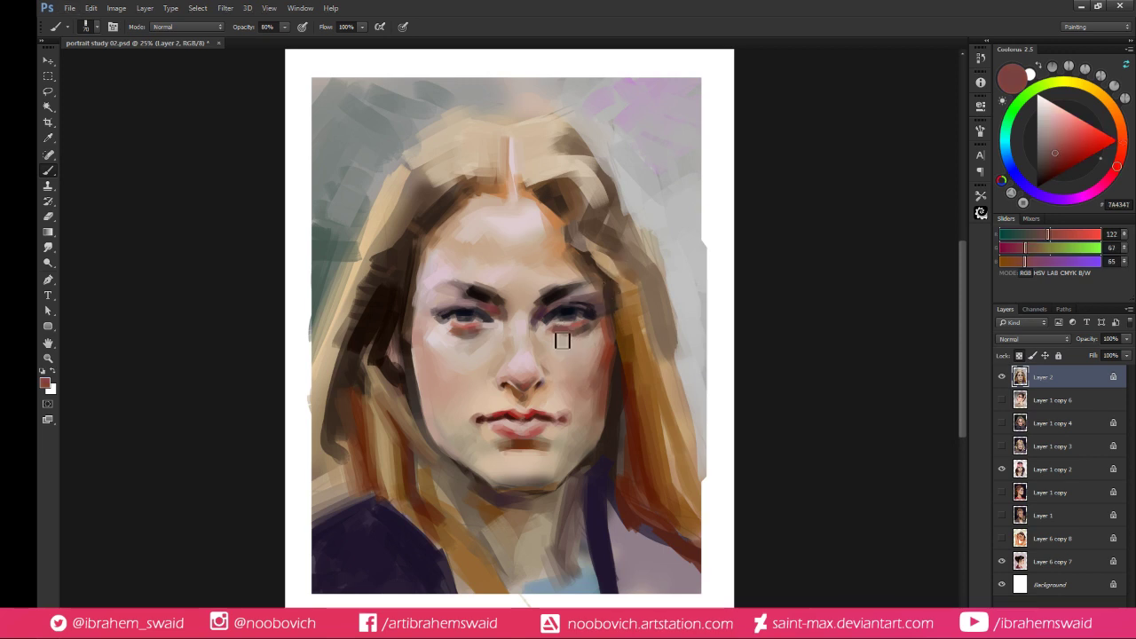
{"action": "left_click", "coordinate": [565, 338], "text": "alt"}
{"action": "left_click", "coordinate": [582, 348], "text": "alt"}
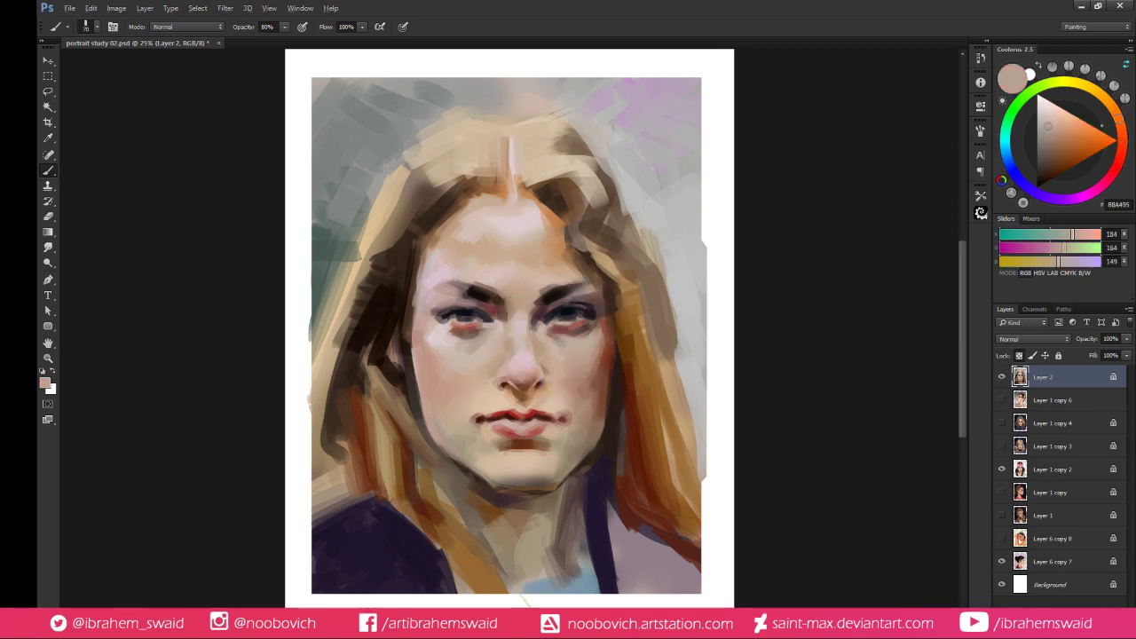
Repaint the left eye's reddish lower lid with sampled greyish-brown and pale pink skin tones
{"action": "left_click", "coordinate": [491, 322], "text": "alt"}
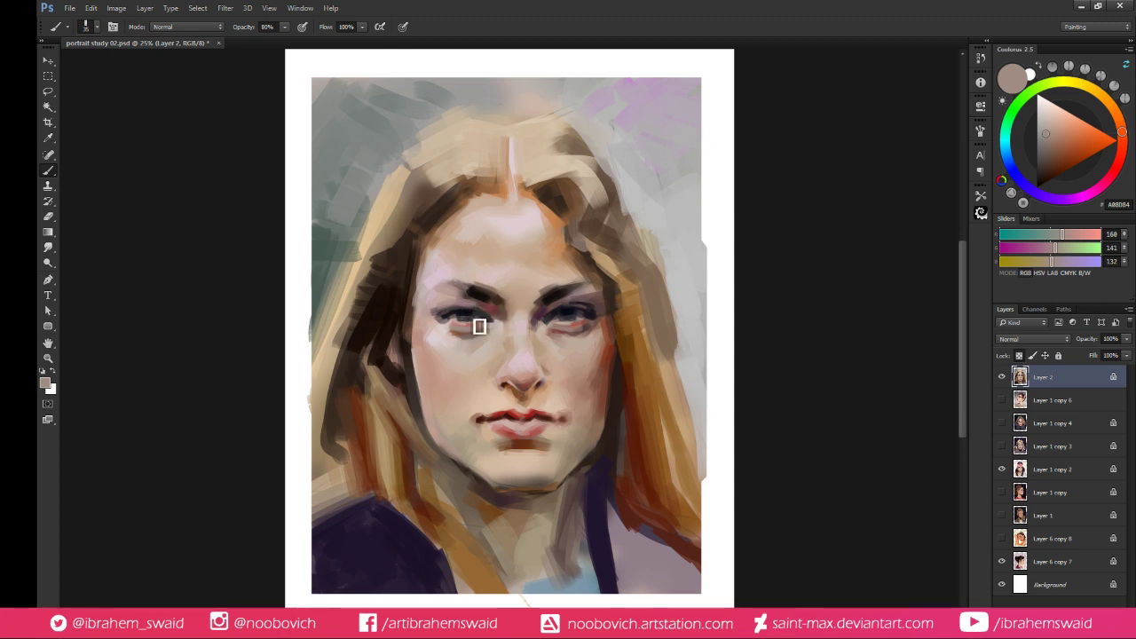
{"action": "left_click", "coordinate": [463, 330], "text": "alt"}
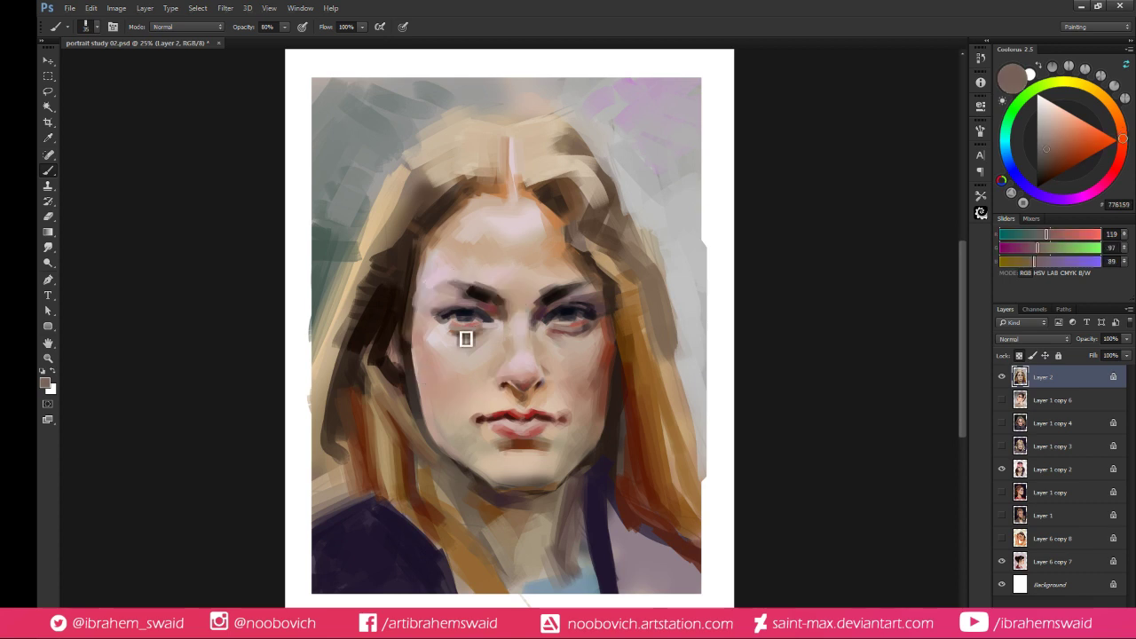
{"action": "left_click", "coordinate": [468, 332], "text": "alt"}
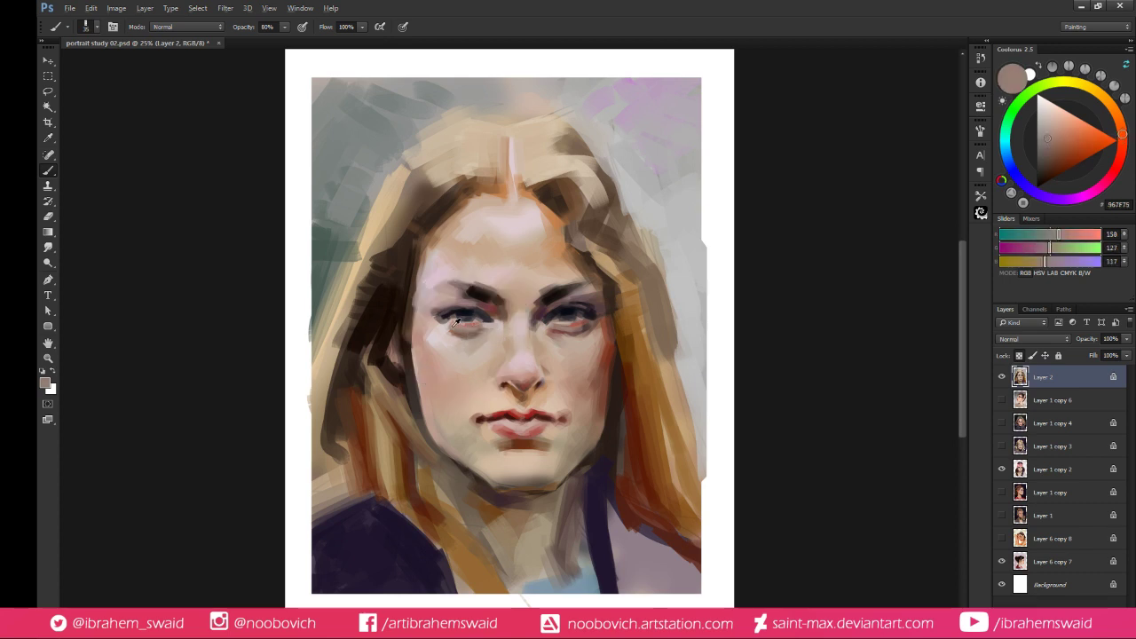
{"action": "left_click", "coordinate": [462, 317], "text": "alt"}
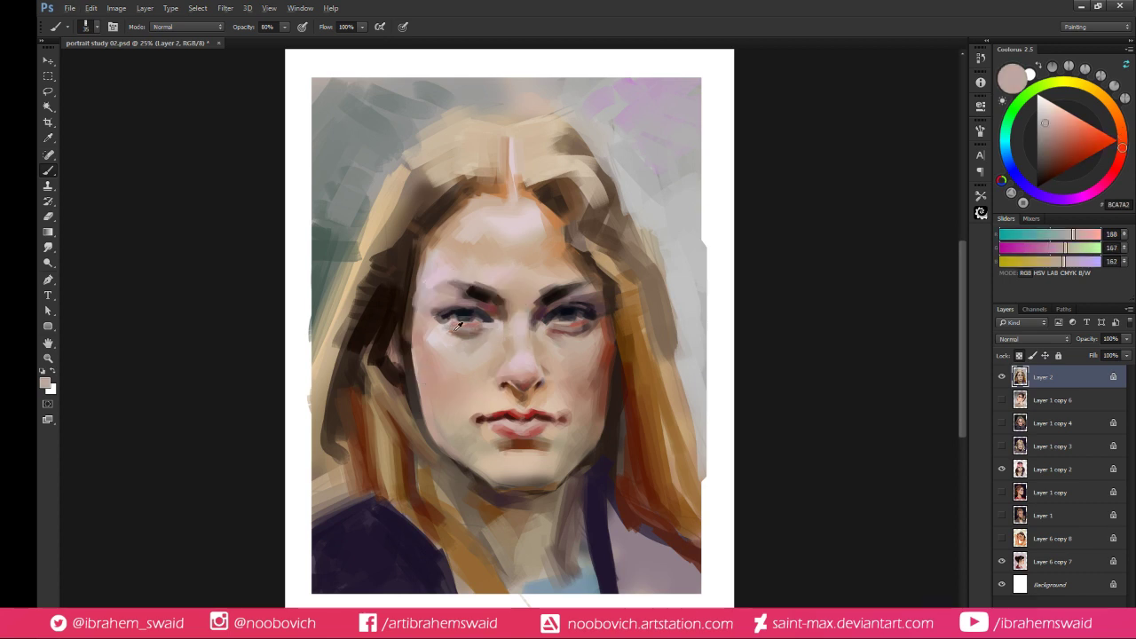
{"action": "left_click", "coordinate": [446, 331], "text": "alt"}
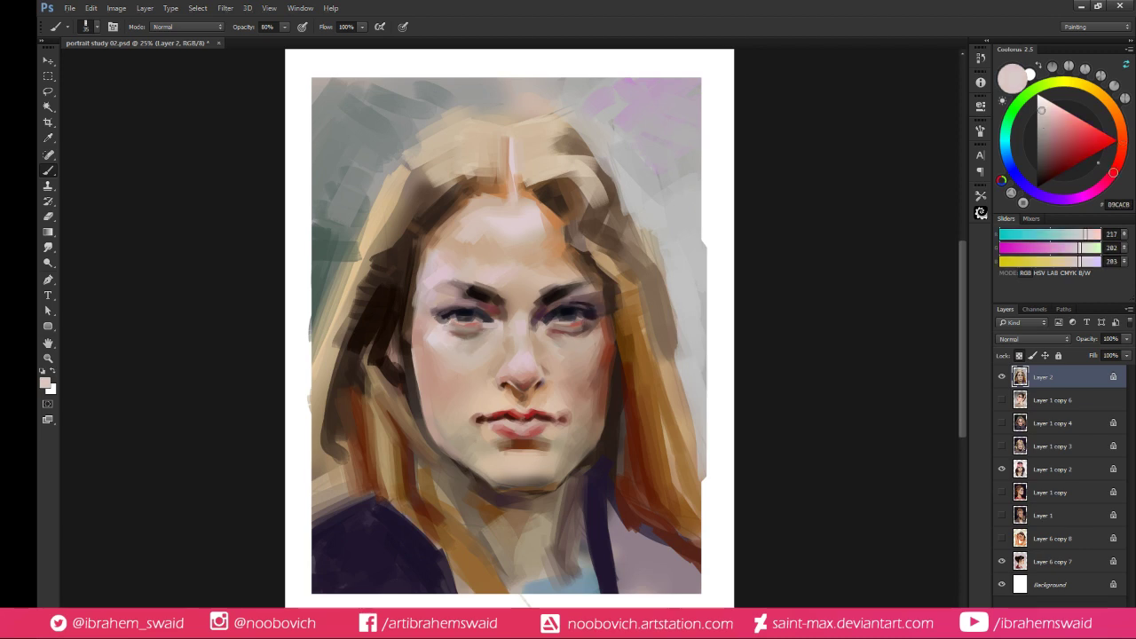
Touch up the nose, outer right cheek and right eye with sampled skin tones, dark violet and reddish-brown
{"action": "left_click", "coordinate": [505, 380], "text": "alt"}
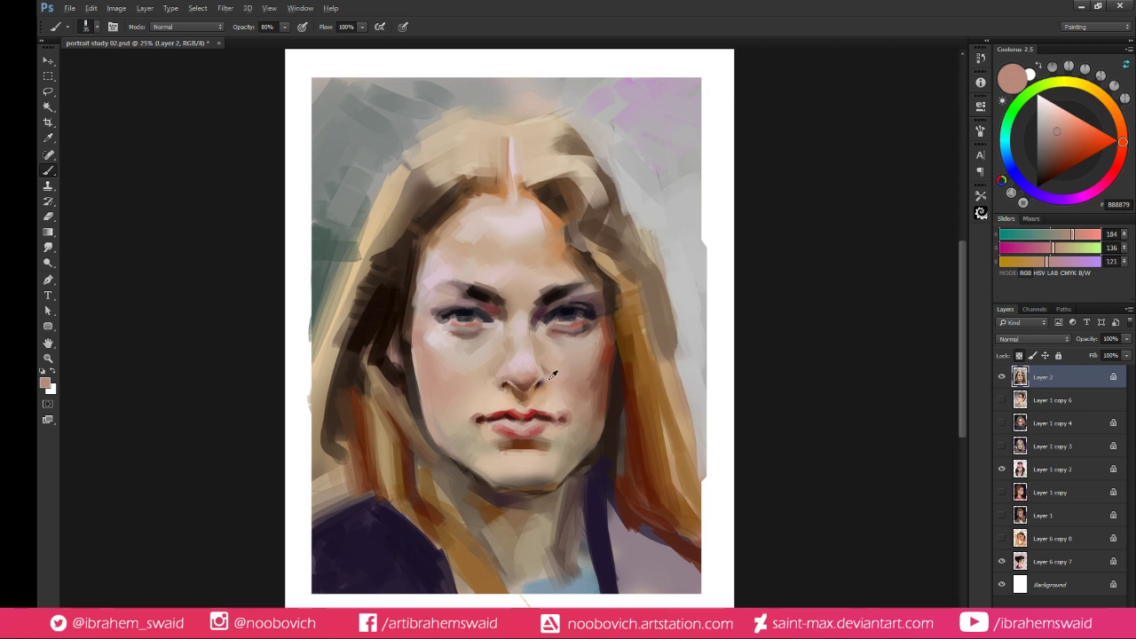
{"action": "left_click", "coordinate": [609, 343], "text": "alt"}
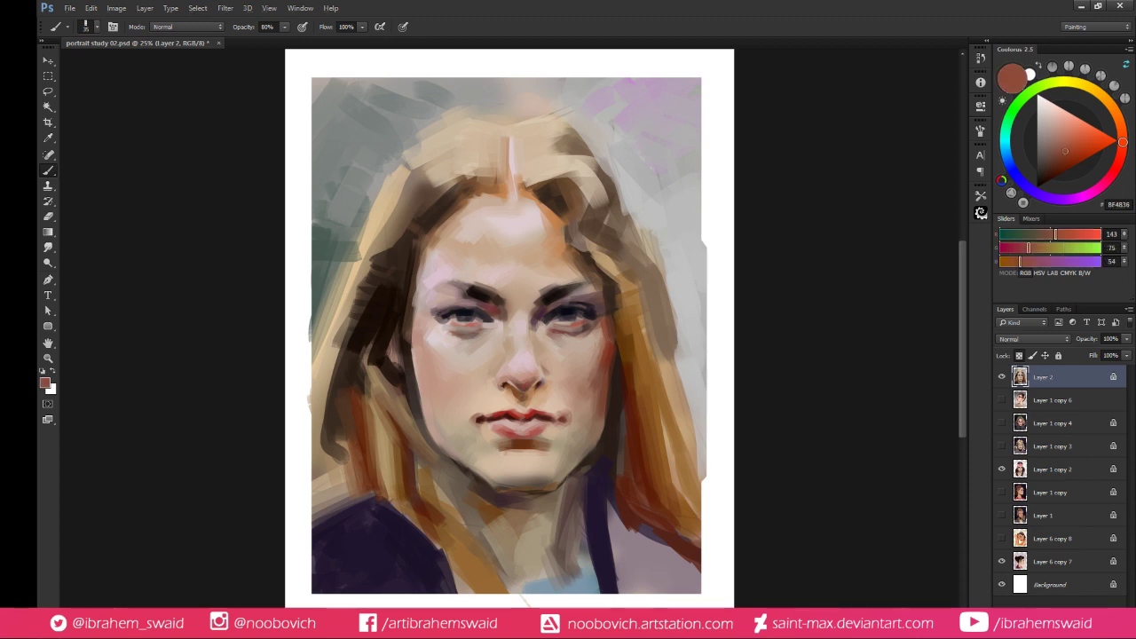
{"action": "left_click", "coordinate": [599, 318], "text": "alt"}
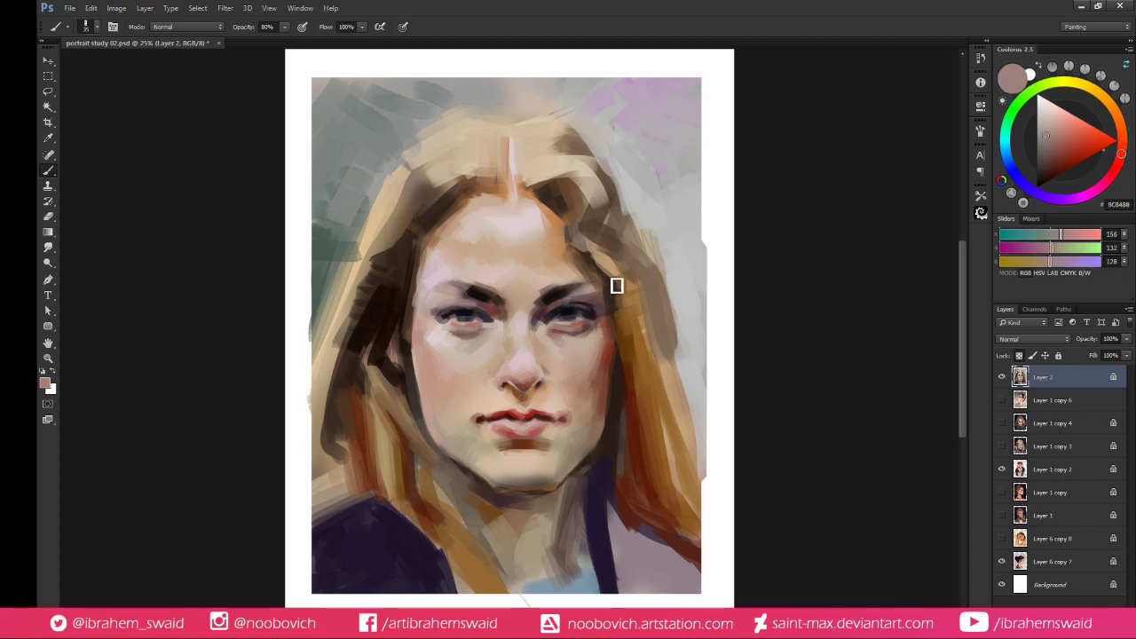
{"action": "left_click", "coordinate": [568, 317], "text": "alt"}
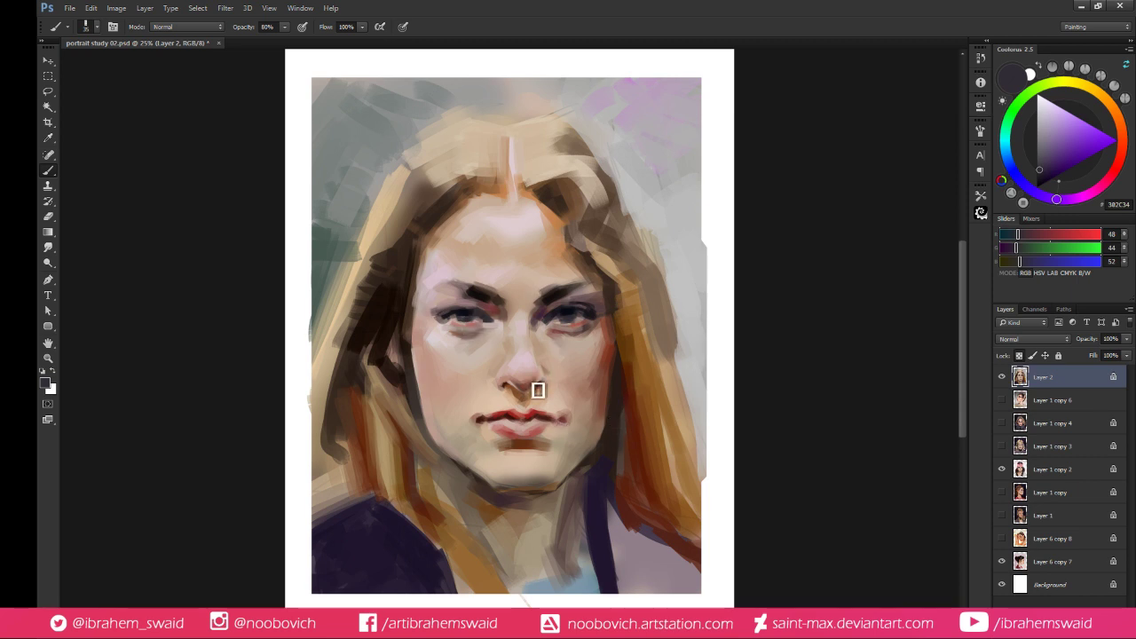
{"action": "left_click", "coordinate": [1074, 160]}
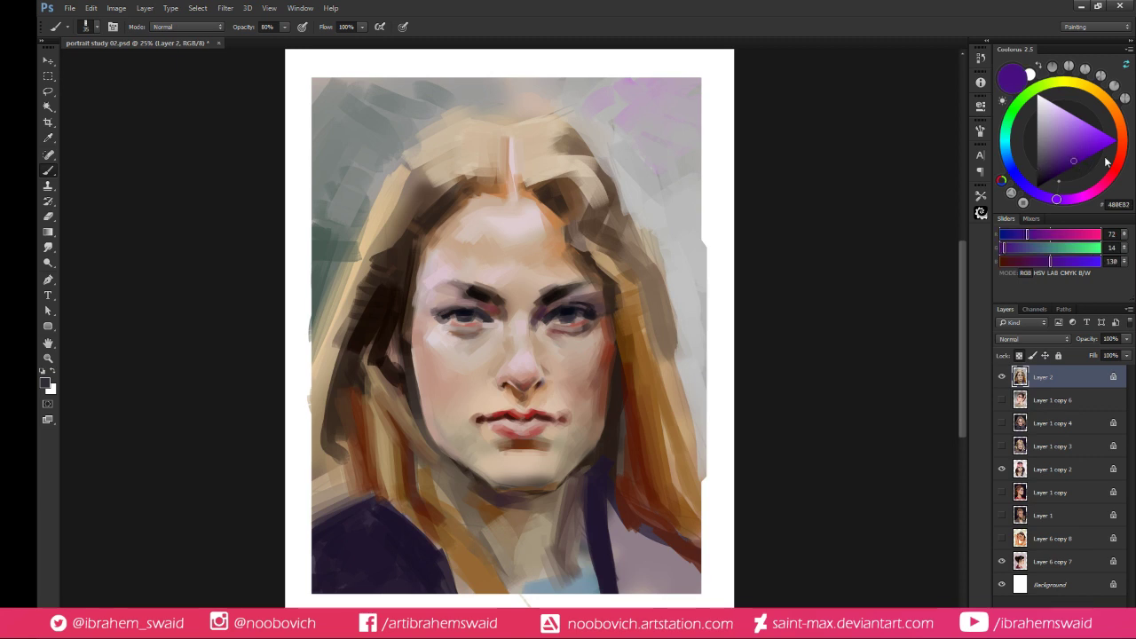
{"action": "left_click", "coordinate": [1121, 136]}
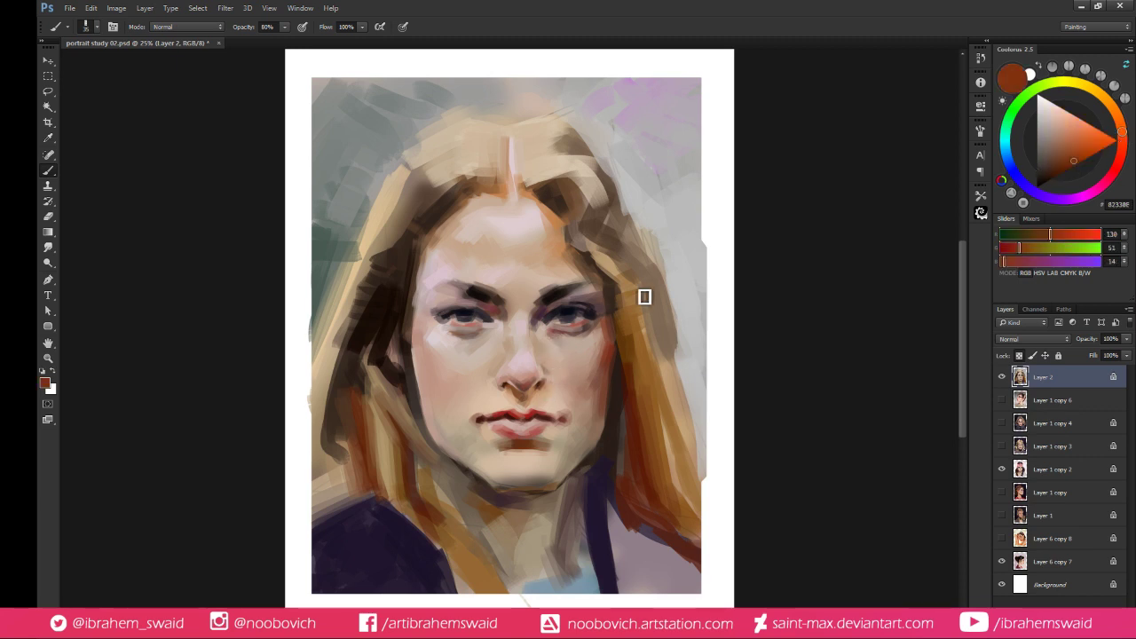
Reshape the inner ends of both eyebrows with sampled dark brown and clean their upper edges with pale forehead tones
{"action": "left_click", "coordinate": [551, 283], "text": "alt"}
{"action": "left_click", "coordinate": [552, 289], "text": "alt"}
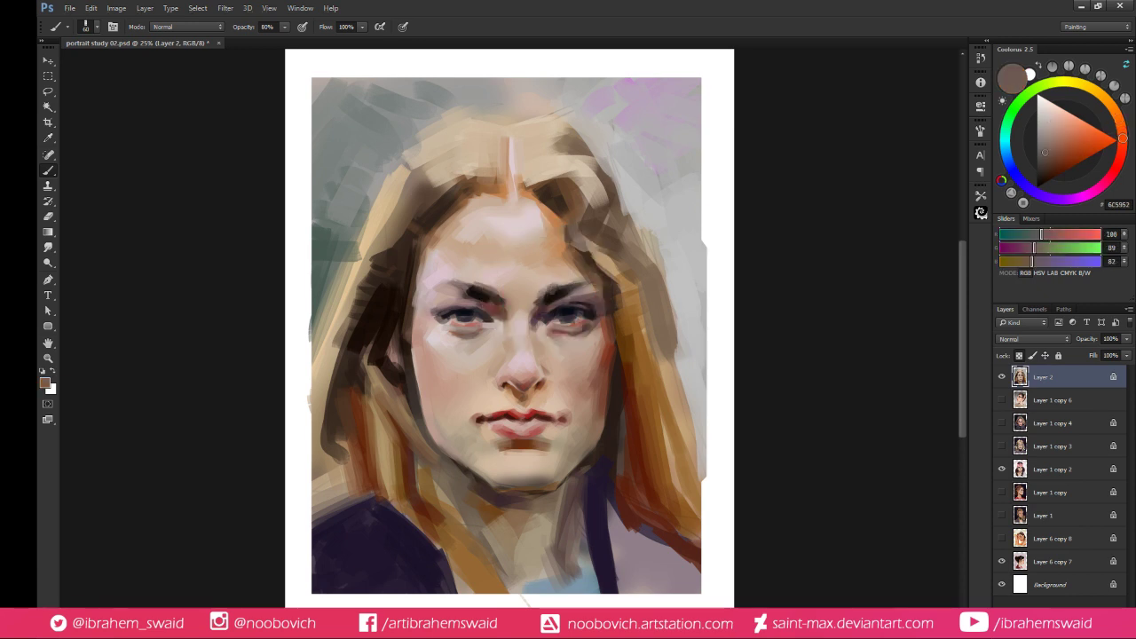
{"action": "left_click", "coordinate": [558, 279], "text": "alt"}
{"action": "left_click", "coordinate": [488, 289], "text": "alt"}
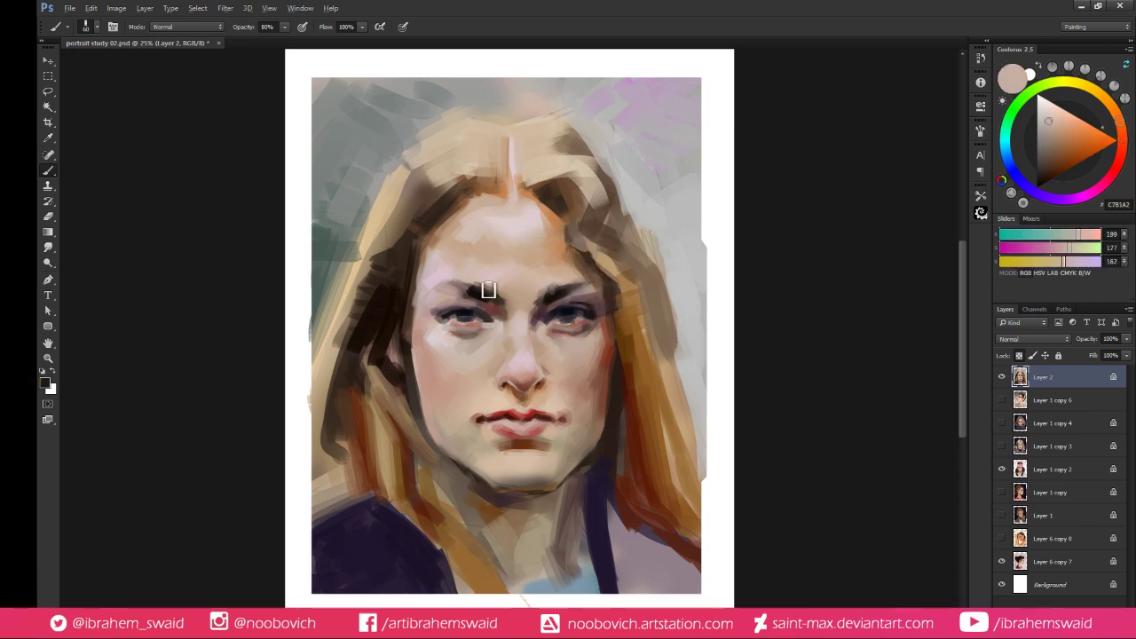
{"action": "mouse_move", "coordinate": [489, 289]}
{"action": "left_mouse_down"}
{"action": "mouse_move", "coordinate": [505, 307]}
{"action": "mouse_move", "coordinate": [502, 292]}
{"action": "left_mouse_up"}
{"action": "left_click", "coordinate": [492, 280], "text": "alt"}
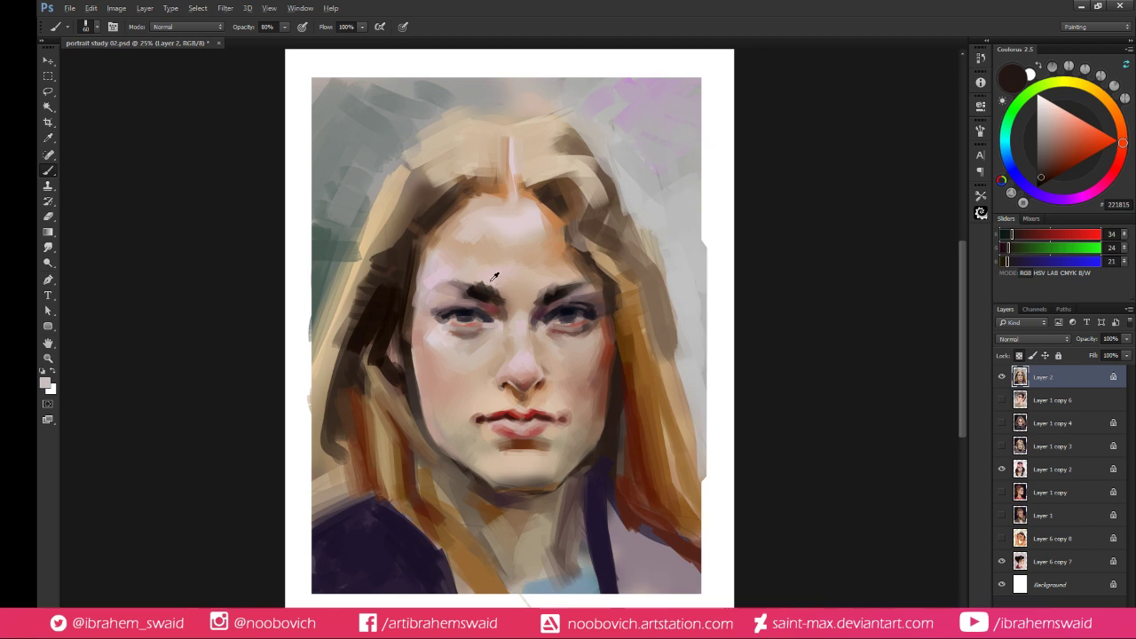
{"action": "left_click", "coordinate": [494, 277], "text": "alt"}
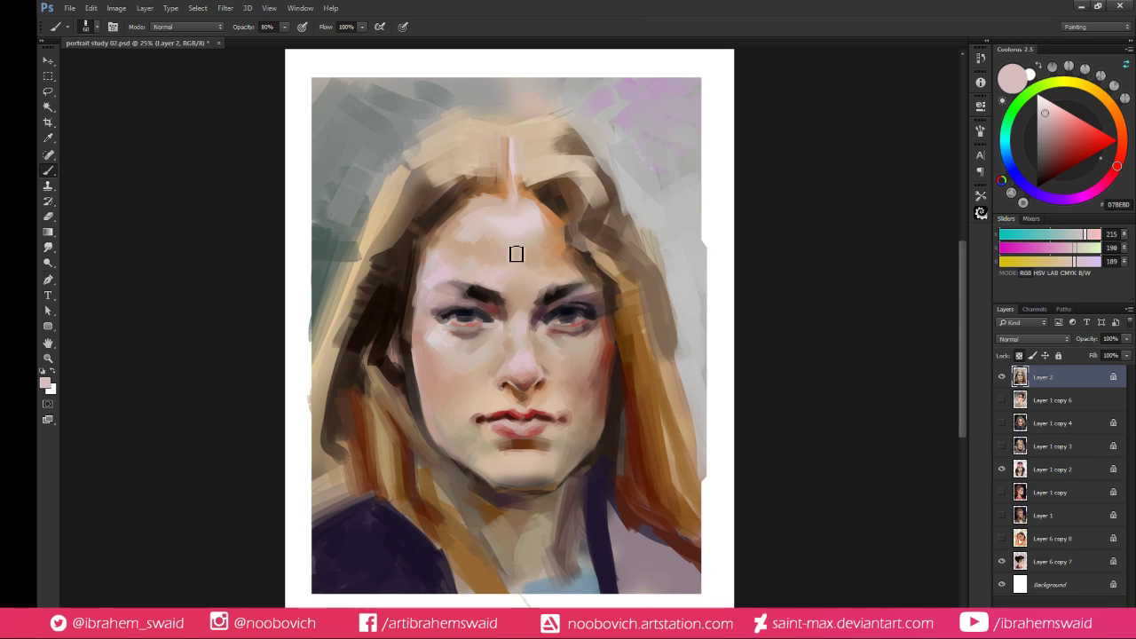
Refine the right eye's lids and outer corner with sampled dark violet-grey and muted mauve tones
{"action": "left_click", "coordinate": [587, 322], "text": "alt"}
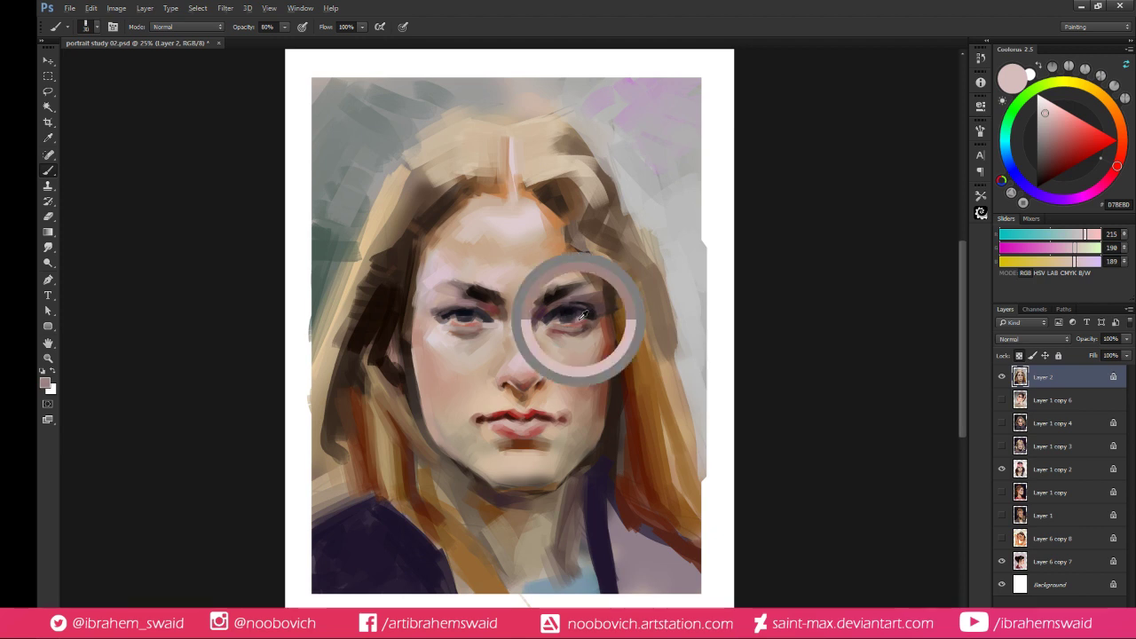
{"action": "left_click", "coordinate": [589, 323], "text": "alt"}
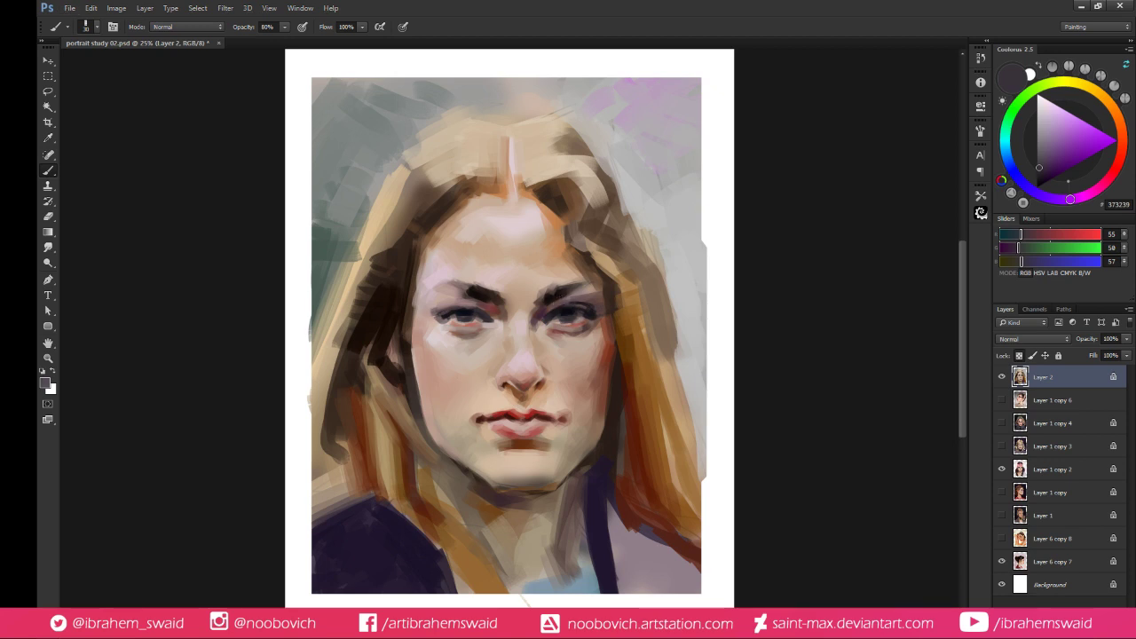
{"action": "left_click", "coordinate": [560, 312], "text": "alt"}
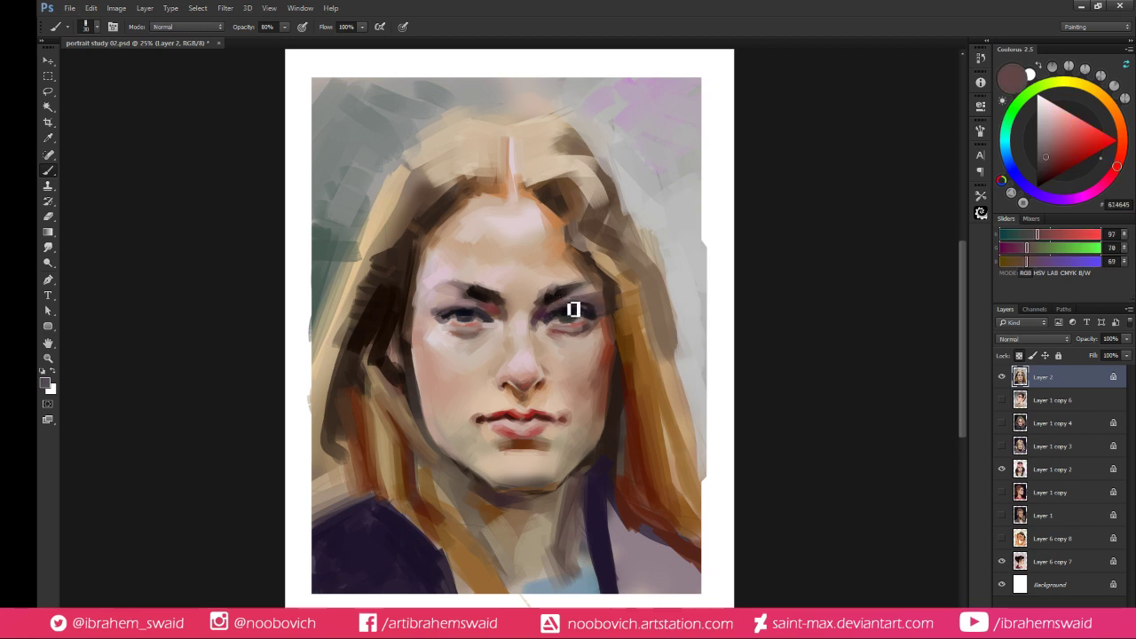
{"action": "left_click", "coordinate": [594, 293], "text": "alt"}
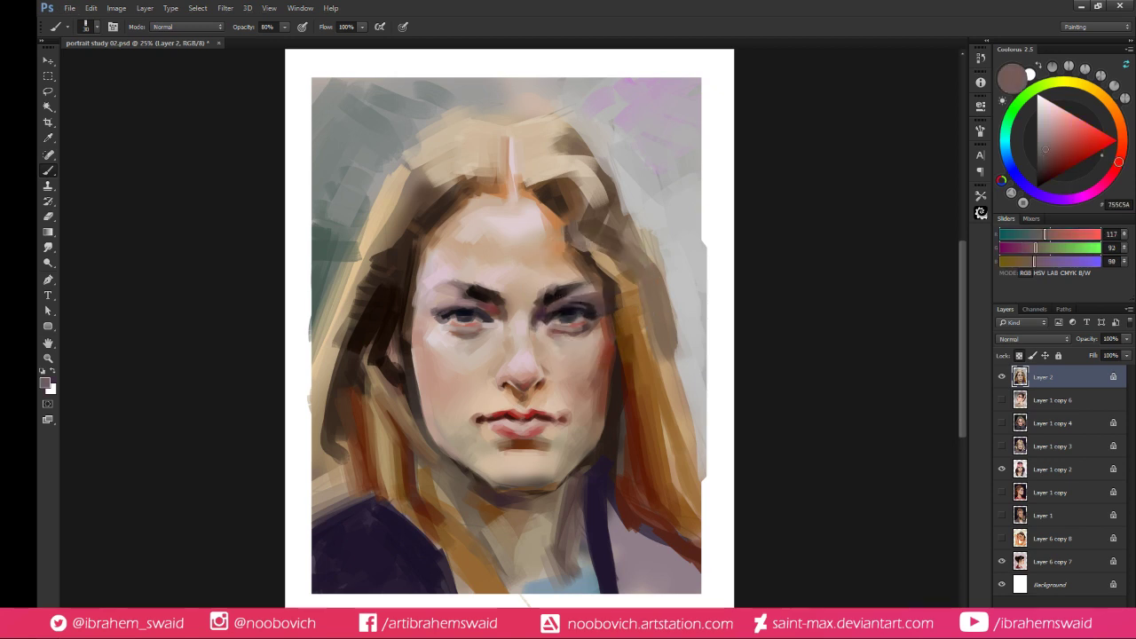
Deepen the right eyebrow and upper eyelid with sampled near-black shifted to a dark reddish-brown
{"action": "left_click", "coordinate": [561, 292], "text": "alt"}
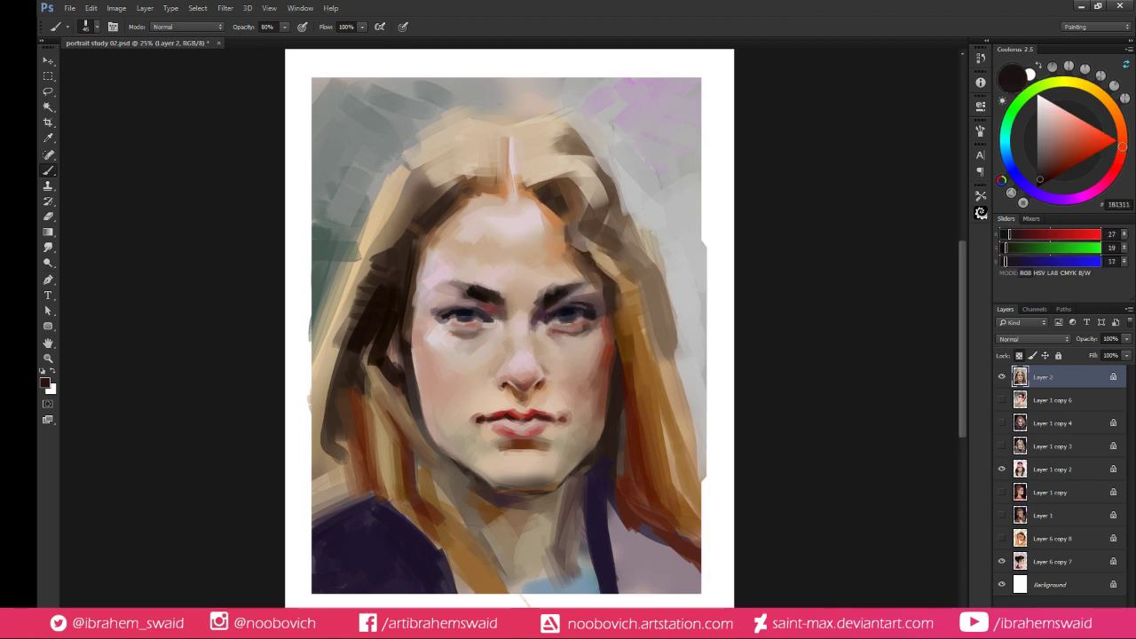
{"action": "left_click", "coordinate": [594, 302], "text": "alt"}
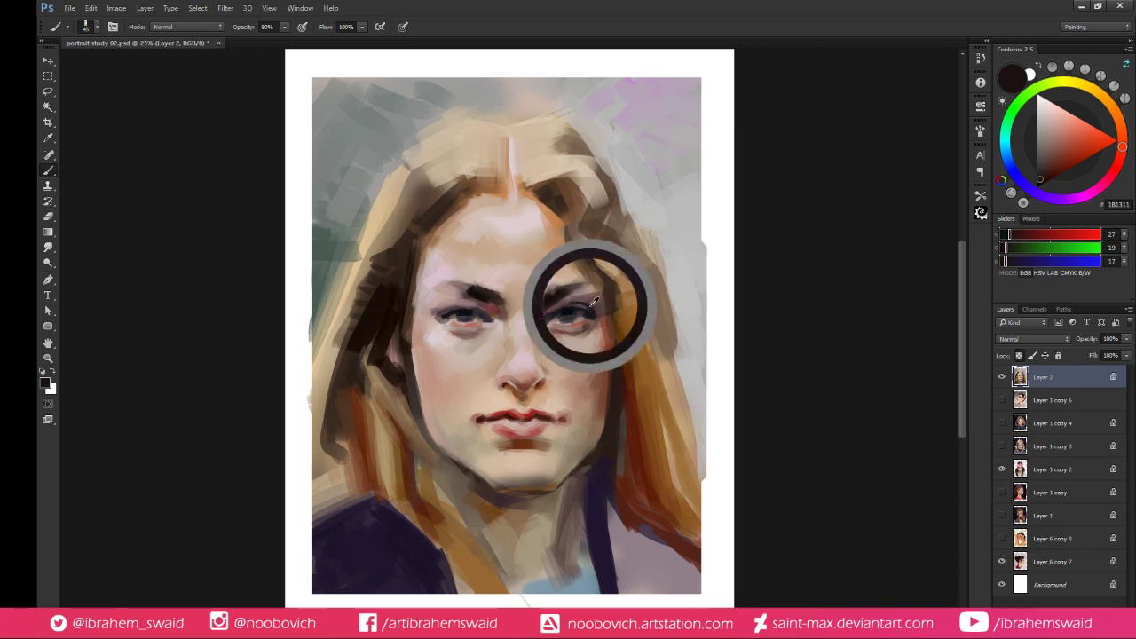
{"action": "left_click", "coordinate": [1096, 188]}
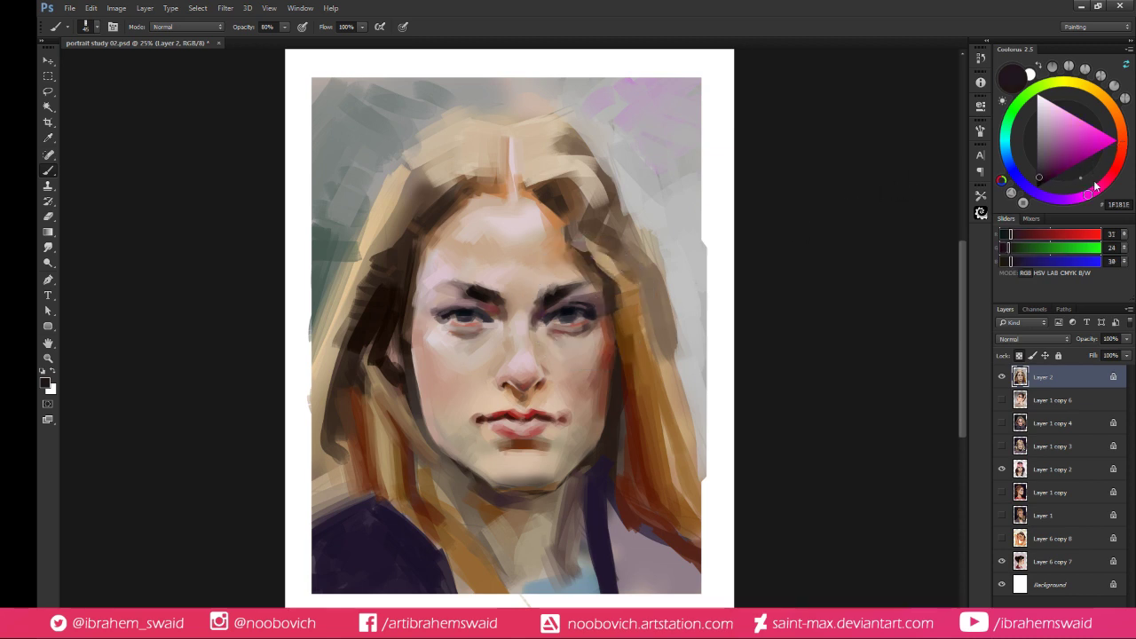
{"action": "left_click", "coordinate": [1107, 180]}
{"action": "left_click", "coordinate": [1044, 176]}
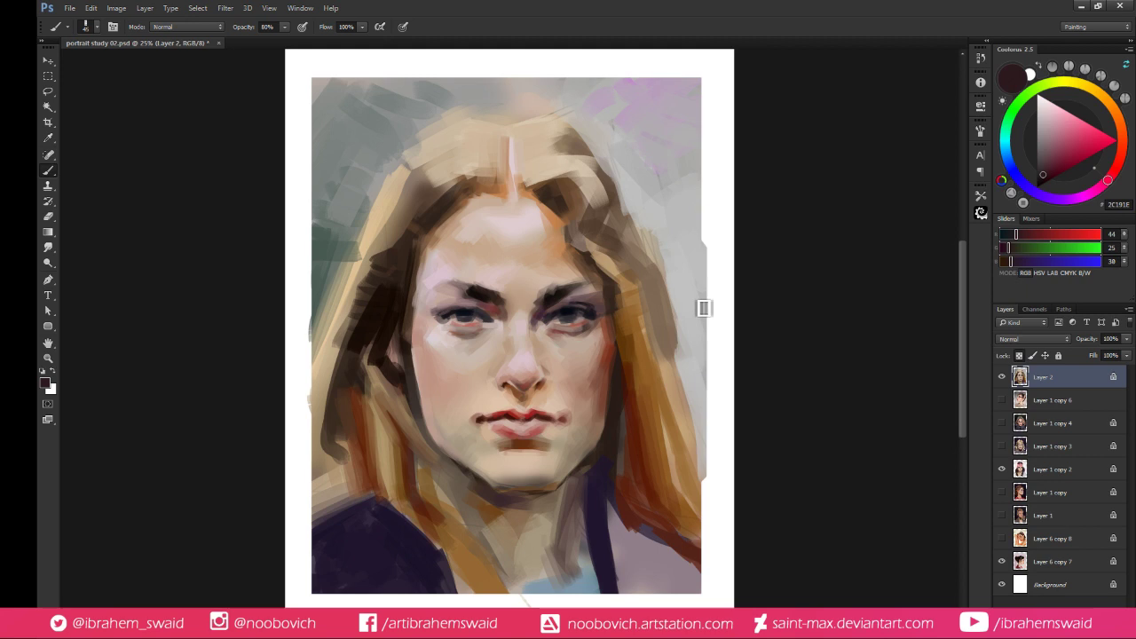
Blend the area between the right eyebrow's outer end and the eyelid with sampled greyish-pink skin
{"action": "left_click", "coordinate": [601, 282], "text": "alt"}
{"action": "left_click", "coordinate": [586, 292], "text": "alt"}
{"action": "key", "text": "]"}
{"action": "key", "text": "]"}
{"action": "key", "text": "]"}
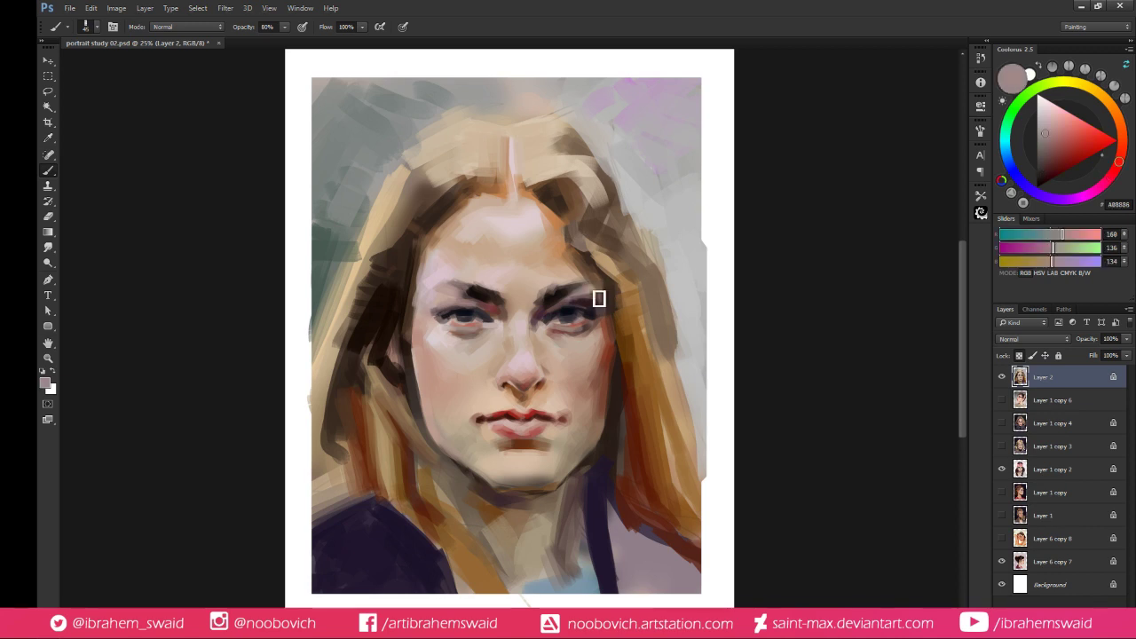
Warm the skin above the right eye's outer corner with salmon #B9735E and sampled muted reddish-browns
{"action": "left_click", "coordinate": [1067, 136]}
{"action": "left_click", "coordinate": [1122, 145]}
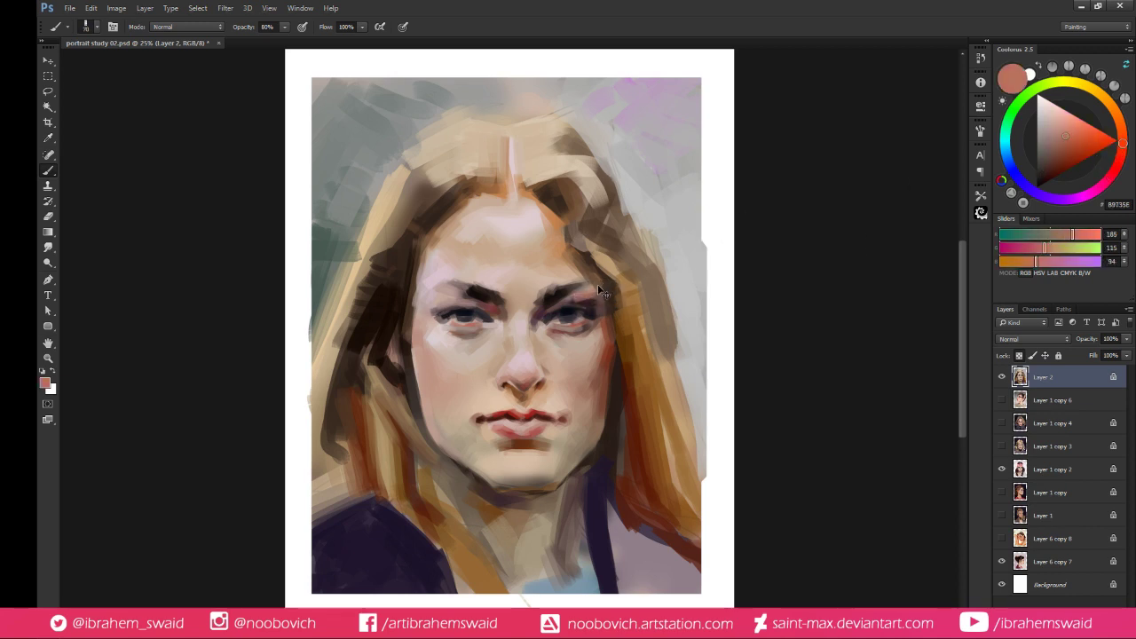
{"action": "left_click", "coordinate": [597, 295], "text": "alt"}
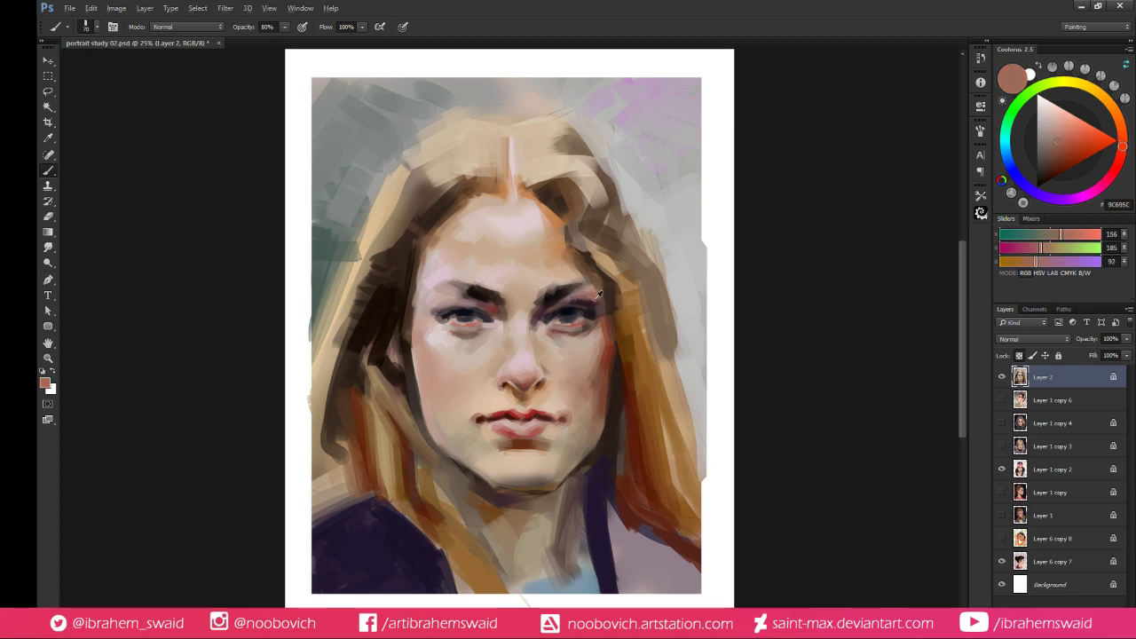
{"action": "left_click", "coordinate": [595, 294], "text": "alt"}
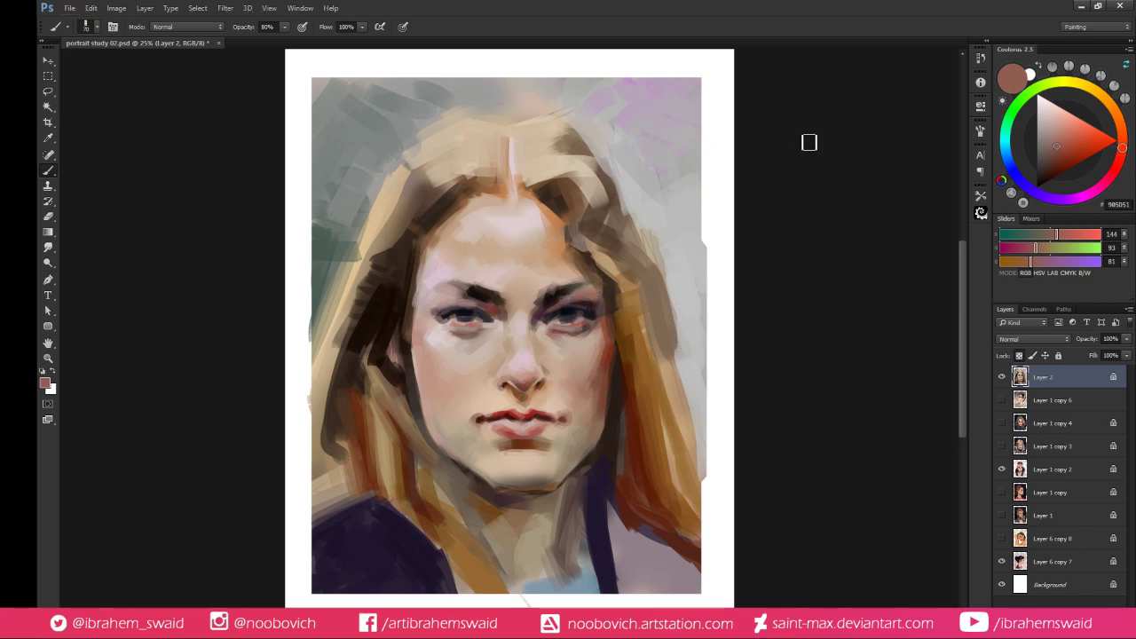
Tint the left eye's outer lid with salmon #C1705D and blend it into the temple with sampled greyish-pink and pale pink tones
{"action": "left_click_drag", "start_coordinate": [435, 302], "coordinate": [449, 297]}
{"action": "key", "text": "ctrl+z"}
{"action": "left_click", "coordinate": [1068, 135]}
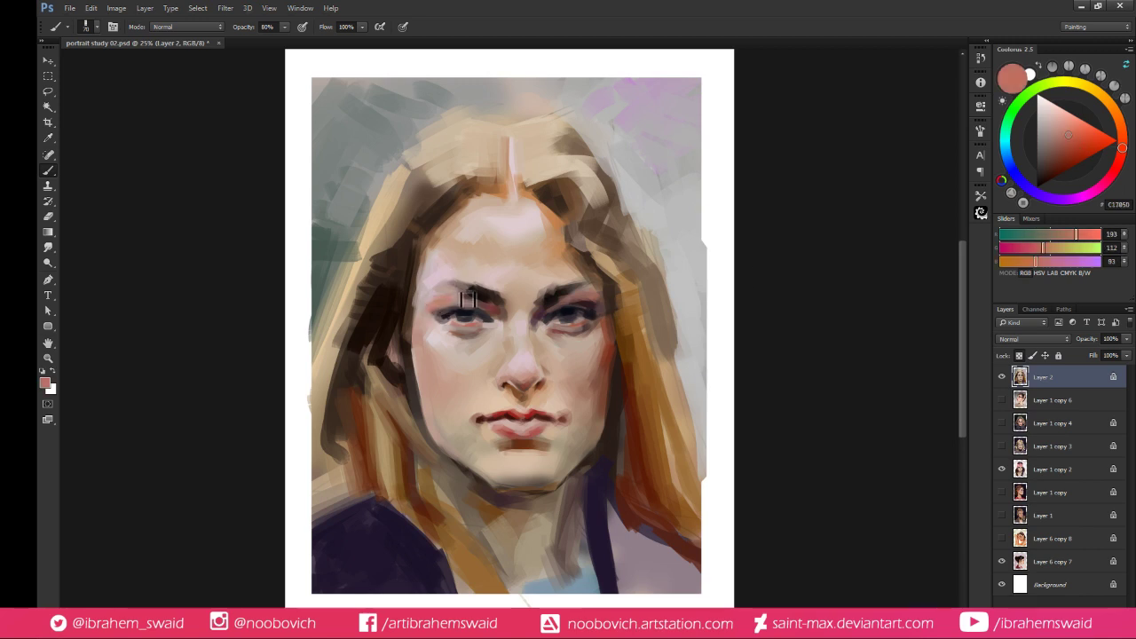
{"action": "left_click", "coordinate": [437, 294], "text": "alt"}
{"action": "left_click", "coordinate": [432, 305], "text": "alt"}
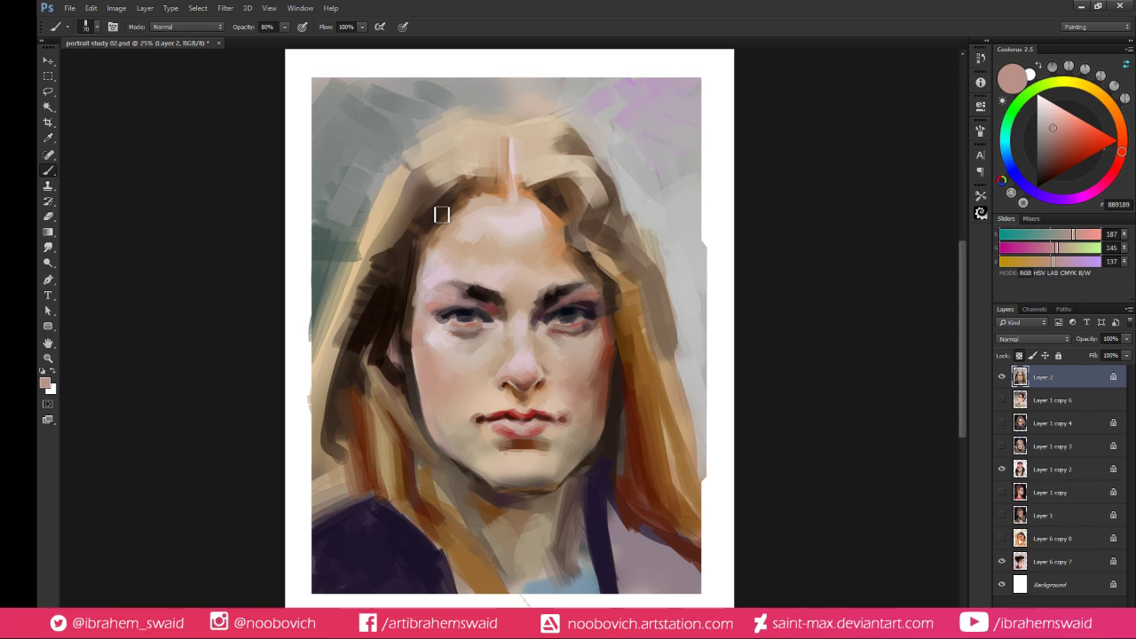
{"action": "left_click", "coordinate": [440, 290], "text": "alt"}
{"action": "left_click", "coordinate": [436, 292], "text": "alt"}
{"action": "left_click", "coordinate": [435, 302], "text": "alt"}
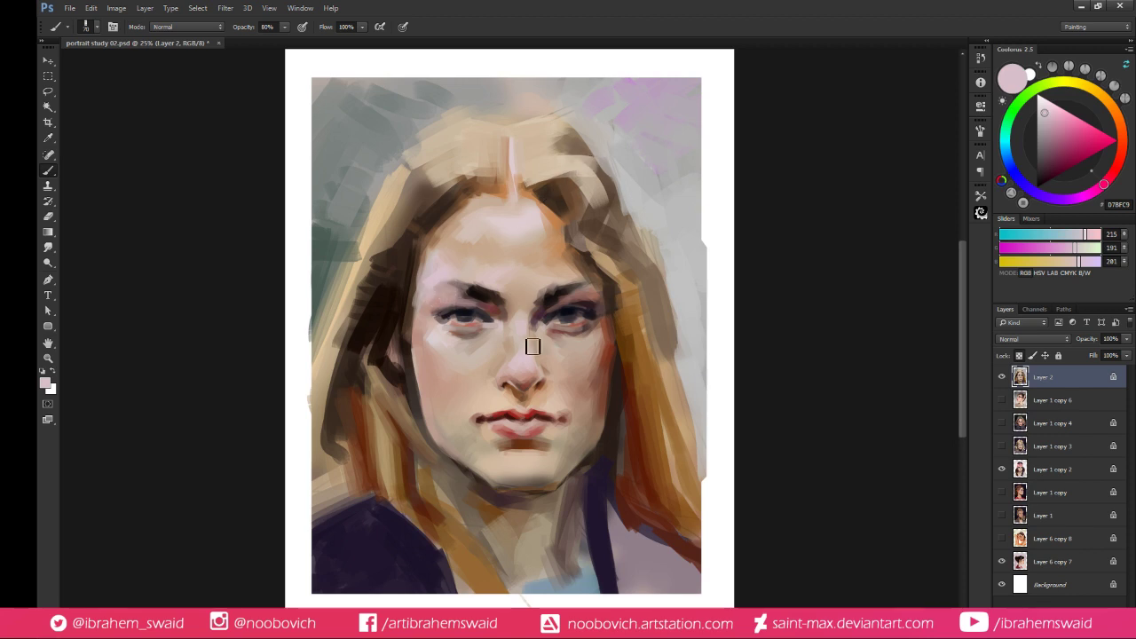
{"action": "left_click", "coordinate": [521, 409], "text": "alt"}
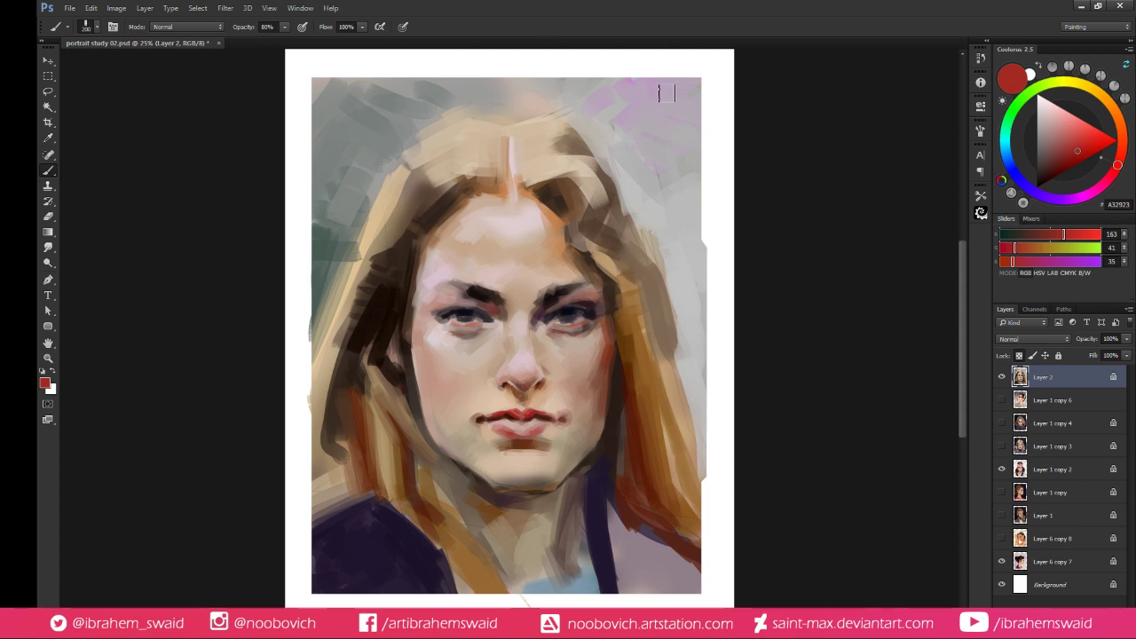
{"action": "left_click_drag", "start_coordinate": [656, 107], "coordinate": [655, 134]}
{"action": "key", "text": "ctrl+z"}
{"action": "left_click", "coordinate": [670, 129]}
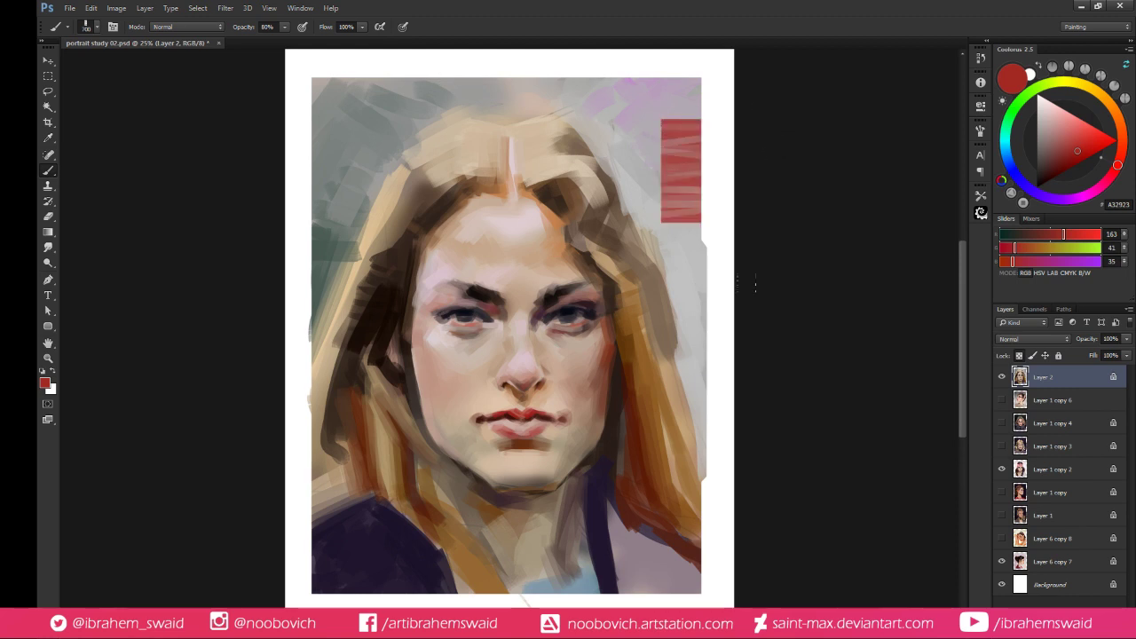
{"action": "key", "text": "ctrl+z"}
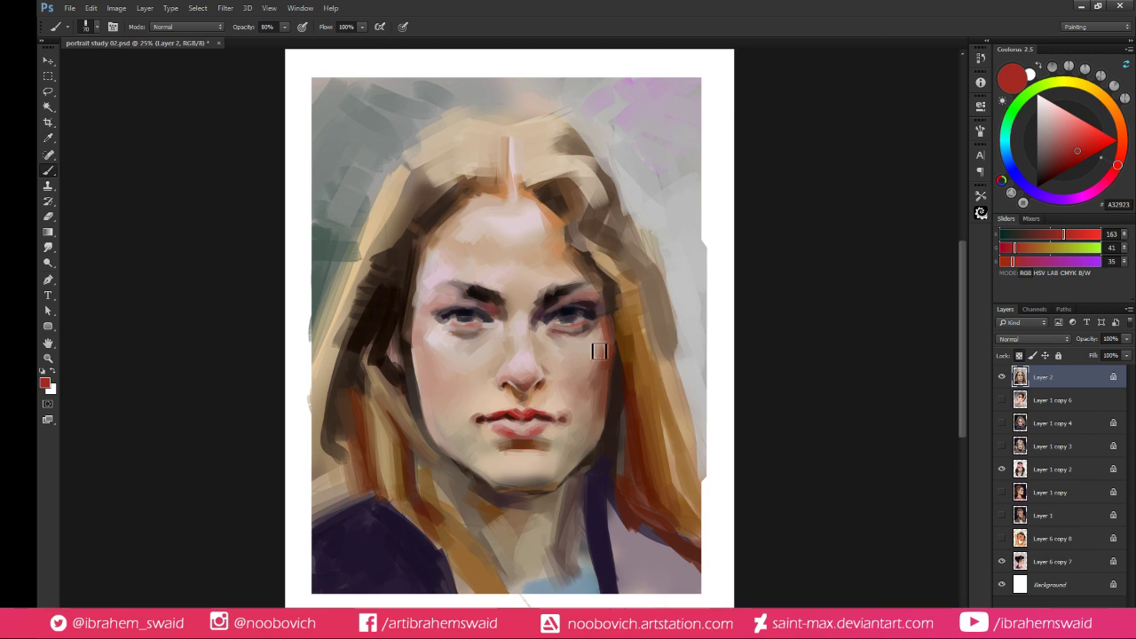
Warm the right cheek's outer edge below the eye with coral #C47860 at brush size 100
{"action": "left_click", "coordinate": [581, 377], "text": "alt"}
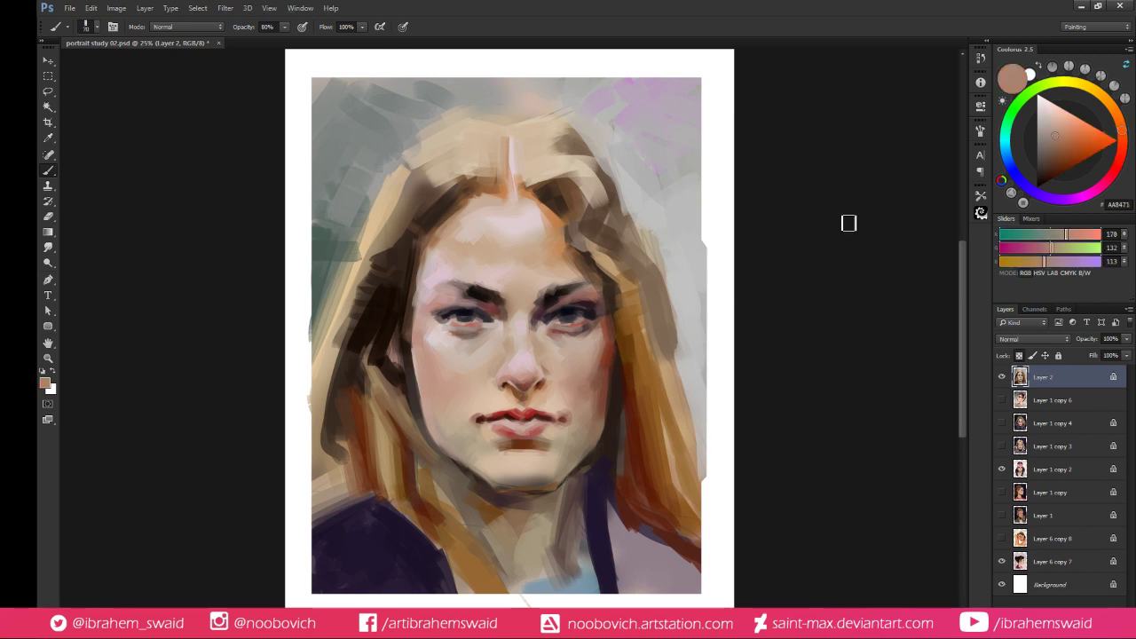
{"action": "left_click", "coordinate": [1068, 135]}
{"action": "left_click", "coordinate": [1122, 140]}
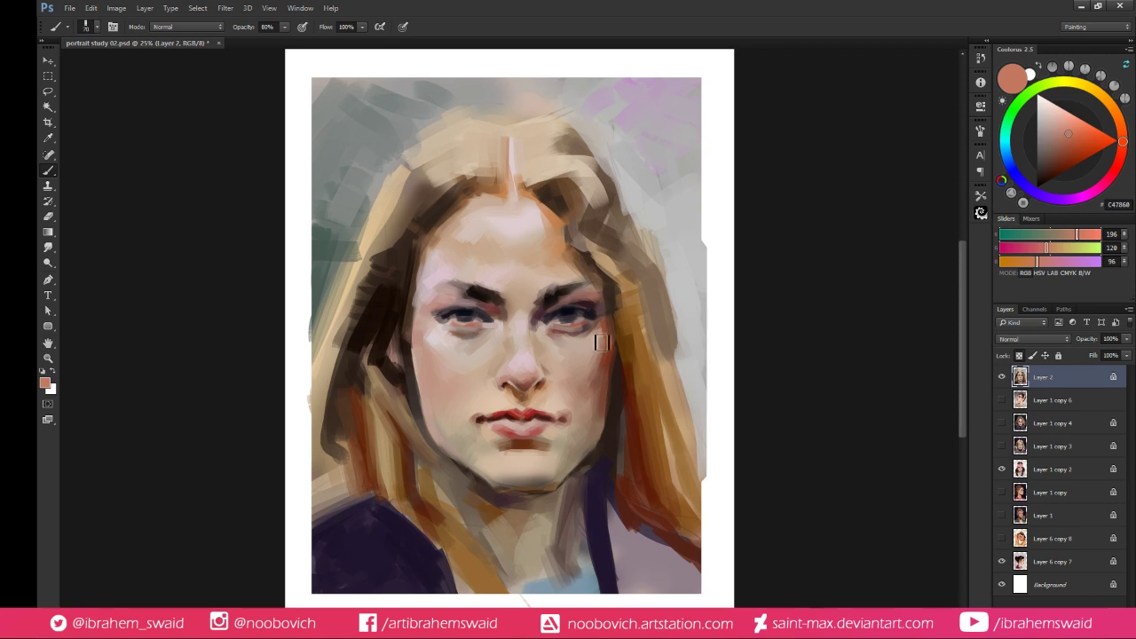
{"action": "key", "text": "]"}
{"action": "key", "text": "]"}
{"action": "key", "text": "]"}
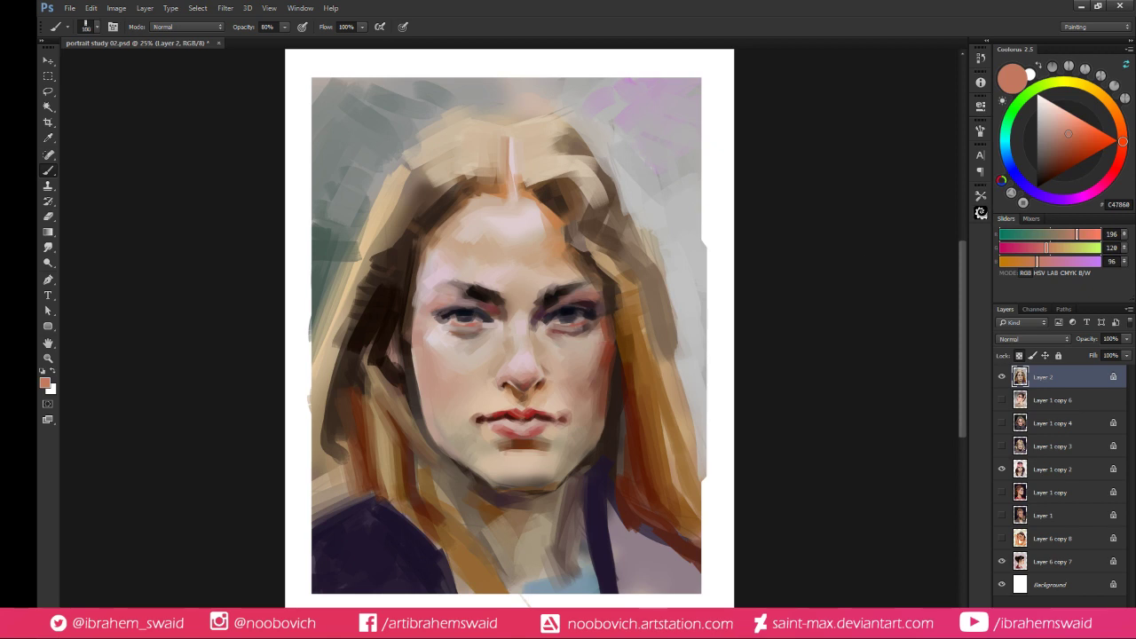
Blend the right cheek's reddish edge into the face with sampled beige-pink skin and reddish-brown tones
{"action": "left_click", "coordinate": [594, 371], "text": "alt"}
{"action": "left_click", "coordinate": [595, 368], "text": "alt"}
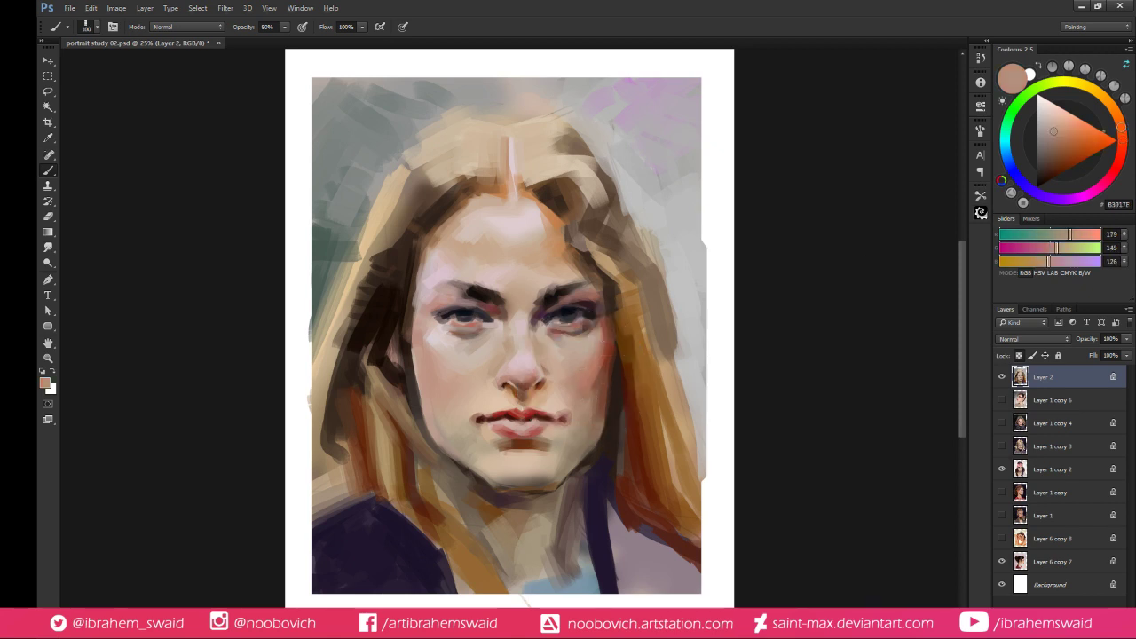
{"action": "left_click", "coordinate": [611, 355], "text": "alt"}
{"action": "left_click", "coordinate": [595, 371], "text": "alt"}
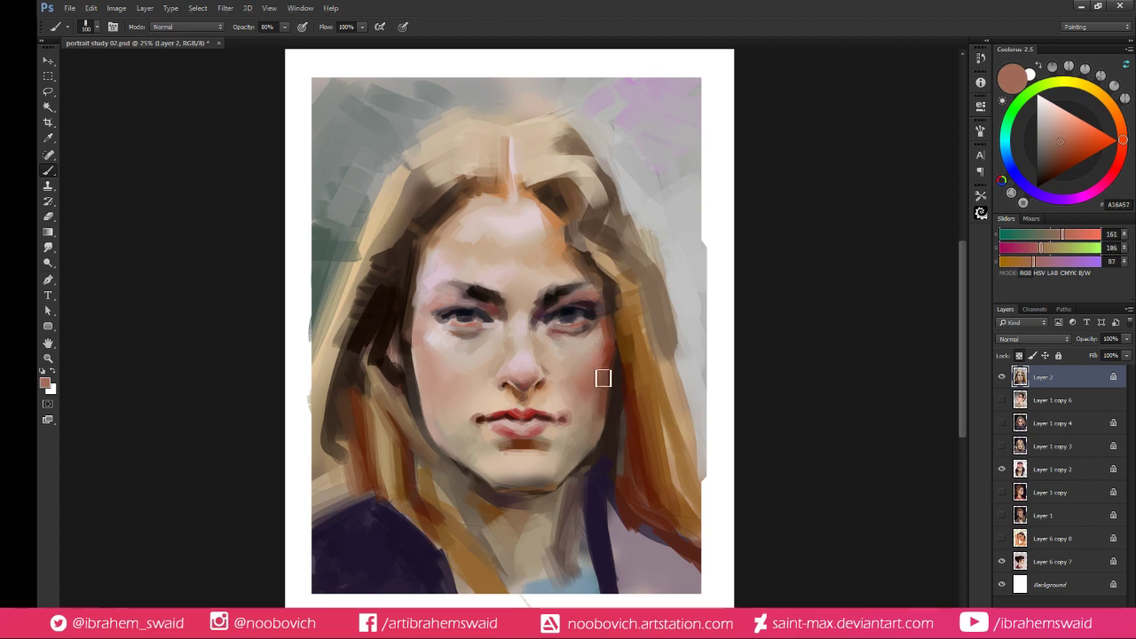
{"action": "left_click", "coordinate": [602, 369], "text": "alt"}
{"action": "left_click", "coordinate": [612, 369], "text": "alt"}
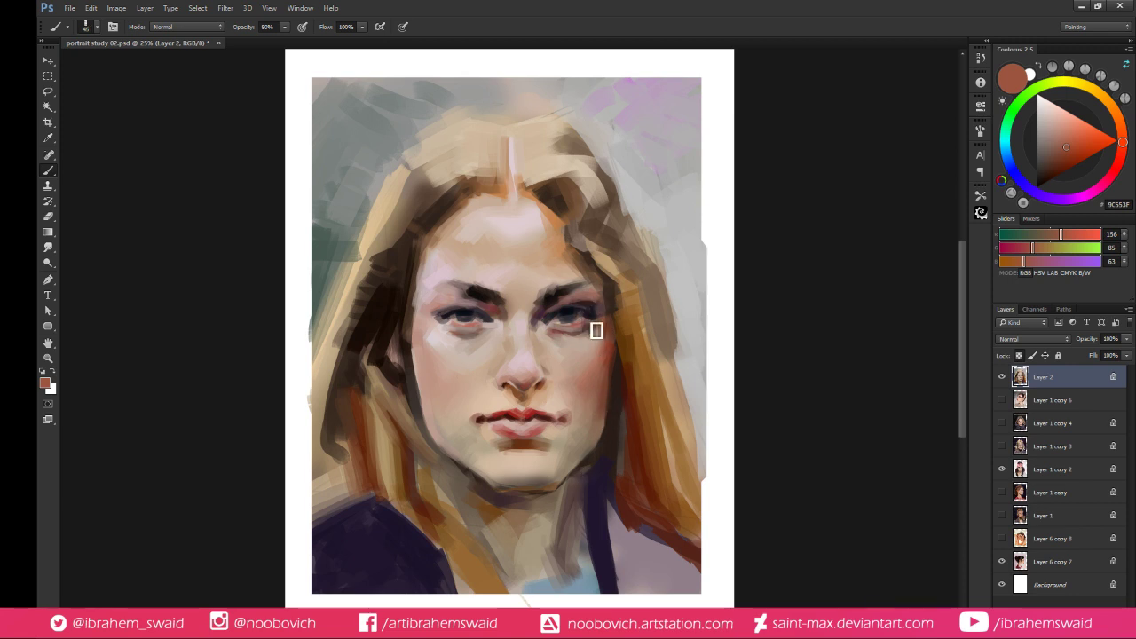
Paint both irises blue with dark navy #232936 and blue #1C3B77, and darken the left eye with sampled near-black
{"action": "left_click", "coordinate": [1012, 162]}
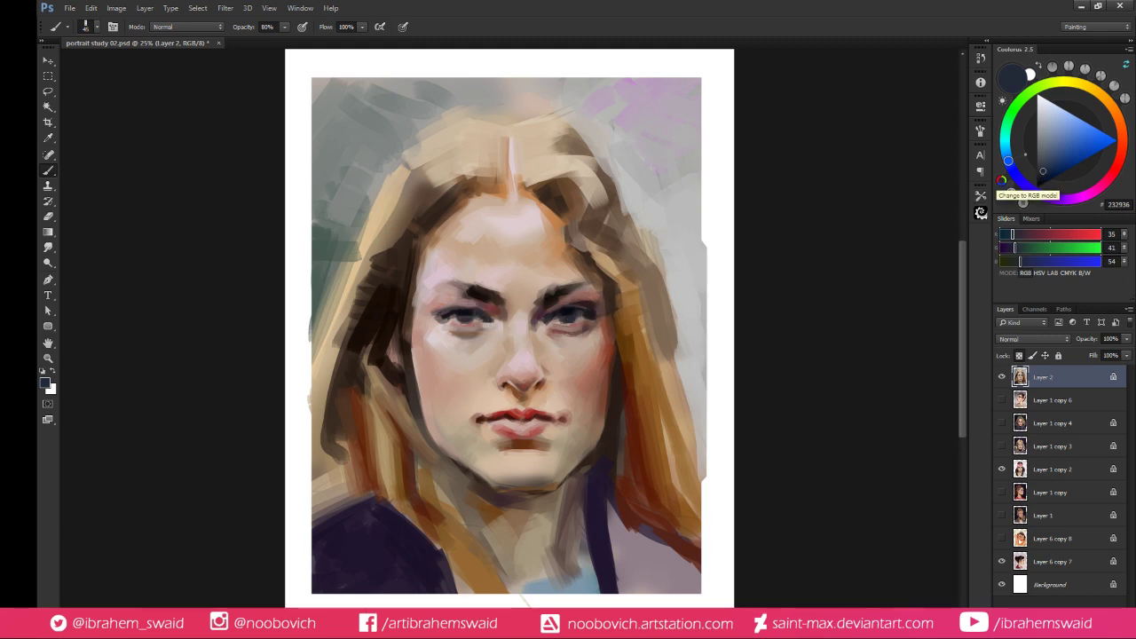
{"action": "left_click", "coordinate": [1065, 160]}
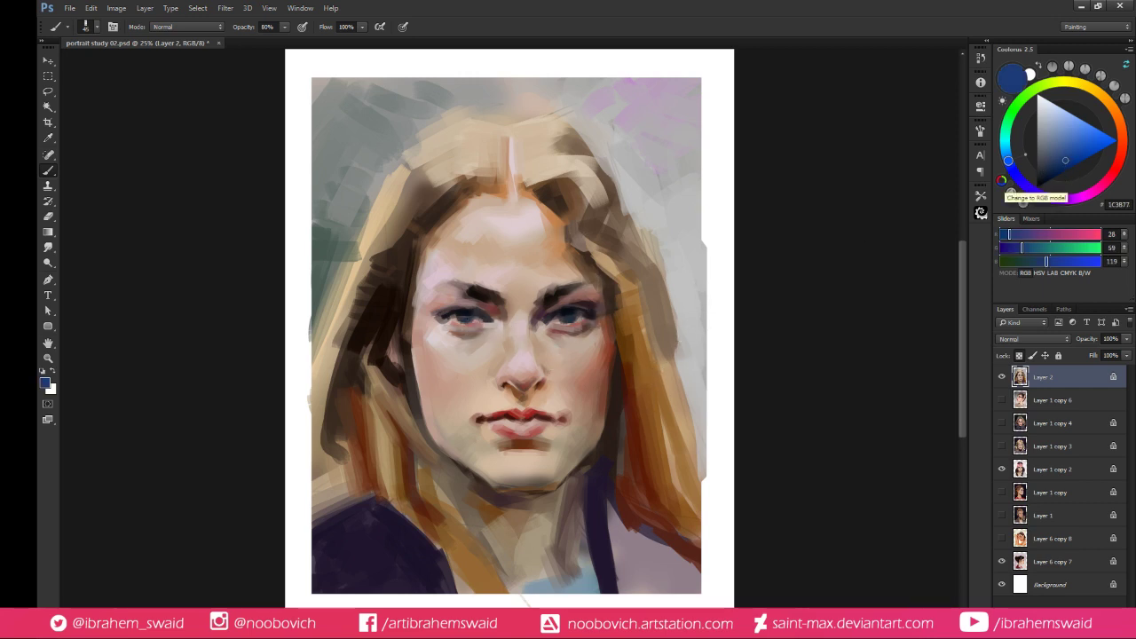
{"action": "left_click", "coordinate": [472, 317], "text": "alt"}
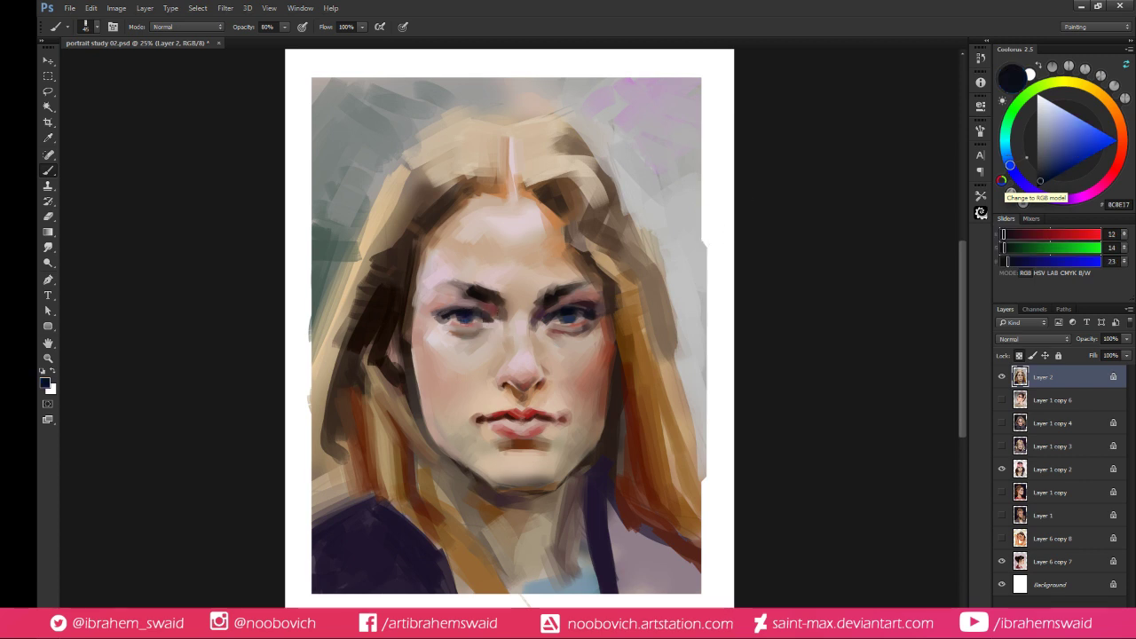
Glaze the left eye's upper lid with sampled muted red and dusty pink tones
{"action": "left_click", "coordinate": [448, 311], "text": "alt"}
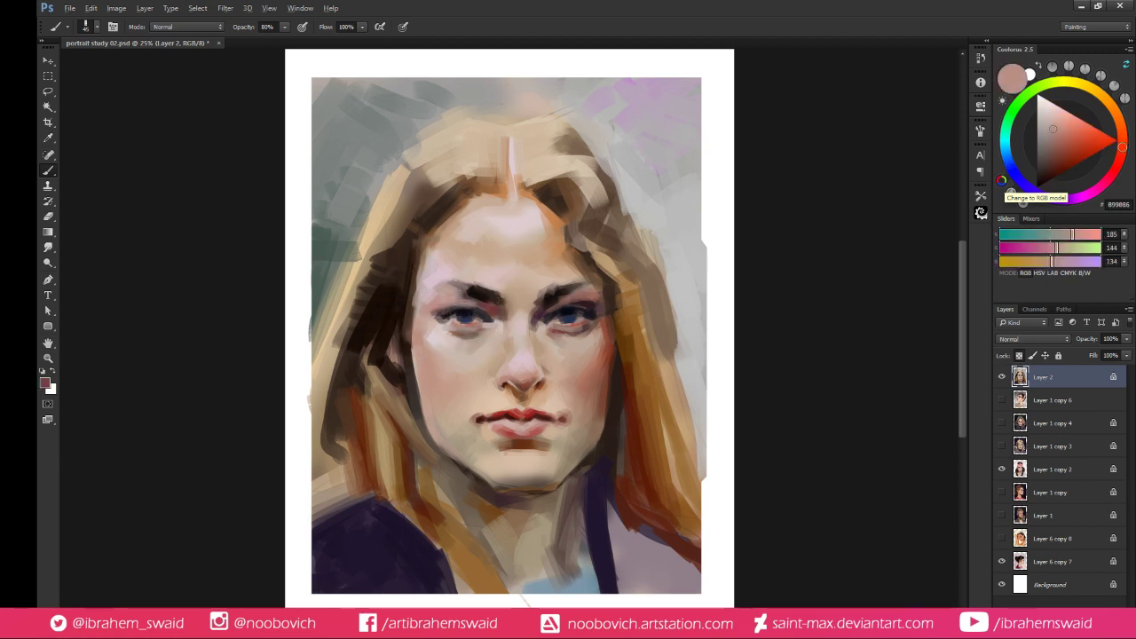
{"action": "left_click_drag", "start_coordinate": [446, 314], "coordinate": [477, 312]}
{"action": "left_click", "coordinate": [446, 300], "text": "alt"}
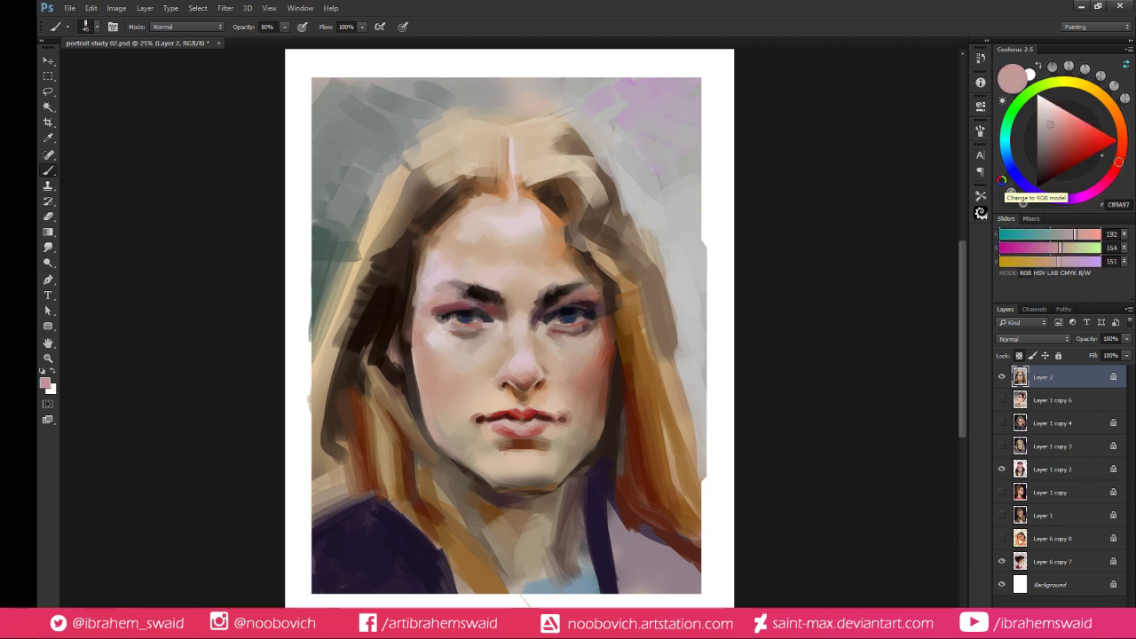
{"action": "left_click", "coordinate": [478, 300], "text": "alt"}
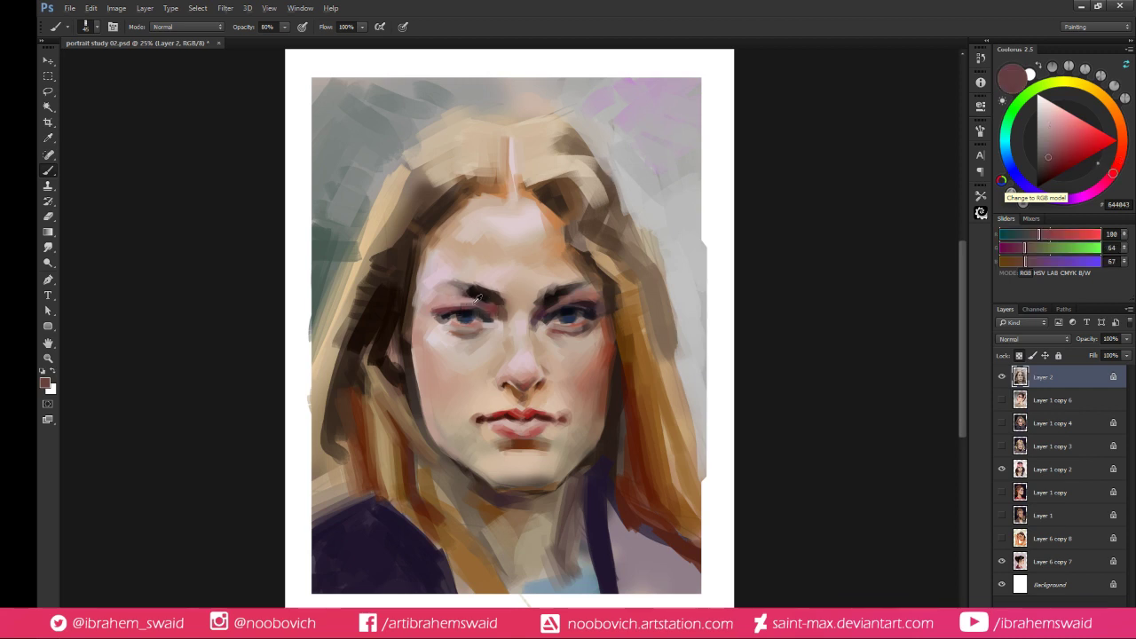
Blend the skin between the left eyebrow and the inner eyelid with sampled mauve-brown and greyish-pink tones
{"action": "left_click", "coordinate": [472, 304], "text": "alt"}
{"action": "left_click", "coordinate": [472, 301], "text": "alt"}
{"action": "left_click", "coordinate": [487, 310], "text": "alt"}
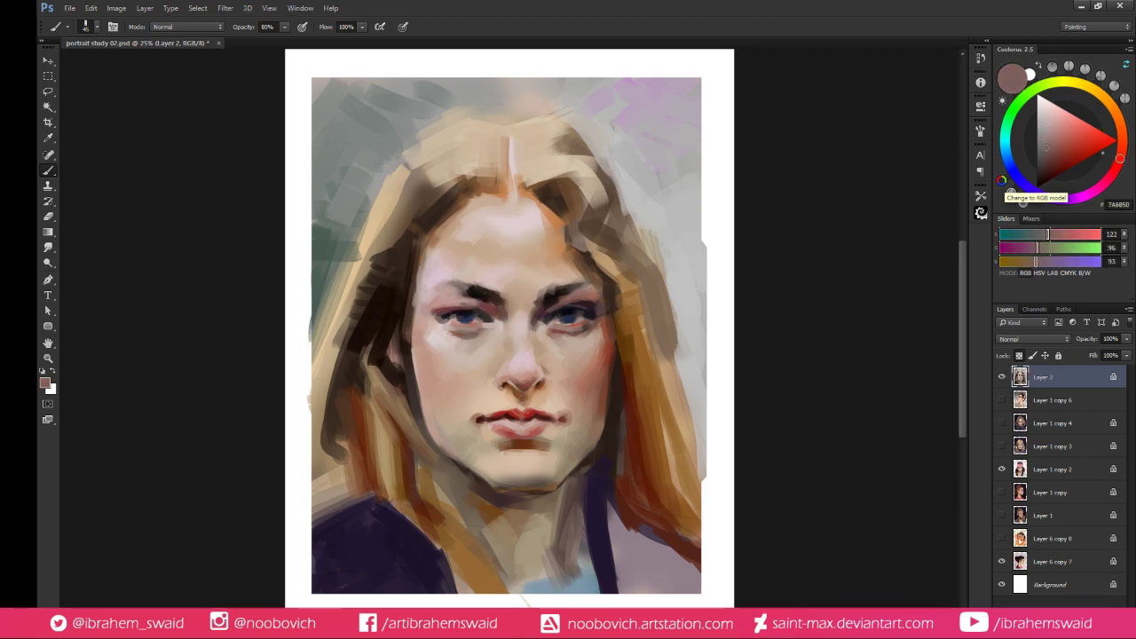
{"action": "left_click", "coordinate": [484, 302], "text": "alt"}
{"action": "left_click", "coordinate": [484, 304], "text": "alt"}
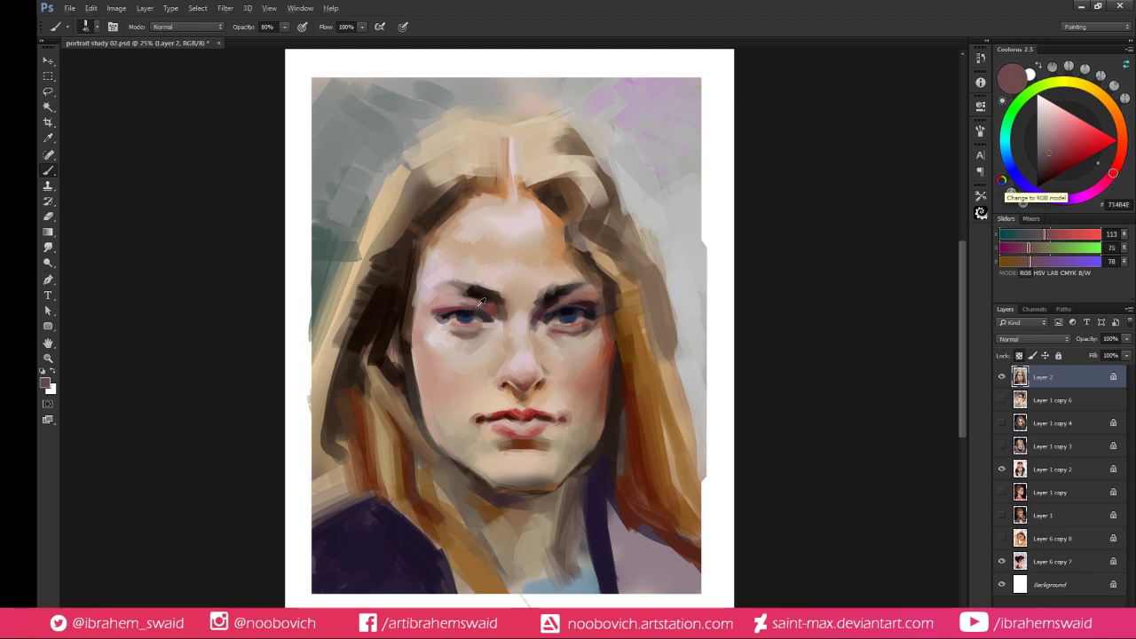
{"action": "left_click", "coordinate": [497, 316], "text": "alt"}
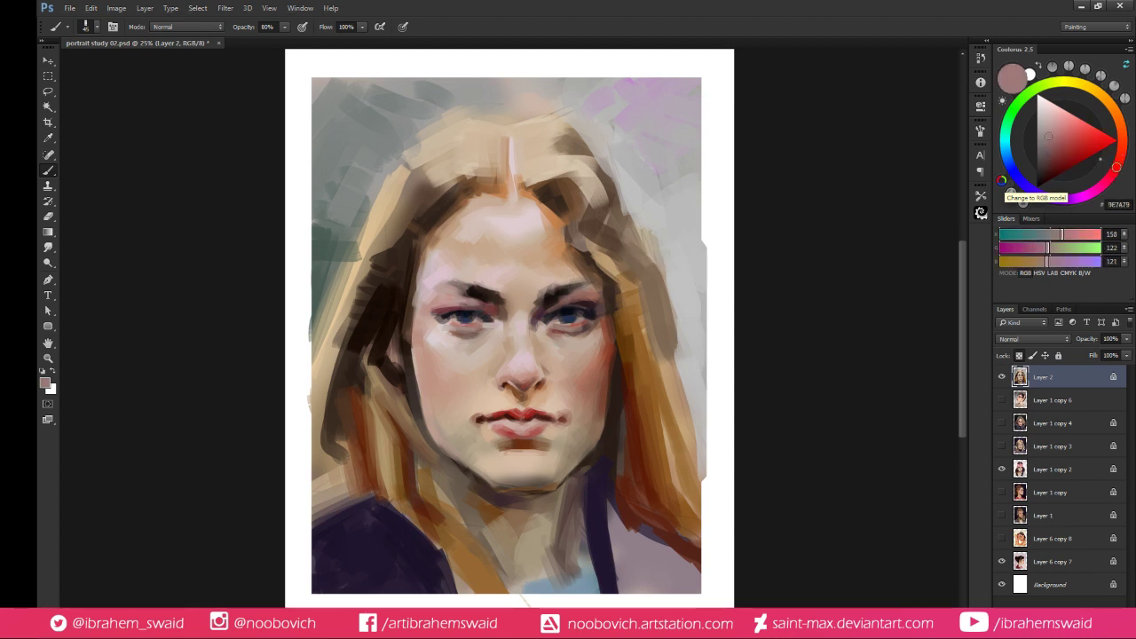
Deepen the left eyebrow with sampled near-black and refine the right eyebrow's outer end with sampled dark tones
{"action": "left_click", "coordinate": [491, 300], "text": "alt"}
{"action": "left_click", "coordinate": [488, 302], "text": "alt"}
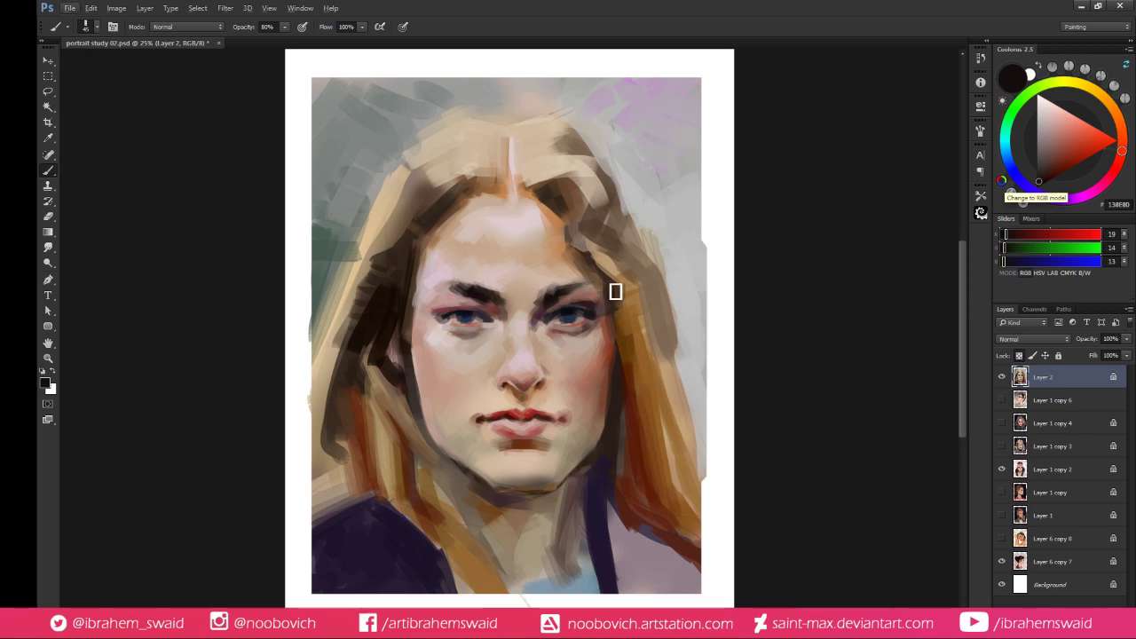
{"action": "left_click", "coordinate": [583, 294], "text": "alt"}
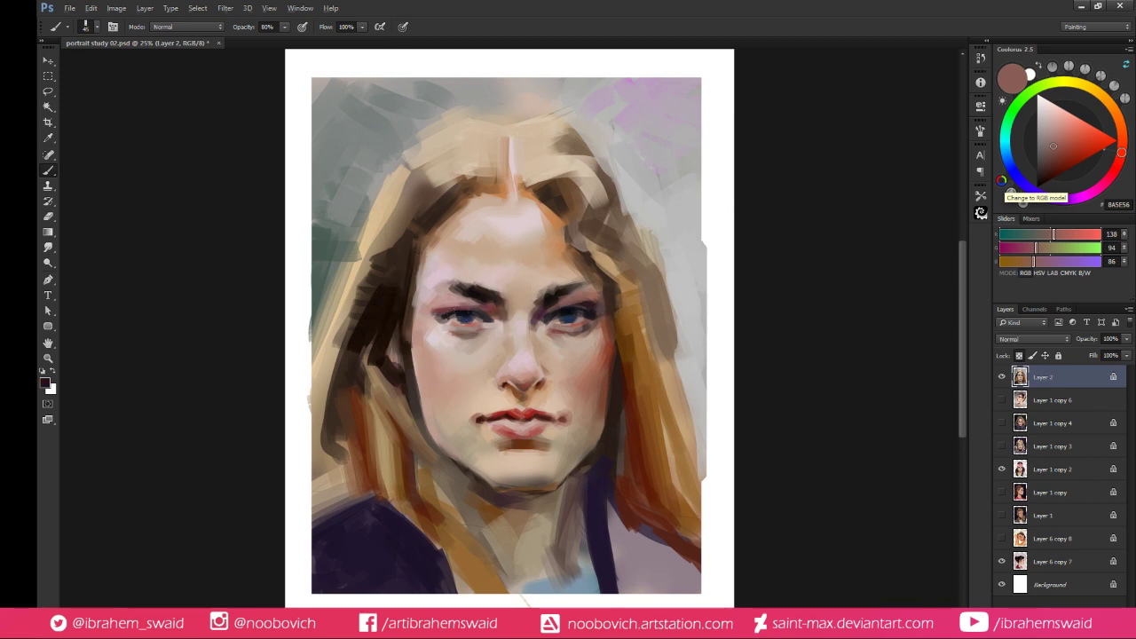
Define the pupils and upper lid lines of both eyes with sampled near-black tones at brush size 20
{"action": "left_click", "coordinate": [468, 315], "text": "alt"}
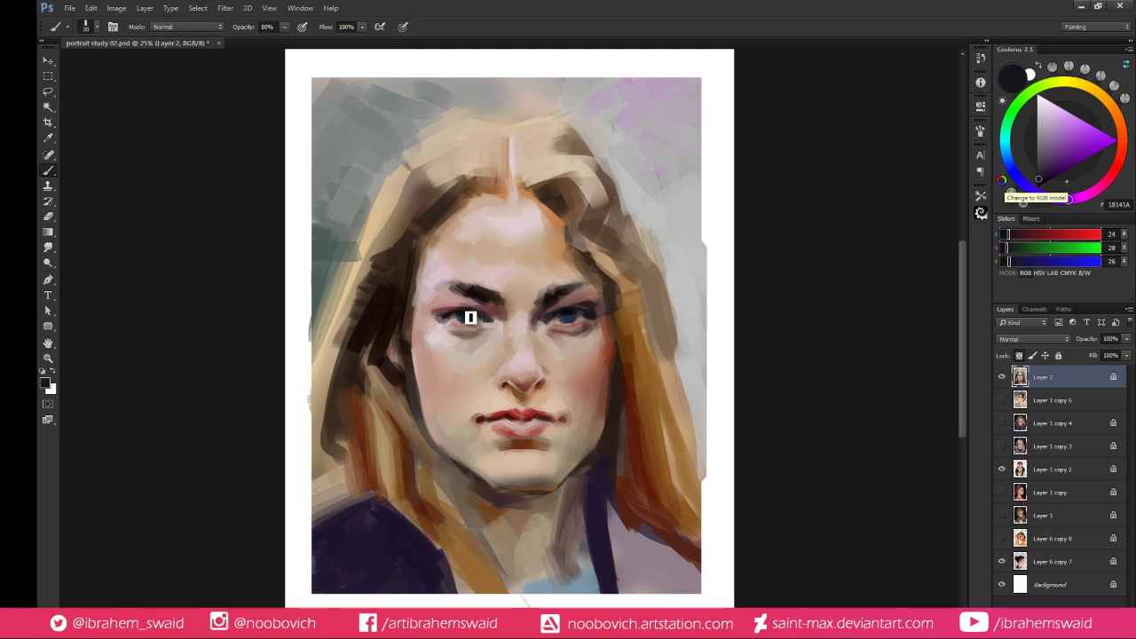
{"action": "left_click", "coordinate": [454, 314], "text": "alt"}
{"action": "left_click", "coordinate": [468, 308], "text": "alt"}
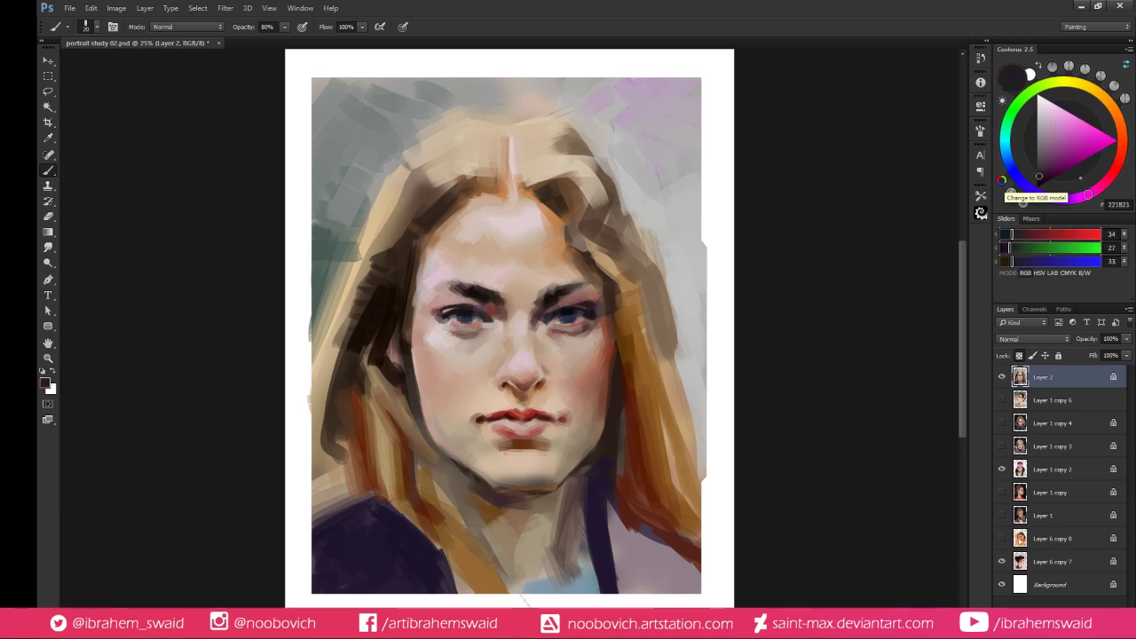
{"action": "left_click", "coordinate": [584, 313], "text": "alt"}
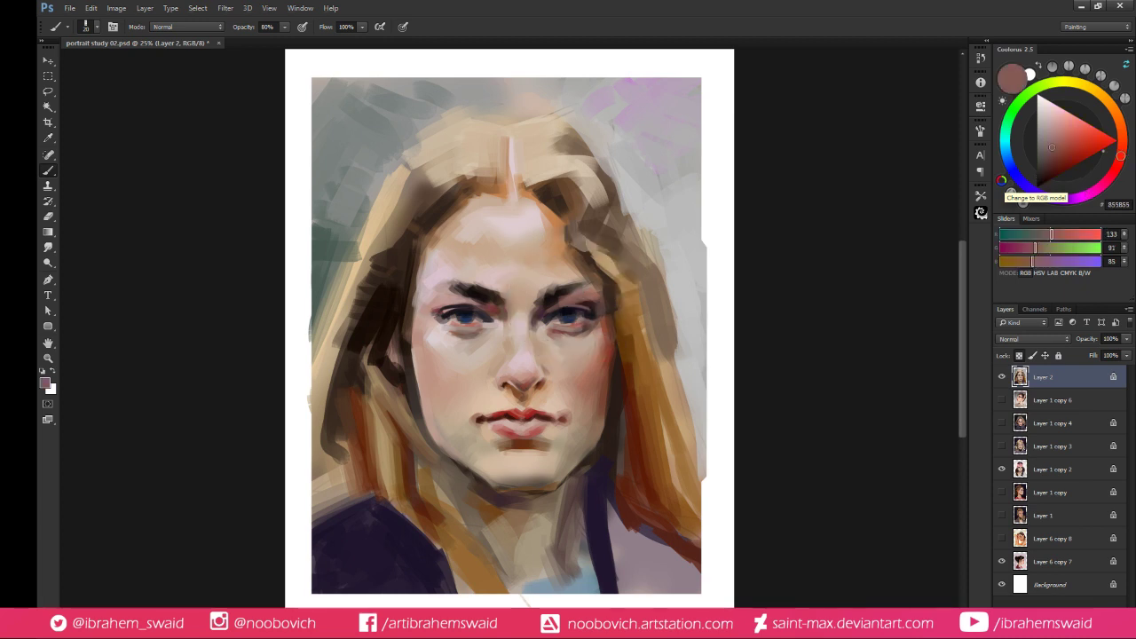
{"action": "left_click", "coordinate": [561, 309], "text": "alt"}
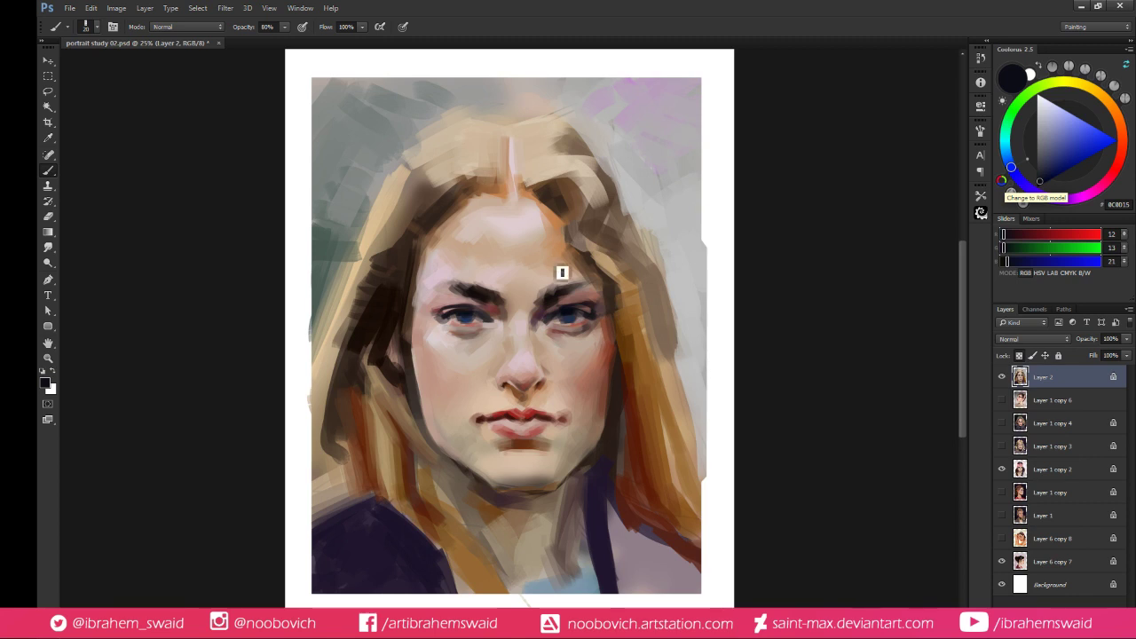
Tint the lower lip with muted violet-pink #C49DC5 at brush size 45 and sample pale pink skin for the area around the mouth
{"action": "key", "text": "]"}
{"action": "key", "text": "]"}
{"action": "key", "text": "]"}
{"action": "left_click", "coordinate": [588, 397], "text": "alt"}
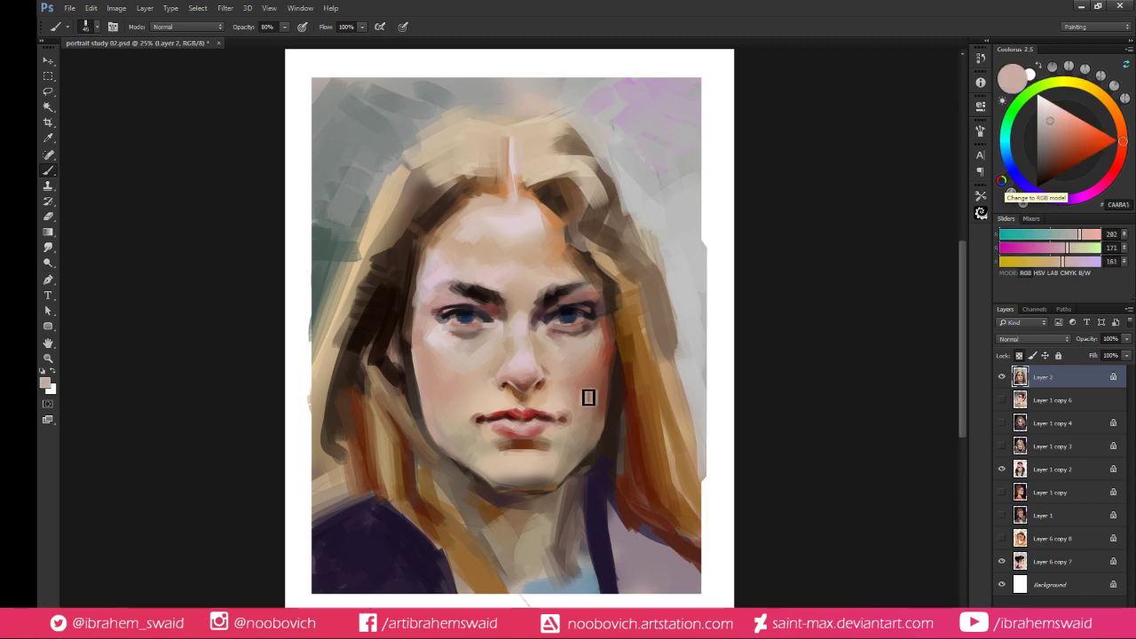
{"action": "left_click", "coordinate": [1070, 124]}
{"action": "left_click", "coordinate": [1082, 197]}
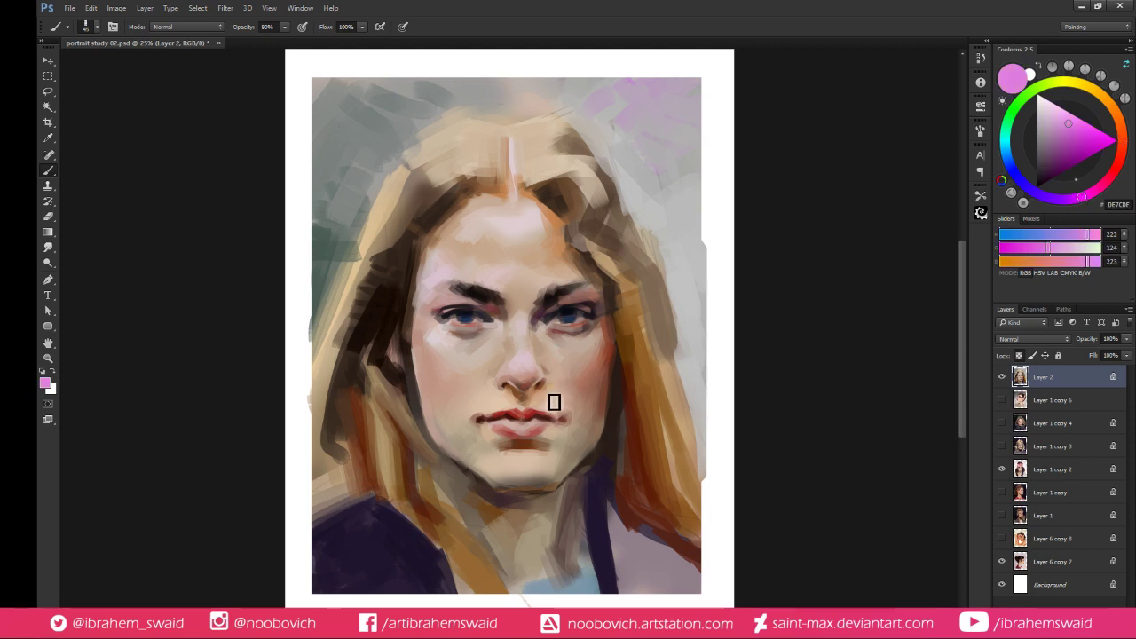
{"action": "left_click", "coordinate": [1050, 123]}
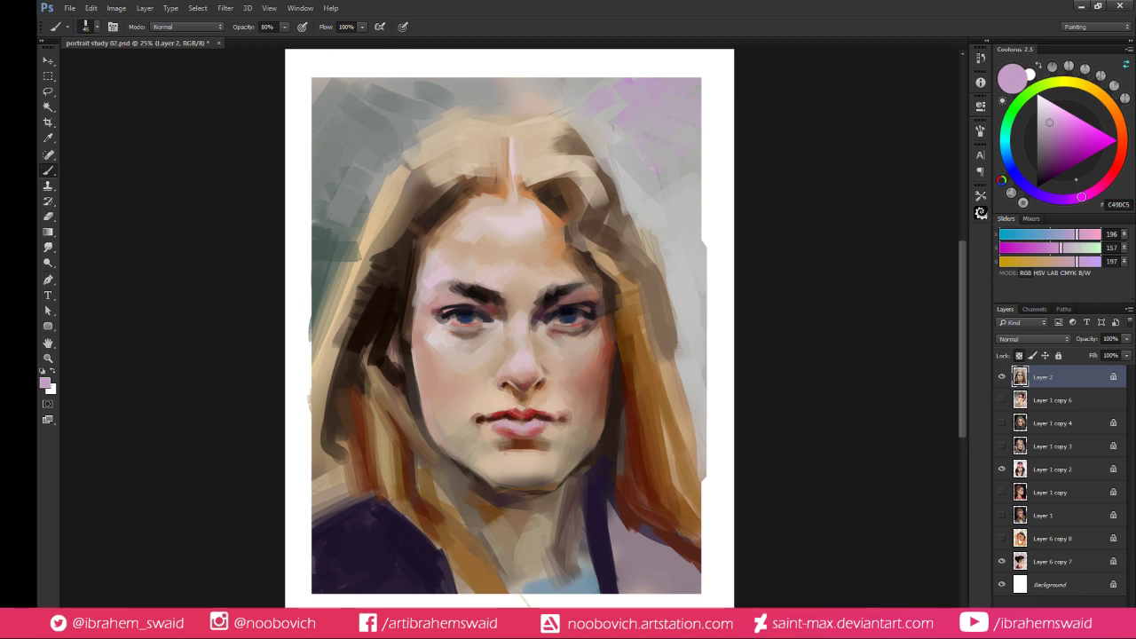
{"action": "left_click", "coordinate": [530, 386], "text": "alt"}
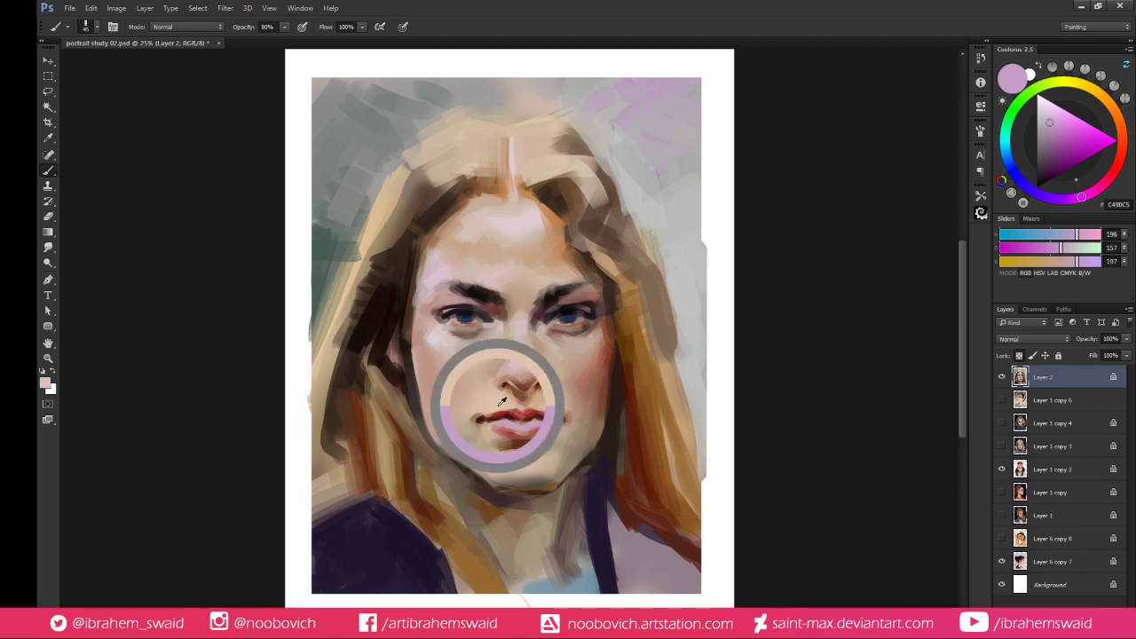
{"action": "left_click", "coordinate": [442, 330], "text": "alt"}
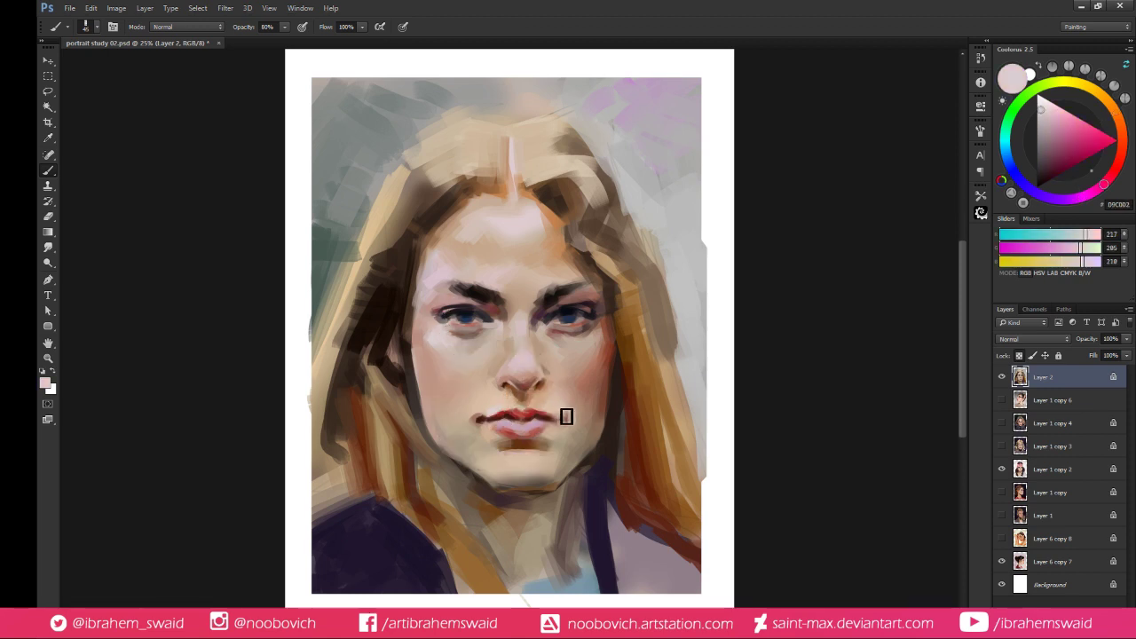
Refine the lips with sampled reddish brown #A96259 and rework the skin around the nose bridge and inner eyebrows with sampled tan and brown tones
{"action": "key", "text": "x"}
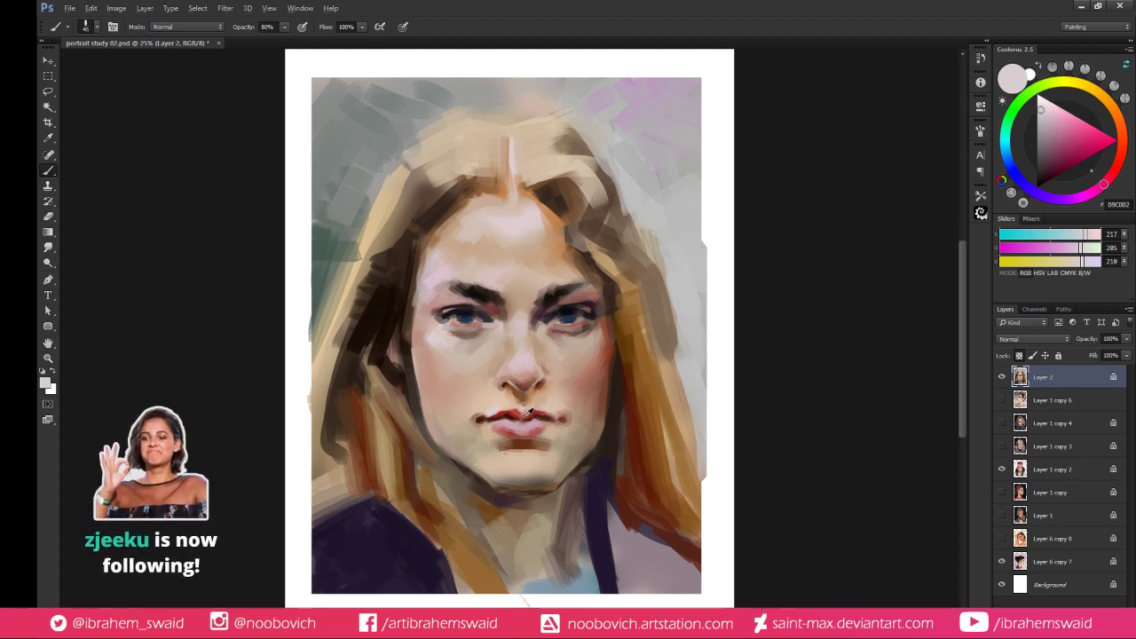
{"action": "left_click", "coordinate": [534, 422], "text": "alt"}
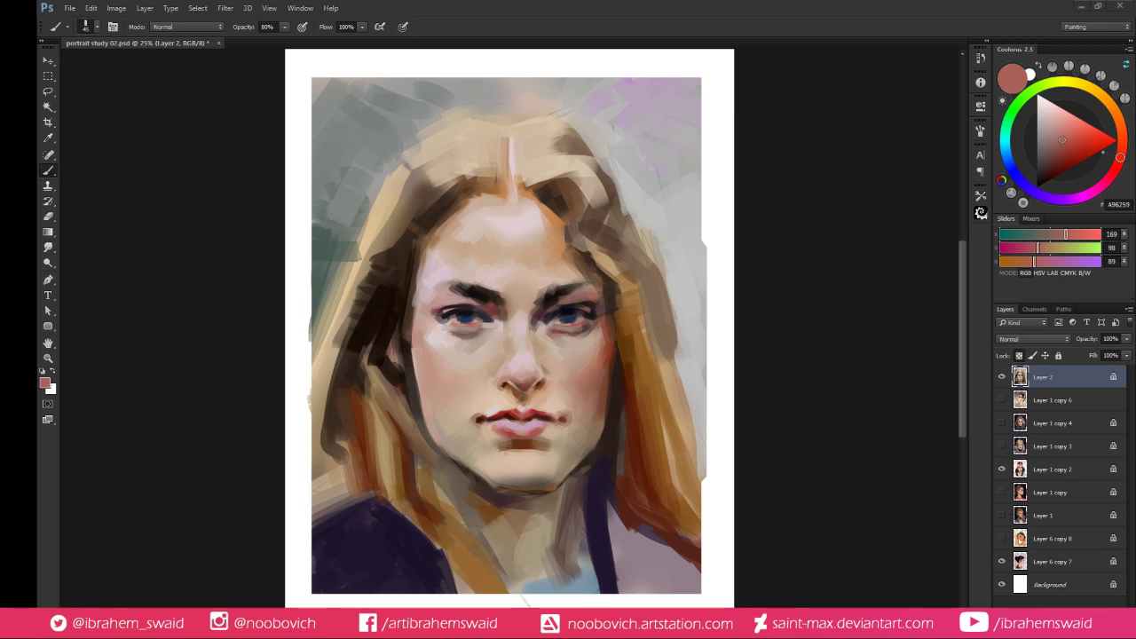
{"action": "left_click", "coordinate": [543, 304], "text": "alt"}
{"action": "left_click", "coordinate": [549, 291], "text": "alt"}
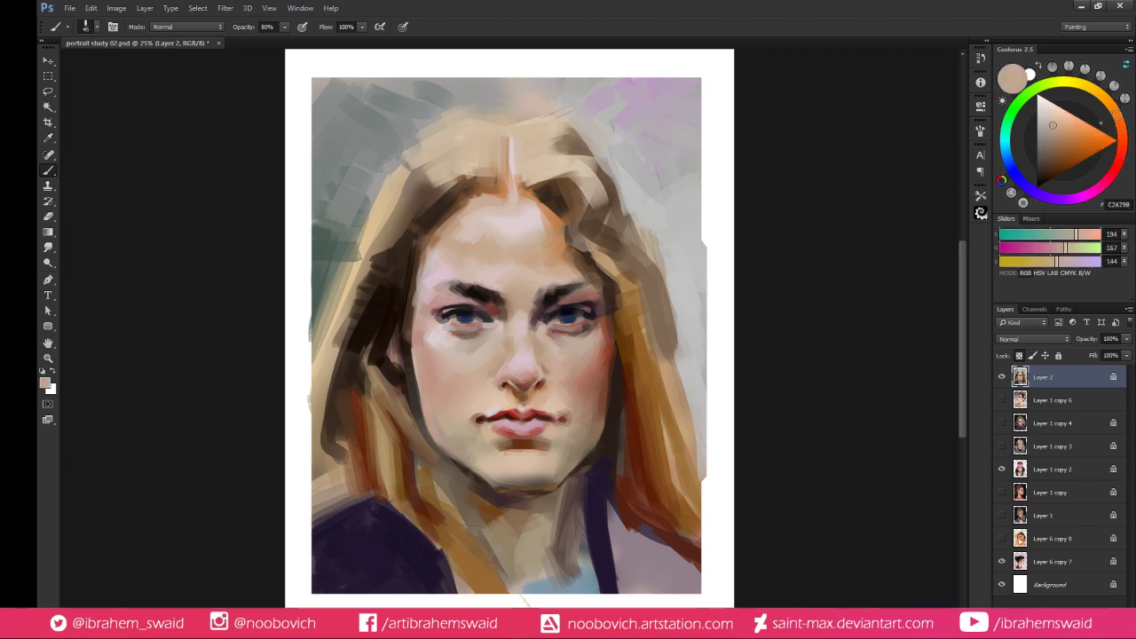
{"action": "left_click", "coordinate": [514, 314], "text": "alt"}
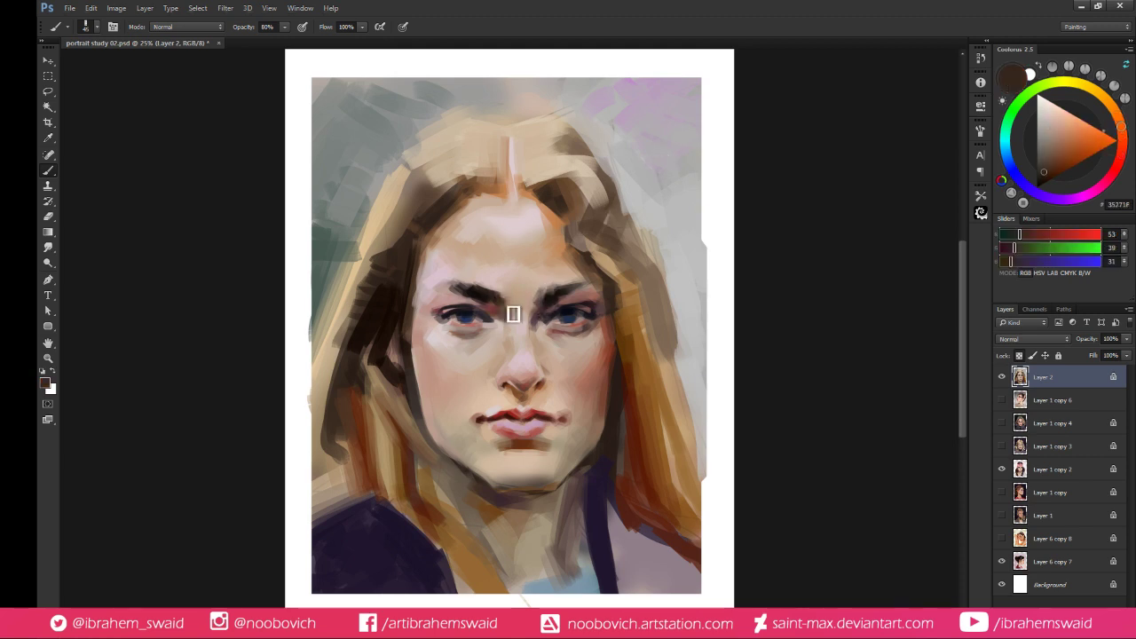
{"action": "left_click", "coordinate": [508, 294], "text": "alt"}
{"action": "left_click", "coordinate": [502, 293], "text": "alt"}
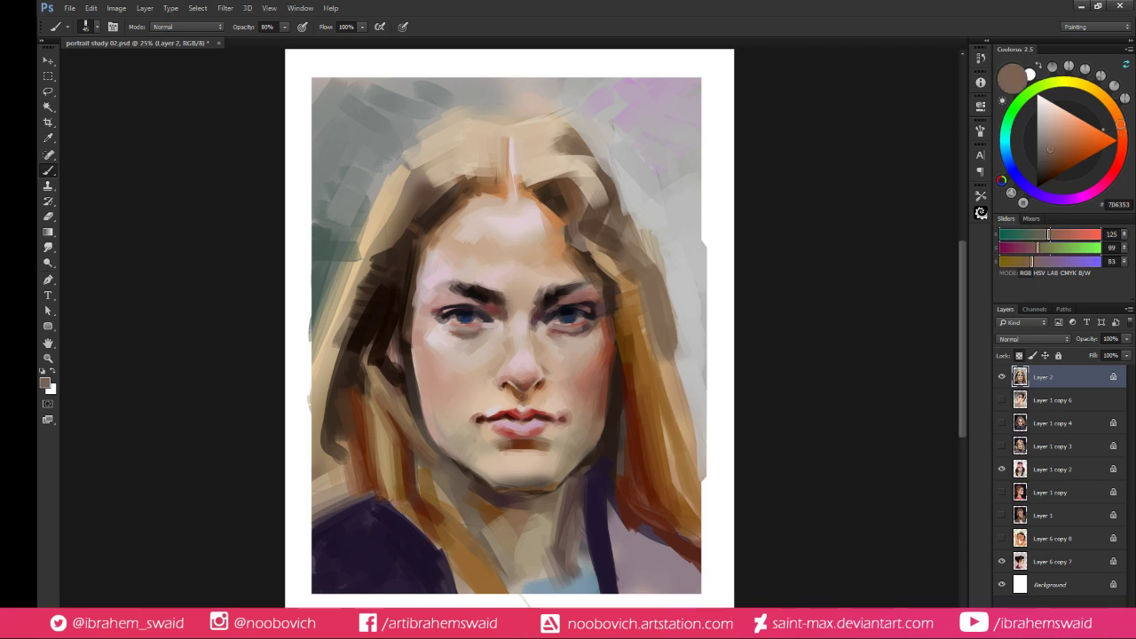
Soften the outer cheek below the right eye with sampled reddish-brown and beige skin tones at brush size 70
{"action": "left_click", "coordinate": [609, 350], "text": "alt"}
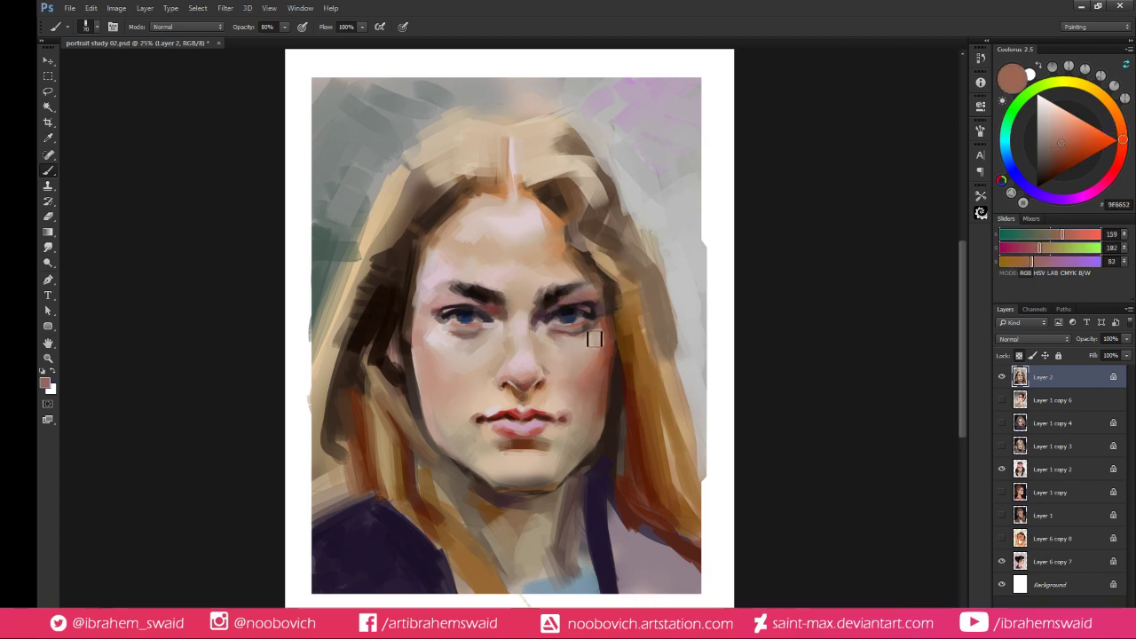
{"action": "left_click", "coordinate": [600, 348], "text": "alt"}
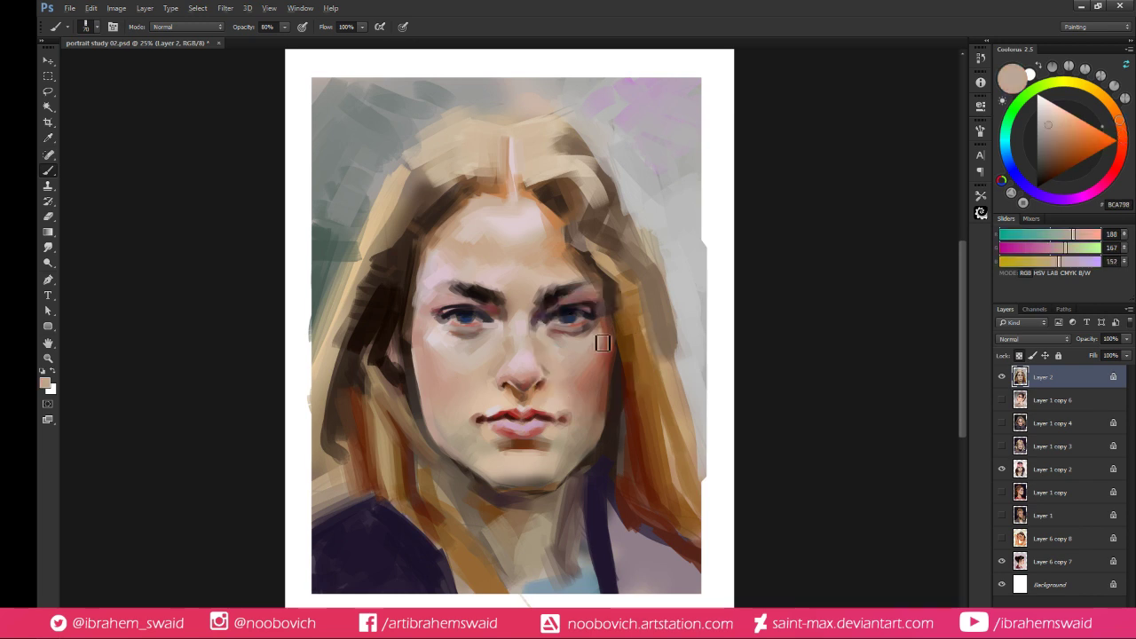
{"action": "left_click", "coordinate": [601, 339], "text": "alt"}
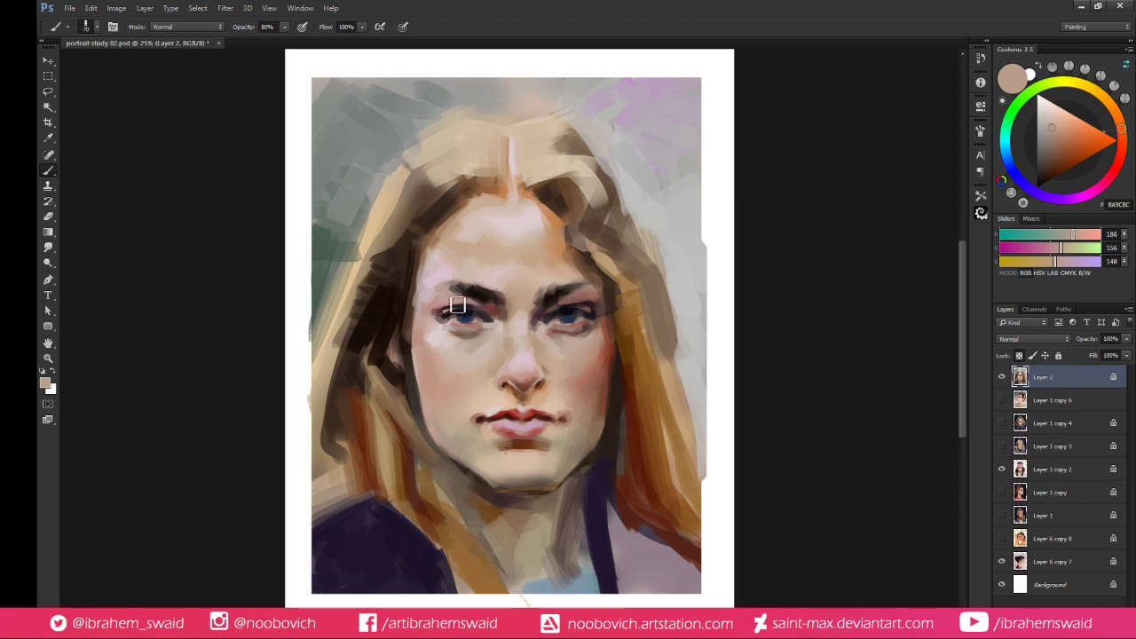
Blend the left cheek and the skin beside the nostril with sampled beige tones such as #BAA18D and #CBAE97
{"action": "left_click", "coordinate": [437, 417], "text": "alt"}
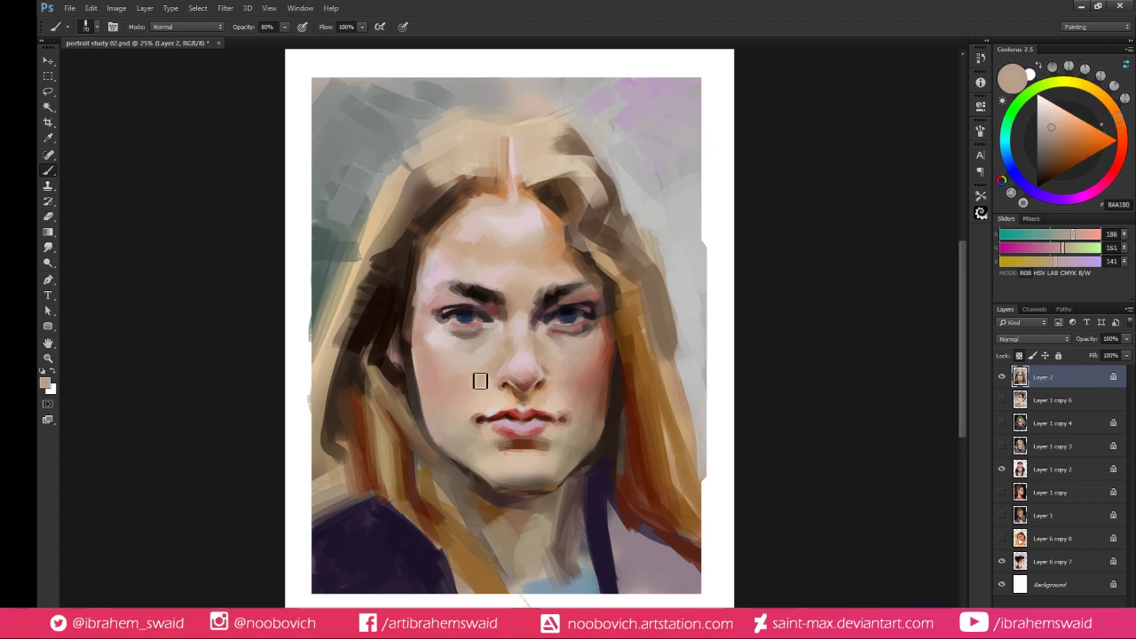
{"action": "left_click_drag", "start_coordinate": [450, 393], "coordinate": [420, 405]}
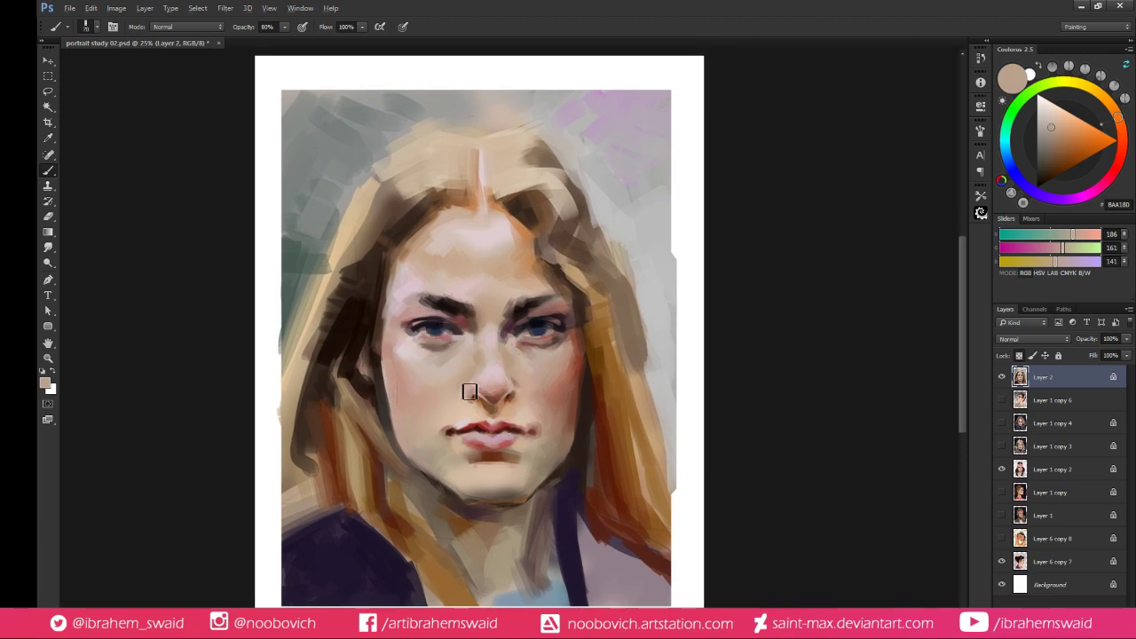
{"action": "left_click", "coordinate": [465, 404], "text": "alt"}
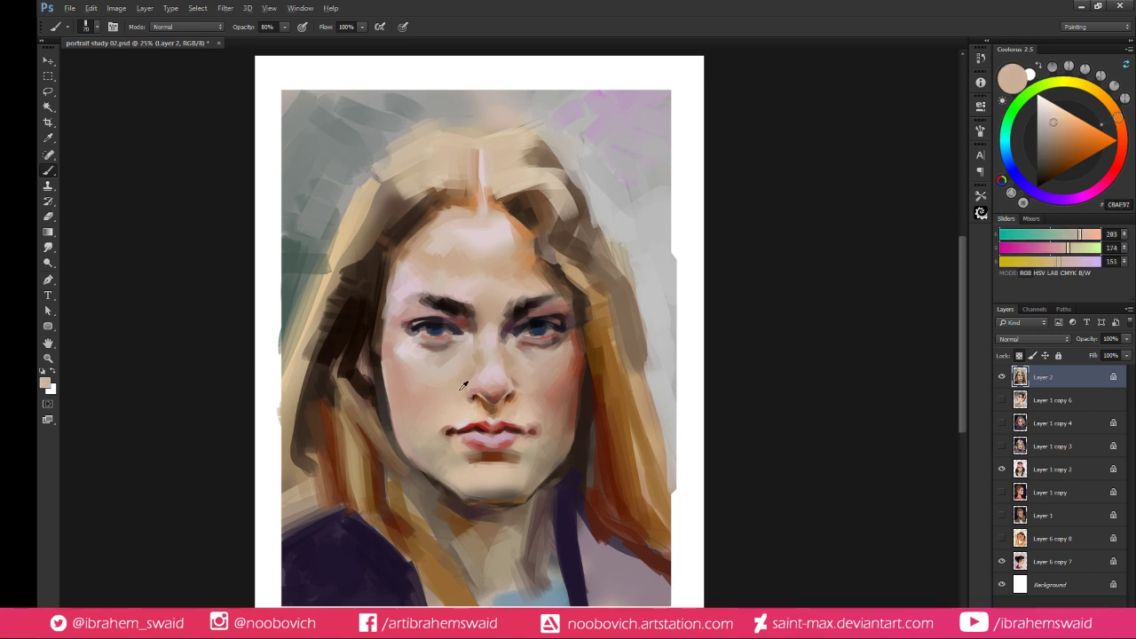
{"action": "left_click", "coordinate": [458, 391], "text": "alt"}
{"action": "left_click", "coordinate": [452, 373], "text": "alt"}
Smooth the left side of the forehead below the hairline with sampled pale pink-beige skin tones
{"action": "left_click", "coordinate": [435, 251], "text": "alt"}
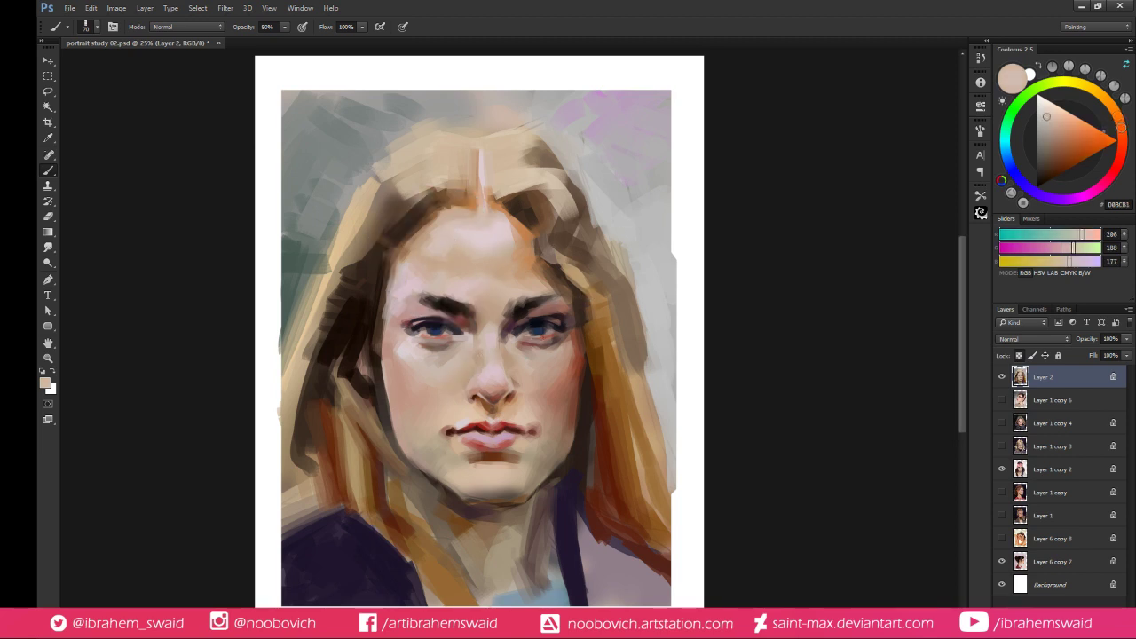
{"action": "left_click", "coordinate": [435, 243], "text": "alt"}
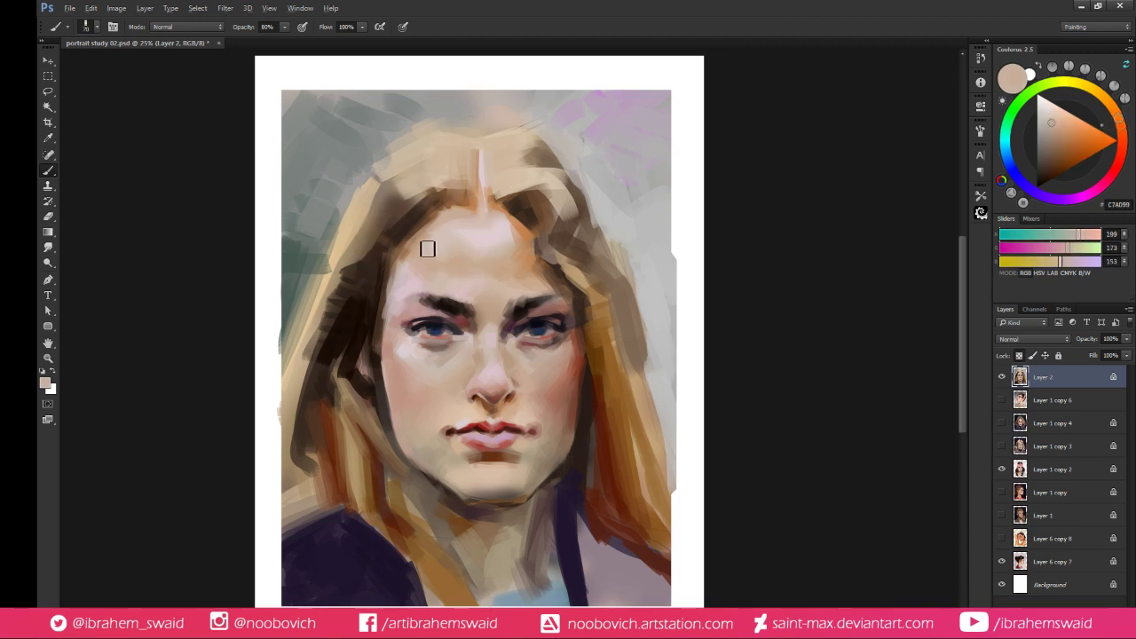
{"action": "left_click", "coordinate": [458, 233], "text": "alt"}
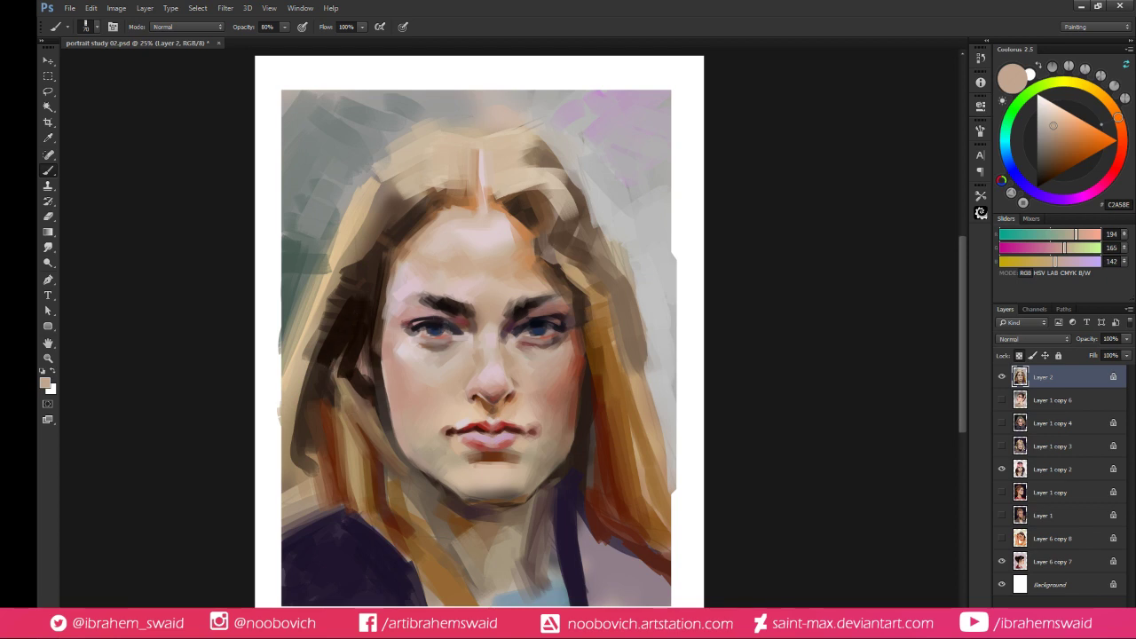
Touch up the shadowed hair beside the left cheek with sampled near-black browns and the outer hair edge with dark green-grey #495B53
{"action": "left_click", "coordinate": [355, 372], "text": "alt"}
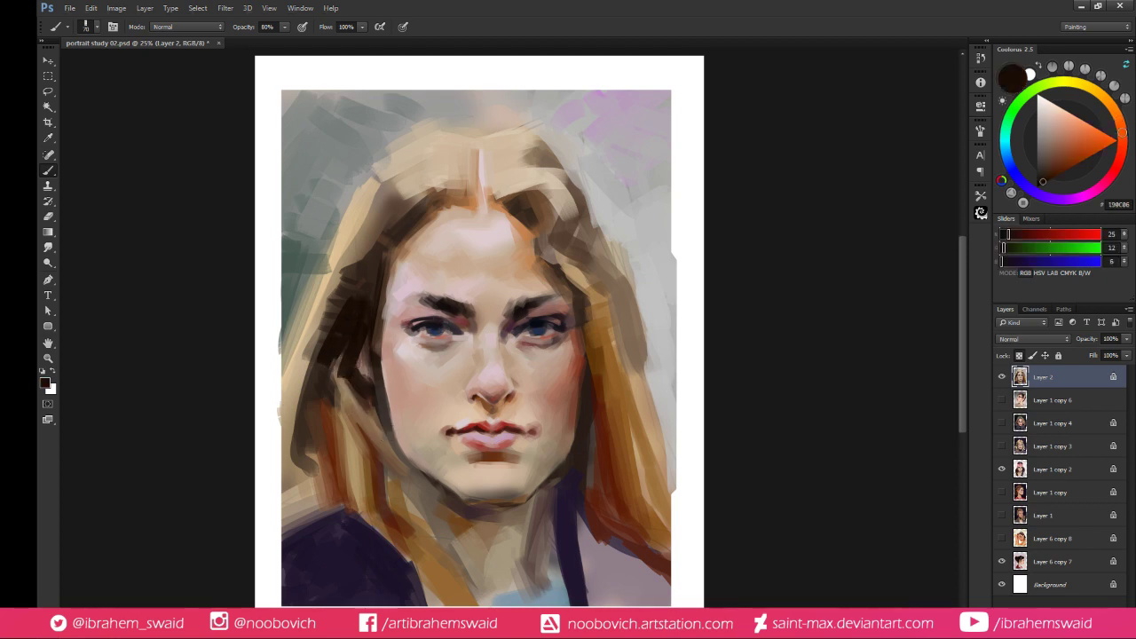
{"action": "left_click", "coordinate": [365, 387], "text": "alt"}
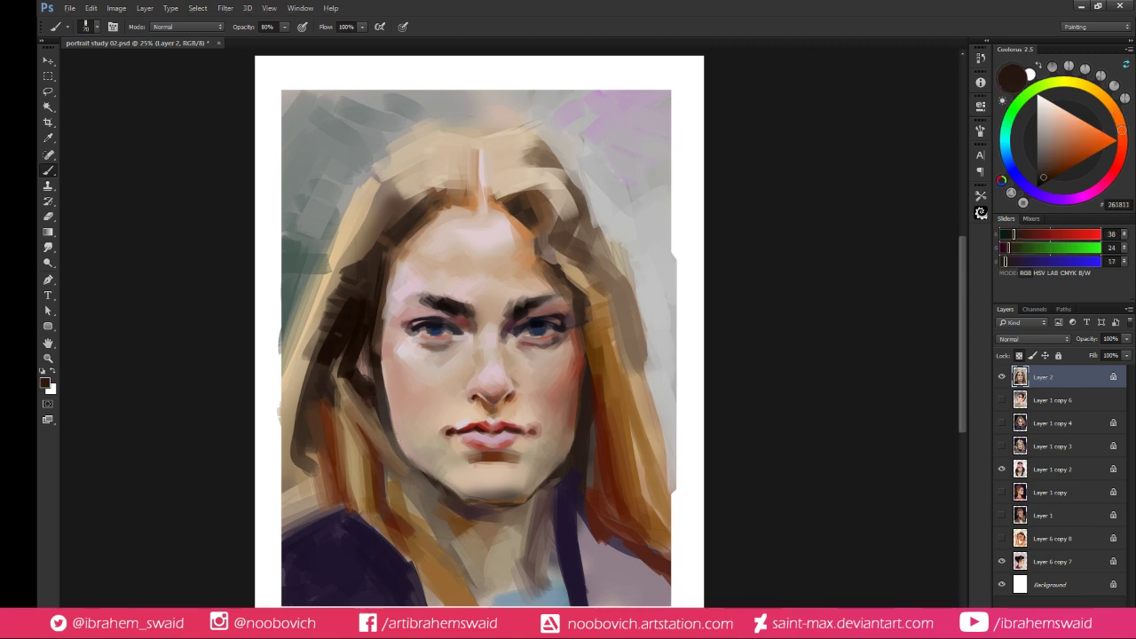
{"action": "left_click", "coordinate": [336, 226], "text": "alt"}
{"action": "left_click", "coordinate": [308, 260], "text": "alt"}
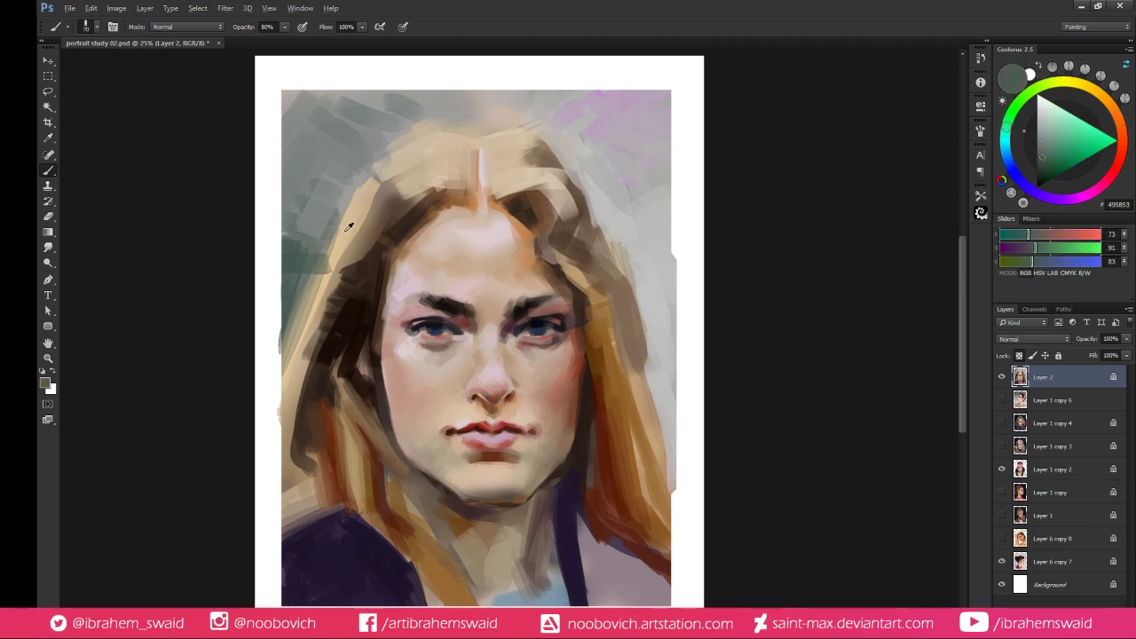
Paint pale blond #F1D6AD strands along the left outer hair edge and trim the silhouette with sampled grey-green #68746F
{"action": "left_click", "coordinate": [352, 222], "text": "alt"}
{"action": "left_click", "coordinate": [1059, 112]}
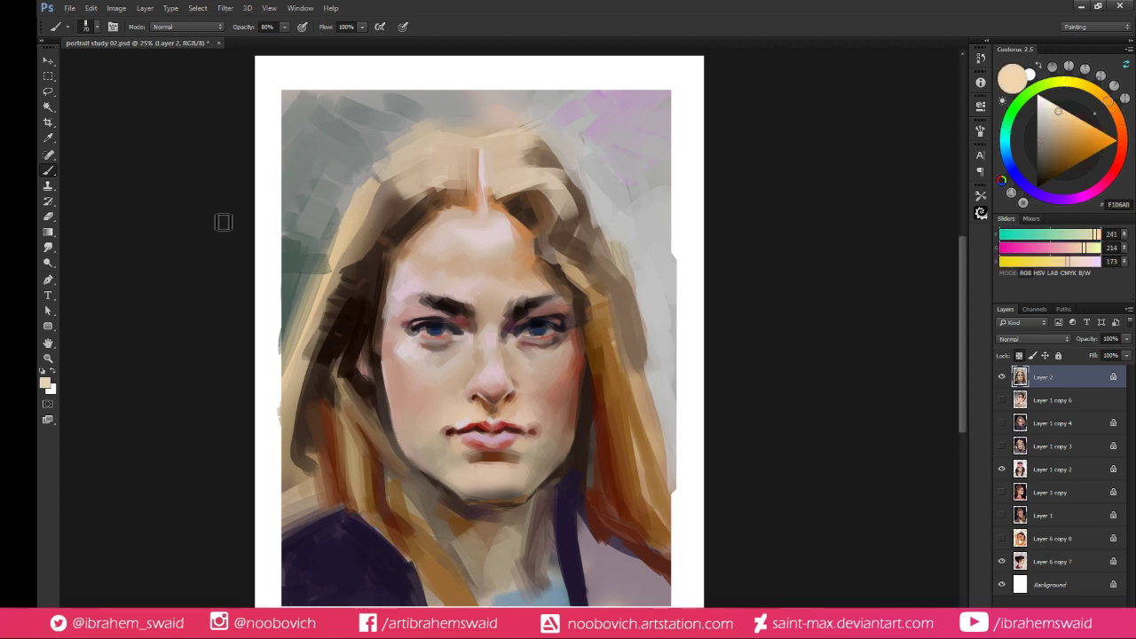
{"action": "mouse_move", "coordinate": [322, 221]}
{"action": "left_mouse_down"}
{"action": "mouse_move", "coordinate": [284, 370]}
{"action": "mouse_move", "coordinate": [352, 215]}
{"action": "mouse_move", "coordinate": [280, 333]}
{"action": "mouse_move", "coordinate": [309, 287]}
{"action": "mouse_move", "coordinate": [286, 377]}
{"action": "left_mouse_up"}
{"action": "left_click", "coordinate": [323, 202], "text": "alt"}
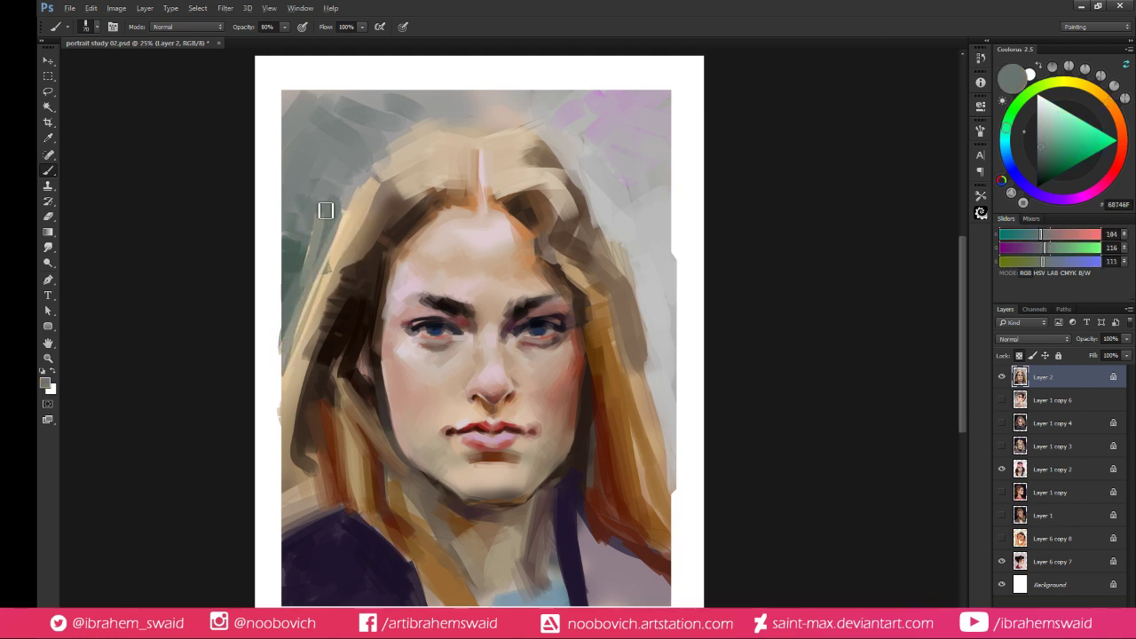
{"action": "left_click_drag", "start_coordinate": [326, 211], "coordinate": [359, 169]}
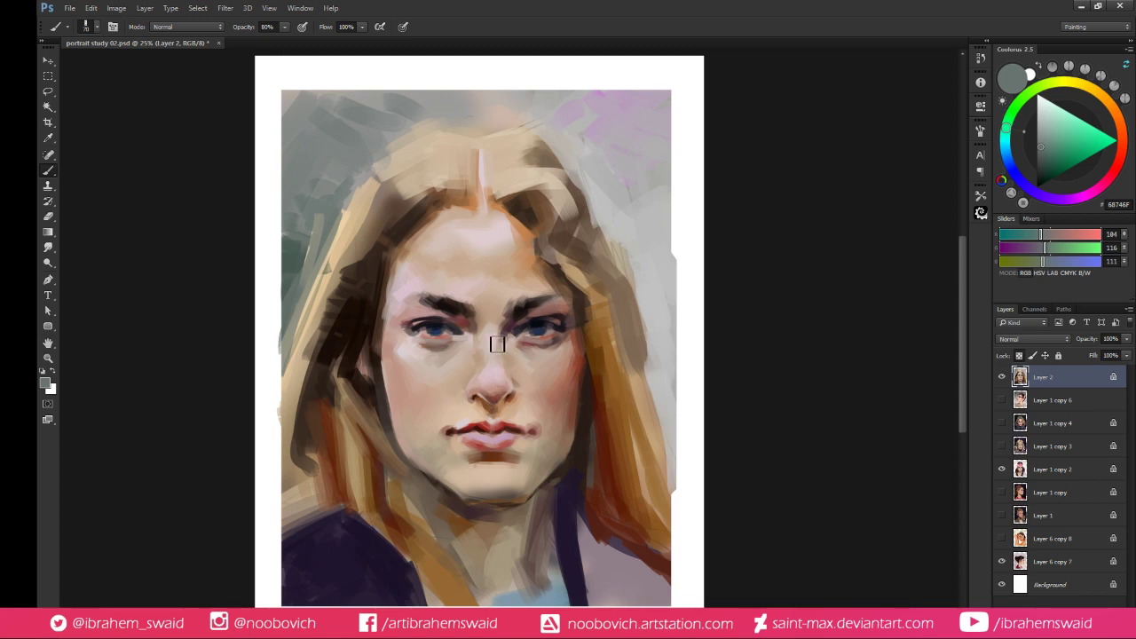
Touch up the nose with sampled pale pink and accent the left eye's outer corner with deep red #982B3A
{"action": "left_click", "coordinate": [490, 377], "text": "alt"}
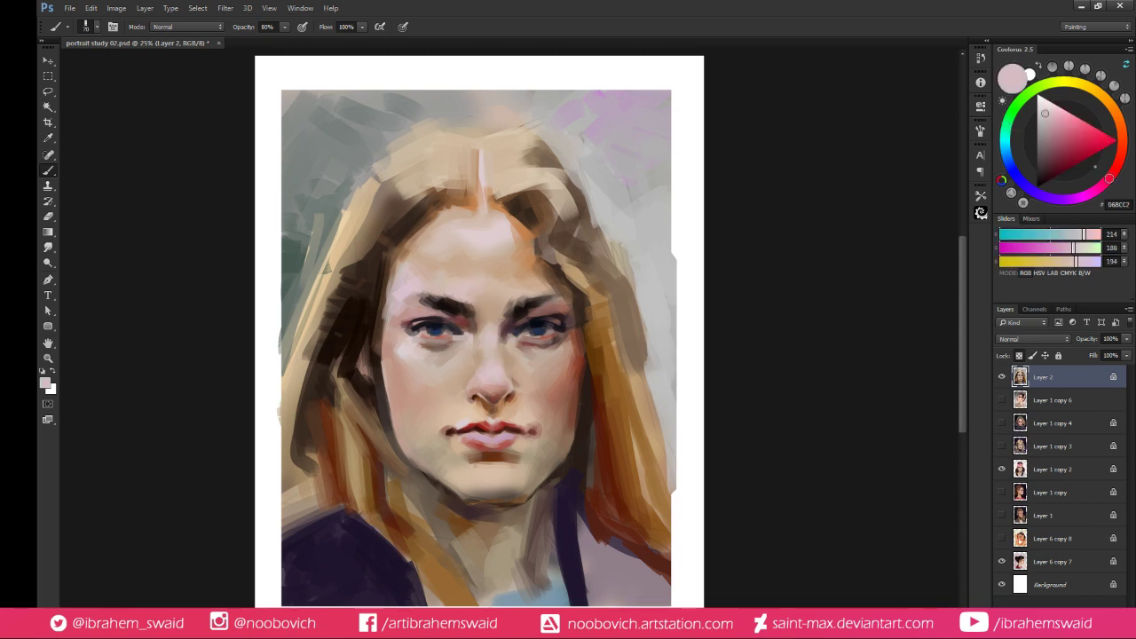
{"action": "left_click", "coordinate": [410, 320], "text": "alt"}
{"action": "left_click", "coordinate": [1072, 151]}
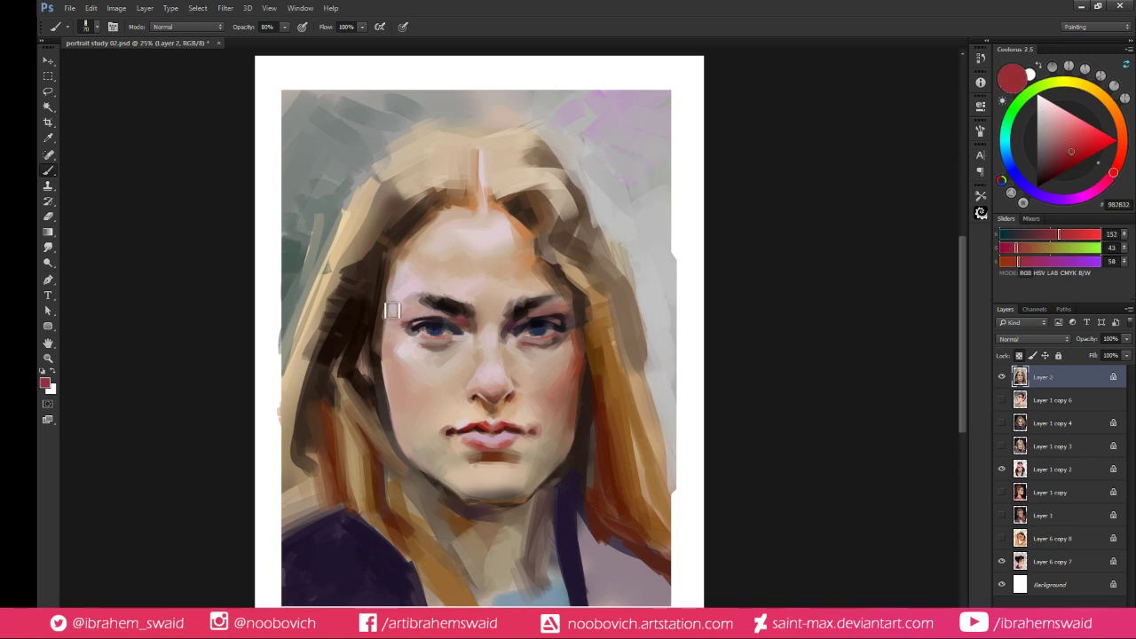
{"action": "left_click_drag", "start_coordinate": [409, 328], "coordinate": [419, 320]}
Rework the right eye's outer corner with dark brown #352424 and sampled reddish brown #67443E
{"action": "left_click", "coordinate": [572, 323], "text": "alt"}
{"action": "left_click", "coordinate": [1043, 171]}
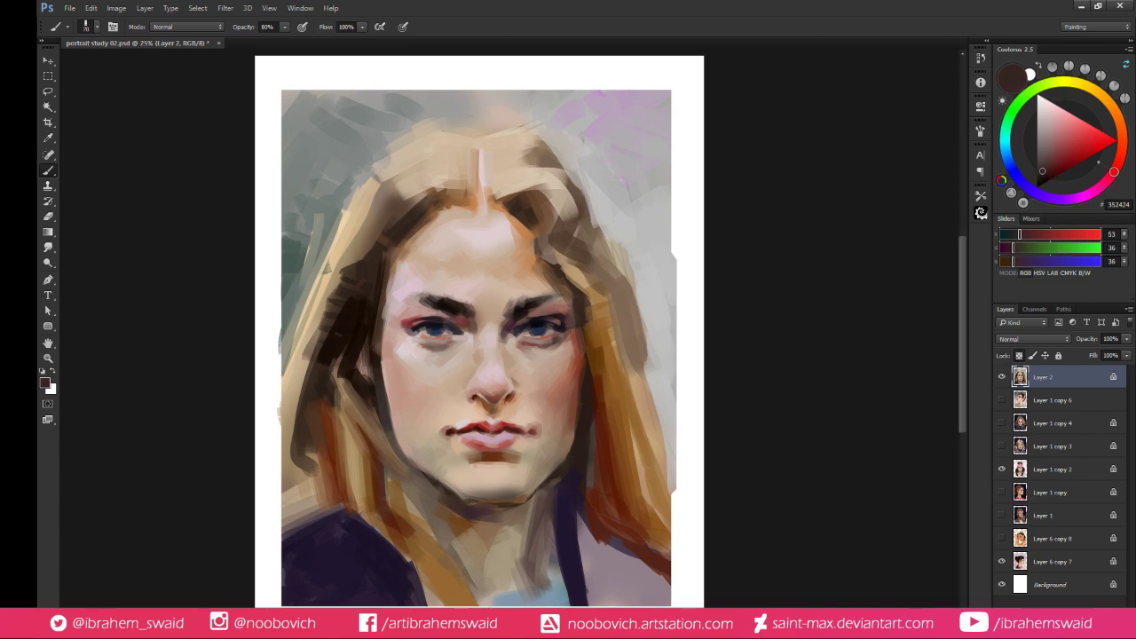
{"action": "left_click", "coordinate": [569, 306], "text": "alt"}
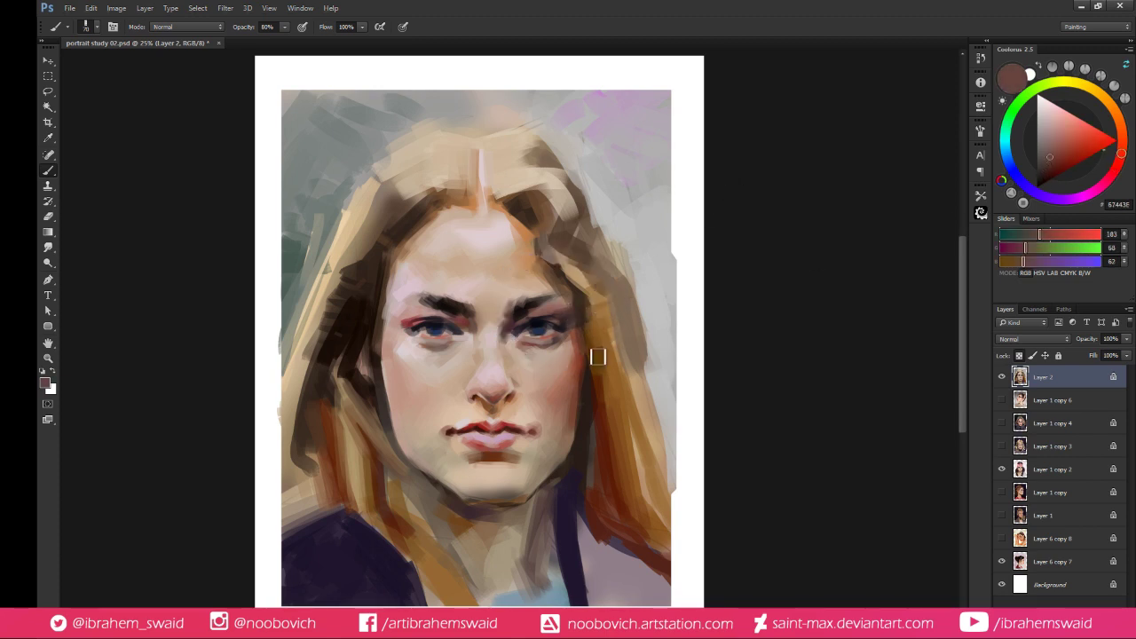
Darken the hair edge beside the right eye and cheek with near-black violet #0E000E strokes
{"action": "left_click", "coordinate": [591, 387], "text": "alt"}
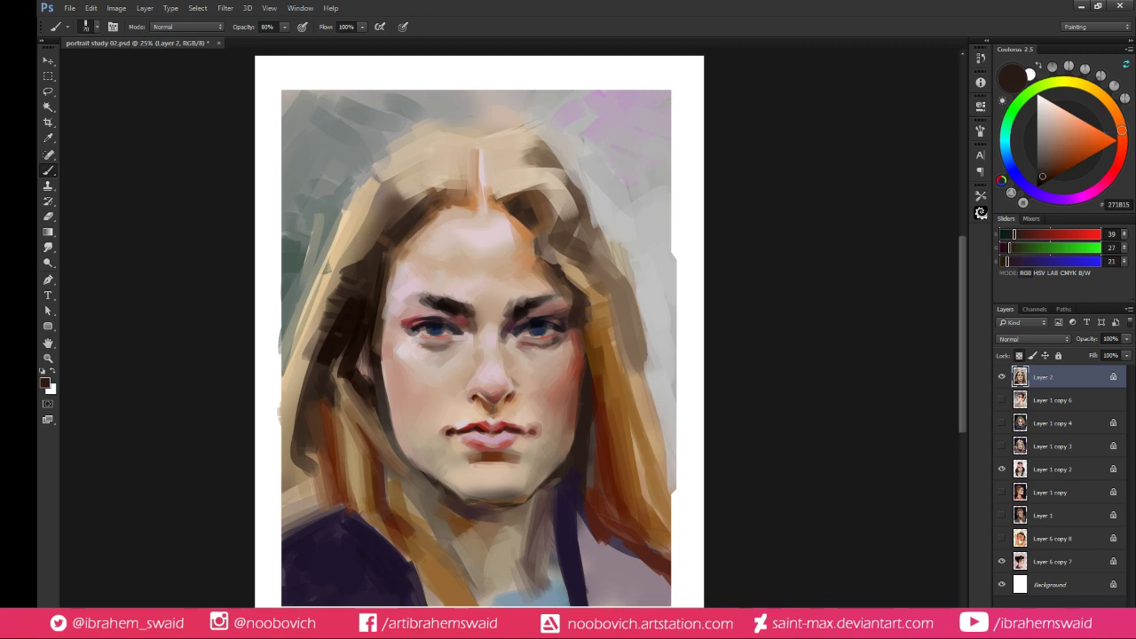
{"action": "left_click_drag", "start_coordinate": [1046, 189], "coordinate": [1069, 197]}
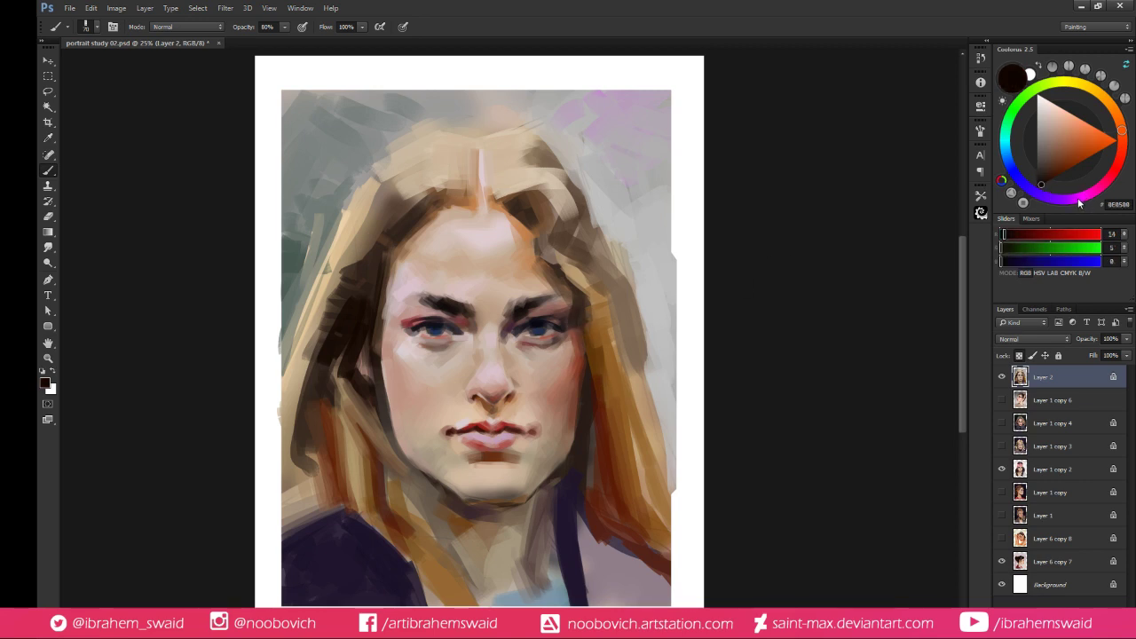
{"action": "left_click", "coordinate": [1080, 200]}
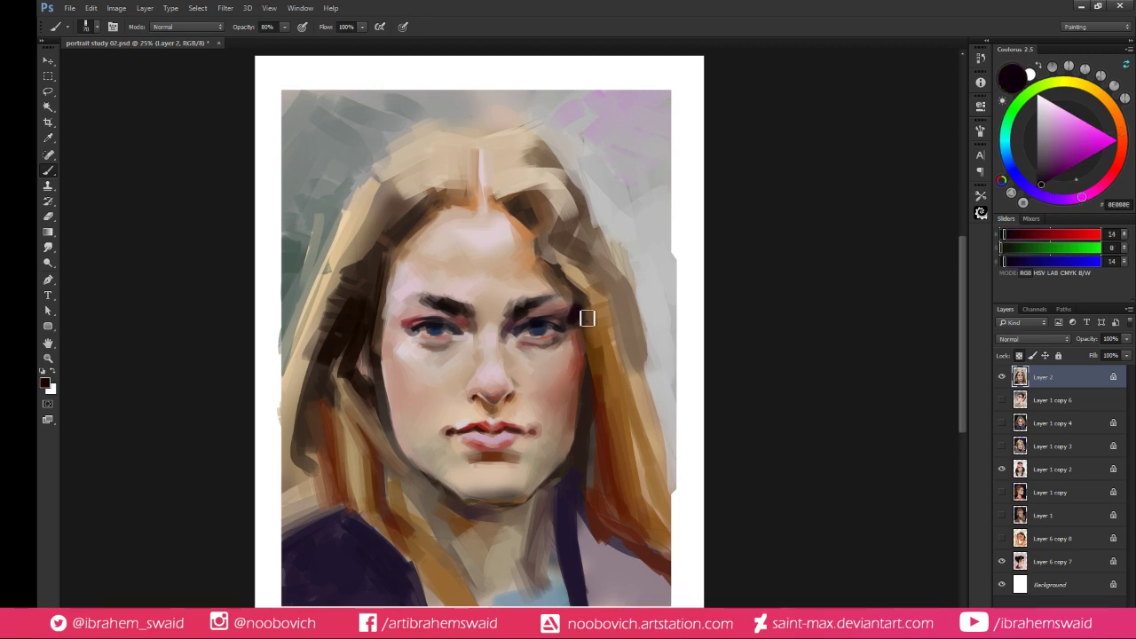
{"action": "mouse_move", "coordinate": [587, 318]}
{"action": "left_mouse_down"}
{"action": "mouse_move", "coordinate": [578, 294]}
{"action": "mouse_move", "coordinate": [580, 305]}
{"action": "left_mouse_up"}
{"action": "mouse_move", "coordinate": [589, 360]}
{"action": "left_mouse_down"}
{"action": "mouse_move", "coordinate": [586, 350]}
{"action": "mouse_move", "coordinate": [616, 395]}
{"action": "left_mouse_up"}
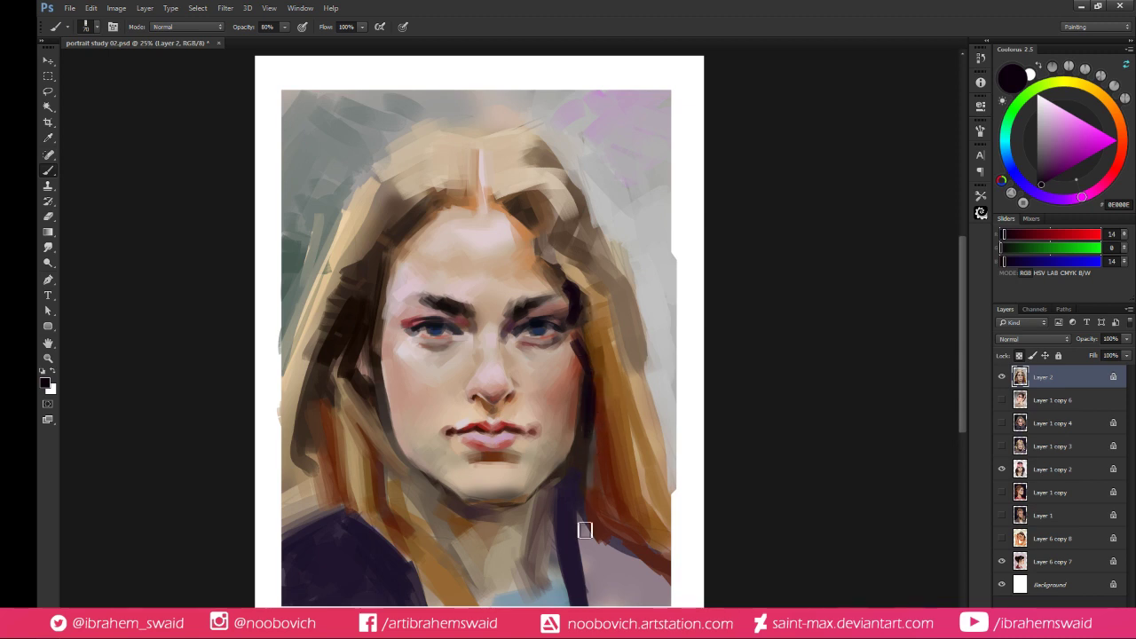
Blend the right cheek's outer edge into the dark hair with sampled dark red-brown #401F20 and near-black tones
{"action": "left_click", "coordinate": [576, 355], "text": "alt"}
{"action": "left_click", "coordinate": [578, 350], "text": "alt"}
{"action": "left_click_drag", "start_coordinate": [577, 343], "coordinate": [590, 374]}
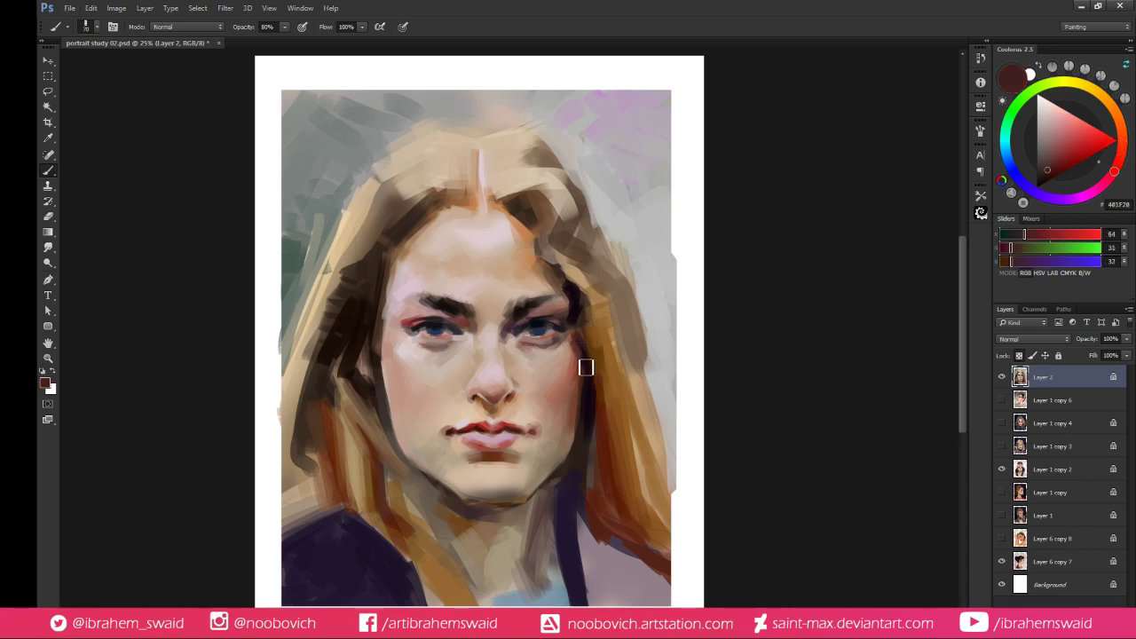
{"action": "left_click", "coordinate": [580, 345], "text": "alt"}
{"action": "left_click", "coordinate": [576, 344], "text": "alt"}
{"action": "left_click", "coordinate": [581, 349], "text": "alt"}
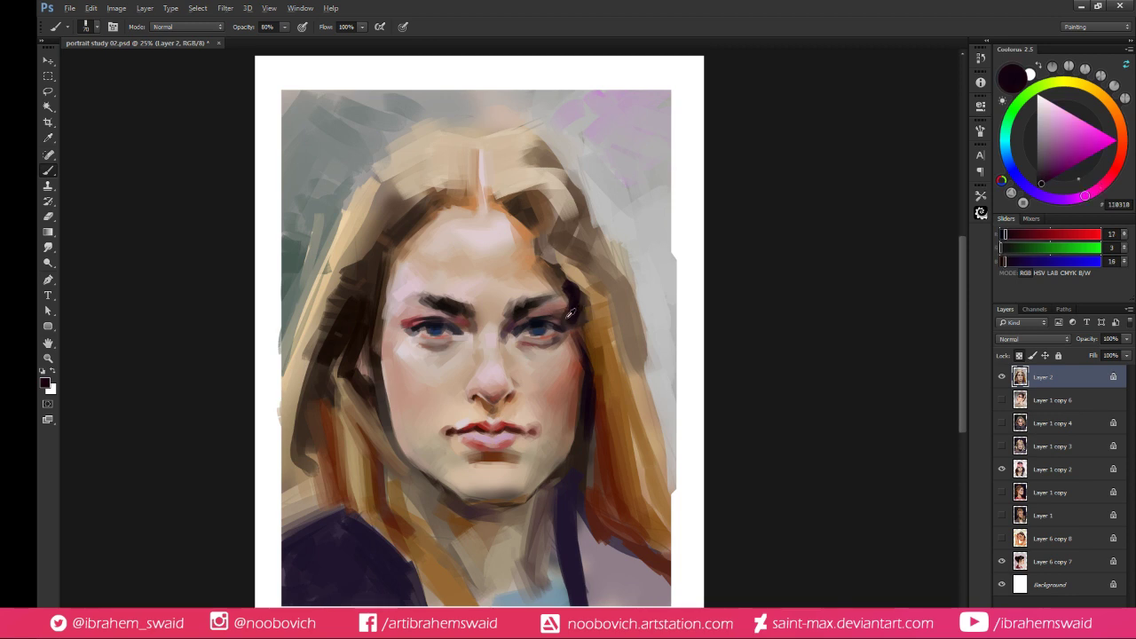
Shape the dark hair at the right temple above the eyebrow with sampled near-black violet and greyish brown #6E564B
{"action": "left_click", "coordinate": [573, 308], "text": "alt"}
{"action": "left_click", "coordinate": [573, 286], "text": "alt"}
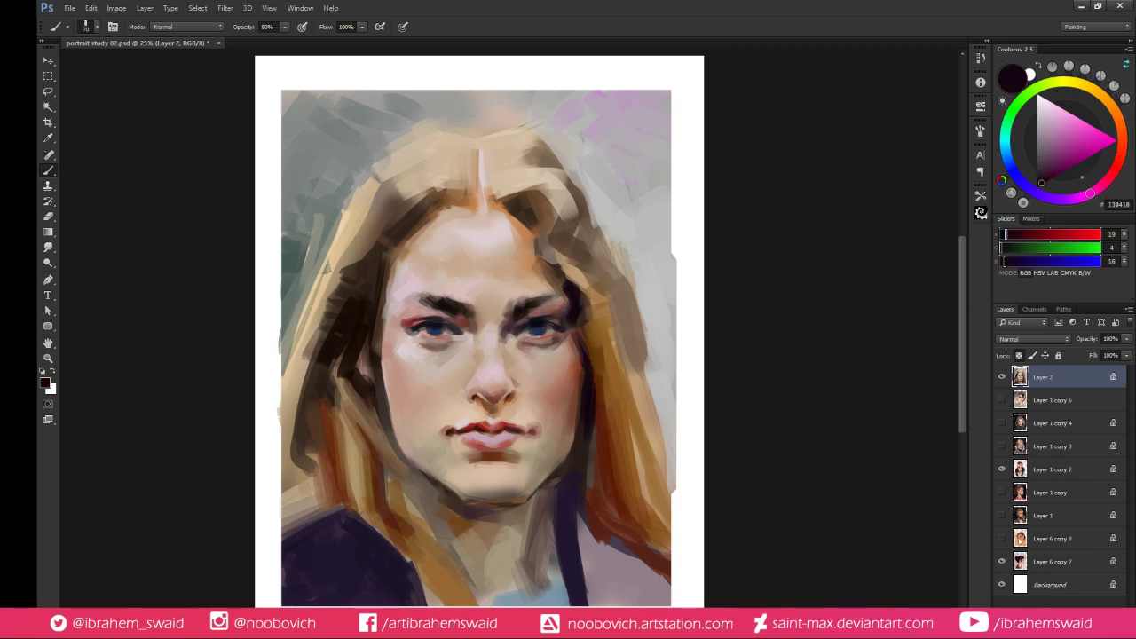
{"action": "left_click", "coordinate": [559, 284], "text": "alt"}
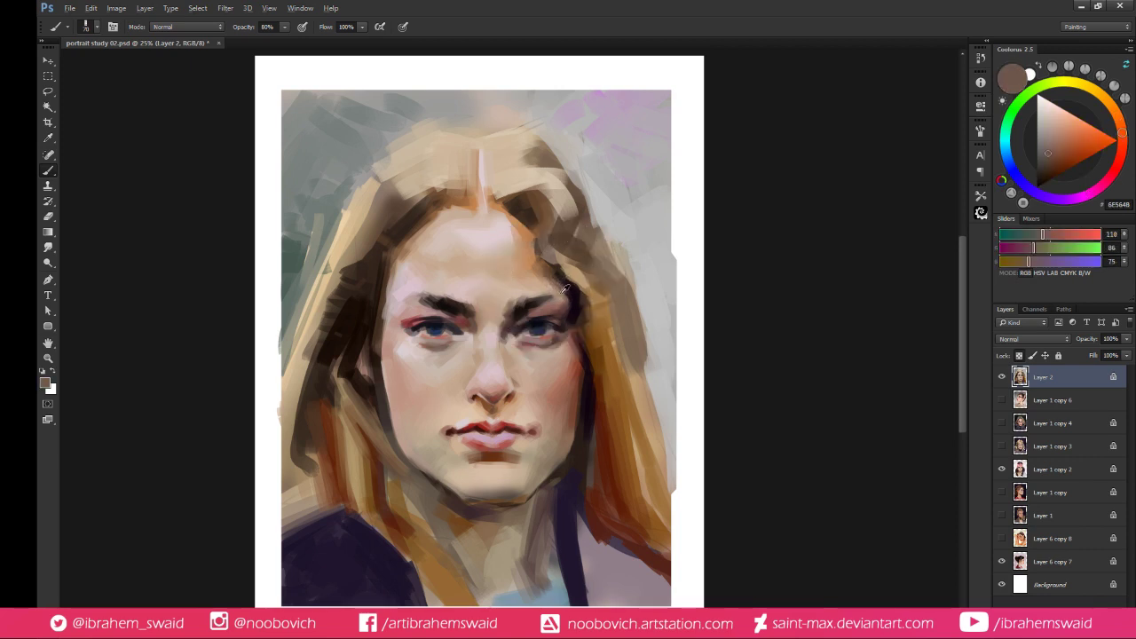
Deepen the hair edge at the left temple with sampled near-black #110310 and refine the adjoining cheek edge with sampled pink skin tones
{"action": "left_click", "coordinate": [575, 290], "text": "alt"}
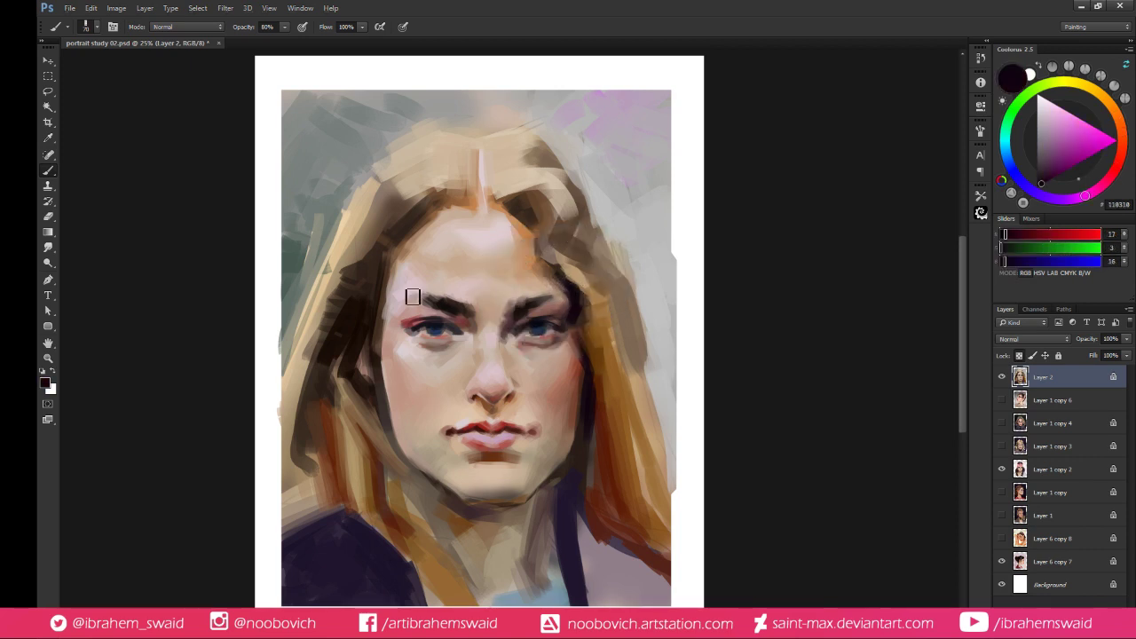
{"action": "left_click", "coordinate": [390, 339], "text": "alt"}
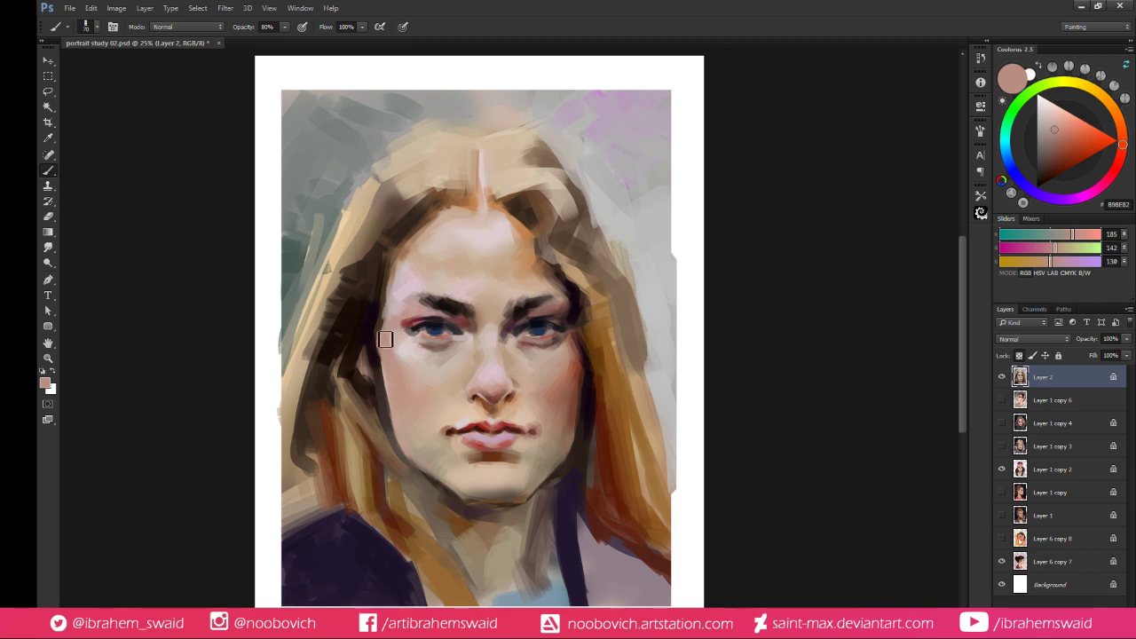
{"action": "left_click", "coordinate": [396, 380], "text": "alt"}
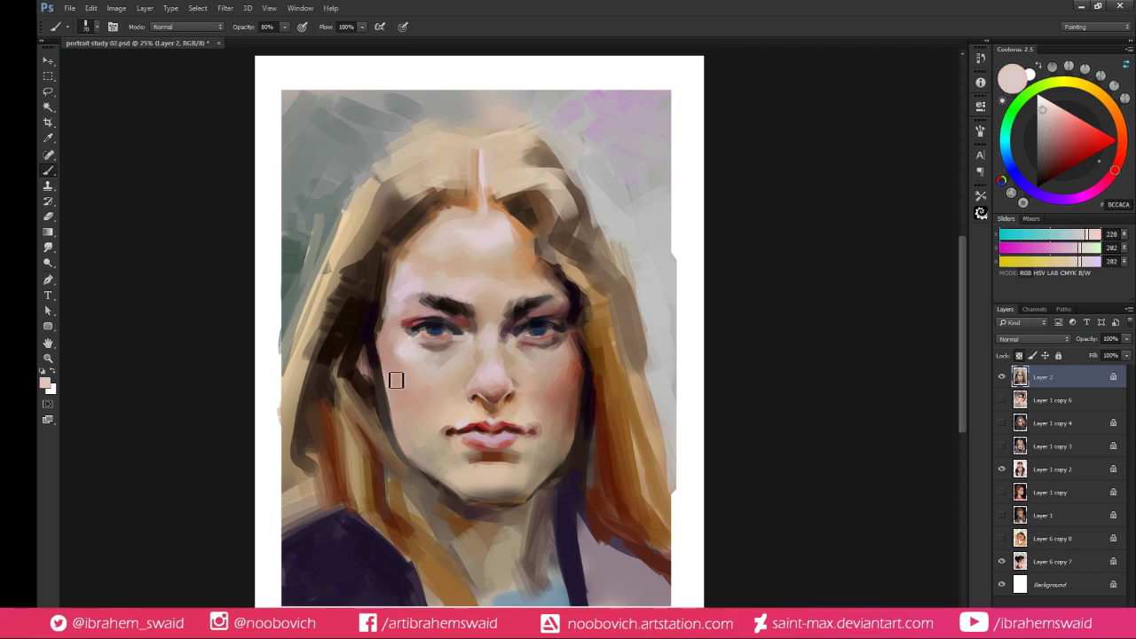
Paint a pale pink #DCCACA highlight along the left cheek's outer edge and soften it with sampled pinkish brown #BE9383
{"action": "left_click_drag", "start_coordinate": [392, 384], "coordinate": [398, 411]}
{"action": "left_click", "coordinate": [407, 384], "text": "alt"}
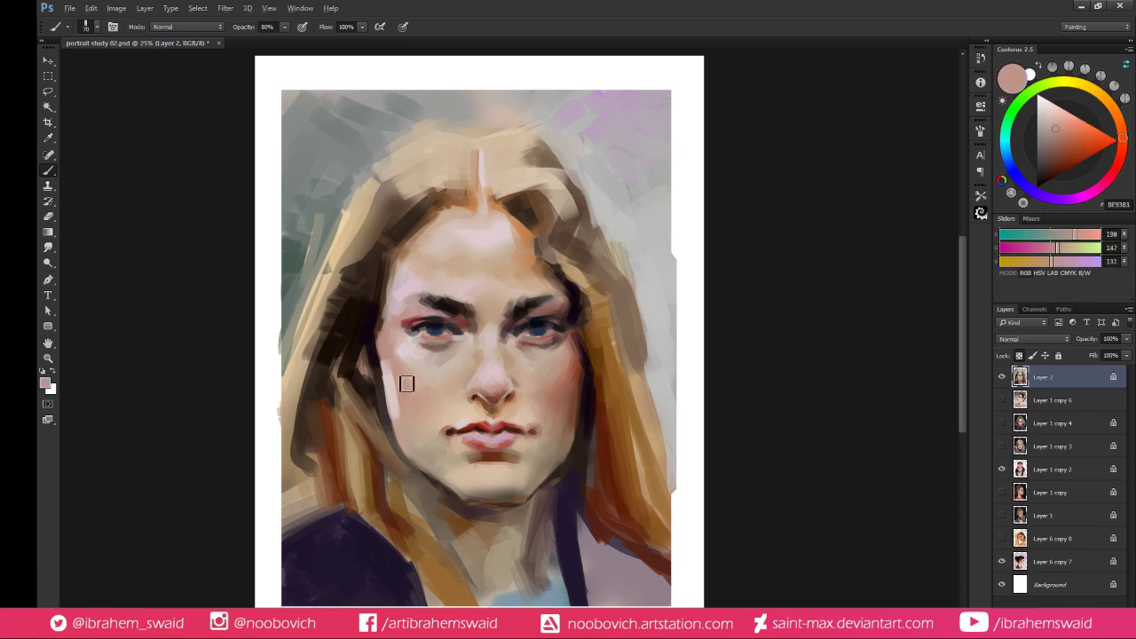
{"action": "left_click_drag", "start_coordinate": [387, 367], "coordinate": [401, 413]}
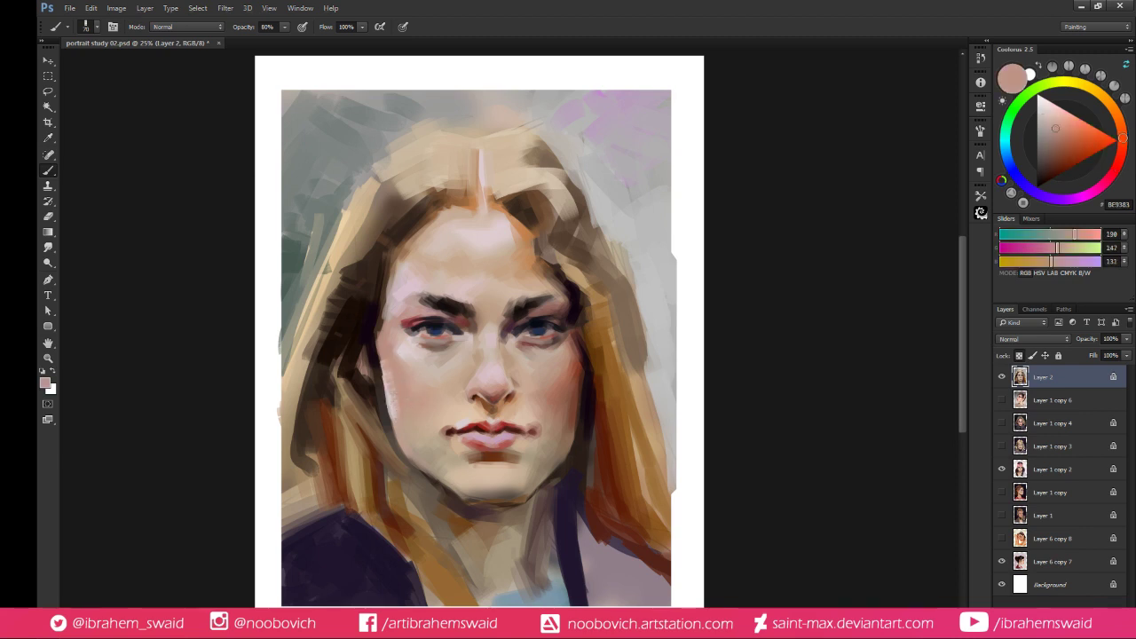
{"action": "left_click", "coordinate": [401, 377], "text": "alt"}
{"action": "left_click", "coordinate": [401, 412], "text": "alt"}
Darken the hair beside the left ear with sampled browns #705942 and #513E2D
{"action": "left_click", "coordinate": [349, 354], "text": "alt"}
{"action": "left_click", "coordinate": [348, 379], "text": "alt"}
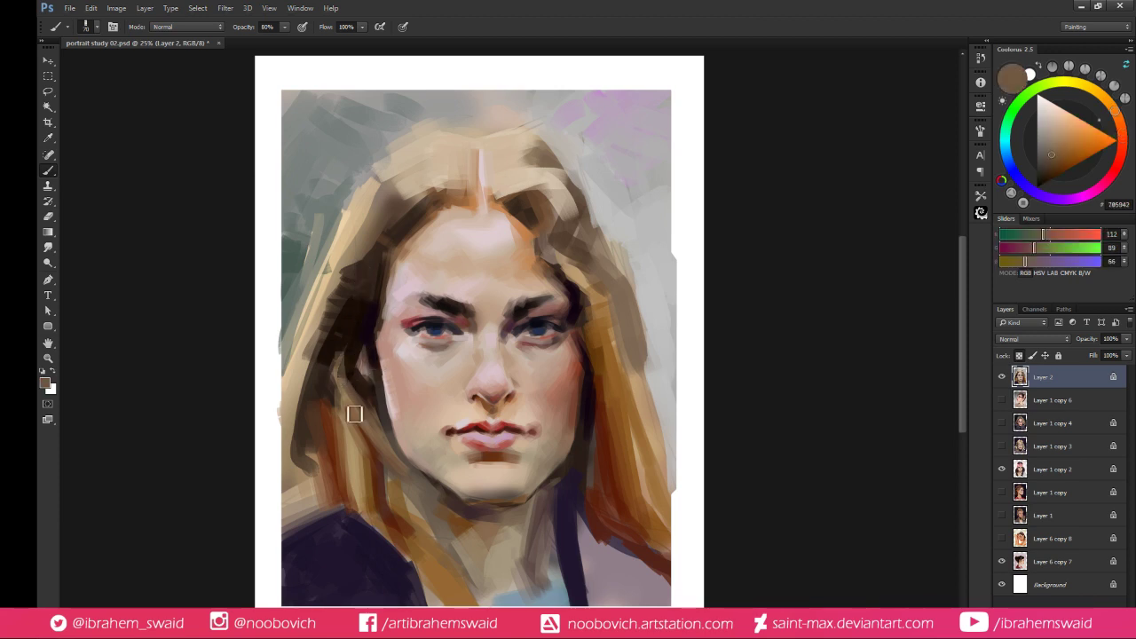
{"action": "left_click", "coordinate": [342, 367], "text": "alt"}
{"action": "left_click_drag", "start_coordinate": [349, 347], "coordinate": [351, 397]}
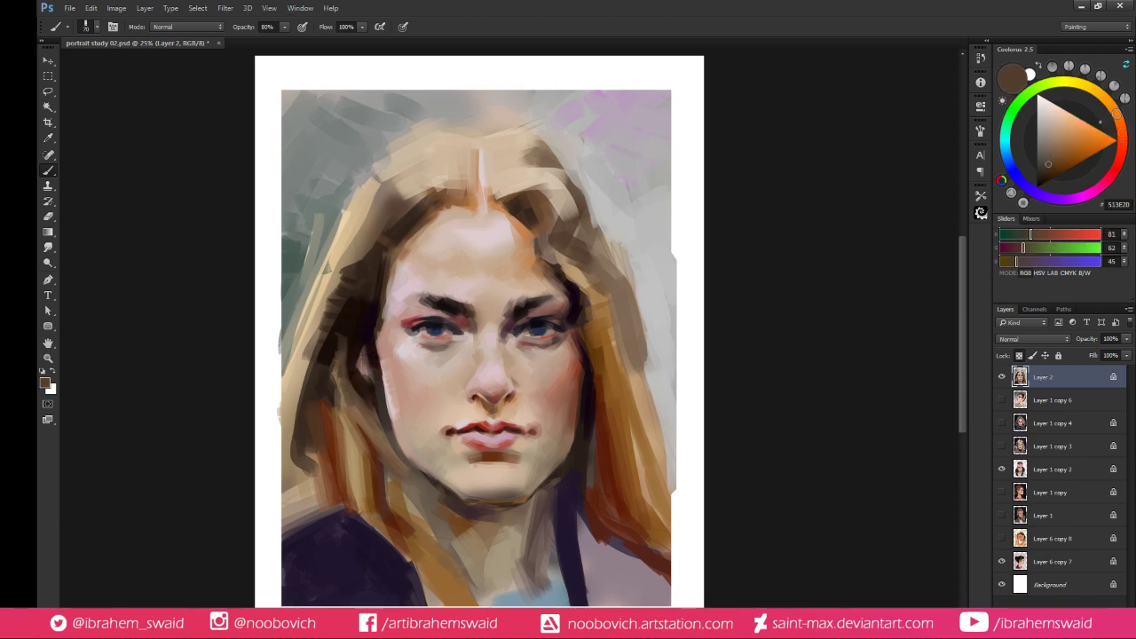
Add a deep red #830000 accent to the left ear and sample the surrounding dark brown #574139
{"action": "left_click", "coordinate": [369, 365], "text": "alt"}
{"action": "left_click", "coordinate": [1078, 163]}
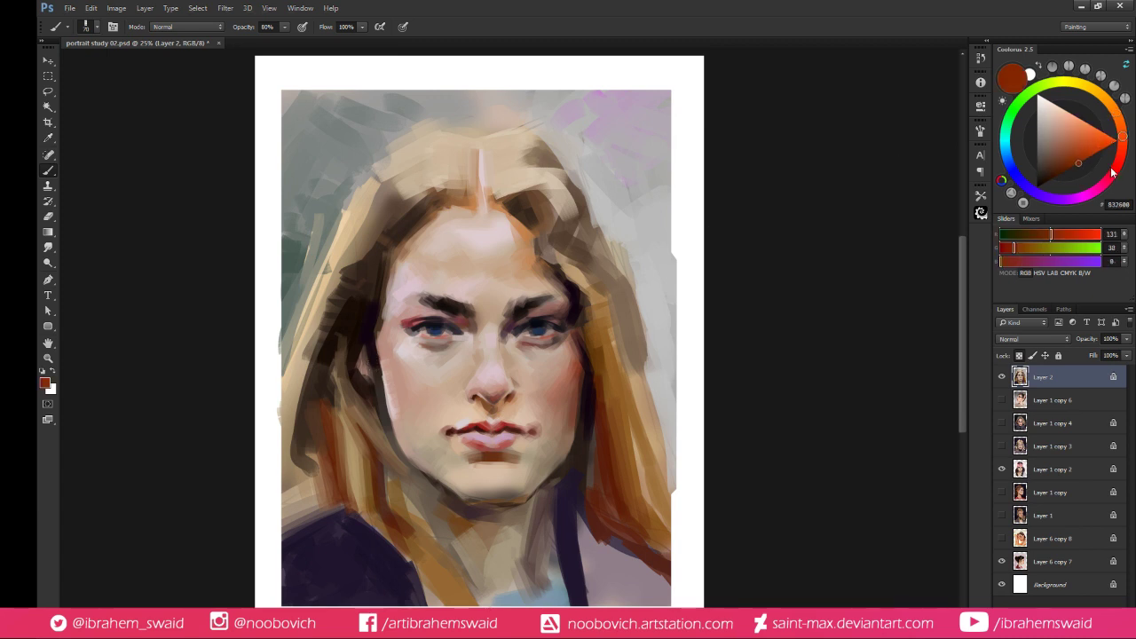
{"action": "left_click", "coordinate": [1114, 170]}
{"action": "left_click", "coordinate": [366, 373]}
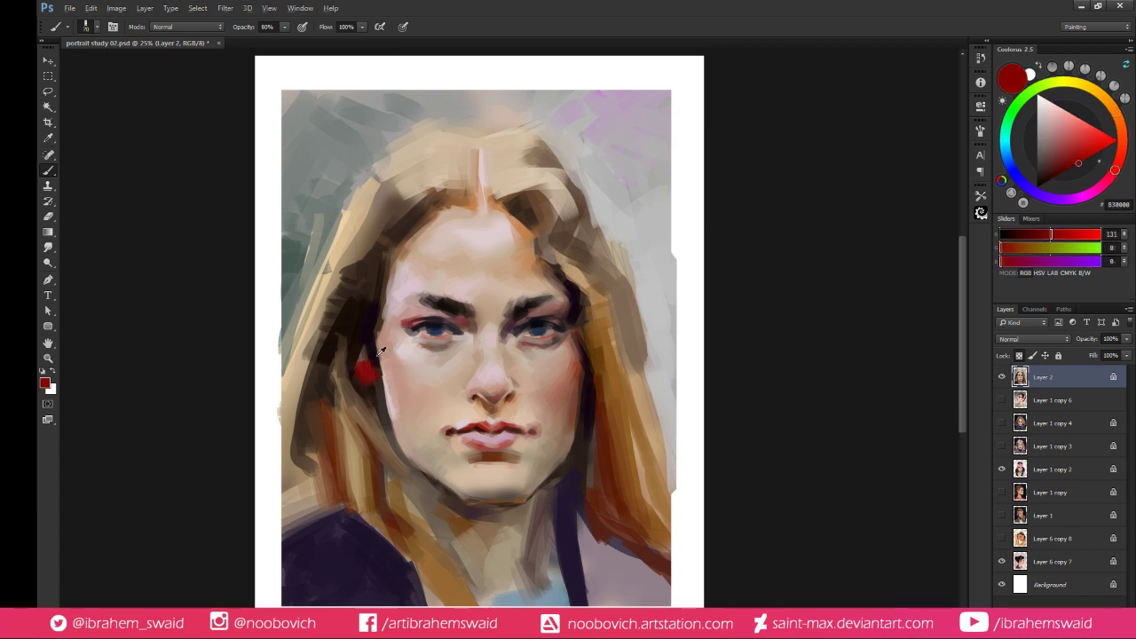
{"action": "left_click", "coordinate": [365, 357], "text": "alt"}
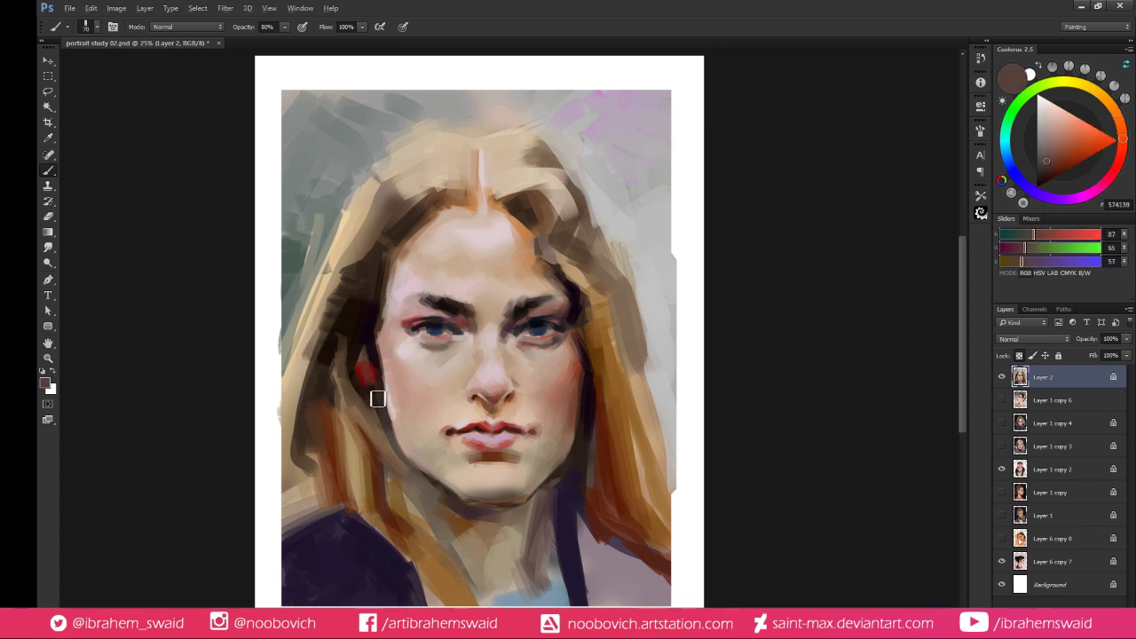
Add a pale #CAB6AA highlight on the left ear and shape its edges with sampled browns and near-black tones
{"action": "left_click", "coordinate": [419, 372], "text": "alt"}
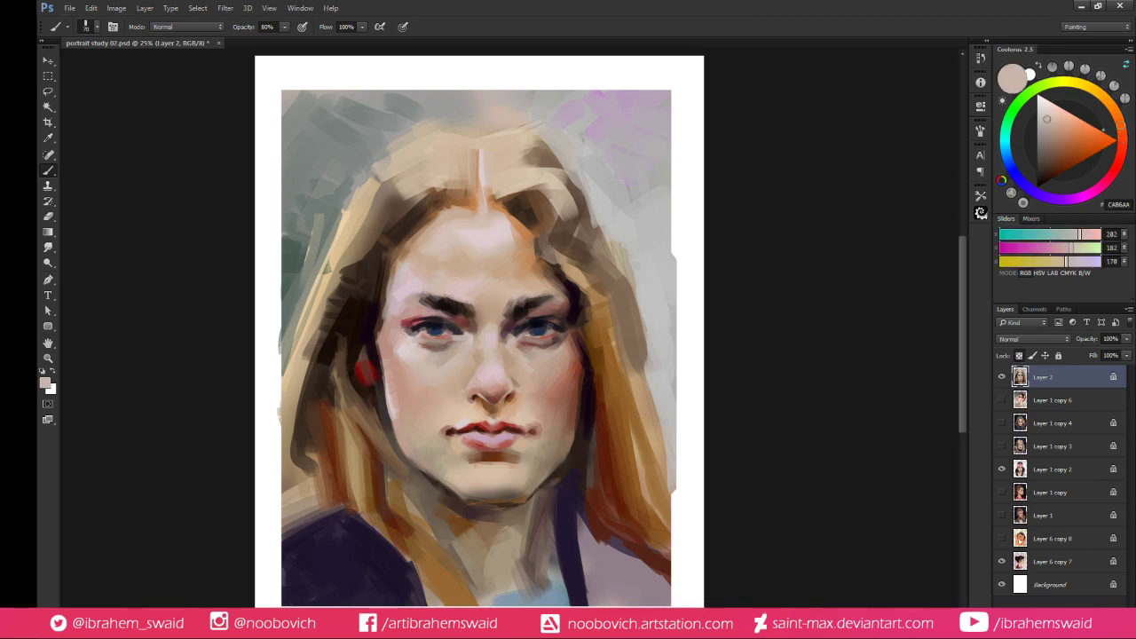
{"action": "left_click_drag", "start_coordinate": [363, 359], "coordinate": [372, 377]}
{"action": "left_click", "coordinate": [367, 380], "text": "alt"}
{"action": "left_click", "coordinate": [356, 360], "text": "alt"}
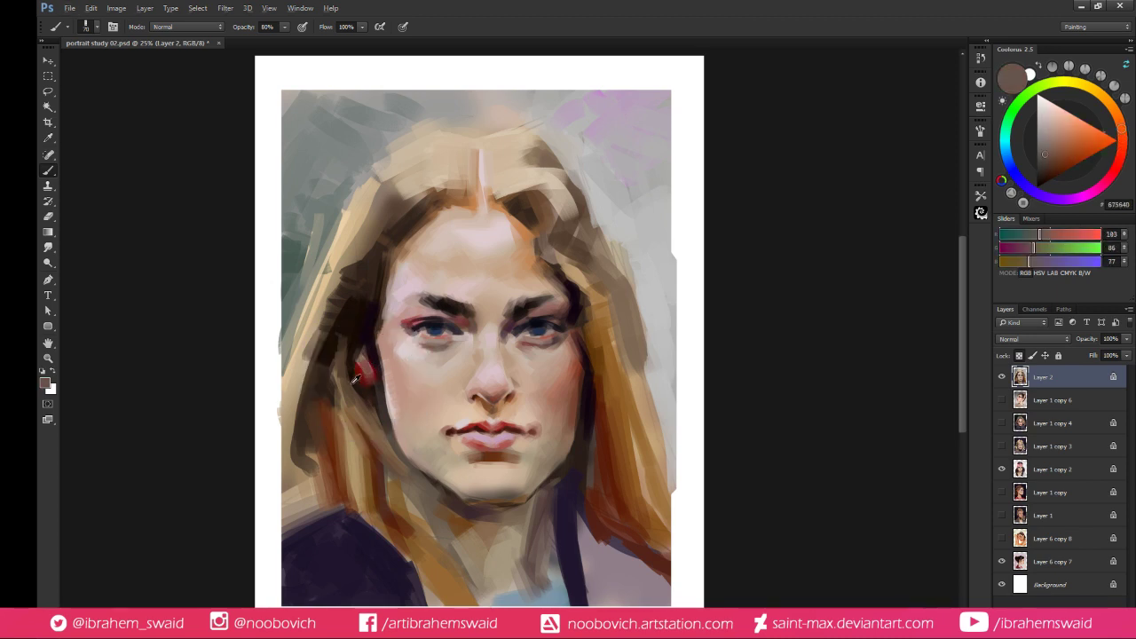
{"action": "left_click", "coordinate": [355, 377], "text": "alt"}
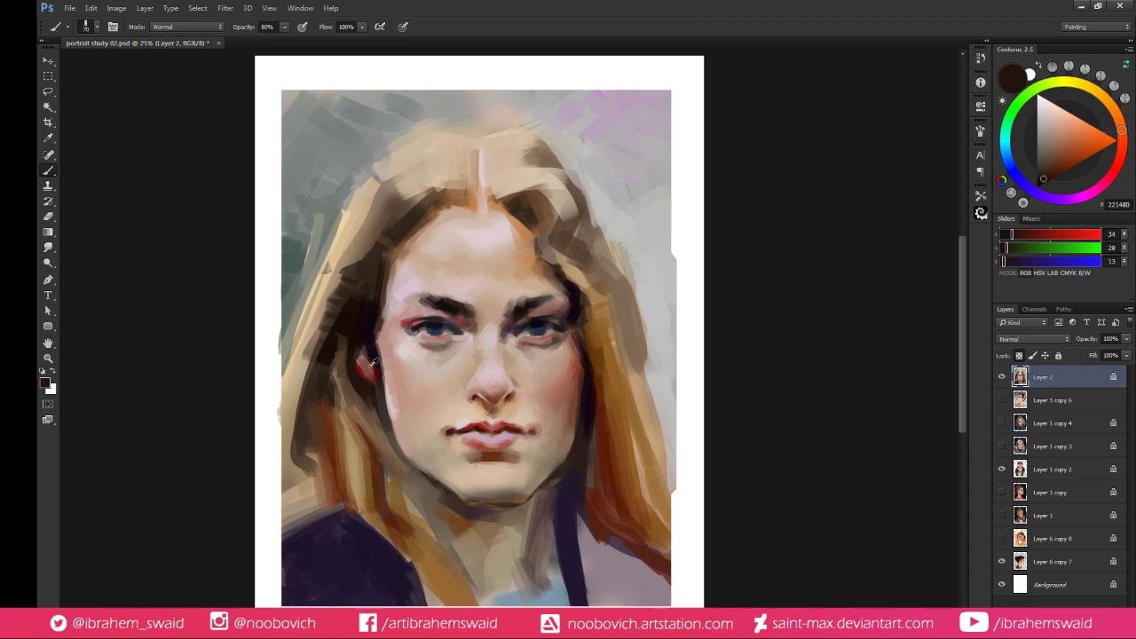
{"action": "left_click", "coordinate": [375, 336], "text": "alt"}
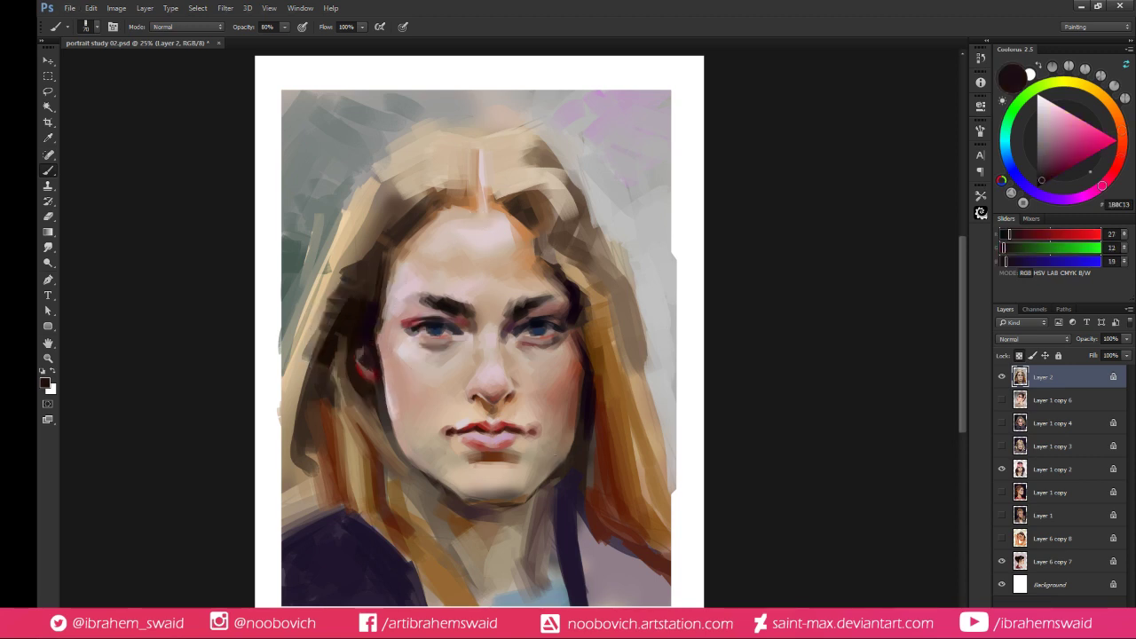
{"action": "left_click", "coordinate": [383, 321], "text": "alt"}
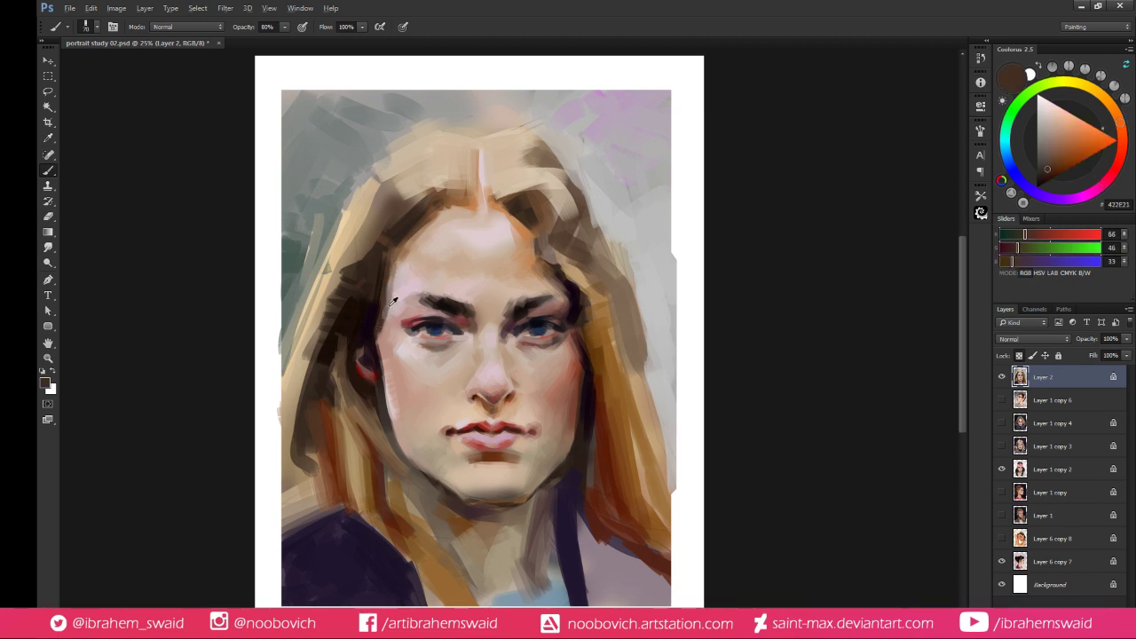
Soften the upper right forehead along the hairline with sampled tan #C88E64 and peach #D3AC98 skin tones
{"action": "left_click", "coordinate": [517, 217], "text": "alt"}
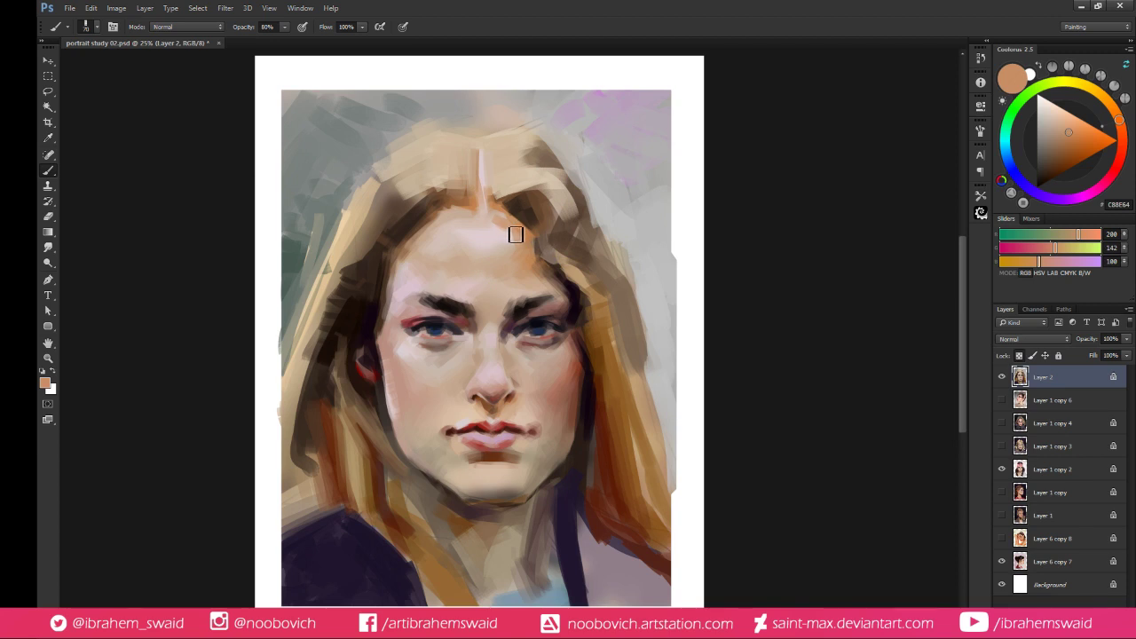
{"action": "left_click", "coordinate": [502, 231], "text": "alt"}
{"action": "left_click", "coordinate": [503, 224], "text": "alt"}
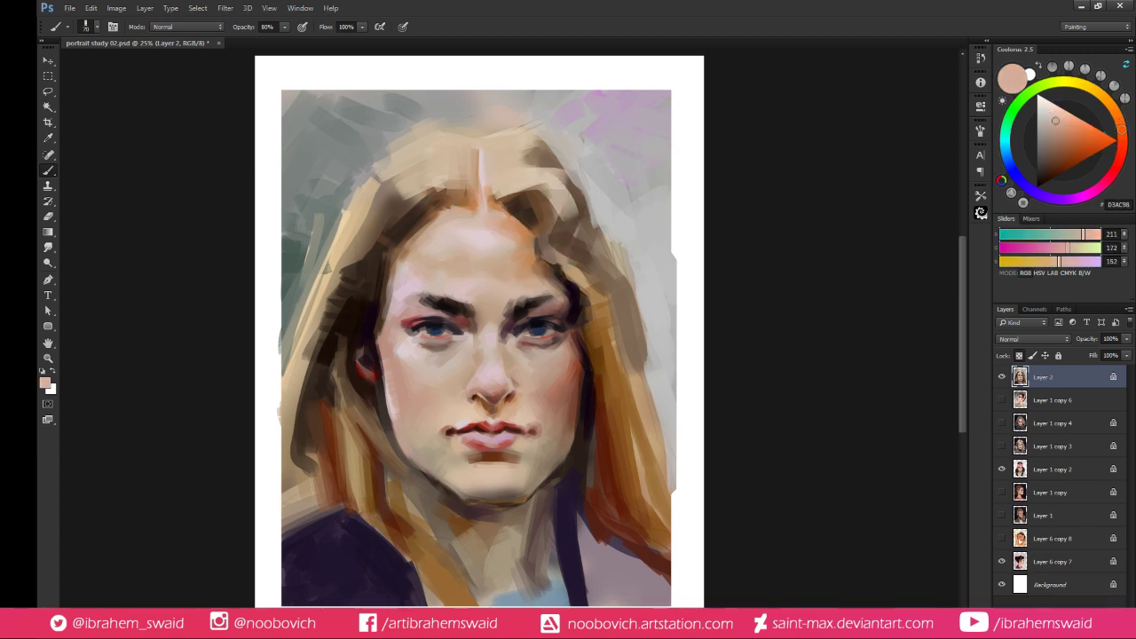
{"action": "left_click", "coordinate": [506, 217], "text": "alt"}
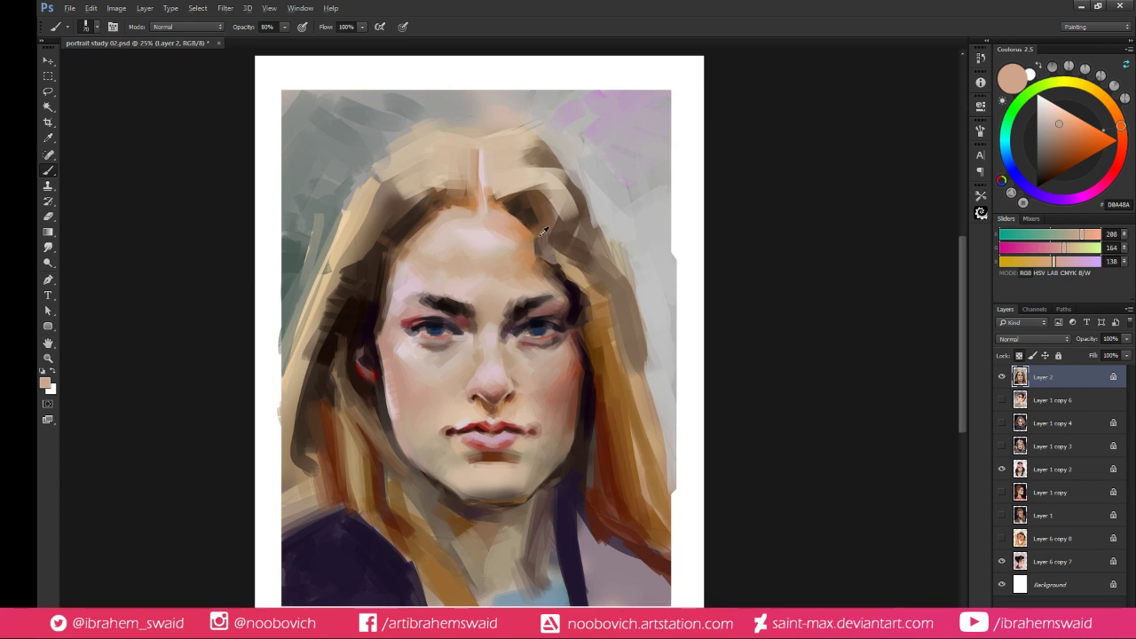
Deepen the hair fold above the right side of the forehead with sampled near-black violet #130510
{"action": "left_click", "coordinate": [577, 291], "text": "alt"}
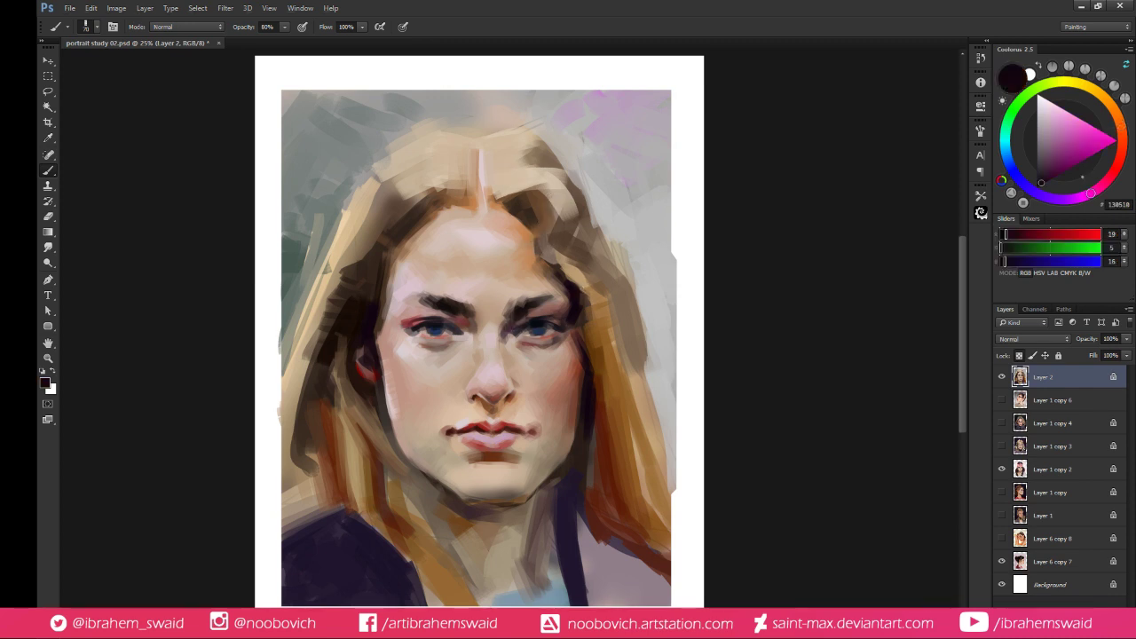
{"action": "left_click_drag", "start_coordinate": [531, 211], "coordinate": [541, 201]}
{"action": "left_click", "coordinate": [541, 201], "text": "alt"}
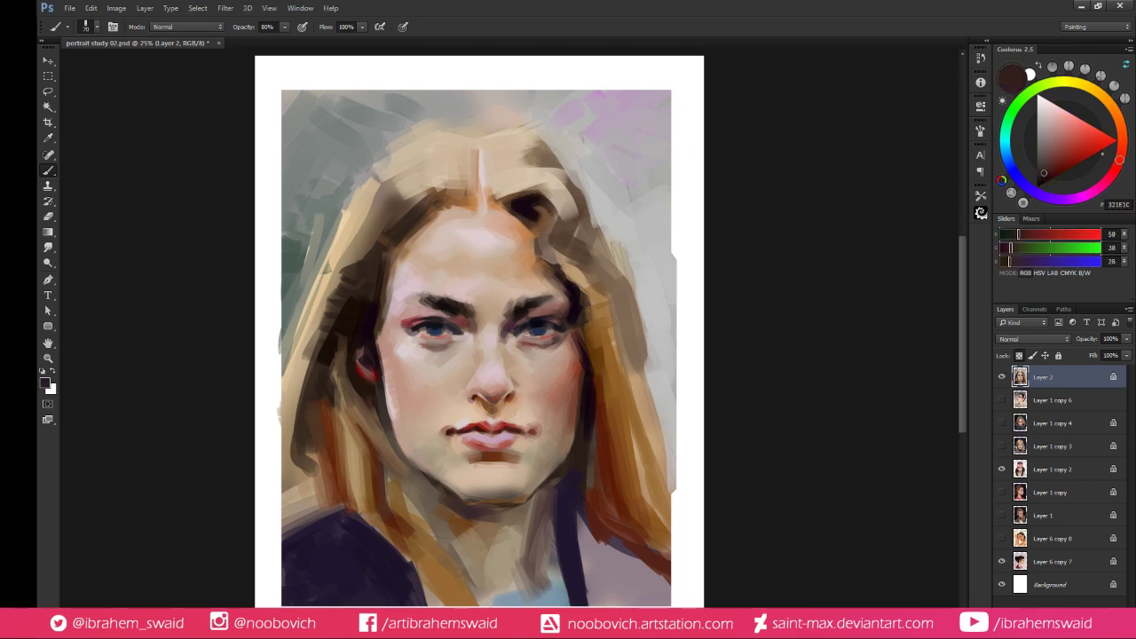
{"action": "left_click", "coordinate": [524, 203], "text": "alt"}
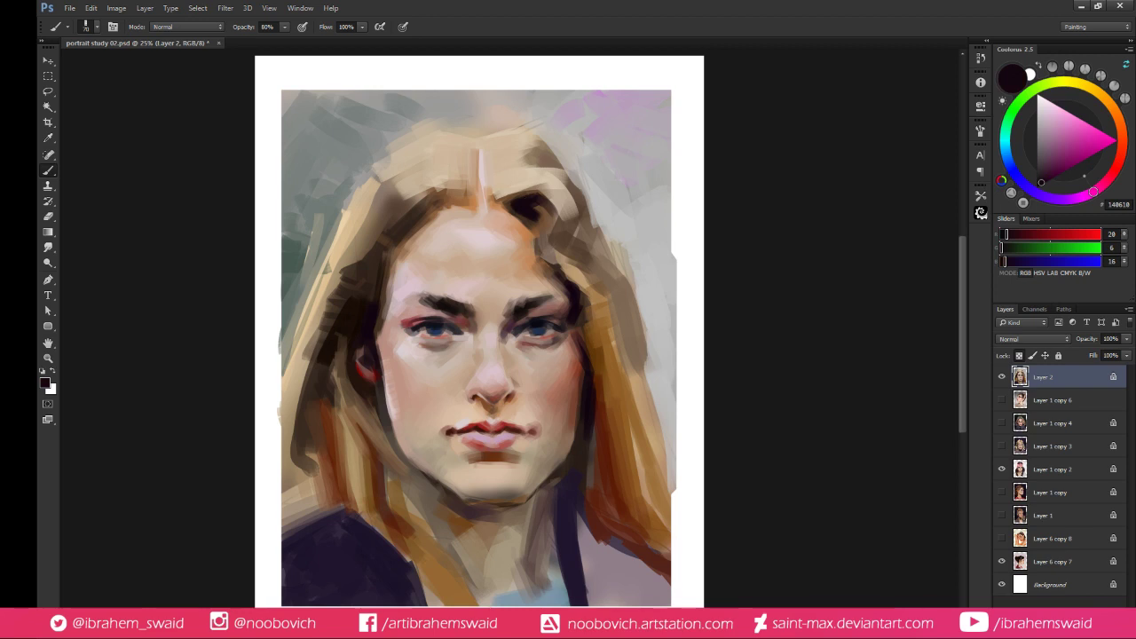
Blend the dark fold's edge toward the parting with sampled greyish pink #A18275 and near-black #140610
{"action": "left_click", "coordinate": [499, 208], "text": "alt"}
{"action": "left_click", "coordinate": [499, 208], "text": "alt"}
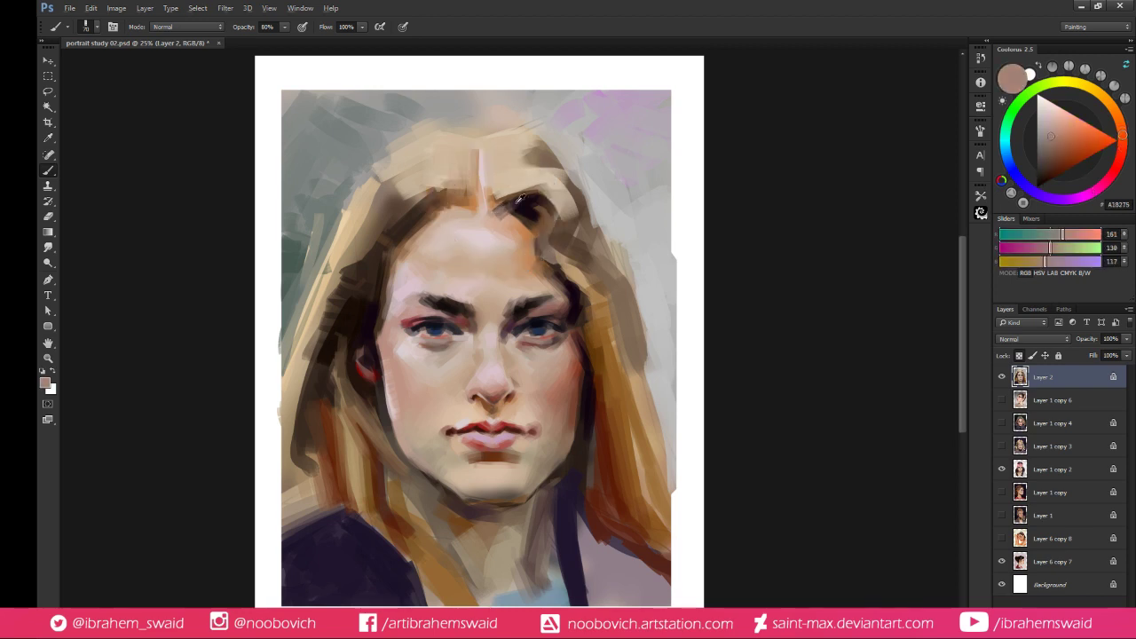
{"action": "left_click", "coordinate": [505, 211], "text": "alt"}
{"action": "left_click", "coordinate": [535, 205], "text": "alt"}
{"action": "left_click_drag", "start_coordinate": [528, 218], "coordinate": [511, 220]}
{"action": "left_click", "coordinate": [525, 203], "text": "alt"}
{"action": "left_click", "coordinate": [523, 205], "text": "alt"}
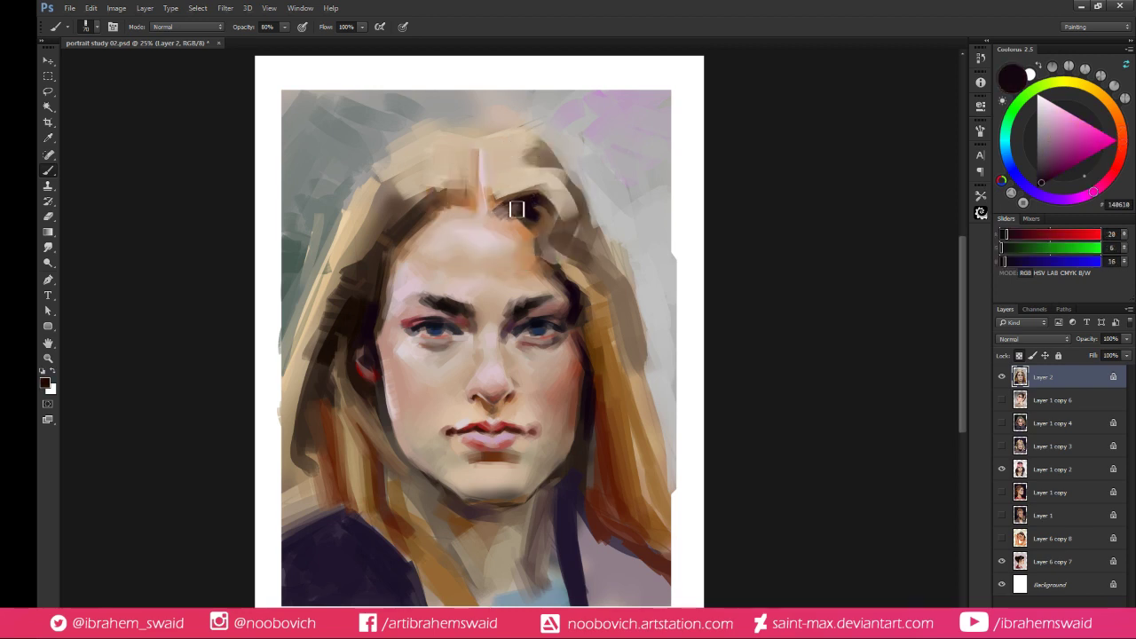
Darken the left hairline from the temple up toward the parting with near-black #140610 and blend its upper edge with sampled browns
{"action": "left_click_drag", "start_coordinate": [391, 263], "coordinate": [421, 222]}
{"action": "mouse_move", "coordinate": [345, 291]}
{"action": "left_mouse_down"}
{"action": "mouse_move", "coordinate": [399, 203]}
{"action": "mouse_move", "coordinate": [421, 188]}
{"action": "left_mouse_up"}
{"action": "left_click", "coordinate": [389, 209], "text": "alt"}
{"action": "left_click", "coordinate": [405, 190], "text": "alt"}
{"action": "left_click", "coordinate": [396, 211], "text": "alt"}
{"action": "left_click", "coordinate": [422, 186], "text": "alt"}
{"action": "left_click", "coordinate": [443, 175], "text": "alt"}
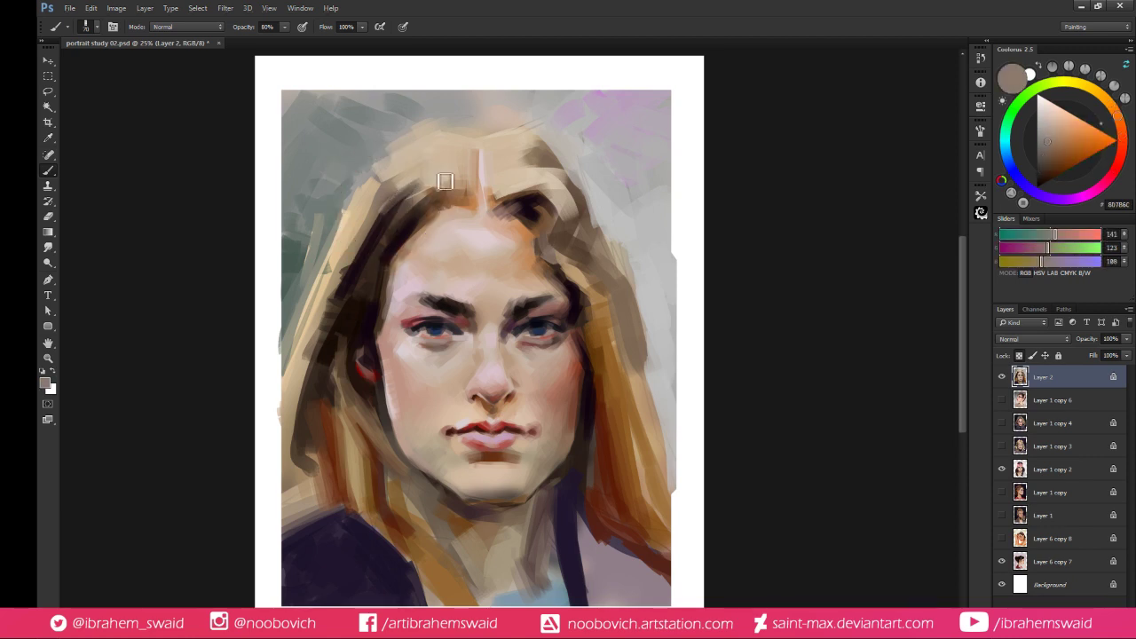
Extend the dark hair strokes down the outer left side with sampled dark brown #483731
{"action": "left_click", "coordinate": [382, 232], "text": "alt"}
{"action": "left_click", "coordinate": [391, 220], "text": "alt"}
{"action": "left_click", "coordinate": [369, 230], "text": "alt"}
{"action": "left_click_drag", "start_coordinate": [369, 230], "coordinate": [351, 279]}
{"action": "left_click", "coordinate": [367, 231], "text": "alt"}
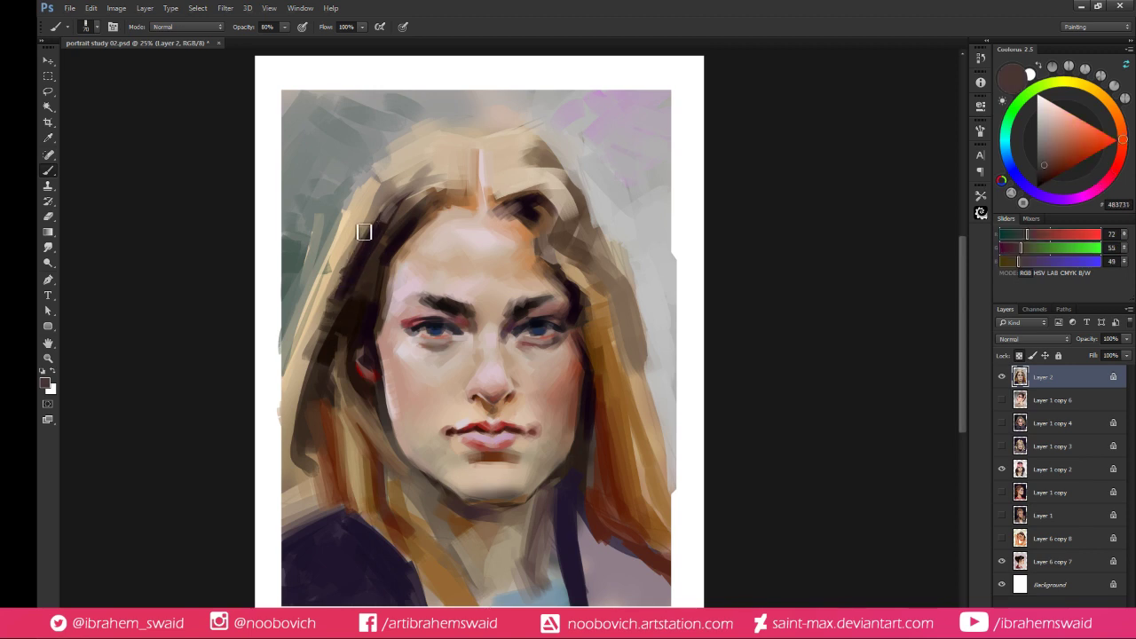
{"action": "left_click_drag", "start_coordinate": [368, 230], "coordinate": [321, 336]}
Refine the facial skin shading with greyish brown #8D786F and pale pinks sampled from the nose bridge and left cheek
{"action": "left_click", "coordinate": [508, 338], "text": "alt"}
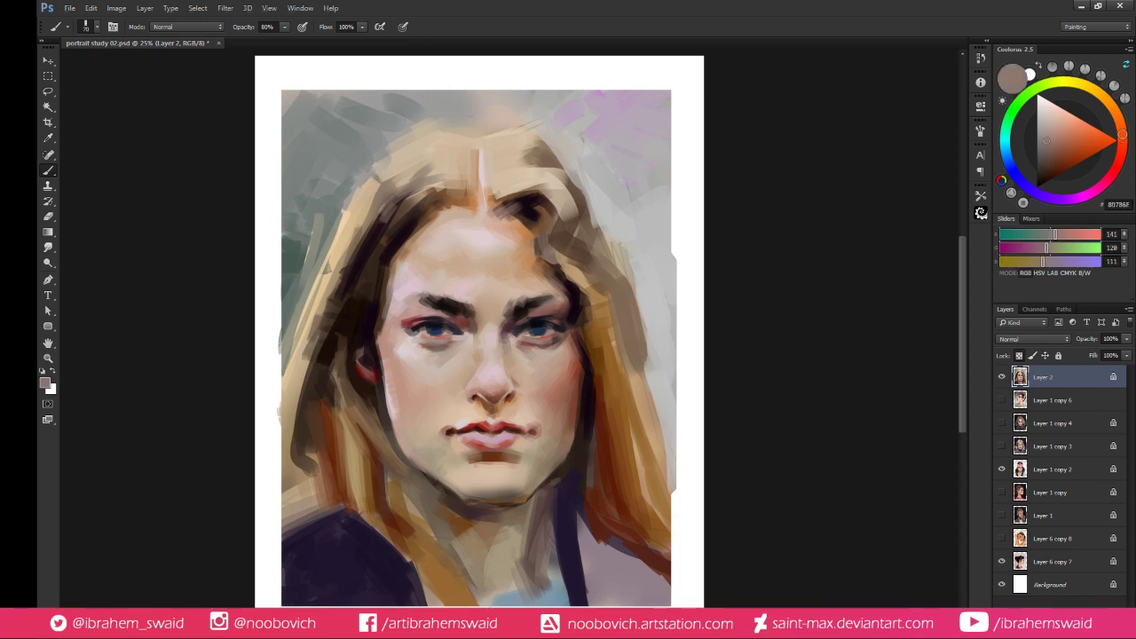
{"action": "left_click", "coordinate": [497, 338], "text": "alt"}
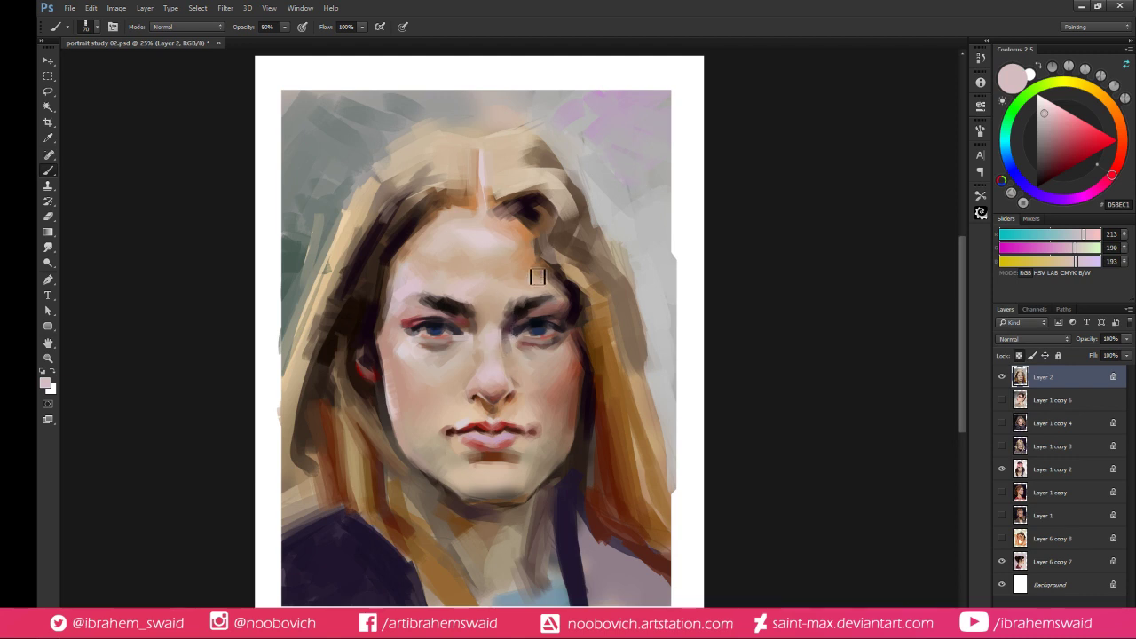
{"action": "left_click", "coordinate": [385, 348], "text": "alt"}
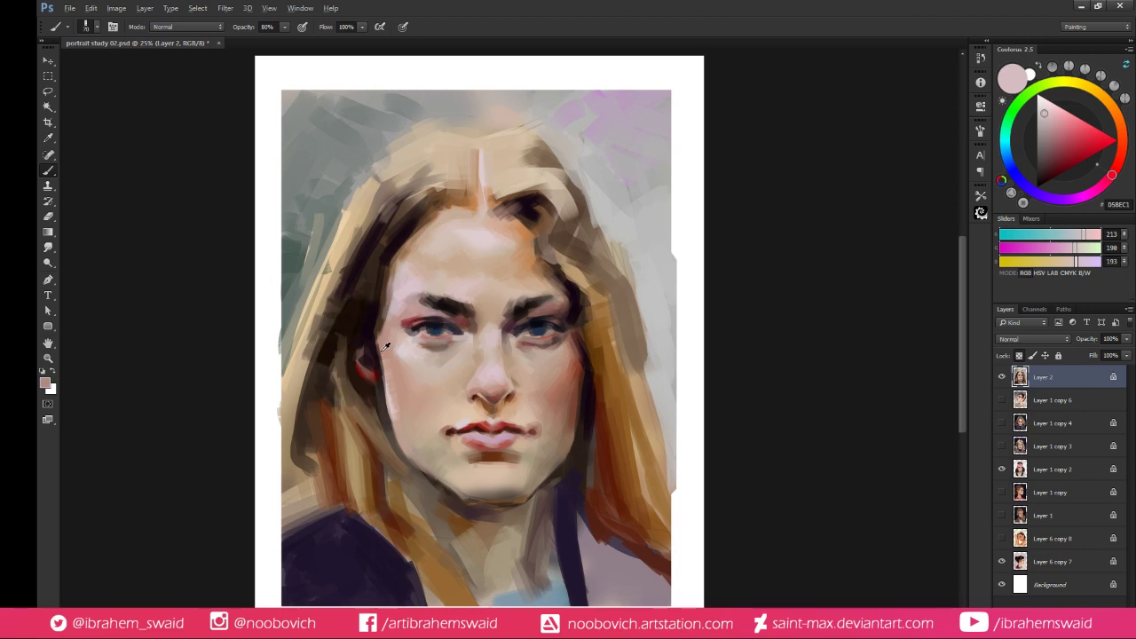
{"action": "left_click", "coordinate": [396, 403], "text": "alt"}
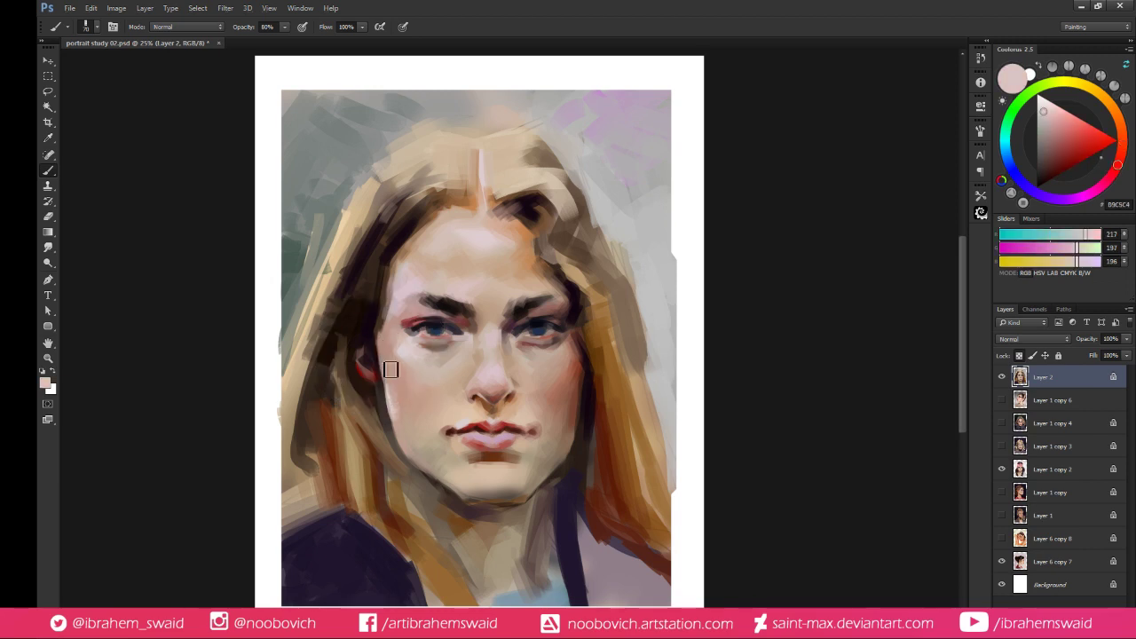
Smooth the skin edge at the left temple with a warmer pale tone and sampled pinkish tones #C29E93 and #CFAA96
{"action": "left_click", "coordinate": [1118, 118]}
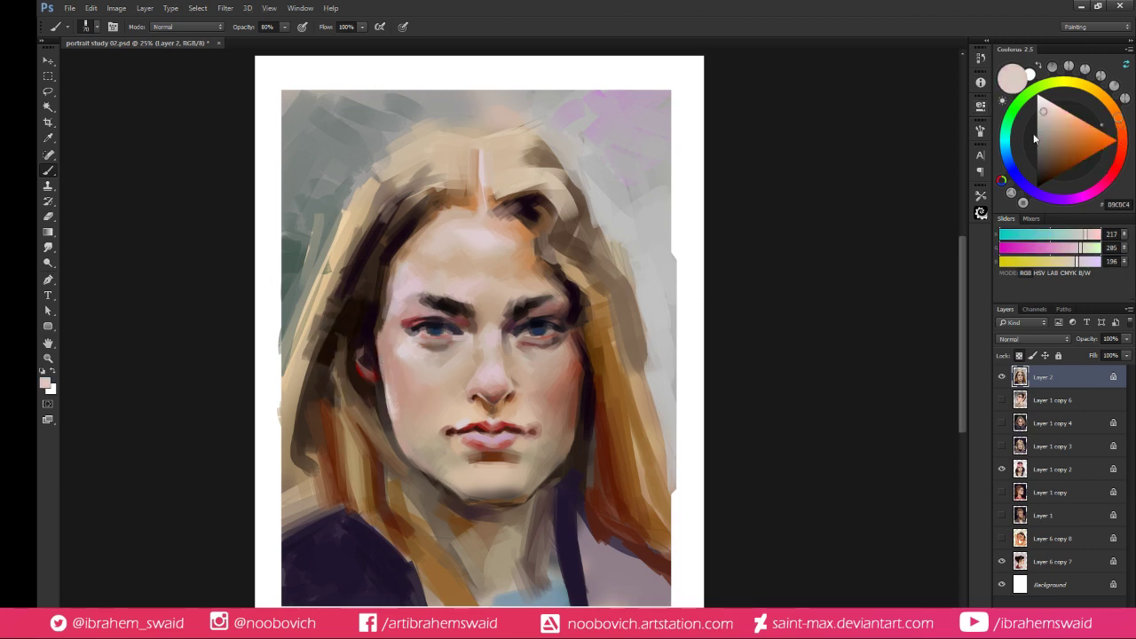
{"action": "left_click", "coordinate": [1059, 118]}
{"action": "mouse_move", "coordinate": [382, 348]}
{"action": "left_mouse_down"}
{"action": "mouse_move", "coordinate": [395, 399]}
{"action": "mouse_move", "coordinate": [385, 341]}
{"action": "mouse_move", "coordinate": [399, 287]}
{"action": "mouse_move", "coordinate": [388, 297]}
{"action": "left_mouse_up"}
{"action": "left_click", "coordinate": [392, 332], "text": "alt"}
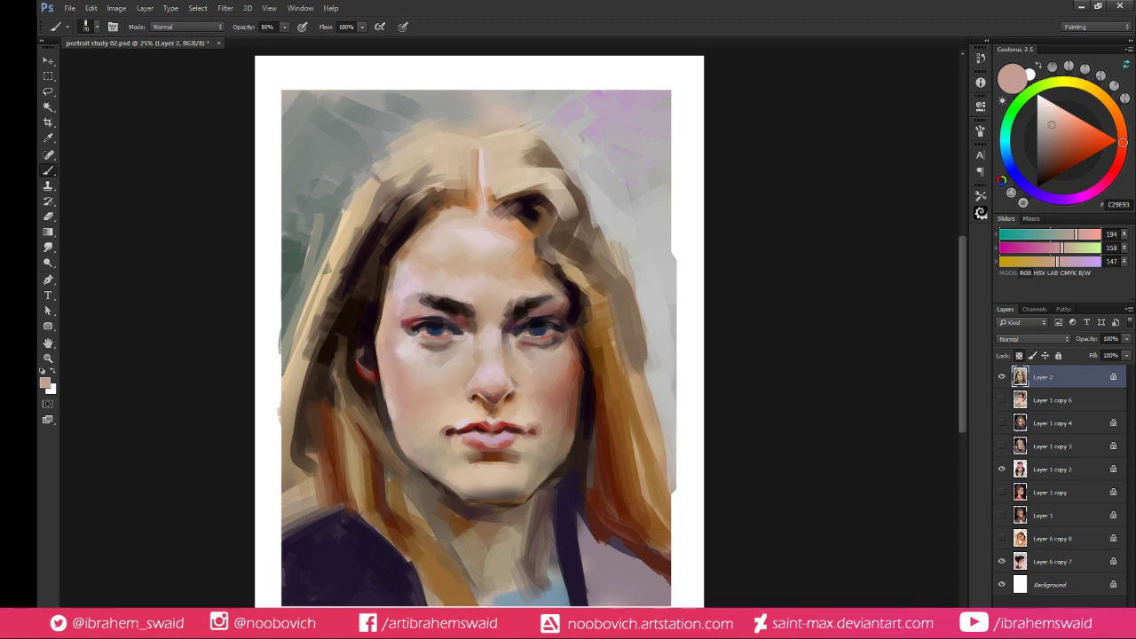
{"action": "left_click", "coordinate": [384, 326], "text": "alt"}
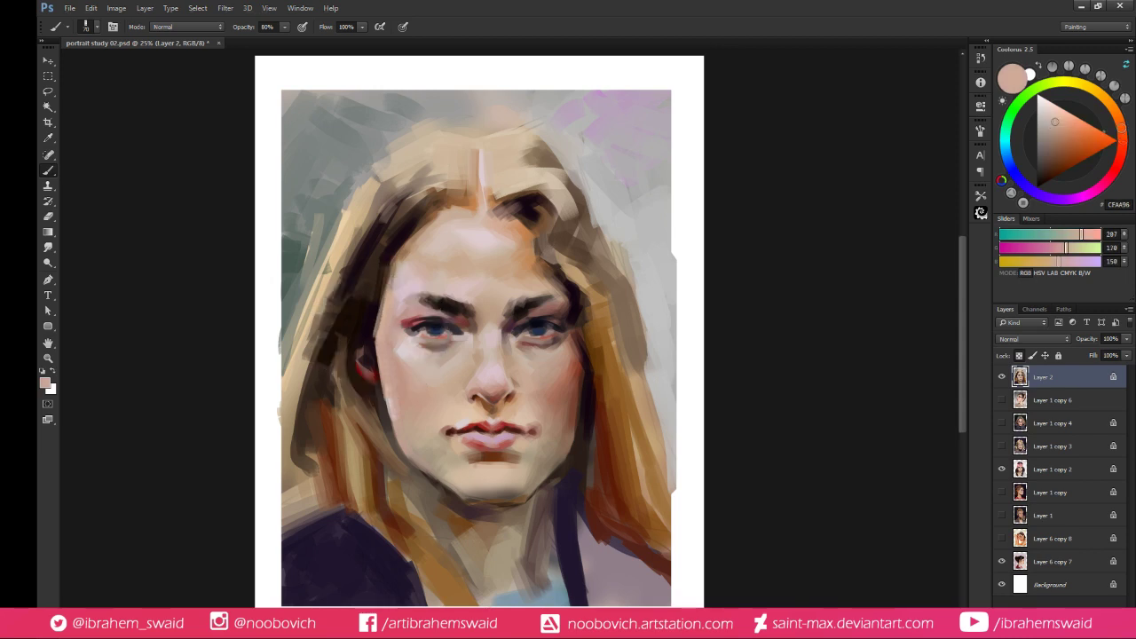
Paint an orange #F27C3C rim along the left temple's edge and trim it with sampled near-black #1B0D0F
{"action": "left_click", "coordinate": [1099, 135]}
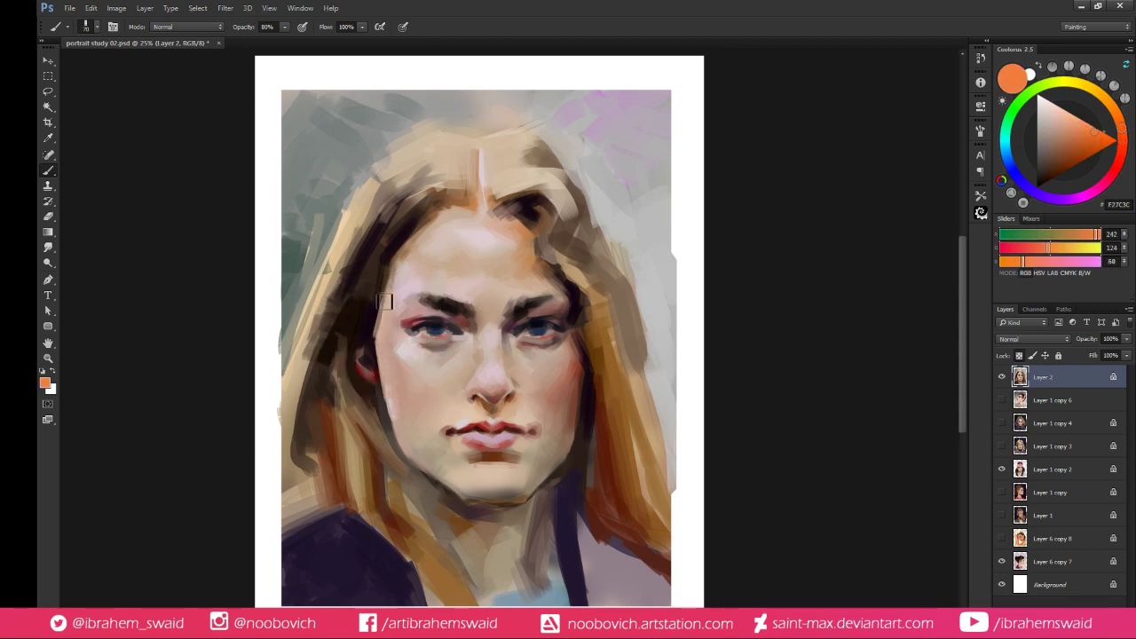
{"action": "left_click_drag", "start_coordinate": [380, 341], "coordinate": [395, 265]}
{"action": "left_click", "coordinate": [376, 302], "text": "alt"}
{"action": "left_click_drag", "start_coordinate": [378, 339], "coordinate": [390, 269]}
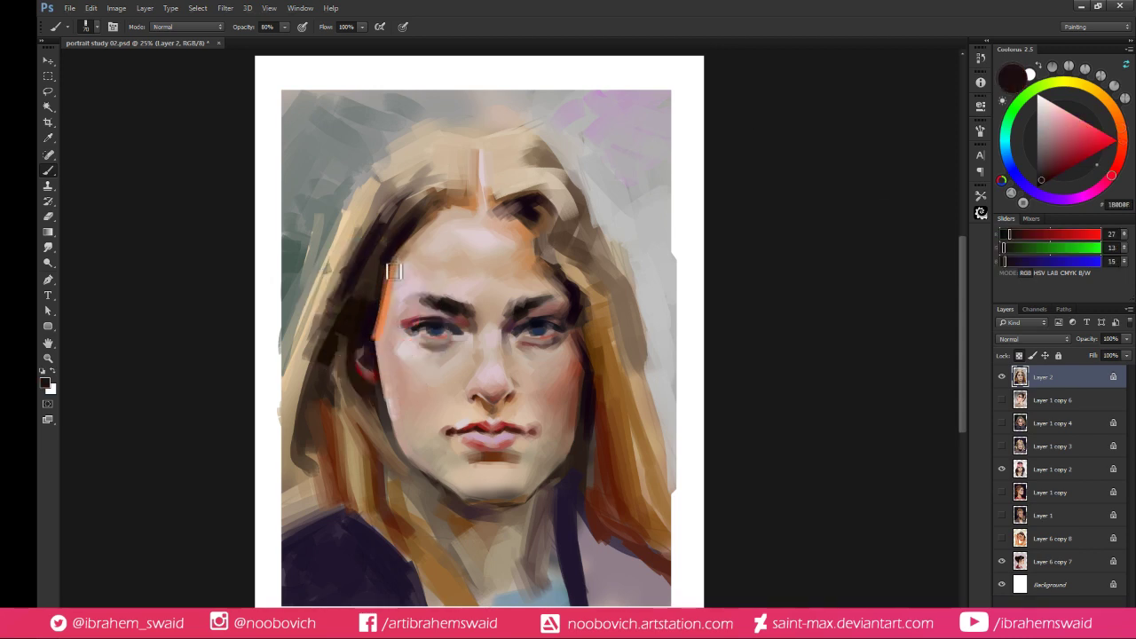
Blend the orange temple rim into the forehead and hair with sampled skin, red-brown #7C4225 and near-black tones
{"action": "left_click", "coordinate": [393, 316], "text": "alt"}
{"action": "left_click_drag", "start_coordinate": [393, 316], "coordinate": [401, 273]}
{"action": "left_click", "coordinate": [386, 281], "text": "alt"}
{"action": "left_click", "coordinate": [388, 278], "text": "alt"}
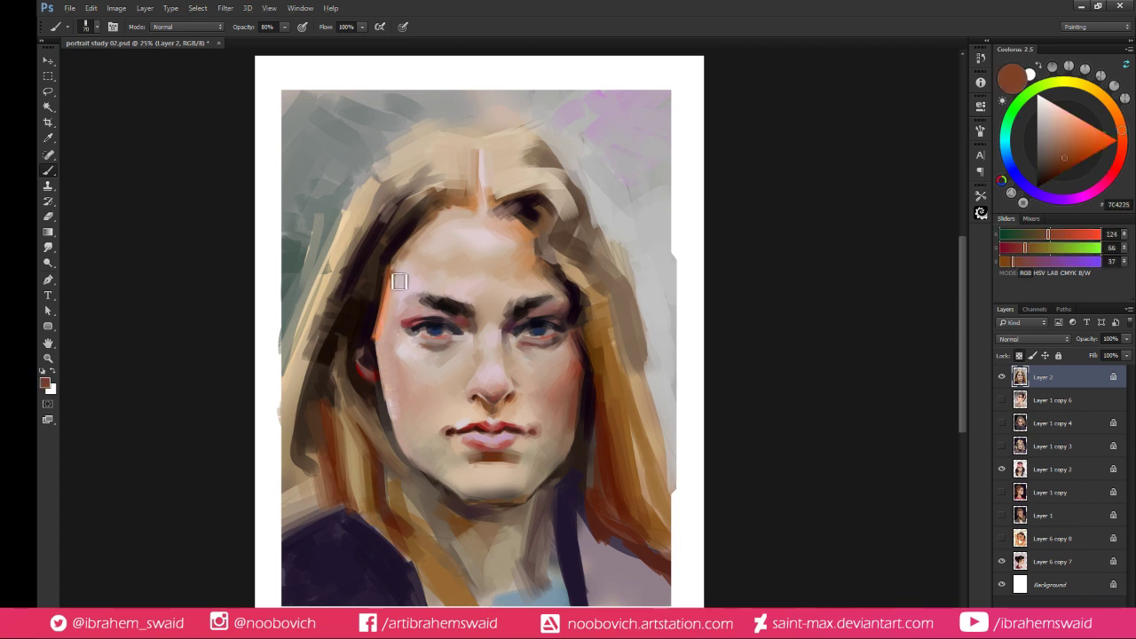
{"action": "left_click", "coordinate": [385, 332], "text": "alt"}
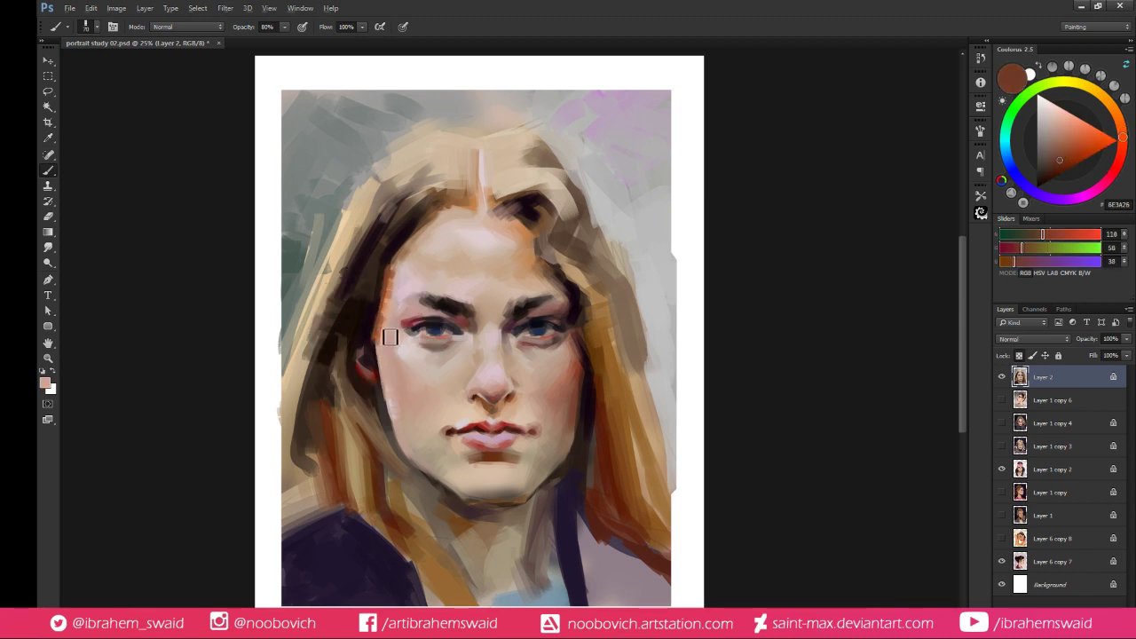
{"action": "left_click", "coordinate": [392, 269], "text": "alt"}
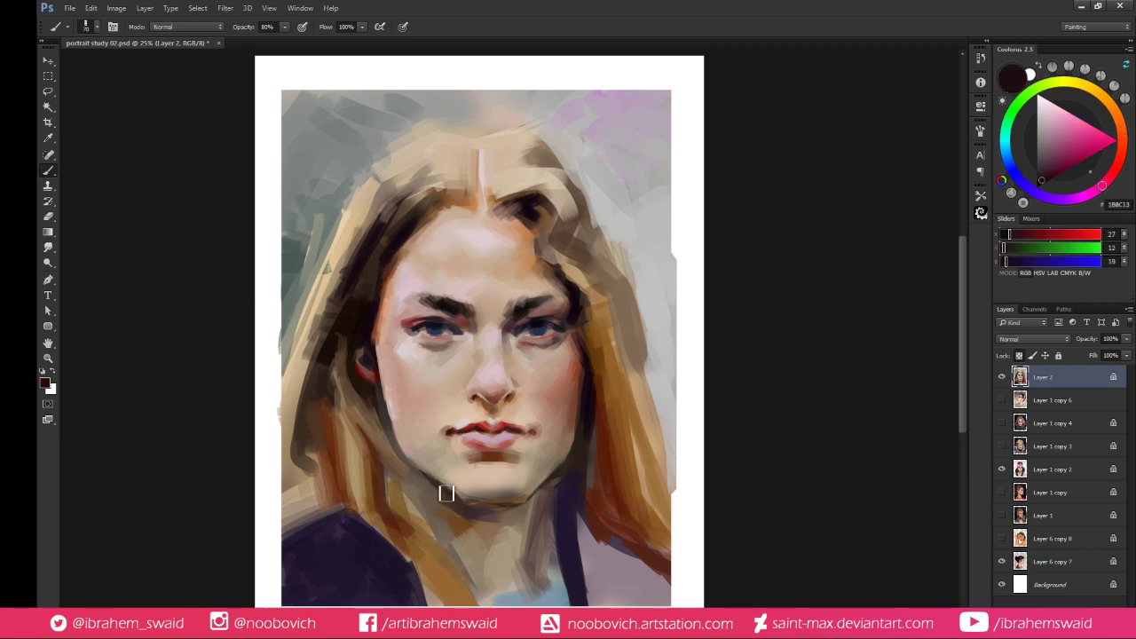
{"action": "left_click", "coordinate": [373, 373], "text": "alt"}
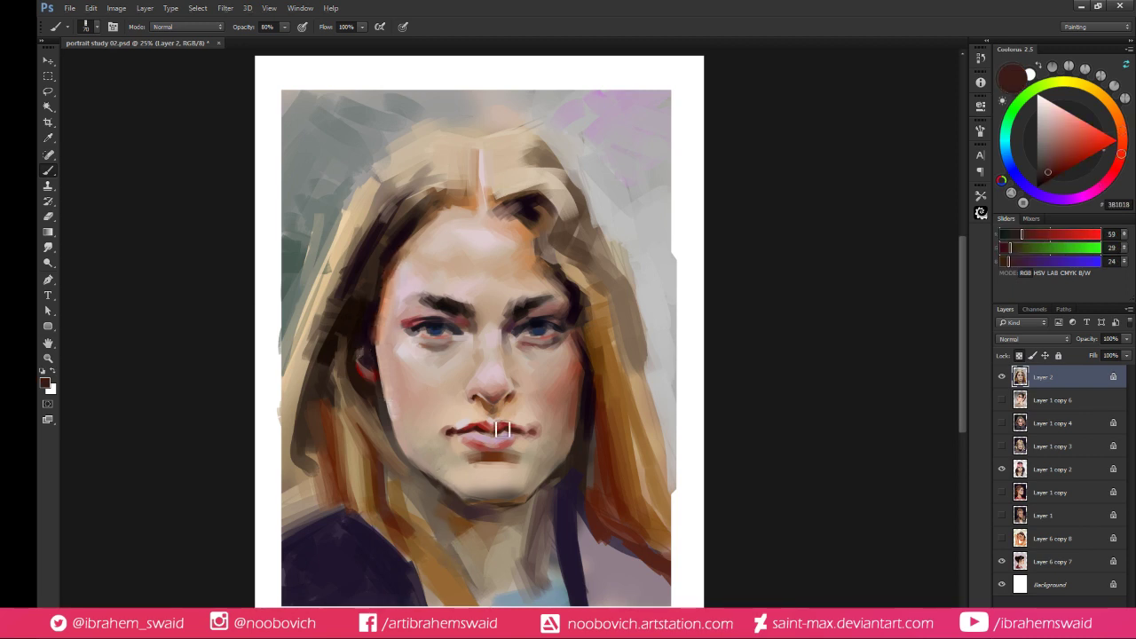
Refine the nose and adjacent cheek shading with sampled skin tones #CFB4B1, #BDA189, #A7846F and #D0B1B0, reducing the brush size to 40
{"action": "left_click", "coordinate": [480, 380], "text": "alt"}
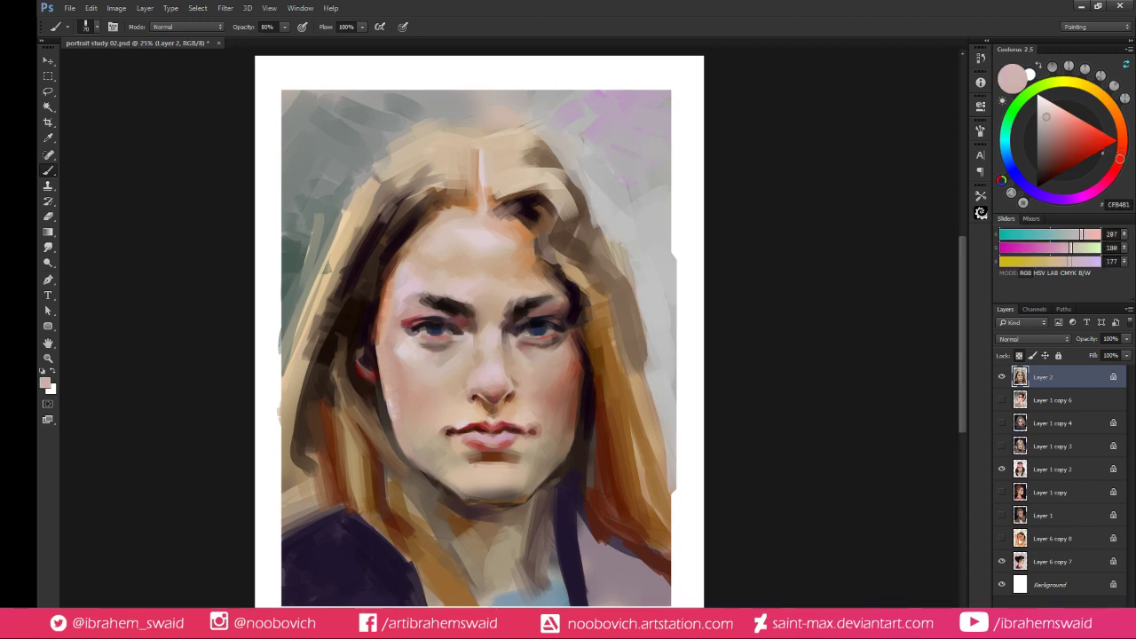
{"action": "left_click", "coordinate": [477, 363], "text": "alt"}
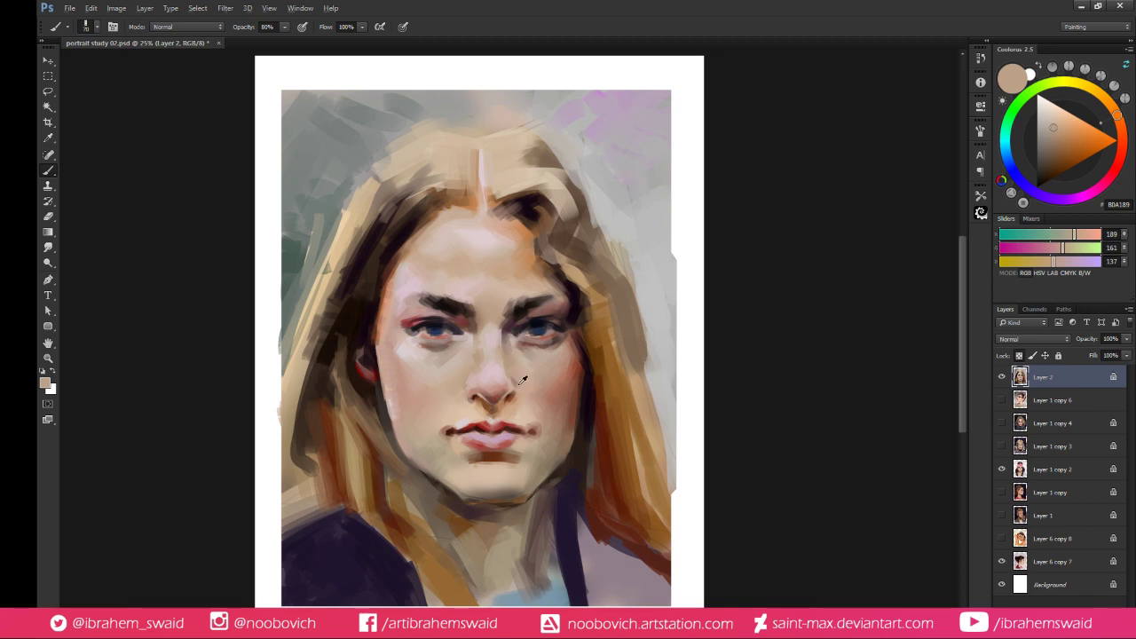
{"action": "left_click", "coordinate": [521, 380], "text": "alt"}
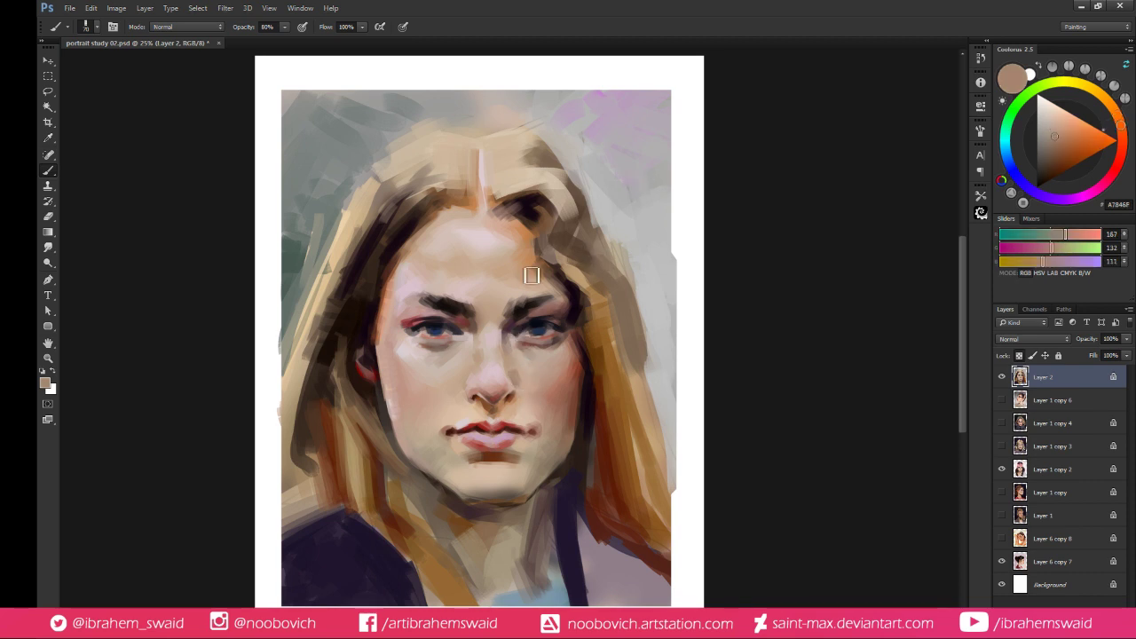
{"action": "left_click", "coordinate": [529, 354], "text": "alt"}
{"action": "left_click", "coordinate": [519, 376]}
{"action": "key", "text": "["}
{"action": "key", "text": "["}
{"action": "key", "text": "["}
{"action": "key", "text": "["}
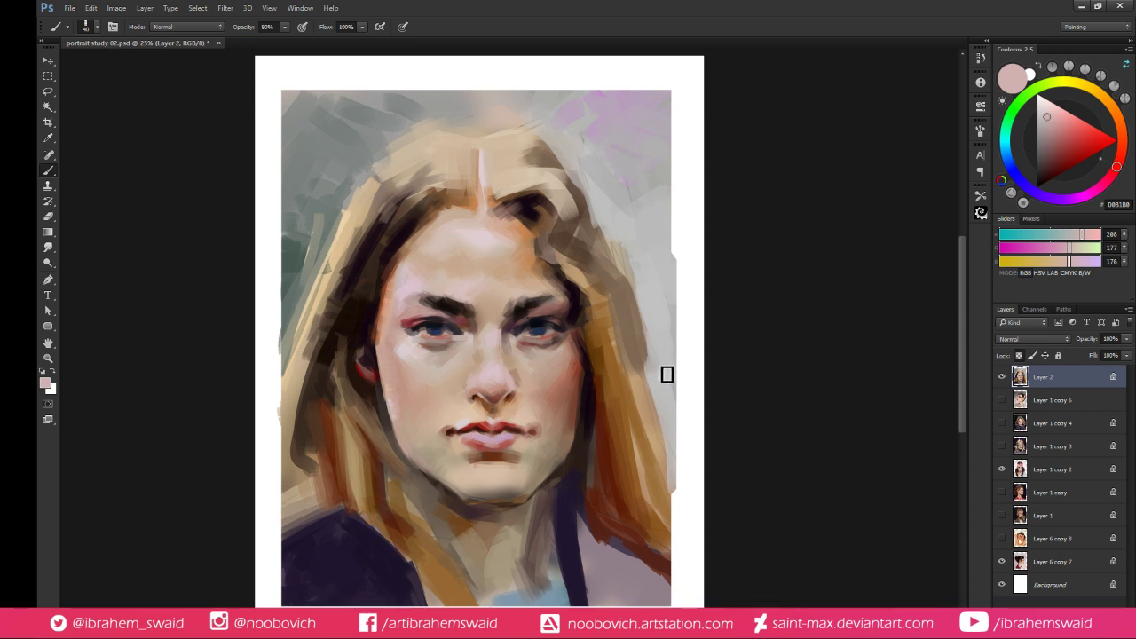
Soften the lower edge of the chin with sampled beige tones #C0AA93 and #B49E88
{"action": "left_click", "coordinate": [519, 479], "text": "alt"}
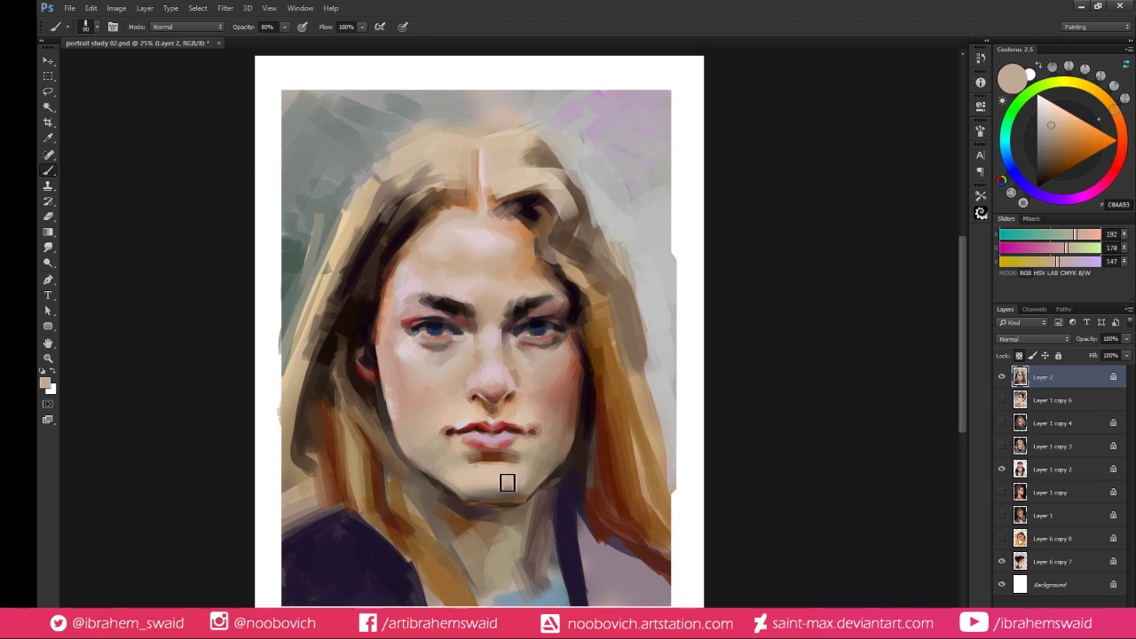
{"action": "left_click", "coordinate": [520, 484], "text": "alt"}
{"action": "left_click", "coordinate": [520, 487], "text": "alt"}
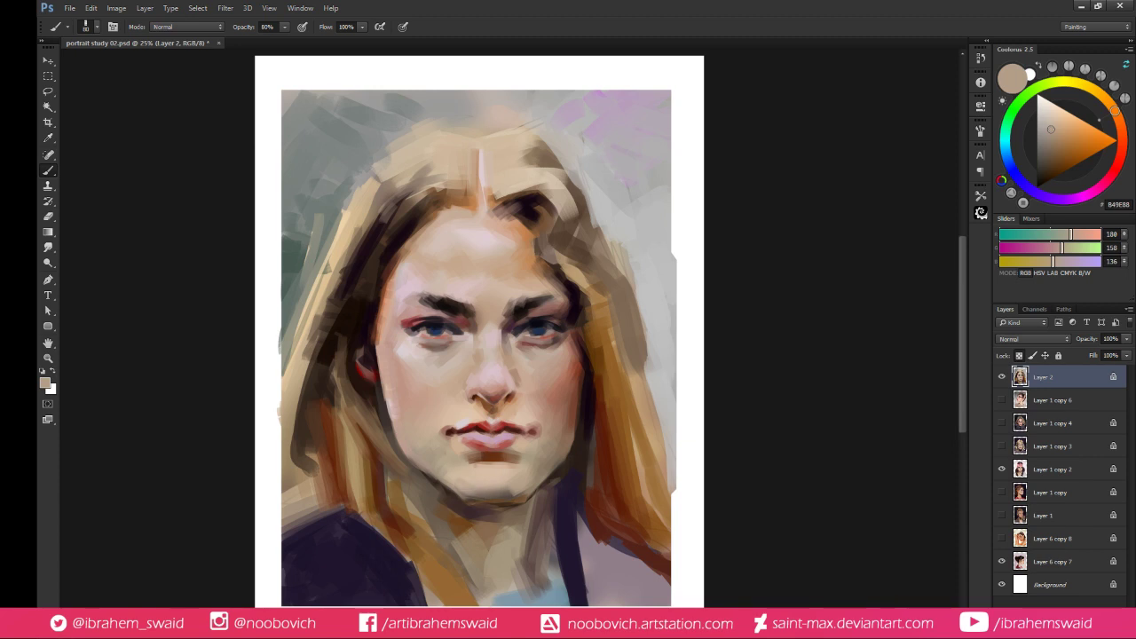
{"action": "left_click", "coordinate": [491, 493], "text": "alt"}
{"action": "left_click", "coordinate": [486, 488], "text": "alt"}
{"action": "left_click", "coordinate": [479, 486], "text": "alt"}
Smooth the front plane of the chin with sampled beige tones #B6A089, #BEA791 and #C0A992
{"action": "left_click", "coordinate": [520, 477], "text": "alt"}
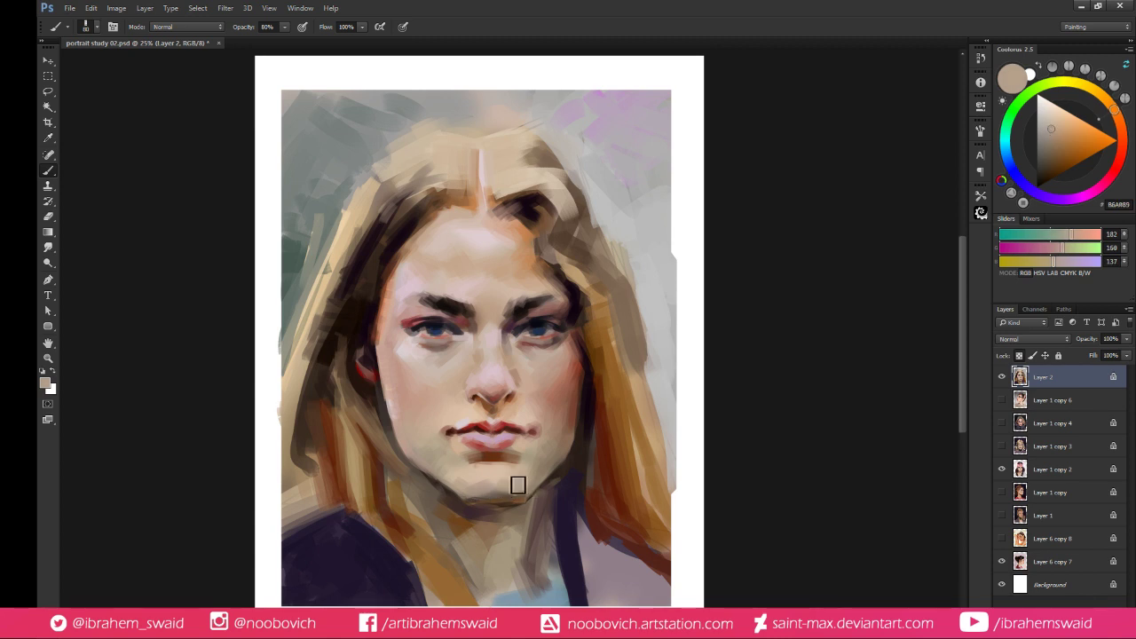
{"action": "left_click", "coordinate": [515, 479], "text": "alt"}
{"action": "left_click", "coordinate": [503, 482], "text": "alt"}
{"action": "left_click", "coordinate": [506, 475], "text": "alt"}
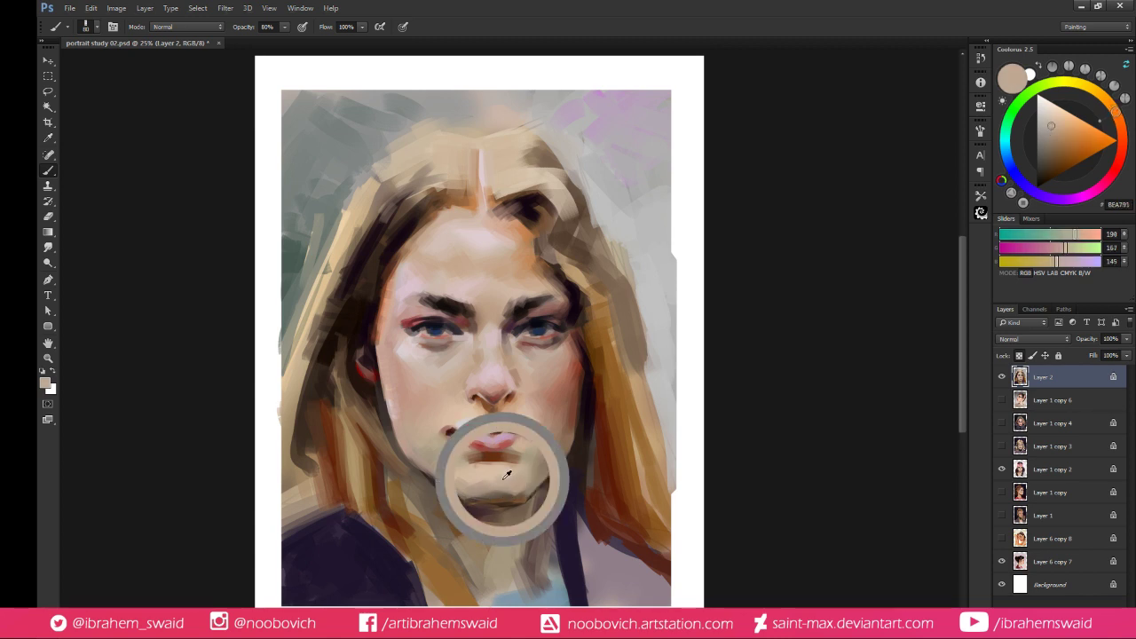
{"action": "left_click", "coordinate": [508, 474], "text": "alt"}
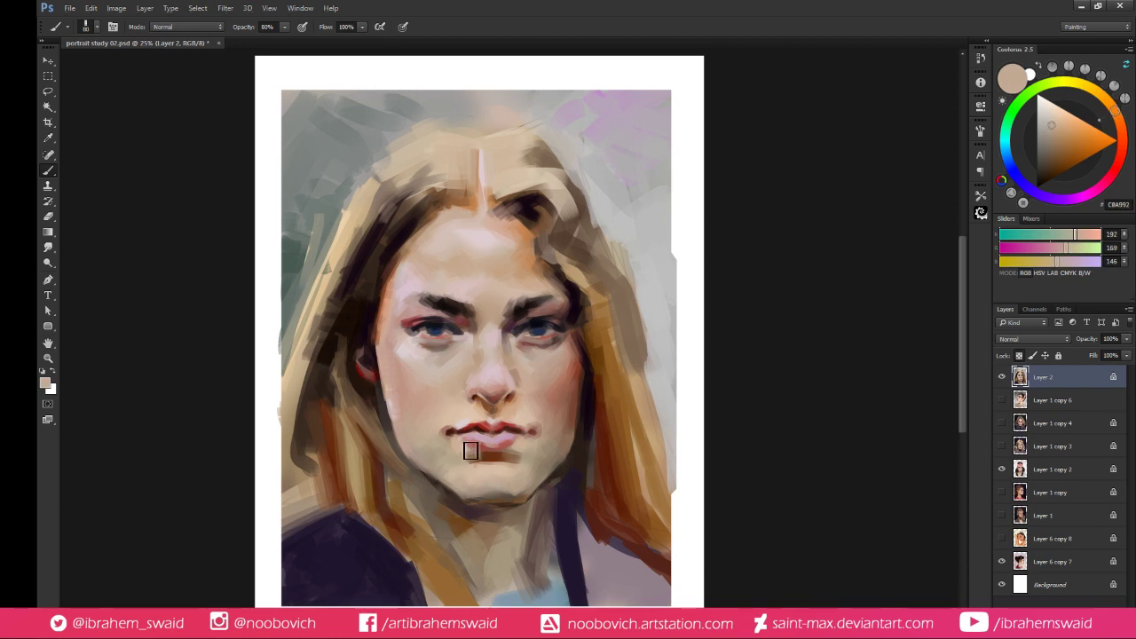
Blend the skin below the lower lip and right mouth corner with sampled tones #D4BCA4, #C9B19A, #A8937A and #9D876F
{"action": "left_click", "coordinate": [473, 465], "text": "alt"}
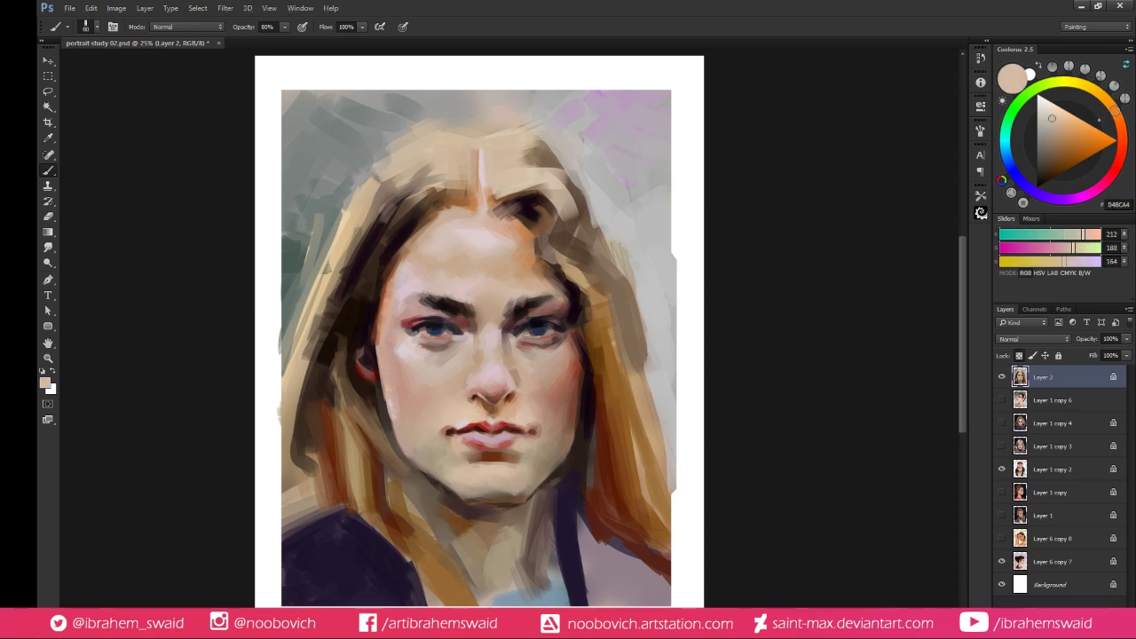
{"action": "left_click", "coordinate": [522, 472], "text": "alt"}
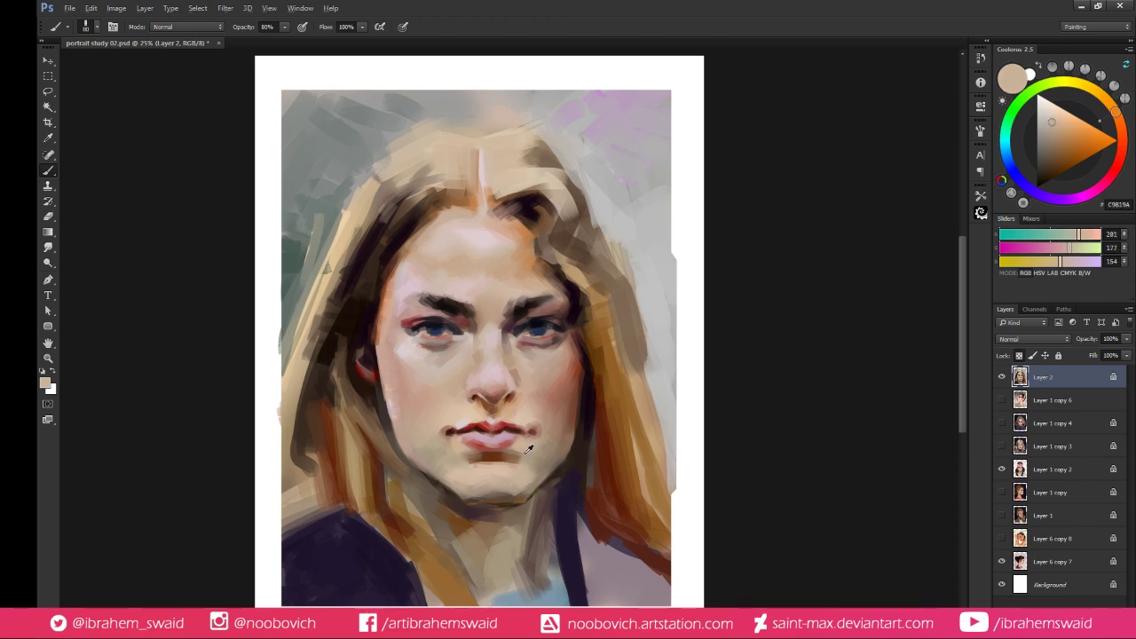
{"action": "left_click", "coordinate": [523, 454], "text": "alt"}
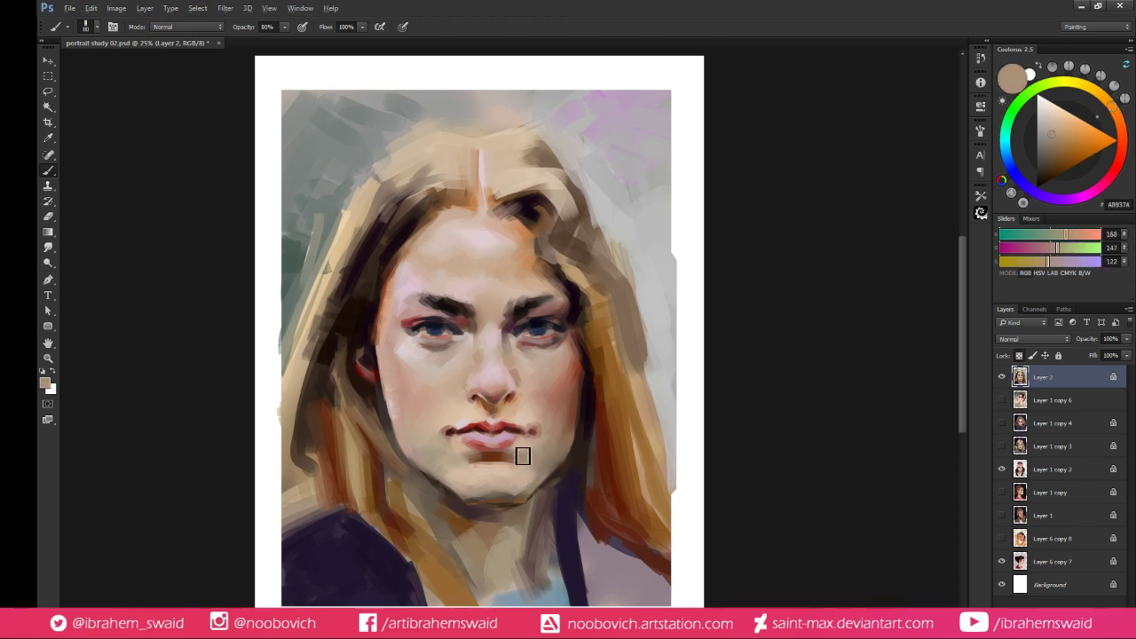
{"action": "left_click", "coordinate": [551, 455], "text": "alt"}
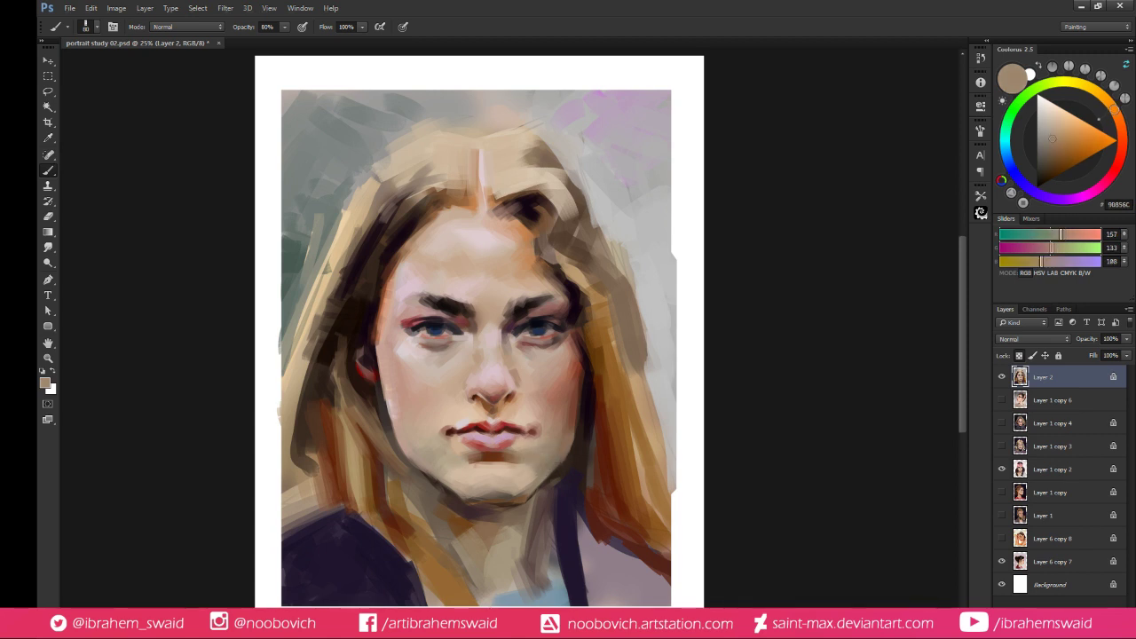
{"action": "left_click", "coordinate": [539, 454], "text": "alt"}
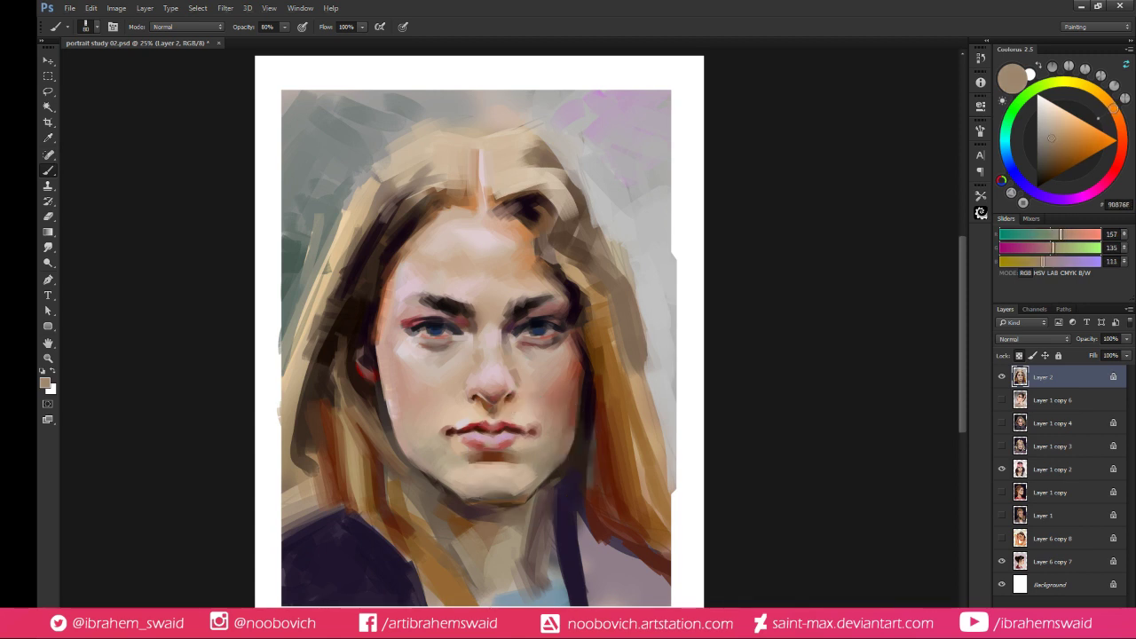
{"action": "left_click", "coordinate": [530, 470], "text": "alt"}
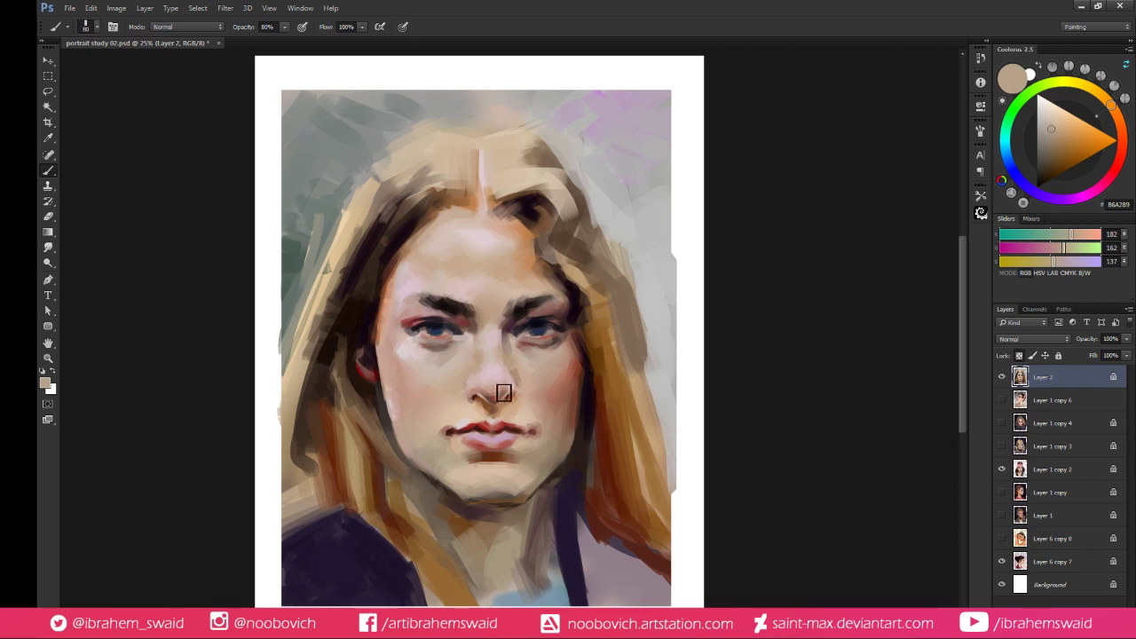
Shade the right jawline down to the chin with sampled browns #784735, #957E67, #9B7F6A, #7F5F4C and #8F705B
{"action": "left_click", "coordinate": [573, 420], "text": "alt"}
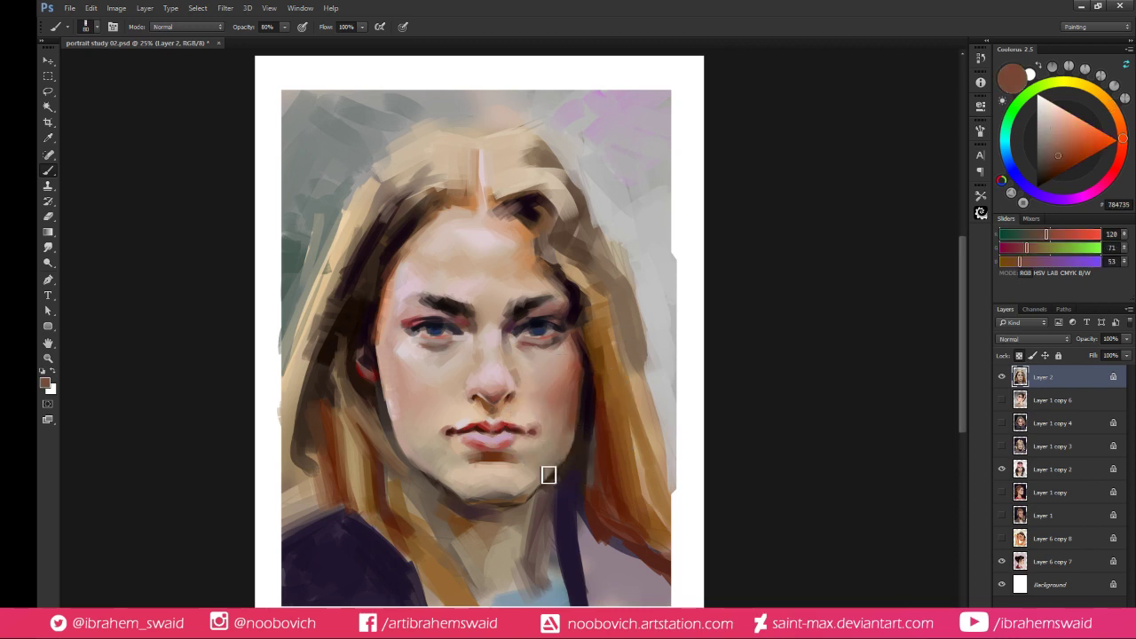
{"action": "left_click", "coordinate": [569, 434], "text": "alt"}
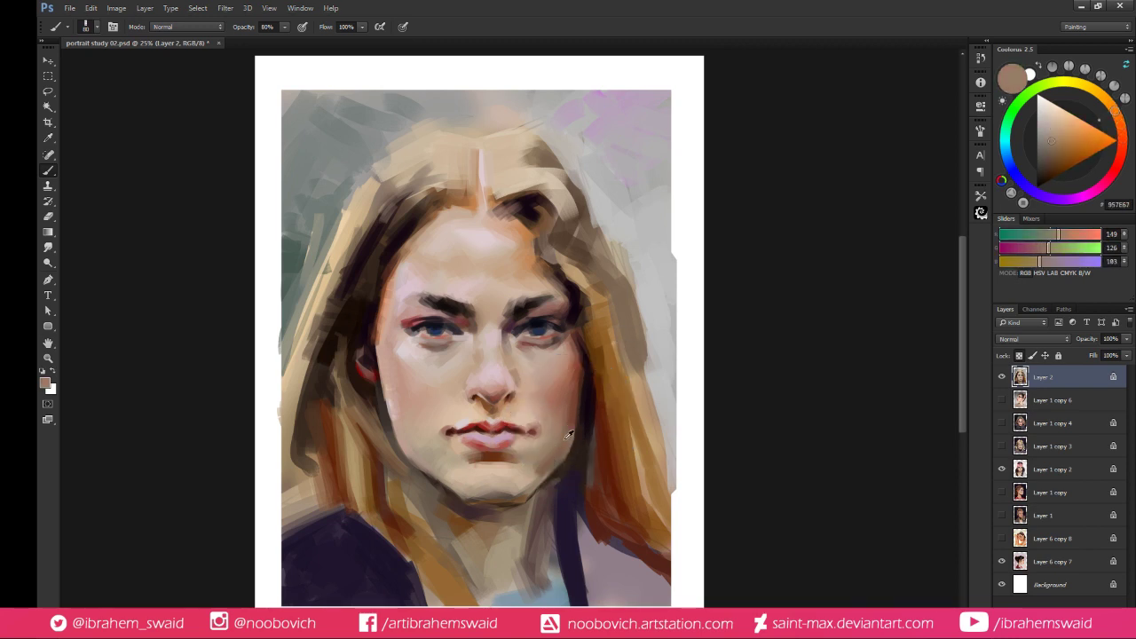
{"action": "left_click", "coordinate": [547, 465], "text": "alt"}
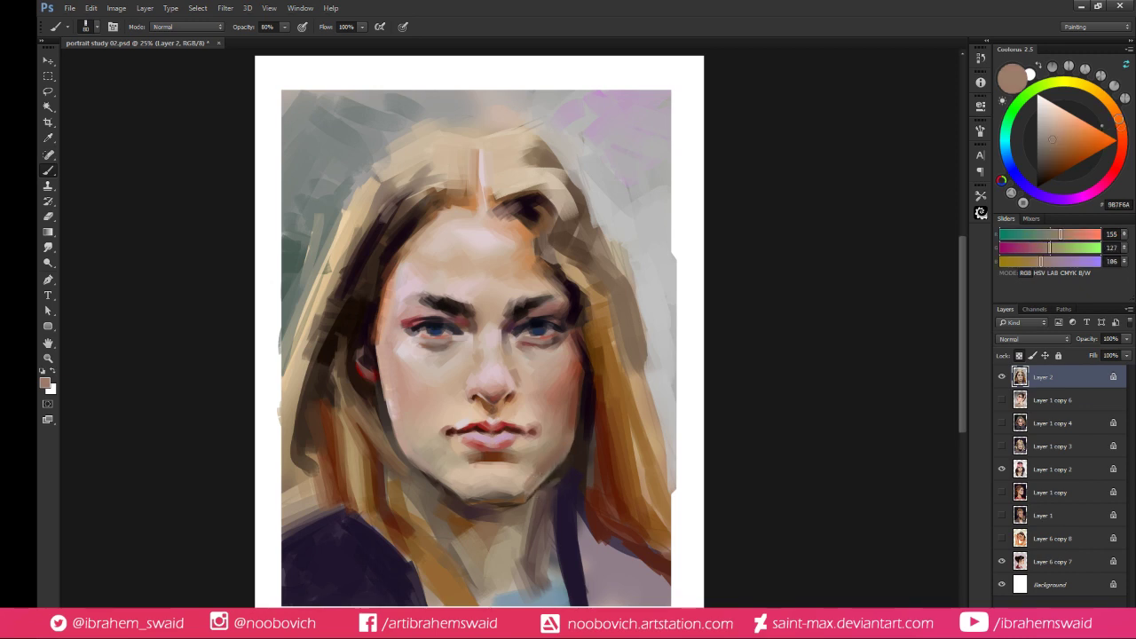
{"action": "left_click", "coordinate": [527, 480], "text": "alt"}
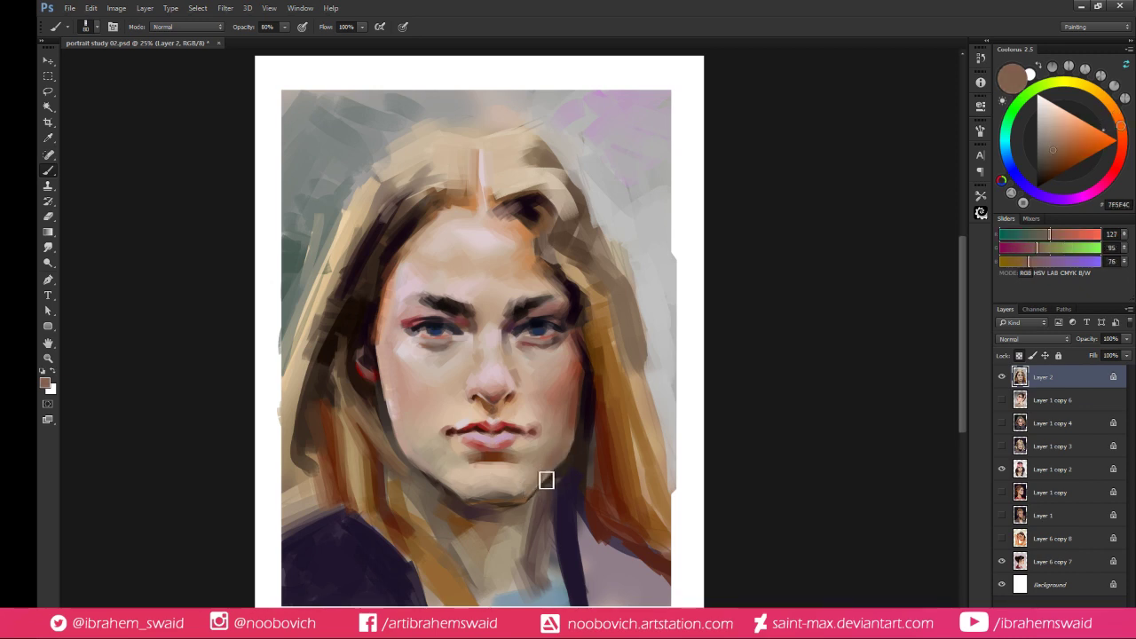
{"action": "left_click", "coordinate": [547, 480], "text": "alt"}
{"action": "left_click", "coordinate": [563, 444], "text": "alt"}
{"action": "left_click", "coordinate": [561, 435], "text": "alt"}
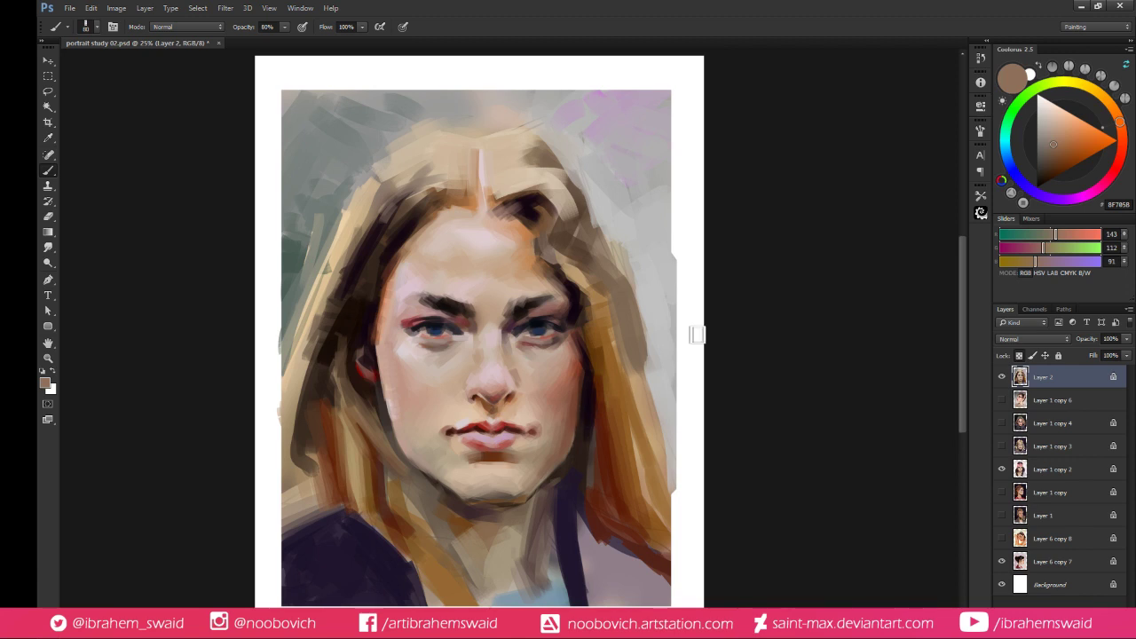
Deepen the right jaw edge beside the hair with greyish red #715B58, red-brown #703E39 and a sampled brown #76534A
{"action": "left_click", "coordinate": [1050, 156]}
{"action": "left_click_drag", "start_coordinate": [1031, 257], "coordinate": [1035, 261]}
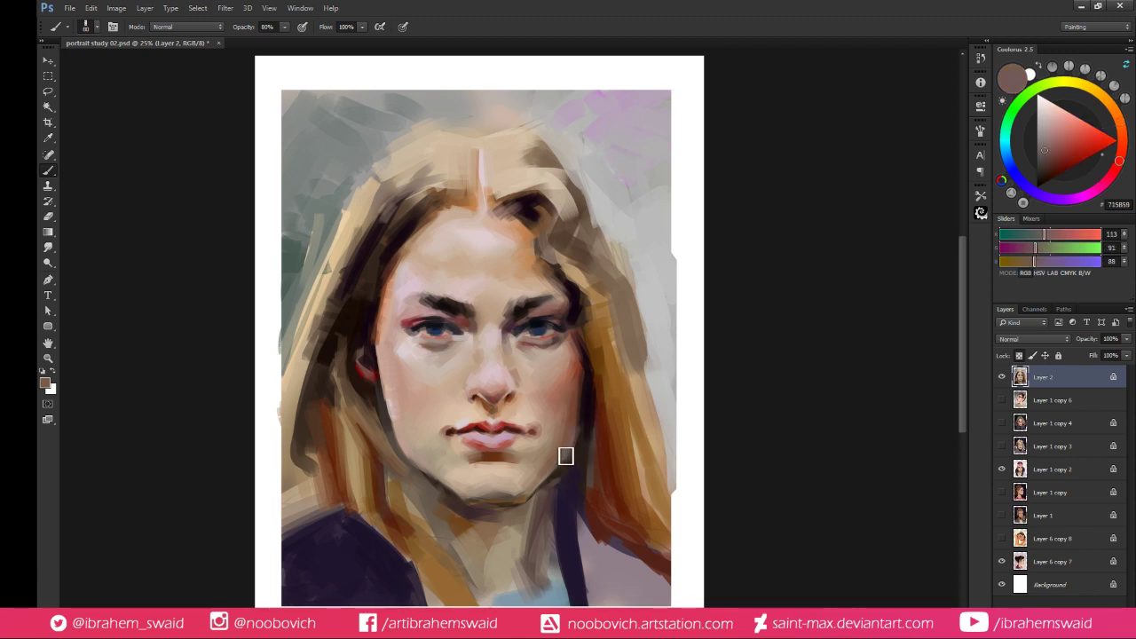
{"action": "left_click", "coordinate": [1054, 157]}
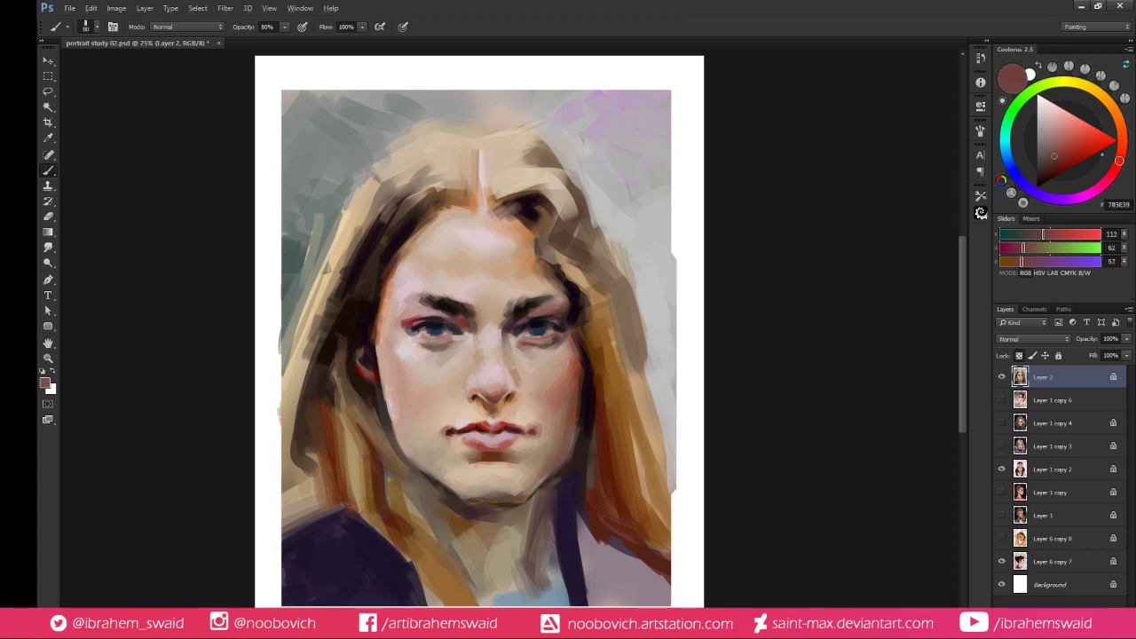
{"action": "left_click", "coordinate": [559, 475], "text": "alt"}
{"action": "left_click_drag", "start_coordinate": [579, 427], "coordinate": [575, 442]}
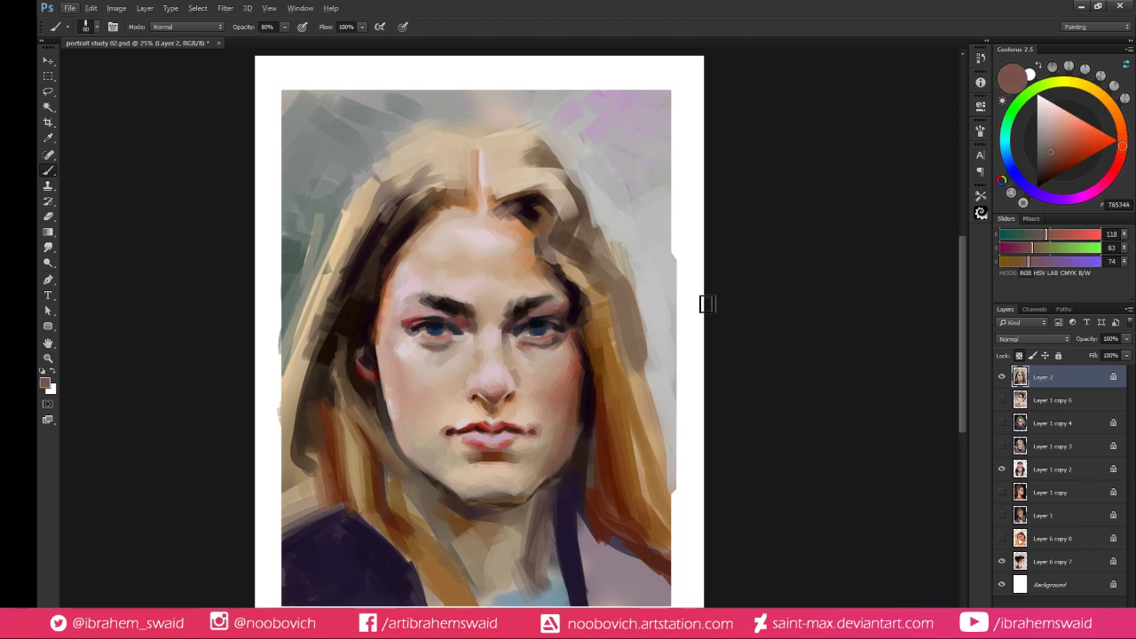
Retouch the shadowed face edge beside the right-hand eye and upper cheek with dark and skin tones sampled from the painting
{"action": "left_click", "coordinate": [590, 414], "text": "alt"}
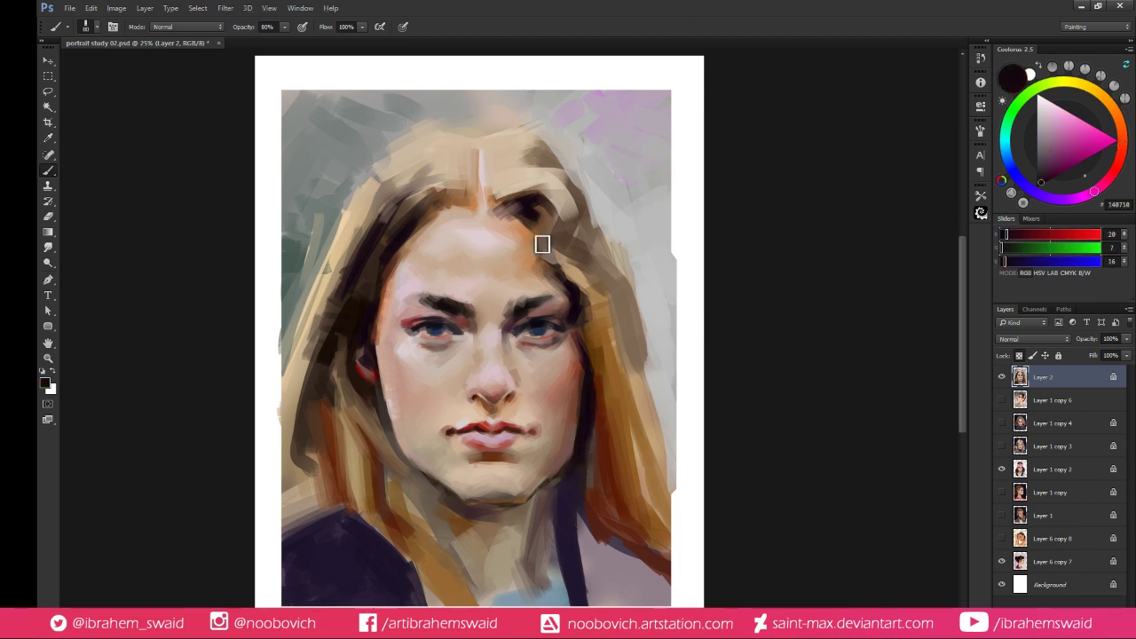
{"action": "left_click", "coordinate": [566, 334], "text": "alt"}
{"action": "left_click_drag", "start_coordinate": [578, 356], "coordinate": [563, 350]}
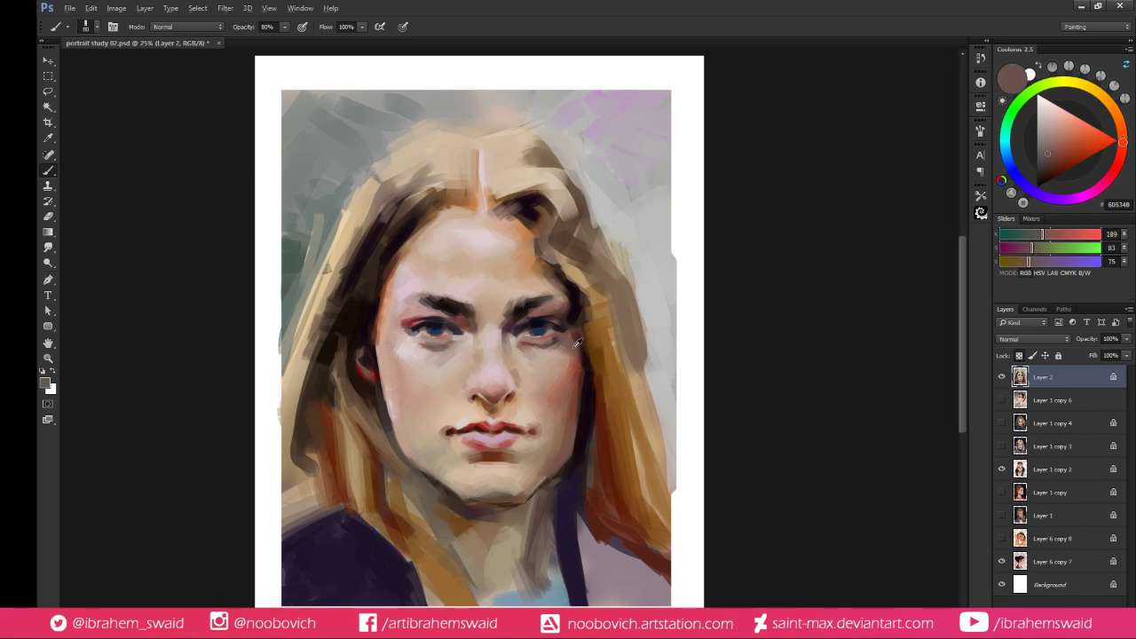
{"action": "left_click", "coordinate": [572, 355], "text": "alt"}
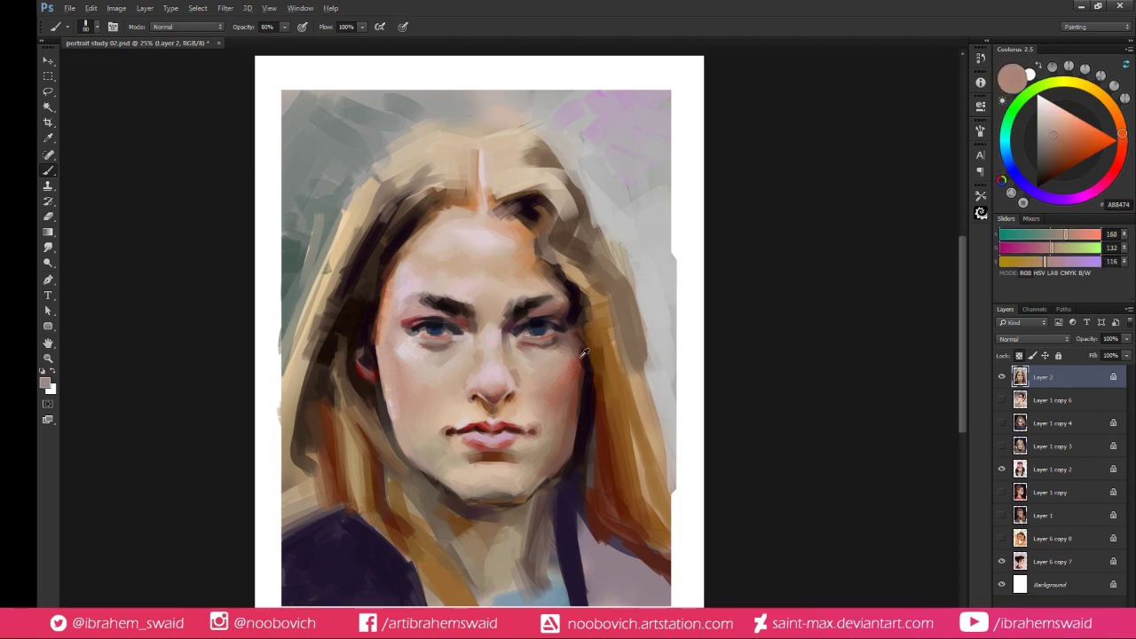
{"action": "left_click", "coordinate": [581, 357], "text": "alt"}
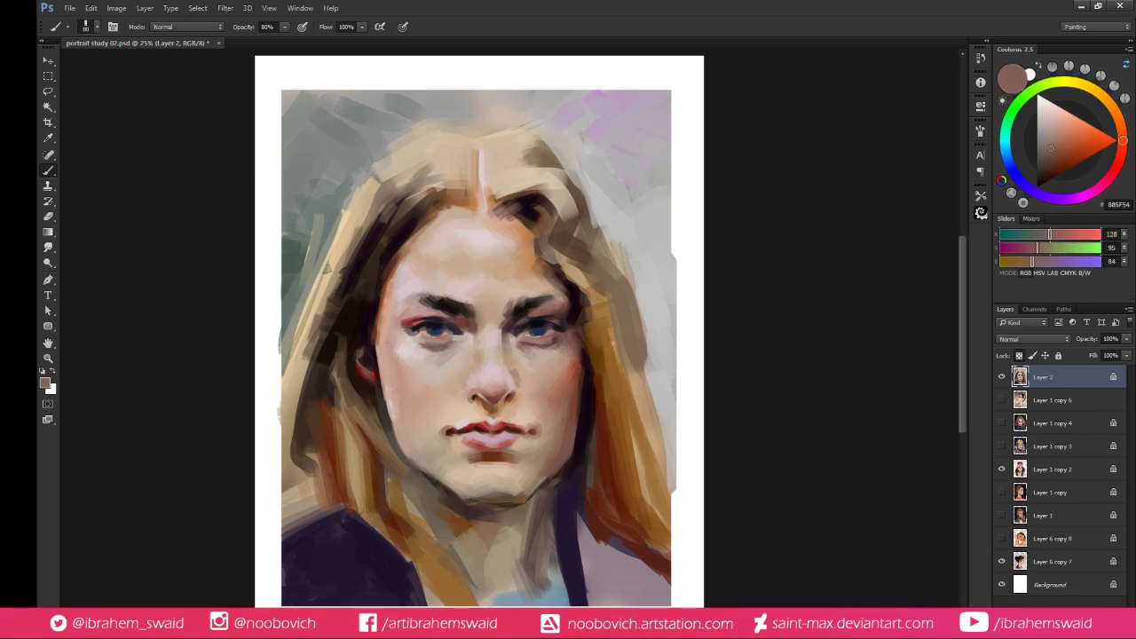
{"action": "left_click", "coordinate": [586, 341], "text": "alt"}
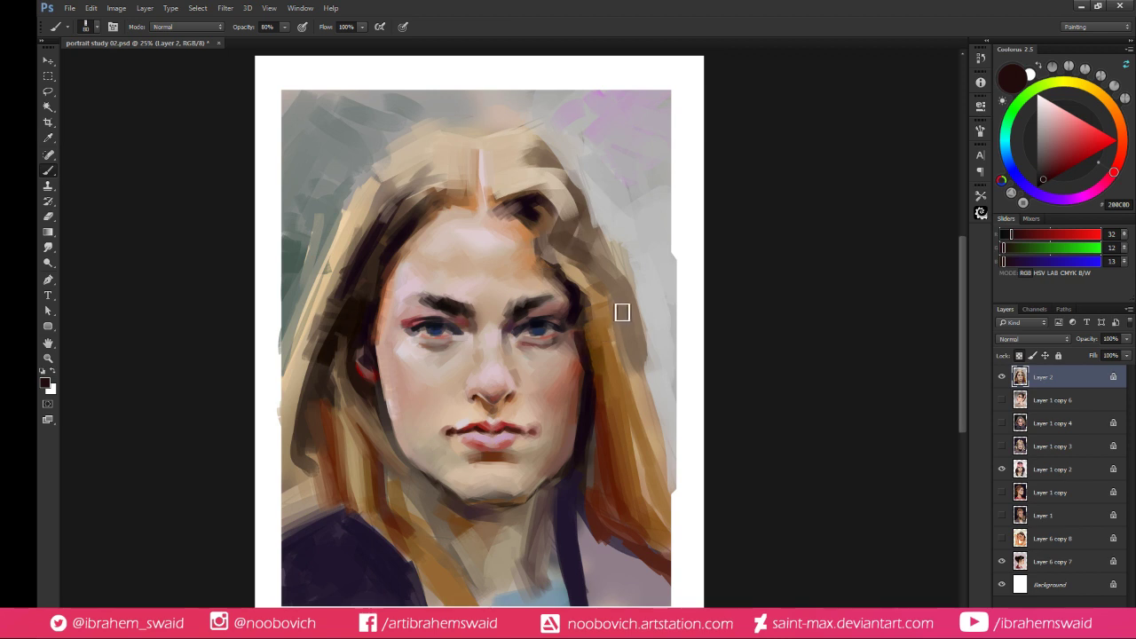
Duplicate Layer 2 and skew the copy about -2.44° horizontally at 101.31% height, clipping it to the original layer
{"action": "key", "text": "ctrl+j"}
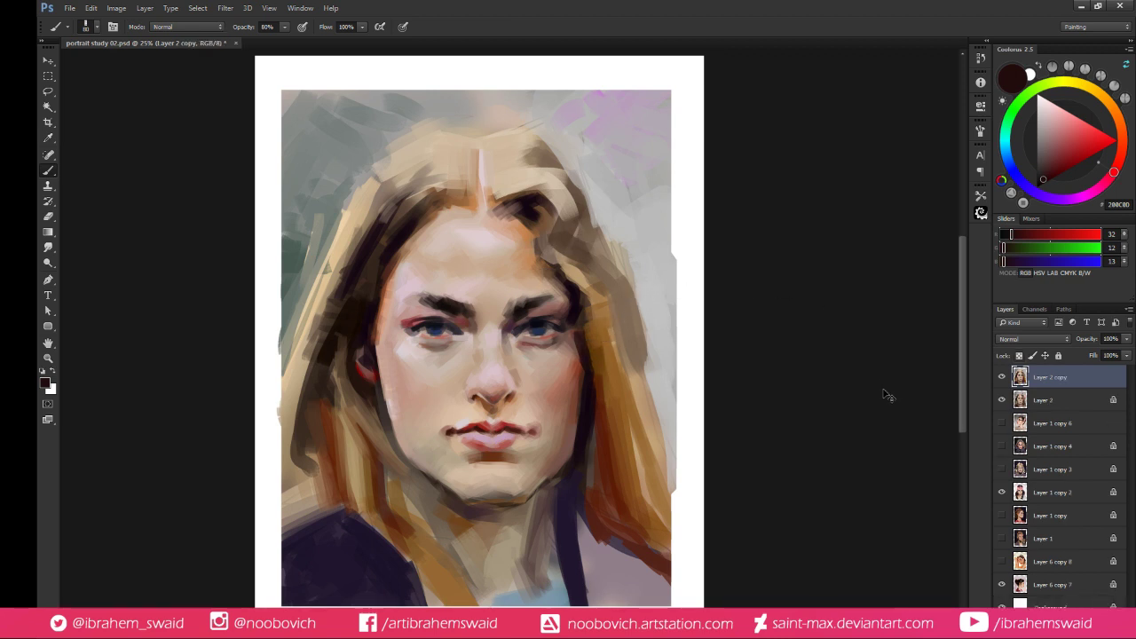
{"action": "key", "text": "ctrl+t"}
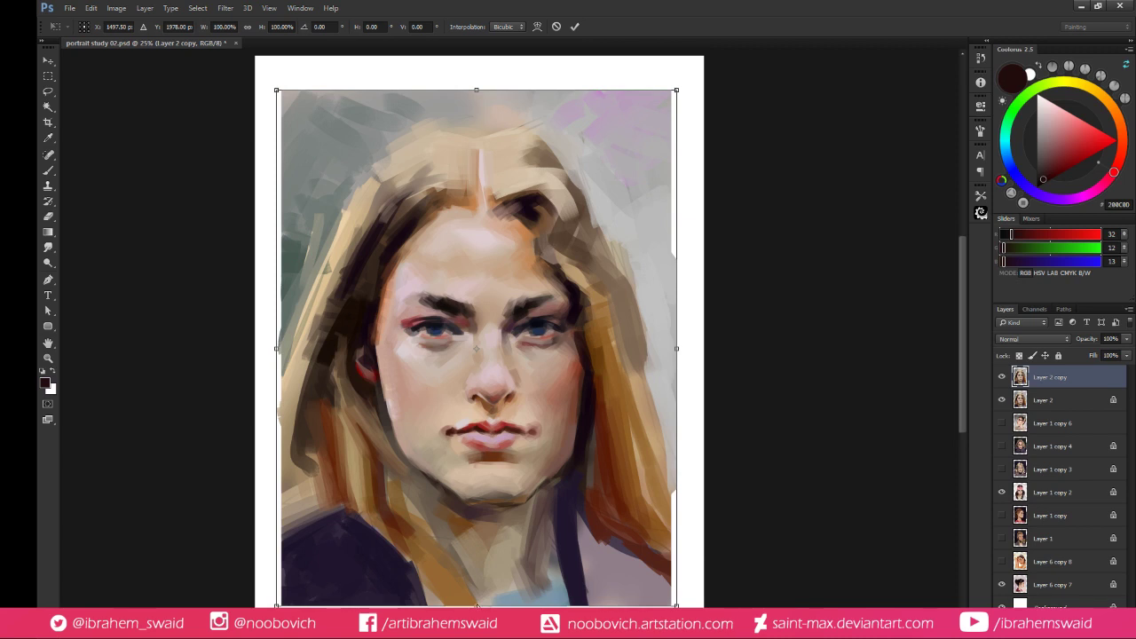
{"action": "left_click_drag", "start_coordinate": [476, 607], "coordinate": [466, 611]}
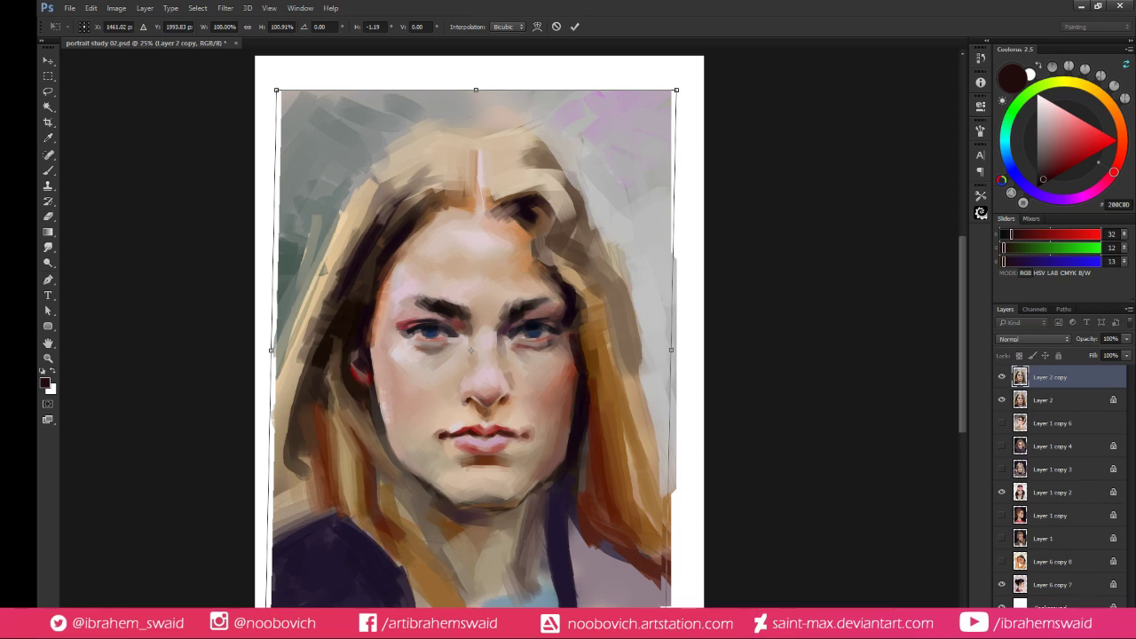
{"action": "left_click_drag", "start_coordinate": [666, 610], "coordinate": [653, 614]}
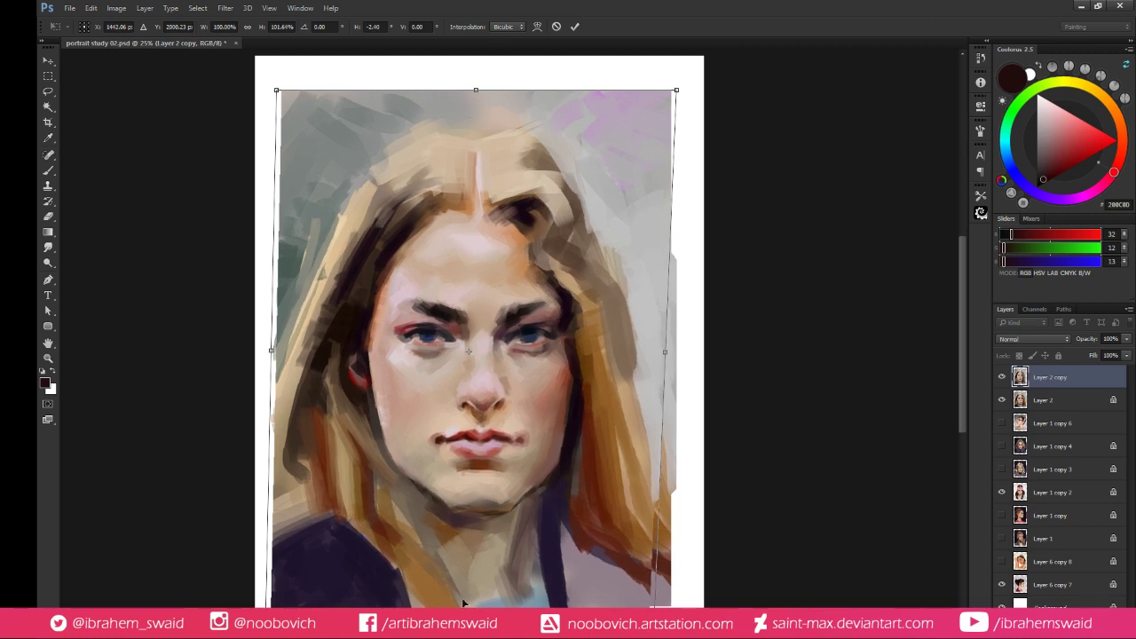
{"action": "left_click_drag", "start_coordinate": [462, 604], "coordinate": [460, 599]}
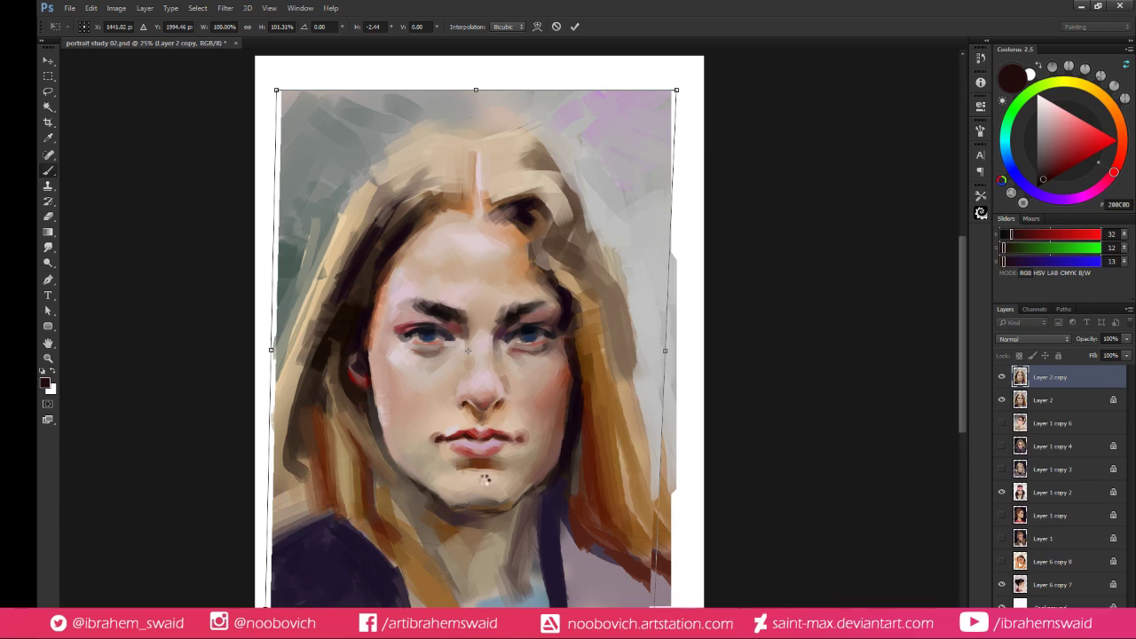
{"action": "key", "text": "Return"}
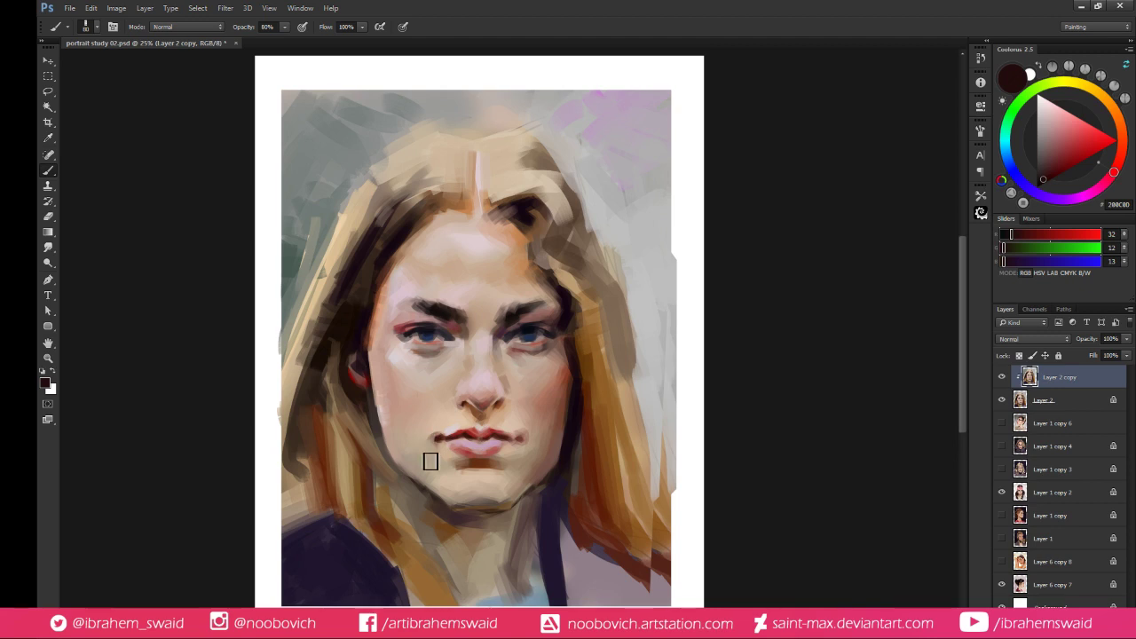
Make a freehand selection around the lower face, jaw and upper neck and copy it to a new layer
{"action": "key", "text": "l"}
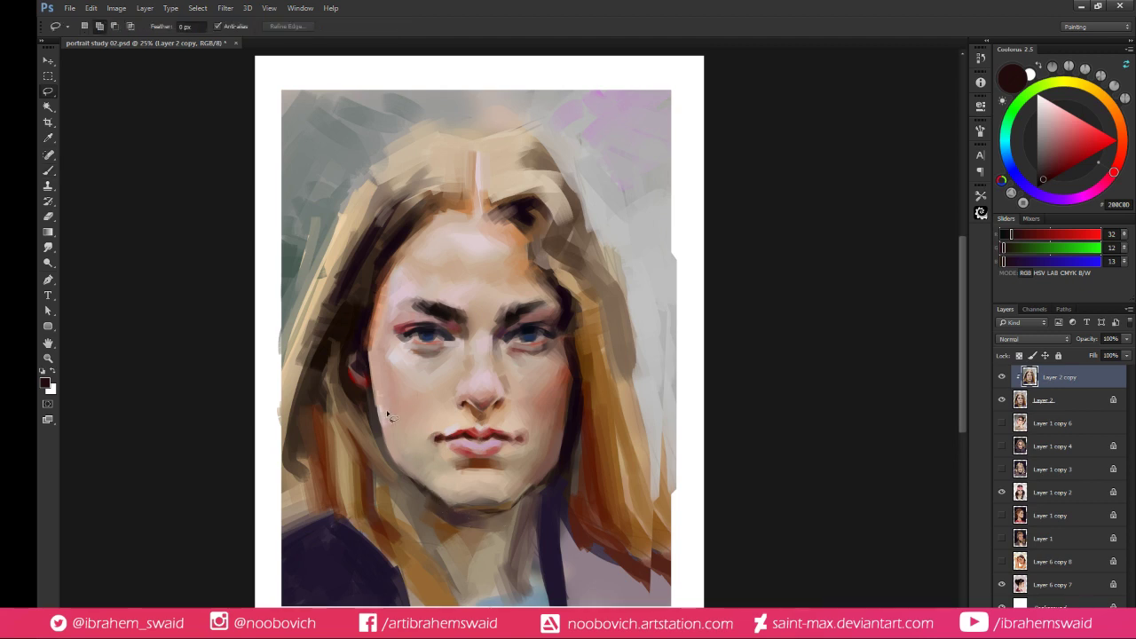
{"action": "left_click_drag", "start_coordinate": [368, 388], "coordinate": [415, 451]}
{"action": "left_click_drag", "start_coordinate": [487, 531], "coordinate": [425, 525]}
{"action": "mouse_move", "coordinate": [464, 494]}
{"action": "left_mouse_down"}
{"action": "mouse_move", "coordinate": [568, 428]}
{"action": "mouse_move", "coordinate": [467, 555]}
{"action": "left_mouse_up"}
{"action": "key", "text": "ctrl+j"}
Warp the copied lower face, pulling the left-hand jaw inward and slightly adjusting the chin and right-hand jaw
{"action": "key", "text": "ctrl+t"}
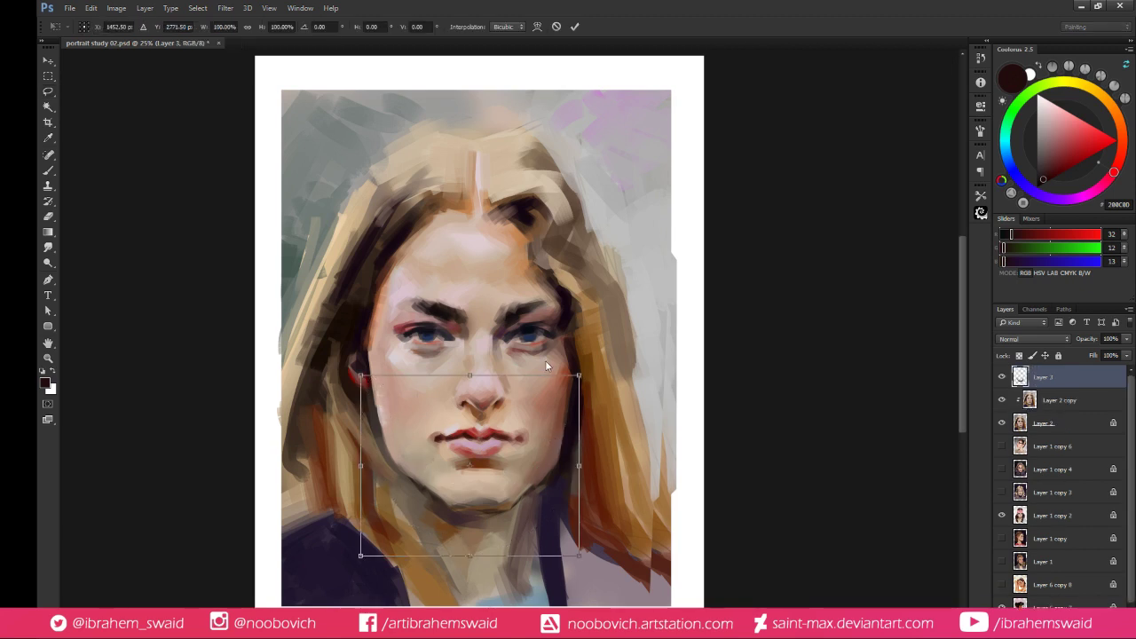
{"action": "left_click", "coordinate": [537, 27]}
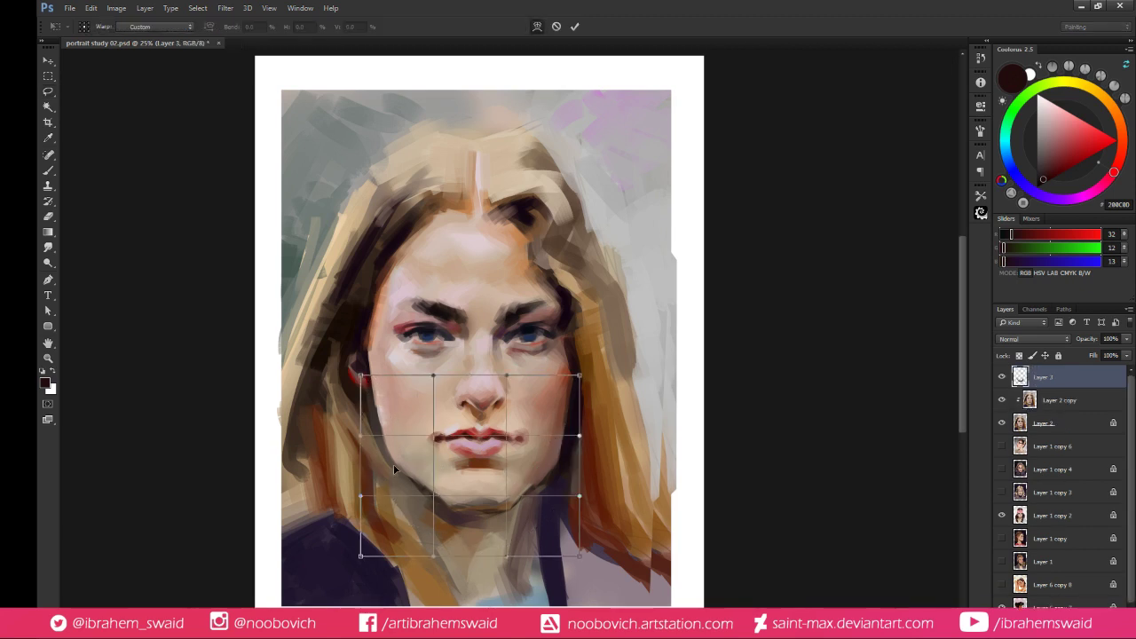
{"action": "left_click_drag", "start_coordinate": [396, 470], "coordinate": [411, 479]}
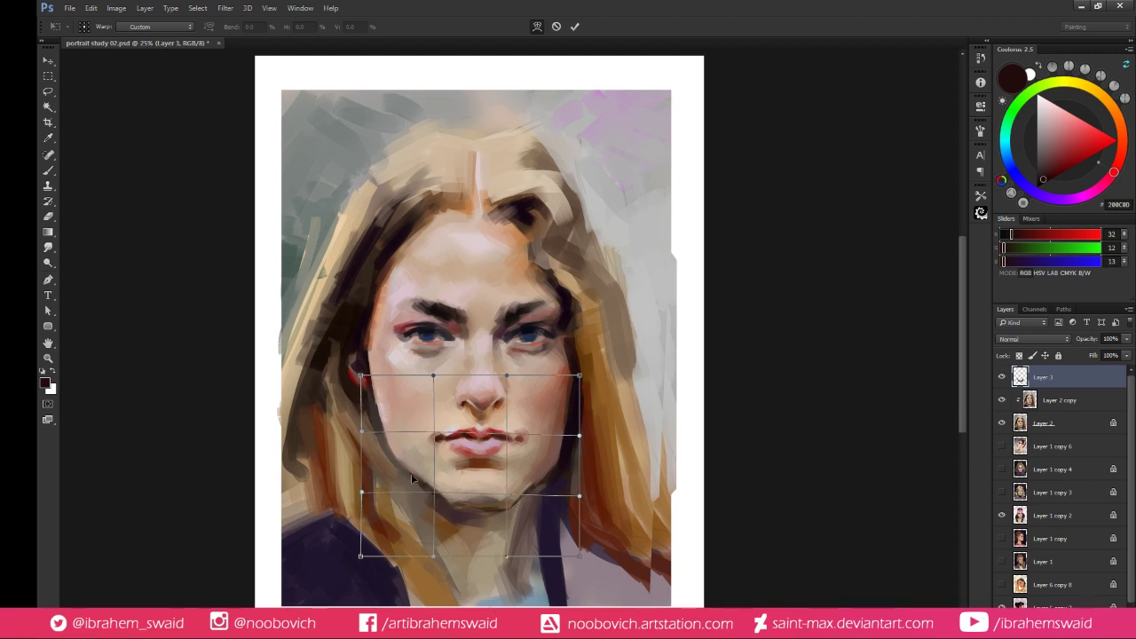
{"action": "left_click_drag", "start_coordinate": [481, 496], "coordinate": [482, 498]}
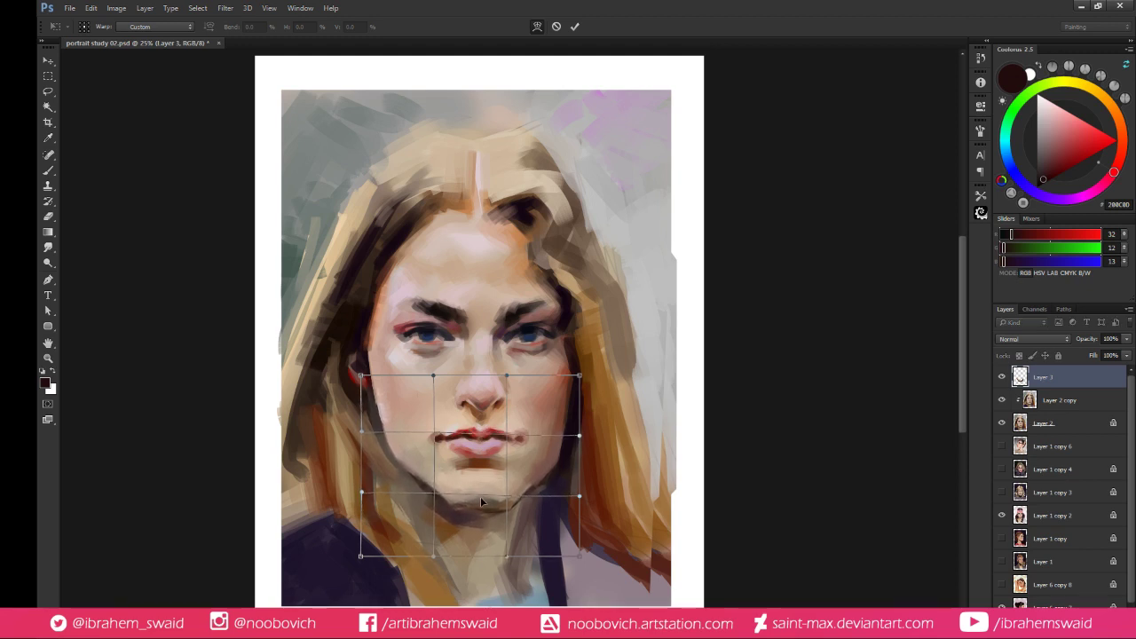
{"action": "left_click_drag", "start_coordinate": [568, 467], "coordinate": [568, 469]}
{"action": "key", "text": "l"}
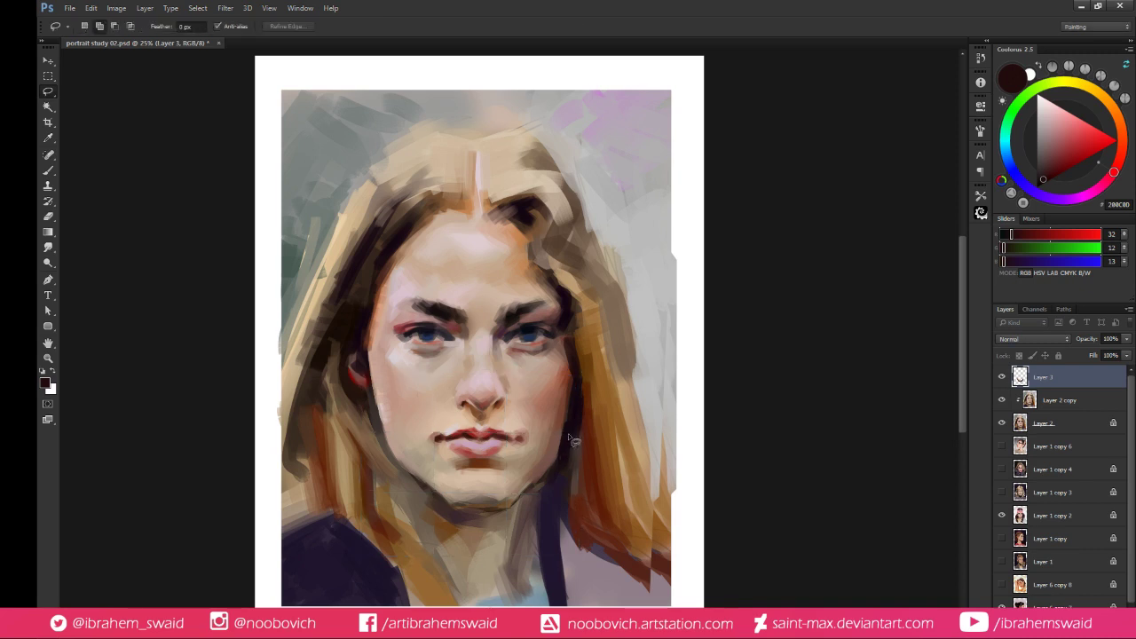
Brush over both sides of the jaw and lower cheeks with skin tones sampled from the face
{"action": "key", "text": "b"}
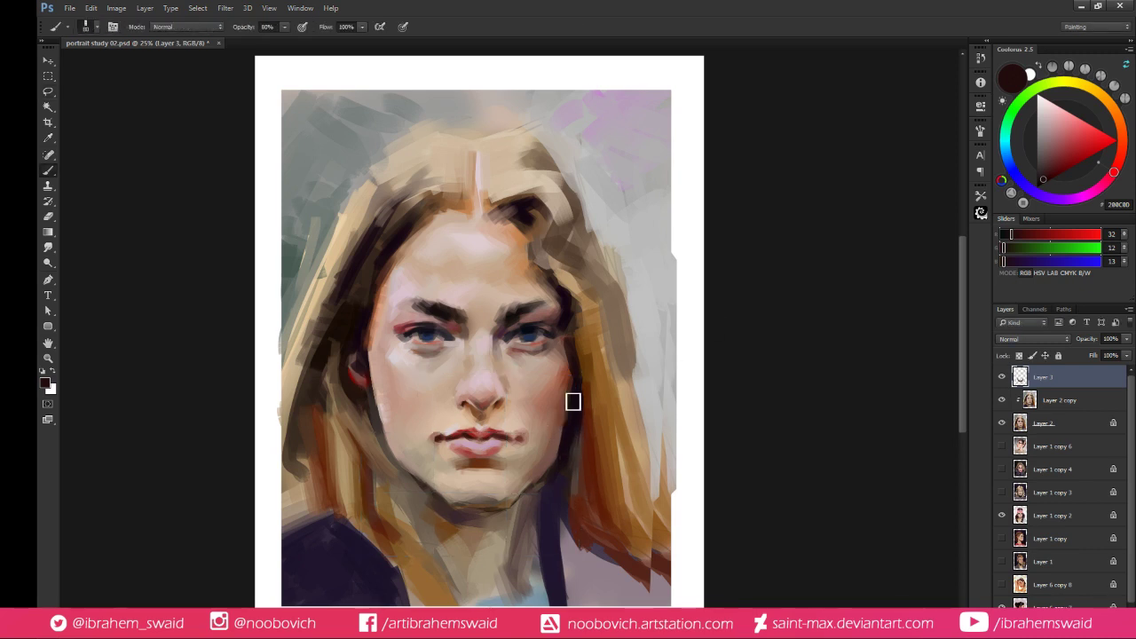
{"action": "left_click", "coordinate": [546, 461], "text": "alt"}
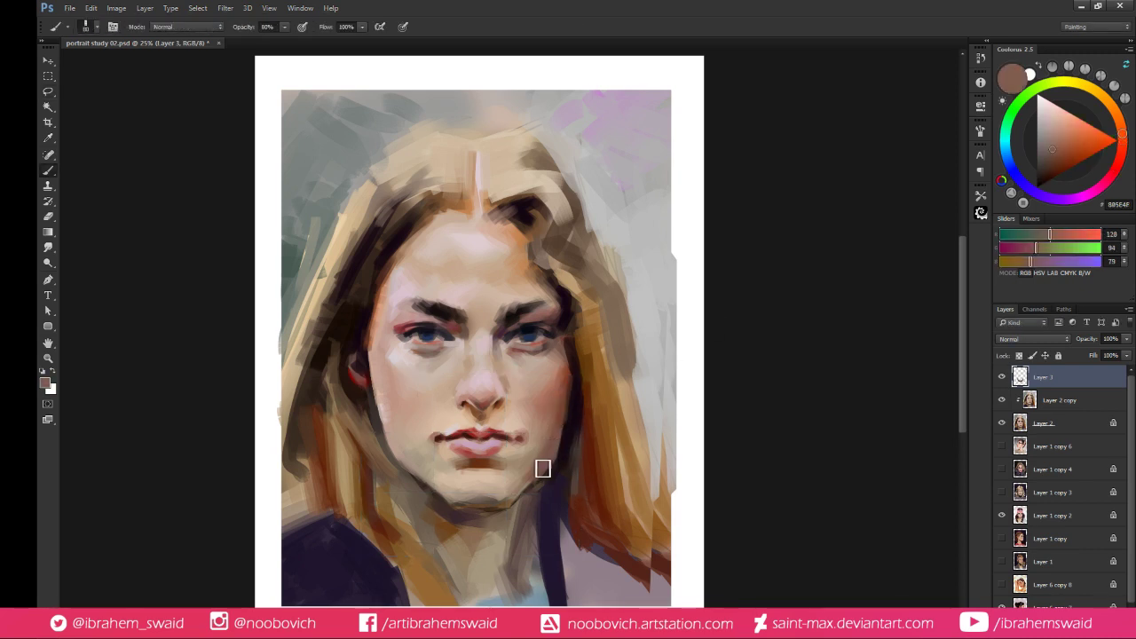
{"action": "left_click", "coordinate": [550, 414], "text": "alt"}
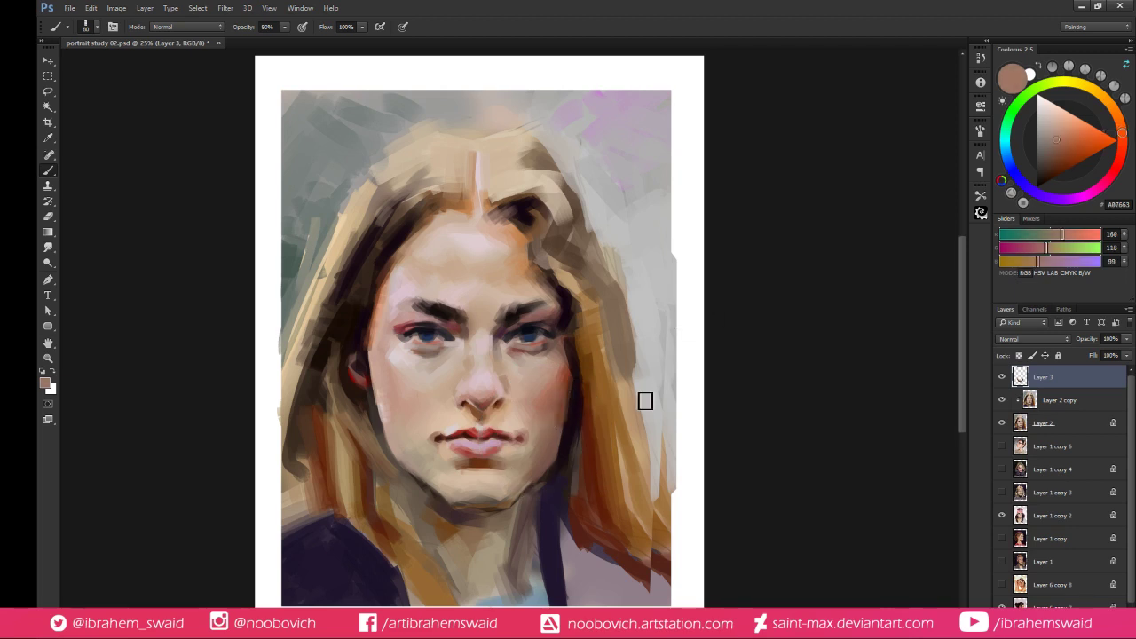
{"action": "key", "text": "alt"}
{"action": "left_click", "coordinate": [402, 442], "text": "alt"}
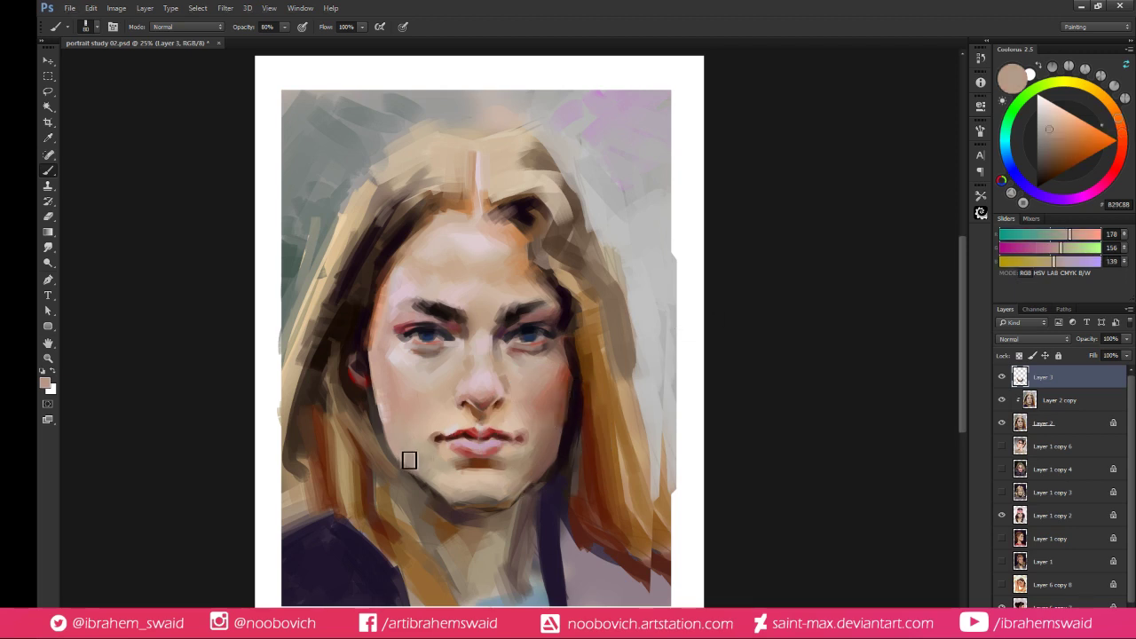
Paint the underside of the chin in muted mauve 6C535E and blend it with sampled chin tones
{"action": "left_click", "coordinate": [462, 502], "text": "alt"}
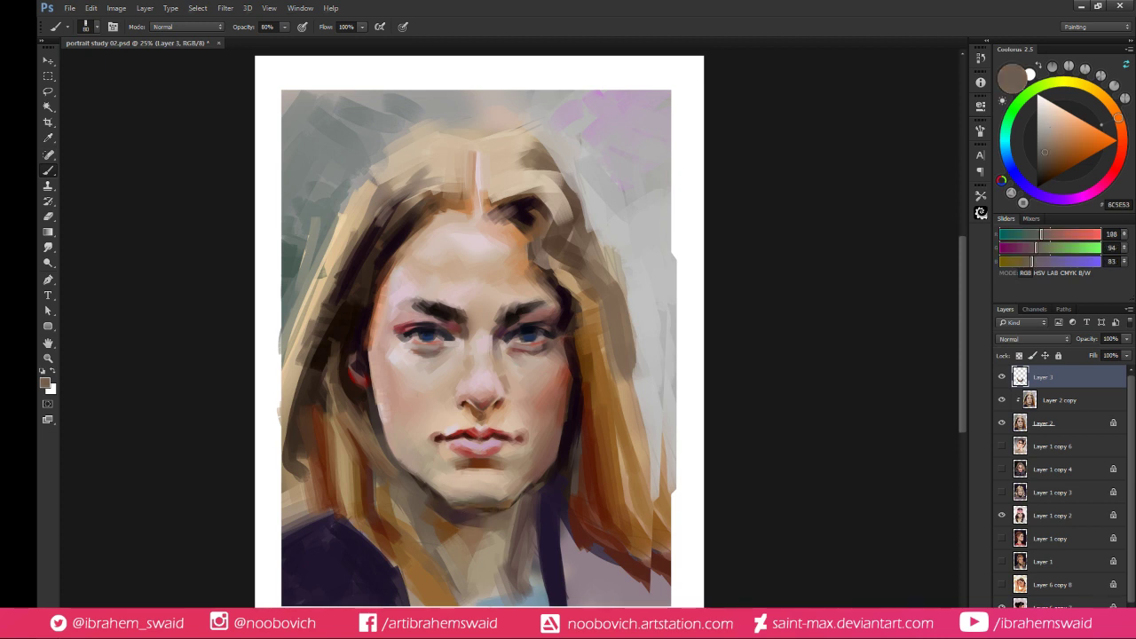
{"action": "left_click", "coordinate": [1069, 199]}
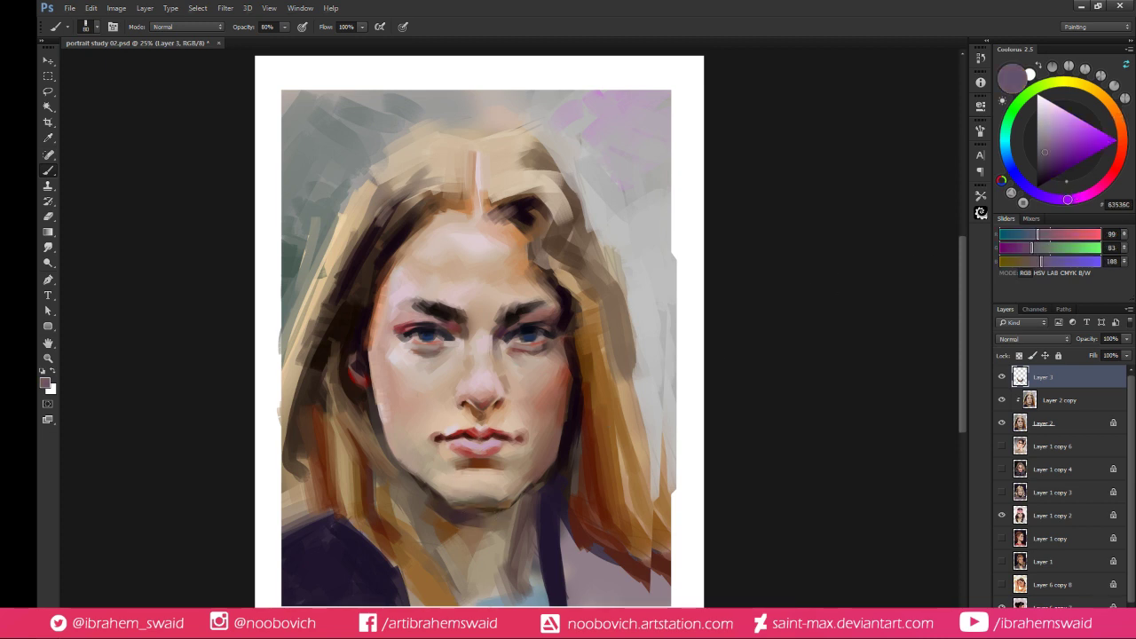
{"action": "left_click", "coordinate": [1106, 184]}
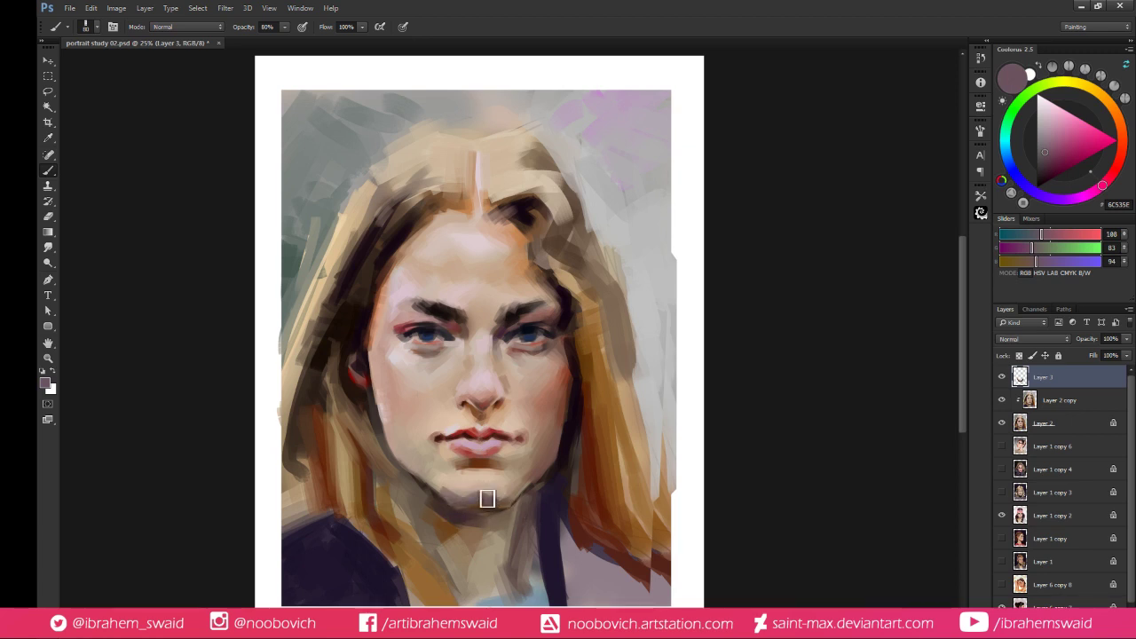
{"action": "left_click", "coordinate": [446, 489], "text": "alt"}
{"action": "left_click", "coordinate": [452, 479], "text": "alt"}
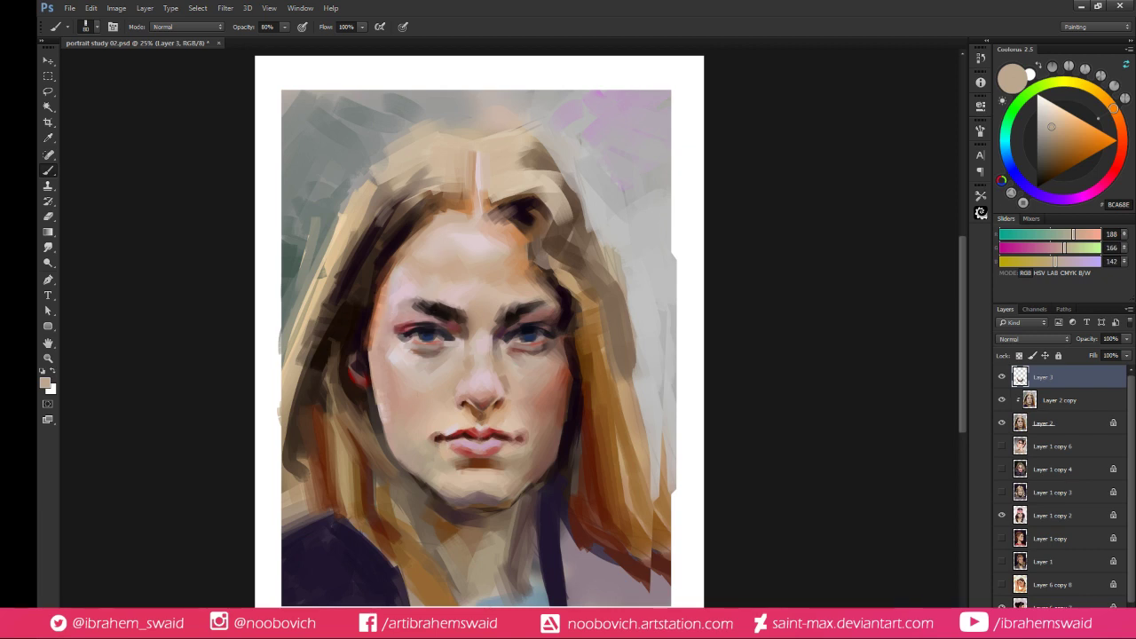
Add teal 73B0BB at the outer corner of the left-hand eye and soften it with sampled skin tones
{"action": "left_click", "coordinate": [1060, 132]}
{"action": "left_click", "coordinate": [1006, 143]}
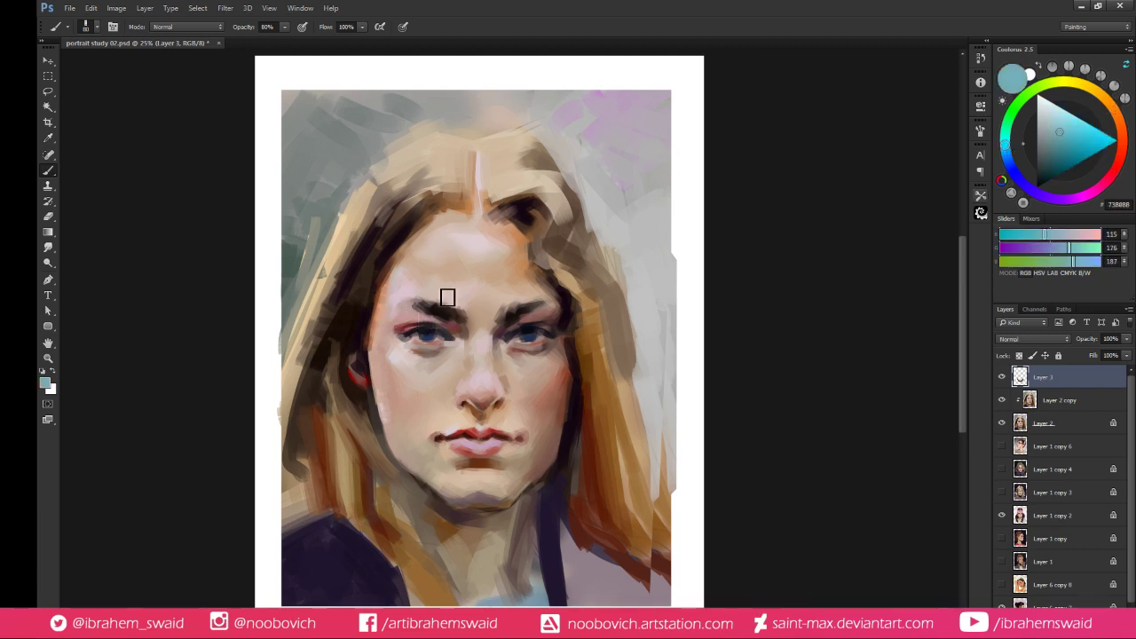
{"action": "left_click_drag", "start_coordinate": [414, 325], "coordinate": [393, 322]}
{"action": "left_click", "coordinate": [407, 307], "text": "alt"}
{"action": "left_click", "coordinate": [399, 318], "text": "alt"}
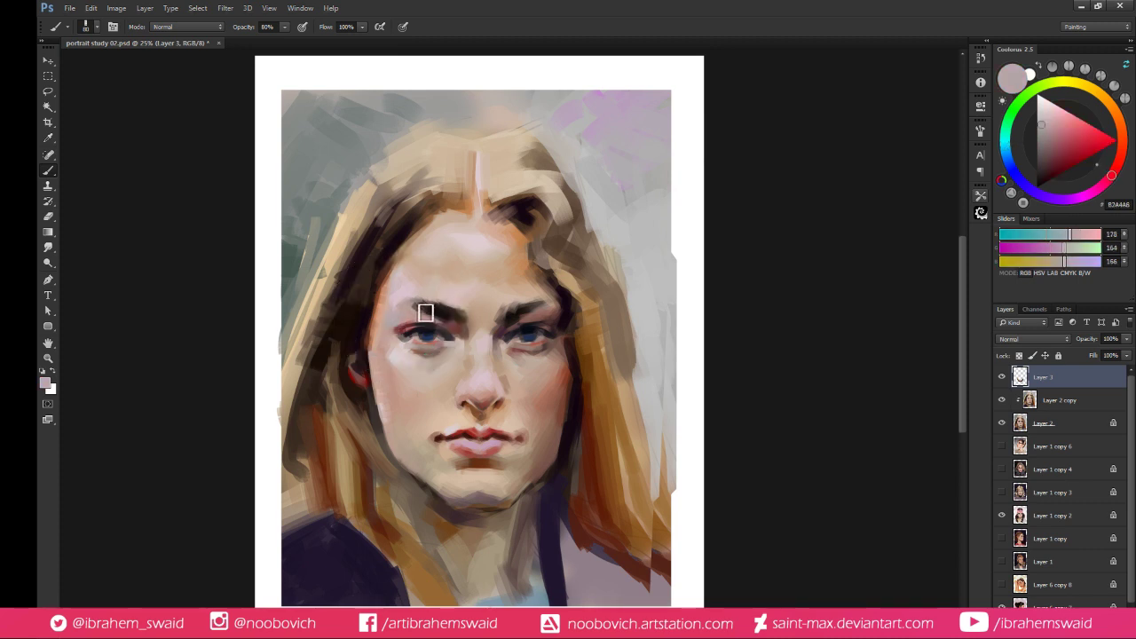
Refine the side, bridge and tip of the nose with light skin and pink tones sampled nearby
{"action": "left_click", "coordinate": [464, 370], "text": "alt"}
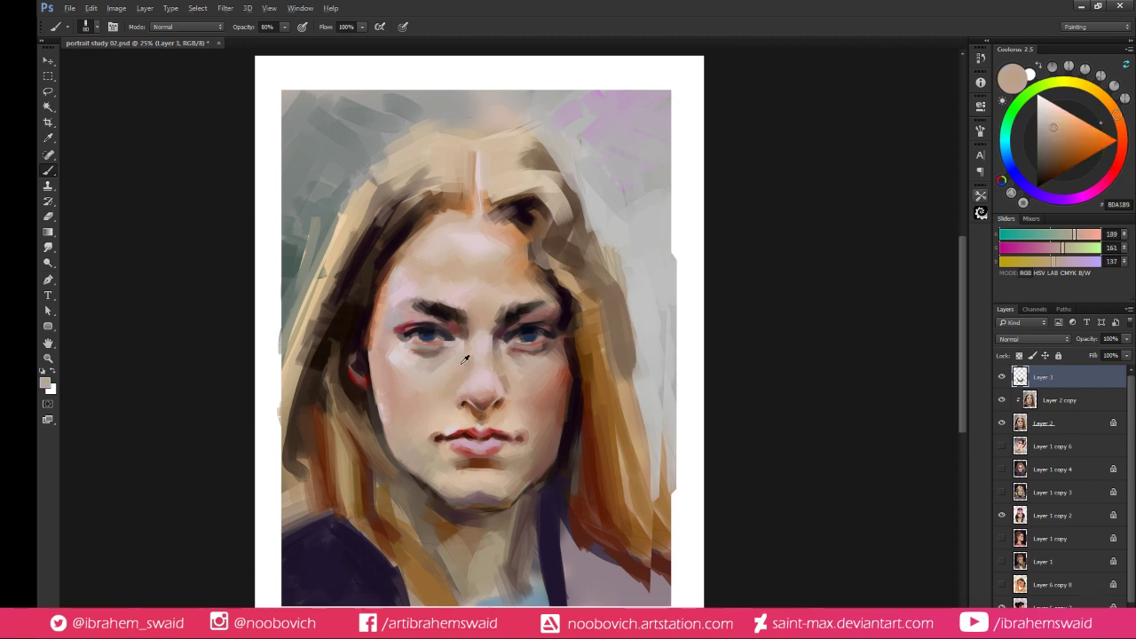
{"action": "left_click", "coordinate": [458, 372], "text": "alt"}
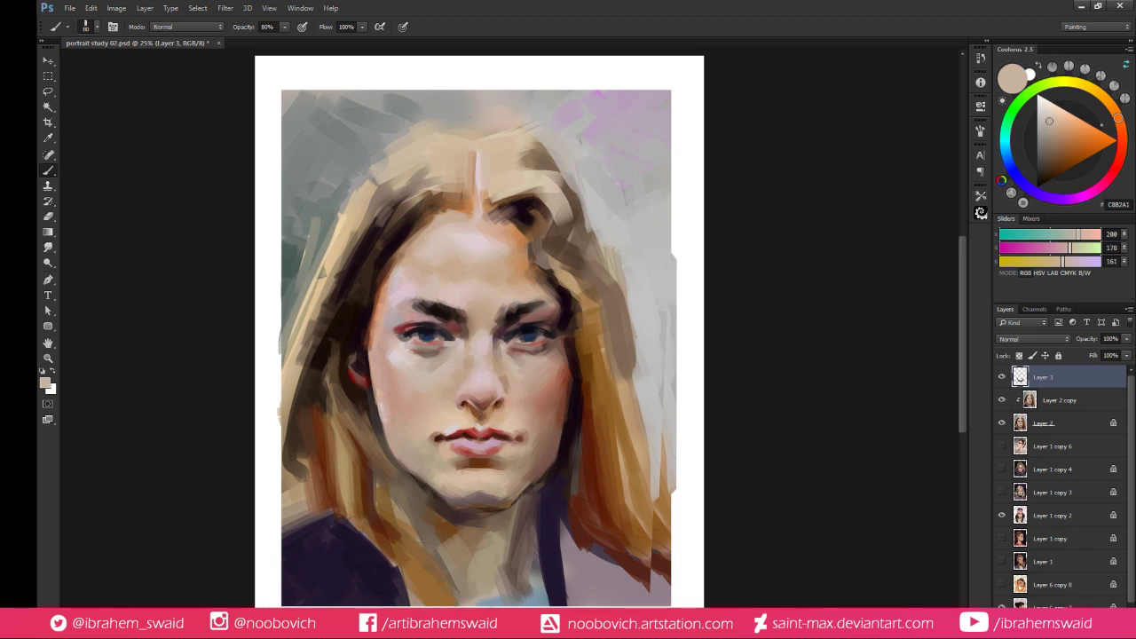
{"action": "left_click", "coordinate": [475, 381], "text": "alt"}
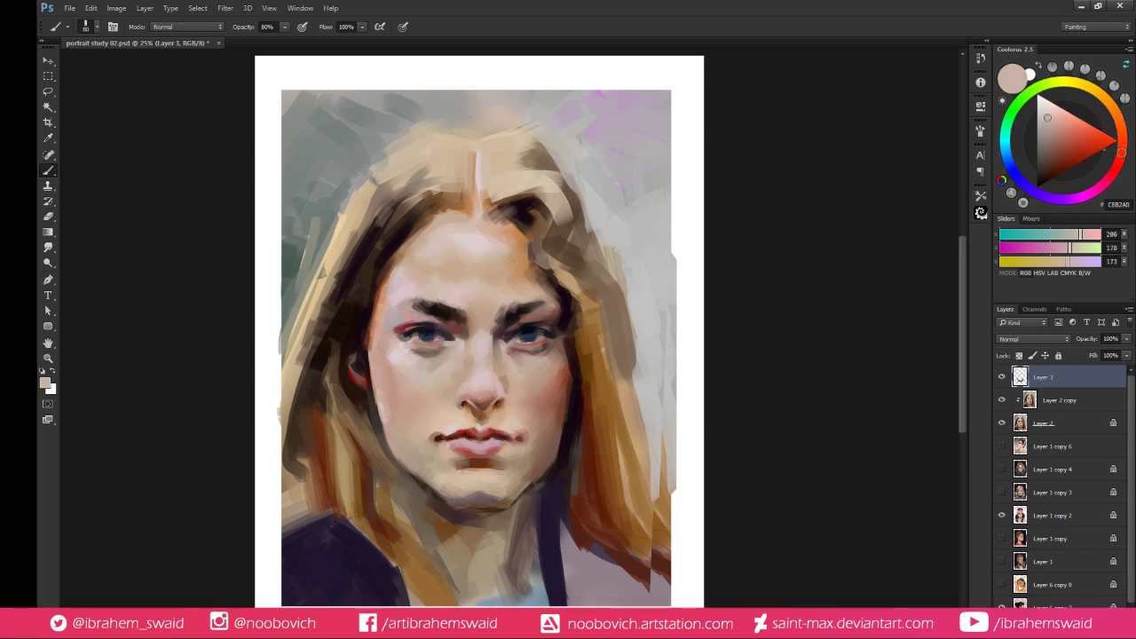
{"action": "left_click_drag", "start_coordinate": [476, 387], "coordinate": [467, 402]}
{"action": "left_click", "coordinate": [485, 371], "text": "alt"}
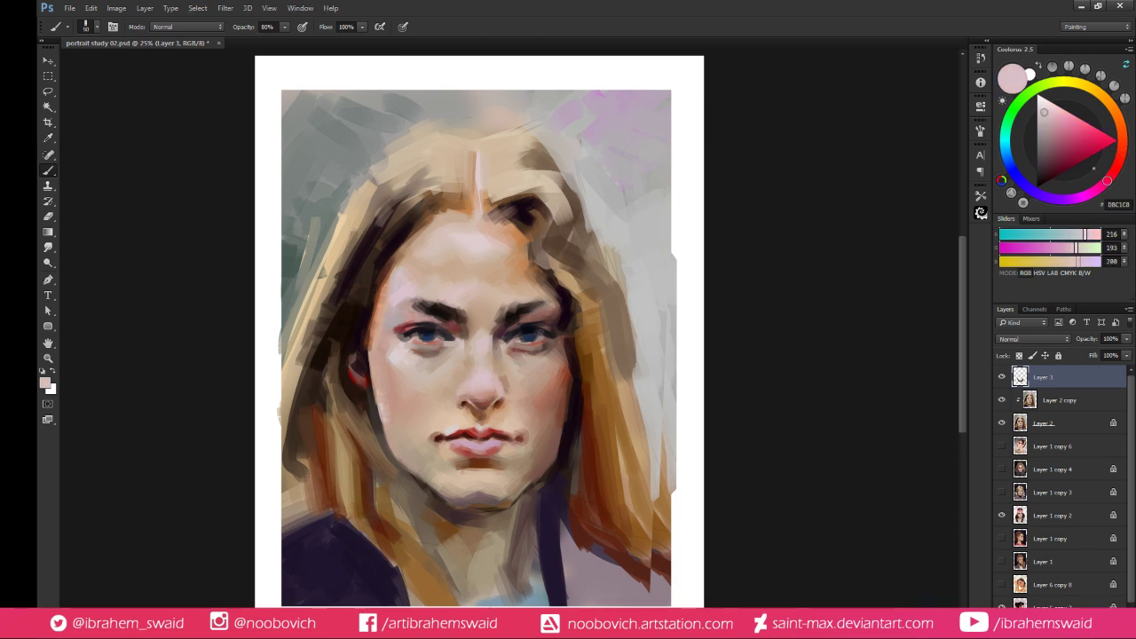
{"action": "left_click", "coordinate": [485, 357], "text": "alt"}
Shade around both eyes with grey-brown tones sampled beneath the left-hand eye and reddish brown 854932
{"action": "left_click", "coordinate": [432, 348], "text": "alt"}
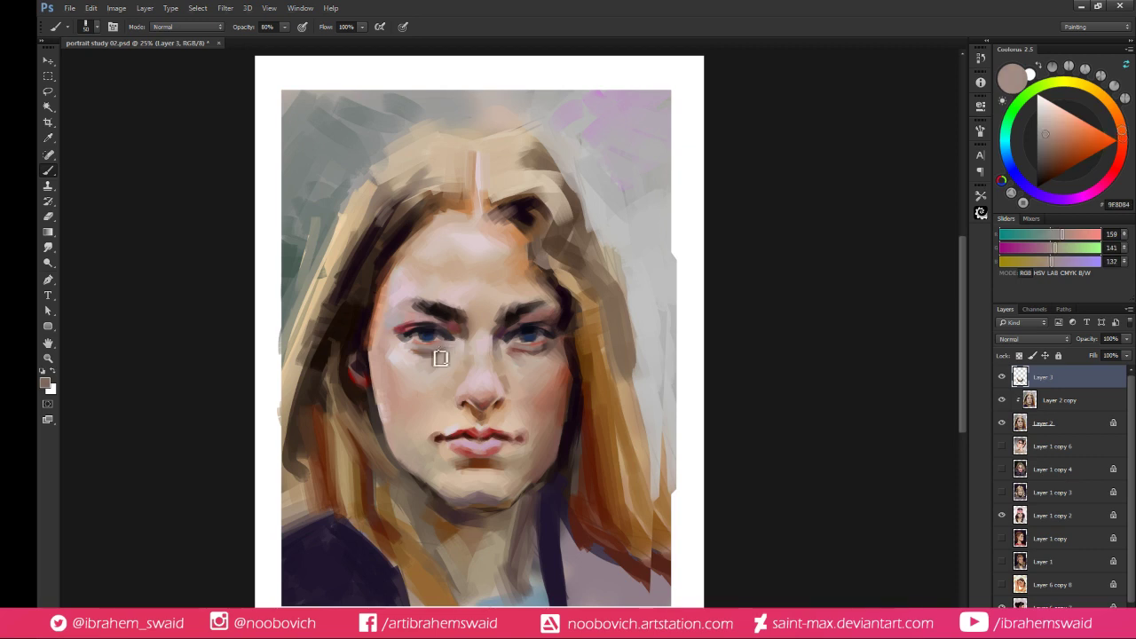
{"action": "left_click", "coordinate": [440, 358], "text": "alt"}
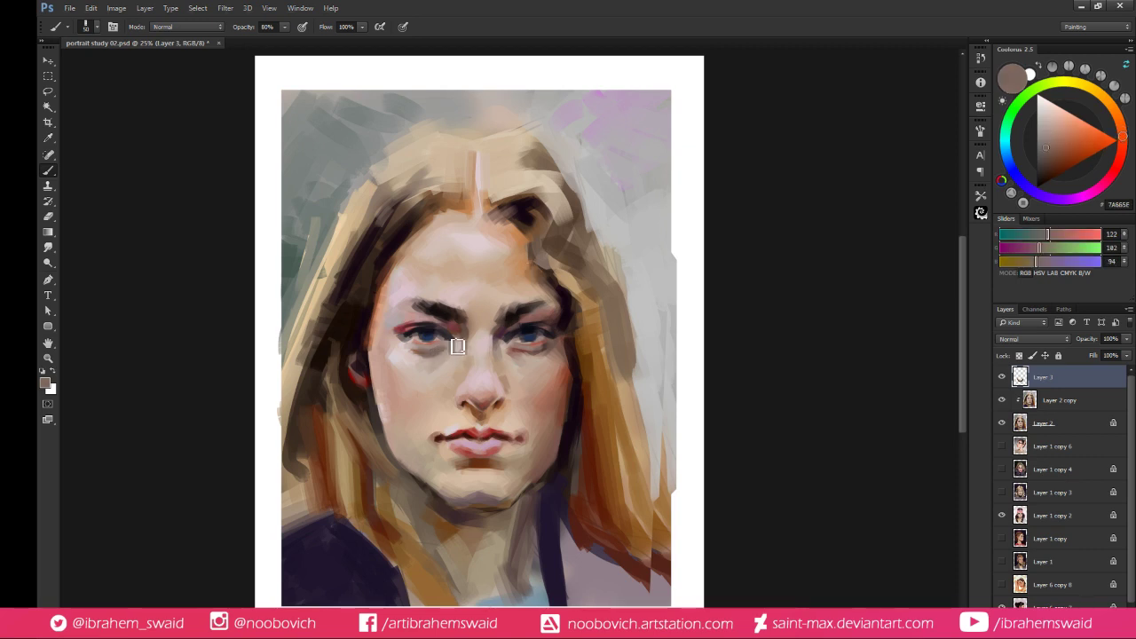
{"action": "left_click", "coordinate": [1063, 153]}
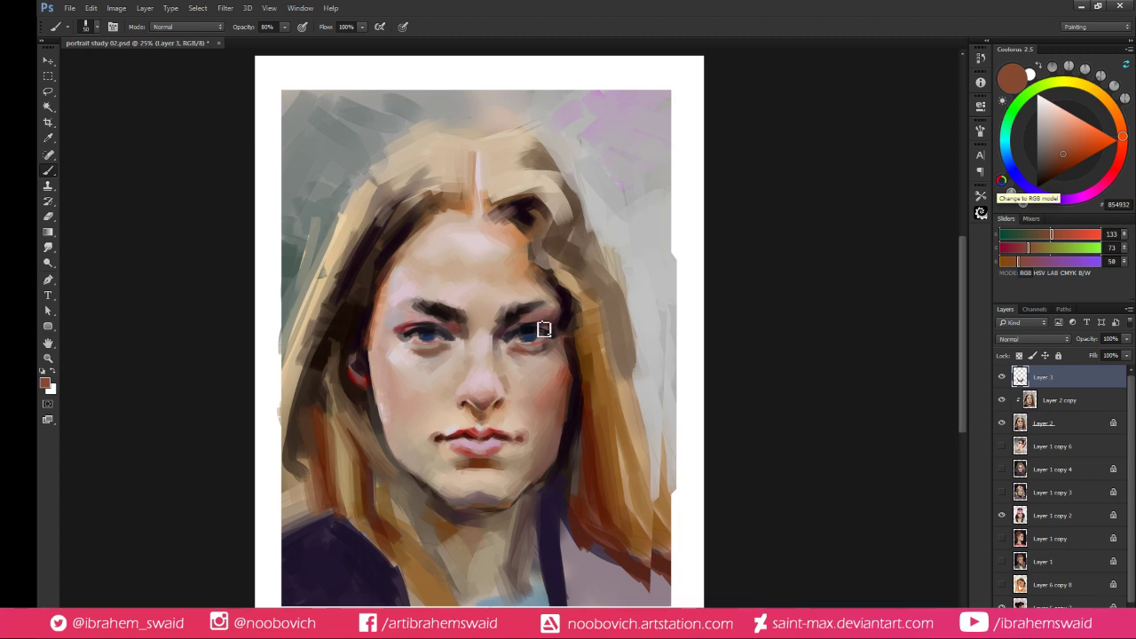
Soften the tip, nostril and bridge of the nose with pink and beige skin tones sampled nearby, using a slightly larger brush
{"action": "left_click", "coordinate": [487, 403], "text": "alt"}
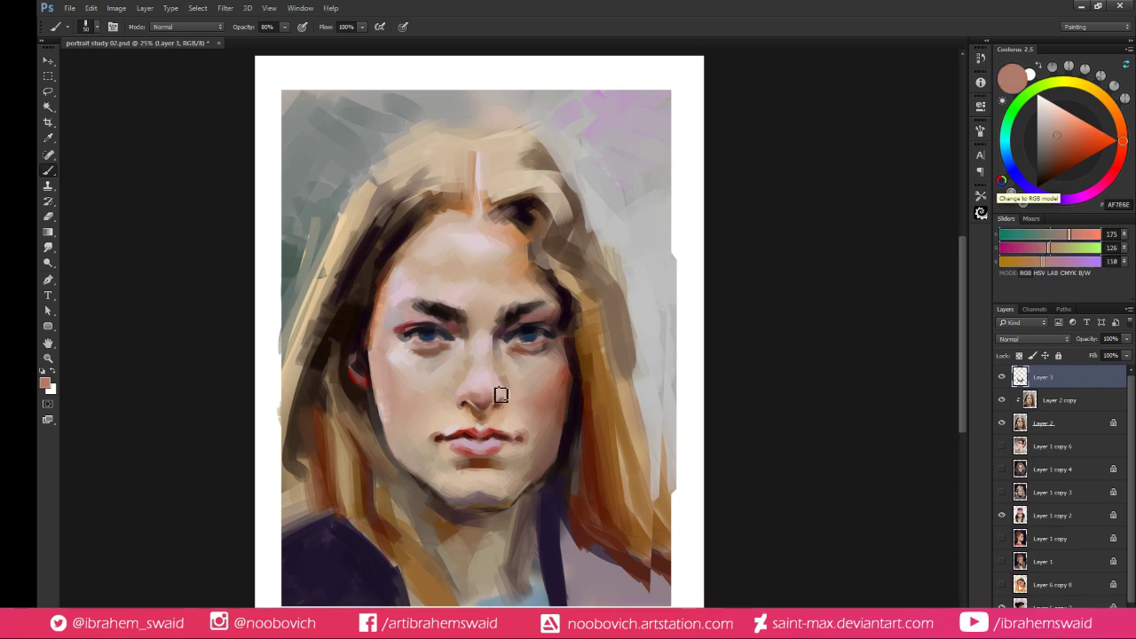
{"action": "left_click", "coordinate": [482, 401], "text": "alt"}
{"action": "left_click", "coordinate": [484, 384], "text": "alt"}
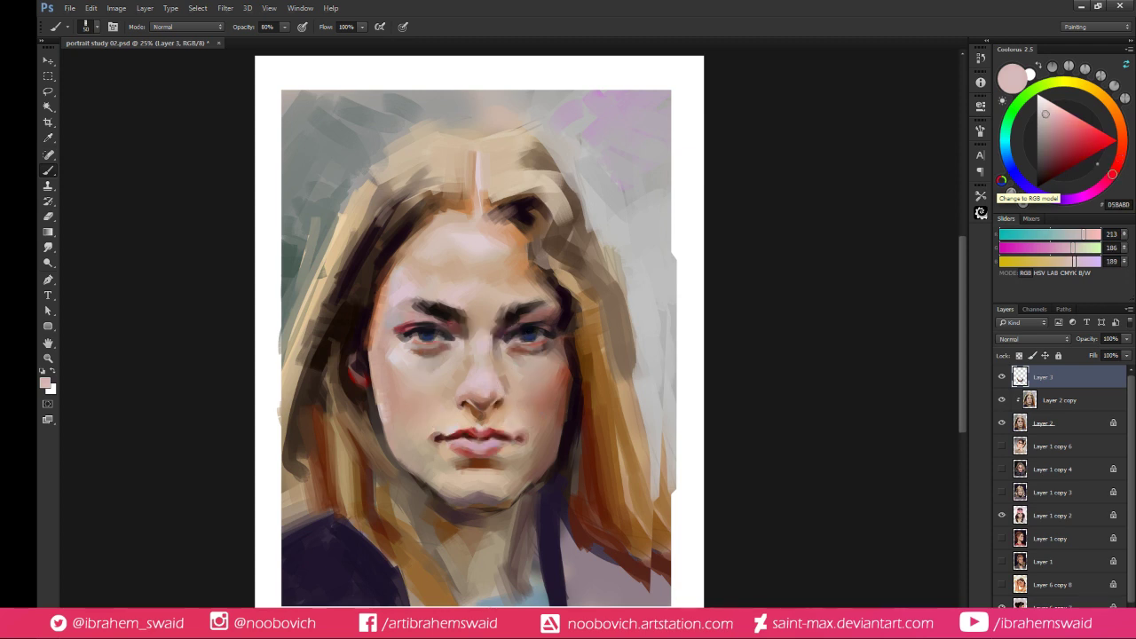
{"action": "left_click", "coordinate": [488, 399], "text": "alt"}
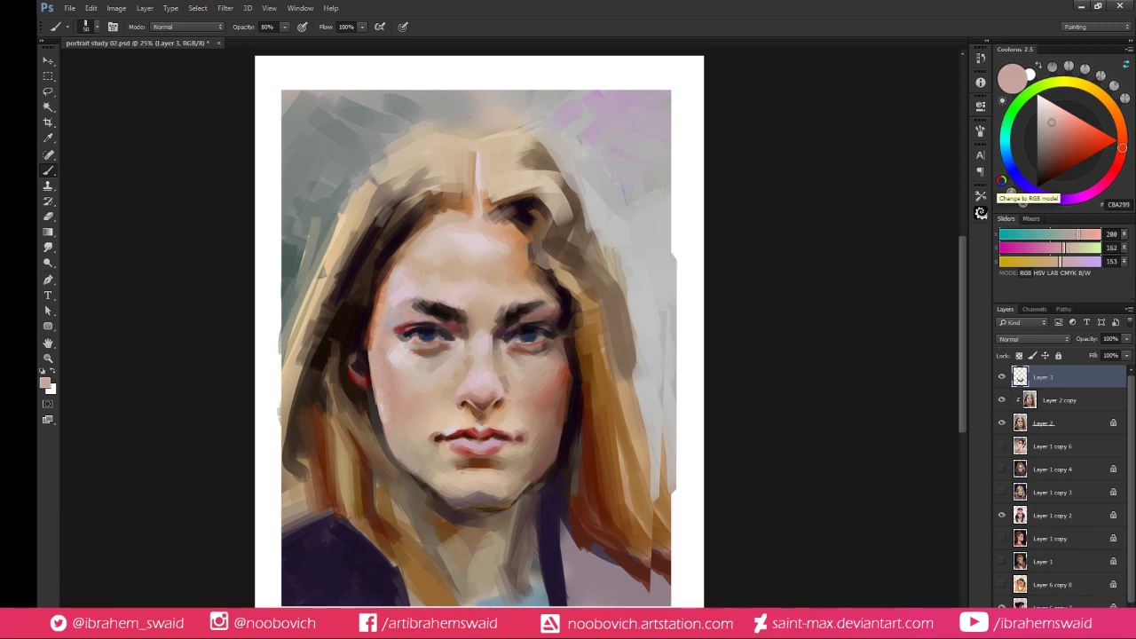
{"action": "left_click", "coordinate": [470, 365], "text": "alt"}
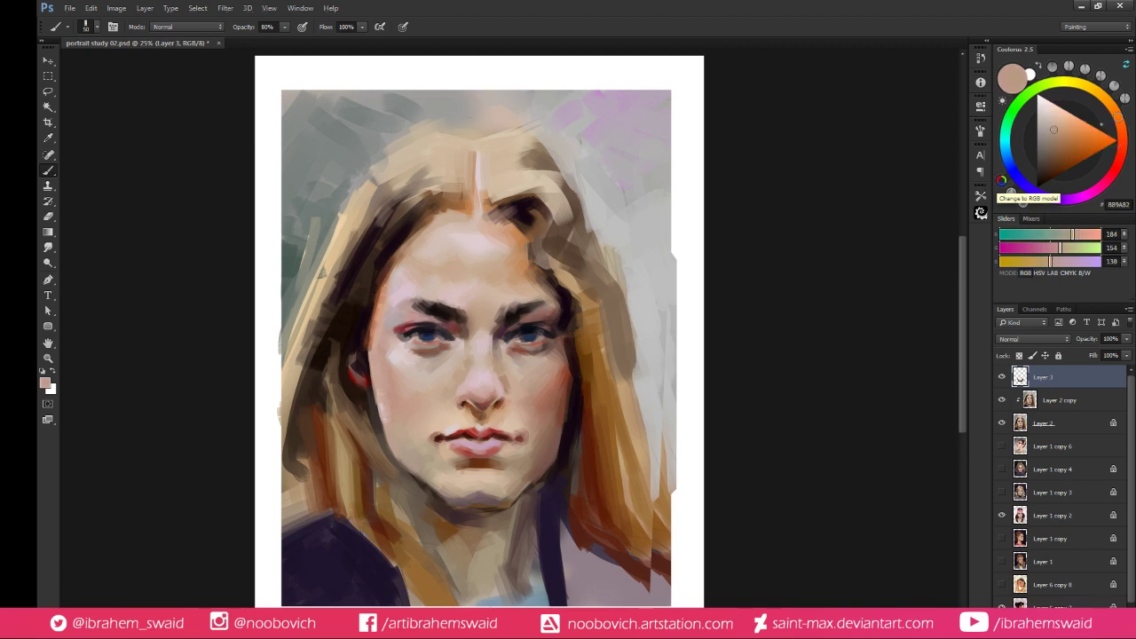
{"action": "key", "text": "]"}
{"action": "key", "text": "]"}
{"action": "left_click_drag", "start_coordinate": [479, 397], "coordinate": [477, 376]}
Brush a light sampled skin tone at the corner of the mouth and warm sampled tones beneath the lower lip
{"action": "left_click", "coordinate": [408, 353], "text": "alt"}
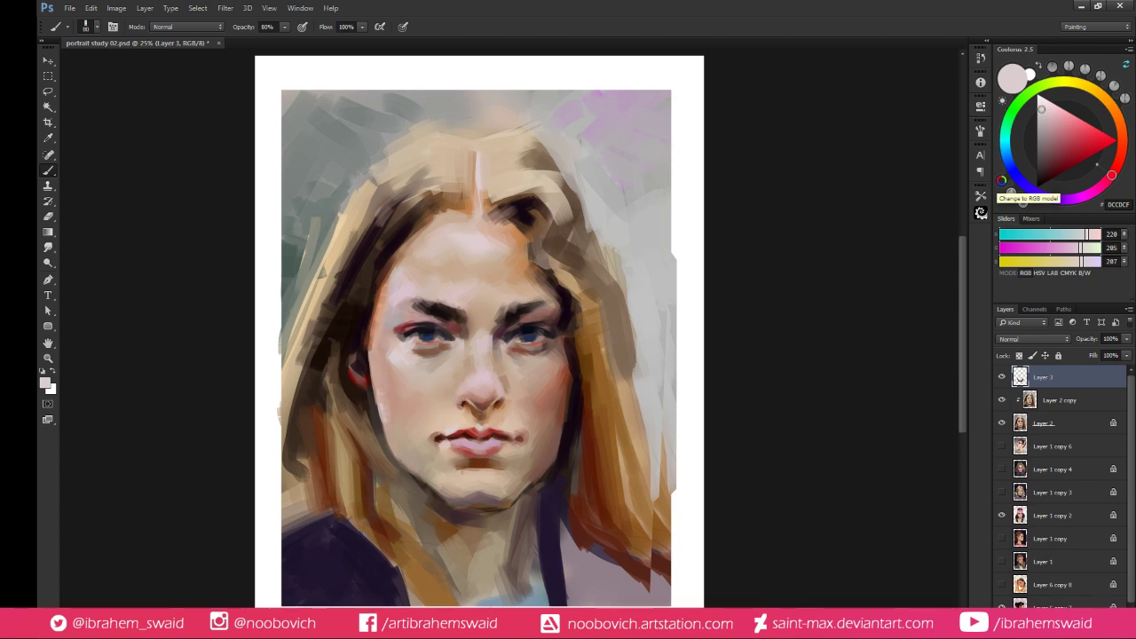
{"action": "left_click", "coordinate": [476, 463], "text": "alt"}
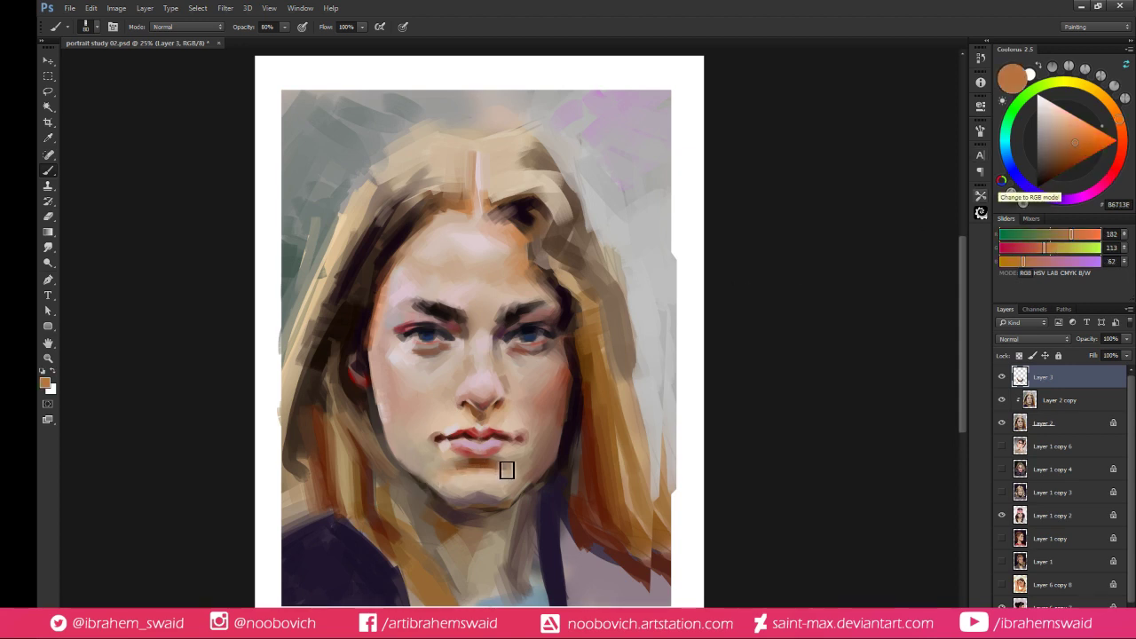
{"action": "left_click", "coordinate": [448, 471], "text": "alt"}
{"action": "left_click", "coordinate": [509, 463], "text": "alt"}
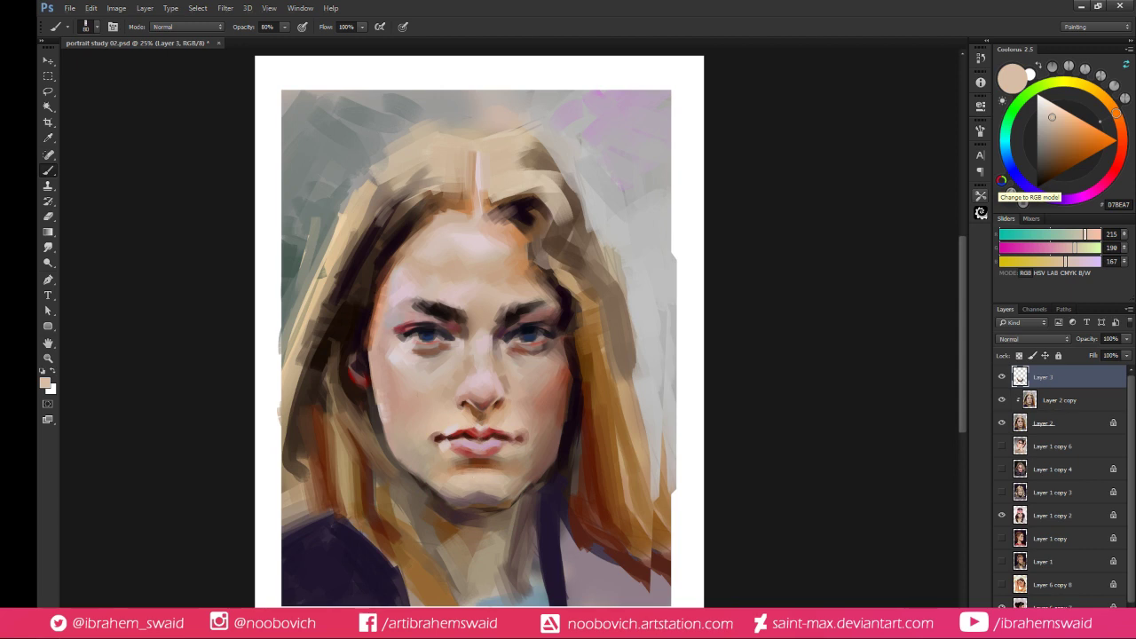
Blend the front and underside of the chin with beige and mauve-brown tones sampled from it
{"action": "left_click", "coordinate": [480, 484], "text": "alt"}
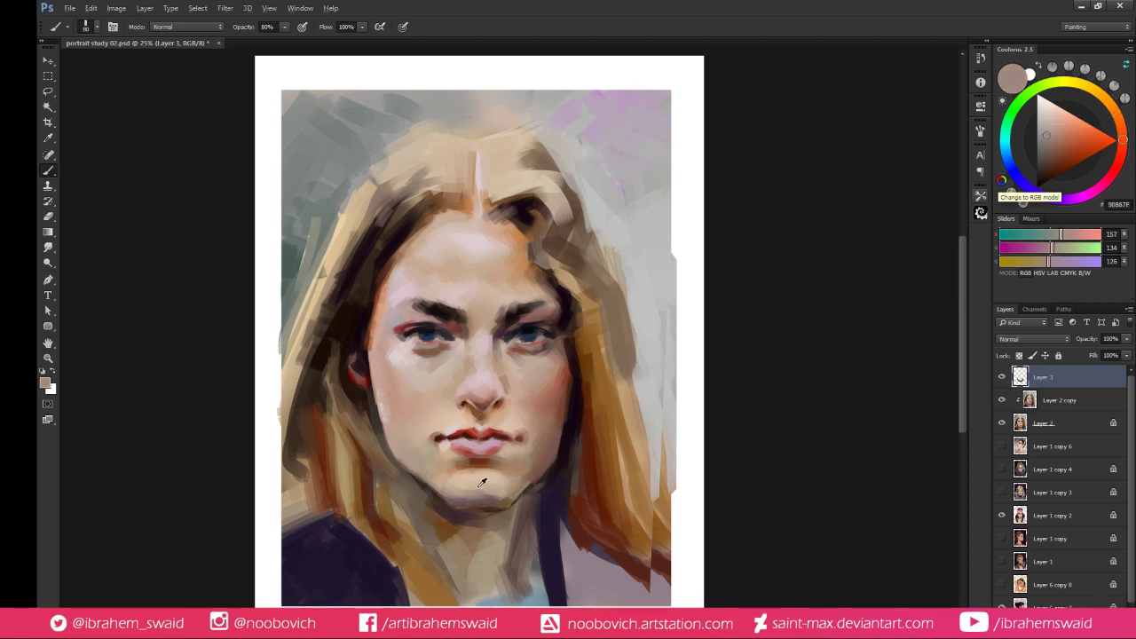
{"action": "left_click", "coordinate": [493, 489], "text": "alt"}
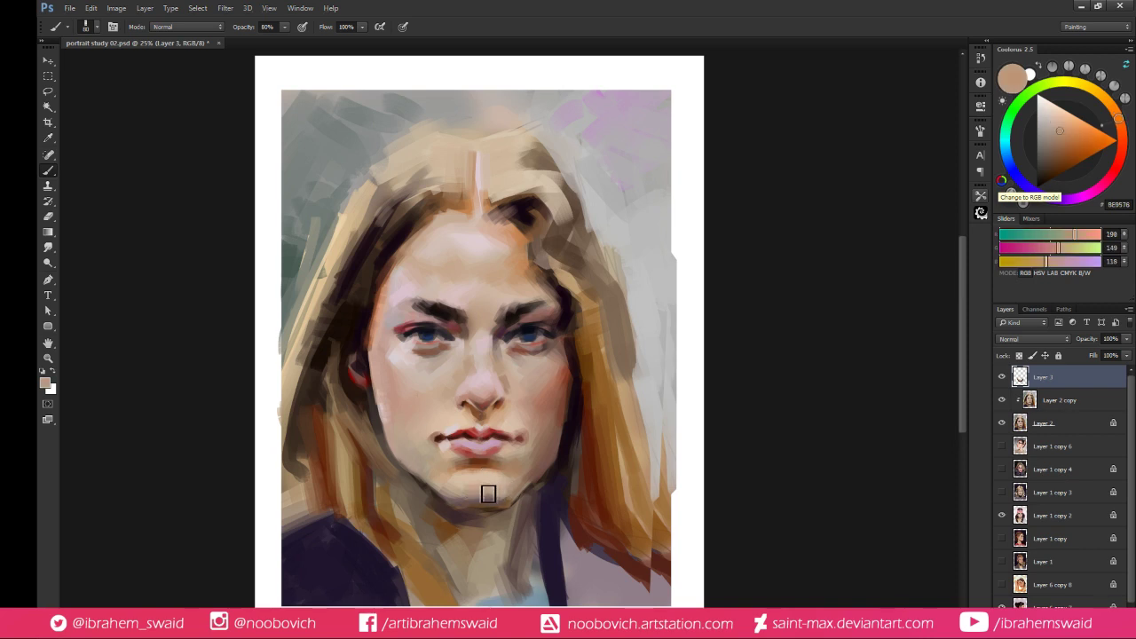
{"action": "left_click", "coordinate": [472, 491], "text": "alt"}
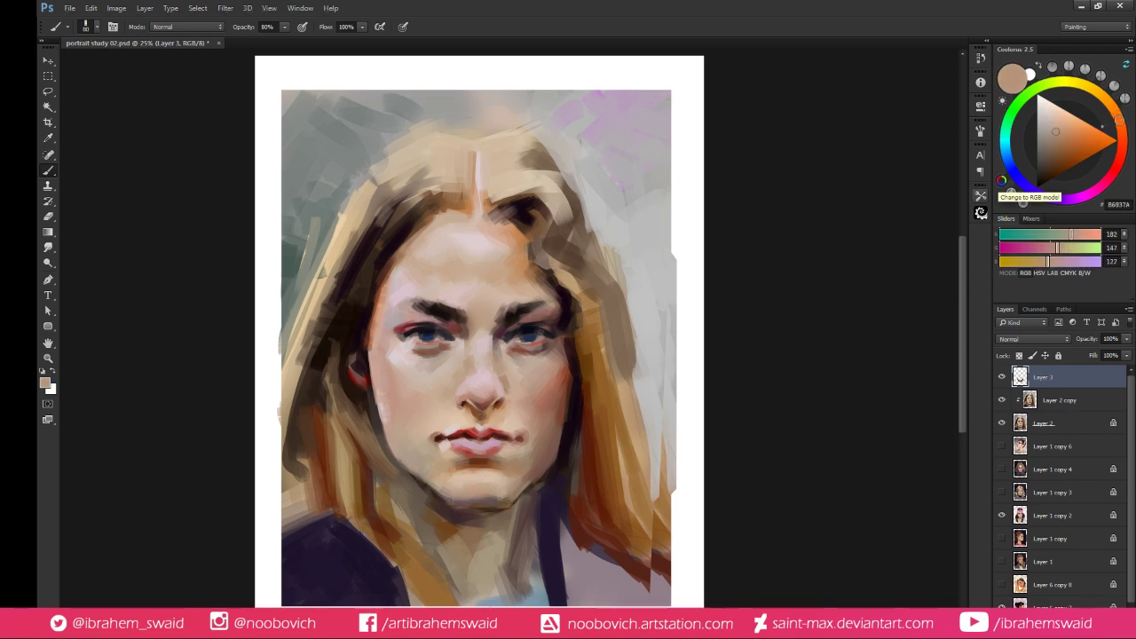
{"action": "left_click", "coordinate": [479, 502], "text": "alt"}
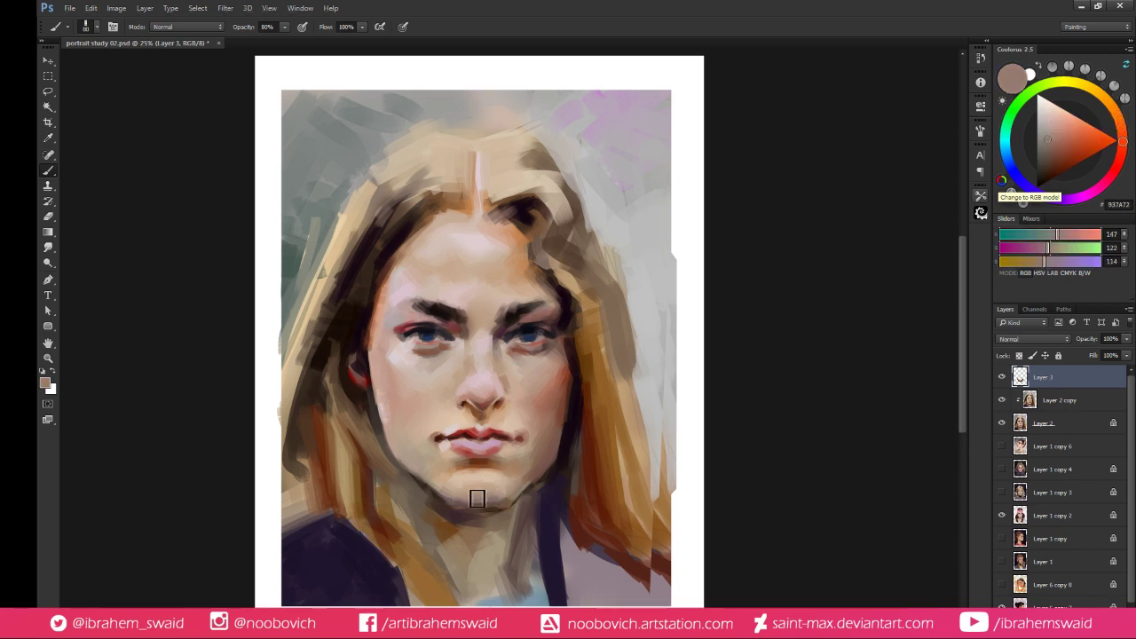
Redden the inner eye corners and right-hand lower lid with B87549, 9A1616 and 451010, deepening the accents with sampled darks
{"action": "left_click", "coordinate": [572, 410], "text": "alt"}
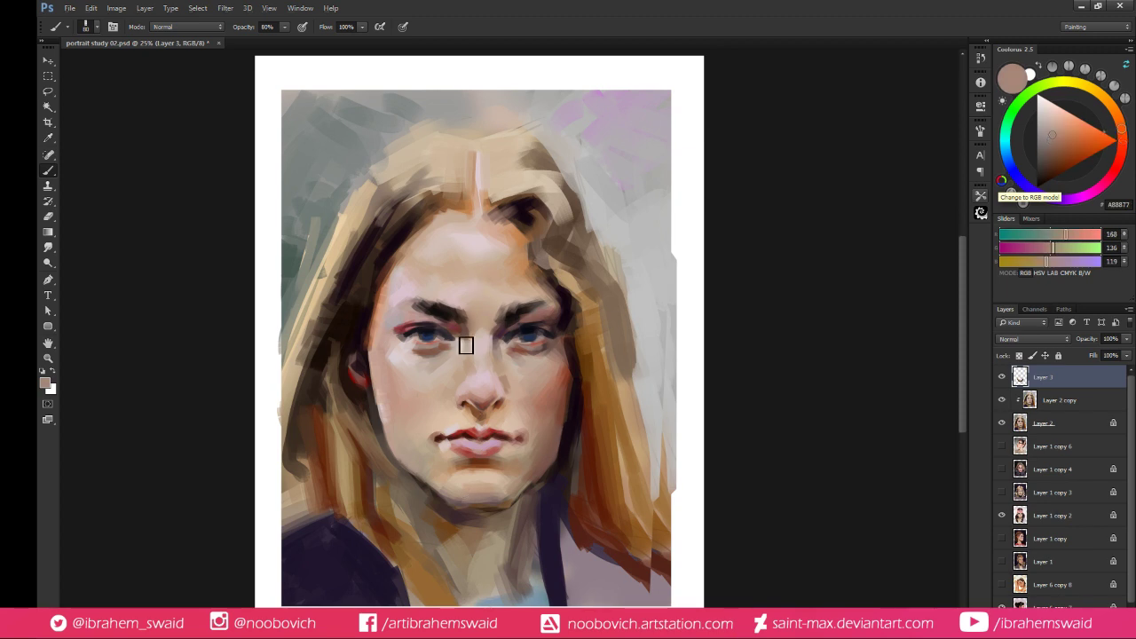
{"action": "left_click", "coordinate": [1069, 142]}
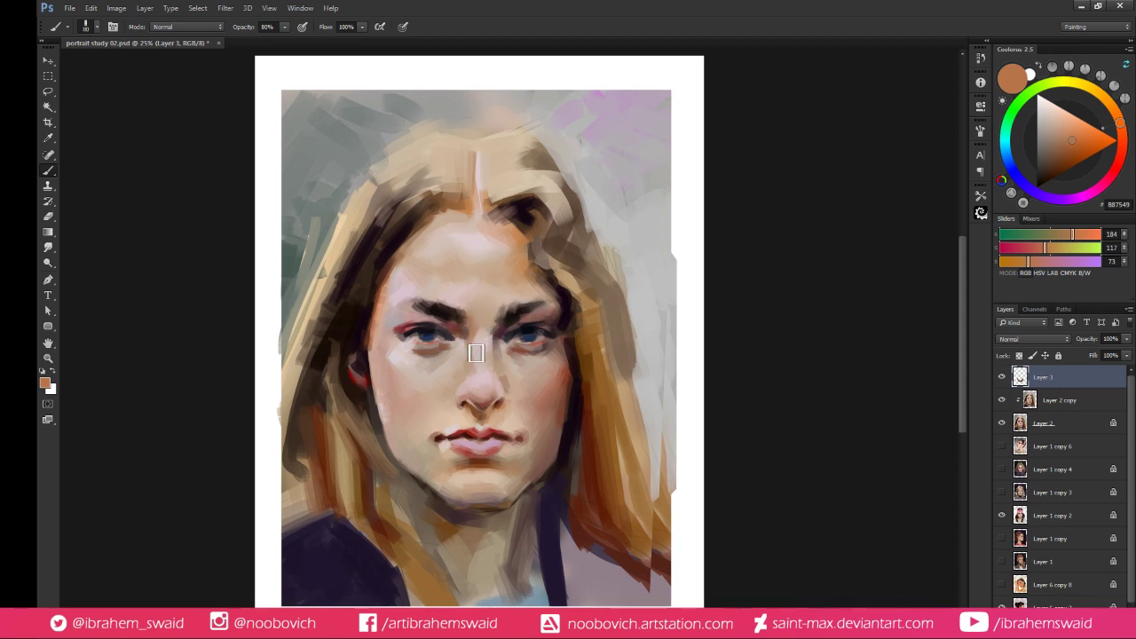
{"action": "left_click", "coordinate": [1078, 154]}
{"action": "left_click", "coordinate": [1115, 170]}
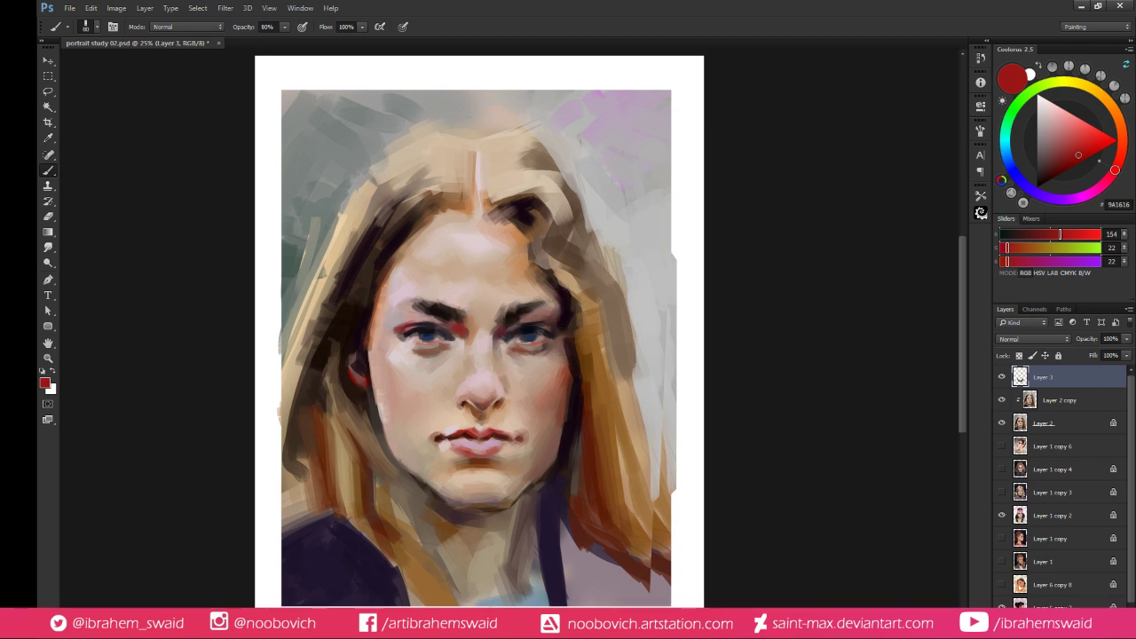
{"action": "left_click_drag", "start_coordinate": [1065, 168], "coordinate": [1054, 171]}
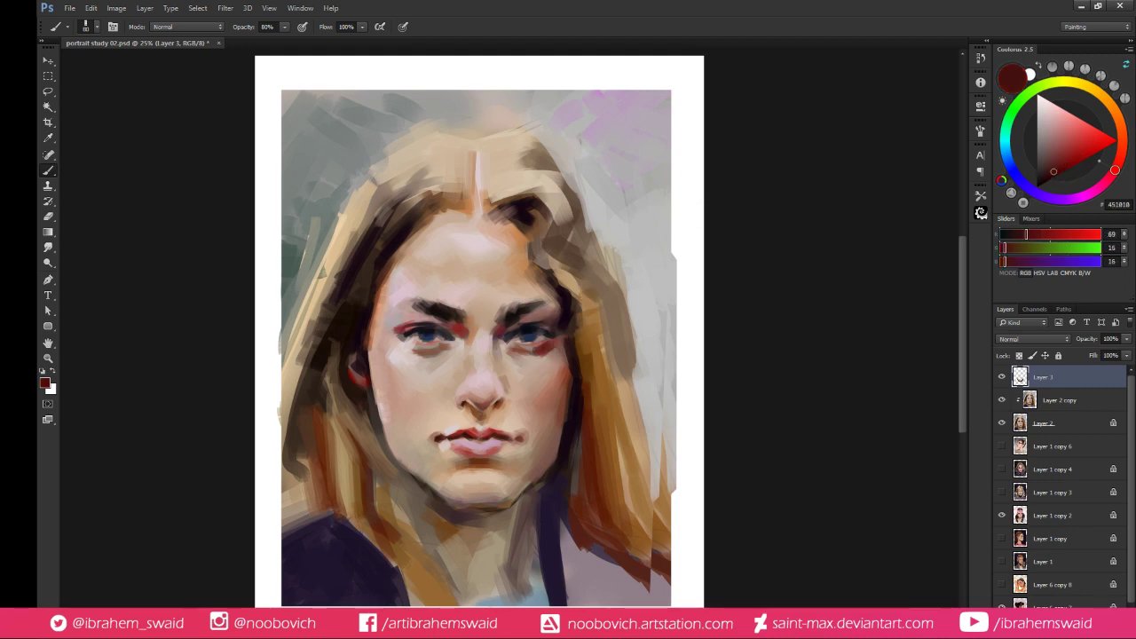
{"action": "left_click", "coordinate": [572, 327], "text": "alt"}
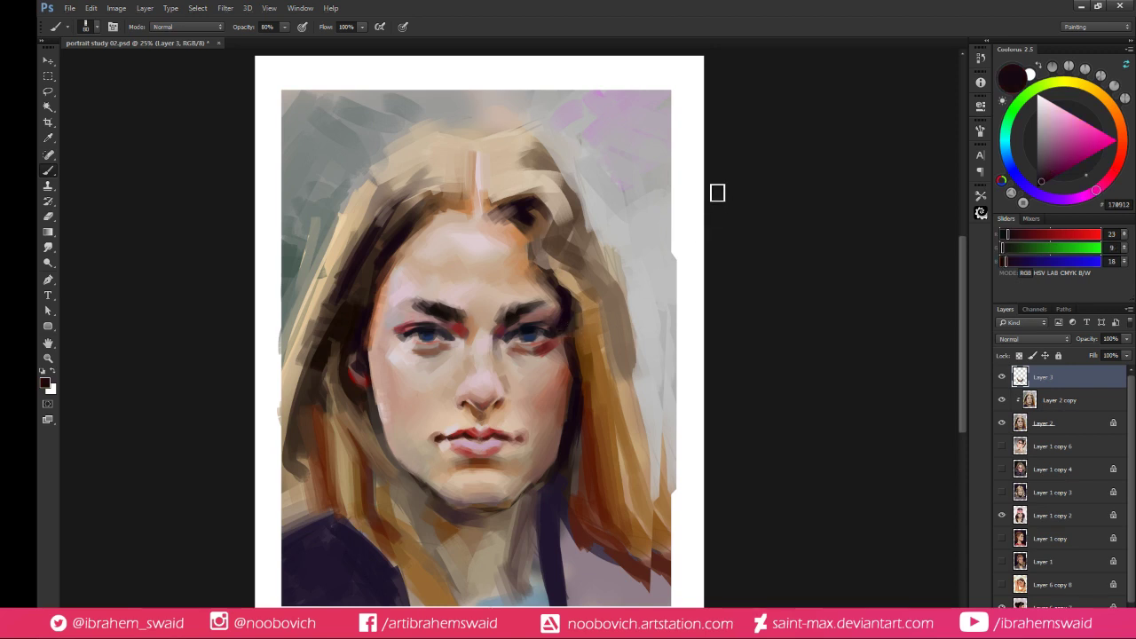
{"action": "left_click", "coordinate": [557, 319], "text": "alt"}
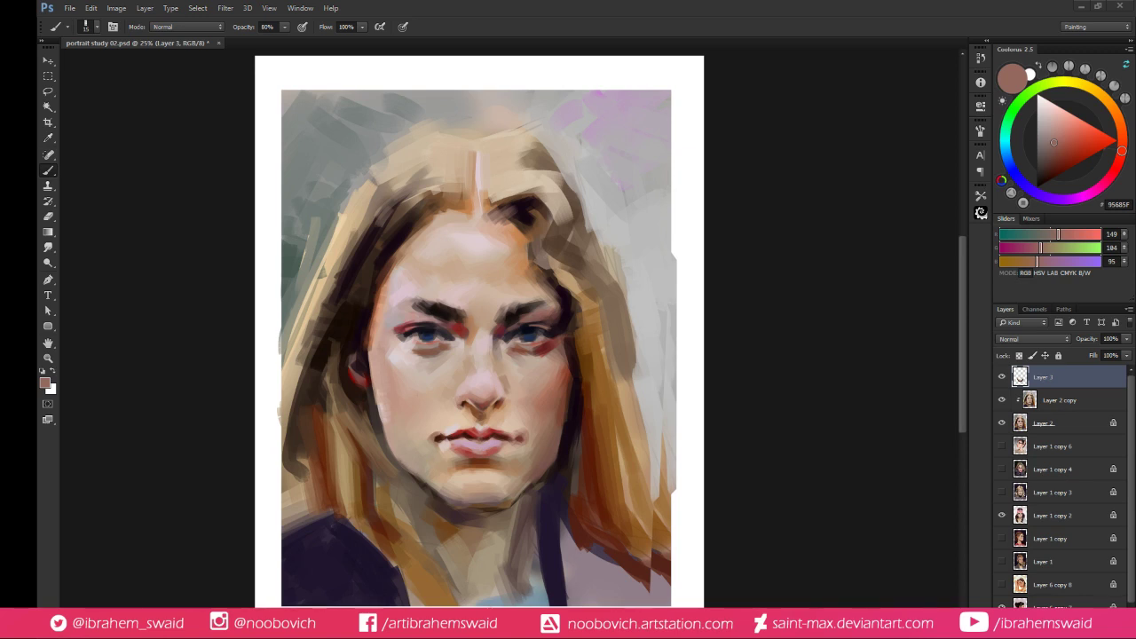
Darken the hair beside the ear and along the right-hand edge of the face with near-black and brown sampled tones
{"action": "left_click", "coordinate": [367, 355], "text": "alt"}
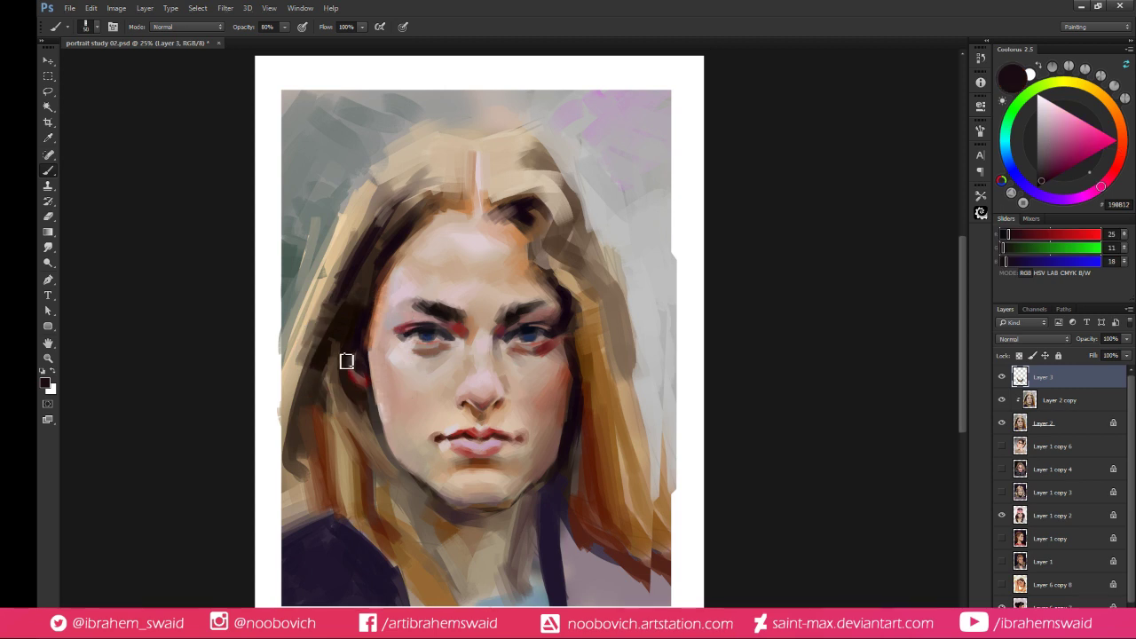
{"action": "key", "text": "bracketright"}
{"action": "left_click_drag", "start_coordinate": [344, 349], "coordinate": [330, 387]}
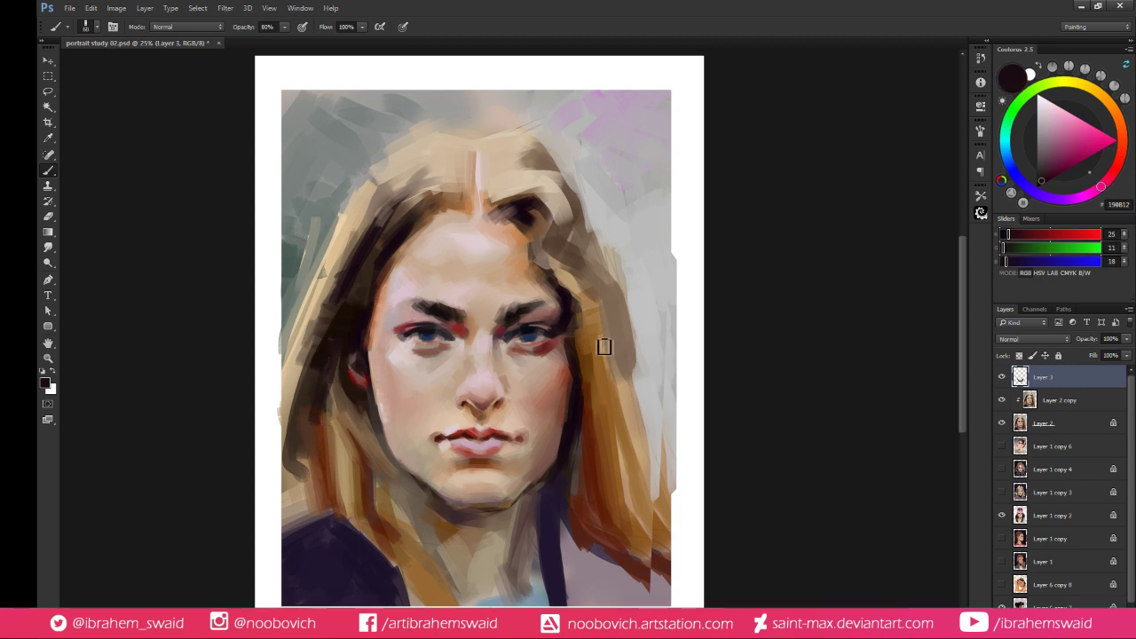
{"action": "left_click", "coordinate": [573, 360], "text": "alt"}
{"action": "left_click", "coordinate": [576, 354], "text": "alt"}
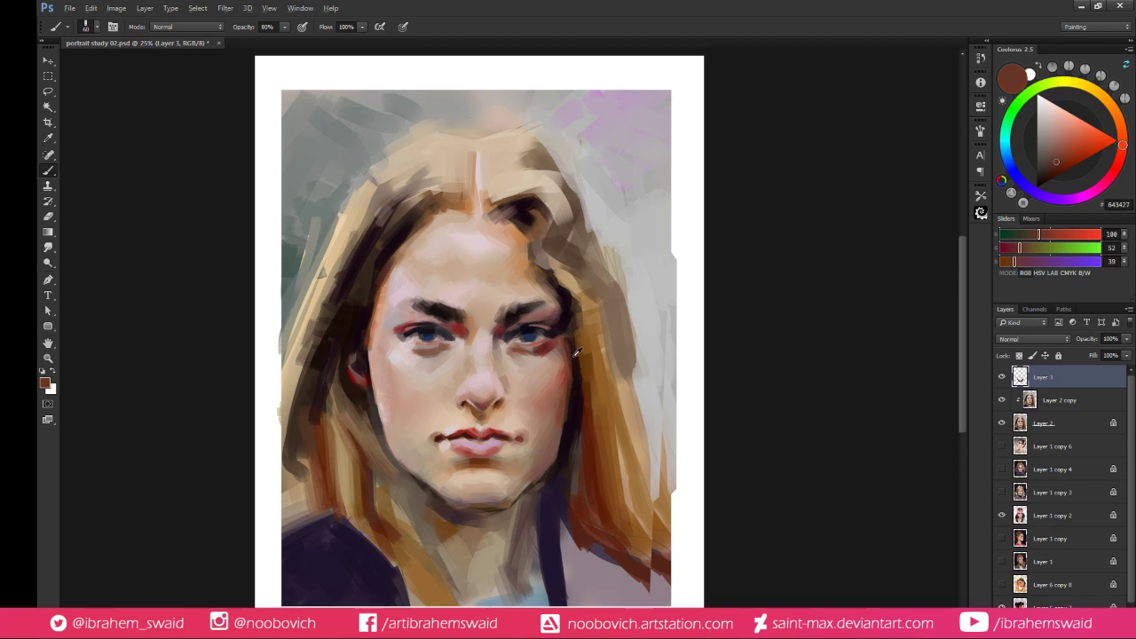
{"action": "left_click", "coordinate": [577, 353], "text": "alt"}
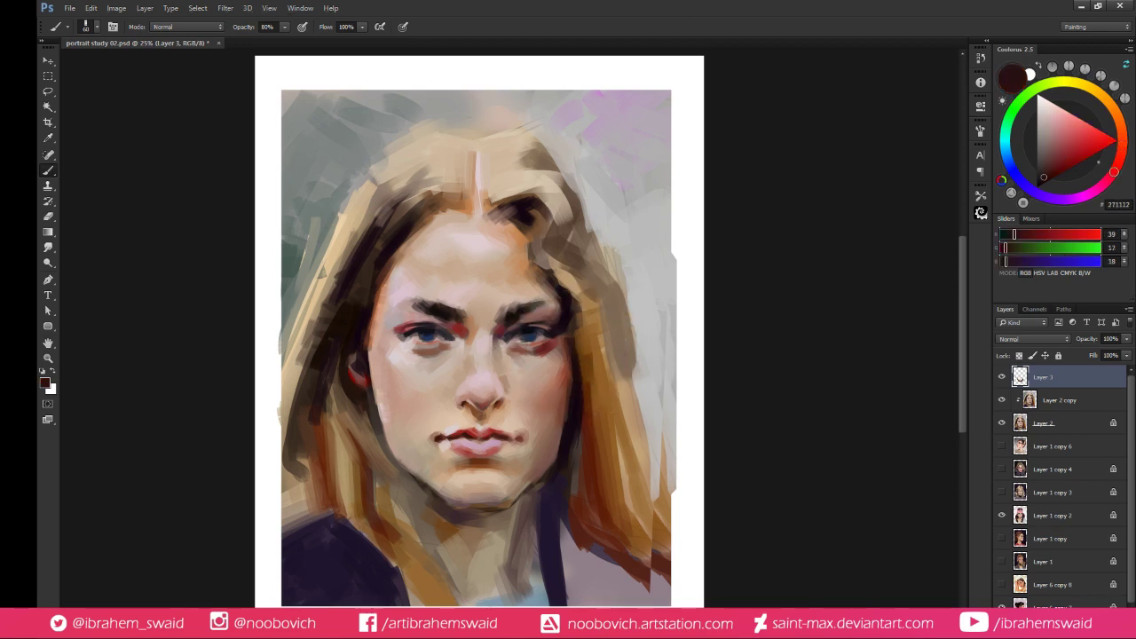
Shade the right-hand side of the nose in brown A3744A and the shadow beneath the lower lip in dark brown 432810
{"action": "left_click", "coordinate": [501, 361], "text": "alt"}
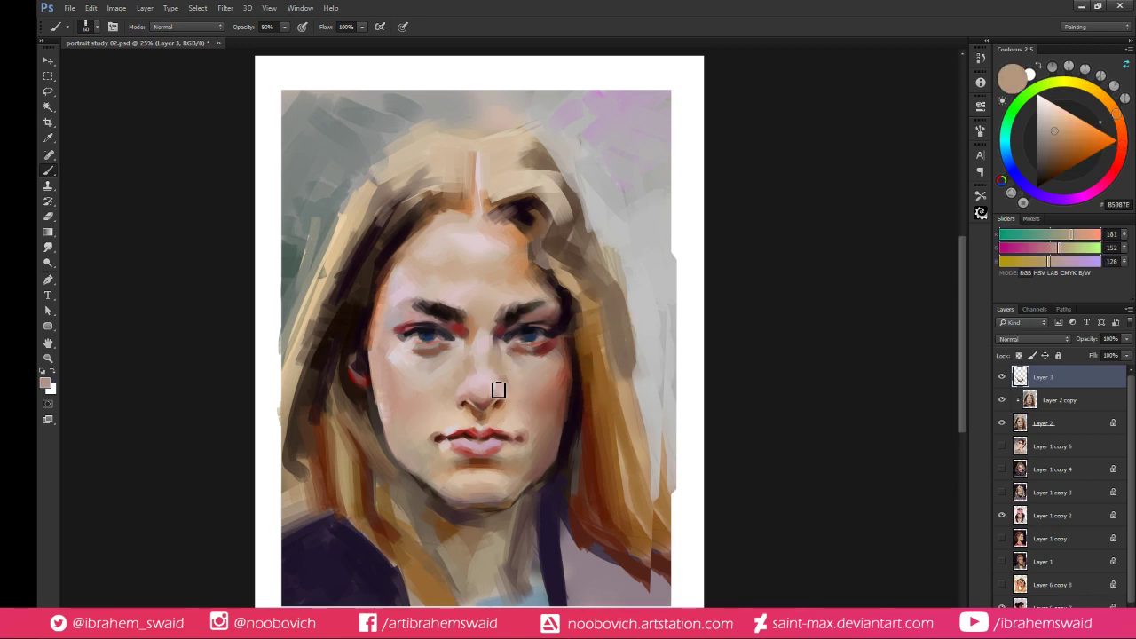
{"action": "left_click", "coordinate": [1064, 145]}
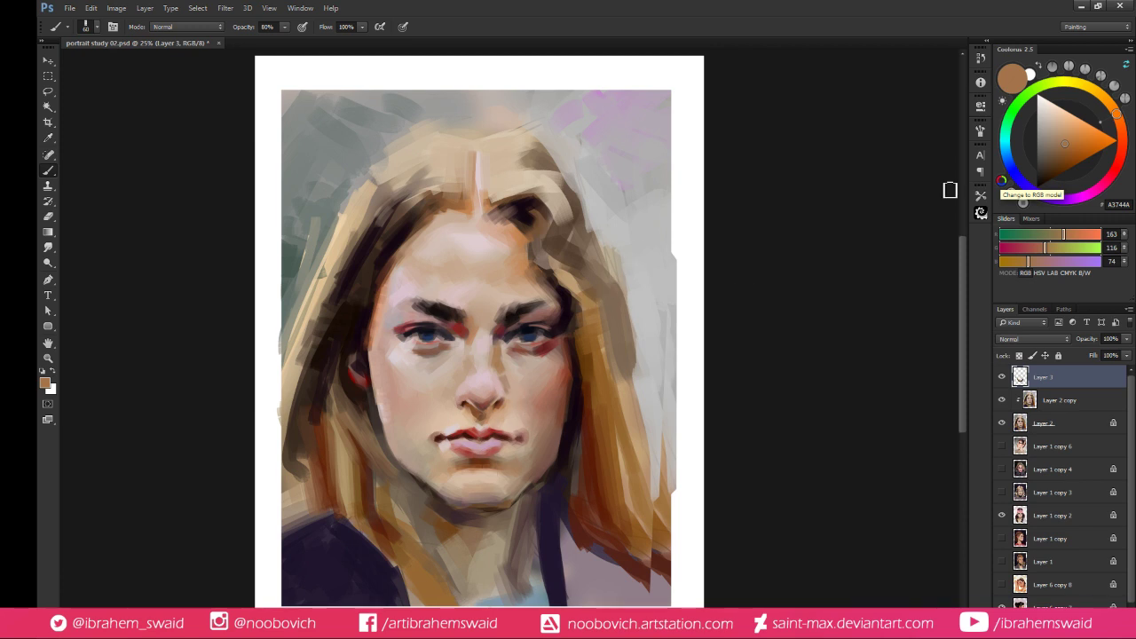
{"action": "left_click", "coordinate": [1054, 173]}
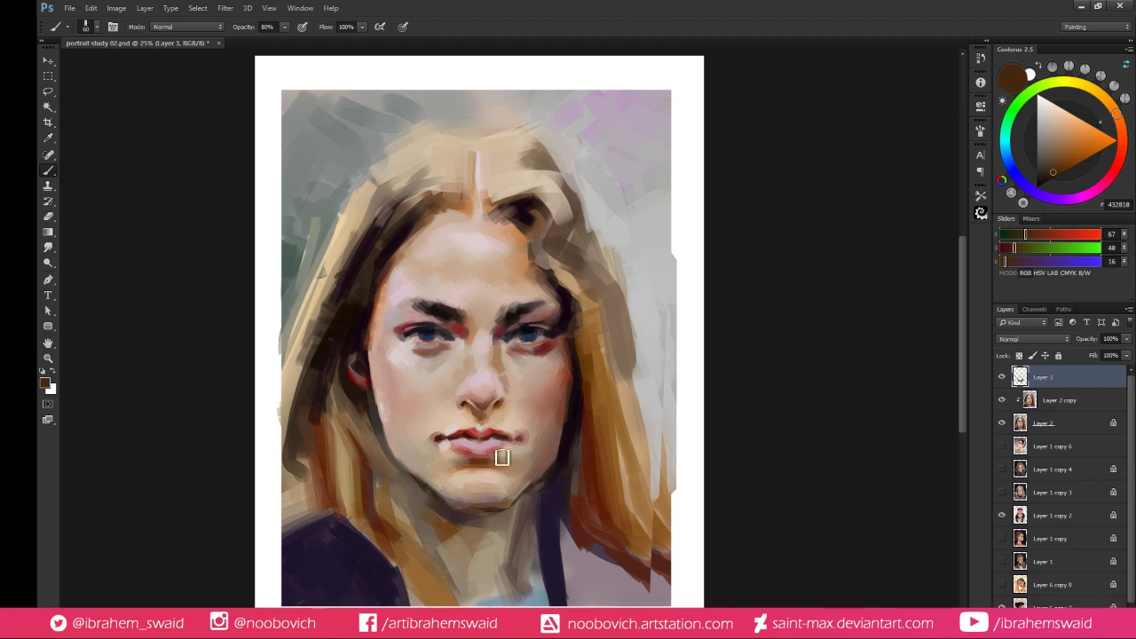
{"action": "left_click_drag", "start_coordinate": [480, 463], "coordinate": [500, 466]}
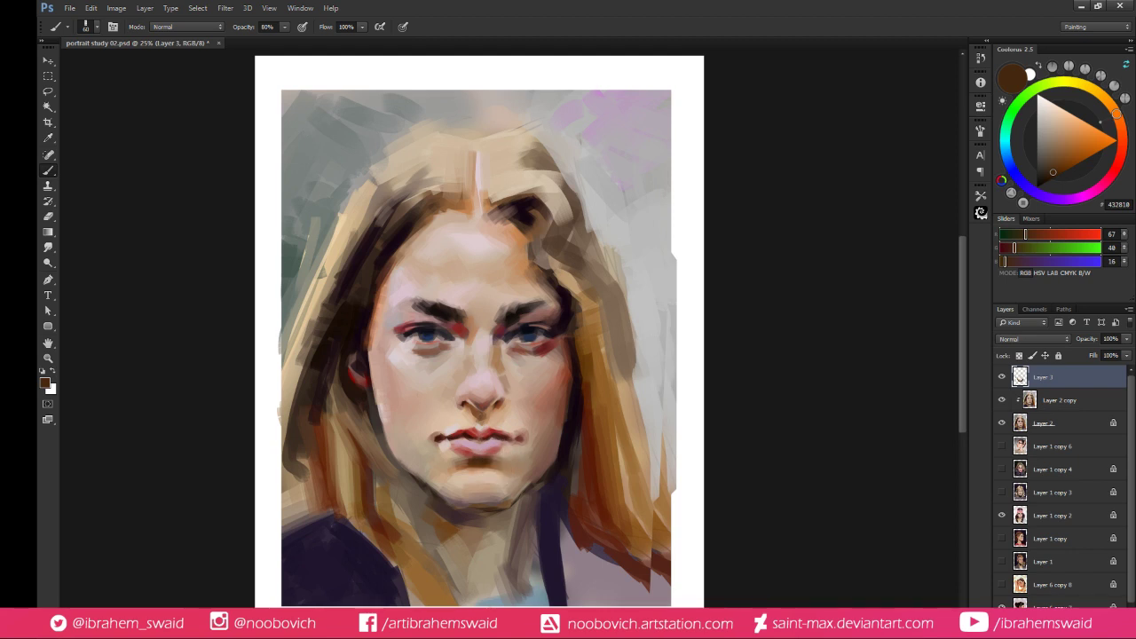
{"action": "left_click", "coordinate": [523, 464], "text": "alt"}
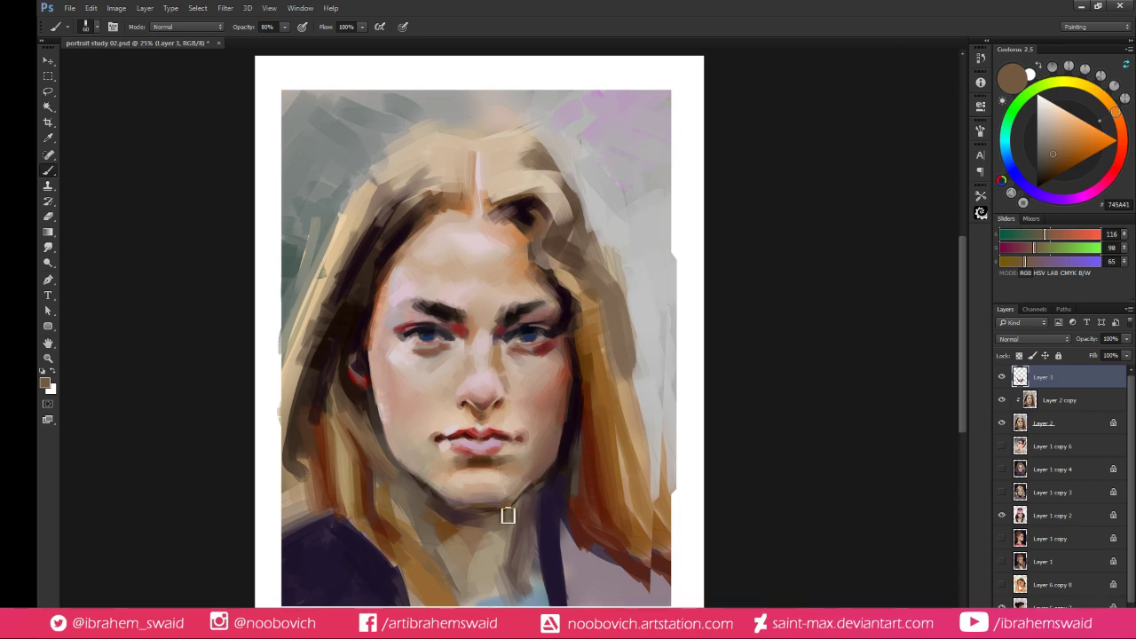
{"action": "left_click", "coordinate": [571, 569], "text": "alt"}
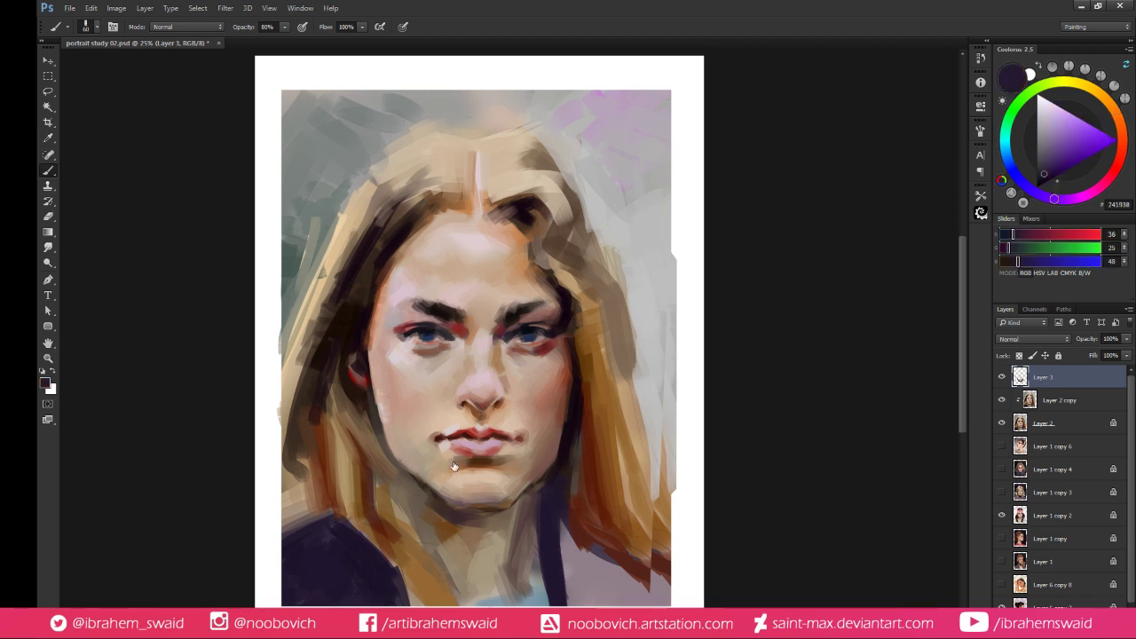
{"action": "left_click_drag", "start_coordinate": [684, 577], "coordinate": [582, 446]}
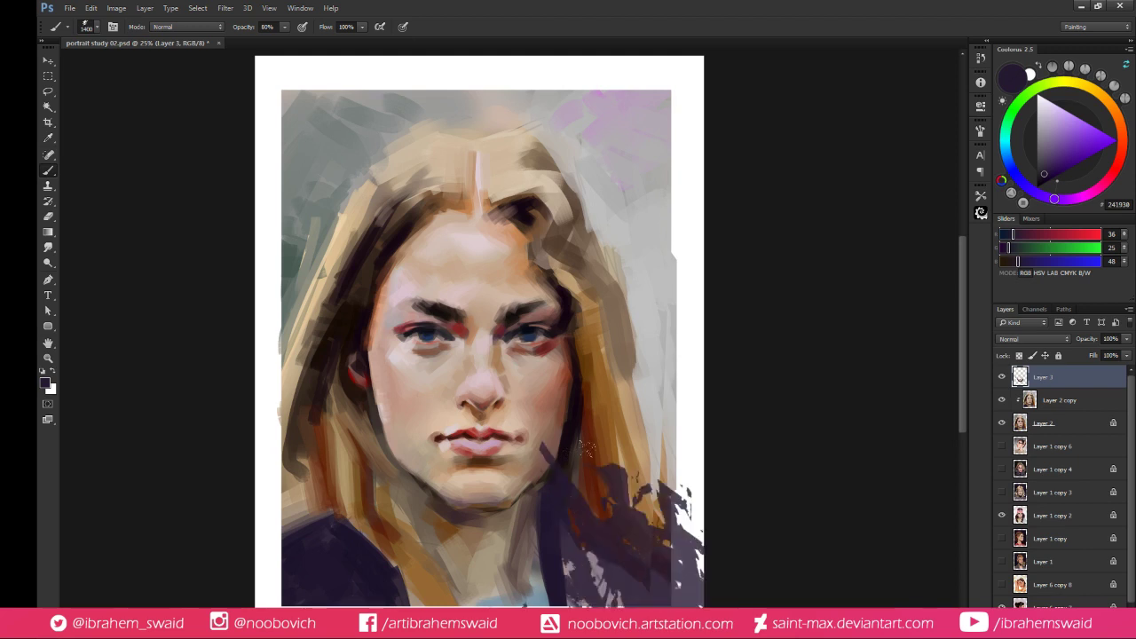
{"action": "key", "text": "ctrl+z"}
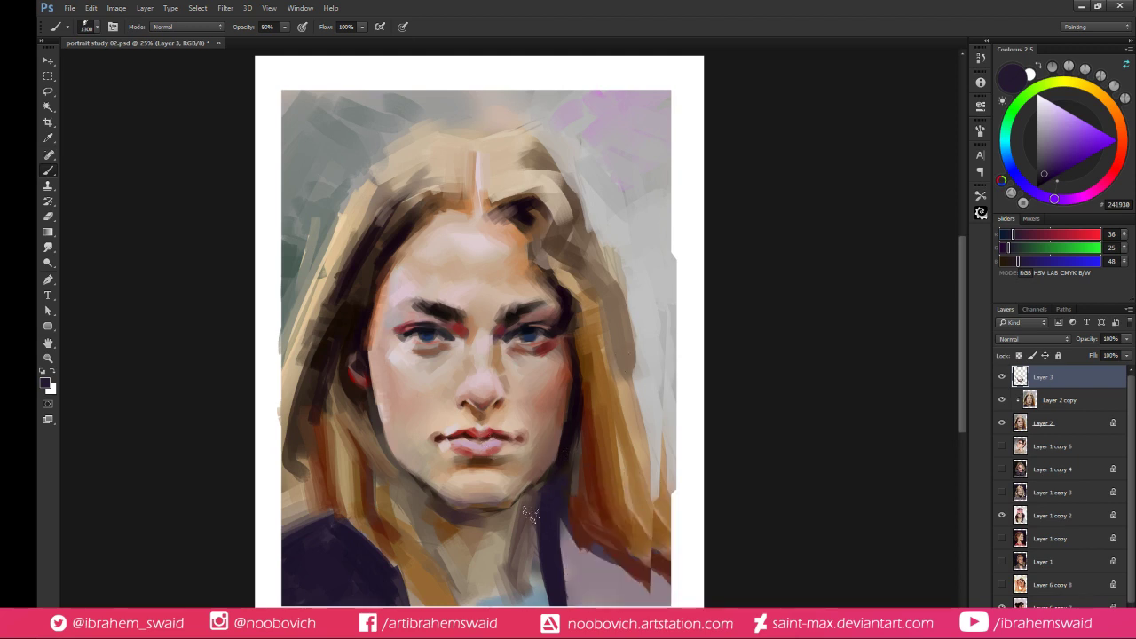
Paint the background along the portrait's right-hand edge in light grey BBBBBB with a large textured brush
{"action": "left_click", "coordinate": [659, 381], "text": "alt"}
{"action": "mouse_move", "coordinate": [678, 257]}
{"action": "left_mouse_down"}
{"action": "mouse_move", "coordinate": [674, 562]}
{"action": "mouse_move", "coordinate": [673, 515]}
{"action": "left_mouse_up"}
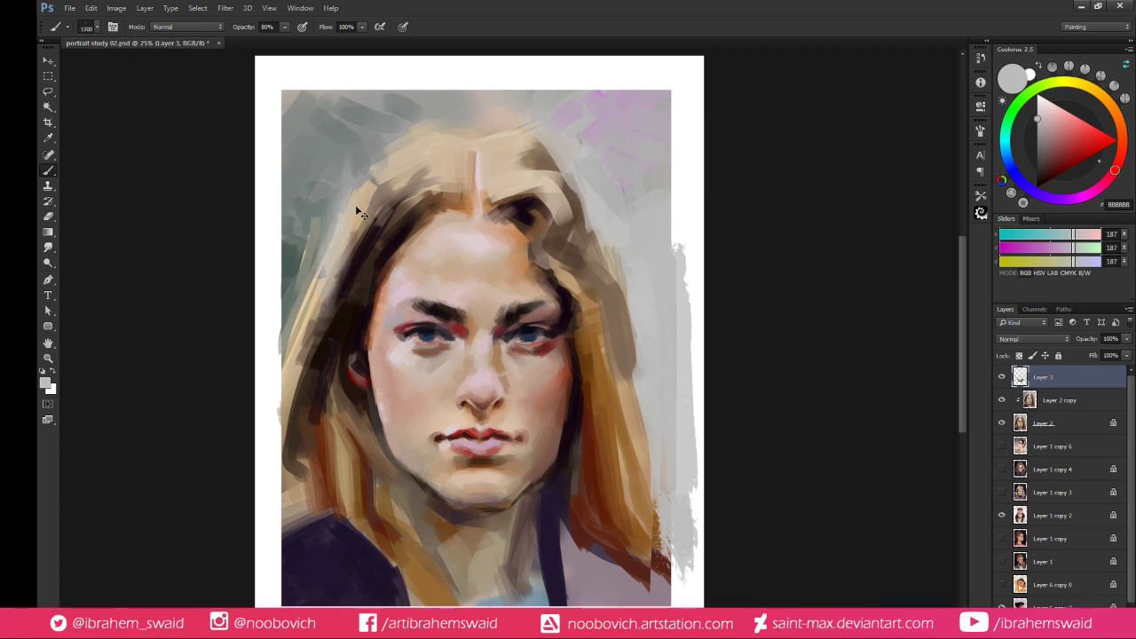
Reduce the textured brush to 400 px and brush sampled blond D8BC93 over the outer edges of the hair
{"action": "key", "text": "bracketleft"}
{"action": "key", "text": "bracketleft"}
{"action": "key", "text": "bracketleft"}
{"action": "key", "text": "bracketleft"}
{"action": "key", "text": "bracketleft"}
{"action": "key", "text": "bracketleft"}
{"action": "key", "text": "bracketleft"}
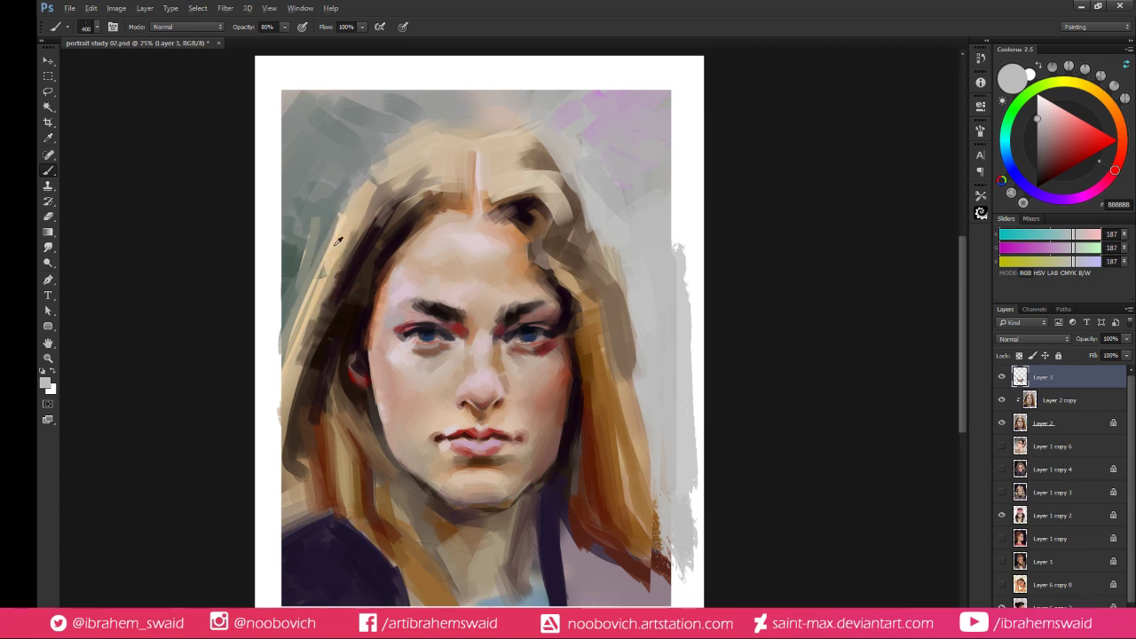
{"action": "left_click", "coordinate": [324, 261], "text": "alt"}
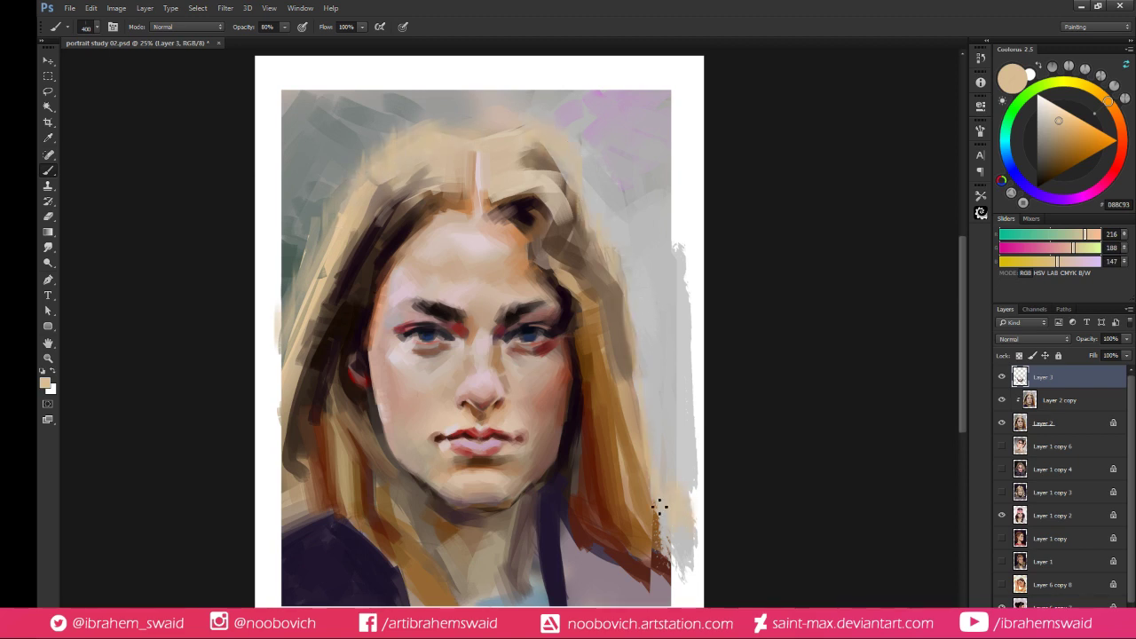
Brush sampled pale skin tones D8C0CB, D0BEB7 and D8CDD1 over the cheek on the portrait's left-hand side
{"action": "left_click", "coordinate": [415, 270], "text": "alt"}
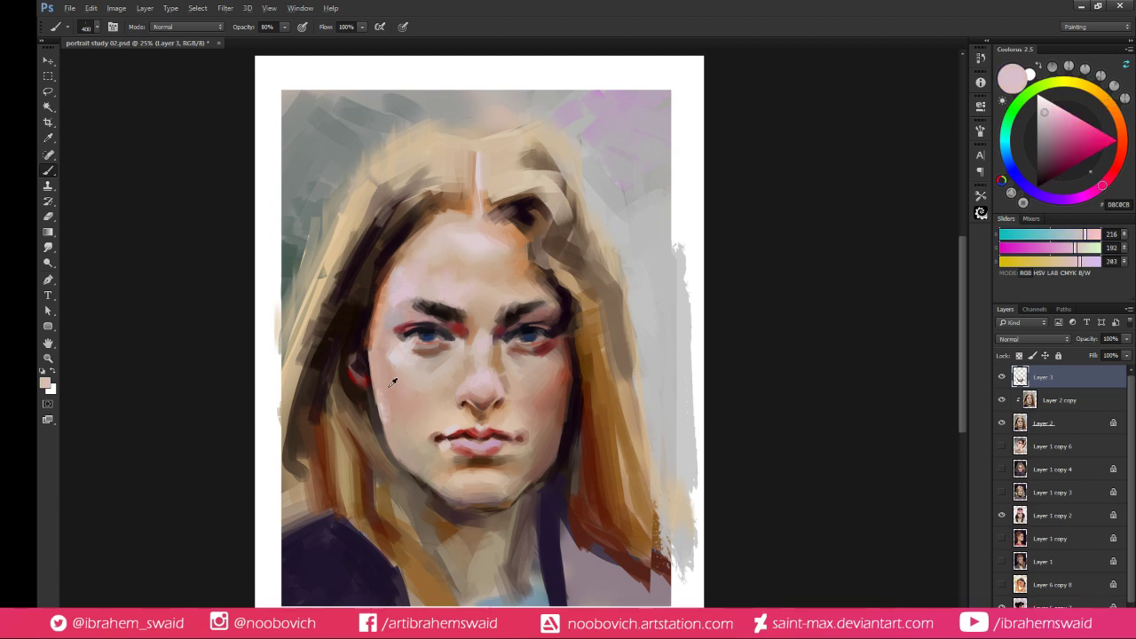
{"action": "left_click", "coordinate": [404, 362], "text": "alt"}
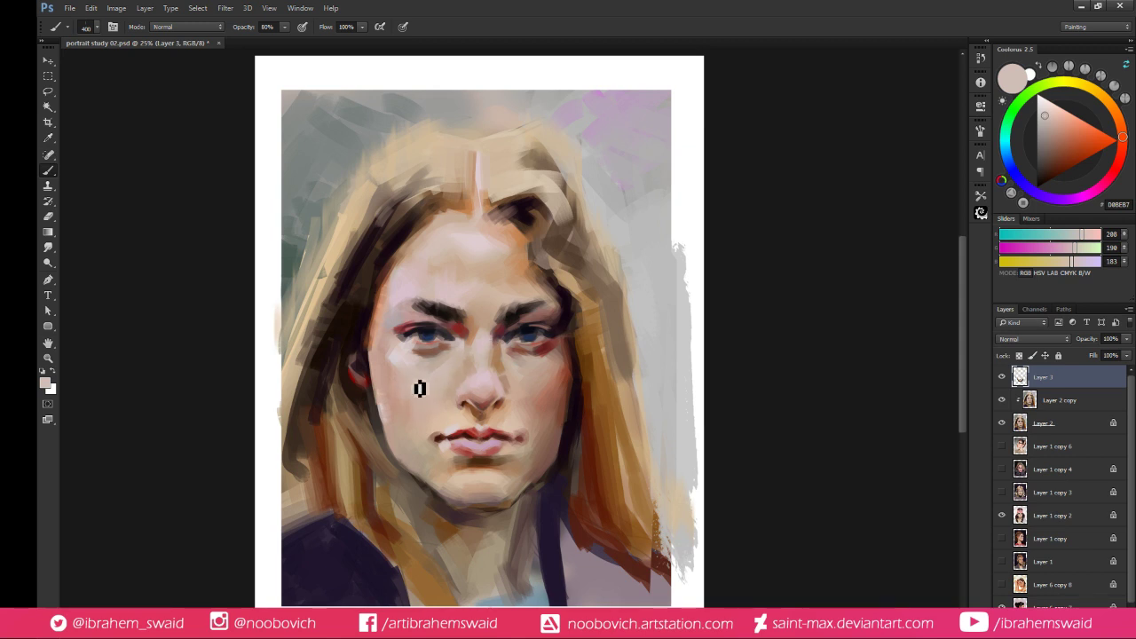
{"action": "left_click", "coordinate": [407, 355], "text": "alt"}
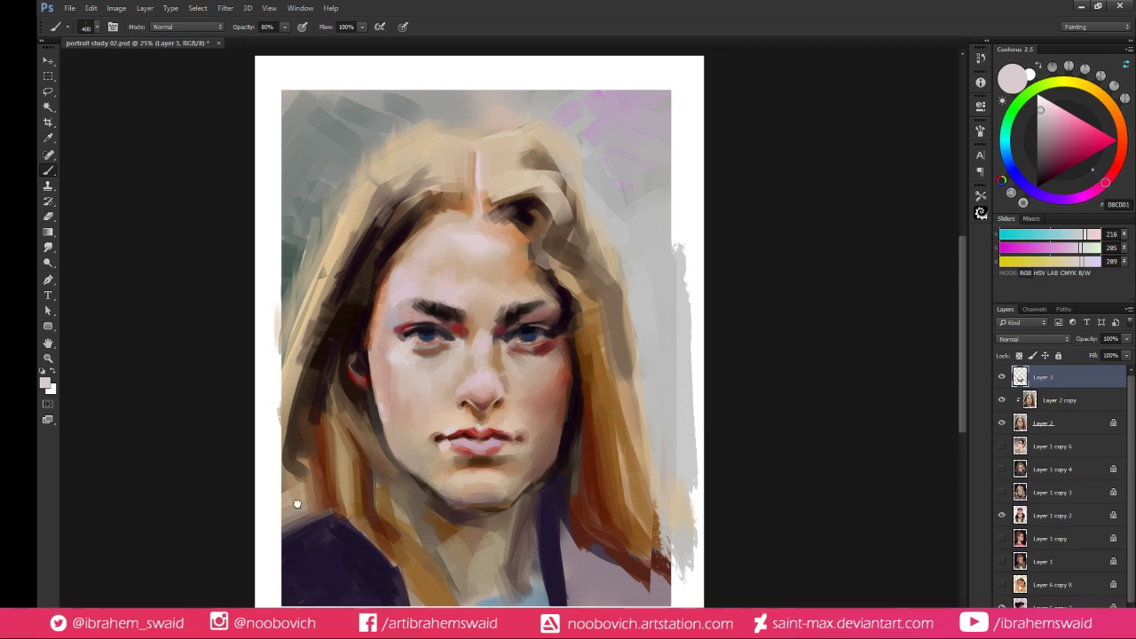
Repaint the upper right-hand background with green-grey and sampled grey B1ADB1 using the 175 px textured brush, and clip Layer 3 to the layer below
{"action": "left_click_drag", "start_coordinate": [621, 186], "coordinate": [653, 253]}
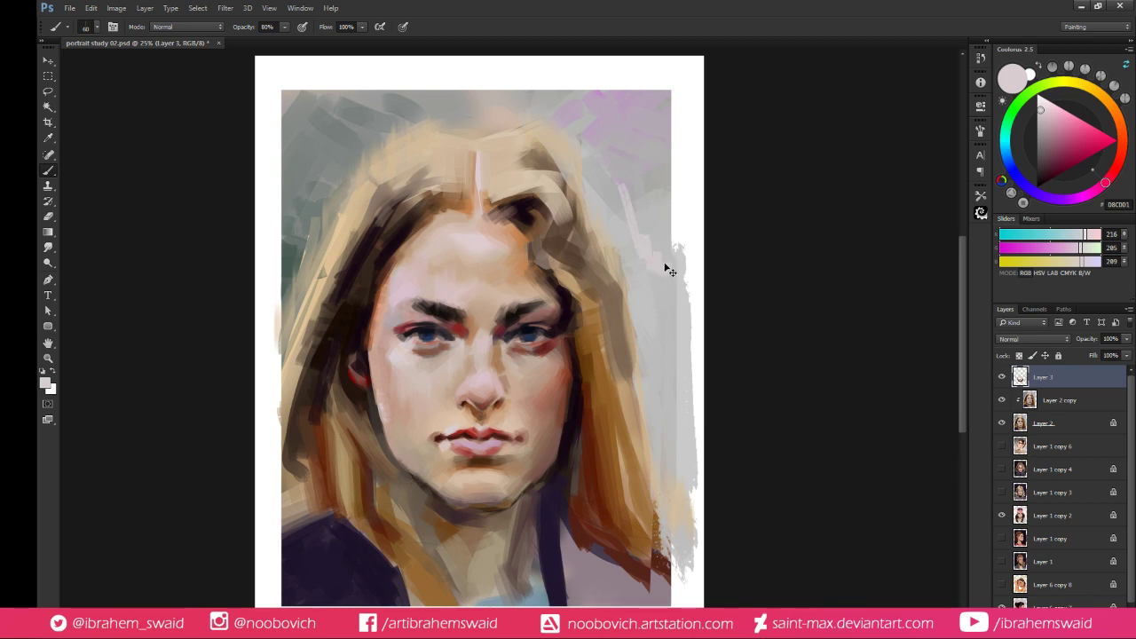
{"action": "key", "text": "ctrl+z"}
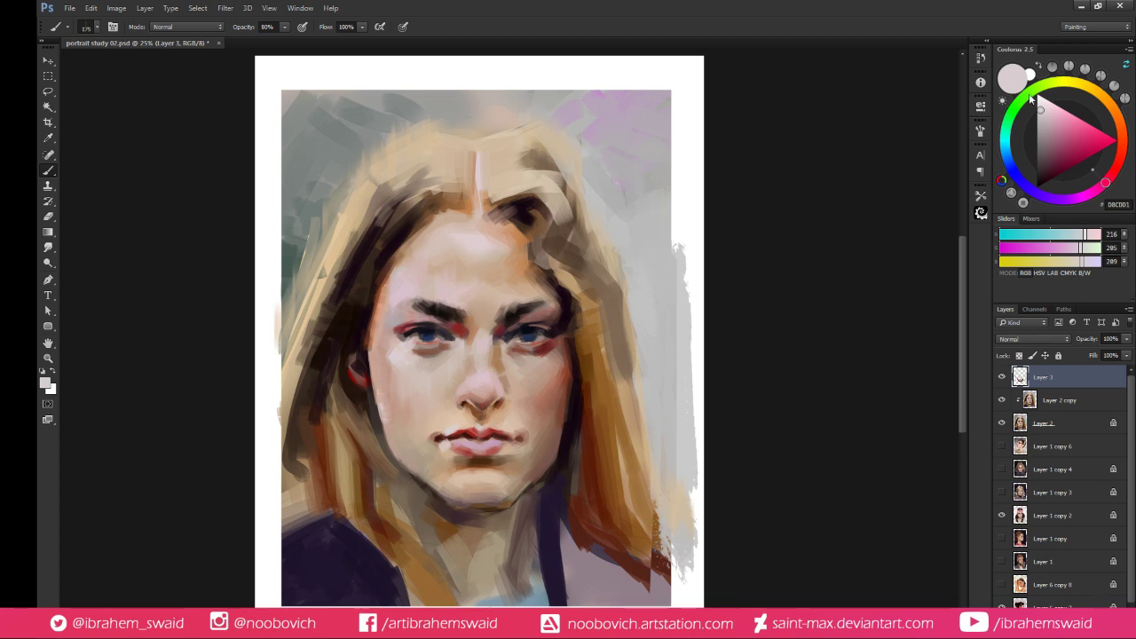
{"action": "left_click", "coordinate": [1029, 93]}
{"action": "left_click", "coordinate": [1027, 118]}
{"action": "mouse_move", "coordinate": [627, 108]}
{"action": "left_mouse_down"}
{"action": "mouse_move", "coordinate": [664, 96]}
{"action": "mouse_move", "coordinate": [629, 90]}
{"action": "mouse_move", "coordinate": [625, 70]}
{"action": "mouse_move", "coordinate": [628, 115]}
{"action": "mouse_move", "coordinate": [598, 89]}
{"action": "mouse_move", "coordinate": [569, 100]}
{"action": "mouse_move", "coordinate": [620, 137]}
{"action": "mouse_move", "coordinate": [619, 177]}
{"action": "mouse_move", "coordinate": [632, 188]}
{"action": "mouse_move", "coordinate": [663, 146]}
{"action": "mouse_move", "coordinate": [669, 188]}
{"action": "mouse_move", "coordinate": [685, 156]}
{"action": "mouse_move", "coordinate": [653, 121]}
{"action": "mouse_move", "coordinate": [656, 205]}
{"action": "mouse_move", "coordinate": [673, 267]}
{"action": "left_mouse_up"}
{"action": "left_click", "coordinate": [617, 175], "text": "alt"}
{"action": "left_click_drag", "start_coordinate": [551, 80], "coordinate": [515, 104]}
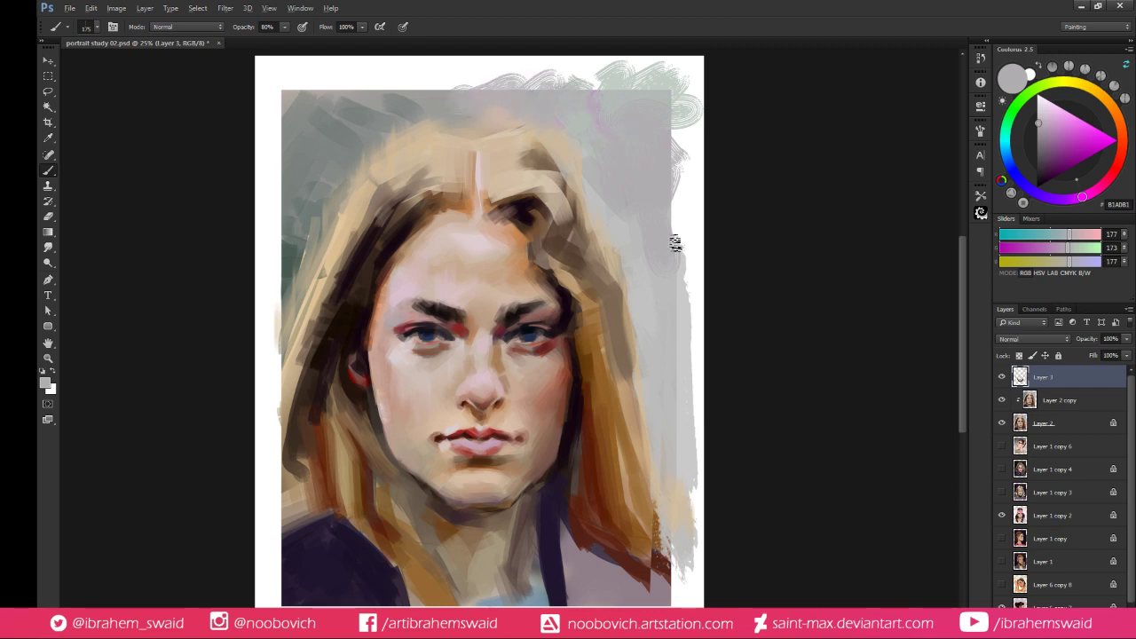
{"action": "left_click", "coordinate": [1049, 387], "text": "alt"}
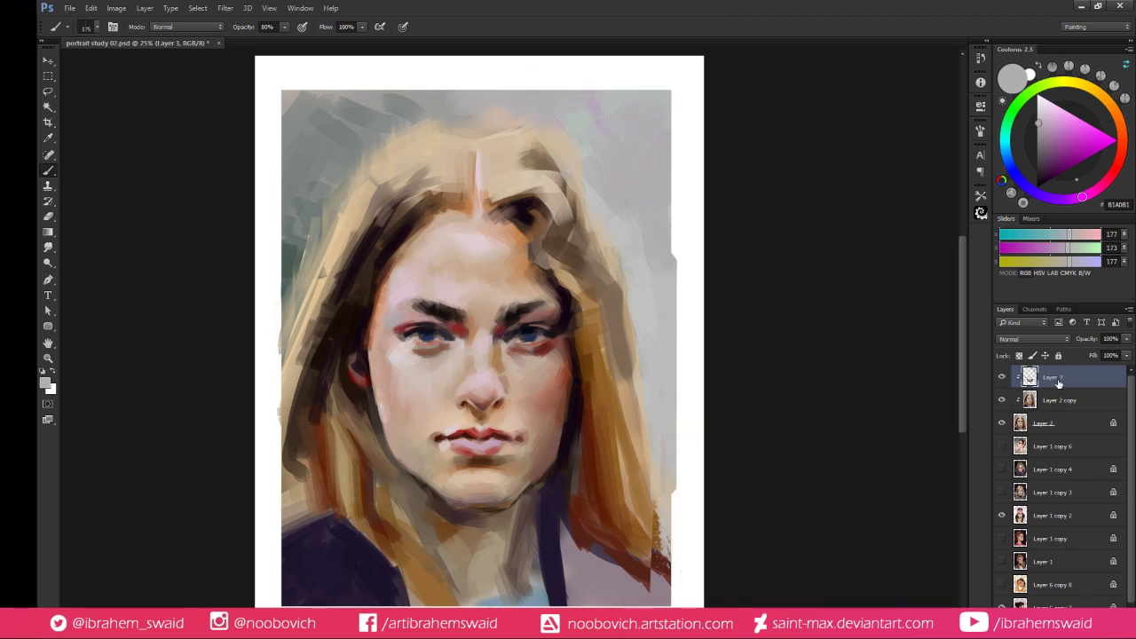
Repaint the upper left-hand background around the hair with sampled greys and dark green-grey 6D7773
{"action": "left_click", "coordinate": [315, 125], "text": "alt"}
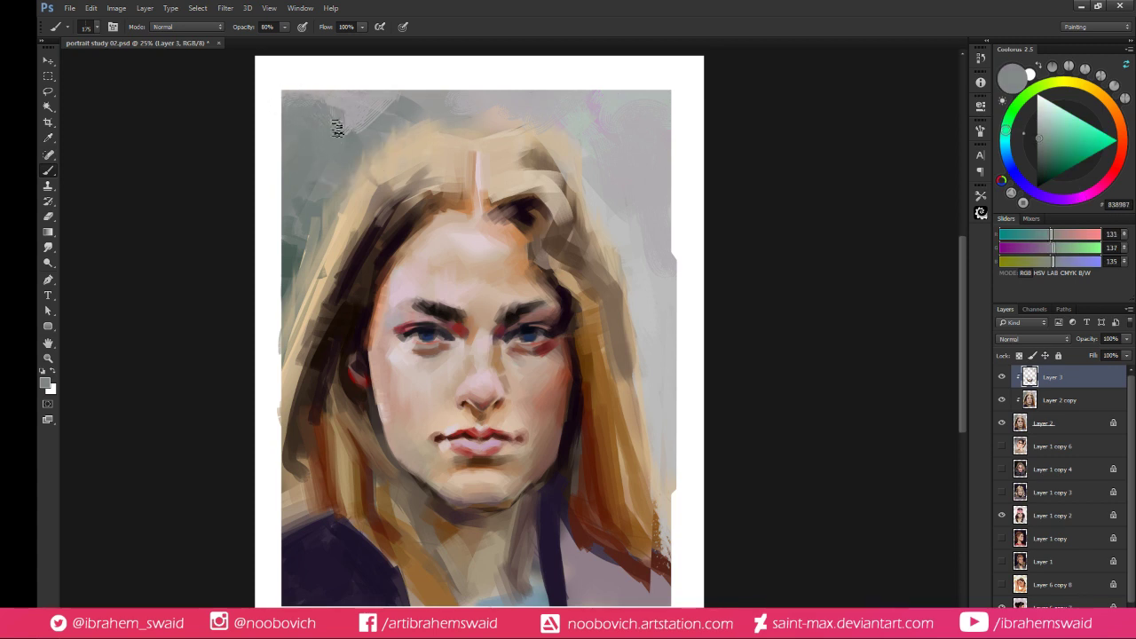
{"action": "left_click", "coordinate": [349, 99], "text": "alt"}
{"action": "left_click_drag", "start_coordinate": [340, 101], "coordinate": [284, 96]}
{"action": "mouse_move", "coordinate": [307, 145]}
{"action": "left_mouse_down"}
{"action": "mouse_move", "coordinate": [312, 188]}
{"action": "mouse_move", "coordinate": [289, 182]}
{"action": "mouse_move", "coordinate": [370, 108]}
{"action": "mouse_move", "coordinate": [438, 89]}
{"action": "mouse_move", "coordinate": [363, 141]}
{"action": "mouse_move", "coordinate": [283, 217]}
{"action": "mouse_move", "coordinate": [326, 188]}
{"action": "mouse_move", "coordinate": [335, 156]}
{"action": "mouse_move", "coordinate": [364, 132]}
{"action": "mouse_move", "coordinate": [293, 170]}
{"action": "mouse_move", "coordinate": [364, 116]}
{"action": "left_mouse_up"}
{"action": "left_click", "coordinate": [316, 184], "text": "alt"}
{"action": "left_click", "coordinate": [295, 231], "text": "alt"}
{"action": "left_click", "coordinate": [351, 138], "text": "alt"}
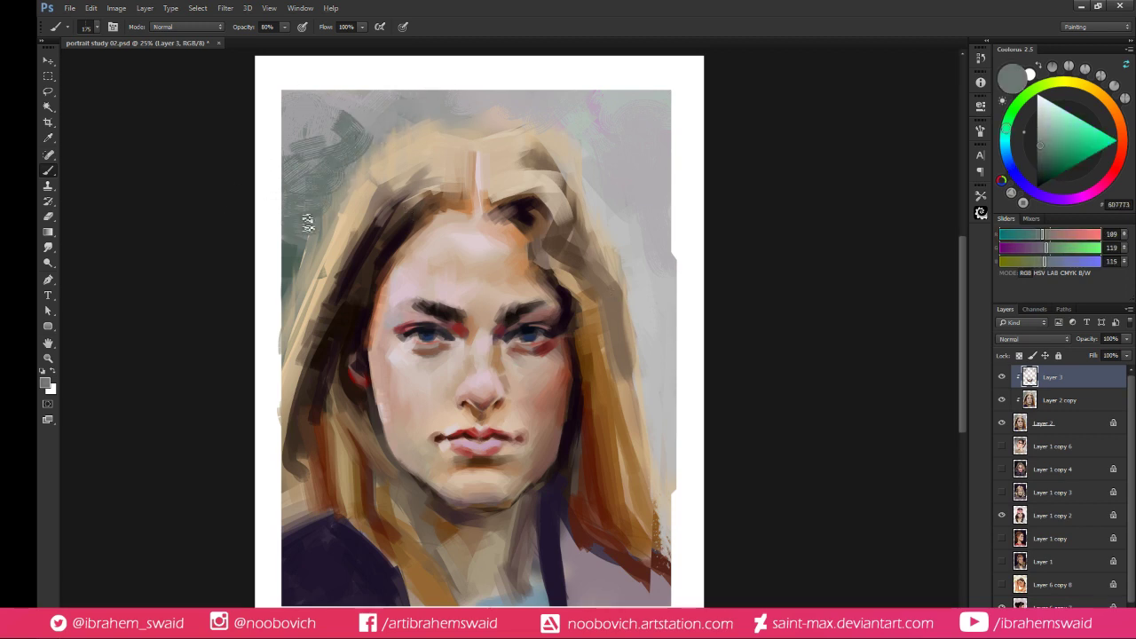
{"action": "left_click_drag", "start_coordinate": [304, 265], "coordinate": [292, 272]}
{"action": "mouse_move", "coordinate": [340, 166]}
{"action": "left_mouse_down"}
{"action": "mouse_move", "coordinate": [326, 242]}
{"action": "mouse_move", "coordinate": [361, 170]}
{"action": "mouse_move", "coordinate": [383, 151]}
{"action": "mouse_move", "coordinate": [334, 210]}
{"action": "mouse_move", "coordinate": [389, 139]}
{"action": "mouse_move", "coordinate": [433, 124]}
{"action": "mouse_move", "coordinate": [423, 112]}
{"action": "mouse_move", "coordinate": [475, 119]}
{"action": "mouse_move", "coordinate": [415, 104]}
{"action": "mouse_move", "coordinate": [453, 100]}
{"action": "mouse_move", "coordinate": [382, 133]}
{"action": "left_mouse_up"}
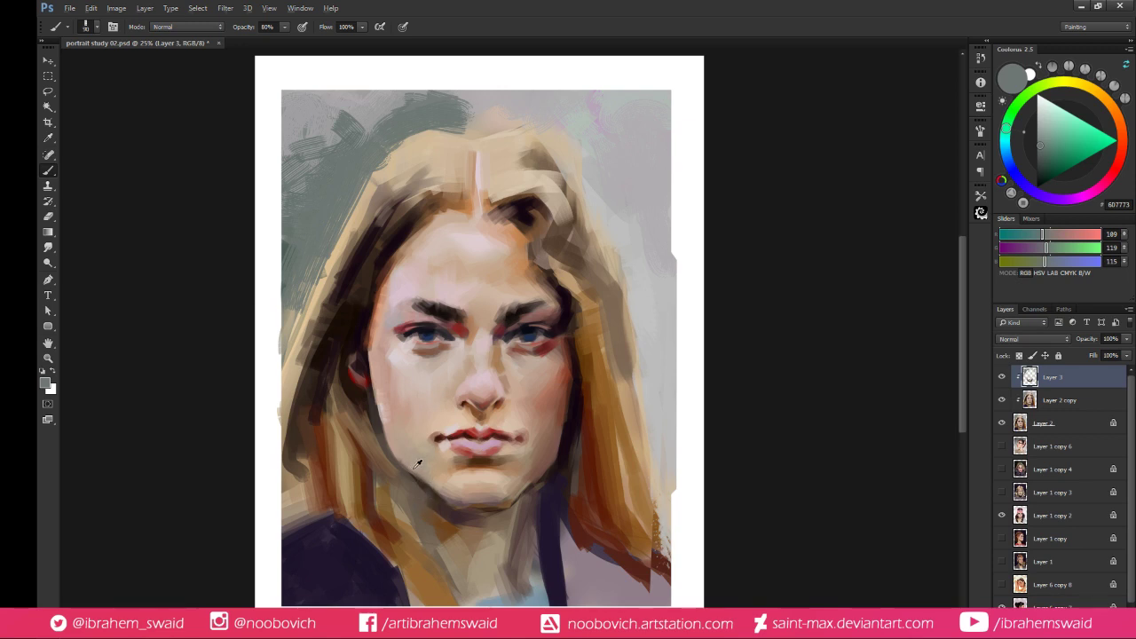
Refine the jawline with a 60 px brush in sampled beige AA9585 and muted brown
{"action": "key", "text": "alt"}
{"action": "left_click", "coordinate": [419, 470], "text": "alt"}
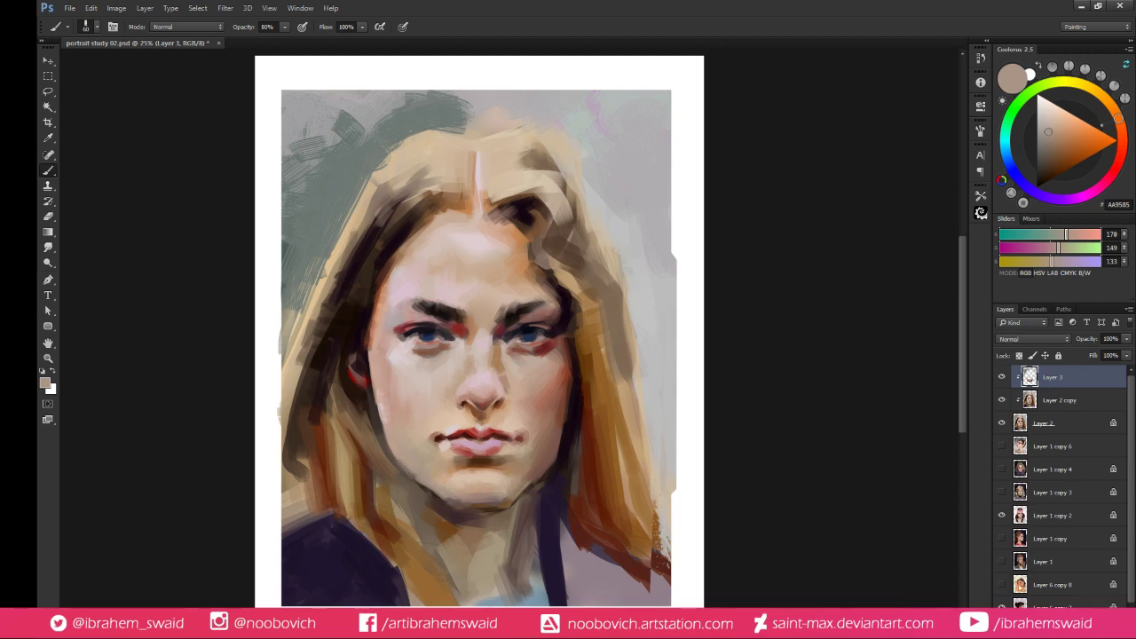
{"action": "left_click", "coordinate": [525, 488], "text": "alt"}
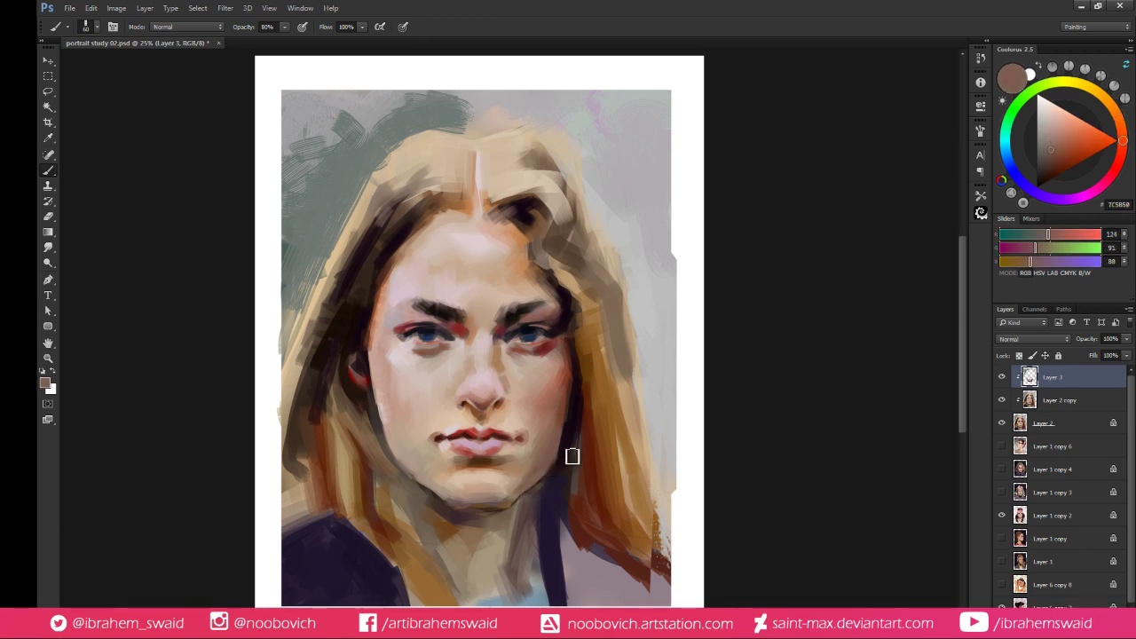
Add a highlight to the nose tip in pale pink F8D4DF with a 45 px brush
{"action": "left_click", "coordinate": [490, 380], "text": "alt"}
{"action": "left_click", "coordinate": [1058, 107]}
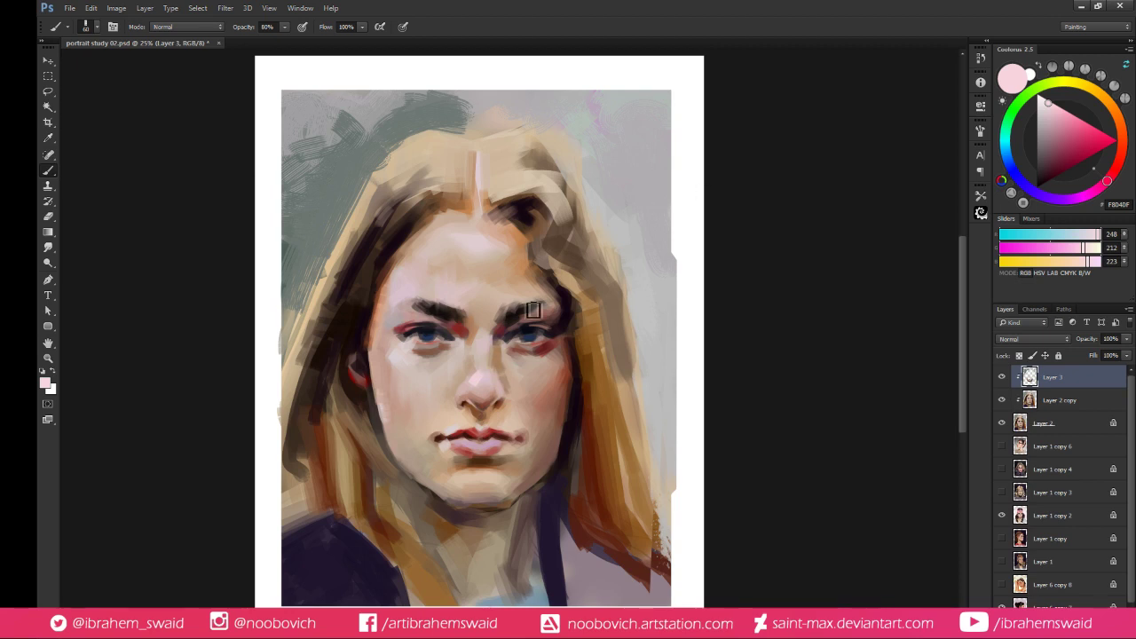
{"action": "key", "text": "bracketleft"}
{"action": "key", "text": "bracketleft"}
{"action": "left_click_drag", "start_coordinate": [489, 381], "coordinate": [480, 385]}
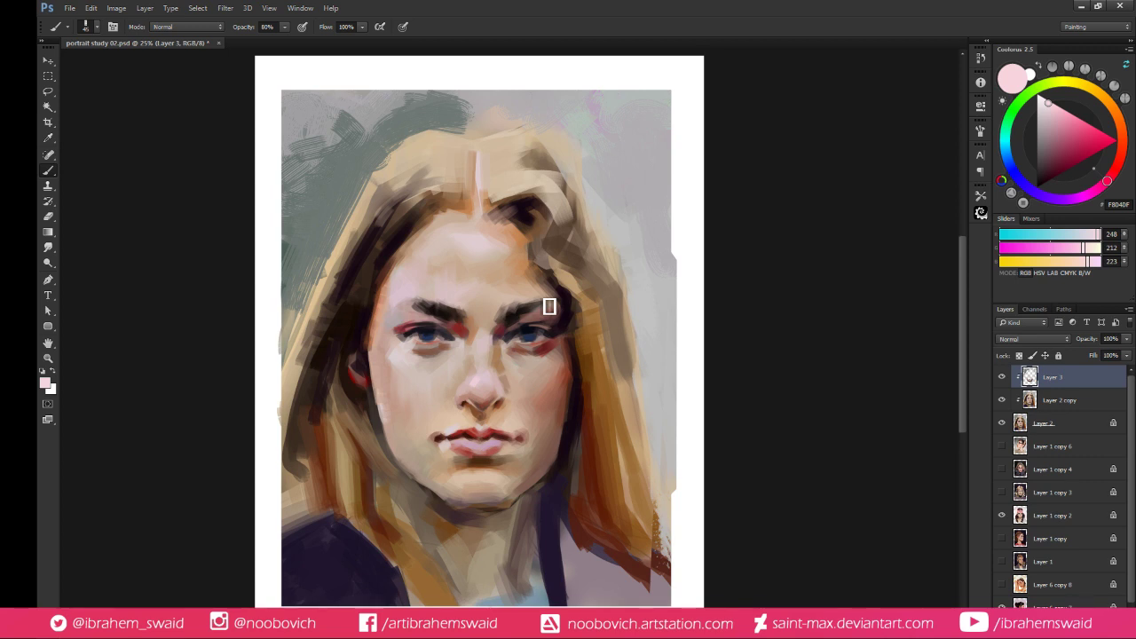
Refine the eyes and their corners with dark red 862623, pale pink D6C4C4, near-black 201119 and pure black
{"action": "left_click", "coordinate": [446, 331], "text": "alt"}
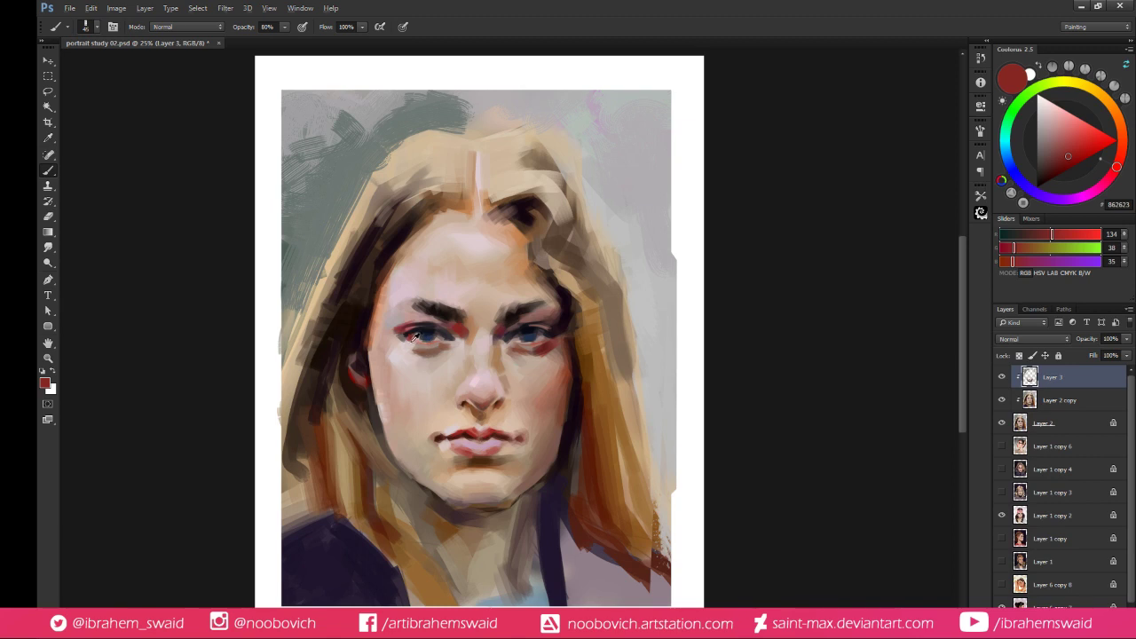
{"action": "left_click", "coordinate": [414, 338], "text": "alt"}
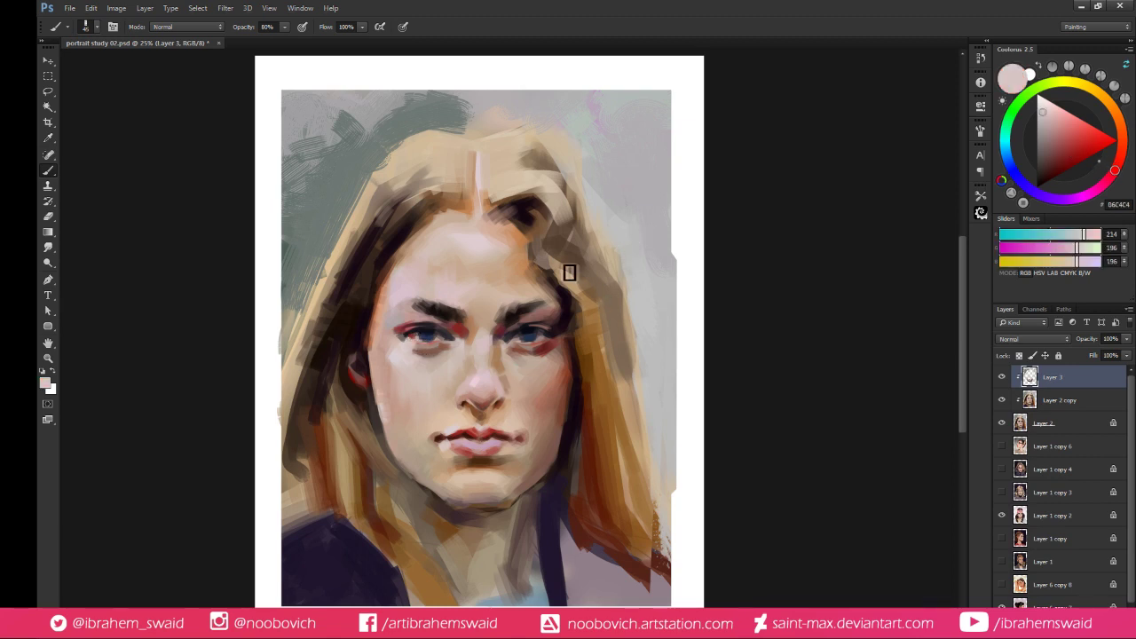
{"action": "left_click", "coordinate": [561, 328], "text": "alt"}
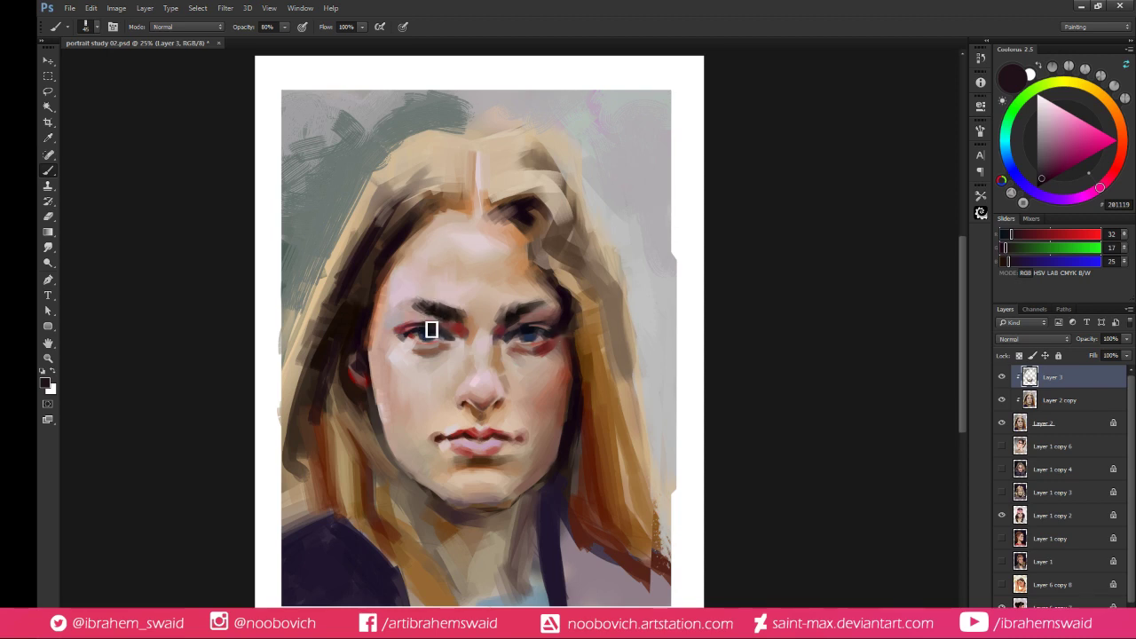
{"action": "key", "text": "d"}
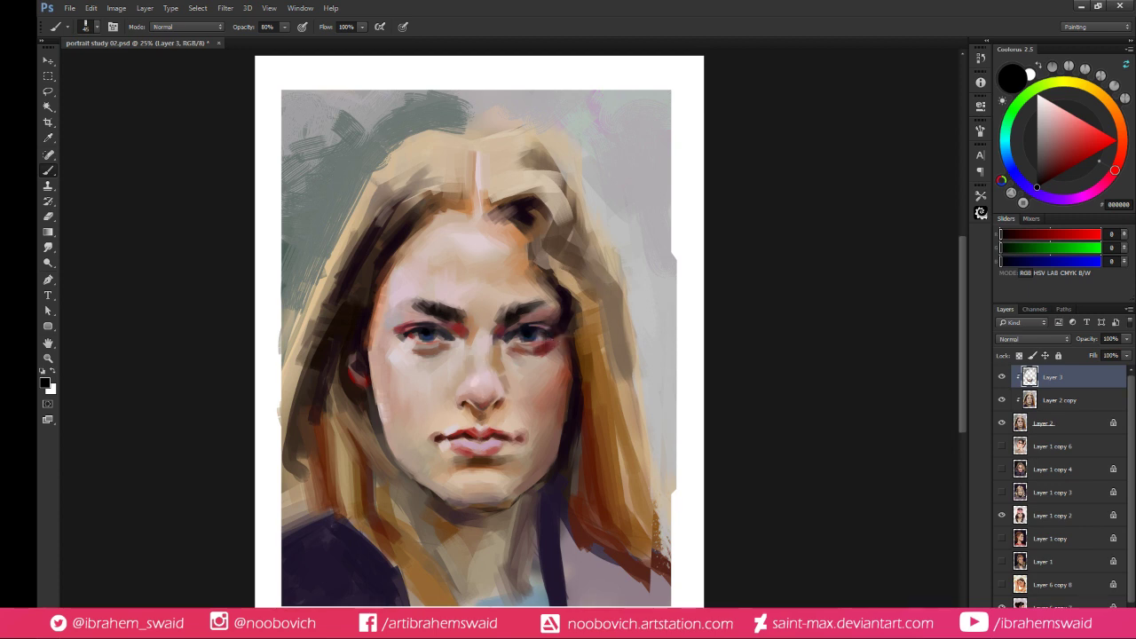
Model the underside and left-hand wing of the nose with sampled reddish brown 824137 and pinks BD9790 and C5A49D
{"action": "left_click", "coordinate": [480, 404], "text": "alt"}
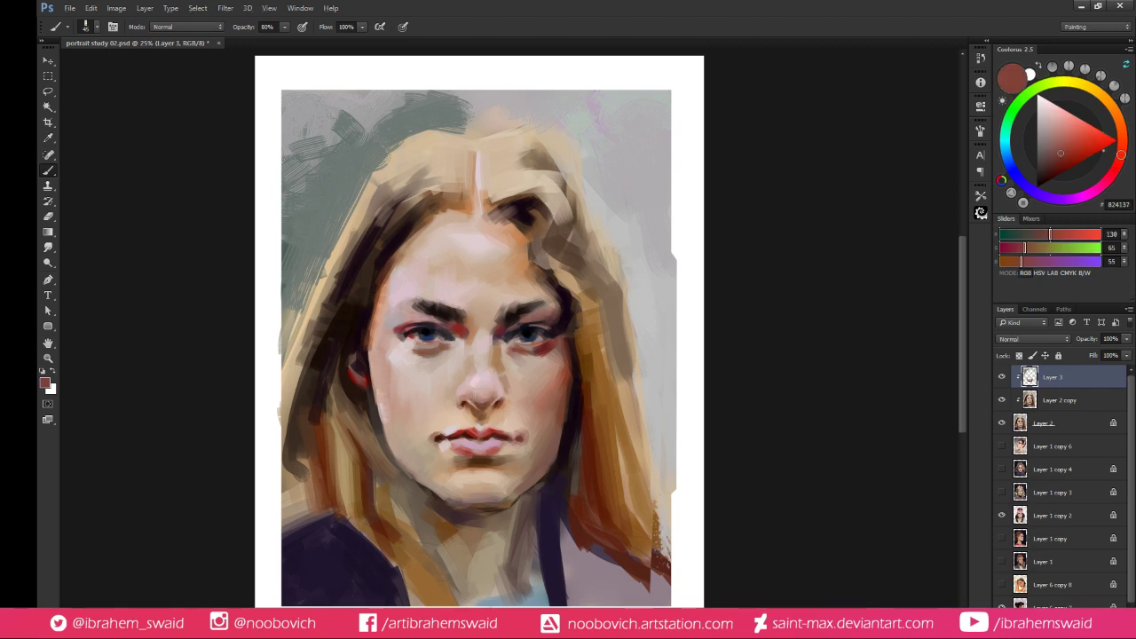
{"action": "left_click", "coordinate": [469, 391], "text": "alt"}
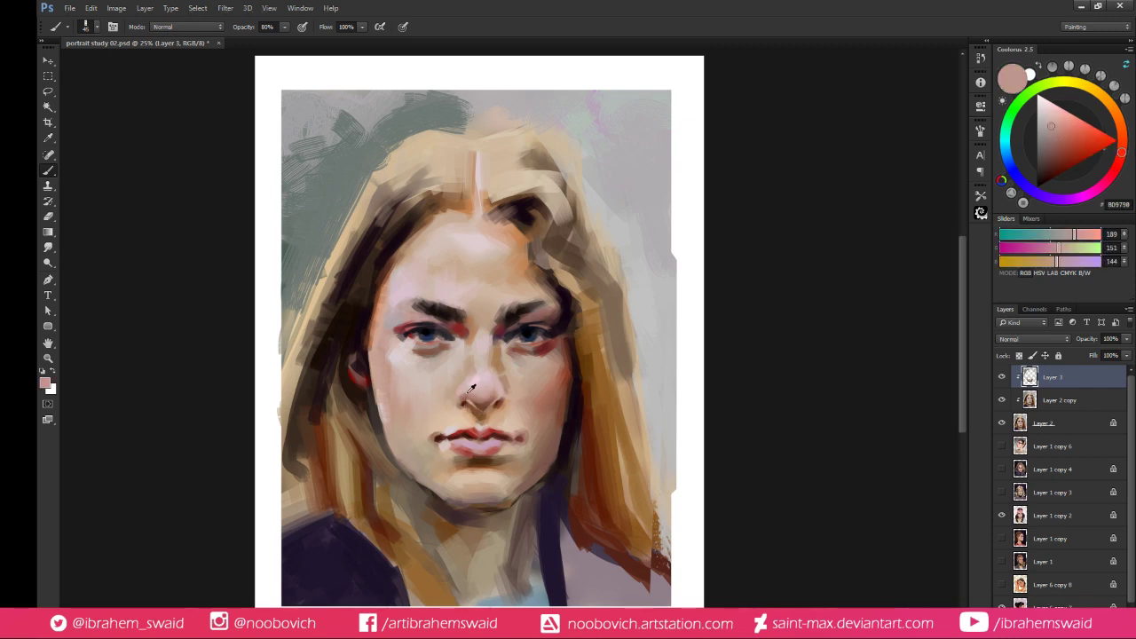
{"action": "left_click", "coordinate": [470, 391], "text": "alt"}
{"action": "left_click", "coordinate": [468, 387], "text": "alt"}
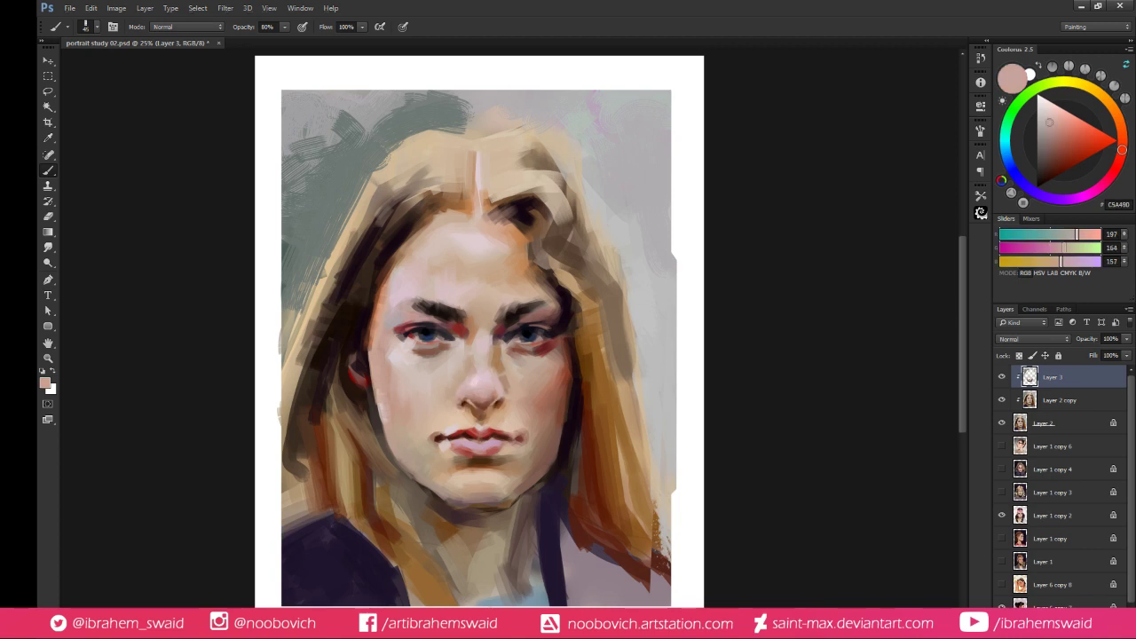
Darken the nostrils with dark brown 3F1B09 and a 30 px brush, and compare the portrait with Layer 3 hidden and shown
{"action": "left_click", "coordinate": [468, 400], "text": "alt"}
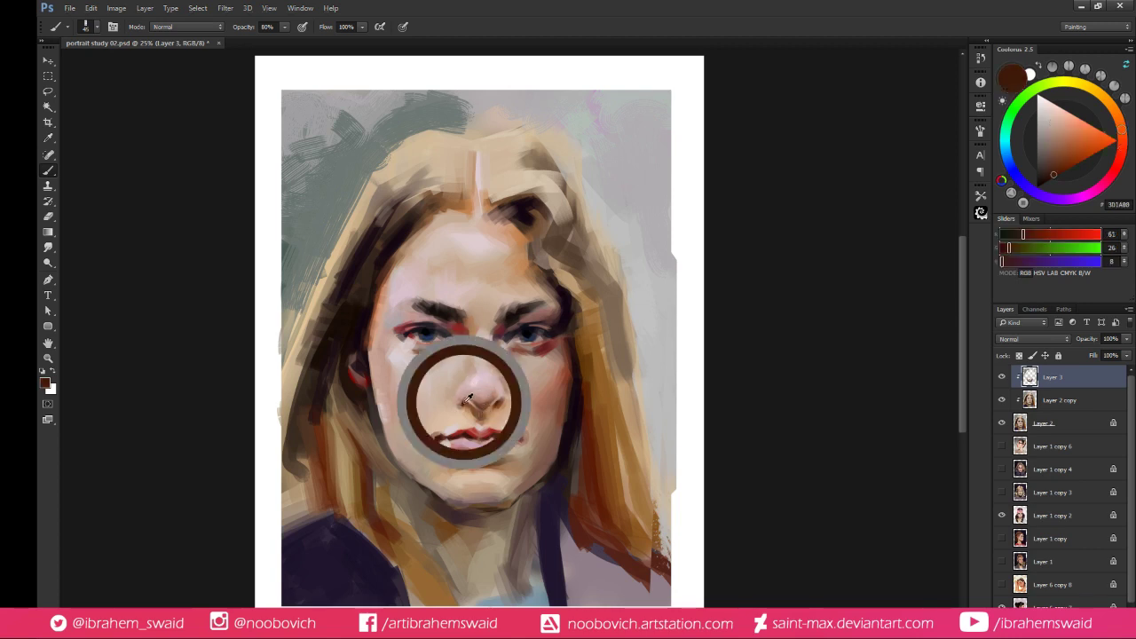
{"action": "key", "text": "bracketleft"}
{"action": "key", "text": "bracketleft"}
{"action": "key", "text": "bracketleft"}
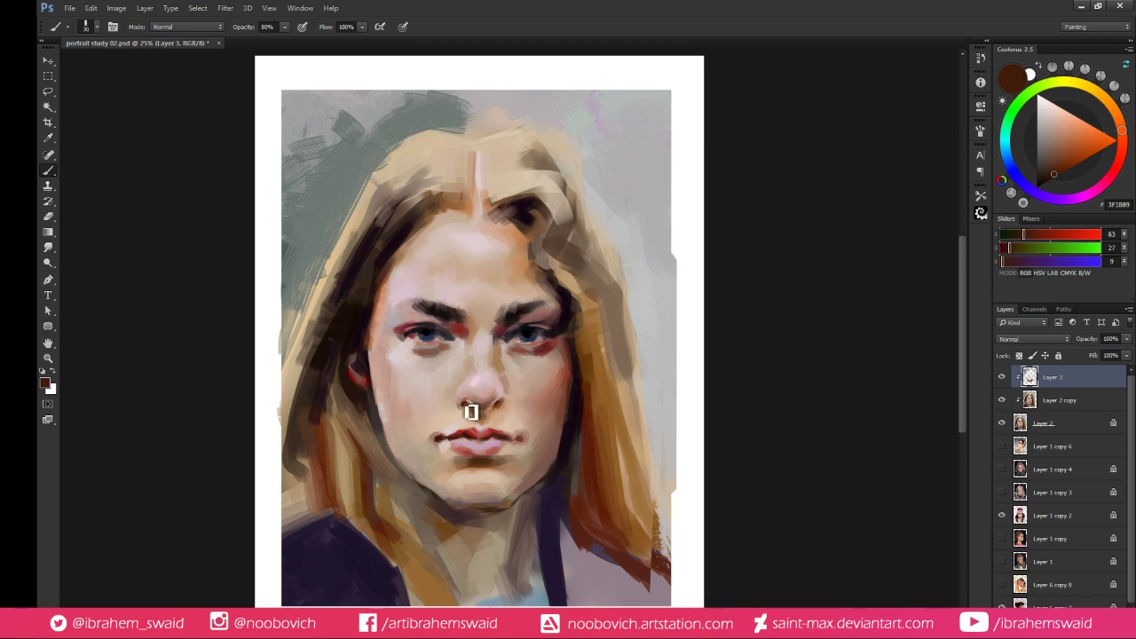
{"action": "left_click_drag", "start_coordinate": [470, 405], "coordinate": [492, 414]}
{"action": "left_click", "coordinate": [1002, 378]}
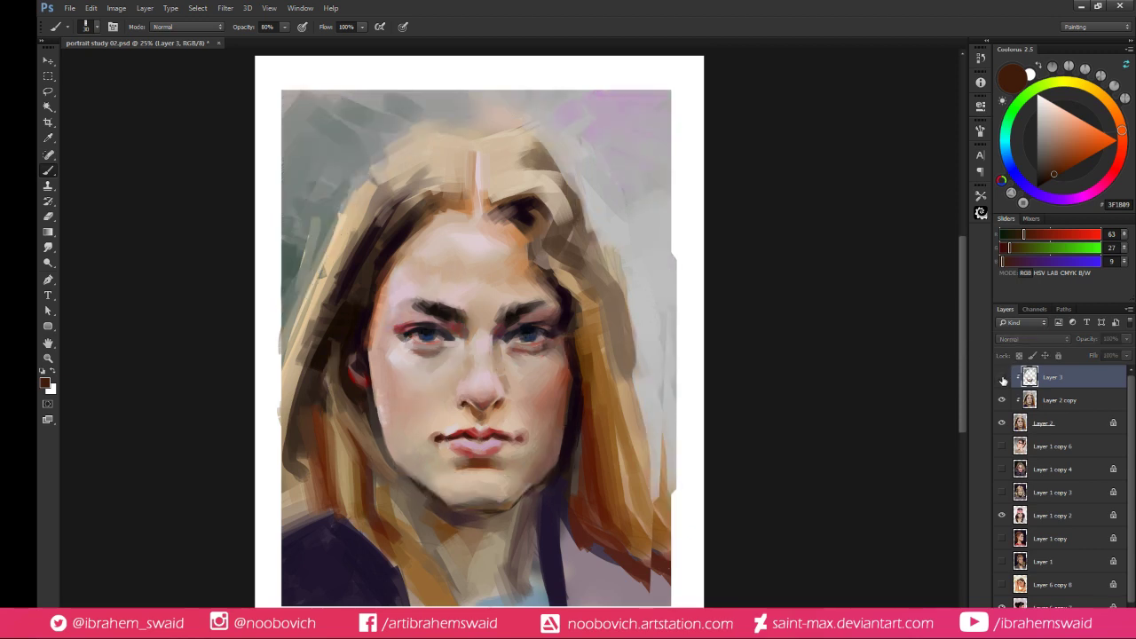
{"action": "left_click", "coordinate": [1004, 380]}
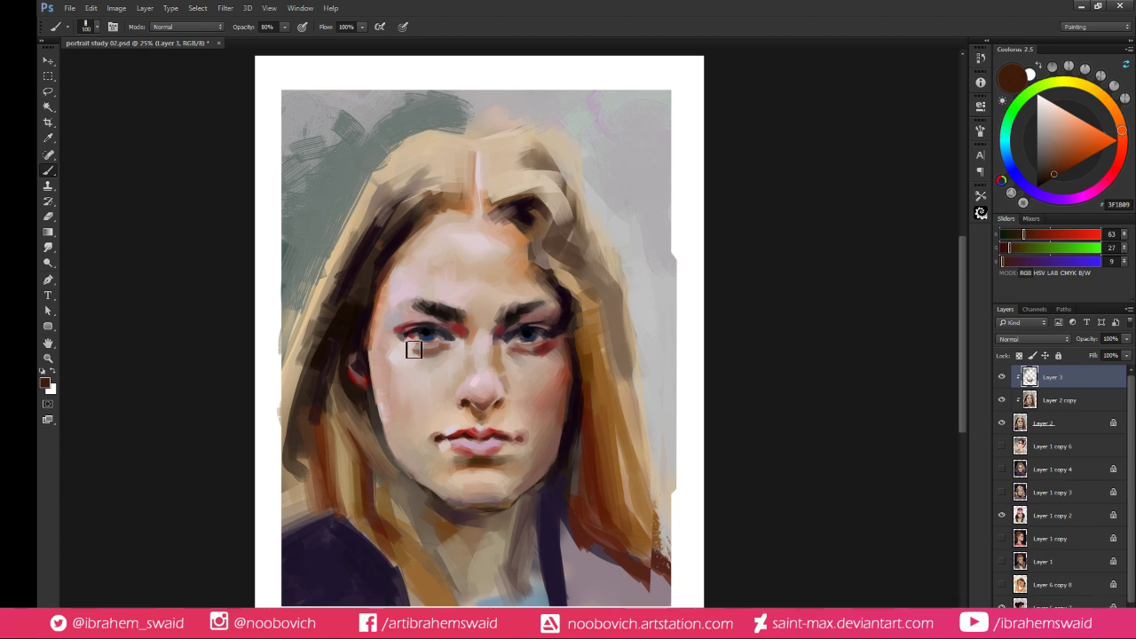
Paint a blush on the left-hand cheek in D36F68 and blend it with sampled pinks CD837A and CE9E96 using a 175 px brush
{"action": "left_click", "coordinate": [434, 353], "text": "alt"}
{"action": "left_click", "coordinate": [1070, 130]}
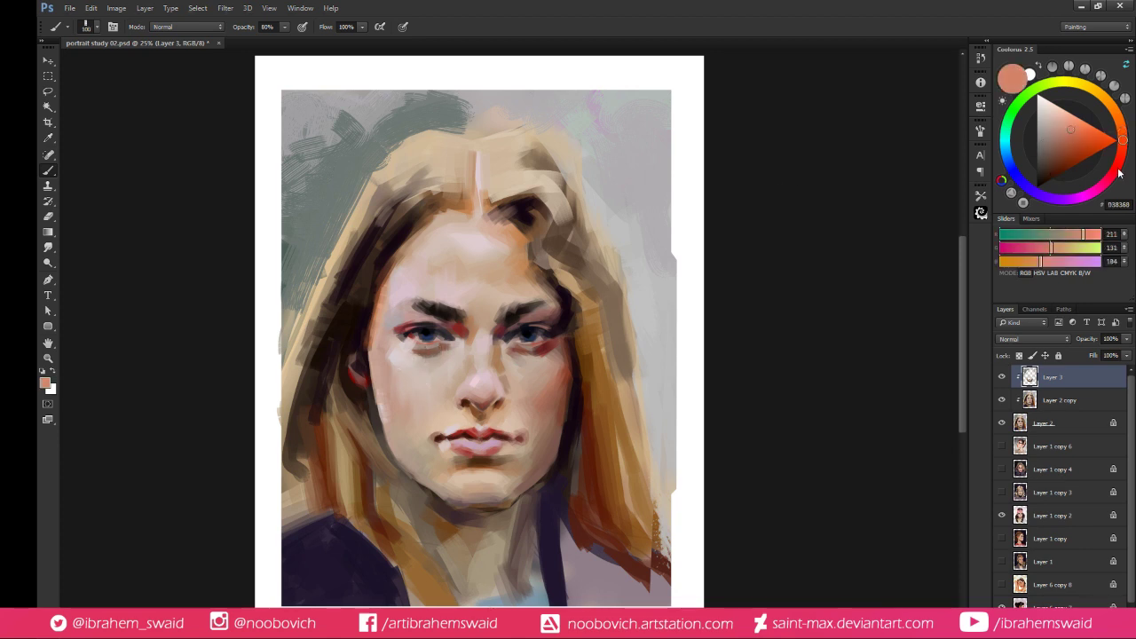
{"action": "left_click", "coordinate": [1119, 163]}
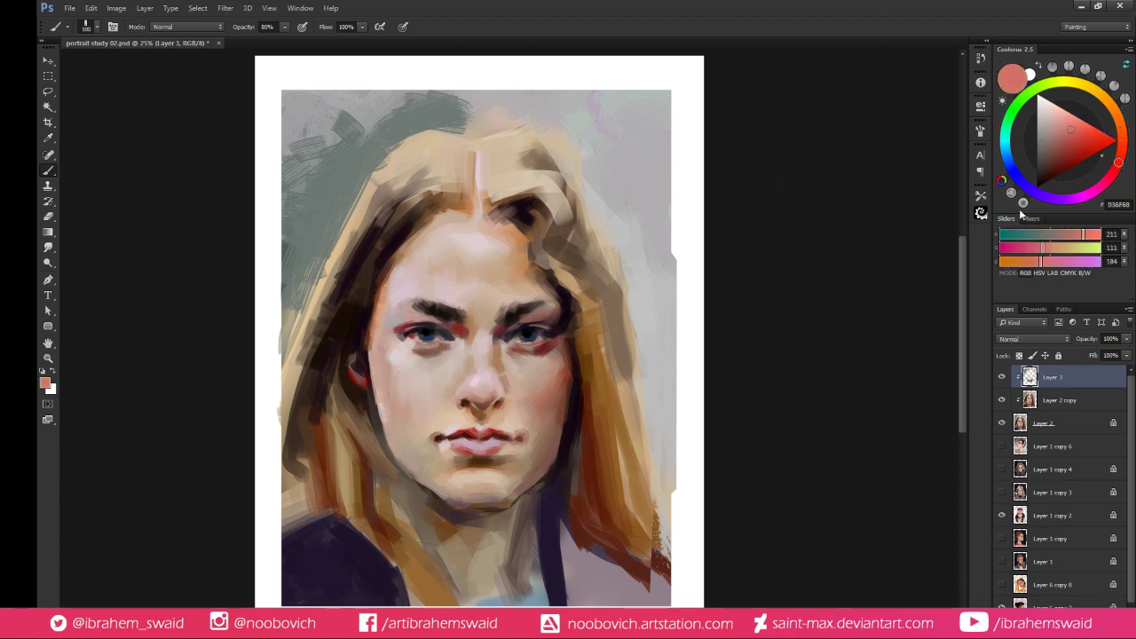
{"action": "left_click_drag", "start_coordinate": [384, 367], "coordinate": [422, 375]}
{"action": "left_click", "coordinate": [414, 361], "text": "alt"}
{"action": "left_click", "coordinate": [398, 368], "text": "alt"}
{"action": "left_click", "coordinate": [414, 376], "text": "alt"}
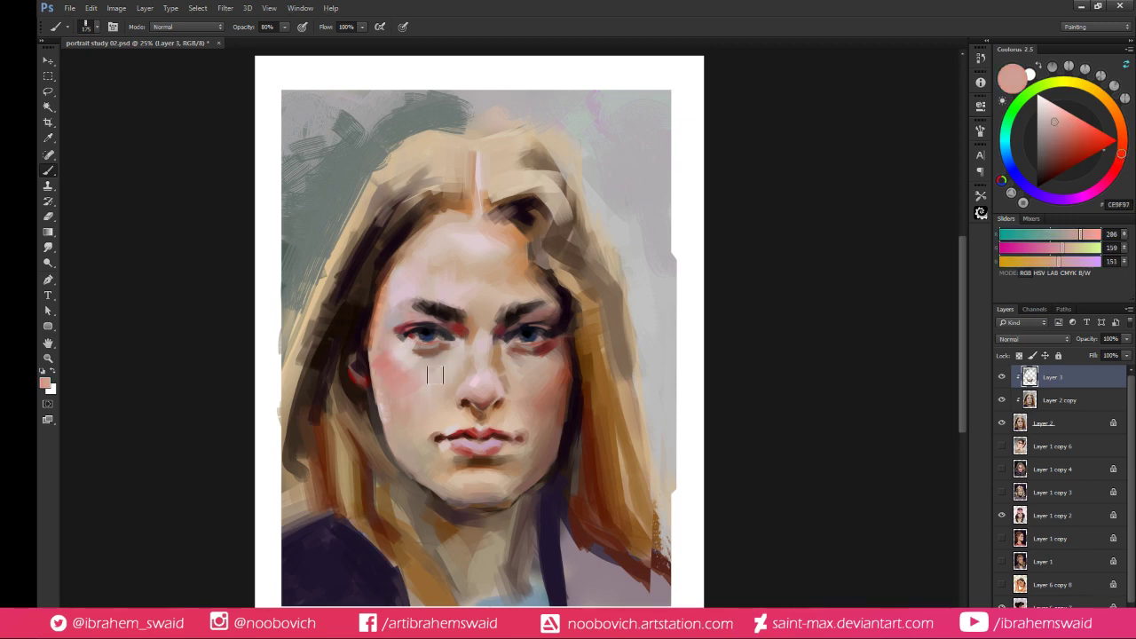
{"action": "left_click", "coordinate": [384, 360], "text": "alt"}
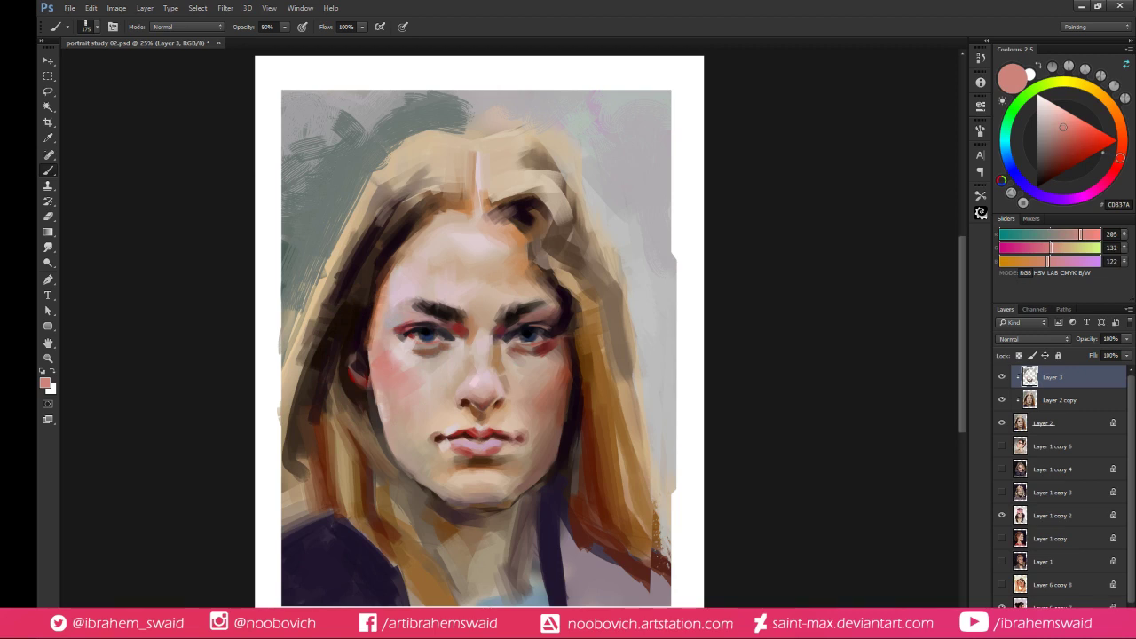
{"action": "left_click", "coordinate": [419, 387], "text": "alt"}
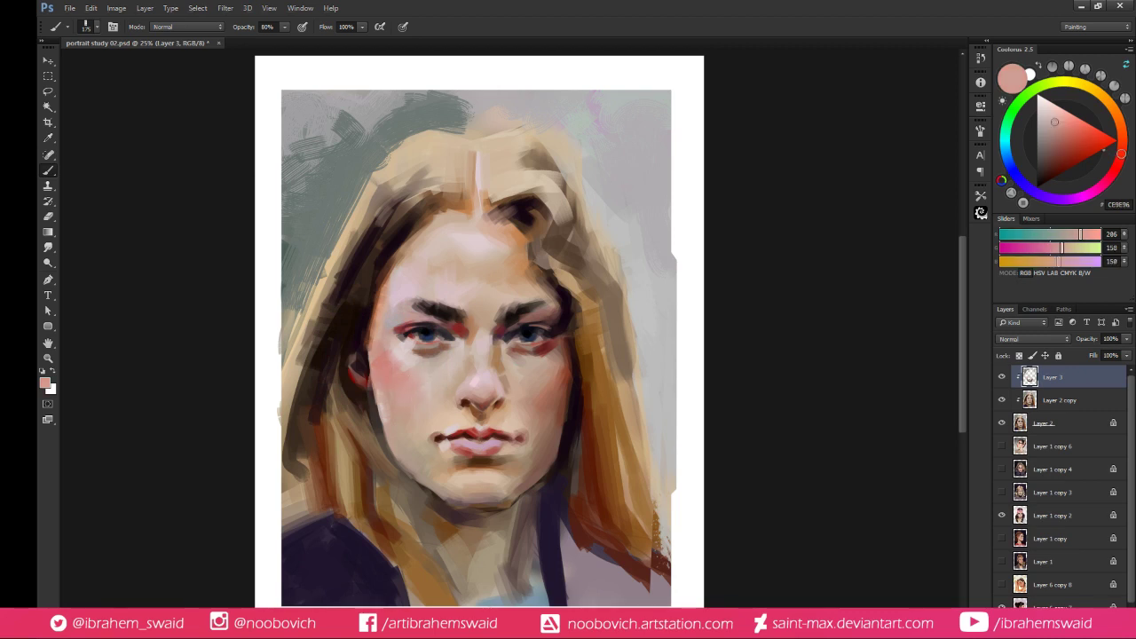
Warm the right-hand cheek with salmon CC7F6C and sampled skin browns, including B37963
{"action": "left_click", "coordinate": [427, 399], "text": "alt"}
{"action": "left_click", "coordinate": [1067, 130]}
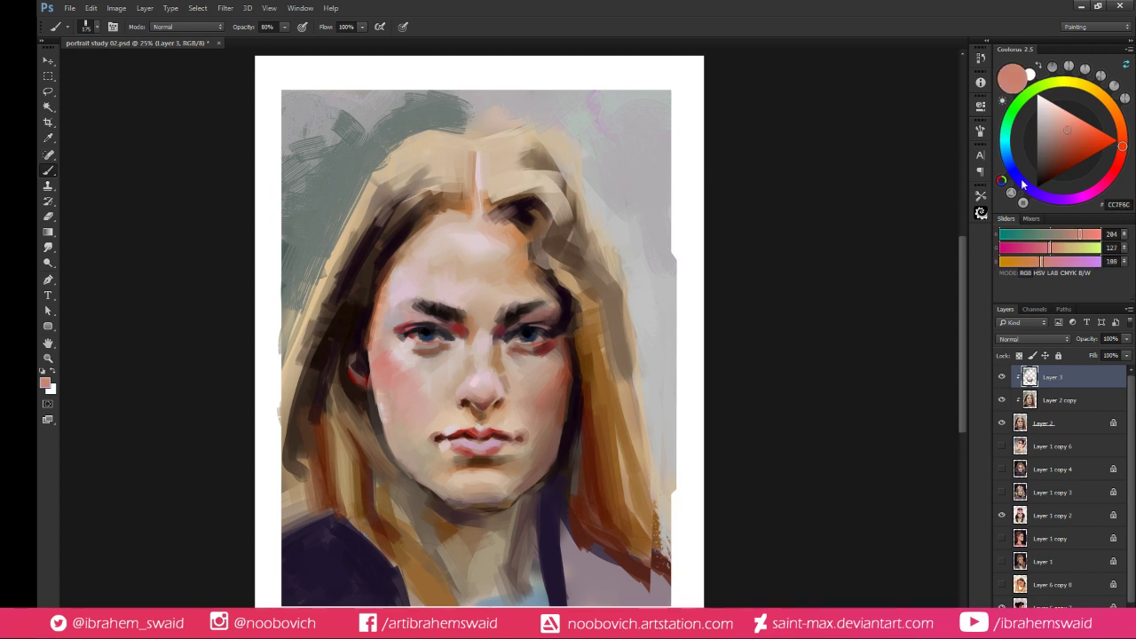
{"action": "left_click", "coordinate": [560, 373], "text": "alt"}
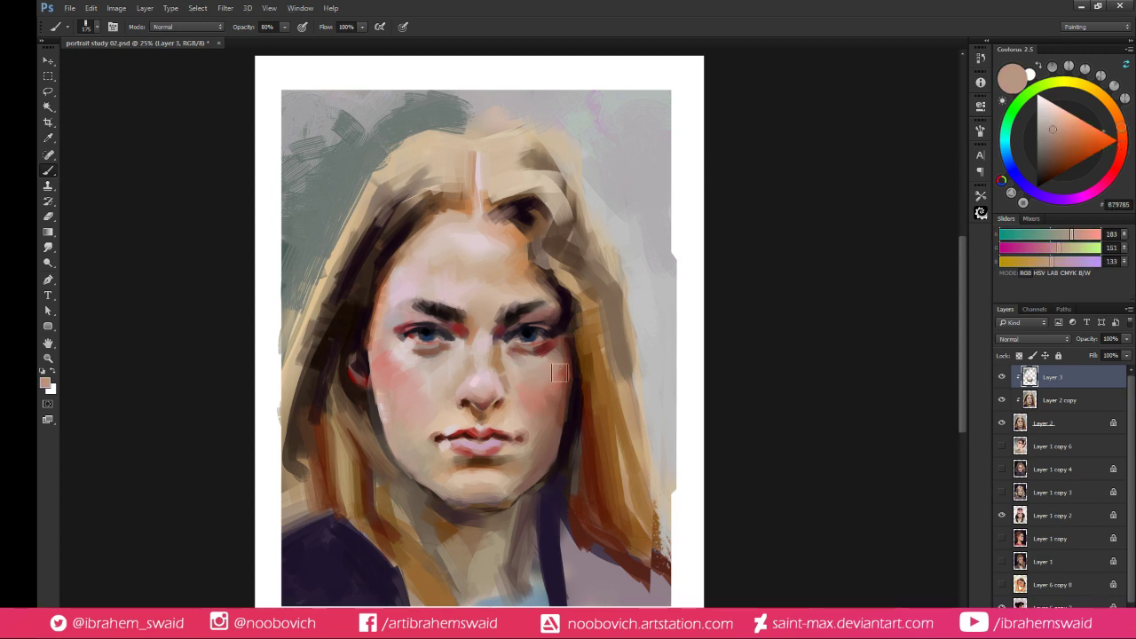
{"action": "left_click", "coordinate": [526, 405], "text": "alt"}
{"action": "left_click", "coordinate": [561, 369], "text": "alt"}
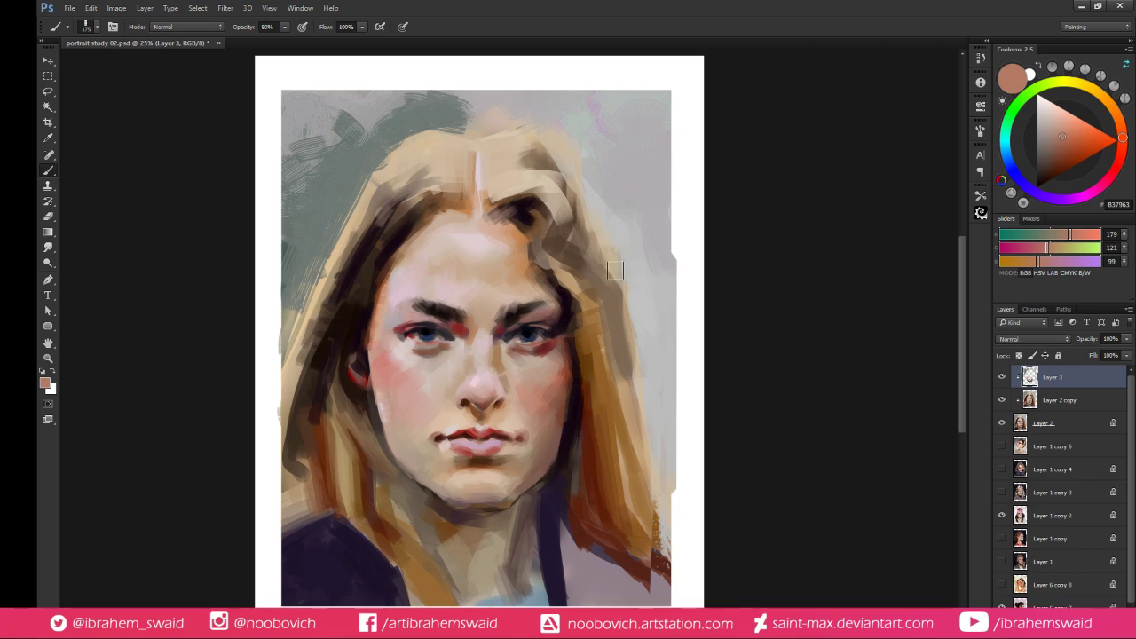
Merge Layer 3 into Layer 2 copy and make a rectangular selection around the upper half of the head
{"action": "key", "text": "ctrl+e"}
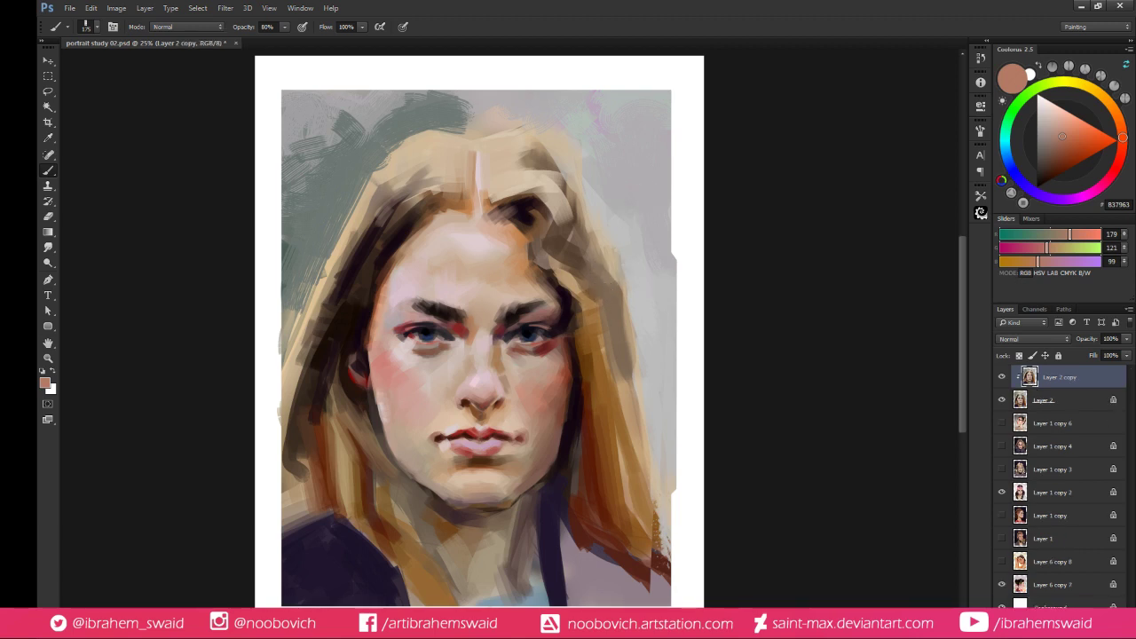
{"action": "key", "text": "m"}
{"action": "left_click_drag", "start_coordinate": [255, 112], "coordinate": [666, 370]}
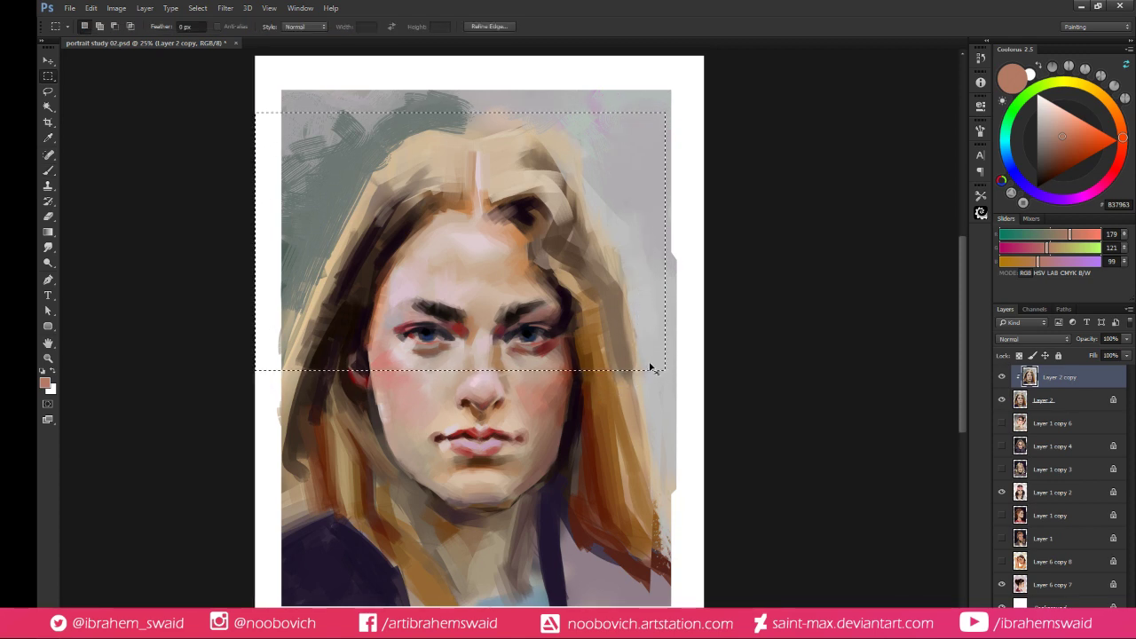
Copy the selected upper half of the head to a new layer and shift it slightly upward
{"action": "key", "text": "ctrl+j"}
{"action": "key", "text": "v"}
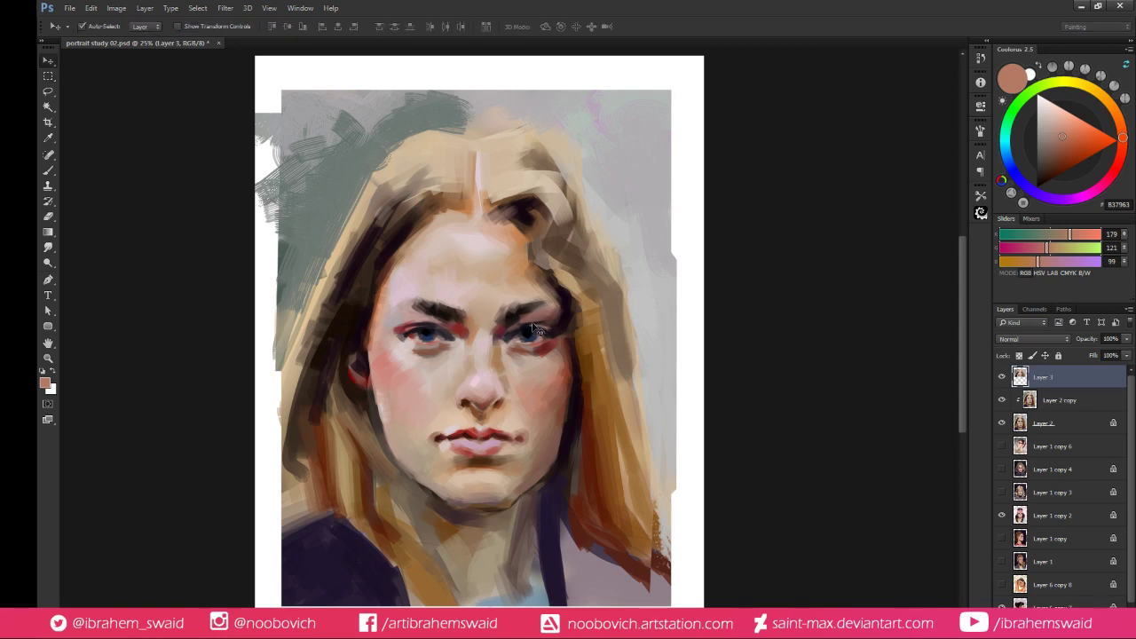
{"action": "left_click_drag", "start_coordinate": [542, 332], "coordinate": [542, 322]}
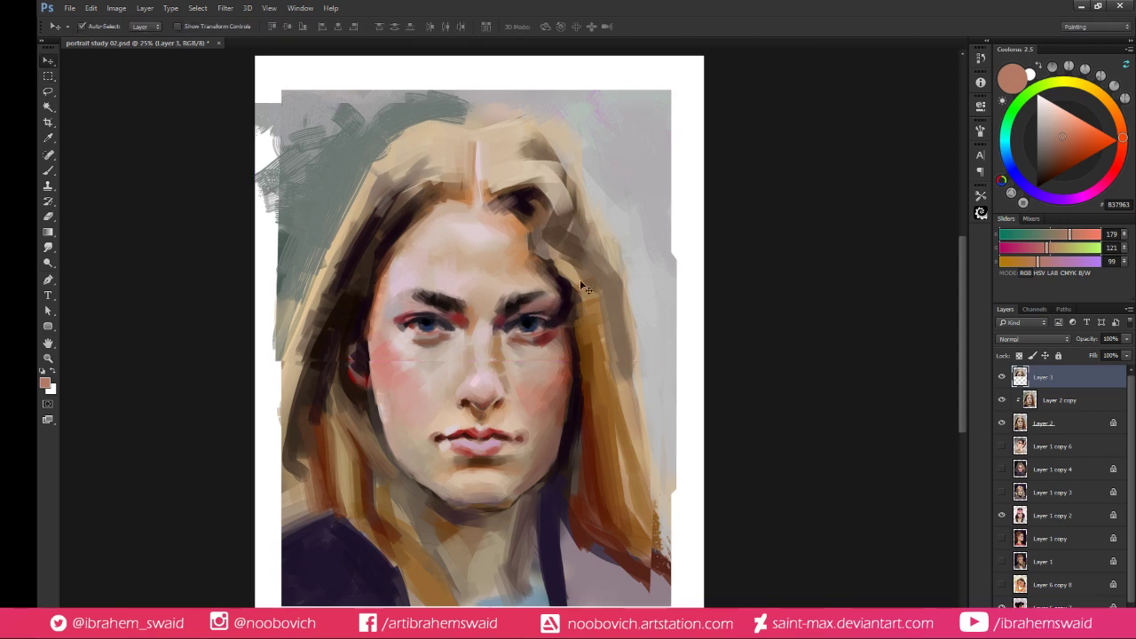
{"action": "key", "text": "Down"}
{"action": "key", "text": "Down"}
{"action": "key", "text": "Down"}
{"action": "key", "text": "Down"}
{"action": "key", "text": "Down"}
{"action": "key", "text": "Down"}
{"action": "key", "text": "Down"}
{"action": "key", "text": "Down"}
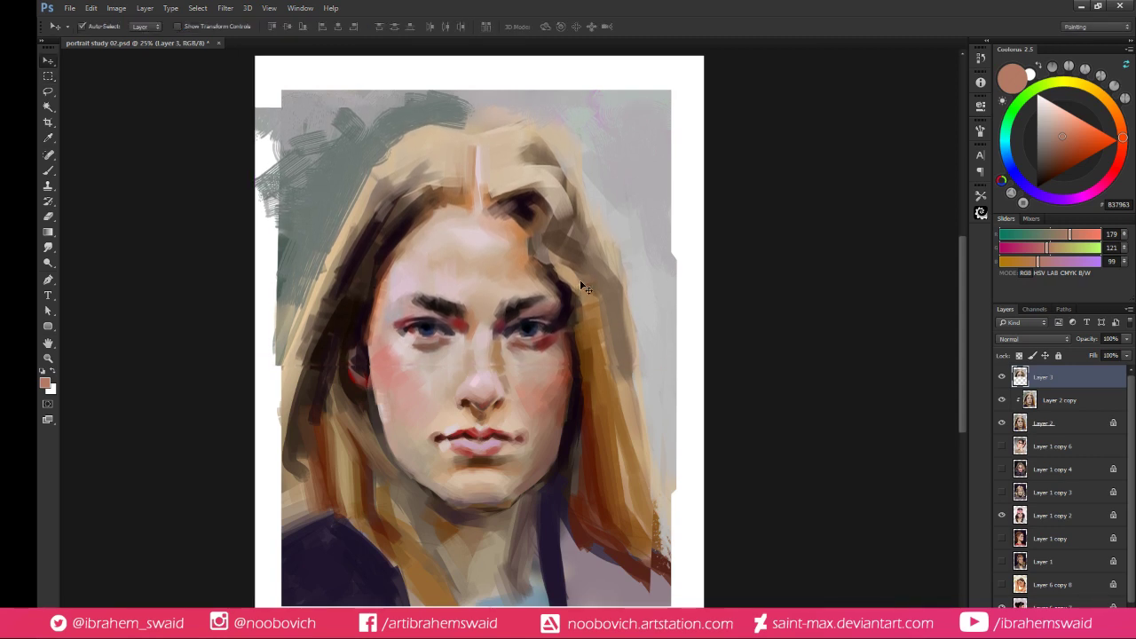
{"action": "key", "text": "Down"}
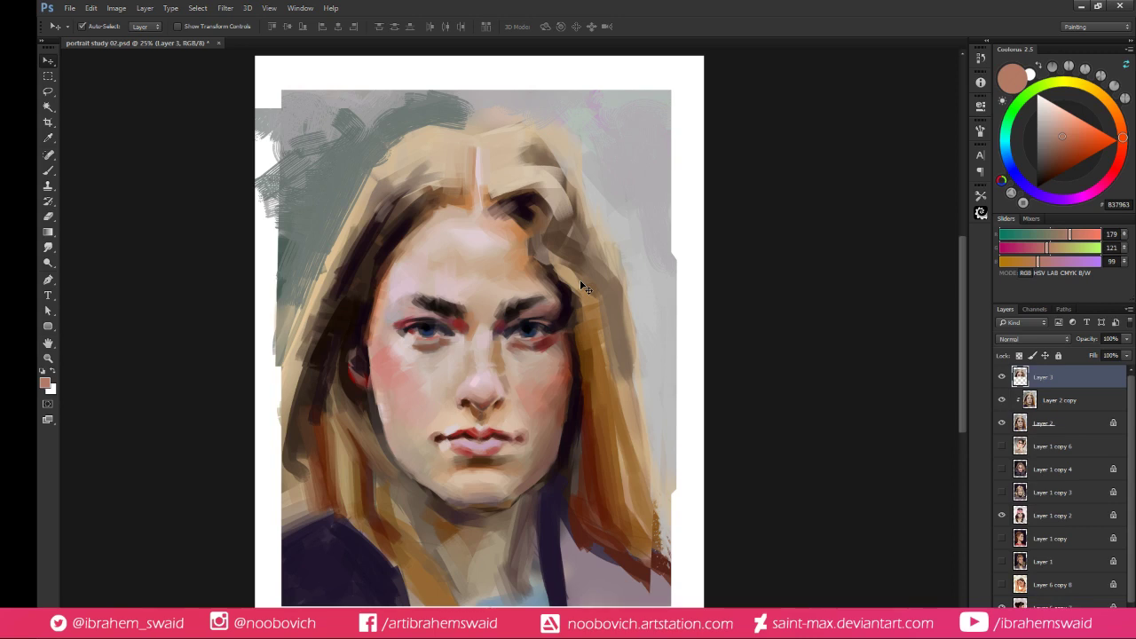
{"action": "key", "text": "Down"}
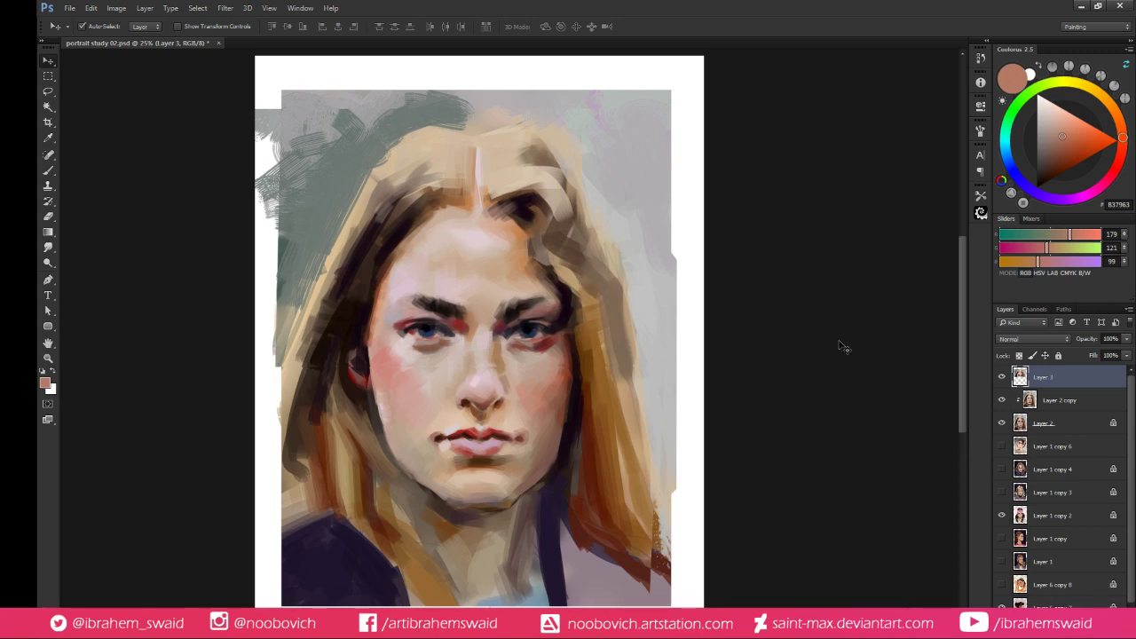
Compare the portrait with the shifted Layer 3 hidden and shown, and clip it to the layer below
{"action": "left_click", "coordinate": [1001, 377]}
{"action": "left_click", "coordinate": [1001, 377]}
{"action": "left_click", "coordinate": [1043, 385], "text": "alt"}
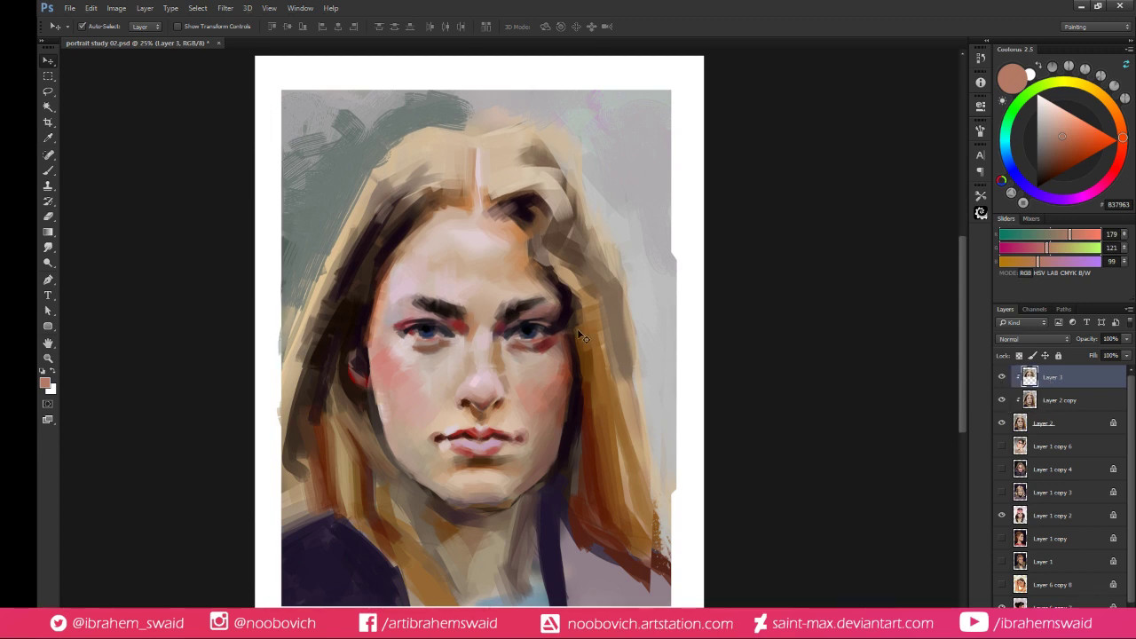
Blend the upper left-hand cheek with sampled pinks D3AFAB, D7BFBE, D29C98 and D4B0AD using a 70 px brush
{"action": "key", "text": "b"}
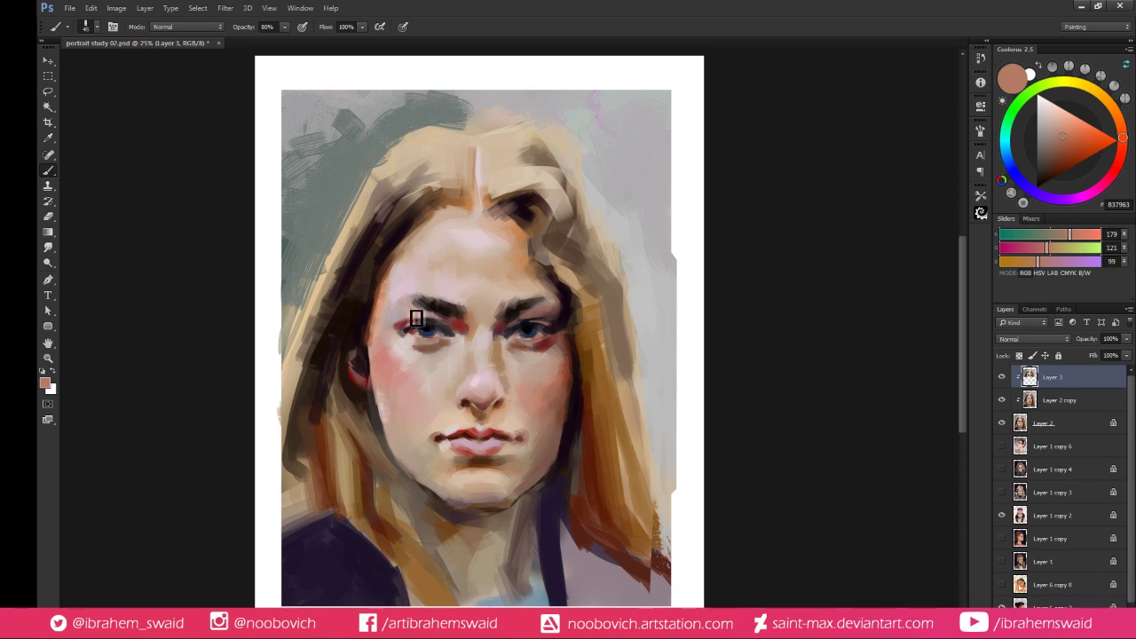
{"action": "left_click", "coordinate": [404, 355], "text": "alt"}
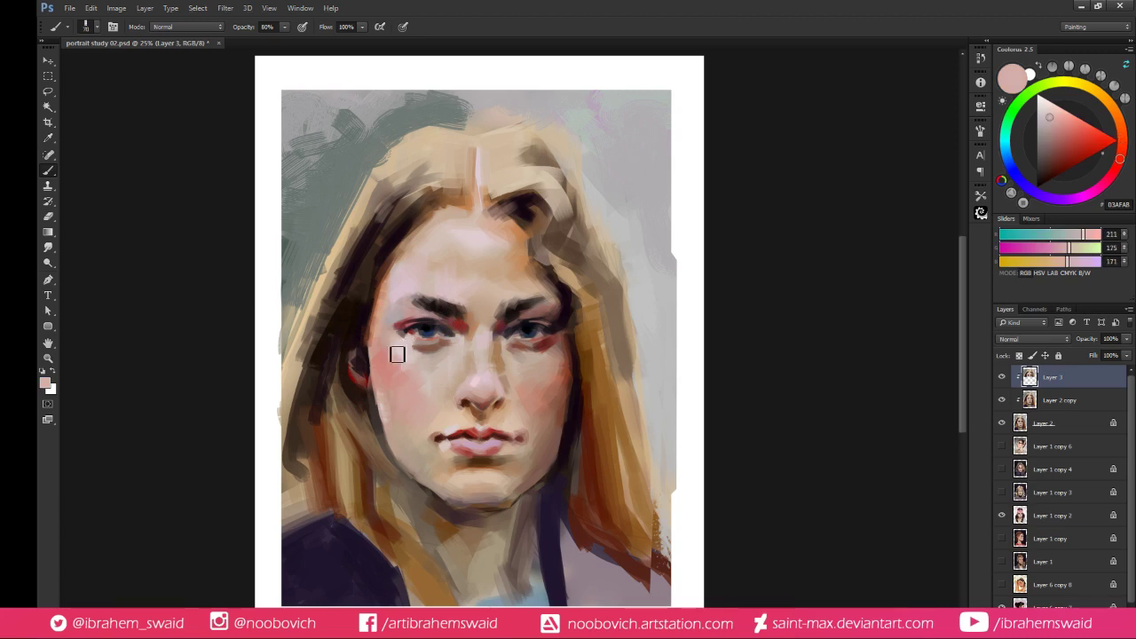
{"action": "left_click", "coordinate": [400, 359], "text": "alt"}
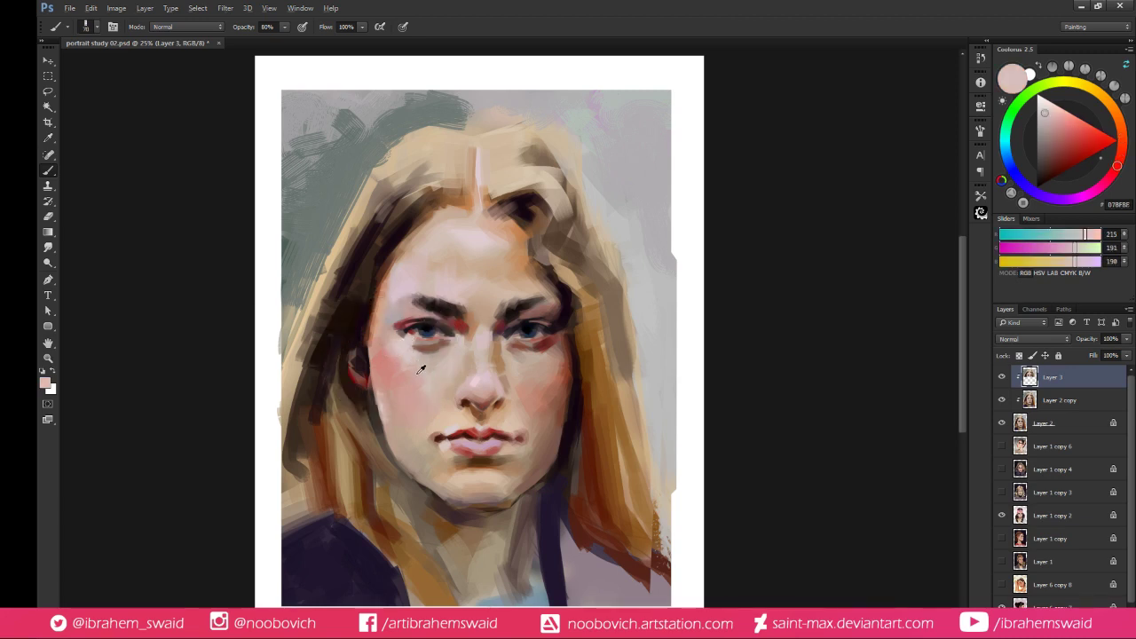
{"action": "left_click", "coordinate": [403, 362], "text": "alt"}
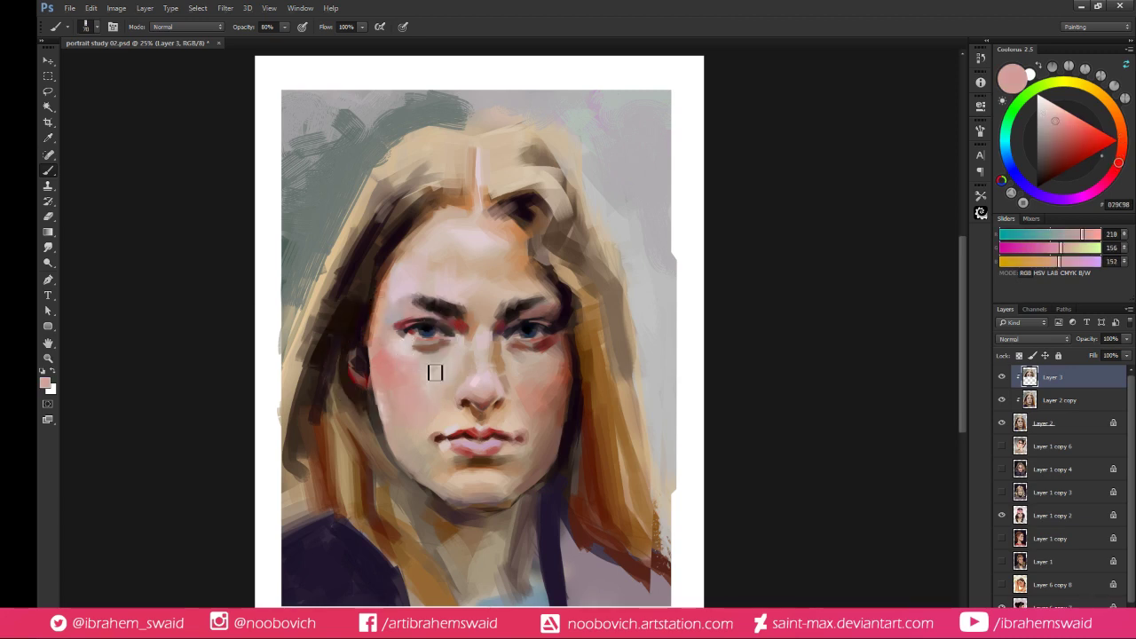
{"action": "left_click", "coordinate": [404, 355], "text": "alt"}
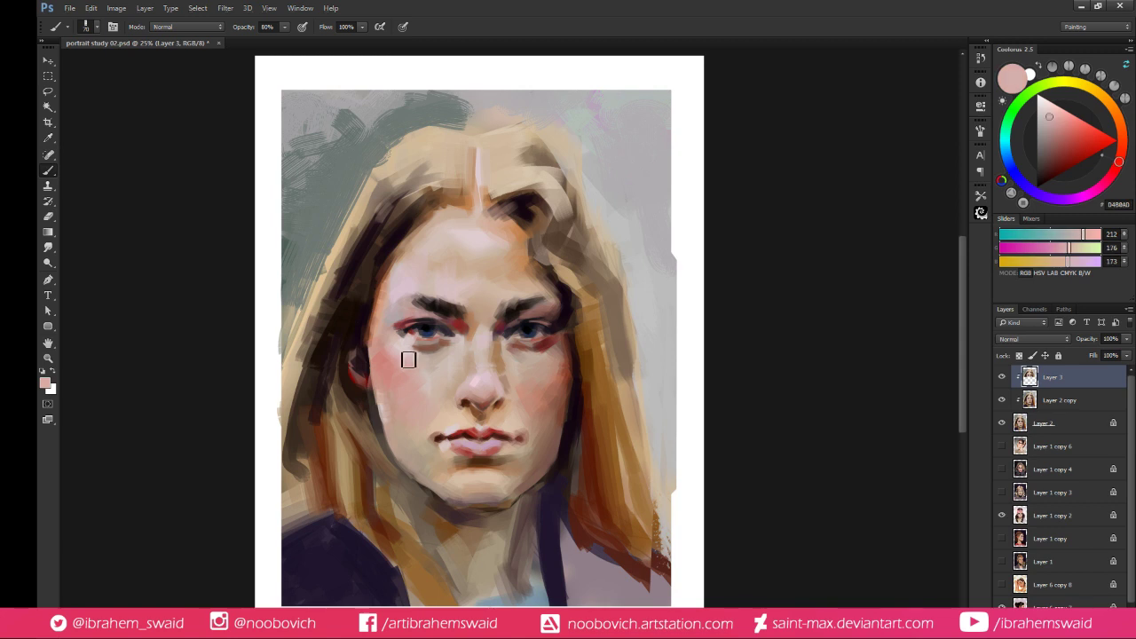
Soften the shading along the right-hand side of the nose with sampled skin browns, including AC8A75
{"action": "left_click", "coordinate": [507, 367], "text": "alt"}
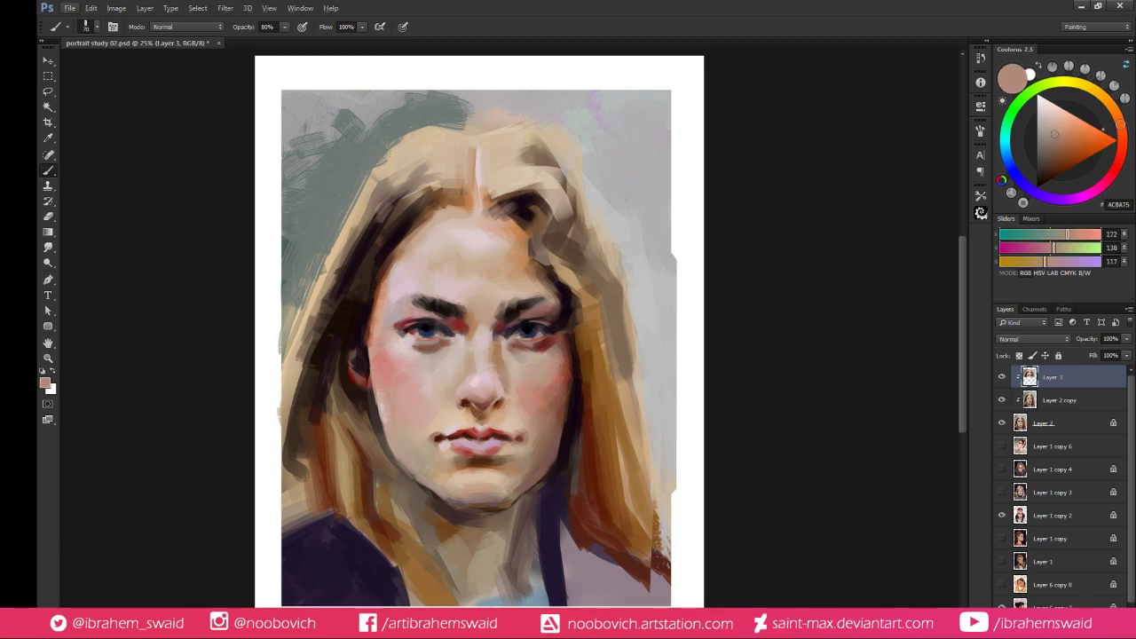
{"action": "left_click", "coordinate": [502, 369], "text": "alt"}
{"action": "left_click", "coordinate": [506, 367], "text": "alt"}
Rework the area under the left-hand eye with sampled pinks D2AFAB, CBB9B2, D0A39C and C5AFA7 and brown 7F5747
{"action": "left_click", "coordinate": [425, 363], "text": "alt"}
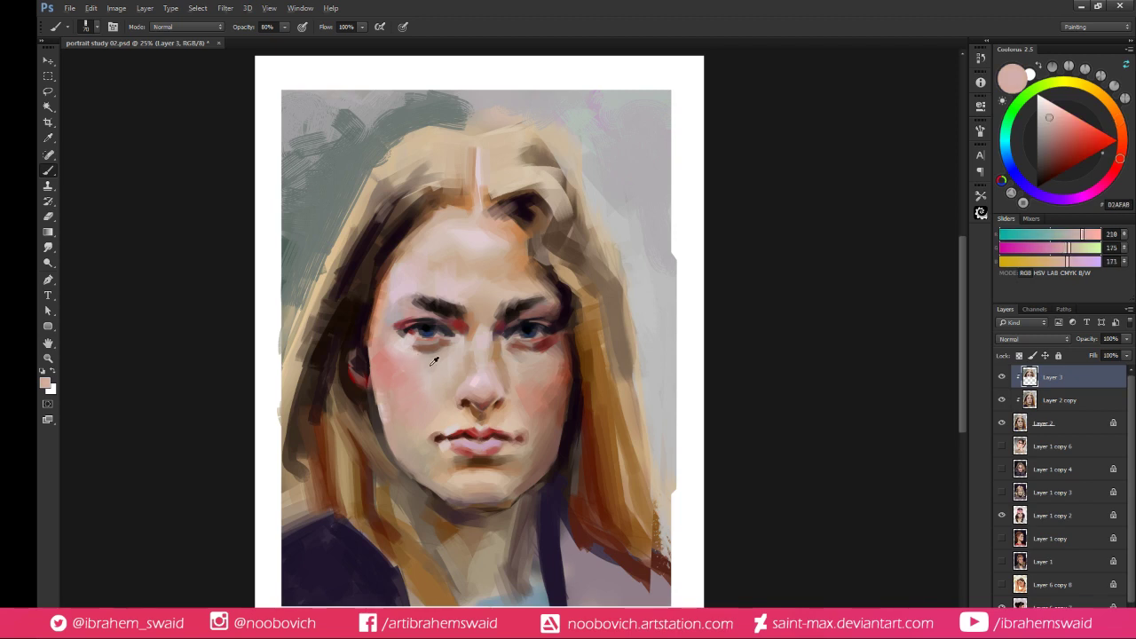
{"action": "left_click", "coordinate": [433, 364], "text": "alt"}
{"action": "left_click", "coordinate": [455, 362], "text": "alt"}
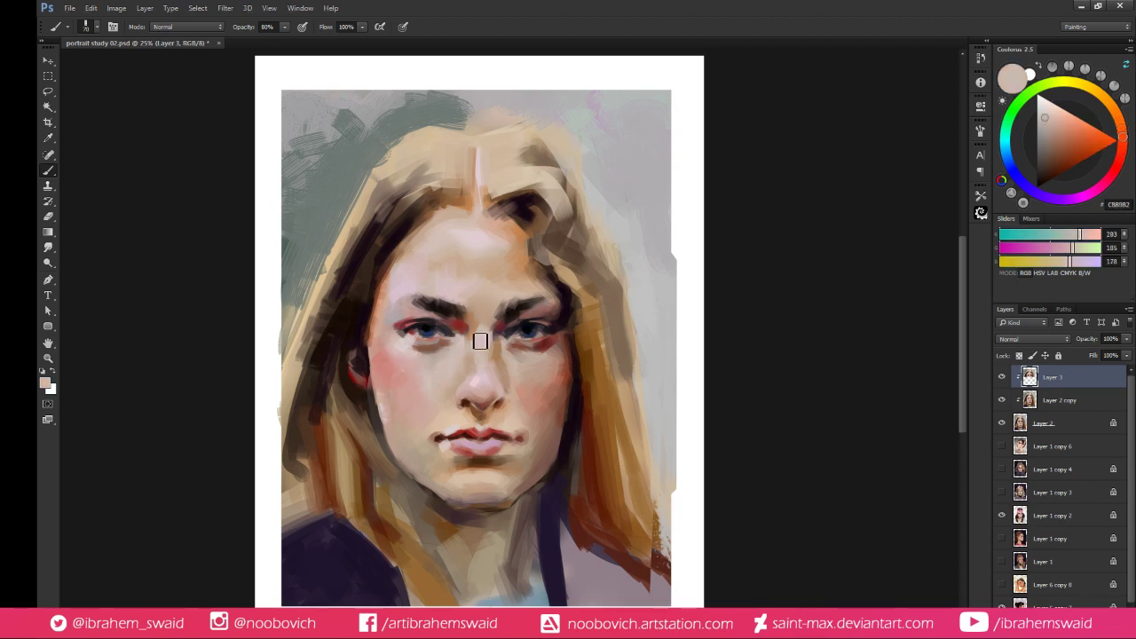
{"action": "left_click", "coordinate": [437, 363], "text": "alt"}
{"action": "left_click", "coordinate": [415, 367], "text": "alt"}
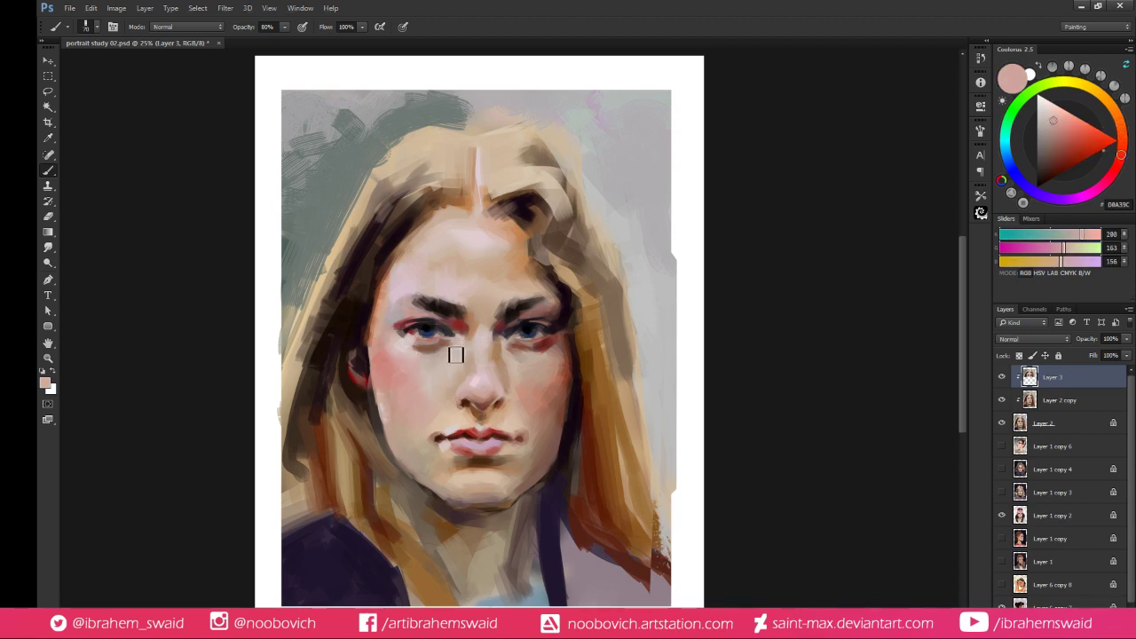
{"action": "left_click", "coordinate": [435, 348], "text": "alt"}
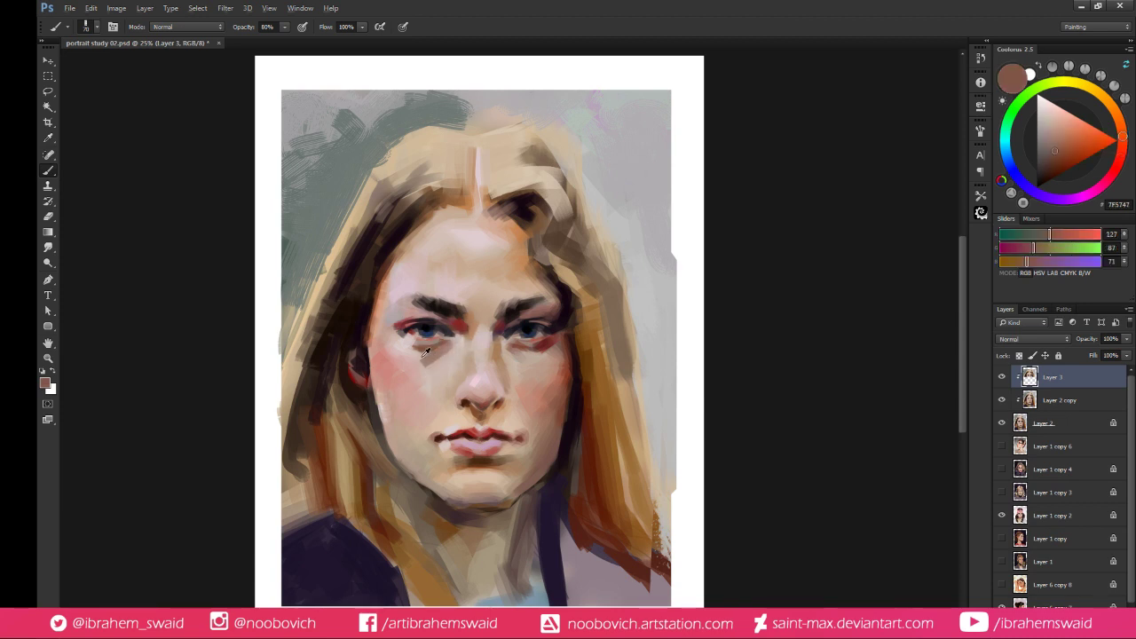
{"action": "left_click", "coordinate": [426, 351], "text": "alt"}
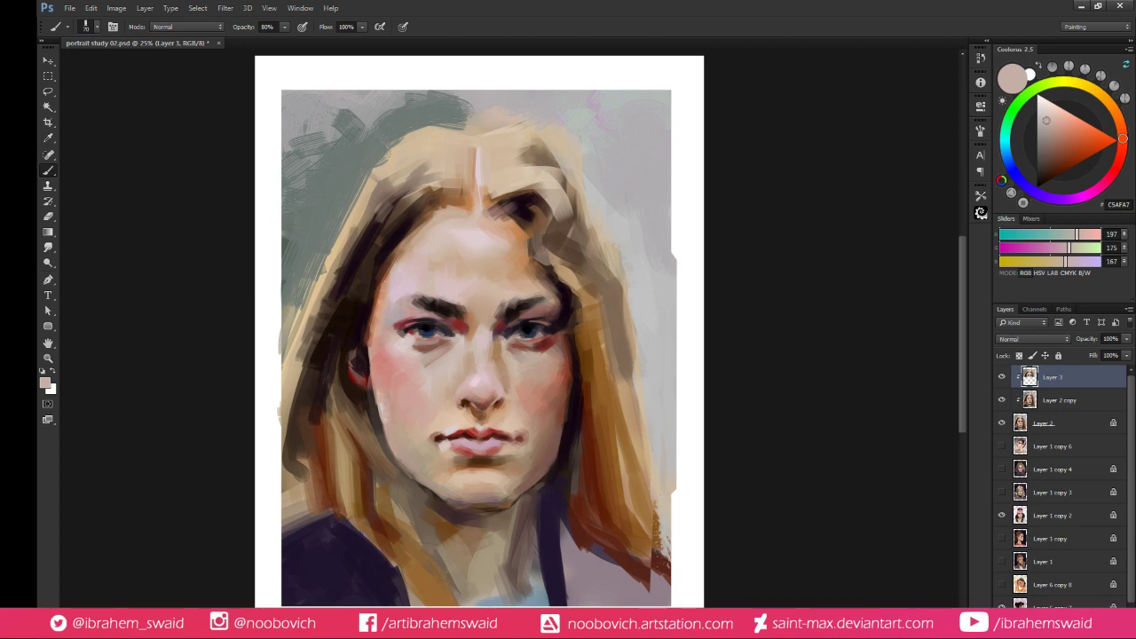
Reshape the left-hand nostril with browns 7F4C2B and 834F2C, and blend the skin beside it with C5A396, D8BCA4 and CBA99B
{"action": "left_click", "coordinate": [470, 405], "text": "alt"}
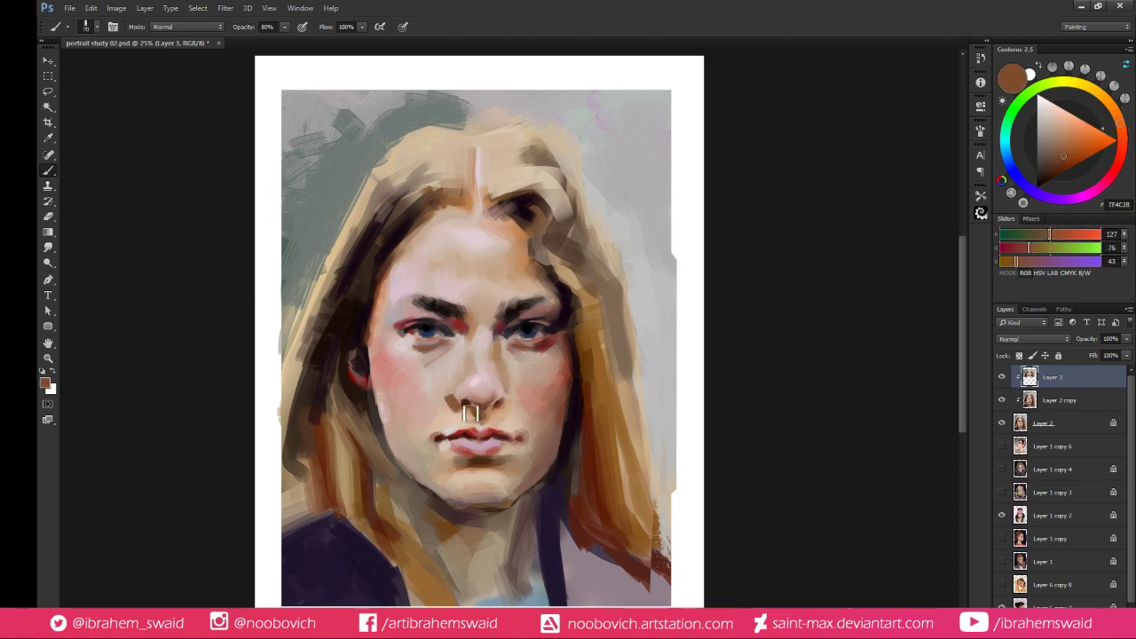
{"action": "left_click", "coordinate": [460, 392], "text": "alt"}
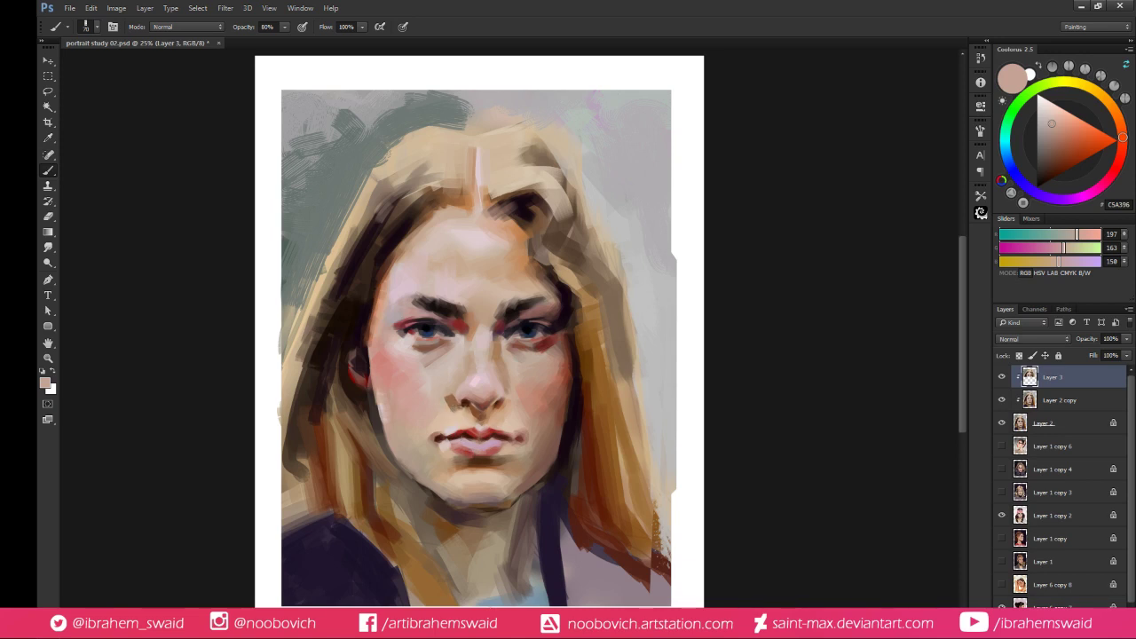
{"action": "left_click", "coordinate": [473, 423], "text": "alt"}
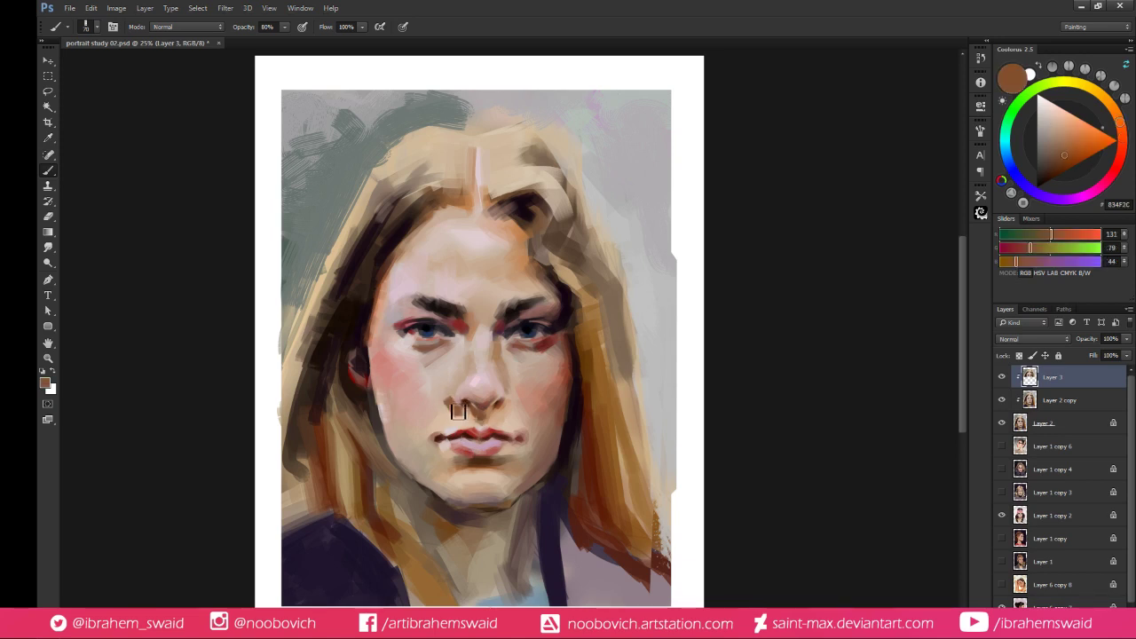
{"action": "left_click", "coordinate": [448, 411], "text": "alt"}
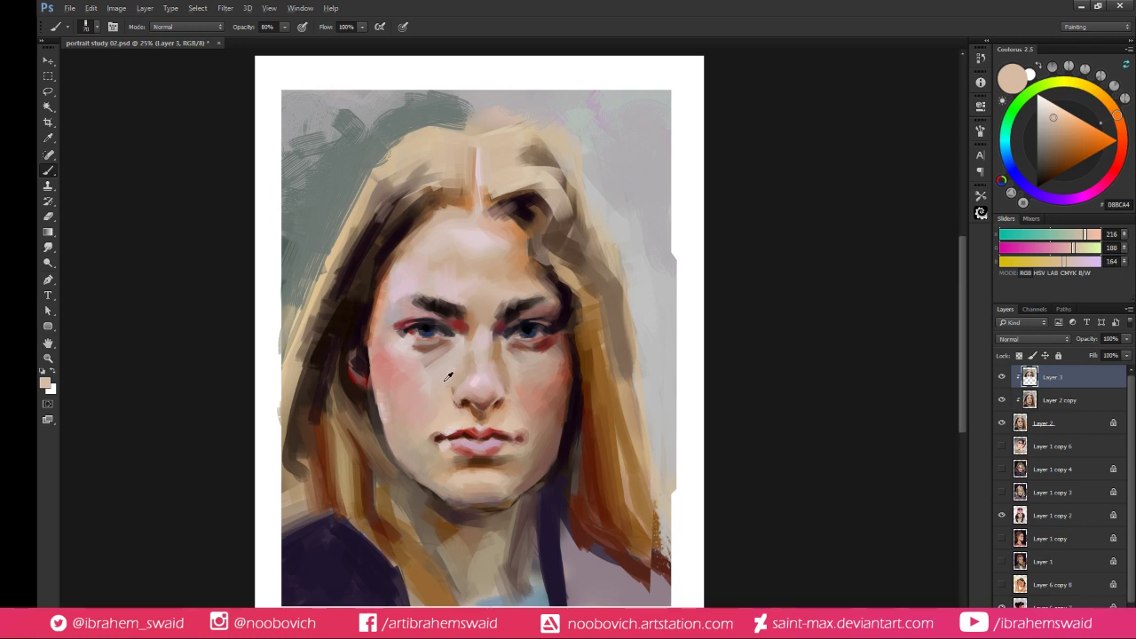
{"action": "left_click", "coordinate": [452, 391], "text": "alt"}
{"action": "left_click", "coordinate": [429, 409], "text": "alt"}
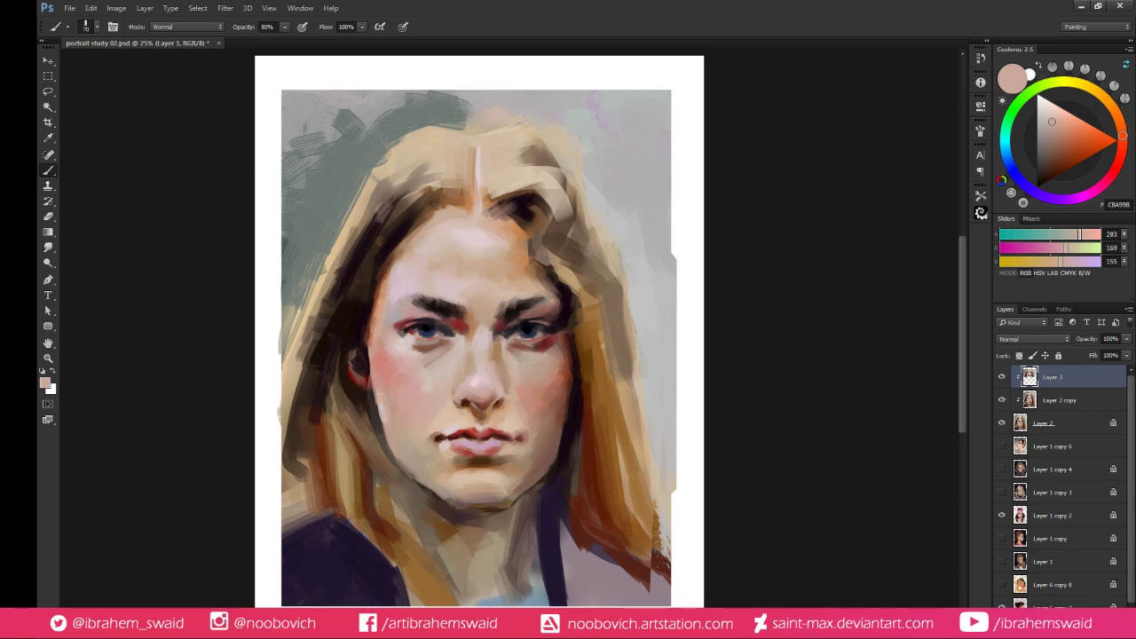
Smooth the right-hand cheek beside the nose with sampled skin tones BB9A85, D8BFAC, C48F7C and CEA794 using a 100 px brush
{"action": "left_click", "coordinate": [517, 402], "text": "alt"}
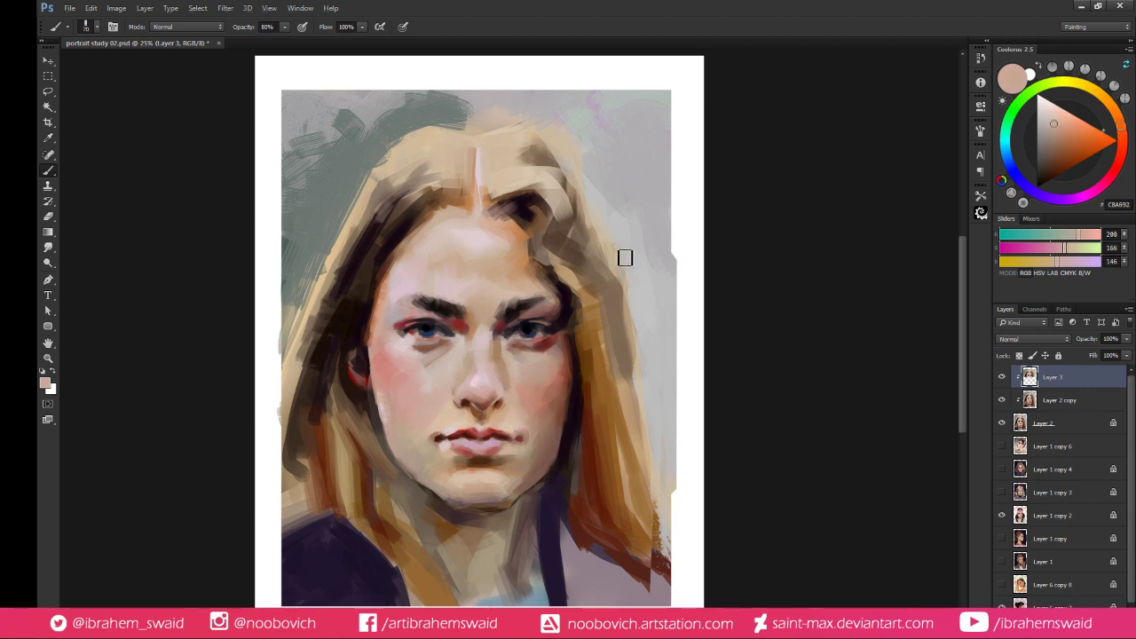
{"action": "left_click", "coordinate": [513, 378], "text": "alt"}
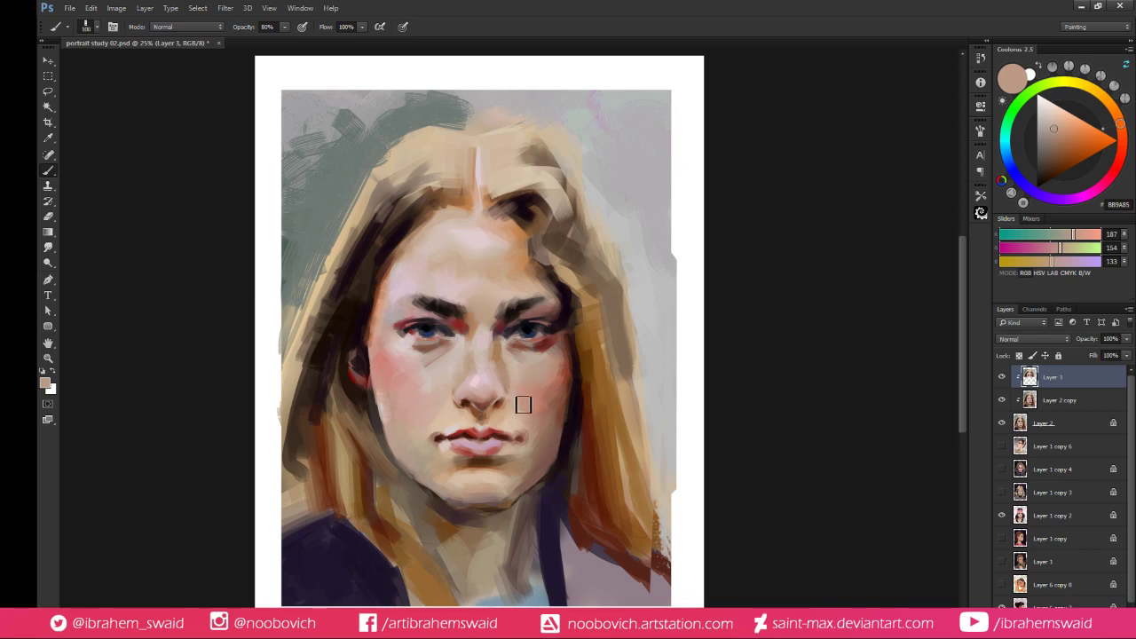
{"action": "left_click", "coordinate": [522, 403], "text": "alt"}
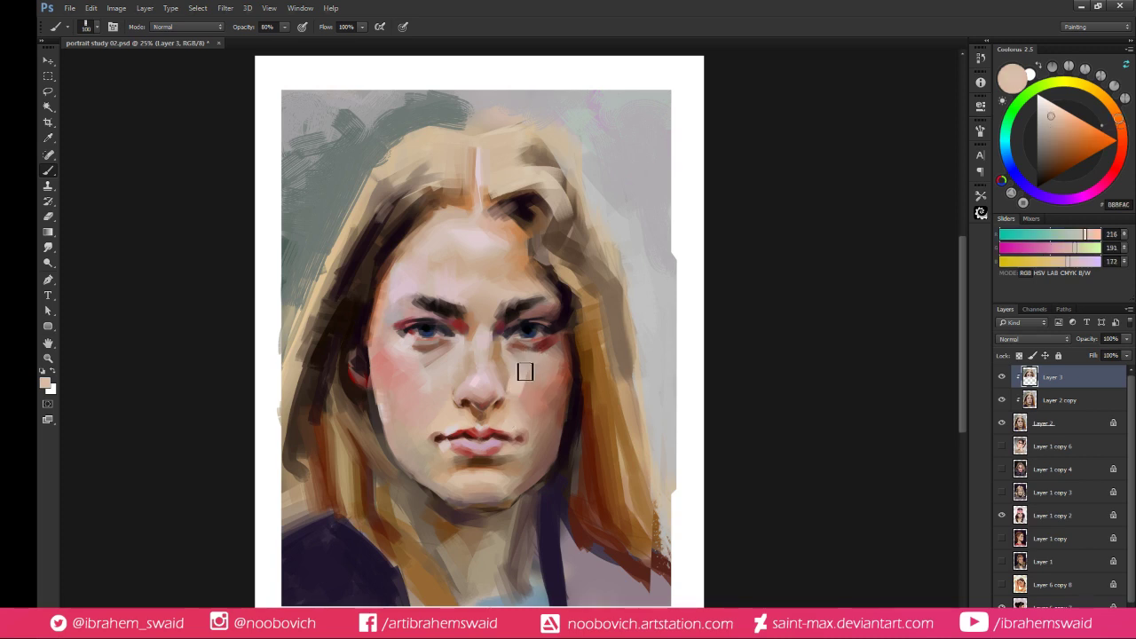
{"action": "left_click", "coordinate": [530, 391], "text": "alt"}
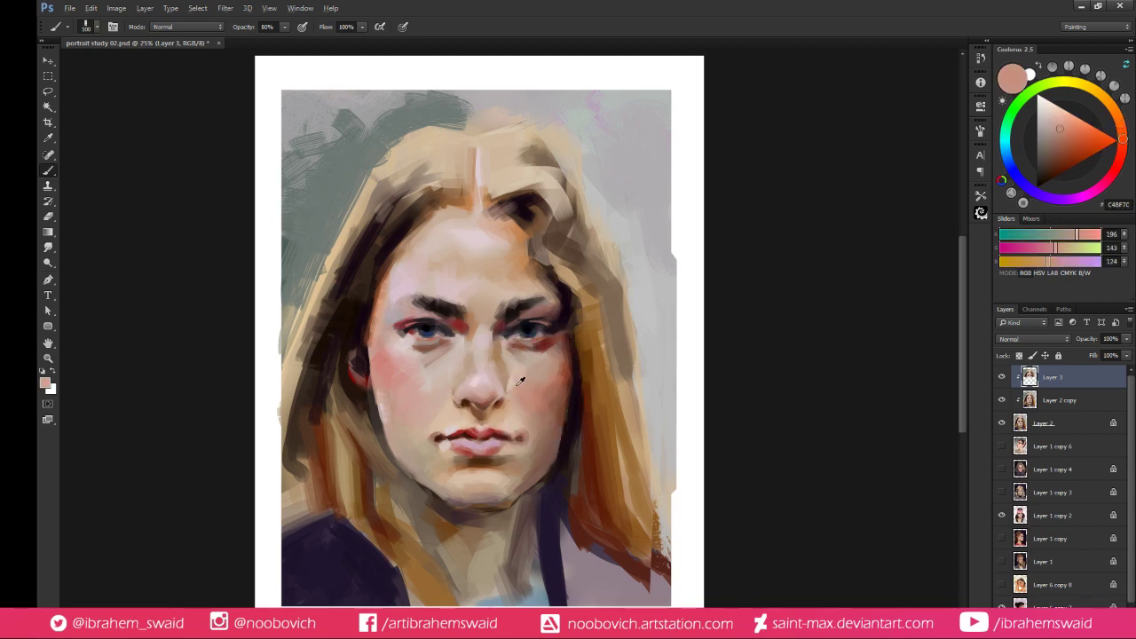
{"action": "left_click", "coordinate": [520, 383], "text": "alt"}
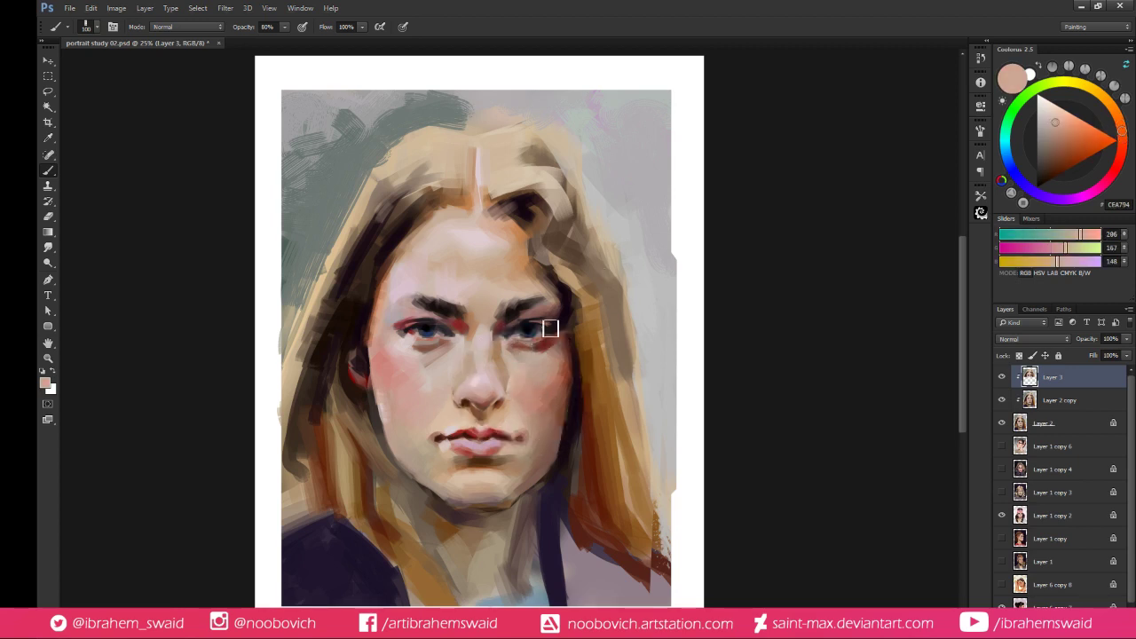
{"action": "left_click", "coordinate": [520, 369], "text": "alt"}
Refine the chin with sampled brown 957D65, and the shadow under the jaw and on the neck with 412C2F and 95856E
{"action": "left_click", "coordinate": [494, 477], "text": "alt"}
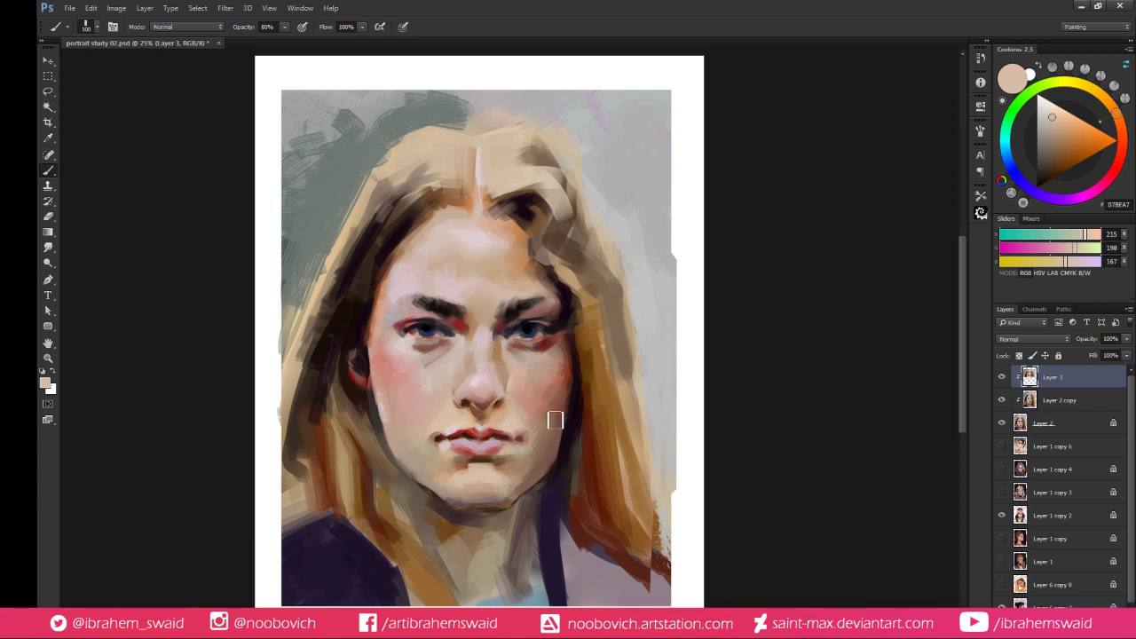
{"action": "left_click", "coordinate": [515, 452], "text": "alt"}
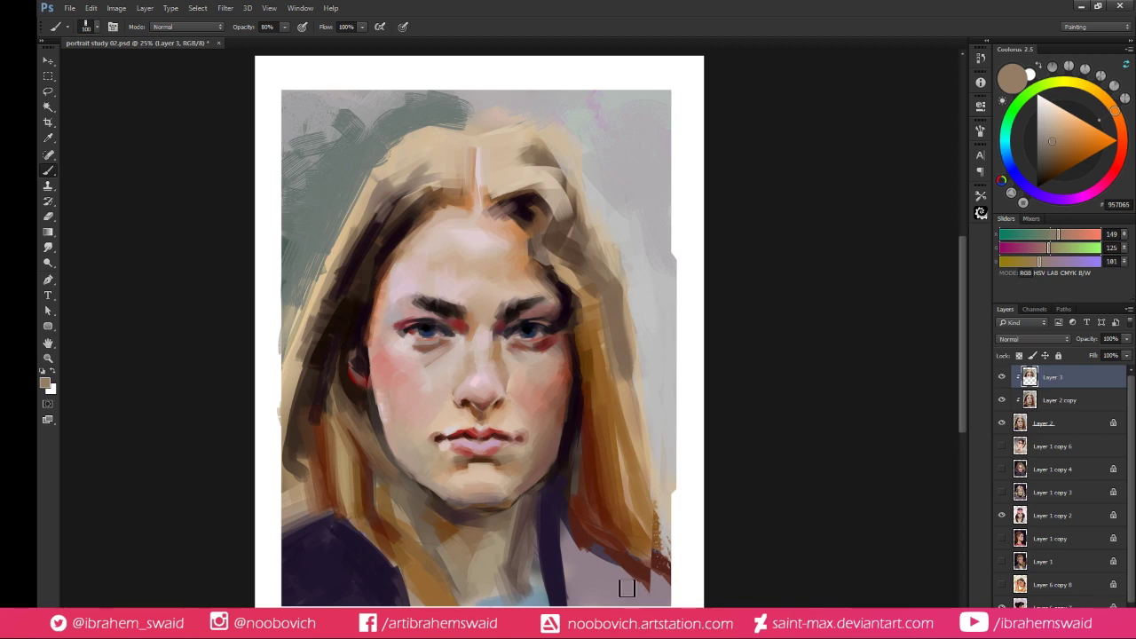
{"action": "left_click", "coordinate": [471, 512], "text": "alt"}
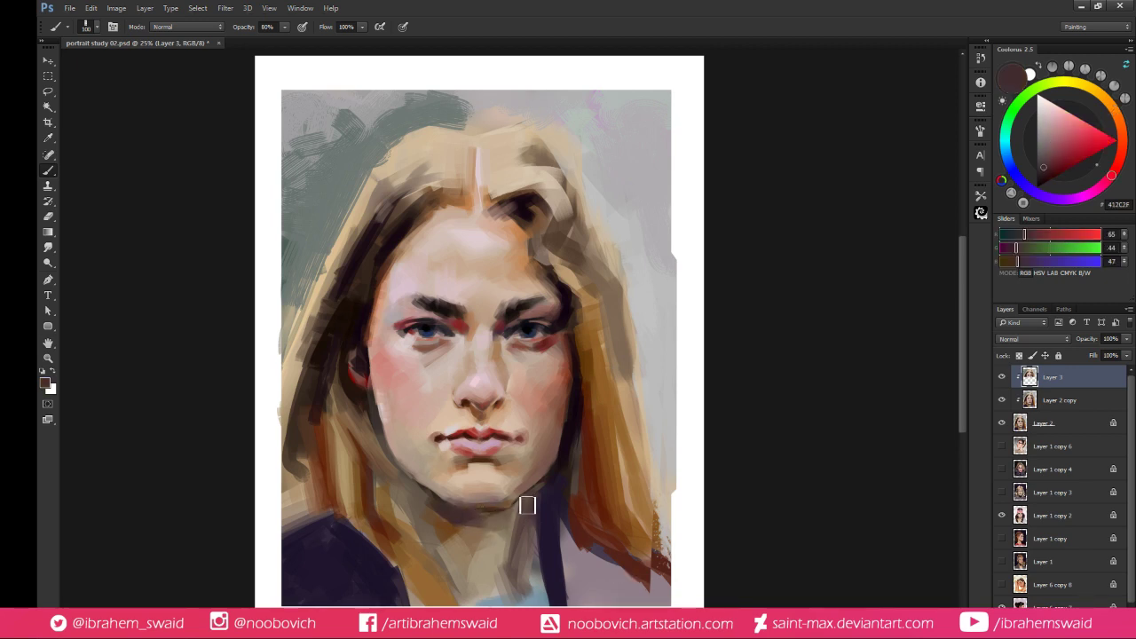
{"action": "left_click_drag", "start_coordinate": [528, 505], "coordinate": [508, 512]}
{"action": "left_click", "coordinate": [499, 528], "text": "alt"}
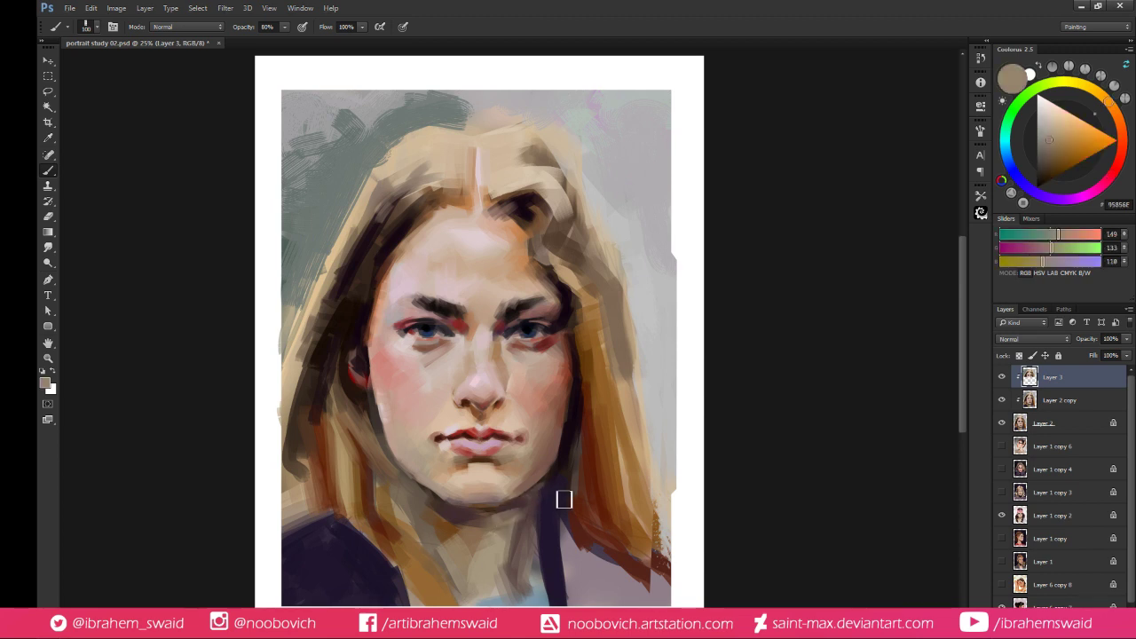
Touch up the blue-grey collar with 8598A0 and paint dark purple 20162D strokes over the right-hand shoulder of the clothing
{"action": "left_click", "coordinate": [538, 579], "text": "alt"}
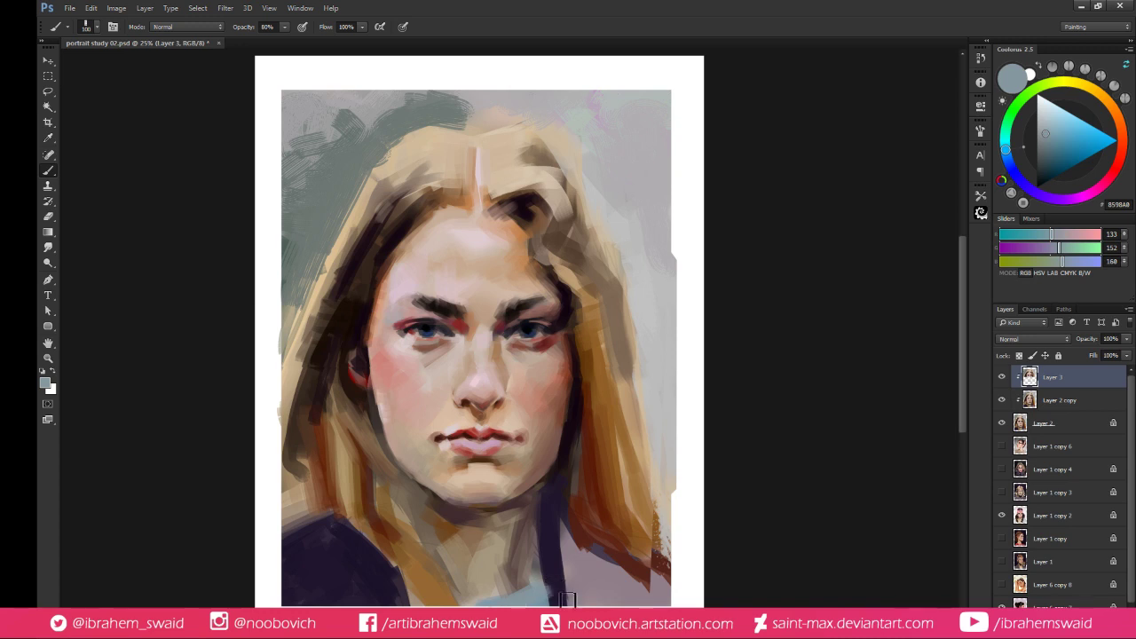
{"action": "left_click", "coordinate": [562, 564], "text": "alt"}
{"action": "mouse_move", "coordinate": [565, 577]}
{"action": "left_mouse_down"}
{"action": "mouse_move", "coordinate": [603, 593]}
{"action": "mouse_move", "coordinate": [598, 543]}
{"action": "mouse_move", "coordinate": [609, 556]}
{"action": "mouse_move", "coordinate": [625, 545]}
{"action": "mouse_move", "coordinate": [639, 607]}
{"action": "left_mouse_up"}
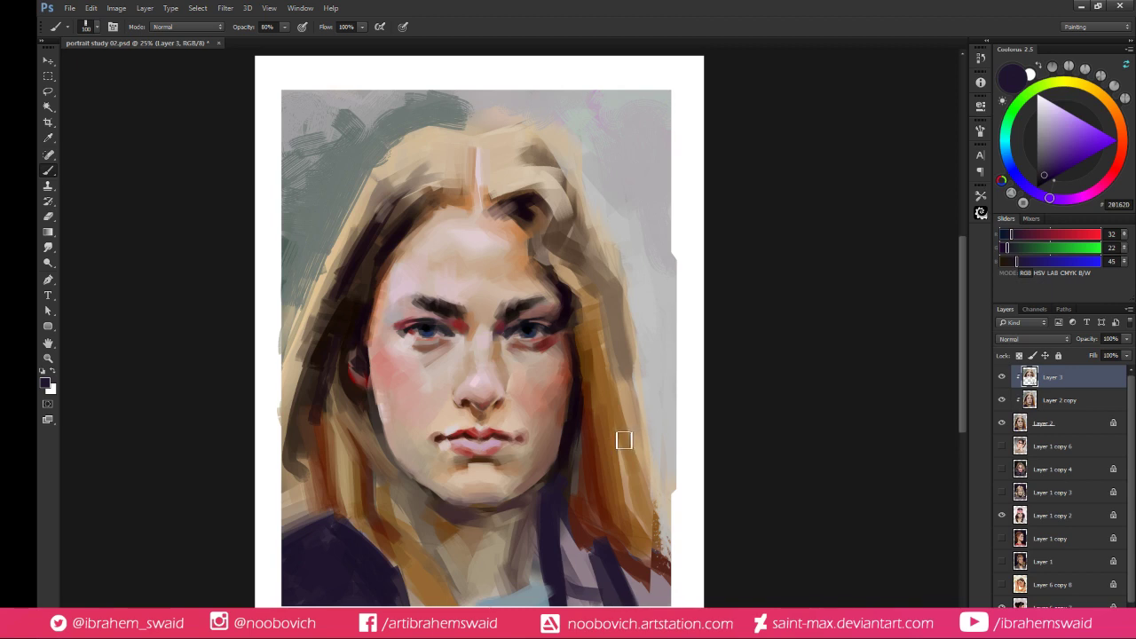
Merge Layer 3 and Layer 2 copy down into Layer 2, comparing the portrait with Layer 2 copy hidden and shown
{"action": "key", "text": "ctrl+e"}
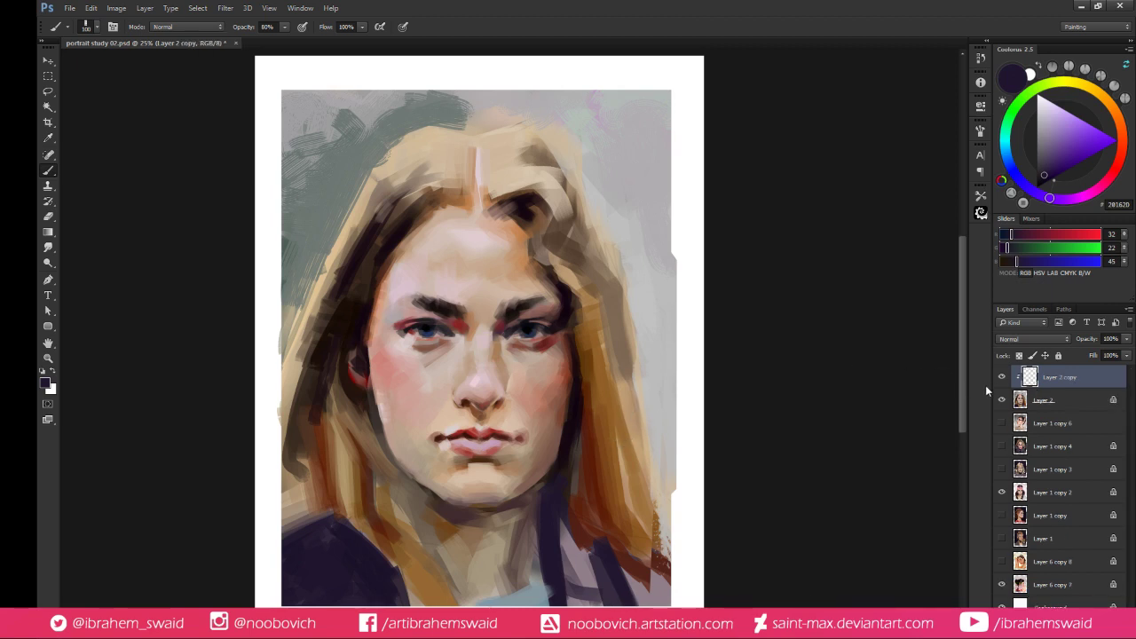
{"action": "left_click", "coordinate": [1003, 378]}
{"action": "left_click", "coordinate": [1003, 378]}
{"action": "key", "text": "Delete"}
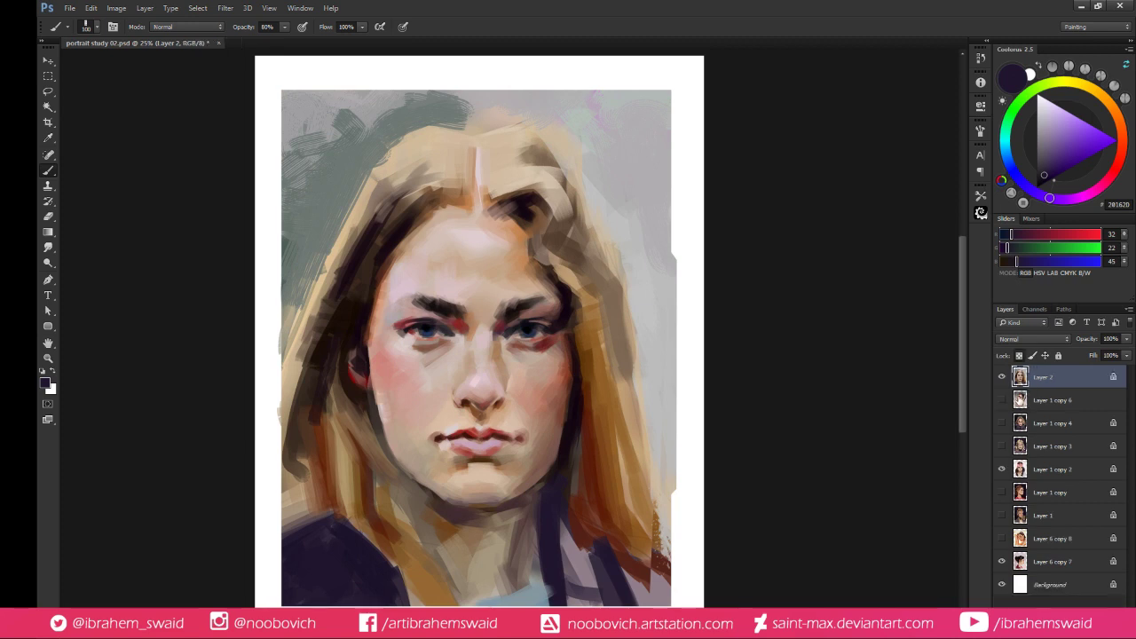
Save the portrait study and duplicate Layer 2
{"action": "key", "text": "i"}
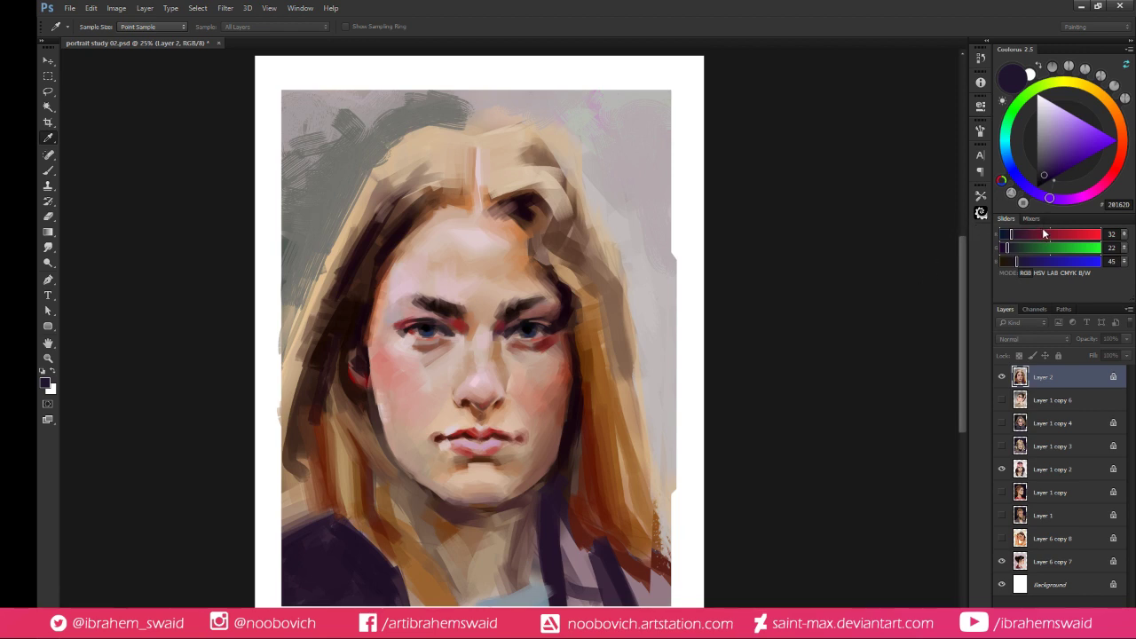
{"action": "key", "text": "b"}
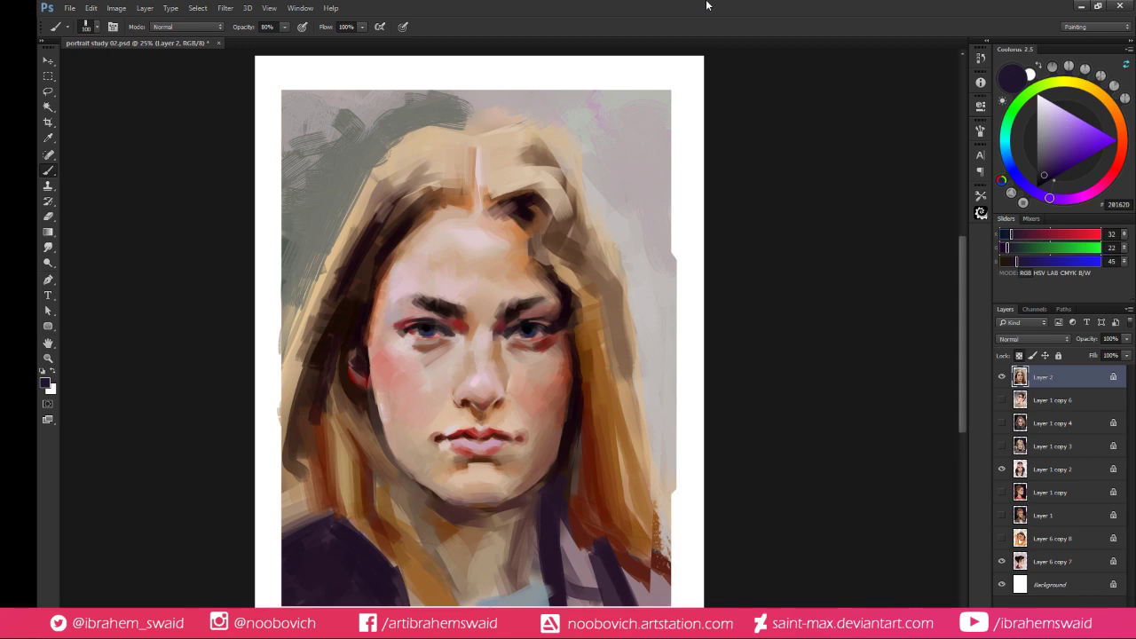
{"action": "key", "text": "ctrl+s"}
{"action": "key", "text": "ctrl+j"}
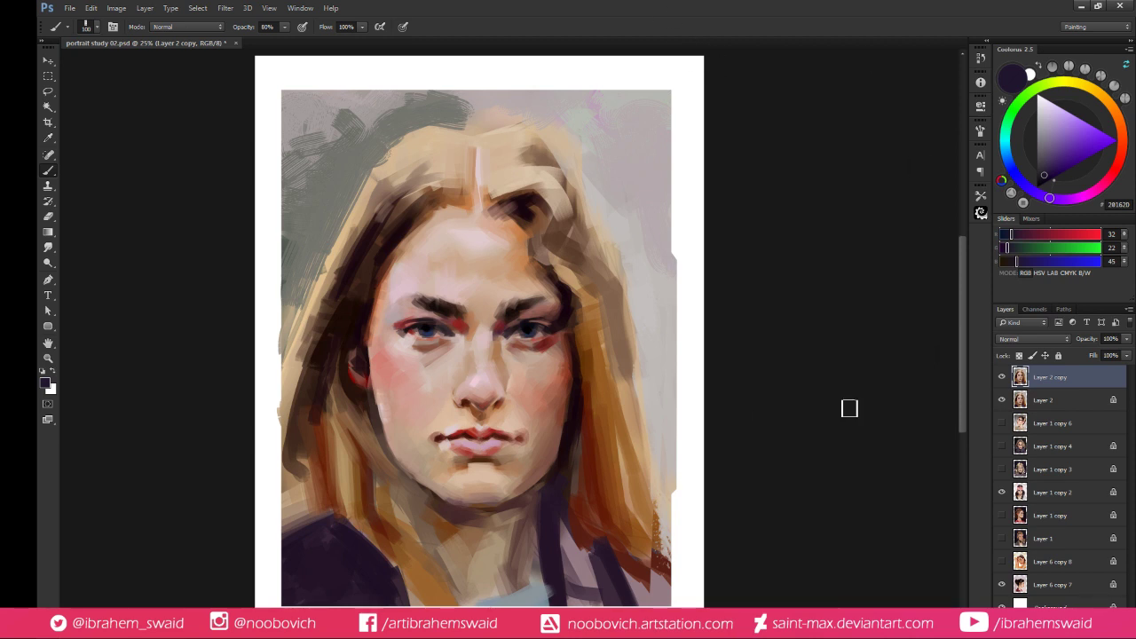
Lock the transparent pixels of Layer 2 copy and fill its painted area with the greyish beige B4A98D
{"action": "left_click", "coordinate": [1100, 96]}
{"action": "left_click", "coordinate": [1049, 124]}
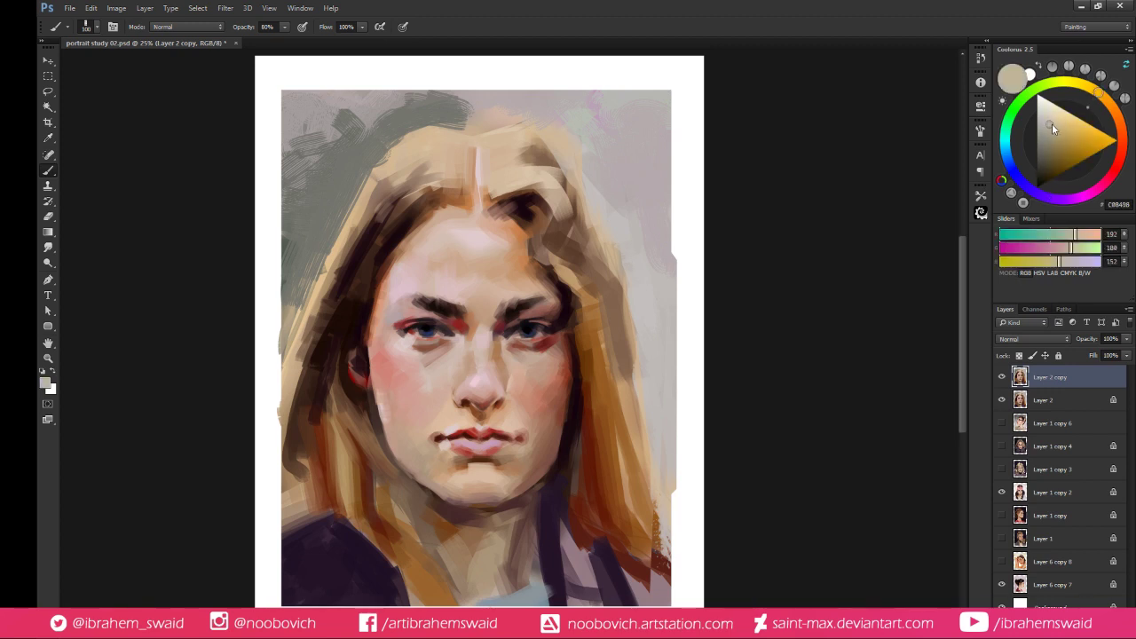
{"action": "left_click", "coordinate": [1050, 129]}
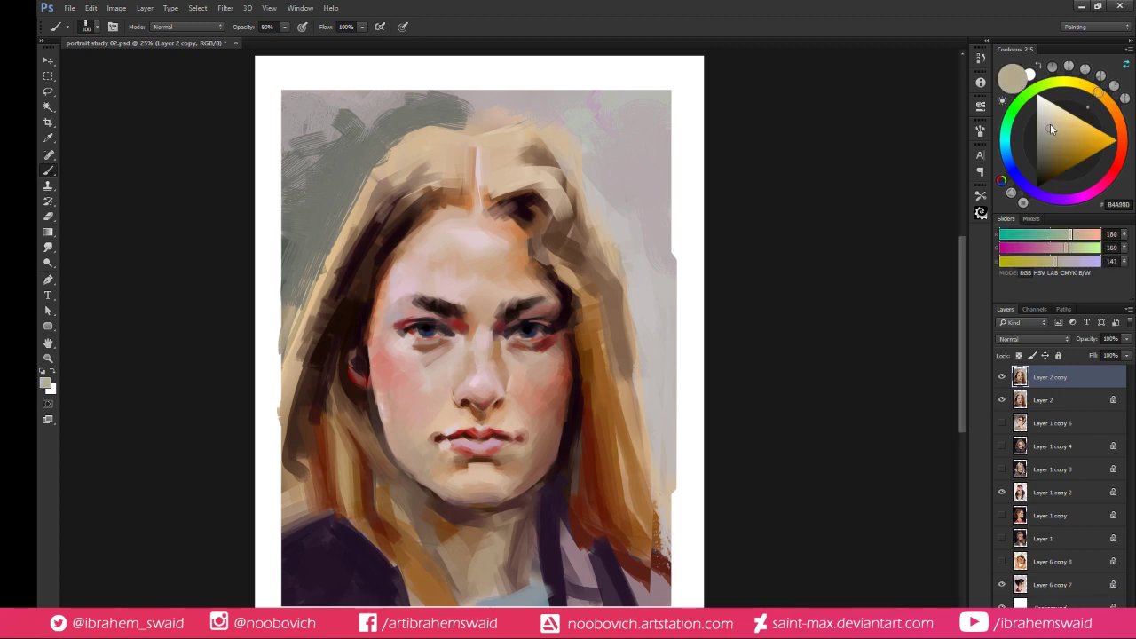
{"action": "key", "text": "alt+BackSpace"}
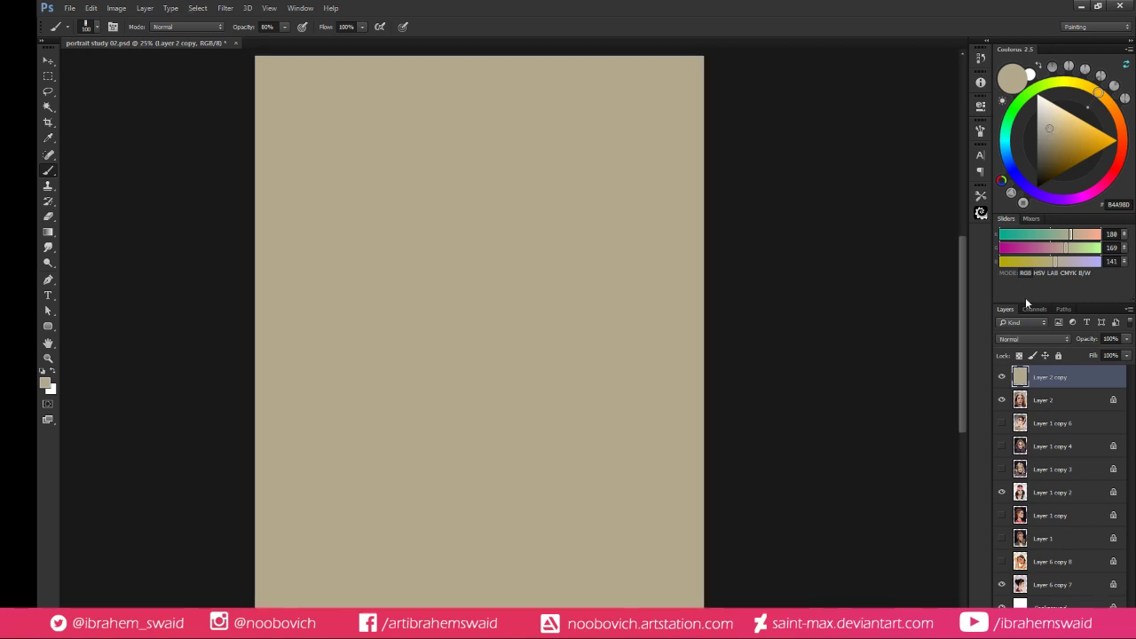
{"action": "key", "text": "ctrl+z"}
{"action": "left_click", "coordinate": [1019, 355]}
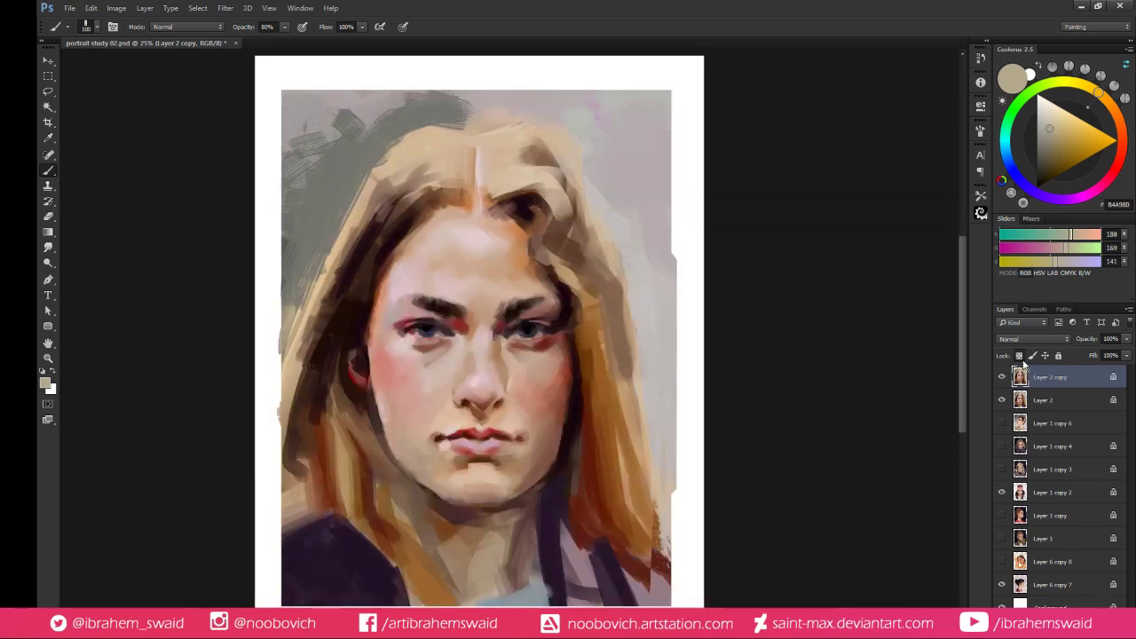
{"action": "key", "text": "alt+BackSpace"}
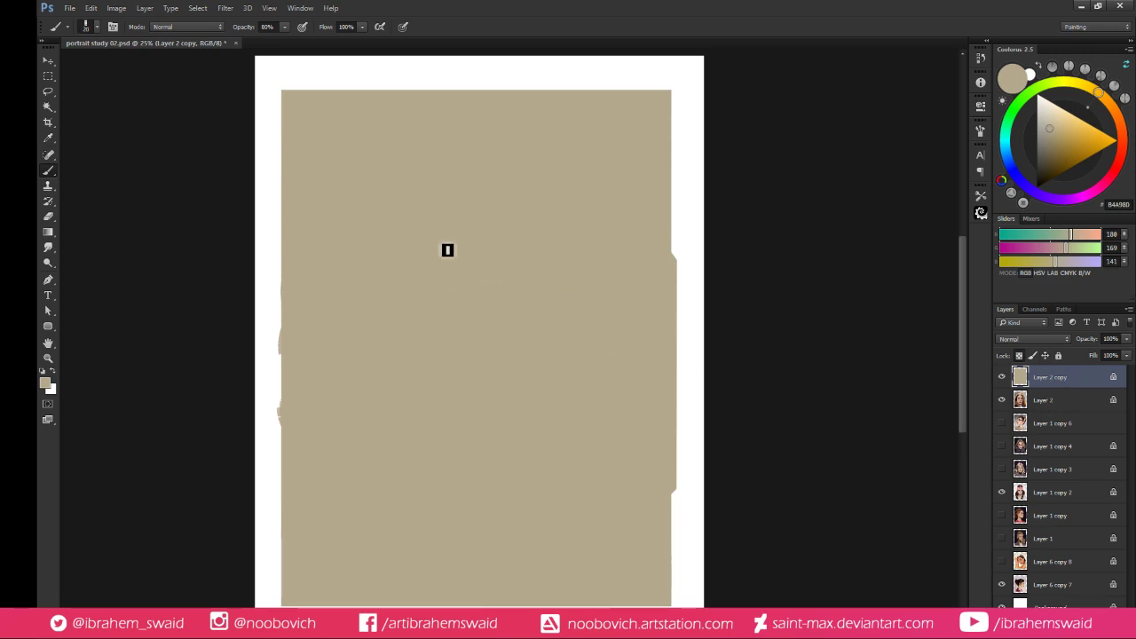
Try test strokes in dark brown 4B3727 on the beige area with the brush at 100% opacity
{"action": "left_click", "coordinate": [1049, 166]}
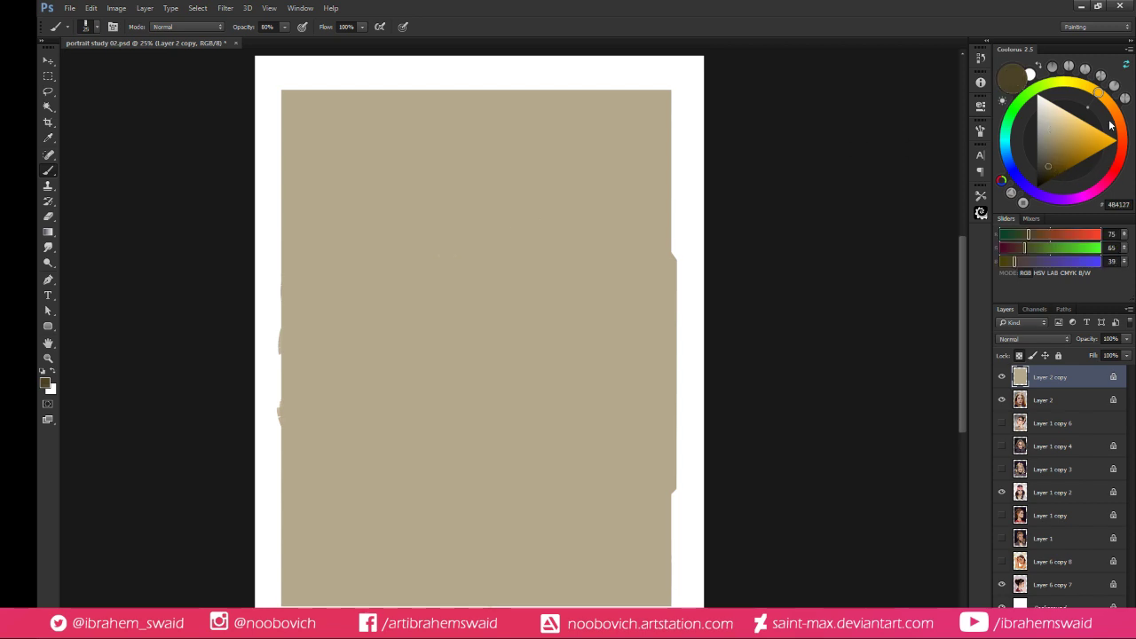
{"action": "left_click", "coordinate": [1114, 118]}
{"action": "mouse_move", "coordinate": [482, 228]}
{"action": "left_mouse_down"}
{"action": "mouse_move", "coordinate": [468, 264]}
{"action": "mouse_move", "coordinate": [527, 267]}
{"action": "left_mouse_up"}
{"action": "key", "text": "ctrl+z"}
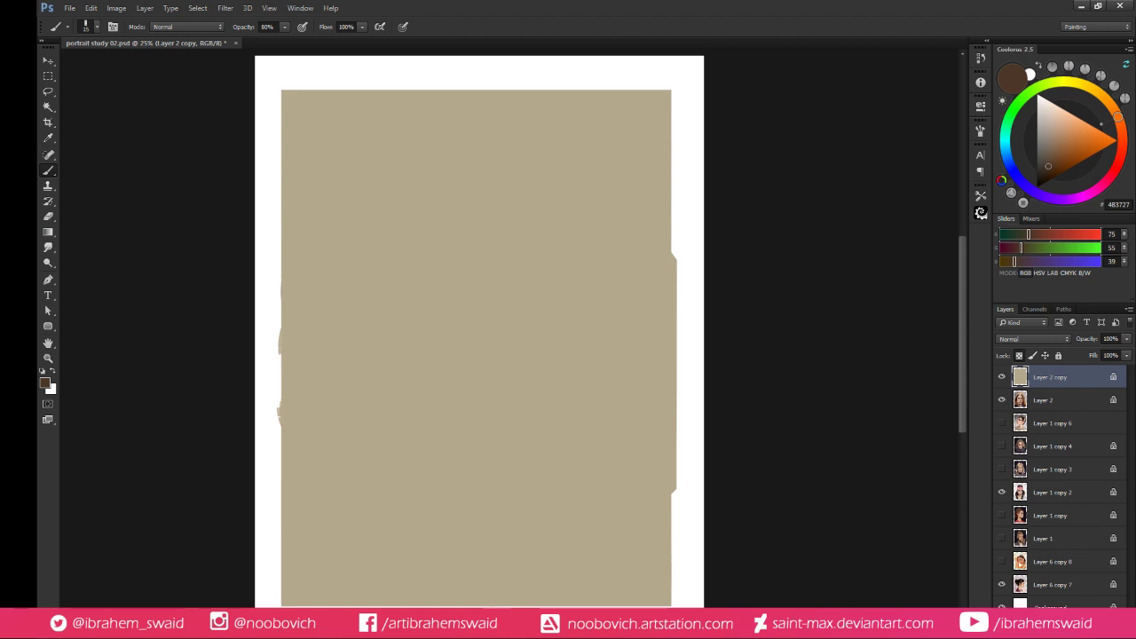
{"action": "key", "text": "0"}
{"action": "mouse_move", "coordinate": [439, 275]}
{"action": "left_mouse_down"}
{"action": "mouse_move", "coordinate": [535, 298]}
{"action": "mouse_move", "coordinate": [502, 349]}
{"action": "mouse_move", "coordinate": [550, 307]}
{"action": "left_mouse_up"}
{"action": "key", "text": "ctrl+z"}
{"action": "key", "text": "ctrl+z"}
{"action": "mouse_move", "coordinate": [495, 273]}
{"action": "left_mouse_down"}
{"action": "mouse_move", "coordinate": [517, 337]}
{"action": "mouse_move", "coordinate": [541, 360]}
{"action": "left_mouse_up"}
{"action": "key", "text": "ctrl+z"}
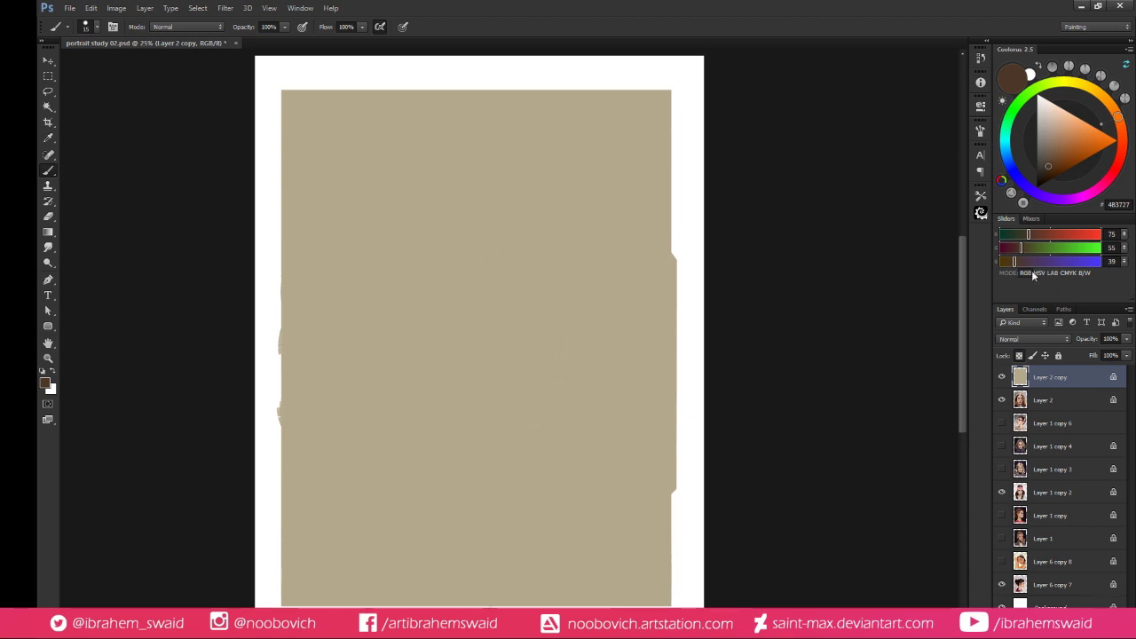
Refill the painted area of Layer 2 copy, testing CFAF96 and D2CAC3 before settling on the light beige D0C3B8
{"action": "left_click", "coordinate": [1055, 121]}
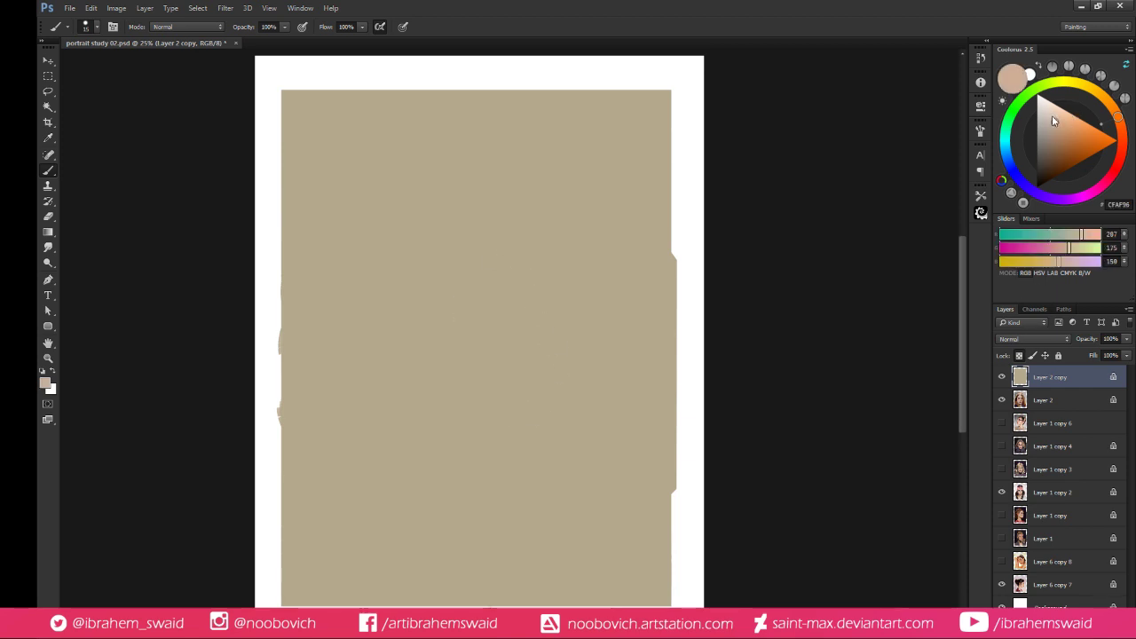
{"action": "key", "text": "shift+alt+BackSpace"}
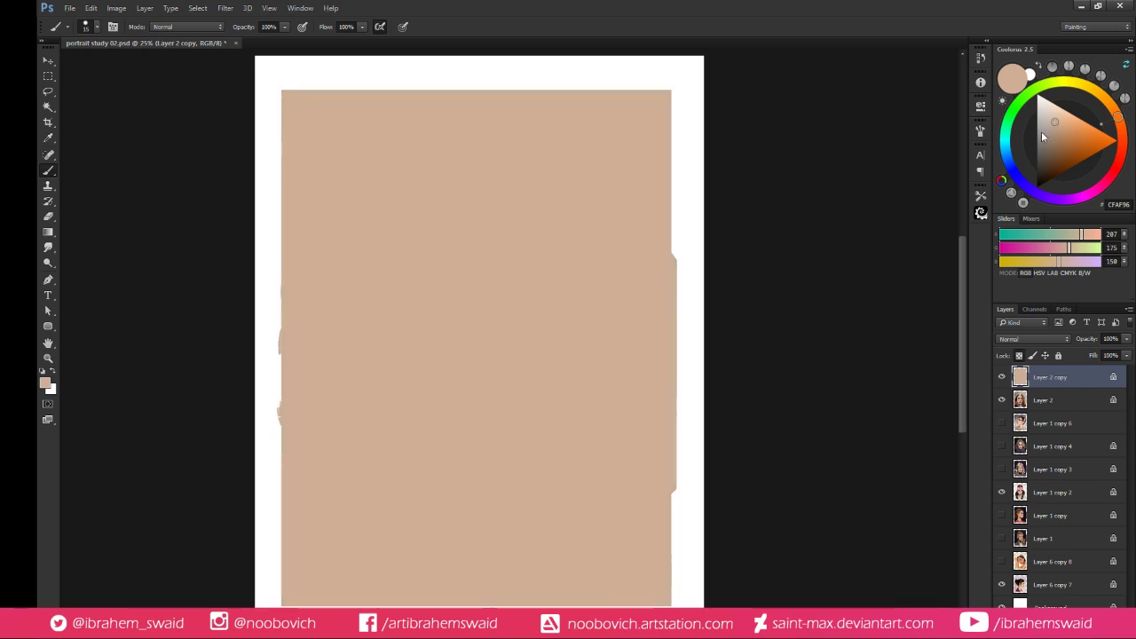
{"action": "left_click", "coordinate": [1042, 112]}
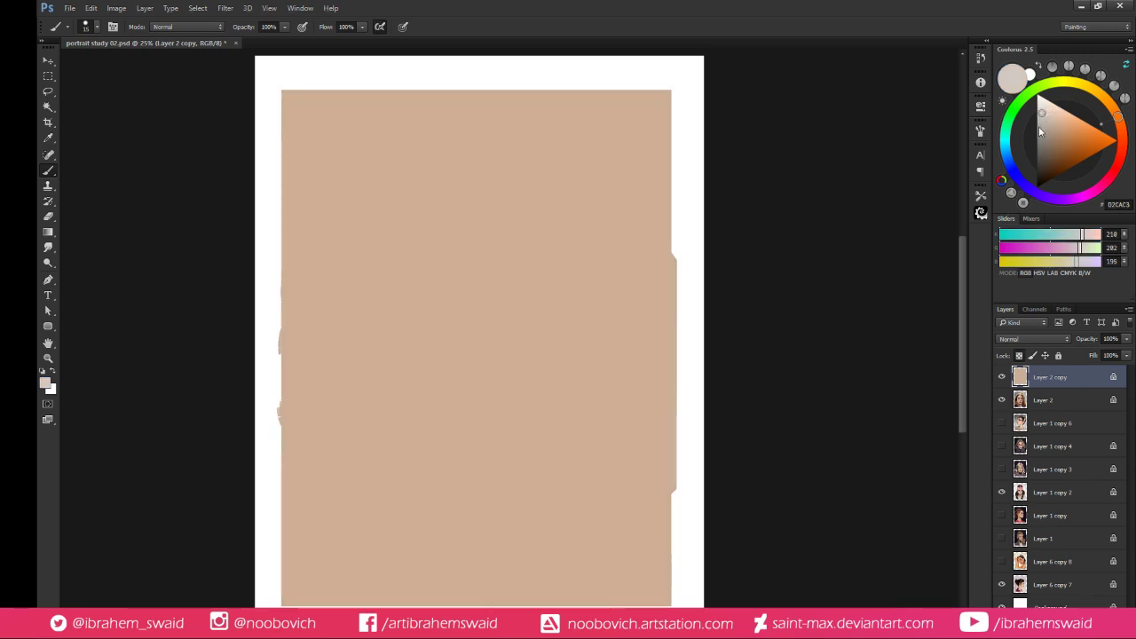
{"action": "key", "text": "shift+alt+BackSpace"}
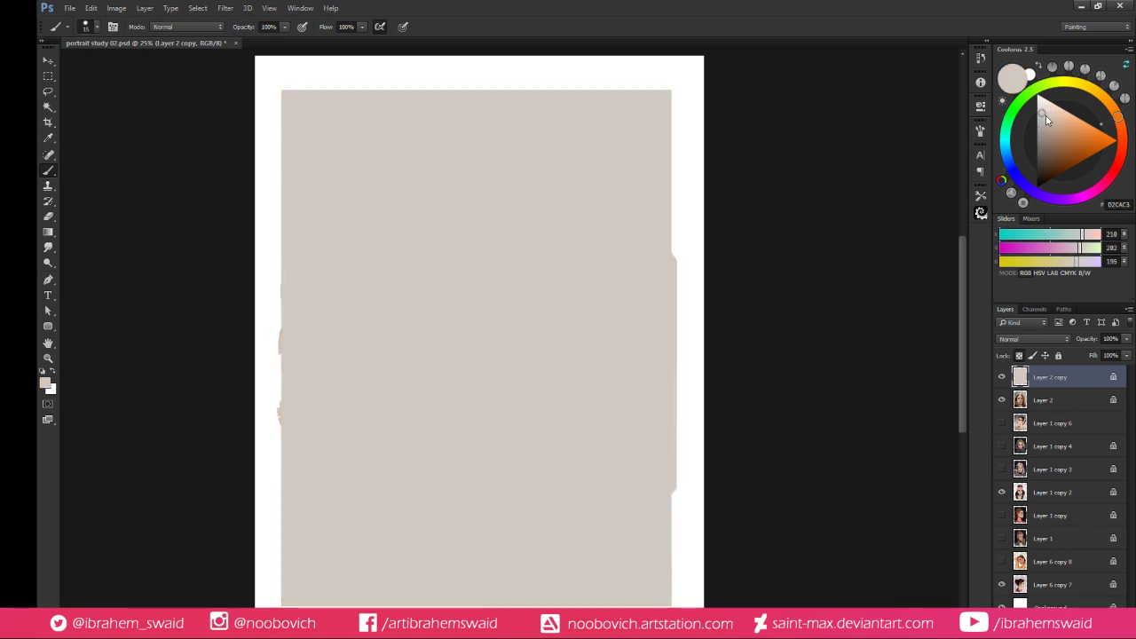
{"action": "left_click", "coordinate": [1045, 116]}
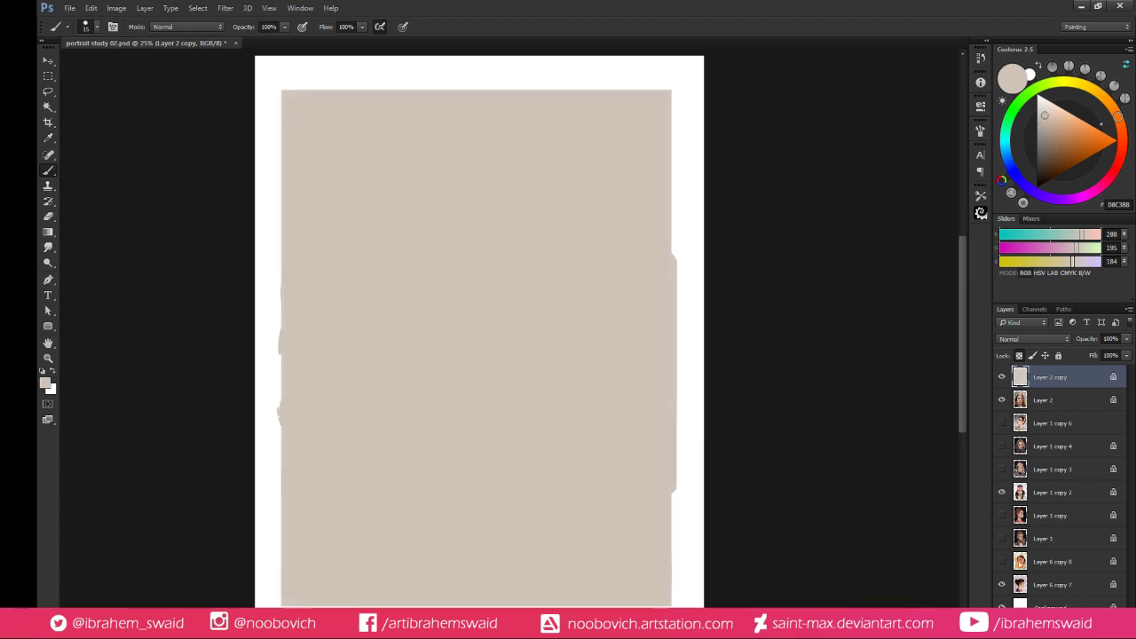
Add a new layer clipped to Layer 2 copy and choose dark brown 3A2D22 as the sketching colour
{"action": "key", "text": "ctrl+shift+alt+n"}
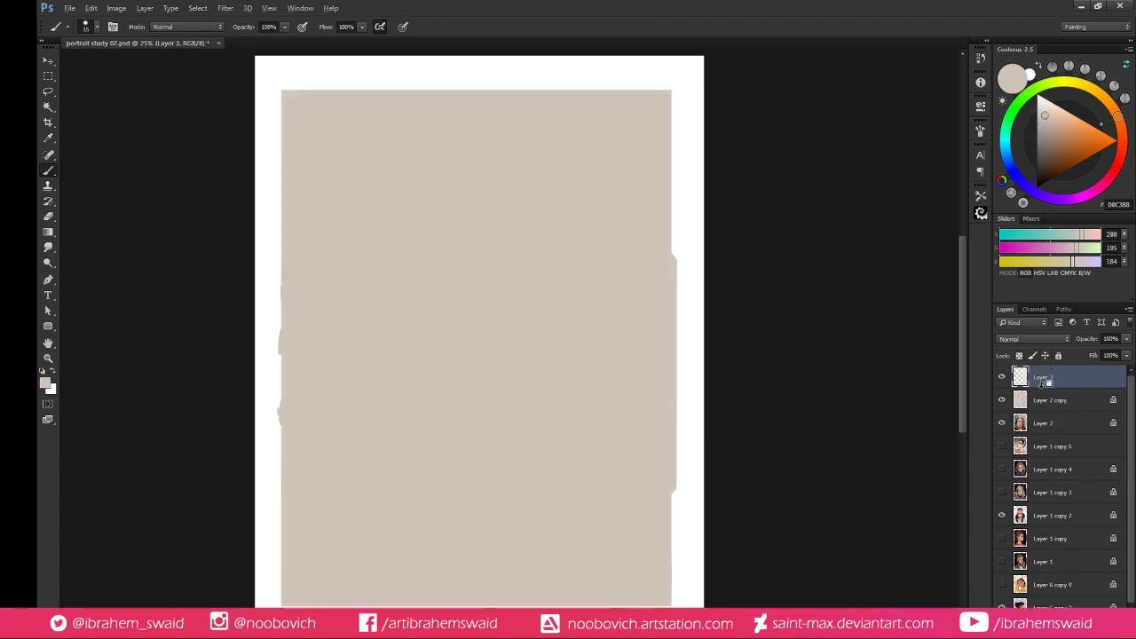
{"action": "key", "text": "ctrl+alt+g"}
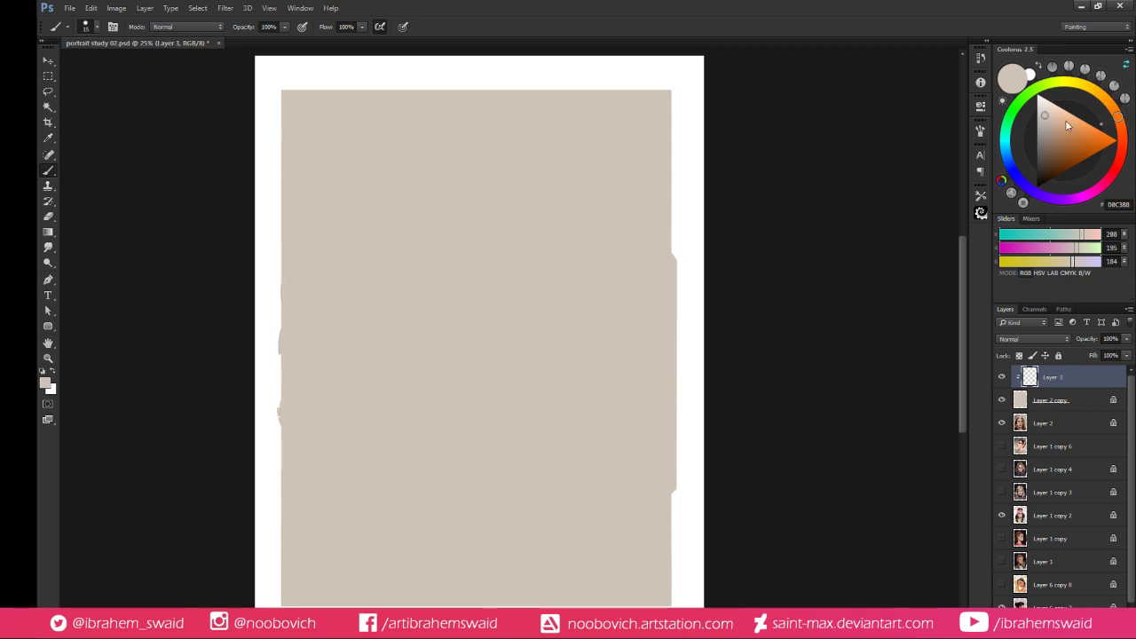
{"action": "left_click", "coordinate": [1060, 157]}
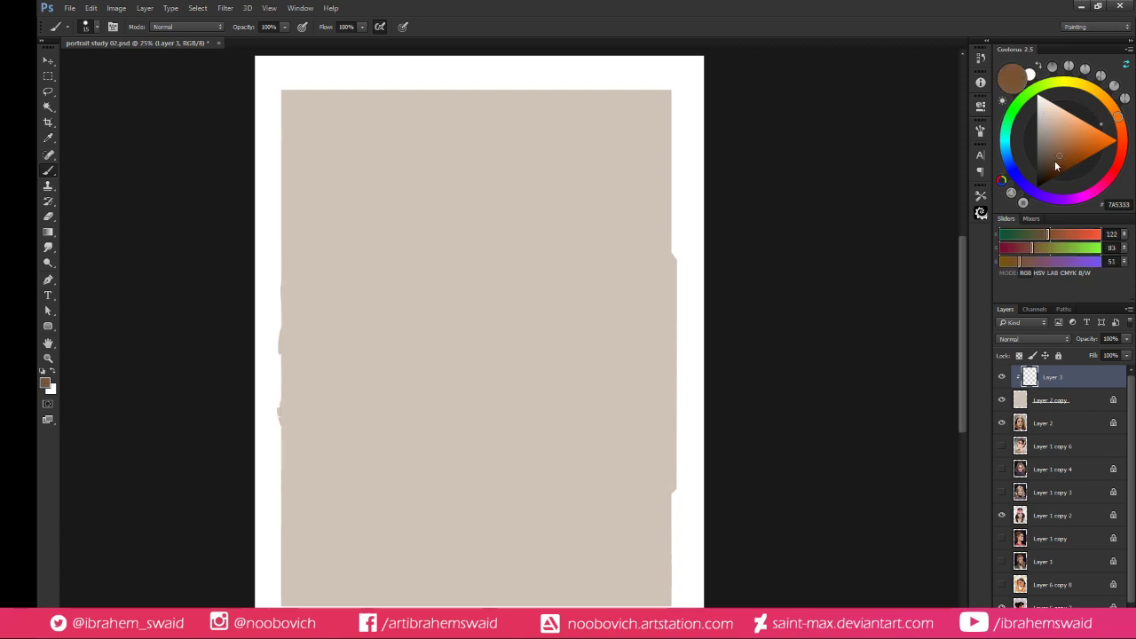
{"action": "left_click", "coordinate": [1045, 168]}
Try loose looping and zigzag brush lines in dark brown across the clipped layer
{"action": "mouse_move", "coordinate": [441, 289]}
{"action": "left_mouse_down"}
{"action": "mouse_move", "coordinate": [454, 288]}
{"action": "mouse_move", "coordinate": [523, 399]}
{"action": "left_mouse_up"}
{"action": "key", "text": "ctrl+z"}
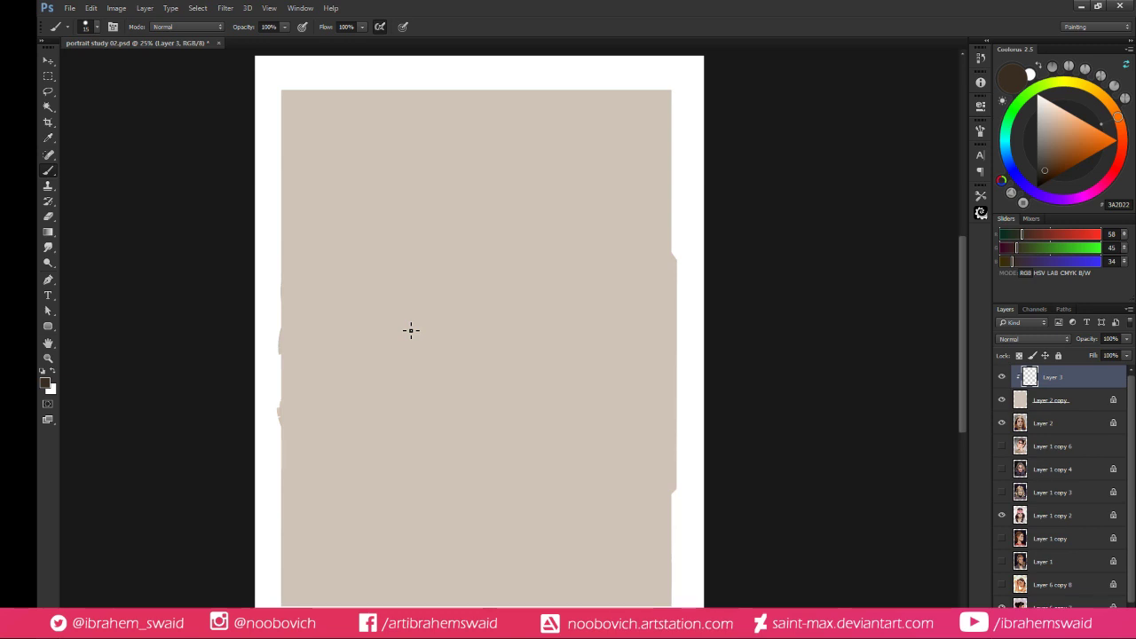
{"action": "mouse_move", "coordinate": [438, 325]}
{"action": "left_mouse_down"}
{"action": "mouse_move", "coordinate": [565, 353]}
{"action": "mouse_move", "coordinate": [574, 401]}
{"action": "left_mouse_up"}
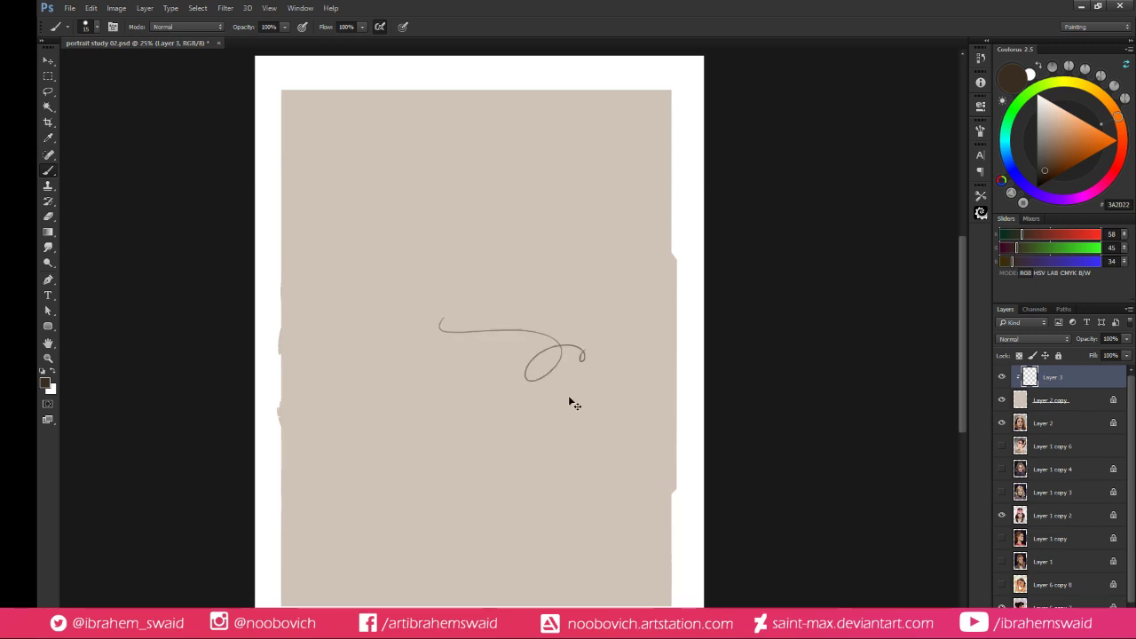
{"action": "key", "text": "ctrl+z"}
{"action": "left_click_drag", "start_coordinate": [421, 305], "coordinate": [563, 571]}
{"action": "key", "text": "ctrl+z"}
{"action": "mouse_move", "coordinate": [409, 246]}
{"action": "left_mouse_down"}
{"action": "mouse_move", "coordinate": [585, 424]}
{"action": "mouse_move", "coordinate": [621, 525]}
{"action": "mouse_move", "coordinate": [434, 254]}
{"action": "mouse_move", "coordinate": [586, 400]}
{"action": "mouse_move", "coordinate": [625, 520]}
{"action": "left_mouse_up"}
{"action": "key", "text": "ctrl+z"}
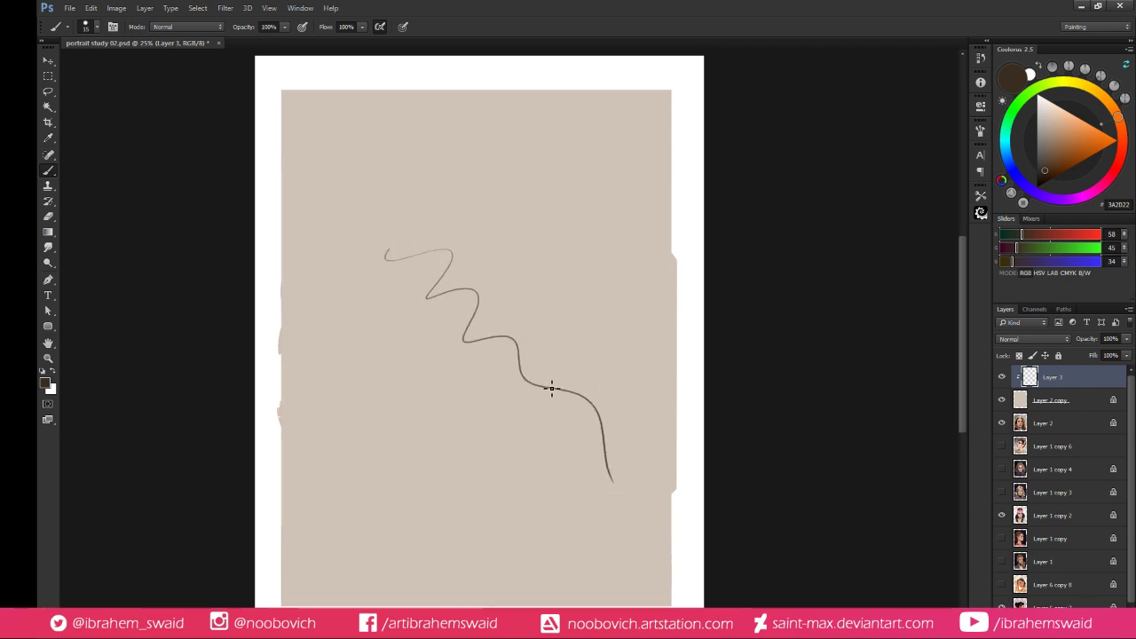
{"action": "key", "text": "ctrl+z"}
{"action": "mouse_move", "coordinate": [429, 213]}
{"action": "left_mouse_down"}
{"action": "mouse_move", "coordinate": [476, 302]}
{"action": "mouse_move", "coordinate": [632, 486]}
{"action": "left_mouse_up"}
{"action": "key", "text": "ctrl+z"}
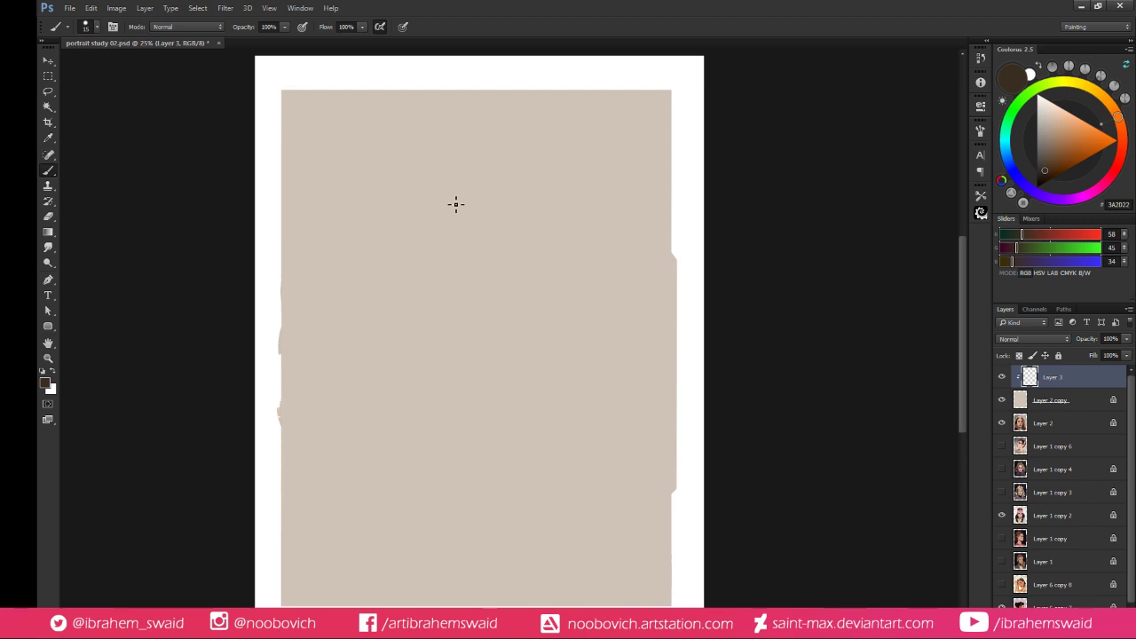
Sketch several overlapping thin ovals in the upper middle of the beige area as the head's construction shape
{"action": "key", "text": "ctrl+plus"}
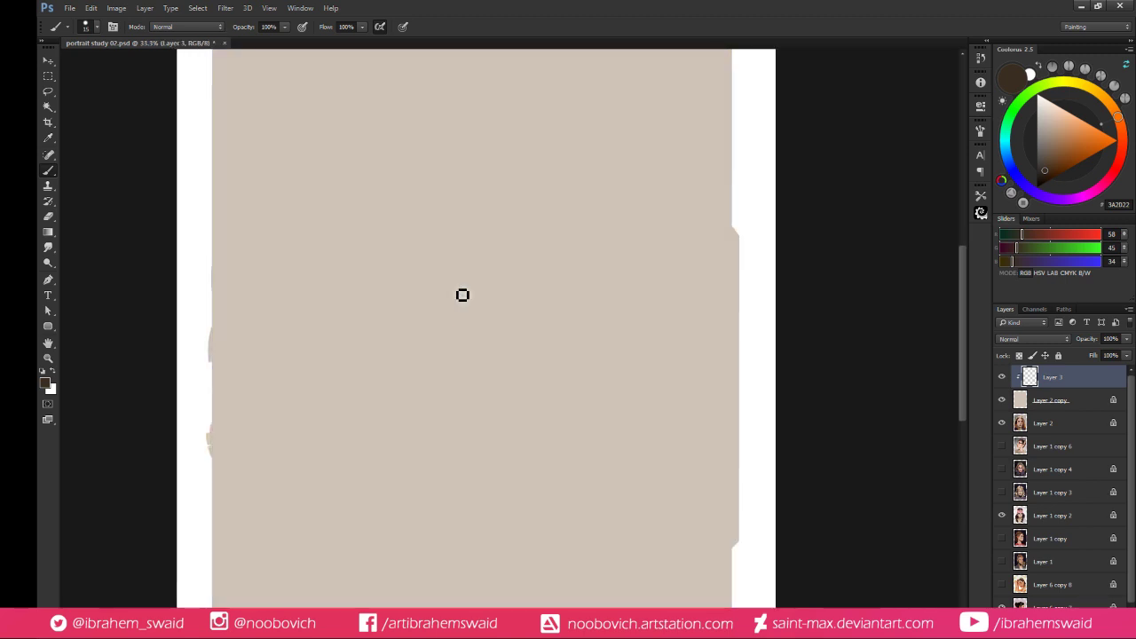
{"action": "key", "text": "ctrl+minus"}
{"action": "scroll", "coordinate": [459, 292], "scroll_direction": "up", "scroll_amount": 2}
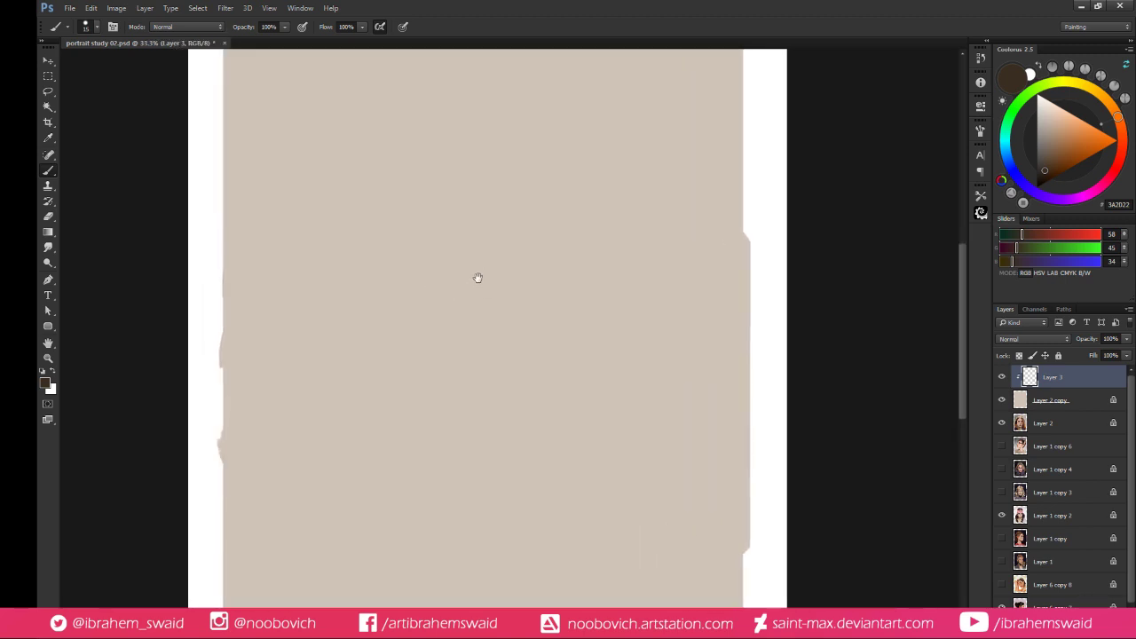
{"action": "left_click_drag", "start_coordinate": [476, 276], "coordinate": [458, 324]}
{"action": "left_click_drag", "start_coordinate": [460, 374], "coordinate": [442, 339]}
{"action": "left_click_drag", "start_coordinate": [411, 279], "coordinate": [424, 306]}
{"action": "mouse_move", "coordinate": [448, 391]}
{"action": "left_mouse_down"}
{"action": "mouse_move", "coordinate": [447, 340]}
{"action": "mouse_move", "coordinate": [444, 351]}
{"action": "left_mouse_up"}
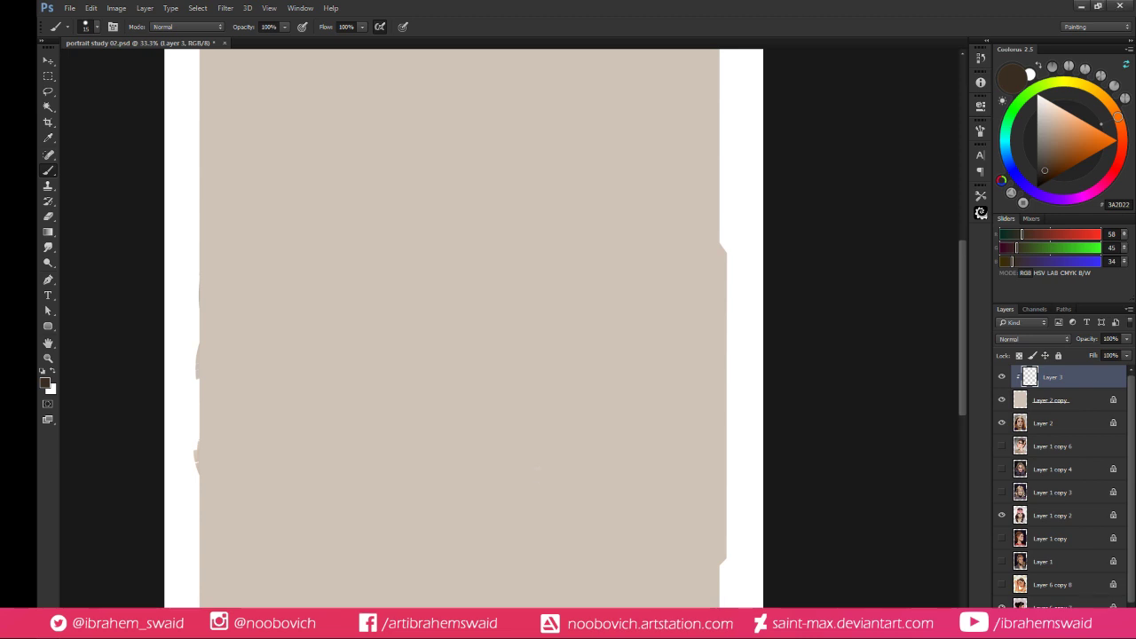
{"action": "scroll", "coordinate": [545, 477], "scroll_direction": "down", "scroll_amount": 1}
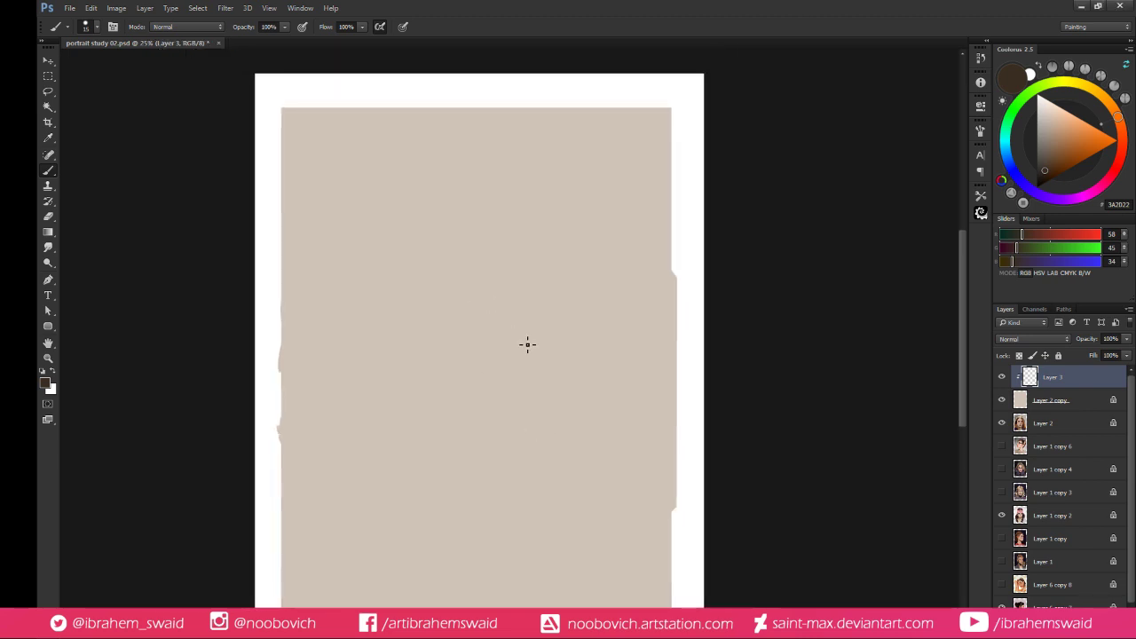
{"action": "mouse_move", "coordinate": [471, 361]}
{"action": "left_mouse_down"}
{"action": "mouse_move", "coordinate": [470, 333]}
{"action": "mouse_move", "coordinate": [460, 336]}
{"action": "left_mouse_up"}
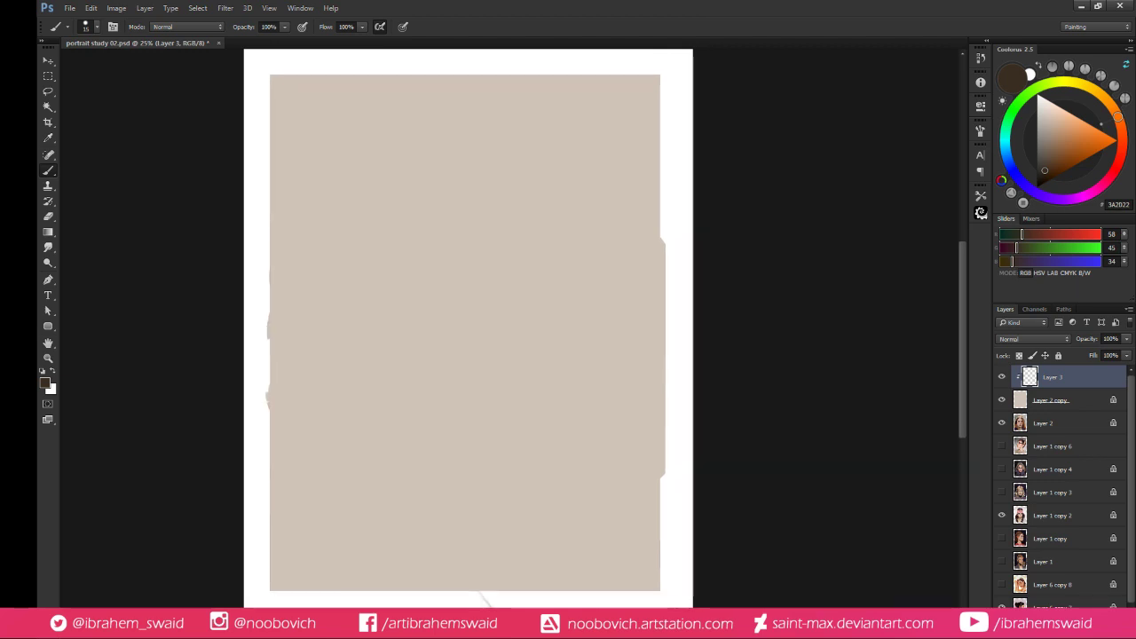
{"action": "left_click_drag", "start_coordinate": [389, 358], "coordinate": [365, 302]}
{"action": "mouse_move", "coordinate": [374, 231]}
{"action": "left_mouse_down"}
{"action": "mouse_move", "coordinate": [367, 312]}
{"action": "mouse_move", "coordinate": [400, 197]}
{"action": "left_mouse_up"}
Enlarge the eraser and fade out the inner arcs along the right side of the head ovals
{"action": "key", "text": "e"}
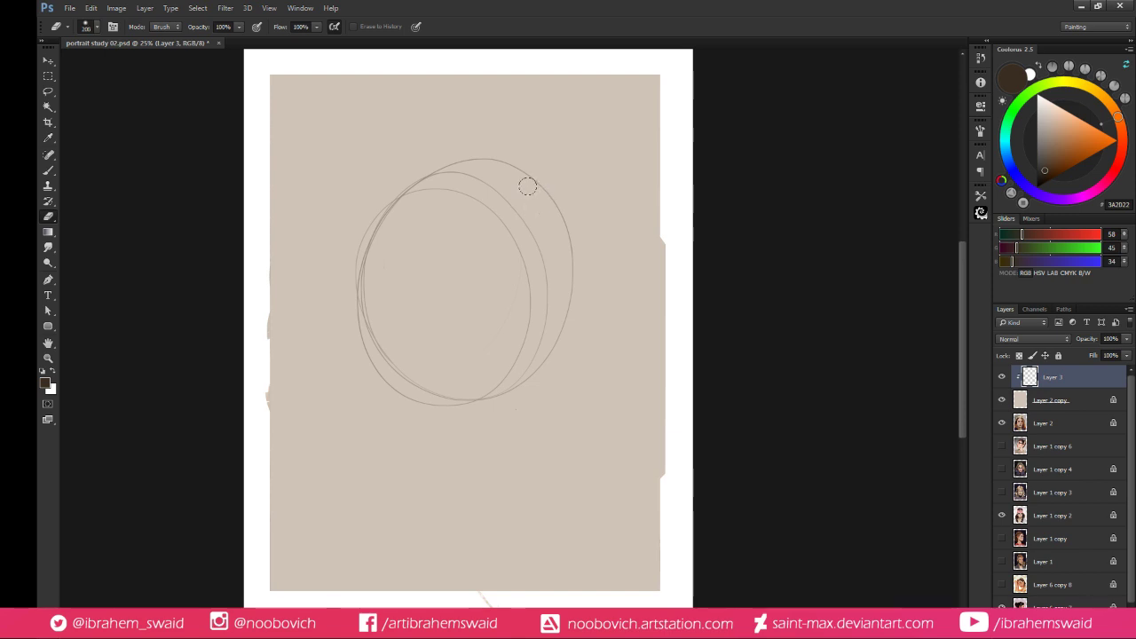
{"action": "key", "text": "bracketright"}
{"action": "key", "text": "bracketright"}
{"action": "key", "text": "bracketright"}
{"action": "key", "text": "bracketright"}
{"action": "key", "text": "bracketright"}
{"action": "left_click_drag", "start_coordinate": [519, 184], "coordinate": [516, 266]}
{"action": "left_click_drag", "start_coordinate": [504, 360], "coordinate": [494, 396]}
Sketch the jawline beneath the head oval, angling up from the chin along the right cheek
{"action": "key", "text": "b"}
{"action": "mouse_move", "coordinate": [408, 396]}
{"action": "left_mouse_down"}
{"action": "mouse_move", "coordinate": [389, 346]}
{"action": "mouse_move", "coordinate": [403, 377]}
{"action": "left_mouse_up"}
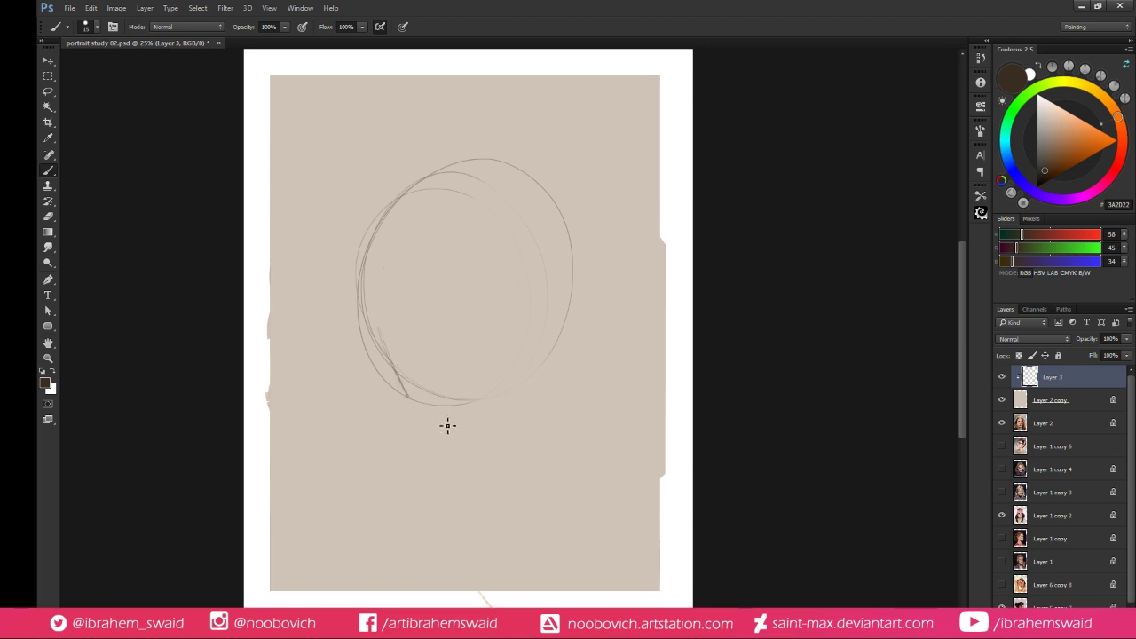
{"action": "mouse_move", "coordinate": [500, 417]}
{"action": "left_mouse_down"}
{"action": "mouse_move", "coordinate": [542, 411]}
{"action": "mouse_move", "coordinate": [530, 424]}
{"action": "mouse_move", "coordinate": [539, 382]}
{"action": "left_mouse_up"}
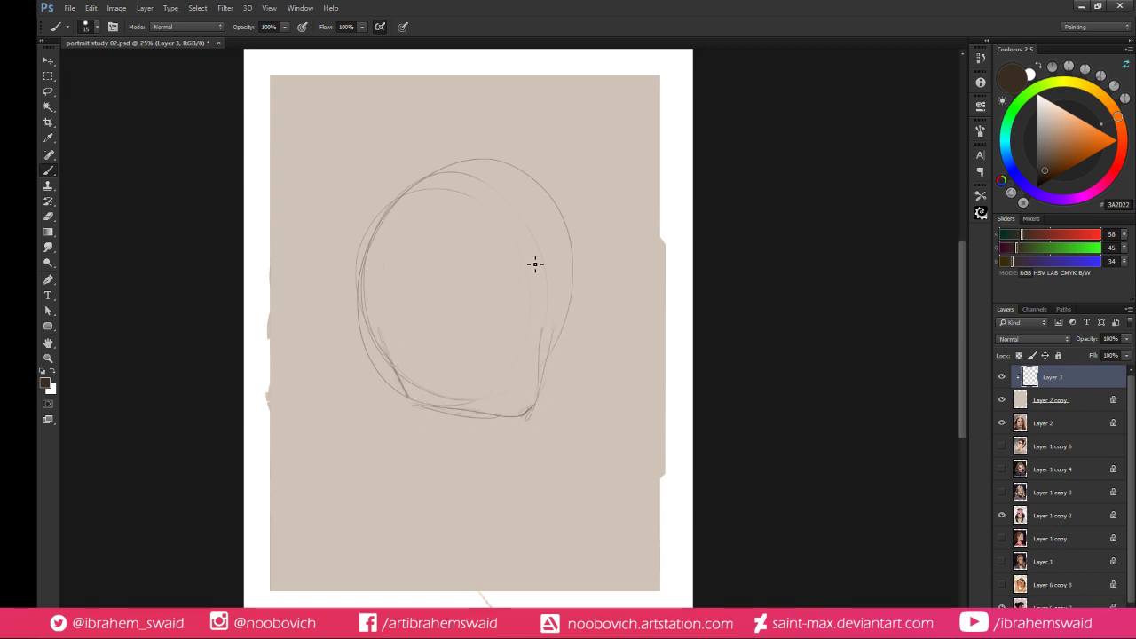
Sketch the upper right face contour with a horizontal brow guideline, and add a curved lock falling over the forehead
{"action": "key", "text": "e"}
{"action": "key", "text": "b"}
{"action": "left_click_drag", "start_coordinate": [557, 333], "coordinate": [553, 237]}
{"action": "left_click_drag", "start_coordinate": [423, 275], "coordinate": [542, 276]}
{"action": "mouse_move", "coordinate": [534, 160]}
{"action": "left_mouse_down"}
{"action": "mouse_move", "coordinate": [564, 298]}
{"action": "mouse_move", "coordinate": [539, 258]}
{"action": "left_mouse_up"}
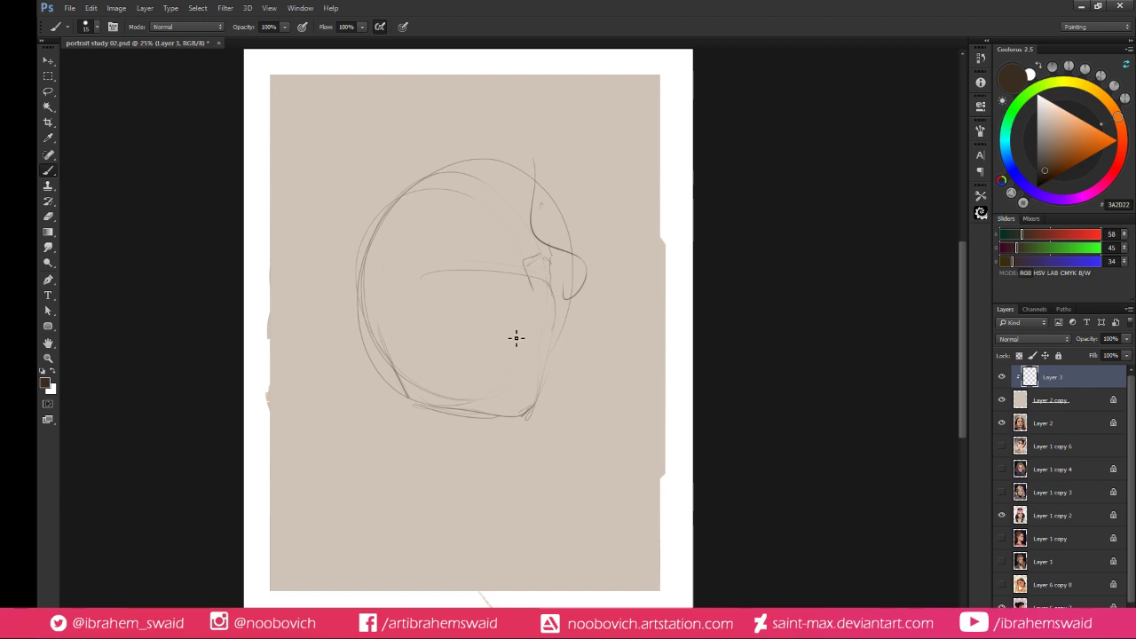
Sketch the base of the nose and the small mouth lines, and redraw the chin contour below them
{"action": "mouse_move", "coordinate": [502, 314]}
{"action": "left_mouse_down"}
{"action": "mouse_move", "coordinate": [510, 333]}
{"action": "mouse_move", "coordinate": [536, 324]}
{"action": "left_mouse_up"}
{"action": "left_click_drag", "start_coordinate": [495, 362], "coordinate": [531, 388]}
{"action": "key", "text": "e"}
{"action": "key", "text": "b"}
{"action": "mouse_move", "coordinate": [483, 416]}
{"action": "left_mouse_down"}
{"action": "mouse_move", "coordinate": [540, 417]}
{"action": "mouse_move", "coordinate": [547, 387]}
{"action": "left_mouse_up"}
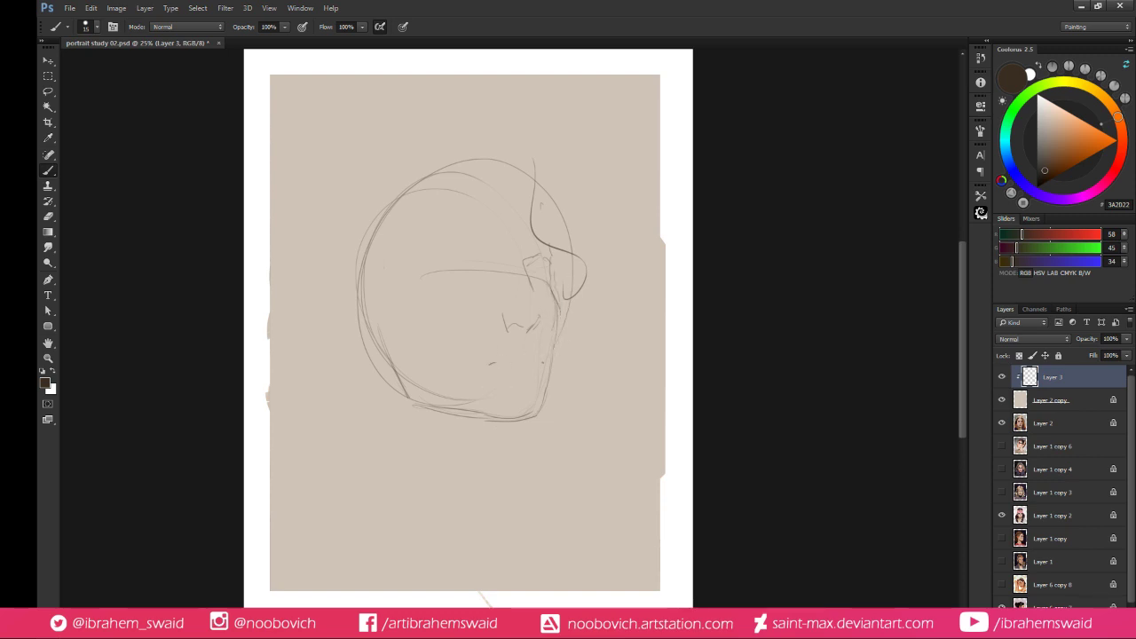
{"action": "left_click_drag", "start_coordinate": [484, 365], "coordinate": [505, 355]}
{"action": "left_click_drag", "start_coordinate": [516, 379], "coordinate": [529, 376]}
Sketch a pointed V-shaped collar outline below the chin
{"action": "left_click_drag", "start_coordinate": [393, 445], "coordinate": [488, 495]}
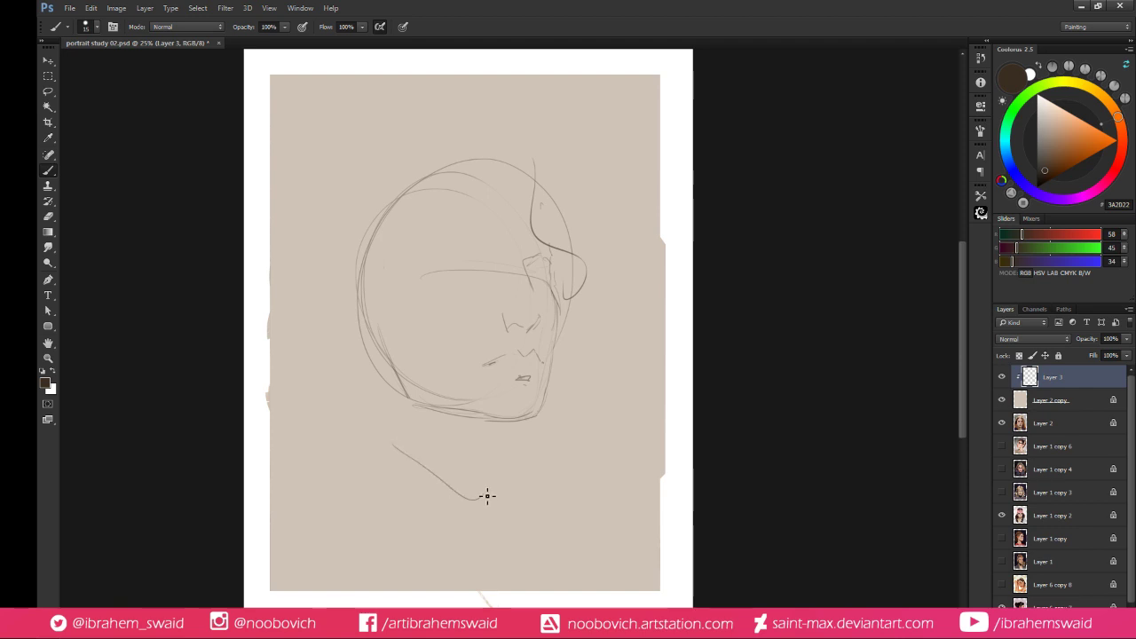
{"action": "mouse_move", "coordinate": [515, 433]}
{"action": "left_mouse_down"}
{"action": "mouse_move", "coordinate": [502, 497]}
{"action": "mouse_move", "coordinate": [449, 470]}
{"action": "left_mouse_up"}
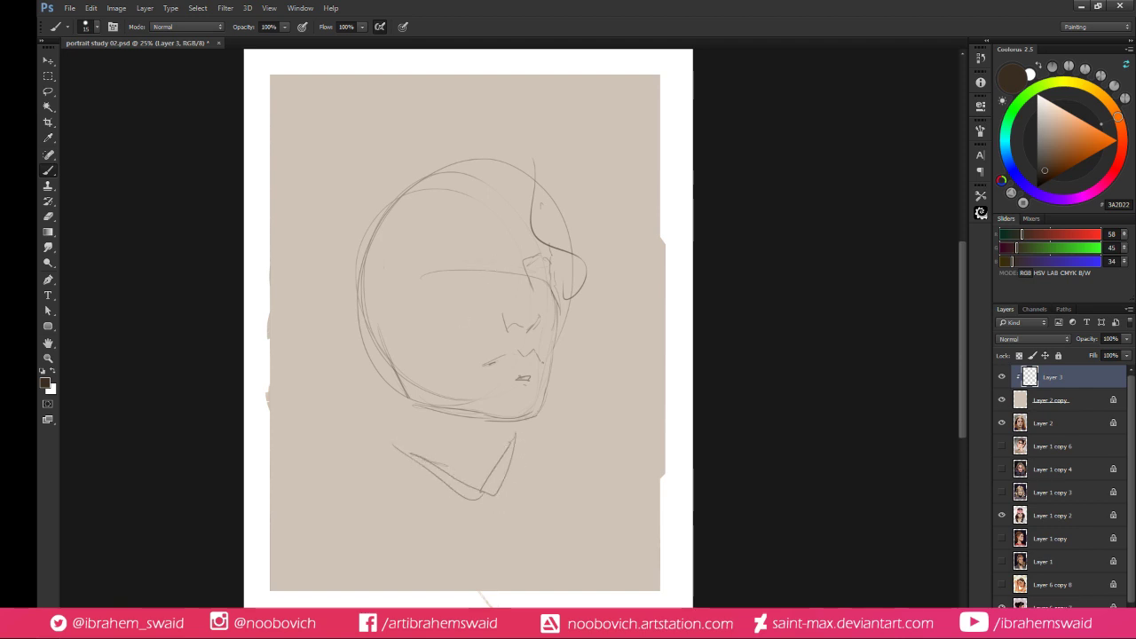
Sketch the near eye's arched brow and angular socket lines, and rework the nose base and bridge
{"action": "mouse_move", "coordinate": [490, 270]}
{"action": "left_mouse_down"}
{"action": "mouse_move", "coordinate": [428, 263]}
{"action": "mouse_move", "coordinate": [473, 290]}
{"action": "mouse_move", "coordinate": [494, 274]}
{"action": "mouse_move", "coordinate": [436, 265]}
{"action": "mouse_move", "coordinate": [481, 250]}
{"action": "left_mouse_up"}
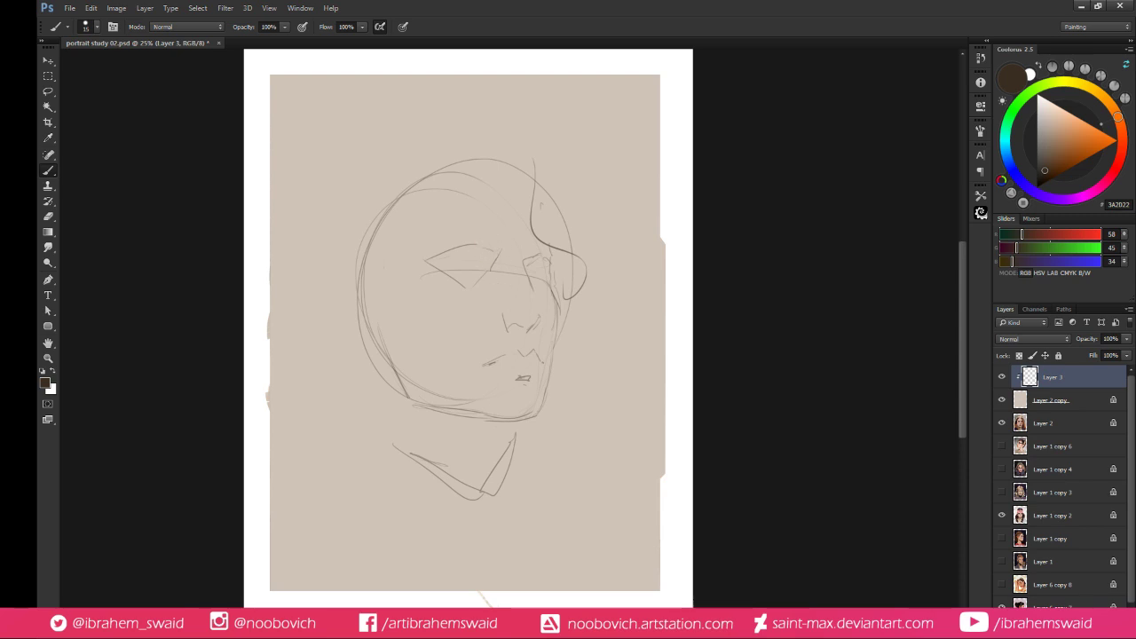
{"action": "key", "text": "e"}
{"action": "mouse_move", "coordinate": [508, 312]}
{"action": "left_mouse_down"}
{"action": "mouse_move", "coordinate": [509, 332]}
{"action": "mouse_move", "coordinate": [532, 322]}
{"action": "left_mouse_up"}
{"action": "key", "text": "b"}
{"action": "key", "text": "e"}
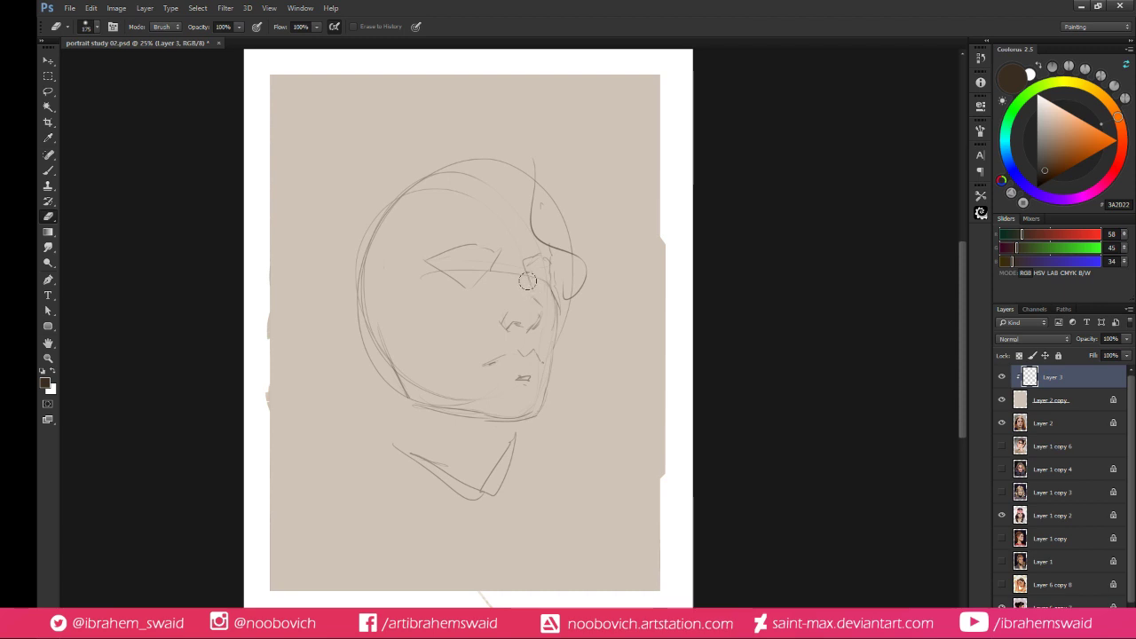
{"action": "key", "text": "b"}
{"action": "key", "text": "e"}
{"action": "key", "text": "b"}
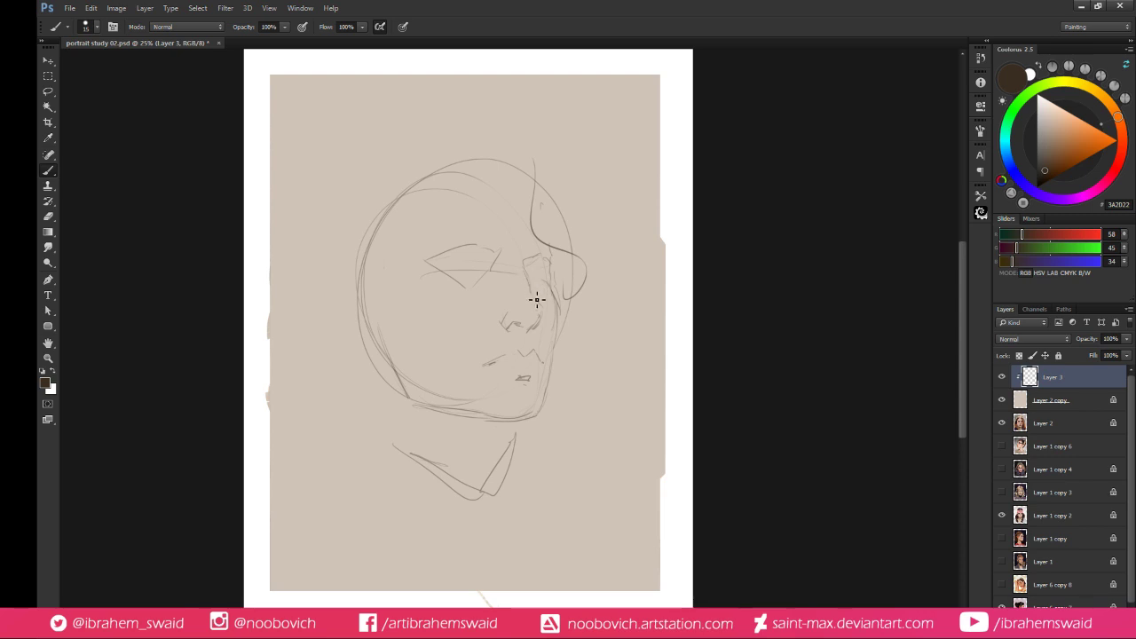
Draw the near eye beneath its brow, erasing the angular socket guide lines
{"action": "key", "text": "e"}
{"action": "key", "text": "b"}
{"action": "key", "text": "e"}
{"action": "left_click_drag", "start_coordinate": [469, 277], "coordinate": [487, 273]}
{"action": "key", "text": "b"}
{"action": "key", "text": "b"}
{"action": "key", "text": "e"}
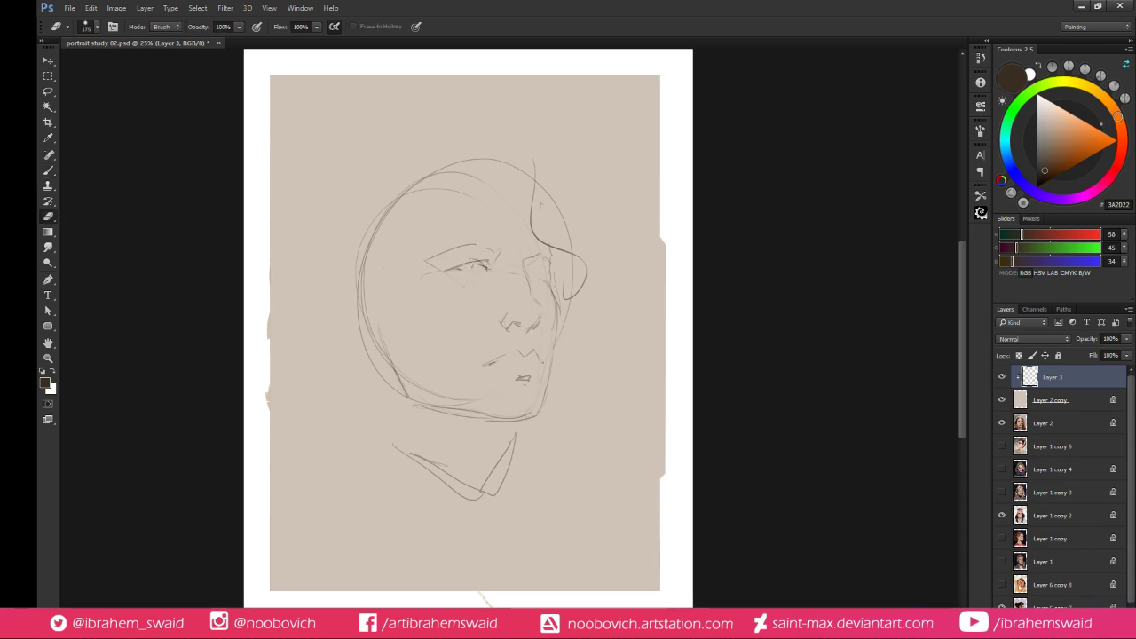
Redraw the nostrils and nose wing, and sketch the line between the lips with marks at its corners
{"action": "key", "text": "b"}
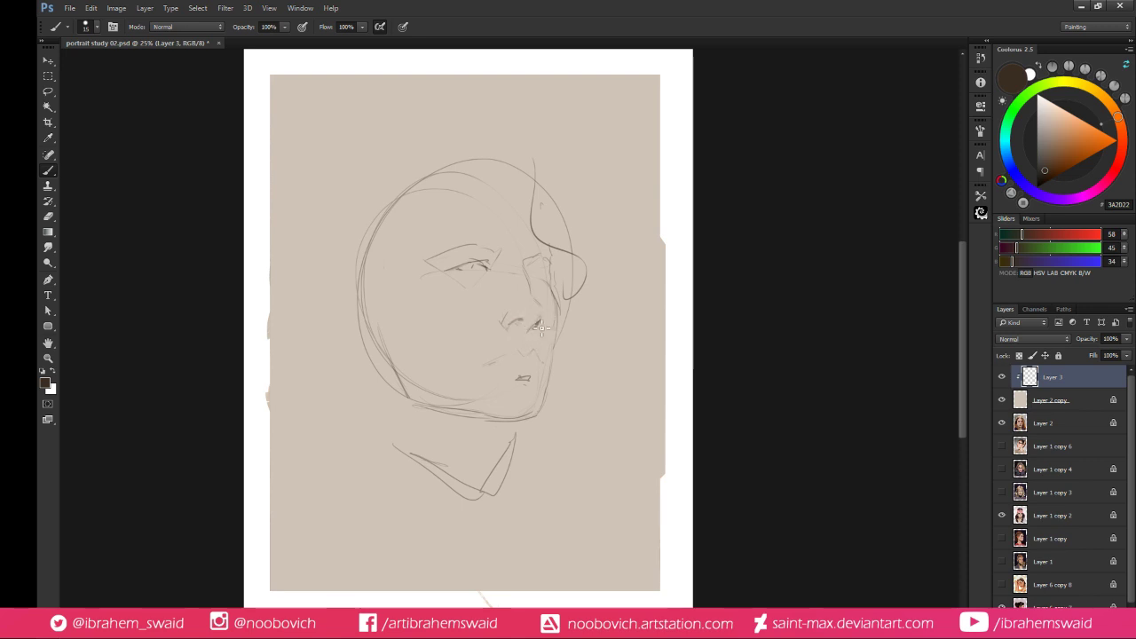
{"action": "left_click_drag", "start_coordinate": [531, 329], "coordinate": [543, 319]}
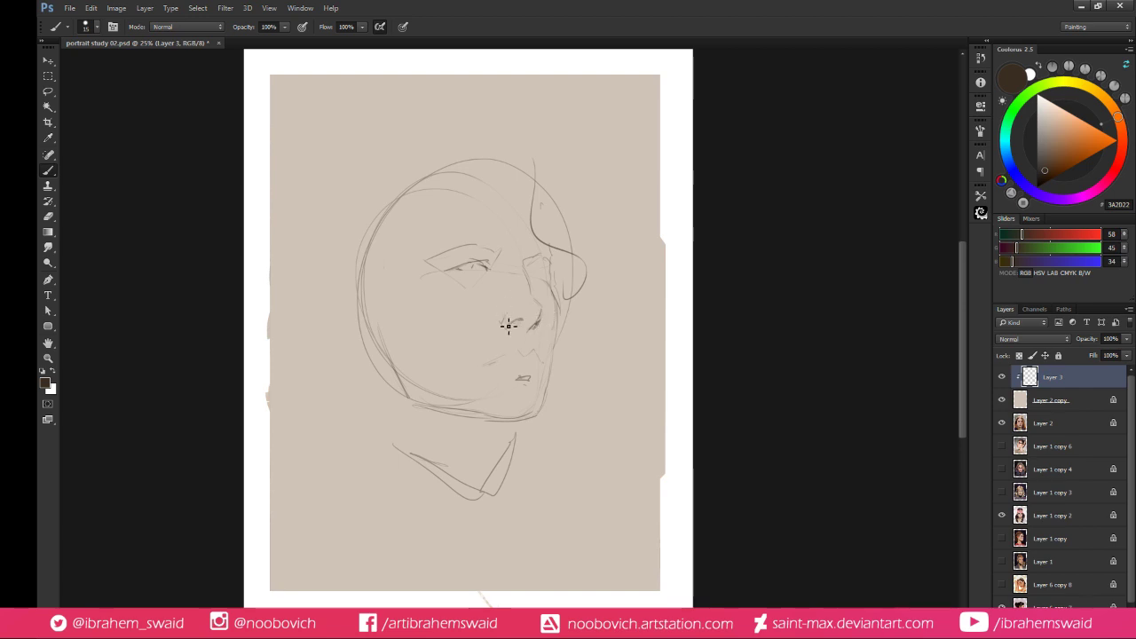
{"action": "left_click_drag", "start_coordinate": [515, 314], "coordinate": [511, 333]}
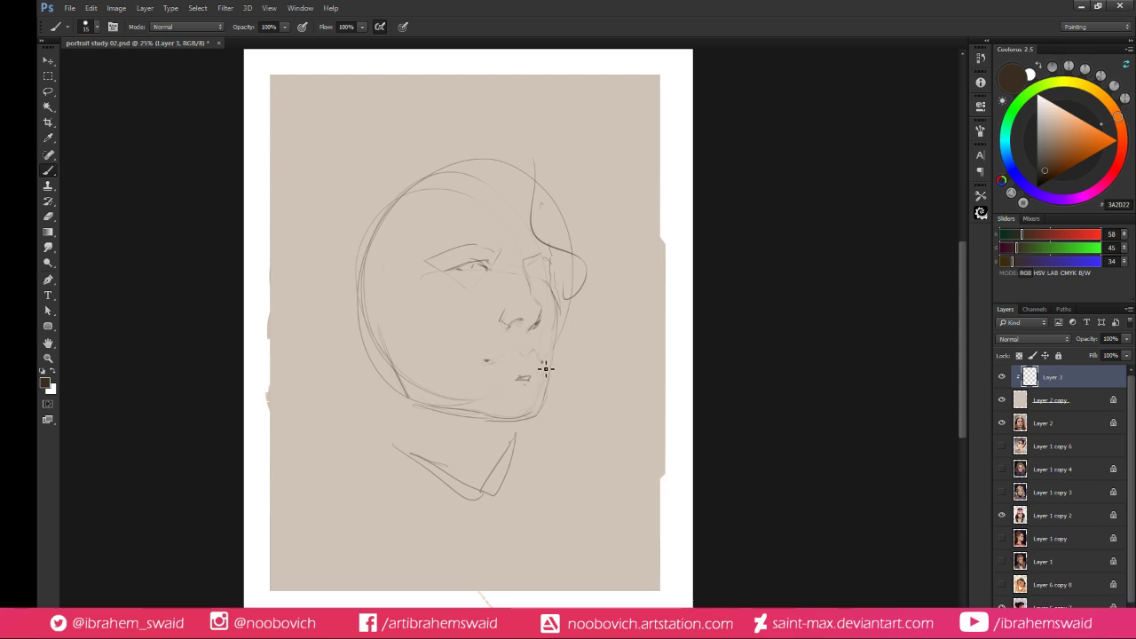
{"action": "left_click", "coordinate": [543, 362]}
{"action": "left_click_drag", "start_coordinate": [490, 361], "coordinate": [543, 360]}
Erase the old contour beside the far eye, and redraw the far eye and the temple-to-cheek line
{"action": "key", "text": "e"}
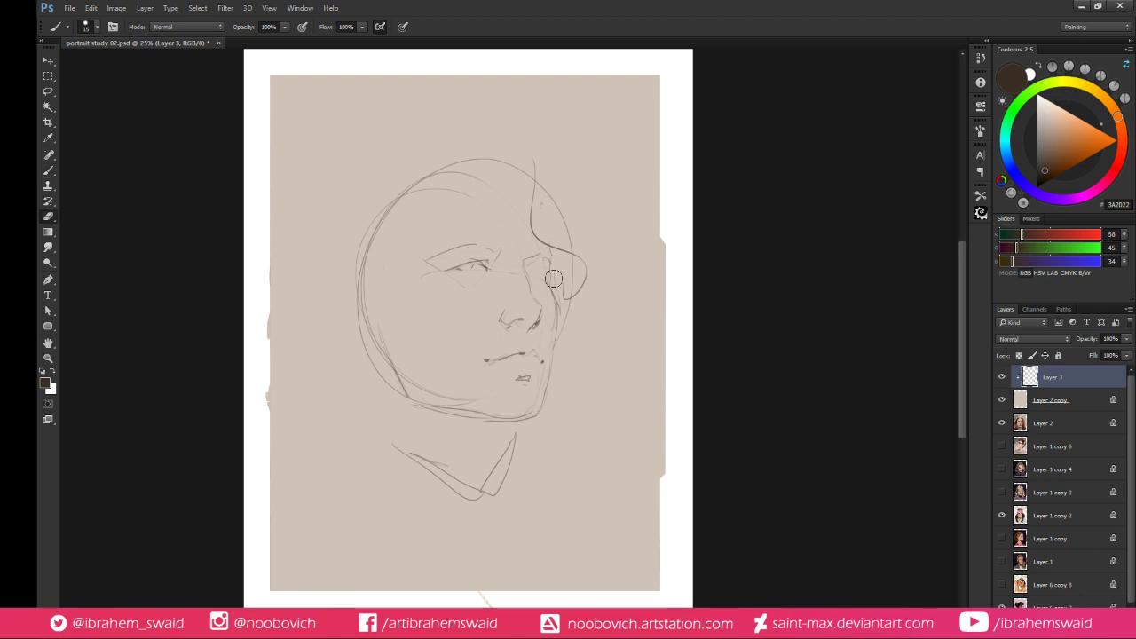
{"action": "left_click_drag", "start_coordinate": [551, 273], "coordinate": [555, 319]}
{"action": "key", "text": "b"}
{"action": "left_click_drag", "start_coordinate": [556, 242], "coordinate": [563, 264]}
{"action": "mouse_move", "coordinate": [557, 264]}
{"action": "left_mouse_down"}
{"action": "mouse_move", "coordinate": [560, 316]}
{"action": "mouse_move", "coordinate": [564, 293]}
{"action": "mouse_move", "coordinate": [538, 307]}
{"action": "mouse_move", "coordinate": [532, 264]}
{"action": "mouse_move", "coordinate": [546, 280]}
{"action": "left_mouse_up"}
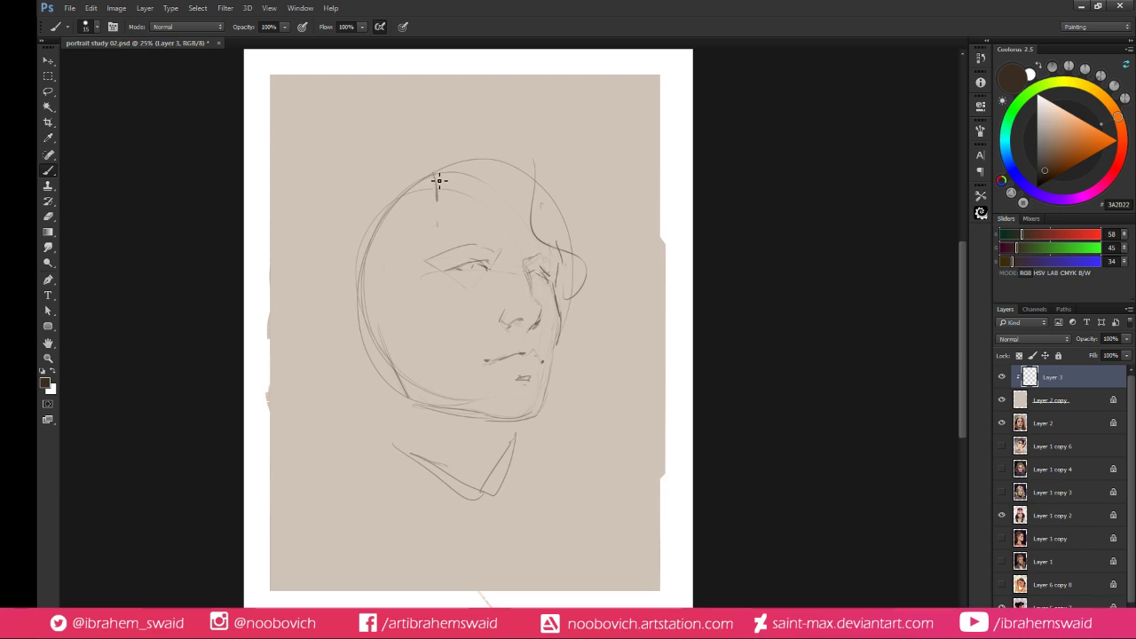
Erase the construction arcs on the upper forehead and sketch the hairline across to the forehead lock
{"action": "key", "text": "e"}
{"action": "key", "text": "b"}
{"action": "key", "text": "e"}
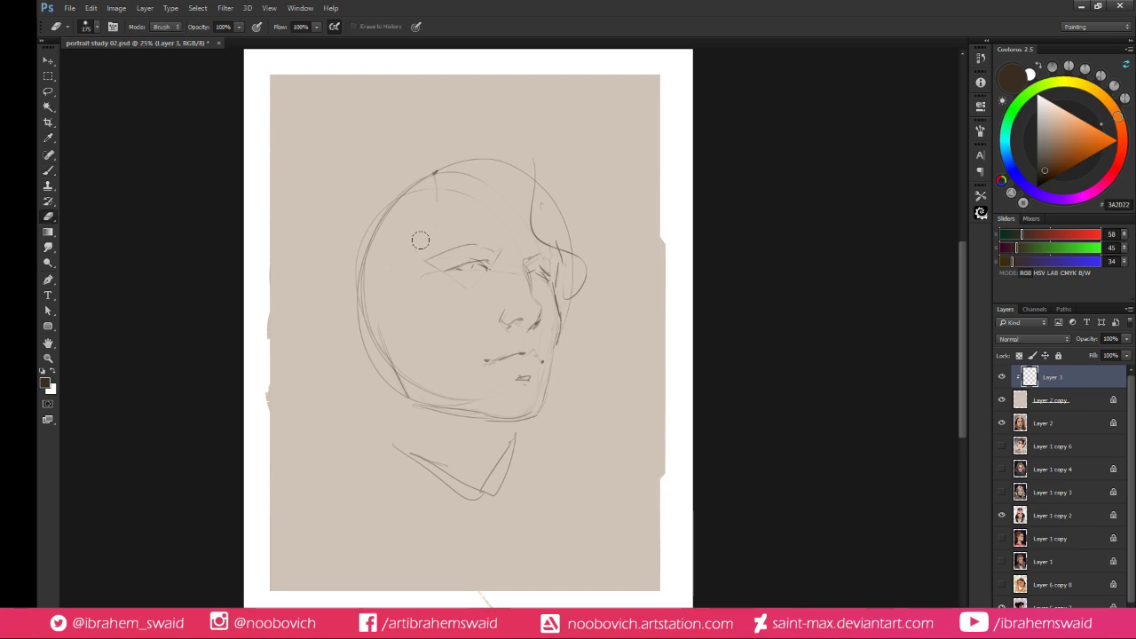
{"action": "mouse_move", "coordinate": [435, 196]}
{"action": "left_mouse_down"}
{"action": "mouse_move", "coordinate": [447, 170]}
{"action": "mouse_move", "coordinate": [515, 169]}
{"action": "mouse_move", "coordinate": [530, 196]}
{"action": "mouse_move", "coordinate": [473, 167]}
{"action": "left_mouse_up"}
{"action": "key", "text": "b"}
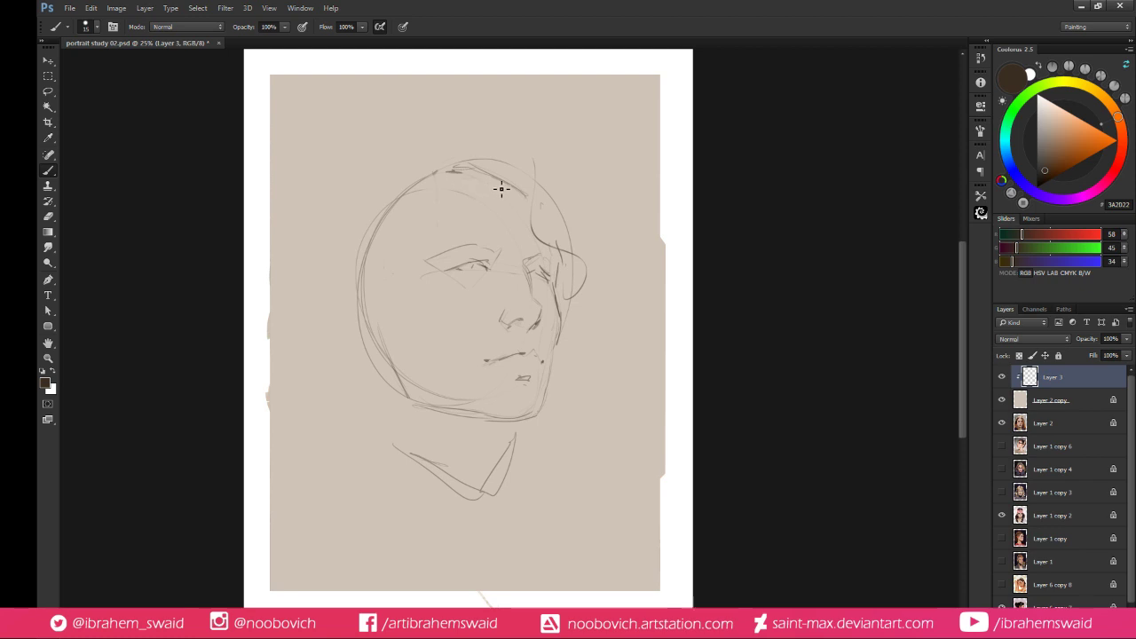
{"action": "left_click_drag", "start_coordinate": [457, 172], "coordinate": [536, 199]}
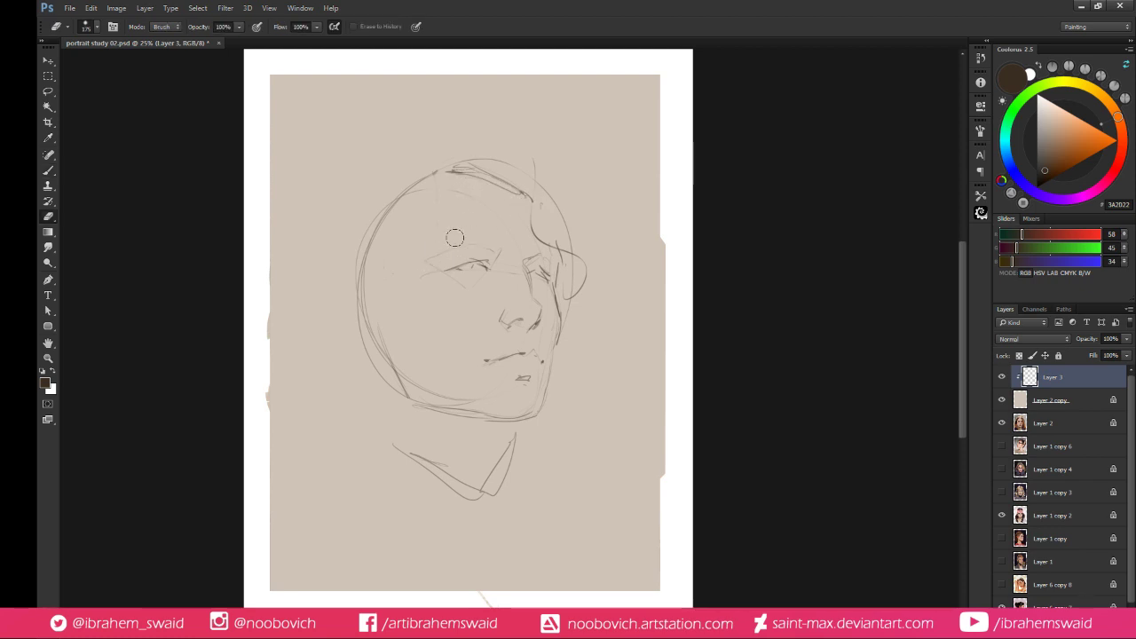
Lighten the near brow's old line and sketch both eyebrows with darker, angled strokes
{"action": "left_click_drag", "start_coordinate": [428, 253], "coordinate": [461, 240]}
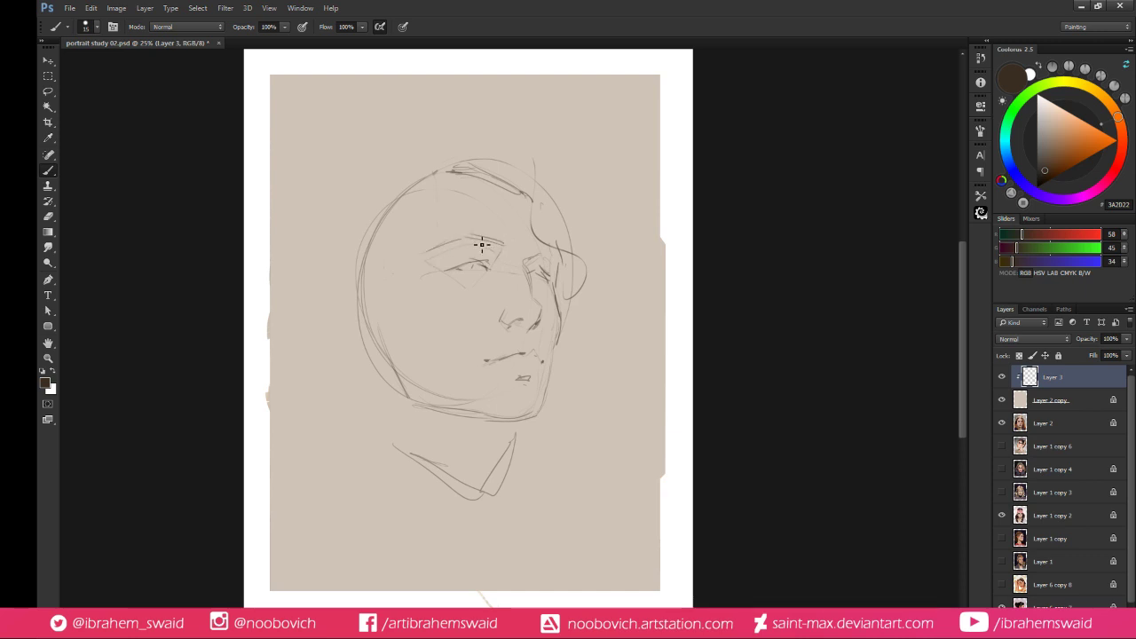
{"action": "left_click_drag", "start_coordinate": [463, 240], "coordinate": [506, 248]}
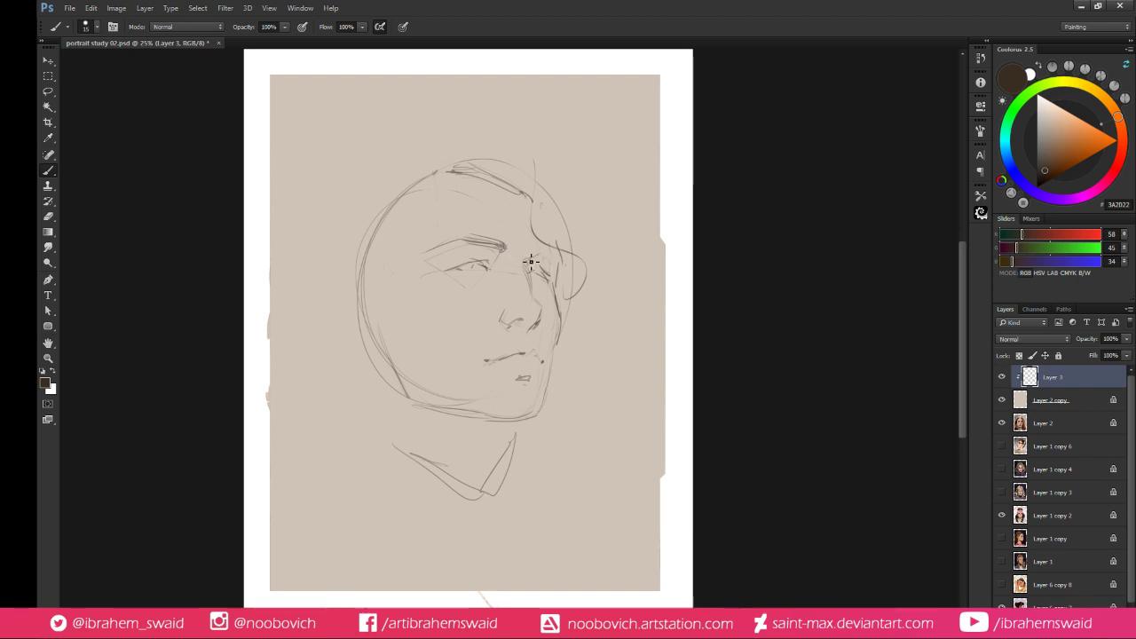
{"action": "left_click_drag", "start_coordinate": [528, 266], "coordinate": [552, 254]}
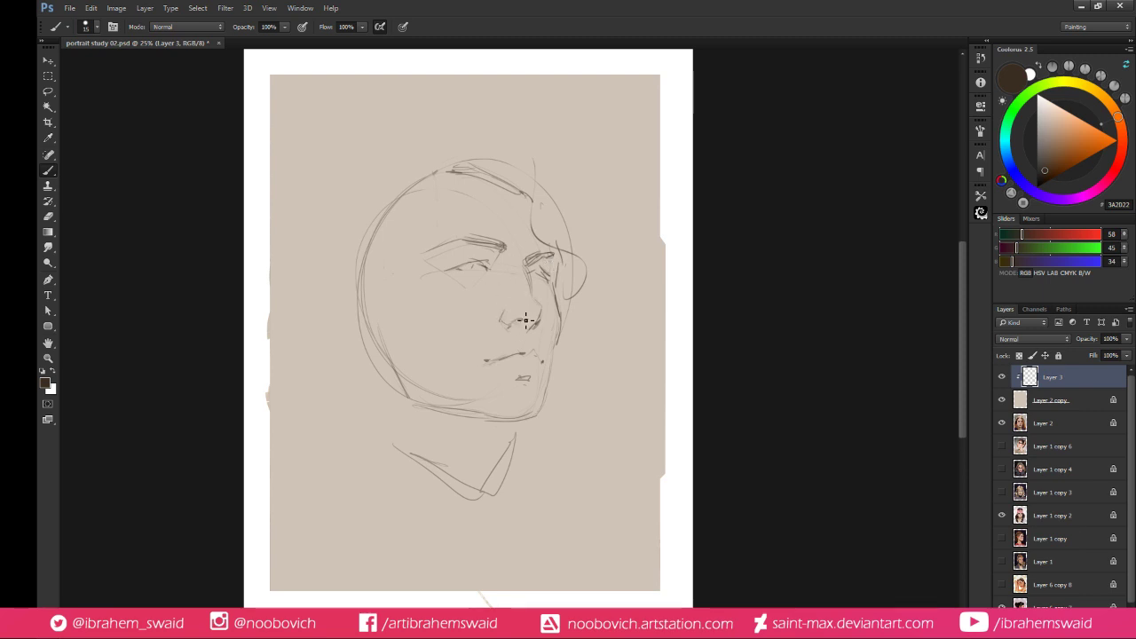
Darken the near nostril and clean up the line between the lips
{"action": "left_click_drag", "start_coordinate": [519, 326], "coordinate": [524, 320]}
{"action": "key", "text": "e"}
{"action": "key", "text": "b"}
{"action": "mouse_move", "coordinate": [527, 354]}
{"action": "left_mouse_down"}
{"action": "mouse_move", "coordinate": [503, 365]}
{"action": "mouse_move", "coordinate": [534, 358]}
{"action": "mouse_move", "coordinate": [476, 364]}
{"action": "left_mouse_up"}
Sketch the hairline down the near temple, and replace the lower-left head oval with a firmer jaw angle
{"action": "key", "text": "e"}
{"action": "key", "text": "b"}
{"action": "left_click_drag", "start_coordinate": [407, 255], "coordinate": [375, 305]}
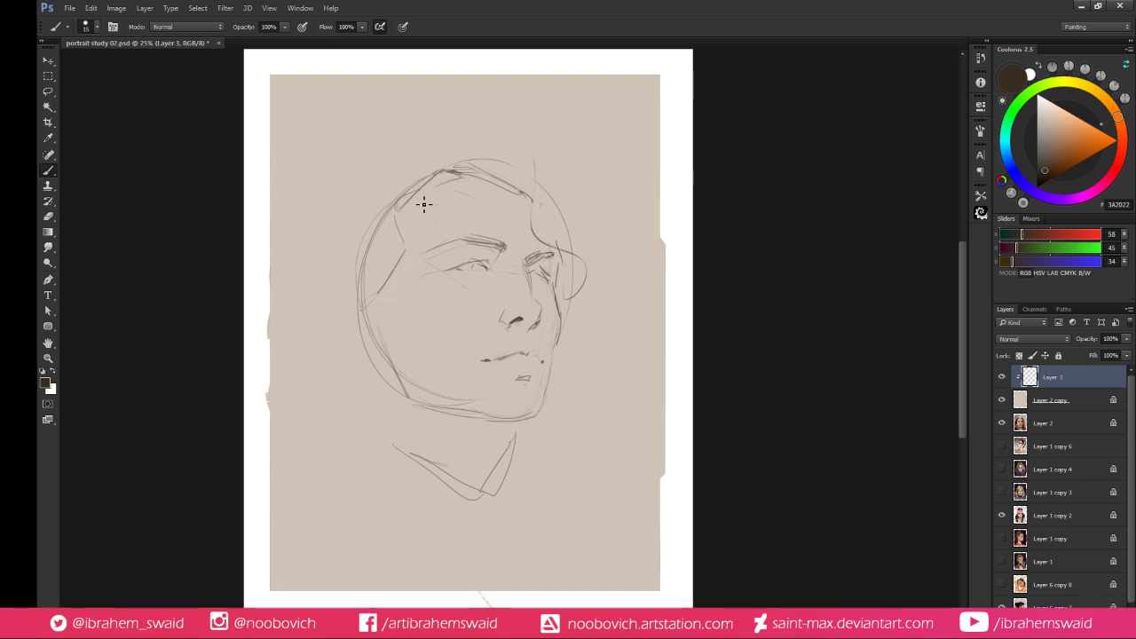
{"action": "key", "text": "e"}
{"action": "mouse_move", "coordinate": [373, 327]}
{"action": "left_mouse_down"}
{"action": "mouse_move", "coordinate": [401, 377]}
{"action": "mouse_move", "coordinate": [387, 376]}
{"action": "mouse_move", "coordinate": [417, 357]}
{"action": "mouse_move", "coordinate": [444, 398]}
{"action": "mouse_move", "coordinate": [404, 355]}
{"action": "mouse_move", "coordinate": [405, 369]}
{"action": "mouse_move", "coordinate": [437, 409]}
{"action": "left_mouse_up"}
{"action": "key", "text": "b"}
{"action": "left_click_drag", "start_coordinate": [406, 374], "coordinate": [434, 407]}
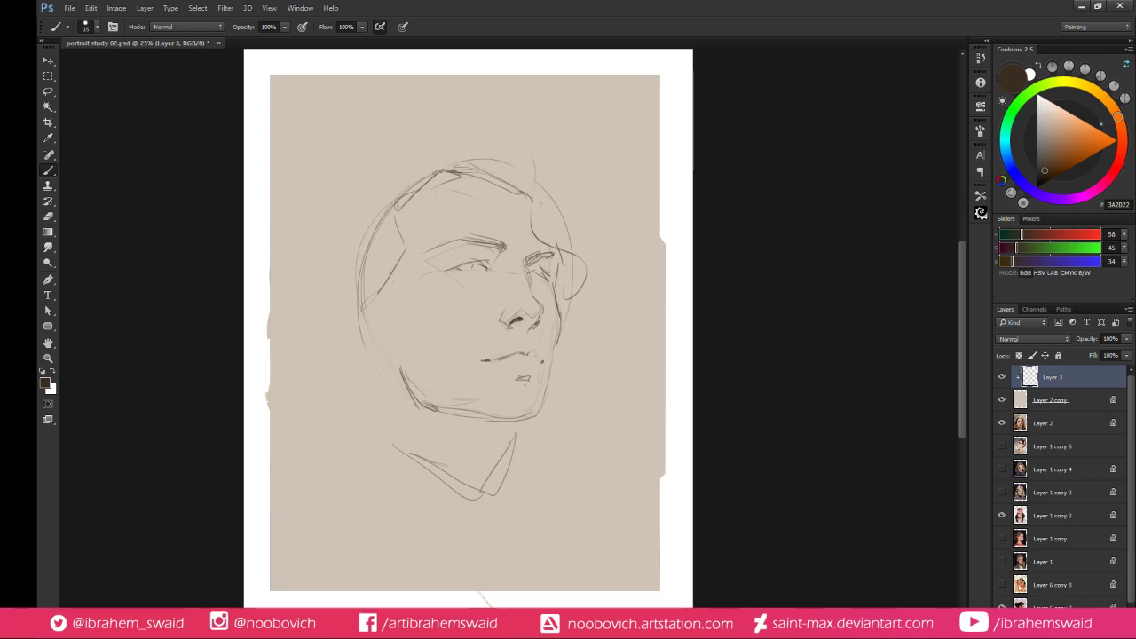
Outline the near ear and sketch sweeping hair strands from the crown down to the canvas's left edge
{"action": "mouse_move", "coordinate": [352, 335]}
{"action": "left_mouse_down"}
{"action": "mouse_move", "coordinate": [360, 323]}
{"action": "mouse_move", "coordinate": [347, 323]}
{"action": "mouse_move", "coordinate": [375, 340]}
{"action": "mouse_move", "coordinate": [364, 290]}
{"action": "left_mouse_up"}
{"action": "mouse_move", "coordinate": [331, 361]}
{"action": "left_mouse_down"}
{"action": "mouse_move", "coordinate": [387, 259]}
{"action": "mouse_move", "coordinate": [356, 303]}
{"action": "mouse_move", "coordinate": [394, 271]}
{"action": "mouse_move", "coordinate": [336, 352]}
{"action": "mouse_move", "coordinate": [373, 211]}
{"action": "mouse_move", "coordinate": [285, 335]}
{"action": "mouse_move", "coordinate": [329, 233]}
{"action": "left_mouse_up"}
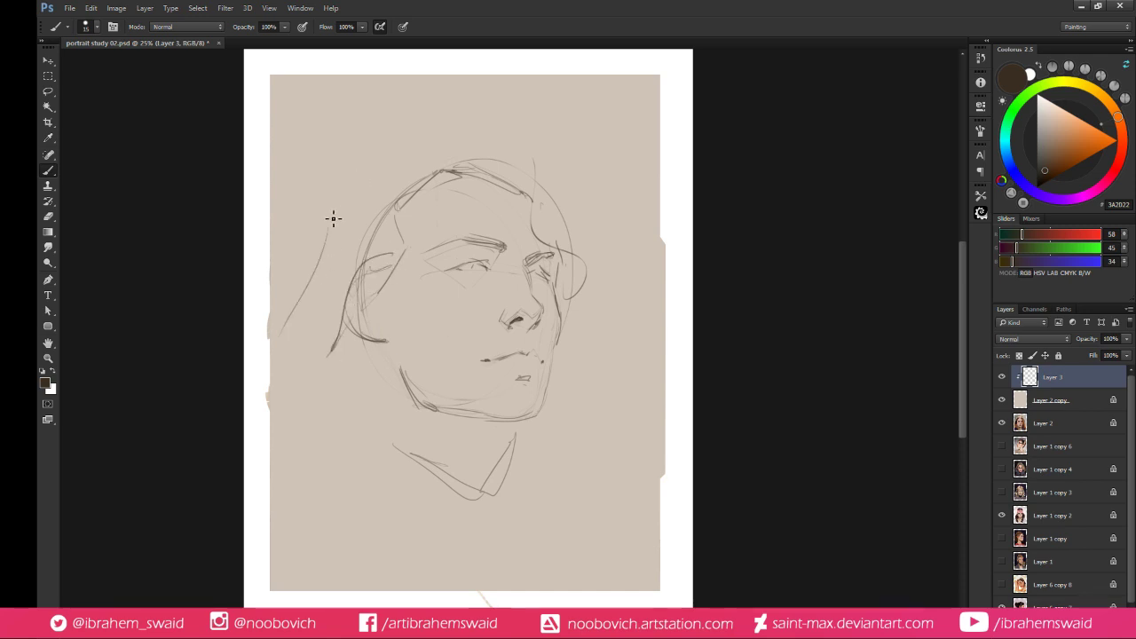
{"action": "mouse_move", "coordinate": [270, 331]}
{"action": "left_mouse_down"}
{"action": "mouse_move", "coordinate": [326, 234]}
{"action": "mouse_move", "coordinate": [364, 205]}
{"action": "mouse_move", "coordinate": [335, 252]}
{"action": "mouse_move", "coordinate": [296, 261]}
{"action": "left_mouse_up"}
{"action": "key", "text": "e"}
{"action": "key", "text": "b"}
{"action": "left_click_drag", "start_coordinate": [270, 408], "coordinate": [351, 244]}
{"action": "mouse_move", "coordinate": [322, 291]}
{"action": "left_mouse_down"}
{"action": "mouse_move", "coordinate": [367, 205]}
{"action": "mouse_move", "coordinate": [368, 215]}
{"action": "mouse_move", "coordinate": [371, 189]}
{"action": "left_mouse_up"}
{"action": "left_click_drag", "start_coordinate": [343, 249], "coordinate": [352, 230]}
{"action": "left_click_drag", "start_coordinate": [320, 283], "coordinate": [397, 157]}
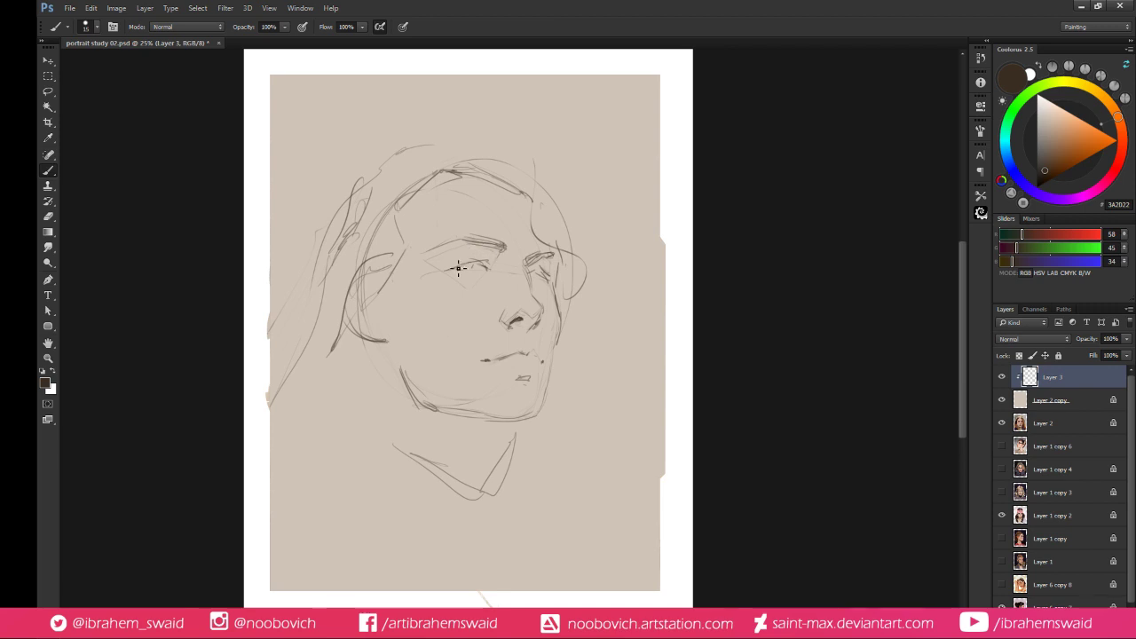
Refine the near eye's upper lid, and outline the upper lip with a cleaner far mouth corner
{"action": "left_click_drag", "start_coordinate": [459, 268], "coordinate": [485, 262]}
{"action": "key", "text": "e"}
{"action": "key", "text": "b"}
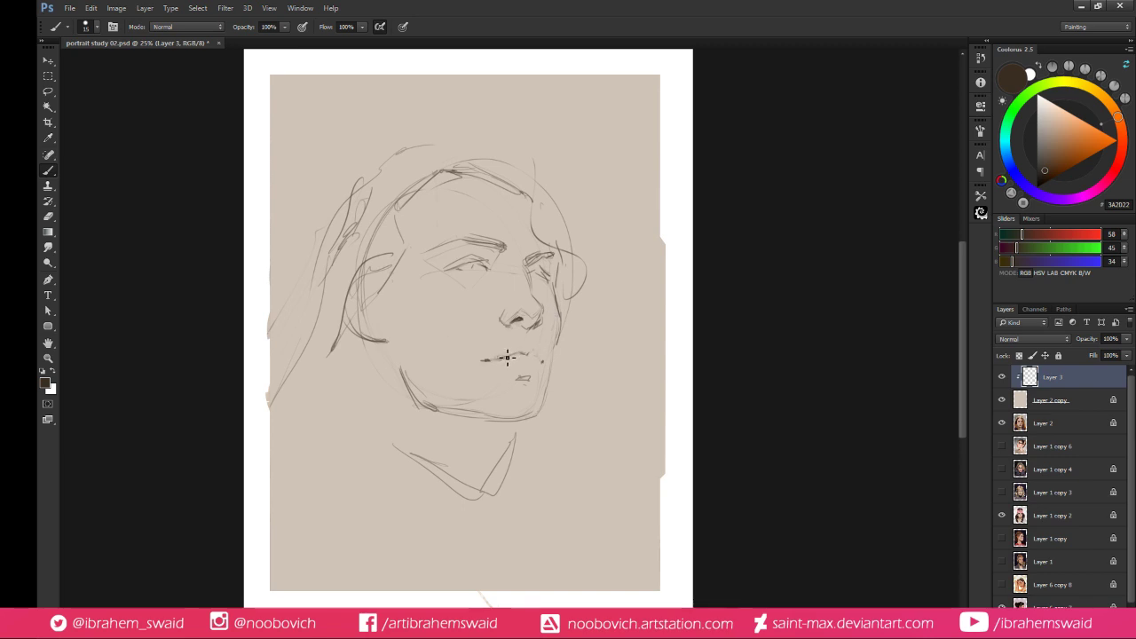
{"action": "left_click_drag", "start_coordinate": [487, 359], "coordinate": [535, 350]}
{"action": "key", "text": "e"}
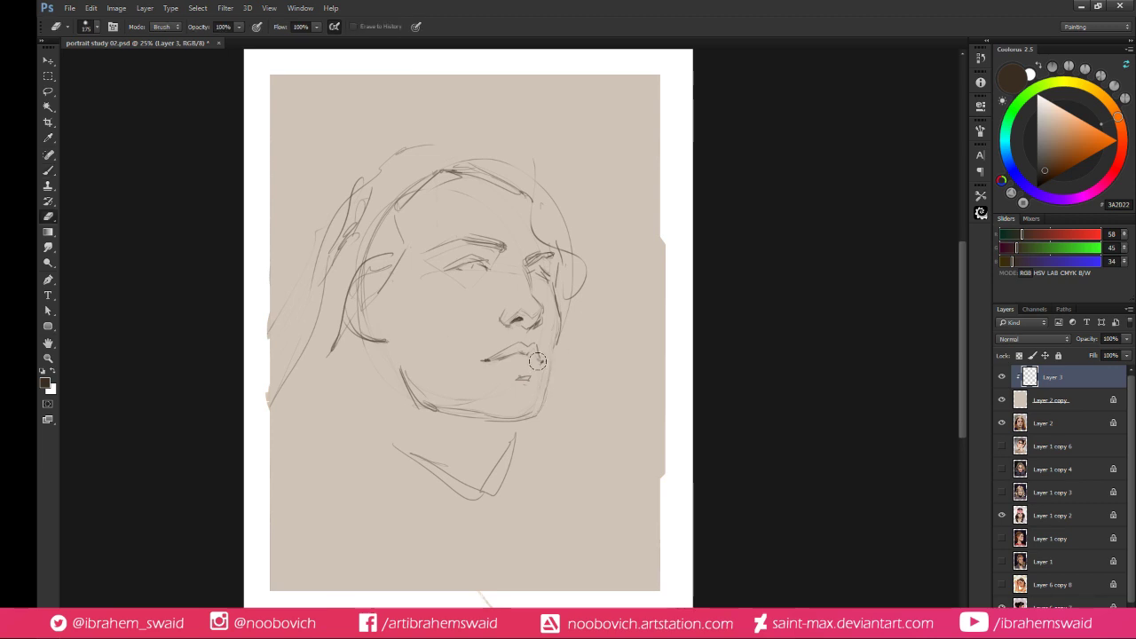
{"action": "left_click_drag", "start_coordinate": [538, 363], "coordinate": [542, 362]}
{"action": "key", "text": "b"}
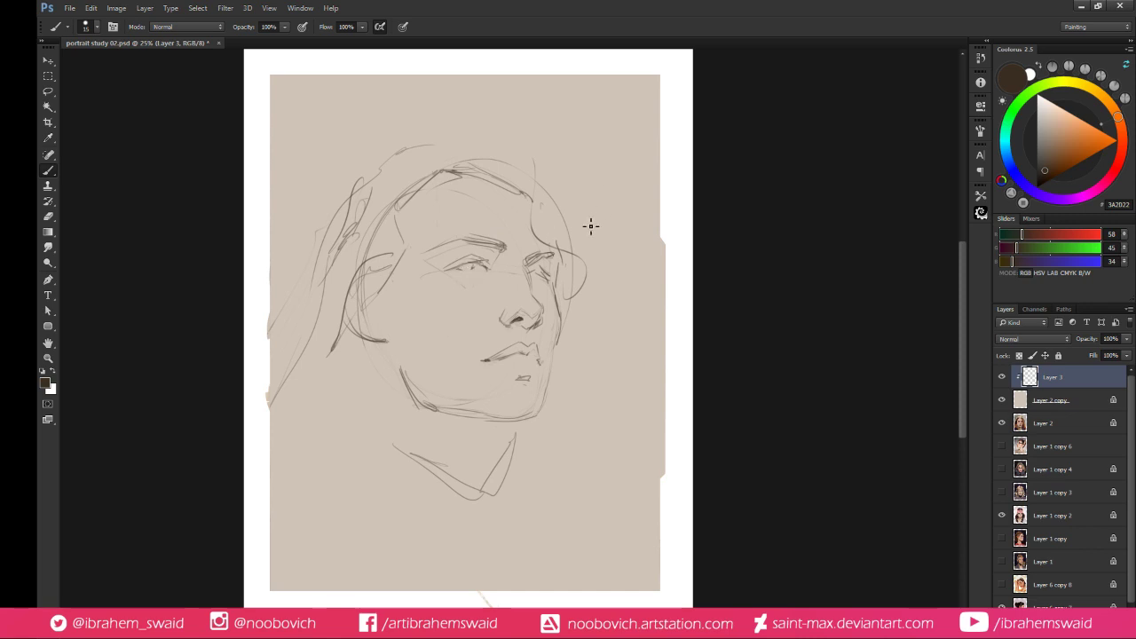
Sketch the outer hair outline at the right and long wavy locks falling on both sides of the neck
{"action": "left_click_drag", "start_coordinate": [588, 152], "coordinate": [664, 426]}
{"action": "left_click_drag", "start_coordinate": [652, 536], "coordinate": [625, 563]}
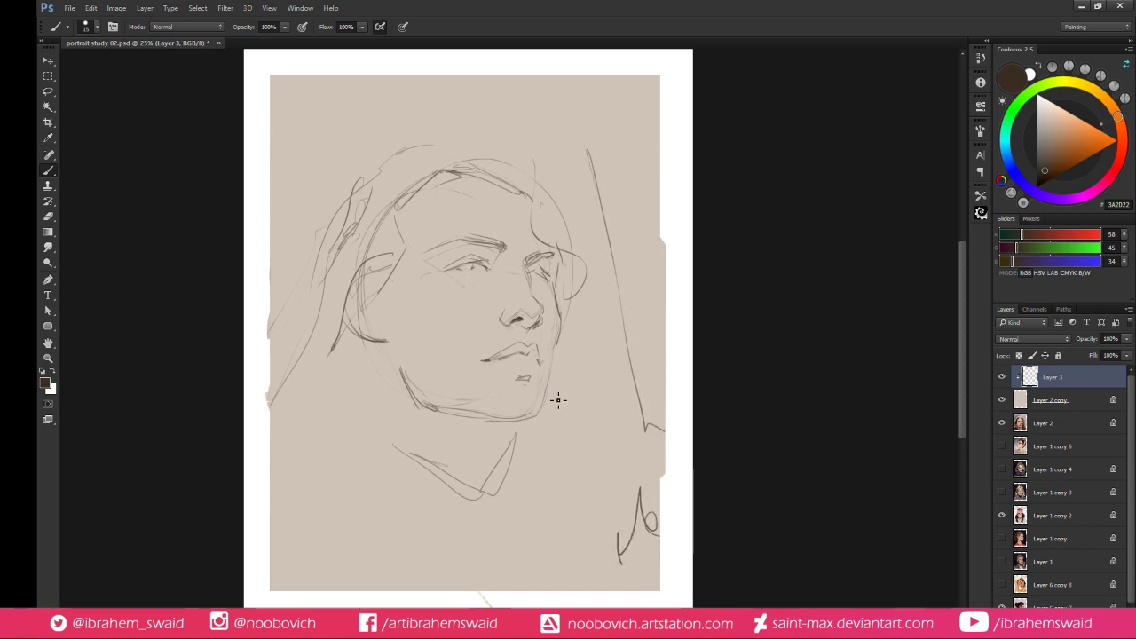
{"action": "left_click_drag", "start_coordinate": [573, 339], "coordinate": [582, 576]}
{"action": "left_click_drag", "start_coordinate": [558, 452], "coordinate": [563, 557]}
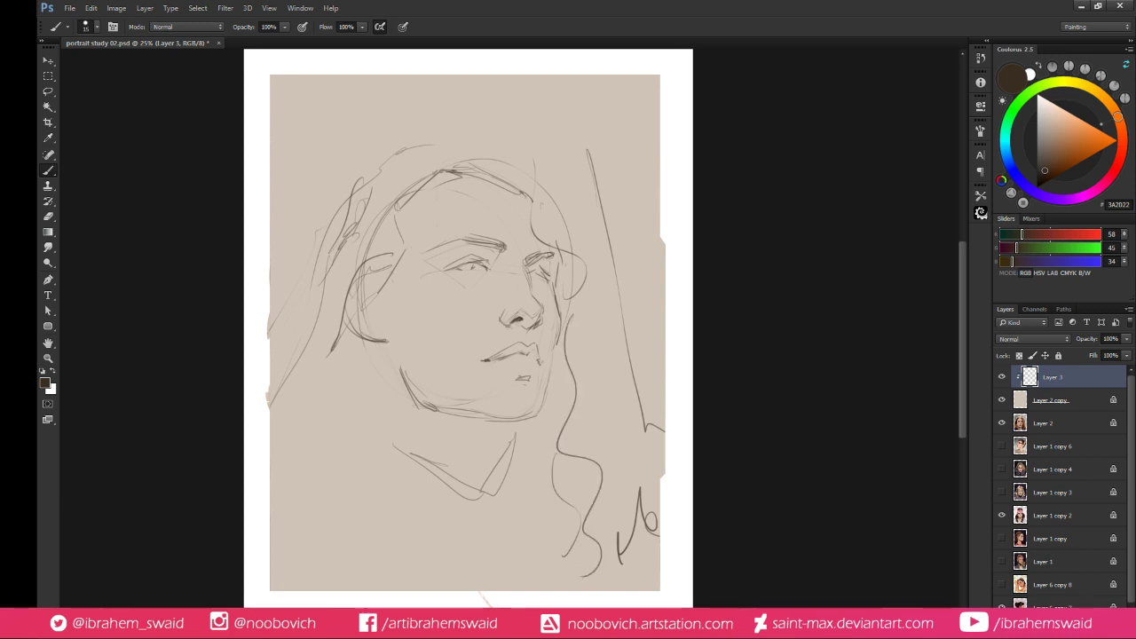
{"action": "left_click_drag", "start_coordinate": [380, 355], "coordinate": [293, 557]}
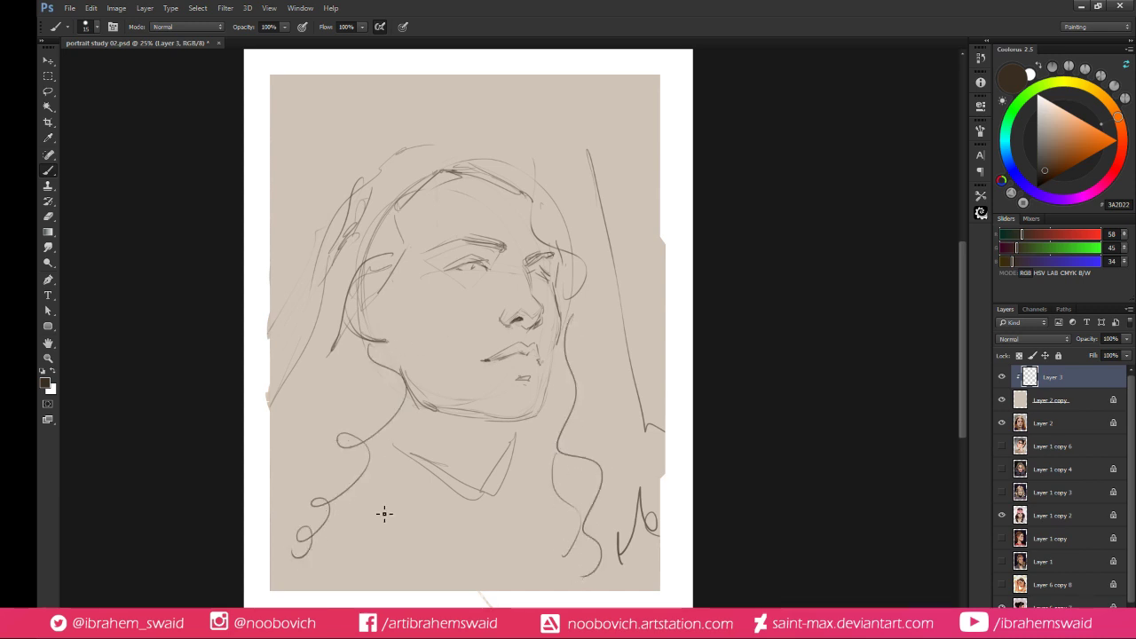
Sketch the neck line and a curved collar band, and add the inner folds and lobe of the ear
{"action": "mouse_move", "coordinate": [408, 451]}
{"action": "left_mouse_down"}
{"action": "mouse_move", "coordinate": [479, 473]}
{"action": "mouse_move", "coordinate": [465, 477]}
{"action": "mouse_move", "coordinate": [507, 468]}
{"action": "mouse_move", "coordinate": [397, 430]}
{"action": "mouse_move", "coordinate": [500, 472]}
{"action": "mouse_move", "coordinate": [429, 427]}
{"action": "mouse_move", "coordinate": [425, 399]}
{"action": "mouse_move", "coordinate": [507, 470]}
{"action": "left_mouse_up"}
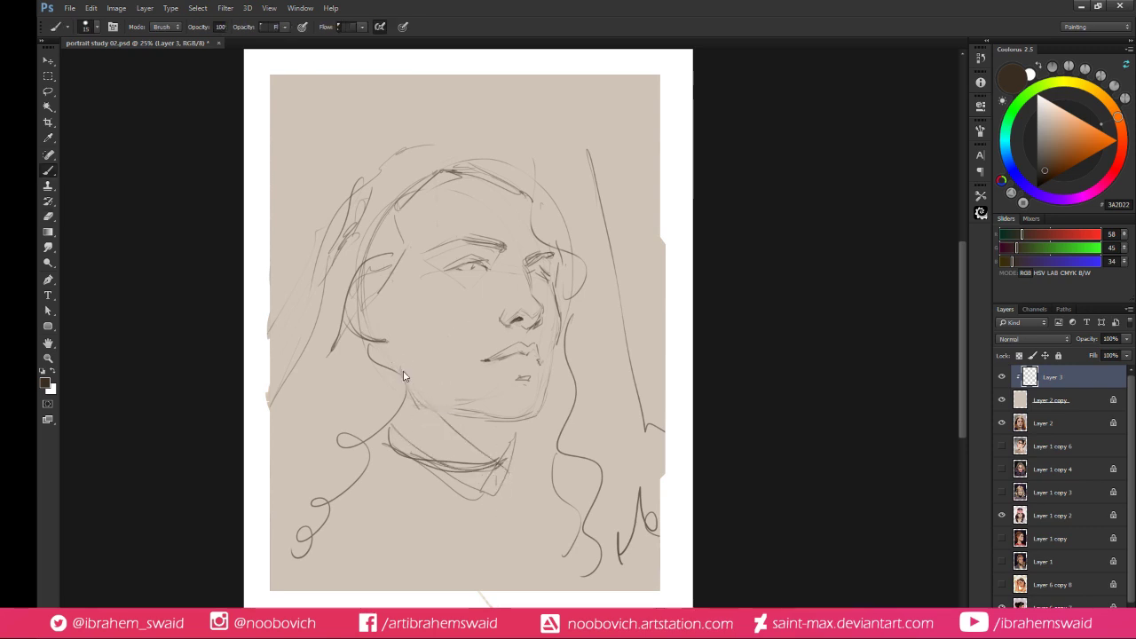
{"action": "mouse_move", "coordinate": [369, 343]}
{"action": "left_mouse_down"}
{"action": "mouse_move", "coordinate": [345, 319]}
{"action": "mouse_move", "coordinate": [358, 345]}
{"action": "mouse_move", "coordinate": [400, 362]}
{"action": "mouse_move", "coordinate": [358, 322]}
{"action": "mouse_move", "coordinate": [355, 302]}
{"action": "mouse_move", "coordinate": [386, 358]}
{"action": "left_mouse_up"}
{"action": "key", "text": "e"}
{"action": "key", "text": "b"}
{"action": "mouse_move", "coordinate": [376, 300]}
{"action": "left_mouse_down"}
{"action": "mouse_move", "coordinate": [368, 297]}
{"action": "mouse_move", "coordinate": [381, 267]}
{"action": "left_mouse_up"}
{"action": "left_click_drag", "start_coordinate": [377, 308], "coordinate": [376, 330]}
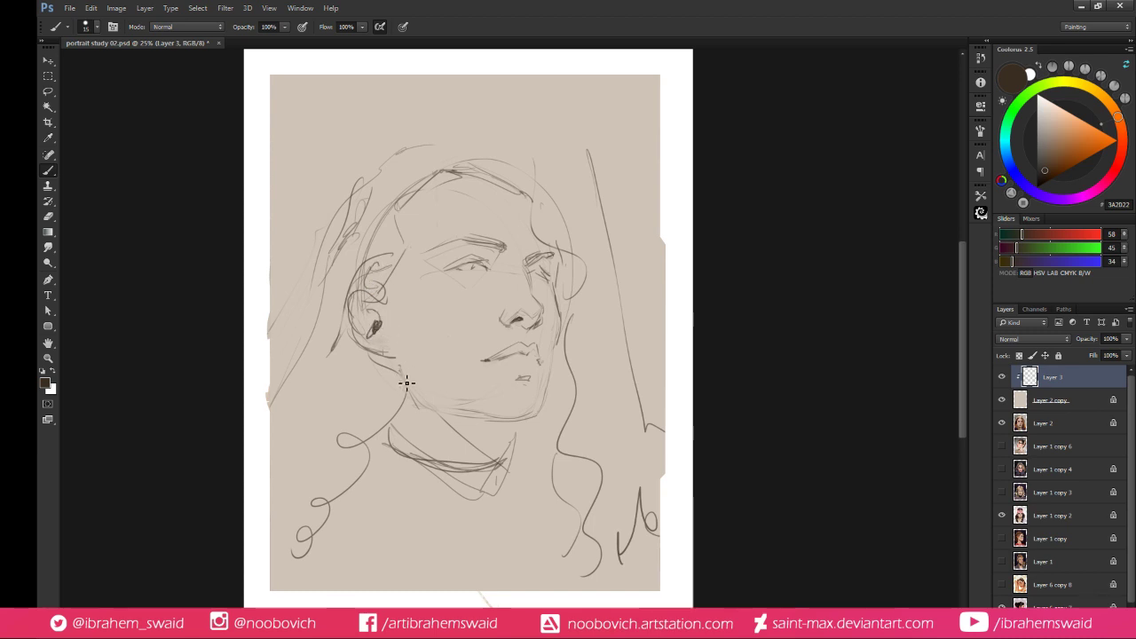
Redraw the jawline from below the ear toward the chin, and outline the lower lip
{"action": "left_click_drag", "start_coordinate": [404, 377], "coordinate": [453, 410]}
{"action": "left_click_drag", "start_coordinate": [519, 384], "coordinate": [533, 376]}
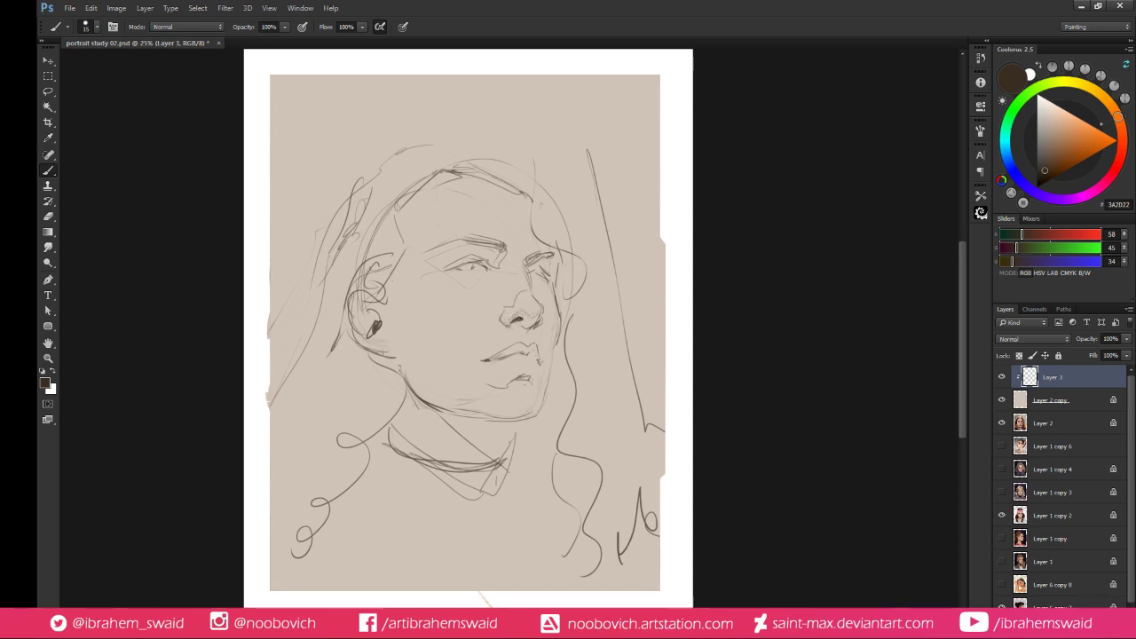
Thicken both eyebrows with short hair strokes, and darken the near eye's upper lid toward the inner corner
{"action": "left_click_drag", "start_coordinate": [490, 247], "coordinate": [542, 254]}
{"action": "key", "text": "e"}
{"action": "key", "text": "b"}
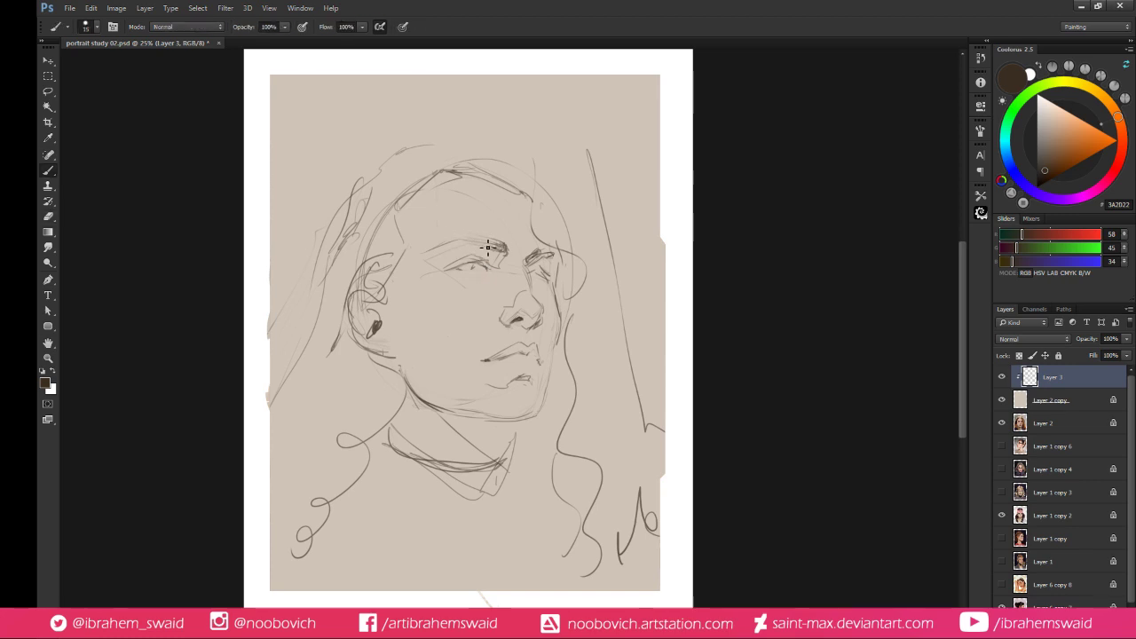
{"action": "mouse_move", "coordinate": [470, 242]}
{"action": "left_mouse_down"}
{"action": "mouse_move", "coordinate": [502, 248]}
{"action": "mouse_move", "coordinate": [444, 240]}
{"action": "mouse_move", "coordinate": [463, 242]}
{"action": "left_mouse_up"}
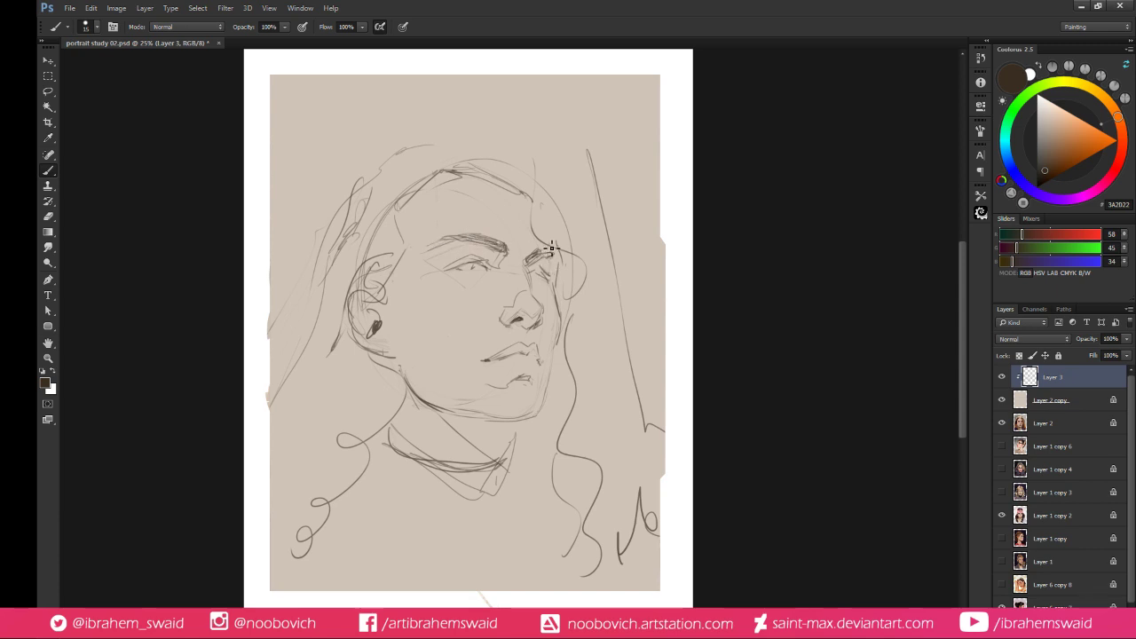
{"action": "left_click_drag", "start_coordinate": [530, 264], "coordinate": [557, 252]}
{"action": "left_click_drag", "start_coordinate": [461, 265], "coordinate": [494, 271]}
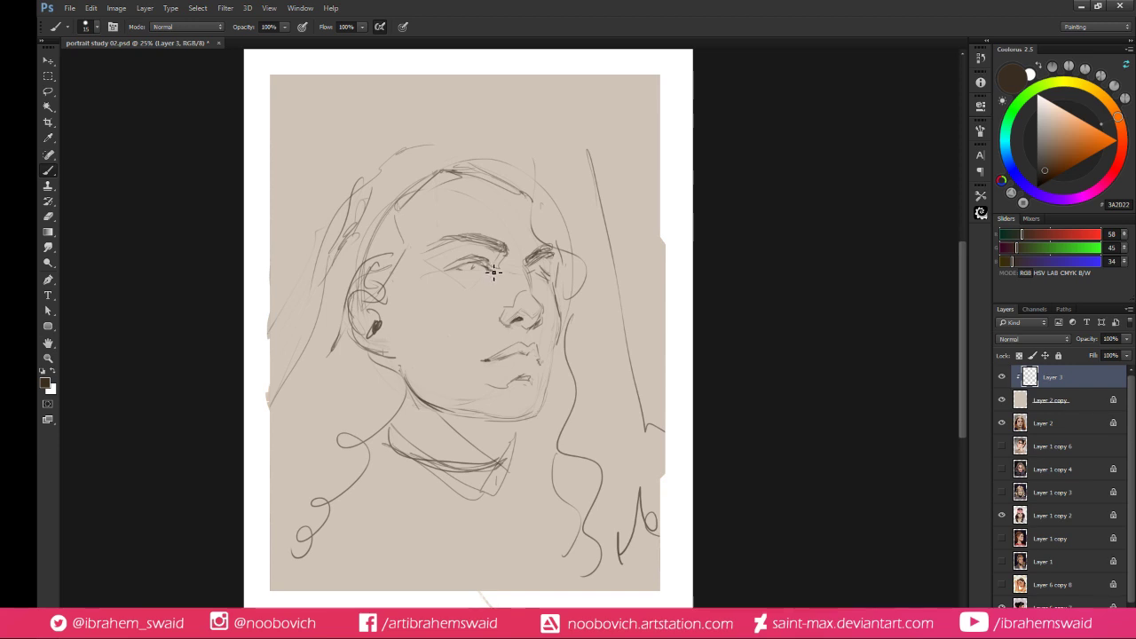
Reinforce the far cheek contour, and partly erase the upper lip lines
{"action": "mouse_move", "coordinate": [566, 255]}
{"action": "left_mouse_down"}
{"action": "mouse_move", "coordinate": [551, 308]}
{"action": "mouse_move", "coordinate": [568, 348]}
{"action": "left_mouse_up"}
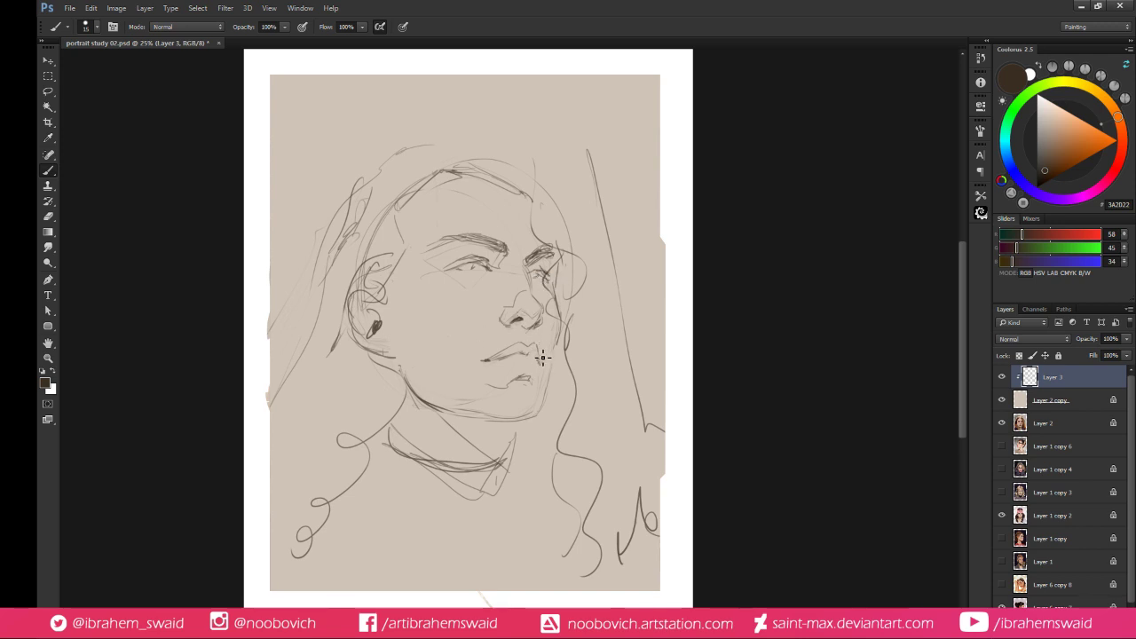
{"action": "key", "text": "e"}
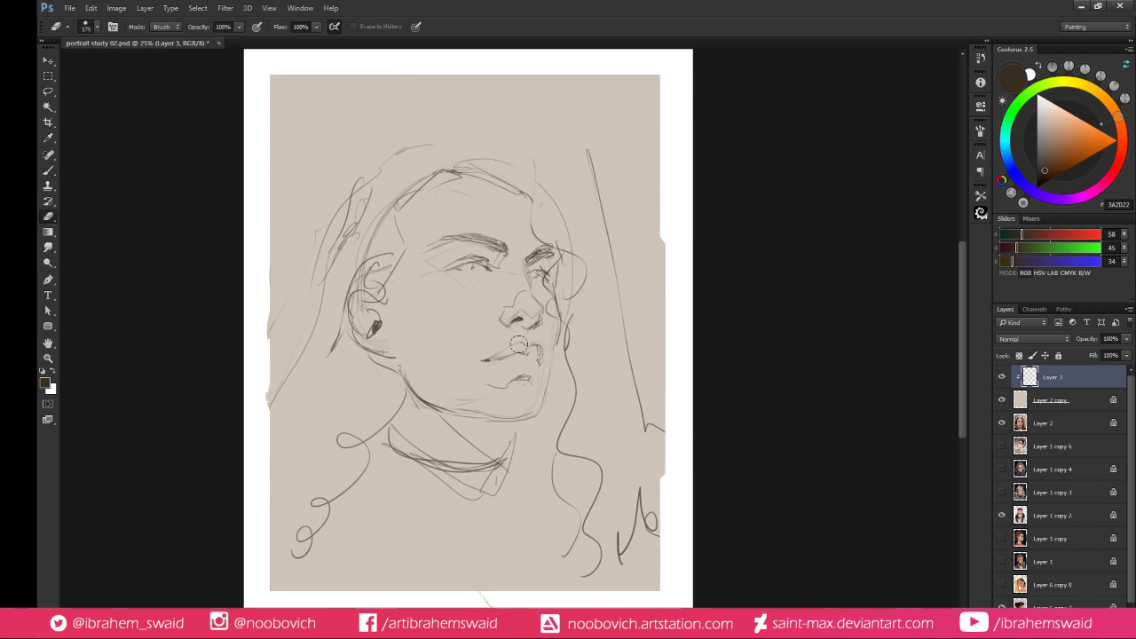
{"action": "left_click_drag", "start_coordinate": [524, 346], "coordinate": [492, 358]}
{"action": "key", "text": "b"}
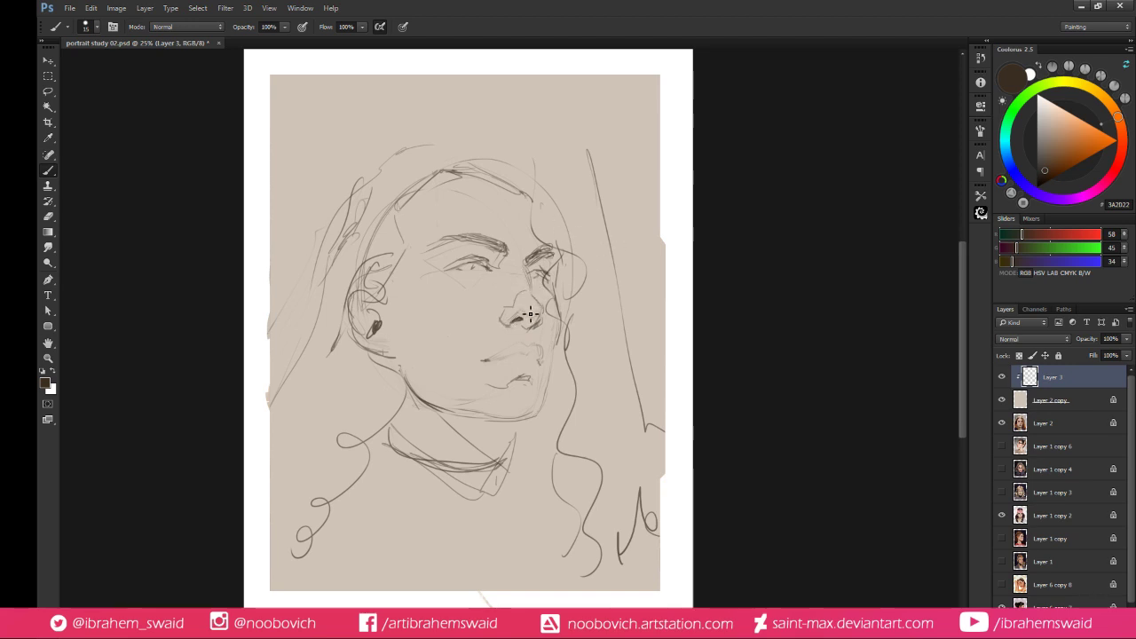
Select the nose, enlarge it to about 104% and nudge it slightly into place
{"action": "key", "text": "l"}
{"action": "mouse_move", "coordinate": [490, 317]}
{"action": "left_mouse_down"}
{"action": "mouse_move", "coordinate": [545, 330]}
{"action": "mouse_move", "coordinate": [494, 328]}
{"action": "left_mouse_up"}
{"action": "key", "text": "v"}
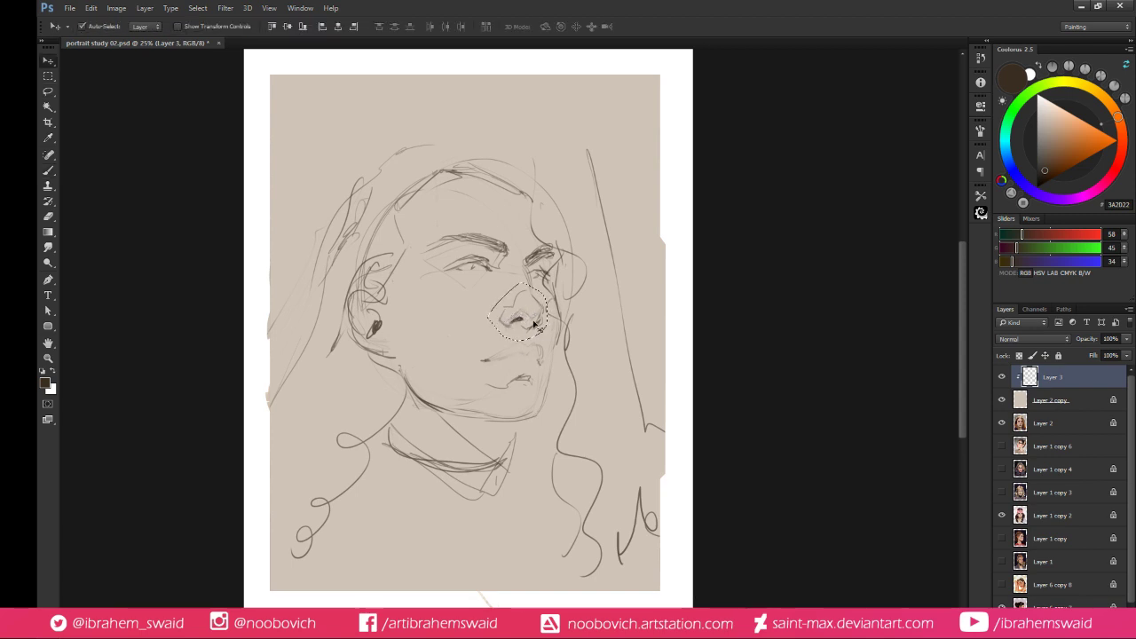
{"action": "key", "text": "ctrl+d"}
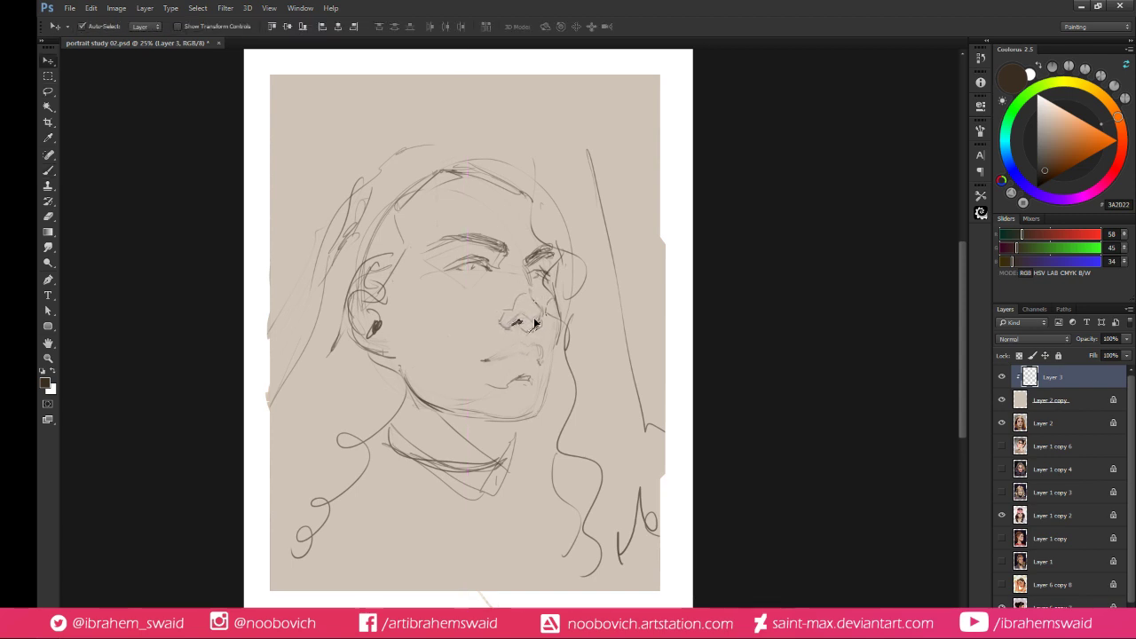
{"action": "left_click_drag", "start_coordinate": [536, 322], "coordinate": [553, 282]}
{"action": "key", "text": "ctrl+t"}
{"action": "key", "text": "Left"}
{"action": "key", "text": "Down"}
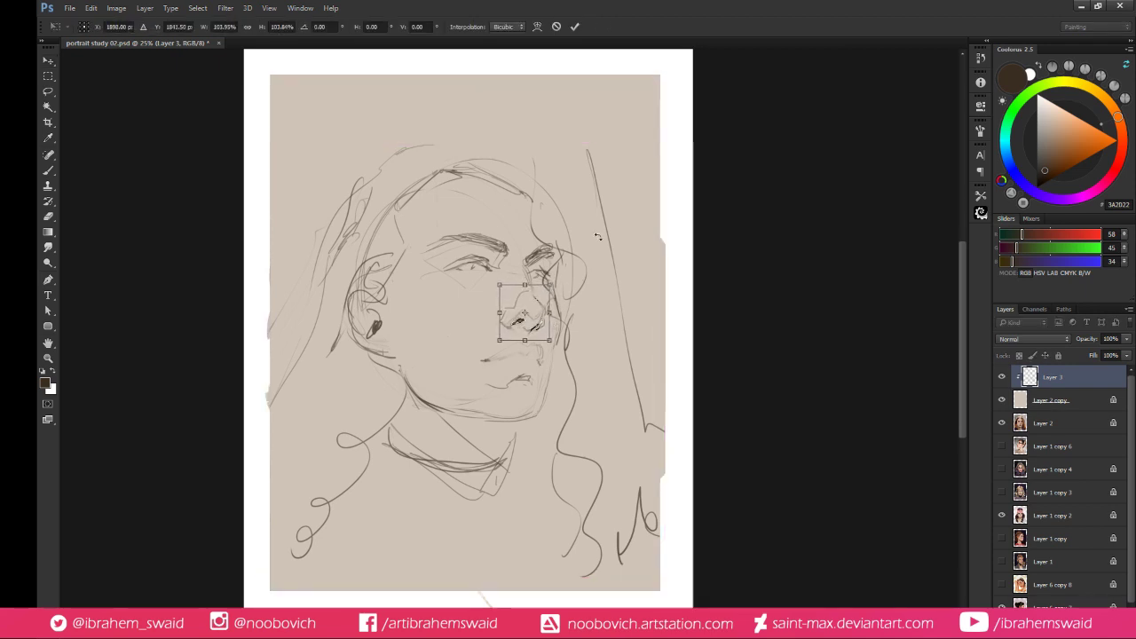
{"action": "key", "text": "Return"}
Erase the leftover upper lip lines and redraw the mouth's parting line out to the far corner
{"action": "key", "text": "b"}
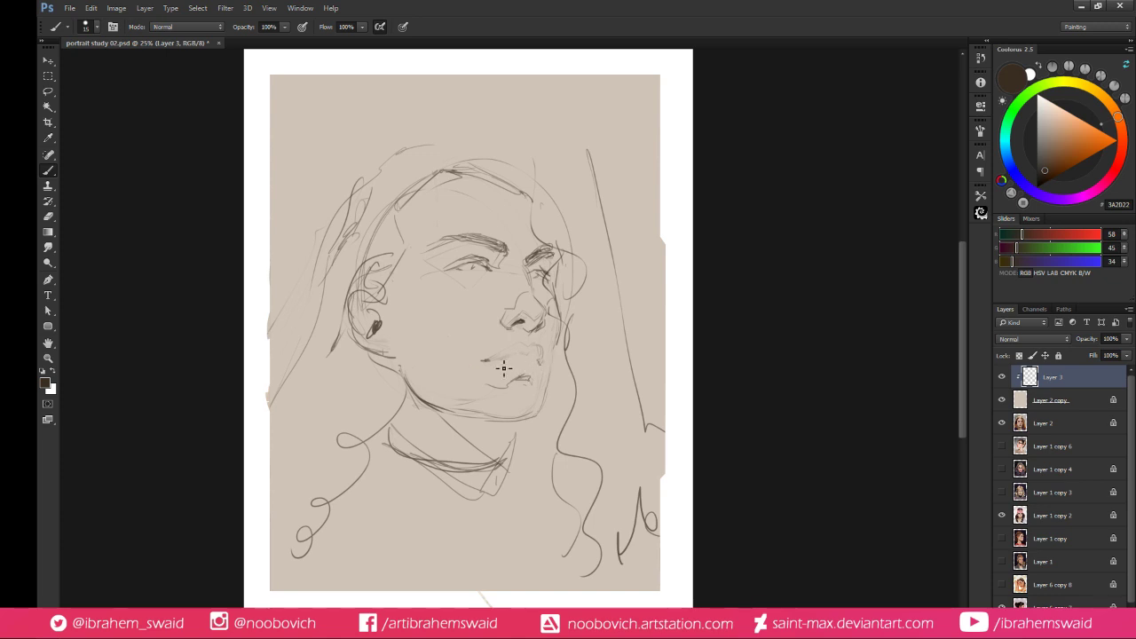
{"action": "key", "text": "e"}
{"action": "key", "text": "b"}
{"action": "key", "text": "e"}
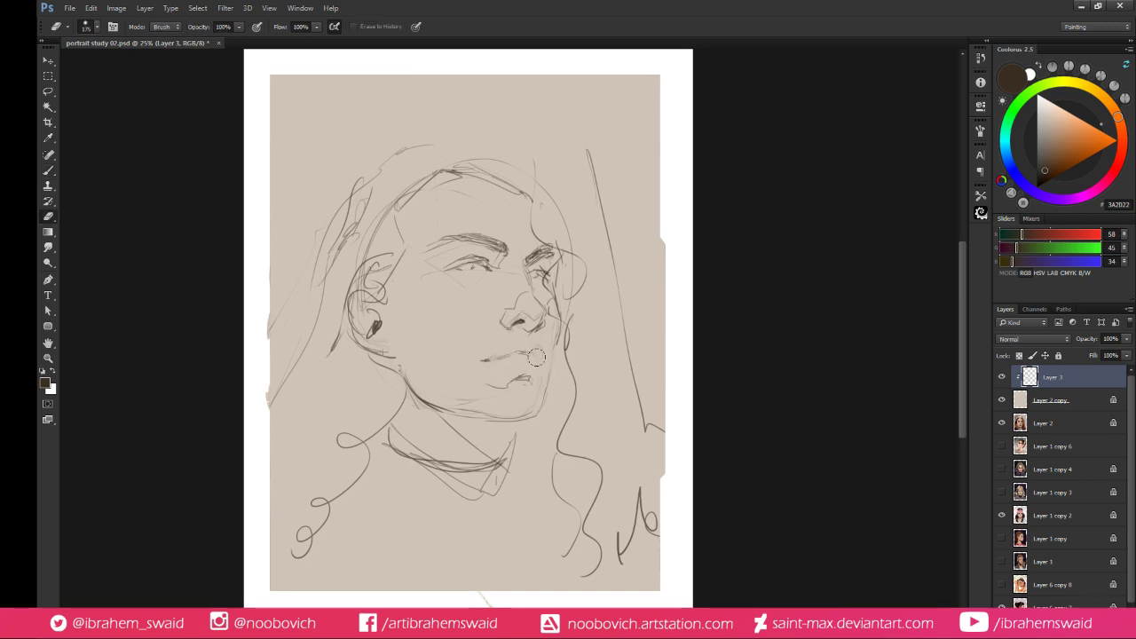
{"action": "key", "text": "b"}
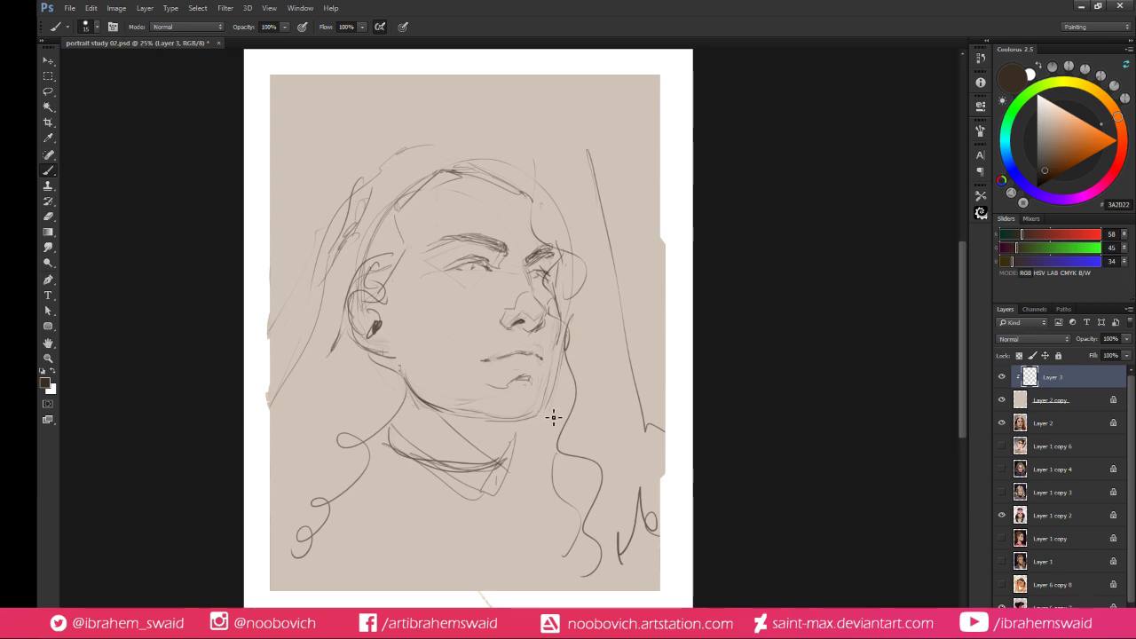
Redraw the far cheek contour down to the chin, erasing the hair strand that overlaps it
{"action": "left_click_drag", "start_coordinate": [550, 408], "coordinate": [542, 424]}
{"action": "mouse_move", "coordinate": [564, 334]}
{"action": "left_mouse_down"}
{"action": "mouse_move", "coordinate": [543, 424]}
{"action": "mouse_move", "coordinate": [547, 415]}
{"action": "left_mouse_up"}
{"action": "key", "text": "e"}
{"action": "key", "text": "b"}
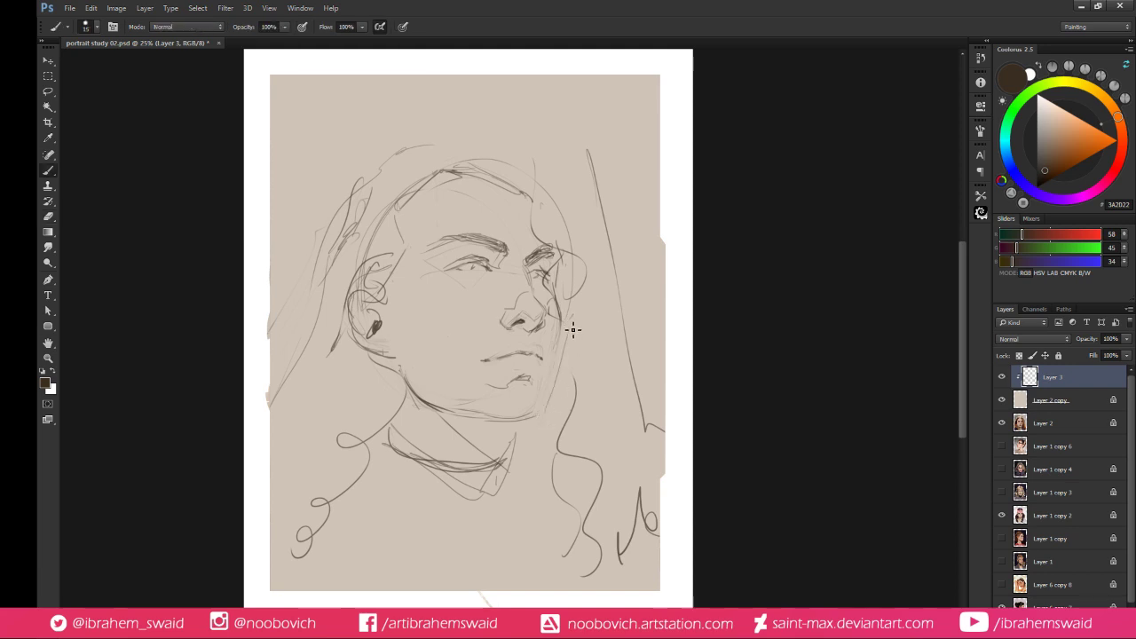
{"action": "key", "text": "e"}
{"action": "key", "text": "b"}
{"action": "left_click_drag", "start_coordinate": [565, 340], "coordinate": [546, 412]}
{"action": "key", "text": "e"}
{"action": "key", "text": "b"}
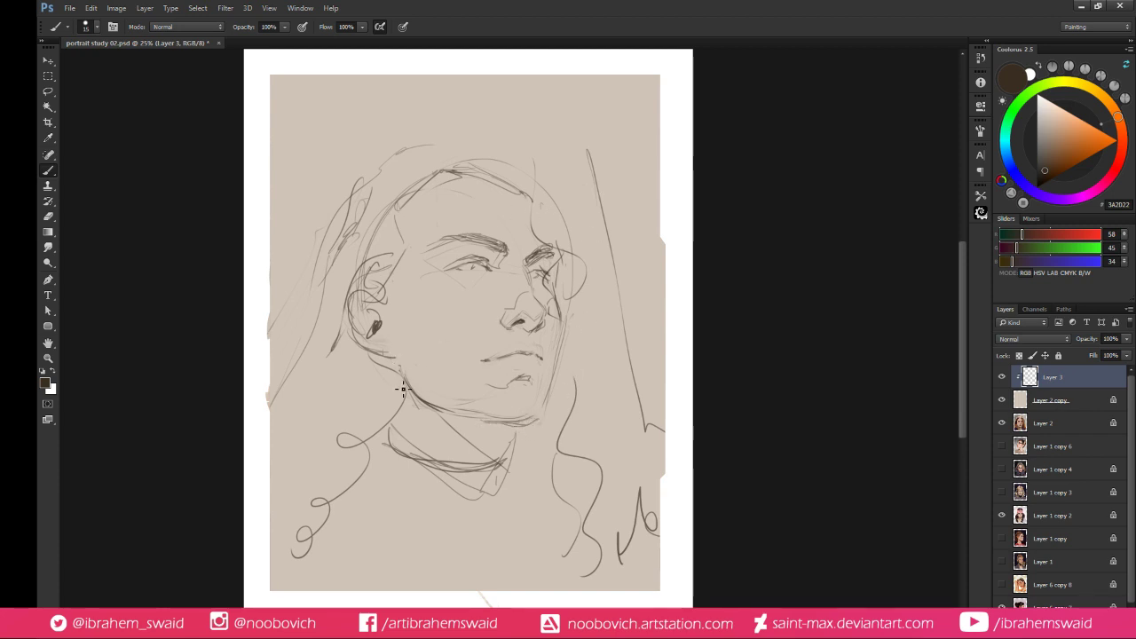
Sketch curly hair strands falling from beside the far side of the neck to the sheet's lower edge, erasing the first guide lines
{"action": "left_click_drag", "start_coordinate": [531, 435], "coordinate": [478, 590]}
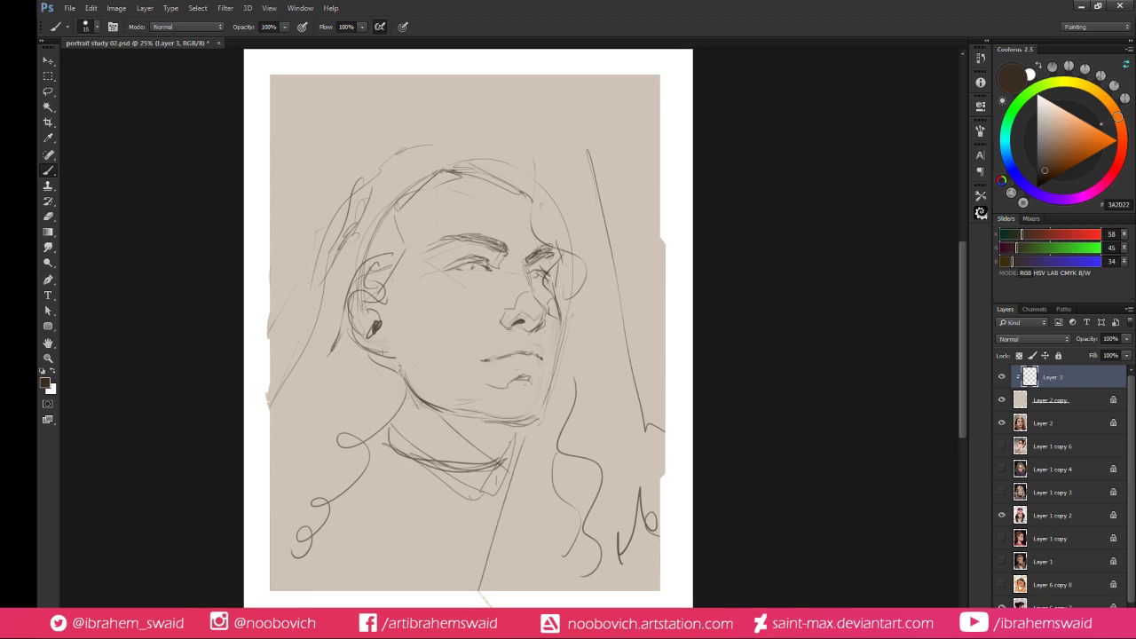
{"action": "mouse_move", "coordinate": [492, 545]}
{"action": "left_mouse_down"}
{"action": "mouse_move", "coordinate": [536, 436]}
{"action": "mouse_move", "coordinate": [487, 584]}
{"action": "mouse_move", "coordinate": [525, 466]}
{"action": "mouse_move", "coordinate": [524, 591]}
{"action": "left_mouse_up"}
{"action": "key", "text": "e"}
{"action": "key", "text": "b"}
{"action": "left_click_drag", "start_coordinate": [536, 467], "coordinate": [515, 582]}
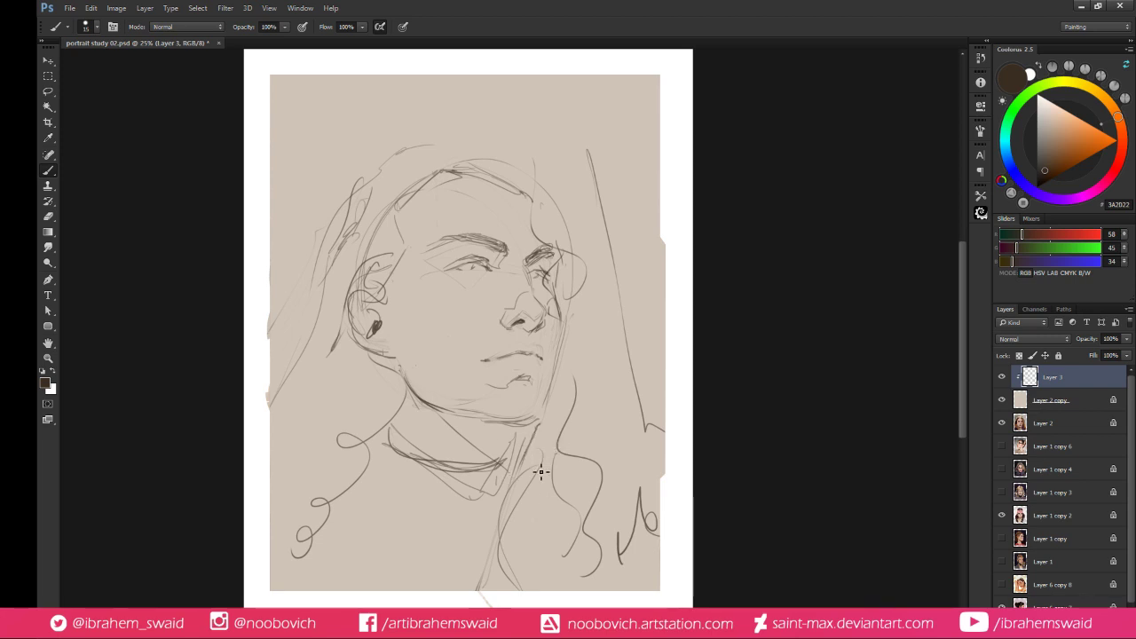
{"action": "key", "text": "e"}
{"action": "mouse_move", "coordinate": [510, 523]}
{"action": "left_mouse_down"}
{"action": "mouse_move", "coordinate": [477, 581]}
{"action": "mouse_move", "coordinate": [511, 492]}
{"action": "mouse_move", "coordinate": [517, 558]}
{"action": "mouse_move", "coordinate": [508, 512]}
{"action": "left_mouse_up"}
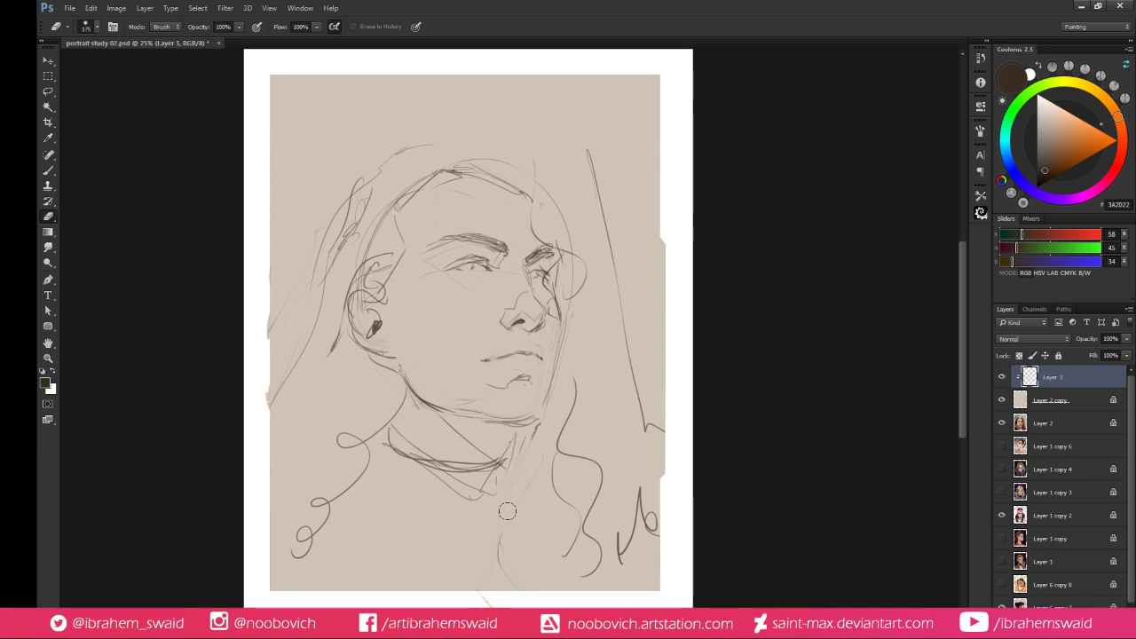
{"action": "key", "text": "b"}
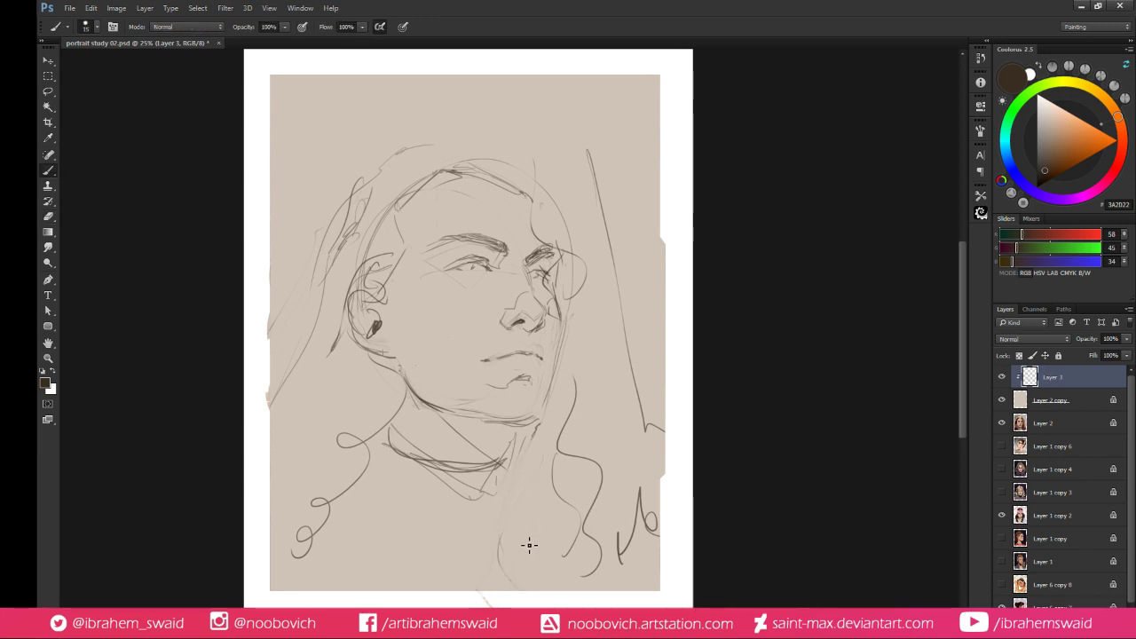
{"action": "mouse_move", "coordinate": [518, 598]}
{"action": "left_mouse_down"}
{"action": "mouse_move", "coordinate": [551, 479]}
{"action": "mouse_move", "coordinate": [515, 518]}
{"action": "mouse_move", "coordinate": [564, 442]}
{"action": "mouse_move", "coordinate": [547, 549]}
{"action": "mouse_move", "coordinate": [556, 538]}
{"action": "mouse_move", "coordinate": [559, 591]}
{"action": "mouse_move", "coordinate": [578, 518]}
{"action": "left_mouse_up"}
Erase the loose strokes along the underside of the chin and redraw the jawline to the far chin corner
{"action": "key", "text": "e"}
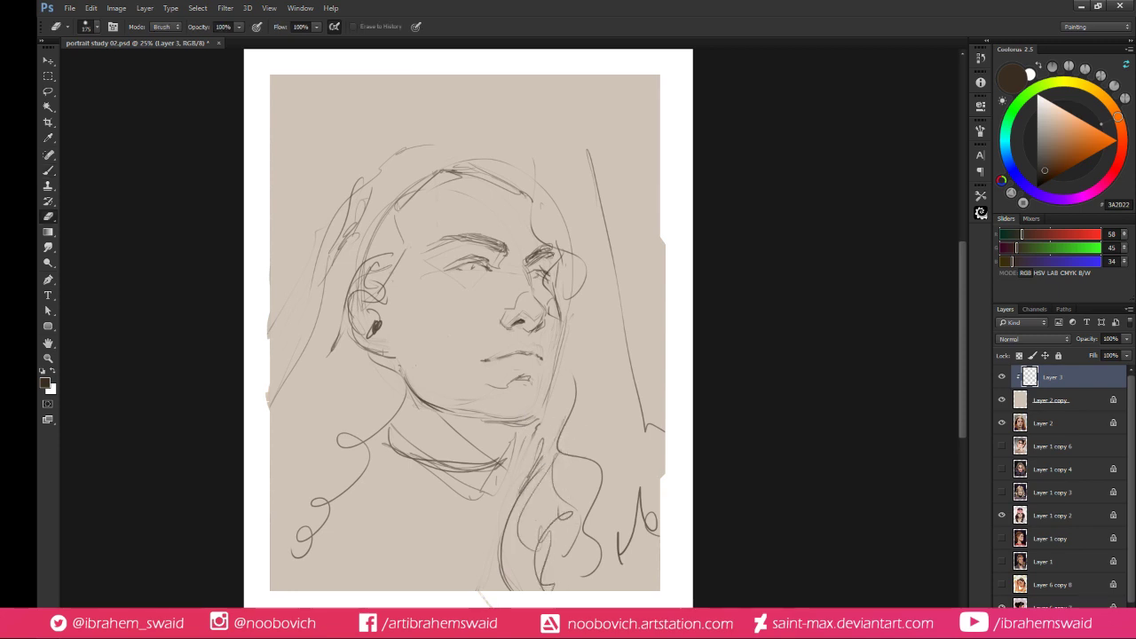
{"action": "left_click_drag", "start_coordinate": [464, 413], "coordinate": [530, 418]}
{"action": "key", "text": "b"}
{"action": "left_click_drag", "start_coordinate": [453, 416], "coordinate": [540, 426]}
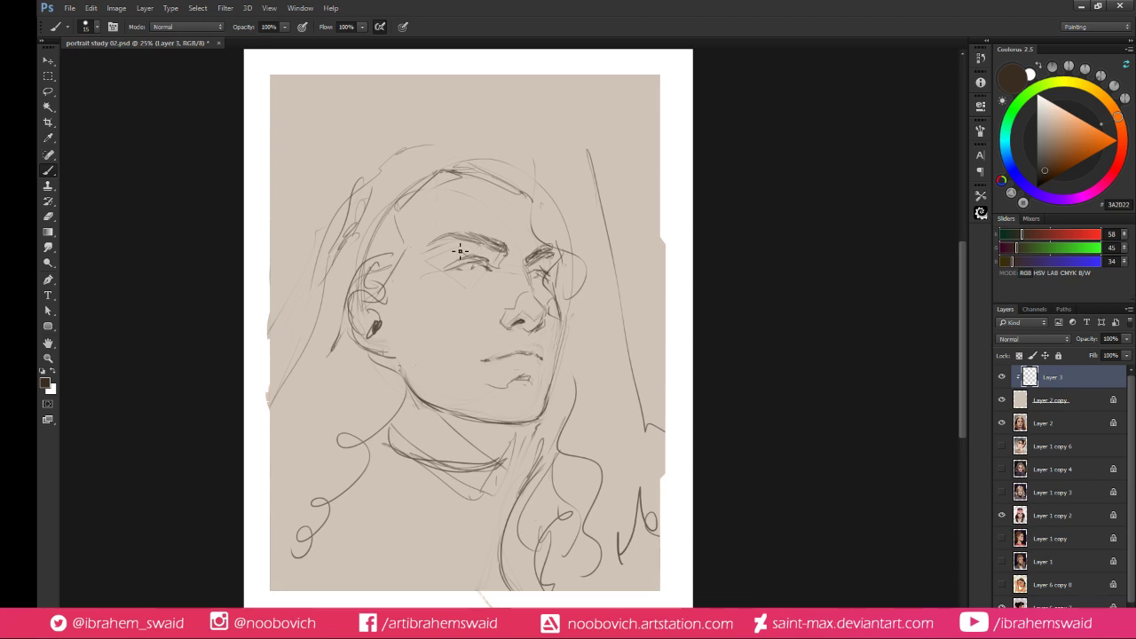
Erase and redraw the near nostril wing, and refine the far underside of the nose
{"action": "key", "text": "e"}
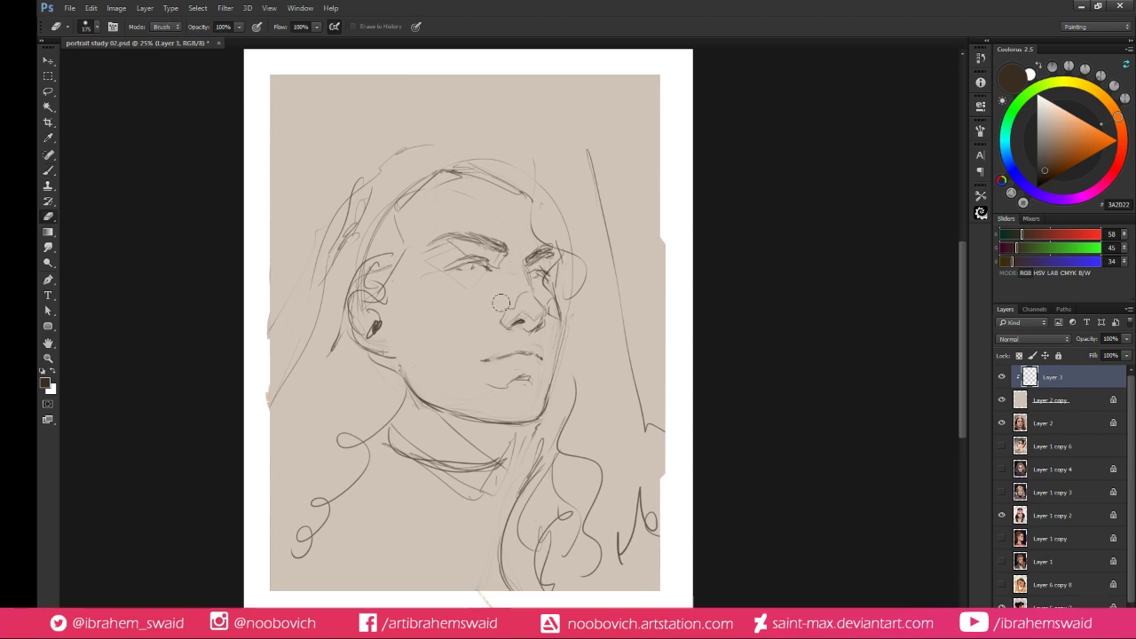
{"action": "left_click_drag", "start_coordinate": [504, 303], "coordinate": [497, 316]}
{"action": "key", "text": "b"}
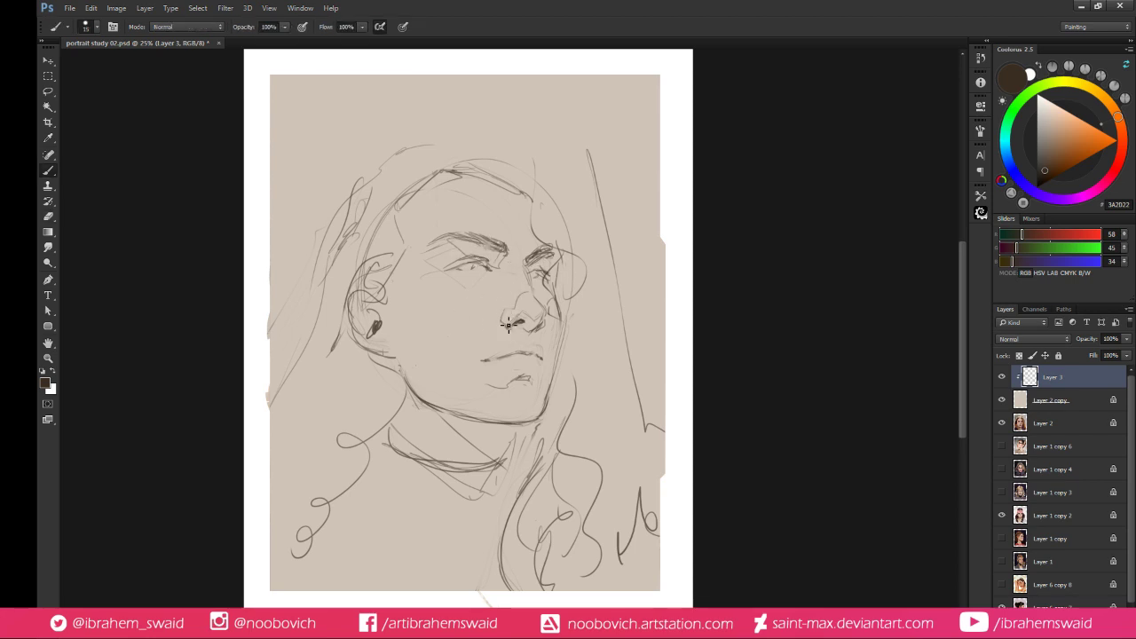
{"action": "key", "text": "e"}
{"action": "left_click_drag", "start_coordinate": [503, 304], "coordinate": [499, 318]}
{"action": "key", "text": "b"}
{"action": "key", "text": "e"}
{"action": "key", "text": "b"}
{"action": "left_click_drag", "start_coordinate": [505, 310], "coordinate": [508, 325]}
{"action": "key", "text": "e"}
{"action": "key", "text": "b"}
{"action": "key", "text": "e"}
{"action": "key", "text": "b"}
{"action": "left_click_drag", "start_coordinate": [549, 319], "coordinate": [545, 331]}
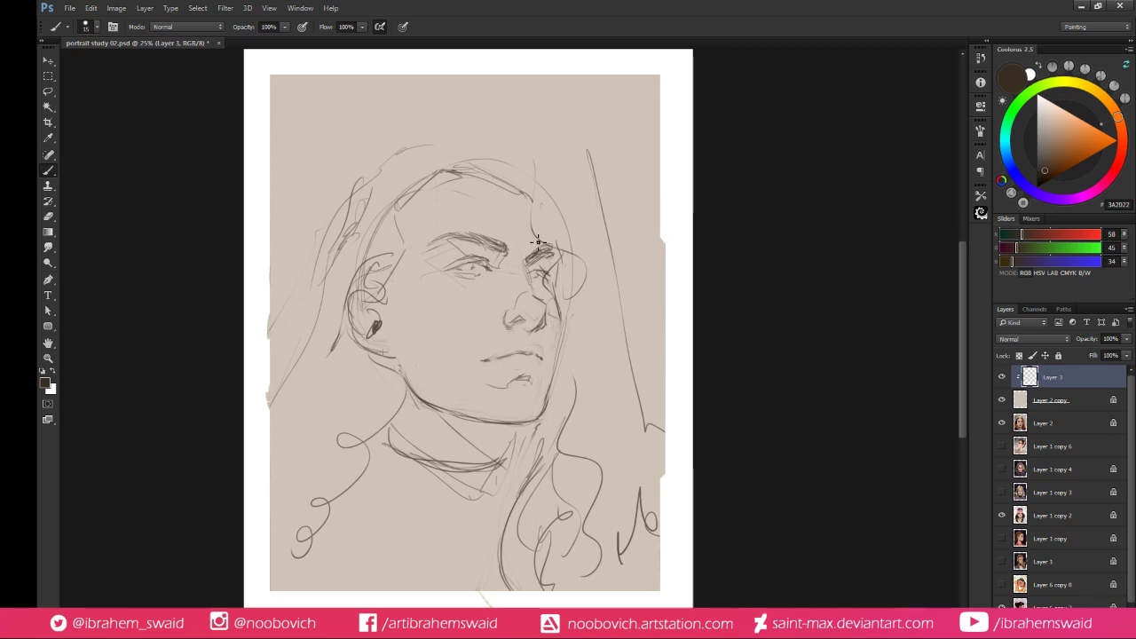
Sketch looping locks above the forehead and a curving strand down the far side of the face
{"action": "key", "text": "e"}
{"action": "key", "text": "b"}
{"action": "mouse_move", "coordinate": [523, 185]}
{"action": "left_mouse_down"}
{"action": "mouse_move", "coordinate": [540, 159]}
{"action": "mouse_move", "coordinate": [514, 190]}
{"action": "mouse_move", "coordinate": [535, 171]}
{"action": "mouse_move", "coordinate": [545, 210]}
{"action": "mouse_move", "coordinate": [551, 187]}
{"action": "mouse_move", "coordinate": [556, 227]}
{"action": "mouse_move", "coordinate": [606, 301]}
{"action": "mouse_move", "coordinate": [586, 344]}
{"action": "left_mouse_up"}
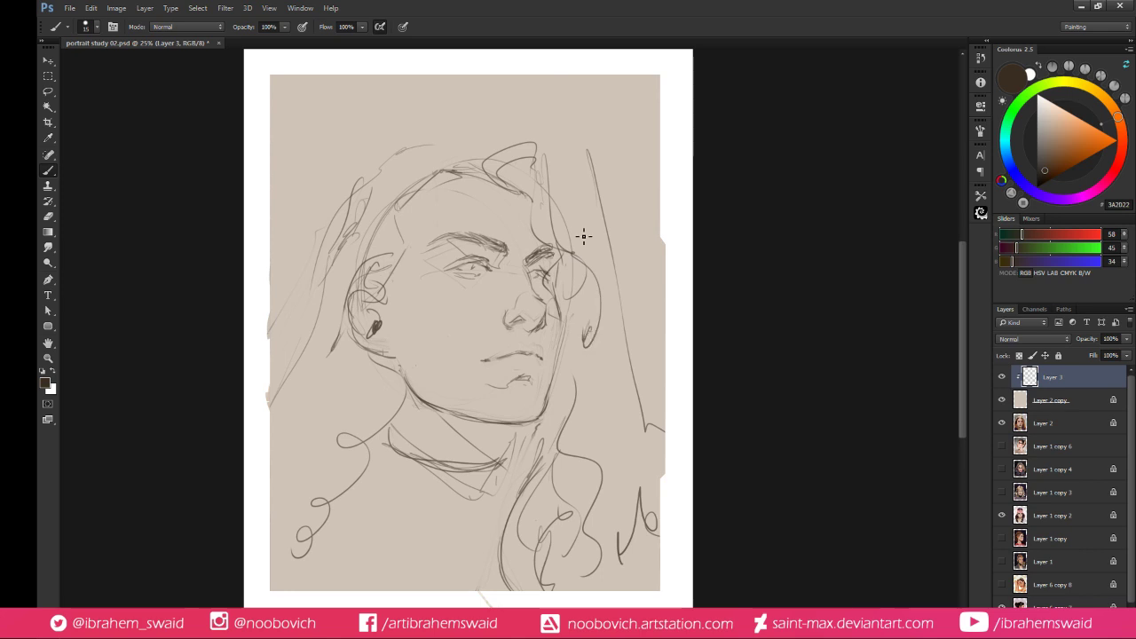
{"action": "mouse_move", "coordinate": [468, 169]}
{"action": "left_mouse_down"}
{"action": "mouse_move", "coordinate": [483, 132]}
{"action": "mouse_move", "coordinate": [452, 166]}
{"action": "mouse_move", "coordinate": [463, 127]}
{"action": "mouse_move", "coordinate": [449, 134]}
{"action": "mouse_move", "coordinate": [502, 130]}
{"action": "left_mouse_up"}
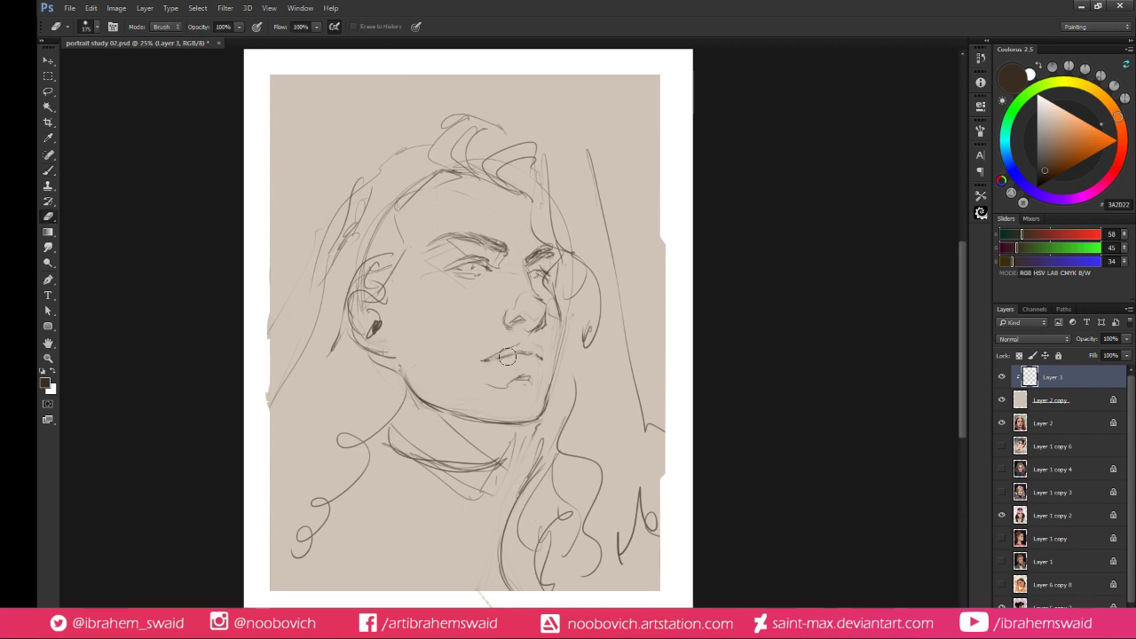
Select the mouth on Layer 3 and shift it slightly lower on the face
{"action": "key", "text": "l"}
{"action": "mouse_move", "coordinate": [497, 359]}
{"action": "left_mouse_down"}
{"action": "mouse_move", "coordinate": [471, 368]}
{"action": "mouse_move", "coordinate": [533, 346]}
{"action": "mouse_move", "coordinate": [548, 366]}
{"action": "mouse_move", "coordinate": [479, 371]}
{"action": "mouse_move", "coordinate": [520, 398]}
{"action": "mouse_move", "coordinate": [537, 362]}
{"action": "mouse_move", "coordinate": [532, 370]}
{"action": "mouse_move", "coordinate": [525, 354]}
{"action": "left_mouse_up"}
{"action": "key", "text": "v"}
{"action": "key", "text": "ctrl+alt+z"}
{"action": "key", "text": "ctrl+alt+z"}
{"action": "left_click", "coordinate": [1070, 381]}
{"action": "key", "text": "ctrl+d"}
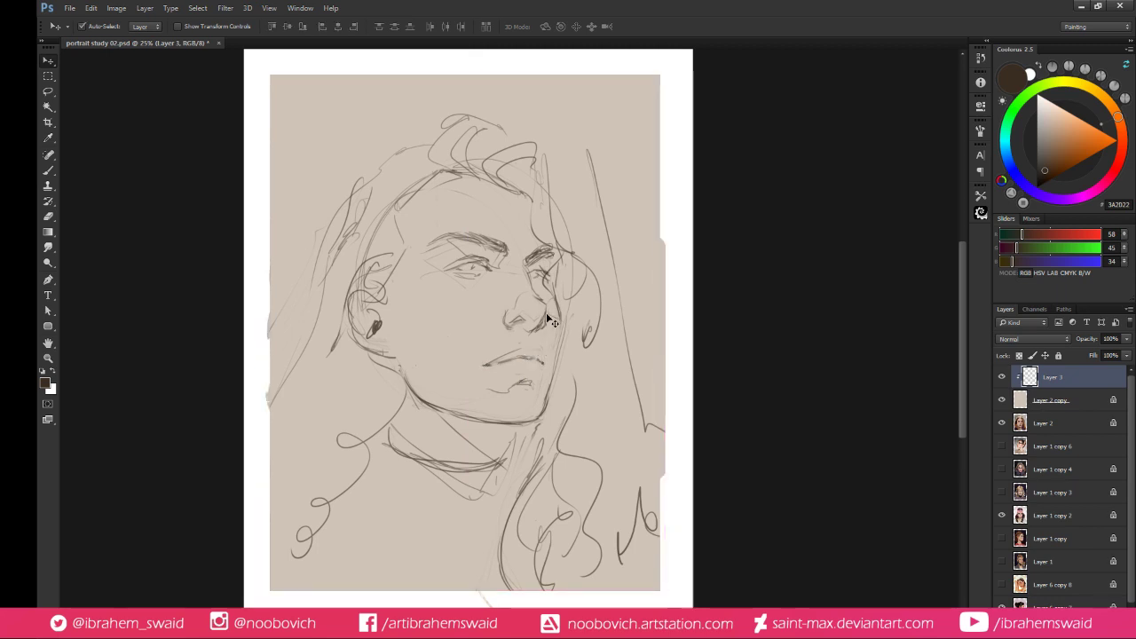
Outline the upper lip above the parting line, and thin the jawline strokes toward the chin
{"action": "key", "text": "b"}
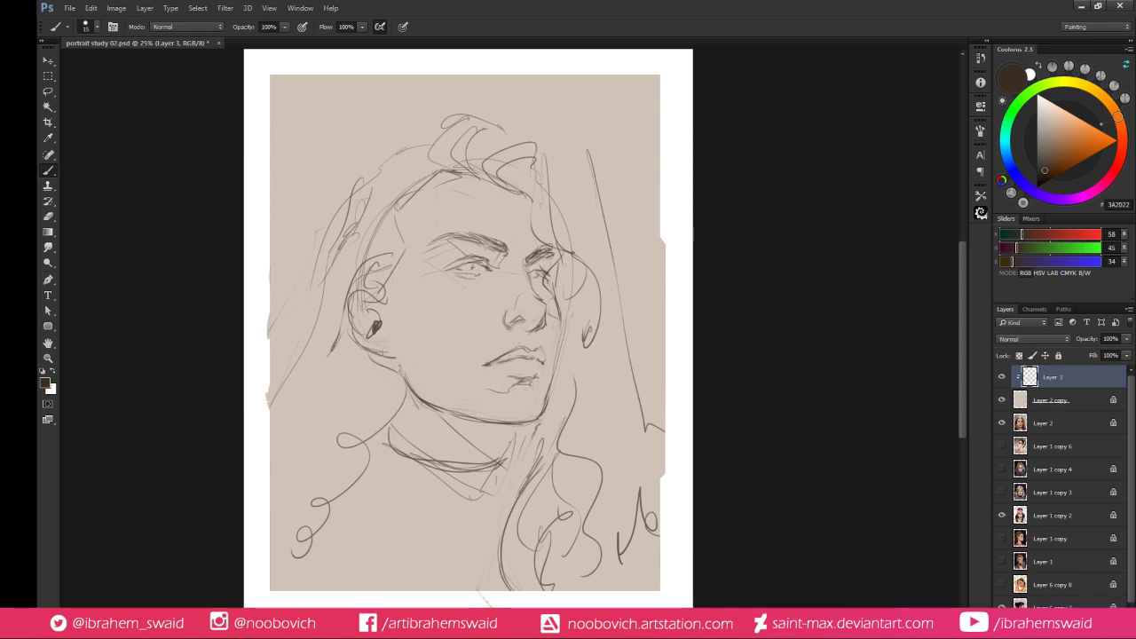
{"action": "key", "text": "e"}
{"action": "left_click_drag", "start_coordinate": [532, 413], "coordinate": [455, 411]}
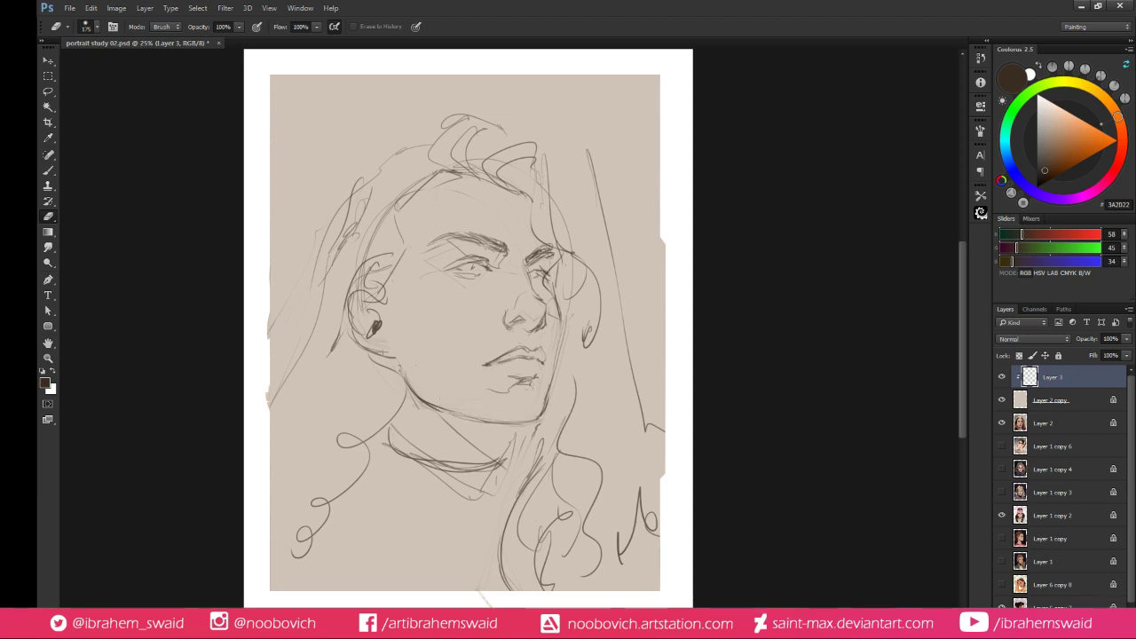
Redraw the jaw corner below the ear and draw the near neck contour down to the collar
{"action": "key", "text": "b"}
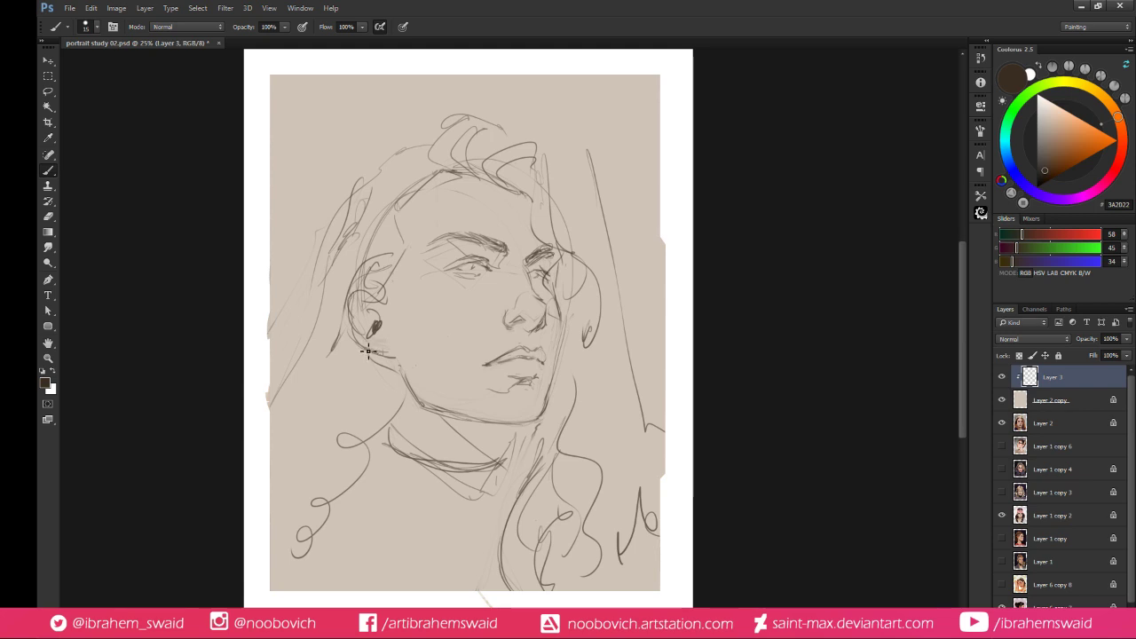
{"action": "key", "text": "e"}
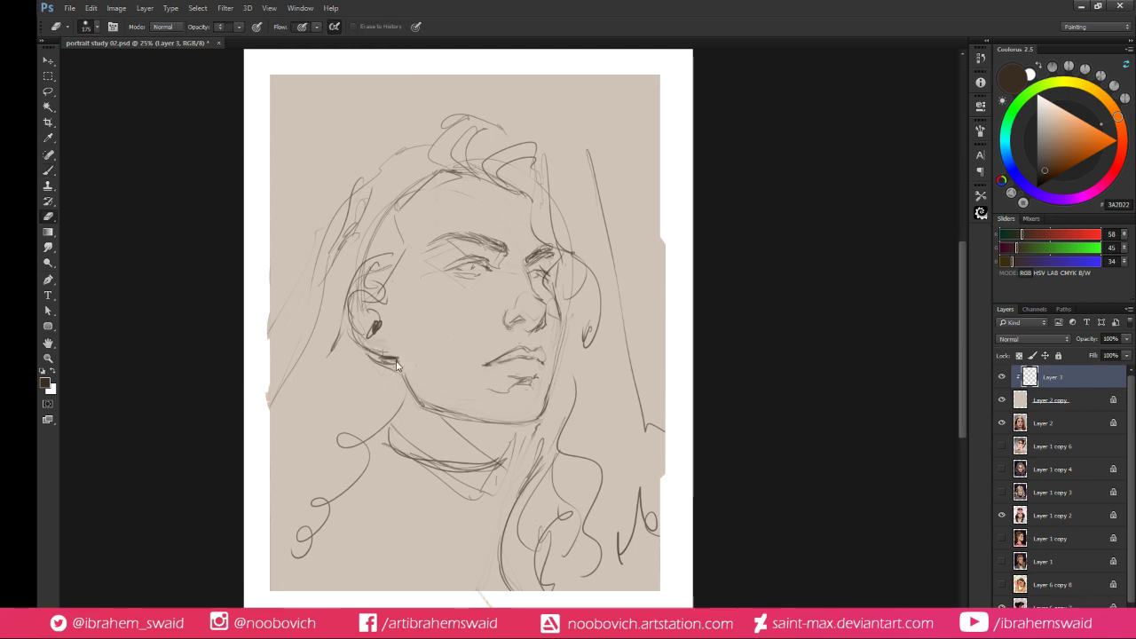
{"action": "key", "text": "b"}
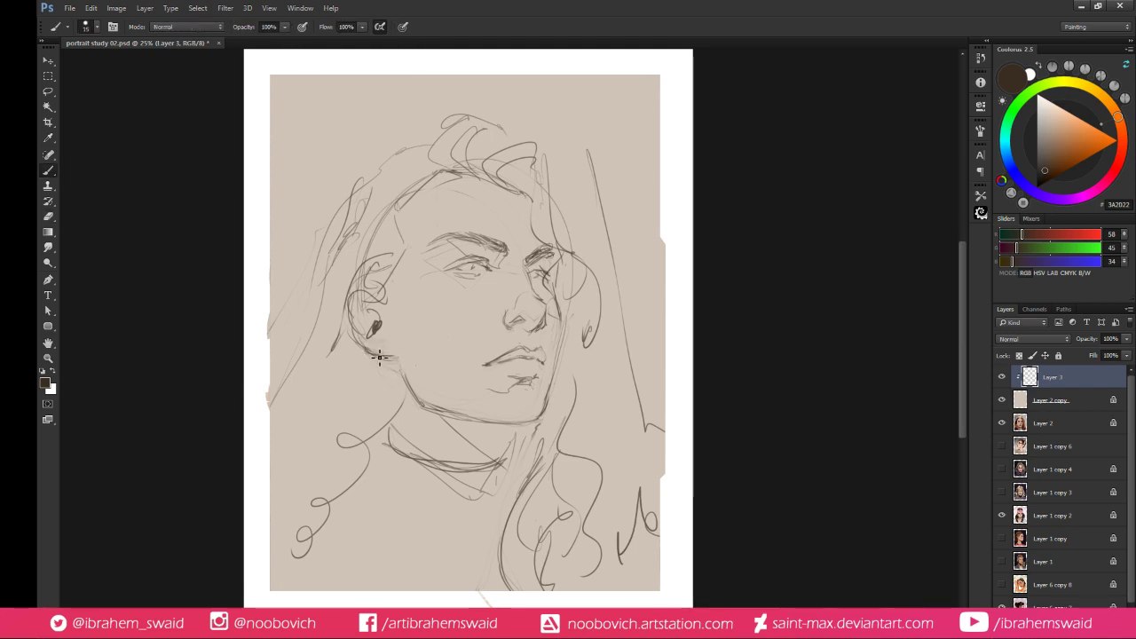
{"action": "mouse_move", "coordinate": [370, 354]}
{"action": "left_mouse_down"}
{"action": "mouse_move", "coordinate": [403, 373]}
{"action": "mouse_move", "coordinate": [391, 434]}
{"action": "left_mouse_up"}
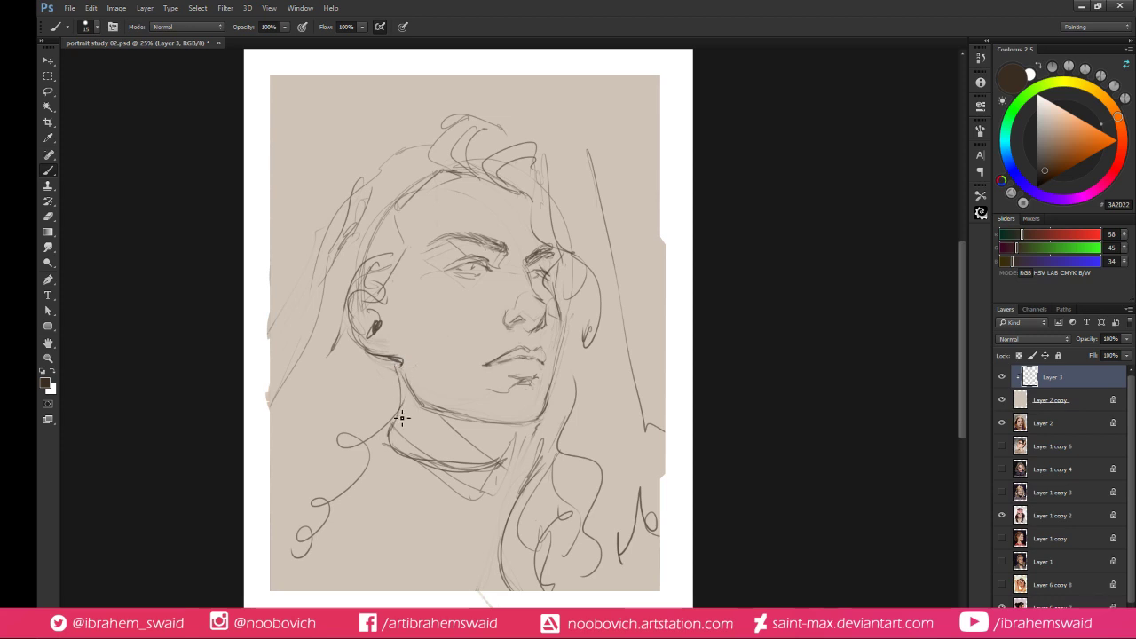
{"action": "left_click_drag", "start_coordinate": [396, 367], "coordinate": [391, 457]}
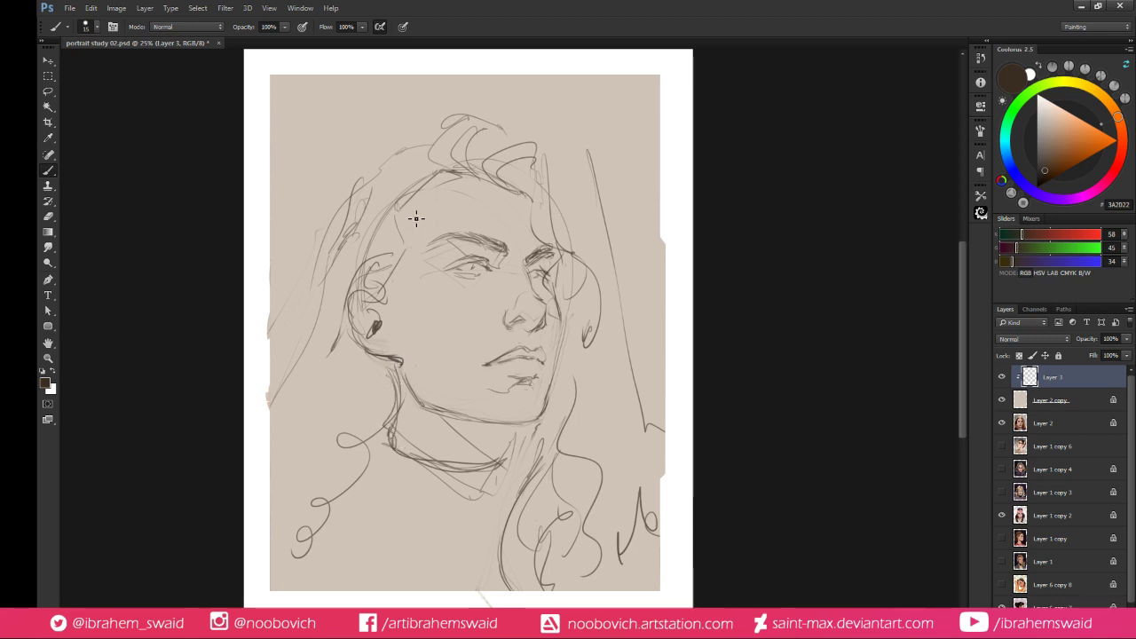
Erase and redraw the hairline around the temple and forehead, and add a long curly strand on the far side of the head
{"action": "key", "text": "e"}
{"action": "left_click_drag", "start_coordinate": [404, 232], "coordinate": [384, 283]}
{"action": "key", "text": "b"}
{"action": "key", "text": "e"}
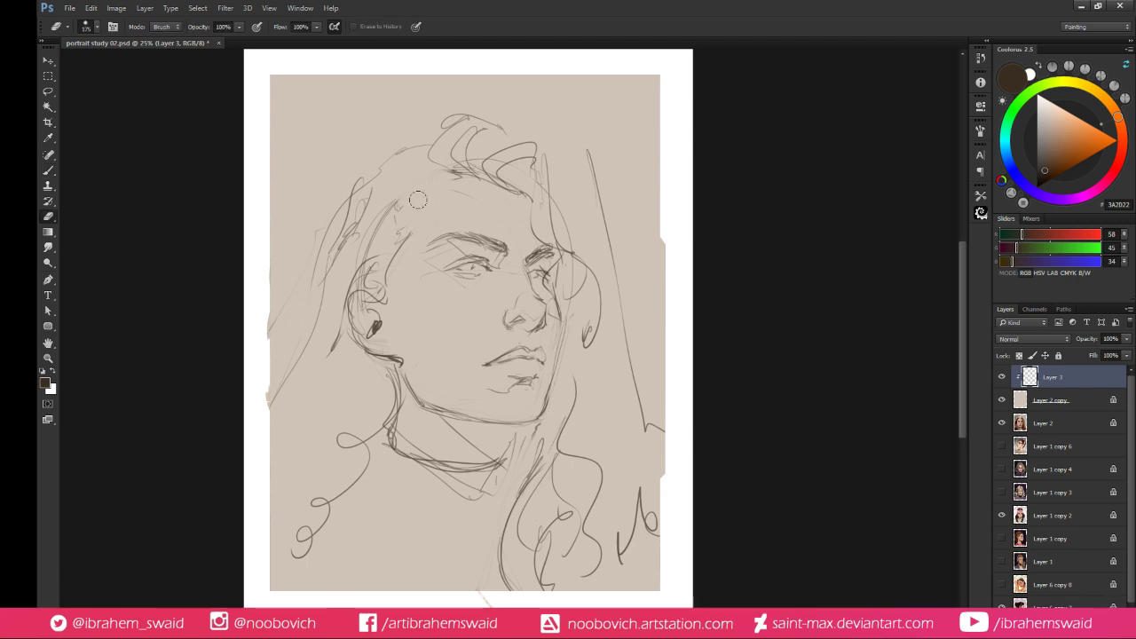
{"action": "key", "text": "b"}
{"action": "left_click_drag", "start_coordinate": [421, 185], "coordinate": [465, 176]}
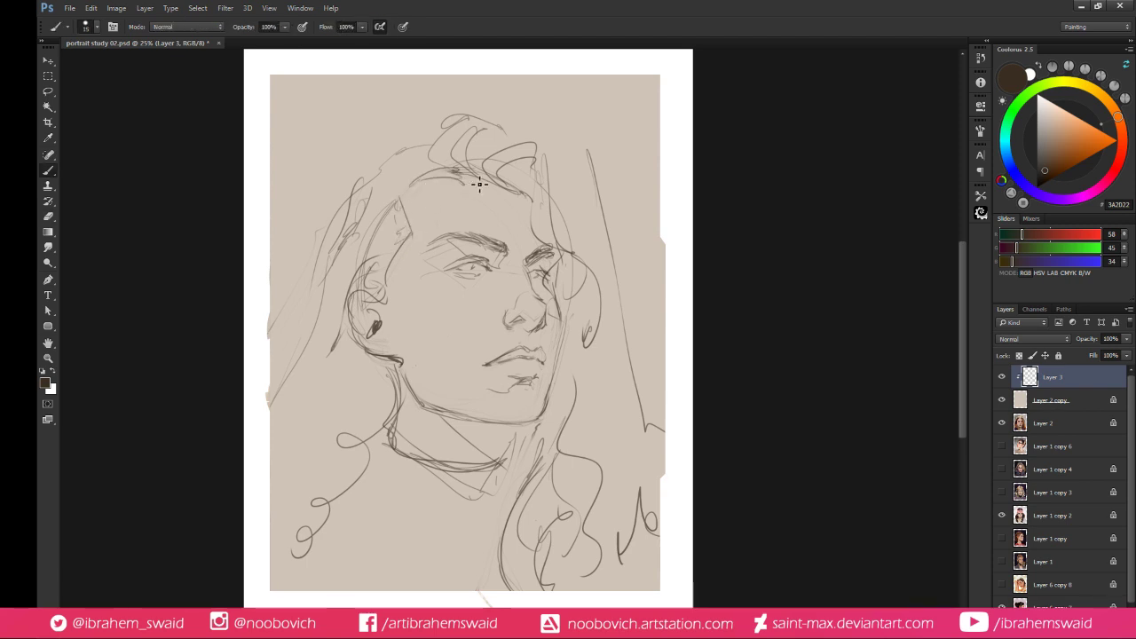
{"action": "mouse_move", "coordinate": [546, 140]}
{"action": "left_mouse_down"}
{"action": "mouse_move", "coordinate": [628, 204]}
{"action": "mouse_move", "coordinate": [646, 282]}
{"action": "mouse_move", "coordinate": [632, 372]}
{"action": "left_mouse_up"}
{"action": "left_click_drag", "start_coordinate": [336, 257], "coordinate": [313, 298]}
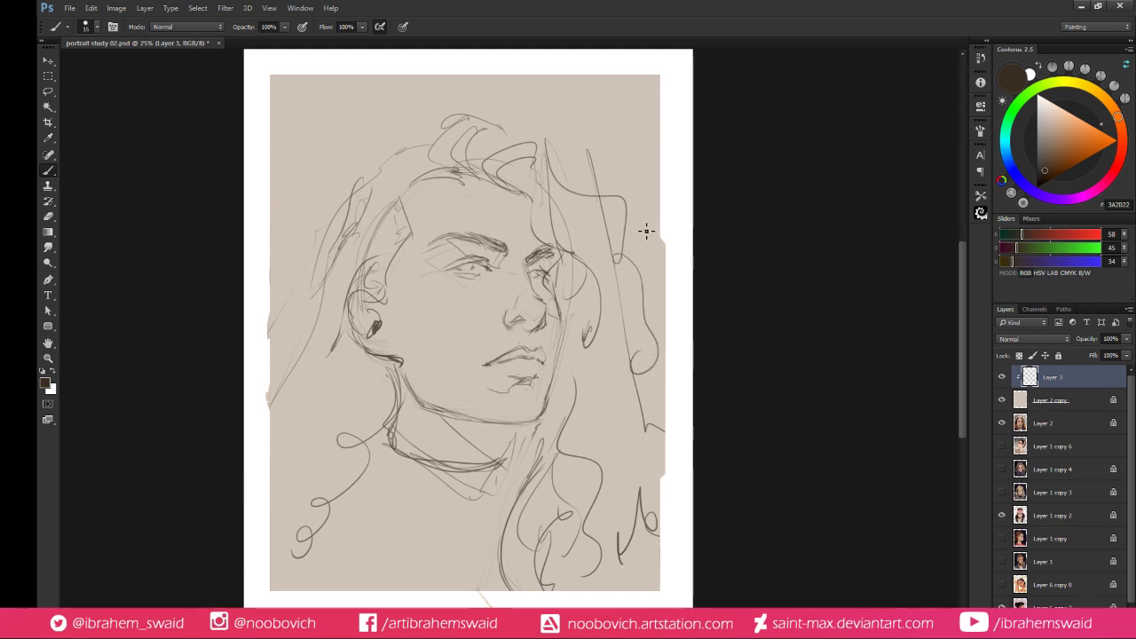
Scale the whole sketch layer up to about 105%
{"action": "key", "text": "ctrl+t"}
{"action": "left_click_drag", "start_coordinate": [698, 112], "coordinate": [703, 101]}
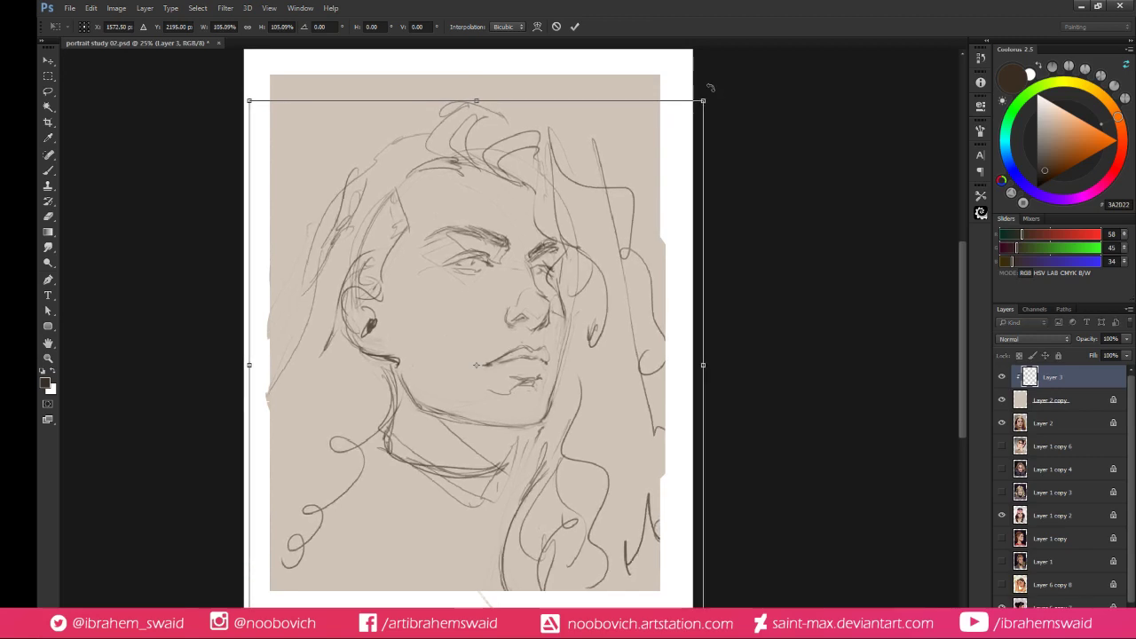
{"action": "key", "text": "Return"}
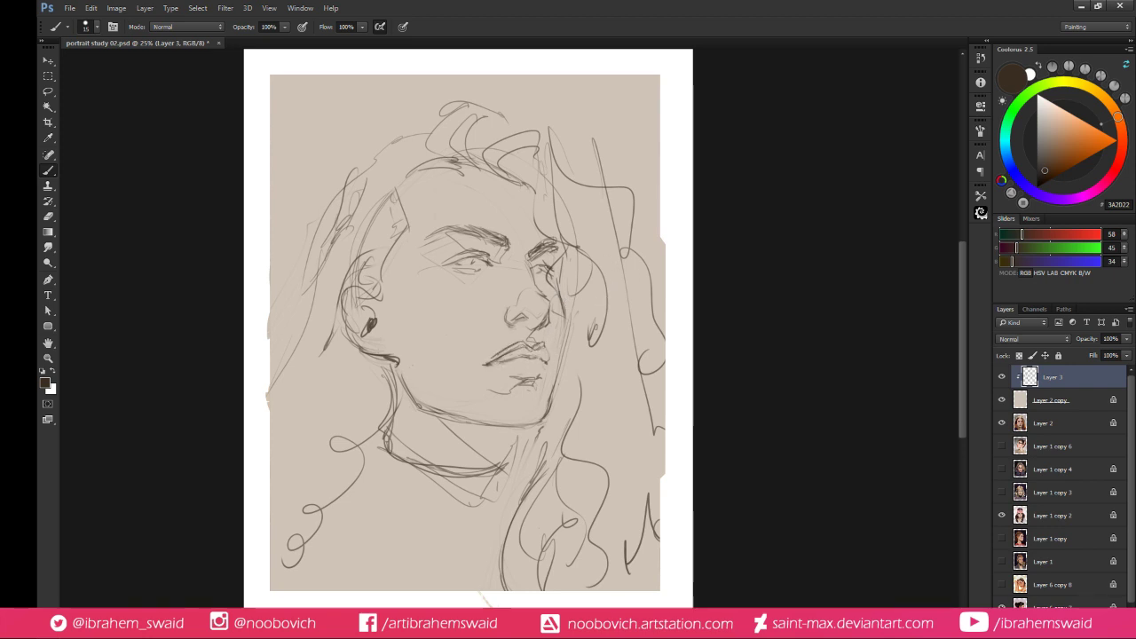
Refine the parting line and upper lip, reducing the eraser to a smaller size and resampling the dark brown line colour
{"action": "key", "text": "x"}
{"action": "mouse_move", "coordinate": [495, 364]}
{"action": "left_mouse_down"}
{"action": "mouse_move", "coordinate": [521, 348]}
{"action": "mouse_move", "coordinate": [500, 359]}
{"action": "mouse_move", "coordinate": [535, 355]}
{"action": "left_mouse_up"}
{"action": "key", "text": "e"}
{"action": "key", "text": "["}
{"action": "key", "text": "["}
{"action": "key", "text": "["}
{"action": "key", "text": "["}
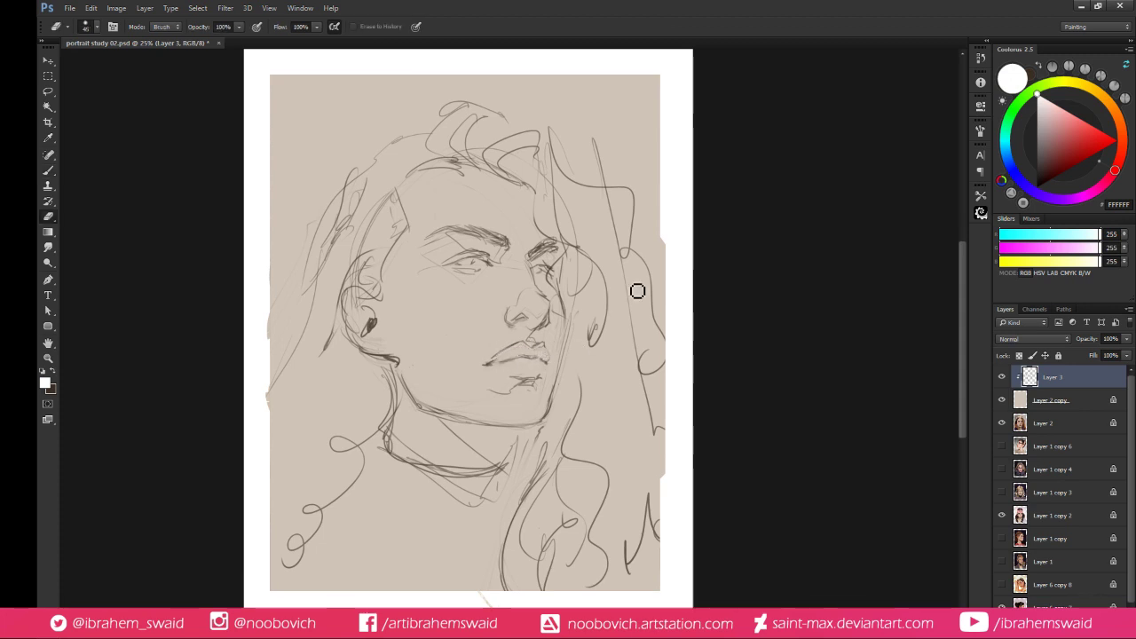
{"action": "key", "text": "b"}
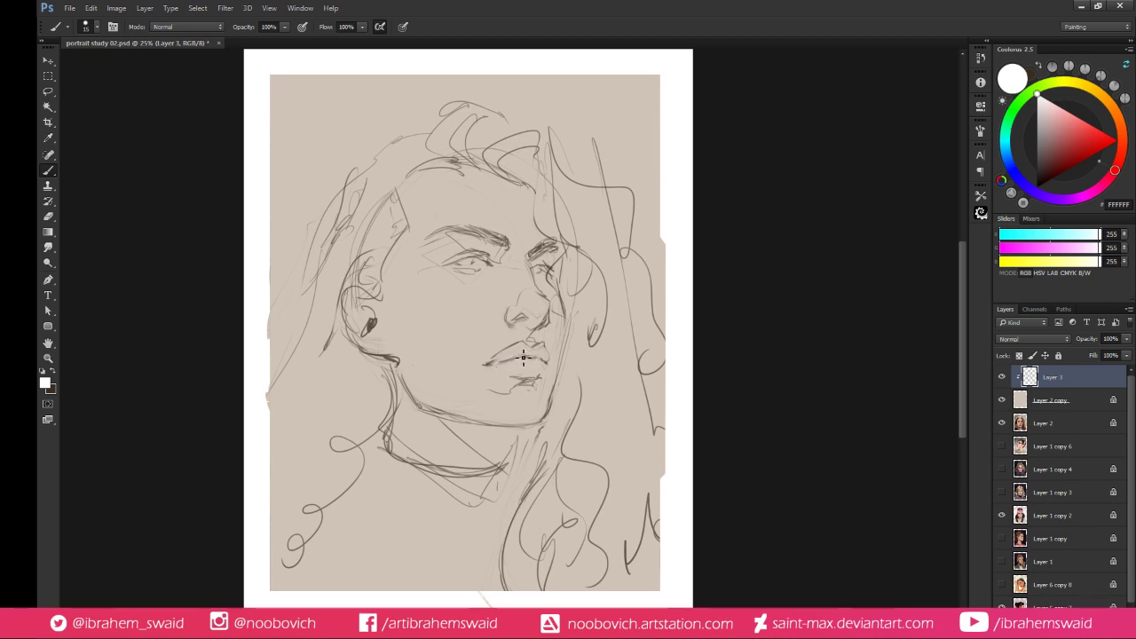
{"action": "left_click", "coordinate": [524, 356], "text": "alt"}
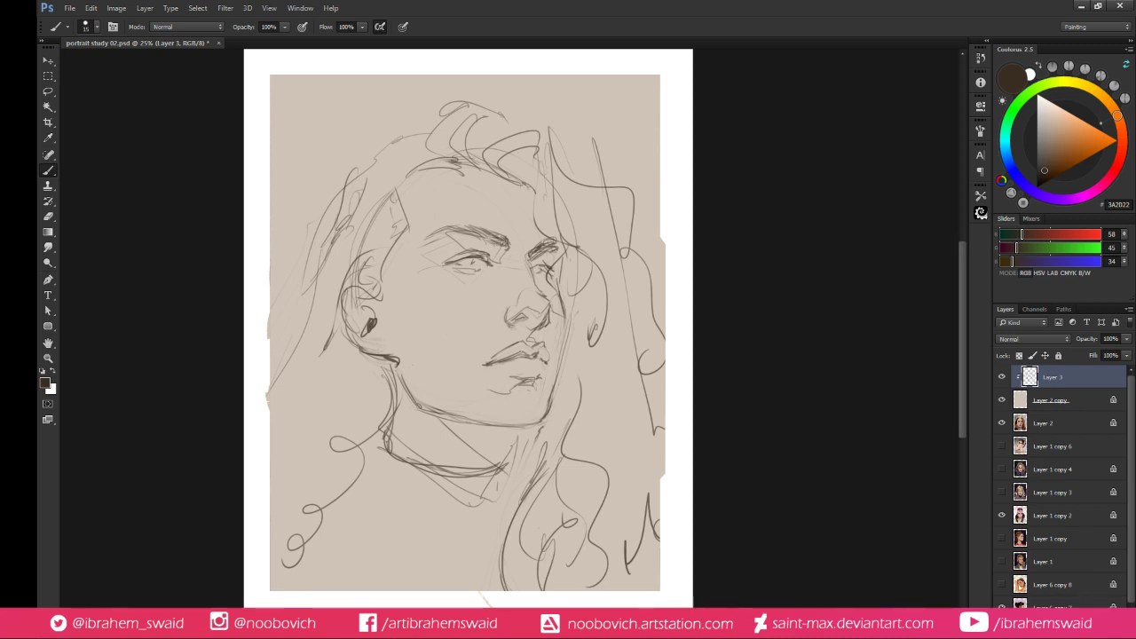
Draw the collar's lower edge, the garment's front opening lines and a round button beneath the collar
{"action": "left_click", "coordinate": [1001, 377]}
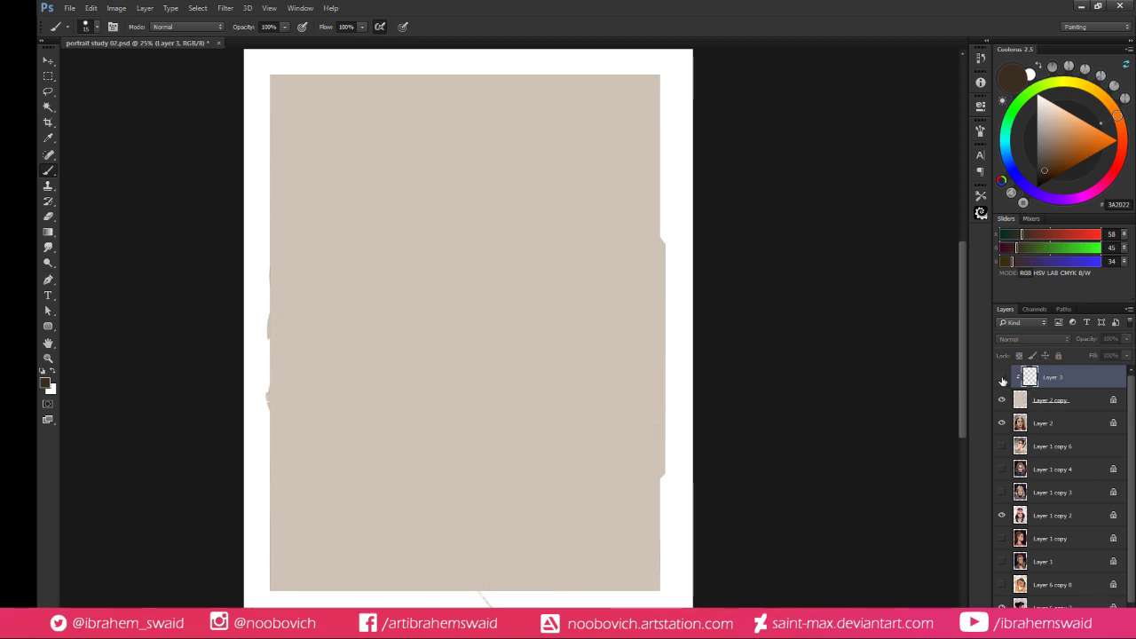
{"action": "left_click", "coordinate": [1002, 377]}
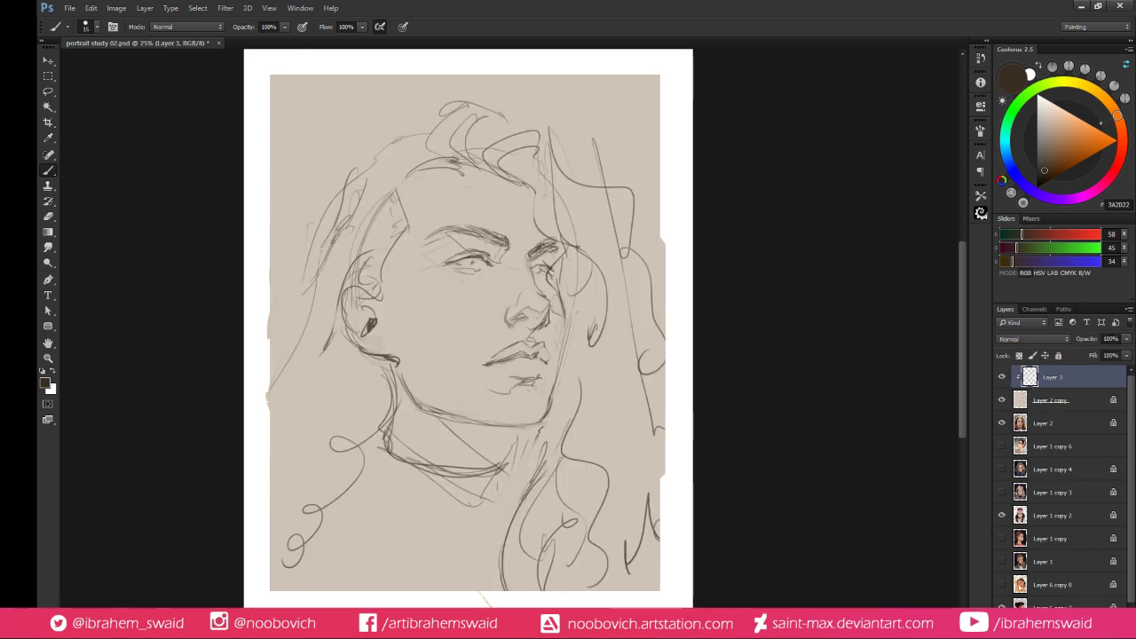
{"action": "left_click_drag", "start_coordinate": [391, 448], "coordinate": [492, 483]}
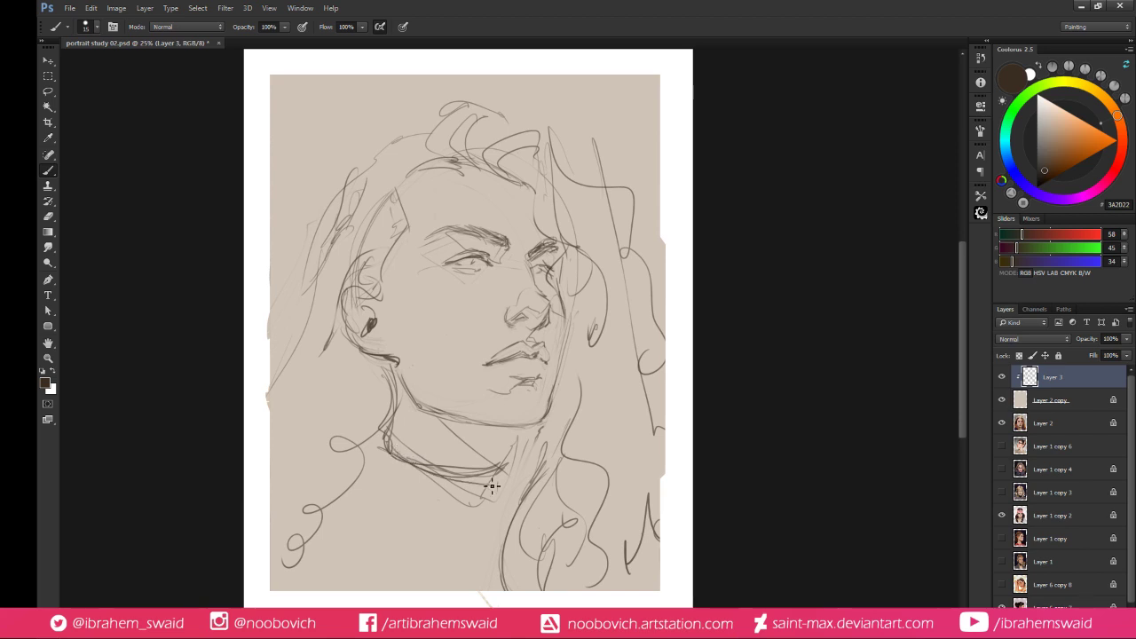
{"action": "mouse_move", "coordinate": [477, 526]}
{"action": "left_mouse_down"}
{"action": "mouse_move", "coordinate": [482, 503]}
{"action": "mouse_move", "coordinate": [498, 518]}
{"action": "mouse_move", "coordinate": [494, 581]}
{"action": "left_mouse_up"}
{"action": "left_click_drag", "start_coordinate": [488, 484], "coordinate": [484, 593]}
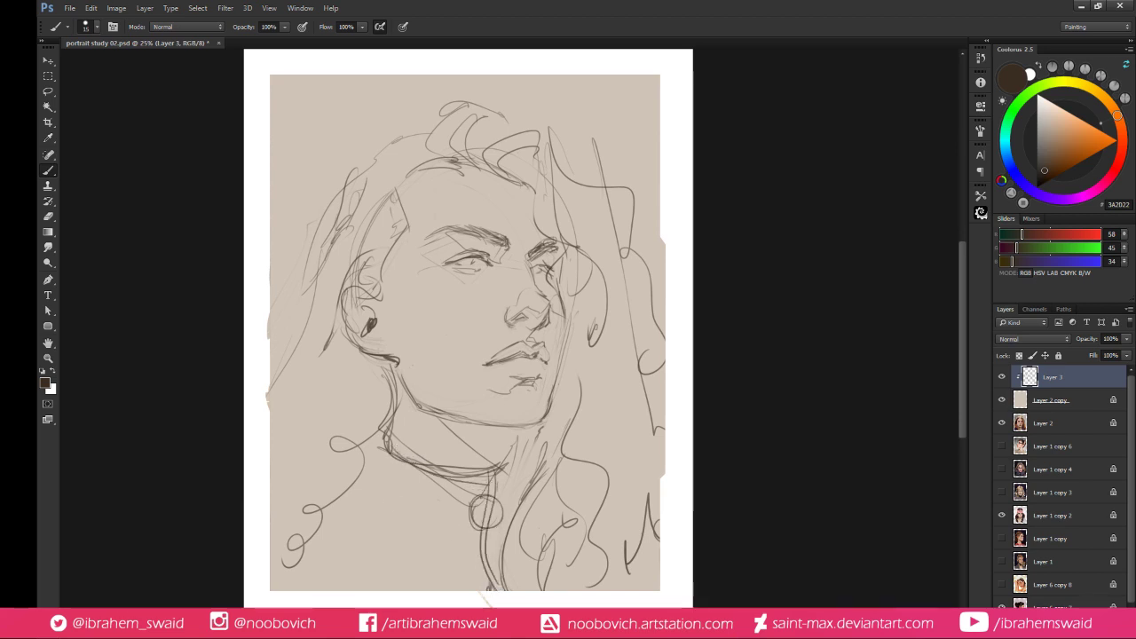
Draw curved seam lines across the garment's near shoulder and merge the sketch layer down into the beige Layer 2 copy
{"action": "mouse_move", "coordinate": [356, 513]}
{"action": "left_mouse_down"}
{"action": "mouse_move", "coordinate": [408, 591]}
{"action": "mouse_move", "coordinate": [444, 591]}
{"action": "left_mouse_up"}
{"action": "left_click_drag", "start_coordinate": [337, 494], "coordinate": [425, 591]}
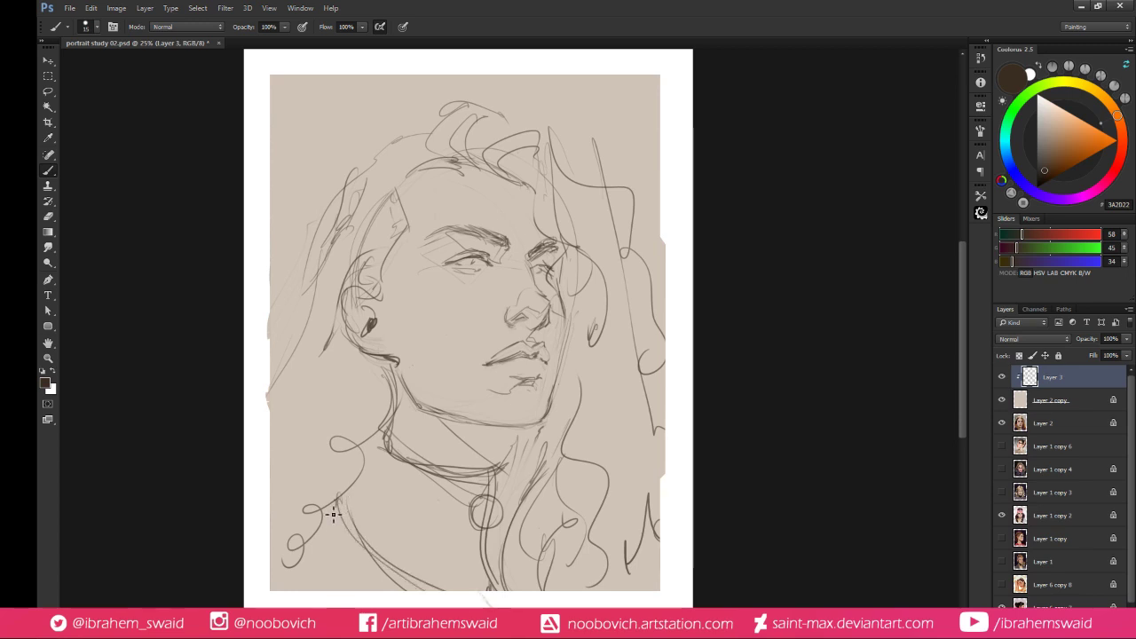
{"action": "left_click_drag", "start_coordinate": [325, 520], "coordinate": [342, 491]}
{"action": "key", "text": "Delete"}
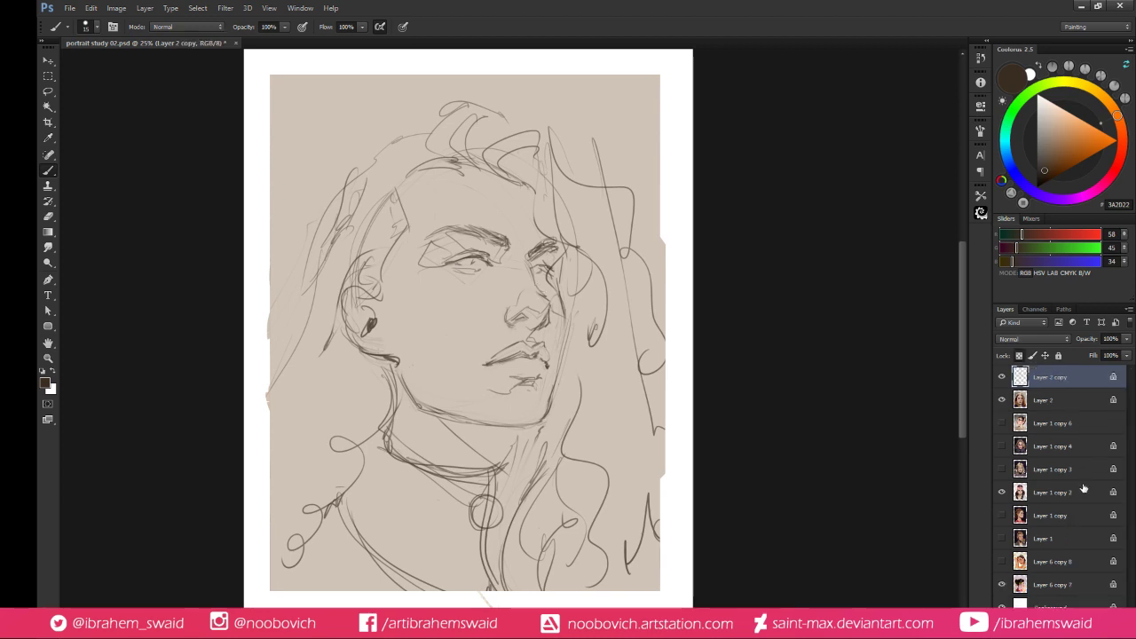
{"action": "key", "text": "ctrl+shift+alt+n"}
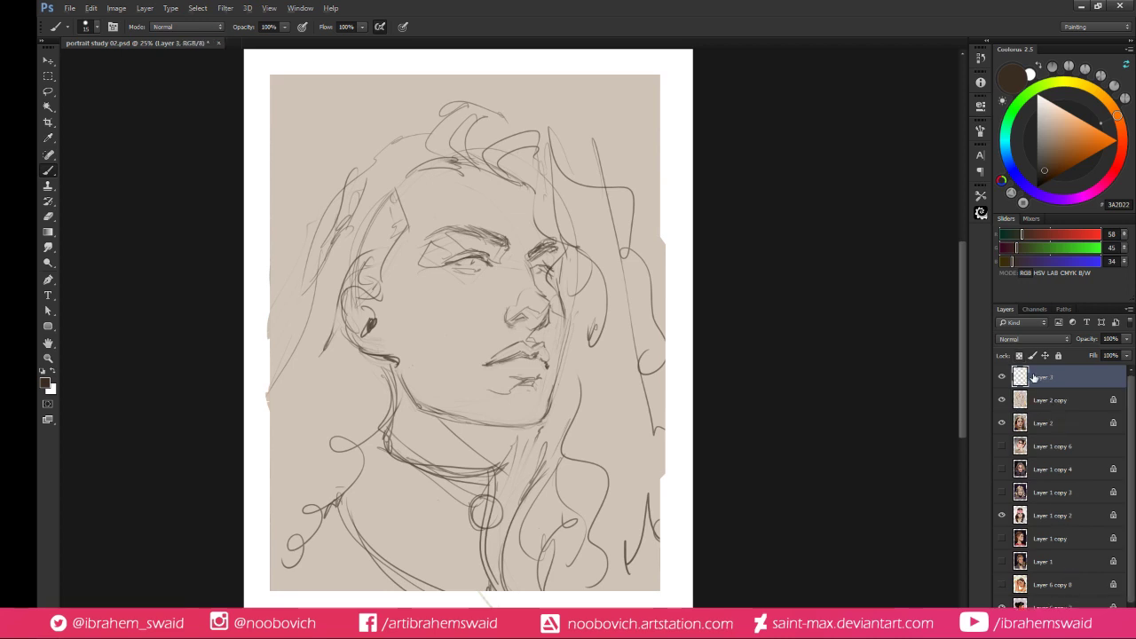
{"action": "left_click", "coordinate": [1052, 387], "text": "alt"}
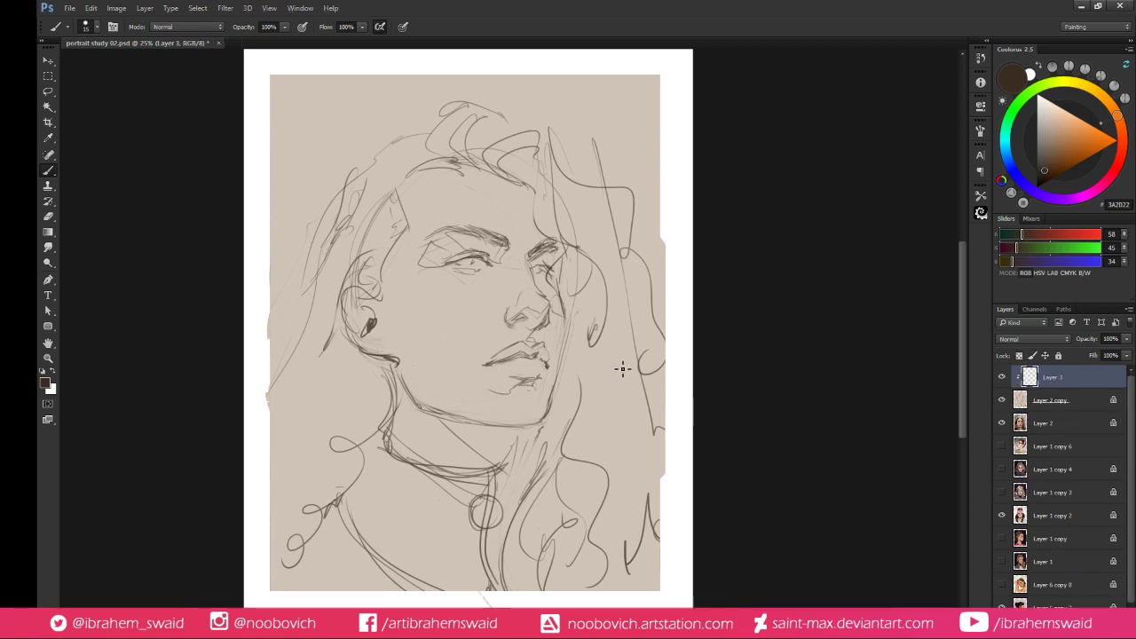
{"action": "left_click", "coordinate": [1048, 389], "text": "alt"}
{"action": "key", "text": "Delete"}
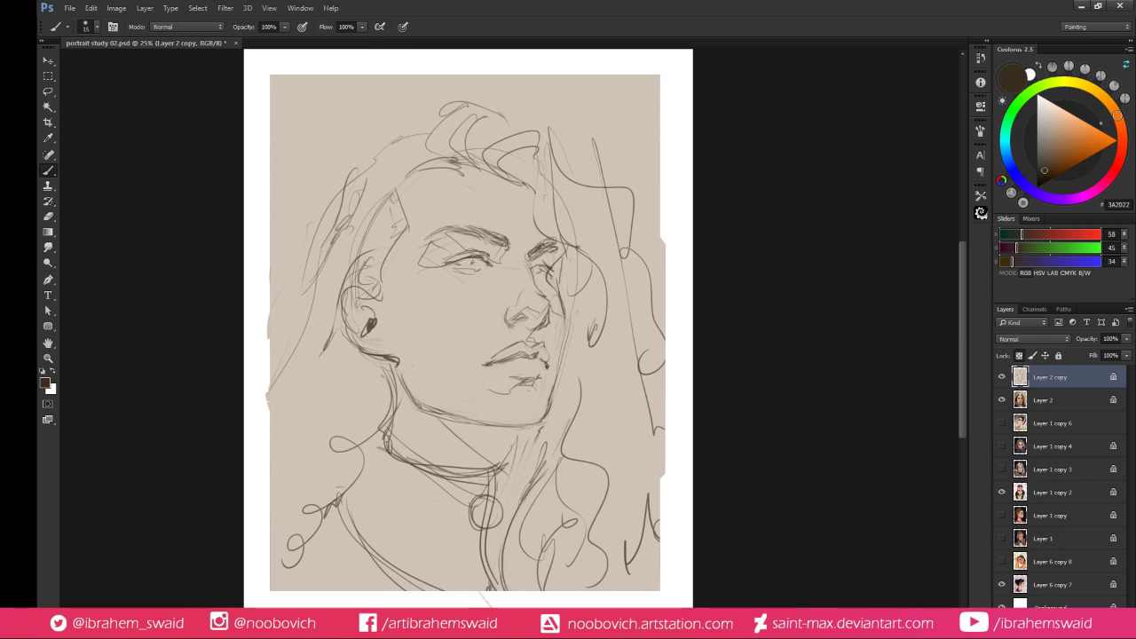
Switch to a soft brush of size 300 at 50% opacity, test a dark stroke on the cheek and undo it
{"action": "key", "text": "period"}
{"action": "key", "text": "period"}
{"action": "key", "text": "period"}
{"action": "key", "text": "bracketright"}
{"action": "key", "text": "bracketleft"}
{"action": "key", "text": "5"}
{"action": "left_click_drag", "start_coordinate": [377, 311], "coordinate": [439, 359]}
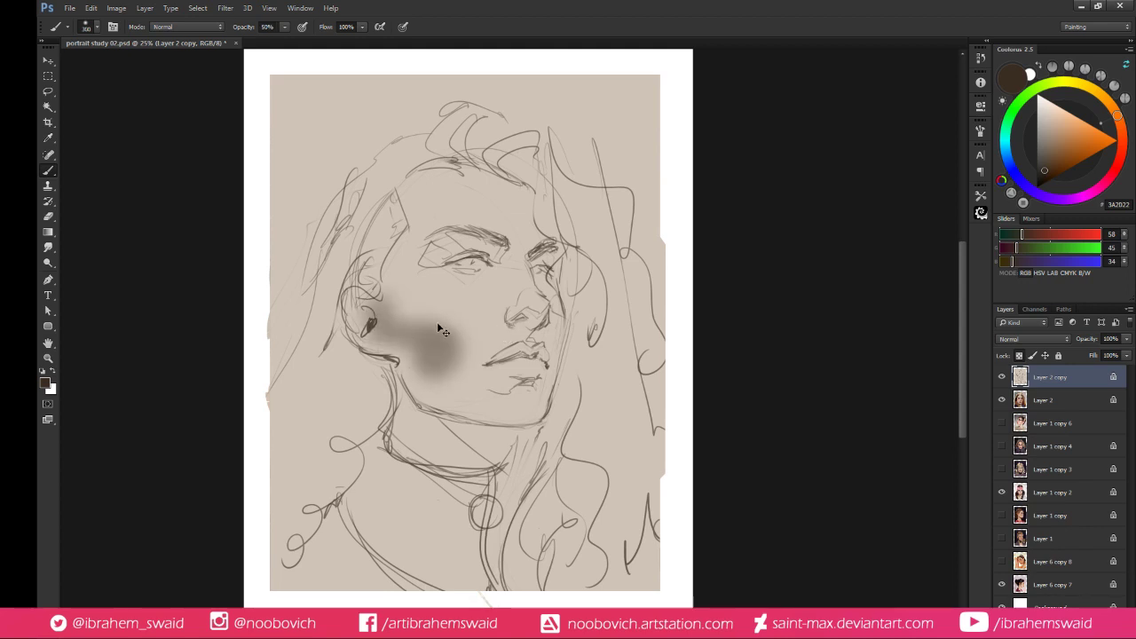
{"action": "key", "text": "ctrl+z"}
{"action": "key", "text": "bracketright"}
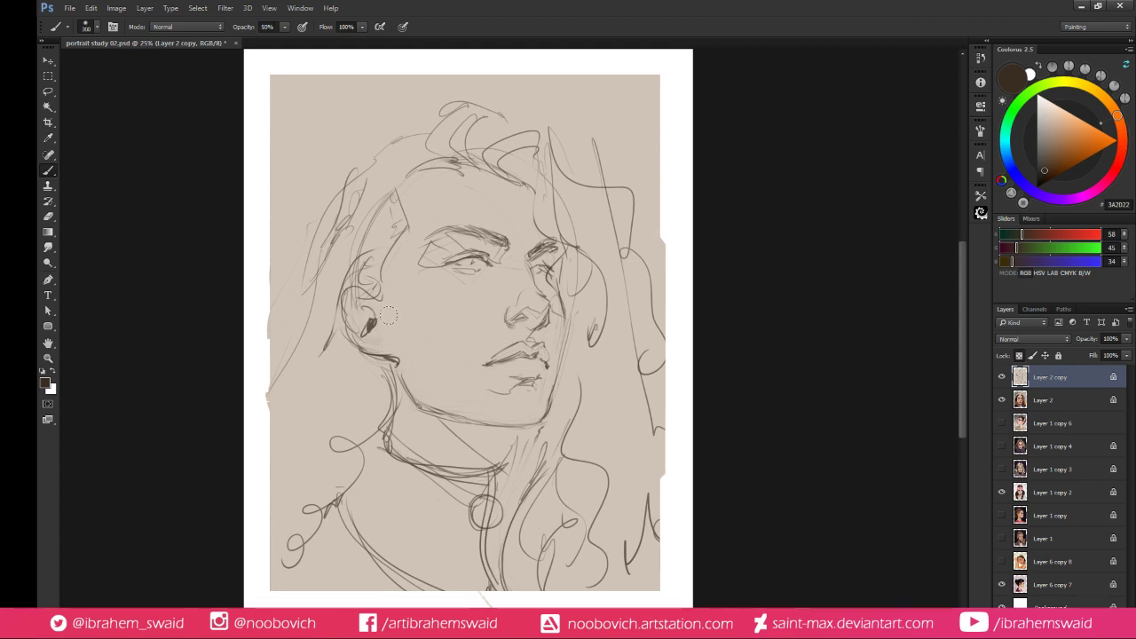
Lay a soft tan skin tone (D2A076) over the near cheek, jaw, chin and the side of the nose
{"action": "left_click", "coordinate": [1067, 128]}
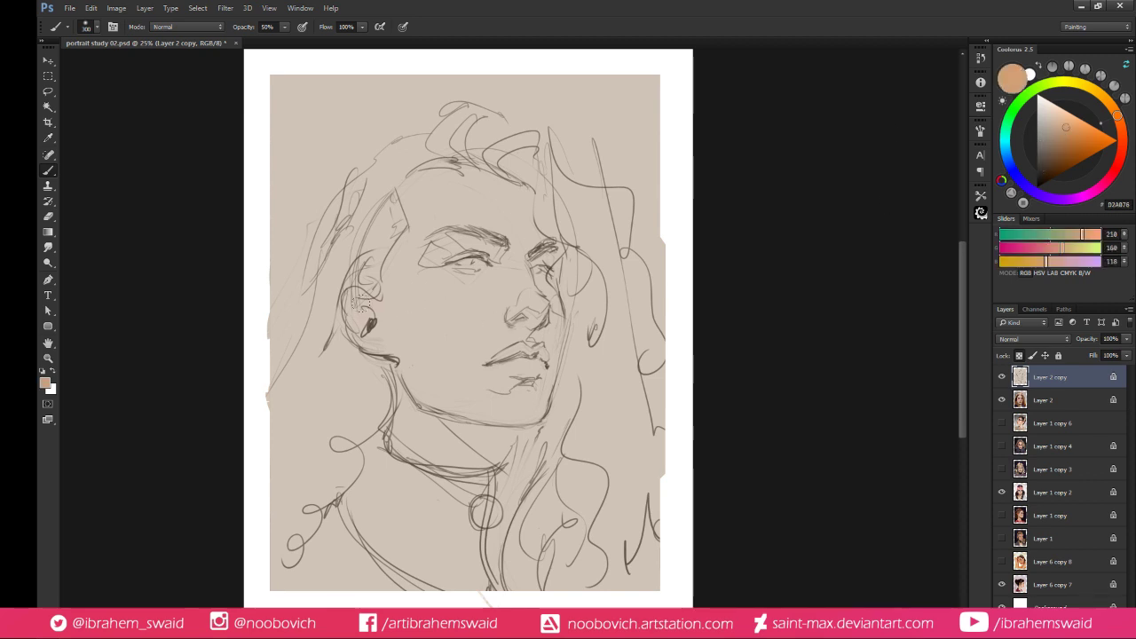
{"action": "mouse_move", "coordinate": [362, 302]}
{"action": "left_mouse_down"}
{"action": "mouse_move", "coordinate": [439, 390]}
{"action": "mouse_move", "coordinate": [410, 374]}
{"action": "mouse_move", "coordinate": [453, 404]}
{"action": "mouse_move", "coordinate": [387, 285]}
{"action": "mouse_move", "coordinate": [439, 354]}
{"action": "mouse_move", "coordinate": [457, 329]}
{"action": "mouse_move", "coordinate": [472, 404]}
{"action": "mouse_move", "coordinate": [506, 401]}
{"action": "mouse_move", "coordinate": [534, 336]}
{"action": "mouse_move", "coordinate": [536, 395]}
{"action": "left_mouse_up"}
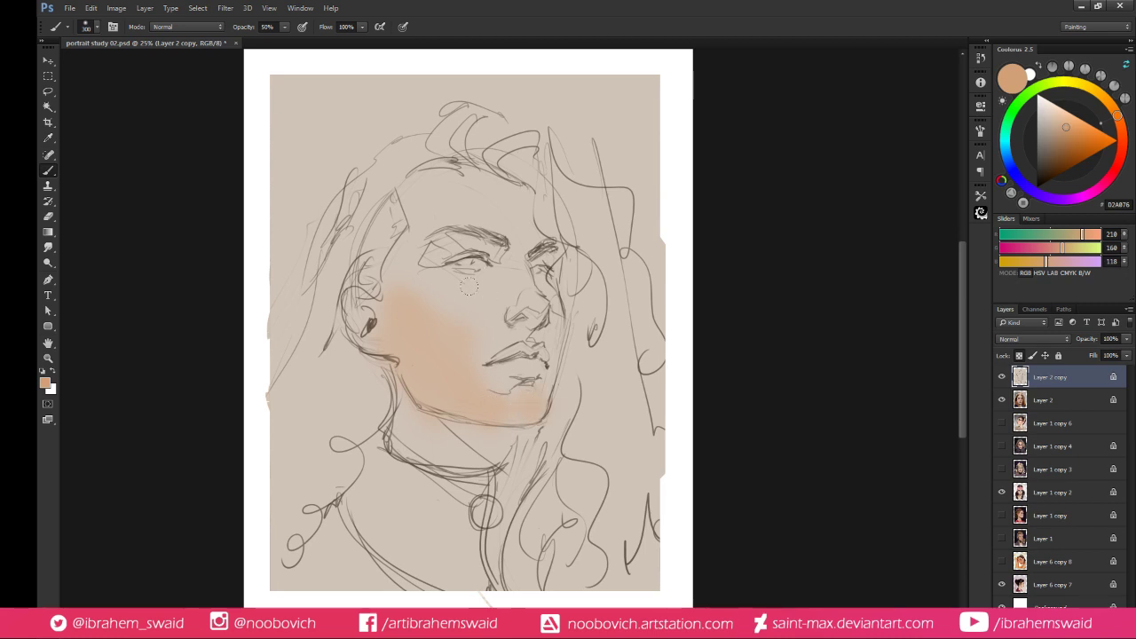
{"action": "mouse_move", "coordinate": [495, 314]}
{"action": "left_mouse_down"}
{"action": "mouse_move", "coordinate": [478, 289]}
{"action": "mouse_move", "coordinate": [479, 266]}
{"action": "mouse_move", "coordinate": [499, 249]}
{"action": "left_mouse_up"}
Add the tan skin tone to the forehead, nose and temple with the brush reduced to size 175
{"action": "key", "text": "bracketleft"}
{"action": "key", "text": "bracketleft"}
{"action": "key", "text": "bracketleft"}
{"action": "mouse_move", "coordinate": [480, 184]}
{"action": "left_mouse_down"}
{"action": "mouse_move", "coordinate": [500, 232]}
{"action": "mouse_move", "coordinate": [519, 231]}
{"action": "mouse_move", "coordinate": [513, 203]}
{"action": "mouse_move", "coordinate": [531, 216]}
{"action": "mouse_move", "coordinate": [527, 233]}
{"action": "mouse_move", "coordinate": [480, 162]}
{"action": "mouse_move", "coordinate": [527, 256]}
{"action": "left_mouse_up"}
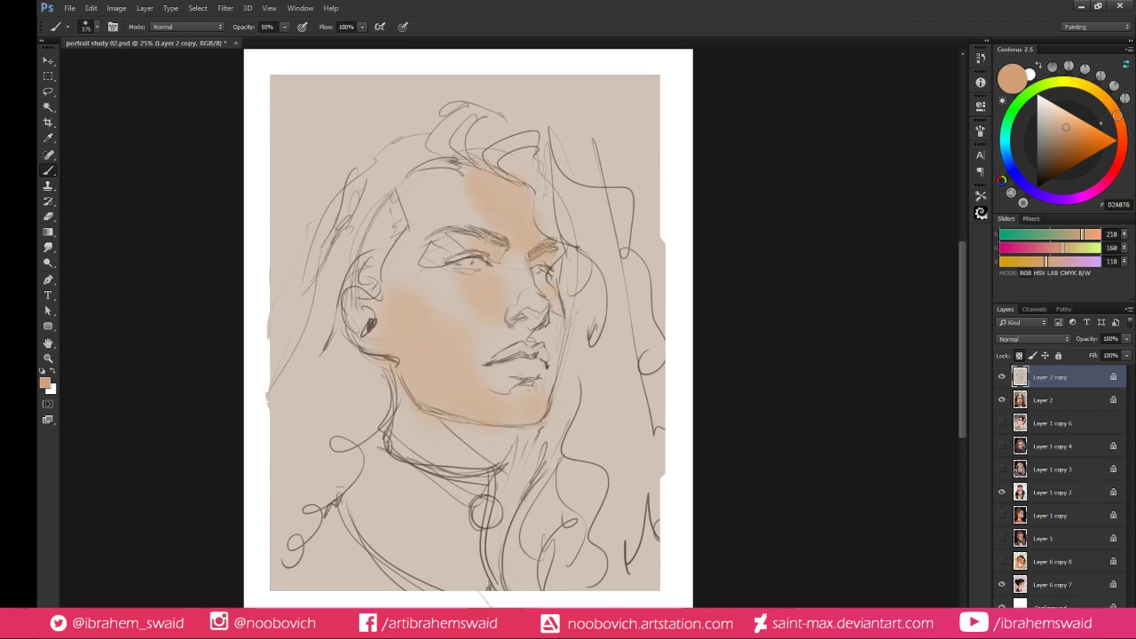
{"action": "mouse_move", "coordinate": [513, 321]}
{"action": "left_mouse_down"}
{"action": "mouse_move", "coordinate": [549, 306]}
{"action": "mouse_move", "coordinate": [538, 312]}
{"action": "left_mouse_up"}
{"action": "mouse_move", "coordinate": [435, 209]}
{"action": "left_mouse_down"}
{"action": "mouse_move", "coordinate": [411, 192]}
{"action": "mouse_move", "coordinate": [426, 230]}
{"action": "mouse_move", "coordinate": [406, 239]}
{"action": "mouse_move", "coordinate": [398, 184]}
{"action": "left_mouse_up"}
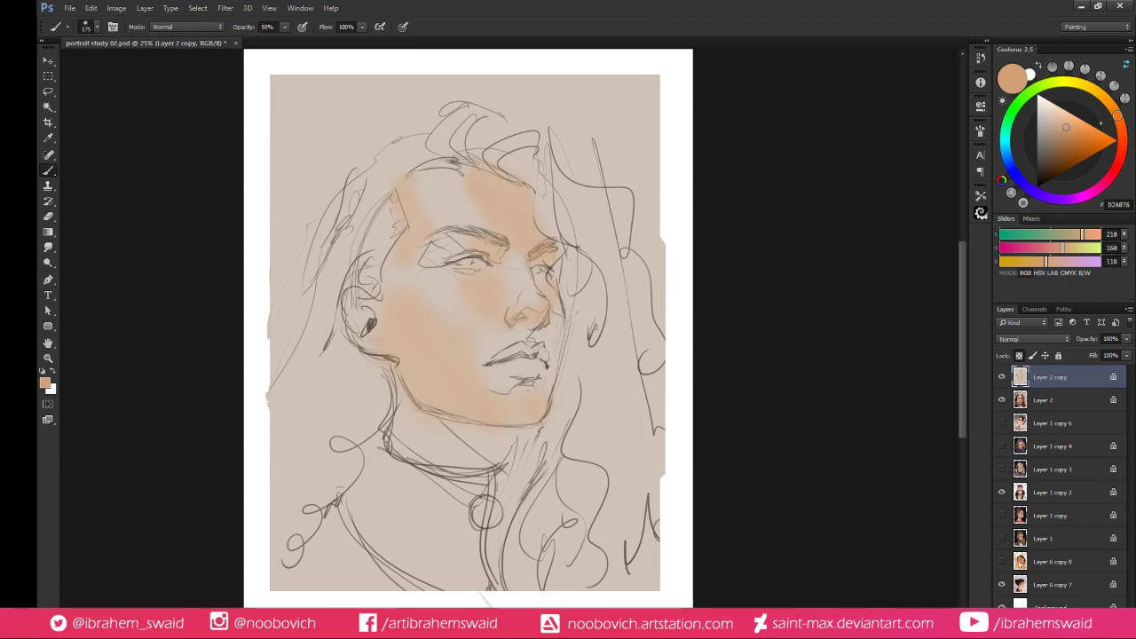
Spread the tan skin tone over the neck between the jaw and the collar with a larger brush
{"action": "key", "text": "bracketright"}
{"action": "key", "text": "bracketright"}
{"action": "key", "text": "bracketright"}
{"action": "key", "text": "bracketright"}
{"action": "left_click_drag", "start_coordinate": [419, 414], "coordinate": [486, 476]}
{"action": "key", "text": "bracketleft"}
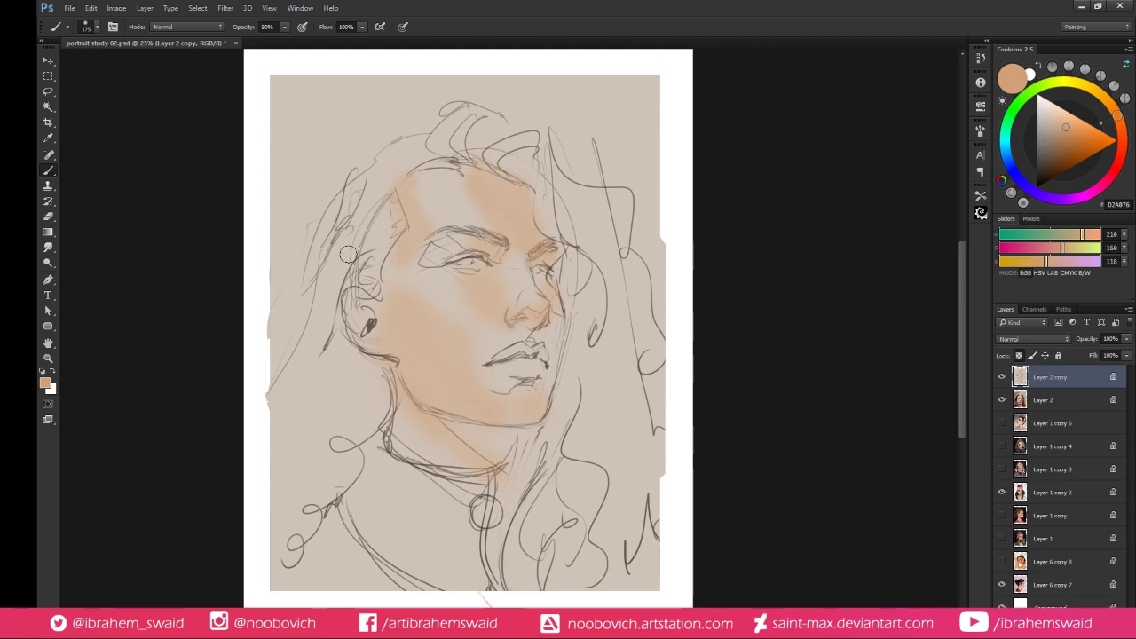
Tint the ear with a soft brick red (B54E38)
{"action": "left_click", "coordinate": [1121, 151]}
{"action": "left_click", "coordinate": [1077, 143]}
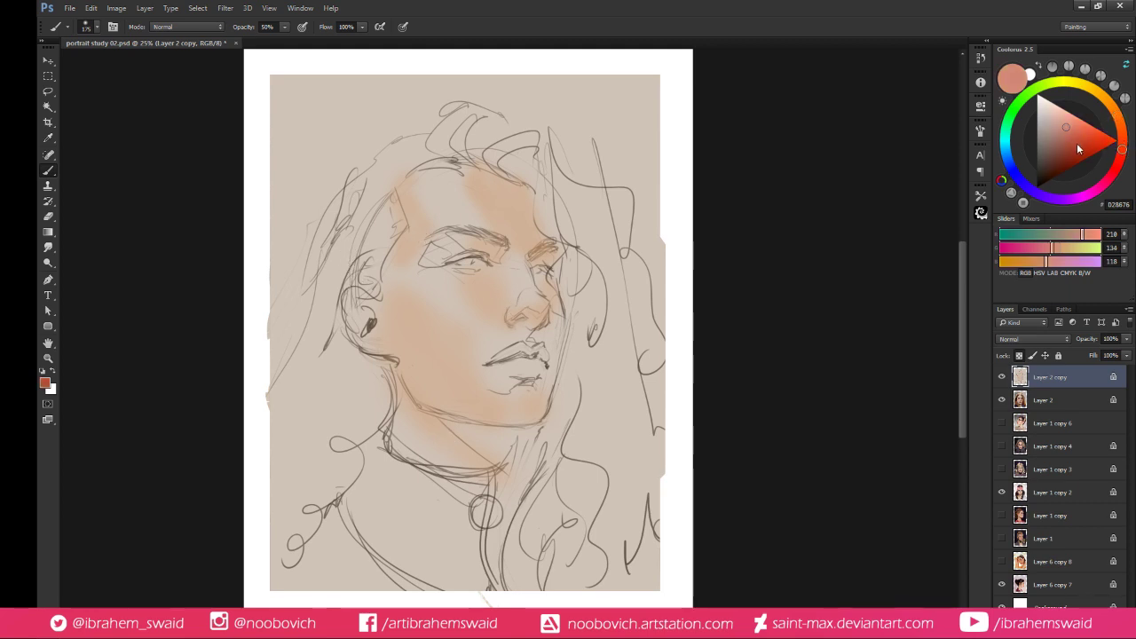
{"action": "mouse_move", "coordinate": [352, 307]}
{"action": "left_mouse_down"}
{"action": "mouse_move", "coordinate": [358, 333]}
{"action": "mouse_move", "coordinate": [354, 301]}
{"action": "mouse_move", "coordinate": [371, 331]}
{"action": "mouse_move", "coordinate": [352, 301]}
{"action": "mouse_move", "coordinate": [344, 329]}
{"action": "left_mouse_up"}
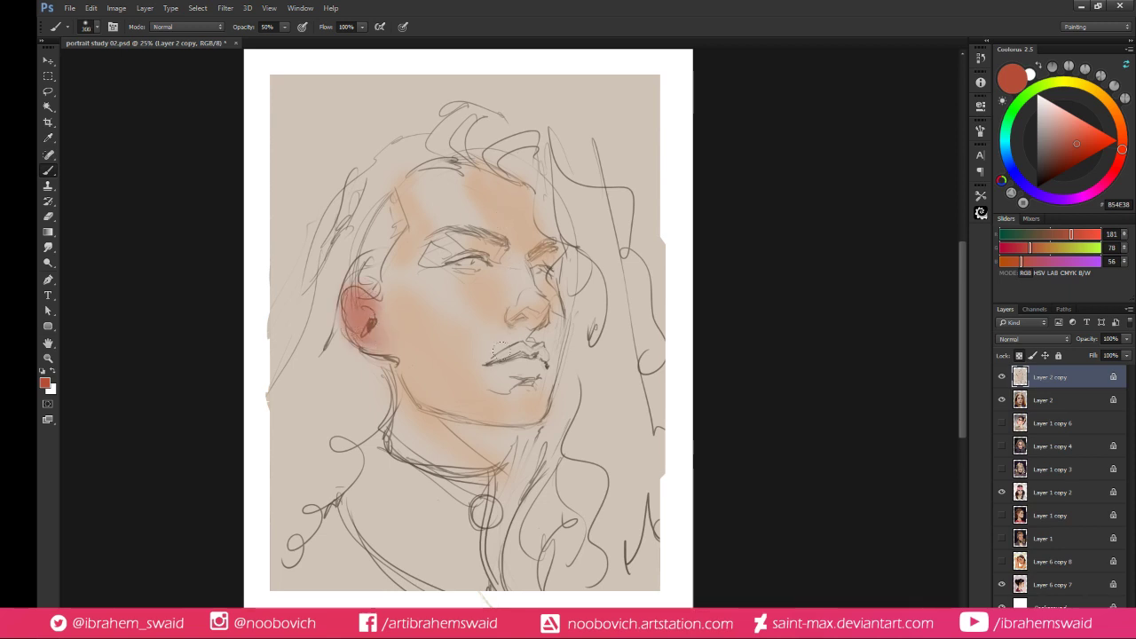
Glaze the same brick red along the underside of the jaw and over the near upper eyelid with a smaller brush
{"action": "key", "text": "bracketleft"}
{"action": "key", "text": "bracketleft"}
{"action": "key", "text": "bracketleft"}
{"action": "key", "text": "bracketleft"}
{"action": "key", "text": "bracketleft"}
{"action": "mouse_move", "coordinate": [423, 404]}
{"action": "left_mouse_down"}
{"action": "mouse_move", "coordinate": [467, 422]}
{"action": "mouse_move", "coordinate": [523, 416]}
{"action": "left_mouse_up"}
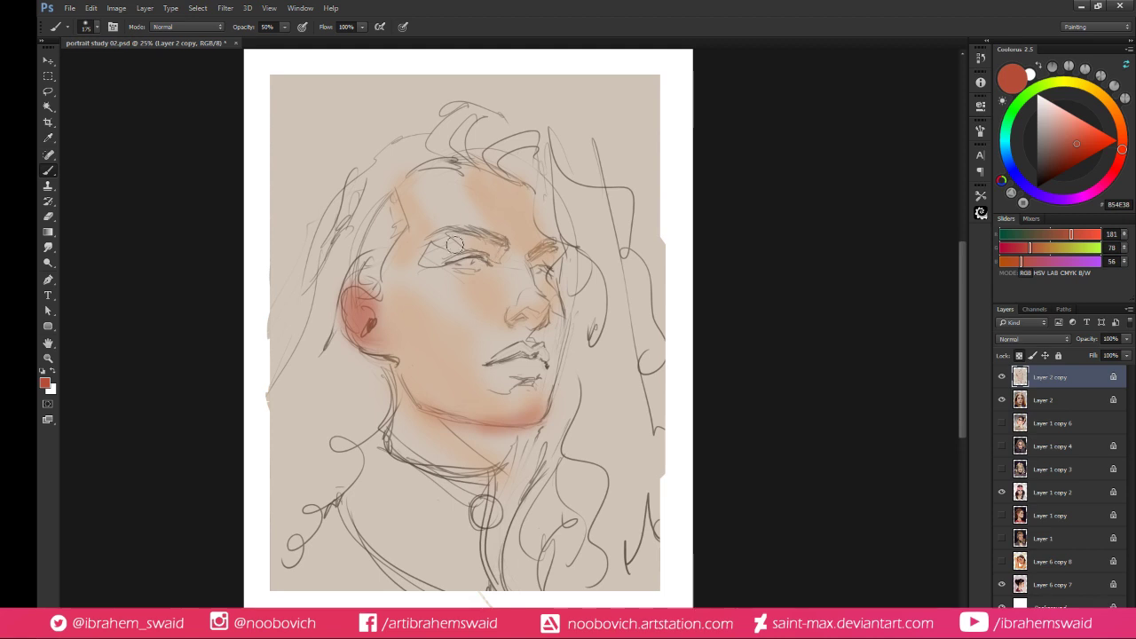
{"action": "mouse_move", "coordinate": [442, 263]}
{"action": "left_mouse_down"}
{"action": "mouse_move", "coordinate": [490, 265]}
{"action": "mouse_move", "coordinate": [493, 253]}
{"action": "left_mouse_up"}
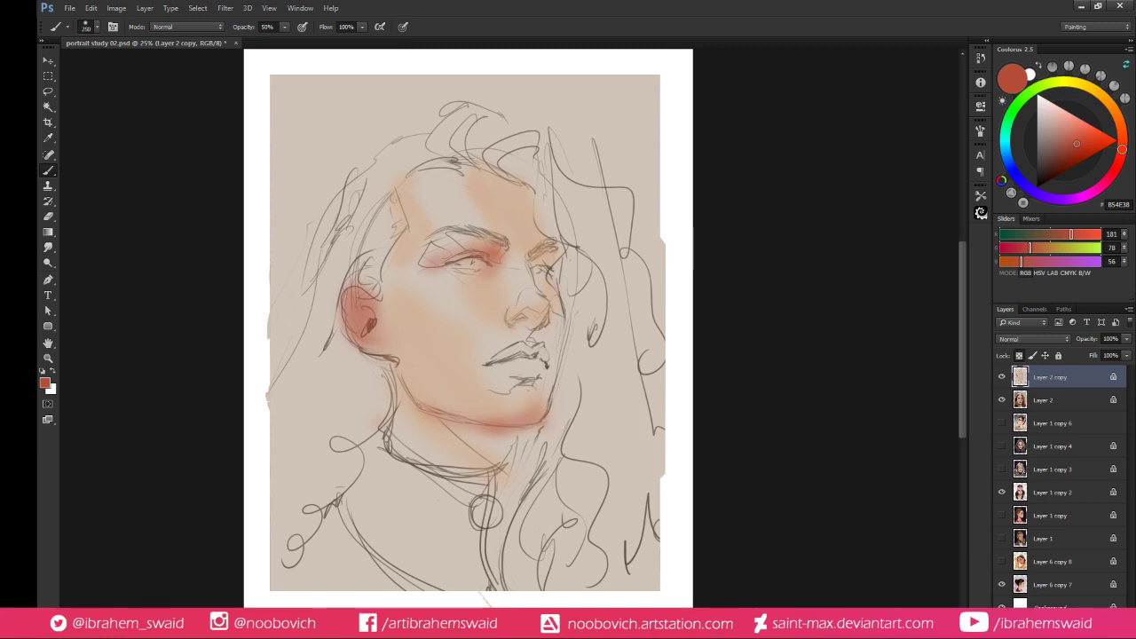
{"action": "left_click", "coordinate": [1061, 166]}
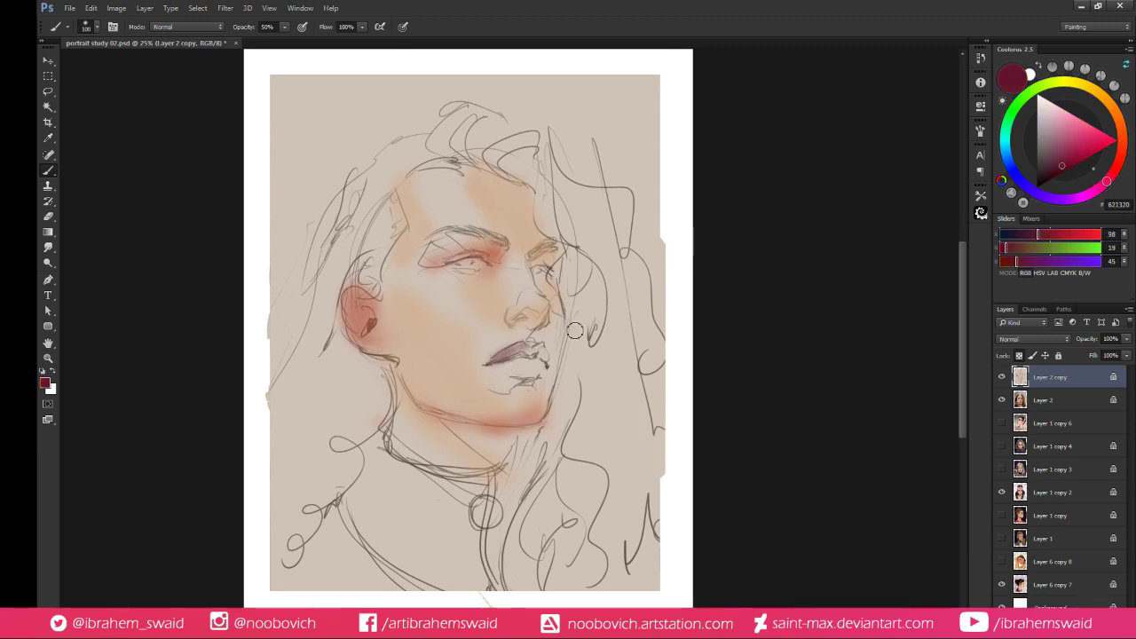
{"action": "left_click_drag", "start_coordinate": [488, 362], "coordinate": [536, 352]}
{"action": "key", "text": "ctrl+z"}
Colour the lips and the near upper eyelid with raspberry pink (AE2C56), enlarging the brush to 150 for the eyelid
{"action": "left_click", "coordinate": [1077, 147]}
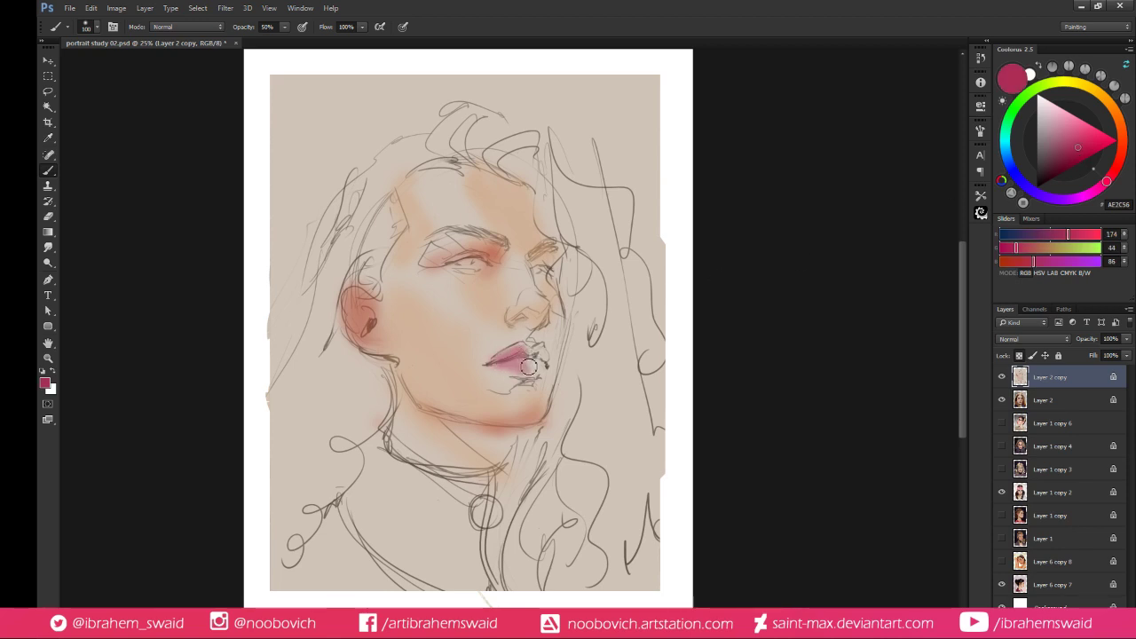
{"action": "mouse_move", "coordinate": [488, 360]}
{"action": "left_mouse_down"}
{"action": "mouse_move", "coordinate": [544, 358]}
{"action": "mouse_move", "coordinate": [527, 355]}
{"action": "mouse_move", "coordinate": [539, 366]}
{"action": "left_mouse_up"}
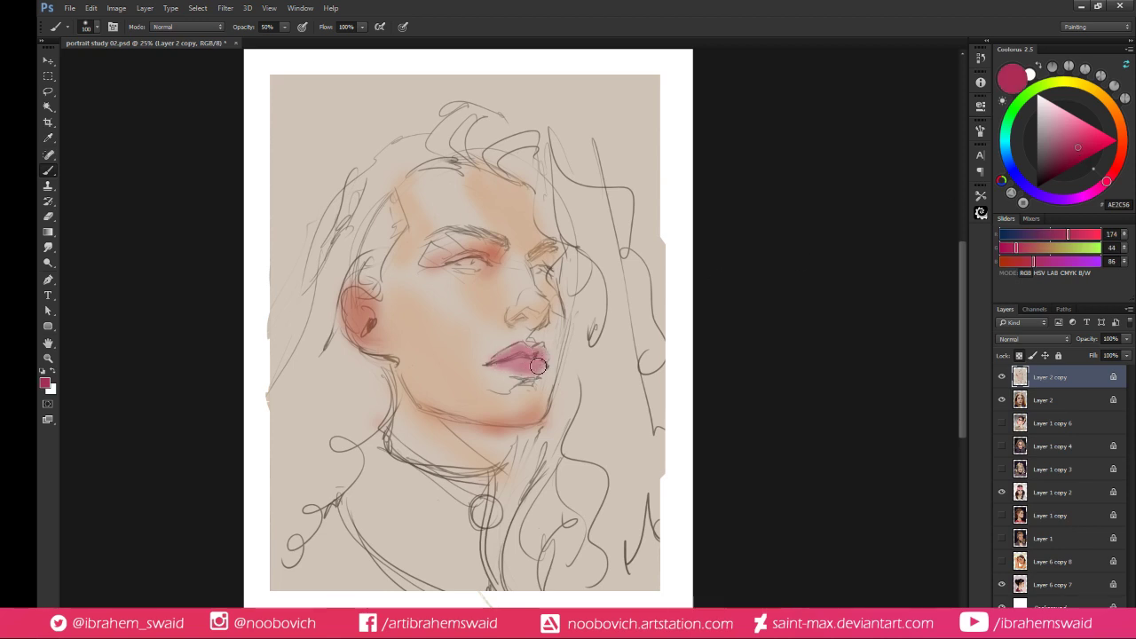
{"action": "key", "text": "bracketright"}
{"action": "key", "text": "bracketright"}
{"action": "left_click_drag", "start_coordinate": [435, 266], "coordinate": [470, 259]}
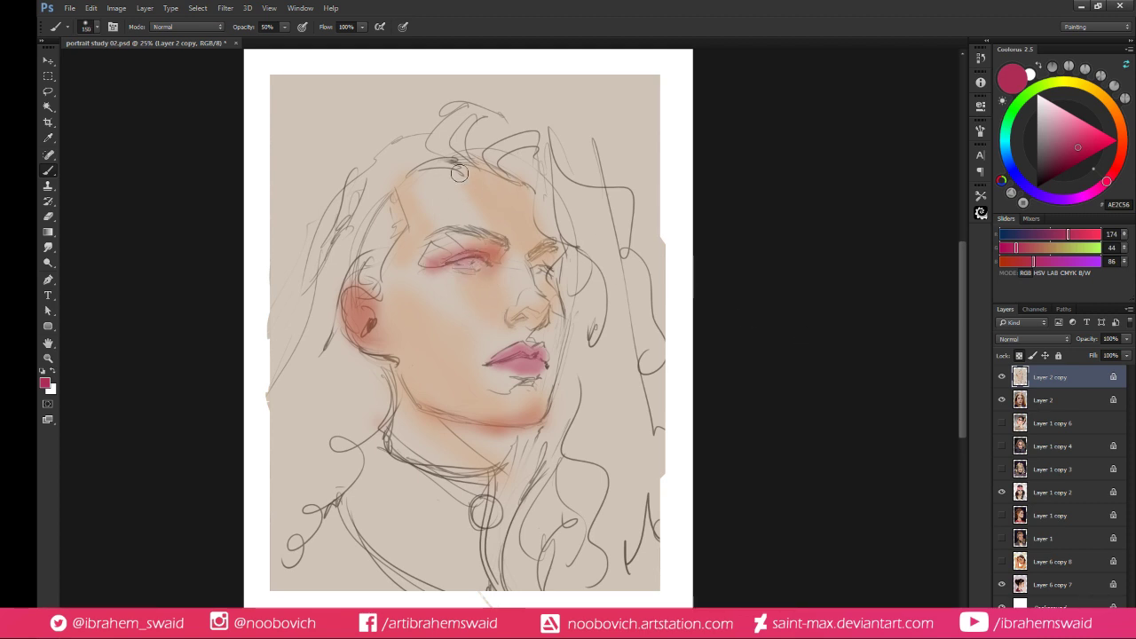
Shade the far side of the forehead and the far edge of the cheek with a soft burnt orange (B25234)
{"action": "left_click", "coordinate": [1119, 164]}
{"action": "left_click", "coordinate": [1088, 132]}
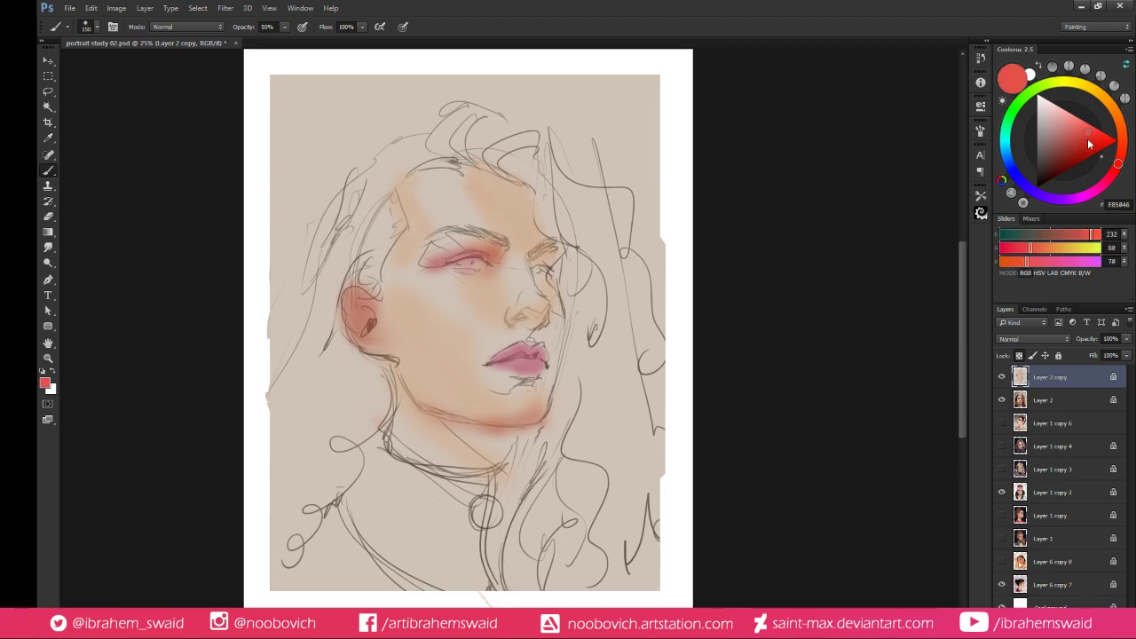
{"action": "left_click", "coordinate": [1124, 142]}
{"action": "left_click", "coordinate": [1077, 145]}
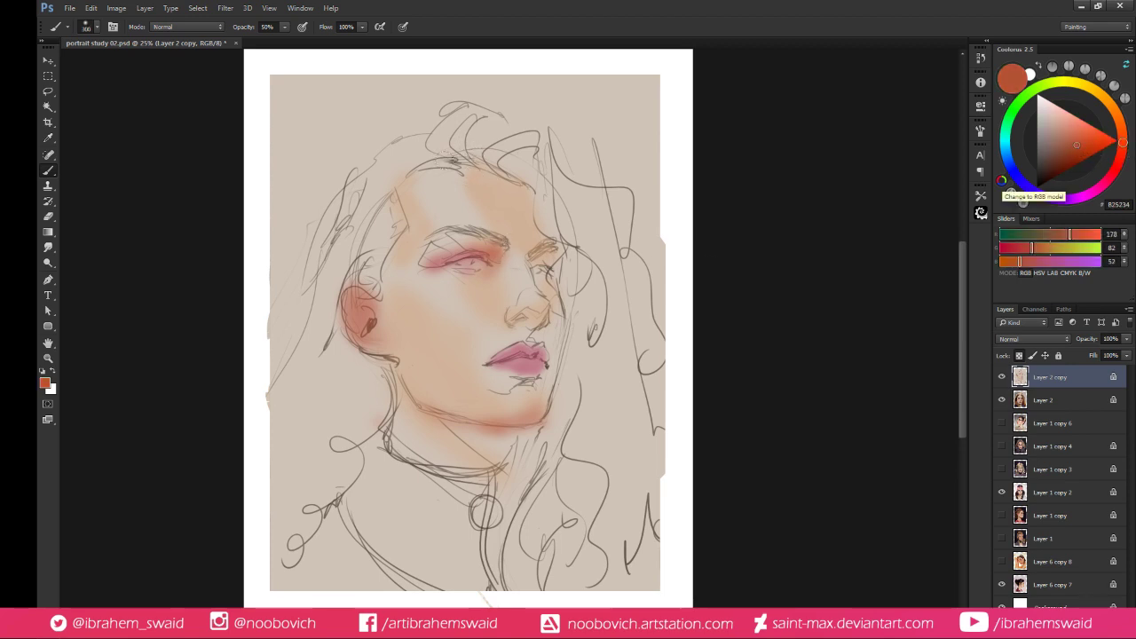
{"action": "mouse_move", "coordinate": [471, 173]}
{"action": "left_mouse_down"}
{"action": "mouse_move", "coordinate": [516, 224]}
{"action": "mouse_move", "coordinate": [504, 183]}
{"action": "mouse_move", "coordinate": [538, 224]}
{"action": "left_mouse_up"}
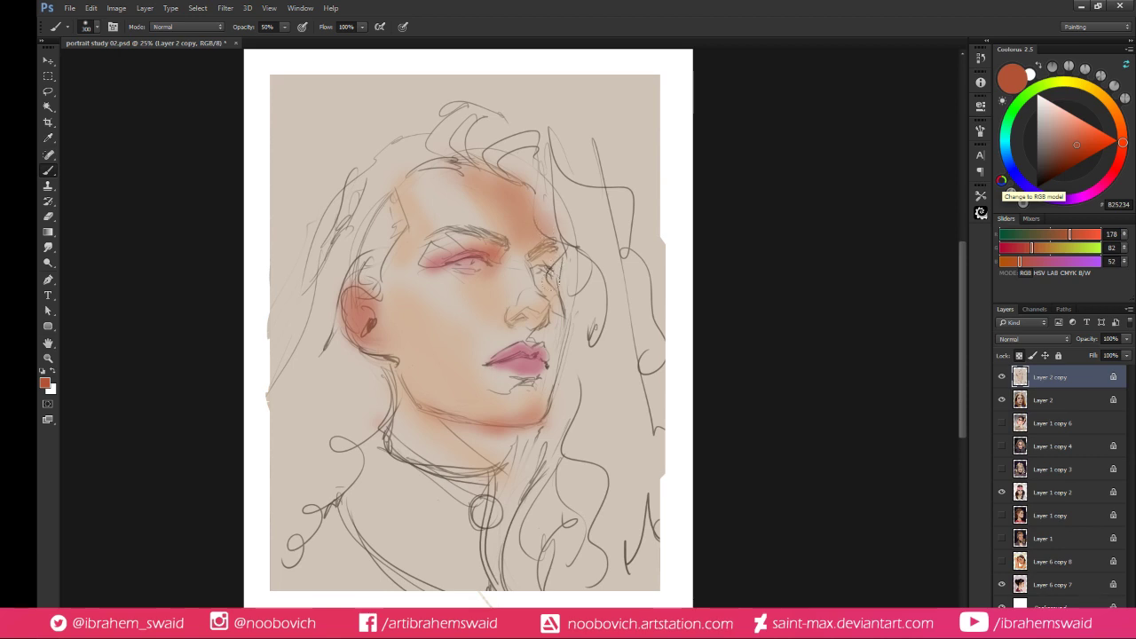
{"action": "mouse_move", "coordinate": [558, 271]}
{"action": "left_mouse_down"}
{"action": "mouse_move", "coordinate": [533, 249]}
{"action": "mouse_move", "coordinate": [570, 345]}
{"action": "left_mouse_up"}
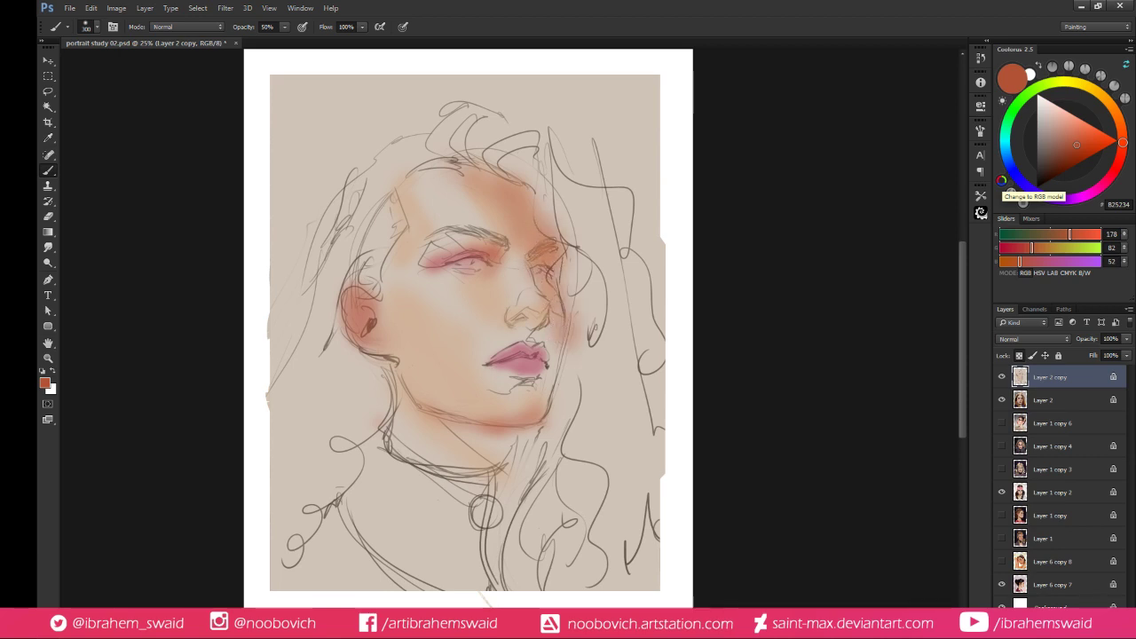
Paint soft reddish-brown (6F362B) shadows beside the far cheek and through the hair on both sides of the head with a large brush
{"action": "left_click", "coordinate": [1058, 158]}
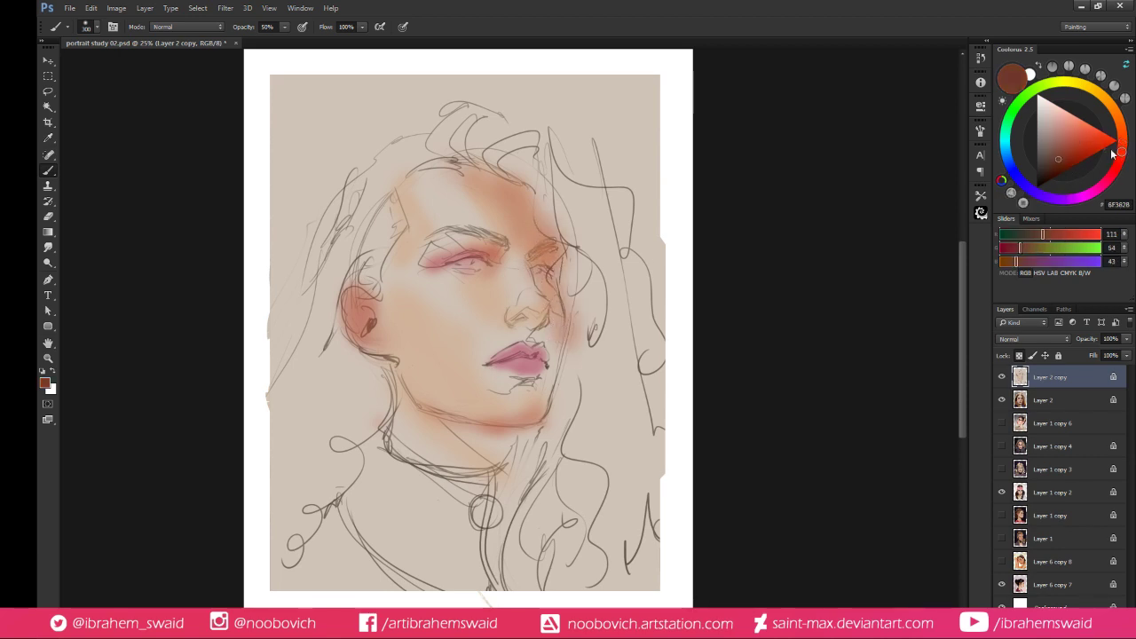
{"action": "mouse_move", "coordinate": [549, 289]}
{"action": "left_mouse_down"}
{"action": "mouse_move", "coordinate": [546, 353]}
{"action": "mouse_move", "coordinate": [550, 342]}
{"action": "mouse_move", "coordinate": [534, 413]}
{"action": "mouse_move", "coordinate": [568, 356]}
{"action": "left_mouse_up"}
{"action": "key", "text": "bracketright"}
{"action": "key", "text": "bracketright"}
{"action": "mouse_move", "coordinate": [582, 253]}
{"action": "left_mouse_down"}
{"action": "mouse_move", "coordinate": [577, 431]}
{"action": "mouse_move", "coordinate": [609, 417]}
{"action": "left_mouse_up"}
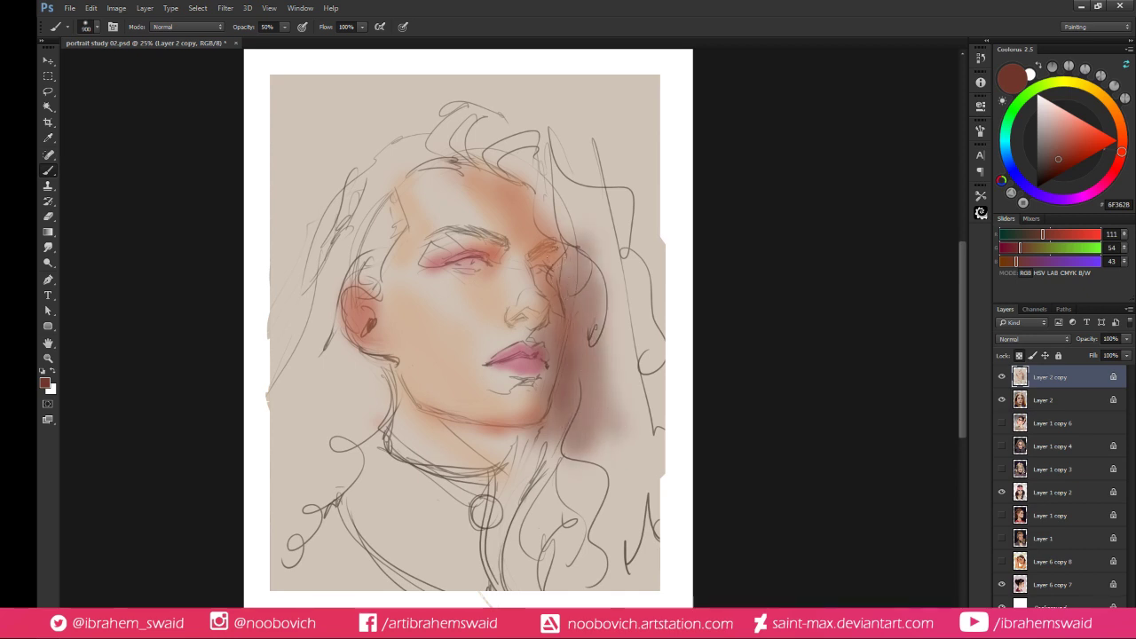
{"action": "mouse_move", "coordinate": [603, 258]}
{"action": "left_mouse_down"}
{"action": "mouse_move", "coordinate": [652, 497]}
{"action": "mouse_move", "coordinate": [621, 178]}
{"action": "mouse_move", "coordinate": [562, 540]}
{"action": "mouse_move", "coordinate": [639, 582]}
{"action": "left_mouse_up"}
{"action": "mouse_move", "coordinate": [308, 328]}
{"action": "left_mouse_down"}
{"action": "mouse_move", "coordinate": [298, 395]}
{"action": "mouse_move", "coordinate": [346, 461]}
{"action": "mouse_move", "coordinate": [274, 471]}
{"action": "mouse_move", "coordinate": [317, 218]}
{"action": "mouse_move", "coordinate": [373, 271]}
{"action": "left_mouse_up"}
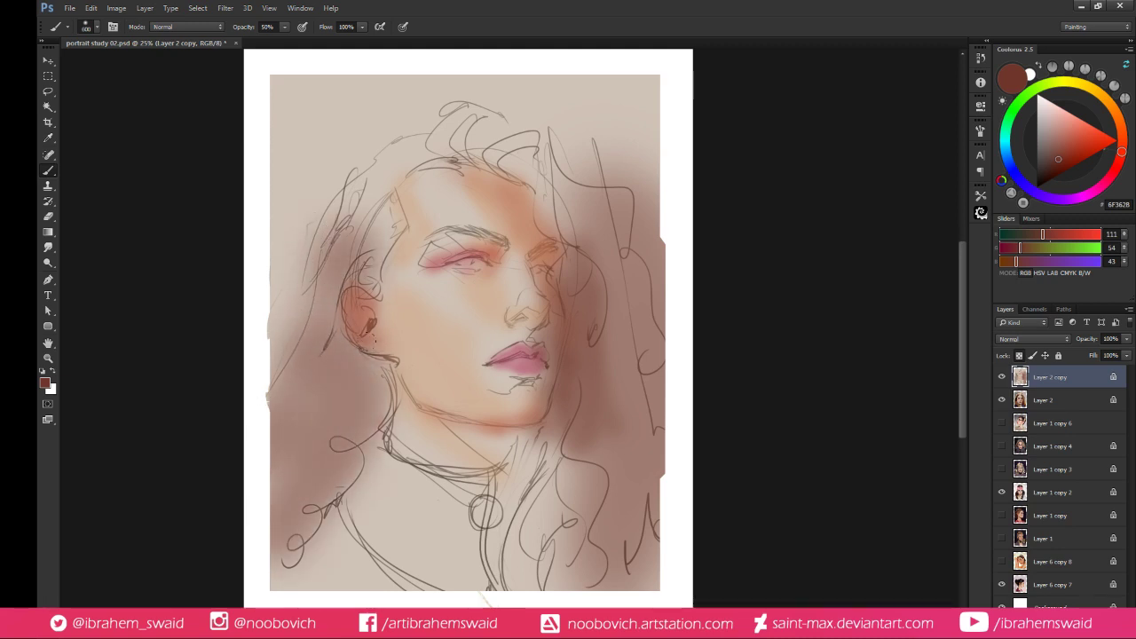
Block in the garment below the collar with a soft muted blue (2B556F)
{"action": "left_click", "coordinate": [1006, 151]}
{"action": "mouse_move", "coordinate": [355, 466]}
{"action": "left_mouse_down"}
{"action": "mouse_move", "coordinate": [343, 507]}
{"action": "mouse_move", "coordinate": [417, 488]}
{"action": "mouse_move", "coordinate": [438, 536]}
{"action": "mouse_move", "coordinate": [316, 551]}
{"action": "mouse_move", "coordinate": [367, 479]}
{"action": "mouse_move", "coordinate": [446, 502]}
{"action": "mouse_move", "coordinate": [385, 476]}
{"action": "mouse_move", "coordinate": [529, 456]}
{"action": "left_mouse_up"}
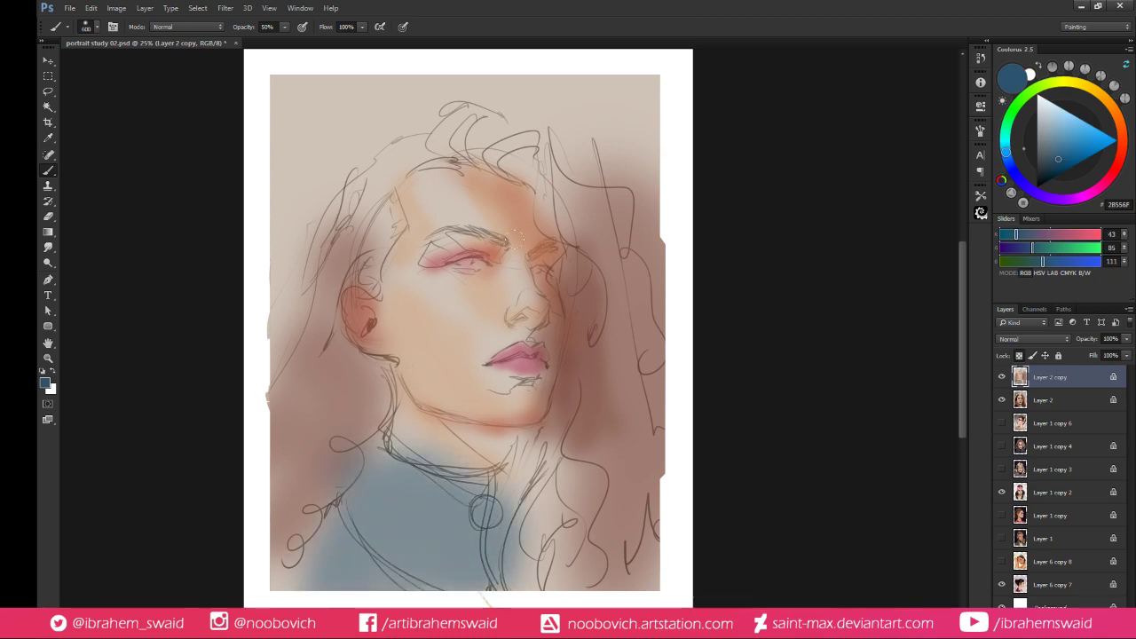
Glaze golden ochre (B88849) over the hair on the crown and down the long locks on both sides
{"action": "left_click", "coordinate": [1110, 107]}
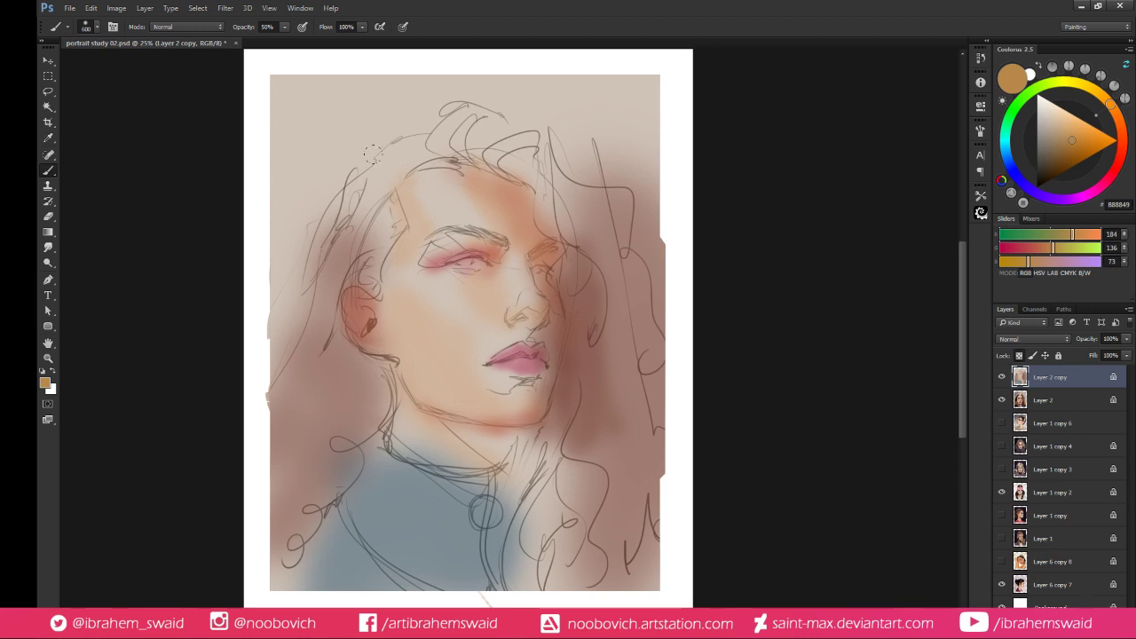
{"action": "mouse_move", "coordinate": [349, 174]}
{"action": "left_mouse_down"}
{"action": "mouse_move", "coordinate": [425, 111]}
{"action": "mouse_move", "coordinate": [510, 124]}
{"action": "mouse_move", "coordinate": [470, 107]}
{"action": "mouse_move", "coordinate": [535, 171]}
{"action": "left_mouse_up"}
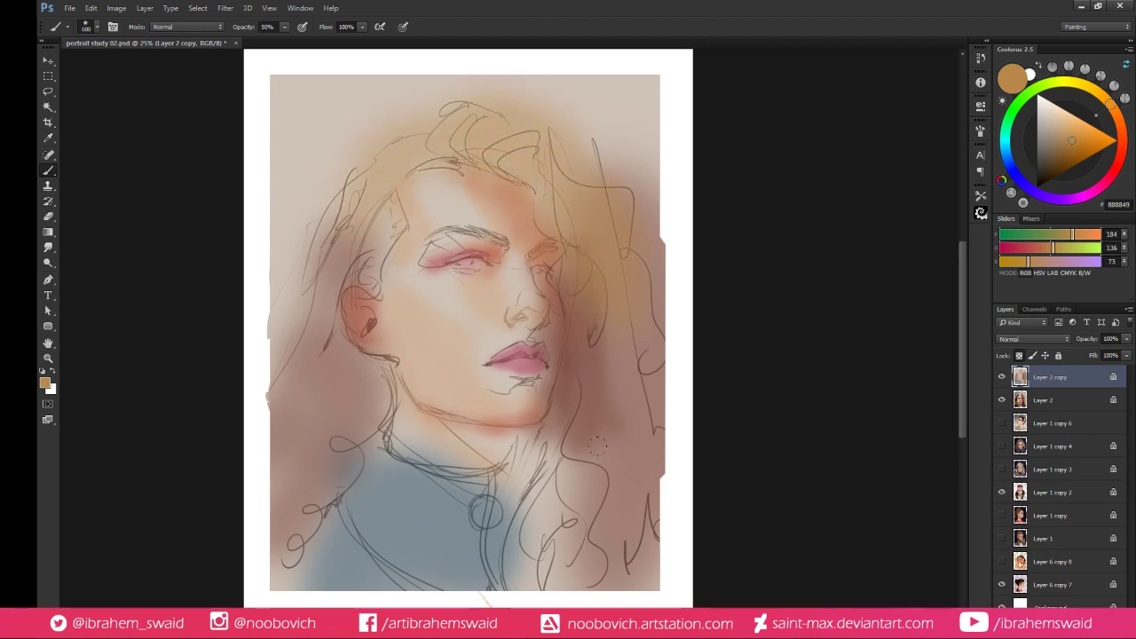
{"action": "mouse_move", "coordinate": [597, 445]}
{"action": "left_mouse_down"}
{"action": "mouse_move", "coordinate": [553, 560]}
{"action": "mouse_move", "coordinate": [532, 551]}
{"action": "mouse_move", "coordinate": [604, 401]}
{"action": "mouse_move", "coordinate": [604, 513]}
{"action": "left_mouse_up"}
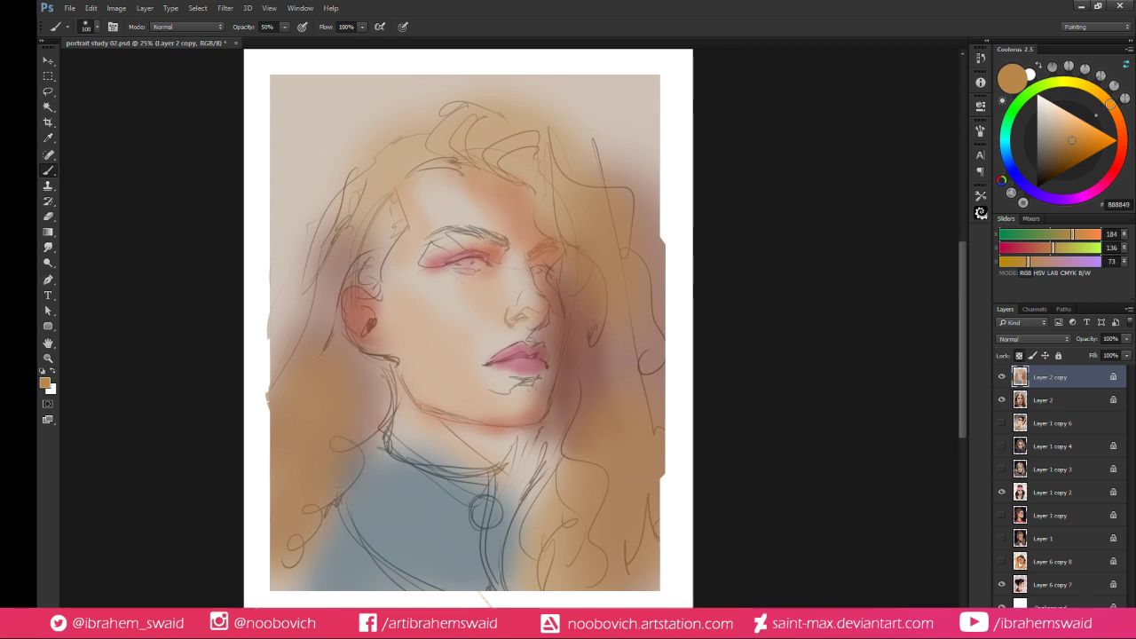
Darken the near eye's iris and the far eye socket with a small soft brush in dark brown (362F26)
{"action": "left_click", "coordinate": [1042, 170]}
{"action": "key", "text": "["}
{"action": "key", "text": "["}
{"action": "key", "text": "["}
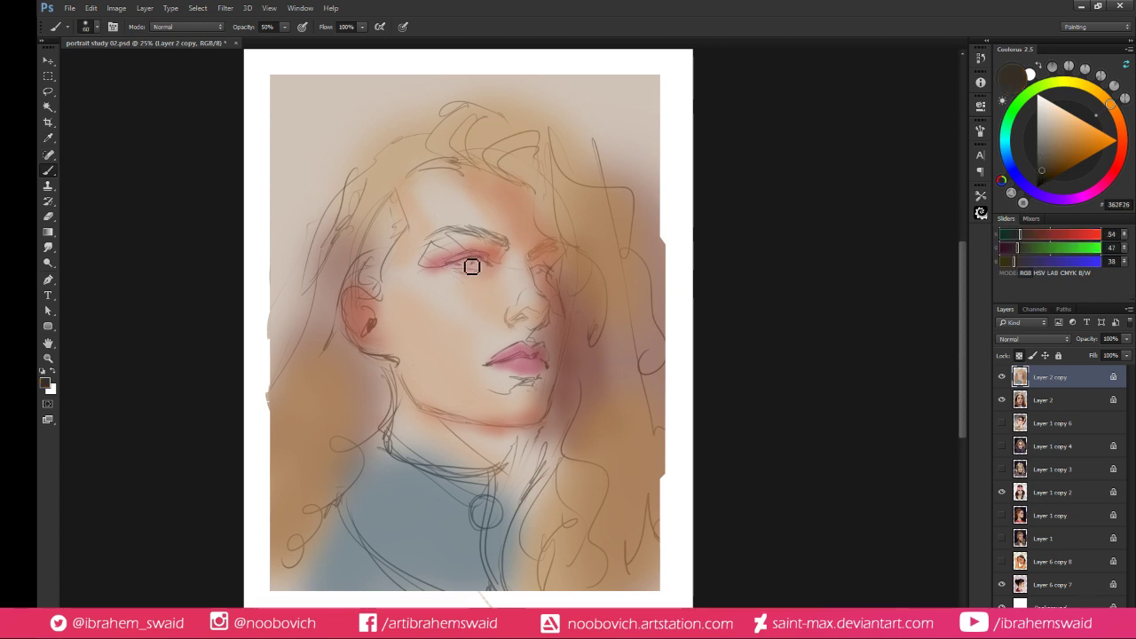
{"action": "mouse_move", "coordinate": [471, 269]}
{"action": "left_mouse_down"}
{"action": "mouse_move", "coordinate": [454, 264]}
{"action": "mouse_move", "coordinate": [470, 261]}
{"action": "left_mouse_up"}
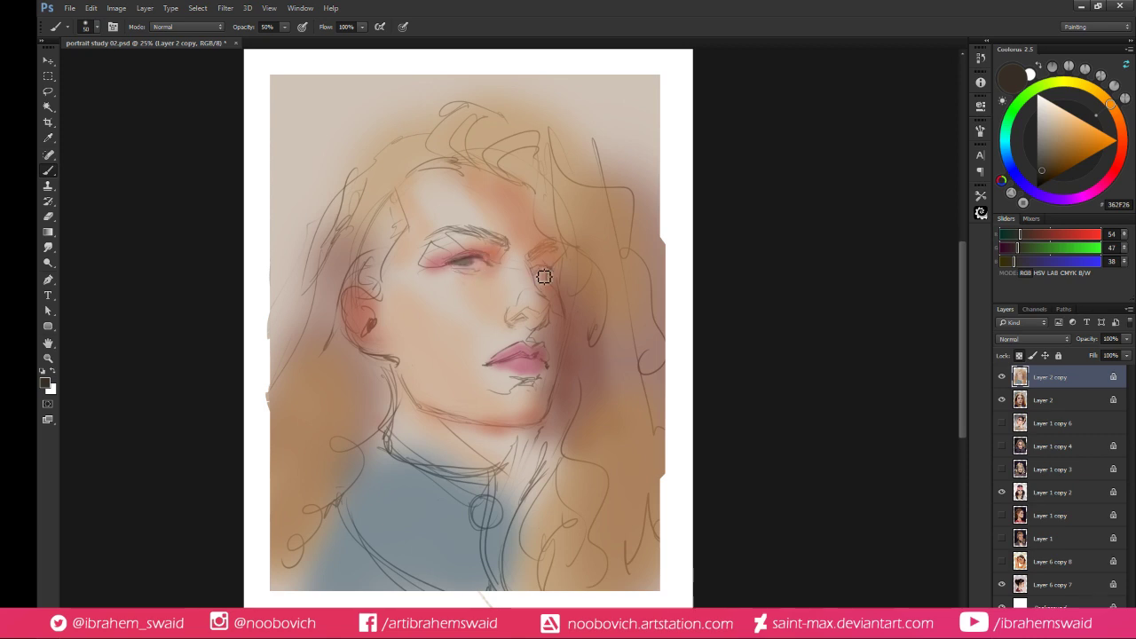
{"action": "mouse_move", "coordinate": [543, 269]}
{"action": "left_mouse_down"}
{"action": "mouse_move", "coordinate": [537, 258]}
{"action": "mouse_move", "coordinate": [542, 267]}
{"action": "left_mouse_up"}
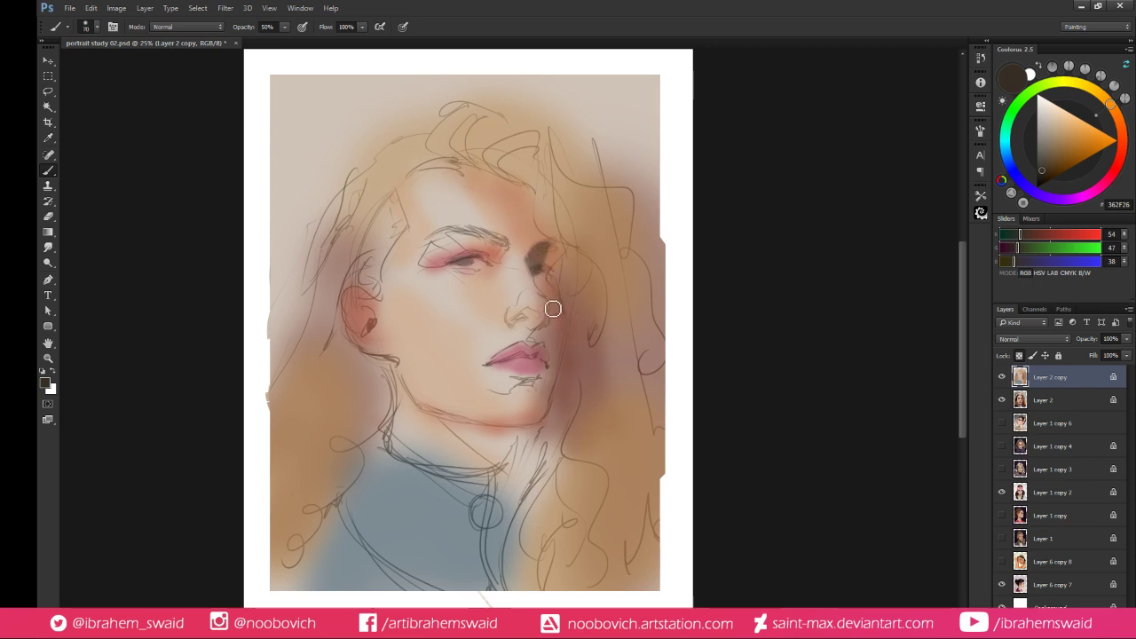
Shade the underside and tip of the nose with a soft brick red (963A2D)
{"action": "key", "text": "["}
{"action": "left_click_drag", "start_coordinate": [1080, 159], "coordinate": [1091, 156]}
{"action": "left_click", "coordinate": [1120, 156]}
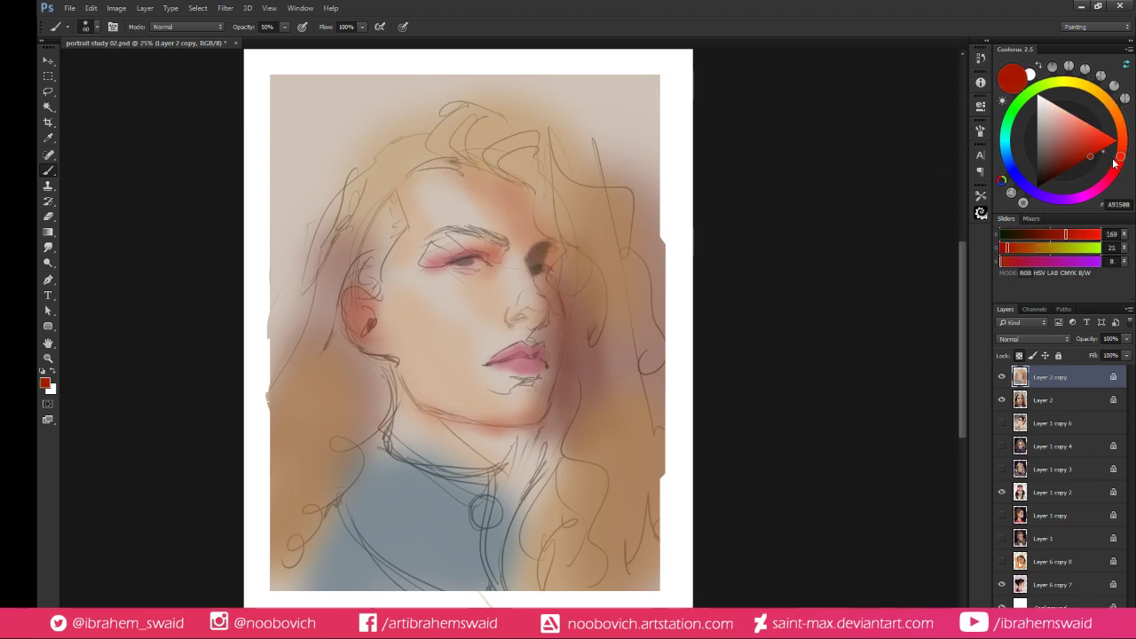
{"action": "left_click", "coordinate": [1071, 154]}
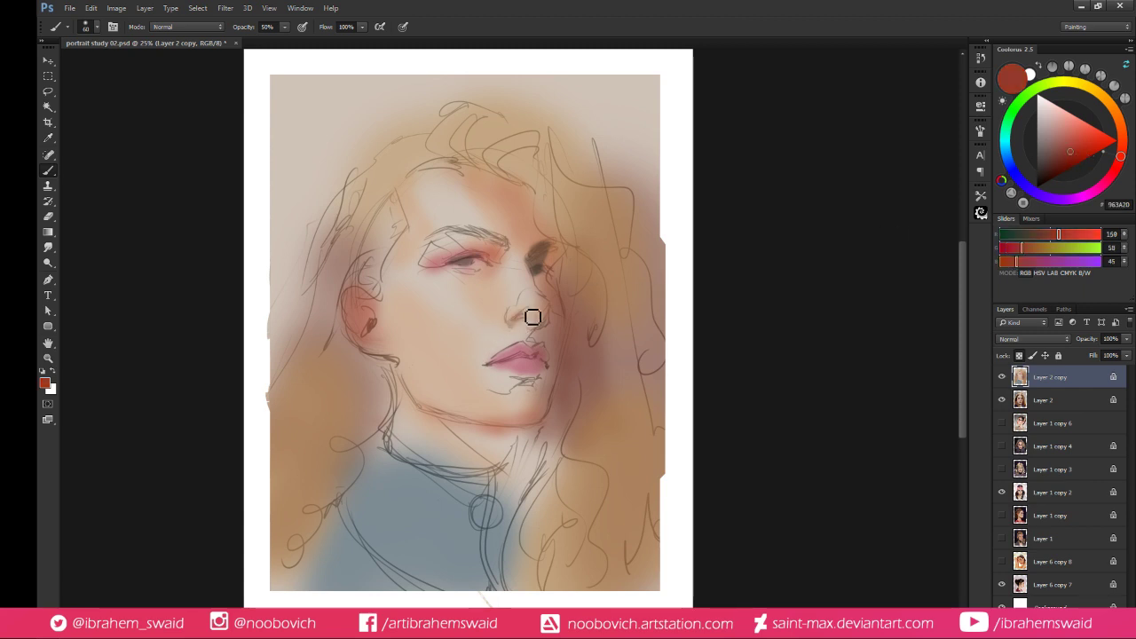
{"action": "key", "text": "bracketright"}
{"action": "key", "text": "bracketright"}
{"action": "key", "text": "bracketright"}
{"action": "key", "text": "bracketright"}
{"action": "mouse_move", "coordinate": [544, 322]}
{"action": "left_mouse_down"}
{"action": "mouse_move", "coordinate": [537, 329]}
{"action": "mouse_move", "coordinate": [539, 318]}
{"action": "left_mouse_up"}
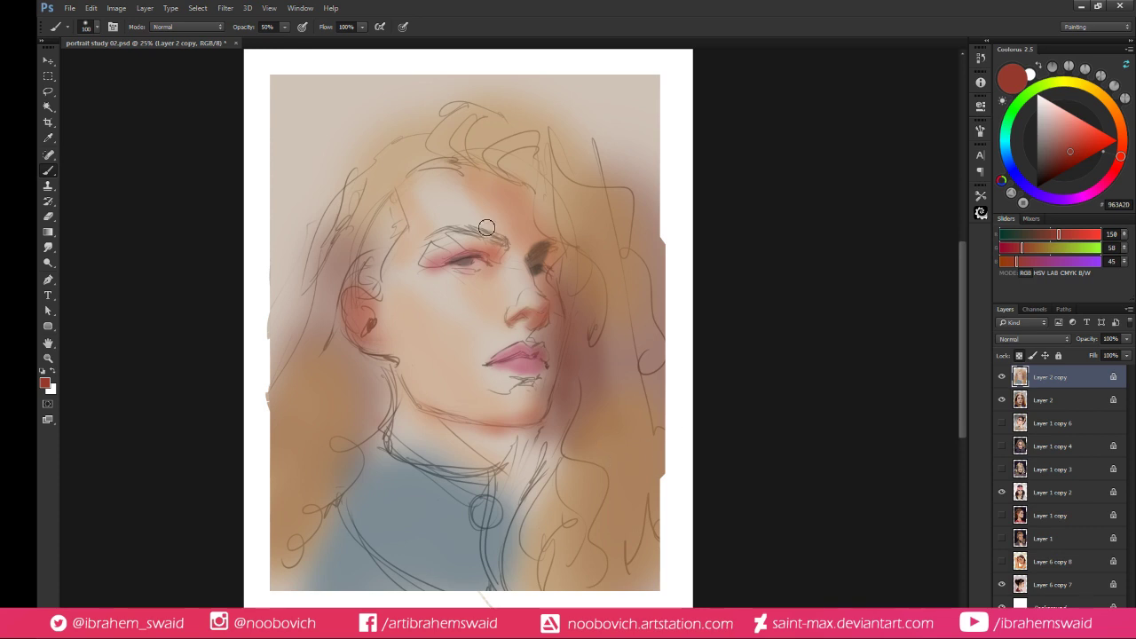
Paint hair shadows along the far forehead and cheek in brown sampled from the far eye socket, deepening them with very dark brown (2D1609)
{"action": "left_click", "coordinate": [545, 257], "text": "alt"}
{"action": "mouse_move", "coordinate": [535, 181]}
{"action": "left_mouse_down"}
{"action": "mouse_move", "coordinate": [507, 163]}
{"action": "mouse_move", "coordinate": [533, 179]}
{"action": "mouse_move", "coordinate": [520, 165]}
{"action": "mouse_move", "coordinate": [559, 232]}
{"action": "mouse_move", "coordinate": [581, 319]}
{"action": "left_mouse_up"}
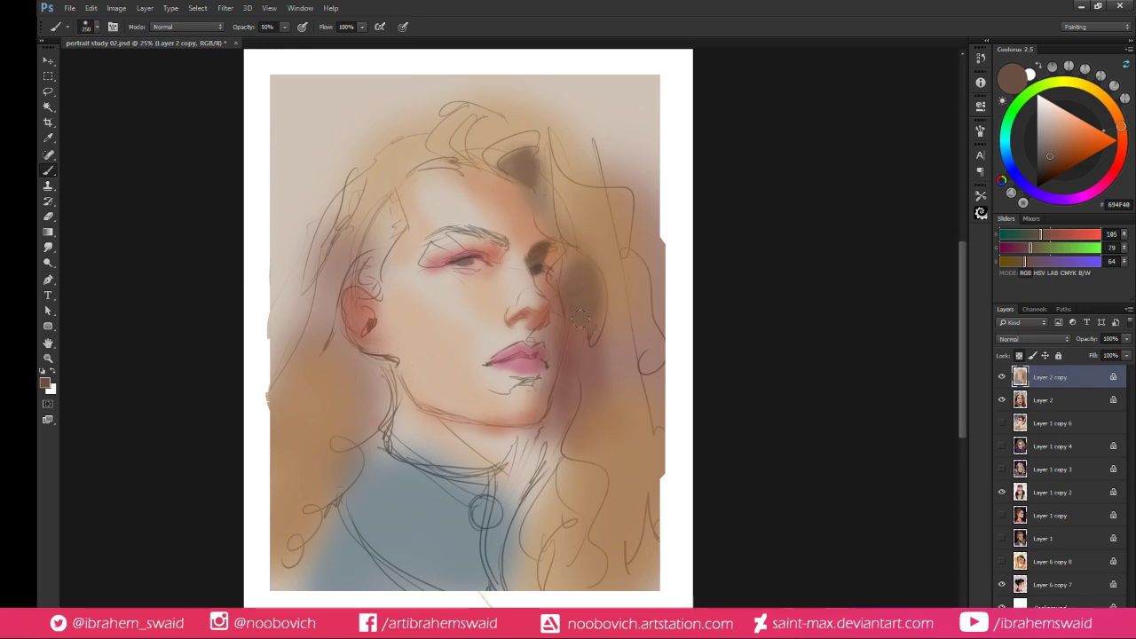
{"action": "left_click", "coordinate": [1049, 178]}
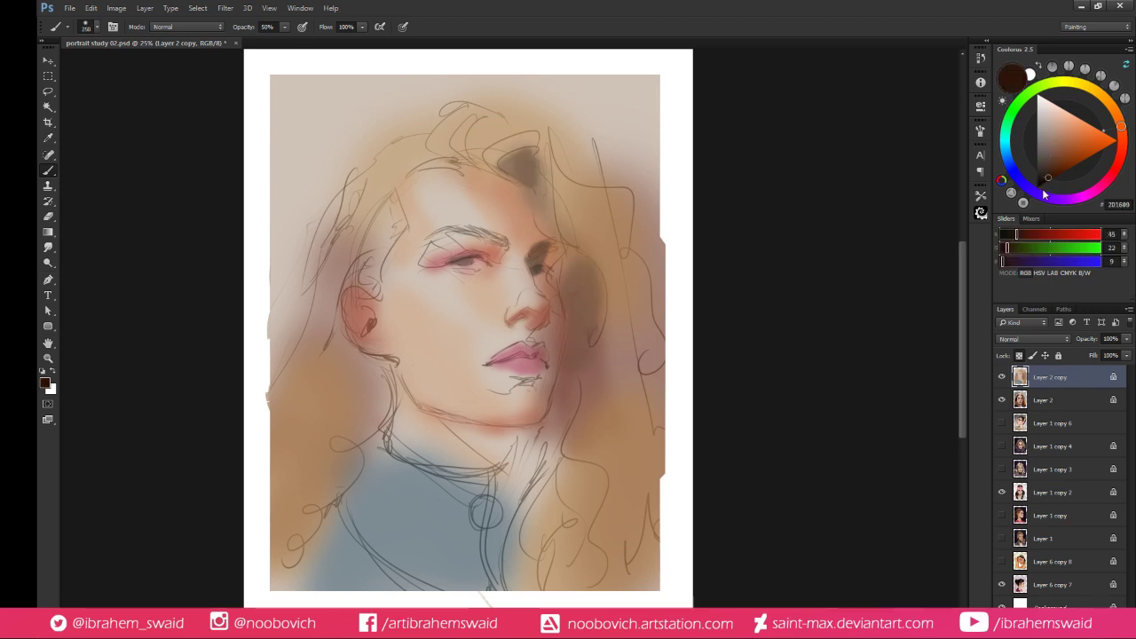
{"action": "mouse_move", "coordinate": [573, 299]}
{"action": "left_mouse_down"}
{"action": "mouse_move", "coordinate": [577, 357]}
{"action": "mouse_move", "coordinate": [578, 269]}
{"action": "left_mouse_up"}
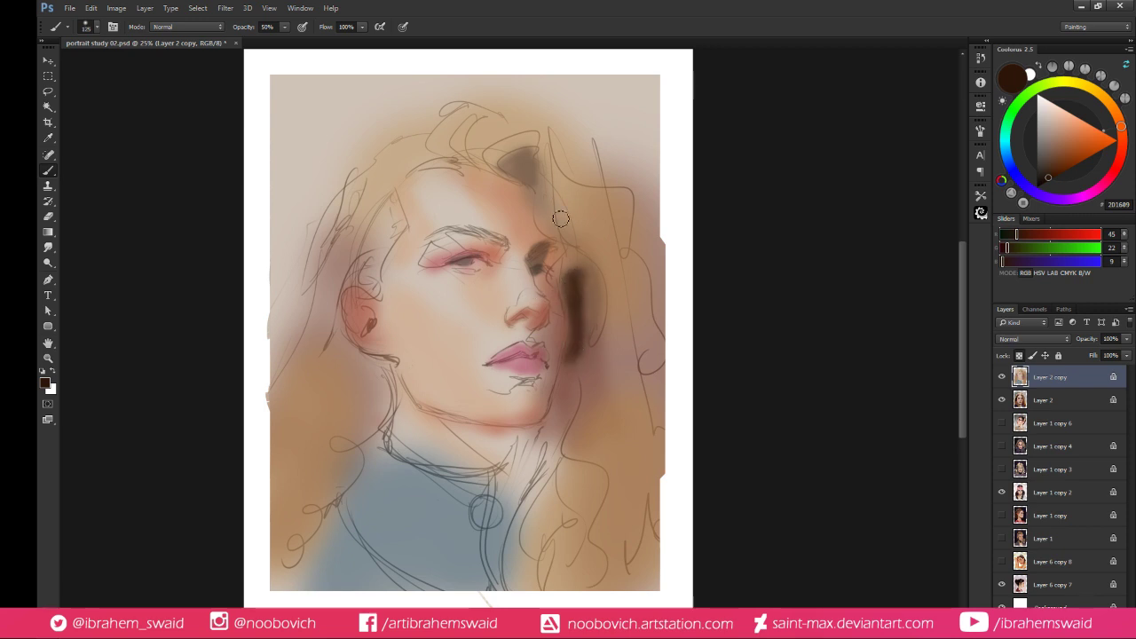
{"action": "left_click_drag", "start_coordinate": [537, 174], "coordinate": [527, 169]}
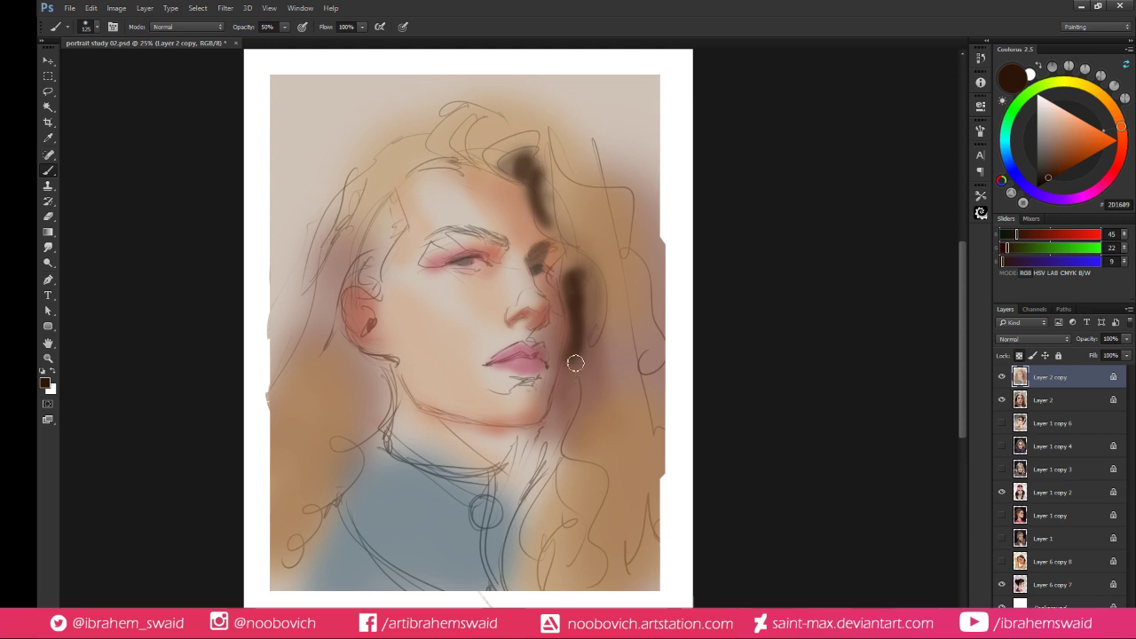
{"action": "mouse_move", "coordinate": [573, 361]}
{"action": "left_mouse_down"}
{"action": "mouse_move", "coordinate": [561, 410]}
{"action": "mouse_move", "coordinate": [577, 425]}
{"action": "mouse_move", "coordinate": [568, 451]}
{"action": "left_mouse_up"}
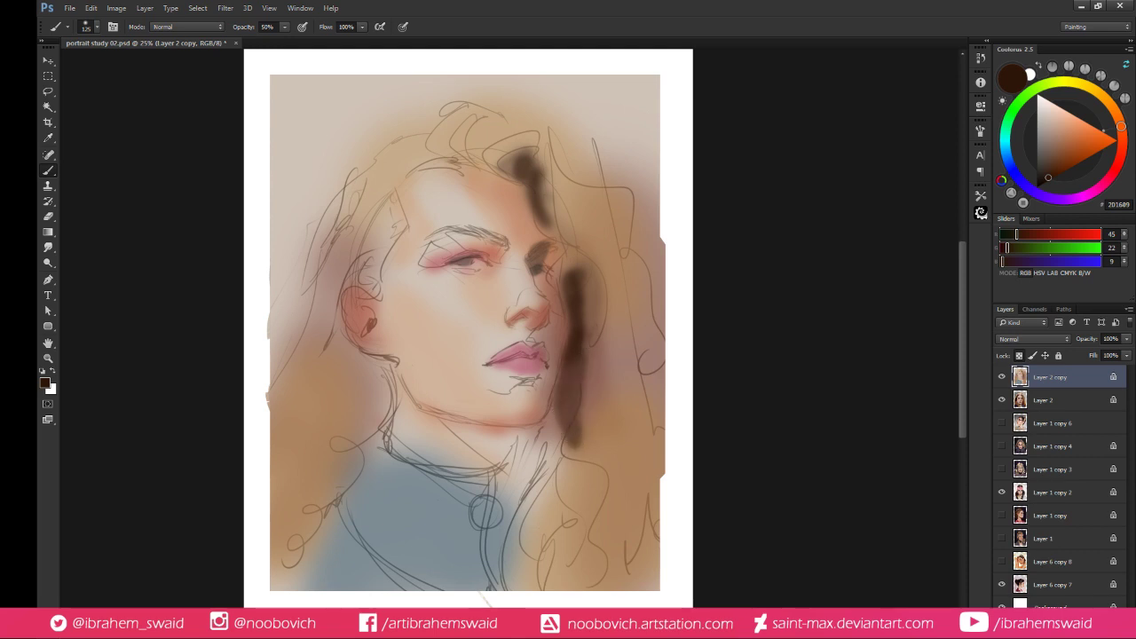
Extend the dark brown (2D1609) shadow down the far locks and into the gap beneath the chin, using a larger brush for the broad areas
{"action": "left_click_drag", "start_coordinate": [582, 395], "coordinate": [615, 543]}
{"action": "mouse_move", "coordinate": [577, 428]}
{"action": "left_mouse_down"}
{"action": "mouse_move", "coordinate": [556, 479]}
{"action": "mouse_move", "coordinate": [504, 460]}
{"action": "mouse_move", "coordinate": [554, 405]}
{"action": "mouse_move", "coordinate": [528, 452]}
{"action": "mouse_move", "coordinate": [577, 533]}
{"action": "mouse_move", "coordinate": [600, 426]}
{"action": "mouse_move", "coordinate": [604, 233]}
{"action": "mouse_move", "coordinate": [586, 559]}
{"action": "mouse_move", "coordinate": [596, 587]}
{"action": "left_mouse_up"}
{"action": "key", "text": "]"}
{"action": "key", "text": "]"}
{"action": "key", "text": "]"}
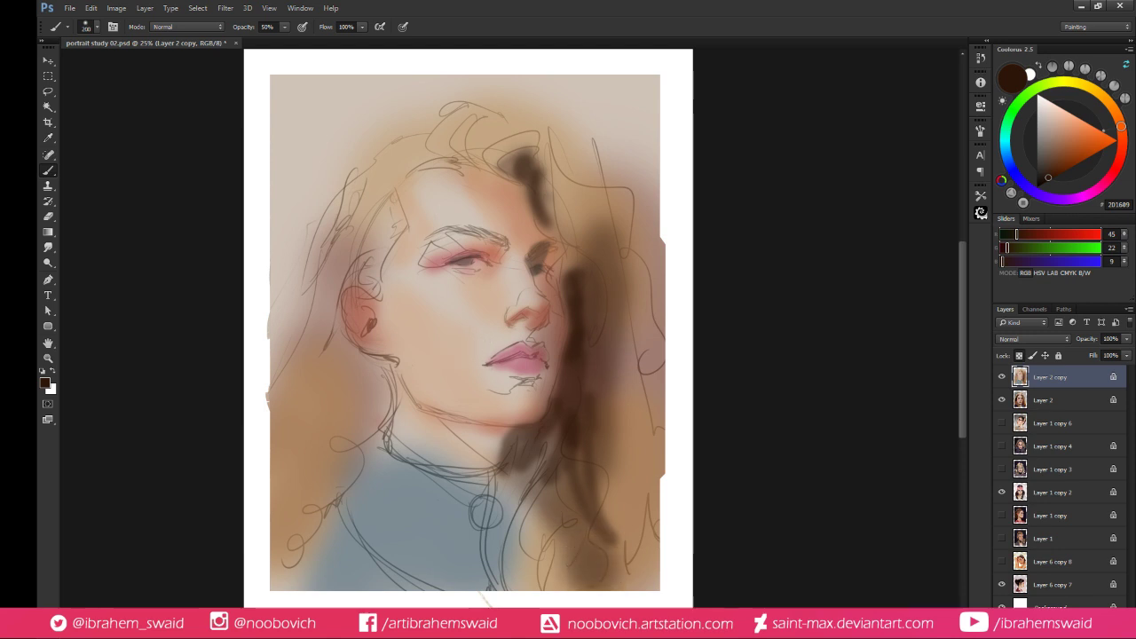
Paint a dark red-brown (52170A) shadow beneath the jawline, from below the ear across the neck to under the chin
{"action": "key", "text": "bracketleft"}
{"action": "key", "text": "bracketleft"}
{"action": "key", "text": "bracketleft"}
{"action": "left_click", "coordinate": [1060, 171]}
{"action": "left_click", "coordinate": [1122, 150]}
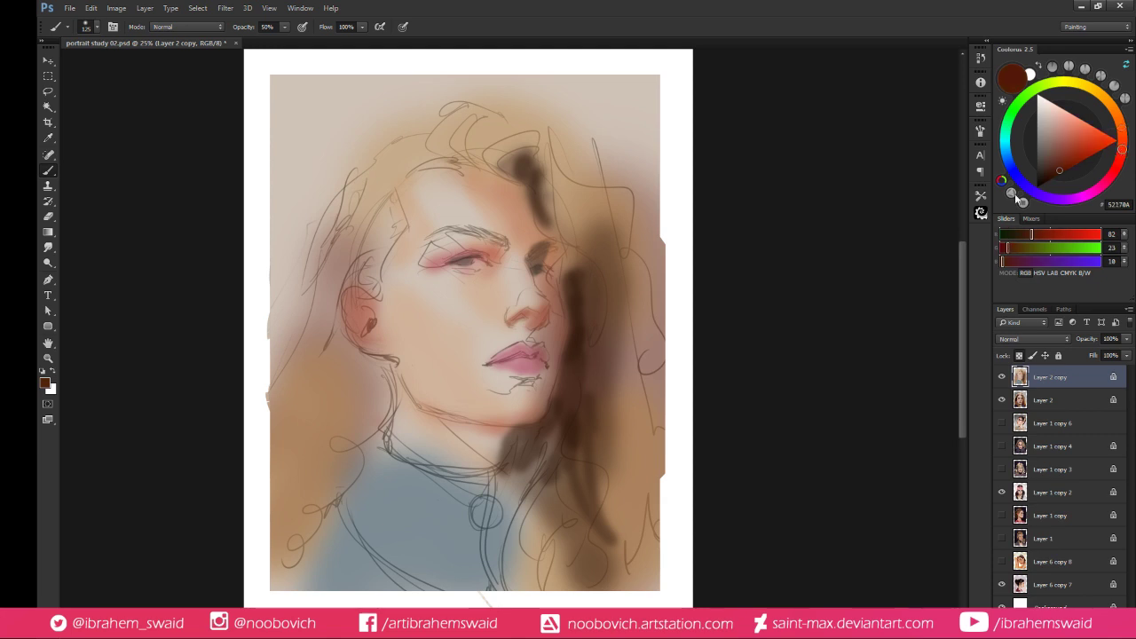
{"action": "key", "text": "bracketright"}
{"action": "key", "text": "bracketright"}
{"action": "mouse_move", "coordinate": [422, 411]}
{"action": "left_mouse_down"}
{"action": "mouse_move", "coordinate": [463, 435]}
{"action": "mouse_move", "coordinate": [488, 432]}
{"action": "mouse_move", "coordinate": [493, 458]}
{"action": "mouse_move", "coordinate": [499, 442]}
{"action": "left_mouse_up"}
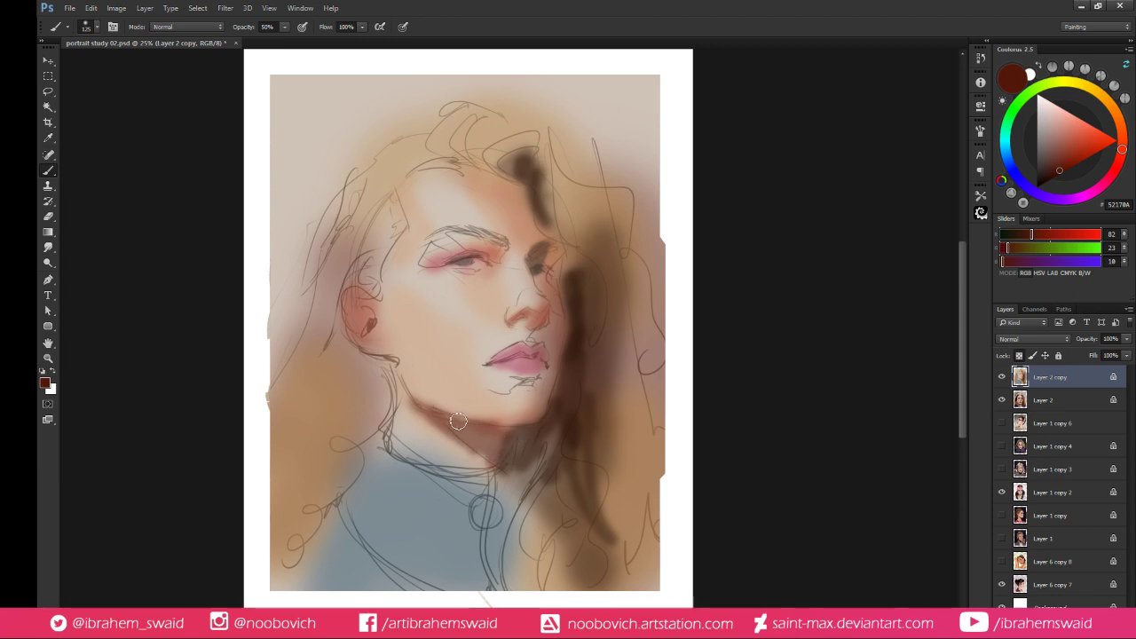
{"action": "mouse_move", "coordinate": [459, 428]}
{"action": "left_mouse_down"}
{"action": "mouse_move", "coordinate": [505, 447]}
{"action": "mouse_move", "coordinate": [500, 432]}
{"action": "mouse_move", "coordinate": [501, 449]}
{"action": "mouse_move", "coordinate": [511, 437]}
{"action": "mouse_move", "coordinate": [444, 423]}
{"action": "left_mouse_up"}
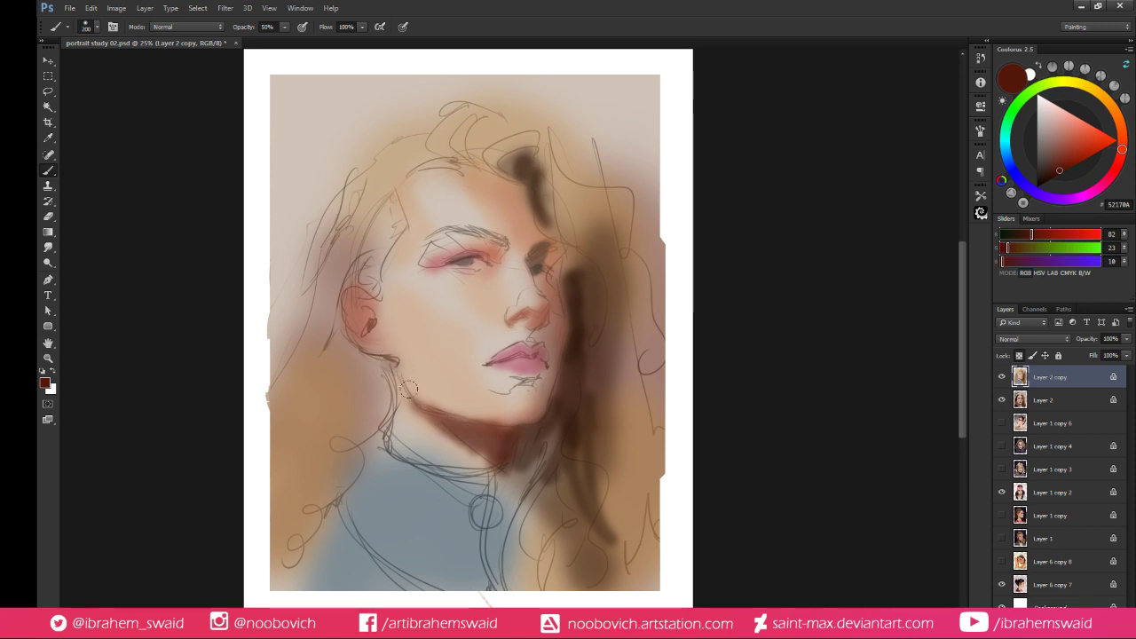
{"action": "left_click_drag", "start_coordinate": [395, 366], "coordinate": [449, 410]}
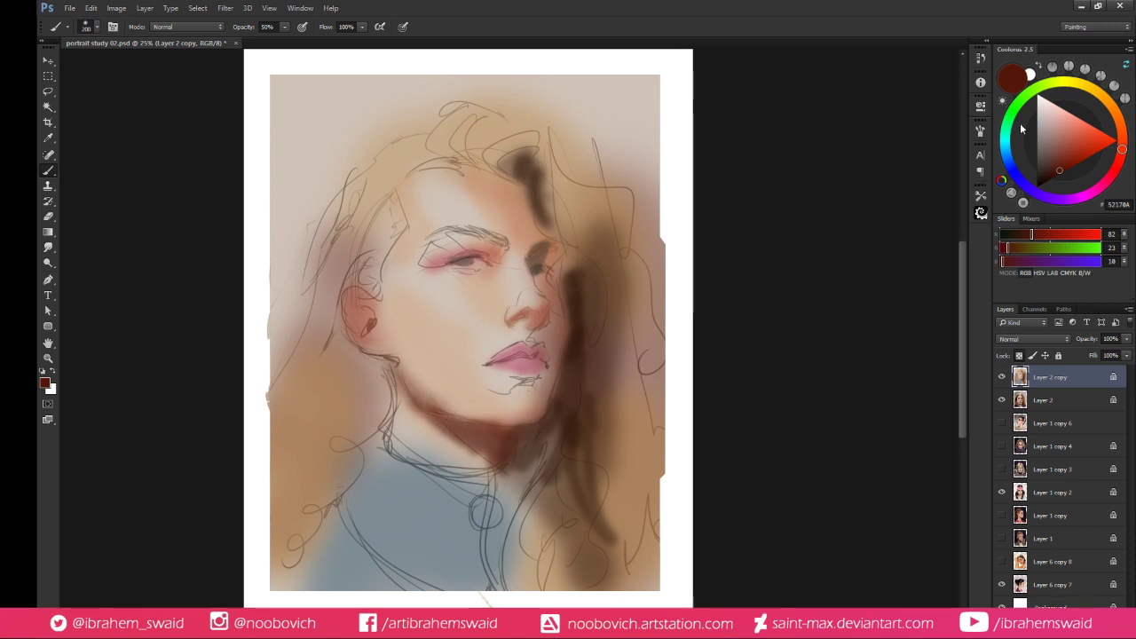
Add soft pale cyan (CBF8FA) highlights on the near cheek, the side of the nose and the forehead above the brow
{"action": "left_click", "coordinate": [1050, 105]}
{"action": "left_click", "coordinate": [1006, 144]}
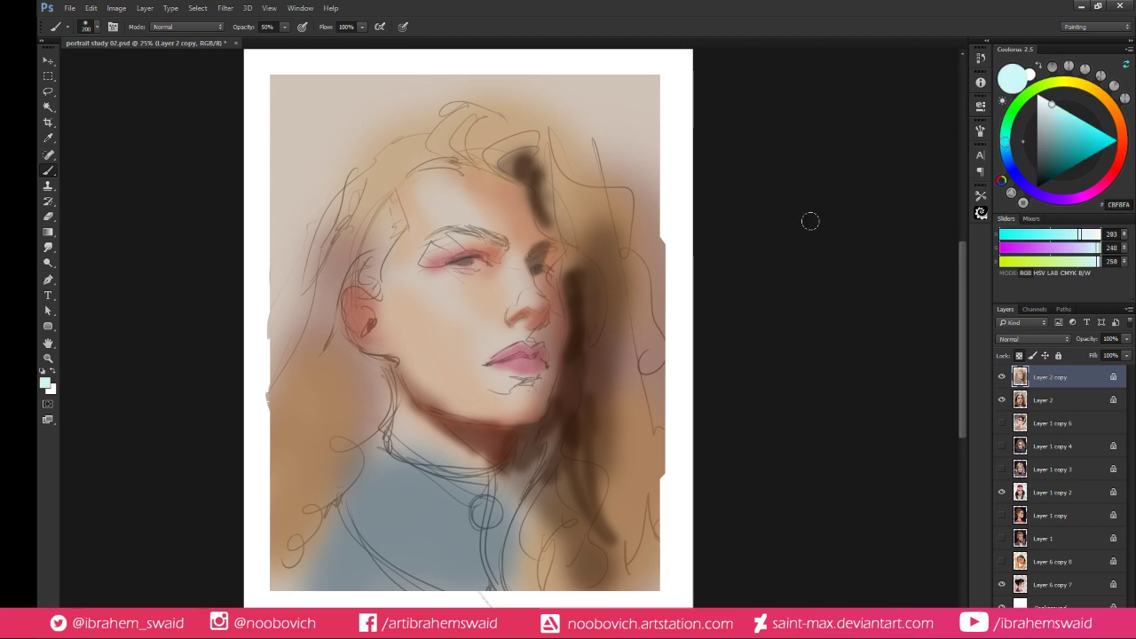
{"action": "left_click_drag", "start_coordinate": [416, 276], "coordinate": [442, 295]}
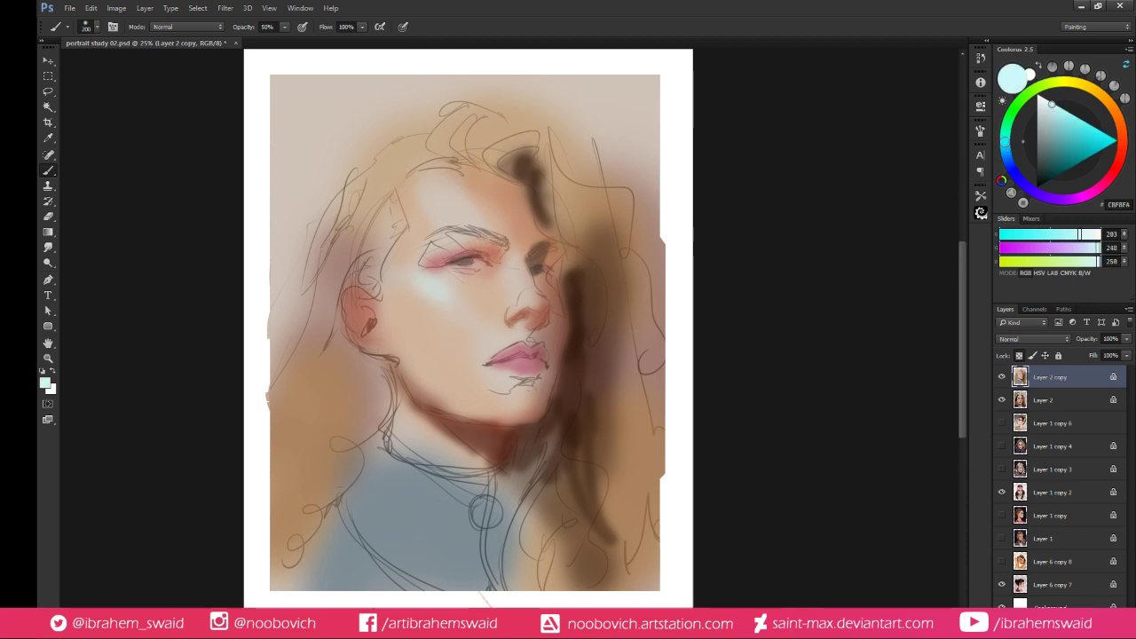
{"action": "left_click_drag", "start_coordinate": [510, 262], "coordinate": [502, 293]}
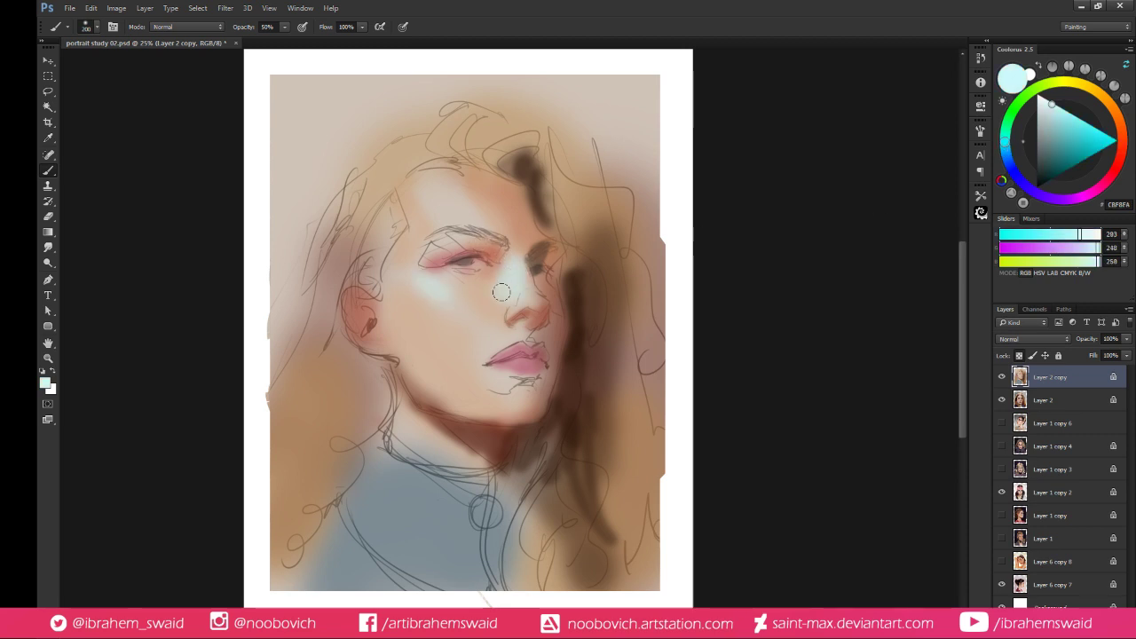
{"action": "left_click_drag", "start_coordinate": [447, 217], "coordinate": [460, 210]}
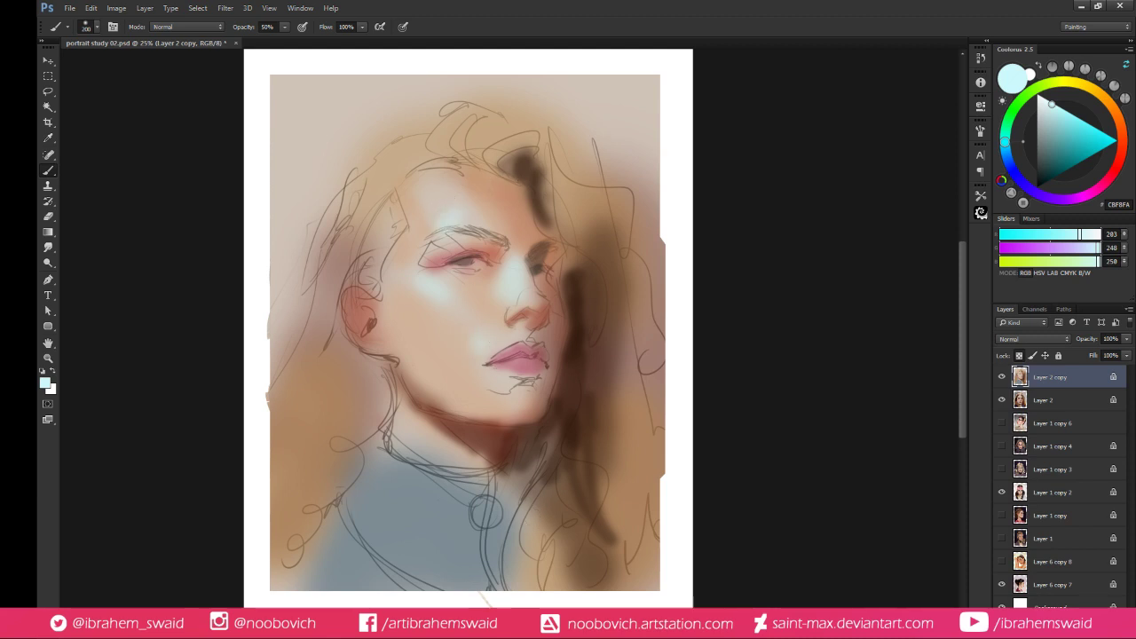
Tone the cheek area below the near eye with a soft muted tan (C19F8A)
{"action": "left_click", "coordinate": [1059, 144]}
{"action": "left_click", "coordinate": [1122, 151]}
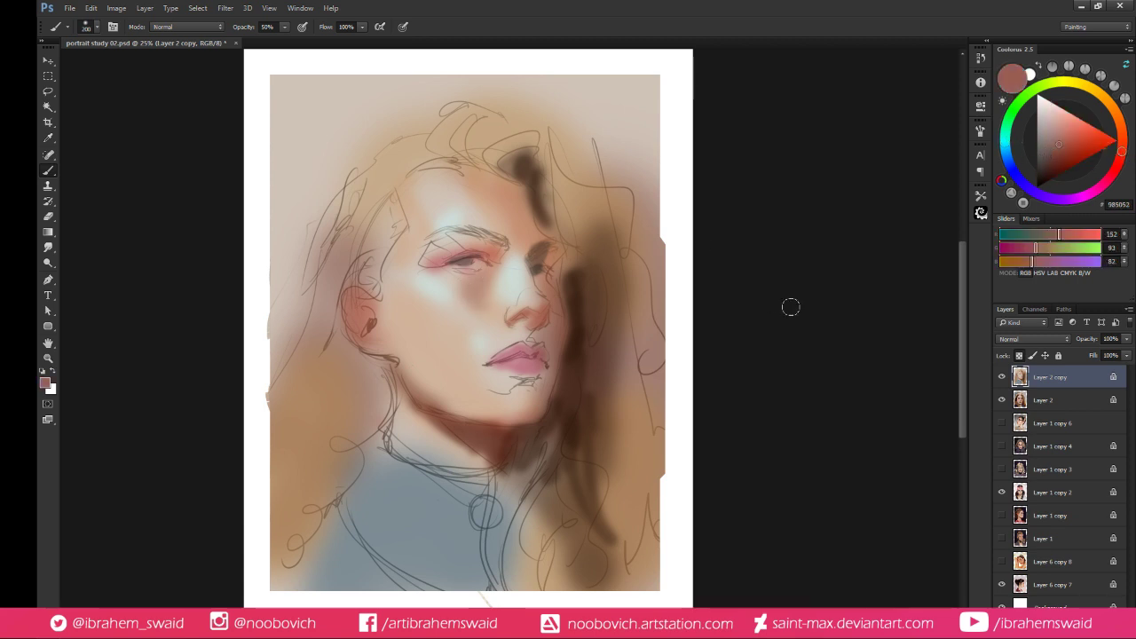
{"action": "left_click", "coordinate": [1052, 136]}
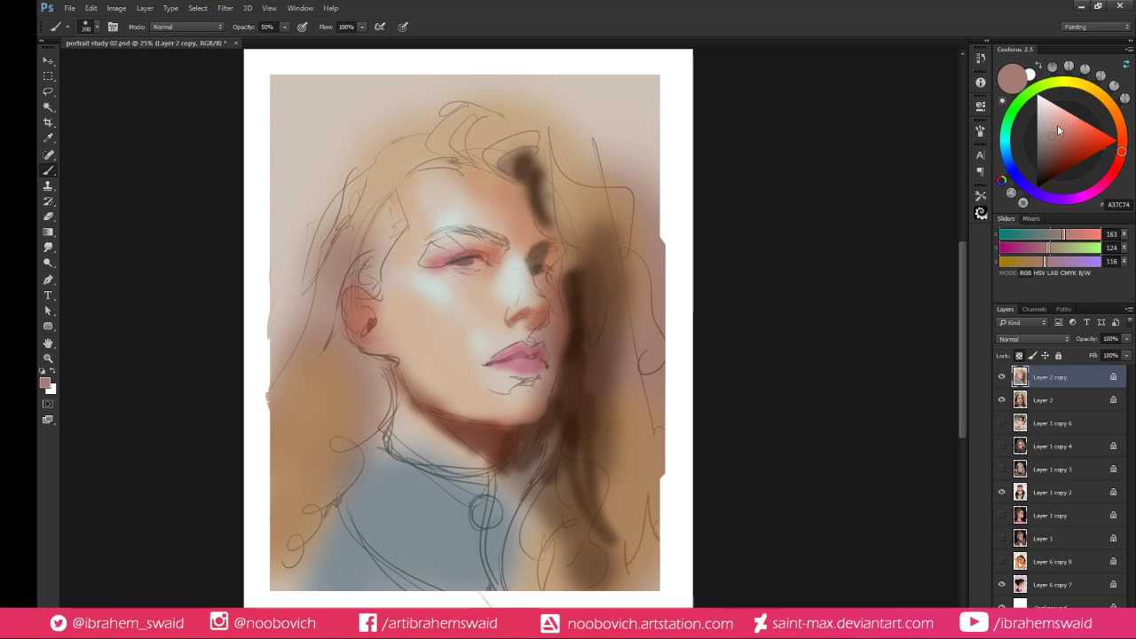
{"action": "left_click", "coordinate": [1055, 126]}
{"action": "left_click", "coordinate": [1120, 124]}
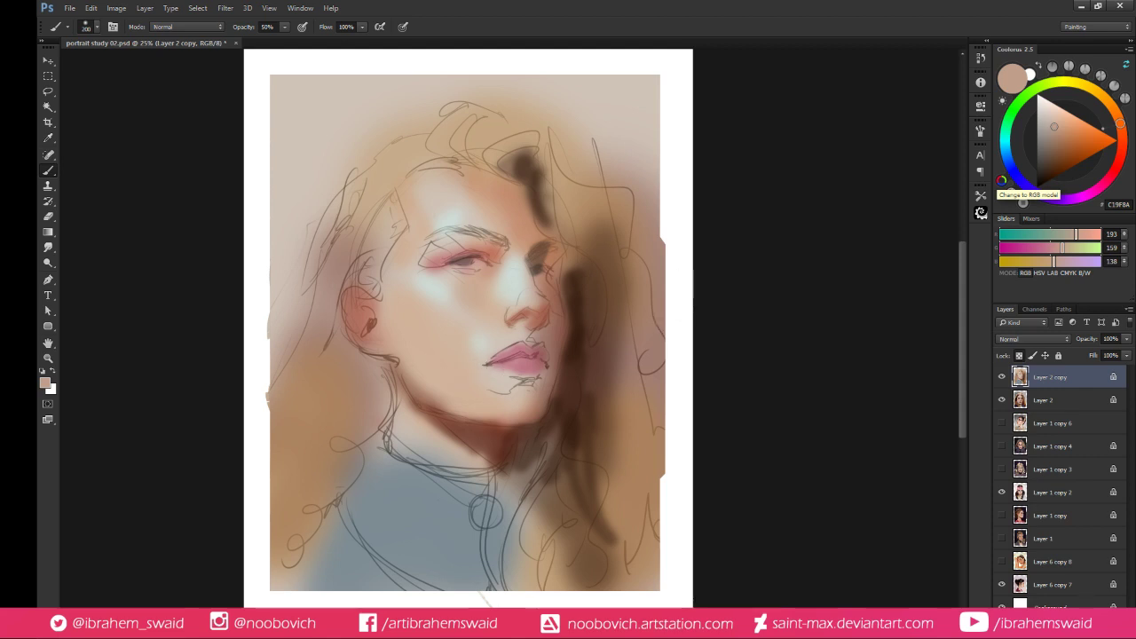
Shade below the lower lip with muted brown (89654E) and the far side of the face with dark brown (562B10)
{"action": "left_click", "coordinate": [1055, 149]}
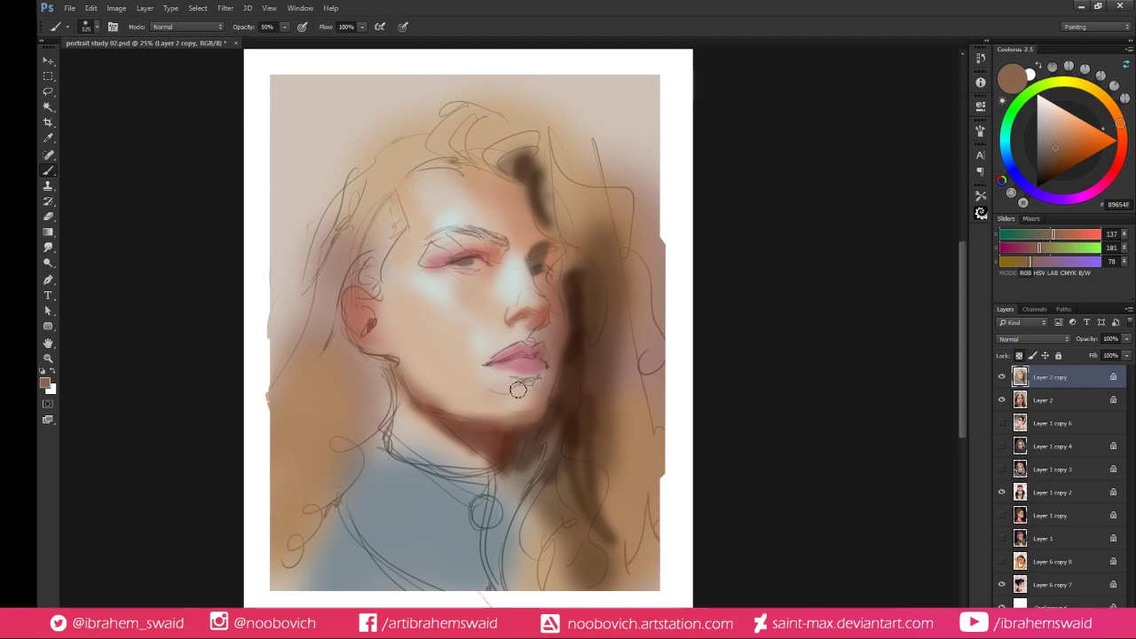
{"action": "mouse_move", "coordinate": [520, 394]}
{"action": "left_mouse_down"}
{"action": "mouse_move", "coordinate": [506, 384]}
{"action": "mouse_move", "coordinate": [532, 380]}
{"action": "mouse_move", "coordinate": [544, 399]}
{"action": "mouse_move", "coordinate": [541, 381]}
{"action": "left_mouse_up"}
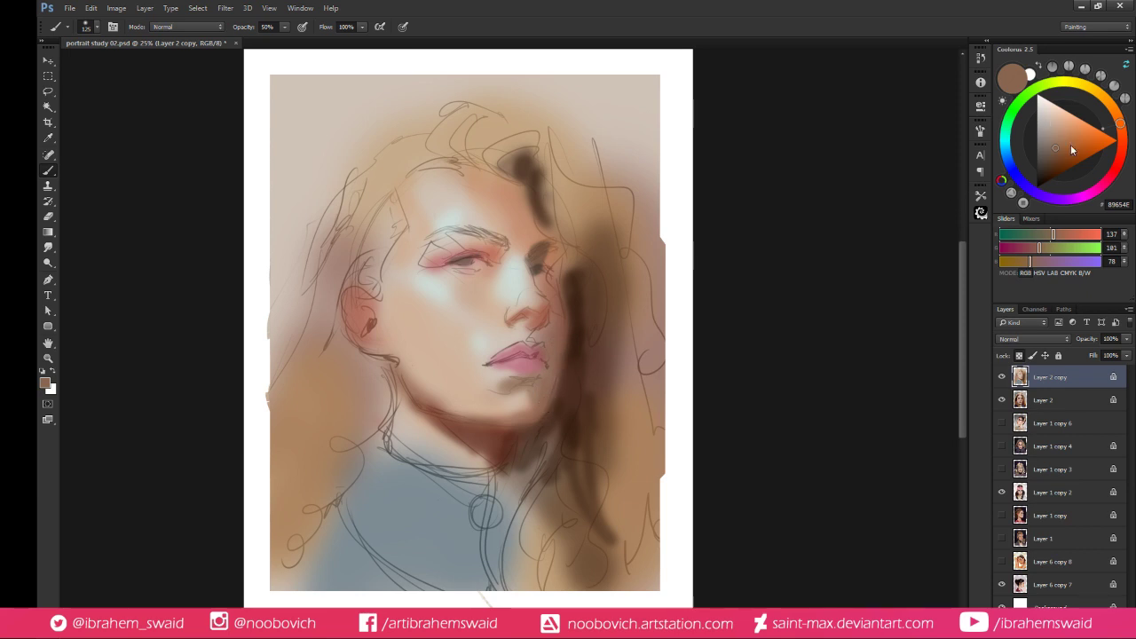
{"action": "left_click", "coordinate": [1059, 169]}
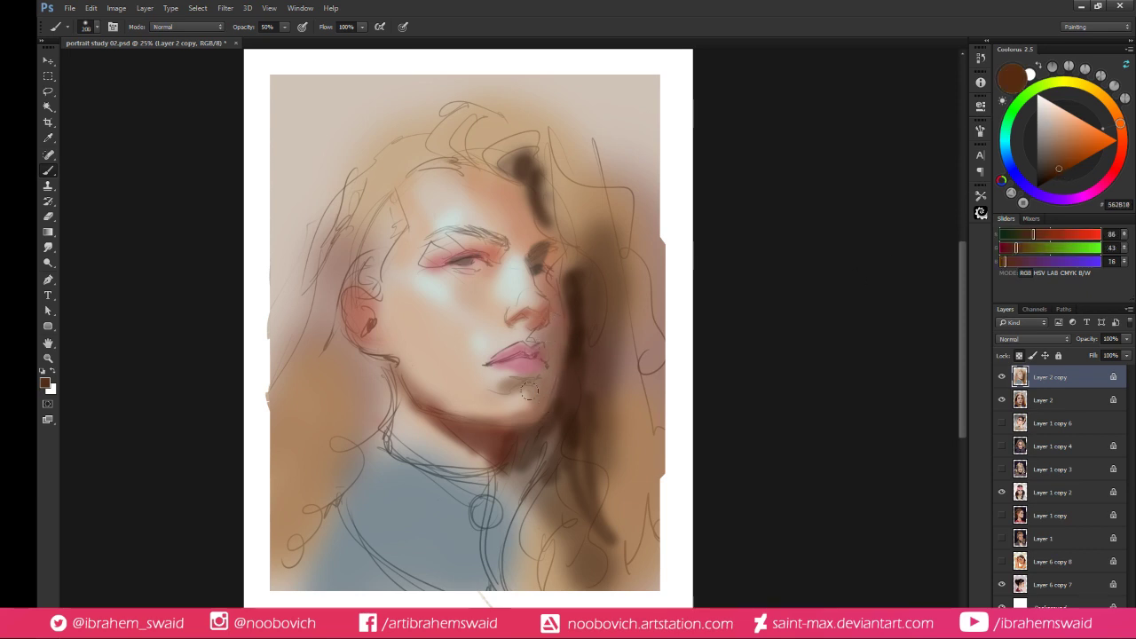
{"action": "mouse_move", "coordinate": [530, 392]}
{"action": "left_mouse_down"}
{"action": "mouse_move", "coordinate": [556, 375]}
{"action": "mouse_move", "coordinate": [543, 396]}
{"action": "mouse_move", "coordinate": [561, 249]}
{"action": "left_mouse_up"}
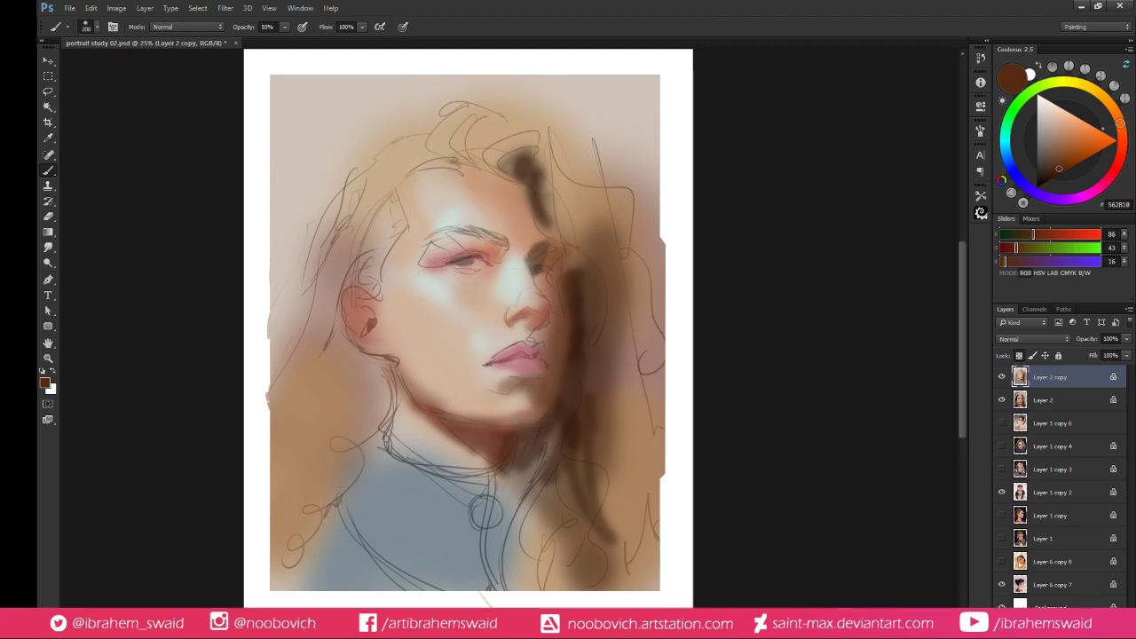
Paint dark brown (562B10) hair shadows above the near ear and beside the neck, deepening them with near-black brown (241104)
{"action": "mouse_move", "coordinate": [380, 241]}
{"action": "left_mouse_down"}
{"action": "mouse_move", "coordinate": [378, 266]}
{"action": "mouse_move", "coordinate": [355, 271]}
{"action": "mouse_move", "coordinate": [373, 239]}
{"action": "mouse_move", "coordinate": [359, 242]}
{"action": "mouse_move", "coordinate": [372, 277]}
{"action": "mouse_move", "coordinate": [396, 229]}
{"action": "mouse_move", "coordinate": [356, 322]}
{"action": "left_mouse_up"}
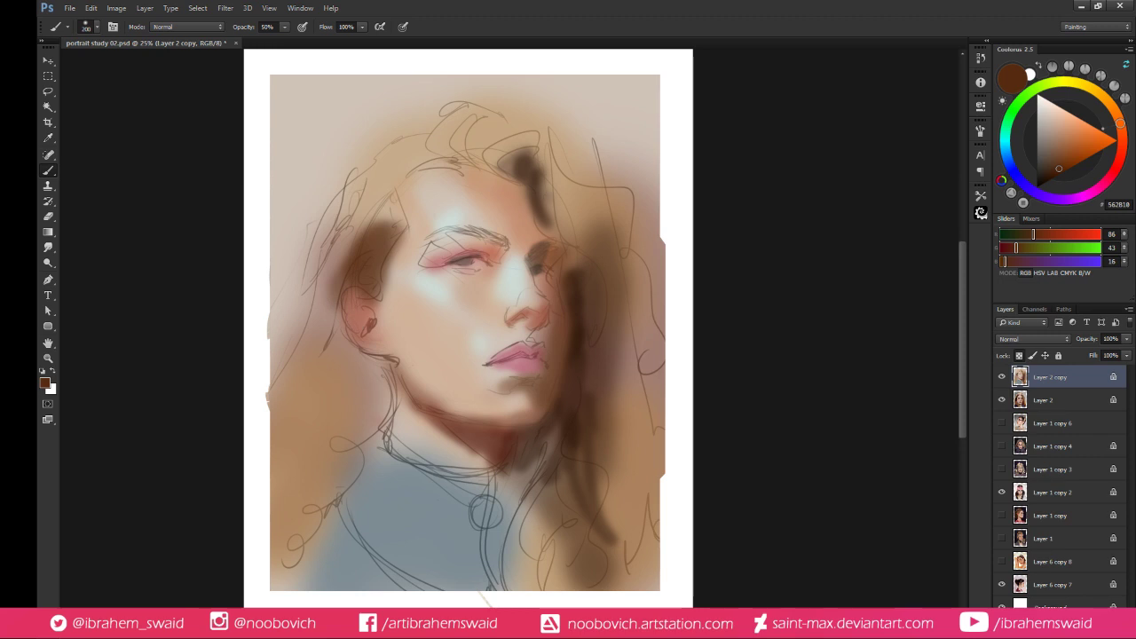
{"action": "mouse_move", "coordinate": [347, 367]}
{"action": "left_mouse_down"}
{"action": "mouse_move", "coordinate": [379, 414]}
{"action": "mouse_move", "coordinate": [364, 370]}
{"action": "mouse_move", "coordinate": [369, 449]}
{"action": "left_mouse_up"}
{"action": "left_click", "coordinate": [1046, 182]}
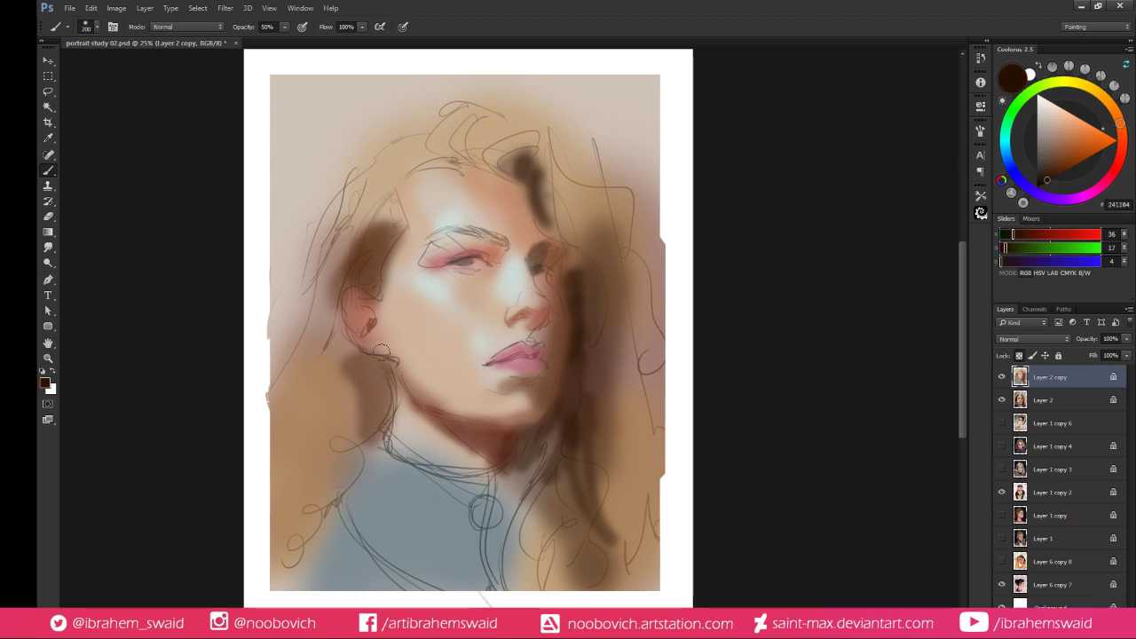
{"action": "left_click_drag", "start_coordinate": [373, 359], "coordinate": [391, 423]}
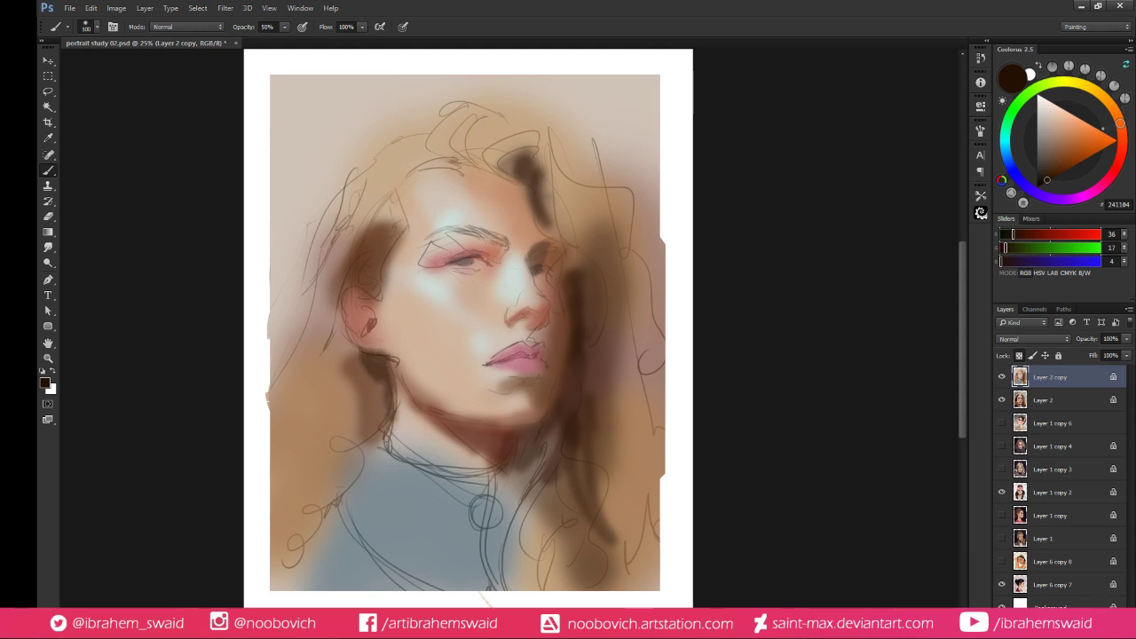
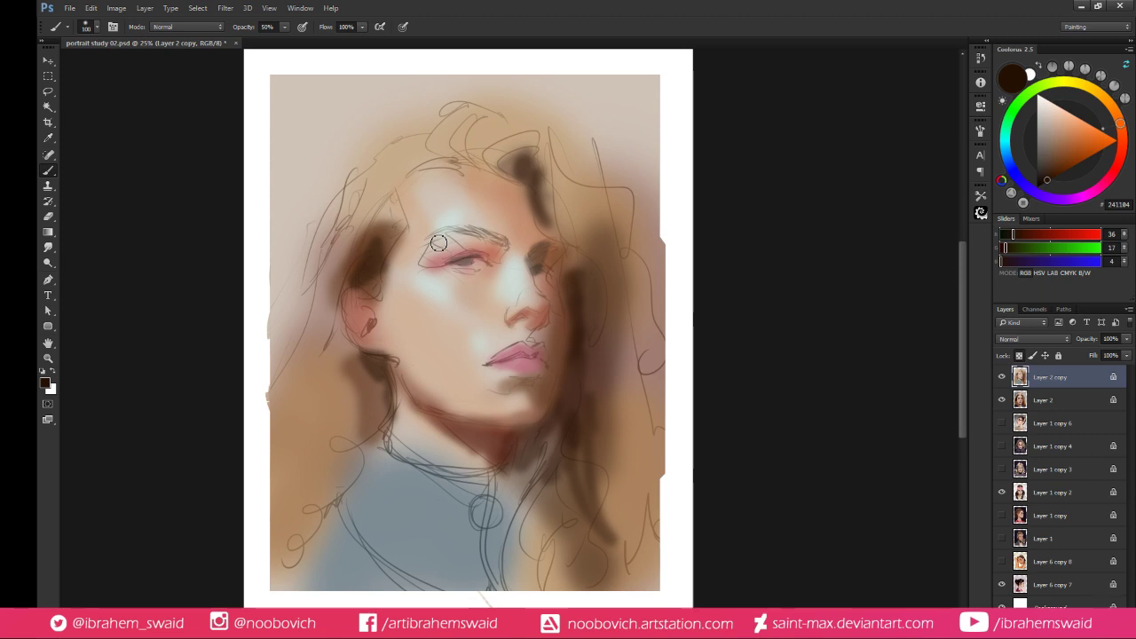
Darken the upper lip with deep red (650A0D) and the nostrils with a near-black red (240B0C), using a small brush
{"action": "left_click", "coordinate": [1065, 167]}
{"action": "left_click", "coordinate": [1114, 171]}
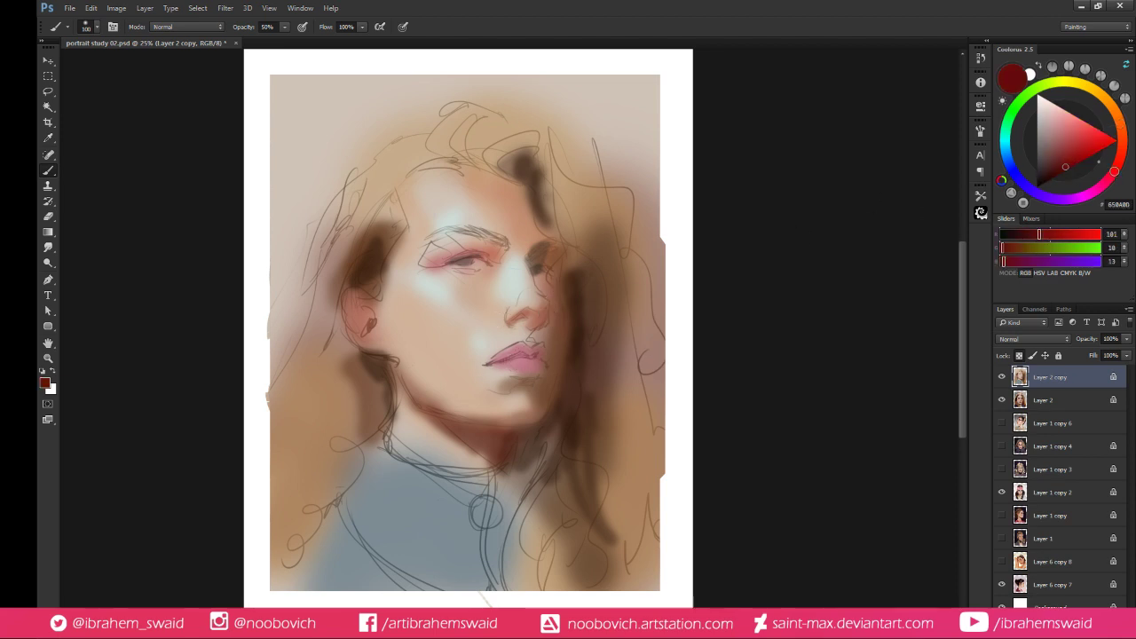
{"action": "key", "text": "["}
{"action": "key", "text": "["}
{"action": "key", "text": "["}
{"action": "key", "text": "["}
{"action": "left_click_drag", "start_coordinate": [497, 362], "coordinate": [520, 357]}
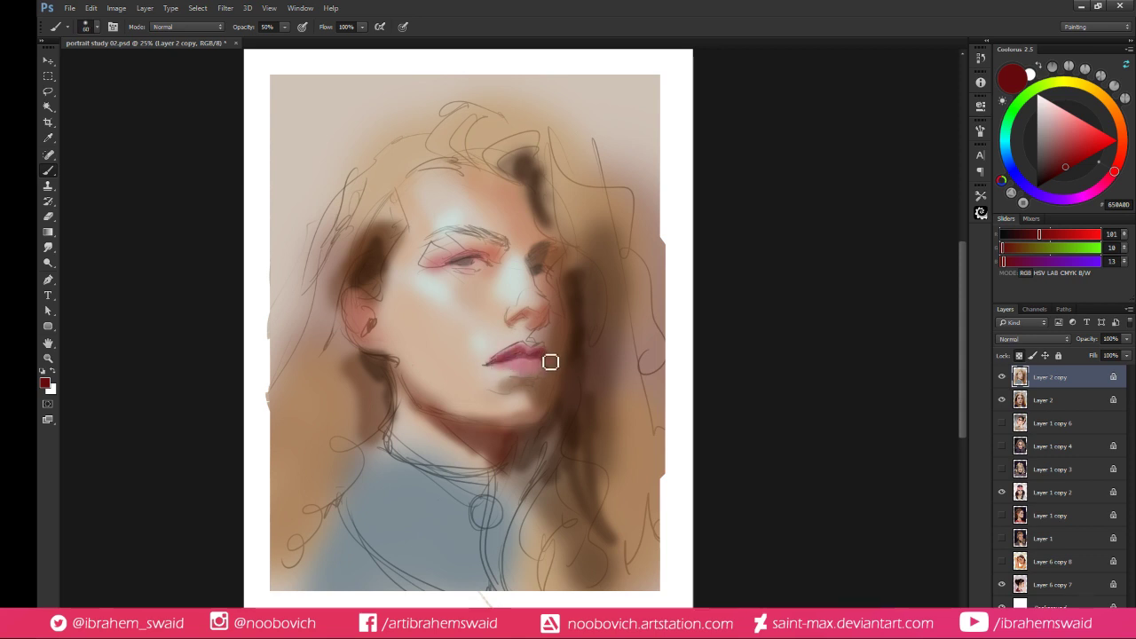
{"action": "left_click", "coordinate": [1045, 178]}
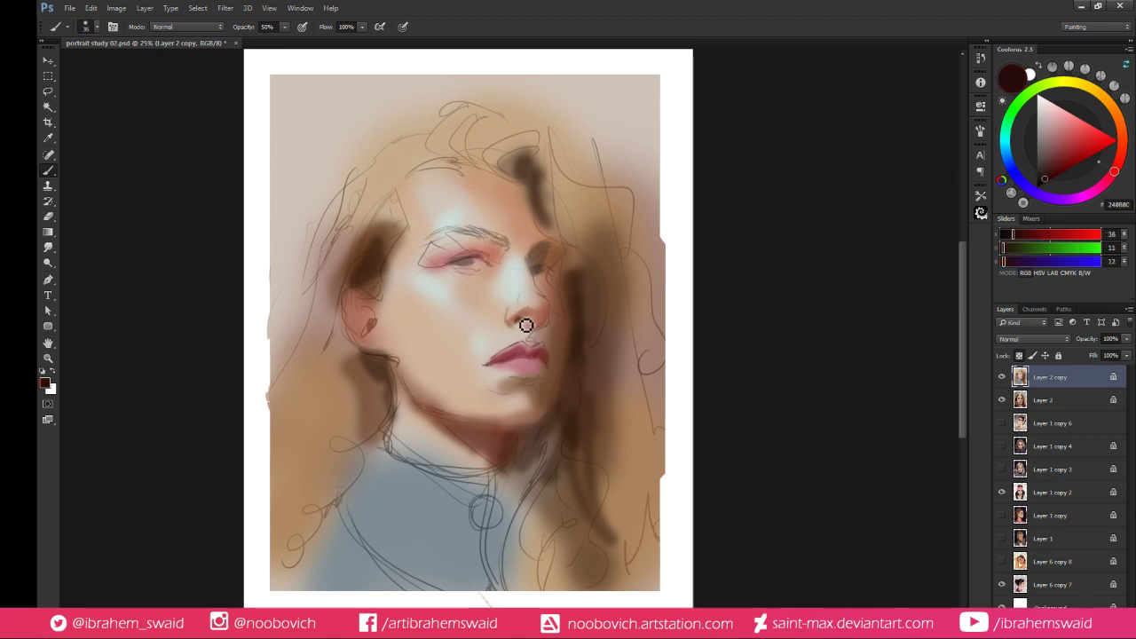
{"action": "left_click_drag", "start_coordinate": [524, 327], "coordinate": [536, 324]}
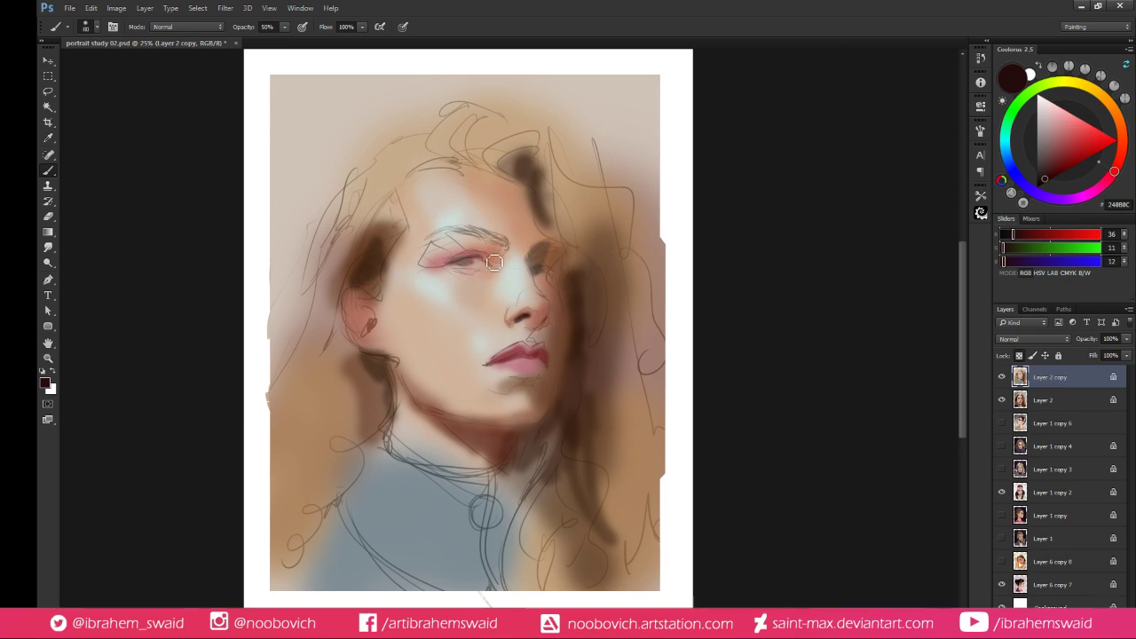
Redden the near eye's inner corner with deep red (7C0407) and cool the chin beside the mouth with blended slate blue (618996)
{"action": "left_click_drag", "start_coordinate": [1047, 180], "coordinate": [1075, 165]}
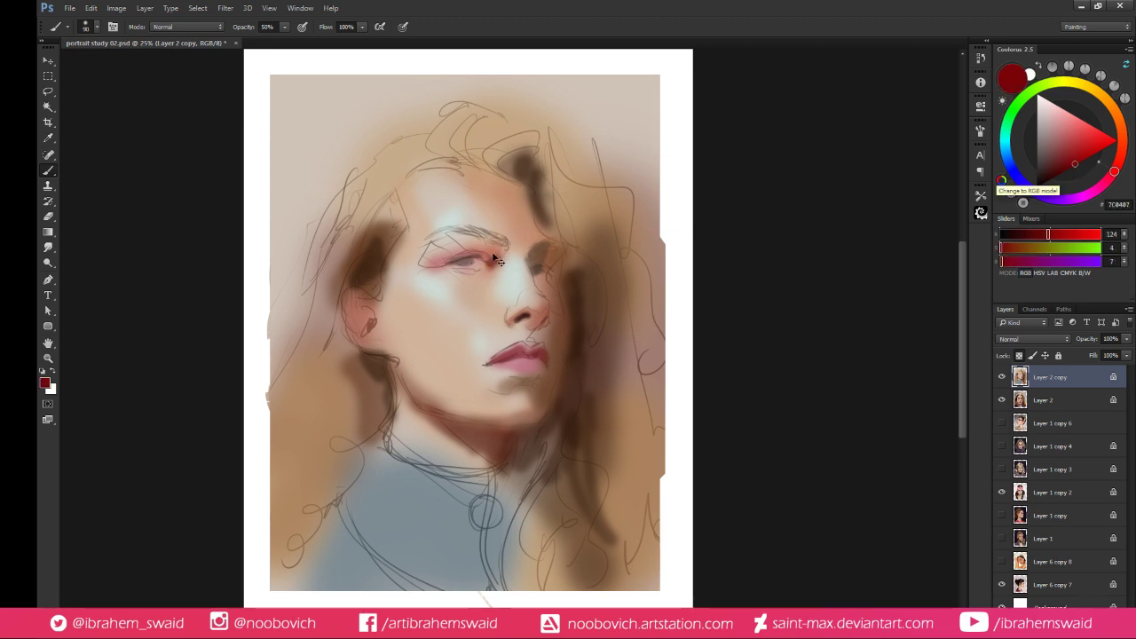
{"action": "left_click_drag", "start_coordinate": [505, 257], "coordinate": [491, 258]}
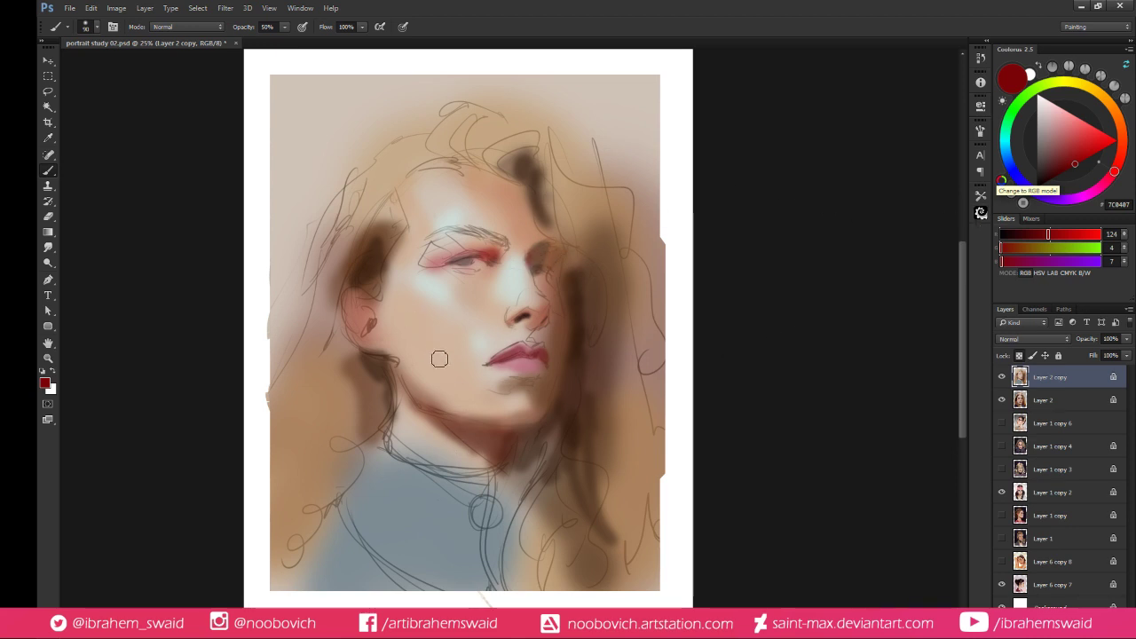
{"action": "left_click", "coordinate": [1054, 142]}
{"action": "left_click", "coordinate": [1006, 147]}
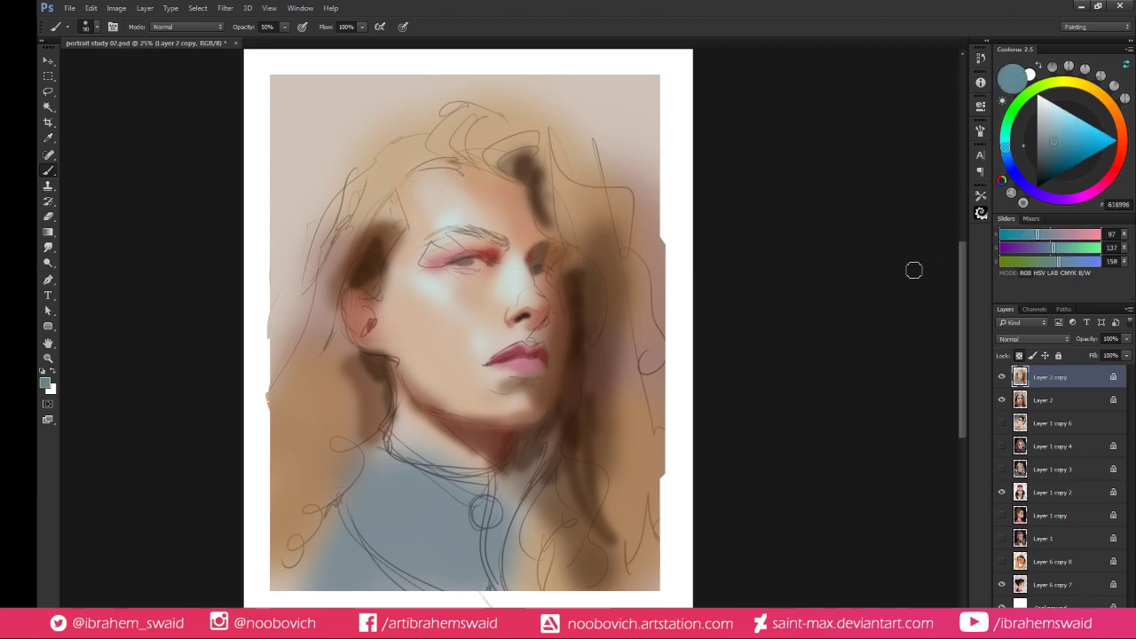
{"action": "key", "text": "]"}
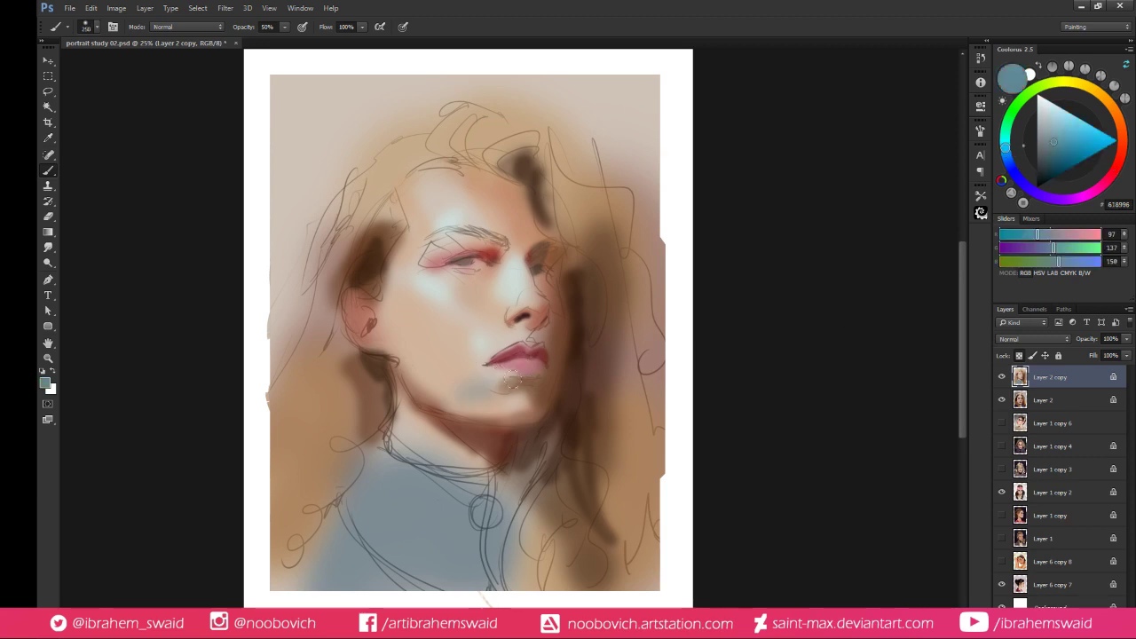
{"action": "left_click", "coordinate": [463, 378], "text": "alt"}
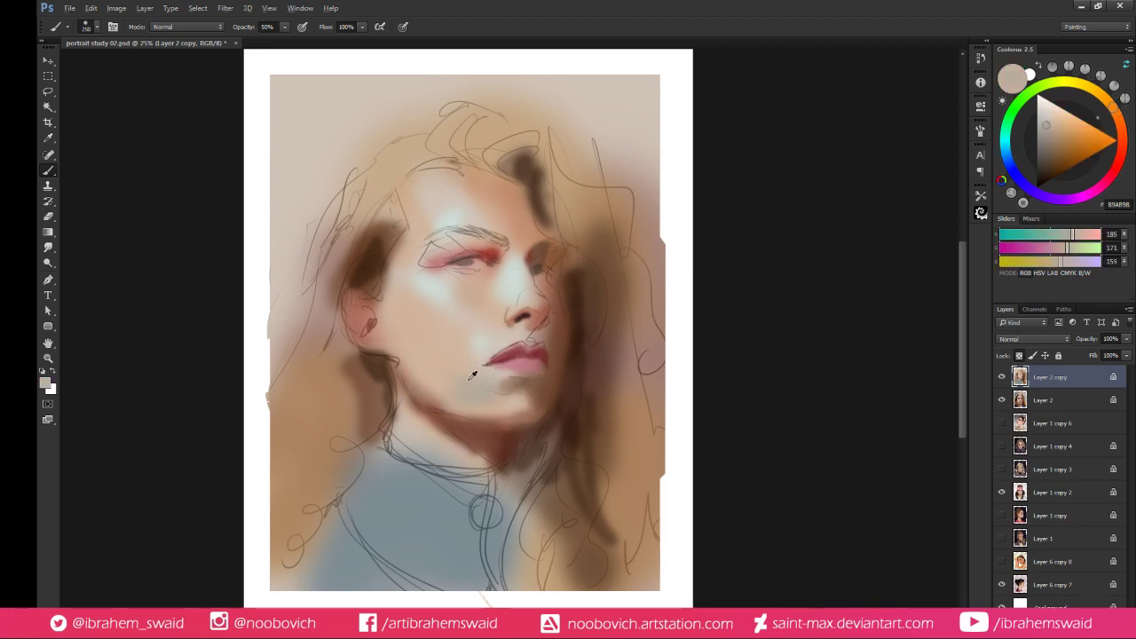
{"action": "left_click", "coordinate": [472, 376], "text": "alt"}
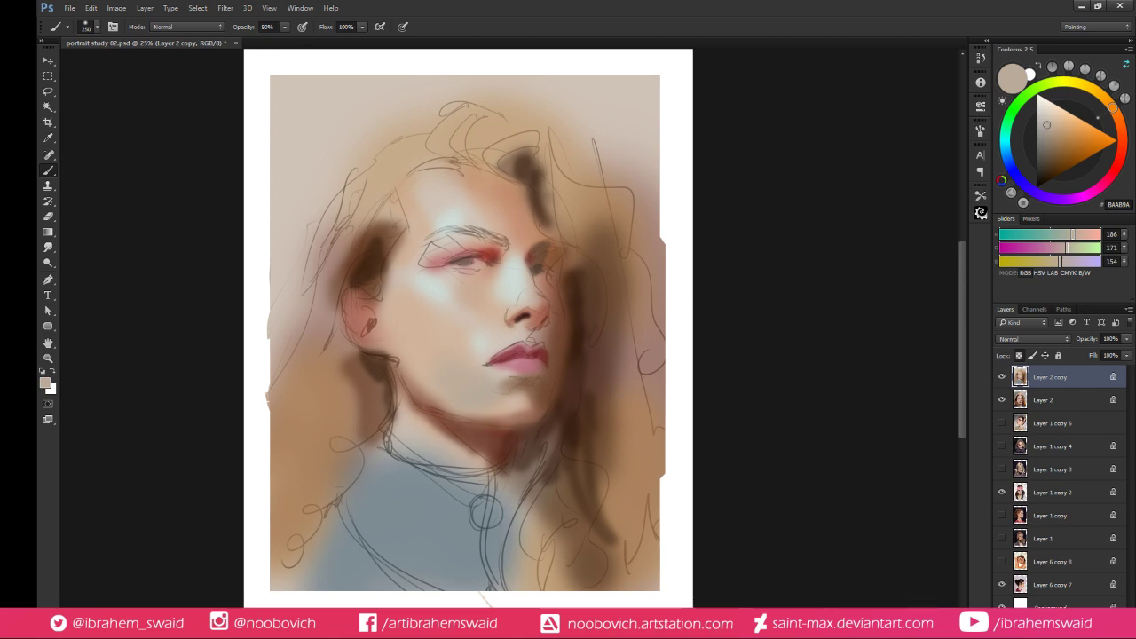
Refine the nose bridge and the area below the near eye with sampled skin tones and pale greys, using a smaller brush
{"action": "left_click", "coordinate": [506, 266], "text": "alt"}
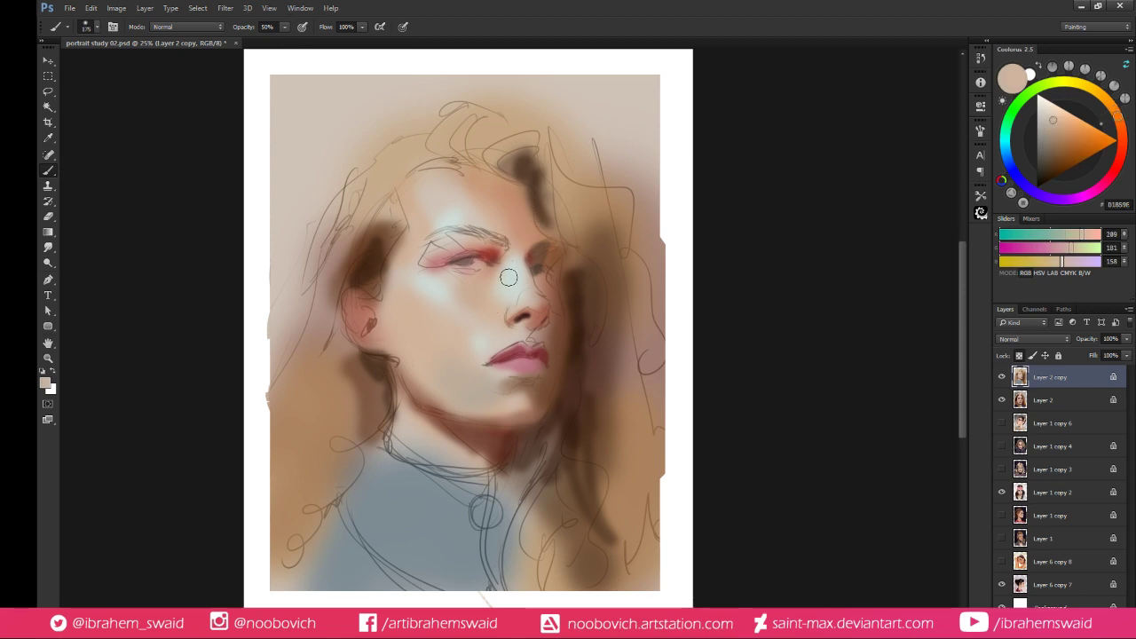
{"action": "key", "text": "["}
{"action": "key", "text": "["}
{"action": "key", "text": "["}
{"action": "left_click", "coordinate": [546, 304], "text": "alt"}
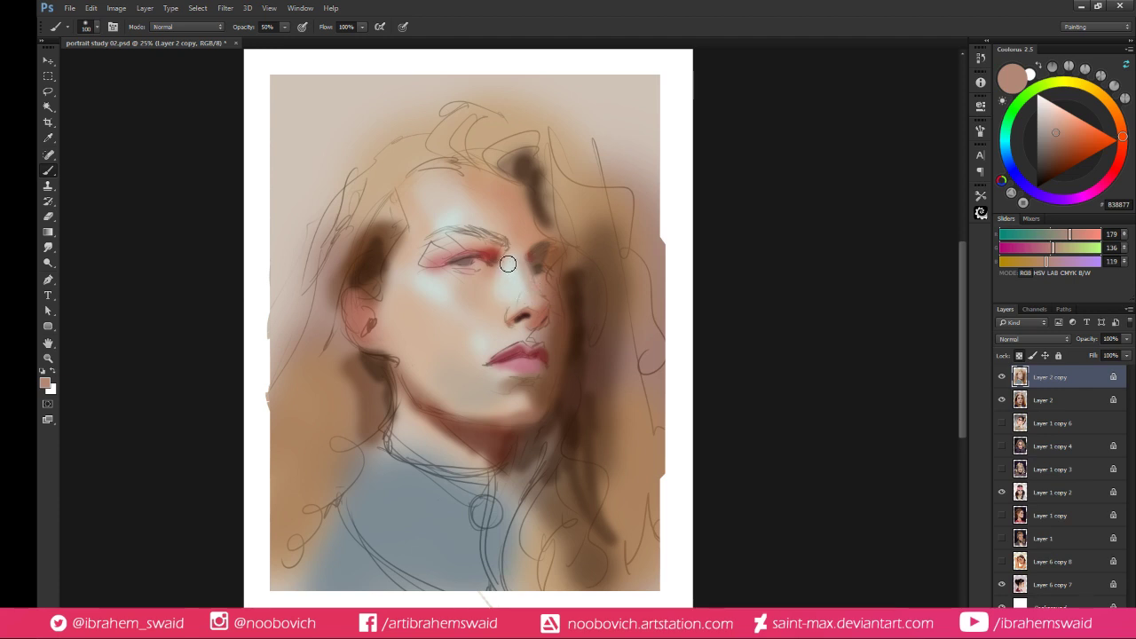
{"action": "left_click", "coordinate": [515, 293], "text": "alt"}
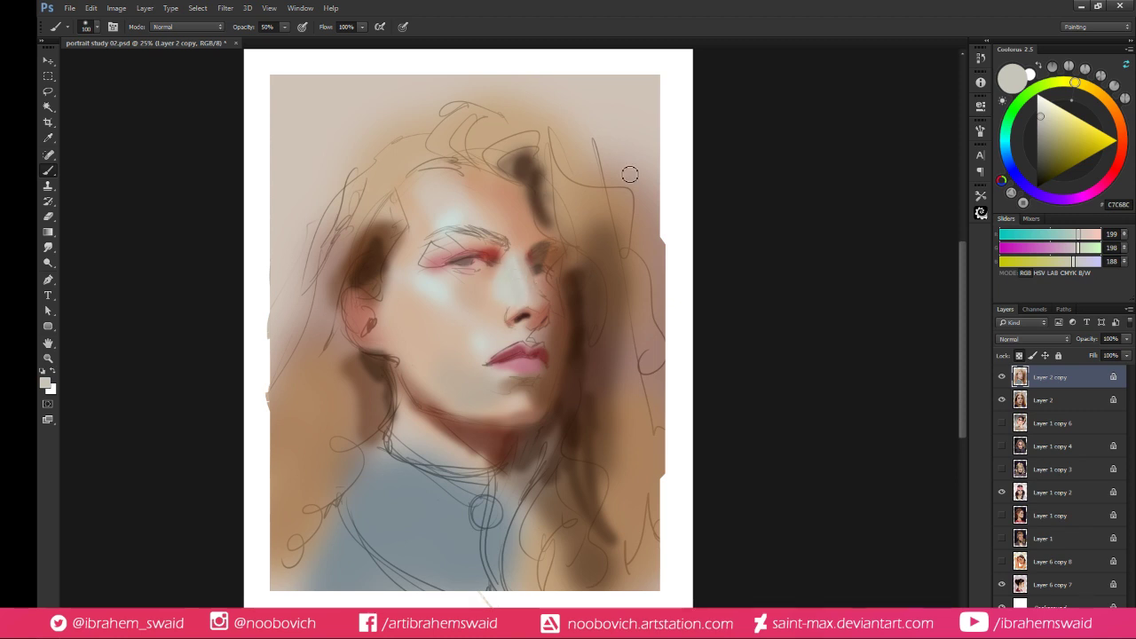
{"action": "left_click", "coordinate": [445, 294], "text": "alt"}
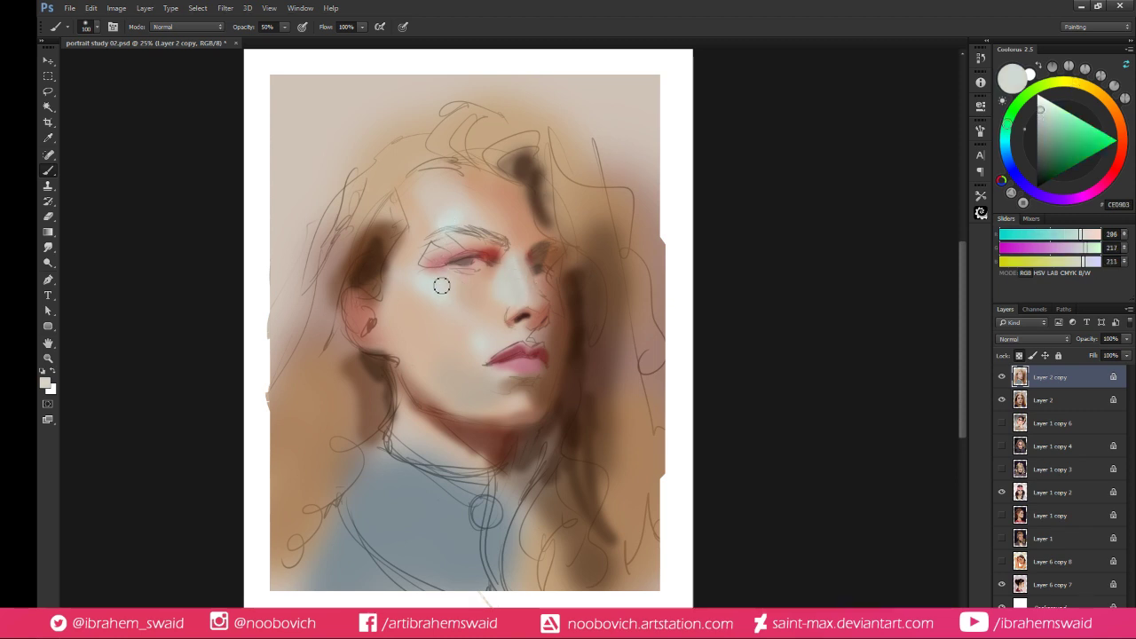
{"action": "left_click", "coordinate": [498, 295], "text": "alt"}
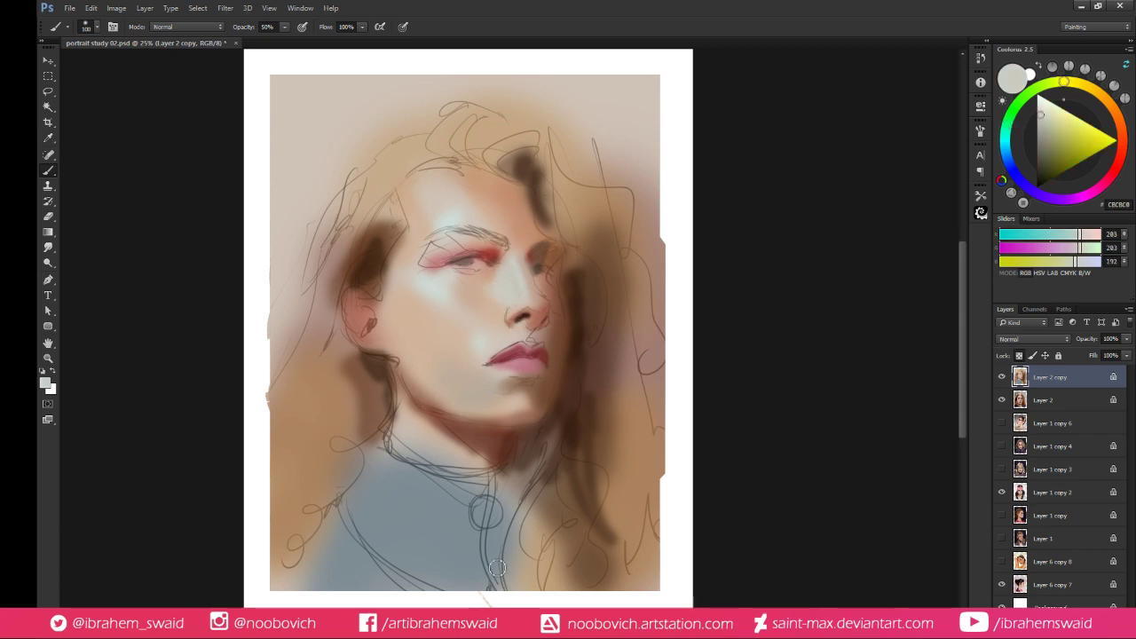
Warm the shadowed side of the forehead and the chin with reddish orange (AE492F)
{"action": "left_click", "coordinate": [498, 184], "text": "alt"}
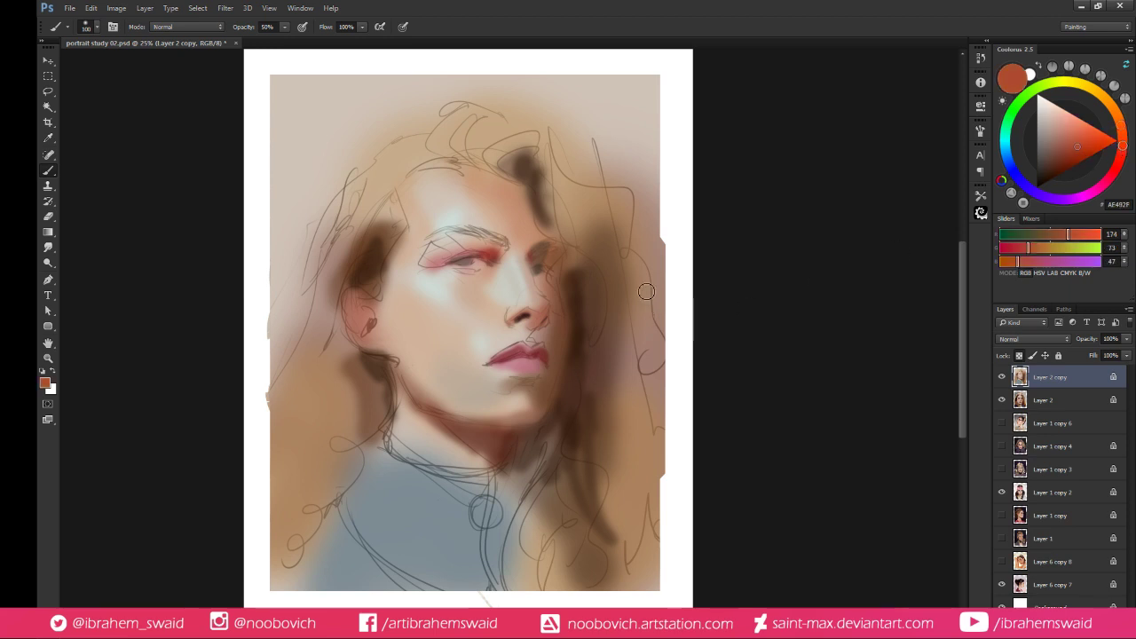
{"action": "mouse_move", "coordinate": [484, 177]}
{"action": "left_mouse_down"}
{"action": "mouse_move", "coordinate": [550, 257]}
{"action": "mouse_move", "coordinate": [513, 160]}
{"action": "mouse_move", "coordinate": [519, 197]}
{"action": "left_mouse_up"}
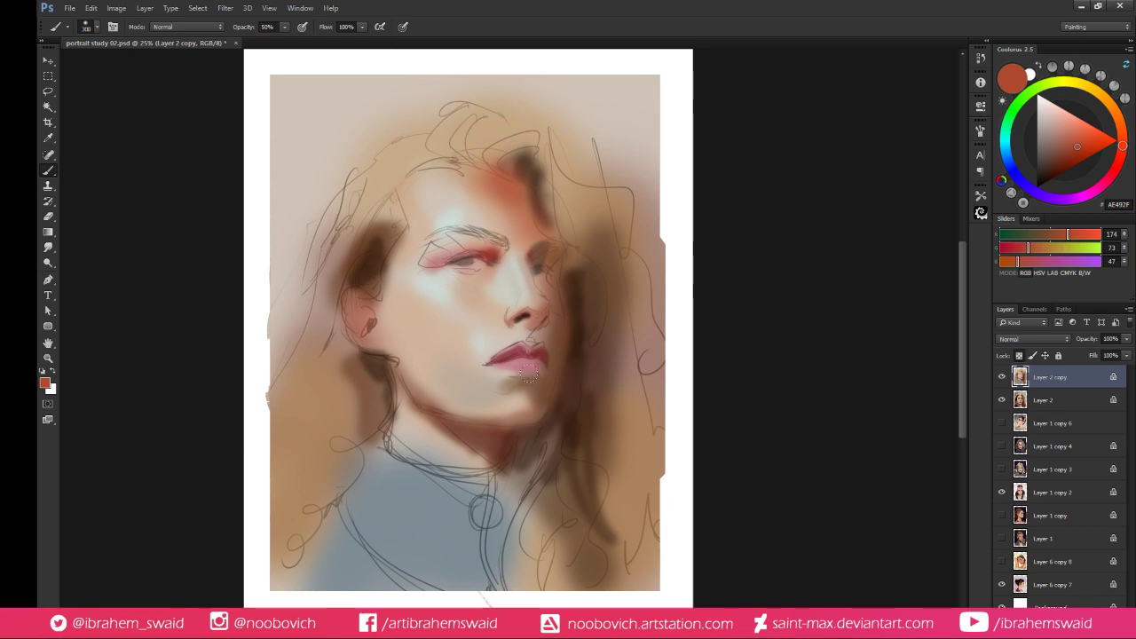
{"action": "left_click_drag", "start_coordinate": [525, 406], "coordinate": [538, 403]}
Model the side of the nose above the nostril with sampled skin tones and muted reddish brown (AE725F)
{"action": "left_click", "coordinate": [584, 333], "text": "alt"}
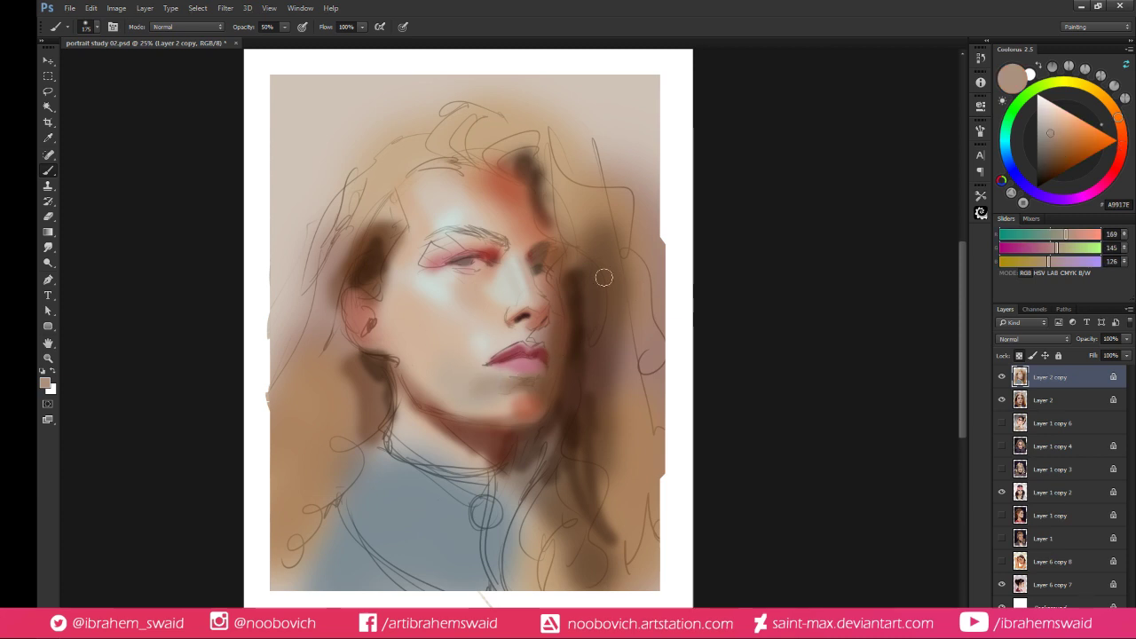
{"action": "left_click", "coordinate": [488, 302], "text": "alt"}
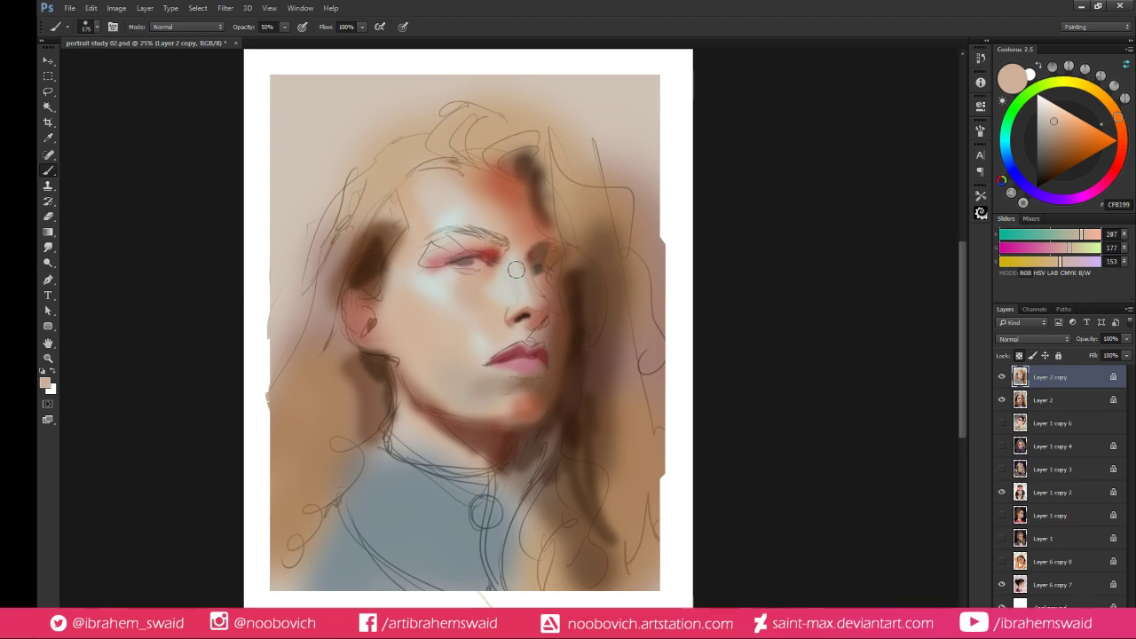
{"action": "left_click", "coordinate": [537, 318], "text": "alt"}
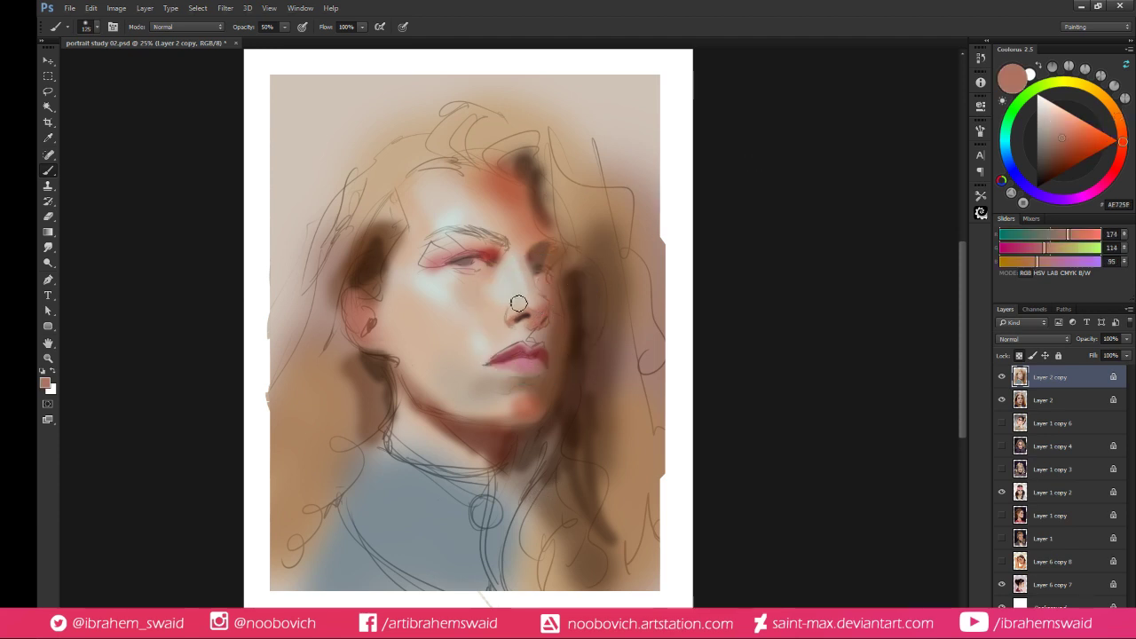
{"action": "left_click_drag", "start_coordinate": [519, 303], "coordinate": [520, 302]}
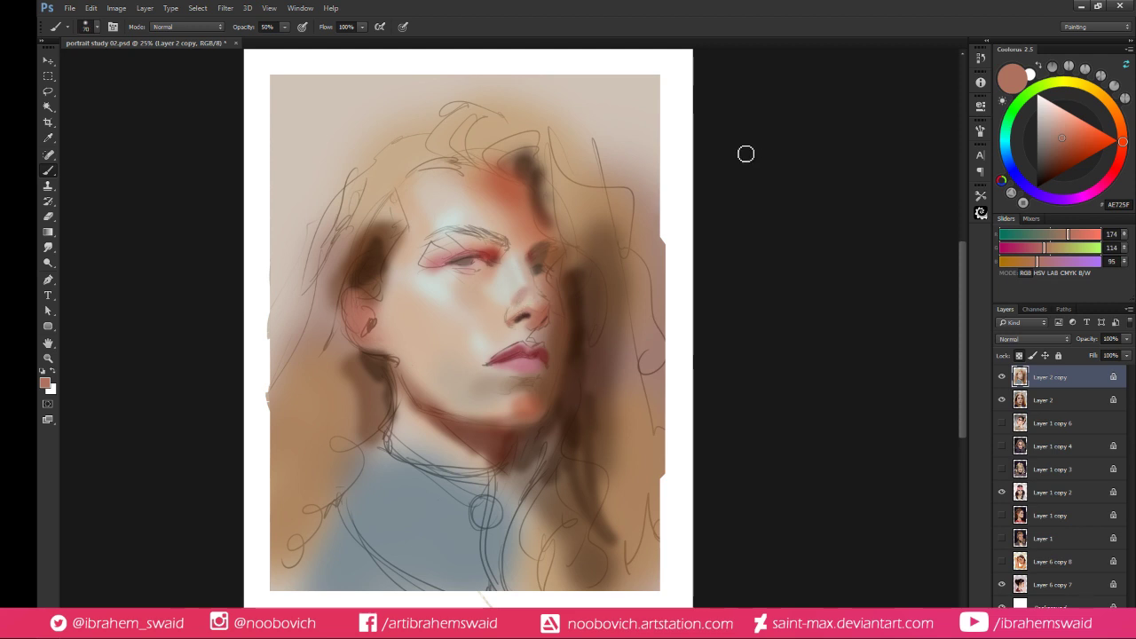
Fill in the near eyebrow and darken the hair along the hairline with dark brown (594334)
{"action": "left_click", "coordinate": [539, 268], "text": "alt"}
{"action": "mouse_move", "coordinate": [479, 227]}
{"action": "left_mouse_down"}
{"action": "mouse_move", "coordinate": [499, 245]}
{"action": "mouse_move", "coordinate": [465, 238]}
{"action": "mouse_move", "coordinate": [505, 249]}
{"action": "left_mouse_up"}
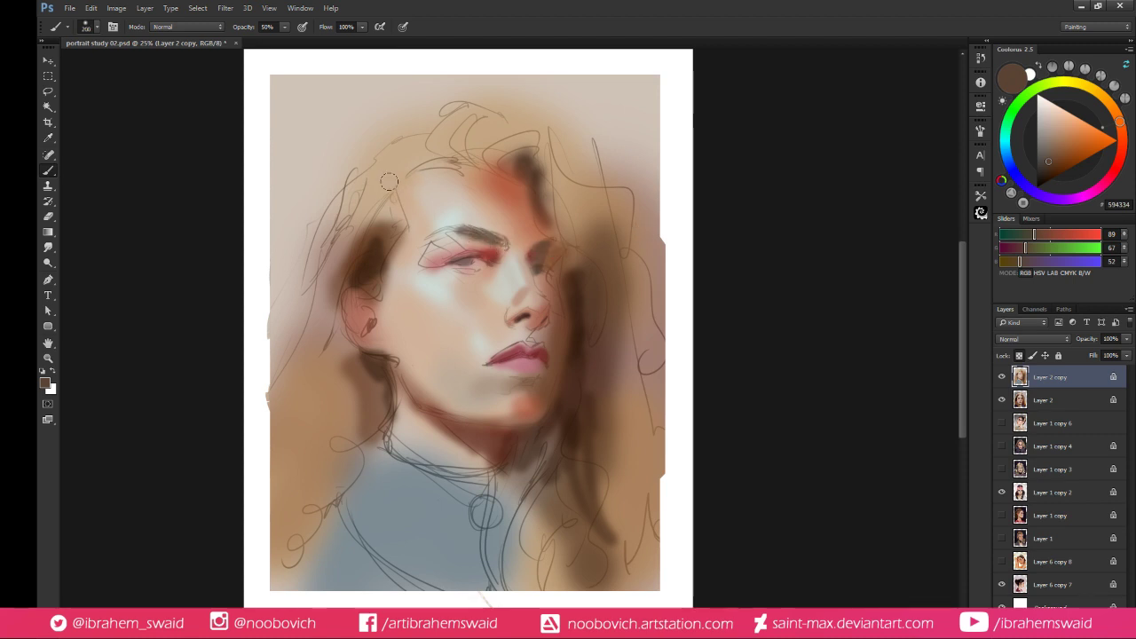
{"action": "mouse_move", "coordinate": [389, 181]}
{"action": "left_mouse_down"}
{"action": "mouse_move", "coordinate": [346, 222]}
{"action": "mouse_move", "coordinate": [413, 147]}
{"action": "mouse_move", "coordinate": [506, 151]}
{"action": "left_mouse_up"}
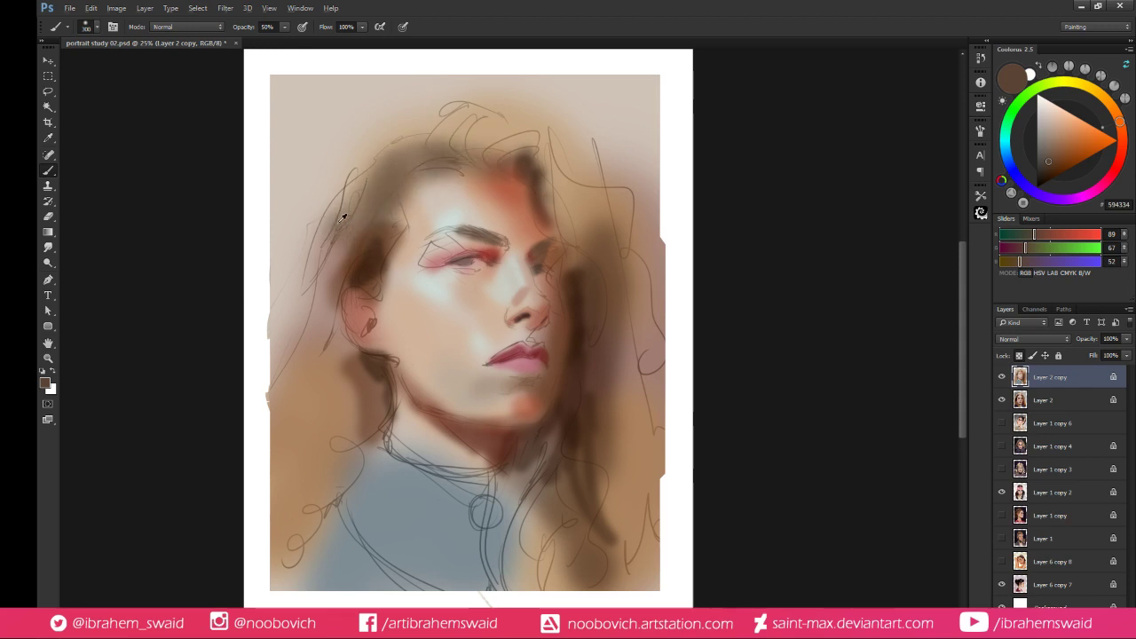
Tone the hair above the forehead with a muted beige sampled from the canvas, using a large soft brush
{"action": "left_click", "coordinate": [372, 124], "text": "alt"}
{"action": "mouse_move", "coordinate": [431, 142]}
{"action": "left_mouse_down"}
{"action": "mouse_move", "coordinate": [525, 128]}
{"action": "mouse_move", "coordinate": [572, 187]}
{"action": "left_mouse_up"}
{"action": "left_click", "coordinate": [412, 165], "text": "alt"}
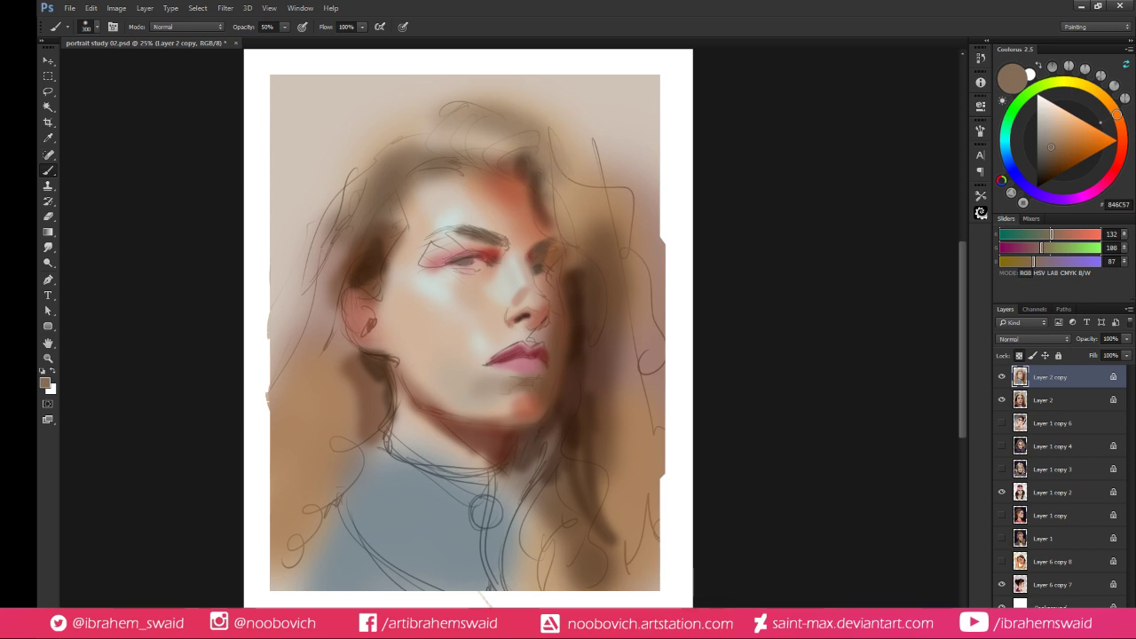
Shade the near shoulder and lower part of the blue garment with dark violet (261939)
{"action": "left_click", "coordinate": [386, 363], "text": "alt"}
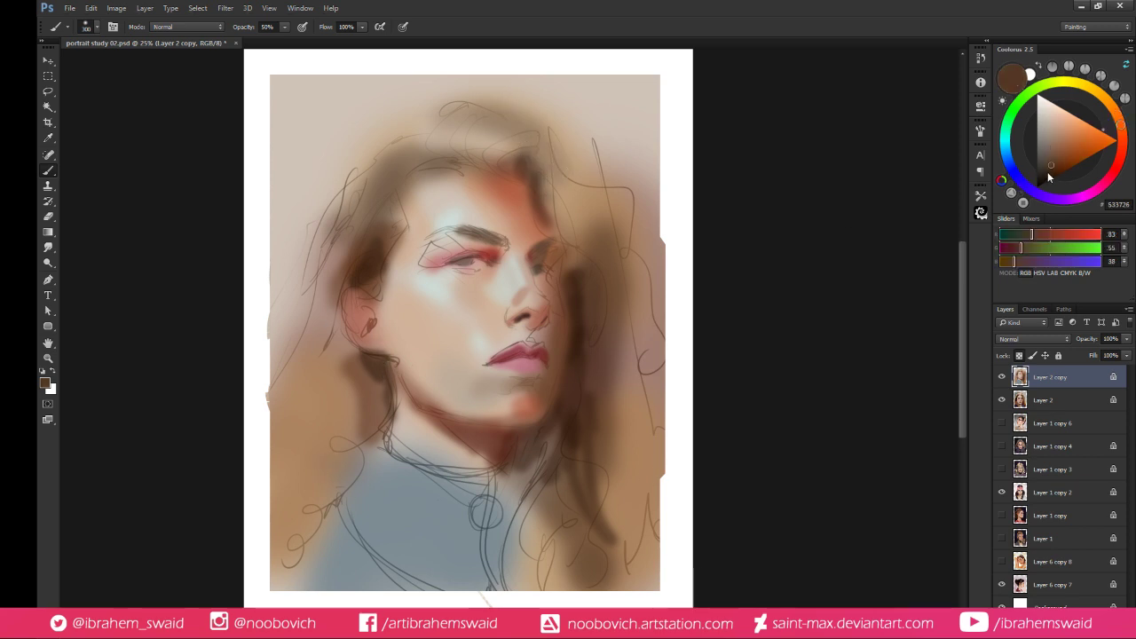
{"action": "mouse_move", "coordinate": [377, 501]}
{"action": "left_mouse_down"}
{"action": "mouse_move", "coordinate": [373, 524]}
{"action": "mouse_move", "coordinate": [368, 462]}
{"action": "mouse_move", "coordinate": [319, 559]}
{"action": "mouse_move", "coordinate": [369, 550]}
{"action": "mouse_move", "coordinate": [436, 575]}
{"action": "left_mouse_up"}
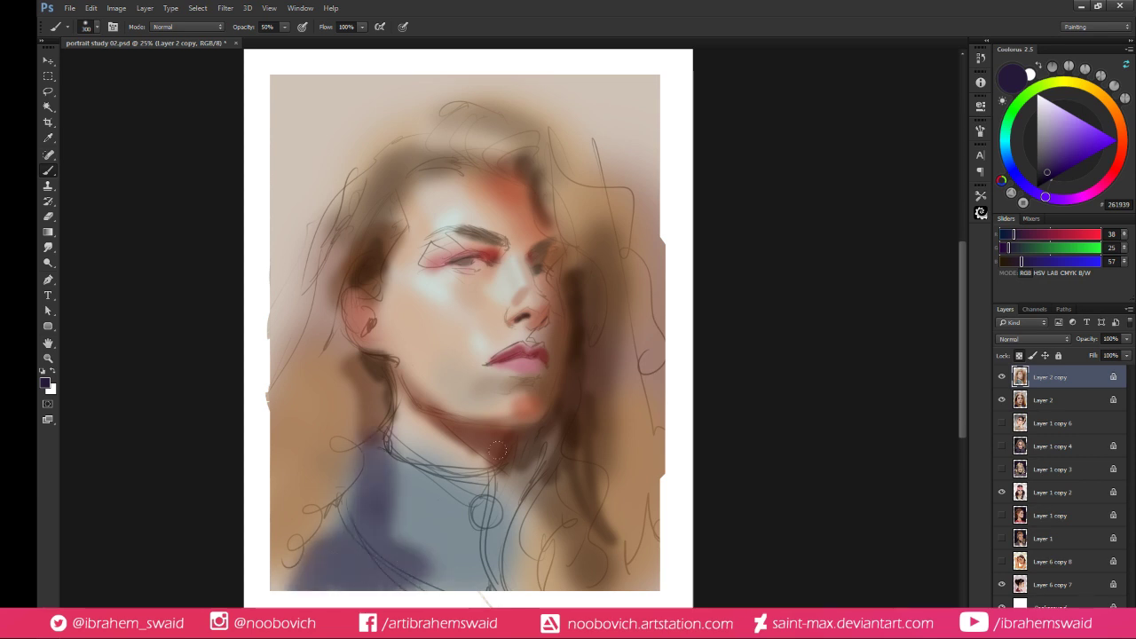
Paint very dark brown (2C1A10) shadows below the lower lip, above the upper lip and along the chin's far edge with a small brush
{"action": "key", "text": "bracketleft"}
{"action": "left_click", "coordinate": [542, 371], "text": "alt"}
{"action": "left_click", "coordinate": [1046, 178]}
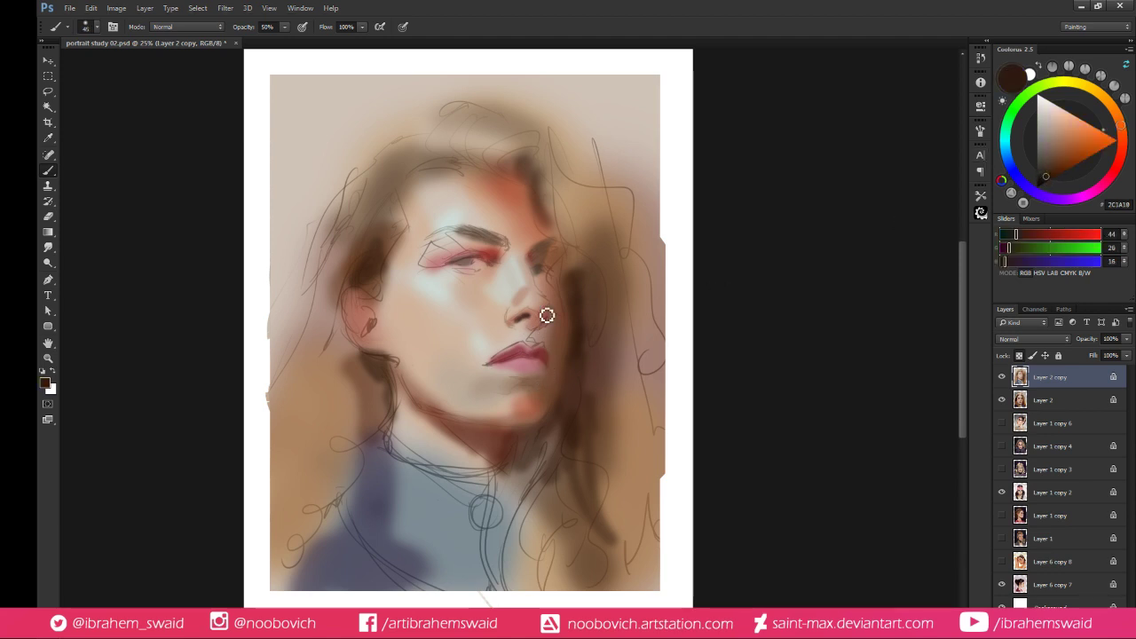
{"action": "left_click_drag", "start_coordinate": [528, 391], "coordinate": [543, 385]}
{"action": "mouse_move", "coordinate": [557, 339]}
{"action": "left_mouse_down"}
{"action": "mouse_move", "coordinate": [536, 335]}
{"action": "mouse_move", "coordinate": [543, 330]}
{"action": "mouse_move", "coordinate": [552, 355]}
{"action": "left_mouse_up"}
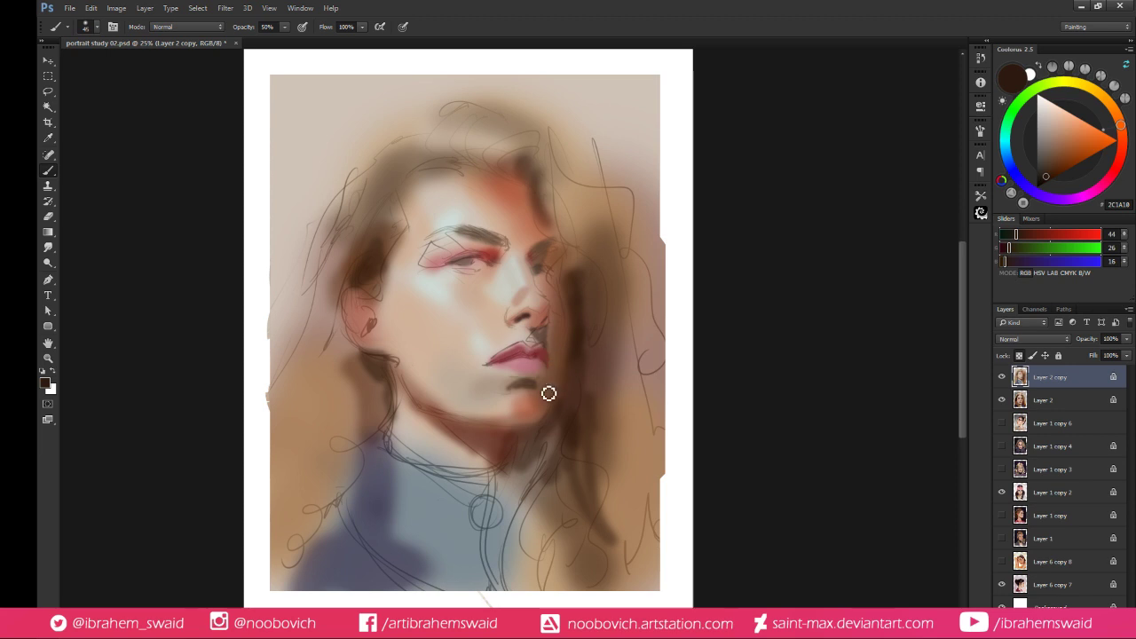
{"action": "mouse_move", "coordinate": [548, 394]}
{"action": "left_mouse_down"}
{"action": "mouse_move", "coordinate": [543, 406]}
{"action": "mouse_move", "coordinate": [535, 394]}
{"action": "mouse_move", "coordinate": [549, 412]}
{"action": "left_mouse_up"}
Add a pale grey highlight (C8CAC0) on the far cheek and touch up the area beside the nose with sampled browns
{"action": "left_click", "coordinate": [528, 279], "text": "alt"}
{"action": "mouse_move", "coordinate": [556, 294]}
{"action": "left_mouse_down"}
{"action": "mouse_move", "coordinate": [545, 292]}
{"action": "mouse_move", "coordinate": [567, 310]}
{"action": "mouse_move", "coordinate": [555, 310]}
{"action": "mouse_move", "coordinate": [571, 308]}
{"action": "left_mouse_up"}
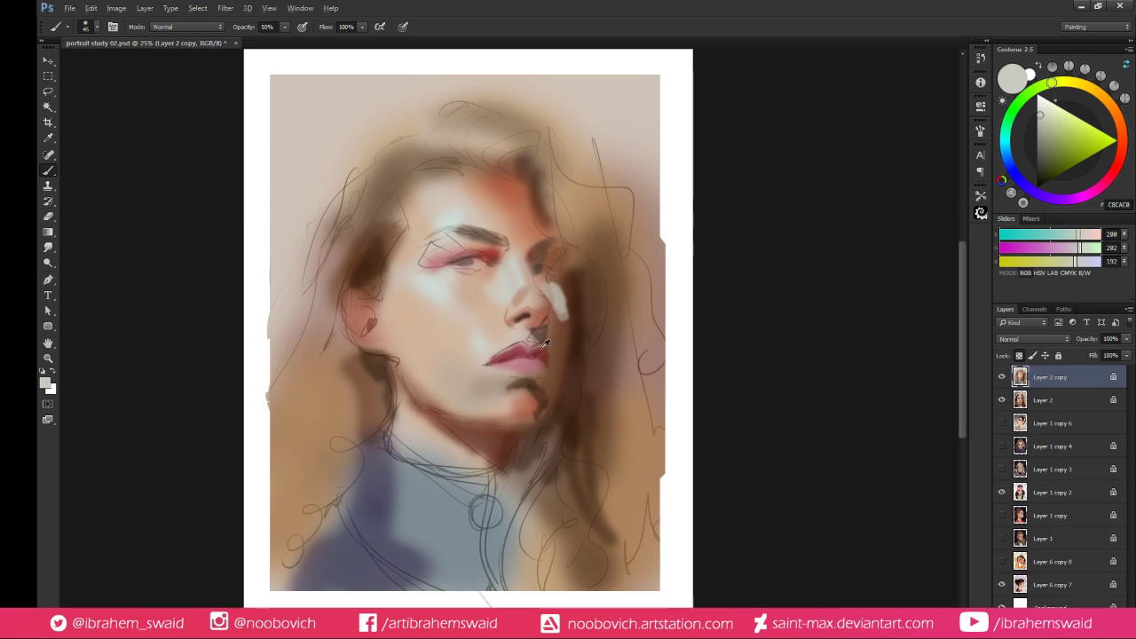
{"action": "left_click", "coordinate": [537, 327], "text": "alt"}
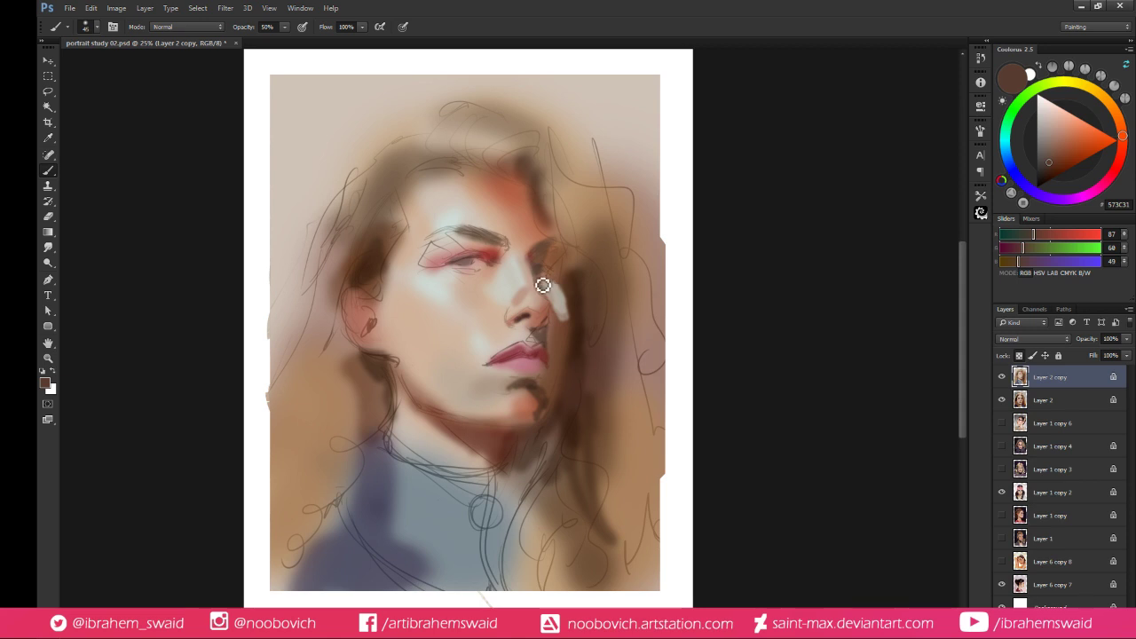
{"action": "left_click", "coordinate": [547, 297], "text": "alt"}
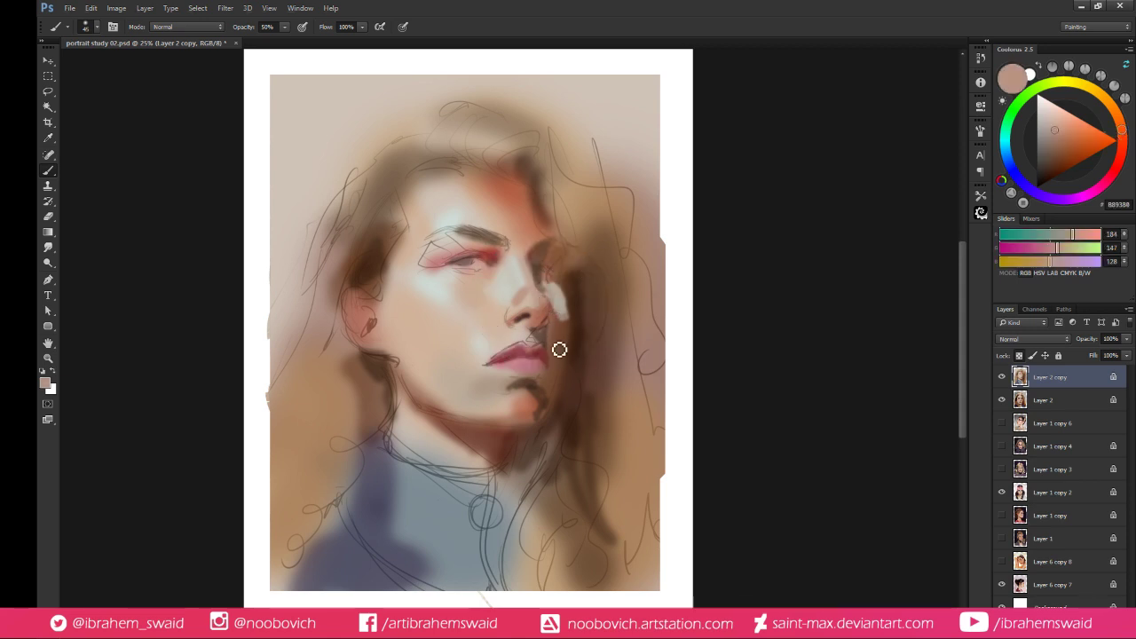
Soften the near end of the shadow below the lower lip with sampled skin tones, using a brush size of 90
{"action": "left_click", "coordinate": [517, 390], "text": "alt"}
{"action": "key", "text": "bracketright"}
{"action": "key", "text": "bracketright"}
{"action": "key", "text": "bracketright"}
{"action": "key", "text": "bracketright"}
{"action": "key", "text": "bracketright"}
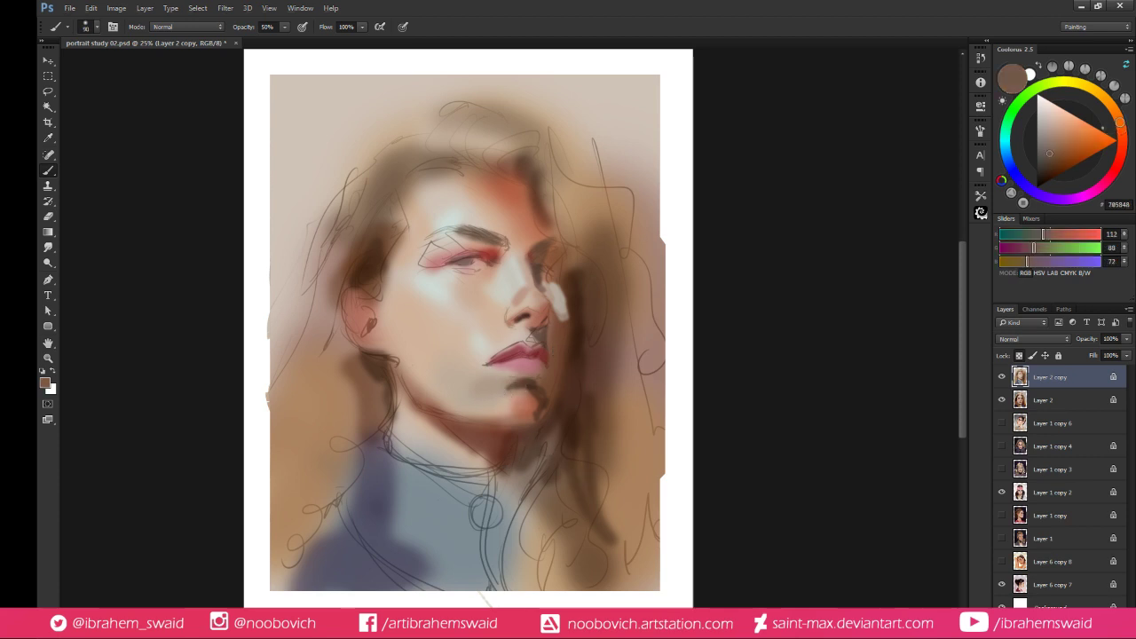
{"action": "left_click", "coordinate": [515, 392], "text": "alt"}
{"action": "left_click", "coordinate": [523, 398], "text": "alt"}
{"action": "left_click_drag", "start_coordinate": [504, 394], "coordinate": [526, 389]}
Blend the dark shadow between the lower lip and the chin's far edge with sampled reddish and dark browns
{"action": "left_click", "coordinate": [527, 384], "text": "alt"}
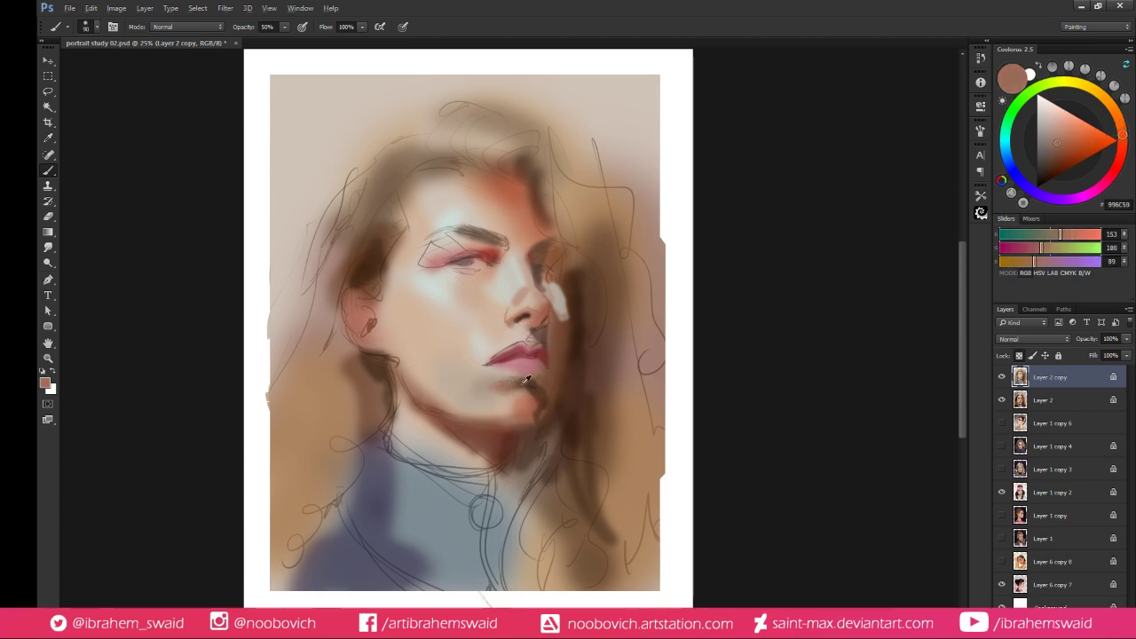
{"action": "left_click", "coordinate": [540, 380], "text": "alt"}
{"action": "left_click", "coordinate": [521, 383], "text": "alt"}
{"action": "left_click", "coordinate": [535, 386], "text": "alt"}
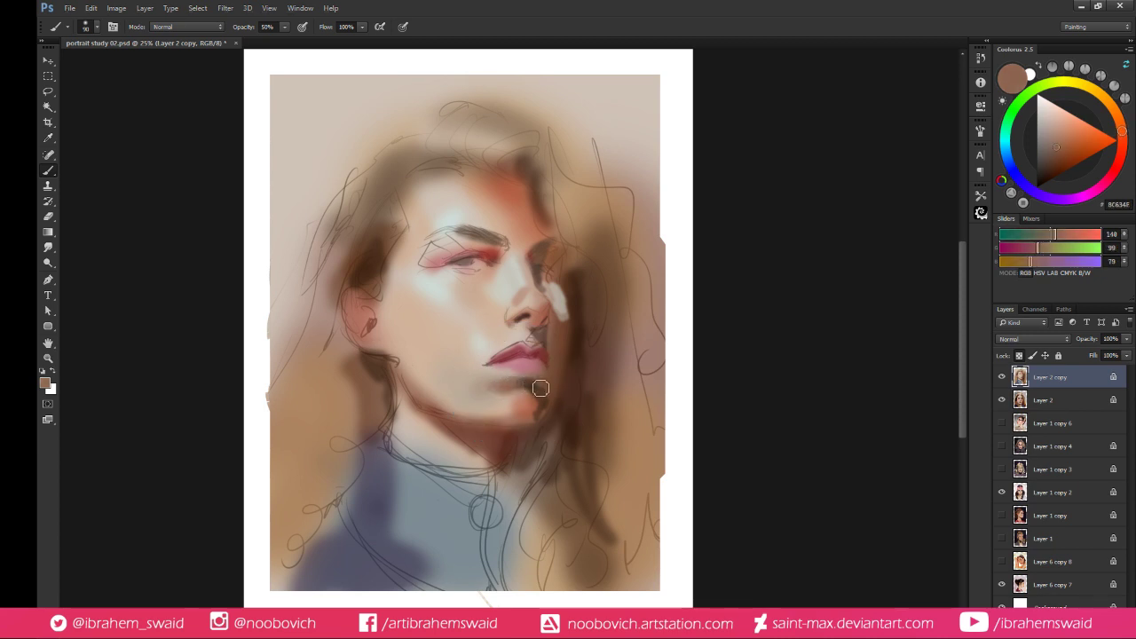
{"action": "left_click", "coordinate": [531, 385], "text": "alt"}
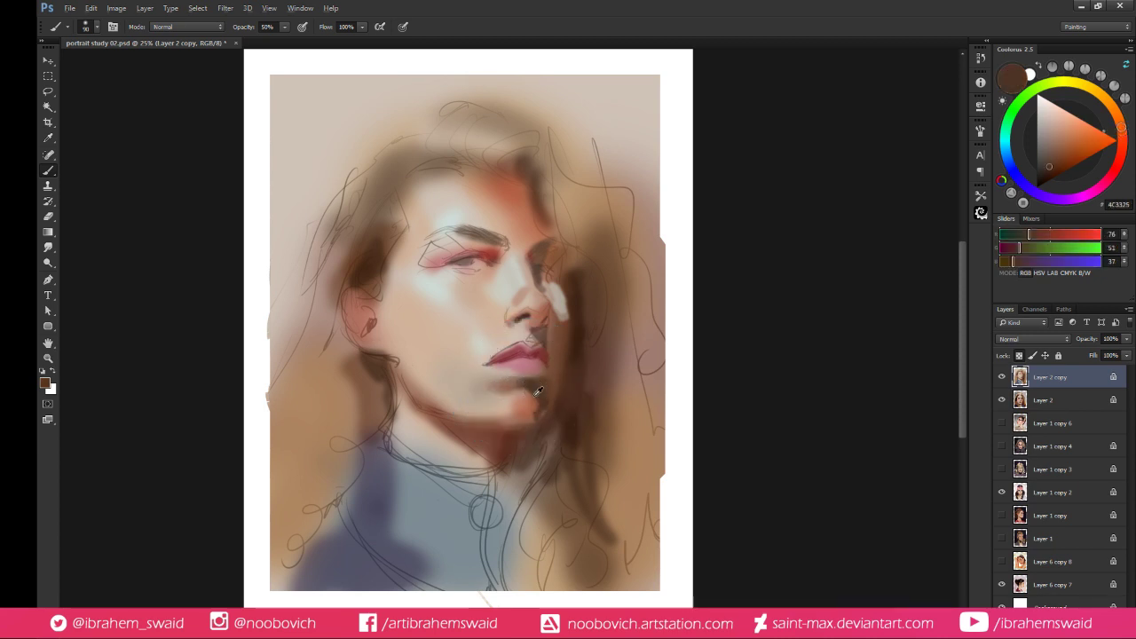
{"action": "left_click", "coordinate": [533, 397], "text": "alt"}
{"action": "left_click", "coordinate": [543, 388], "text": "alt"}
{"action": "left_click", "coordinate": [536, 335], "text": "alt"}
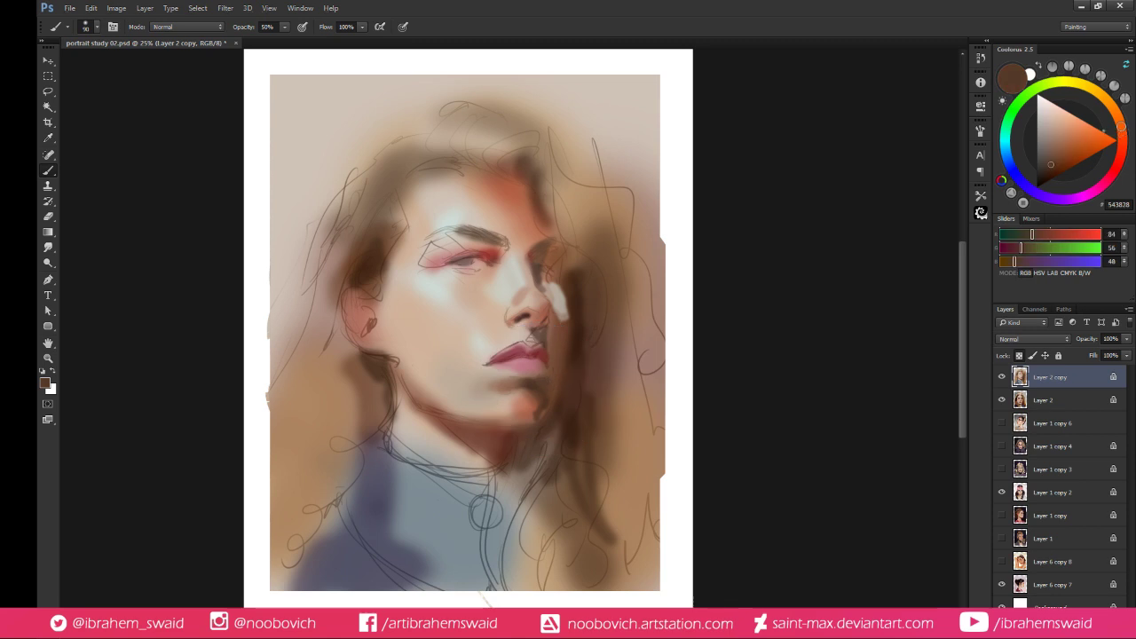
{"action": "left_click", "coordinate": [535, 310], "text": "alt"}
{"action": "left_click", "coordinate": [522, 283], "text": "alt"}
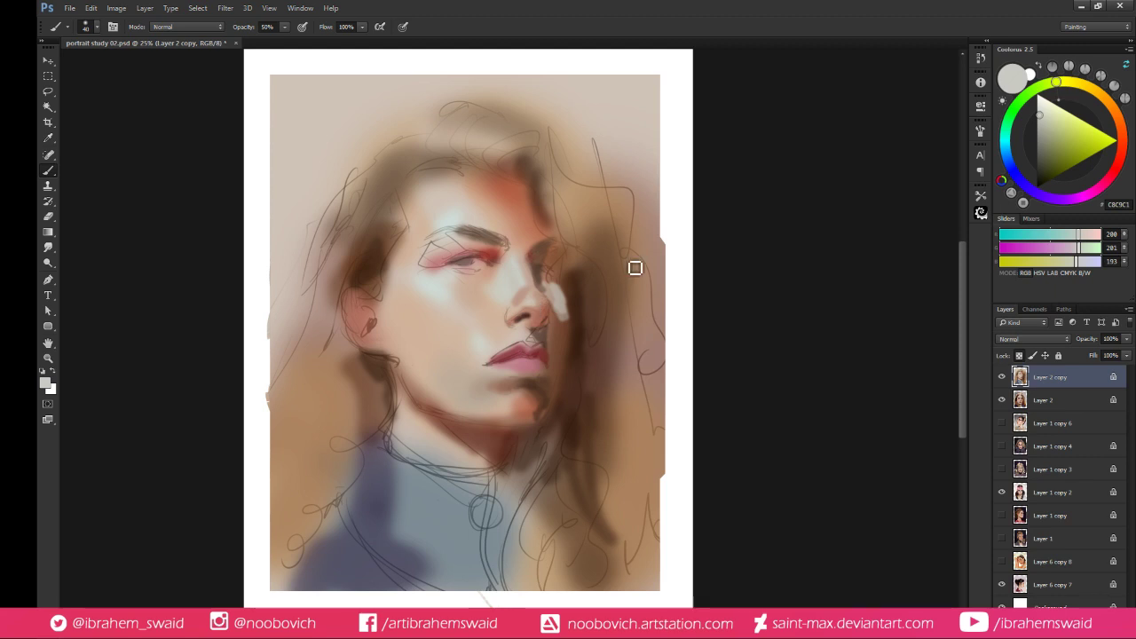
Strengthen the contrast and colour of the painted portrait layer, ease the adjustment back slightly, and save the document
{"action": "key", "text": "i"}
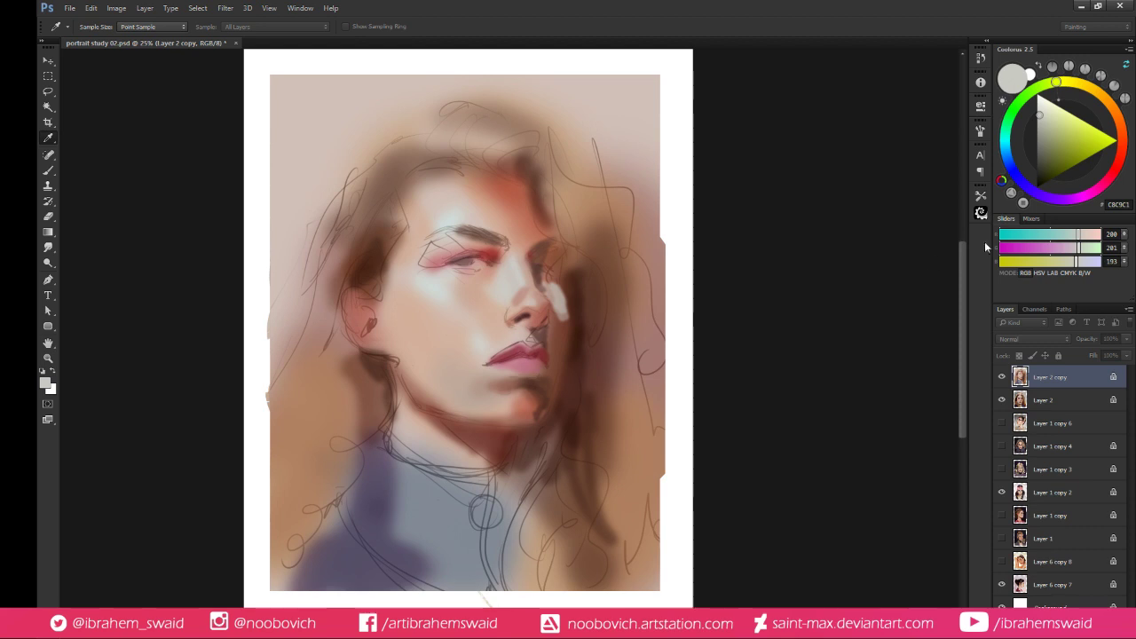
{"action": "key", "text": "b"}
{"action": "key", "text": "i"}
{"action": "key", "text": "ctrl+shift+alt+e"}
{"action": "left_click_drag", "start_coordinate": [982, 362], "coordinate": [946, 368]}
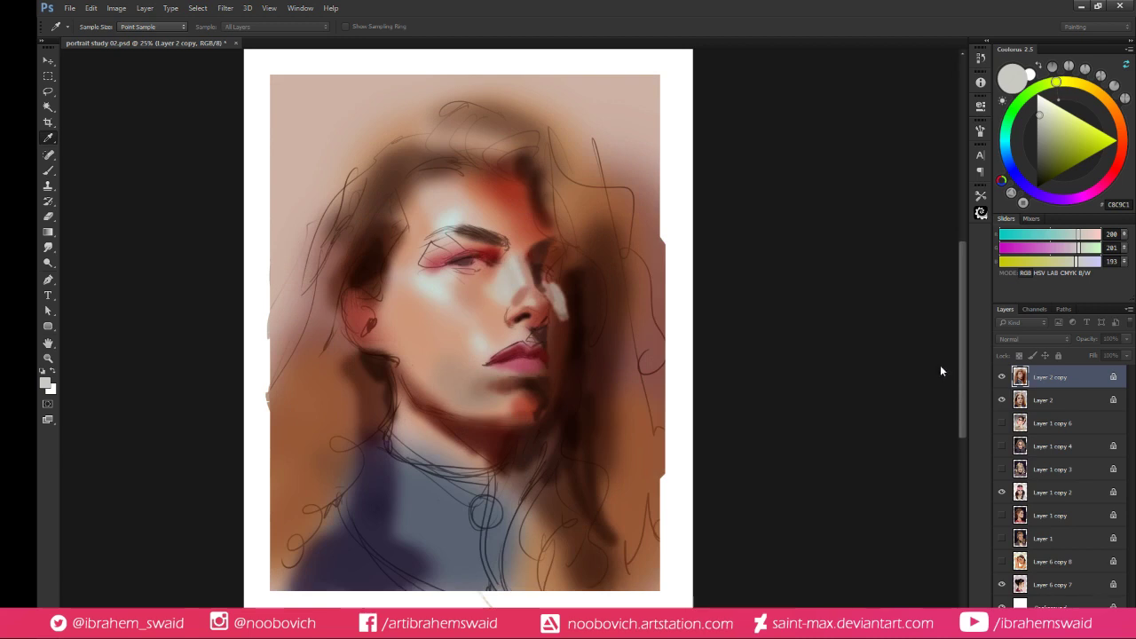
{"action": "key", "text": "ctrl+z"}
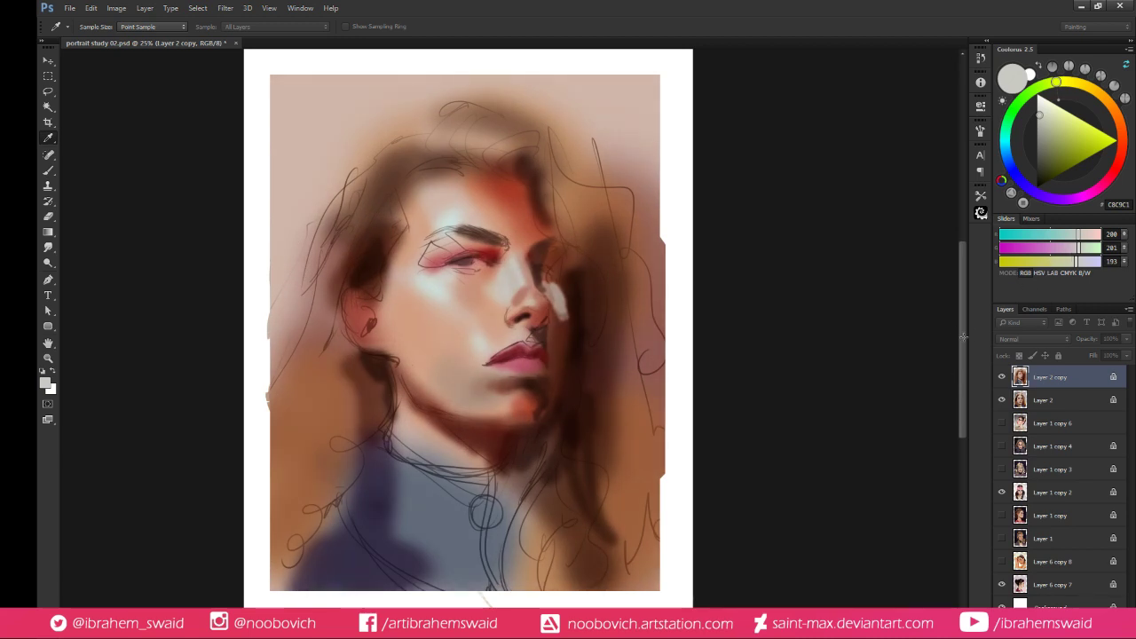
{"action": "key", "text": "ctrl+z"}
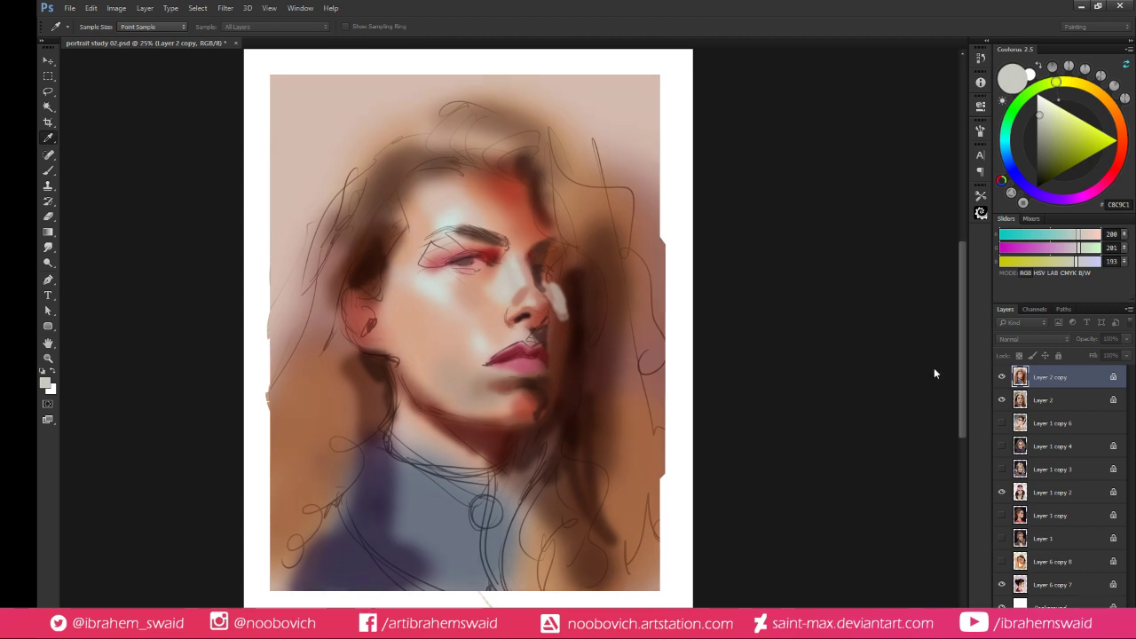
{"action": "key", "text": "b"}
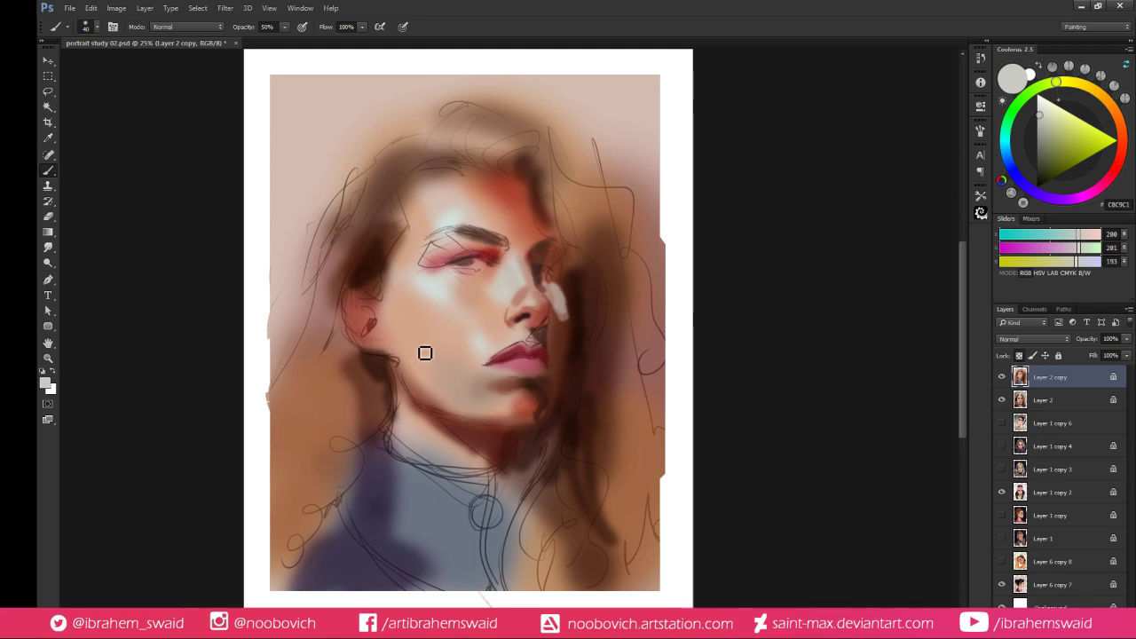
{"action": "key", "text": "ctrl+s"}
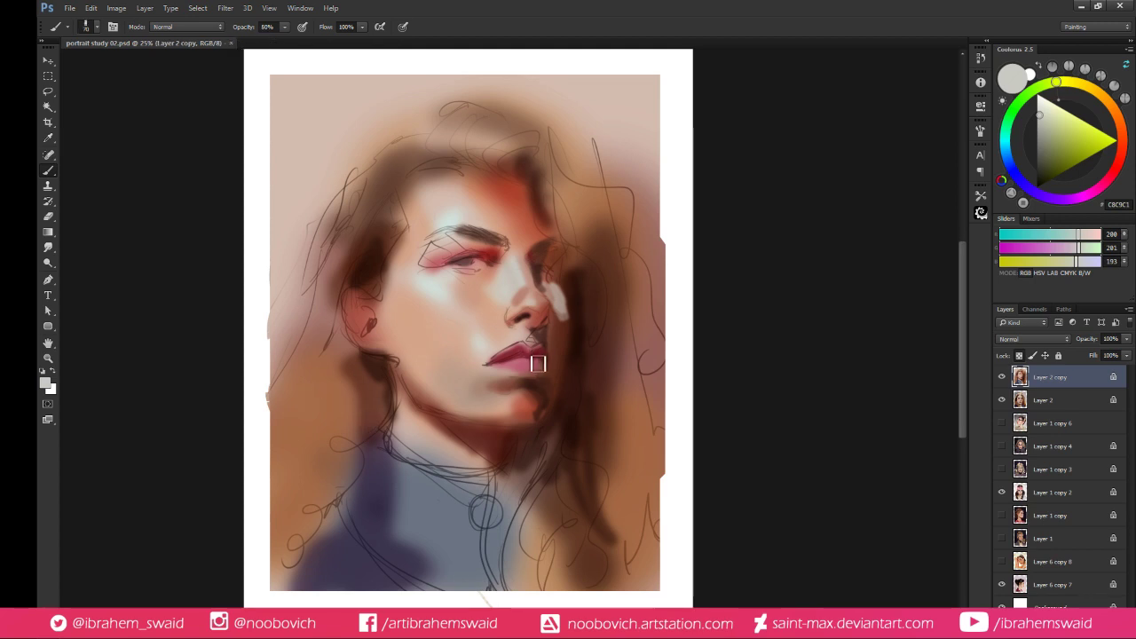
Paint over the sketch lines around the near eye's outer corner with sampled skin tones at 80% brush opacity
{"action": "key", "text": "8"}
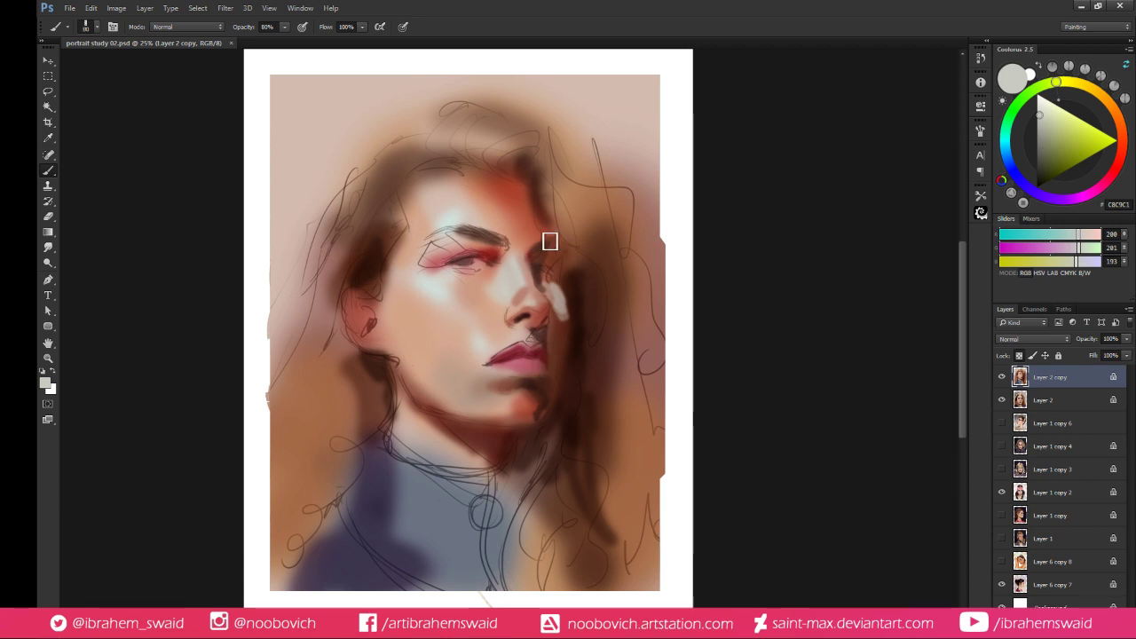
{"action": "left_click", "coordinate": [454, 247], "text": "alt"}
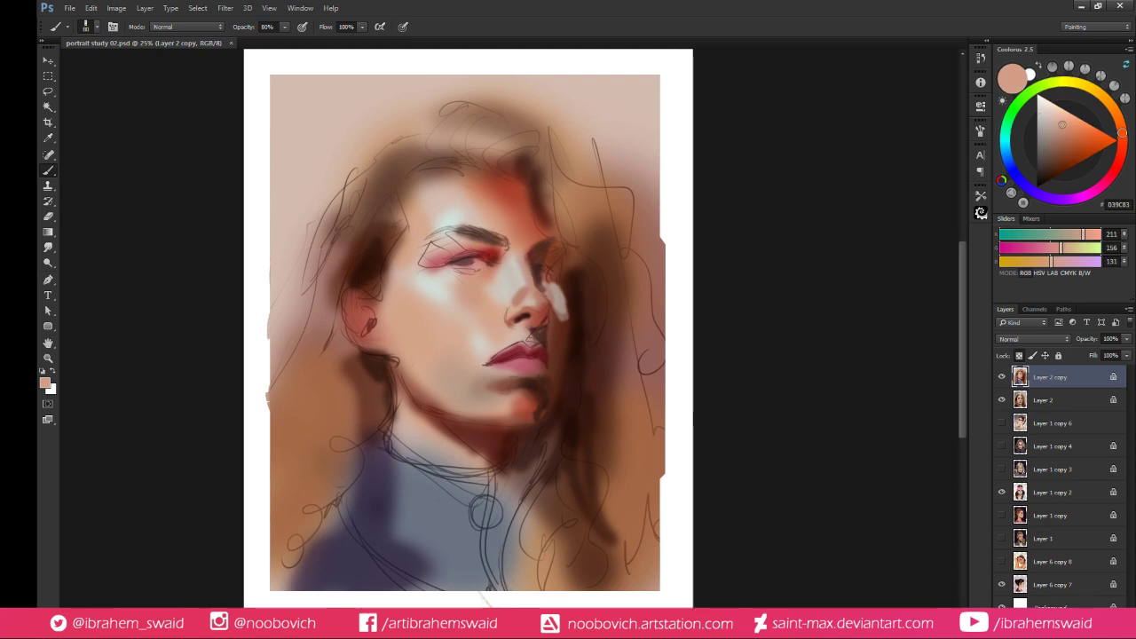
{"action": "left_click_drag", "start_coordinate": [439, 256], "coordinate": [449, 245]}
{"action": "left_click", "coordinate": [450, 241], "text": "alt"}
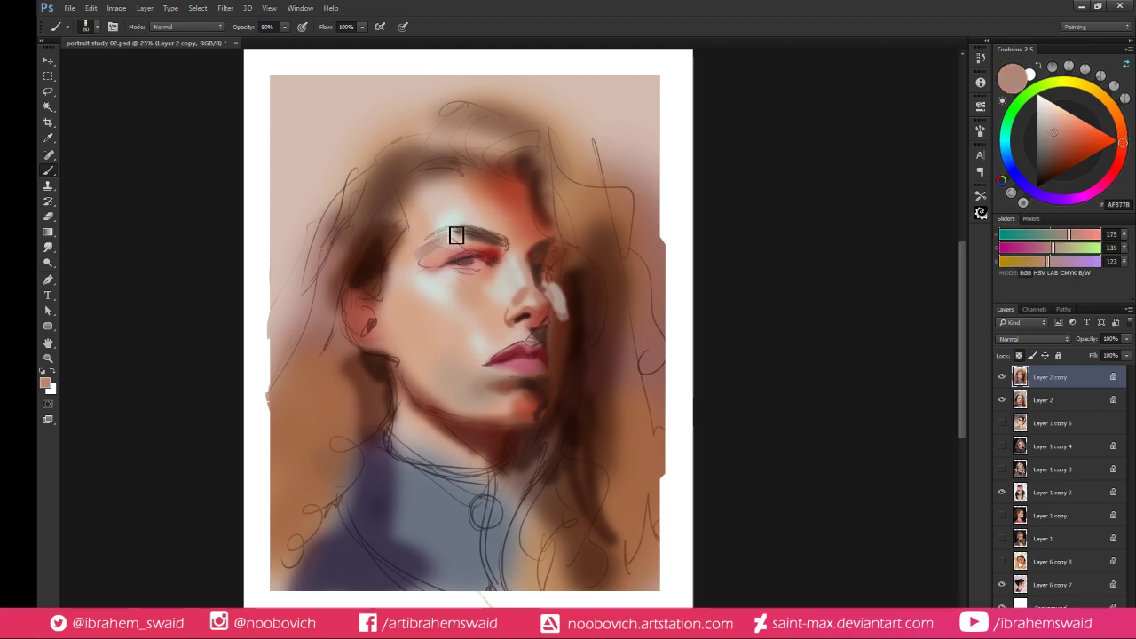
{"action": "left_click", "coordinate": [451, 241], "text": "alt"}
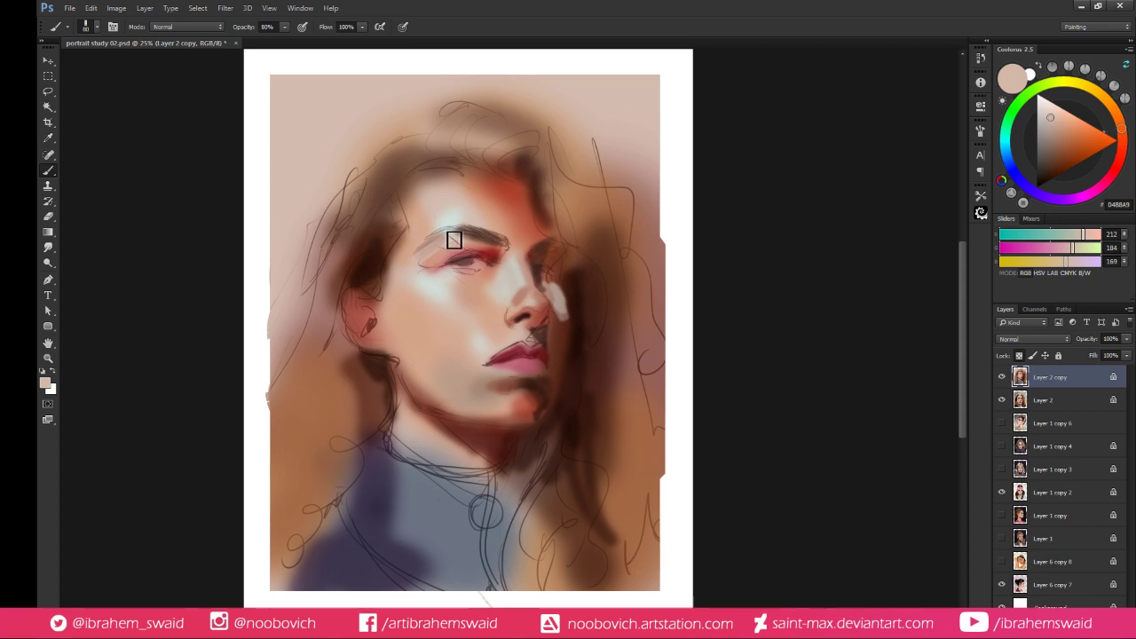
Add a pale highlight below the near brow's outer end, then touch up the outer eye corner and nose side with sampled skin tones
{"action": "left_click", "coordinate": [457, 241], "text": "alt"}
{"action": "left_click", "coordinate": [452, 225], "text": "alt"}
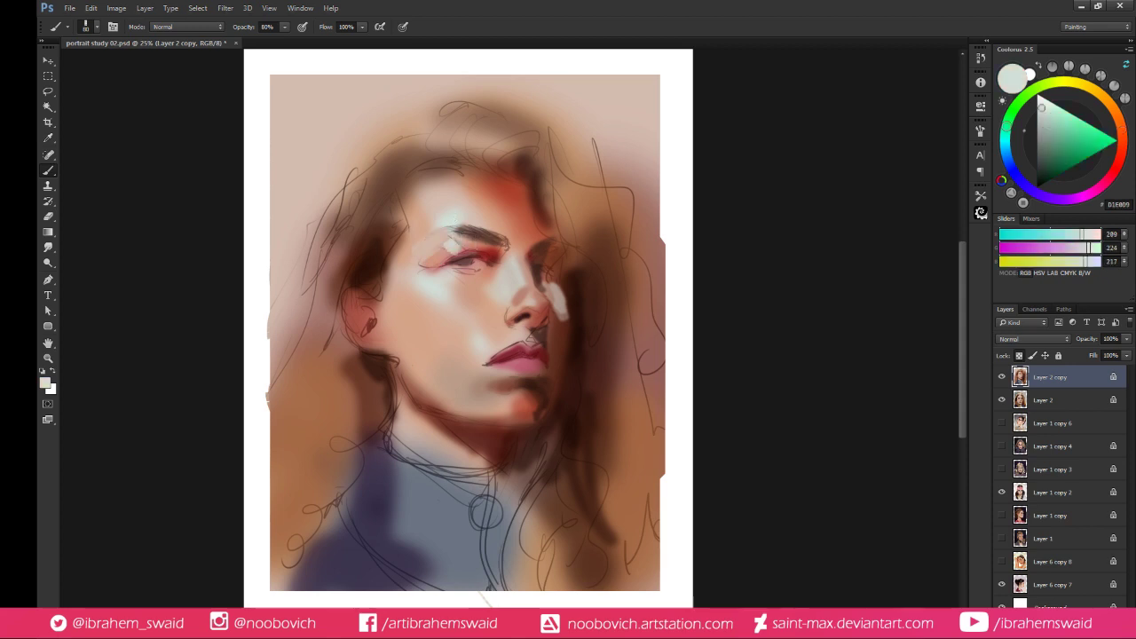
{"action": "left_click", "coordinate": [458, 255], "text": "alt"}
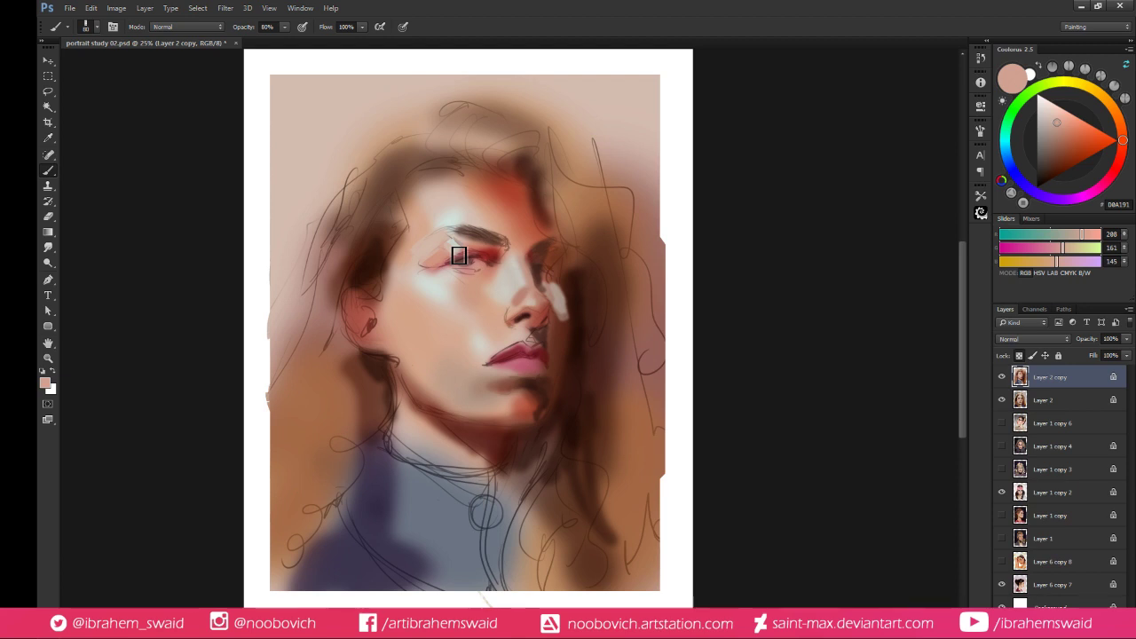
{"action": "left_click", "coordinate": [517, 277], "text": "alt"}
{"action": "left_click", "coordinate": [516, 277], "text": "alt"}
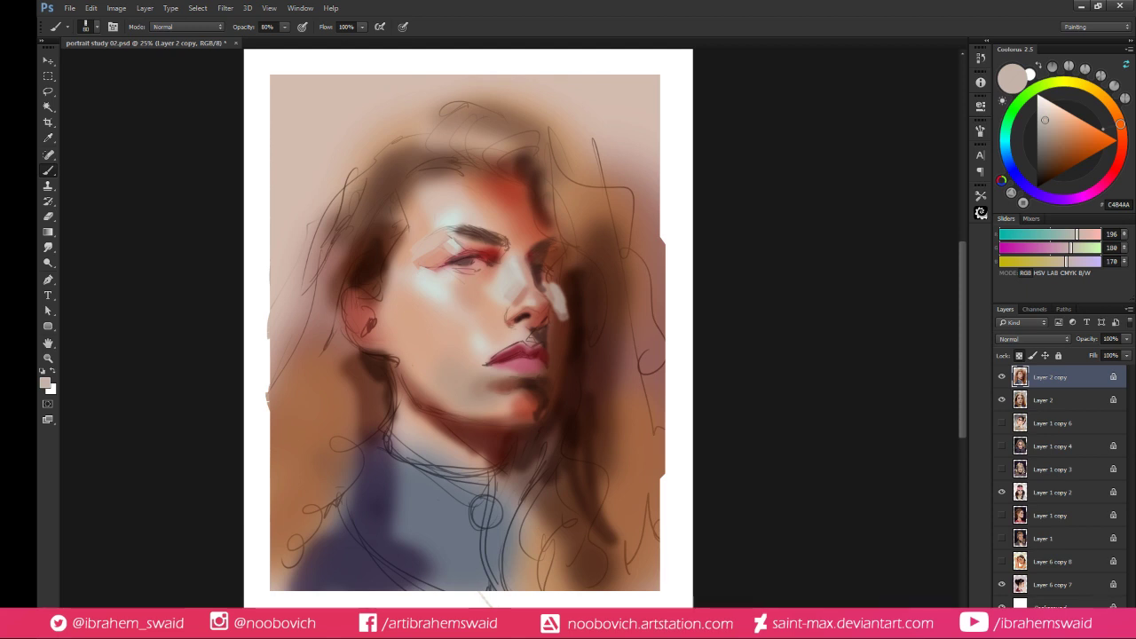
Recolour the red inner corner of the near eye with orange-brown (974E24) and muted brown (825237)
{"action": "left_click", "coordinate": [489, 259], "text": "alt"}
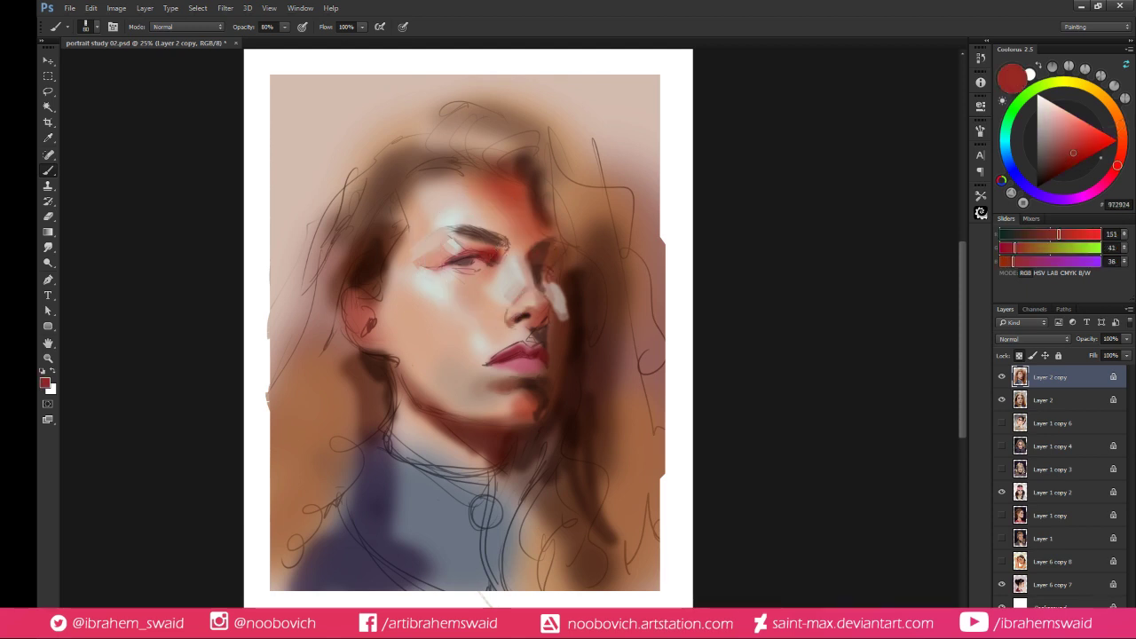
{"action": "left_click", "coordinate": [1121, 126]}
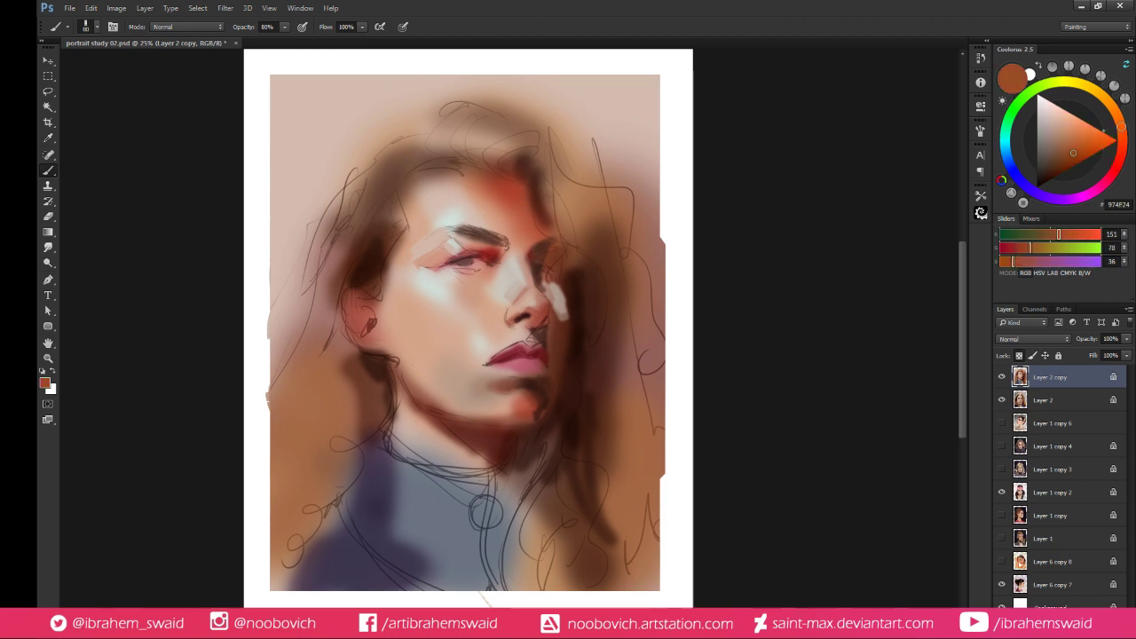
{"action": "left_click", "coordinate": [494, 256]}
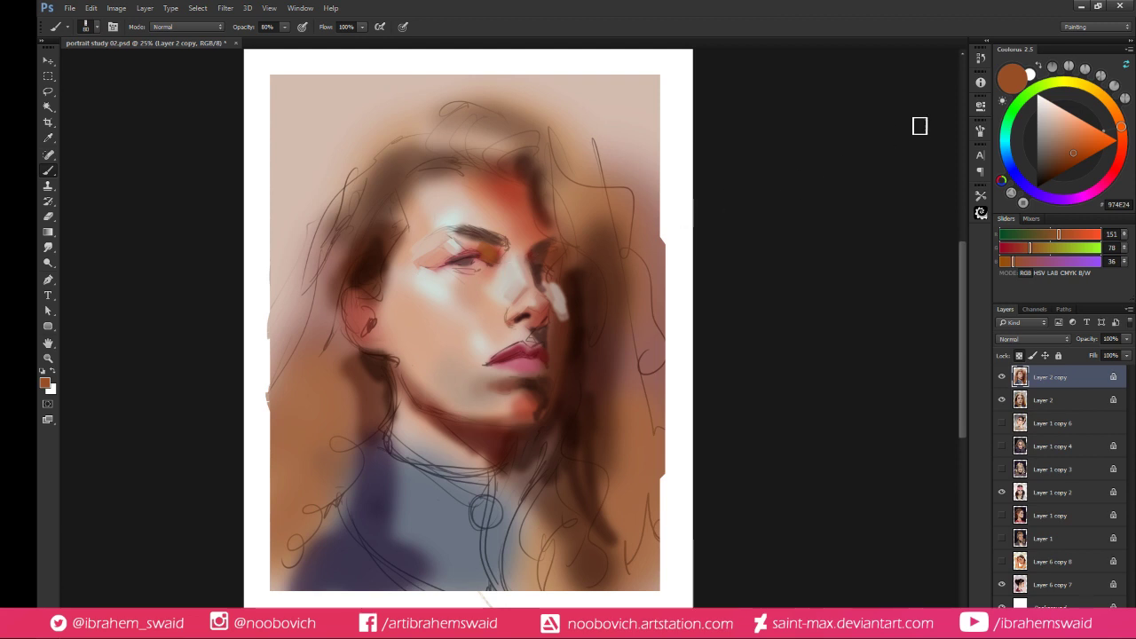
{"action": "left_click", "coordinate": [1061, 154]}
{"action": "mouse_move", "coordinate": [500, 256]}
{"action": "left_mouse_down"}
{"action": "mouse_move", "coordinate": [517, 269]}
{"action": "mouse_move", "coordinate": [494, 261]}
{"action": "left_mouse_up"}
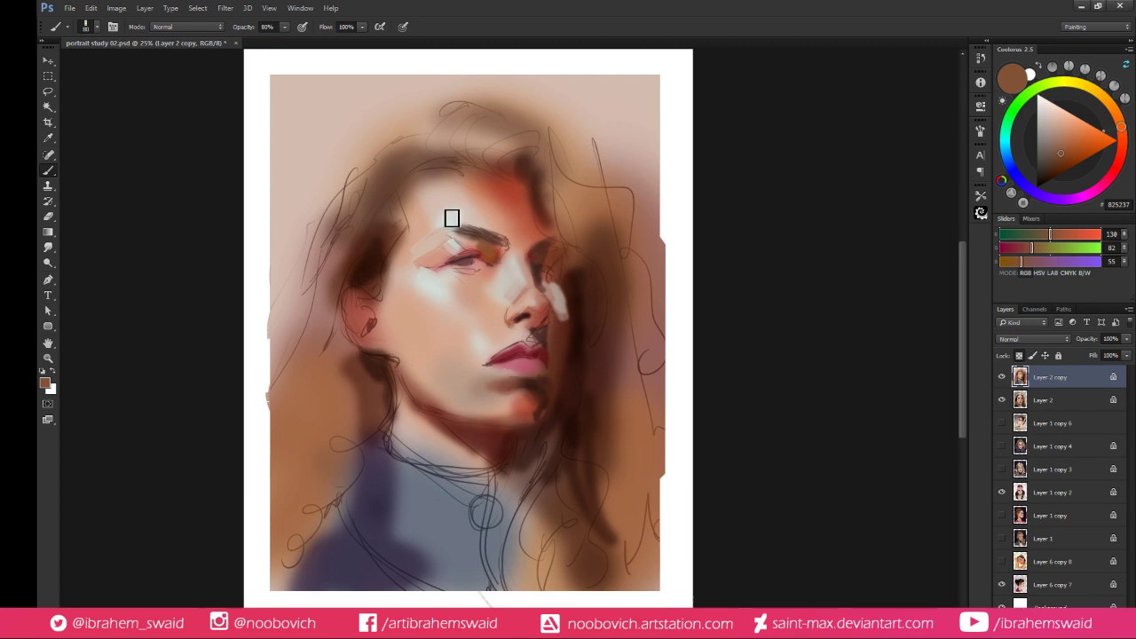
Refine the lips' edges and far side with sampled dark reds and pinks, including 832732, B6596C and 9D4150
{"action": "left_click", "coordinate": [502, 355], "text": "alt"}
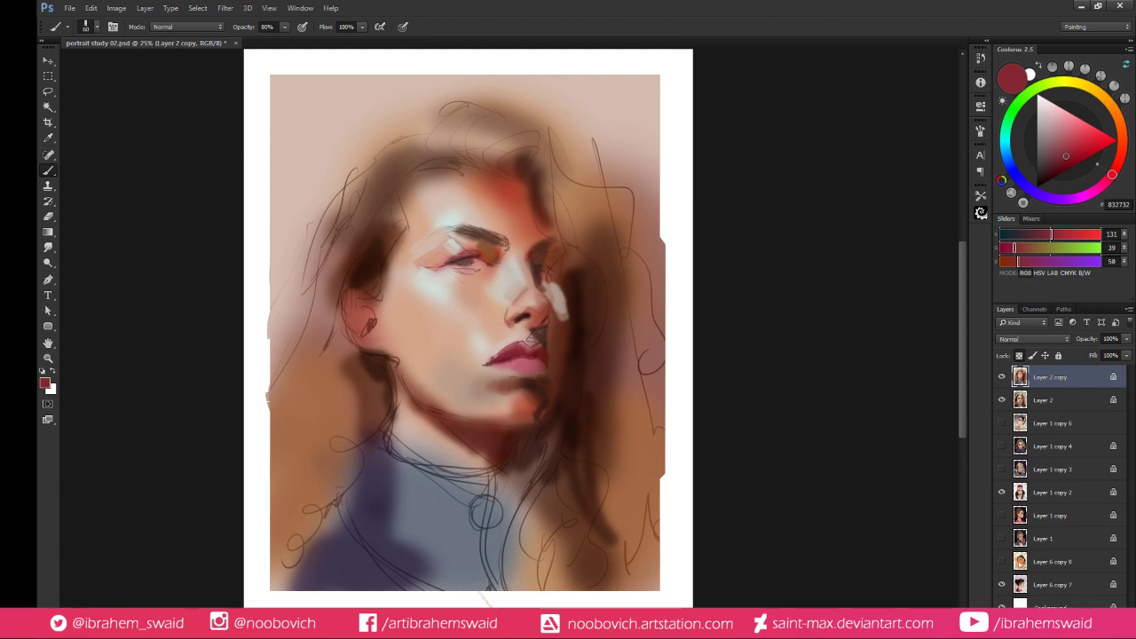
{"action": "left_click", "coordinate": [530, 347], "text": "alt"}
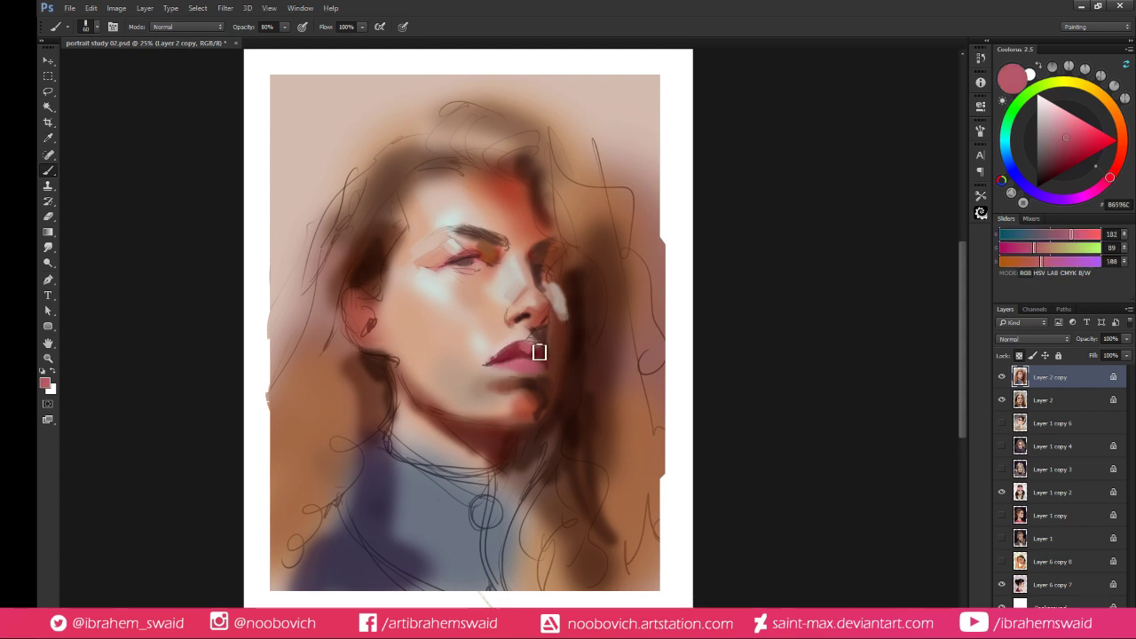
{"action": "left_click", "coordinate": [542, 363], "text": "alt"}
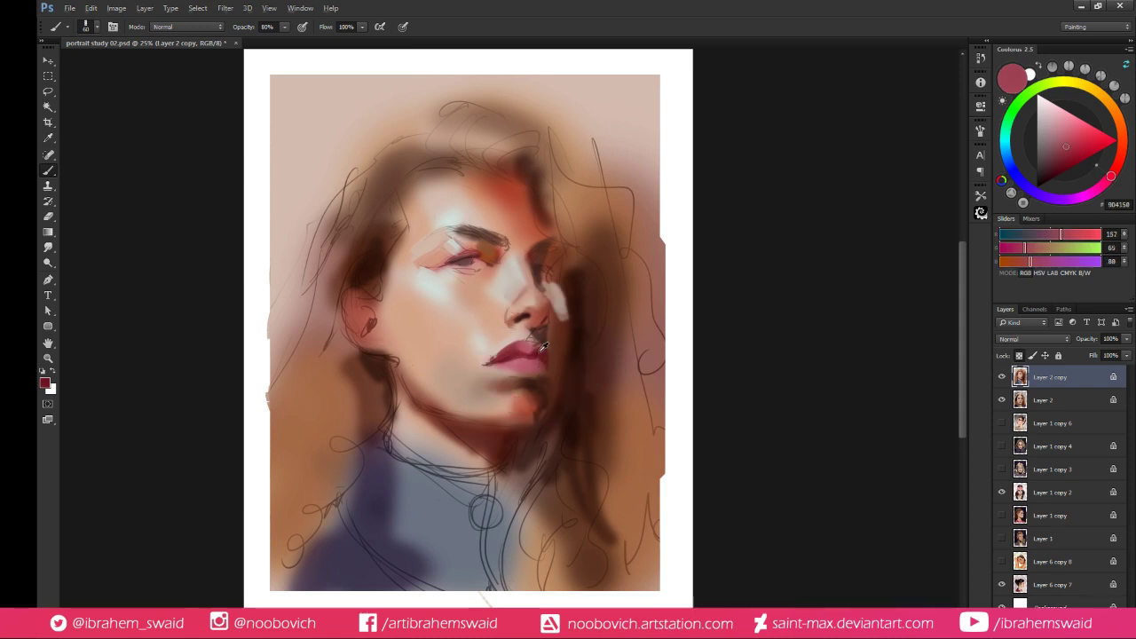
{"action": "left_click", "coordinate": [543, 348], "text": "alt"}
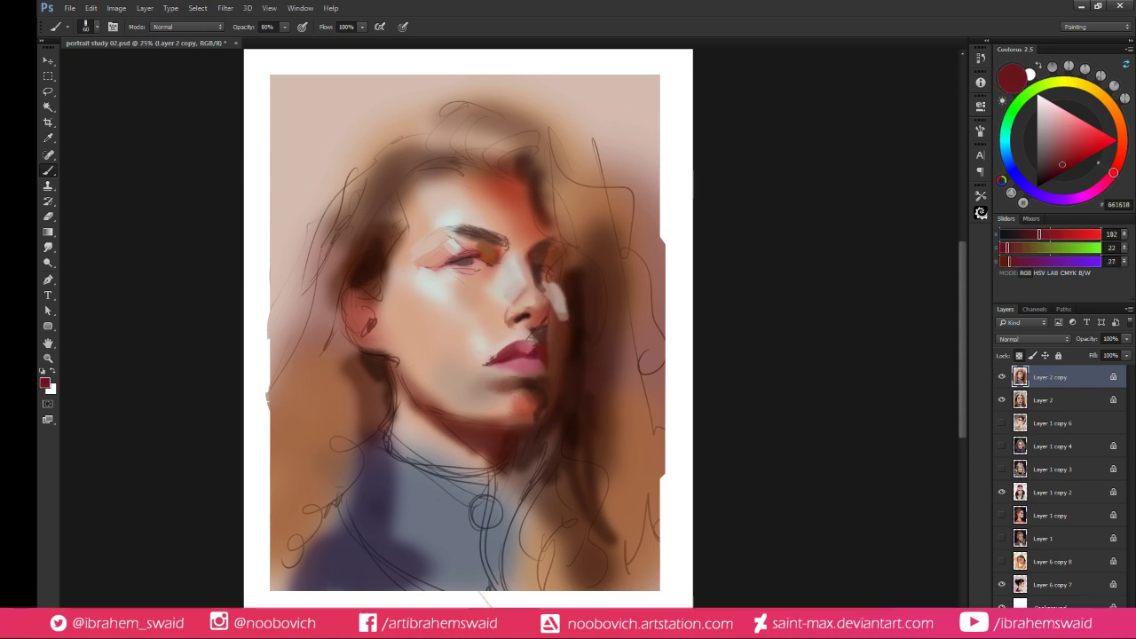
Add a pale pink highlight (D0B4A9) above the far side of the upper lip and blend it with sampled reddish brown
{"action": "left_click", "coordinate": [540, 343], "text": "alt"}
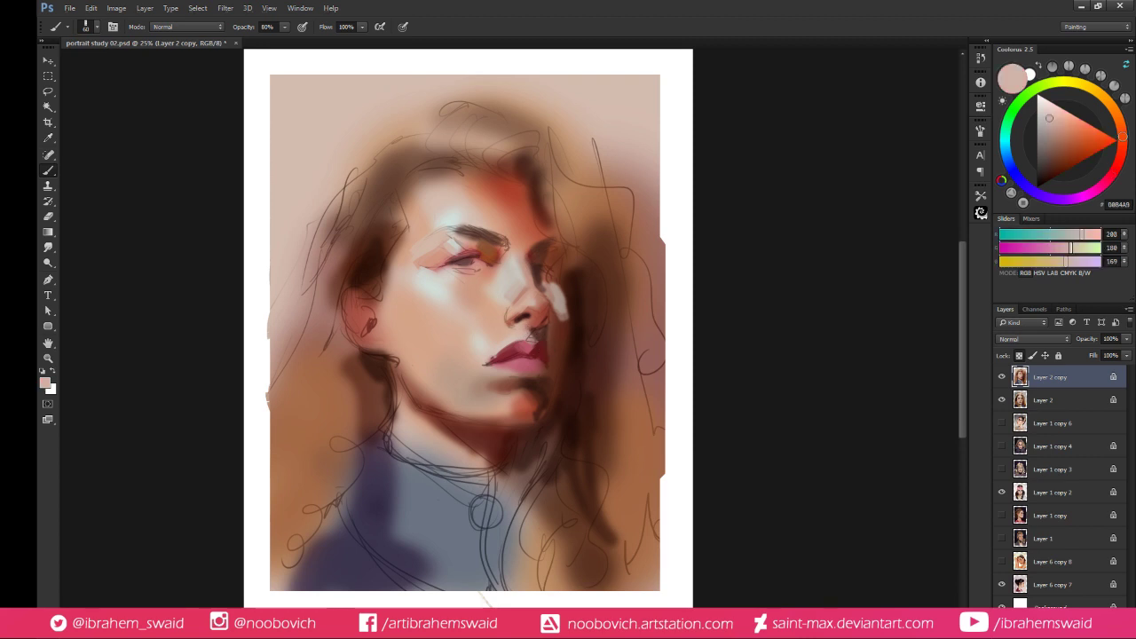
{"action": "left_click", "coordinate": [532, 322], "text": "alt"}
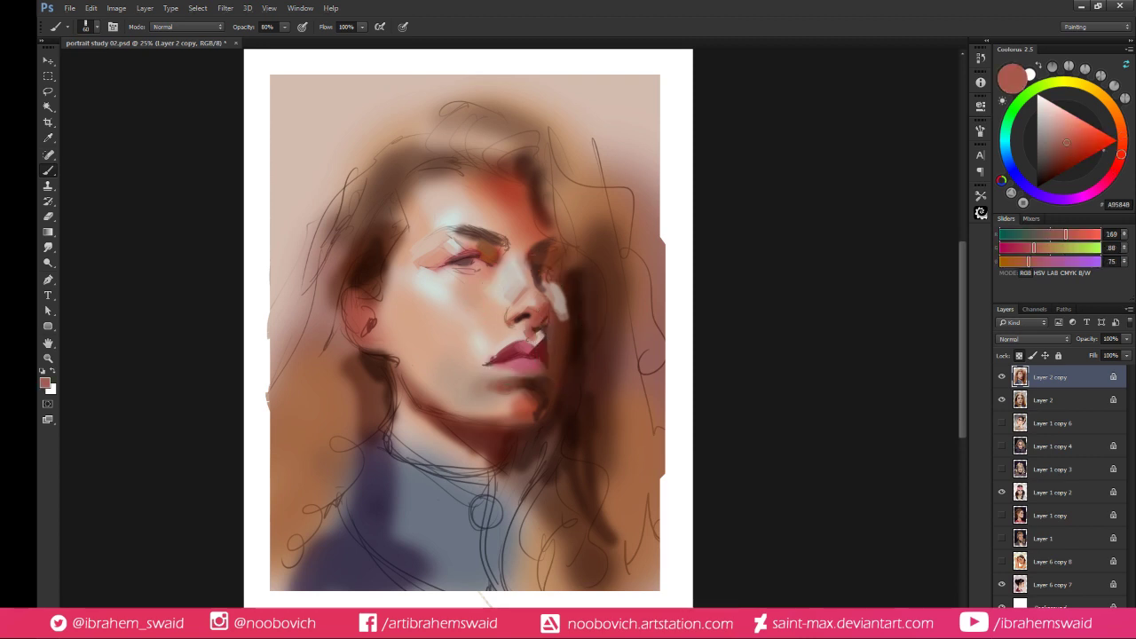
{"action": "left_click", "coordinate": [545, 337], "text": "alt"}
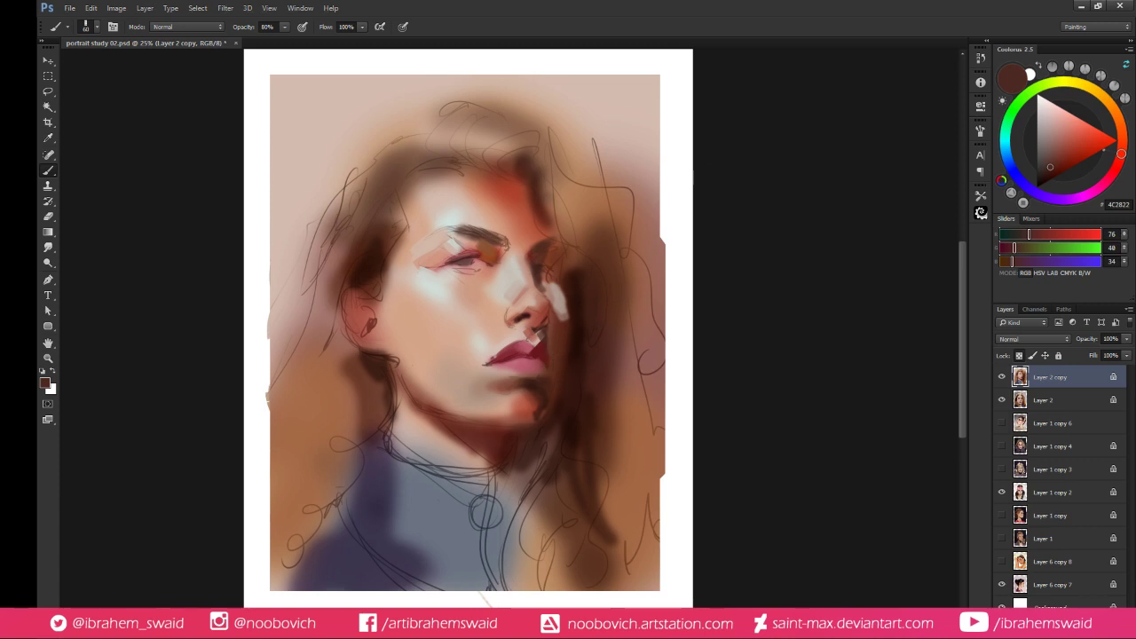
Paint a pale pink highlight (RGB 250, 210, 219) along the lower lip and blend it with sampled lip tones
{"action": "left_click", "coordinate": [522, 361], "text": "alt"}
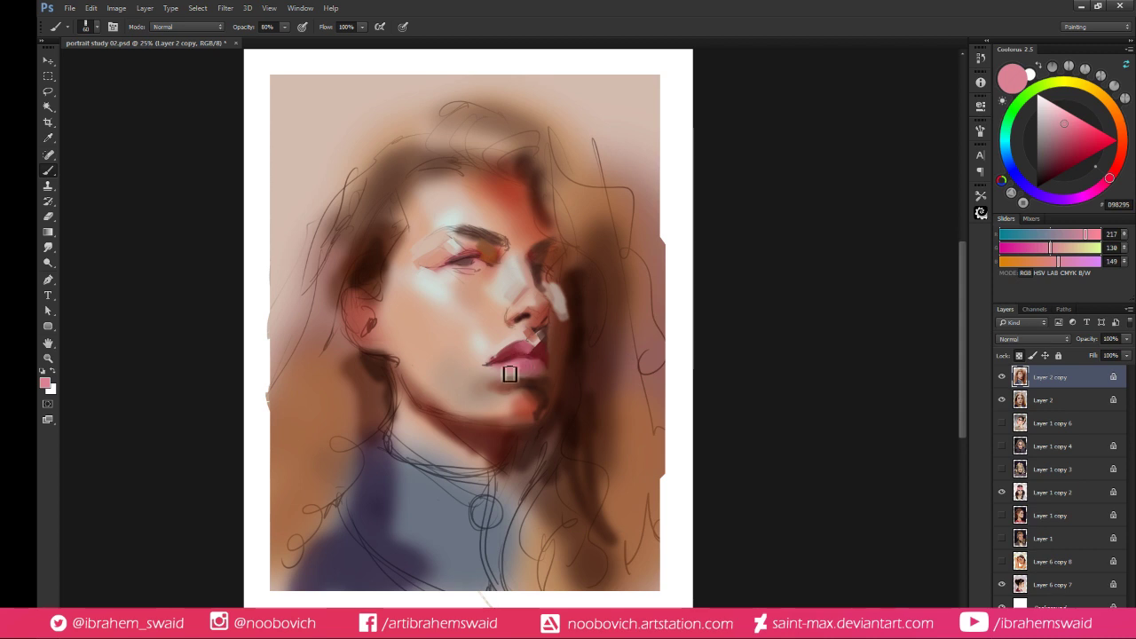
{"action": "left_click", "coordinate": [1050, 104]}
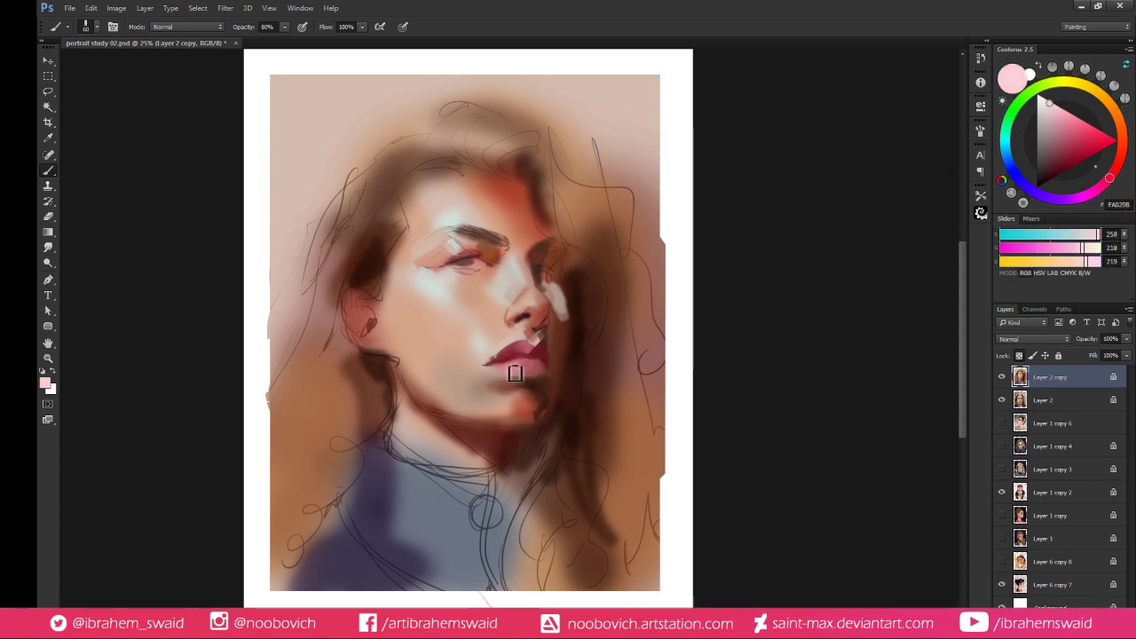
{"action": "left_click_drag", "start_coordinate": [502, 368], "coordinate": [524, 366]}
{"action": "key", "text": "ctrl+z"}
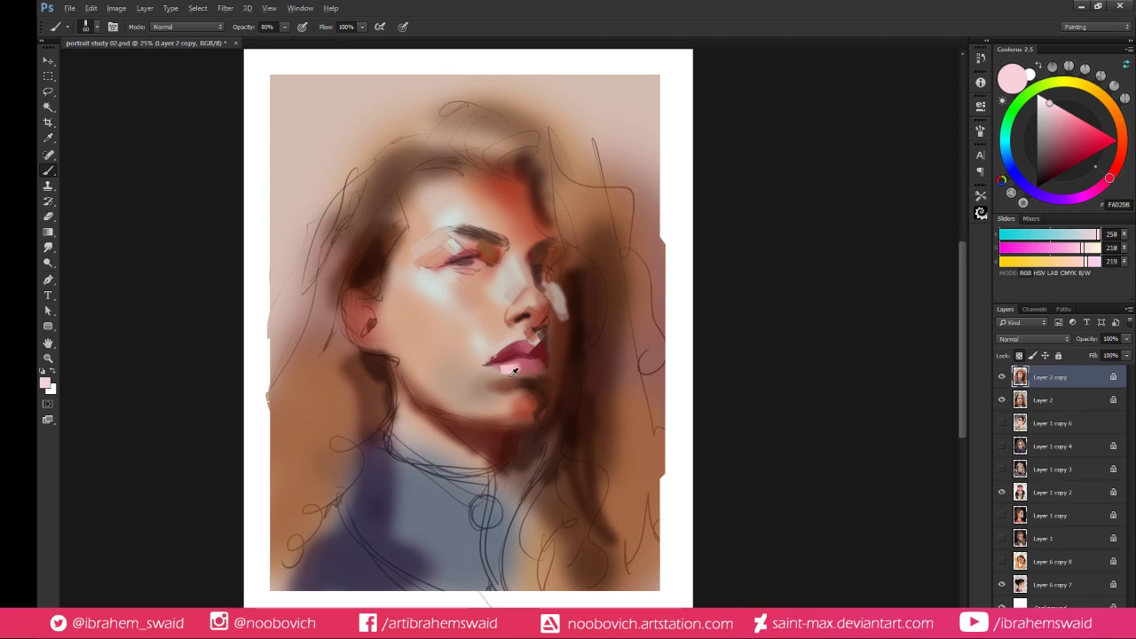
{"action": "left_click", "coordinate": [529, 382], "text": "alt"}
{"action": "left_click", "coordinate": [527, 370], "text": "alt"}
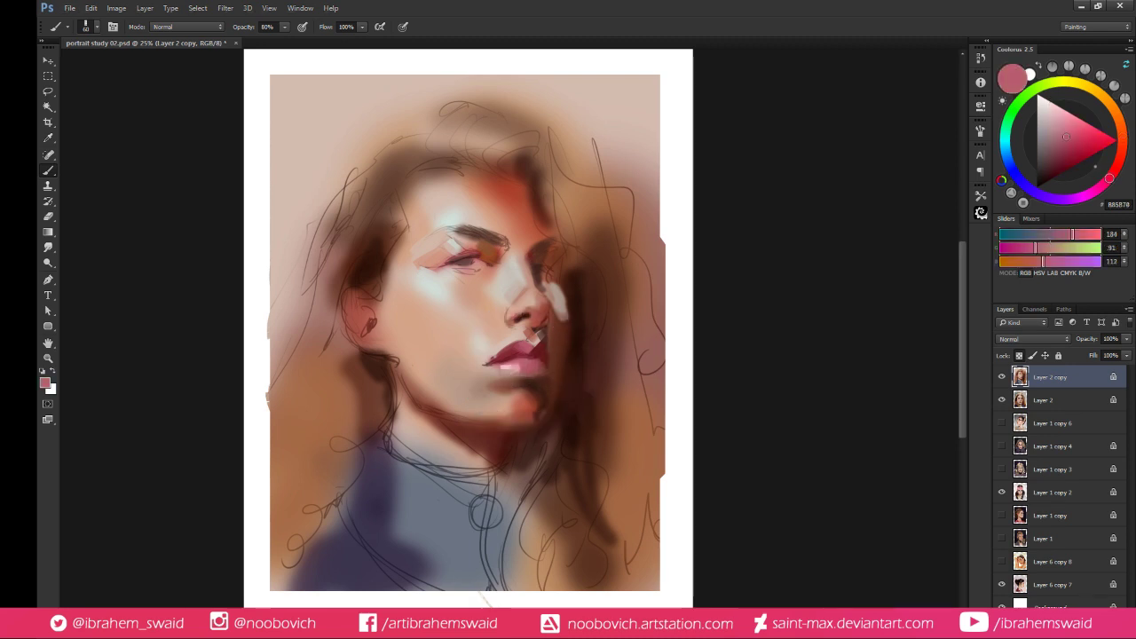
Darken the line between the lips using a 40 px brush and very dark red (RGB 46, 14, 16)
{"action": "left_click", "coordinate": [543, 349], "text": "alt"}
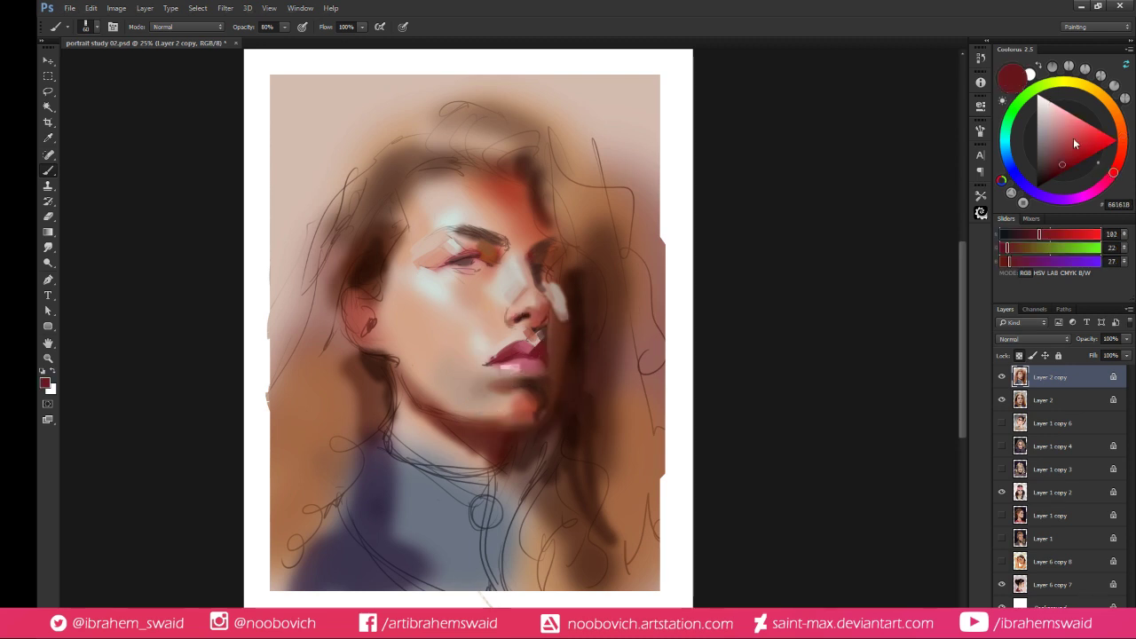
{"action": "left_click", "coordinate": [1048, 178]}
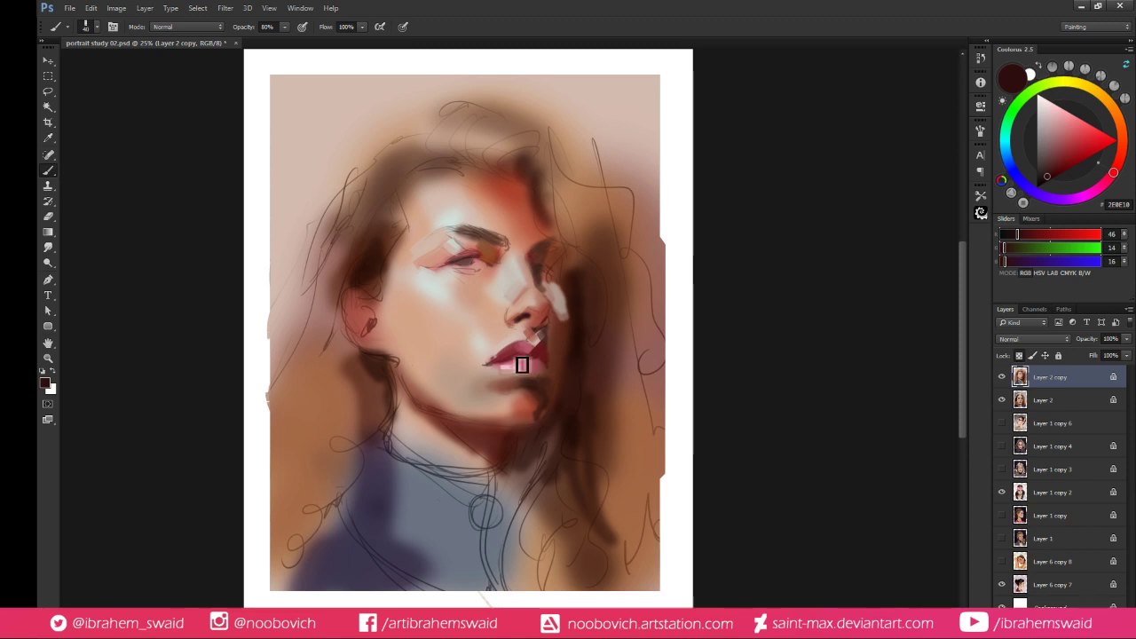
{"action": "mouse_move", "coordinate": [515, 359]}
{"action": "left_mouse_down"}
{"action": "mouse_move", "coordinate": [500, 368]}
{"action": "mouse_move", "coordinate": [534, 362]}
{"action": "left_mouse_up"}
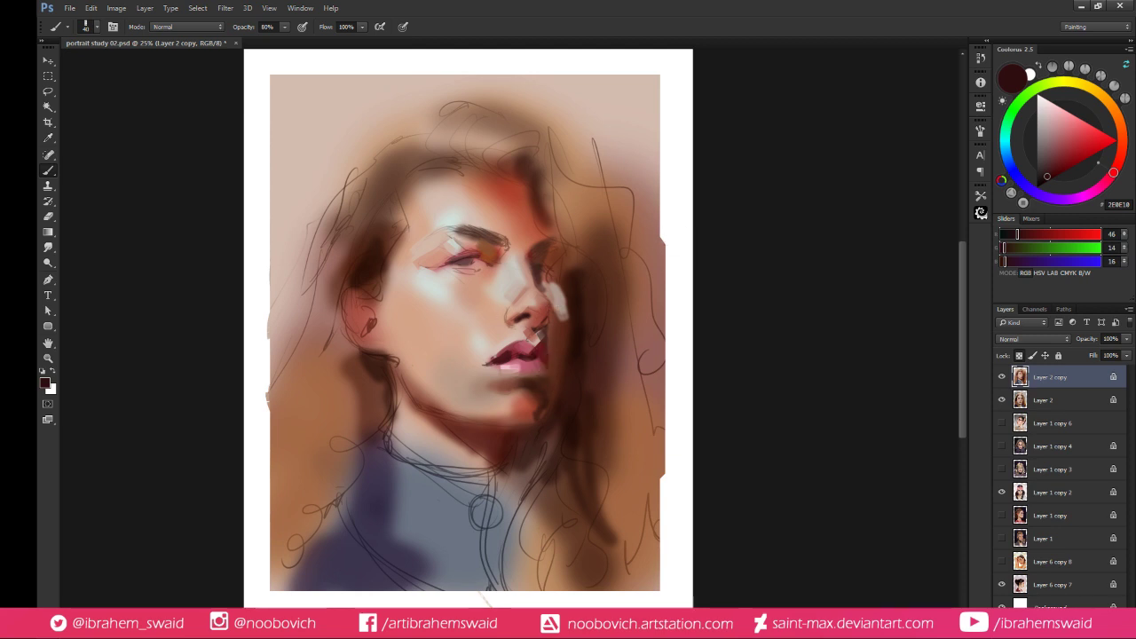
Refine the far side and near corner of the mouth with dark and medium reds sampled from the lips
{"action": "left_click", "coordinate": [539, 348], "text": "alt"}
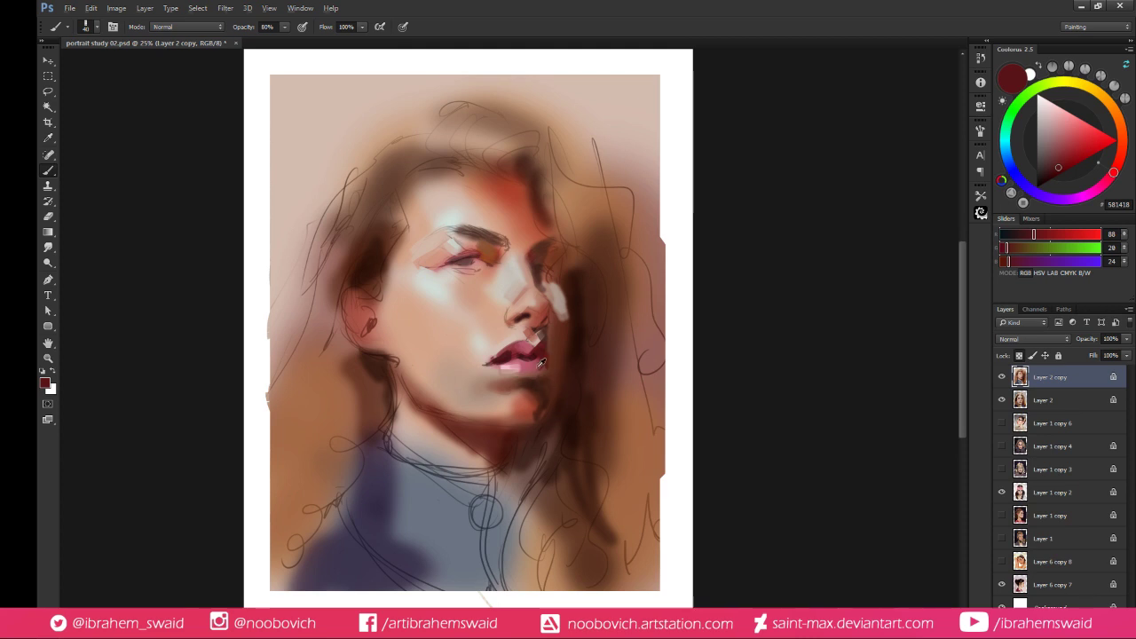
{"action": "left_click", "coordinate": [543, 360], "text": "alt"}
{"action": "left_click", "coordinate": [545, 359], "text": "alt"}
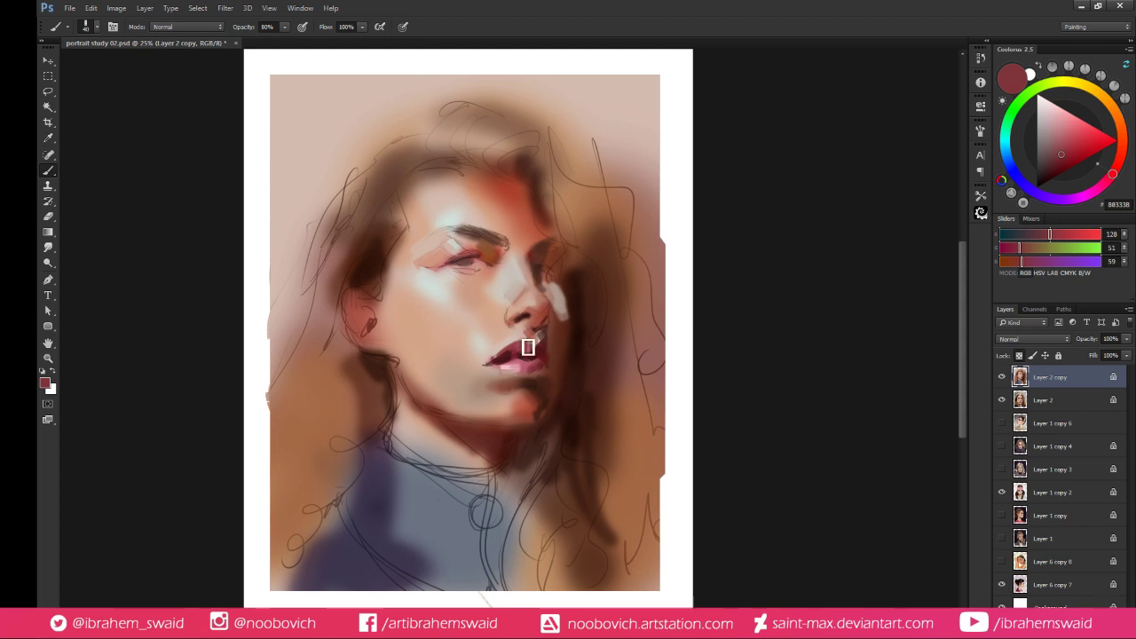
{"action": "left_click", "coordinate": [500, 355], "text": "alt"}
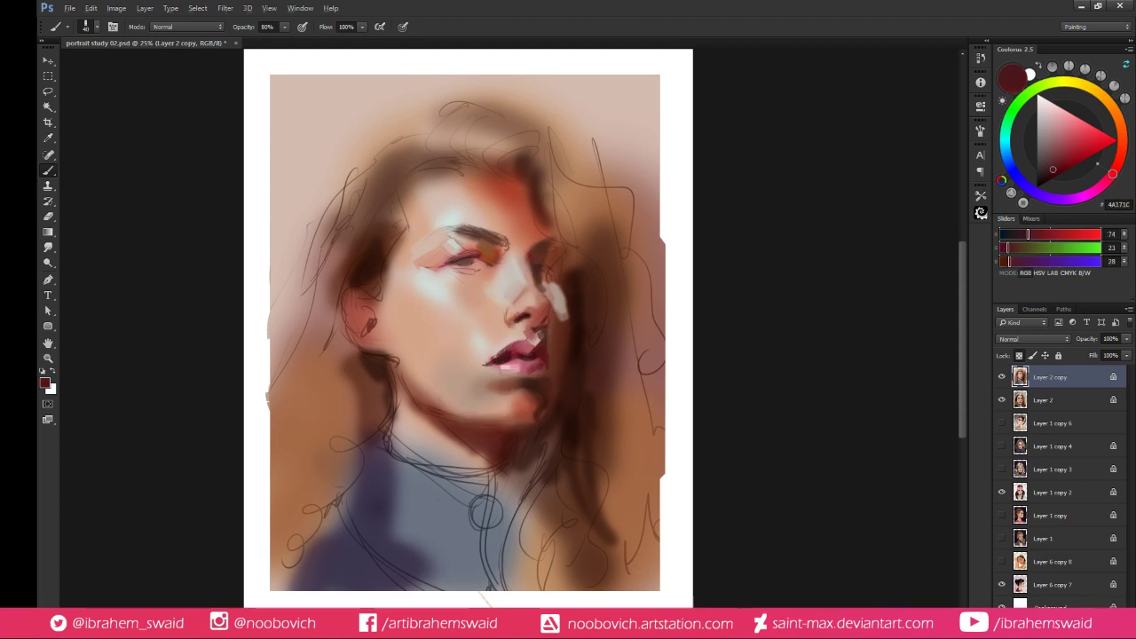
{"action": "left_click", "coordinate": [502, 364], "text": "alt"}
{"action": "left_click", "coordinate": [502, 354], "text": "alt"}
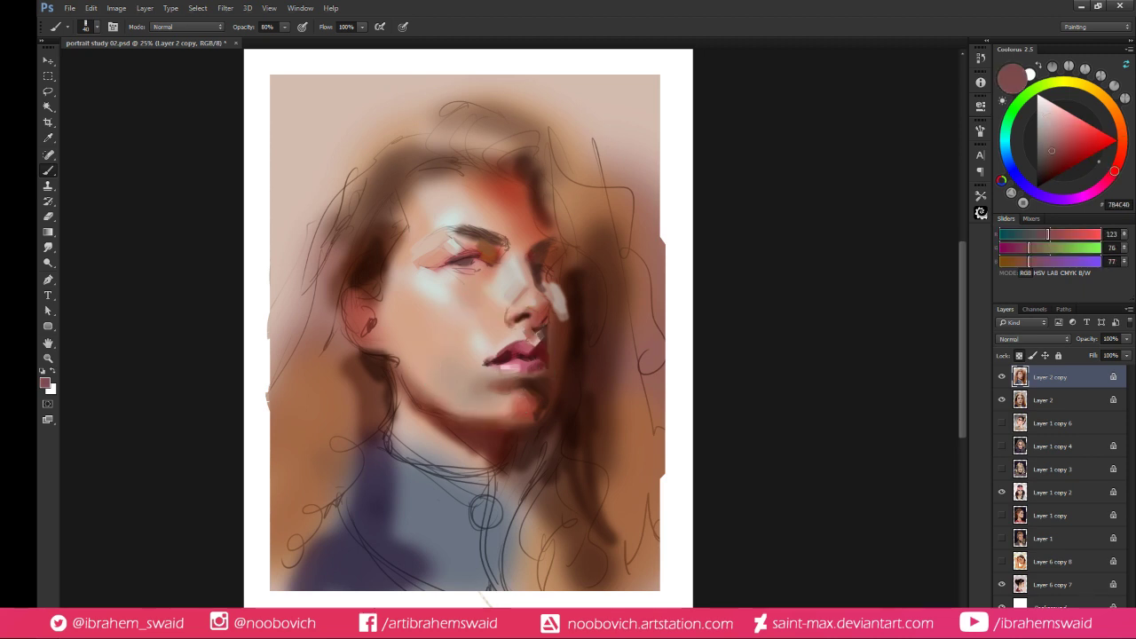
Clean up the upper lip's contour near the mouth corner with sampled light skin tones and dark lip red
{"action": "key", "text": "alt"}
{"action": "left_click", "coordinate": [503, 348], "text": "alt"}
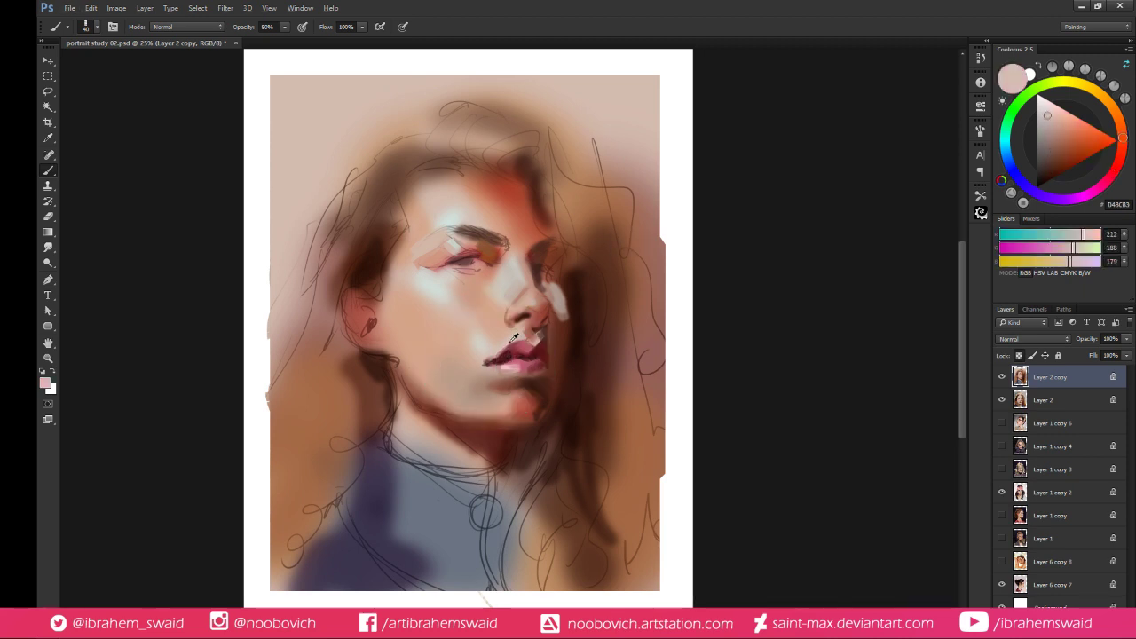
{"action": "left_click", "coordinate": [515, 337], "text": "alt"}
{"action": "left_click", "coordinate": [500, 350], "text": "alt"}
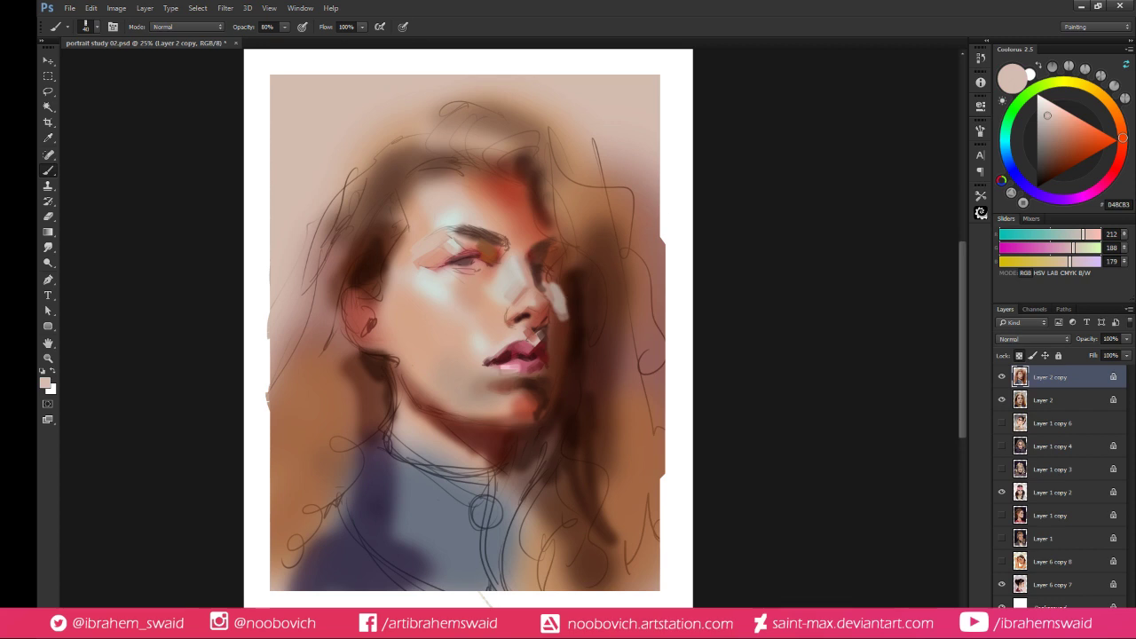
{"action": "left_click", "coordinate": [516, 348], "text": "alt"}
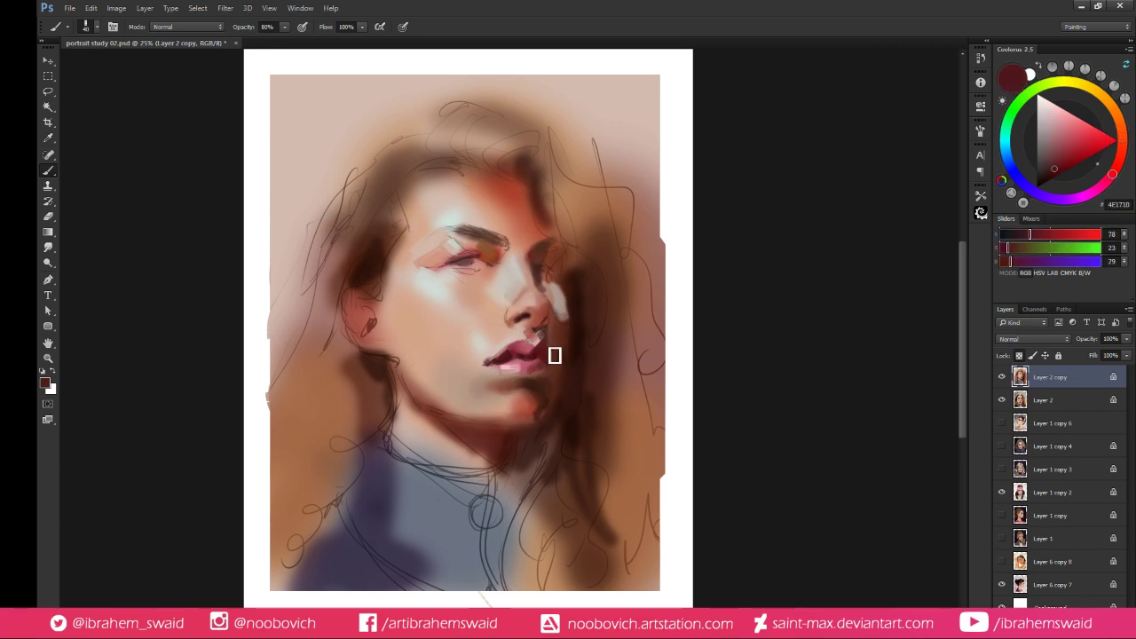
Darken the near eye with a muted brown and retouch the skin around the near nostril using sampled skin tones
{"action": "left_click", "coordinate": [472, 259], "text": "alt"}
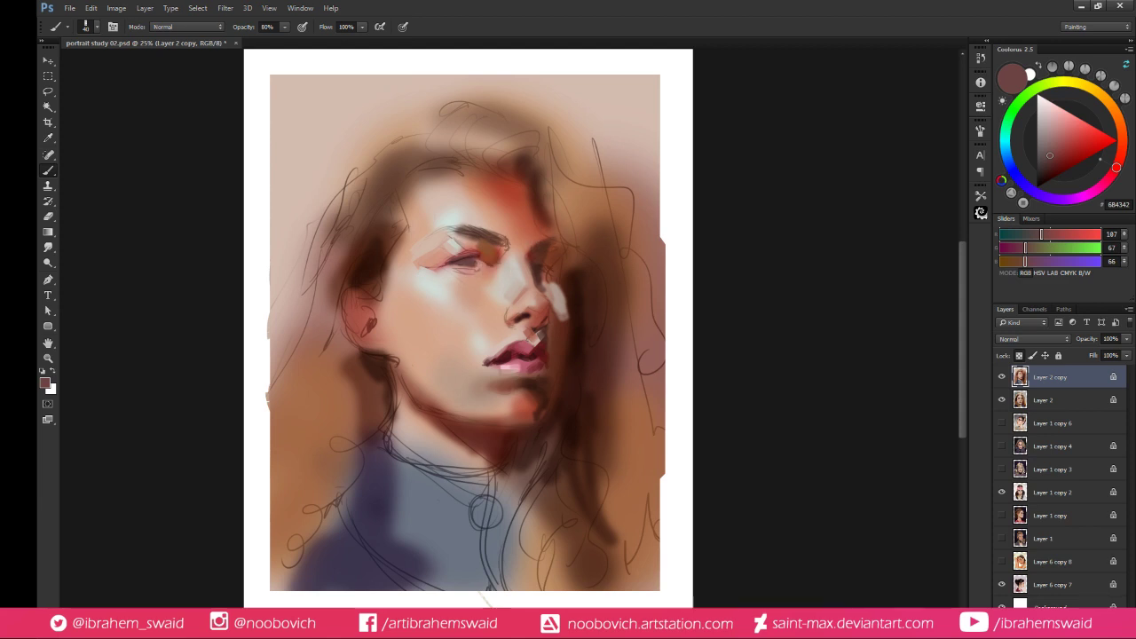
{"action": "left_click", "coordinate": [514, 326], "text": "alt"}
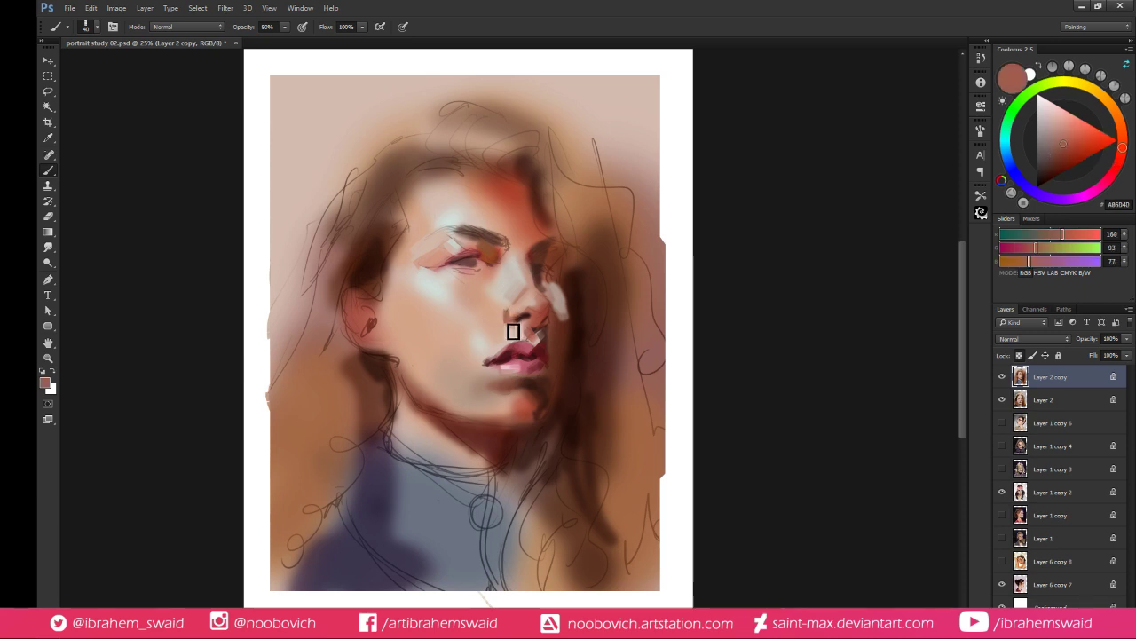
{"action": "left_click", "coordinate": [513, 310], "text": "alt"}
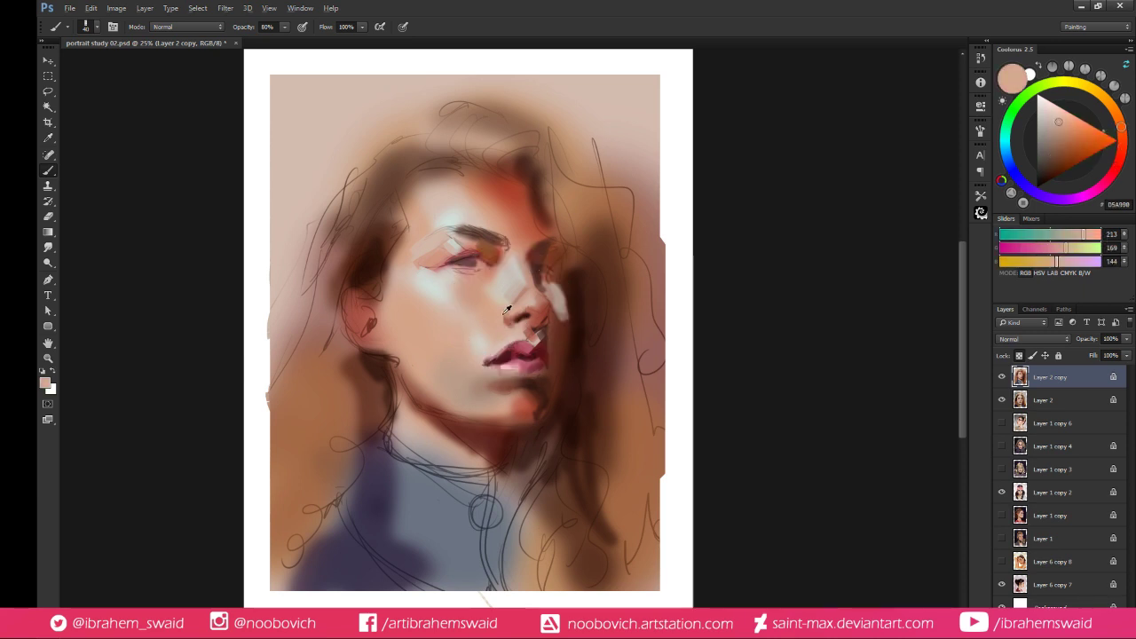
{"action": "left_click", "coordinate": [503, 318], "text": "alt"}
{"action": "left_click", "coordinate": [517, 335], "text": "alt"}
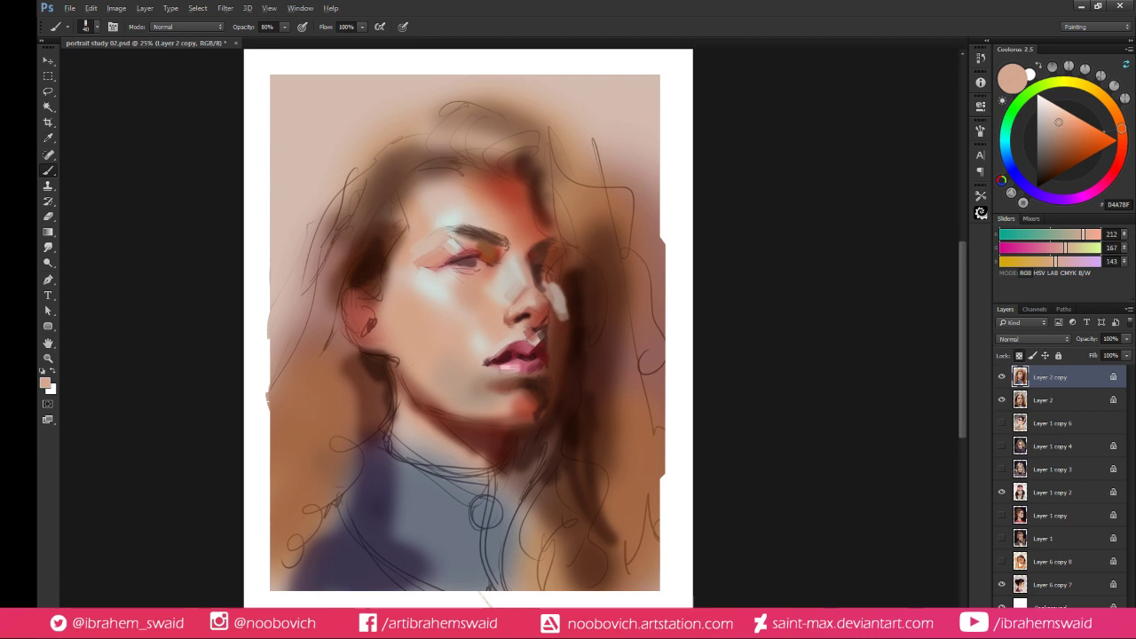
Touch up the shadow beside the nose bridge and warm the underside of the nose with reddish-brown tones
{"action": "left_click_drag", "start_coordinate": [538, 286], "coordinate": [557, 268]}
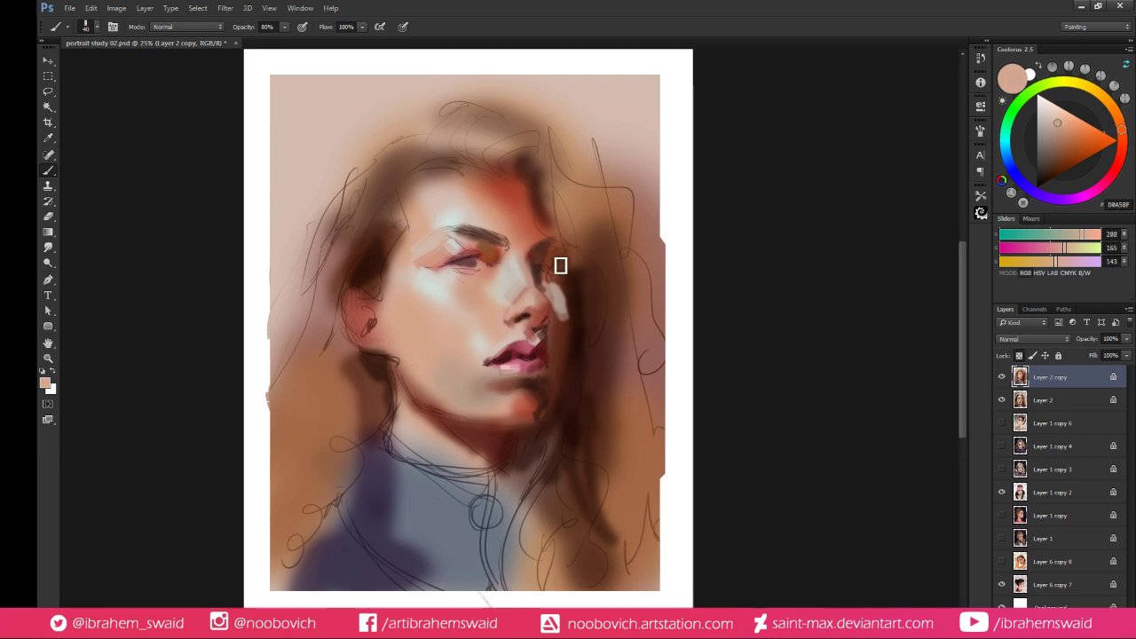
{"action": "left_click", "coordinate": [529, 334], "text": "alt"}
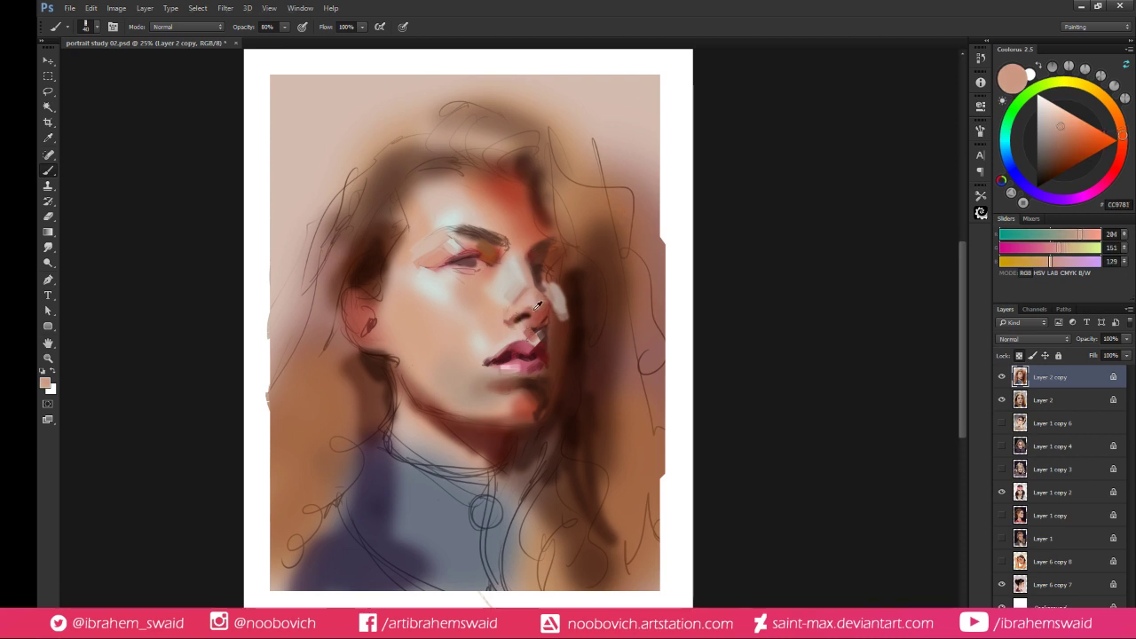
{"action": "left_click", "coordinate": [1079, 158]}
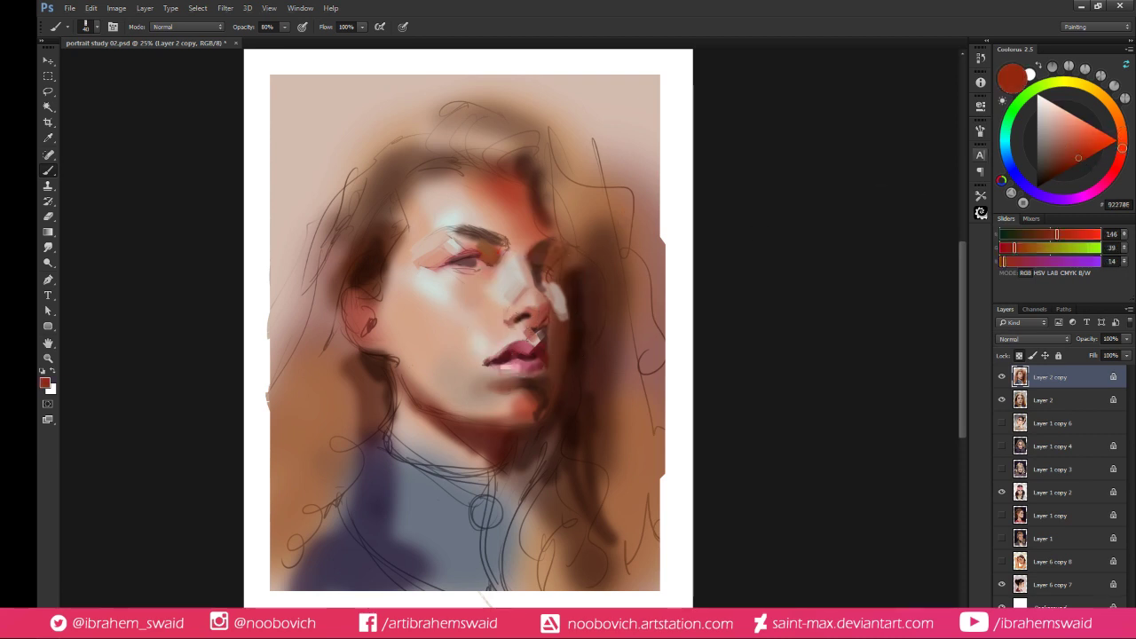
{"action": "left_click", "coordinate": [532, 334], "text": "alt"}
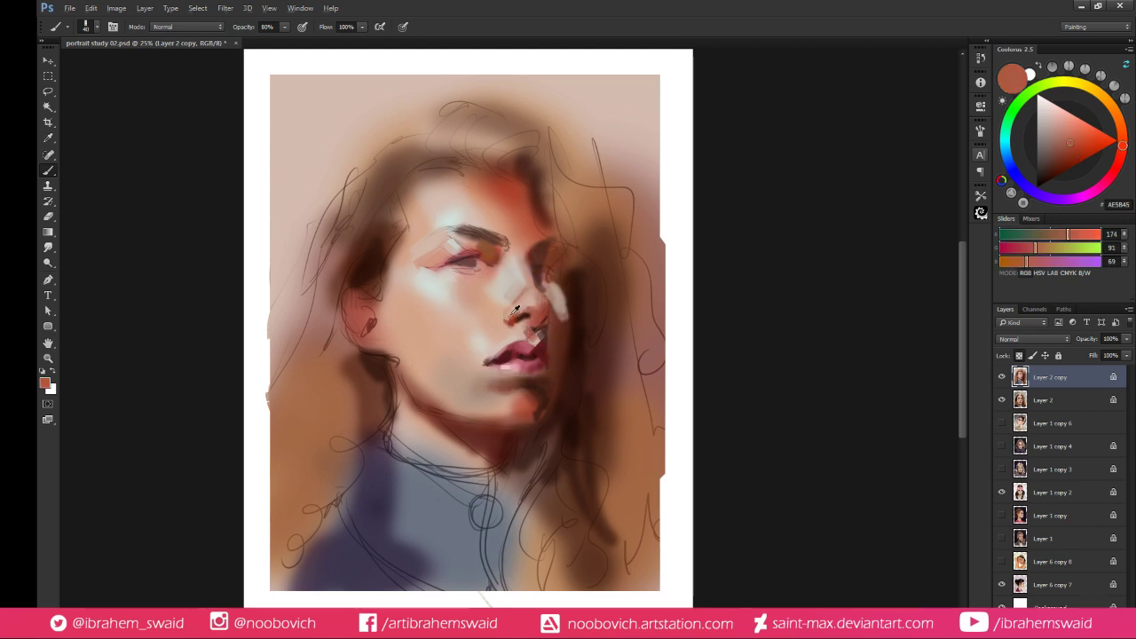
{"action": "left_click", "coordinate": [514, 309], "text": "alt"}
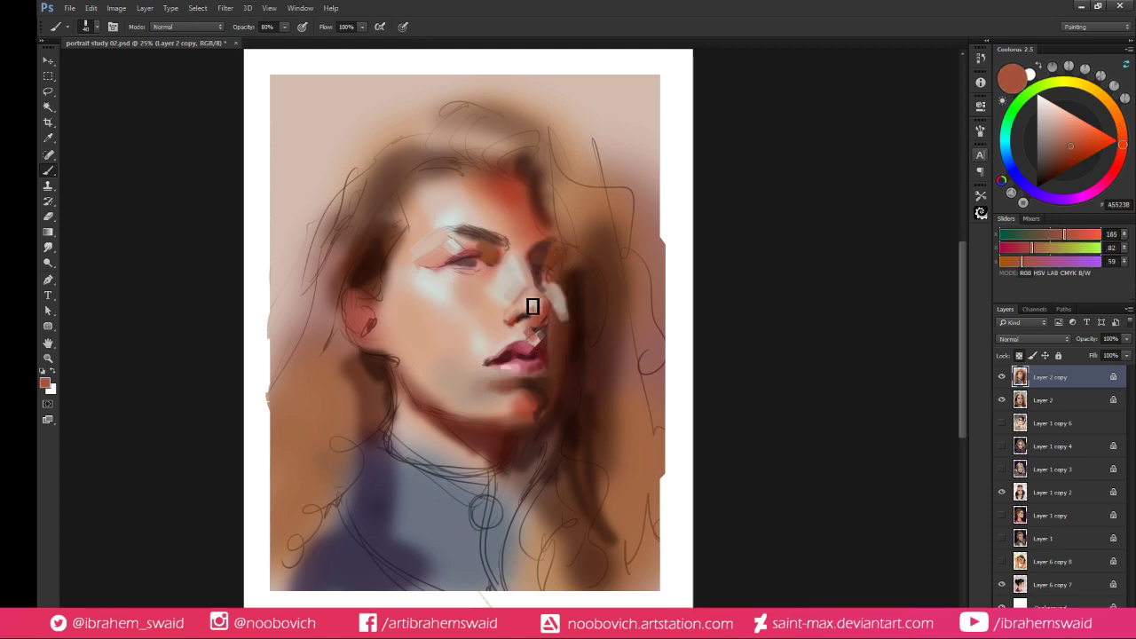
Model the nose tip and far nostril by alternating light skin and reddish-brown tones sampled from the nose
{"action": "left_click", "coordinate": [523, 316], "text": "alt"}
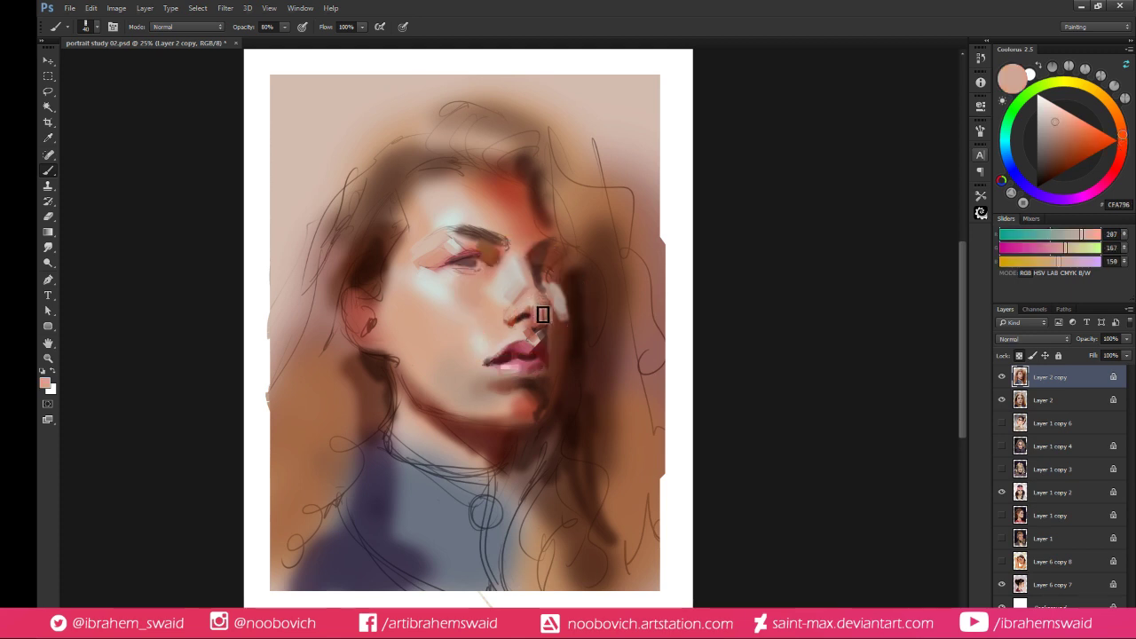
{"action": "left_click", "coordinate": [541, 314], "text": "alt"}
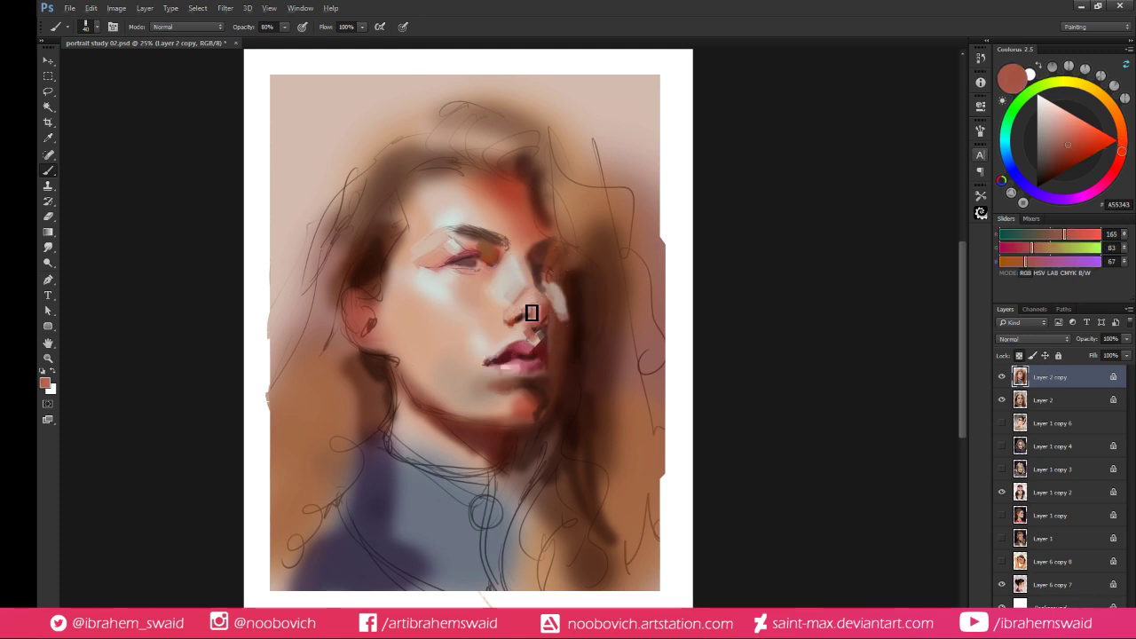
{"action": "left_click", "coordinate": [534, 313], "text": "alt"}
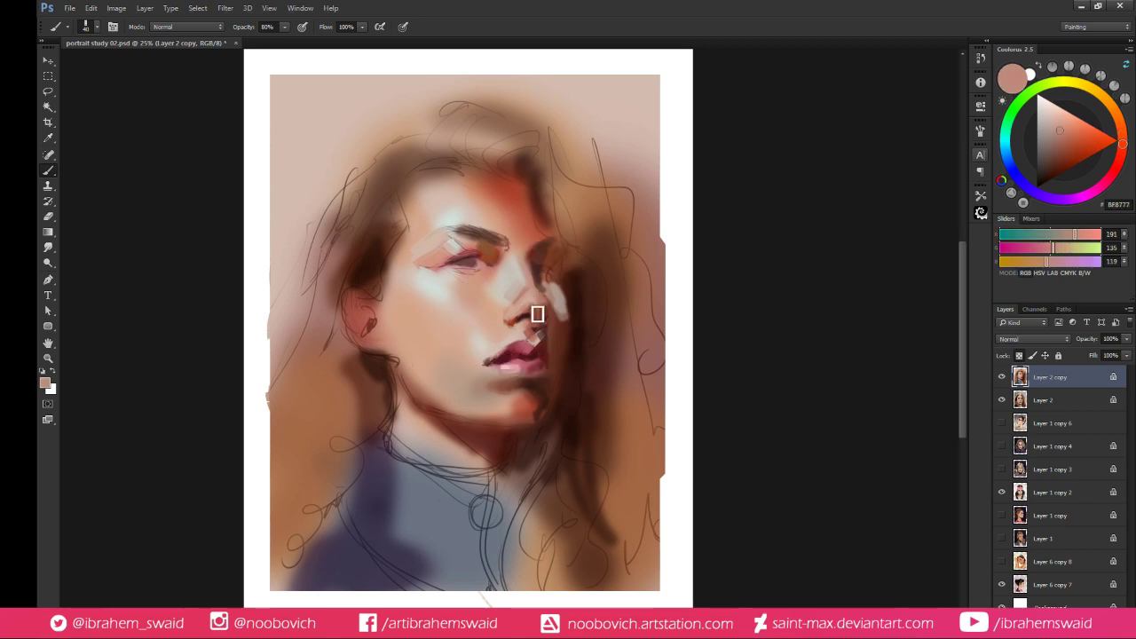
{"action": "left_click", "coordinate": [540, 322], "text": "alt"}
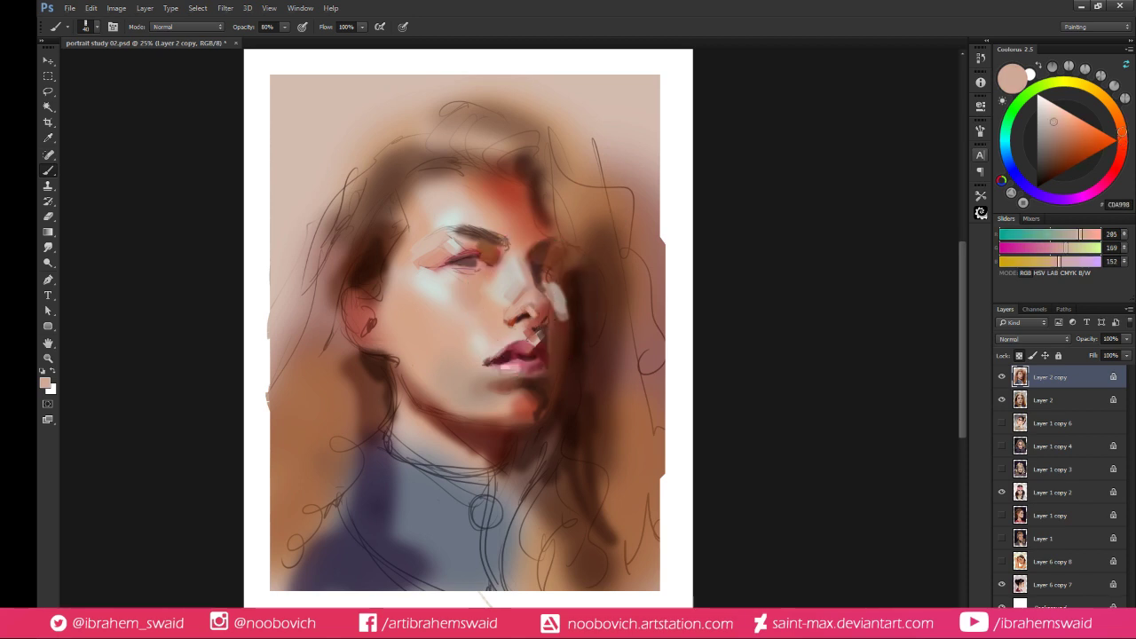
{"action": "left_click", "coordinate": [544, 326], "text": "alt"}
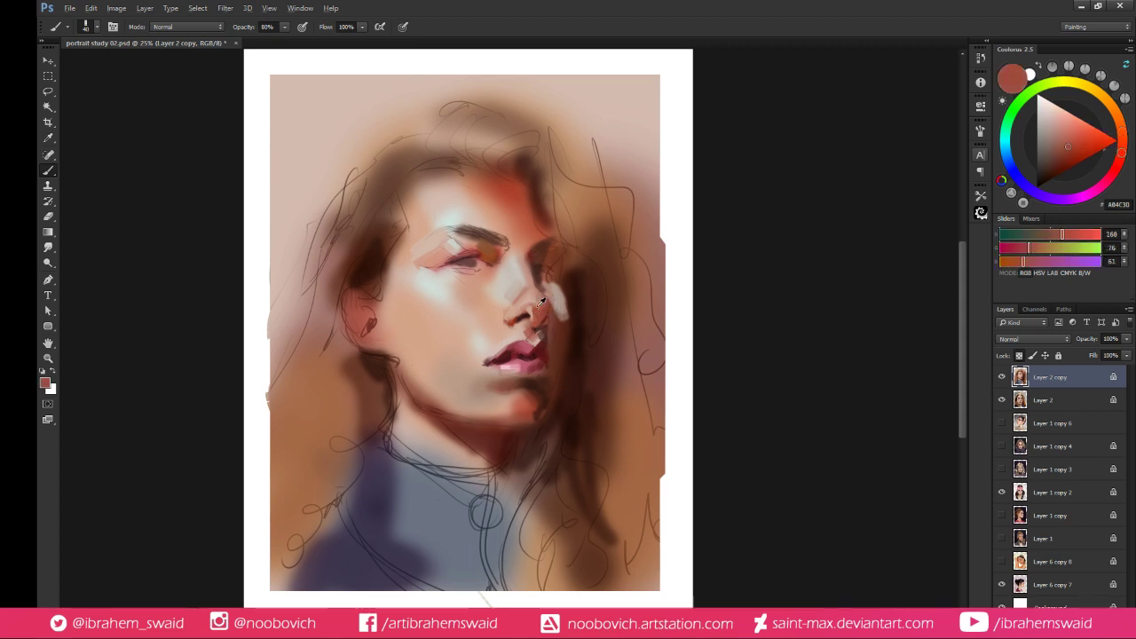
{"action": "left_click", "coordinate": [533, 304], "text": "alt"}
{"action": "left_click", "coordinate": [544, 322], "text": "alt"}
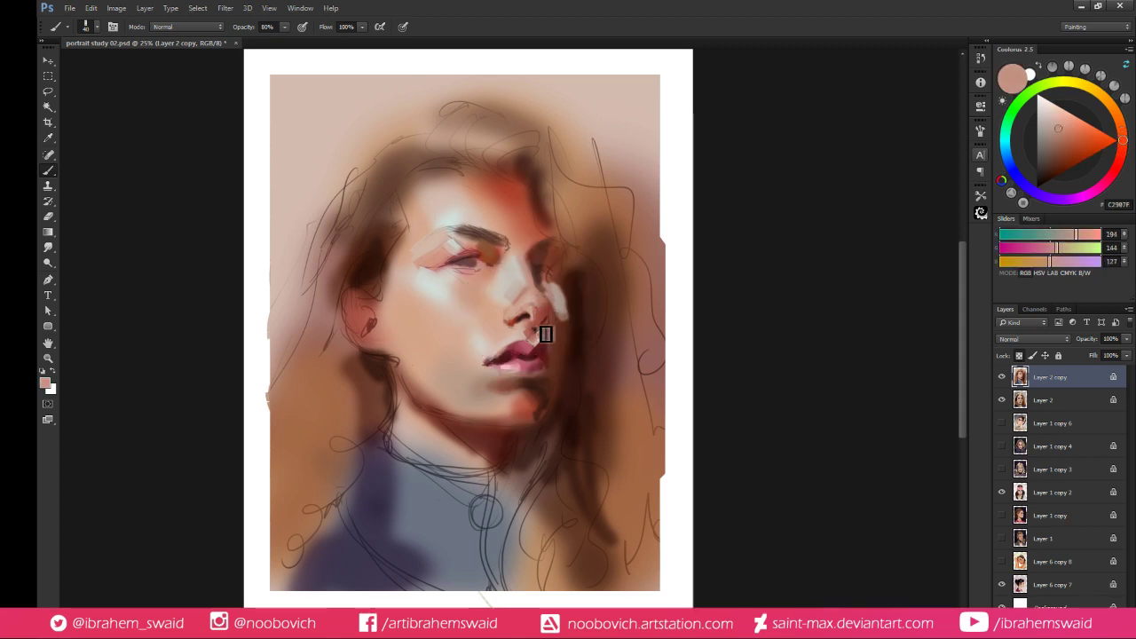
{"action": "left_click", "coordinate": [533, 304], "text": "alt"}
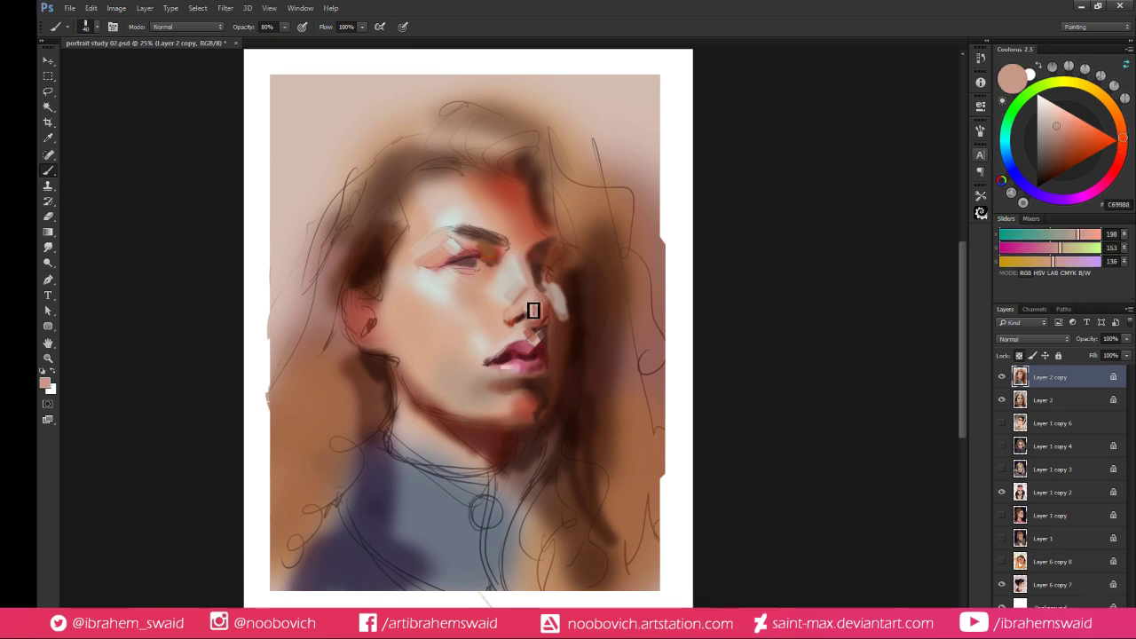
Paint a light greyish-beige plane down the nose bridge and blend it into the tip with sampled skin tones
{"action": "left_click", "coordinate": [524, 275], "text": "alt"}
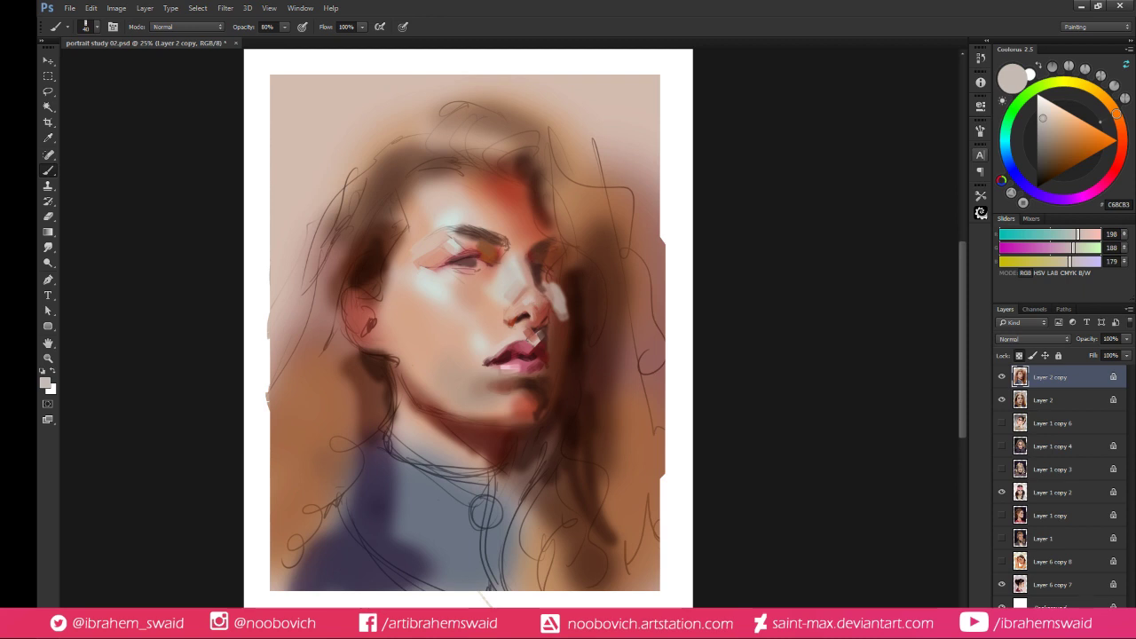
{"action": "mouse_move", "coordinate": [528, 277]}
{"action": "left_mouse_down"}
{"action": "mouse_move", "coordinate": [522, 314]}
{"action": "mouse_move", "coordinate": [529, 297]}
{"action": "left_mouse_up"}
{"action": "left_click", "coordinate": [526, 297], "text": "alt"}
{"action": "left_click", "coordinate": [522, 304], "text": "alt"}
{"action": "left_click", "coordinate": [536, 291], "text": "alt"}
{"action": "left_click", "coordinate": [520, 298], "text": "alt"}
{"action": "left_click", "coordinate": [526, 294], "text": "alt"}
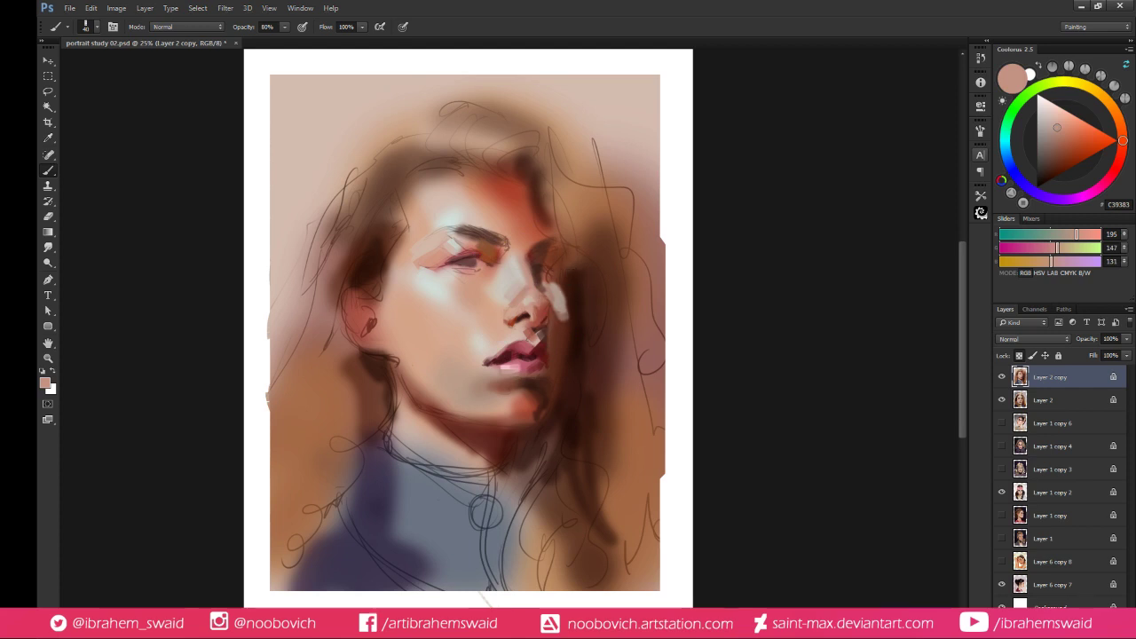
Define the far edge of the nose and adjoining cheek with sampled dark brown and reddish-brown shadow tones
{"action": "left_click", "coordinate": [573, 315], "text": "alt"}
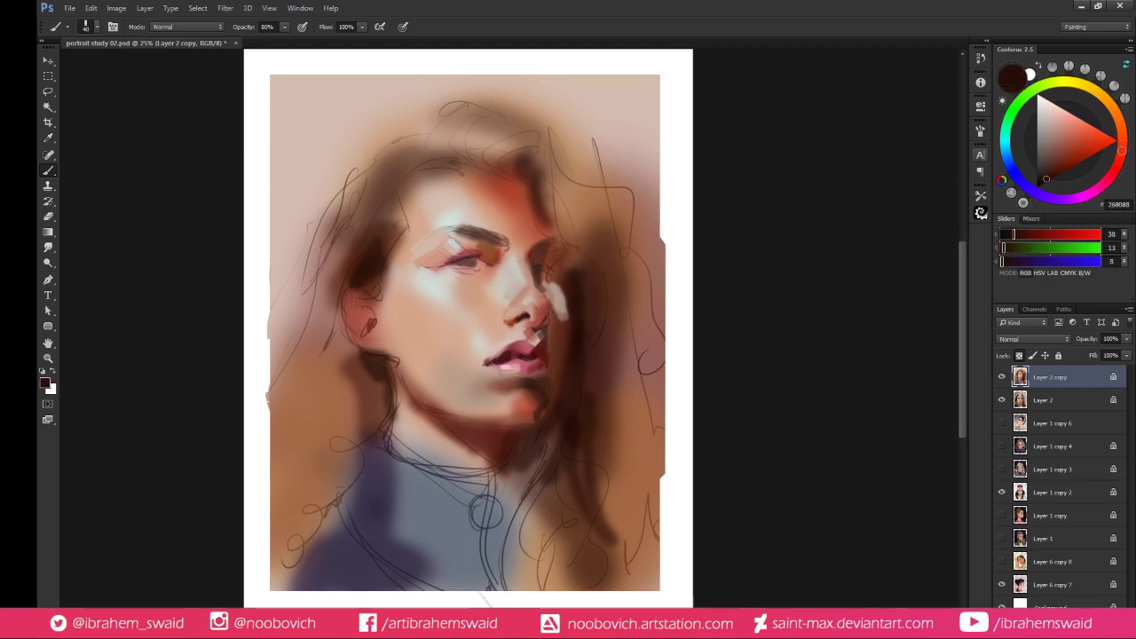
{"action": "left_click_drag", "start_coordinate": [547, 323], "coordinate": [545, 309]}
{"action": "left_click", "coordinate": [544, 313], "text": "alt"}
{"action": "left_click", "coordinate": [552, 313], "text": "alt"}
{"action": "left_click", "coordinate": [542, 326], "text": "alt"}
{"action": "left_click", "coordinate": [539, 315], "text": "alt"}
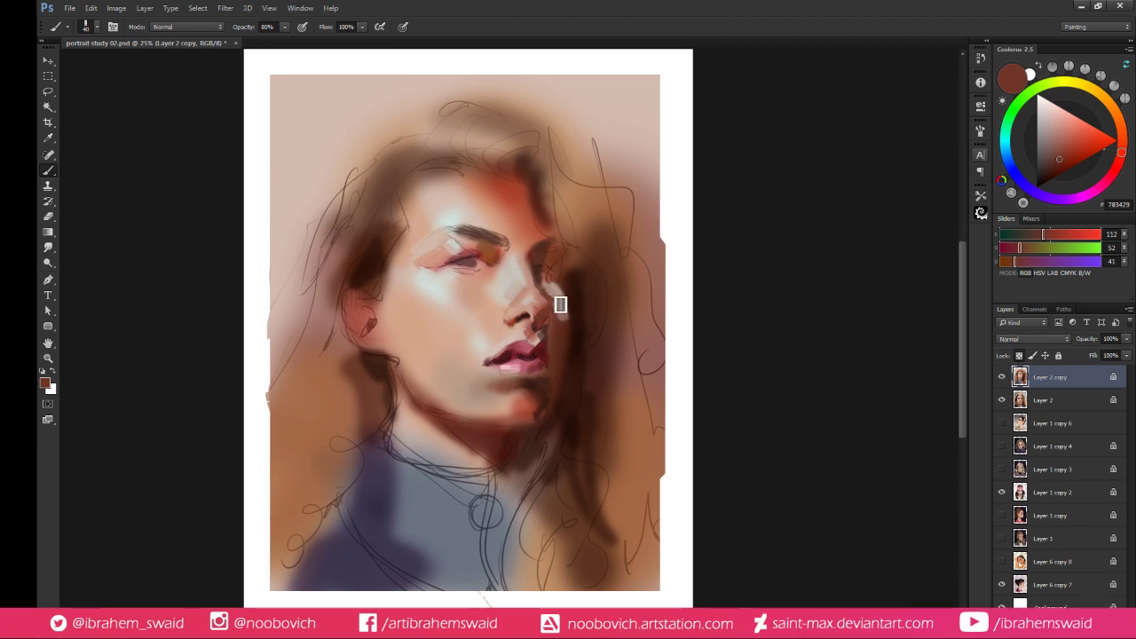
{"action": "left_click_drag", "start_coordinate": [560, 305], "coordinate": [556, 313]}
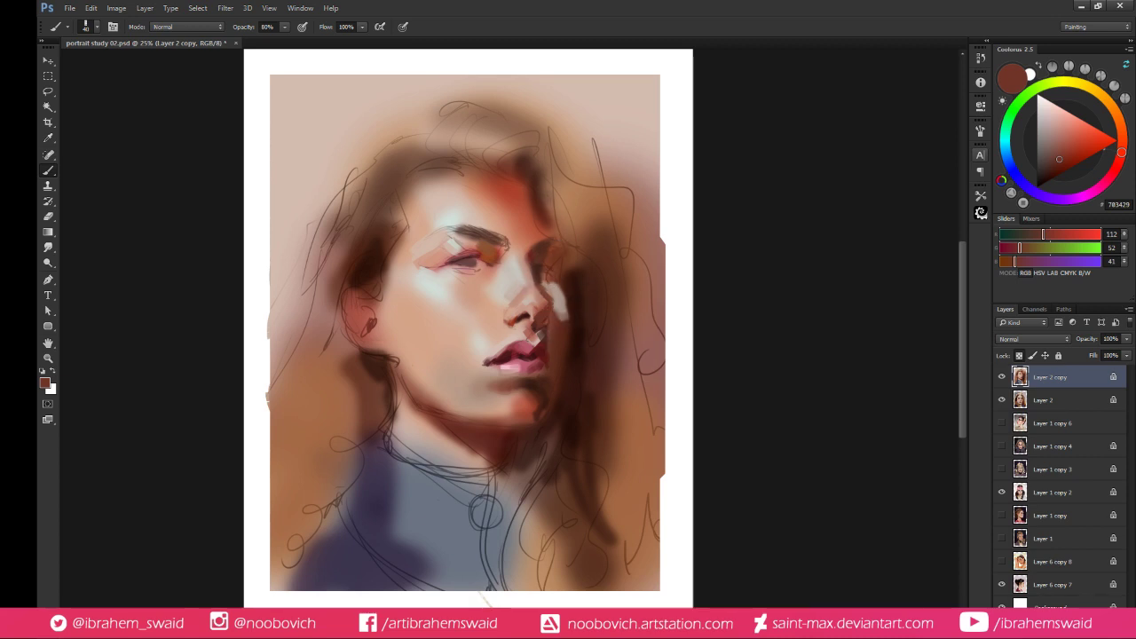
Refine the nostril, upper-lip skin and nose bridge with sampled reddish-brown and muted skin tones
{"action": "left_click", "coordinate": [527, 320], "text": "alt"}
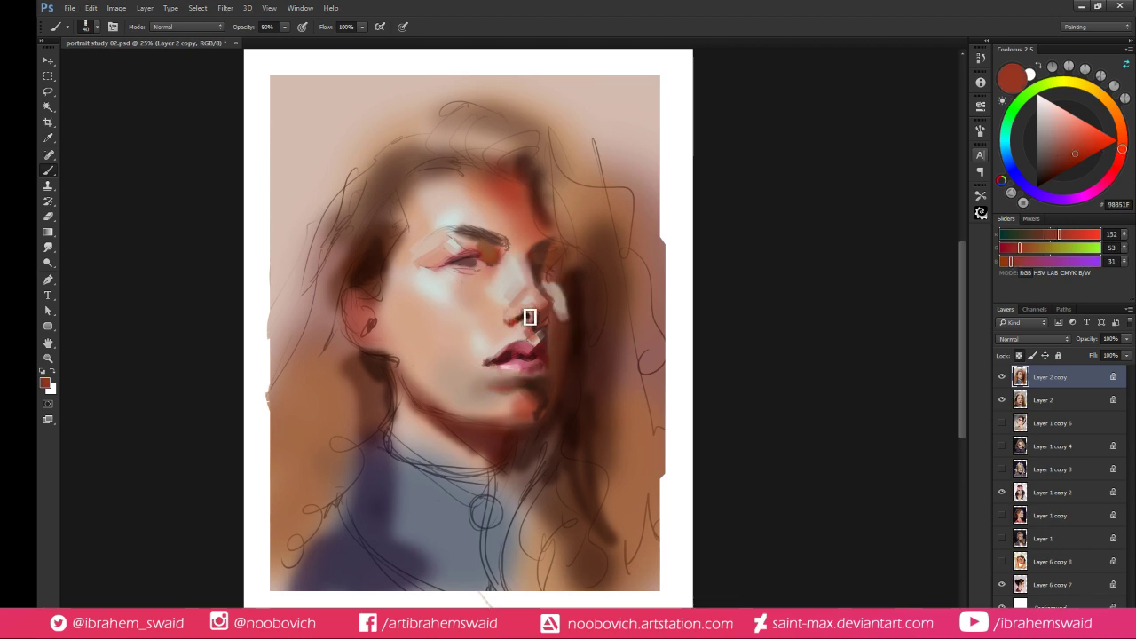
{"action": "left_click", "coordinate": [517, 333], "text": "alt"}
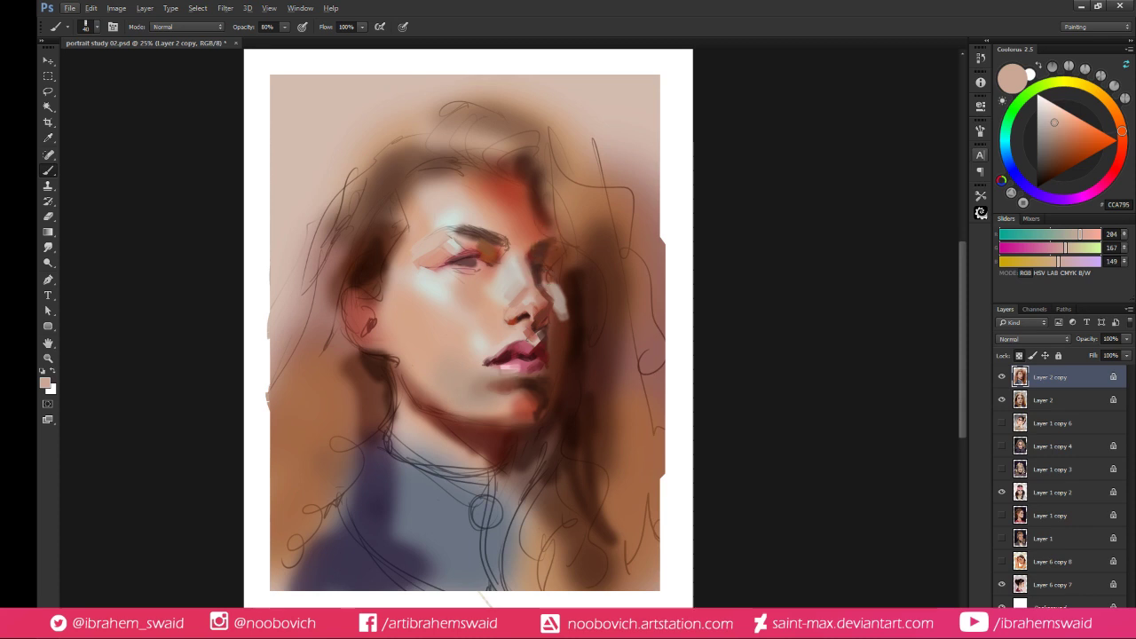
{"action": "left_click", "coordinate": [524, 295], "text": "alt"}
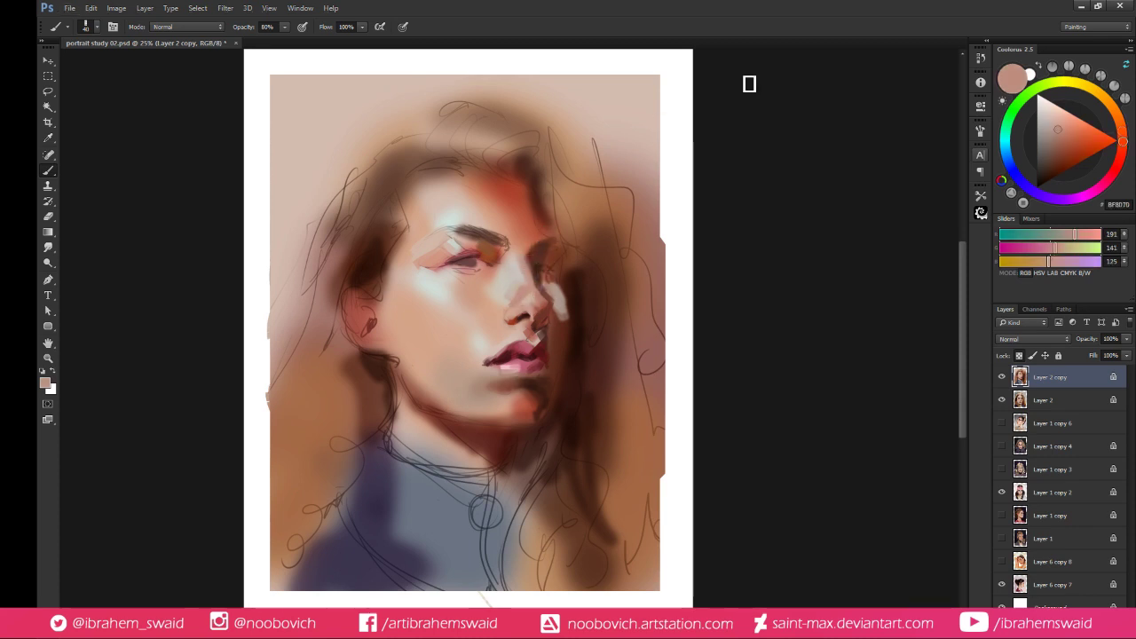
{"action": "left_click", "coordinate": [495, 253], "text": "alt"}
{"action": "left_click", "coordinate": [513, 270], "text": "alt"}
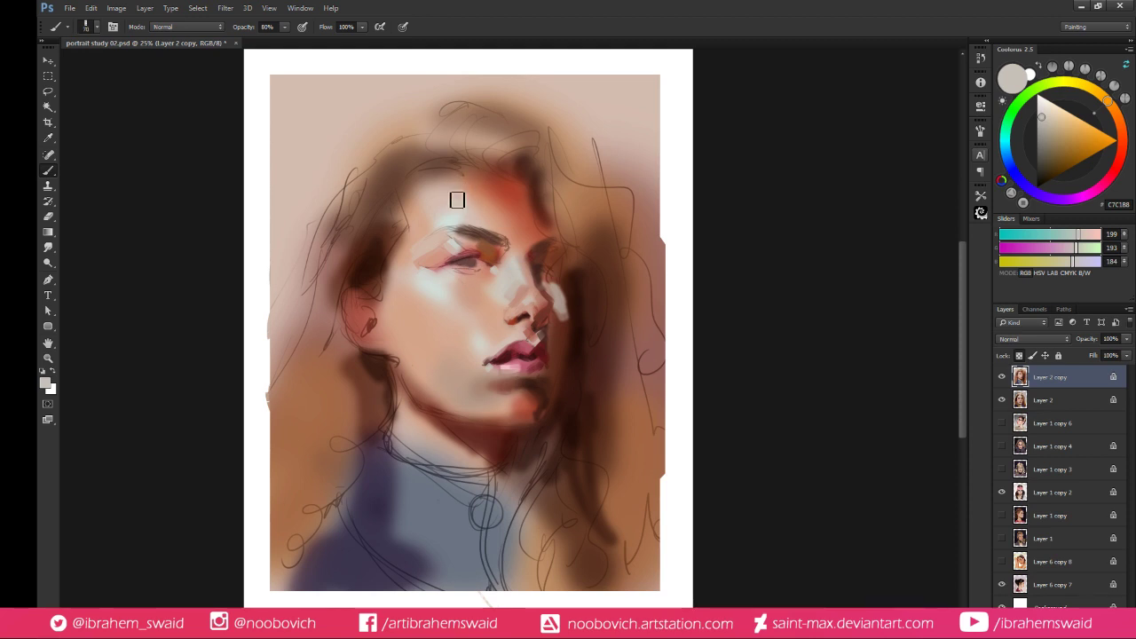
Block in an orange skin plane across the upper forehead, blending it with tones sampled from the forehead
{"action": "left_click", "coordinate": [456, 182], "text": "alt"}
{"action": "mouse_move", "coordinate": [440, 188]}
{"action": "left_mouse_down"}
{"action": "mouse_move", "coordinate": [467, 159]}
{"action": "mouse_move", "coordinate": [464, 176]}
{"action": "mouse_move", "coordinate": [477, 170]}
{"action": "mouse_move", "coordinate": [444, 177]}
{"action": "mouse_move", "coordinate": [468, 178]}
{"action": "mouse_move", "coordinate": [441, 188]}
{"action": "mouse_move", "coordinate": [500, 171]}
{"action": "mouse_move", "coordinate": [472, 185]}
{"action": "mouse_move", "coordinate": [523, 188]}
{"action": "mouse_move", "coordinate": [526, 198]}
{"action": "mouse_move", "coordinate": [490, 190]}
{"action": "mouse_move", "coordinate": [526, 182]}
{"action": "left_mouse_up"}
{"action": "left_click", "coordinate": [1075, 134]}
{"action": "left_click", "coordinate": [491, 191], "text": "alt"}
{"action": "left_click", "coordinate": [506, 169], "text": "alt"}
Paint the far hairline in dark brown and add an ochre curl with dark accents beside the far cheek
{"action": "left_click", "coordinate": [529, 163], "text": "alt"}
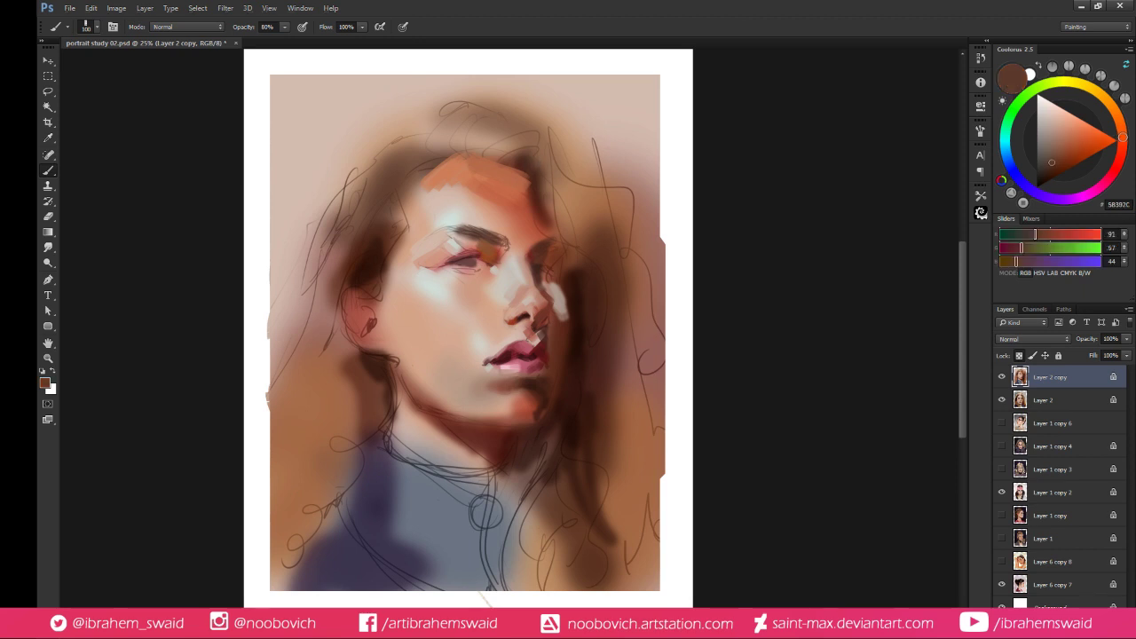
{"action": "mouse_move", "coordinate": [482, 158]}
{"action": "left_mouse_down"}
{"action": "mouse_move", "coordinate": [545, 183]}
{"action": "mouse_move", "coordinate": [531, 172]}
{"action": "mouse_move", "coordinate": [548, 140]}
{"action": "mouse_move", "coordinate": [532, 151]}
{"action": "mouse_move", "coordinate": [555, 181]}
{"action": "mouse_move", "coordinate": [556, 157]}
{"action": "mouse_move", "coordinate": [563, 169]}
{"action": "mouse_move", "coordinate": [600, 279]}
{"action": "mouse_move", "coordinate": [582, 218]}
{"action": "mouse_move", "coordinate": [576, 238]}
{"action": "mouse_move", "coordinate": [592, 234]}
{"action": "mouse_move", "coordinate": [593, 288]}
{"action": "mouse_move", "coordinate": [585, 211]}
{"action": "left_mouse_up"}
{"action": "left_click", "coordinate": [590, 206], "text": "alt"}
{"action": "left_click", "coordinate": [593, 289], "text": "alt"}
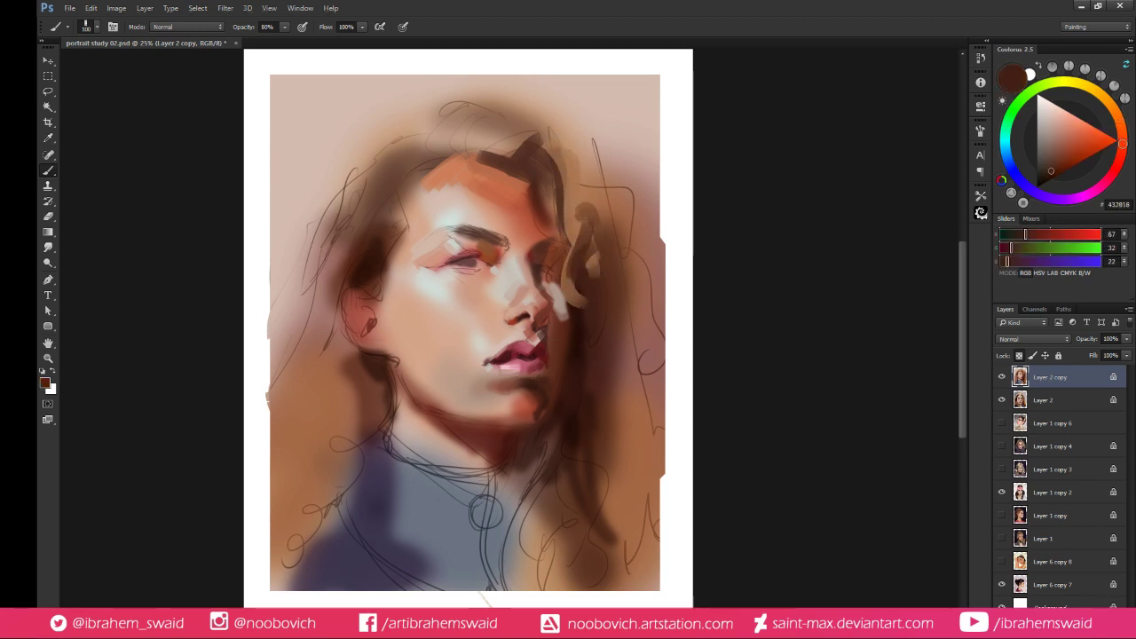
Paint brown hair locks over the crown and down the near side of the head using sampled hair tones
{"action": "left_click", "coordinate": [547, 147], "text": "alt"}
{"action": "mouse_move", "coordinate": [517, 141]}
{"action": "left_mouse_down"}
{"action": "mouse_move", "coordinate": [503, 148]}
{"action": "mouse_move", "coordinate": [469, 119]}
{"action": "left_mouse_up"}
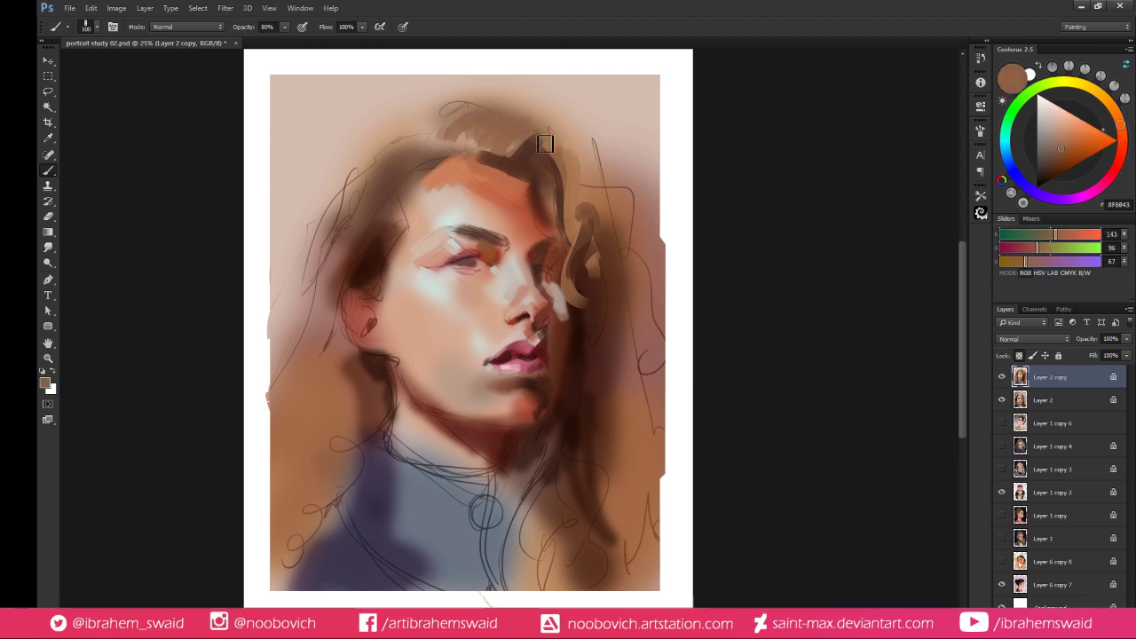
{"action": "left_click", "coordinate": [443, 167], "text": "alt"}
{"action": "mouse_move", "coordinate": [444, 167]}
{"action": "left_mouse_down"}
{"action": "mouse_move", "coordinate": [394, 154]}
{"action": "mouse_move", "coordinate": [420, 110]}
{"action": "mouse_move", "coordinate": [455, 110]}
{"action": "mouse_move", "coordinate": [409, 130]}
{"action": "mouse_move", "coordinate": [434, 131]}
{"action": "mouse_move", "coordinate": [376, 177]}
{"action": "mouse_move", "coordinate": [378, 156]}
{"action": "mouse_move", "coordinate": [357, 196]}
{"action": "mouse_move", "coordinate": [381, 138]}
{"action": "mouse_move", "coordinate": [421, 114]}
{"action": "mouse_move", "coordinate": [370, 174]}
{"action": "mouse_move", "coordinate": [475, 118]}
{"action": "mouse_move", "coordinate": [412, 171]}
{"action": "left_mouse_up"}
{"action": "left_click", "coordinate": [429, 158], "text": "alt"}
Blend the forehead into the near hairline and temple with sampled light skin tones
{"action": "left_click", "coordinate": [438, 166], "text": "alt"}
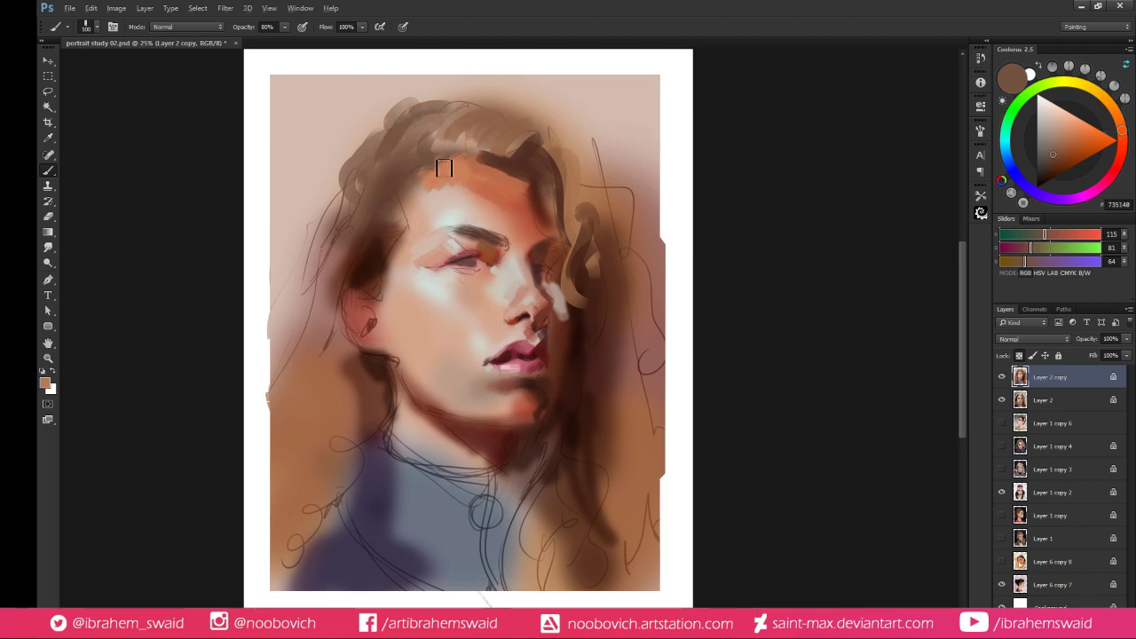
{"action": "left_click", "coordinate": [432, 182], "text": "alt"}
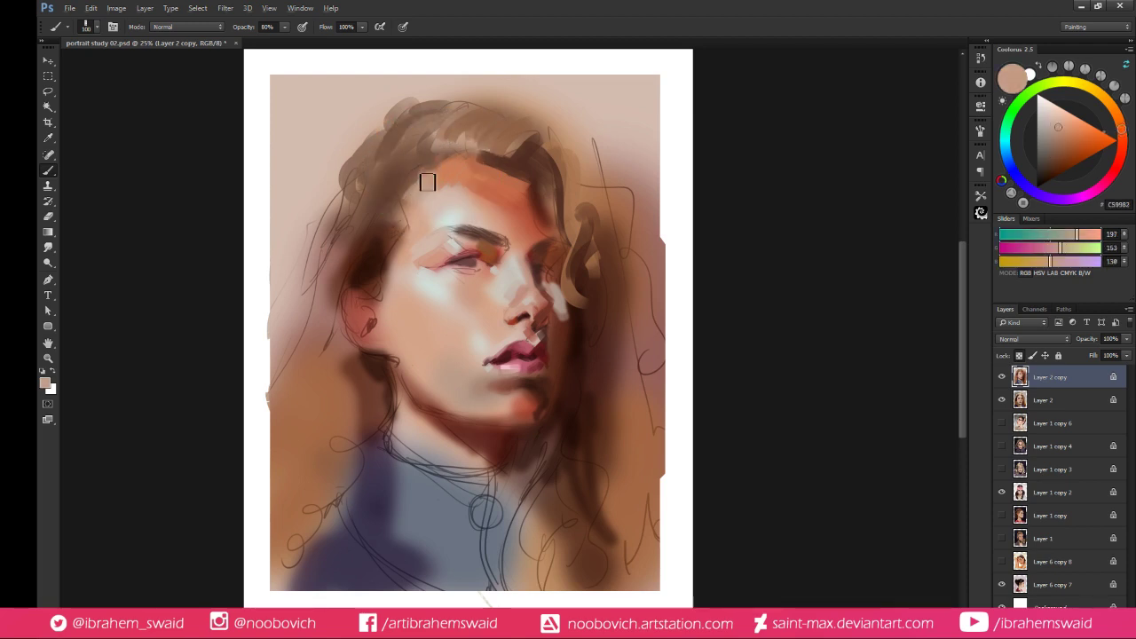
{"action": "left_click", "coordinate": [430, 182], "text": "alt"}
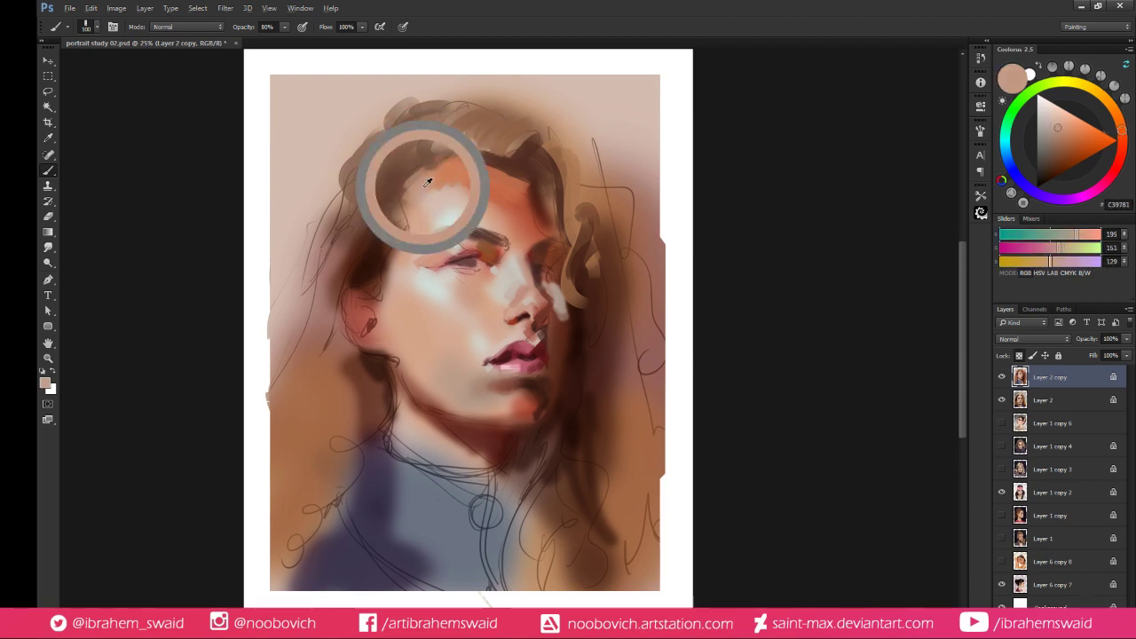
{"action": "left_click", "coordinate": [473, 165], "text": "alt"}
{"action": "left_click", "coordinate": [457, 190], "text": "alt"}
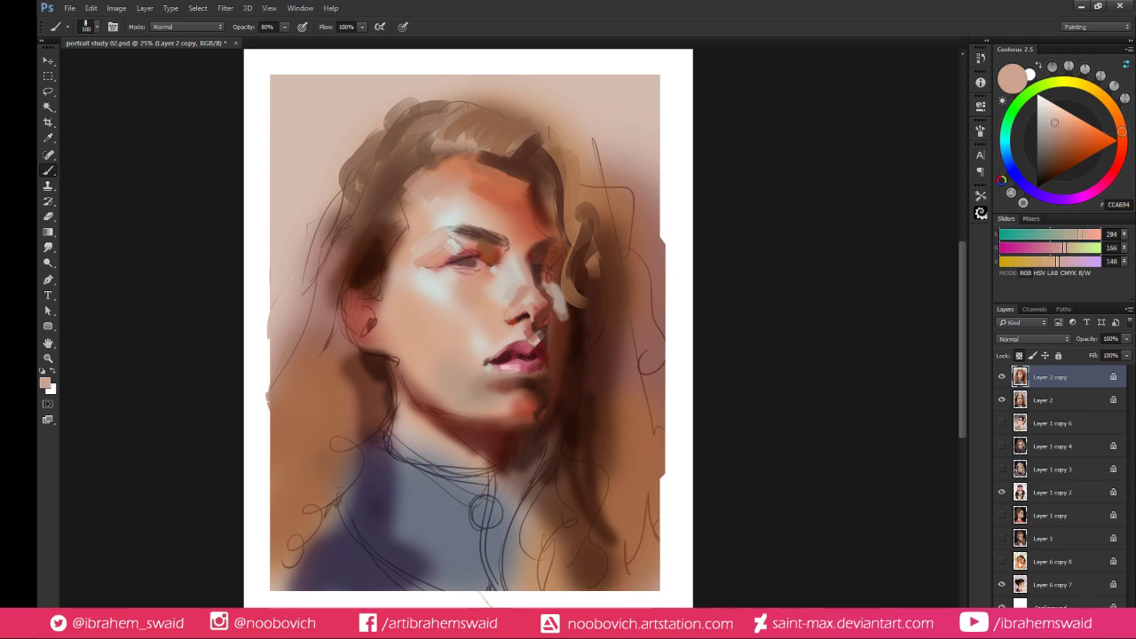
{"action": "left_click", "coordinate": [436, 199], "text": "alt"}
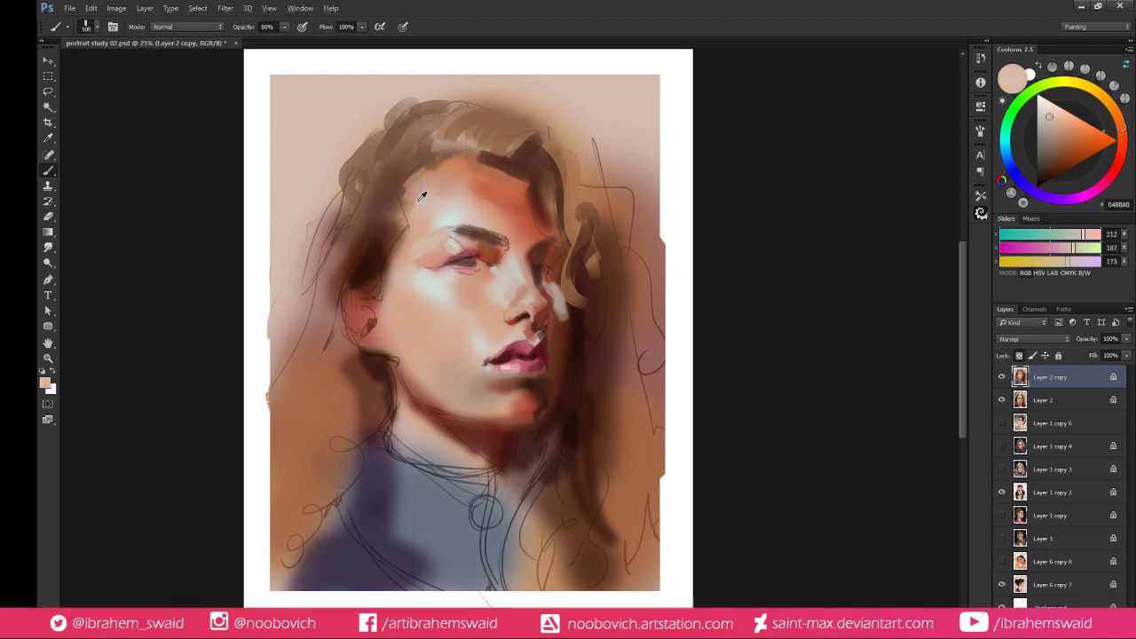
{"action": "left_click", "coordinate": [442, 165], "text": "alt"}
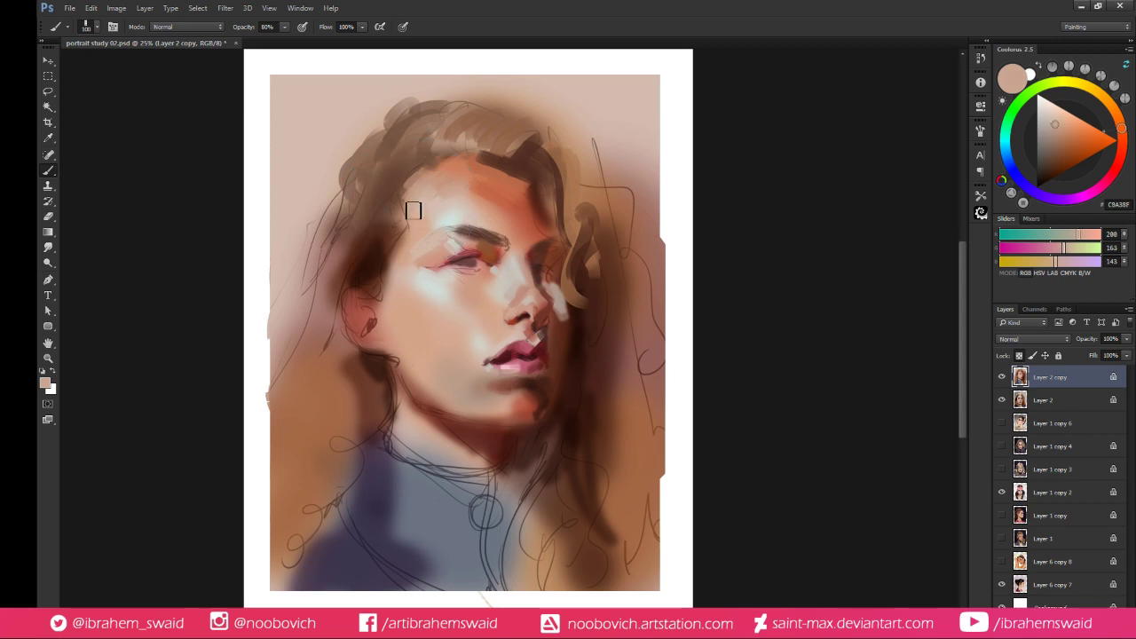
{"action": "left_click", "coordinate": [417, 227], "text": "alt"}
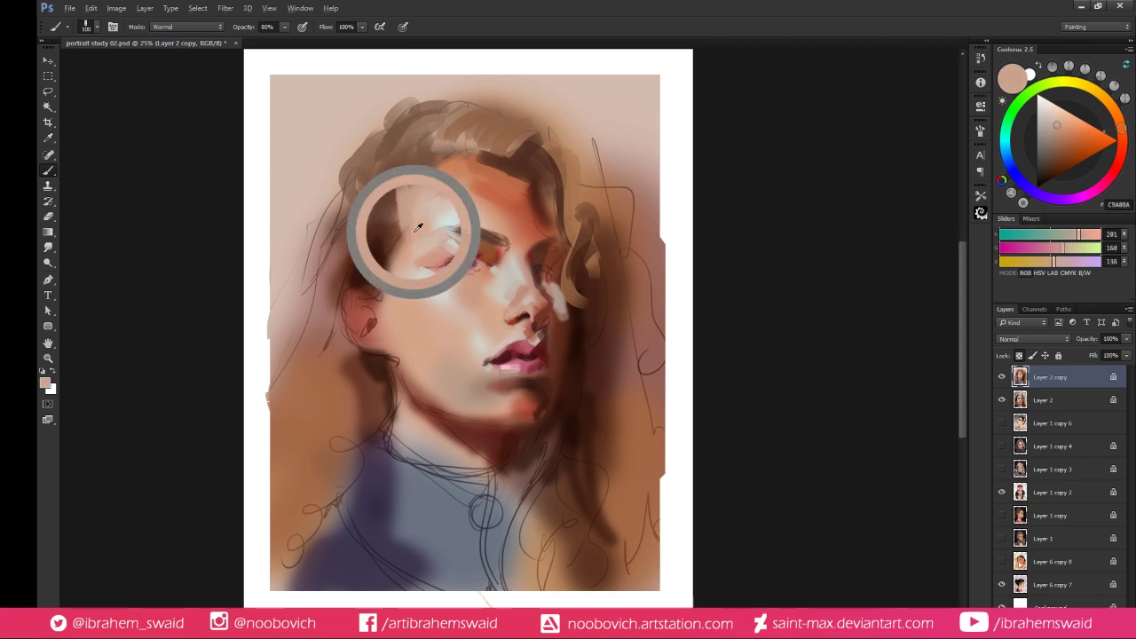
{"action": "left_click_drag", "start_coordinate": [398, 210], "coordinate": [400, 233]}
Warm the near temple and accent the hairline with light orange FFAB85 strokes
{"action": "left_click", "coordinate": [479, 182], "text": "alt"}
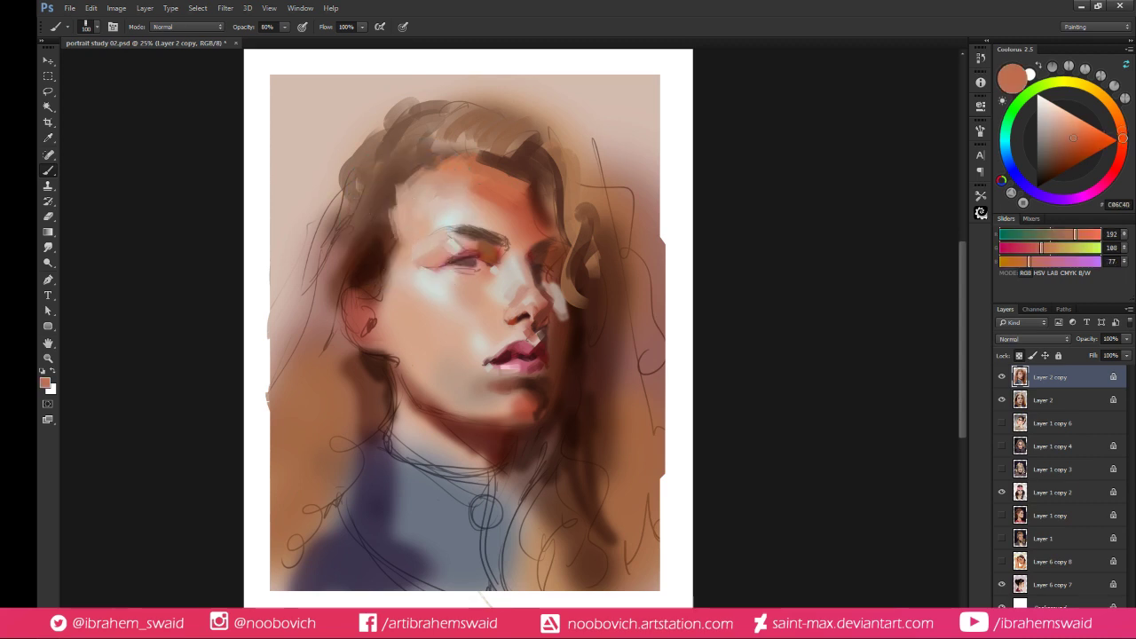
{"action": "left_click", "coordinate": [422, 249], "text": "alt"}
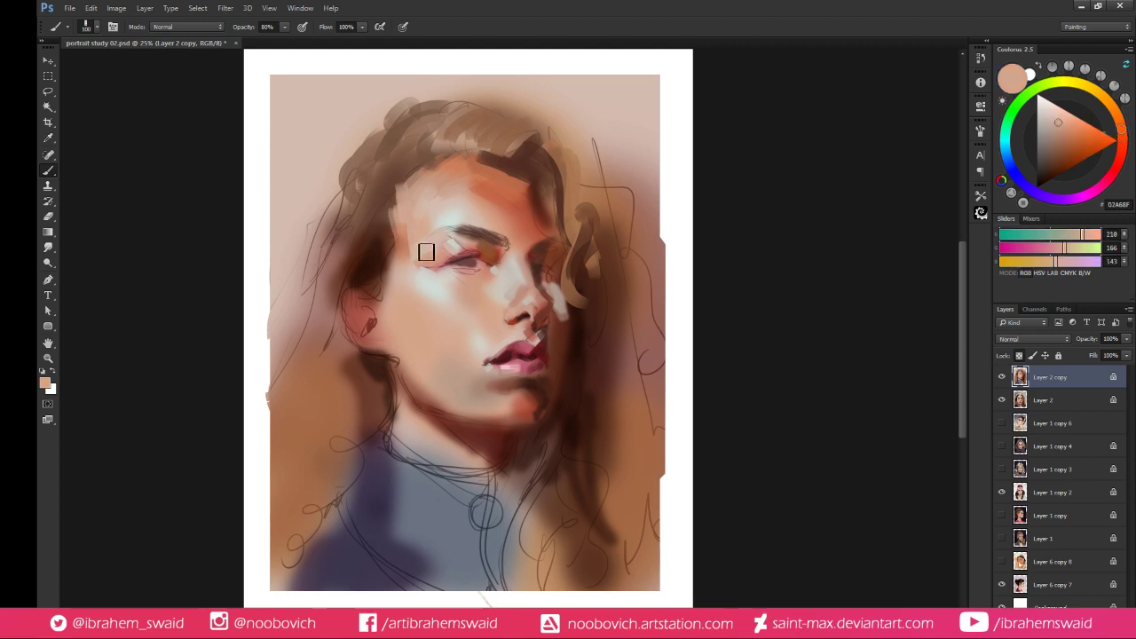
{"action": "left_click", "coordinate": [397, 208], "text": "alt"}
{"action": "left_click", "coordinate": [377, 233], "text": "alt"}
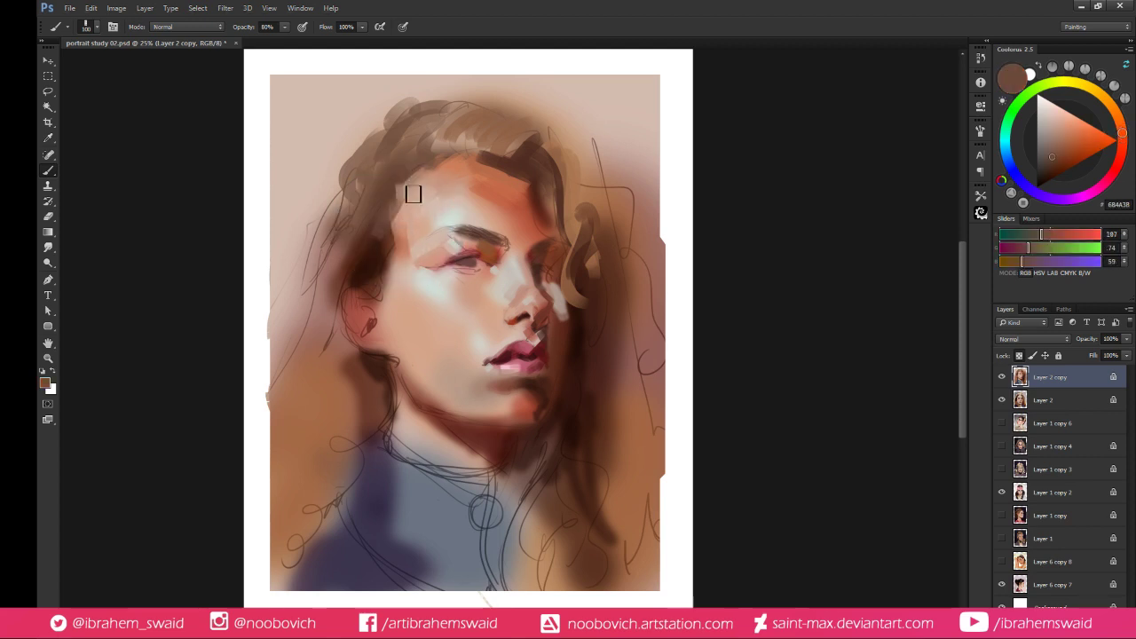
{"action": "left_click", "coordinate": [1075, 116]}
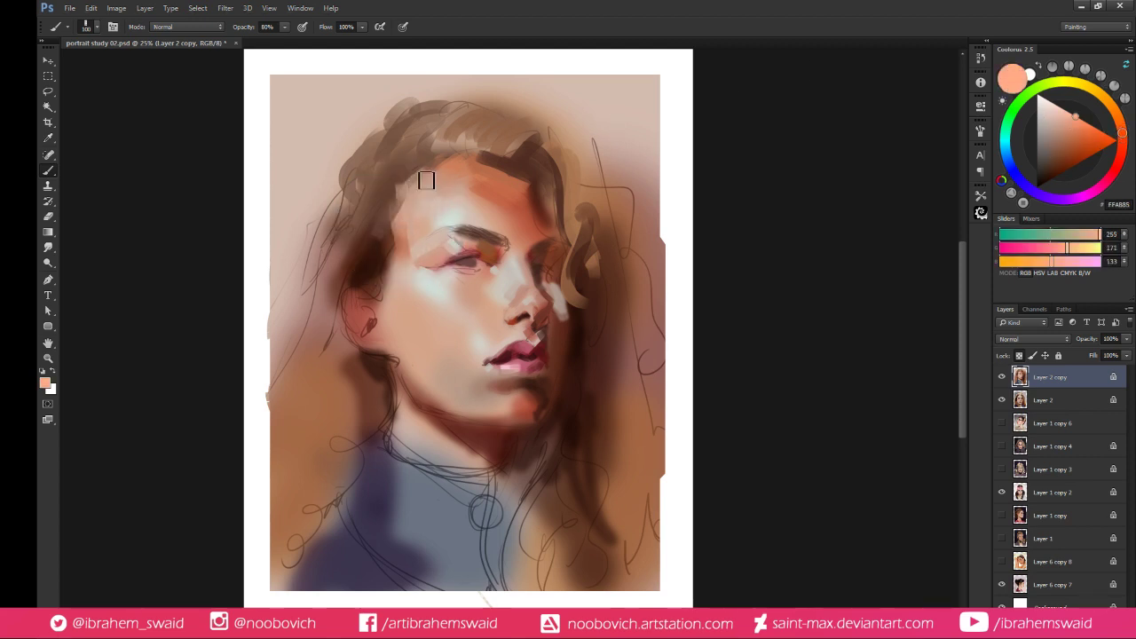
{"action": "mouse_move", "coordinate": [418, 177]}
{"action": "left_mouse_down"}
{"action": "mouse_move", "coordinate": [368, 244]}
{"action": "mouse_move", "coordinate": [394, 224]}
{"action": "mouse_move", "coordinate": [379, 242]}
{"action": "mouse_move", "coordinate": [396, 192]}
{"action": "left_mouse_up"}
Shape the sideburn hair in front of the ear with sampled dark browns against the temple's skin tone
{"action": "left_click", "coordinate": [376, 214], "text": "alt"}
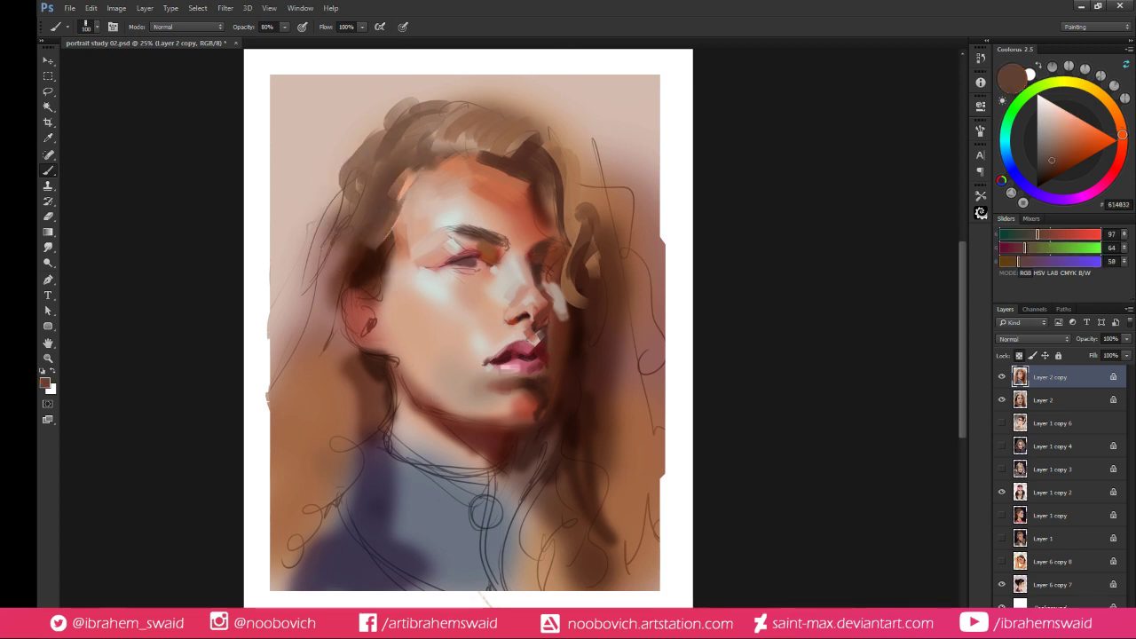
{"action": "left_click", "coordinate": [369, 302]}
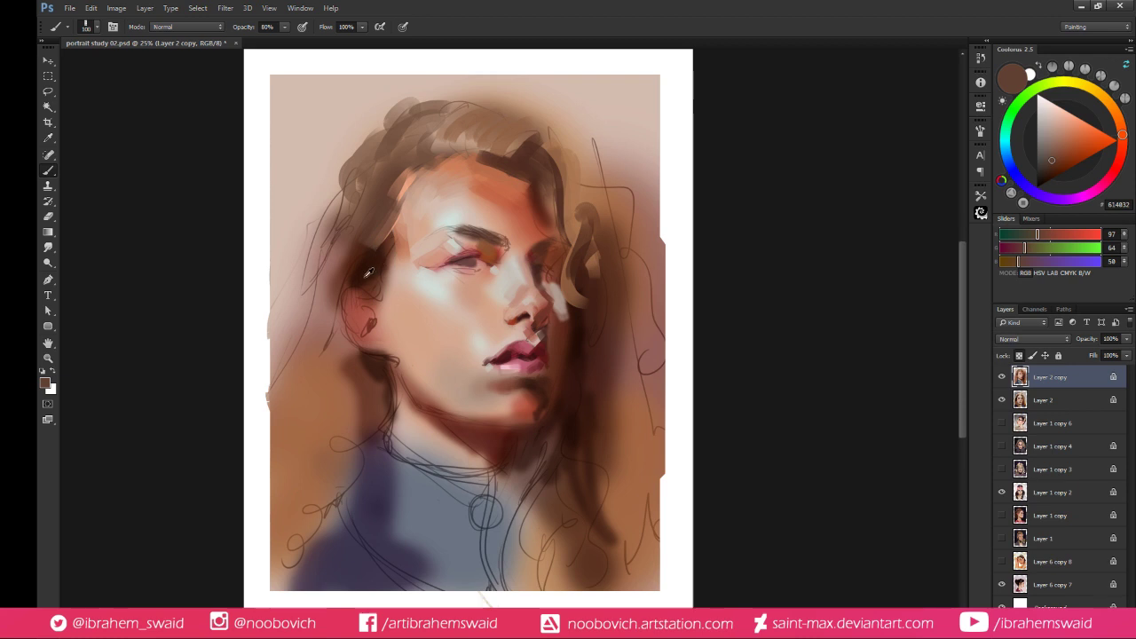
{"action": "left_click", "coordinate": [367, 272], "text": "alt"}
{"action": "mouse_move", "coordinate": [368, 282]}
{"action": "left_mouse_down"}
{"action": "mouse_move", "coordinate": [394, 269]}
{"action": "mouse_move", "coordinate": [390, 297]}
{"action": "mouse_move", "coordinate": [402, 263]}
{"action": "mouse_move", "coordinate": [387, 289]}
{"action": "mouse_move", "coordinate": [374, 279]}
{"action": "mouse_move", "coordinate": [378, 298]}
{"action": "mouse_move", "coordinate": [392, 265]}
{"action": "left_mouse_up"}
{"action": "left_click", "coordinate": [410, 245], "text": "alt"}
{"action": "left_click", "coordinate": [371, 284], "text": "alt"}
{"action": "left_click", "coordinate": [390, 257], "text": "alt"}
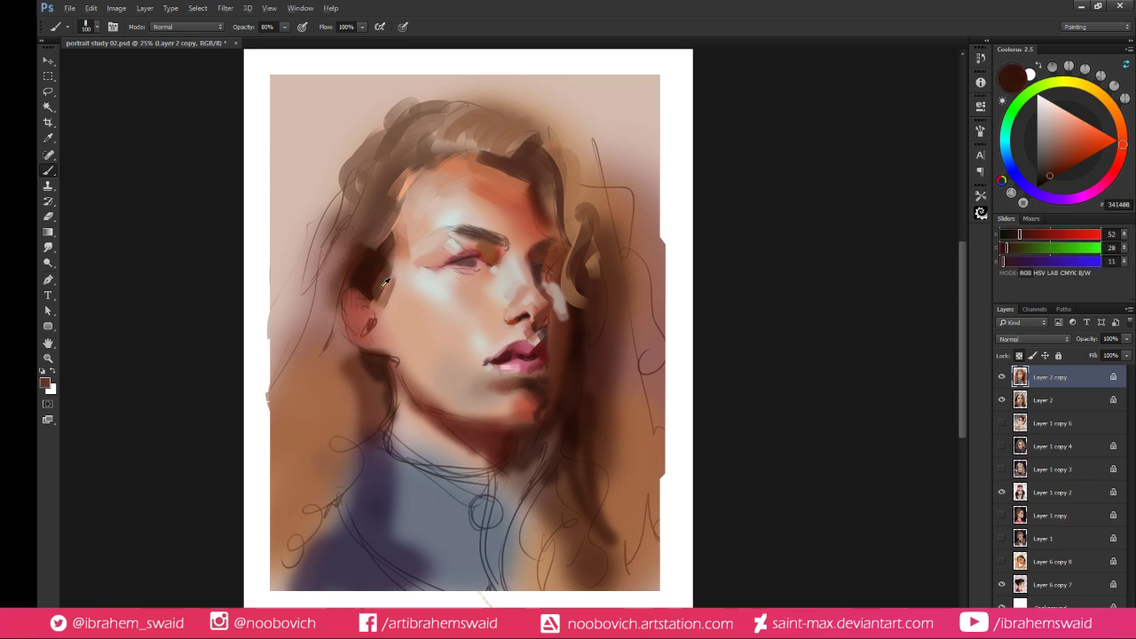
{"action": "left_click", "coordinate": [368, 274], "text": "alt"}
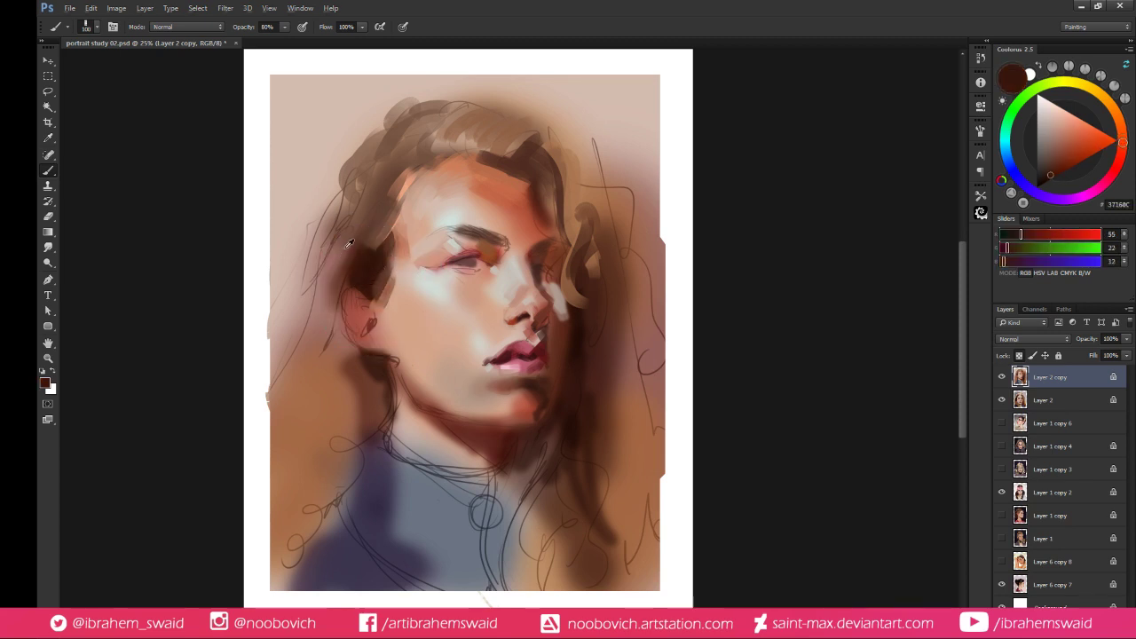
Paint a long wavy light peach hair strand from the near temple down past the ear toward the shoulder
{"action": "left_click", "coordinate": [408, 183], "text": "alt"}
{"action": "mouse_move", "coordinate": [355, 229]}
{"action": "left_mouse_down"}
{"action": "mouse_move", "coordinate": [326, 307]}
{"action": "mouse_move", "coordinate": [359, 223]}
{"action": "left_mouse_up"}
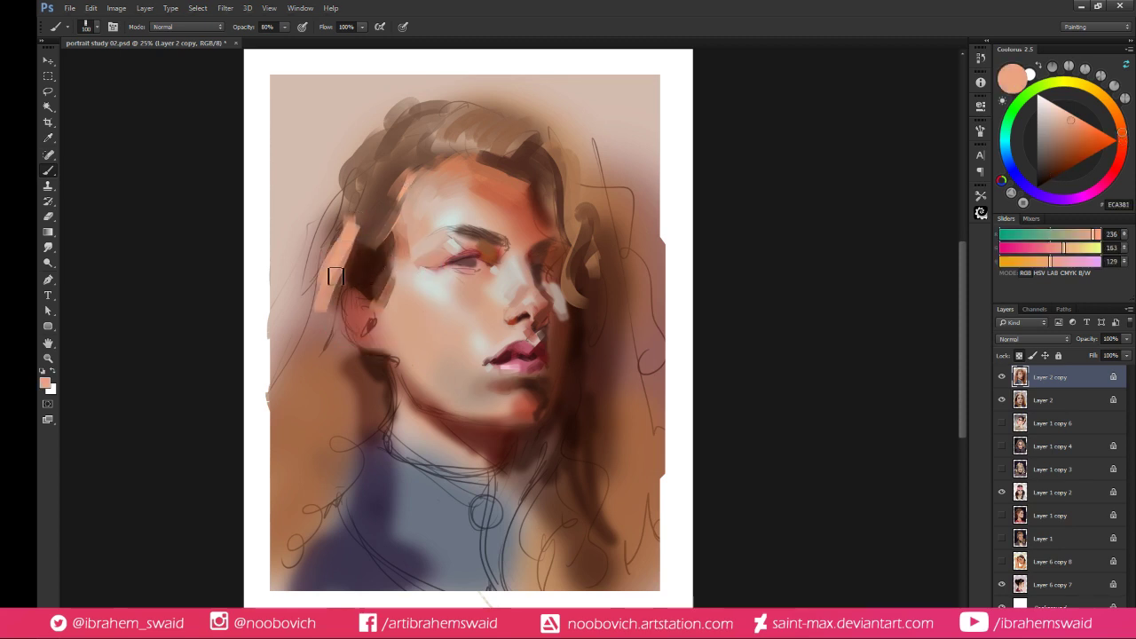
{"action": "left_click_drag", "start_coordinate": [337, 275], "coordinate": [365, 212]}
{"action": "mouse_move", "coordinate": [330, 298]}
{"action": "left_mouse_down"}
{"action": "mouse_move", "coordinate": [330, 456]}
{"action": "mouse_move", "coordinate": [320, 460]}
{"action": "left_mouse_up"}
{"action": "left_click_drag", "start_coordinate": [330, 419], "coordinate": [325, 400]}
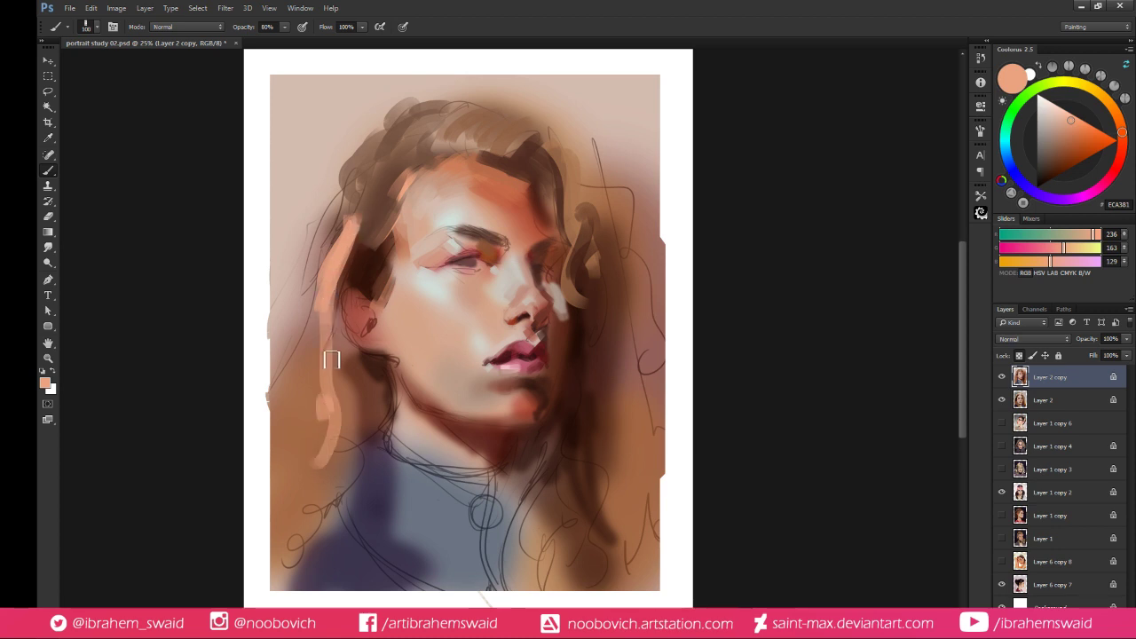
Add brown hair strokes along the peach strand and outer edge of the hair near the ear
{"action": "left_click", "coordinate": [368, 181], "text": "alt"}
{"action": "left_click_drag", "start_coordinate": [351, 232], "coordinate": [330, 306]}
{"action": "mouse_move", "coordinate": [346, 255]}
{"action": "left_mouse_down"}
{"action": "mouse_move", "coordinate": [317, 317]}
{"action": "mouse_move", "coordinate": [323, 276]}
{"action": "mouse_move", "coordinate": [326, 355]}
{"action": "mouse_move", "coordinate": [324, 242]}
{"action": "mouse_move", "coordinate": [317, 315]}
{"action": "mouse_move", "coordinate": [323, 249]}
{"action": "mouse_move", "coordinate": [325, 265]}
{"action": "mouse_move", "coordinate": [349, 212]}
{"action": "left_mouse_up"}
{"action": "left_click", "coordinate": [327, 254], "text": "alt"}
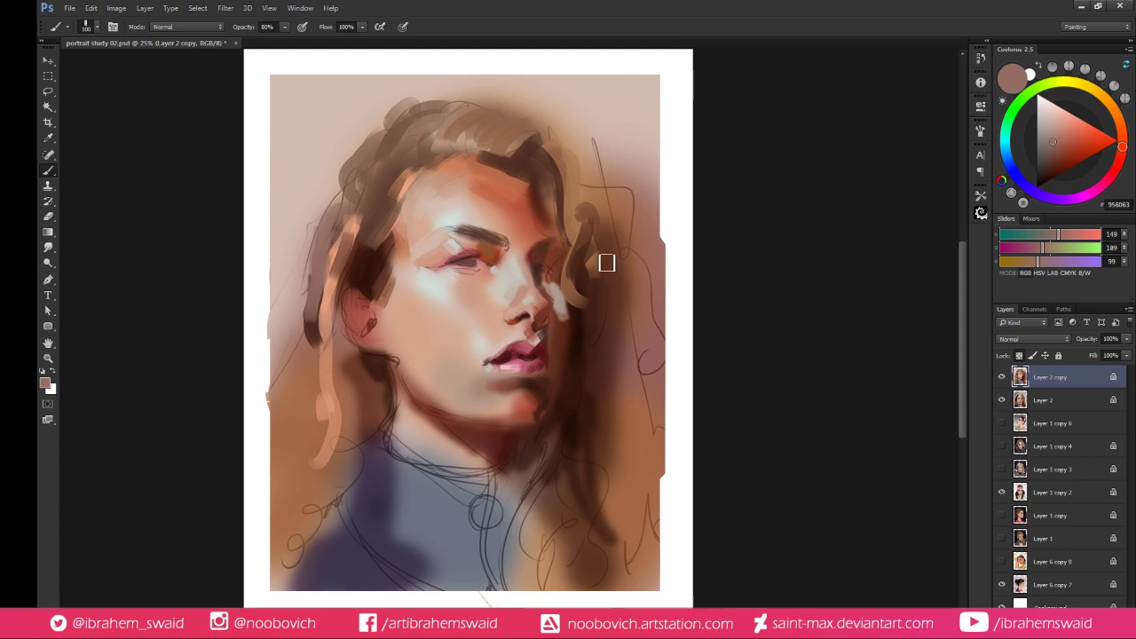
Brush light grey D1CAC7 strokes over the background on both sides of the head, trimming the hair silhouette
{"action": "left_click", "coordinate": [650, 135], "text": "alt"}
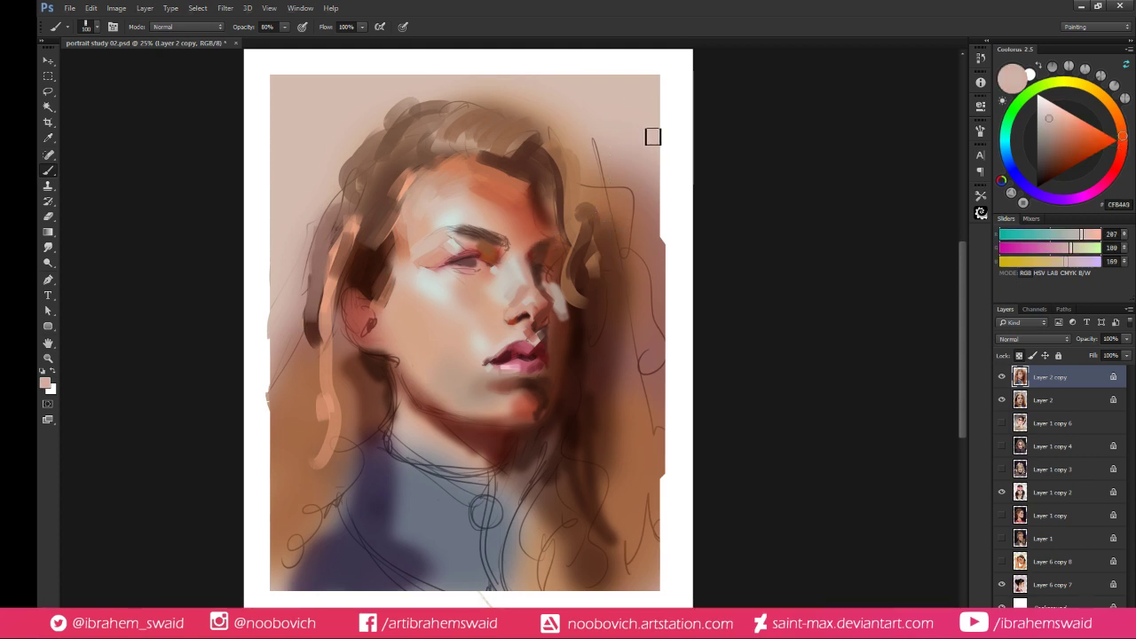
{"action": "left_click_drag", "start_coordinate": [1042, 119], "coordinate": [1035, 125]}
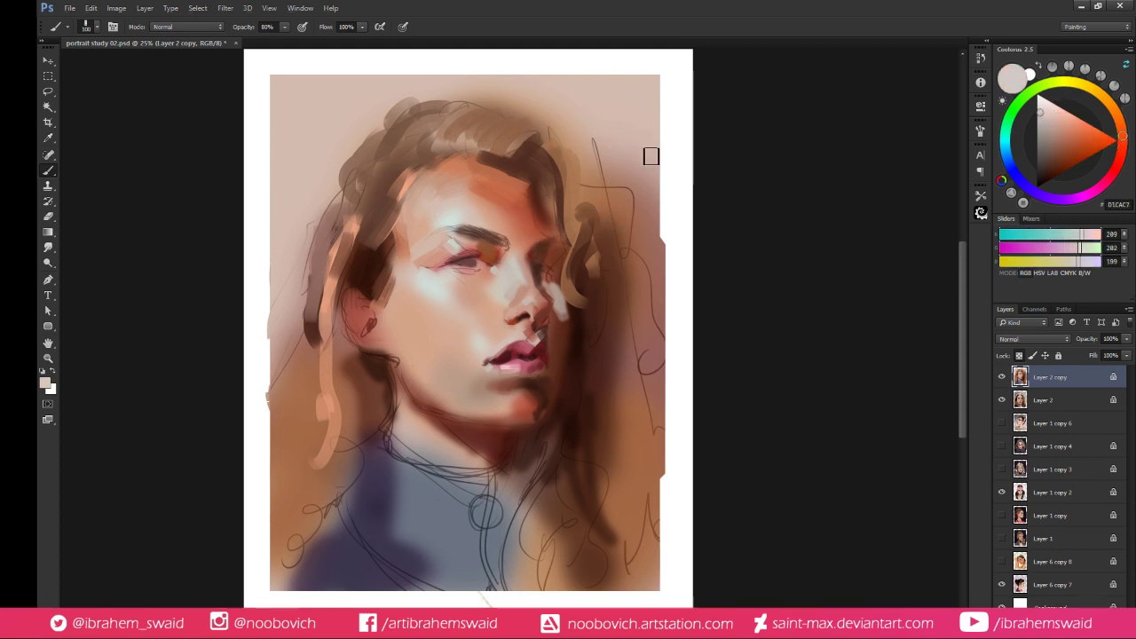
{"action": "mouse_move", "coordinate": [651, 156]}
{"action": "left_mouse_down"}
{"action": "mouse_move", "coordinate": [676, 308]}
{"action": "mouse_move", "coordinate": [663, 298]}
{"action": "mouse_move", "coordinate": [661, 233]}
{"action": "mouse_move", "coordinate": [660, 312]}
{"action": "mouse_move", "coordinate": [648, 307]}
{"action": "mouse_move", "coordinate": [651, 289]}
{"action": "mouse_move", "coordinate": [674, 415]}
{"action": "mouse_move", "coordinate": [670, 340]}
{"action": "mouse_move", "coordinate": [645, 258]}
{"action": "mouse_move", "coordinate": [663, 396]}
{"action": "mouse_move", "coordinate": [652, 356]}
{"action": "mouse_move", "coordinate": [640, 371]}
{"action": "mouse_move", "coordinate": [676, 444]}
{"action": "mouse_move", "coordinate": [655, 330]}
{"action": "left_mouse_up"}
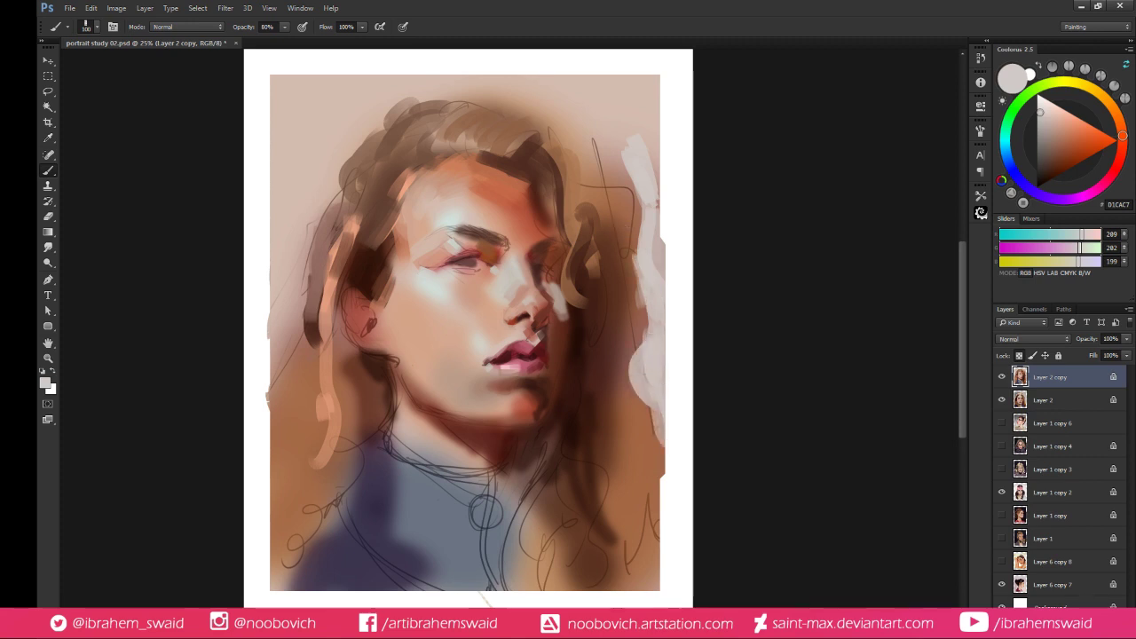
{"action": "mouse_move", "coordinate": [543, 109]}
{"action": "left_mouse_down"}
{"action": "mouse_move", "coordinate": [573, 116]}
{"action": "mouse_move", "coordinate": [642, 240]}
{"action": "mouse_move", "coordinate": [606, 191]}
{"action": "mouse_move", "coordinate": [638, 202]}
{"action": "mouse_move", "coordinate": [646, 262]}
{"action": "left_mouse_up"}
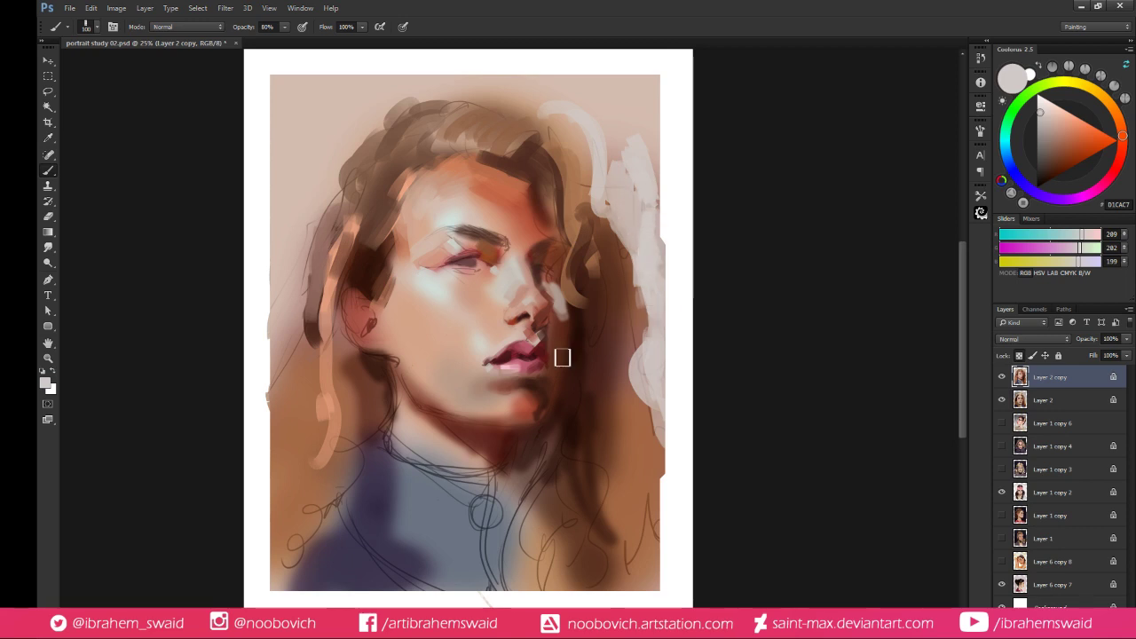
{"action": "mouse_move", "coordinate": [295, 230]}
{"action": "left_mouse_down"}
{"action": "mouse_move", "coordinate": [305, 197]}
{"action": "mouse_move", "coordinate": [276, 247]}
{"action": "mouse_move", "coordinate": [298, 231]}
{"action": "mouse_move", "coordinate": [278, 306]}
{"action": "mouse_move", "coordinate": [345, 141]}
{"action": "mouse_move", "coordinate": [346, 128]}
{"action": "mouse_move", "coordinate": [327, 156]}
{"action": "mouse_move", "coordinate": [282, 159]}
{"action": "mouse_move", "coordinate": [323, 102]}
{"action": "left_mouse_up"}
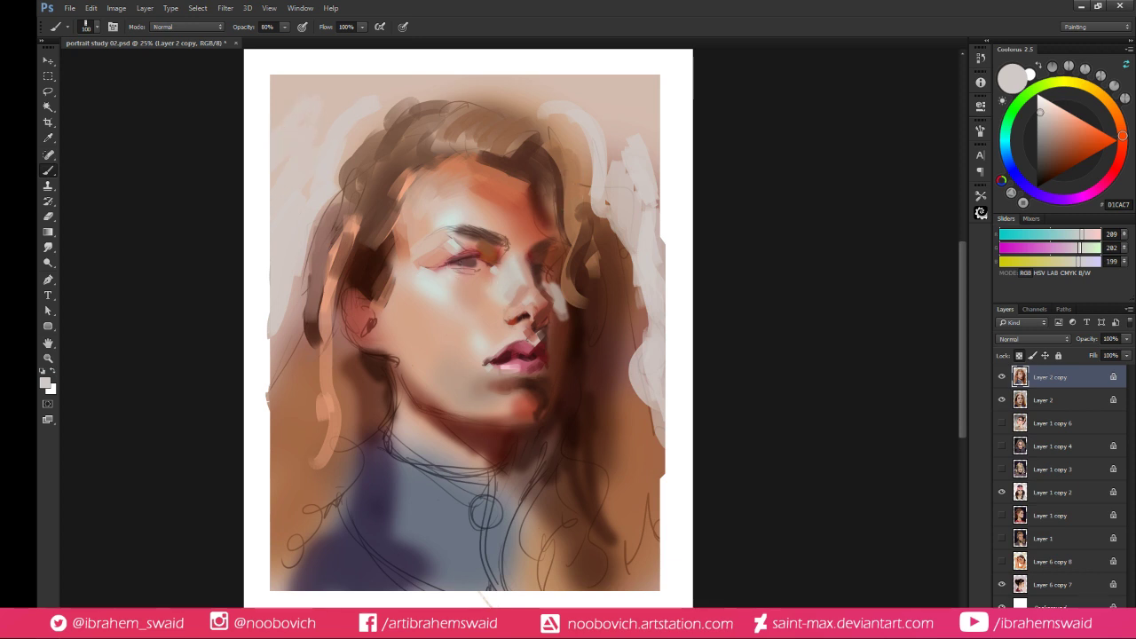
Repaint the near eye's upper lid and outer corner with a smaller brush, blending sampled rose and light skin tones
{"action": "left_click", "coordinate": [455, 284], "text": "alt"}
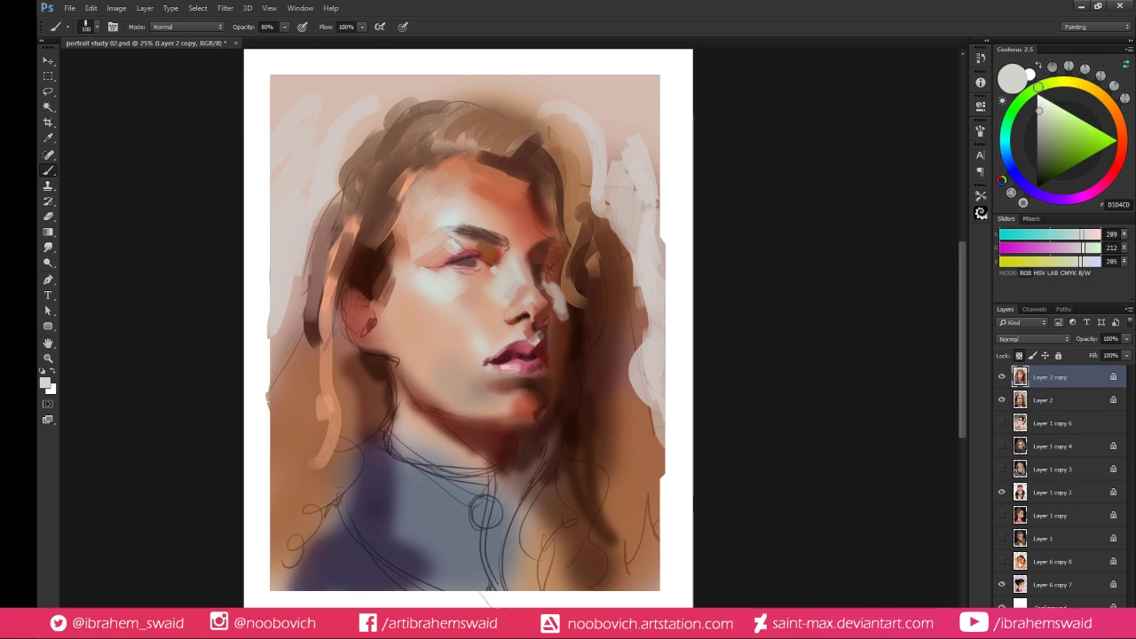
{"action": "left_click", "coordinate": [467, 250], "text": "alt"}
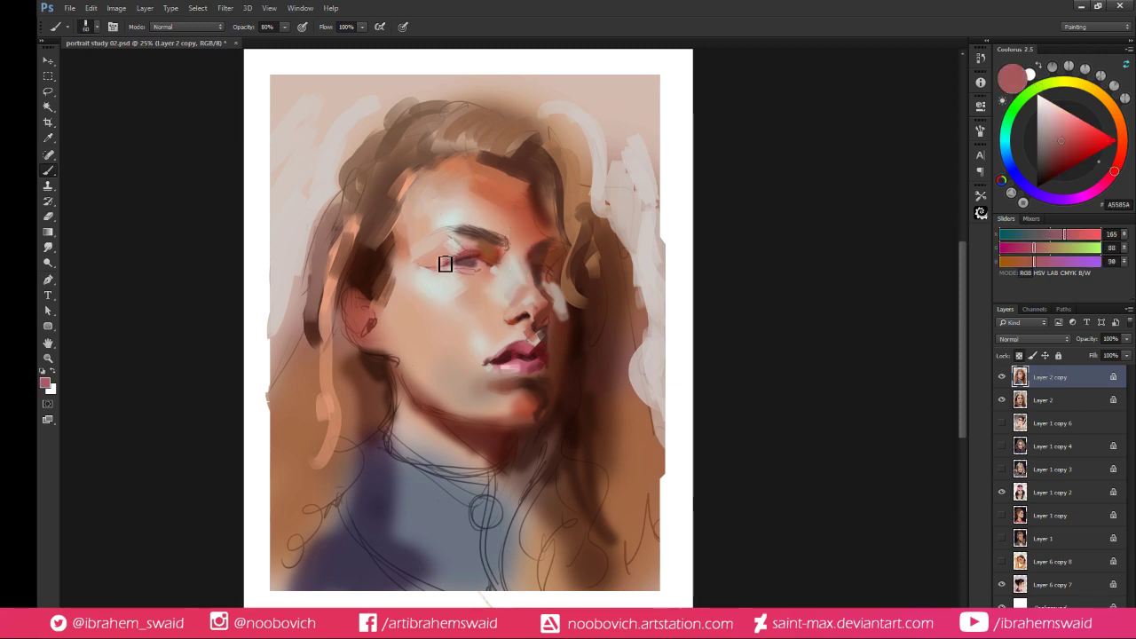
{"action": "left_click", "coordinate": [444, 253], "text": "alt"}
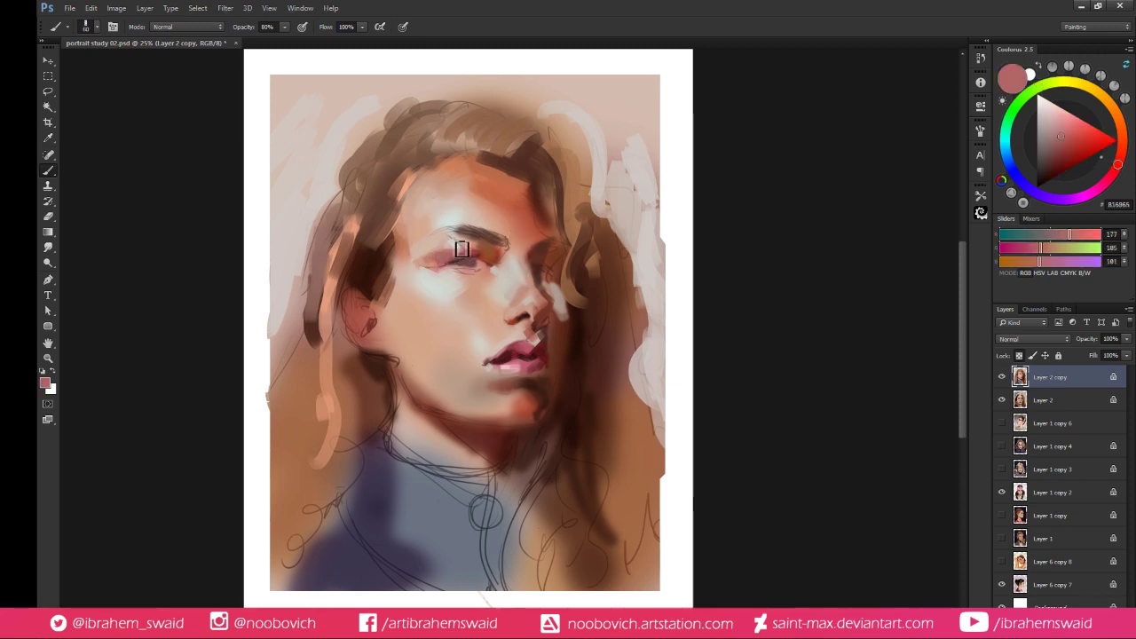
{"action": "left_click", "coordinate": [451, 248], "text": "alt"}
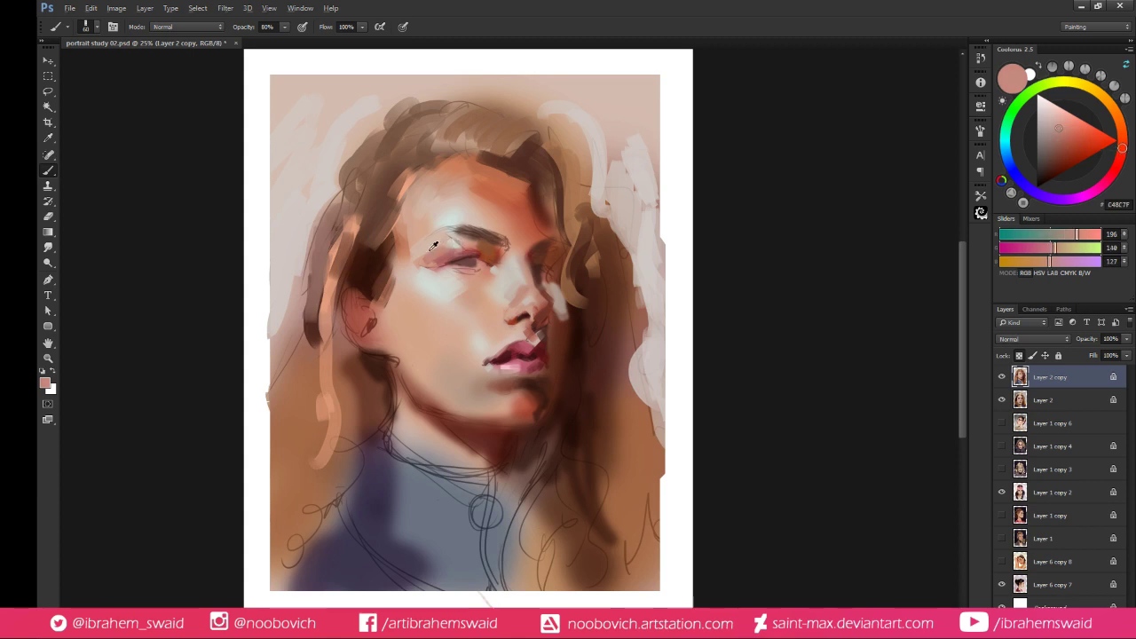
{"action": "left_click", "coordinate": [436, 258], "text": "alt"}
{"action": "left_click", "coordinate": [454, 249], "text": "alt"}
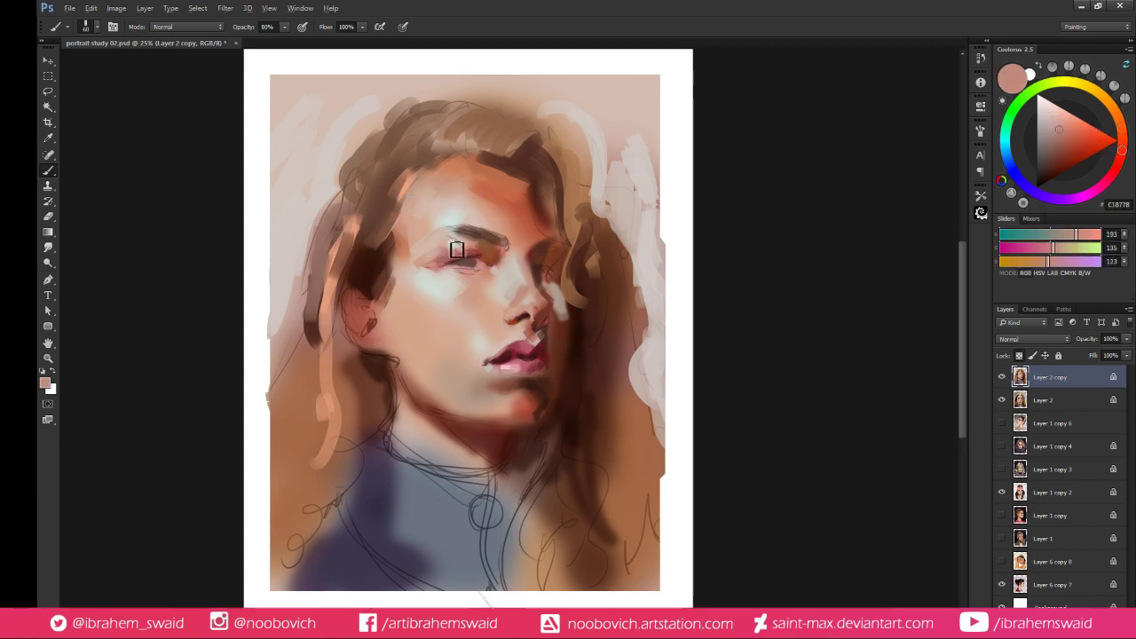
{"action": "left_click", "coordinate": [458, 246], "text": "alt"}
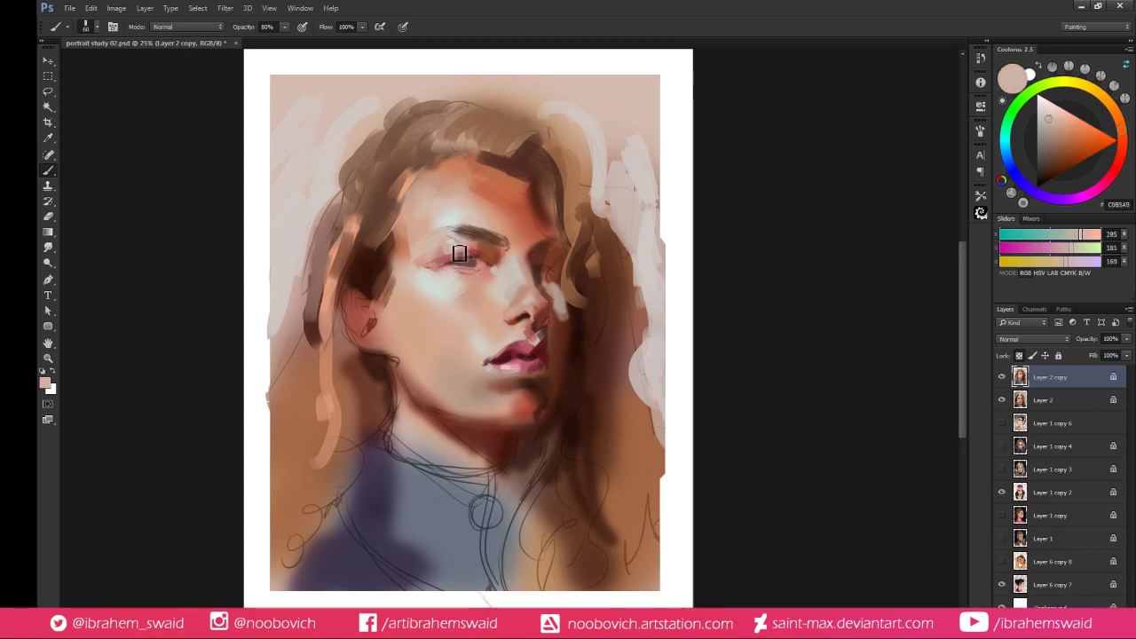
{"action": "left_click", "coordinate": [438, 253], "text": "alt"}
{"action": "left_click", "coordinate": [461, 243], "text": "alt"}
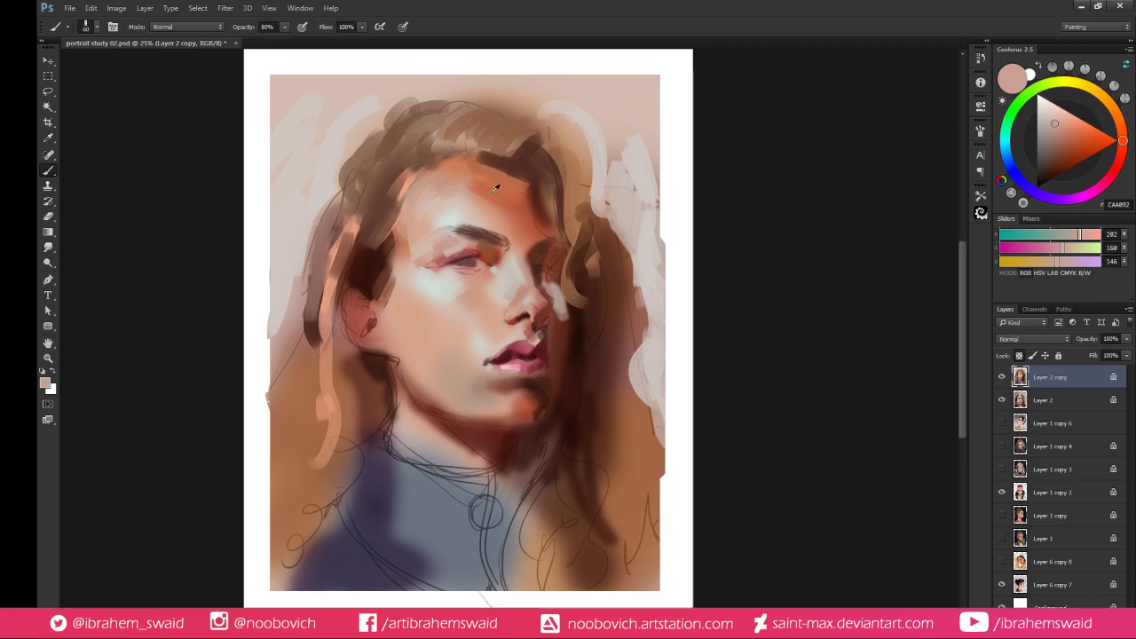
Model the far side of the brow and the area above the nose bridge with sampled beige and reddish skin tones
{"action": "left_click", "coordinate": [503, 216], "text": "alt"}
{"action": "left_click", "coordinate": [536, 211], "text": "alt"}
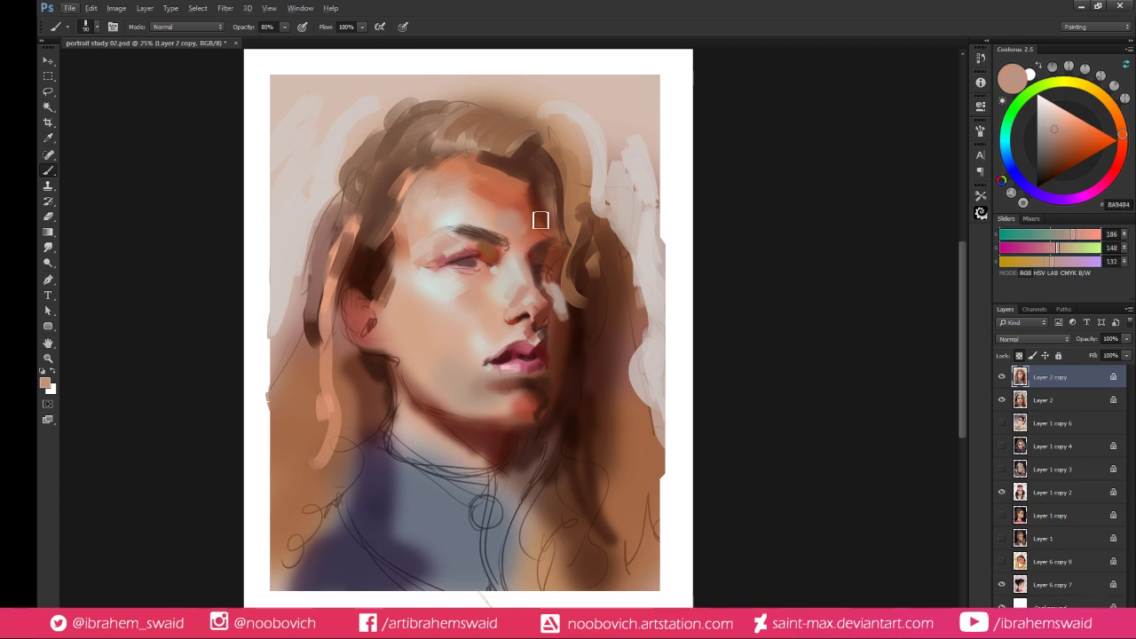
{"action": "left_click", "coordinate": [530, 223], "text": "alt"}
{"action": "left_click", "coordinate": [542, 240], "text": "alt"}
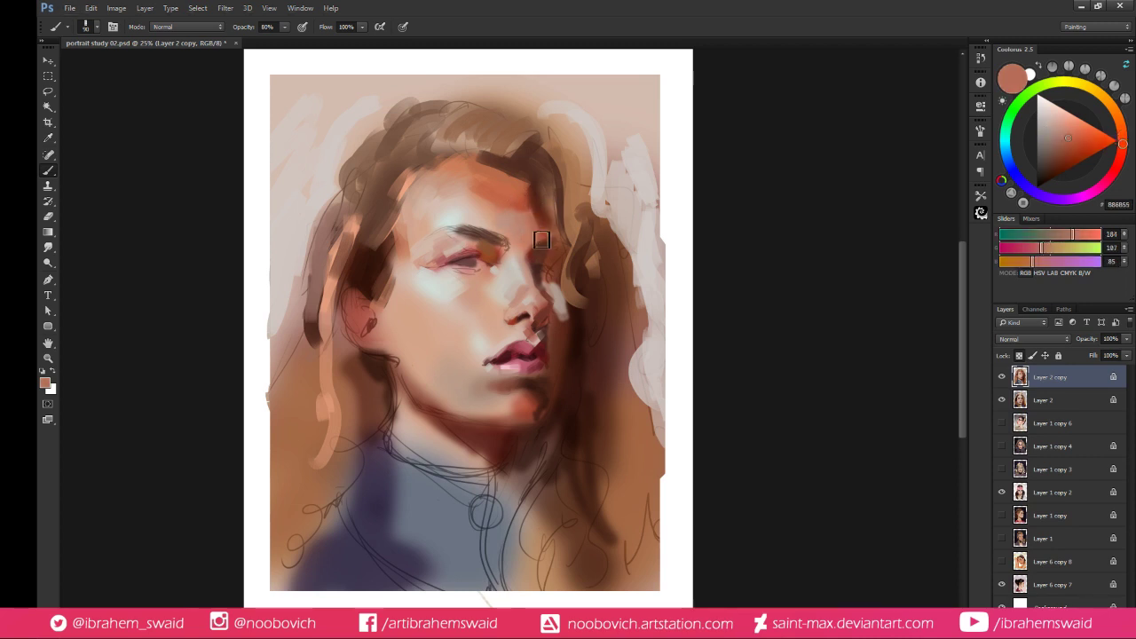
{"action": "left_click", "coordinate": [503, 210], "text": "alt"}
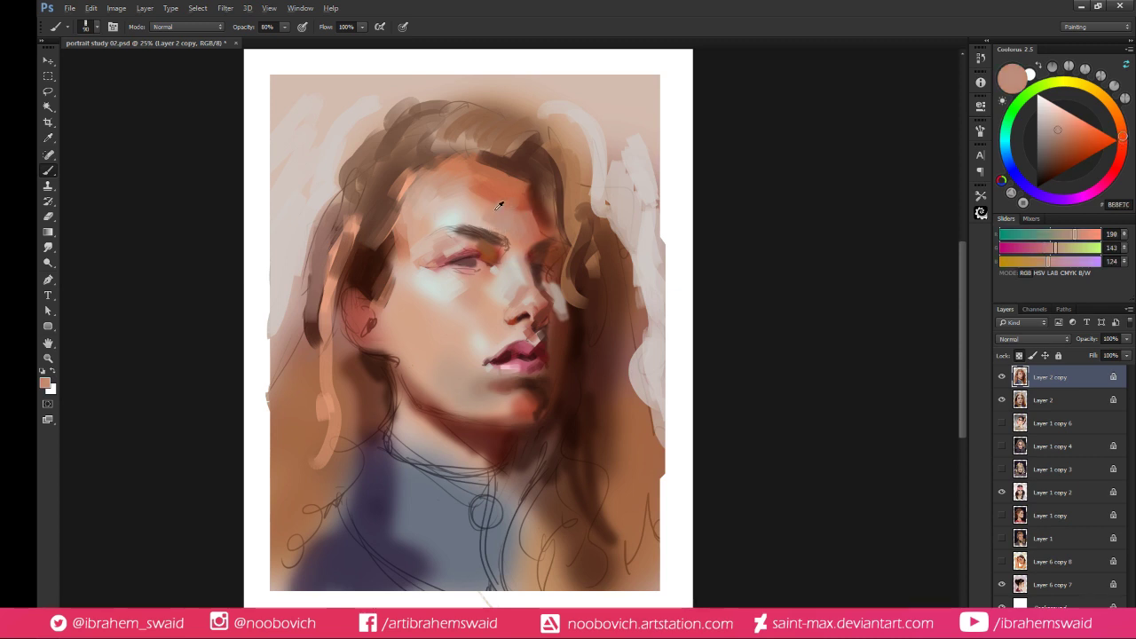
Blend the orange forehead shadow into the lighter skin above the near eyebrow with sampled peach and pink-beige tones
{"action": "left_click", "coordinate": [497, 197], "text": "alt"}
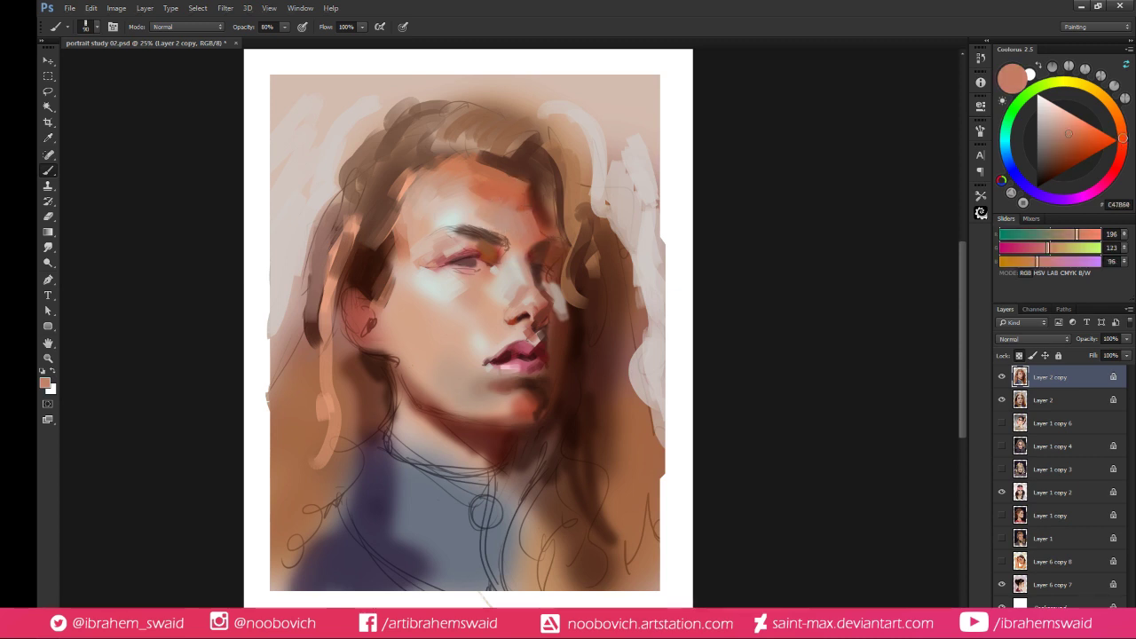
{"action": "left_click", "coordinate": [502, 211], "text": "alt"}
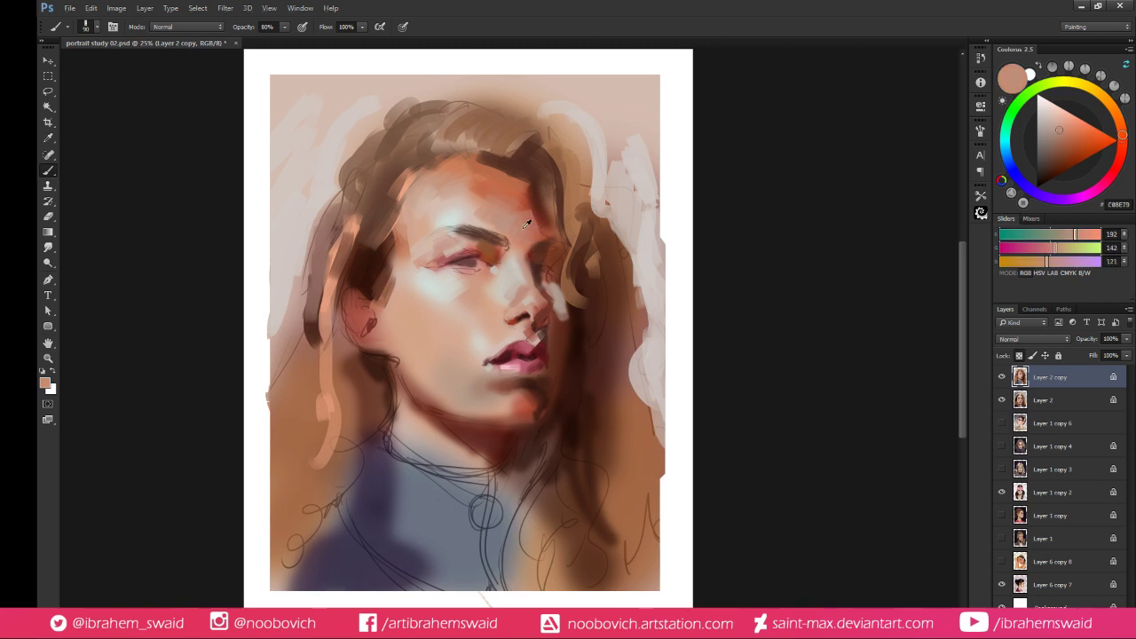
{"action": "left_click", "coordinate": [490, 194], "text": "alt"}
{"action": "left_click", "coordinate": [479, 222], "text": "alt"}
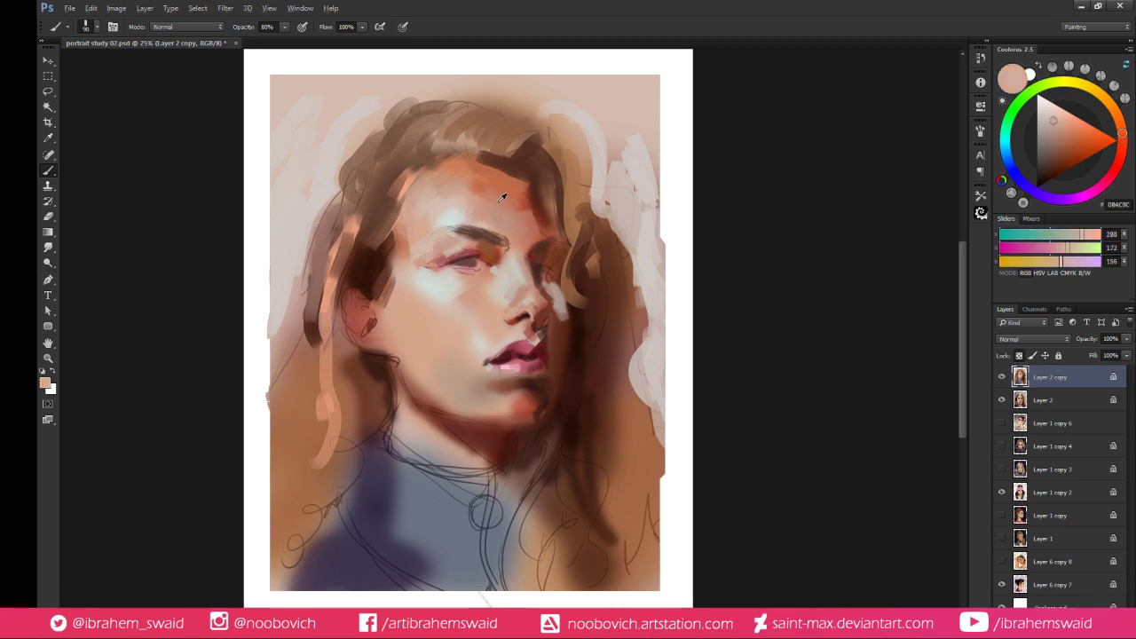
{"action": "left_click", "coordinate": [496, 222], "text": "alt"}
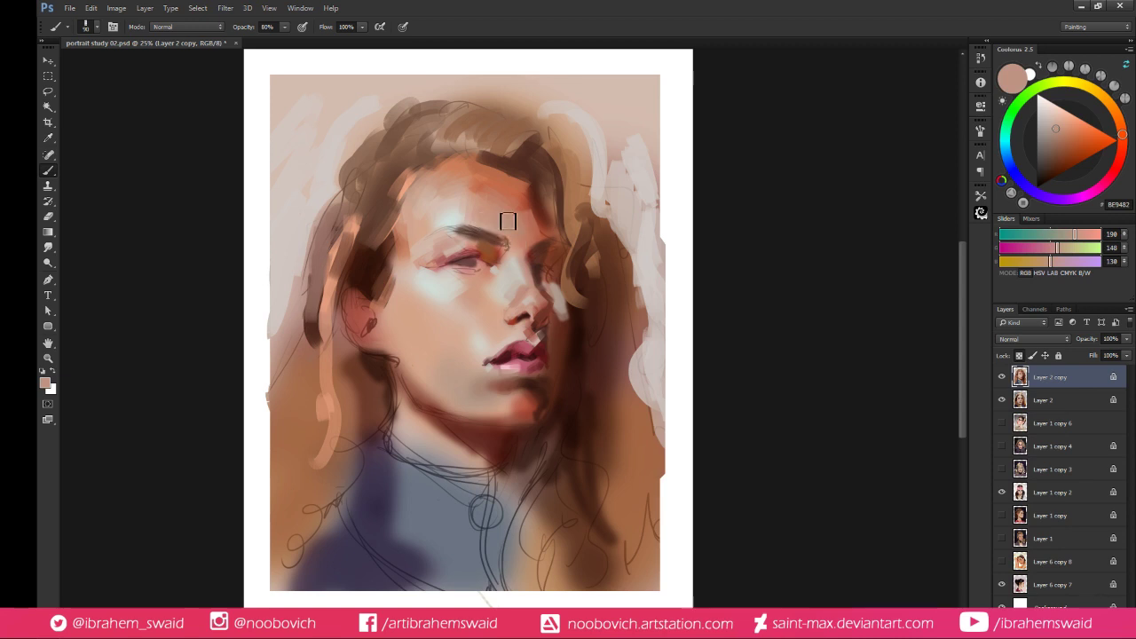
{"action": "left_click", "coordinate": [523, 229], "text": "alt"}
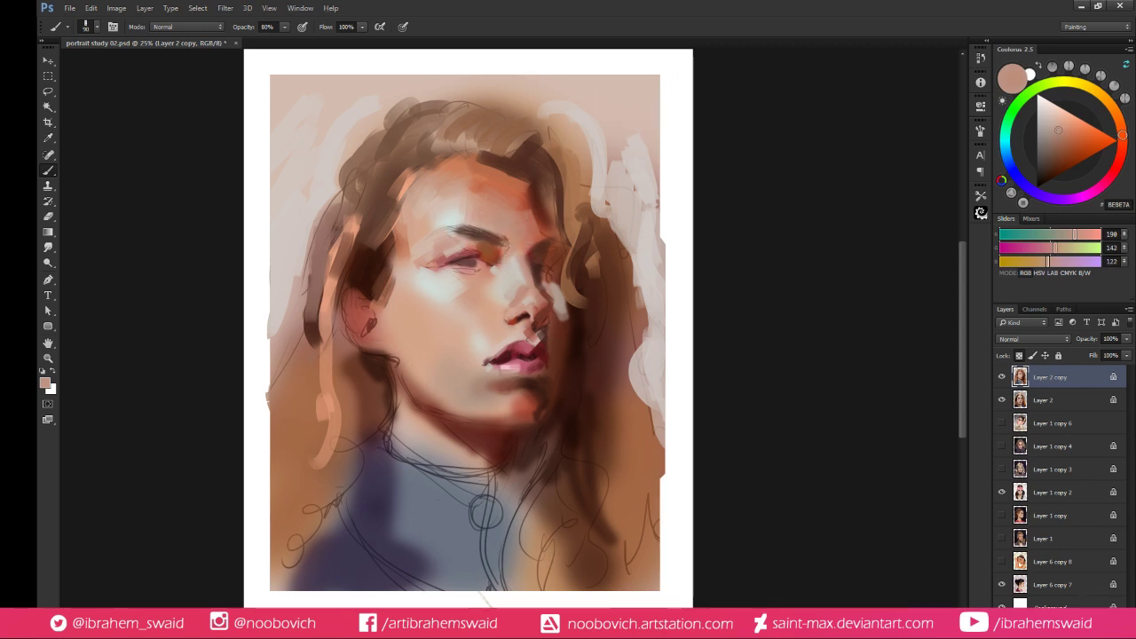
{"action": "left_click", "coordinate": [505, 227], "text": "alt"}
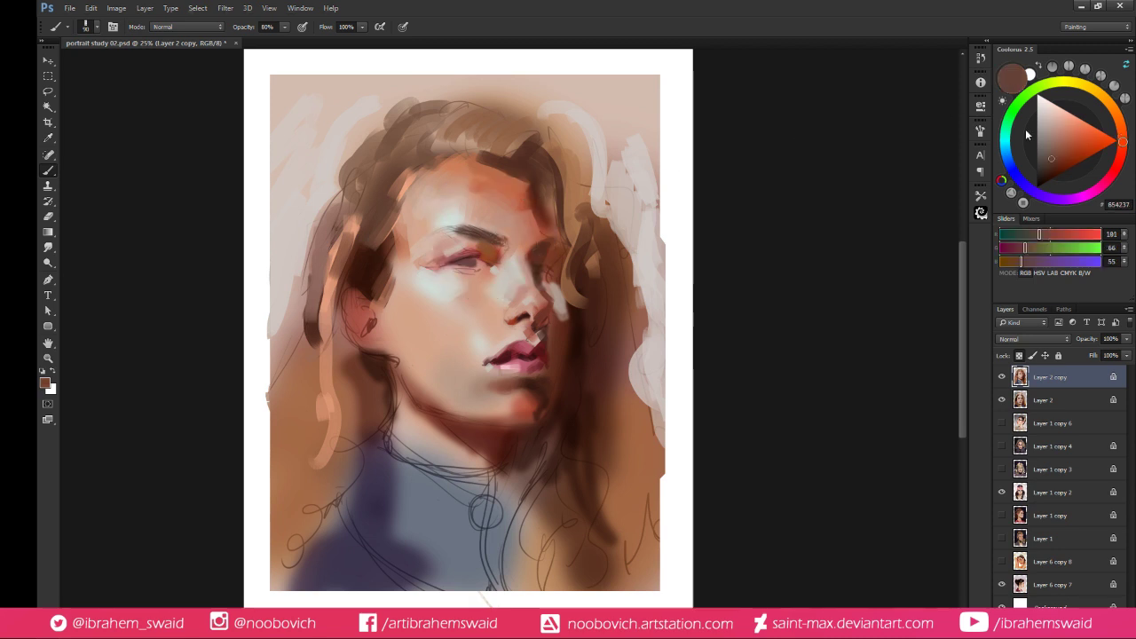
Strengthen the near eyebrow with dark brown 4D2012 and red-brown 902300, softening its outer end with sampled skin tones
{"action": "left_click", "coordinate": [1056, 170]}
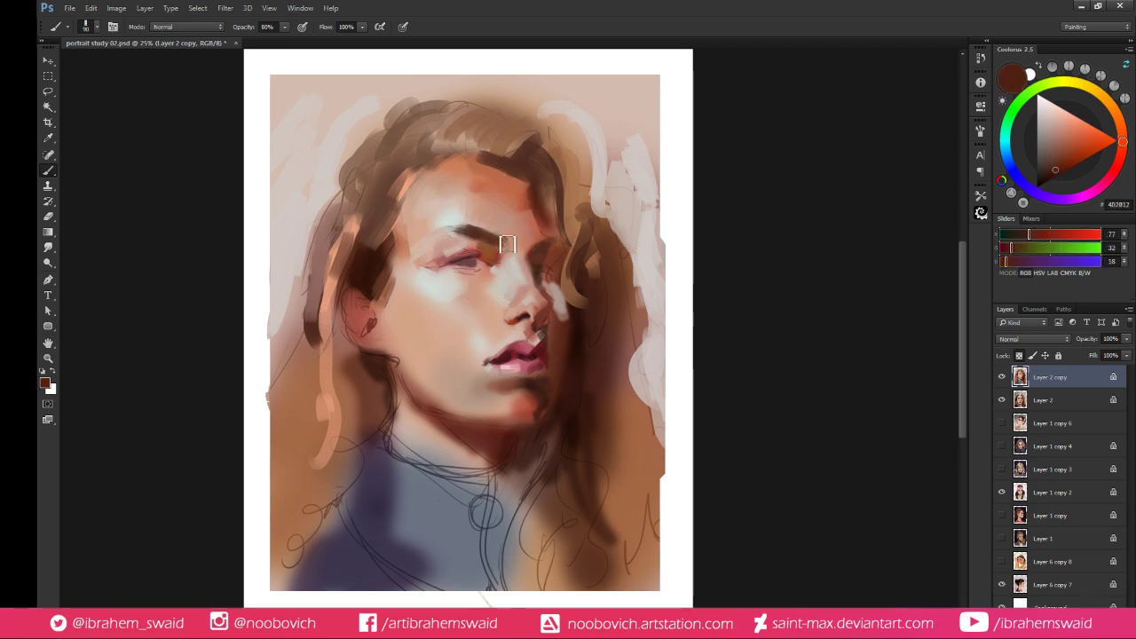
{"action": "key", "text": "alt"}
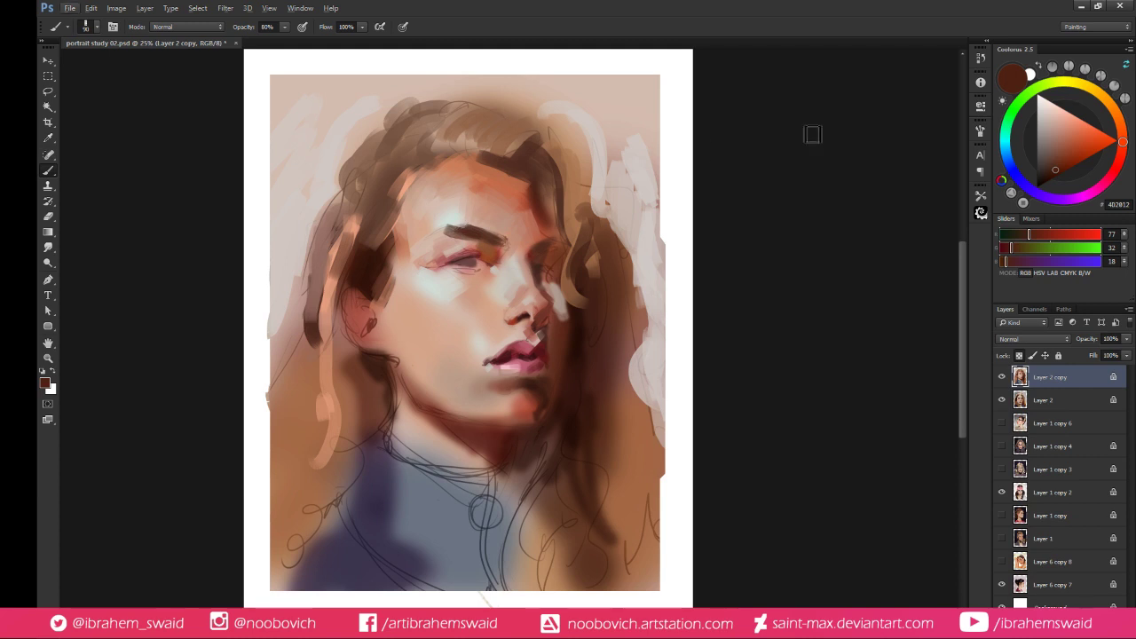
{"action": "left_click", "coordinate": [1082, 161]}
{"action": "left_click_drag", "start_coordinate": [451, 233], "coordinate": [464, 230]}
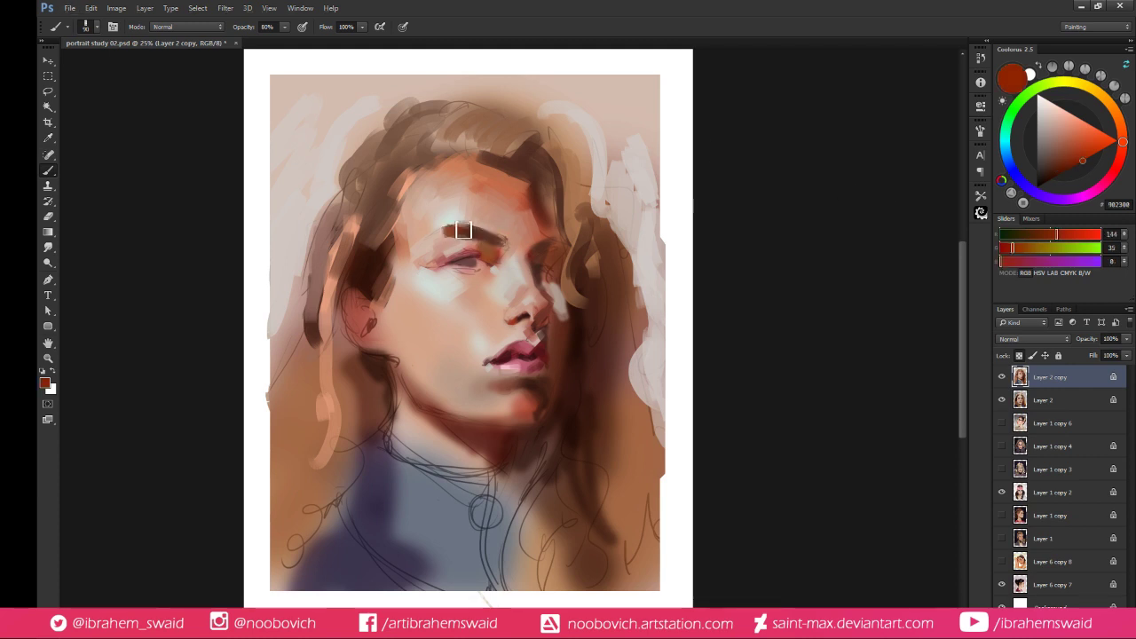
{"action": "left_click", "coordinate": [453, 234], "text": "alt"}
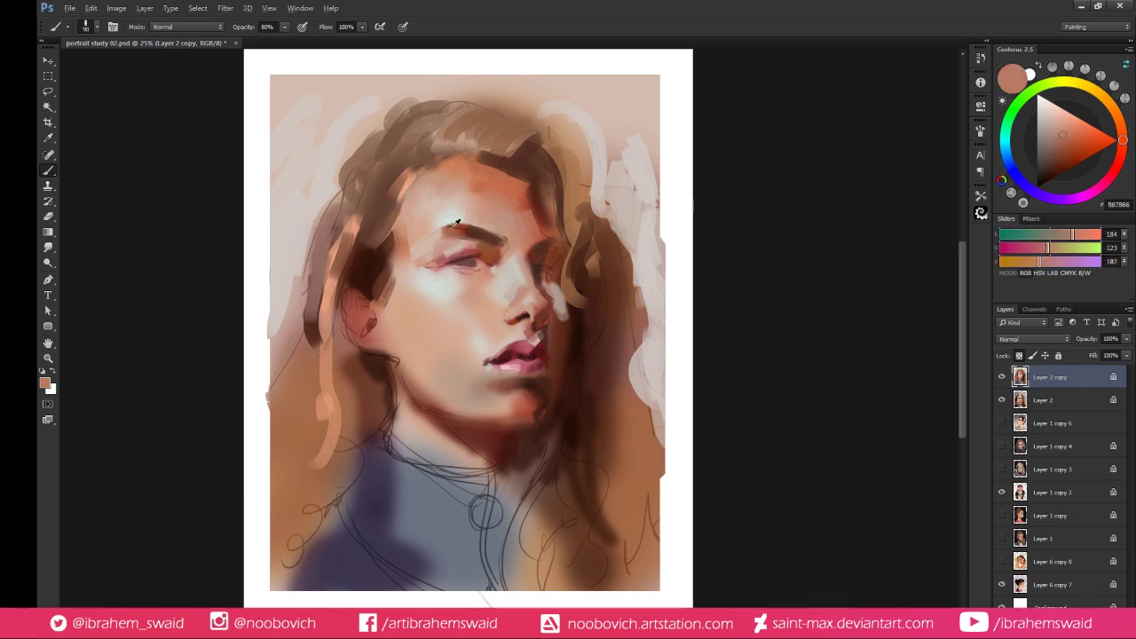
{"action": "left_click", "coordinate": [435, 244], "text": "alt"}
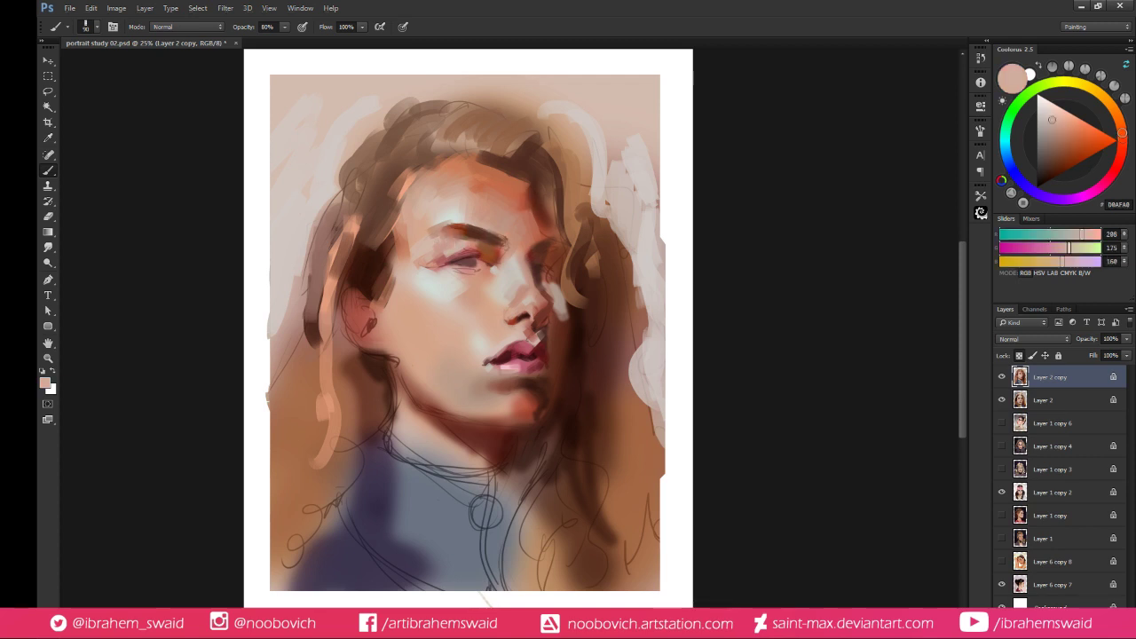
Deepen the far brow with sampled red-browns and rework the near edge of the nostril with red-brown and skin tone
{"action": "left_click", "coordinate": [464, 224], "text": "alt"}
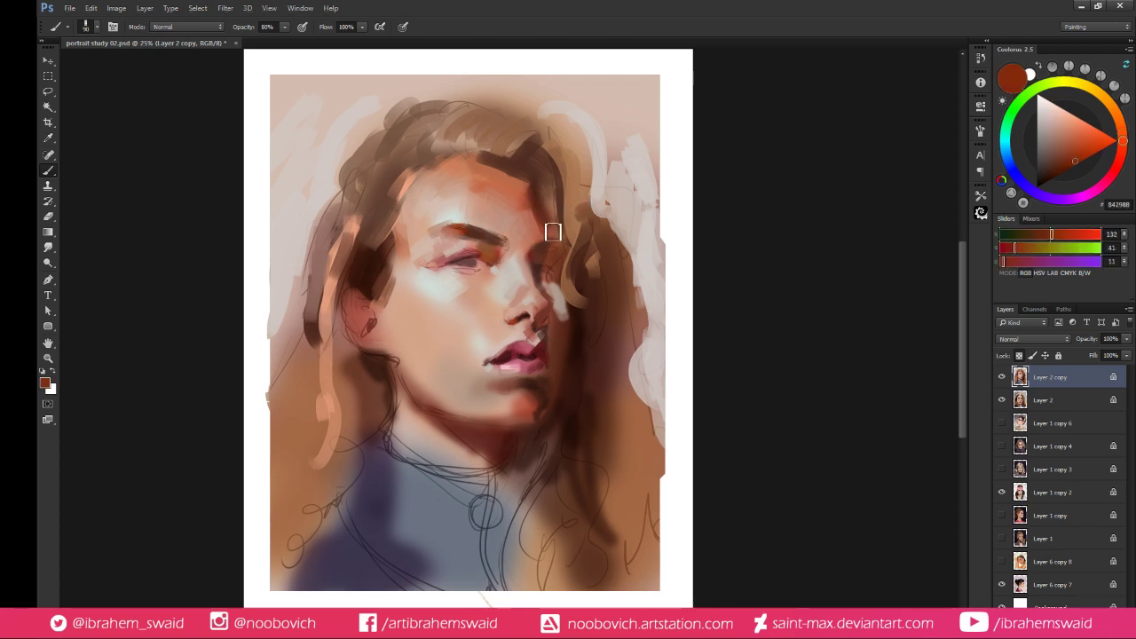
{"action": "left_click", "coordinate": [538, 257], "text": "alt"}
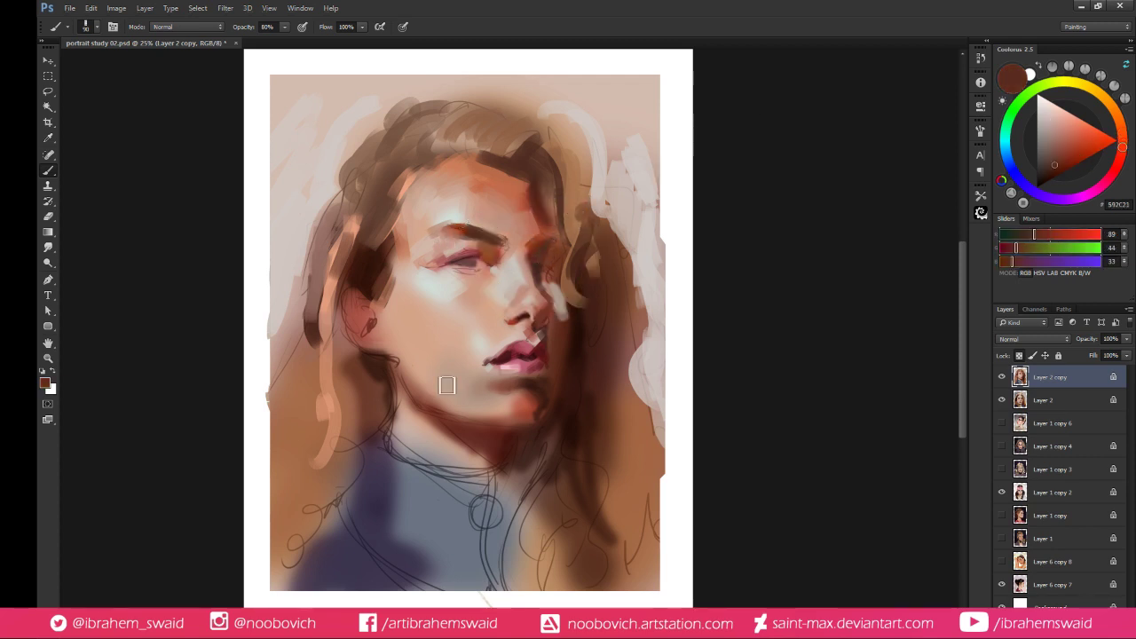
{"action": "left_click", "coordinate": [519, 318], "text": "alt"}
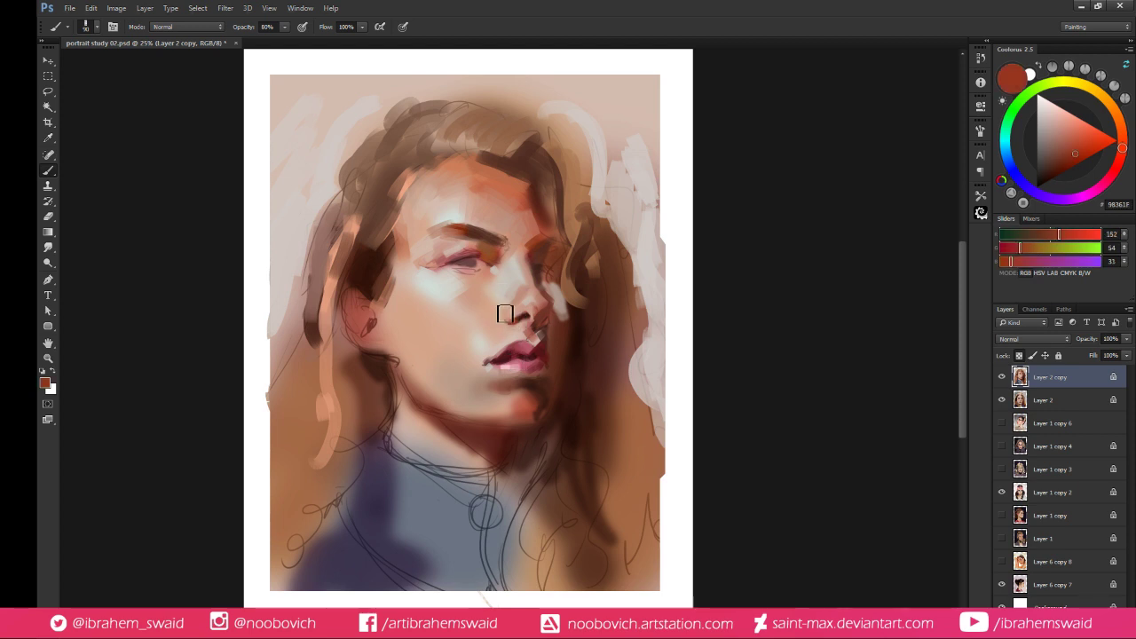
{"action": "left_click_drag", "start_coordinate": [510, 316], "coordinate": [497, 312]}
{"action": "left_click", "coordinate": [502, 335], "text": "alt"}
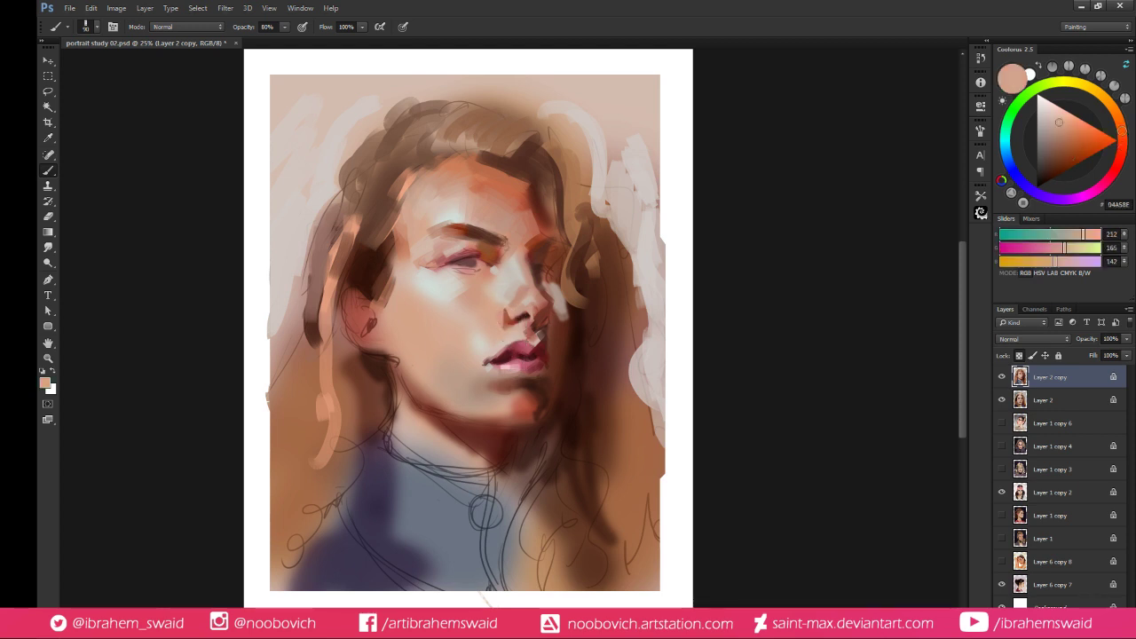
{"action": "left_click", "coordinate": [513, 330], "text": "alt"}
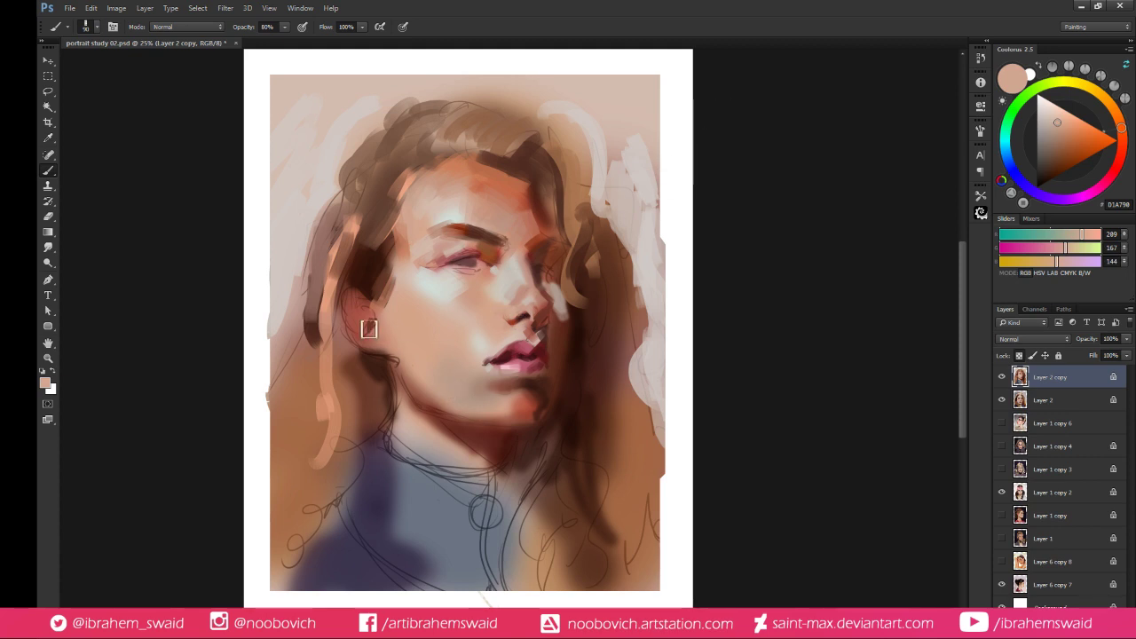
Touch up the forehead and temple with sampled skin tones and define the brown sideburn edge in front of the ear
{"action": "left_click", "coordinate": [448, 247], "text": "alt"}
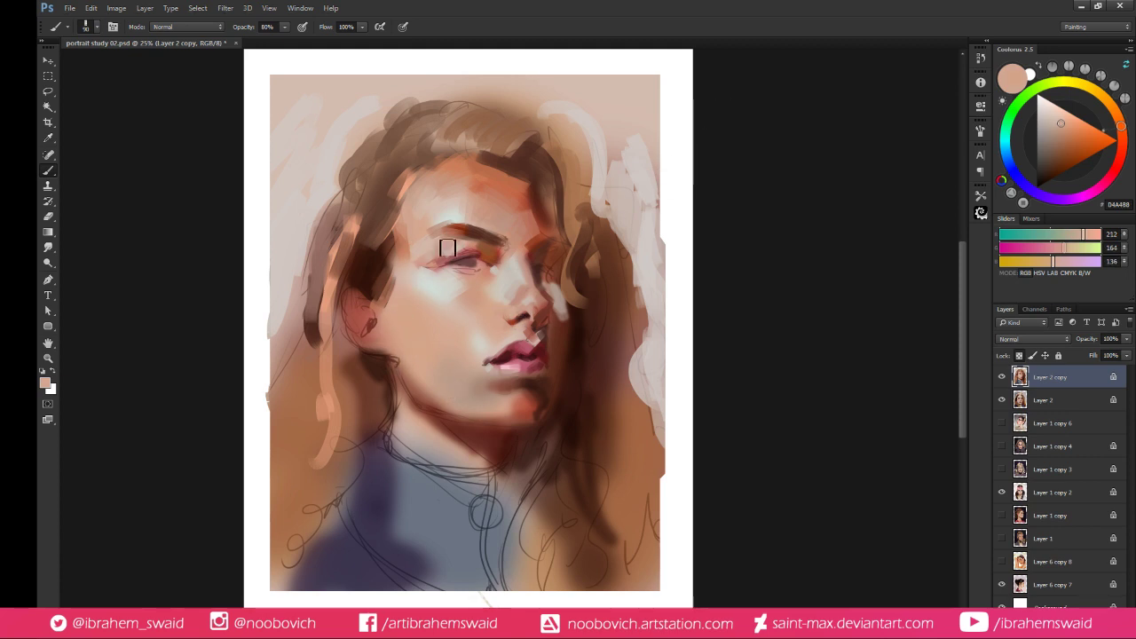
{"action": "left_click", "coordinate": [508, 181], "text": "alt"}
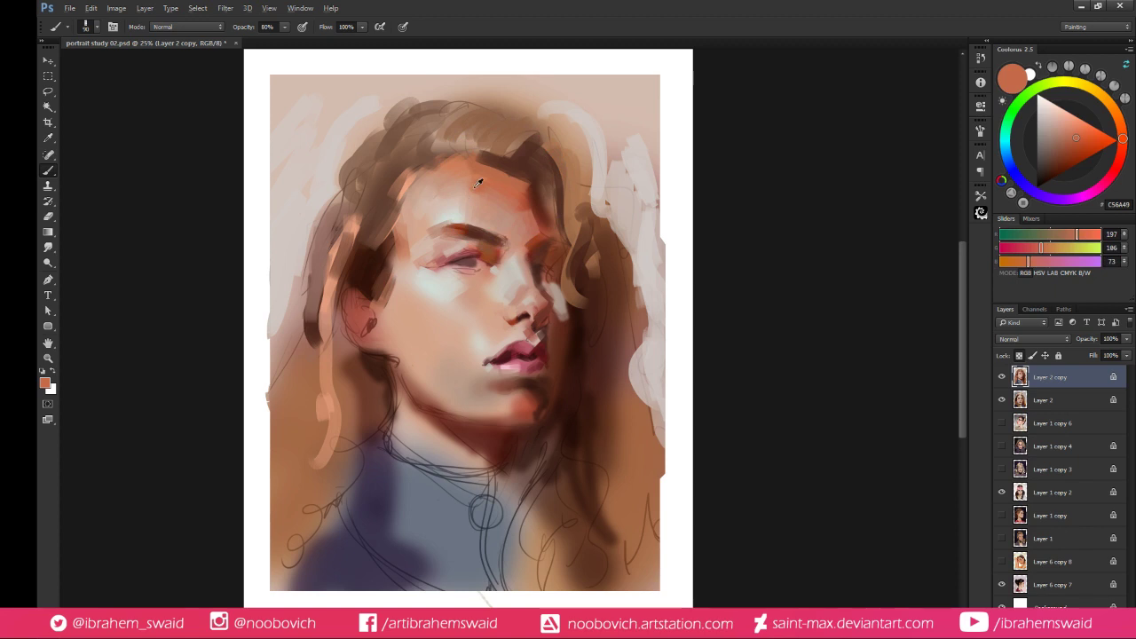
{"action": "left_click", "coordinate": [404, 245], "text": "alt"}
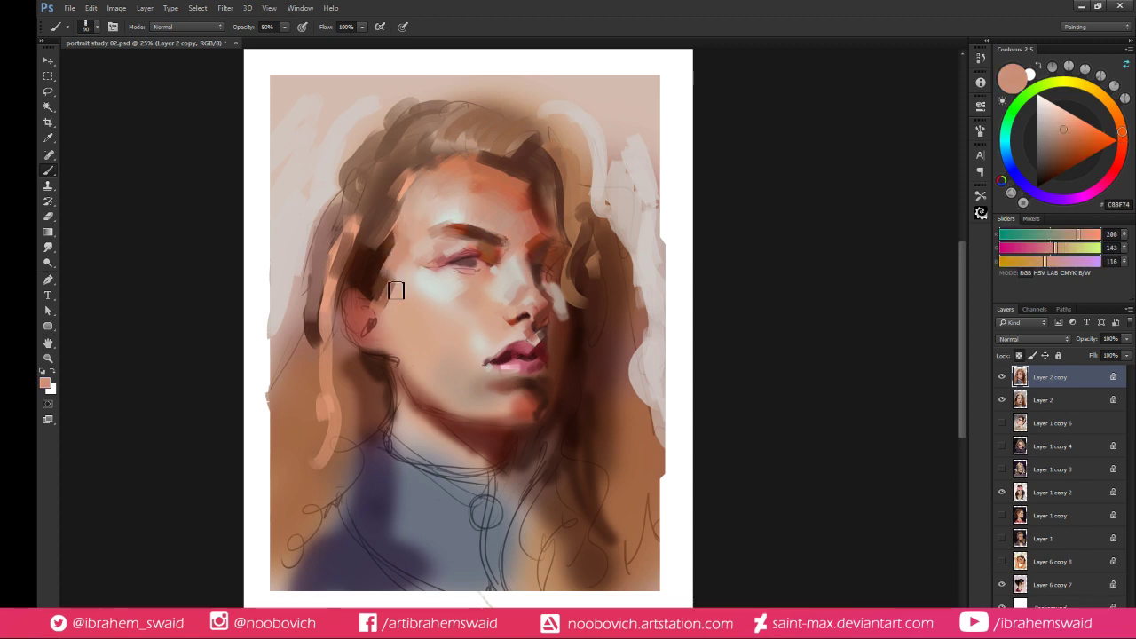
{"action": "left_click", "coordinate": [383, 280], "text": "alt"}
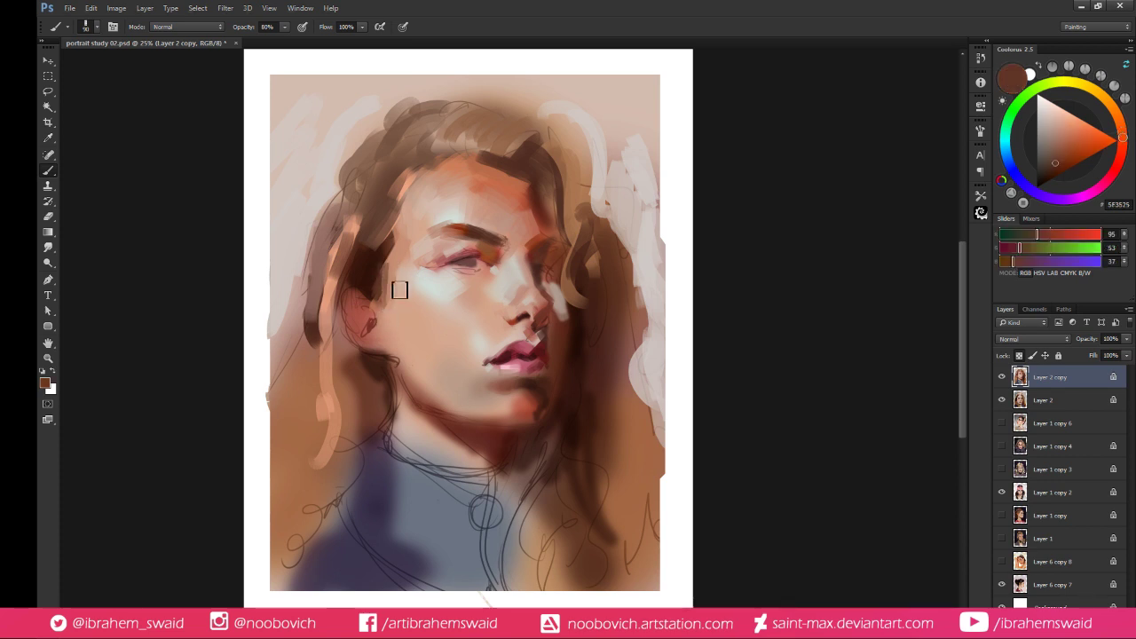
{"action": "left_click", "coordinate": [398, 280], "text": "alt"}
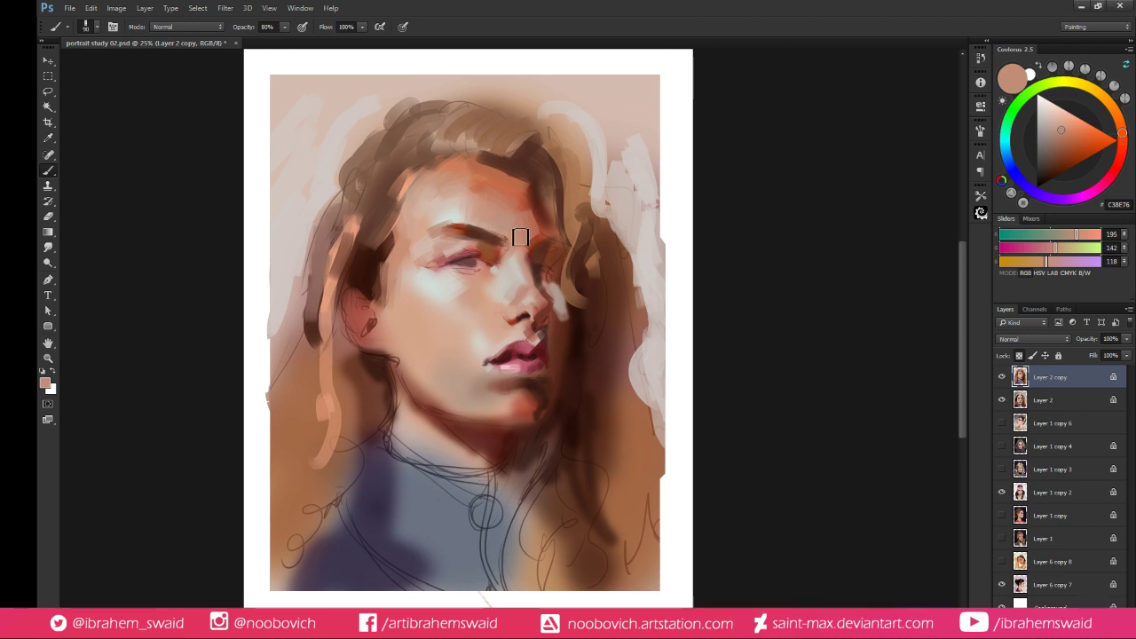
Shape the near ear with sampled dark browns and reds, adding a dark shadow stroke down its inner part
{"action": "left_click", "coordinate": [359, 298], "text": "alt"}
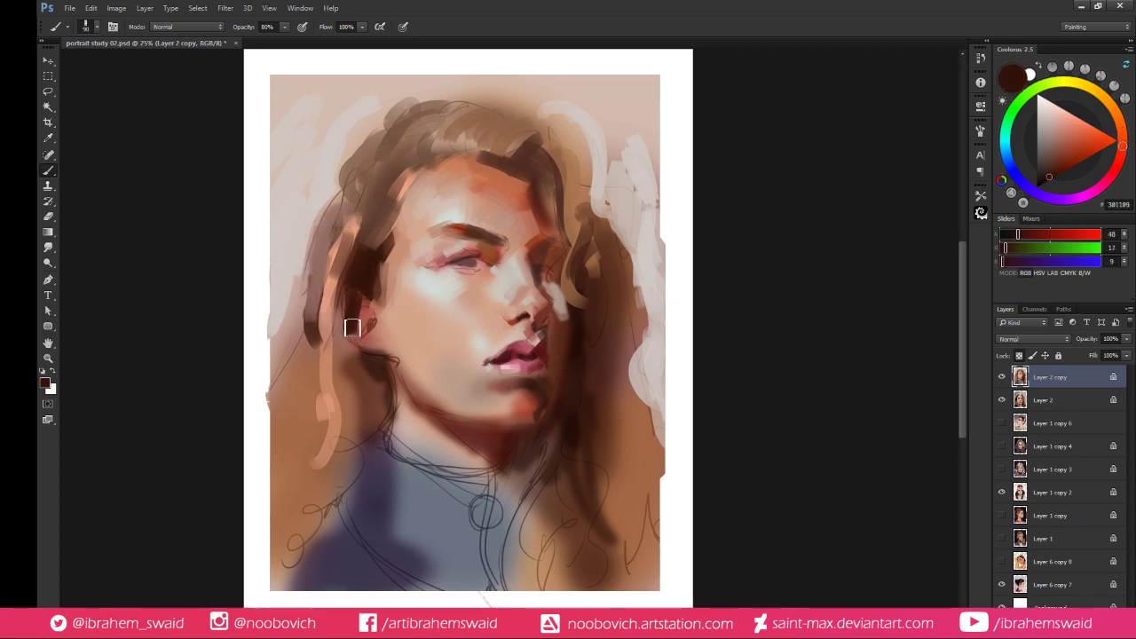
{"action": "left_click", "coordinate": [362, 319], "text": "alt"}
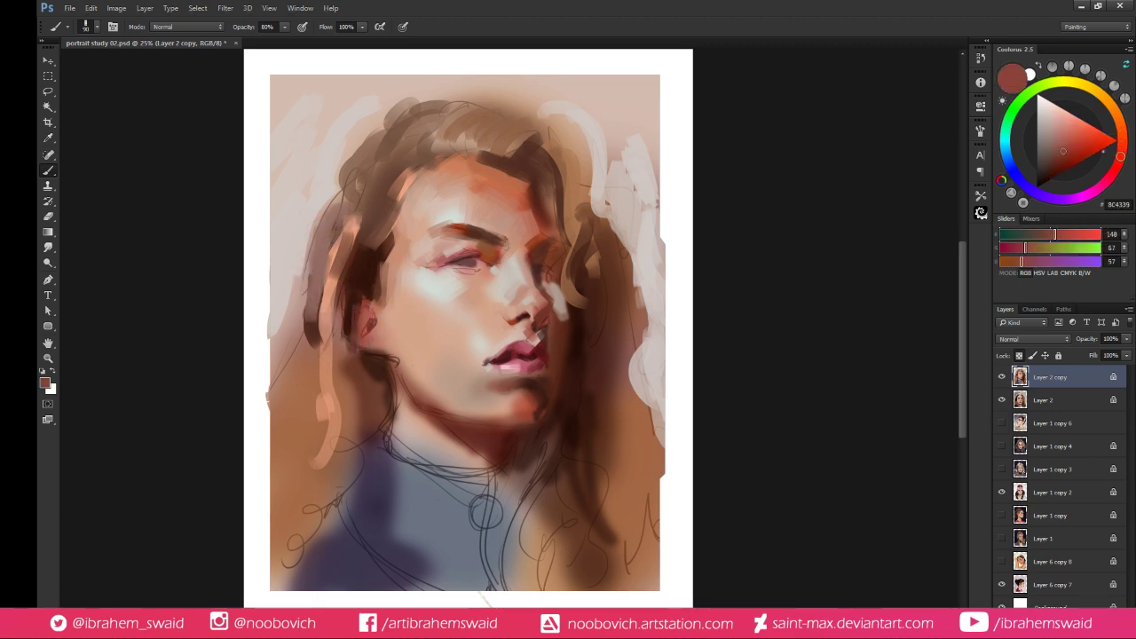
{"action": "left_click", "coordinate": [363, 325], "text": "alt"}
{"action": "left_click", "coordinate": [364, 315], "text": "alt"}
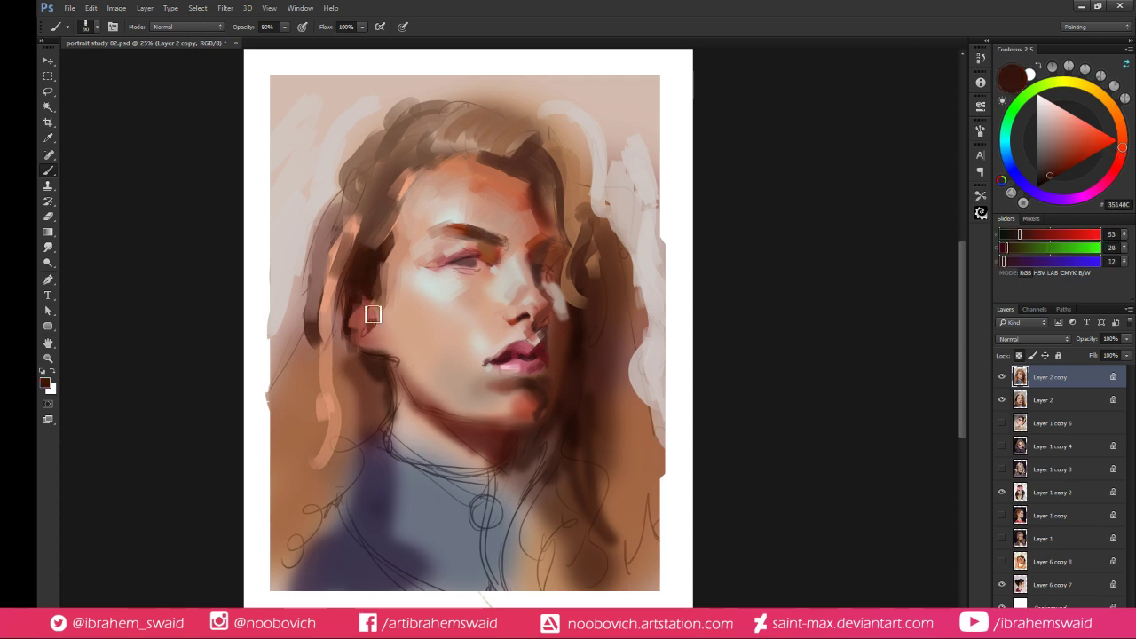
{"action": "left_click_drag", "start_coordinate": [373, 314], "coordinate": [368, 340]}
{"action": "left_click", "coordinate": [450, 297], "text": "alt"}
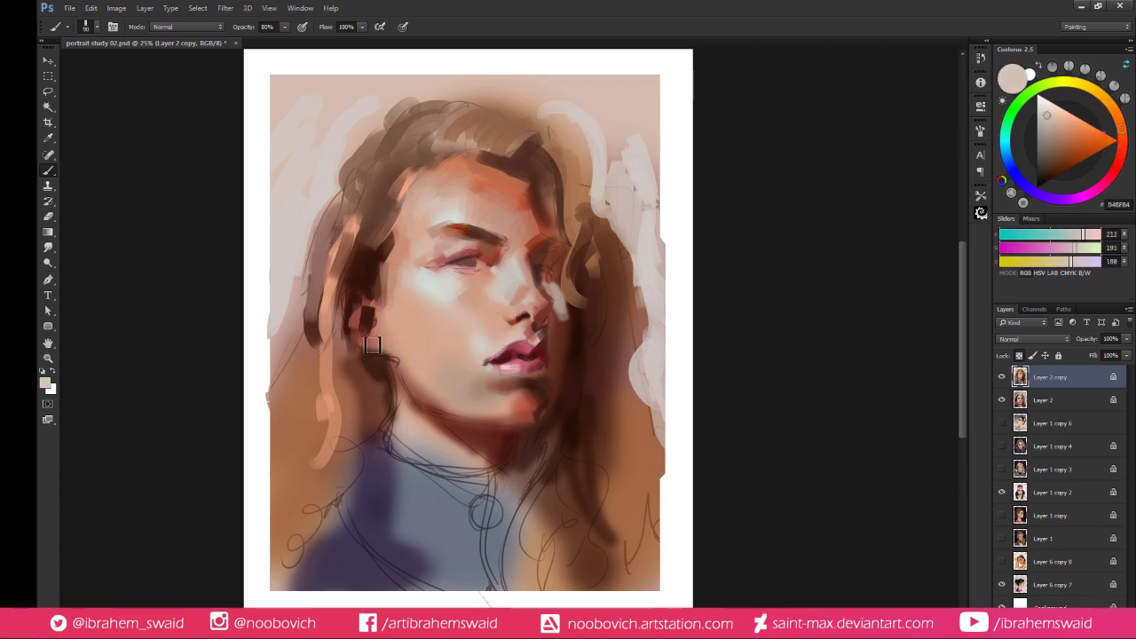
Paint a pale pink D4BFB4 highlight on the near earlobe and blend the adjoining jaw corner with sampled skin and red-brown tones
{"action": "left_click_drag", "start_coordinate": [373, 345], "coordinate": [379, 342]}
{"action": "left_click", "coordinate": [398, 356], "text": "alt"}
{"action": "left_click", "coordinate": [380, 317], "text": "alt"}
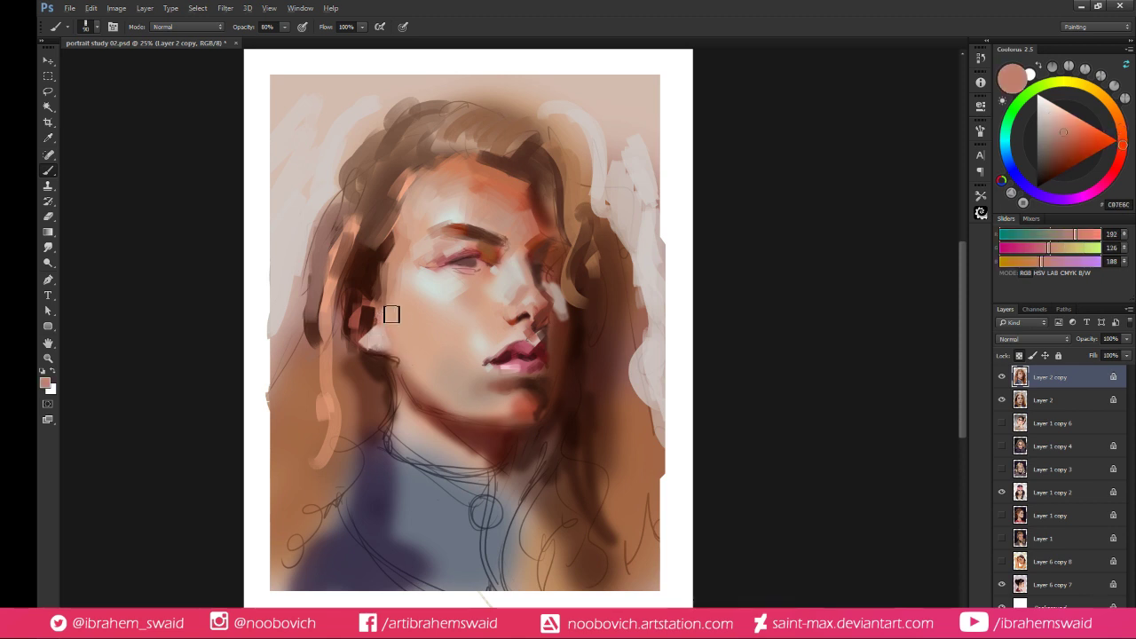
{"action": "left_click_drag", "start_coordinate": [387, 345], "coordinate": [392, 357]}
{"action": "left_click", "coordinate": [409, 370], "text": "alt"}
{"action": "left_click", "coordinate": [413, 391], "text": "alt"}
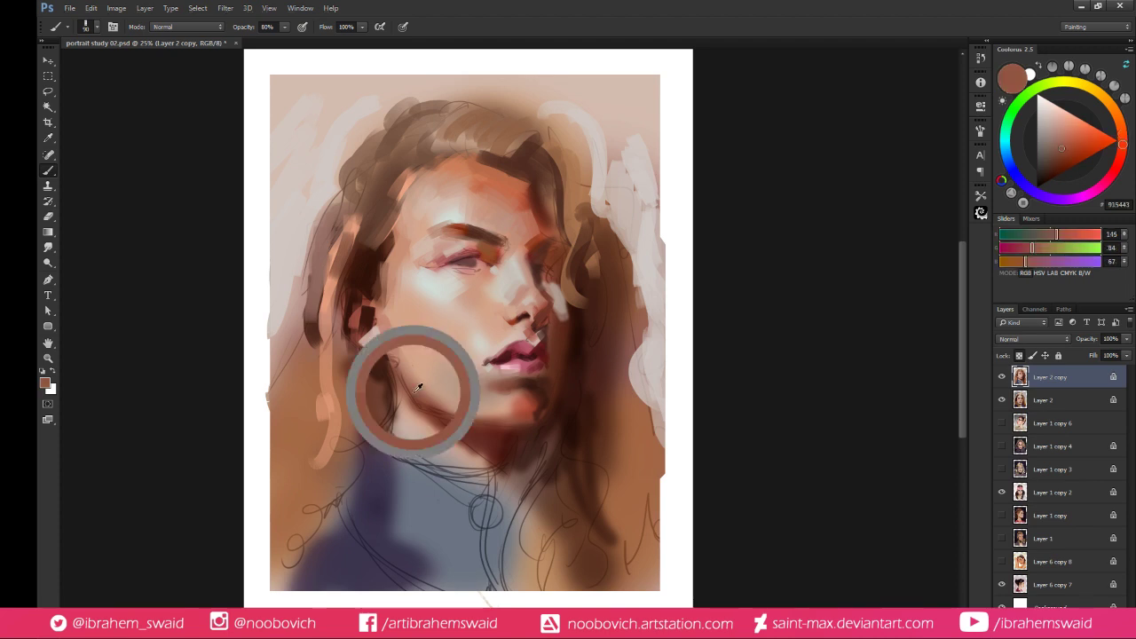
Refine the jaw edge below the near ear with sampled skin tones and dark browns
{"action": "left_click", "coordinate": [396, 342], "text": "alt"}
{"action": "left_click", "coordinate": [400, 325], "text": "alt"}
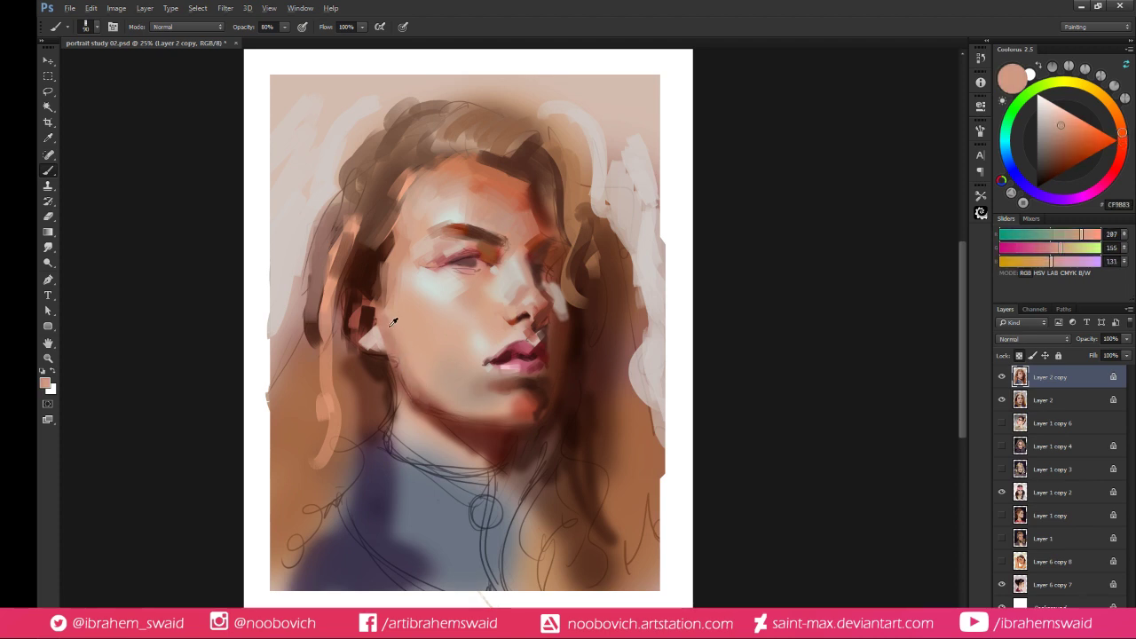
{"action": "left_click", "coordinate": [392, 334], "text": "alt"}
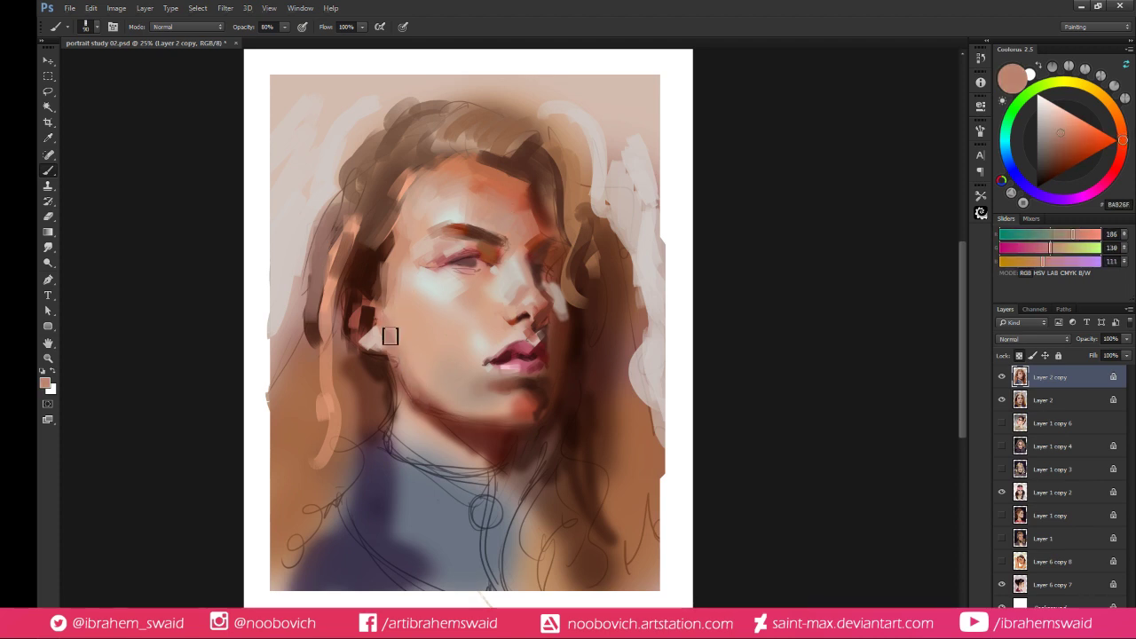
{"action": "left_click", "coordinate": [384, 368], "text": "alt"}
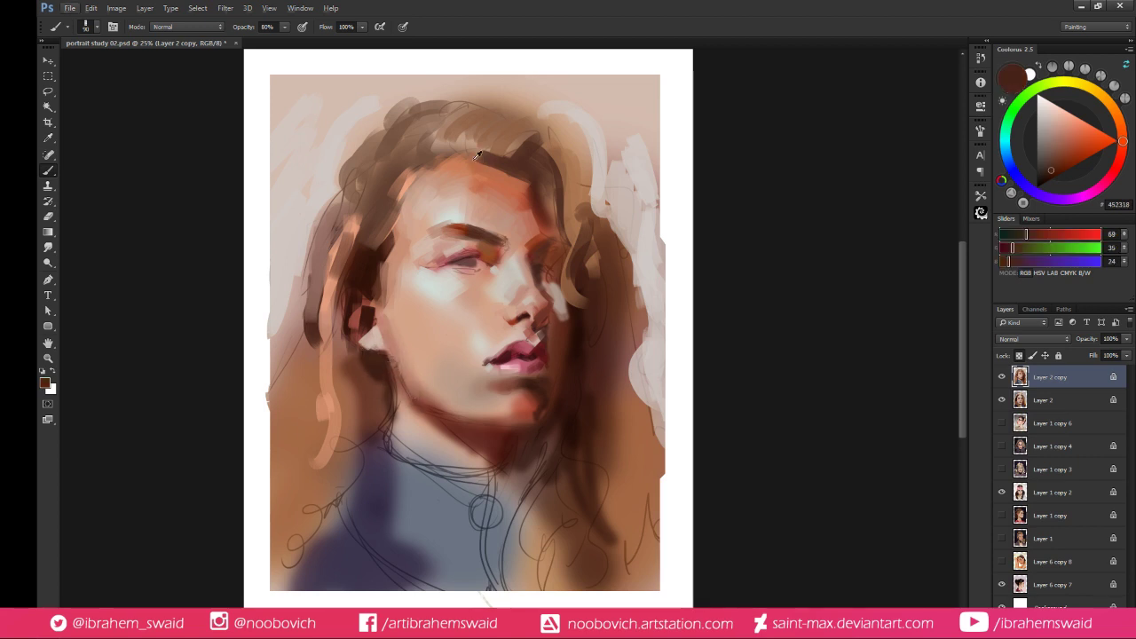
{"action": "left_click", "coordinate": [478, 190], "text": "alt"}
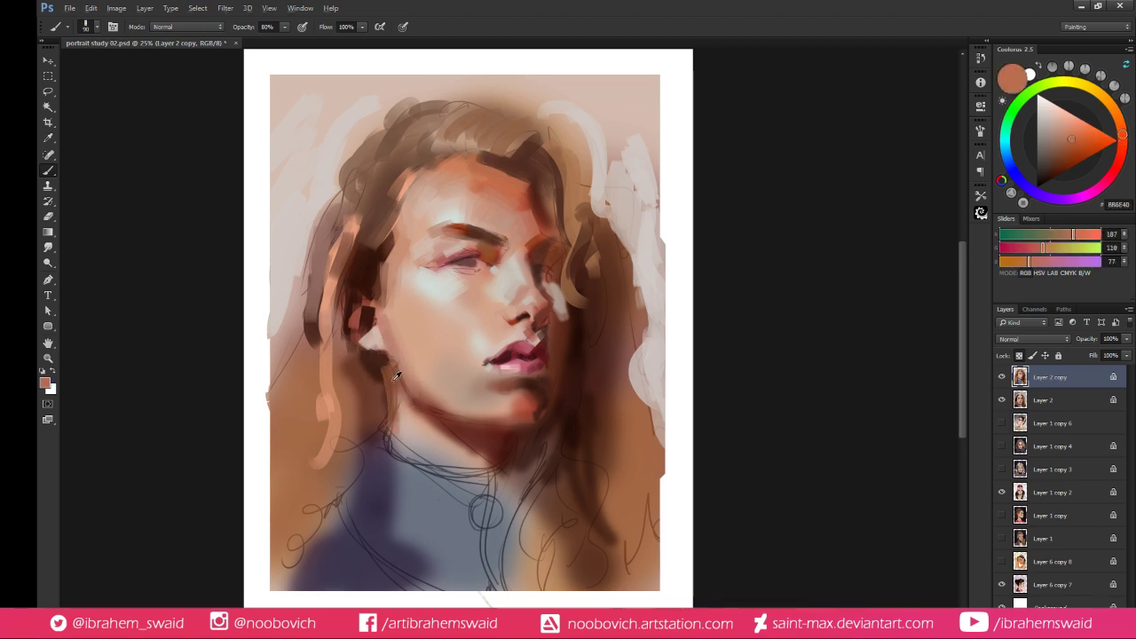
{"action": "left_click", "coordinate": [389, 413], "text": "alt"}
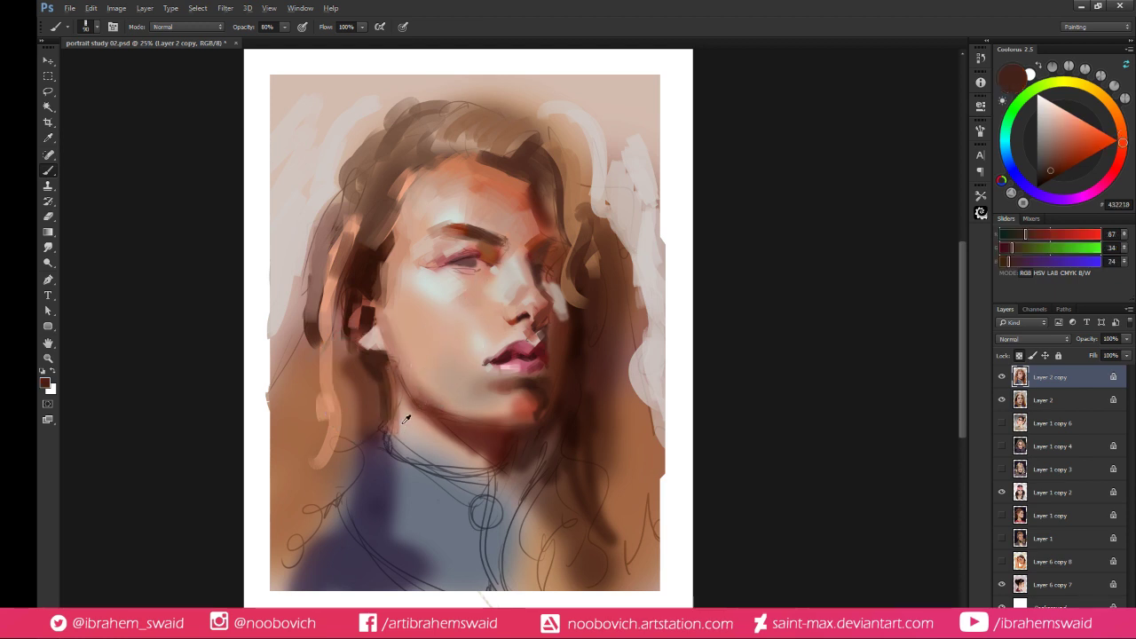
Paint the lit side of the neck below the jaw with pale grey D3D0C7 and sampled neck tones
{"action": "left_click", "coordinate": [439, 294], "text": "alt"}
{"action": "left_click_drag", "start_coordinate": [399, 396], "coordinate": [400, 428]}
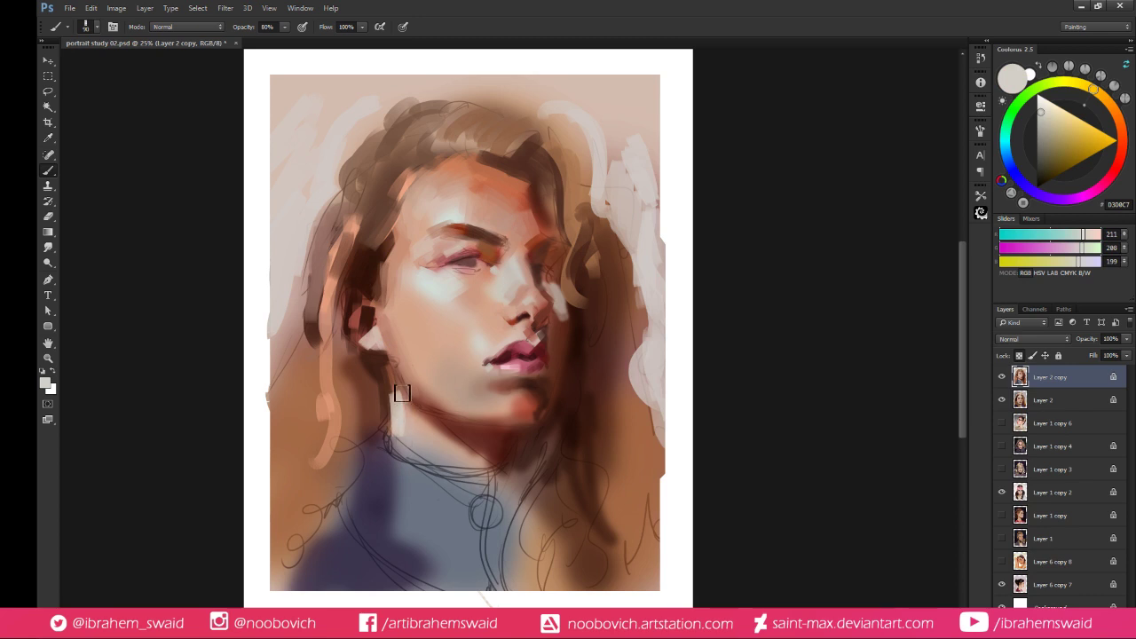
{"action": "left_click_drag", "start_coordinate": [395, 377], "coordinate": [417, 437]}
{"action": "left_click", "coordinate": [448, 444], "text": "alt"}
{"action": "mouse_move", "coordinate": [413, 451]}
{"action": "left_mouse_down"}
{"action": "mouse_move", "coordinate": [432, 464]}
{"action": "mouse_move", "coordinate": [408, 448]}
{"action": "left_mouse_up"}
{"action": "left_click_drag", "start_coordinate": [406, 404], "coordinate": [434, 443]}
{"action": "left_click_drag", "start_coordinate": [416, 400], "coordinate": [464, 456]}
Rework the transition between the jawline and the lit neck with sampled muted pinks and red-browns
{"action": "left_click", "coordinate": [455, 439], "text": "alt"}
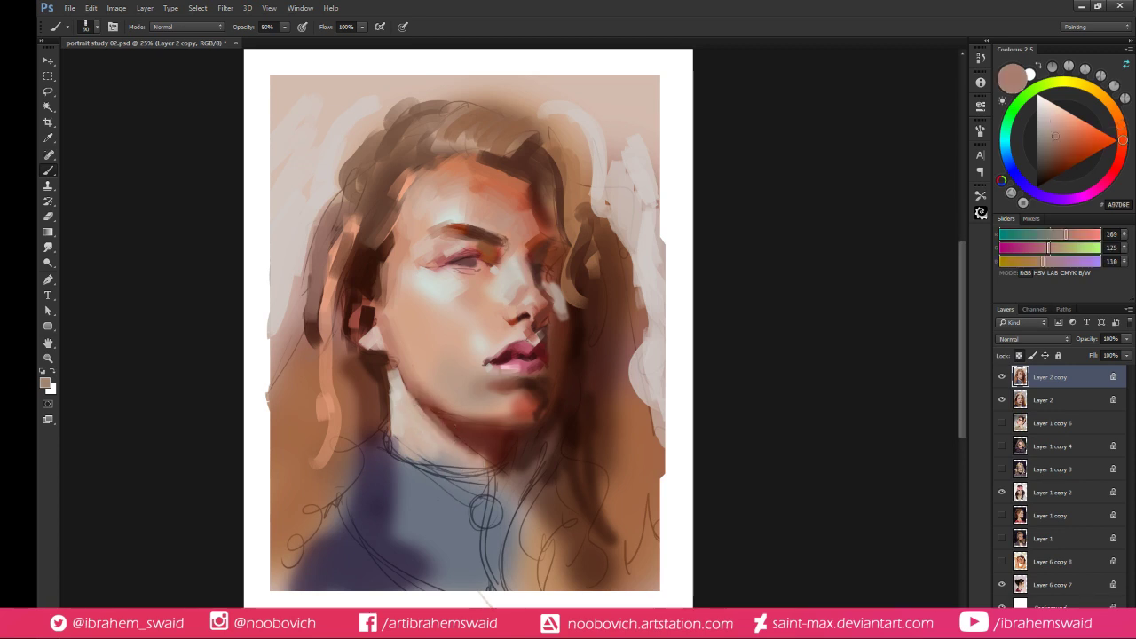
{"action": "left_click", "coordinate": [469, 438], "text": "alt"}
{"action": "left_click", "coordinate": [471, 453], "text": "alt"}
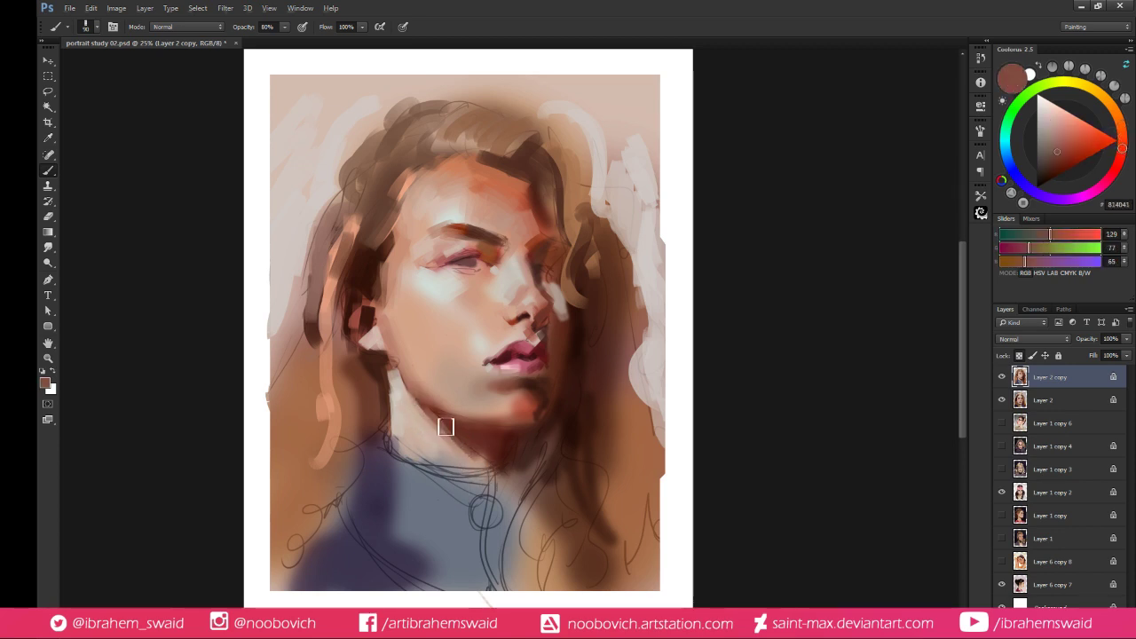
{"action": "left_click", "coordinate": [463, 456], "text": "alt"}
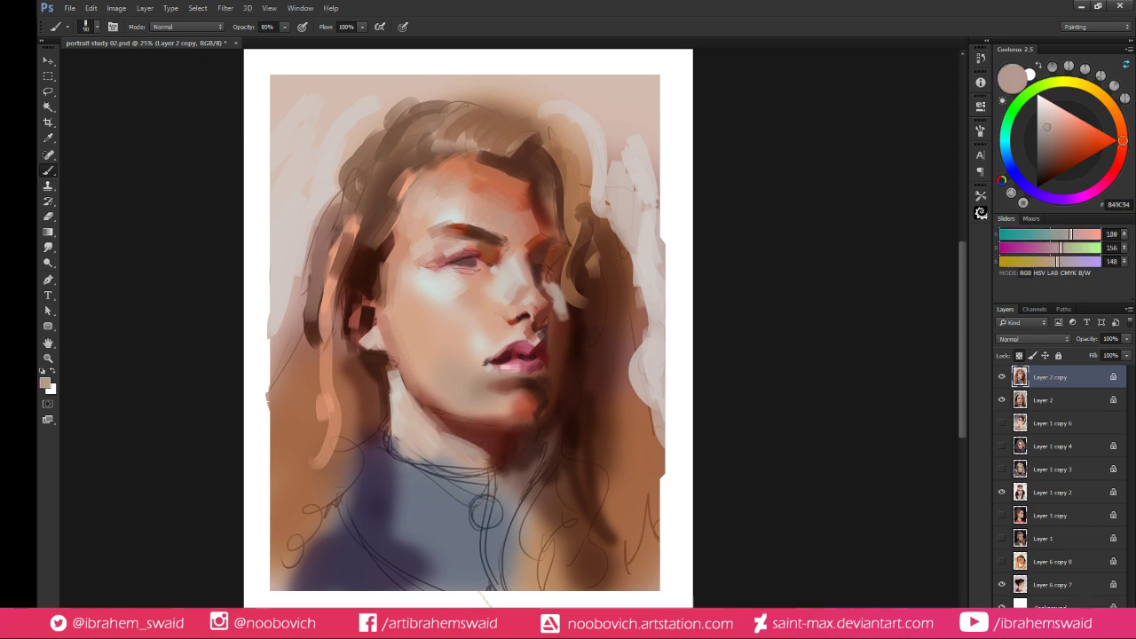
Deepen the shadow under the chin and beside the far jaw with muted brown 5D403C and near-black brown 1F0D0A
{"action": "left_click", "coordinate": [502, 435], "text": "alt"}
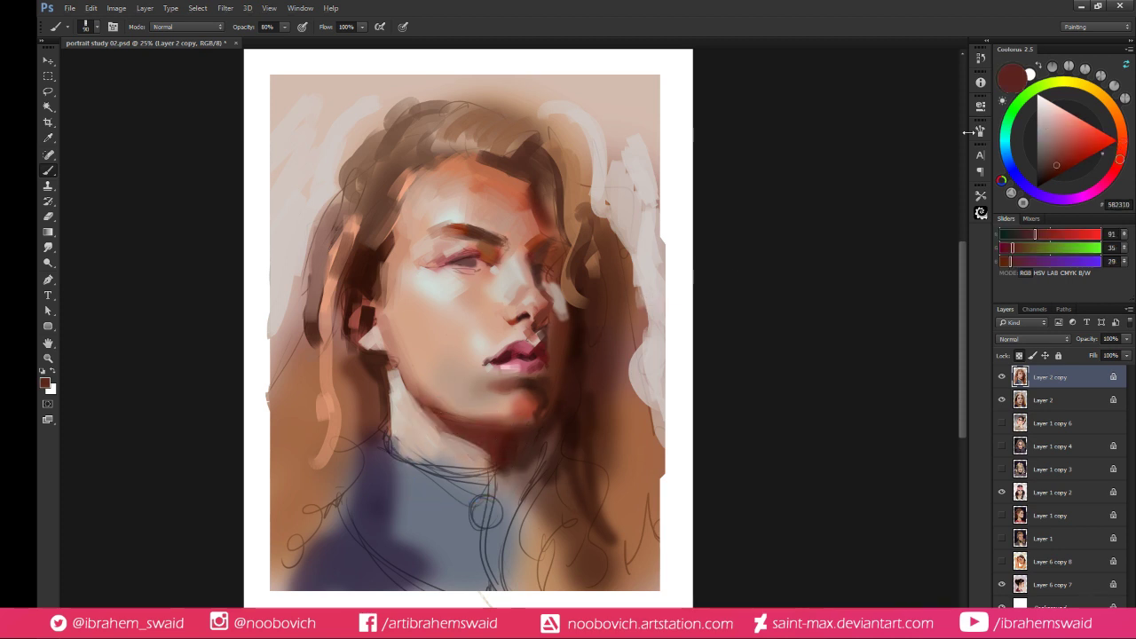
{"action": "left_click", "coordinate": [1047, 159]}
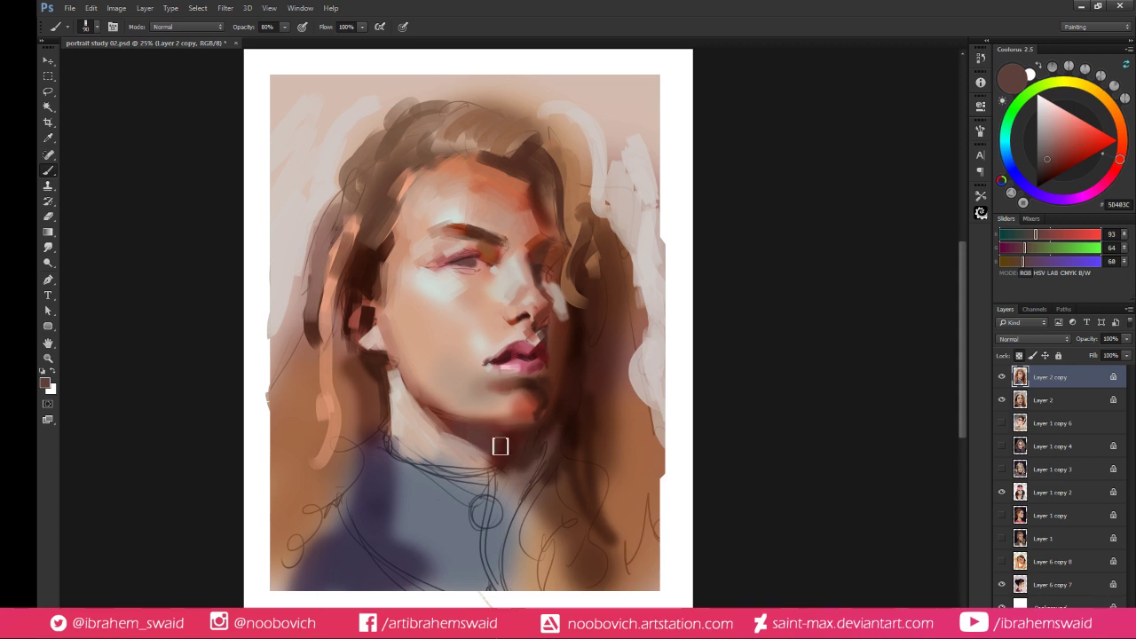
{"action": "left_click", "coordinate": [574, 392], "text": "alt"}
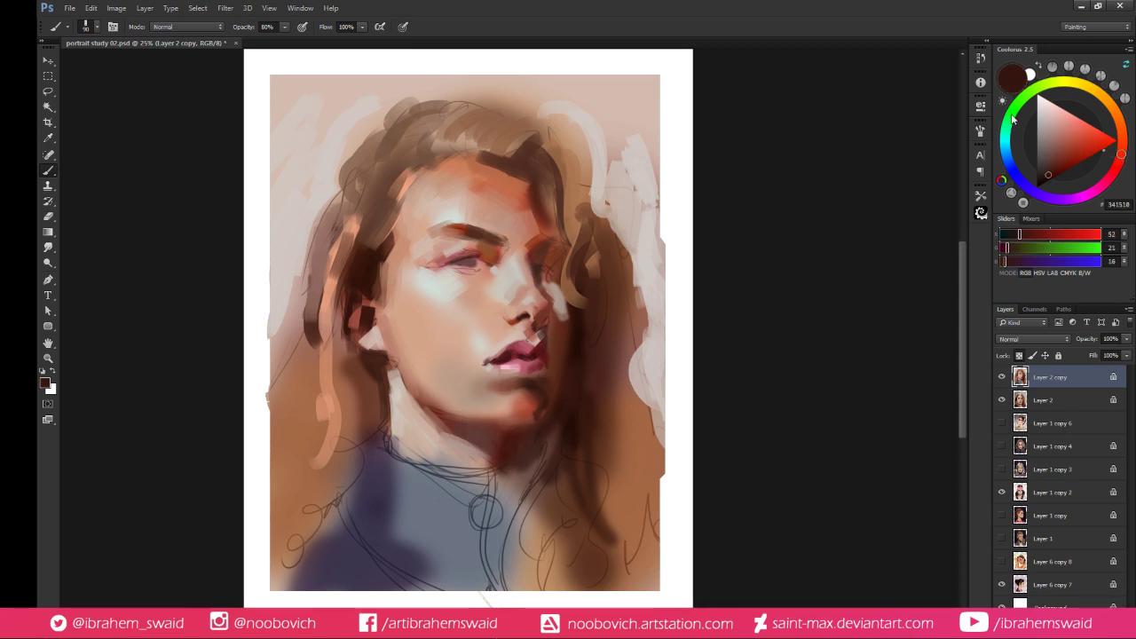
{"action": "left_click", "coordinate": [1044, 180]}
{"action": "mouse_move", "coordinate": [545, 454]}
{"action": "left_mouse_down"}
{"action": "mouse_move", "coordinate": [518, 464]}
{"action": "mouse_move", "coordinate": [538, 436]}
{"action": "mouse_move", "coordinate": [528, 441]}
{"action": "mouse_move", "coordinate": [553, 440]}
{"action": "mouse_move", "coordinate": [516, 471]}
{"action": "mouse_move", "coordinate": [541, 442]}
{"action": "left_mouse_up"}
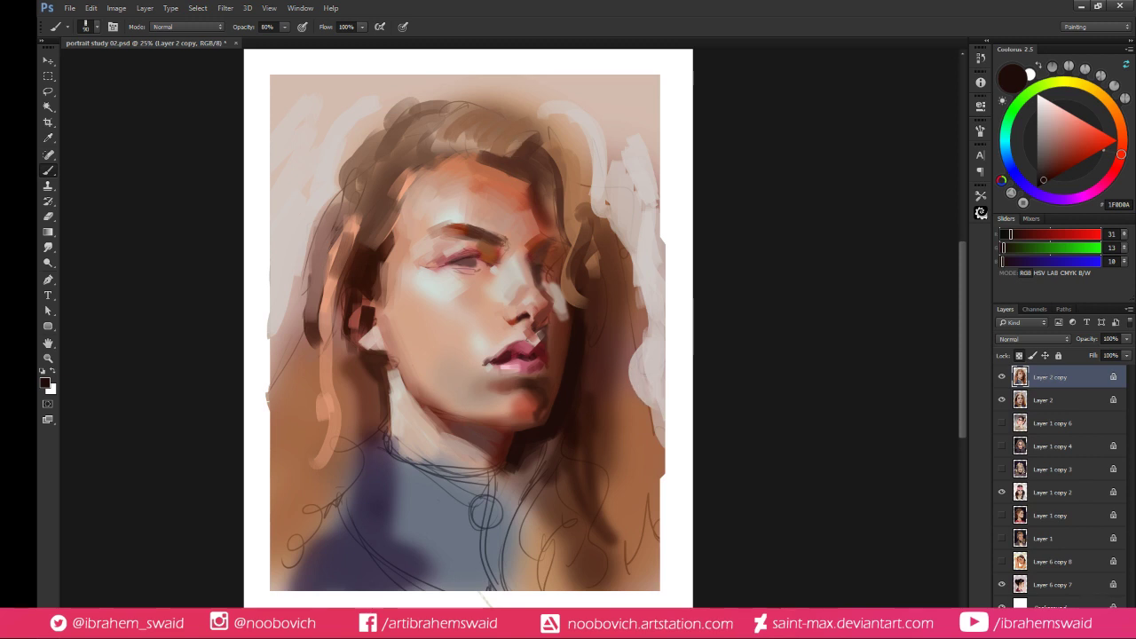
Shade the far side of the forehead by the hairline with grey-brown 4C3833 and sampled red-brown
{"action": "left_click", "coordinate": [537, 206], "text": "alt"}
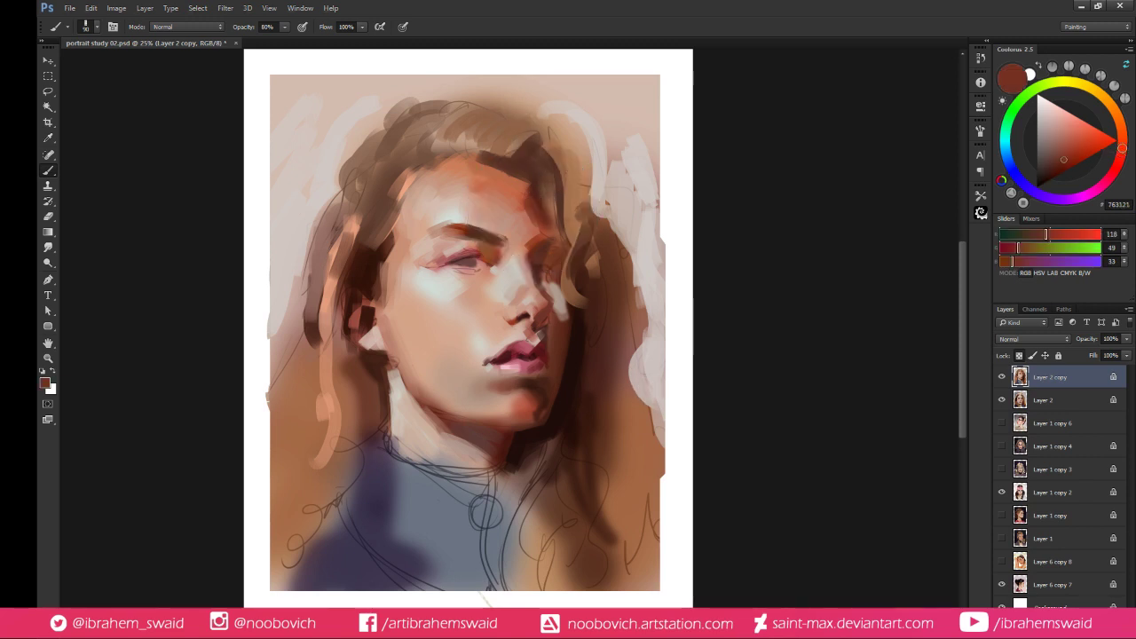
{"action": "left_click", "coordinate": [537, 192], "text": "alt"}
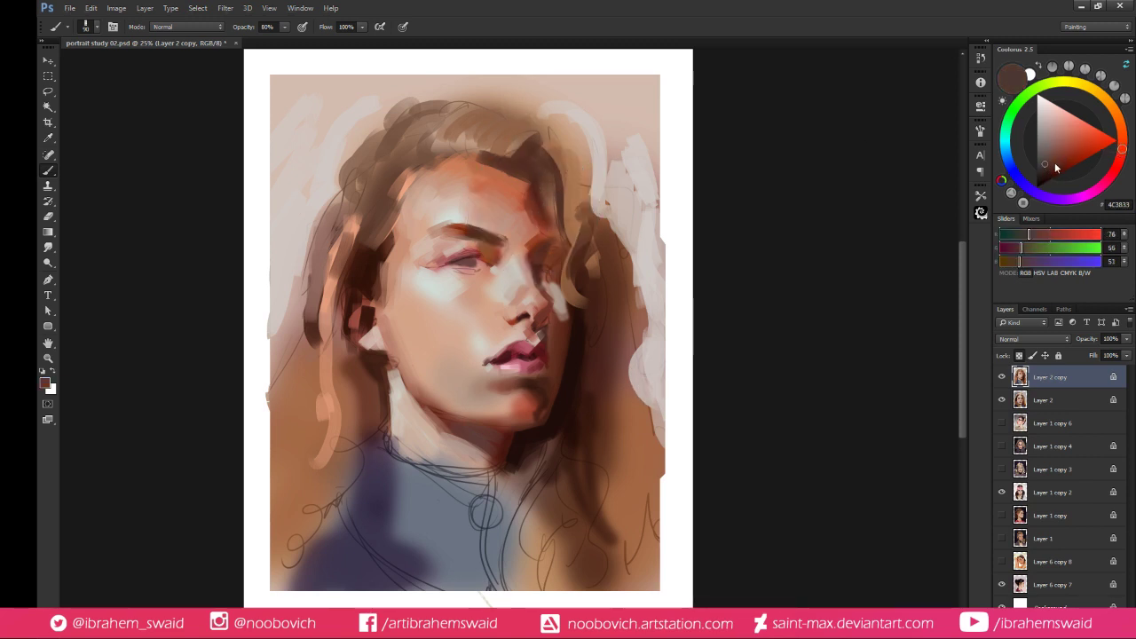
{"action": "left_click", "coordinate": [531, 203], "text": "alt"}
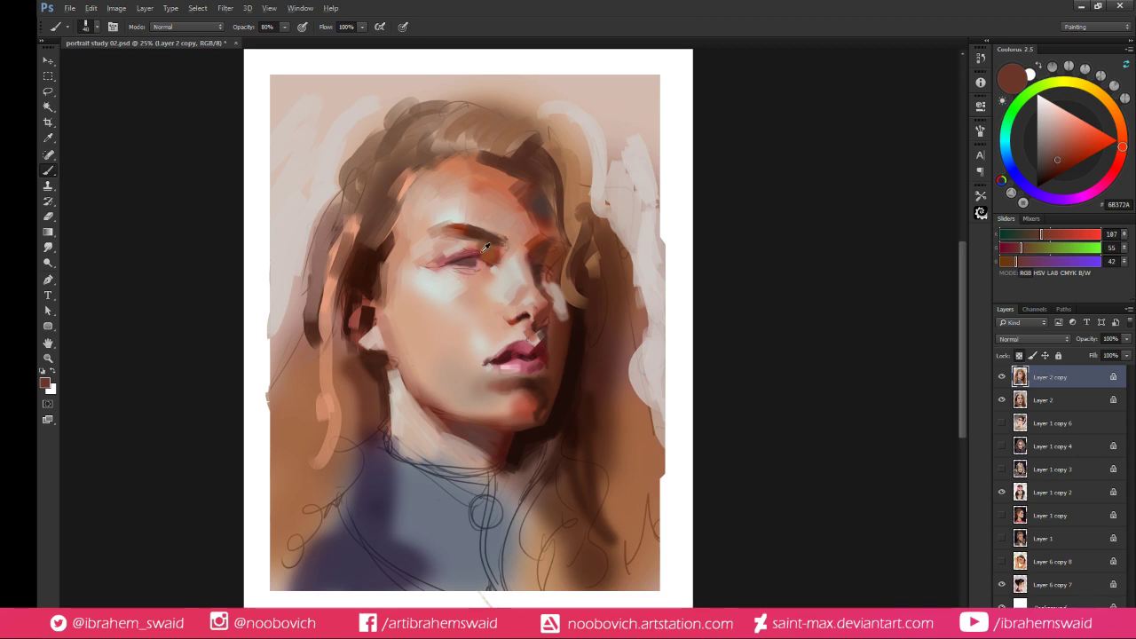
Soften the near eye's lower lid, inner corner and upper lid with sampled reddish and pale skin tones
{"action": "left_click", "coordinate": [460, 269], "text": "alt"}
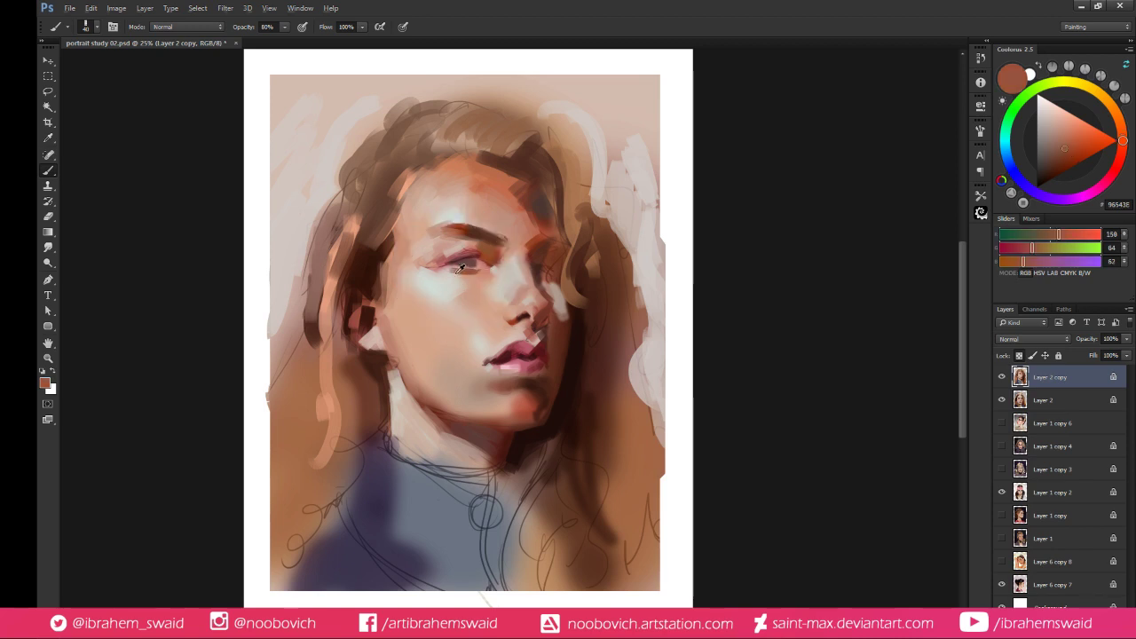
{"action": "left_click", "coordinate": [458, 277], "text": "alt"}
{"action": "left_click", "coordinate": [456, 274], "text": "alt"}
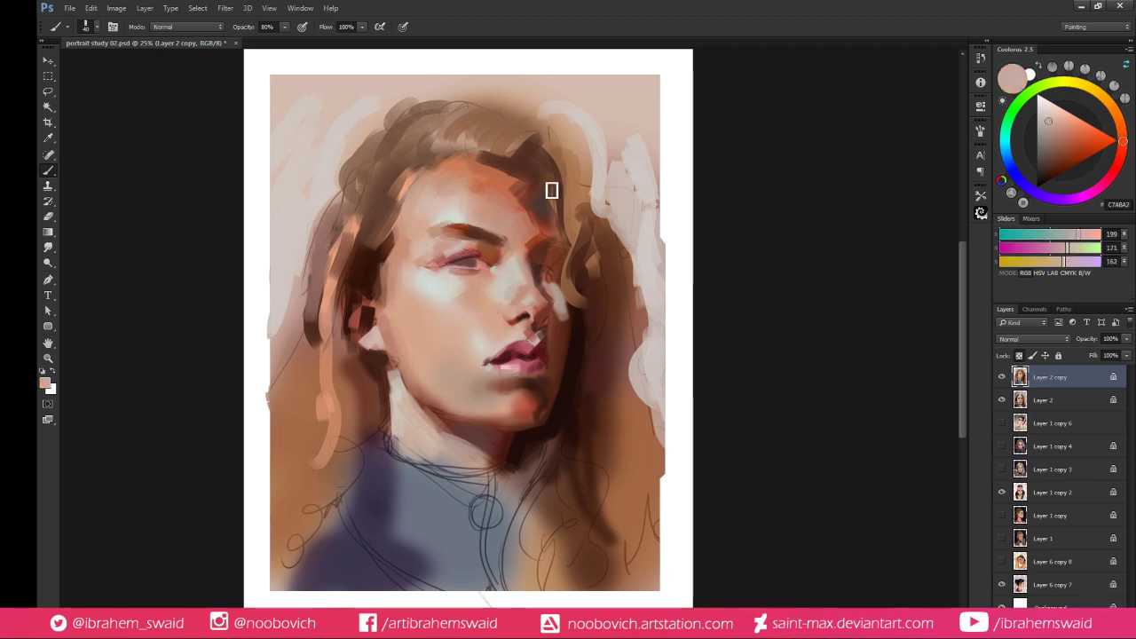
{"action": "left_click", "coordinate": [471, 273], "text": "alt"}
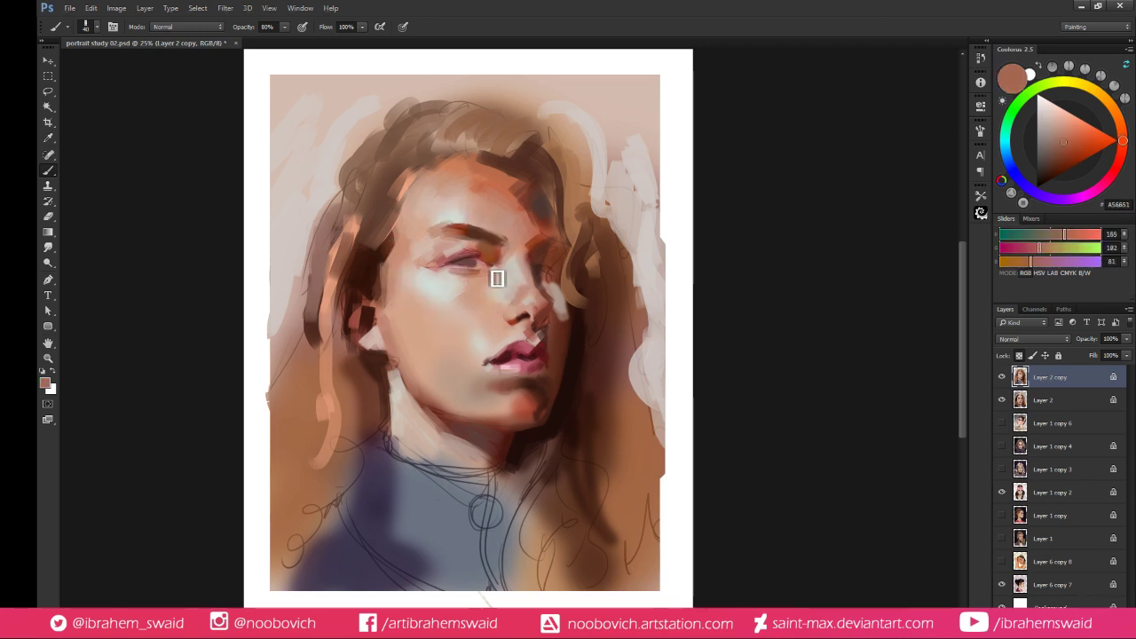
{"action": "left_click", "coordinate": [460, 276], "text": "alt"}
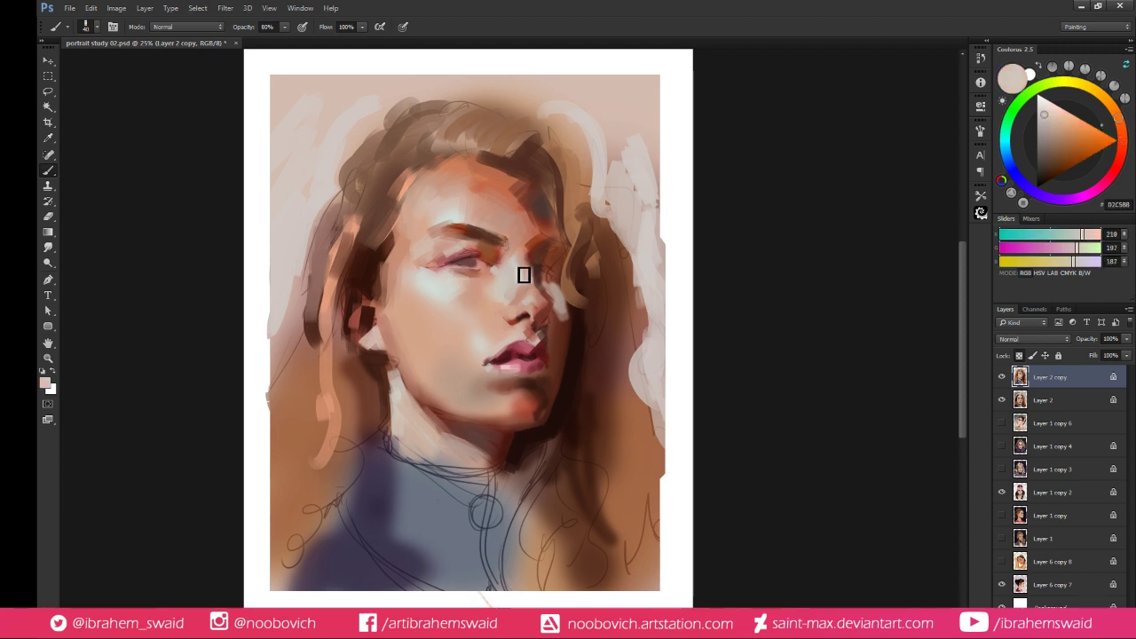
{"action": "left_click", "coordinate": [466, 246], "text": "alt"}
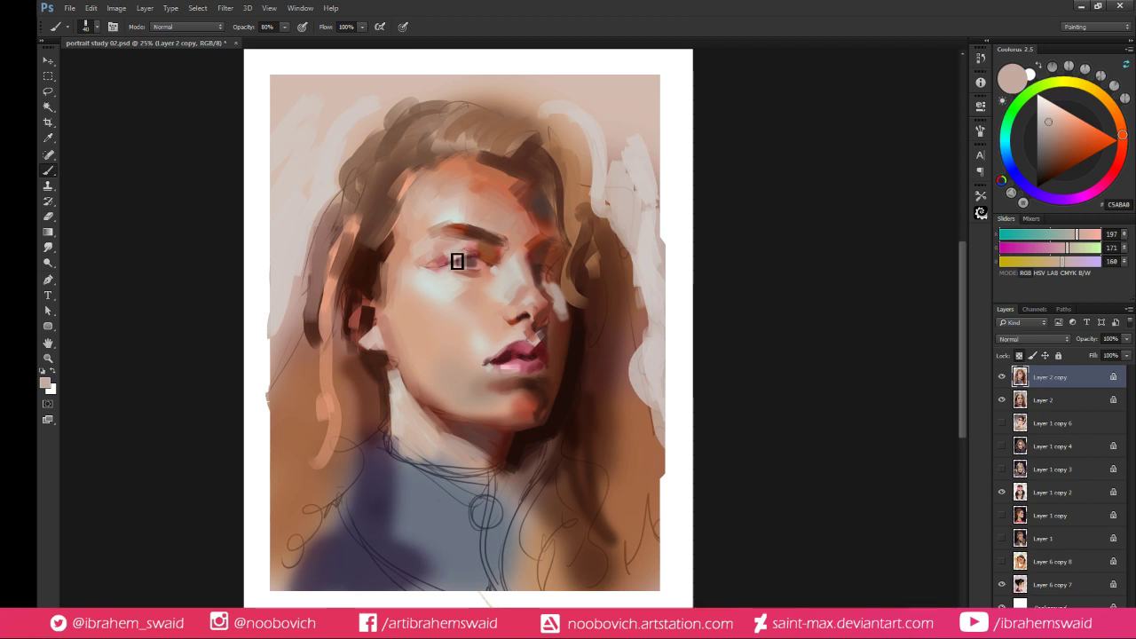
Define the near eye's upper lash line and iris with dark red 7A3535 and black, touching up the inner corner with sampled tones
{"action": "left_click", "coordinate": [484, 254], "text": "alt"}
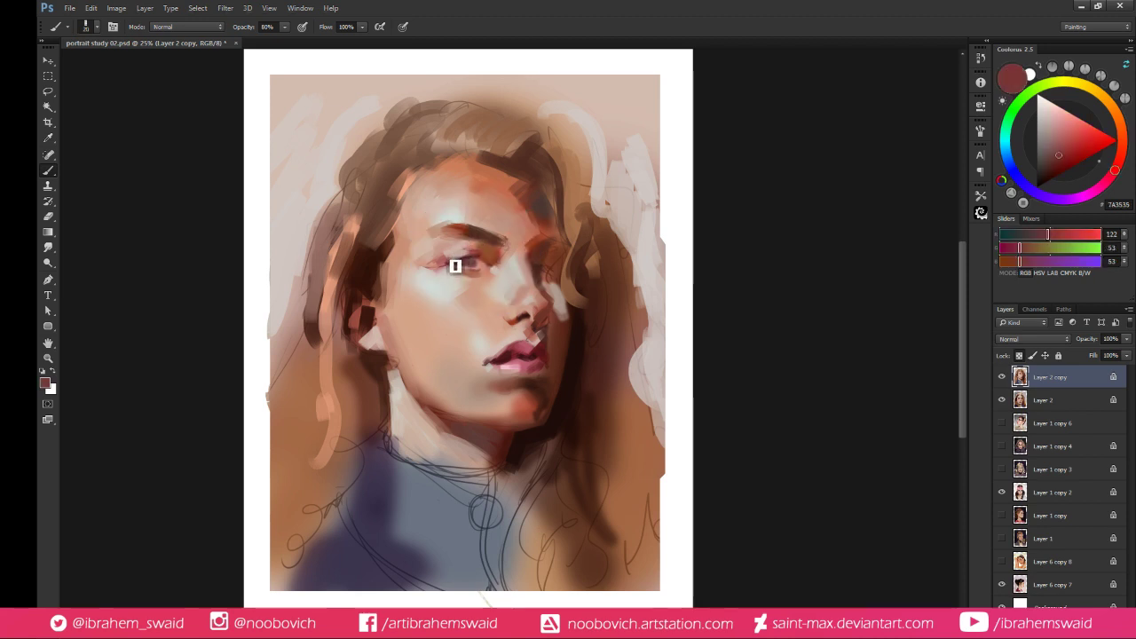
{"action": "left_click_drag", "start_coordinate": [448, 258], "coordinate": [479, 253]}
{"action": "key", "text": "d"}
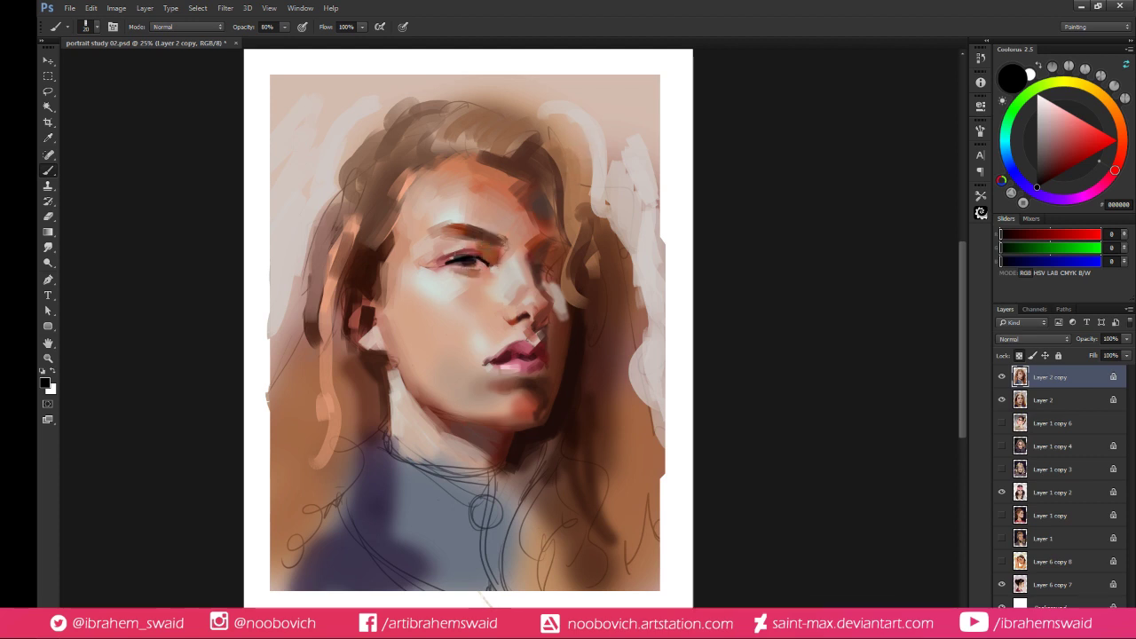
{"action": "left_click", "coordinate": [488, 269], "text": "alt"}
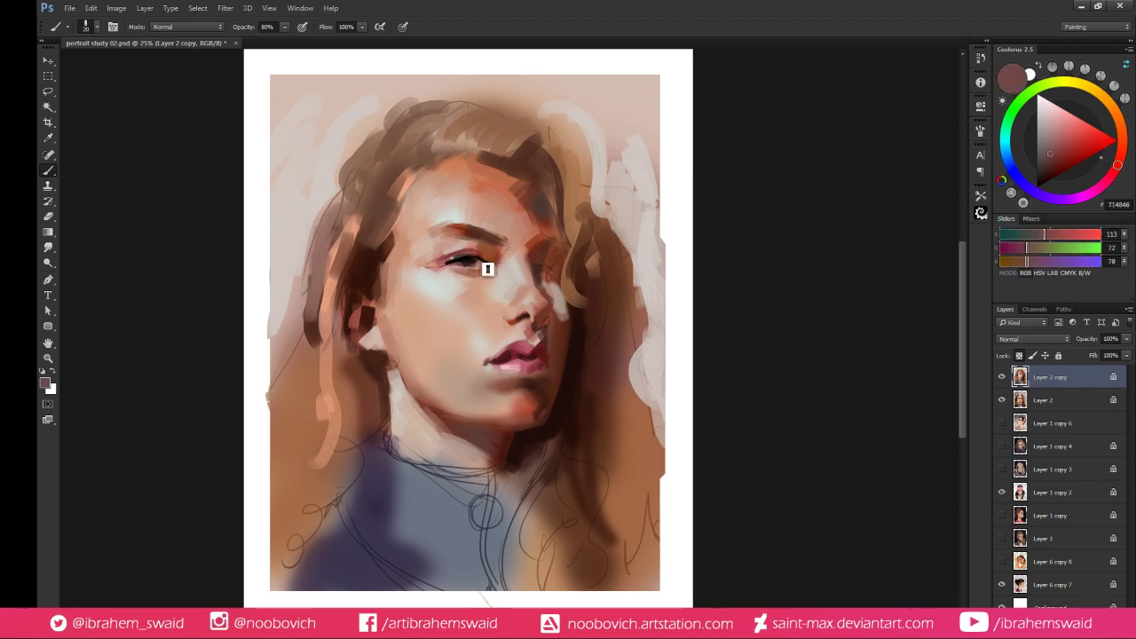
{"action": "left_click", "coordinate": [475, 259], "text": "alt"}
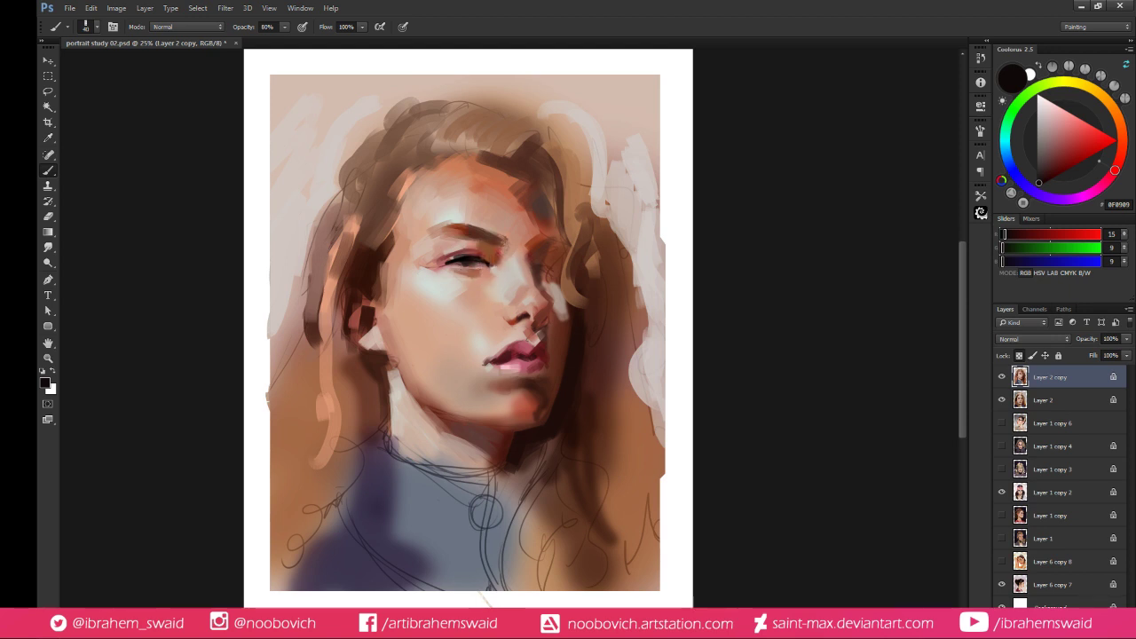
Shade the near eye's lower lid with brown 633C32 and soften the skin below it with sampled pale tones
{"action": "left_click", "coordinate": [501, 245], "text": "alt"}
{"action": "left_click", "coordinate": [462, 265], "text": "alt"}
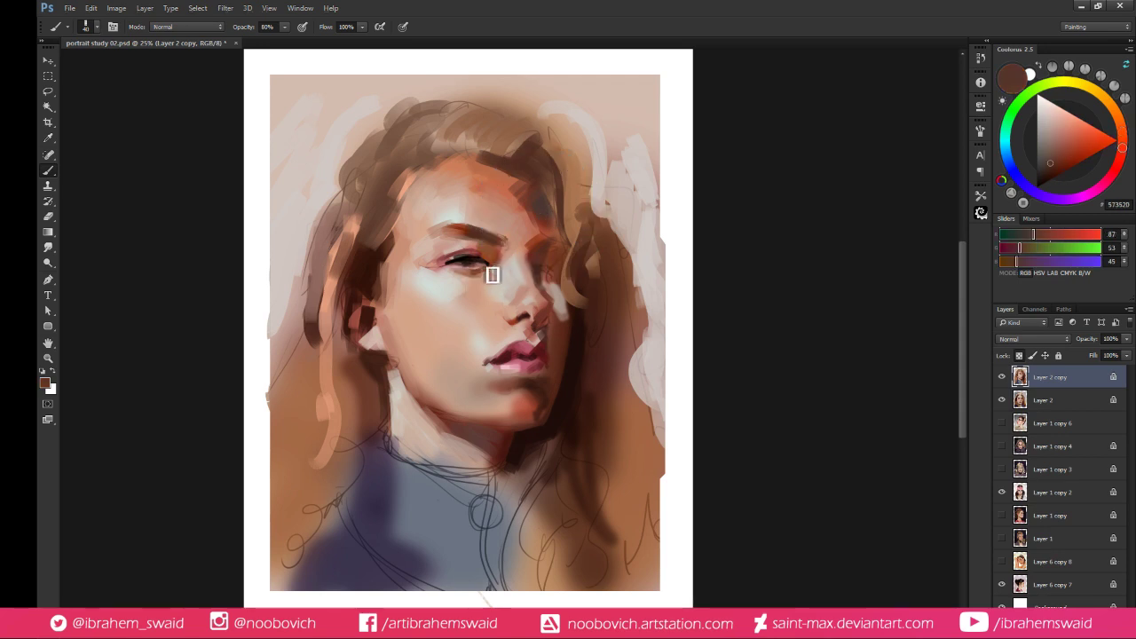
{"action": "left_click", "coordinate": [484, 282], "text": "alt"}
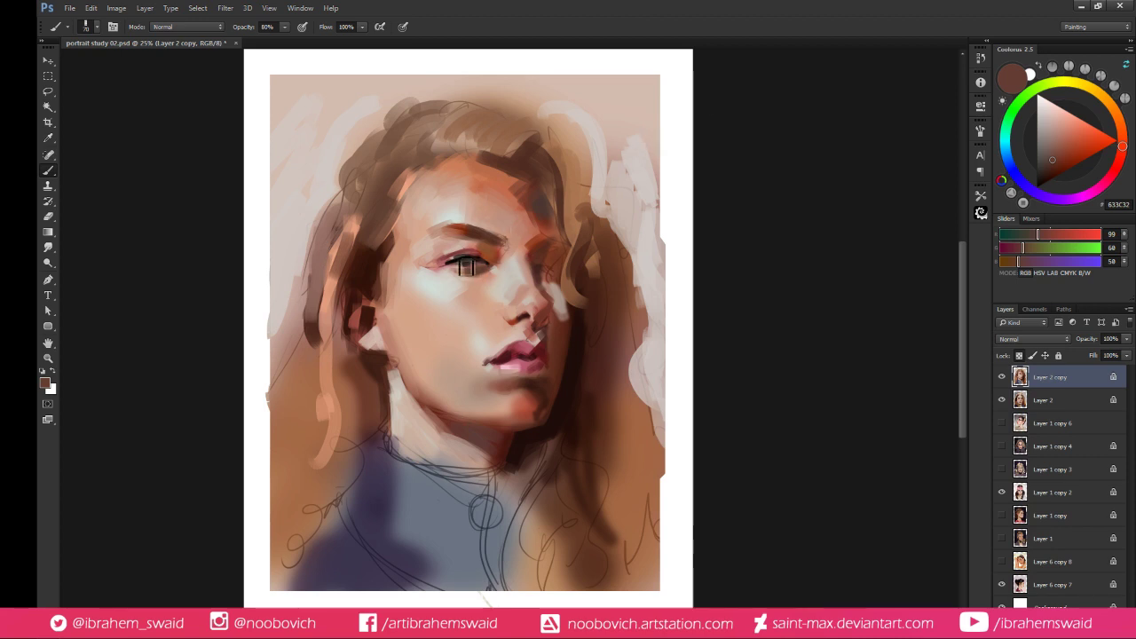
{"action": "left_click_drag", "start_coordinate": [480, 273], "coordinate": [459, 271]}
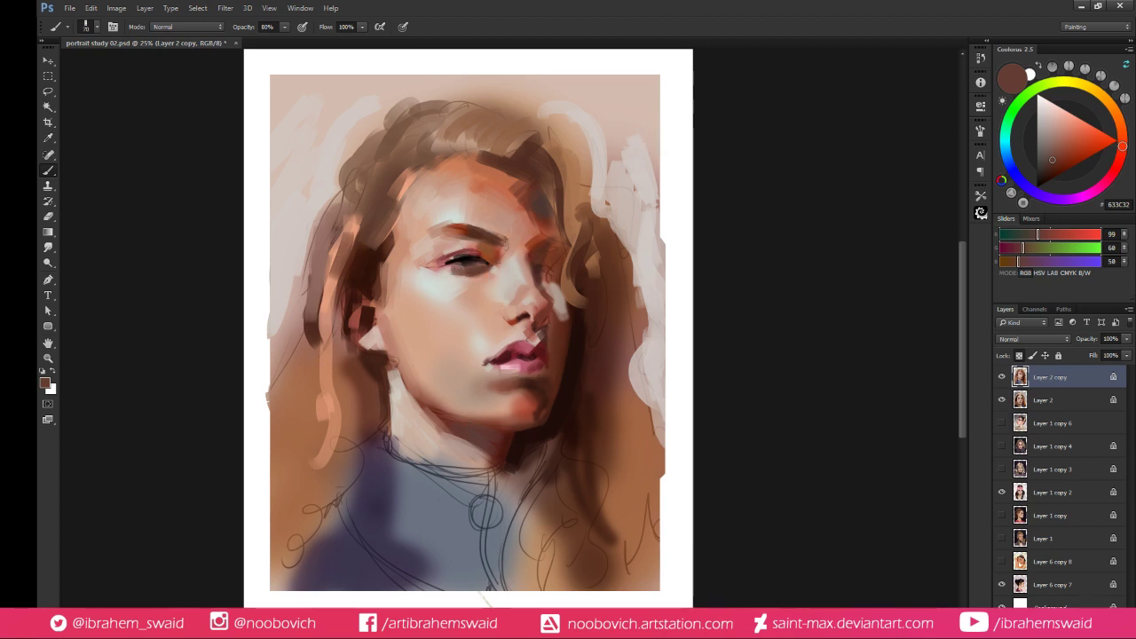
{"action": "left_click", "coordinate": [451, 274], "text": "alt"}
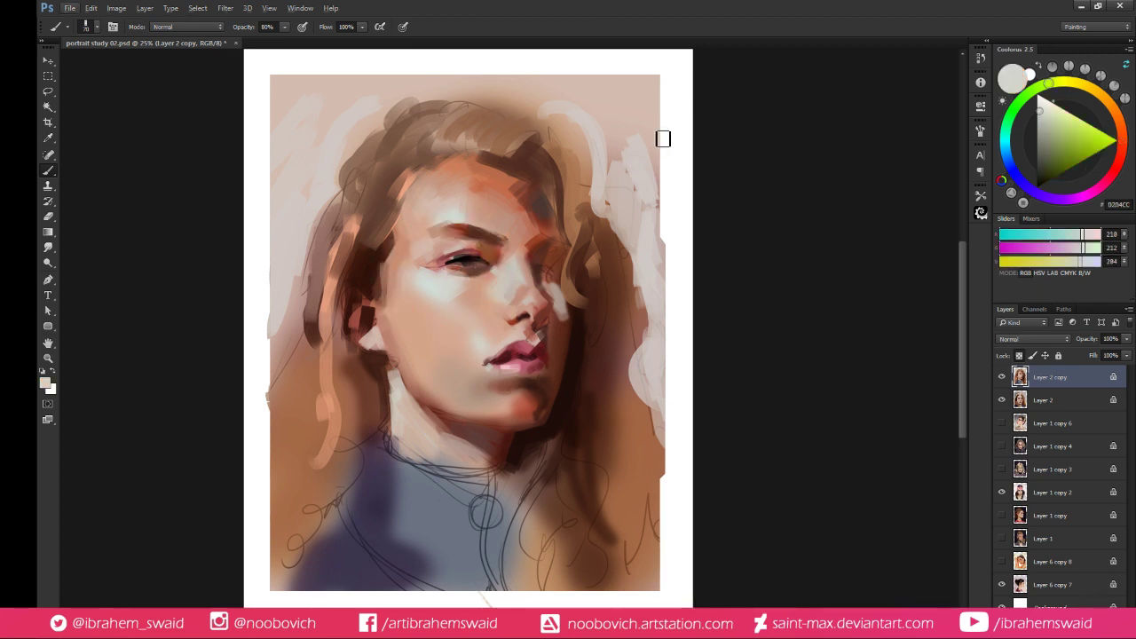
{"action": "left_click", "coordinate": [483, 352], "text": "alt"}
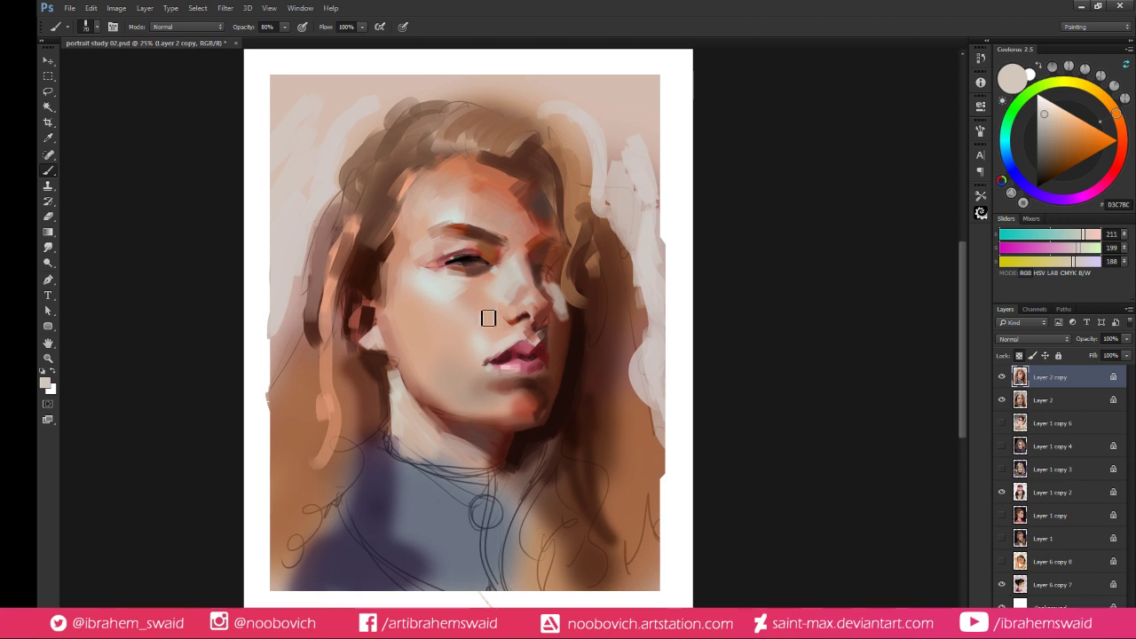
Rework the underside of the nose with red-brown 9D3F29 and darken the nostril with near-black brown 1F0D0A
{"action": "left_click", "coordinate": [521, 320], "text": "alt"}
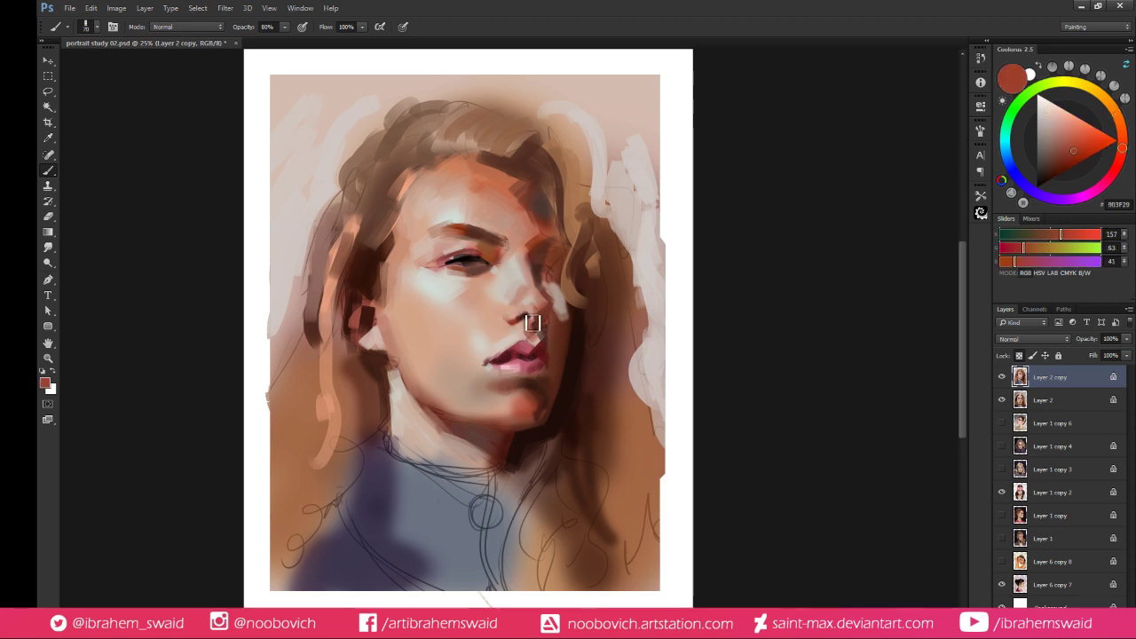
{"action": "left_click_drag", "start_coordinate": [529, 327], "coordinate": [543, 316]}
{"action": "left_click", "coordinate": [531, 324], "text": "alt"}
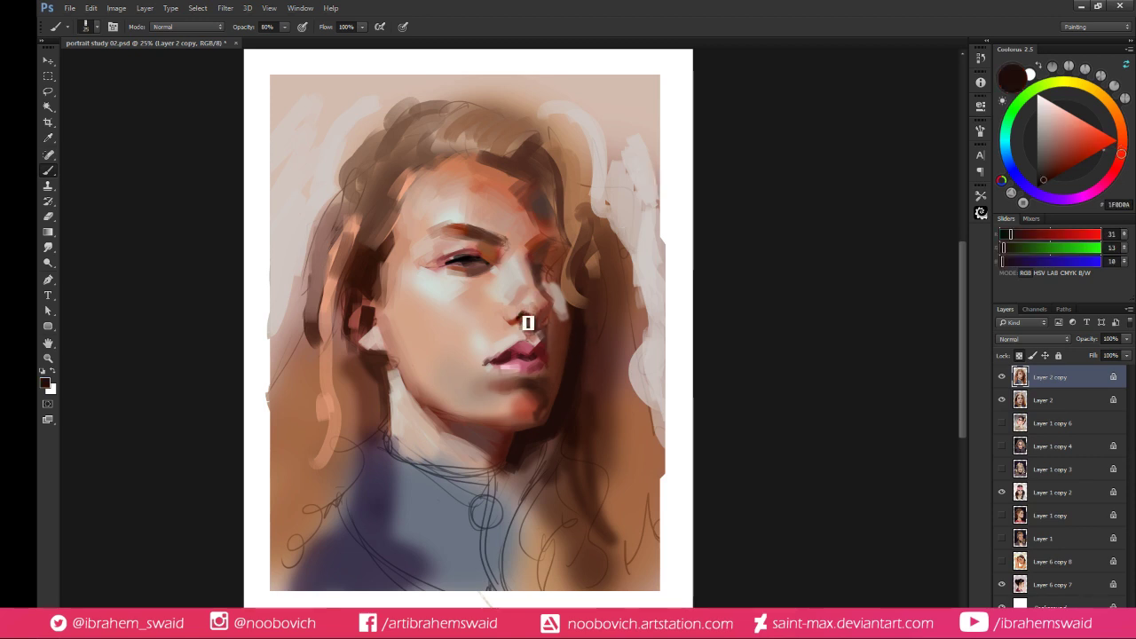
{"action": "mouse_move", "coordinate": [527, 323]}
{"action": "left_mouse_down"}
{"action": "mouse_move", "coordinate": [525, 314]}
{"action": "mouse_move", "coordinate": [536, 330]}
{"action": "left_mouse_up"}
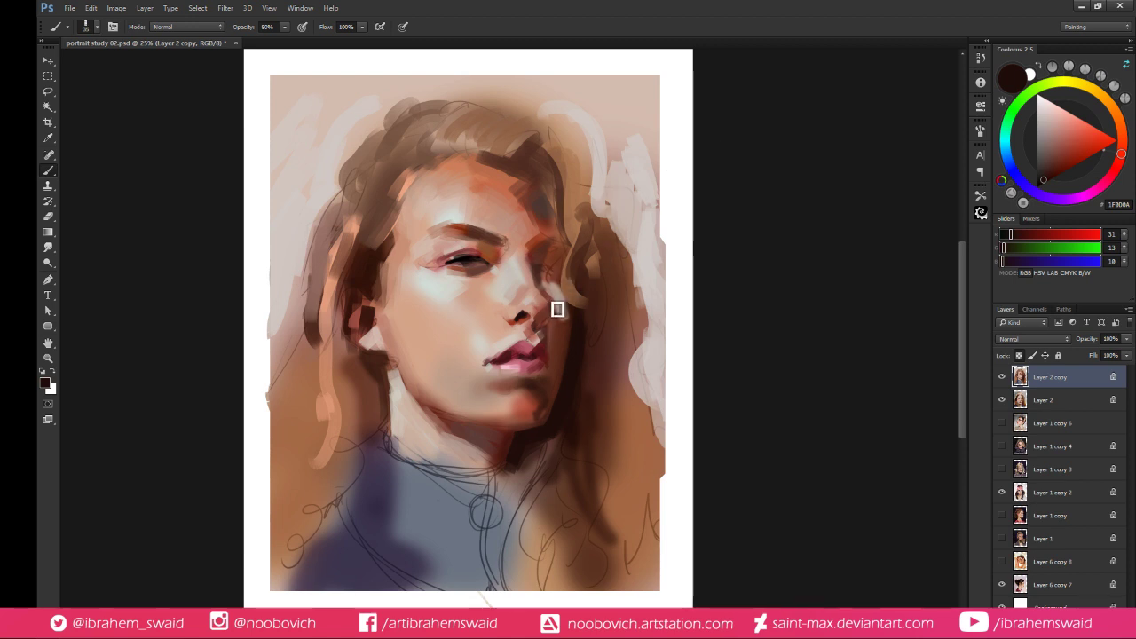
Darken the near eye's iris with black 040202 and lighten the skin around the eye with sampled tones C8A093 and CFD9D1
{"action": "left_click", "coordinate": [474, 258], "text": "alt"}
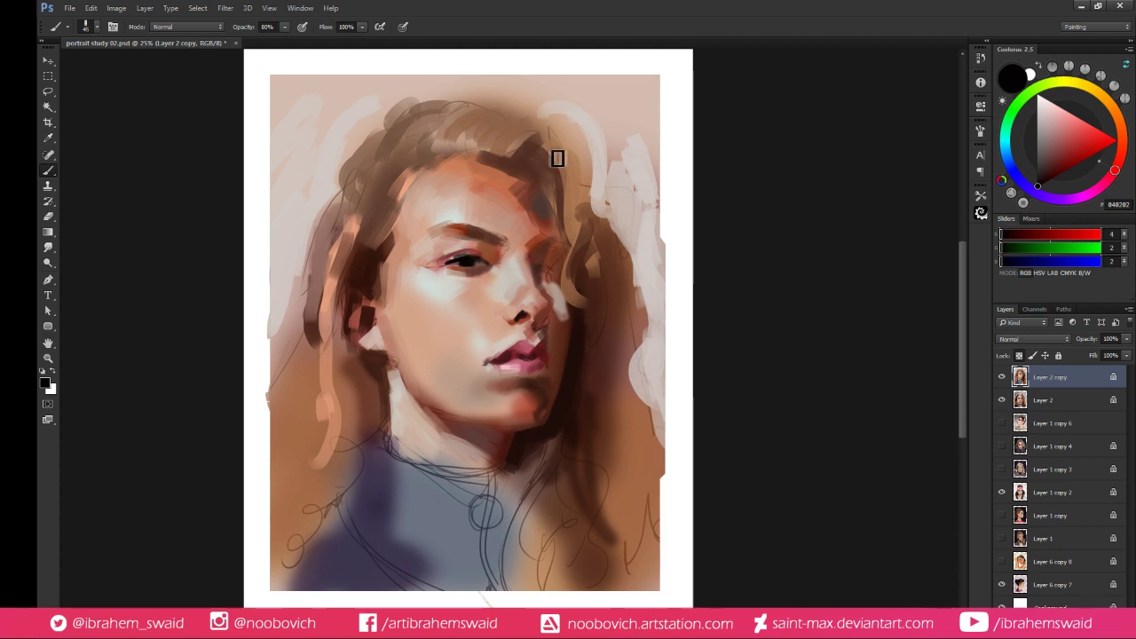
{"action": "left_click", "coordinate": [457, 245], "text": "alt"}
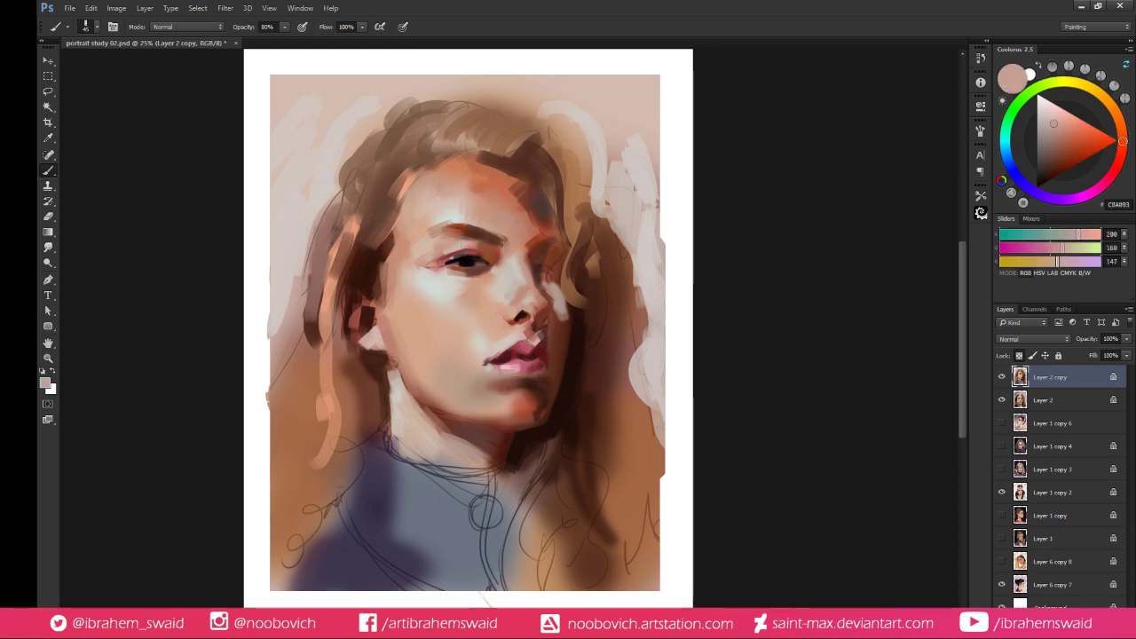
{"action": "mouse_move", "coordinate": [469, 269]}
{"action": "left_mouse_down"}
{"action": "mouse_move", "coordinate": [462, 264]}
{"action": "mouse_move", "coordinate": [474, 259]}
{"action": "left_mouse_up"}
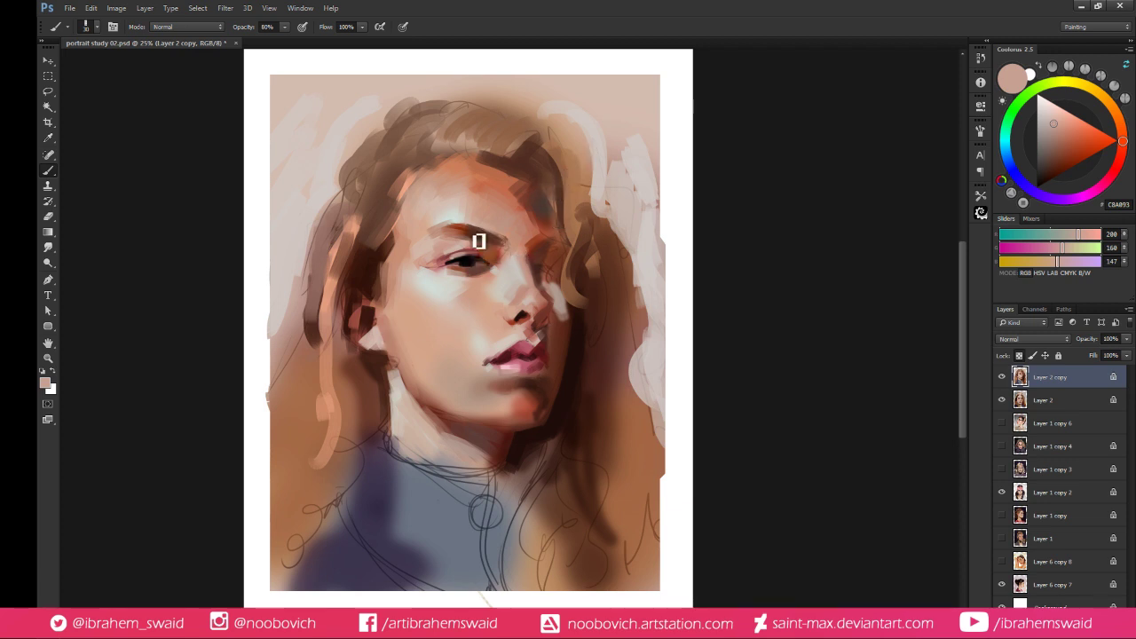
{"action": "left_click", "coordinate": [454, 216], "text": "alt"}
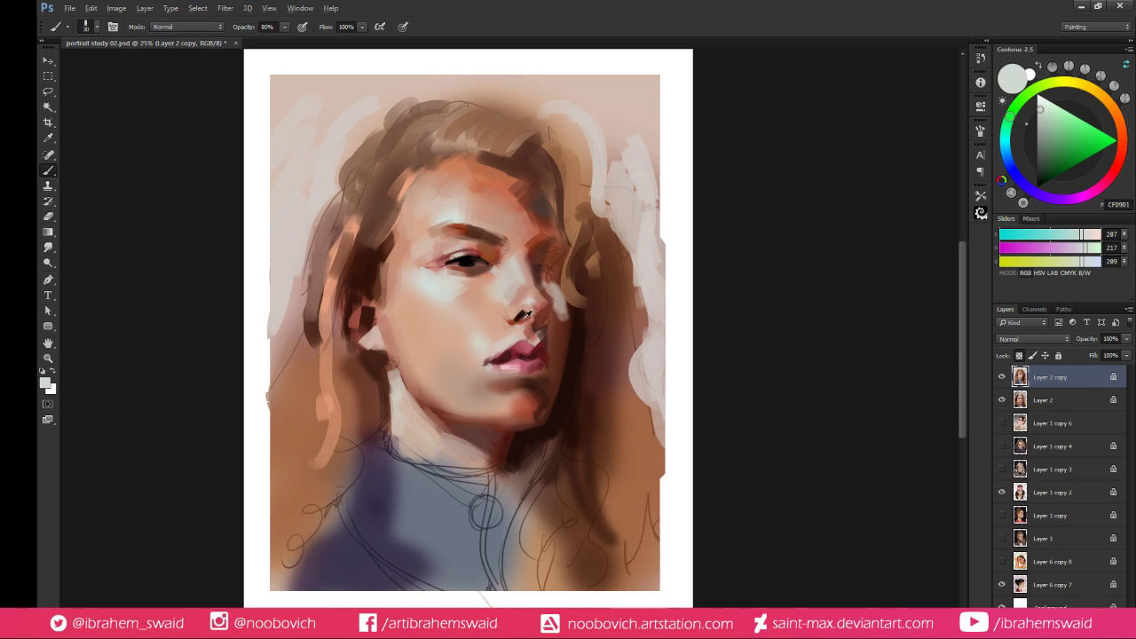
Touch up the nostril edge and the skin beside the near eye's inner corner with sampled skin tones CDA291 and C7B4A8
{"action": "left_click", "coordinate": [531, 318], "text": "alt"}
{"action": "left_click", "coordinate": [524, 311], "text": "alt"}
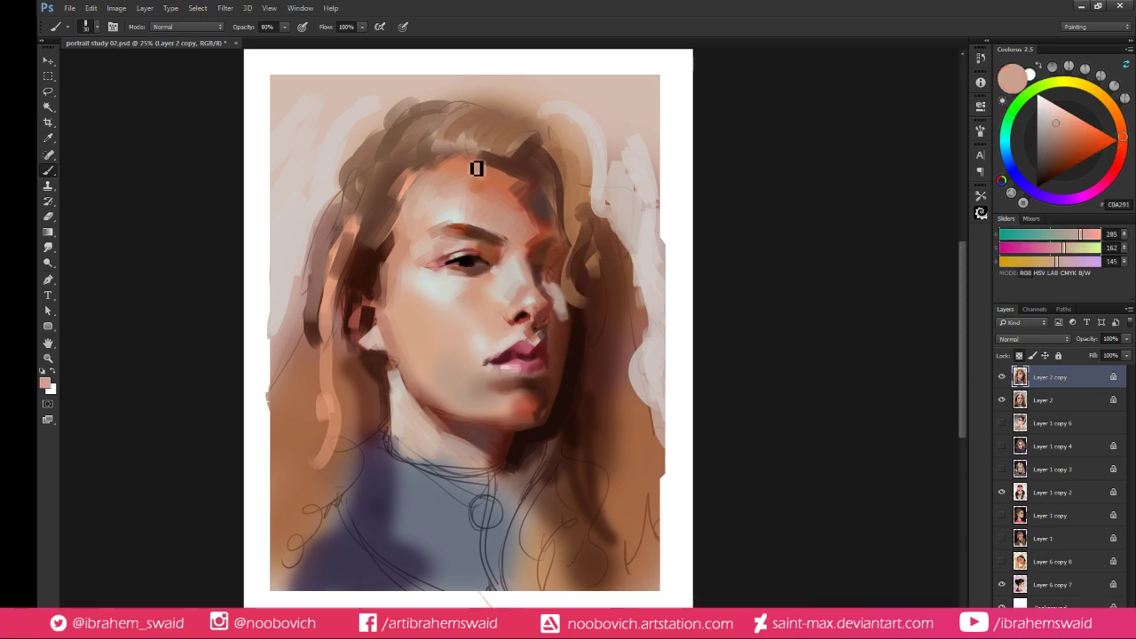
{"action": "left_click", "coordinate": [499, 266], "text": "alt"}
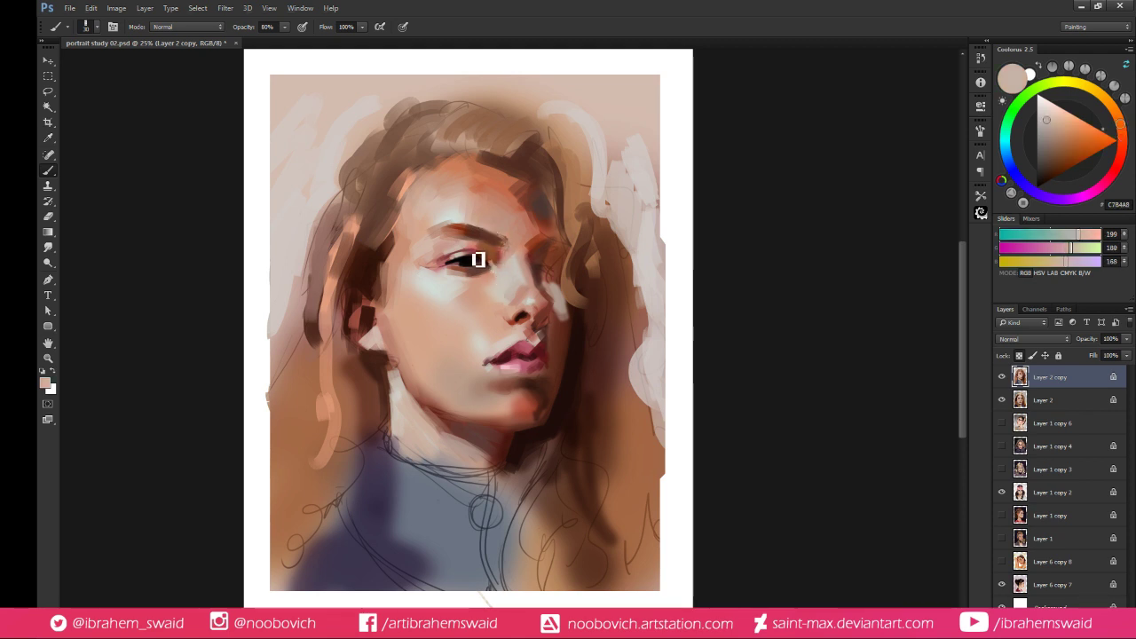
{"action": "left_click_drag", "start_coordinate": [590, 126], "coordinate": [580, 135]}
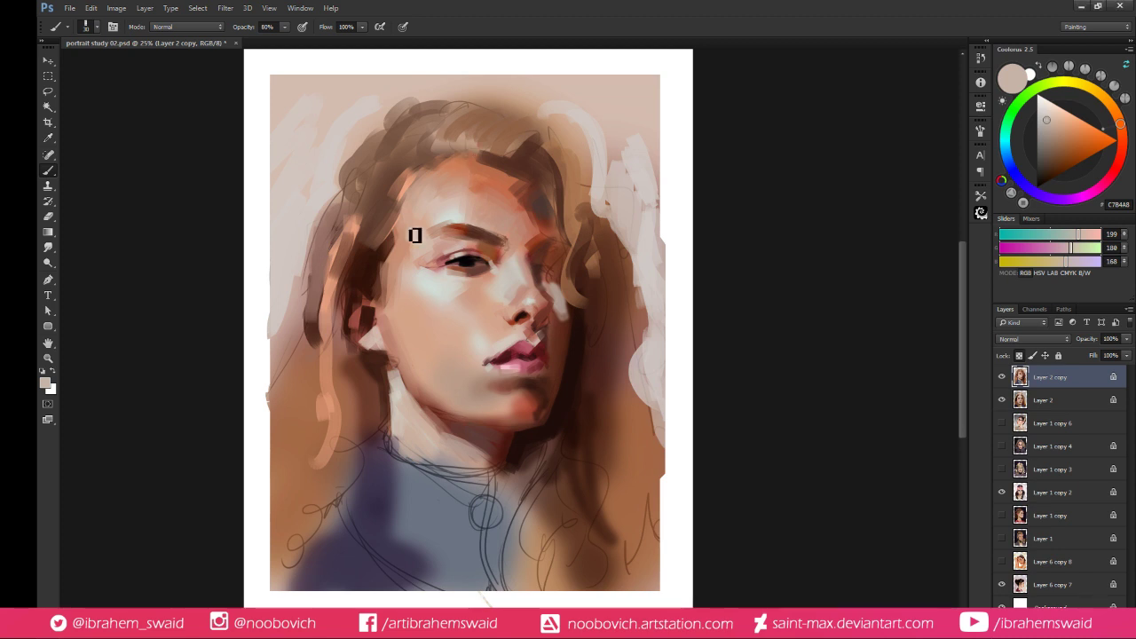
Refine the lips with pink C76F83 on the lower lip and sampled C19387 and dark red 581519 on the upper lip
{"action": "left_click", "coordinate": [524, 359], "text": "alt"}
{"action": "left_click_drag", "start_coordinate": [517, 370], "coordinate": [545, 371]}
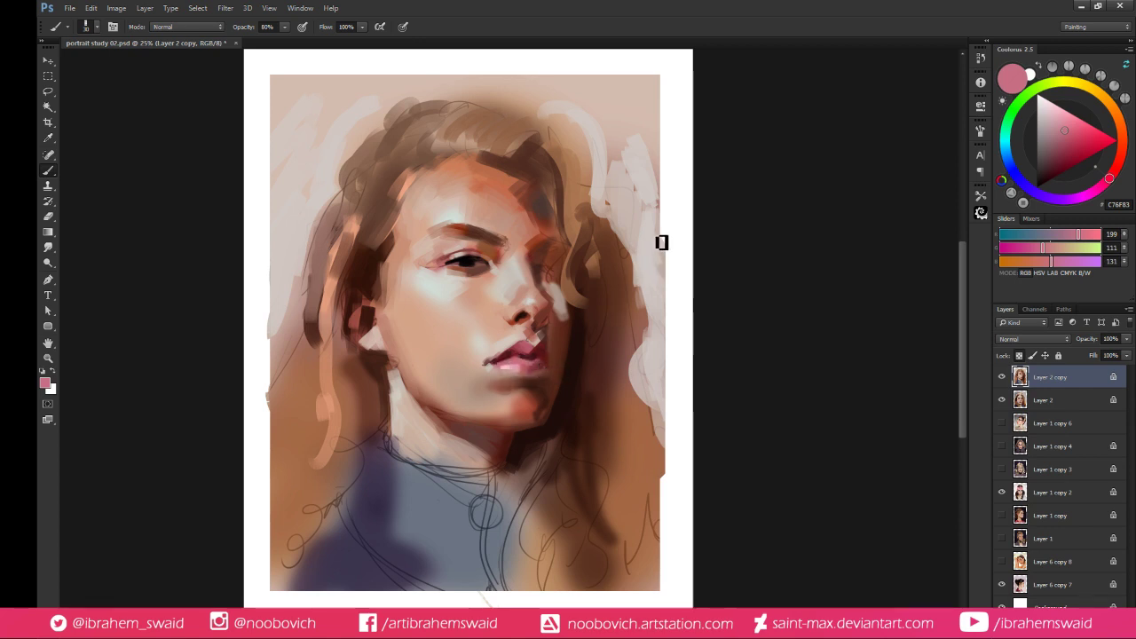
{"action": "left_click", "coordinate": [544, 346], "text": "alt"}
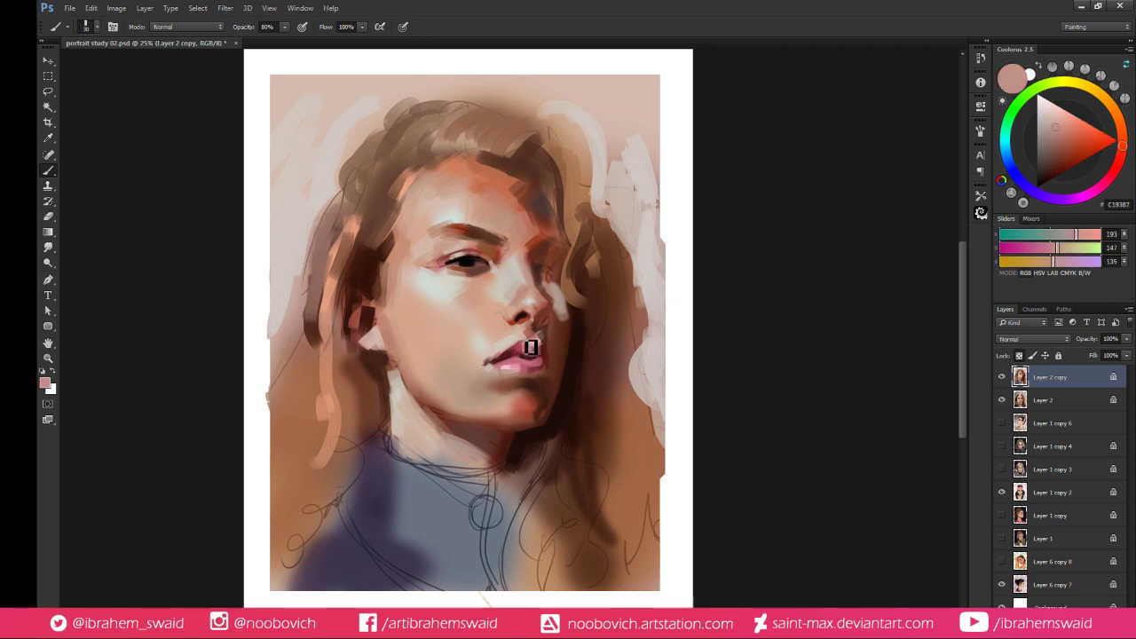
{"action": "left_click", "coordinate": [533, 348], "text": "alt"}
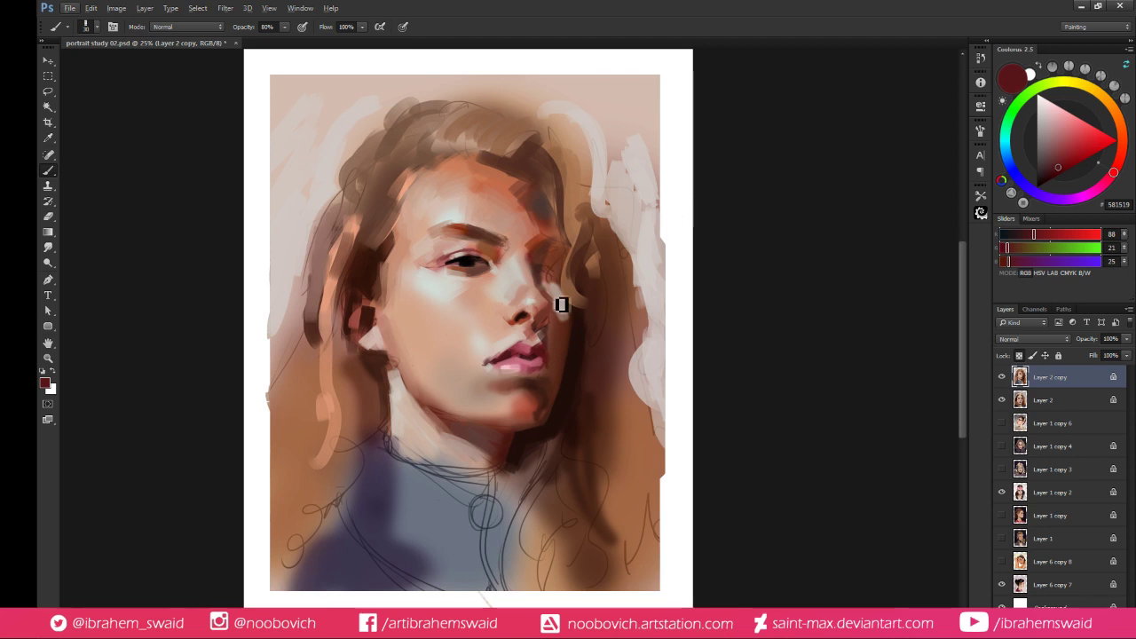
Enlarge the brush and blend the pale patch on the far cheek with red-brown 9B4530 and softer sampled browns
{"action": "key", "text": "]"}
{"action": "left_click", "coordinate": [542, 229], "text": "alt"}
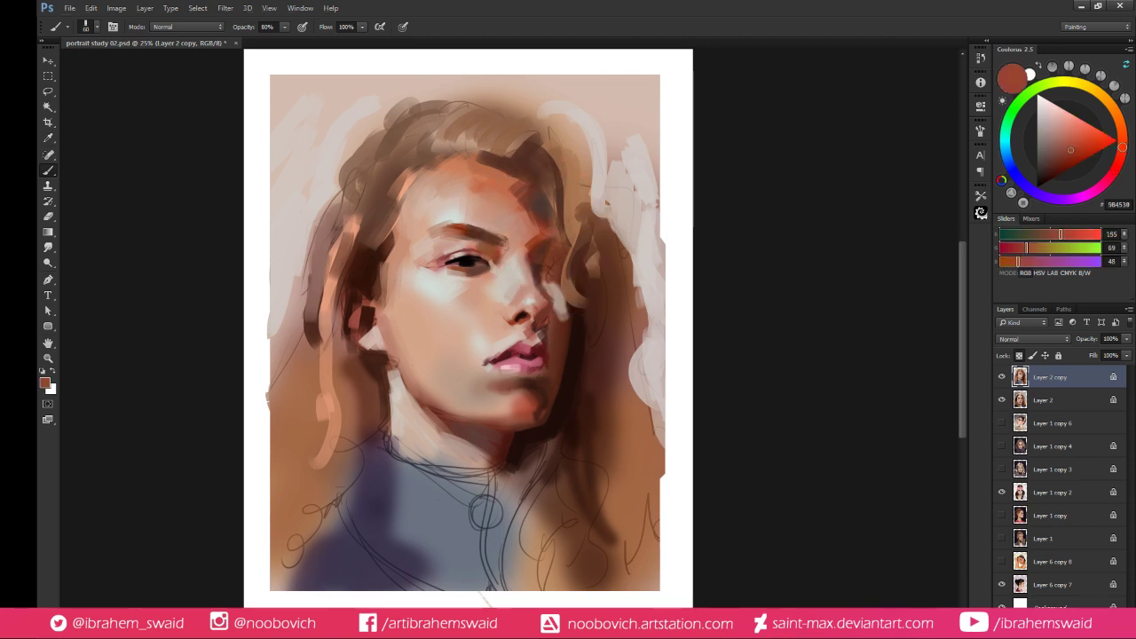
{"action": "left_click_drag", "start_coordinate": [573, 318], "coordinate": [570, 332]}
{"action": "left_click", "coordinate": [562, 322], "text": "alt"}
{"action": "left_click", "coordinate": [560, 316], "text": "alt"}
{"action": "left_click", "coordinate": [566, 310], "text": "alt"}
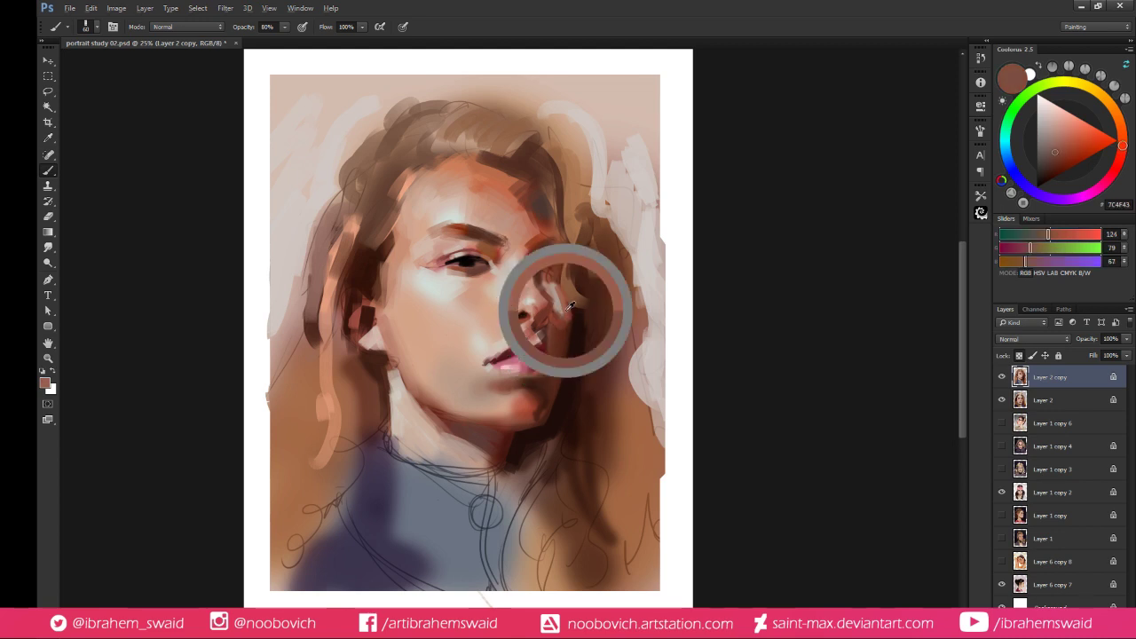
{"action": "left_click", "coordinate": [561, 311], "text": "alt"}
{"action": "left_click", "coordinate": [566, 307], "text": "alt"}
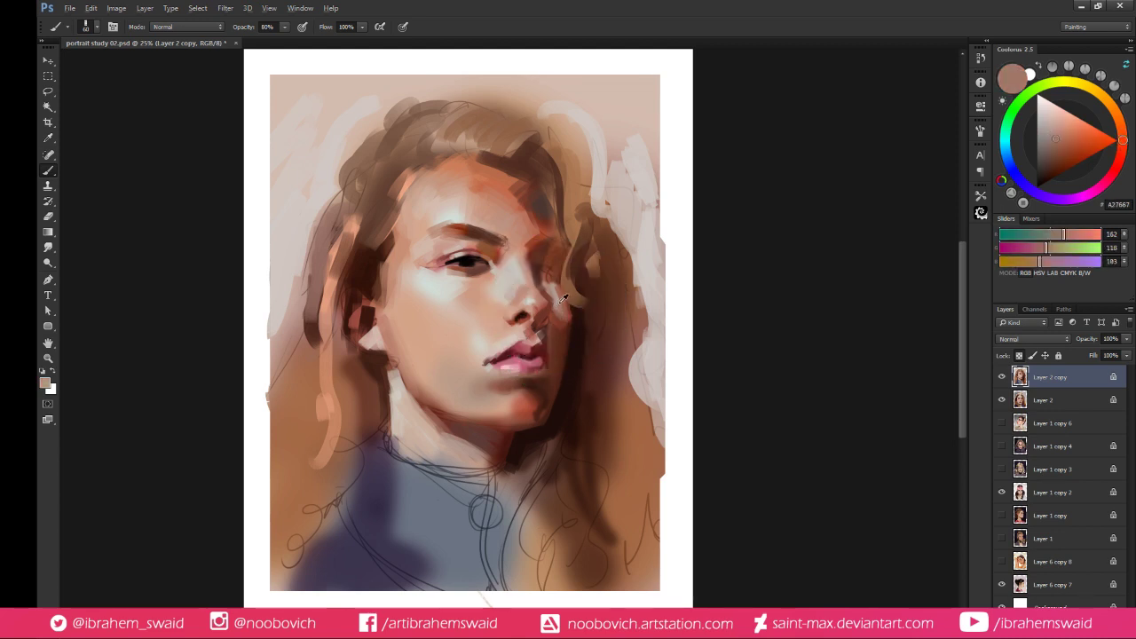
Shape the outer contour of the far cheek with dark browns 743323 and 4F2015 and sampled mid-tone 8F4A39
{"action": "left_click", "coordinate": [575, 313], "text": "alt"}
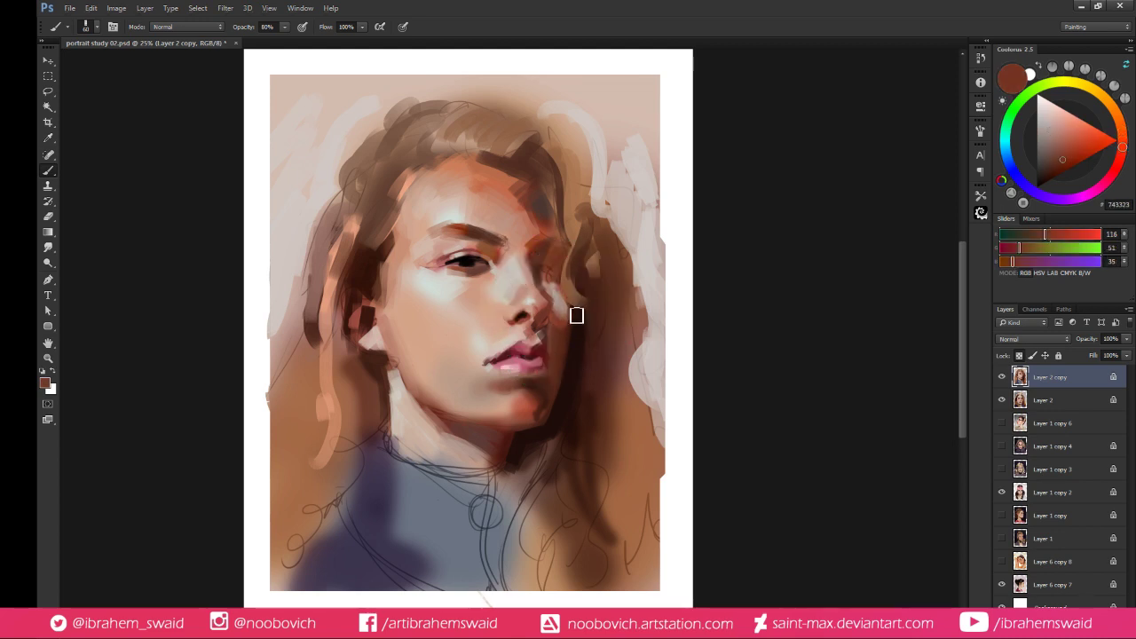
{"action": "left_click", "coordinate": [575, 321], "text": "alt"}
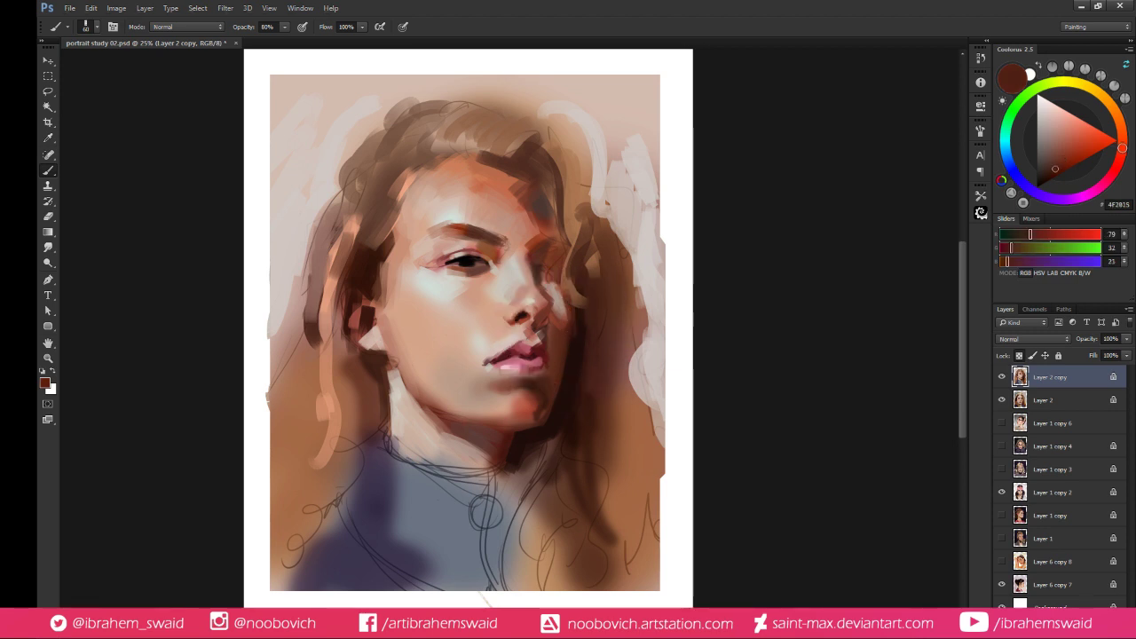
{"action": "left_click", "coordinate": [573, 310], "text": "alt"}
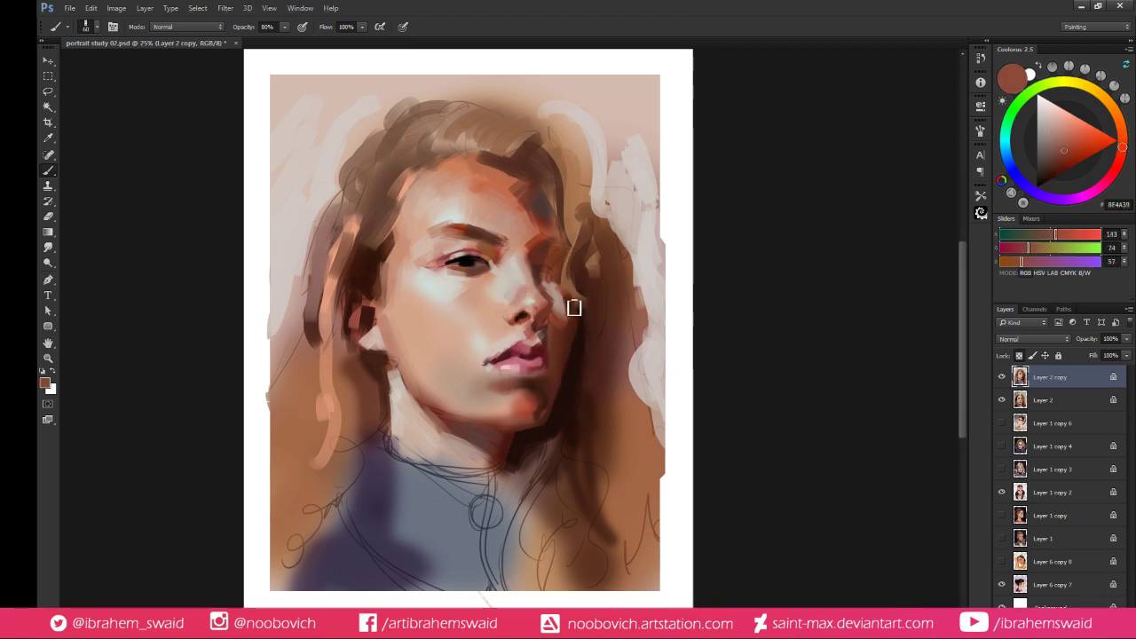
{"action": "left_click", "coordinate": [568, 299], "text": "alt"}
{"action": "left_click", "coordinate": [562, 302], "text": "alt"}
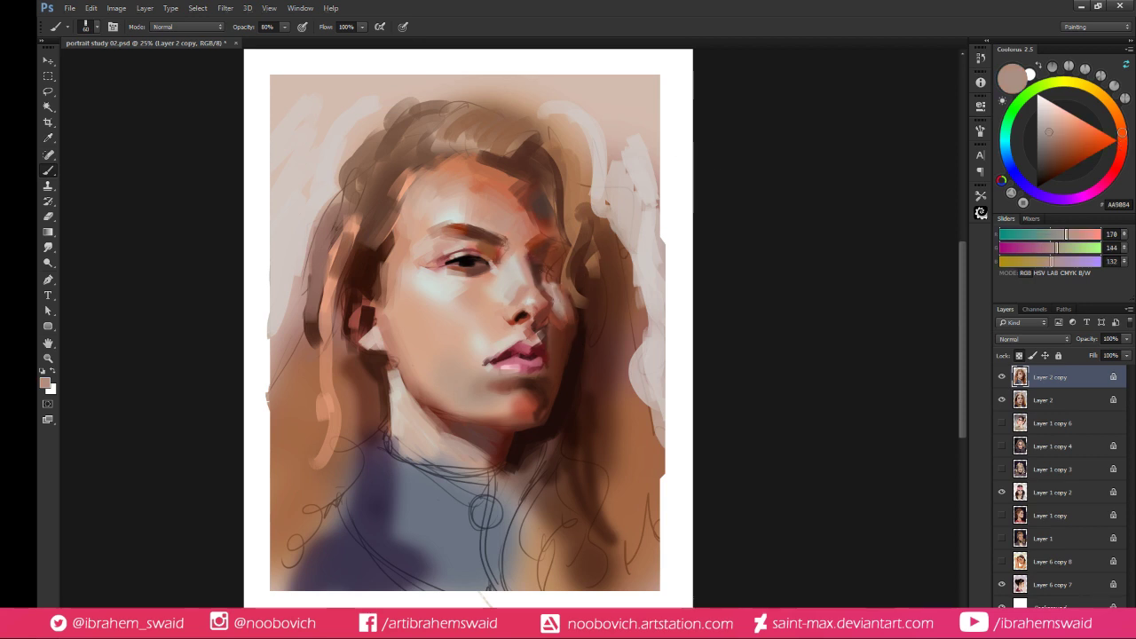
Warm the near cheek beside the nose with orange CE8359 and blend it down towards the mouth with sampled peach tones
{"action": "left_click", "coordinate": [489, 304], "text": "alt"}
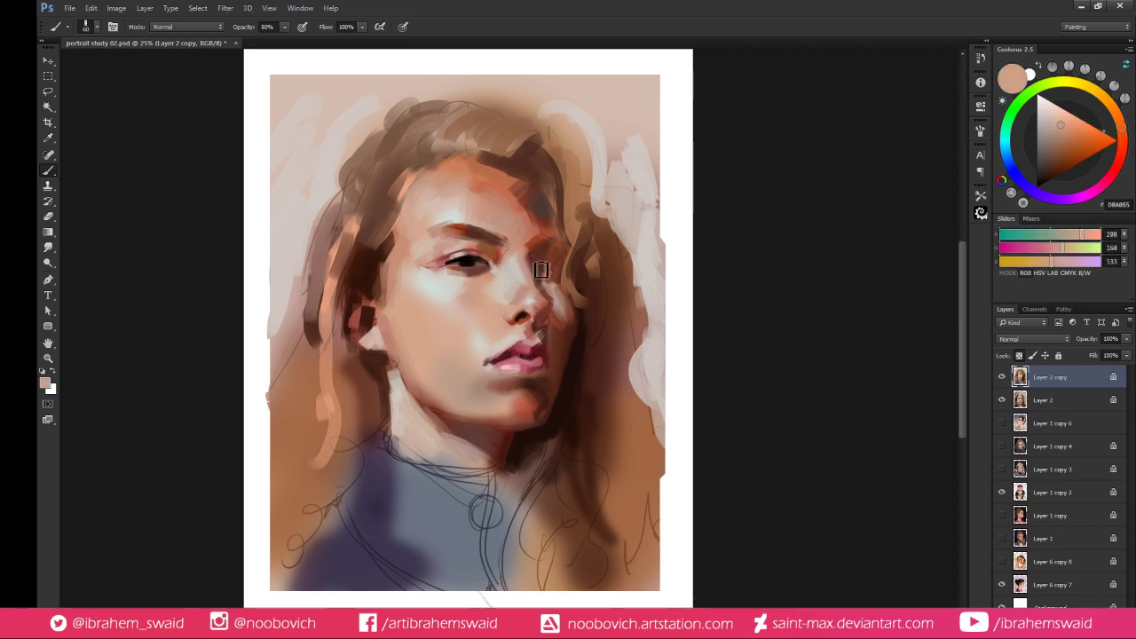
{"action": "left_click", "coordinate": [1074, 134]}
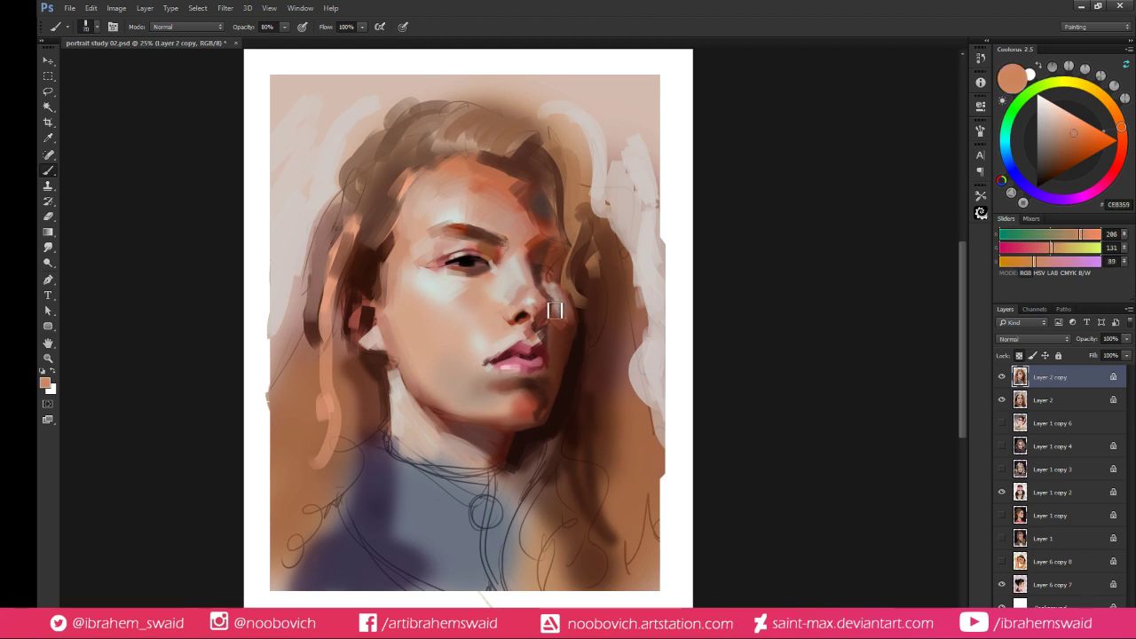
{"action": "left_click", "coordinate": [478, 291], "text": "alt"}
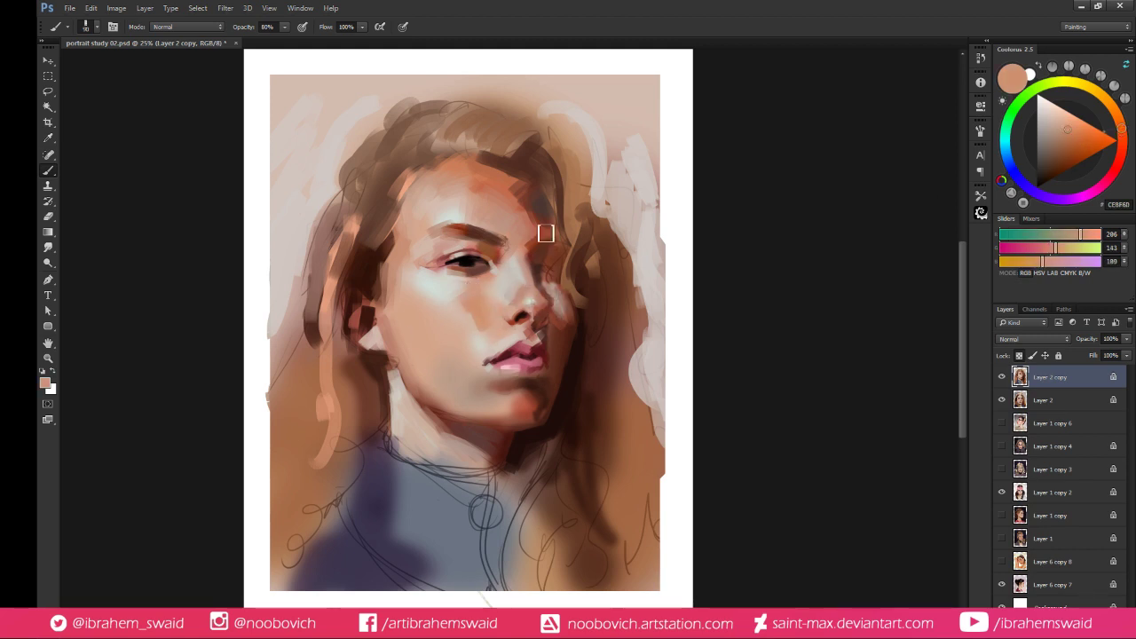
{"action": "left_click", "coordinate": [482, 313], "text": "alt"}
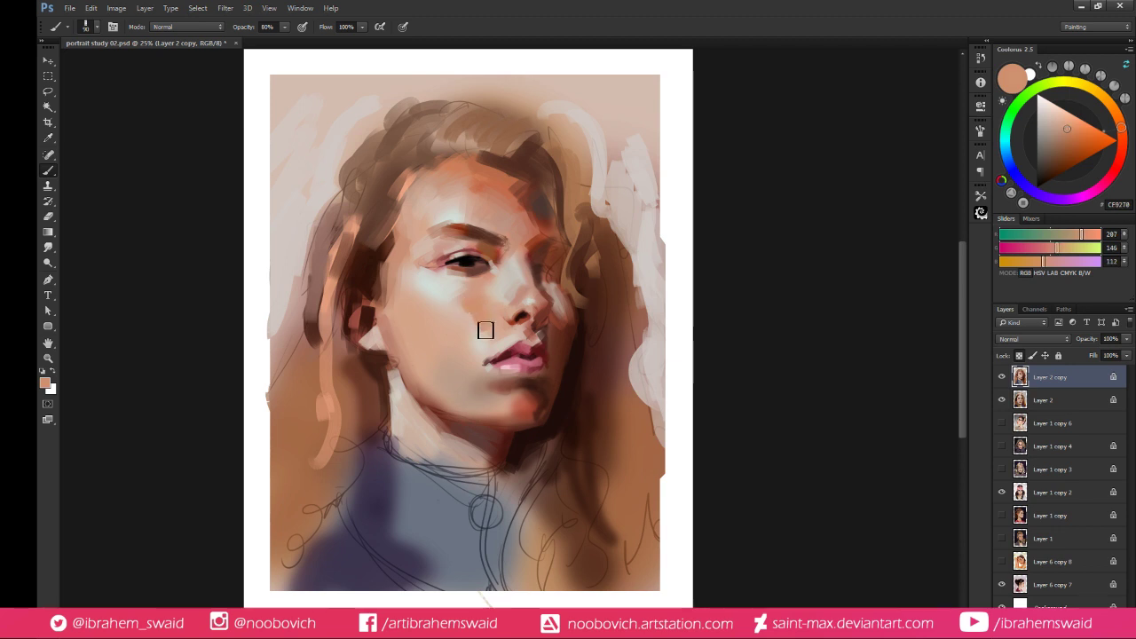
{"action": "left_click", "coordinate": [478, 325], "text": "alt"}
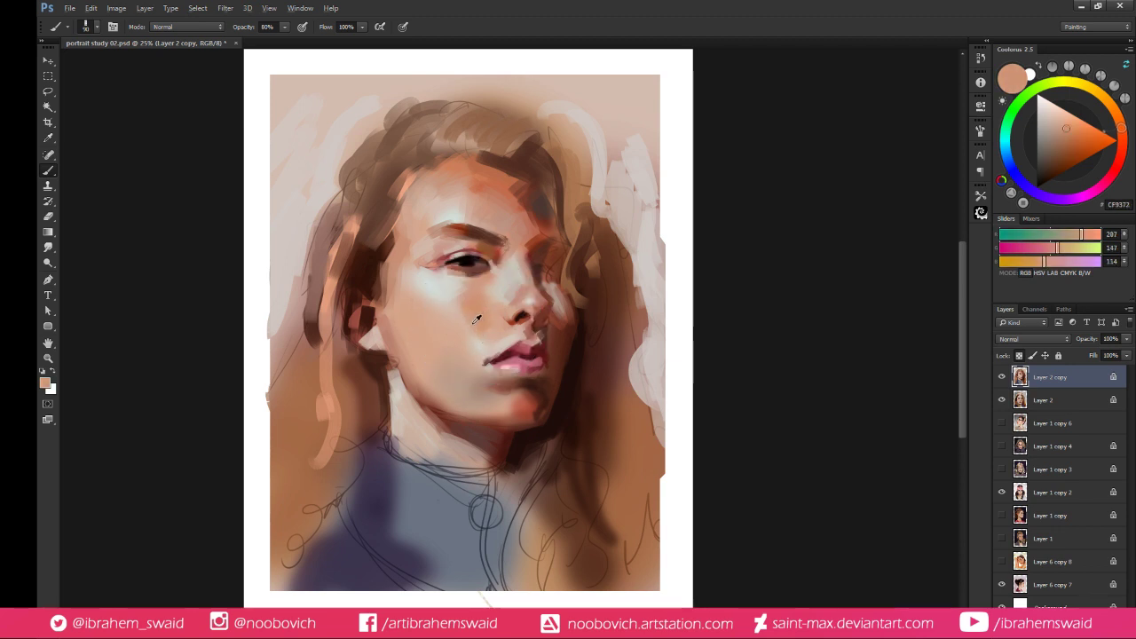
{"action": "left_click", "coordinate": [481, 348], "text": "alt"}
Soften the near eye's outer corner with sampled reddish A95C5D and pale skin tone CFAC9E
{"action": "left_click", "coordinate": [433, 284], "text": "alt"}
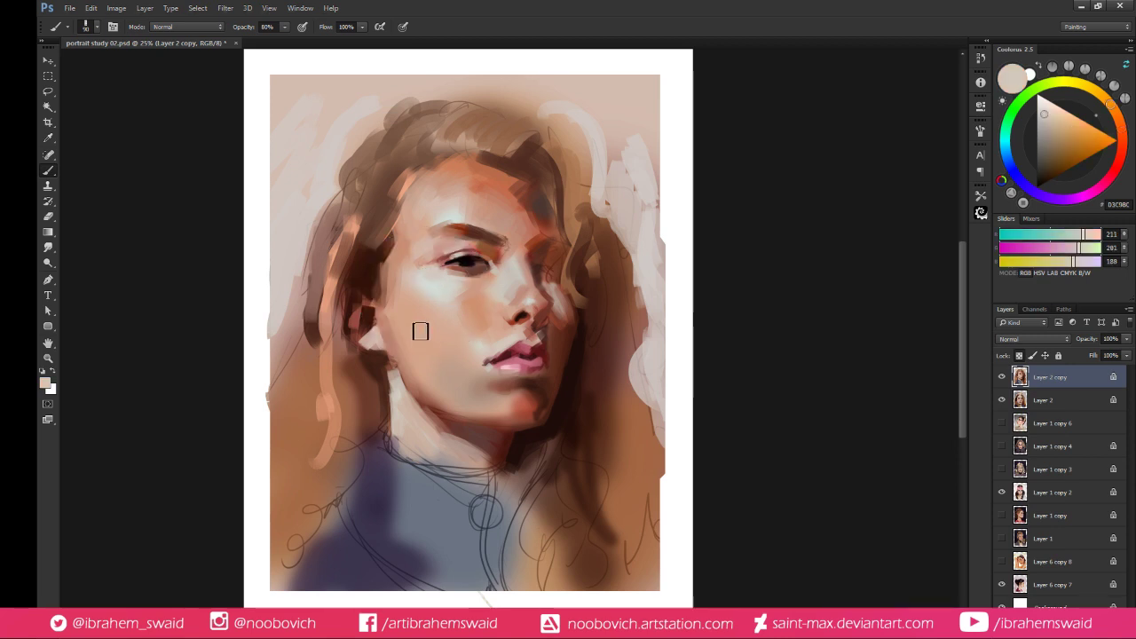
{"action": "left_click", "coordinate": [444, 262], "text": "alt"}
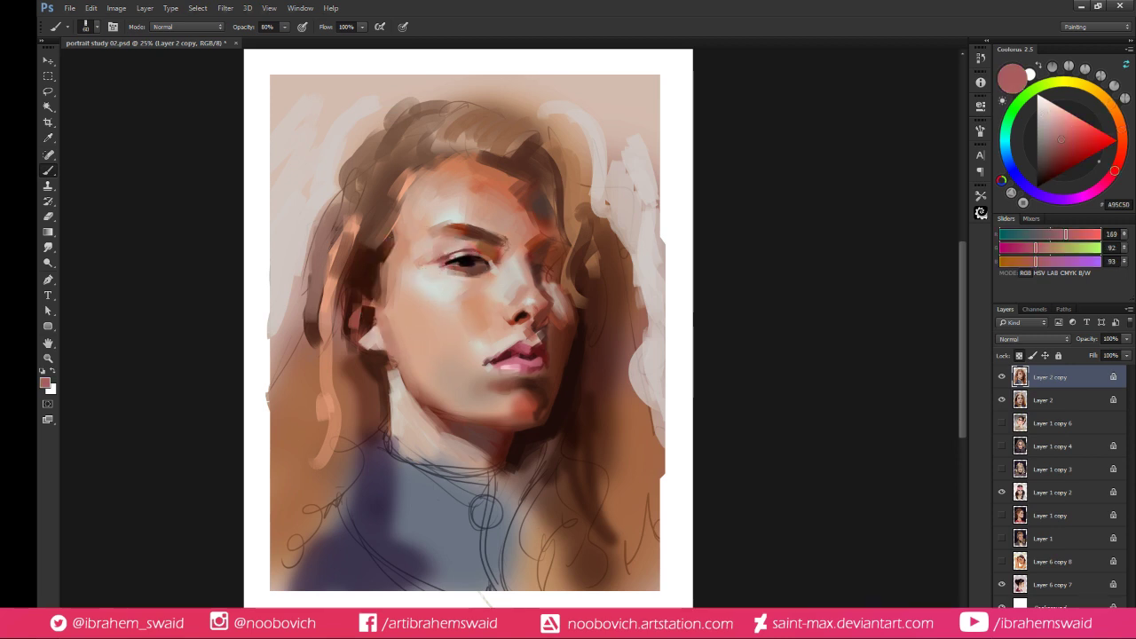
{"action": "left_click_drag", "start_coordinate": [455, 268], "coordinate": [445, 262]}
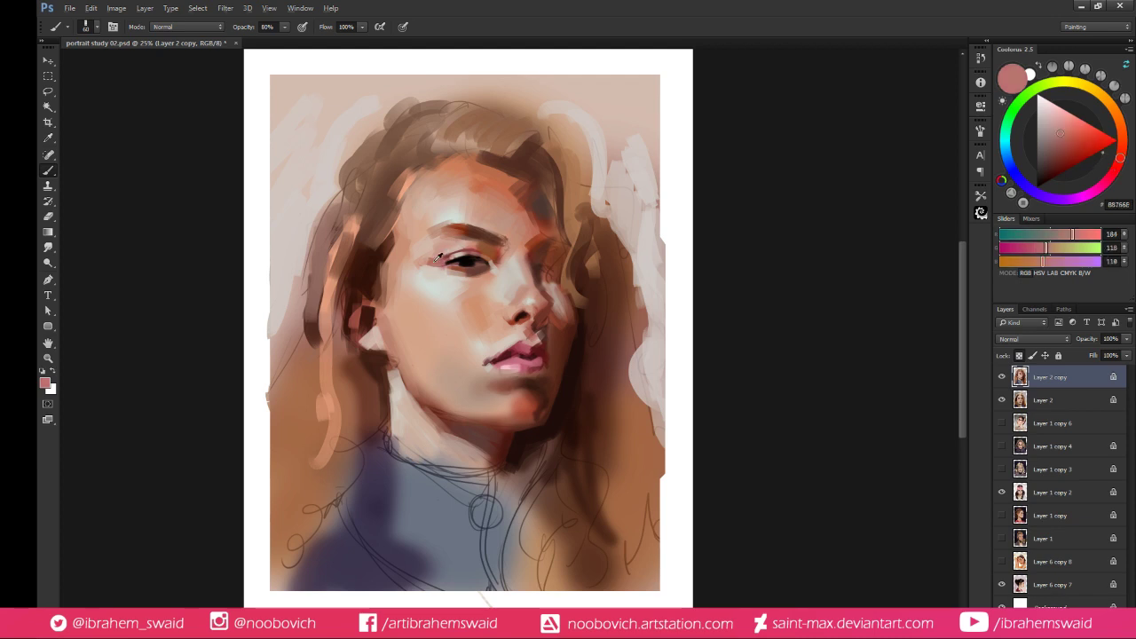
{"action": "left_click", "coordinate": [435, 251], "text": "alt"}
{"action": "left_click_drag", "start_coordinate": [434, 249], "coordinate": [429, 265]}
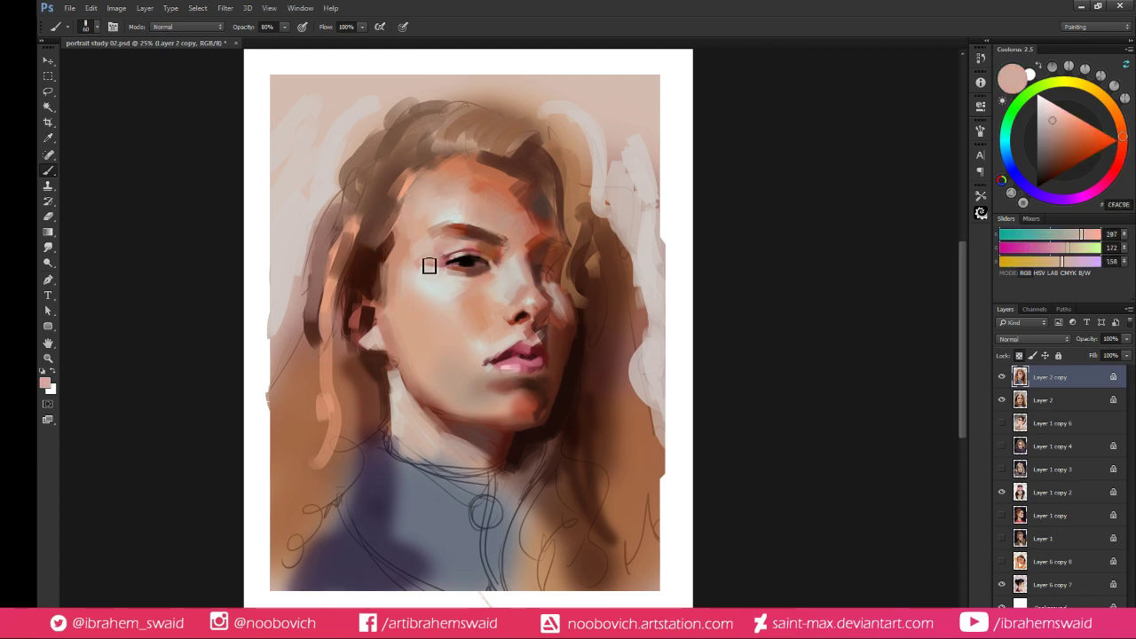
Shade the near nostril wing with red-brown 9A3B24 and blend its edge into the cheek with sampled skin tones
{"action": "left_click", "coordinate": [522, 300], "text": "alt"}
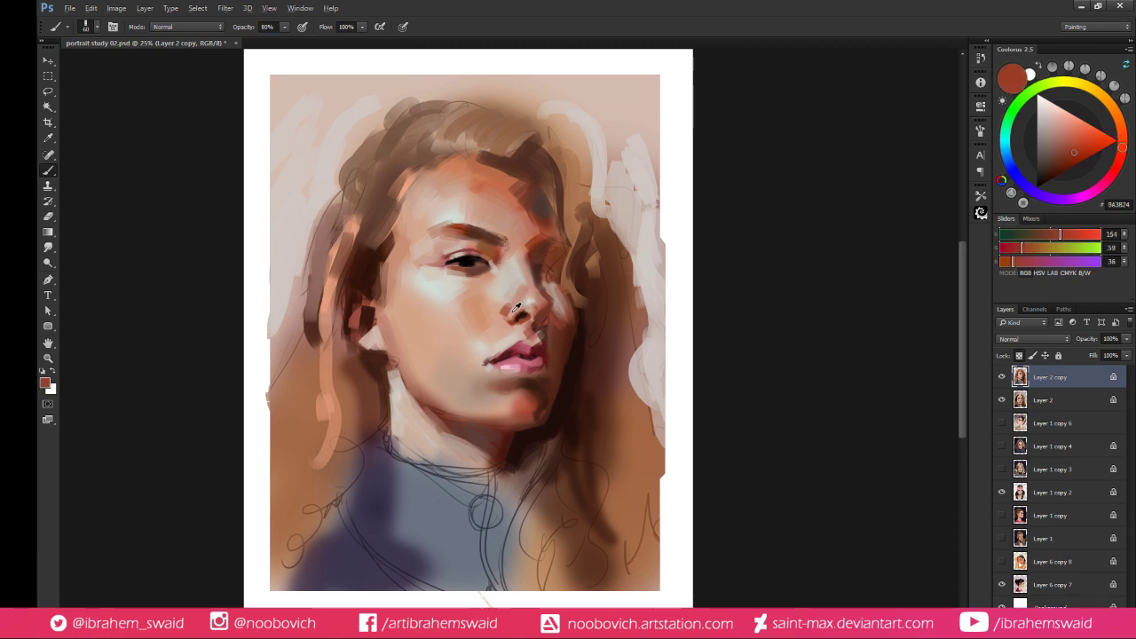
{"action": "left_click", "coordinate": [513, 311], "text": "alt"}
{"action": "left_click_drag", "start_coordinate": [515, 311], "coordinate": [506, 303]}
{"action": "left_click", "coordinate": [506, 313], "text": "alt"}
{"action": "left_click", "coordinate": [497, 315], "text": "alt"}
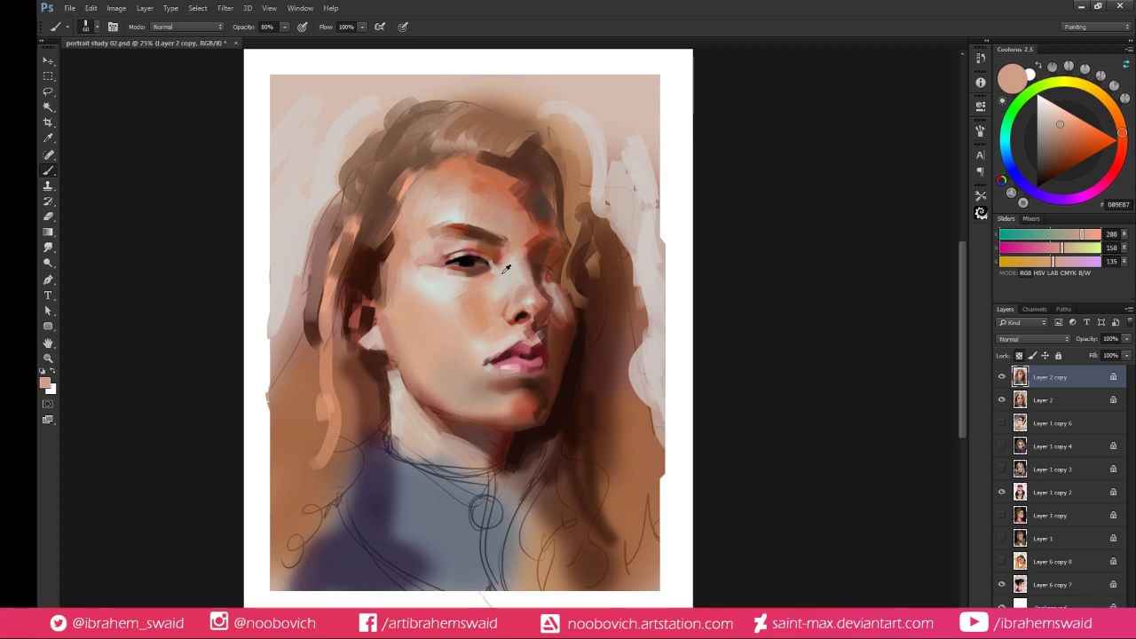
Deepen the near eye's iris with black 080505 and touch up the lower lid with sampled tones
{"action": "left_click", "coordinate": [463, 262], "text": "alt"}
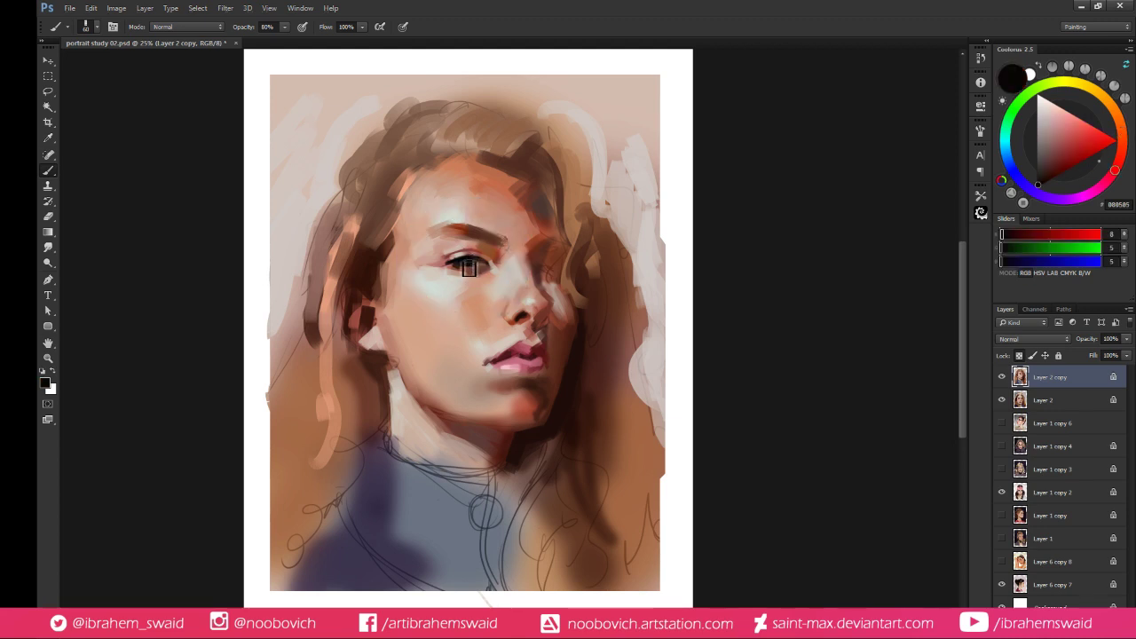
{"action": "left_click_drag", "start_coordinate": [462, 264], "coordinate": [486, 261]}
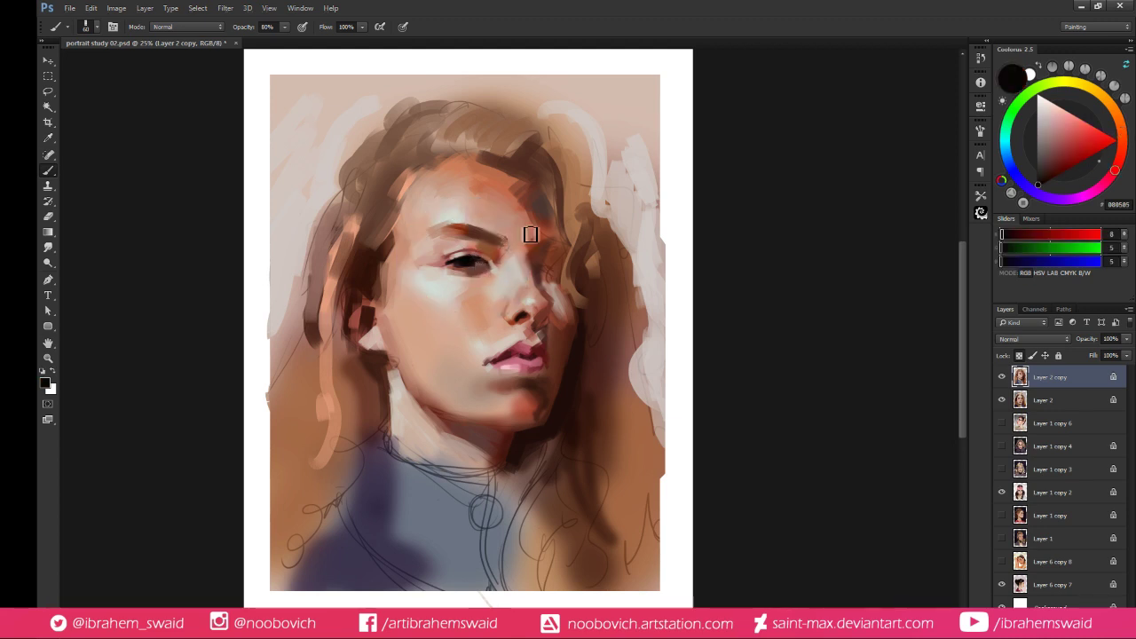
{"action": "left_click", "coordinate": [469, 269], "text": "alt"}
{"action": "left_click", "coordinate": [461, 275], "text": "alt"}
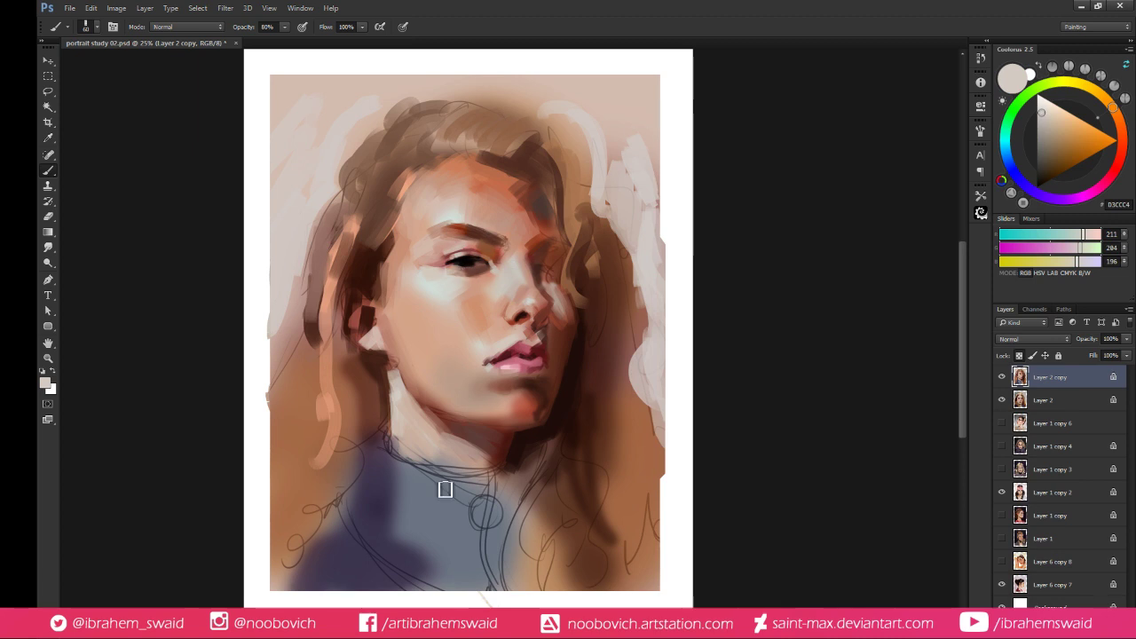
Soften the skin around the near mouth corner and below the lower lip with sampled pinkish-brown and peach tones
{"action": "left_click", "coordinate": [494, 367], "text": "alt"}
{"action": "left_click", "coordinate": [502, 373], "text": "alt"}
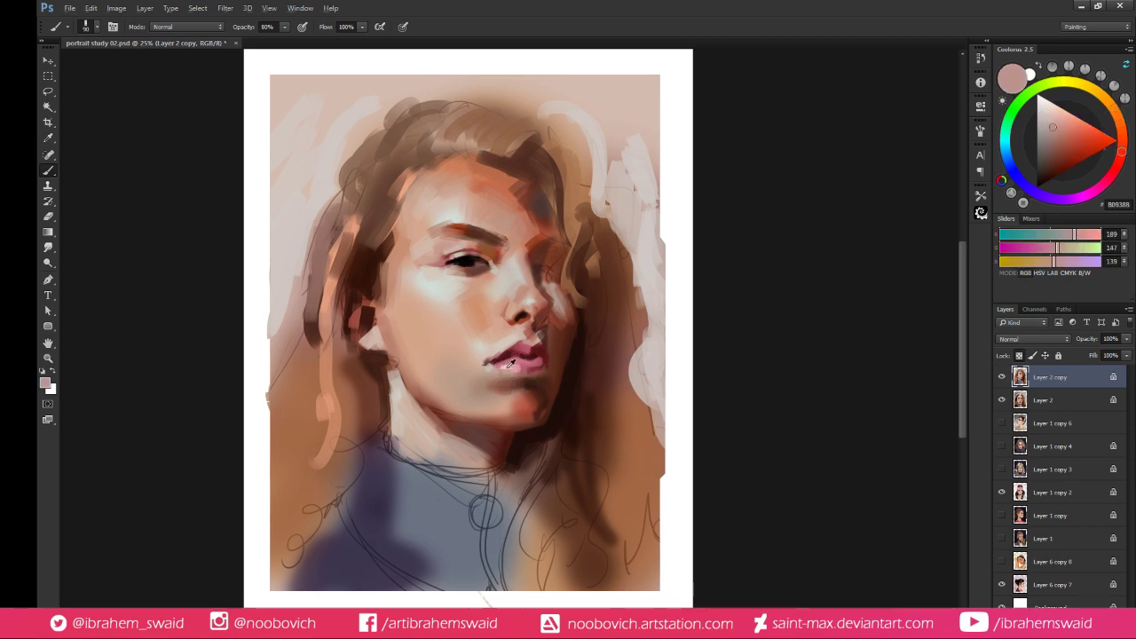
{"action": "left_click", "coordinate": [514, 380], "text": "alt"}
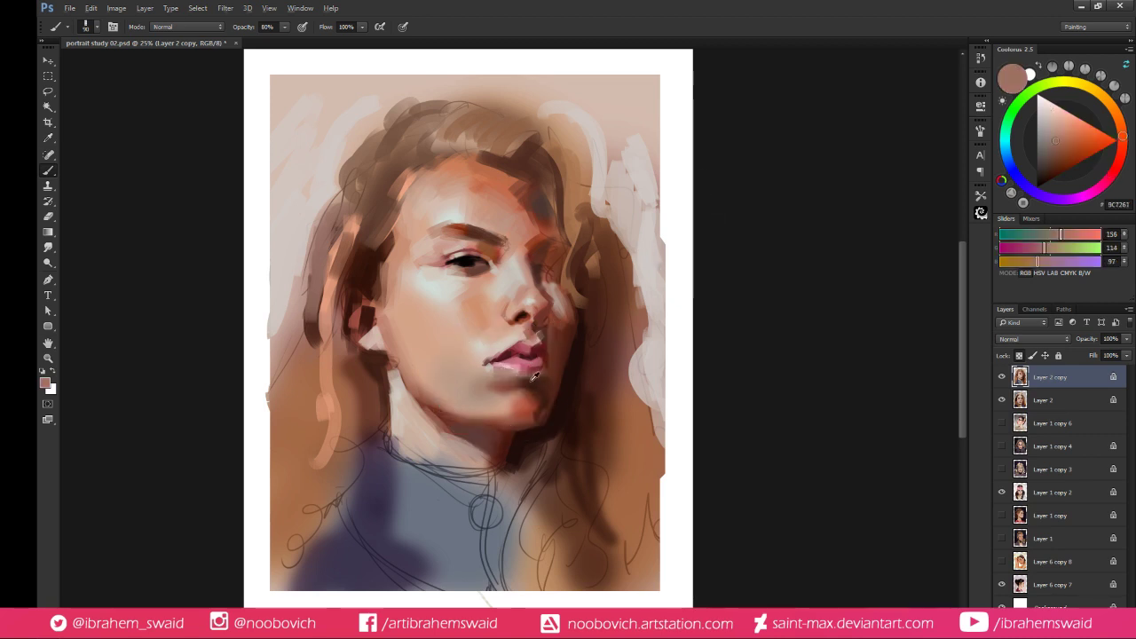
{"action": "left_click", "coordinate": [497, 396], "text": "alt"}
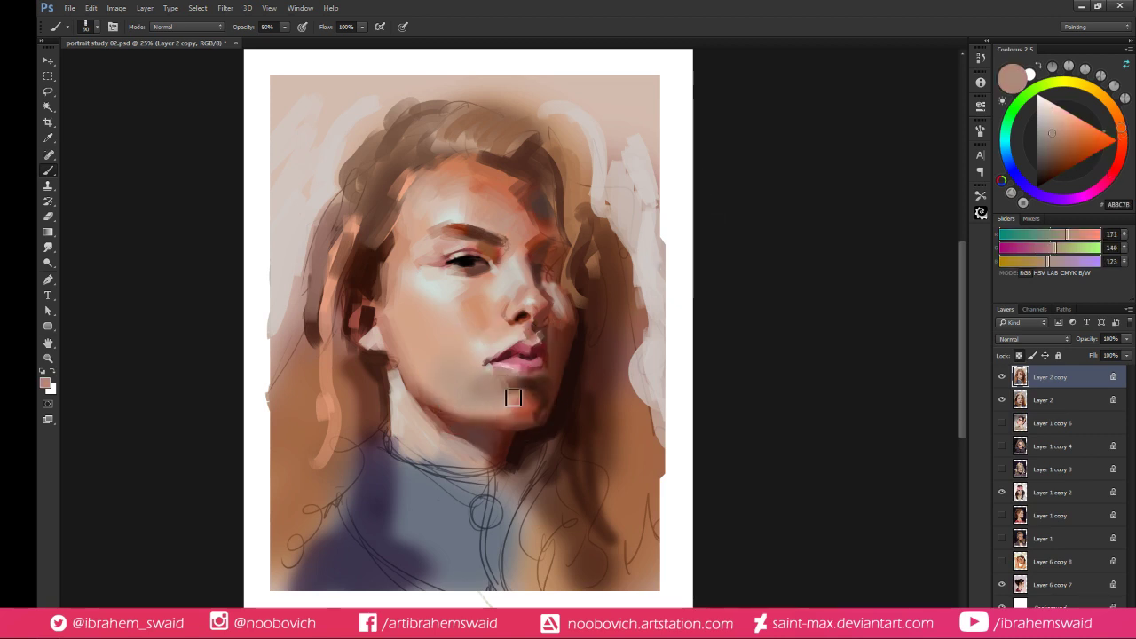
{"action": "left_click", "coordinate": [466, 346], "text": "alt"}
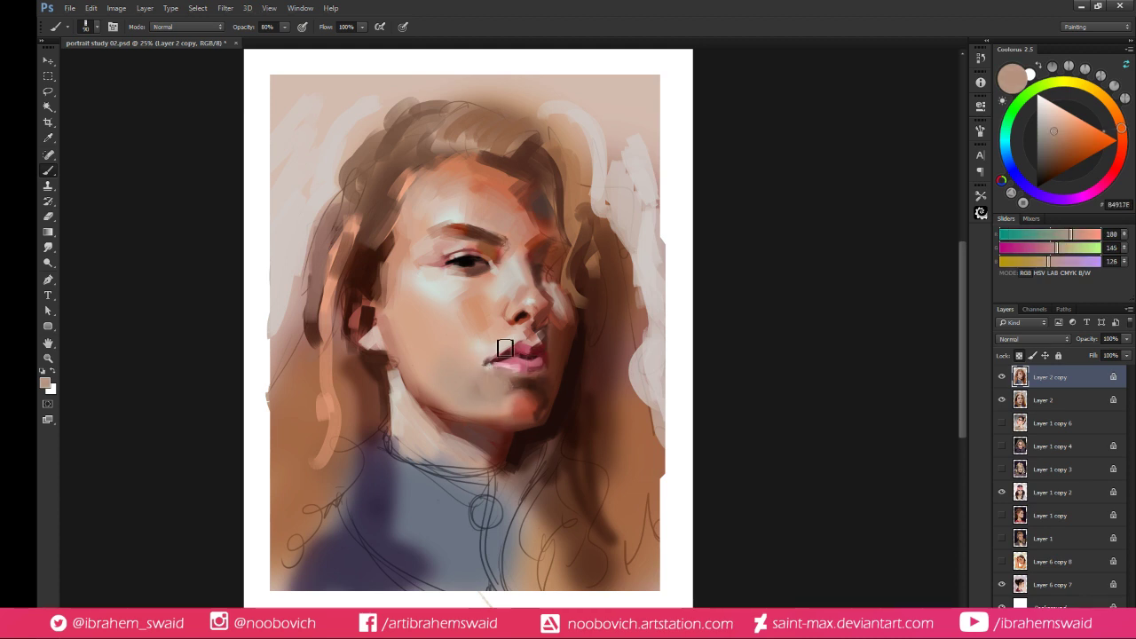
{"action": "left_click", "coordinate": [470, 355], "text": "alt"}
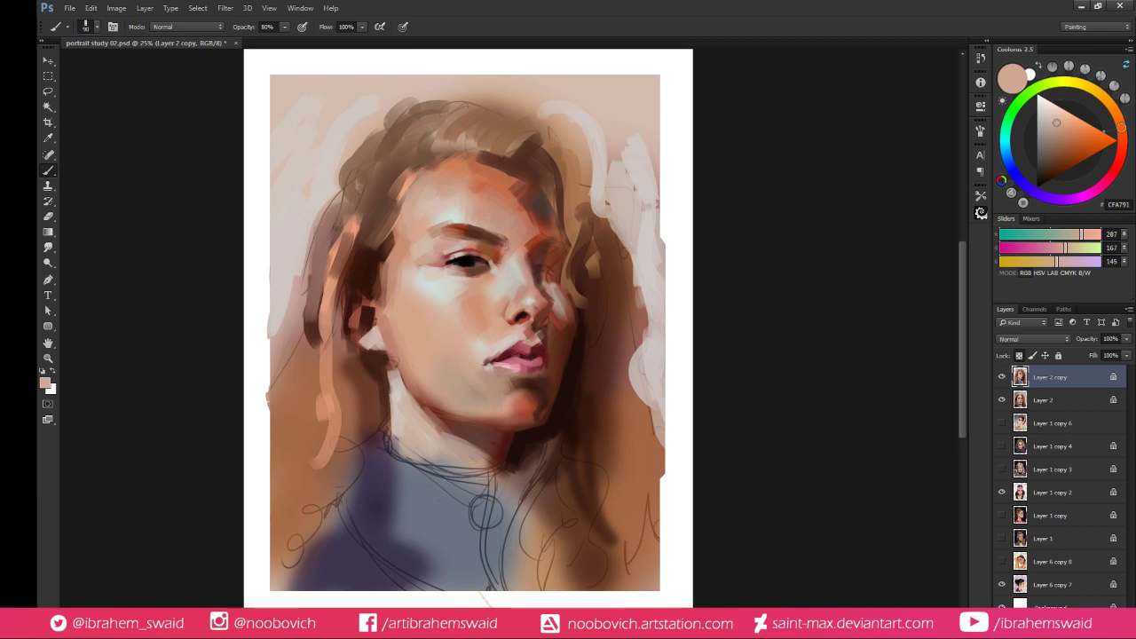
Warm the near cheek and lower cheek with a size 150 brush in oranges C76649, E5714F and C9735B
{"action": "key", "text": "bracketright"}
{"action": "key", "text": "bracketright"}
{"action": "left_click", "coordinate": [480, 313], "text": "alt"}
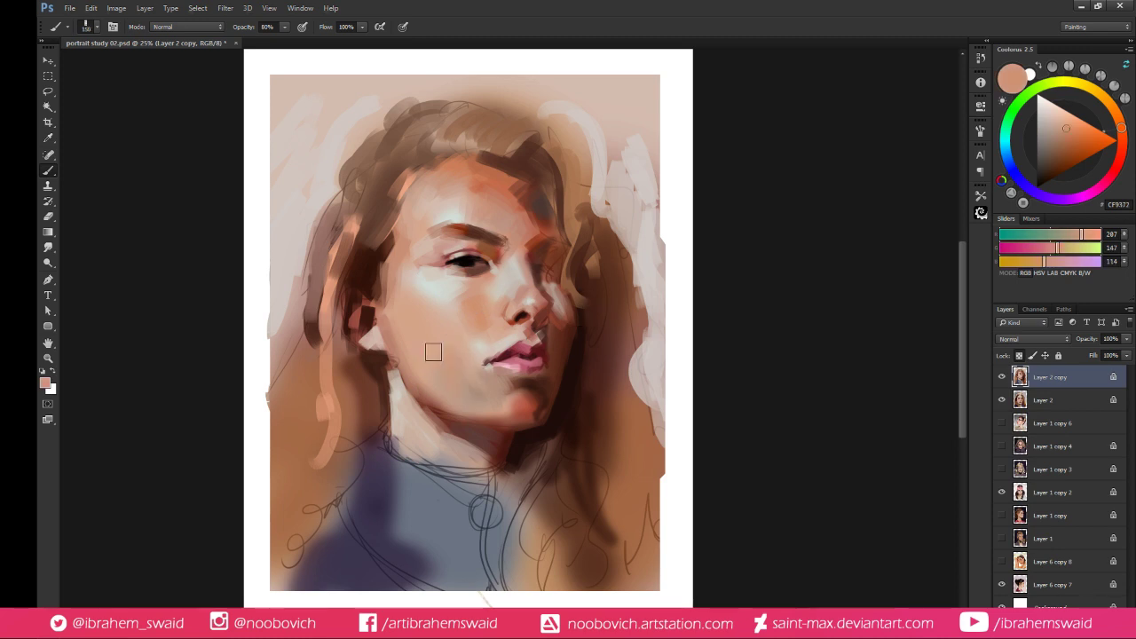
{"action": "left_click", "coordinate": [1076, 138]}
{"action": "left_click", "coordinate": [1120, 149]}
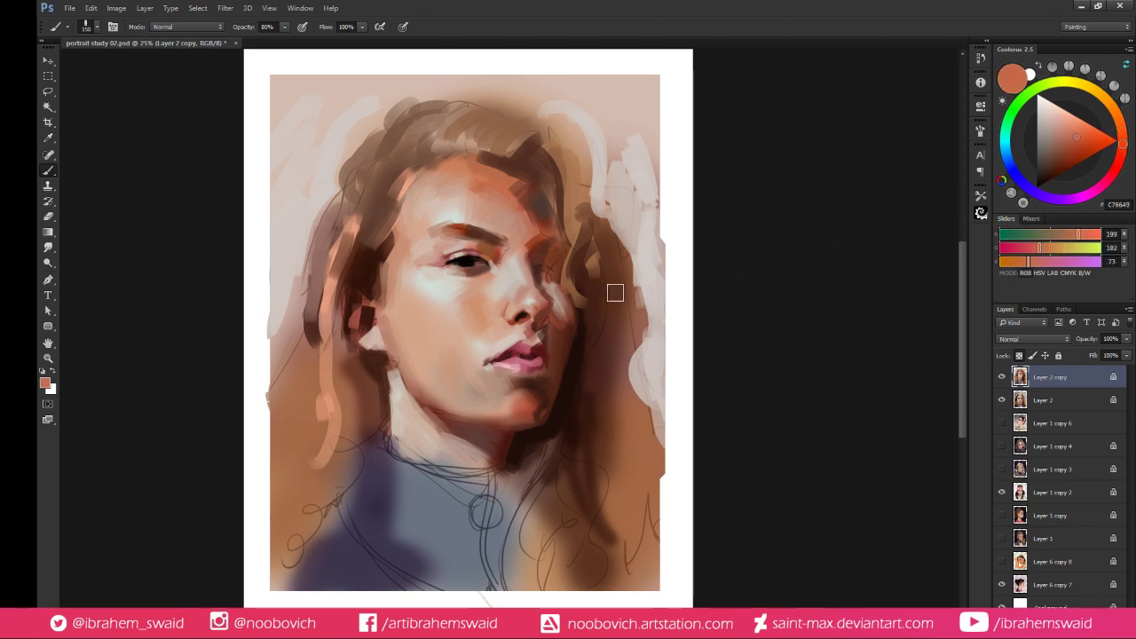
{"action": "mouse_move", "coordinate": [425, 331]}
{"action": "left_mouse_down"}
{"action": "mouse_move", "coordinate": [393, 316]}
{"action": "mouse_move", "coordinate": [418, 329]}
{"action": "mouse_move", "coordinate": [427, 292]}
{"action": "left_mouse_up"}
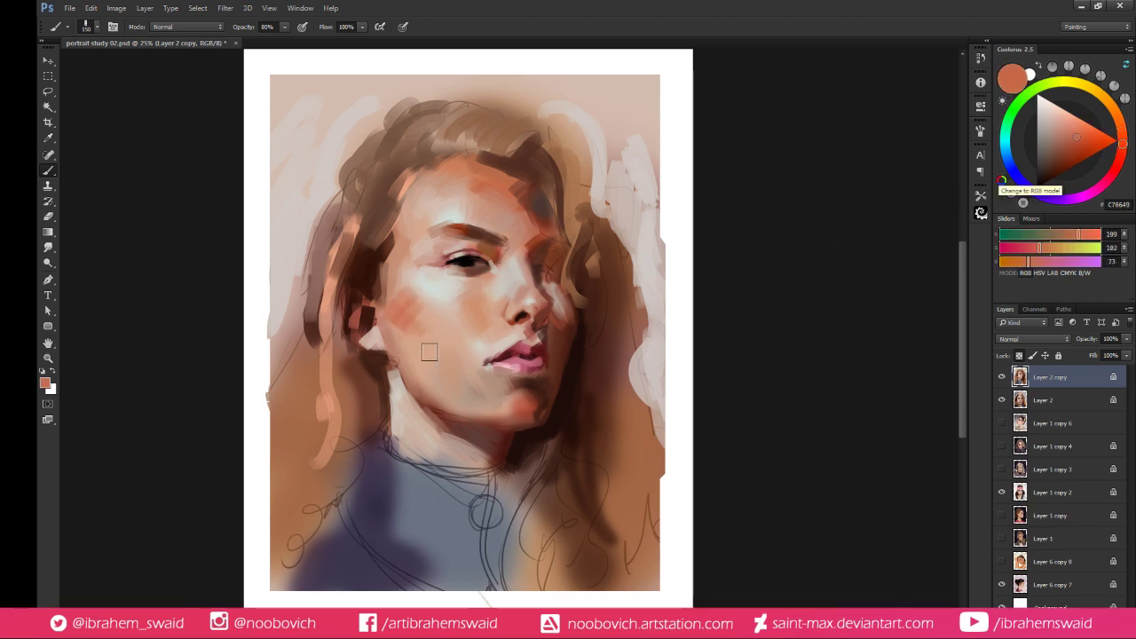
{"action": "left_click", "coordinate": [1084, 131]}
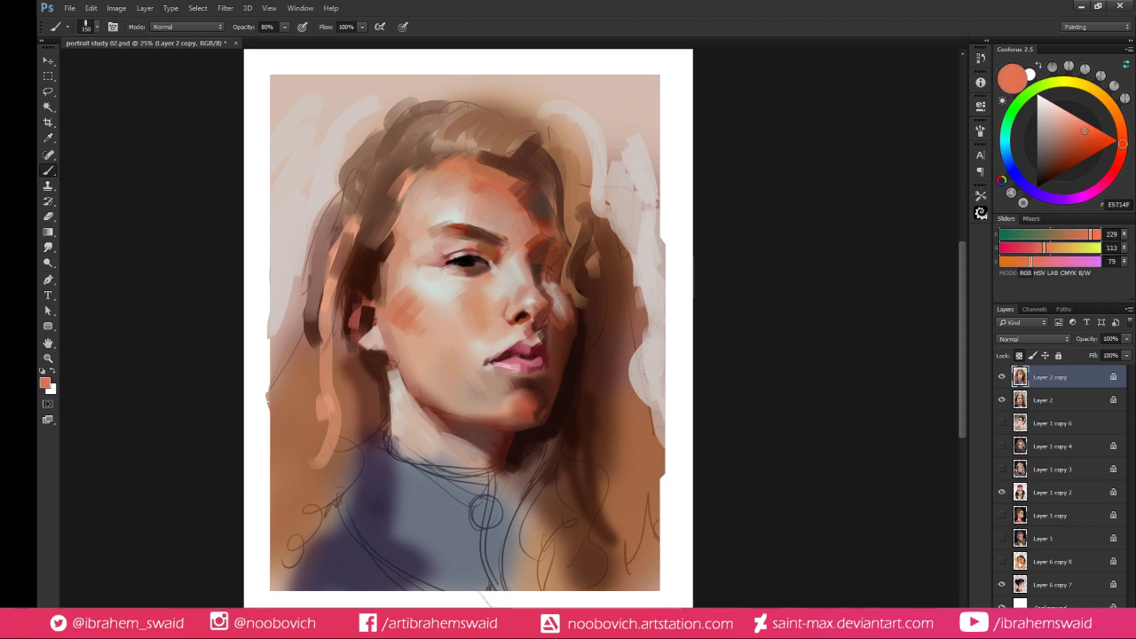
{"action": "left_click", "coordinate": [1073, 134]}
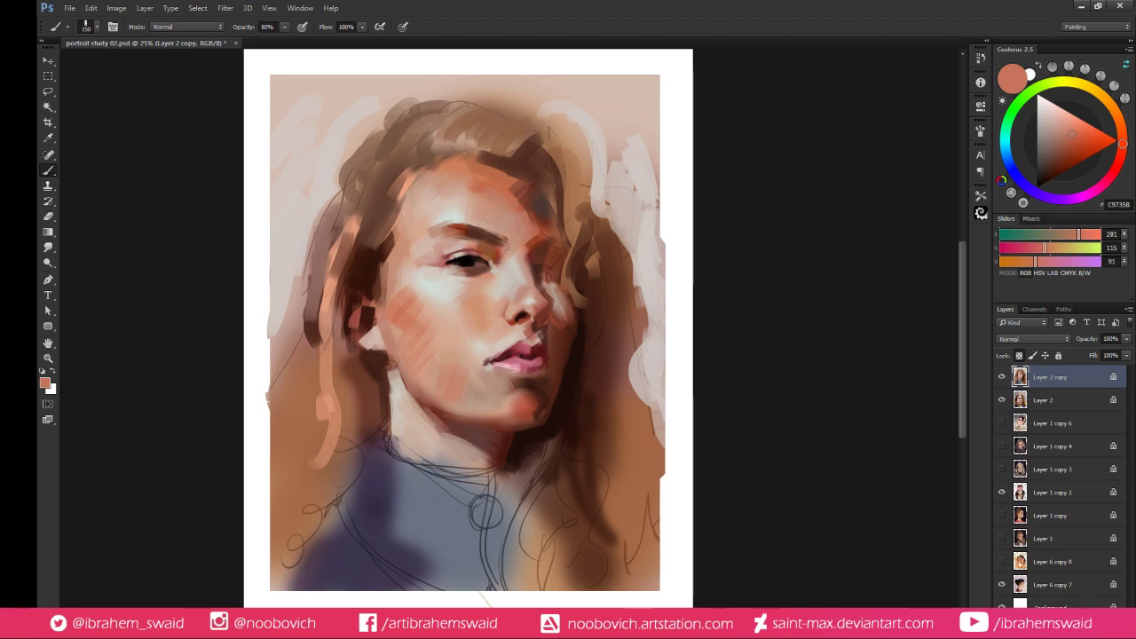
Soften the orange patch on the lower cheek above the jaw with sampled peach tone C18873
{"action": "left_click", "coordinate": [446, 427], "text": "alt"}
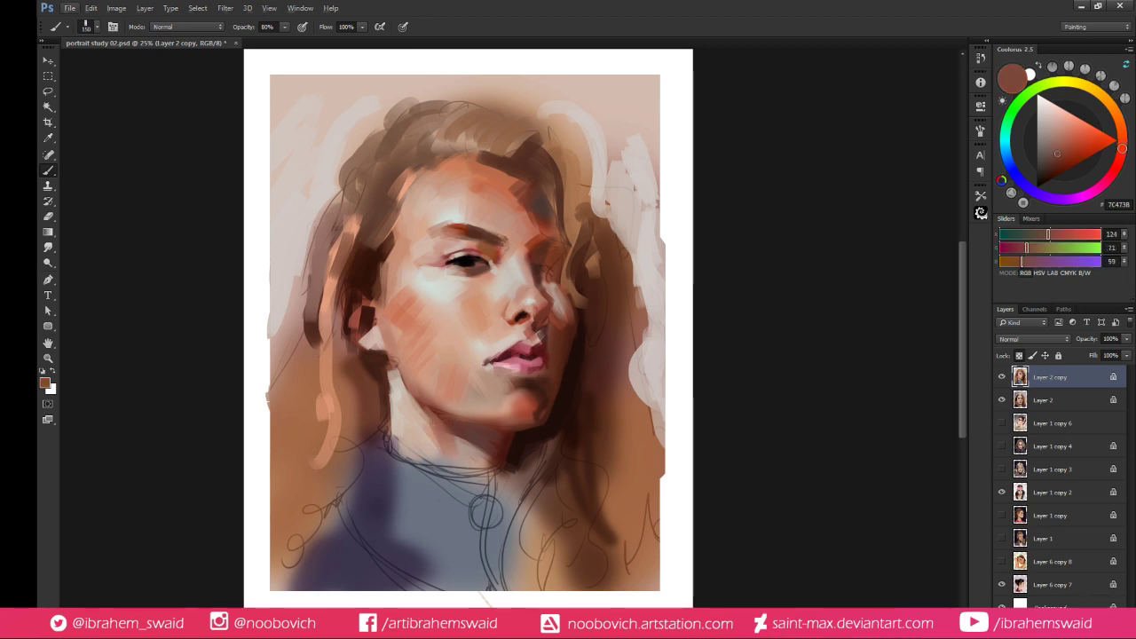
{"action": "left_click", "coordinate": [434, 447], "text": "alt"}
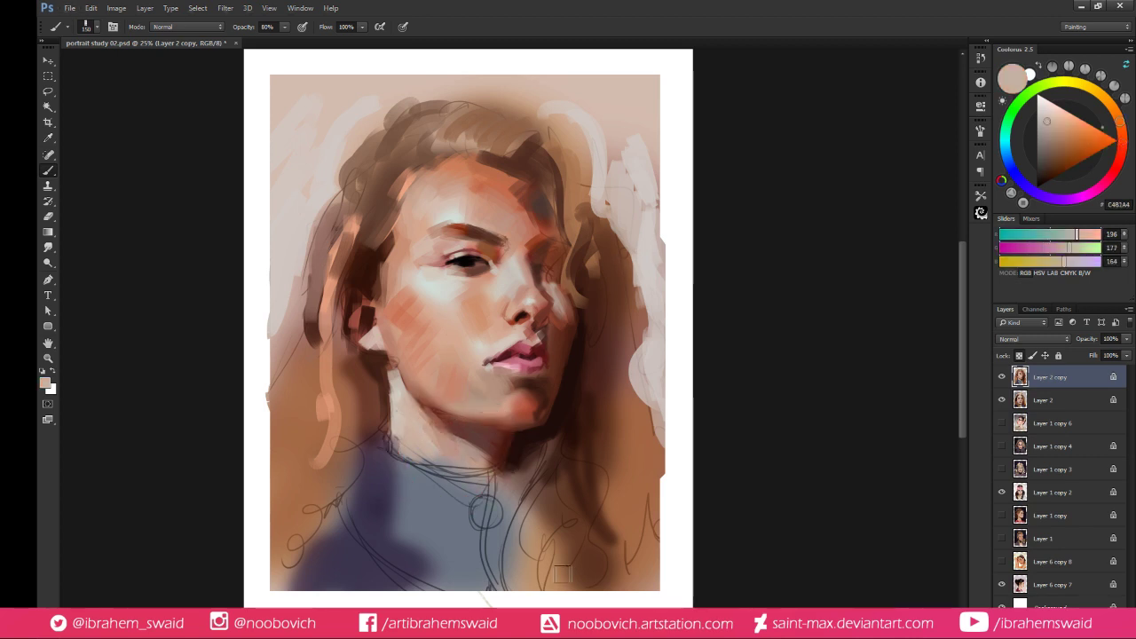
{"action": "left_click", "coordinate": [473, 376], "text": "alt"}
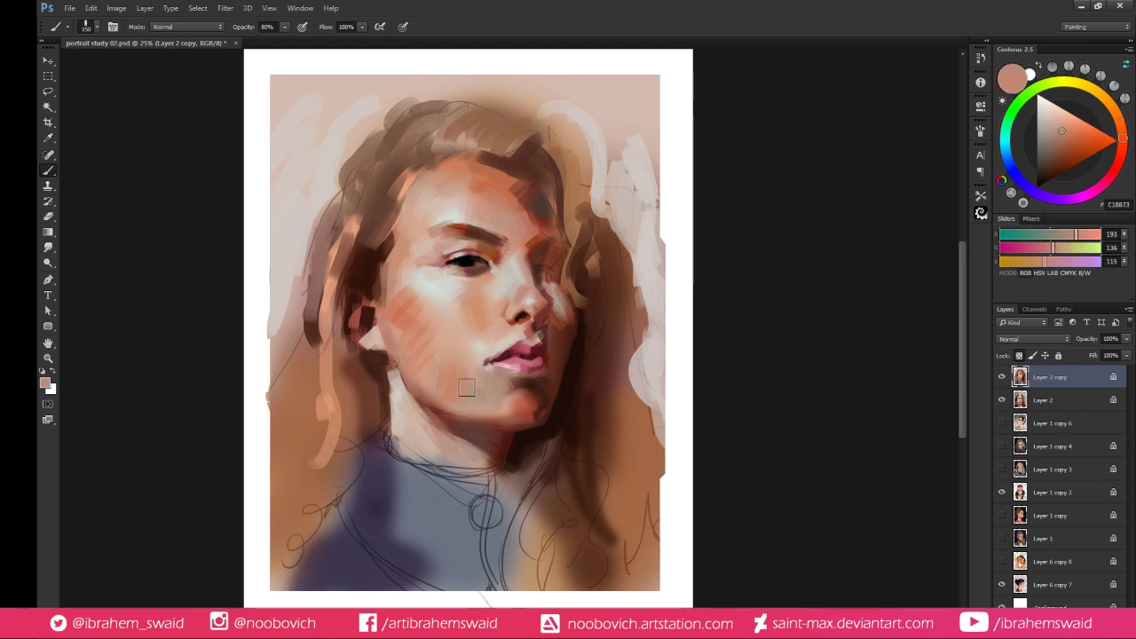
Paint a pale D3C6BB highlight on the chin and blend it towards the far side with sampled dusty pinks
{"action": "left_click", "coordinate": [499, 347], "text": "alt"}
{"action": "mouse_move", "coordinate": [518, 394]}
{"action": "left_mouse_down"}
{"action": "mouse_move", "coordinate": [499, 401]}
{"action": "mouse_move", "coordinate": [518, 396]}
{"action": "left_mouse_up"}
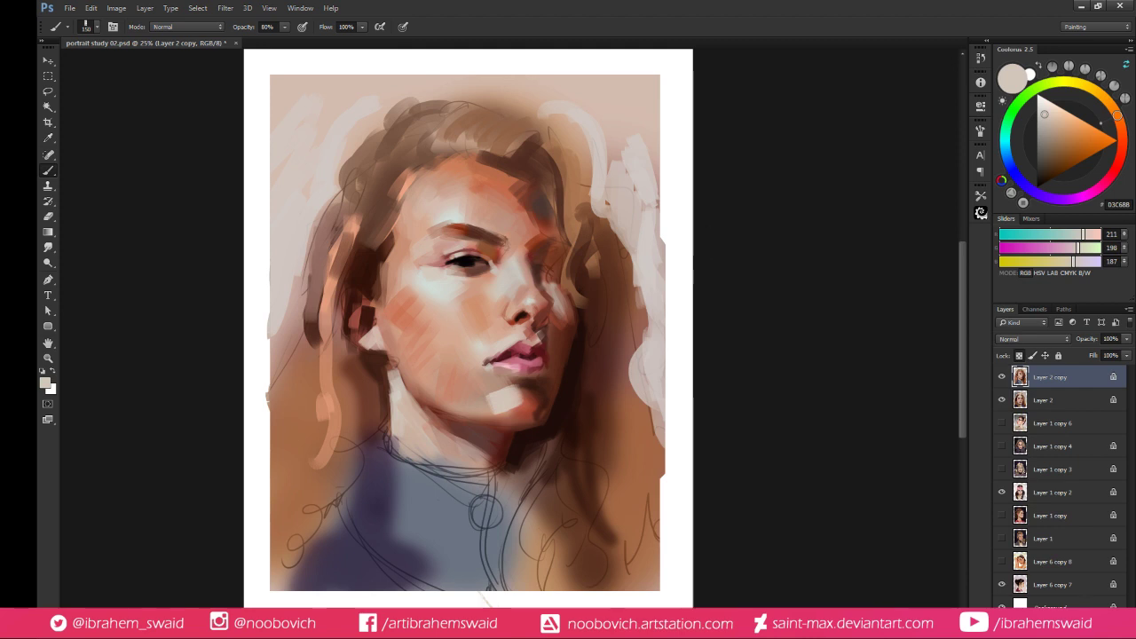
{"action": "left_click", "coordinate": [514, 405], "text": "alt"}
{"action": "mouse_move", "coordinate": [519, 401]}
{"action": "left_mouse_down"}
{"action": "mouse_move", "coordinate": [531, 409]}
{"action": "mouse_move", "coordinate": [528, 397]}
{"action": "left_mouse_up"}
{"action": "left_click", "coordinate": [531, 407], "text": "alt"}
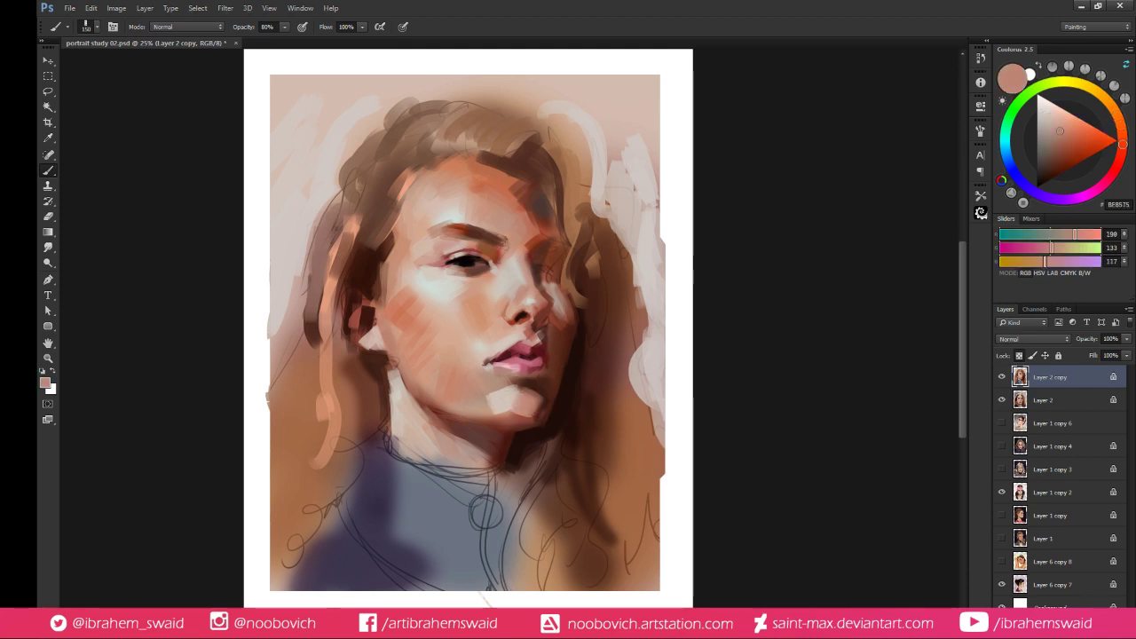
{"action": "left_click", "coordinate": [508, 407], "text": "alt"}
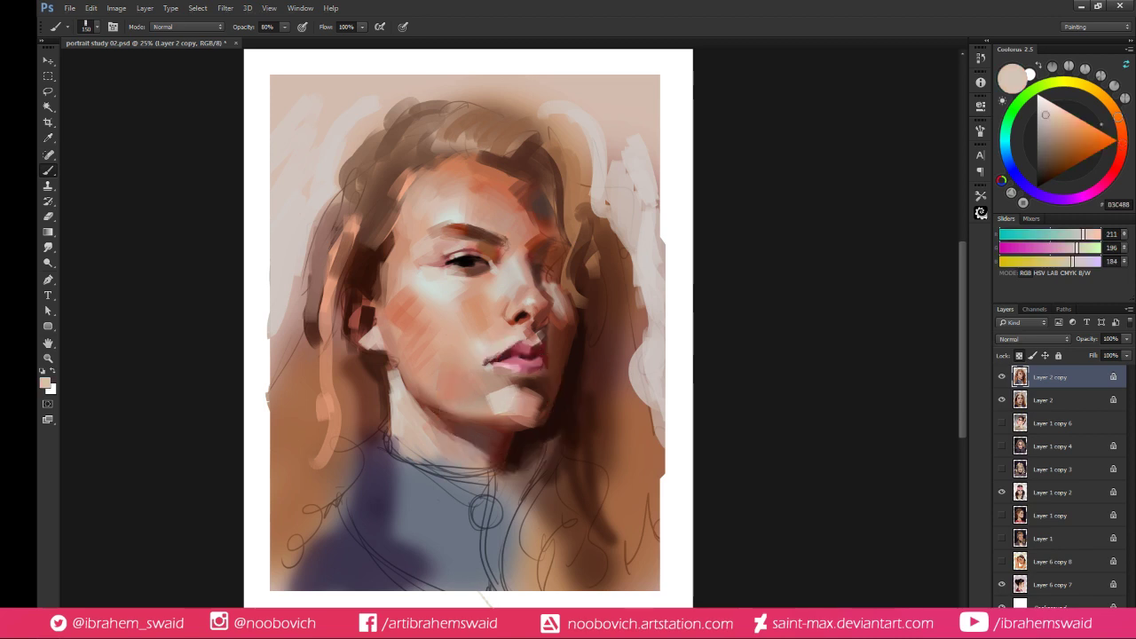
{"action": "left_click", "coordinate": [522, 410], "text": "alt"}
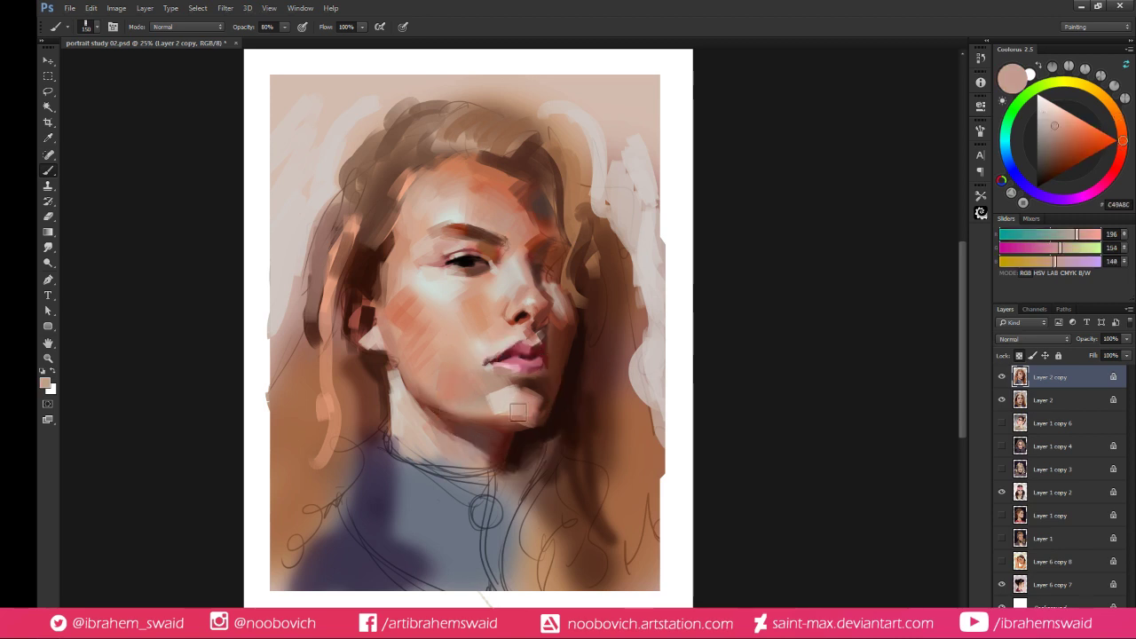
Blend the chin highlight into the lower cheek and near jaw with sampled pinkish skin tones
{"action": "left_click", "coordinate": [458, 403], "text": "alt"}
{"action": "left_click", "coordinate": [463, 394], "text": "alt"}
{"action": "left_click", "coordinate": [499, 400], "text": "alt"}
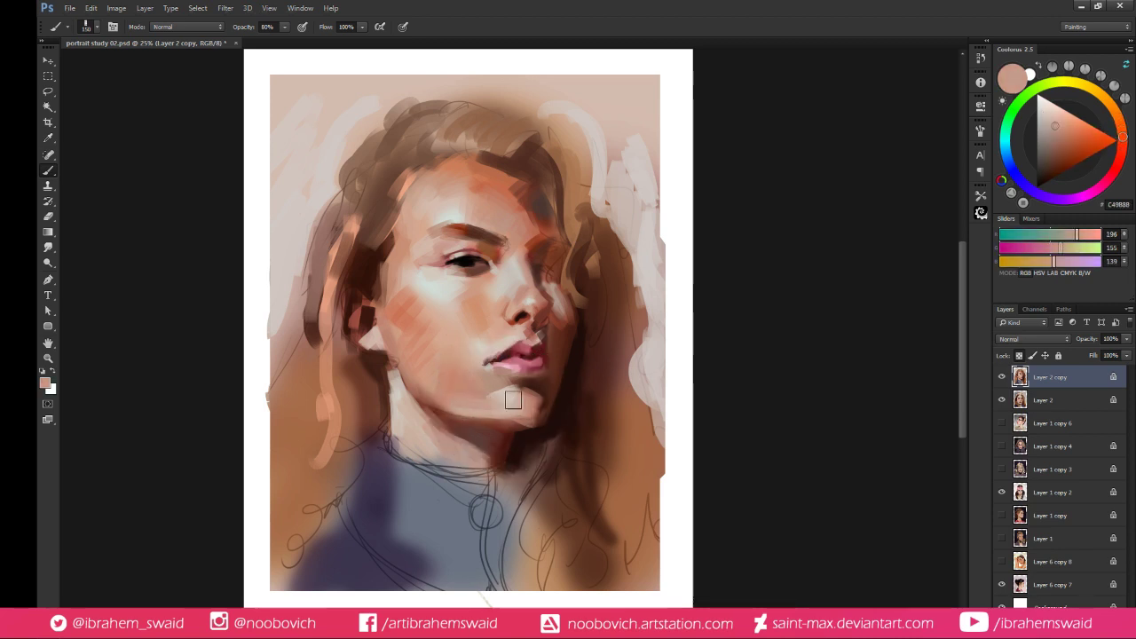
{"action": "left_click", "coordinate": [504, 404], "text": "alt"}
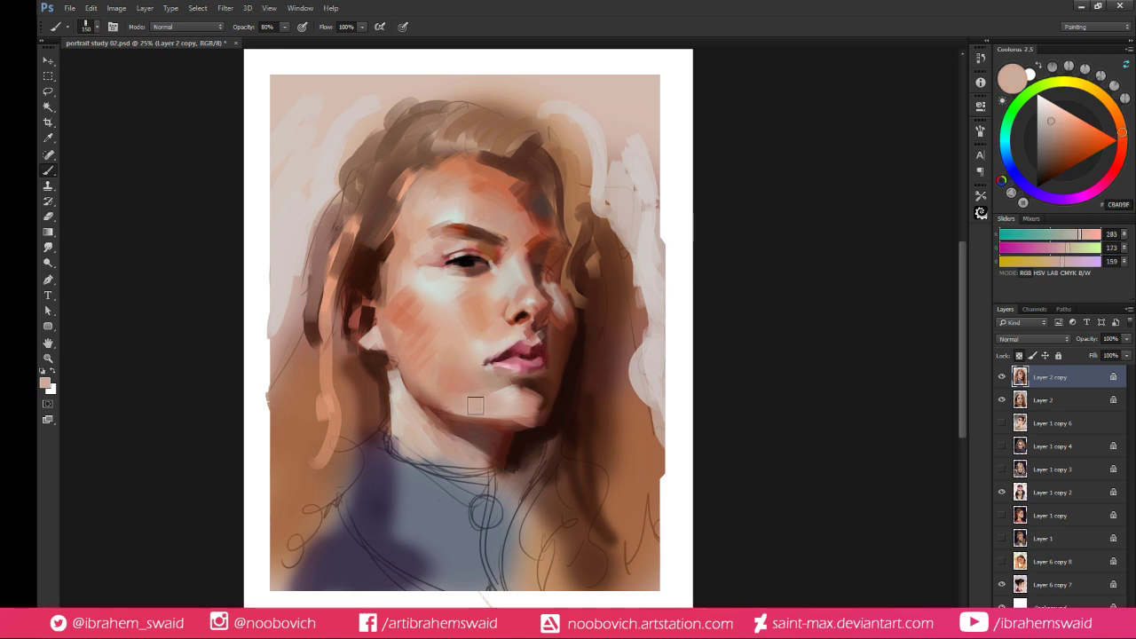
{"action": "left_click", "coordinate": [435, 400], "text": "alt"}
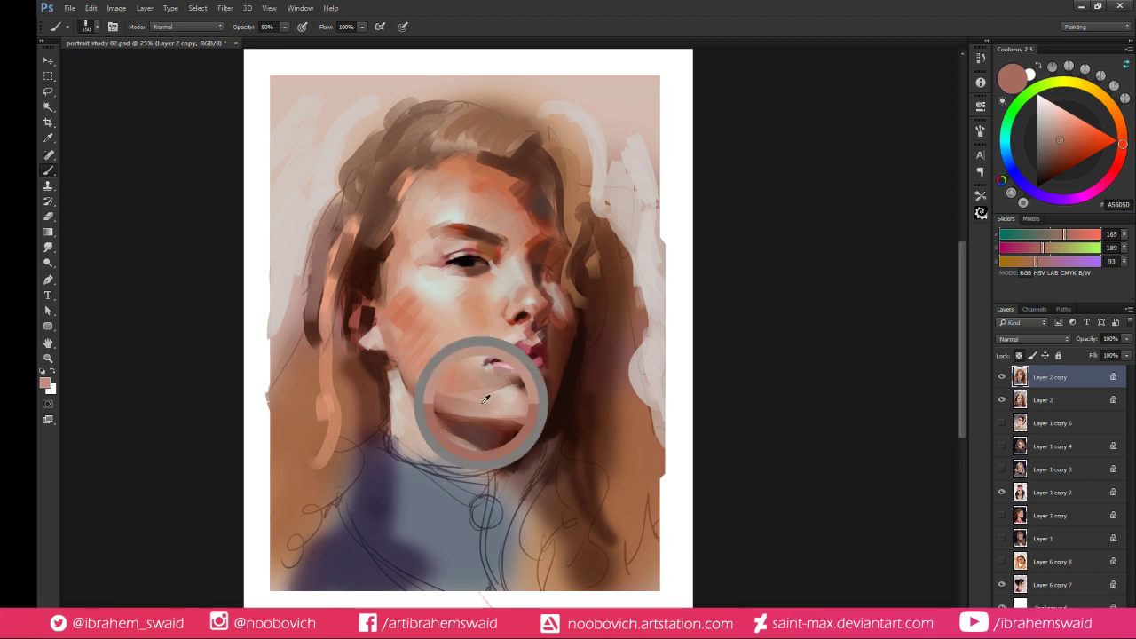
{"action": "left_click", "coordinate": [483, 402], "text": "alt"}
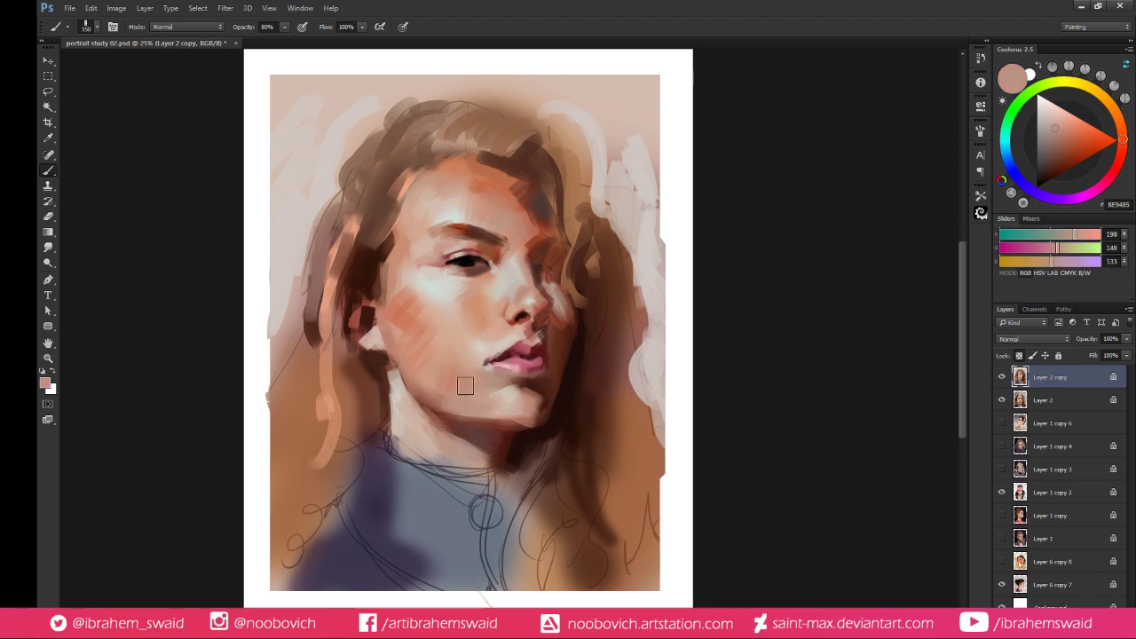
{"action": "left_click", "coordinate": [499, 413], "text": "alt"}
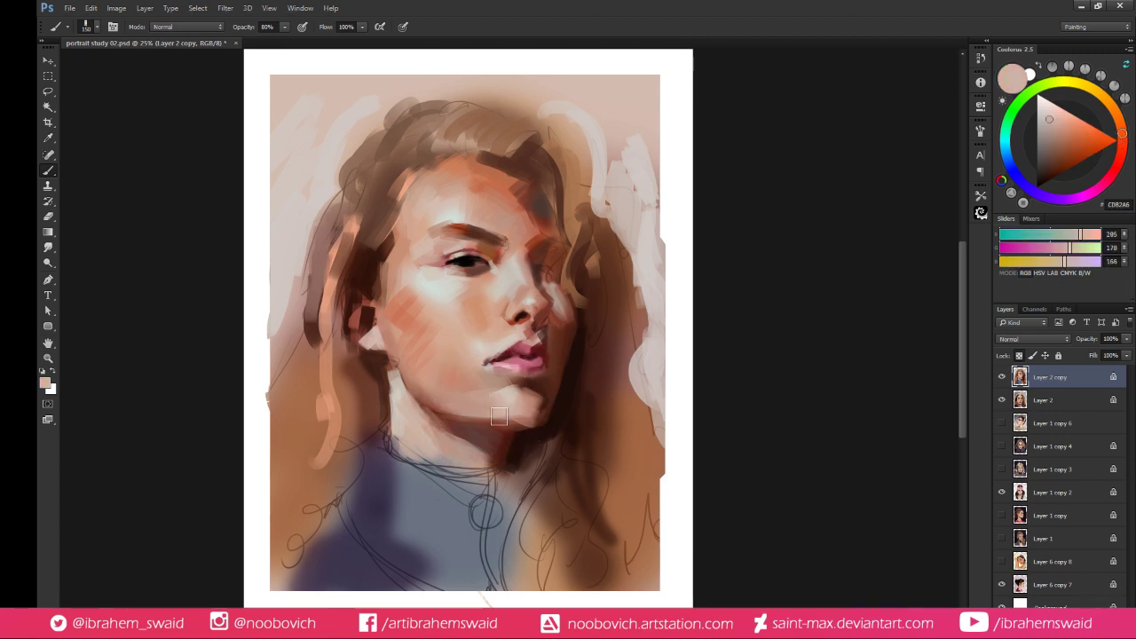
{"action": "left_click", "coordinate": [468, 404], "text": "alt"}
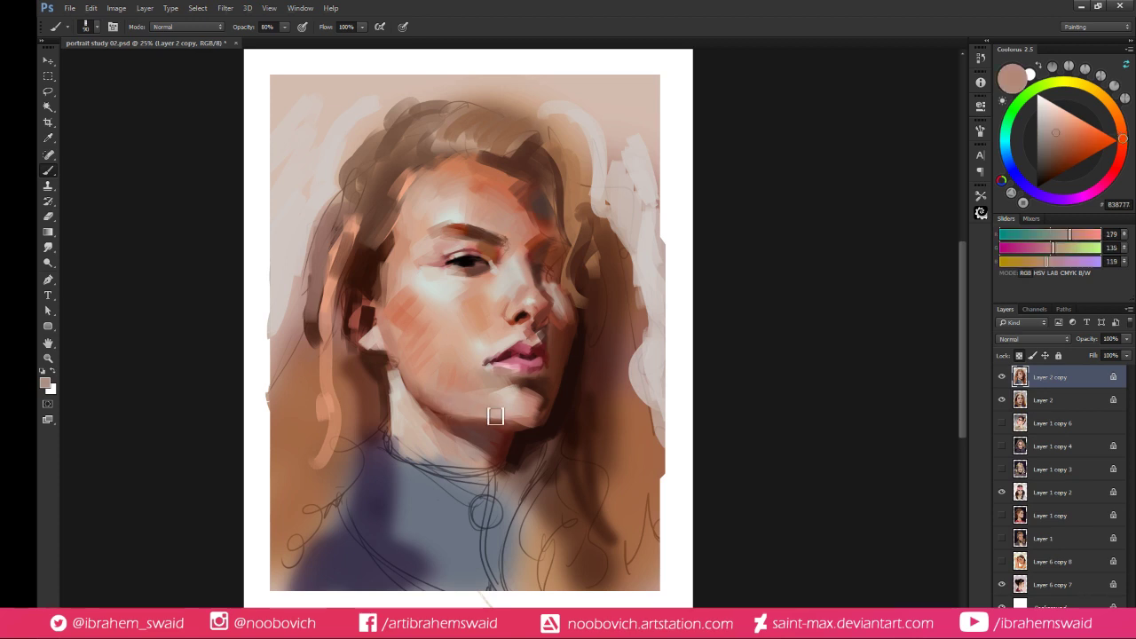
Refine the jawline beneath the chin with dark brown 623832 and sampled skin tones B88D7E and C19B8D
{"action": "left_click", "coordinate": [519, 421], "text": "alt"}
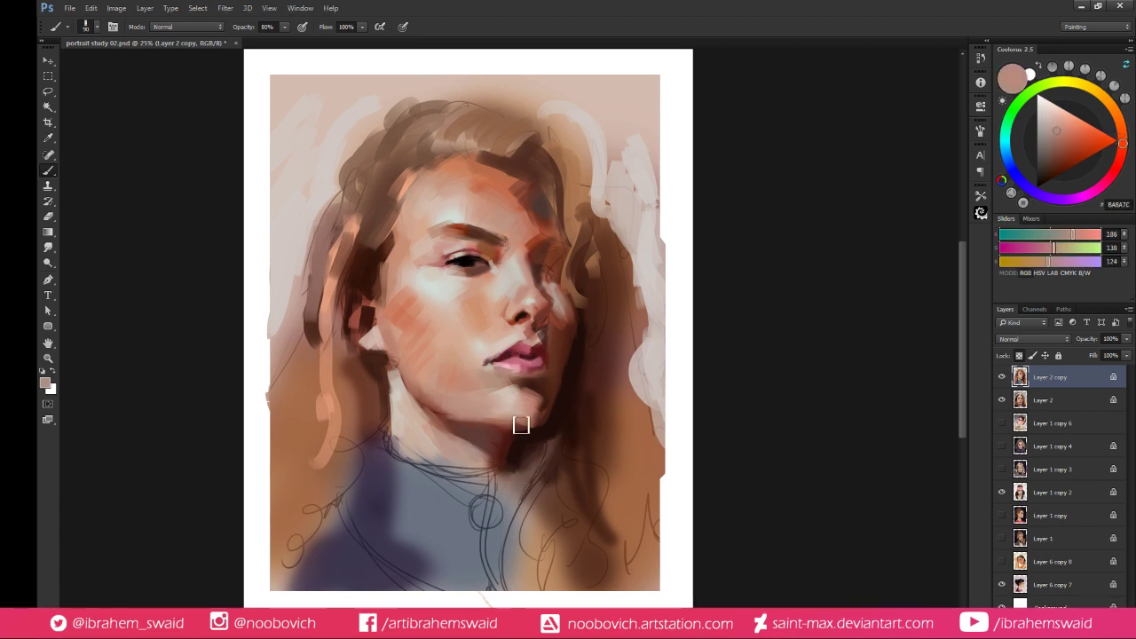
{"action": "left_click", "coordinate": [477, 424], "text": "alt"}
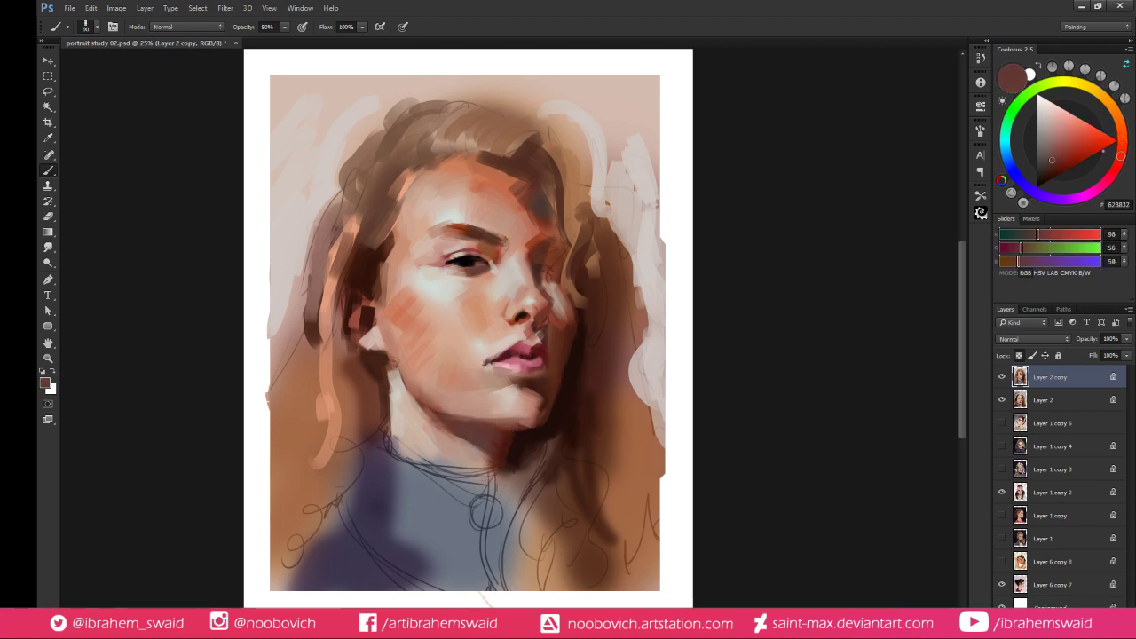
{"action": "left_click", "coordinate": [465, 411], "text": "alt"}
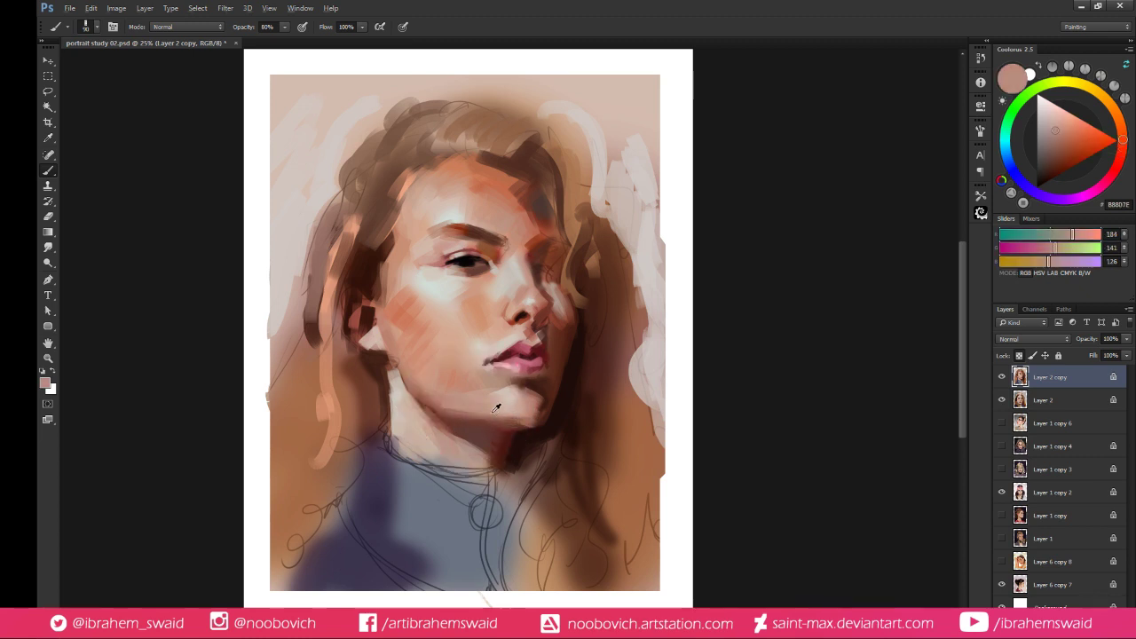
{"action": "left_click", "coordinate": [470, 414], "text": "alt"}
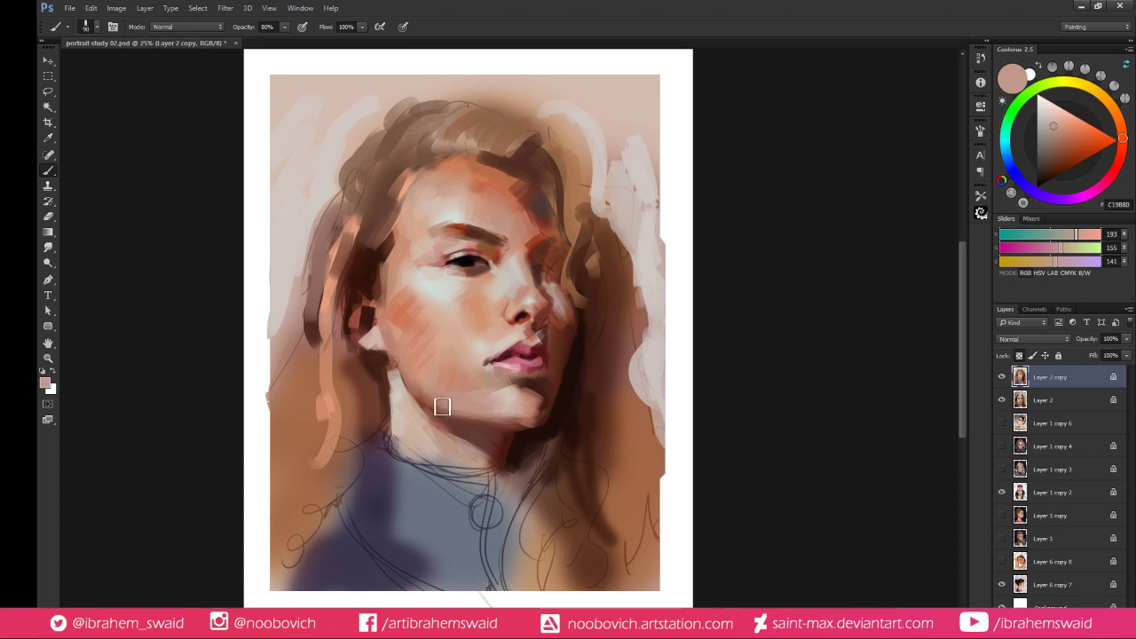
Smooth the chin's lower edge and far side with sampled muted pinks AF8274 and A57968
{"action": "left_click", "coordinate": [522, 416], "text": "alt"}
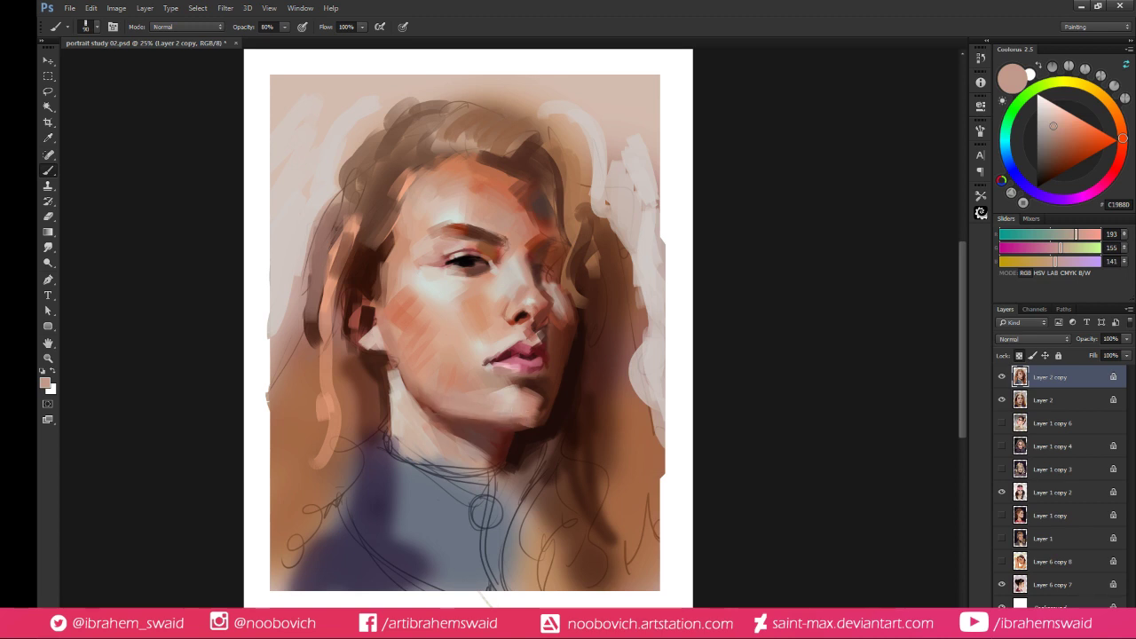
{"action": "left_click", "coordinate": [508, 419], "text": "alt"}
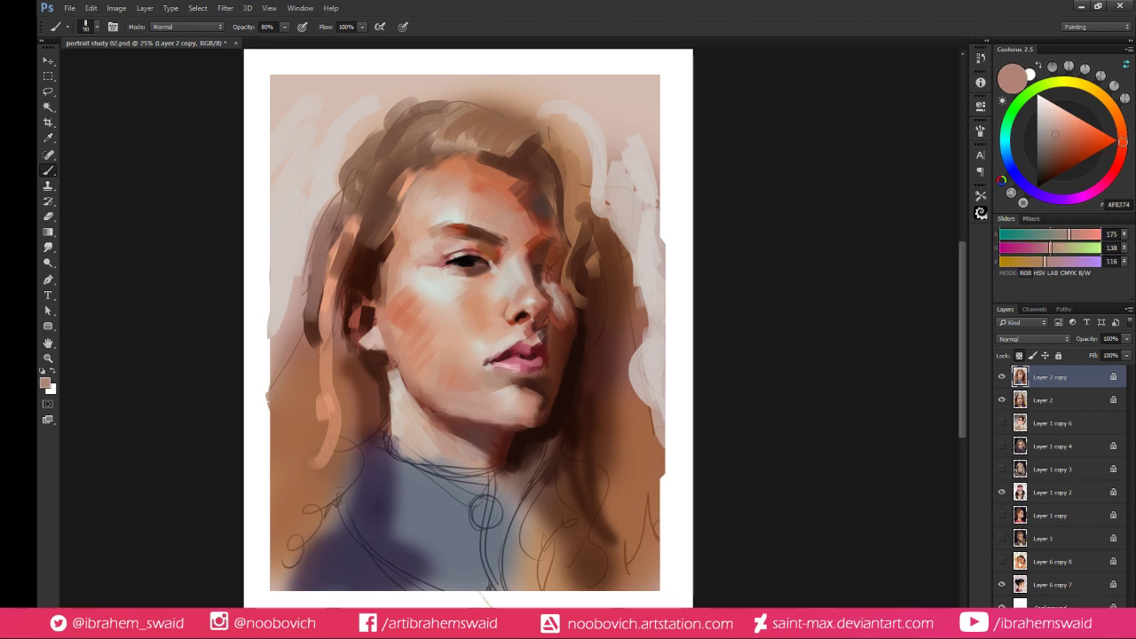
{"action": "left_click", "coordinate": [514, 422], "text": "alt"}
{"action": "left_click", "coordinate": [515, 414], "text": "alt"}
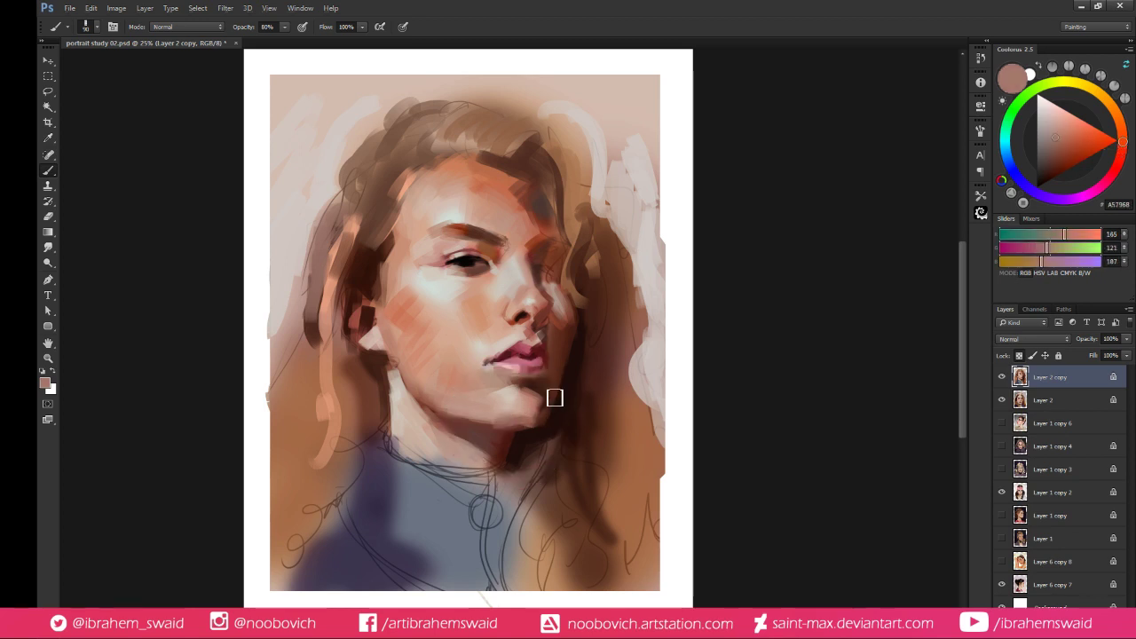
{"action": "left_click", "coordinate": [527, 409], "text": "alt"}
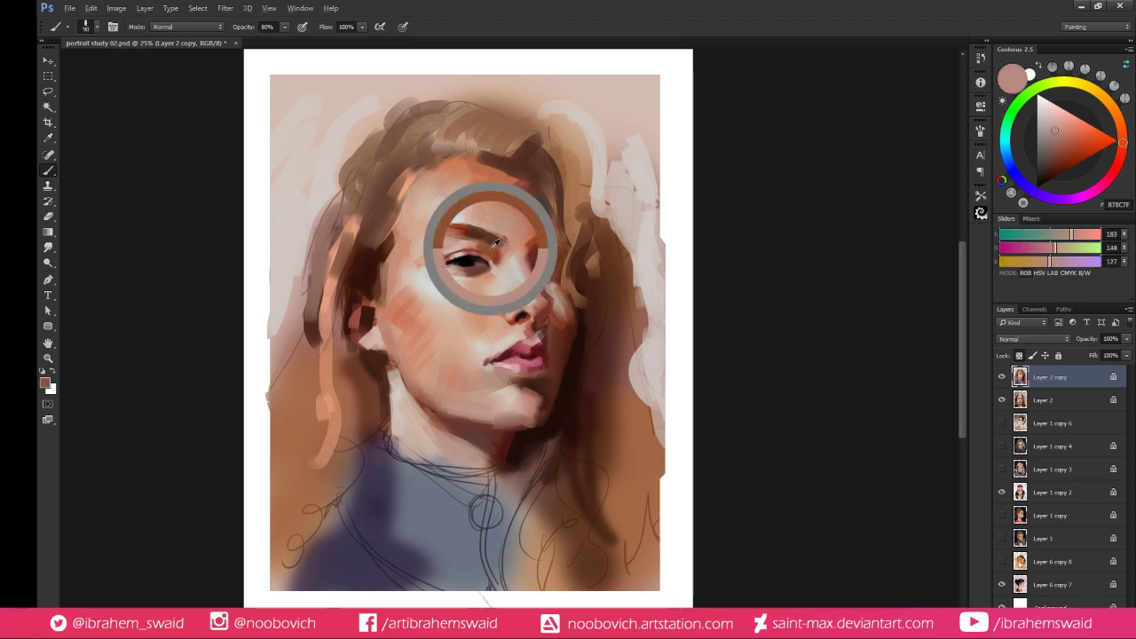
Shape the inner end of the near eyebrow with browns 8D4F2F and 563024
{"action": "left_click", "coordinate": [499, 245], "text": "alt"}
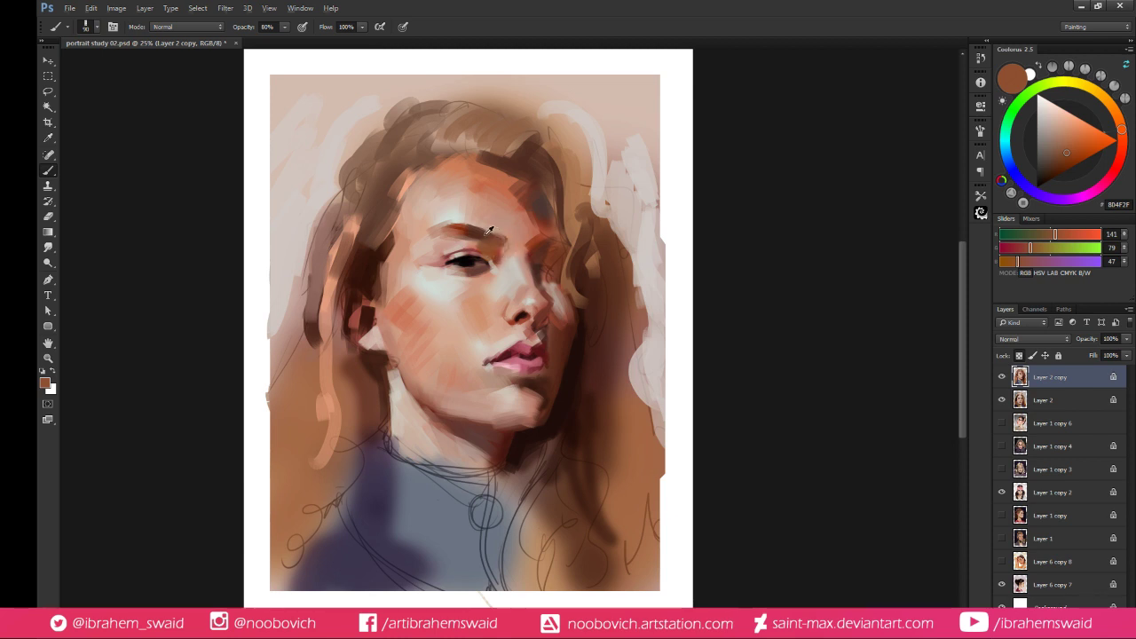
{"action": "left_click", "coordinate": [489, 231], "text": "alt"}
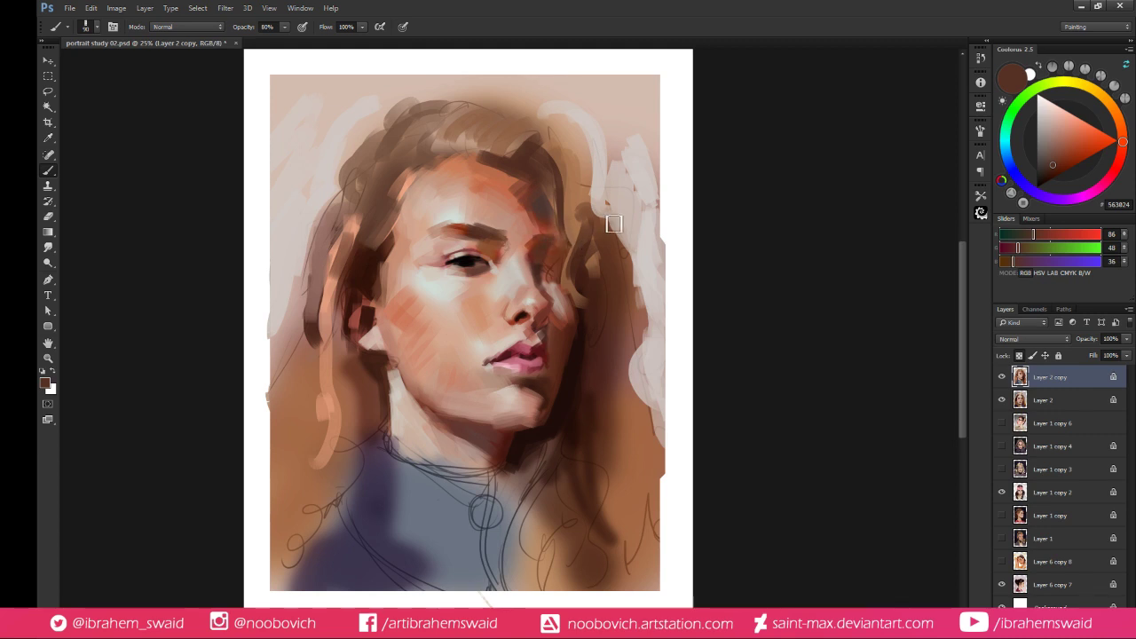
Touch up the chin with sampled pink BF8979 and sharpen its underside with dark brown 4B2117
{"action": "left_click", "coordinate": [536, 401], "text": "alt"}
{"action": "left_click", "coordinate": [532, 405], "text": "alt"}
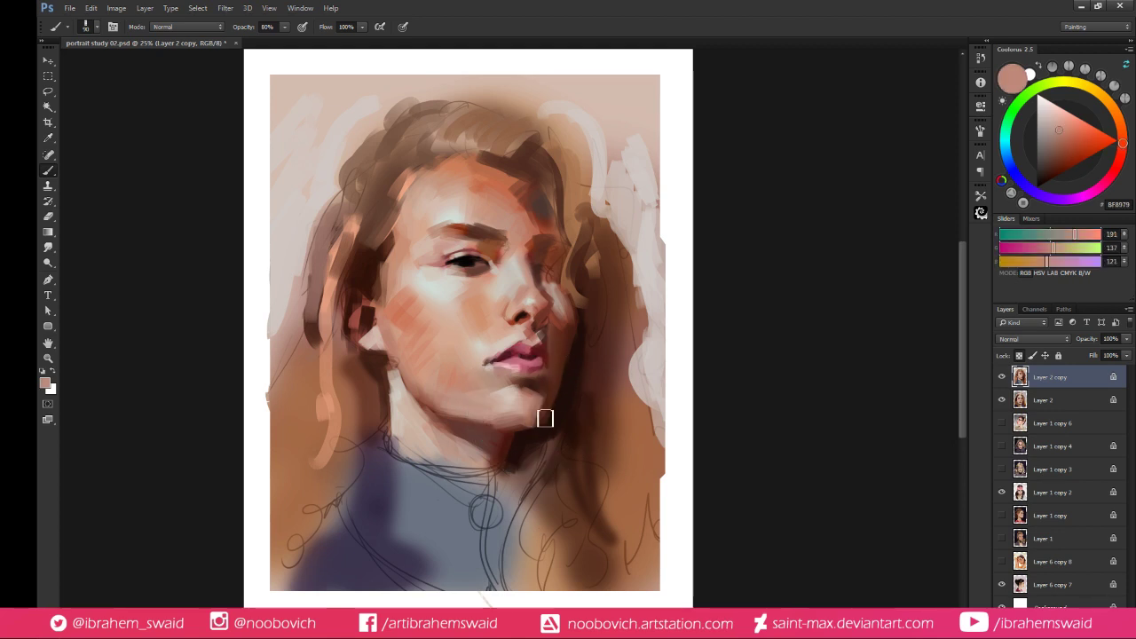
{"action": "left_click", "coordinate": [511, 430], "text": "alt"}
{"action": "mouse_move", "coordinate": [533, 423]}
{"action": "left_mouse_down"}
{"action": "mouse_move", "coordinate": [500, 429]}
{"action": "mouse_move", "coordinate": [528, 421]}
{"action": "mouse_move", "coordinate": [518, 429]}
{"action": "left_mouse_up"}
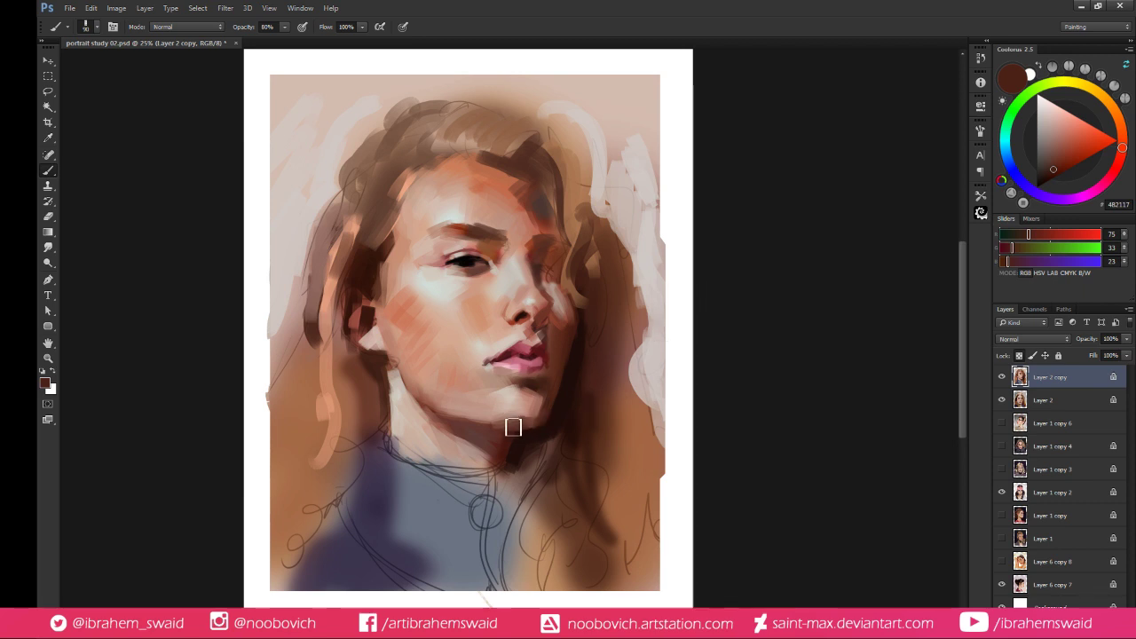
Refine the near cheek, nose bridge and inner eye area with sampled skin tones CE937A, D0B4A8, C79685 and brown 8A4D32
{"action": "key", "text": "alt"}
{"action": "left_click", "coordinate": [403, 298], "text": "alt"}
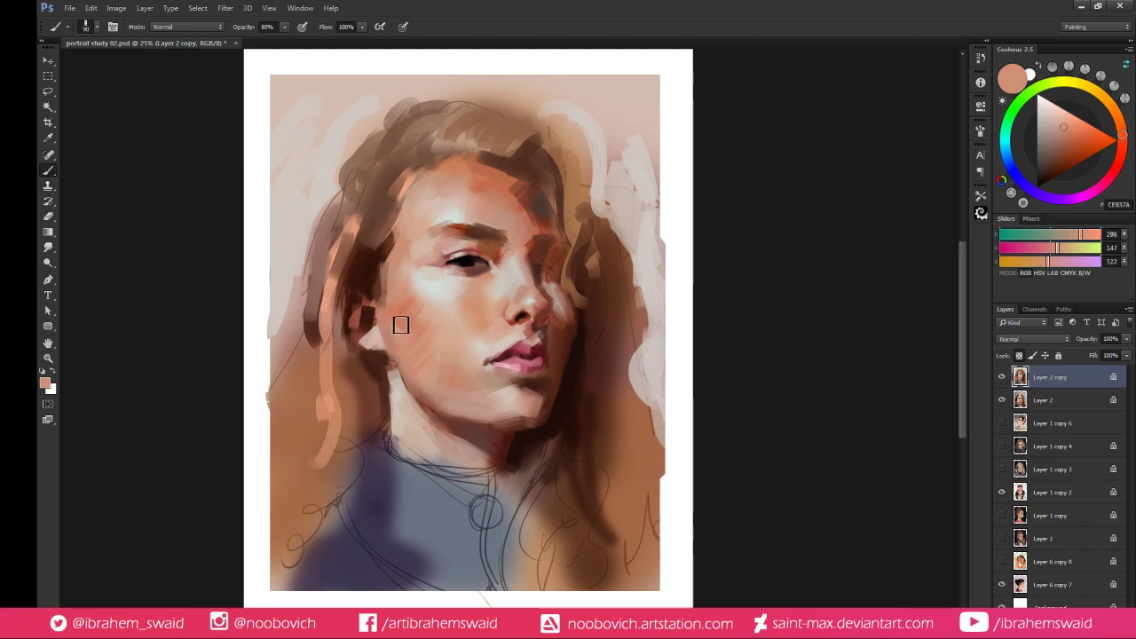
{"action": "left_click", "coordinate": [380, 336], "text": "alt"}
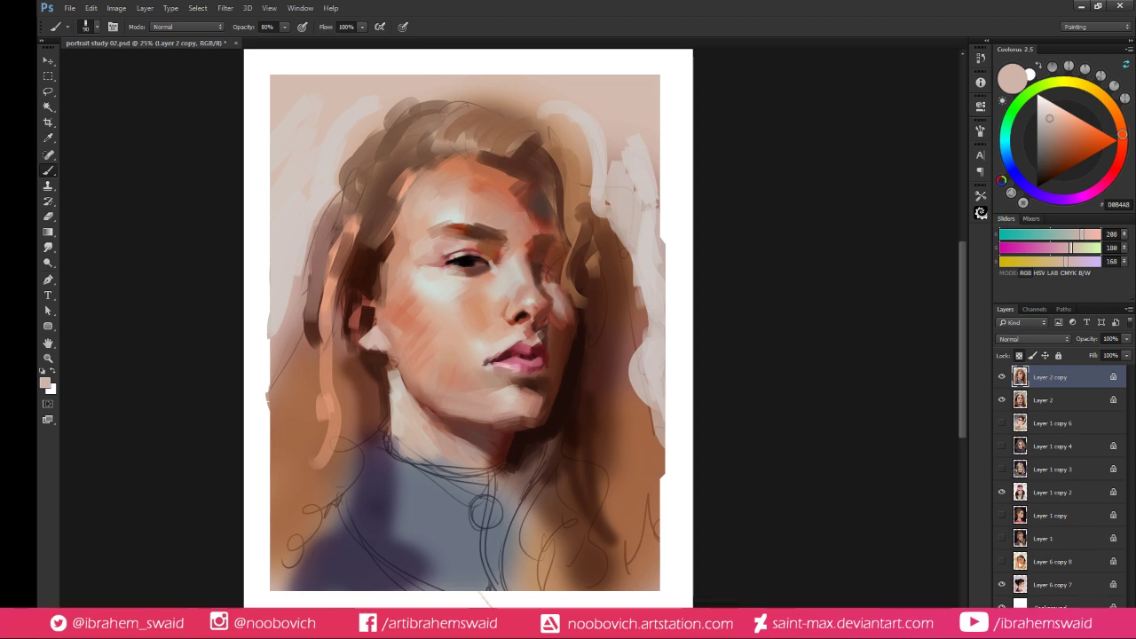
{"action": "left_click", "coordinate": [516, 284], "text": "alt"}
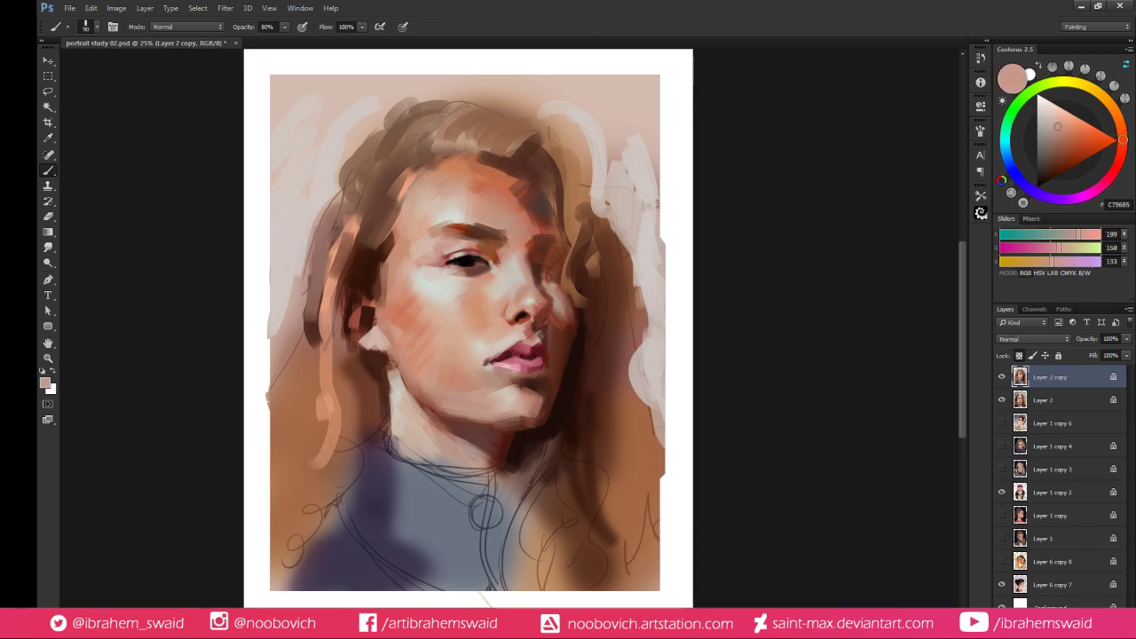
{"action": "left_click", "coordinate": [504, 253], "text": "alt"}
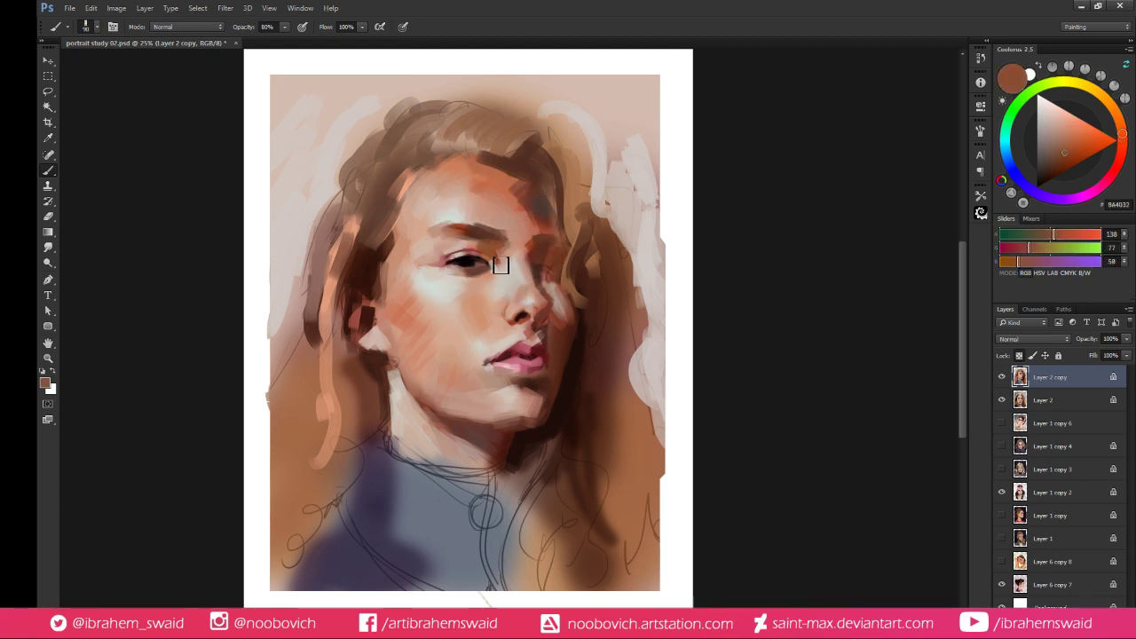
Paint an ochre-brown stroke in 886428 along the upper forehead hairline and sample brown 7E5729 from the area
{"action": "left_click", "coordinate": [506, 187], "text": "alt"}
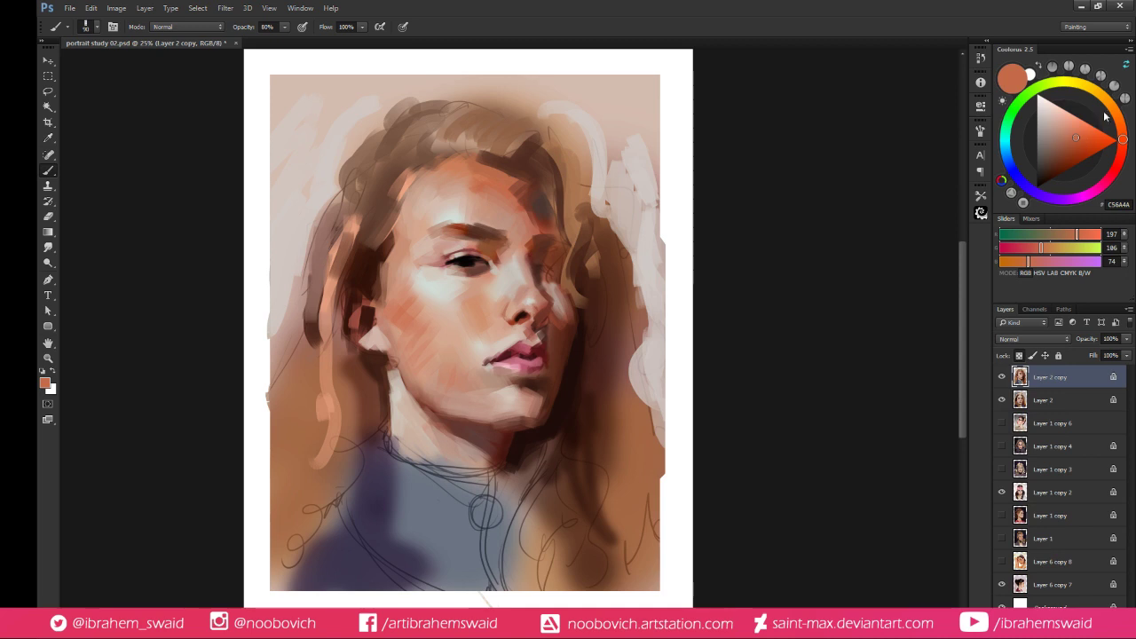
{"action": "left_click", "coordinate": [1106, 99]}
{"action": "left_click", "coordinate": [1068, 155]}
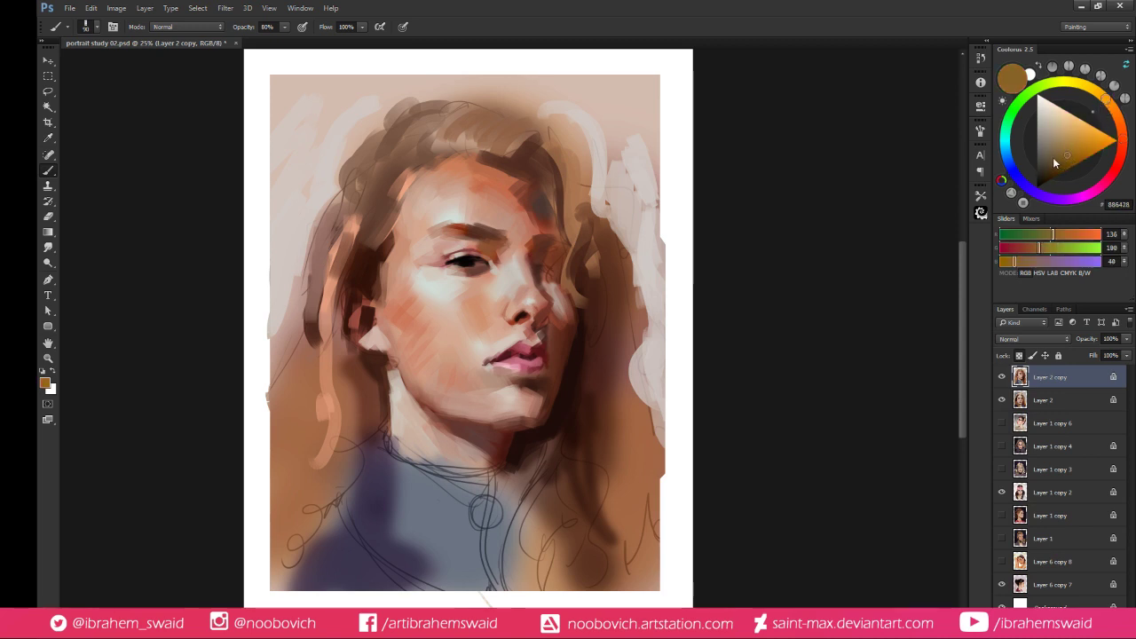
{"action": "left_click_drag", "start_coordinate": [528, 157], "coordinate": [489, 177]}
{"action": "left_click", "coordinate": [491, 171], "text": "alt"}
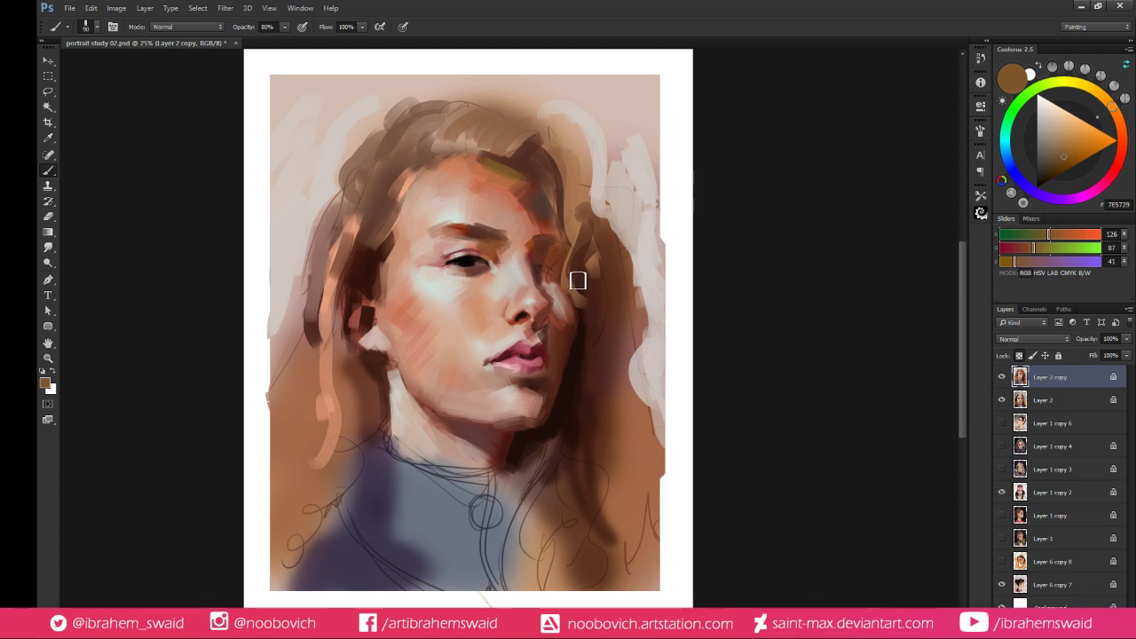
Sharpen the far corner of the lips with sampled pink C1697C and near-black brown 1F0D0A
{"action": "left_click", "coordinate": [533, 358], "text": "alt"}
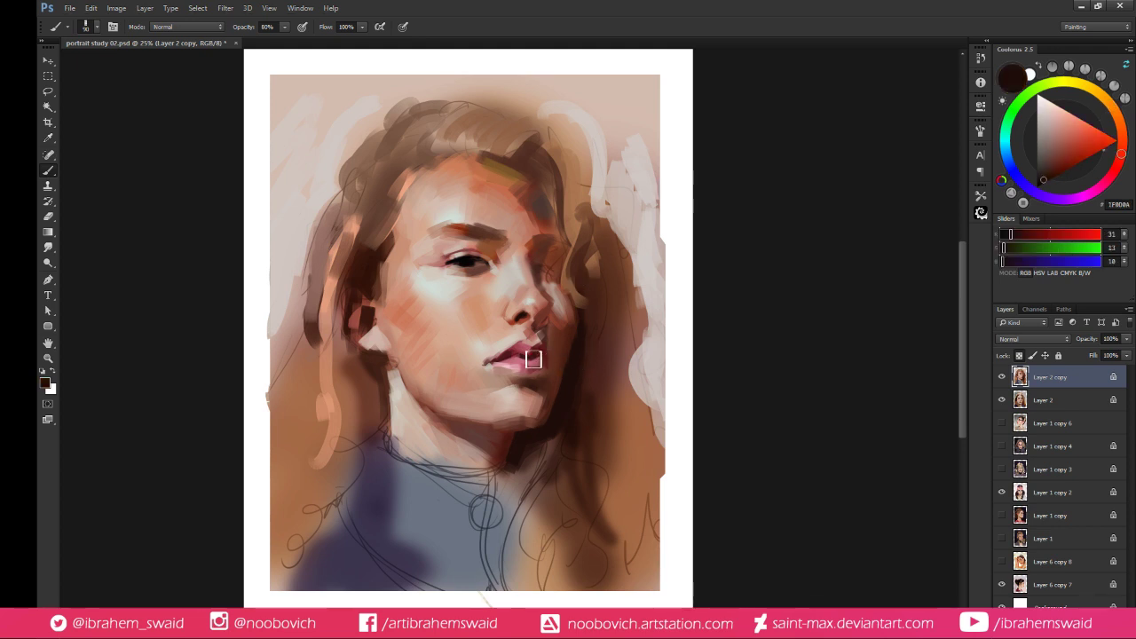
{"action": "left_click", "coordinate": [533, 361], "text": "alt"}
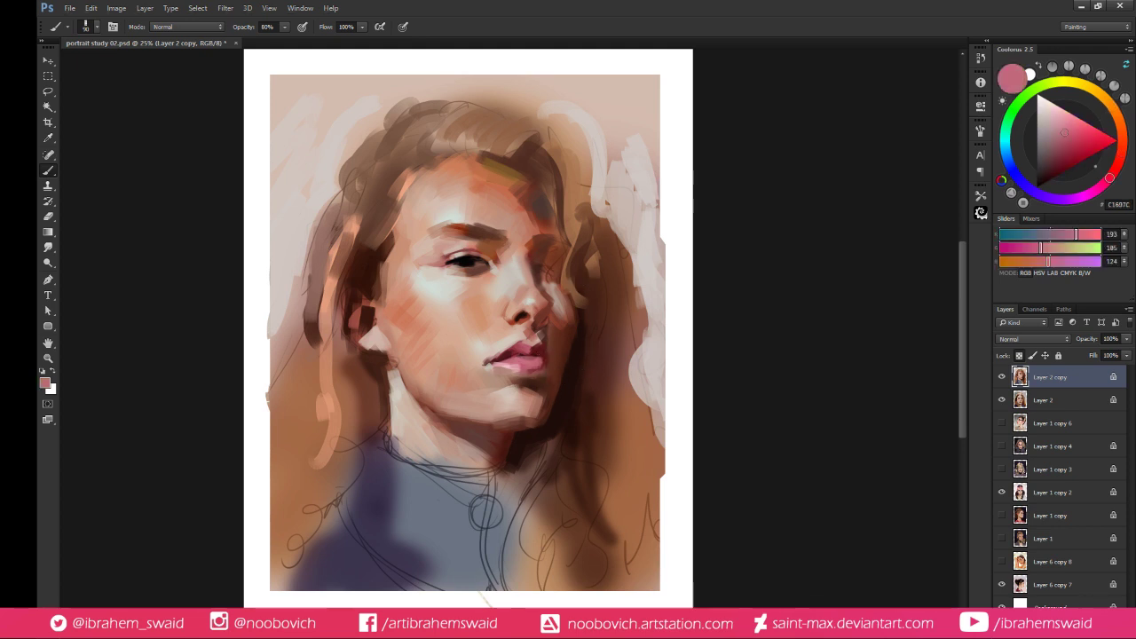
{"action": "left_click", "coordinate": [569, 381], "text": "alt"}
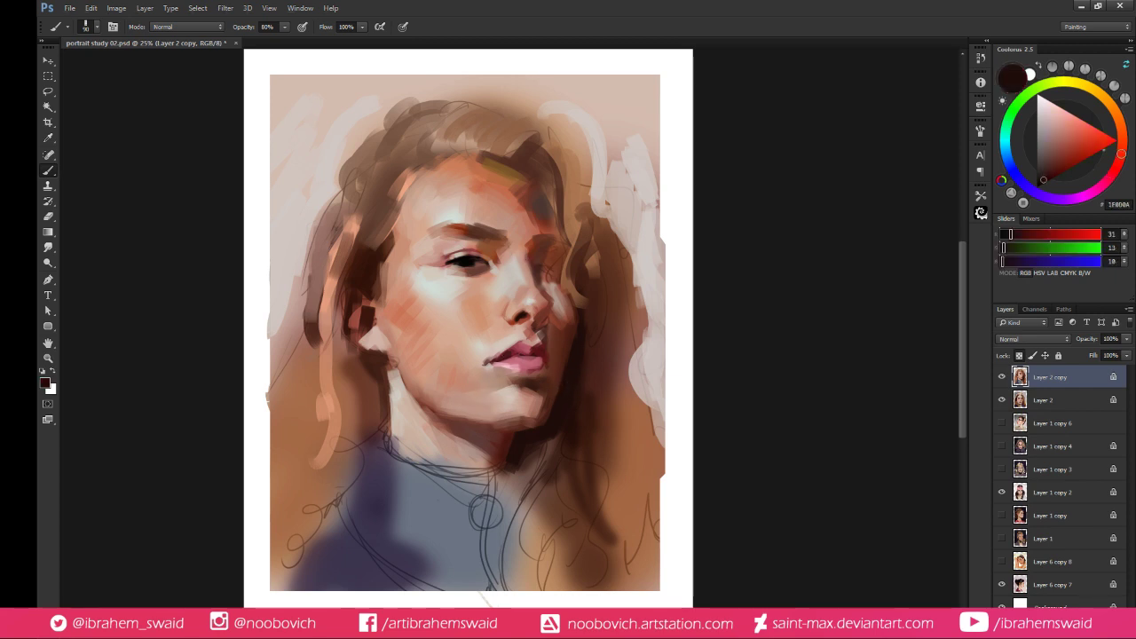
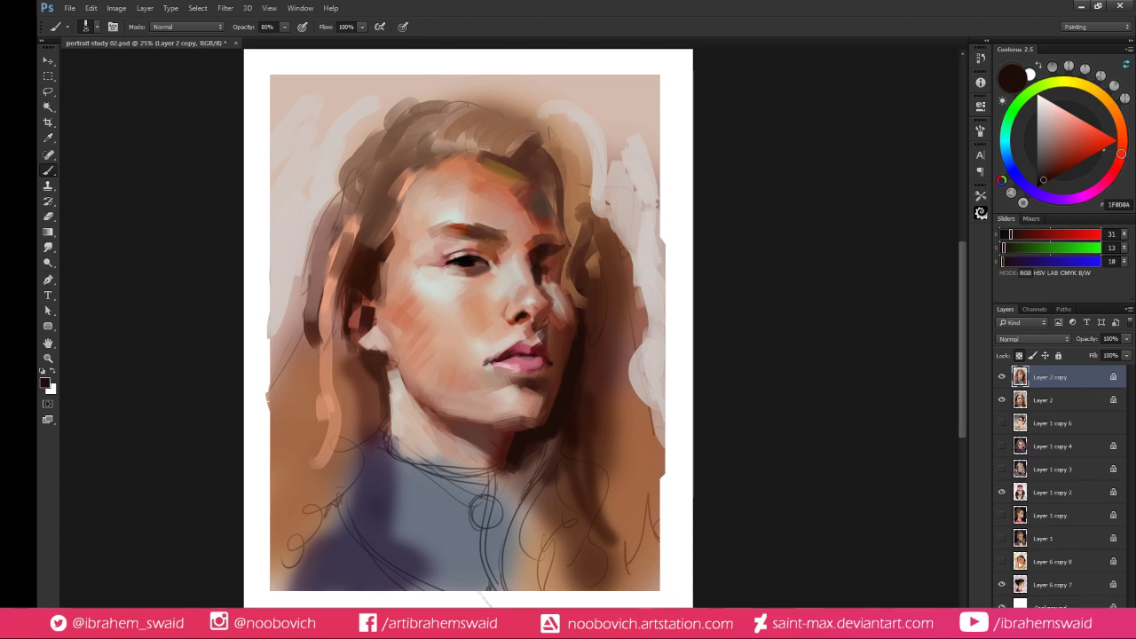
Define the far eye with near-black 190C09 and shape the hair lock beside it with sampled brown A06D4B
{"action": "left_click", "coordinate": [517, 253], "text": "alt"}
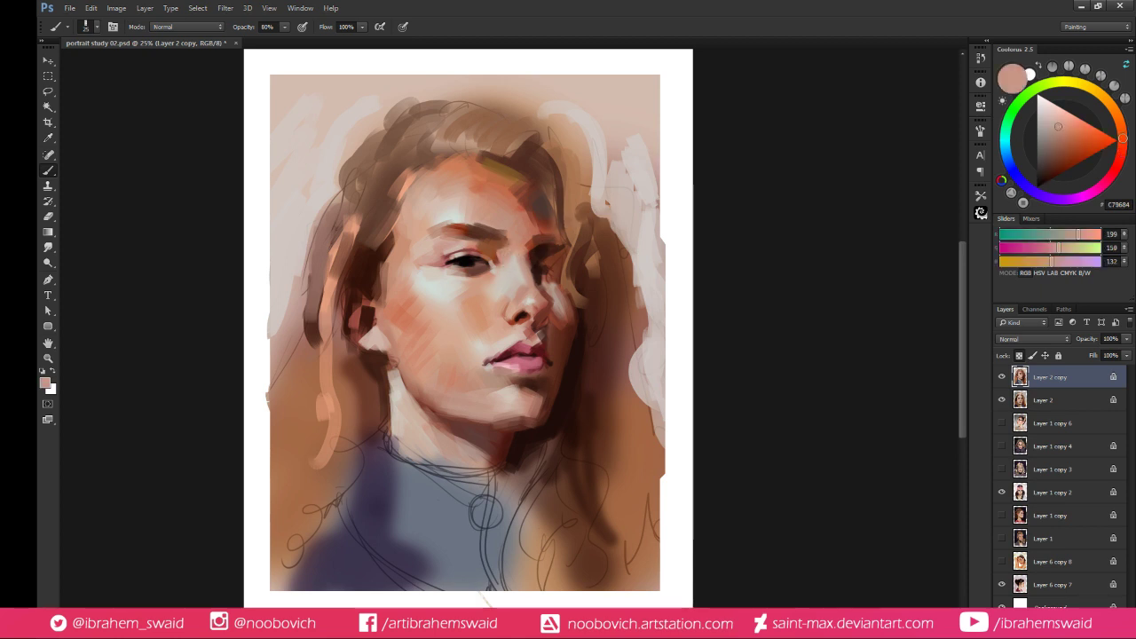
{"action": "left_click", "coordinate": [532, 243], "text": "alt"}
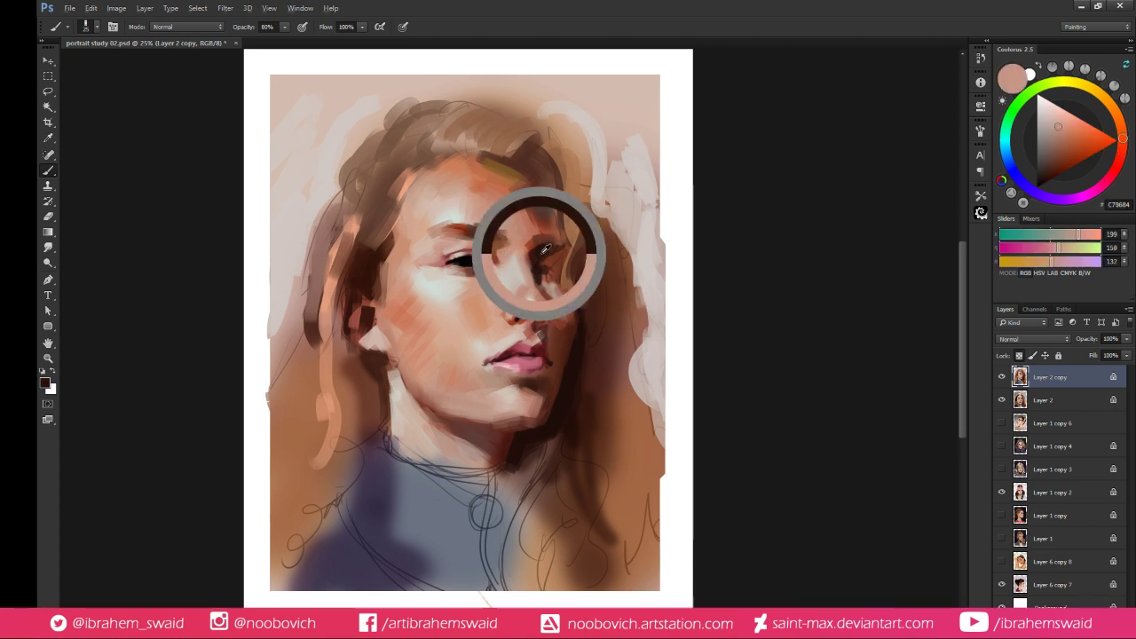
{"action": "left_click", "coordinate": [1043, 181]}
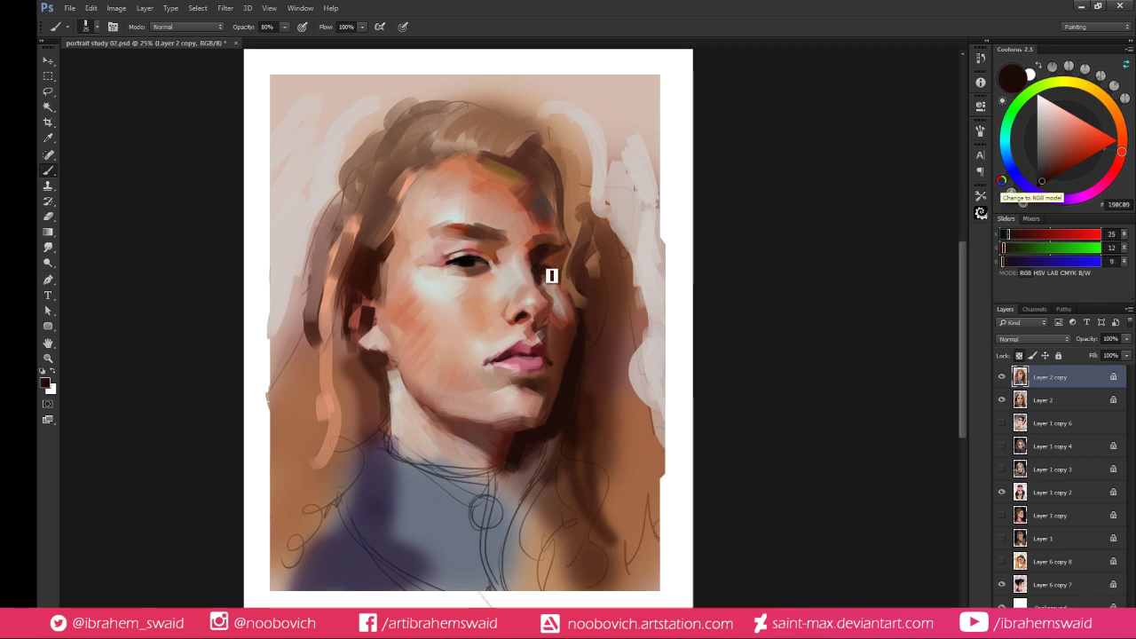
{"action": "mouse_move", "coordinate": [550, 264]}
{"action": "left_mouse_down"}
{"action": "mouse_move", "coordinate": [553, 274]}
{"action": "mouse_move", "coordinate": [570, 268]}
{"action": "left_mouse_up"}
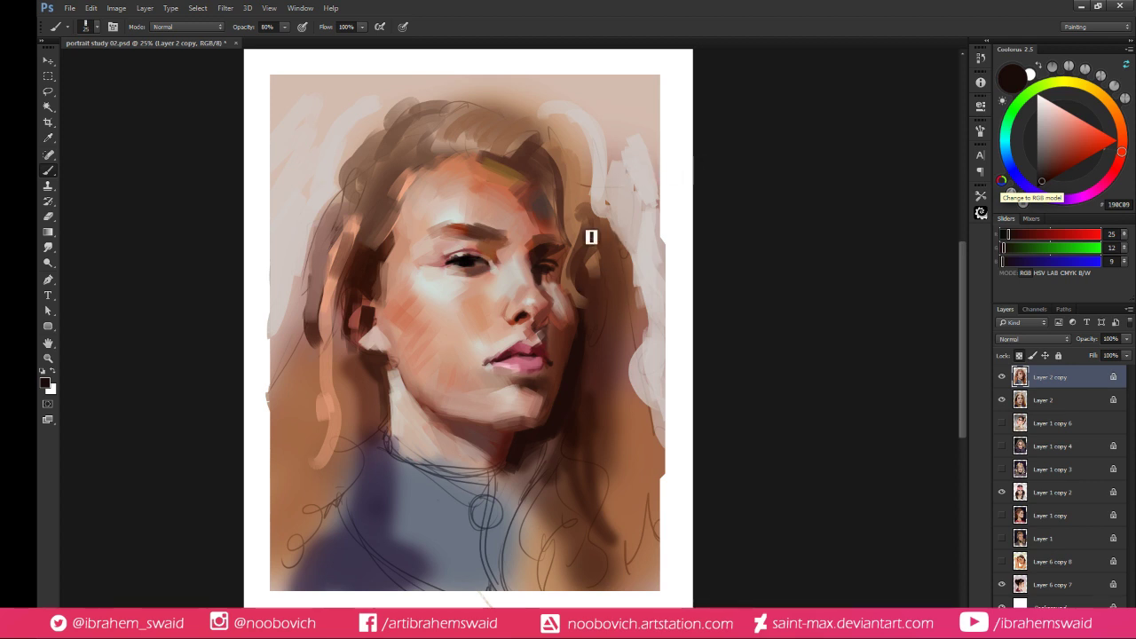
{"action": "left_click_drag", "start_coordinate": [591, 245], "coordinate": [604, 283]}
{"action": "left_click", "coordinate": [586, 248], "text": "alt"}
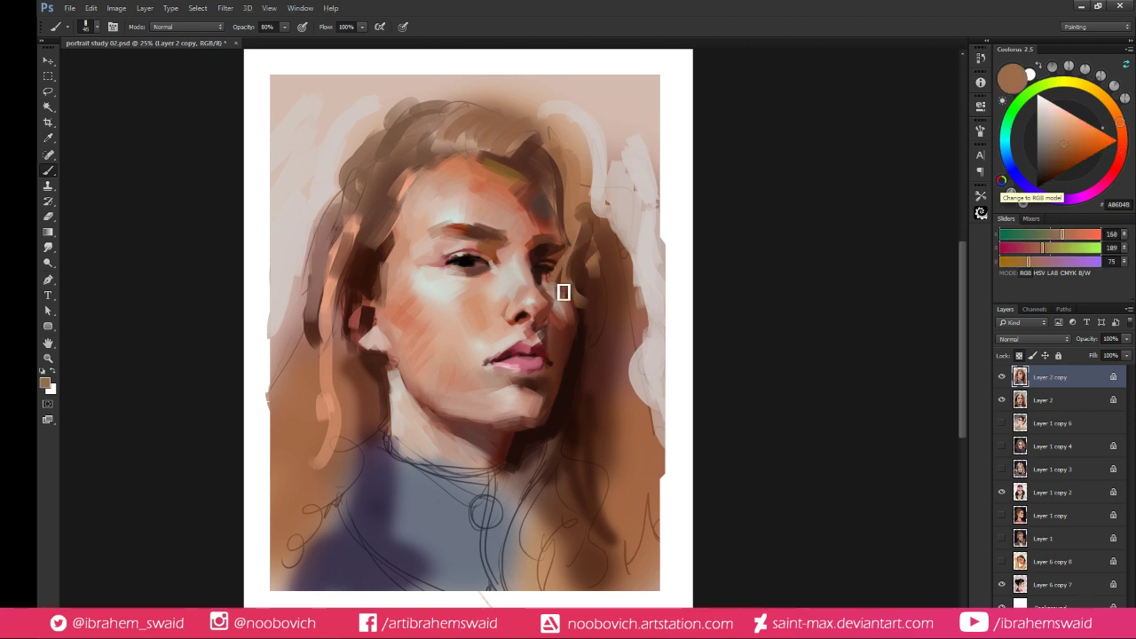
{"action": "left_click_drag", "start_coordinate": [573, 313], "coordinate": [580, 417]}
{"action": "key", "text": "ctrl+z"}
{"action": "mouse_move", "coordinate": [568, 302]}
{"action": "left_mouse_down"}
{"action": "mouse_move", "coordinate": [586, 373]}
{"action": "mouse_move", "coordinate": [575, 444]}
{"action": "left_mouse_up"}
{"action": "key", "text": "ctrl+z"}
{"action": "key", "text": "ctrl+z"}
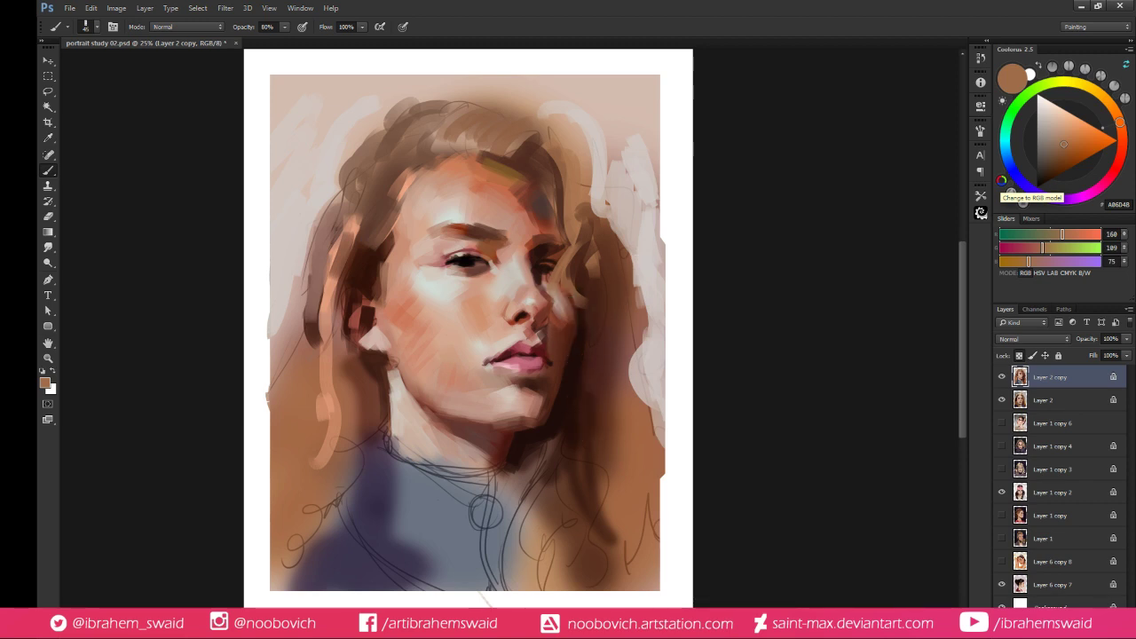
Paint a wavy hair strand in A06D4B down past the far cheek and jaw, and darken the shadow behind it with 110301
{"action": "mouse_move", "coordinate": [568, 300]}
{"action": "left_mouse_down"}
{"action": "mouse_move", "coordinate": [578, 370]}
{"action": "mouse_move", "coordinate": [607, 442]}
{"action": "left_mouse_up"}
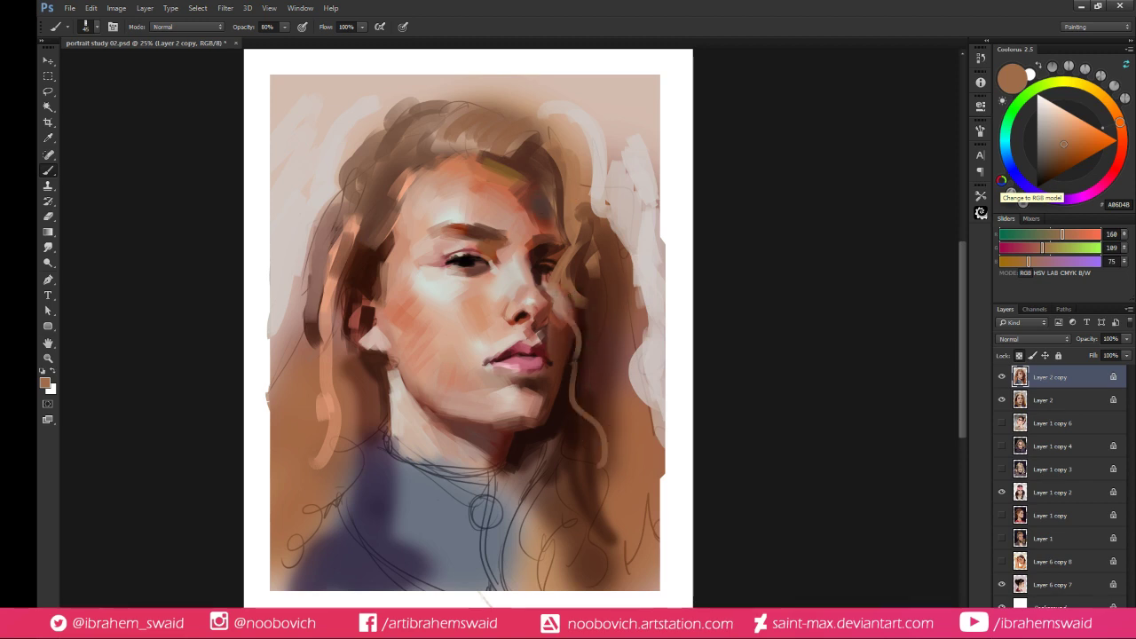
{"action": "left_click", "coordinate": [538, 262], "text": "alt"}
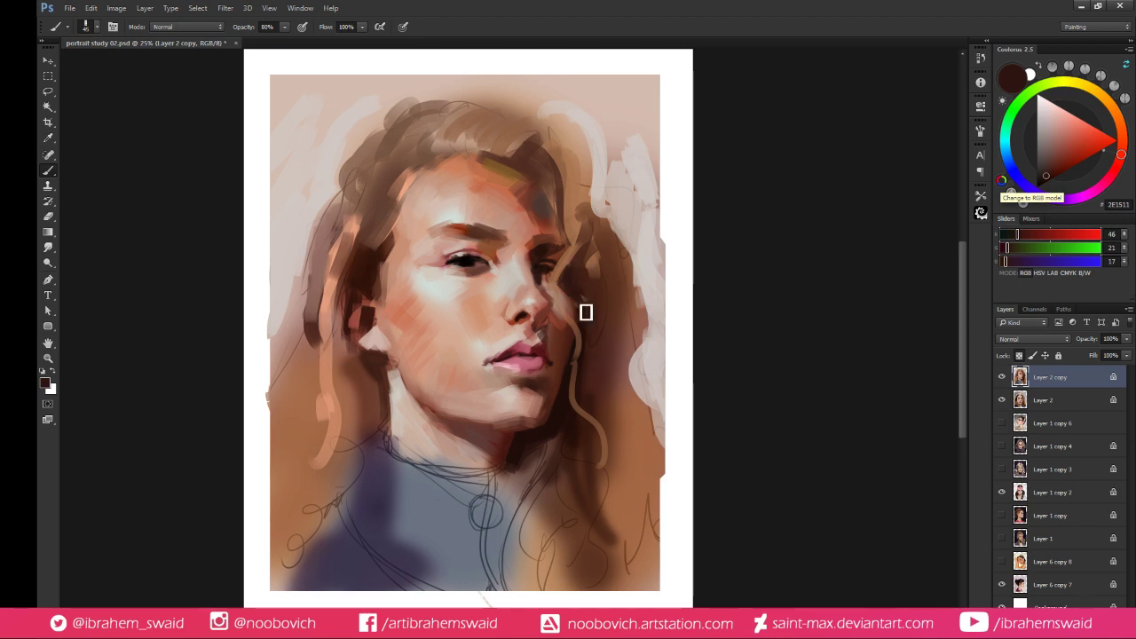
{"action": "left_click", "coordinate": [1042, 184]}
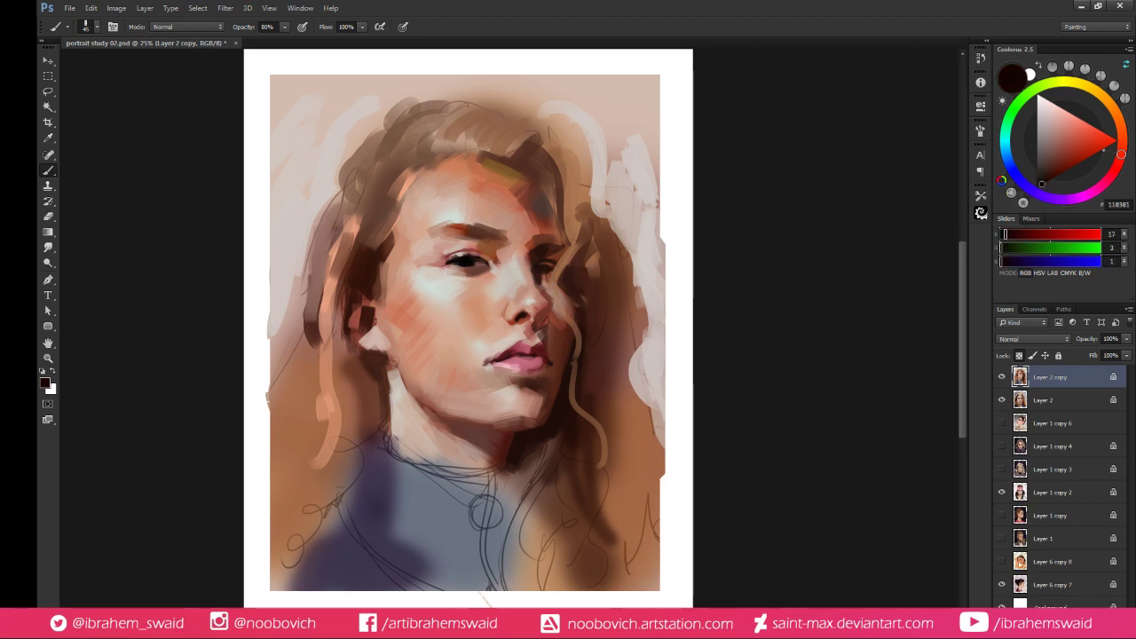
{"action": "left_click_drag", "start_coordinate": [582, 295], "coordinate": [581, 296]}
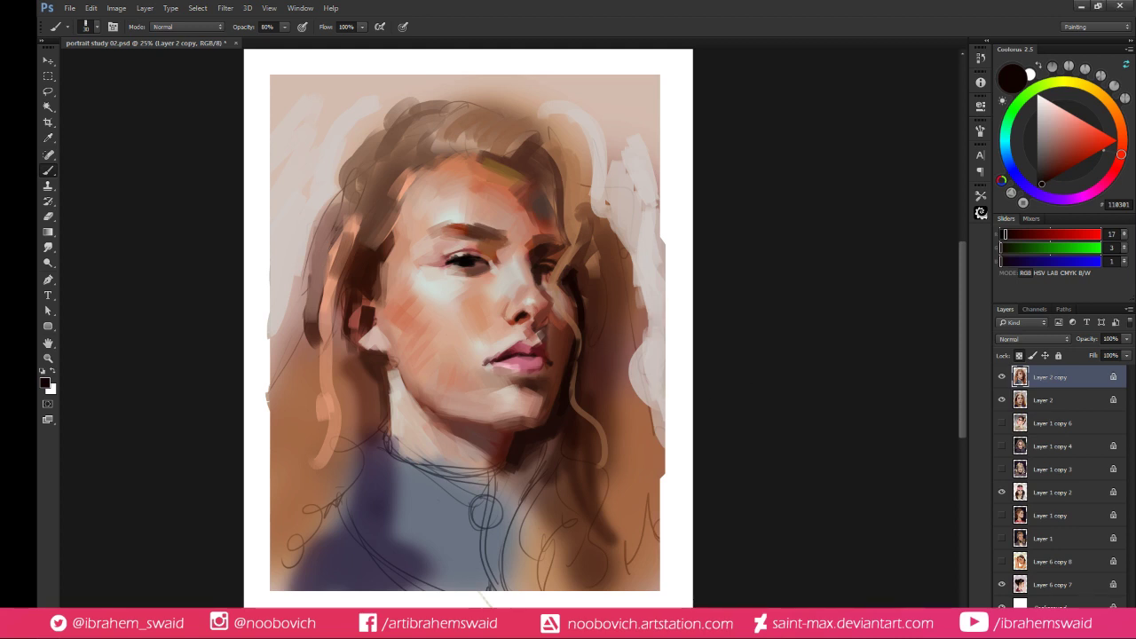
Shade the chin's far side below the lower lip with warm brown 8D4420 and sampled dark brown 4A2318
{"action": "left_click", "coordinate": [538, 401], "text": "alt"}
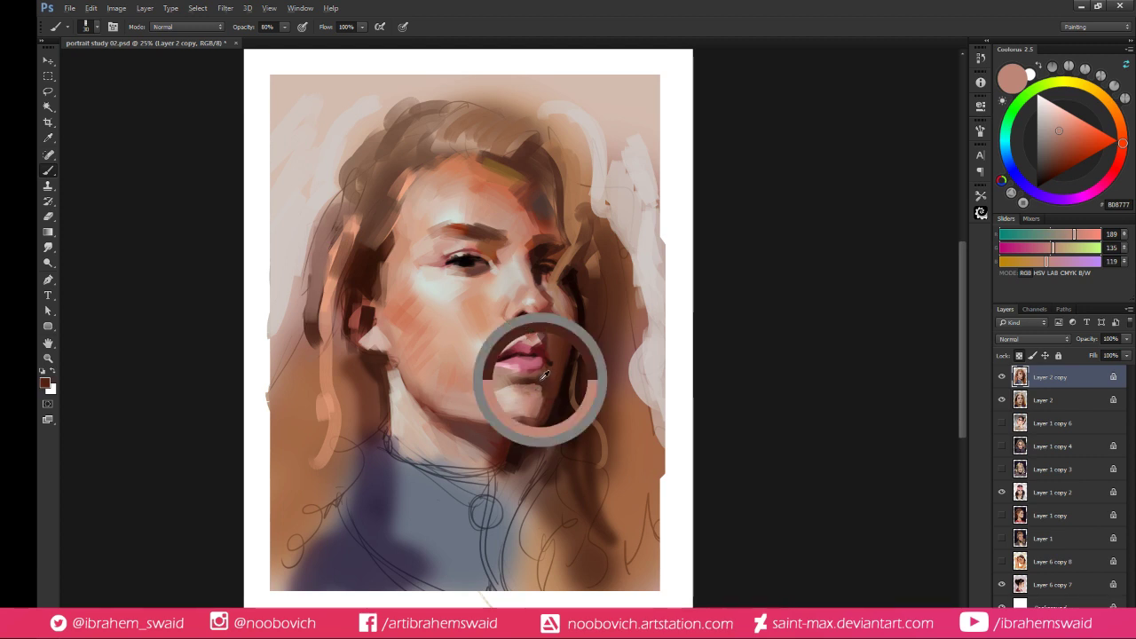
{"action": "left_click", "coordinate": [542, 379], "text": "alt"}
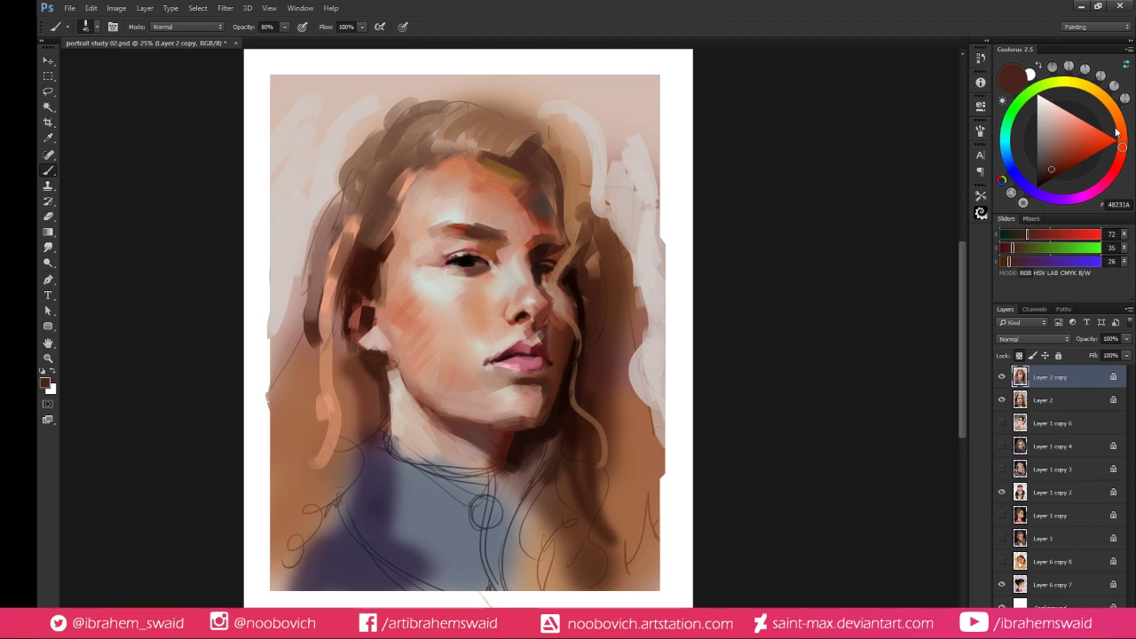
{"action": "left_click", "coordinate": [1071, 155]}
{"action": "left_click", "coordinate": [1123, 132]}
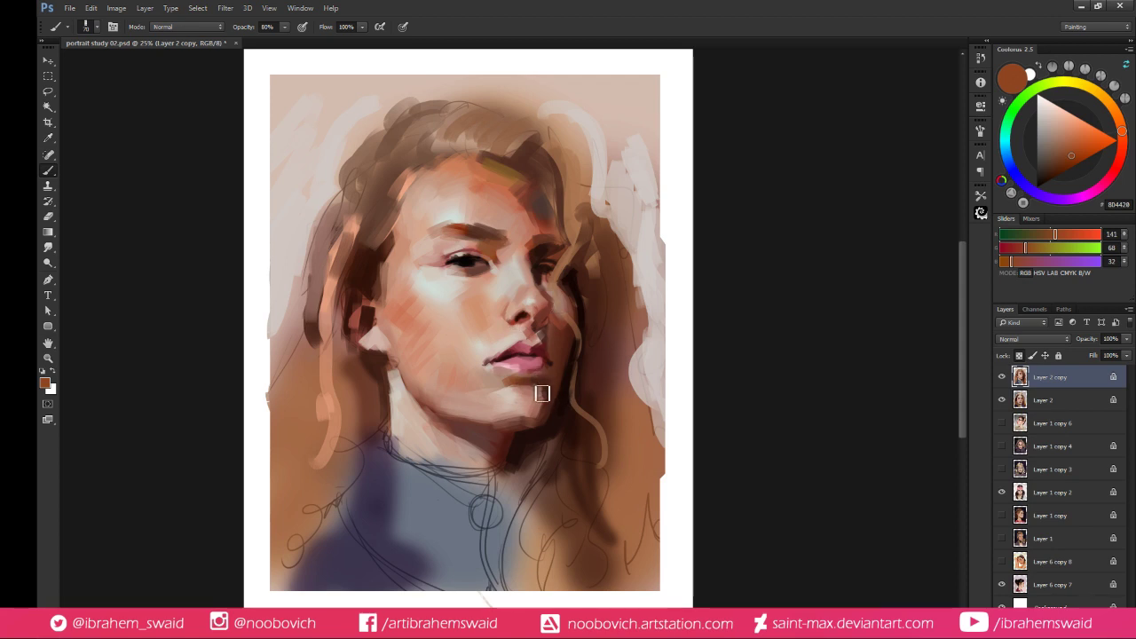
{"action": "left_click", "coordinate": [560, 416], "text": "alt"}
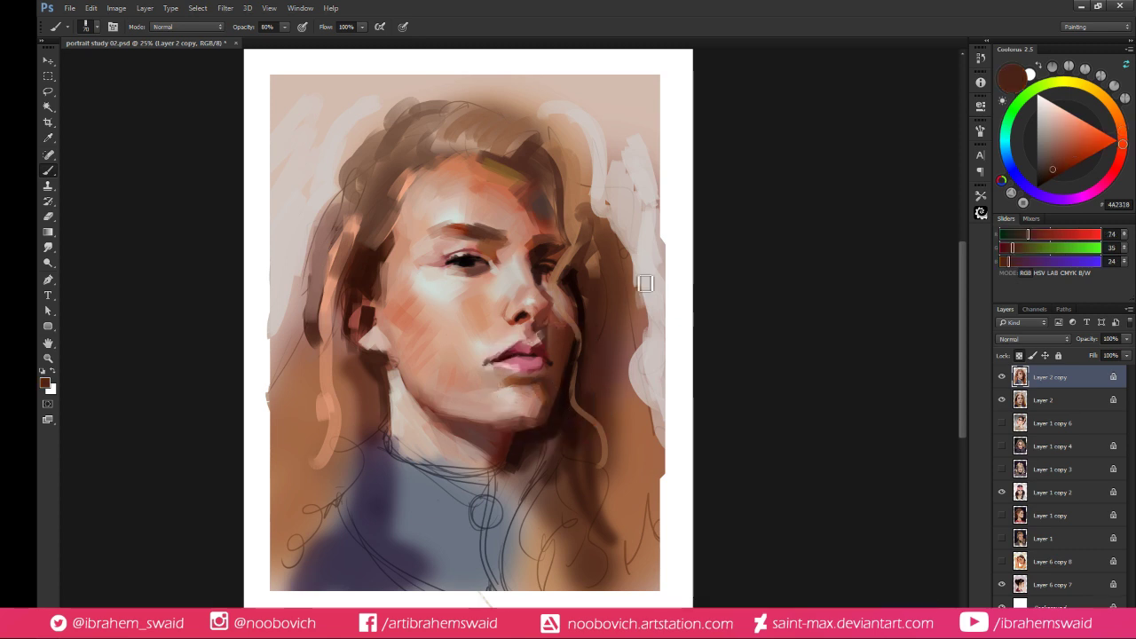
Blend the chin's lower edge with sampled browns 904D2F, A36C54, 96593D and 9C6046
{"action": "left_click", "coordinate": [541, 416], "text": "alt"}
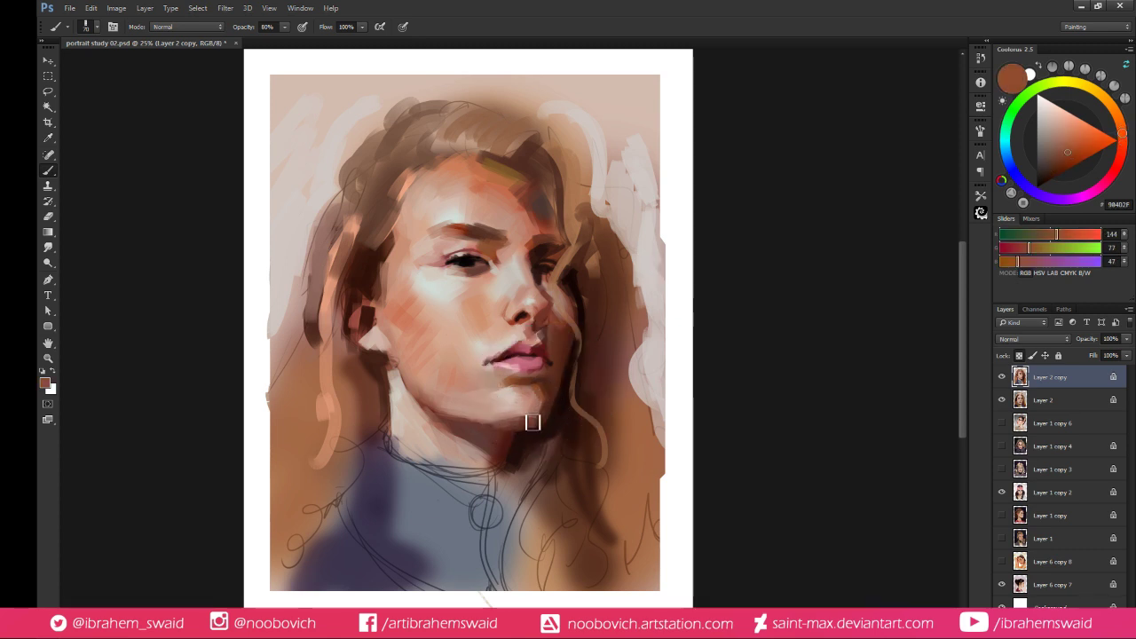
{"action": "left_click", "coordinate": [521, 408], "text": "alt"}
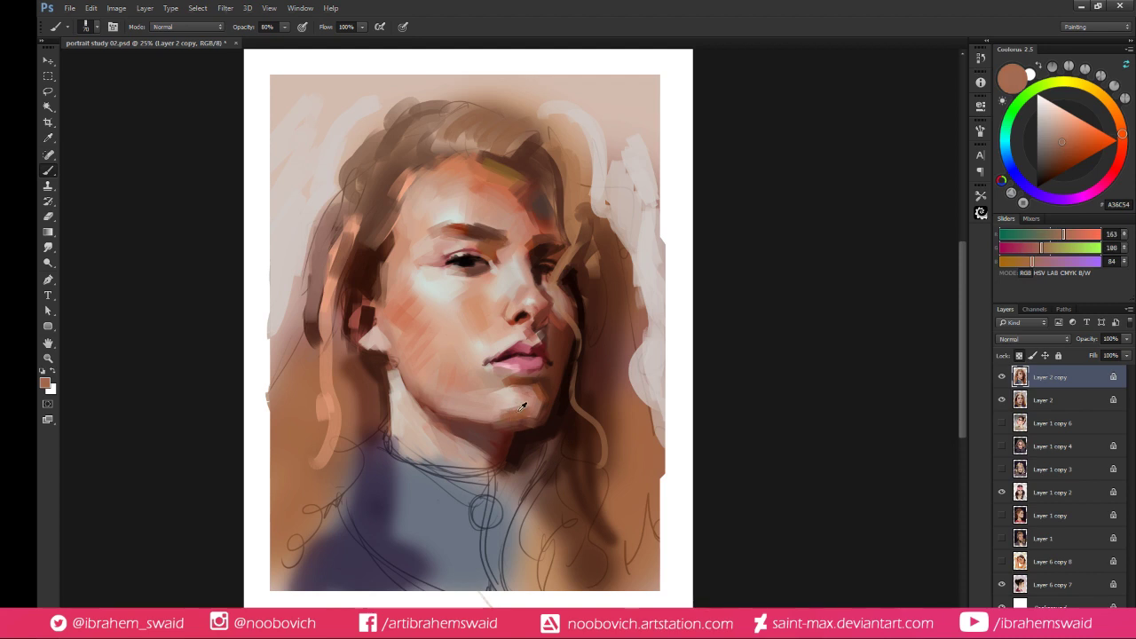
{"action": "left_click", "coordinate": [513, 405], "text": "alt"}
{"action": "left_click", "coordinate": [507, 411], "text": "alt"}
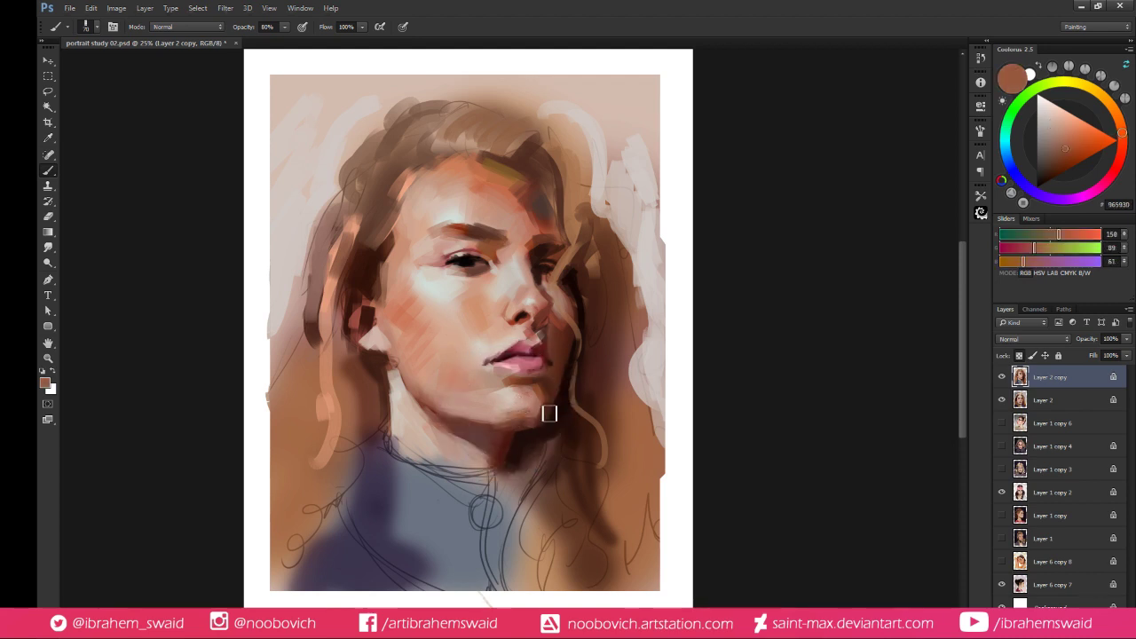
{"action": "left_click", "coordinate": [524, 411], "text": "alt"}
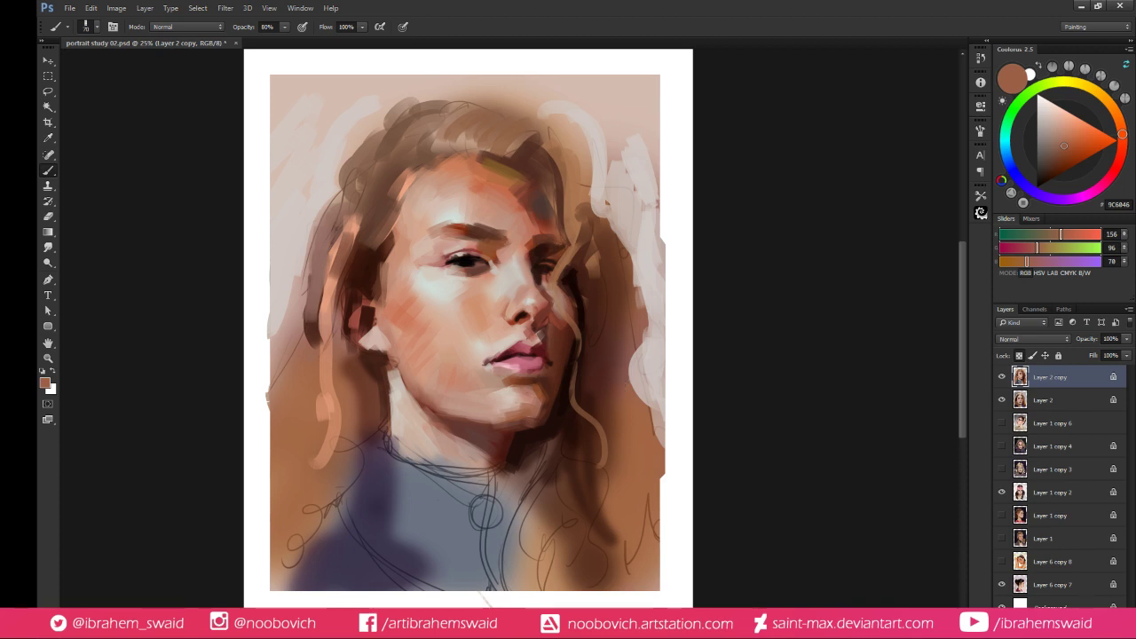
Soften the nose tip and far side of the nose with sampled pinks A75D4E, B98575 and C79E8E
{"action": "left_click", "coordinate": [541, 318], "text": "alt"}
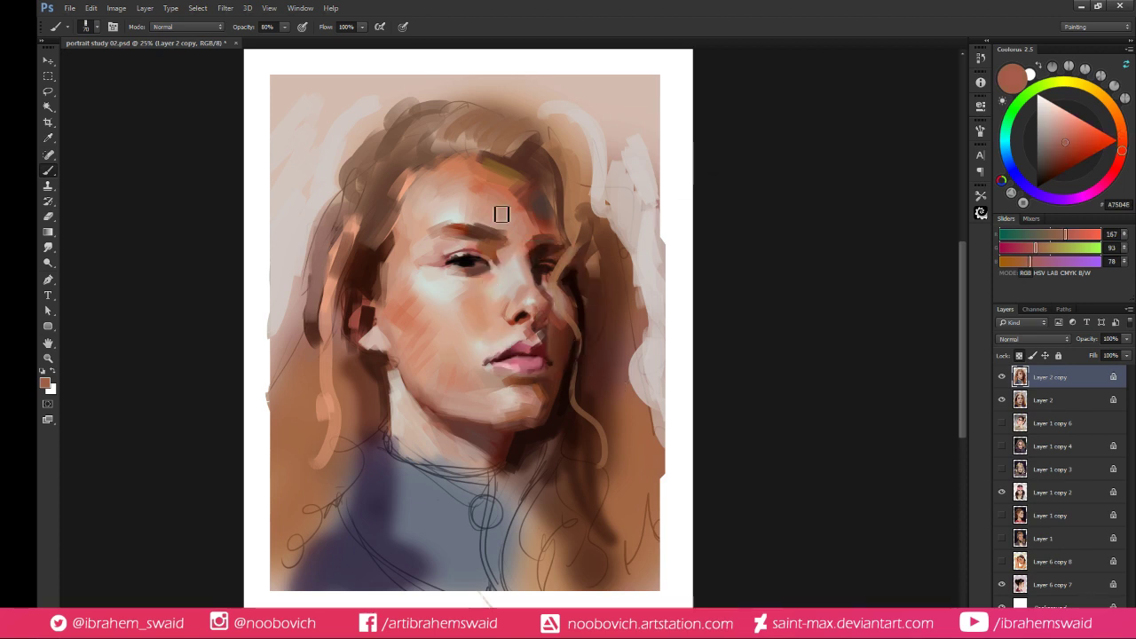
{"action": "left_click", "coordinate": [533, 300], "text": "alt"}
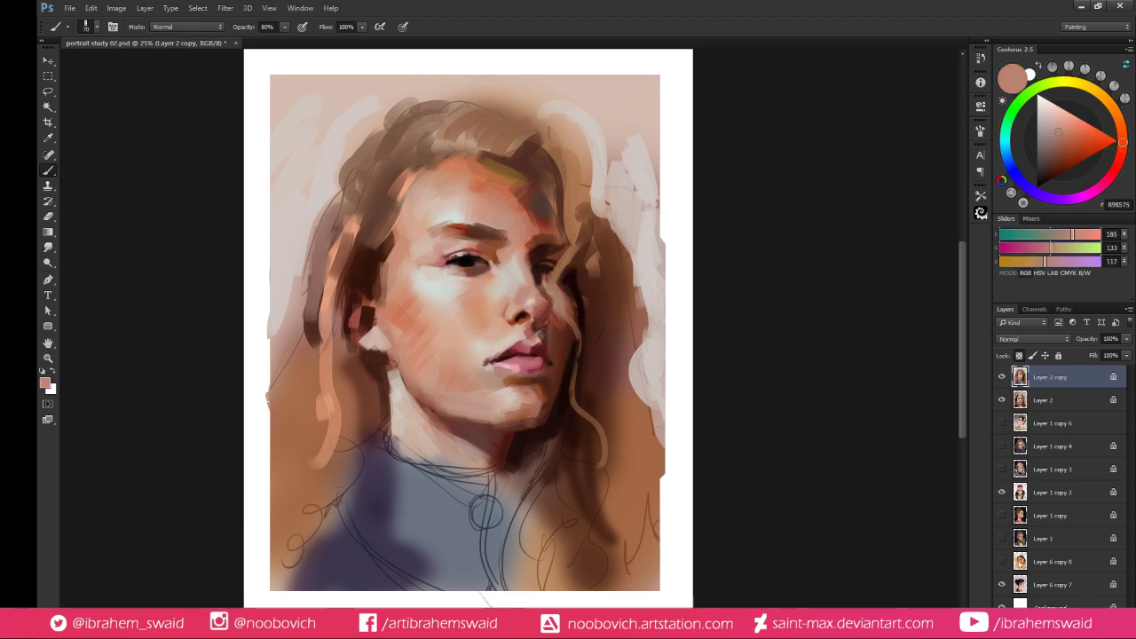
{"action": "left_click", "coordinate": [538, 291], "text": "alt"}
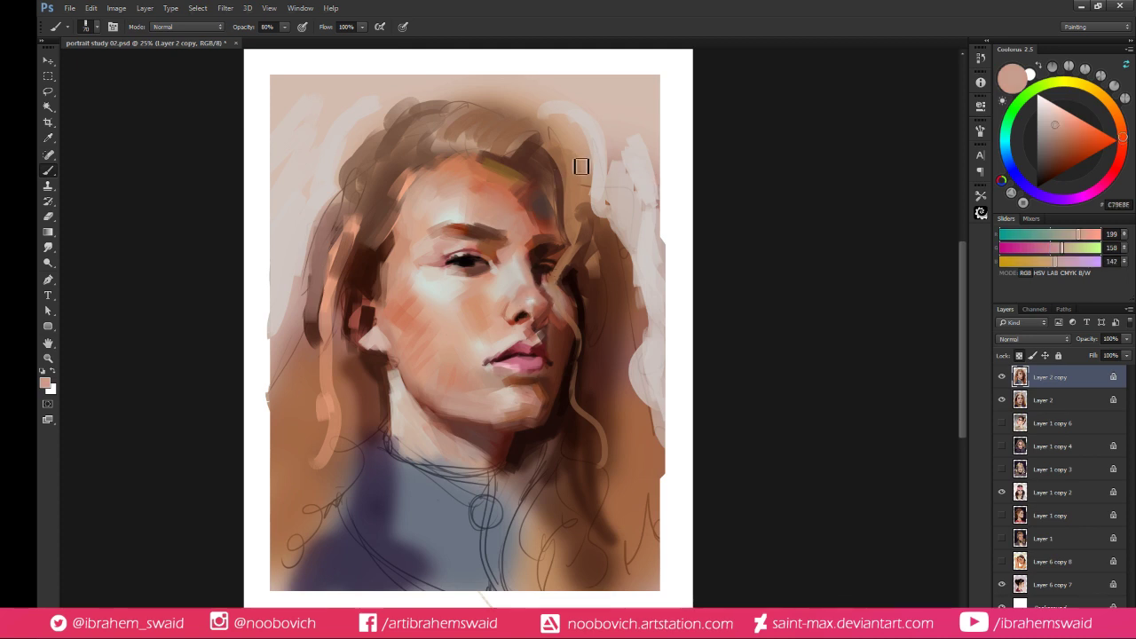
Smooth the upper forehead and its hairline with sampled skin tones C98D71 and D0AC9C
{"action": "left_click", "coordinate": [435, 186], "text": "alt"}
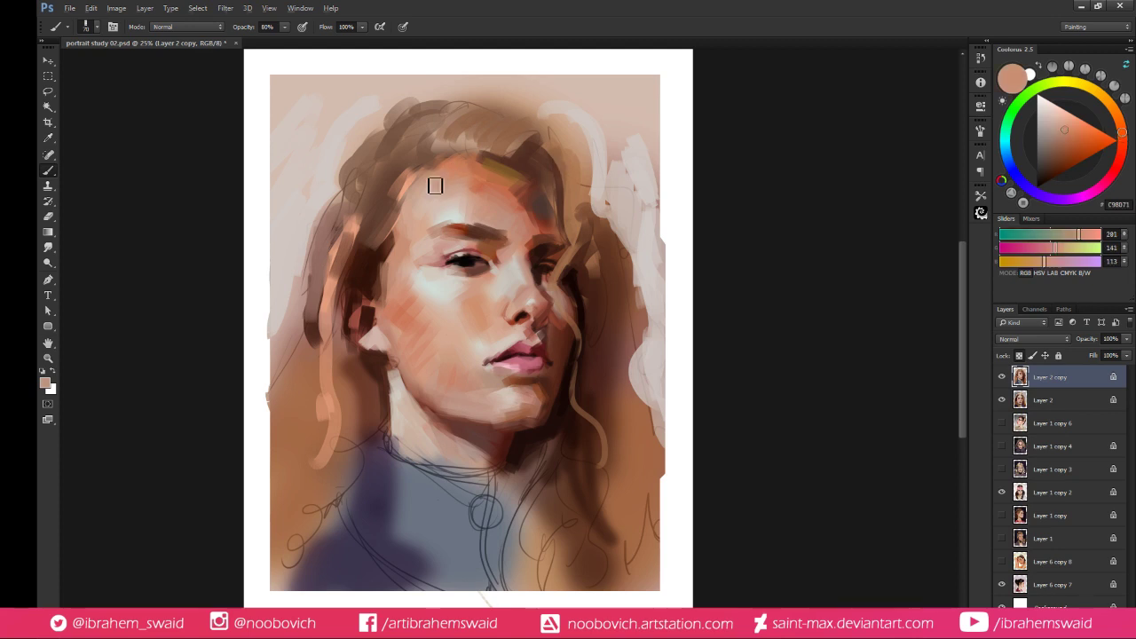
{"action": "left_click_drag", "start_coordinate": [435, 186], "coordinate": [469, 146]}
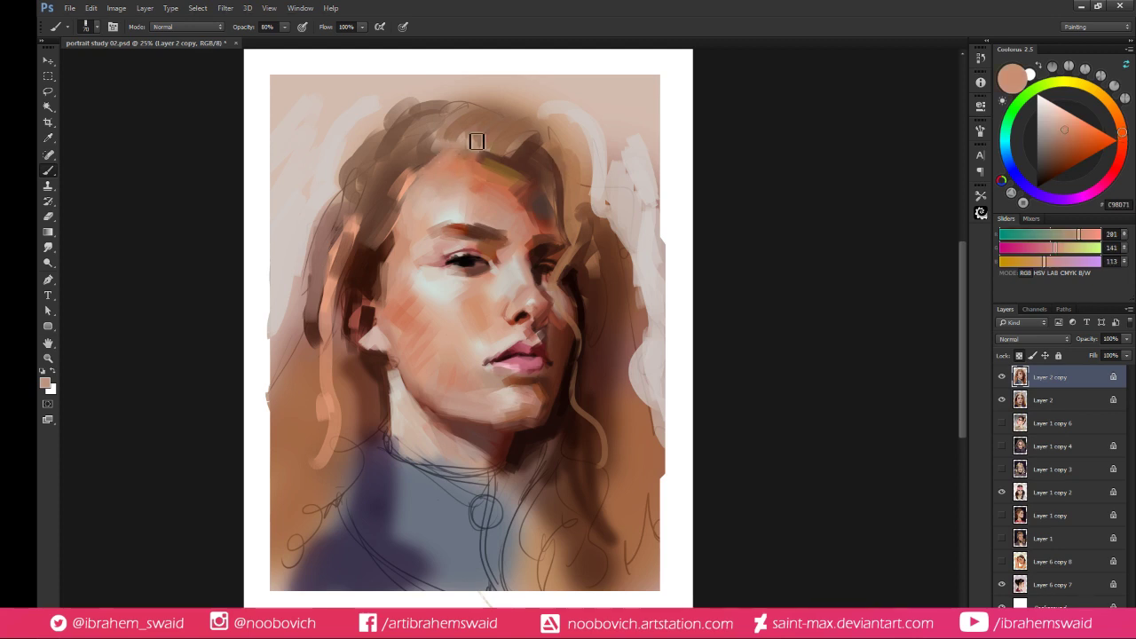
{"action": "left_click", "coordinate": [446, 188], "text": "alt"}
{"action": "mouse_move", "coordinate": [443, 187]}
{"action": "left_mouse_down"}
{"action": "mouse_move", "coordinate": [452, 209]}
{"action": "mouse_move", "coordinate": [464, 160]}
{"action": "mouse_move", "coordinate": [455, 185]}
{"action": "mouse_move", "coordinate": [477, 182]}
{"action": "left_mouse_up"}
{"action": "left_click", "coordinate": [444, 173], "text": "alt"}
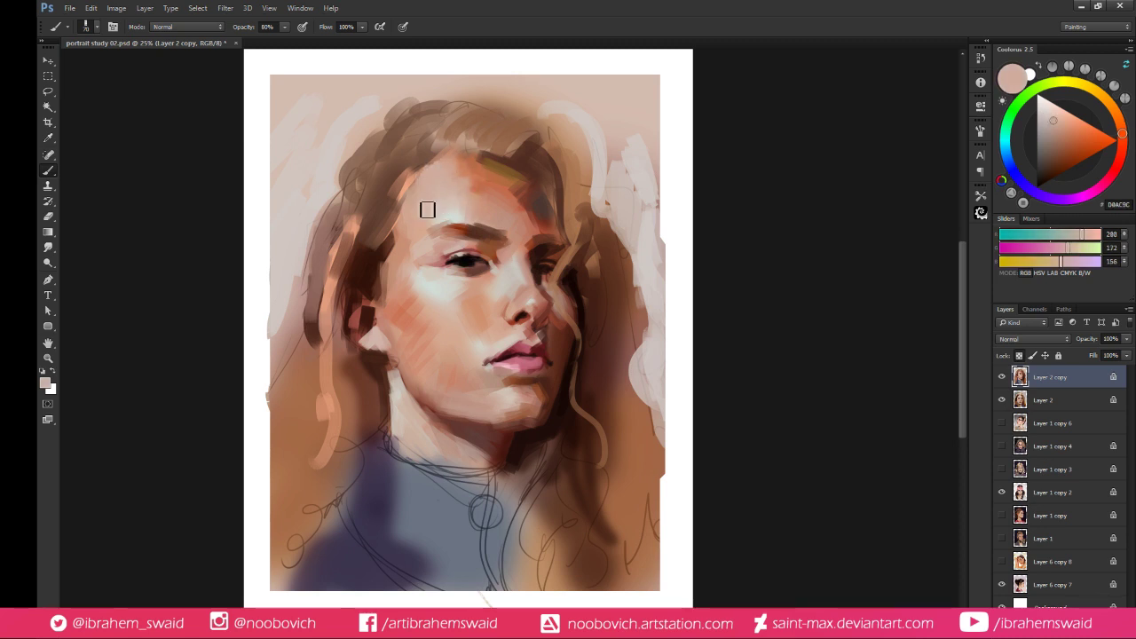
Refine the forehead highlight above the brow and the mouth area with sampled colours C9A692, D1DCD5, B7907D and 4F1317
{"action": "left_click", "coordinate": [462, 217], "text": "alt"}
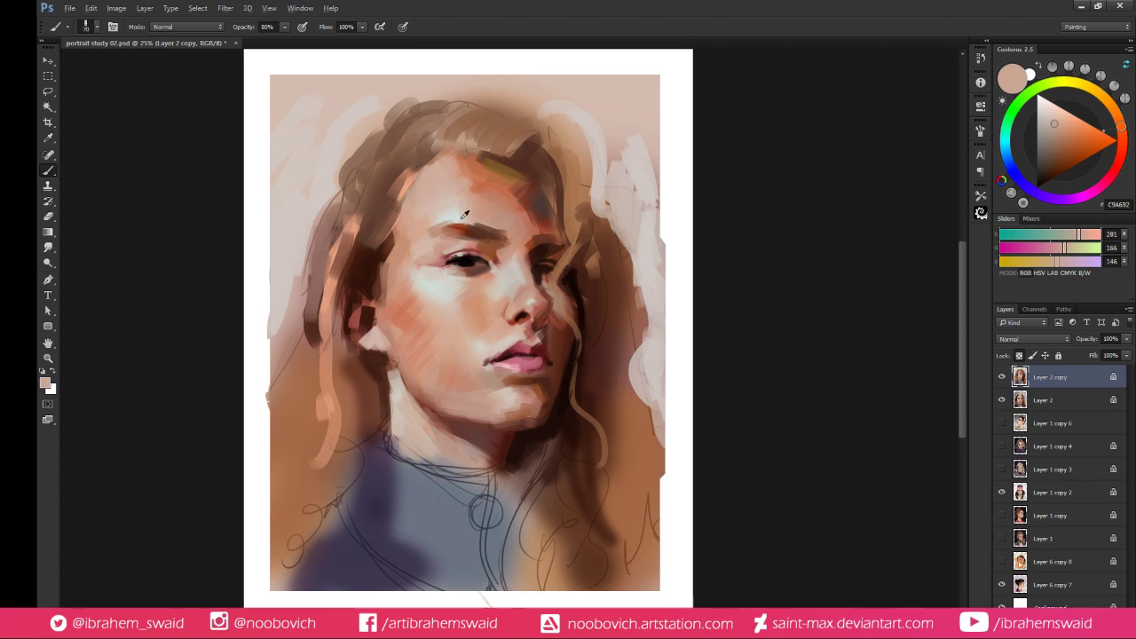
{"action": "left_click", "coordinate": [455, 210], "text": "alt"}
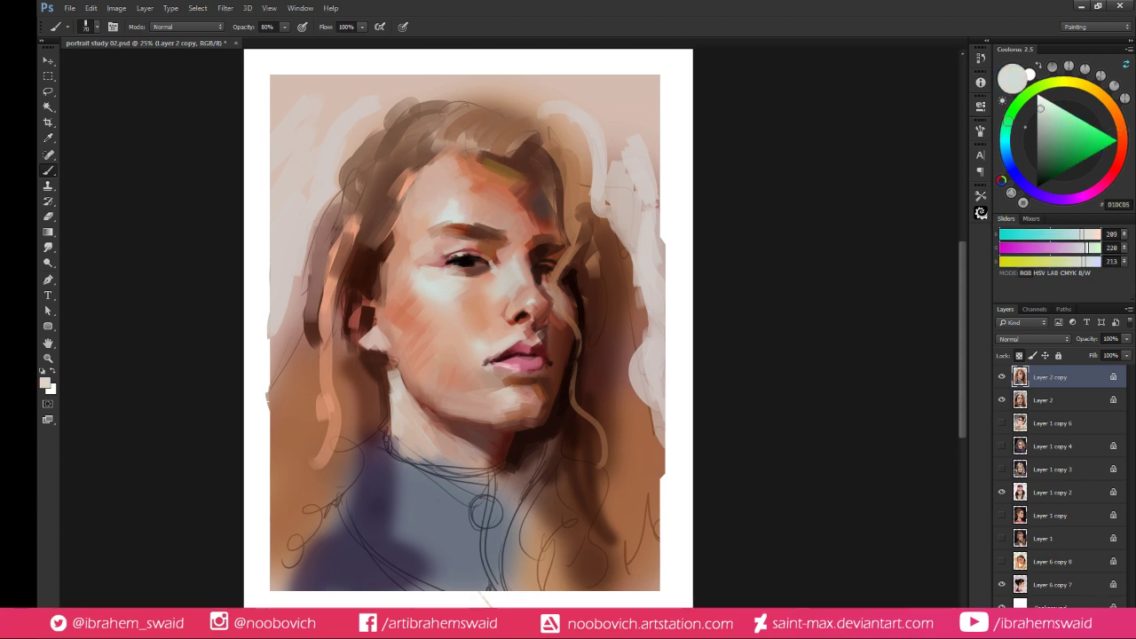
{"action": "left_click", "coordinate": [486, 373], "text": "alt"}
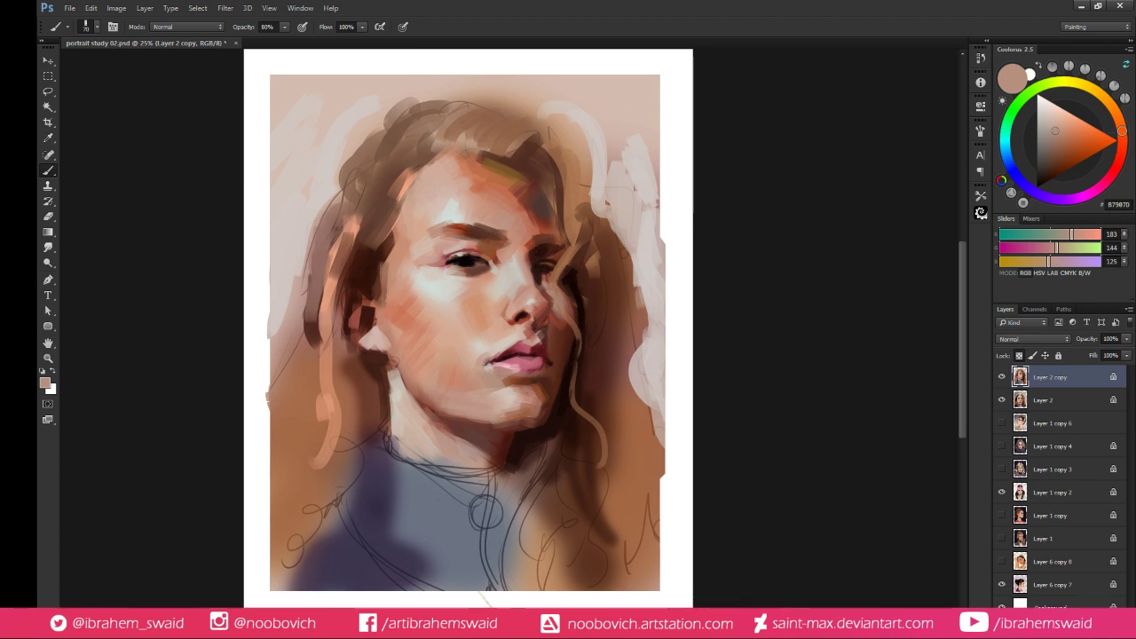
{"action": "left_click", "coordinate": [544, 345], "text": "alt"}
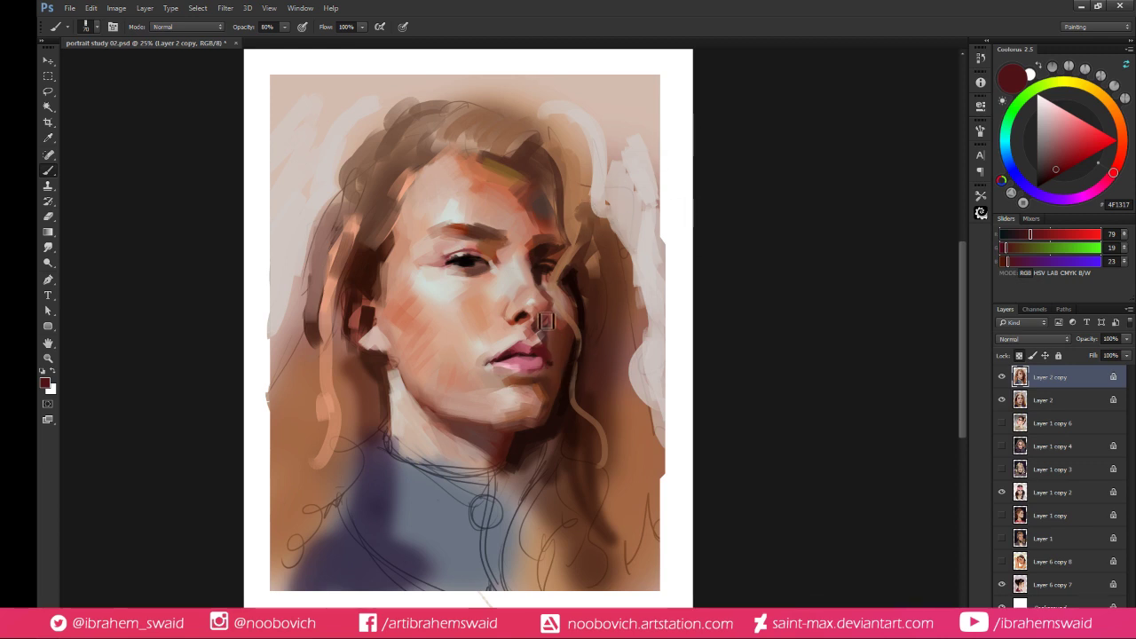
Paint a thick dark brown lock from below the ear down over the near shoulder
{"action": "left_click", "coordinate": [385, 519], "text": "alt"}
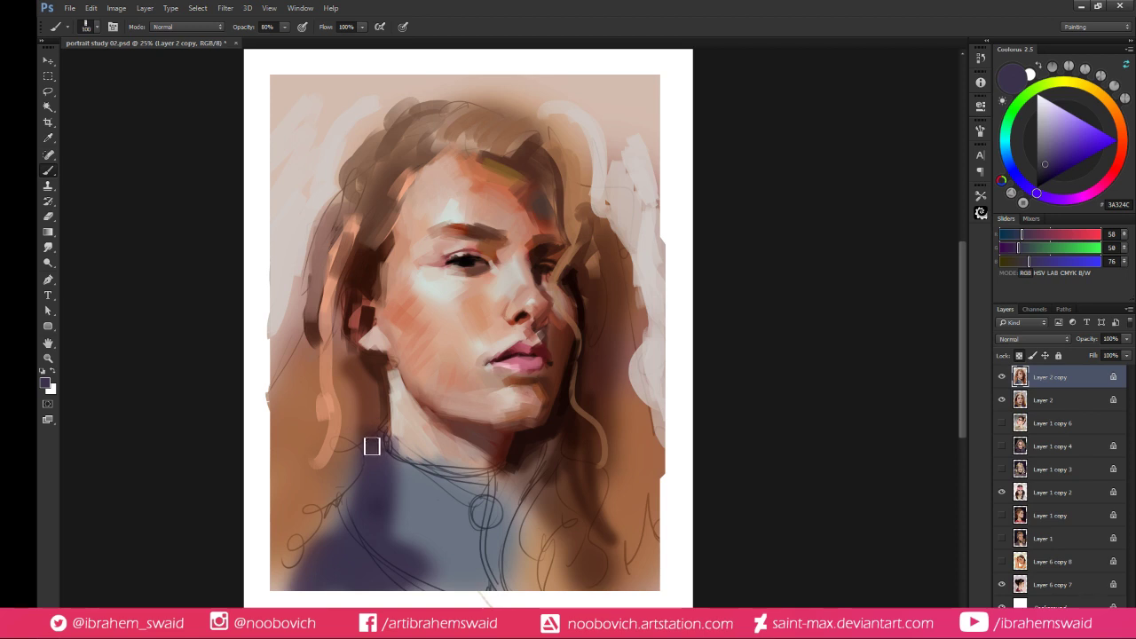
{"action": "left_click", "coordinate": [374, 312], "text": "alt"}
{"action": "mouse_move", "coordinate": [348, 364]}
{"action": "left_mouse_down"}
{"action": "mouse_move", "coordinate": [373, 416]}
{"action": "mouse_move", "coordinate": [334, 541]}
{"action": "mouse_move", "coordinate": [358, 460]}
{"action": "mouse_move", "coordinate": [348, 428]}
{"action": "left_mouse_up"}
Paint the light outer locks of the near-side hair down to the shoulder with sampled tones C28369 and A16A54
{"action": "left_click", "coordinate": [330, 334], "text": "alt"}
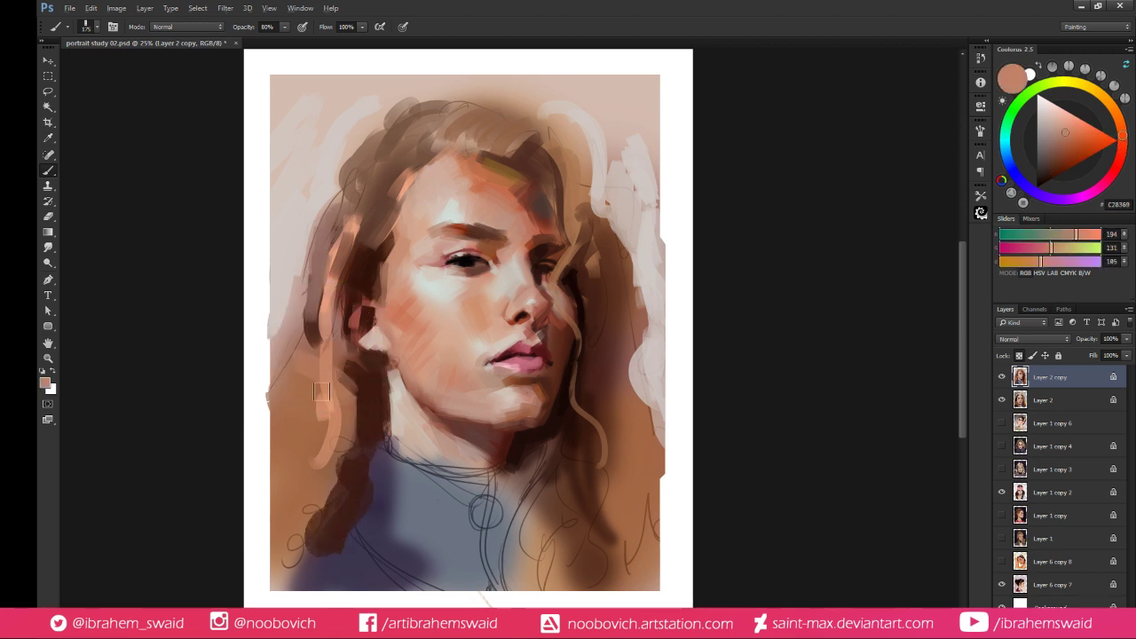
{"action": "left_click_drag", "start_coordinate": [315, 391], "coordinate": [302, 523]}
{"action": "mouse_move", "coordinate": [333, 421]}
{"action": "left_mouse_down"}
{"action": "mouse_move", "coordinate": [286, 478]}
{"action": "mouse_move", "coordinate": [279, 407]}
{"action": "left_mouse_up"}
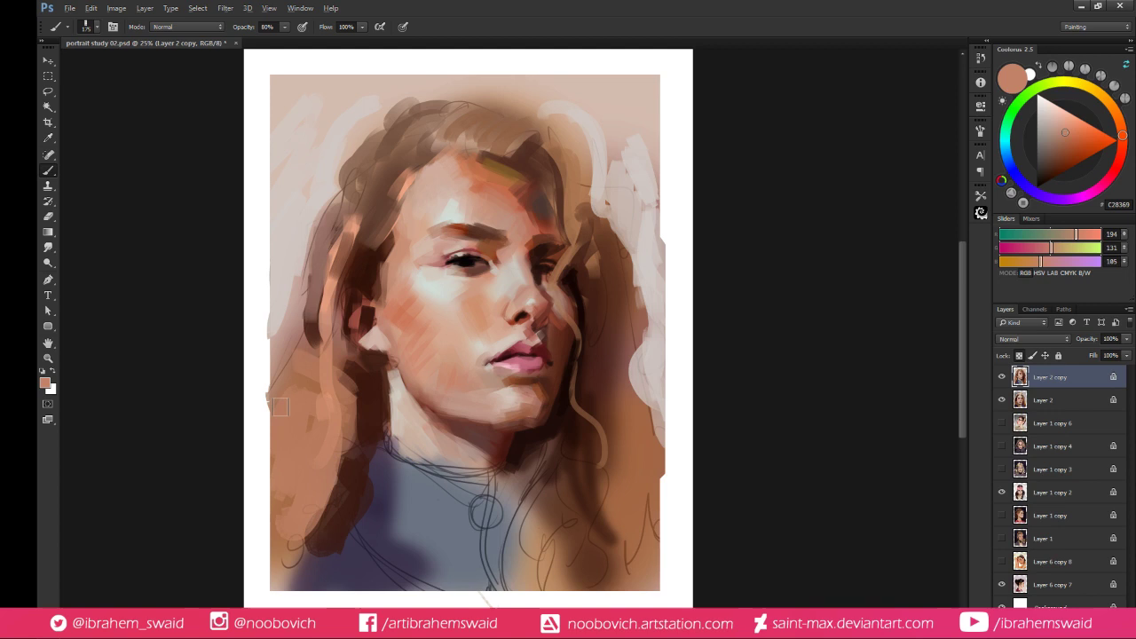
{"action": "left_click_drag", "start_coordinate": [330, 472], "coordinate": [314, 518]}
{"action": "left_click", "coordinate": [314, 520], "text": "alt"}
{"action": "left_click_drag", "start_coordinate": [293, 559], "coordinate": [316, 398]}
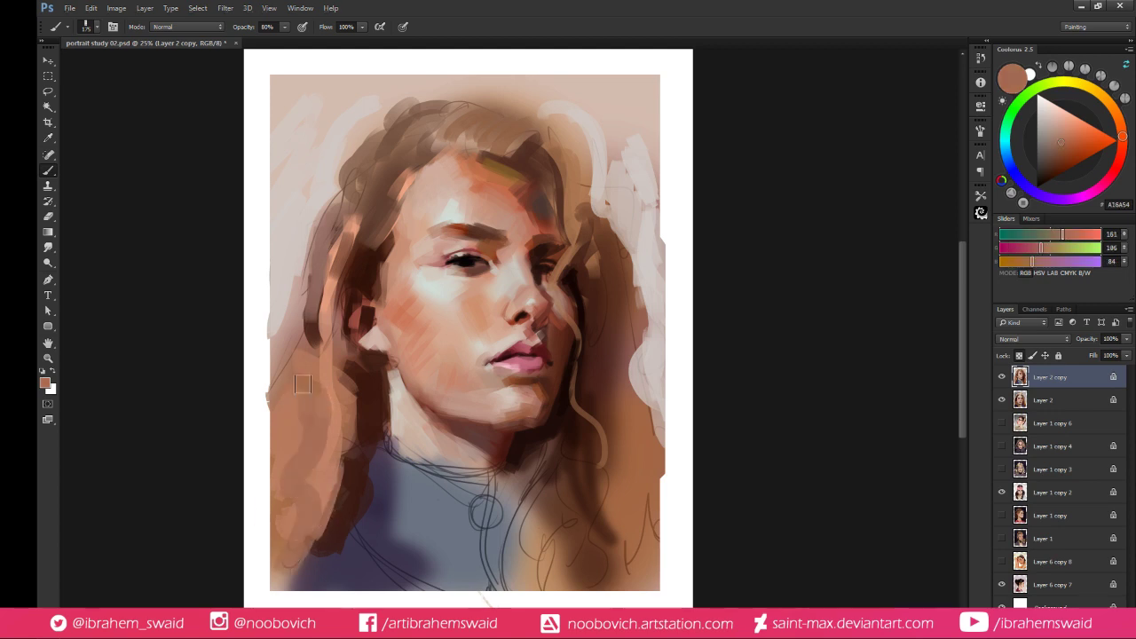
Break up the near-side outer hair with wavy strands in sampled dark brown 3D1A12 and mid brown A16852
{"action": "left_click", "coordinate": [322, 458], "text": "alt"}
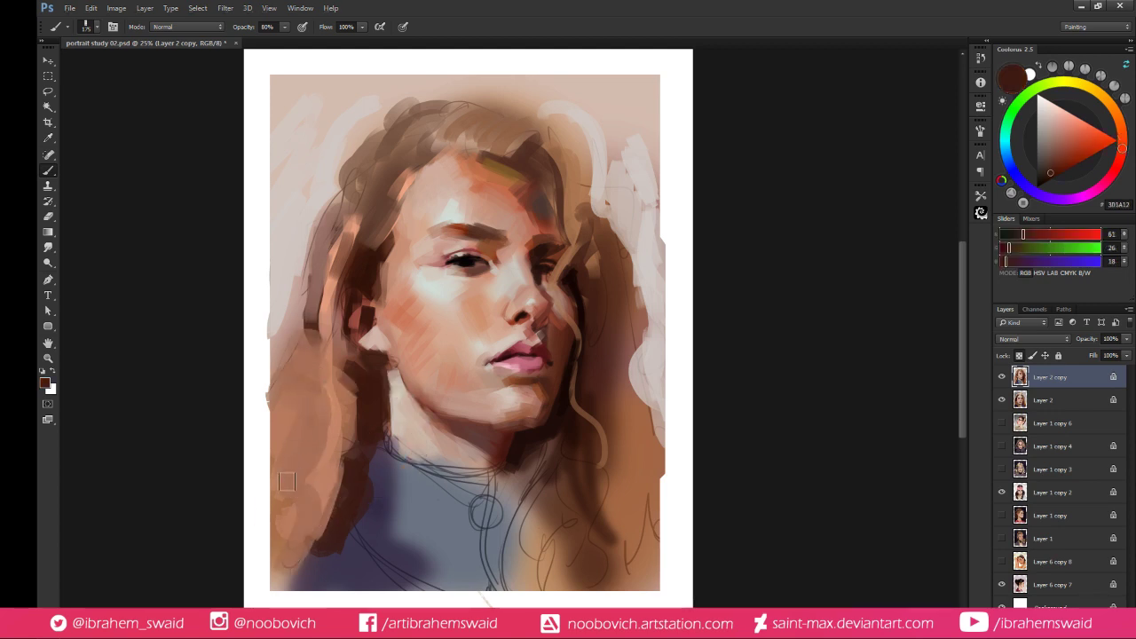
{"action": "mouse_move", "coordinate": [284, 484]}
{"action": "left_mouse_down"}
{"action": "mouse_move", "coordinate": [312, 359]}
{"action": "mouse_move", "coordinate": [323, 439]}
{"action": "left_mouse_up"}
{"action": "left_click", "coordinate": [290, 391], "text": "alt"}
{"action": "mouse_move", "coordinate": [288, 395]}
{"action": "left_mouse_down"}
{"action": "mouse_move", "coordinate": [304, 341]}
{"action": "mouse_move", "coordinate": [295, 397]}
{"action": "mouse_move", "coordinate": [327, 399]}
{"action": "mouse_move", "coordinate": [310, 339]}
{"action": "mouse_move", "coordinate": [292, 361]}
{"action": "mouse_move", "coordinate": [290, 444]}
{"action": "mouse_move", "coordinate": [265, 502]}
{"action": "left_mouse_up"}
{"action": "left_click", "coordinate": [325, 400], "text": "alt"}
{"action": "mouse_move", "coordinate": [282, 367]}
{"action": "left_mouse_down"}
{"action": "mouse_move", "coordinate": [283, 338]}
{"action": "mouse_move", "coordinate": [309, 338]}
{"action": "left_mouse_up"}
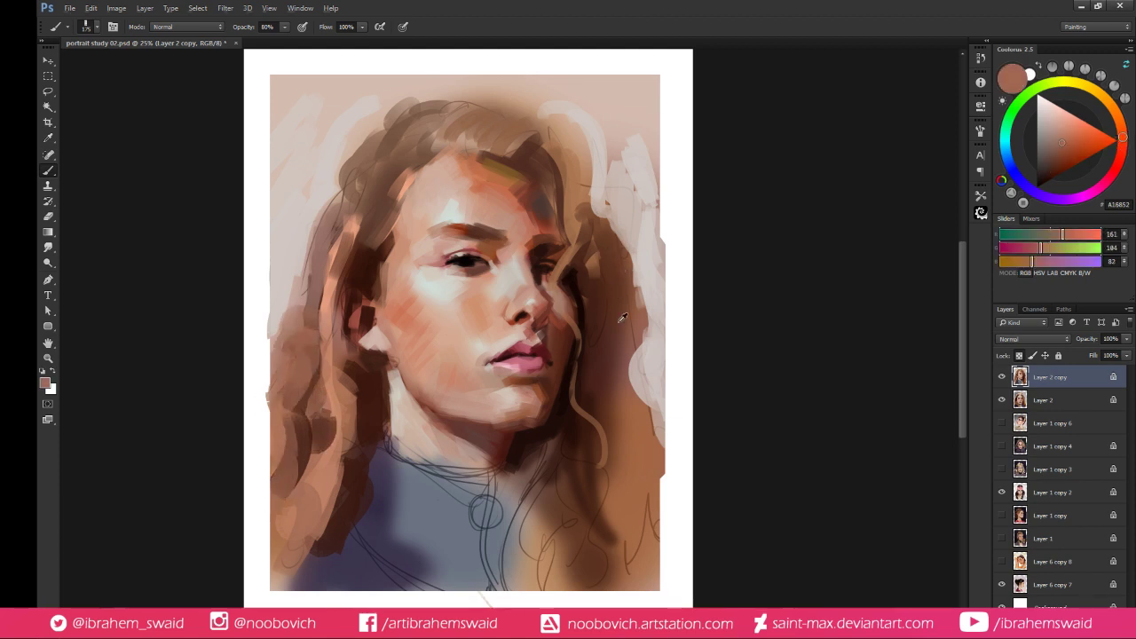
Mix olive brown 6D5223 and lay it over the far-side hair, the near-side locks and the hair below the jaw
{"action": "left_click", "coordinate": [619, 414], "text": "alt"}
{"action": "left_click", "coordinate": [1083, 139]}
{"action": "left_click", "coordinate": [1107, 100]}
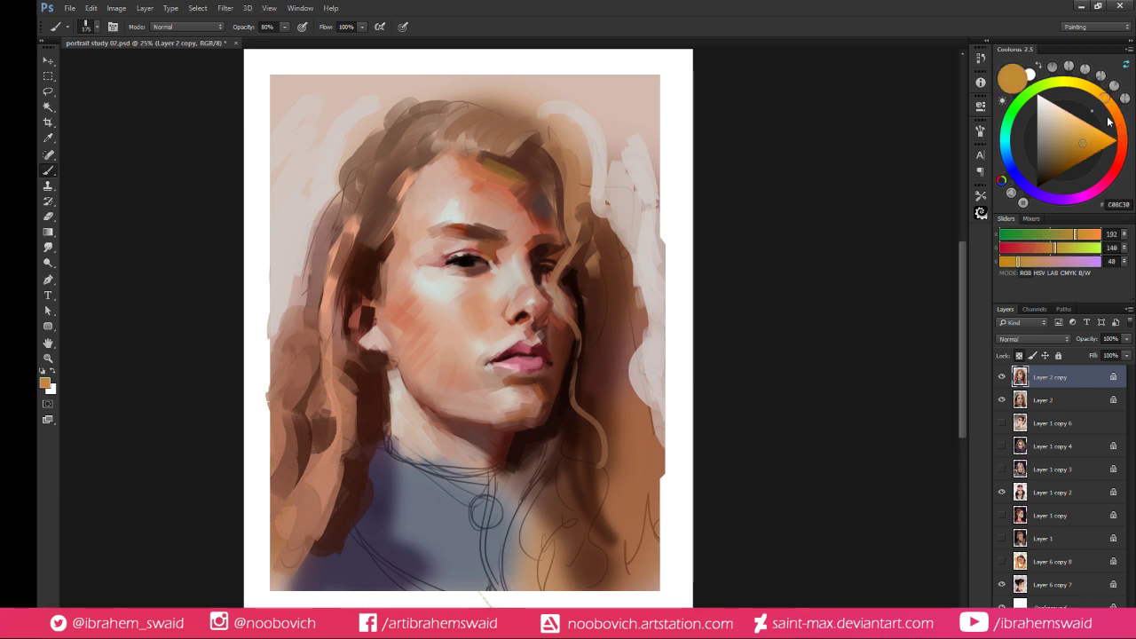
{"action": "left_click", "coordinate": [1060, 162]}
{"action": "mouse_move", "coordinate": [627, 283]}
{"action": "left_mouse_down"}
{"action": "mouse_move", "coordinate": [602, 348]}
{"action": "mouse_move", "coordinate": [597, 260]}
{"action": "mouse_move", "coordinate": [619, 244]}
{"action": "mouse_move", "coordinate": [617, 391]}
{"action": "mouse_move", "coordinate": [608, 377]}
{"action": "mouse_move", "coordinate": [623, 444]}
{"action": "mouse_move", "coordinate": [624, 397]}
{"action": "mouse_move", "coordinate": [627, 514]}
{"action": "mouse_move", "coordinate": [648, 527]}
{"action": "mouse_move", "coordinate": [618, 505]}
{"action": "mouse_move", "coordinate": [618, 564]}
{"action": "mouse_move", "coordinate": [641, 593]}
{"action": "left_mouse_up"}
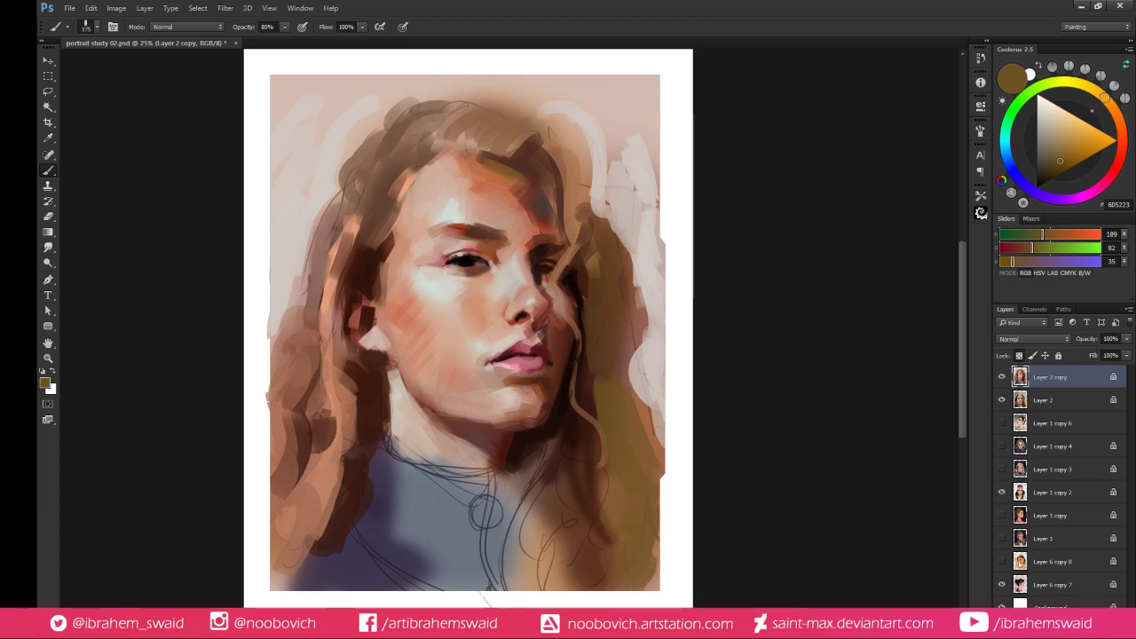
{"action": "mouse_move", "coordinate": [302, 331]}
{"action": "left_mouse_down"}
{"action": "mouse_move", "coordinate": [280, 418]}
{"action": "mouse_move", "coordinate": [319, 462]}
{"action": "mouse_move", "coordinate": [347, 226]}
{"action": "mouse_move", "coordinate": [289, 510]}
{"action": "left_mouse_up"}
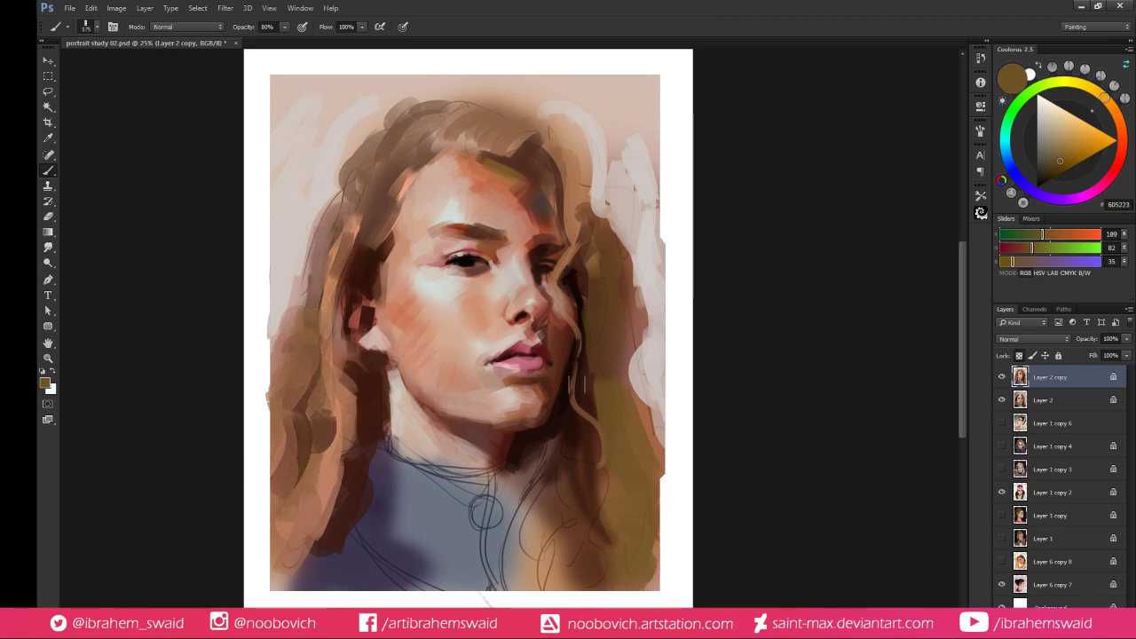
{"action": "mouse_move", "coordinate": [573, 383]}
{"action": "left_mouse_down"}
{"action": "mouse_move", "coordinate": [608, 453]}
{"action": "mouse_move", "coordinate": [591, 509]}
{"action": "mouse_move", "coordinate": [599, 584]}
{"action": "mouse_move", "coordinate": [572, 523]}
{"action": "mouse_move", "coordinate": [555, 605]}
{"action": "mouse_move", "coordinate": [568, 492]}
{"action": "left_mouse_up"}
Cover the lower far-side hair beside the shoulder with browns 321A0D and 66371D
{"action": "left_click", "coordinate": [583, 457], "text": "alt"}
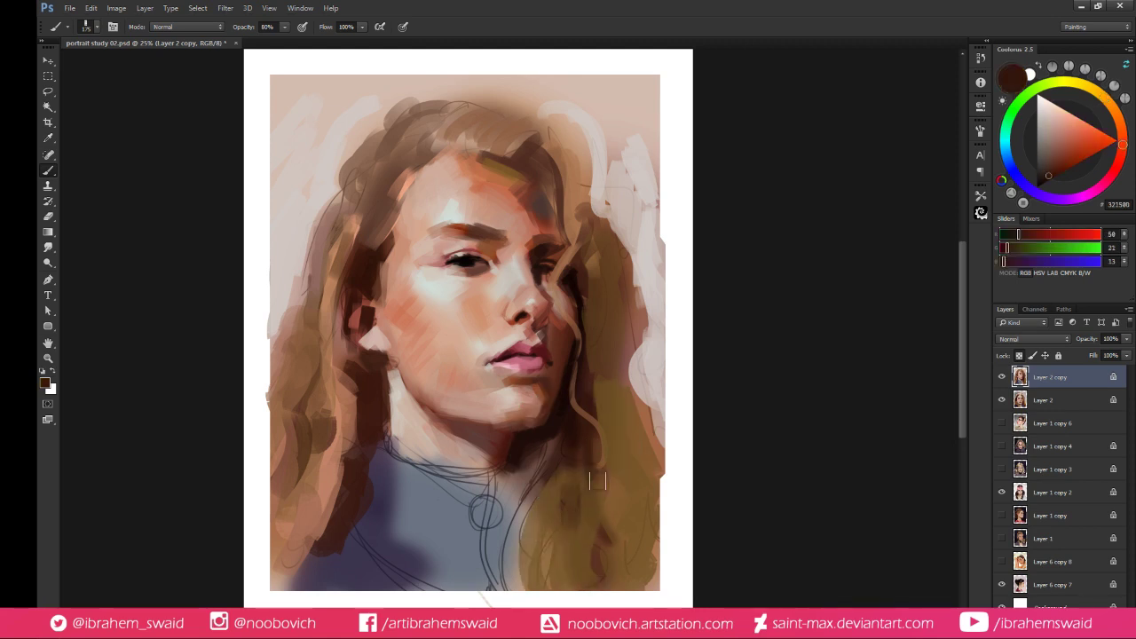
{"action": "left_click_drag", "start_coordinate": [1124, 135], "coordinate": [1122, 130]}
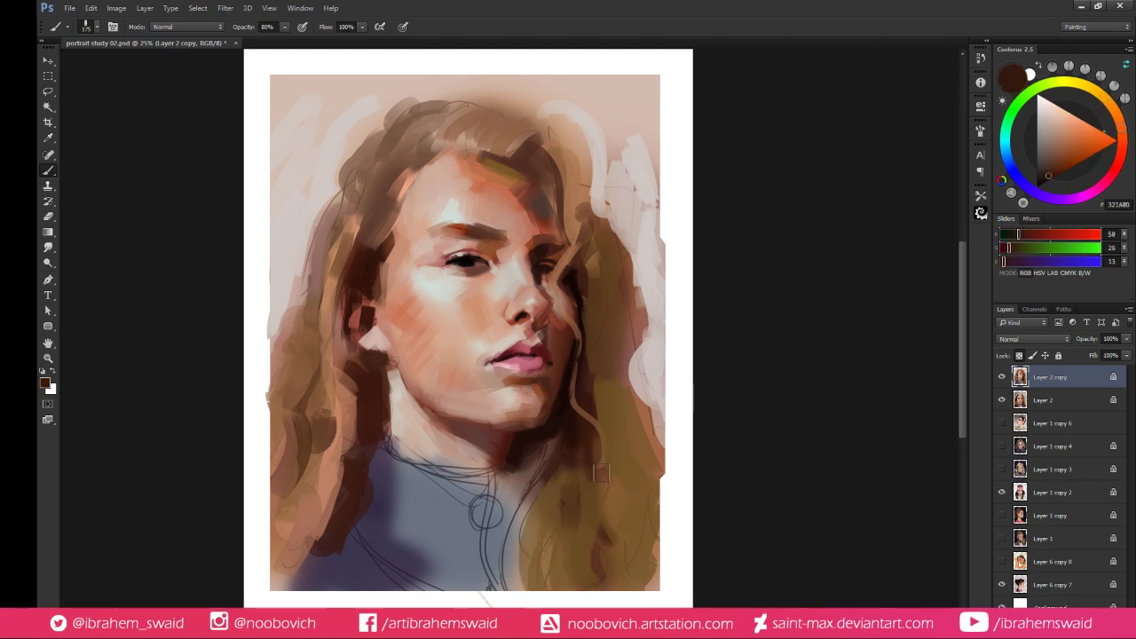
{"action": "left_click_drag", "start_coordinate": [585, 538], "coordinate": [566, 582]}
{"action": "left_click_drag", "start_coordinate": [588, 484], "coordinate": [565, 537]}
{"action": "left_click_drag", "start_coordinate": [1057, 180], "coordinate": [1056, 175]}
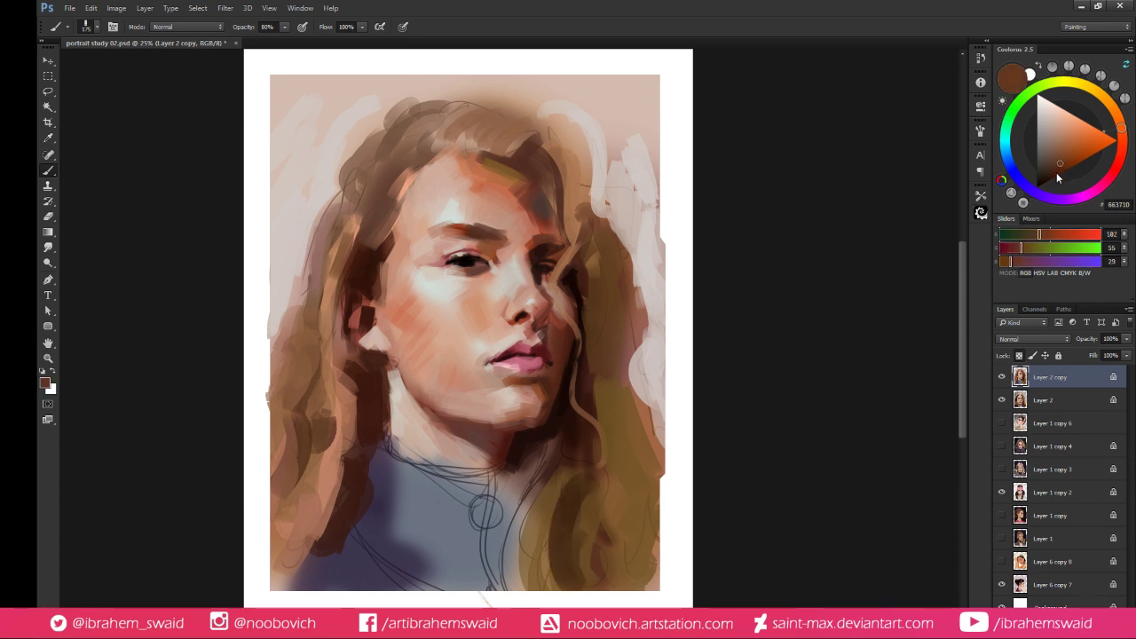
{"action": "left_click_drag", "start_coordinate": [573, 493], "coordinate": [550, 585]}
{"action": "mouse_move", "coordinate": [573, 472]}
{"action": "left_mouse_down"}
{"action": "mouse_move", "coordinate": [562, 506]}
{"action": "mouse_move", "coordinate": [555, 587]}
{"action": "left_mouse_up"}
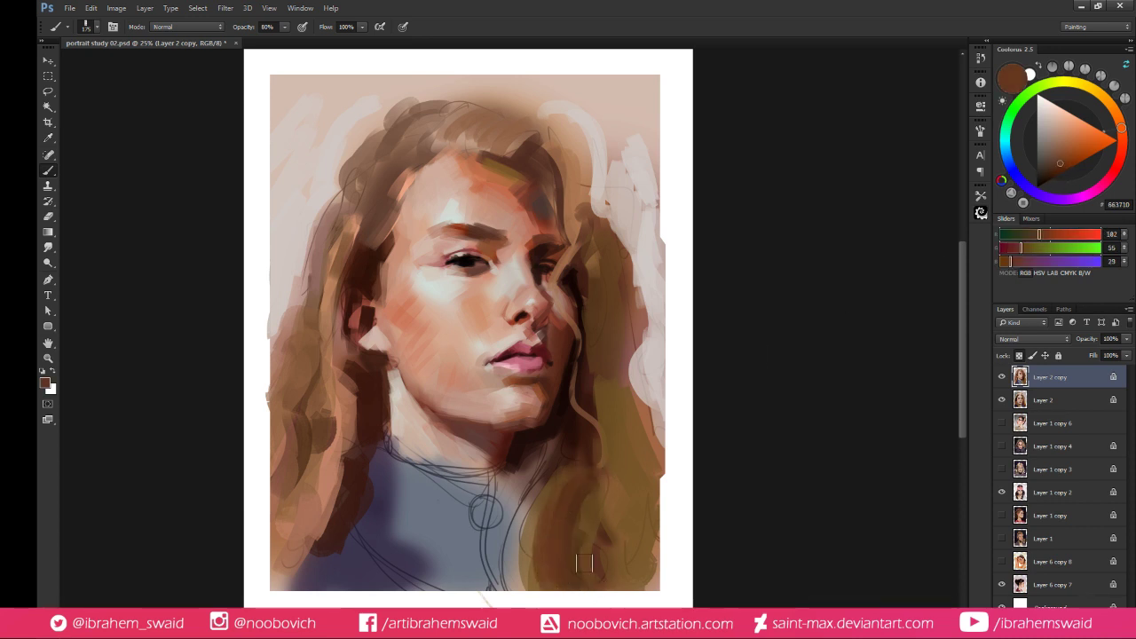
{"action": "mouse_move", "coordinate": [608, 486]}
{"action": "left_mouse_down"}
{"action": "mouse_move", "coordinate": [624, 574]}
{"action": "mouse_move", "coordinate": [626, 457]}
{"action": "mouse_move", "coordinate": [656, 508]}
{"action": "mouse_move", "coordinate": [663, 464]}
{"action": "left_mouse_up"}
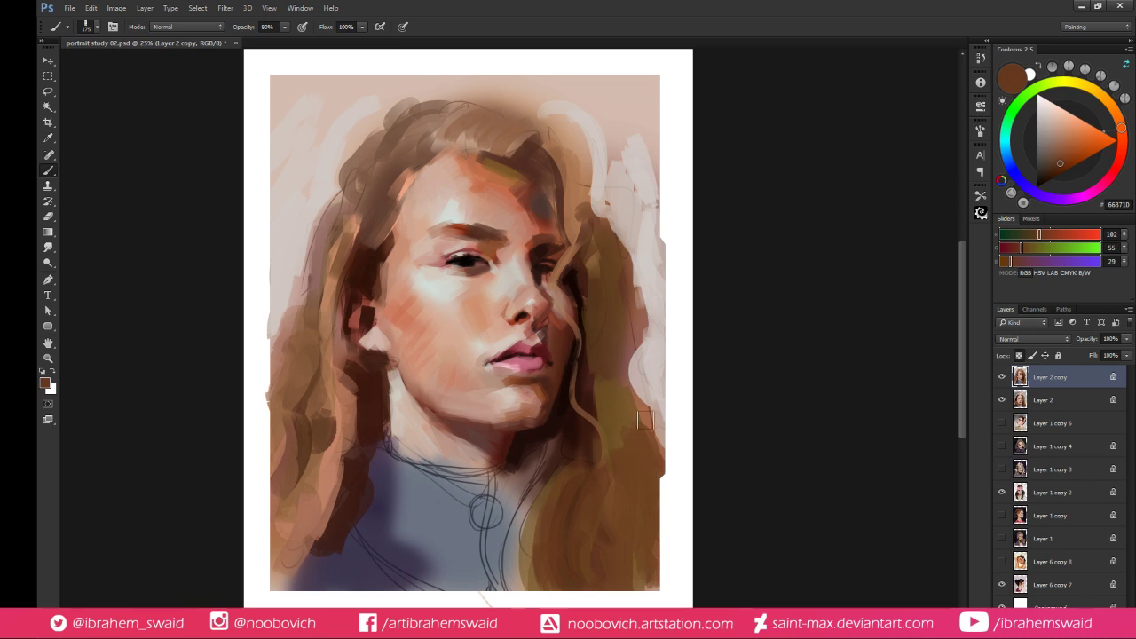
Fill the far-side hair from beside the eye to the canvas edge with sampled dark browns such as 3F1E14
{"action": "left_click", "coordinate": [590, 277], "text": "alt"}
{"action": "mouse_move", "coordinate": [579, 281]}
{"action": "left_mouse_down"}
{"action": "mouse_move", "coordinate": [616, 246]}
{"action": "mouse_move", "coordinate": [598, 342]}
{"action": "mouse_move", "coordinate": [611, 248]}
{"action": "mouse_move", "coordinate": [680, 434]}
{"action": "left_mouse_up"}
{"action": "left_click_drag", "start_coordinate": [616, 299], "coordinate": [640, 439]}
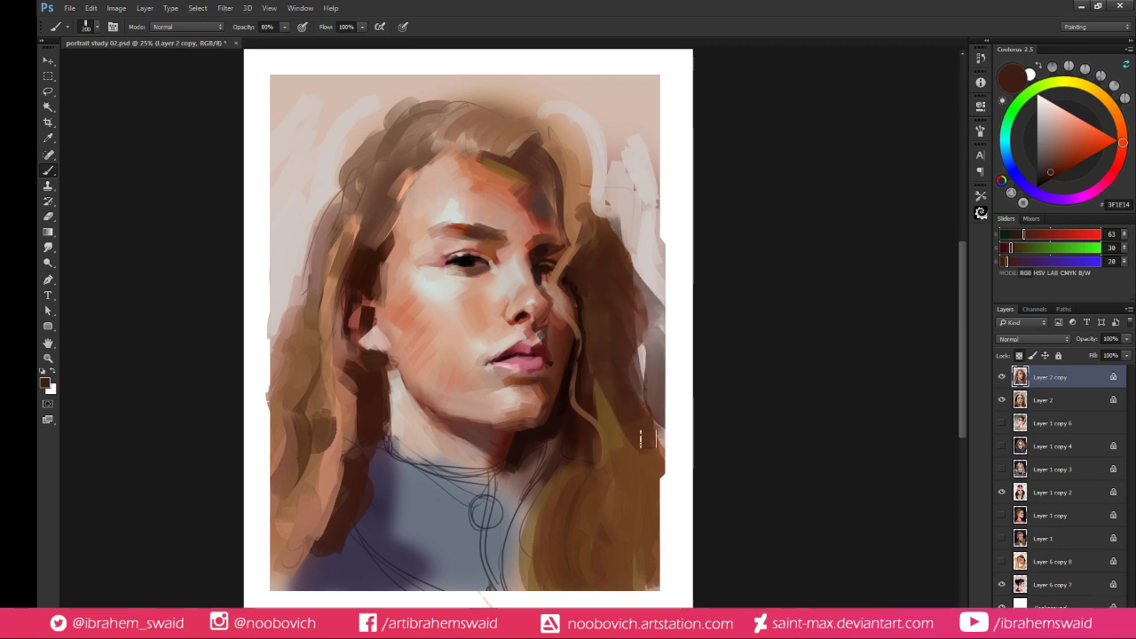
{"action": "left_click", "coordinate": [609, 341], "text": "alt"}
{"action": "mouse_move", "coordinate": [605, 355]}
{"action": "left_mouse_down"}
{"action": "mouse_move", "coordinate": [627, 407]}
{"action": "mouse_move", "coordinate": [606, 333]}
{"action": "mouse_move", "coordinate": [648, 466]}
{"action": "mouse_move", "coordinate": [649, 384]}
{"action": "mouse_move", "coordinate": [654, 508]}
{"action": "left_mouse_up"}
Paint near-black wavy shadow strands through the middle and outer far-side hair with sampled dark tones 1B0906 and 180705
{"action": "left_click", "coordinate": [575, 382], "text": "alt"}
{"action": "left_click", "coordinate": [629, 343], "text": "alt"}
{"action": "left_click", "coordinate": [600, 371], "text": "alt"}
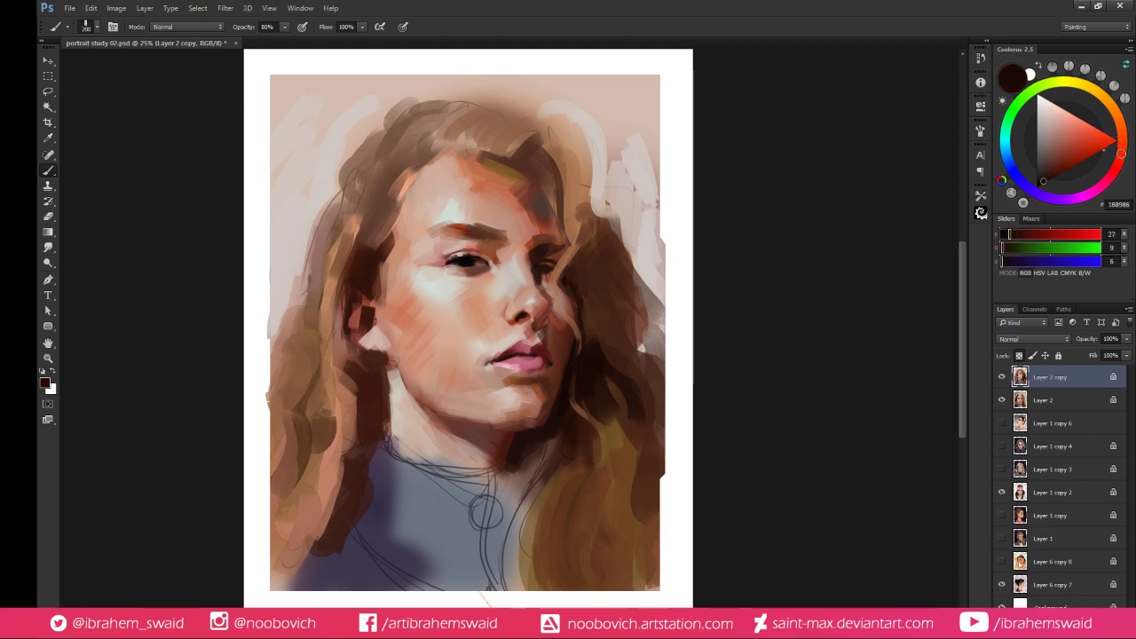
{"action": "left_click_drag", "start_coordinate": [639, 399], "coordinate": [614, 489]}
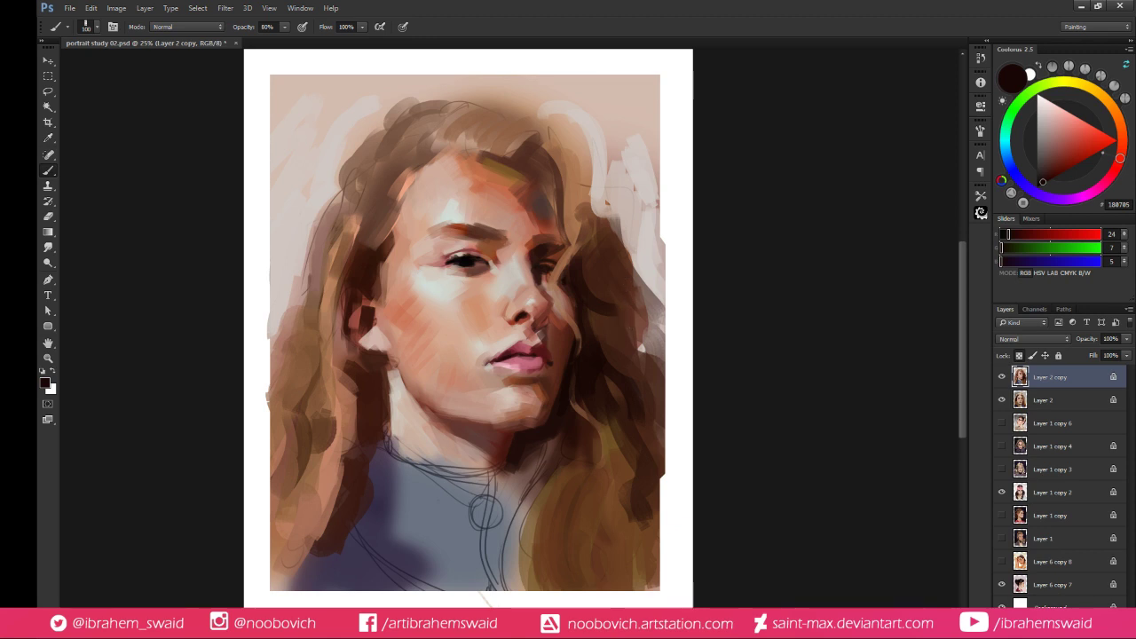
{"action": "mouse_move", "coordinate": [621, 325]}
{"action": "left_mouse_down"}
{"action": "mouse_move", "coordinate": [642, 329]}
{"action": "mouse_move", "coordinate": [647, 368]}
{"action": "left_mouse_up"}
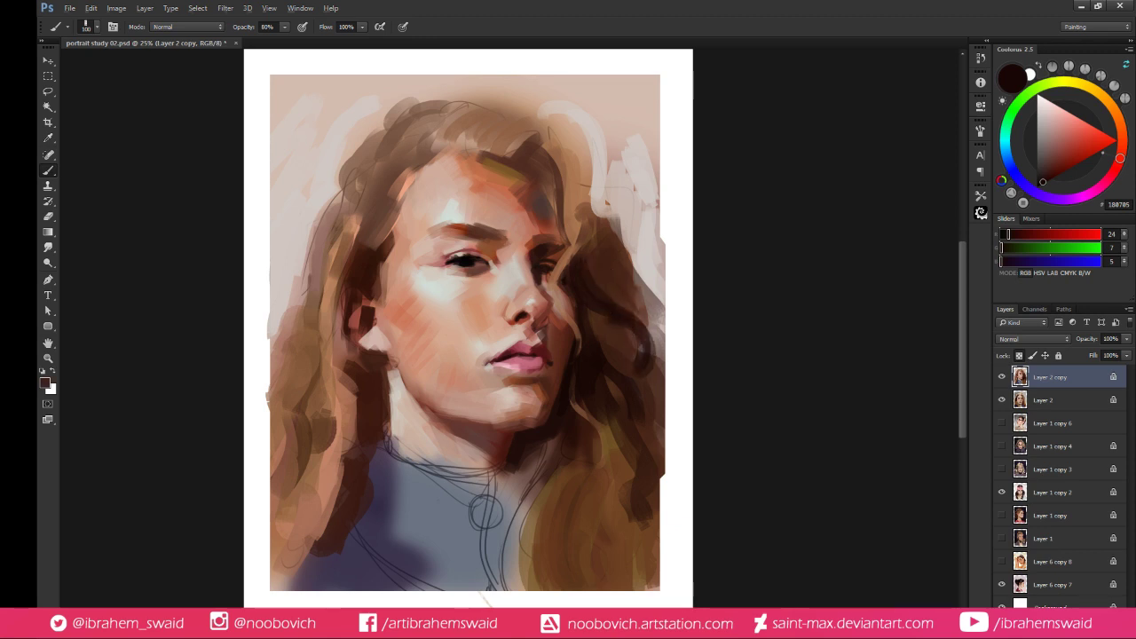
Blend the outer strands of the far-side hair at mouth height with sampled browns 422115, 1C0906 and 4A271C
{"action": "left_click", "coordinate": [657, 367], "text": "alt"}
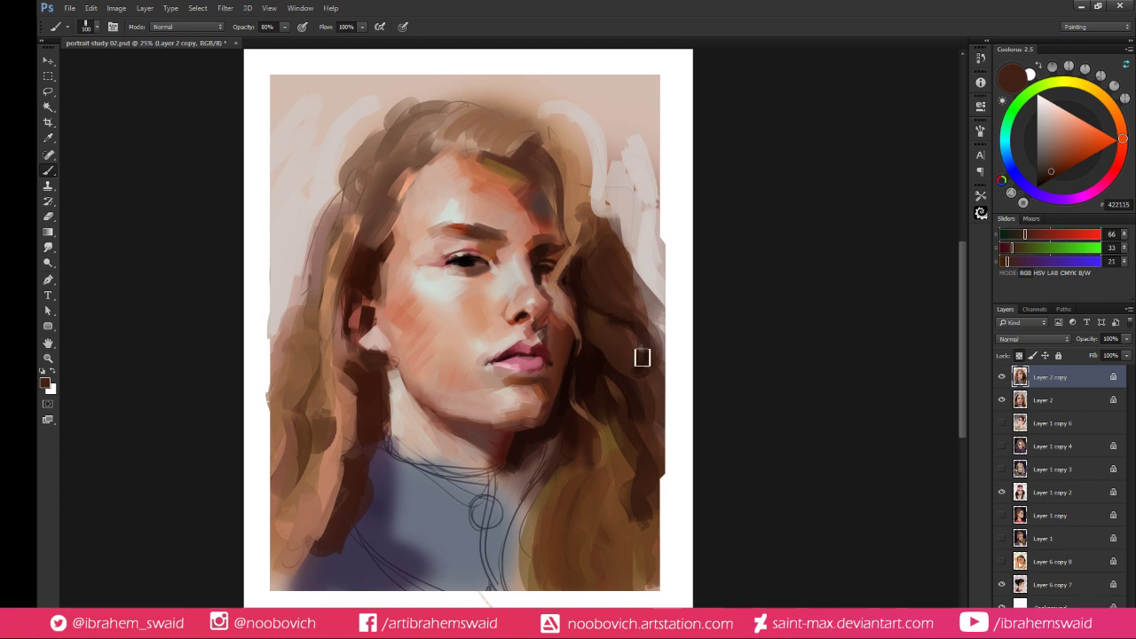
{"action": "left_click", "coordinate": [636, 355], "text": "alt"}
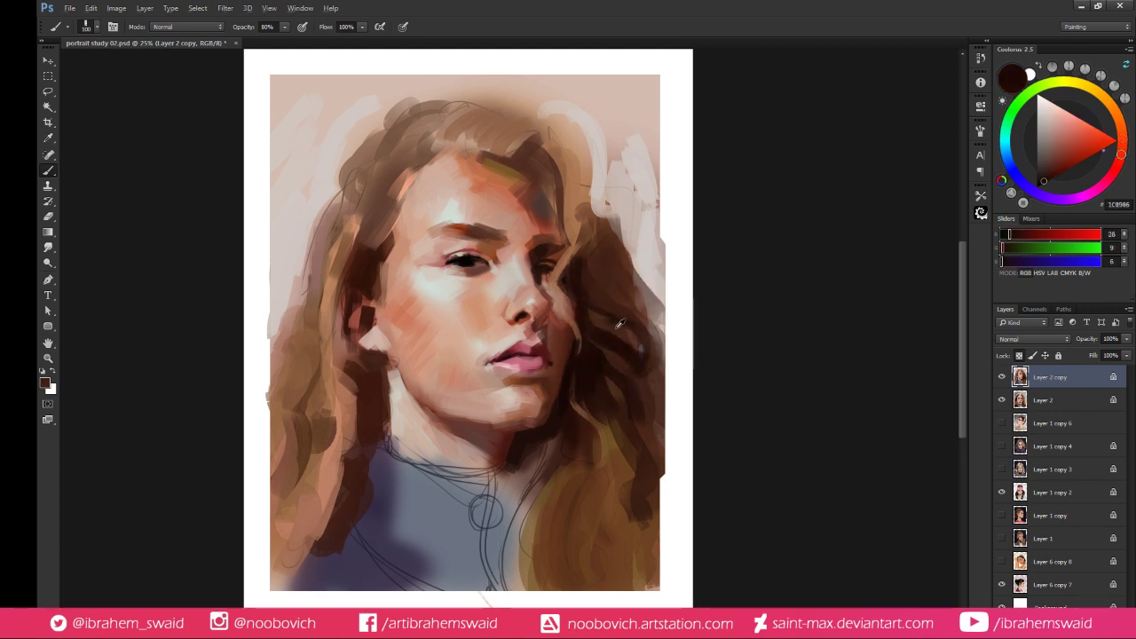
{"action": "left_click", "coordinate": [613, 351], "text": "alt"}
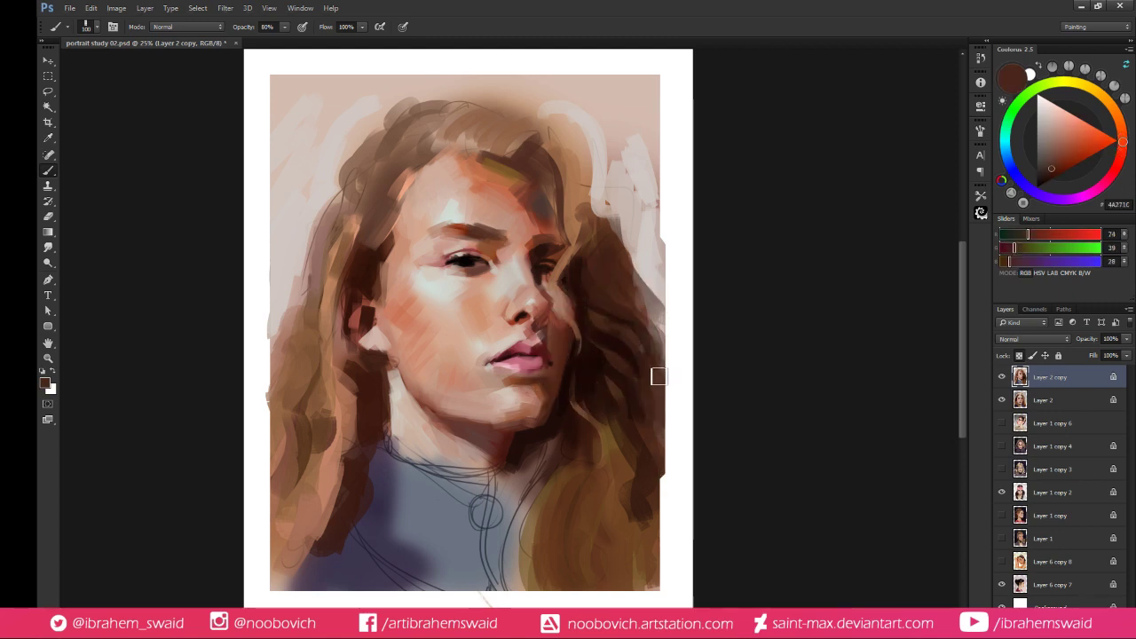
Paint a dark curl from below the far jaw down beside the collar with sampled near-black brown 1B0906
{"action": "left_click", "coordinate": [592, 355], "text": "alt"}
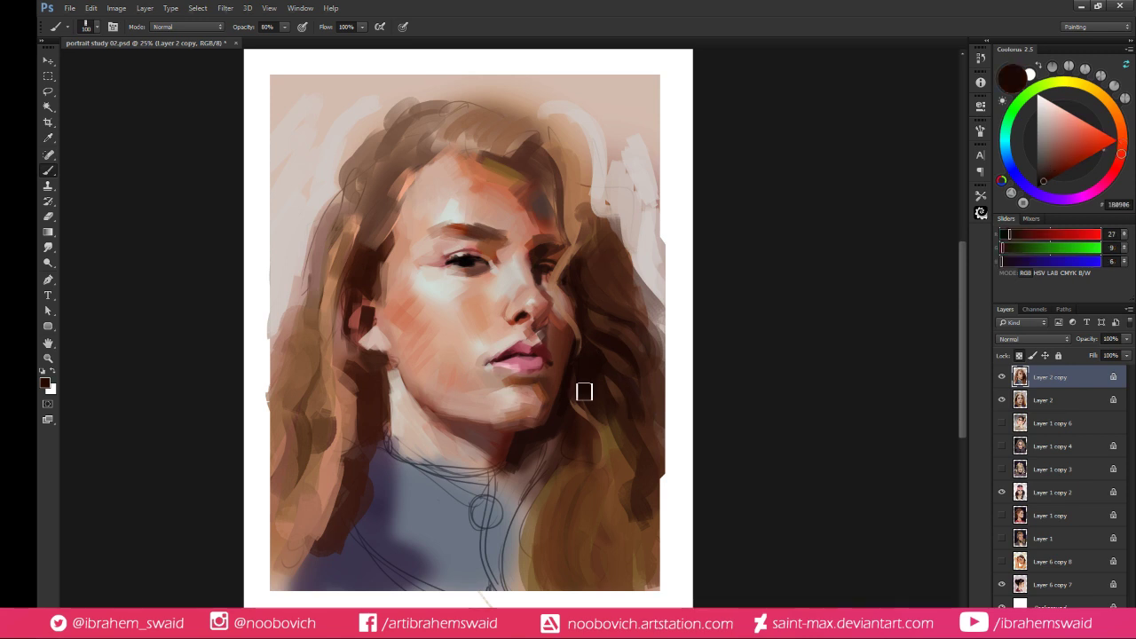
{"action": "mouse_move", "coordinate": [555, 444]}
{"action": "left_mouse_down"}
{"action": "mouse_move", "coordinate": [586, 500]}
{"action": "mouse_move", "coordinate": [576, 474]}
{"action": "mouse_move", "coordinate": [563, 544]}
{"action": "left_mouse_up"}
{"action": "left_click_drag", "start_coordinate": [593, 484], "coordinate": [561, 547]}
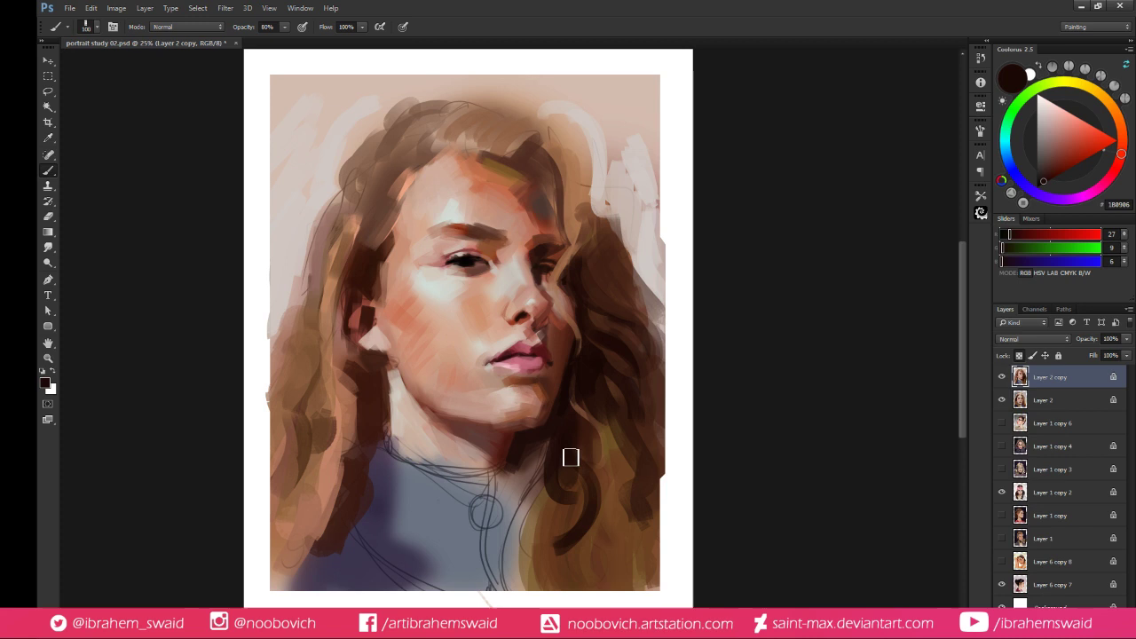
Rework the curl beside the collar into a lighter olive lock, using sampled brown 462714 and a brighter mixed tone
{"action": "left_click", "coordinate": [564, 531], "text": "alt"}
{"action": "left_click", "coordinate": [586, 507], "text": "alt"}
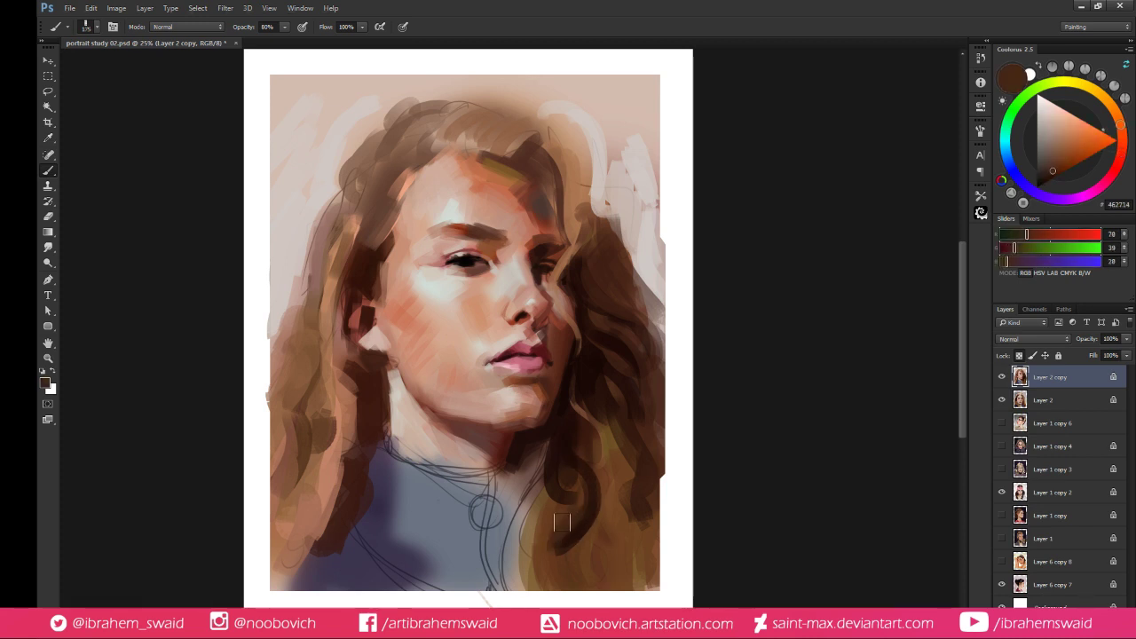
{"action": "left_click_drag", "start_coordinate": [580, 509], "coordinate": [580, 463]}
{"action": "left_click", "coordinate": [607, 453], "text": "alt"}
{"action": "mouse_move", "coordinate": [555, 560]}
{"action": "left_mouse_down"}
{"action": "mouse_move", "coordinate": [589, 476]}
{"action": "mouse_move", "coordinate": [546, 565]}
{"action": "left_mouse_up"}
{"action": "left_click", "coordinate": [1070, 147]}
{"action": "mouse_move", "coordinate": [573, 519]}
{"action": "left_mouse_down"}
{"action": "mouse_move", "coordinate": [563, 533]}
{"action": "mouse_move", "coordinate": [577, 471]}
{"action": "left_mouse_up"}
Shape the shadowed hair below the far jaw with sampled browns 432815, 6A442F and 1F0D0A, extending a dark wave toward the shoulder
{"action": "left_click", "coordinate": [579, 475], "text": "alt"}
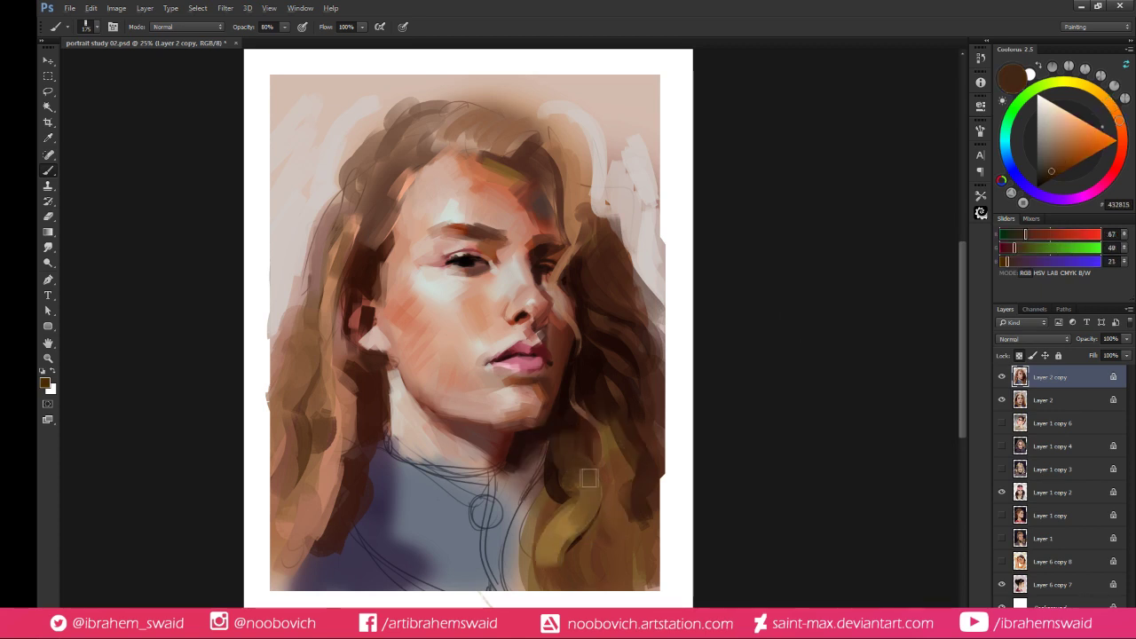
{"action": "left_click", "coordinate": [579, 466], "text": "alt"}
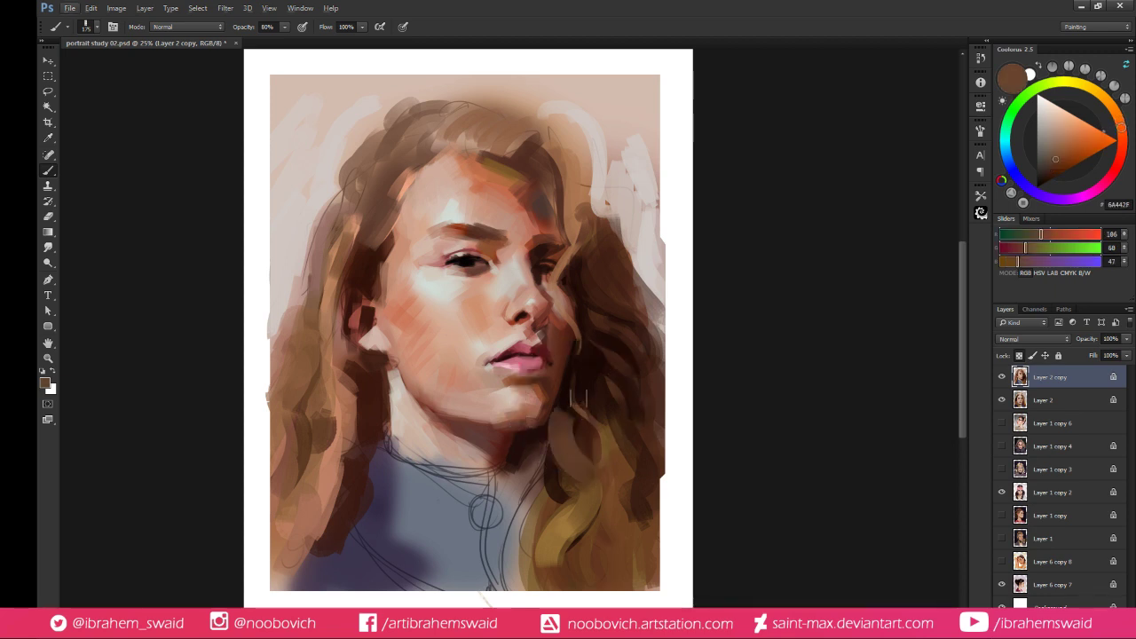
{"action": "left_click", "coordinate": [577, 439], "text": "alt"}
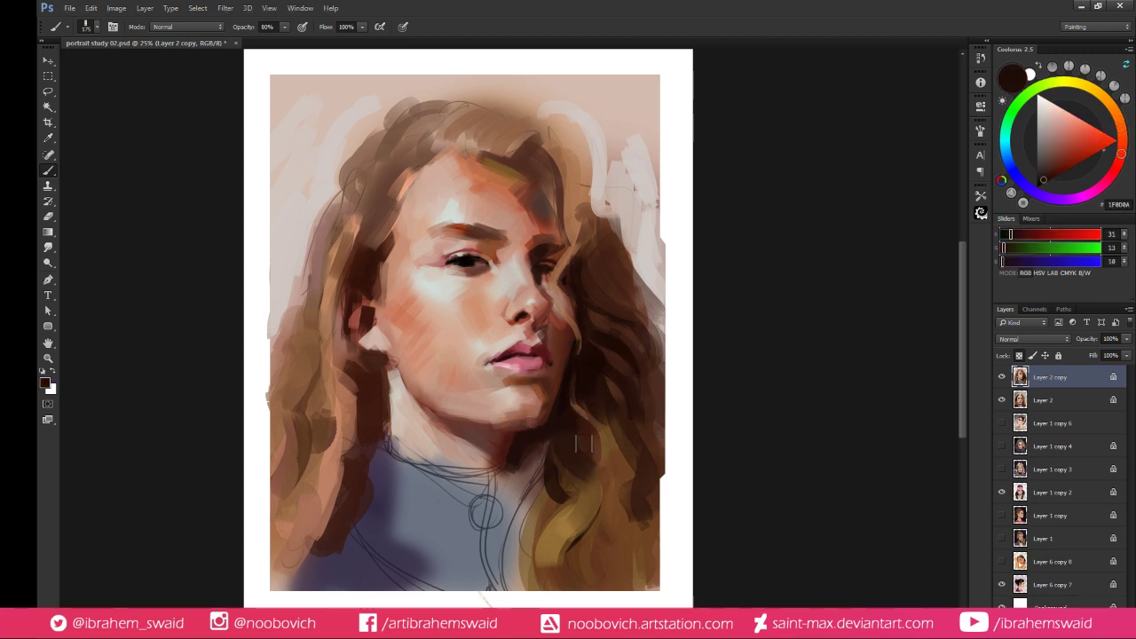
{"action": "left_click_drag", "start_coordinate": [605, 422], "coordinate": [613, 517]}
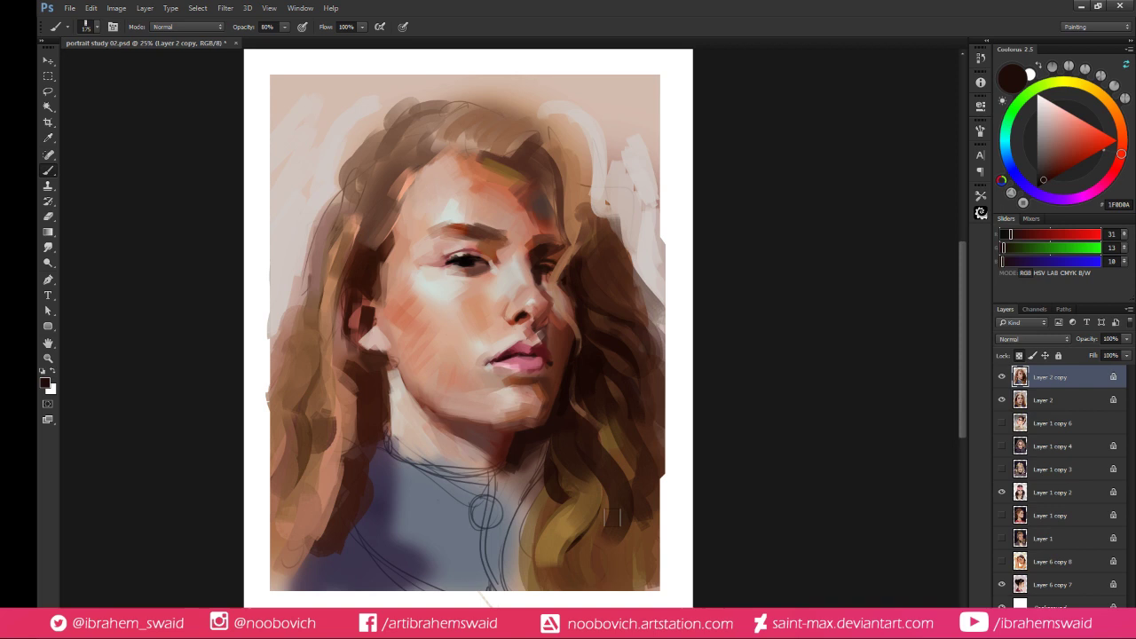
Paint long wavy olive locks down the lower far-side hair with sampled tones 6B4C23 and 6D4E24
{"action": "left_click", "coordinate": [620, 452], "text": "alt"}
{"action": "left_click_drag", "start_coordinate": [606, 413], "coordinate": [628, 536]}
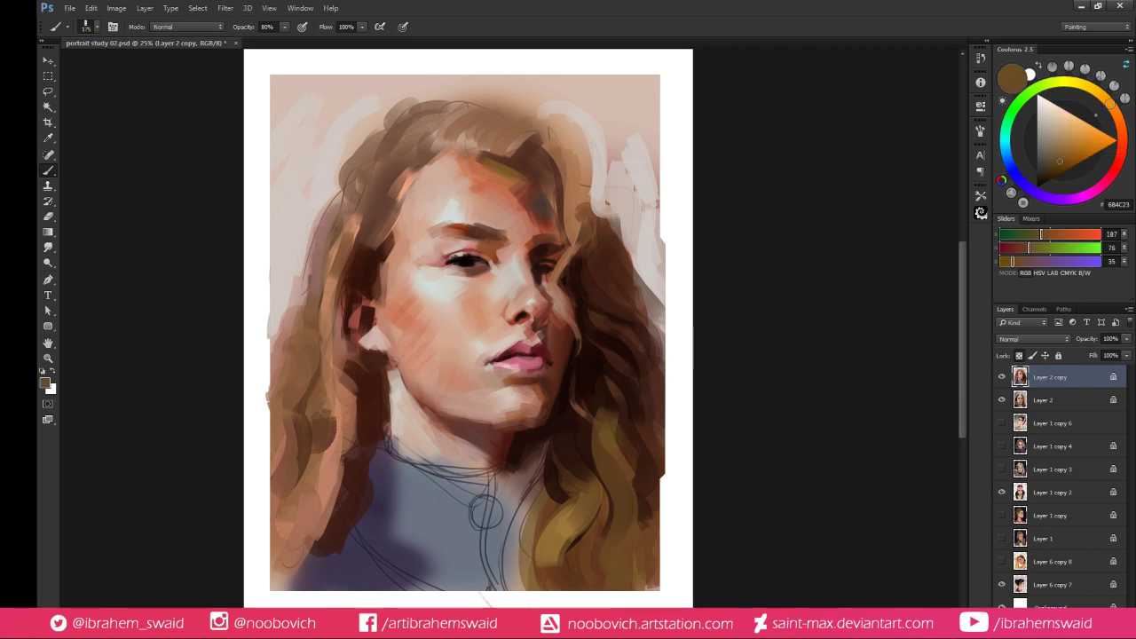
{"action": "left_click", "coordinate": [604, 434], "text": "alt"}
{"action": "left_click_drag", "start_coordinate": [603, 380], "coordinate": [609, 568]}
Add thin olive 6D4E24 strands through the dark far-side hair from eye level to below the jaw, with a size 90 brush
{"action": "left_click_drag", "start_coordinate": [598, 382], "coordinate": [587, 434]}
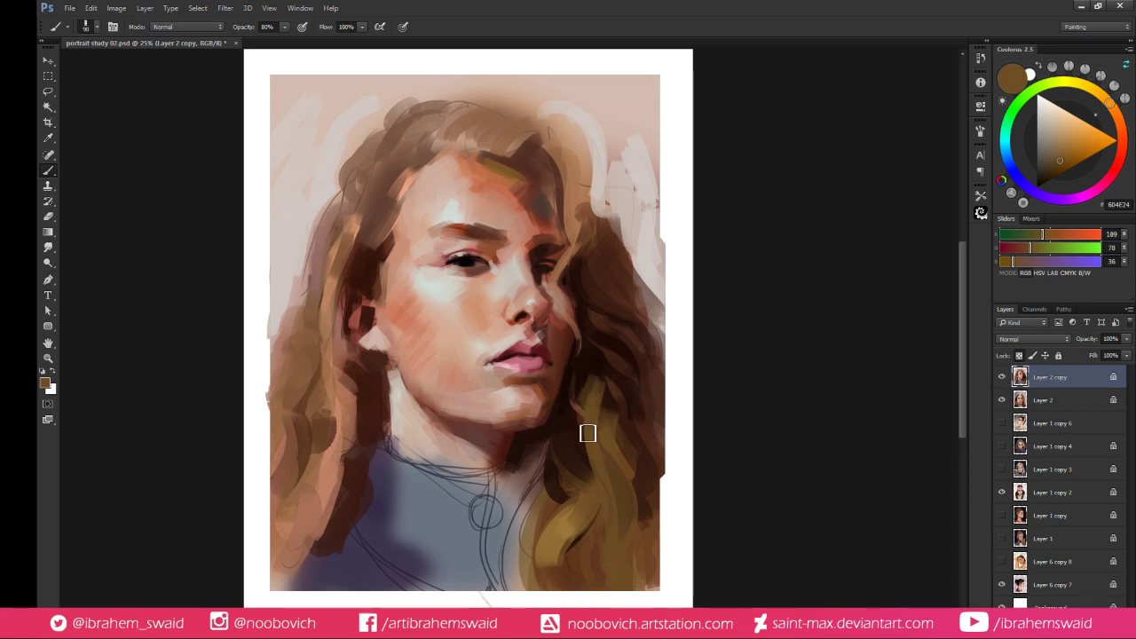
{"action": "left_click_drag", "start_coordinate": [596, 307], "coordinate": [587, 353]}
{"action": "left_click_drag", "start_coordinate": [593, 268], "coordinate": [603, 319]}
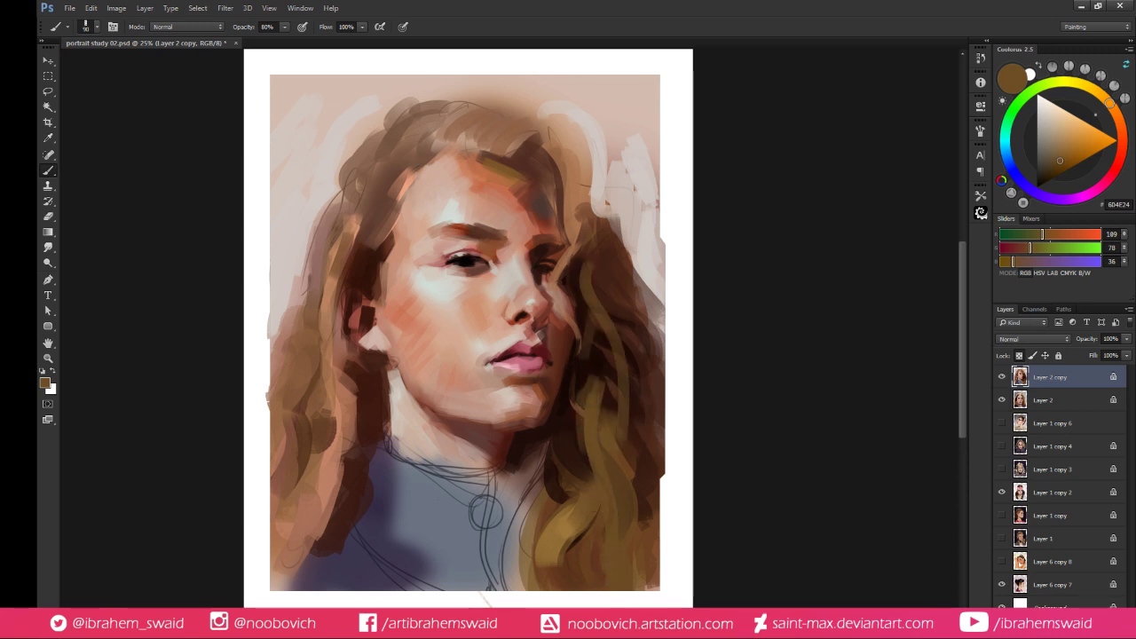
Deepen the shadow gaps between the far-side hair locks from eye level to the jaw with sampled browns 1B0906, 341D0F and 220E09
{"action": "left_click", "coordinate": [583, 293], "text": "alt"}
{"action": "left_click_drag", "start_coordinate": [604, 263], "coordinate": [593, 328]}
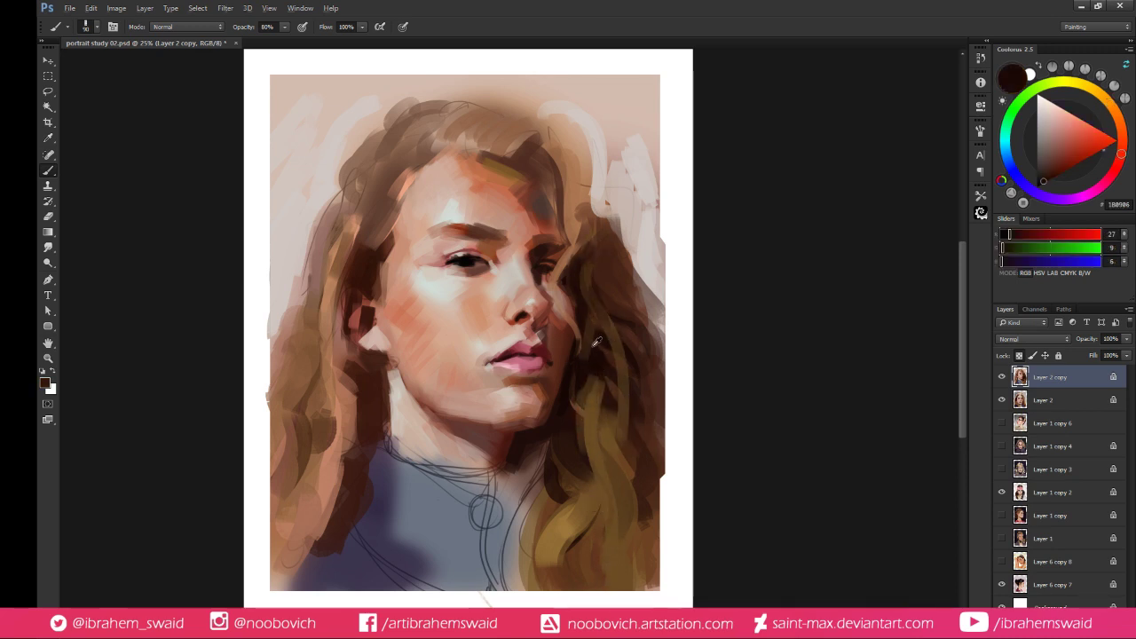
{"action": "left_click", "coordinate": [598, 379], "text": "alt"}
{"action": "mouse_move", "coordinate": [593, 371]}
{"action": "left_mouse_down"}
{"action": "mouse_move", "coordinate": [629, 444]}
{"action": "mouse_move", "coordinate": [615, 435]}
{"action": "left_mouse_up"}
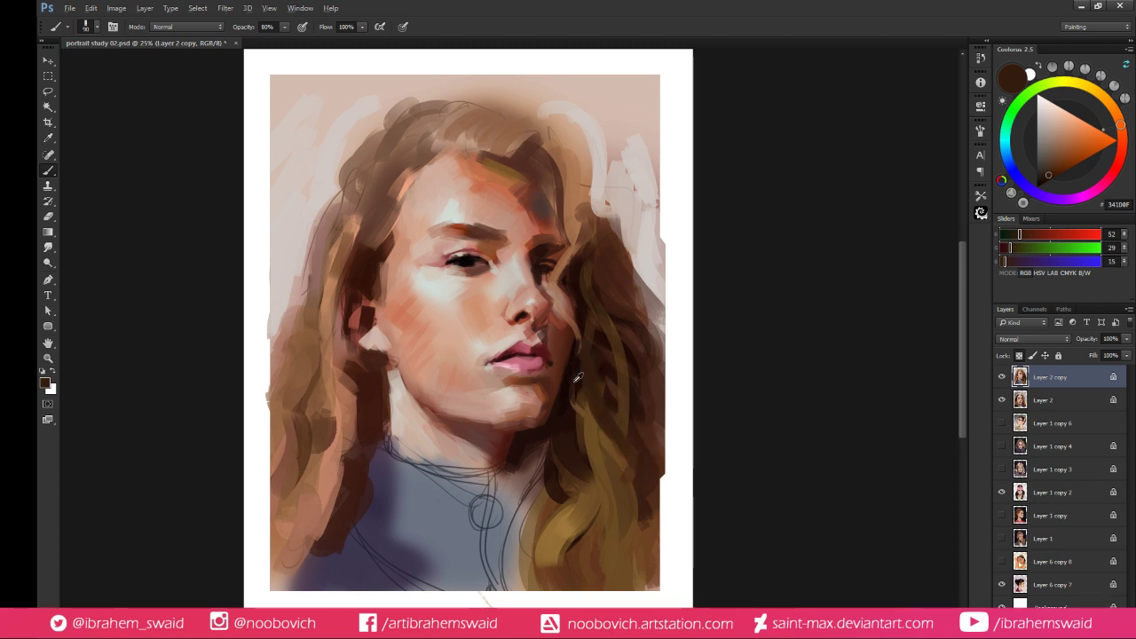
{"action": "left_click", "coordinate": [597, 388], "text": "alt"}
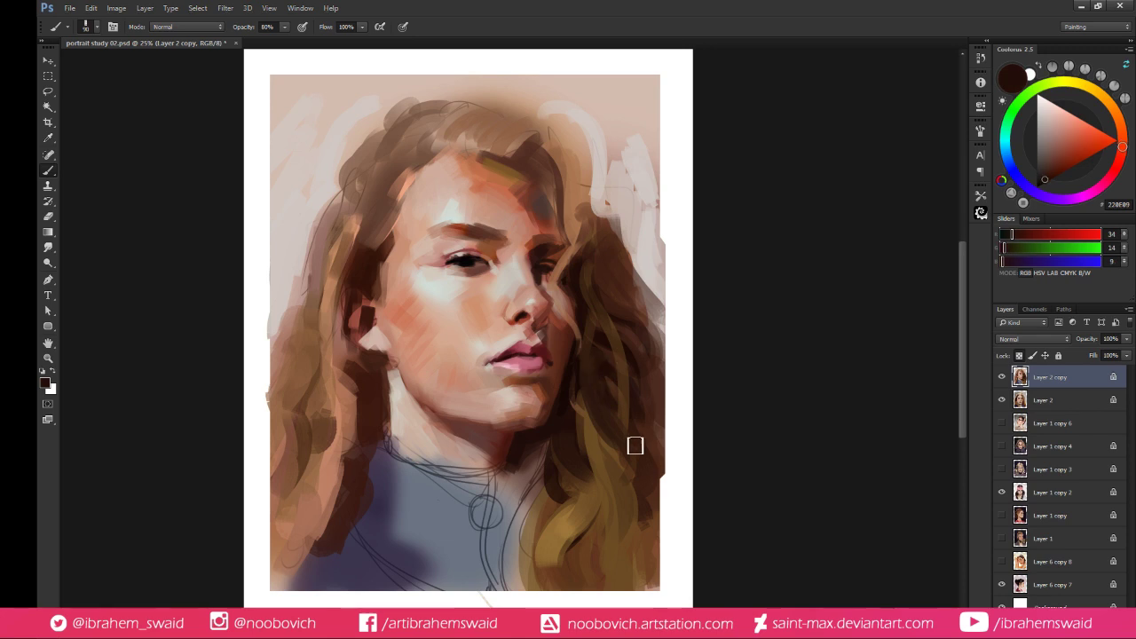
Refine the lower far-side waves down to the shoulder with sampled browns 53361B, 29140D, 614322 and 836643
{"action": "left_click", "coordinate": [643, 478], "text": "alt"}
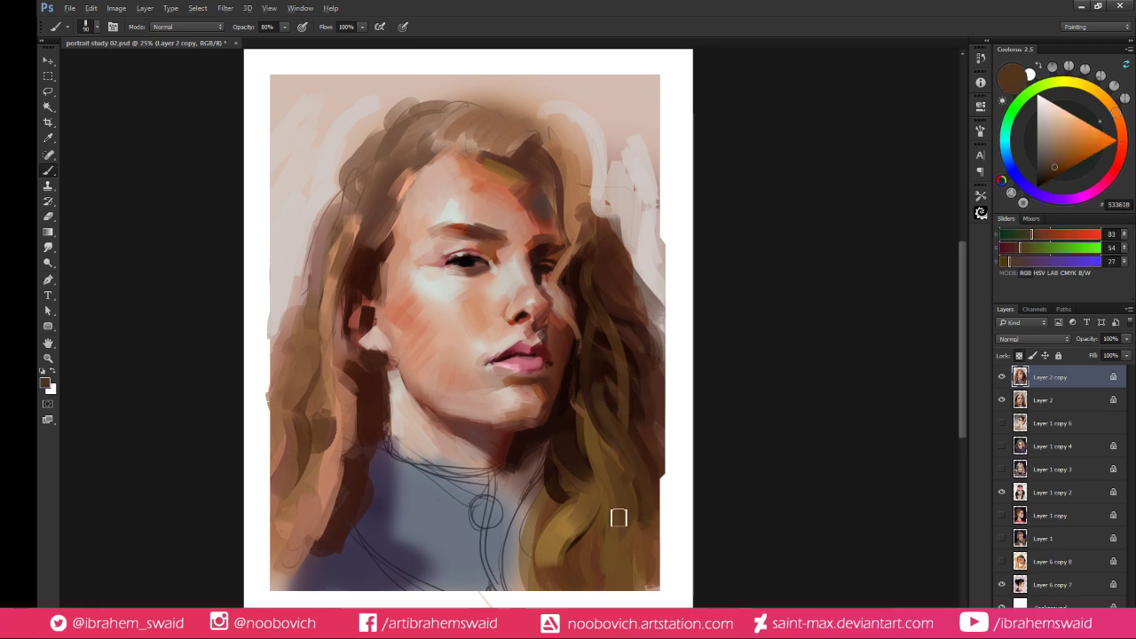
{"action": "left_click", "coordinate": [595, 440], "text": "alt"}
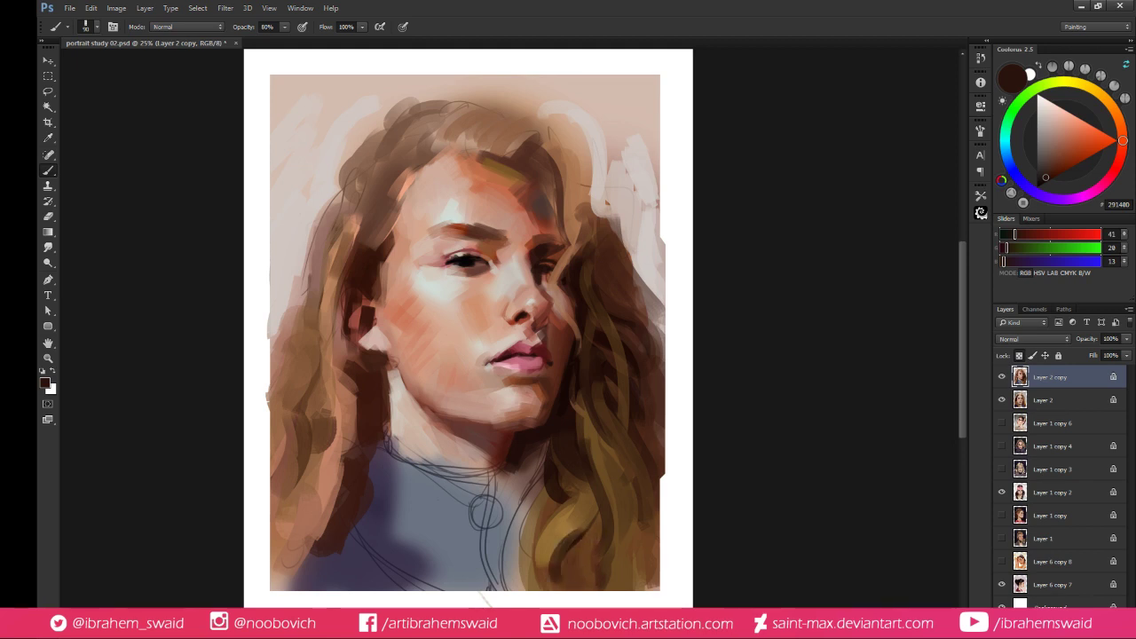
{"action": "left_click", "coordinate": [558, 555], "text": "alt"}
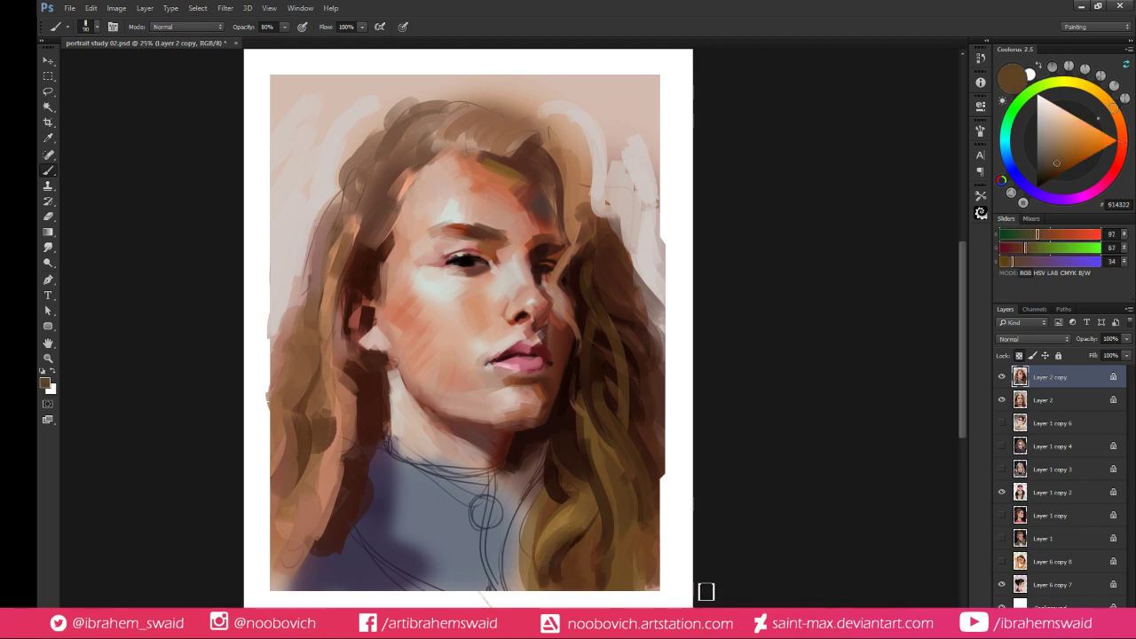
{"action": "left_click", "coordinate": [534, 517], "text": "alt"}
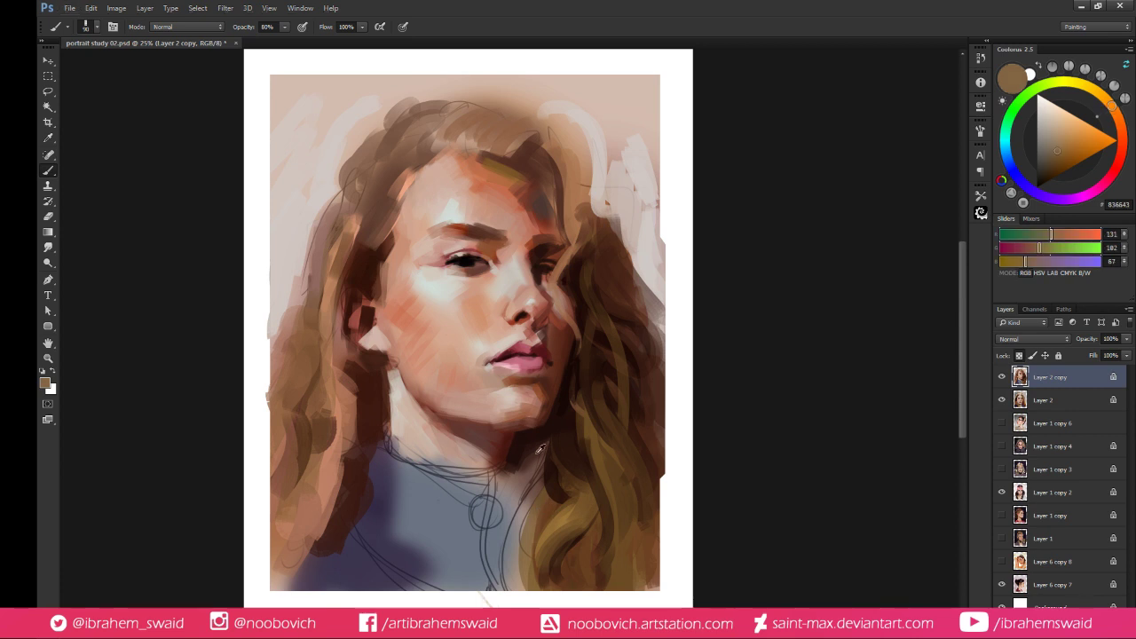
Blend the chin and far jaw edge with sampled skin tones 7B4A3C, 986754, AC7761 and AE7B66
{"action": "left_click", "coordinate": [581, 232], "text": "alt"}
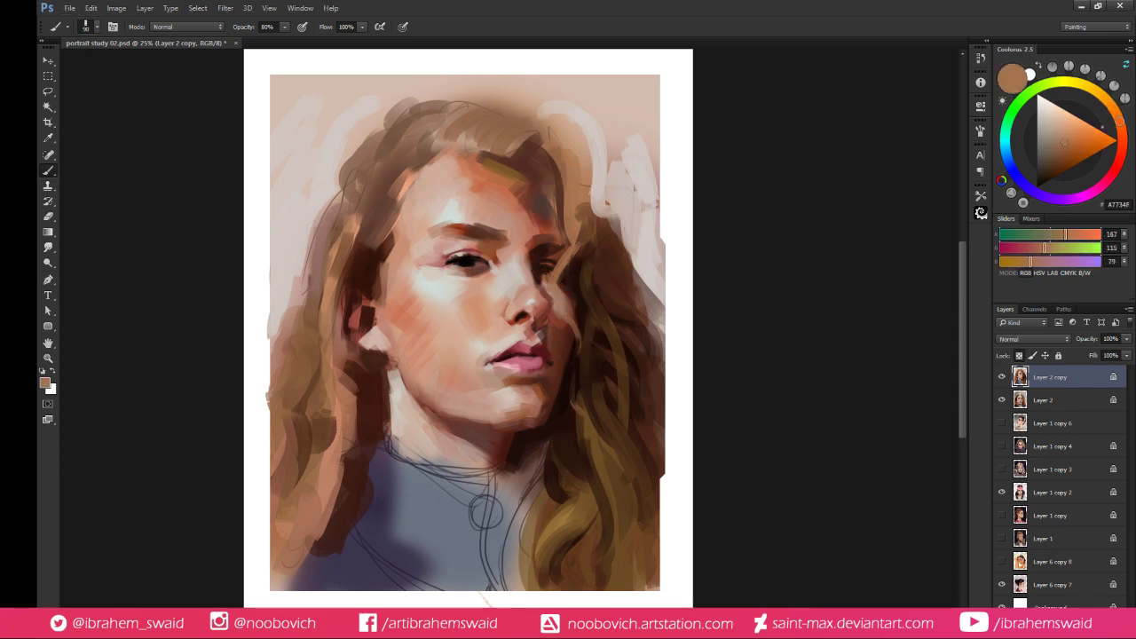
{"action": "left_click", "coordinate": [553, 401], "text": "alt"}
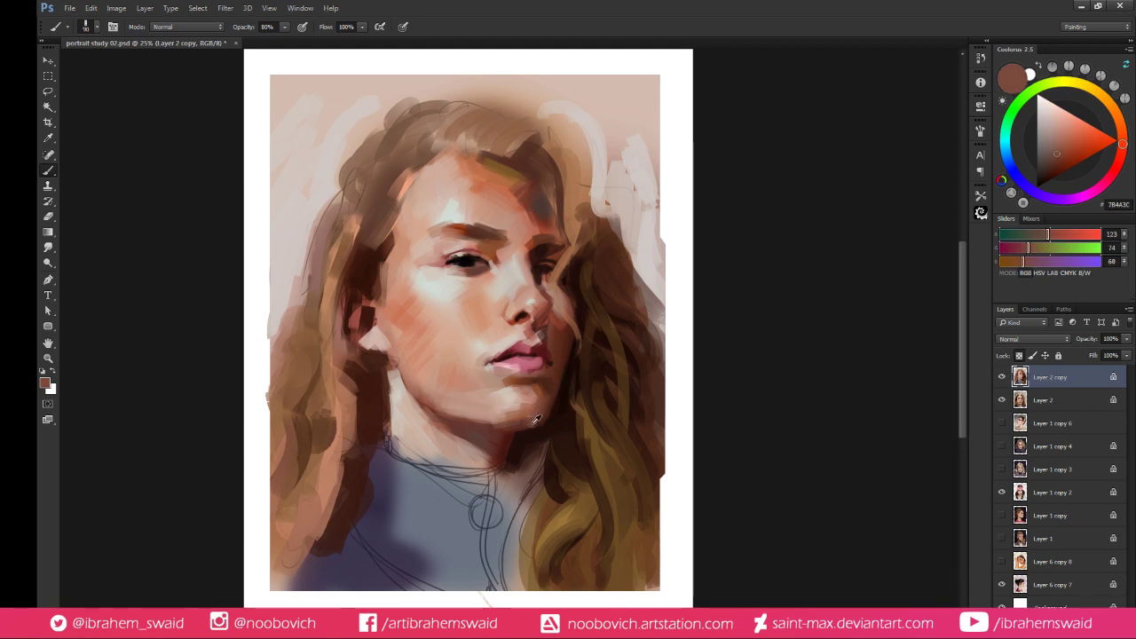
{"action": "left_click", "coordinate": [507, 418], "text": "alt"}
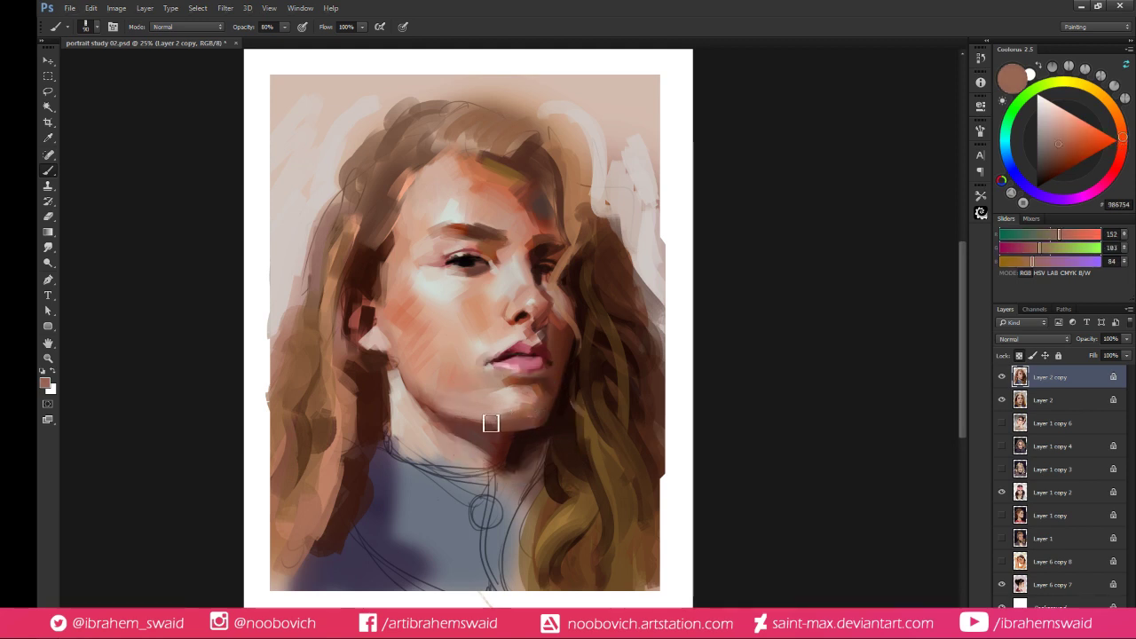
{"action": "left_click", "coordinate": [539, 415], "text": "alt"}
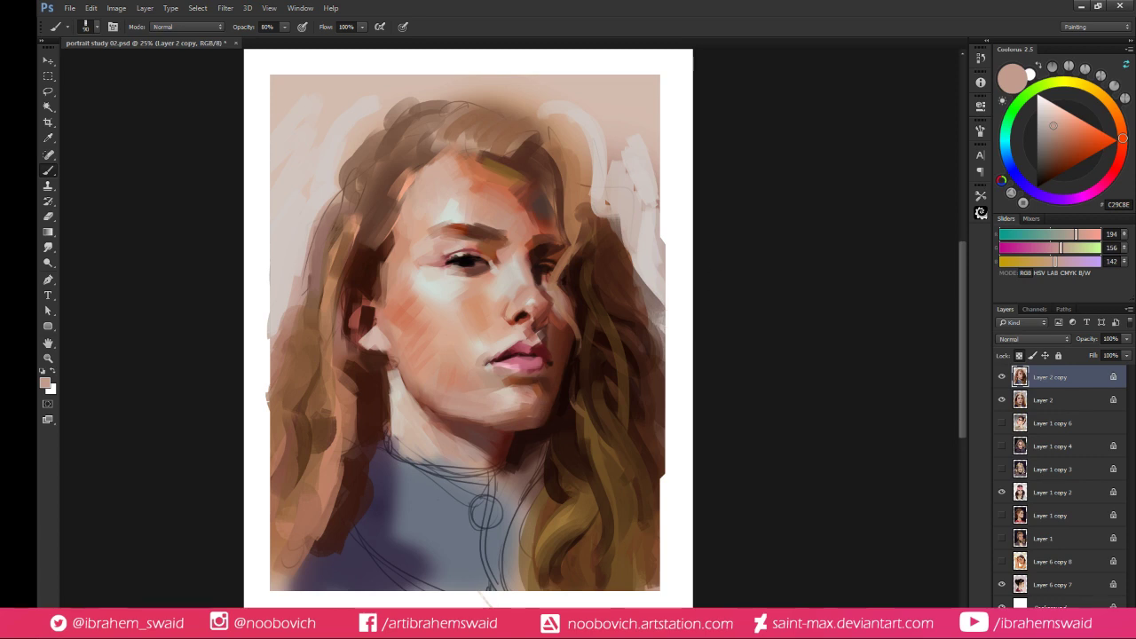
{"action": "key", "text": "alt"}
{"action": "left_click", "coordinate": [530, 404], "text": "alt"}
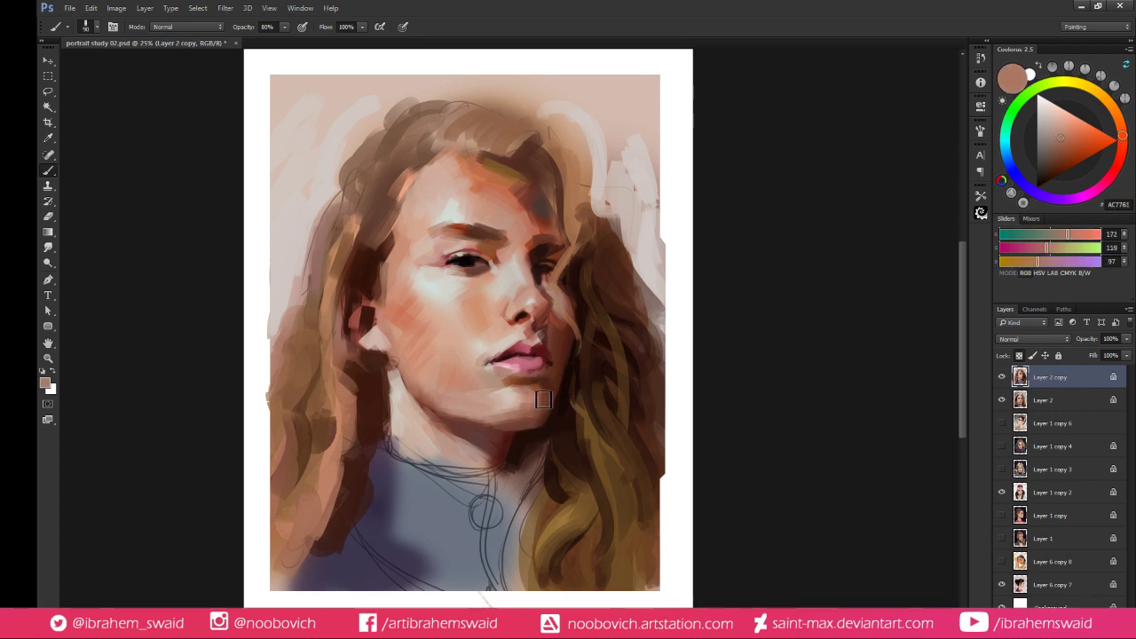
{"action": "left_click", "coordinate": [530, 409], "text": "alt"}
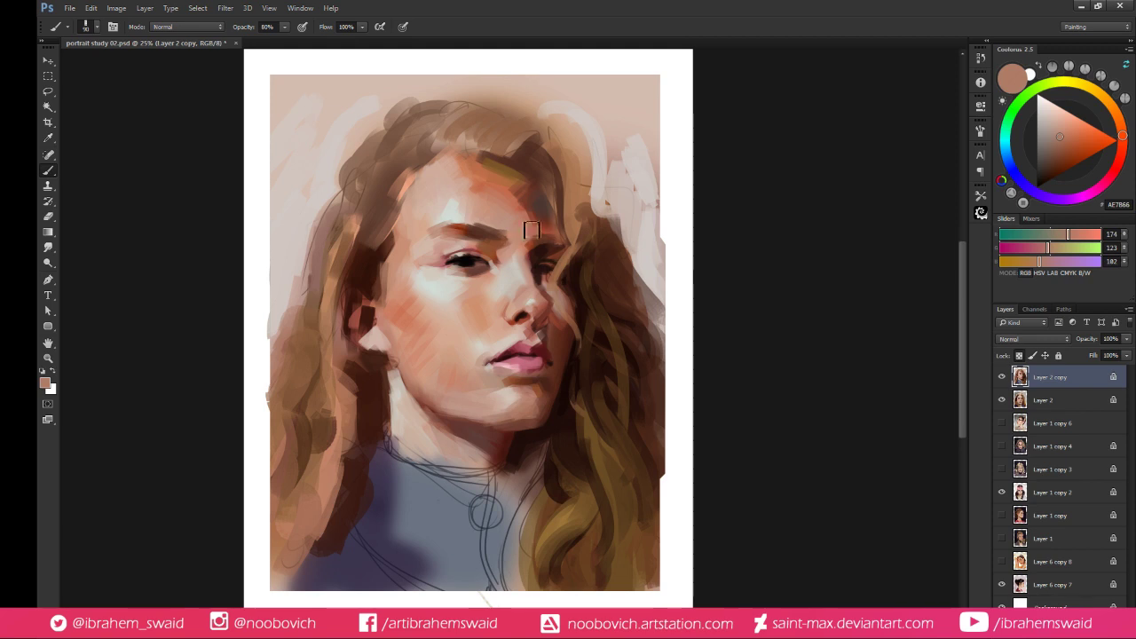
Soften the near cheek with a size 100 brush, using sampled skin tones CF896C, D3A892 and D2A893
{"action": "left_click", "coordinate": [509, 295], "text": "alt"}
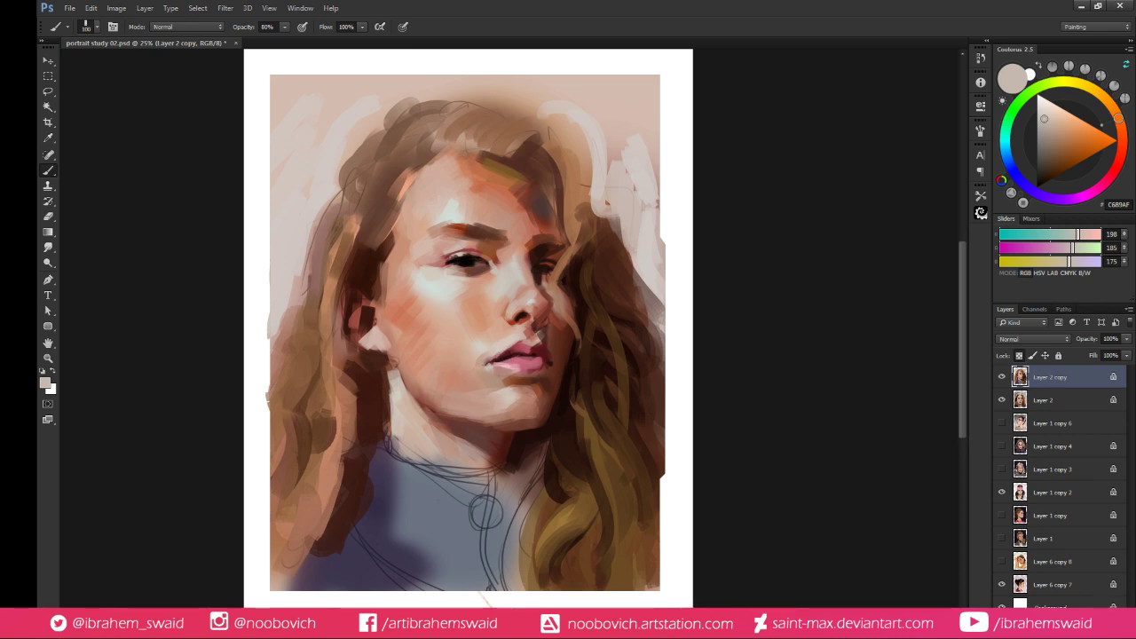
{"action": "left_click", "coordinate": [422, 309], "text": "alt"}
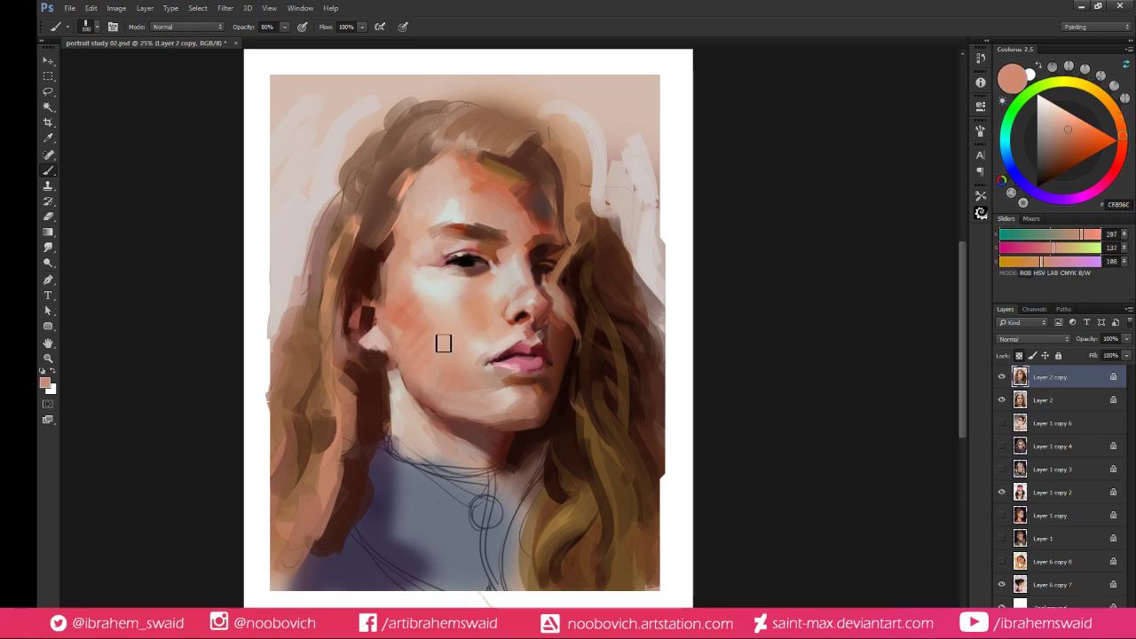
{"action": "left_click", "coordinate": [417, 295], "text": "alt"}
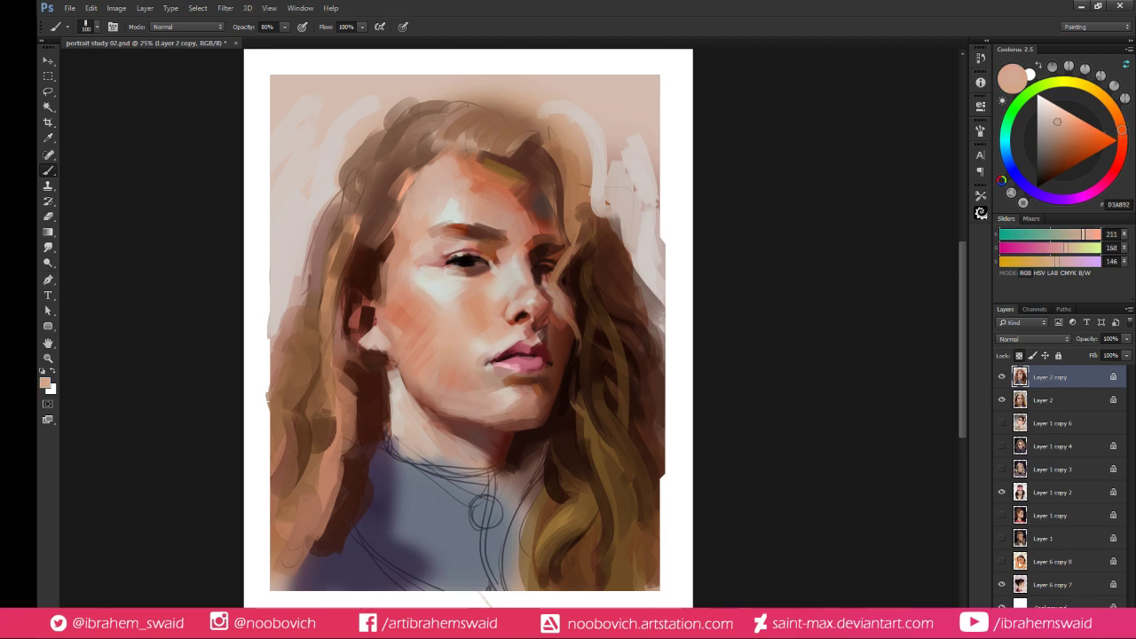
{"action": "left_click", "coordinate": [436, 288], "text": "alt"}
{"action": "left_click", "coordinate": [464, 341], "text": "alt"}
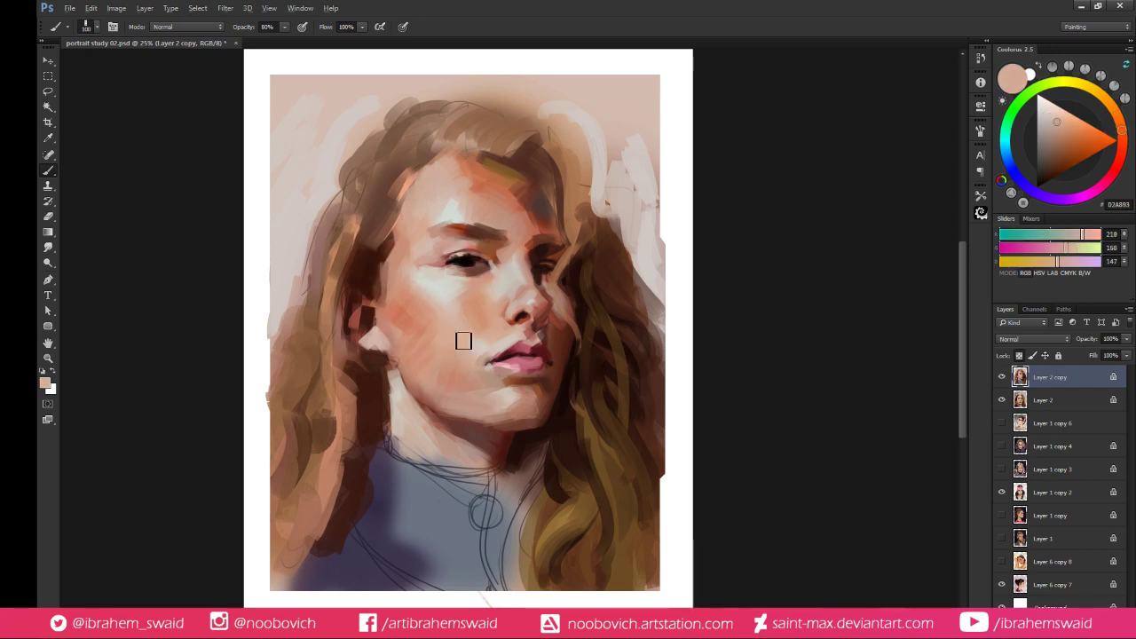
Extend the light plane from below the near eye toward the mouth with sampled tones D2CDC5, D4B39F, CD9C85 and CF916E
{"action": "left_click", "coordinate": [451, 295], "text": "alt"}
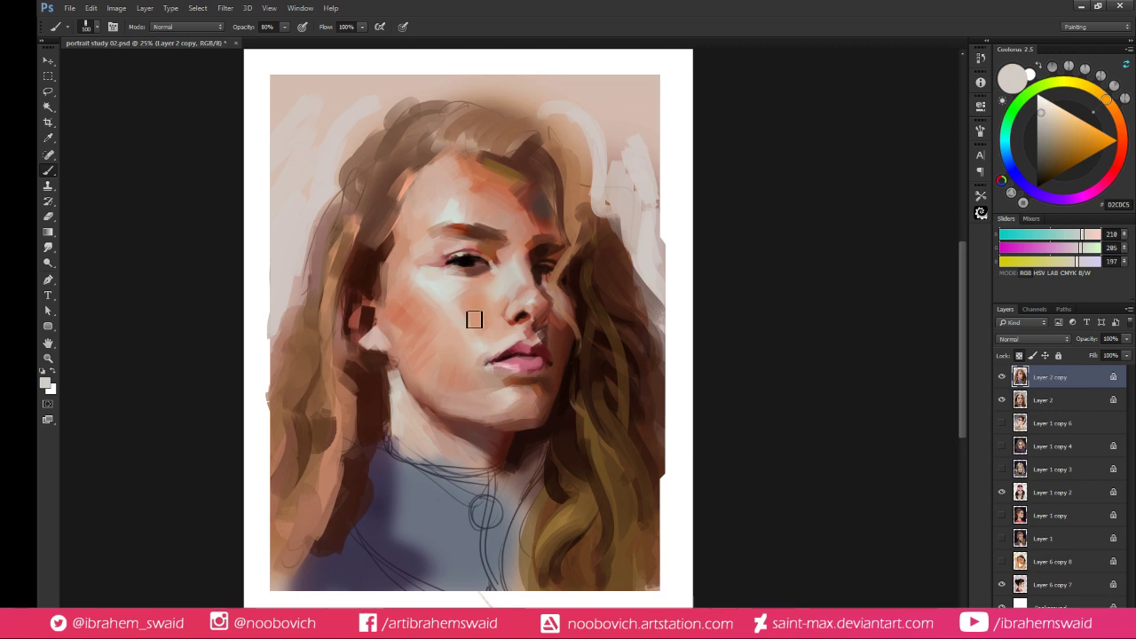
{"action": "left_click", "coordinate": [473, 317], "text": "alt"}
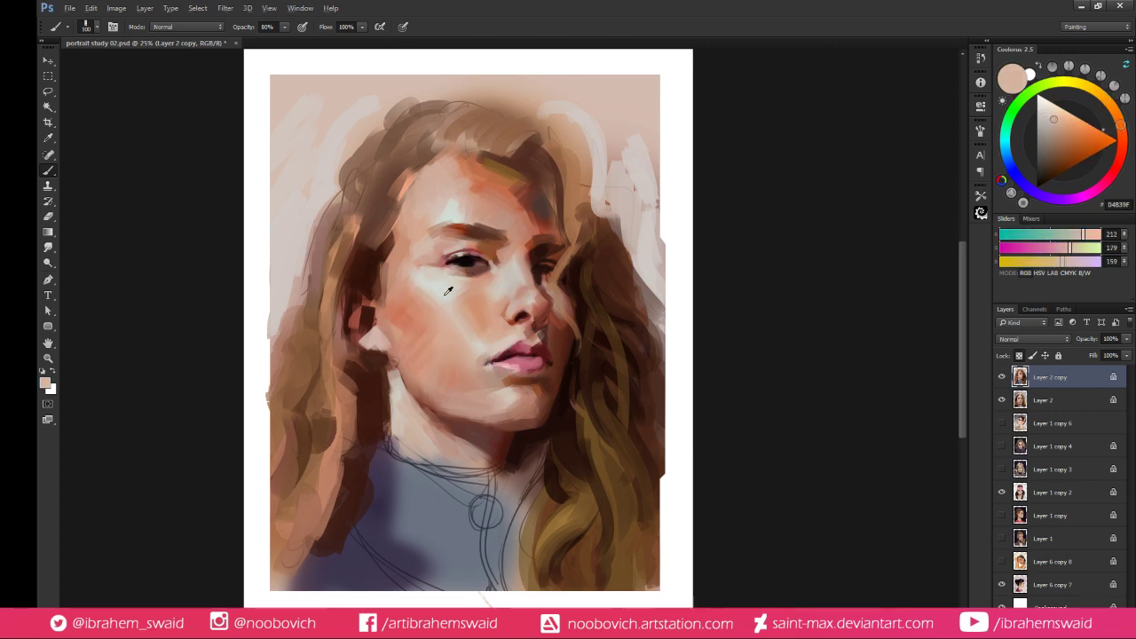
{"action": "left_click", "coordinate": [475, 278], "text": "alt"}
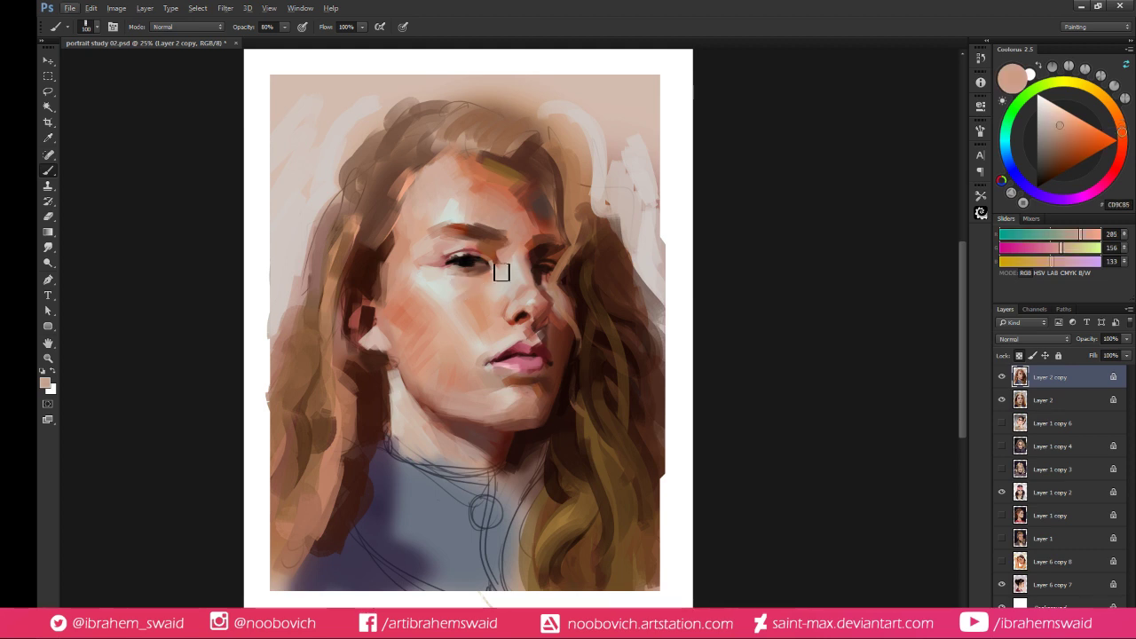
{"action": "left_click", "coordinate": [514, 399], "text": "alt"}
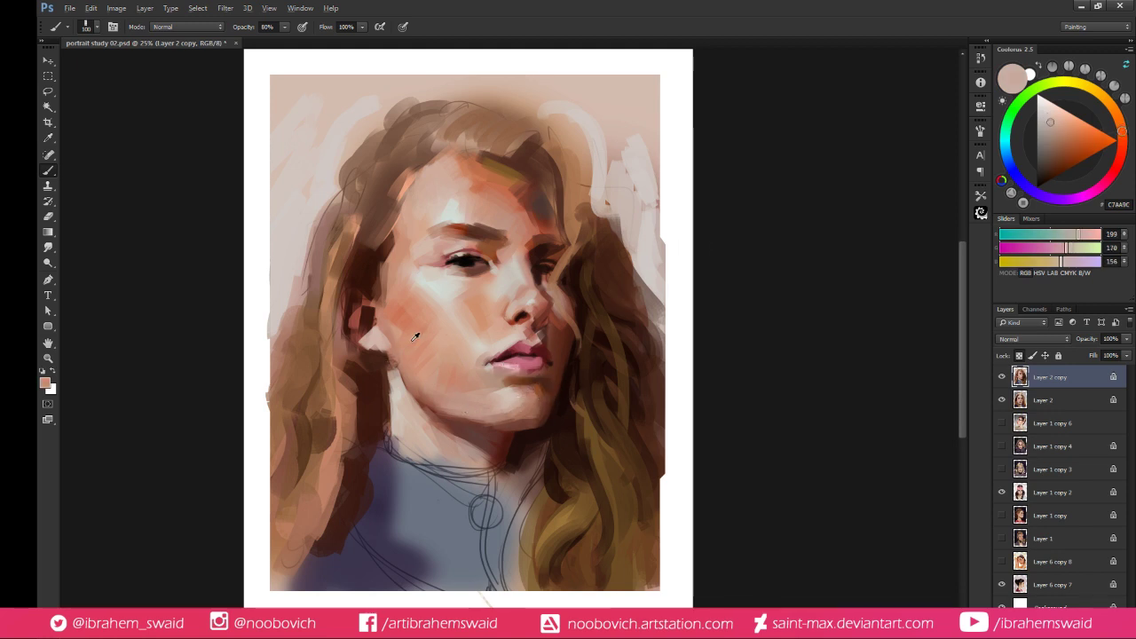
{"action": "left_click", "coordinate": [477, 312], "text": "alt"}
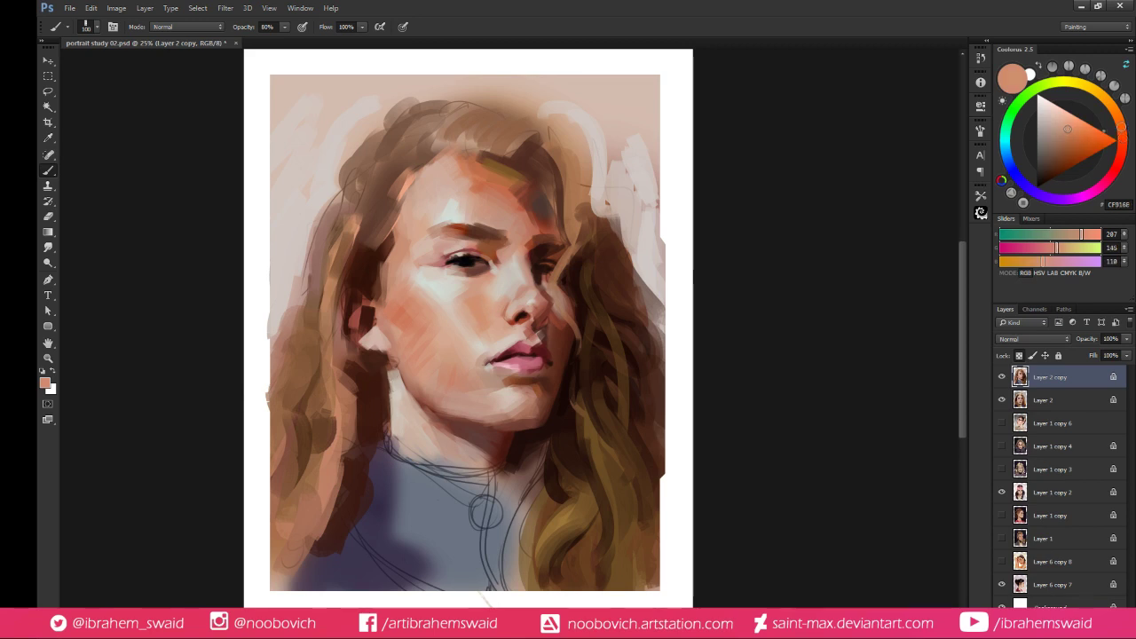
Paint a dark 34140B hair shadow above the near ear and edge it with a light DC9878 lock
{"action": "left_click", "coordinate": [387, 400], "text": "alt"}
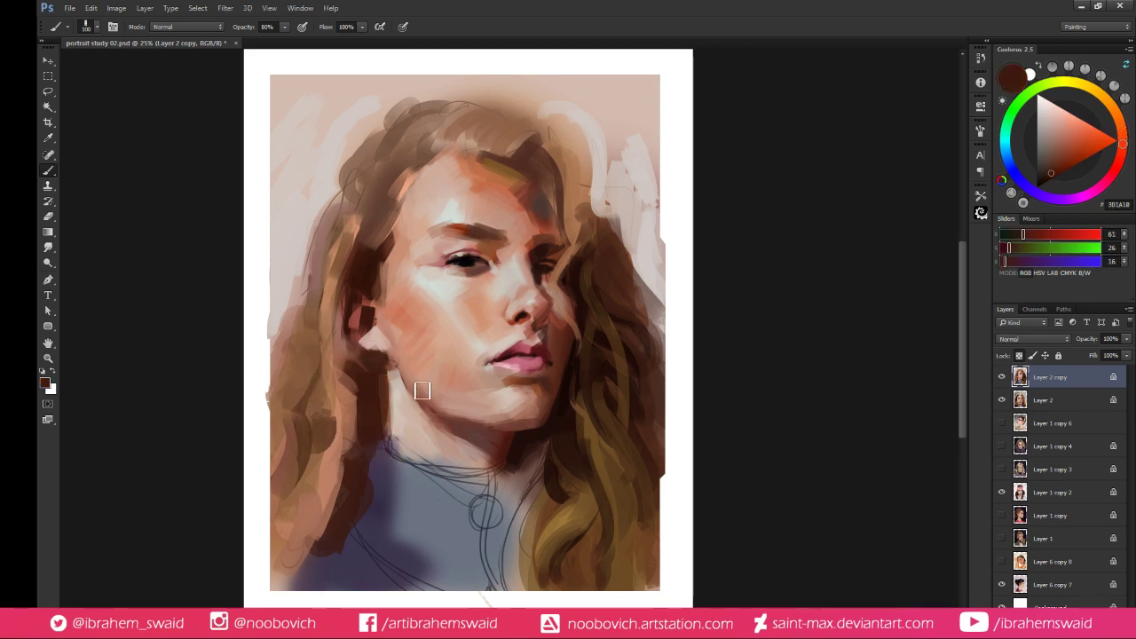
{"action": "left_click", "coordinate": [363, 271], "text": "alt"}
{"action": "left_click_drag", "start_coordinate": [363, 253], "coordinate": [385, 236]}
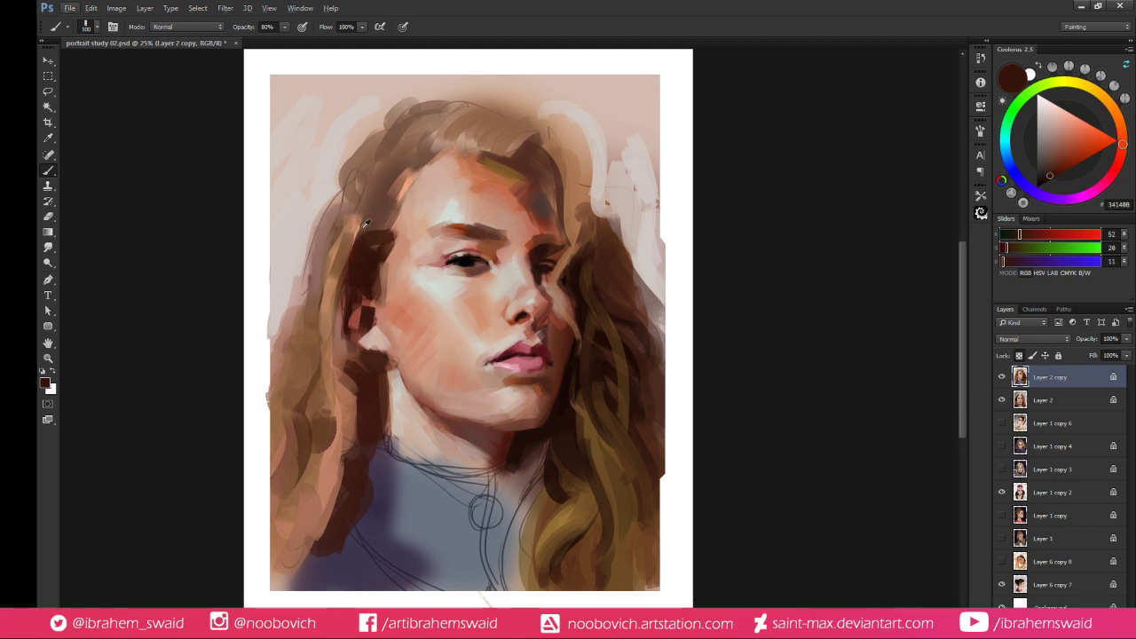
{"action": "left_click", "coordinate": [342, 243], "text": "alt"}
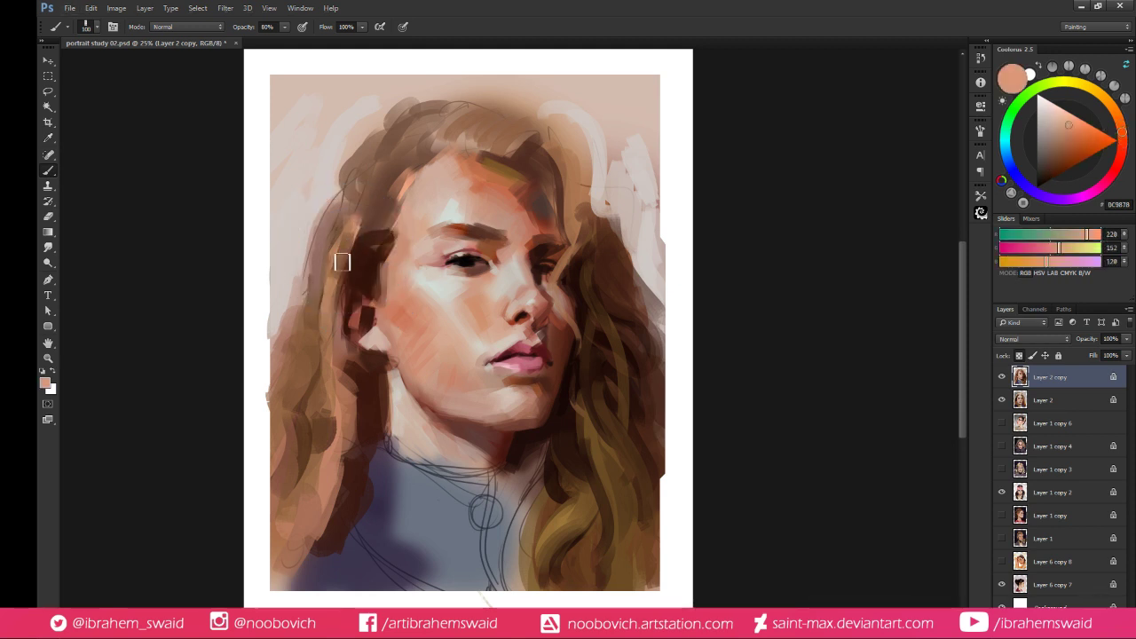
{"action": "left_click", "coordinate": [363, 259], "text": "alt"}
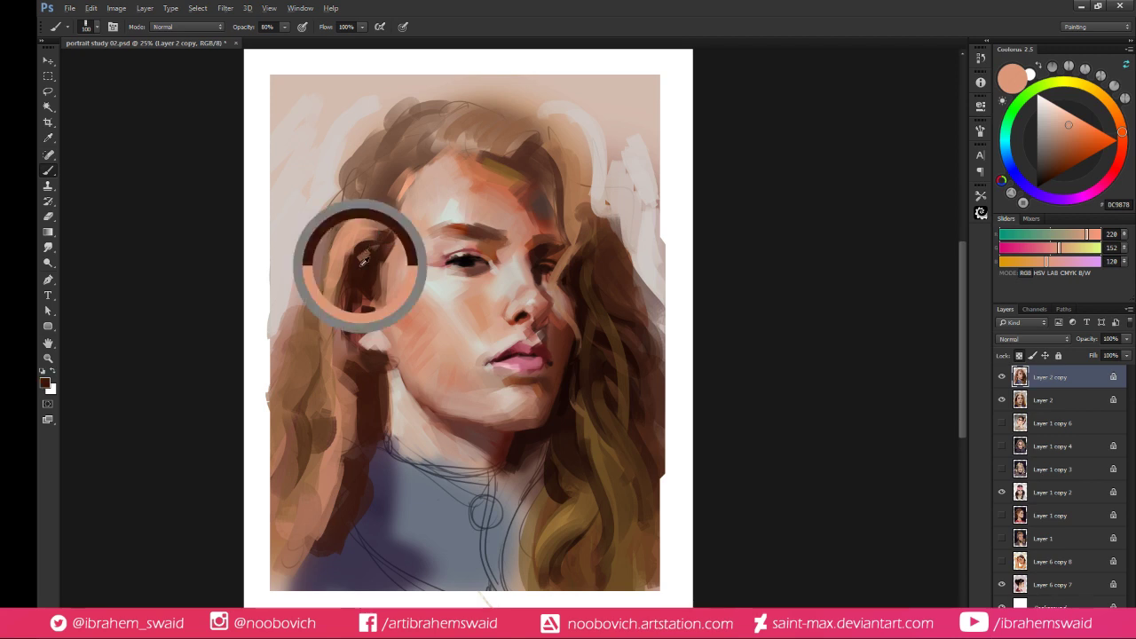
{"action": "left_click_drag", "start_coordinate": [362, 259], "coordinate": [381, 230]}
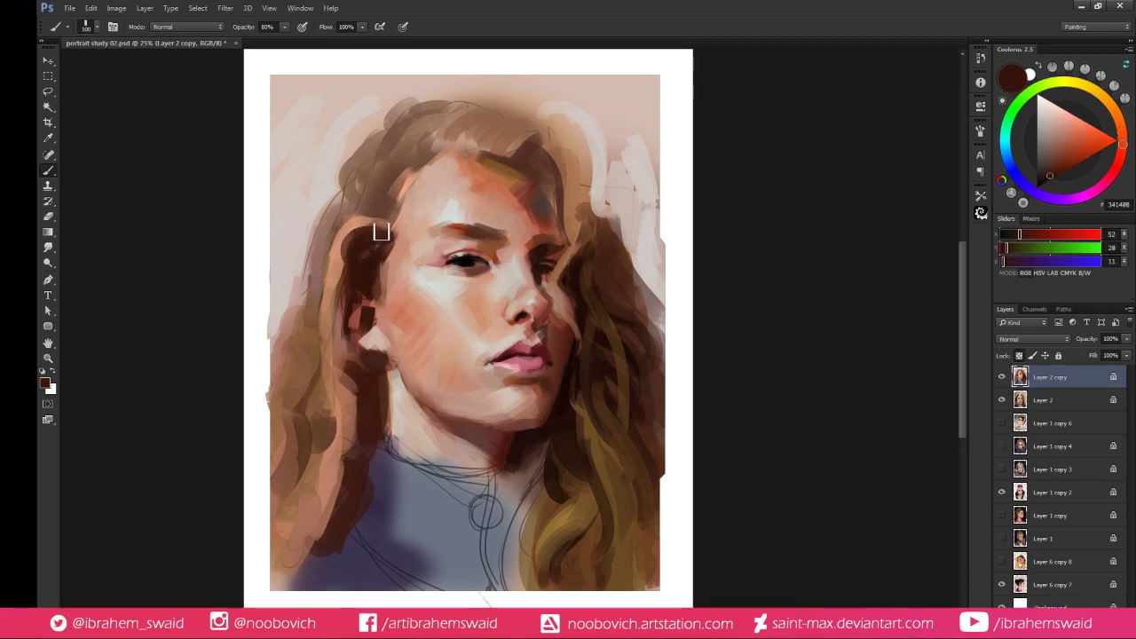
Paint a dark 34140B lock curving down the far side of the forehead, adding 382111 and 422816 strands beside it
{"action": "mouse_move", "coordinate": [533, 149]}
{"action": "left_mouse_down"}
{"action": "mouse_move", "coordinate": [561, 182]}
{"action": "mouse_move", "coordinate": [535, 167]}
{"action": "mouse_move", "coordinate": [549, 178]}
{"action": "mouse_move", "coordinate": [550, 161]}
{"action": "mouse_move", "coordinate": [565, 239]}
{"action": "left_mouse_up"}
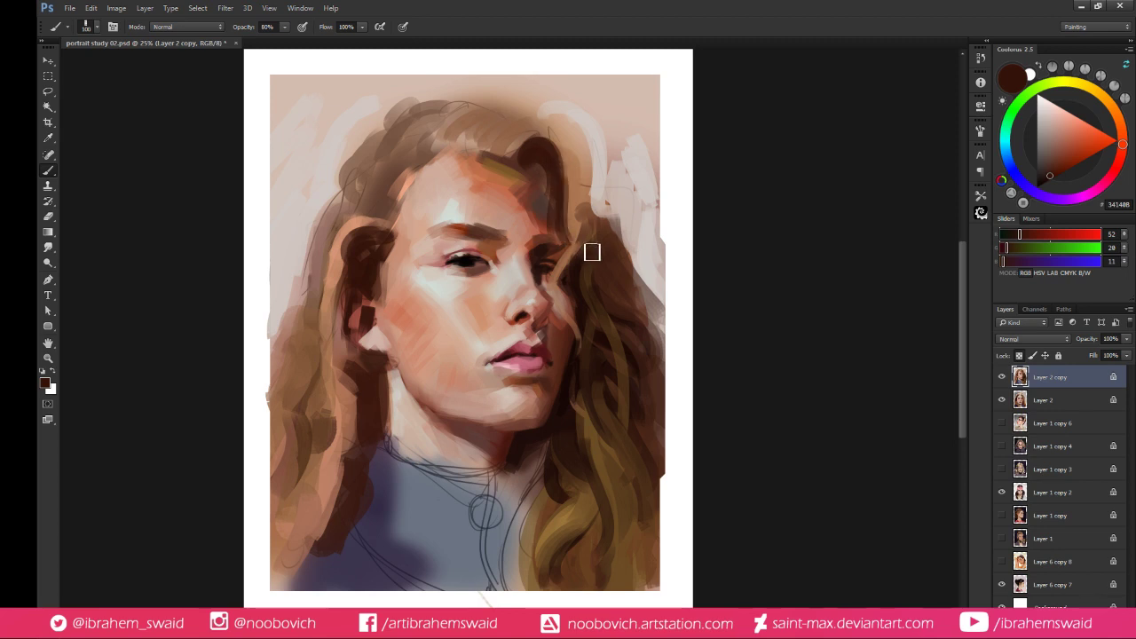
{"action": "left_click", "coordinate": [600, 307], "text": "alt"}
{"action": "left_click_drag", "start_coordinate": [568, 151], "coordinate": [576, 241]}
{"action": "left_click_drag", "start_coordinate": [582, 178], "coordinate": [579, 249]}
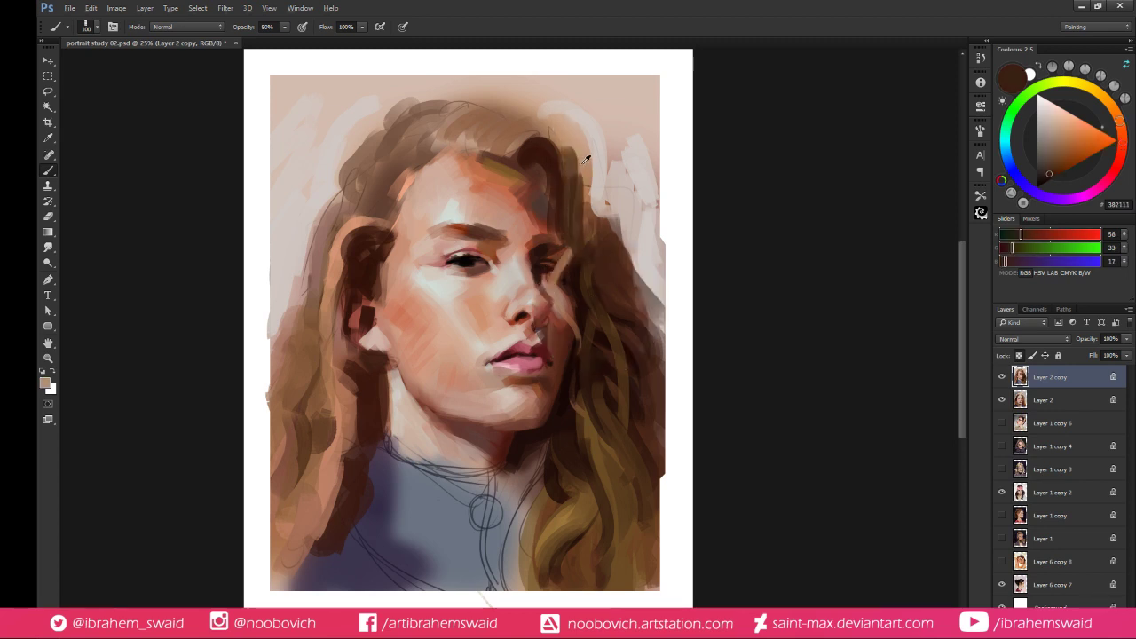
{"action": "left_click", "coordinate": [578, 191], "text": "alt"}
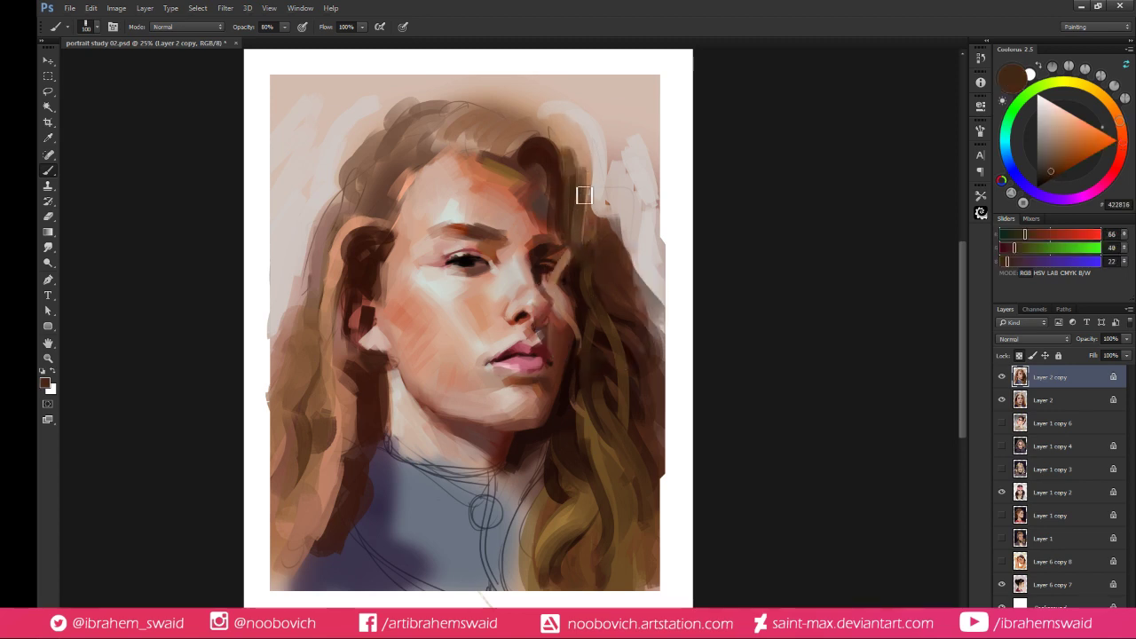
Build wavy brown locks along the outer edge of the upper far-side hair with sampled tones 7C4C33, 3F2614 and 3D2513
{"action": "left_click", "coordinate": [573, 266], "text": "alt"}
{"action": "left_click_drag", "start_coordinate": [573, 266], "coordinate": [595, 189]}
{"action": "left_click", "coordinate": [593, 214], "text": "alt"}
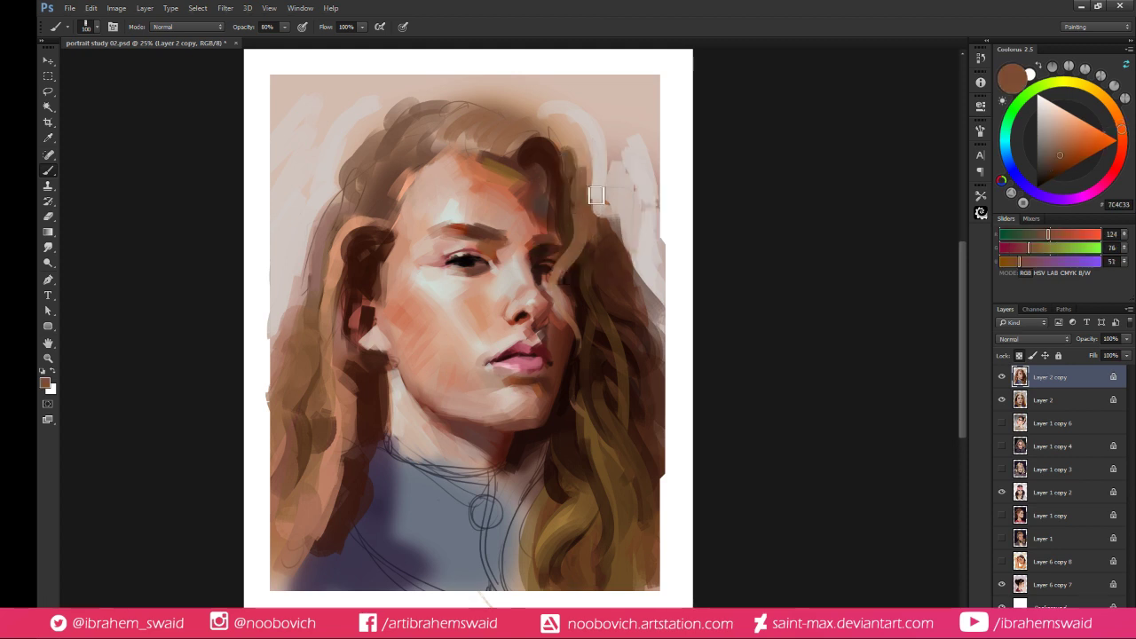
{"action": "left_click", "coordinate": [589, 271], "text": "alt"}
{"action": "mouse_move", "coordinate": [591, 230]}
{"action": "left_mouse_down"}
{"action": "mouse_move", "coordinate": [599, 196]}
{"action": "mouse_move", "coordinate": [591, 266]}
{"action": "mouse_move", "coordinate": [590, 185]}
{"action": "left_mouse_up"}
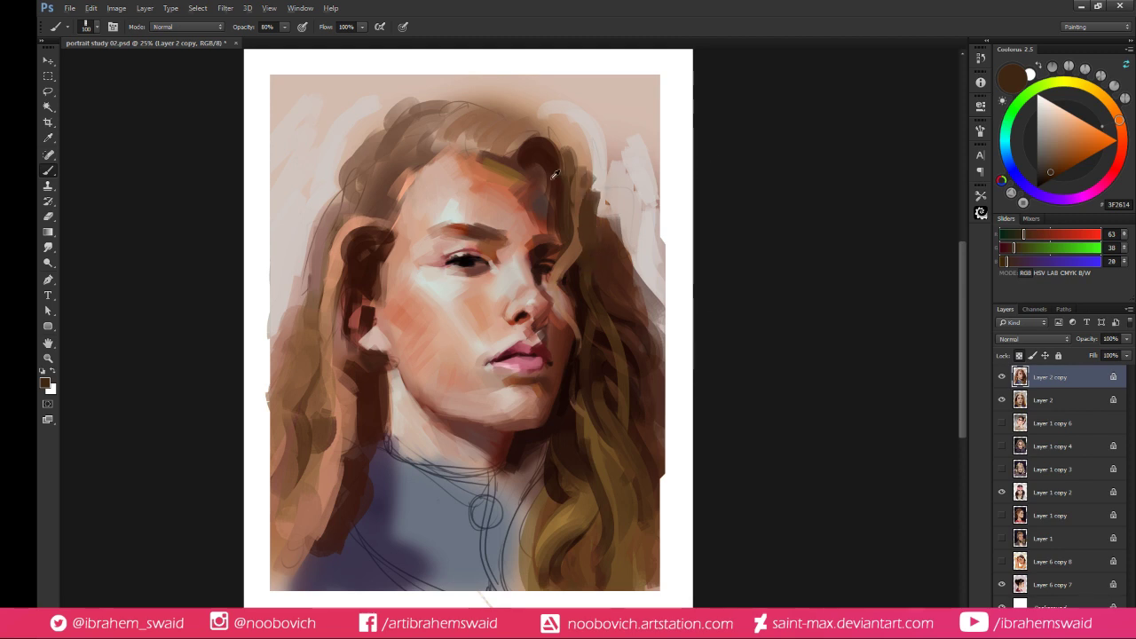
{"action": "left_click", "coordinate": [582, 240], "text": "alt"}
{"action": "left_click_drag", "start_coordinate": [582, 206], "coordinate": [614, 285]}
{"action": "left_click", "coordinate": [591, 249], "text": "alt"}
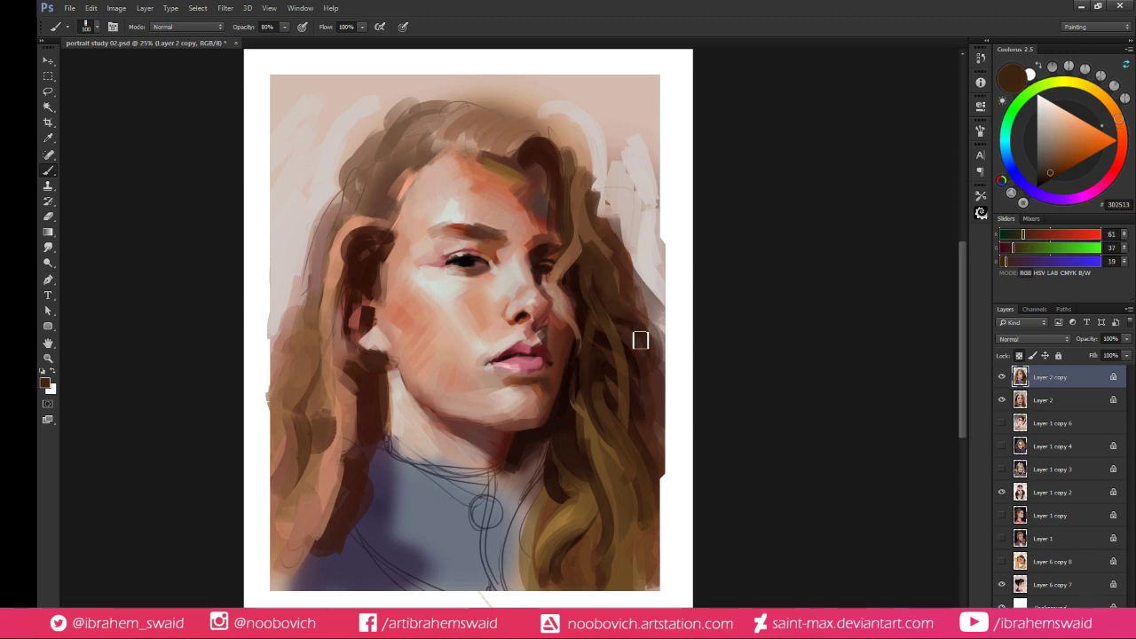
Darken the shadow on the far cheek above the mouth corner with sampled tone 29110C
{"action": "left_click", "coordinate": [576, 297], "text": "alt"}
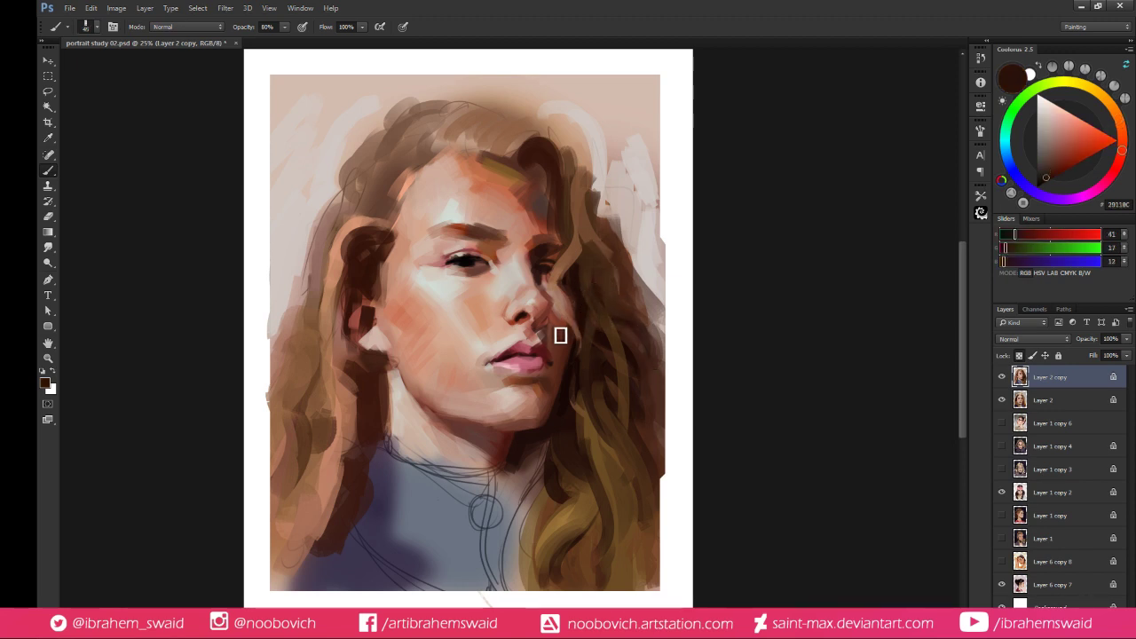
{"action": "mouse_move", "coordinate": [561, 335]}
{"action": "left_mouse_down"}
{"action": "mouse_move", "coordinate": [573, 314]}
{"action": "mouse_move", "coordinate": [545, 328]}
{"action": "mouse_move", "coordinate": [560, 319]}
{"action": "left_mouse_up"}
{"action": "left_click_drag", "start_coordinate": [559, 304], "coordinate": [560, 323]}
Blend the far cheek beside the nose with sampled tones AA8375, 8B6055, B78273 and BF9081, adding lighter D1B6A6 and D4A792
{"action": "left_click", "coordinate": [552, 294], "text": "alt"}
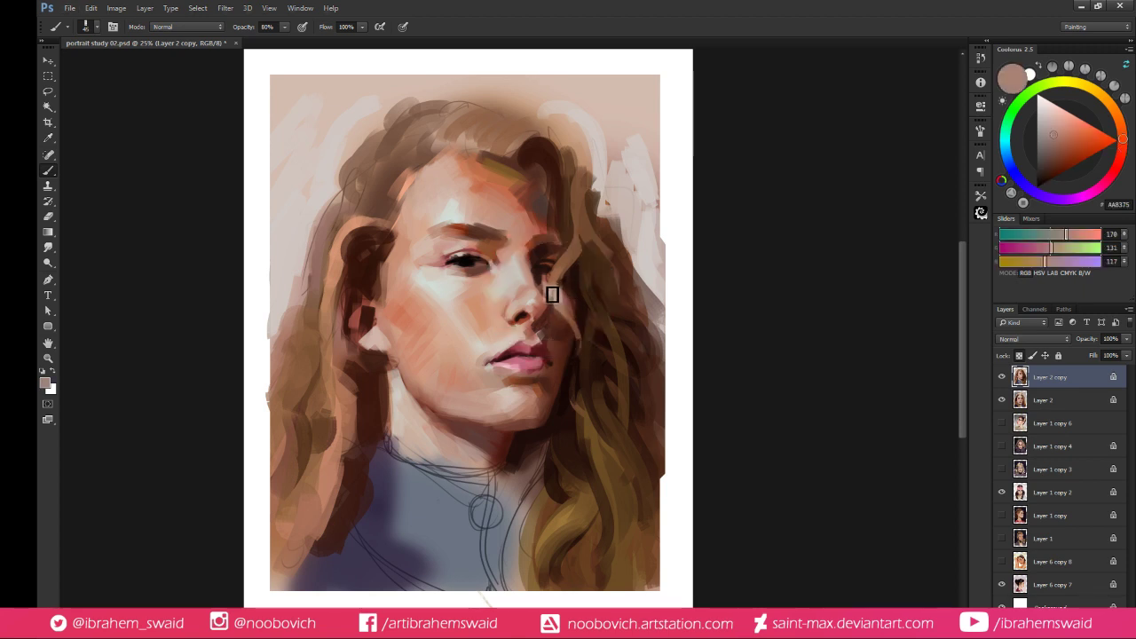
{"action": "left_click", "coordinate": [542, 288], "text": "alt"}
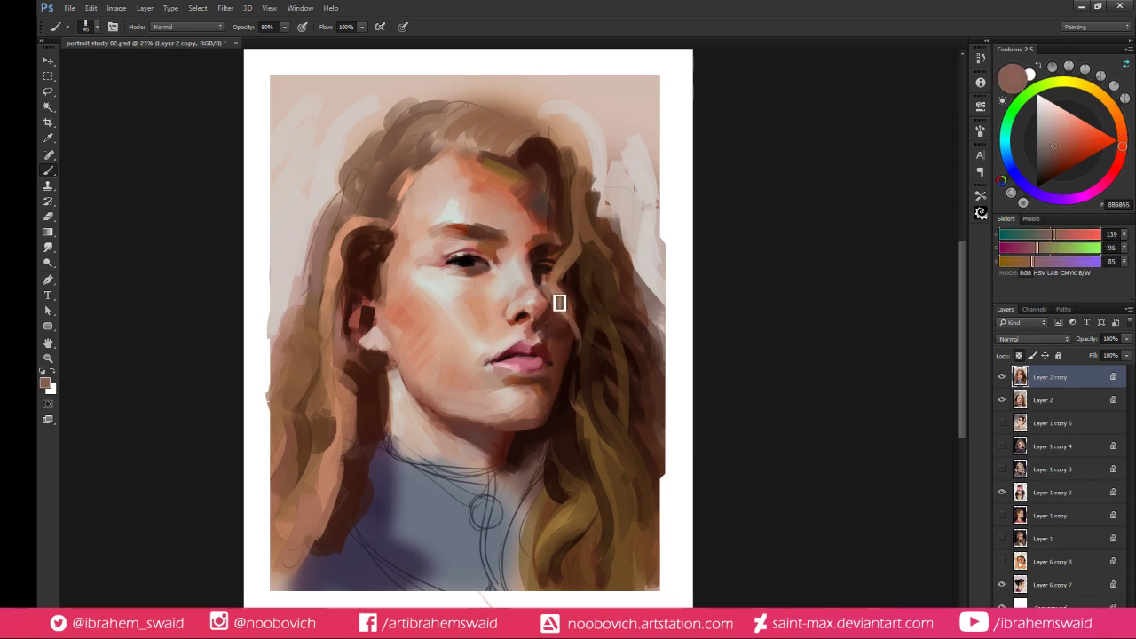
{"action": "left_click", "coordinate": [549, 293], "text": "alt"}
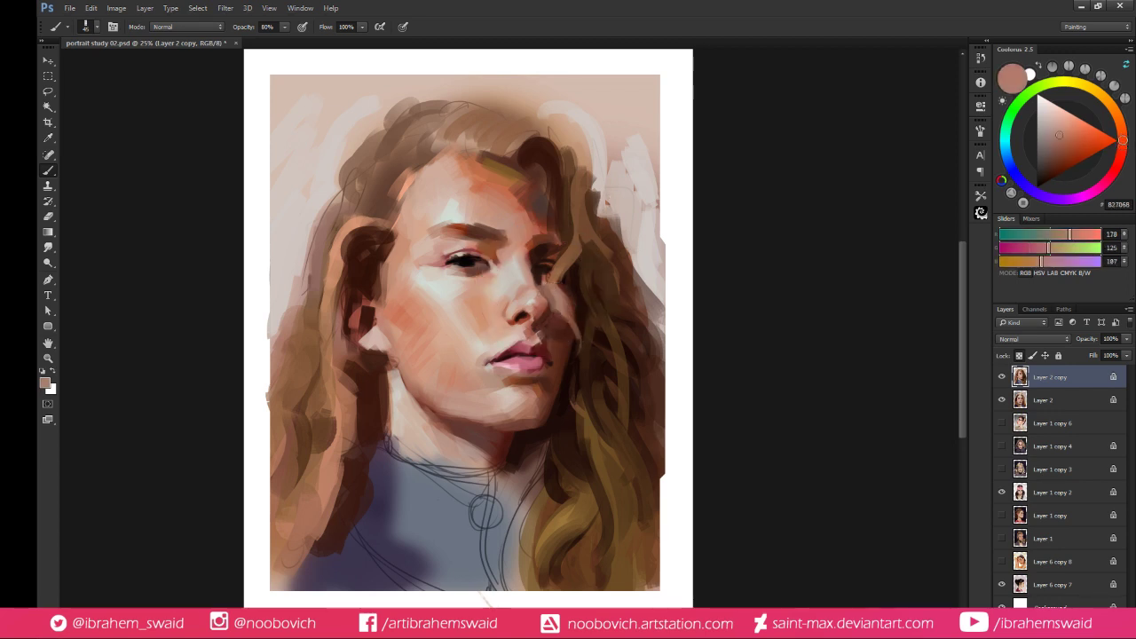
{"action": "left_click", "coordinate": [541, 298], "text": "alt"}
{"action": "left_click", "coordinate": [536, 284], "text": "alt"}
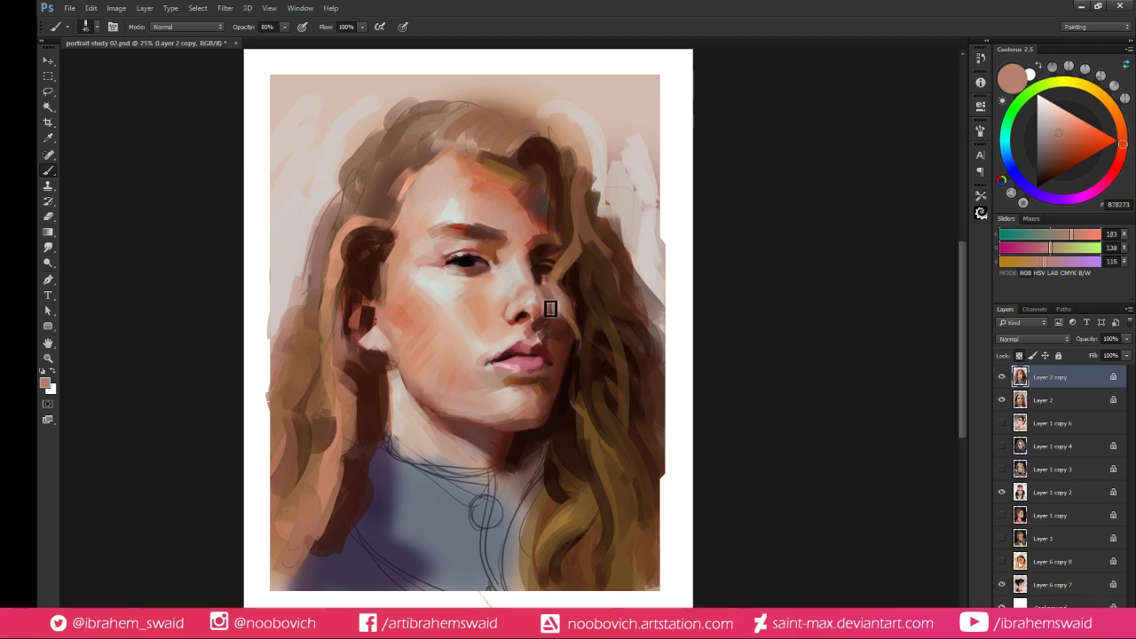
{"action": "left_click", "coordinate": [554, 301], "text": "alt"}
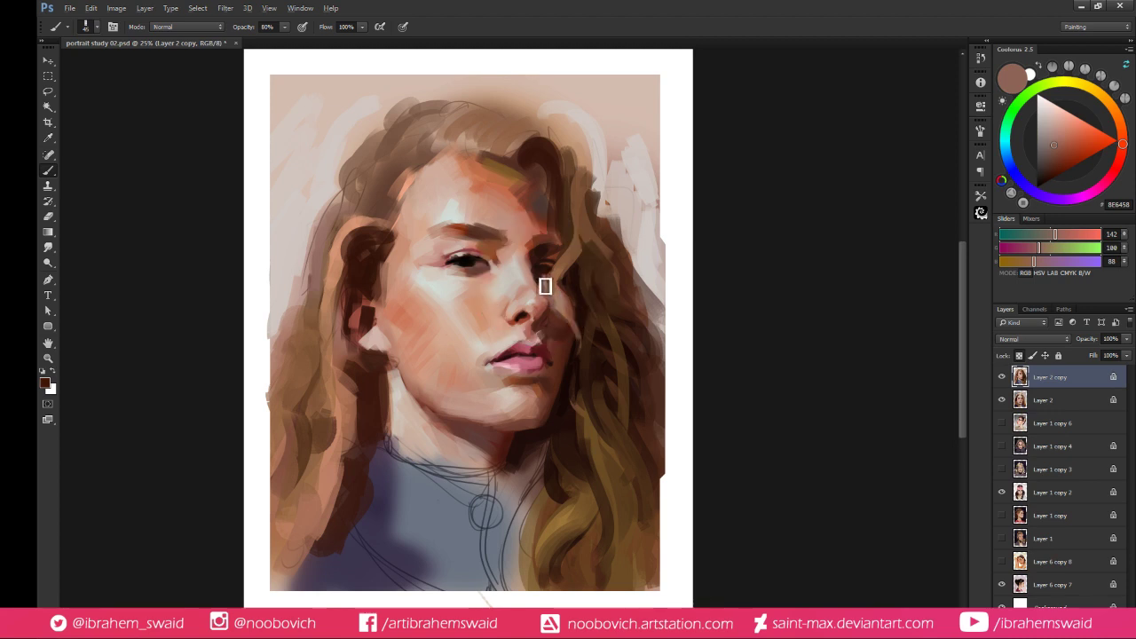
{"action": "left_click", "coordinate": [555, 308], "text": "alt"}
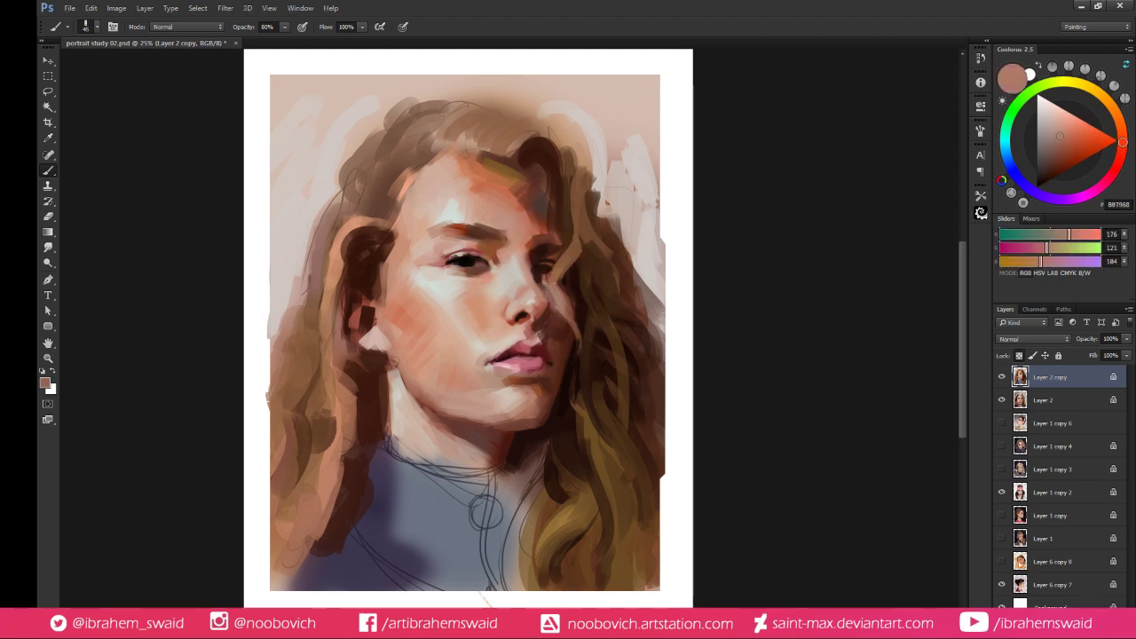
{"action": "left_click", "coordinate": [554, 297], "text": "alt"}
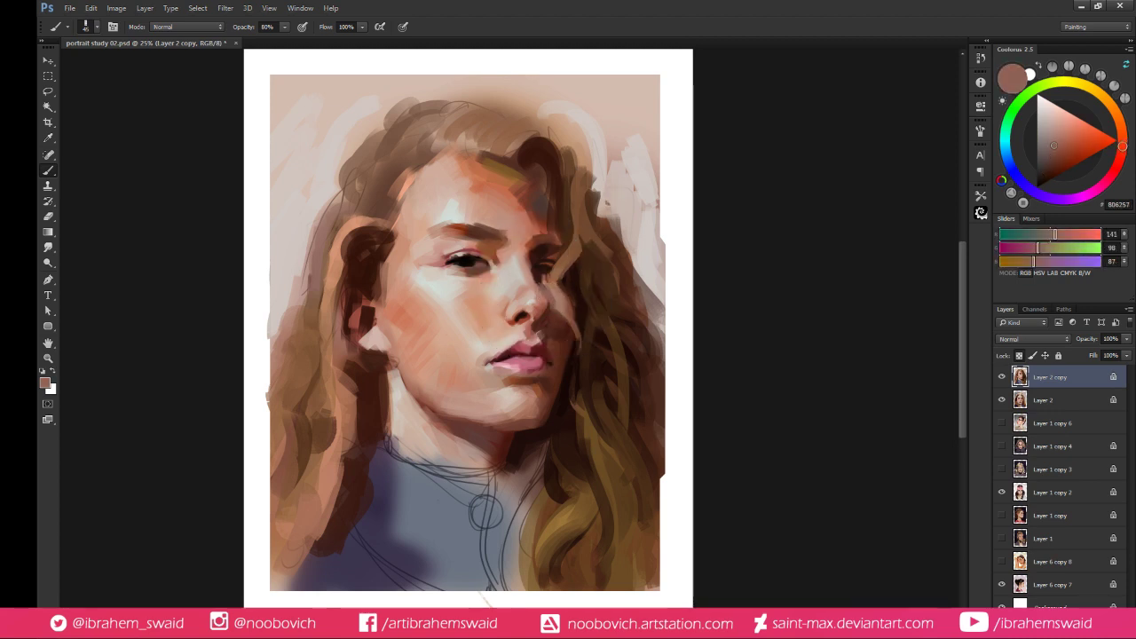
{"action": "left_click", "coordinate": [534, 276], "text": "alt"}
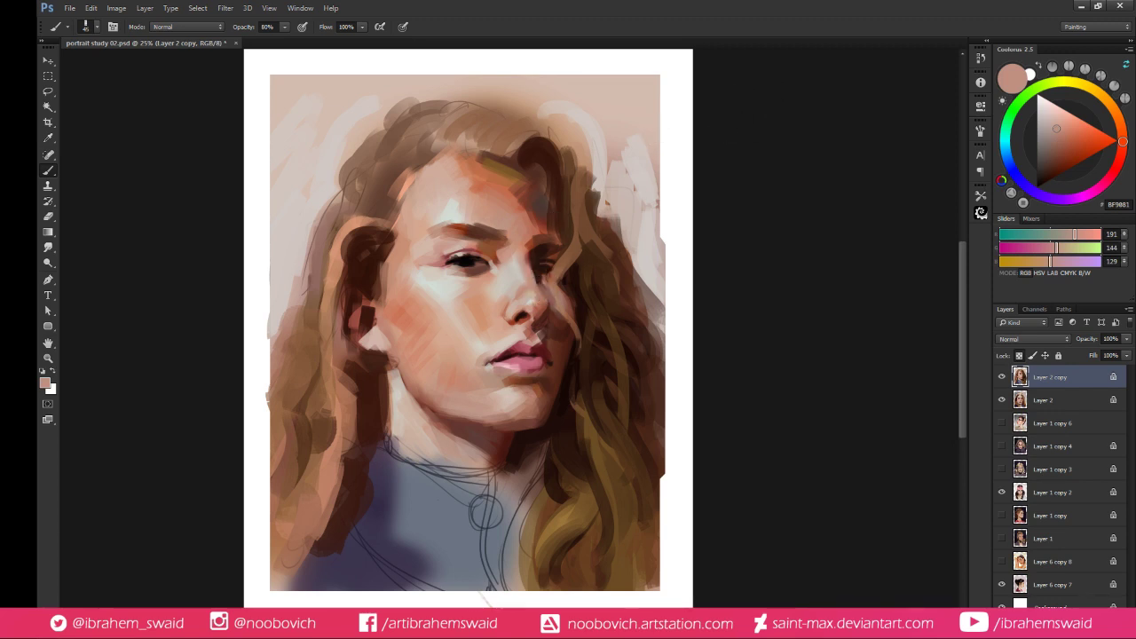
{"action": "left_click", "coordinate": [518, 330], "text": "alt"}
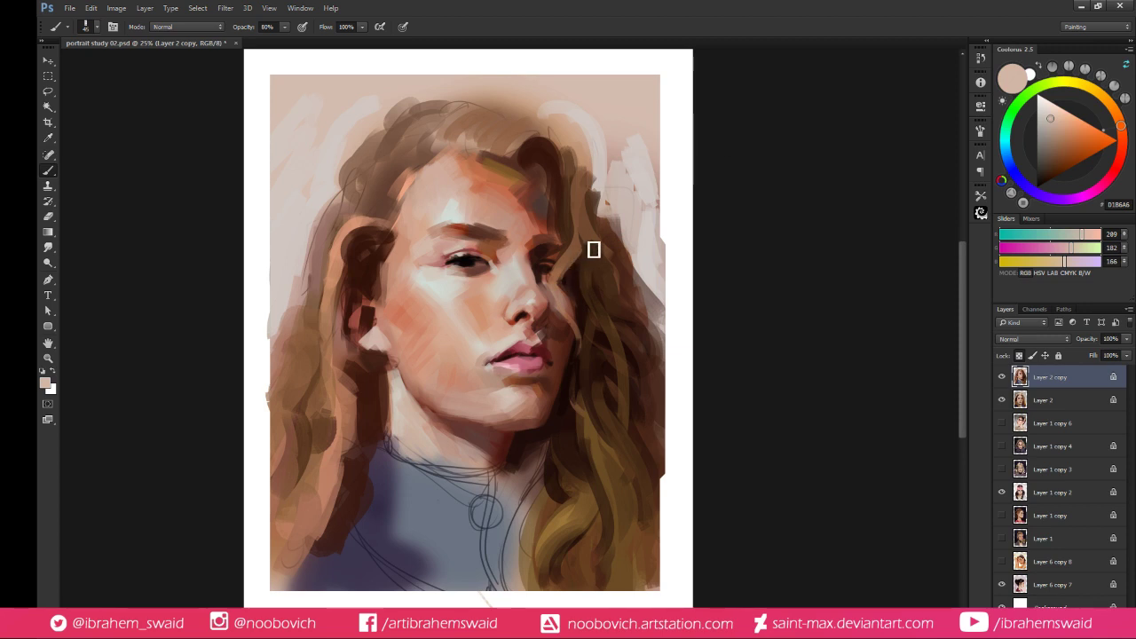
{"action": "left_click", "coordinate": [512, 333], "text": "alt"}
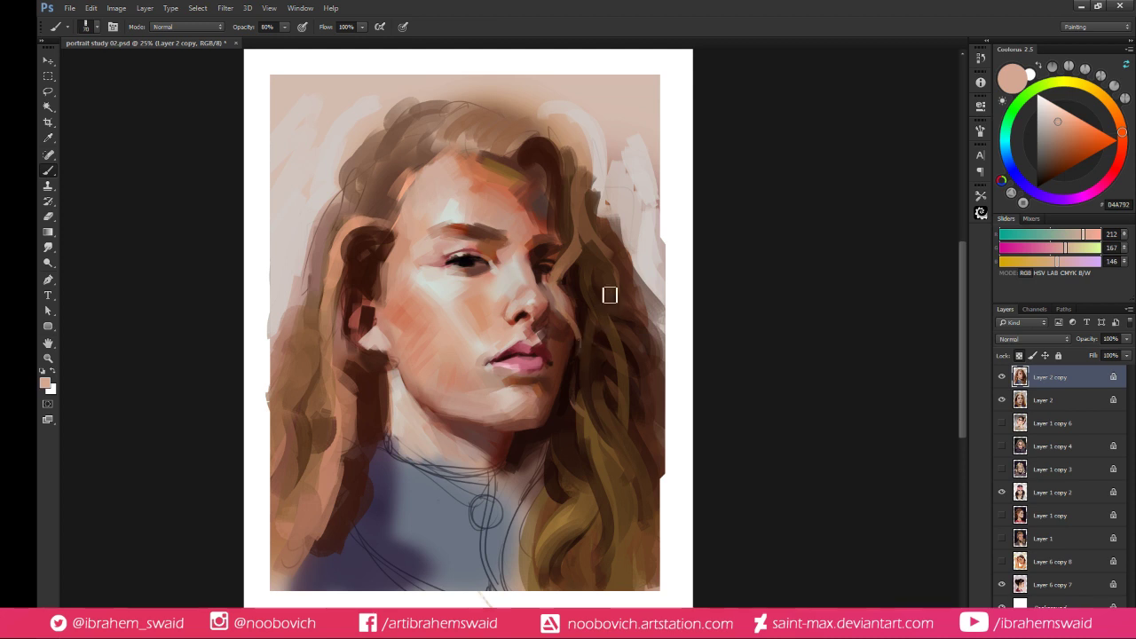
Paint near-black 0F0503 and purplish 0F0512 shadows where the far cheek and jaw meet the hair
{"action": "left_click", "coordinate": [551, 263], "text": "alt"}
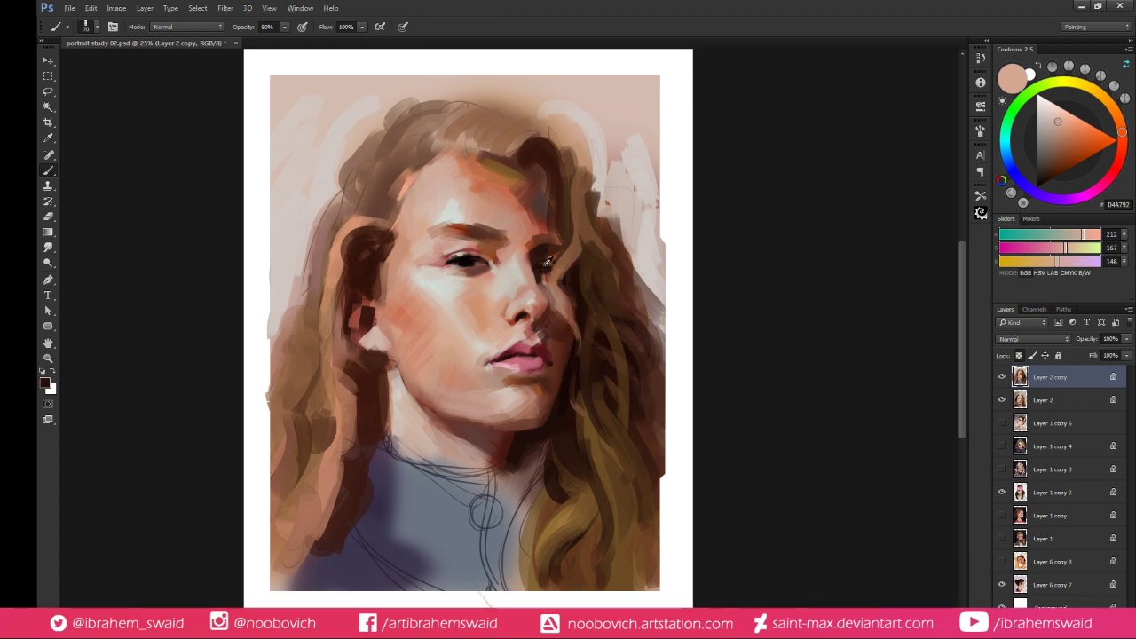
{"action": "left_click", "coordinate": [1042, 185]}
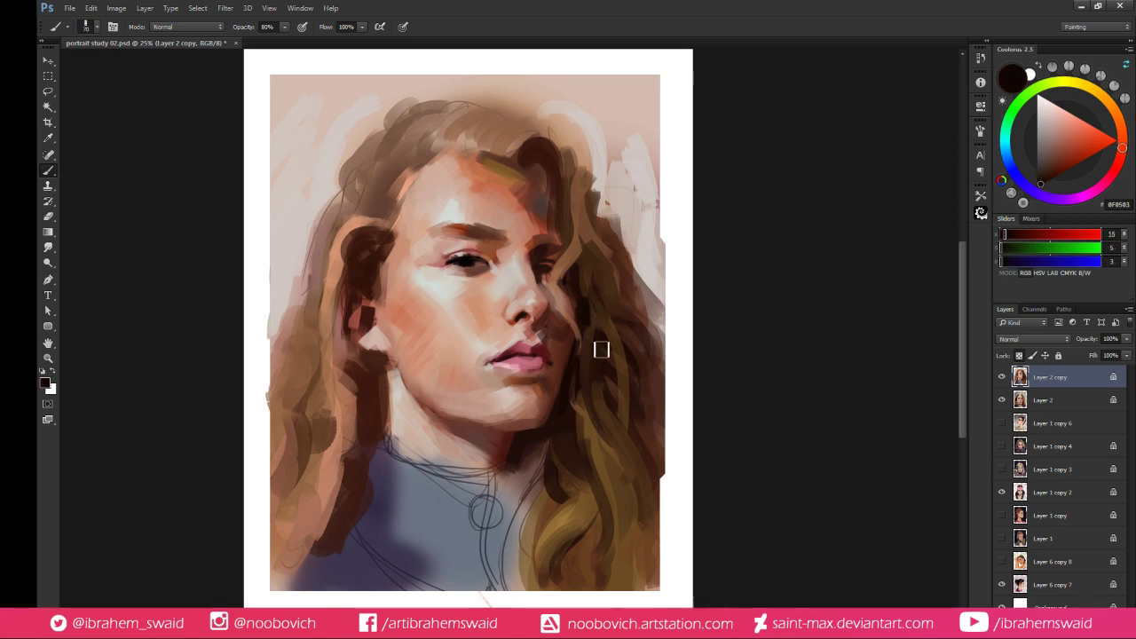
{"action": "left_click", "coordinate": [1006, 262]}
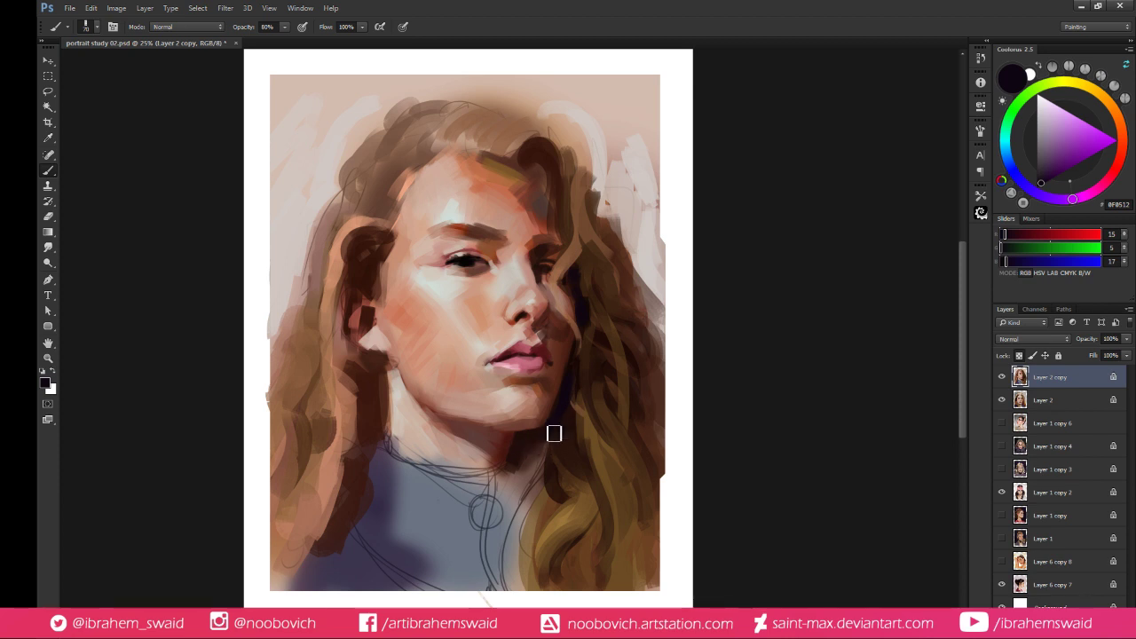
Rework the shadow under the chin with 582922 and 451710, and paint a 10050F shadow below the near ear
{"action": "left_click", "coordinate": [520, 439], "text": "alt"}
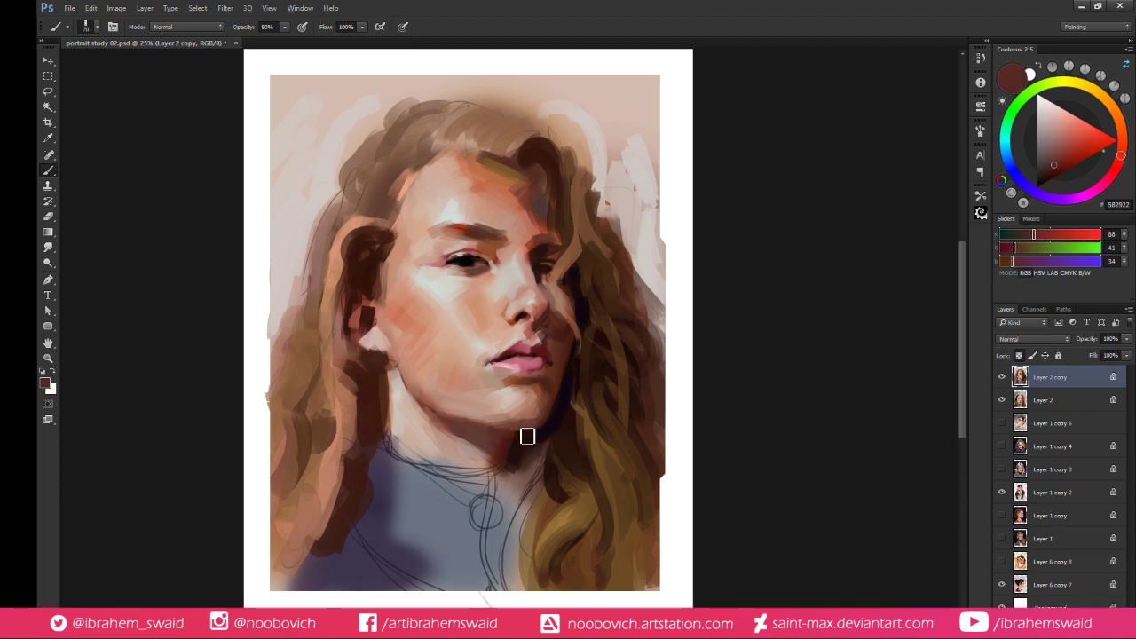
{"action": "left_click", "coordinate": [511, 441], "text": "alt"}
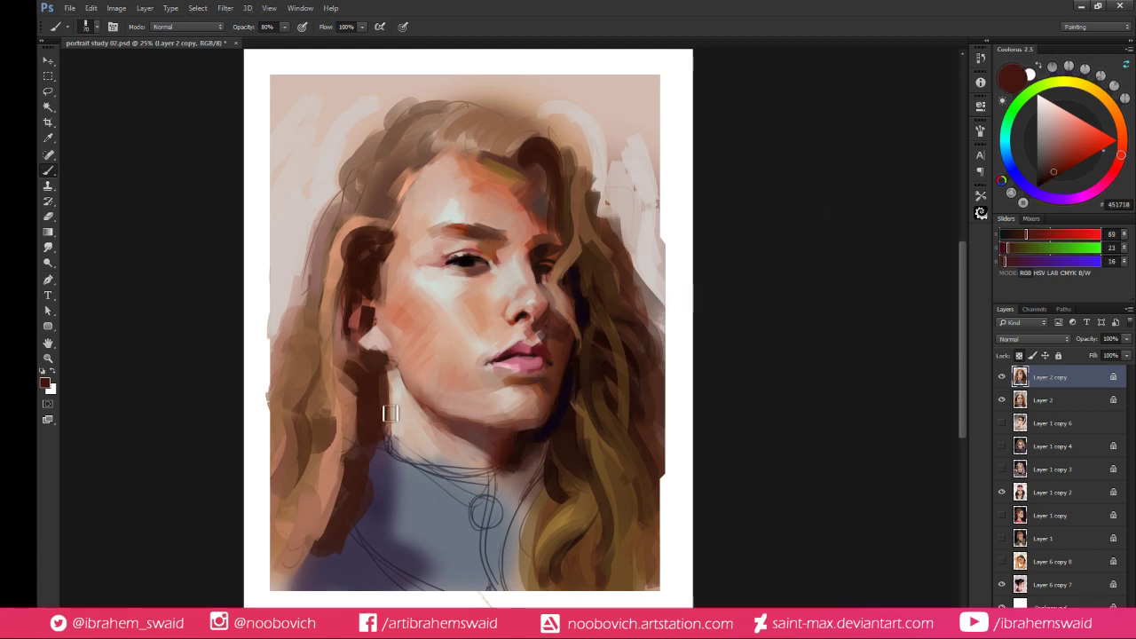
{"action": "left_click", "coordinate": [587, 310], "text": "alt"}
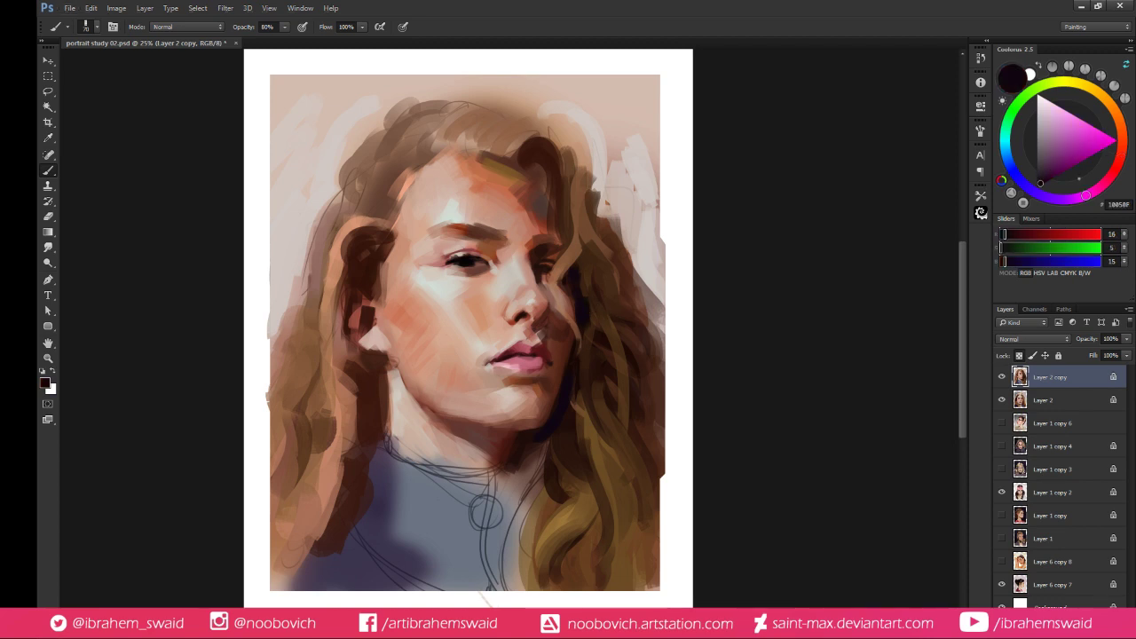
{"action": "left_click_drag", "start_coordinate": [380, 366], "coordinate": [392, 427]}
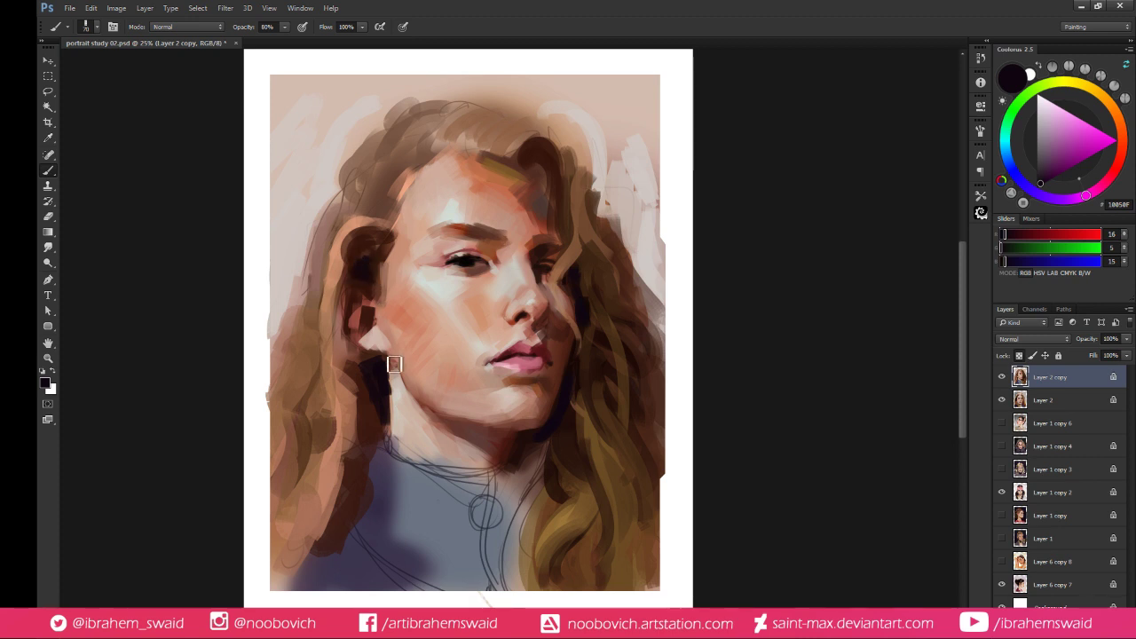
Blend the upper forehead near the hairline with a size 100 brush and sampled tones including D1D9D1, CB8D70 and A86B44
{"action": "left_click", "coordinate": [455, 213], "text": "alt"}
{"action": "key", "text": "]"}
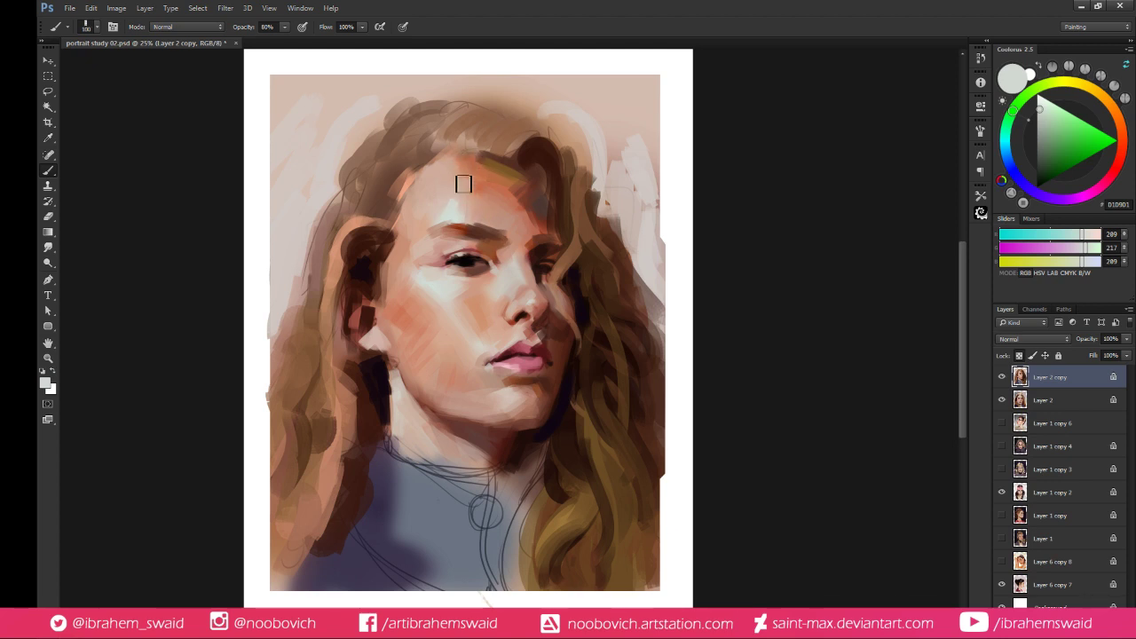
{"action": "left_click", "coordinate": [475, 166], "text": "alt"}
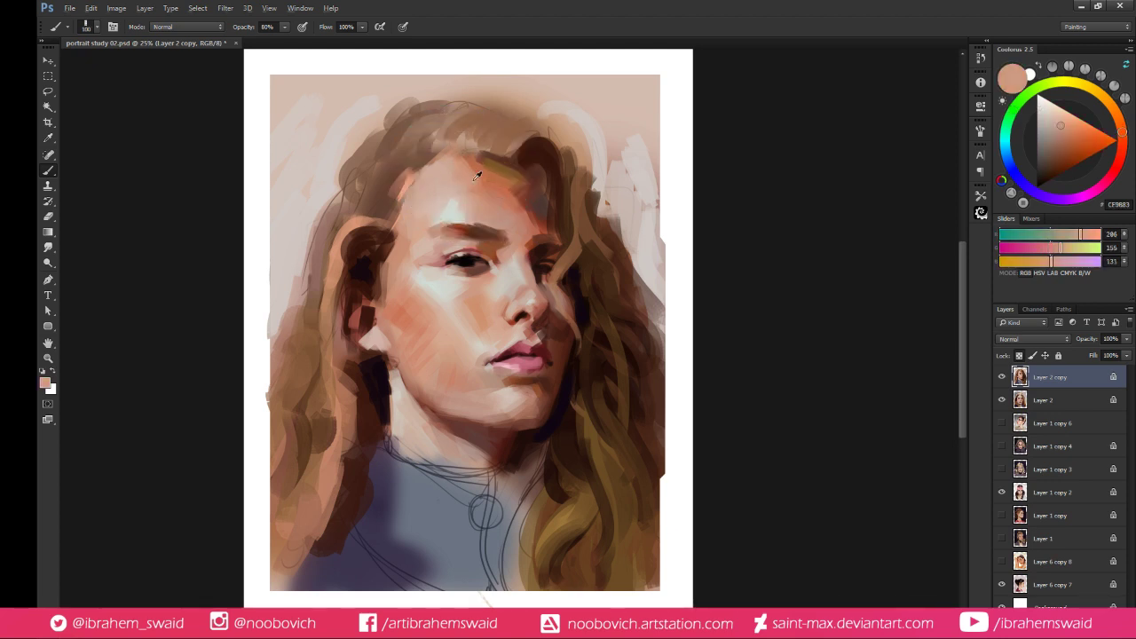
{"action": "left_click", "coordinate": [482, 177], "text": "alt"}
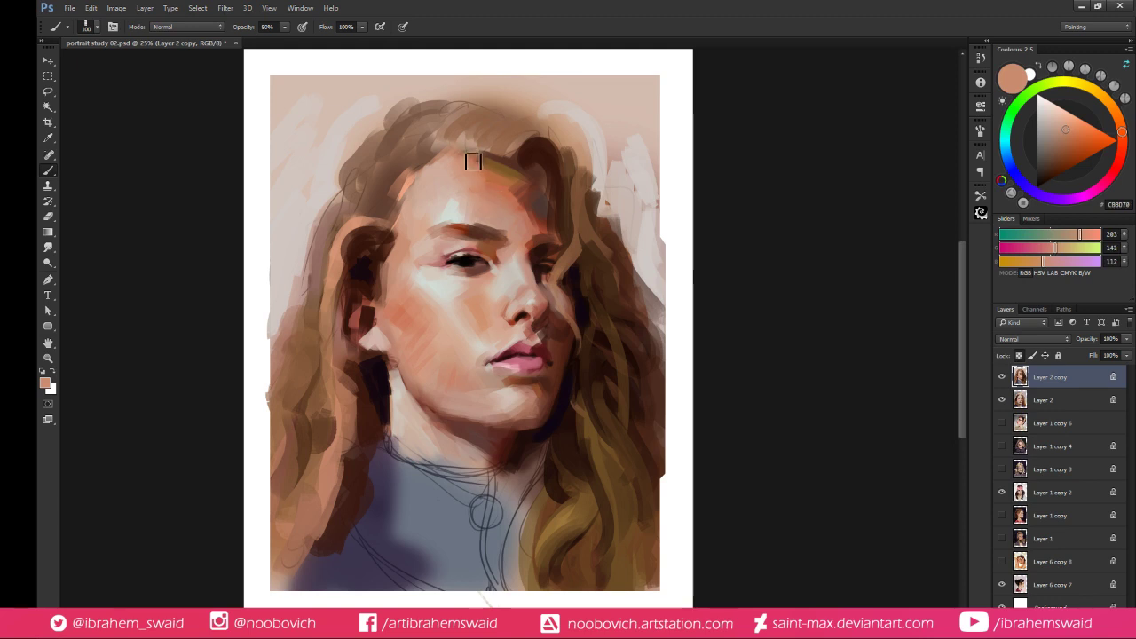
{"action": "left_click", "coordinate": [474, 158], "text": "alt"}
{"action": "left_click", "coordinate": [497, 160], "text": "alt"}
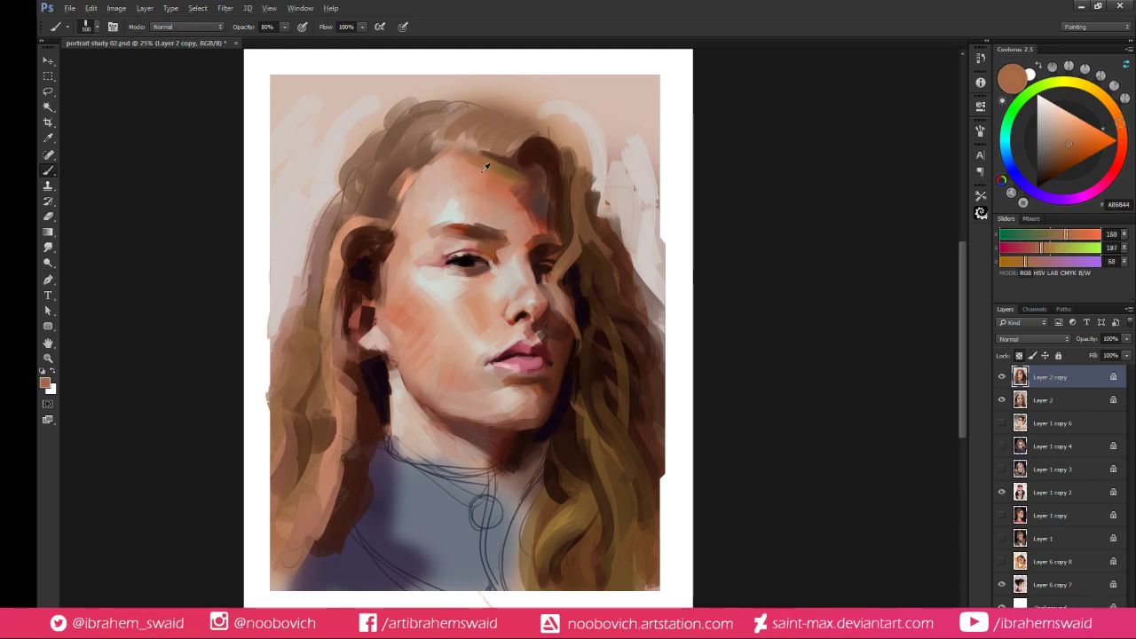
{"action": "left_click", "coordinate": [482, 170], "text": "alt"}
Build brown hair strands across the hairline above the forehead with sampled tones such as 38180F, 301212 and 6C4D40
{"action": "left_click", "coordinate": [528, 164], "text": "alt"}
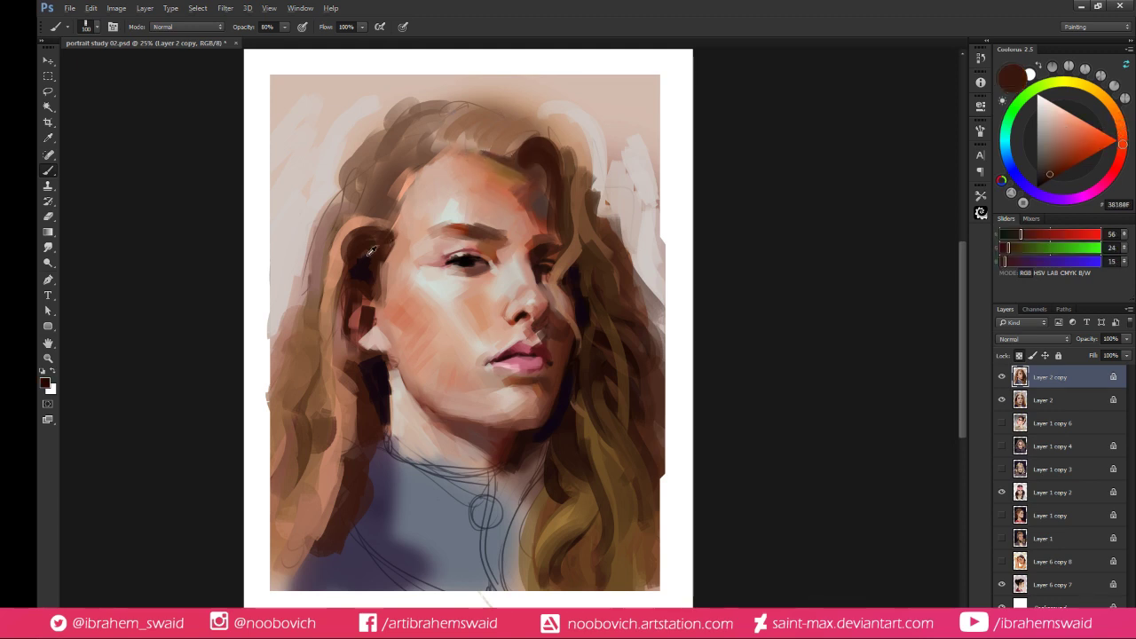
{"action": "left_click", "coordinate": [368, 254], "text": "alt"}
{"action": "mouse_move", "coordinate": [482, 148]}
{"action": "left_mouse_down"}
{"action": "mouse_move", "coordinate": [540, 175]}
{"action": "mouse_move", "coordinate": [471, 131]}
{"action": "mouse_move", "coordinate": [541, 140]}
{"action": "mouse_move", "coordinate": [489, 145]}
{"action": "mouse_move", "coordinate": [533, 175]}
{"action": "left_mouse_up"}
{"action": "left_click", "coordinate": [497, 138], "text": "alt"}
{"action": "left_click", "coordinate": [480, 148], "text": "alt"}
{"action": "left_click", "coordinate": [516, 151], "text": "alt"}
{"action": "left_click", "coordinate": [495, 130], "text": "alt"}
{"action": "left_click", "coordinate": [506, 139], "text": "alt"}
{"action": "left_click", "coordinate": [499, 149], "text": "alt"}
{"action": "left_click", "coordinate": [491, 160], "text": "alt"}
{"action": "left_click", "coordinate": [531, 175], "text": "alt"}
{"action": "left_click", "coordinate": [532, 165], "text": "alt"}
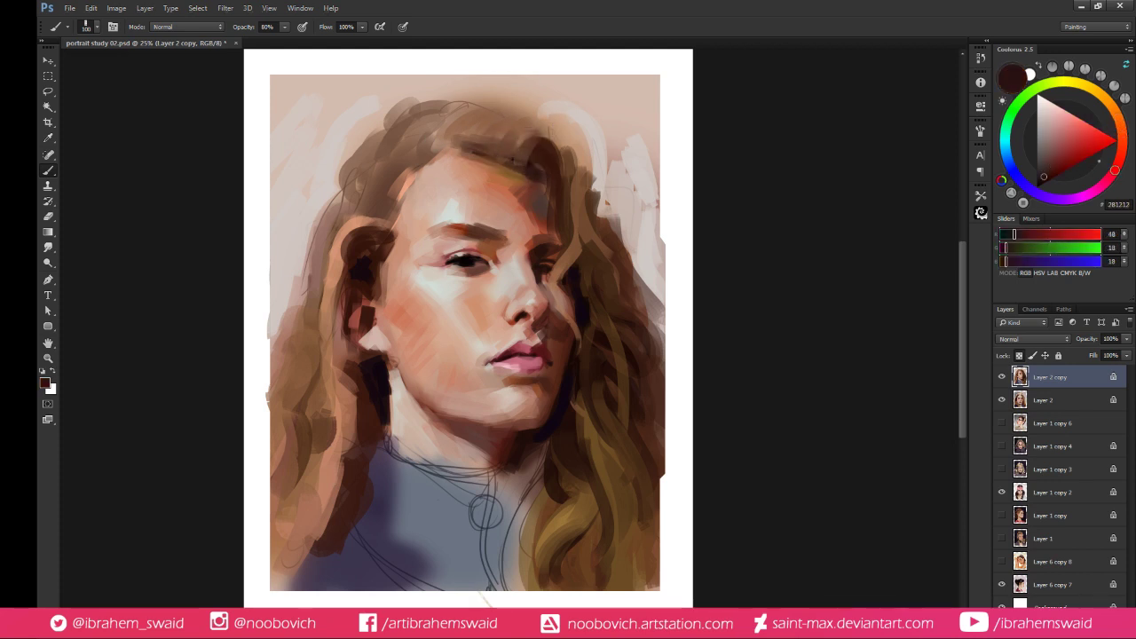
{"action": "mouse_move", "coordinate": [428, 148]}
{"action": "left_mouse_down"}
{"action": "mouse_move", "coordinate": [458, 149]}
{"action": "mouse_move", "coordinate": [448, 128]}
{"action": "left_mouse_up"}
{"action": "left_click", "coordinate": [464, 127], "text": "alt"}
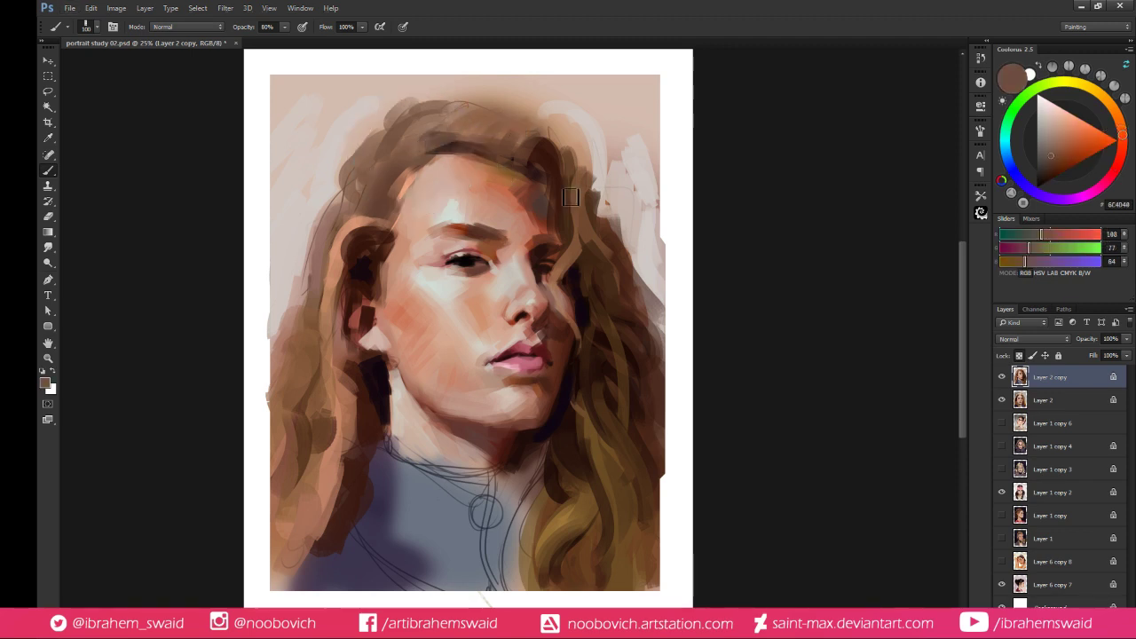
Paint a dark olive-brown 4D340B strand along the far edge of the forehead
{"action": "left_click", "coordinate": [493, 249], "text": "alt"}
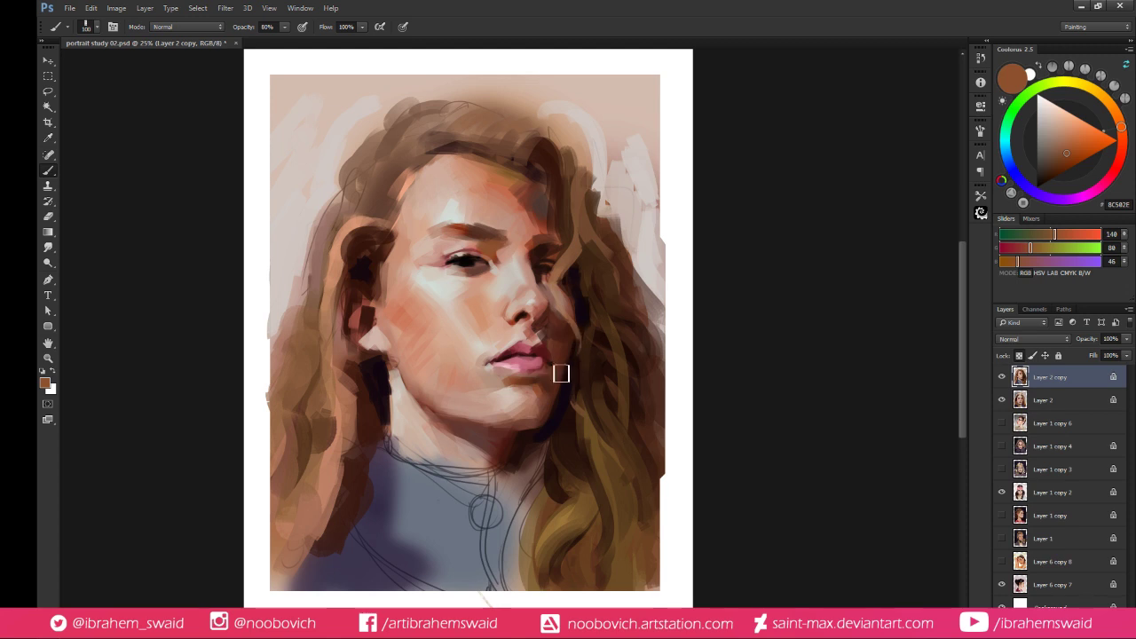
{"action": "left_click", "coordinate": [1057, 170]}
{"action": "left_click", "coordinate": [1107, 101]}
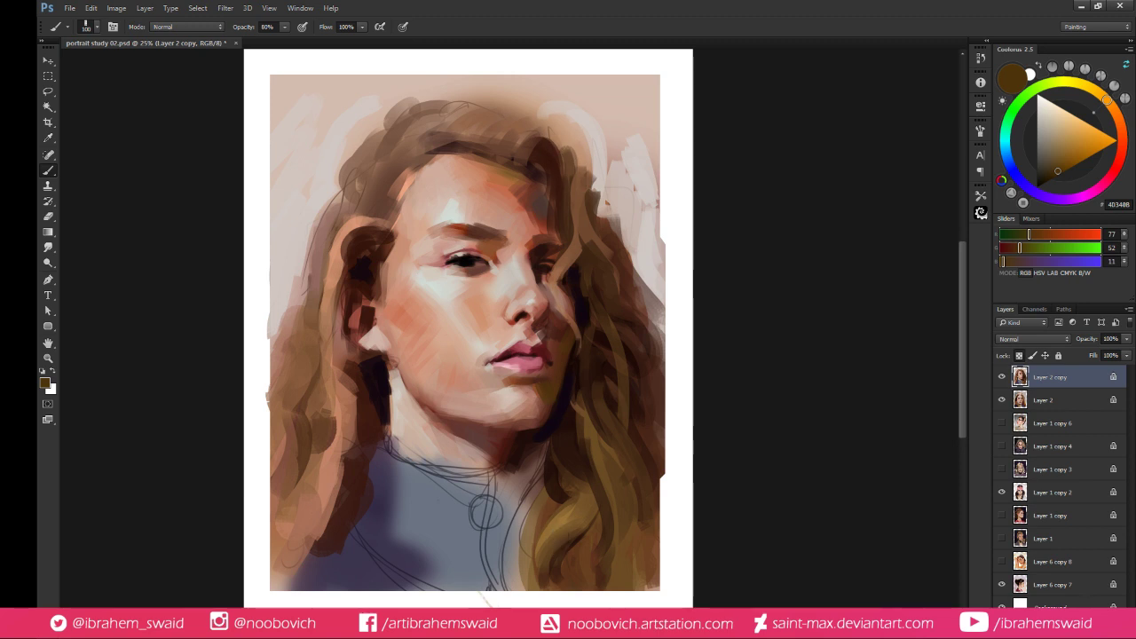
Blend the far side of the forehead with B85D43, 7E4637, 8D6053, BC907E and AC7967, and cover the olive hairline patch with B66B43
{"action": "left_click", "coordinate": [525, 202], "text": "alt"}
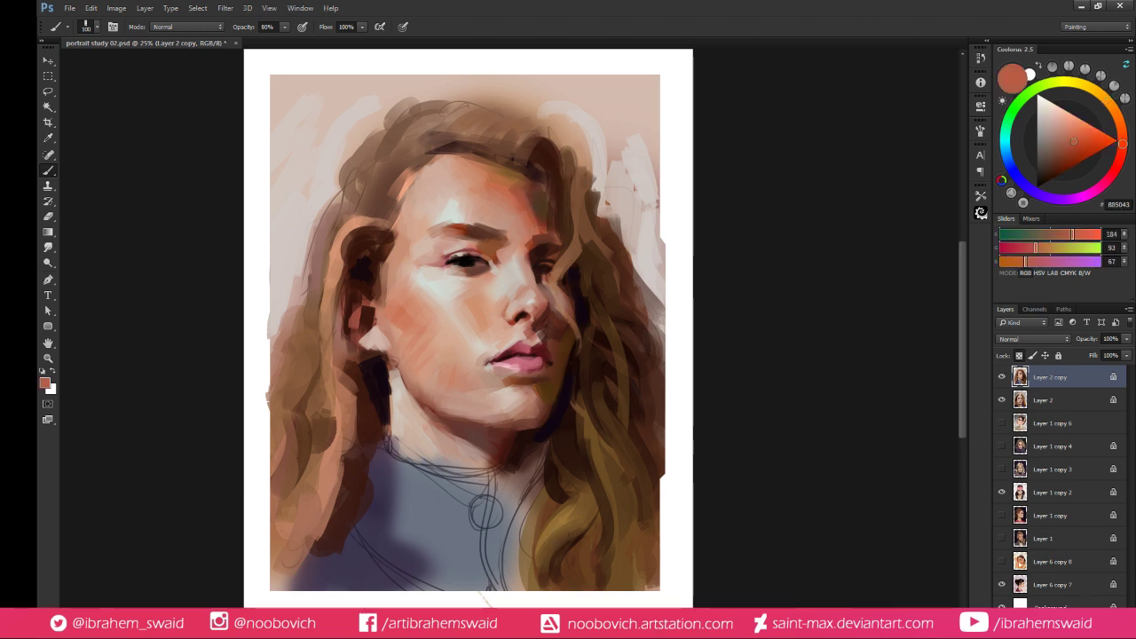
{"action": "left_click", "coordinate": [529, 200], "text": "alt"}
{"action": "left_click", "coordinate": [538, 203], "text": "alt"}
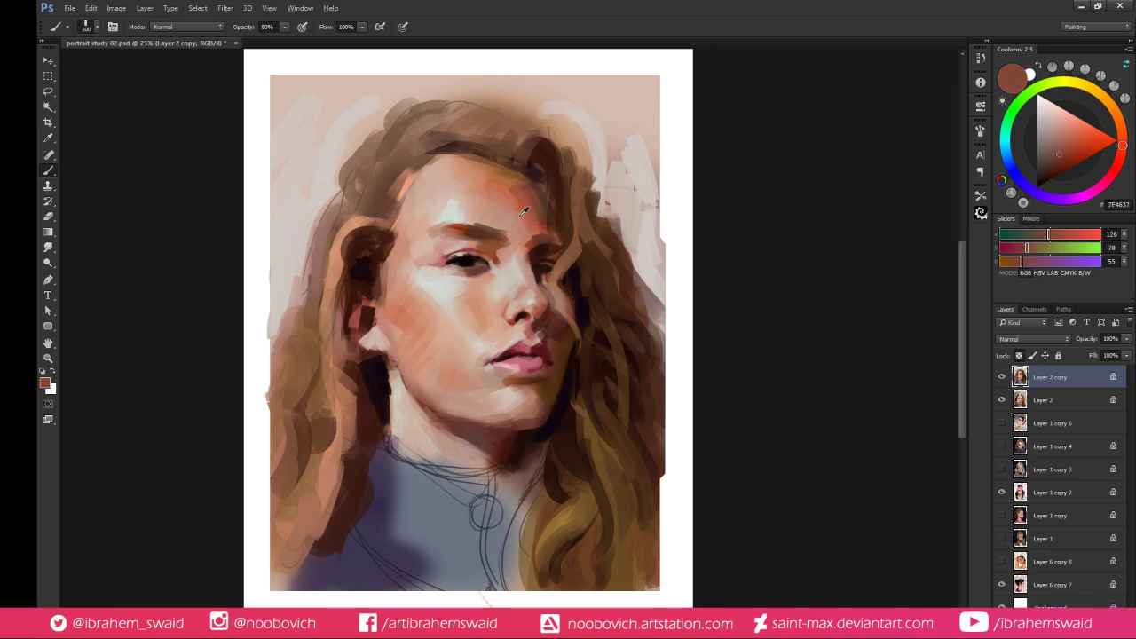
{"action": "left_click", "coordinate": [523, 210], "text": "alt"}
{"action": "left_click", "coordinate": [535, 199], "text": "alt"}
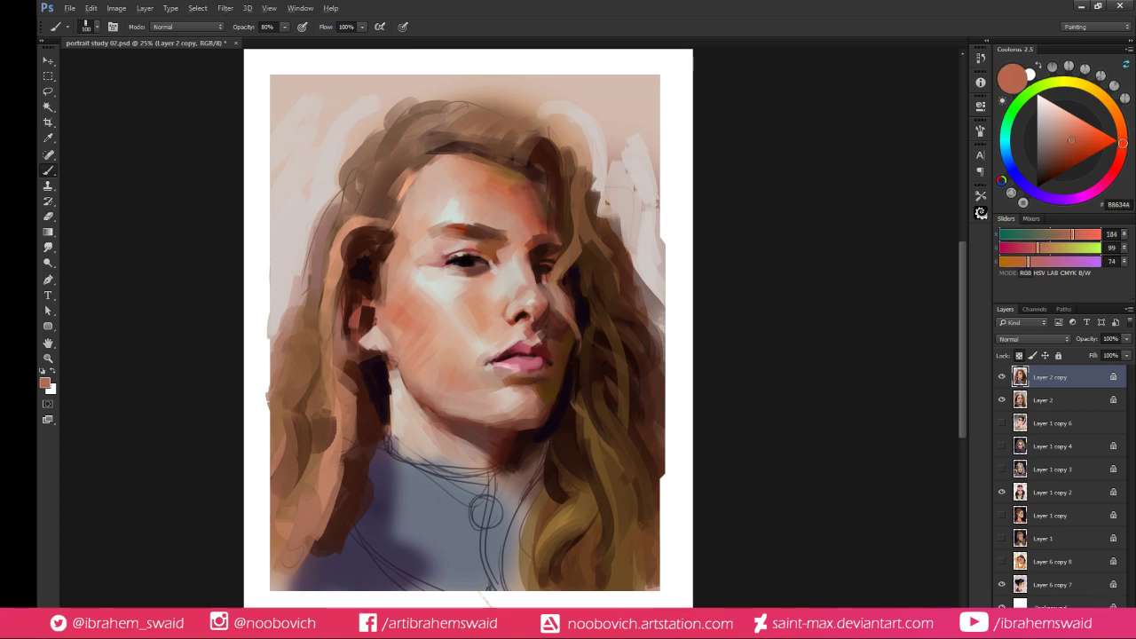
{"action": "left_click", "coordinate": [1056, 145]}
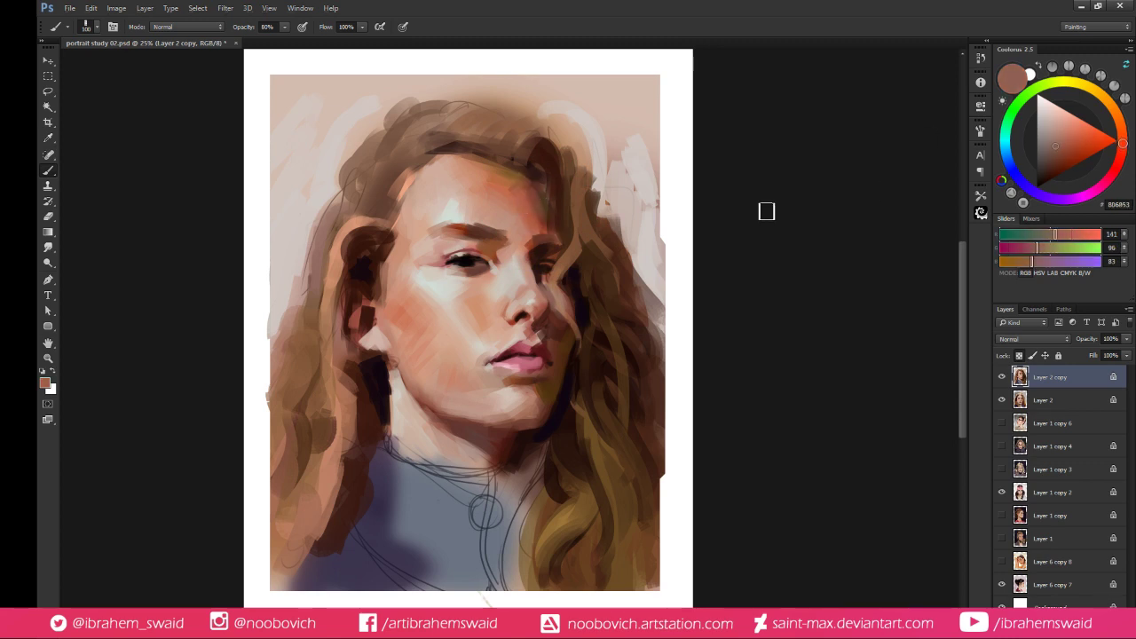
{"action": "left_click", "coordinate": [526, 212], "text": "alt"}
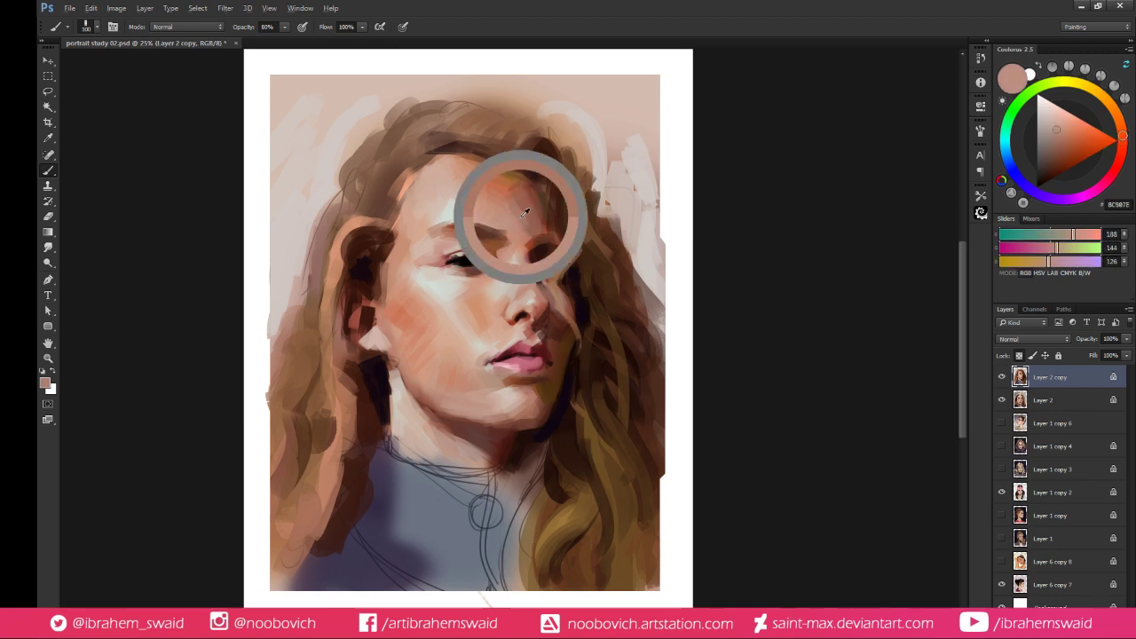
{"action": "left_click", "coordinate": [528, 215], "text": "alt"}
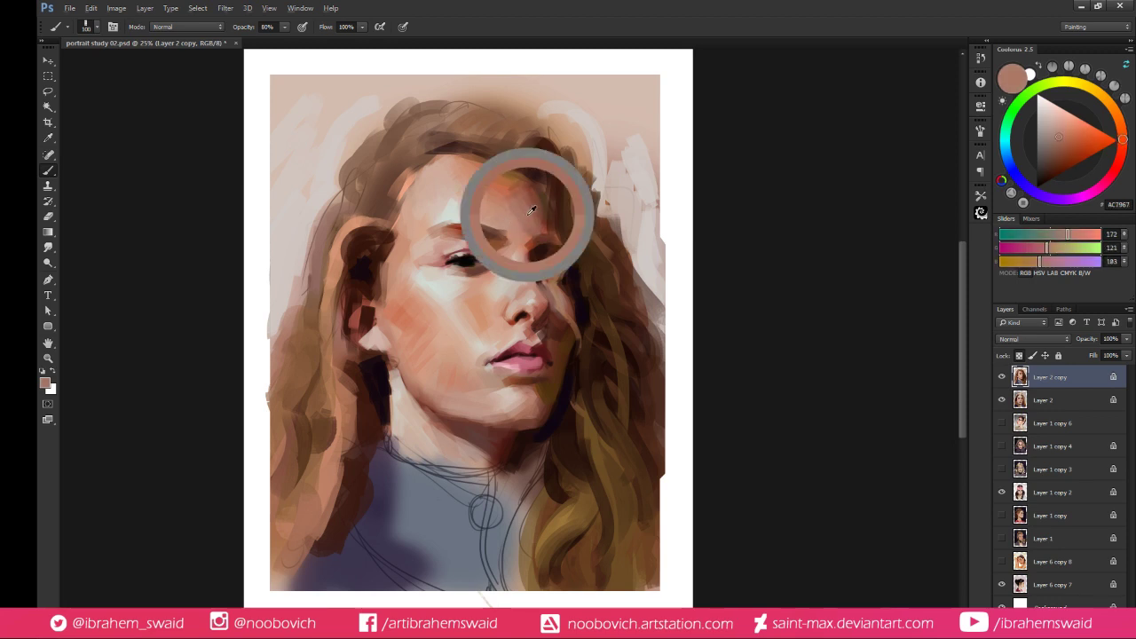
{"action": "left_click", "coordinate": [508, 167], "text": "alt"}
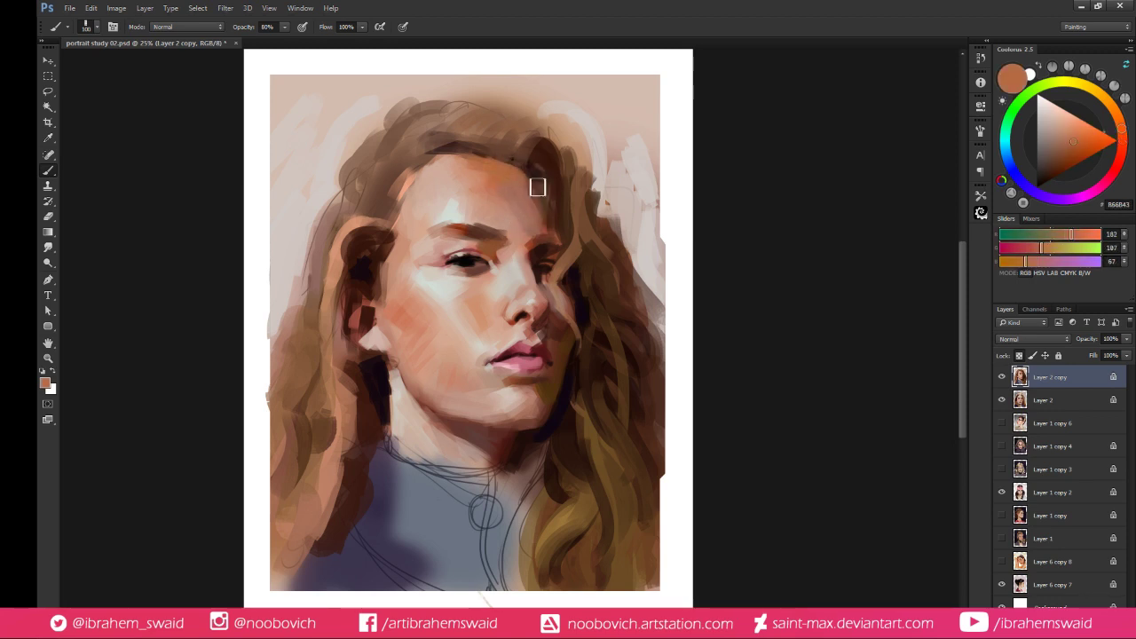
{"action": "left_click_drag", "start_coordinate": [509, 162], "coordinate": [482, 158]}
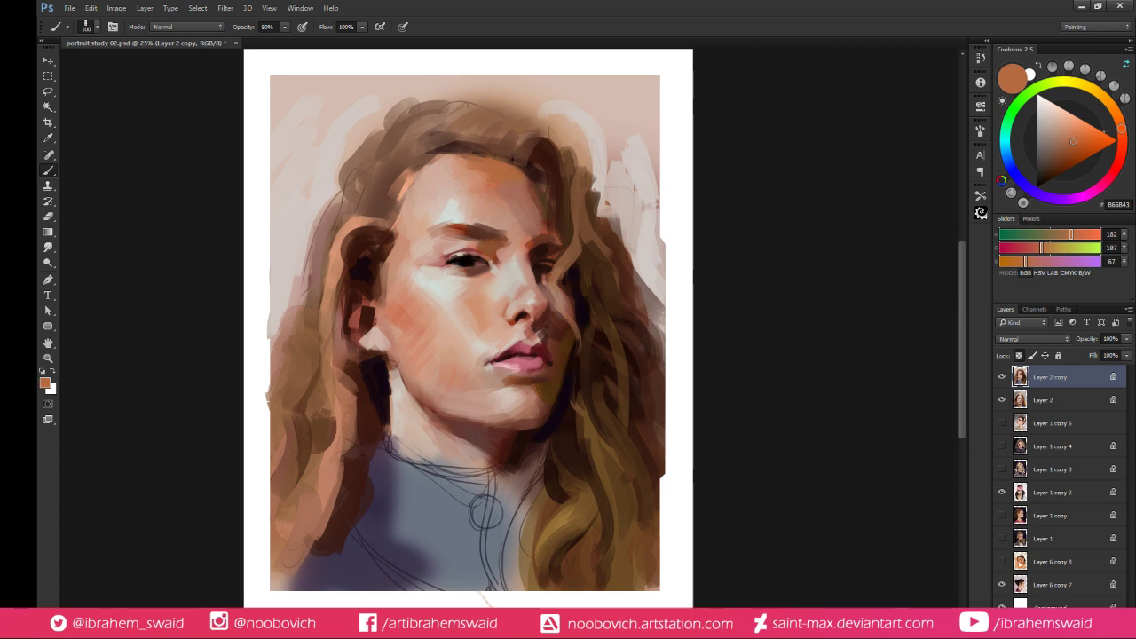
Darken the hairline above the forehead with 10050F and build dark brown hair strands over the crown with 351D1C
{"action": "left_click", "coordinate": [587, 298], "text": "alt"}
{"action": "left_click_drag", "start_coordinate": [480, 150], "coordinate": [561, 177]}
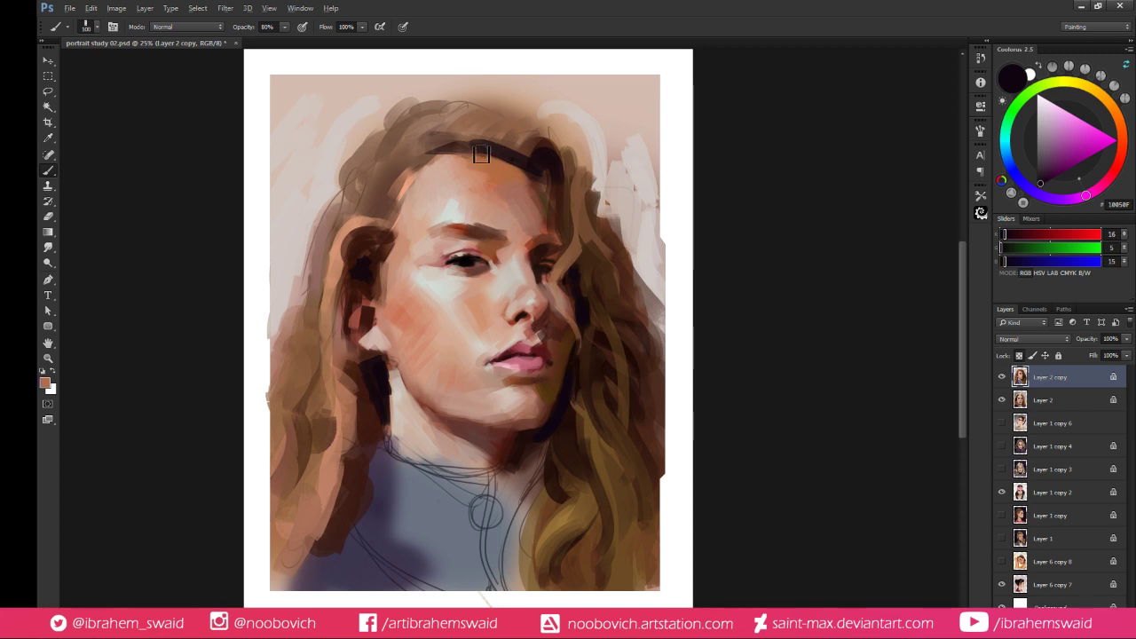
{"action": "left_click", "coordinate": [522, 167], "text": "alt"}
{"action": "left_click", "coordinate": [524, 164], "text": "alt"}
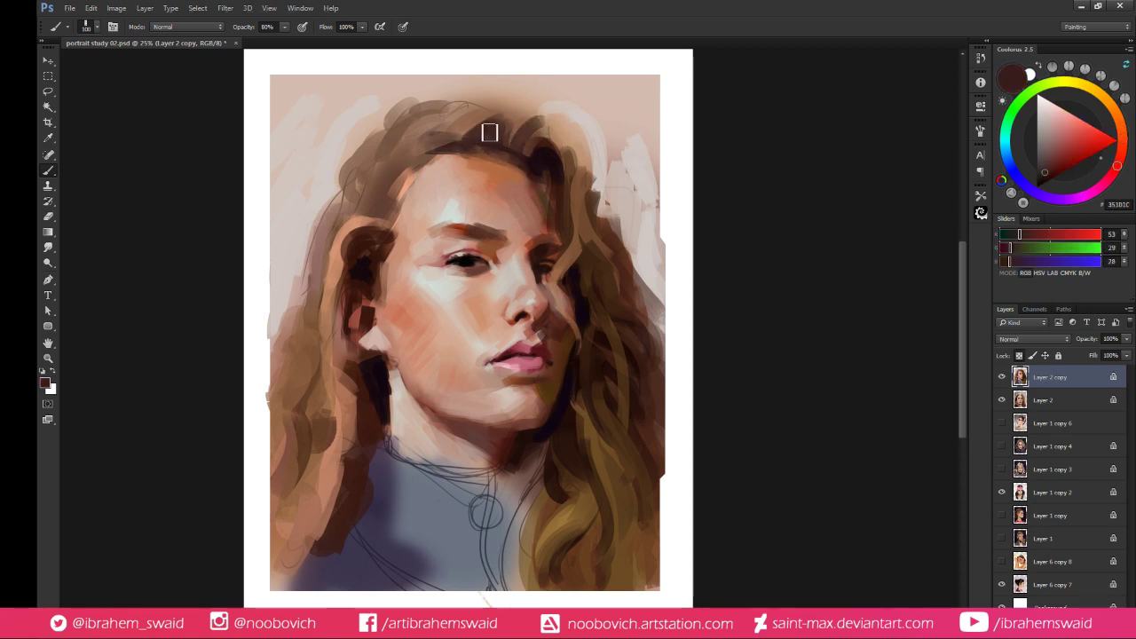
{"action": "mouse_move", "coordinate": [472, 142]}
{"action": "left_mouse_down"}
{"action": "mouse_move", "coordinate": [528, 108]}
{"action": "mouse_move", "coordinate": [501, 125]}
{"action": "mouse_move", "coordinate": [537, 134]}
{"action": "left_mouse_up"}
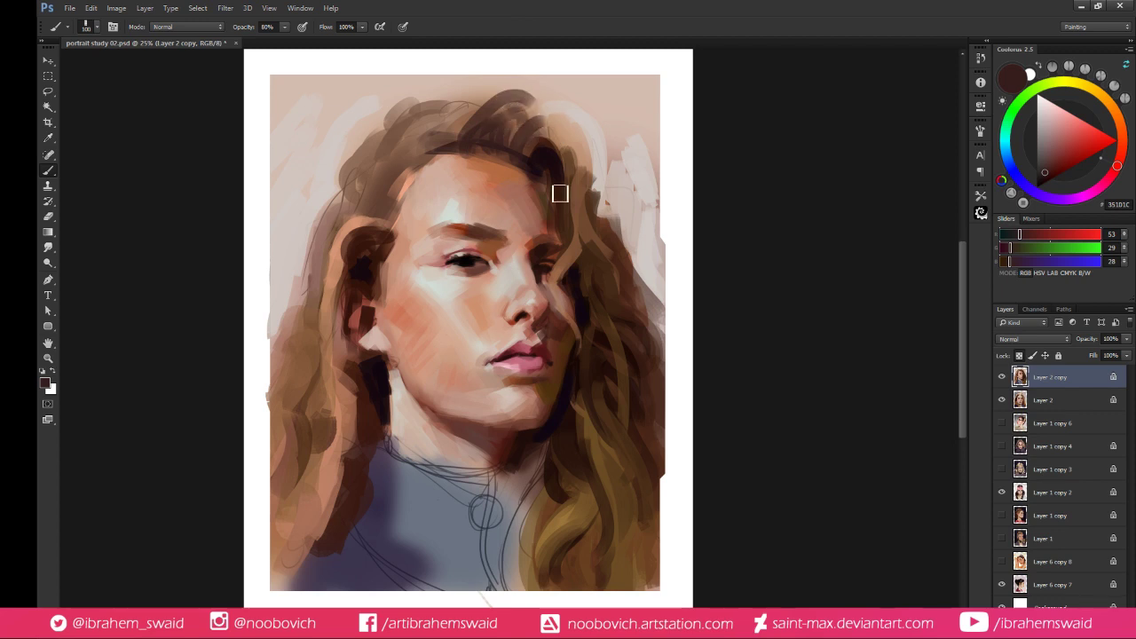
Blend the temple and near side of the forehead with warm skin tones C78F74, E0AF8A, DCAF89 and D4BCB0
{"action": "left_click", "coordinate": [397, 244], "text": "alt"}
{"action": "left_click_drag", "start_coordinate": [390, 254], "coordinate": [396, 232]}
{"action": "left_click", "coordinate": [398, 256], "text": "alt"}
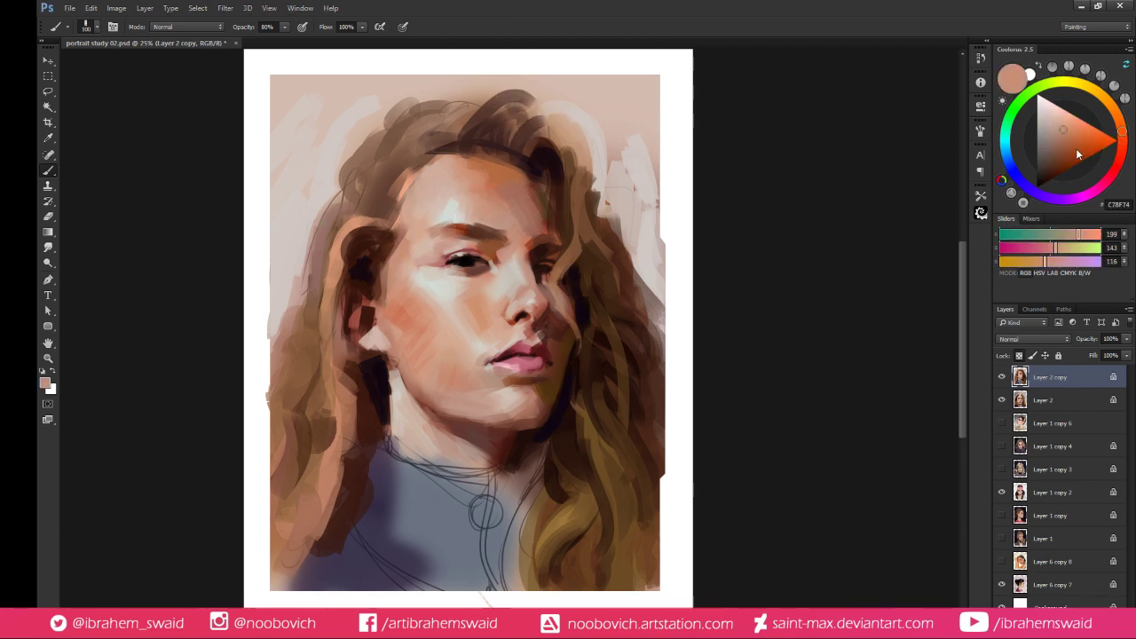
{"action": "left_click", "coordinate": [1066, 122]}
{"action": "left_click", "coordinate": [1117, 116]}
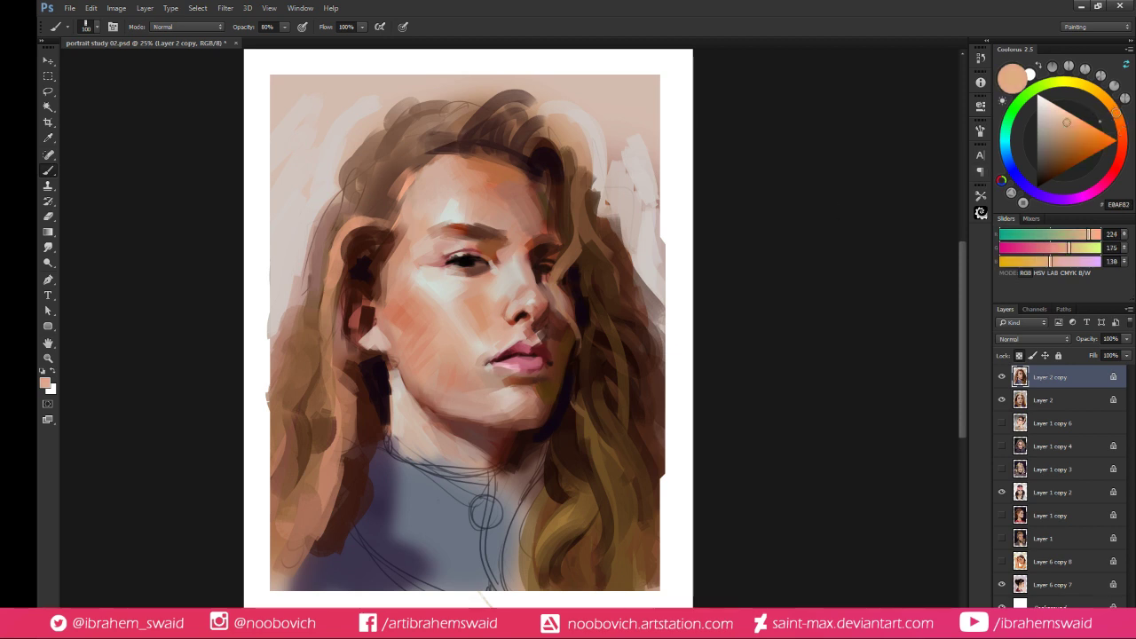
{"action": "left_click_drag", "start_coordinate": [396, 231], "coordinate": [462, 164]}
{"action": "left_click", "coordinate": [430, 192], "text": "alt"}
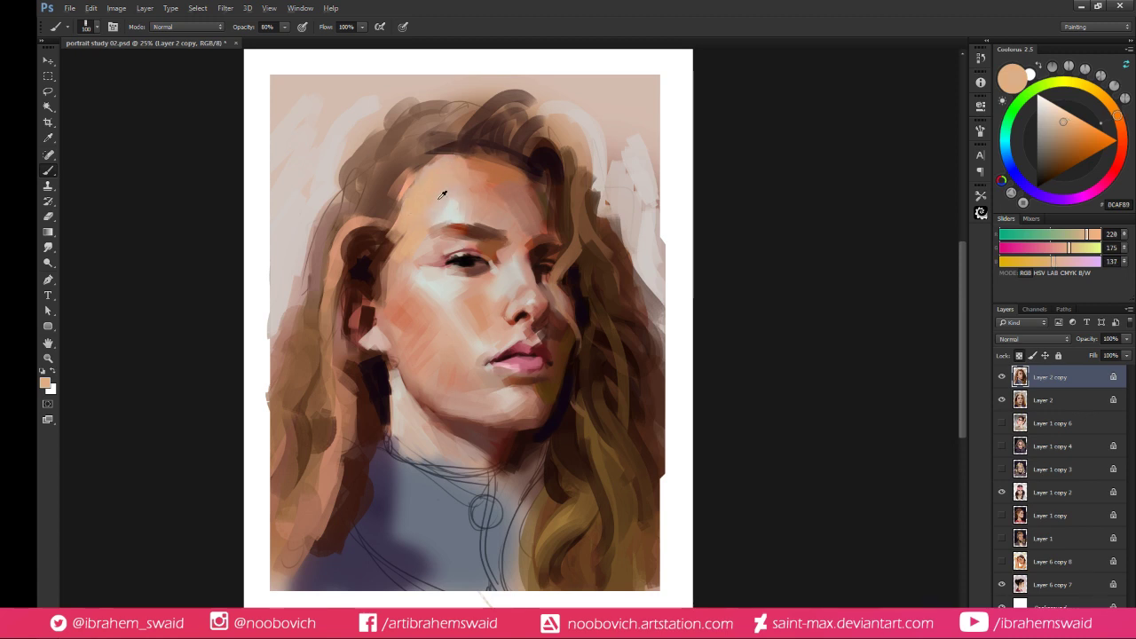
{"action": "left_click", "coordinate": [444, 197], "text": "alt"}
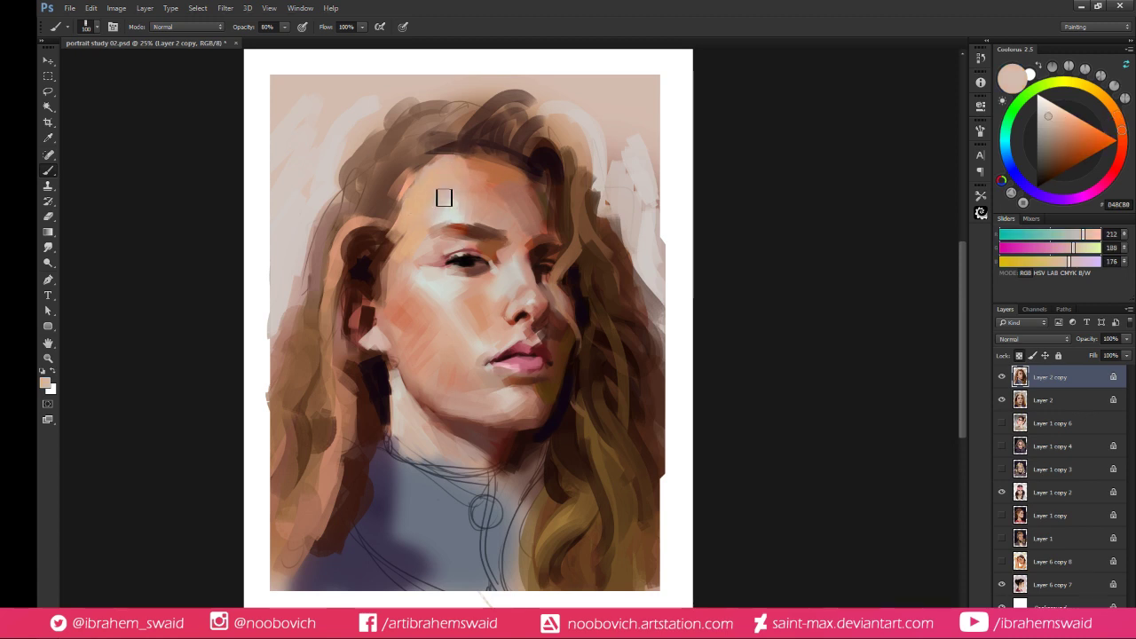
Blend the far side of the forehead and the area between the brows with sampled B8734D, 7B4532 and AD7762
{"action": "left_click", "coordinate": [484, 164], "text": "alt"}
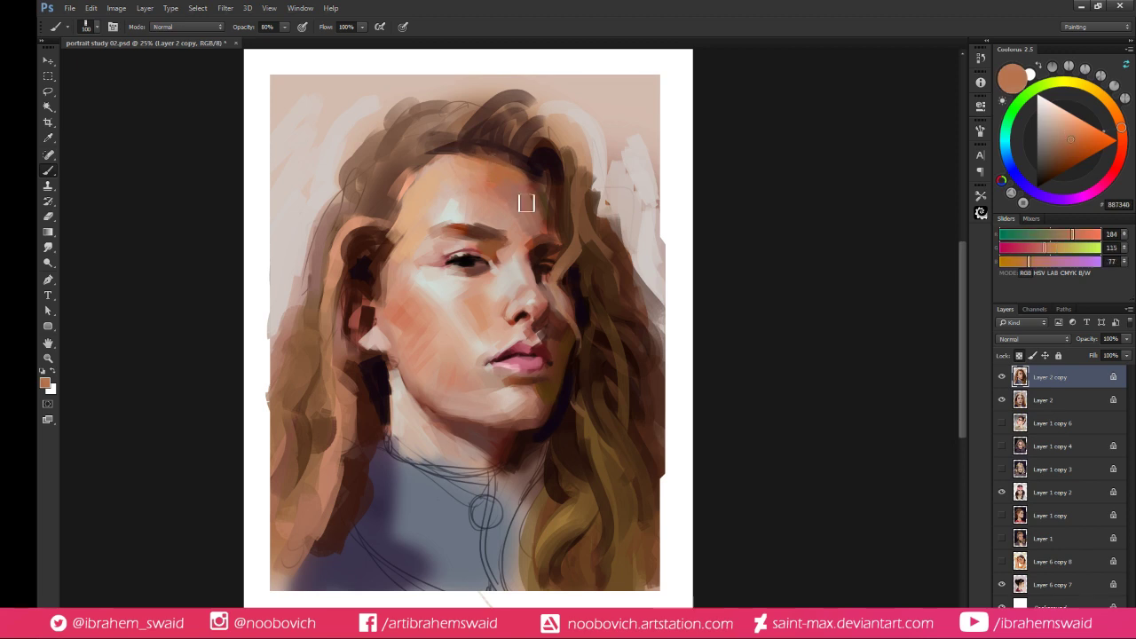
{"action": "left_click", "coordinate": [513, 188], "text": "alt"}
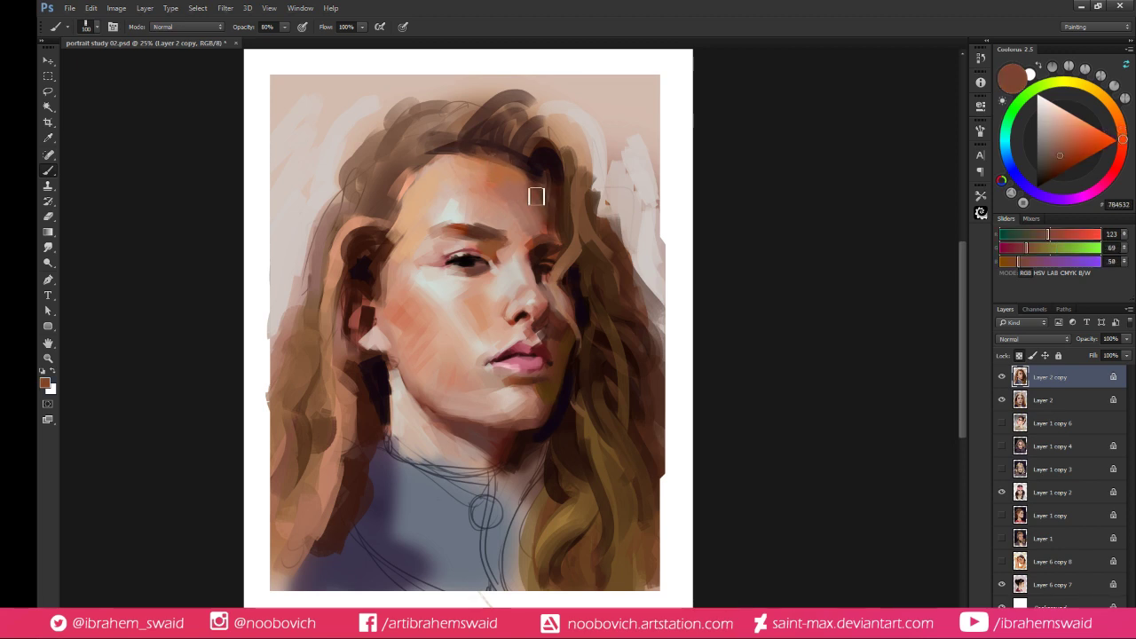
{"action": "left_click", "coordinate": [512, 246], "text": "alt"}
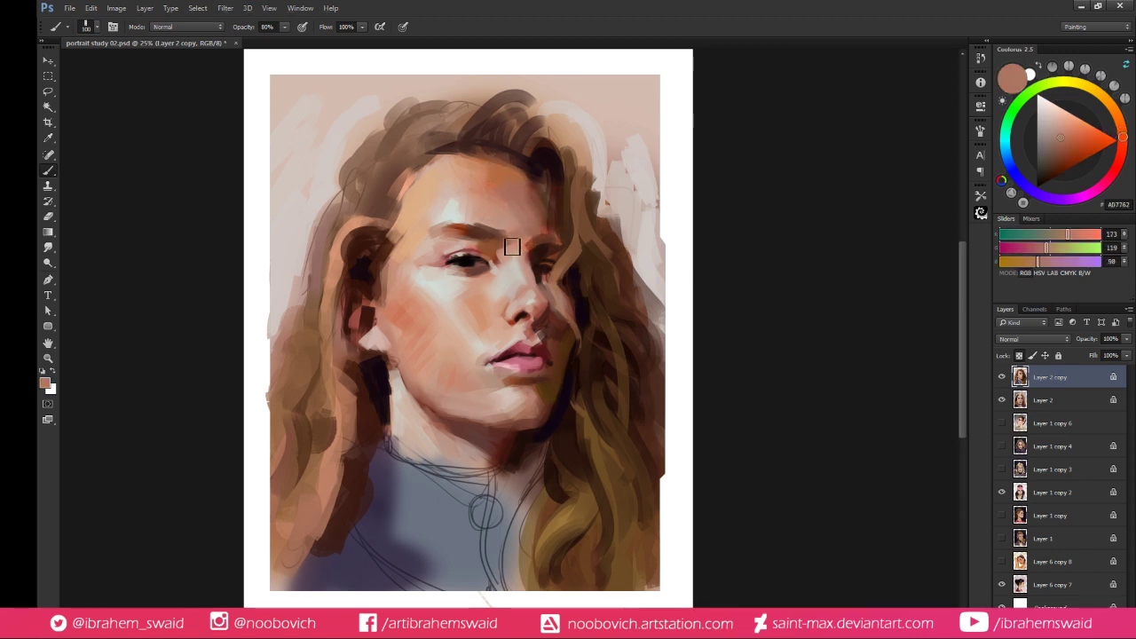
{"action": "left_click_drag", "start_coordinate": [512, 247], "coordinate": [527, 241]}
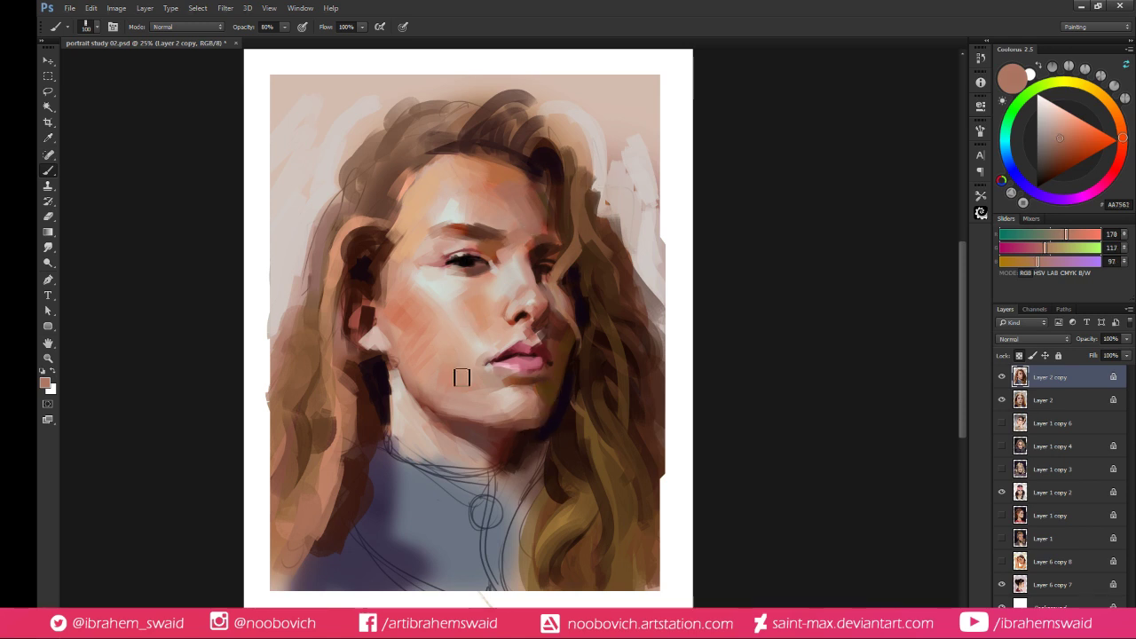
Rework the shadow under the lower lip and the chin plane with tones such as 9A6247, 7C4E2A, AF8771, CDB5A9 and D1BEB2
{"action": "left_click", "coordinate": [509, 377], "text": "alt"}
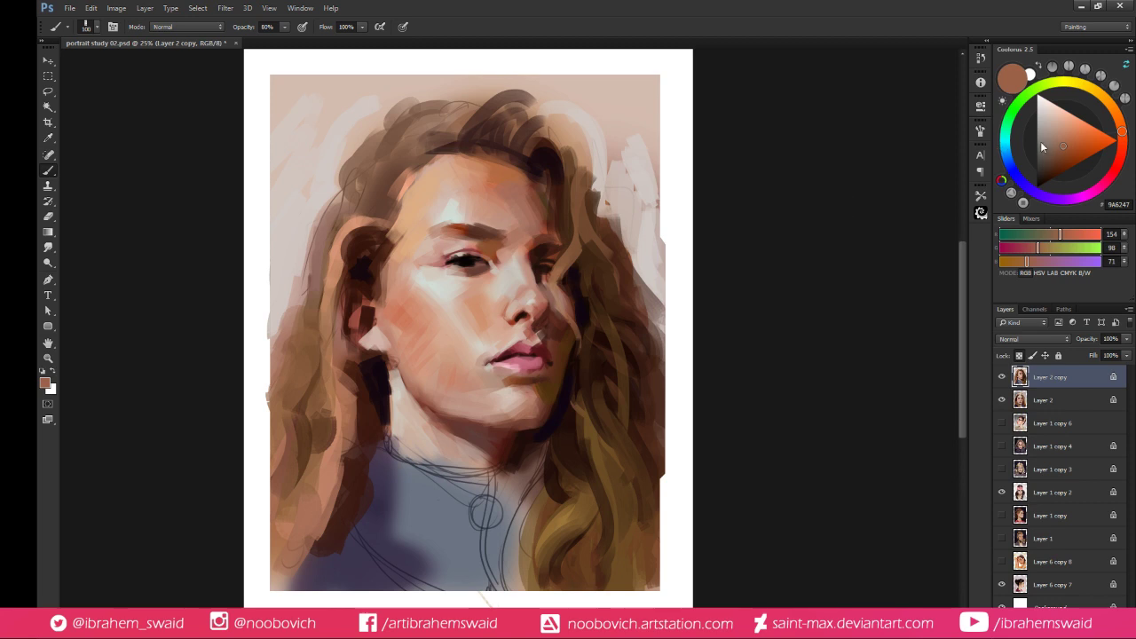
{"action": "left_click", "coordinate": [1063, 159]}
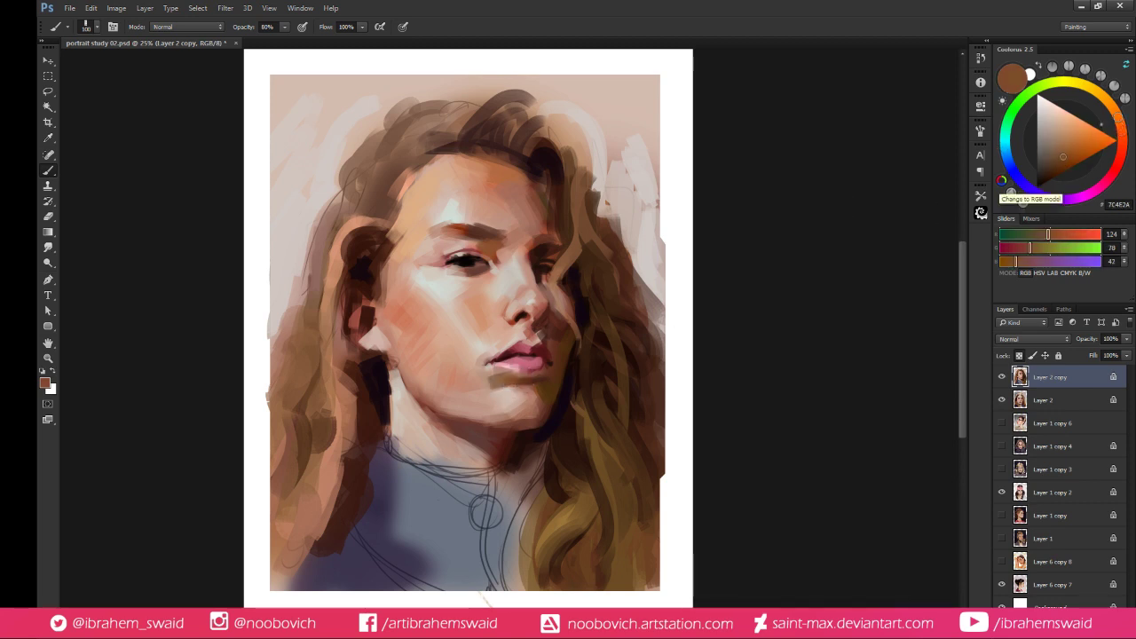
{"action": "left_click", "coordinate": [499, 380], "text": "alt"}
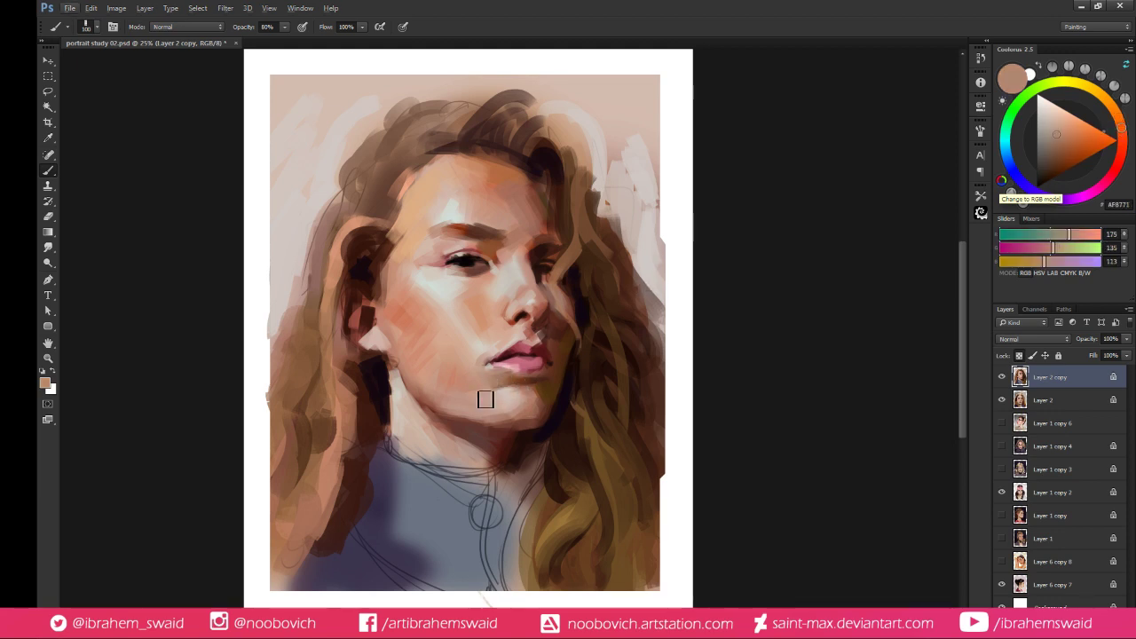
{"action": "left_click", "coordinate": [500, 392], "text": "alt"}
{"action": "left_click", "coordinate": [500, 388], "text": "alt"}
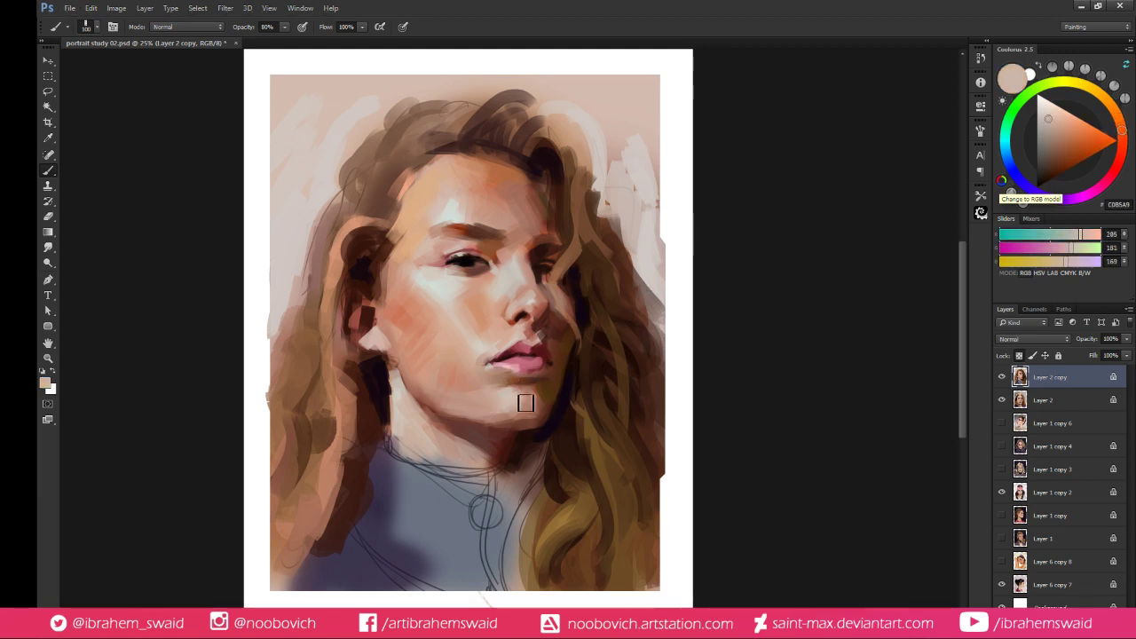
{"action": "left_click", "coordinate": [515, 394], "text": "alt"}
{"action": "left_click_drag", "start_coordinate": [472, 400], "coordinate": [497, 399]}
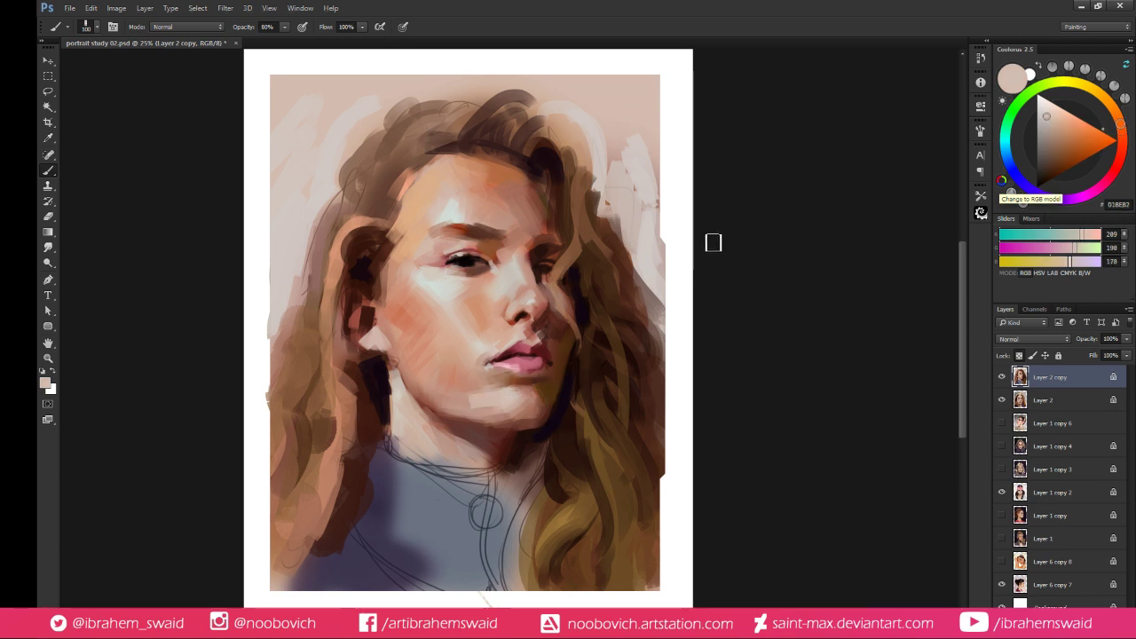
{"action": "left_click", "coordinate": [482, 404], "text": "alt"}
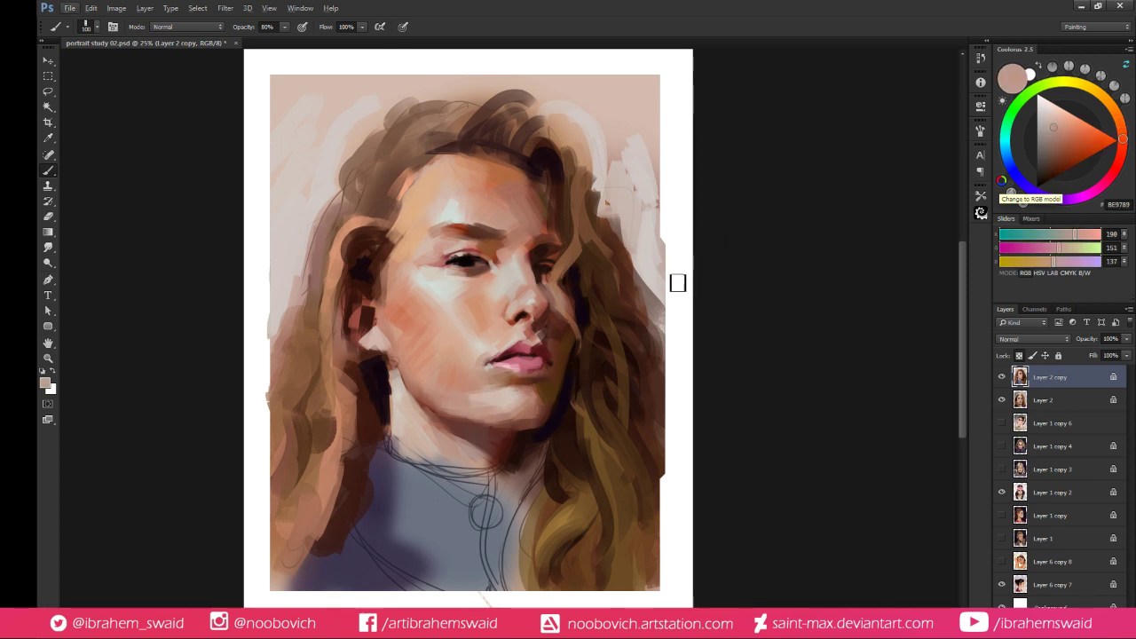
{"action": "left_click", "coordinate": [537, 401], "text": "alt"}
{"action": "left_click", "coordinate": [536, 395], "text": "alt"}
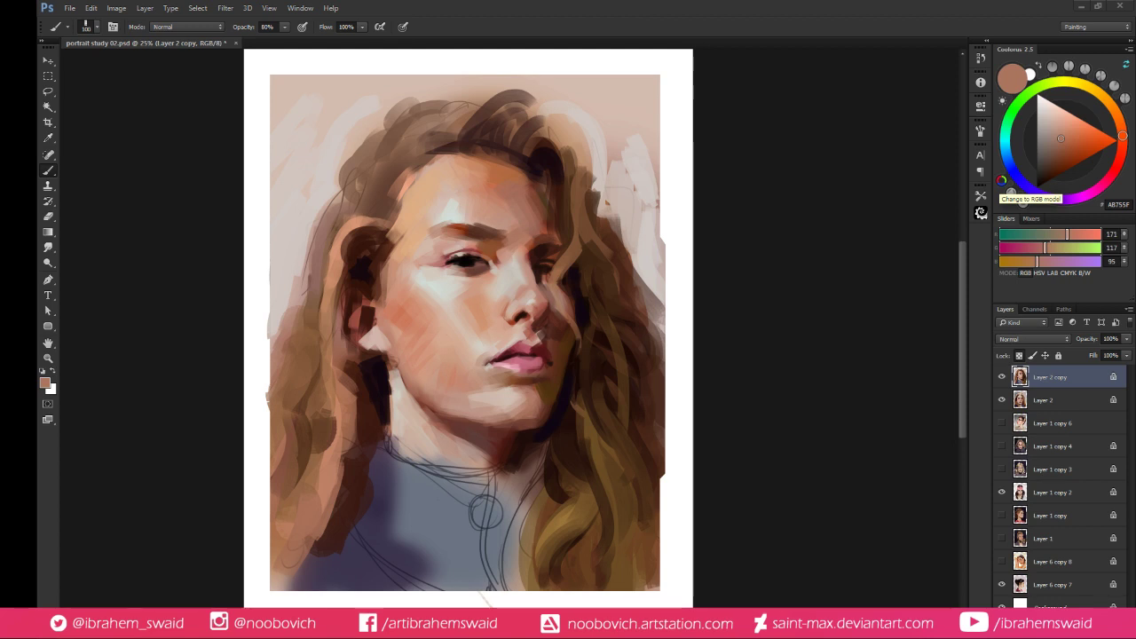
Paint the high-necked top and its collar over the sketch lines with the muted navy 32324B
{"action": "left_click", "coordinate": [386, 501], "text": "alt"}
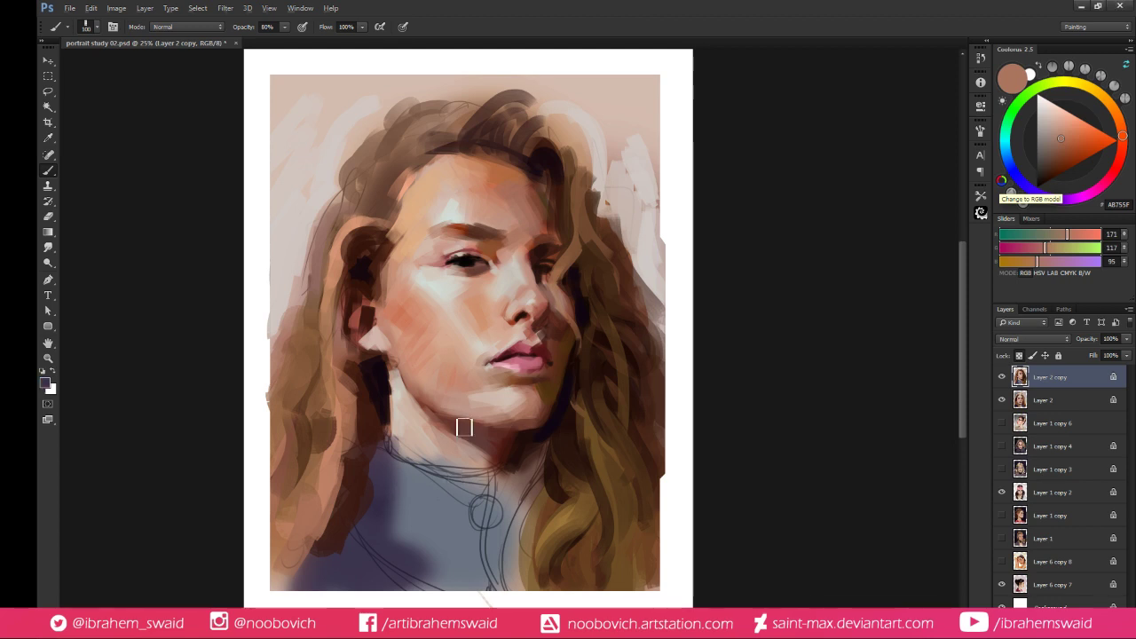
{"action": "left_click", "coordinate": [1012, 170]}
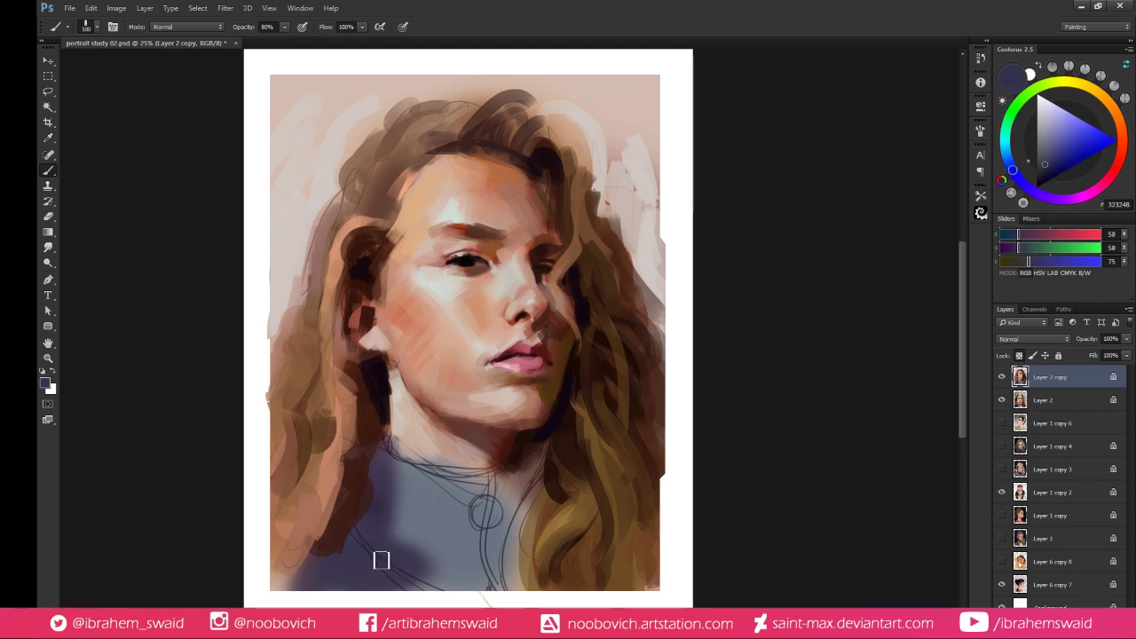
{"action": "mouse_move", "coordinate": [379, 524]}
{"action": "left_mouse_down"}
{"action": "mouse_move", "coordinate": [398, 477]}
{"action": "mouse_move", "coordinate": [410, 546]}
{"action": "left_mouse_up"}
{"action": "mouse_move", "coordinate": [404, 469]}
{"action": "left_mouse_down"}
{"action": "mouse_move", "coordinate": [417, 546]}
{"action": "mouse_move", "coordinate": [403, 481]}
{"action": "mouse_move", "coordinate": [411, 451]}
{"action": "mouse_move", "coordinate": [435, 488]}
{"action": "left_mouse_up"}
{"action": "mouse_move", "coordinate": [389, 434]}
{"action": "left_mouse_down"}
{"action": "mouse_move", "coordinate": [464, 484]}
{"action": "mouse_move", "coordinate": [445, 483]}
{"action": "mouse_move", "coordinate": [495, 496]}
{"action": "mouse_move", "coordinate": [434, 488]}
{"action": "mouse_move", "coordinate": [447, 495]}
{"action": "mouse_move", "coordinate": [438, 511]}
{"action": "mouse_move", "coordinate": [443, 486]}
{"action": "mouse_move", "coordinate": [452, 505]}
{"action": "mouse_move", "coordinate": [470, 506]}
{"action": "mouse_move", "coordinate": [477, 549]}
{"action": "mouse_move", "coordinate": [488, 549]}
{"action": "mouse_move", "coordinate": [501, 504]}
{"action": "mouse_move", "coordinate": [495, 563]}
{"action": "left_mouse_up"}
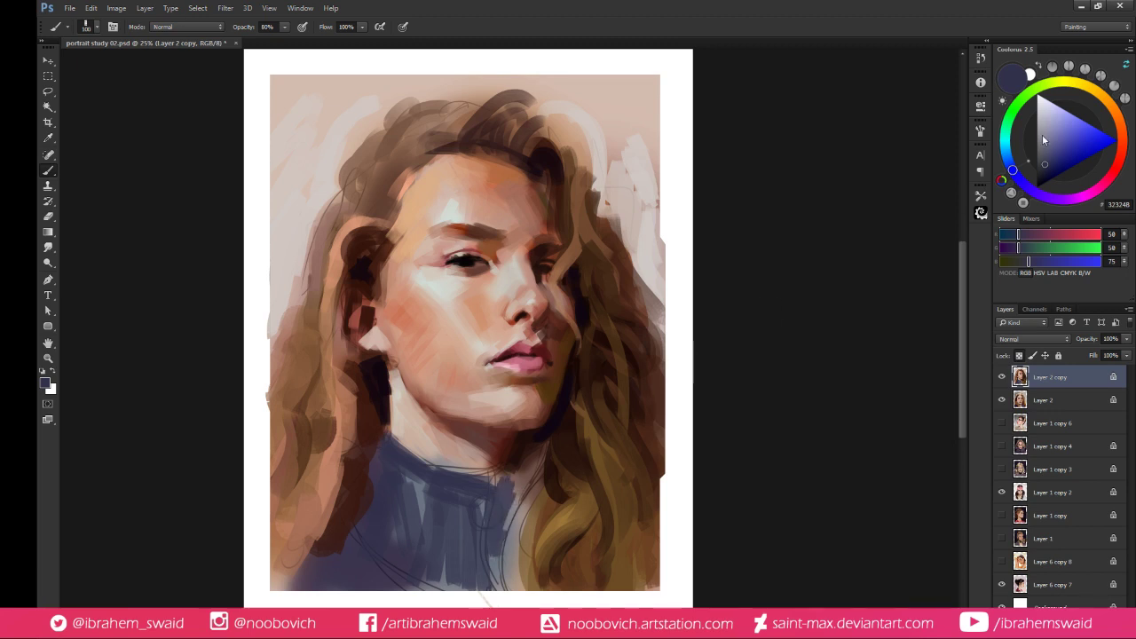
Cover the top and collar with deeper blues 191957 and 192A57, enlarging the brush to 250 for the body of the garment
{"action": "left_click", "coordinate": [1056, 168]}
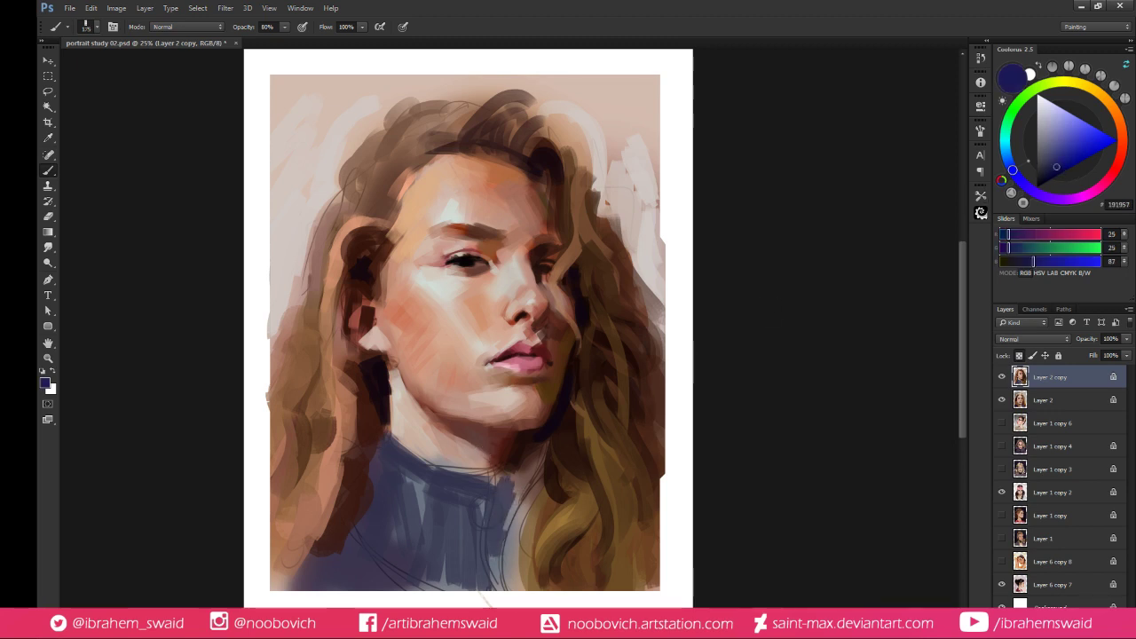
{"action": "mouse_move", "coordinate": [410, 491]}
{"action": "left_mouse_down"}
{"action": "mouse_move", "coordinate": [457, 504]}
{"action": "mouse_move", "coordinate": [437, 538]}
{"action": "mouse_move", "coordinate": [397, 502]}
{"action": "mouse_move", "coordinate": [364, 546]}
{"action": "left_mouse_up"}
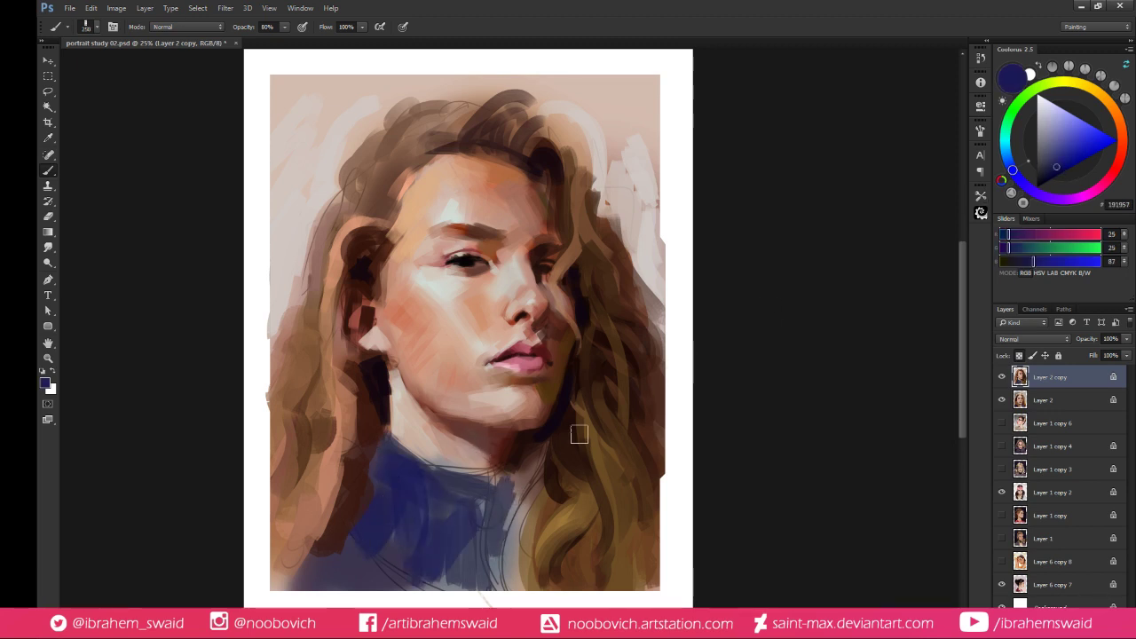
{"action": "left_click", "coordinate": [1009, 163]}
{"action": "left_click_drag", "start_coordinate": [403, 485], "coordinate": [400, 538]}
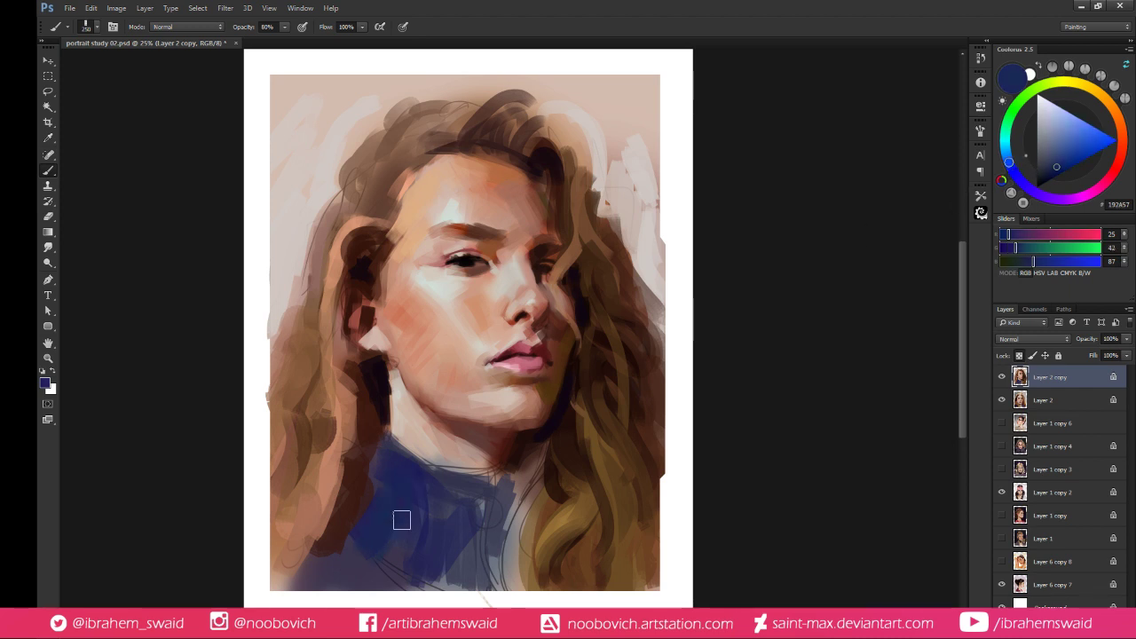
{"action": "left_click_drag", "start_coordinate": [447, 570], "coordinate": [433, 581]}
{"action": "left_click_drag", "start_coordinate": [441, 500], "coordinate": [453, 539]}
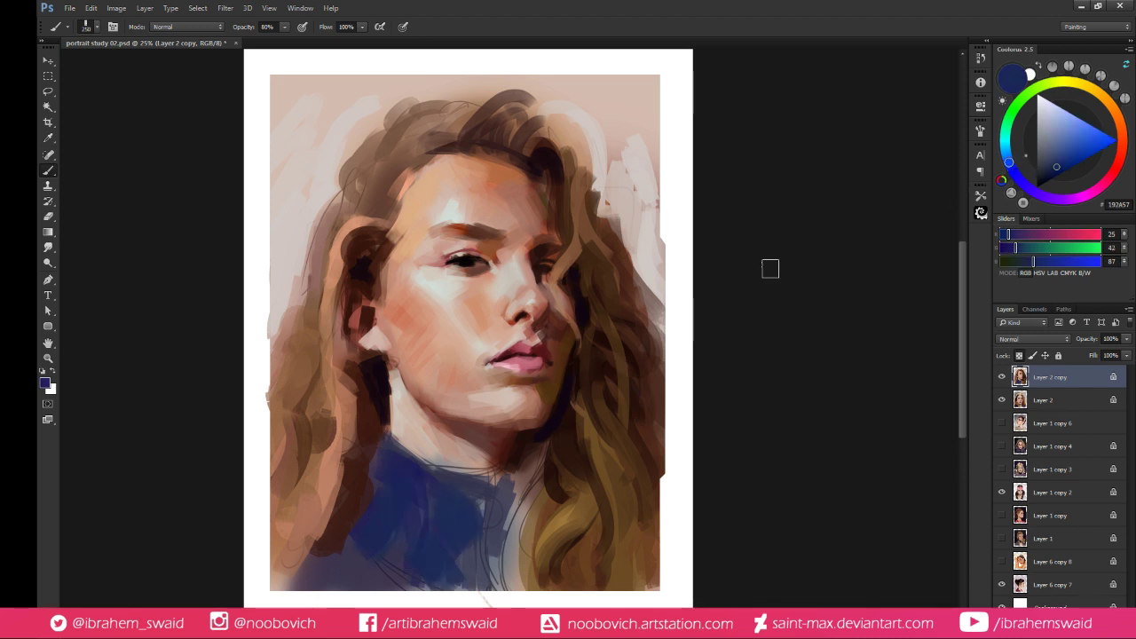
{"action": "mouse_move", "coordinate": [394, 459]}
{"action": "left_mouse_down"}
{"action": "mouse_move", "coordinate": [470, 500]}
{"action": "mouse_move", "coordinate": [430, 481]}
{"action": "mouse_move", "coordinate": [535, 465]}
{"action": "left_mouse_up"}
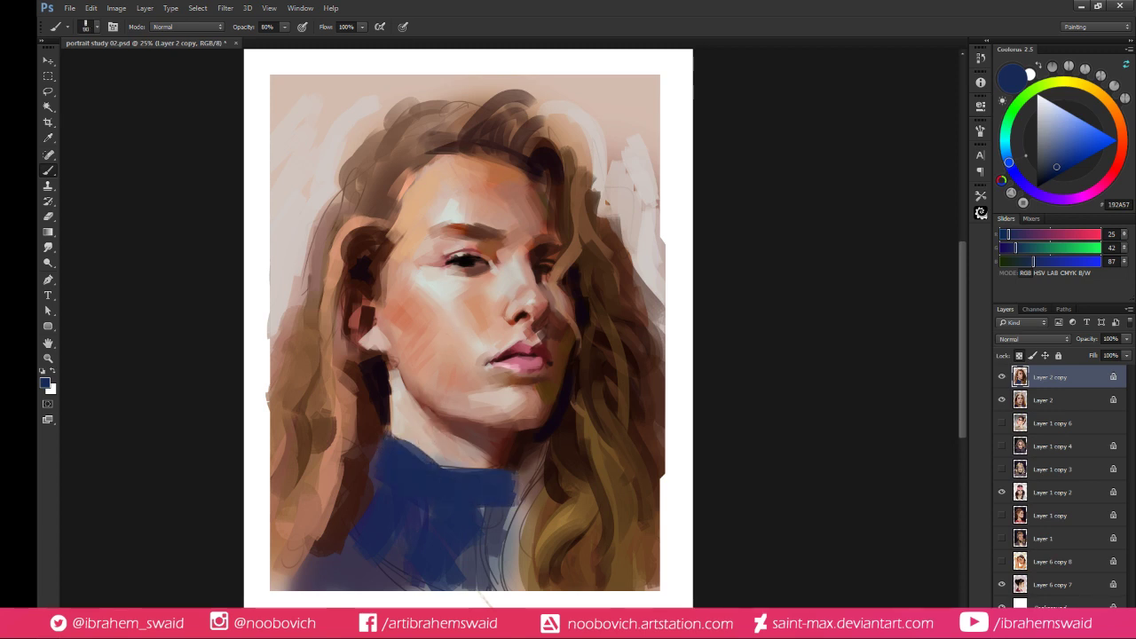
Clean up the neck along the blue collar's upper edge with sampled skin tones such as C8AD9E
{"action": "left_click", "coordinate": [423, 441], "text": "alt"}
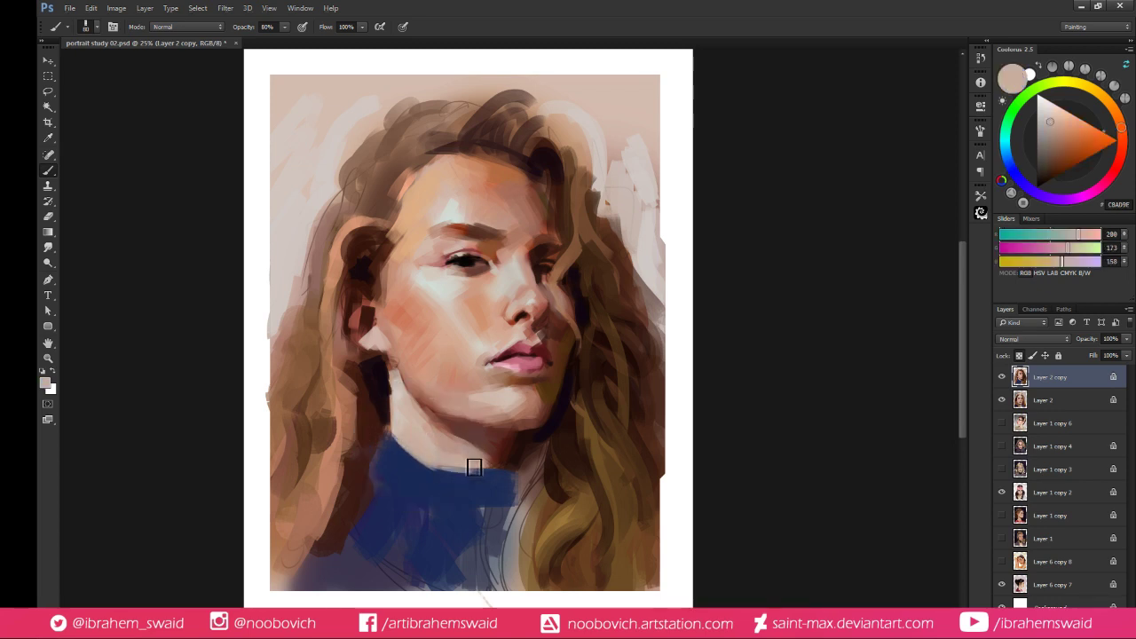
{"action": "left_click", "coordinate": [453, 453], "text": "alt"}
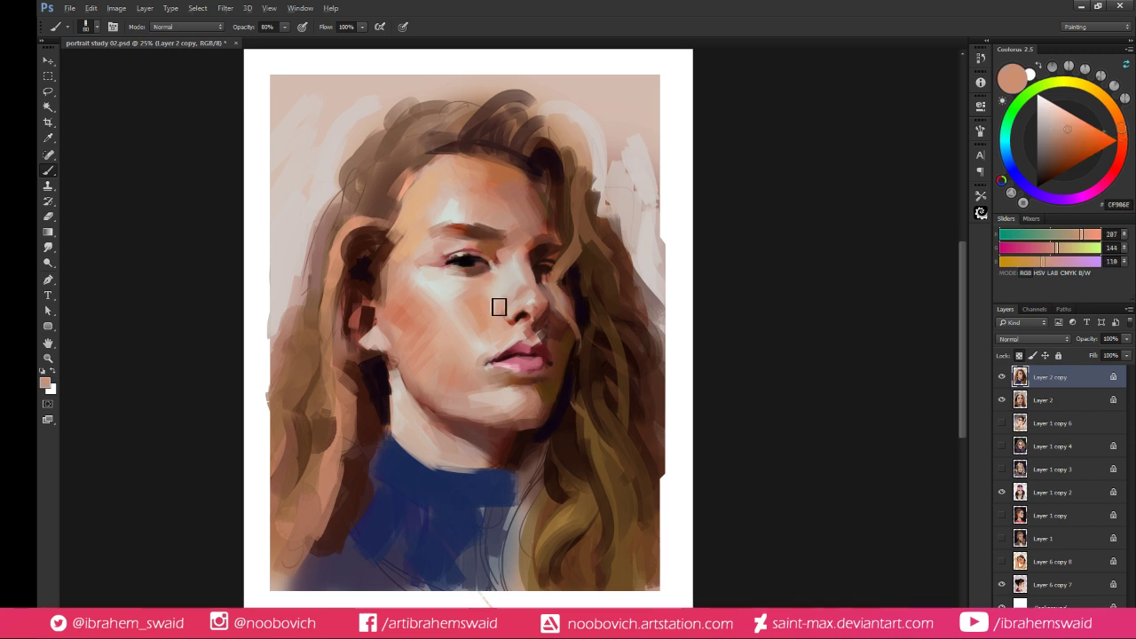
Shift the sampled skin tone to an ochre BB9152 brush colour
{"action": "left_click", "coordinate": [1068, 131]}
{"action": "left_click", "coordinate": [1071, 138]}
{"action": "left_click", "coordinate": [1108, 102]}
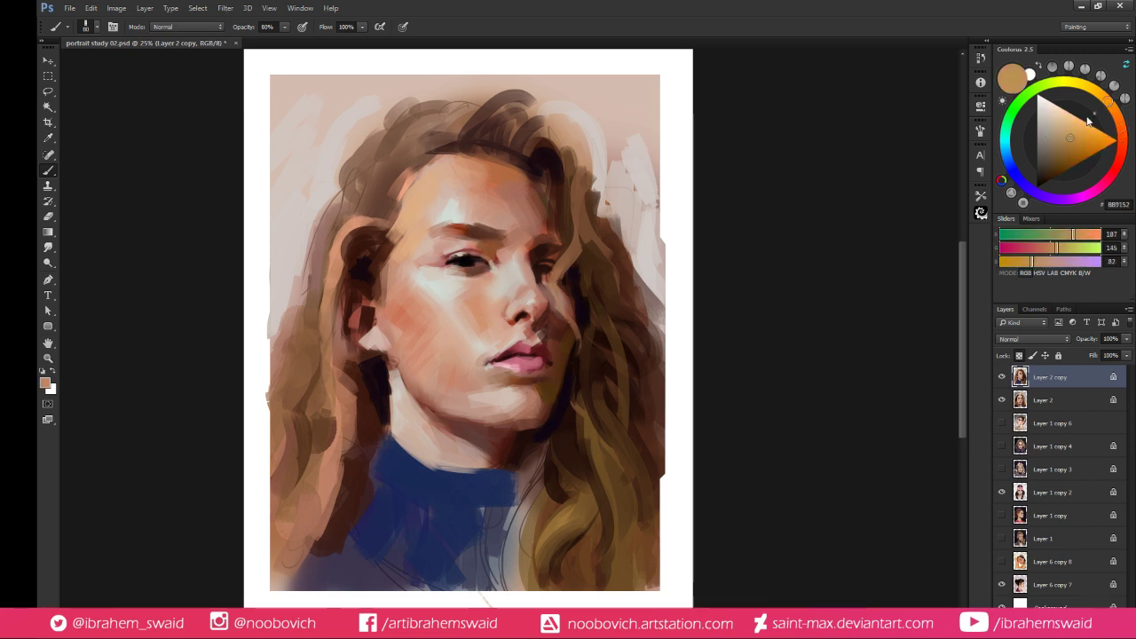
Blend tan and peach skin tones sampled from the face into the cheek between the eye and the nose with a 125 px brush
{"action": "left_click", "coordinate": [1065, 143]}
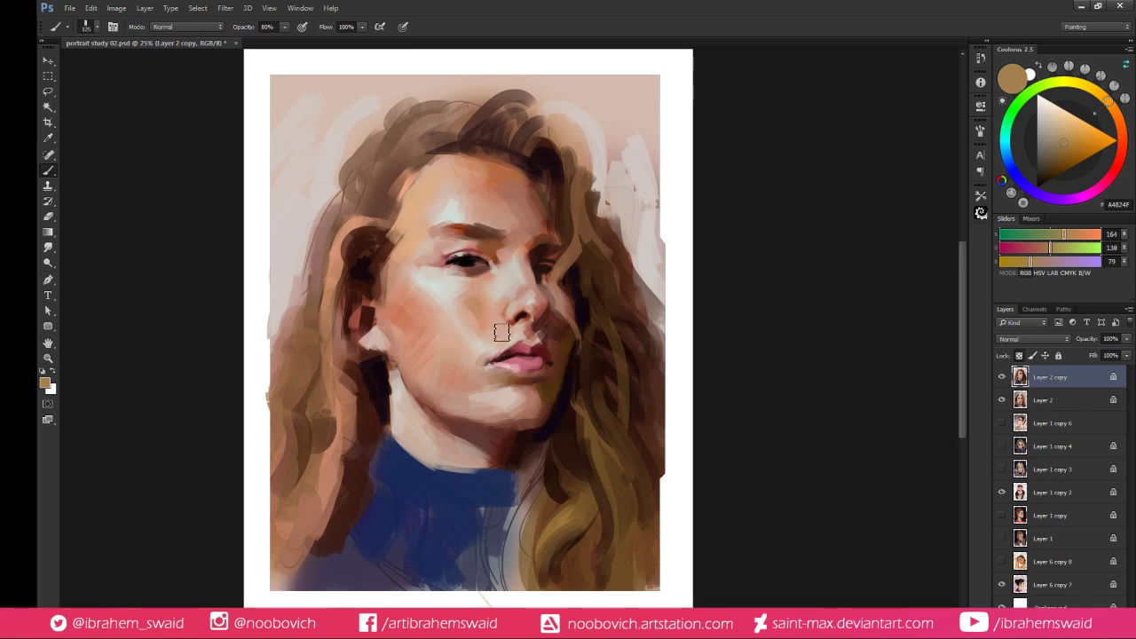
{"action": "left_click", "coordinate": [481, 303], "text": "alt"}
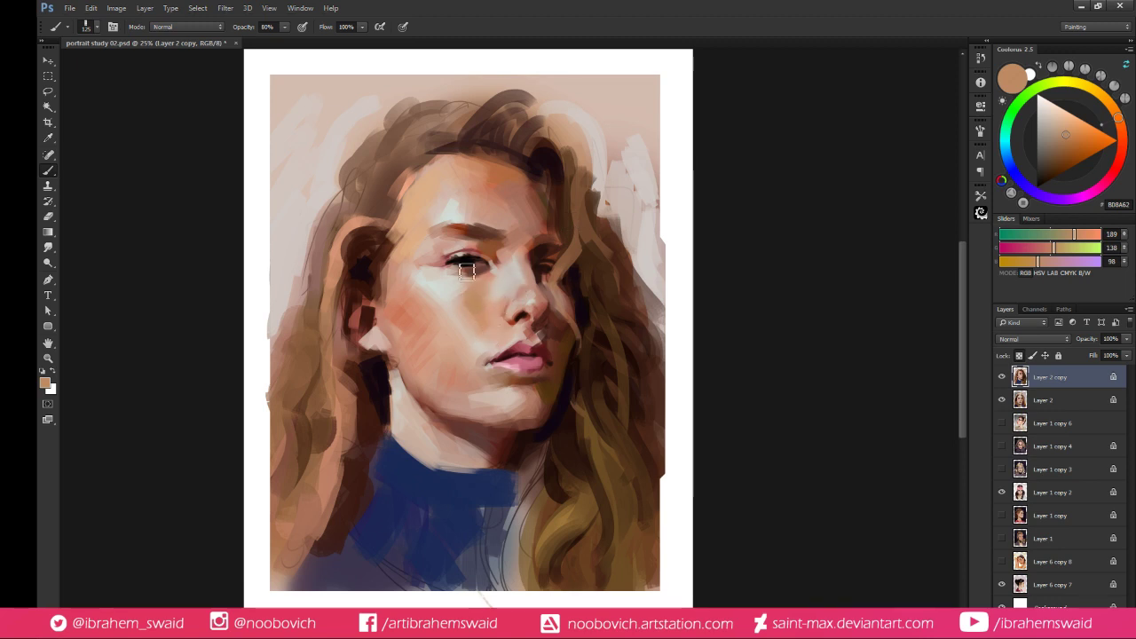
{"action": "left_click", "coordinate": [468, 295], "text": "alt"}
{"action": "left_click", "coordinate": [491, 274], "text": "alt"}
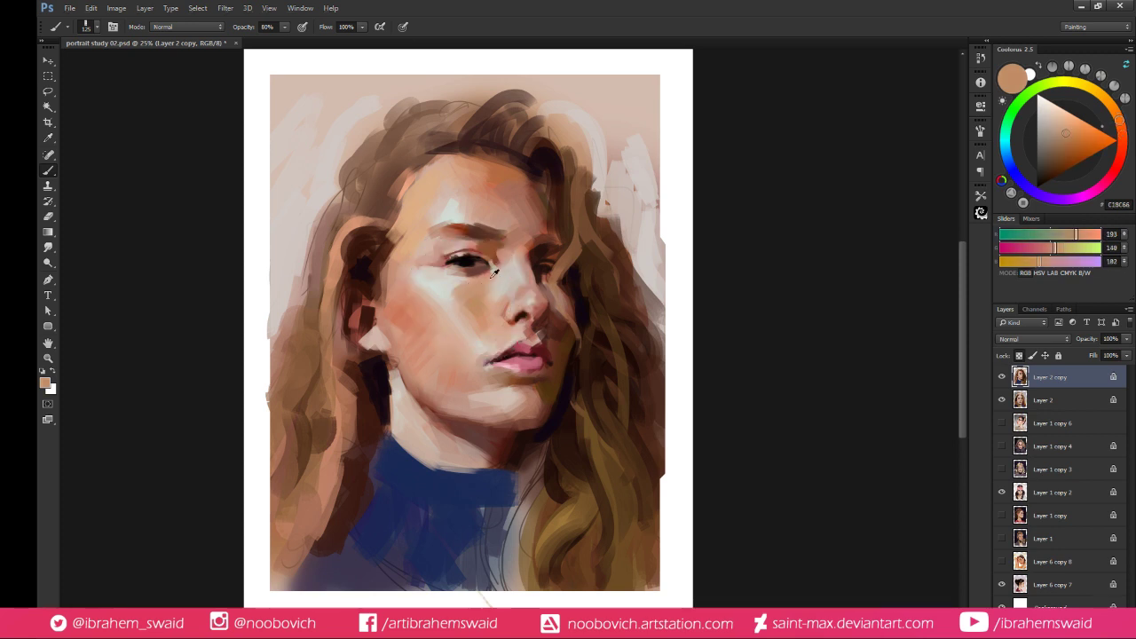
{"action": "left_click", "coordinate": [461, 292], "text": "alt"}
{"action": "left_click", "coordinate": [472, 282], "text": "alt"}
Paint sampled pink and salmon skin tones over the outer cheek below the eye's outer corner
{"action": "left_click", "coordinate": [424, 286], "text": "alt"}
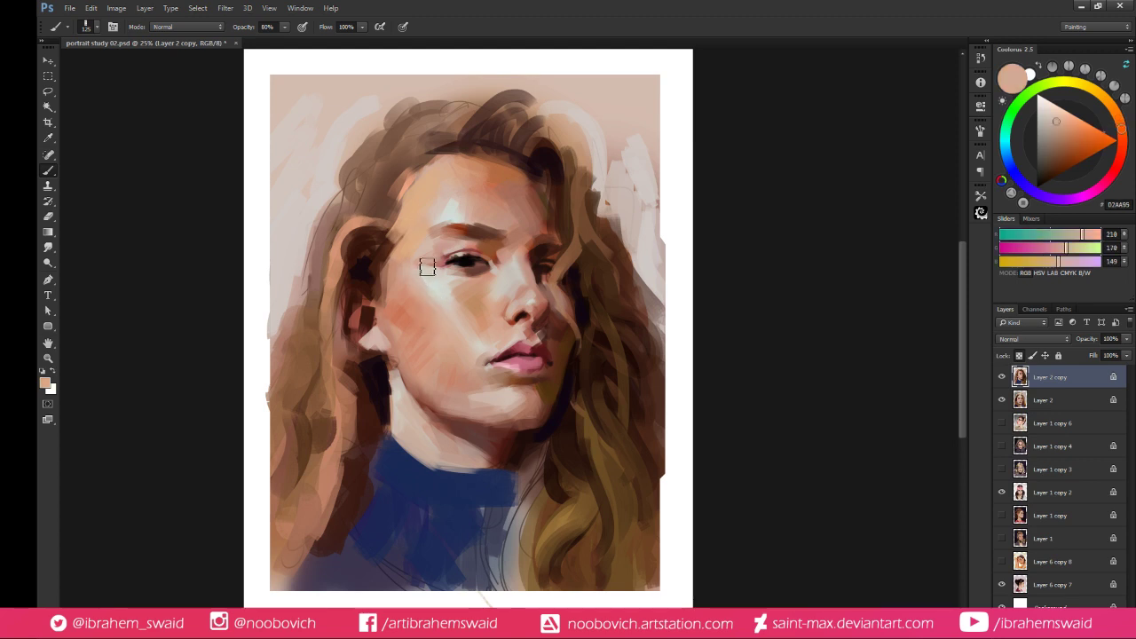
{"action": "left_click", "coordinate": [399, 311], "text": "alt"}
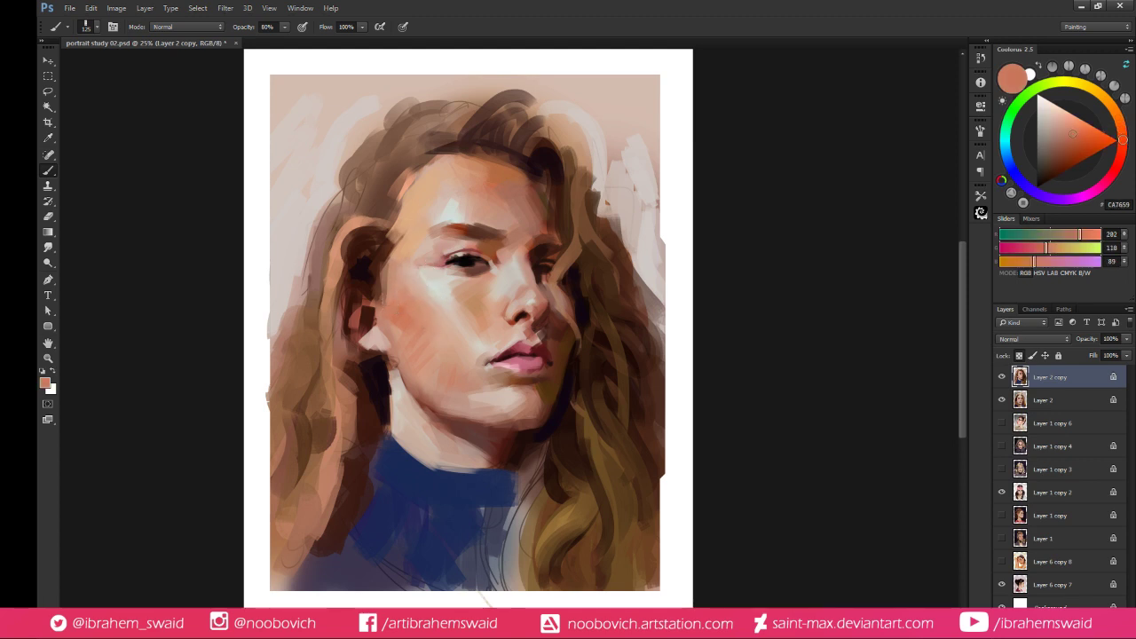
{"action": "left_click", "coordinate": [421, 323], "text": "alt"}
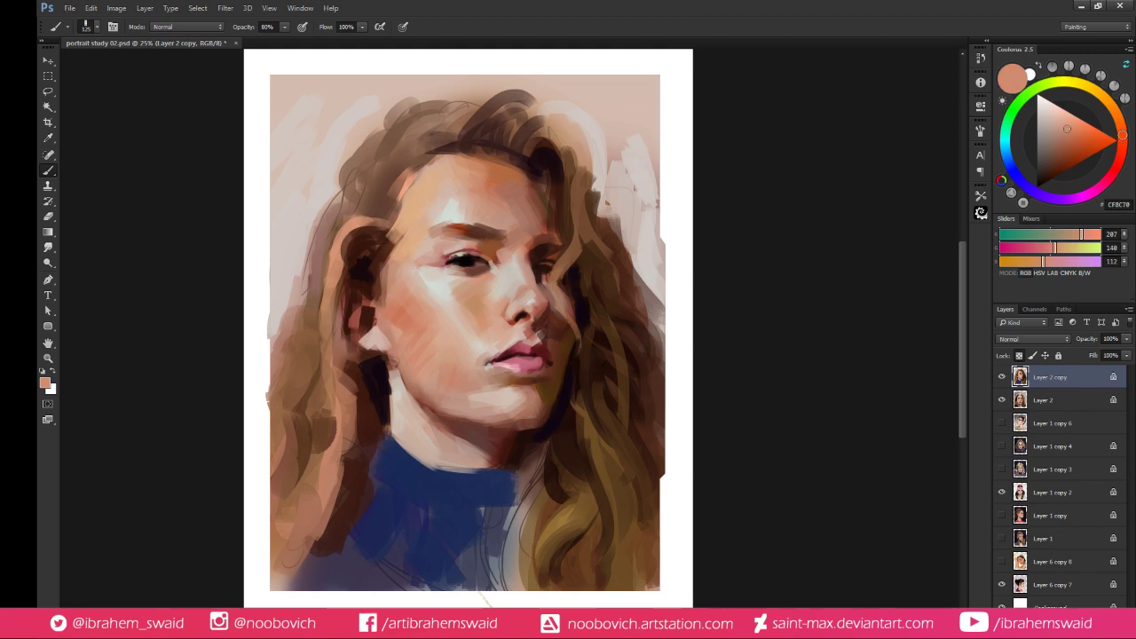
Paint a muted brown (996A44) patch on the middle of the cheek and start blending it with nearby salmon tones
{"action": "left_click", "coordinate": [1065, 151]}
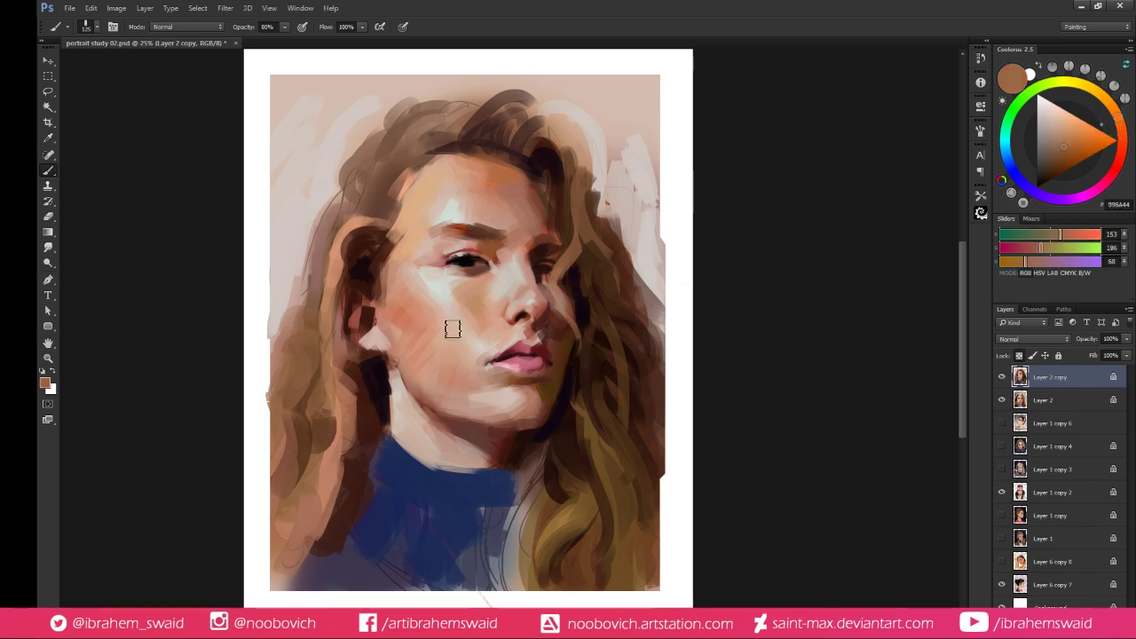
{"action": "left_click", "coordinate": [425, 310], "text": "alt"}
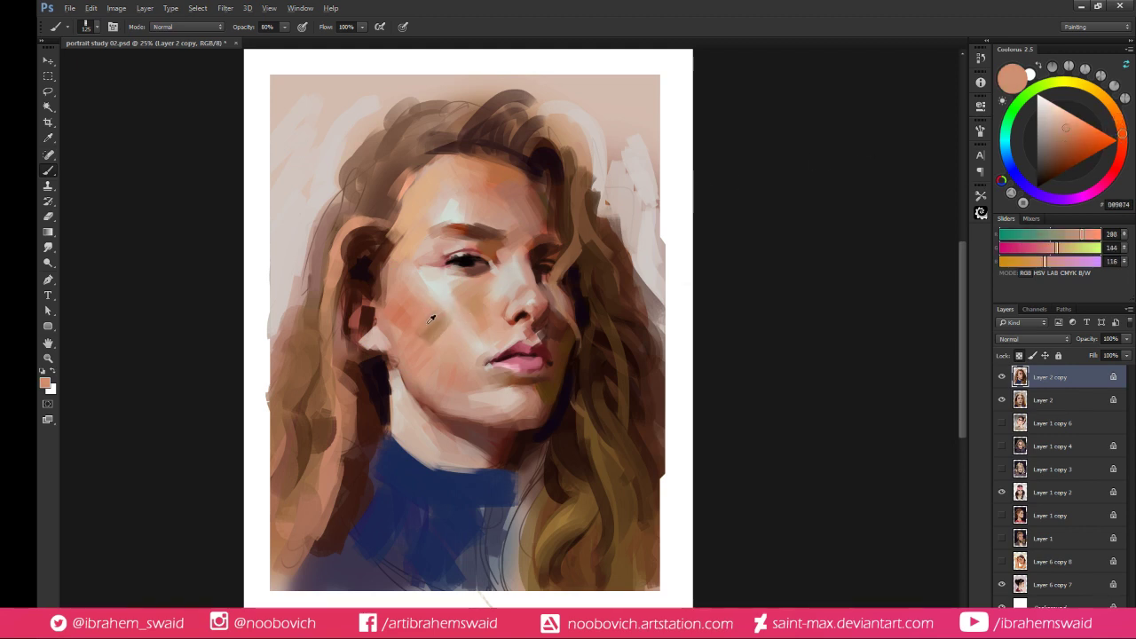
{"action": "left_click_drag", "start_coordinate": [425, 338], "coordinate": [438, 322]}
{"action": "left_click", "coordinate": [429, 327], "text": "alt"}
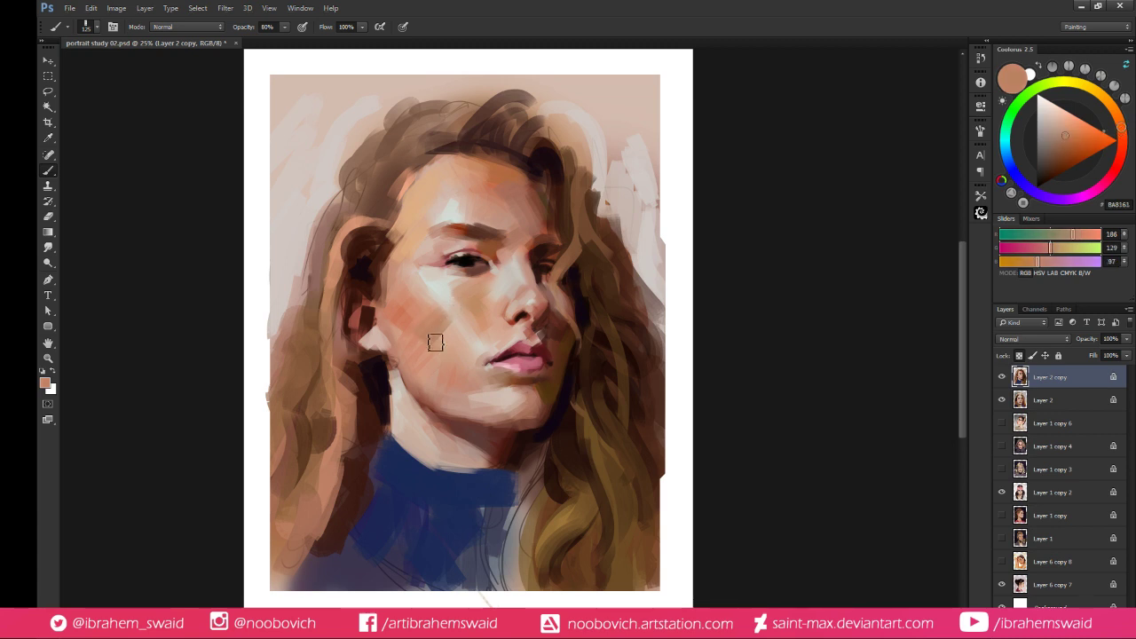
Soften the brown mid-cheek patch into the cheek highlight using light and mid skin tones sampled around it
{"action": "left_click", "coordinate": [450, 298], "text": "alt"}
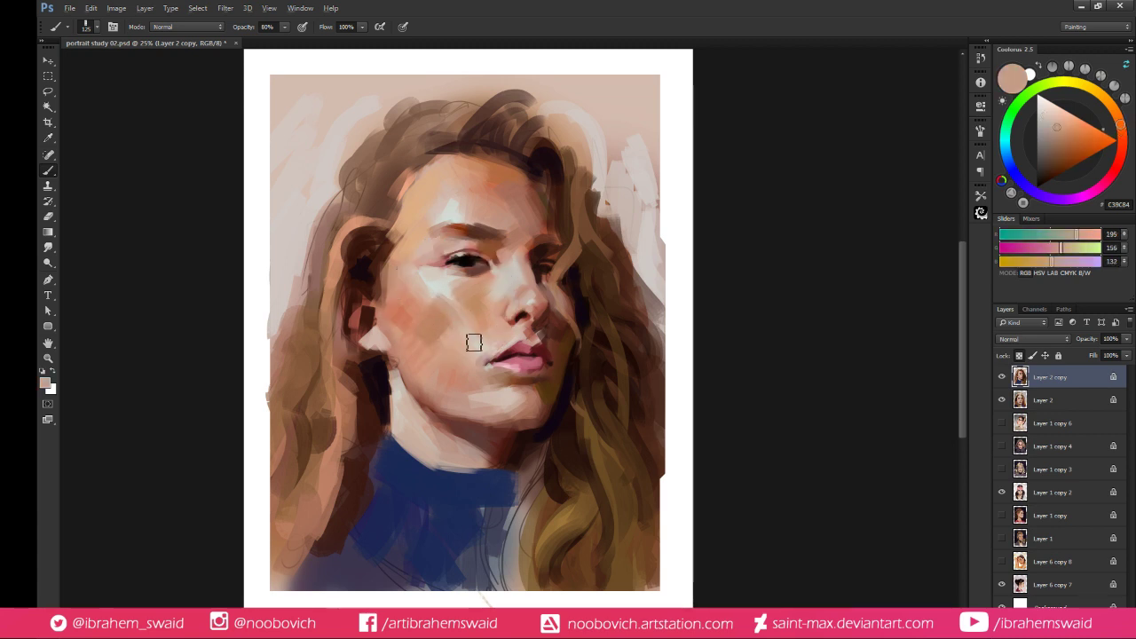
{"action": "left_click", "coordinate": [446, 298], "text": "alt"}
{"action": "left_click", "coordinate": [448, 301], "text": "alt"}
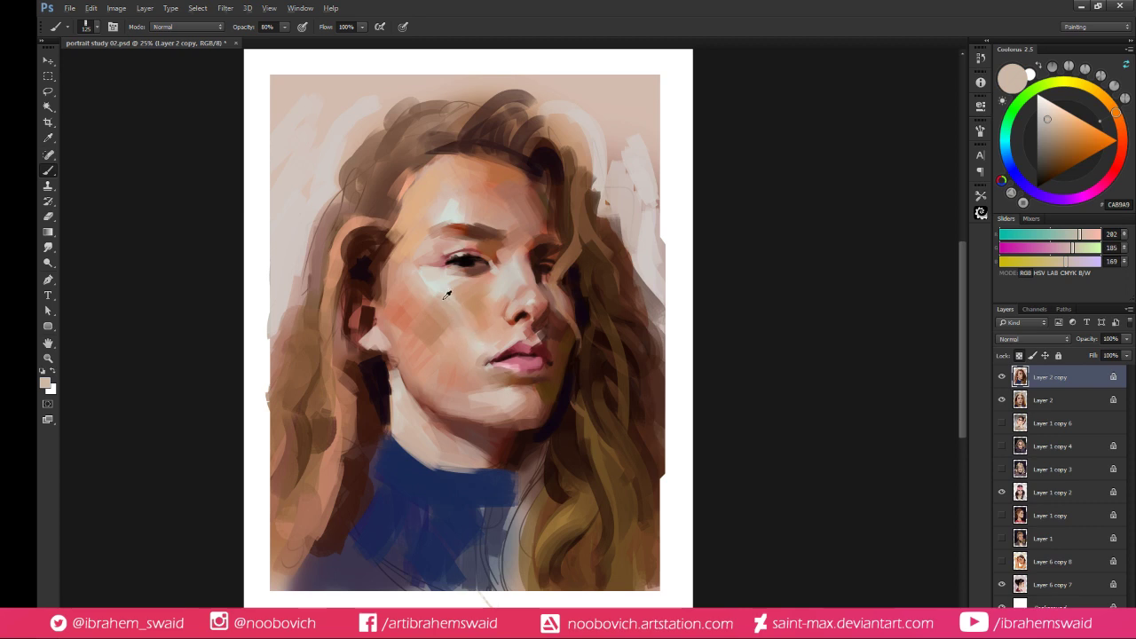
{"action": "left_click", "coordinate": [444, 306], "text": "alt"}
{"action": "left_click", "coordinate": [433, 316], "text": "alt"}
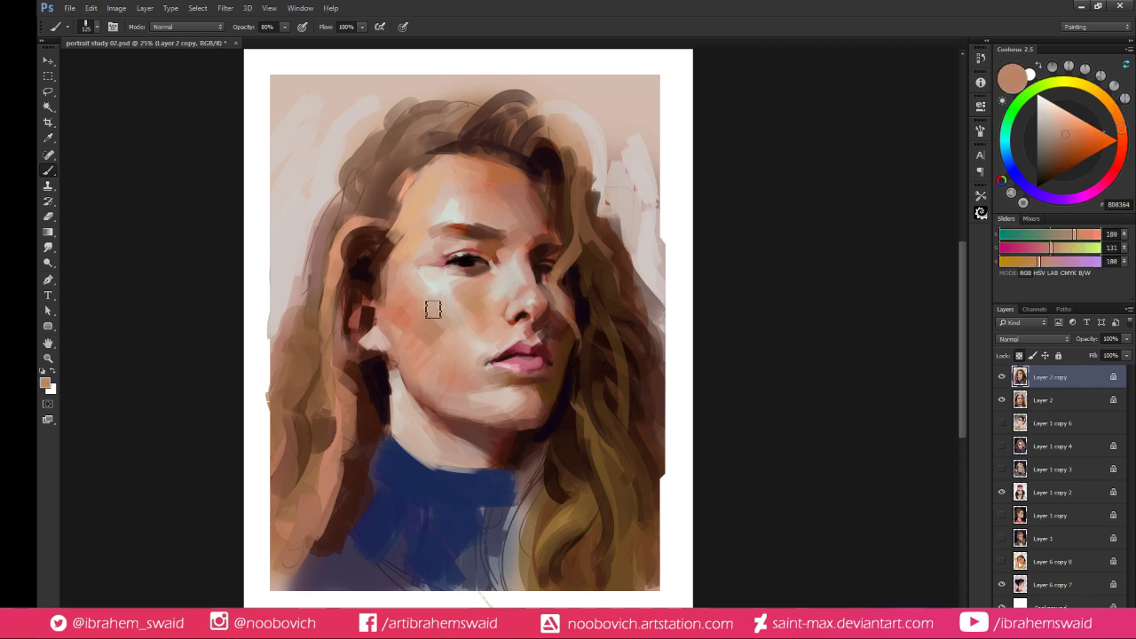
{"action": "left_click", "coordinate": [432, 314], "text": "alt"}
{"action": "left_click", "coordinate": [435, 332], "text": "alt"}
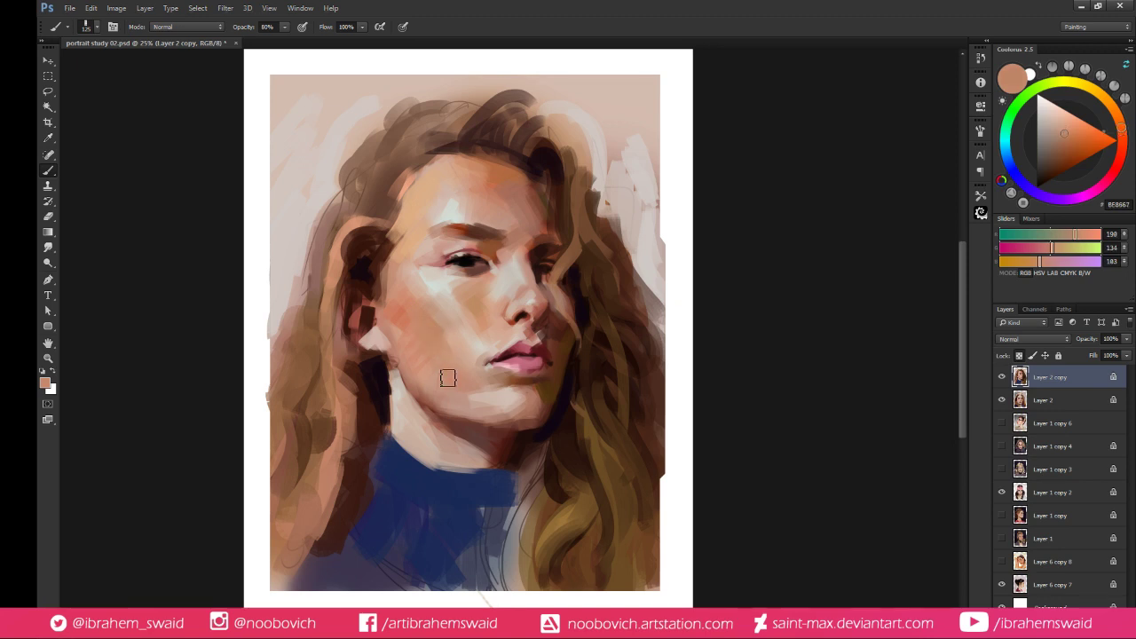
Smooth the lower cheek beside the mouth with skin tones sampled from the surrounding strokes
{"action": "left_click", "coordinate": [416, 346], "text": "alt"}
{"action": "left_click", "coordinate": [451, 342], "text": "alt"}
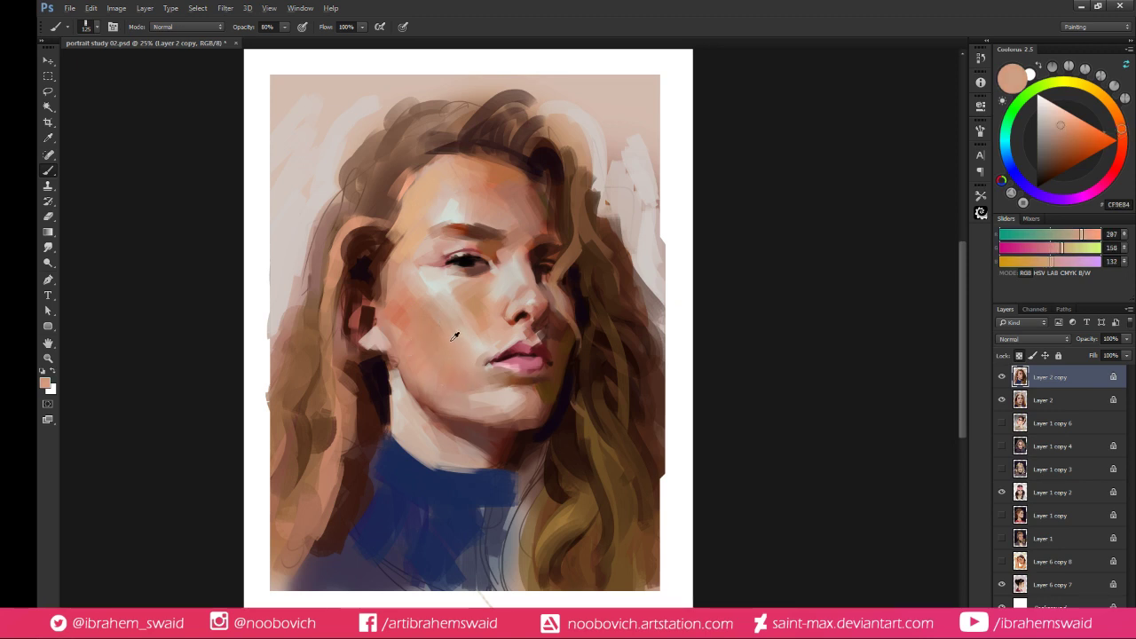
{"action": "left_click", "coordinate": [447, 355], "text": "alt"}
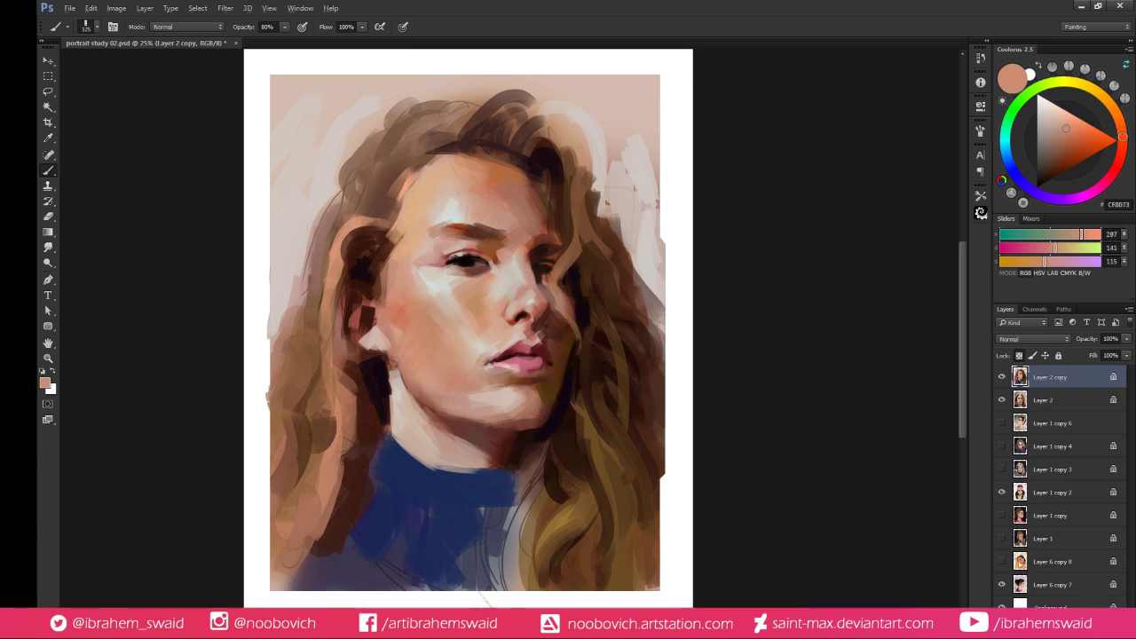
Even out the reddish strokes on the outer cheek near the ear with sampled salmon skin tones
{"action": "left_click", "coordinate": [412, 299], "text": "alt"}
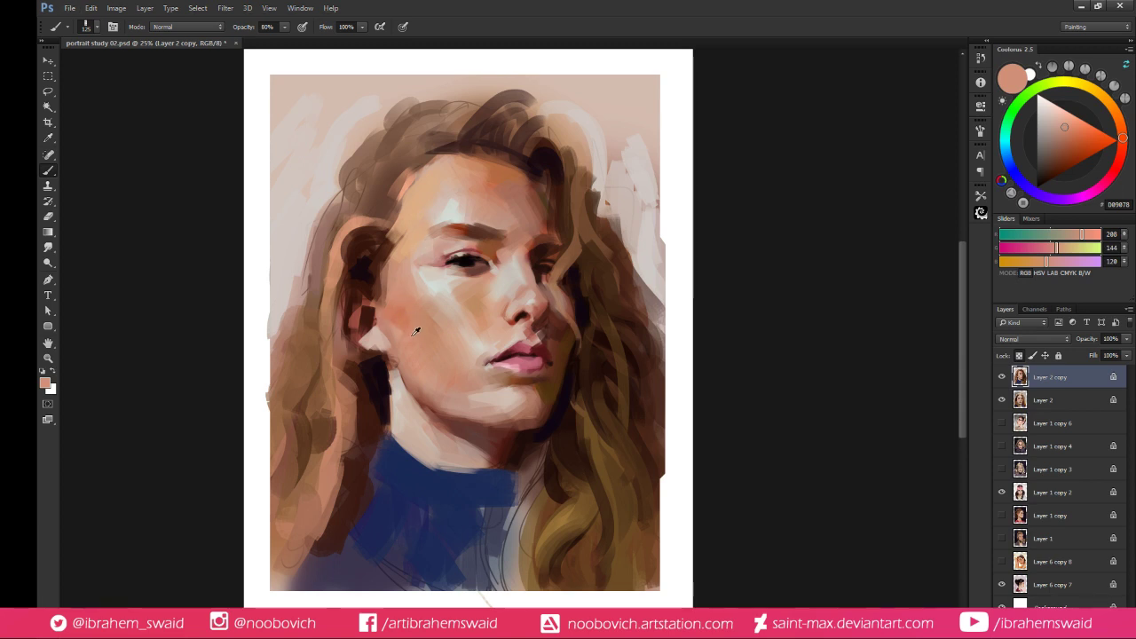
{"action": "left_click", "coordinate": [431, 313], "text": "alt"}
{"action": "left_click", "coordinate": [414, 351], "text": "alt"}
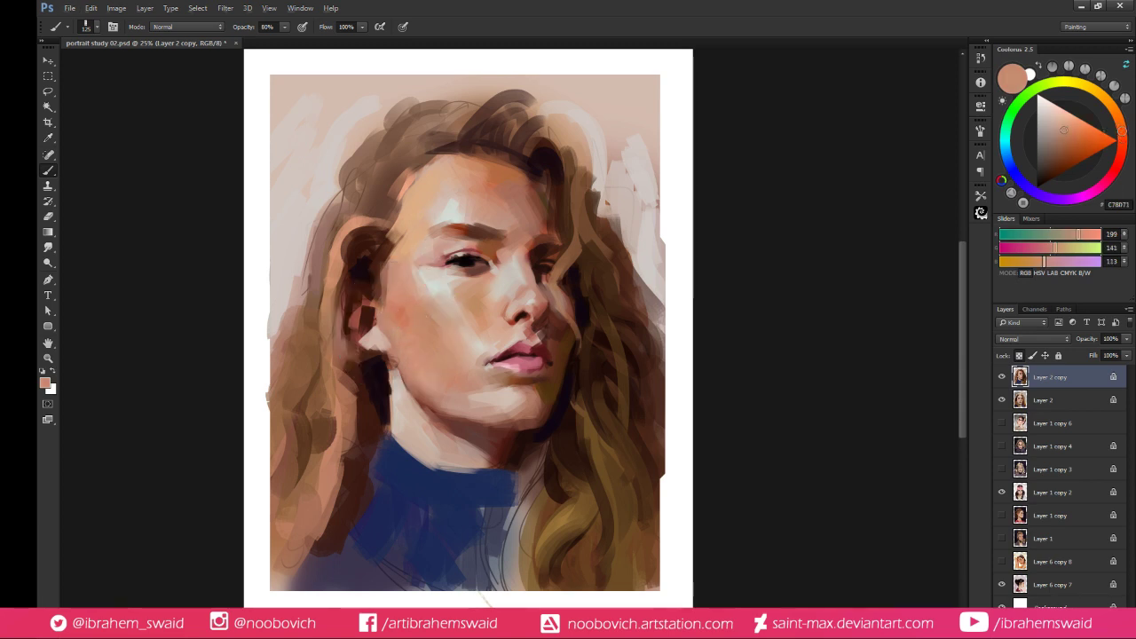
{"action": "left_click", "coordinate": [405, 297], "text": "alt"}
Refine the side and bridge of the nose with sampled pinkish and pale skin tones
{"action": "left_click", "coordinate": [521, 284], "text": "alt"}
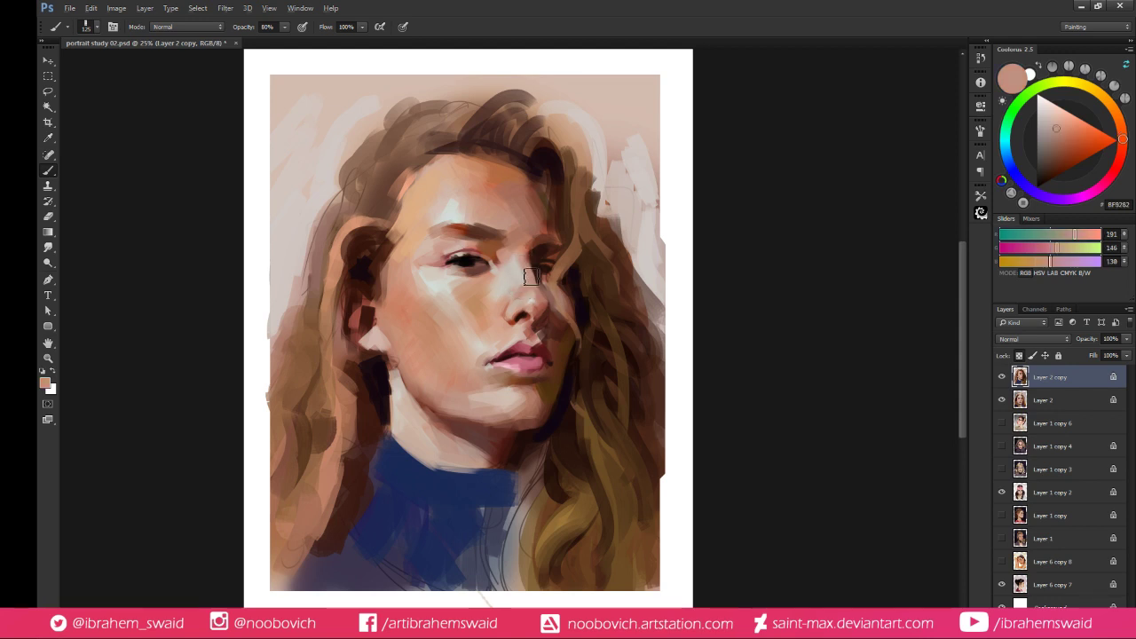
{"action": "left_click", "coordinate": [520, 277], "text": "alt"}
{"action": "left_click", "coordinate": [502, 287], "text": "alt"}
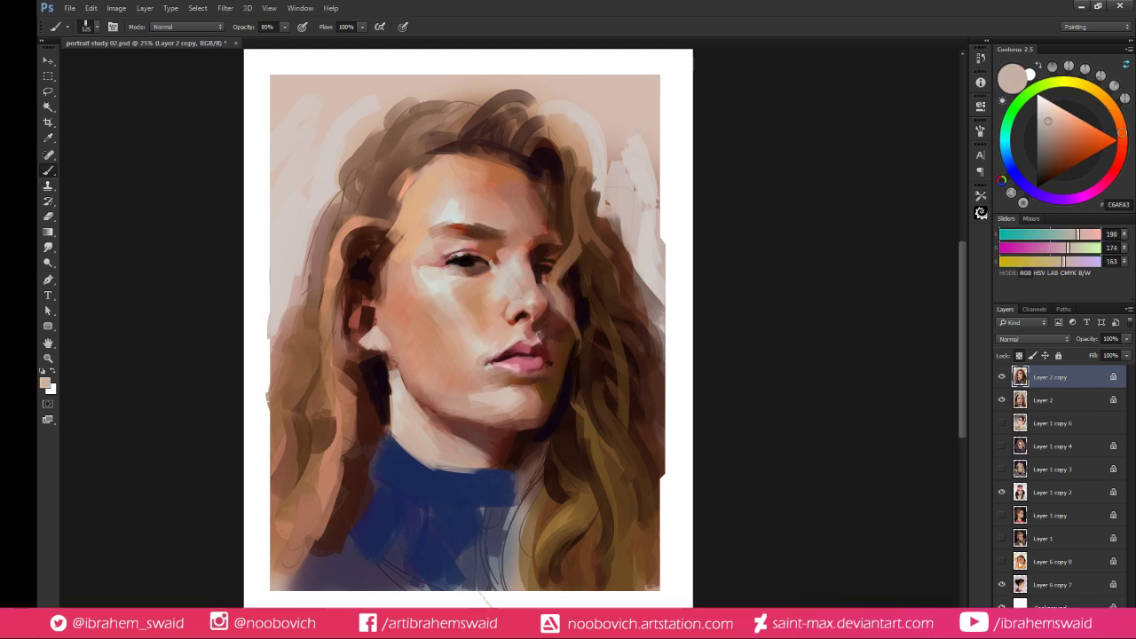
{"action": "left_click", "coordinate": [510, 265], "text": "alt"}
{"action": "left_click", "coordinate": [512, 255], "text": "alt"}
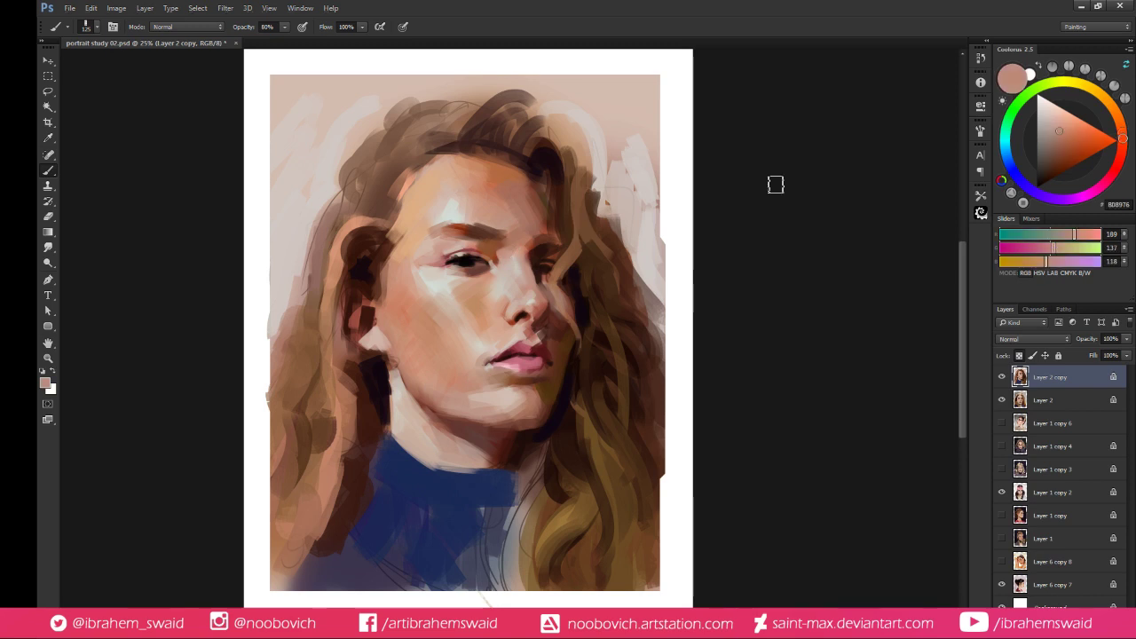
Mix a warm brown (AB673F) and work it into the upper nose bridge together with sampled light skin tones
{"action": "left_click", "coordinate": [1066, 139]}
{"action": "left_click", "coordinate": [1120, 124]}
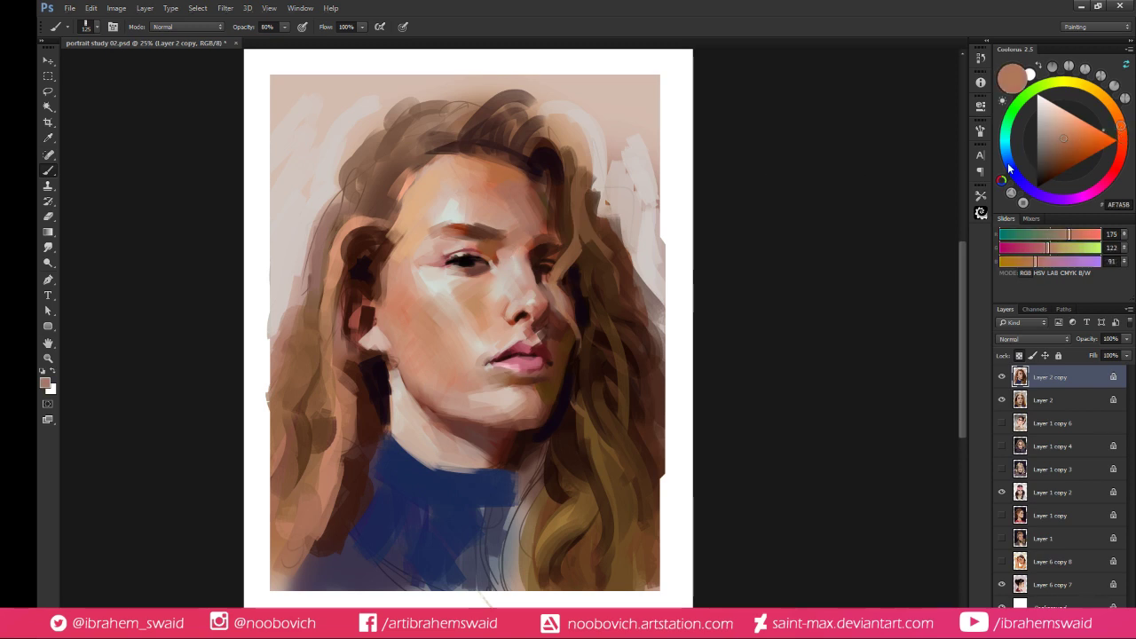
{"action": "left_click", "coordinate": [1070, 144]}
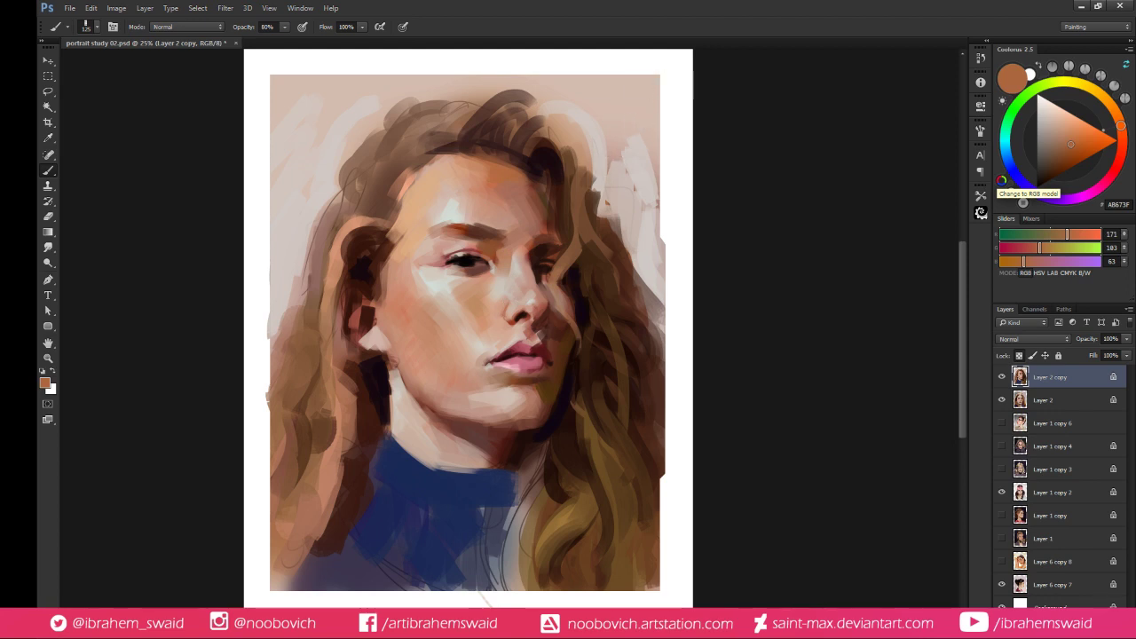
{"action": "left_click", "coordinate": [517, 260], "text": "alt"}
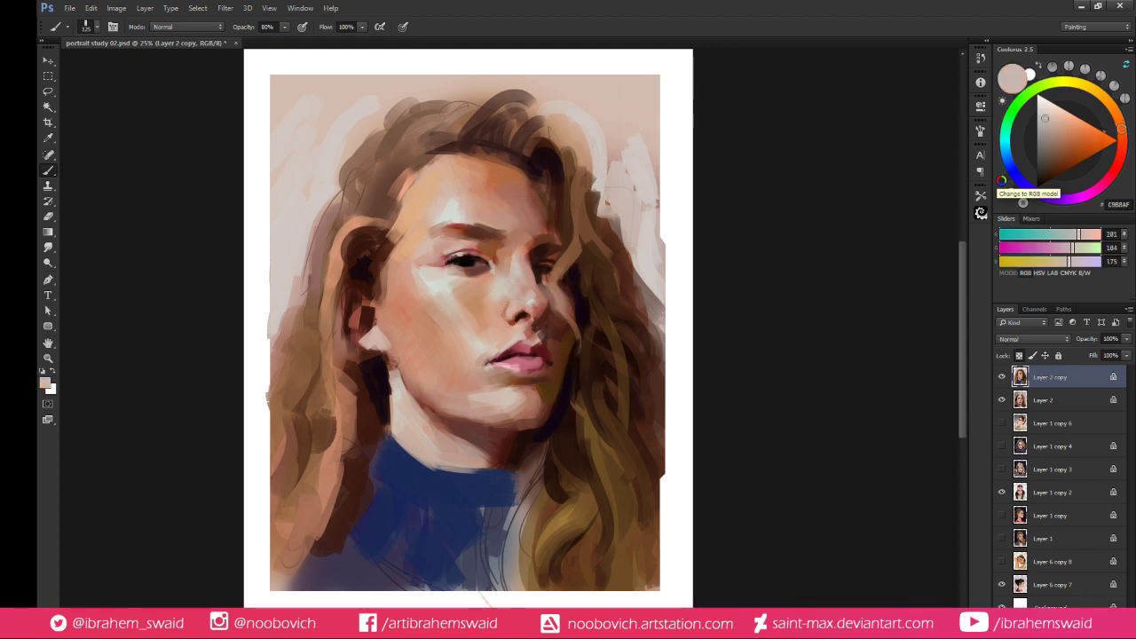
{"action": "left_click", "coordinate": [508, 271], "text": "alt"}
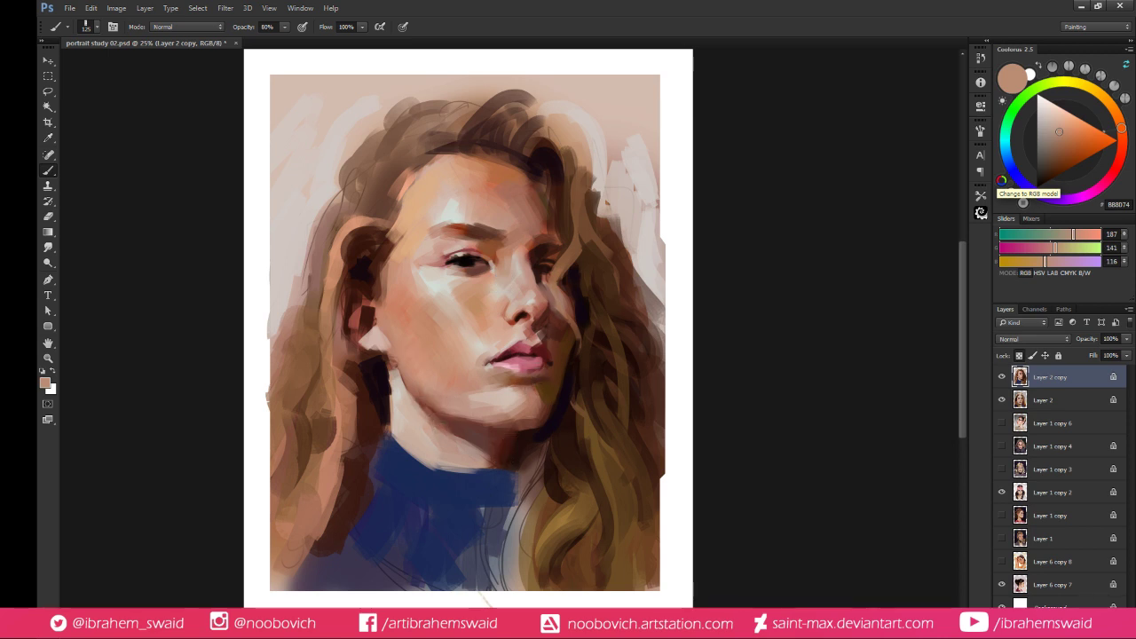
Warm the shadow under the jaw with reddish brown (AC5641) and salmon (C66E4E), blending it into the neck with sampled tones
{"action": "left_click", "coordinate": [1058, 148]}
{"action": "left_click", "coordinate": [1070, 144]}
{"action": "left_click", "coordinate": [1122, 133]}
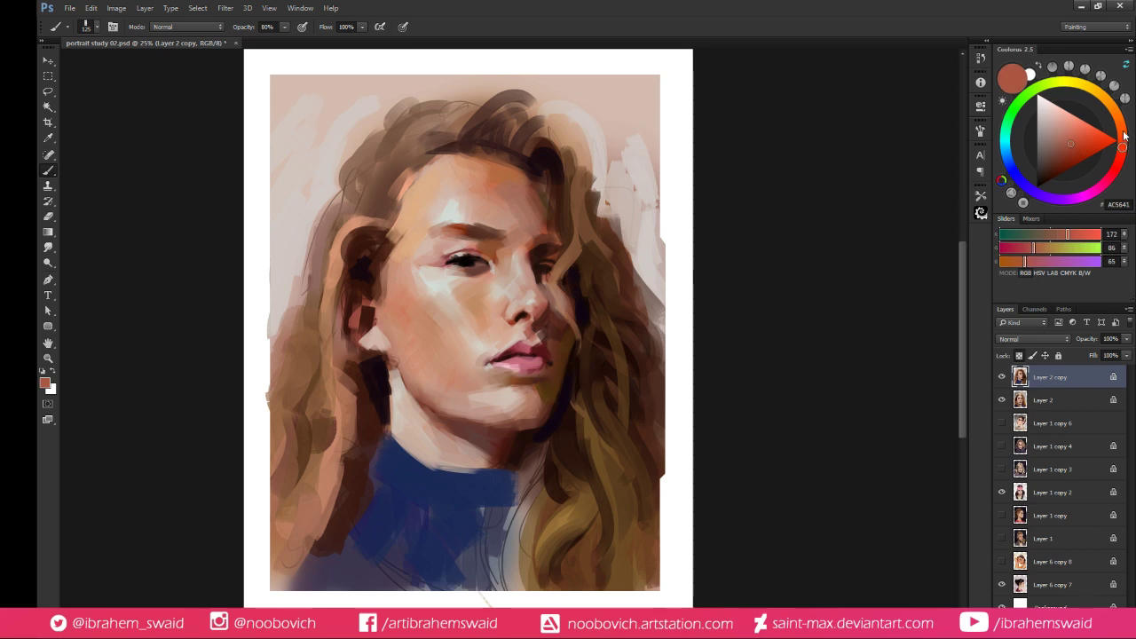
{"action": "left_click", "coordinate": [444, 438], "text": "alt"}
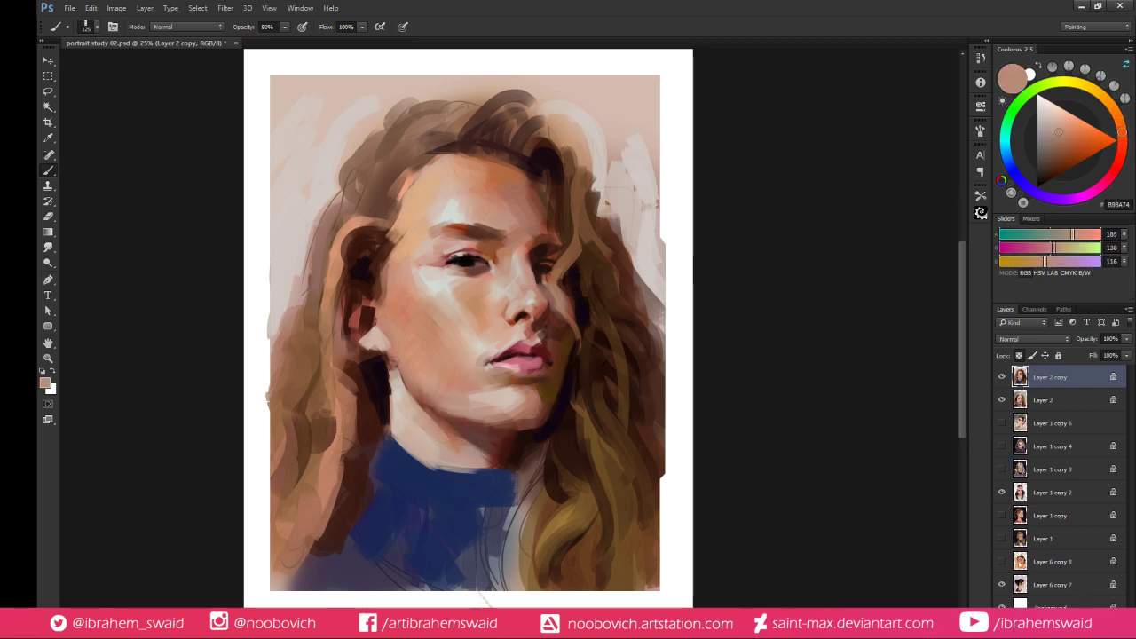
{"action": "left_click", "coordinate": [467, 435], "text": "alt"}
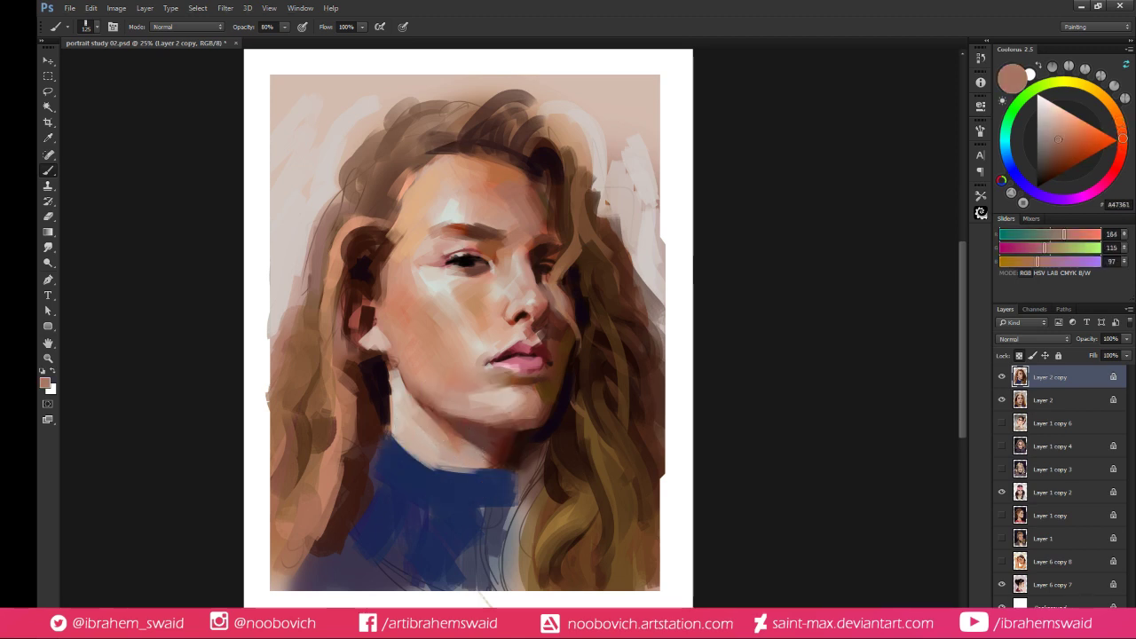
{"action": "left_click", "coordinate": [1074, 137]}
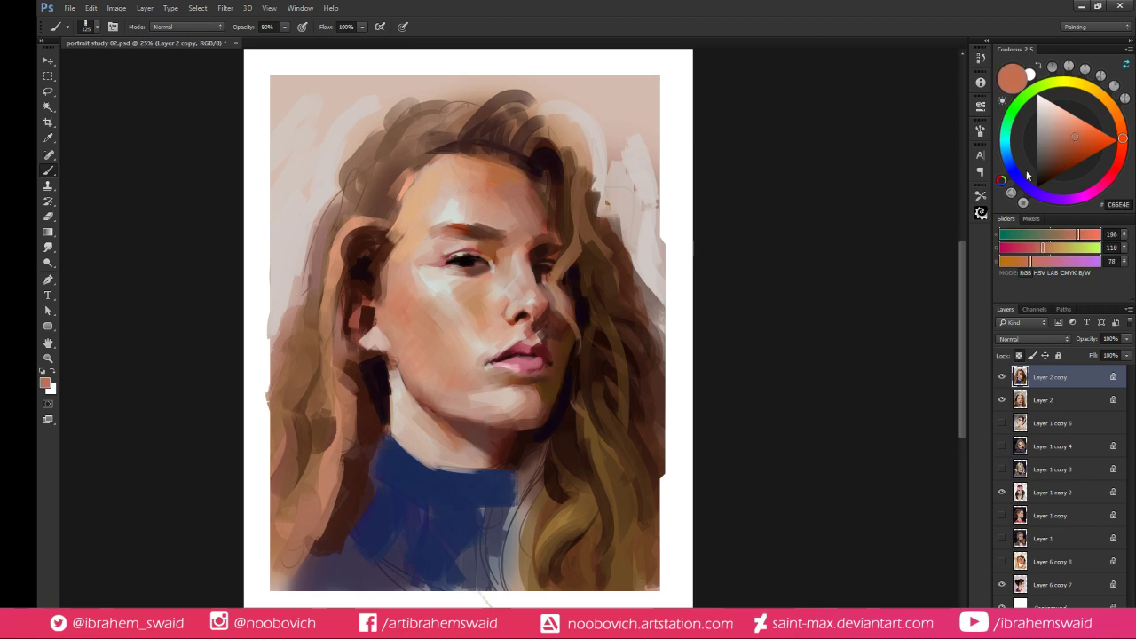
{"action": "left_click", "coordinate": [478, 463], "text": "alt"}
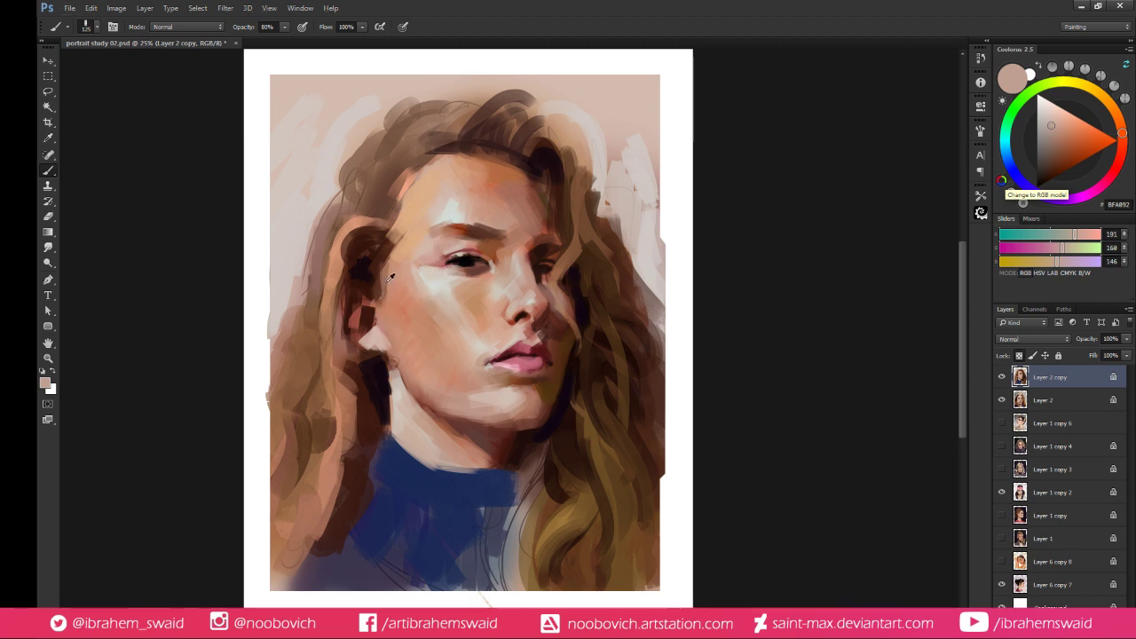
Paint the face edge in front of the ear in rust (A73706) and cover part of it with sampled near-black hair shadow
{"action": "left_click", "coordinate": [1085, 157]}
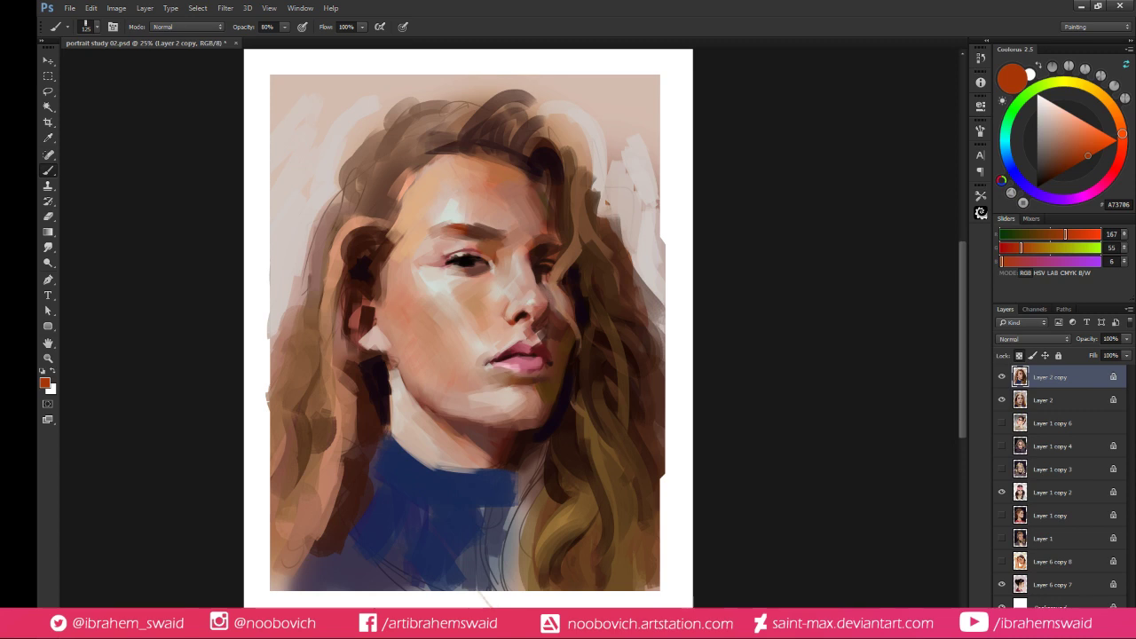
{"action": "left_click", "coordinate": [381, 279], "text": "alt"}
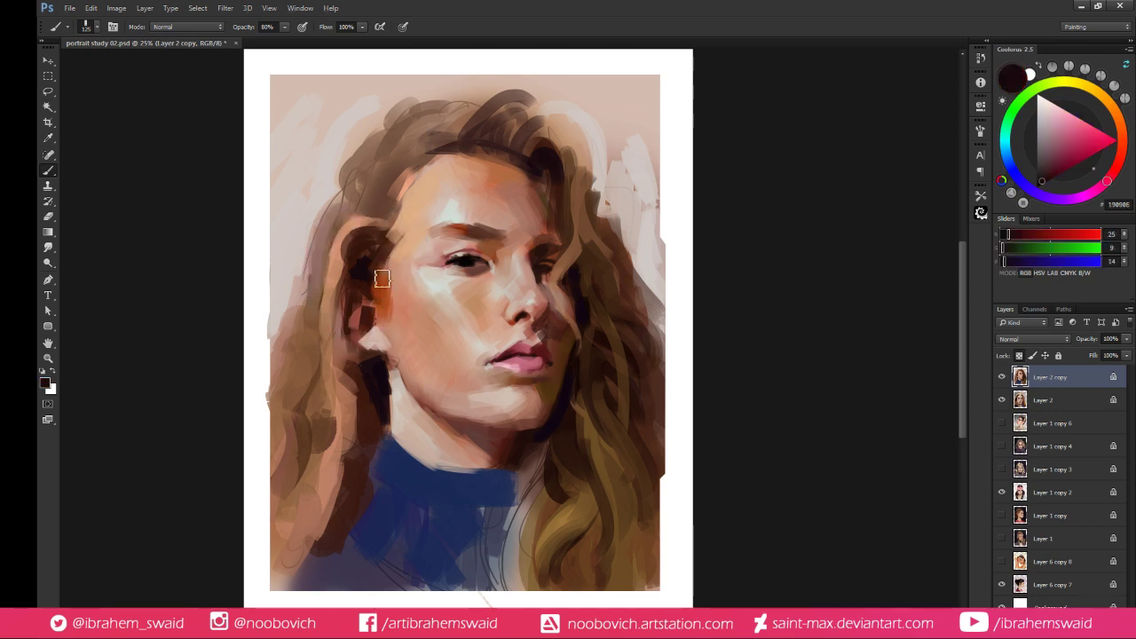
{"action": "left_click_drag", "start_coordinate": [382, 278], "coordinate": [384, 311]}
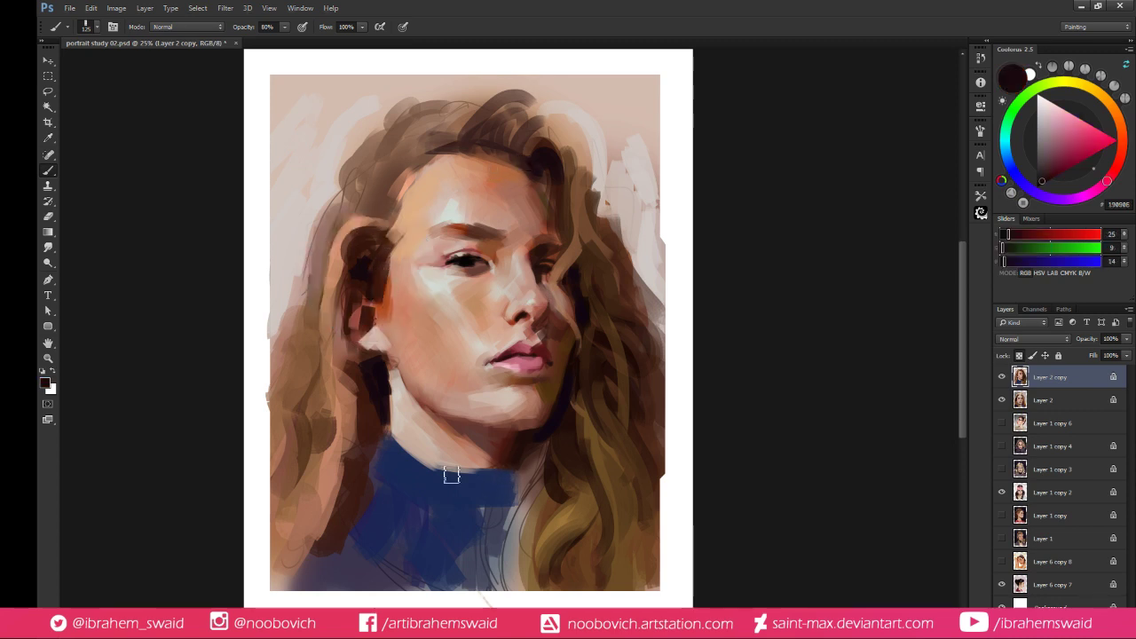
Refine the tip of the nose with a 70 px brush using reddish and pale skin tones sampled from it
{"action": "left_click", "coordinate": [544, 305], "text": "alt"}
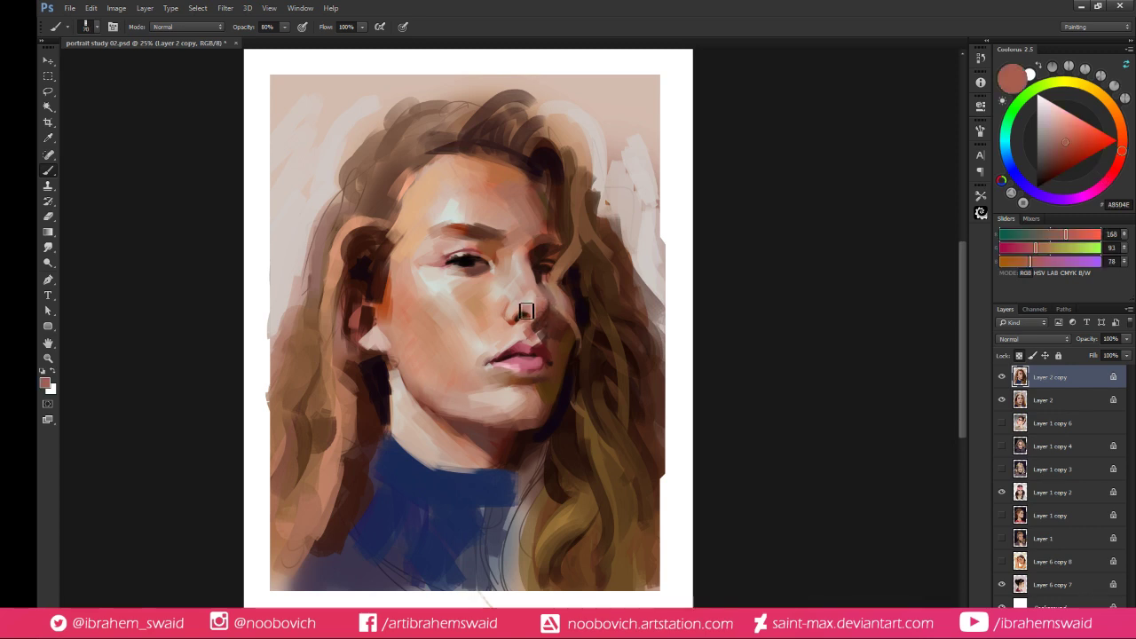
{"action": "left_click", "coordinate": [528, 300], "text": "alt"}
{"action": "left_click", "coordinate": [525, 299], "text": "alt"}
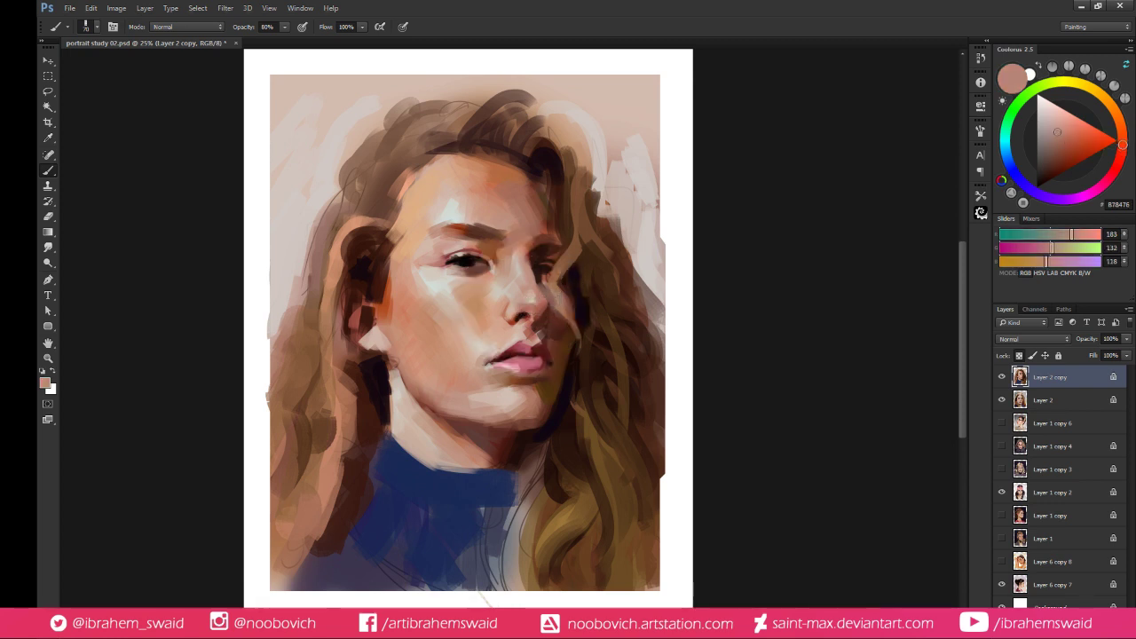
{"action": "left_click", "coordinate": [524, 296], "text": "alt"}
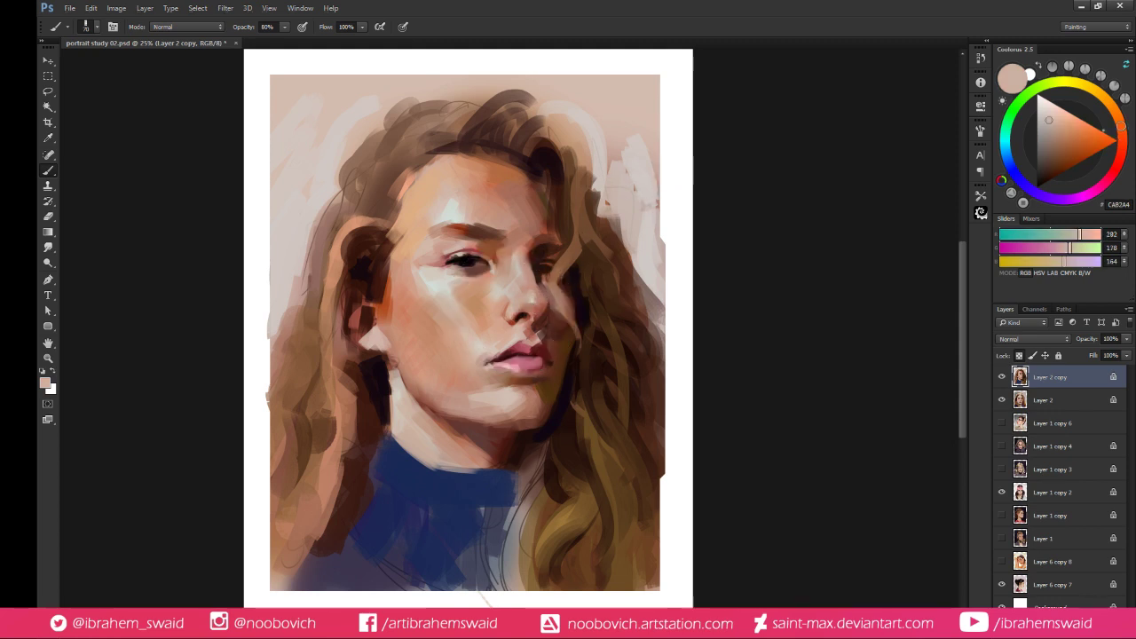
Mix a reddish tan (BA6C53) and blend it into the side of the nose tip with sampled pale skin tones
{"action": "left_click", "coordinate": [546, 310], "text": "alt"}
{"action": "left_click_drag", "start_coordinate": [542, 301], "coordinate": [549, 317]}
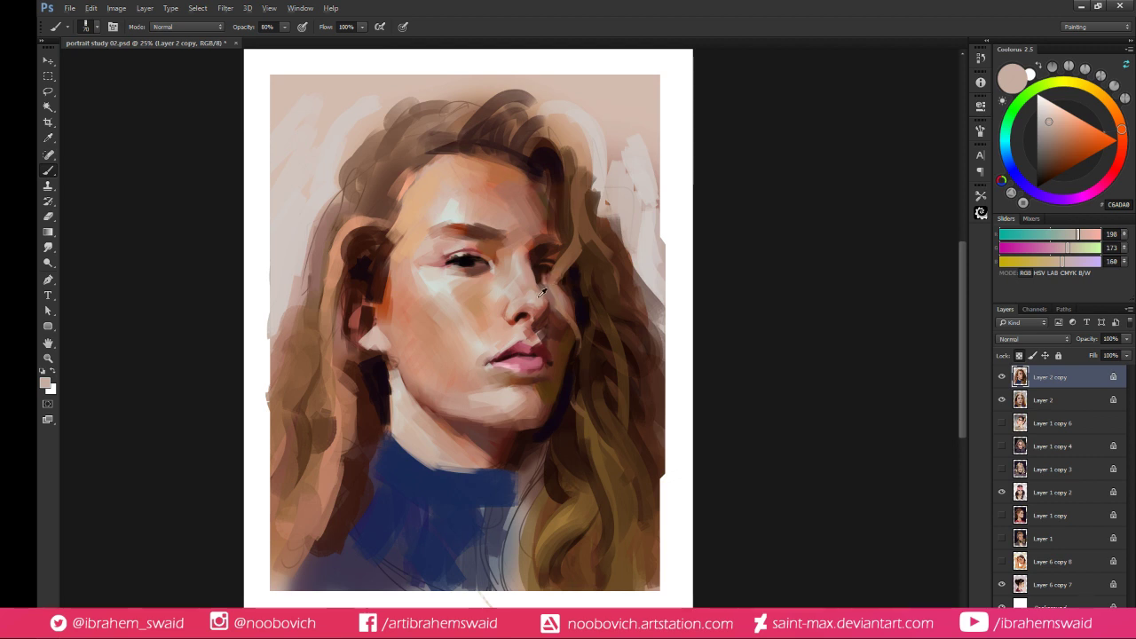
{"action": "left_click", "coordinate": [1056, 131]}
{"action": "left_click", "coordinate": [1071, 138]}
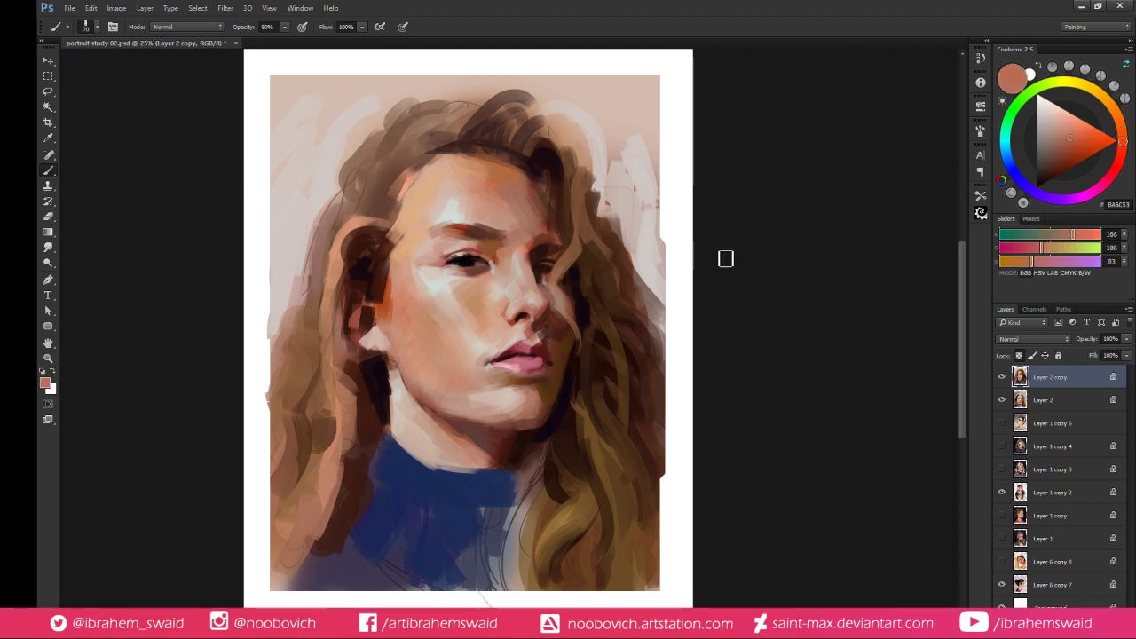
{"action": "left_click", "coordinate": [534, 294], "text": "alt"}
{"action": "left_click", "coordinate": [534, 294], "text": "alt"}
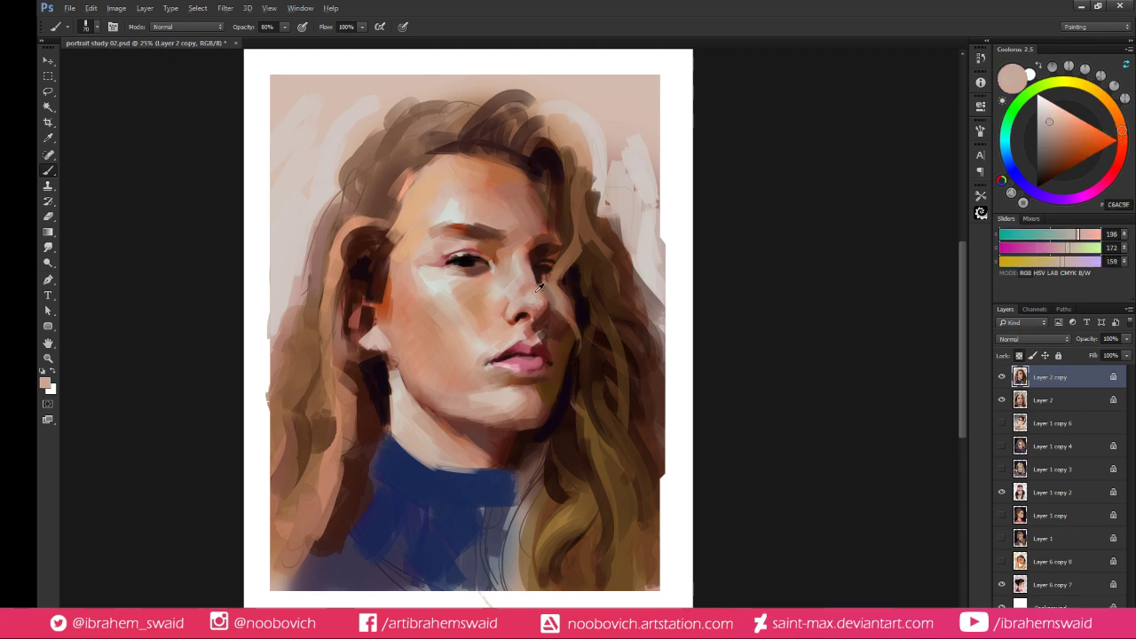
Soften the far side of the nose bridge with sampled pinkish-beige and muted rose skin tones
{"action": "left_click", "coordinate": [540, 278], "text": "alt"}
{"action": "left_click", "coordinate": [533, 286], "text": "alt"}
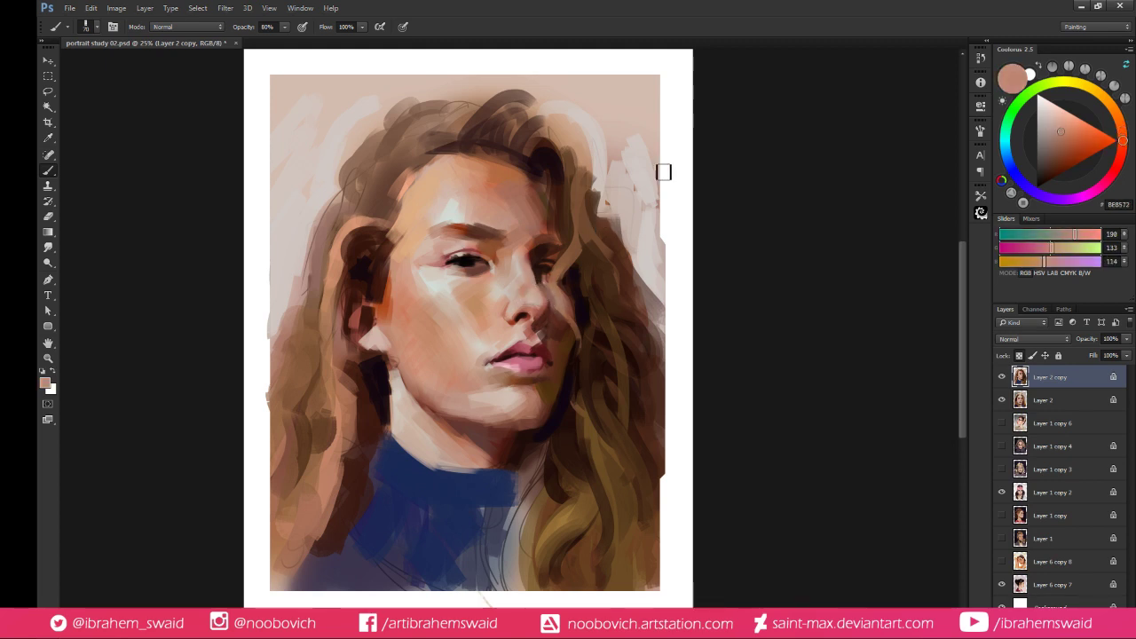
{"action": "left_click", "coordinate": [533, 286], "text": "alt"}
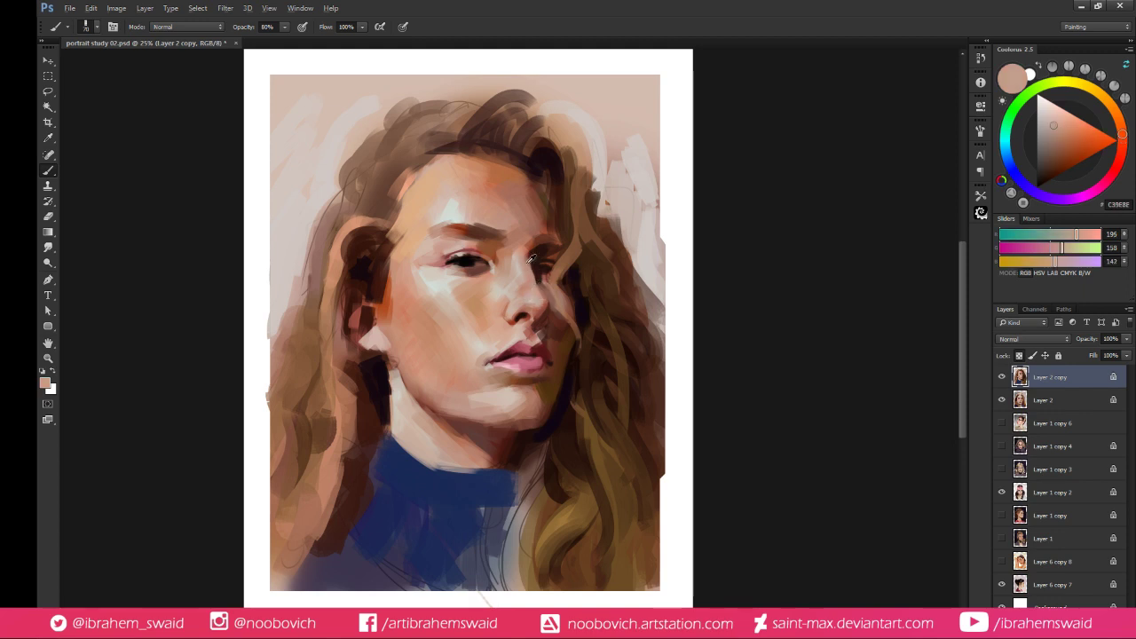
{"action": "left_click", "coordinate": [532, 277], "text": "alt"}
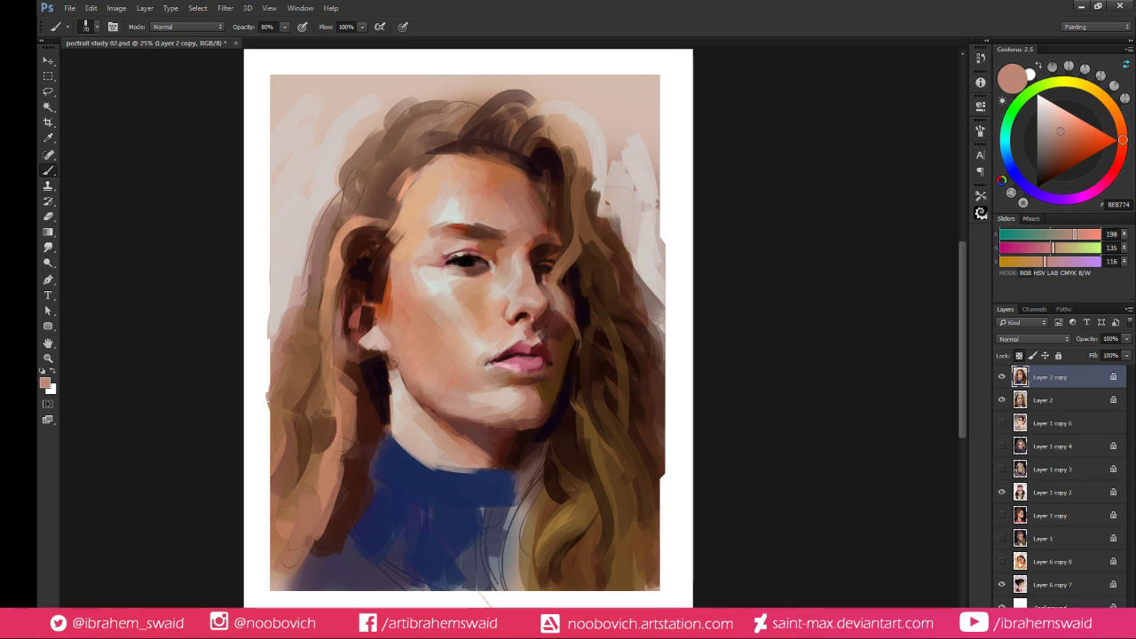
Darken the near eye's inner corner in deep brown (5E260E) with a 45 px brush, blending toward the nose with sampled skin tones
{"action": "left_click", "coordinate": [498, 248], "text": "alt"}
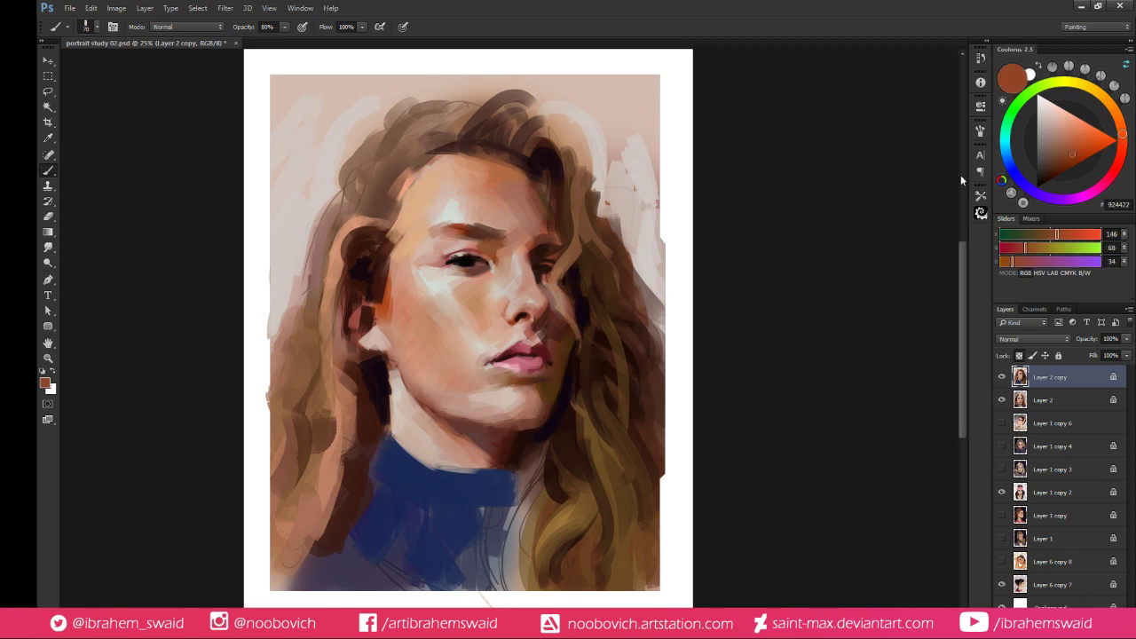
{"action": "left_click", "coordinate": [1062, 167]}
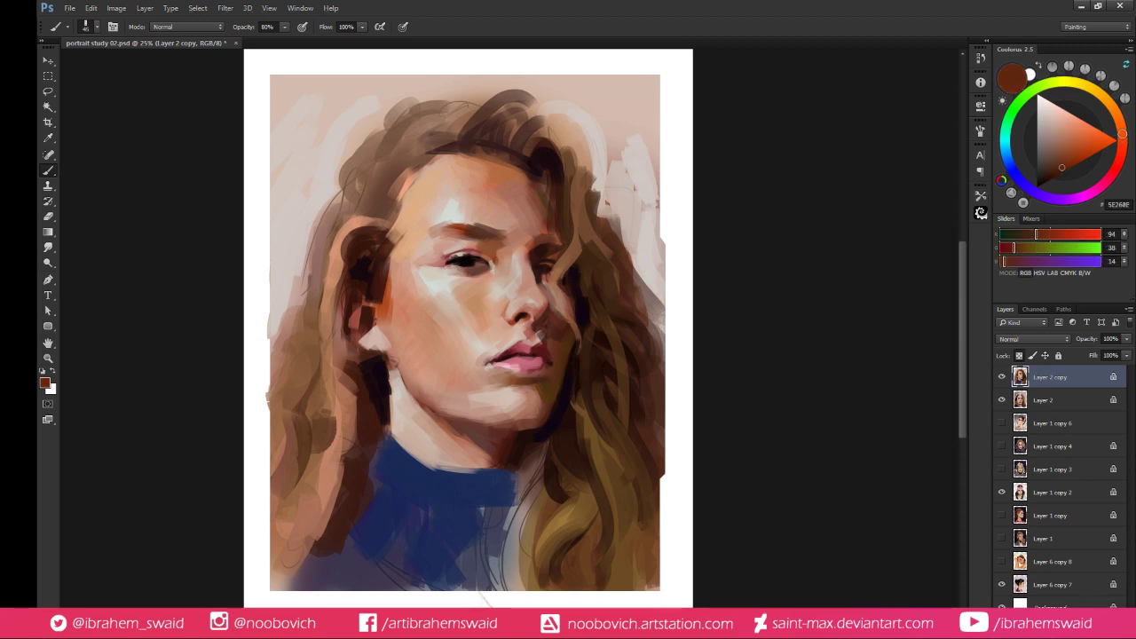
{"action": "left_click", "coordinate": [499, 258], "text": "alt"}
{"action": "left_click", "coordinate": [507, 261], "text": "alt"}
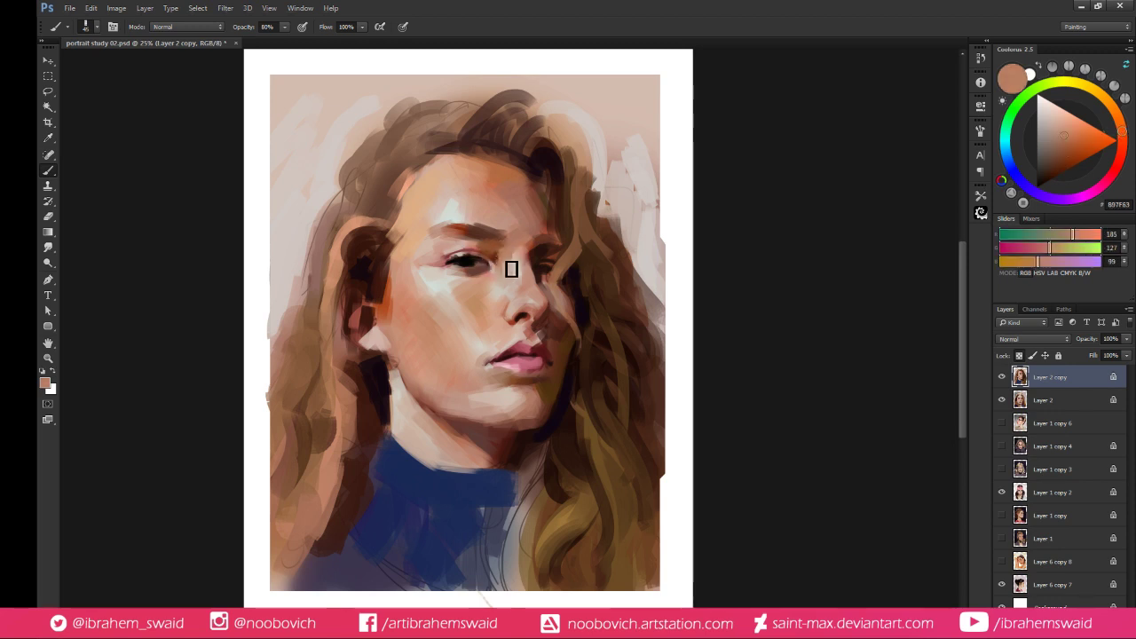
{"action": "left_click", "coordinate": [520, 267], "text": "alt"}
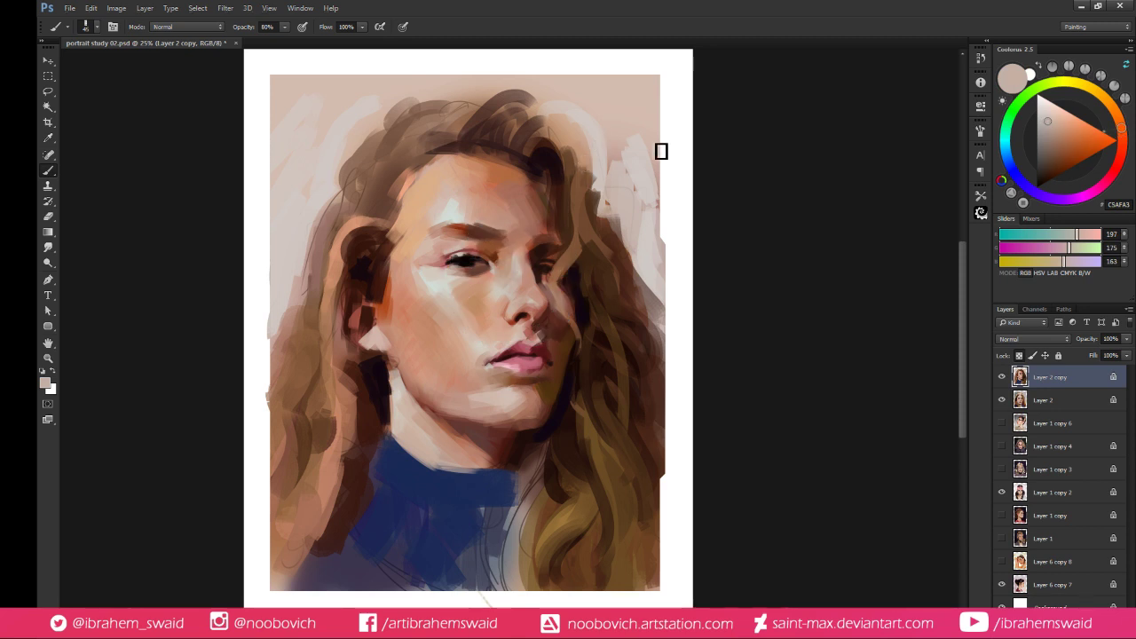
Add a pale grey-green accent (B9C9C4) at the near eye's inner corner and refine it with sampled browns
{"action": "left_click", "coordinate": [1042, 116]}
{"action": "left_click", "coordinate": [1006, 130]}
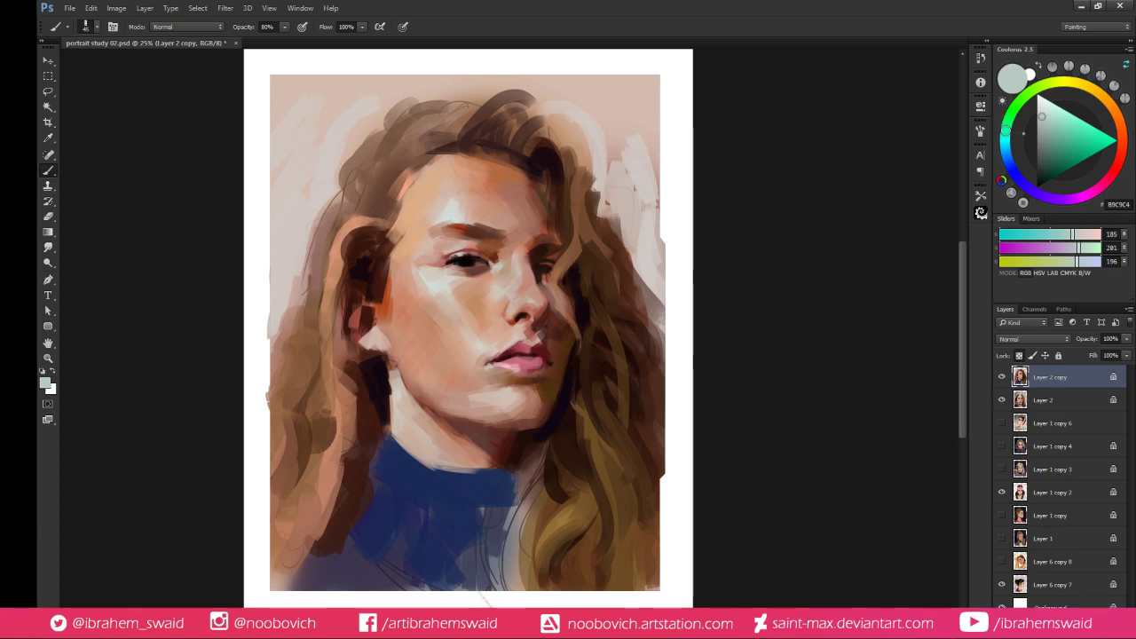
{"action": "left_click", "coordinate": [497, 258], "text": "alt"}
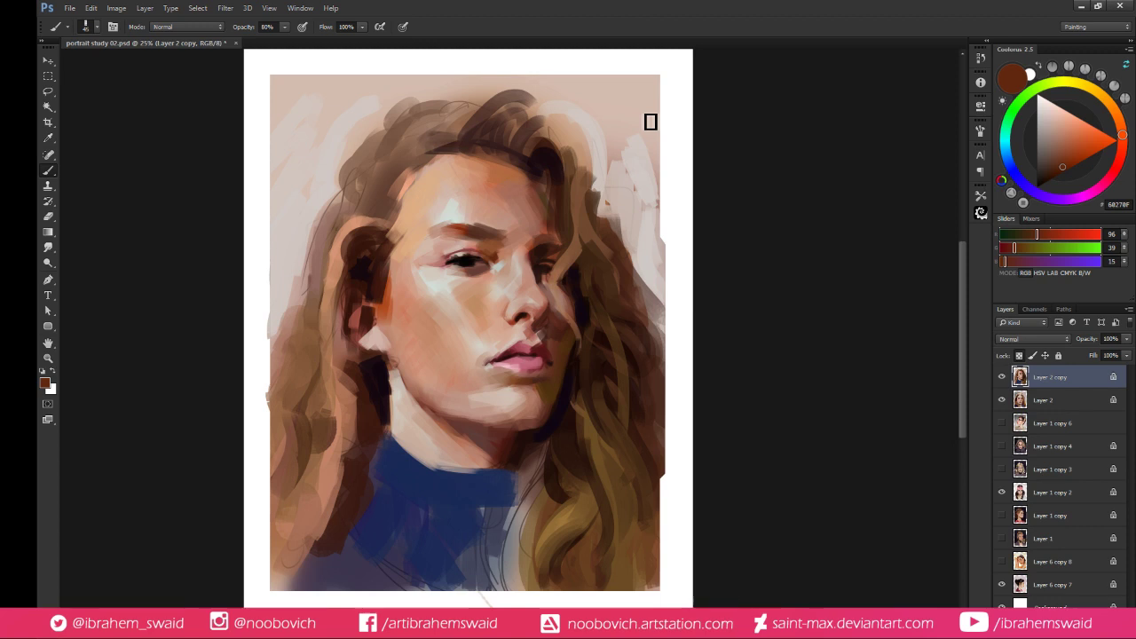
{"action": "left_click", "coordinate": [492, 275], "text": "alt"}
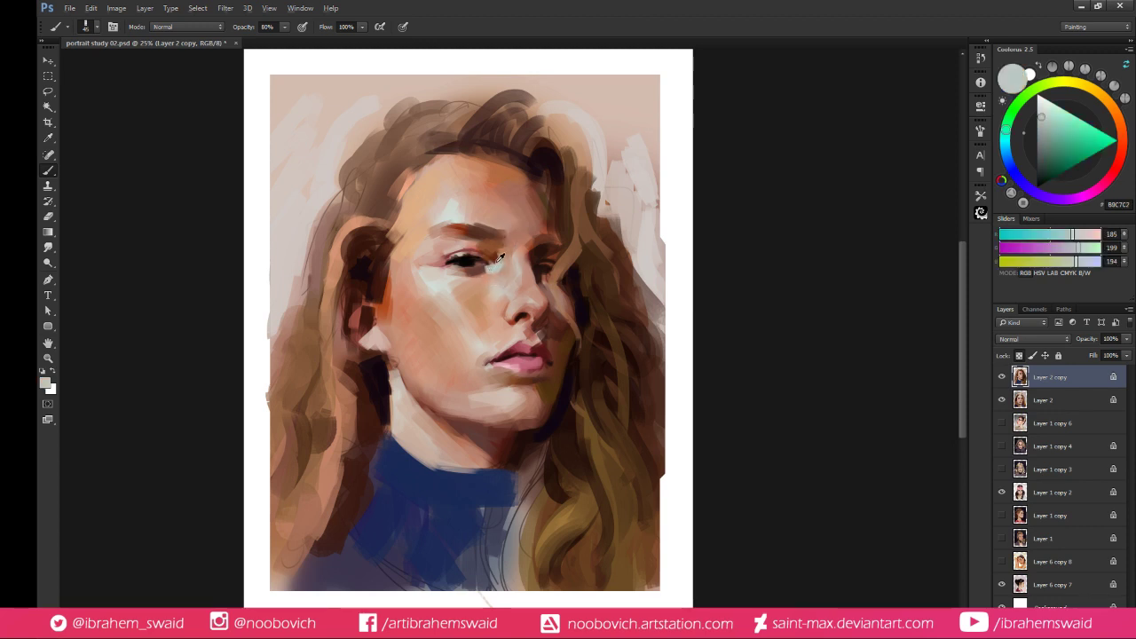
{"action": "left_click", "coordinate": [491, 271], "text": "alt"}
{"action": "left_click", "coordinate": [485, 268], "text": "alt"}
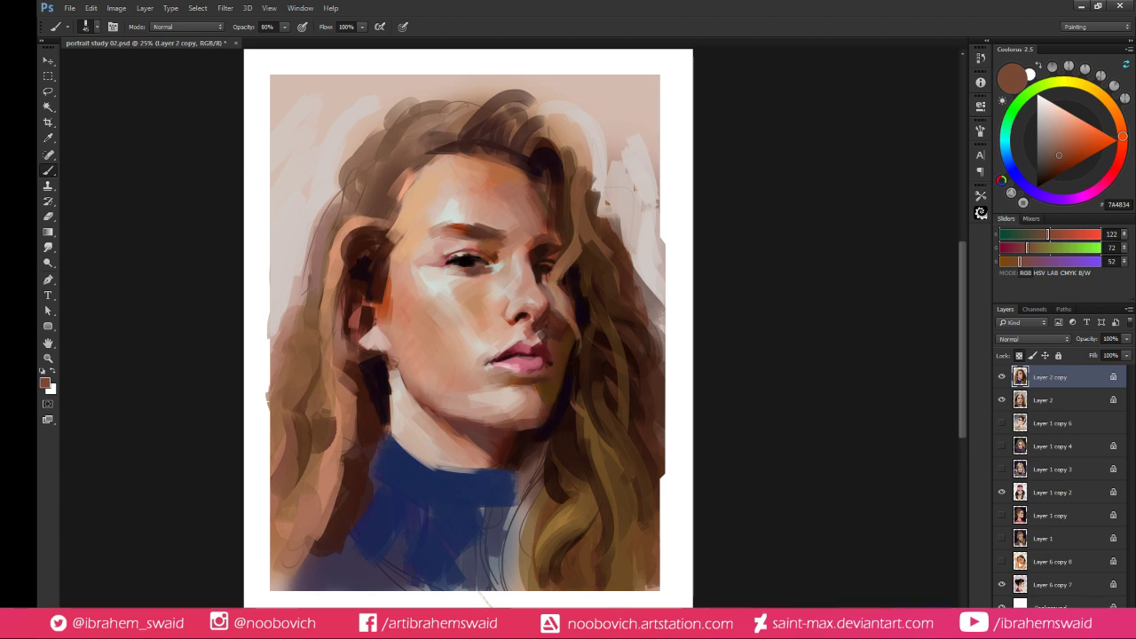
Mix a crimson (A02A26) and work it across the lower lip together with the lip's sampled tones
{"action": "left_click", "coordinate": [532, 366], "text": "alt"}
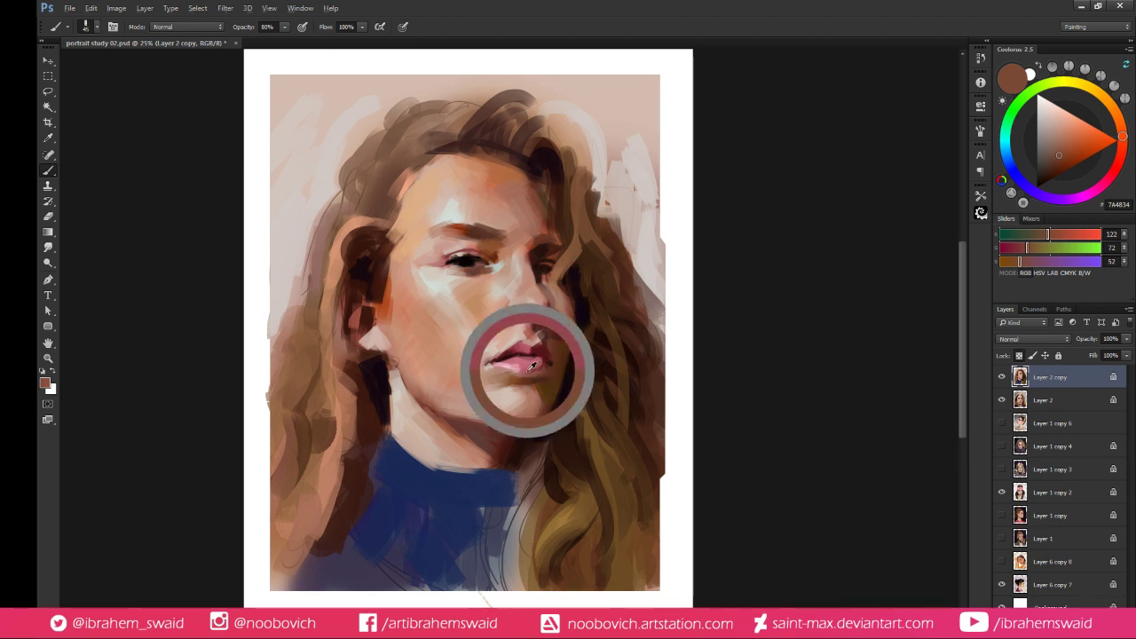
{"action": "left_click", "coordinate": [1076, 151]}
{"action": "left_click_drag", "start_coordinate": [1113, 175], "coordinate": [1117, 167]}
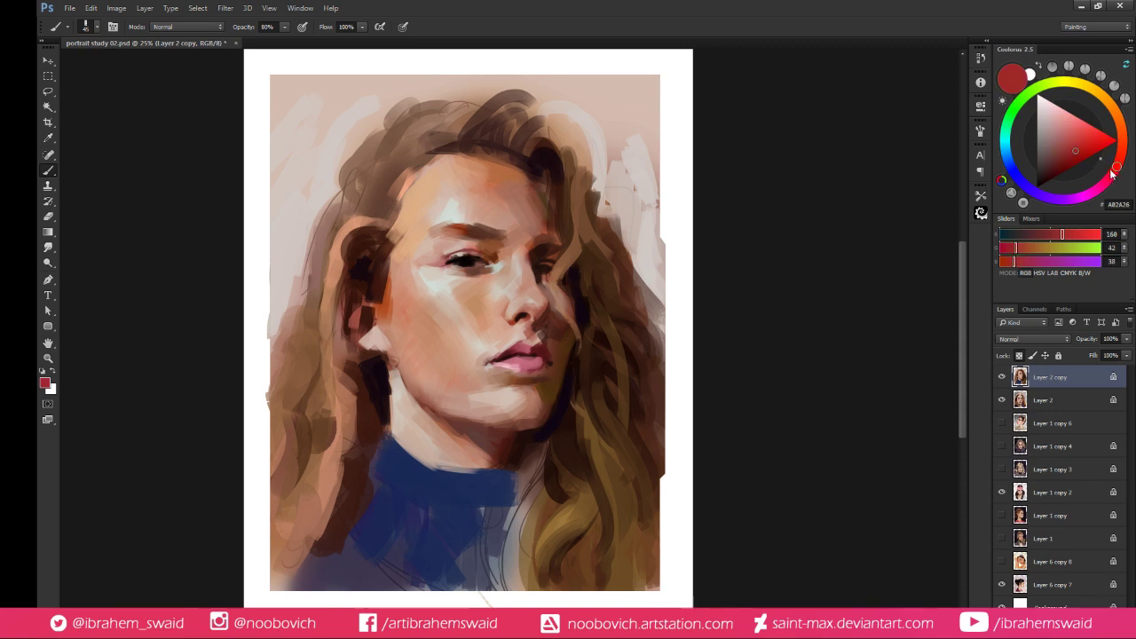
{"action": "left_click", "coordinate": [530, 367], "text": "alt"}
{"action": "left_click", "coordinate": [533, 360], "text": "alt"}
{"action": "left_click_drag", "start_coordinate": [524, 368], "coordinate": [540, 366]}
Blend the lower lip's center and far corner with a 60 px brush using sampled pinks and reds
{"action": "left_click", "coordinate": [543, 362], "text": "alt"}
{"action": "left_click", "coordinate": [523, 368], "text": "alt"}
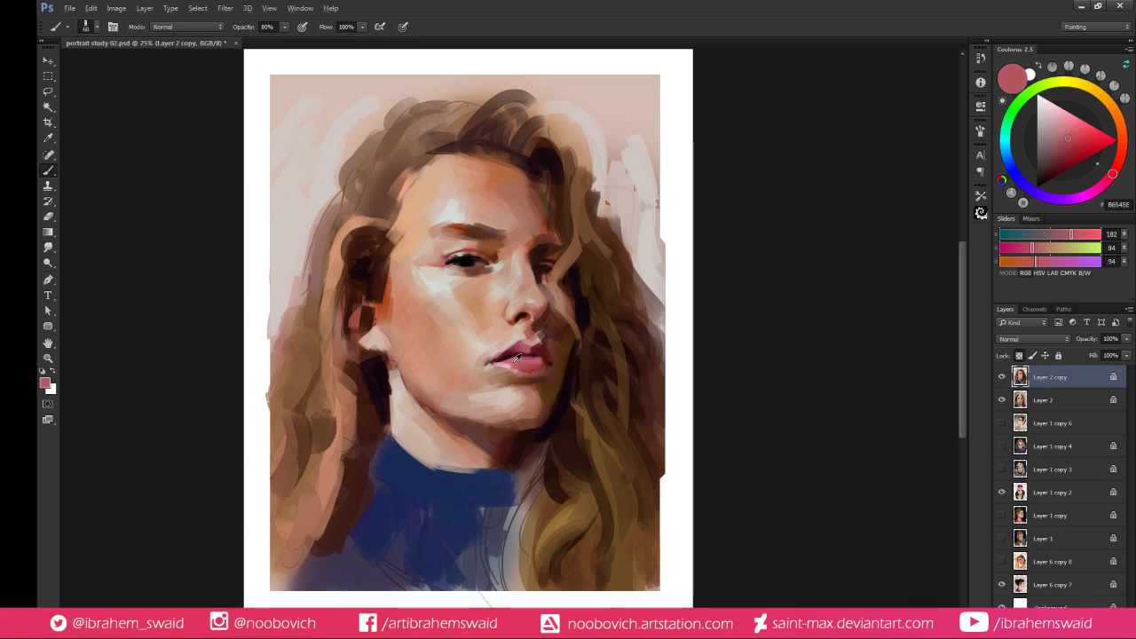
{"action": "left_click", "coordinate": [523, 364], "text": "alt"}
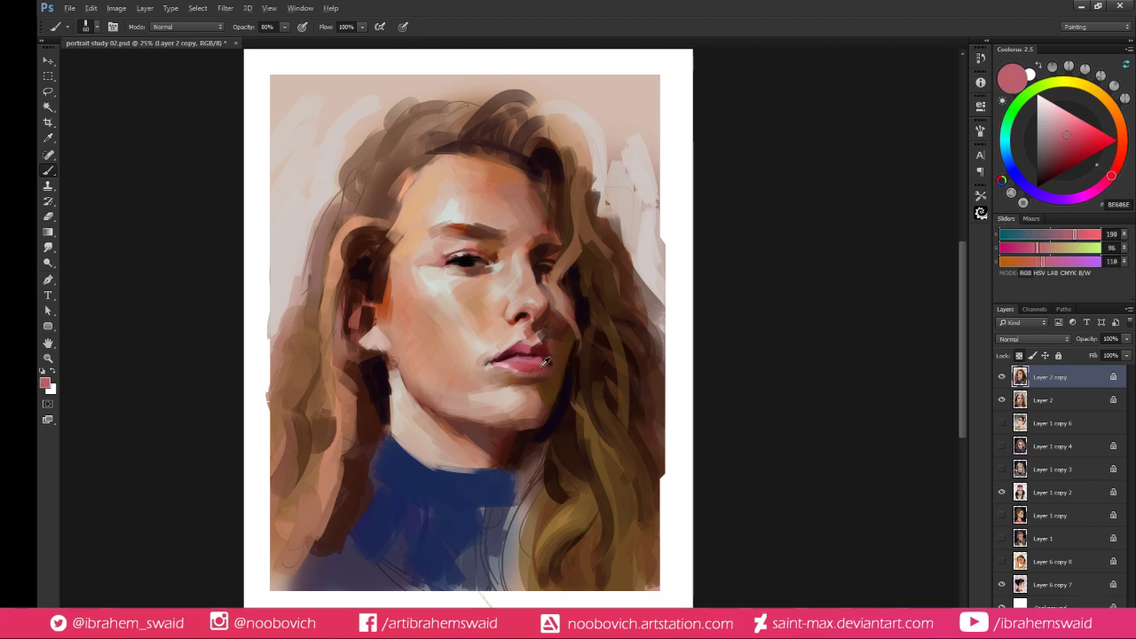
{"action": "left_click", "coordinate": [545, 362], "text": "alt"}
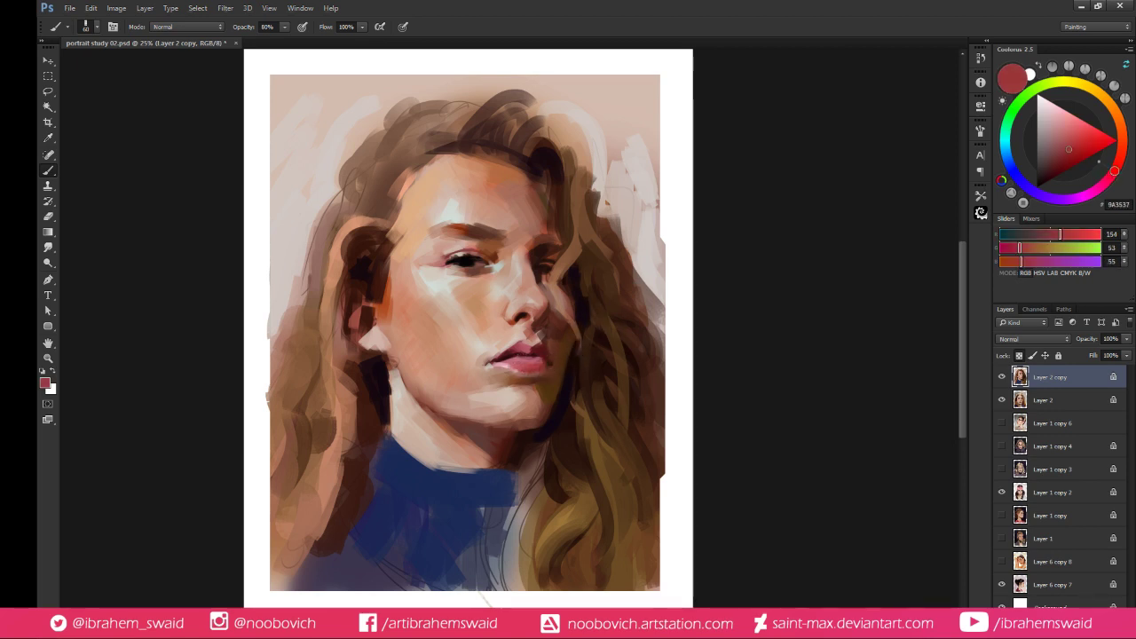
Rework the shadow below the lower lip and along the far side of the chin with sampled warm browns
{"action": "left_click", "coordinate": [522, 379], "text": "alt"}
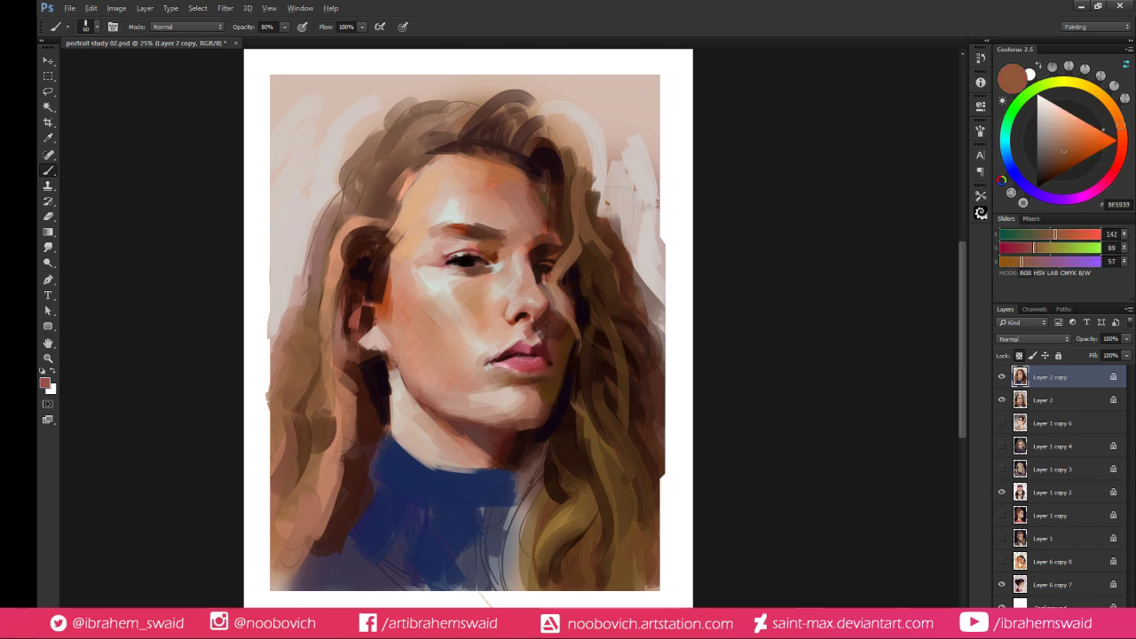
{"action": "left_click", "coordinate": [527, 377], "text": "alt"}
{"action": "left_click", "coordinate": [529, 389], "text": "alt"}
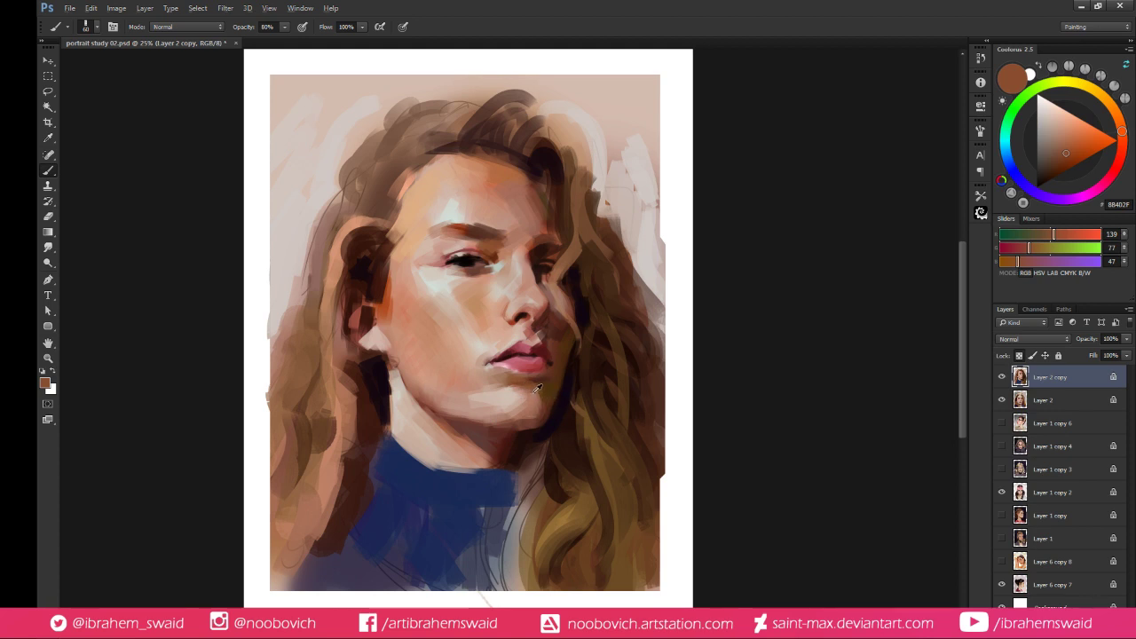
{"action": "left_click", "coordinate": [537, 388], "text": "alt"}
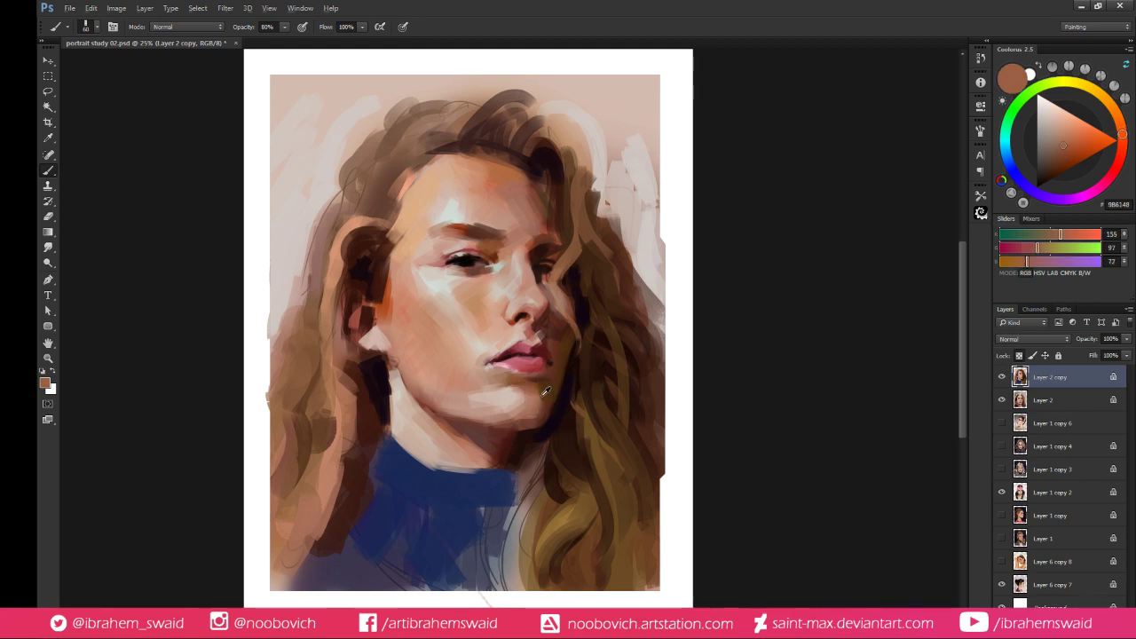
{"action": "left_click", "coordinate": [542, 396], "text": "alt"}
{"action": "left_click", "coordinate": [551, 414], "text": "alt"}
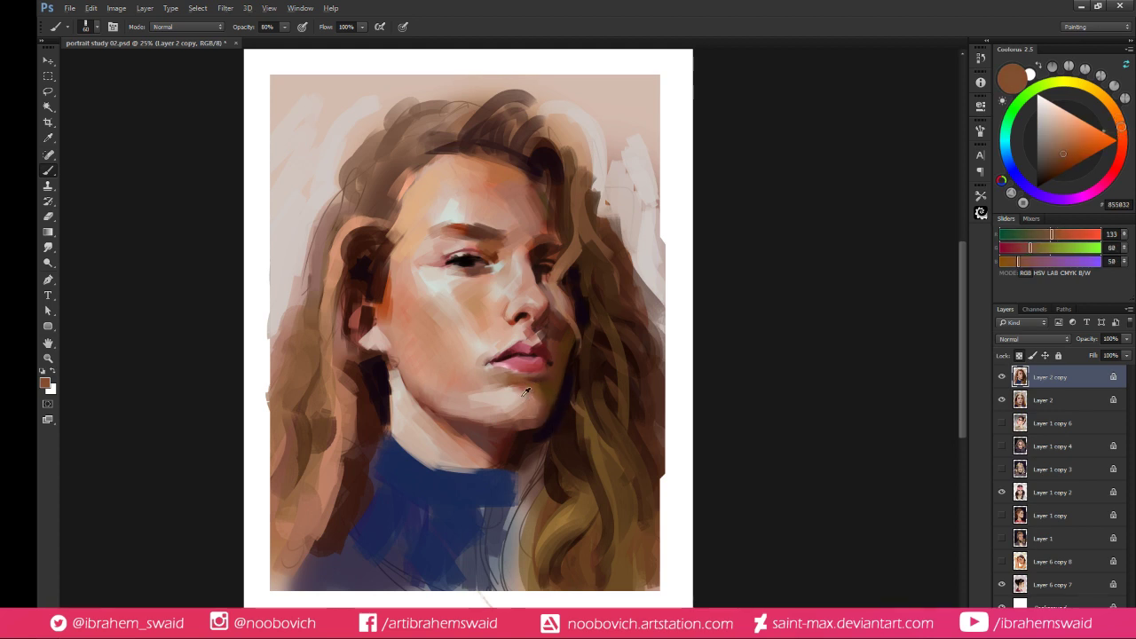
Soften the light-to-shadow transition on the chin with sampled pale and rosy skin tones, and save the file
{"action": "left_click", "coordinate": [520, 394], "text": "alt"}
{"action": "left_click", "coordinate": [523, 401], "text": "alt"}
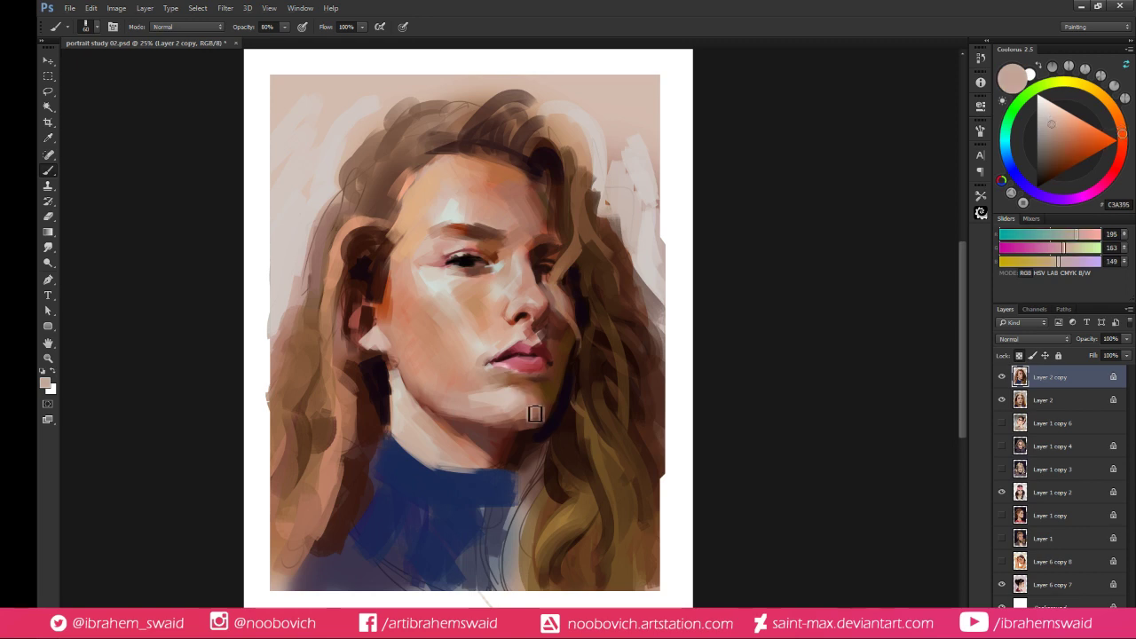
{"action": "left_click", "coordinate": [531, 401], "text": "alt"}
{"action": "left_click", "coordinate": [523, 393], "text": "alt"}
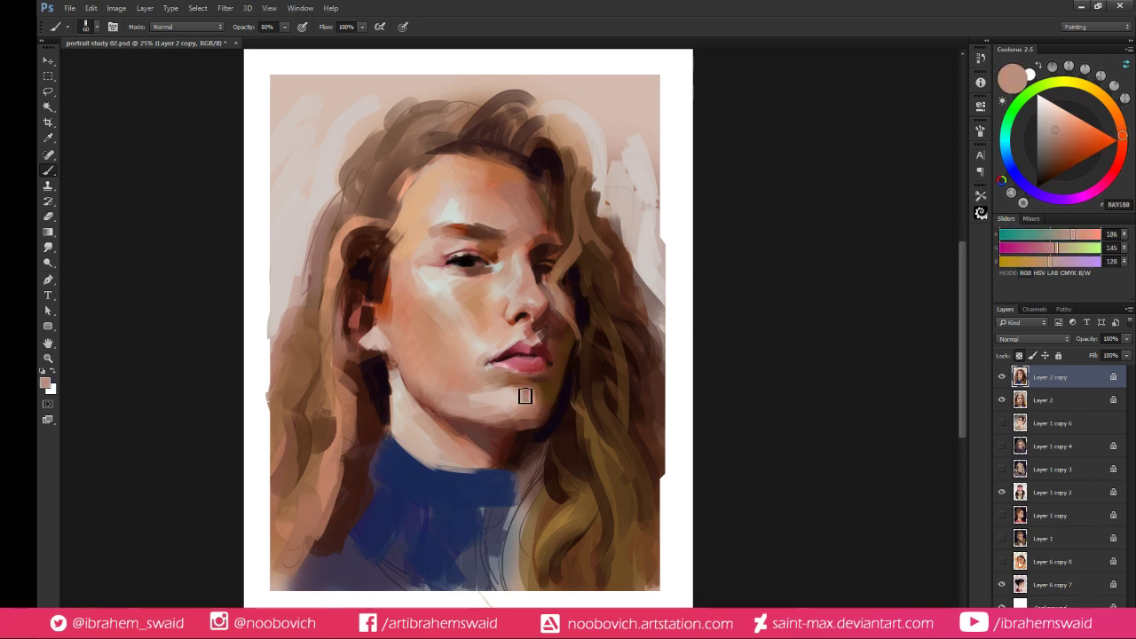
{"action": "left_click", "coordinate": [533, 394], "text": "alt"}
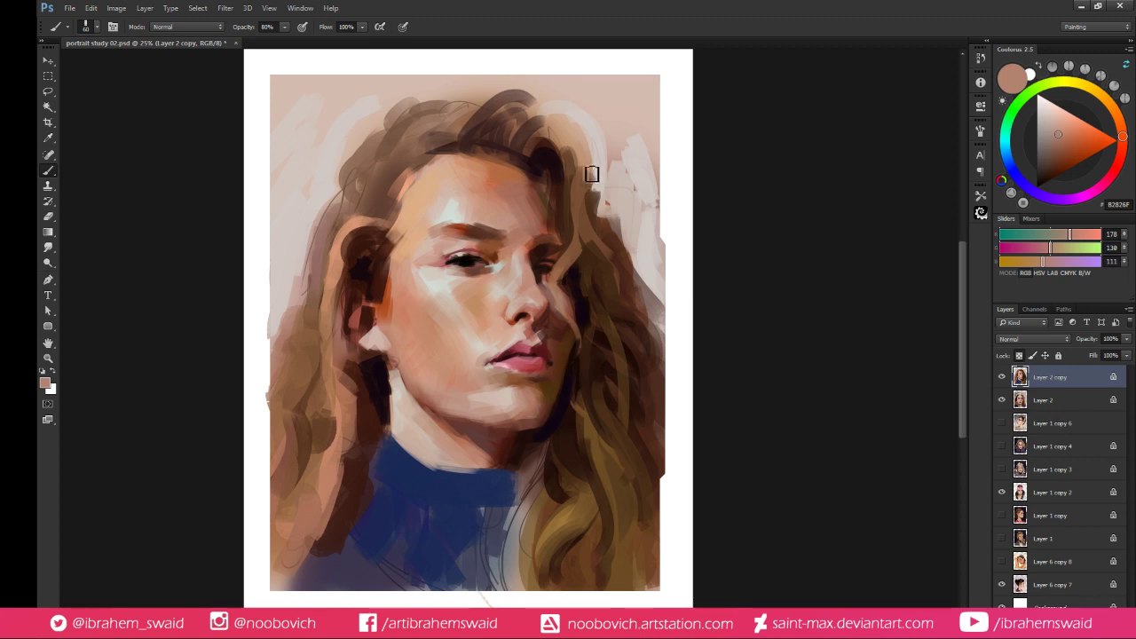
{"action": "key", "text": "ctrl+s"}
Paint salmon-brown highlight strands in the hair above the ear and temple with a 90 px brush and sampled tones
{"action": "left_click", "coordinate": [392, 196], "text": "alt"}
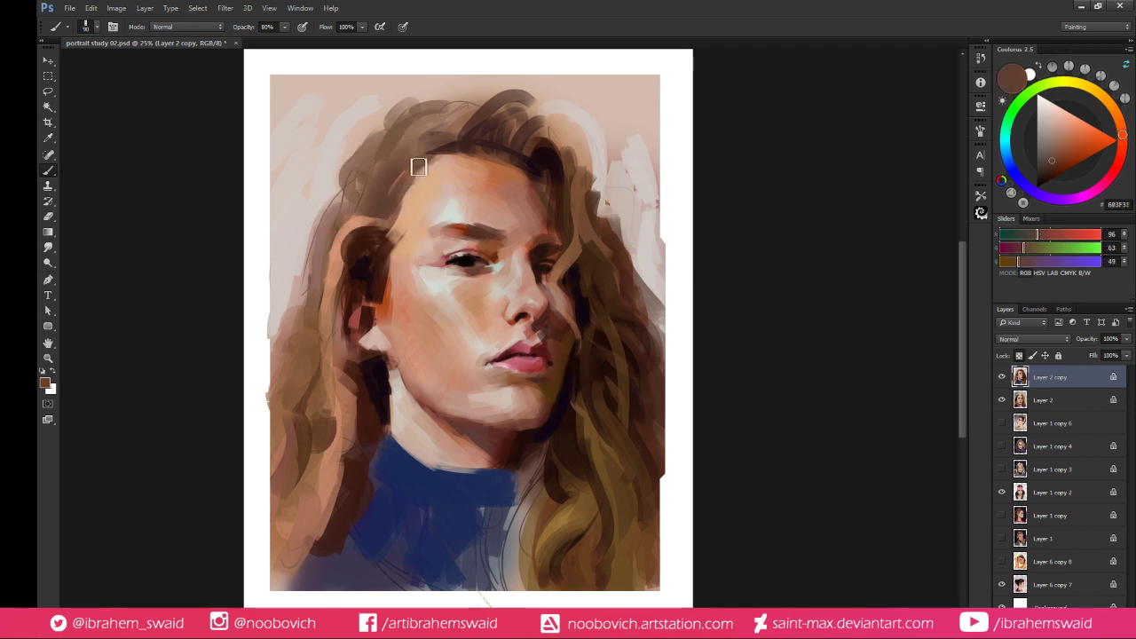
{"action": "left_click", "coordinate": [363, 225], "text": "alt"}
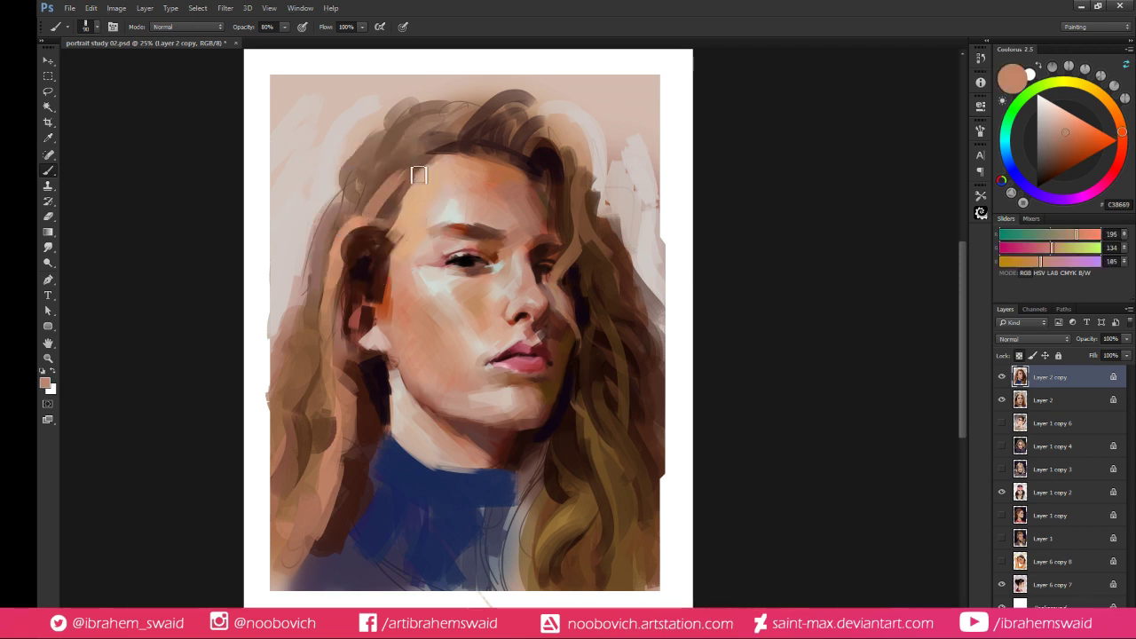
{"action": "left_click", "coordinate": [385, 213], "text": "alt"}
{"action": "left_click", "coordinate": [391, 192], "text": "alt"}
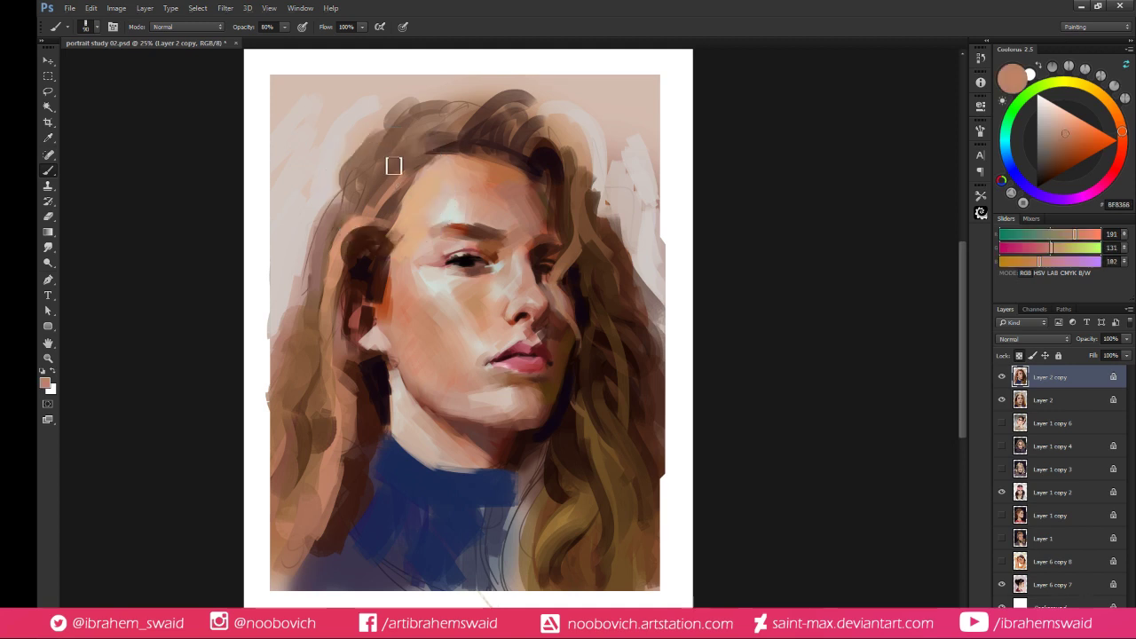
{"action": "left_click_drag", "start_coordinate": [390, 158], "coordinate": [362, 182]}
{"action": "left_click", "coordinate": [408, 156], "text": "alt"}
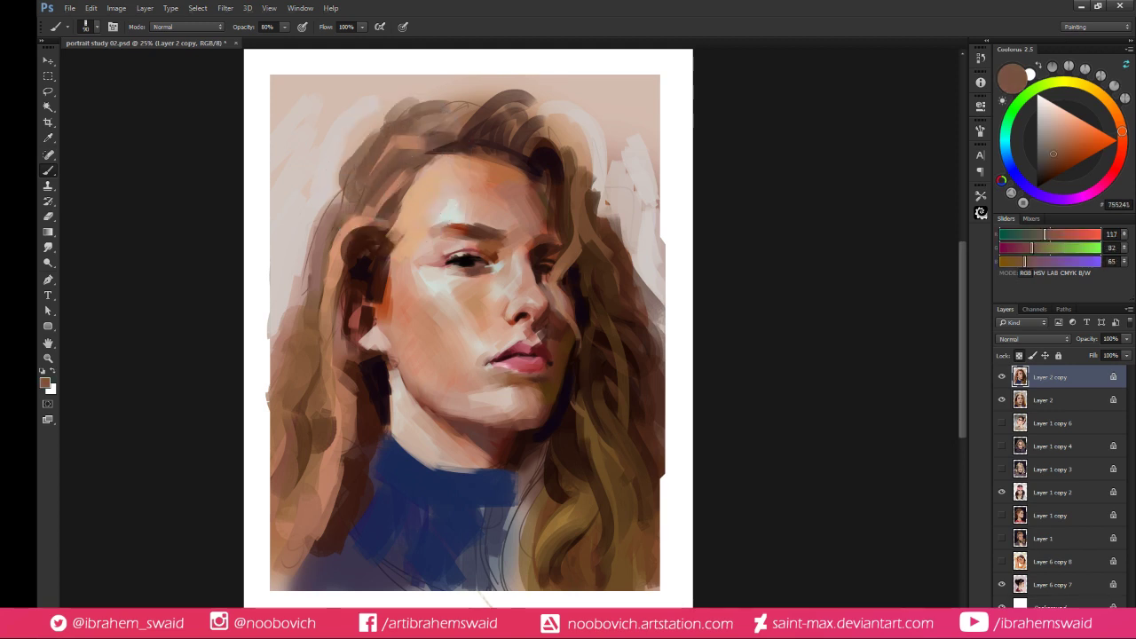
Paint a curling brown strand (84573A) in the hair beside the far jaw and shape it with sampled near-black tones
{"action": "left_click", "coordinate": [566, 393], "text": "alt"}
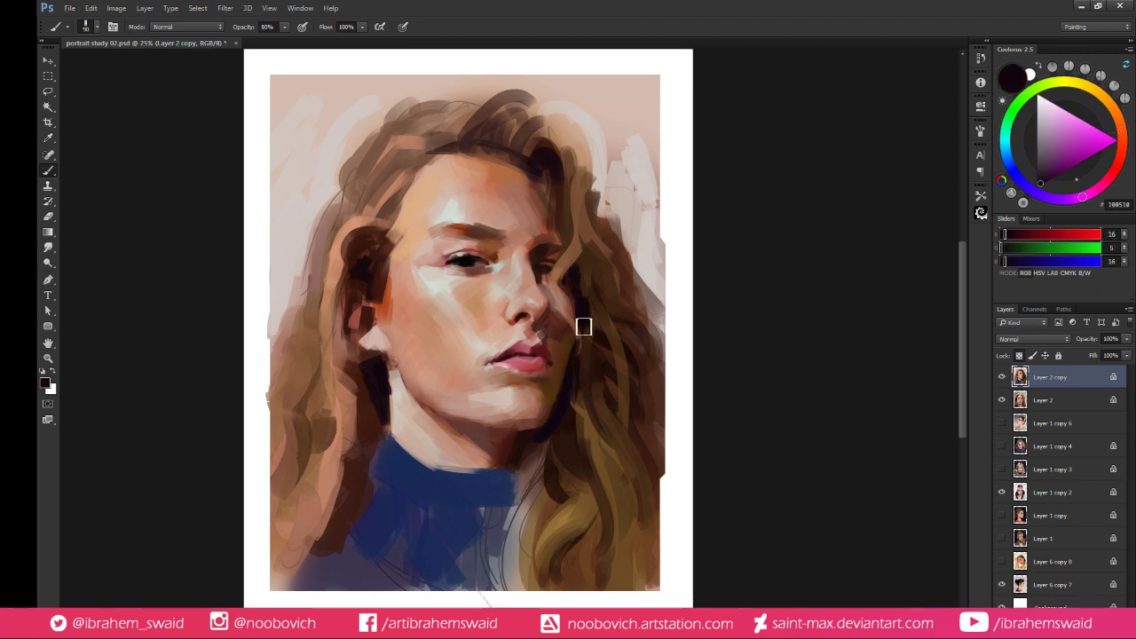
{"action": "left_click", "coordinate": [572, 253], "text": "alt"}
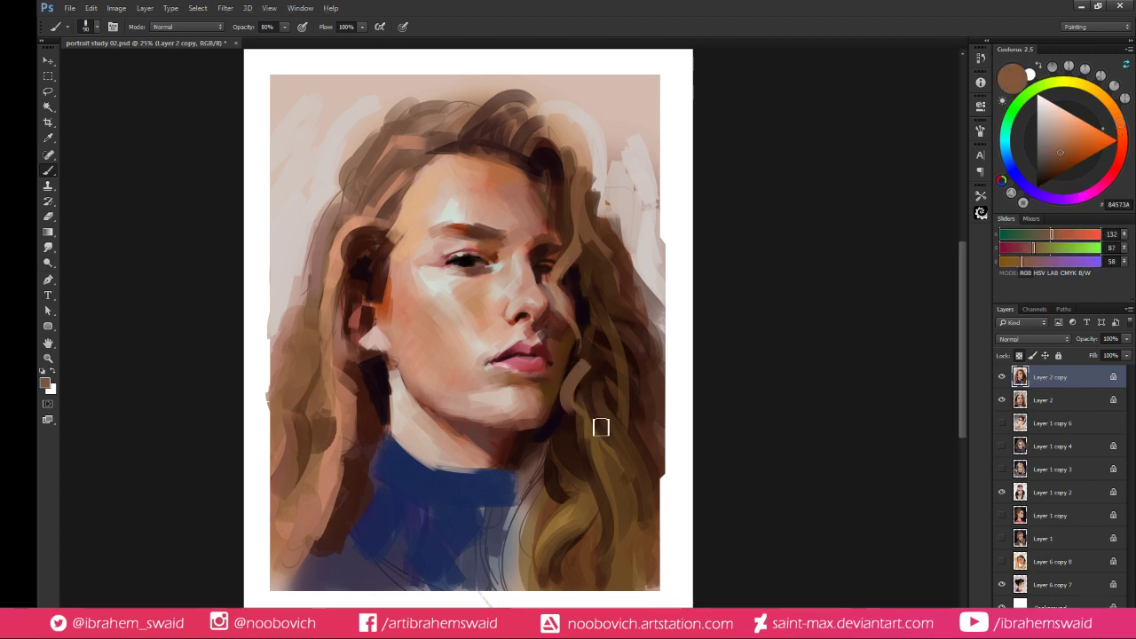
{"action": "left_click", "coordinate": [598, 385], "text": "alt"}
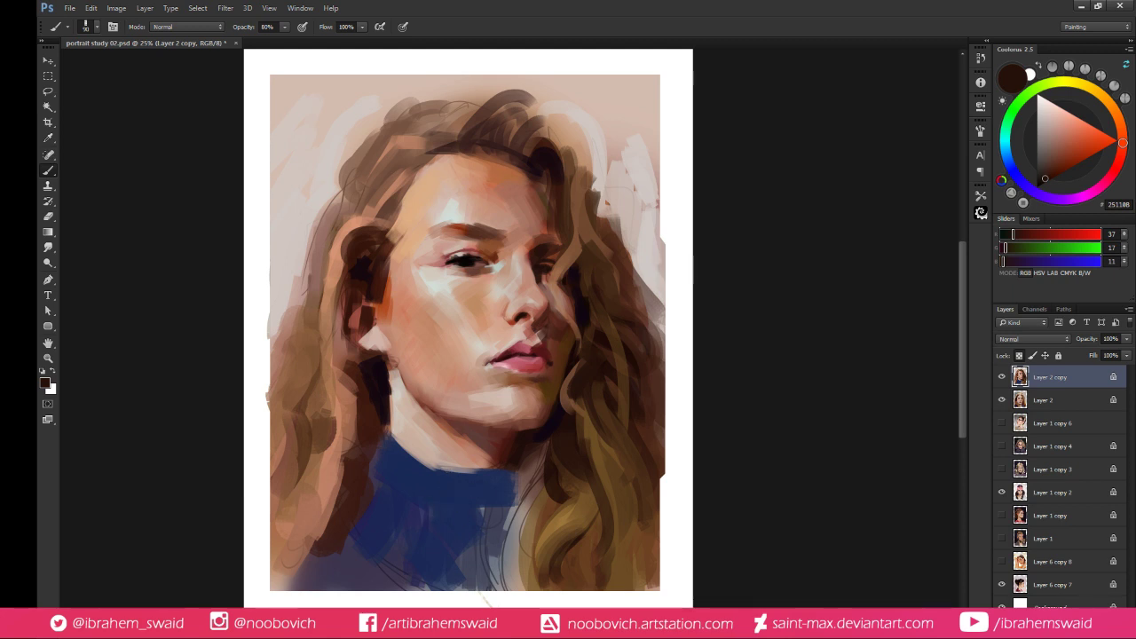
Extend the hair volume at the crown's far side over the pale background with sampled mid and light browns
{"action": "left_click", "coordinate": [599, 166], "text": "alt"}
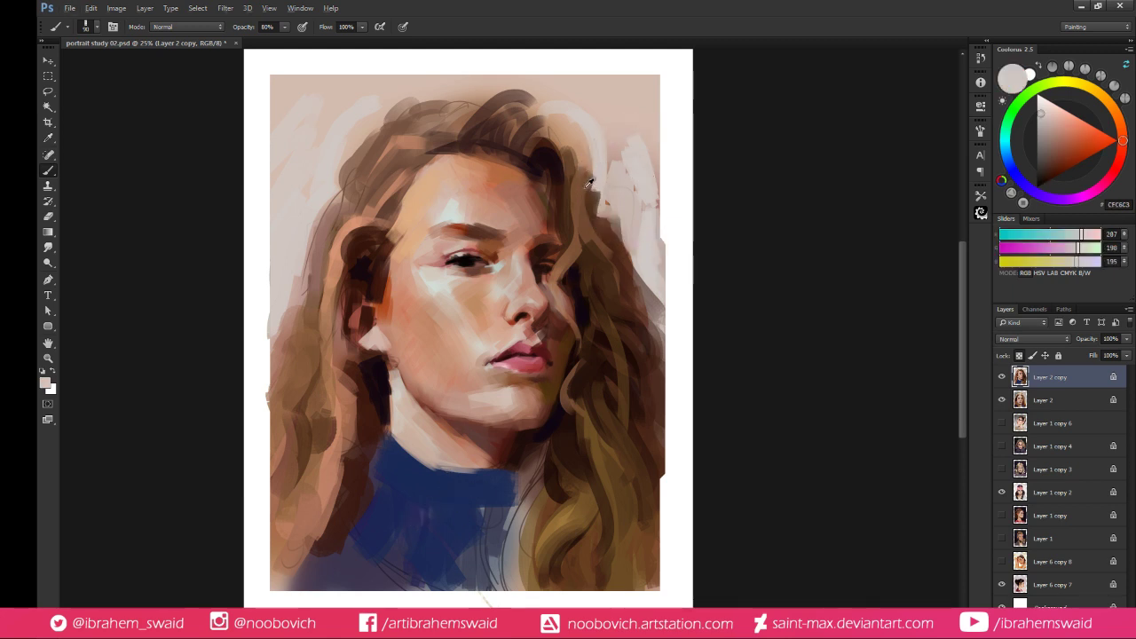
{"action": "left_click", "coordinate": [568, 152], "text": "alt"}
{"action": "mouse_move", "coordinate": [573, 108]}
{"action": "left_mouse_down"}
{"action": "mouse_move", "coordinate": [601, 147]}
{"action": "mouse_move", "coordinate": [595, 177]}
{"action": "mouse_move", "coordinate": [588, 142]}
{"action": "left_mouse_up"}
{"action": "left_click", "coordinate": [577, 140], "text": "alt"}
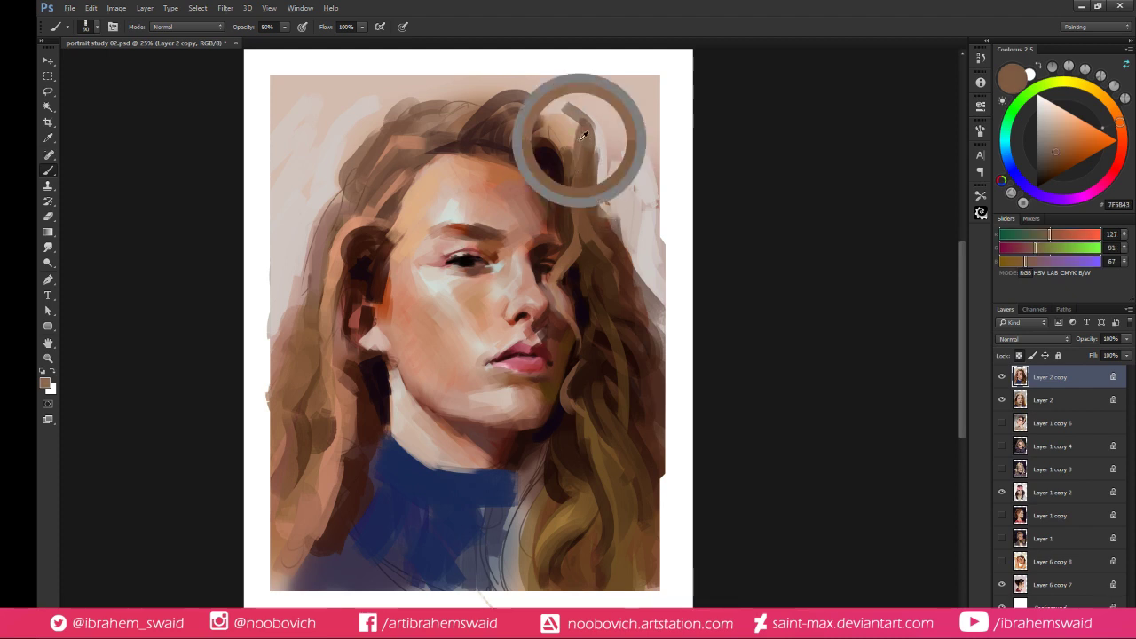
{"action": "left_click", "coordinate": [577, 129], "text": "alt"}
{"action": "left_click", "coordinate": [574, 135], "text": "alt"}
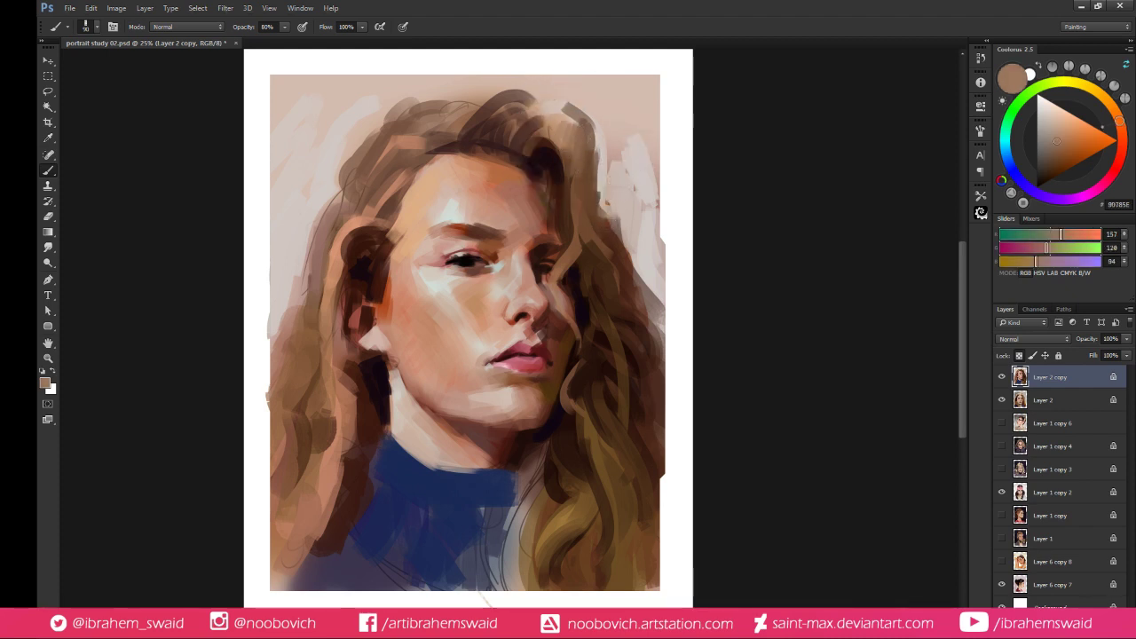
{"action": "left_click", "coordinate": [573, 117], "text": "alt"}
{"action": "left_click_drag", "start_coordinate": [562, 105], "coordinate": [591, 139]}
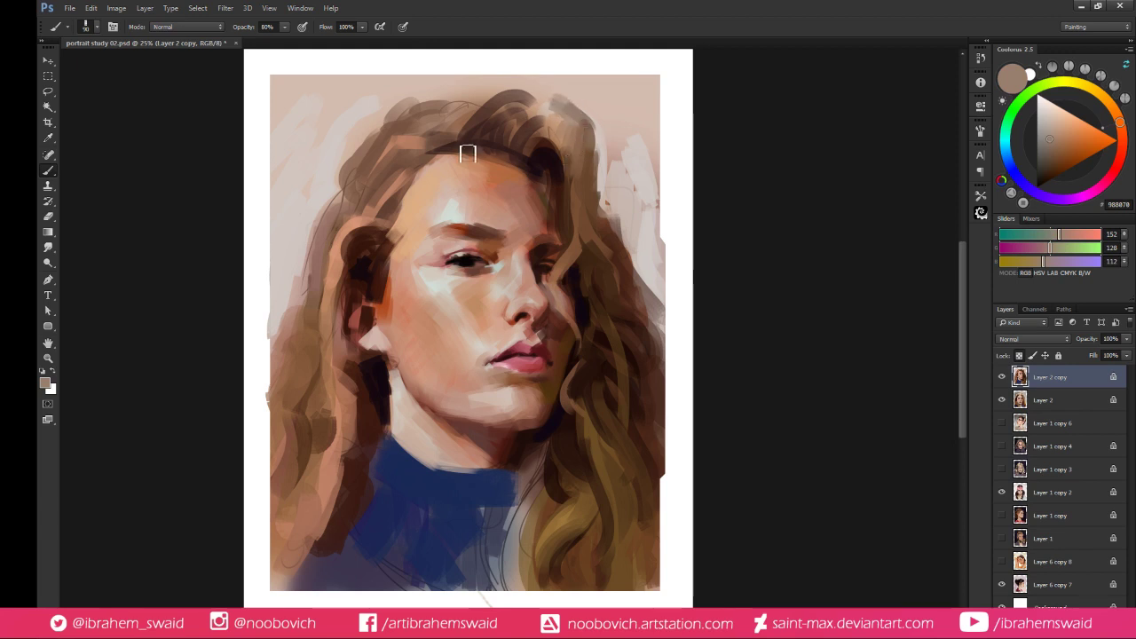
Outline the hair's outer edge above the near temple in near-black (16070E), softening it with sampled background and brown tones
{"action": "left_click", "coordinate": [321, 196], "text": "alt"}
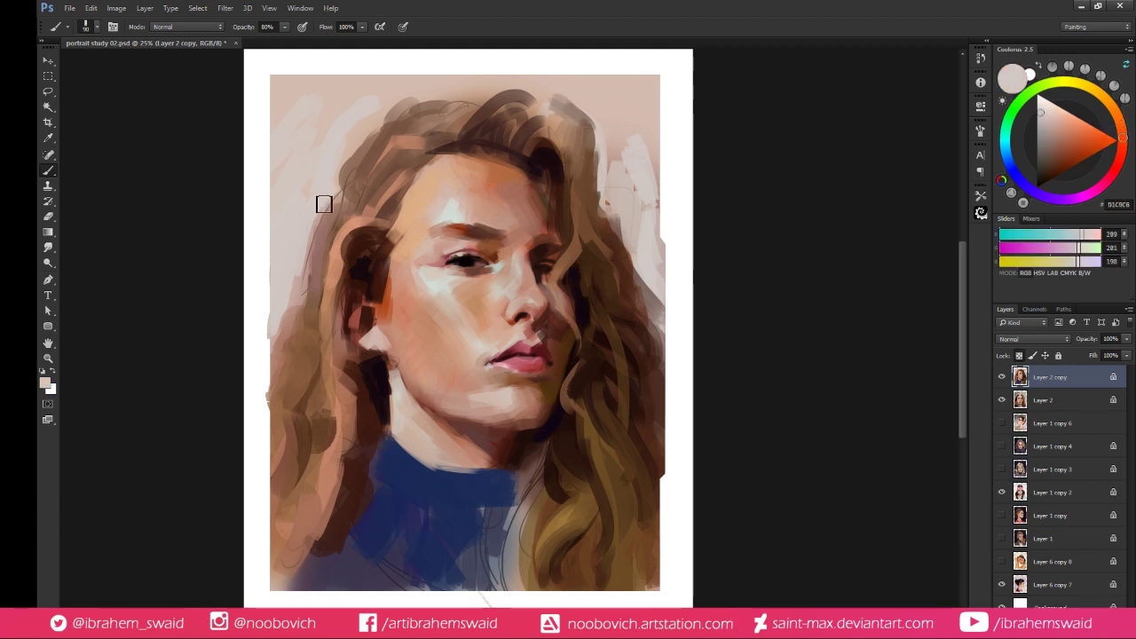
{"action": "left_click", "coordinate": [364, 261], "text": "alt"}
{"action": "left_click_drag", "start_coordinate": [327, 213], "coordinate": [395, 113]}
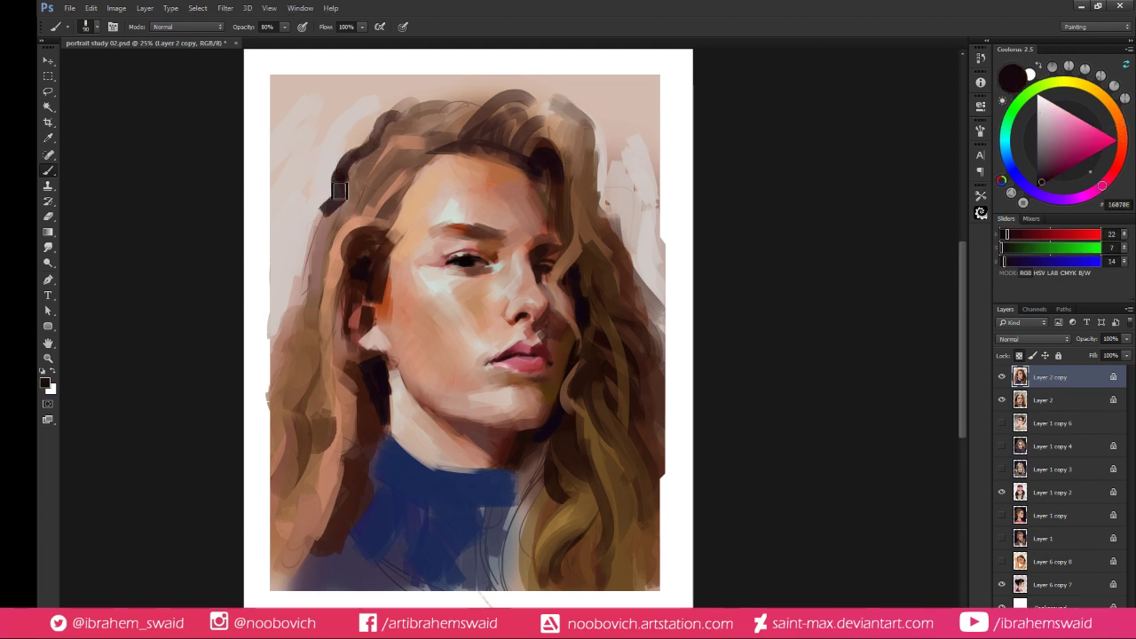
{"action": "left_click", "coordinate": [321, 187], "text": "alt"}
{"action": "mouse_move", "coordinate": [332, 200]}
{"action": "left_mouse_down"}
{"action": "mouse_move", "coordinate": [364, 178]}
{"action": "mouse_move", "coordinate": [360, 189]}
{"action": "mouse_move", "coordinate": [374, 158]}
{"action": "mouse_move", "coordinate": [371, 180]}
{"action": "mouse_move", "coordinate": [406, 111]}
{"action": "mouse_move", "coordinate": [324, 232]}
{"action": "left_mouse_up"}
{"action": "left_click", "coordinate": [365, 185], "text": "alt"}
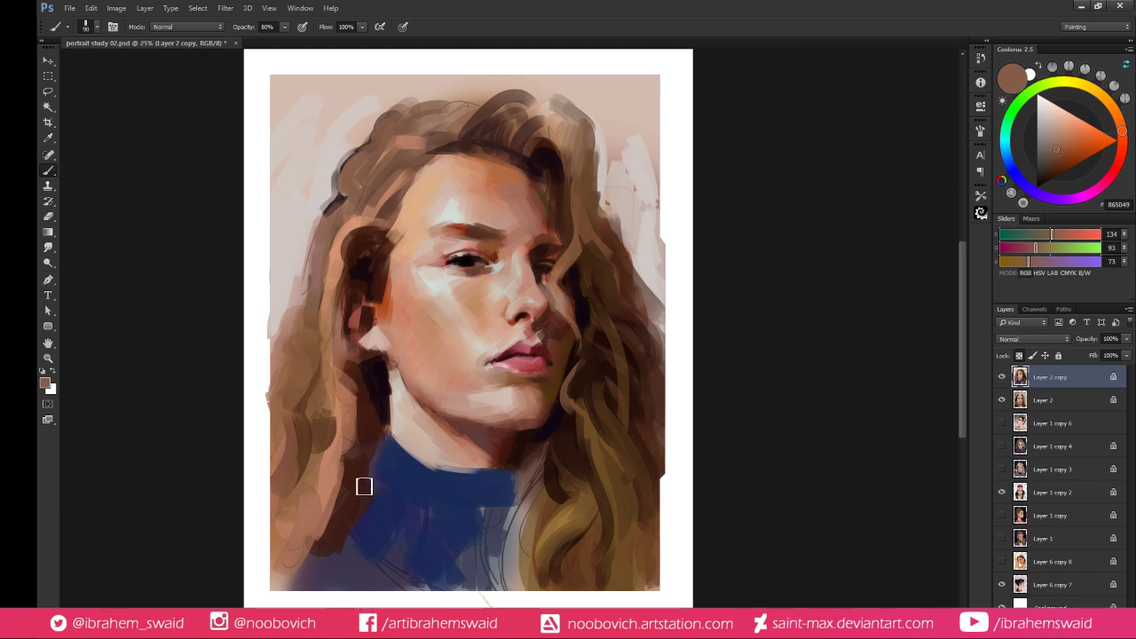
Mix a reddish brown (9D644D) from sampled skin tones and paint a shadow stroke beside the near eye's outer corner
{"action": "key", "text": "alt"}
{"action": "left_click", "coordinate": [430, 287], "text": "alt"}
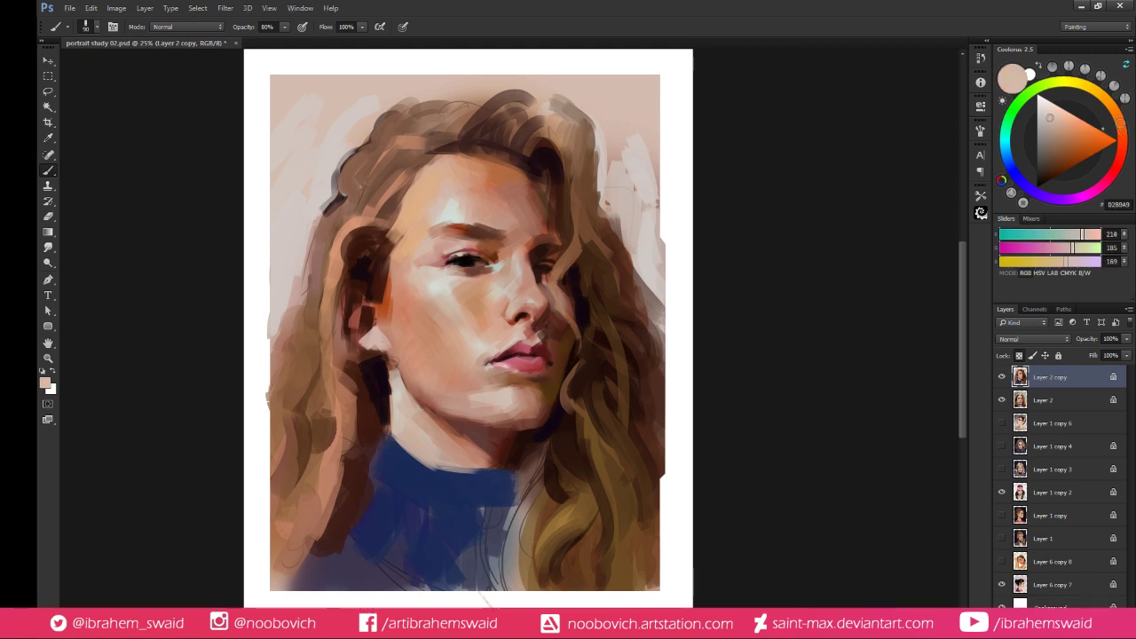
{"action": "left_click", "coordinate": [412, 276], "text": "alt"}
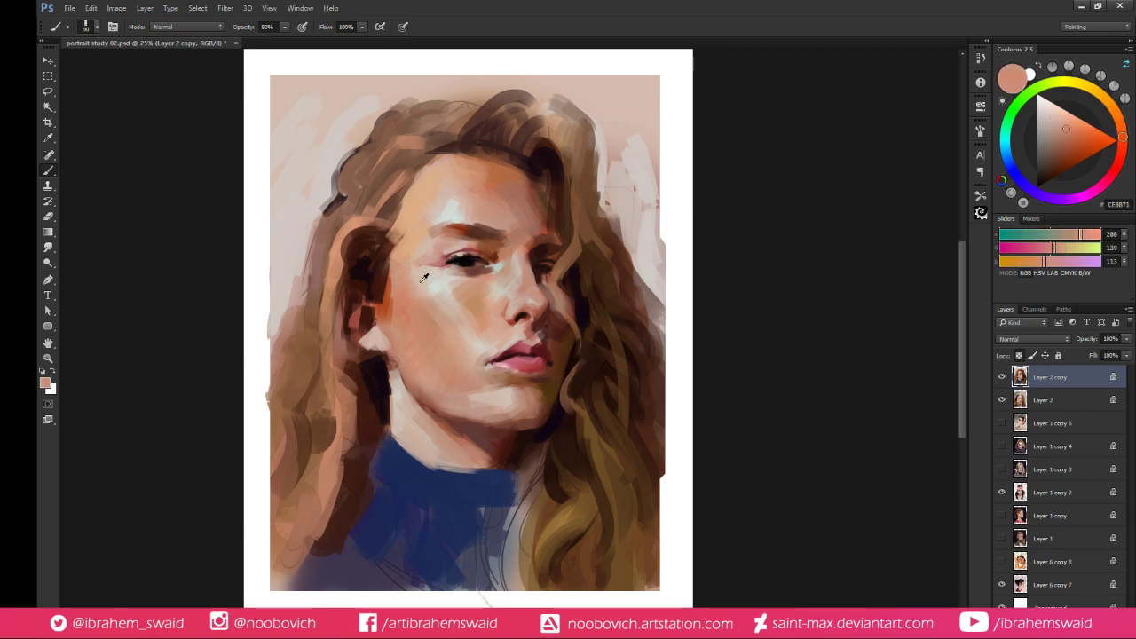
{"action": "left_click", "coordinate": [450, 232], "text": "alt"}
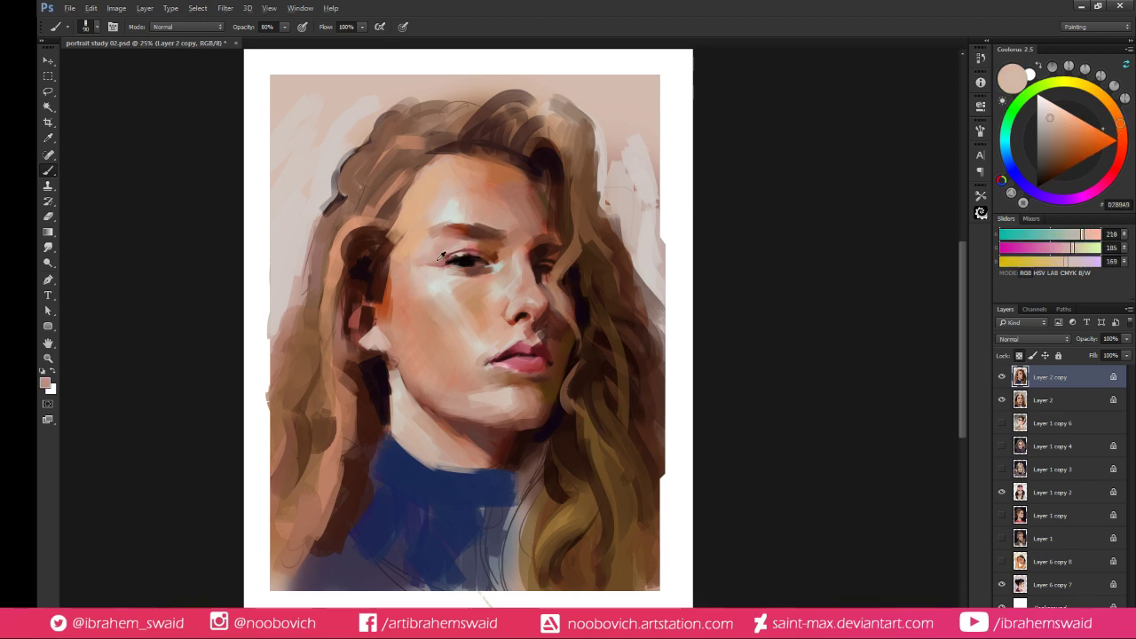
{"action": "left_click", "coordinate": [441, 256], "text": "alt"}
{"action": "left_click", "coordinate": [1064, 139]}
{"action": "left_click", "coordinate": [1123, 137]}
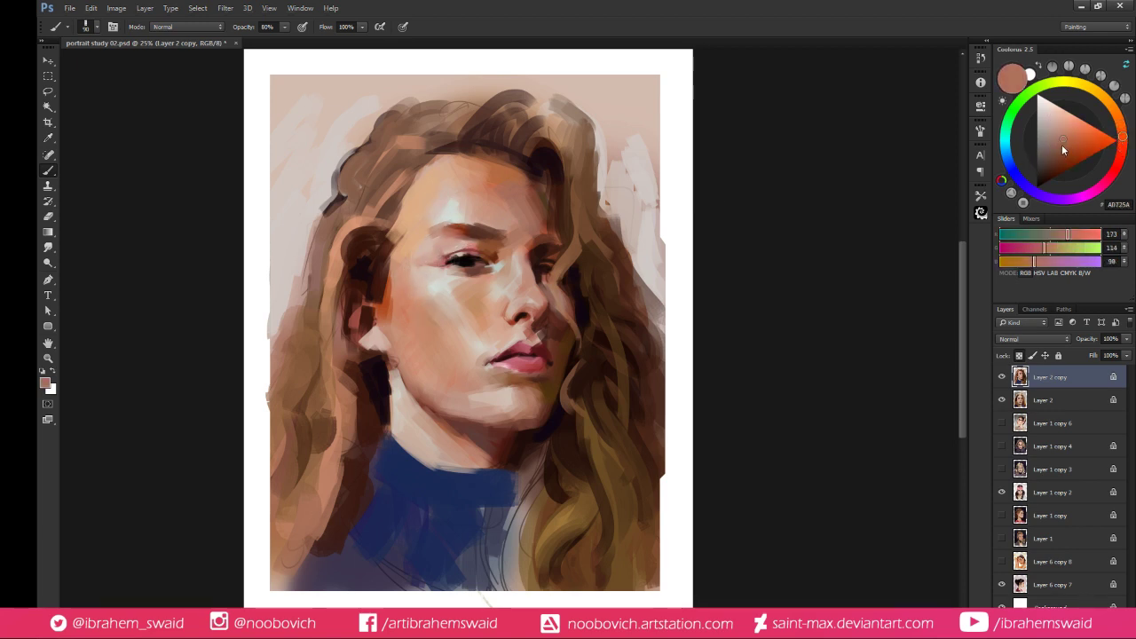
{"action": "left_click", "coordinate": [1062, 144]}
{"action": "left_click_drag", "start_coordinate": [433, 257], "coordinate": [426, 255]}
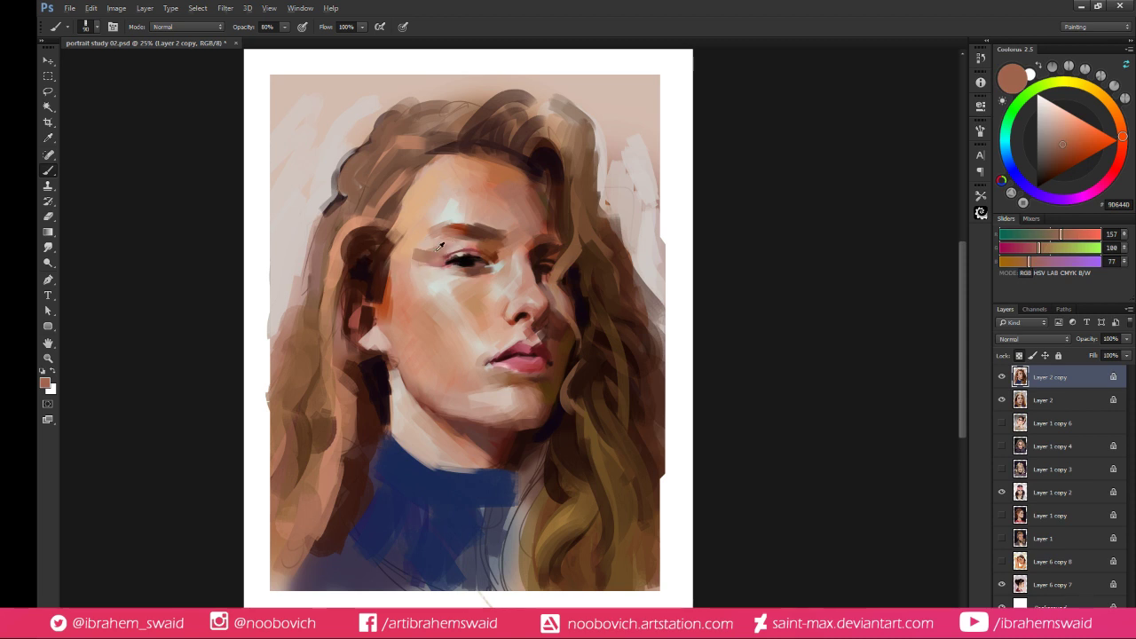
Blend the shadow stroke beside the near eye into the temple with sampled pinkish and peach skin tones
{"action": "left_click", "coordinate": [436, 250], "text": "alt"}
{"action": "left_click", "coordinate": [433, 252], "text": "alt"}
{"action": "left_click", "coordinate": [420, 249], "text": "alt"}
{"action": "left_click_drag", "start_coordinate": [440, 248], "coordinate": [418, 262]}
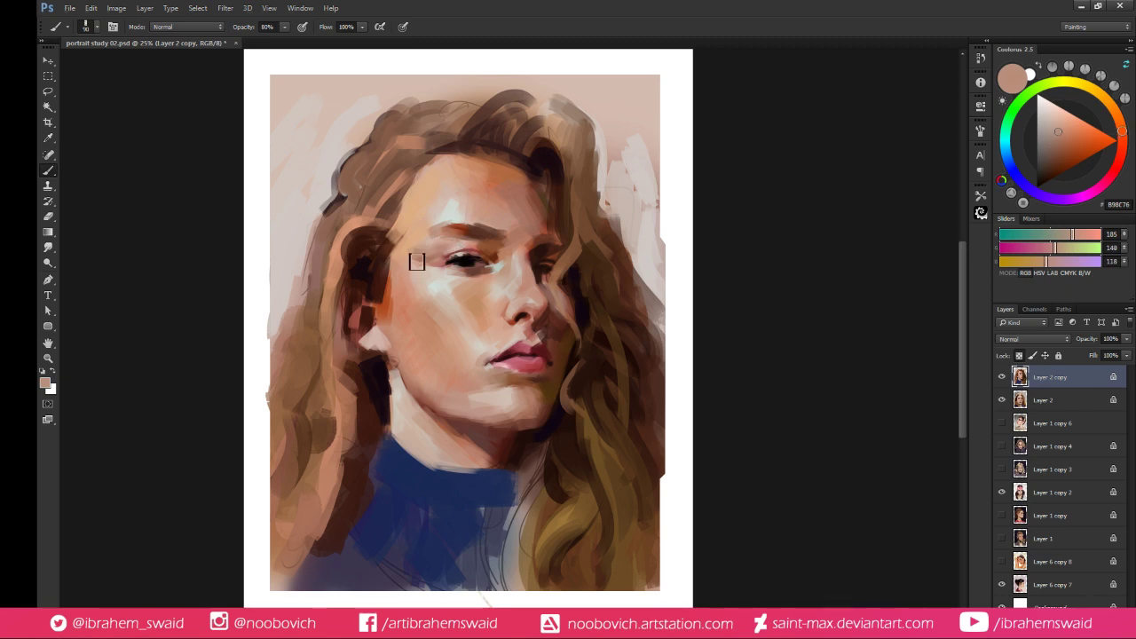
{"action": "left_click", "coordinate": [415, 257], "text": "alt"}
{"action": "left_click", "coordinate": [409, 253], "text": "alt"}
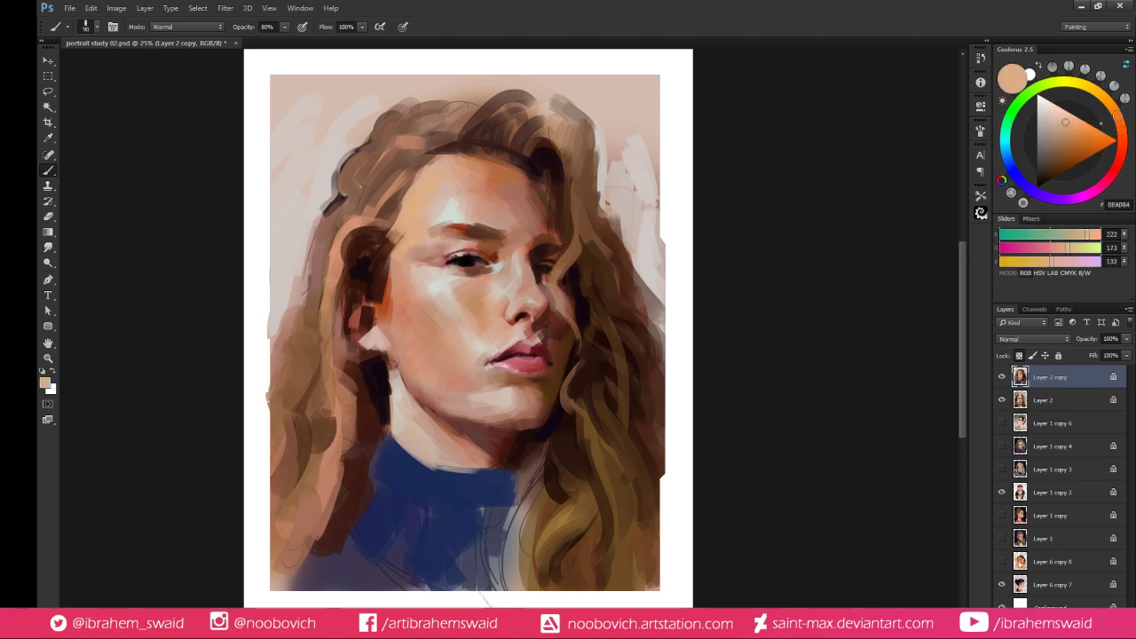
{"action": "left_click", "coordinate": [429, 255], "text": "alt"}
{"action": "left_click", "coordinate": [434, 256], "text": "alt"}
{"action": "left_click", "coordinate": [424, 241], "text": "alt"}
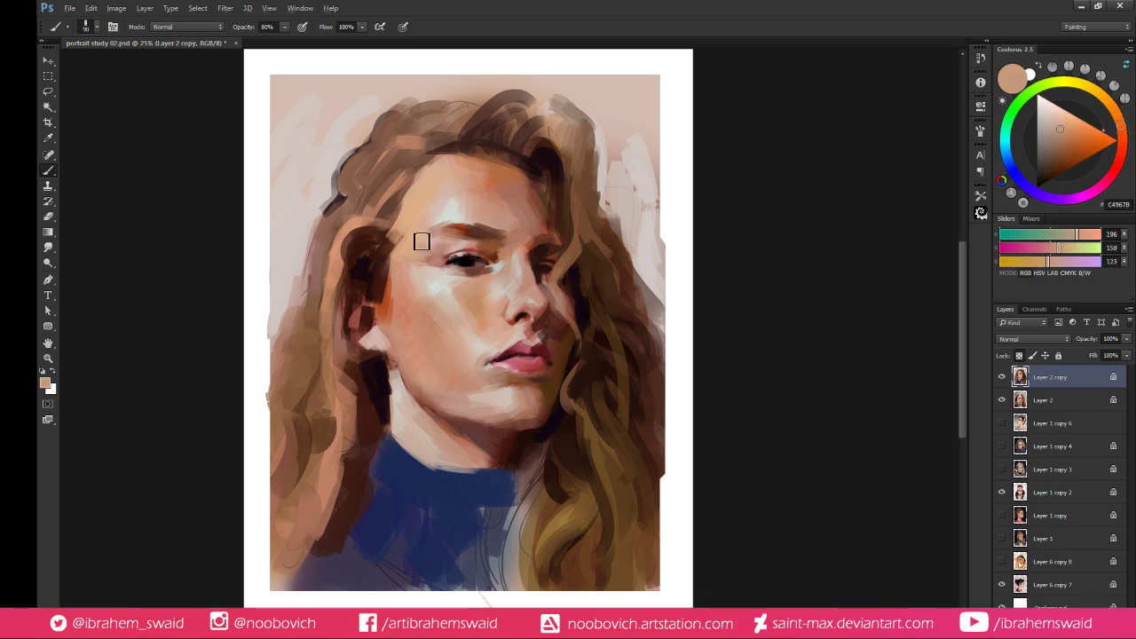
{"action": "left_click", "coordinate": [469, 210]}
{"action": "left_click", "coordinate": [419, 240], "text": "alt"}
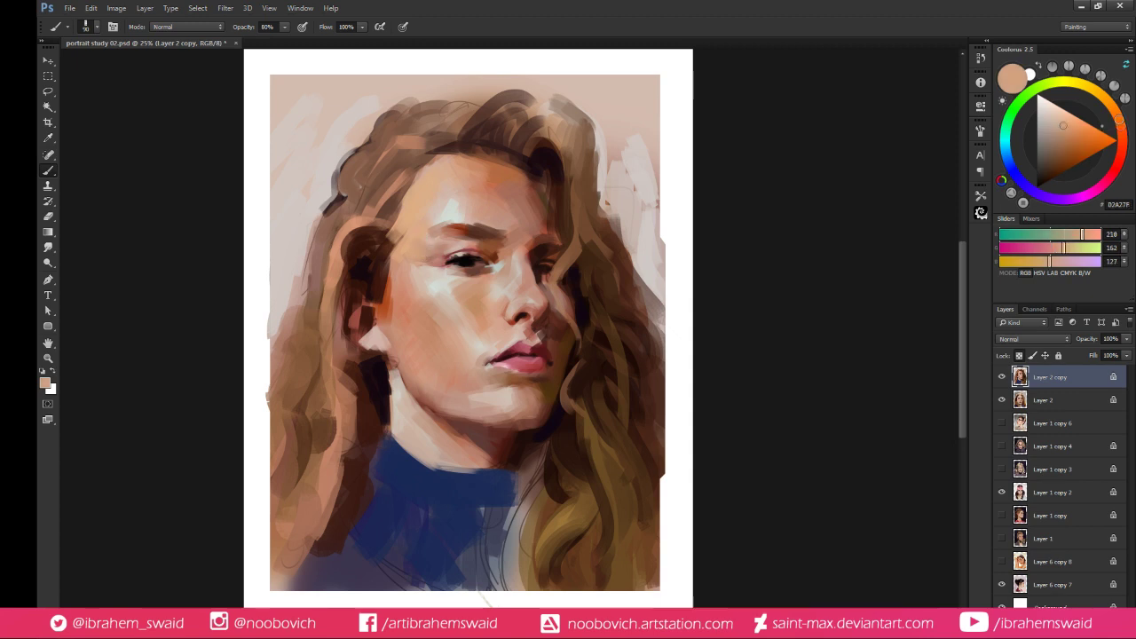
Refine the near eyebrow's outer end and the skin around it with sampled pale highlights and reddish brown
{"action": "left_click", "coordinate": [453, 240], "text": "alt"}
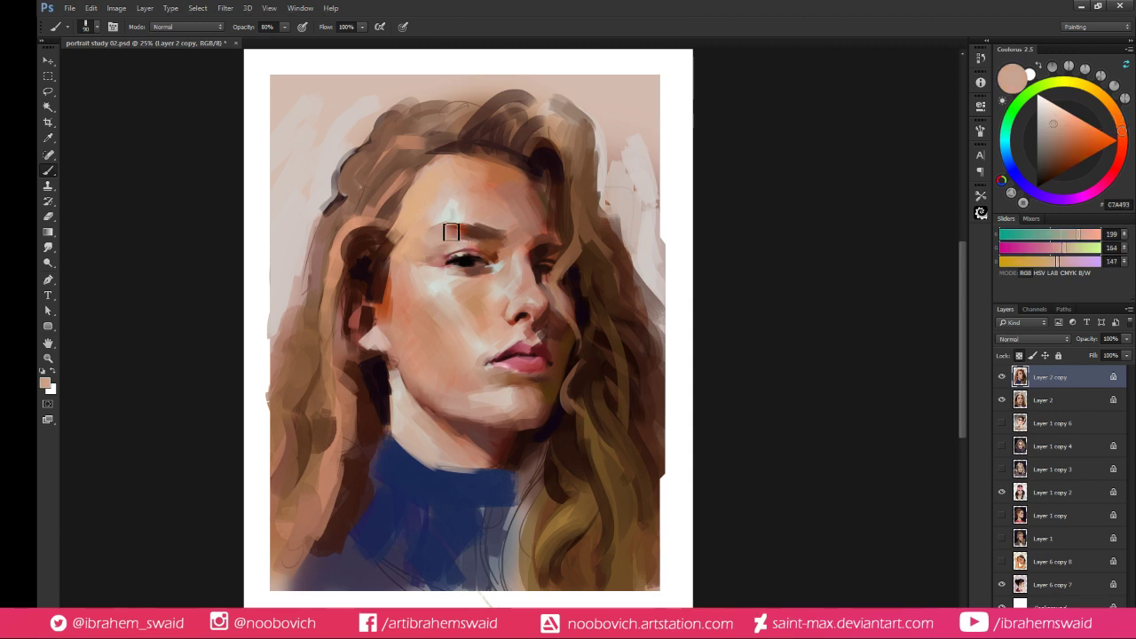
{"action": "left_click", "coordinate": [453, 213], "text": "alt"}
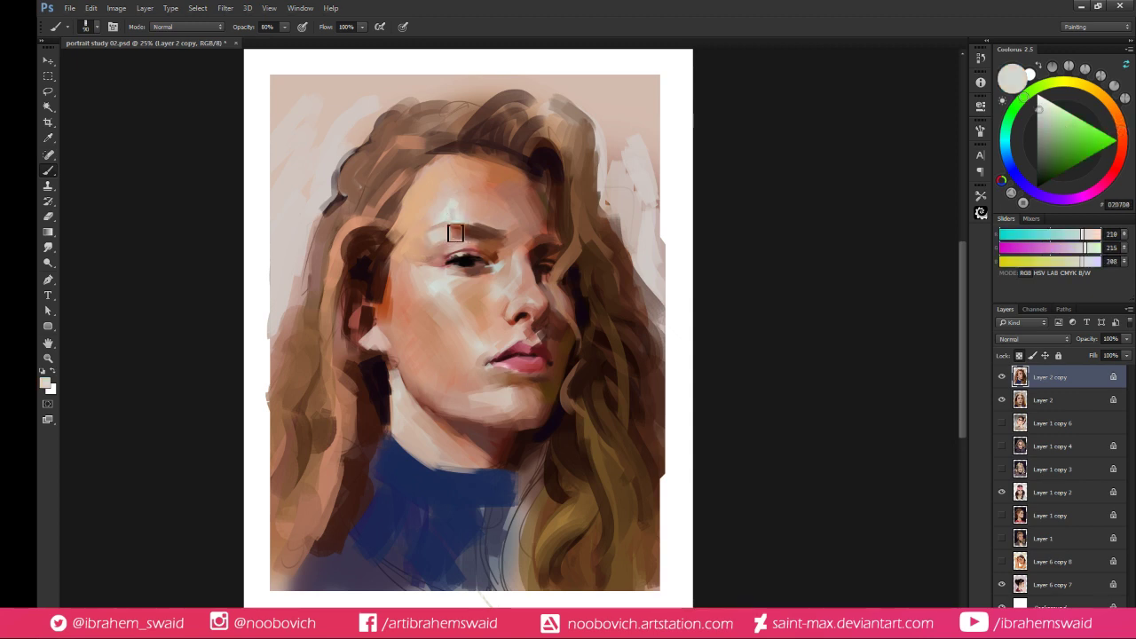
{"action": "left_click", "coordinate": [451, 216], "text": "alt"}
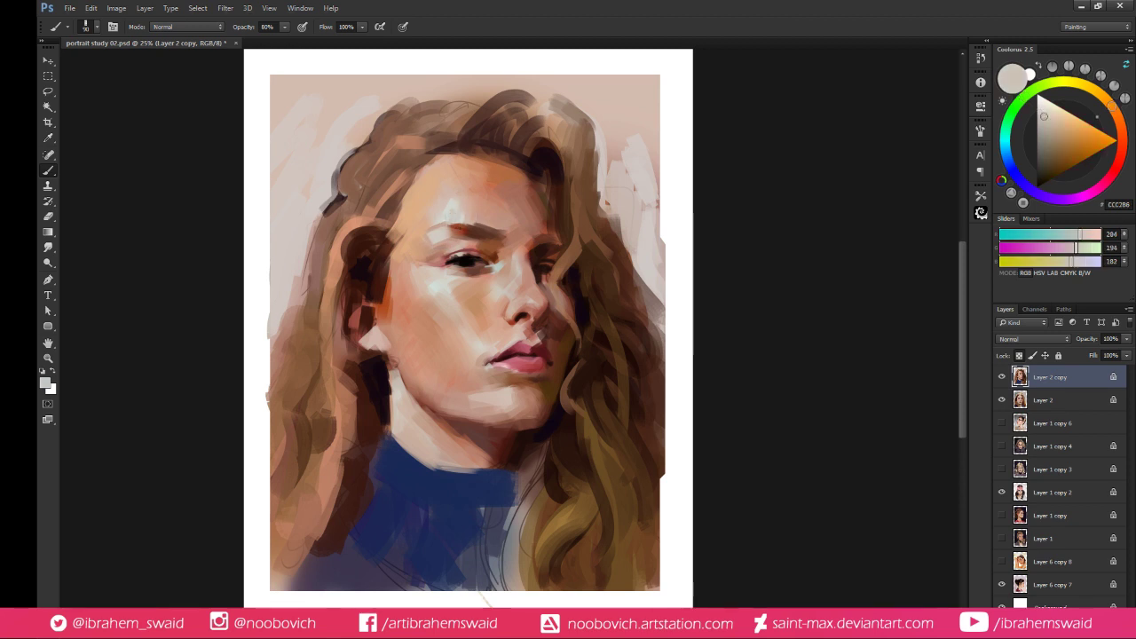
{"action": "left_click", "coordinate": [449, 231], "text": "alt"}
{"action": "left_click", "coordinate": [429, 248], "text": "alt"}
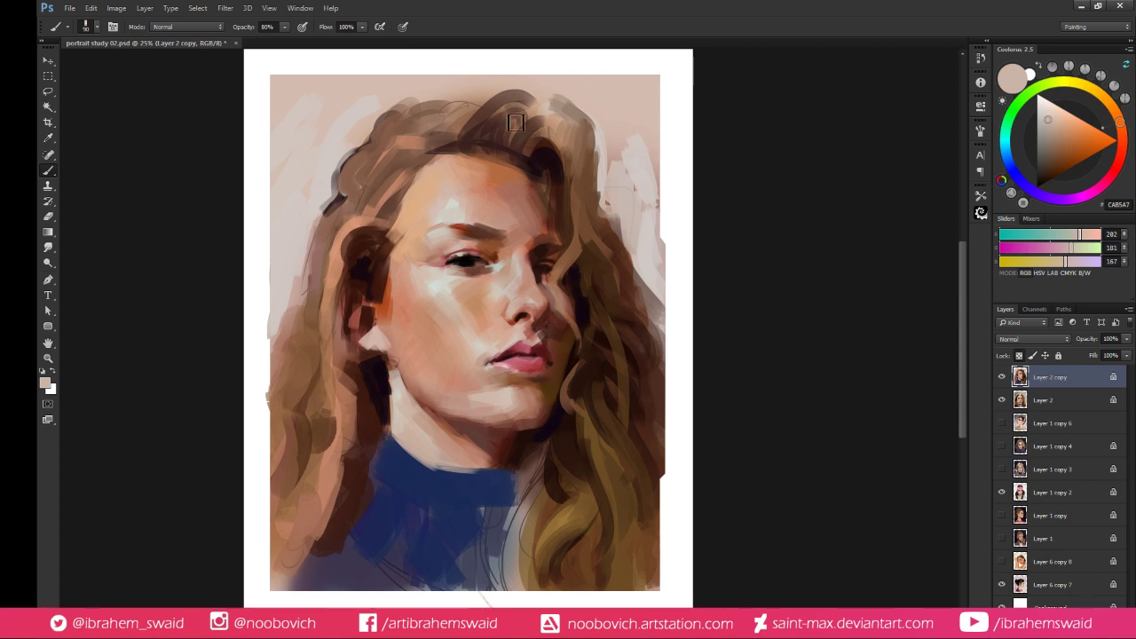
{"action": "left_click", "coordinate": [464, 225], "text": "alt"}
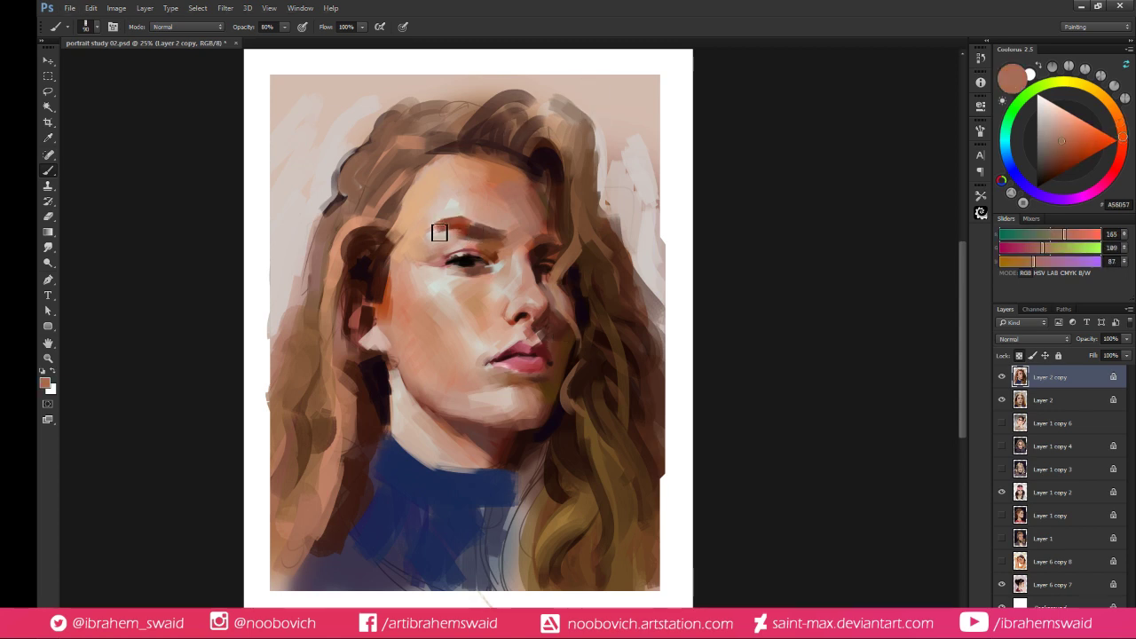
{"action": "left_click", "coordinate": [434, 237], "text": "alt"}
{"action": "left_click", "coordinate": [460, 214], "text": "alt"}
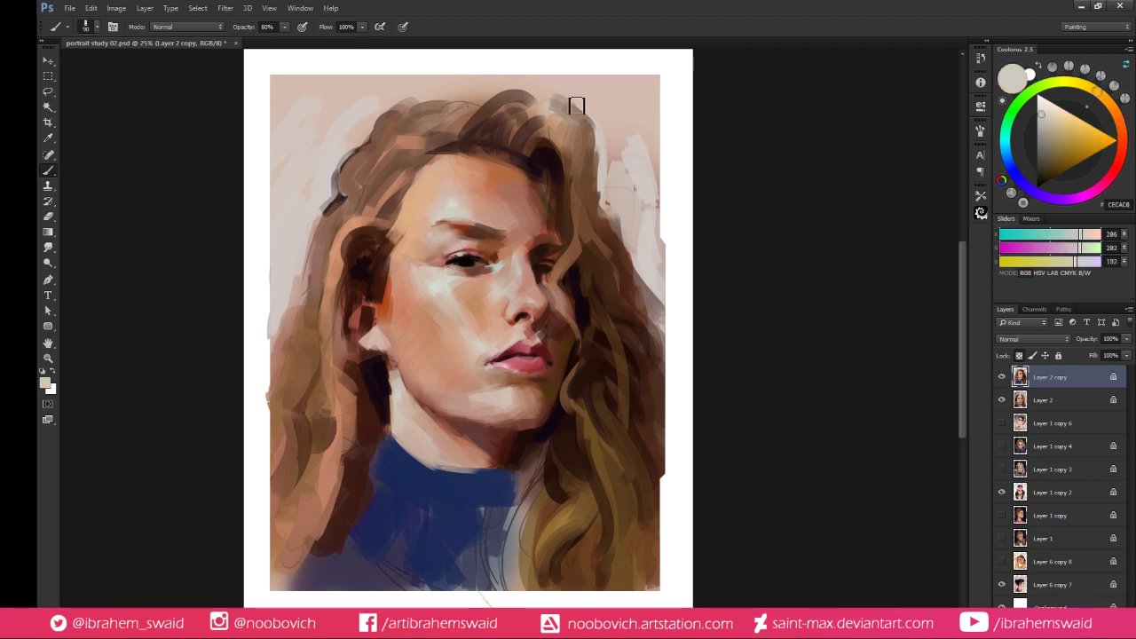
Rework the shadow under the nose and above the upper lip with sampled skin and dark brown tones
{"action": "left_click", "coordinate": [526, 332], "text": "alt"}
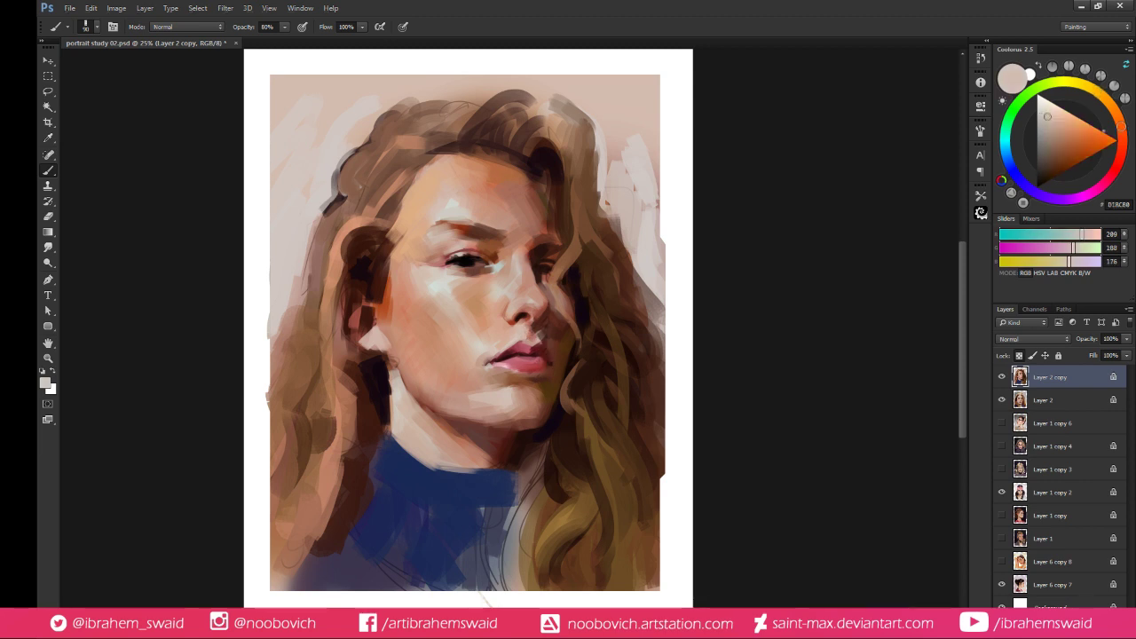
{"action": "left_click", "coordinate": [540, 331], "text": "alt"}
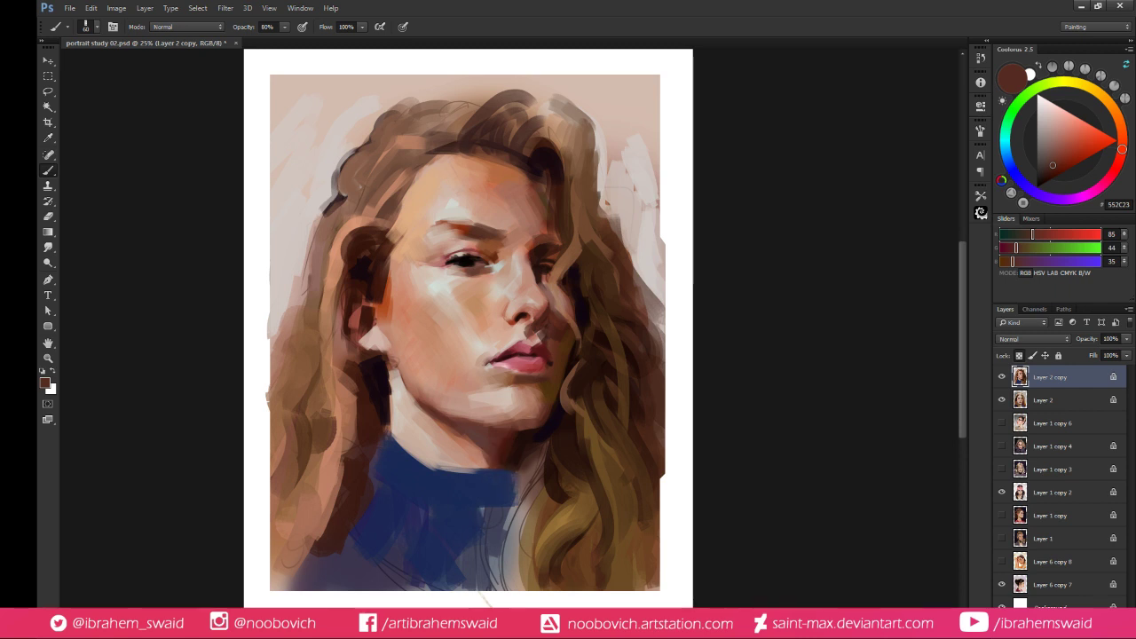
Reshape the turtleneck's near shoulder with sampled grey (878080) and dark blue (1D2655), using a 150 px brush
{"action": "left_click", "coordinate": [503, 570], "text": "alt"}
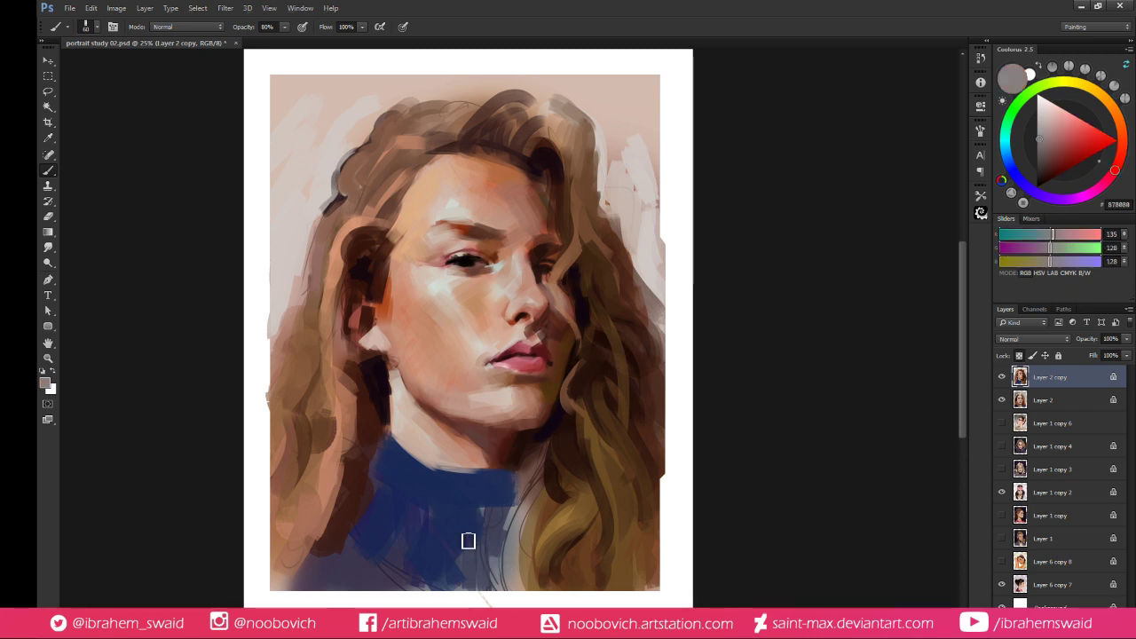
{"action": "mouse_move", "coordinate": [355, 540]}
{"action": "left_mouse_down"}
{"action": "mouse_move", "coordinate": [410, 595]}
{"action": "mouse_move", "coordinate": [373, 560]}
{"action": "mouse_move", "coordinate": [353, 555]}
{"action": "mouse_move", "coordinate": [333, 577]}
{"action": "mouse_move", "coordinate": [337, 561]}
{"action": "mouse_move", "coordinate": [391, 589]}
{"action": "mouse_move", "coordinate": [403, 581]}
{"action": "left_mouse_up"}
{"action": "left_click", "coordinate": [373, 536], "text": "alt"}
{"action": "mouse_move", "coordinate": [373, 537]}
{"action": "left_mouse_down"}
{"action": "mouse_move", "coordinate": [414, 579]}
{"action": "mouse_move", "coordinate": [354, 540]}
{"action": "mouse_move", "coordinate": [437, 590]}
{"action": "mouse_move", "coordinate": [399, 551]}
{"action": "left_mouse_up"}
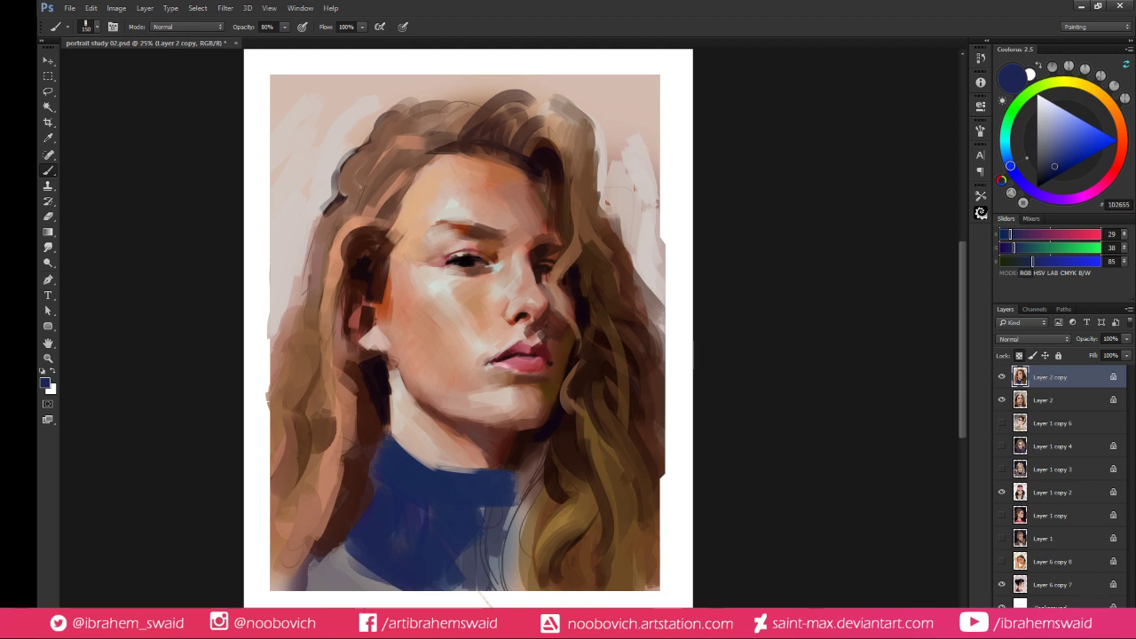
Paint dark navy (050A27) shadows on the far side of the turtleneck collar and along its near edge by the hair
{"action": "left_click", "coordinate": [1048, 180]}
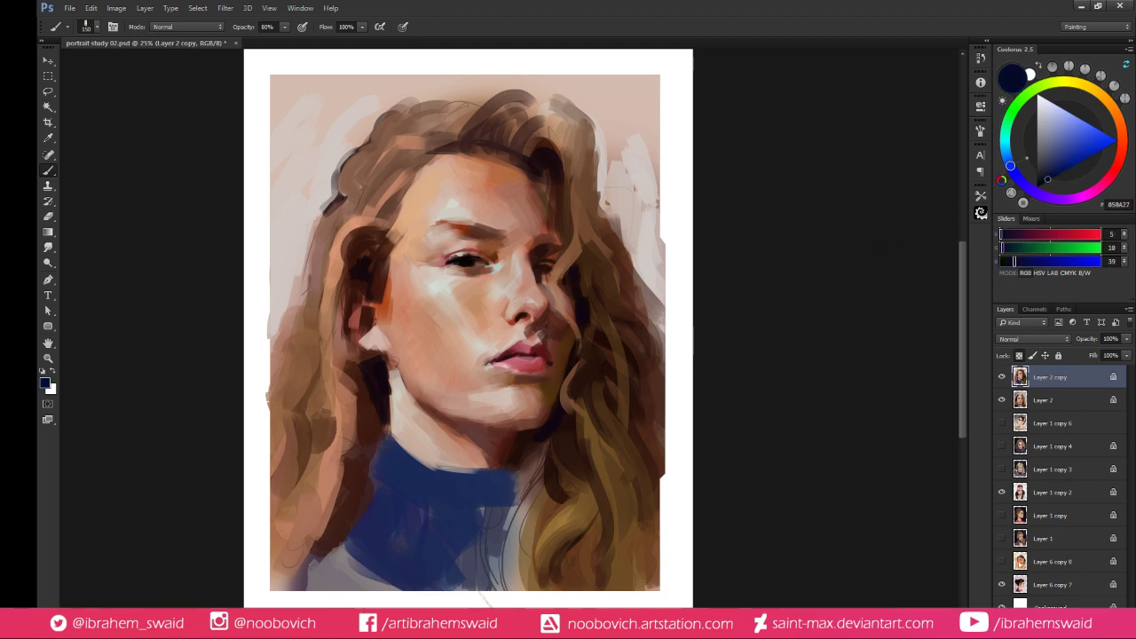
{"action": "left_click_drag", "start_coordinate": [507, 513], "coordinate": [540, 444]}
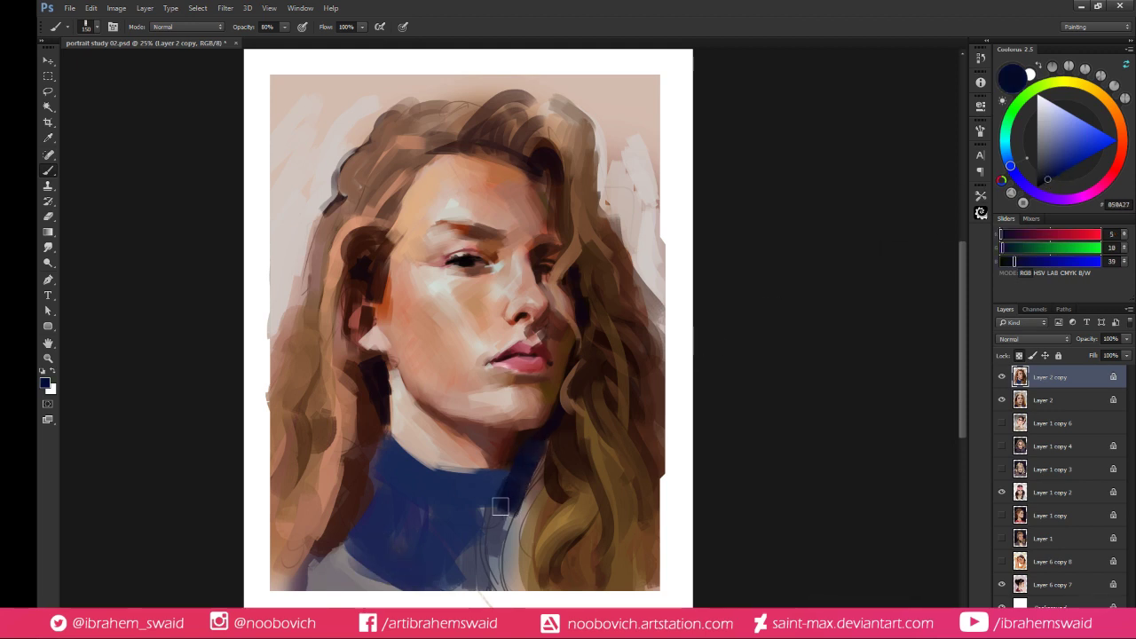
{"action": "mouse_move", "coordinate": [500, 507]}
{"action": "left_mouse_down"}
{"action": "mouse_move", "coordinate": [495, 535]}
{"action": "mouse_move", "coordinate": [537, 488]}
{"action": "mouse_move", "coordinate": [503, 519]}
{"action": "left_mouse_up"}
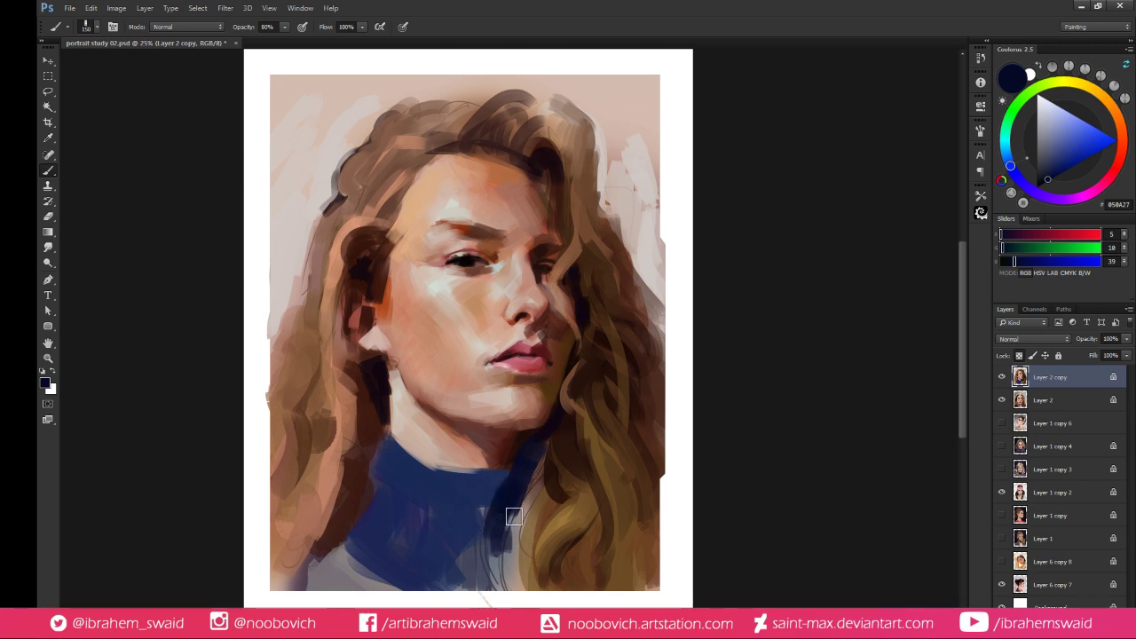
{"action": "mouse_move", "coordinate": [388, 475]}
{"action": "left_mouse_down"}
{"action": "mouse_move", "coordinate": [362, 535]}
{"action": "mouse_move", "coordinate": [377, 516]}
{"action": "mouse_move", "coordinate": [369, 468]}
{"action": "mouse_move", "coordinate": [371, 506]}
{"action": "mouse_move", "coordinate": [378, 498]}
{"action": "mouse_move", "coordinate": [399, 549]}
{"action": "mouse_move", "coordinate": [404, 468]}
{"action": "mouse_move", "coordinate": [362, 477]}
{"action": "mouse_move", "coordinate": [363, 520]}
{"action": "mouse_move", "coordinate": [347, 509]}
{"action": "mouse_move", "coordinate": [350, 474]}
{"action": "mouse_move", "coordinate": [363, 491]}
{"action": "mouse_move", "coordinate": [354, 514]}
{"action": "mouse_move", "coordinate": [361, 428]}
{"action": "left_mouse_up"}
Paint a curved hair strand over the turtleneck's near edge with sampled dark brown and deepen it with near-black (14070F)
{"action": "left_click", "coordinate": [347, 436], "text": "alt"}
{"action": "left_click", "coordinate": [347, 499], "text": "alt"}
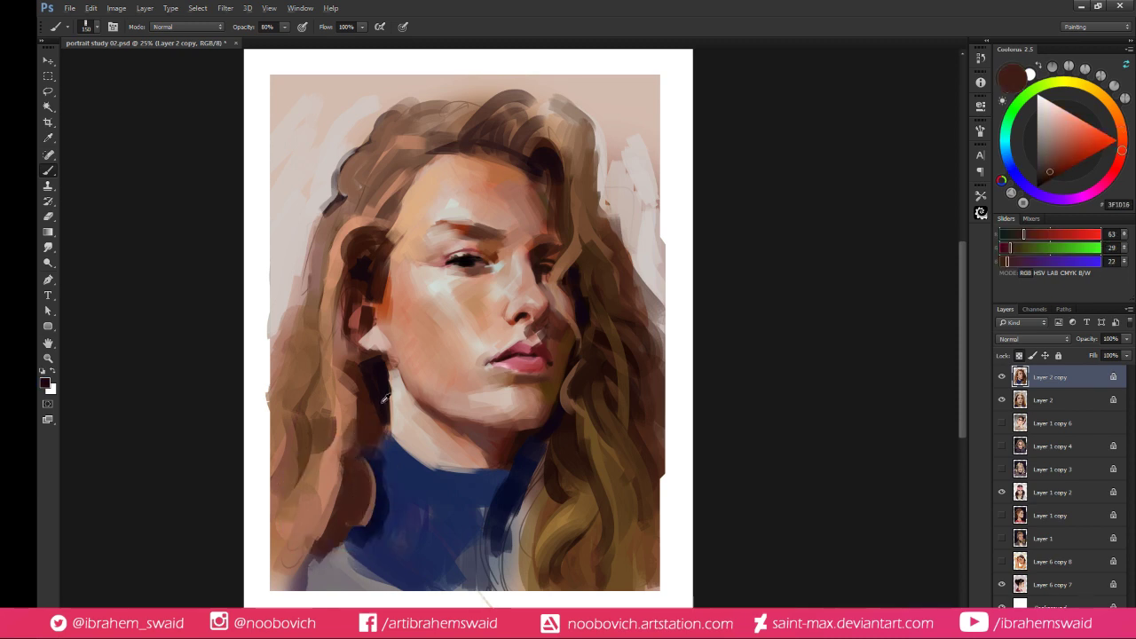
{"action": "left_click", "coordinate": [384, 398], "text": "alt"}
{"action": "mouse_move", "coordinate": [350, 472]}
{"action": "left_mouse_down"}
{"action": "mouse_move", "coordinate": [349, 499]}
{"action": "mouse_move", "coordinate": [356, 489]}
{"action": "left_mouse_up"}
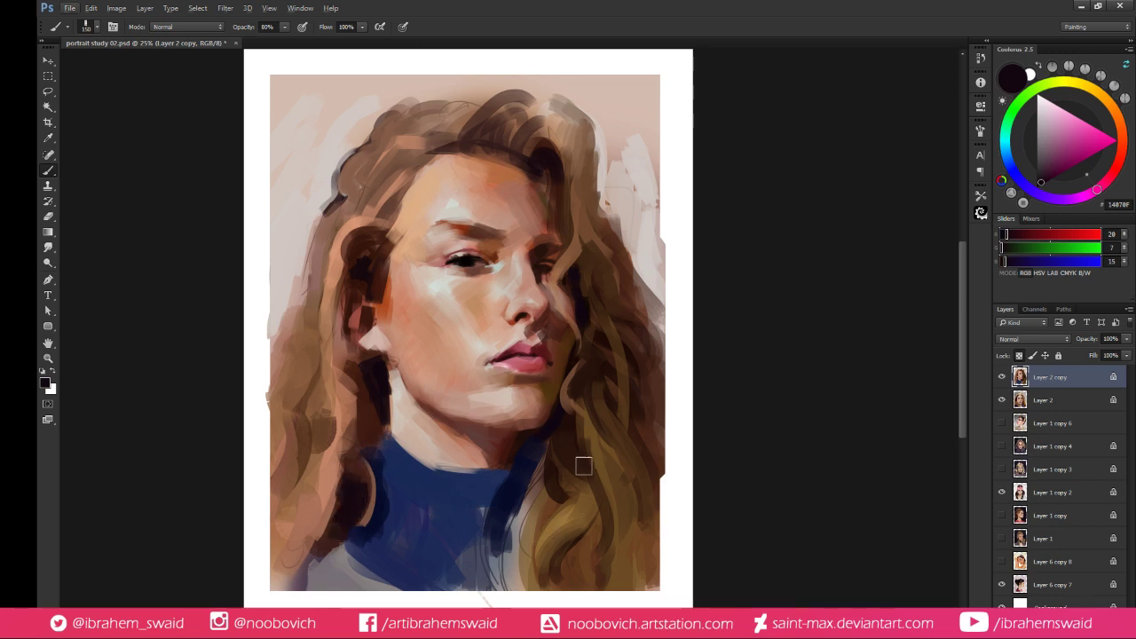
Paint near-black (14070A) shadow strands through the lower hair on the far side, from the collar to the canvas edge
{"action": "left_click", "coordinate": [1113, 179]}
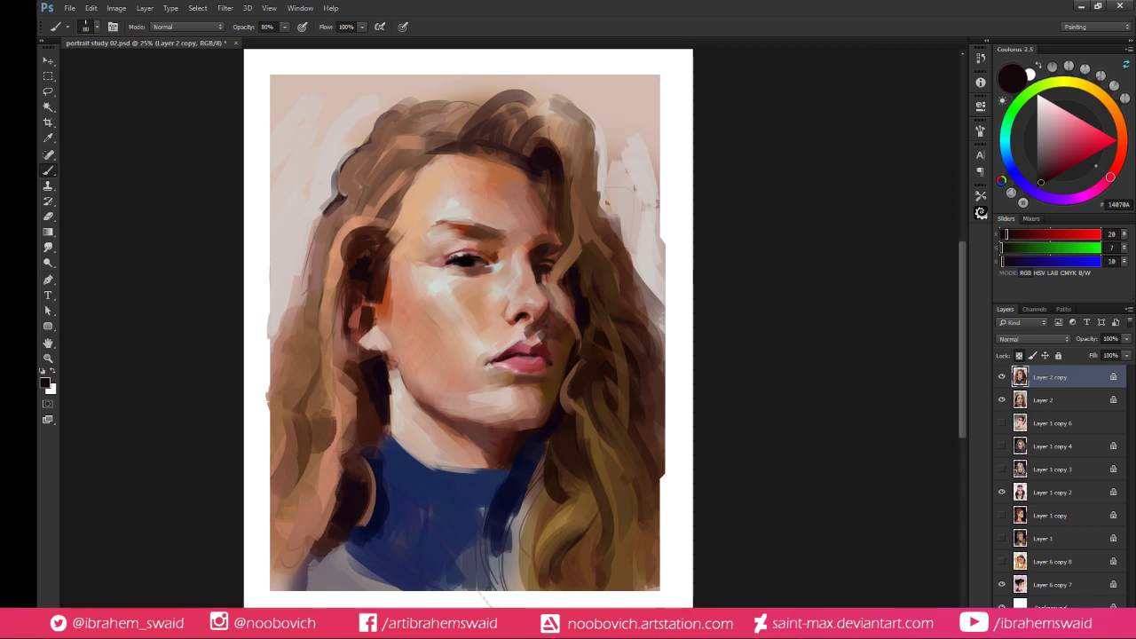
{"action": "mouse_move", "coordinate": [541, 475]}
{"action": "left_mouse_down"}
{"action": "mouse_move", "coordinate": [517, 538]}
{"action": "mouse_move", "coordinate": [528, 521]}
{"action": "left_mouse_up"}
{"action": "left_click_drag", "start_coordinate": [570, 579], "coordinate": [606, 524]}
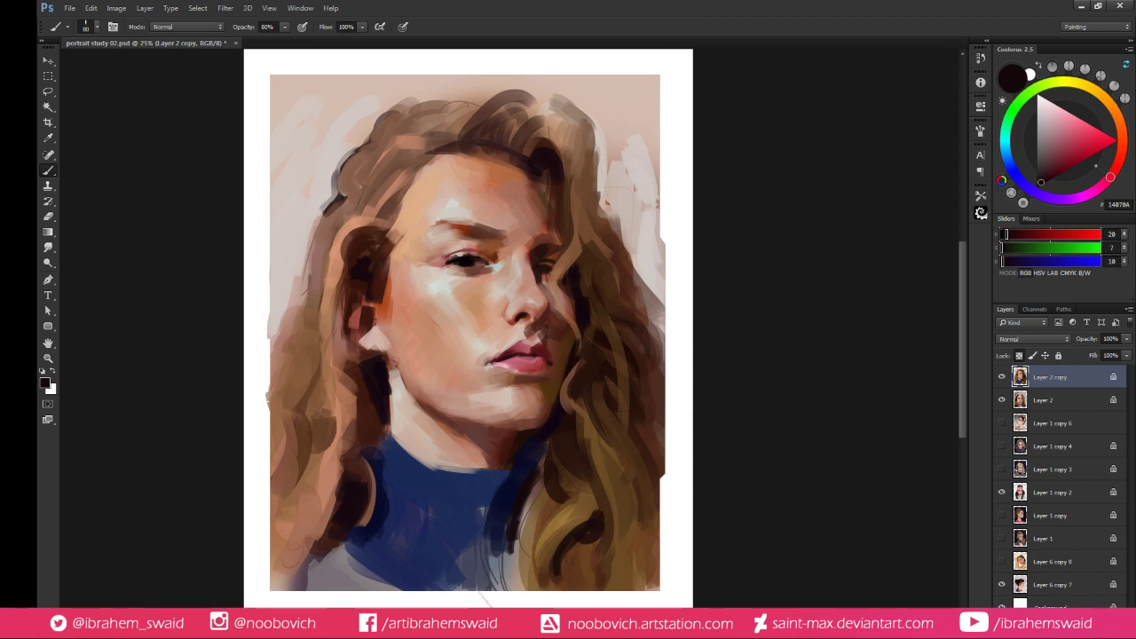
{"action": "mouse_move", "coordinate": [609, 459]}
{"action": "left_mouse_down"}
{"action": "mouse_move", "coordinate": [626, 523]}
{"action": "mouse_move", "coordinate": [622, 471]}
{"action": "left_mouse_up"}
{"action": "left_click_drag", "start_coordinate": [629, 540], "coordinate": [619, 589]}
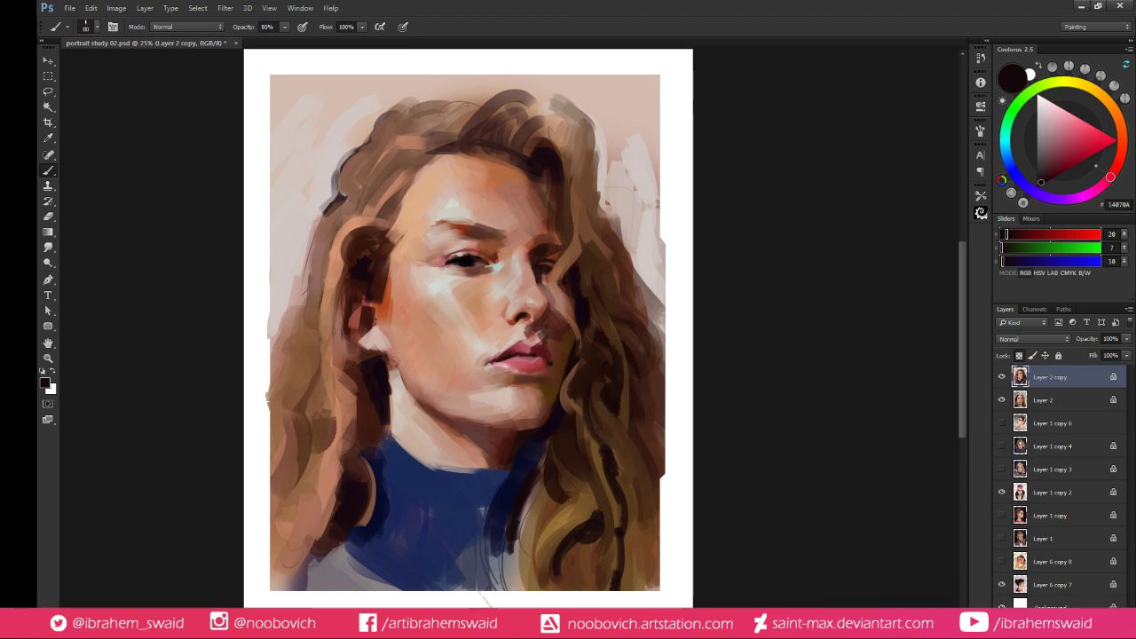
{"action": "left_click_drag", "start_coordinate": [634, 493], "coordinate": [655, 582]}
{"action": "left_click_drag", "start_coordinate": [648, 536], "coordinate": [655, 590]}
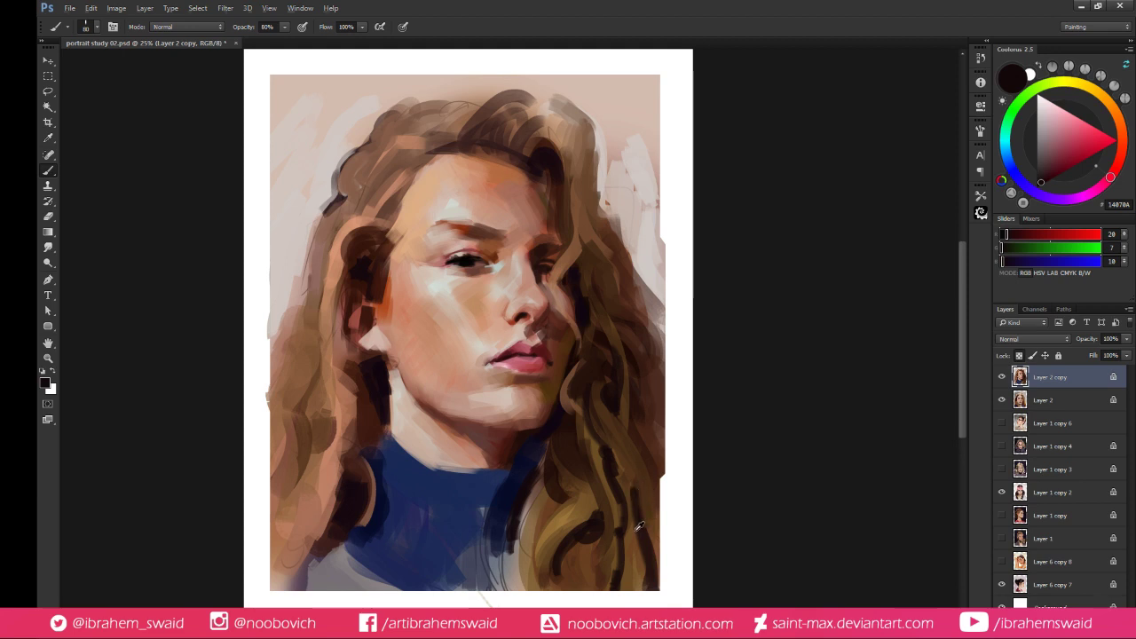
Tidy the lower far-side strands with brown (57351D) and near-black, and paint pale gold (E9BA78) highlights along the curls
{"action": "left_click", "coordinate": [638, 526], "text": "alt"}
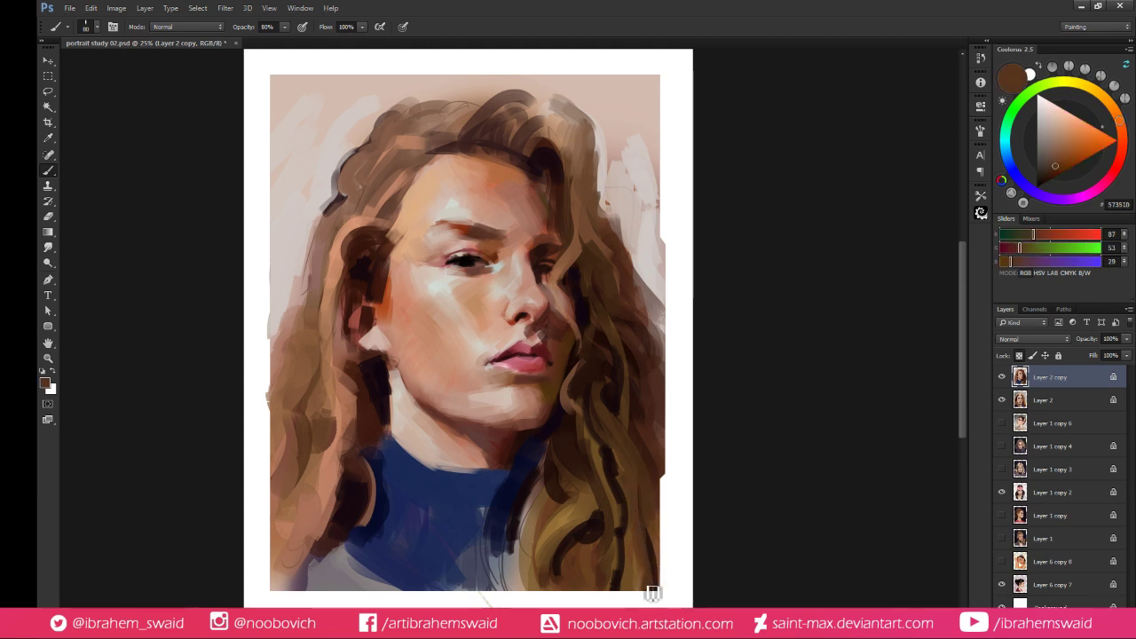
{"action": "left_click", "coordinate": [597, 529], "text": "alt"}
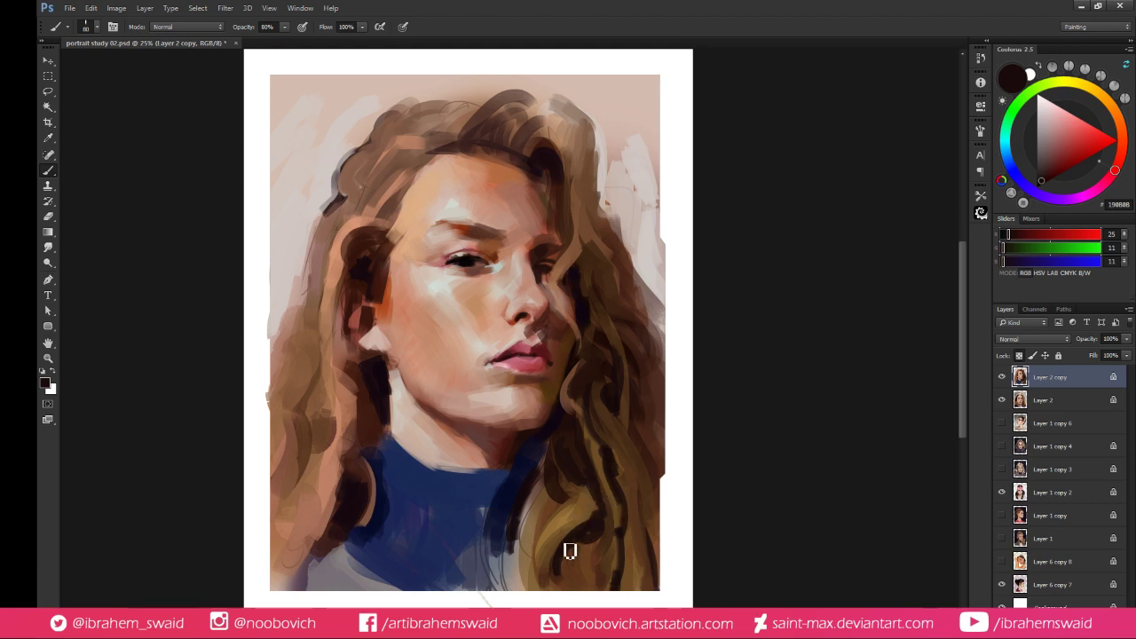
{"action": "left_click", "coordinate": [559, 516], "text": "alt"}
{"action": "left_click", "coordinate": [1072, 123]}
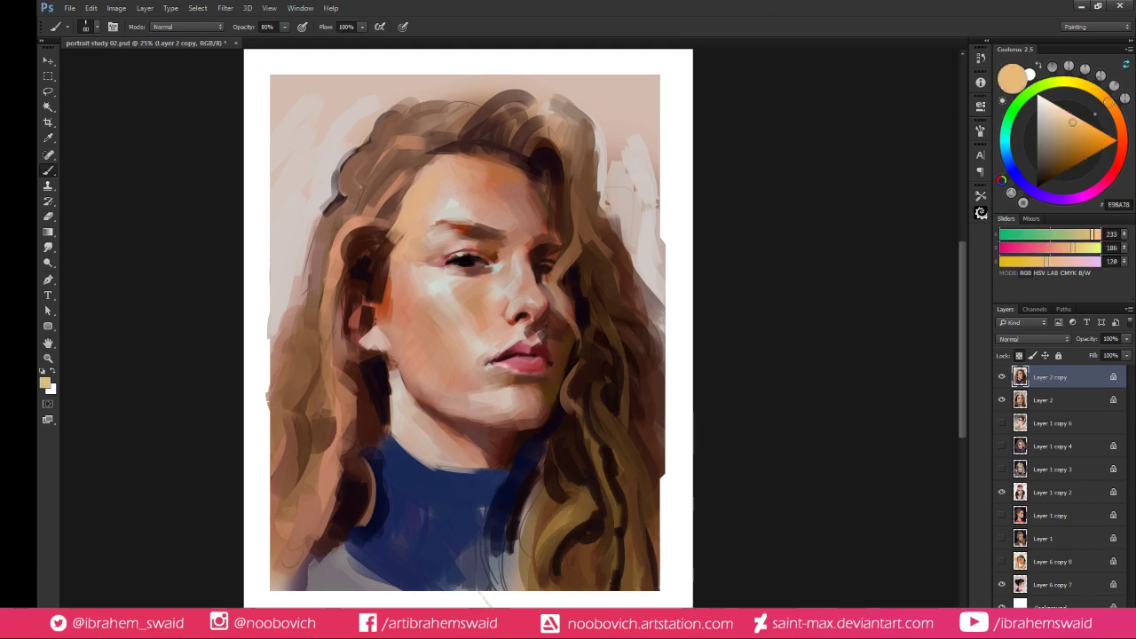
{"action": "left_click_drag", "start_coordinate": [570, 518], "coordinate": [548, 550]}
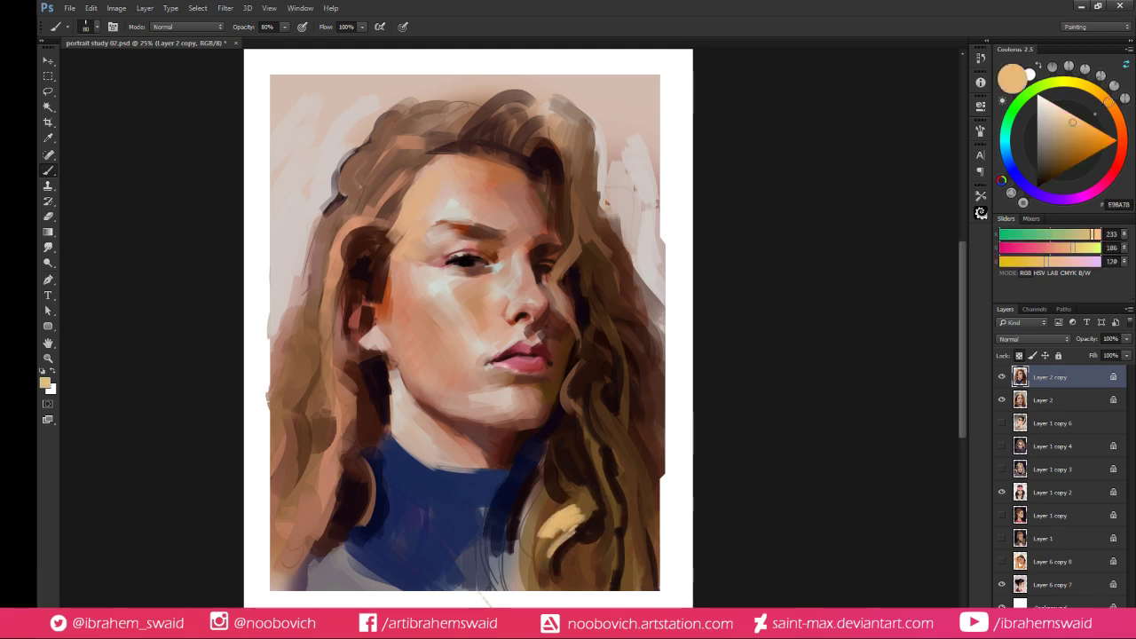
{"action": "left_click_drag", "start_coordinate": [601, 397], "coordinate": [637, 593]}
Blend the gold highlights into the far-side curls with sampled browns and tans (4B3018, D5A869, 9A7442, 7A5A36), using a 125 px brush at 50% opacity
{"action": "left_click", "coordinate": [614, 414], "text": "alt"}
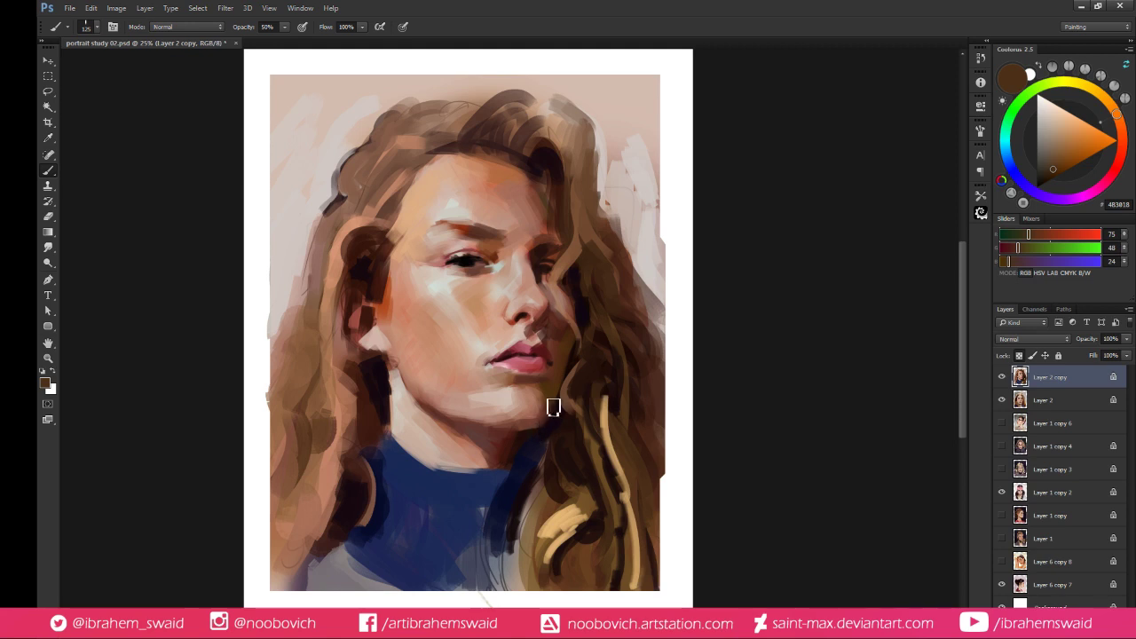
{"action": "left_click_drag", "start_coordinate": [618, 415], "coordinate": [632, 492]}
{"action": "left_click", "coordinate": [550, 499], "text": "alt"}
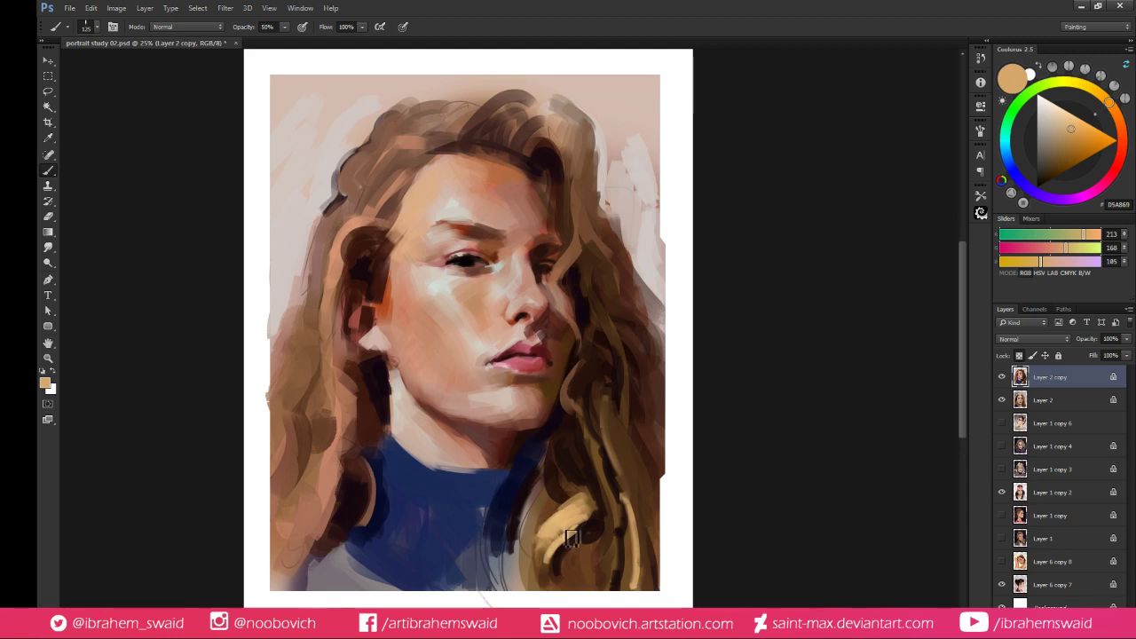
{"action": "left_click", "coordinate": [586, 497], "text": "alt"}
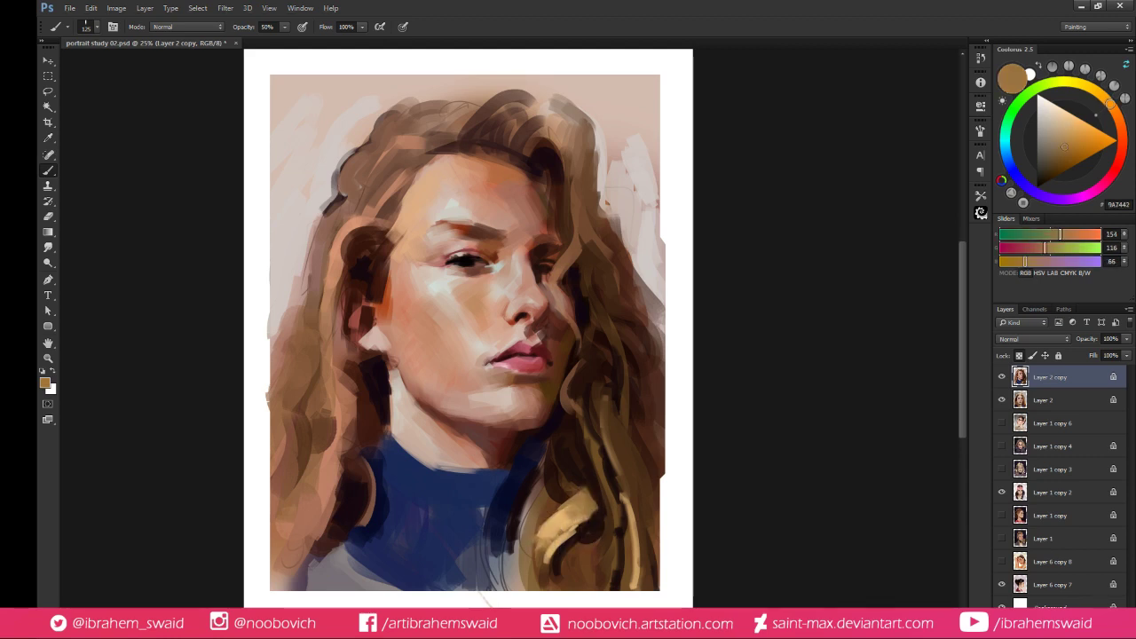
{"action": "left_click", "coordinate": [547, 529], "text": "alt"}
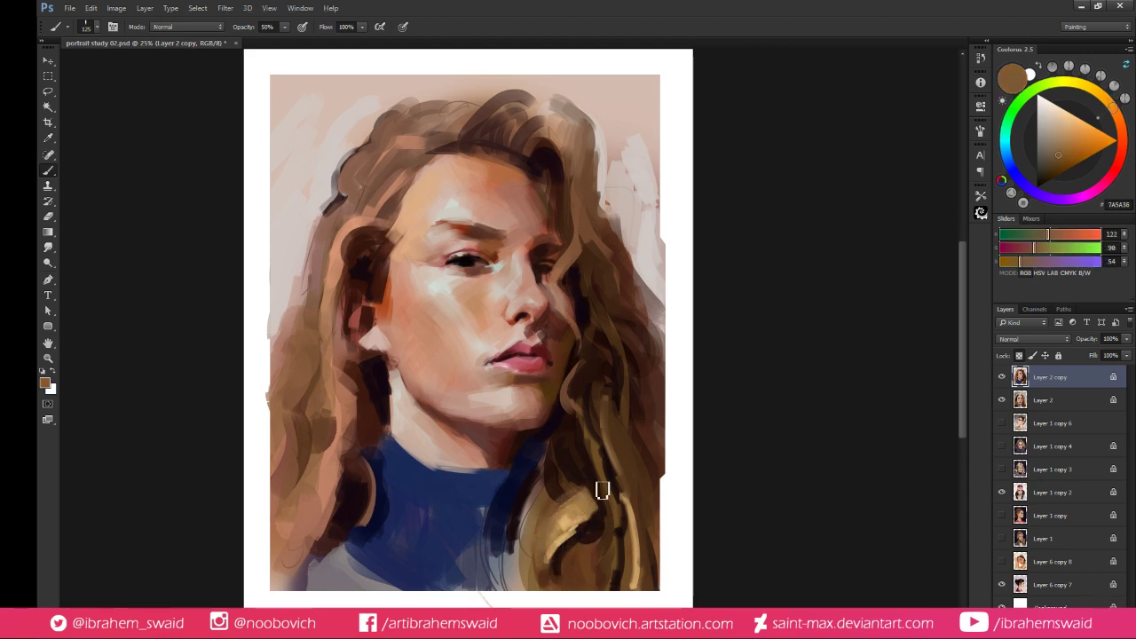
{"action": "left_click", "coordinate": [565, 497], "text": "alt"}
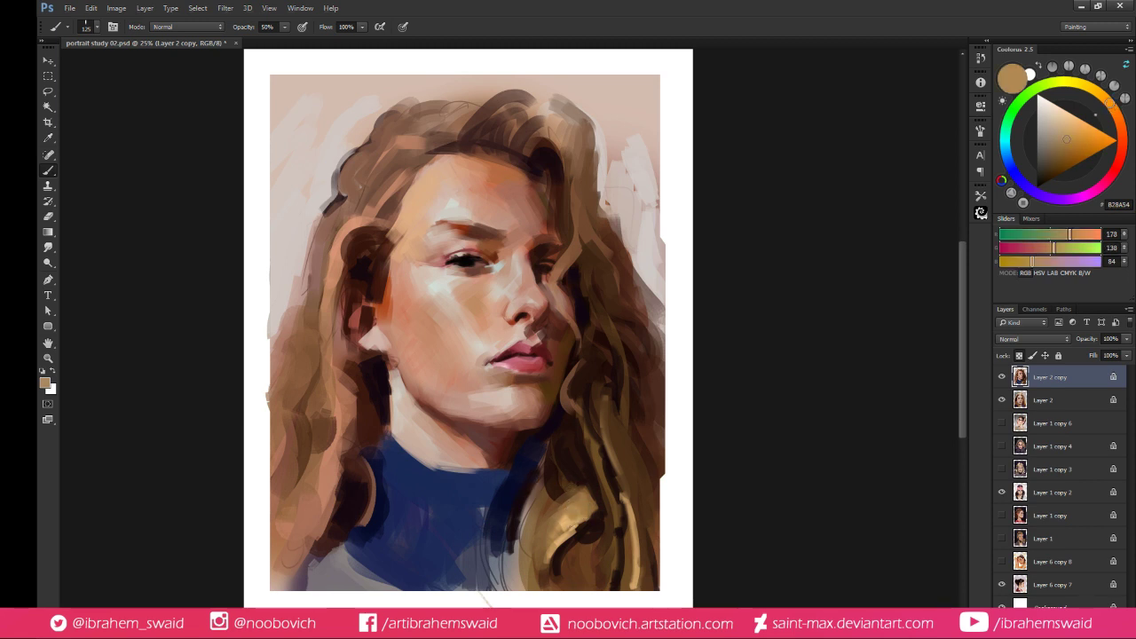
Paint a light brown (B28A54) strand over the turtleneck's far edge and a navy (060B28) gap beside it
{"action": "mouse_move", "coordinate": [528, 495]}
{"action": "left_mouse_down"}
{"action": "mouse_move", "coordinate": [555, 477]}
{"action": "mouse_move", "coordinate": [530, 583]}
{"action": "left_mouse_up"}
{"action": "left_click", "coordinate": [557, 477], "text": "alt"}
{"action": "left_click", "coordinate": [539, 492], "text": "alt"}
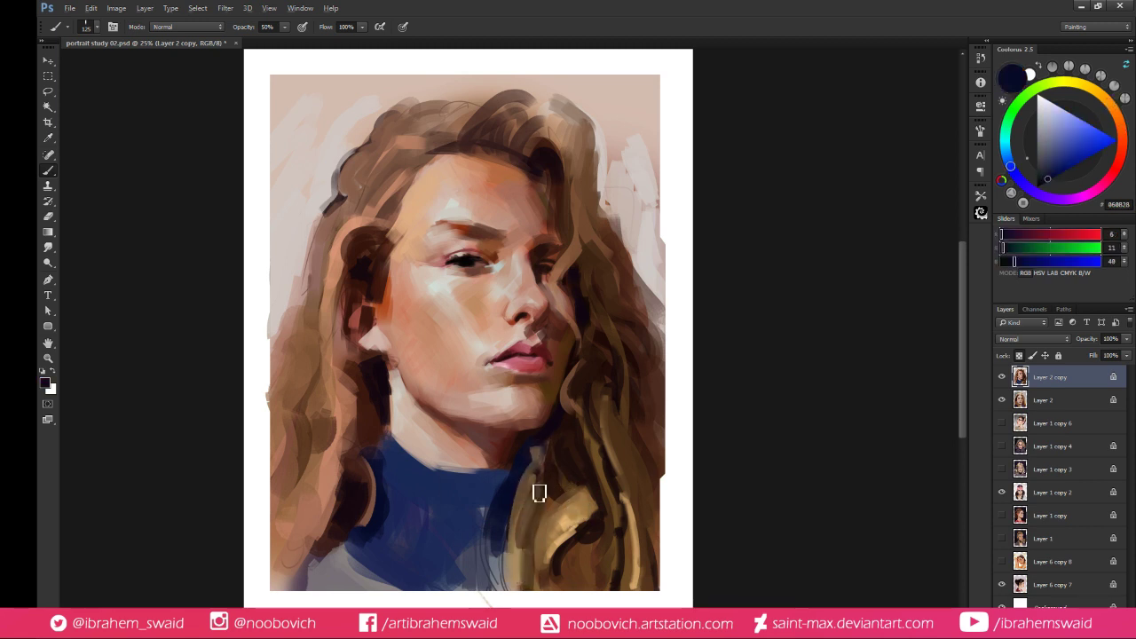
{"action": "left_click_drag", "start_coordinate": [539, 494], "coordinate": [532, 563]}
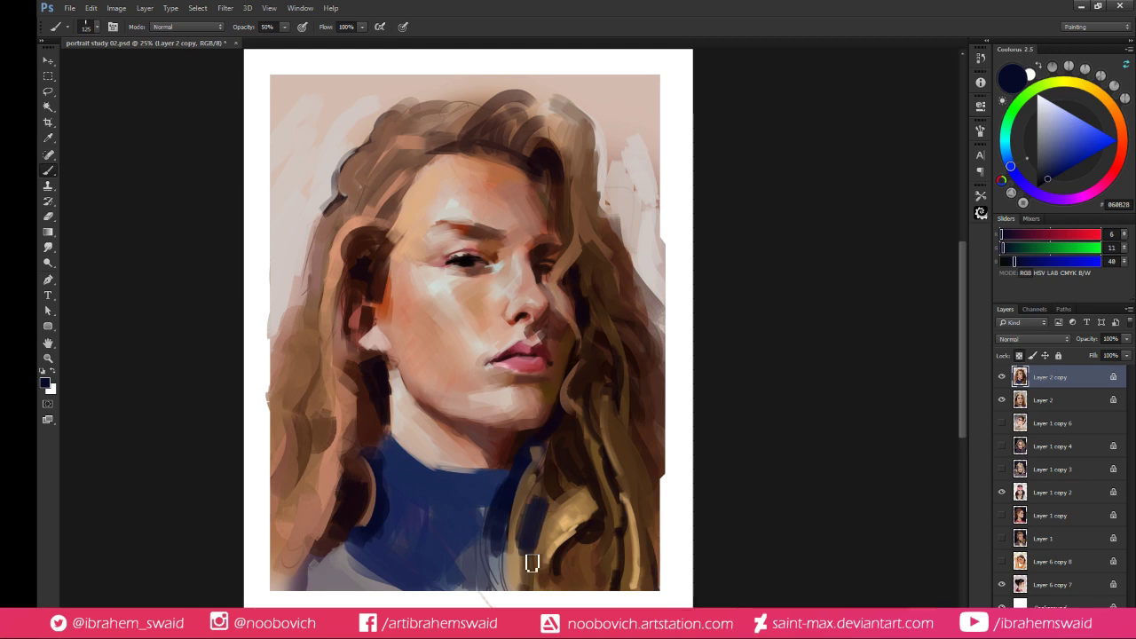
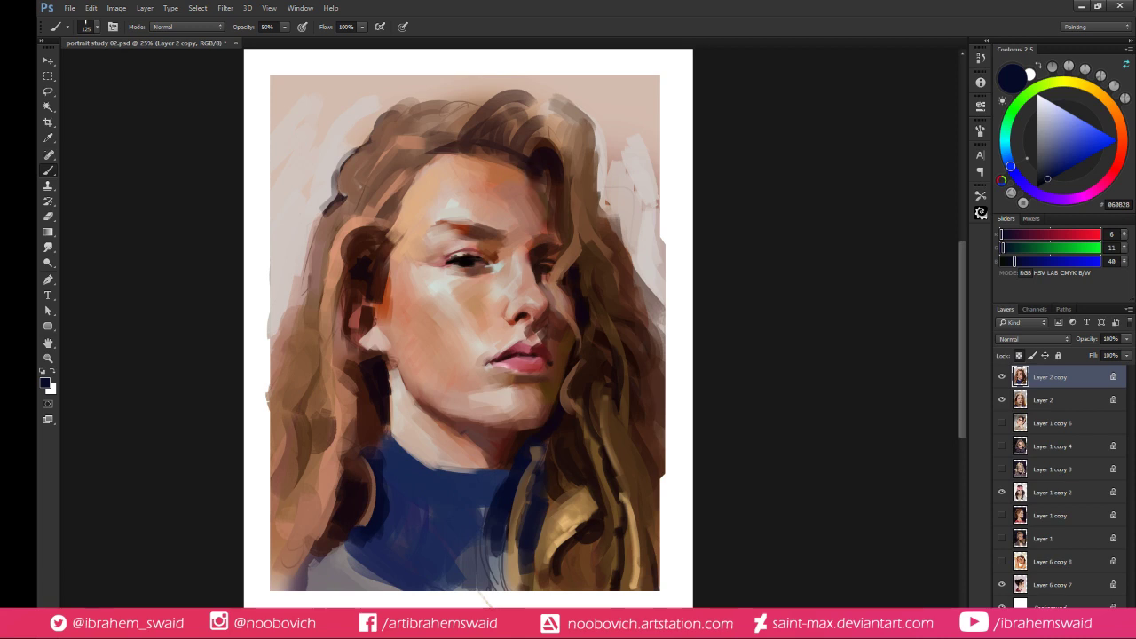
Refine the far eye and its brow with sampled reddish brown (9E5936) and dark brown (3A1810), using a smaller brush
{"action": "left_click", "coordinate": [537, 235], "text": "alt"}
{"action": "key", "text": "bracketleft"}
{"action": "key", "text": "bracketleft"}
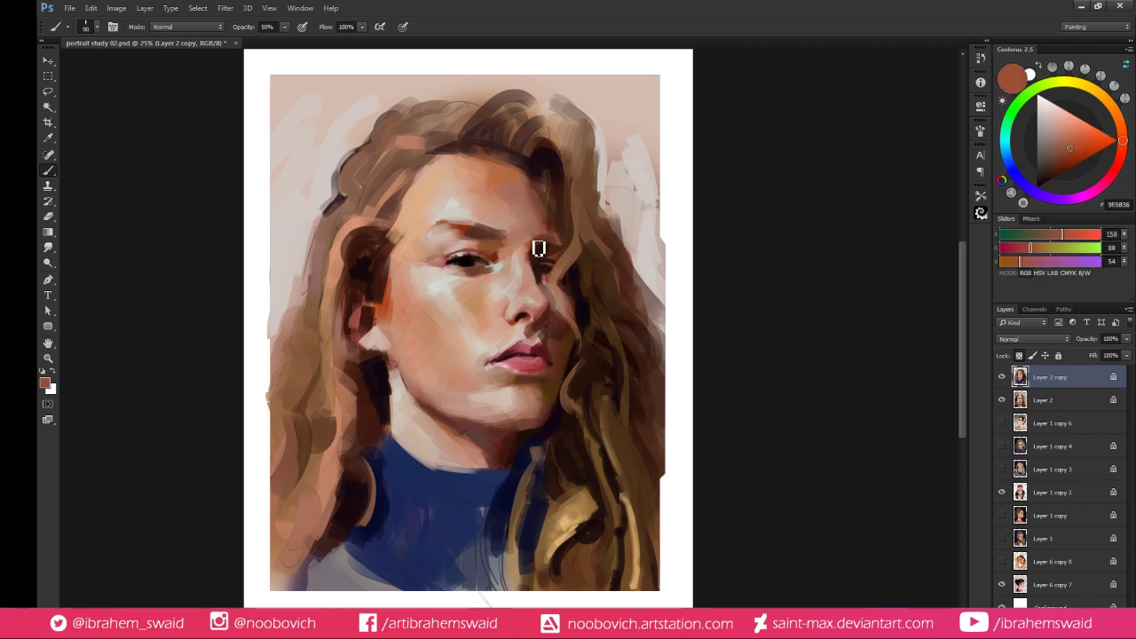
{"action": "left_click", "coordinate": [540, 253], "text": "alt"}
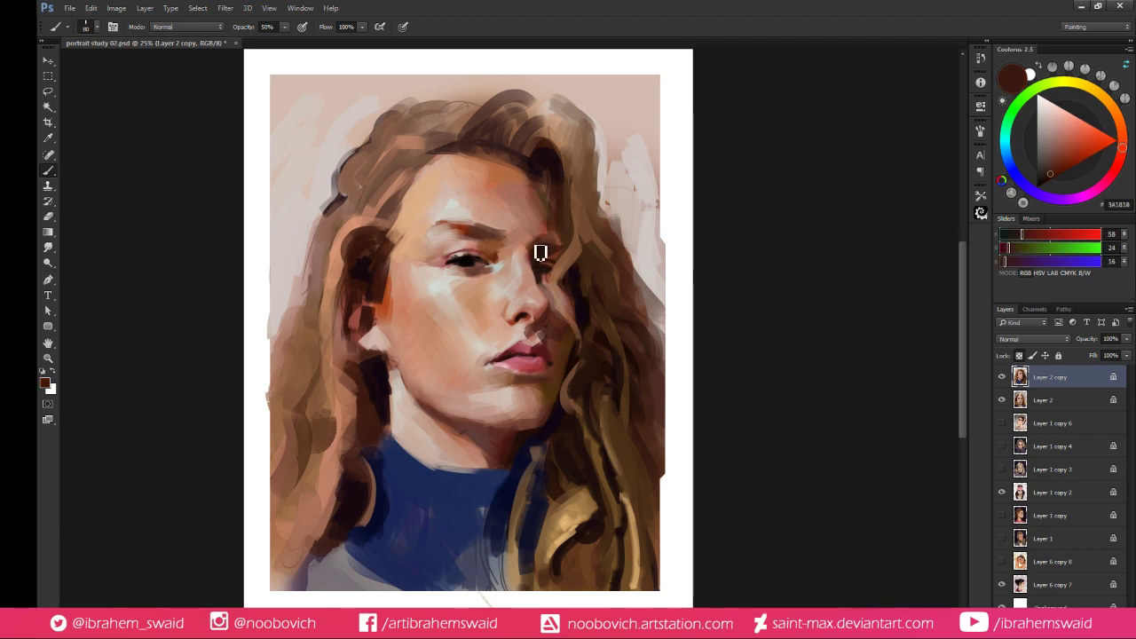
{"action": "left_click", "coordinate": [537, 264], "text": "alt"}
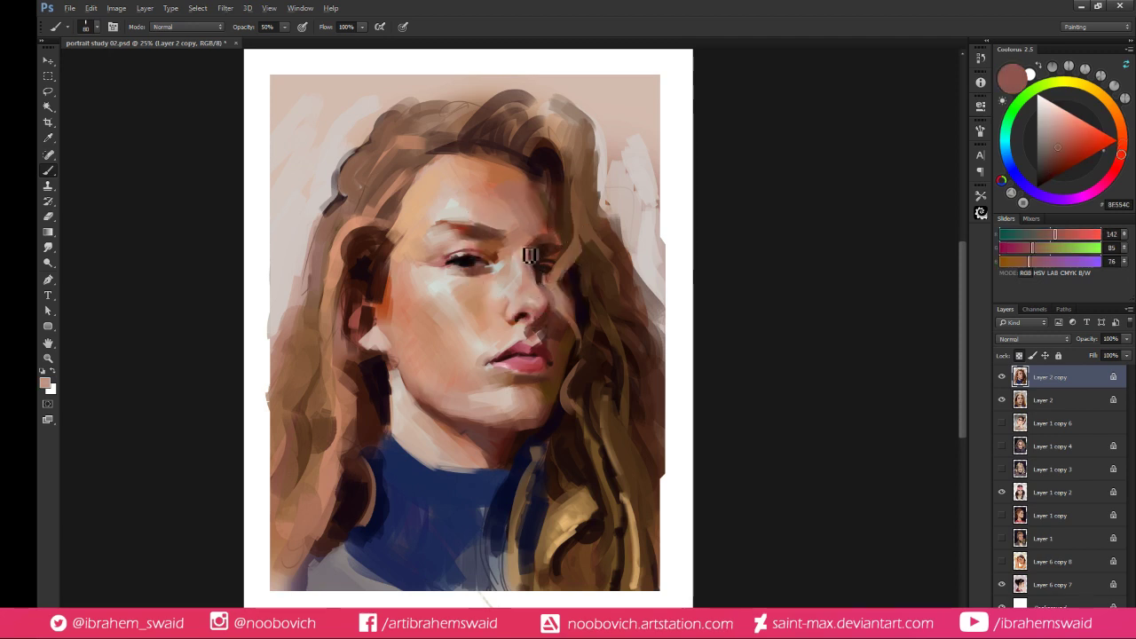
Model the nose bridge beside the far eye with sampled skin tones (B68E81, B9C7C2, AA745F, B18377) and dark brown (371913)
{"action": "left_click", "coordinate": [530, 255], "text": "alt"}
{"action": "left_click", "coordinate": [533, 269], "text": "alt"}
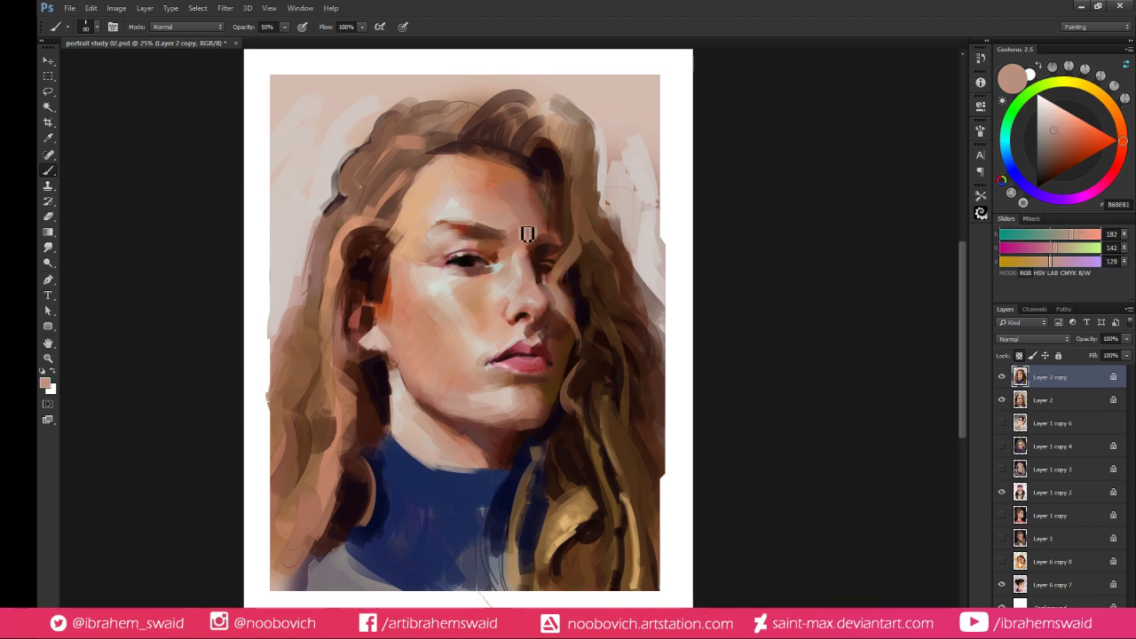
{"action": "left_click", "coordinate": [522, 268], "text": "alt"}
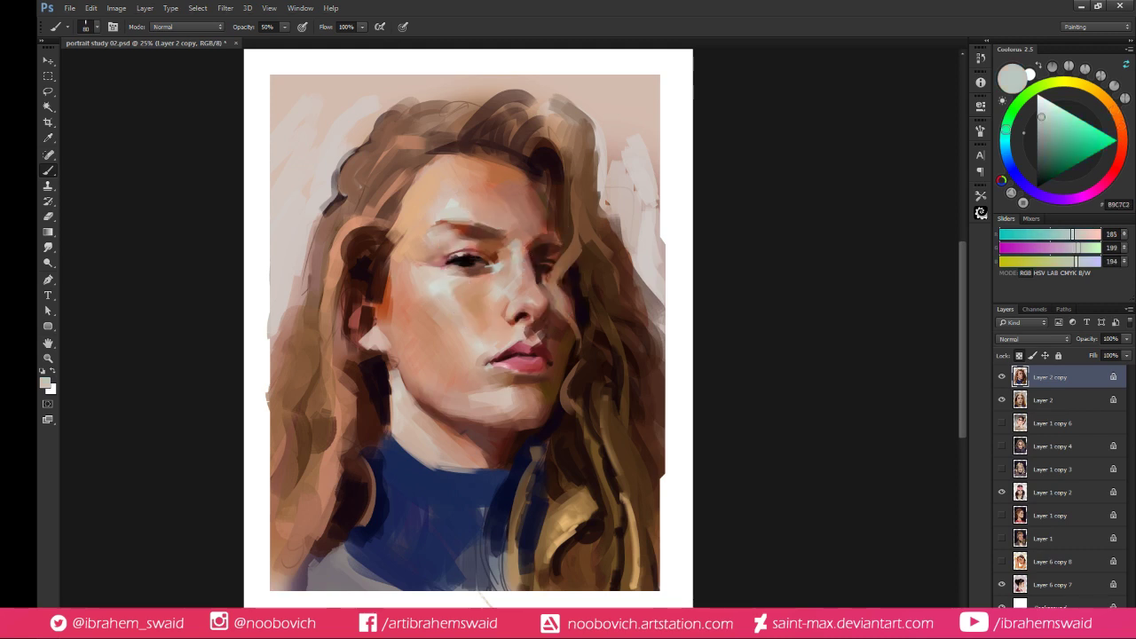
{"action": "left_click", "coordinate": [520, 242], "text": "alt"}
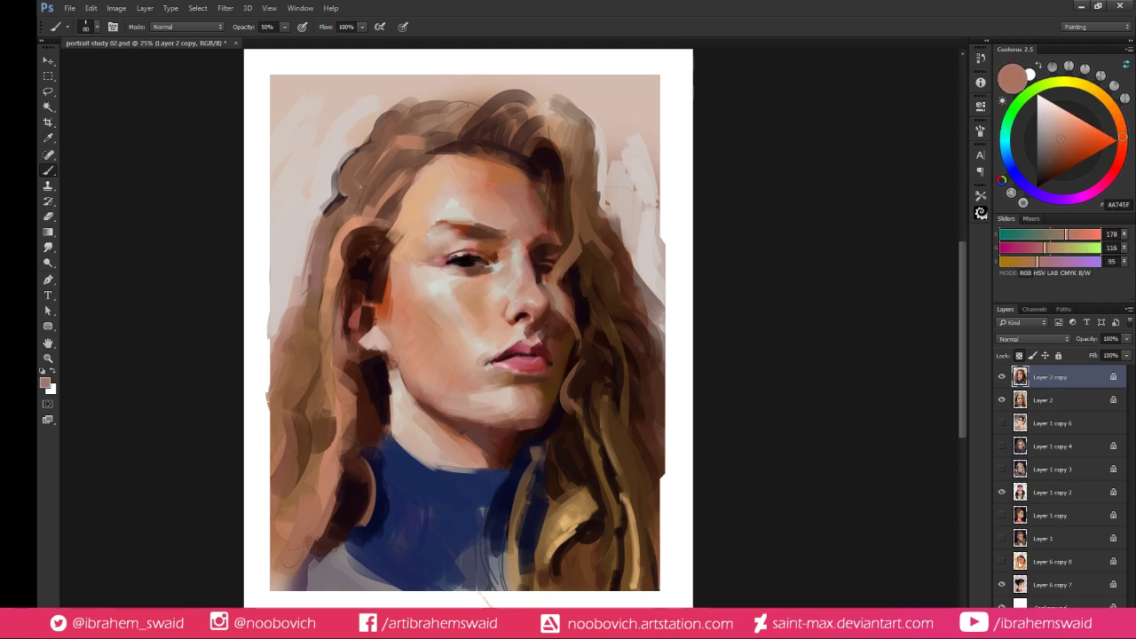
{"action": "left_click", "coordinate": [528, 257], "text": "alt"}
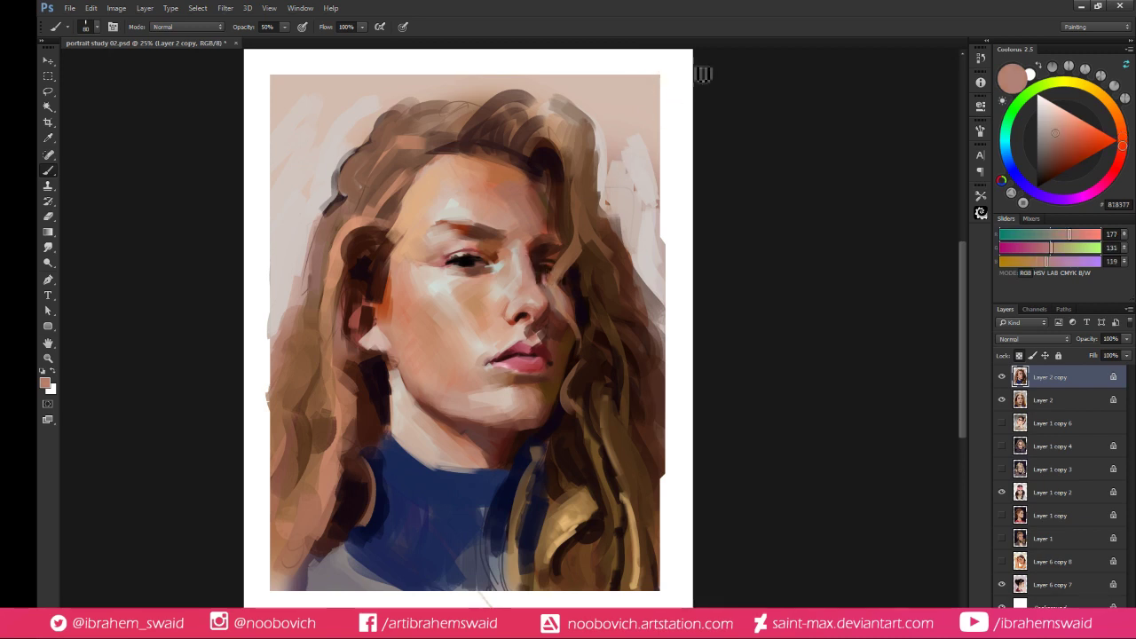
{"action": "left_click", "coordinate": [538, 257], "text": "alt"}
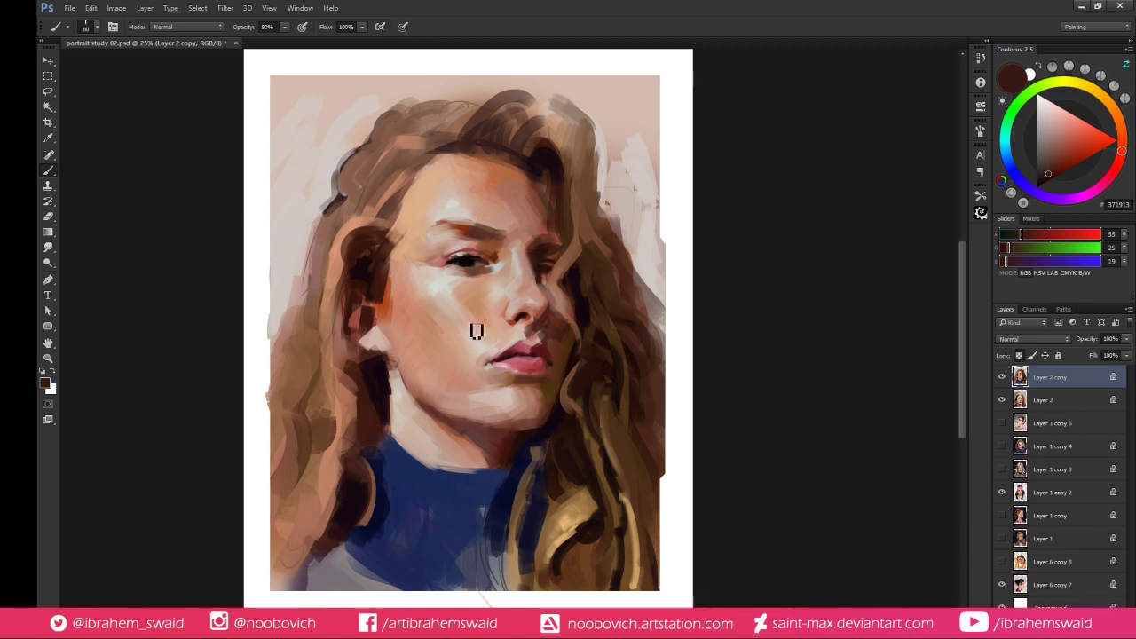
Refine the nose's shadow side and the far cheek's edge with reddish brown (844336), near-black (10050F) and brown (664020), using a 25 px brush
{"action": "left_click", "coordinate": [537, 318], "text": "alt"}
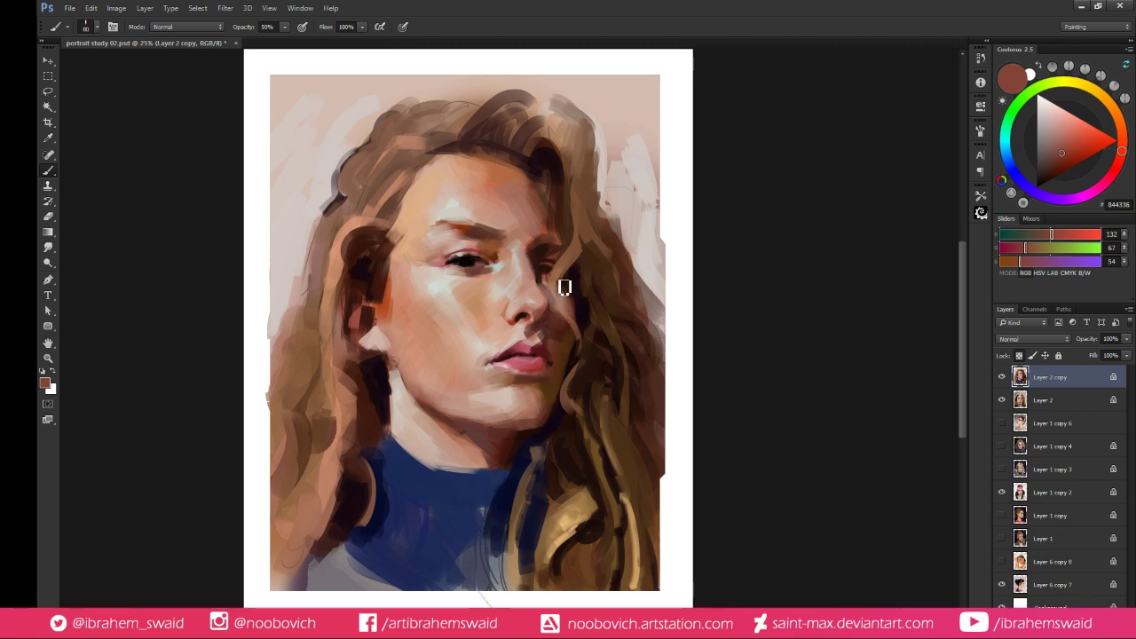
{"action": "left_click", "coordinate": [583, 310], "text": "alt"}
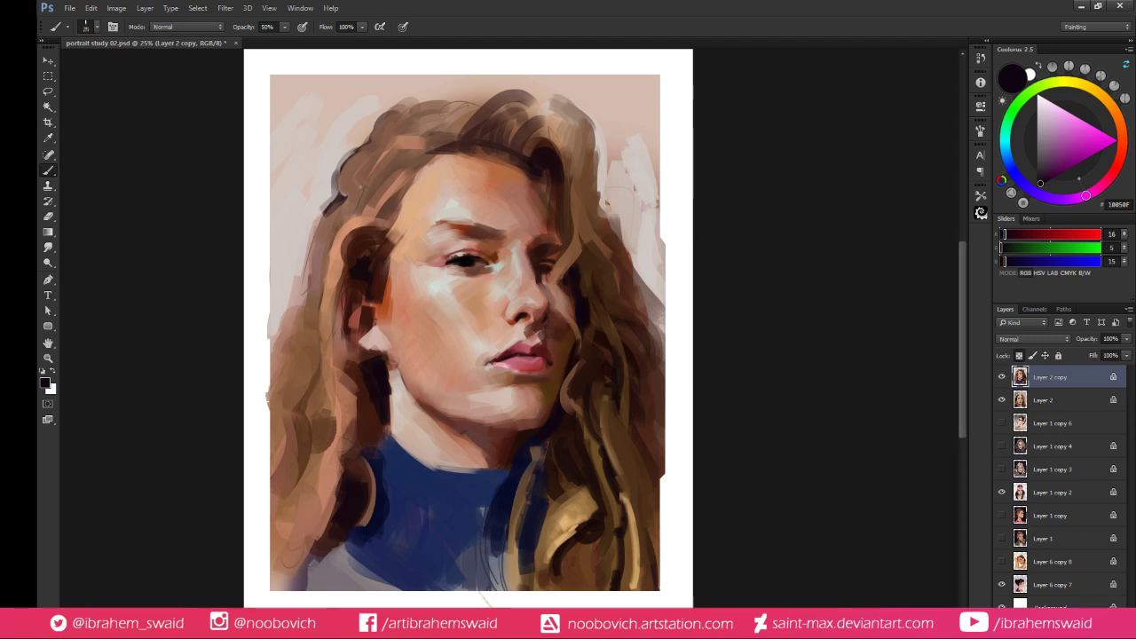
{"action": "left_click", "coordinate": [550, 304], "text": "alt"}
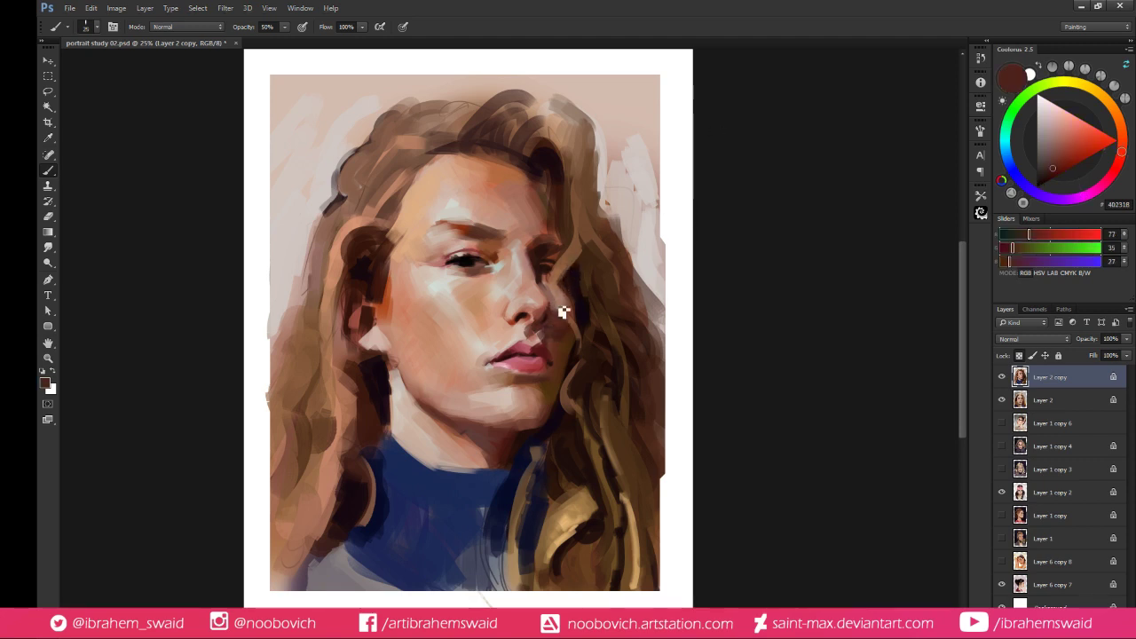
{"action": "left_click", "coordinate": [630, 289], "text": "alt"}
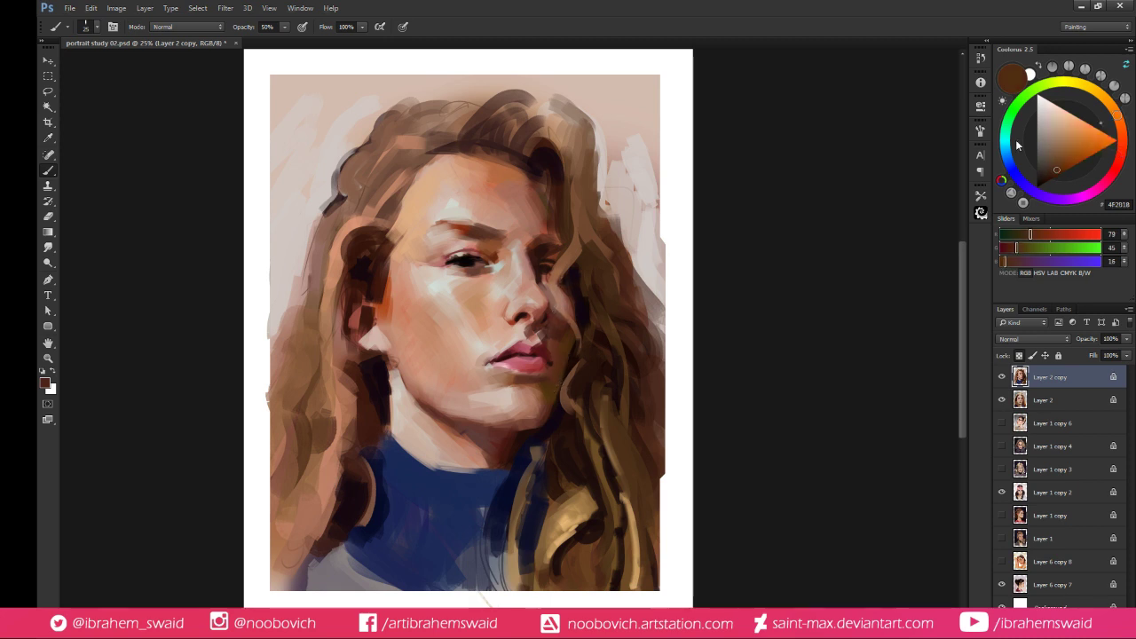
{"action": "left_click", "coordinate": [1059, 161]}
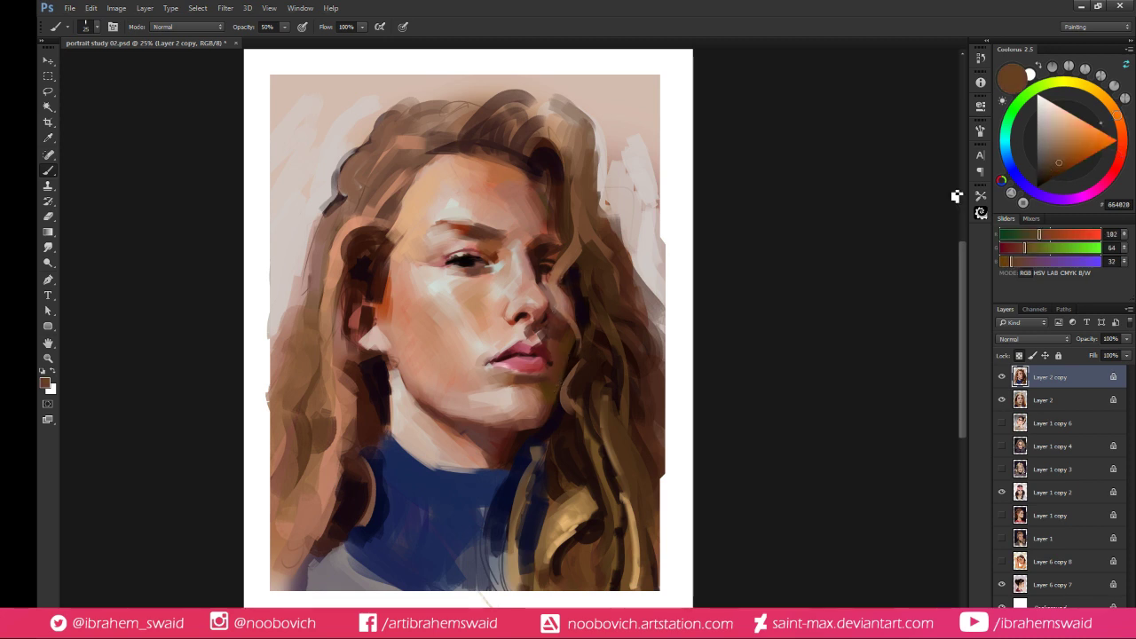
Darken and reshape the upper lip with deep reds (511317, 531418) and skin tone (D4AF9D), using a 50 px brush at 80% opacity
{"action": "left_click", "coordinate": [553, 325], "text": "alt"}
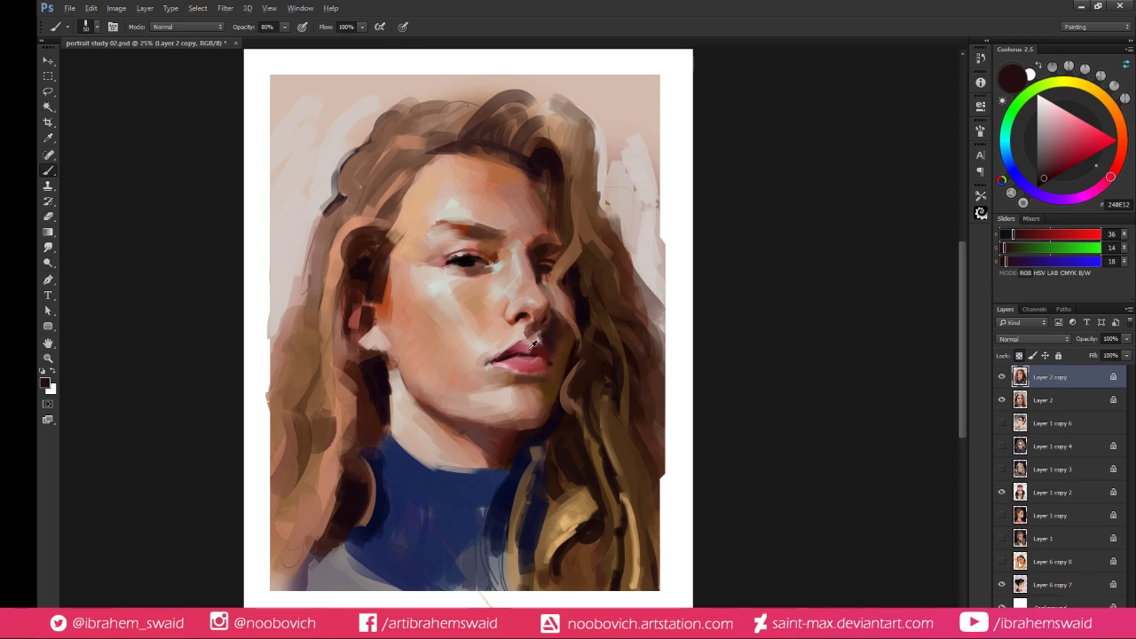
{"action": "left_click", "coordinate": [530, 348], "text": "alt"}
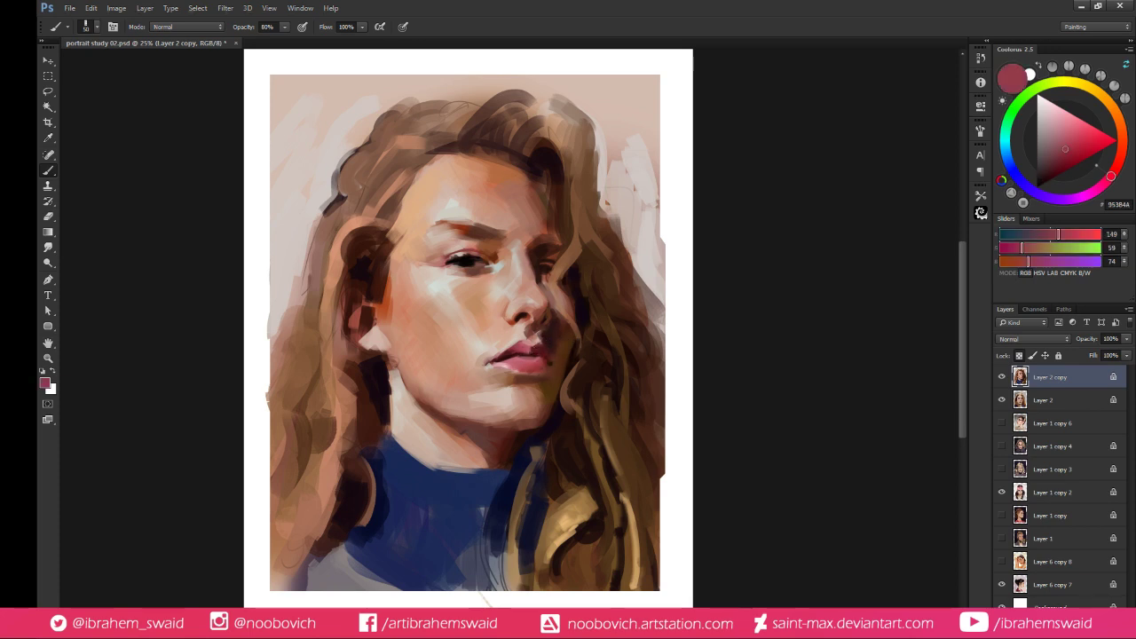
{"action": "left_click", "coordinate": [535, 356], "text": "alt"}
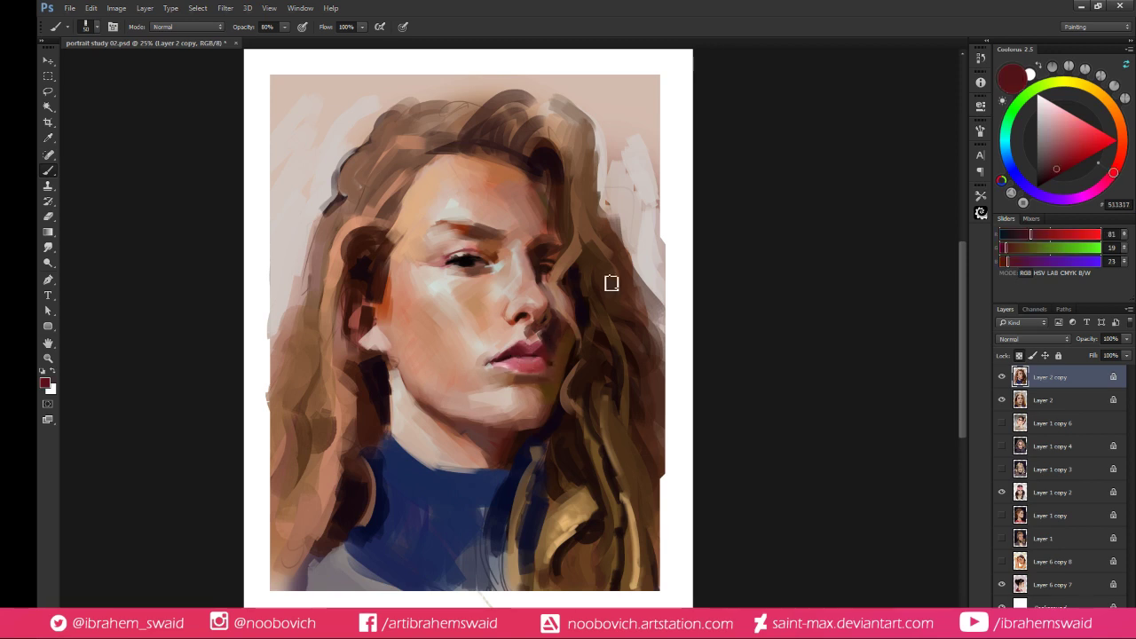
{"action": "left_click", "coordinate": [531, 345], "text": "alt"}
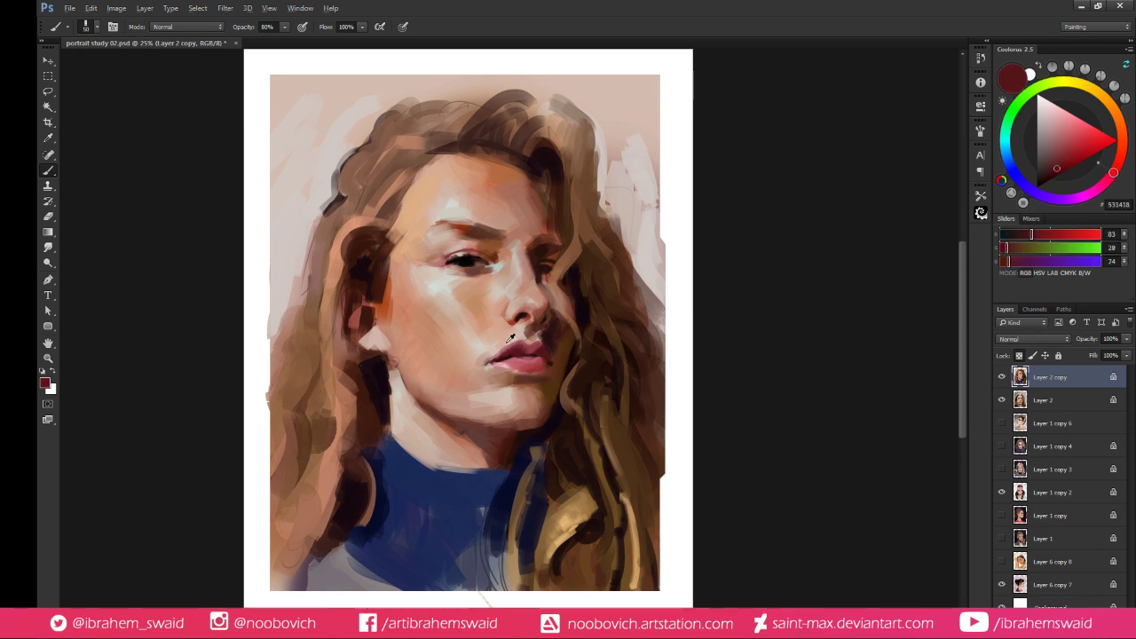
{"action": "left_click", "coordinate": [536, 337], "text": "alt"}
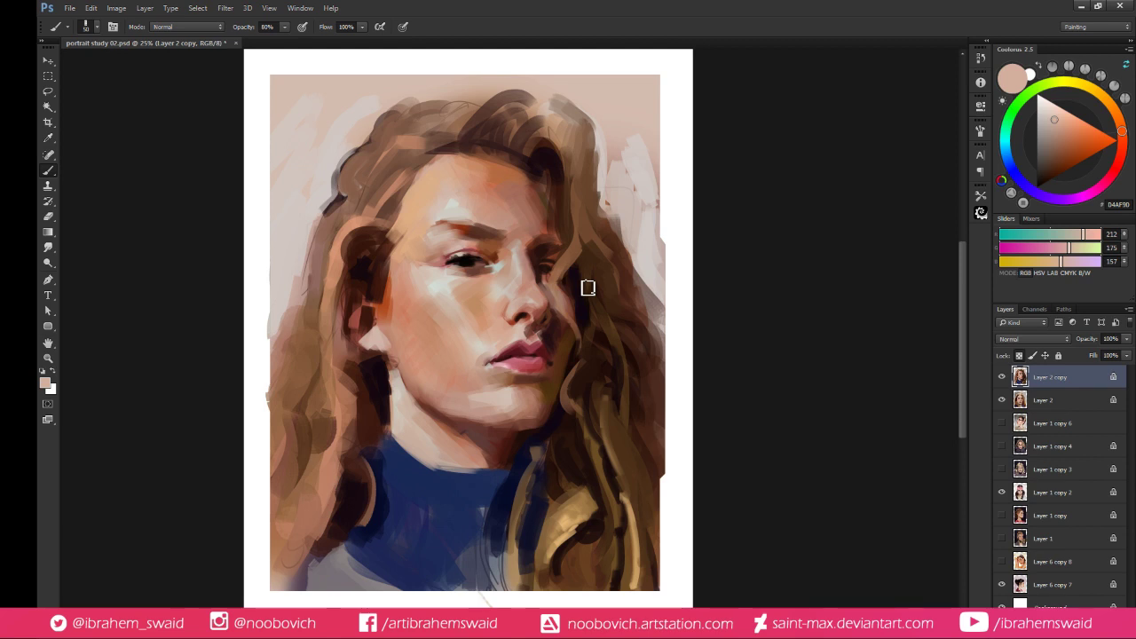
Refine the upper lip and its transition into the lower lip with sampled pink and deep reds (BD6272, 51161A, 41080C, 933A48, 802C34)
{"action": "left_click", "coordinate": [521, 353], "text": "alt"}
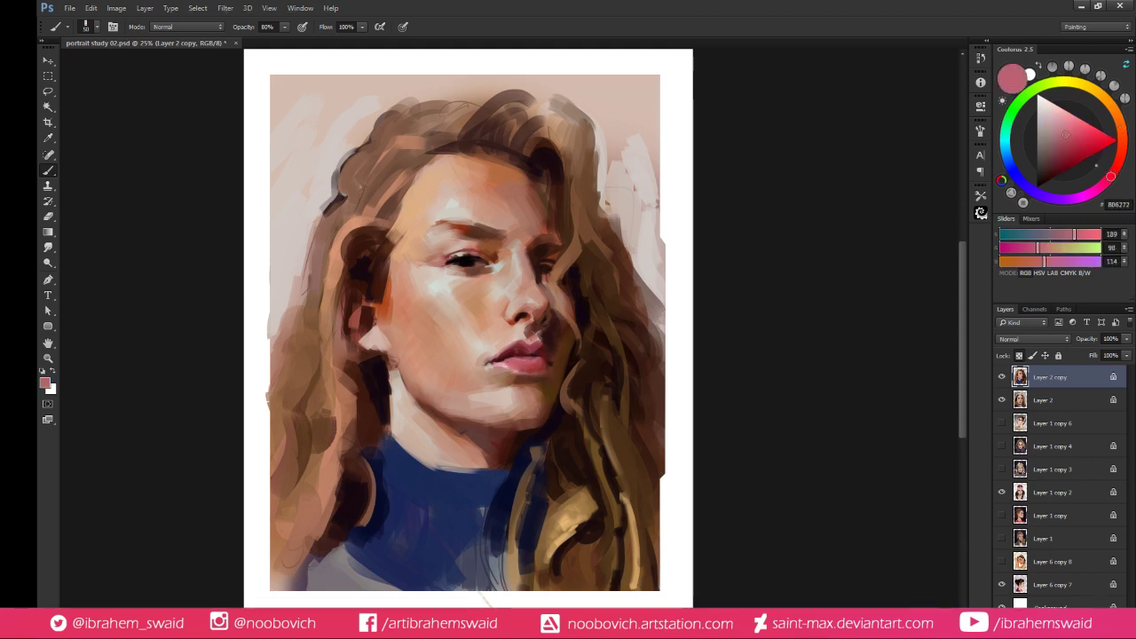
{"action": "left_click", "coordinate": [534, 362], "text": "alt"}
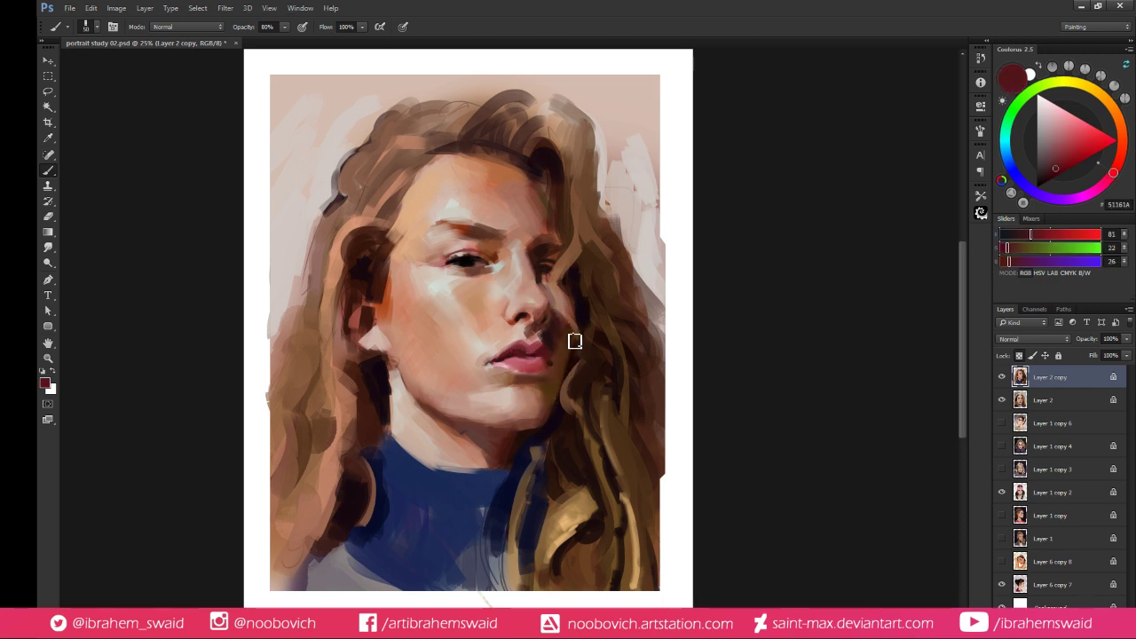
{"action": "left_click", "coordinate": [1055, 174]}
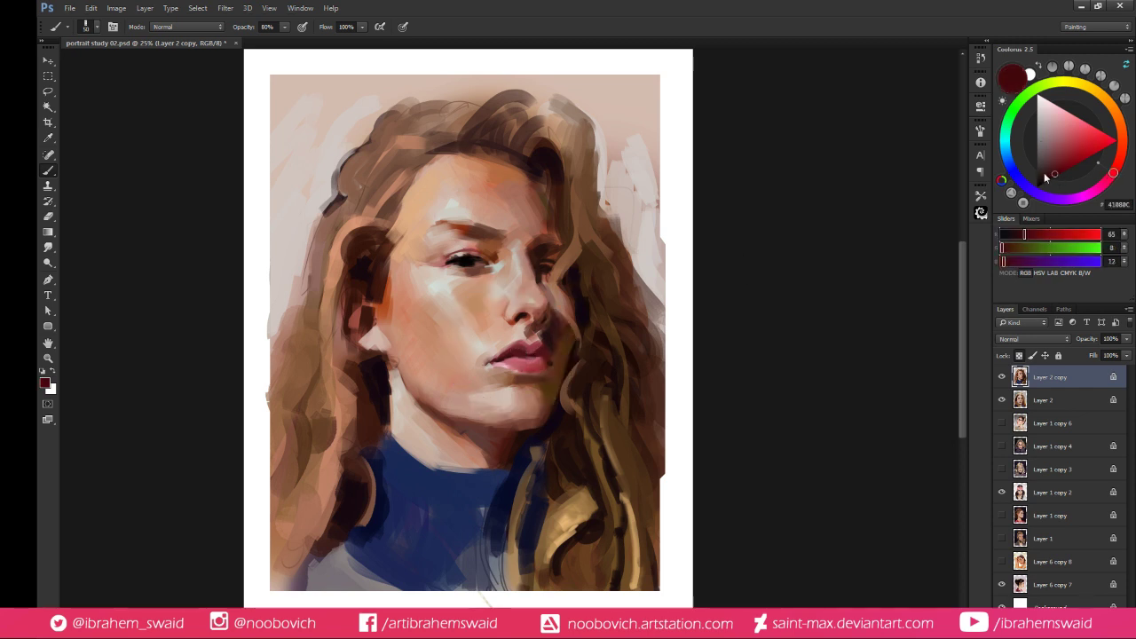
{"action": "left_click", "coordinate": [539, 348], "text": "alt"}
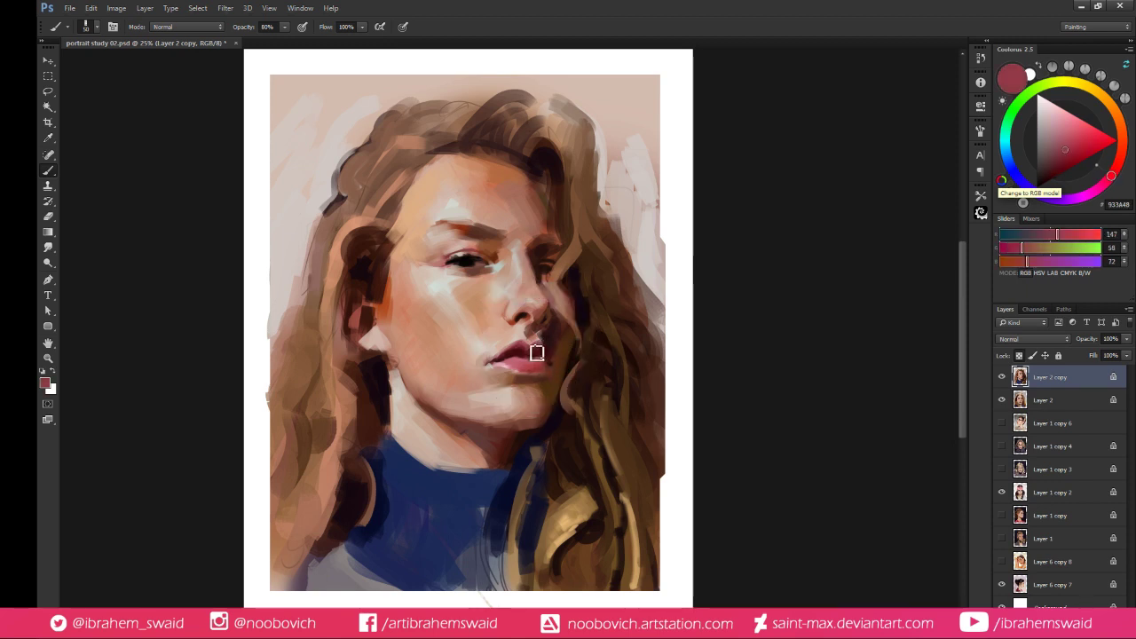
{"action": "left_click", "coordinate": [540, 346], "text": "alt"}
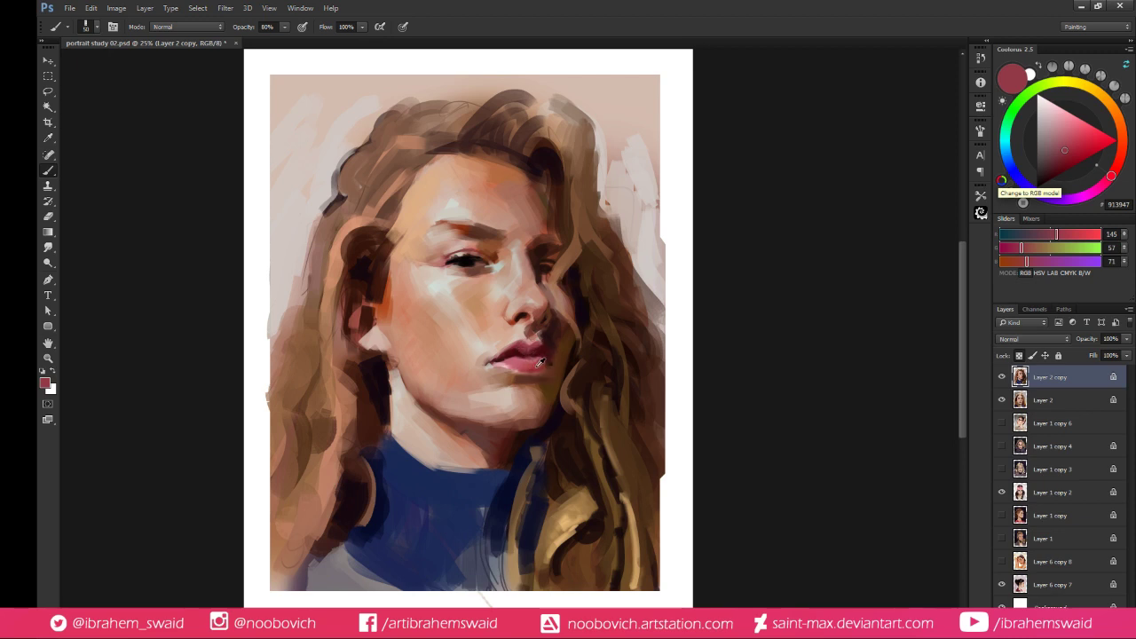
{"action": "left_click", "coordinate": [537, 357], "text": "alt"}
{"action": "left_click", "coordinate": [525, 339], "text": "alt"}
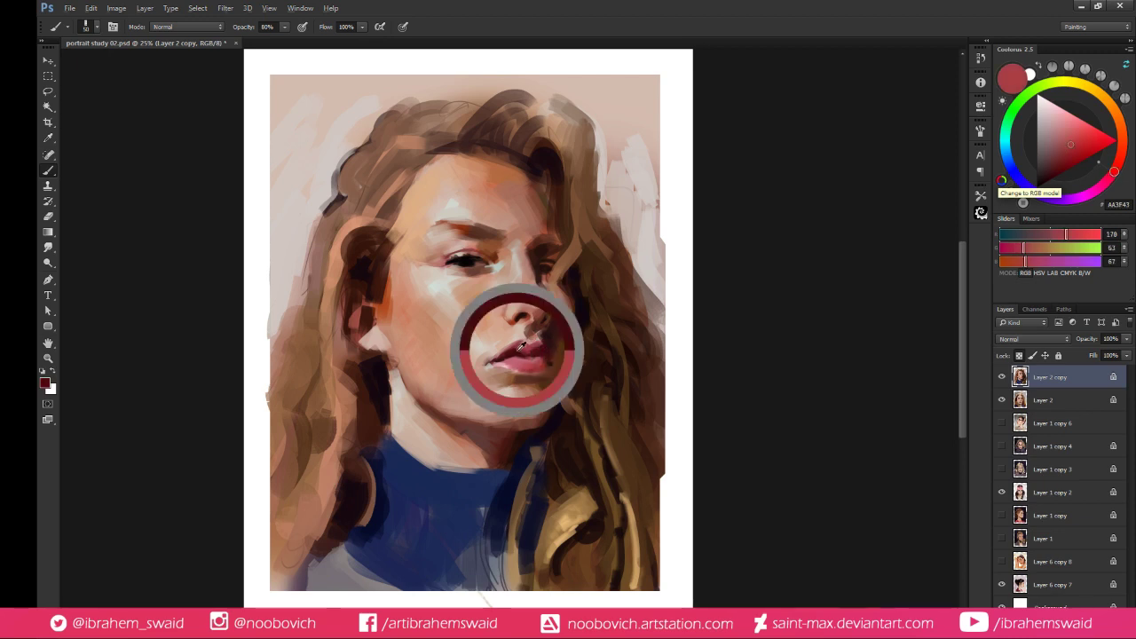
{"action": "left_click", "coordinate": [526, 340], "text": "alt"}
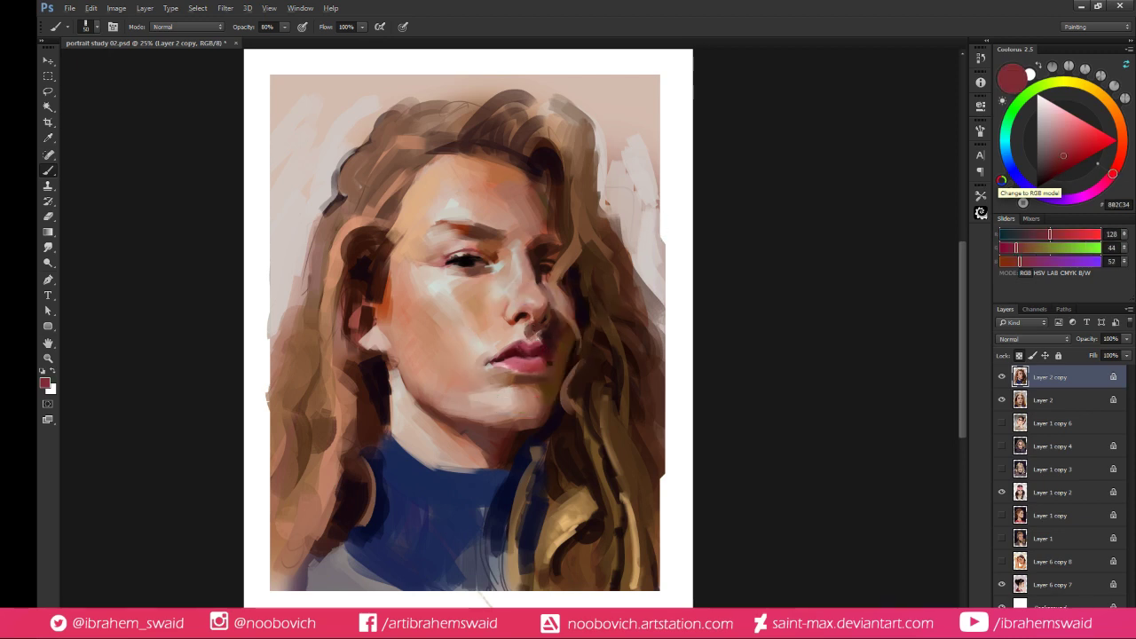
{"action": "left_click", "coordinate": [523, 342], "text": "alt"}
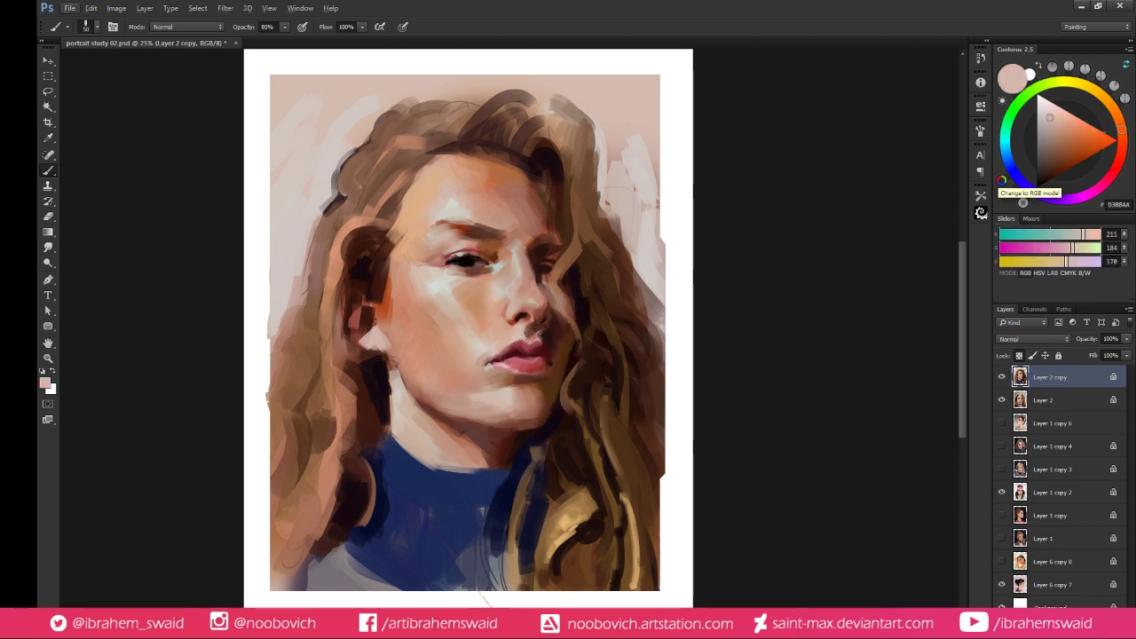
Brighten the lower lip with pink ED6B79 and light pink highlights (E5ADB0), blending with sampled reds (AC4248, AC444C)
{"action": "left_click", "coordinate": [523, 364], "text": "alt"}
{"action": "left_click", "coordinate": [1078, 125]}
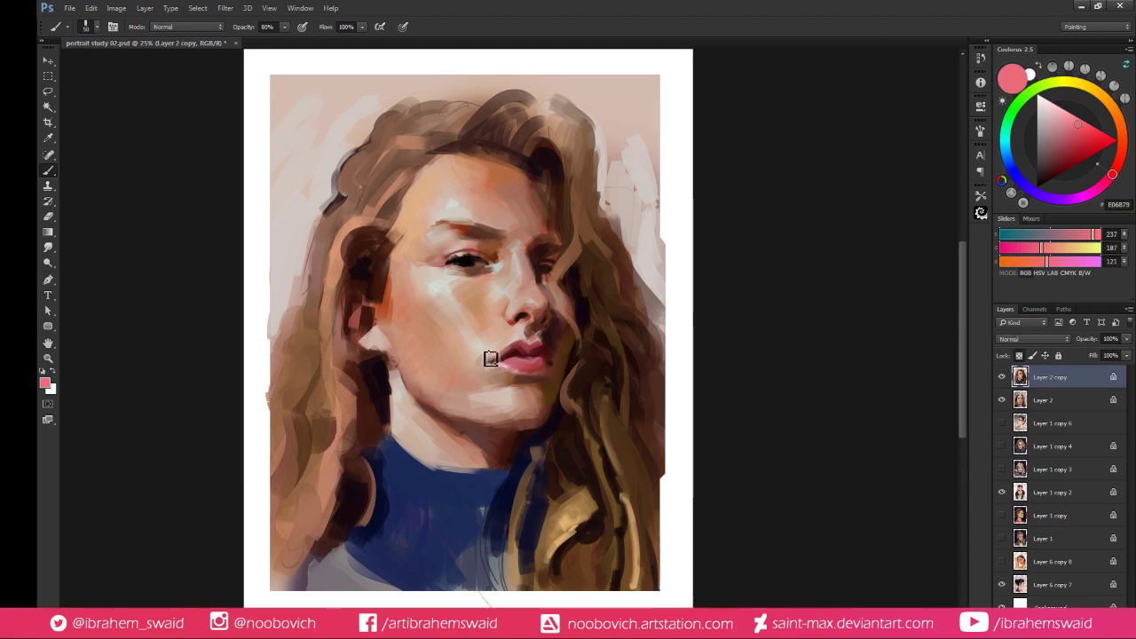
{"action": "left_click_drag", "start_coordinate": [502, 375], "coordinate": [526, 367]}
{"action": "left_click", "coordinate": [520, 368], "text": "alt"}
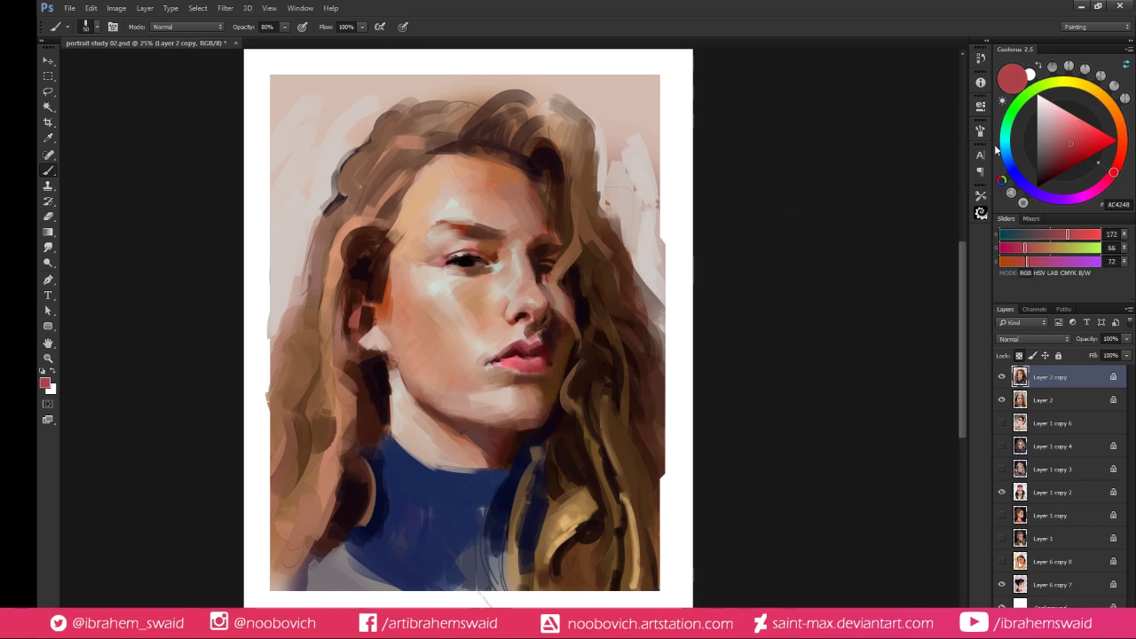
{"action": "left_click", "coordinate": [1054, 113]}
{"action": "left_click_drag", "start_coordinate": [513, 364], "coordinate": [542, 365]}
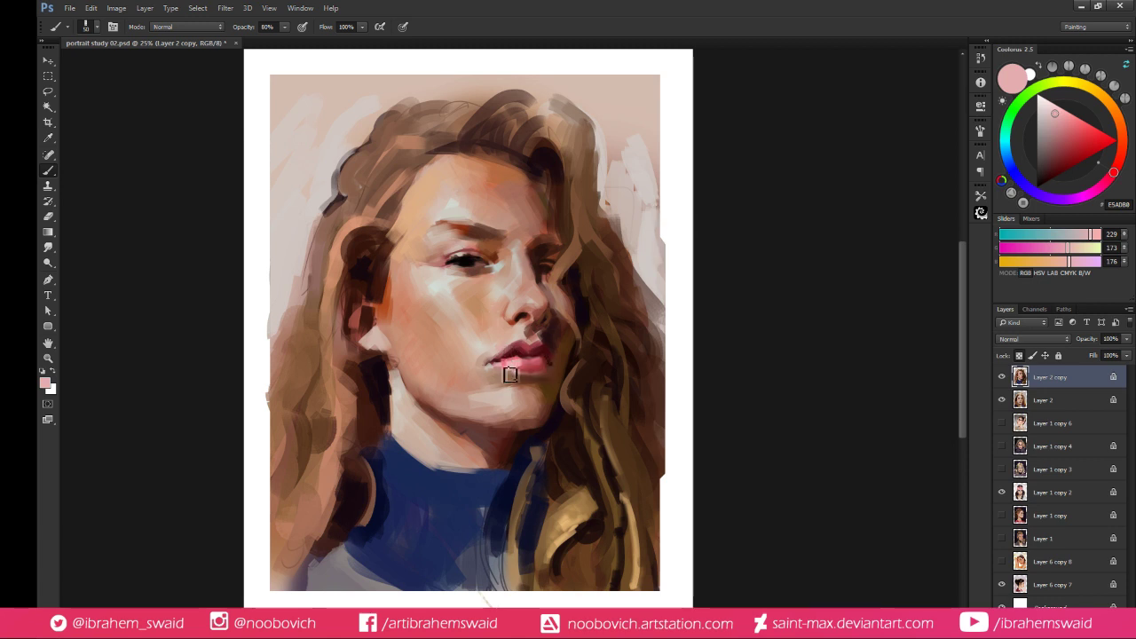
{"action": "left_click", "coordinate": [529, 364], "text": "alt"}
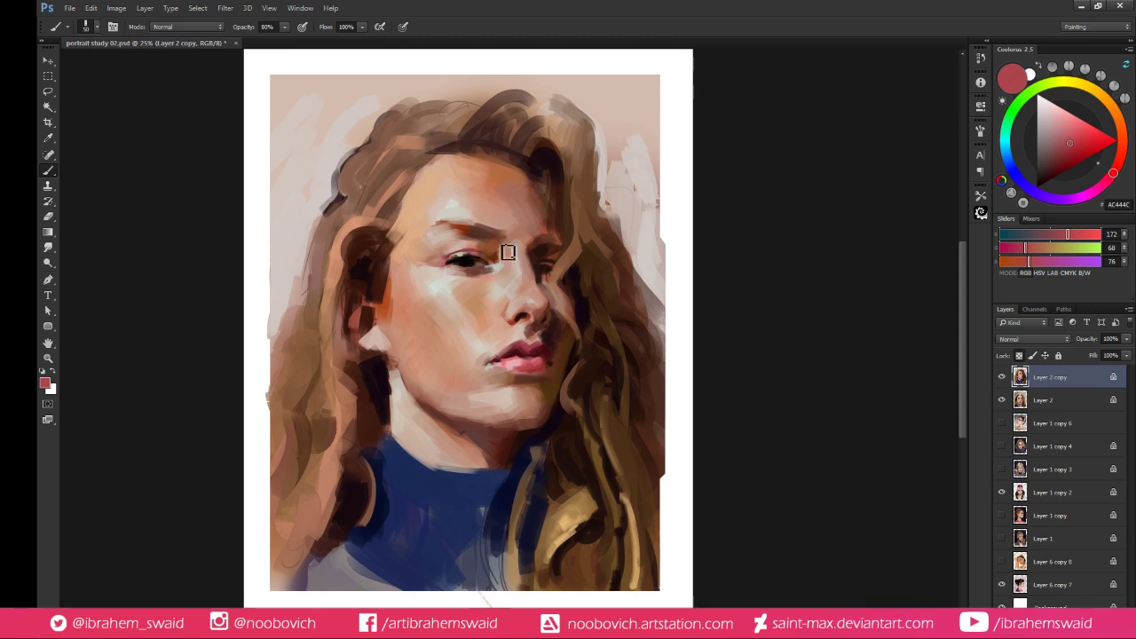
Touch up the skin around the nose tip and below the near eyebrow with sampled skin tones, including CAB2A3
{"action": "left_click", "coordinate": [528, 304], "text": "alt"}
{"action": "left_click", "coordinate": [513, 307], "text": "alt"}
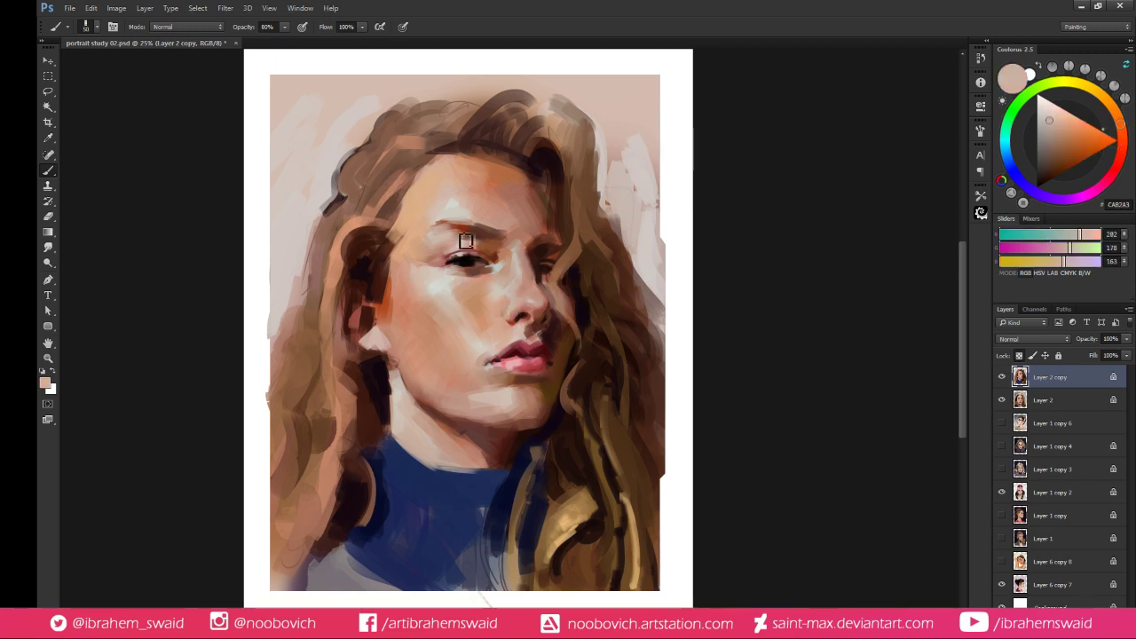
{"action": "left_click_drag", "start_coordinate": [466, 241], "coordinate": [477, 254]}
{"action": "left_click", "coordinate": [485, 321], "text": "alt"}
Redefine the neck edge and shadow below the ear with near-black (1C0C11, 12060F) and burnt orange (A4441B)
{"action": "left_click", "coordinate": [390, 355], "text": "alt"}
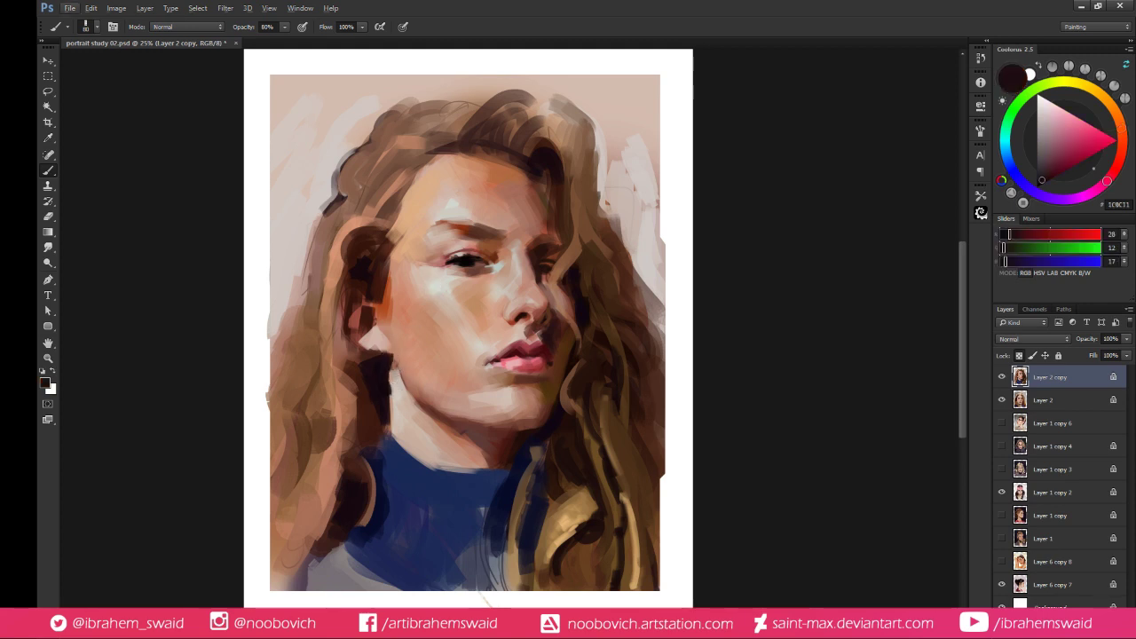
{"action": "left_click", "coordinate": [383, 303], "text": "alt"}
{"action": "left_click_drag", "start_coordinate": [393, 373], "coordinate": [396, 436]}
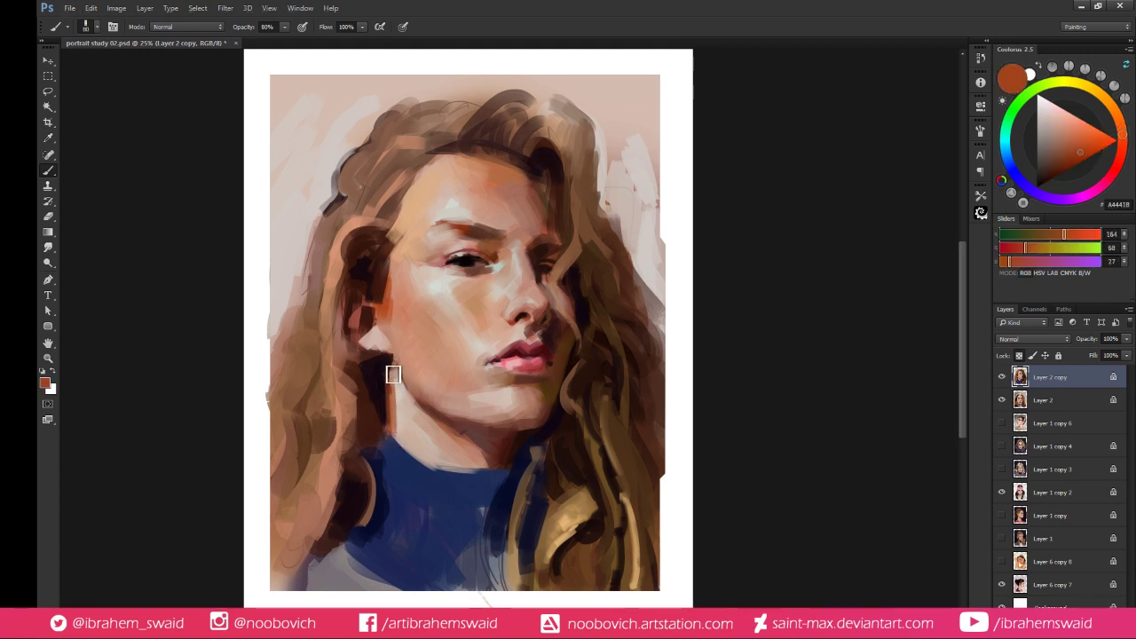
{"action": "left_click", "coordinate": [401, 402], "text": "alt"}
{"action": "left_click", "coordinate": [383, 391], "text": "alt"}
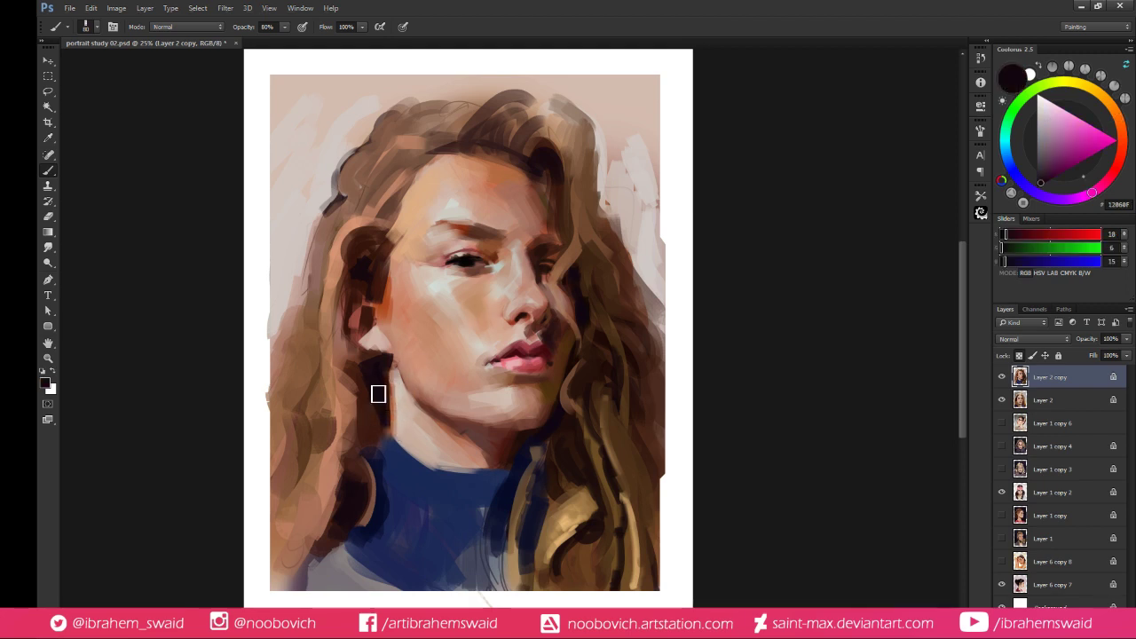
{"action": "left_click", "coordinate": [402, 385], "text": "alt"}
Soften the cheek beside the mouth corner with sampled skin tones (C58871, C1968C, C9AD9D)
{"action": "left_click", "coordinate": [407, 351], "text": "alt"}
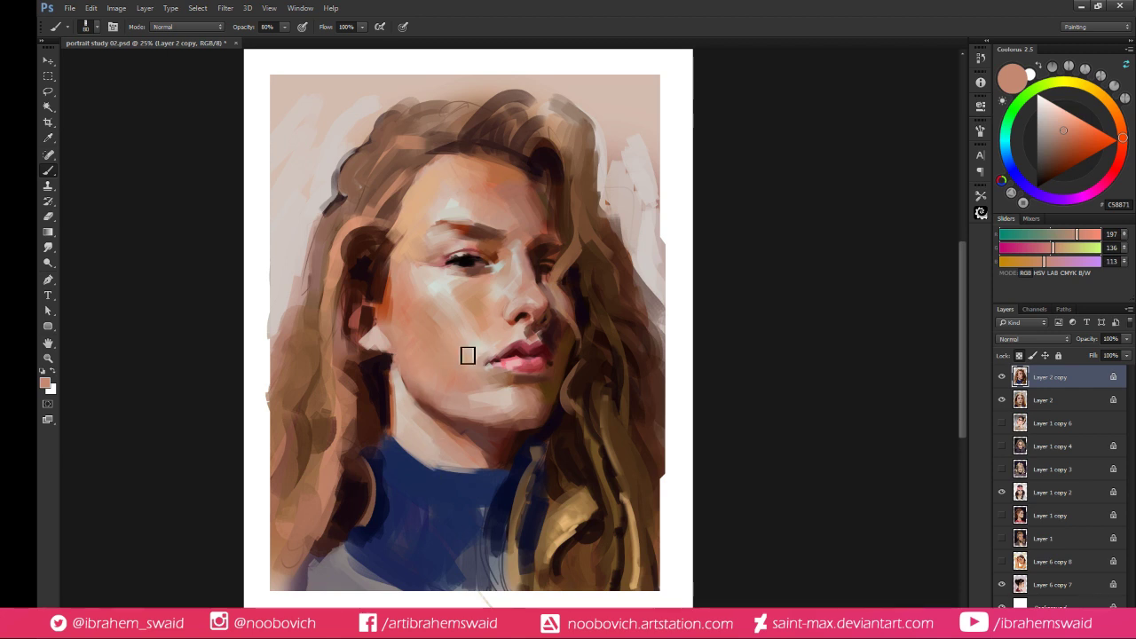
{"action": "left_click", "coordinate": [485, 363], "text": "alt"}
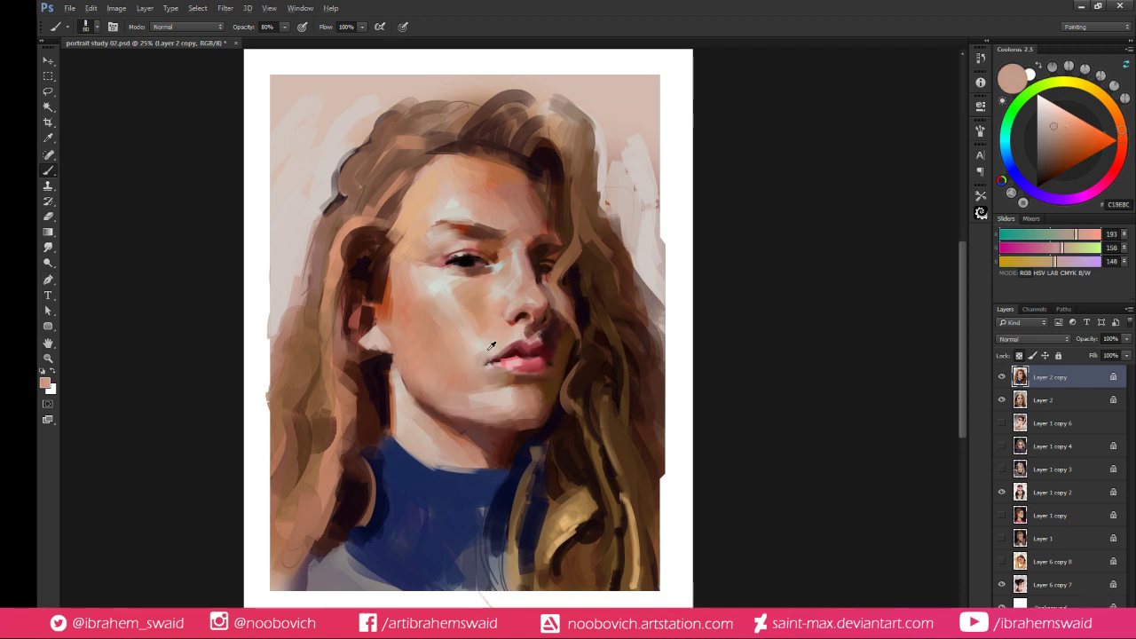
{"action": "left_click", "coordinate": [489, 352], "text": "alt"}
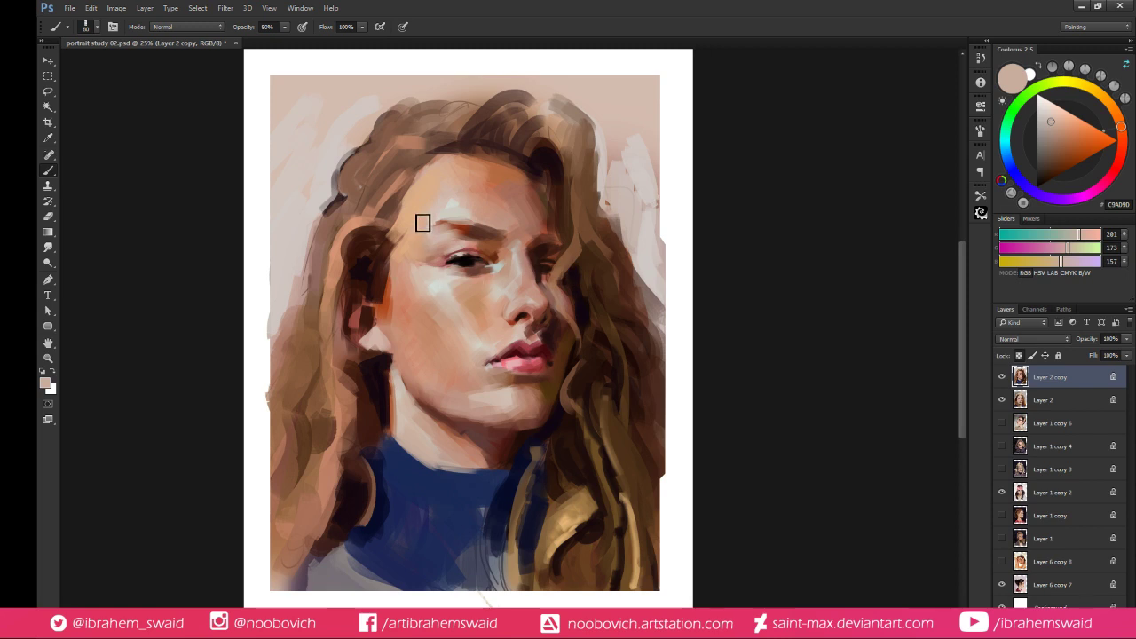
Blend the temple and the near eye's outer corner with light and mid skin tones (D2B9A9, D4A480, A8725D, B98971)
{"action": "left_click", "coordinate": [429, 274], "text": "alt"}
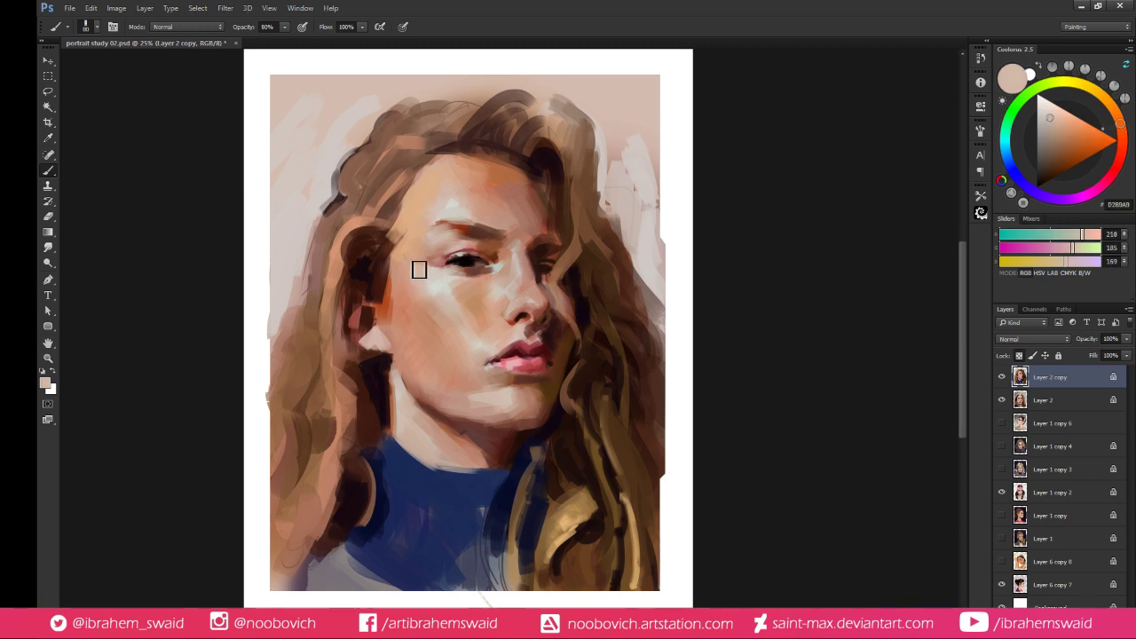
{"action": "left_click", "coordinate": [419, 257], "text": "alt"}
{"action": "left_click", "coordinate": [417, 255], "text": "alt"}
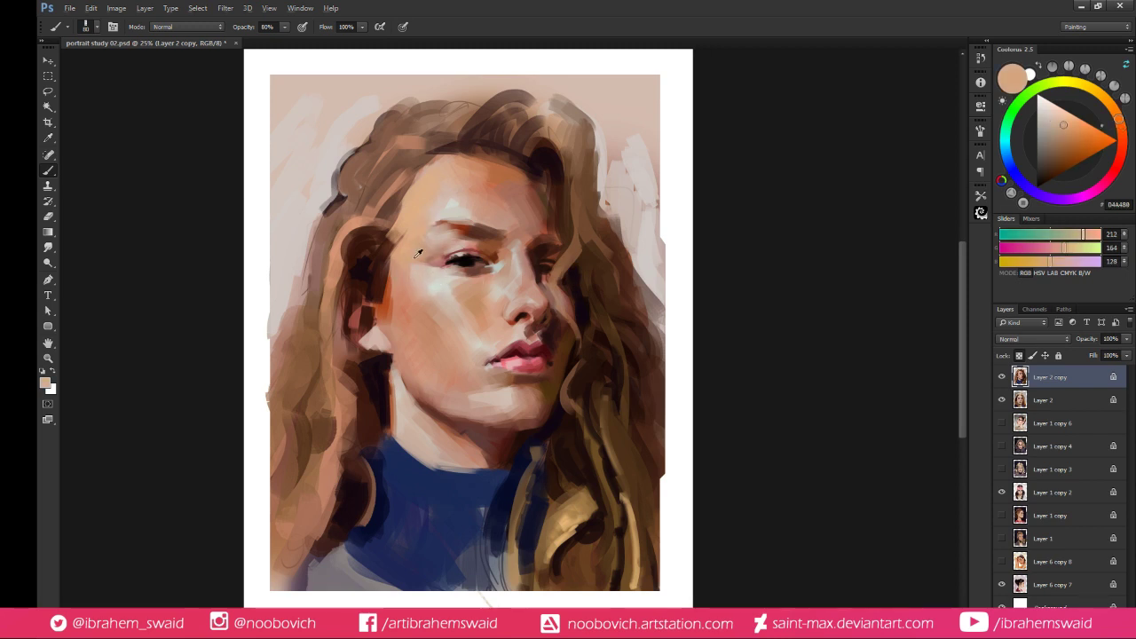
{"action": "left_click", "coordinate": [420, 266], "text": "alt"}
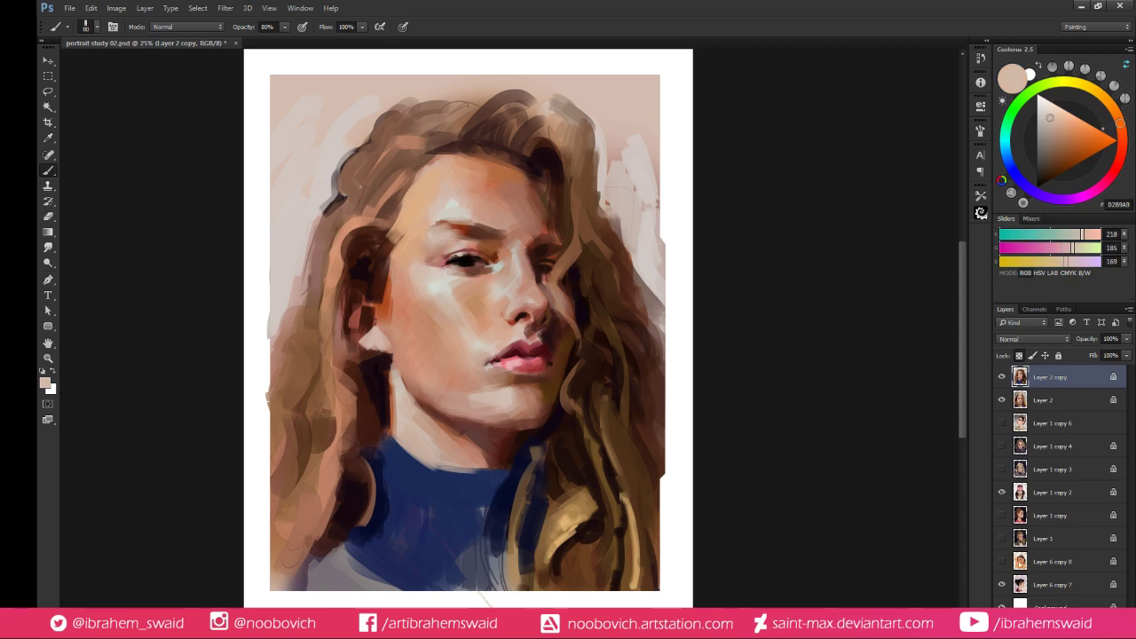
{"action": "left_click", "coordinate": [427, 254], "text": "alt"}
{"action": "left_click", "coordinate": [432, 257], "text": "alt"}
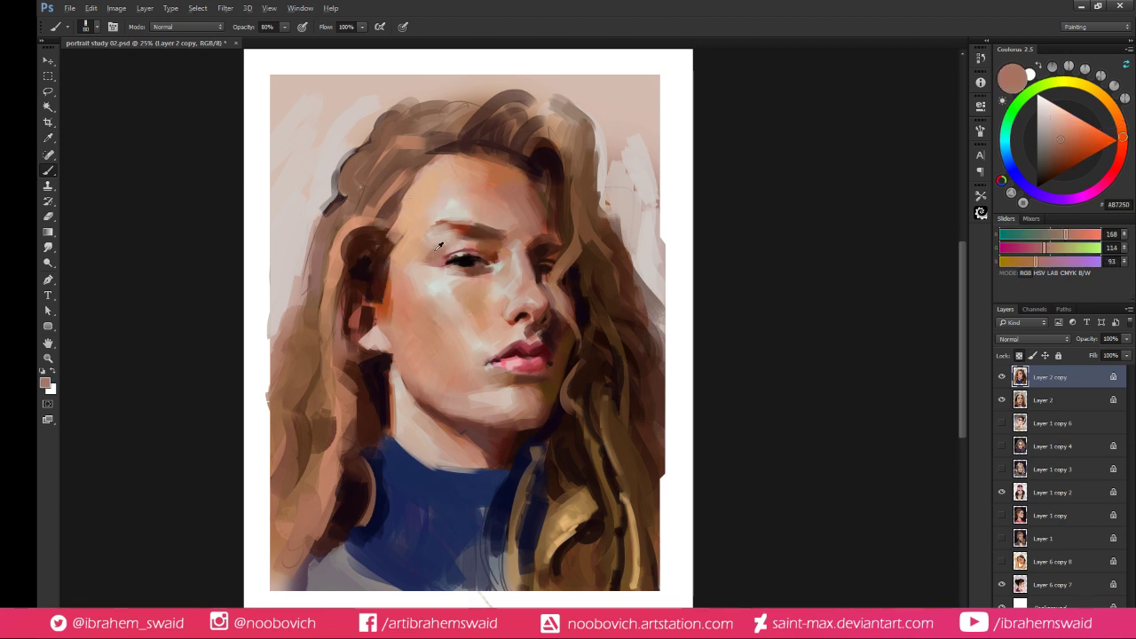
{"action": "left_click", "coordinate": [427, 252], "text": "alt"}
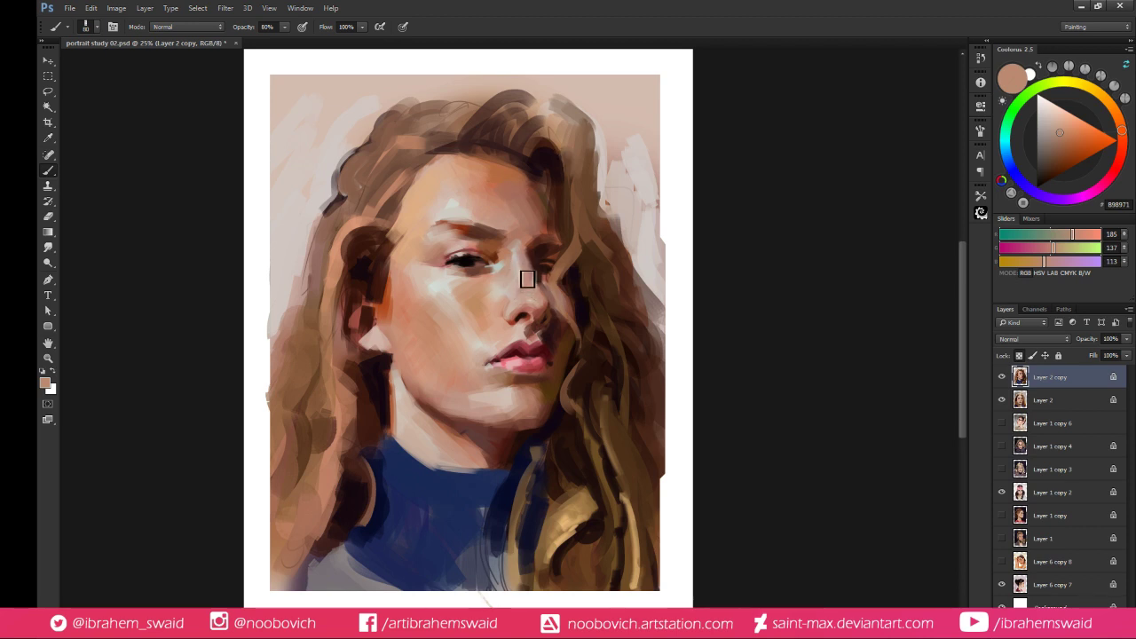
Soften the nose with skin tones BE8673 and C4AC9F, and blend the forehead below the hairline with B76B44 and CD9A84
{"action": "left_click", "coordinate": [521, 294], "text": "alt"}
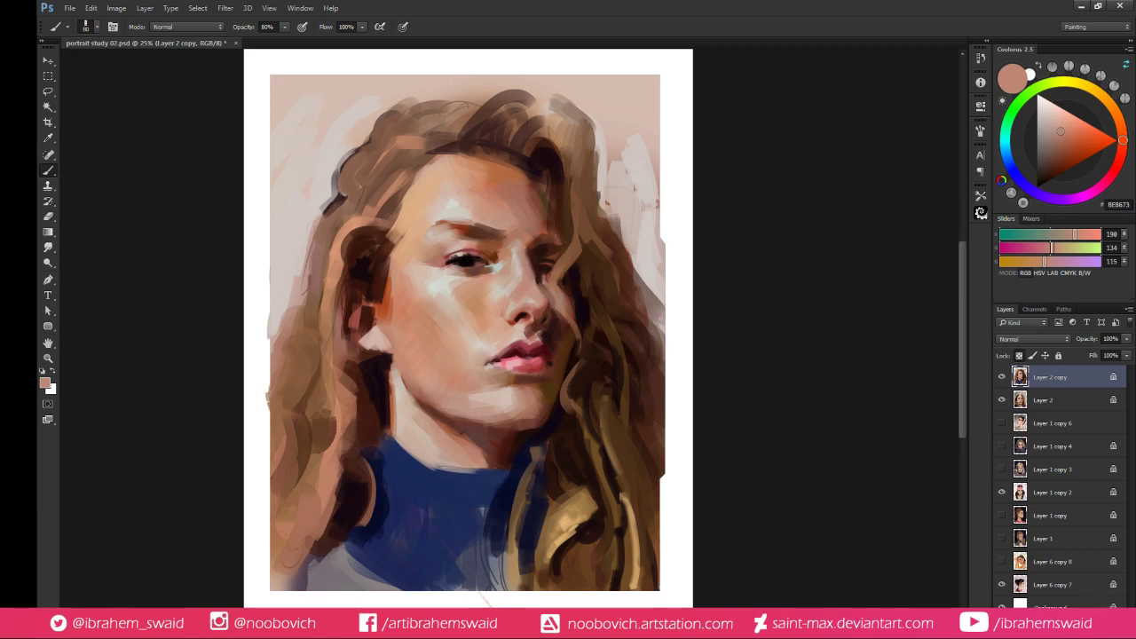
{"action": "left_click", "coordinate": [530, 304], "text": "alt"}
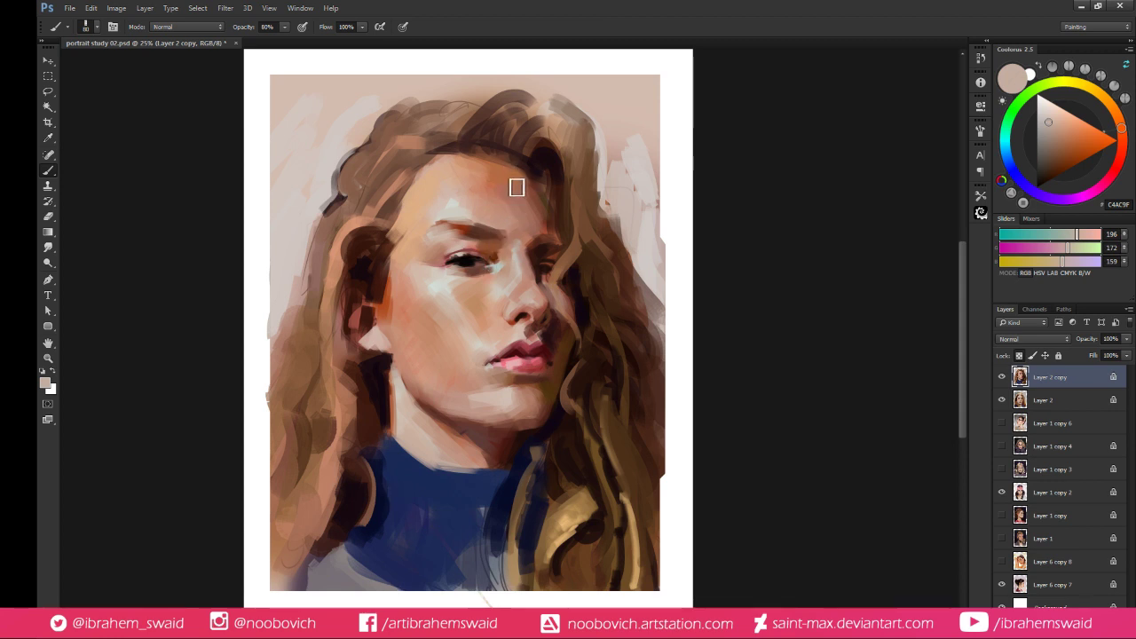
{"action": "left_click", "coordinate": [508, 177], "text": "alt"}
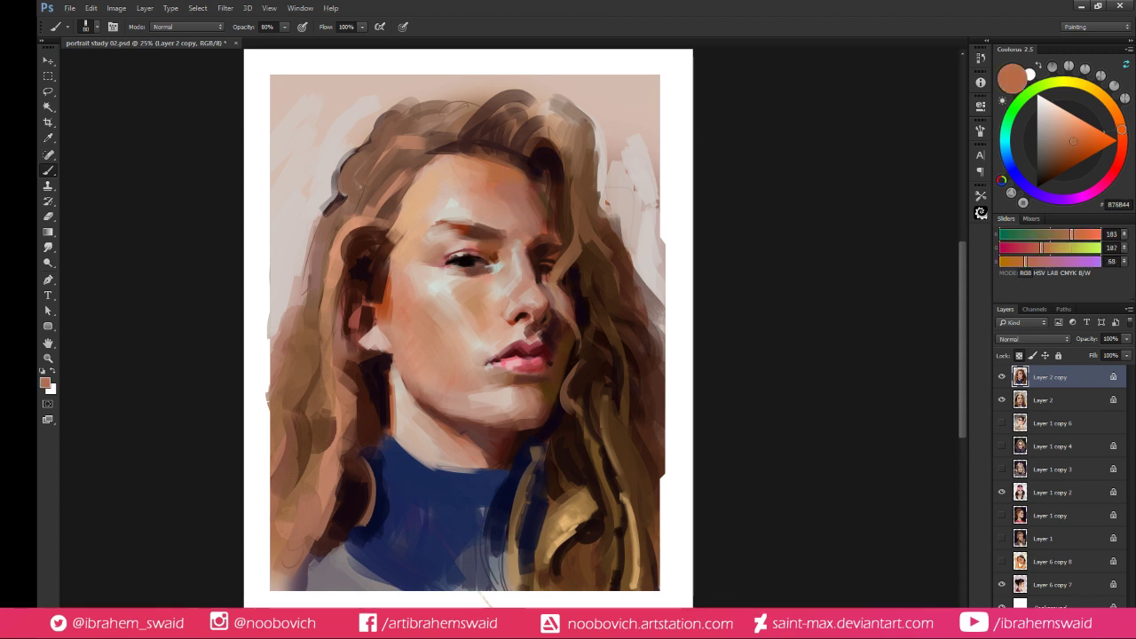
{"action": "left_click", "coordinate": [497, 197], "text": "alt"}
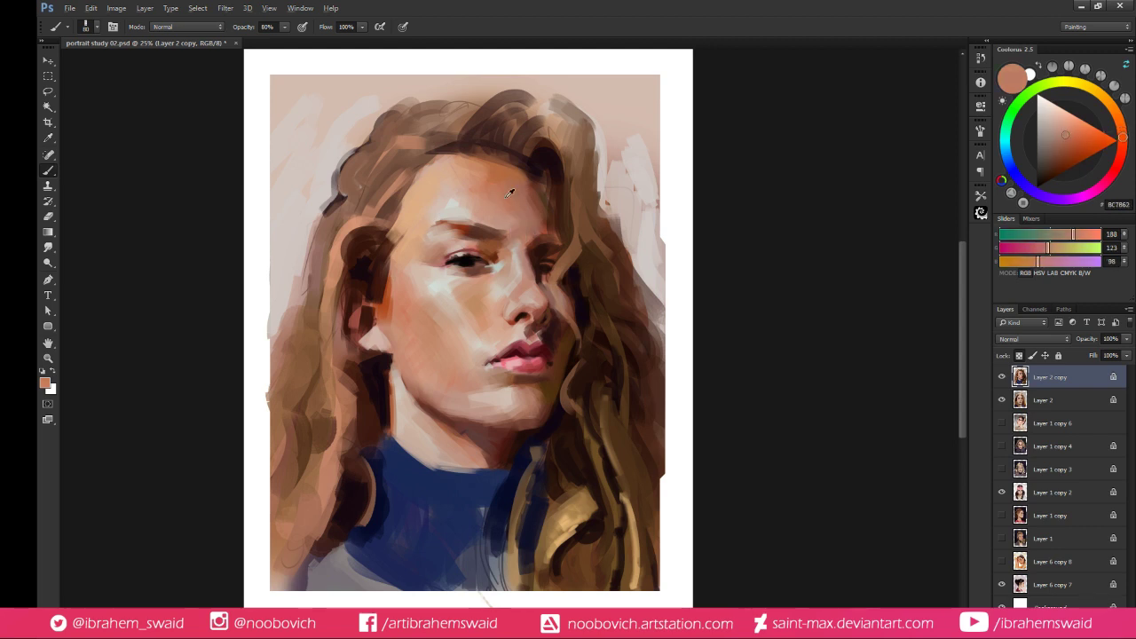
{"action": "left_click", "coordinate": [472, 182], "text": "alt"}
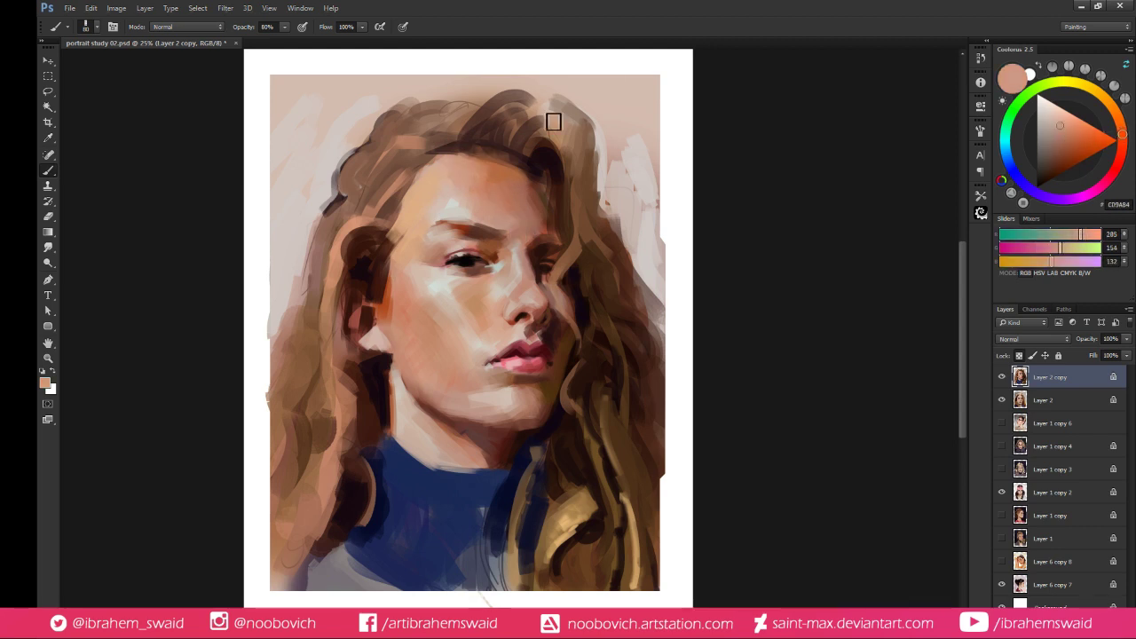
Reshape the hair strand beside the far eye and deepen the curls above the forehead with near-black tones (130710, 16080F)
{"action": "left_click", "coordinate": [581, 274], "text": "alt"}
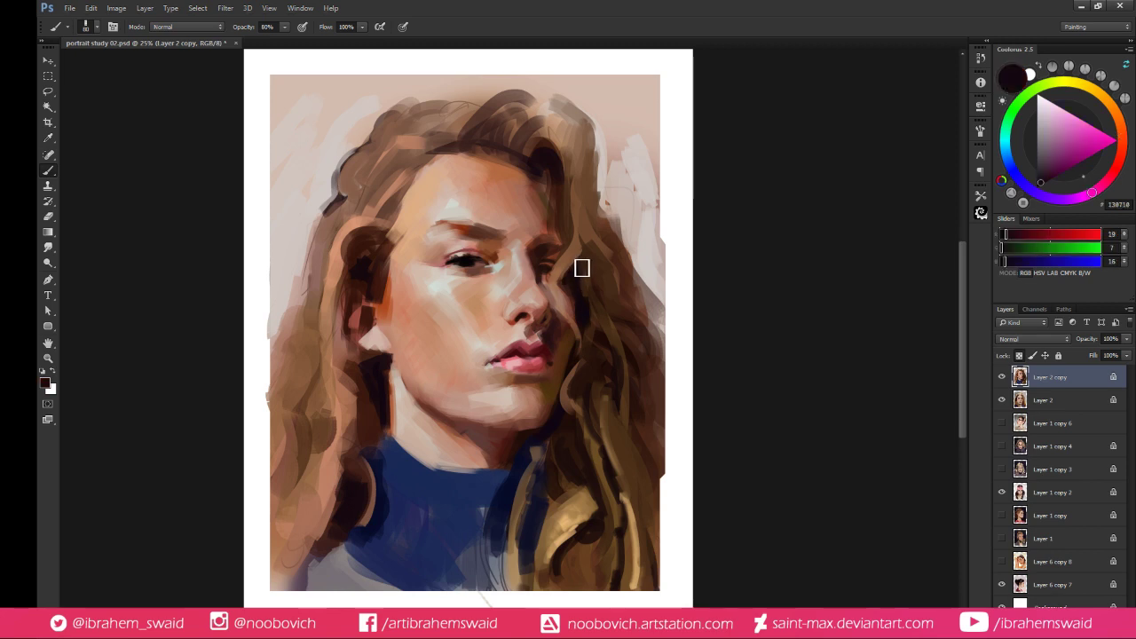
{"action": "left_click", "coordinate": [572, 263], "text": "alt"}
{"action": "left_click_drag", "start_coordinate": [586, 255], "coordinate": [569, 272]}
{"action": "left_click", "coordinate": [581, 271], "text": "alt"}
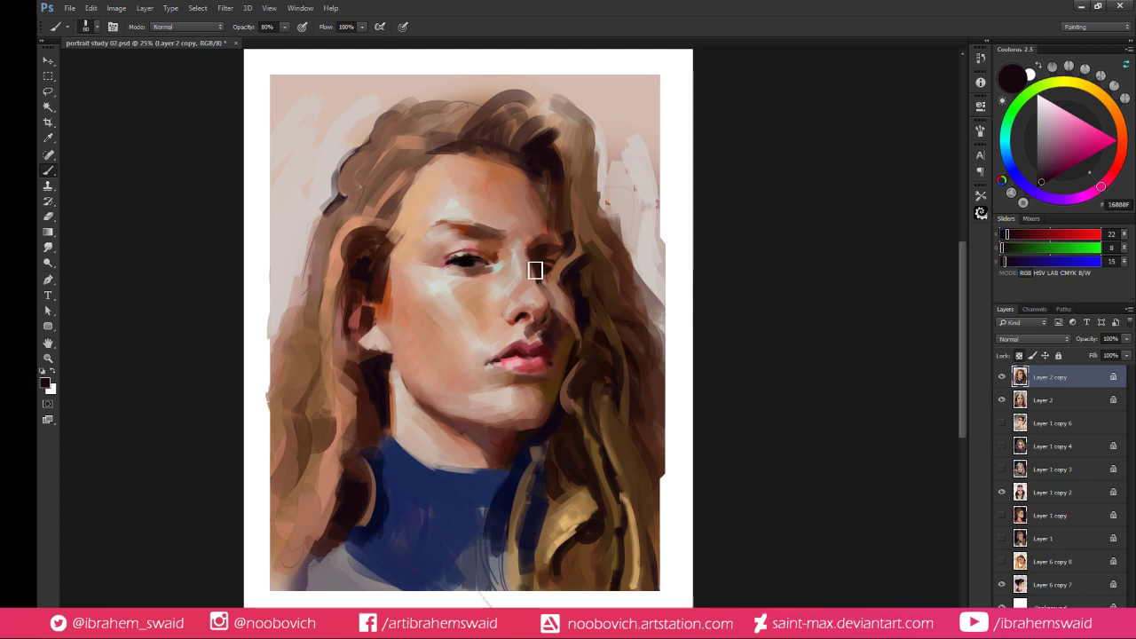
Break up the outer hair edge on the far side with wavy strands and light background colour (D0C8C5)
{"action": "left_click", "coordinate": [618, 227], "text": "alt"}
{"action": "mouse_move", "coordinate": [621, 238]}
{"action": "left_mouse_down"}
{"action": "mouse_move", "coordinate": [649, 291]}
{"action": "mouse_move", "coordinate": [690, 296]}
{"action": "mouse_move", "coordinate": [636, 264]}
{"action": "left_mouse_up"}
{"action": "left_click", "coordinate": [645, 275], "text": "alt"}
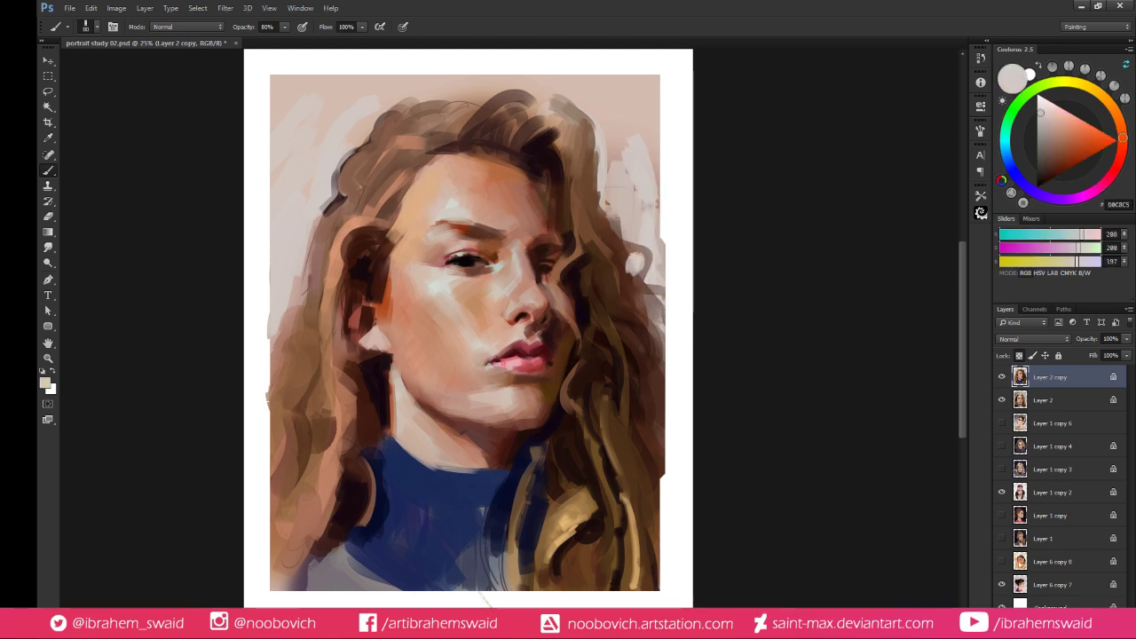
Reshape the ear-side hair's outer edge into wavy strands with brown (926A5D) and light background colour (D2C7C2)
{"action": "left_click", "coordinate": [325, 239], "text": "alt"}
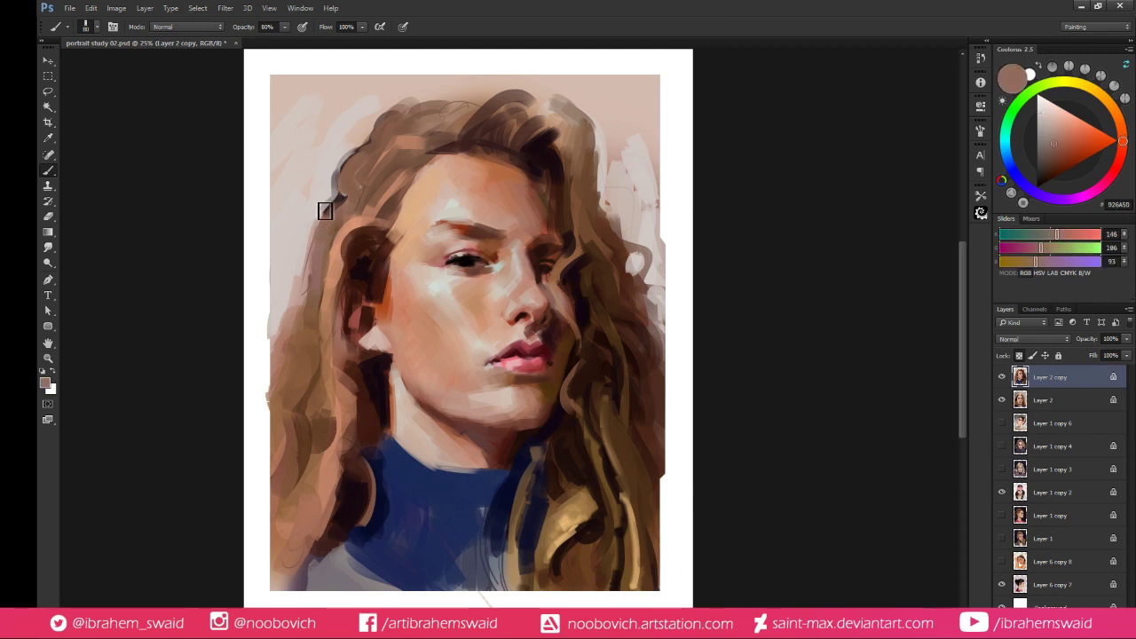
{"action": "mouse_move", "coordinate": [325, 211]}
{"action": "left_mouse_down"}
{"action": "mouse_move", "coordinate": [291, 265]}
{"action": "mouse_move", "coordinate": [320, 248]}
{"action": "left_mouse_up"}
{"action": "left_click", "coordinate": [289, 234], "text": "alt"}
{"action": "mouse_move", "coordinate": [288, 309]}
{"action": "left_mouse_down"}
{"action": "mouse_move", "coordinate": [281, 299]}
{"action": "mouse_move", "coordinate": [305, 287]}
{"action": "mouse_move", "coordinate": [302, 259]}
{"action": "left_mouse_up"}
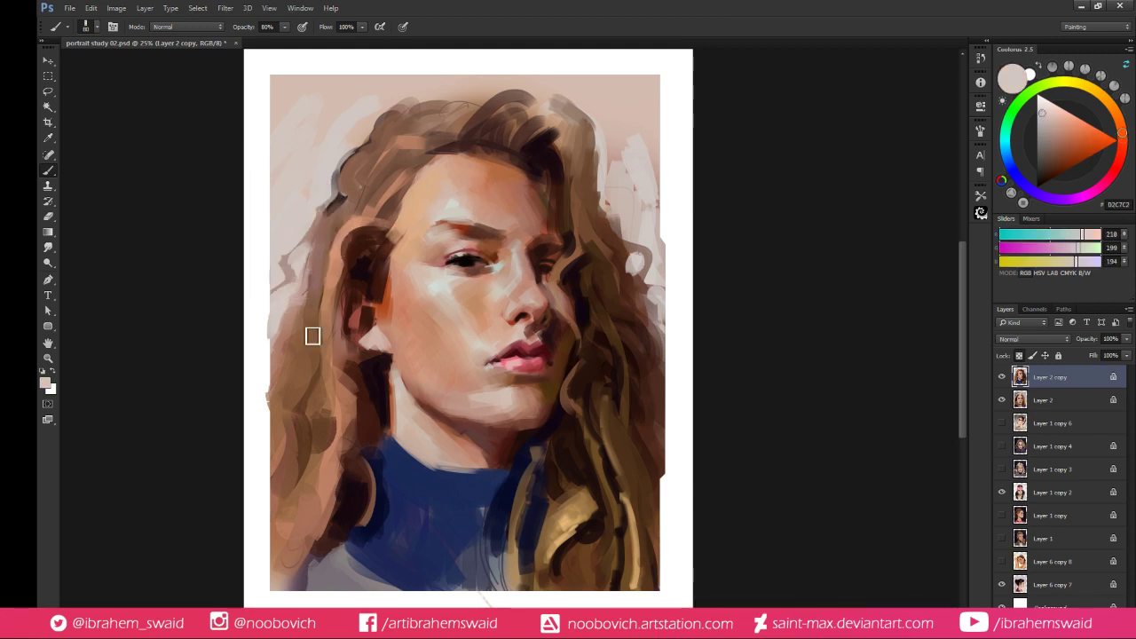
Paint wavy locks into the lower ear-side hair above the shoulder with sampled dark brown and reddish brown (A76D50)
{"action": "left_click", "coordinate": [341, 497], "text": "alt"}
{"action": "left_click_drag", "start_coordinate": [306, 568], "coordinate": [347, 416]}
{"action": "left_click", "coordinate": [321, 499], "text": "alt"}
{"action": "mouse_move", "coordinate": [317, 497]}
{"action": "left_mouse_down"}
{"action": "mouse_move", "coordinate": [307, 559]}
{"action": "mouse_move", "coordinate": [311, 479]}
{"action": "mouse_move", "coordinate": [340, 415]}
{"action": "left_mouse_up"}
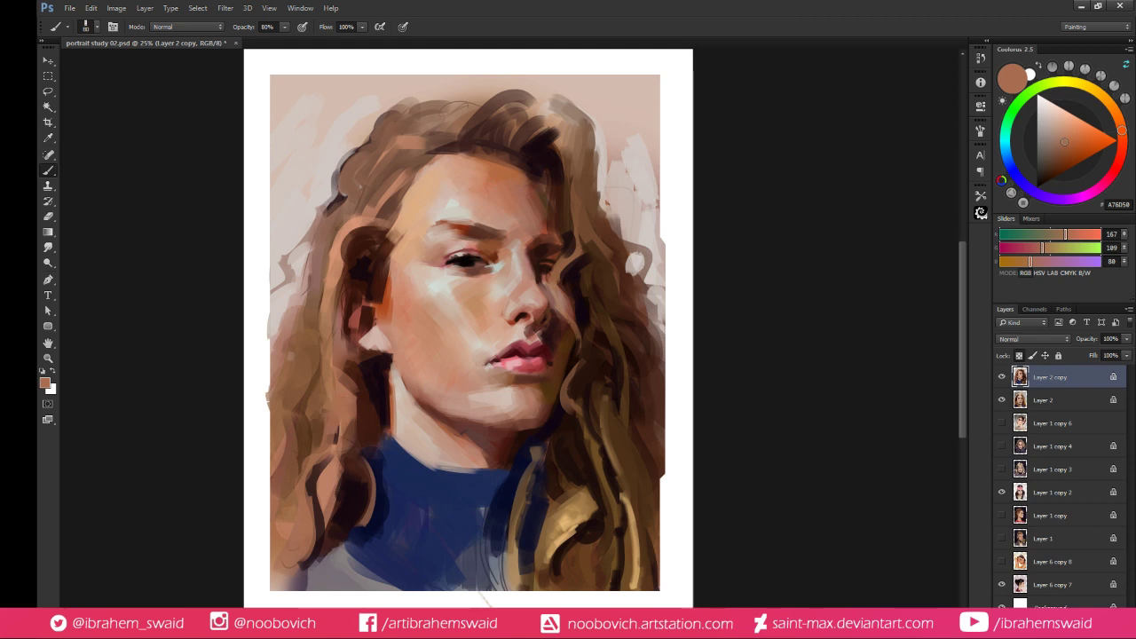
Refine the hair strands beside the ear and neck with near-black brown (190A10) and sampled mid-brown tones (7B5233)
{"action": "left_click", "coordinate": [345, 489], "text": "alt"}
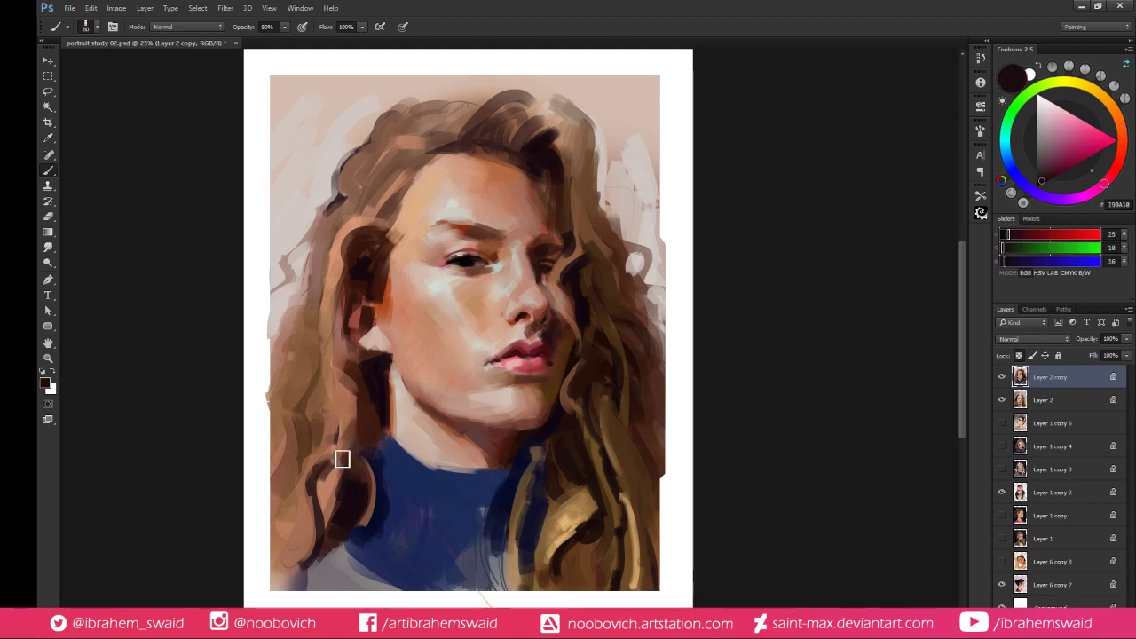
{"action": "mouse_move", "coordinate": [344, 427]}
{"action": "left_mouse_down"}
{"action": "mouse_move", "coordinate": [350, 328]}
{"action": "mouse_move", "coordinate": [344, 412]}
{"action": "left_mouse_up"}
{"action": "left_click", "coordinate": [339, 373], "text": "alt"}
{"action": "mouse_move", "coordinate": [339, 373]}
{"action": "left_mouse_down"}
{"action": "mouse_move", "coordinate": [334, 331]}
{"action": "mouse_move", "coordinate": [349, 396]}
{"action": "mouse_move", "coordinate": [341, 443]}
{"action": "mouse_move", "coordinate": [381, 376]}
{"action": "mouse_move", "coordinate": [323, 375]}
{"action": "mouse_move", "coordinate": [348, 362]}
{"action": "mouse_move", "coordinate": [328, 344]}
{"action": "left_mouse_up"}
{"action": "left_click", "coordinate": [353, 362], "text": "alt"}
{"action": "left_click", "coordinate": [312, 364], "text": "alt"}
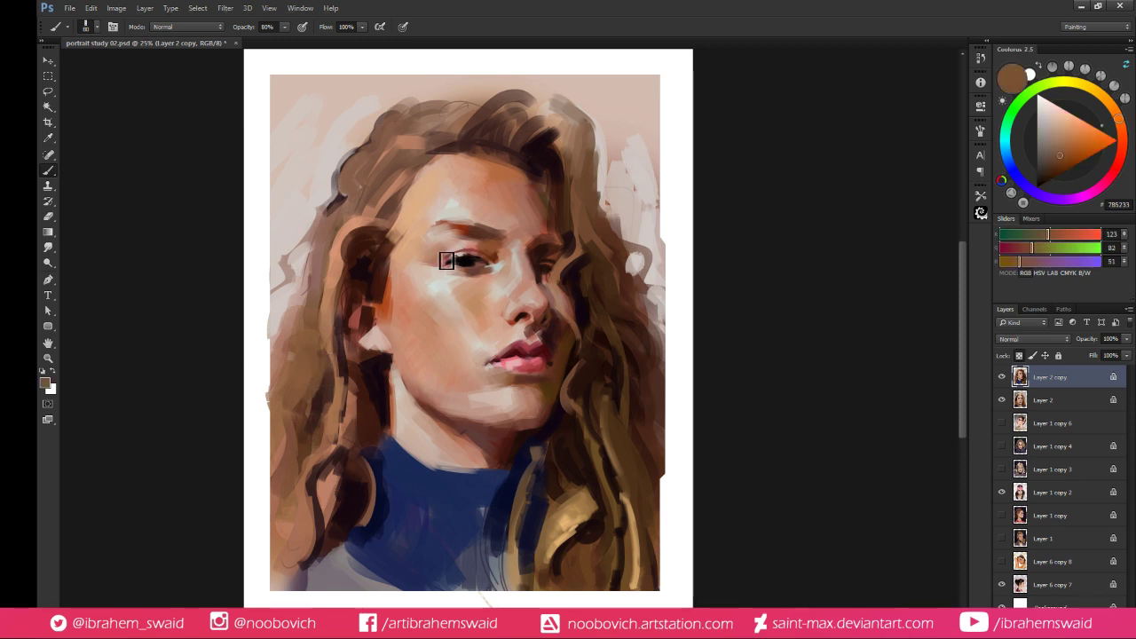
Blend the temple skin into the ear-side hairline using sampled peach tones (CC8A6E, DBA87F, DDAD83) and dark brown (54291B)
{"action": "left_click", "coordinate": [402, 273], "text": "alt"}
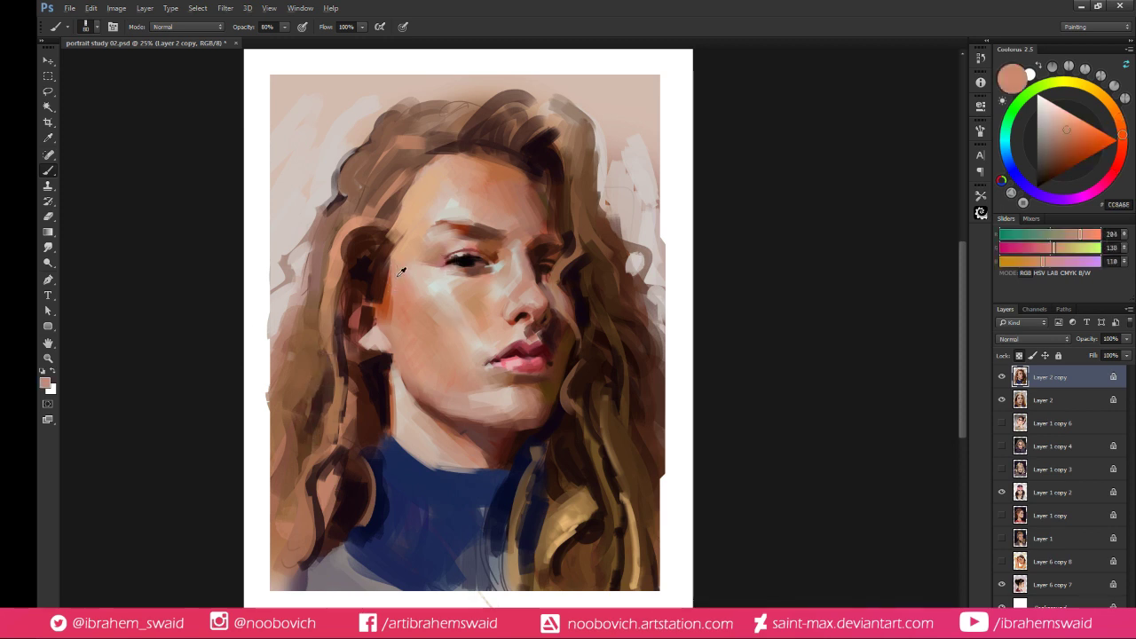
{"action": "left_click", "coordinate": [402, 273], "text": "alt"}
{"action": "left_click", "coordinate": [413, 197], "text": "alt"}
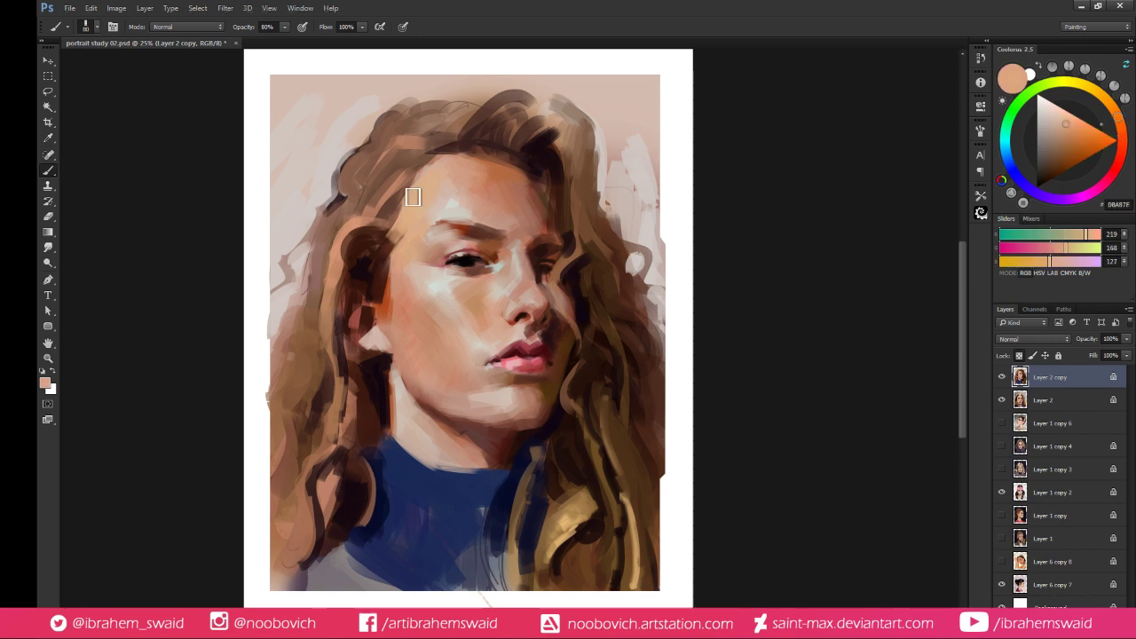
{"action": "left_click", "coordinate": [421, 216], "text": "alt"}
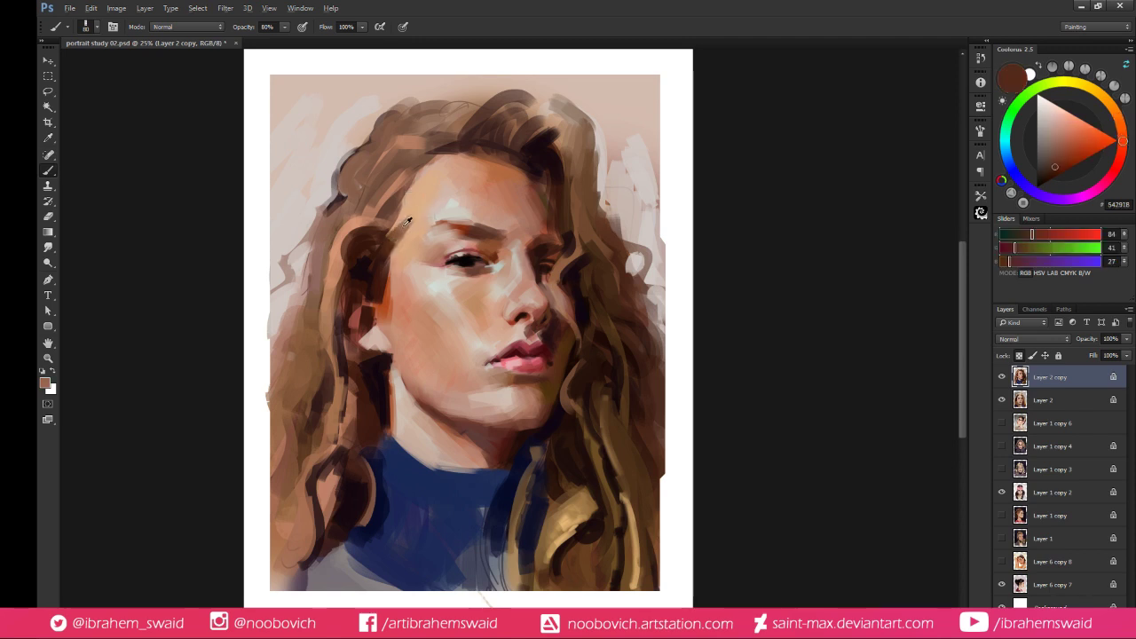
{"action": "left_click", "coordinate": [395, 224], "text": "alt"}
{"action": "left_click", "coordinate": [421, 207], "text": "alt"}
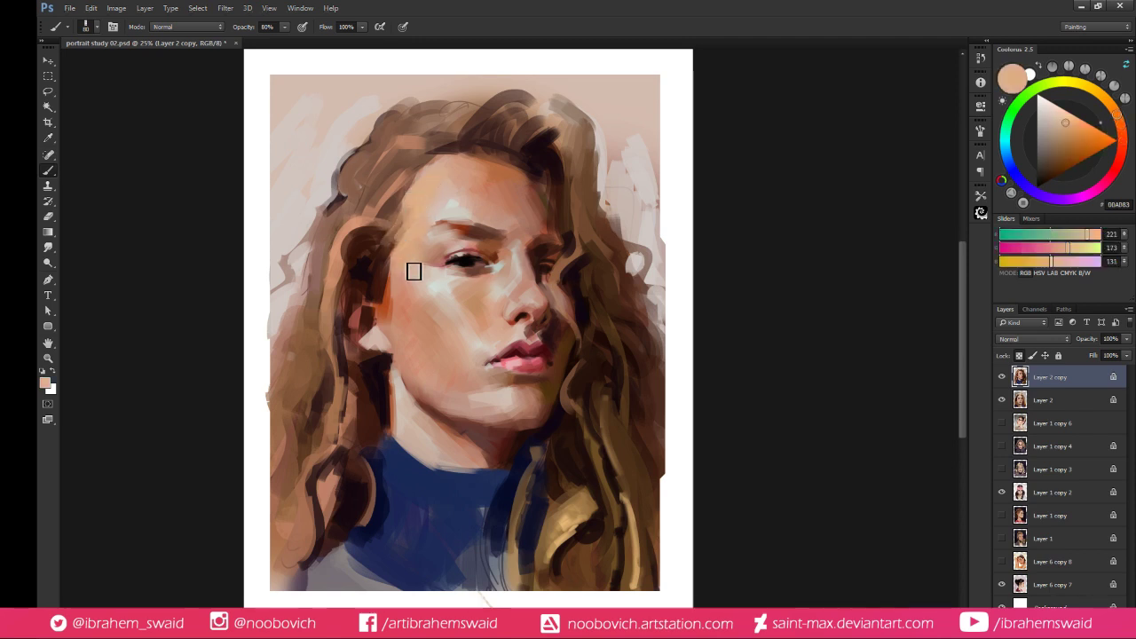
Strengthen the eyebrows with reddish brown (7A3419, 733620) and touch up the skin beside the nose with sampled skin tone (BE8674)
{"action": "left_click", "coordinate": [499, 235], "text": "alt"}
{"action": "left_click", "coordinate": [1068, 160]}
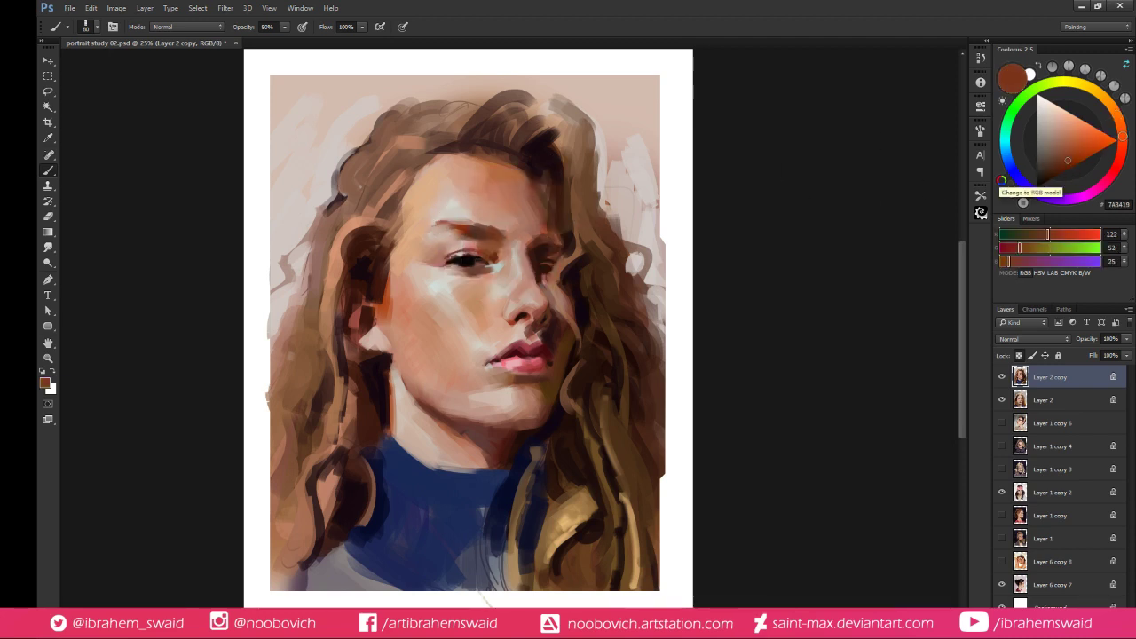
{"action": "left_click_drag", "start_coordinate": [478, 232], "coordinate": [498, 232]}
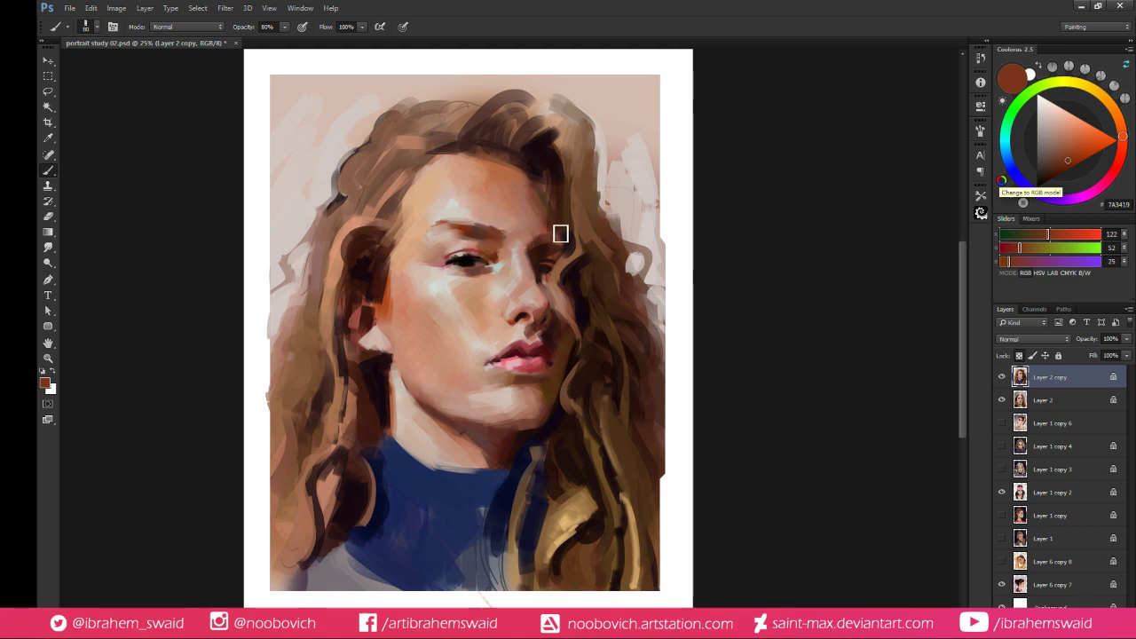
{"action": "left_click", "coordinate": [560, 250], "text": "alt"}
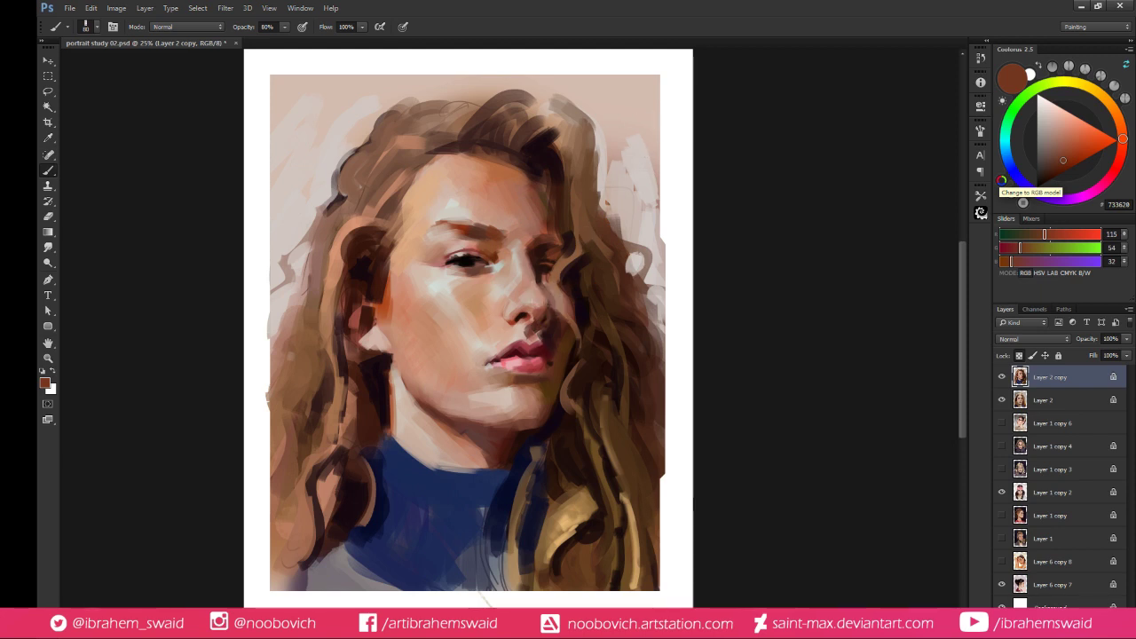
{"action": "left_click", "coordinate": [553, 315], "text": "alt"}
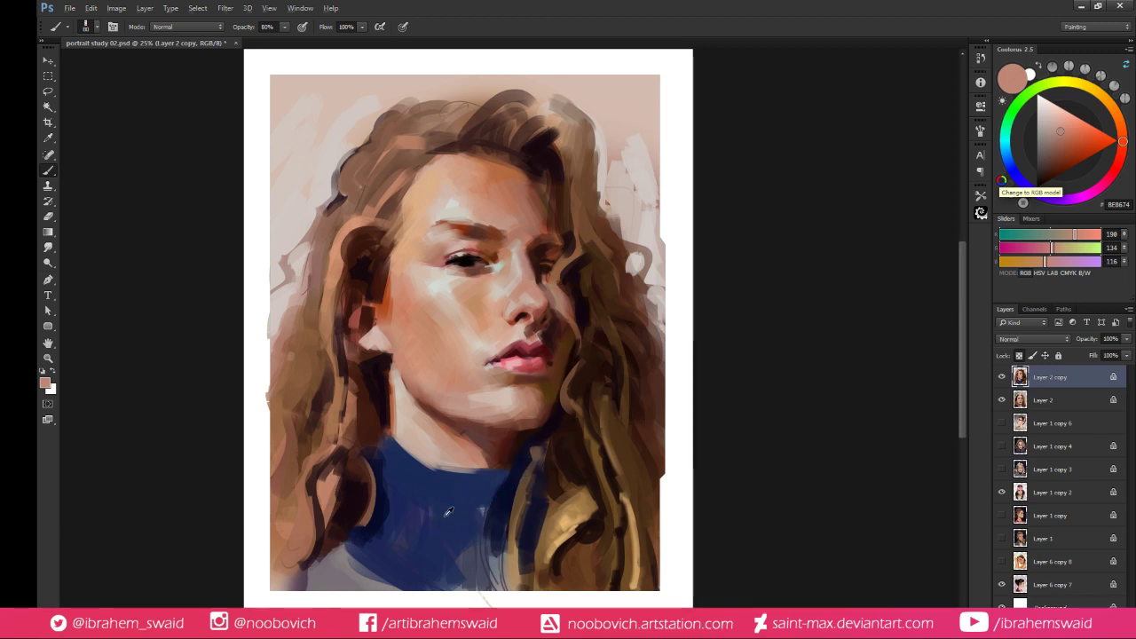
Fill the shoulder area below the ear-side hair with pale pink (FCE0E8) and outline its edges in dark blue (151D47)
{"action": "left_click", "coordinate": [357, 568], "text": "alt"}
{"action": "left_click", "coordinate": [1047, 101]}
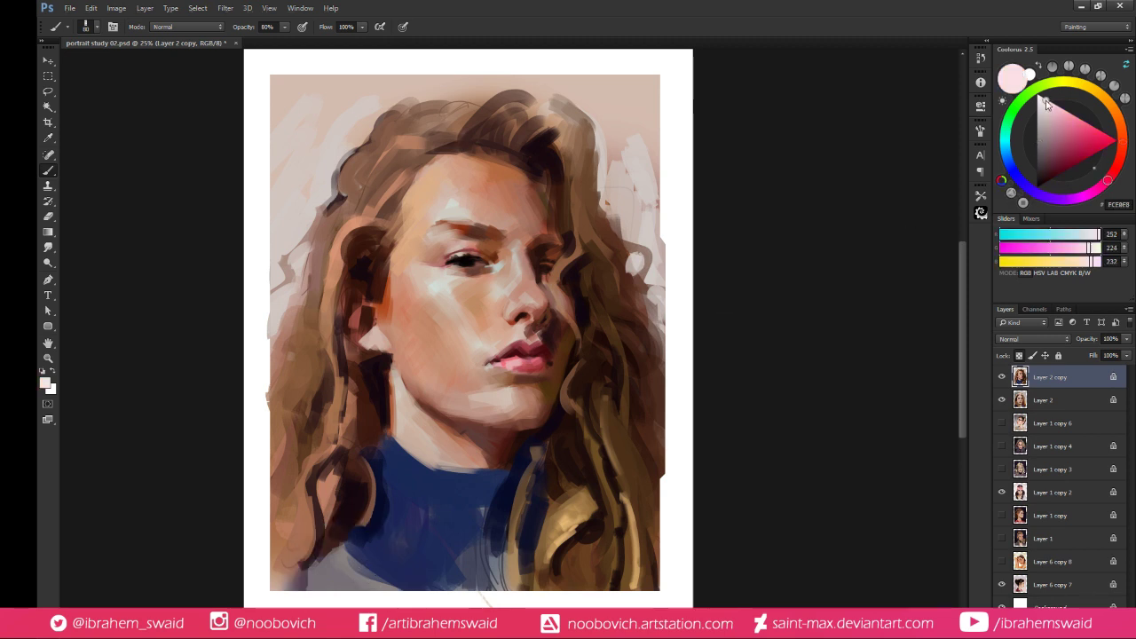
{"action": "mouse_move", "coordinate": [355, 565]}
{"action": "left_mouse_down"}
{"action": "mouse_move", "coordinate": [388, 591]}
{"action": "mouse_move", "coordinate": [358, 565]}
{"action": "mouse_move", "coordinate": [380, 594]}
{"action": "mouse_move", "coordinate": [340, 592]}
{"action": "mouse_move", "coordinate": [358, 553]}
{"action": "mouse_move", "coordinate": [340, 550]}
{"action": "mouse_move", "coordinate": [341, 585]}
{"action": "left_mouse_up"}
{"action": "left_click", "coordinate": [375, 533], "text": "alt"}
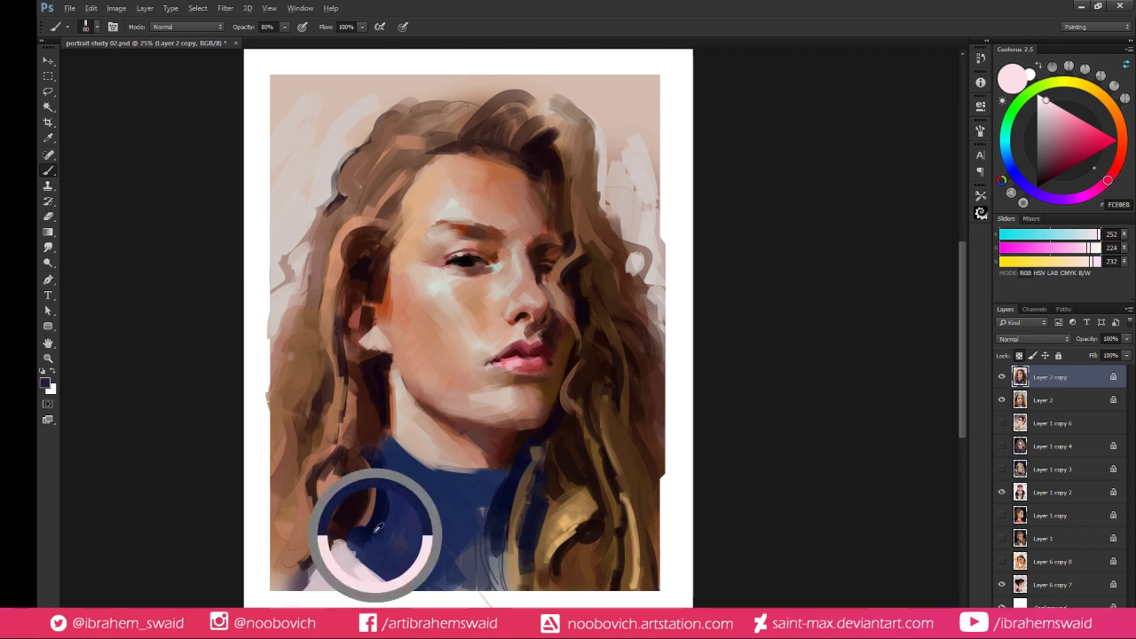
{"action": "mouse_move", "coordinate": [369, 534]}
{"action": "left_mouse_down"}
{"action": "mouse_move", "coordinate": [346, 557]}
{"action": "mouse_move", "coordinate": [409, 600]}
{"action": "left_mouse_up"}
{"action": "left_click_drag", "start_coordinate": [321, 581], "coordinate": [344, 542]}
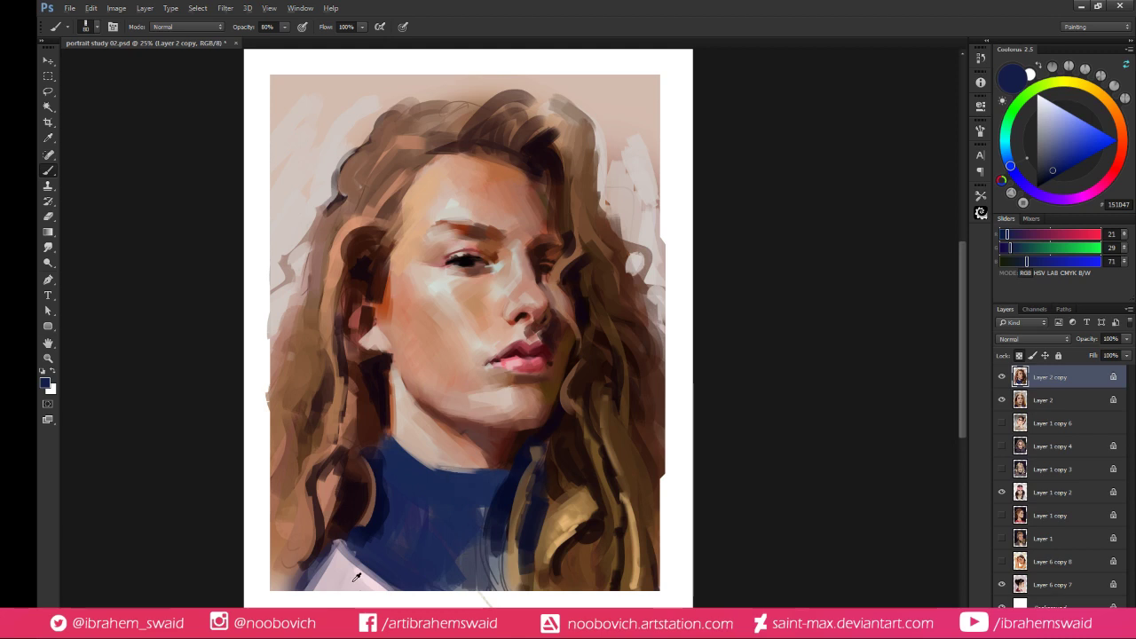
Paint a ring-shaped zipper pull on the turtleneck in pale pink (DAC3CA), with a mauve connector (948796) and dark blue shading (050B28)
{"action": "left_click", "coordinate": [354, 581], "text": "alt"}
{"action": "left_click_drag", "start_coordinate": [482, 530], "coordinate": [487, 511]}
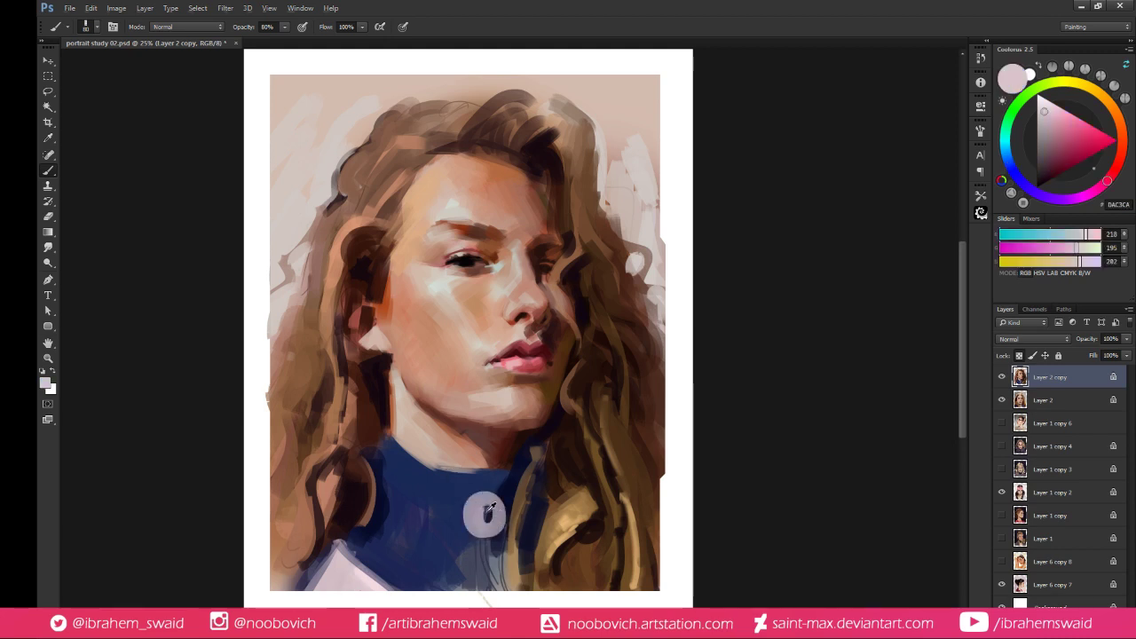
{"action": "left_click", "coordinate": [487, 513], "text": "alt"}
{"action": "left_click", "coordinate": [483, 515], "text": "alt"}
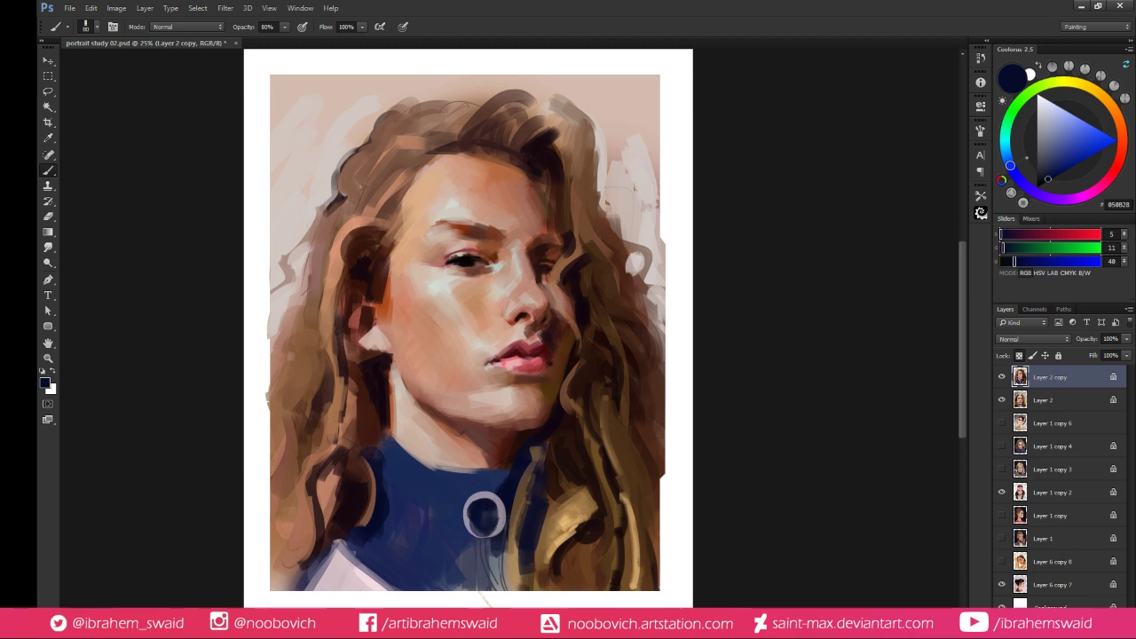
{"action": "left_click", "coordinate": [496, 505], "text": "alt"}
{"action": "left_click", "coordinate": [496, 505], "text": "alt"}
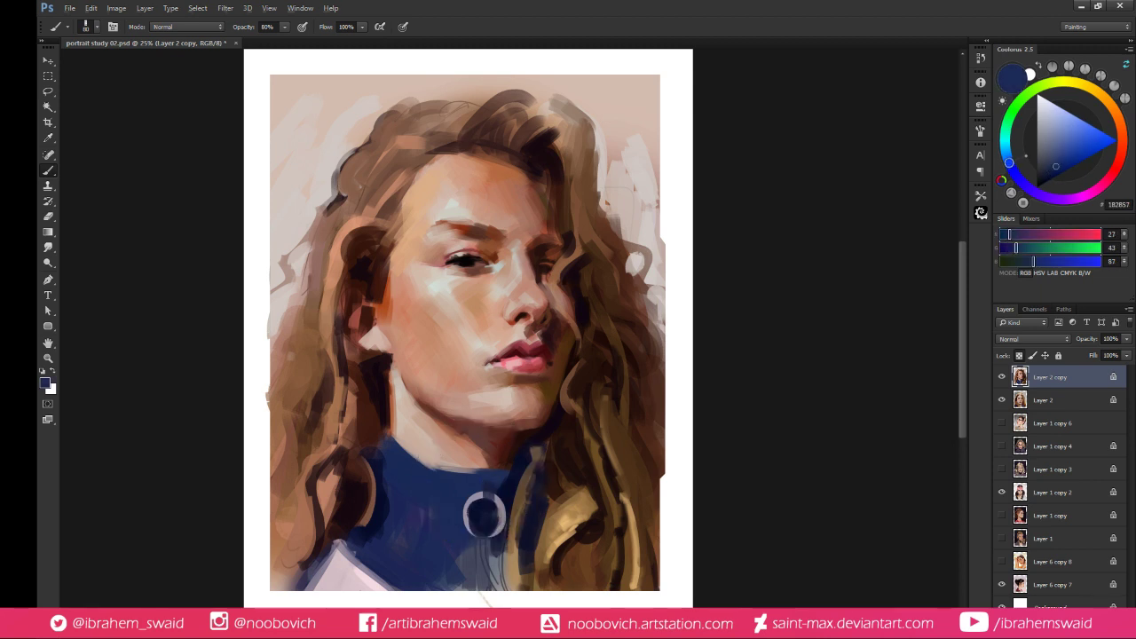
{"action": "left_click", "coordinate": [498, 501], "text": "alt"}
{"action": "left_click_drag", "start_coordinate": [488, 480], "coordinate": [489, 498]}
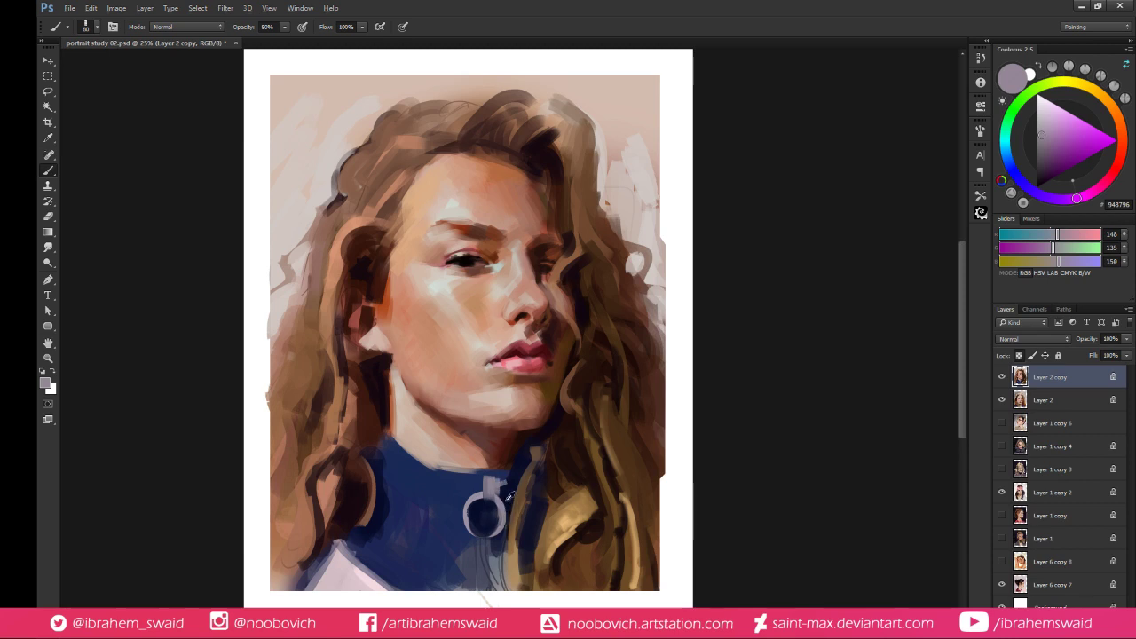
{"action": "left_click", "coordinate": [495, 497], "text": "alt"}
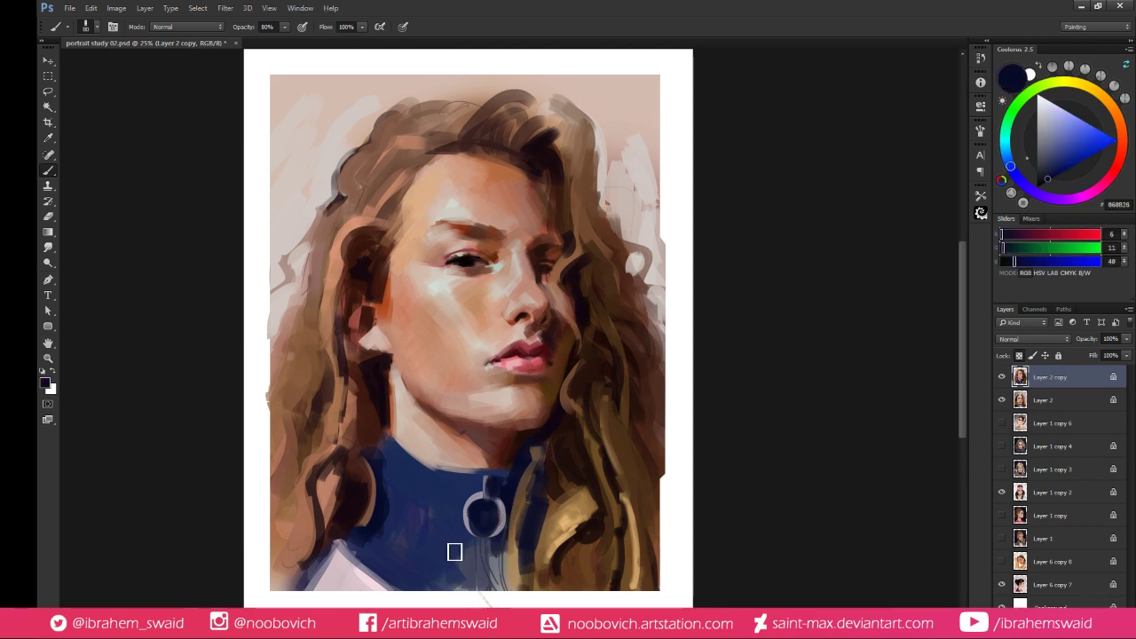
Soften the shadow under the chin and jaw with sampled muted brown tones (5E3B36, 906155, 8E5F53)
{"action": "left_click", "coordinate": [472, 444], "text": "alt"}
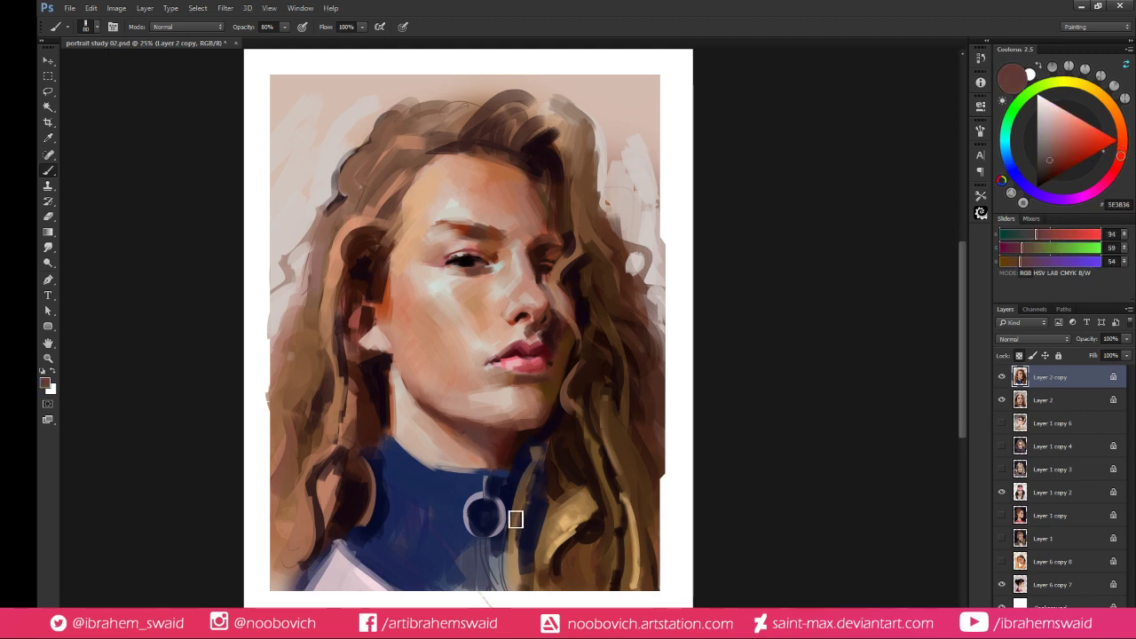
{"action": "left_click", "coordinate": [489, 422], "text": "alt"}
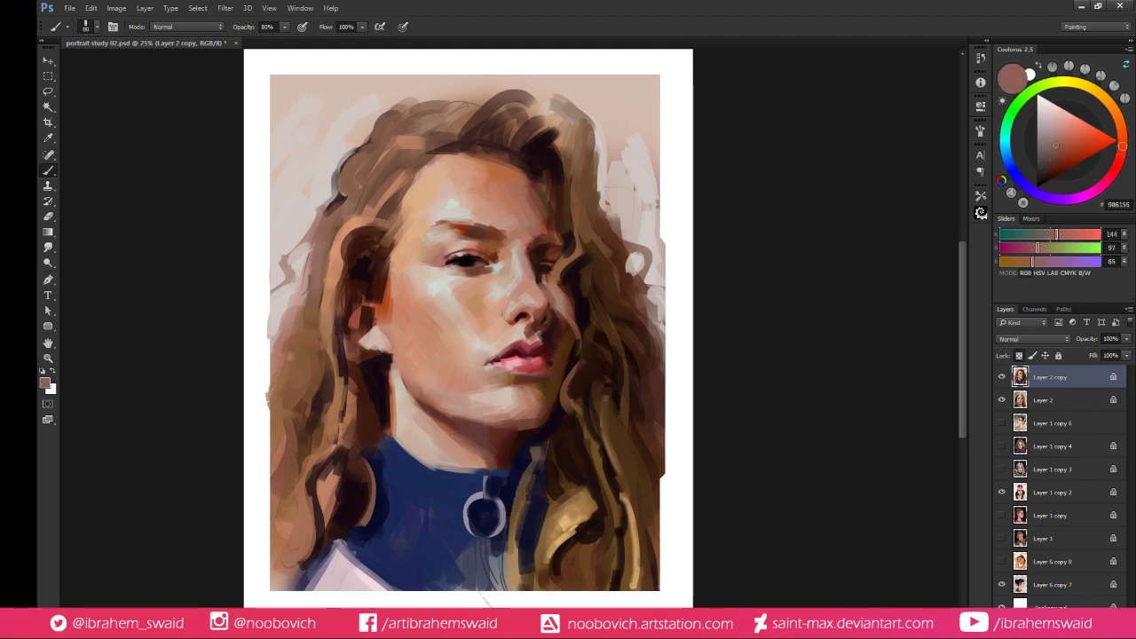
{"action": "left_click", "coordinate": [497, 424], "text": "alt"}
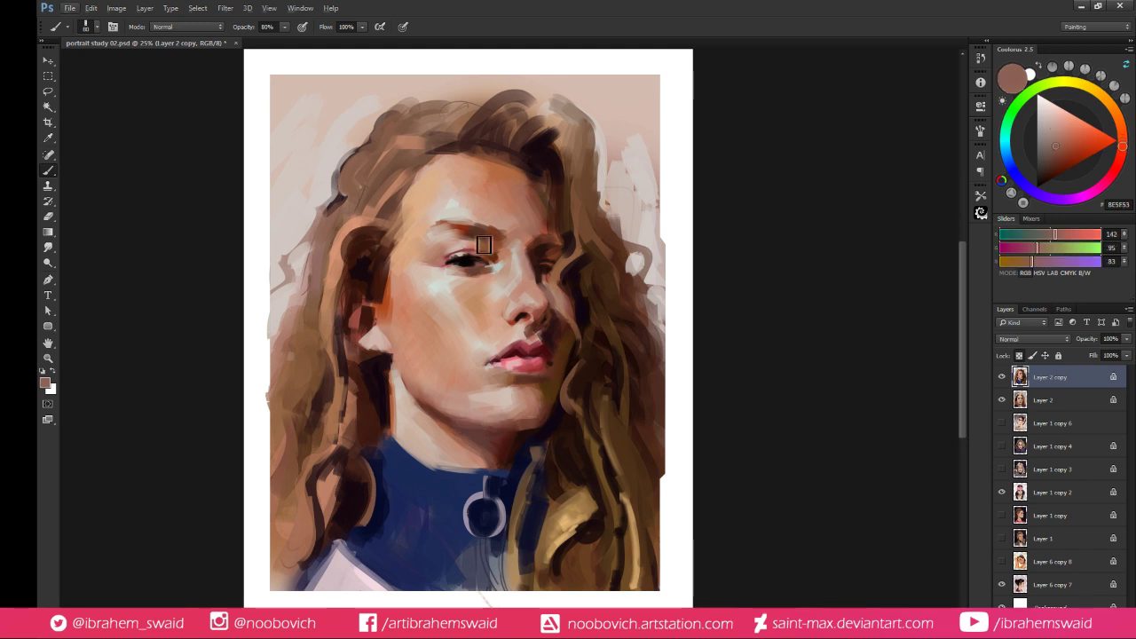
Blend the skin beneath the near eye into the cheek highlight with sampled light tones (C89E84, CDBAA9, C99F86)
{"action": "left_click", "coordinate": [462, 286], "text": "alt"}
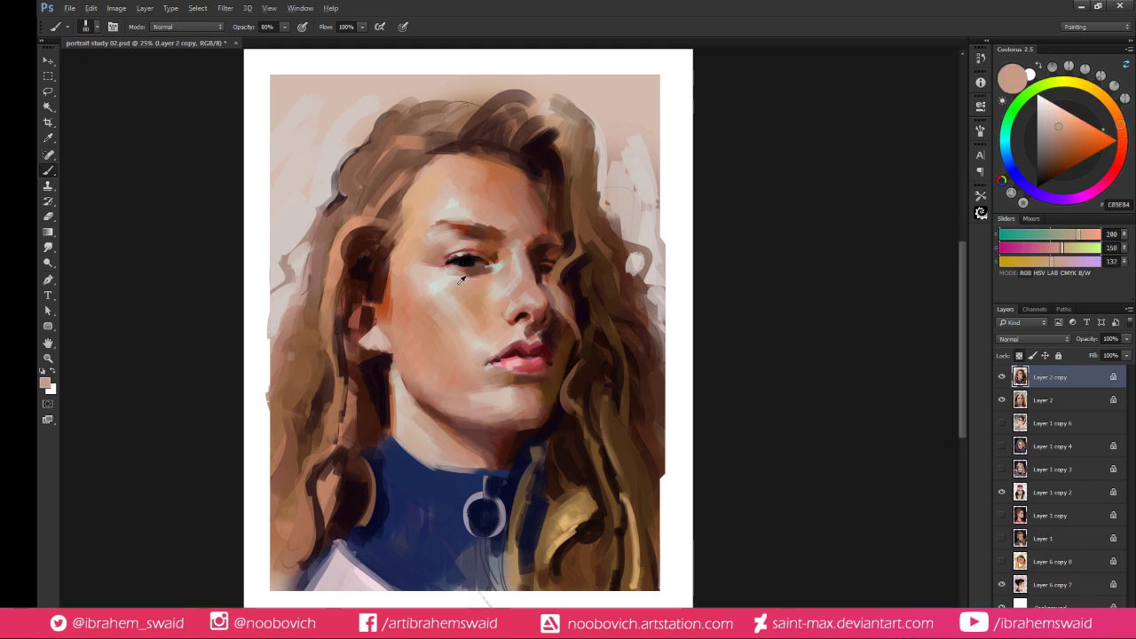
{"action": "left_click", "coordinate": [457, 289], "text": "alt"}
{"action": "left_click", "coordinate": [470, 277], "text": "alt"}
{"action": "left_click", "coordinate": [454, 290], "text": "alt"}
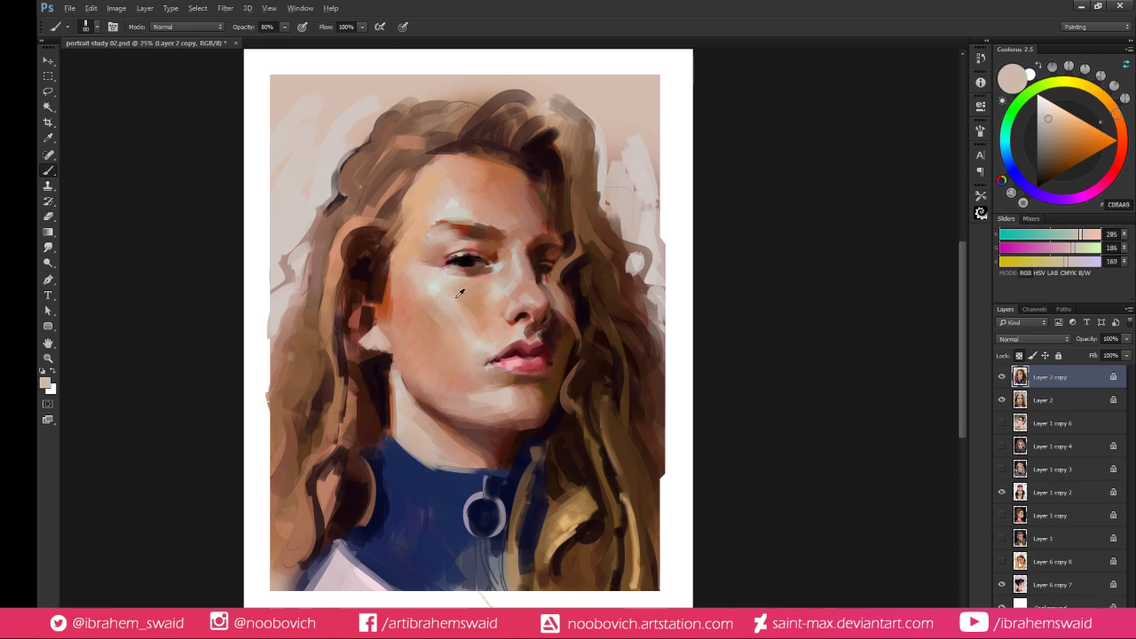
{"action": "left_click", "coordinate": [459, 298], "text": "alt"}
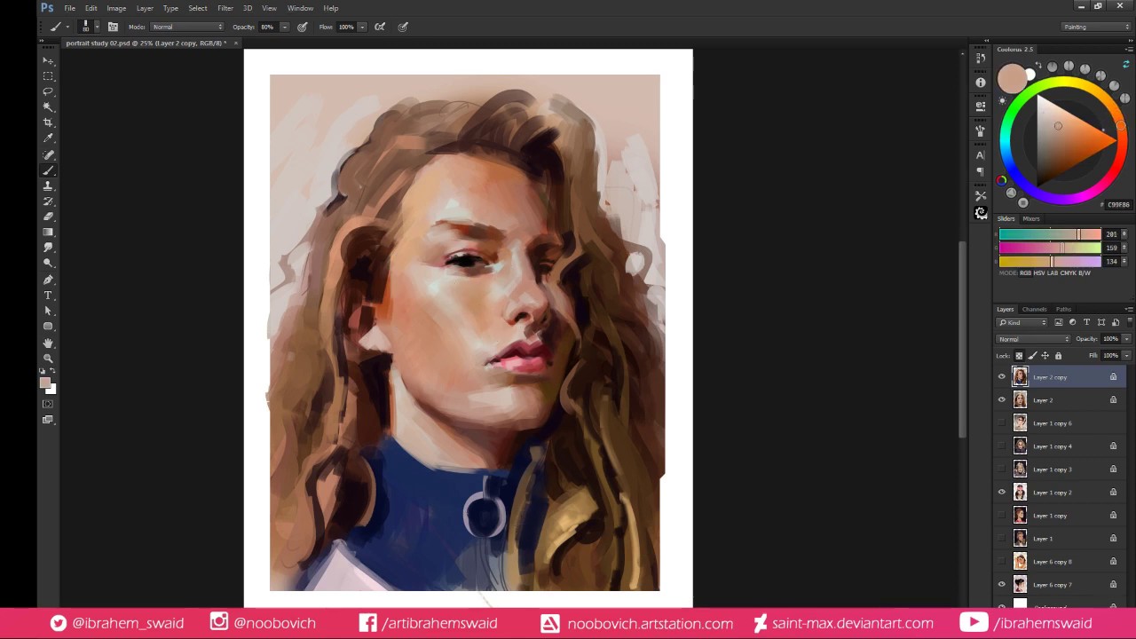
Warm the near eye's inner corner with orange (C2511F) and blend it toward the nose with sampled skin tones (AE9180, CD8C74)
{"action": "left_click", "coordinate": [499, 312], "text": "alt"}
{"action": "left_click", "coordinate": [489, 266], "text": "alt"}
{"action": "left_click", "coordinate": [1088, 148]}
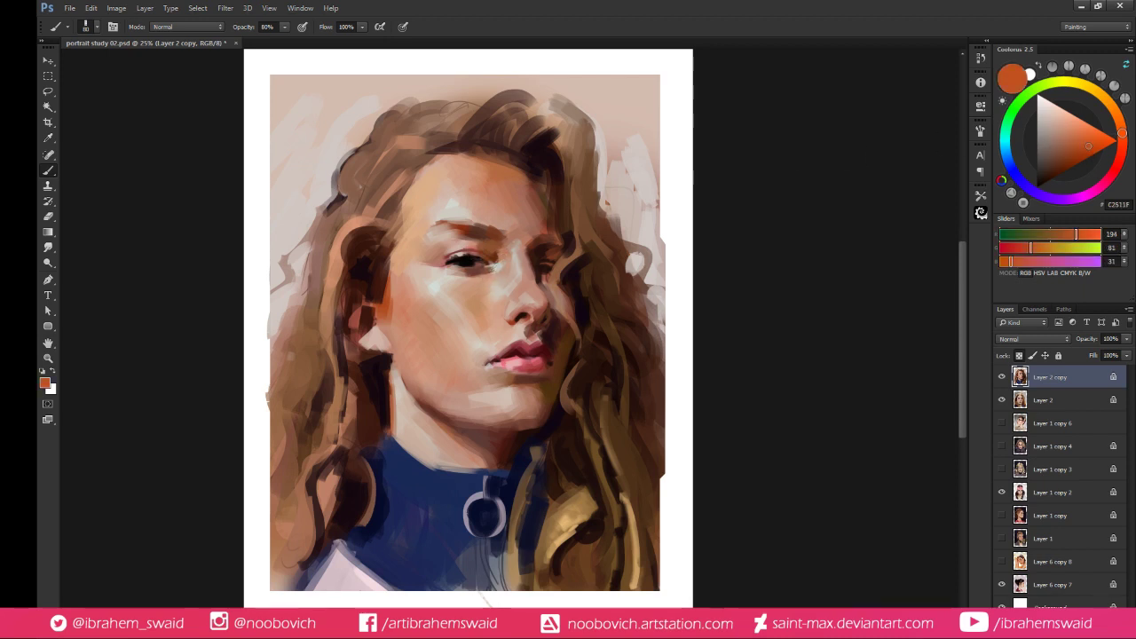
{"action": "left_click", "coordinate": [498, 270], "text": "alt"}
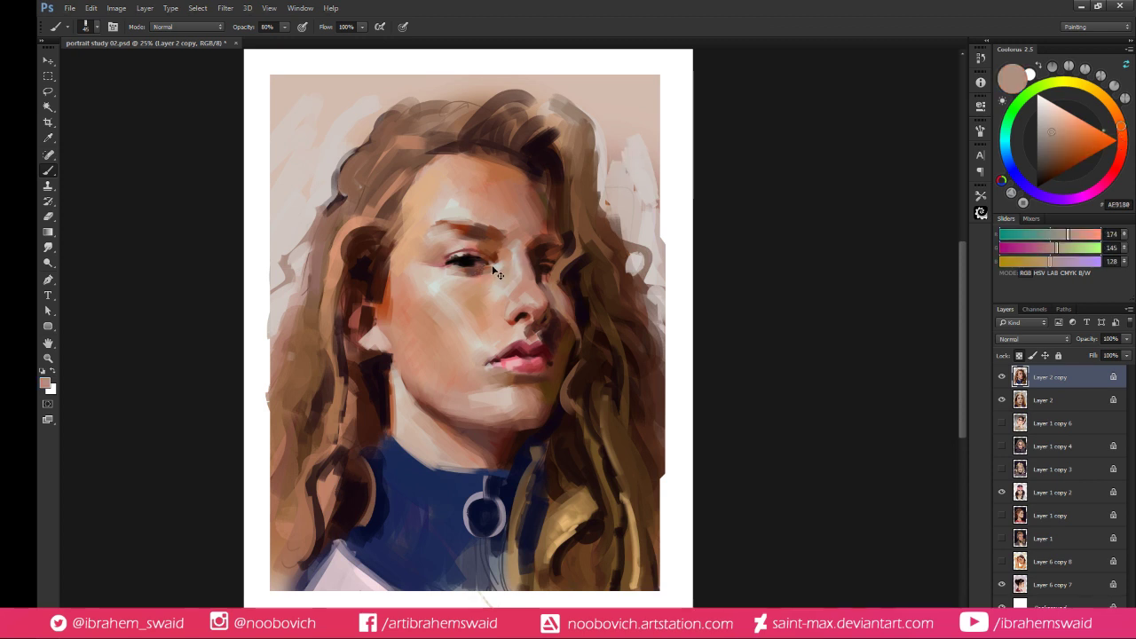
{"action": "left_click", "coordinate": [503, 277], "text": "alt"}
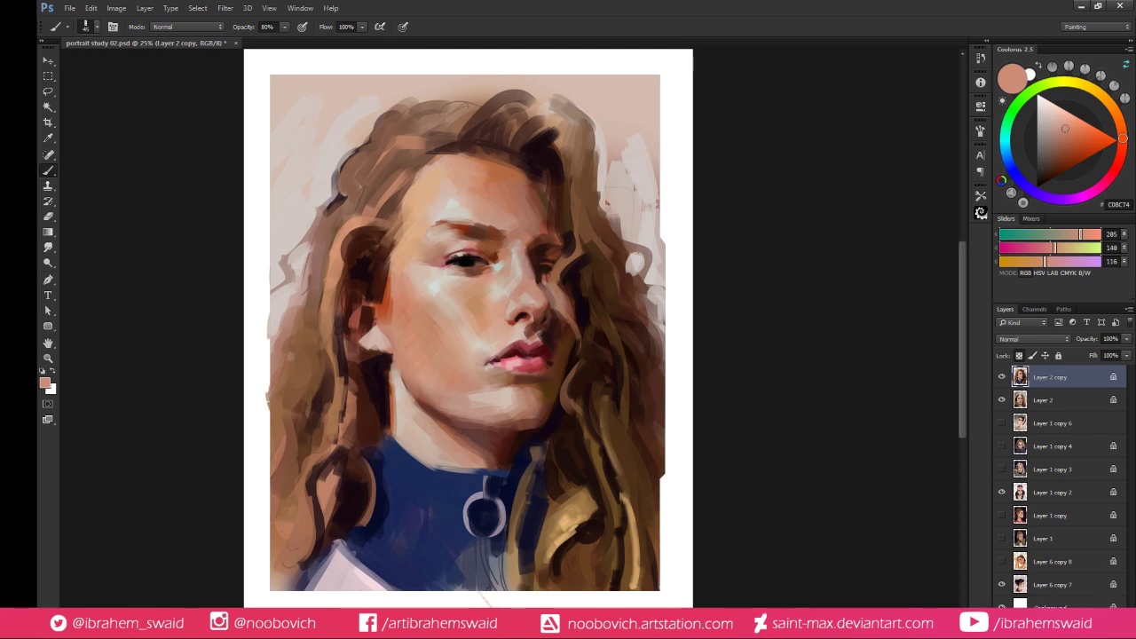
Mix a near-white highlight colour (E9E9E9), and repaint the inner ear with sampled orange (AF4F27) and dark brown (3A170F)
{"action": "left_click", "coordinate": [456, 202], "text": "alt"}
{"action": "left_click", "coordinate": [1037, 103]}
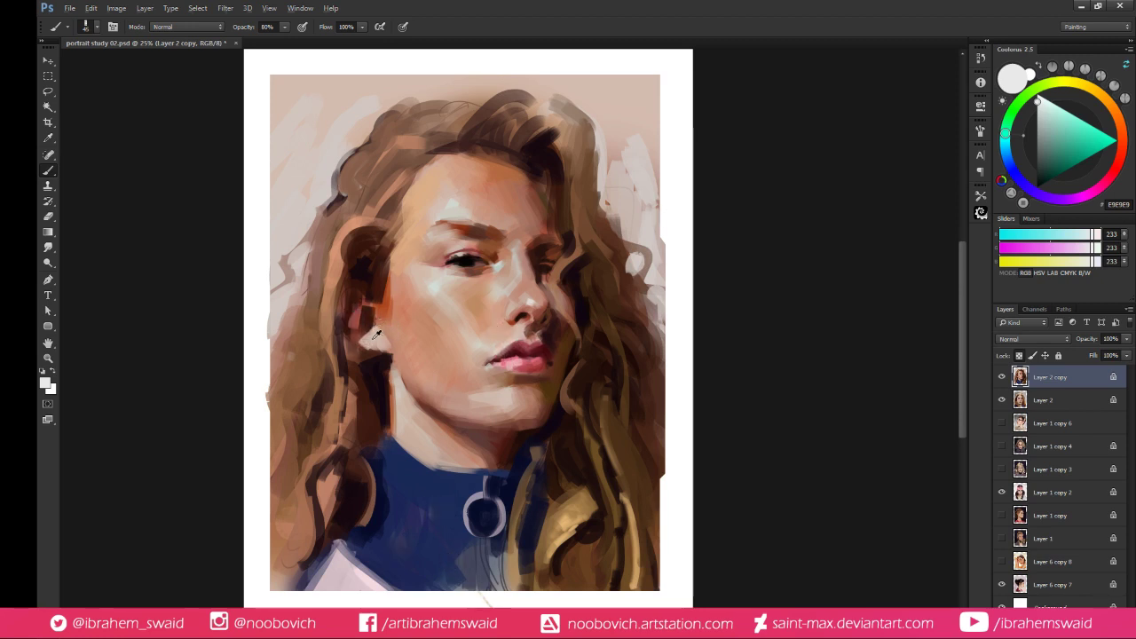
{"action": "left_click", "coordinate": [383, 308], "text": "alt"}
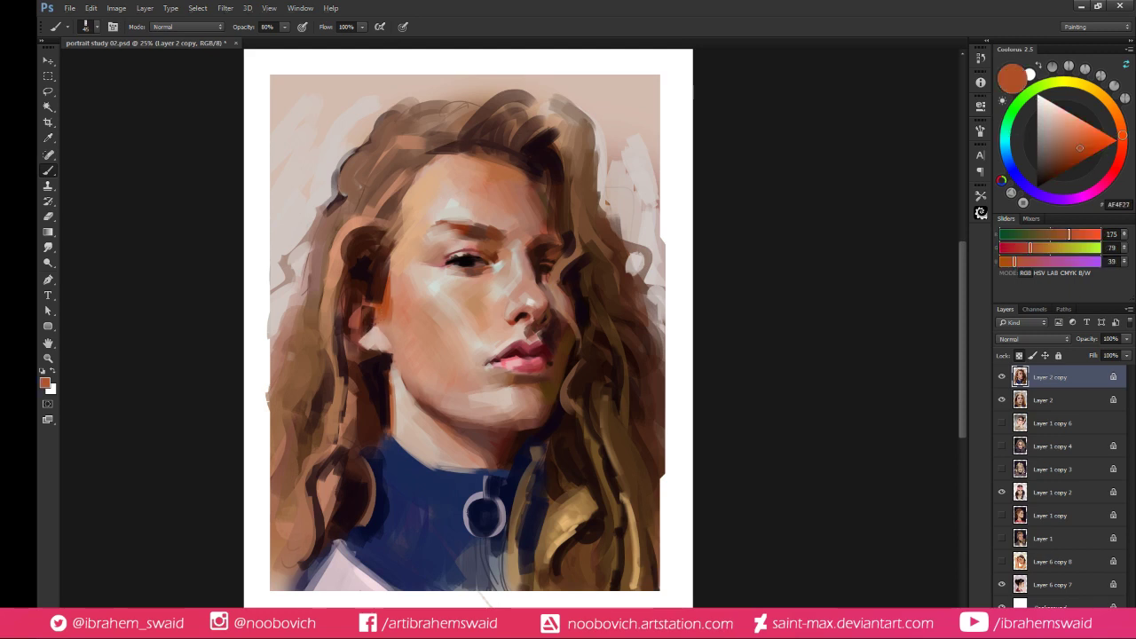
{"action": "left_click", "coordinate": [383, 311], "text": "alt"}
{"action": "left_click", "coordinate": [370, 315], "text": "alt"}
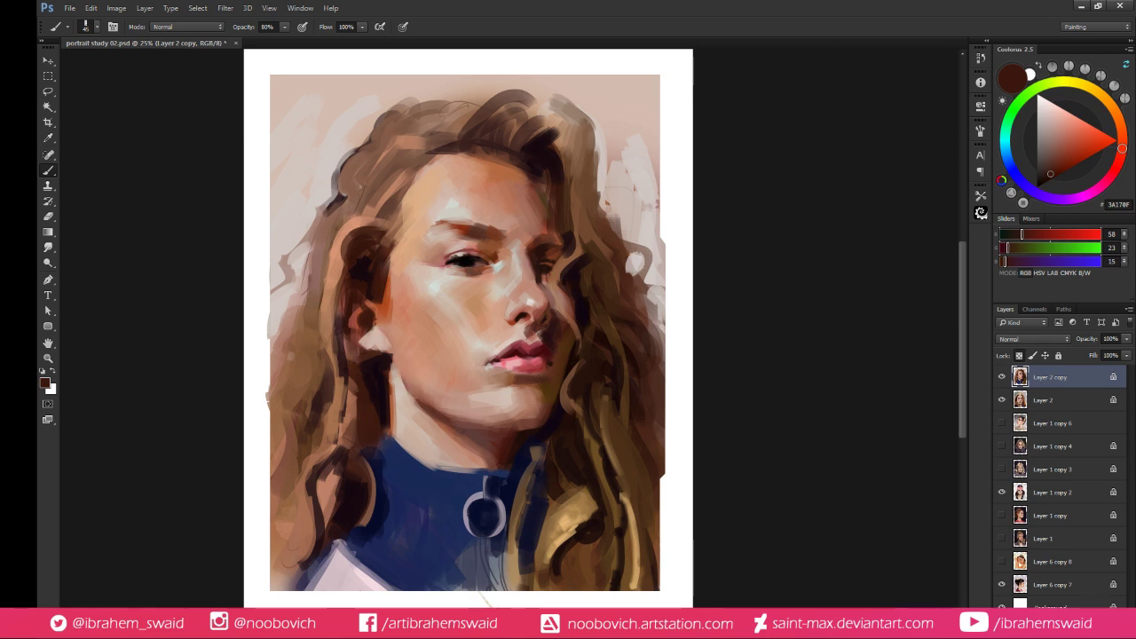
{"action": "left_click", "coordinate": [379, 322], "text": "alt"}
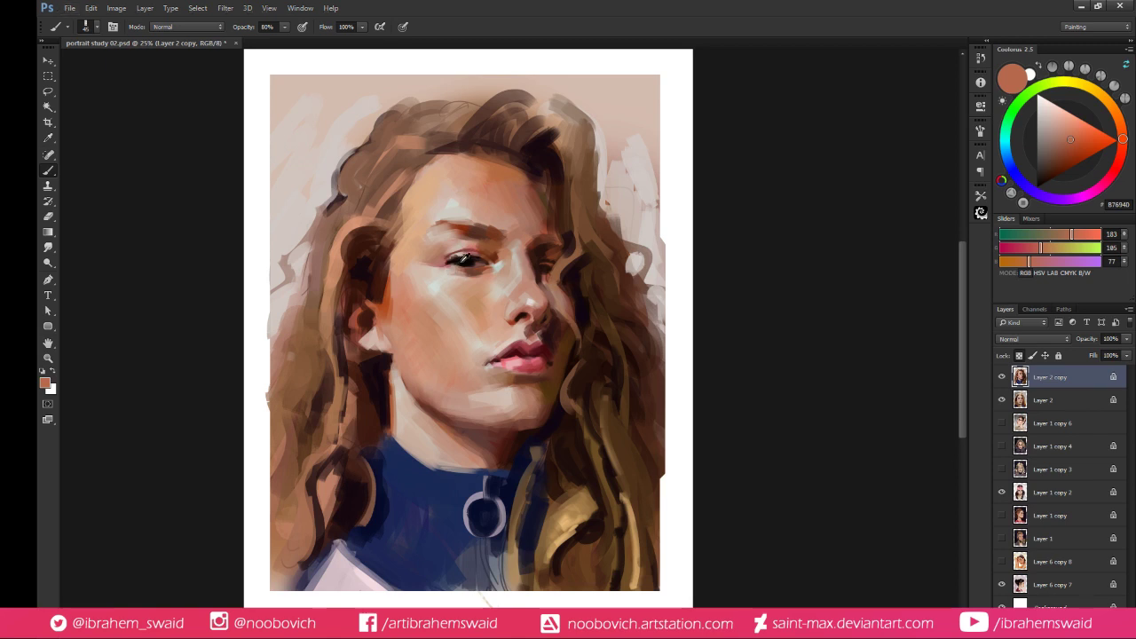
Extend the near eye's outer lash line with near-black (070404) and brighten the skin below it with light tones (D3C6B9, D1DCD5)
{"action": "left_click", "coordinate": [452, 261], "text": "alt"}
{"action": "left_click", "coordinate": [447, 262], "text": "alt"}
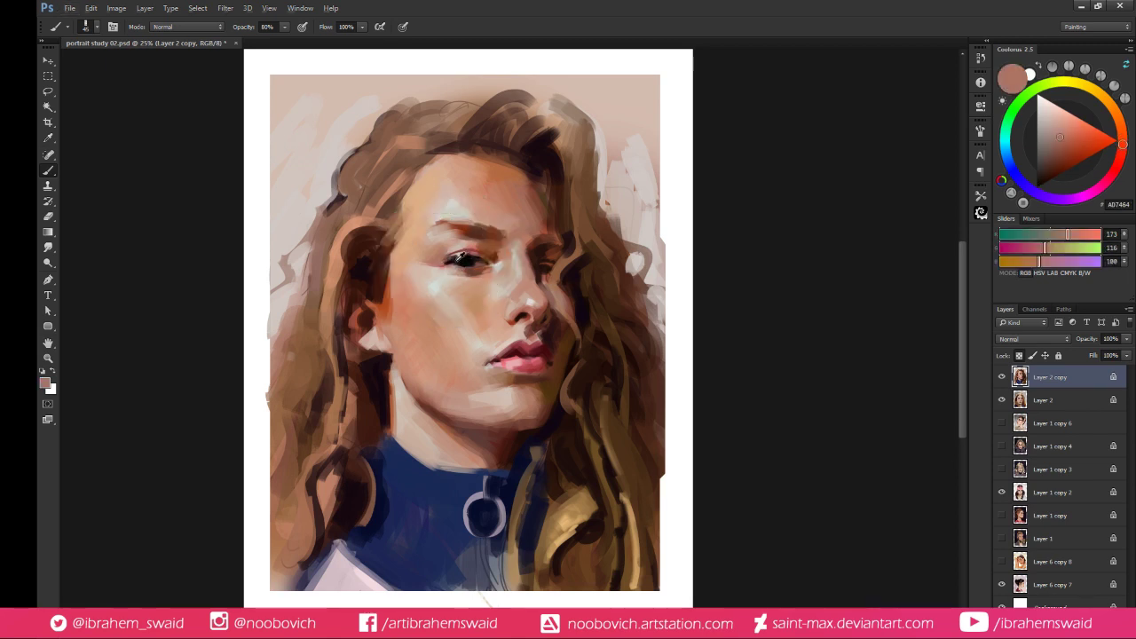
{"action": "left_click", "coordinate": [460, 261], "text": "alt"}
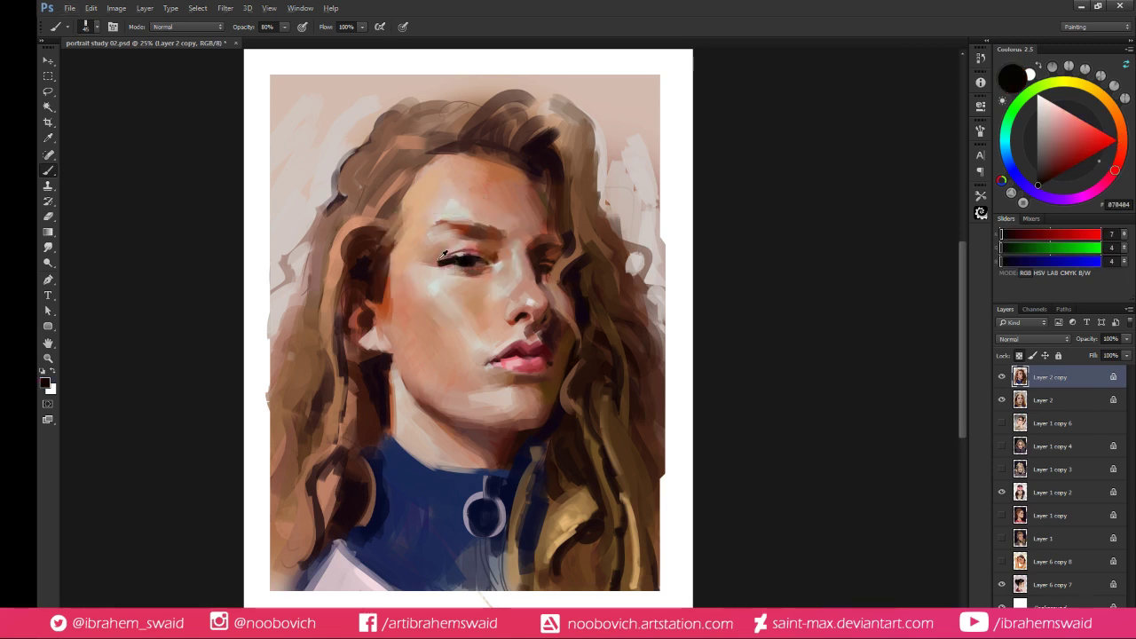
{"action": "left_click", "coordinate": [448, 270], "text": "alt"}
{"action": "left_click", "coordinate": [459, 274], "text": "alt"}
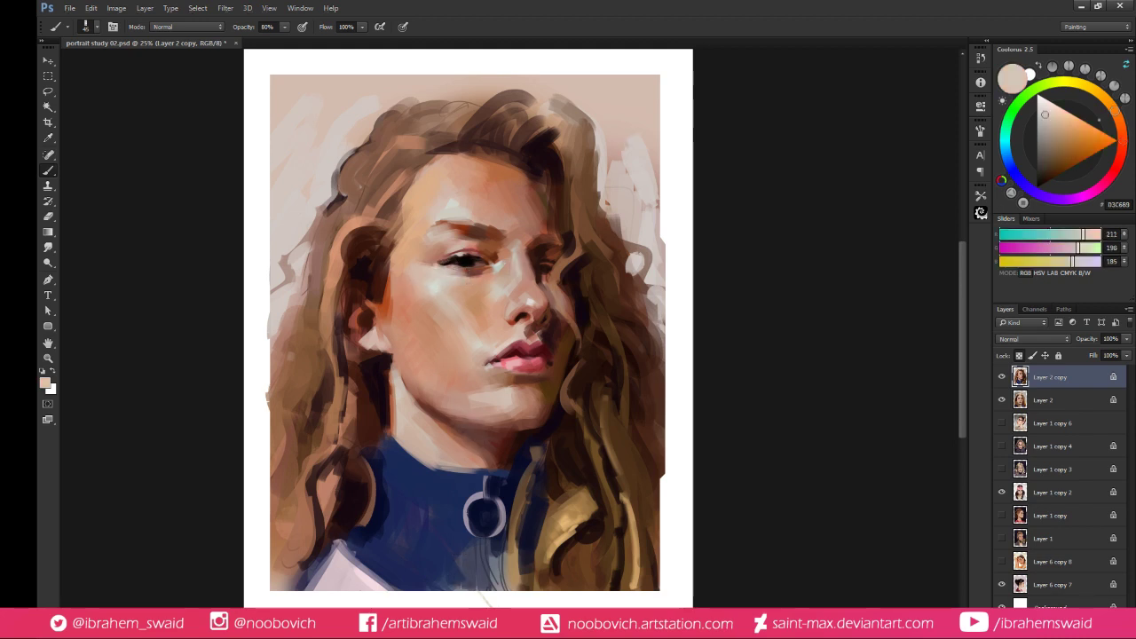
{"action": "left_click", "coordinate": [439, 288], "text": "alt"}
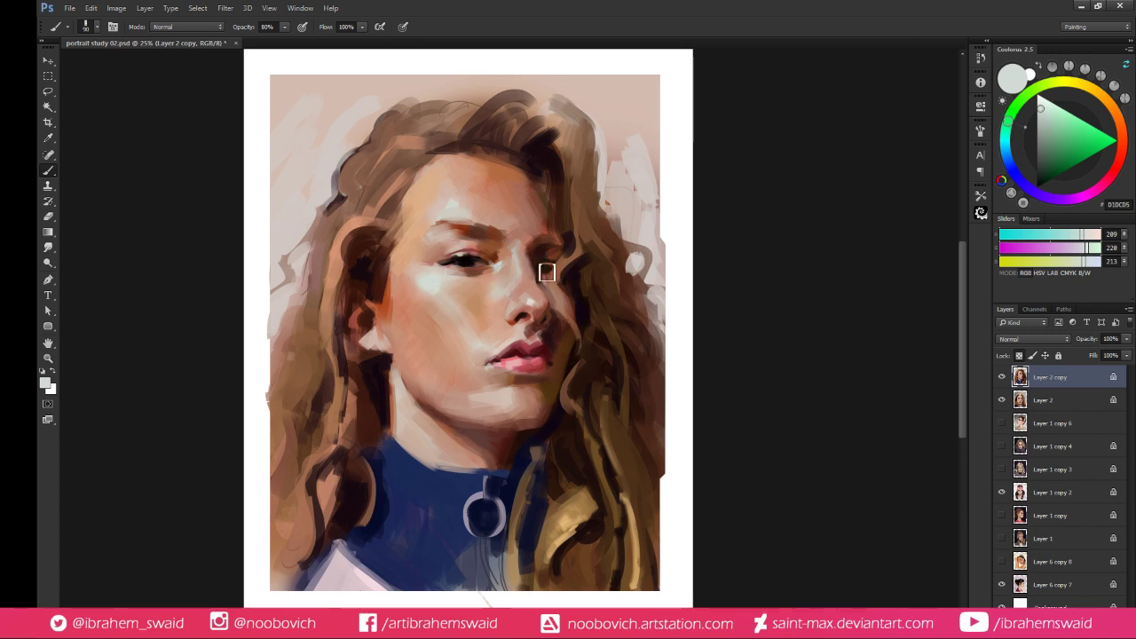
Blend the side, wing and bridge of the nose with sampled skin tones (AF6855, C7BAB0, CBB2A4, C08F7E, C5A89A)
{"action": "left_click", "coordinate": [514, 310], "text": "alt"}
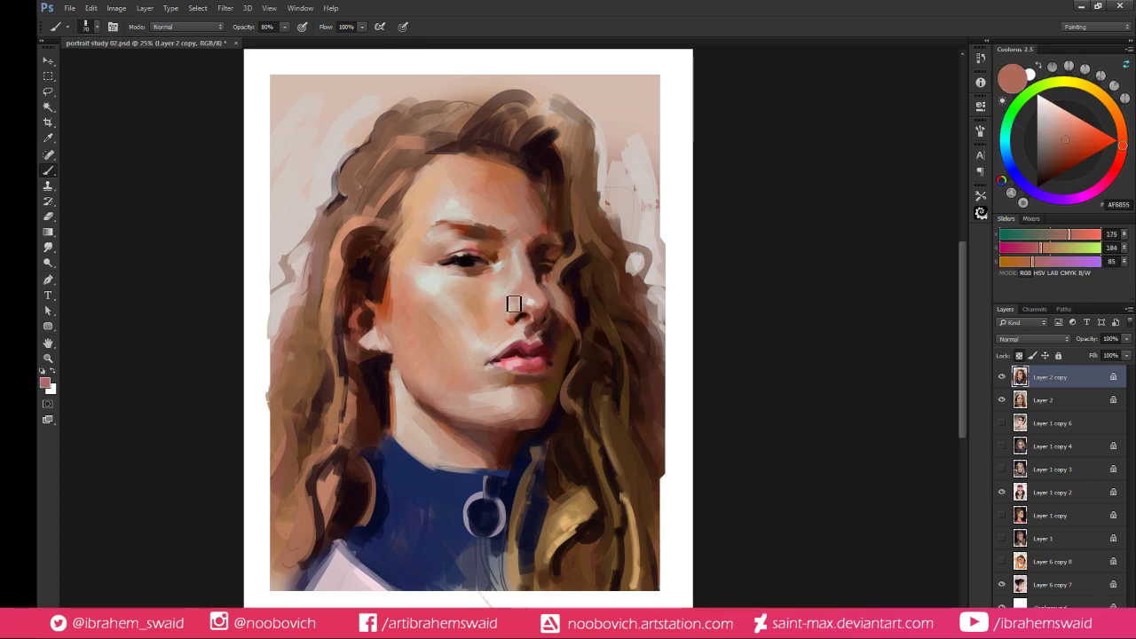
{"action": "left_click", "coordinate": [513, 283], "text": "alt"}
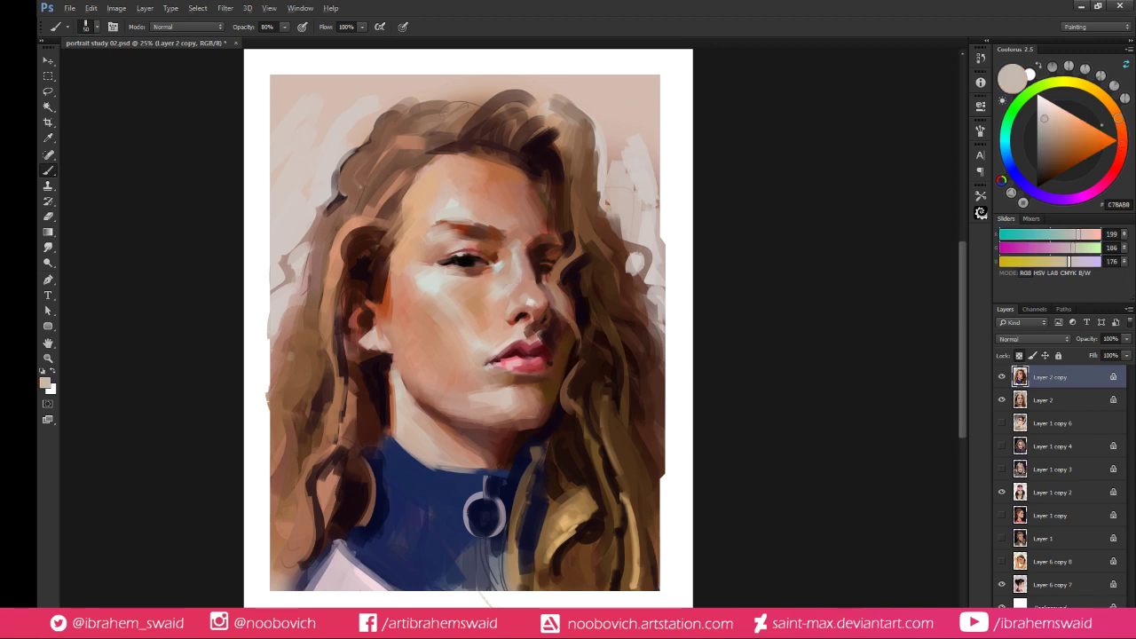
{"action": "left_click", "coordinate": [509, 316], "text": "alt"}
{"action": "left_click", "coordinate": [504, 311], "text": "alt"}
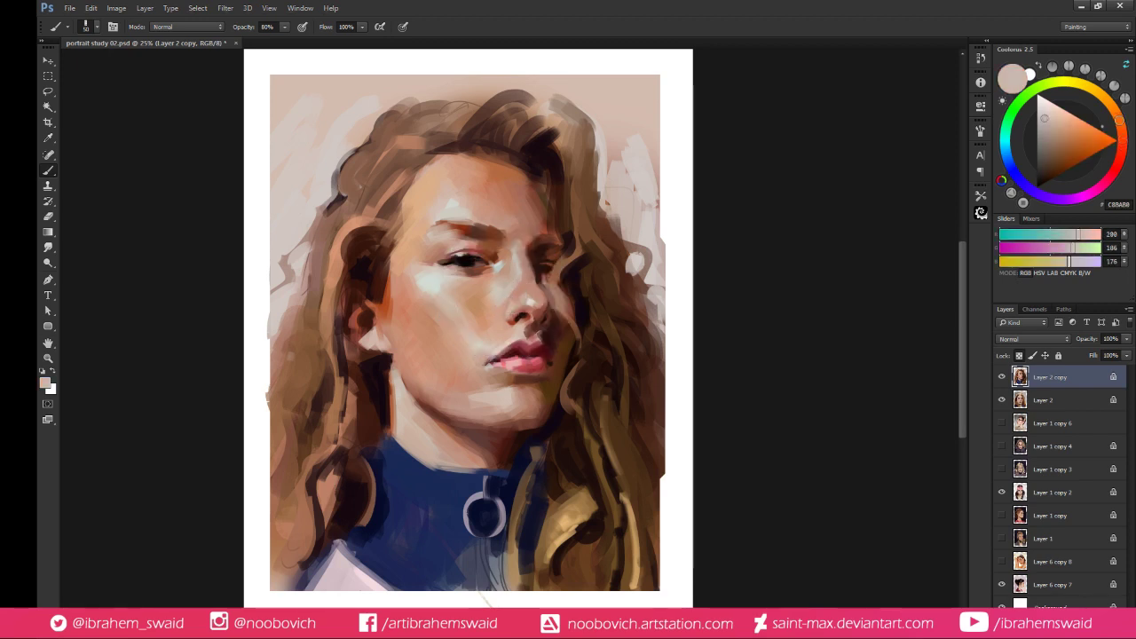
{"action": "left_click", "coordinate": [497, 302], "text": "alt"}
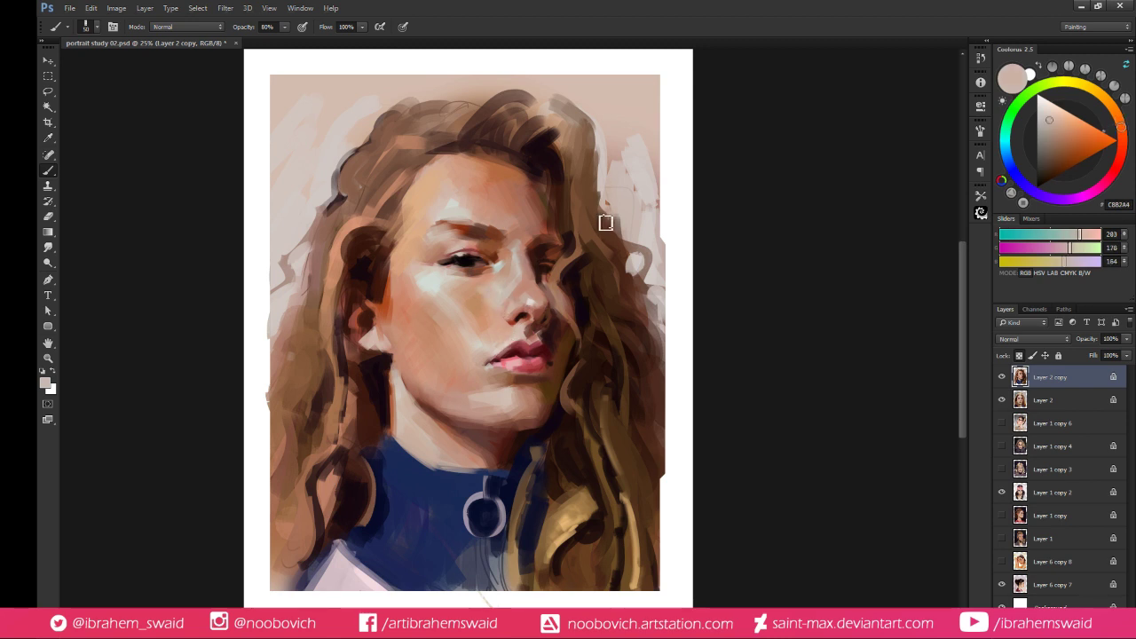
{"action": "left_click", "coordinate": [513, 300], "text": "alt"}
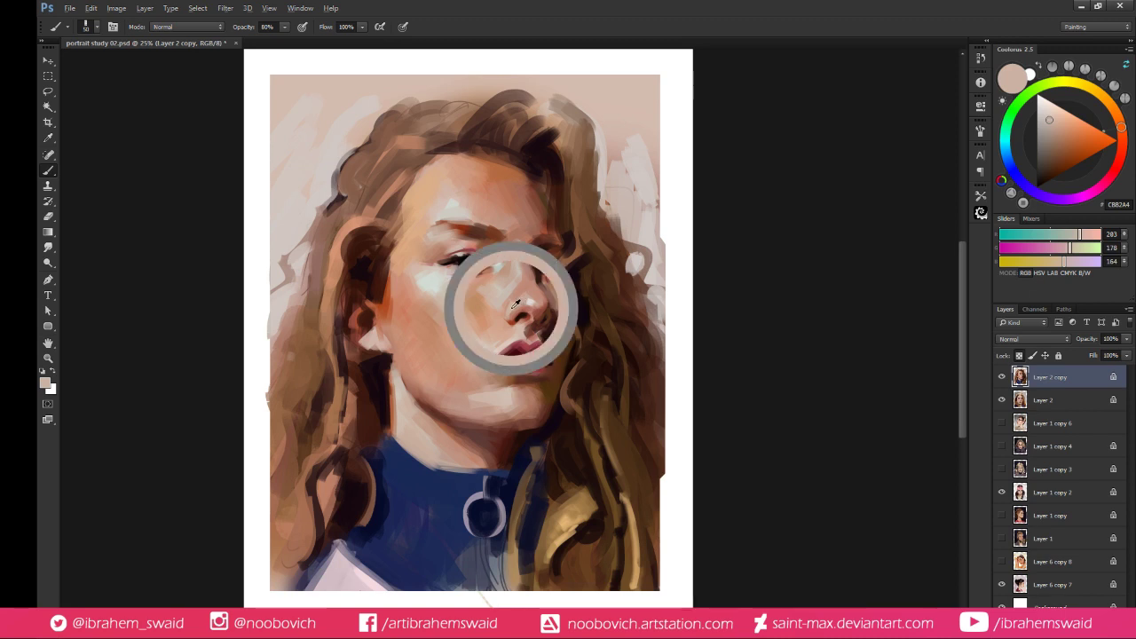
{"action": "left_click_drag", "start_coordinate": [533, 291], "coordinate": [543, 280]}
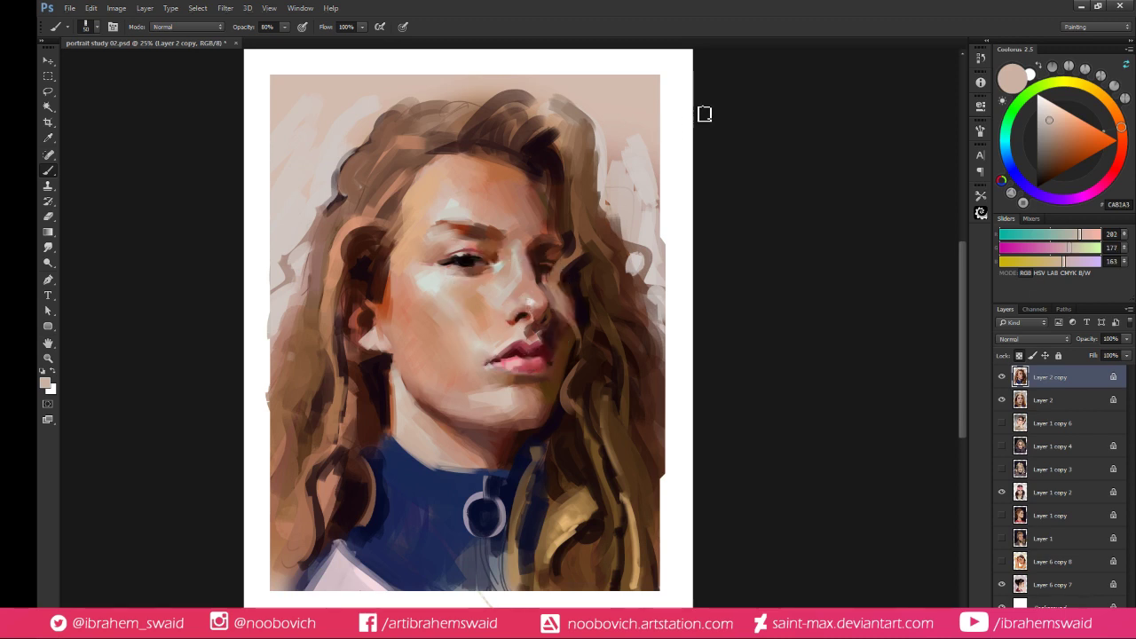
{"action": "left_click", "coordinate": [522, 297], "text": "alt"}
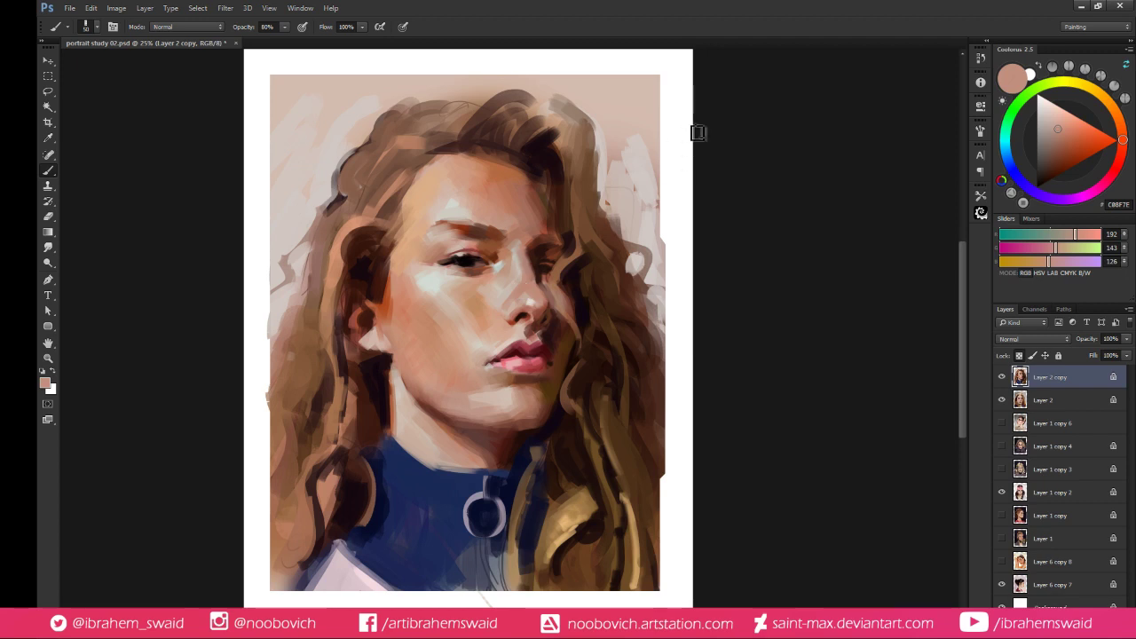
{"action": "left_click", "coordinate": [516, 306], "text": "alt"}
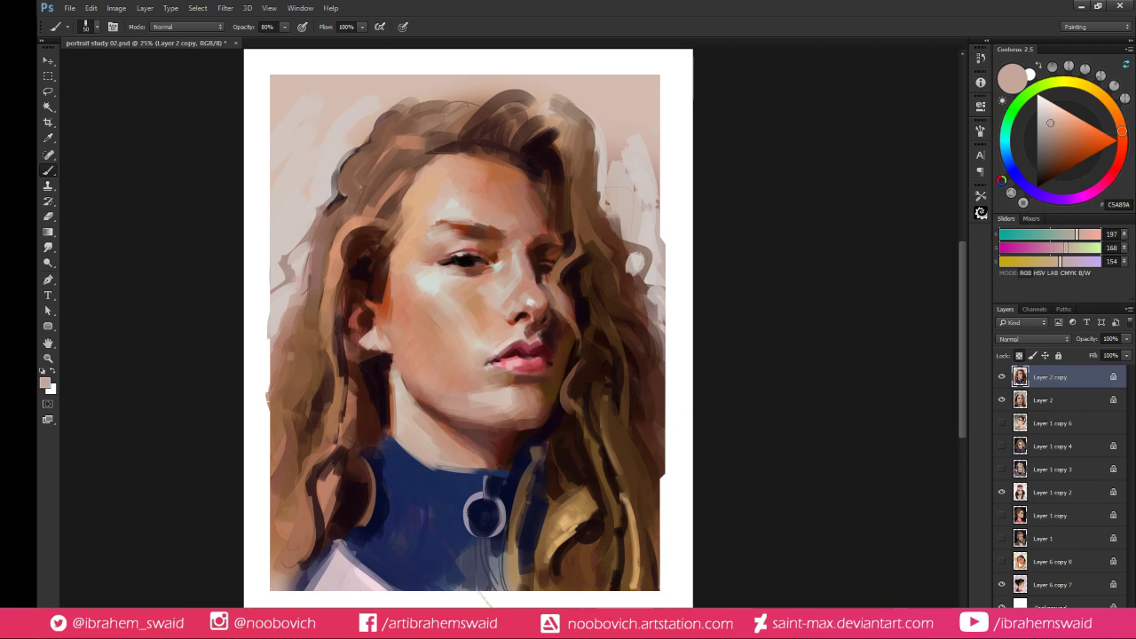
Refine the lips' far corner and the shadow beneath the lower lip with sampled dark reds and browns (250E12, 5D2125, 582D22)
{"action": "left_click", "coordinate": [542, 352], "text": "alt"}
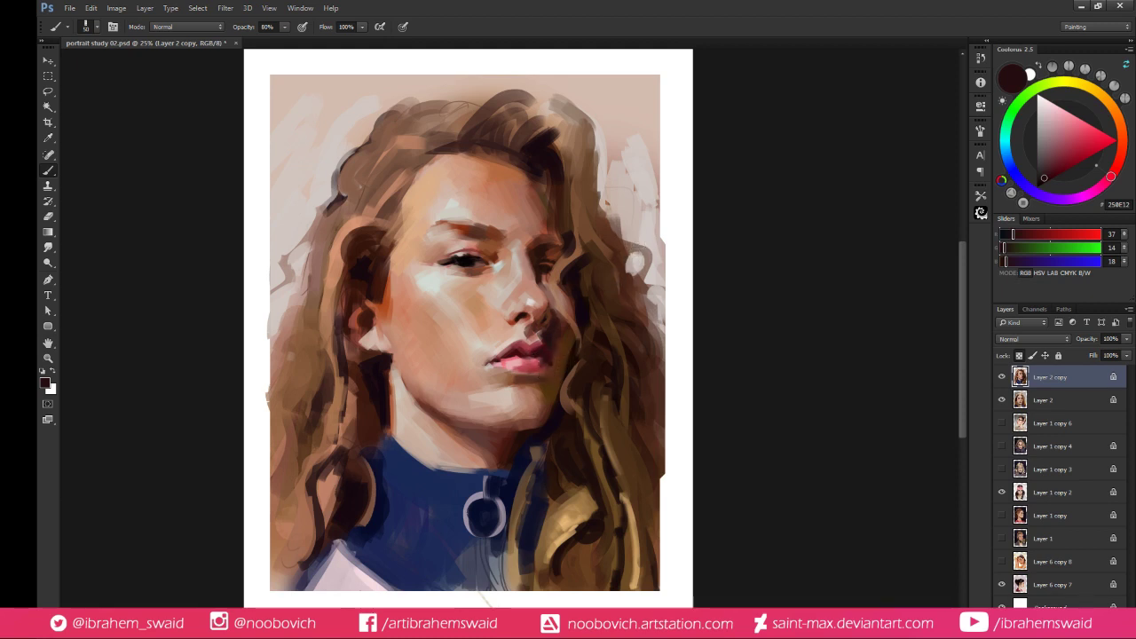
{"action": "left_click", "coordinate": [540, 376], "text": "alt"}
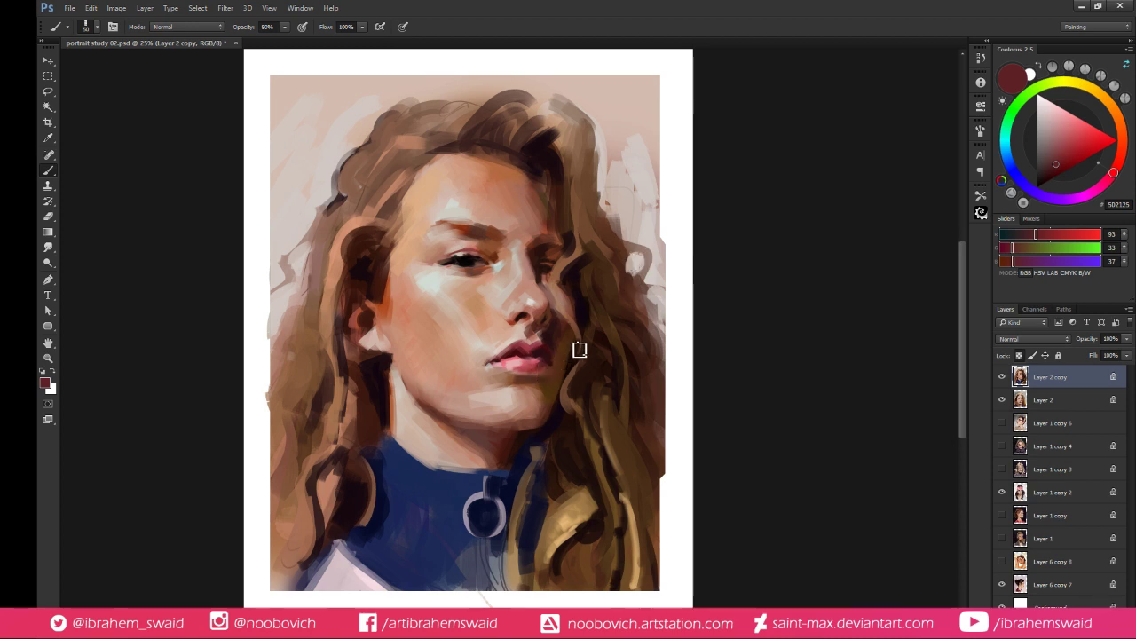
{"action": "left_click", "coordinate": [530, 390], "text": "alt"}
{"action": "left_click", "coordinate": [528, 391], "text": "alt"}
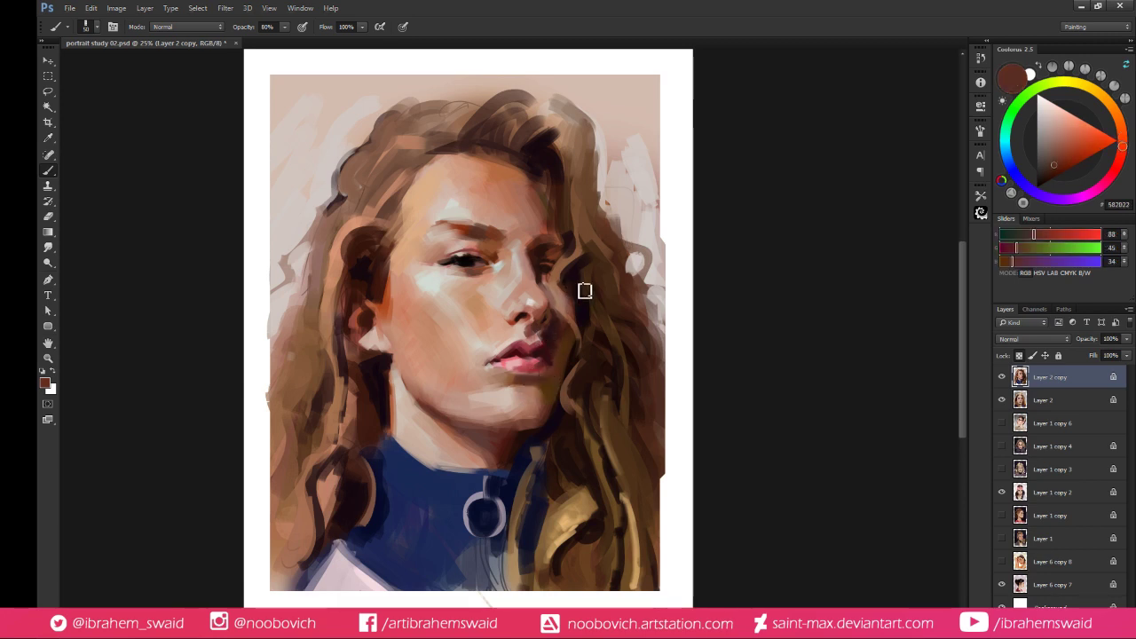
Paint over the golden highlights in the lower hair beside the collar with a larger brush and sampled dark brown (52331A)
{"action": "left_click", "coordinate": [632, 512], "text": "alt"}
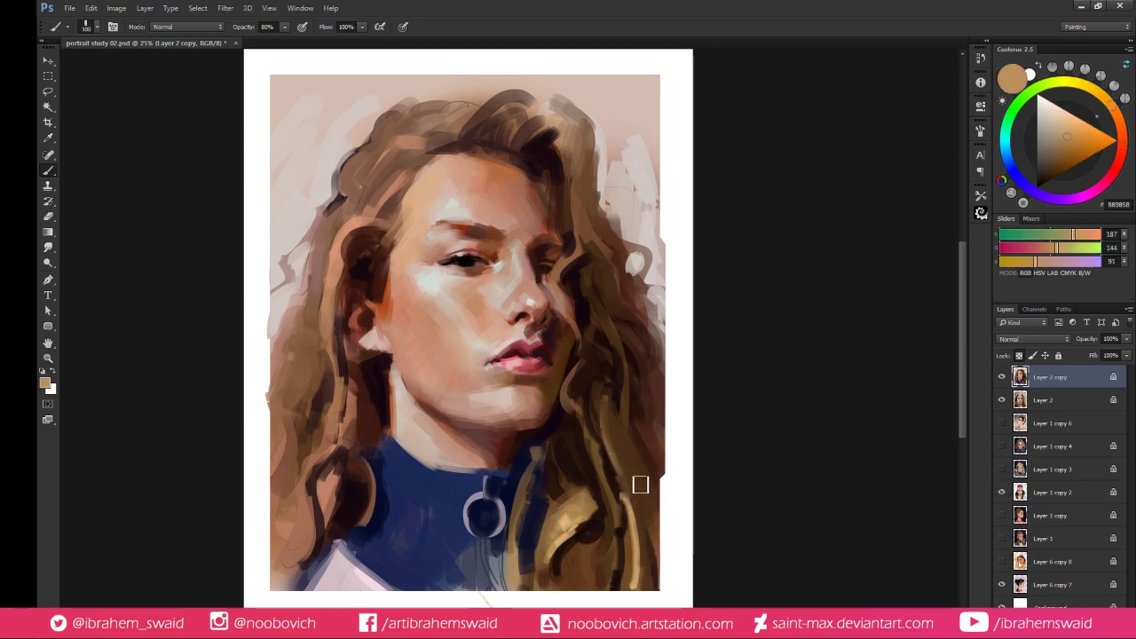
{"action": "left_click", "coordinate": [636, 487], "text": "alt"}
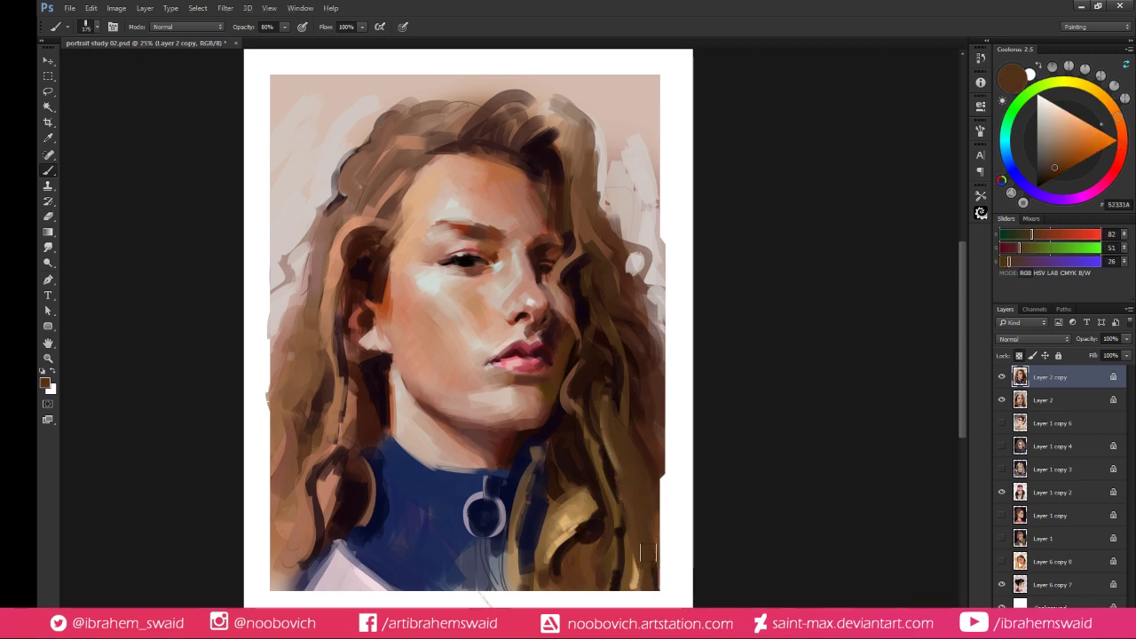
{"action": "left_click_drag", "start_coordinate": [648, 552], "coordinate": [643, 592]}
{"action": "left_click_drag", "start_coordinate": [591, 503], "coordinate": [565, 566]}
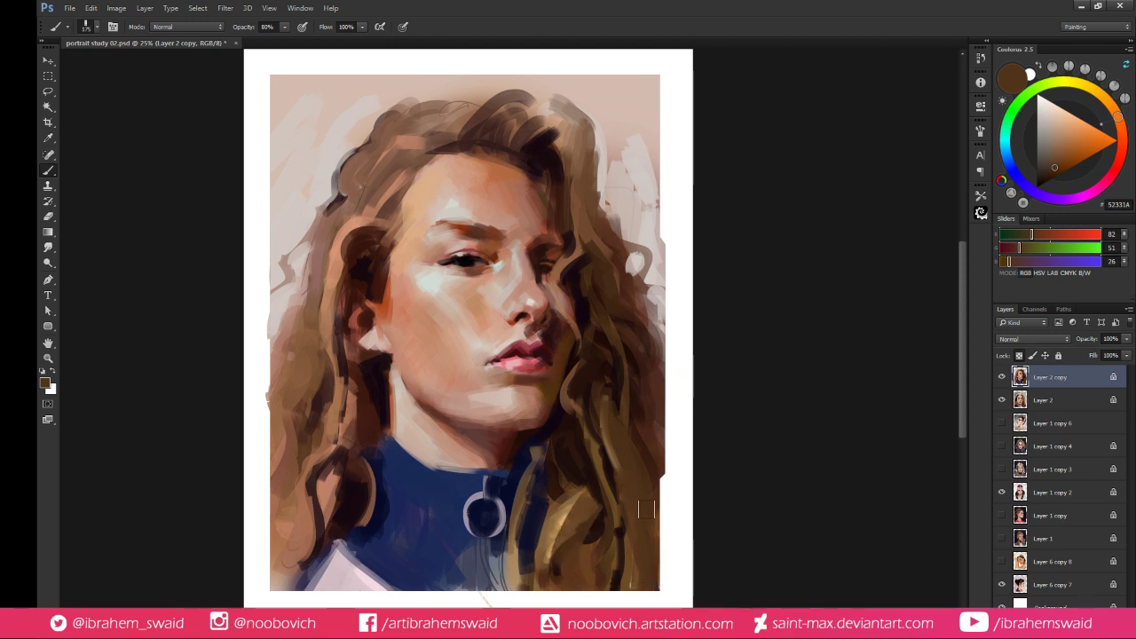
Add burnt-orange strokes (903C00) to the lower hair on the far side, and sample dark brown (3D1F16) for its shadows
{"action": "left_click", "coordinate": [600, 503], "text": "alt"}
{"action": "left_click_drag", "start_coordinate": [1086, 167], "coordinate": [1085, 190]}
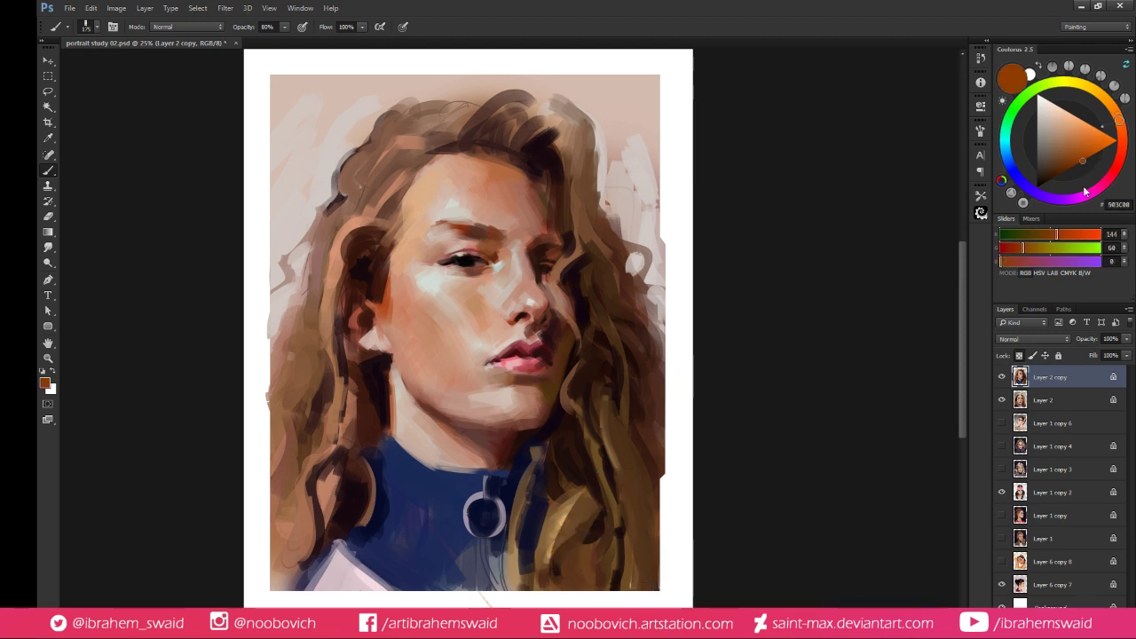
{"action": "mouse_move", "coordinate": [641, 463]}
{"action": "left_mouse_down"}
{"action": "mouse_move", "coordinate": [658, 548]}
{"action": "mouse_move", "coordinate": [653, 588]}
{"action": "left_mouse_up"}
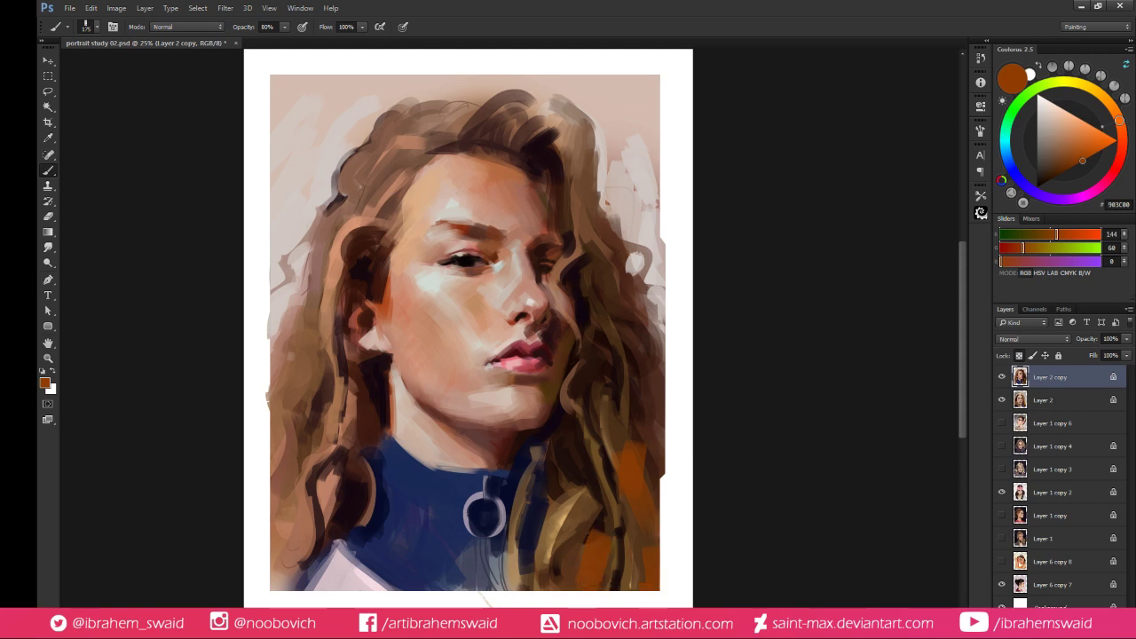
{"action": "left_click", "coordinate": [597, 545], "text": "alt"}
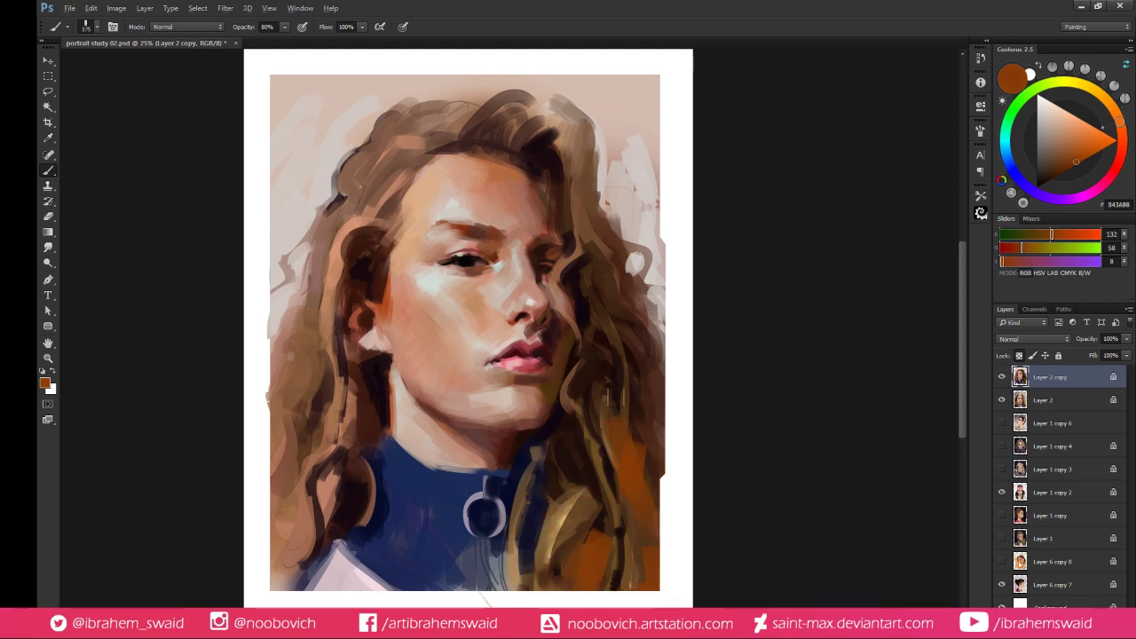
{"action": "mouse_move", "coordinate": [615, 397]}
{"action": "left_mouse_down"}
{"action": "mouse_move", "coordinate": [645, 406]}
{"action": "mouse_move", "coordinate": [641, 460]}
{"action": "mouse_move", "coordinate": [639, 424]}
{"action": "mouse_move", "coordinate": [637, 443]}
{"action": "mouse_move", "coordinate": [668, 531]}
{"action": "left_mouse_up"}
{"action": "left_click", "coordinate": [644, 413], "text": "alt"}
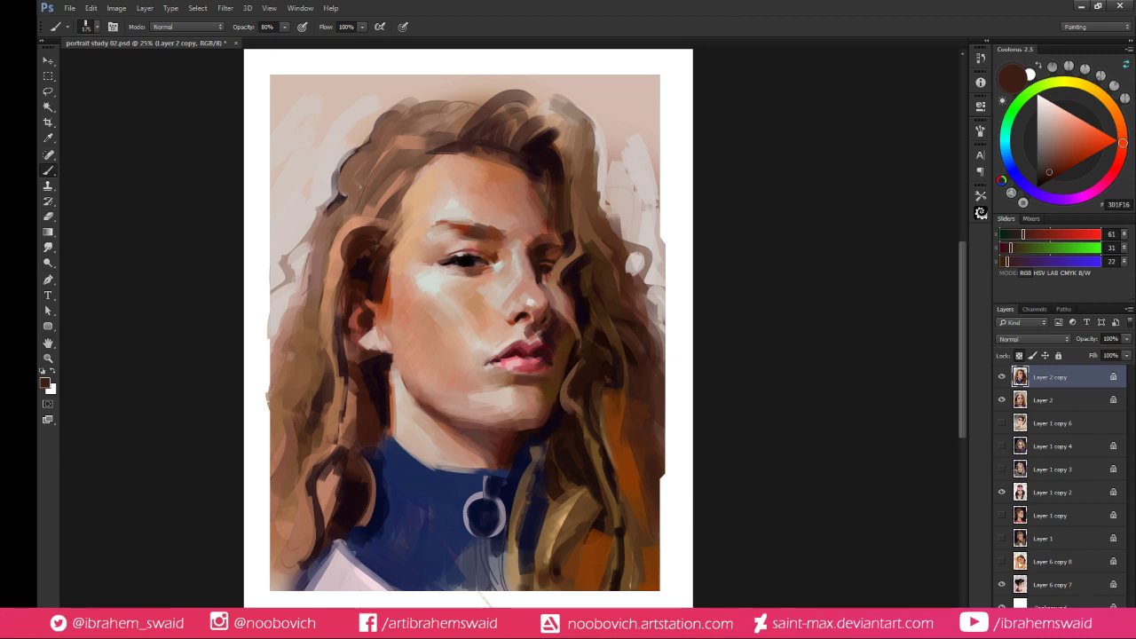
Soften the underside of the chin and jaw with sampled reddish-brown skin tones (6D3D31, 845140, 9A6752)
{"action": "left_click", "coordinate": [536, 425], "text": "alt"}
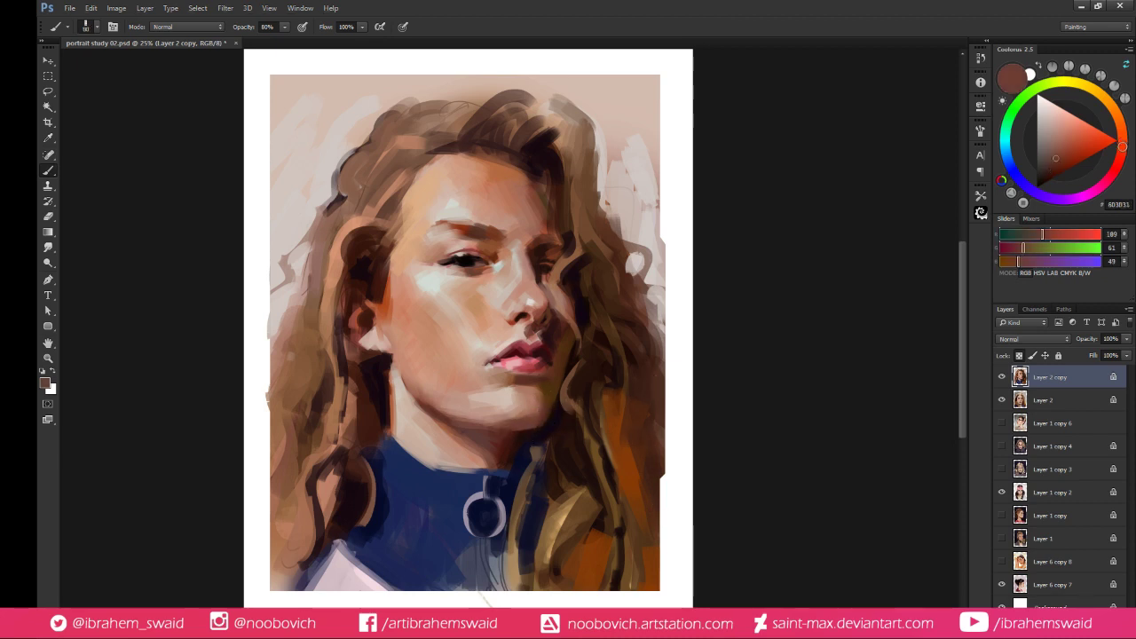
{"action": "left_click", "coordinate": [524, 410], "text": "alt"}
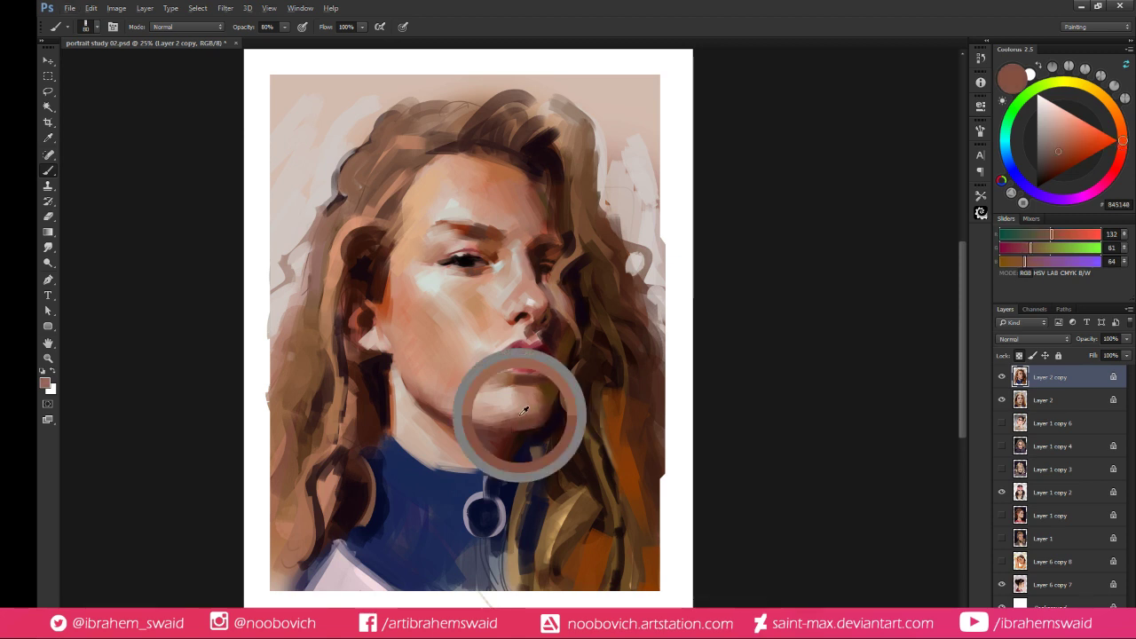
{"action": "left_click_drag", "start_coordinate": [523, 410], "coordinate": [518, 421], "text": "alt"}
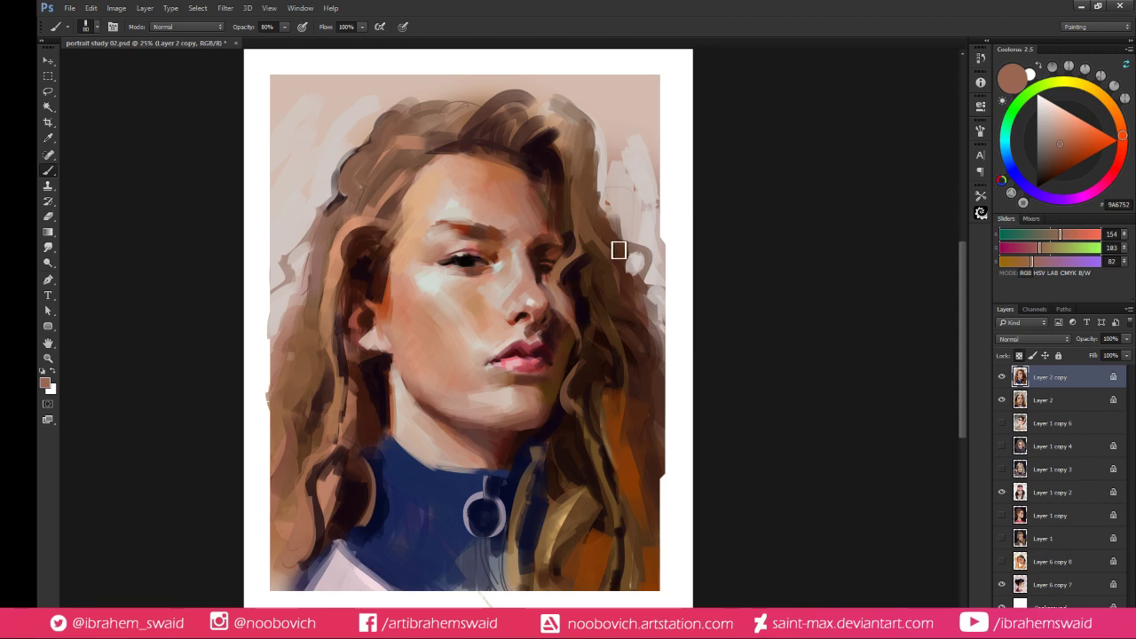
Lasso the nostril area, copy it to a new layer, warp its shape slightly, and merge it back into the painting layer
{"action": "key", "text": "l"}
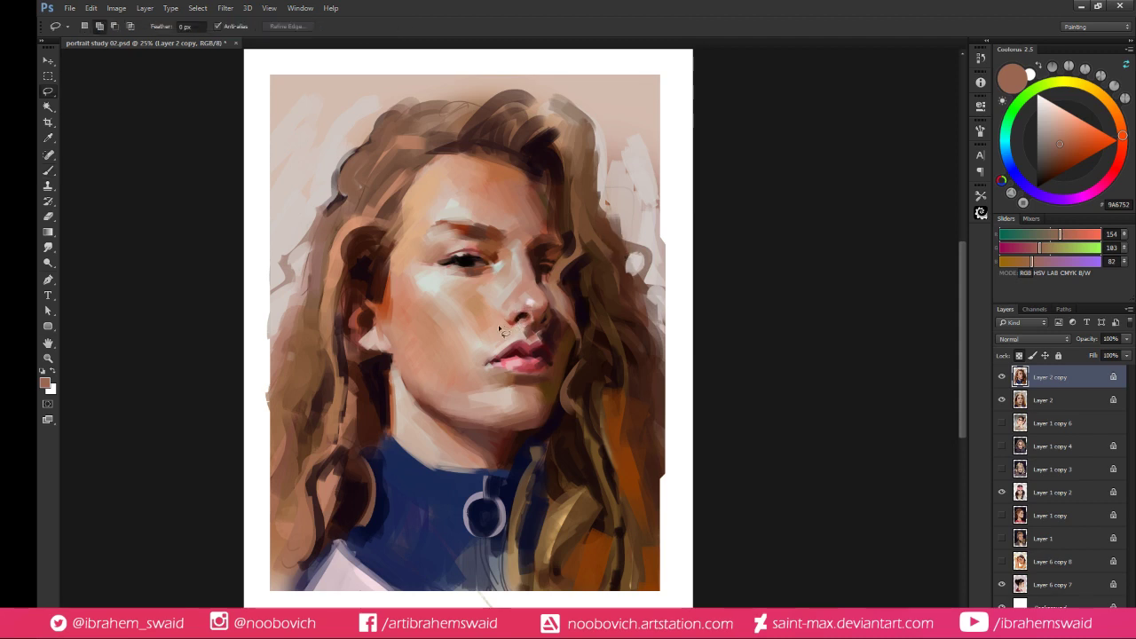
{"action": "left_click_drag", "start_coordinate": [522, 332], "coordinate": [521, 342]}
{"action": "key", "text": "ctrl+j"}
{"action": "key", "text": "ctrl+t"}
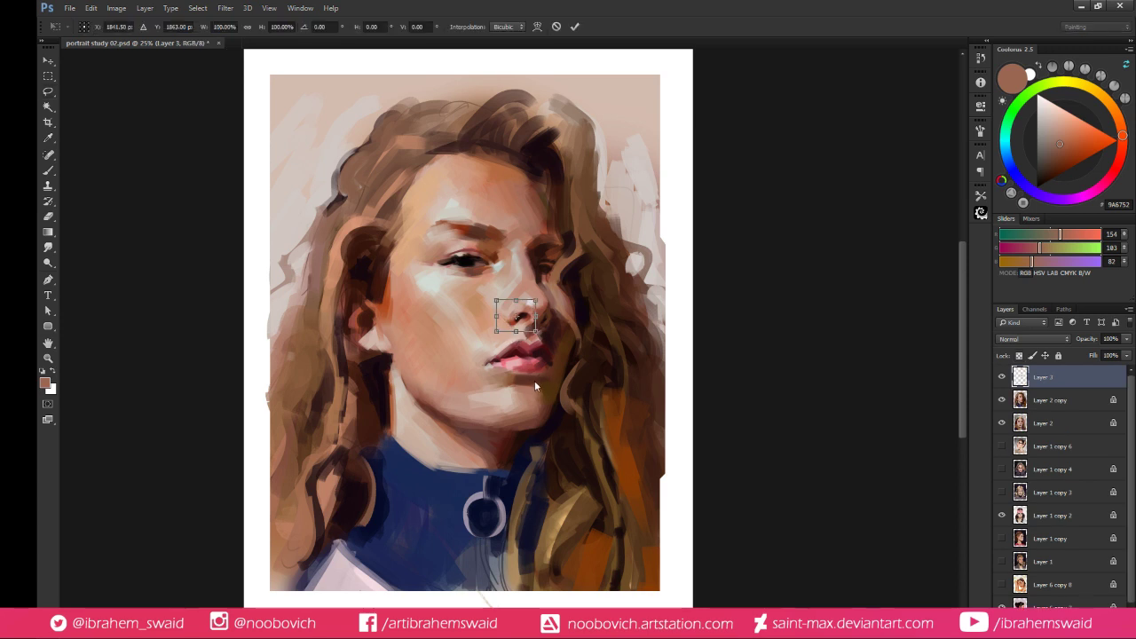
{"action": "key", "text": "ctrl+shift+w"}
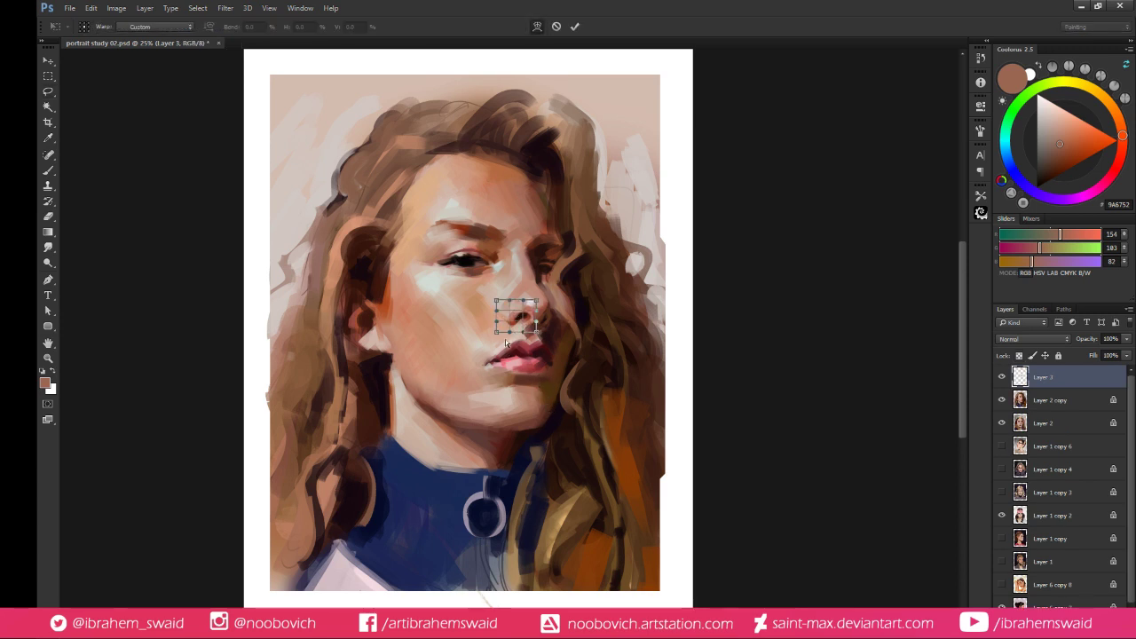
{"action": "left_click_drag", "start_coordinate": [509, 325], "coordinate": [505, 329]}
{"action": "key", "text": "Return"}
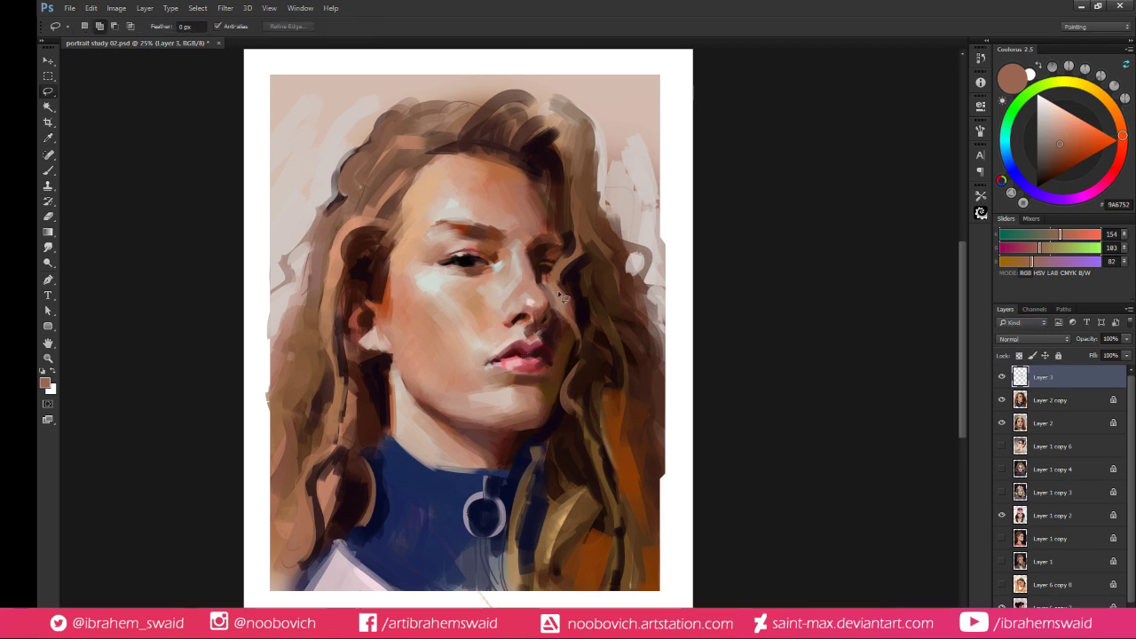
{"action": "key", "text": "ctrl+e"}
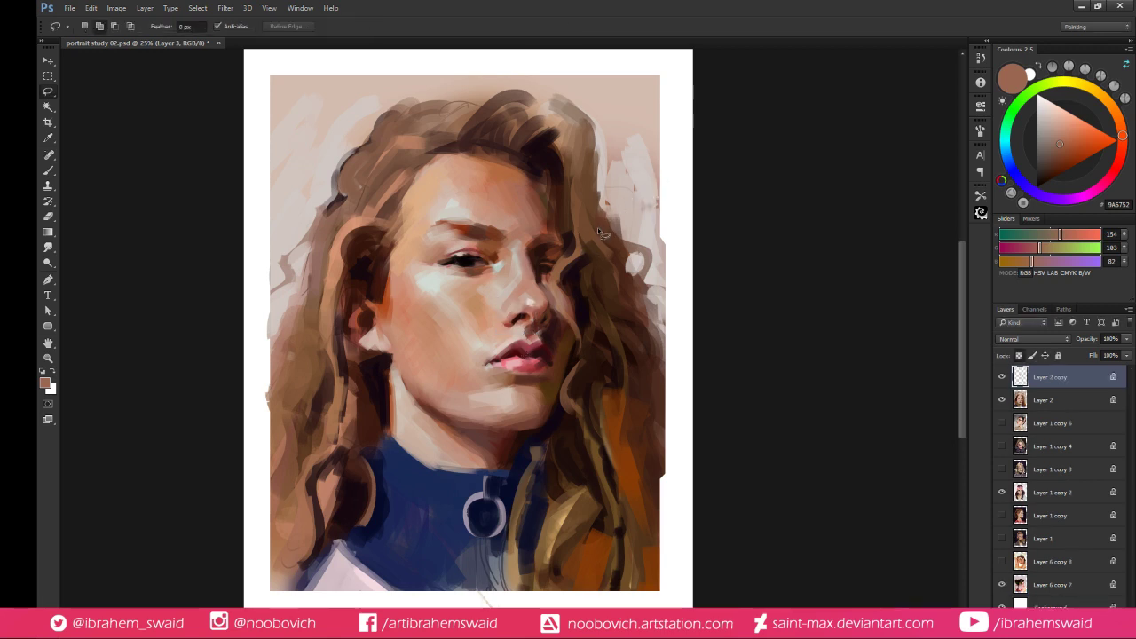
{"action": "key", "text": "b"}
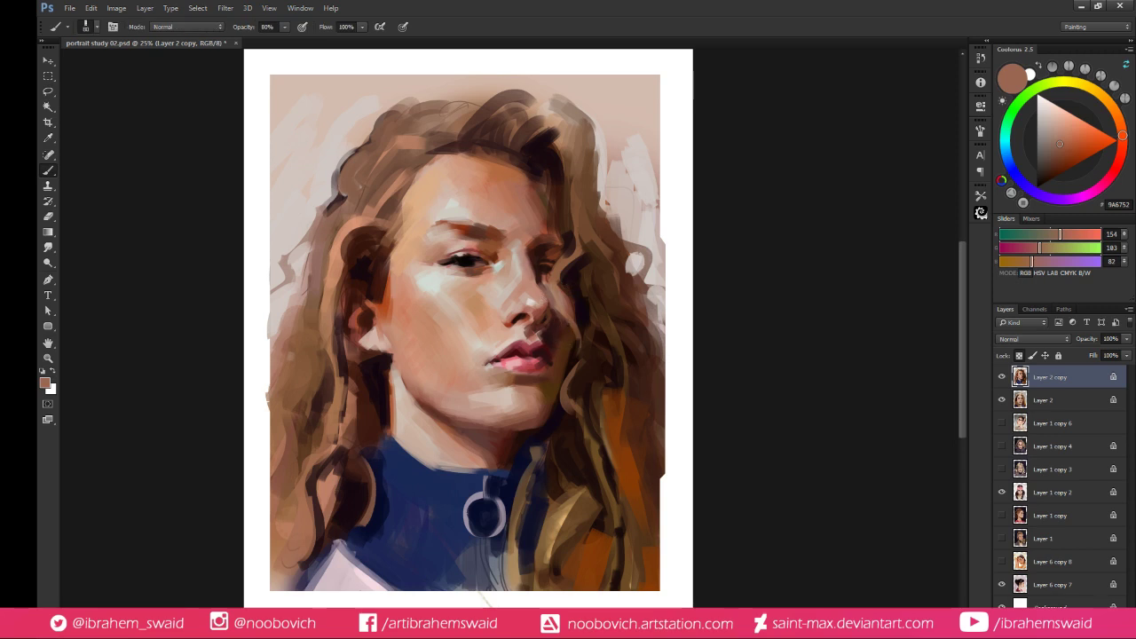
Refine the nose base and the skin above the upper lip with small strokes of D0B6AA, 764136, 903A10, CBACA0 and B47F67
{"action": "left_click", "coordinate": [524, 332], "text": "alt"}
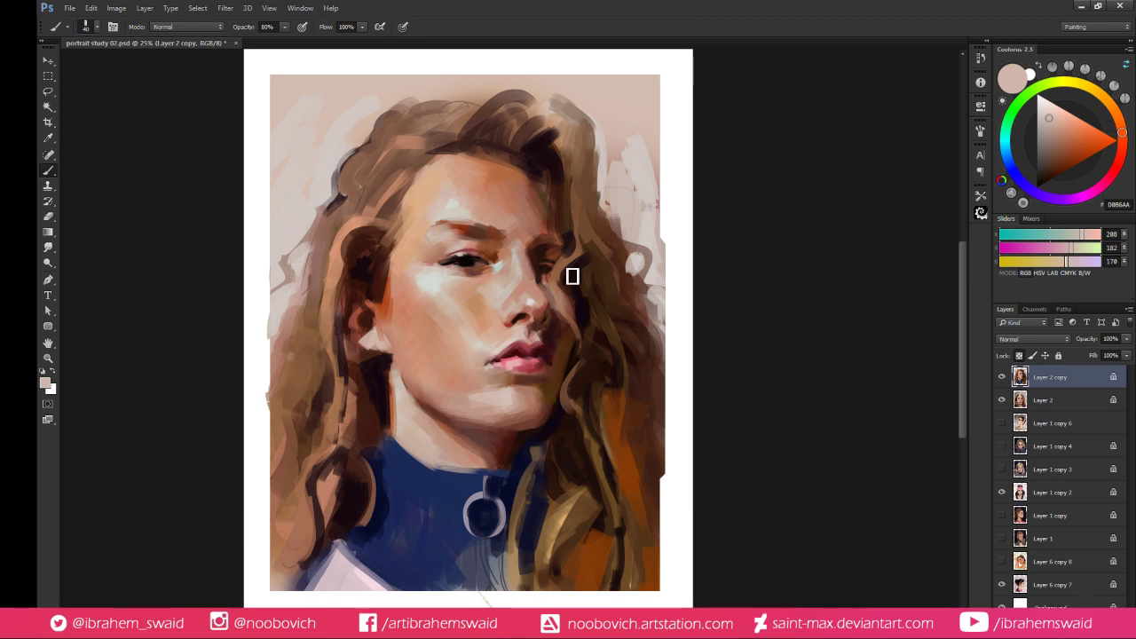
{"action": "left_click", "coordinate": [538, 331], "text": "alt"}
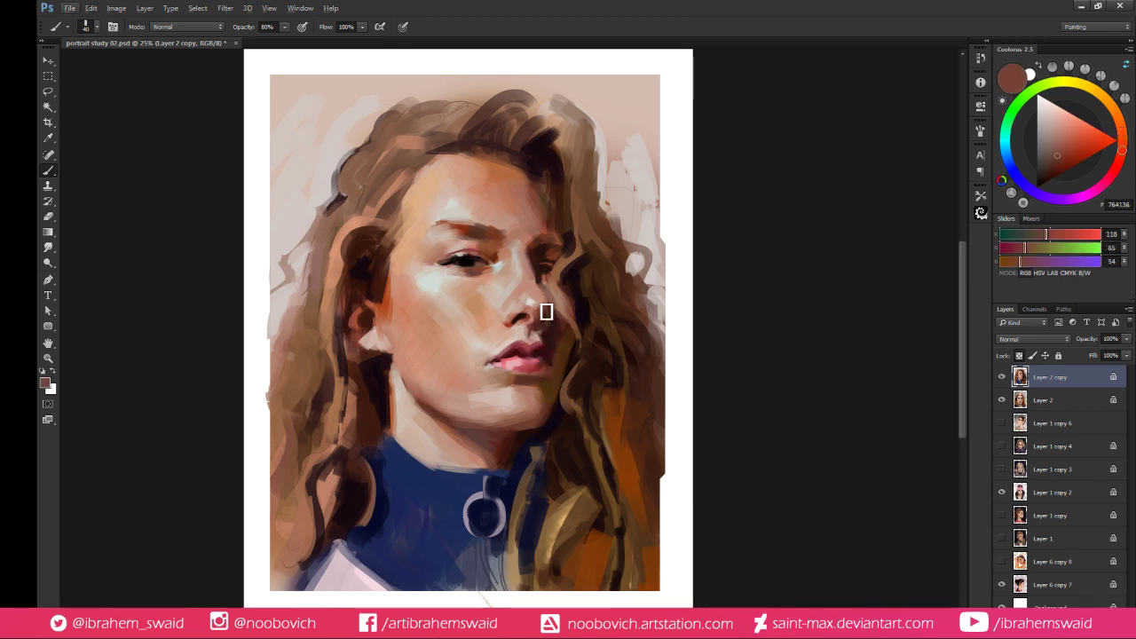
{"action": "left_click", "coordinate": [535, 246], "text": "alt"}
{"action": "left_click", "coordinate": [1078, 159]}
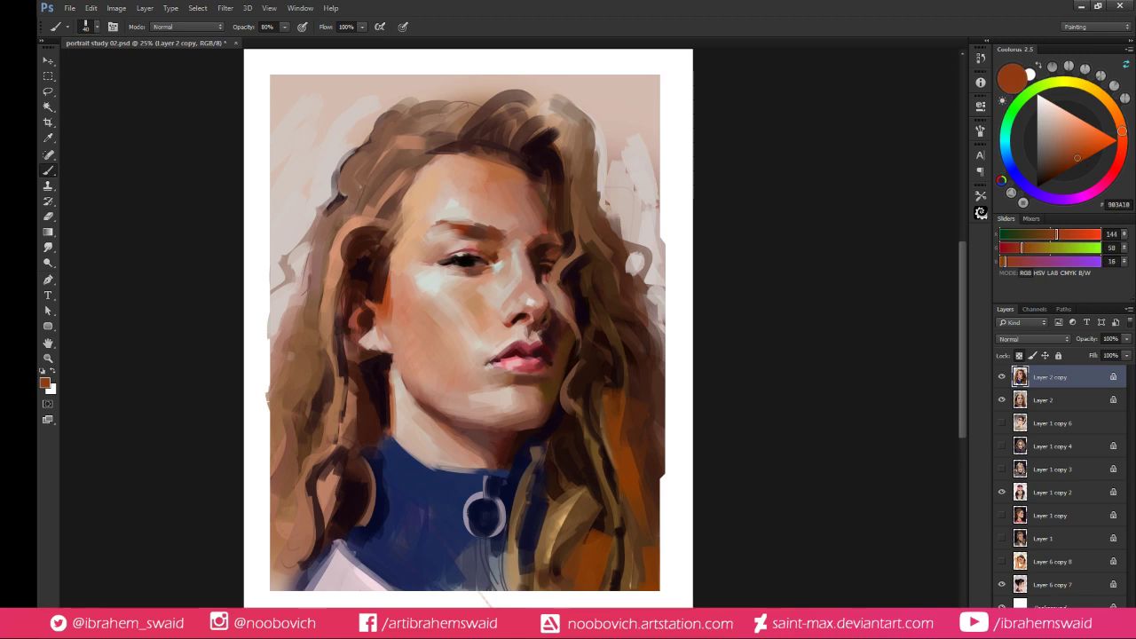
{"action": "left_click", "coordinate": [532, 336], "text": "alt"}
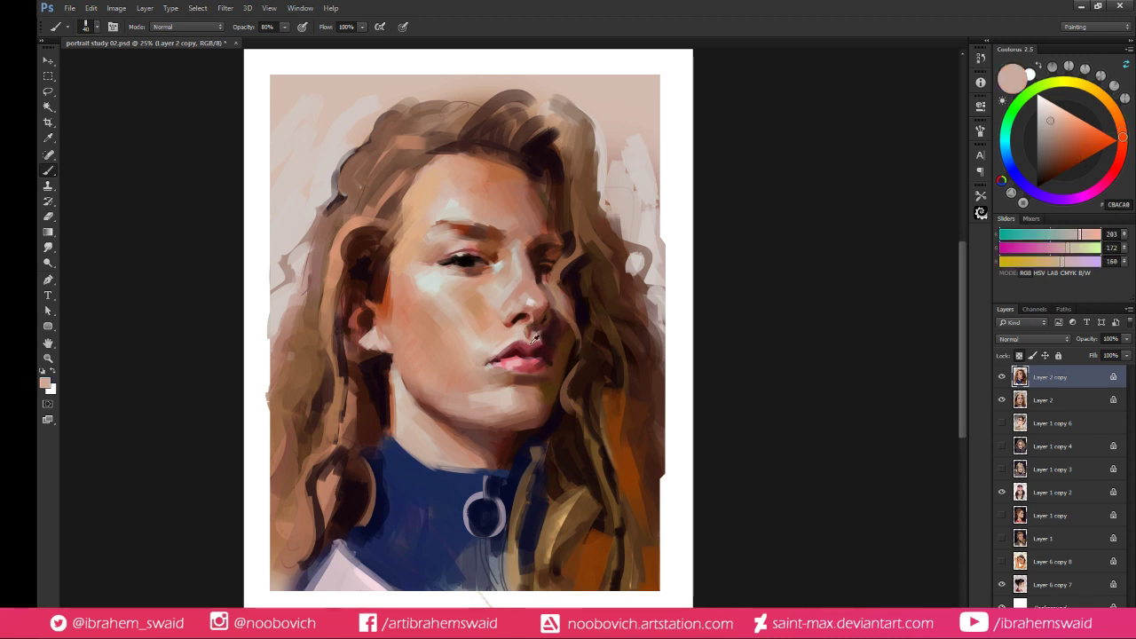
{"action": "left_click", "coordinate": [530, 334], "text": "alt"}
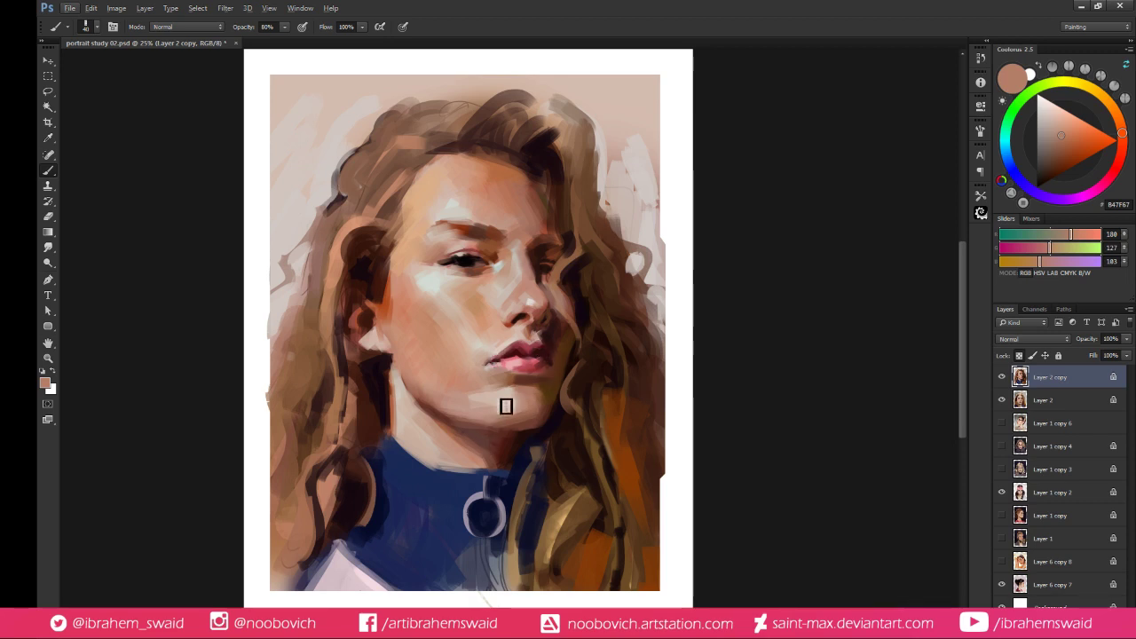
Blend the shadow under the lower lip into the chin with sampled dark brown (5D3123) and light skin tones (B6917D, C0A493)
{"action": "left_click", "coordinate": [525, 382], "text": "alt"}
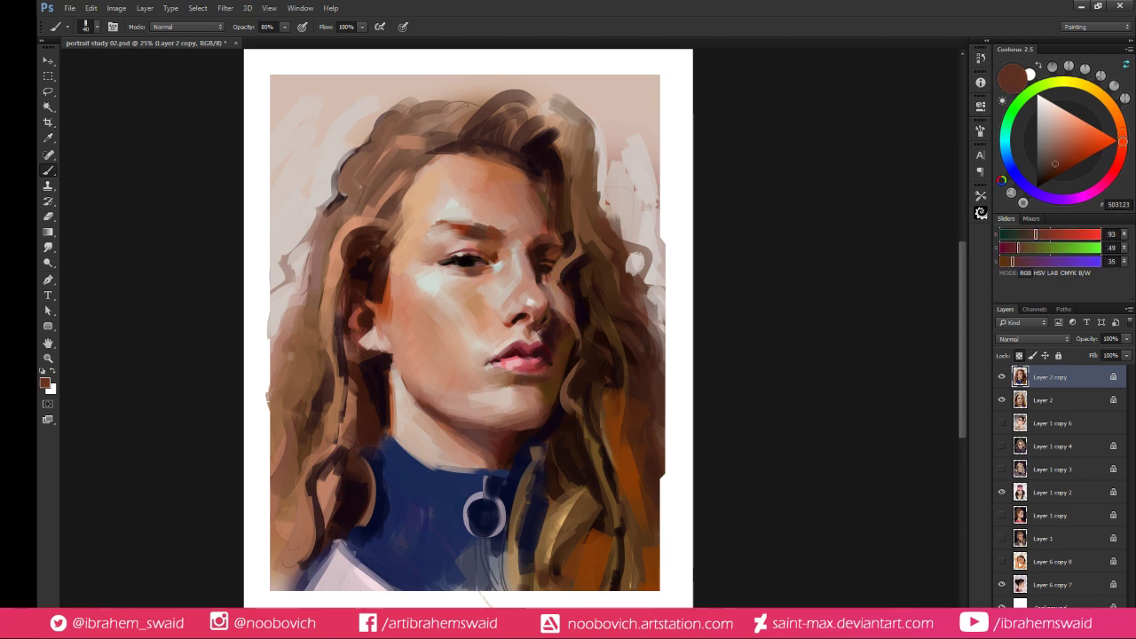
{"action": "left_click", "coordinate": [495, 383], "text": "alt"}
{"action": "left_click", "coordinate": [497, 384], "text": "alt"}
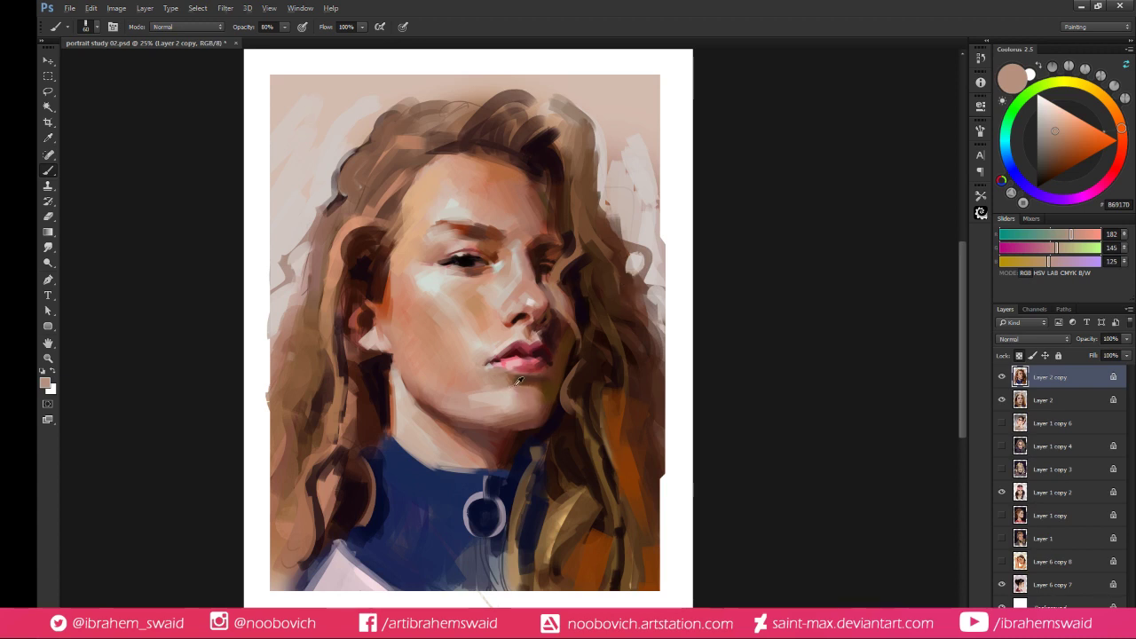
{"action": "left_click", "coordinate": [517, 382], "text": "alt"}
{"action": "left_click", "coordinate": [500, 382], "text": "alt"}
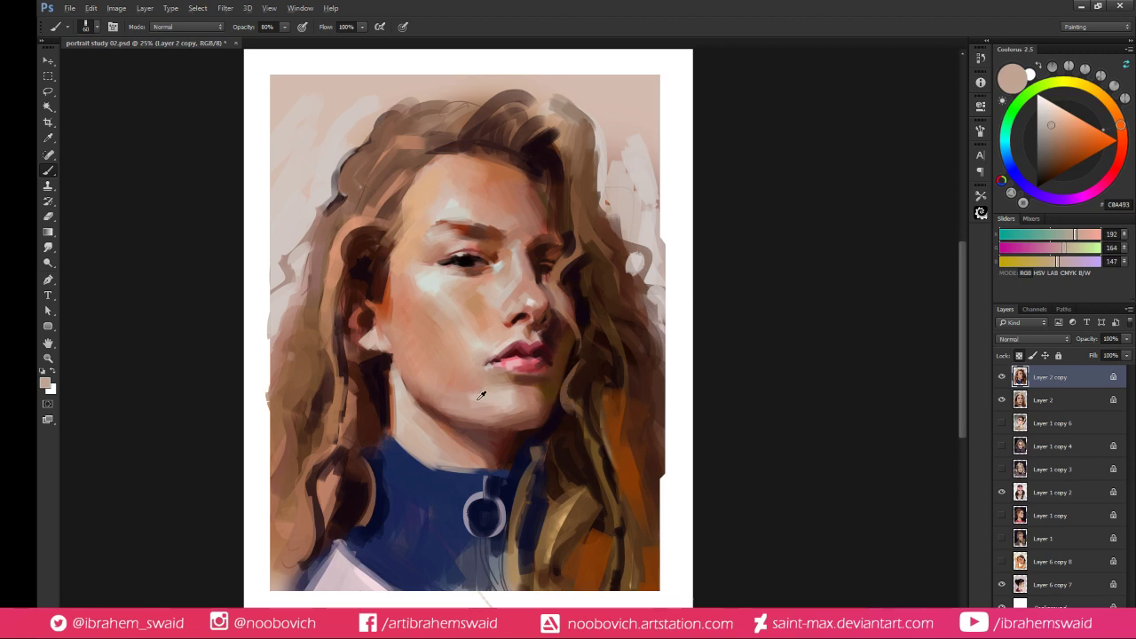
Blend the skin between the near mouth corner, lower cheek and chin with light tones CCB4A7, B09671, CD917B, C0A68E, BE967E and BFA58D
{"action": "left_click", "coordinate": [486, 396], "text": "alt"}
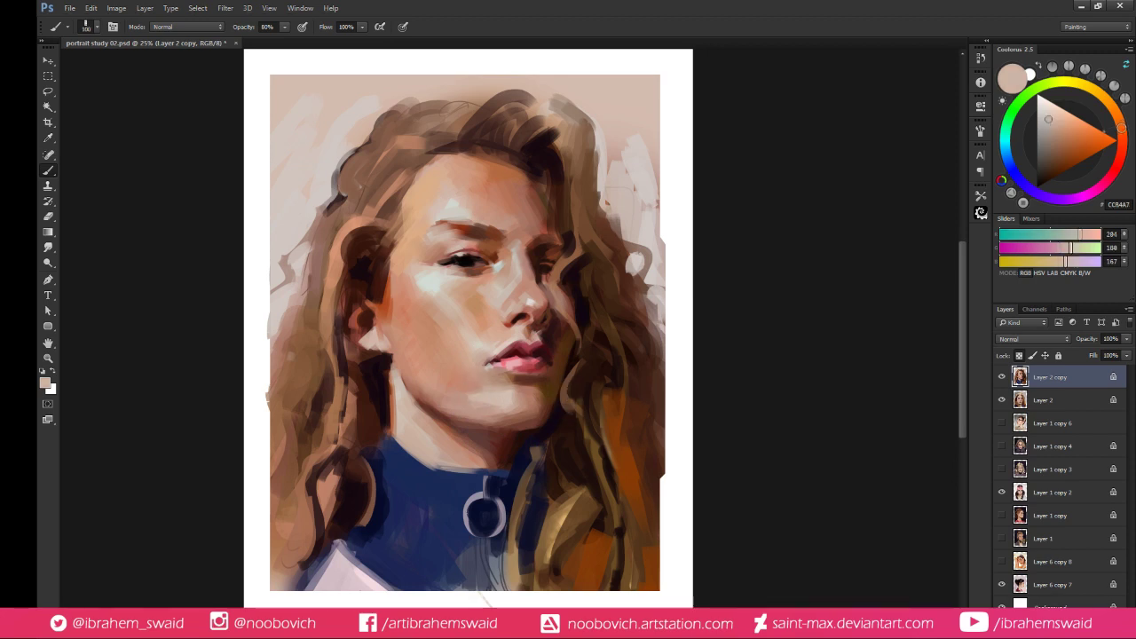
{"action": "left_click", "coordinate": [490, 394], "text": "alt"}
{"action": "left_click", "coordinate": [1112, 107]}
{"action": "left_click", "coordinate": [1057, 134]}
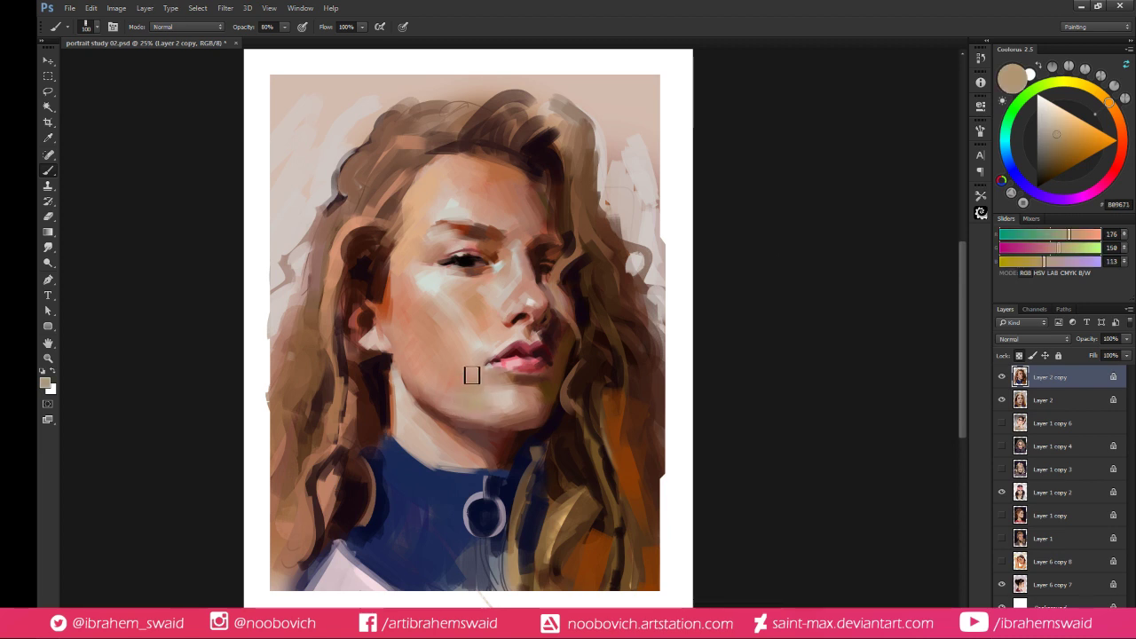
{"action": "left_click", "coordinate": [508, 261], "text": "alt"}
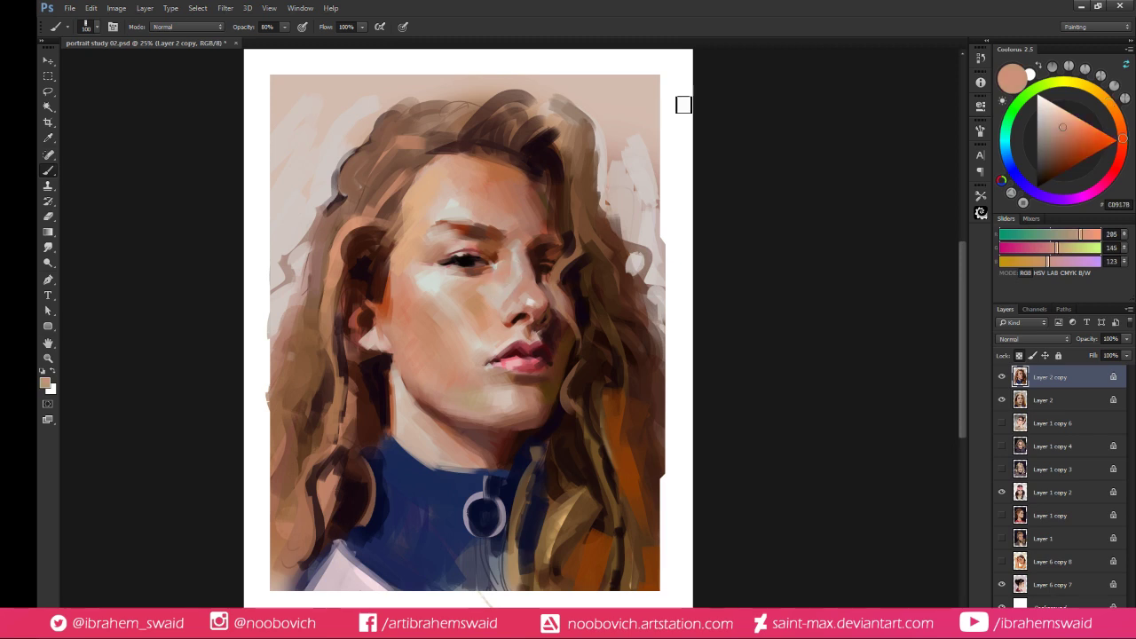
{"action": "left_click", "coordinate": [490, 394], "text": "alt"}
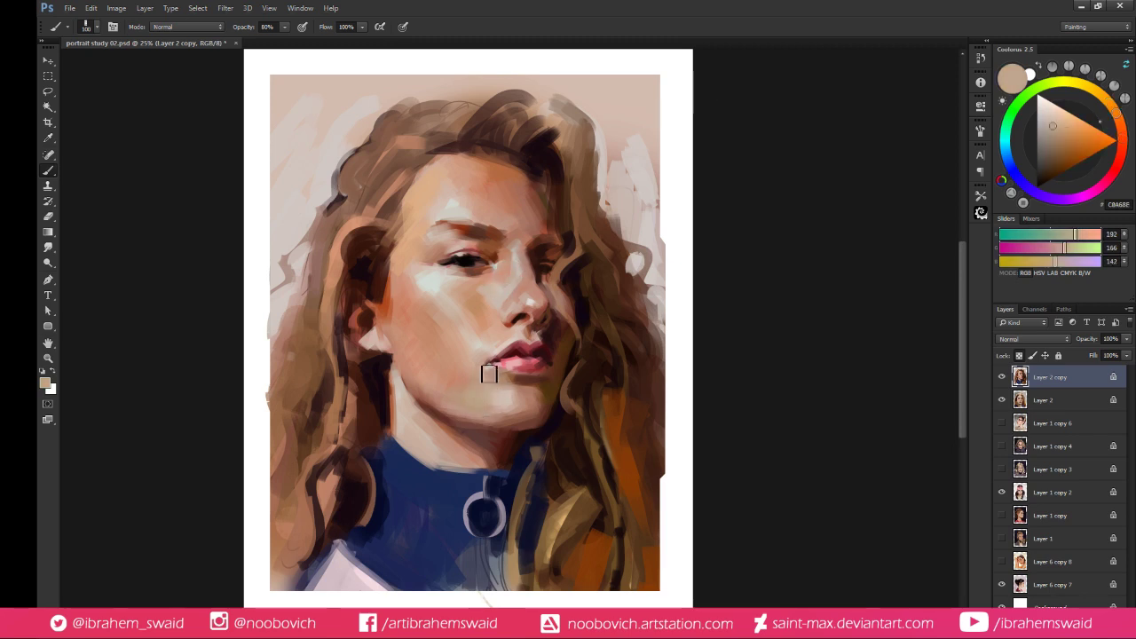
{"action": "left_click", "coordinate": [457, 391], "text": "alt"}
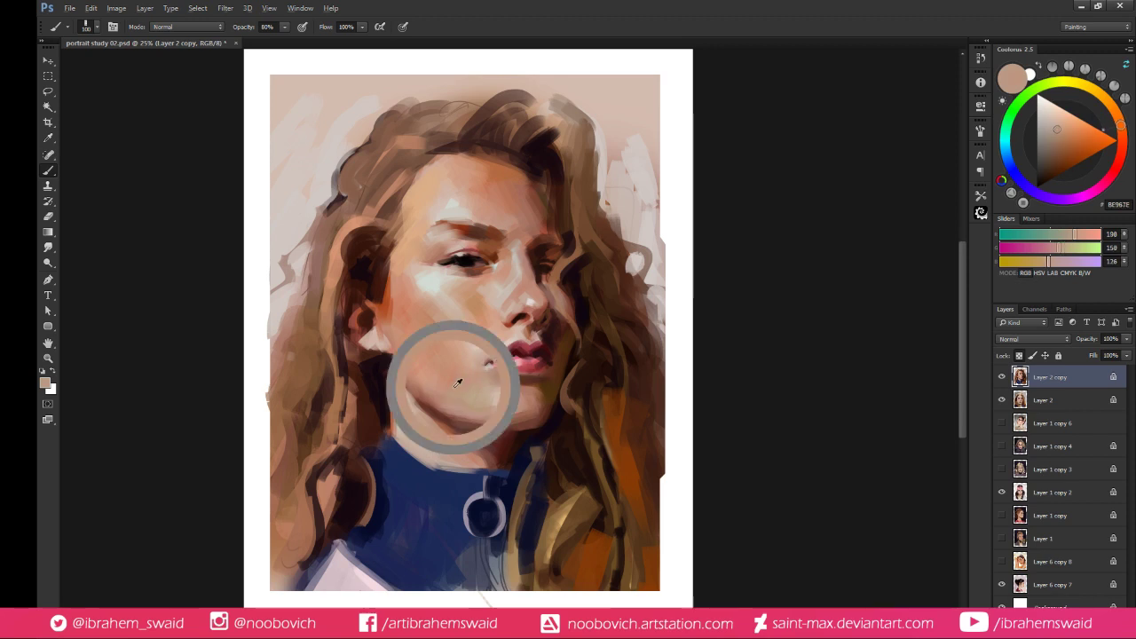
{"action": "left_click", "coordinate": [475, 392], "text": "alt"}
{"action": "left_click", "coordinate": [498, 392], "text": "alt"}
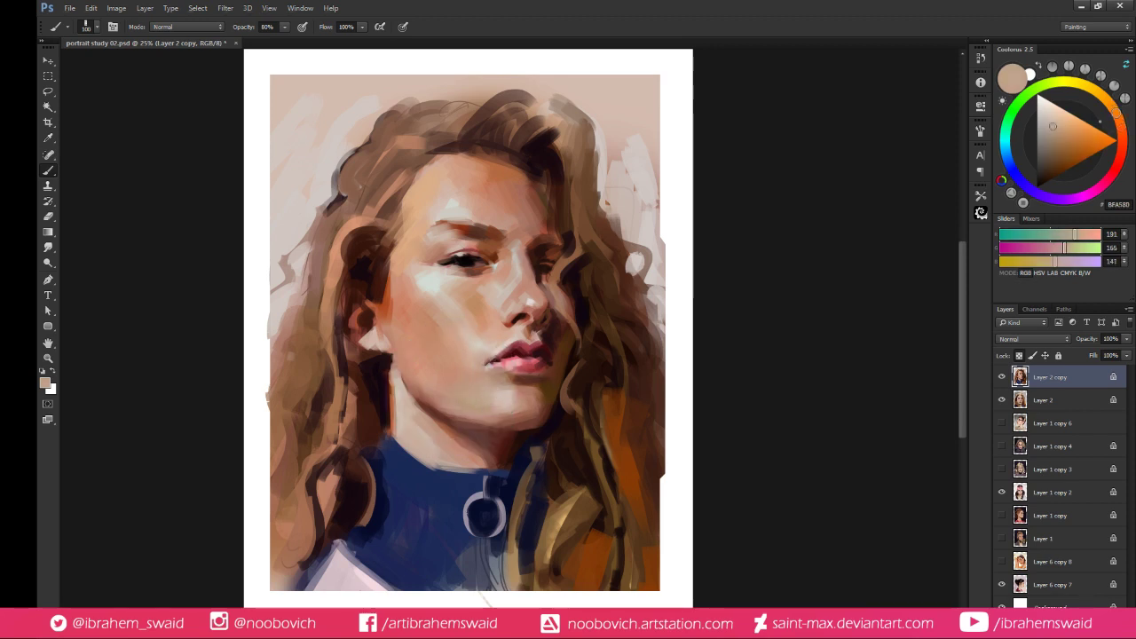
Refine the near corner of the mouth and surrounding skin with CFBAAD, BA9783, dark red 420A0F and CCB3A2
{"action": "left_click", "coordinate": [557, 327], "text": "alt"}
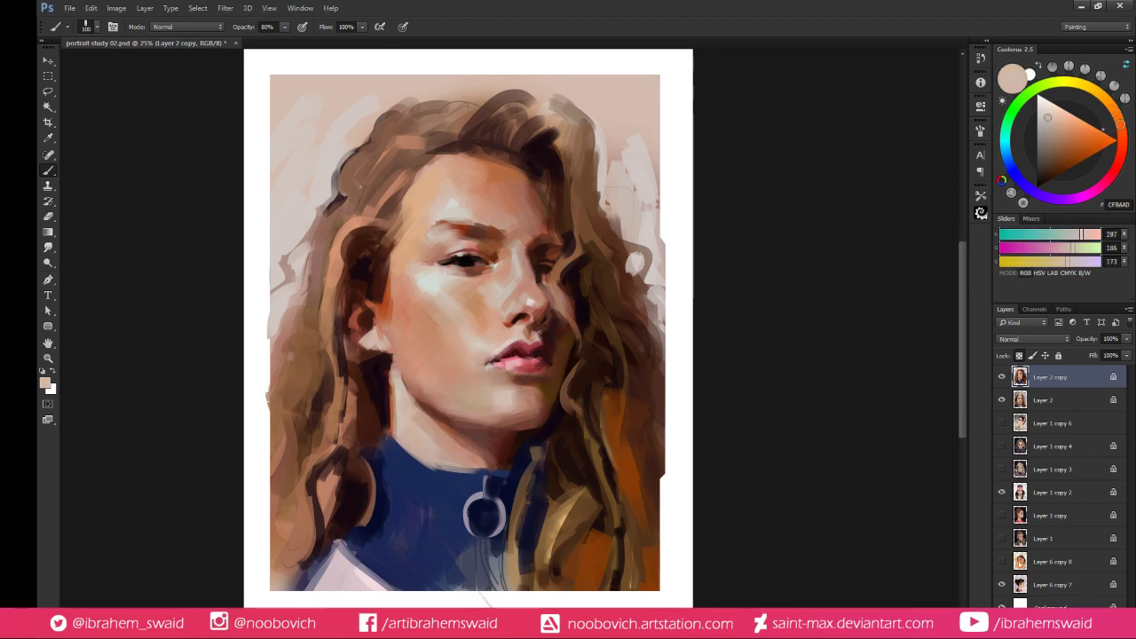
{"action": "left_click", "coordinate": [512, 355], "text": "alt"}
{"action": "left_click", "coordinate": [492, 372], "text": "alt"}
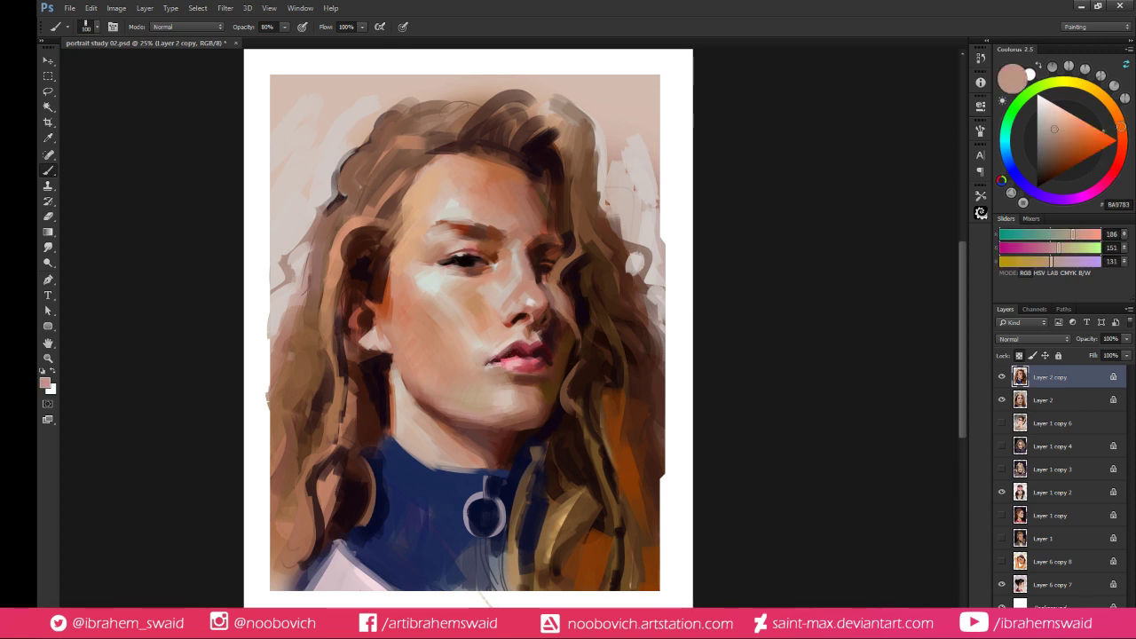
{"action": "left_click", "coordinate": [513, 356], "text": "alt"}
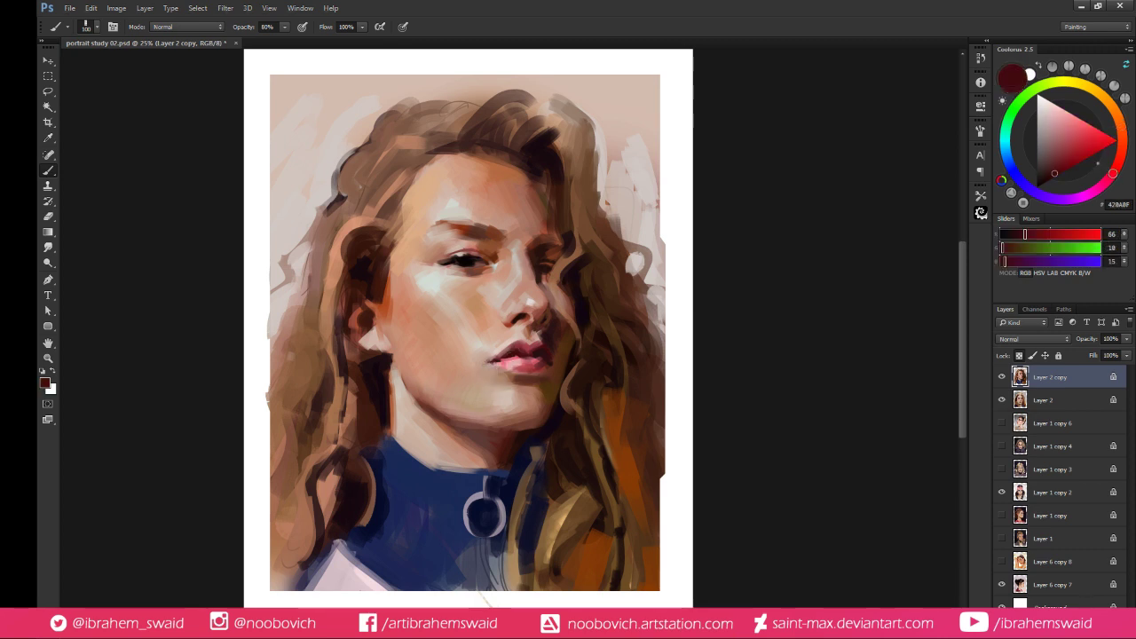
{"action": "left_click", "coordinate": [485, 355], "text": "alt"}
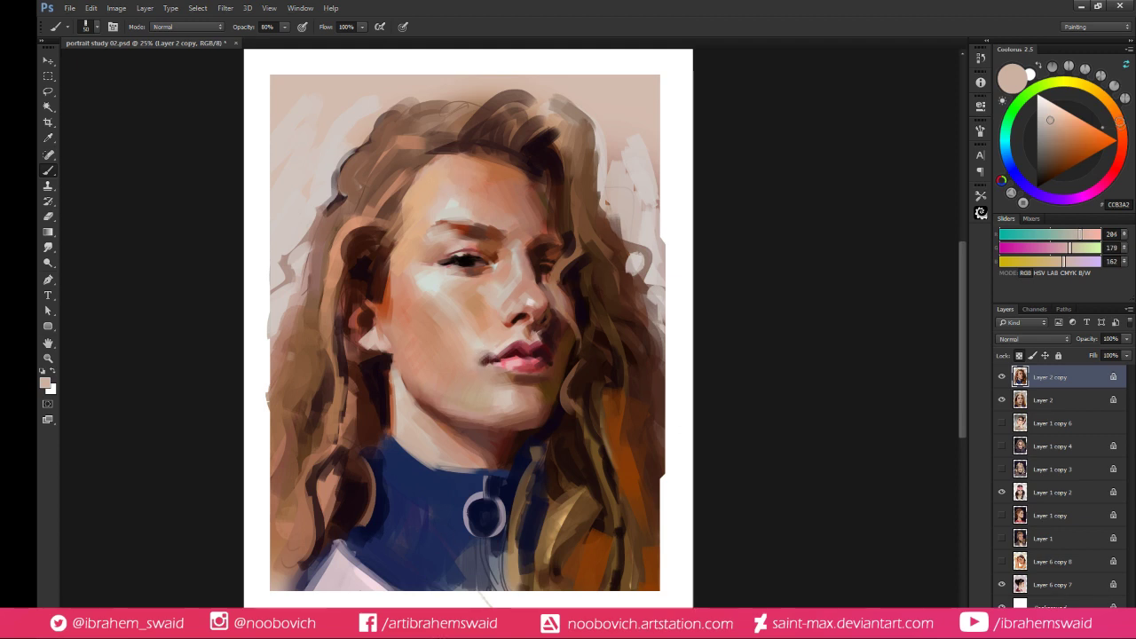
Warm the lower lid area of the near eye with small reddish-brown strokes of 6E4438, 712915, 9B472E and 8F5E40
{"action": "left_click", "coordinate": [485, 267], "text": "alt"}
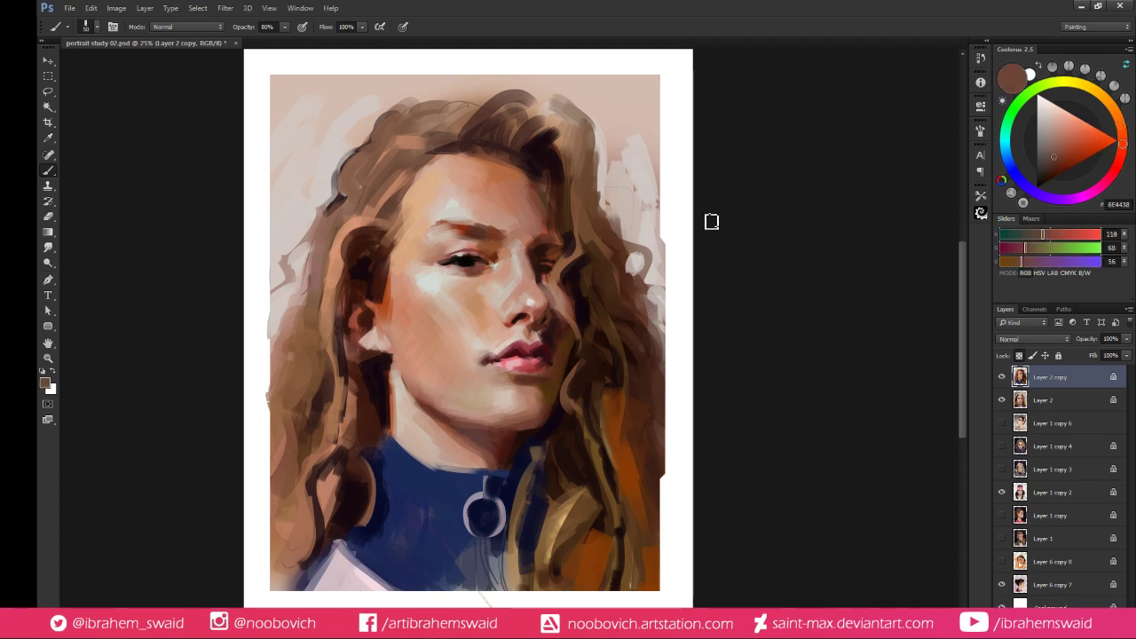
{"action": "left_click", "coordinate": [1065, 164]}
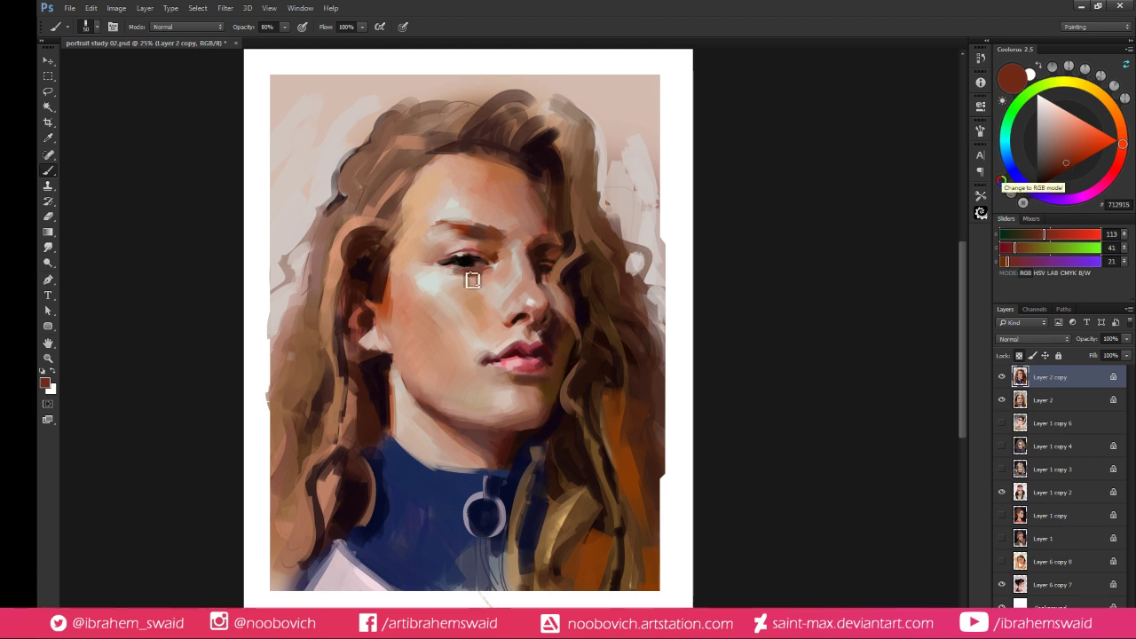
{"action": "left_click", "coordinate": [1072, 150]}
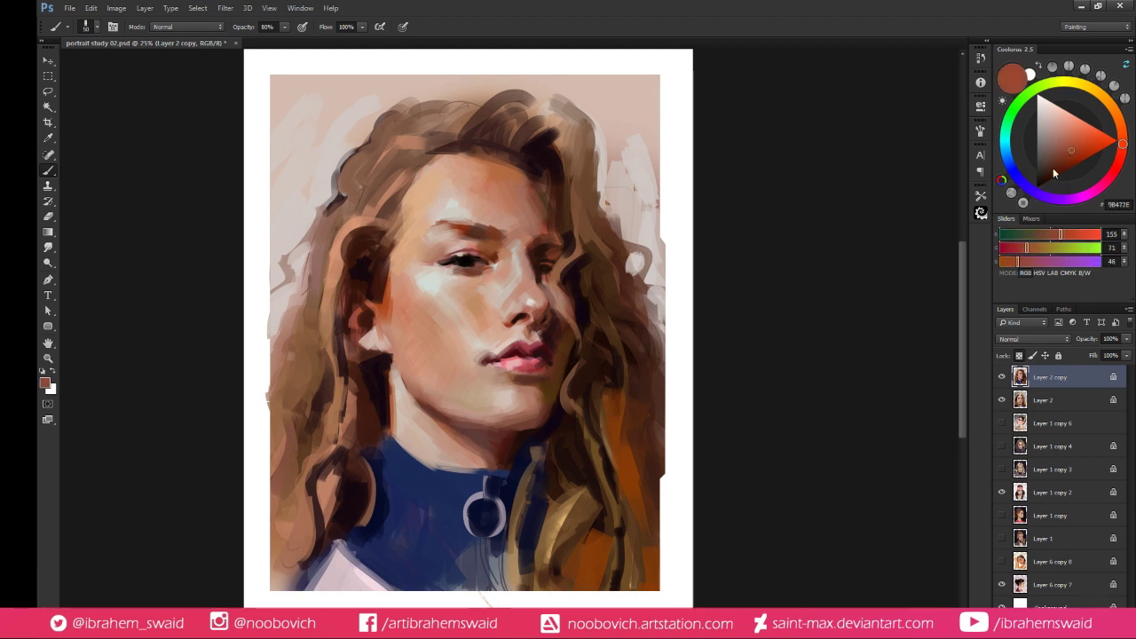
{"action": "left_click", "coordinate": [460, 267], "text": "alt"}
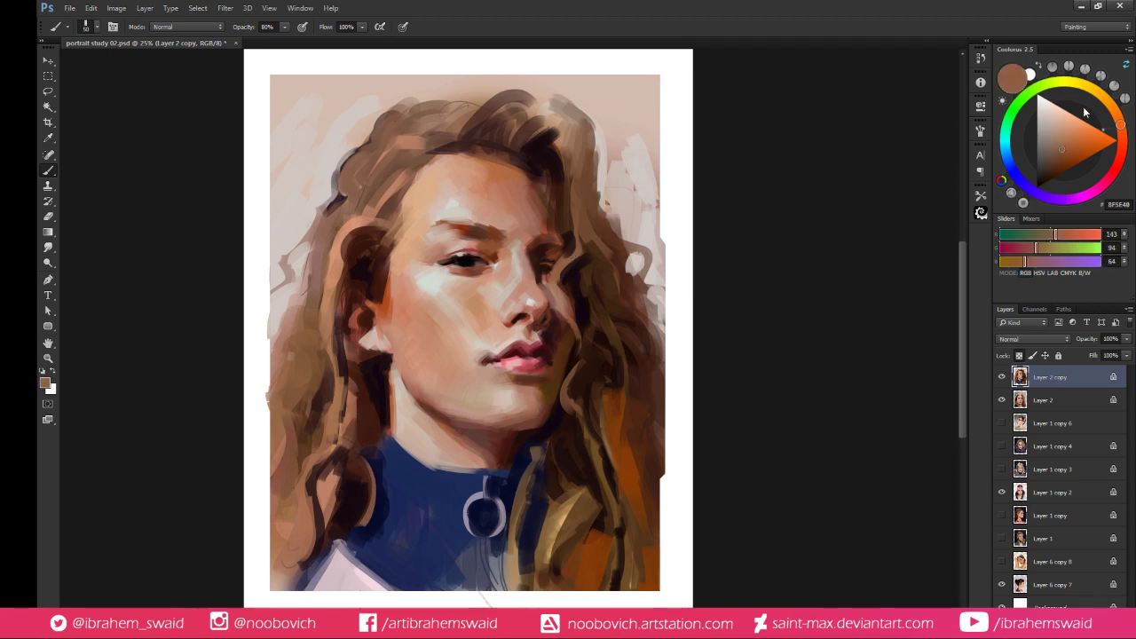
Add peach FFB07F highlights to the curls on the far side of the face and tone the upper one with dark brown 50321E
{"action": "left_click", "coordinate": [1078, 117]}
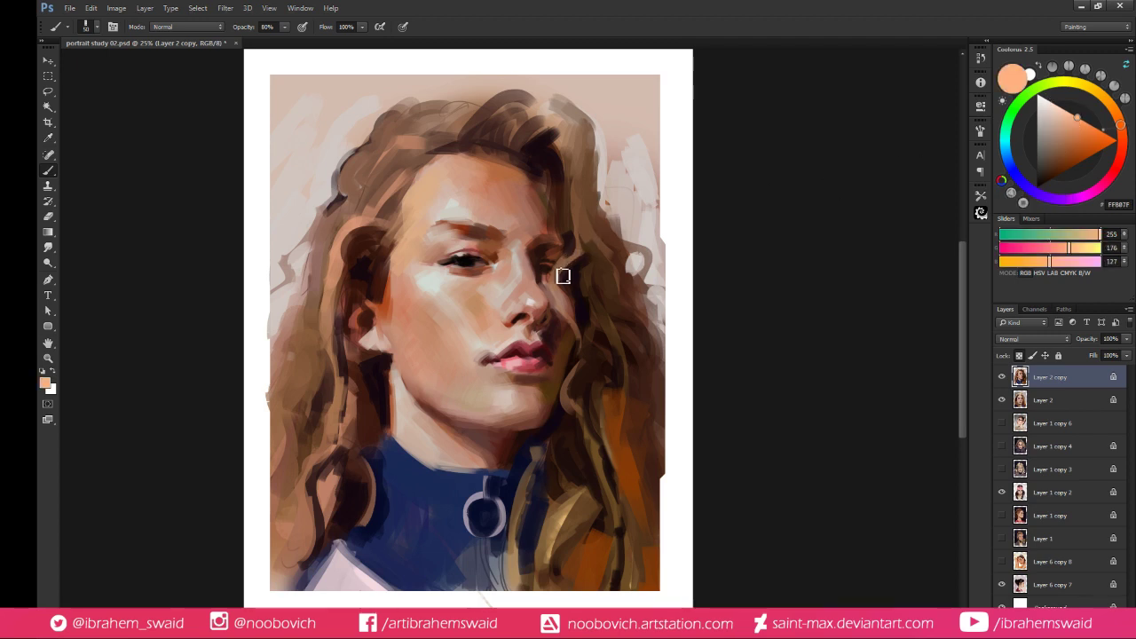
{"action": "left_click_drag", "start_coordinate": [555, 269], "coordinate": [577, 254]}
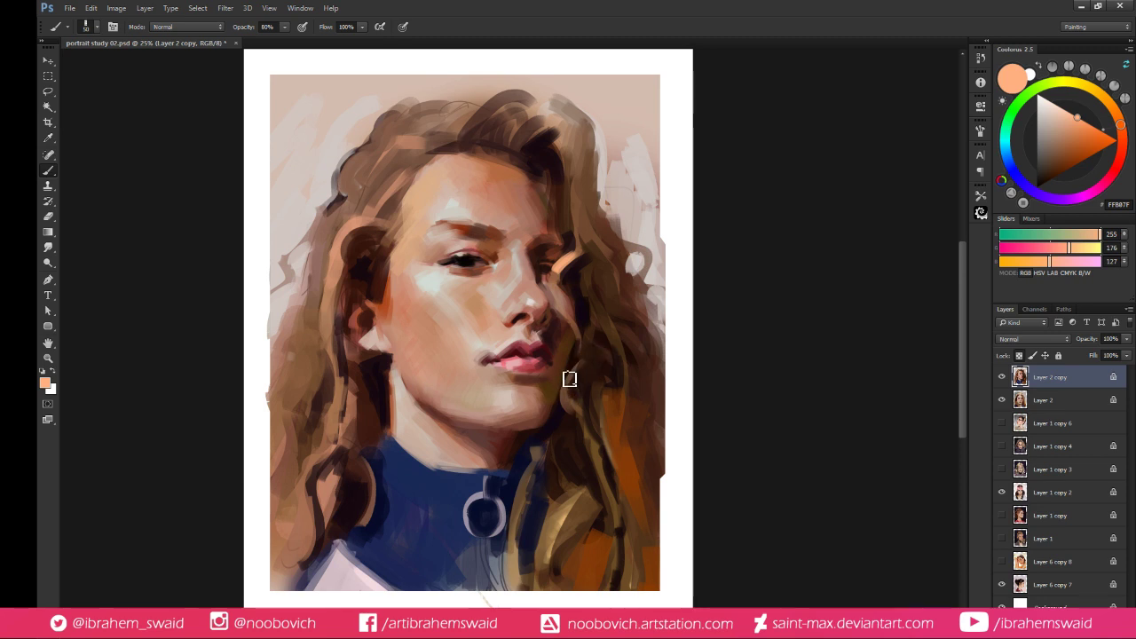
{"action": "left_click_drag", "start_coordinate": [569, 379], "coordinate": [584, 364]}
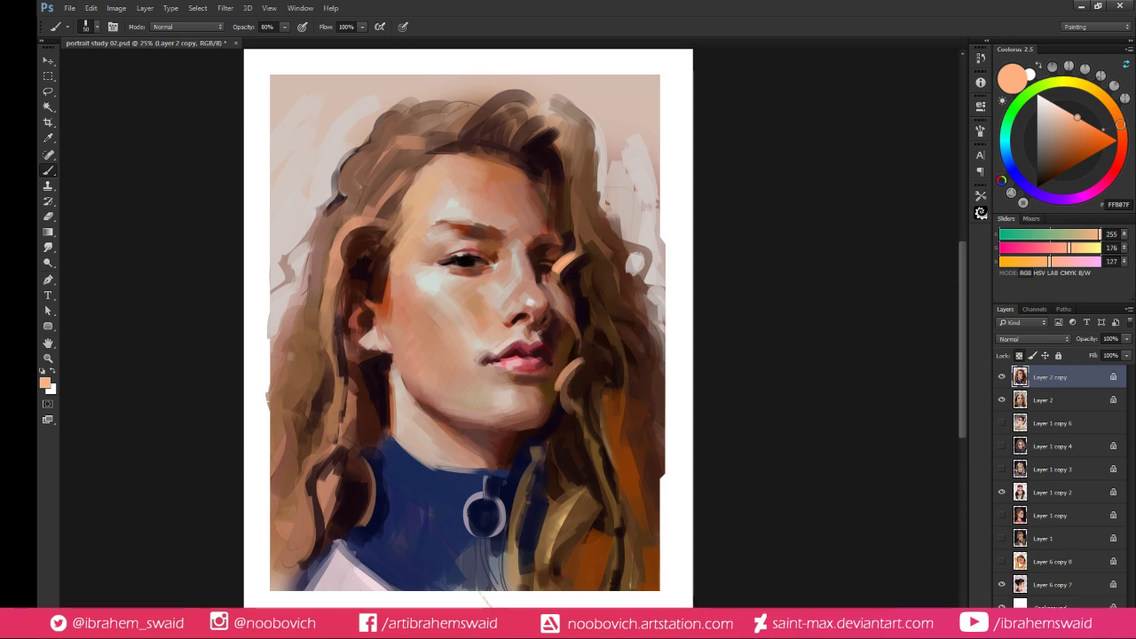
{"action": "left_click", "coordinate": [568, 190], "text": "alt"}
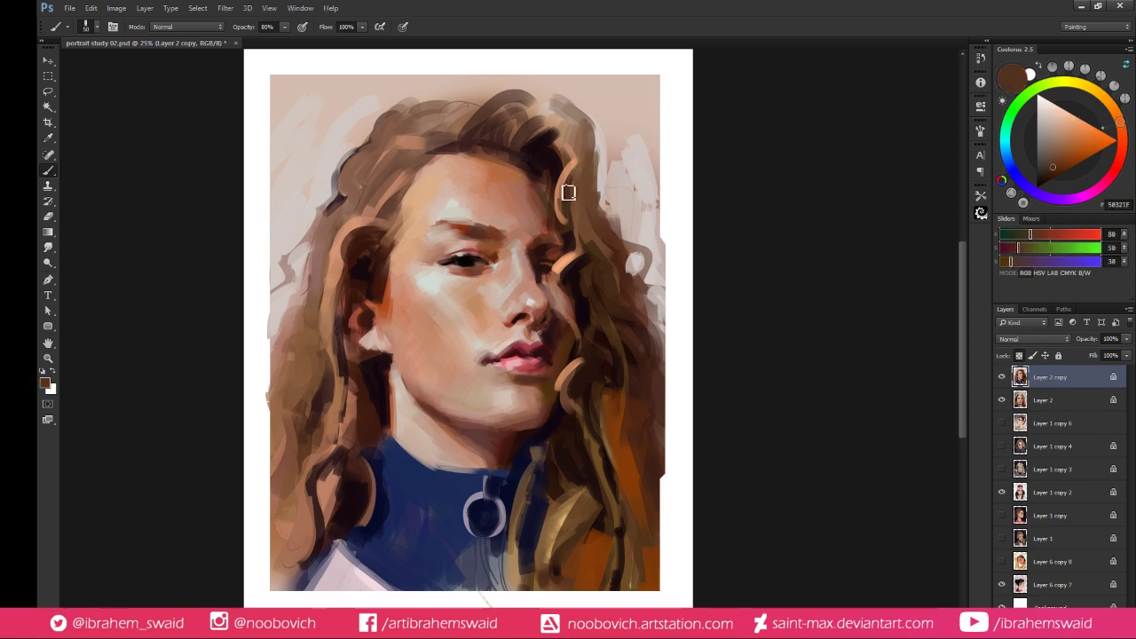
{"action": "left_click_drag", "start_coordinate": [569, 190], "coordinate": [559, 222]}
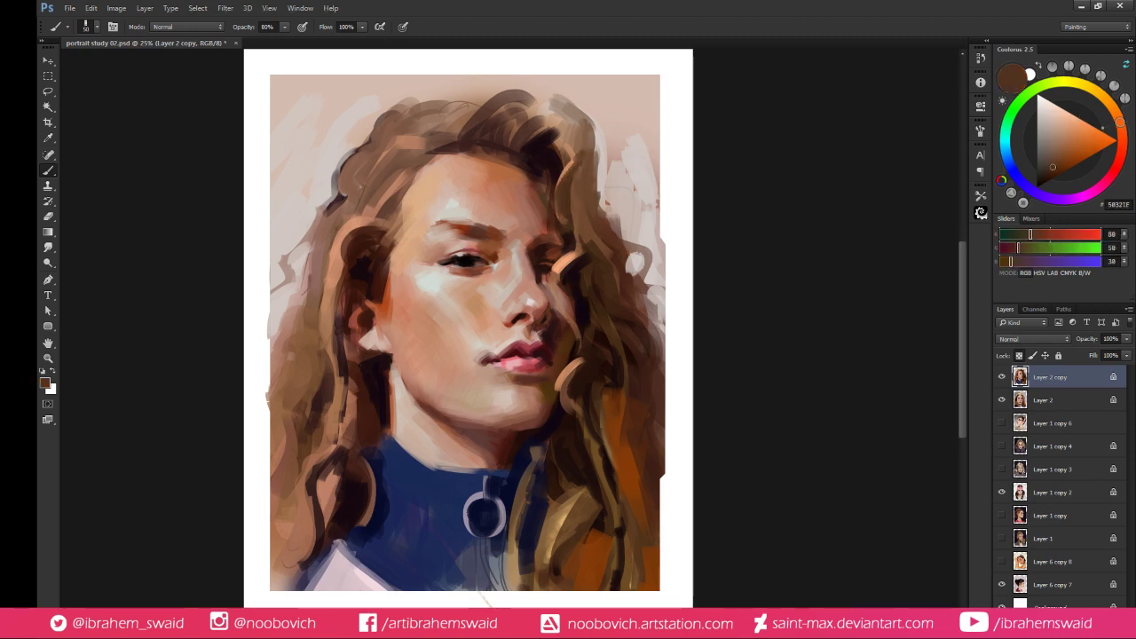
Shape the highlighted lock beside the far eye with peach F6A97A and near-black shadows 16080F and 180A0F
{"action": "left_click", "coordinate": [587, 256], "text": "alt"}
{"action": "left_click", "coordinate": [566, 264], "text": "alt"}
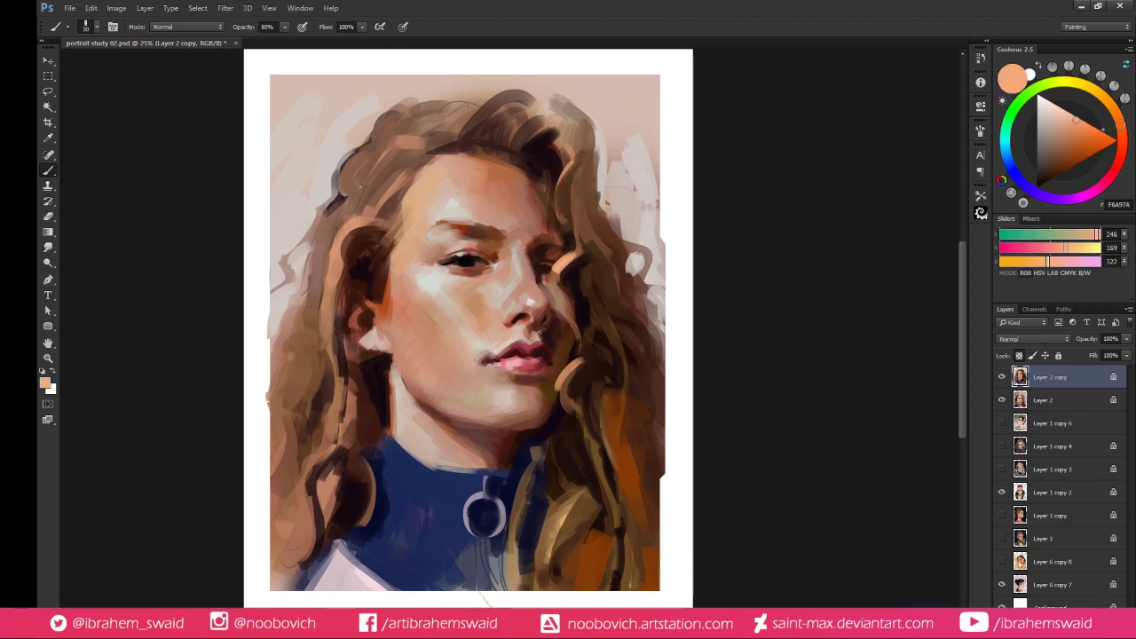
{"action": "left_click", "coordinate": [581, 271], "text": "alt"}
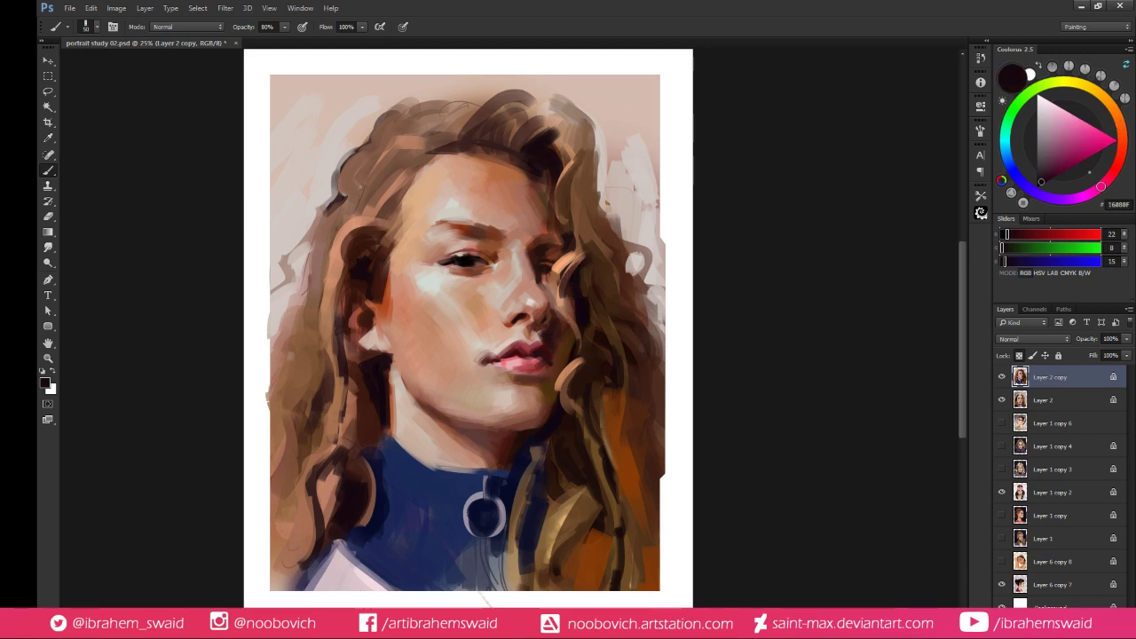
{"action": "left_click_drag", "start_coordinate": [580, 266], "coordinate": [566, 311]}
{"action": "left_click", "coordinate": [582, 271], "text": "alt"}
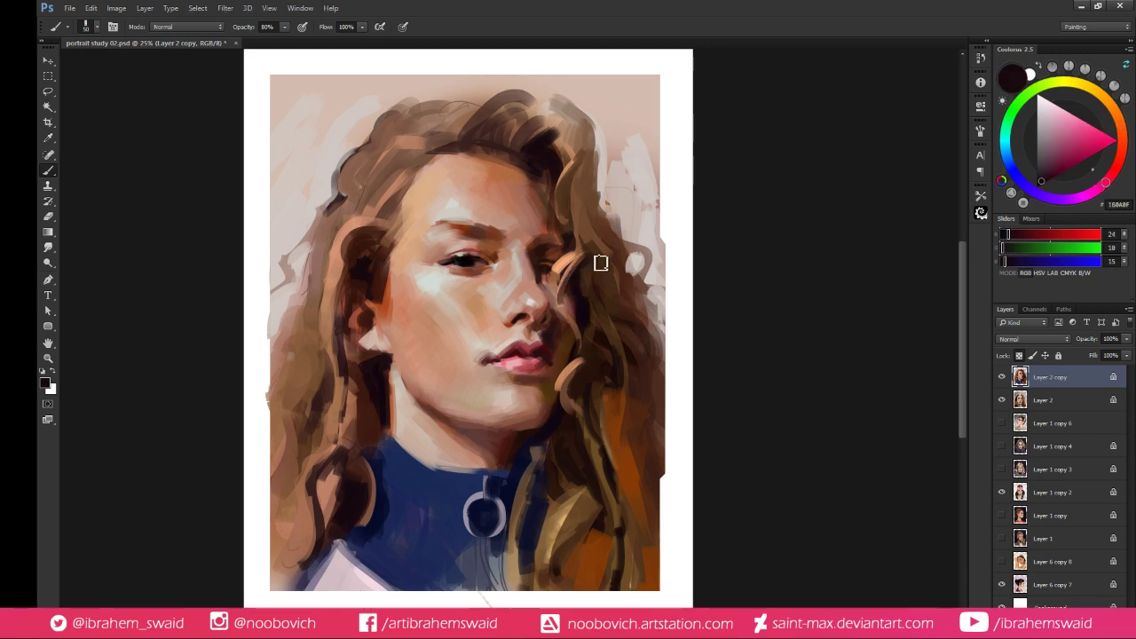
Refine the strands beside the far cheek with CC9071, 6C3B2E, 462521 and near-black 16080D
{"action": "left_click", "coordinate": [566, 300], "text": "alt"}
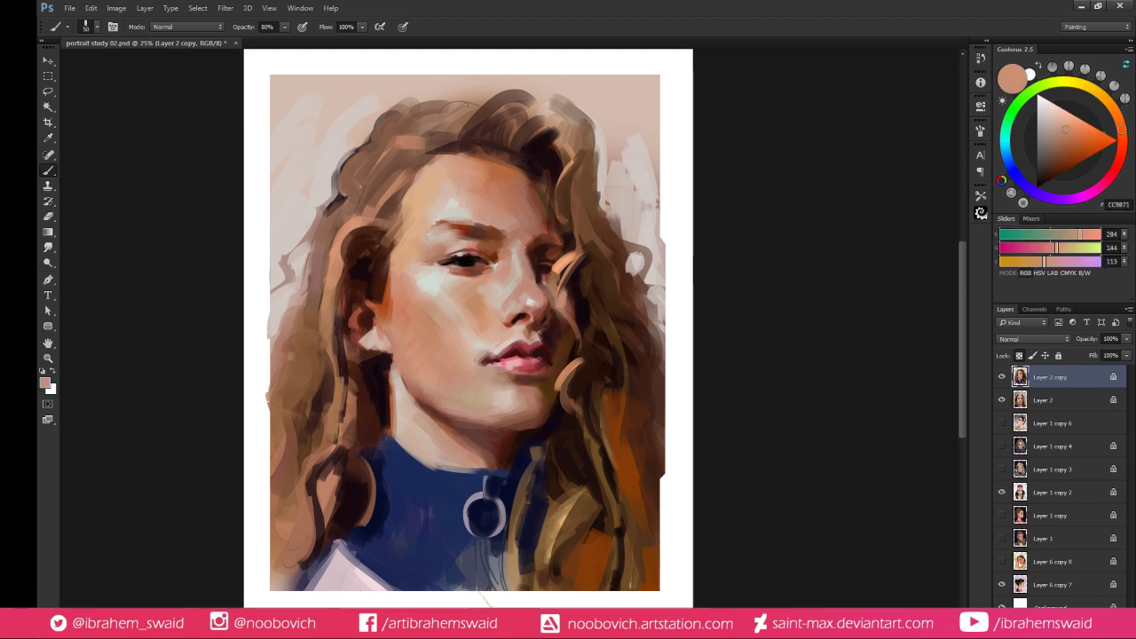
{"action": "left_click", "coordinate": [575, 302], "text": "alt"}
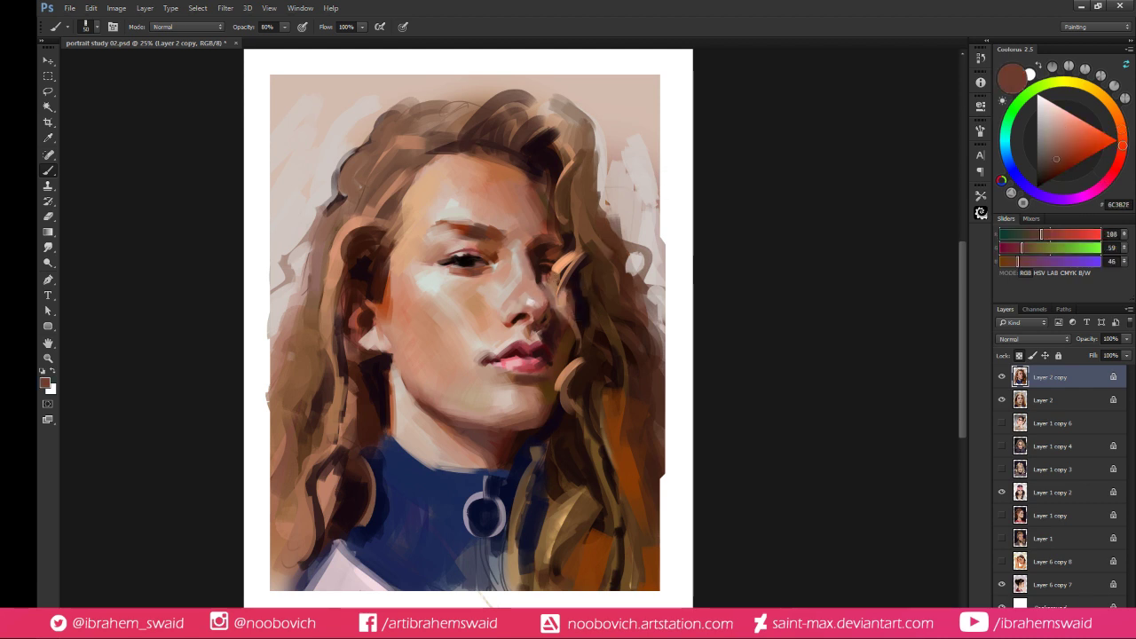
{"action": "left_click", "coordinate": [586, 322], "text": "alt"}
{"action": "left_click", "coordinate": [581, 295], "text": "alt"}
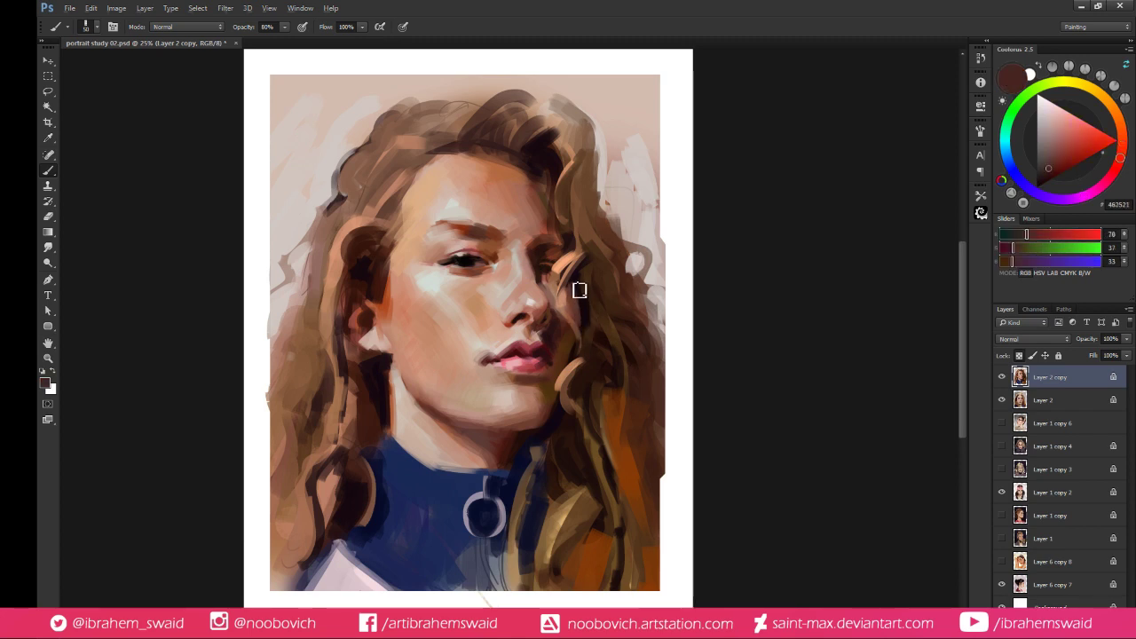
{"action": "left_click", "coordinate": [580, 289], "text": "alt"}
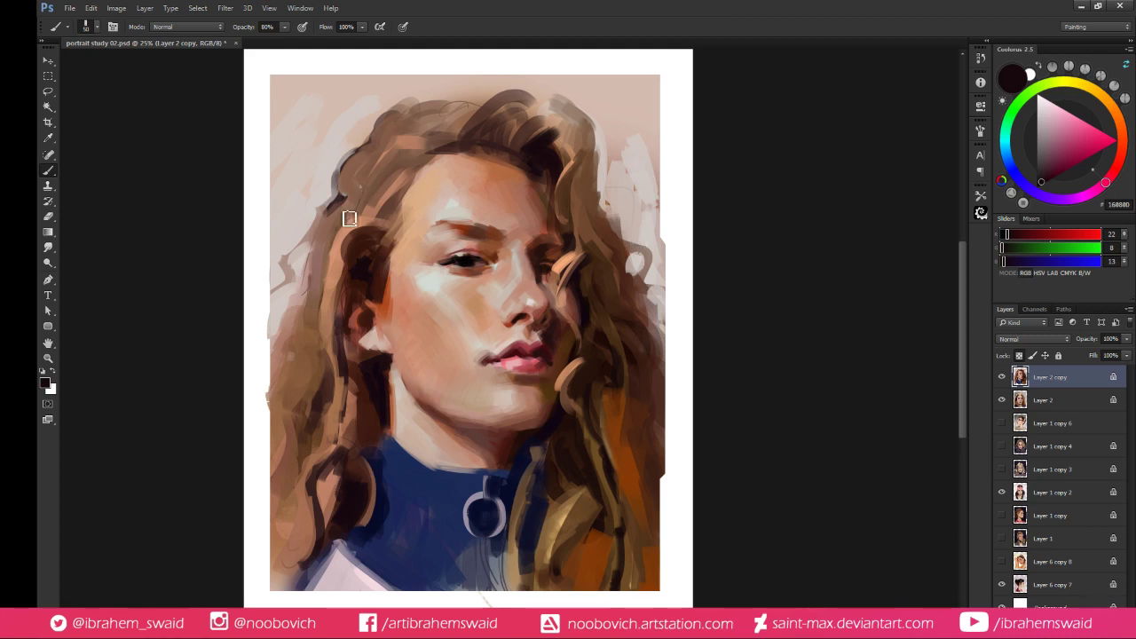
Rework the outer hair above and behind the ear with broader strokes of near-black 16080D and muted brown 936B61
{"action": "left_click_drag", "start_coordinate": [333, 179], "coordinate": [339, 198]}
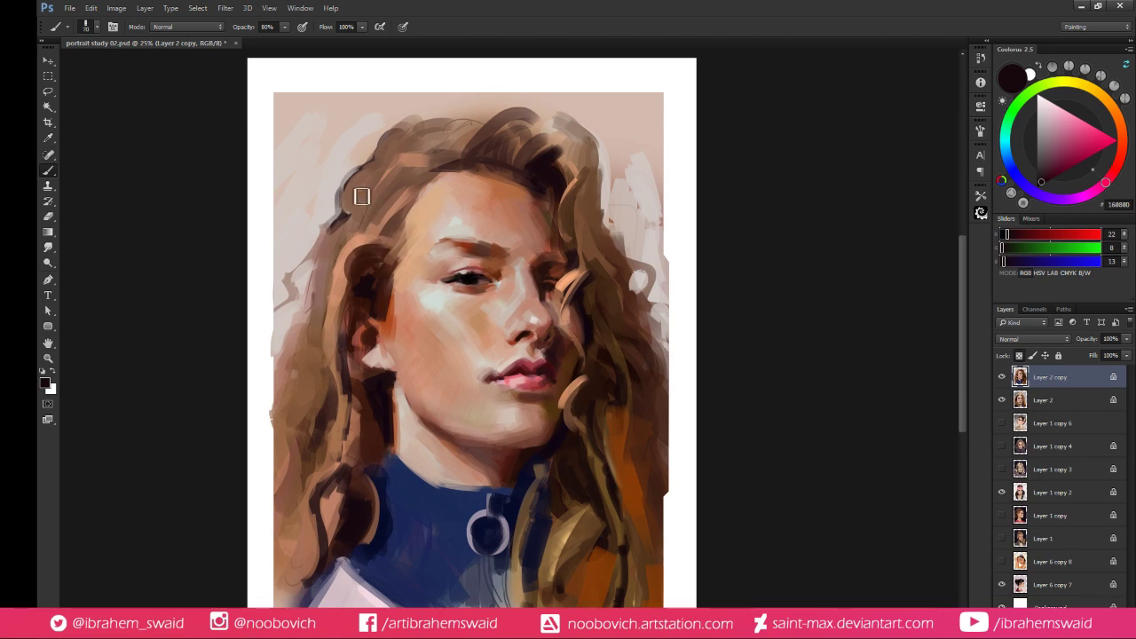
{"action": "left_click_drag", "start_coordinate": [360, 197], "coordinate": [365, 211]}
{"action": "left_click", "coordinate": [362, 258], "text": "alt"}
{"action": "mouse_move", "coordinate": [339, 280]}
{"action": "left_mouse_down"}
{"action": "mouse_move", "coordinate": [329, 316]}
{"action": "mouse_move", "coordinate": [334, 269]}
{"action": "mouse_move", "coordinate": [325, 355]}
{"action": "left_mouse_up"}
{"action": "left_click", "coordinate": [334, 277], "text": "alt"}
{"action": "left_click", "coordinate": [320, 277], "text": "alt"}
{"action": "key", "text": "alt"}
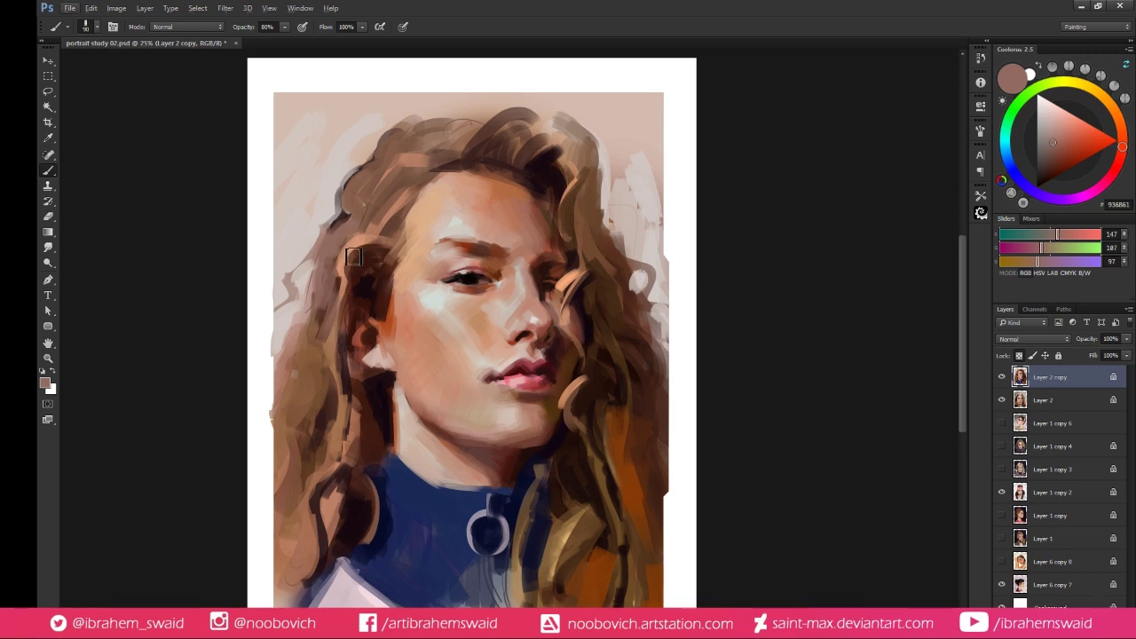
Blend the hair above and behind the near ear with peach CE9070, muted brown 8A6258, and darker browns 513531 and 6C4837
{"action": "left_click", "coordinate": [356, 247], "text": "alt"}
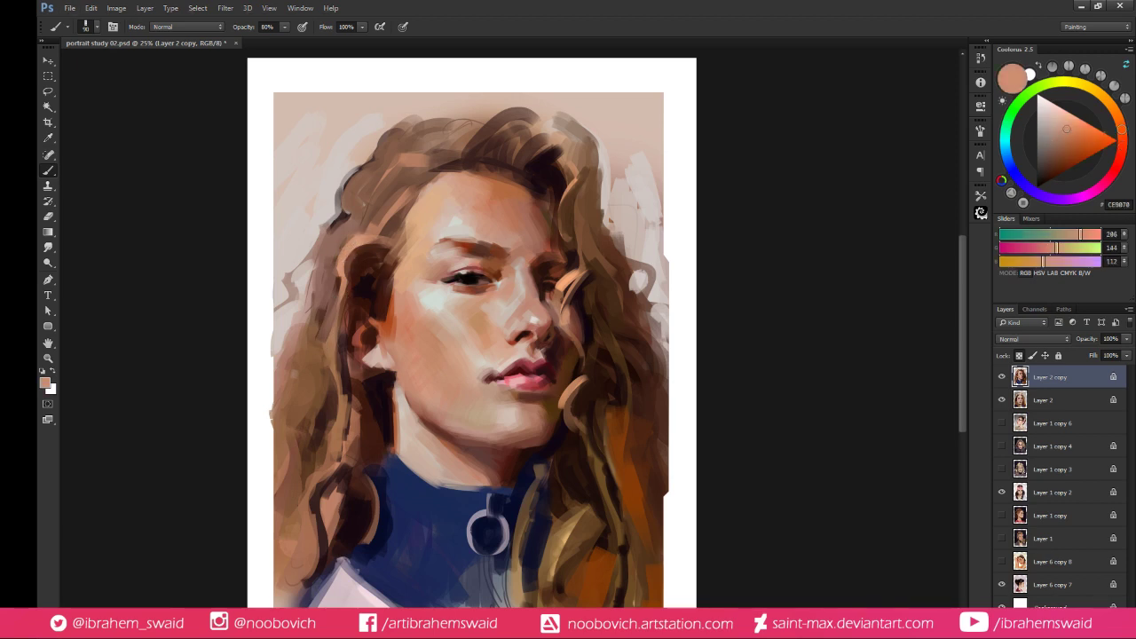
{"action": "mouse_move", "coordinate": [357, 233]}
{"action": "left_mouse_down"}
{"action": "mouse_move", "coordinate": [334, 256]}
{"action": "mouse_move", "coordinate": [371, 231]}
{"action": "mouse_move", "coordinate": [344, 299]}
{"action": "mouse_move", "coordinate": [366, 261]}
{"action": "mouse_move", "coordinate": [332, 290]}
{"action": "mouse_move", "coordinate": [318, 349]}
{"action": "left_mouse_up"}
{"action": "left_click", "coordinate": [366, 261], "text": "alt"}
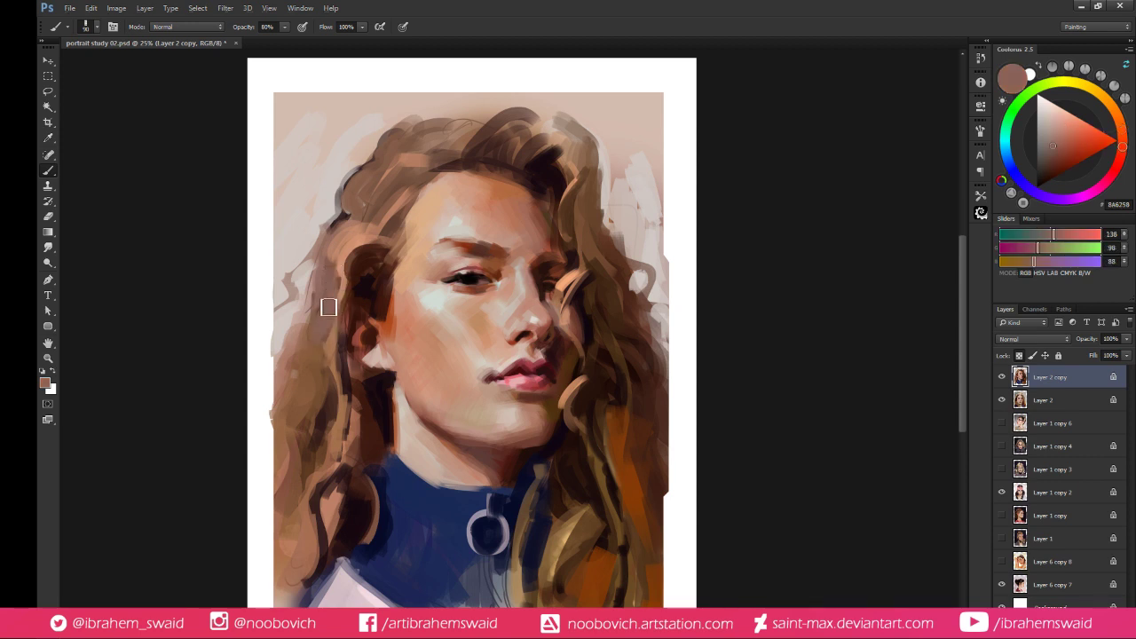
{"action": "left_click", "coordinate": [344, 331], "text": "alt"}
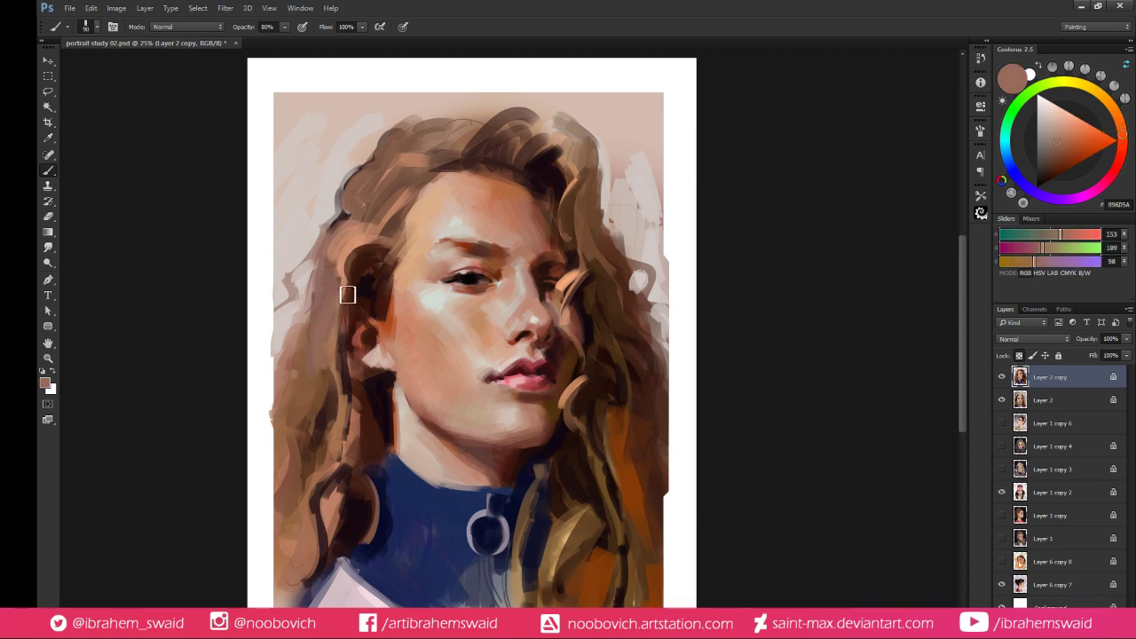
{"action": "left_click", "coordinate": [331, 360], "text": "alt"}
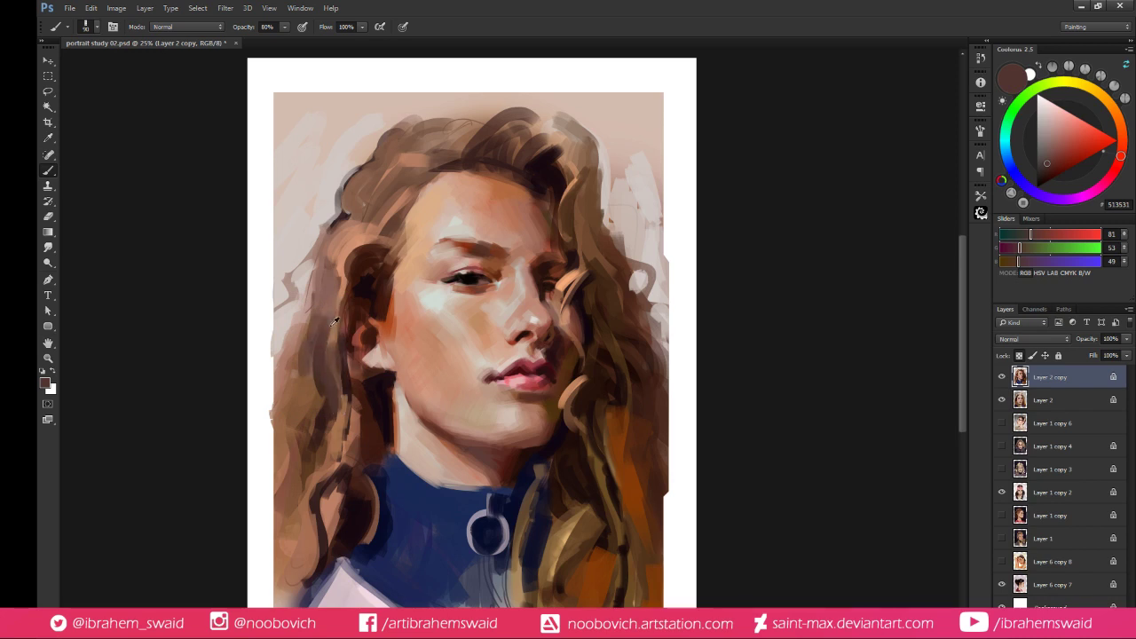
{"action": "left_click", "coordinate": [301, 377], "text": "alt"}
{"action": "left_click", "coordinate": [308, 354], "text": "alt"}
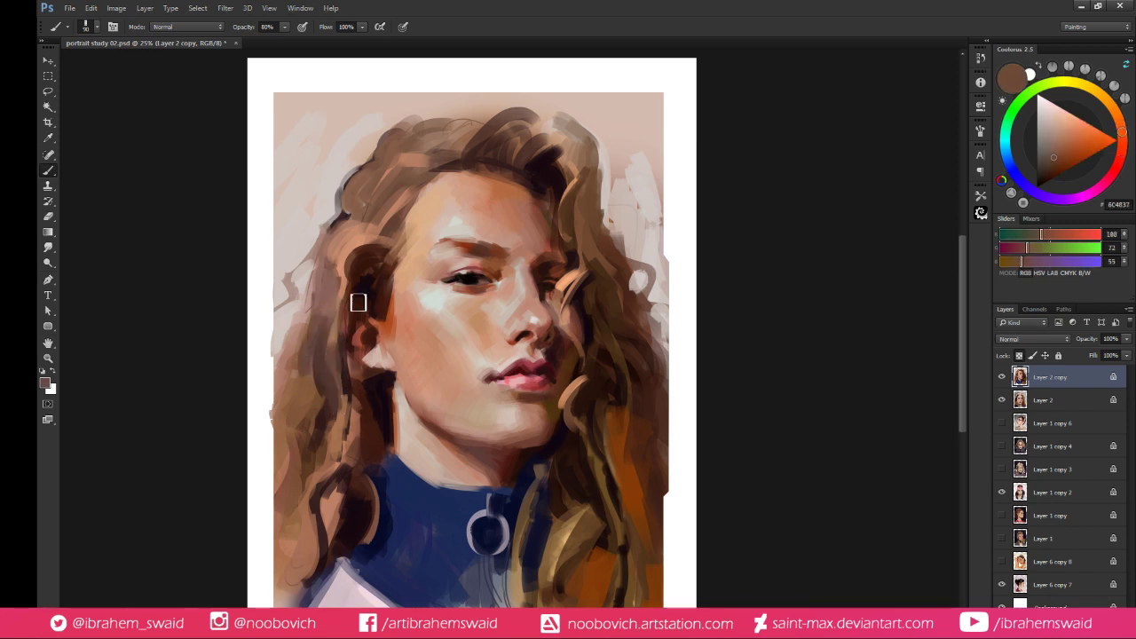
Add warm strokes of A5714E, D7946A and 875A3C to the near-side curls falling beside the collar
{"action": "left_click", "coordinate": [340, 435], "text": "alt"}
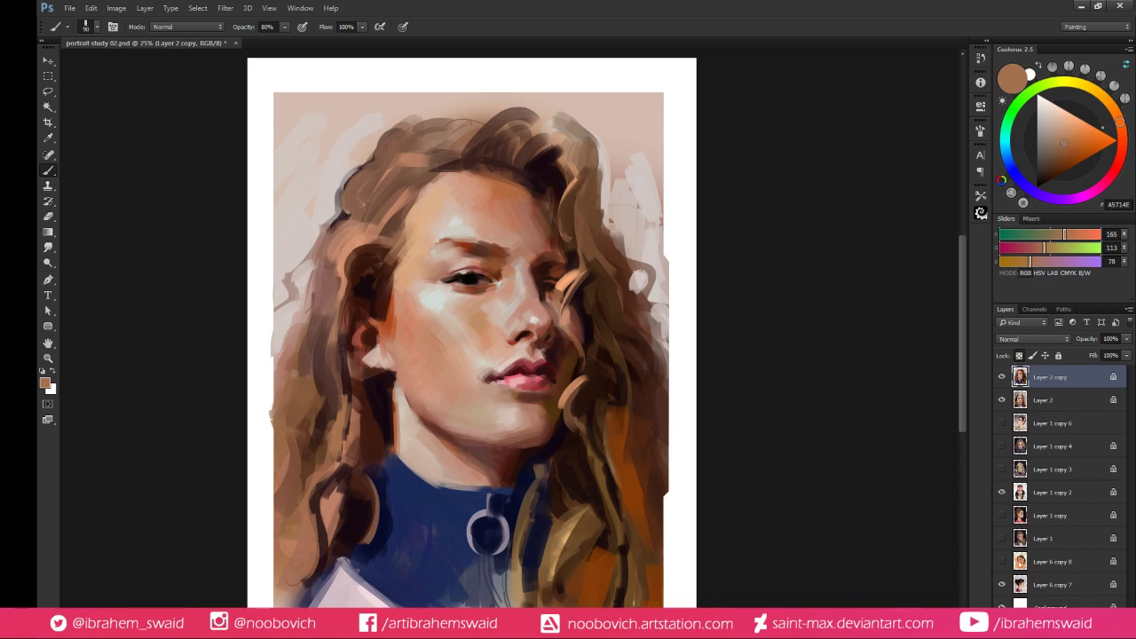
{"action": "mouse_move", "coordinate": [320, 578]}
{"action": "left_mouse_down"}
{"action": "mouse_move", "coordinate": [309, 494]}
{"action": "mouse_move", "coordinate": [320, 506]}
{"action": "mouse_move", "coordinate": [348, 478]}
{"action": "mouse_move", "coordinate": [342, 430]}
{"action": "left_mouse_up"}
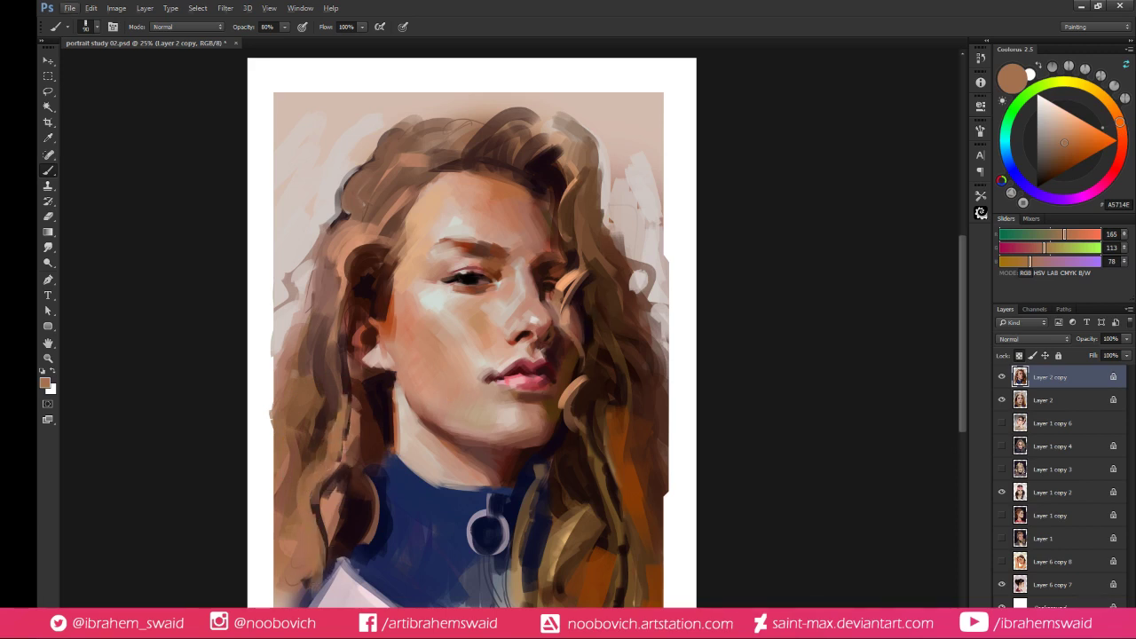
{"action": "left_click", "coordinate": [581, 372], "text": "alt"}
{"action": "mouse_move", "coordinate": [337, 502]}
{"action": "left_mouse_down"}
{"action": "mouse_move", "coordinate": [314, 524]}
{"action": "mouse_move", "coordinate": [336, 472]}
{"action": "mouse_move", "coordinate": [315, 536]}
{"action": "mouse_move", "coordinate": [332, 444]}
{"action": "left_mouse_up"}
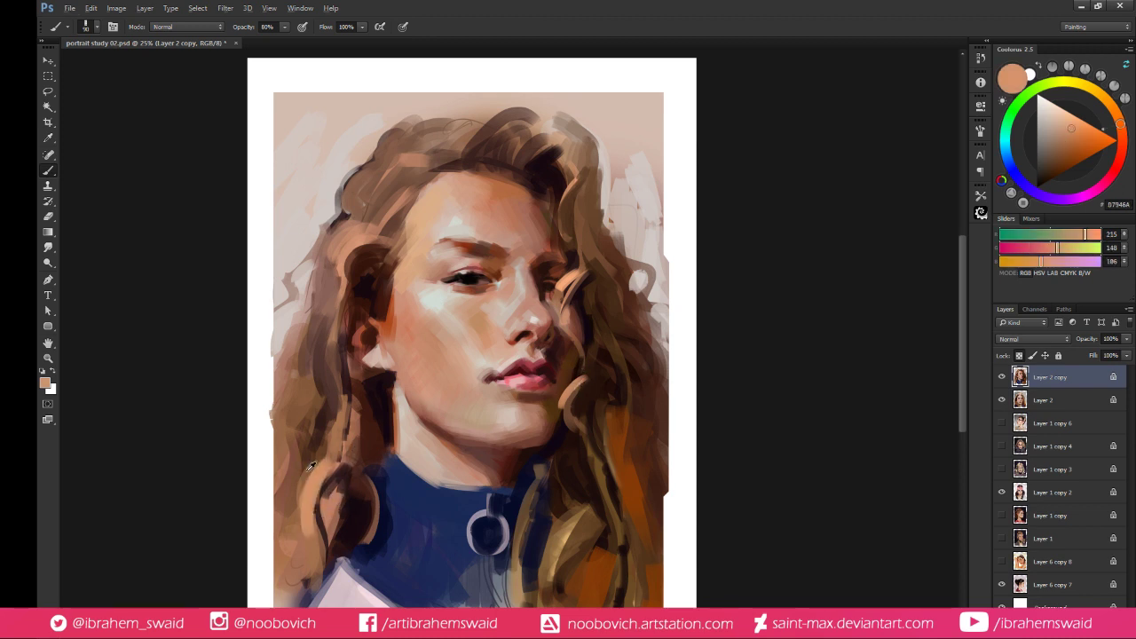
{"action": "left_click", "coordinate": [311, 466], "text": "alt"}
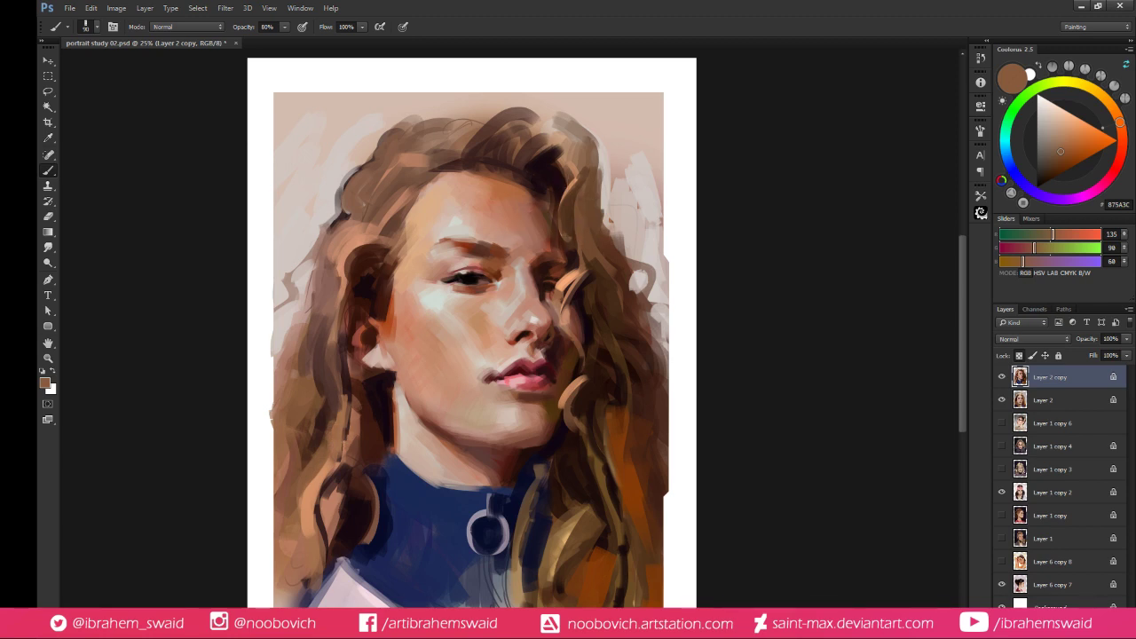
Extend the wavy lock above the far eye with peach F4A879, brown 583822 and near-black 10050F
{"action": "left_click", "coordinate": [574, 277], "text": "alt"}
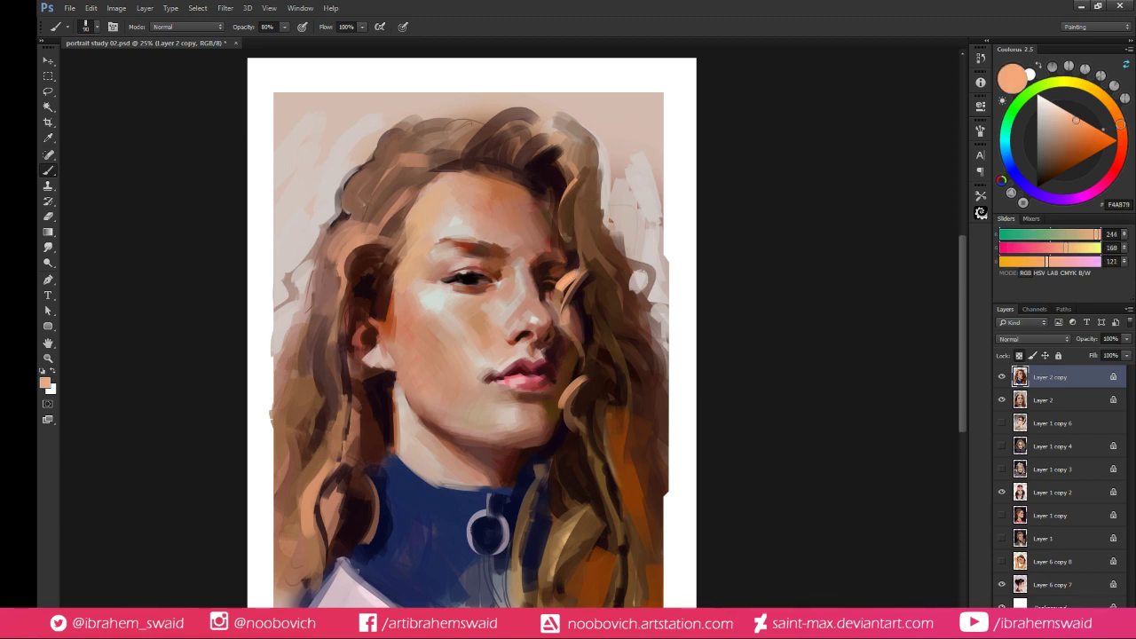
{"action": "left_click", "coordinate": [594, 229], "text": "alt"}
{"action": "mouse_move", "coordinate": [585, 251]}
{"action": "left_mouse_down"}
{"action": "mouse_move", "coordinate": [573, 236]}
{"action": "mouse_move", "coordinate": [585, 262]}
{"action": "left_mouse_up"}
{"action": "left_click", "coordinate": [588, 312], "text": "alt"}
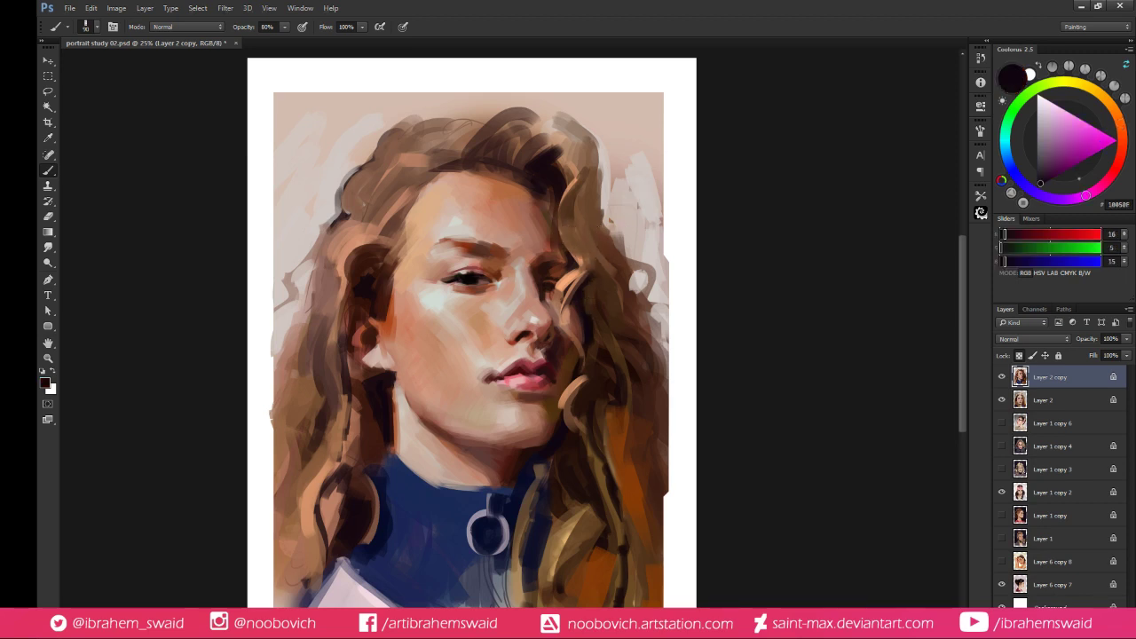
{"action": "left_click", "coordinate": [599, 240], "text": "alt"}
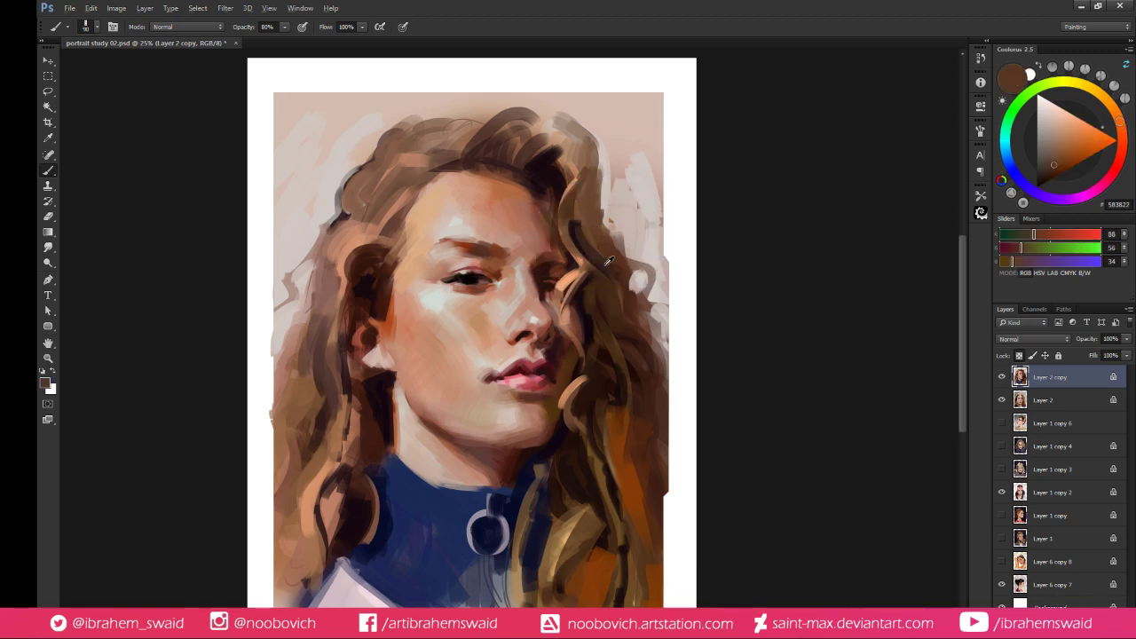
{"action": "left_click_drag", "start_coordinate": [580, 218], "coordinate": [603, 254]}
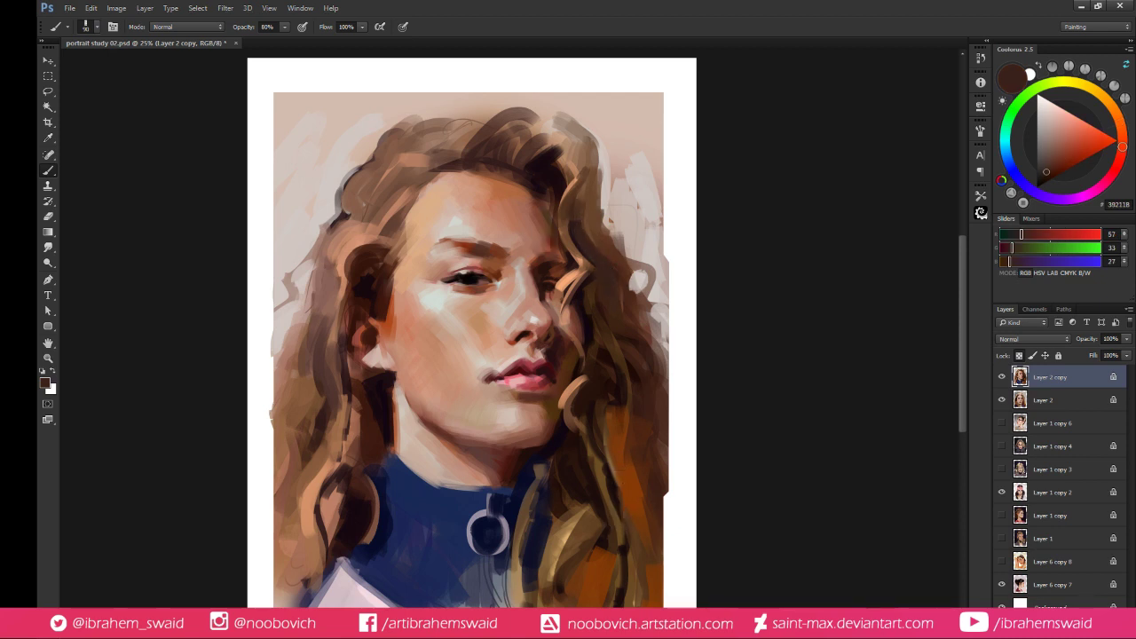
Deepen the shadow between the far eye and the overlapping lock with pure black and a smaller brush
{"action": "key", "text": "d"}
{"action": "key", "text": "["}
{"action": "key", "text": "["}
{"action": "key", "text": "["}
{"action": "key", "text": "["}
{"action": "key", "text": "["}
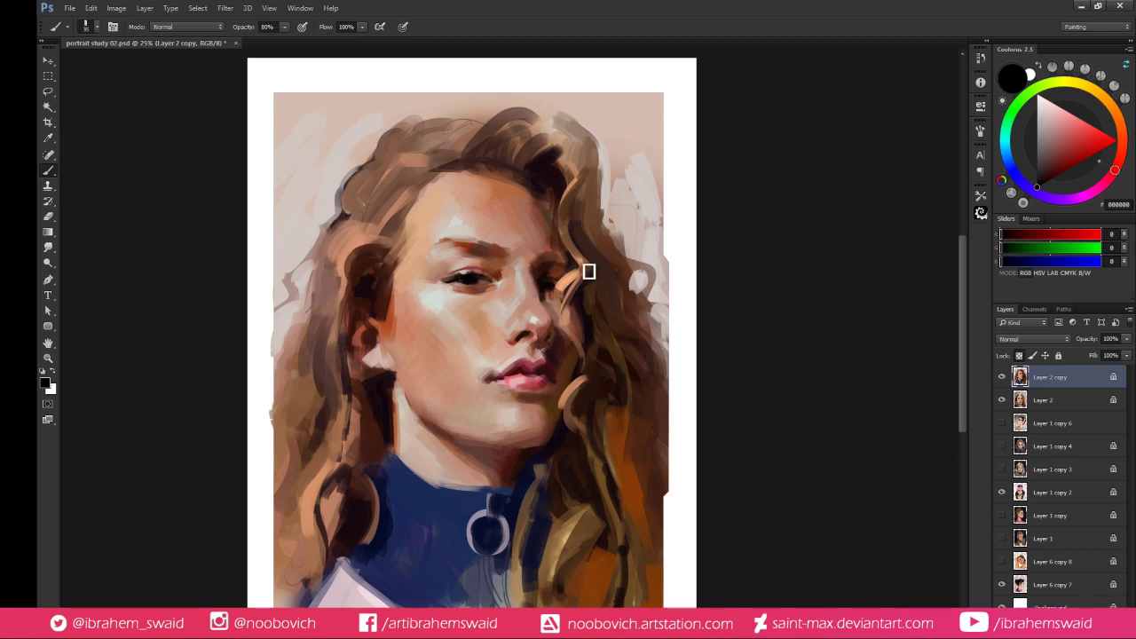
{"action": "left_click_drag", "start_coordinate": [564, 277], "coordinate": [566, 285]}
Refine the skin and lock edge at the far eye's outer corner with C48A6D and A3684E, using a brush size of 20
{"action": "key", "text": "bracketleft"}
{"action": "key", "text": "bracketleft"}
{"action": "key", "text": "bracketleft"}
{"action": "left_click", "coordinate": [566, 311], "text": "alt"}
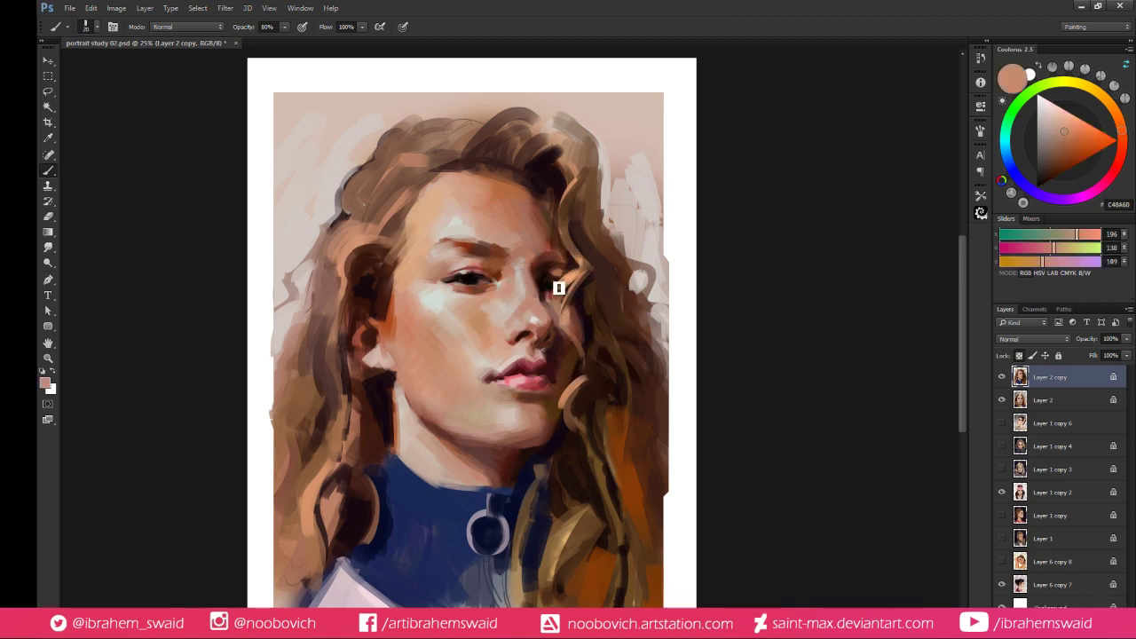
{"action": "left_click_drag", "start_coordinate": [558, 287], "coordinate": [568, 280]}
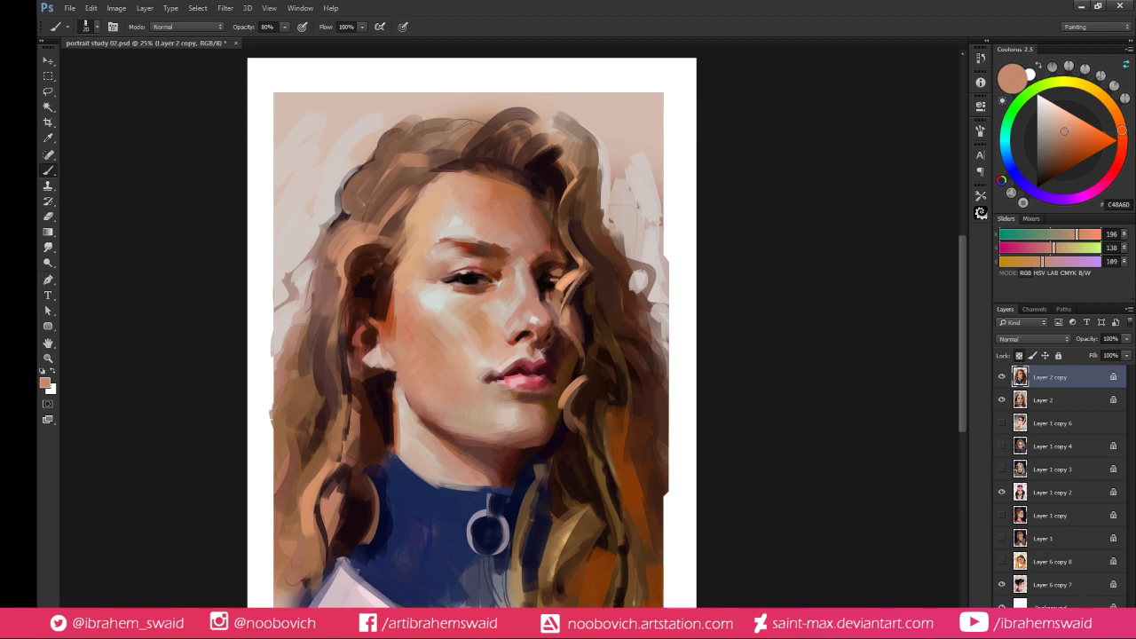
{"action": "left_click", "coordinate": [569, 281], "text": "alt"}
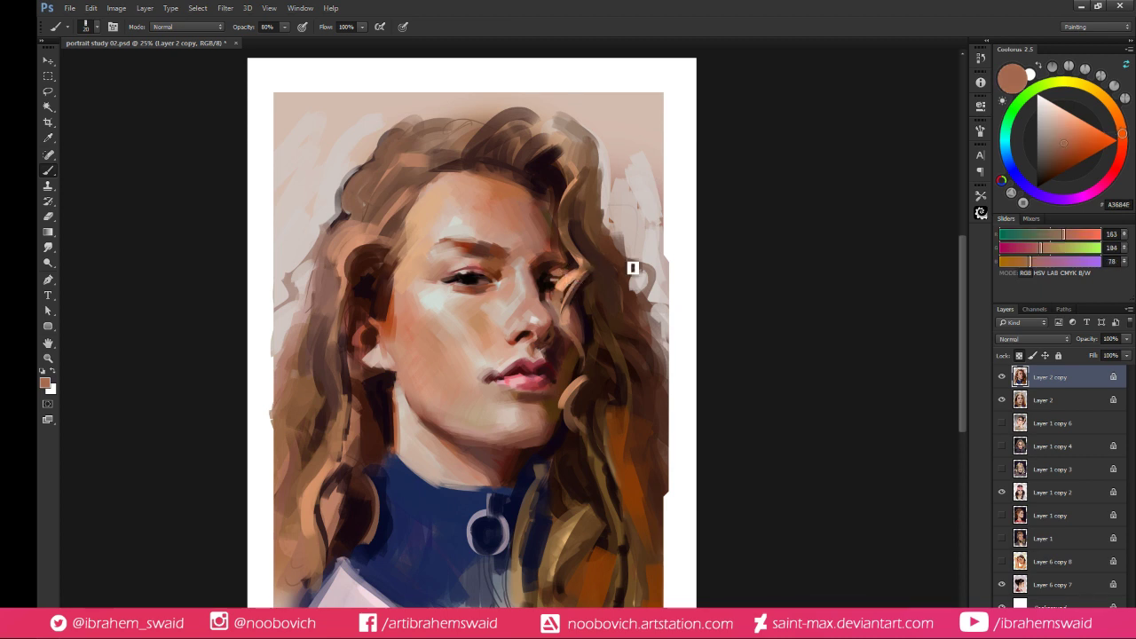
Rework the near temple and hairline in front of the ear with dark red-brown 401810, orange AC461B and skin tones C78057 and CD987B
{"action": "key", "text": "ctrl+minus"}
{"action": "key", "text": "ctrl+plus"}
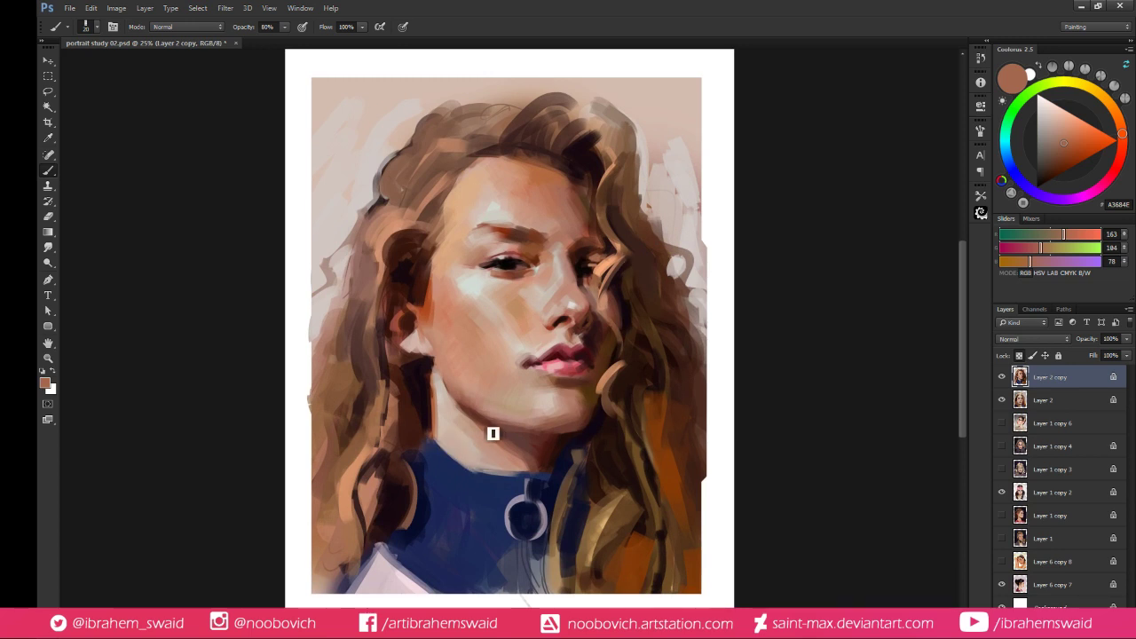
{"action": "left_click_drag", "start_coordinate": [499, 421], "coordinate": [487, 438]}
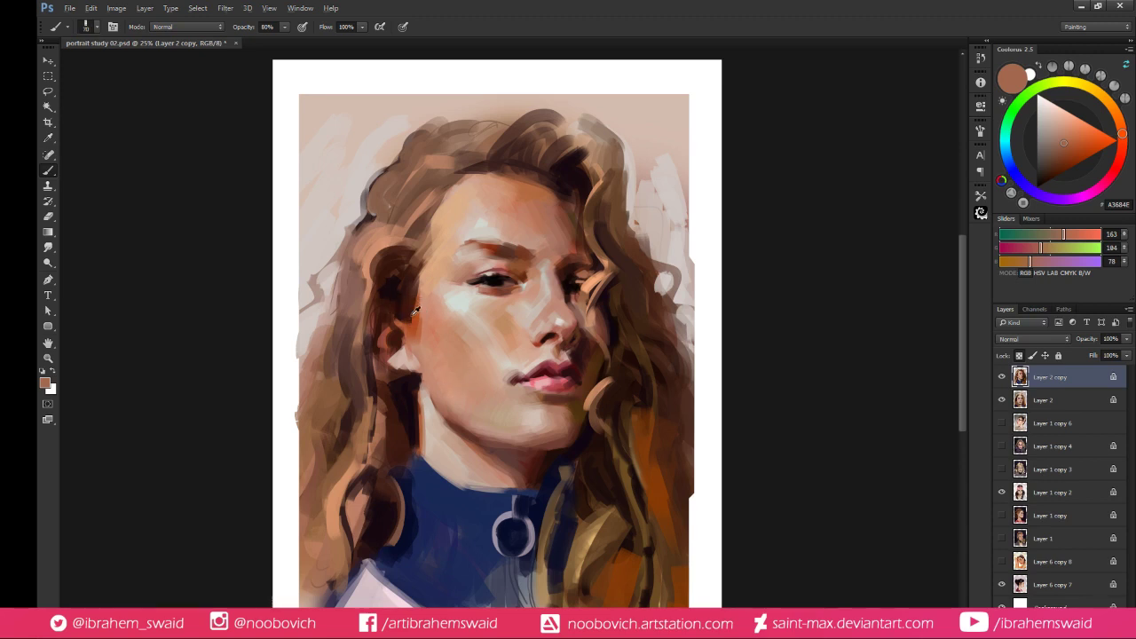
{"action": "left_click", "coordinate": [414, 310], "text": "alt"}
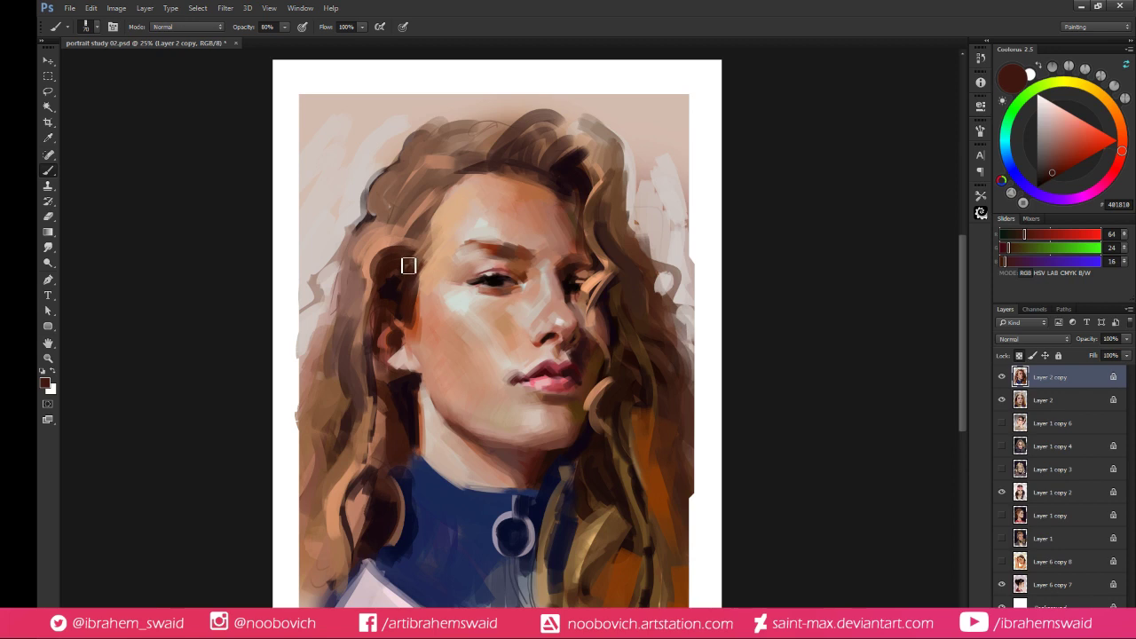
{"action": "left_click", "coordinate": [416, 323], "text": "alt"}
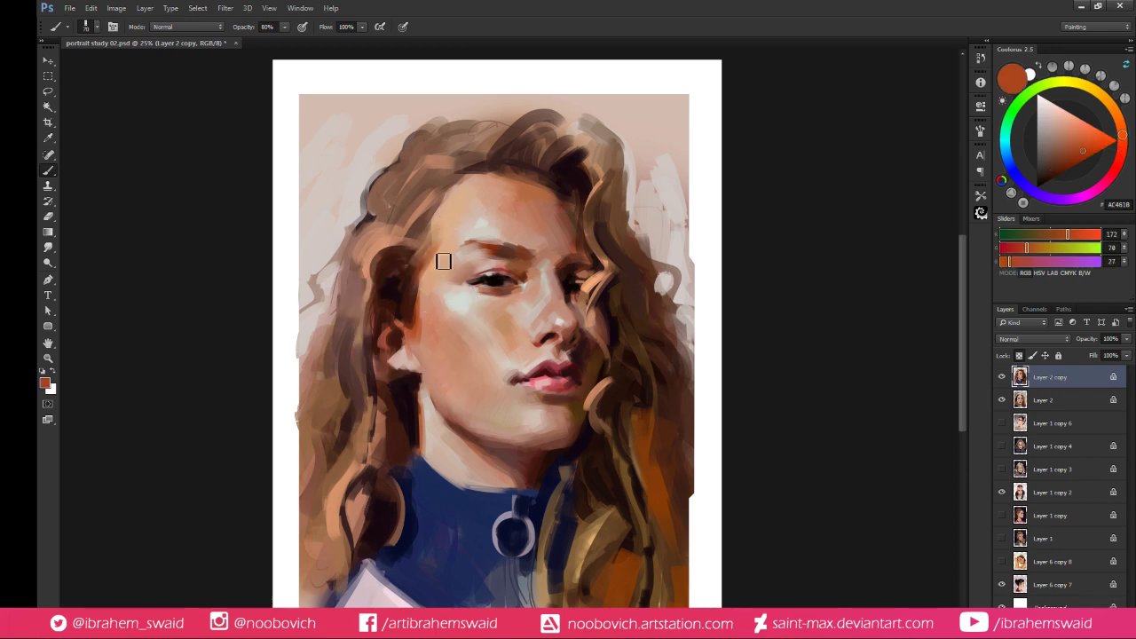
{"action": "left_click", "coordinate": [438, 250], "text": "alt"}
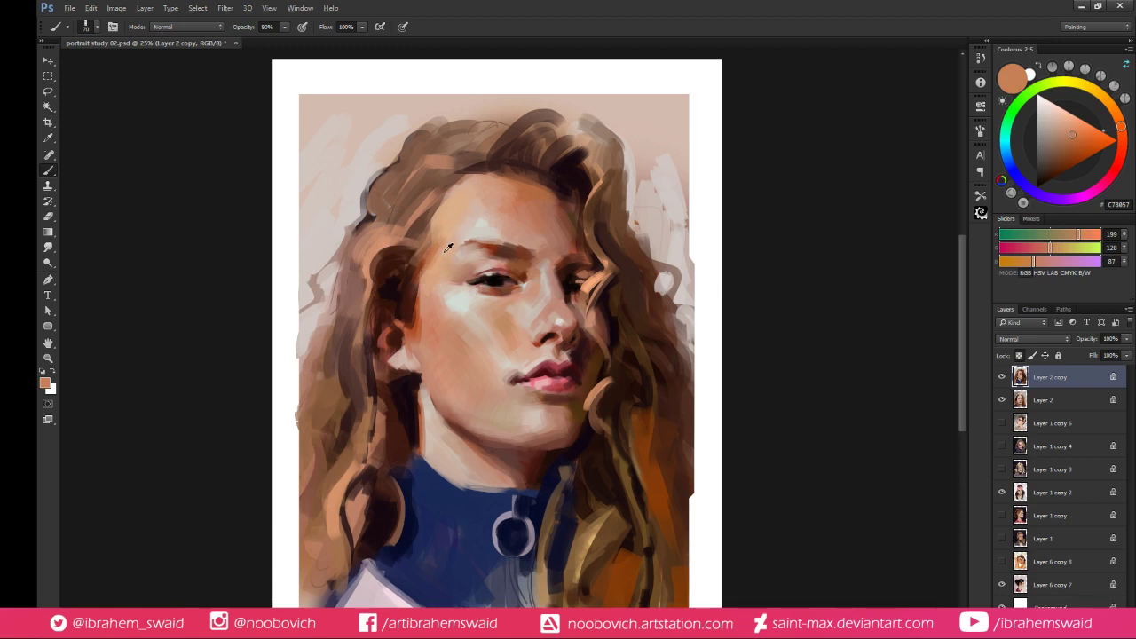
{"action": "left_click", "coordinate": [446, 251], "text": "alt"}
{"action": "left_click", "coordinate": [430, 284], "text": "alt"}
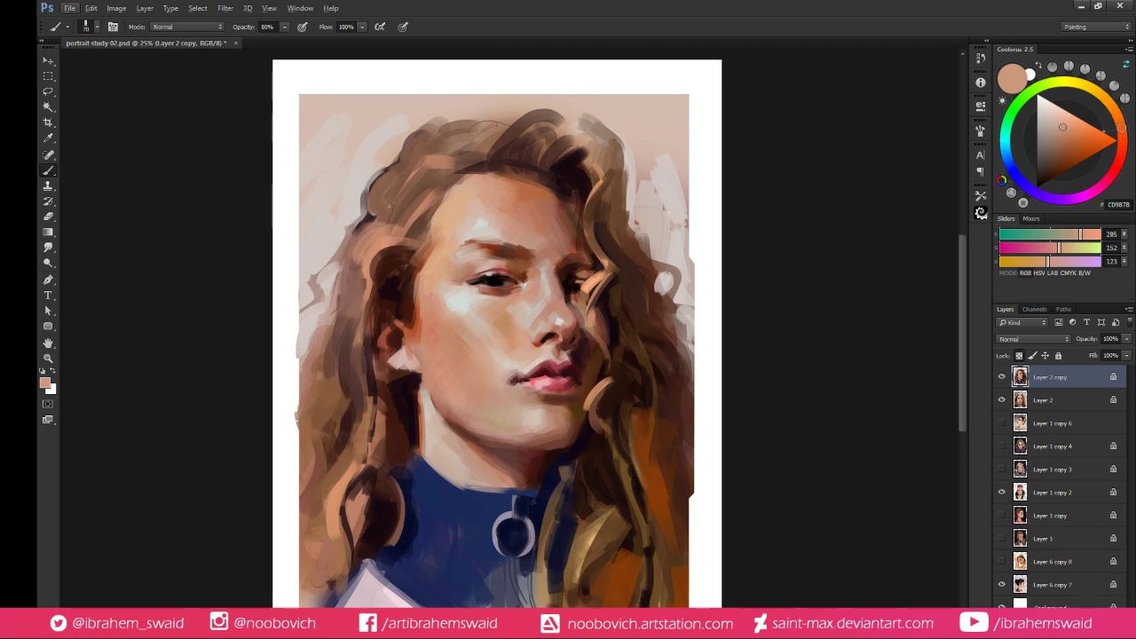
Reshape the turtleneck's edge beside the near-side hair with navy 0B1232 and near-black 140914
{"action": "left_click", "coordinate": [576, 339], "text": "alt"}
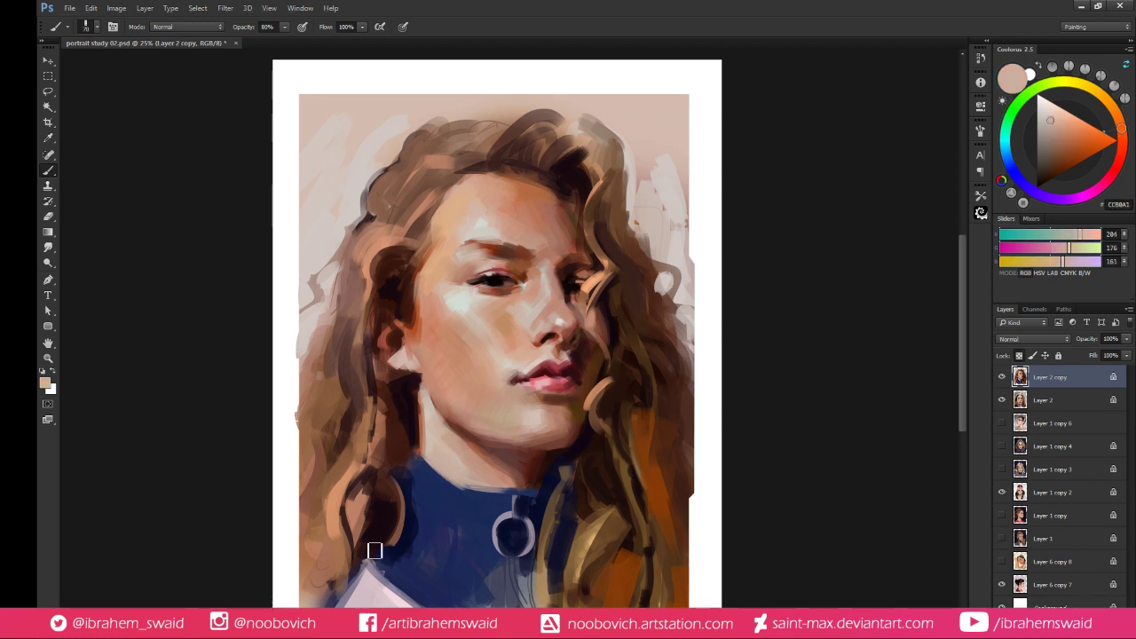
{"action": "left_click", "coordinate": [413, 487], "text": "alt"}
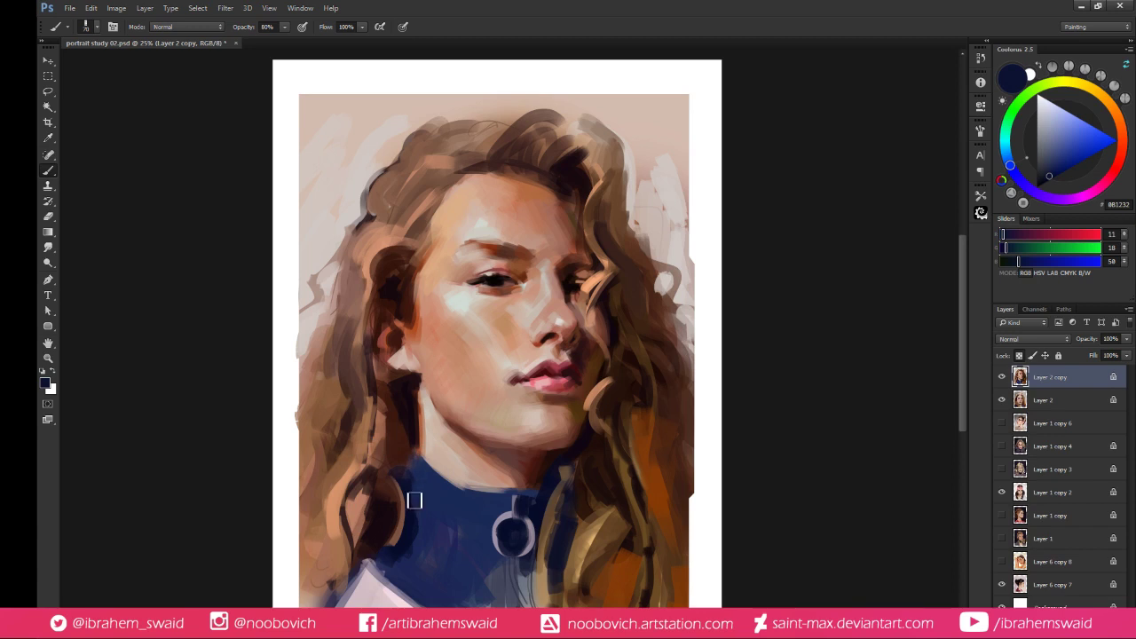
{"action": "mouse_move", "coordinate": [414, 500]}
{"action": "left_mouse_down"}
{"action": "mouse_move", "coordinate": [429, 469]}
{"action": "mouse_move", "coordinate": [402, 442]}
{"action": "left_mouse_up"}
{"action": "left_click", "coordinate": [422, 439], "text": "alt"}
{"action": "left_click", "coordinate": [433, 475], "text": "alt"}
{"action": "left_click", "coordinate": [410, 472], "text": "alt"}
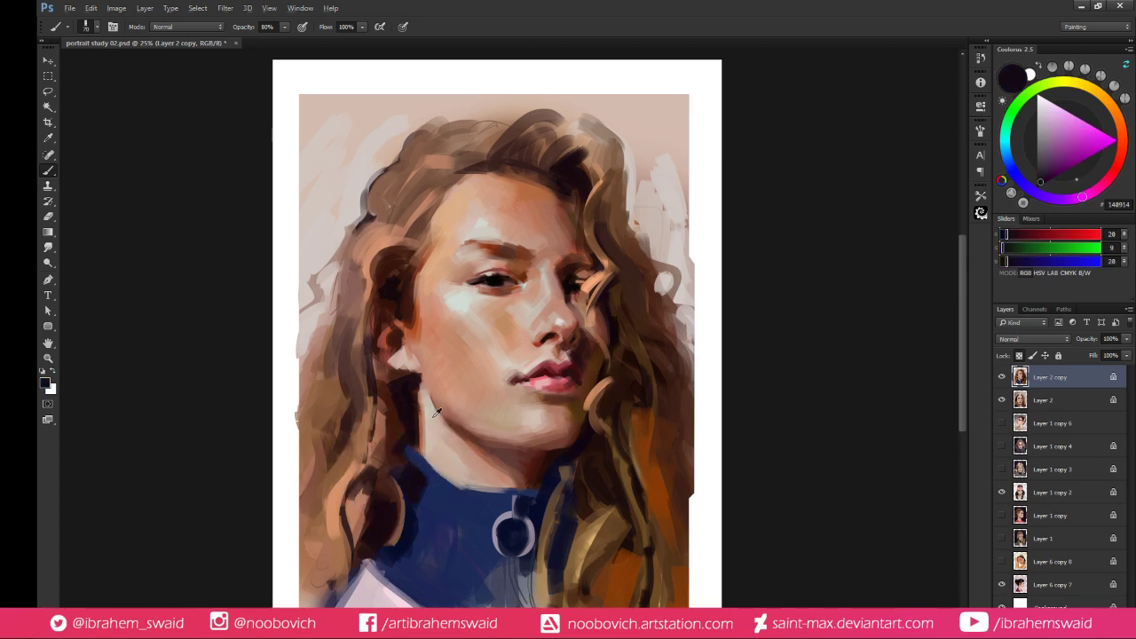
Smooth the neck above the collar with CAB0A1 and BF9380, and darken the far side of the collar with 100D20 and 100510
{"action": "left_click", "coordinate": [446, 448], "text": "alt"}
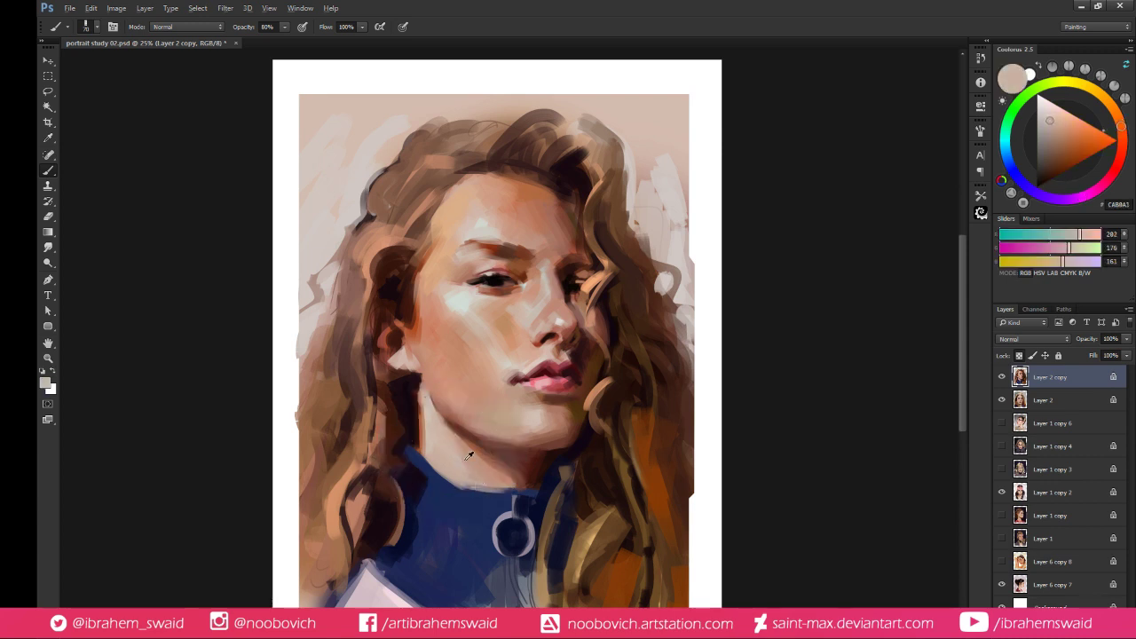
{"action": "left_click", "coordinate": [470, 457], "text": "alt"}
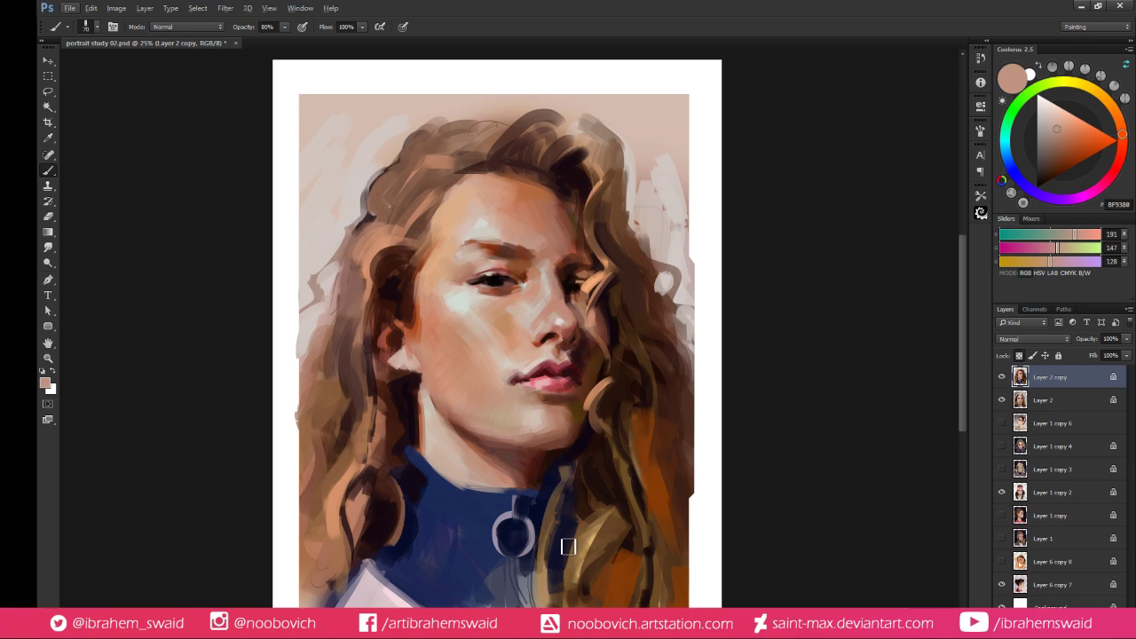
{"action": "left_click", "coordinate": [561, 466], "text": "alt"}
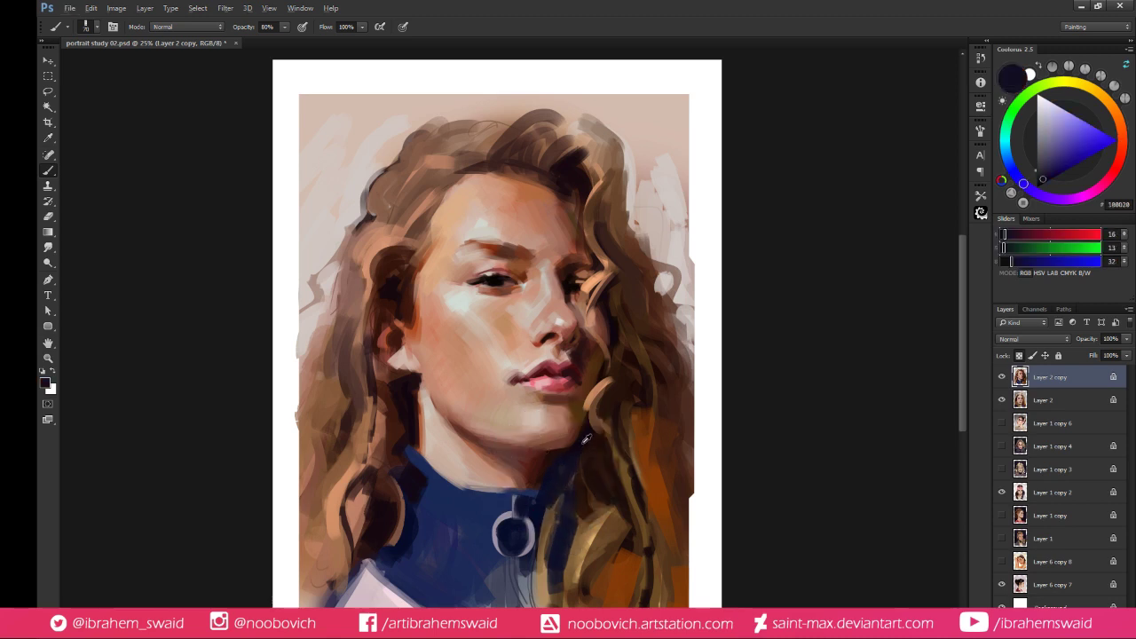
{"action": "left_click", "coordinate": [560, 489], "text": "alt"}
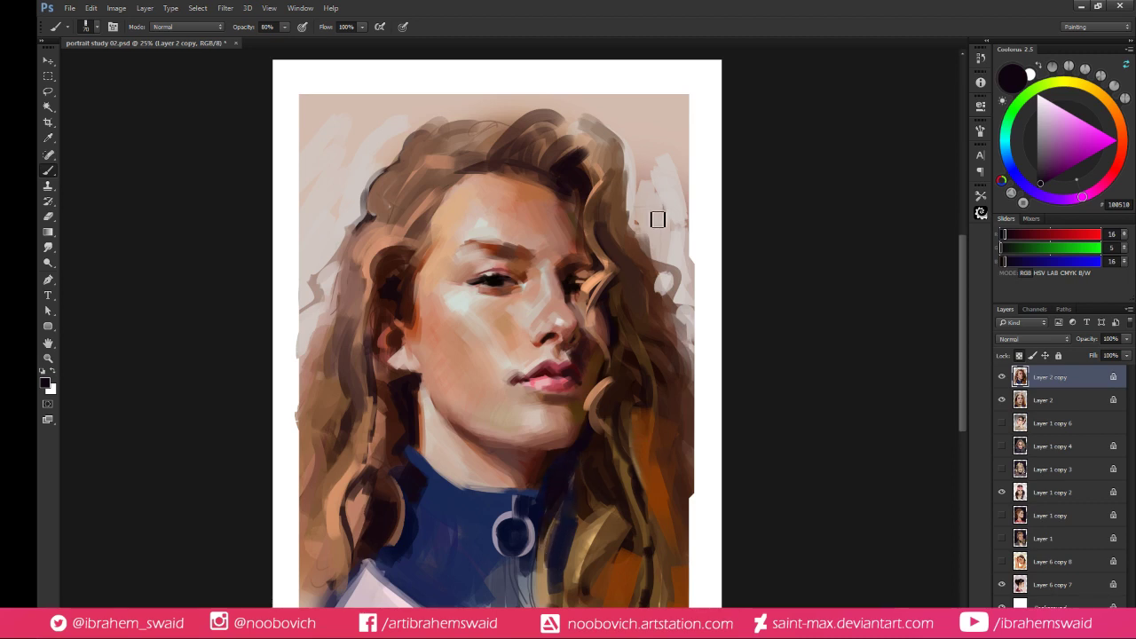
Draw thin wavy flyaway strands against the background on both sides of the hair in brown 67442C with a size 30 brush
{"action": "left_click", "coordinate": [646, 241], "text": "alt"}
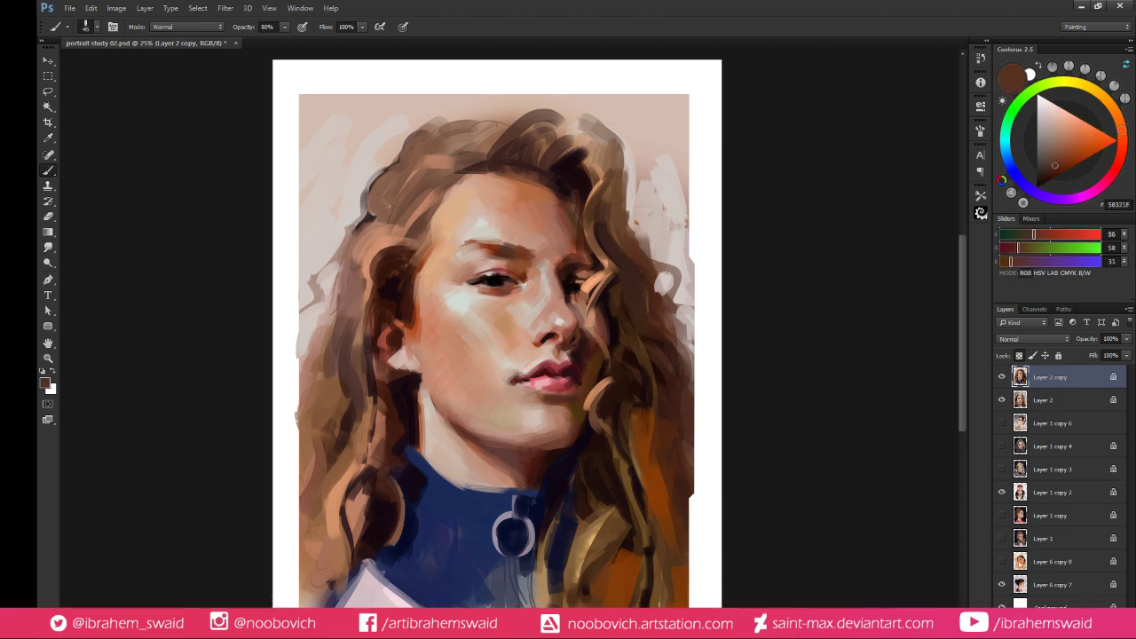
{"action": "left_click", "coordinate": [631, 199], "text": "alt"}
{"action": "mouse_move", "coordinate": [654, 215]}
{"action": "left_mouse_down"}
{"action": "mouse_move", "coordinate": [635, 191]}
{"action": "mouse_move", "coordinate": [664, 250]}
{"action": "mouse_move", "coordinate": [706, 294]}
{"action": "mouse_move", "coordinate": [665, 276]}
{"action": "mouse_move", "coordinate": [659, 257]}
{"action": "mouse_move", "coordinate": [693, 322]}
{"action": "left_mouse_up"}
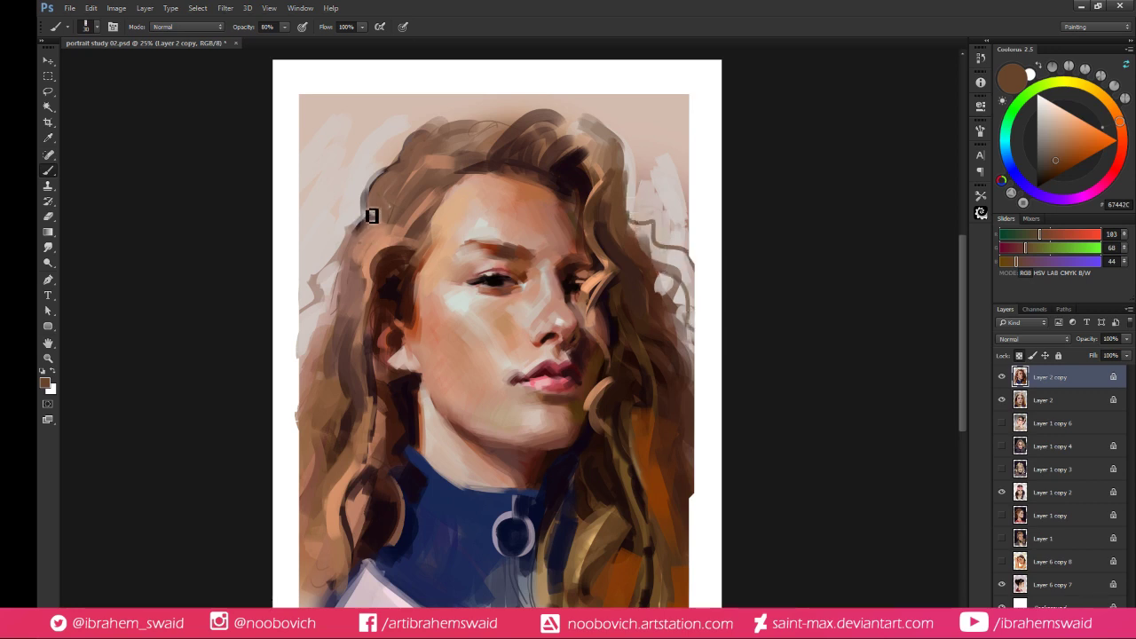
{"action": "left_click_drag", "start_coordinate": [373, 215], "coordinate": [292, 325]}
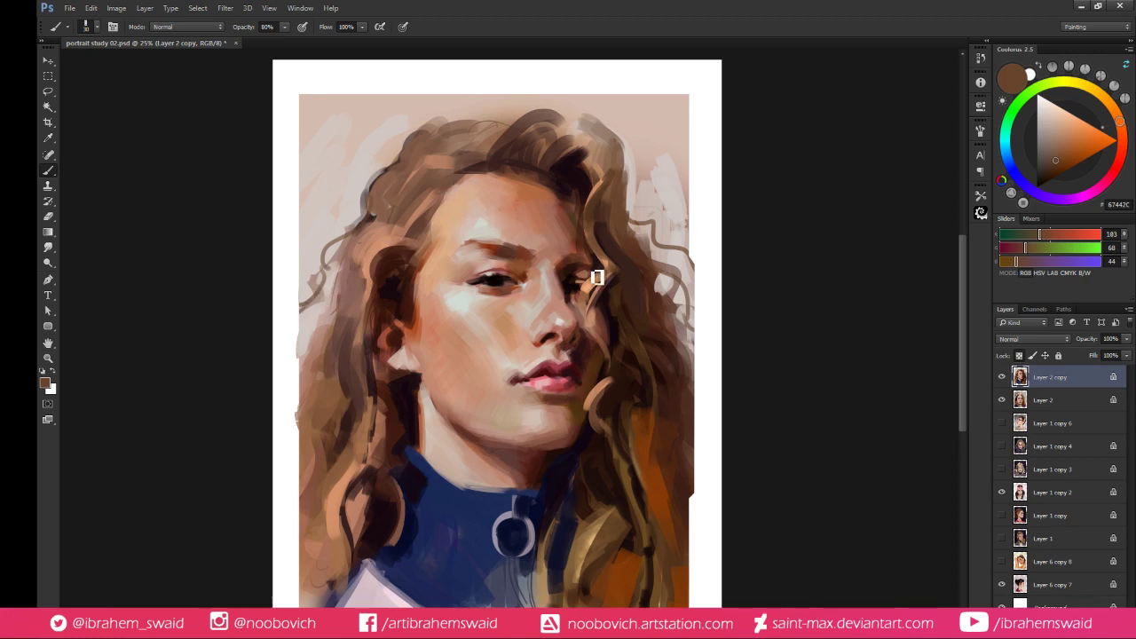
Tone down the highlighted lock beside the far eye with mid brown 9B6748 and dark brown 553620
{"action": "left_click", "coordinate": [592, 295], "text": "alt"}
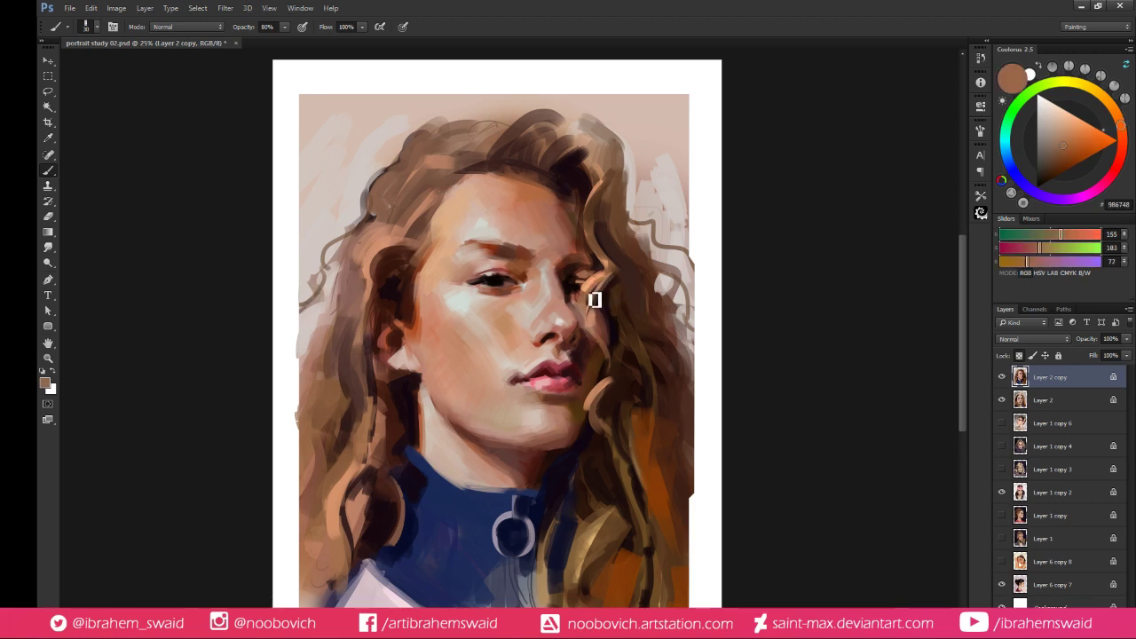
{"action": "left_click_drag", "start_coordinate": [611, 282], "coordinate": [591, 292]}
{"action": "left_click", "coordinate": [617, 271], "text": "alt"}
{"action": "left_click_drag", "start_coordinate": [604, 285], "coordinate": [627, 272]}
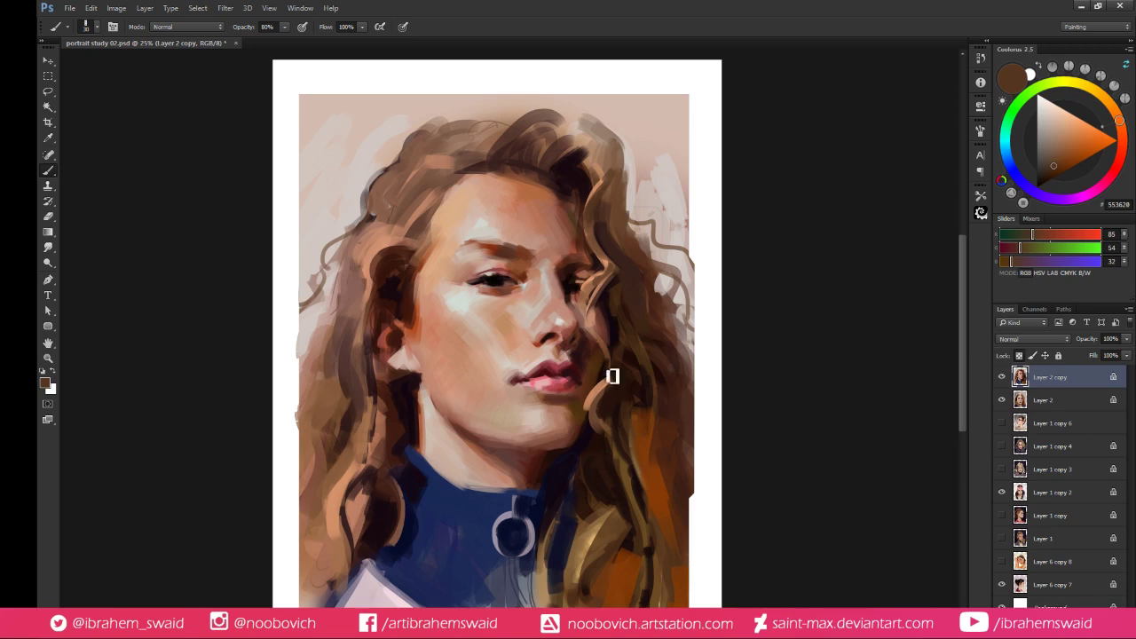
Touch up the hair lock beside the chin with brown 6D4732, near-black 130914 and dark brown 2C1717, checking against the layer beneath
{"action": "left_click", "coordinate": [602, 405], "text": "alt"}
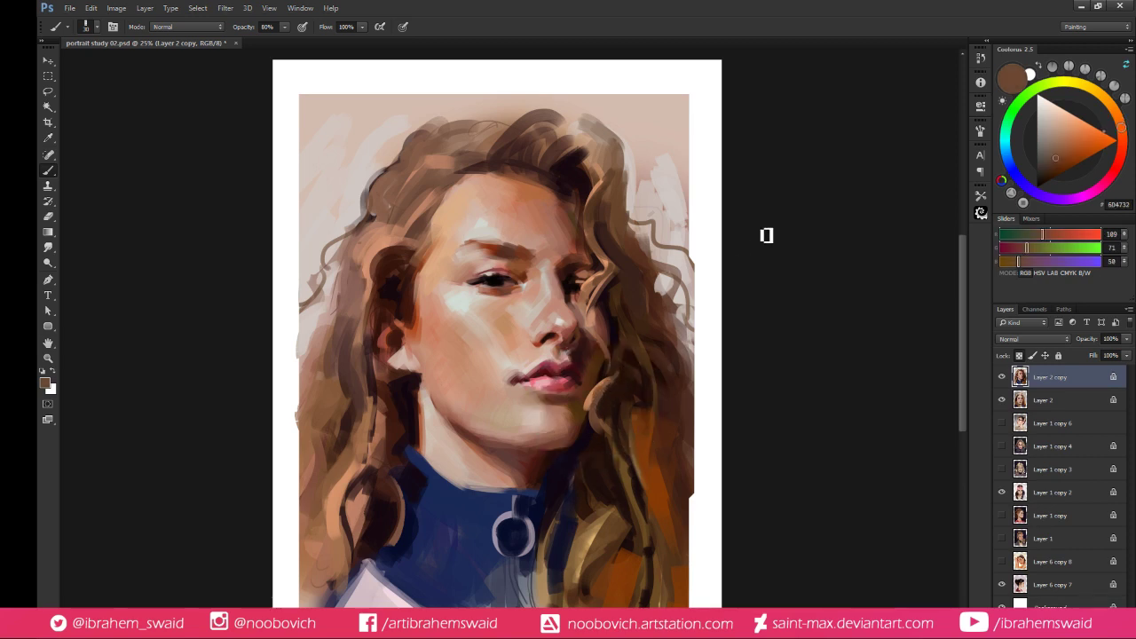
{"action": "left_click", "coordinate": [569, 454], "text": "alt"}
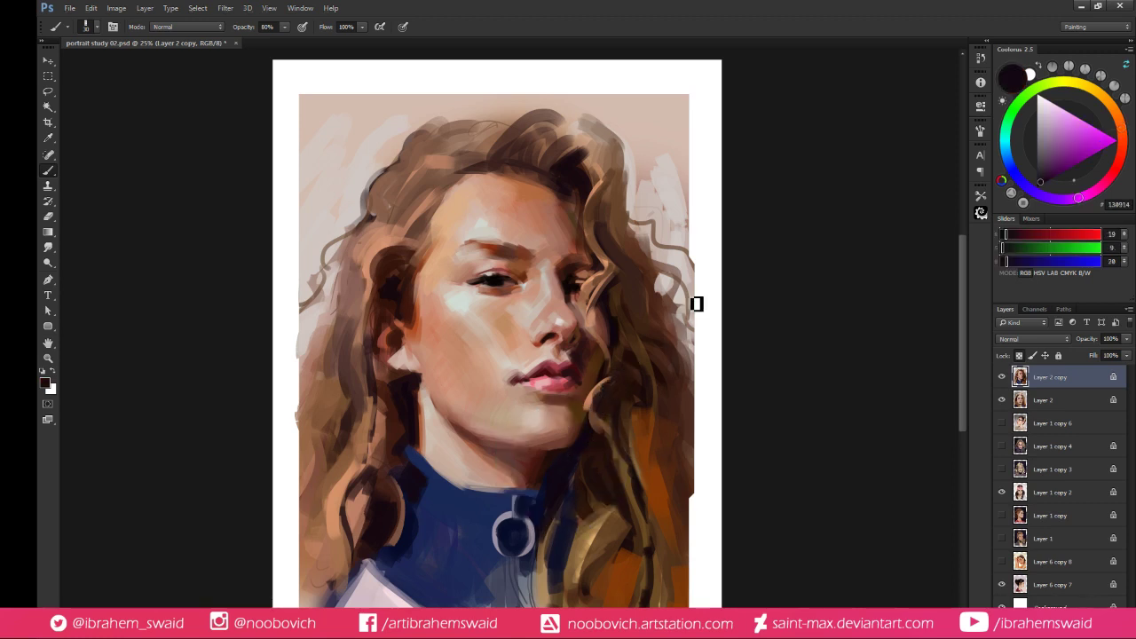
{"action": "left_click", "coordinate": [1002, 377]}
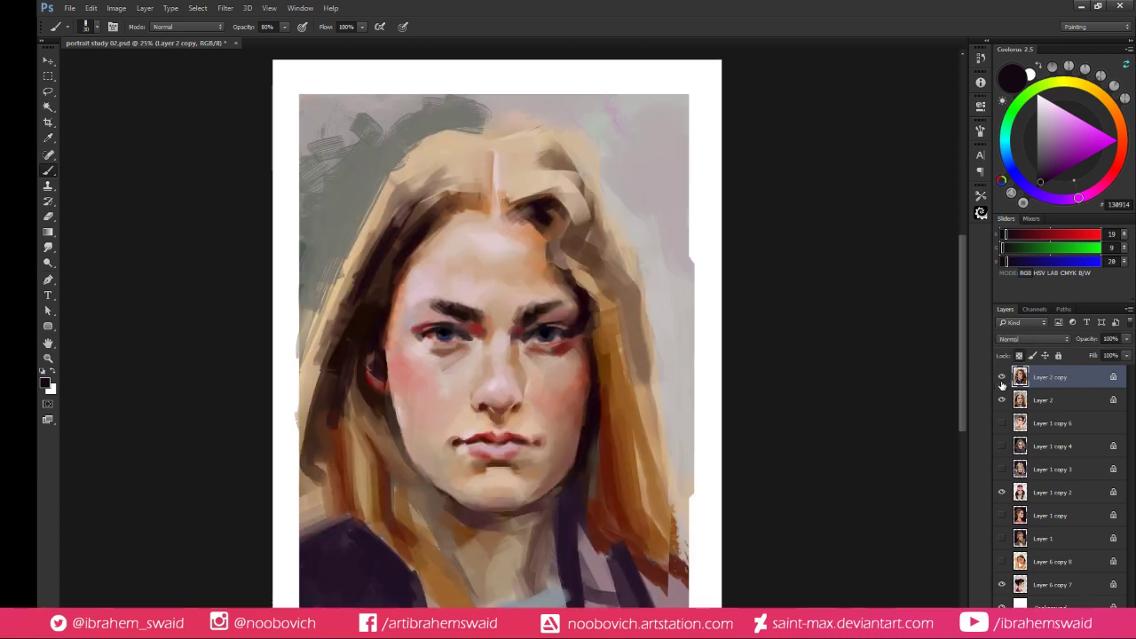
{"action": "left_click", "coordinate": [1002, 378]}
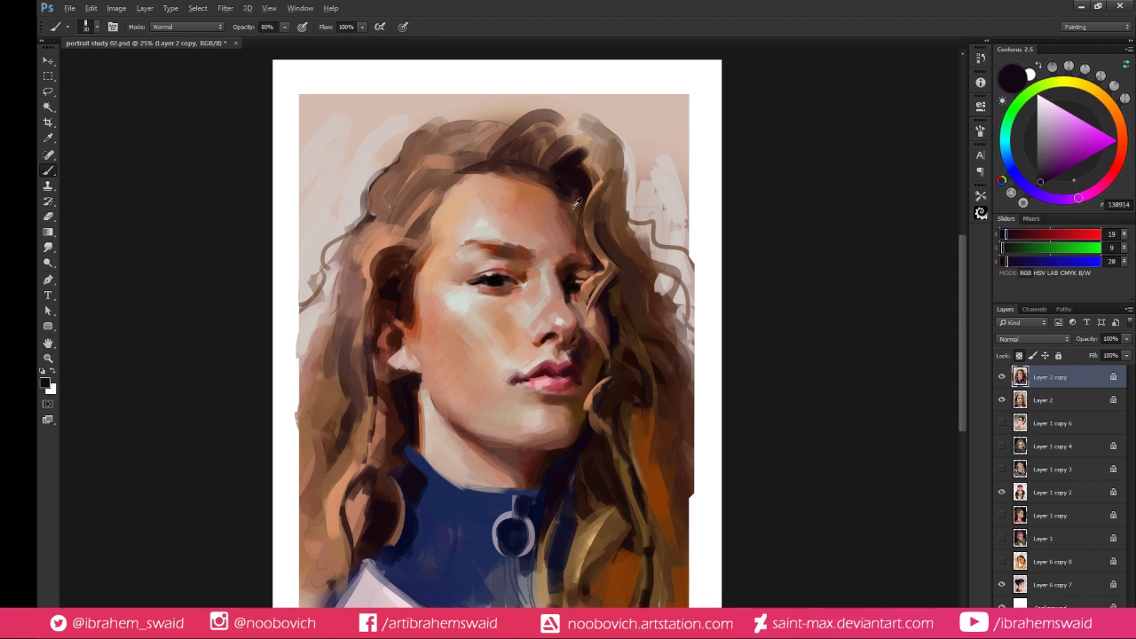
{"action": "left_click", "coordinate": [494, 257], "text": "alt"}
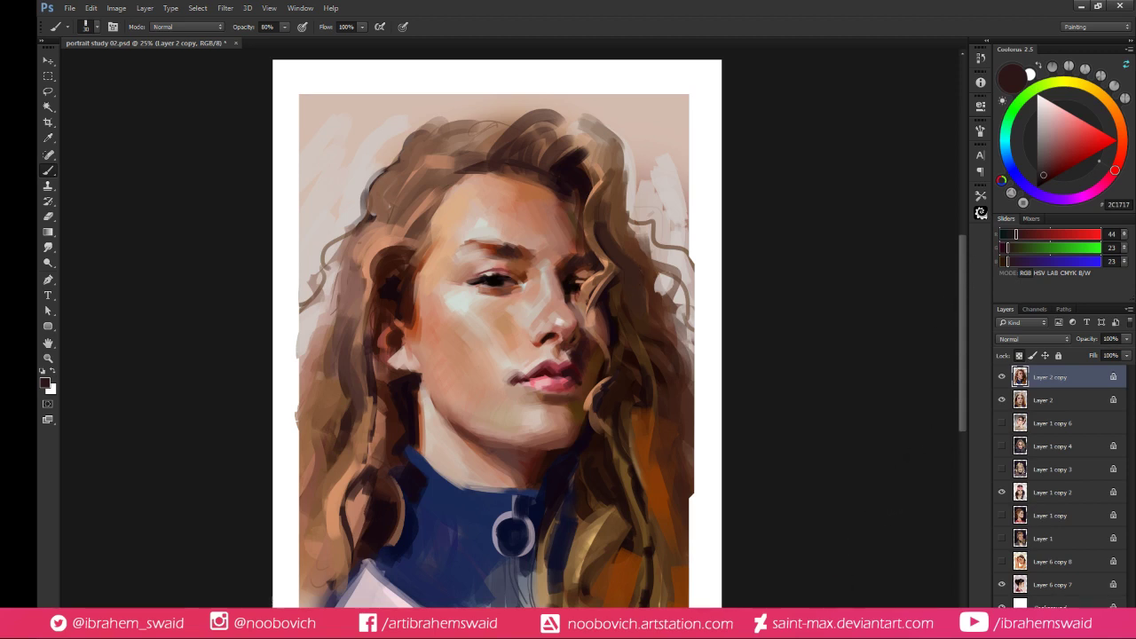
Compare the portrait with the earlier face by repeatedly hiding and showing Layer 2 copy, leave it visible, and save the file
{"action": "key", "text": "ctrl+minus"}
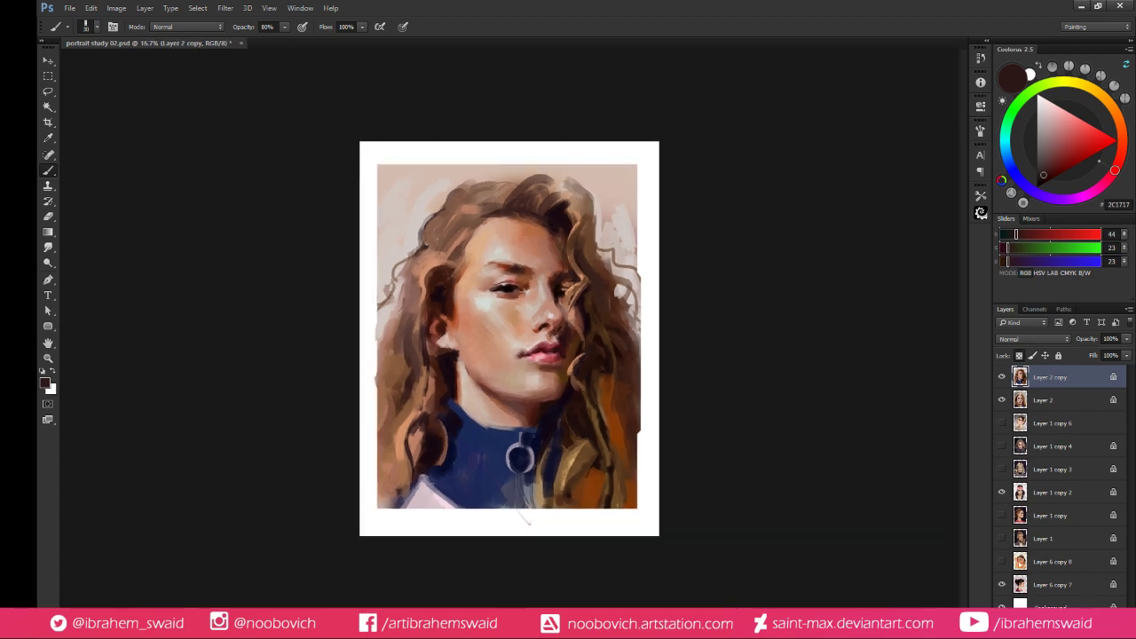
{"action": "left_click", "coordinate": [1003, 377]}
{"action": "left_click", "coordinate": [1003, 378]}
{"action": "left_click", "coordinate": [1003, 378]}
{"action": "left_click", "coordinate": [1002, 378]}
{"action": "left_click", "coordinate": [1002, 378]}
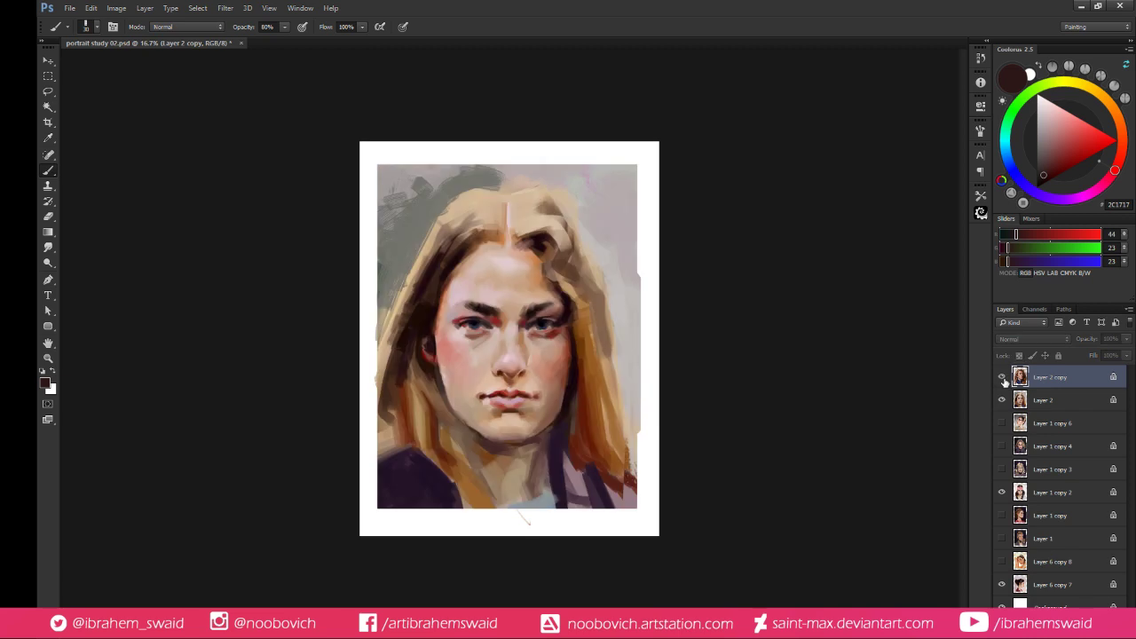
{"action": "left_click", "coordinate": [1002, 378]}
{"action": "key", "text": "ctrl+s"}
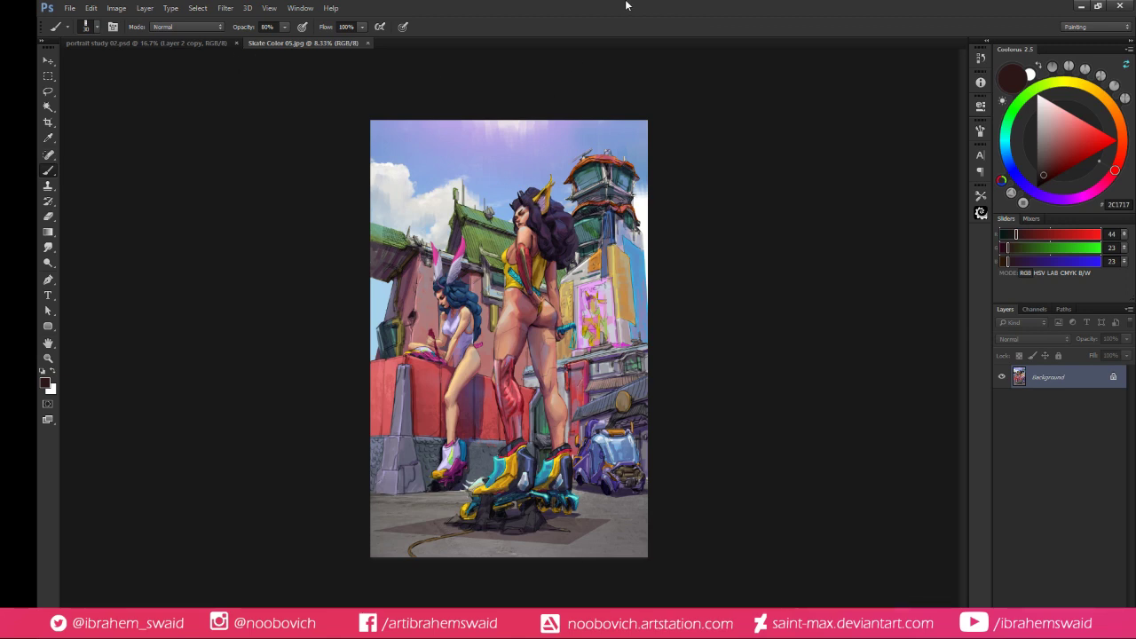
Examine the rendering of both figures, the skates, buildings and vehicle in the Skate Color 05.jpg illustration up close
{"action": "key", "text": "ctrl+plus"}
{"action": "key", "text": "ctrl+plus"}
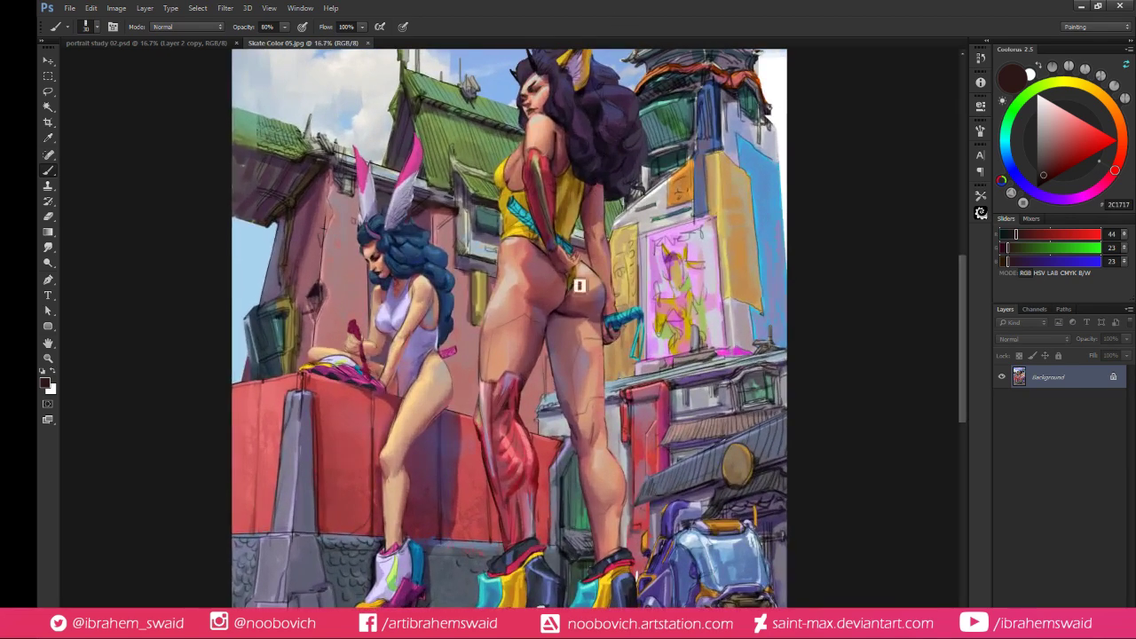
{"action": "left_click_drag", "start_coordinate": [510, 320], "coordinate": [489, 169]}
{"action": "left_click_drag", "start_coordinate": [448, 246], "coordinate": [434, 267]}
{"action": "left_click_drag", "start_coordinate": [434, 190], "coordinate": [444, 406]}
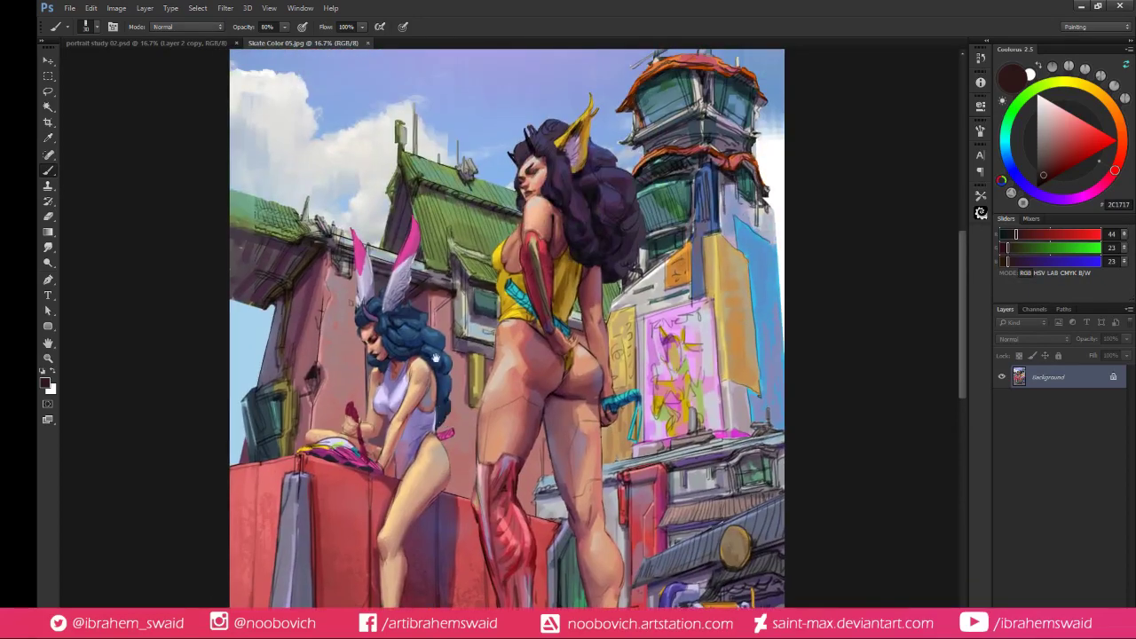
{"action": "left_click_drag", "start_coordinate": [425, 295], "coordinate": [409, 379]}
{"action": "left_click_drag", "start_coordinate": [424, 427], "coordinate": [414, 278]}
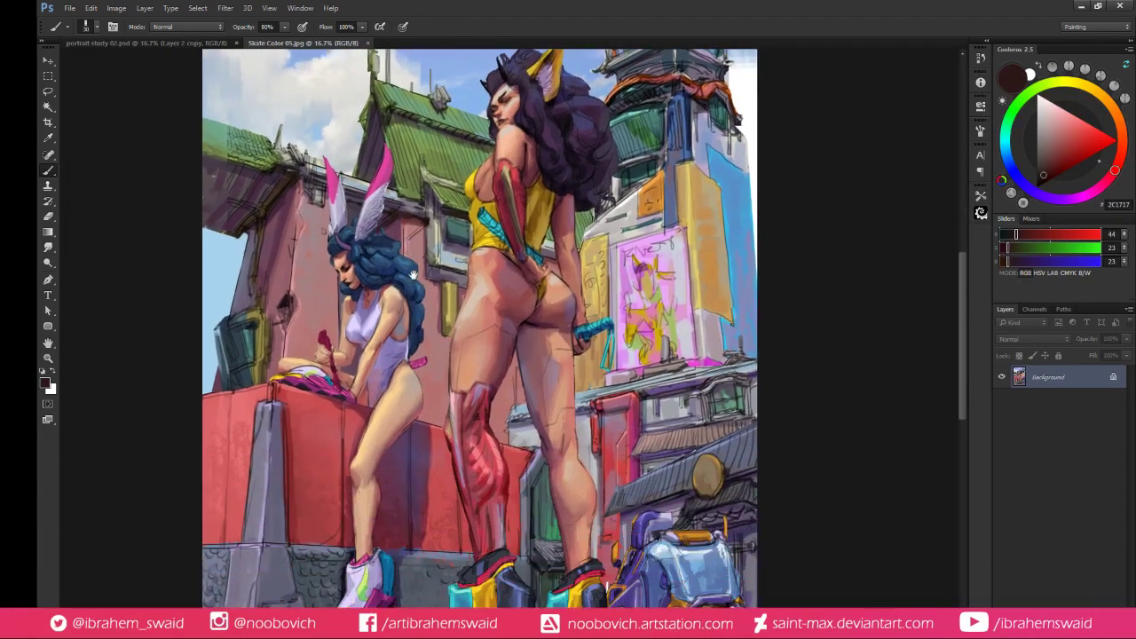
{"action": "left_click_drag", "start_coordinate": [402, 411], "coordinate": [417, 269]}
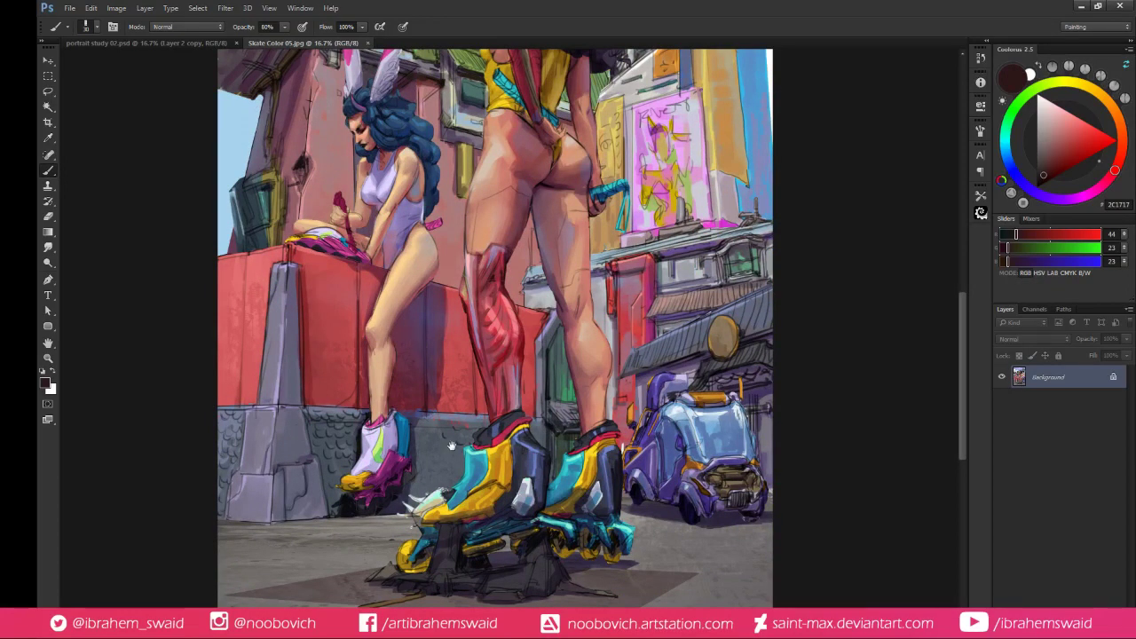
{"action": "mouse_move", "coordinate": [456, 441]}
{"action": "left_mouse_down"}
{"action": "mouse_move", "coordinate": [485, 274]}
{"action": "mouse_move", "coordinate": [443, 463]}
{"action": "left_mouse_up"}
{"action": "key", "text": "h"}
{"action": "mouse_move", "coordinate": [429, 253]}
{"action": "left_mouse_down"}
{"action": "mouse_move", "coordinate": [424, 391]}
{"action": "mouse_move", "coordinate": [446, 507]}
{"action": "left_mouse_up"}
{"action": "mouse_move", "coordinate": [501, 304]}
{"action": "left_mouse_down"}
{"action": "mouse_move", "coordinate": [445, 289]}
{"action": "mouse_move", "coordinate": [469, 241]}
{"action": "left_mouse_up"}
{"action": "left_click_drag", "start_coordinate": [451, 186], "coordinate": [449, 303]}
{"action": "left_click_drag", "start_coordinate": [448, 413], "coordinate": [441, 335]}
{"action": "left_click_drag", "start_coordinate": [423, 296], "coordinate": [423, 318]}
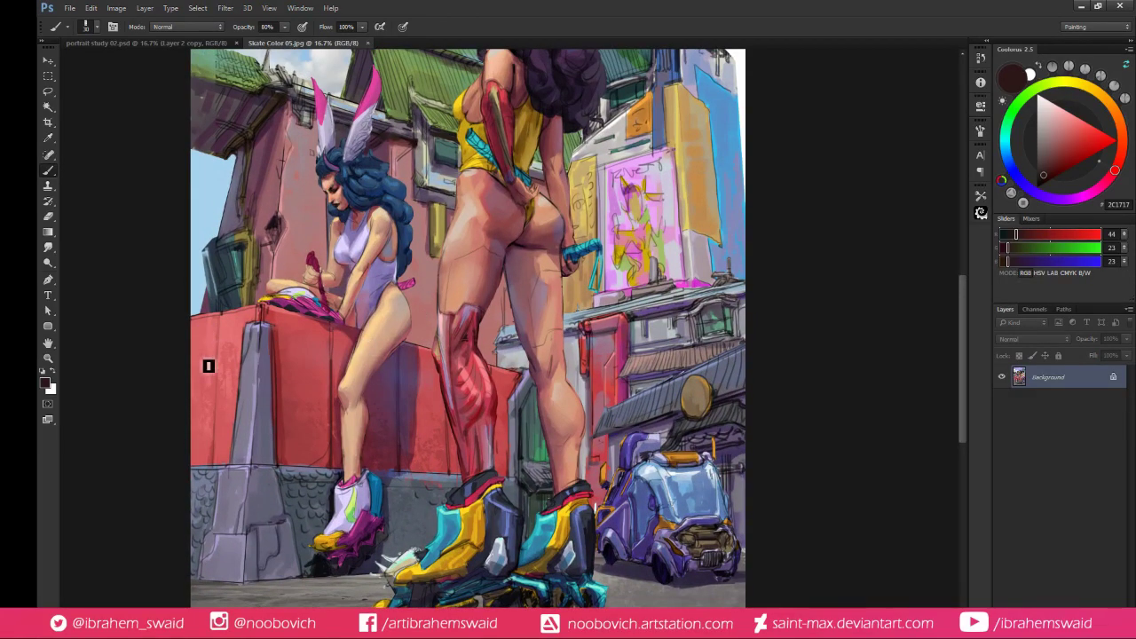
{"action": "left_click_drag", "start_coordinate": [379, 423], "coordinate": [389, 359]}
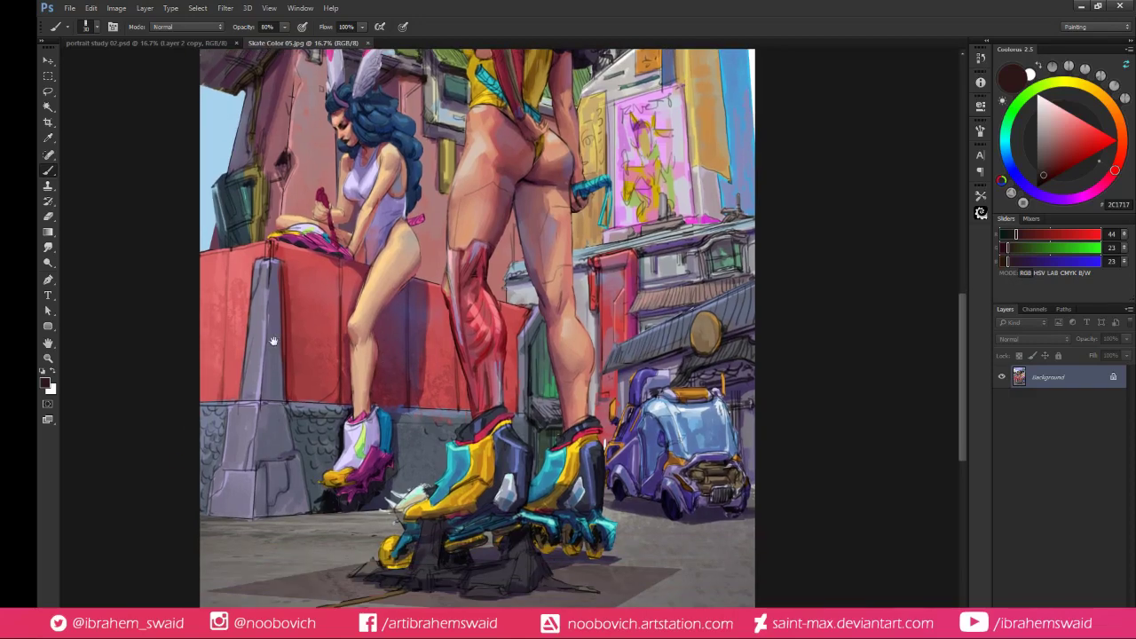
{"action": "left_click_drag", "start_coordinate": [291, 242], "coordinate": [239, 419]}
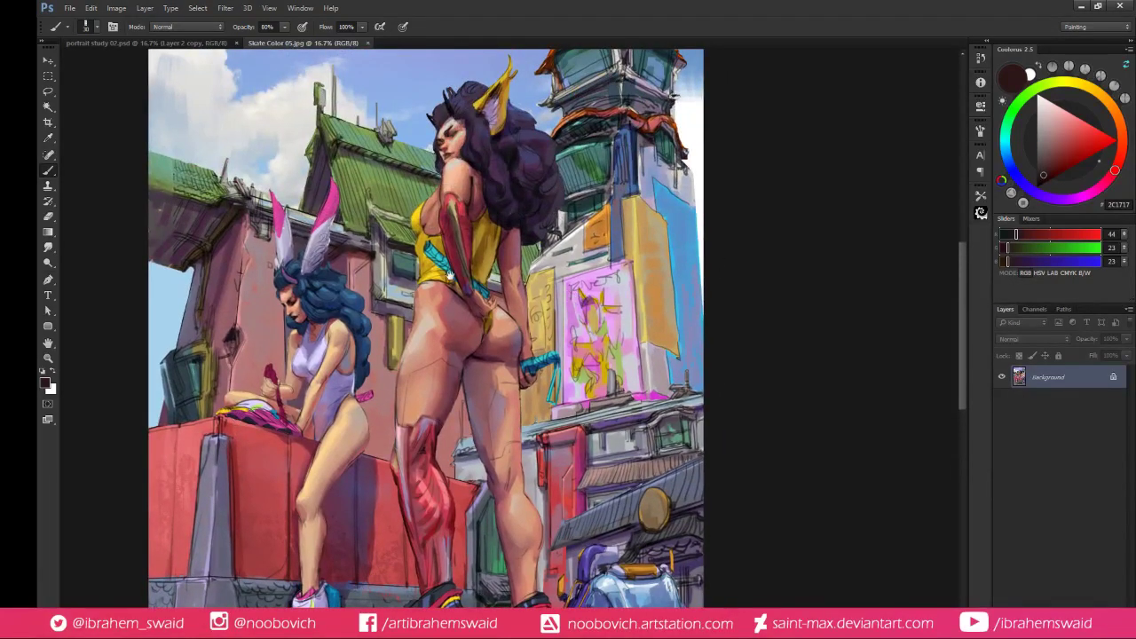
{"action": "left_click_drag", "start_coordinate": [381, 340], "coordinate": [387, 241]}
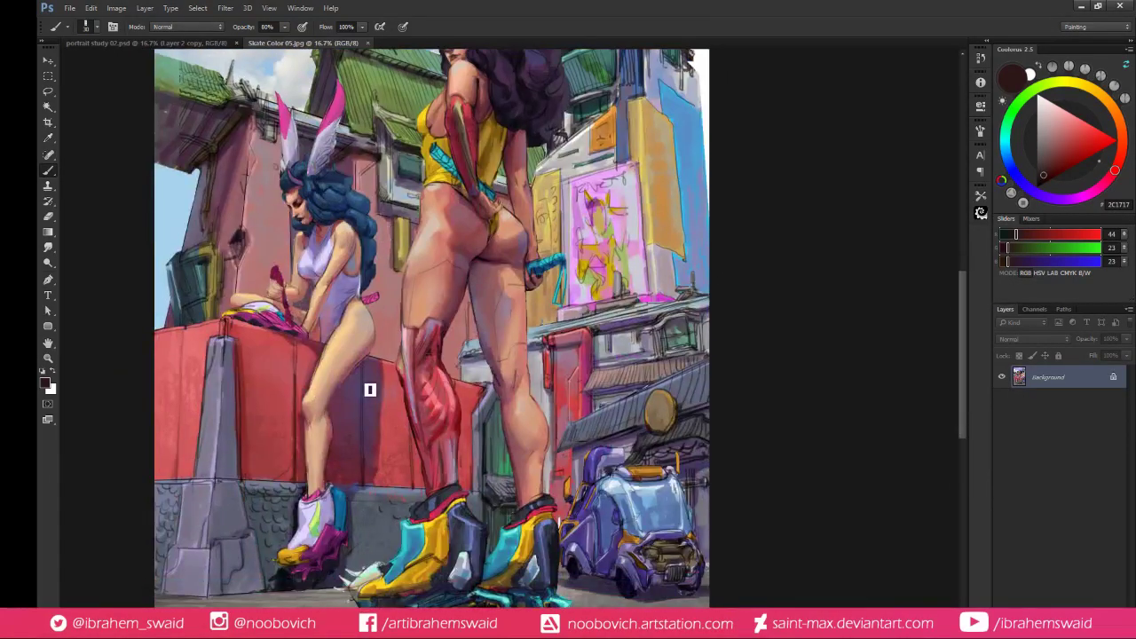
{"action": "left_click_drag", "start_coordinate": [367, 387], "coordinate": [413, 221]}
{"action": "left_click_drag", "start_coordinate": [429, 178], "coordinate": [413, 300]}
{"action": "left_click_drag", "start_coordinate": [422, 242], "coordinate": [404, 287]}
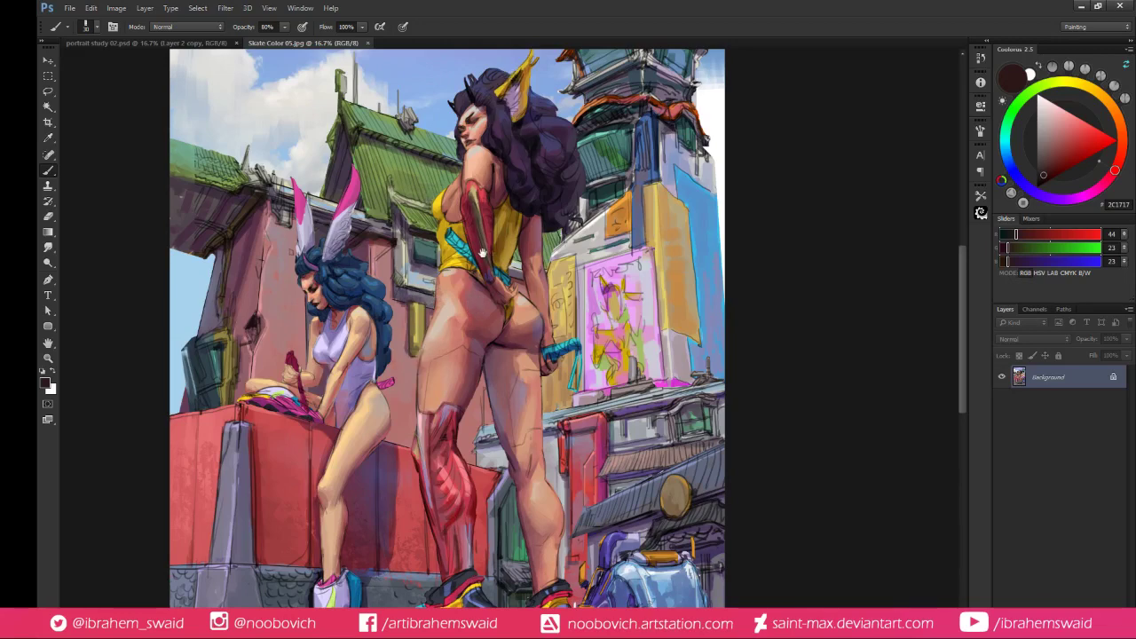
{"action": "mouse_move", "coordinate": [483, 233]}
{"action": "left_mouse_down"}
{"action": "mouse_move", "coordinate": [529, 213]}
{"action": "mouse_move", "coordinate": [521, 152]}
{"action": "left_mouse_up"}
{"action": "mouse_move", "coordinate": [487, 272]}
{"action": "left_mouse_down"}
{"action": "mouse_move", "coordinate": [509, 215]}
{"action": "mouse_move", "coordinate": [474, 183]}
{"action": "mouse_move", "coordinate": [453, 196]}
{"action": "mouse_move", "coordinate": [469, 182]}
{"action": "mouse_move", "coordinate": [448, 209]}
{"action": "mouse_move", "coordinate": [433, 275]}
{"action": "mouse_move", "coordinate": [442, 284]}
{"action": "mouse_move", "coordinate": [449, 265]}
{"action": "mouse_move", "coordinate": [409, 249]}
{"action": "mouse_move", "coordinate": [404, 293]}
{"action": "left_mouse_up"}
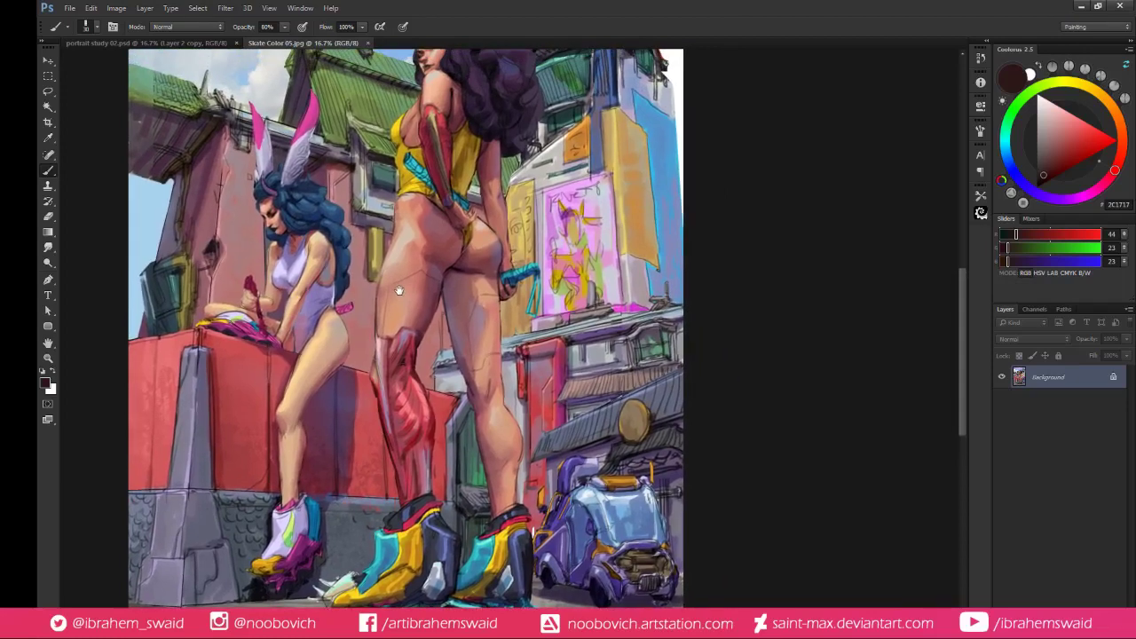
{"action": "mouse_move", "coordinate": [419, 335]}
{"action": "left_mouse_down"}
{"action": "mouse_move", "coordinate": [421, 233]}
{"action": "mouse_move", "coordinate": [418, 272]}
{"action": "mouse_move", "coordinate": [421, 258]}
{"action": "mouse_move", "coordinate": [432, 300]}
{"action": "mouse_move", "coordinate": [416, 264]}
{"action": "left_mouse_up"}
{"action": "key", "text": "ctrl+minus"}
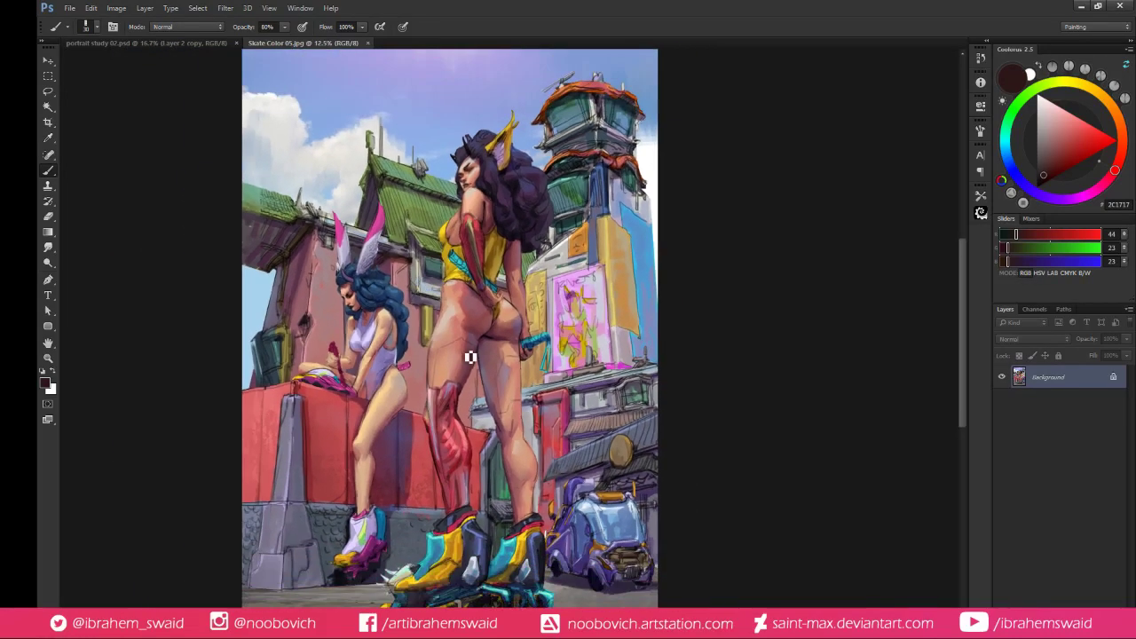
{"action": "mouse_move", "coordinate": [462, 349]}
{"action": "left_mouse_down"}
{"action": "mouse_move", "coordinate": [457, 313]}
{"action": "mouse_move", "coordinate": [479, 293]}
{"action": "left_mouse_up"}
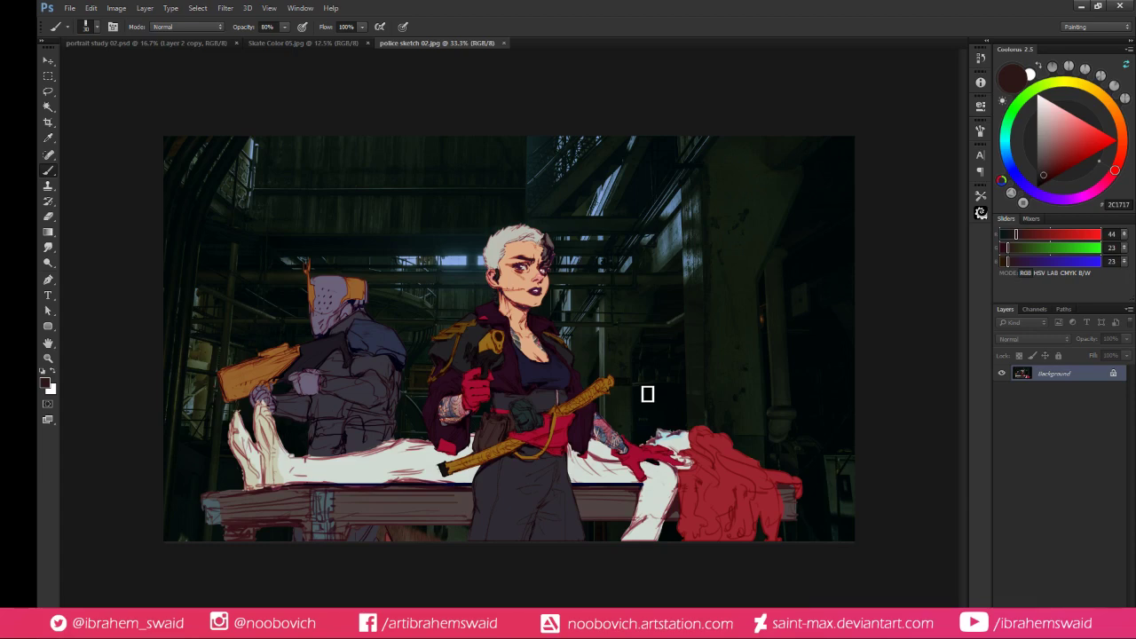
Examine the flat colours of the two giant figures and the foreground crowd in Skate Color 04.jpg
{"action": "left_click", "coordinate": [282, 41]}
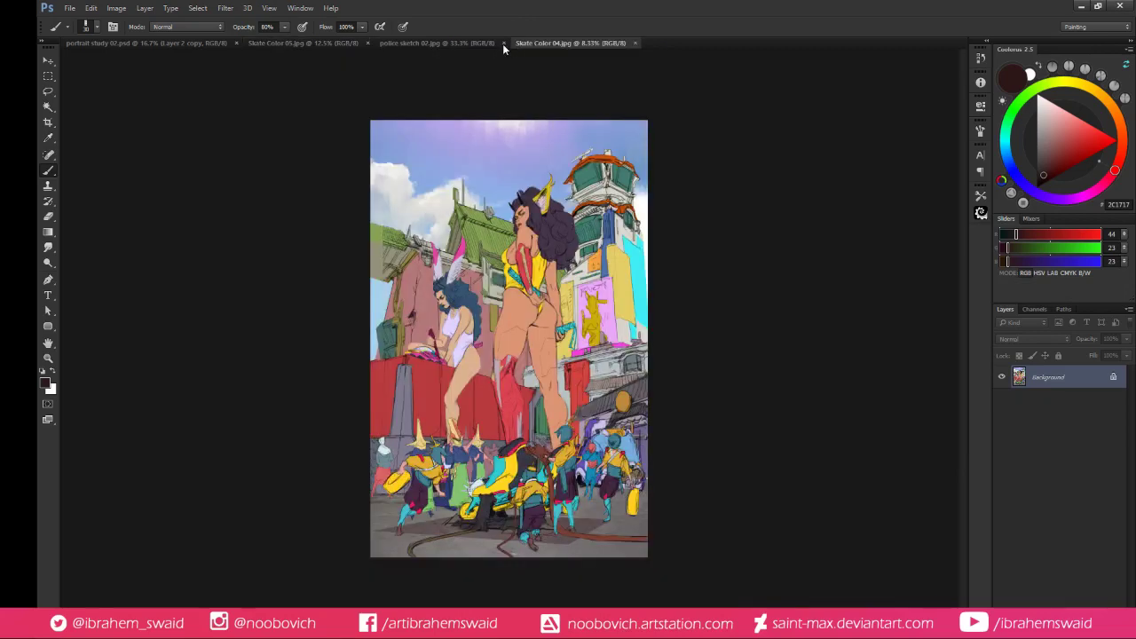
{"action": "mouse_move", "coordinate": [527, 423]}
{"action": "left_mouse_down"}
{"action": "mouse_move", "coordinate": [474, 317]}
{"action": "mouse_move", "coordinate": [452, 382]}
{"action": "mouse_move", "coordinate": [450, 348]}
{"action": "left_mouse_up"}
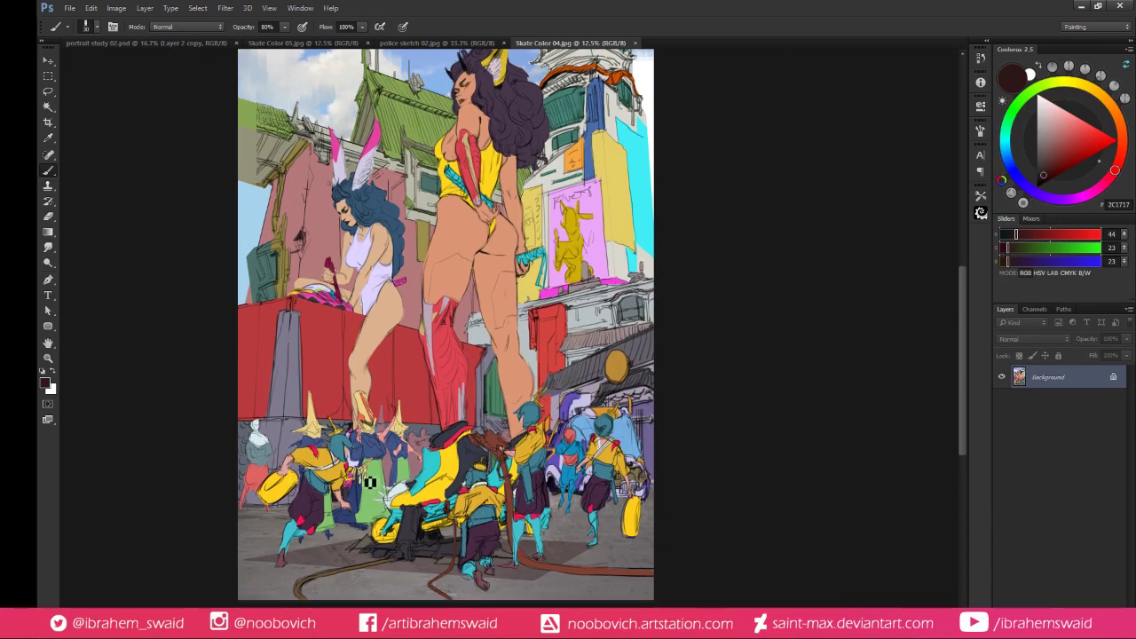
{"action": "left_click_drag", "start_coordinate": [378, 458], "coordinate": [355, 488]}
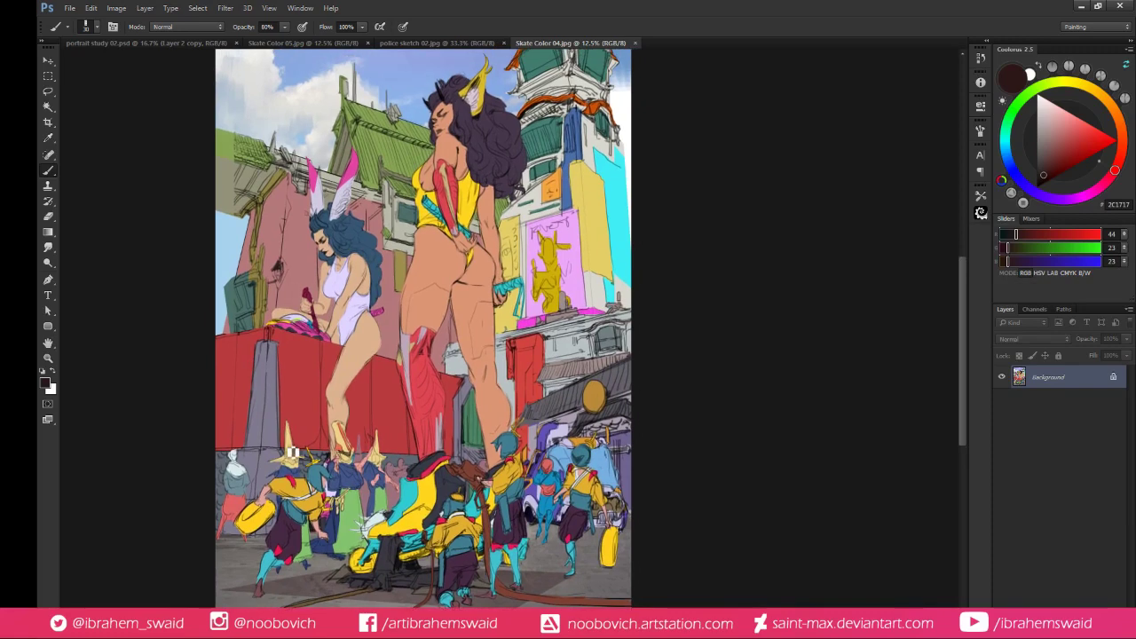
{"action": "left_click_drag", "start_coordinate": [415, 399], "coordinate": [434, 383]}
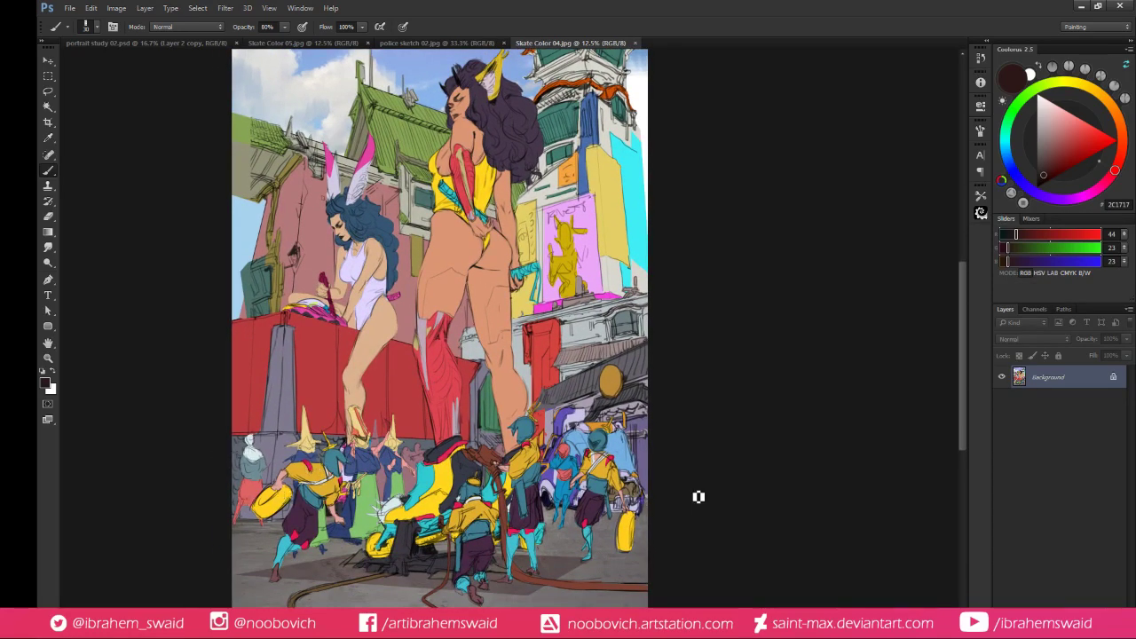
{"action": "left_click_drag", "start_coordinate": [484, 429], "coordinate": [484, 392]}
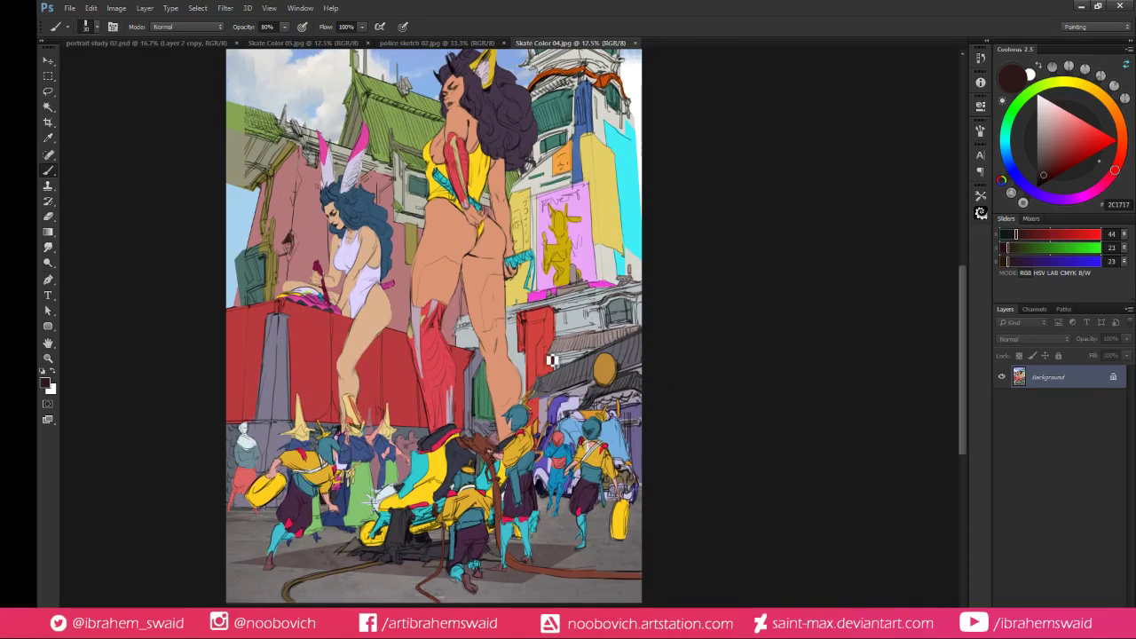
{"action": "left_click_drag", "start_coordinate": [490, 112], "coordinate": [523, 142]}
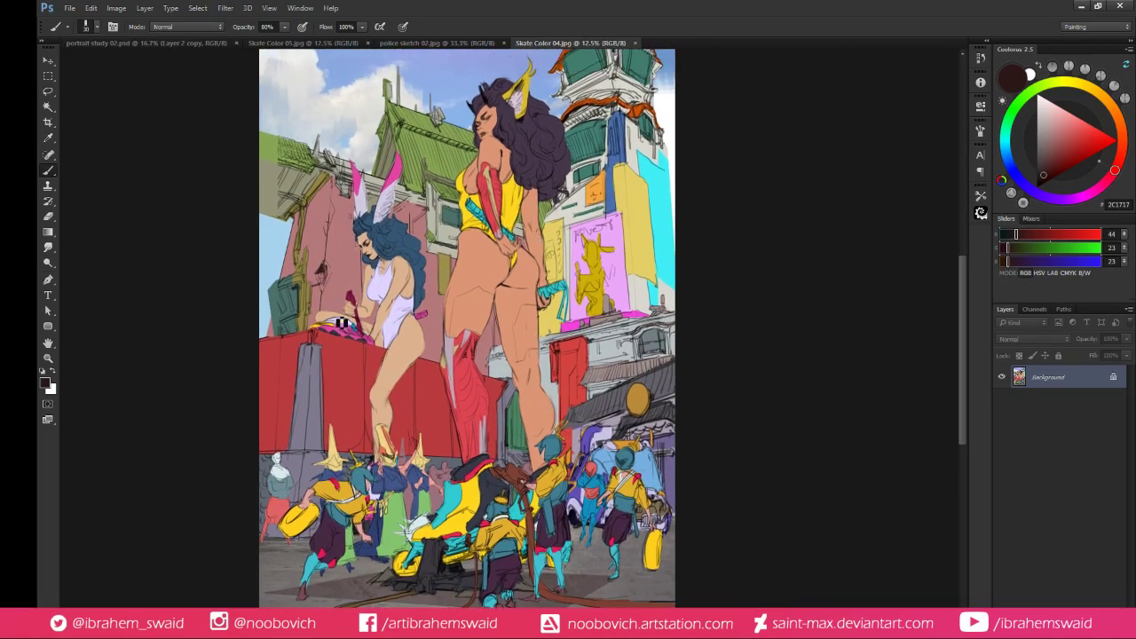
Revisit police sketch 02.jpg and Skate Color 05.jpg to compare them with the flat-colour version
{"action": "left_click", "coordinate": [470, 44]}
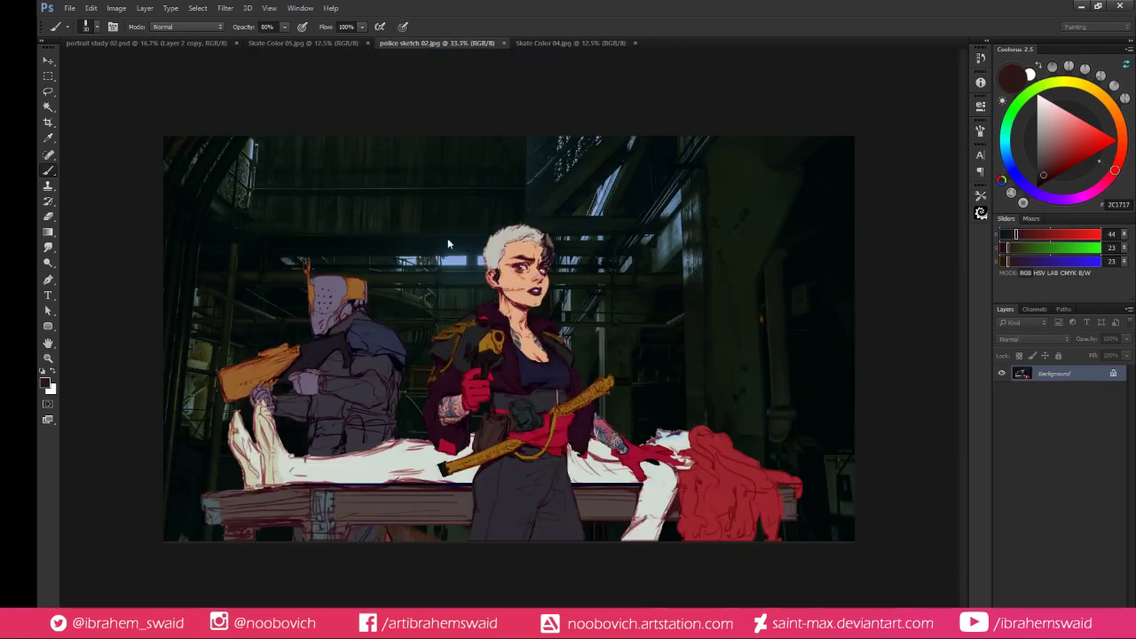
{"action": "left_click", "coordinate": [307, 42]}
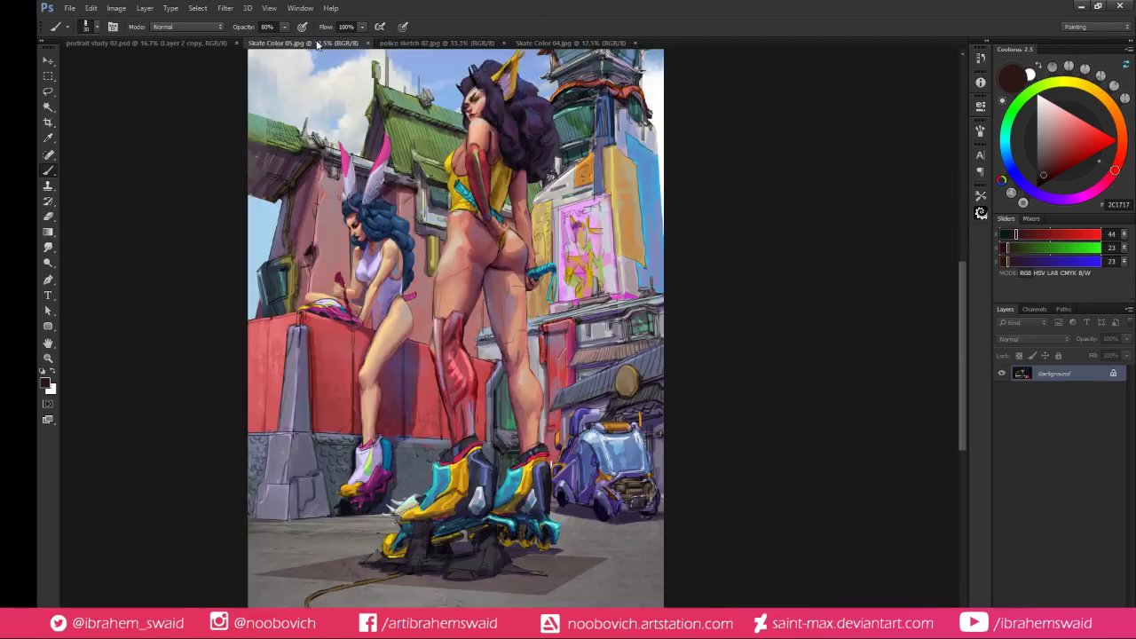
{"action": "scroll", "coordinate": [410, 274], "scroll_direction": "up", "scroll_amount": 2}
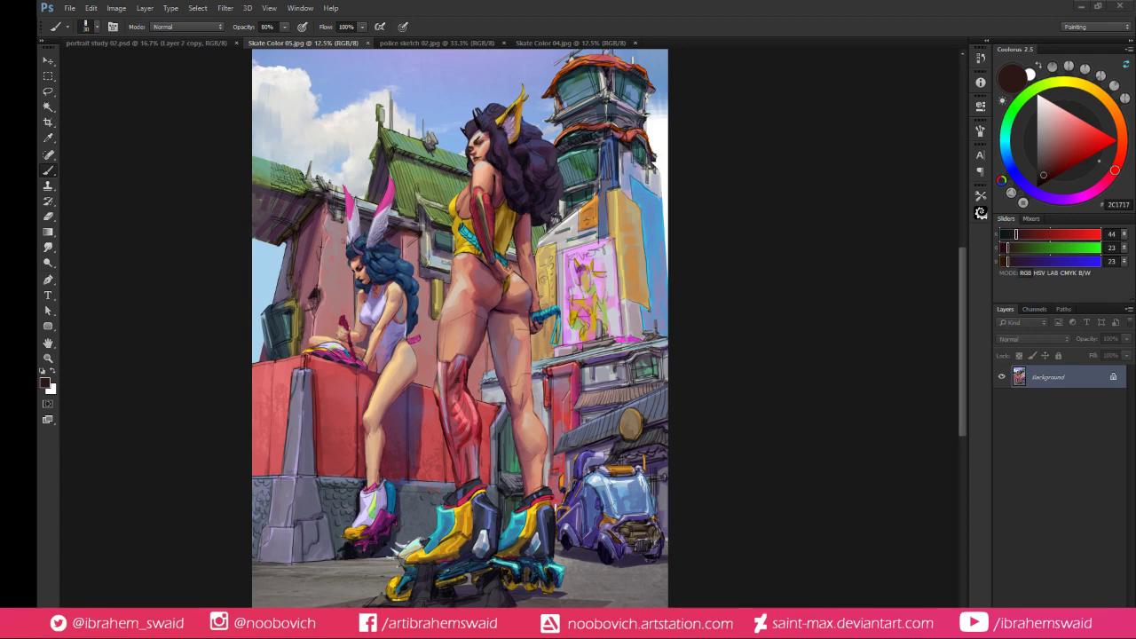
Examine the row of figure line drawings in sketches 01.jpg up close from one end to the other
{"action": "left_click_drag", "start_coordinate": [713, 50], "coordinate": [712, 46]}
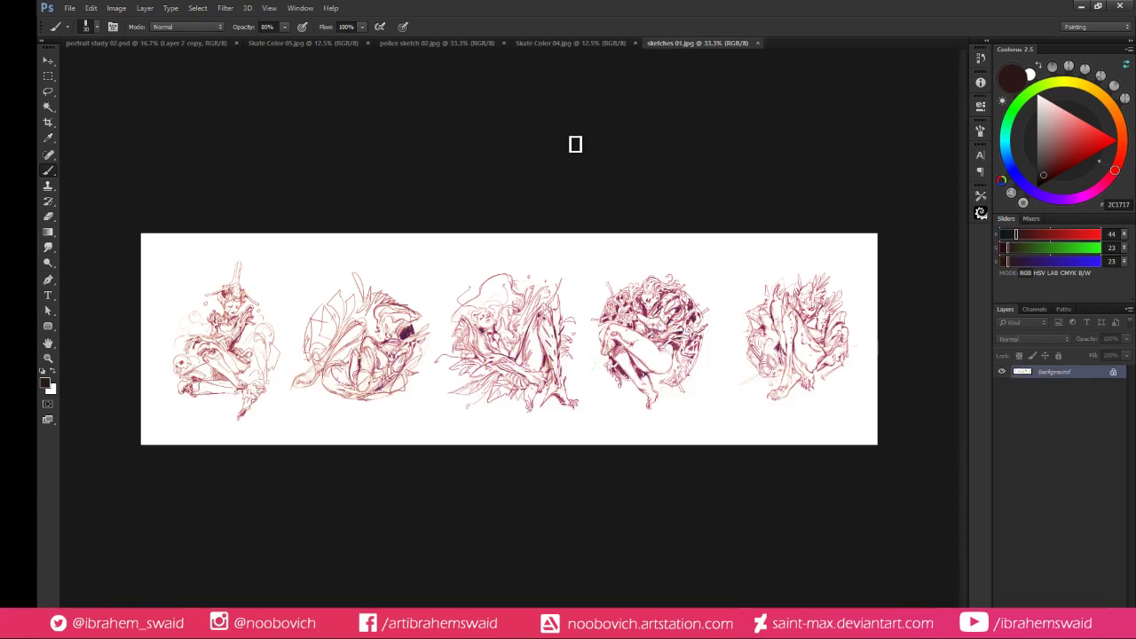
{"action": "scroll", "coordinate": [523, 142], "scroll_direction": "up", "scroll_amount": 1}
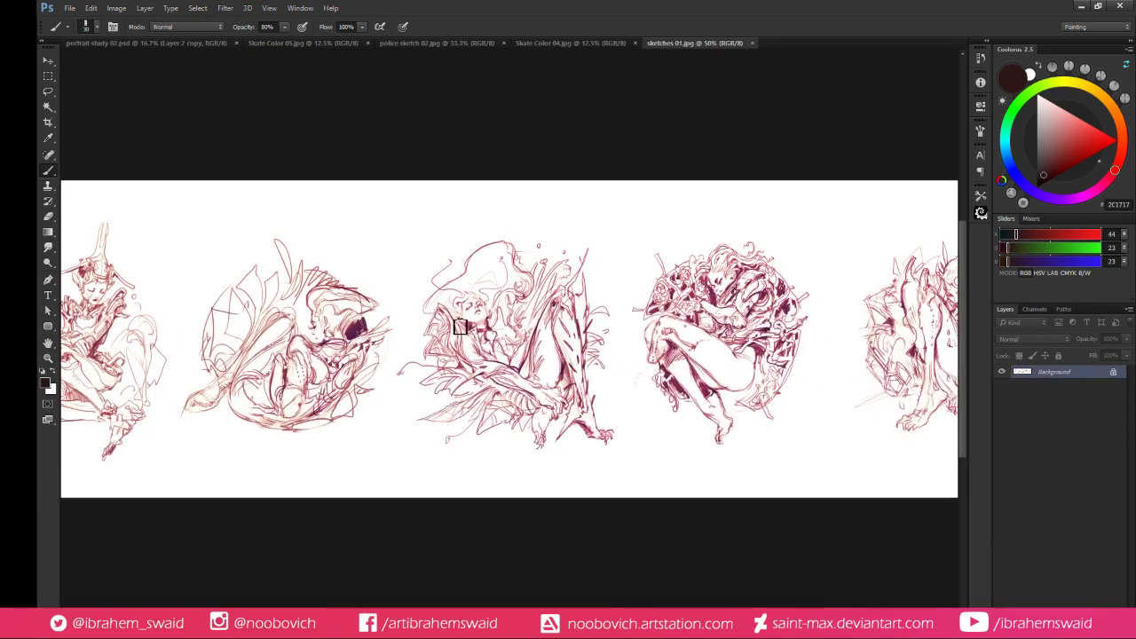
{"action": "scroll", "coordinate": [461, 326], "scroll_direction": "up", "scroll_amount": 1}
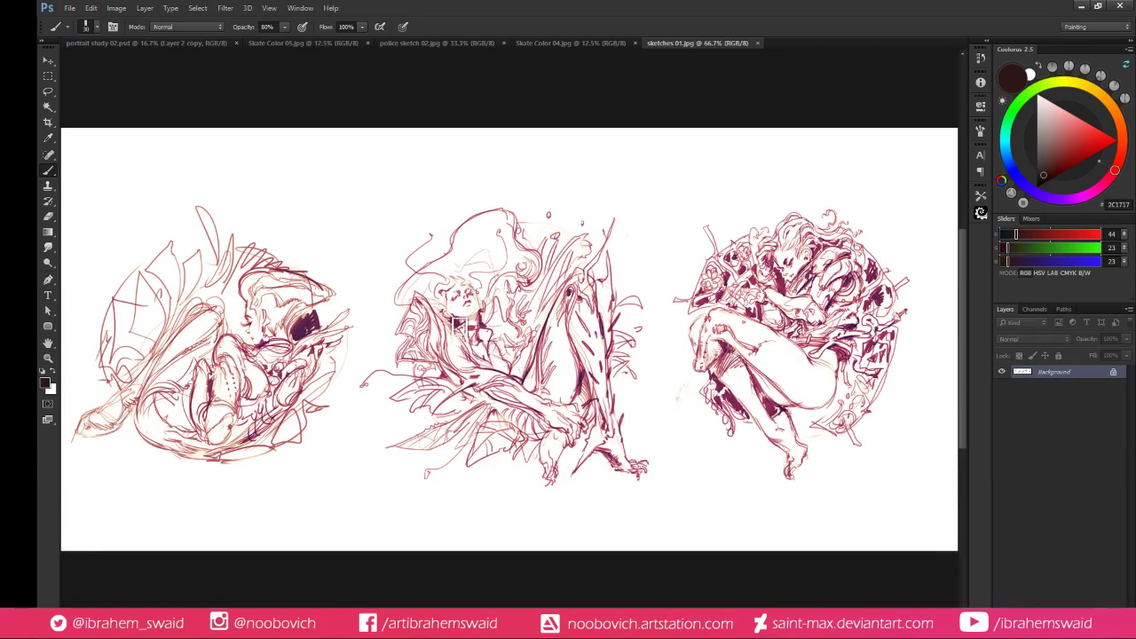
{"action": "left_click_drag", "start_coordinate": [624, 409], "coordinate": [382, 390]}
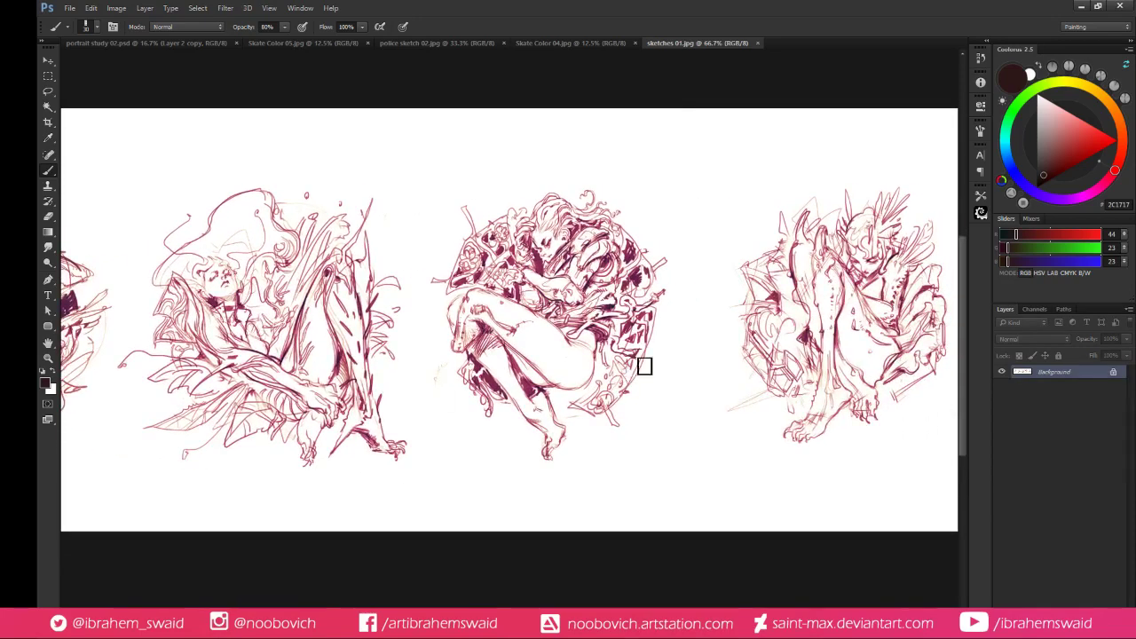
{"action": "mouse_move", "coordinate": [700, 363]}
{"action": "left_mouse_down"}
{"action": "mouse_move", "coordinate": [485, 370]}
{"action": "mouse_move", "coordinate": [785, 374]}
{"action": "left_mouse_up"}
{"action": "left_click_drag", "start_coordinate": [303, 363], "coordinate": [691, 355]}
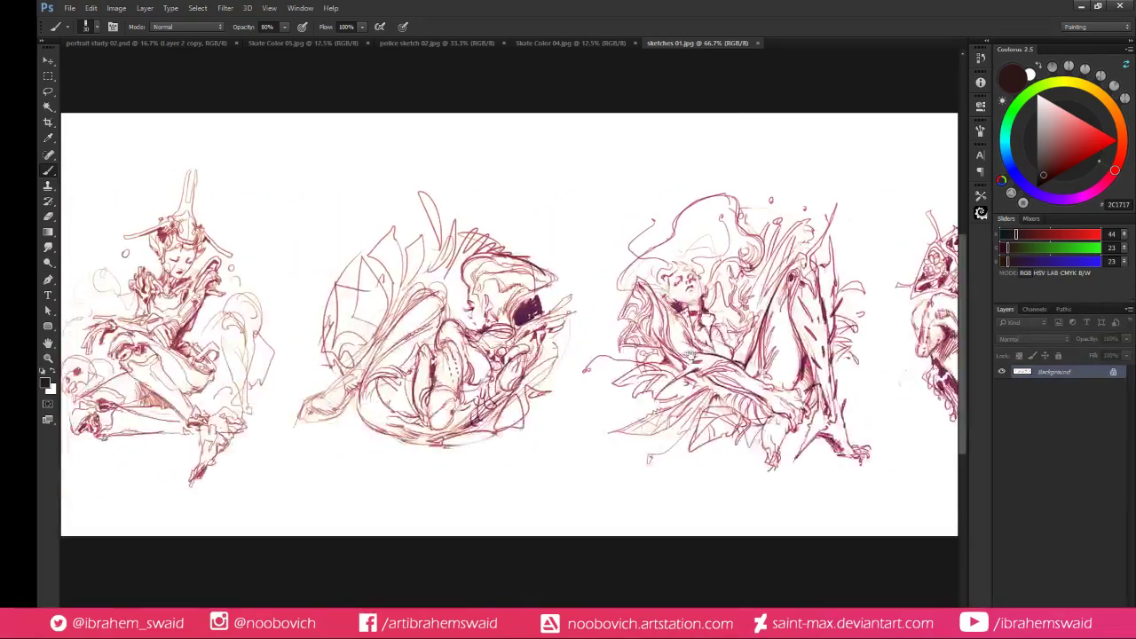
{"action": "mouse_move", "coordinate": [384, 349]}
{"action": "left_mouse_down"}
{"action": "mouse_move", "coordinate": [557, 361]}
{"action": "mouse_move", "coordinate": [258, 356]}
{"action": "left_mouse_up"}
{"action": "left_click_drag", "start_coordinate": [890, 325], "coordinate": [478, 307]}
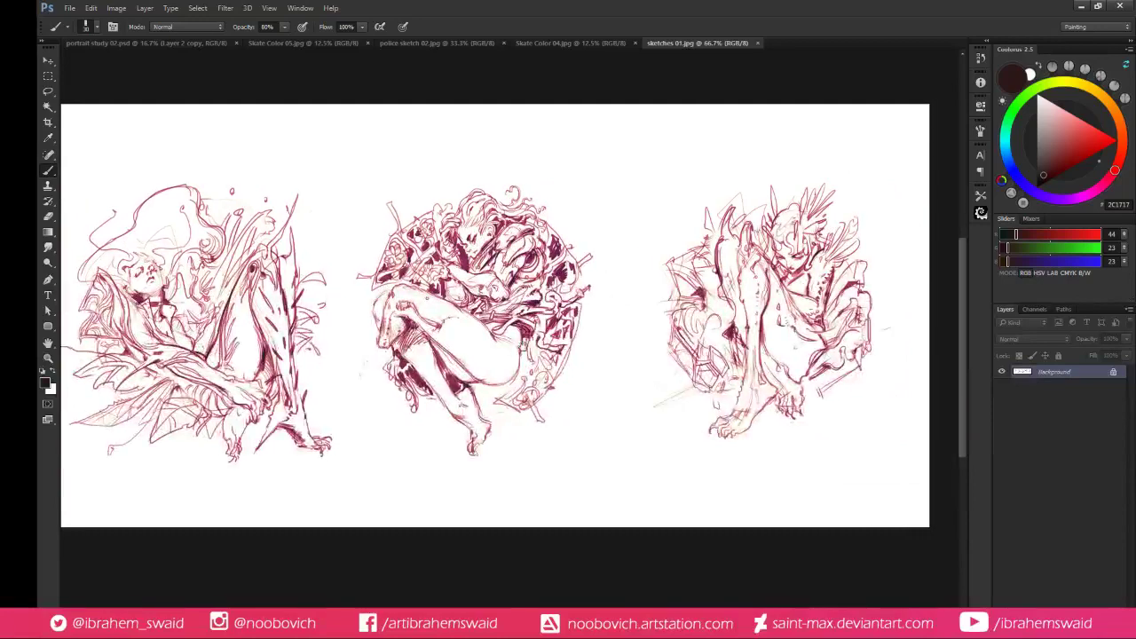
Study the line work of the reclining, curled-up and crouching figures in sketches 01.jpg
{"action": "left_click_drag", "start_coordinate": [523, 345], "coordinate": [493, 371]}
{"action": "left_click_drag", "start_coordinate": [364, 309], "coordinate": [430, 316]}
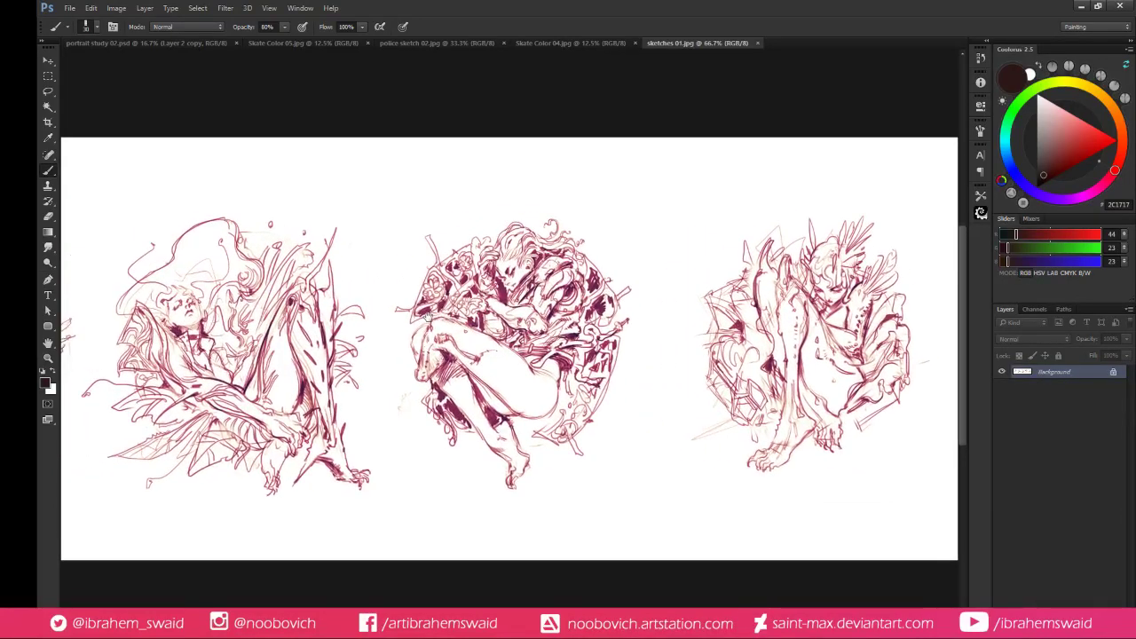
{"action": "mouse_move", "coordinate": [360, 345]}
{"action": "left_mouse_down"}
{"action": "mouse_move", "coordinate": [613, 360]}
{"action": "mouse_move", "coordinate": [559, 364]}
{"action": "mouse_move", "coordinate": [371, 336]}
{"action": "left_mouse_up"}
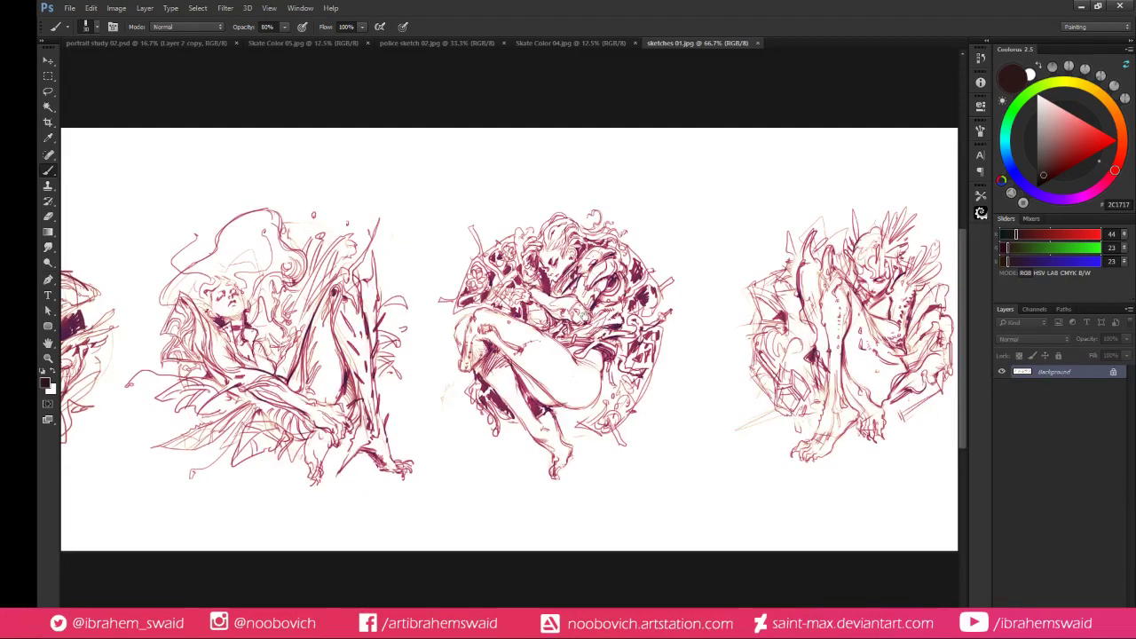
{"action": "left_click_drag", "start_coordinate": [588, 266], "coordinate": [463, 272]}
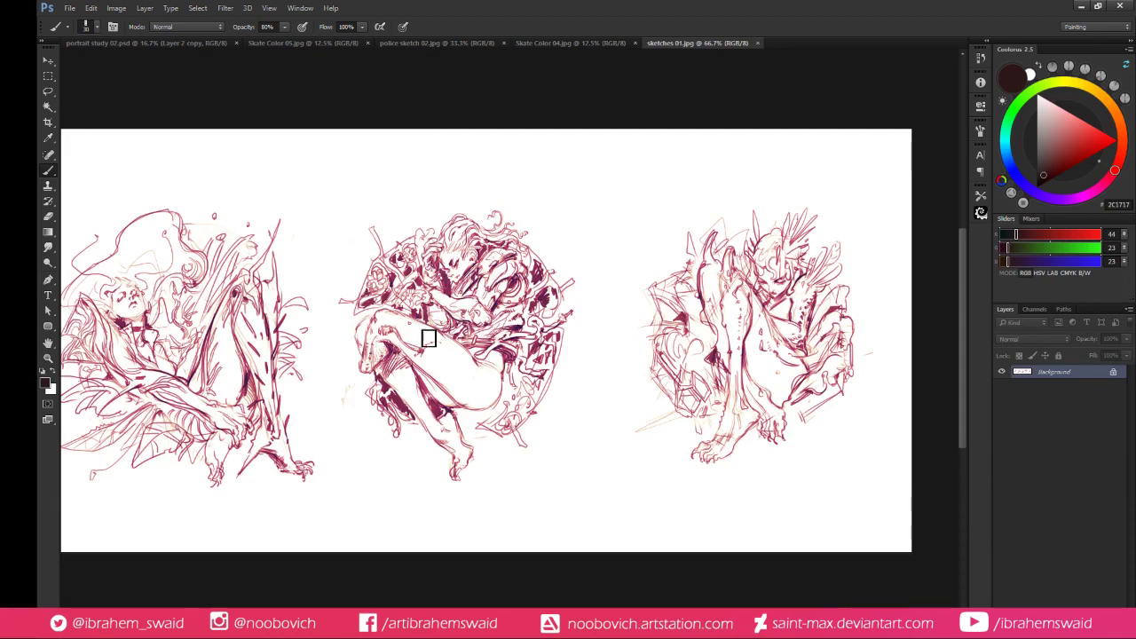
{"action": "mouse_move", "coordinate": [301, 323]}
{"action": "left_mouse_down"}
{"action": "mouse_move", "coordinate": [316, 313]}
{"action": "mouse_move", "coordinate": [416, 329]}
{"action": "mouse_move", "coordinate": [200, 308]}
{"action": "mouse_move", "coordinate": [233, 312]}
{"action": "left_mouse_up"}
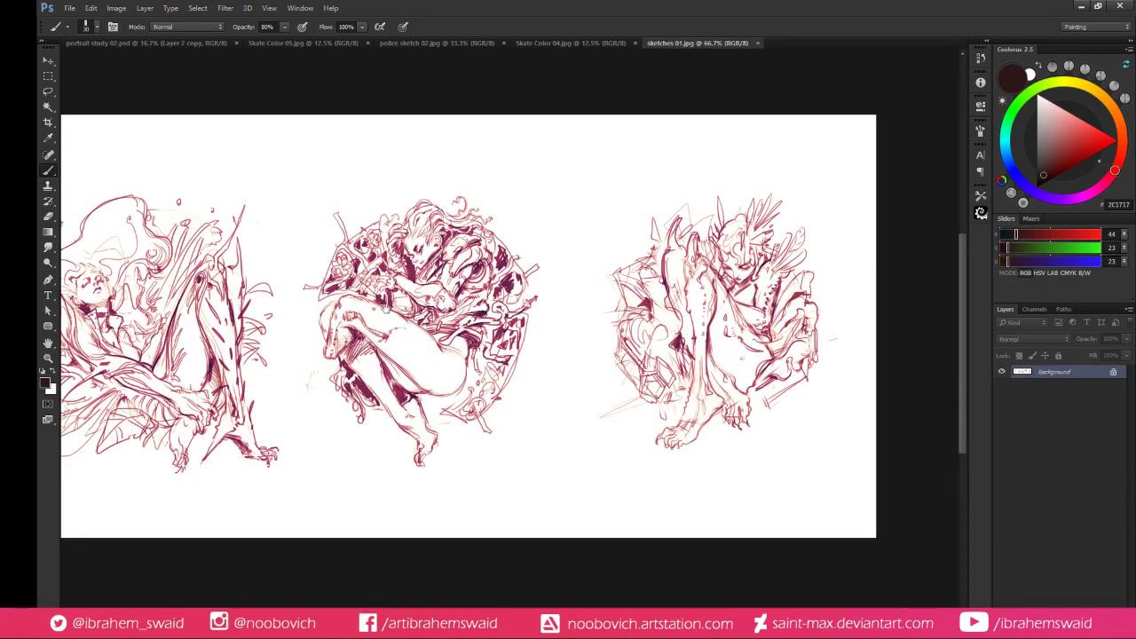
{"action": "scroll", "coordinate": [386, 306], "scroll_direction": "up", "scroll_amount": 2}
{"action": "scroll", "coordinate": [381, 337], "scroll_direction": "down", "scroll_amount": 1}
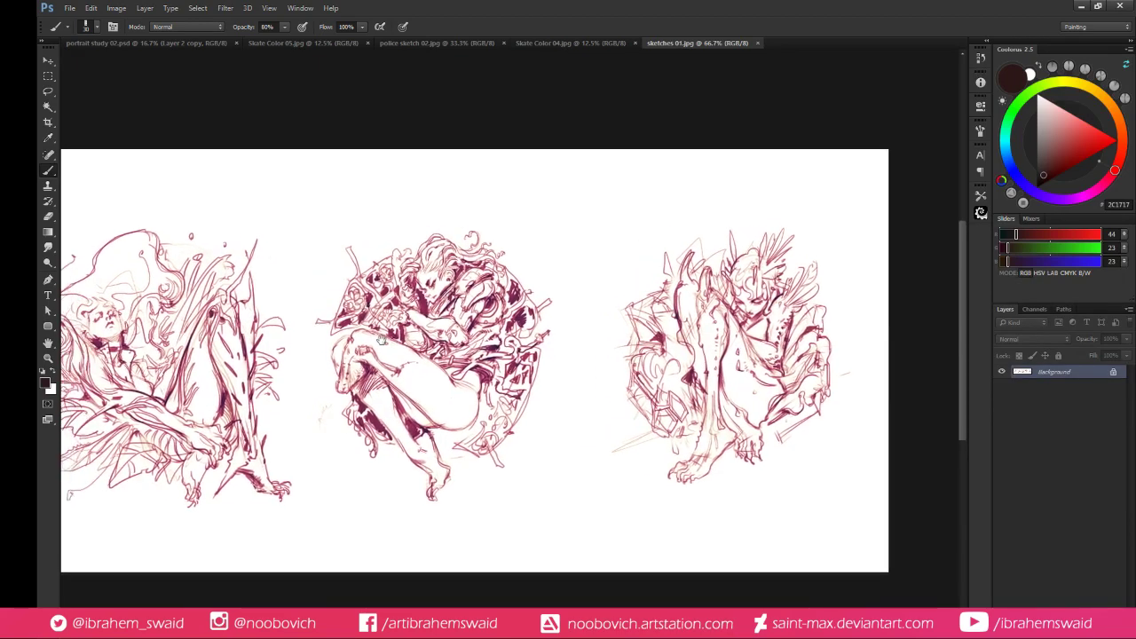
{"action": "left_click_drag", "start_coordinate": [328, 302], "coordinate": [674, 300]}
{"action": "left_click_drag", "start_coordinate": [296, 323], "coordinate": [286, 286]}
{"action": "left_click_drag", "start_coordinate": [618, 300], "coordinate": [335, 299]}
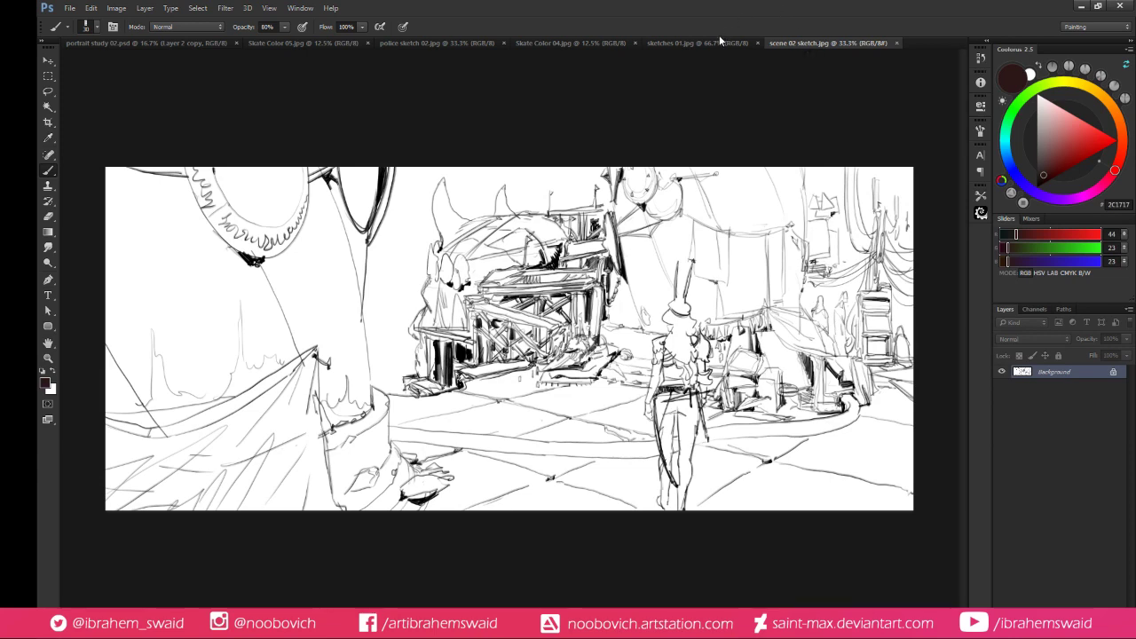
Compare the environment line drawing in scene 02 sketch.jpg with sketches 01.jpg and the painted Skate Color 05.jpg
{"action": "left_click", "coordinate": [689, 40]}
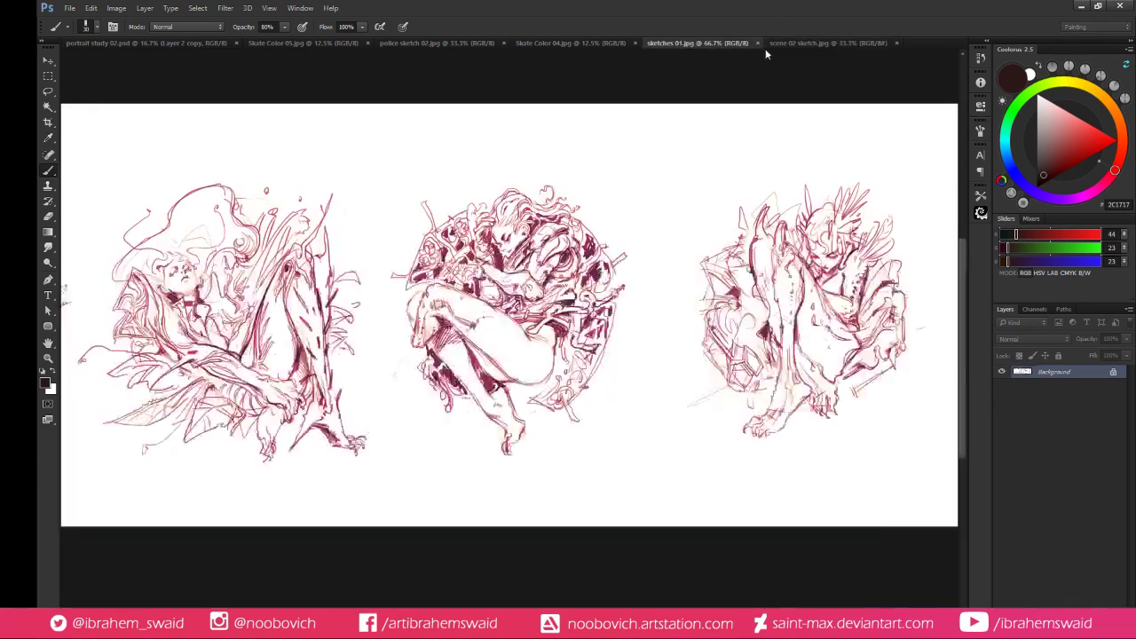
{"action": "left_click", "coordinate": [793, 42]}
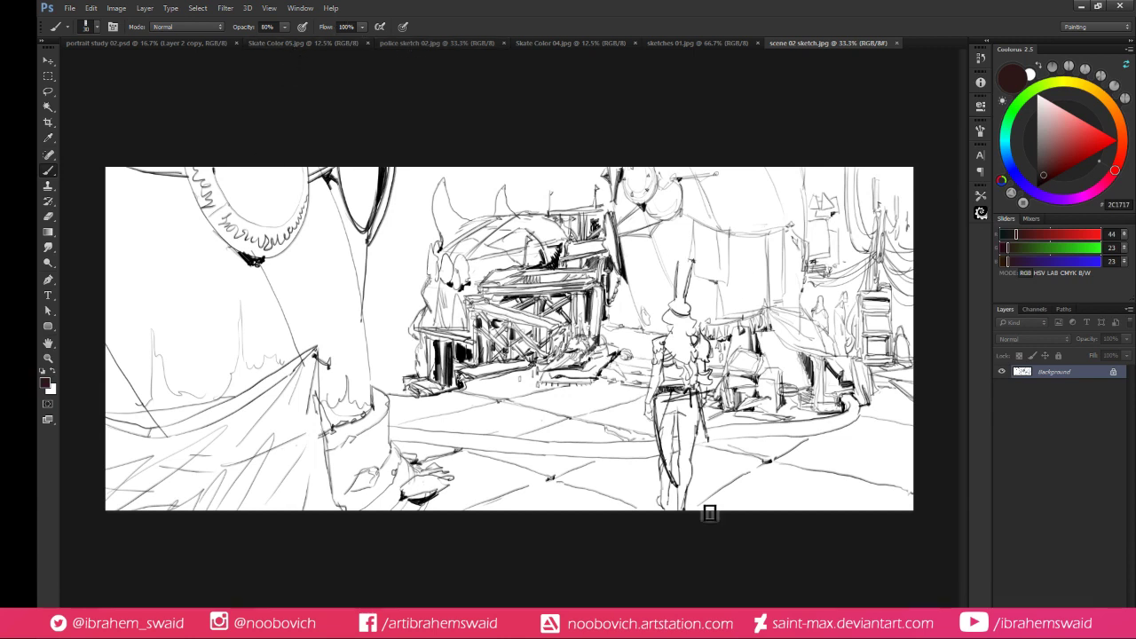
{"action": "left_click", "coordinate": [305, 44]}
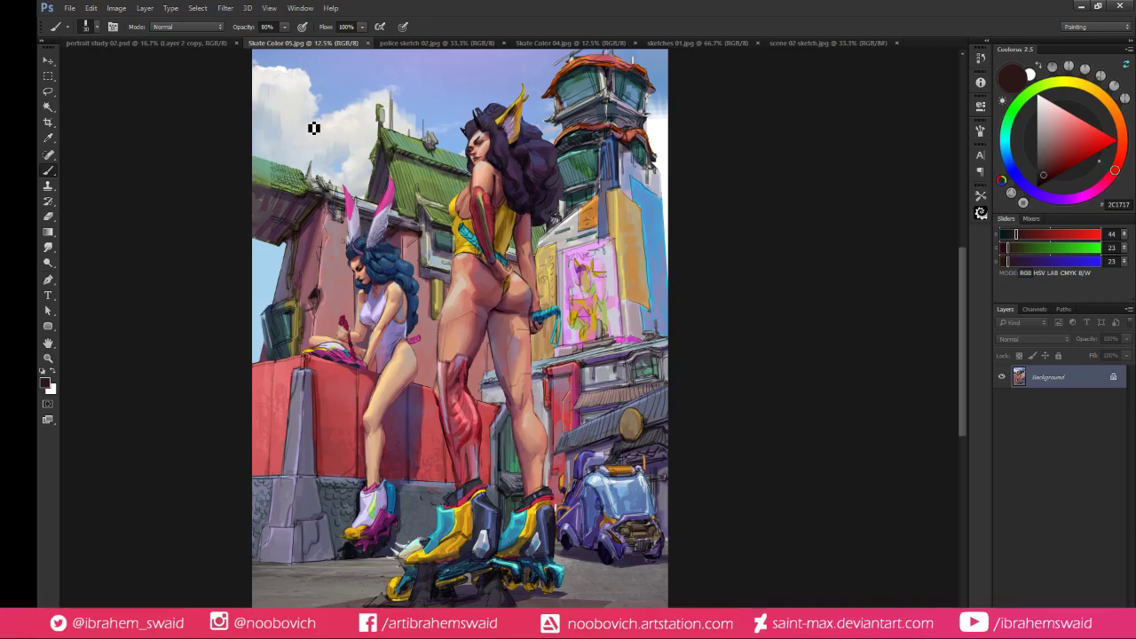
{"action": "left_click", "coordinate": [818, 43]}
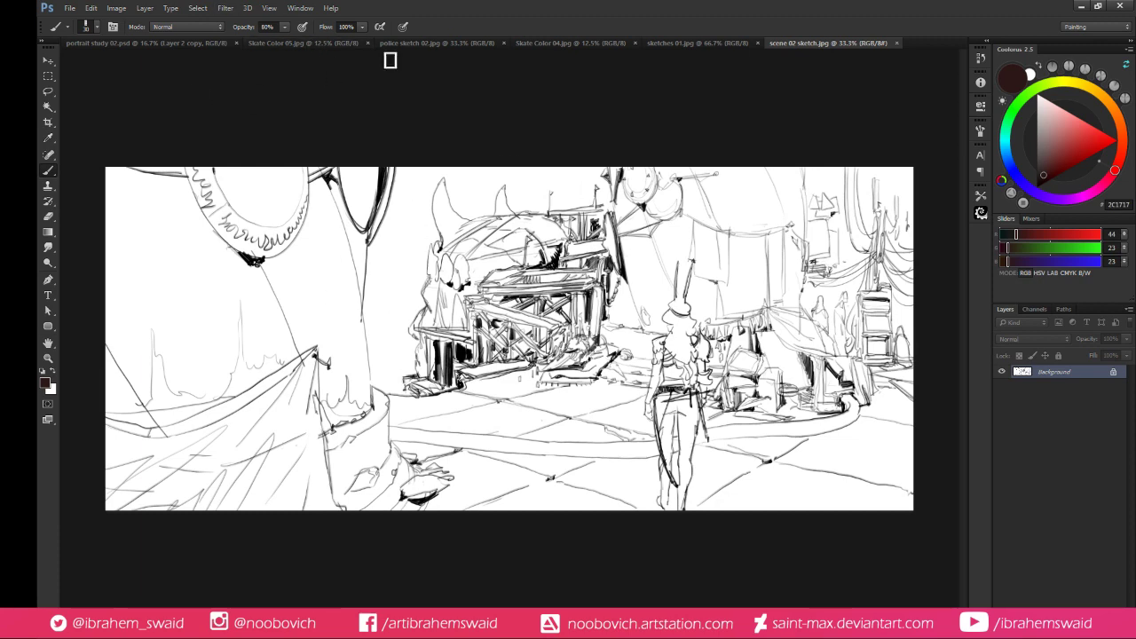
{"action": "left_click", "coordinate": [331, 44]}
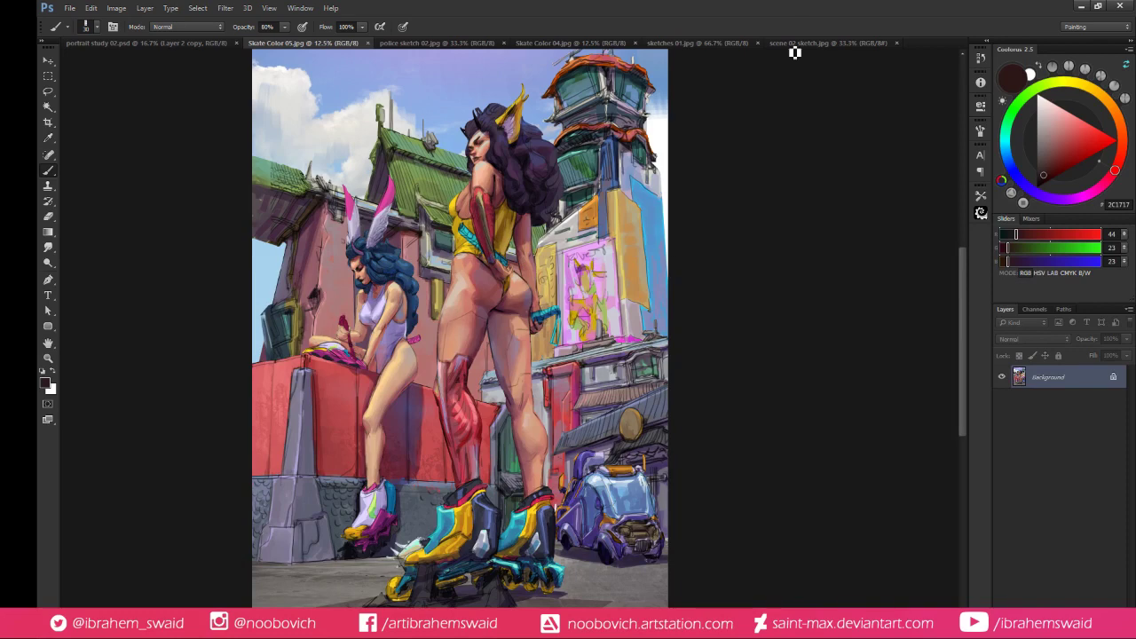
{"action": "left_click", "coordinate": [701, 44]}
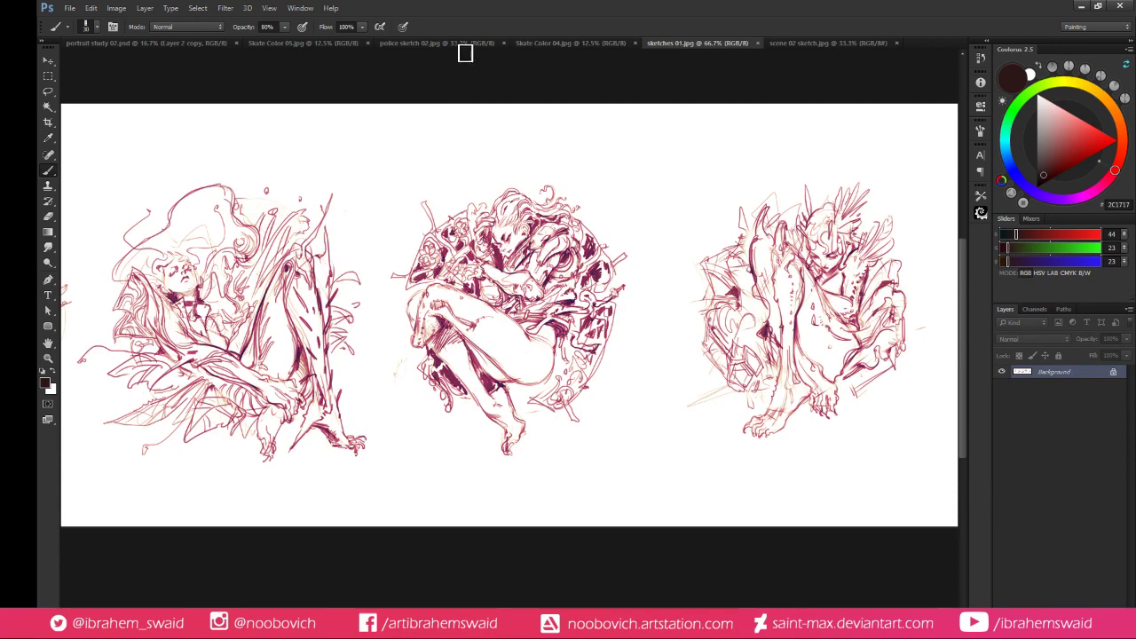
Close the Skate Color 04.jpg illustration and bring up police sketch 02.jpg
{"action": "left_click", "coordinate": [547, 42]}
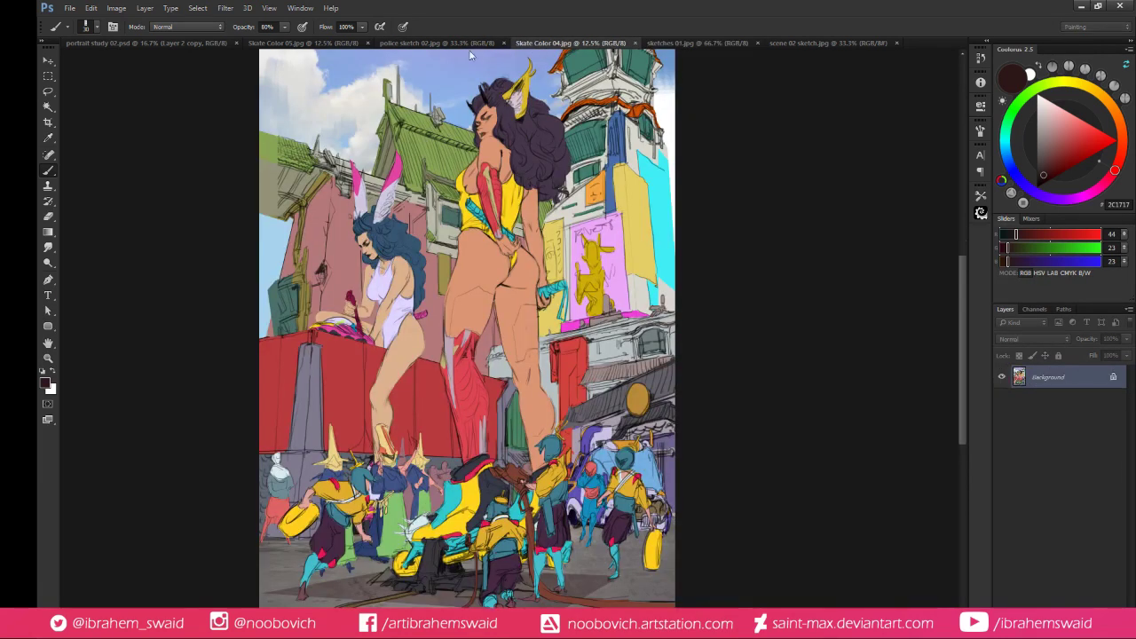
{"action": "left_click", "coordinate": [632, 42]}
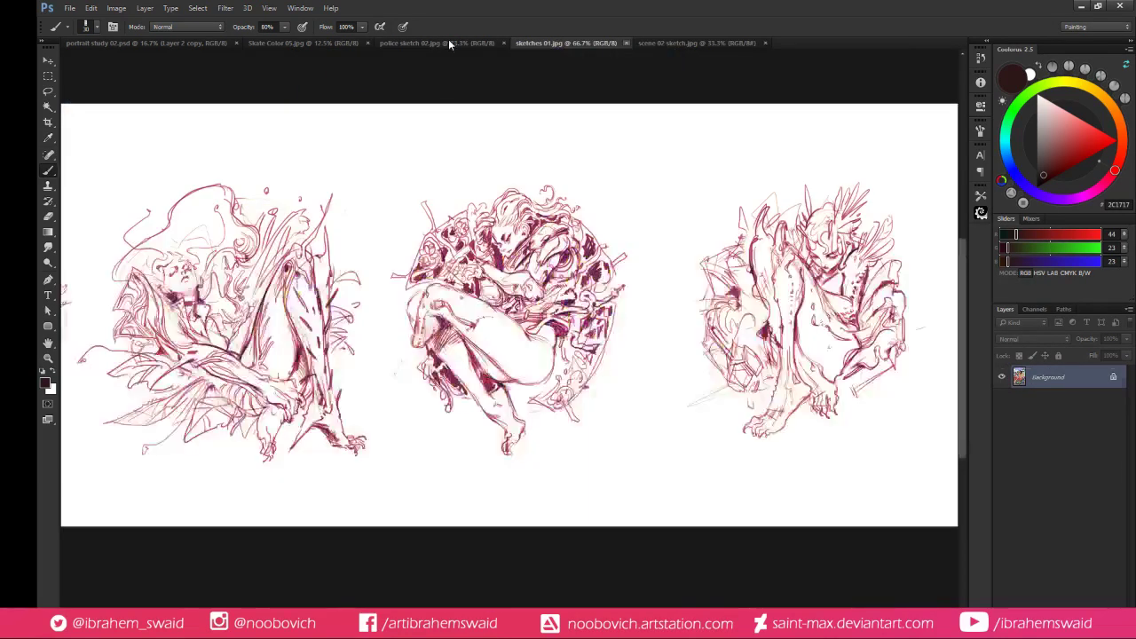
{"action": "left_click", "coordinate": [451, 42]}
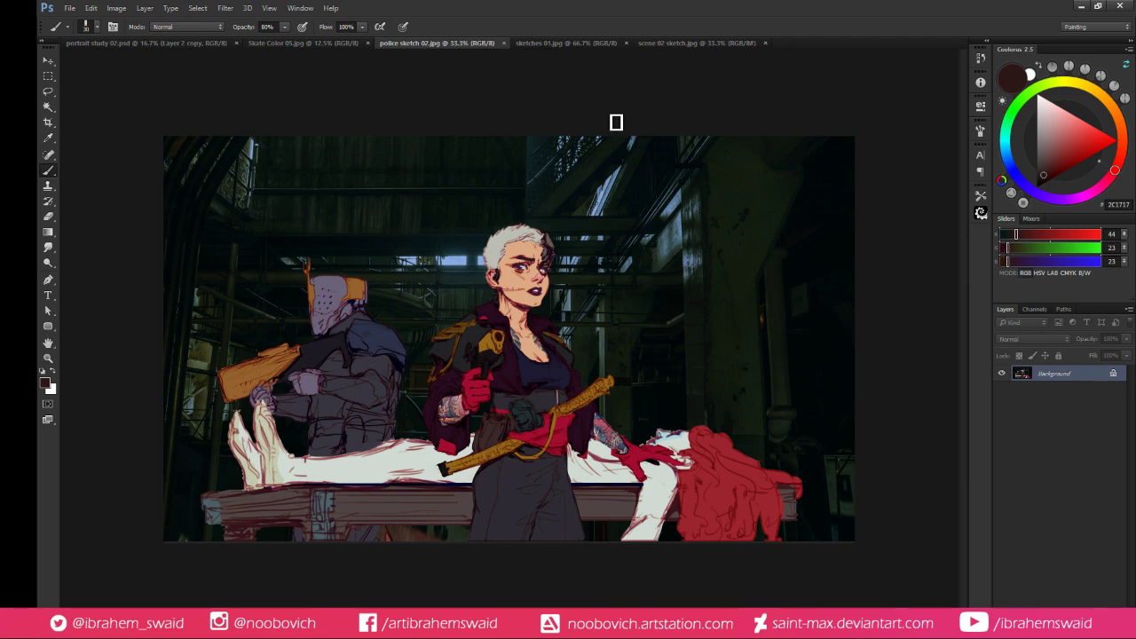
Compare the line drawing in scene 02 sketch.jpg with the finished environment painting Witch env 07.jpg
{"action": "left_click", "coordinate": [665, 42]}
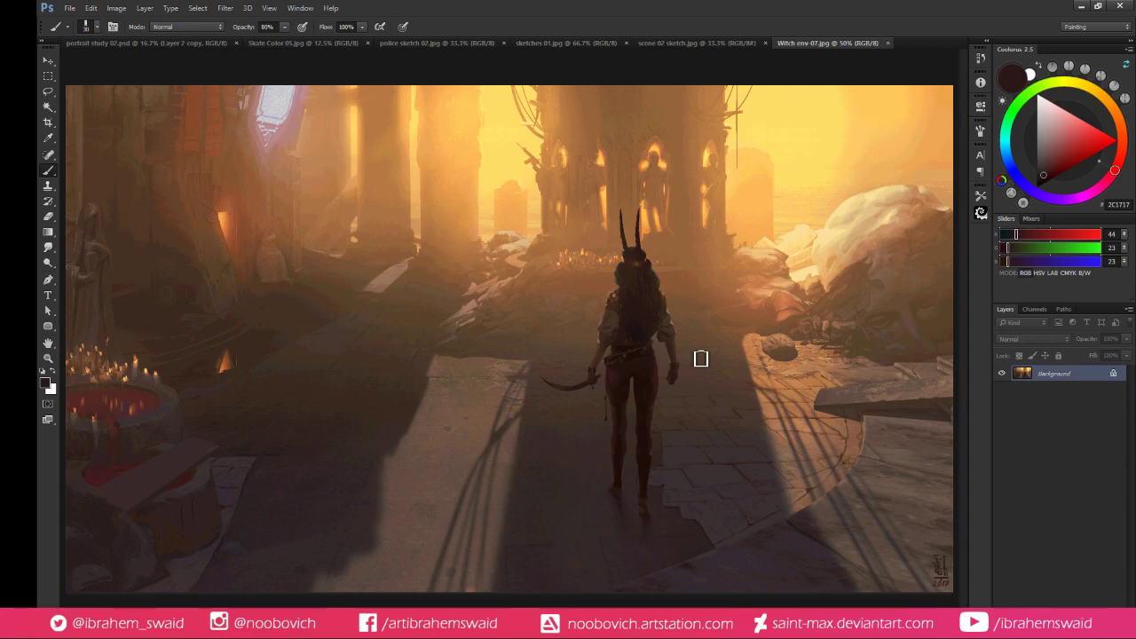
{"action": "left_click", "coordinate": [696, 42]}
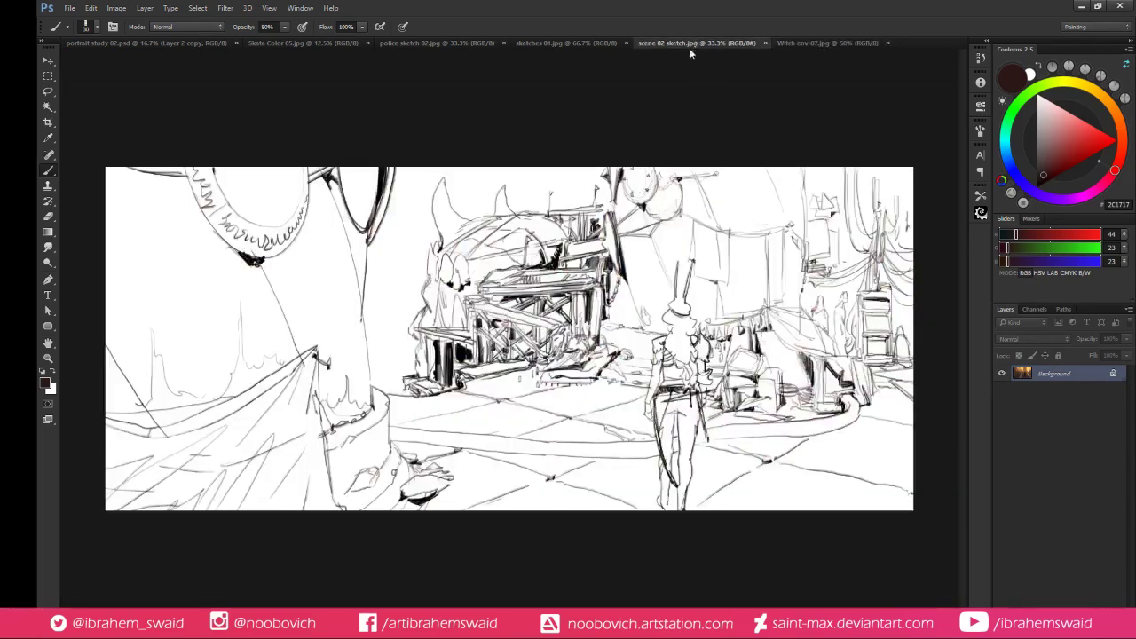
{"action": "left_click", "coordinate": [798, 46]}
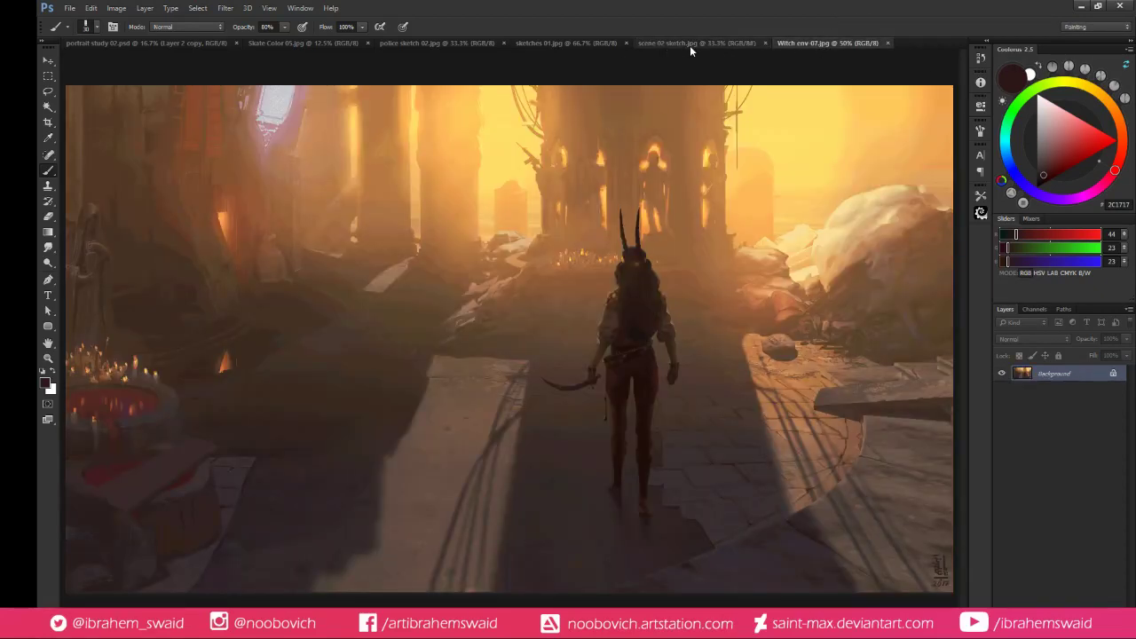
{"action": "left_click", "coordinate": [690, 45]}
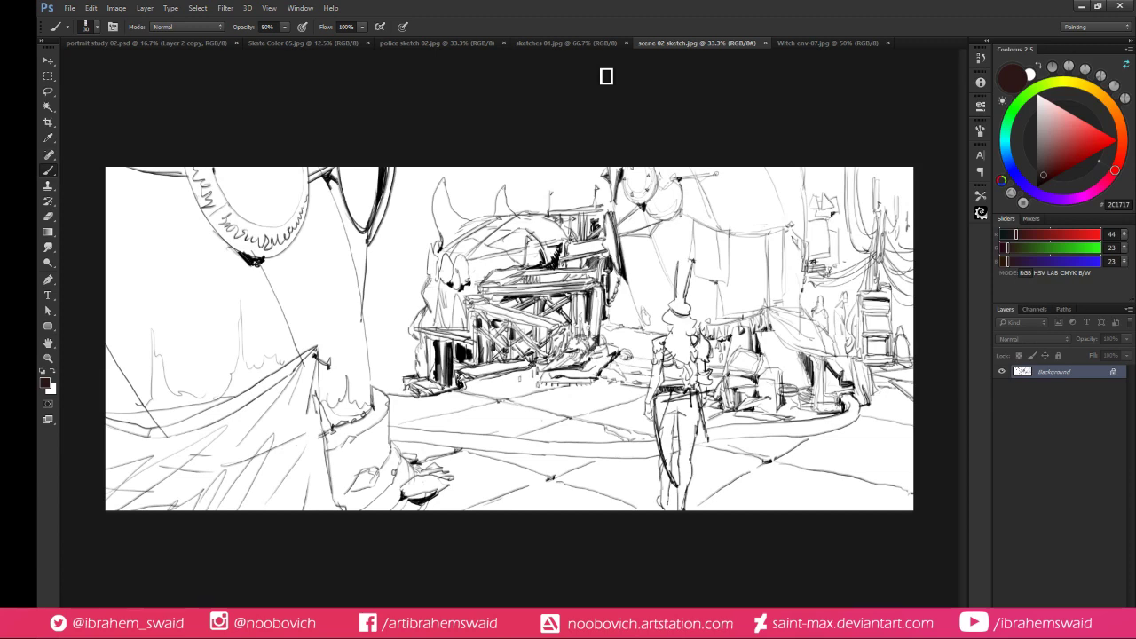
{"action": "left_click", "coordinate": [821, 42]}
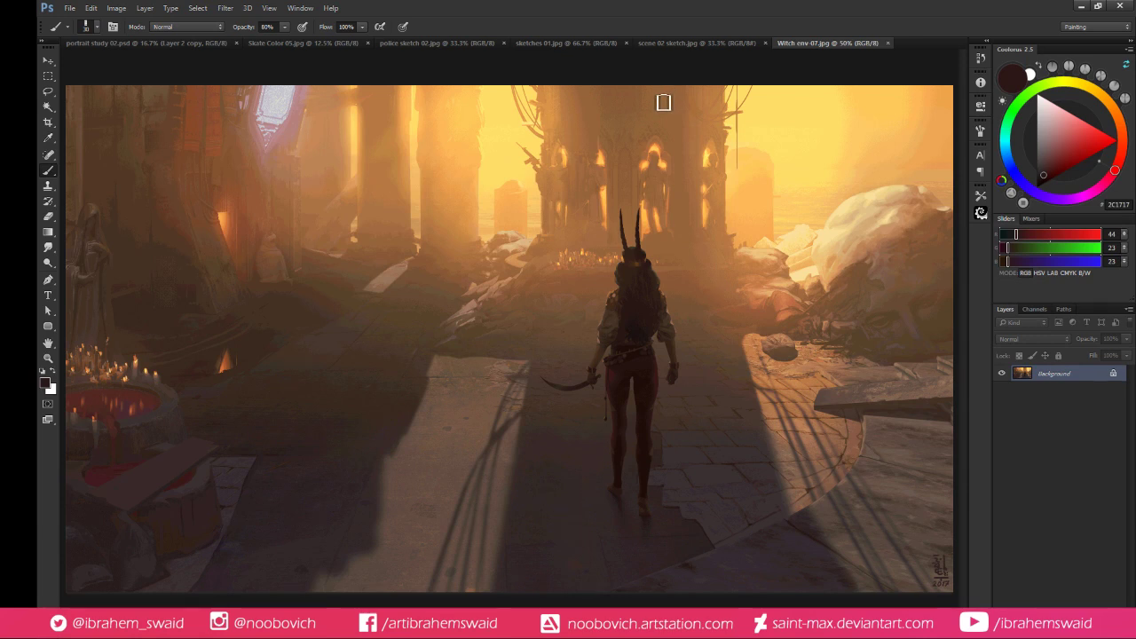
Revisit sketches 01.jpg and view both roller-skating figures from head to skates in Skate Color 05.jpg
{"action": "left_click", "coordinate": [594, 43]}
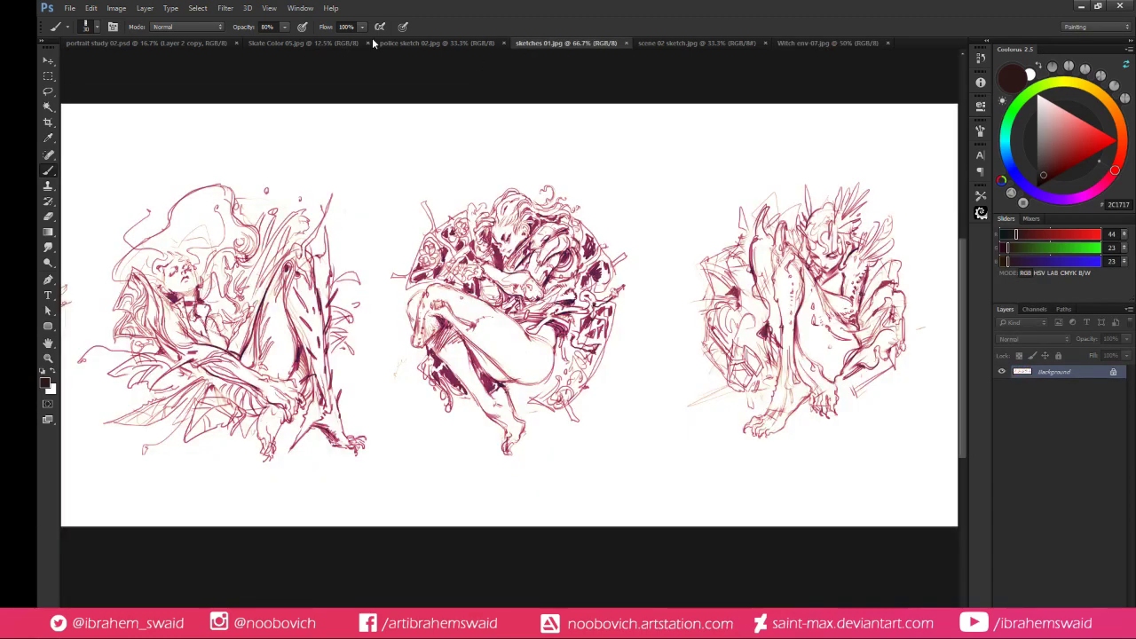
{"action": "left_click", "coordinate": [298, 43]}
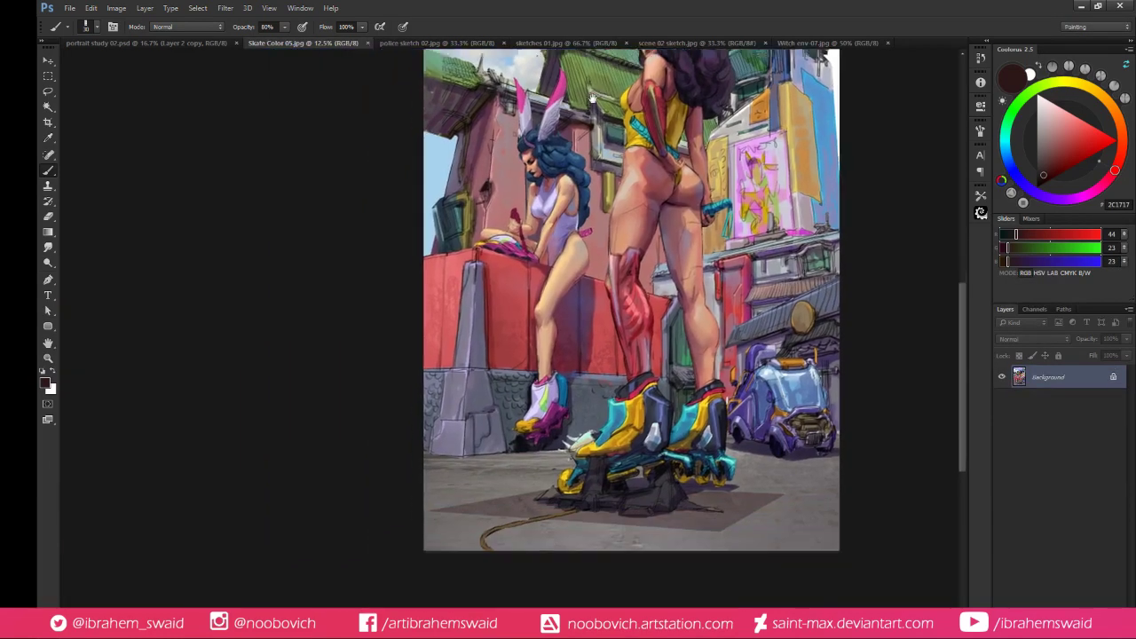
{"action": "mouse_move", "coordinate": [593, 99]}
{"action": "left_mouse_down"}
{"action": "mouse_move", "coordinate": [500, 253]}
{"action": "mouse_move", "coordinate": [457, 212]}
{"action": "mouse_move", "coordinate": [446, 174]}
{"action": "left_mouse_up"}
{"action": "mouse_move", "coordinate": [478, 221]}
{"action": "left_mouse_down"}
{"action": "mouse_move", "coordinate": [449, 232]}
{"action": "mouse_move", "coordinate": [467, 259]}
{"action": "left_mouse_up"}
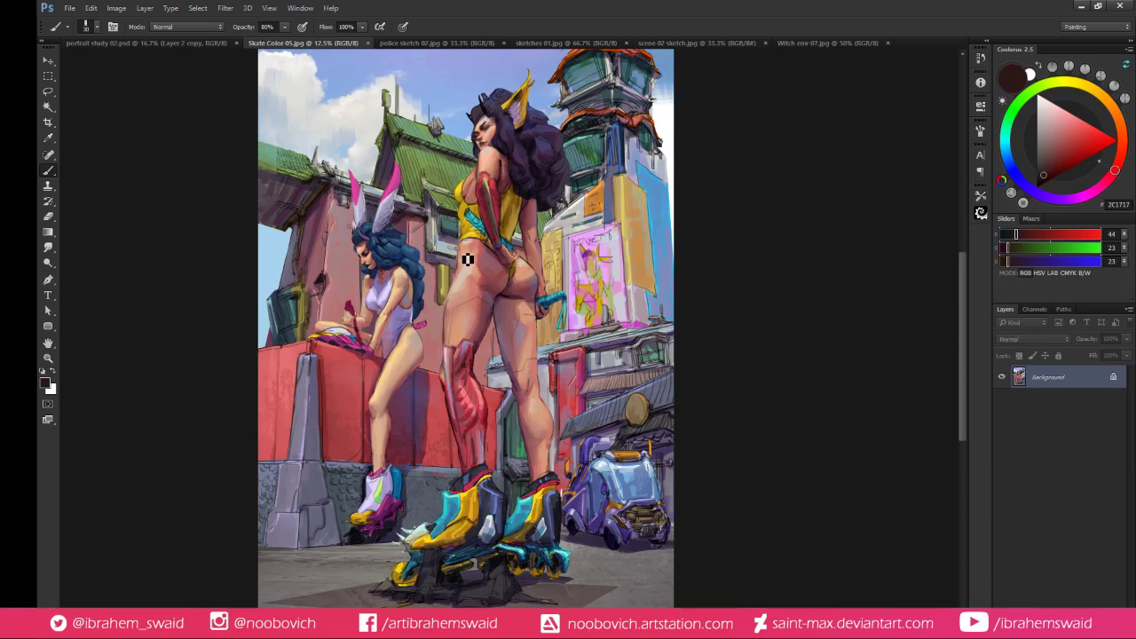
Compare the Witch env 07.jpg painting with scene 02 sketch.jpg and the Skate Color 05.jpg illustration
{"action": "left_click", "coordinate": [790, 42]}
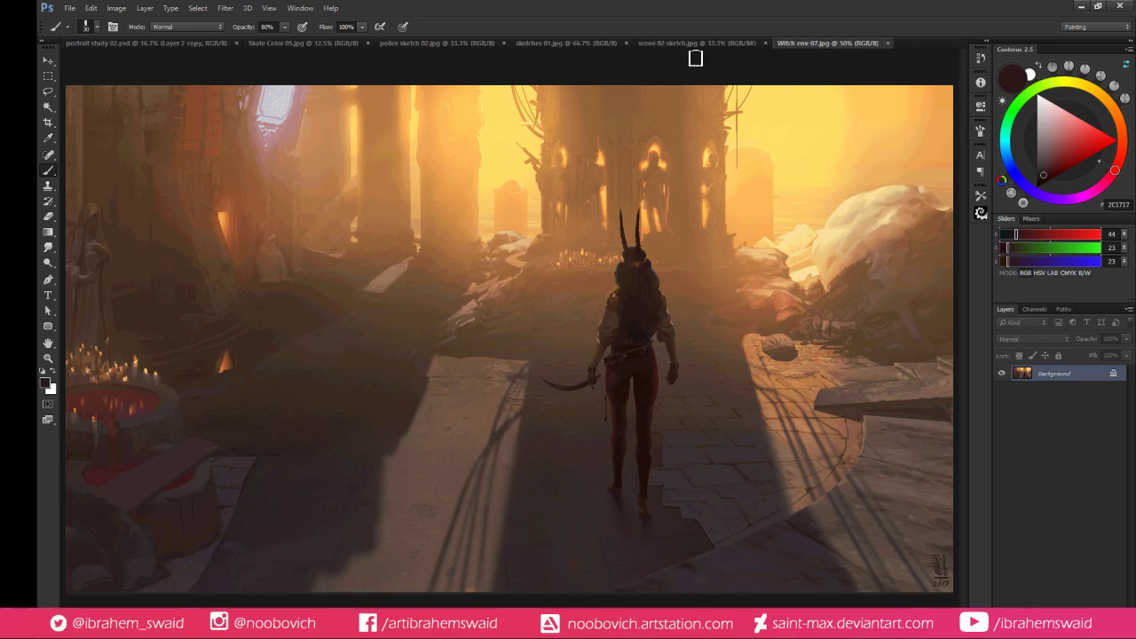
{"action": "left_click", "coordinate": [671, 43]}
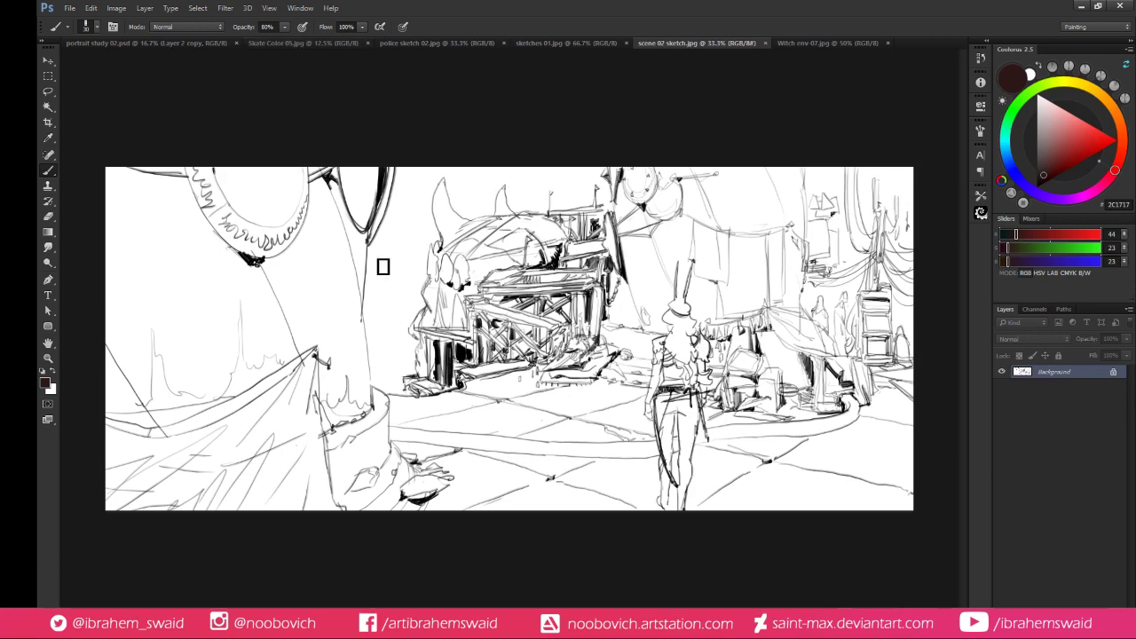
{"action": "left_click", "coordinate": [264, 42]}
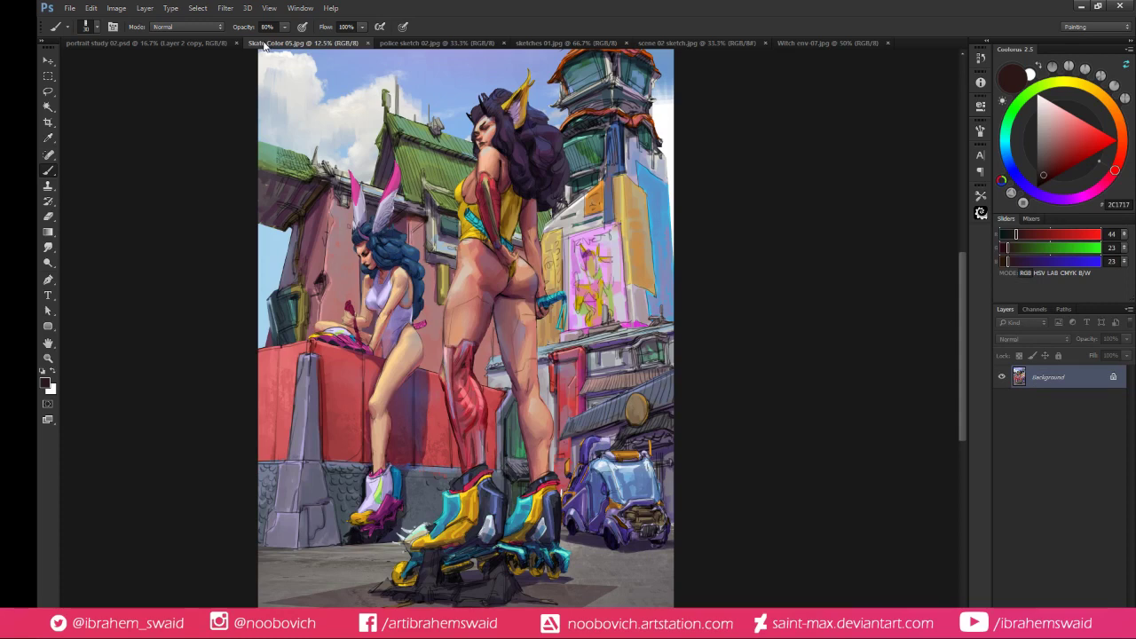
{"action": "left_click", "coordinate": [823, 43]}
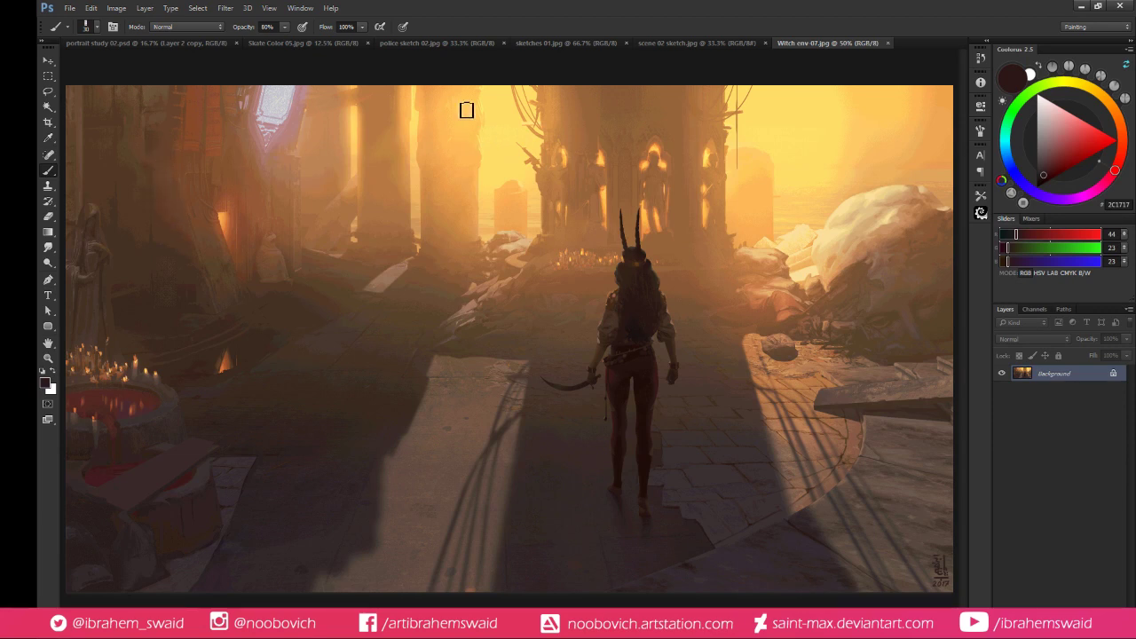
Review the painted portrait in portrait study 02.psd at 25% and compare it with Skate Color 05.jpg
{"action": "left_click", "coordinate": [167, 45]}
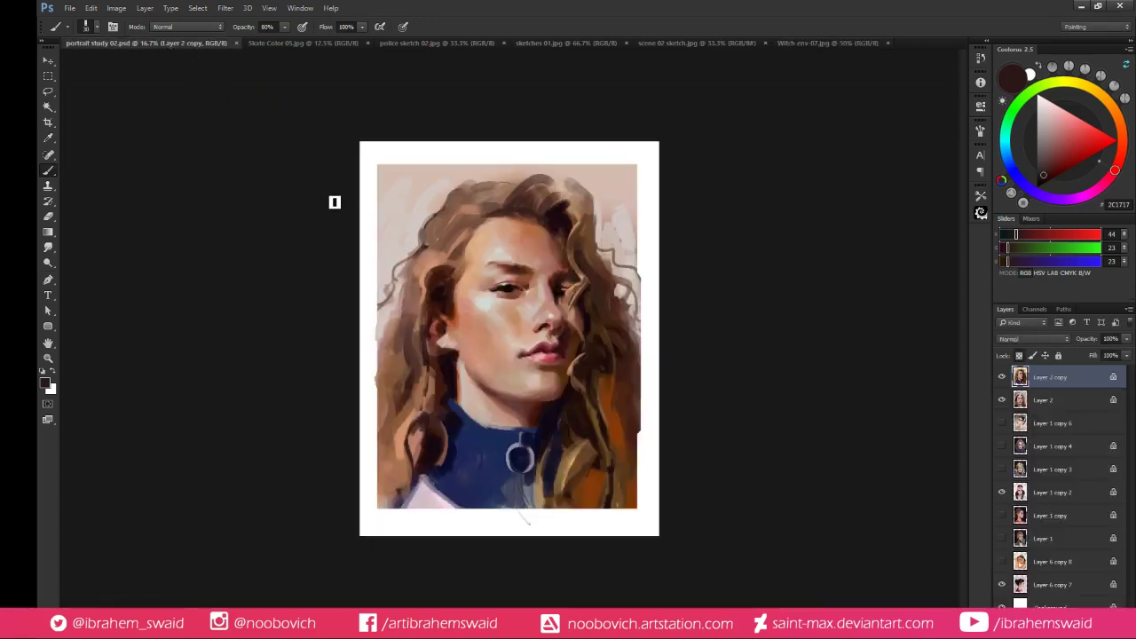
{"action": "key", "text": "ctrl+plus"}
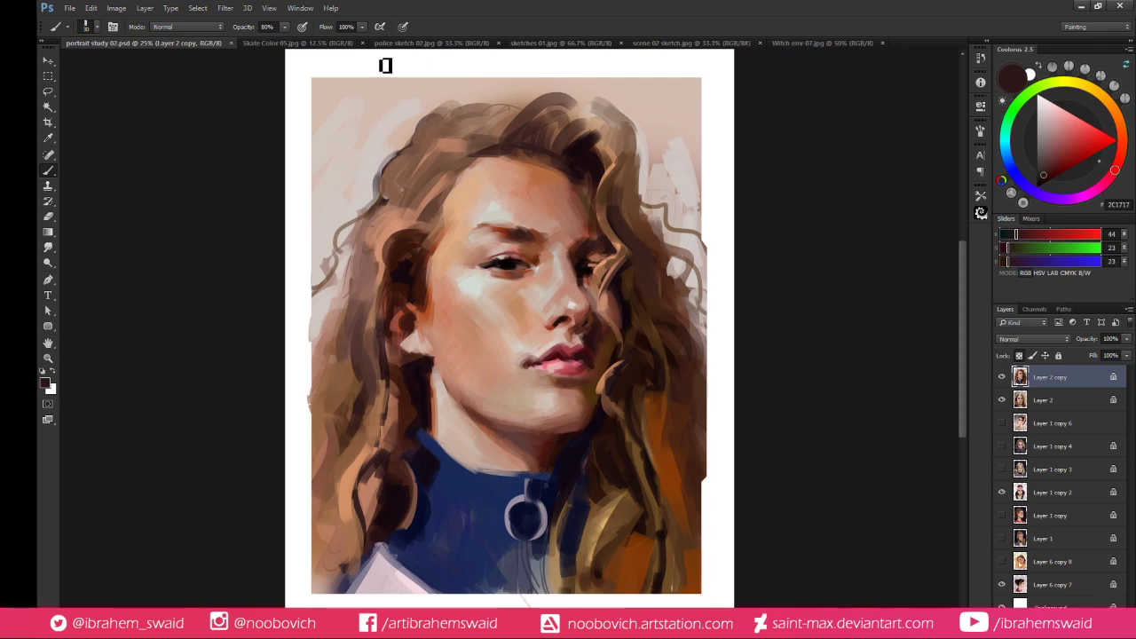
{"action": "left_click", "coordinate": [302, 43]}
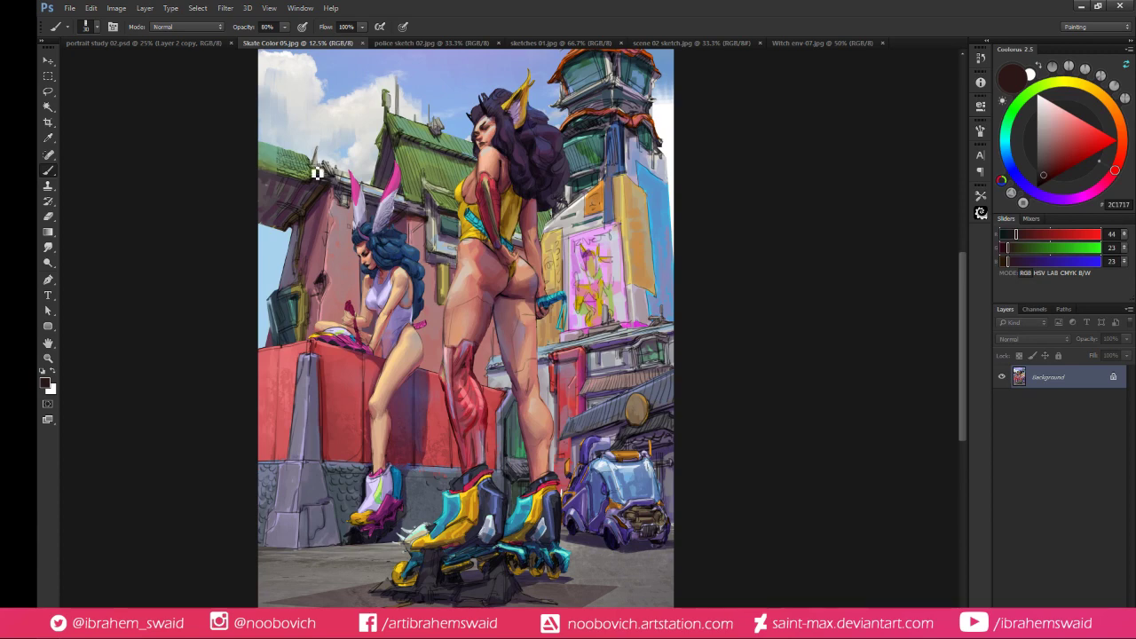
{"action": "left_click", "coordinate": [150, 42]}
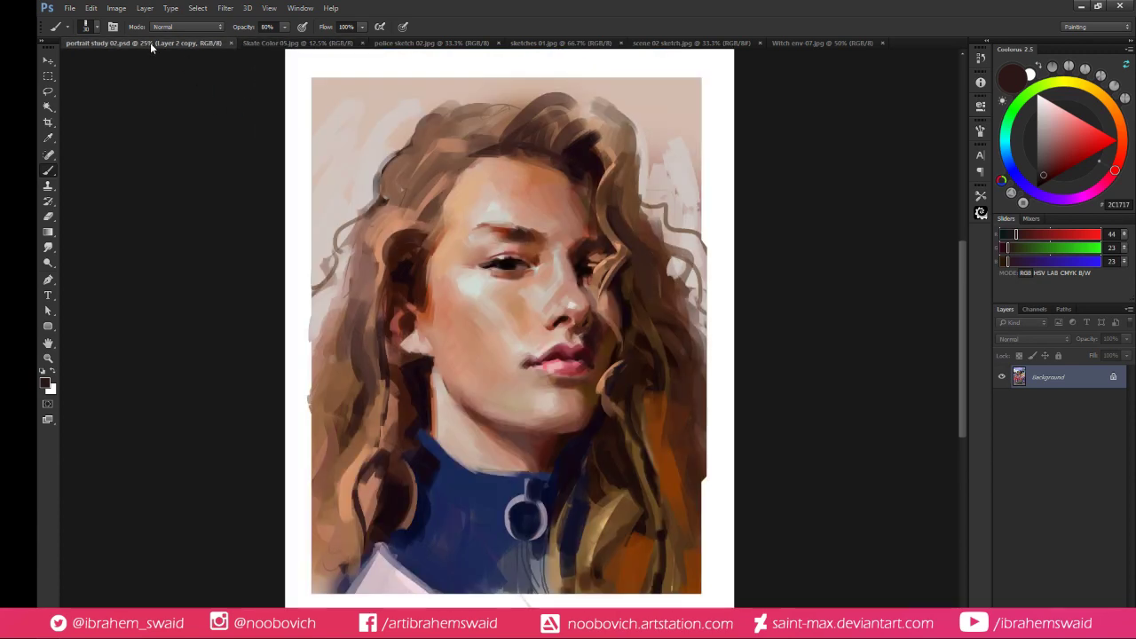